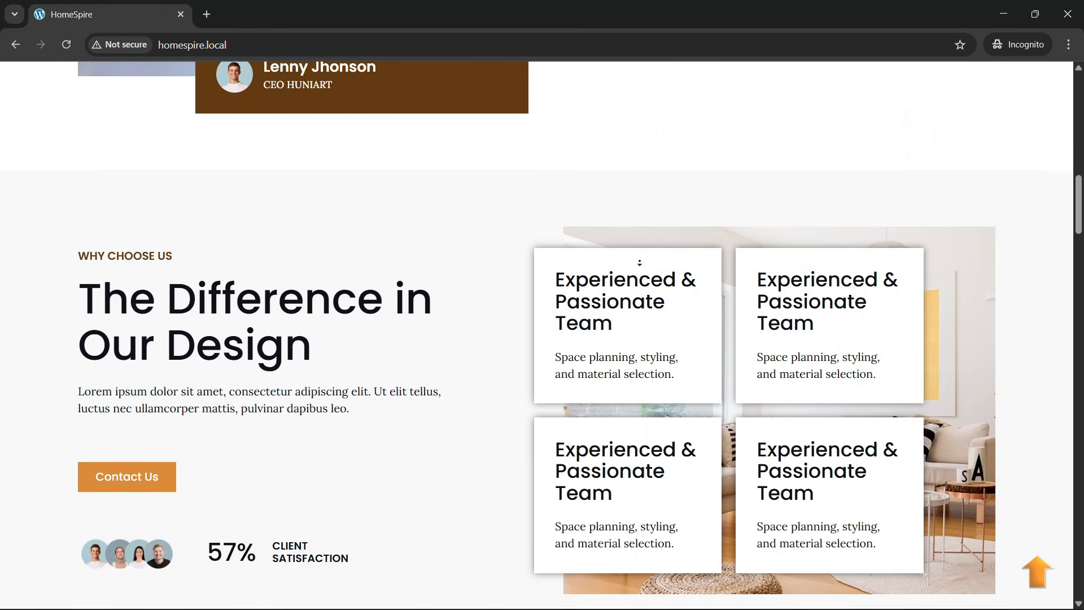
- Scroll the HomeSpire homepage from Why Choose Us past the FAQ and contact form to the footer
{"action": "scroll", "coordinate": [639, 263], "scroll_direction": "down", "scroll_amount": 1}
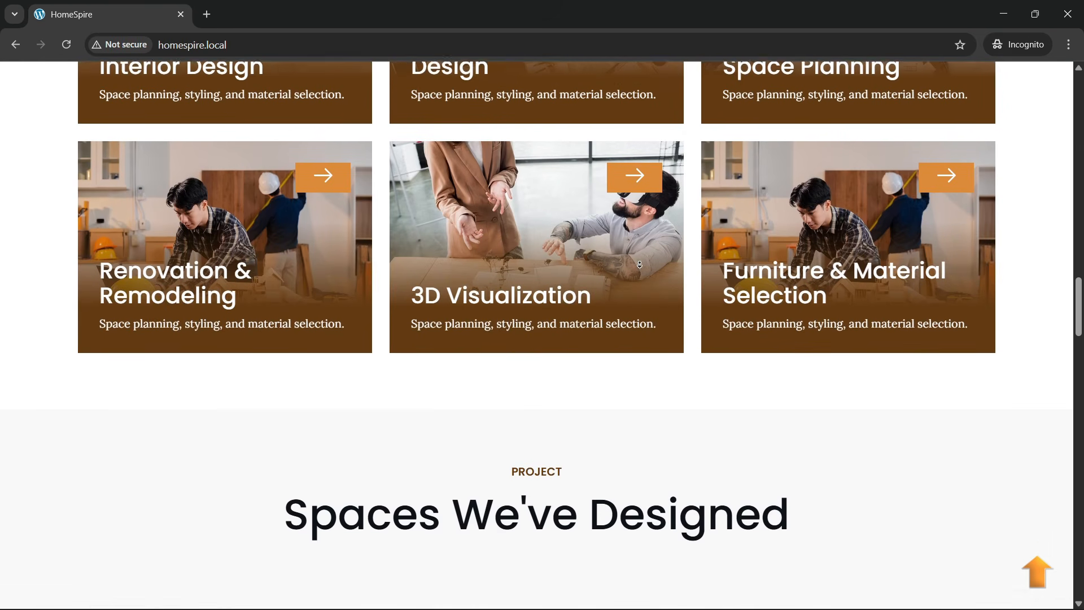
{"action": "scroll", "coordinate": [639, 265], "scroll_direction": "down", "scroll_amount": 1}
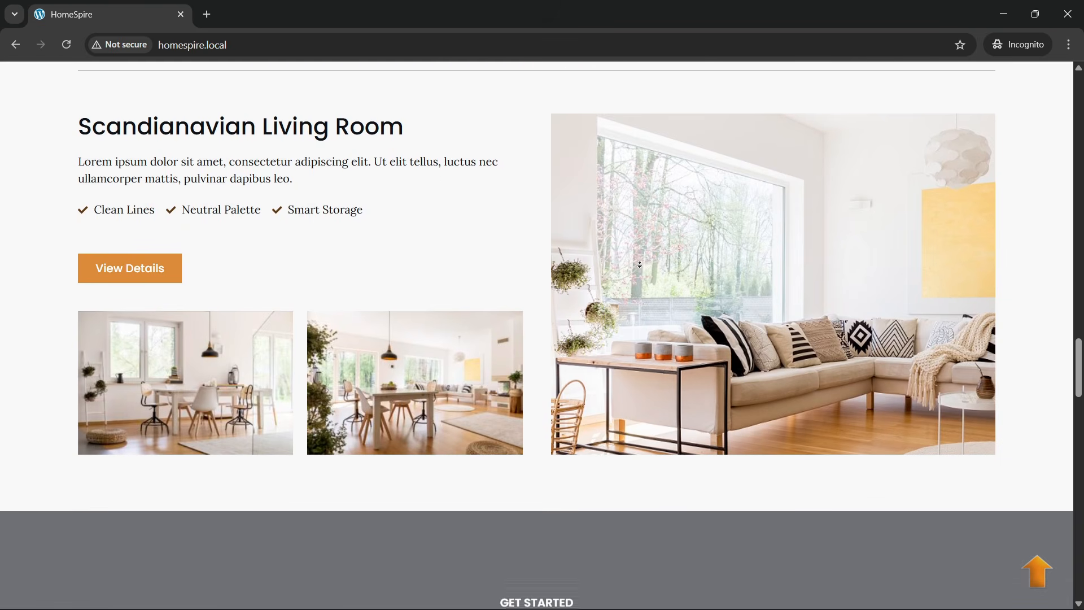
{"action": "scroll", "coordinate": [639, 264], "scroll_direction": "down", "scroll_amount": 1}
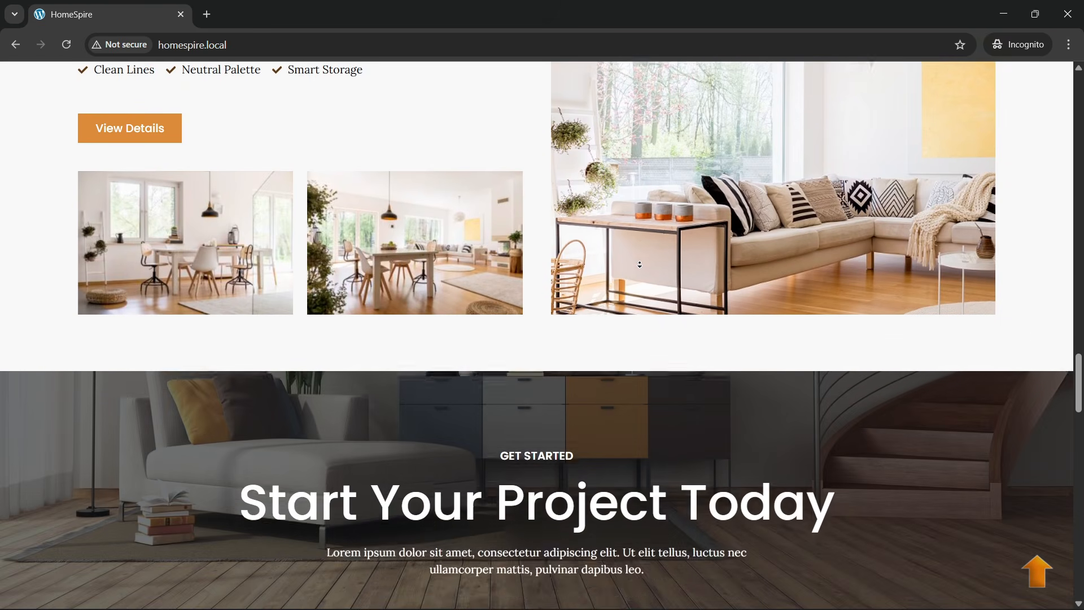
{"action": "scroll", "coordinate": [639, 264], "scroll_direction": "down", "scroll_amount": 3}
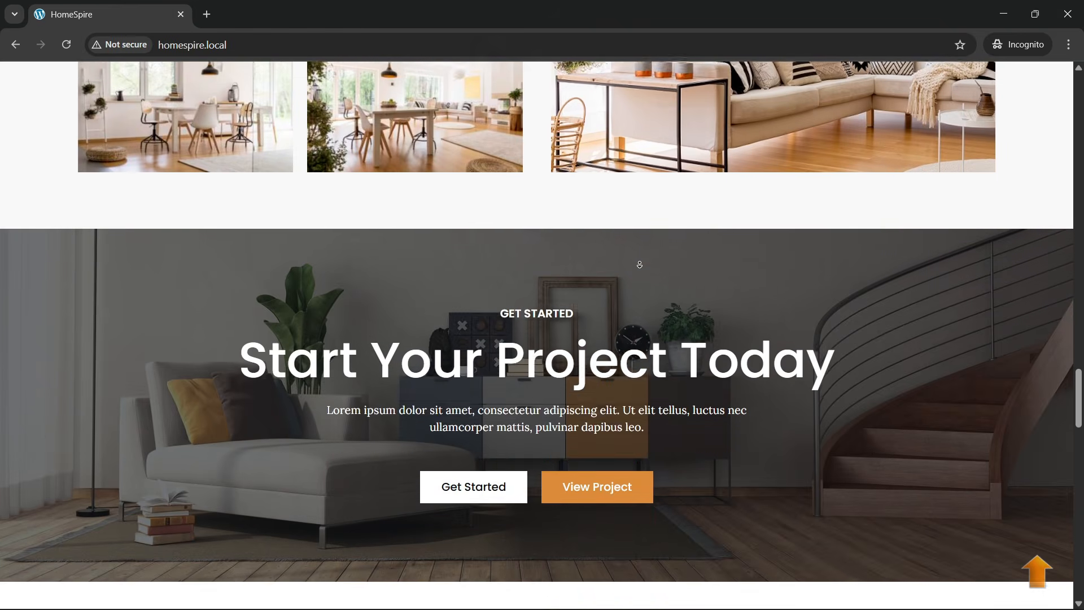
{"action": "scroll", "coordinate": [639, 264], "scroll_direction": "down", "scroll_amount": 2}
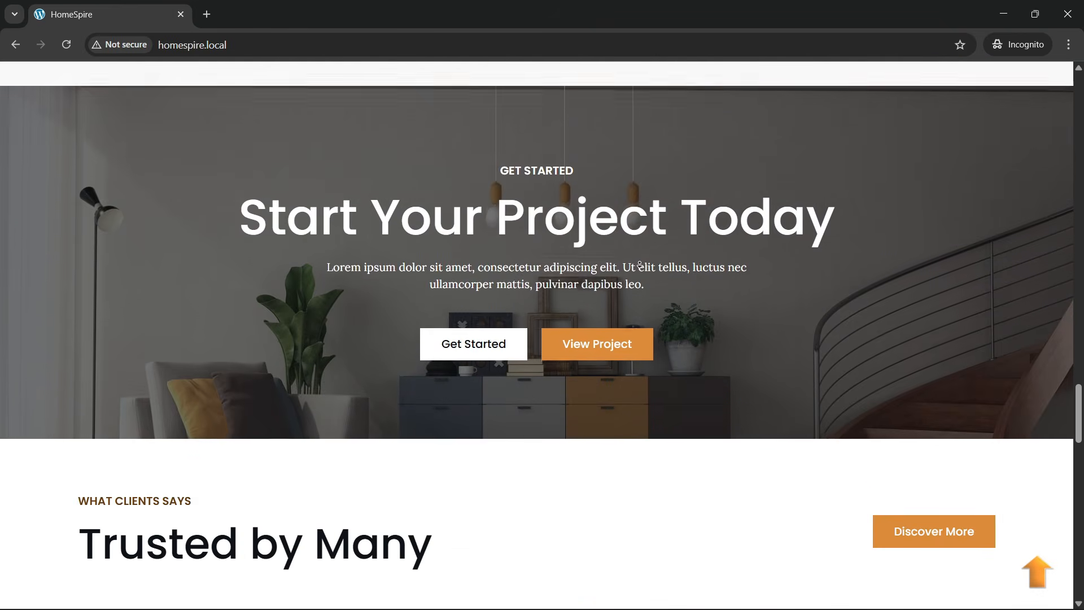
{"action": "scroll", "coordinate": [639, 264], "scroll_direction": "down", "scroll_amount": 1}
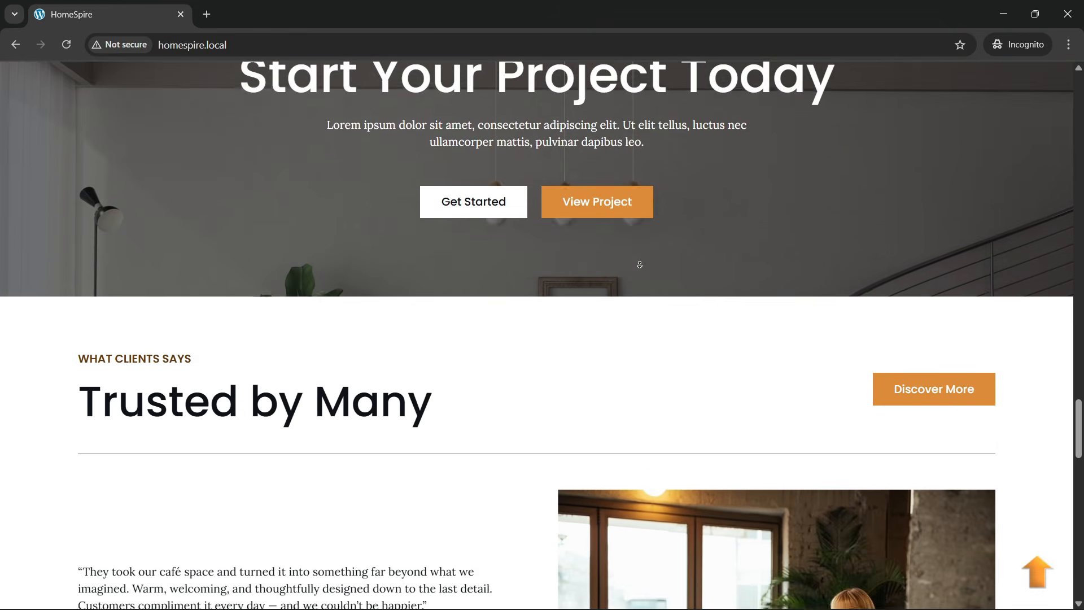
{"action": "scroll", "coordinate": [639, 265], "scroll_direction": "down", "scroll_amount": 3}
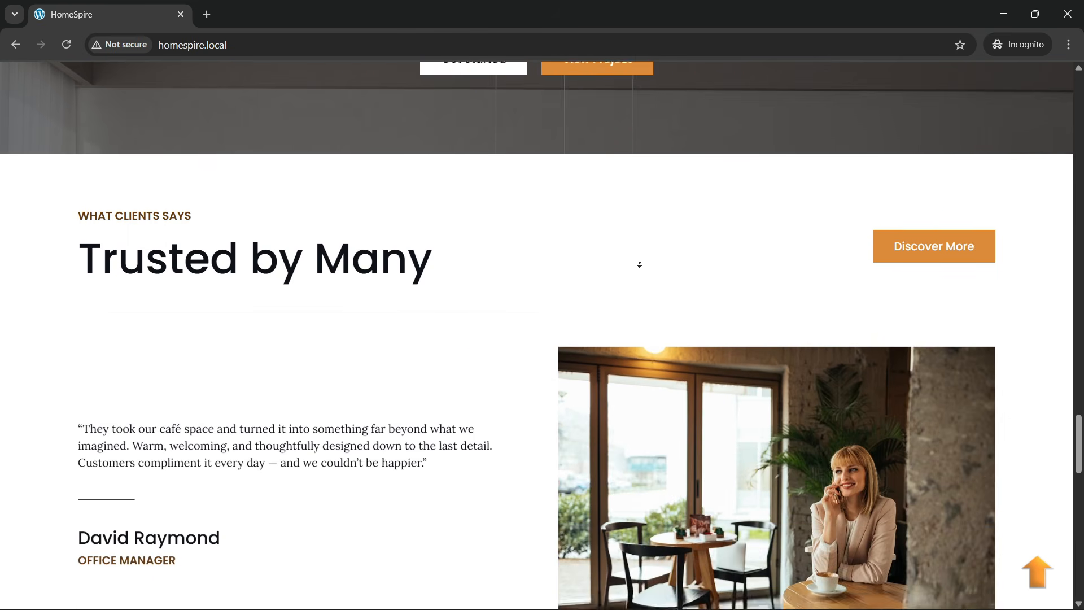
{"action": "scroll", "coordinate": [639, 264], "scroll_direction": "down", "scroll_amount": 2}
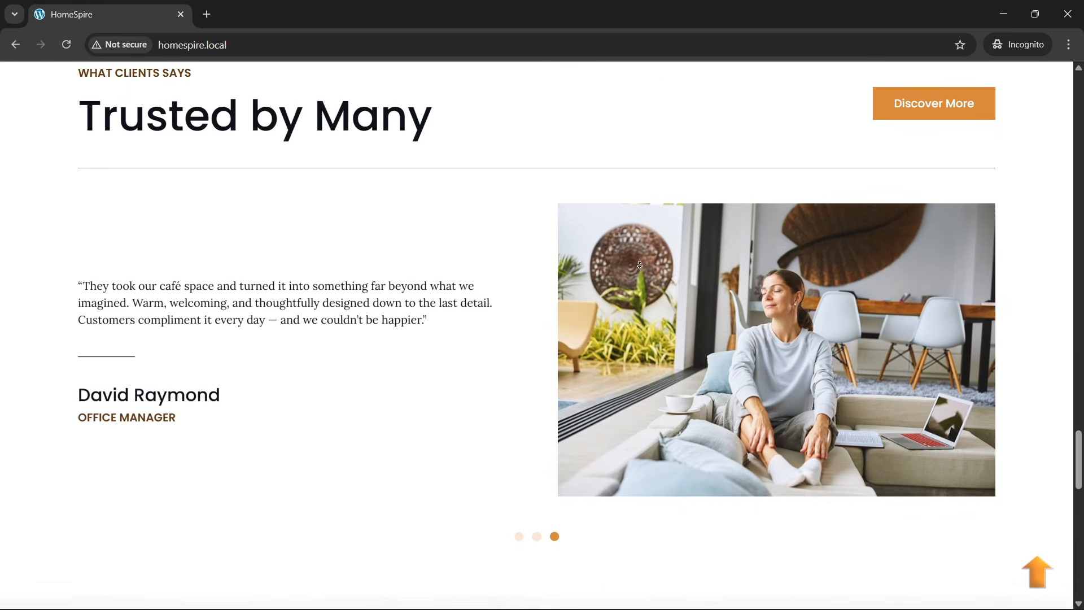
{"action": "scroll", "coordinate": [638, 264], "scroll_direction": "down", "scroll_amount": 3}
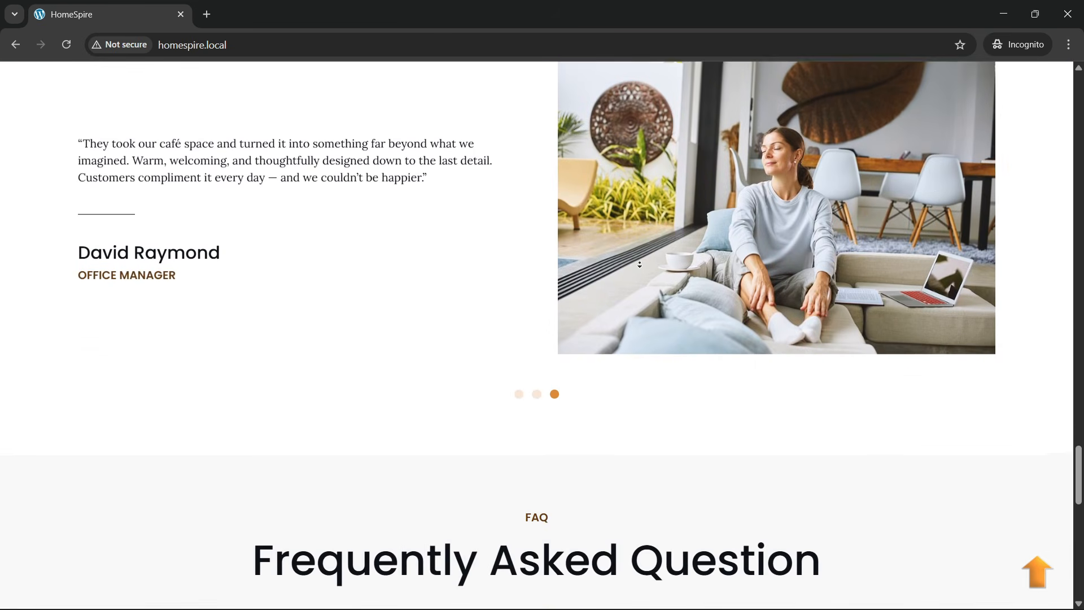
{"action": "scroll", "coordinate": [639, 264], "scroll_direction": "down", "scroll_amount": 3}
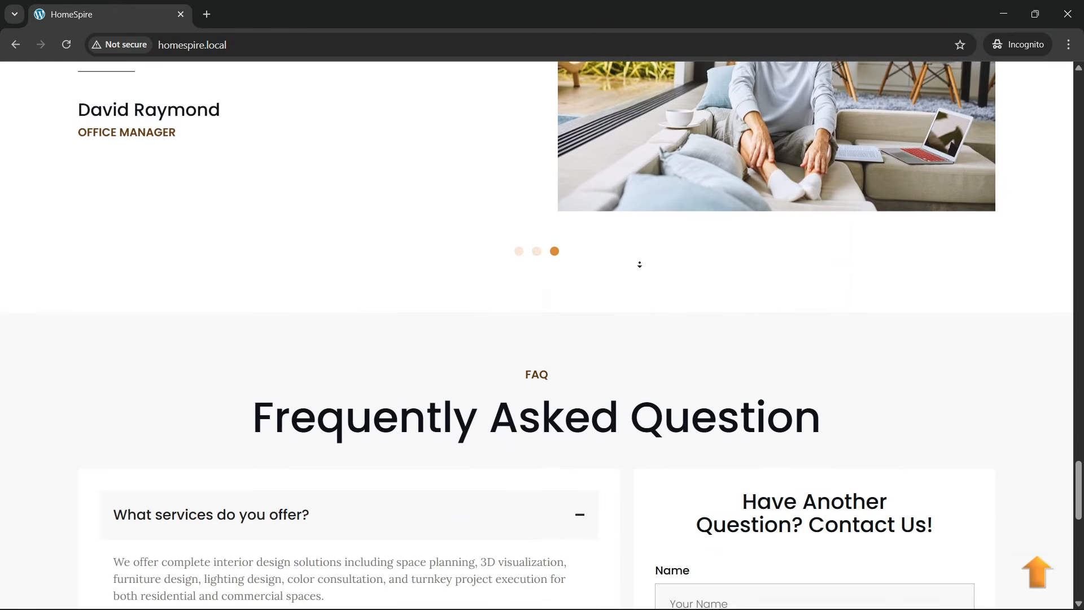
{"action": "scroll", "coordinate": [639, 264], "scroll_direction": "down", "scroll_amount": 3}
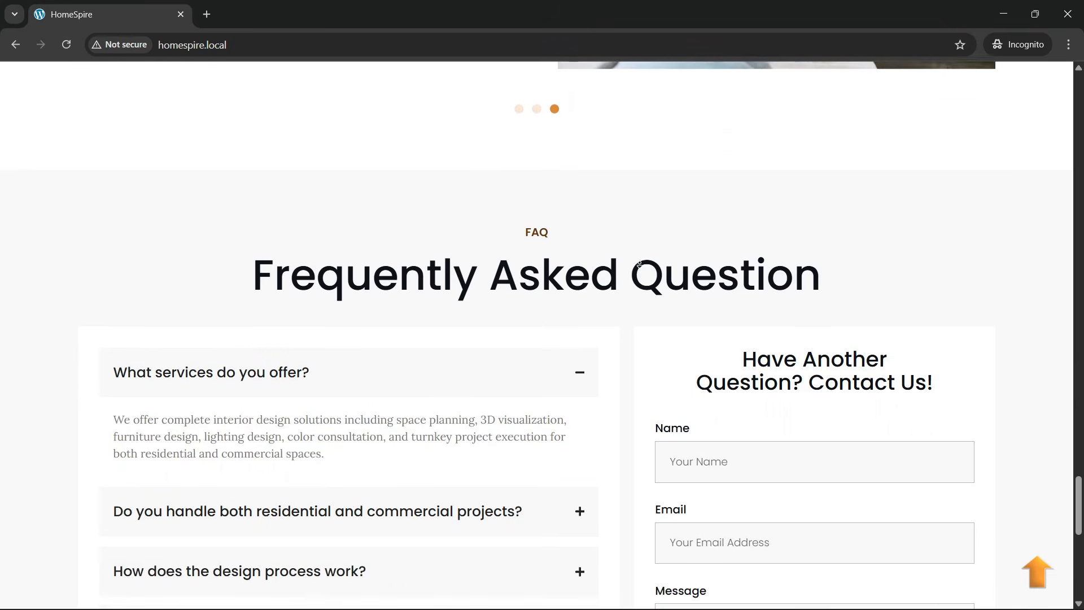
{"action": "scroll", "coordinate": [639, 264], "scroll_direction": "down", "scroll_amount": 3}
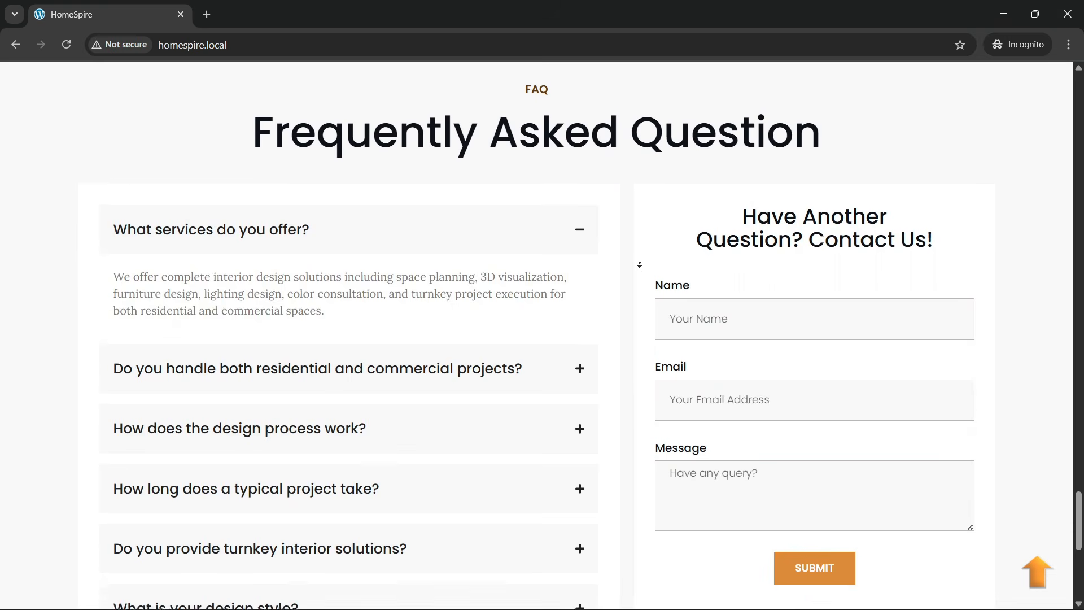
{"action": "scroll", "coordinate": [639, 264], "scroll_direction": "down", "scroll_amount": 3}
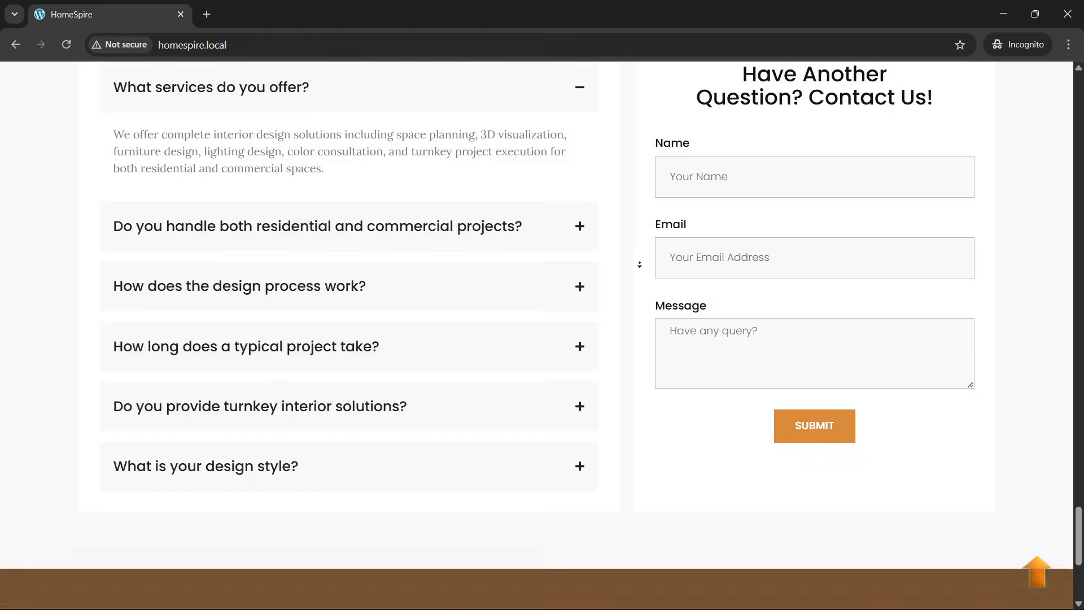
{"action": "scroll", "coordinate": [639, 264], "scroll_direction": "down", "scroll_amount": 3}
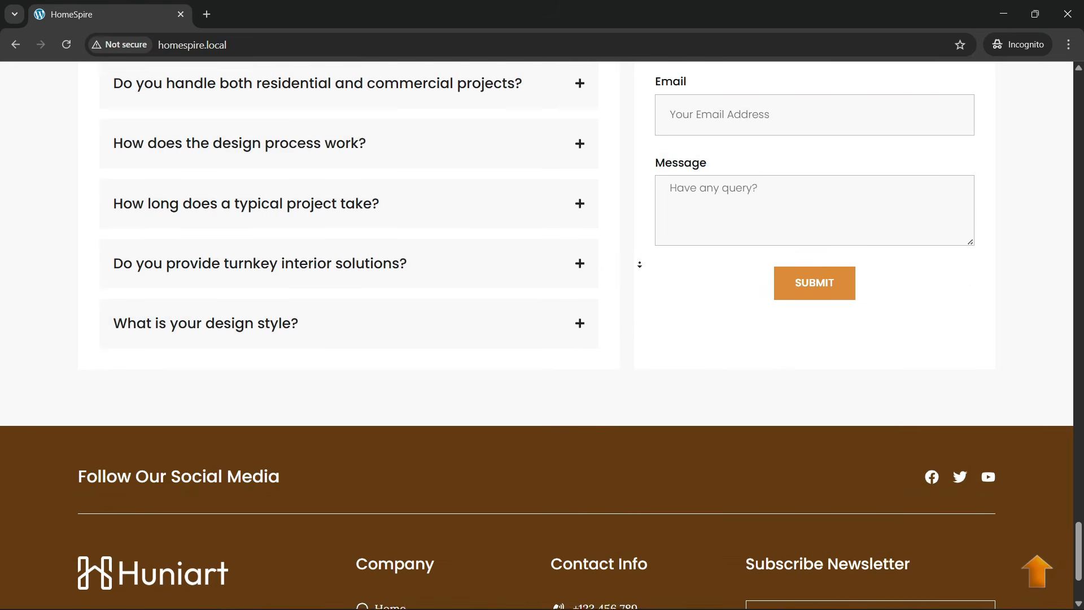
{"action": "scroll", "coordinate": [639, 264], "scroll_direction": "down", "scroll_amount": 2}
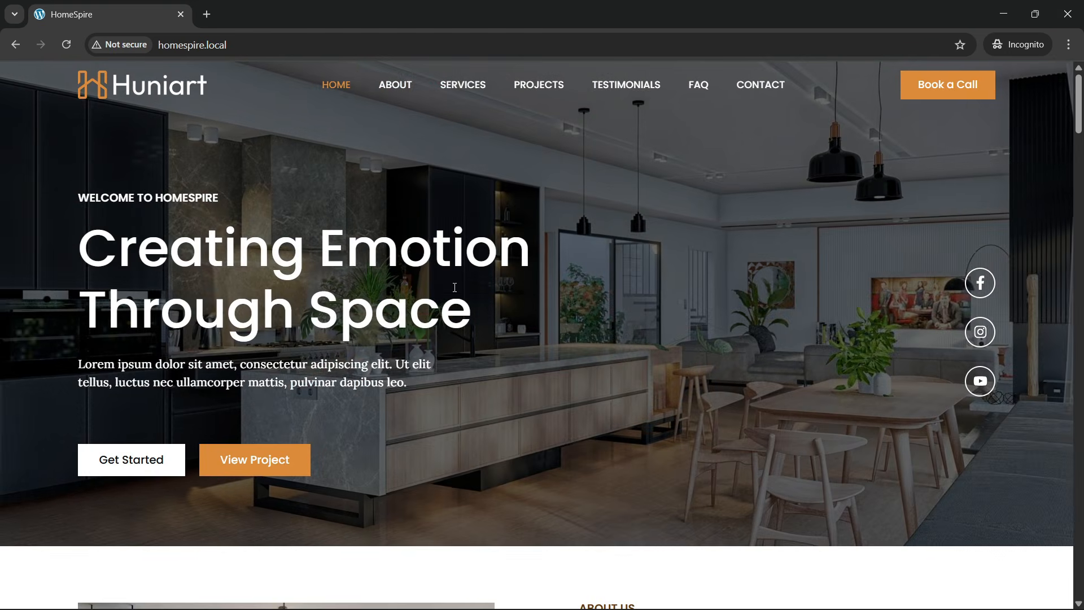
- Reload homespire.local and nudge the page to check the hero section loads
{"action": "left_click", "coordinate": [278, 46]}
{"action": "key", "text": "Return"}
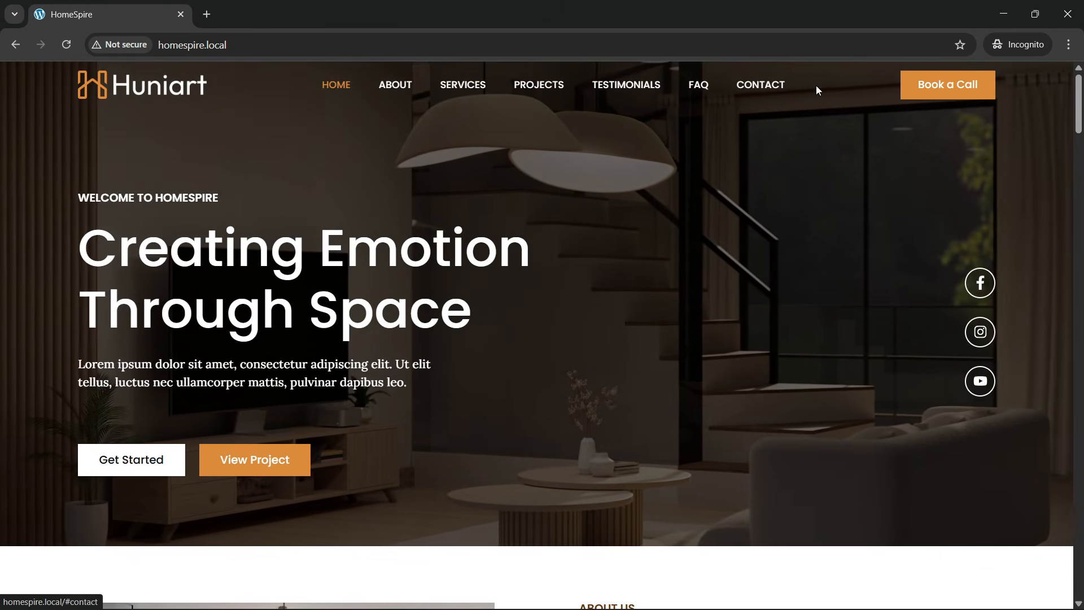
{"action": "scroll", "coordinate": [513, 333], "scroll_direction": "down", "scroll_amount": 5}
{"action": "scroll", "coordinate": [514, 333], "scroll_direction": "up", "scroll_amount": 5}
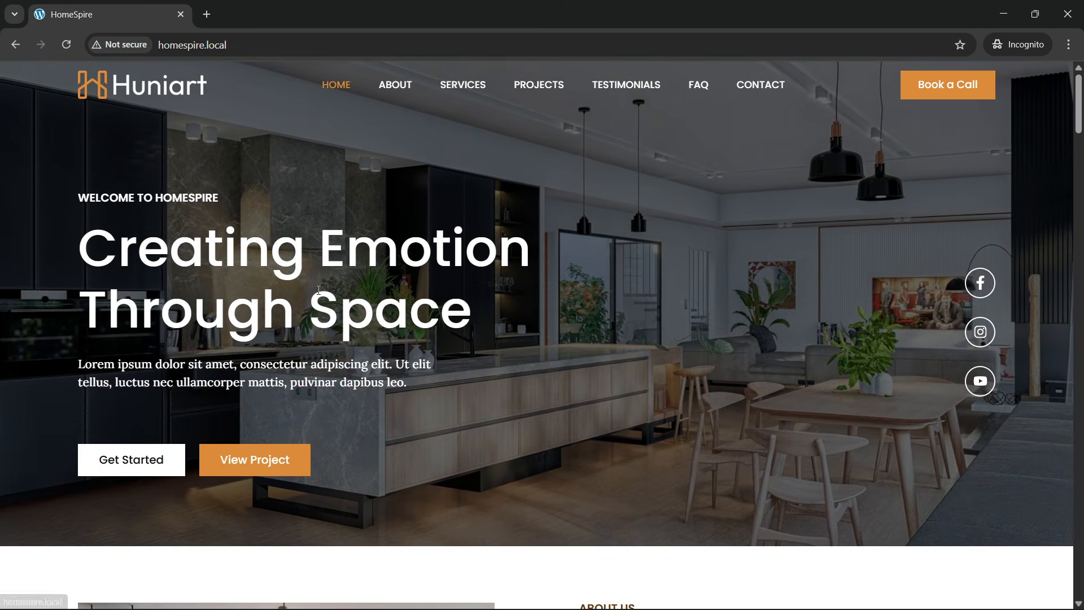
{"action": "scroll", "coordinate": [387, 302], "scroll_direction": "down", "scroll_amount": 5}
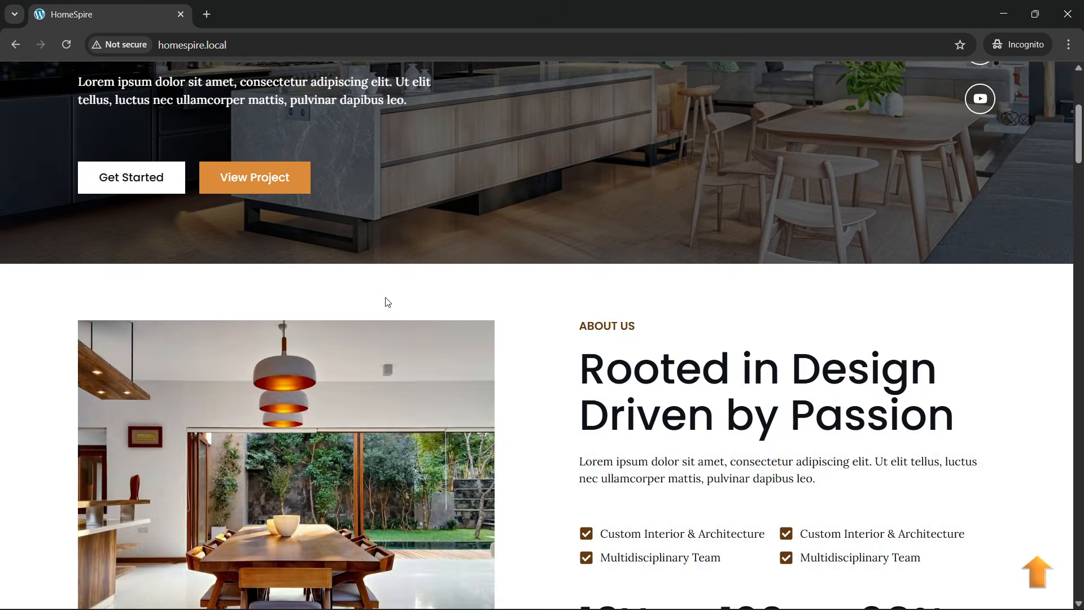
{"action": "scroll", "coordinate": [387, 302], "scroll_direction": "up", "scroll_amount": 5}
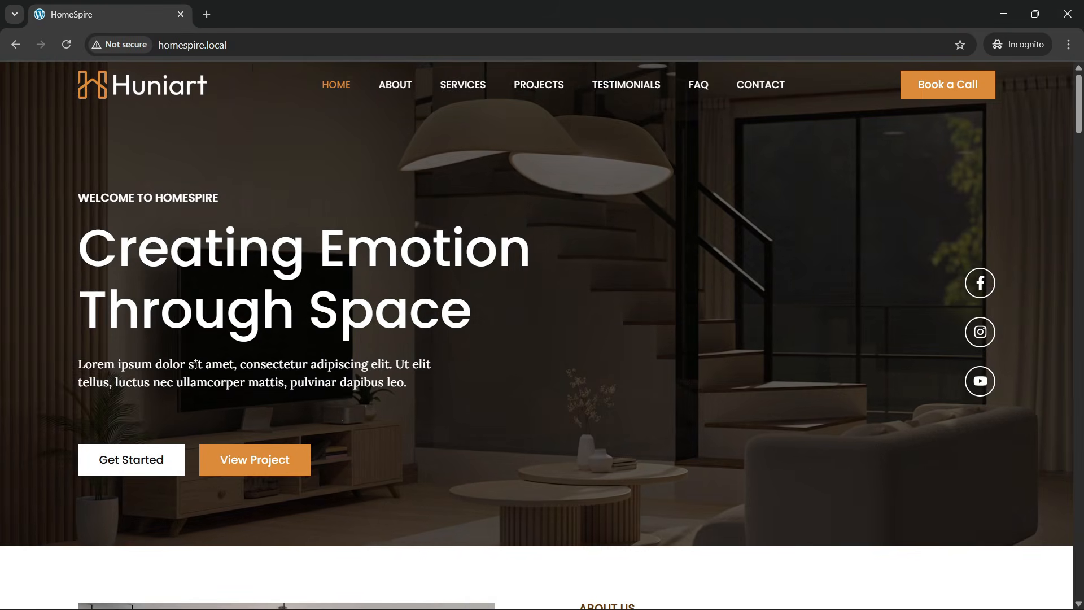
- Reload the homepage three more times to replay the hero slideshow animations
{"action": "left_click", "coordinate": [260, 54]}
{"action": "key", "text": "Return"}
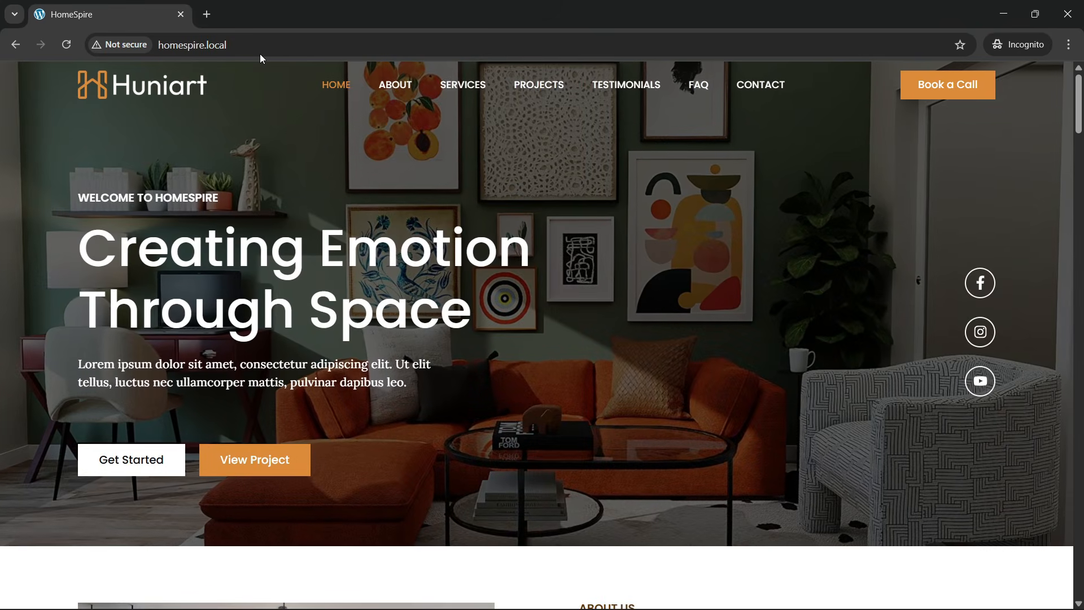
{"action": "left_click", "coordinate": [259, 41]}
{"action": "key", "text": "Return"}
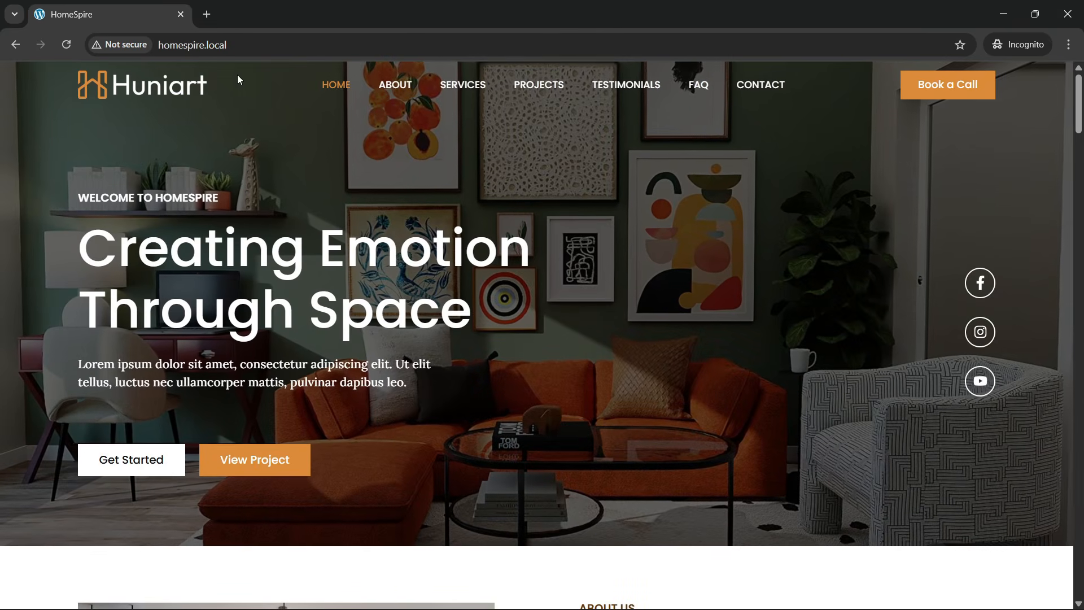
{"action": "left_click", "coordinate": [248, 50]}
{"action": "key", "text": "Return"}
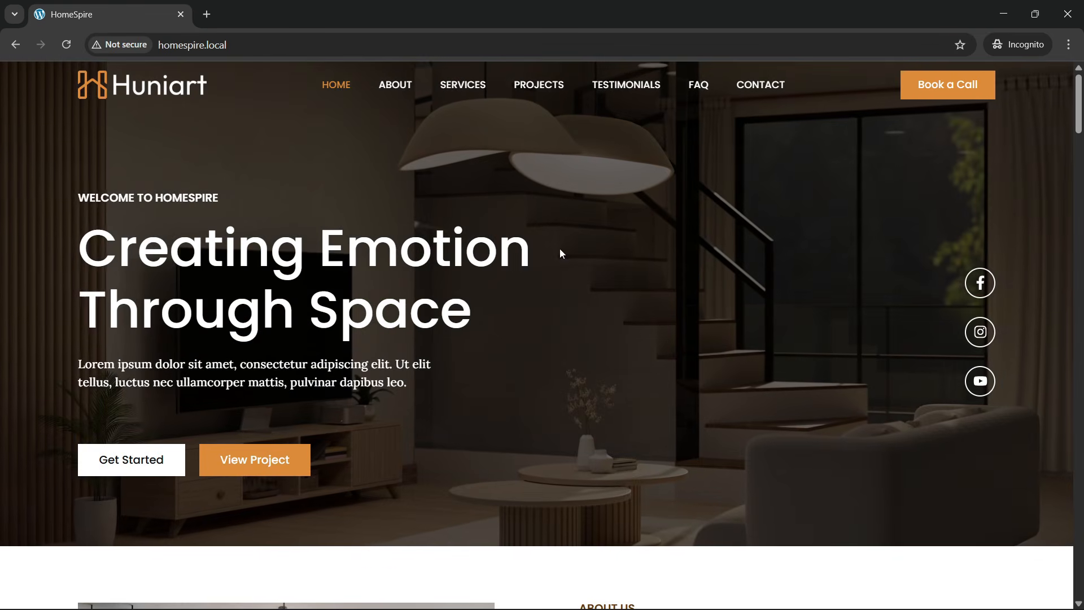
{"action": "scroll", "coordinate": [335, 282], "scroll_direction": "down", "scroll_amount": 1}
{"action": "scroll", "coordinate": [335, 282], "scroll_direction": "down", "scroll_amount": 6}
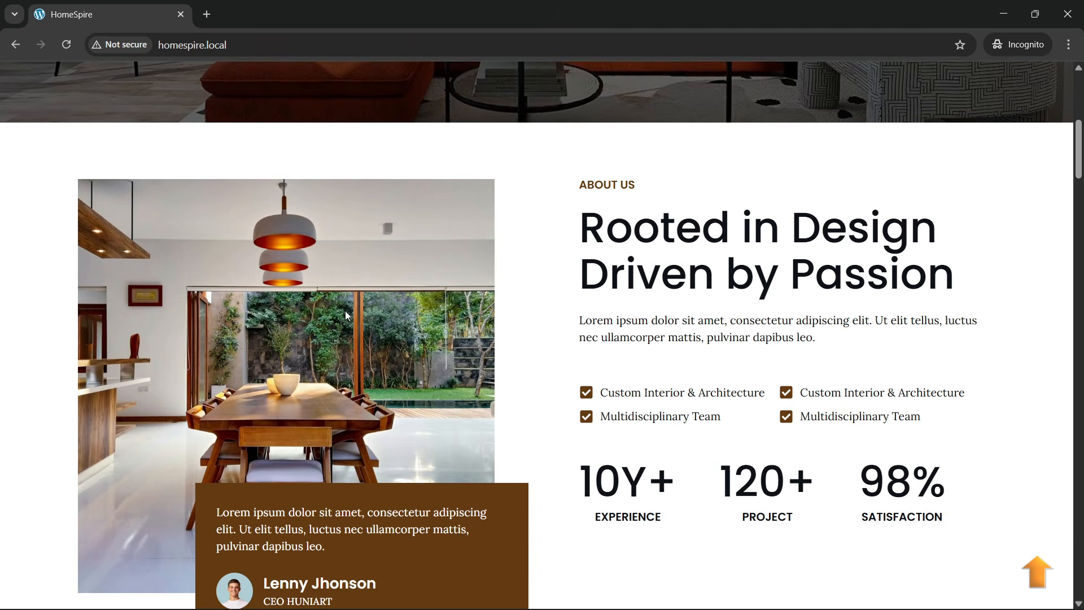
{"action": "scroll", "coordinate": [348, 330], "scroll_direction": "down", "scroll_amount": 1}
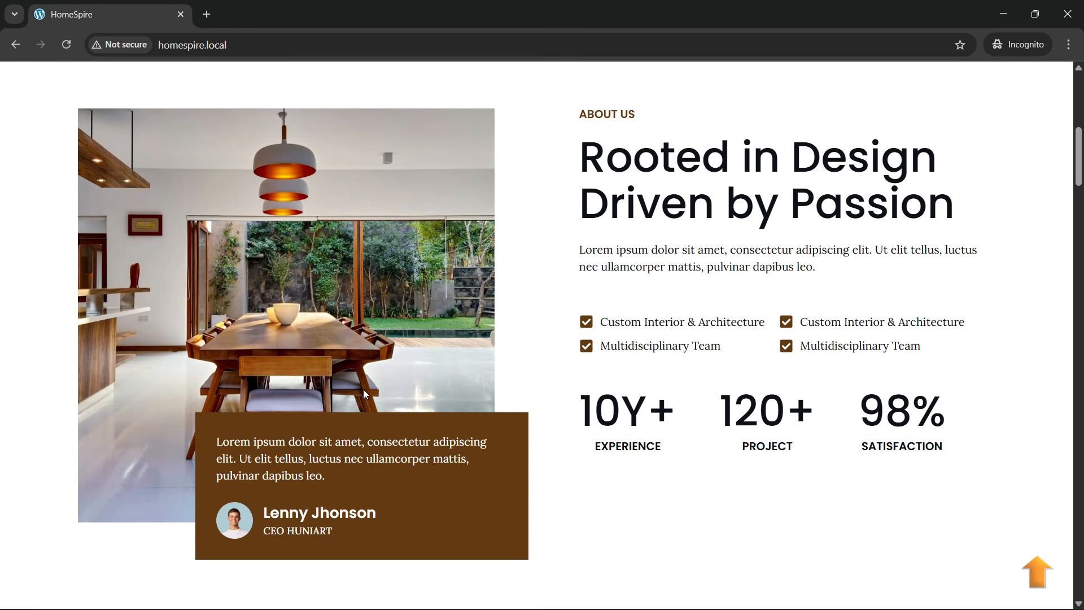
{"action": "scroll", "coordinate": [624, 214], "scroll_direction": "up", "scroll_amount": 1}
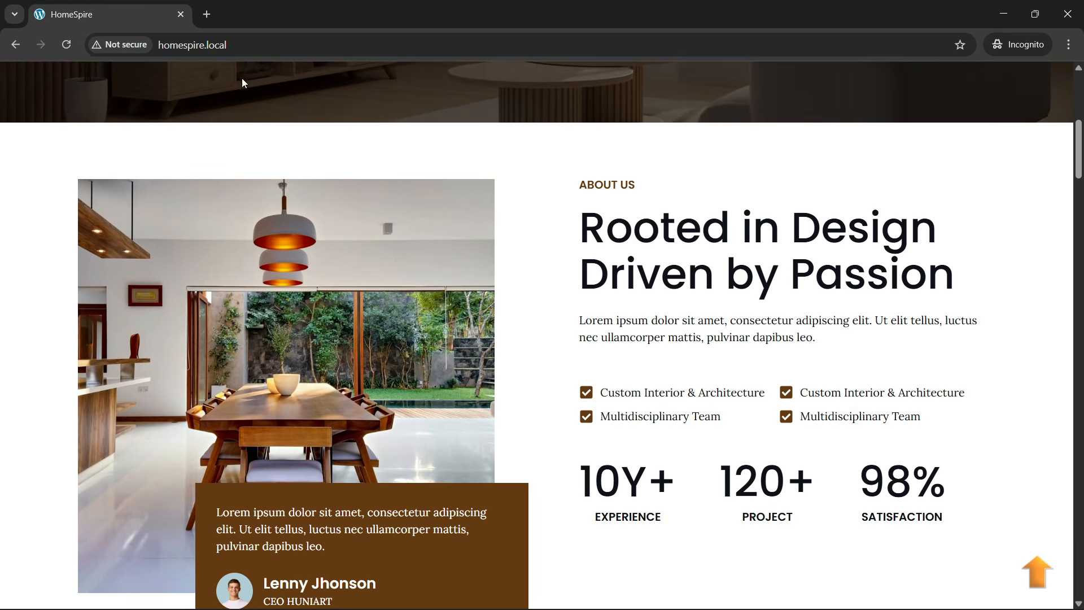
{"action": "left_click", "coordinate": [247, 46]}
{"action": "key", "text": "Return"}
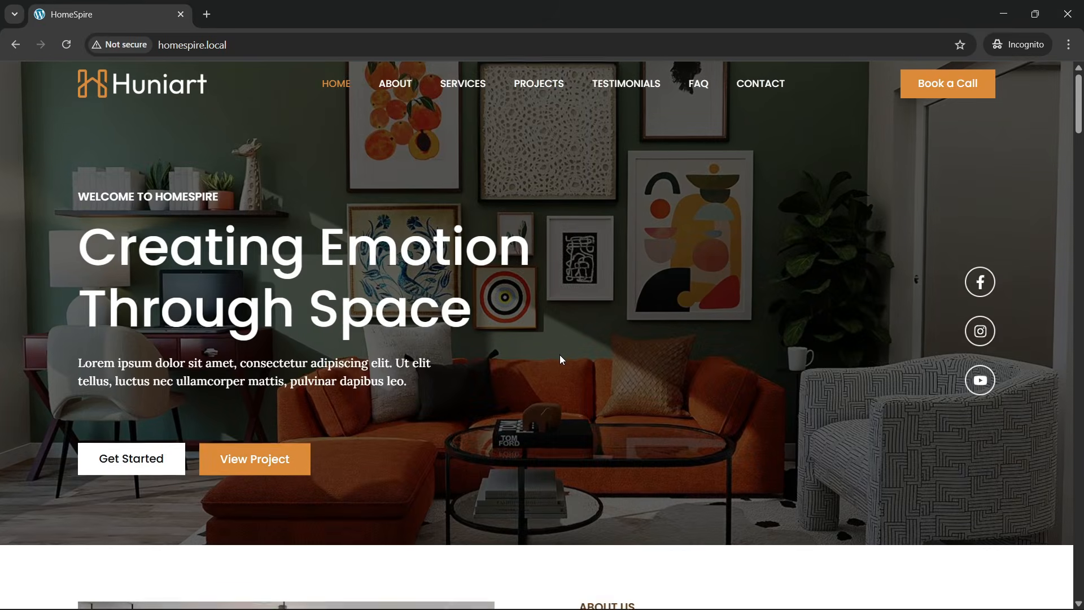
{"action": "scroll", "coordinate": [560, 356], "scroll_direction": "down", "scroll_amount": 8}
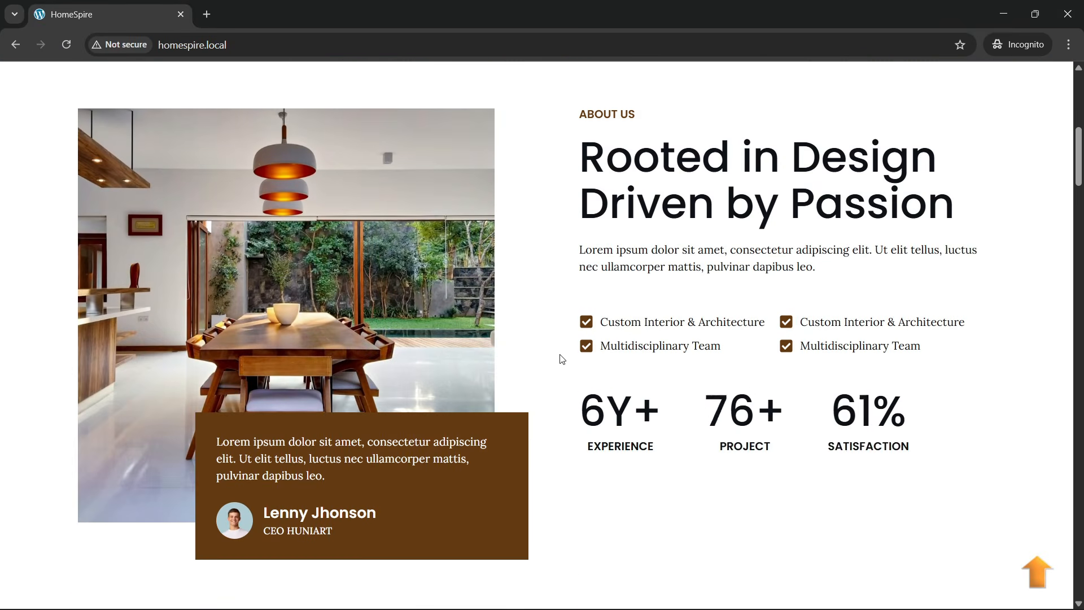
{"action": "scroll", "coordinate": [564, 367], "scroll_direction": "down", "scroll_amount": 1}
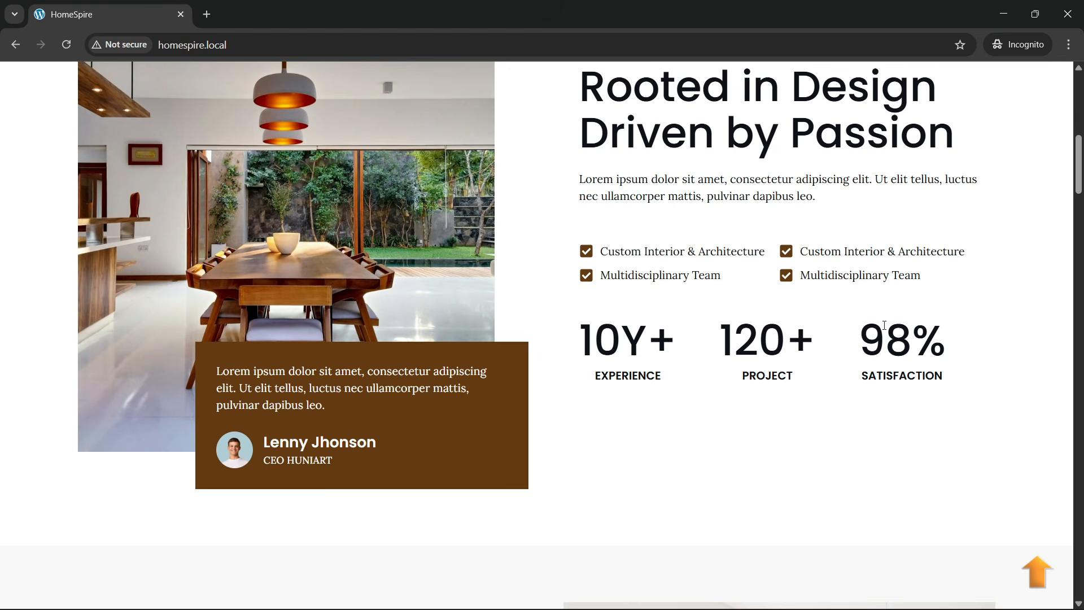
{"action": "scroll", "coordinate": [335, 337], "scroll_direction": "up", "scroll_amount": 2}
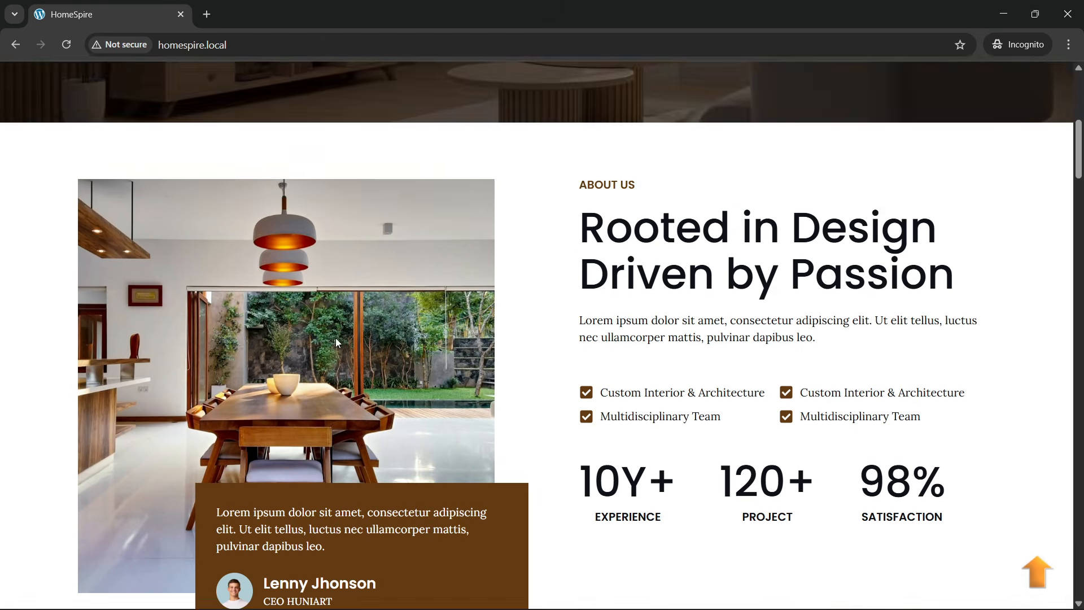
{"action": "scroll", "coordinate": [335, 337], "scroll_direction": "down", "scroll_amount": 5}
{"action": "scroll", "coordinate": [337, 342], "scroll_direction": "down", "scroll_amount": 4}
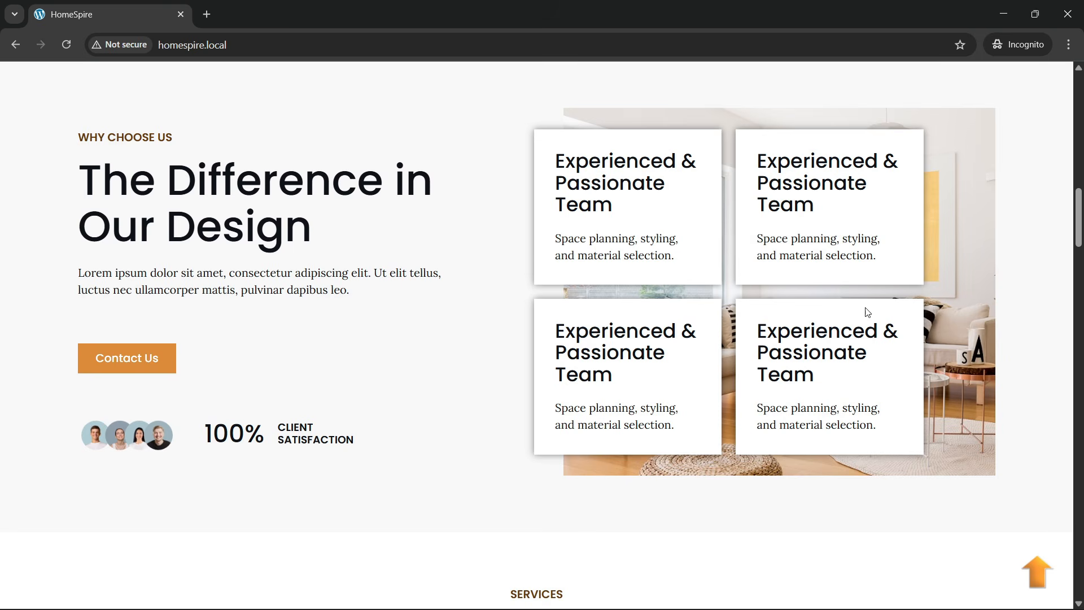
{"action": "scroll", "coordinate": [535, 266], "scroll_direction": "up", "scroll_amount": 1}
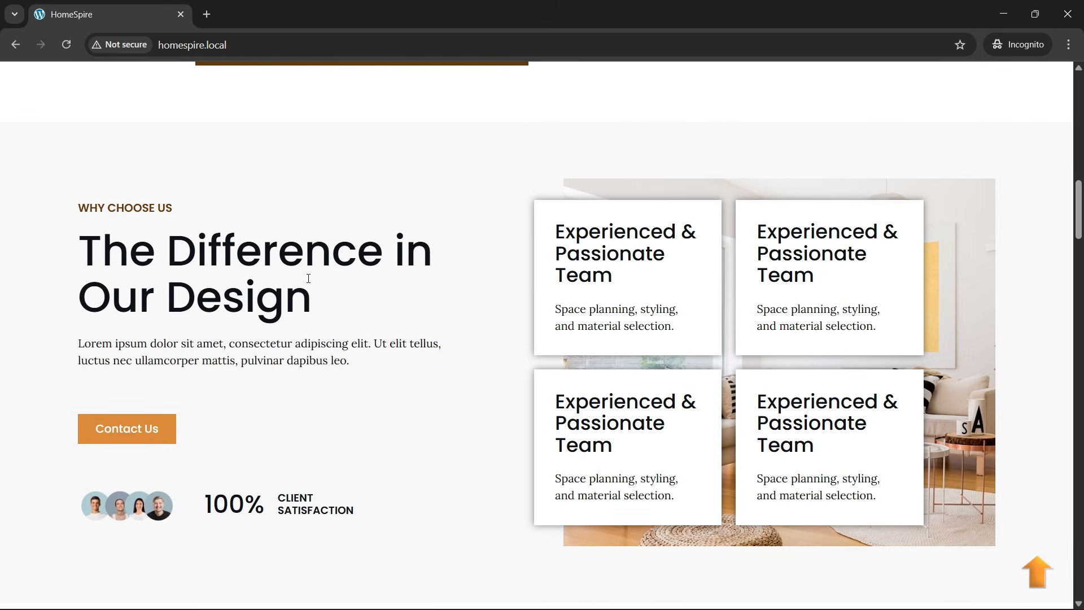
{"action": "scroll", "coordinate": [738, 281], "scroll_direction": "down", "scroll_amount": 1}
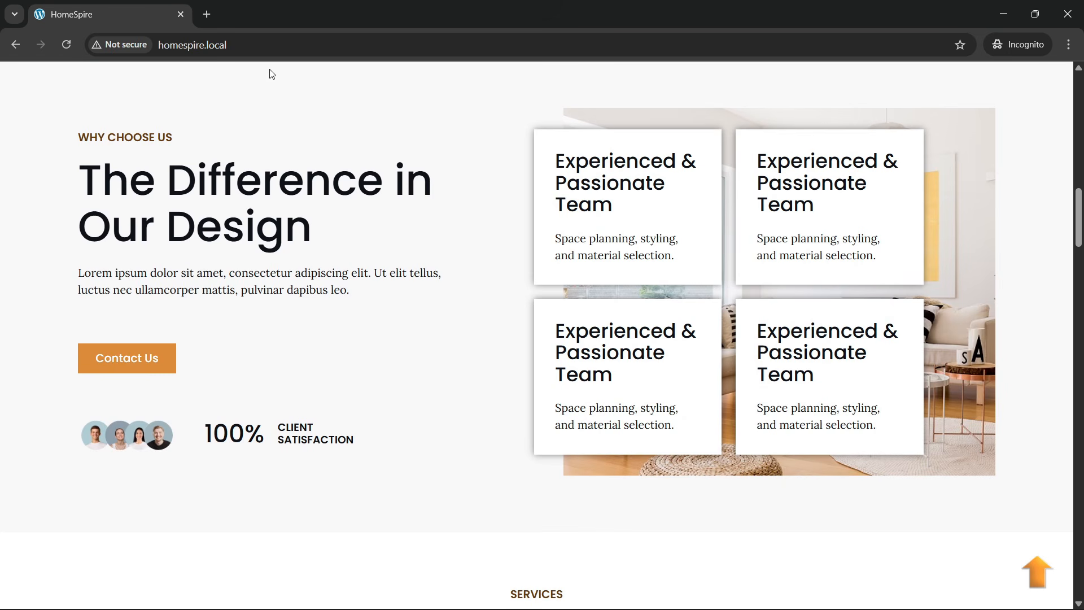
- Reload homespire.local and scroll down from the hero through the Services section
{"action": "left_click", "coordinate": [267, 52]}
{"action": "key", "text": "Return"}
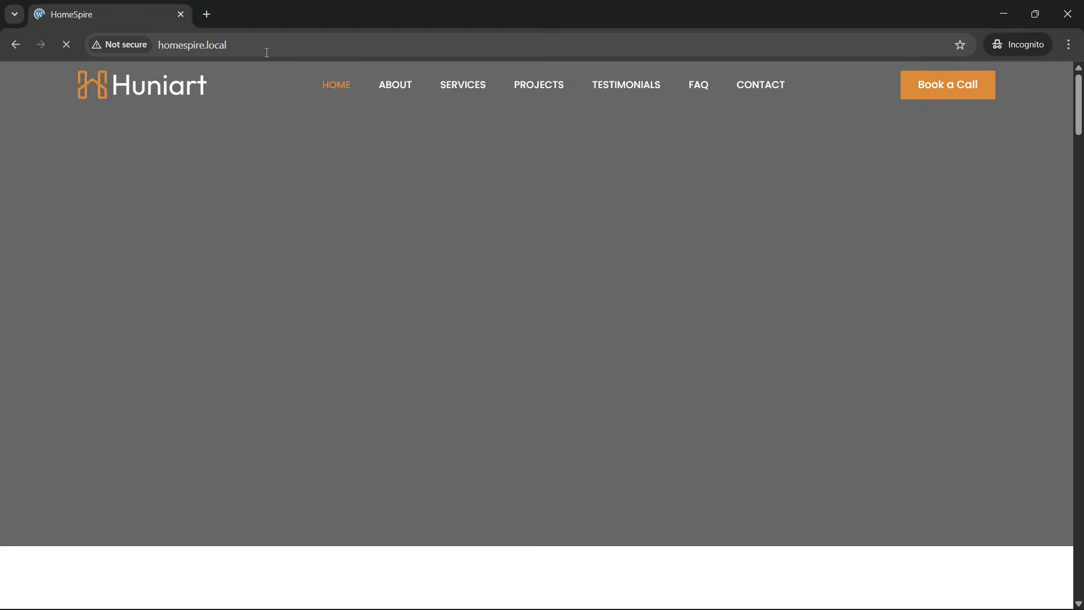
{"action": "scroll", "coordinate": [438, 279], "scroll_direction": "down", "scroll_amount": 10}
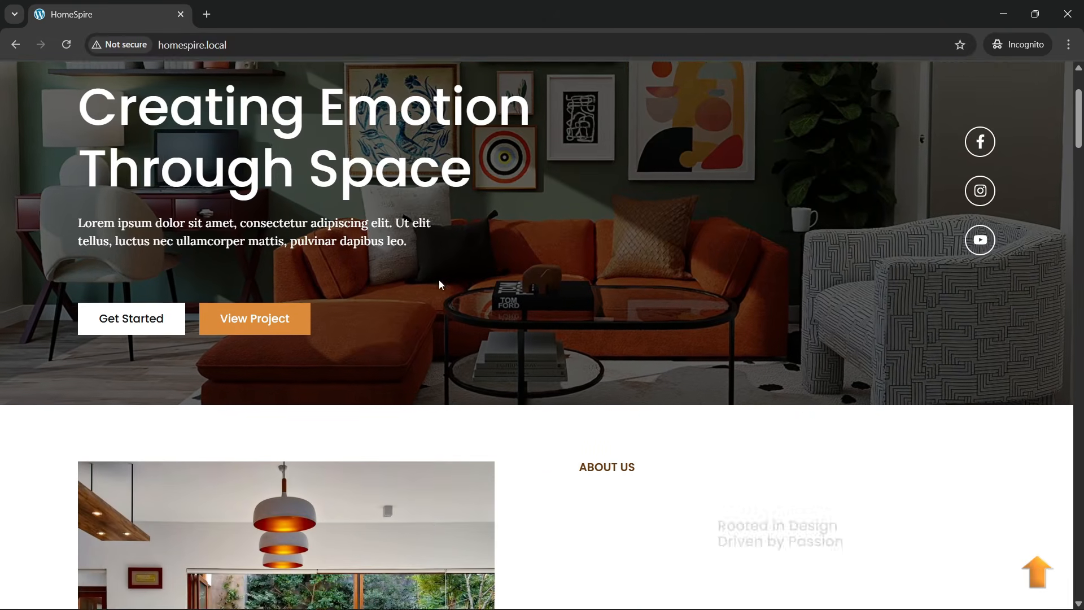
{"action": "scroll", "coordinate": [438, 320], "scroll_direction": "down", "scroll_amount": 8}
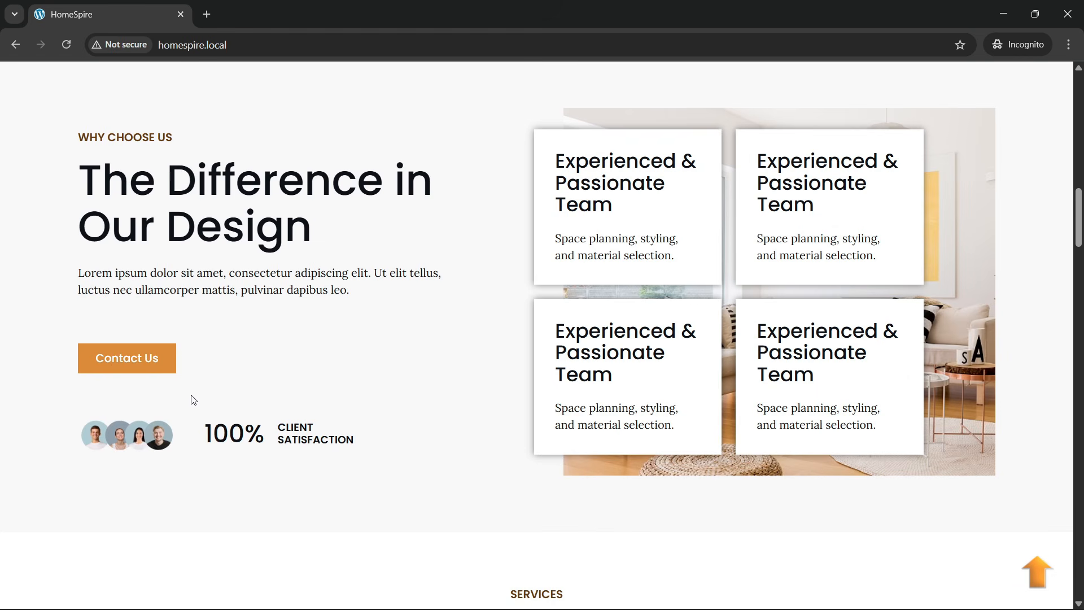
{"action": "scroll", "coordinate": [408, 356], "scroll_direction": "down", "scroll_amount": 6}
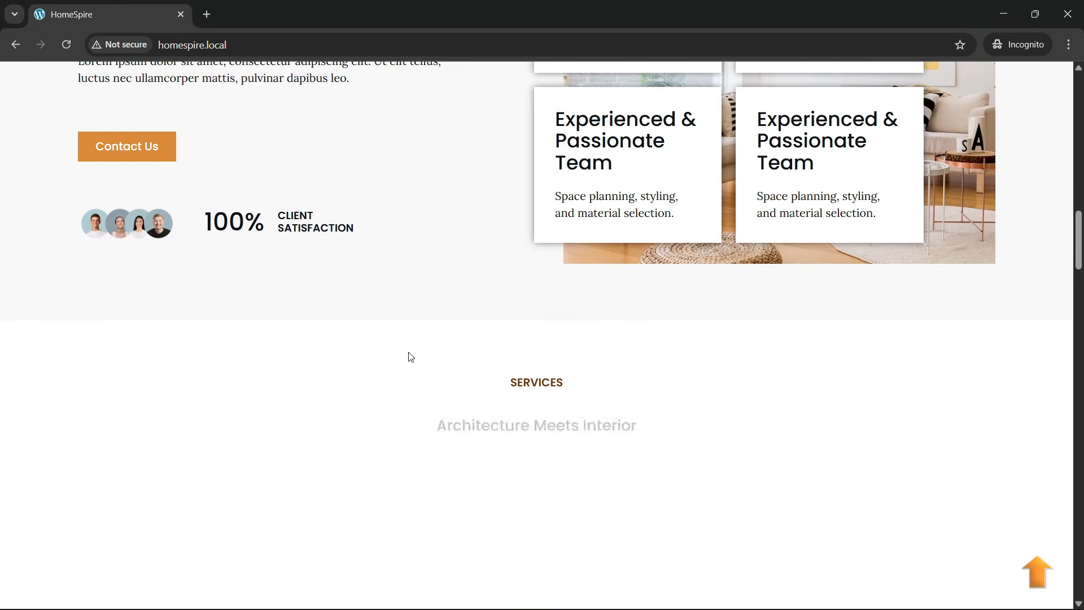
{"action": "scroll", "coordinate": [413, 356], "scroll_direction": "down", "scroll_amount": 1}
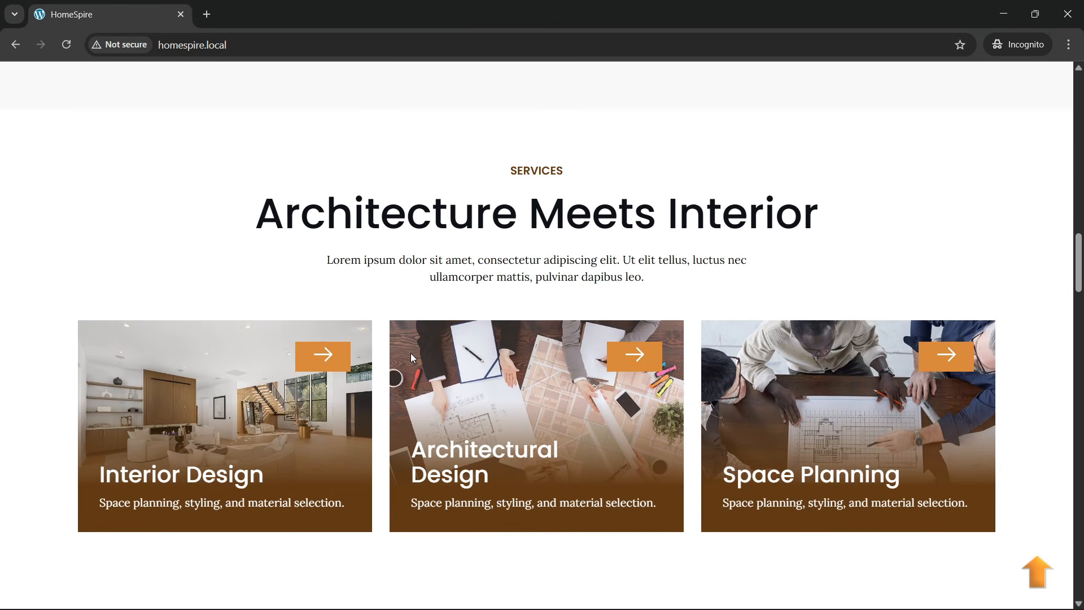
{"action": "scroll", "coordinate": [413, 357], "scroll_direction": "down", "scroll_amount": 4}
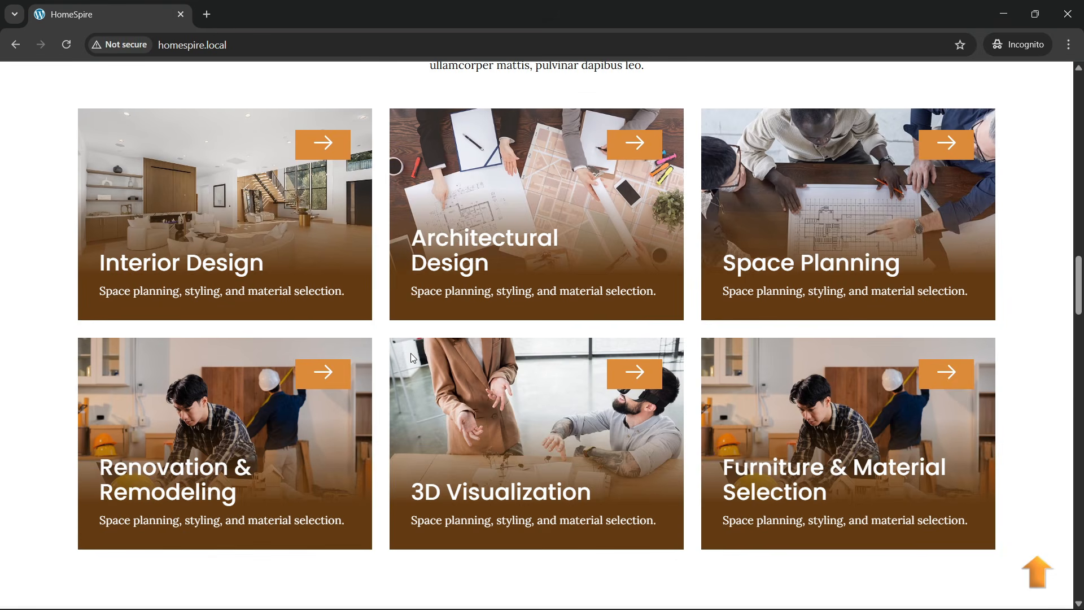
{"action": "scroll", "coordinate": [412, 357], "scroll_direction": "up", "scroll_amount": 10}
{"action": "scroll", "coordinate": [413, 357], "scroll_direction": "down", "scroll_amount": 5}
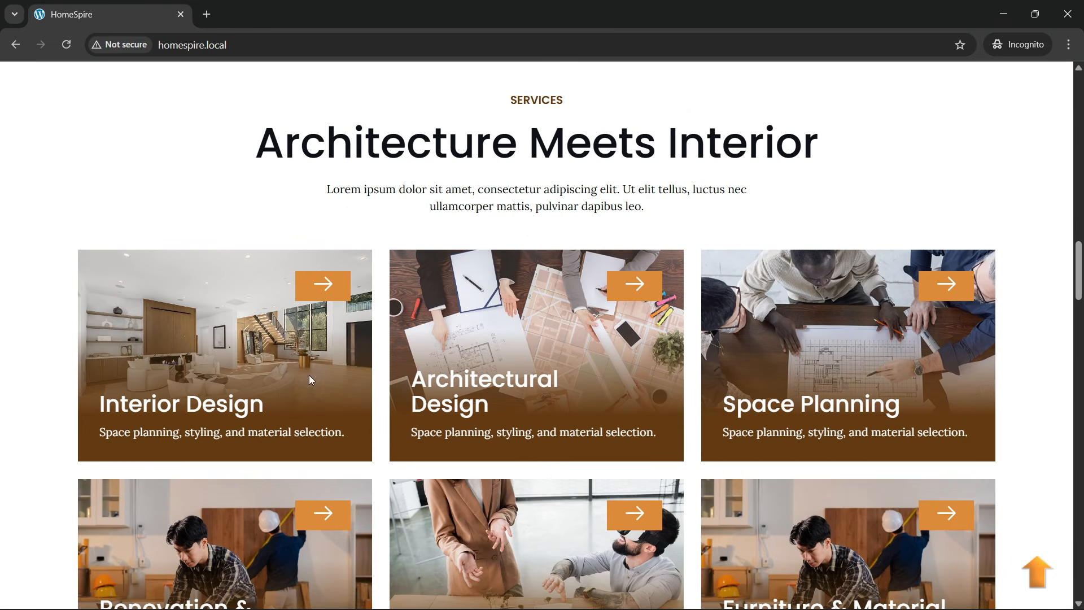
- Reload again and scroll on to the Spaces We've Designed projects section
{"action": "left_click", "coordinate": [271, 44]}
{"action": "key", "text": "Return"}
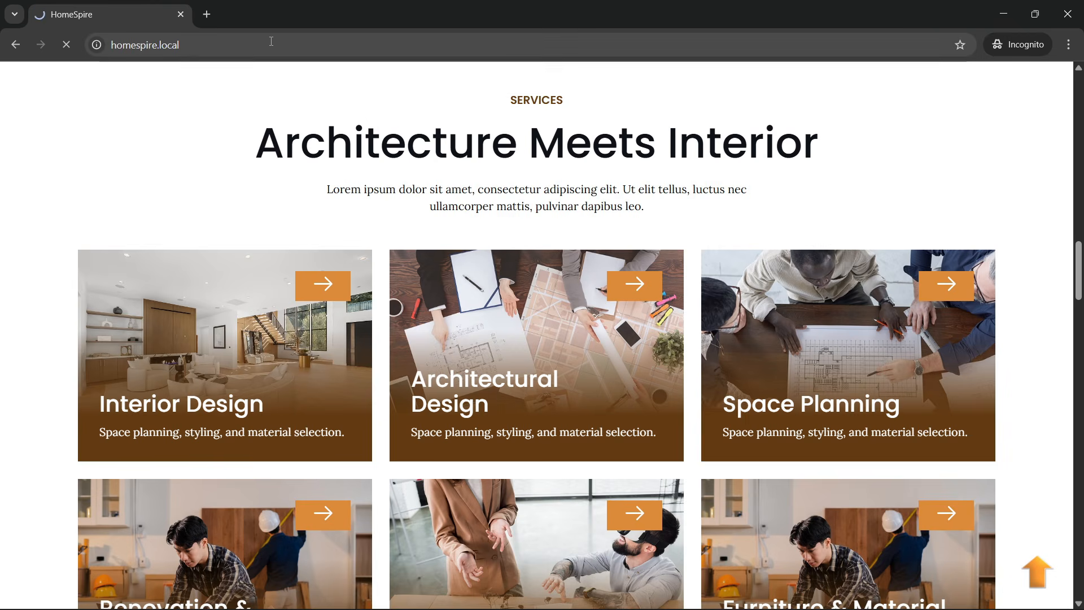
{"action": "scroll", "coordinate": [387, 433], "scroll_direction": "down", "scroll_amount": 10}
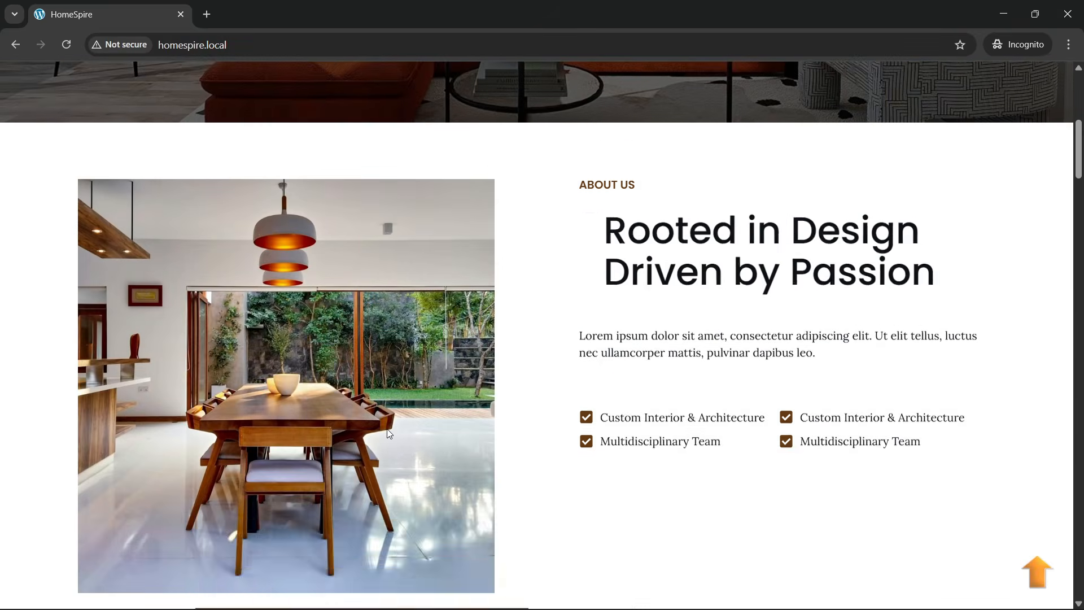
{"action": "scroll", "coordinate": [388, 433], "scroll_direction": "down", "scroll_amount": 7}
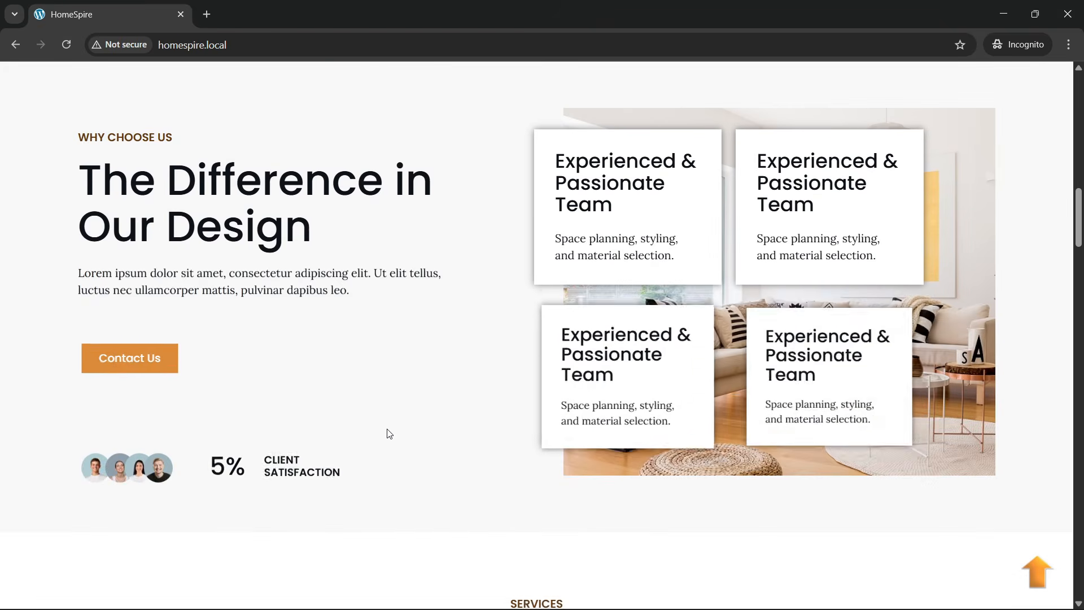
{"action": "scroll", "coordinate": [389, 434], "scroll_direction": "down", "scroll_amount": 8}
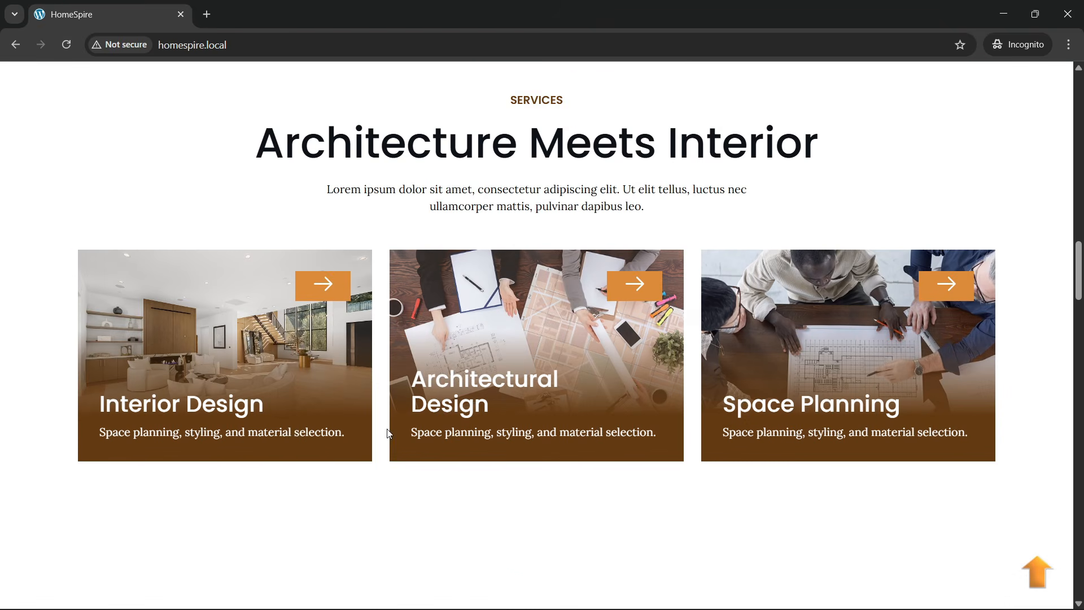
{"action": "scroll", "coordinate": [384, 435], "scroll_direction": "up", "scroll_amount": 2}
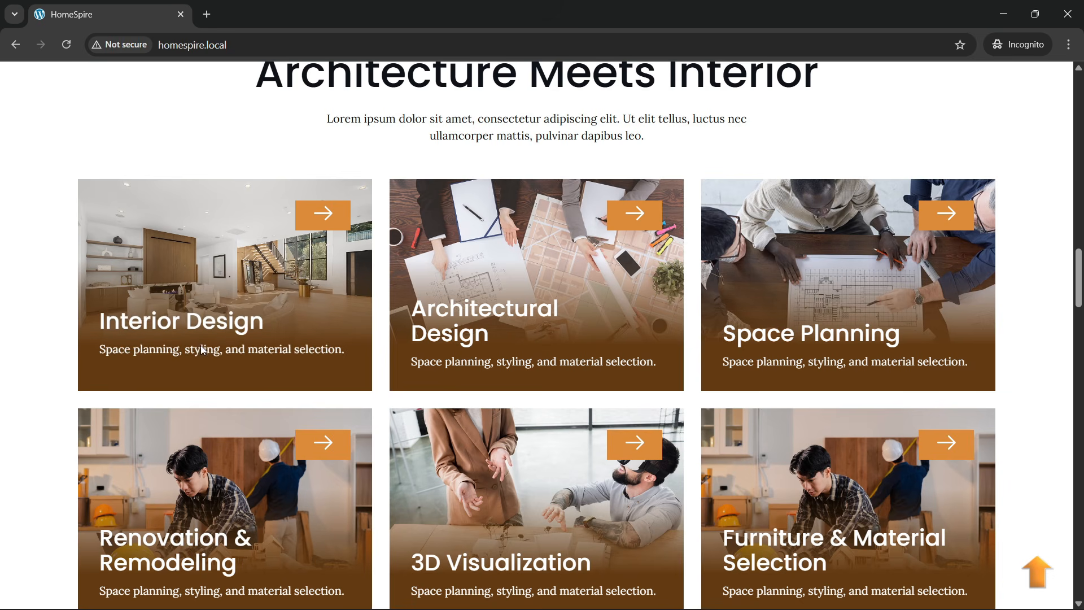
{"action": "scroll", "coordinate": [781, 390], "scroll_direction": "down", "scroll_amount": 3}
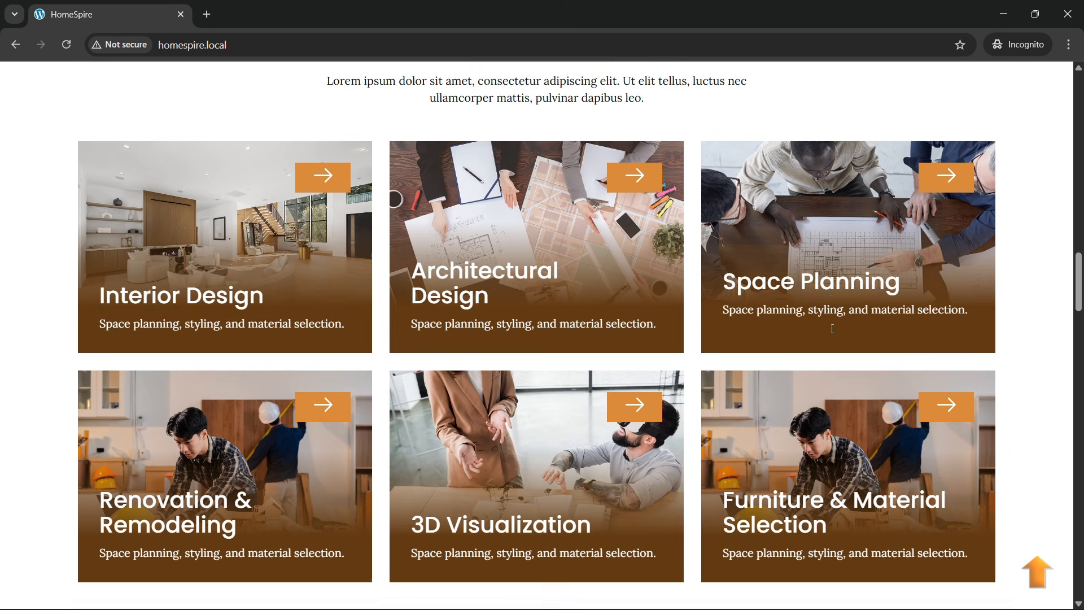
{"action": "scroll", "coordinate": [271, 307], "scroll_direction": "up", "scroll_amount": 3}
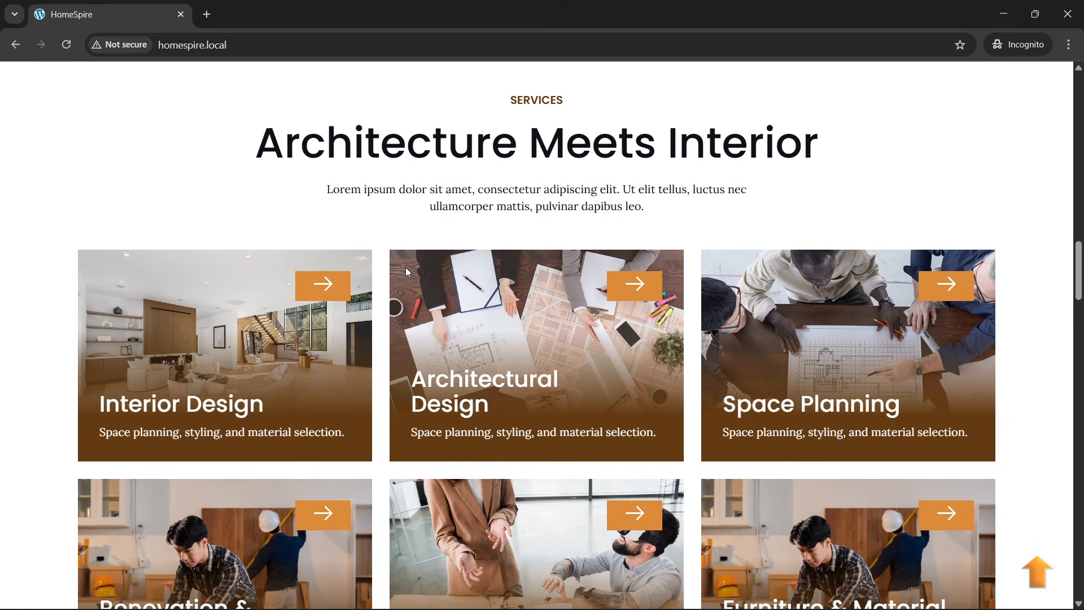
{"action": "scroll", "coordinate": [293, 269], "scroll_direction": "down", "scroll_amount": 3}
{"action": "scroll", "coordinate": [227, 320], "scroll_direction": "up", "scroll_amount": 2}
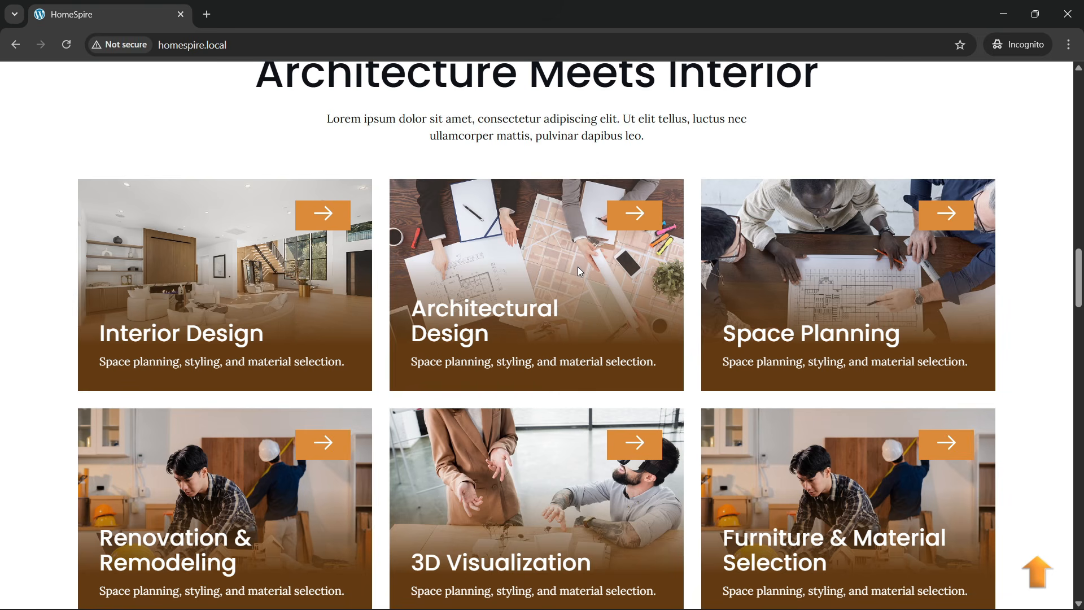
{"action": "scroll", "coordinate": [582, 277], "scroll_direction": "down", "scroll_amount": 1}
{"action": "scroll", "coordinate": [581, 277], "scroll_direction": "up", "scroll_amount": 3}
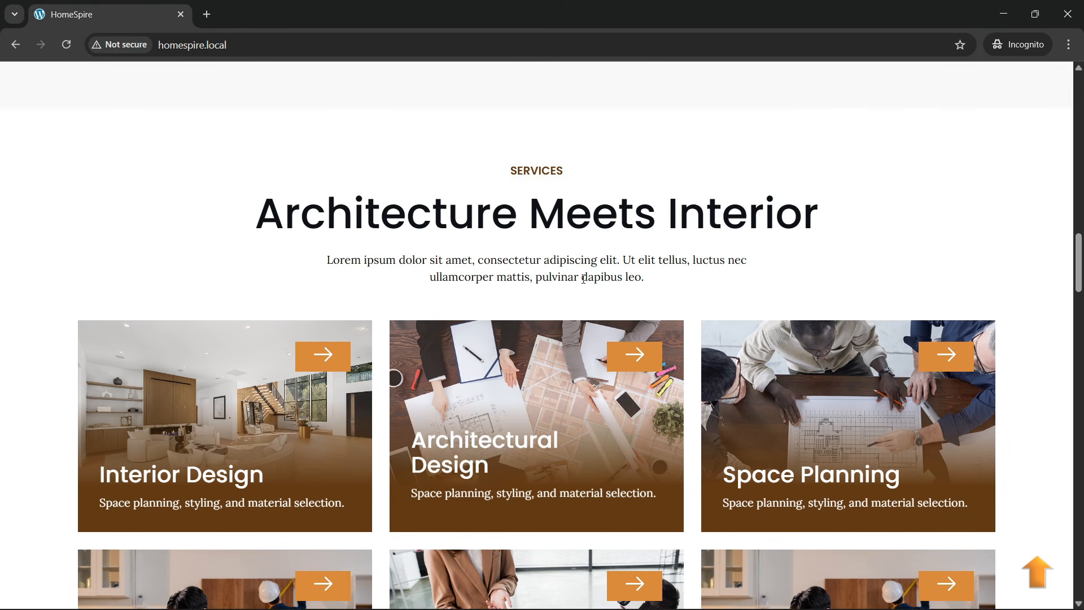
{"action": "scroll", "coordinate": [583, 281], "scroll_direction": "down", "scroll_amount": 3}
{"action": "scroll", "coordinate": [583, 281], "scroll_direction": "down", "scroll_amount": 1}
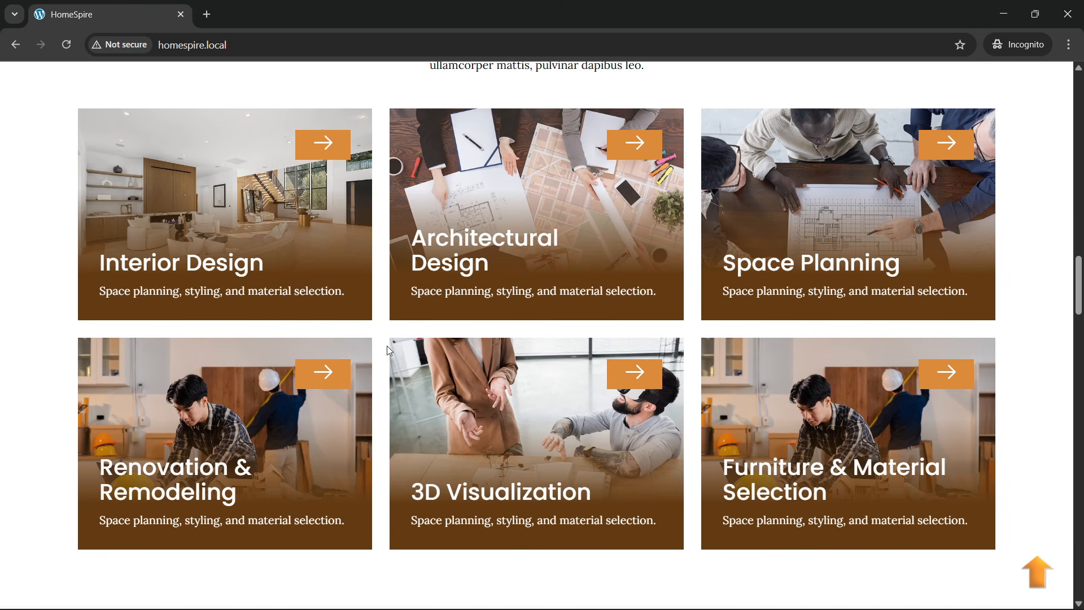
{"action": "scroll", "coordinate": [395, 296], "scroll_direction": "down", "scroll_amount": 7}
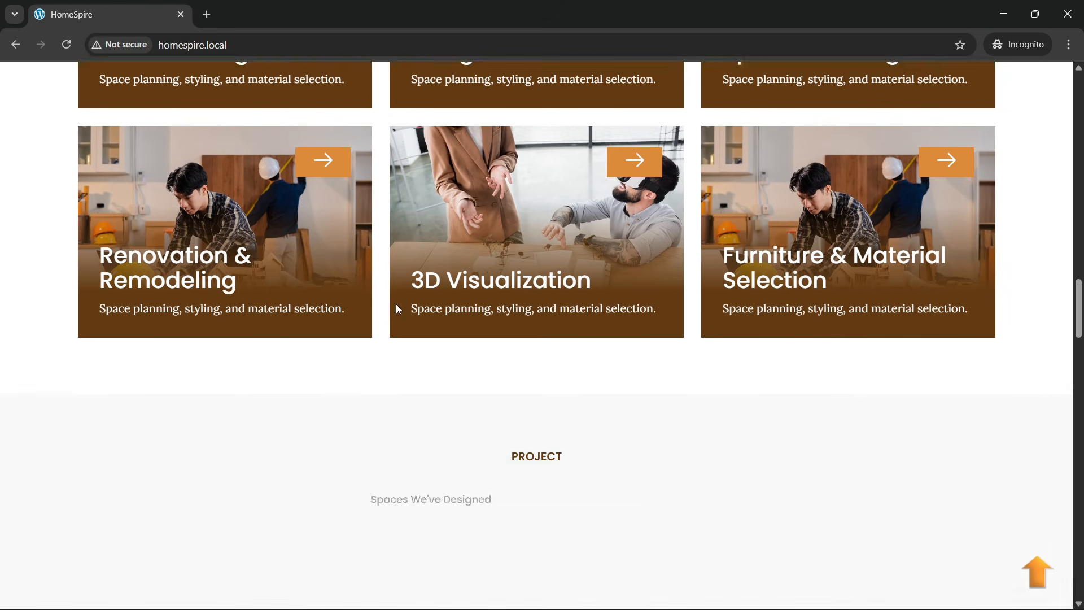
{"action": "scroll", "coordinate": [397, 305], "scroll_direction": "down", "scroll_amount": 3}
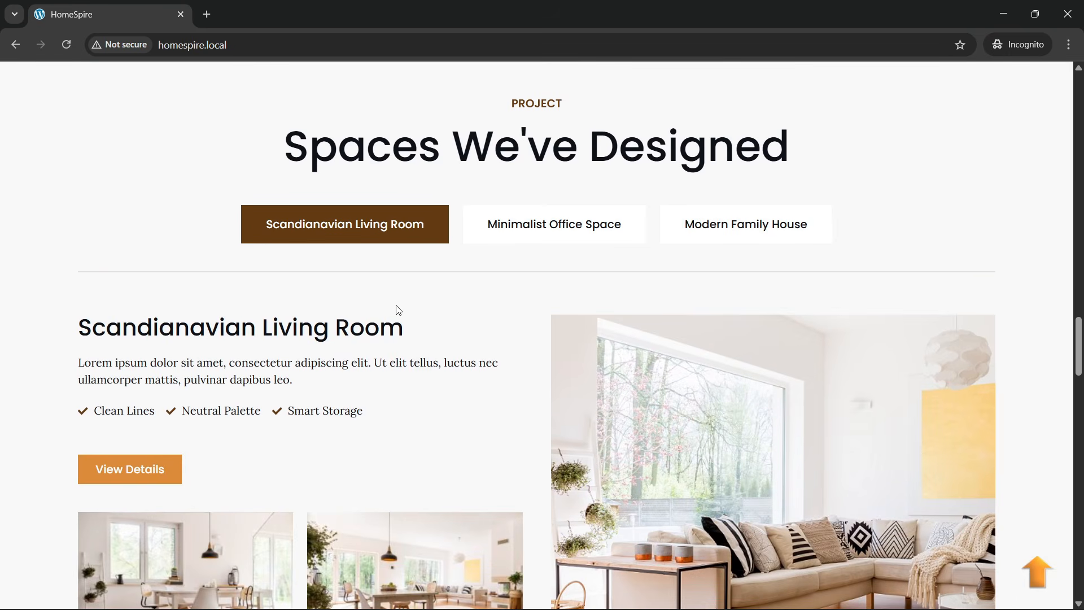
- Switch between the Minimalist Office Space, Modern Family House and Scandinavian Living Room project tabs
{"action": "scroll", "coordinate": [438, 263], "scroll_direction": "down", "scroll_amount": 1}
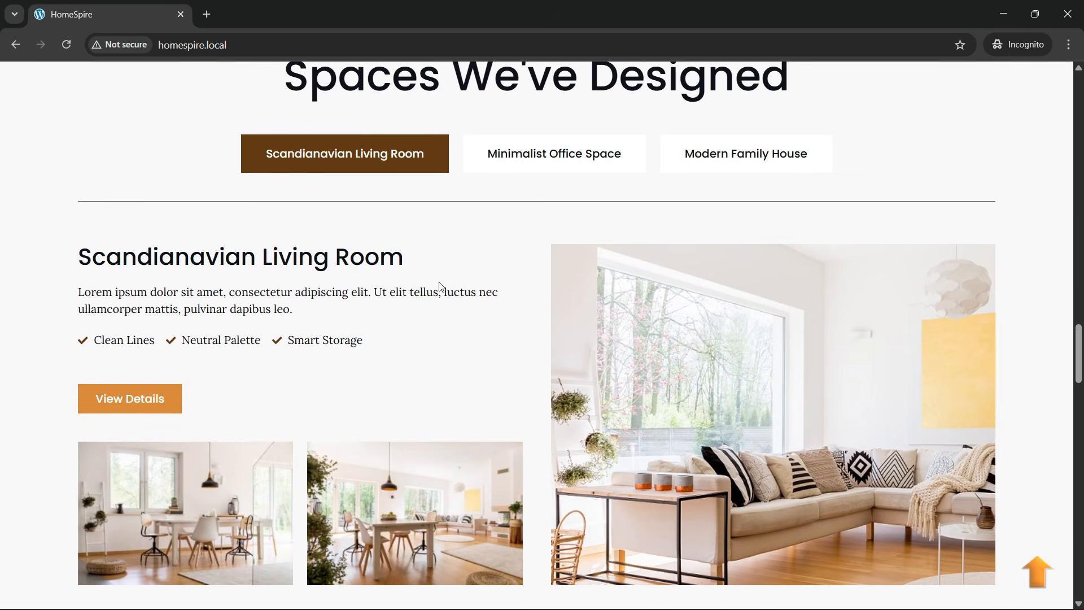
{"action": "scroll", "coordinate": [502, 191], "scroll_direction": "up", "scroll_amount": 1}
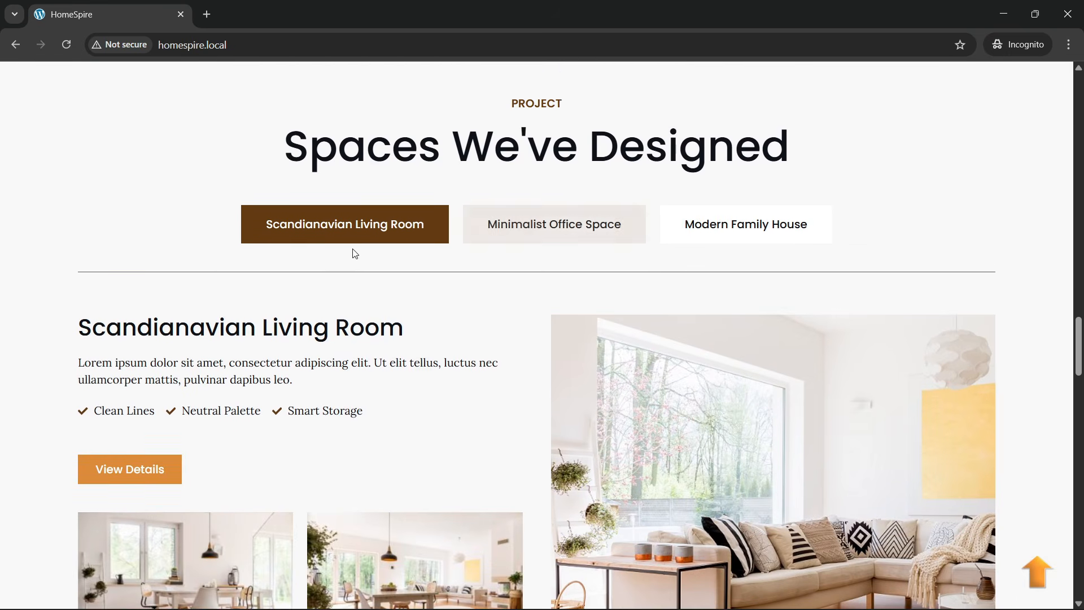
{"action": "left_click", "coordinate": [480, 237]}
{"action": "scroll", "coordinate": [516, 310], "scroll_direction": "down", "scroll_amount": 1}
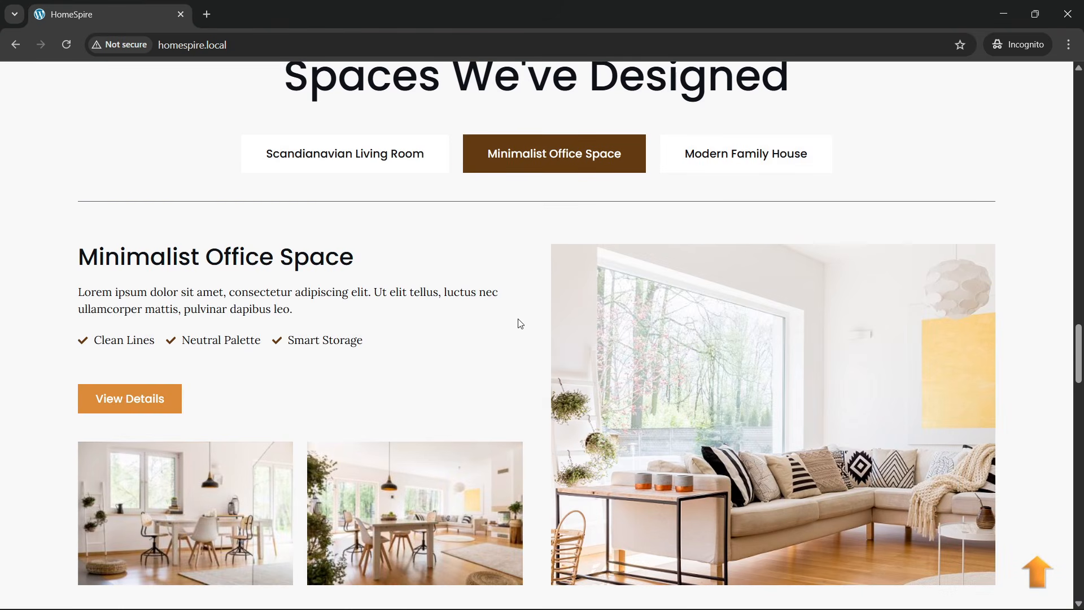
{"action": "left_click", "coordinate": [698, 171]}
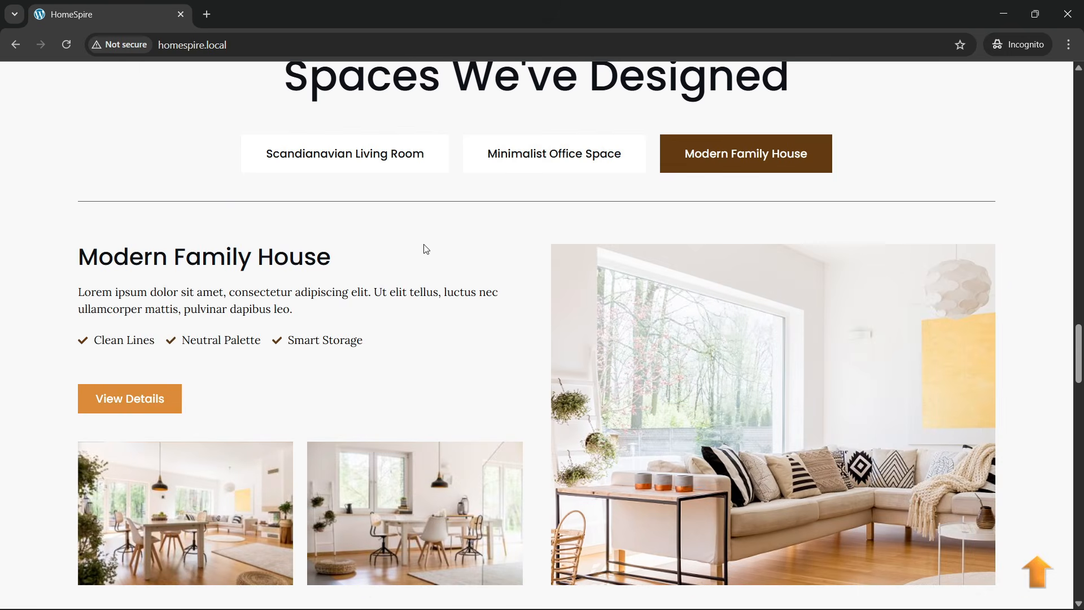
{"action": "left_click", "coordinate": [392, 163]}
{"action": "left_click", "coordinate": [555, 157]}
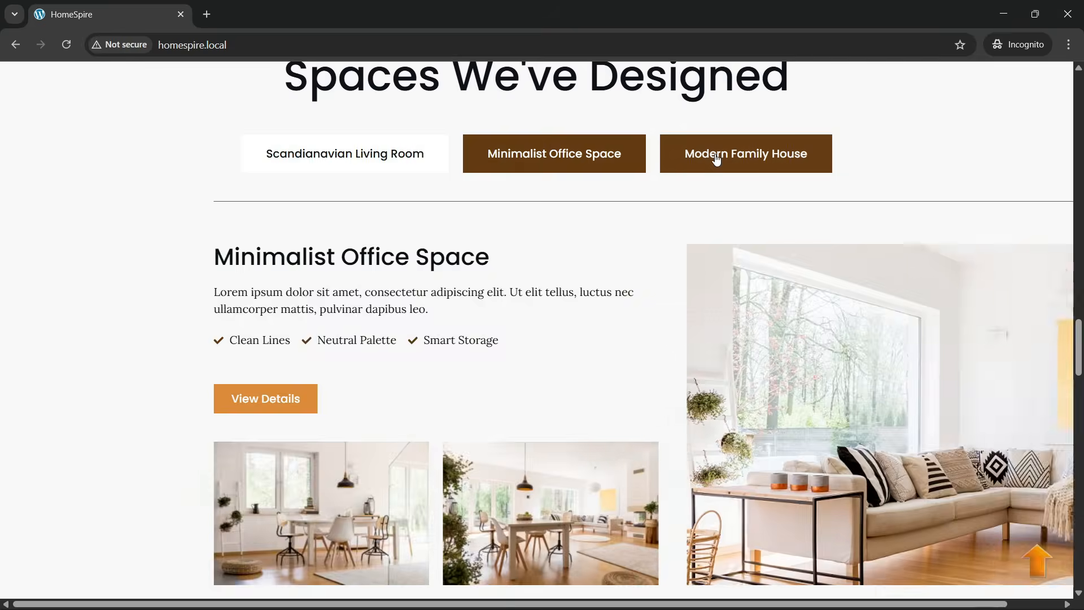
{"action": "left_click", "coordinate": [706, 157]}
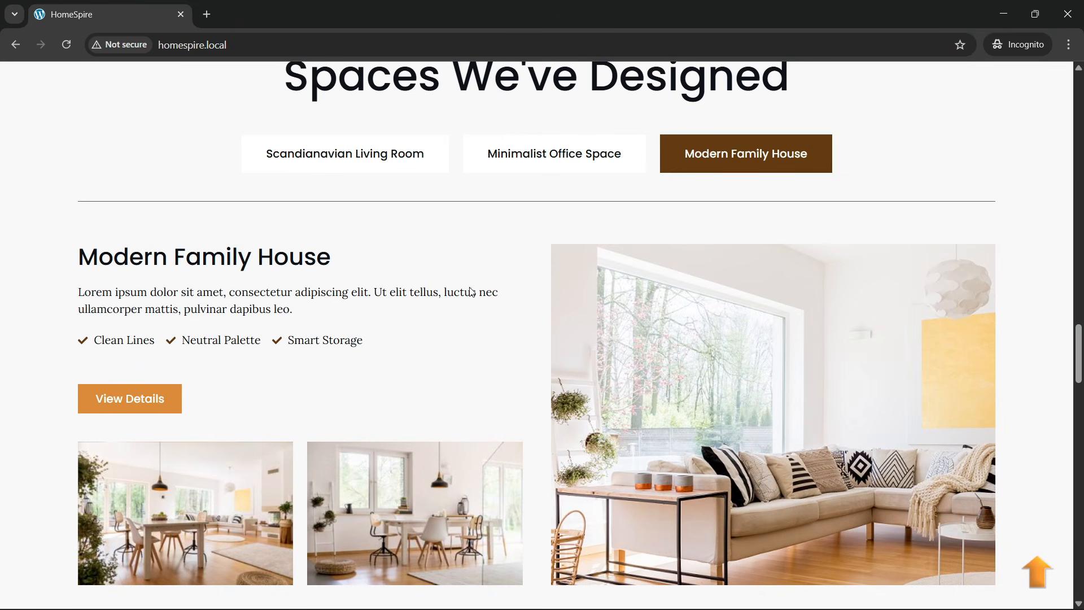
- Enlarge the first project photo, advance to the second photo, and close the gallery
{"action": "scroll", "coordinate": [658, 314], "scroll_direction": "up", "scroll_amount": 2}
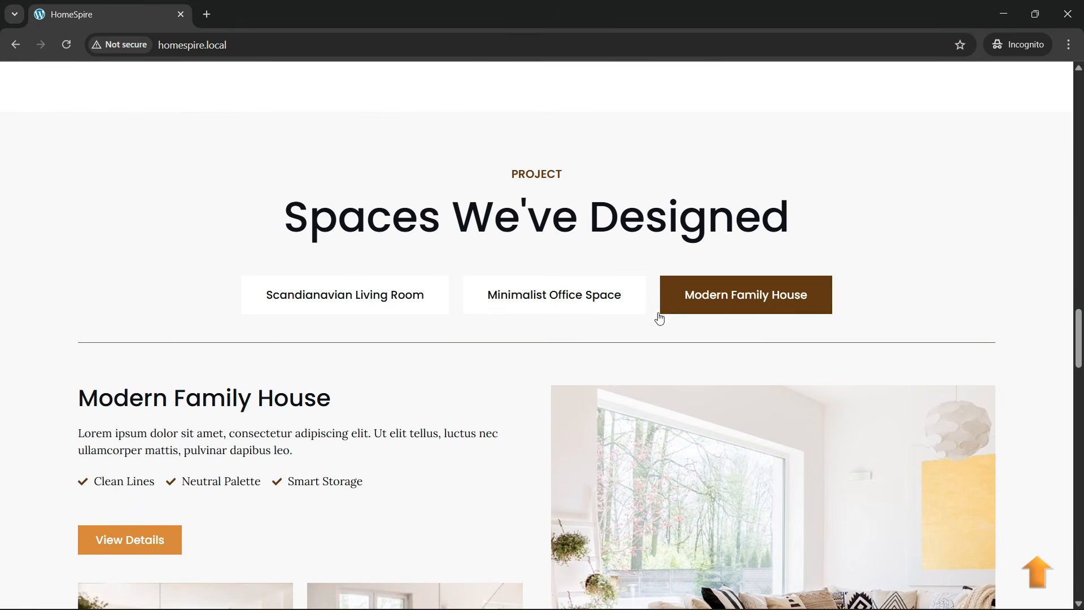
{"action": "scroll", "coordinate": [711, 375], "scroll_direction": "down", "scroll_amount": 3}
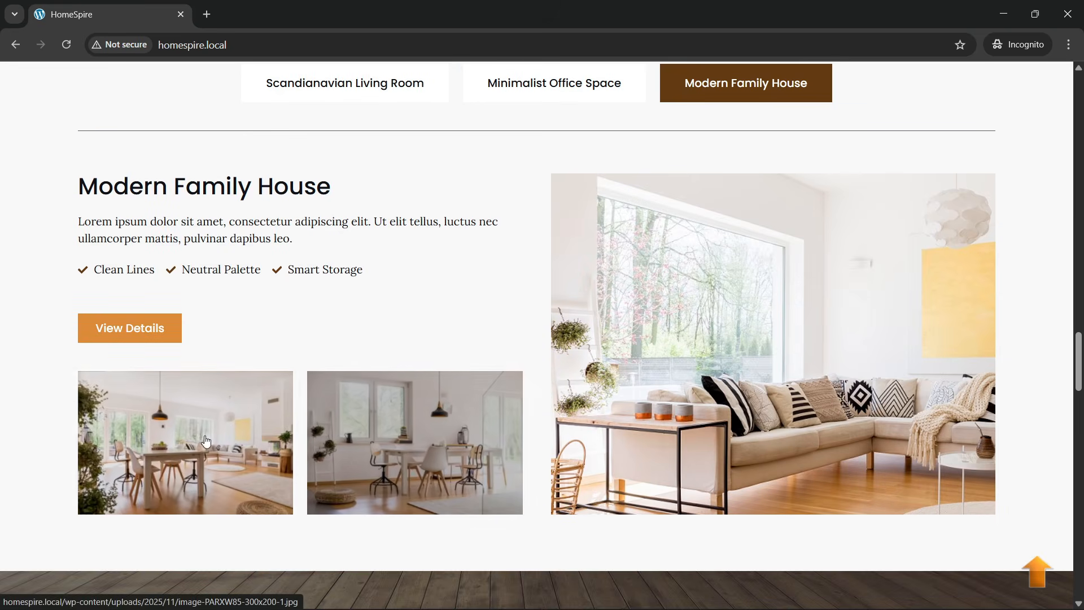
{"action": "left_click", "coordinate": [205, 436]}
{"action": "left_click", "coordinate": [992, 335]}
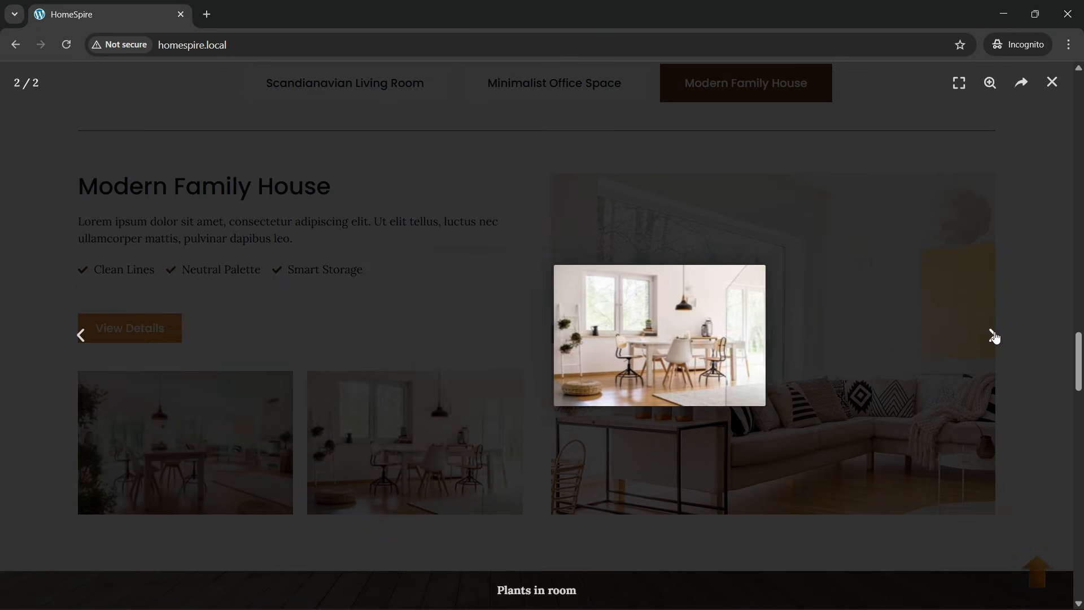
{"action": "left_click", "coordinate": [1050, 82]}
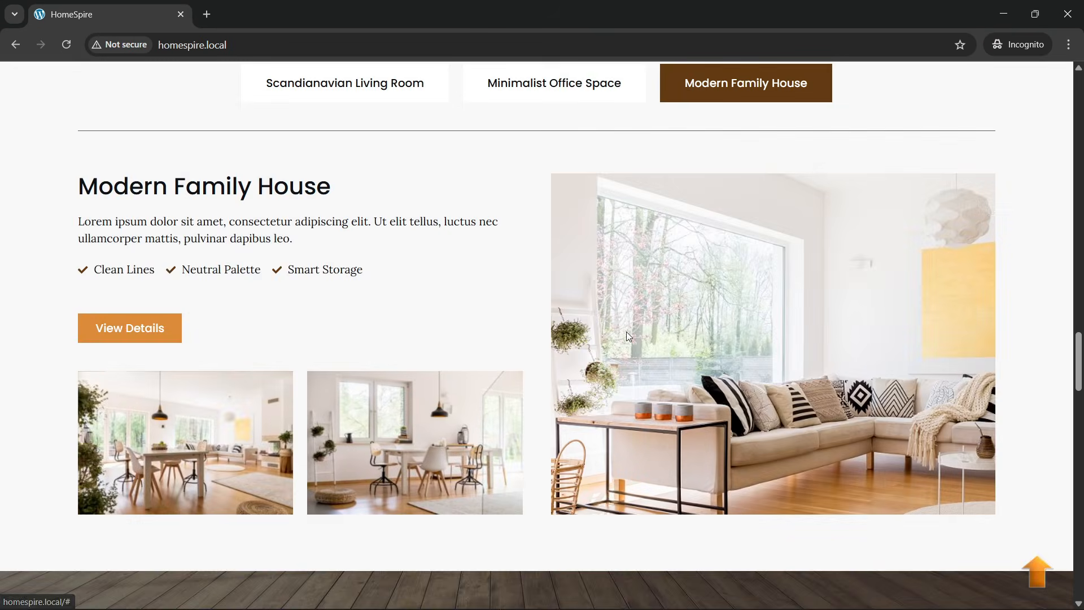
- Flip to Minimalist Office Space and back to Scandianavian Living Room
{"action": "scroll", "coordinate": [565, 254], "scroll_direction": "up", "scroll_amount": 1}
{"action": "left_click", "coordinate": [525, 154]}
{"action": "left_click", "coordinate": [374, 157]}
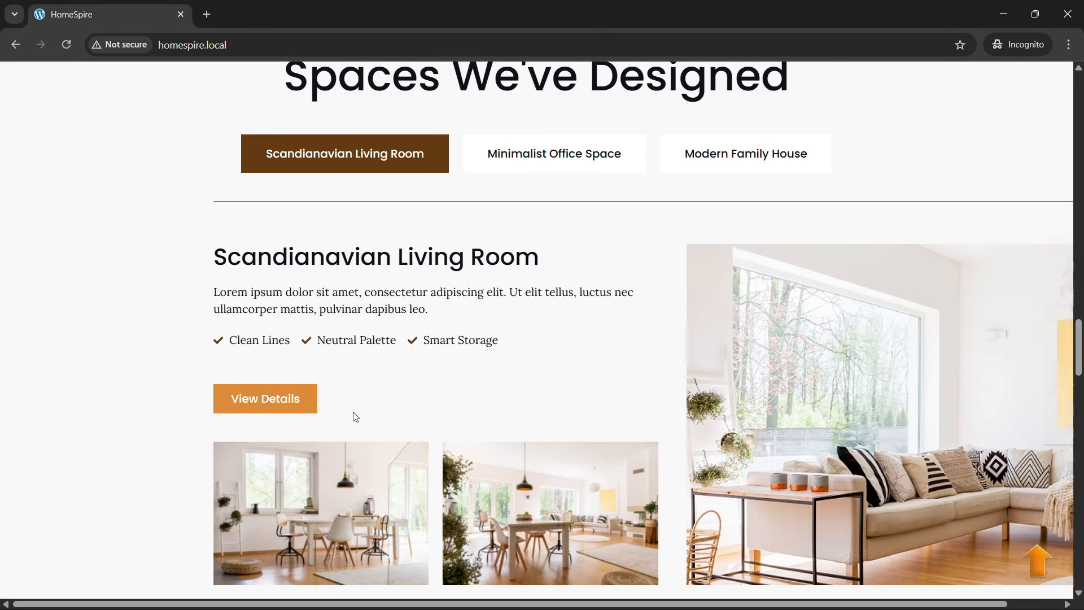
{"action": "scroll", "coordinate": [339, 361], "scroll_direction": "down", "scroll_amount": 2}
{"action": "scroll", "coordinate": [328, 360], "scroll_direction": "up", "scroll_amount": 2}
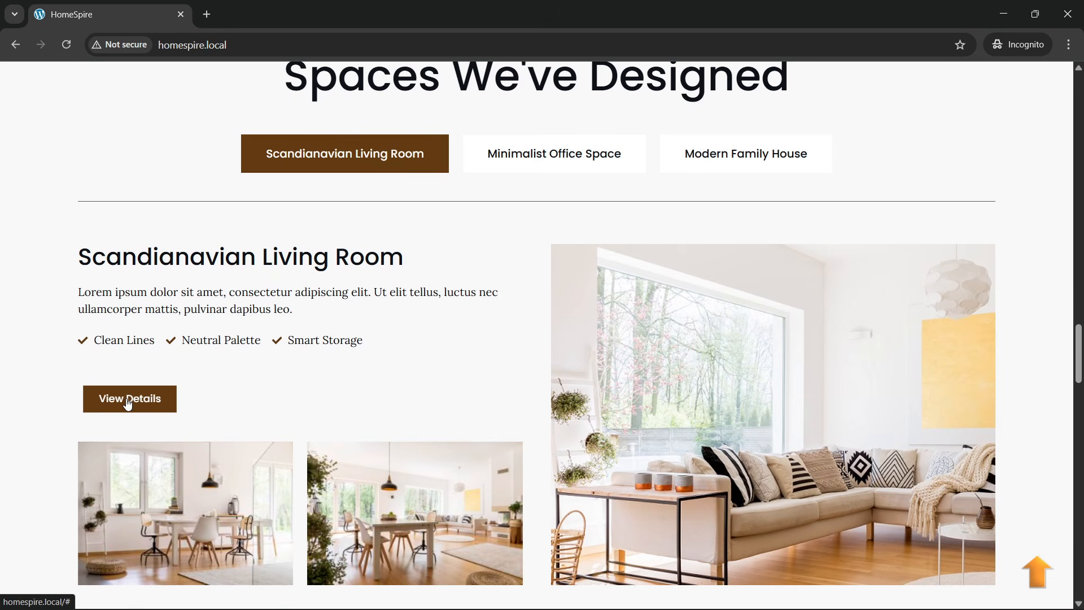
{"action": "scroll", "coordinate": [495, 170], "scroll_direction": "up", "scroll_amount": 1}
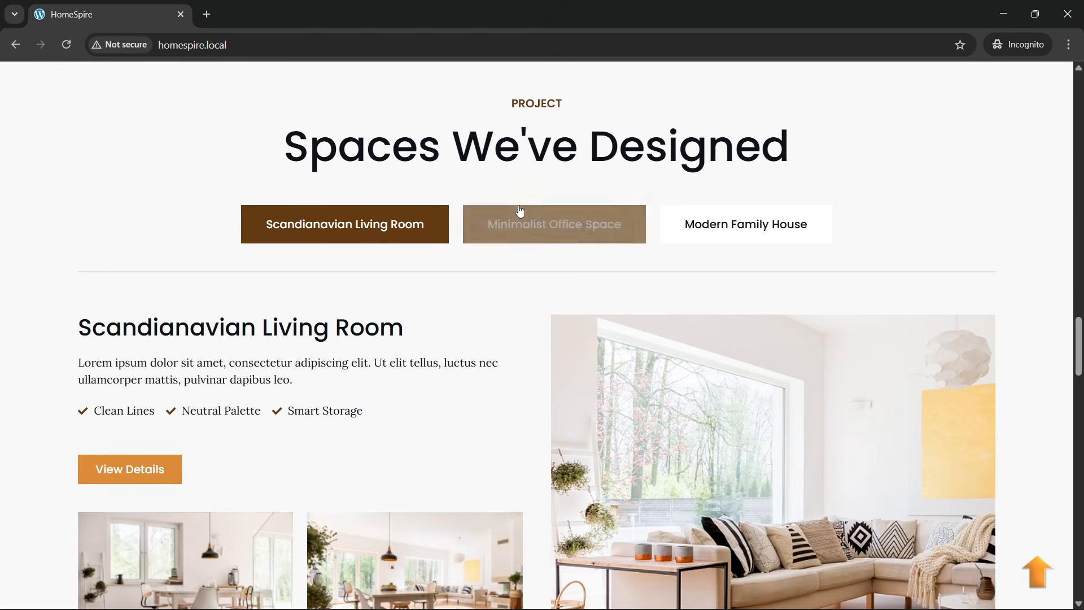
- Cycle through Minimalist Office Space and Modern Family House, ending on Scandianavian Living Room
{"action": "left_click", "coordinate": [554, 214]}
{"action": "left_click", "coordinate": [747, 235]}
{"action": "left_click", "coordinate": [443, 237]}
{"action": "left_click", "coordinate": [471, 234]}
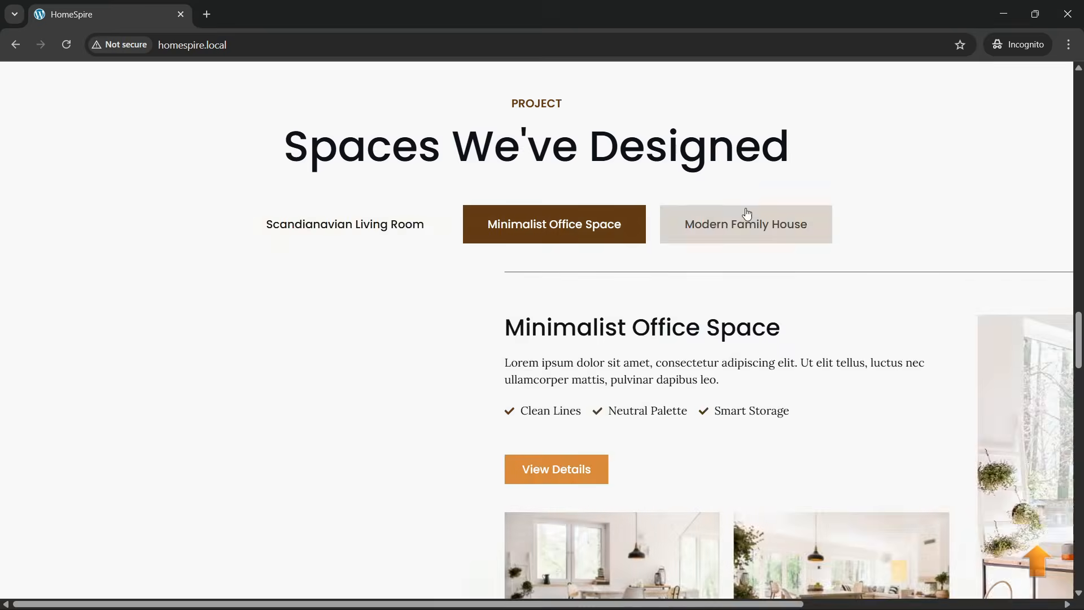
{"action": "left_click", "coordinate": [745, 215]}
{"action": "left_click", "coordinate": [339, 221]}
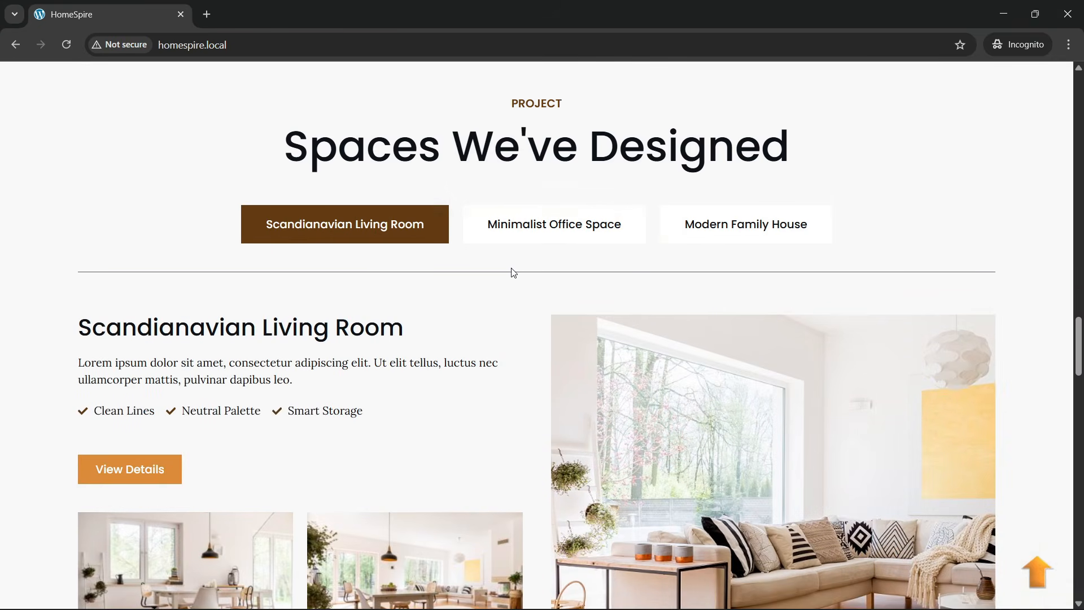
{"action": "scroll", "coordinate": [359, 338], "scroll_direction": "down", "scroll_amount": 2}
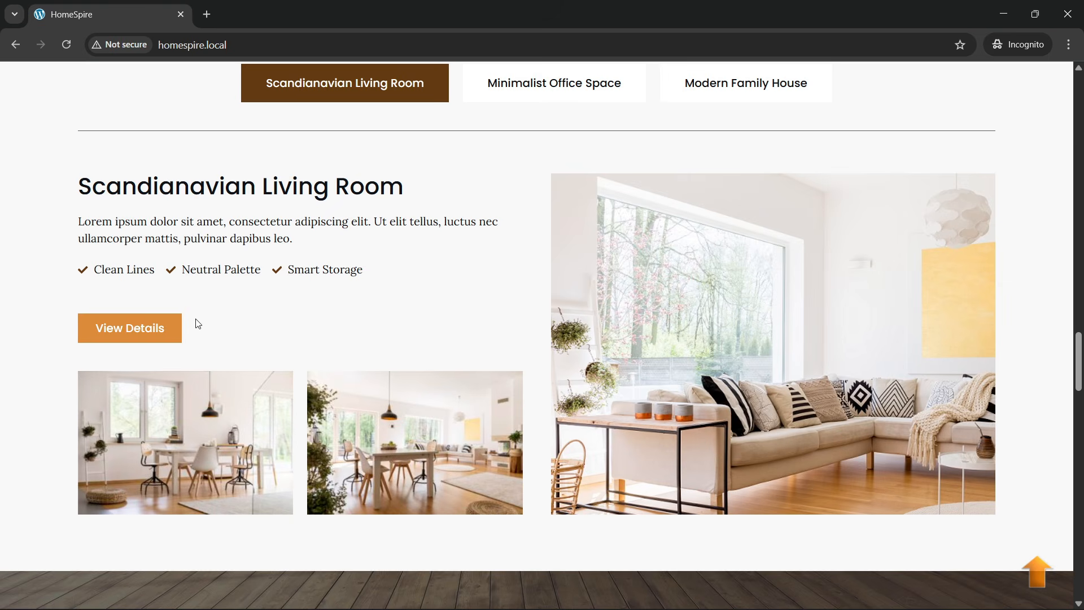
{"action": "scroll", "coordinate": [382, 316], "scroll_direction": "down", "scroll_amount": 6}
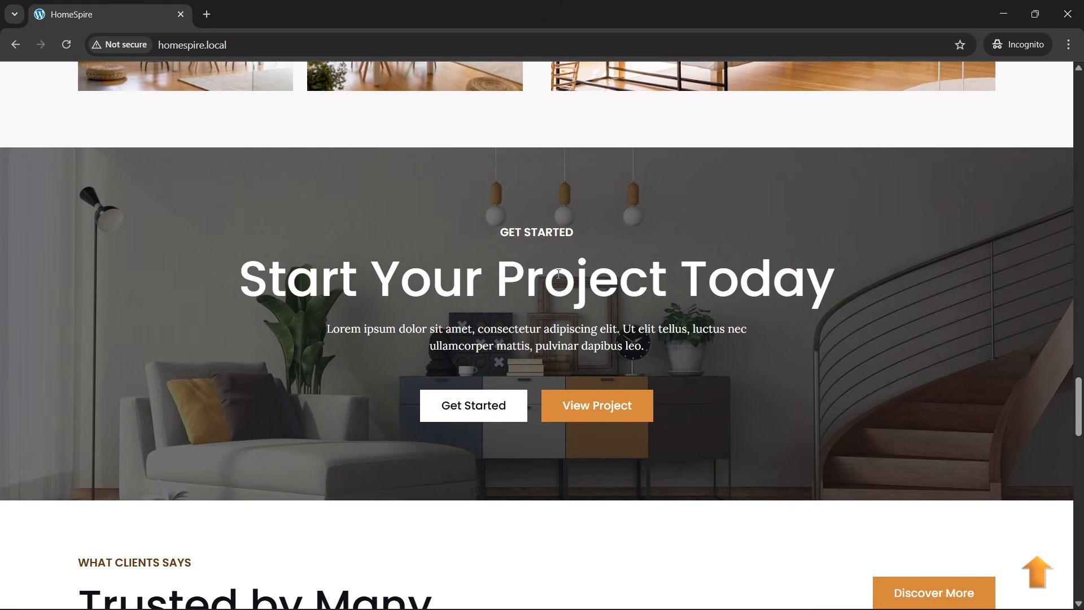
{"action": "scroll", "coordinate": [558, 273], "scroll_direction": "up", "scroll_amount": 3}
{"action": "scroll", "coordinate": [572, 299], "scroll_direction": "down", "scroll_amount": 5}
{"action": "scroll", "coordinate": [572, 301], "scroll_direction": "up", "scroll_amount": 4}
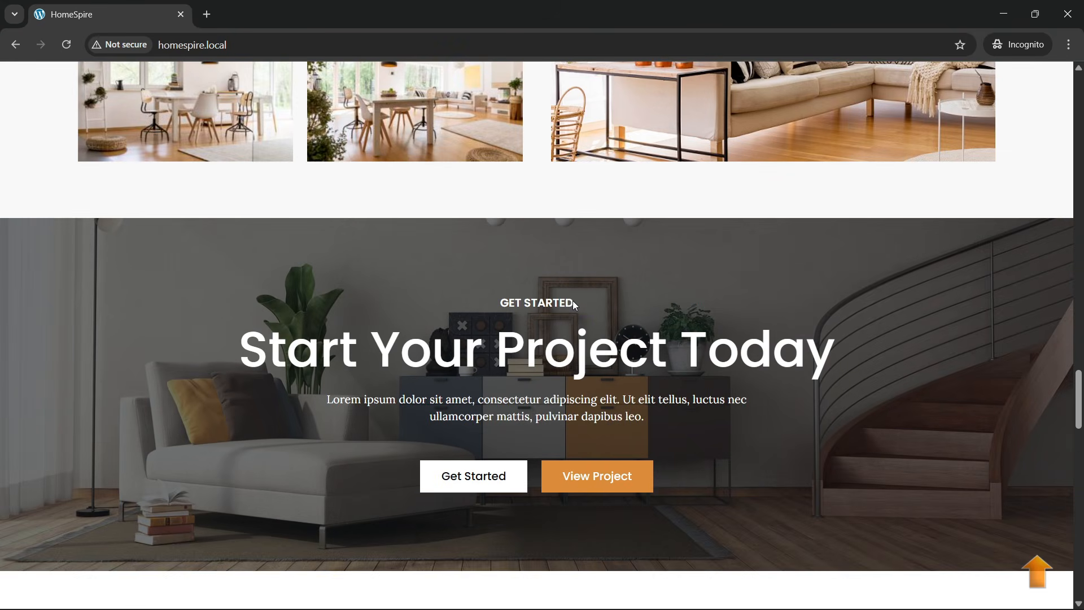
{"action": "scroll", "coordinate": [573, 301], "scroll_direction": "down", "scroll_amount": 2}
{"action": "scroll", "coordinate": [573, 299], "scroll_direction": "up", "scroll_amount": 6}
{"action": "scroll", "coordinate": [574, 298], "scroll_direction": "down", "scroll_amount": 4}
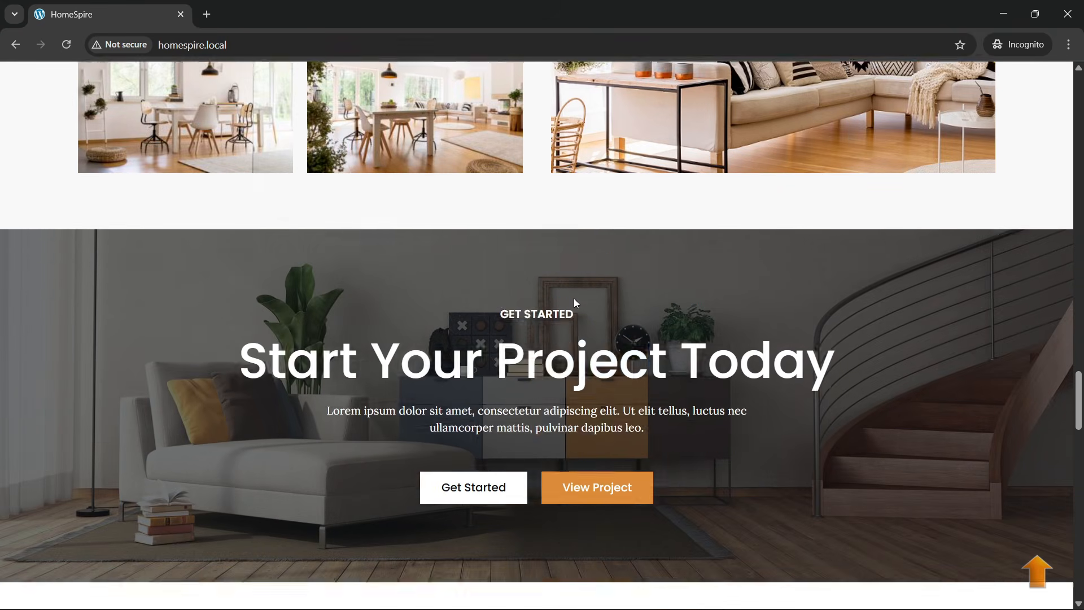
{"action": "scroll", "coordinate": [574, 299], "scroll_direction": "down", "scroll_amount": 3}
{"action": "scroll", "coordinate": [574, 299], "scroll_direction": "up", "scroll_amount": 6}
{"action": "scroll", "coordinate": [574, 299], "scroll_direction": "down", "scroll_amount": 4}
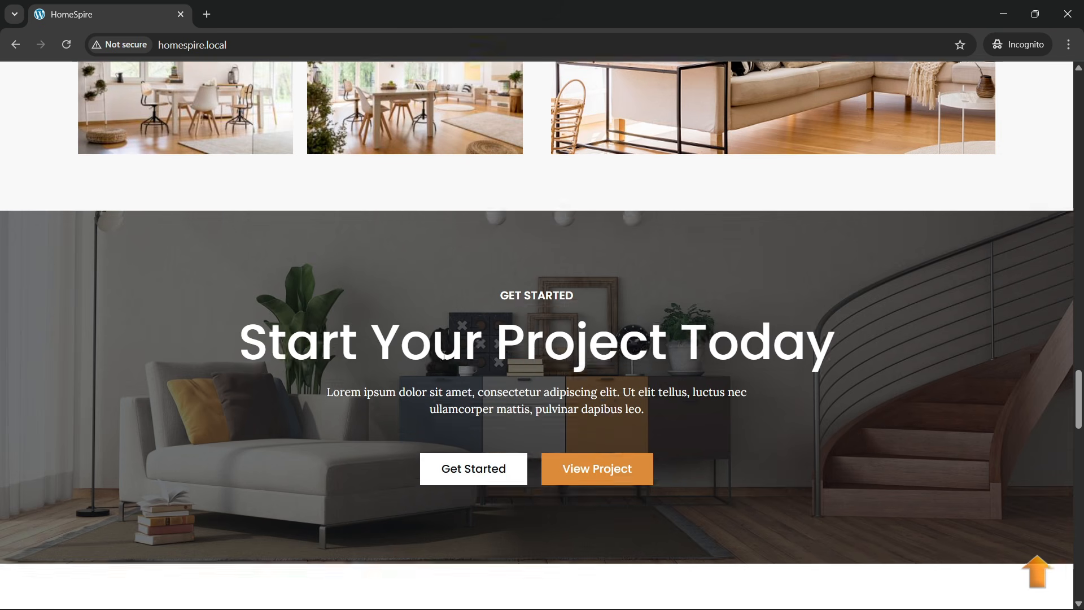
{"action": "scroll", "coordinate": [443, 344], "scroll_direction": "up", "scroll_amount": 2}
{"action": "scroll", "coordinate": [442, 343], "scroll_direction": "down", "scroll_amount": 2}
{"action": "scroll", "coordinate": [450, 348], "scroll_direction": "up", "scroll_amount": 3}
{"action": "scroll", "coordinate": [450, 347], "scroll_direction": "down", "scroll_amount": 4}
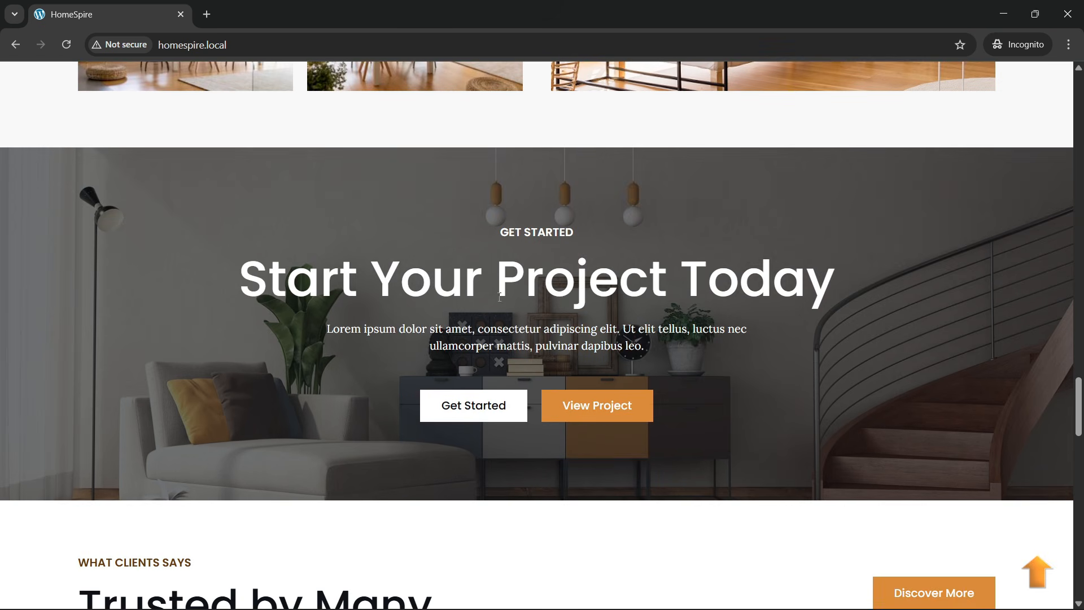
{"action": "scroll", "coordinate": [554, 317], "scroll_direction": "up", "scroll_amount": 3}
{"action": "scroll", "coordinate": [554, 319], "scroll_direction": "down", "scroll_amount": 3}
{"action": "scroll", "coordinate": [435, 293], "scroll_direction": "up", "scroll_amount": 2}
{"action": "scroll", "coordinate": [444, 296], "scroll_direction": "down", "scroll_amount": 7}
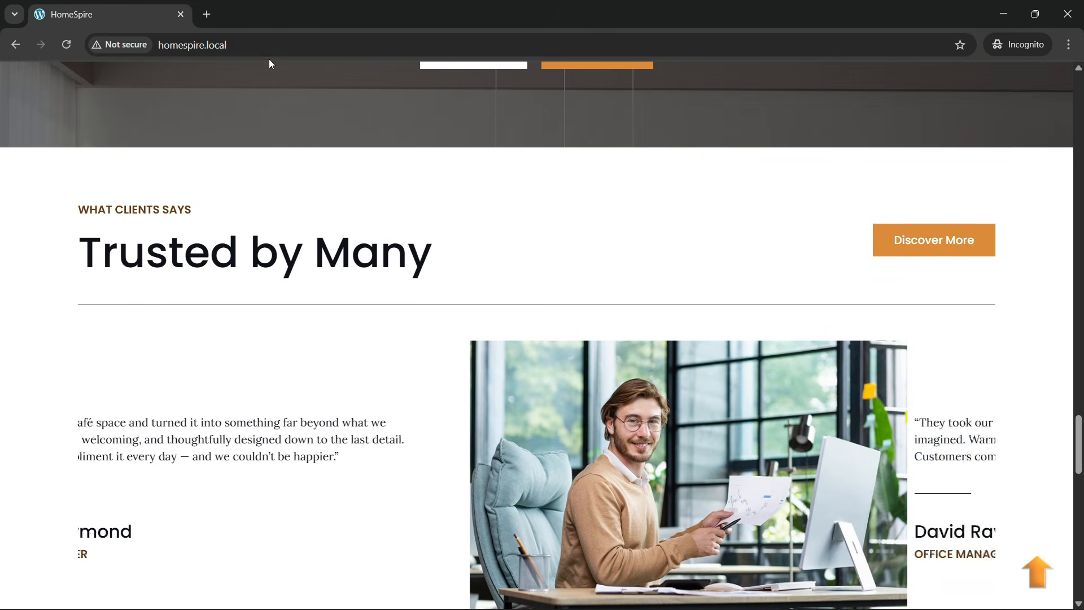
- Reload the site preview and scroll down to the Trusted by Many testimonials
{"action": "left_click", "coordinate": [263, 54]}
{"action": "key", "text": "Return"}
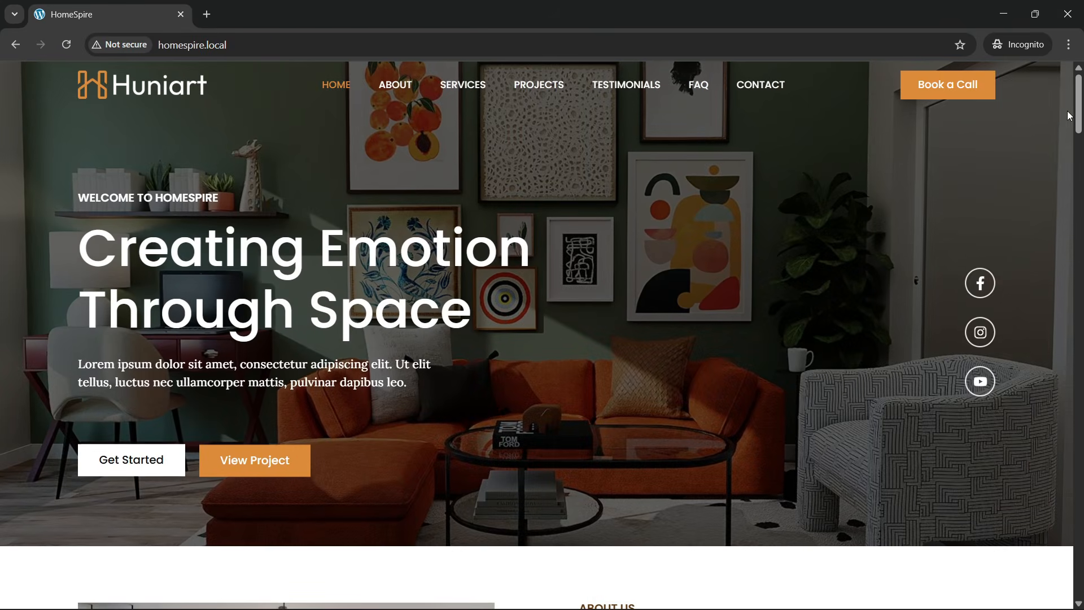
{"action": "left_click_drag", "start_coordinate": [1081, 116], "coordinate": [1081, 412]}
{"action": "scroll", "coordinate": [628, 340], "scroll_direction": "down", "scroll_amount": 9}
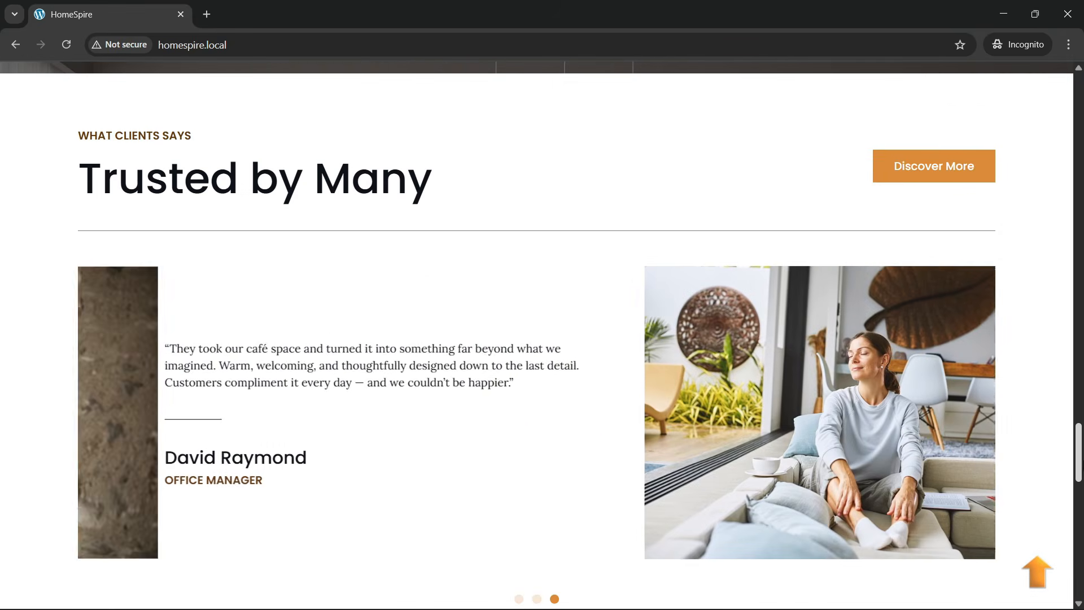
{"action": "scroll", "coordinate": [627, 346], "scroll_direction": "down", "scroll_amount": 1}
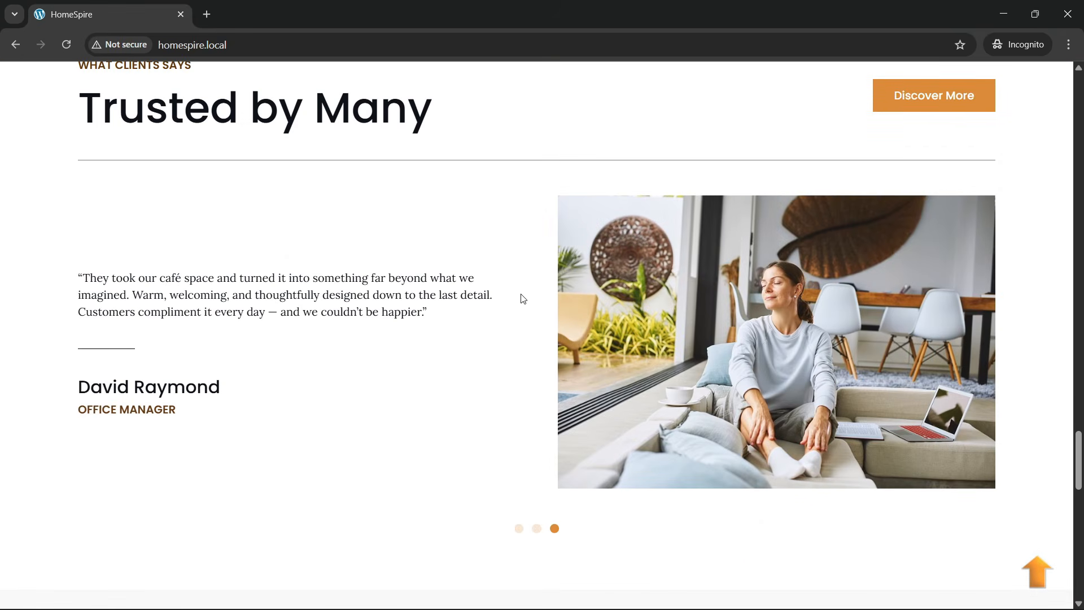
{"action": "scroll", "coordinate": [468, 372], "scroll_direction": "up", "scroll_amount": 1}
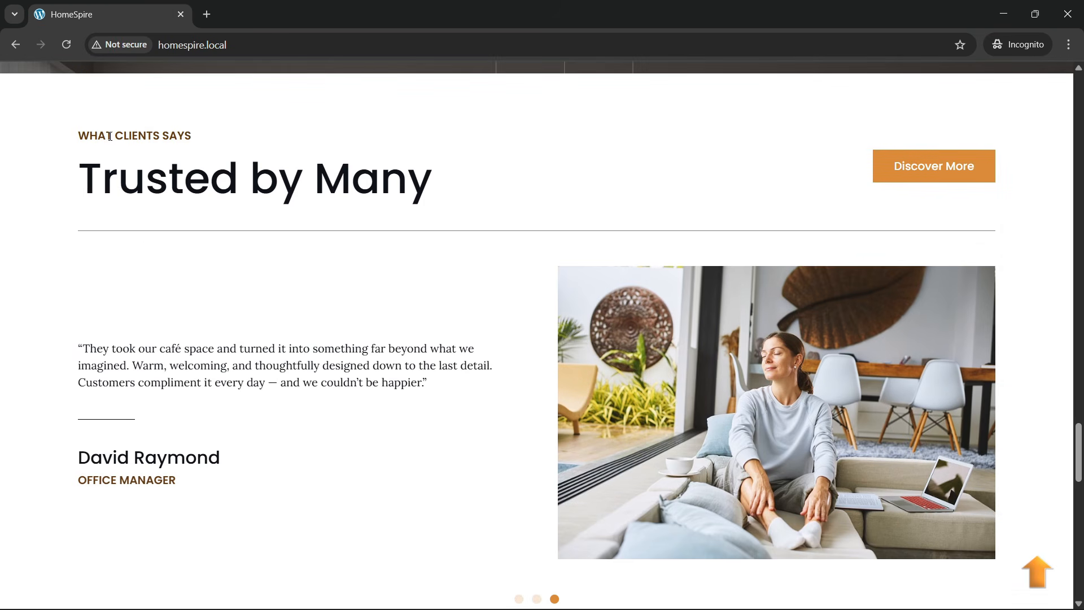
{"action": "scroll", "coordinate": [501, 319], "scroll_direction": "down", "scroll_amount": 2}
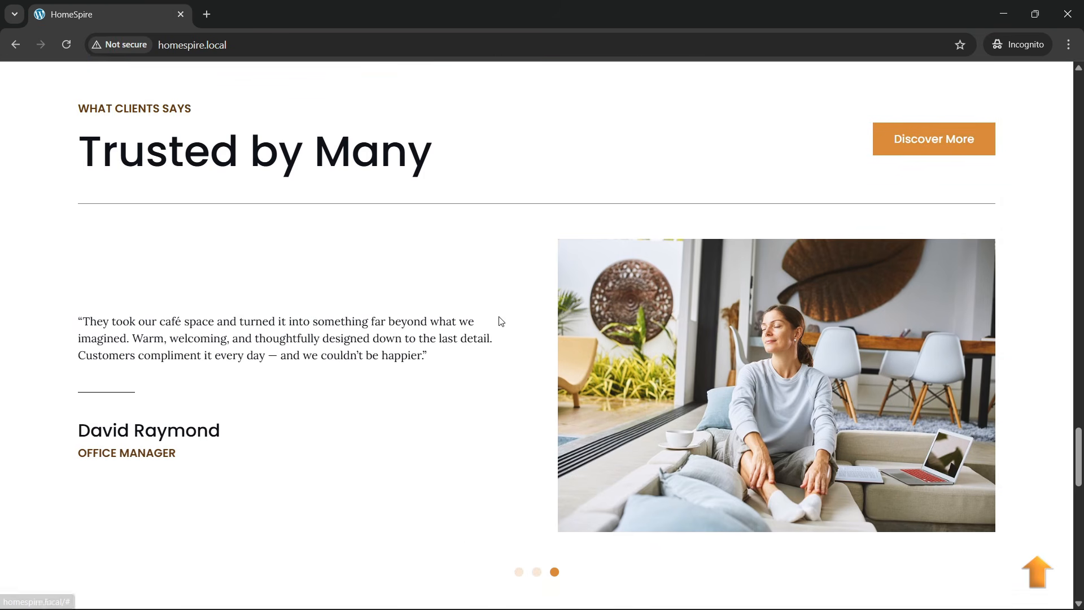
{"action": "scroll", "coordinate": [463, 539], "scroll_direction": "up", "scroll_amount": 1}
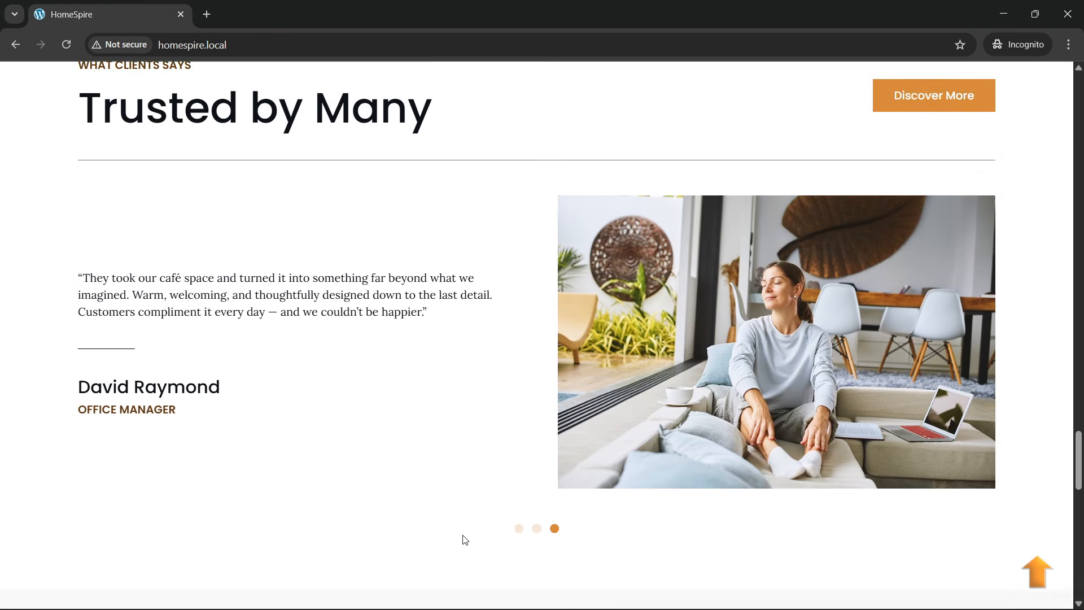
- Cycle the testimonial carousel dots through slides one to three three times, ending on the third
{"action": "left_click", "coordinate": [518, 528]}
{"action": "left_click", "coordinate": [537, 528]}
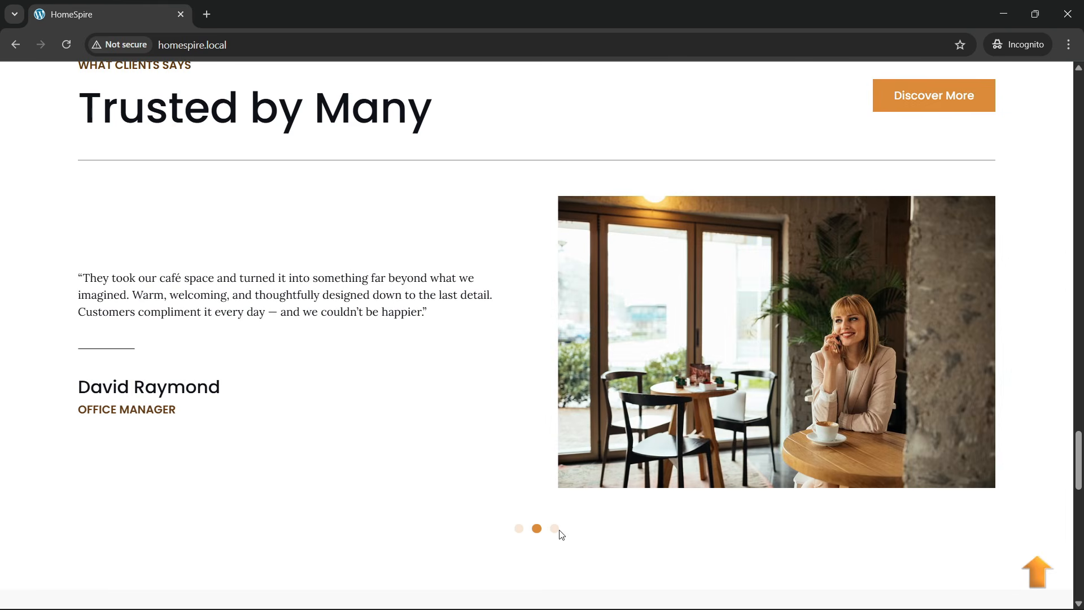
{"action": "left_click", "coordinate": [556, 529]}
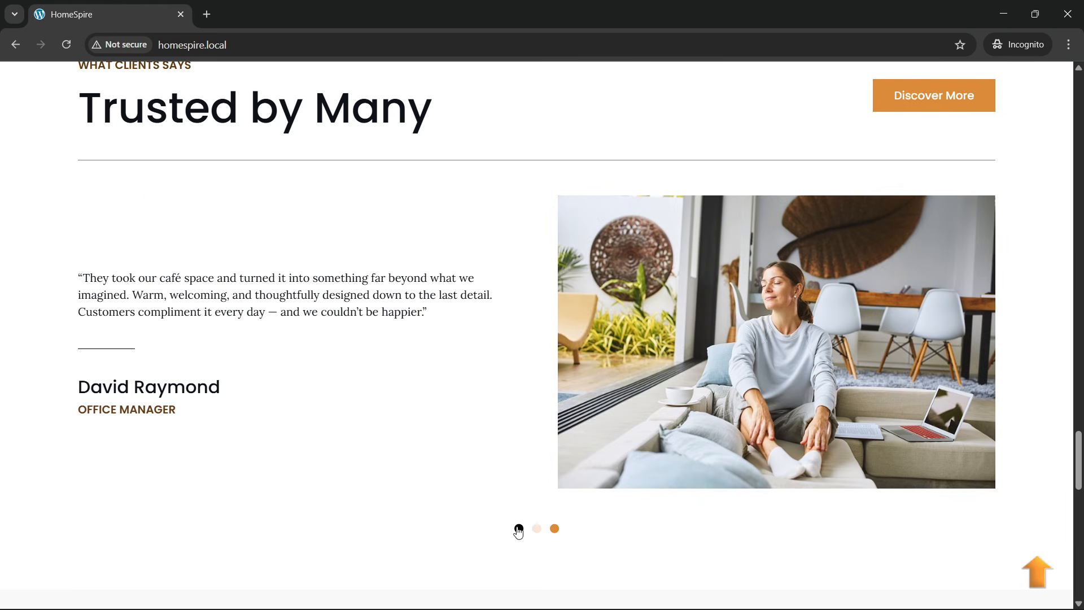
{"action": "left_click", "coordinate": [519, 528]}
{"action": "left_click", "coordinate": [536, 529]}
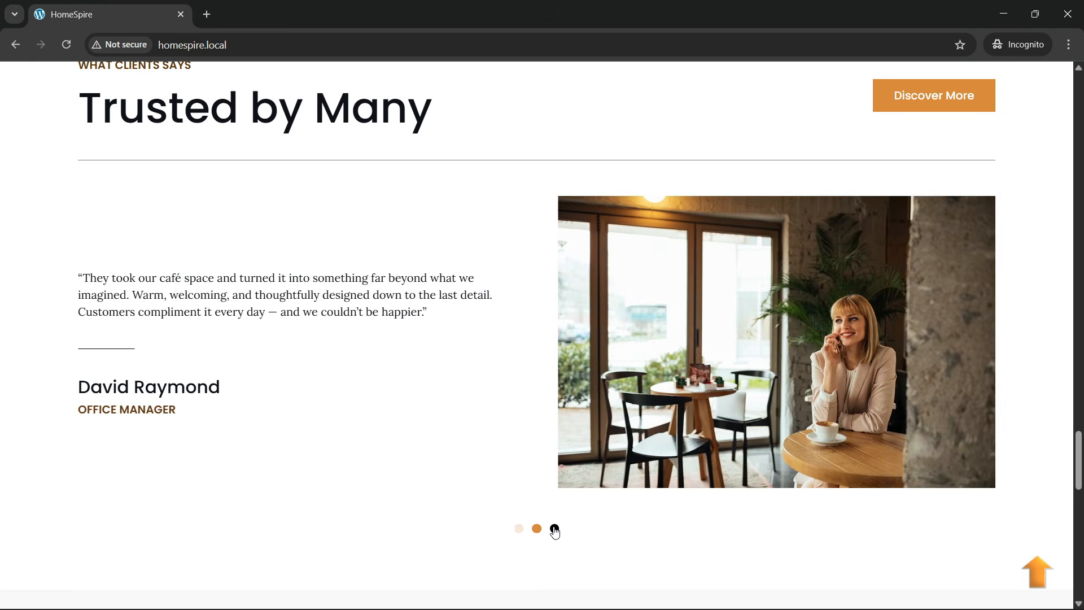
{"action": "left_click", "coordinate": [555, 529]}
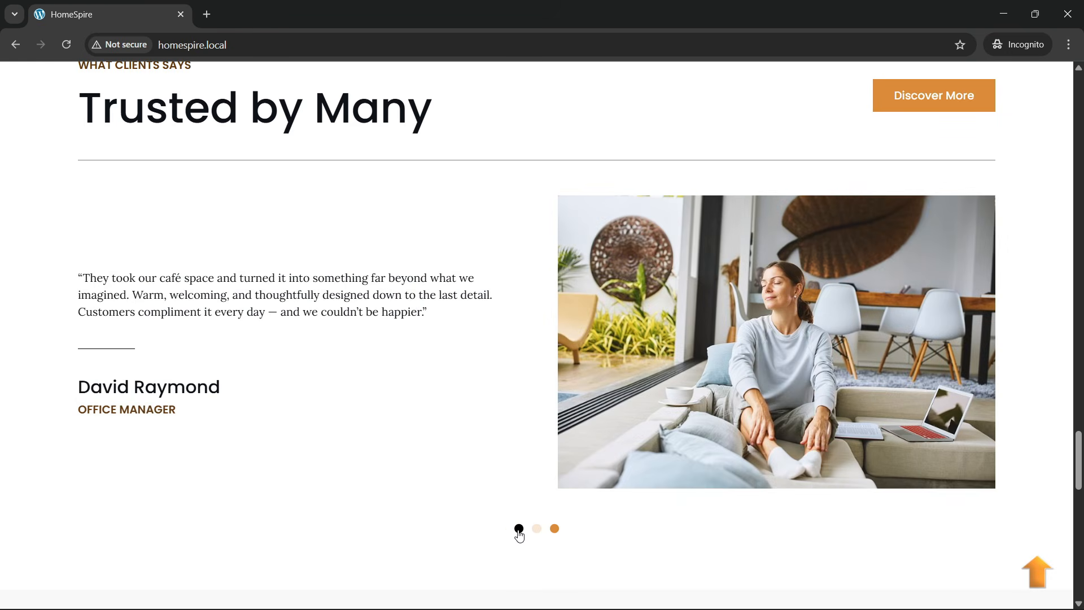
{"action": "left_click", "coordinate": [519, 529]}
{"action": "left_click", "coordinate": [537, 529]}
{"action": "left_click", "coordinate": [554, 528]}
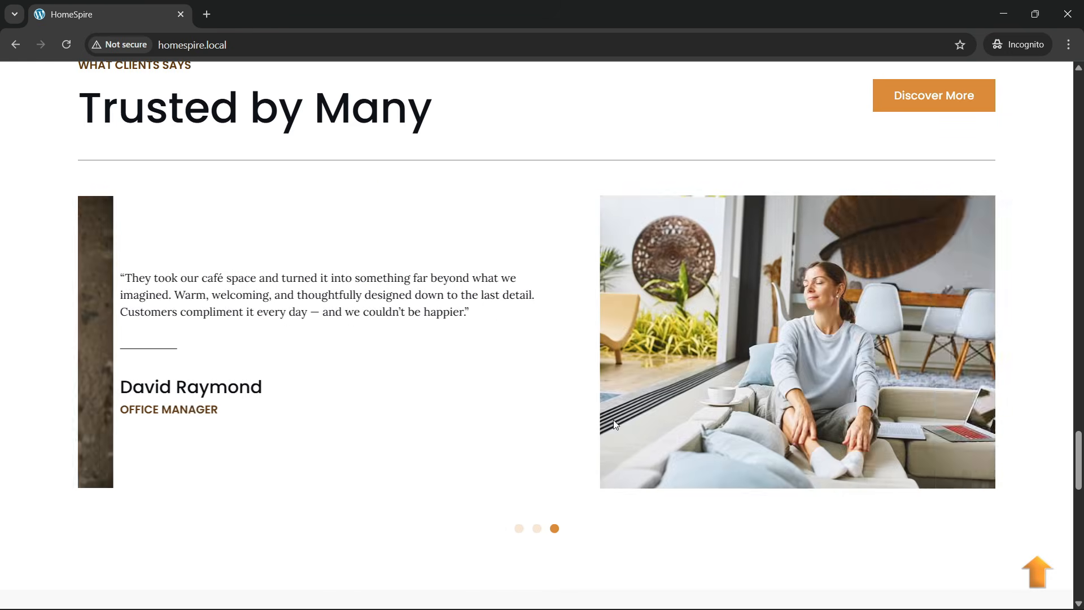
{"action": "scroll", "coordinate": [384, 267], "scroll_direction": "up", "scroll_amount": 3}
{"action": "scroll", "coordinate": [269, 268], "scroll_direction": "down", "scroll_amount": 12}
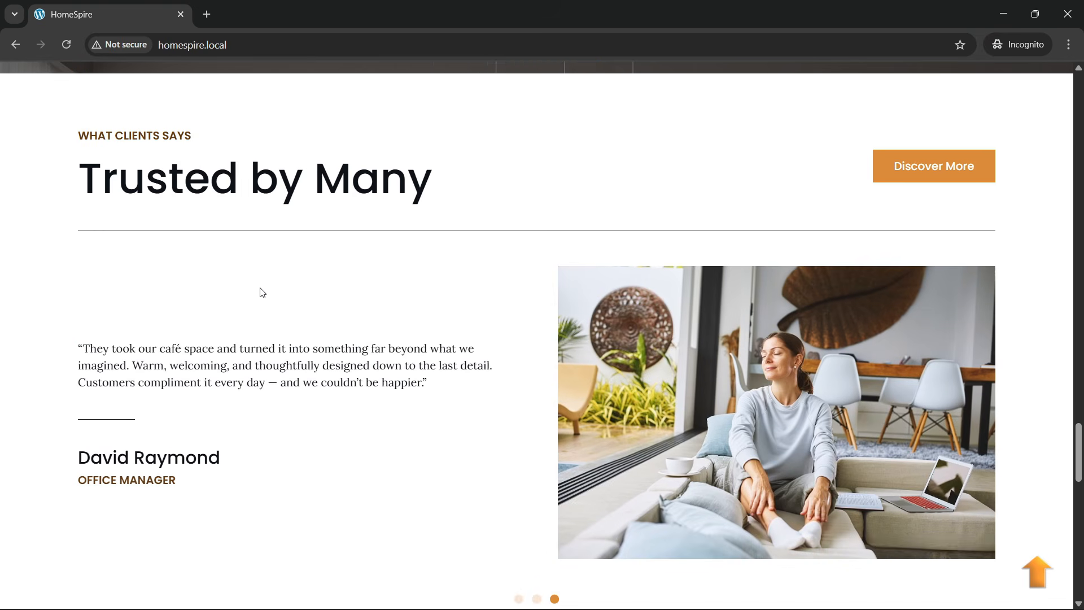
- Expand and collapse the residential/commercial, design process, turnkey solutions and project duration FAQ questions
{"action": "scroll", "coordinate": [344, 325], "scroll_direction": "up", "scroll_amount": 1}
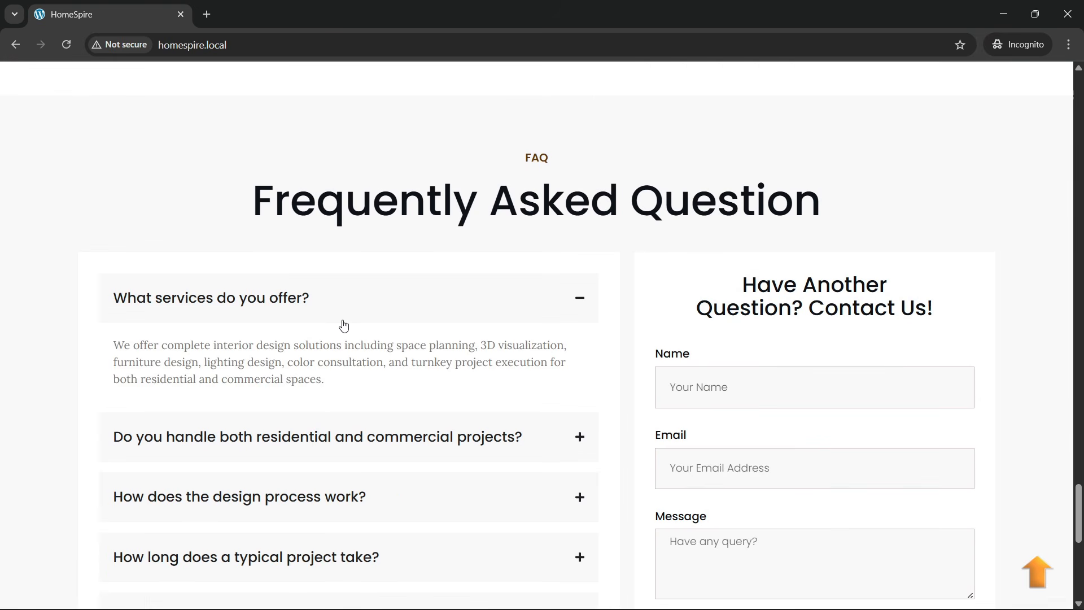
{"action": "left_click", "coordinate": [362, 314]}
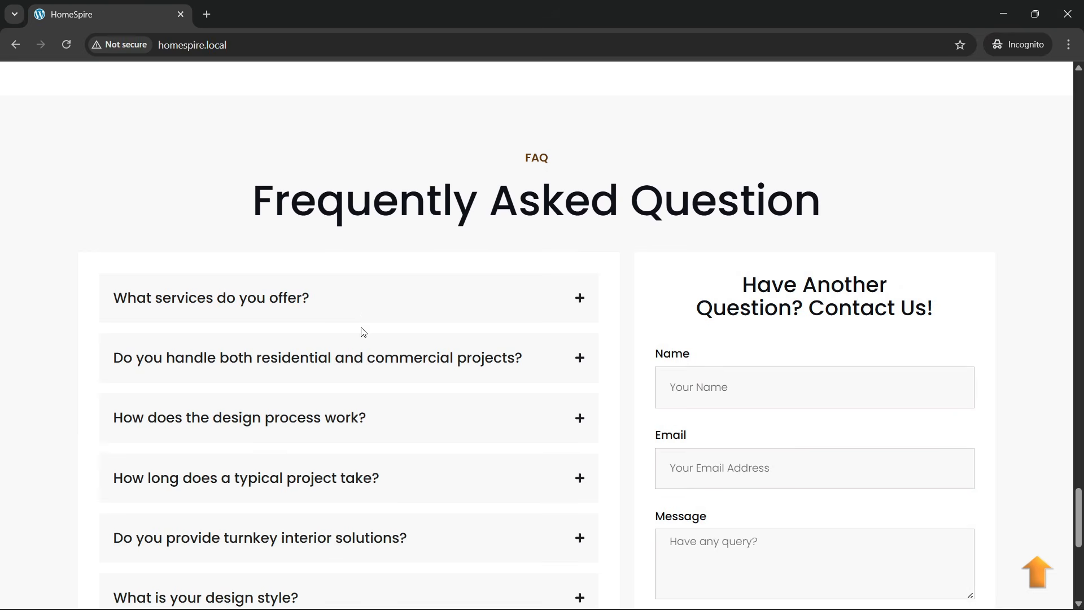
{"action": "left_click", "coordinate": [364, 354]}
{"action": "scroll", "coordinate": [369, 316], "scroll_direction": "down", "scroll_amount": 1}
{"action": "left_click", "coordinate": [374, 293]}
{"action": "left_click", "coordinate": [370, 363]}
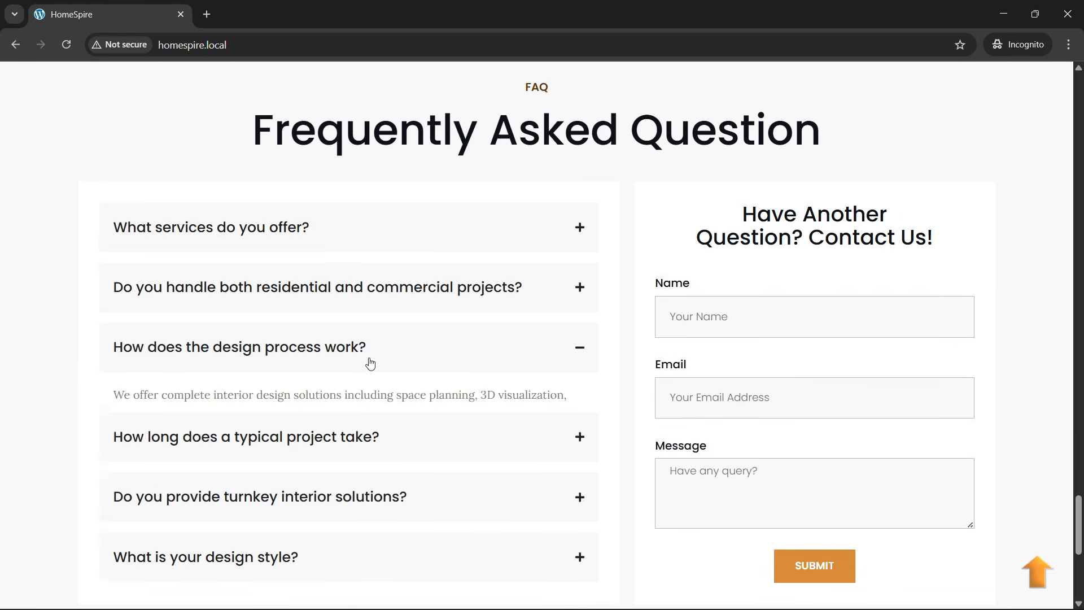
{"action": "scroll", "coordinate": [369, 363], "scroll_direction": "down", "scroll_amount": 3}
{"action": "left_click", "coordinate": [361, 342]}
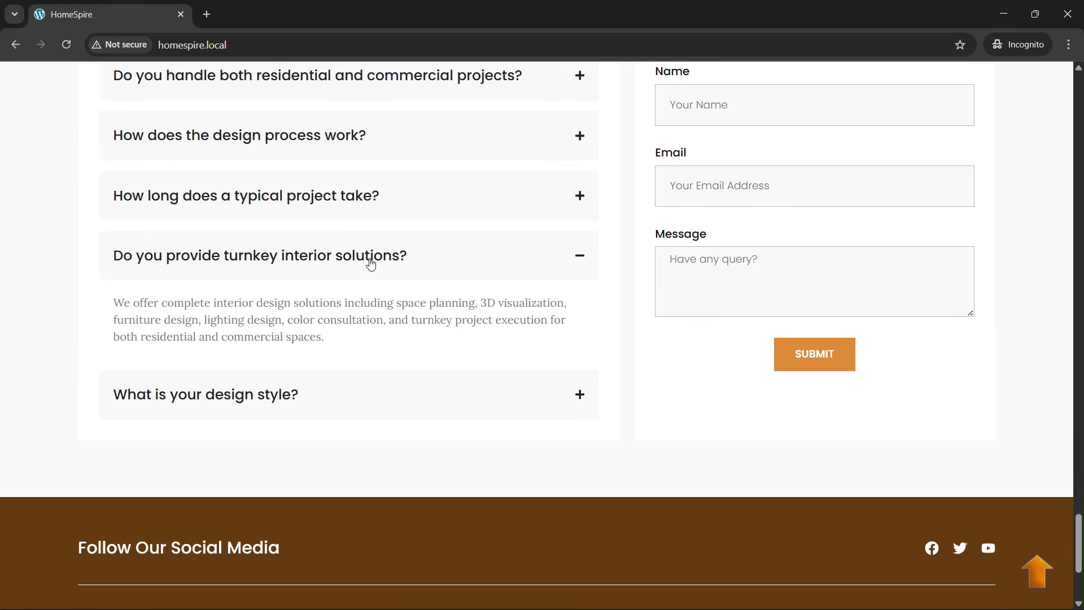
{"action": "left_click", "coordinate": [371, 261]}
{"action": "scroll", "coordinate": [362, 328], "scroll_direction": "up", "scroll_amount": 2}
{"action": "left_click", "coordinate": [357, 354]}
{"action": "left_click", "coordinate": [375, 285]}
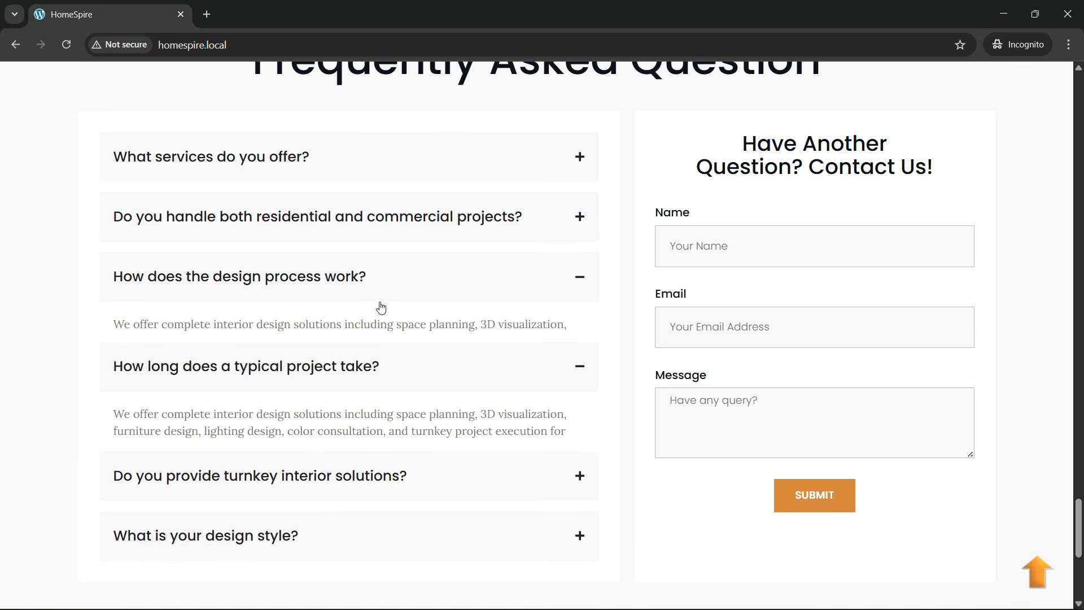
- Reload the homespire.local homepage and scroll back down to the FAQ
{"action": "scroll", "coordinate": [395, 339], "scroll_direction": "up", "scroll_amount": 2}
{"action": "scroll", "coordinate": [790, 365], "scroll_direction": "down", "scroll_amount": 1}
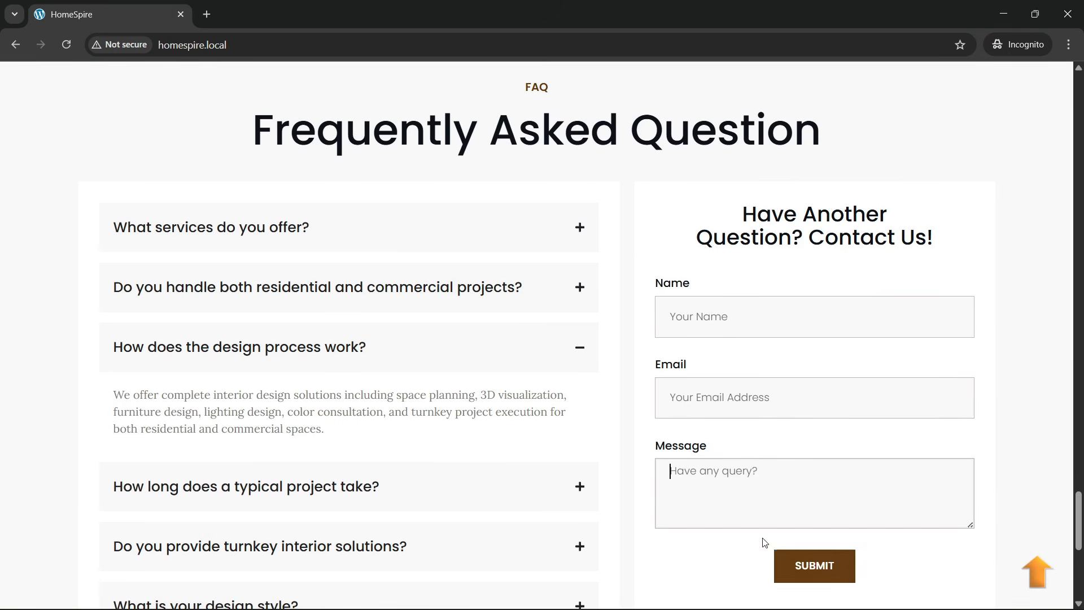
{"action": "scroll", "coordinate": [818, 559], "scroll_direction": "down", "scroll_amount": 1}
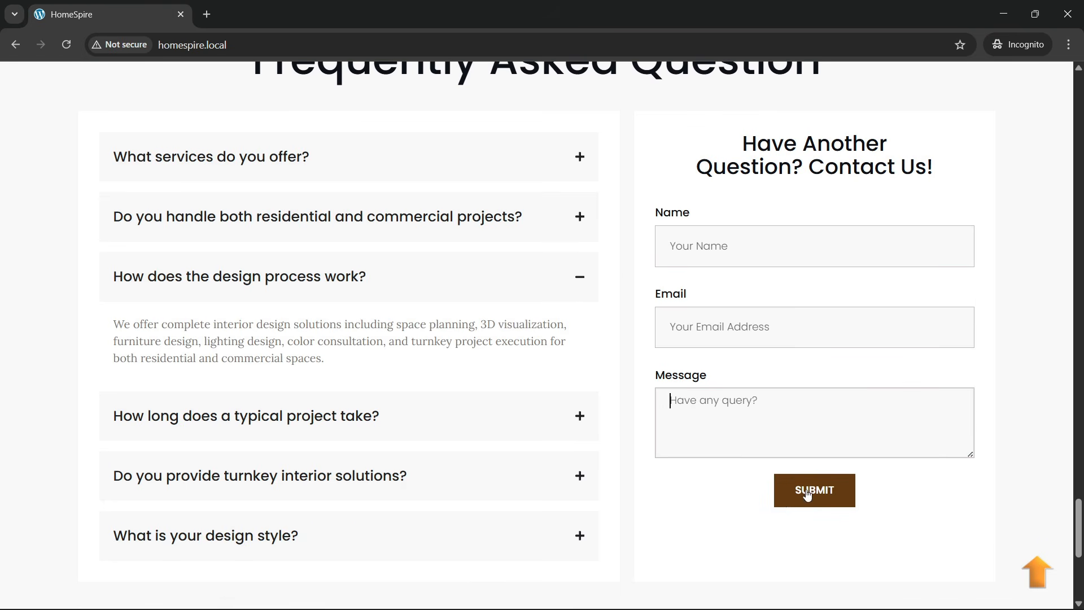
{"action": "scroll", "coordinate": [417, 437], "scroll_direction": "up", "scroll_amount": 2}
{"action": "scroll", "coordinate": [416, 430], "scroll_direction": "down", "scroll_amount": 2}
{"action": "scroll", "coordinate": [429, 356], "scroll_direction": "up", "scroll_amount": 2}
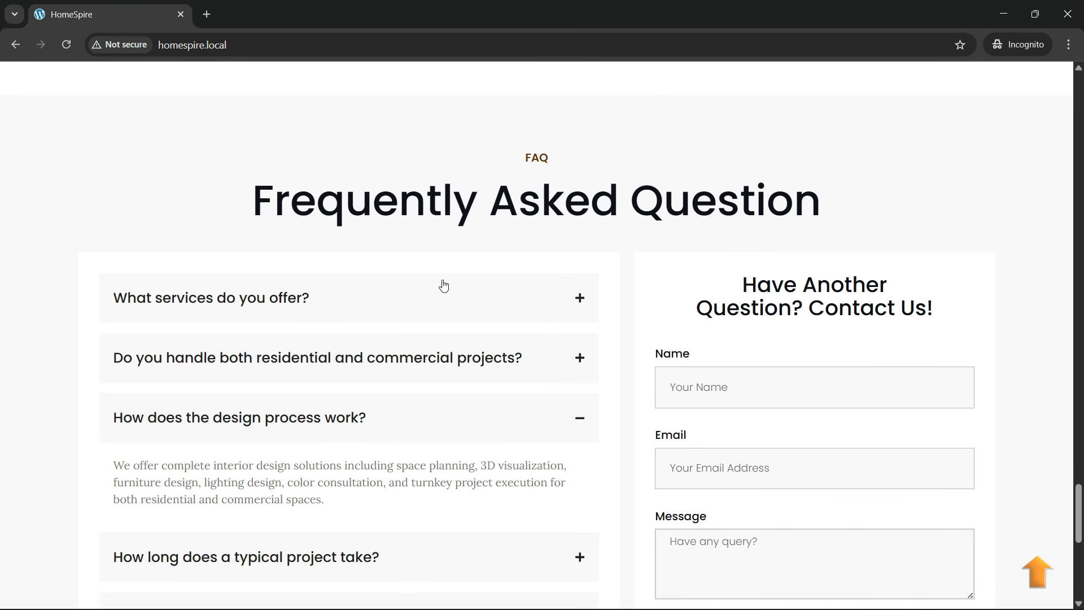
{"action": "left_click", "coordinate": [310, 38]}
{"action": "key", "text": "Return"}
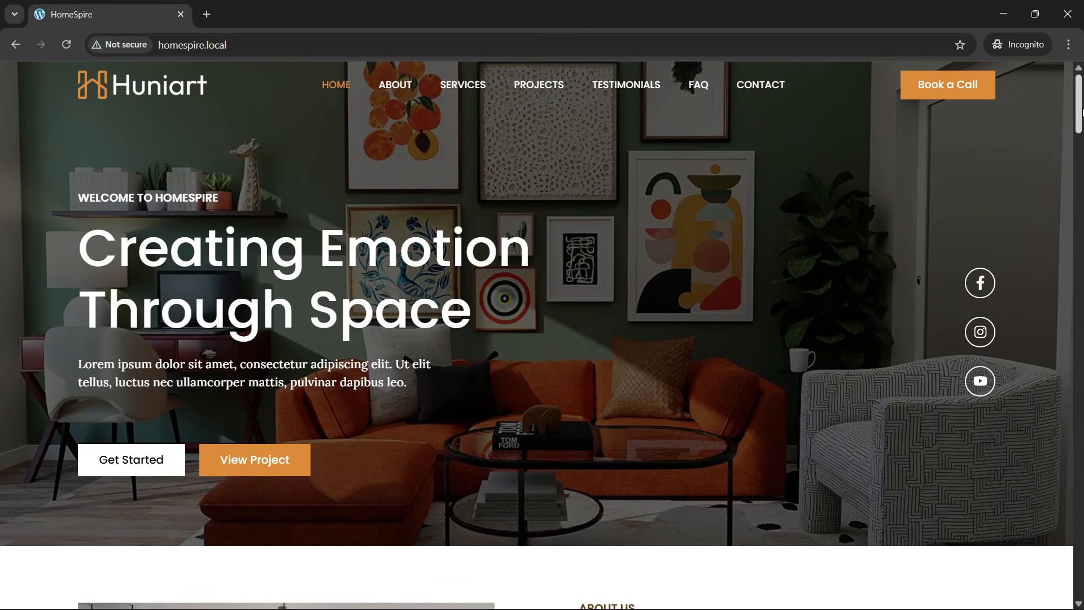
{"action": "left_click_drag", "start_coordinate": [1078, 118], "coordinate": [1078, 347]}
{"action": "scroll", "coordinate": [666, 344], "scroll_direction": "down", "scroll_amount": 10}
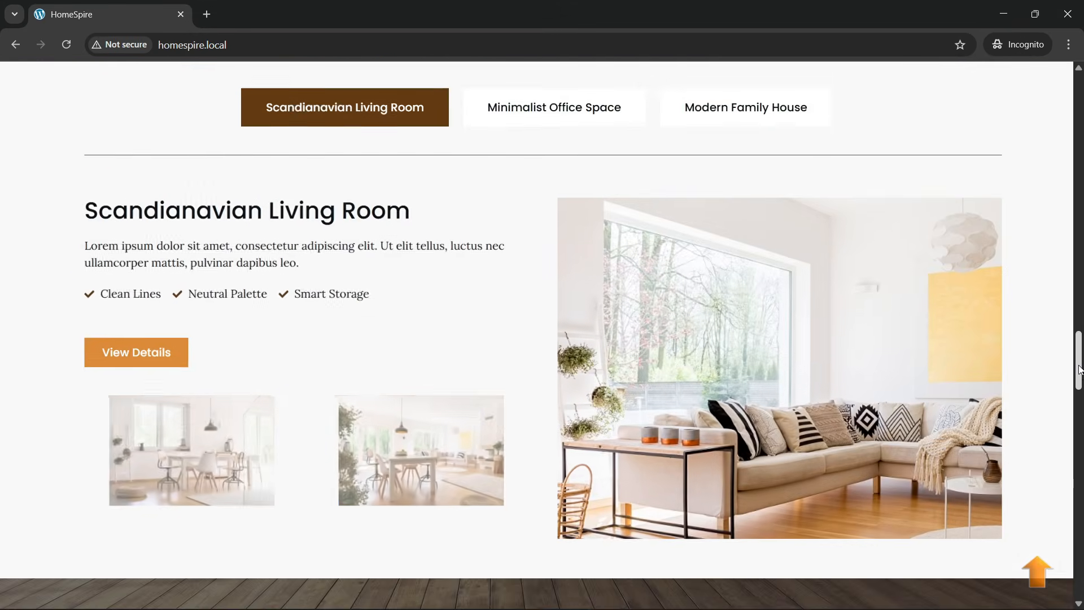
{"action": "scroll", "coordinate": [663, 334], "scroll_direction": "down", "scroll_amount": 12}
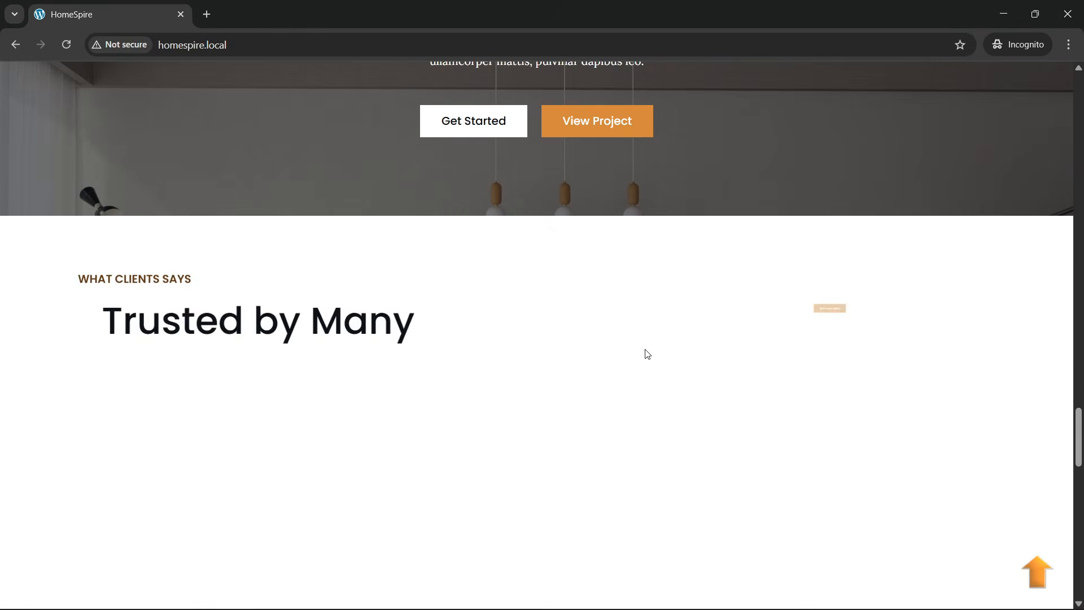
{"action": "scroll", "coordinate": [647, 354], "scroll_direction": "down", "scroll_amount": 7}
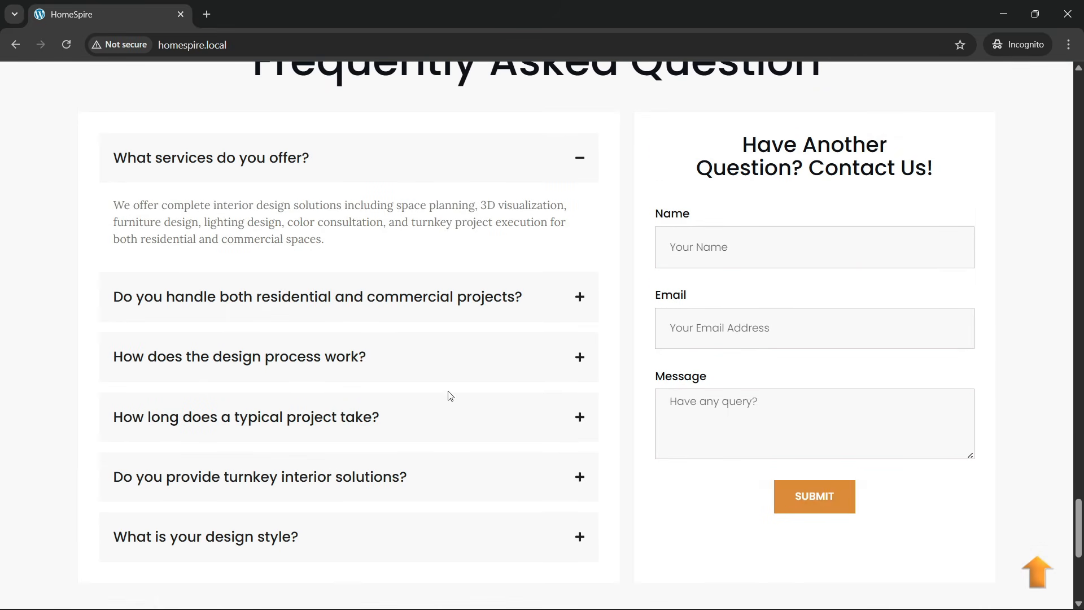
- Open and close the design process and project duration questions, then scroll to the footer
{"action": "left_click", "coordinate": [444, 364]}
{"action": "left_click", "coordinate": [468, 282]}
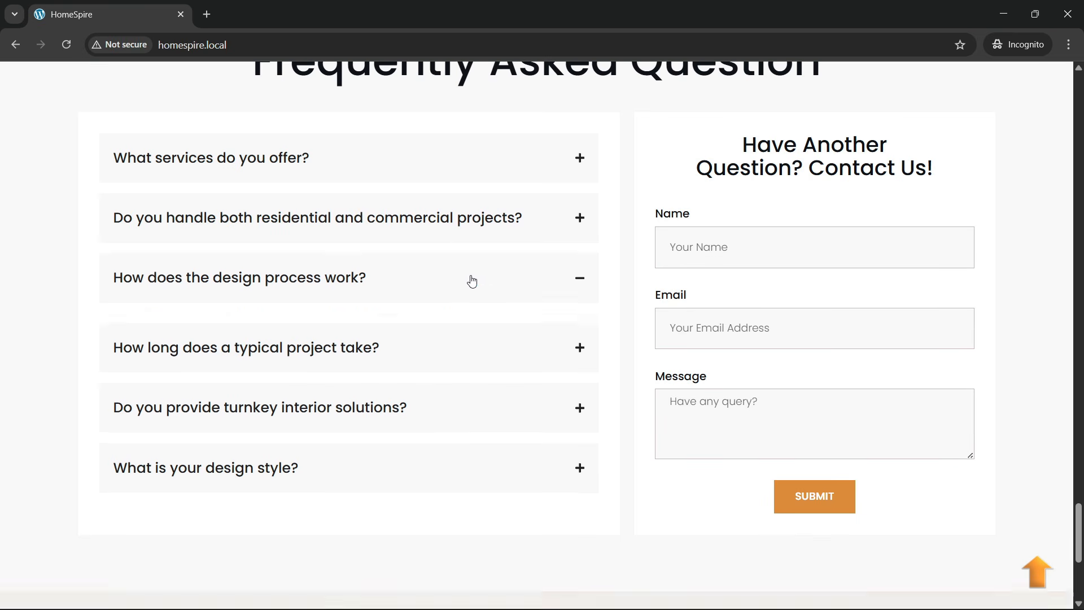
{"action": "left_click", "coordinate": [432, 342]}
{"action": "left_click", "coordinate": [432, 343]}
{"action": "scroll", "coordinate": [434, 342], "scroll_direction": "down", "scroll_amount": 3}
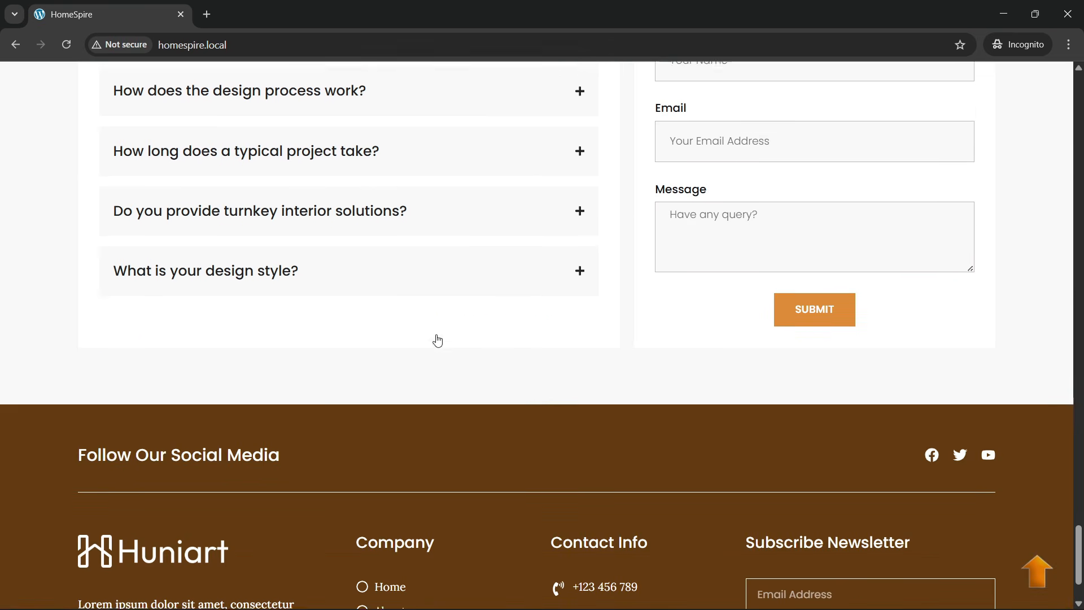
{"action": "scroll", "coordinate": [437, 341], "scroll_direction": "down", "scroll_amount": 2}
{"action": "left_click", "coordinate": [245, 50]}
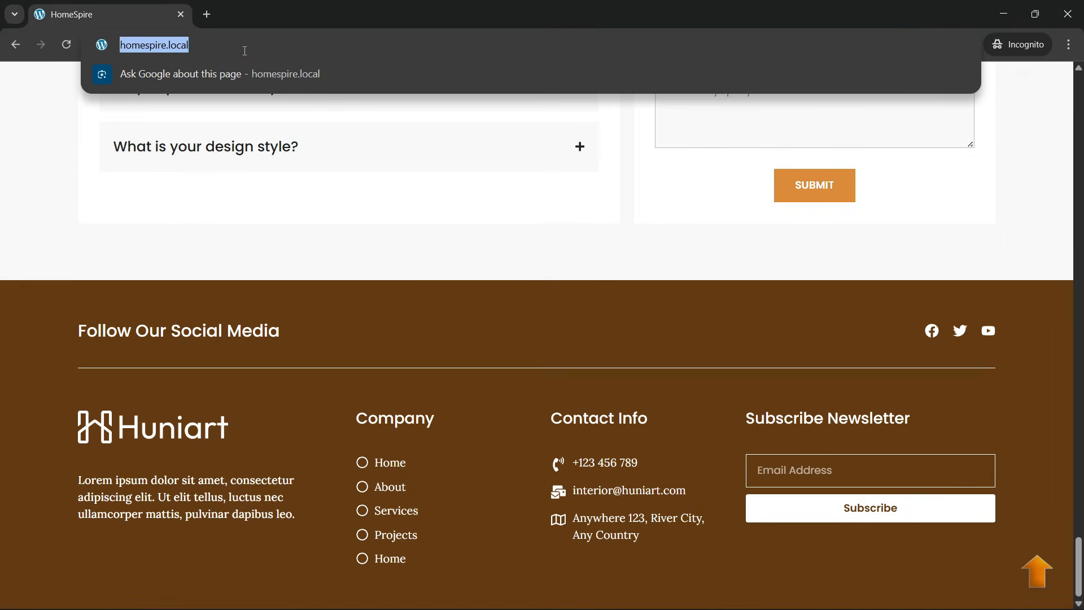
- Reload the homepage, look over the FAQ and footer, then jump back to the top hero with the back-to-top arrow
{"action": "key", "text": "Return"}
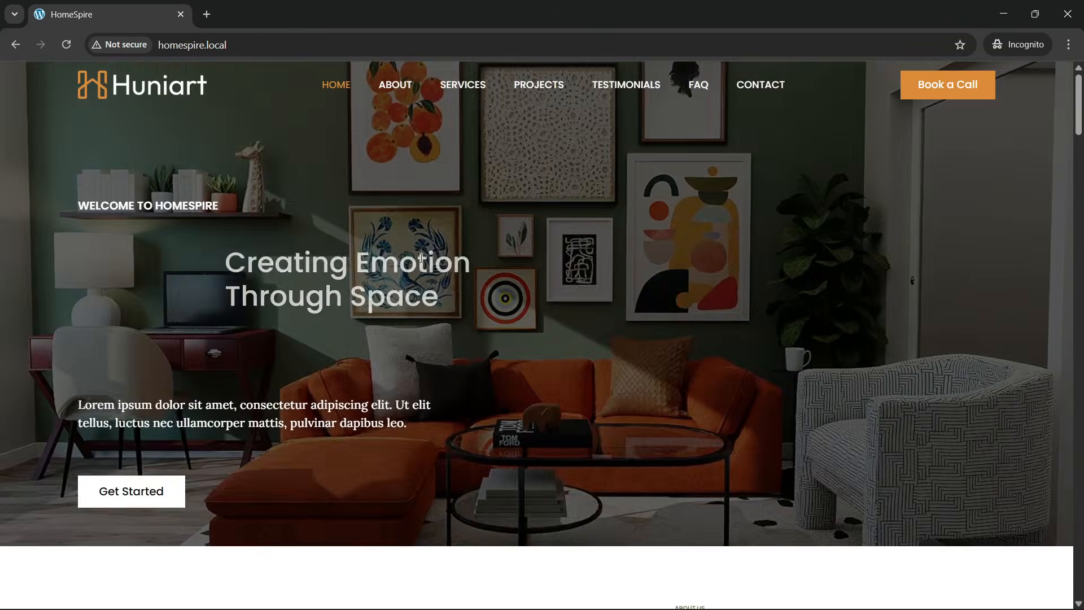
{"action": "left_click_drag", "start_coordinate": [1080, 123], "coordinate": [1079, 591]}
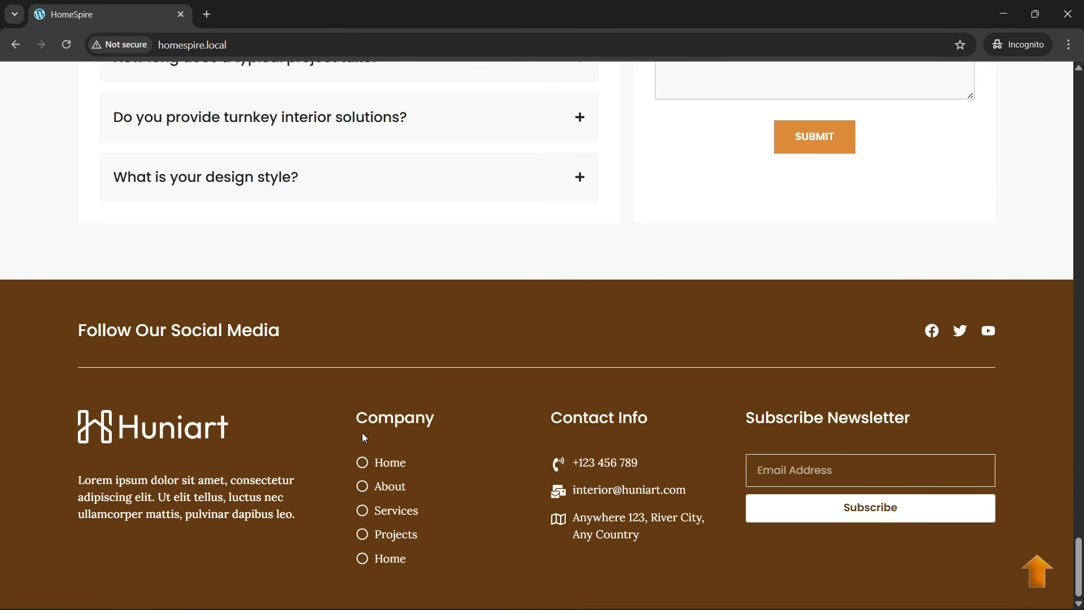
{"action": "scroll", "coordinate": [363, 432], "scroll_direction": "up", "scroll_amount": 3}
{"action": "scroll", "coordinate": [364, 432], "scroll_direction": "down", "scroll_amount": 3}
{"action": "scroll", "coordinate": [588, 380], "scroll_direction": "up", "scroll_amount": 2}
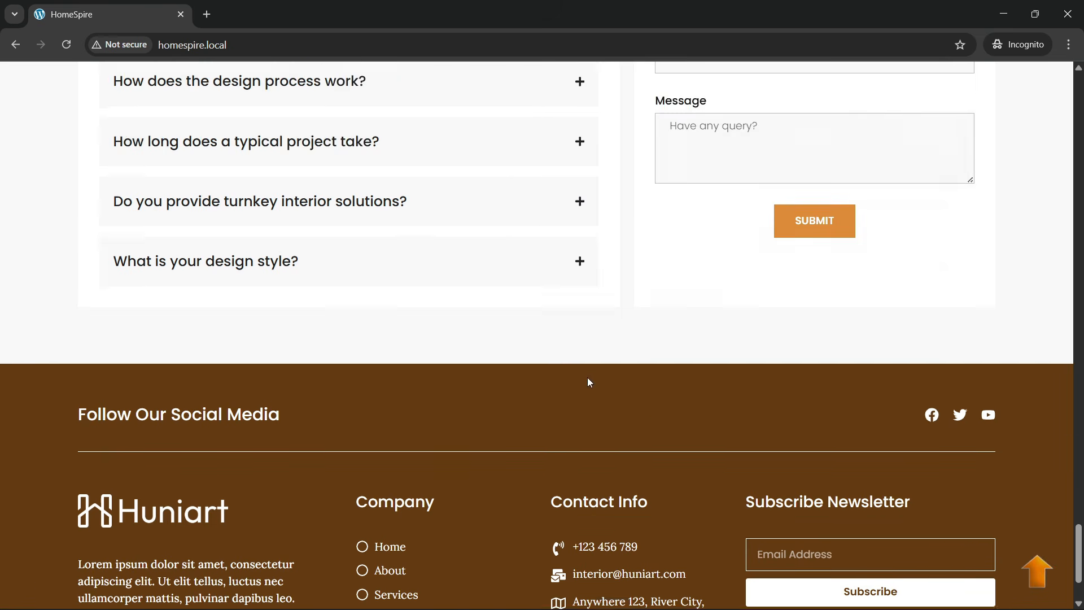
{"action": "scroll", "coordinate": [590, 399], "scroll_direction": "down", "scroll_amount": 2}
{"action": "left_click", "coordinate": [1040, 583]}
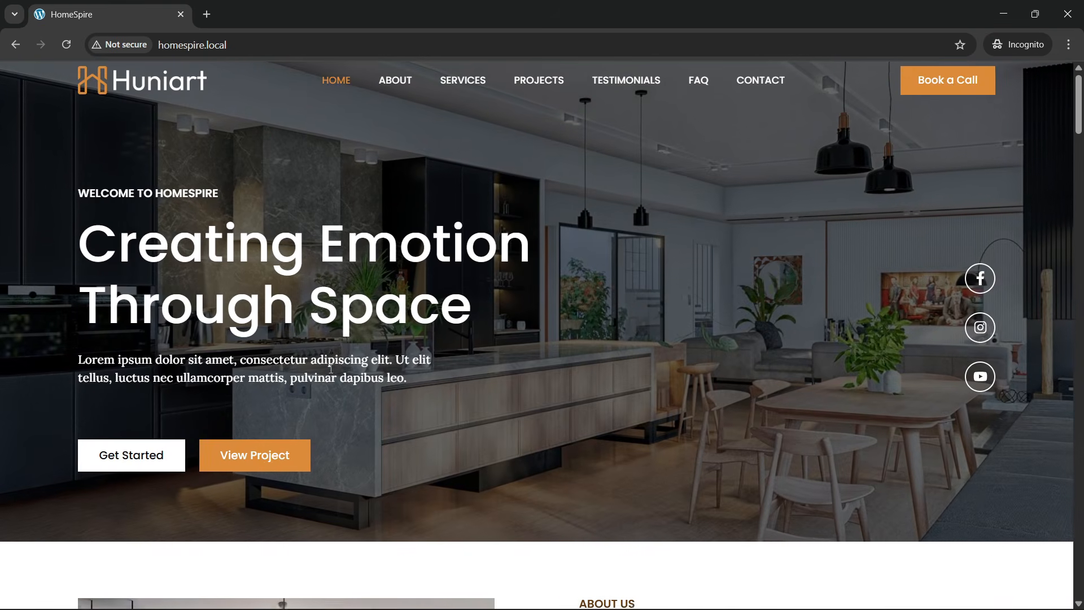
- Scroll through the HomeSpire homepage, then use the back-to-top arrow
{"action": "scroll", "coordinate": [333, 376], "scroll_direction": "down", "scroll_amount": 3}
{"action": "scroll", "coordinate": [339, 381], "scroll_direction": "up", "scroll_amount": 3}
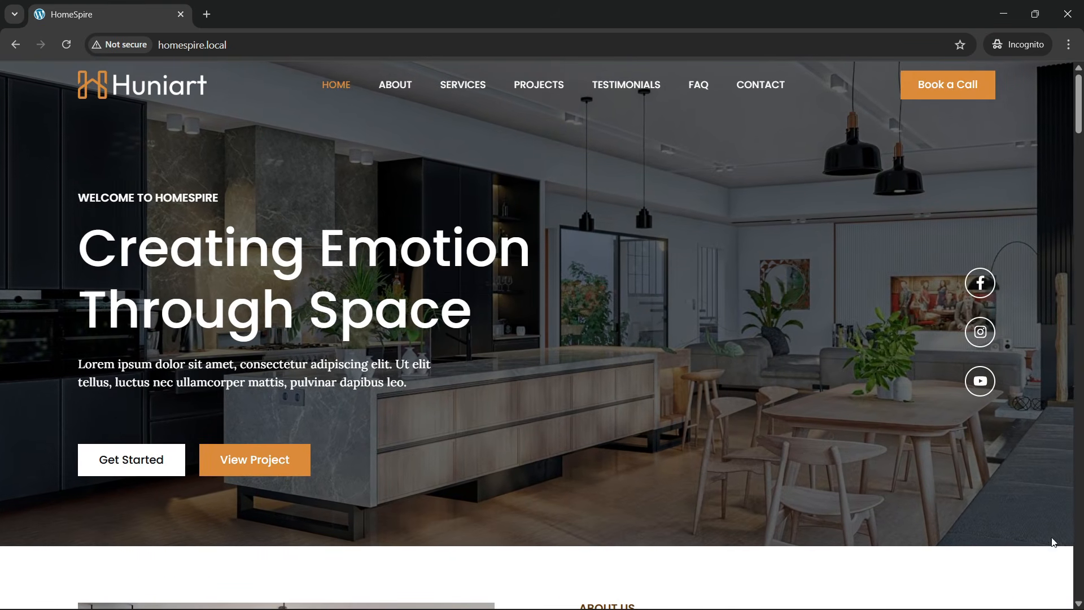
{"action": "scroll", "coordinate": [1024, 599], "scroll_direction": "down", "scroll_amount": 9}
{"action": "scroll", "coordinate": [869, 501], "scroll_direction": "up", "scroll_amount": 5}
{"action": "scroll", "coordinate": [764, 438], "scroll_direction": "up", "scroll_amount": 3}
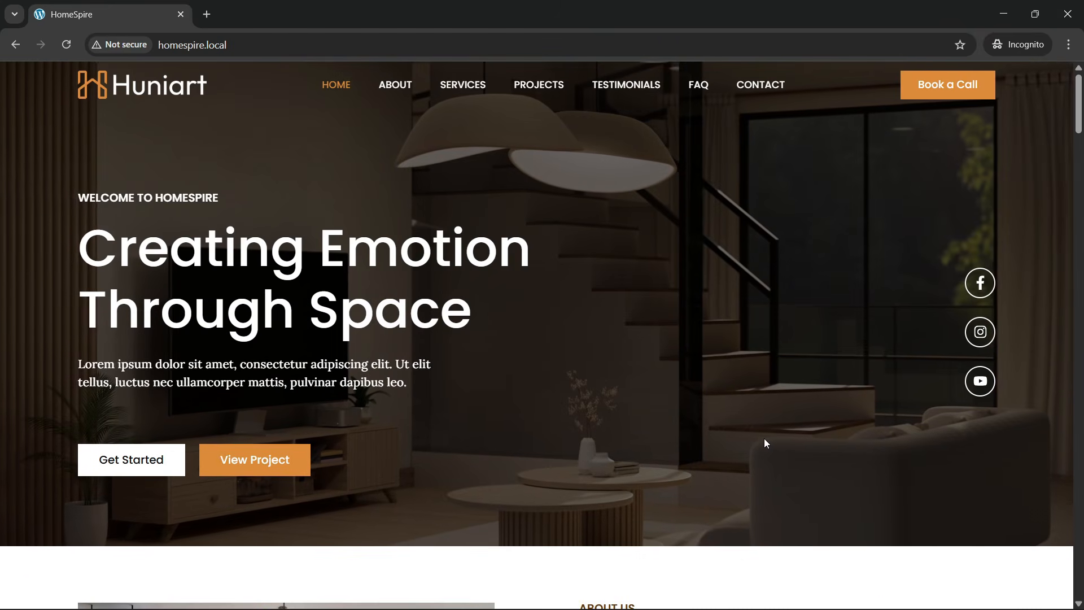
{"action": "scroll", "coordinate": [763, 438], "scroll_direction": "down", "scroll_amount": 4}
{"action": "scroll", "coordinate": [763, 438], "scroll_direction": "down", "scroll_amount": 8}
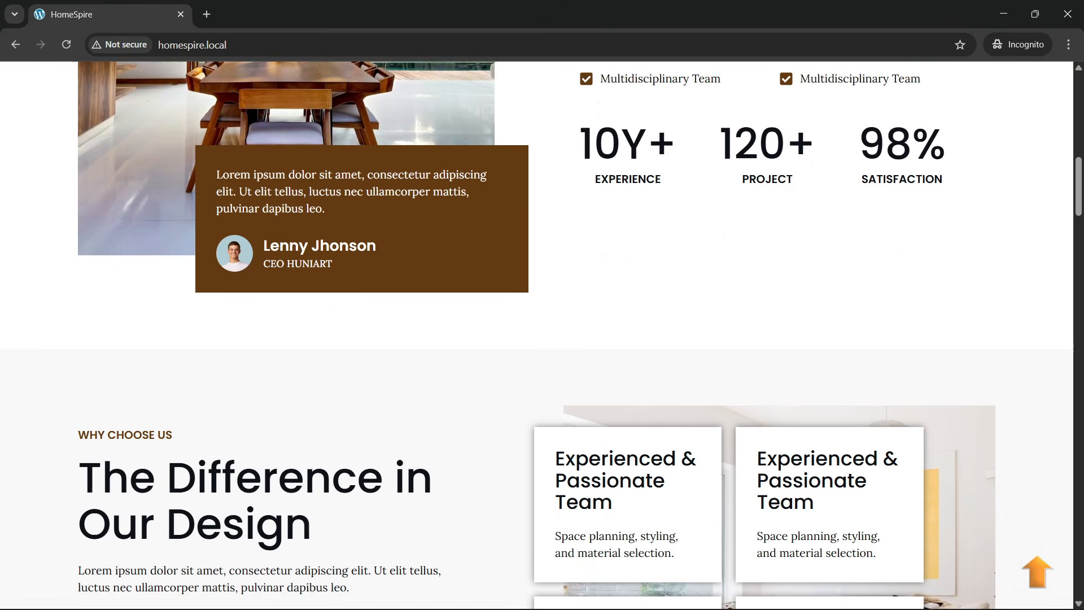
{"action": "left_click", "coordinate": [1046, 580]}
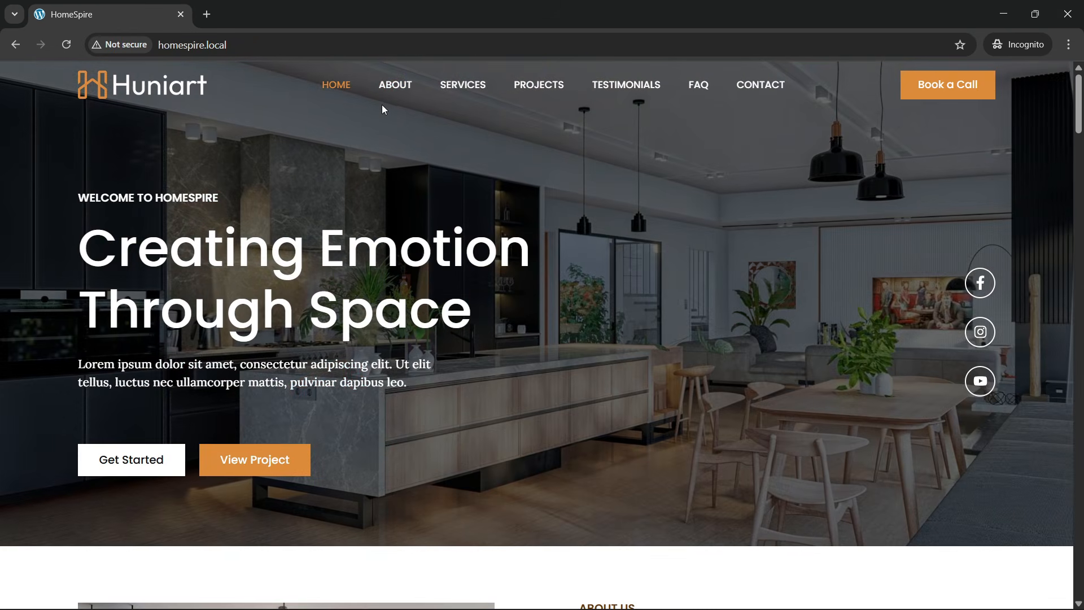
- Jump to the About, Services and Projects sections in turn via the menu, returning to the top after each
{"action": "left_click", "coordinate": [381, 104]}
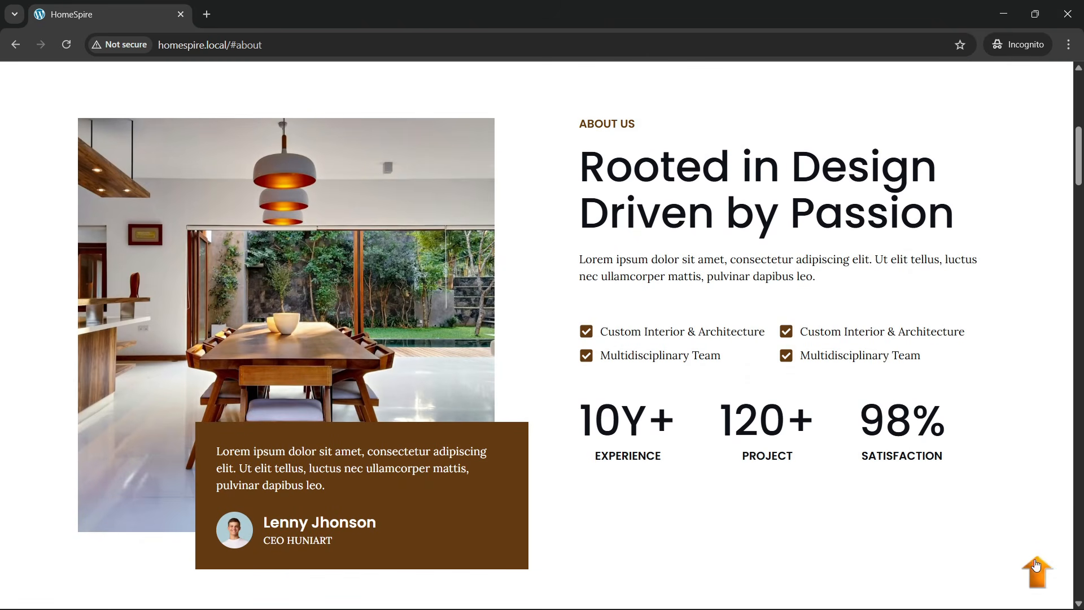
{"action": "left_click", "coordinate": [1036, 565]}
{"action": "left_click", "coordinate": [462, 84]}
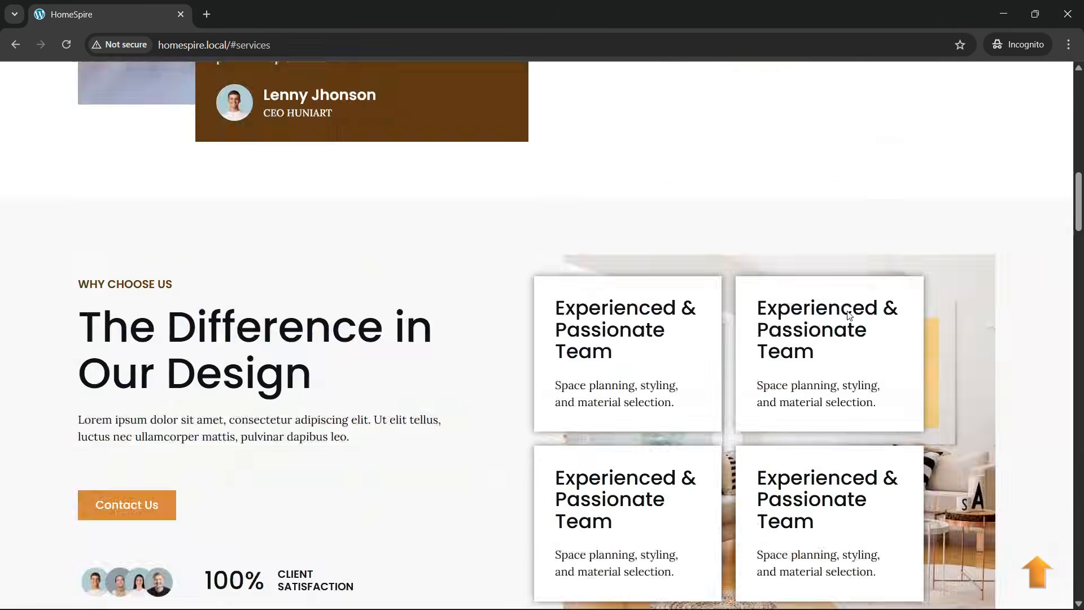
{"action": "left_click", "coordinate": [1038, 572]}
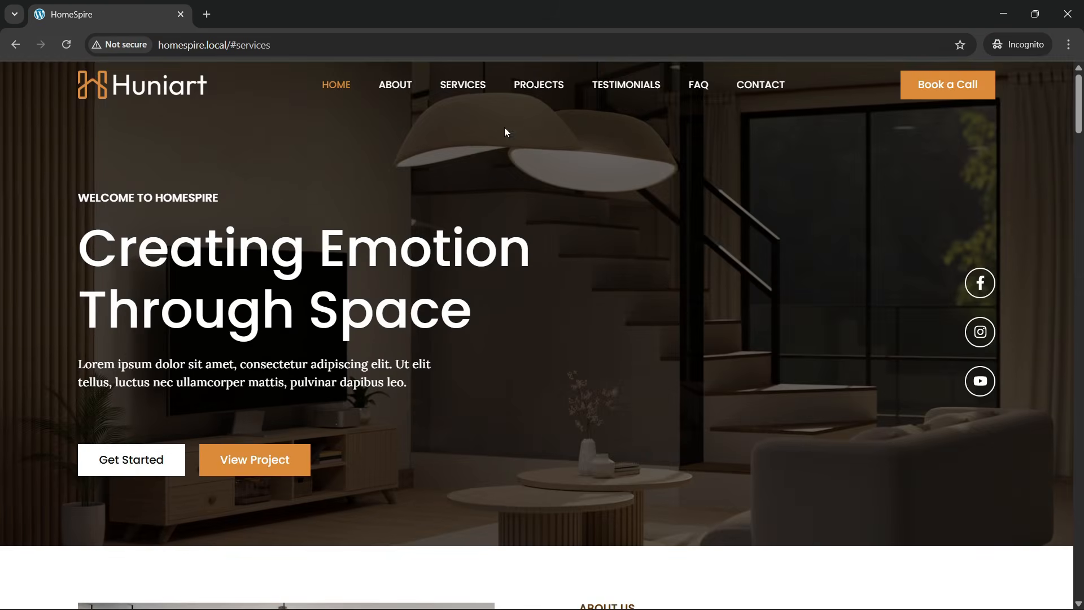
{"action": "left_click", "coordinate": [537, 85]}
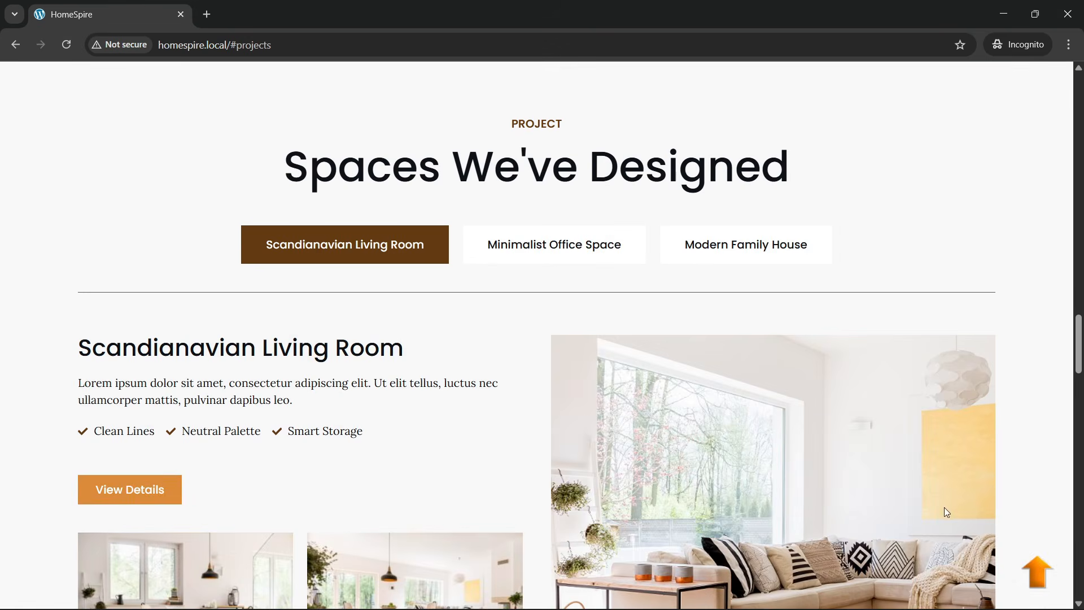
{"action": "left_click", "coordinate": [1037, 571]}
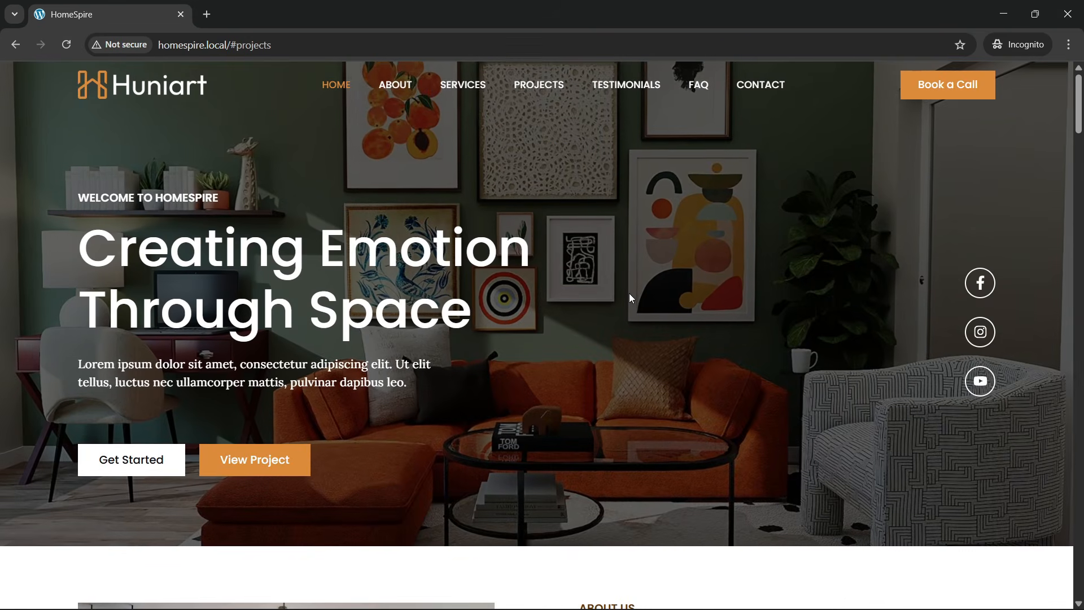
- Inspect the hero element to open developer tools
{"action": "right_click", "coordinate": [511, 449]}
{"action": "left_click", "coordinate": [555, 430]}
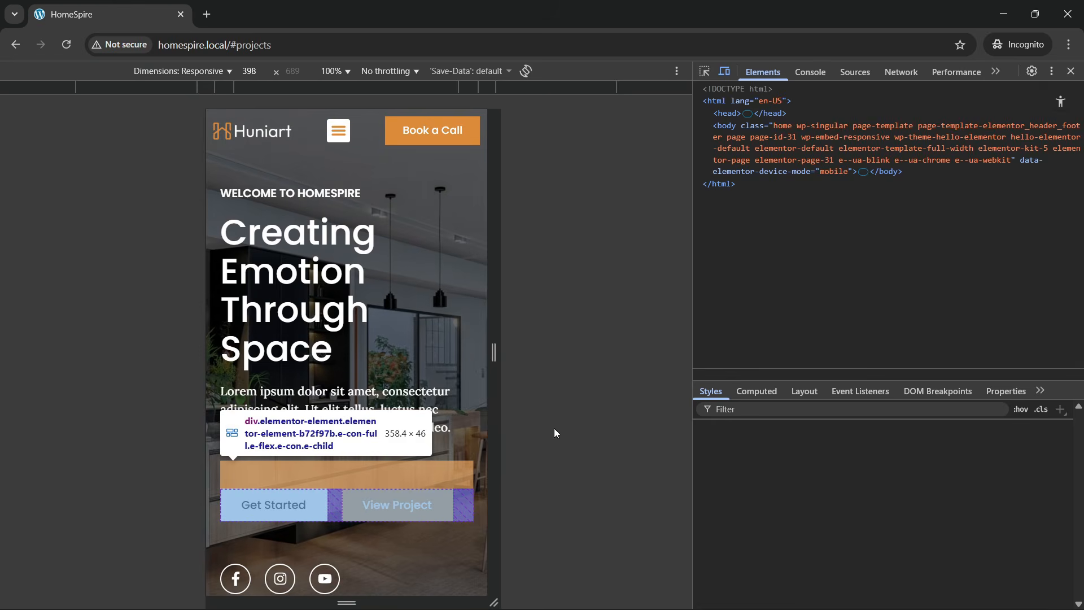
{"action": "scroll", "coordinate": [398, 427], "scroll_direction": "up", "scroll_amount": 3}
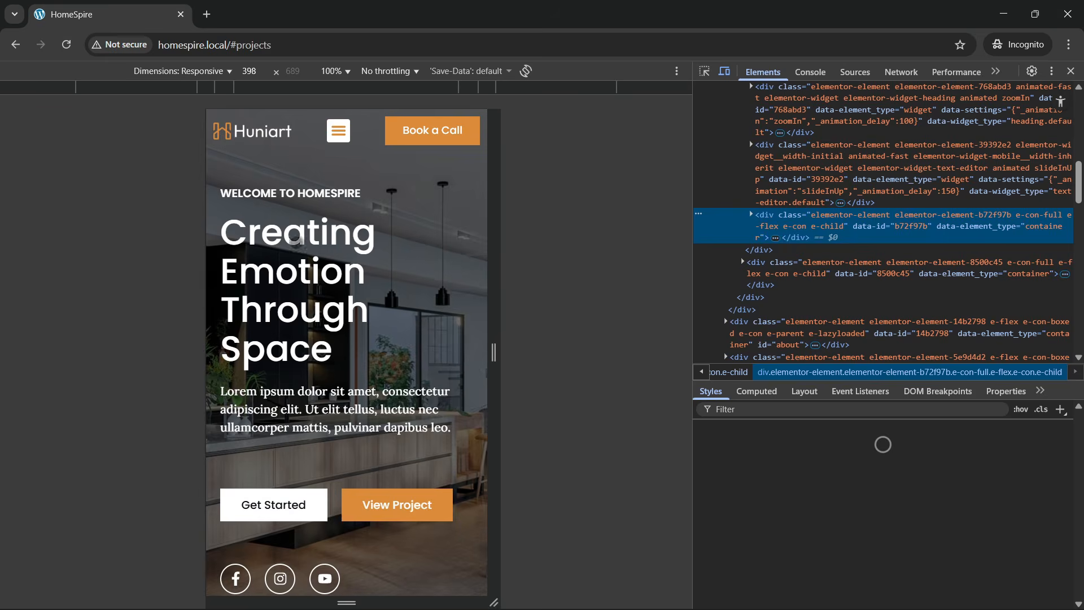
{"action": "scroll", "coordinate": [346, 350], "scroll_direction": "down", "scroll_amount": 4}
{"action": "scroll", "coordinate": [346, 350], "scroll_direction": "up", "scroll_amount": 4}
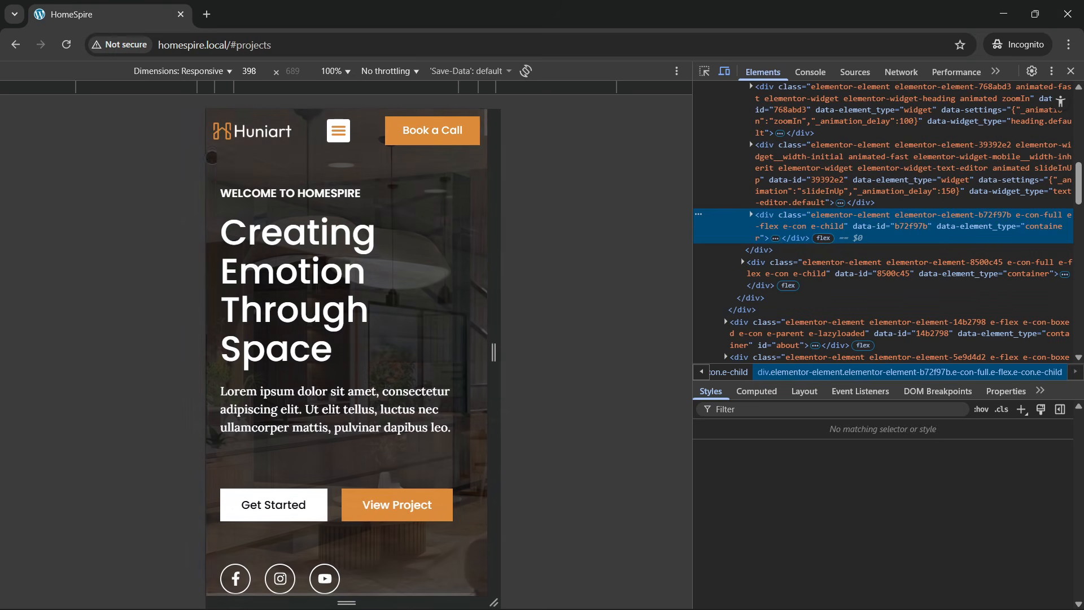
- Reload homespire.local without the #projects anchor
{"action": "double_click", "coordinate": [254, 46]}
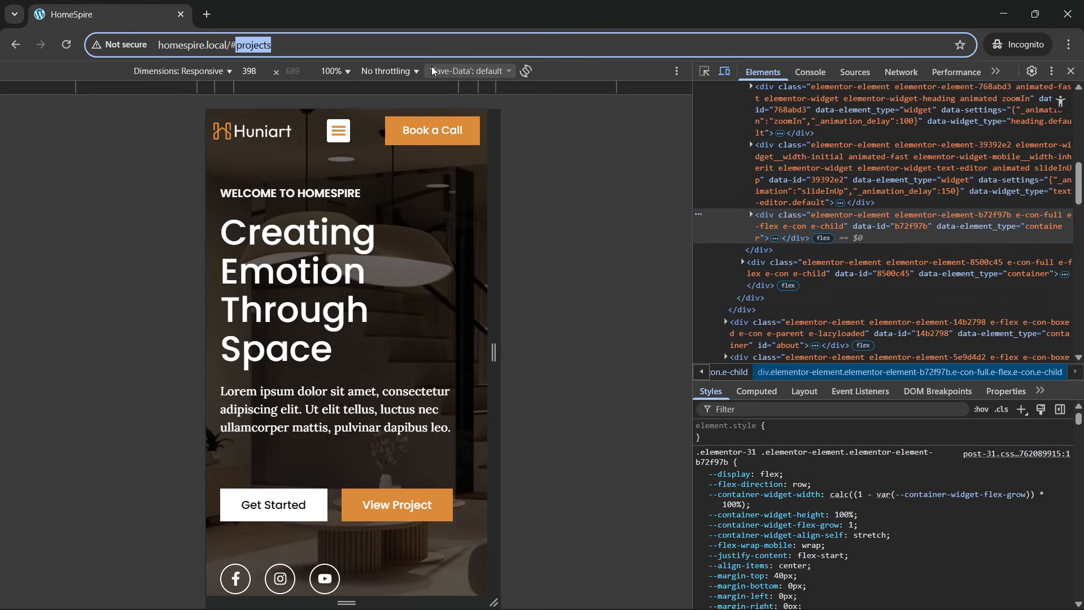
{"action": "key", "text": "BackSpace"}
{"action": "key", "text": "BackSpace"}
{"action": "key", "text": "BackSpace"}
{"action": "key", "text": "Return"}
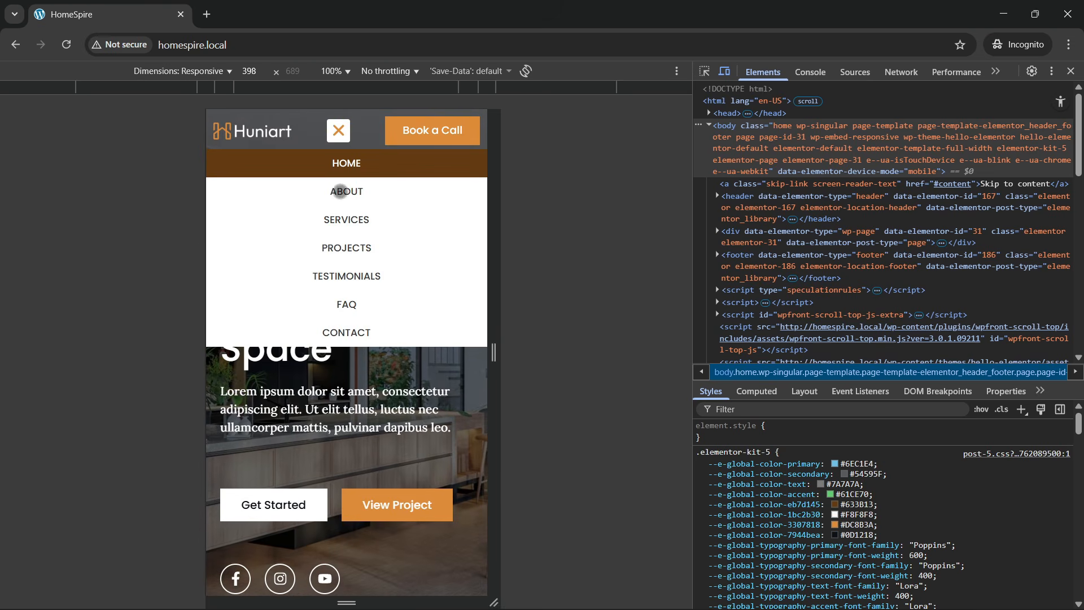
- Close the mobile navigation menu
{"action": "left_click", "coordinate": [338, 137]}
{"action": "left_click", "coordinate": [337, 135]}
{"action": "left_click", "coordinate": [337, 135]}
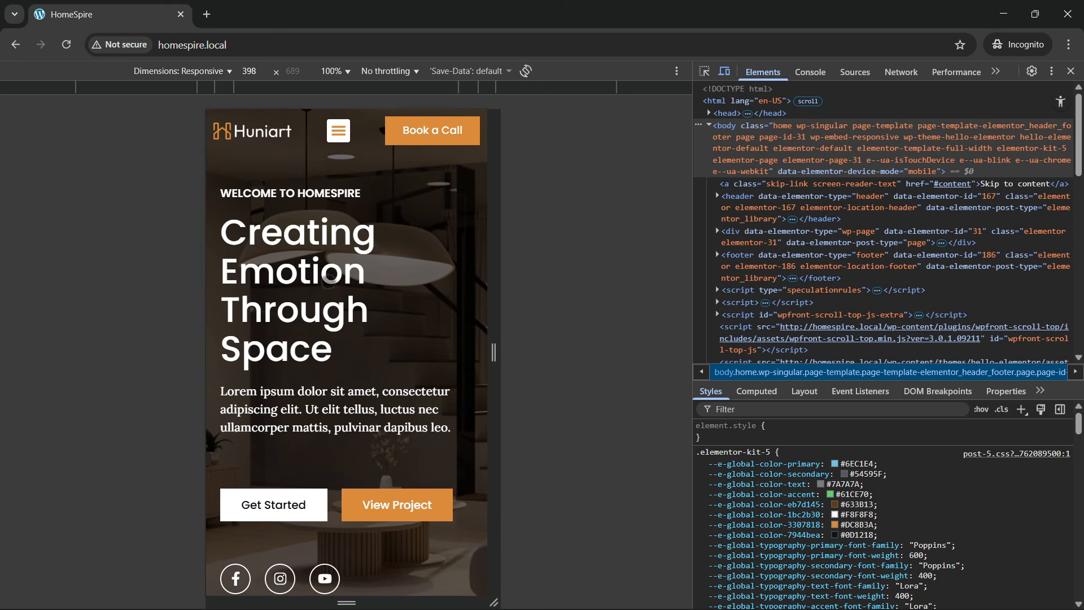
{"action": "scroll", "coordinate": [330, 279], "scroll_direction": "down", "scroll_amount": 3}
{"action": "scroll", "coordinate": [334, 337], "scroll_direction": "up", "scroll_amount": 1}
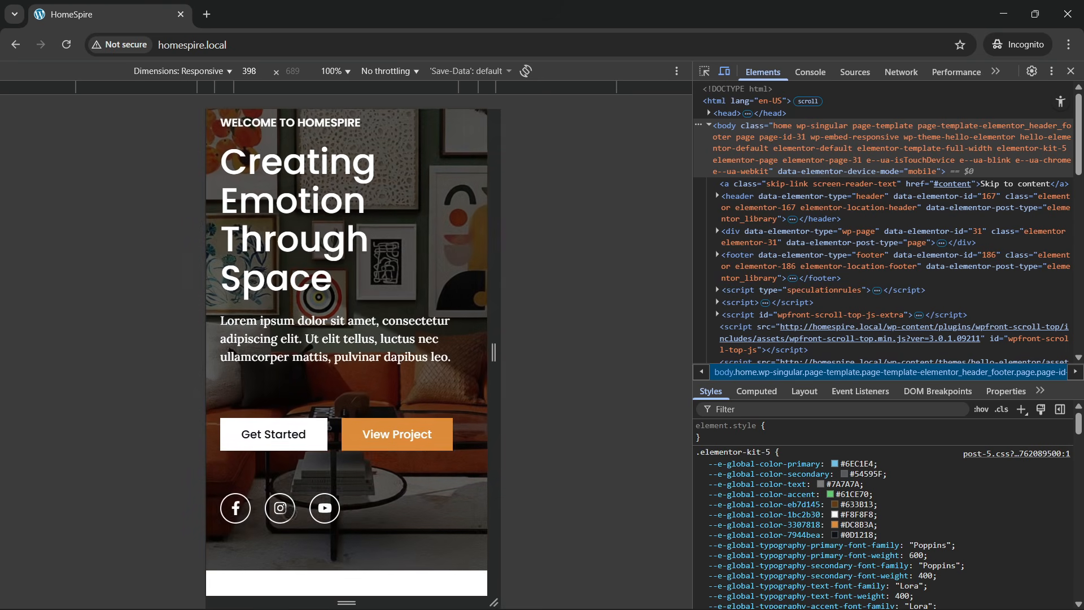
{"action": "scroll", "coordinate": [299, 313], "scroll_direction": "up", "scroll_amount": 2}
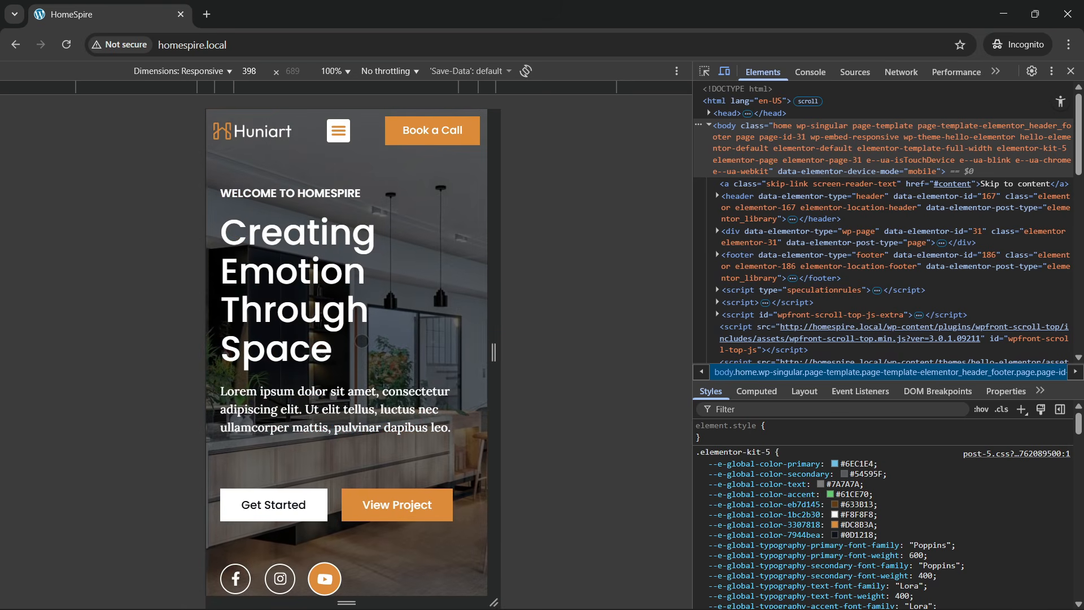
- Scroll down through the mobile homepage to the projects section
{"action": "scroll", "coordinate": [361, 341], "scroll_direction": "down", "scroll_amount": 10}
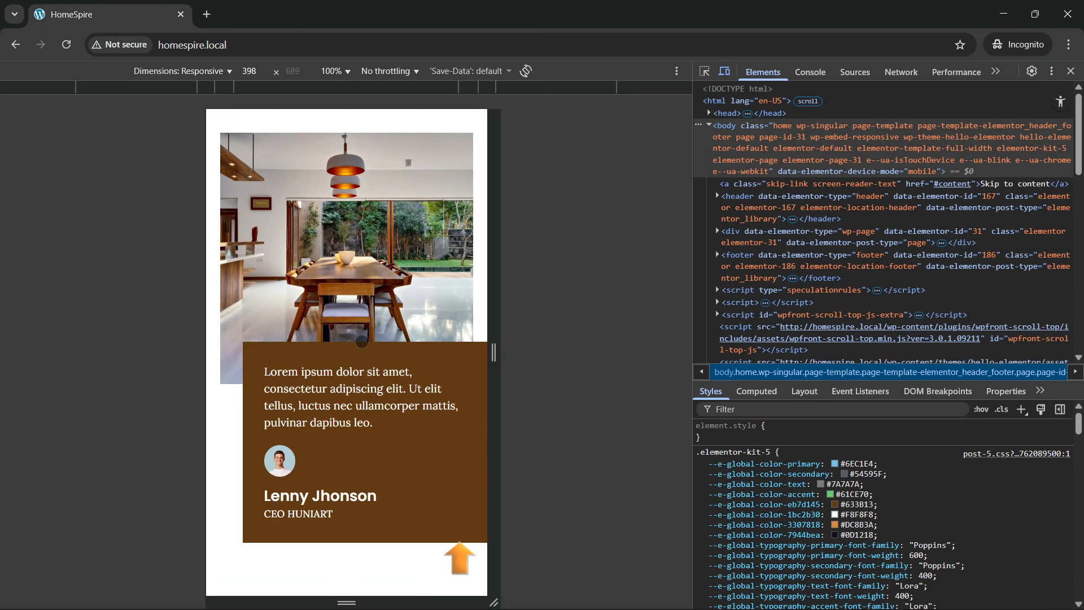
{"action": "scroll", "coordinate": [362, 341], "scroll_direction": "down", "scroll_amount": 6}
{"action": "scroll", "coordinate": [361, 341], "scroll_direction": "down", "scroll_amount": 5}
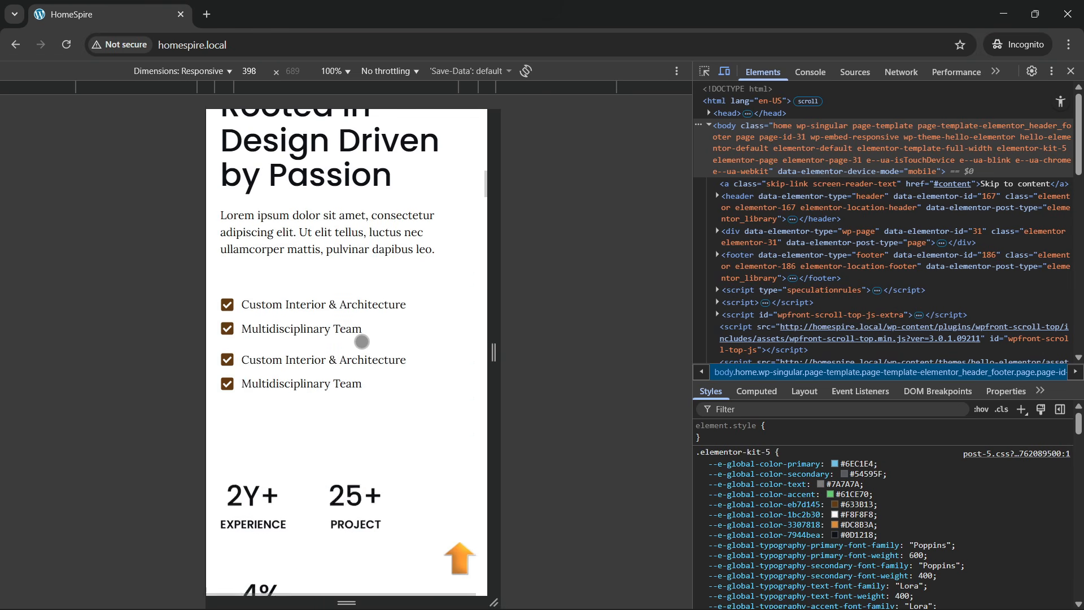
{"action": "scroll", "coordinate": [361, 341], "scroll_direction": "down", "scroll_amount": 10}
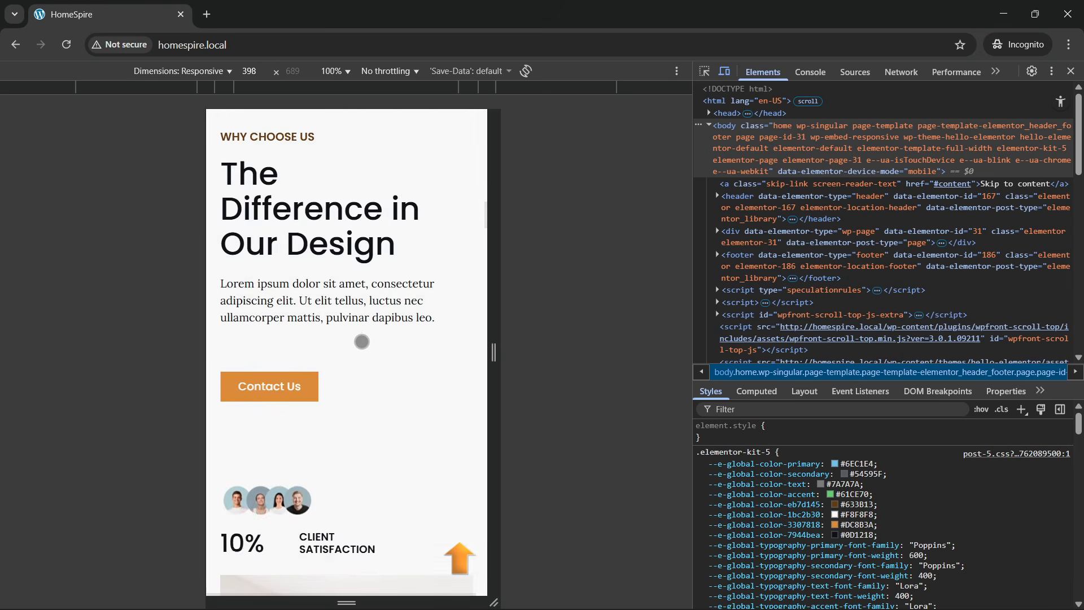
{"action": "scroll", "coordinate": [361, 341], "scroll_direction": "down", "scroll_amount": 5}
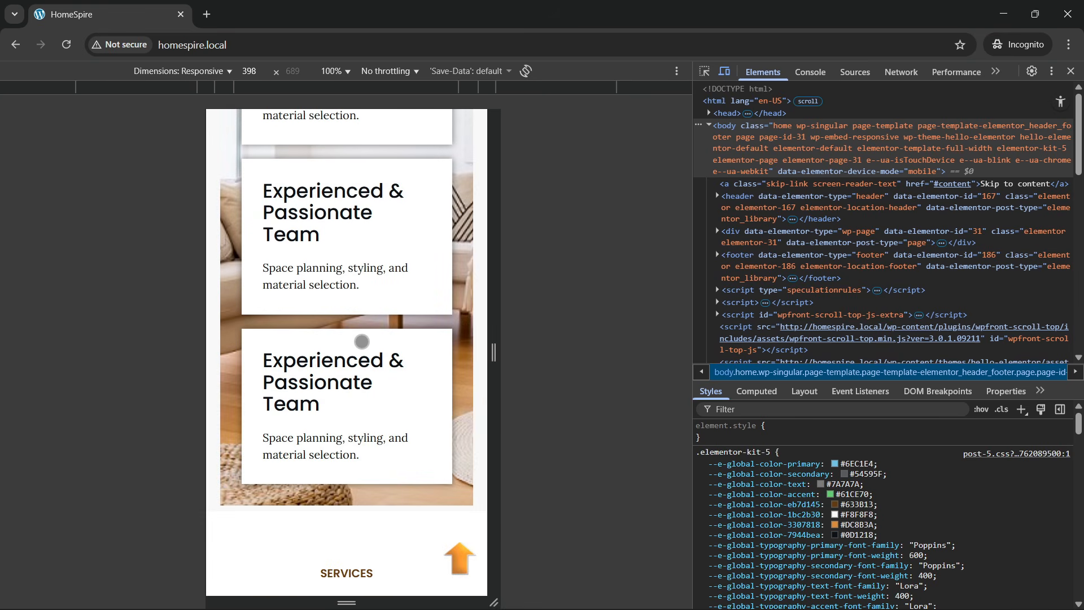
{"action": "scroll", "coordinate": [362, 341], "scroll_direction": "down", "scroll_amount": 7}
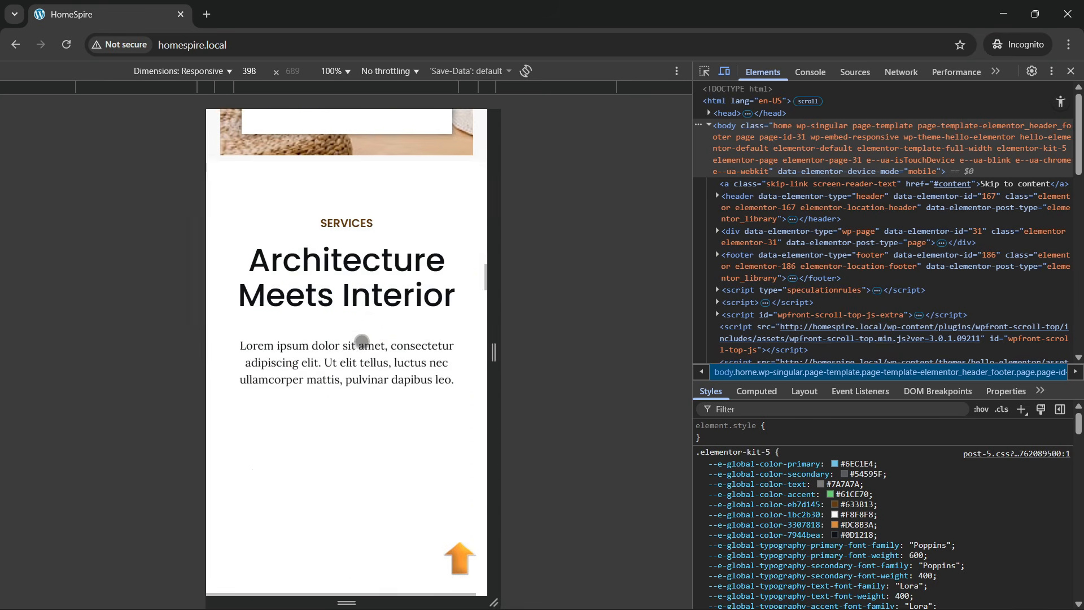
{"action": "scroll", "coordinate": [361, 341], "scroll_direction": "down", "scroll_amount": 3}
{"action": "scroll", "coordinate": [361, 341], "scroll_direction": "down", "scroll_amount": 9}
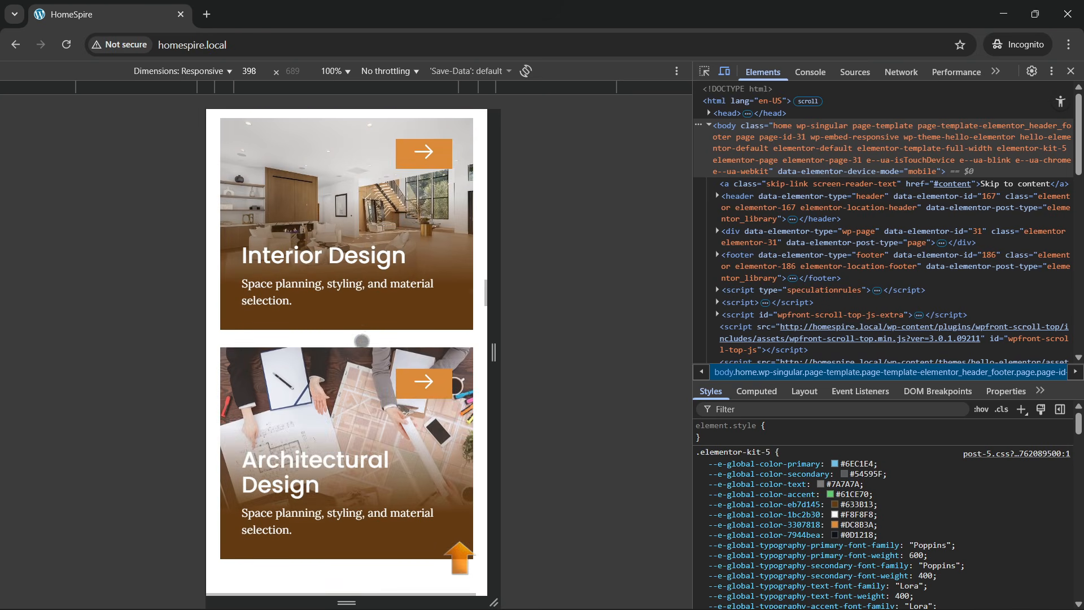
{"action": "scroll", "coordinate": [361, 341], "scroll_direction": "down", "scroll_amount": 12}
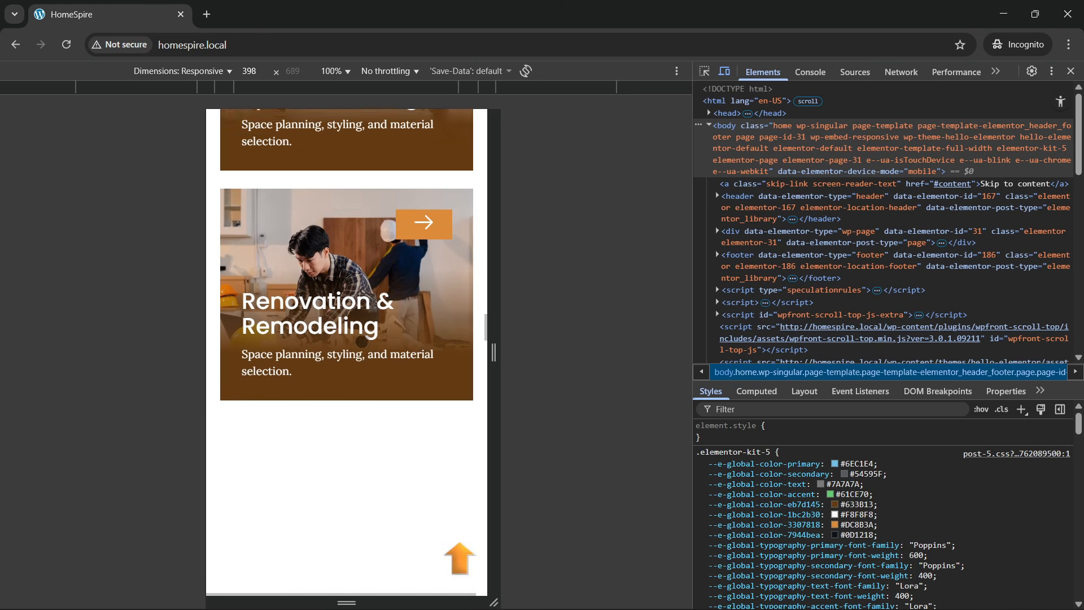
{"action": "scroll", "coordinate": [362, 341], "scroll_direction": "down", "scroll_amount": 12}
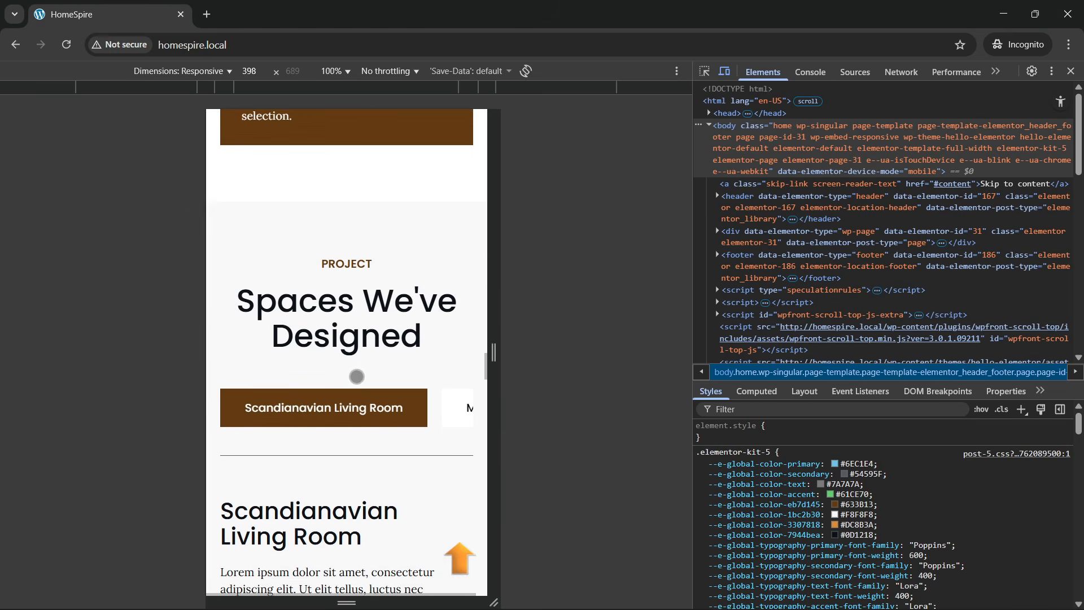
{"action": "scroll", "coordinate": [356, 376], "scroll_direction": "down", "scroll_amount": 3}
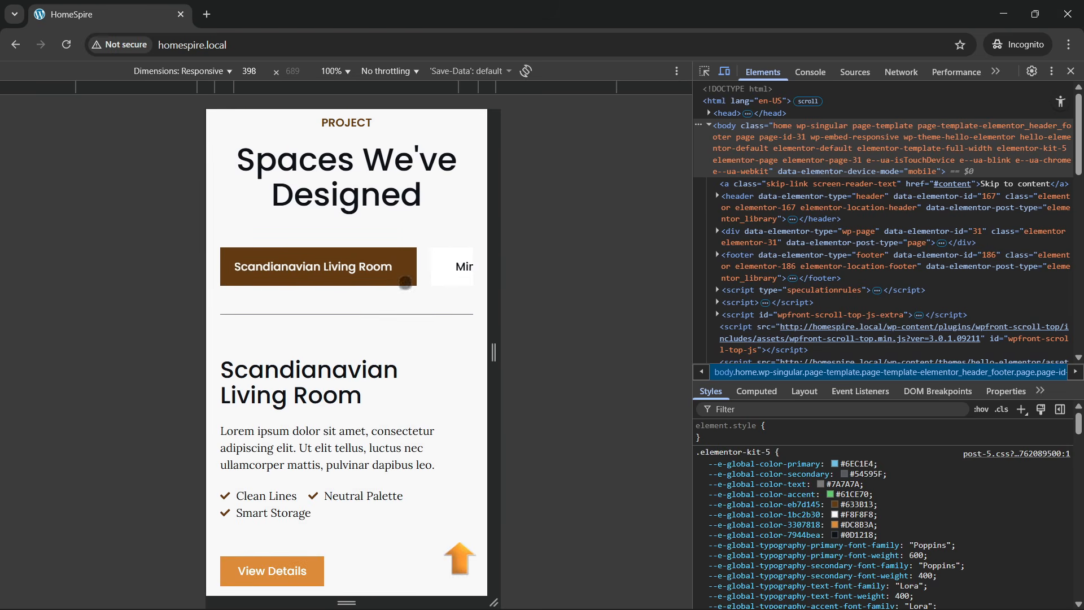
- Swipe the project tabs to Modern Family House, then open and close a room photo lightbox
{"action": "left_click_drag", "start_coordinate": [424, 270], "coordinate": [200, 275]}
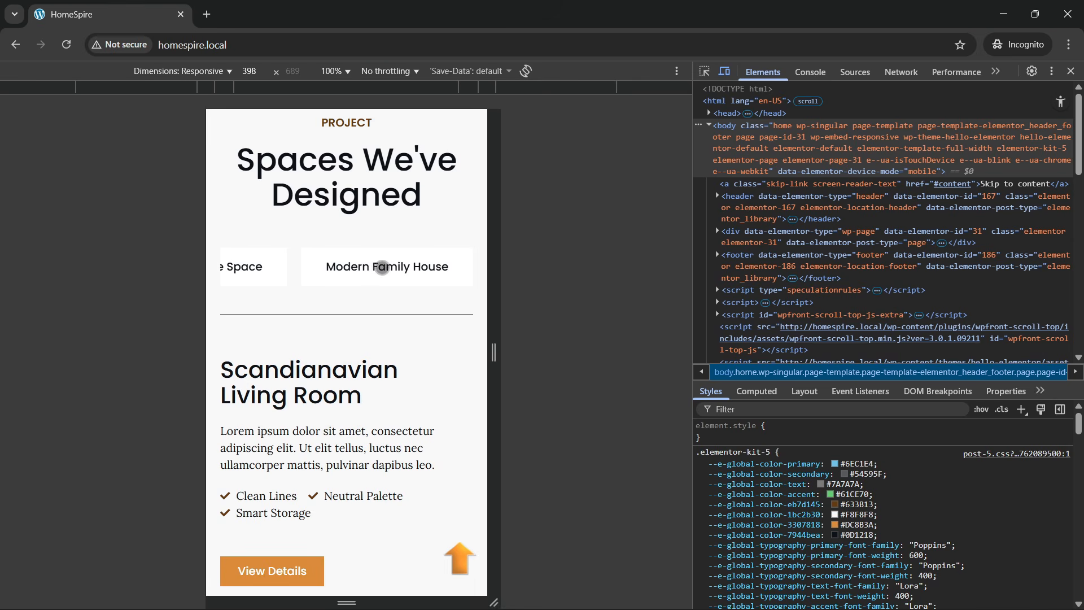
{"action": "left_click", "coordinate": [382, 268]}
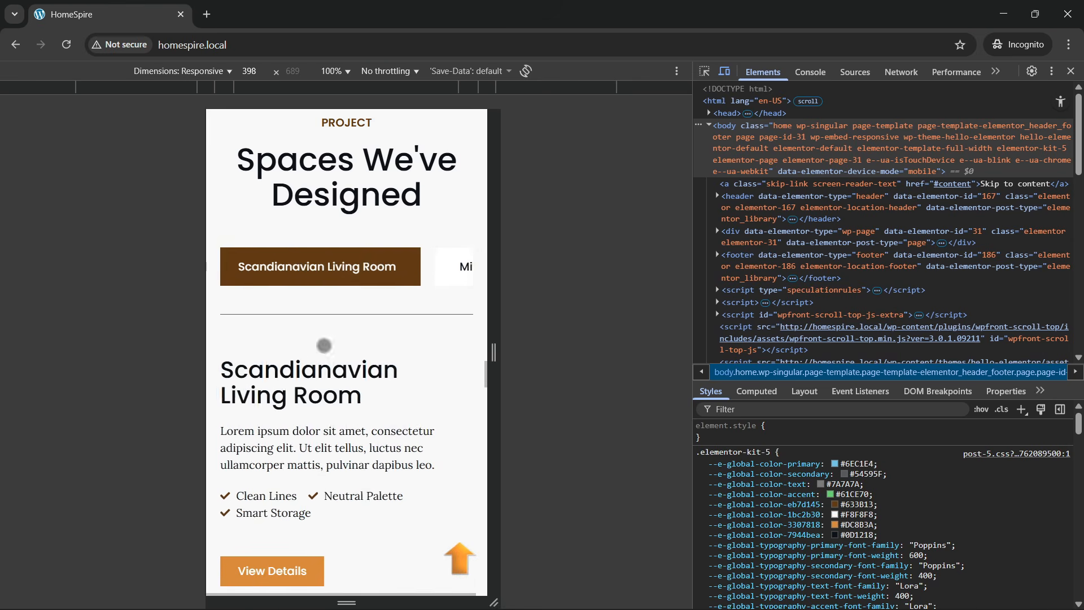
{"action": "scroll", "coordinate": [323, 345], "scroll_direction": "down", "scroll_amount": 10}
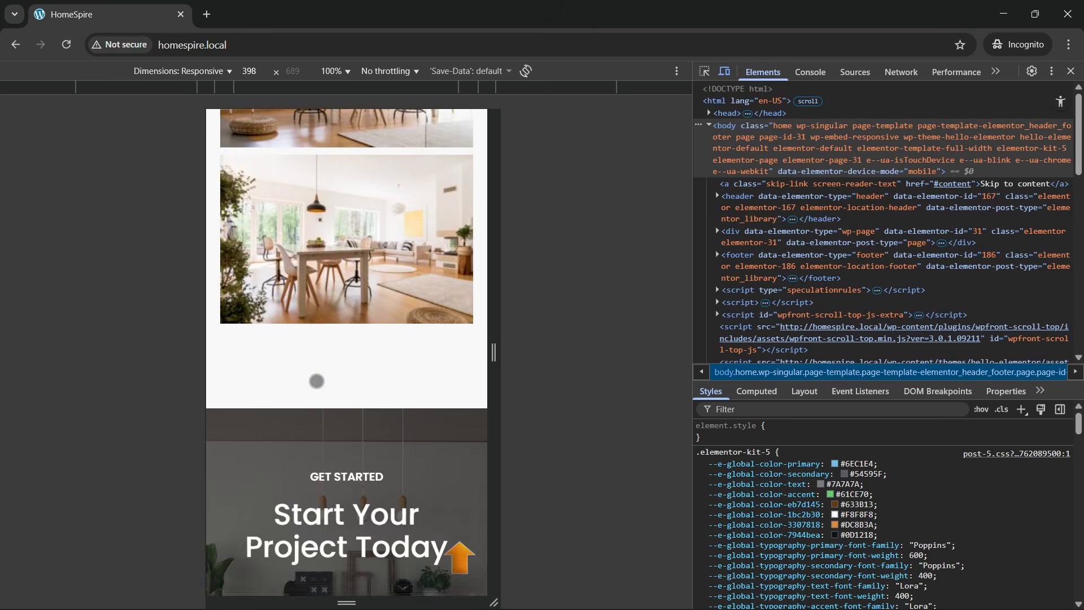
{"action": "left_click", "coordinate": [316, 381]}
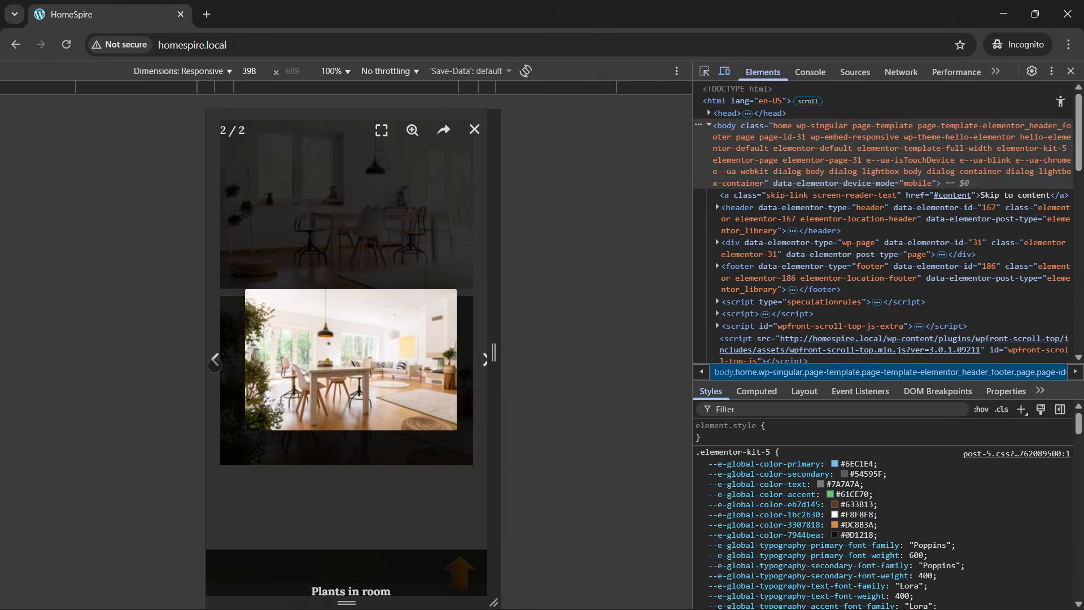
{"action": "left_click", "coordinate": [473, 131]}
- Use the scroll-to-top arrow, then scroll back down to 'Start Your Project Today'
{"action": "scroll", "coordinate": [343, 348], "scroll_direction": "down", "scroll_amount": 5}
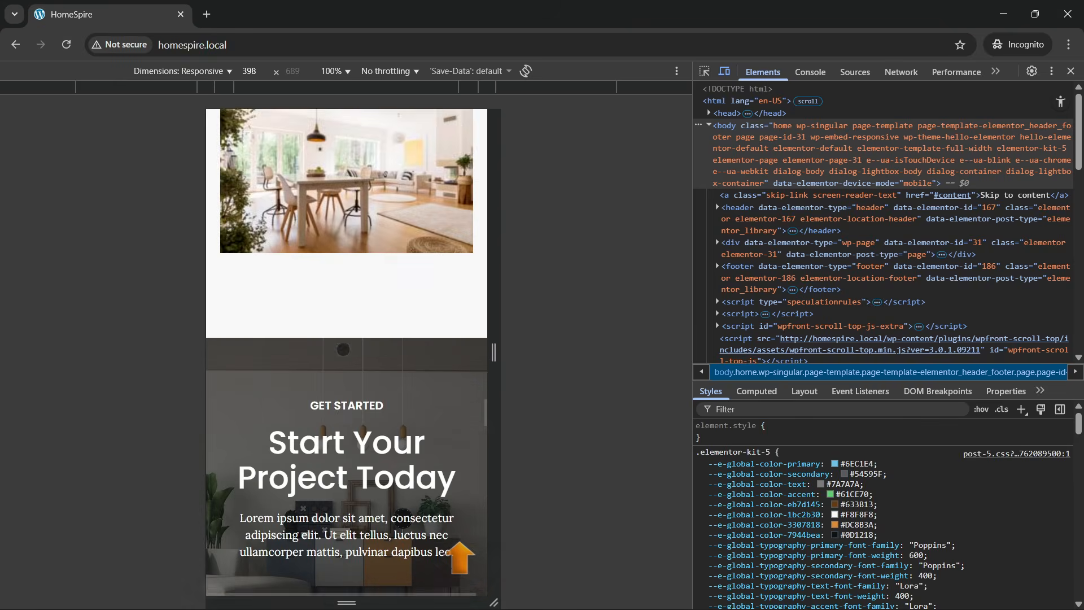
{"action": "scroll", "coordinate": [340, 396], "scroll_direction": "down", "scroll_amount": 3}
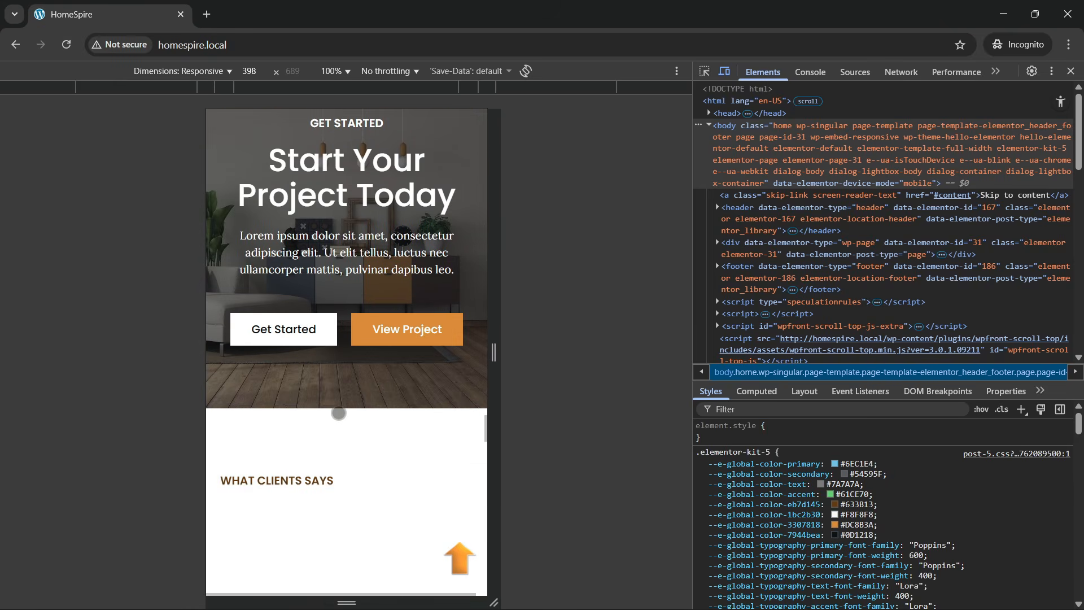
{"action": "scroll", "coordinate": [340, 404], "scroll_direction": "up", "scroll_amount": 4}
{"action": "scroll", "coordinate": [347, 382], "scroll_direction": "down", "scroll_amount": 3}
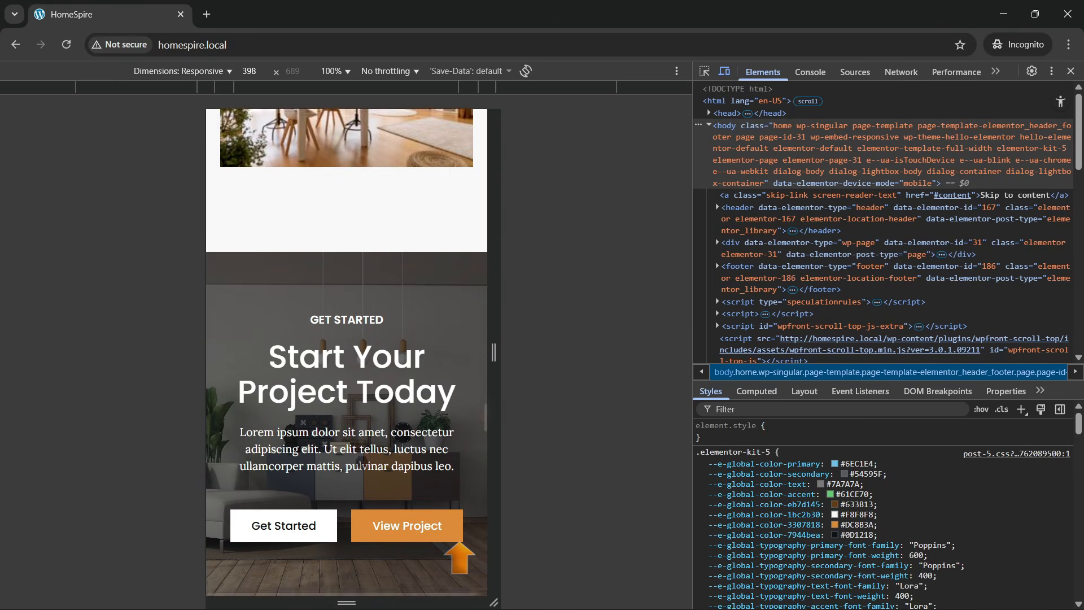
{"action": "left_click", "coordinate": [398, 408]}
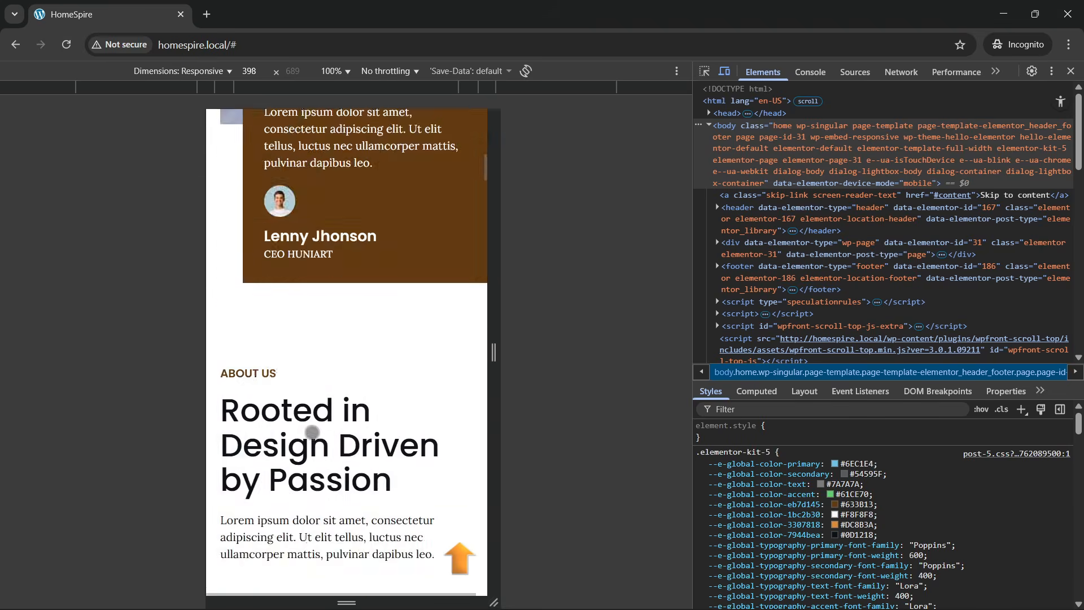
{"action": "scroll", "coordinate": [425, 254], "scroll_direction": "down", "scroll_amount": 20}
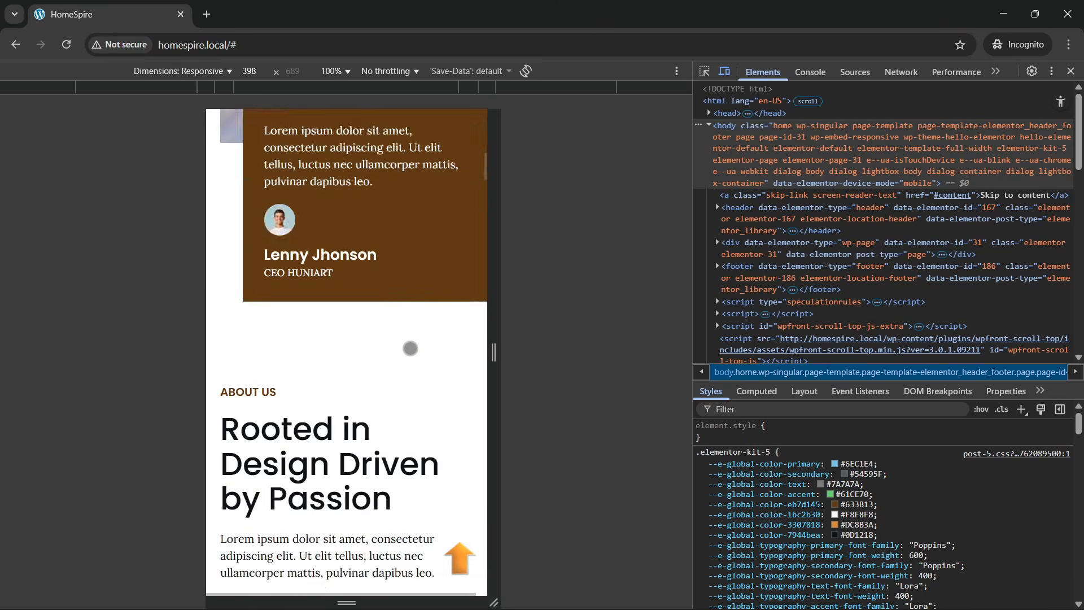
{"action": "scroll", "coordinate": [386, 363], "scroll_direction": "down", "scroll_amount": 20}
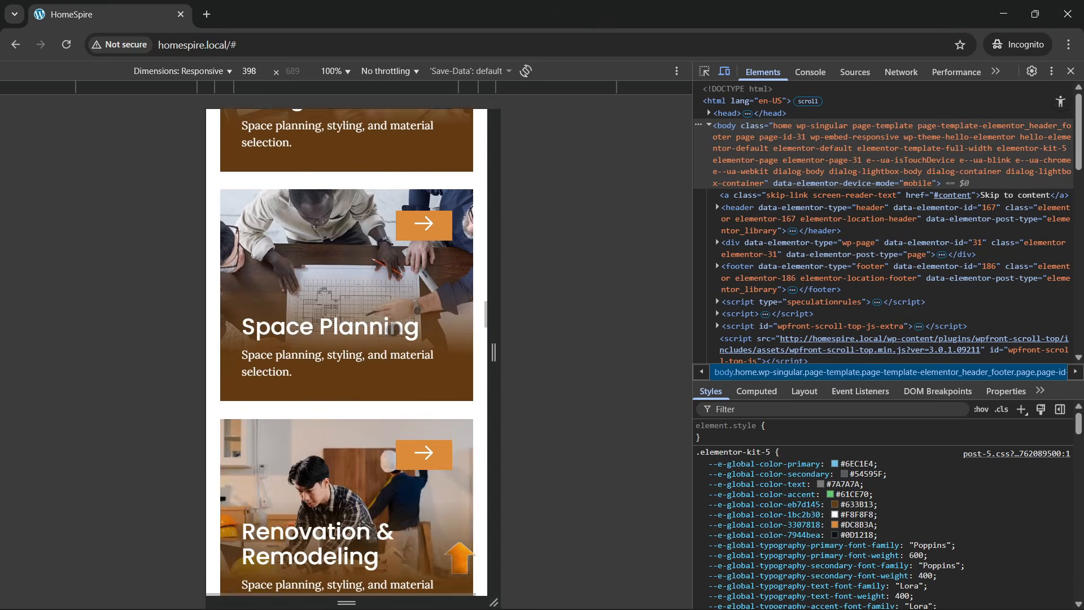
{"action": "scroll", "coordinate": [375, 380], "scroll_direction": "down", "scroll_amount": 20}
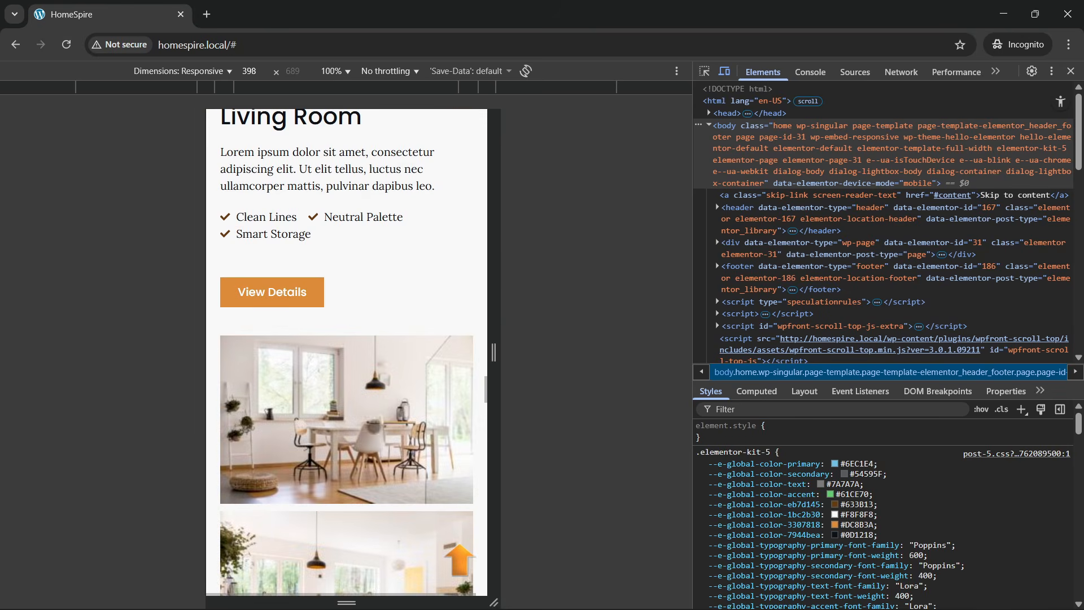
{"action": "scroll", "coordinate": [366, 441], "scroll_direction": "down", "scroll_amount": 5}
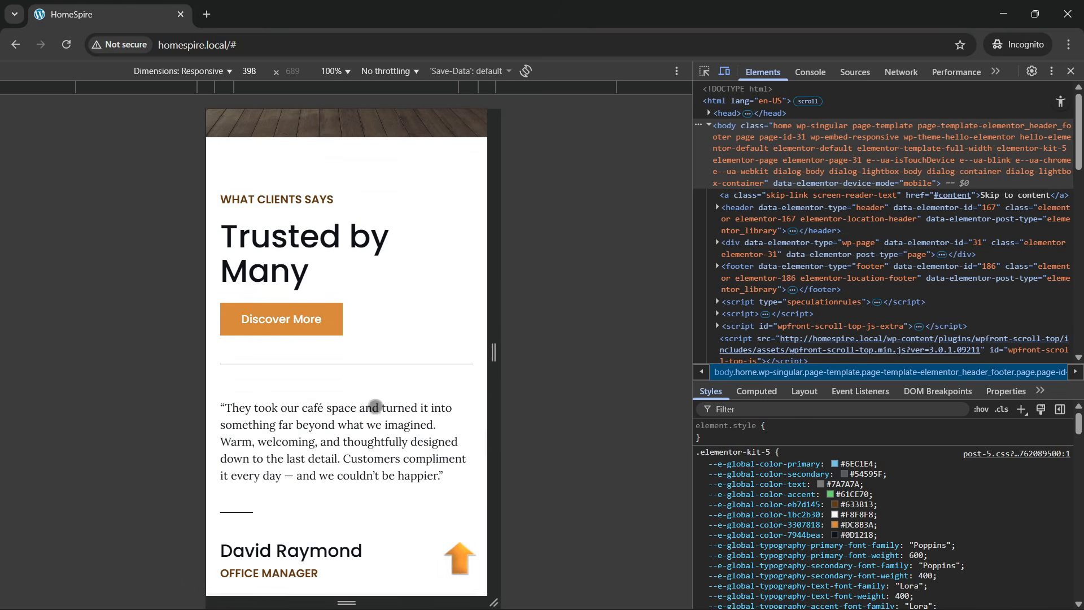
{"action": "scroll", "coordinate": [391, 249], "scroll_direction": "down", "scroll_amount": 4}
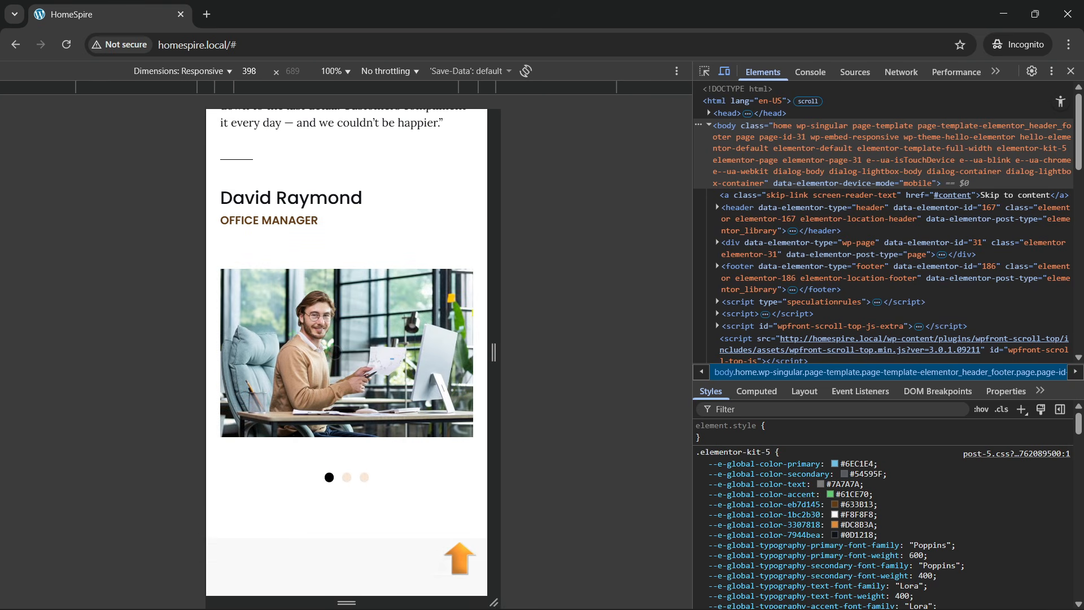
{"action": "scroll", "coordinate": [335, 351], "scroll_direction": "up", "scroll_amount": 9}
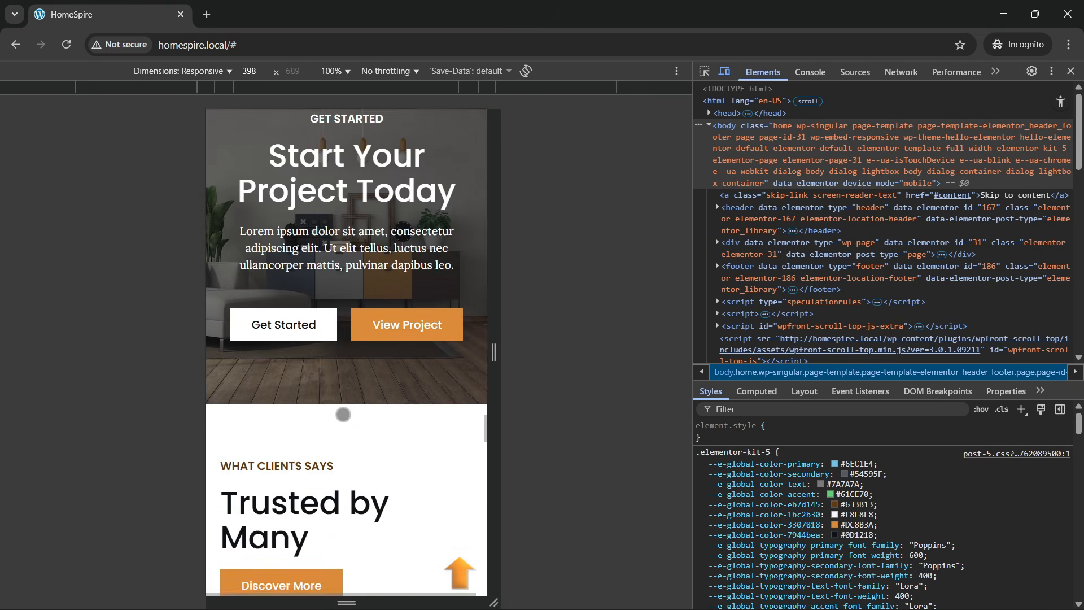
- Scroll down the mobile page through the testimonials to the FAQ
{"action": "scroll", "coordinate": [344, 433], "scroll_direction": "down", "scroll_amount": 5}
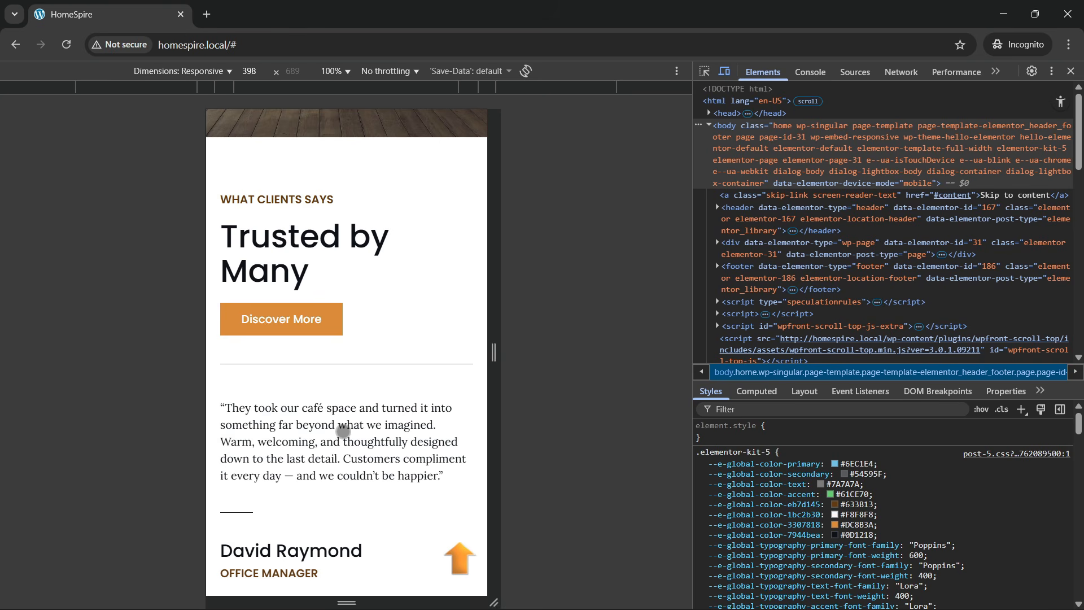
{"action": "scroll", "coordinate": [330, 409], "scroll_direction": "down", "scroll_amount": 4}
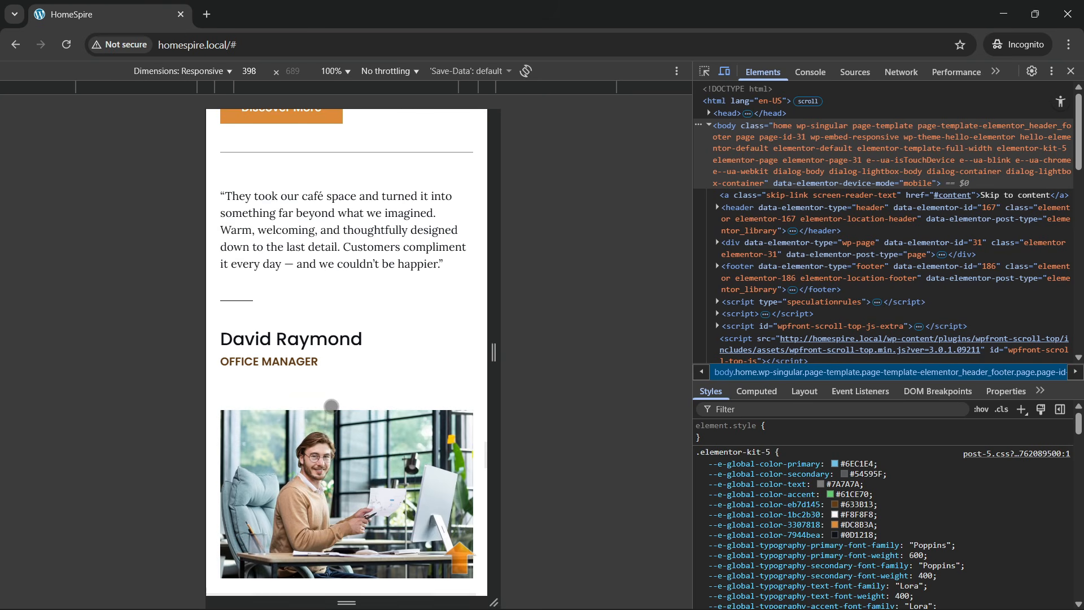
{"action": "scroll", "coordinate": [338, 405], "scroll_direction": "down", "scroll_amount": 4}
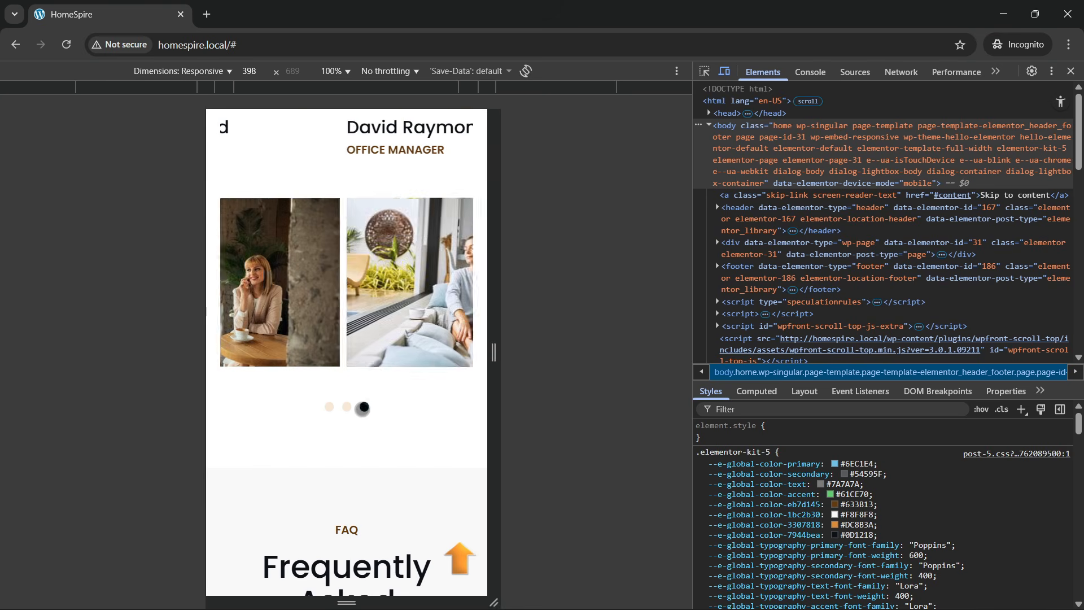
{"action": "scroll", "coordinate": [361, 410], "scroll_direction": "down", "scroll_amount": 6}
{"action": "scroll", "coordinate": [365, 414], "scroll_direction": "down", "scroll_amount": 2}
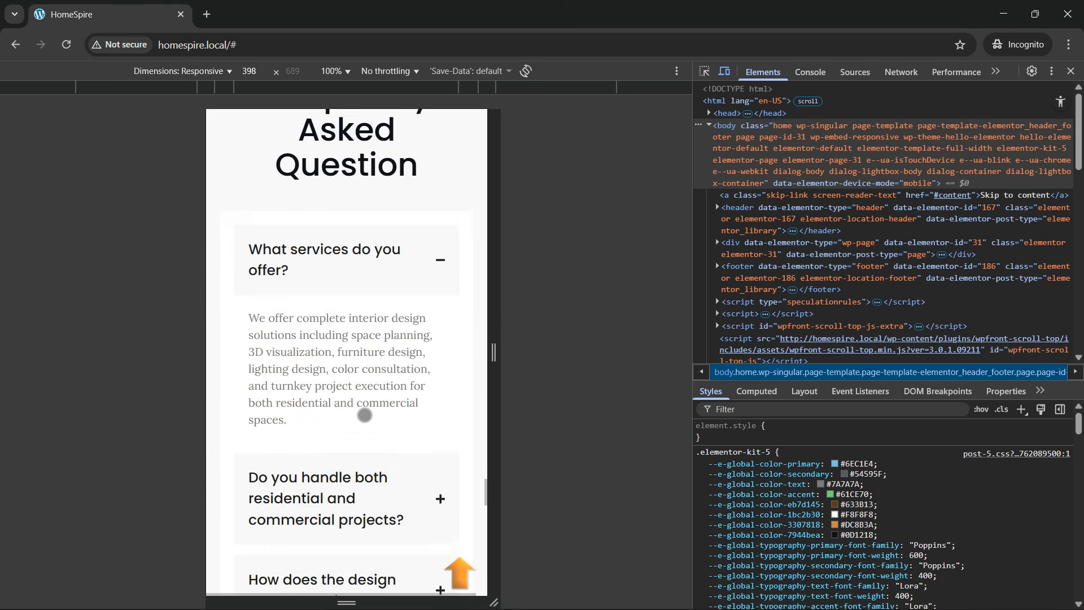
{"action": "scroll", "coordinate": [395, 315], "scroll_direction": "up", "scroll_amount": 2}
- Toggle the FAQ answers, including residential/commercial projects, design process and typical project duration
{"action": "left_click", "coordinate": [384, 360]}
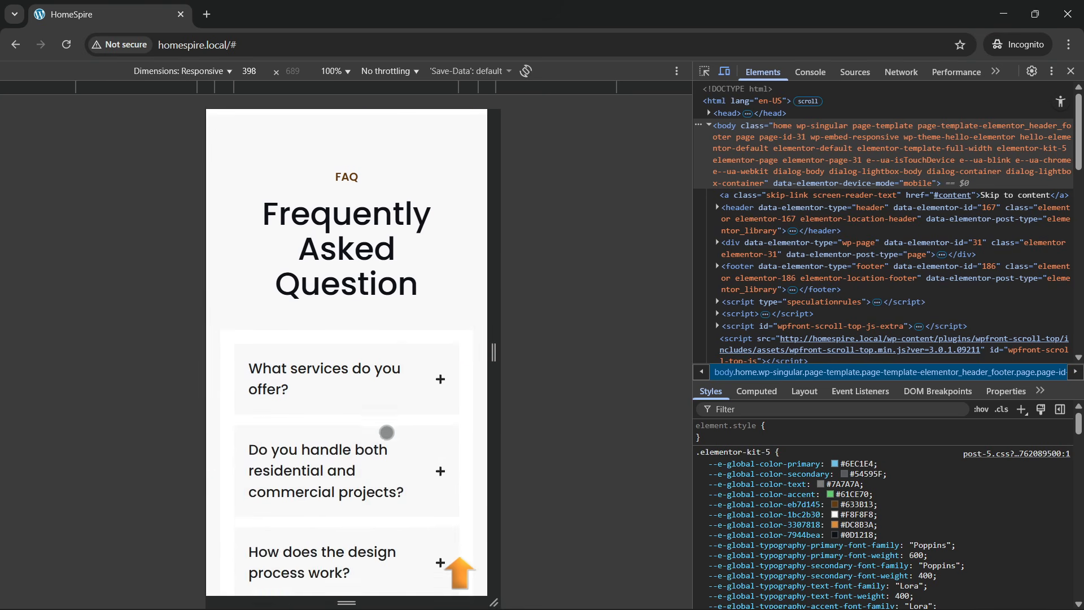
{"action": "scroll", "coordinate": [385, 418], "scroll_direction": "down", "scroll_amount": 1}
{"action": "left_click", "coordinate": [384, 402]}
{"action": "scroll", "coordinate": [382, 362], "scroll_direction": "down", "scroll_amount": 3}
{"action": "left_click", "coordinate": [389, 266]}
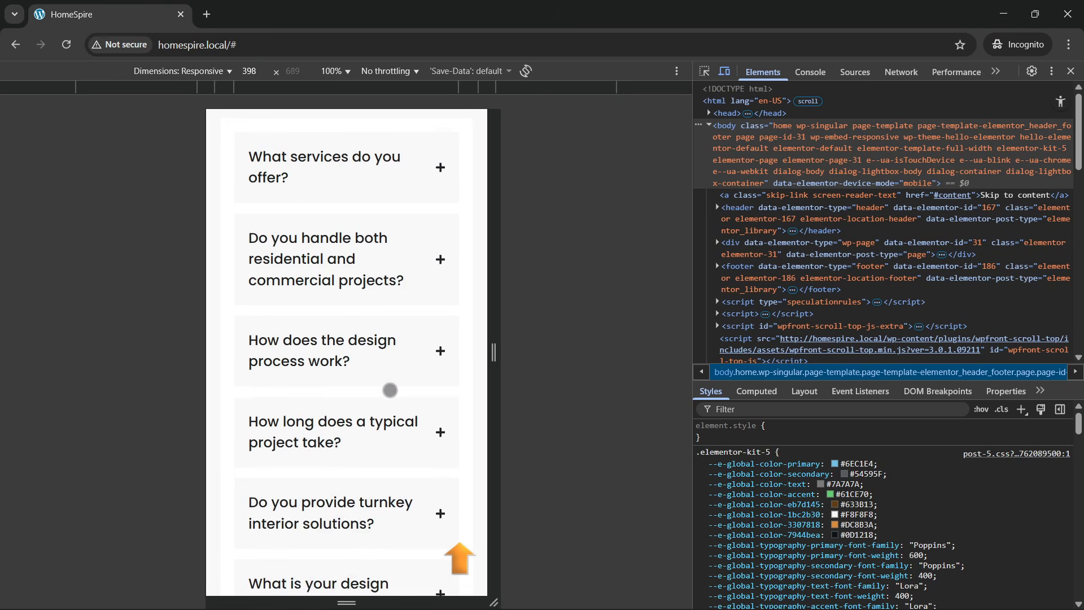
{"action": "left_click", "coordinate": [451, 387]}
{"action": "left_click", "coordinate": [357, 450]}
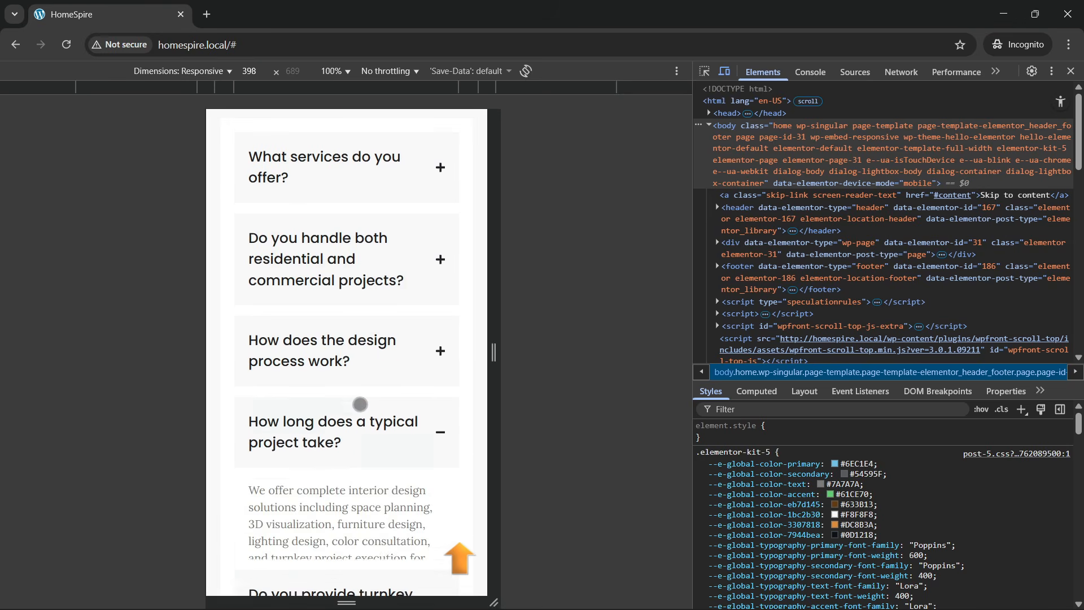
- Submit the empty contact form to test its validation
{"action": "scroll", "coordinate": [351, 386], "scroll_direction": "up", "scroll_amount": 3}
{"action": "scroll", "coordinate": [352, 386], "scroll_direction": "down", "scroll_amount": 9}
{"action": "scroll", "coordinate": [352, 386], "scroll_direction": "up", "scroll_amount": 2}
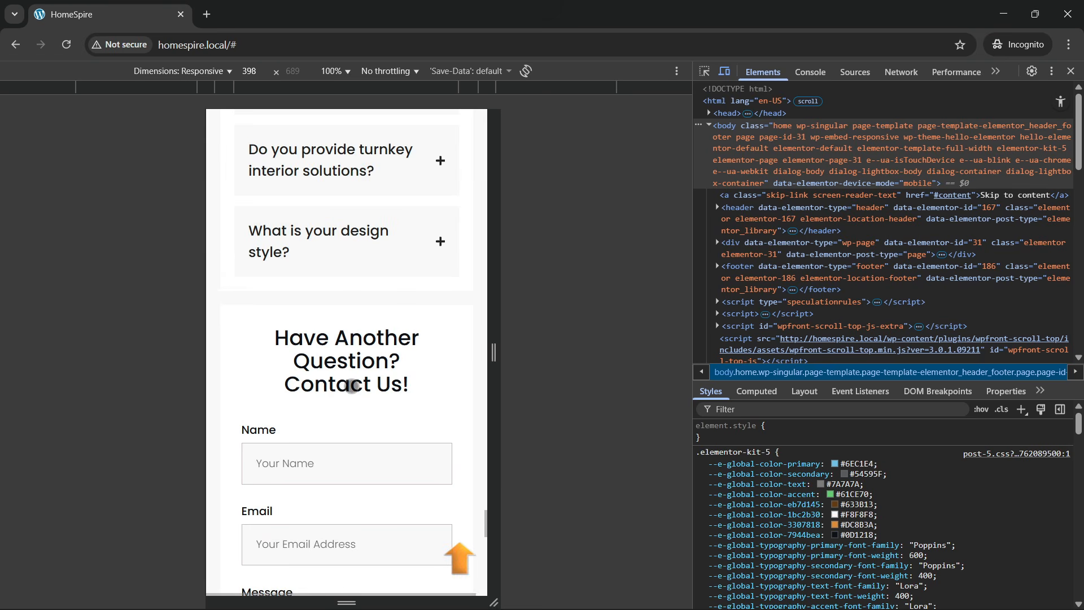
{"action": "scroll", "coordinate": [352, 386], "scroll_direction": "down", "scroll_amount": 2}
{"action": "scroll", "coordinate": [367, 339], "scroll_direction": "down", "scroll_amount": 3}
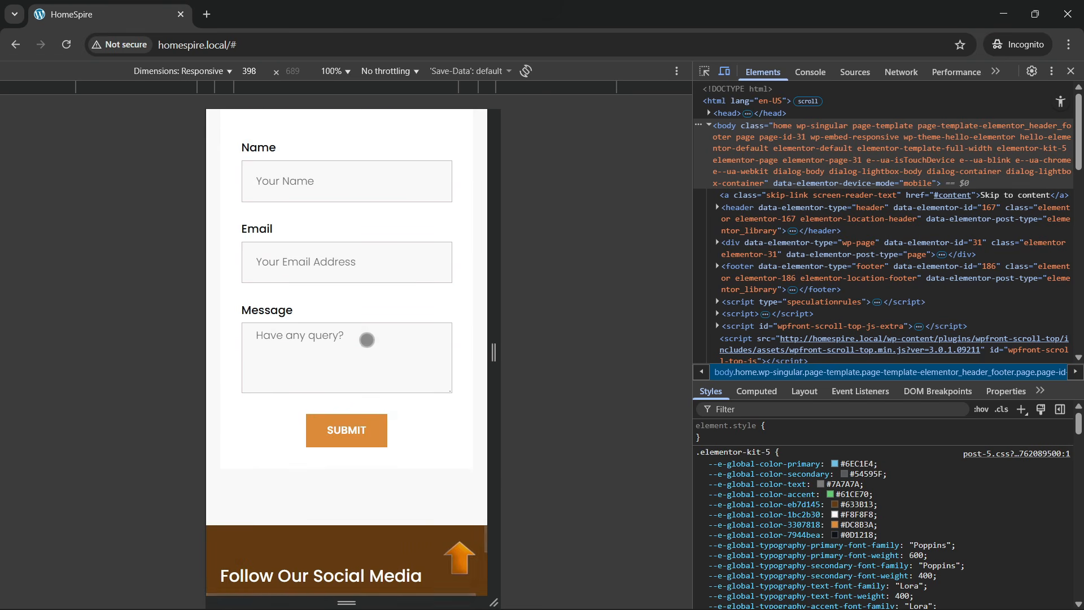
{"action": "left_click", "coordinate": [346, 364]}
- Scroll down to the footer with Company links, Contact Info and newsletter form
{"action": "scroll", "coordinate": [283, 346], "scroll_direction": "up", "scroll_amount": 8}
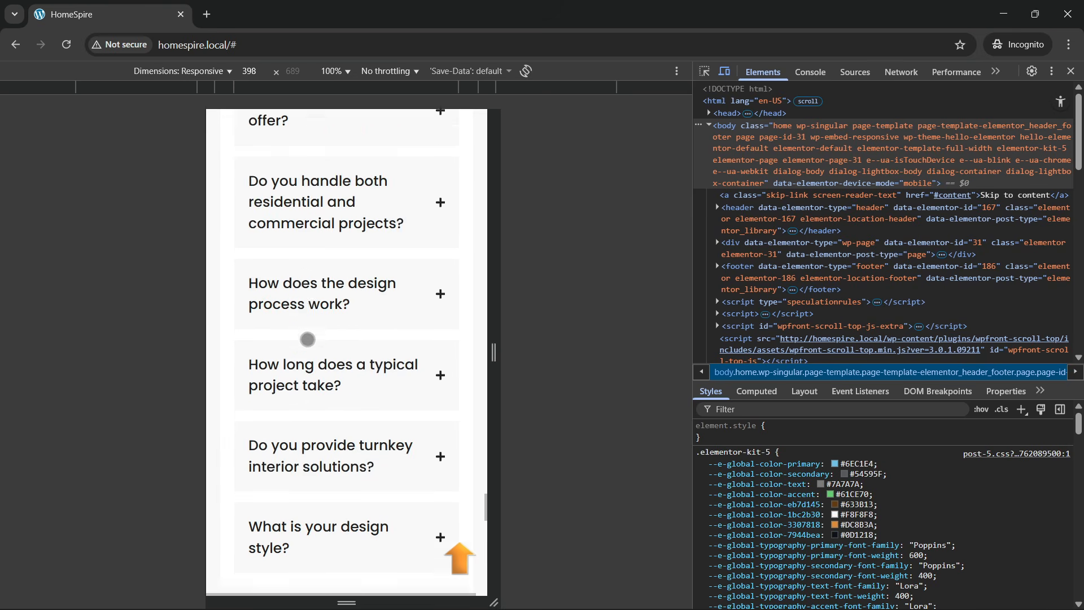
{"action": "scroll", "coordinate": [307, 338], "scroll_direction": "down", "scroll_amount": 12}
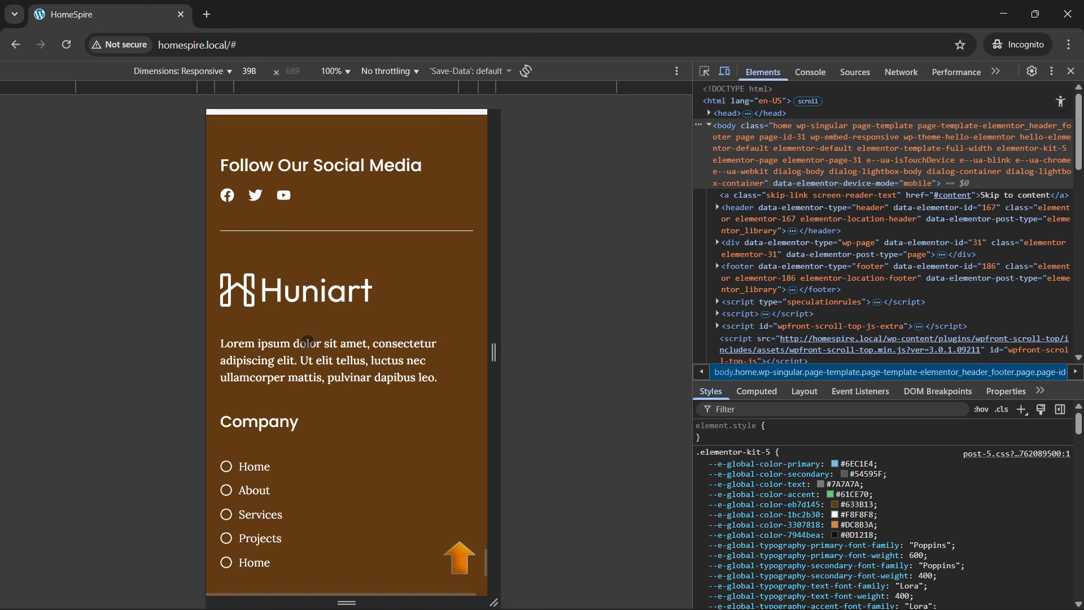
{"action": "scroll", "coordinate": [330, 479], "scroll_direction": "down", "scroll_amount": 5}
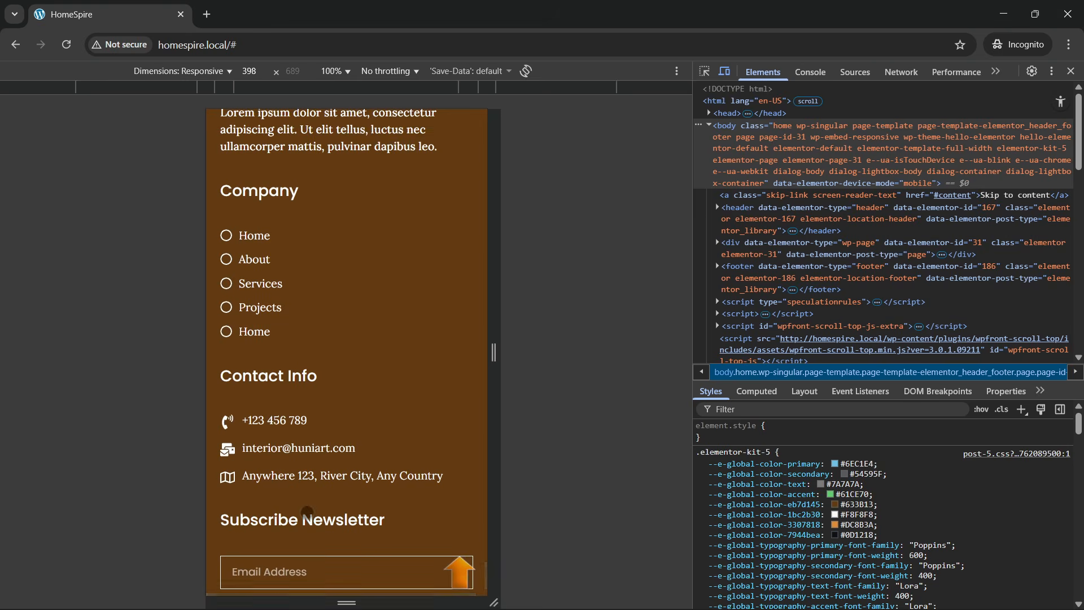
{"action": "scroll", "coordinate": [306, 481], "scroll_direction": "down", "scroll_amount": 1}
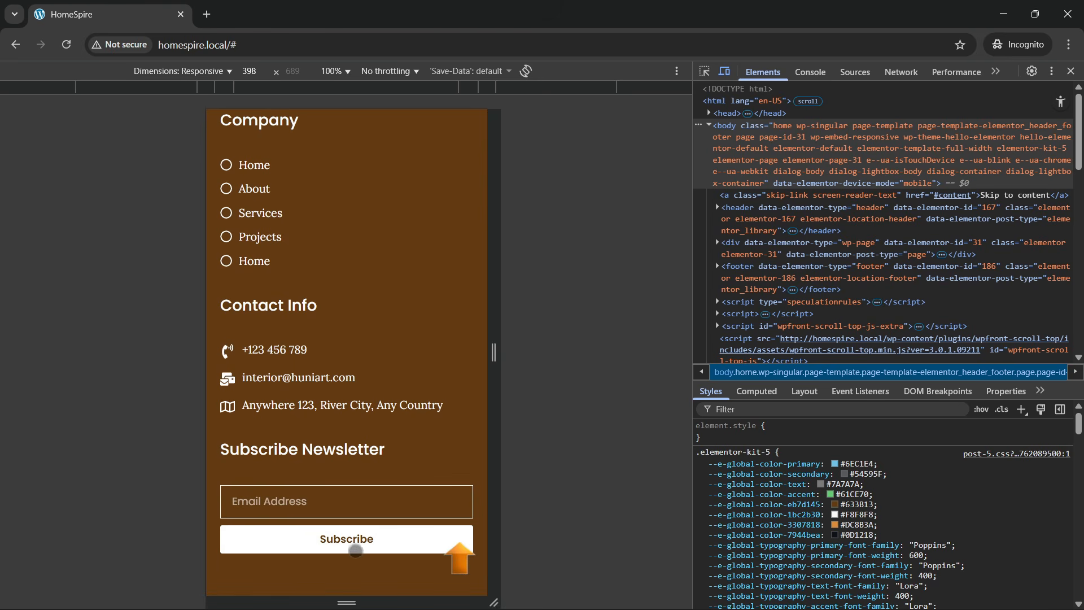
{"action": "scroll", "coordinate": [324, 406], "scroll_direction": "up", "scroll_amount": 3}
{"action": "scroll", "coordinate": [328, 398], "scroll_direction": "down", "scroll_amount": 3}
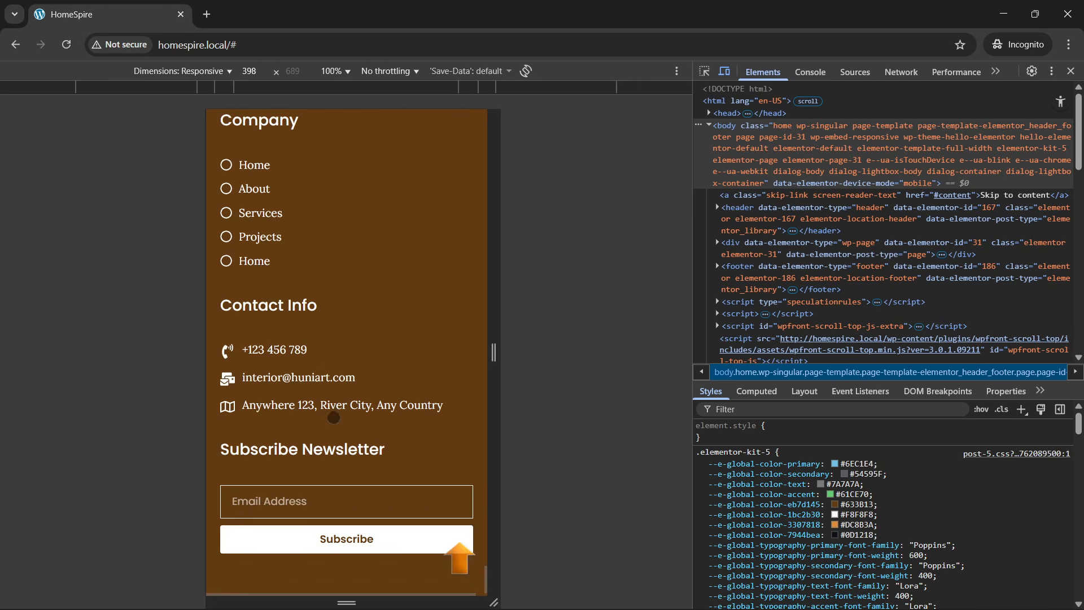
- Use the mobile hamburger menu to jump to About, then Testimonials, returning to top between
{"action": "left_click", "coordinate": [460, 559]}
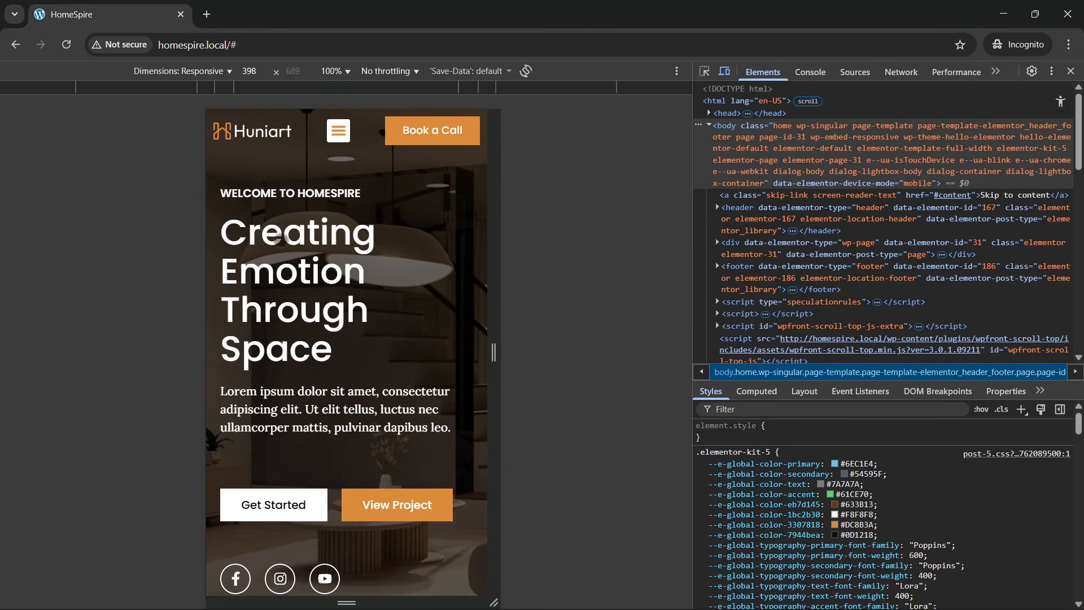
{"action": "left_click", "coordinate": [338, 130]}
{"action": "left_click", "coordinate": [346, 189]}
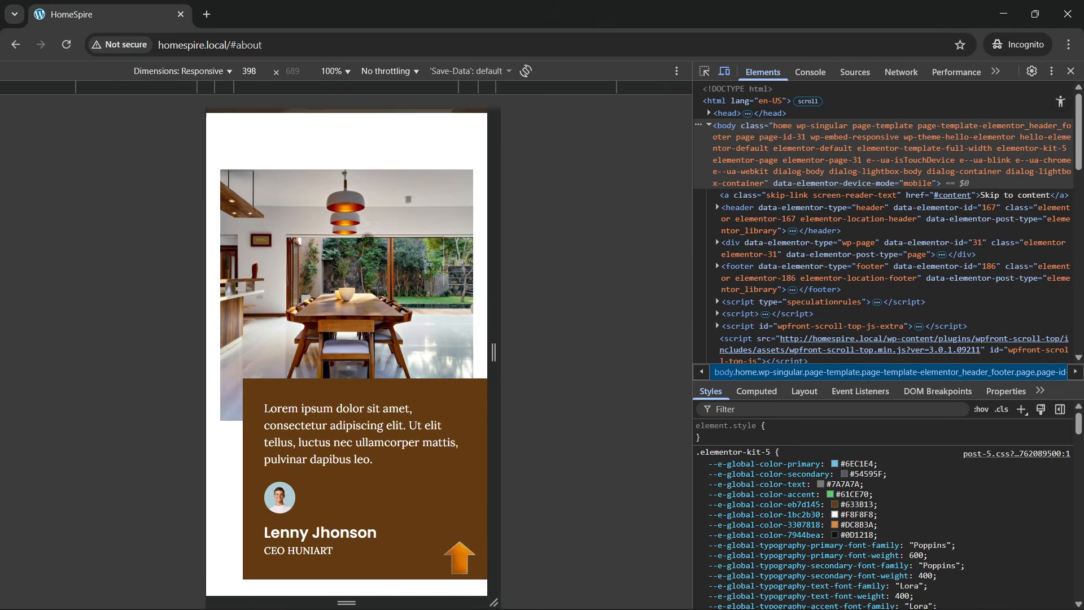
{"action": "left_click", "coordinate": [460, 554]}
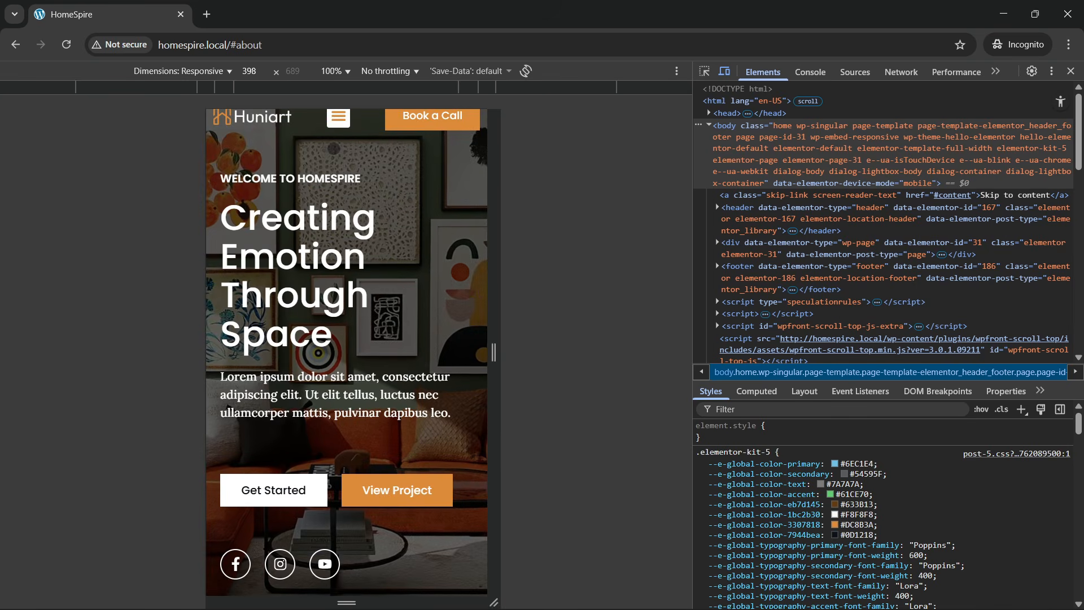
{"action": "left_click", "coordinate": [338, 117]}
{"action": "left_click", "coordinate": [346, 255]}
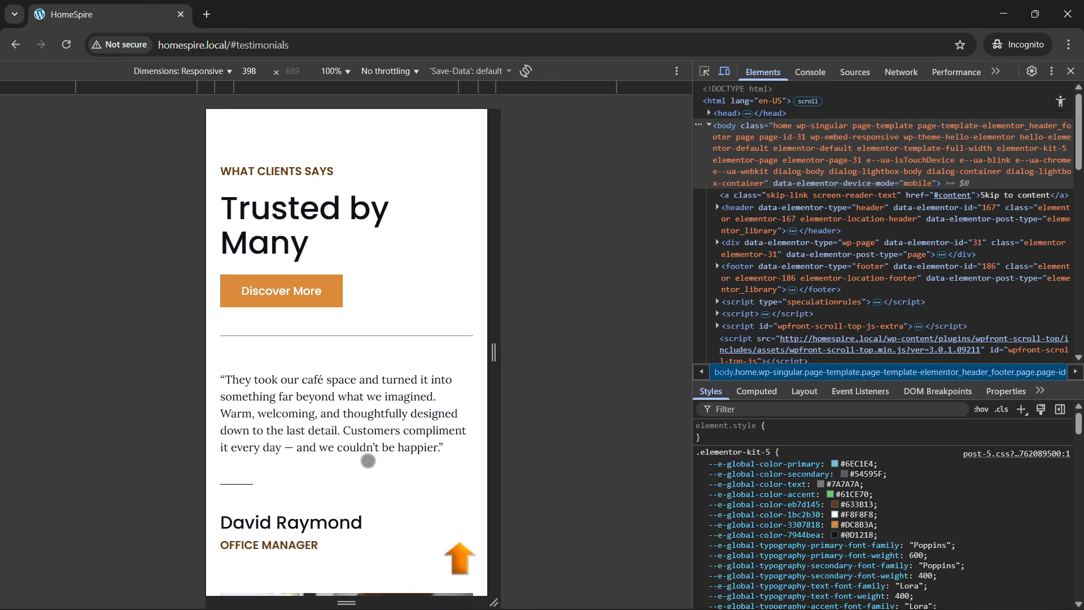
{"action": "scroll", "coordinate": [368, 461], "scroll_direction": "up", "scroll_amount": 20}
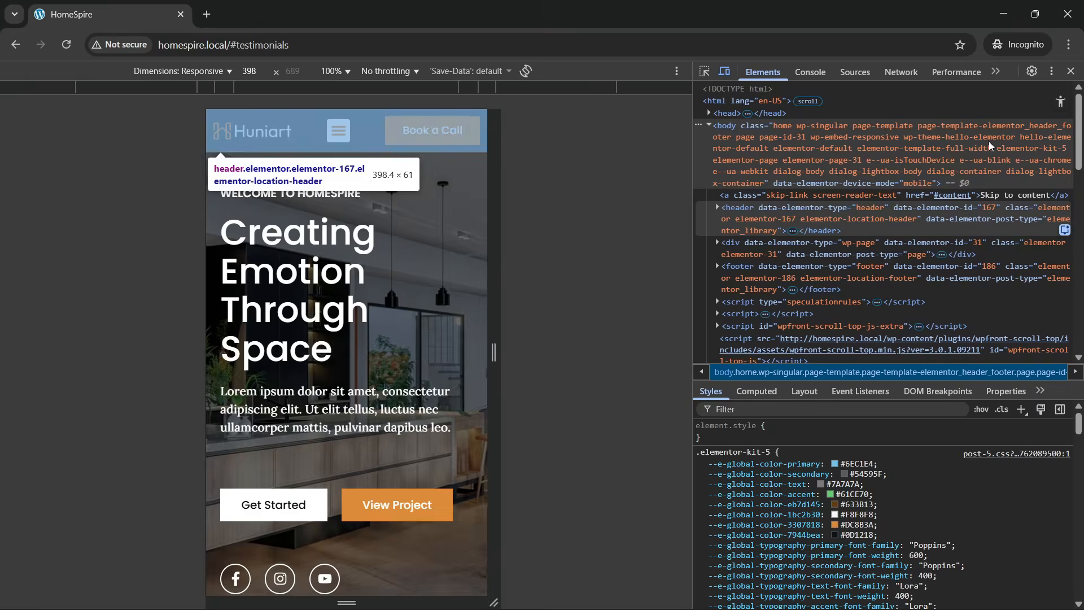
- Close DevTools and switch to the HomeSpire 2 dashboard window
{"action": "left_click", "coordinate": [1070, 71]}
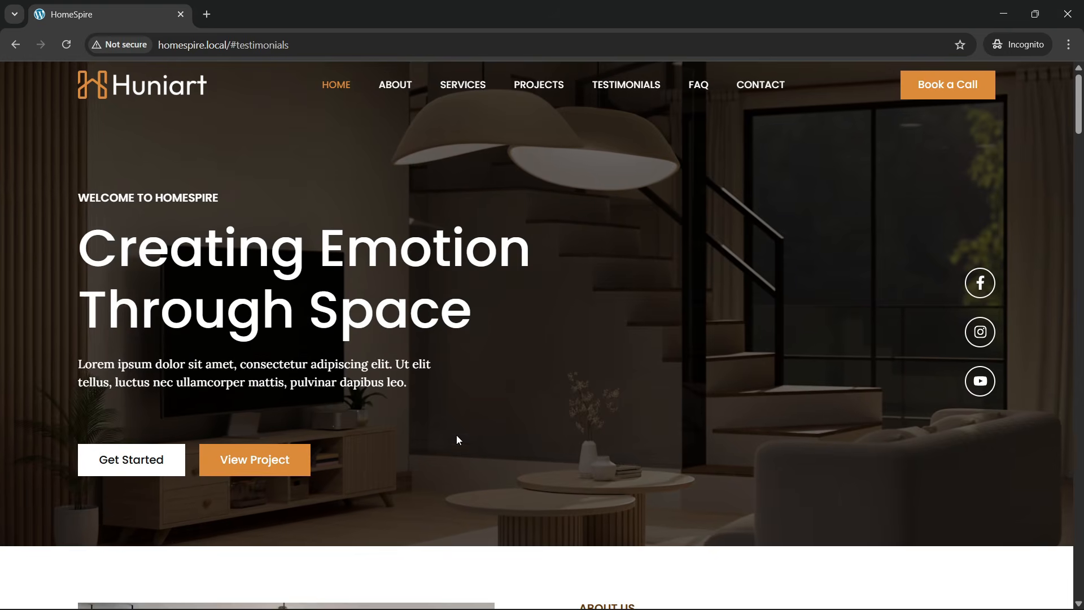
{"action": "key", "text": "alt+Tab"}
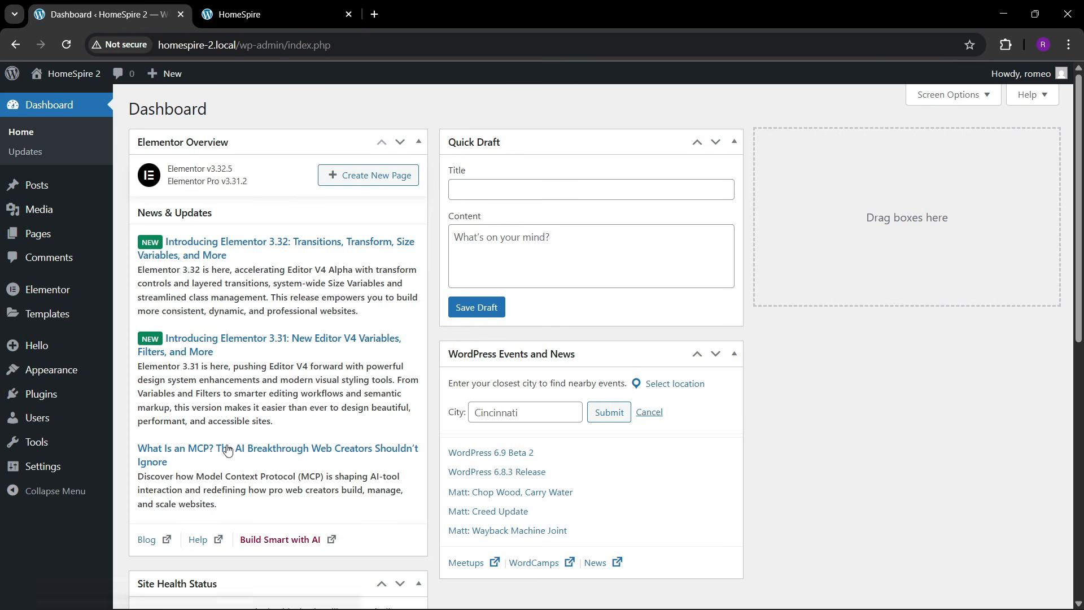
- Move the HomeSpire homepage tab to the first position and return to the dashboard
{"action": "left_click", "coordinate": [270, 6]}
{"action": "left_click_drag", "start_coordinate": [275, 5], "coordinate": [169, 10]}
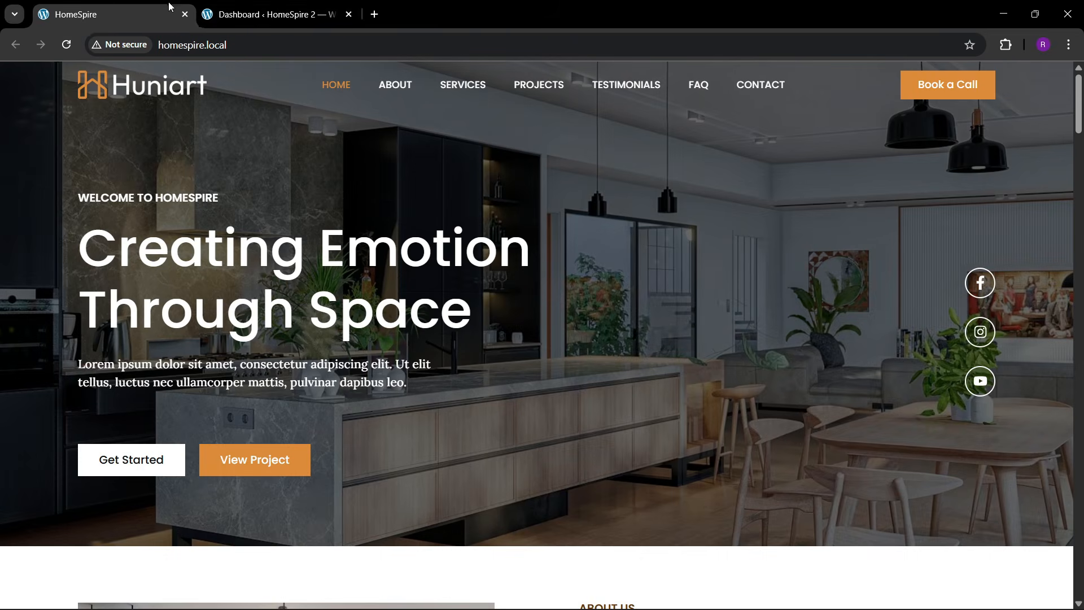
{"action": "left_click", "coordinate": [271, 14]}
- Delete the Twenty Twenty-Three theme from Appearance > Themes
{"action": "mouse_move", "coordinate": [84, 446]}
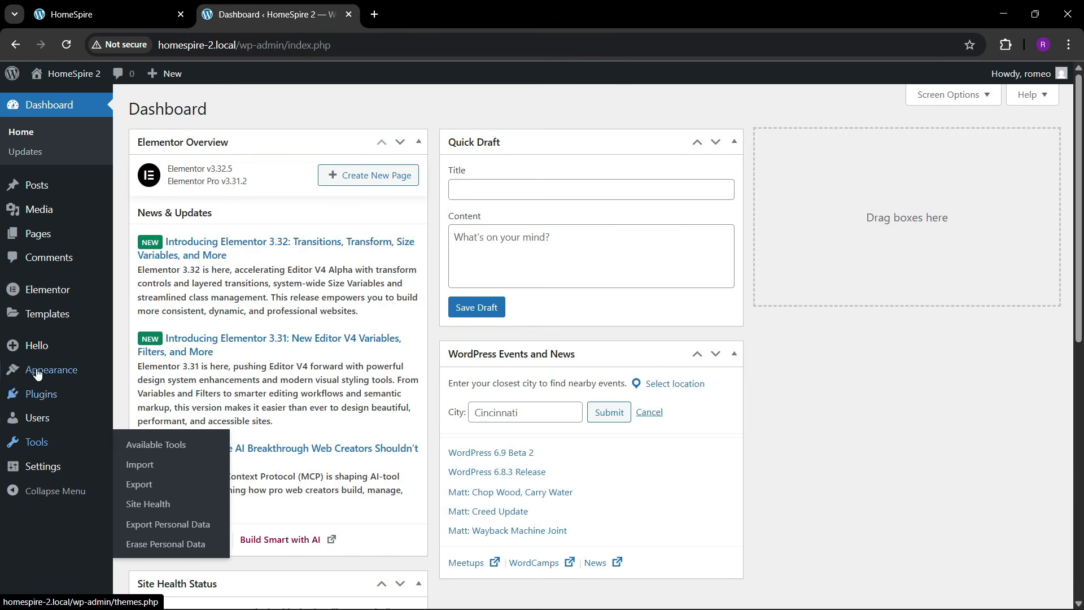
{"action": "mouse_move", "coordinate": [37, 373]}
{"action": "left_click", "coordinate": [142, 371]}
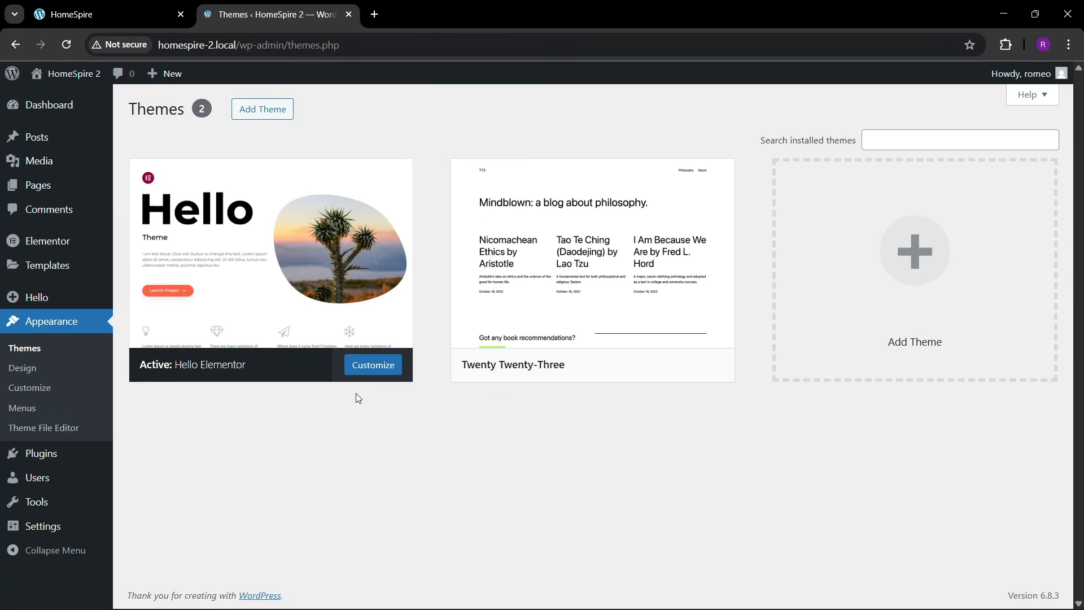
{"action": "mouse_move", "coordinate": [273, 296]}
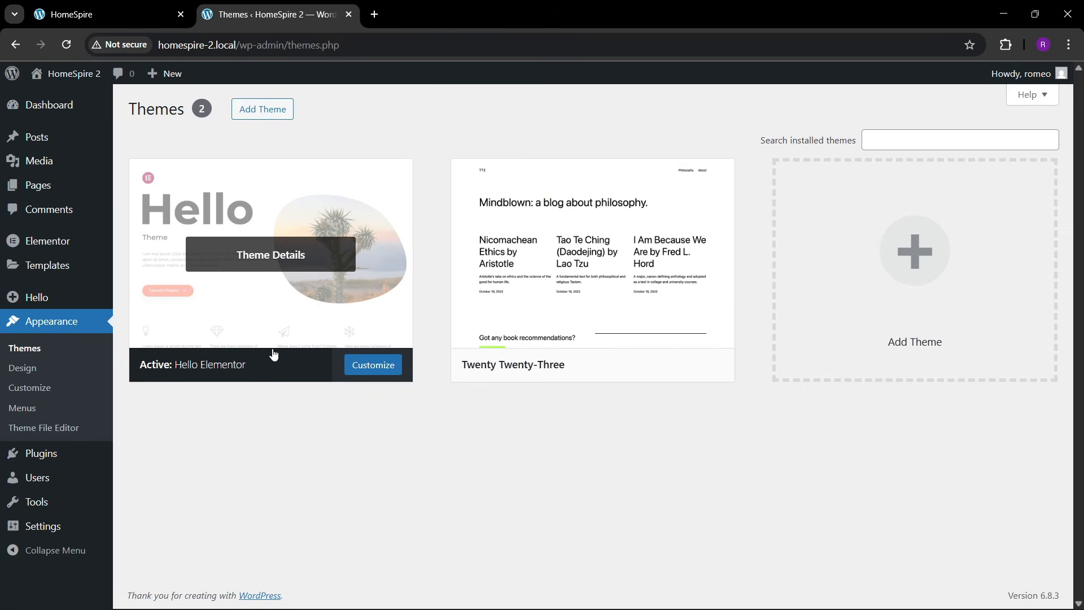
{"action": "left_click", "coordinate": [594, 255]}
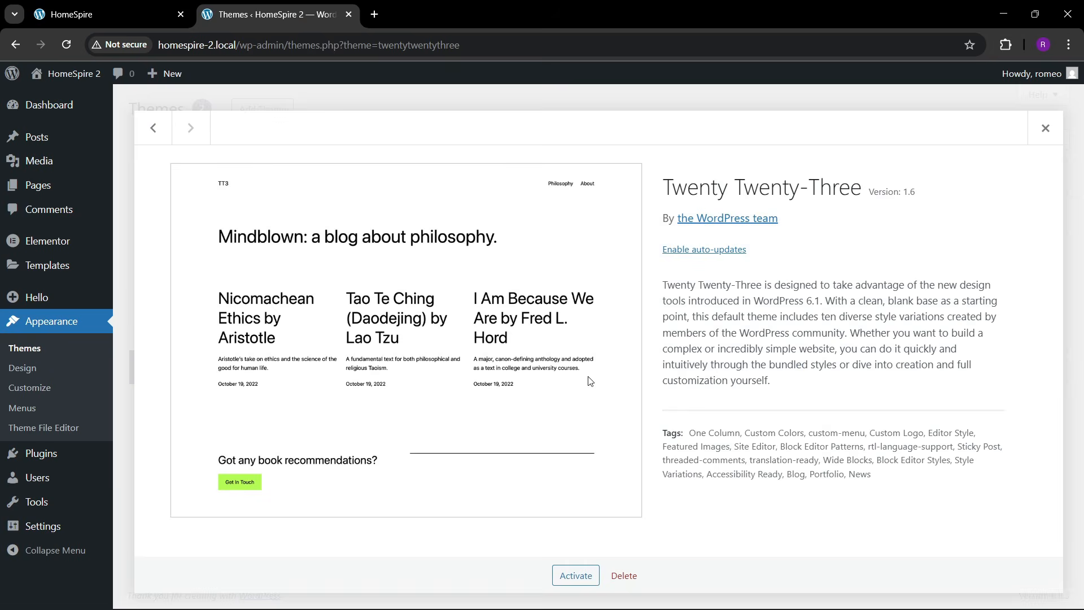
{"action": "left_click", "coordinate": [624, 575]}
{"action": "left_click", "coordinate": [602, 164]}
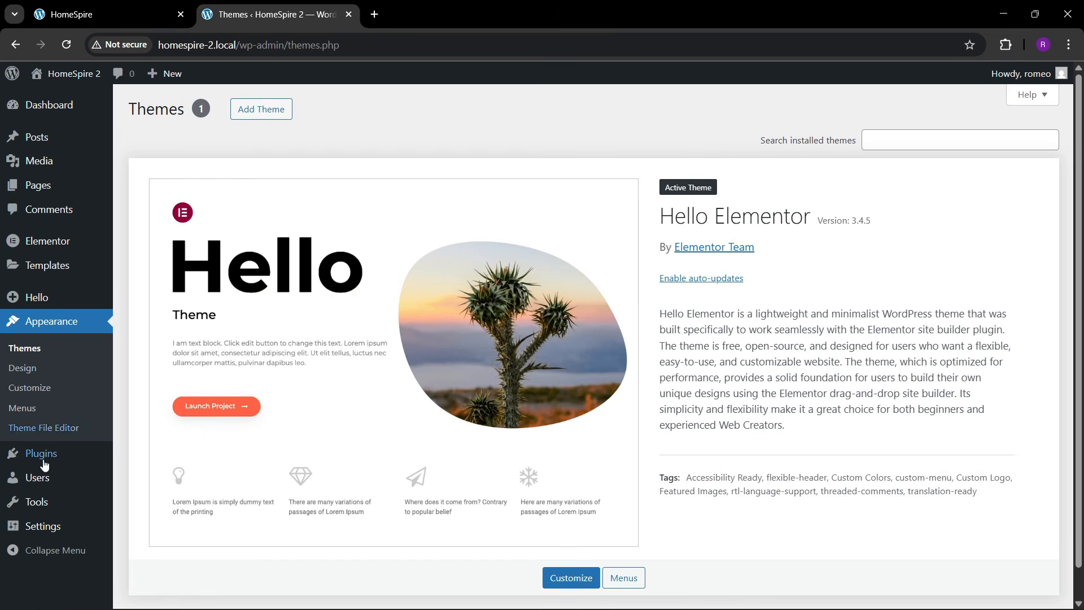
{"action": "mouse_move", "coordinate": [42, 458]}
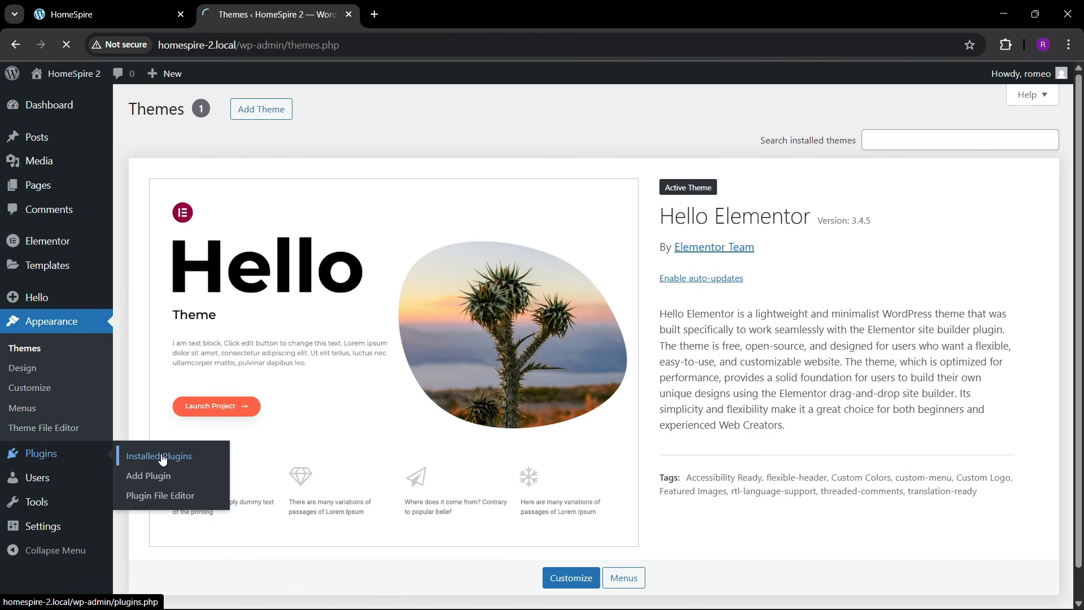
- Look over the Plugins and Pages lists, then scroll through the Media Library's 21 items
{"action": "left_click", "coordinate": [162, 459]}
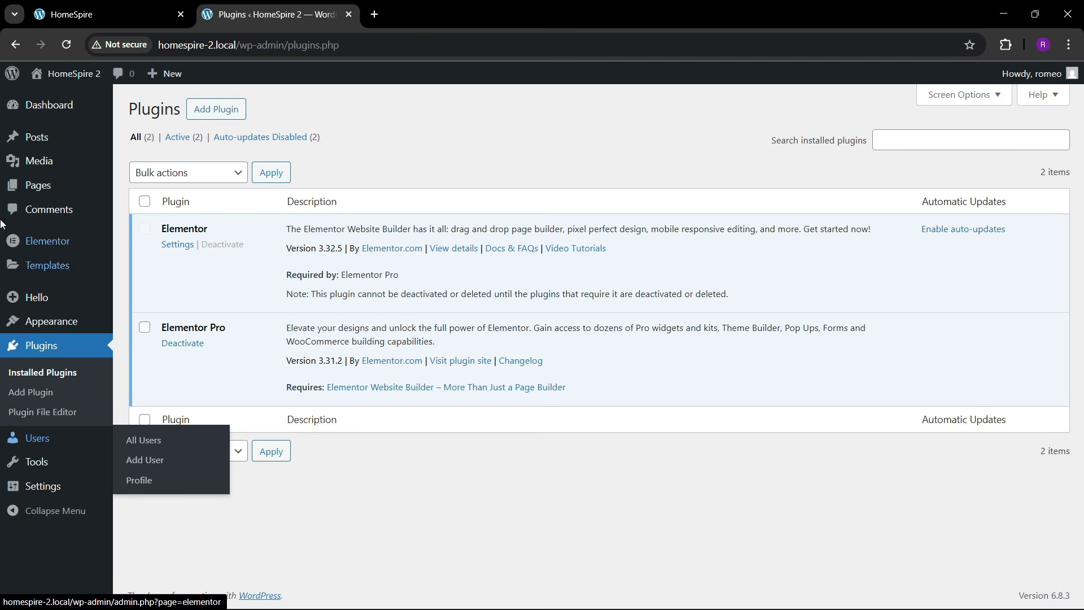
{"action": "mouse_move", "coordinate": [93, 199]}
{"action": "left_click", "coordinate": [128, 191]}
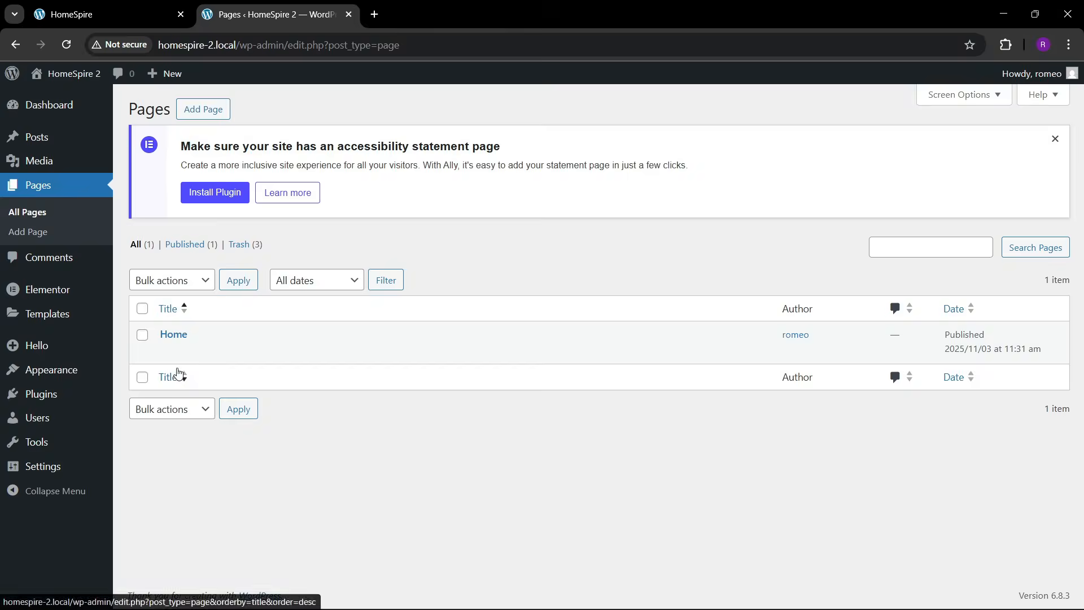
{"action": "mouse_move", "coordinate": [36, 168]}
{"action": "left_click", "coordinate": [139, 168]}
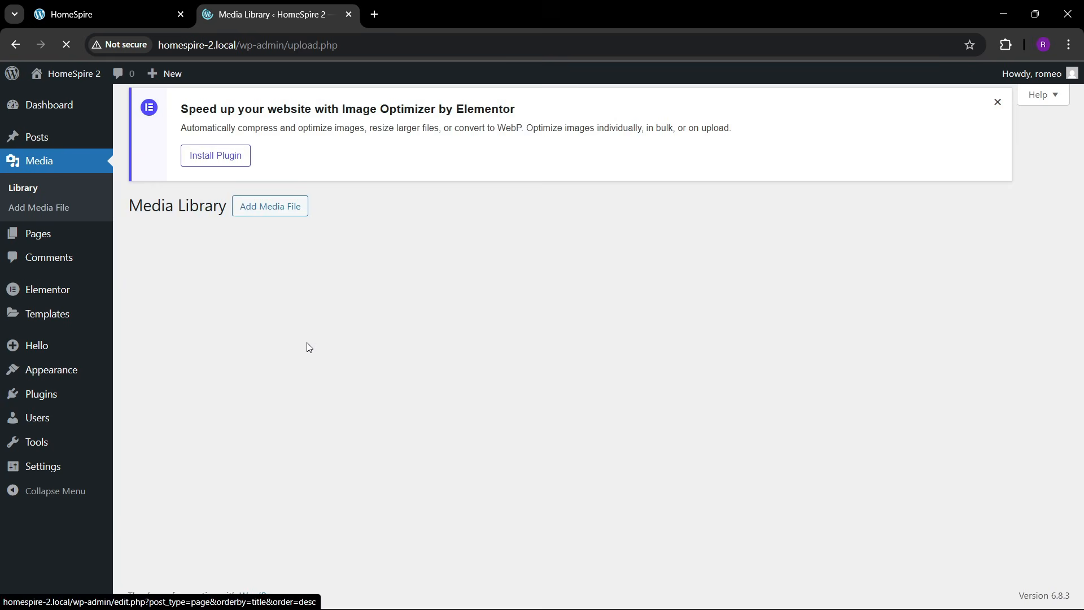
{"action": "scroll", "coordinate": [491, 435], "scroll_direction": "down", "scroll_amount": 2}
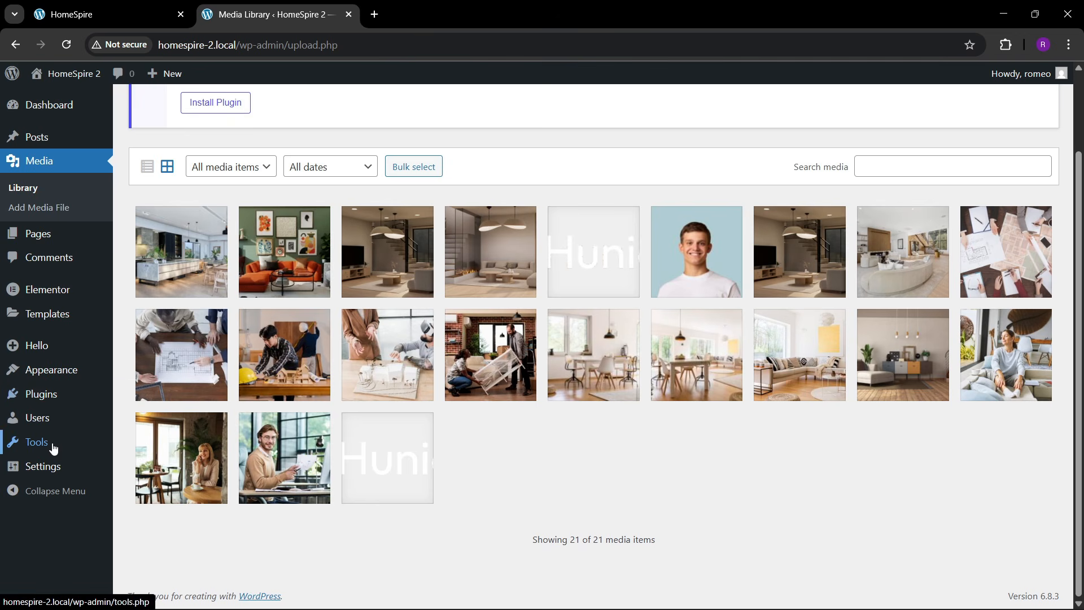
- In Reading settings, set the homepage to the static page Home and save
{"action": "mouse_move", "coordinate": [54, 466]}
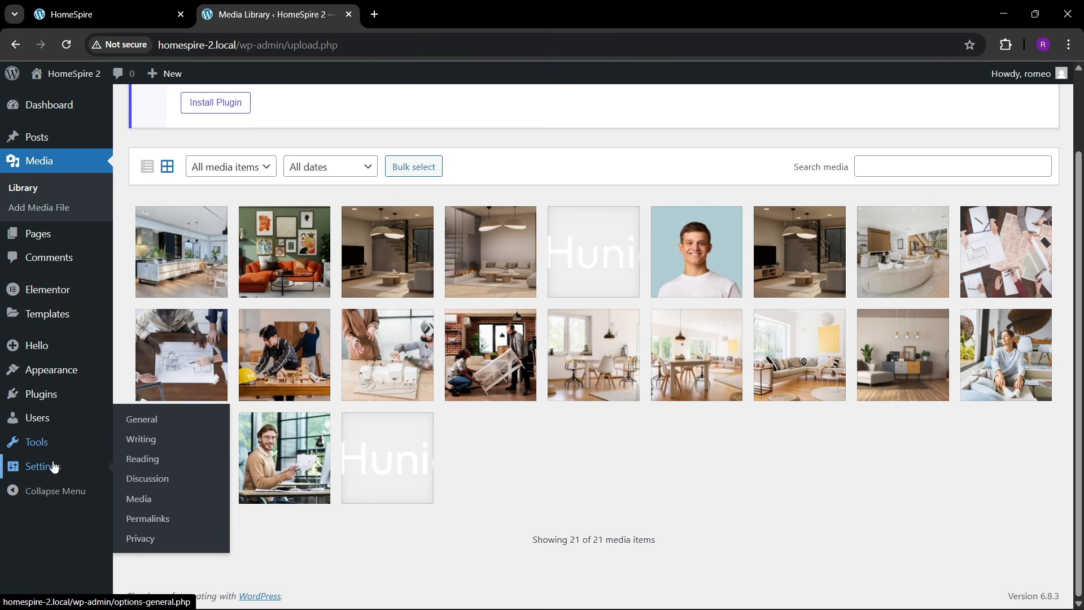
{"action": "left_click", "coordinate": [146, 467]}
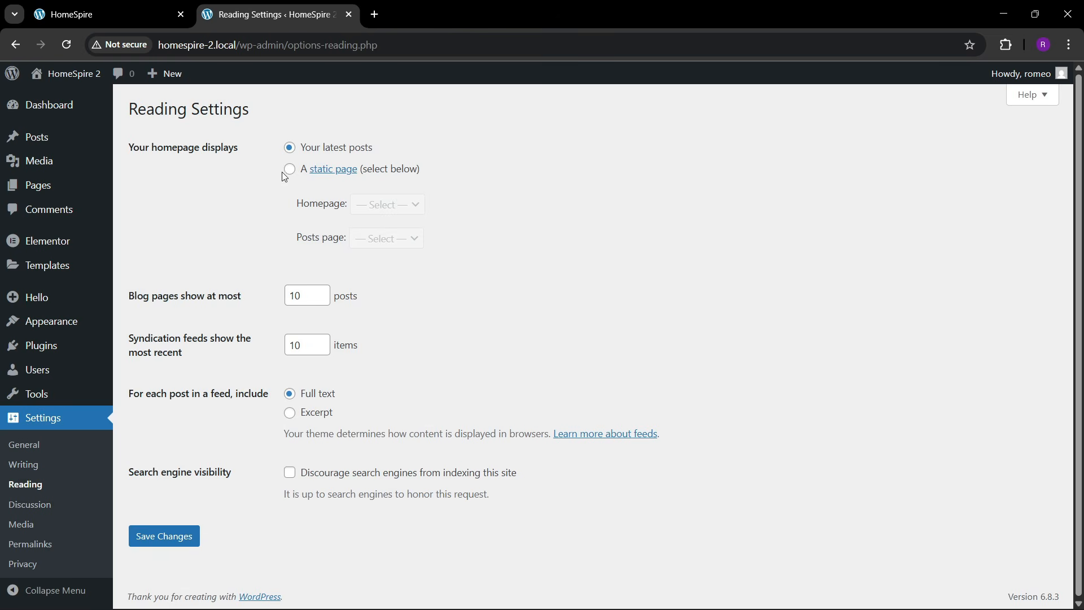
{"action": "left_click", "coordinate": [289, 170]}
{"action": "left_click", "coordinate": [387, 204]}
{"action": "left_click", "coordinate": [376, 243]}
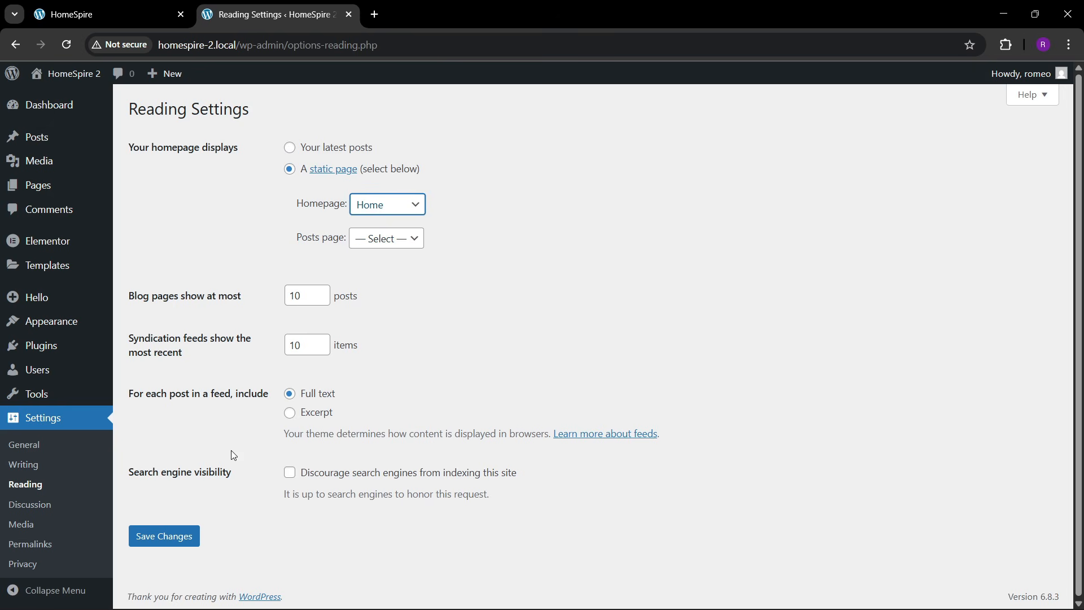
{"action": "left_click", "coordinate": [157, 543]}
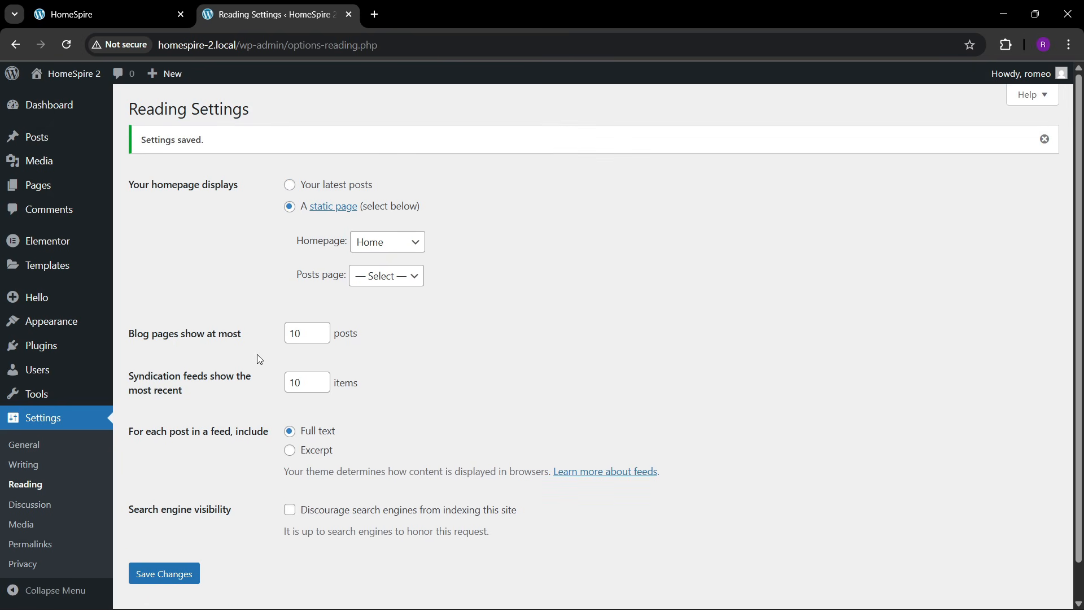
- Open General Settings, then go to the All Pages list
{"action": "left_click", "coordinate": [24, 445]}
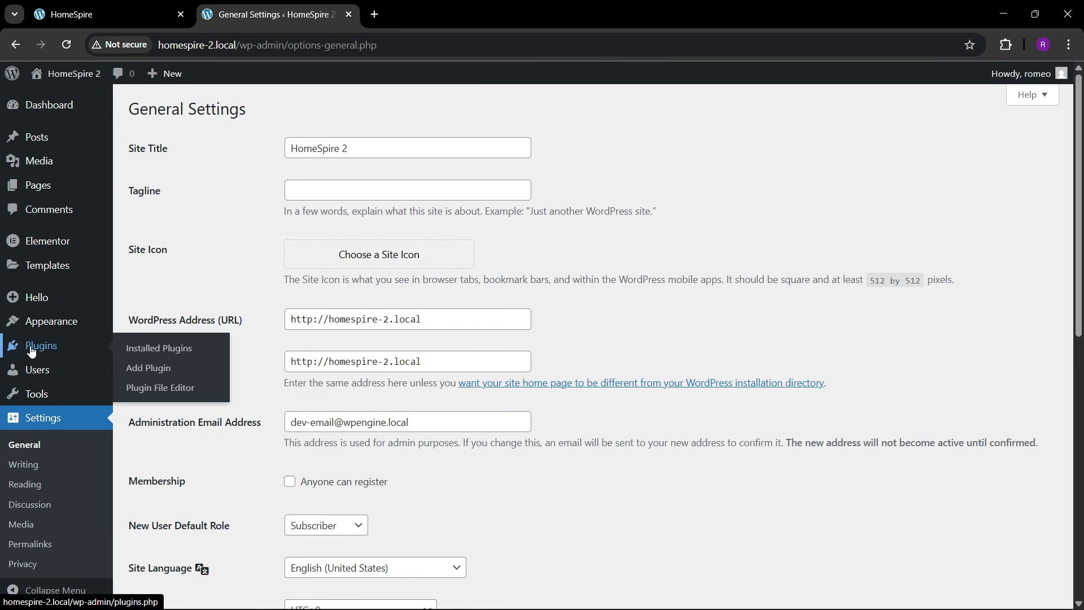
{"action": "mouse_move", "coordinate": [48, 186]}
{"action": "left_click", "coordinate": [140, 190]}
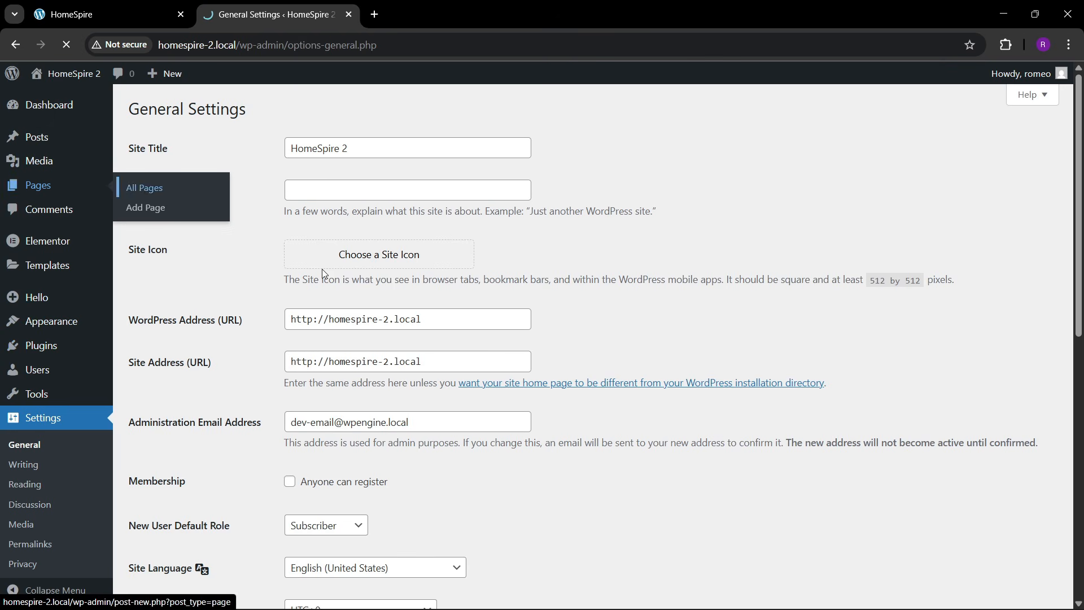
- Open the Home page's editor in a new tab and launch Edit with Elementor
{"action": "right_click", "coordinate": [164, 349]}
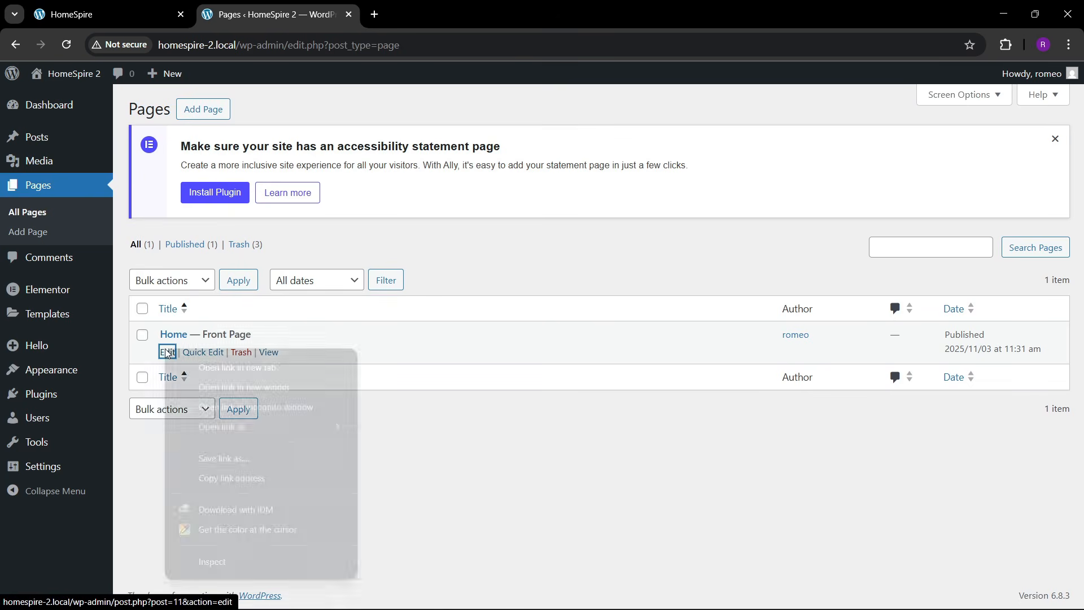
{"action": "left_click", "coordinate": [204, 367]}
{"action": "left_click", "coordinate": [404, 5]}
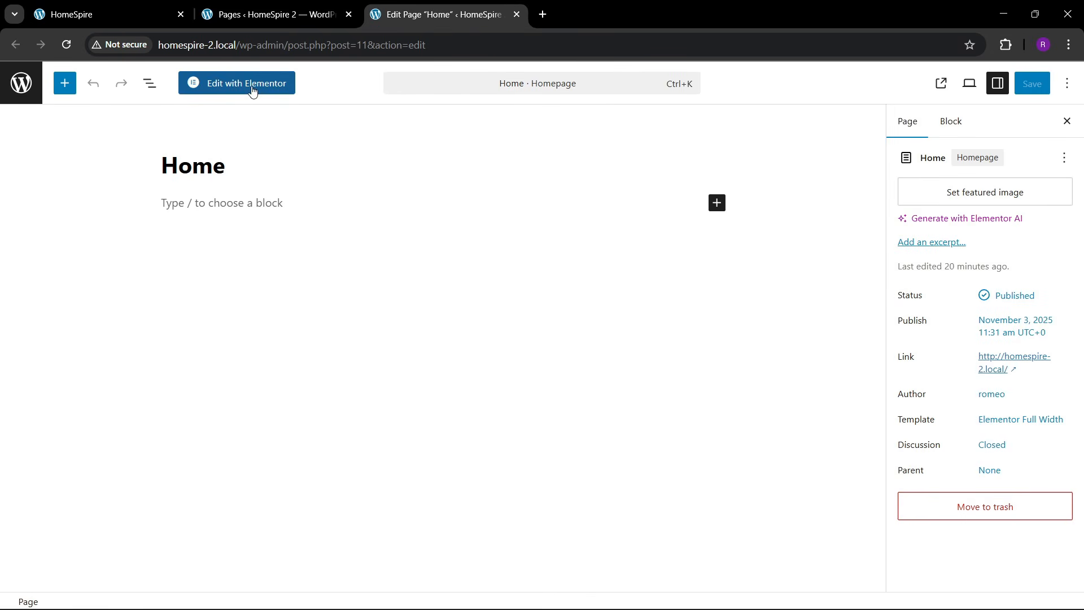
{"action": "left_click", "coordinate": [253, 90]}
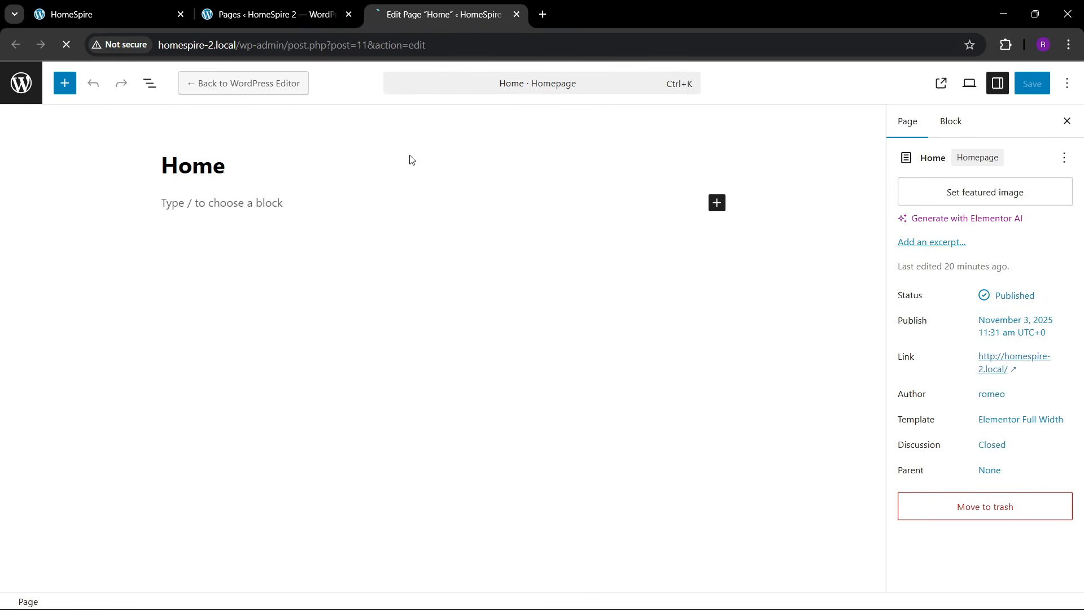
- Open the live HomeSpire 2 site in a new tab
{"action": "left_click", "coordinate": [291, 5]}
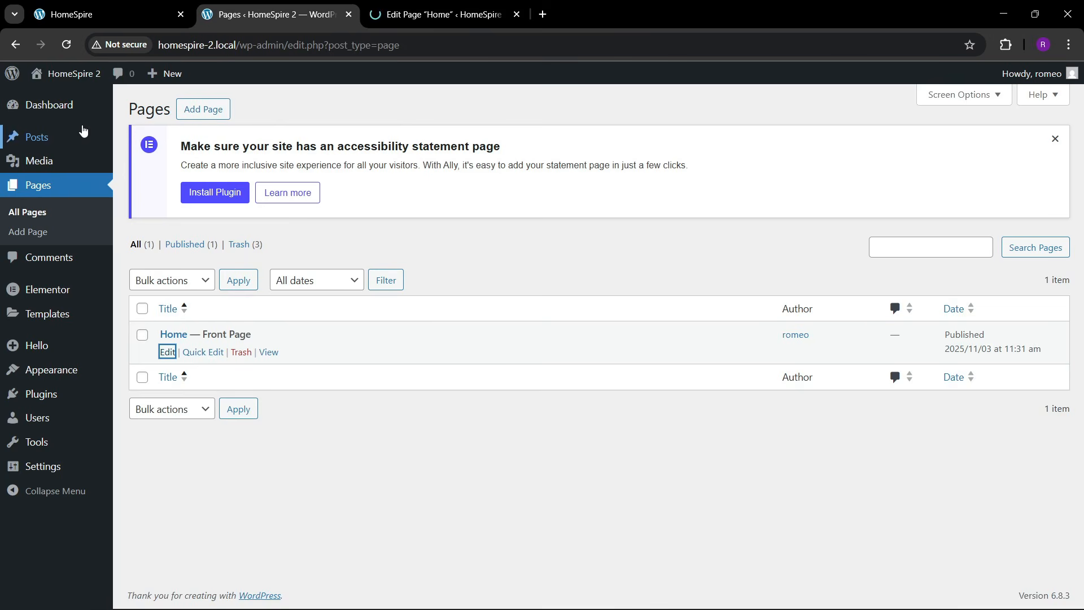
{"action": "mouse_move", "coordinate": [67, 73]}
{"action": "right_click", "coordinate": [56, 98]}
{"action": "left_click", "coordinate": [107, 114]}
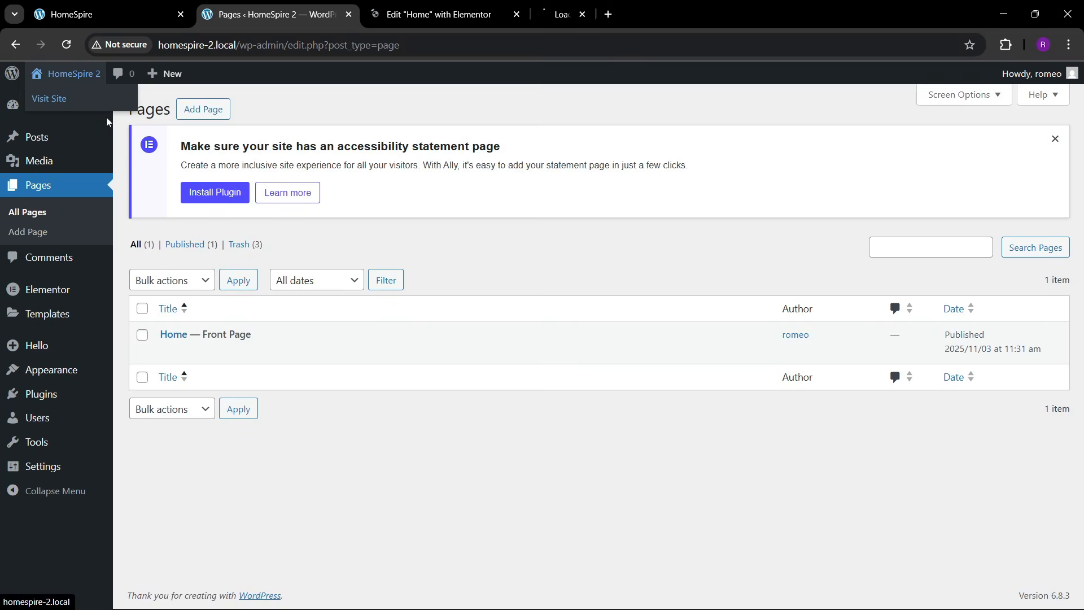
{"action": "left_click", "coordinate": [559, 12]}
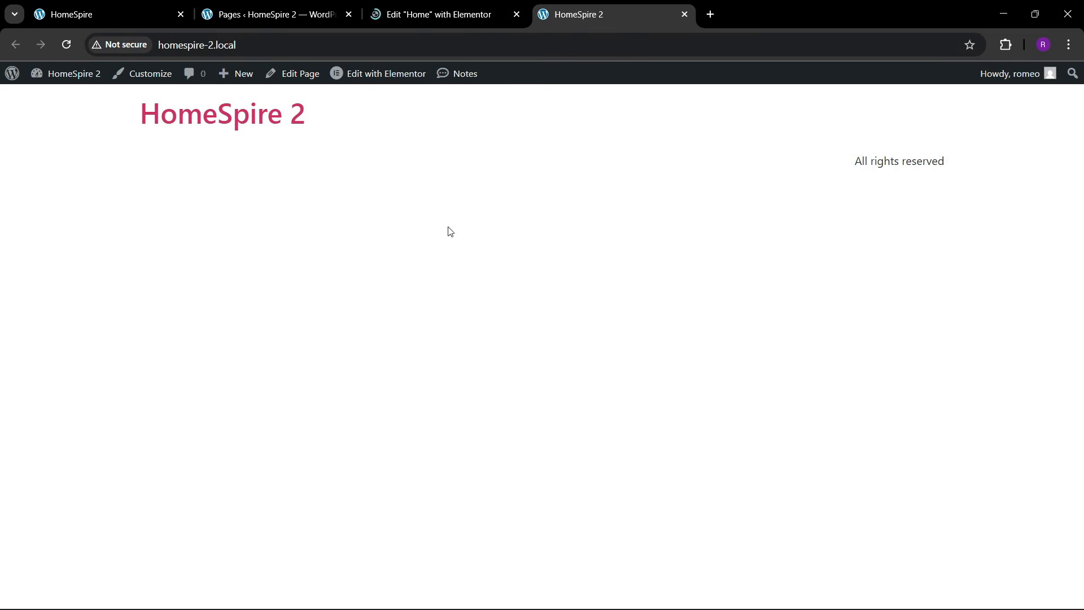
- Compare the open tabs and review the original HomeSpire homepage
{"action": "left_click", "coordinate": [440, 14]}
{"action": "left_click", "coordinate": [259, 13]}
{"action": "left_click", "coordinate": [113, 14]}
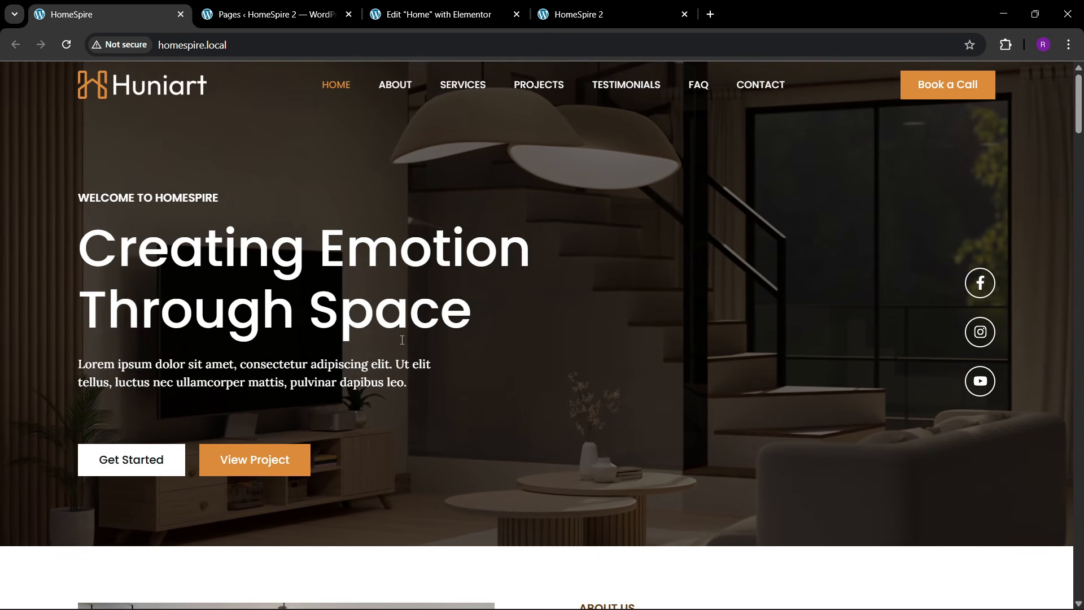
{"action": "scroll", "coordinate": [435, 357], "scroll_direction": "down", "scroll_amount": 10}
{"action": "scroll", "coordinate": [435, 357], "scroll_direction": "up", "scroll_amount": 4}
{"action": "scroll", "coordinate": [435, 353], "scroll_direction": "up", "scroll_amount": 8}
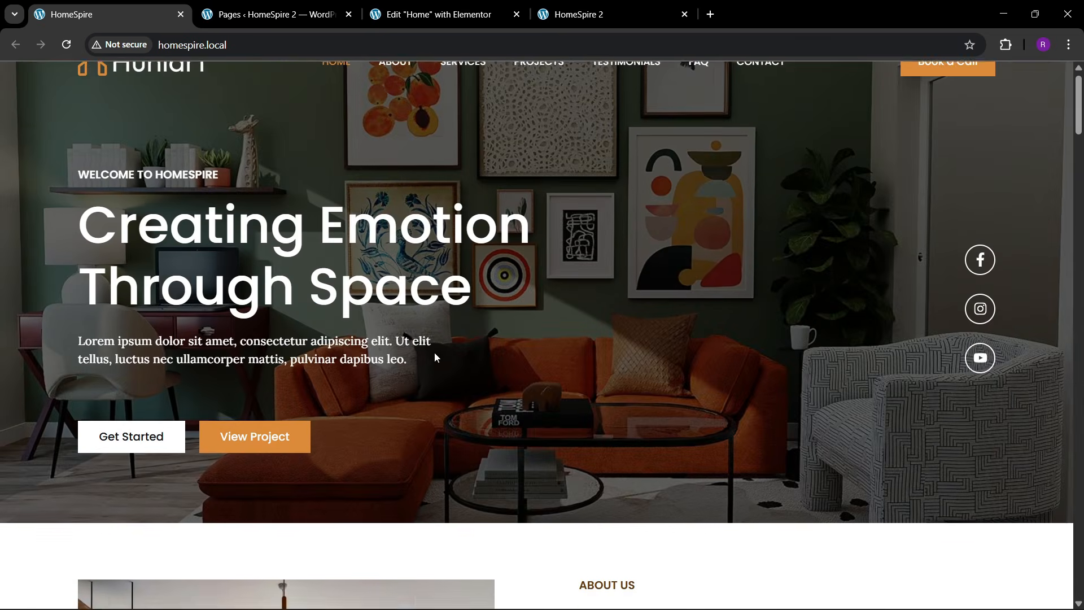
- Return to the Elementor editor and dismiss the notifications dialog
{"action": "left_click", "coordinate": [440, 14]}
{"action": "left_click", "coordinate": [637, 5]}
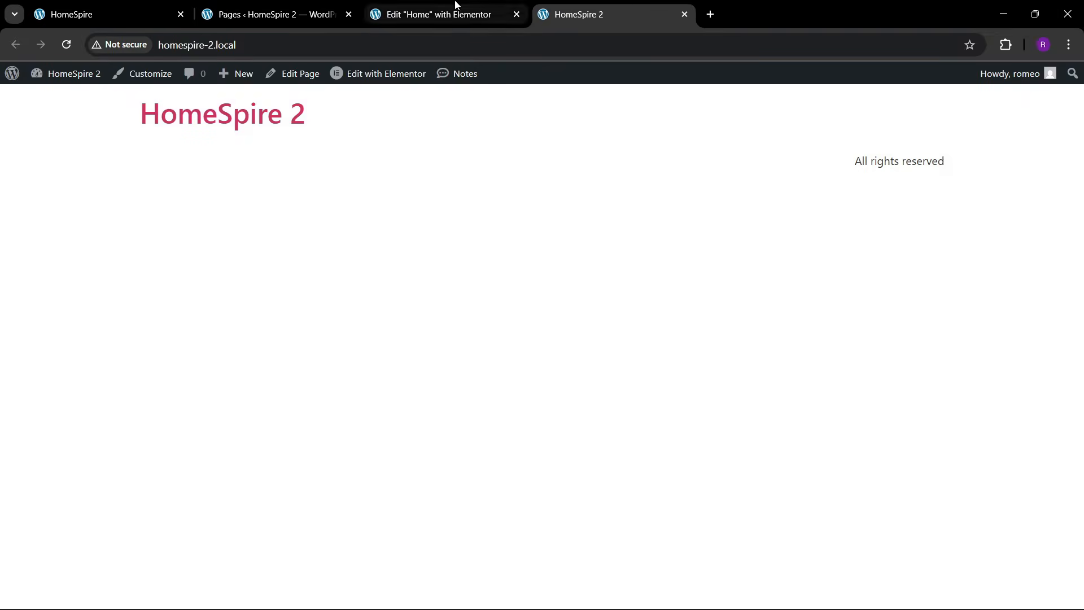
{"action": "left_click", "coordinate": [446, 14]}
{"action": "left_click", "coordinate": [644, 533]}
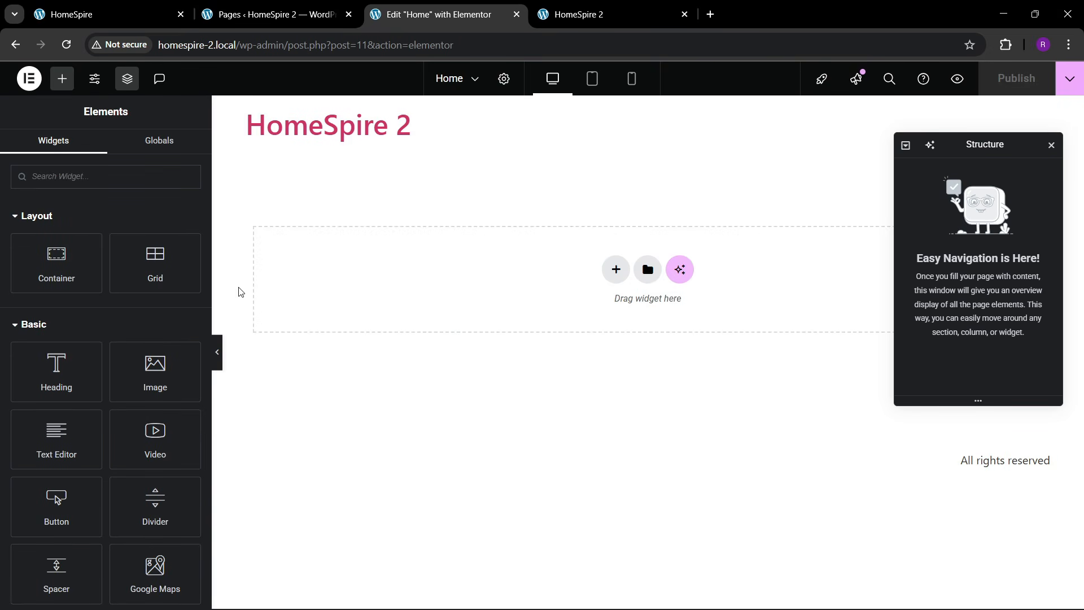
- Narrow the Elementor panel and open Site Settings for HomeSpire 2
{"action": "left_click_drag", "start_coordinate": [213, 277], "coordinate": [146, 302]}
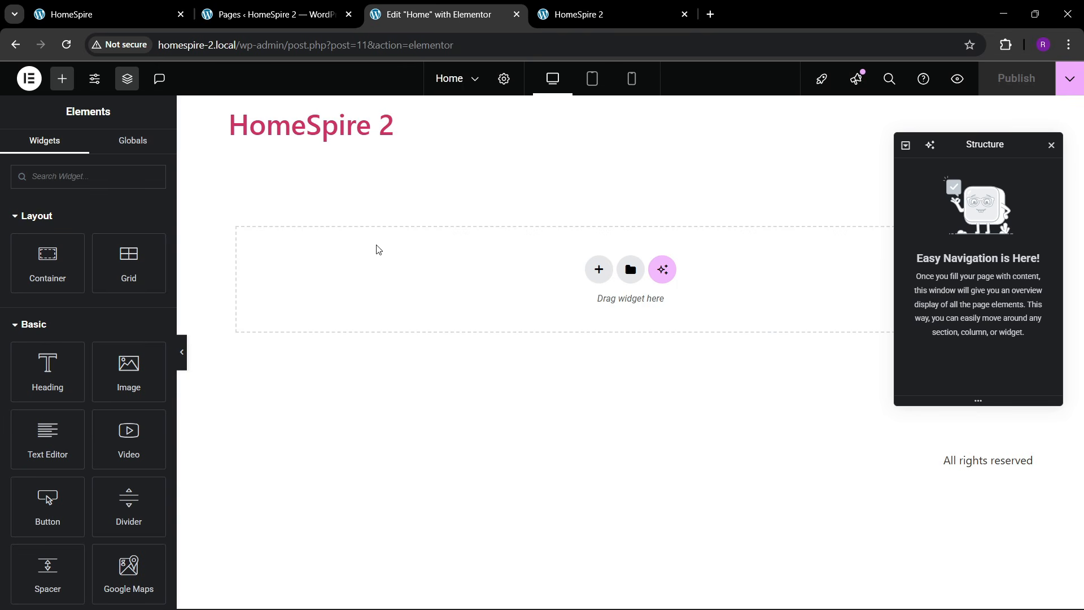
{"action": "left_click", "coordinate": [141, 14]}
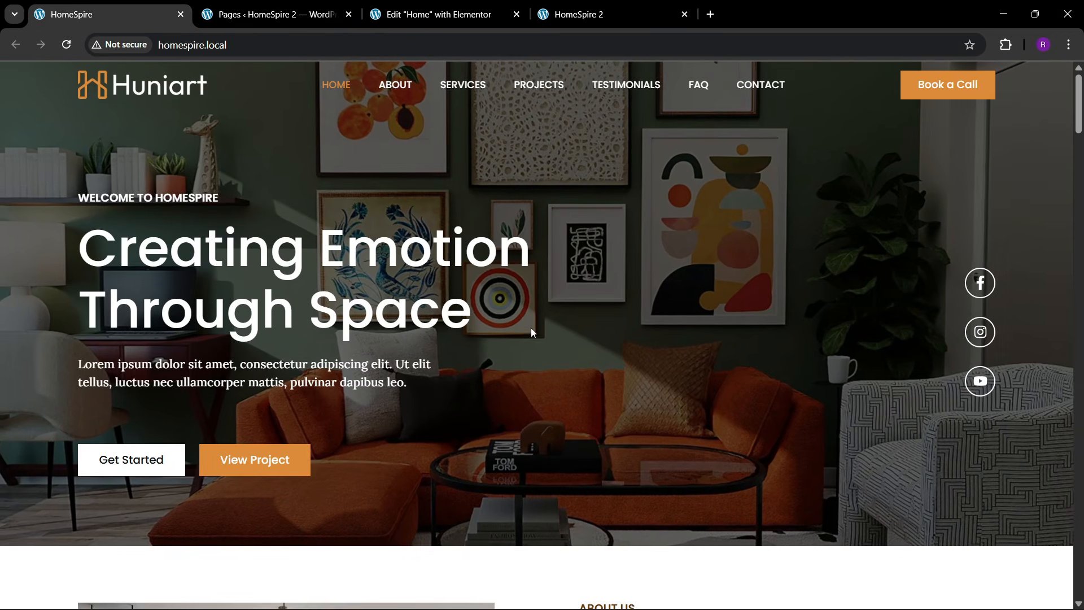
{"action": "scroll", "coordinate": [531, 338], "scroll_direction": "down", "scroll_amount": 5}
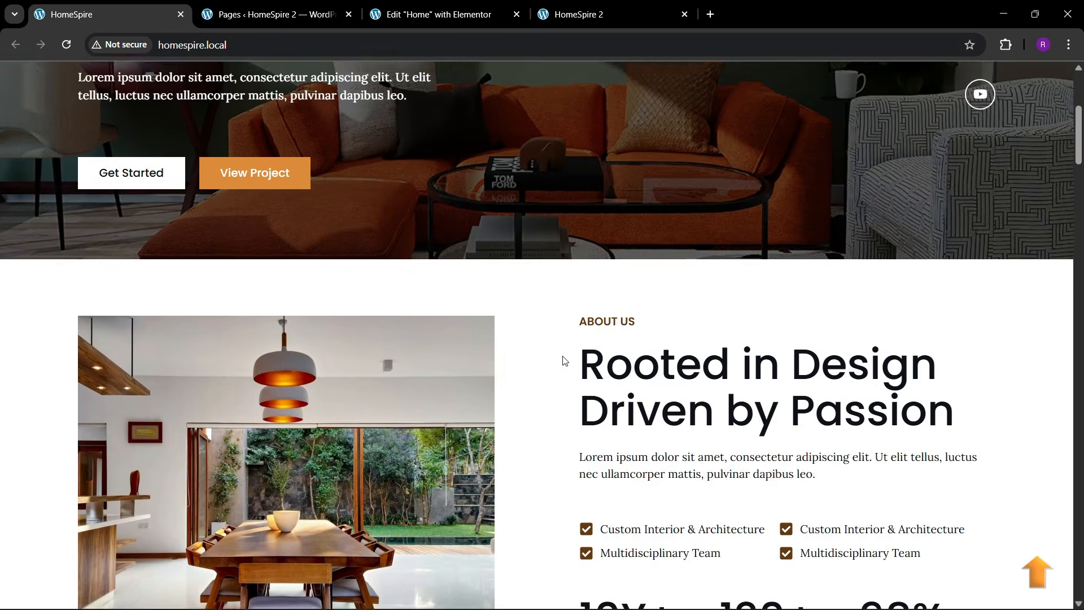
{"action": "scroll", "coordinate": [563, 360], "scroll_direction": "up", "scroll_amount": 5}
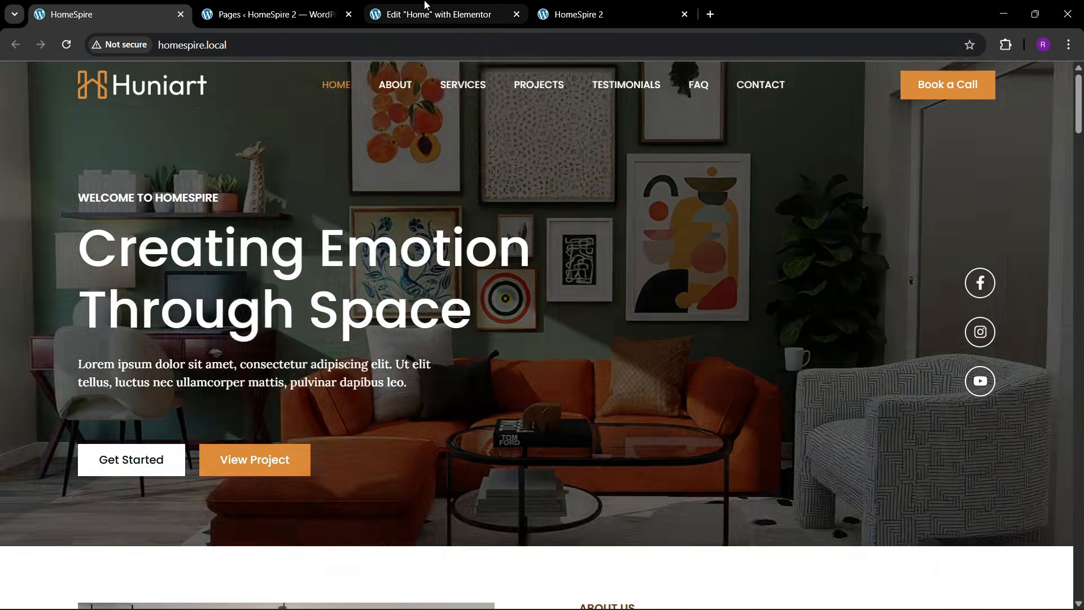
{"action": "left_click", "coordinate": [437, 4]}
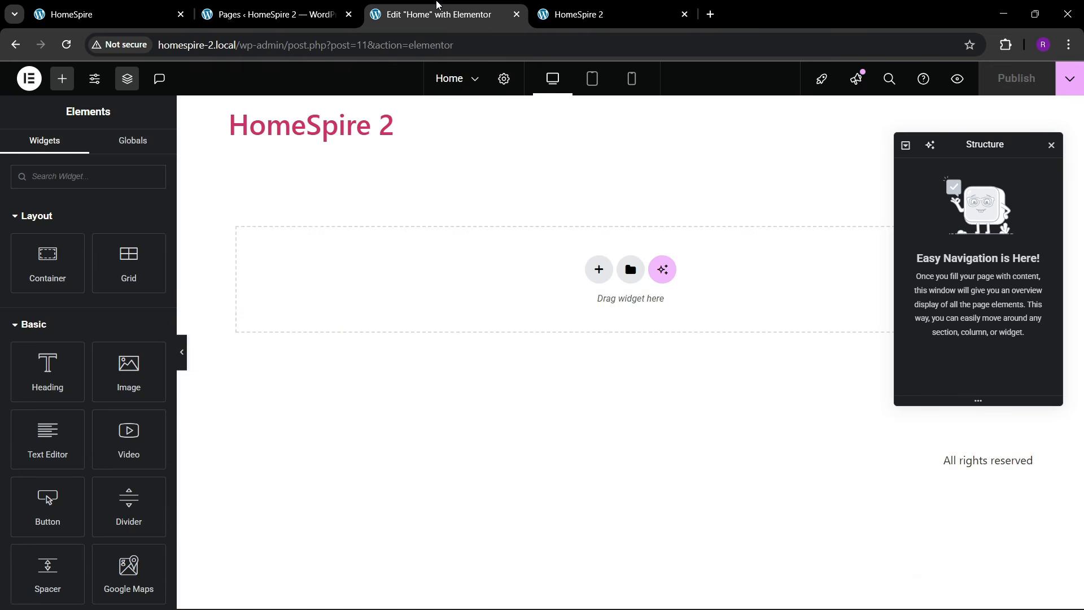
{"action": "left_click", "coordinate": [95, 79]}
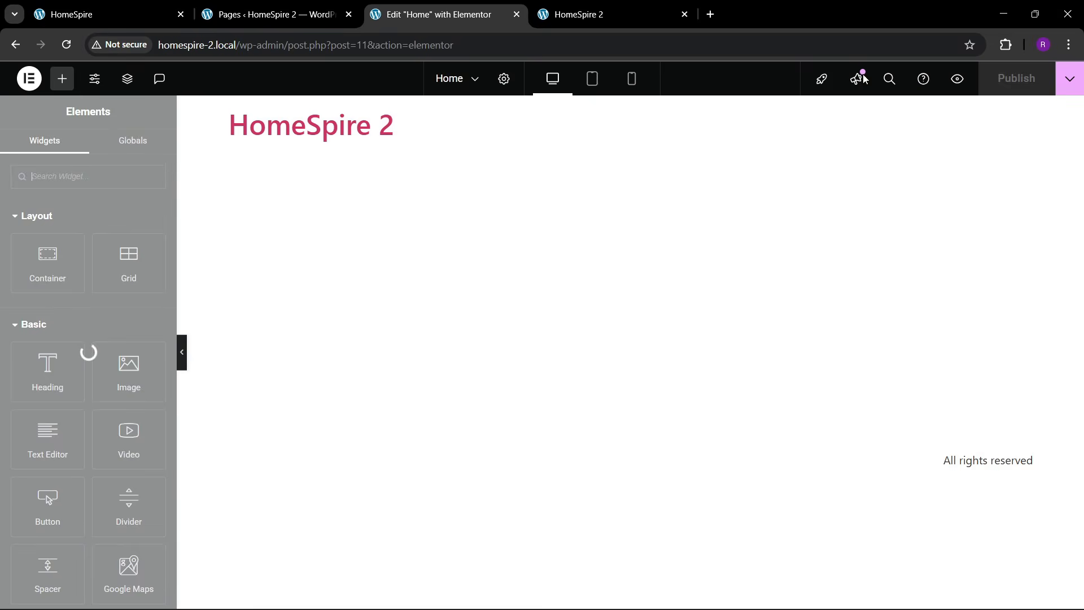
- Sample the orange #db8a39 from the Huniart View Project button with the Color Picker extension
{"action": "left_click", "coordinate": [113, 14]}
{"action": "left_click", "coordinate": [1006, 45]}
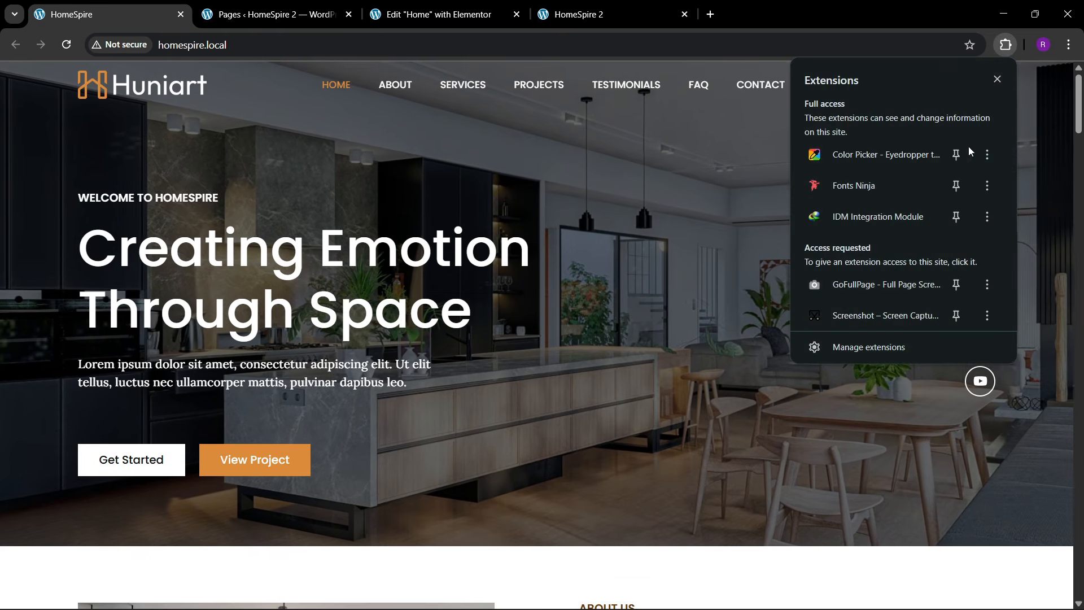
{"action": "left_click", "coordinate": [816, 150]}
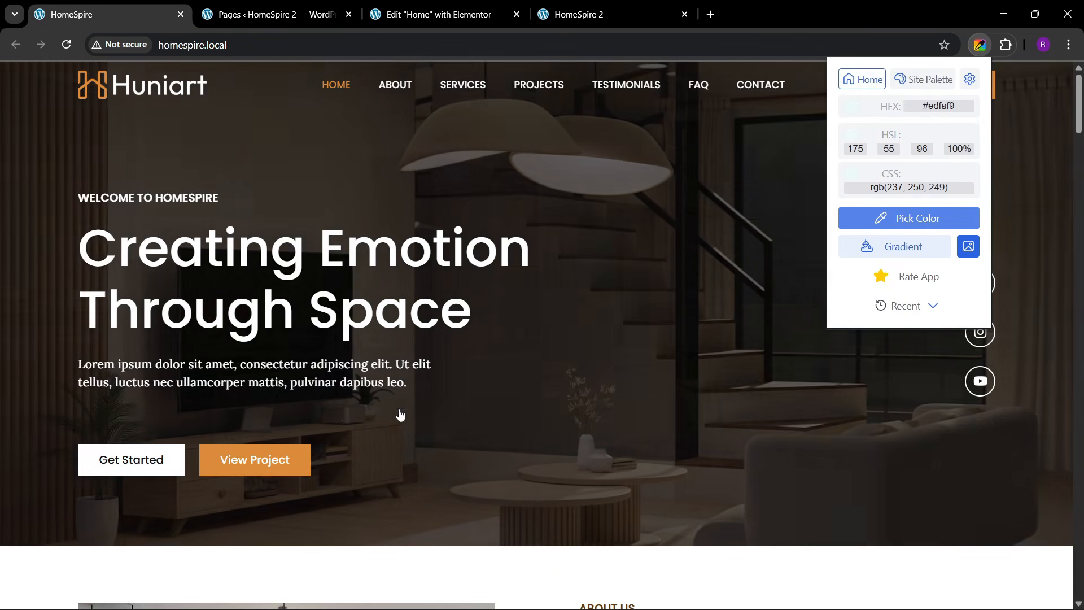
{"action": "left_click", "coordinate": [297, 455]}
{"action": "left_click", "coordinate": [430, 7]}
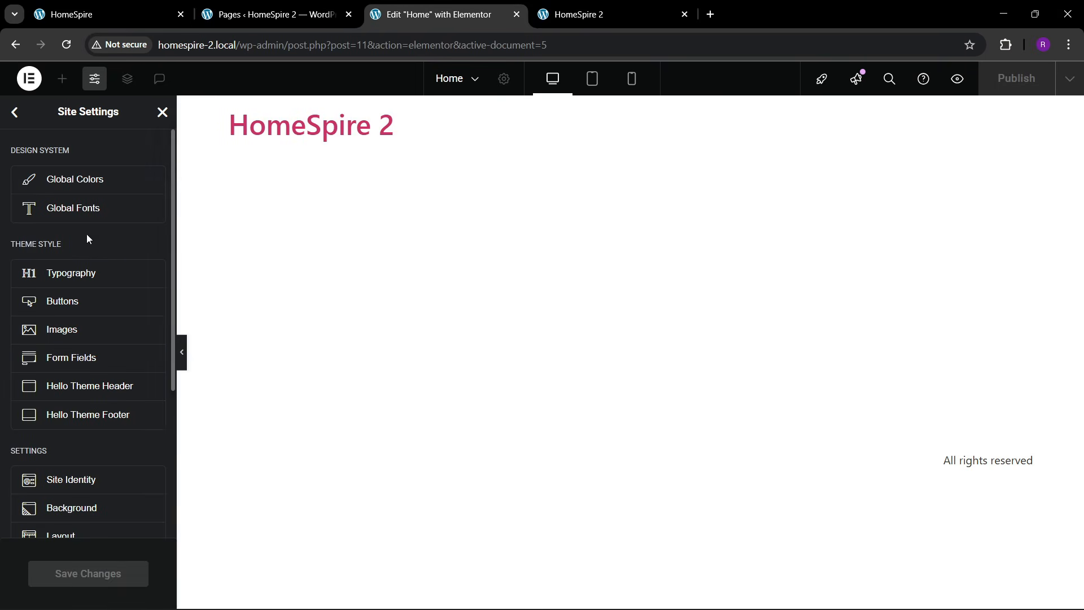
- In Global Colors, add a custom colour named theme 1 set to the orange #DC8B3A
{"action": "left_click", "coordinate": [75, 181]}
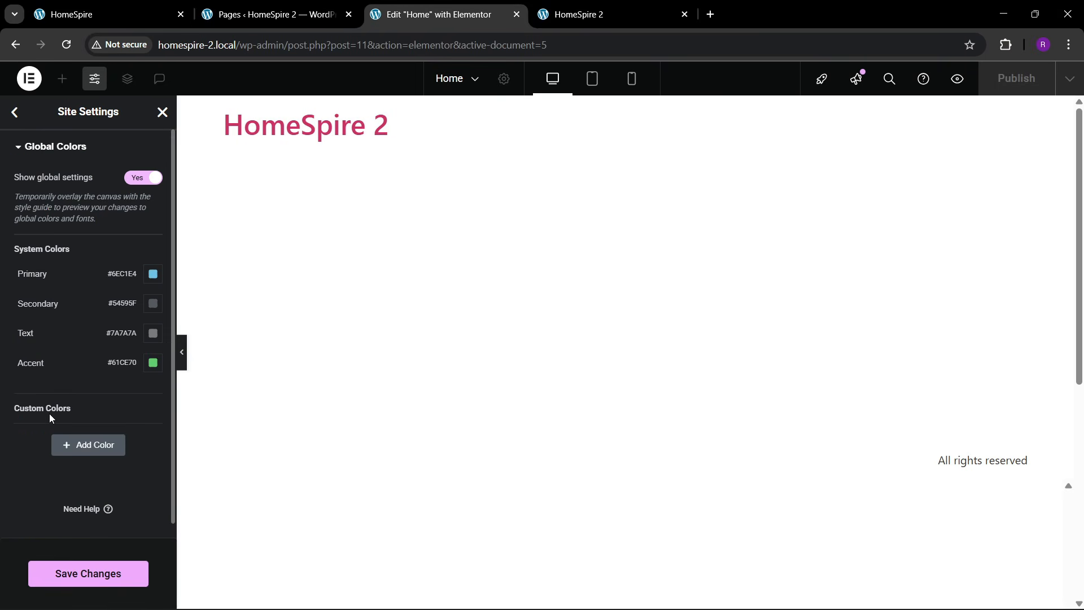
{"action": "left_click", "coordinate": [82, 444]}
{"action": "left_click", "coordinate": [37, 431]}
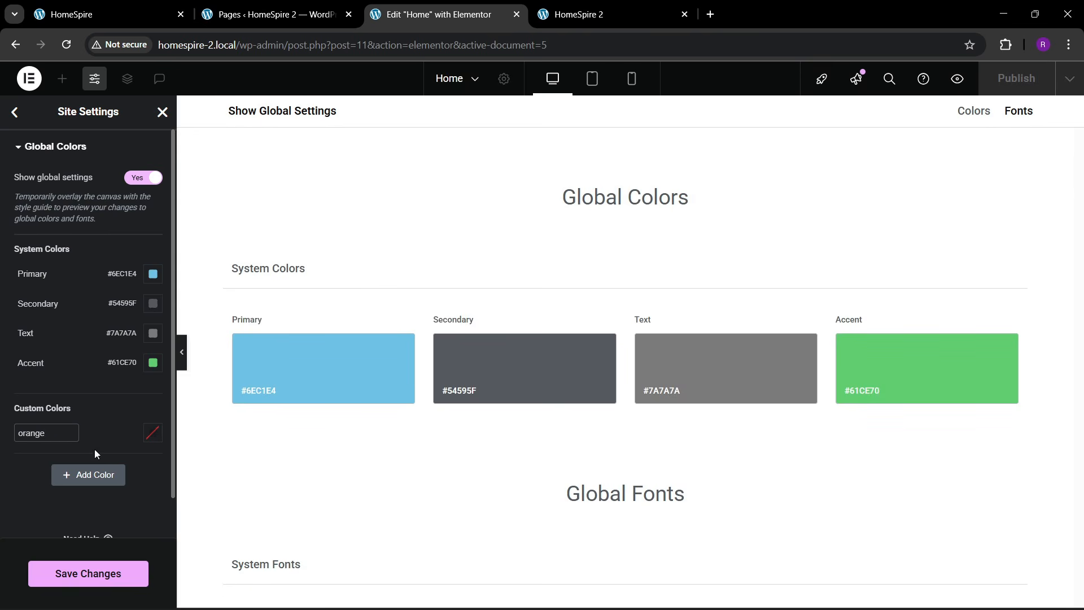
{"action": "left_click", "coordinate": [149, 439]}
{"action": "key", "text": "ctrl+v"}
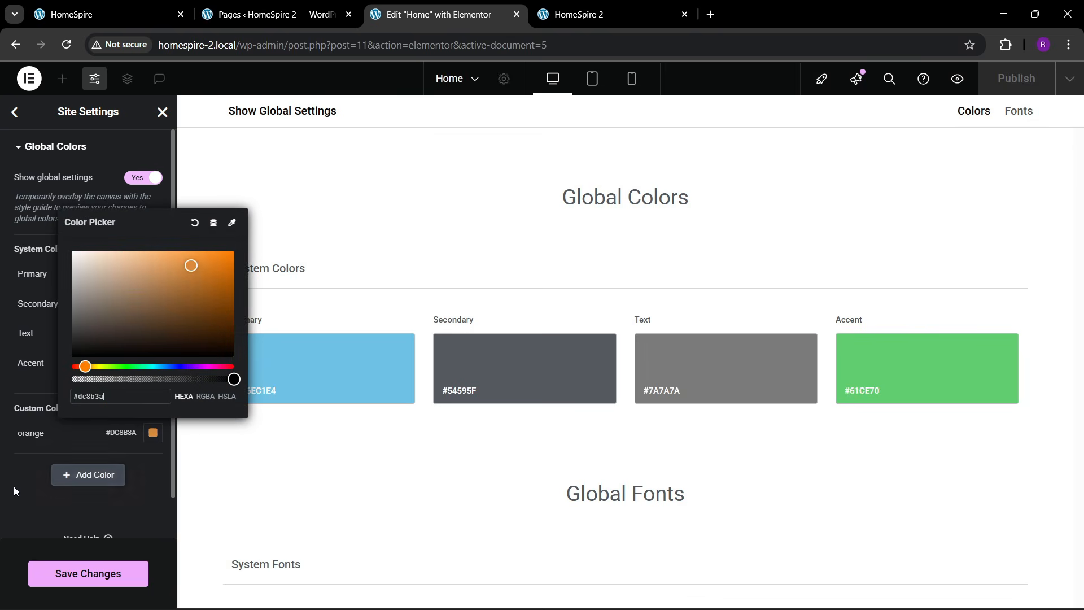
{"action": "left_click", "coordinate": [10, 486]}
{"action": "left_click", "coordinate": [30, 432]}
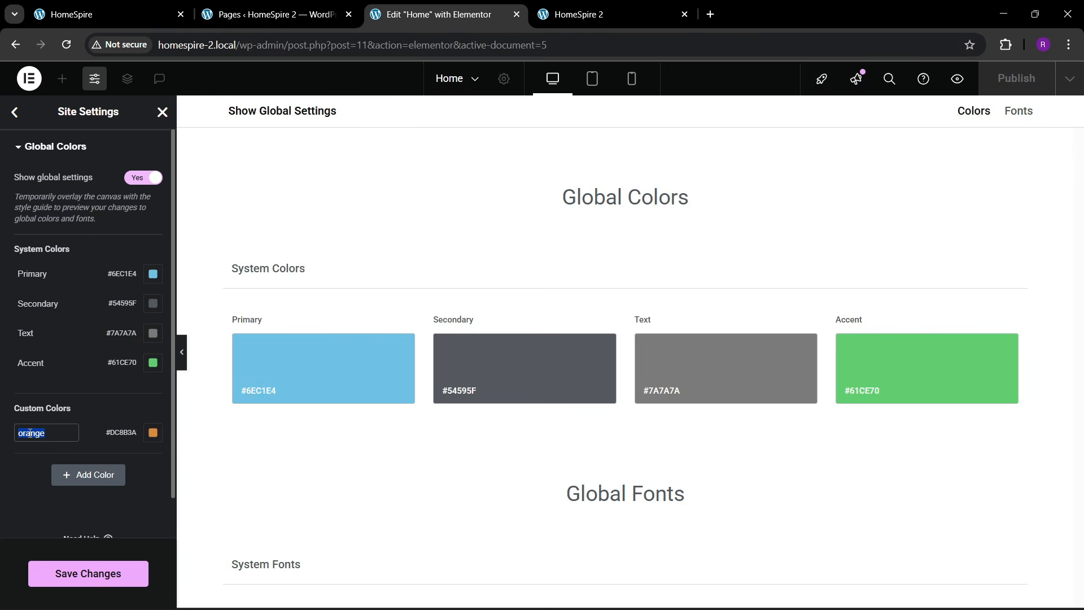
{"action": "type", "text": "theme 1"}
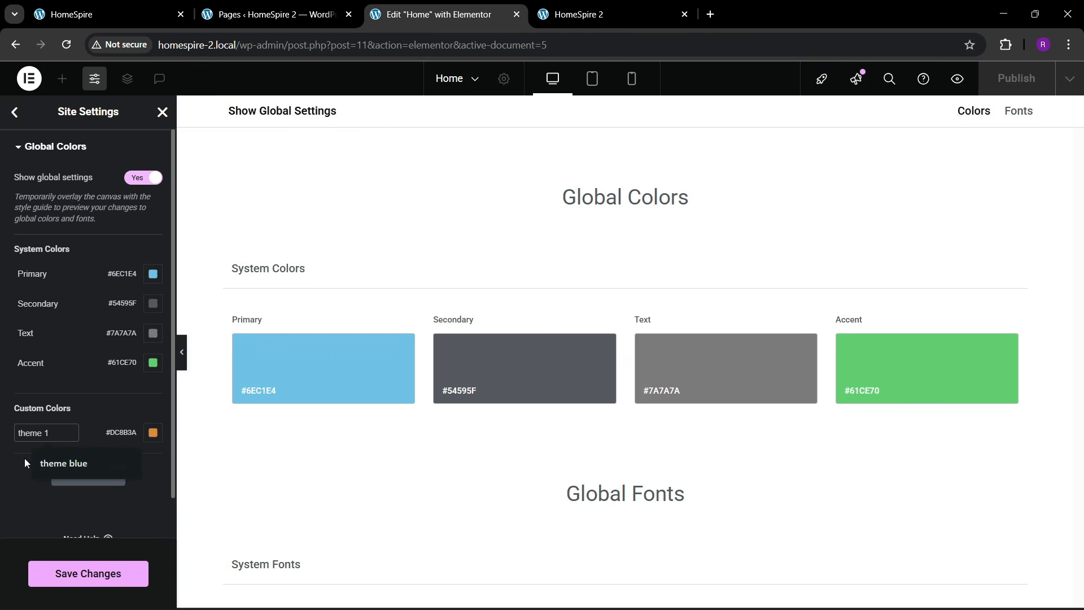
{"action": "left_click", "coordinate": [23, 459]}
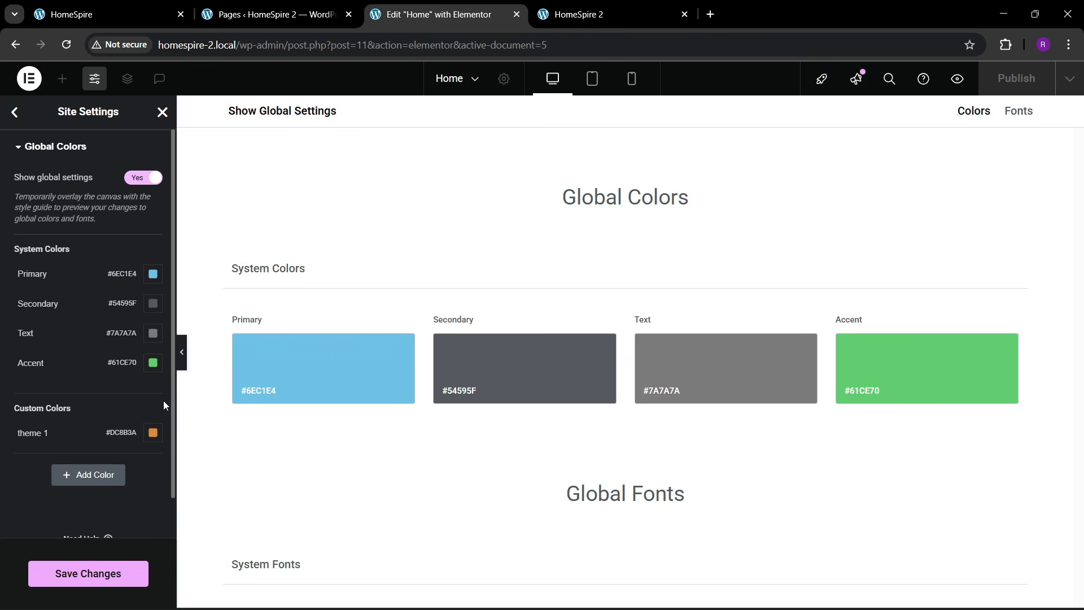
- Sample the brown #633B13 from the original site's testimonial box with the Color Picker
{"action": "left_click", "coordinate": [101, 14]}
{"action": "scroll", "coordinate": [484, 418], "scroll_direction": "down", "scroll_amount": 10}
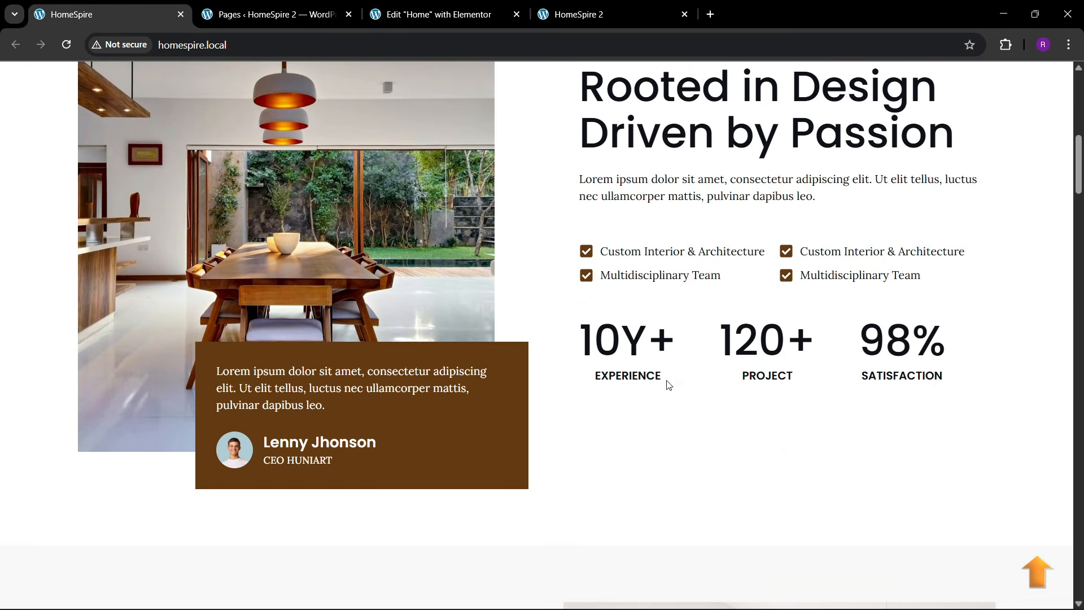
{"action": "left_click", "coordinate": [1005, 46]}
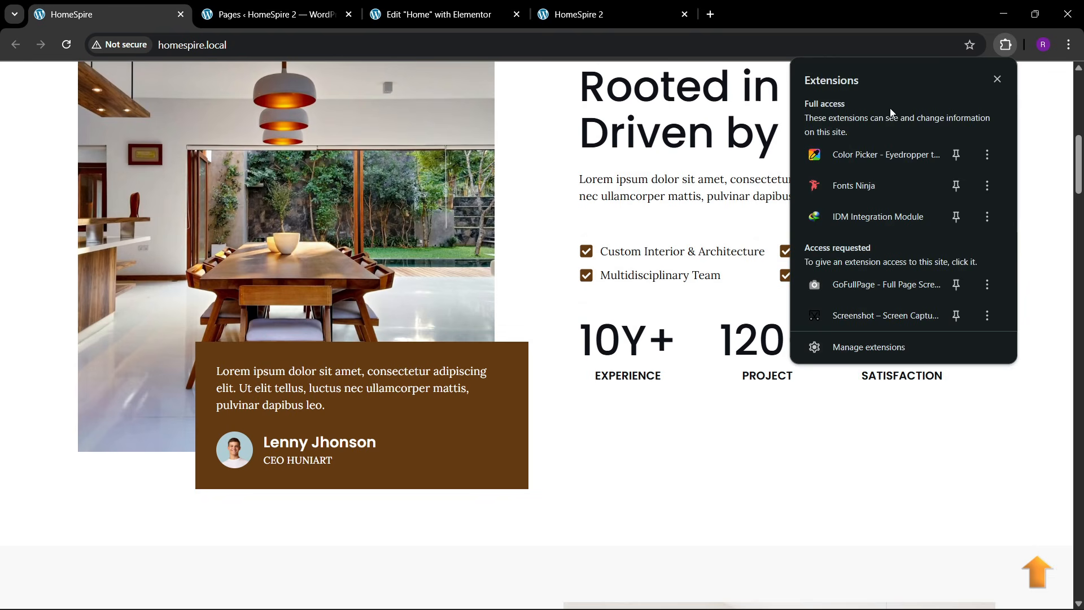
{"action": "left_click", "coordinate": [862, 165]}
{"action": "left_click", "coordinate": [873, 217]}
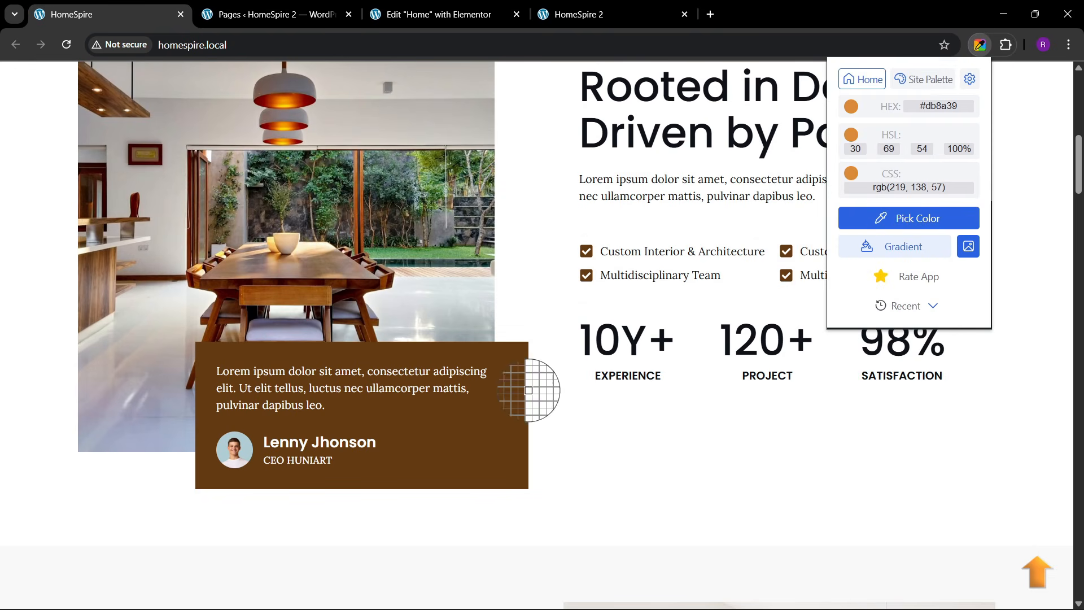
{"action": "left_click", "coordinate": [501, 440]}
{"action": "left_click", "coordinate": [445, 5]}
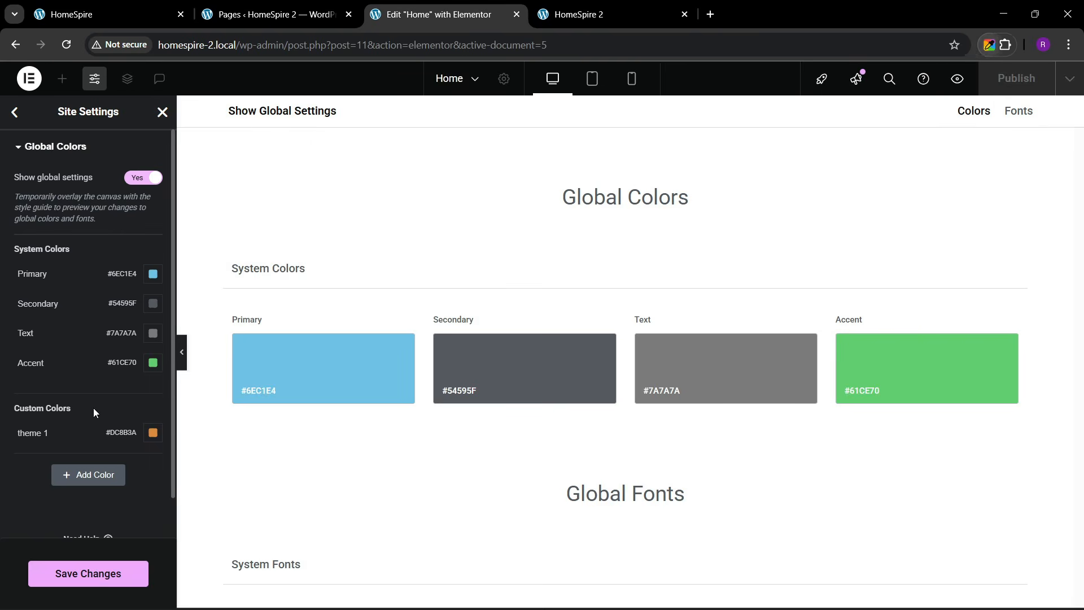
- Add a custom global colour named theme 2 set to #633B13
{"action": "left_click", "coordinate": [88, 479]}
{"action": "left_click", "coordinate": [49, 467]}
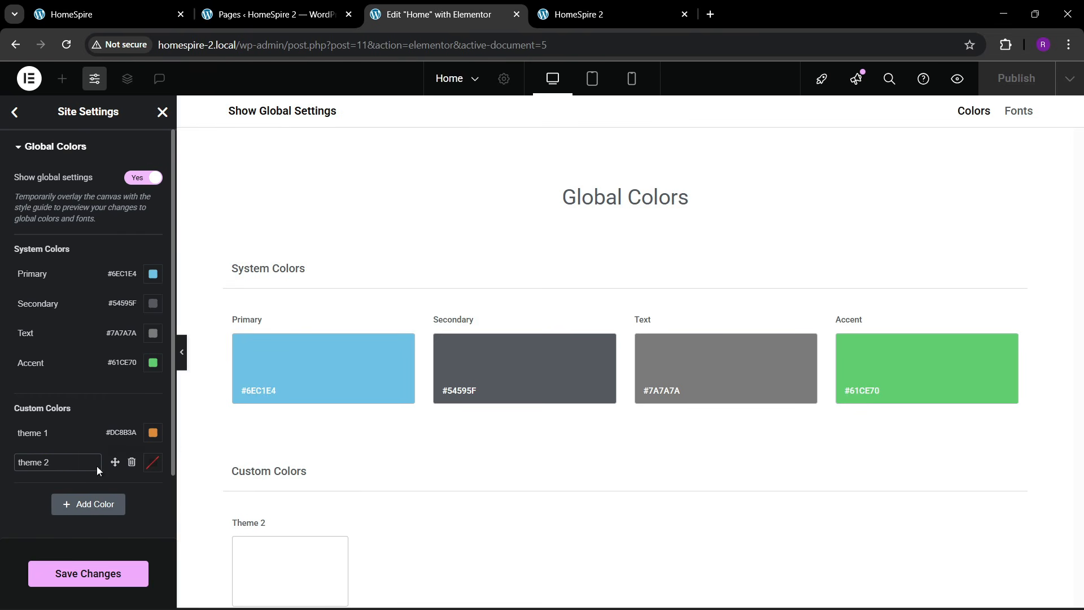
{"action": "type", "text": "theme 2"}
{"action": "left_click", "coordinate": [152, 461]}
{"action": "key", "text": "ctrl+v"}
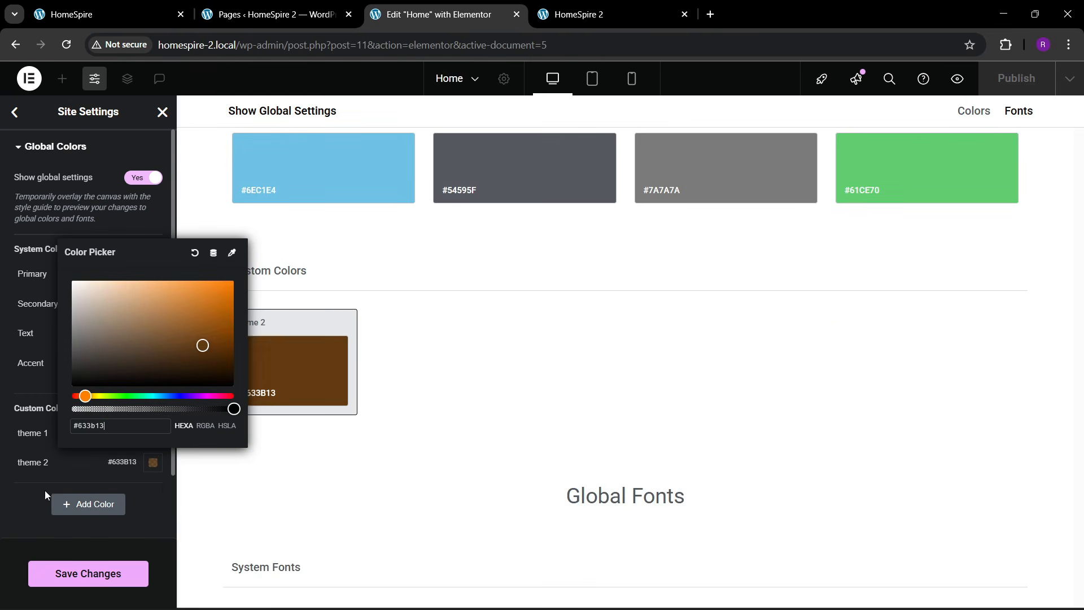
{"action": "left_click", "coordinate": [45, 495]}
- Sample the light grey page background from the original site with the Color Picker
{"action": "left_click", "coordinate": [113, 14]}
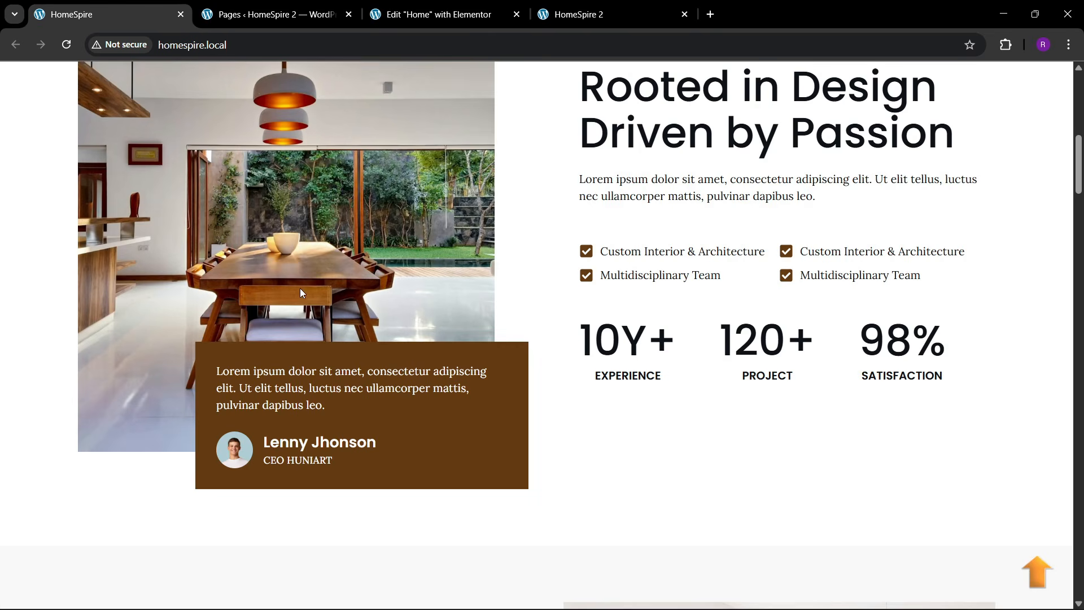
{"action": "scroll", "coordinate": [493, 303], "scroll_direction": "down", "scroll_amount": 7}
{"action": "scroll", "coordinate": [530, 197], "scroll_direction": "up", "scroll_amount": 1}
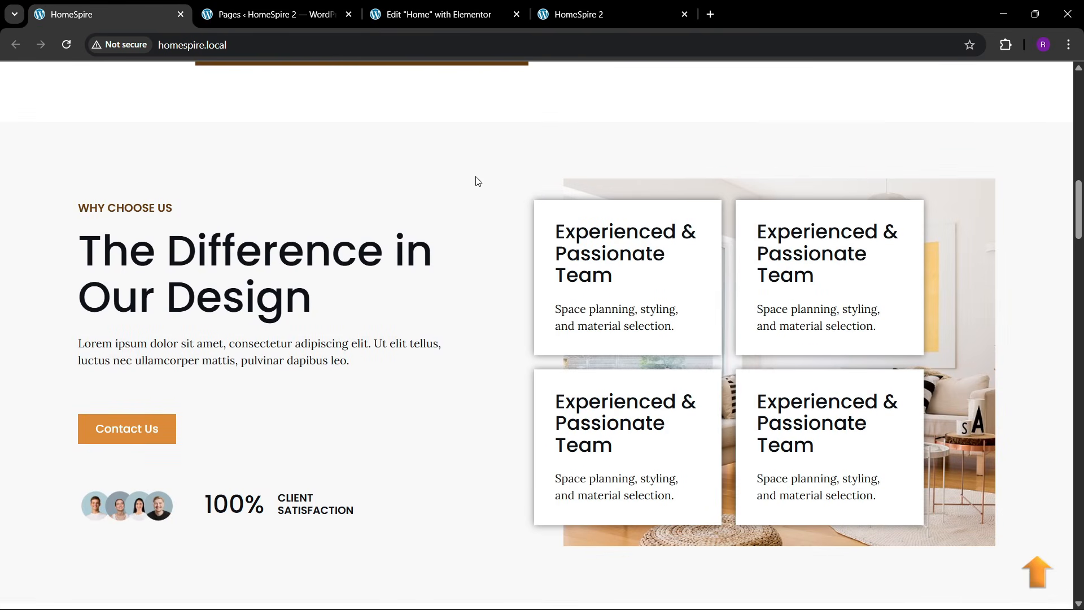
{"action": "left_click", "coordinate": [1005, 45]}
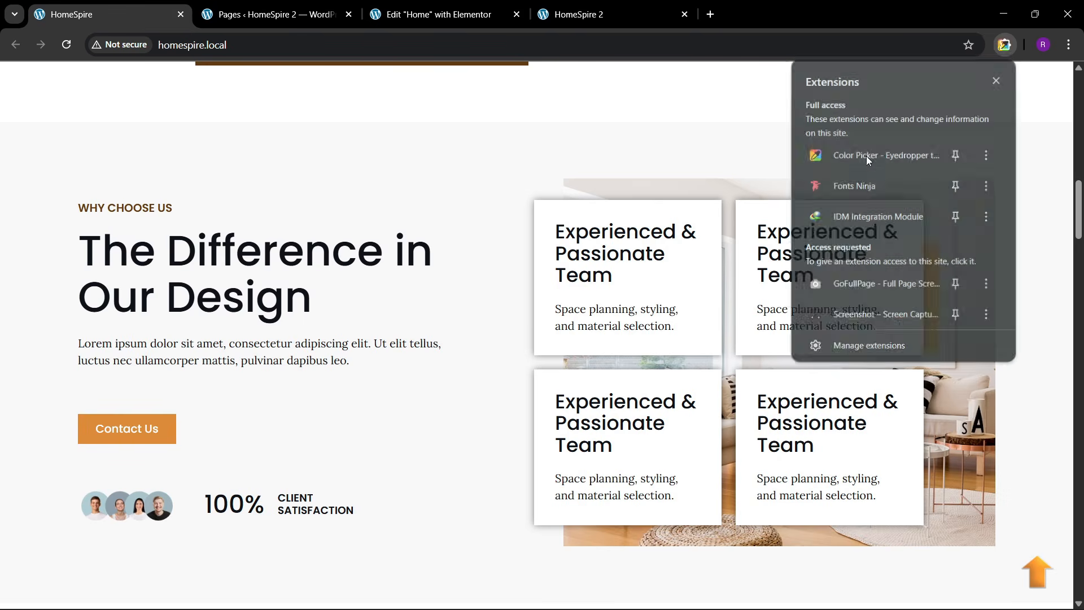
{"action": "left_click", "coordinate": [865, 152]}
{"action": "left_click", "coordinate": [903, 218]}
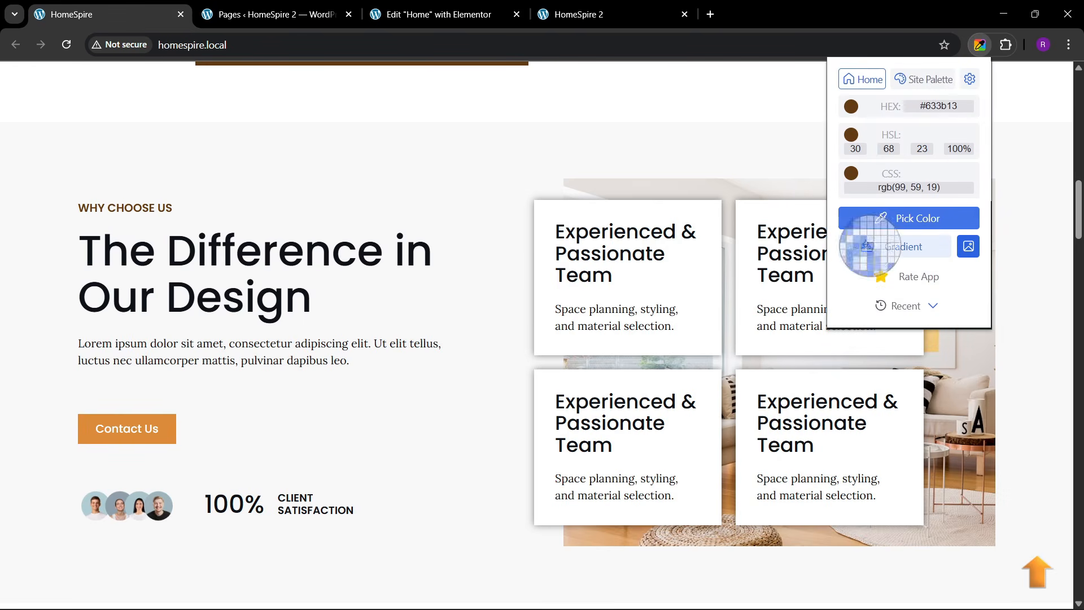
{"action": "left_click", "coordinate": [460, 173]}
{"action": "left_click", "coordinate": [434, 6]}
- Add a custom global colour theme bg set to #F8F8F8
{"action": "left_click", "coordinate": [87, 503]}
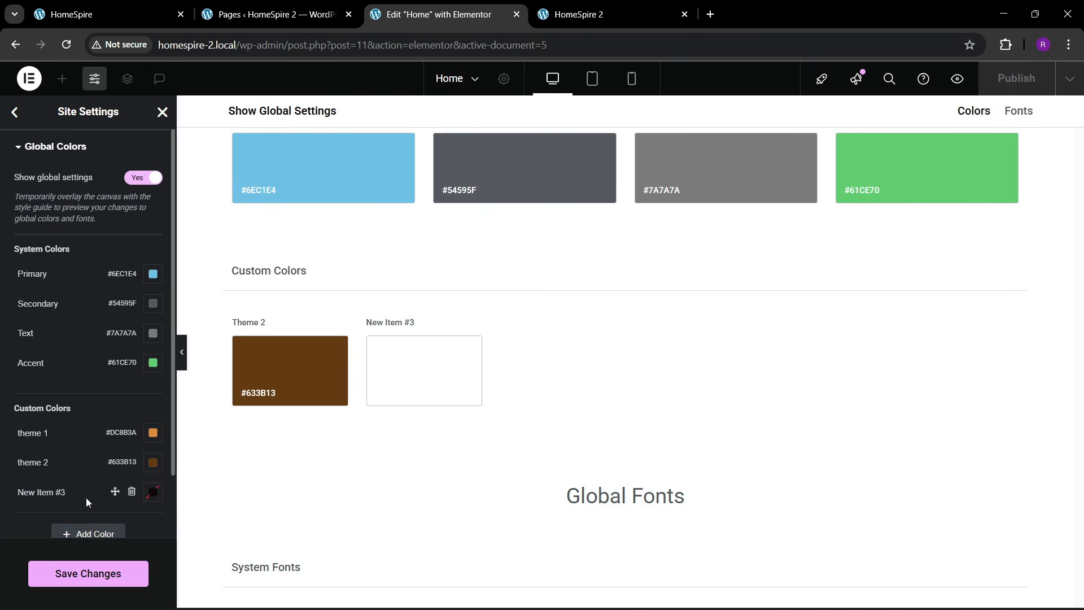
{"action": "left_click", "coordinate": [152, 492]}
{"action": "key", "text": "ctrl+v"}
{"action": "left_click", "coordinate": [19, 524]}
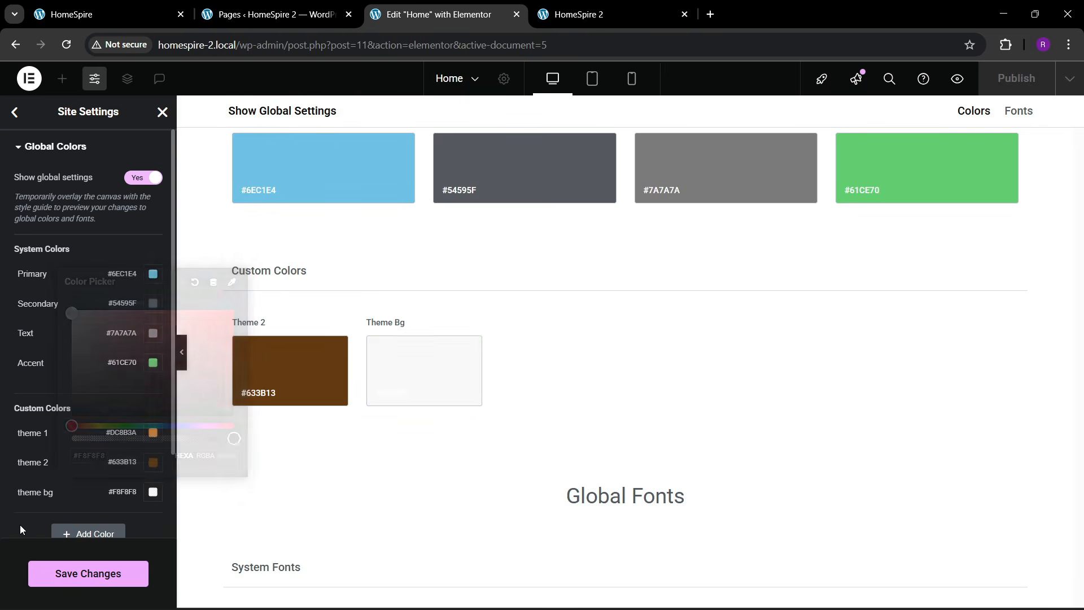
- Scroll through the original HomeSpire page and return to its top
{"action": "left_click", "coordinate": [155, 8]}
{"action": "scroll", "coordinate": [430, 406], "scroll_direction": "down", "scroll_amount": 10}
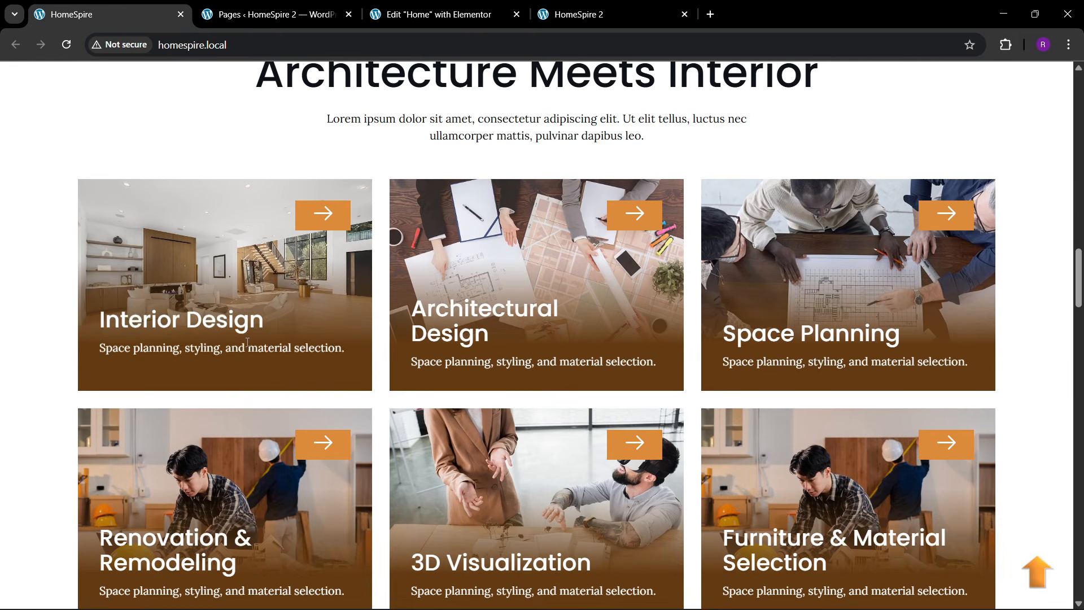
{"action": "scroll", "coordinate": [251, 346], "scroll_direction": "down", "scroll_amount": 9}
{"action": "scroll", "coordinate": [252, 346], "scroll_direction": "down", "scroll_amount": 15}
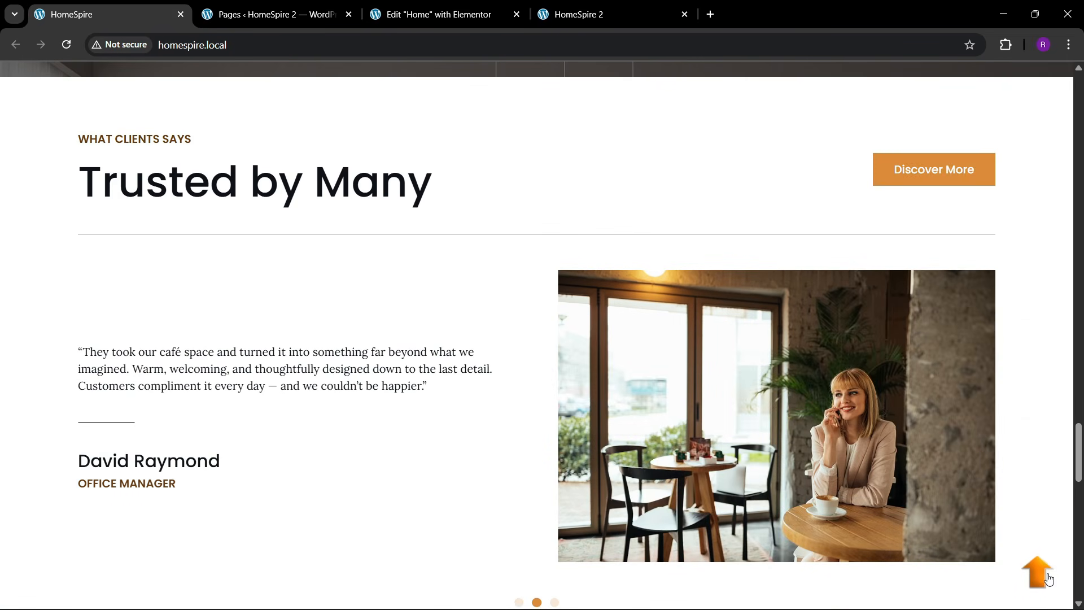
{"action": "left_click", "coordinate": [1037, 572]}
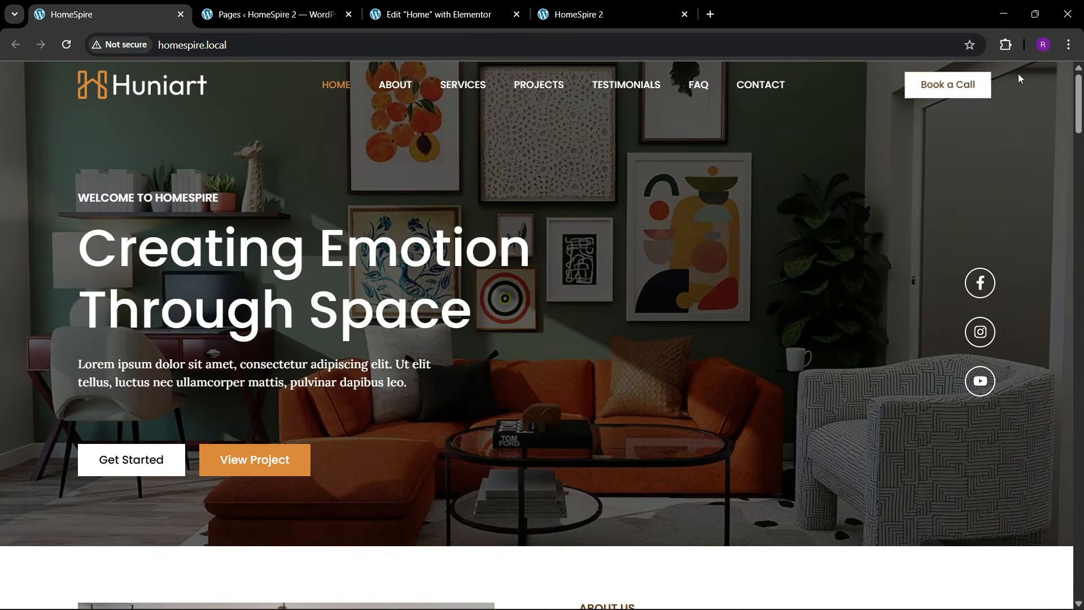
- Use the Fonts Ninja extension to read the original page's fonts, Poppins and Lora
{"action": "left_click", "coordinate": [1006, 45]}
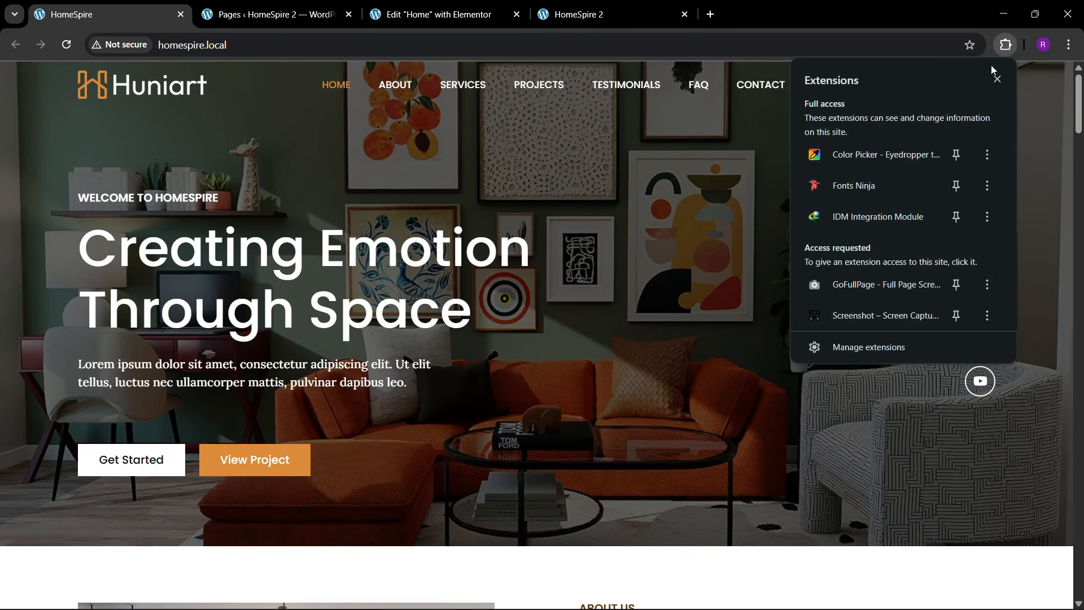
{"action": "left_click", "coordinate": [856, 186]}
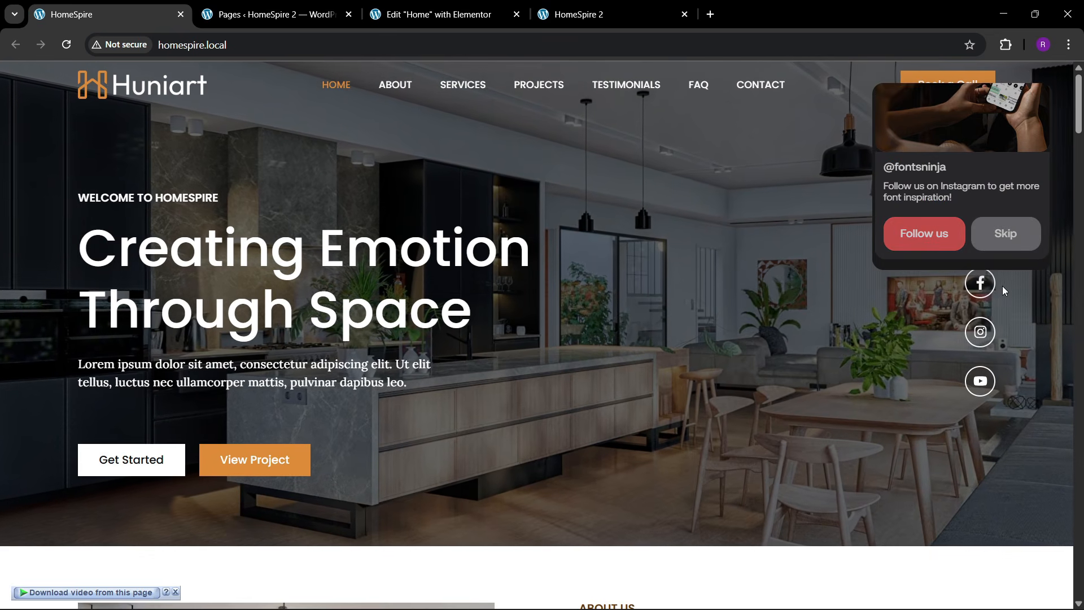
{"action": "left_click", "coordinate": [1004, 286]}
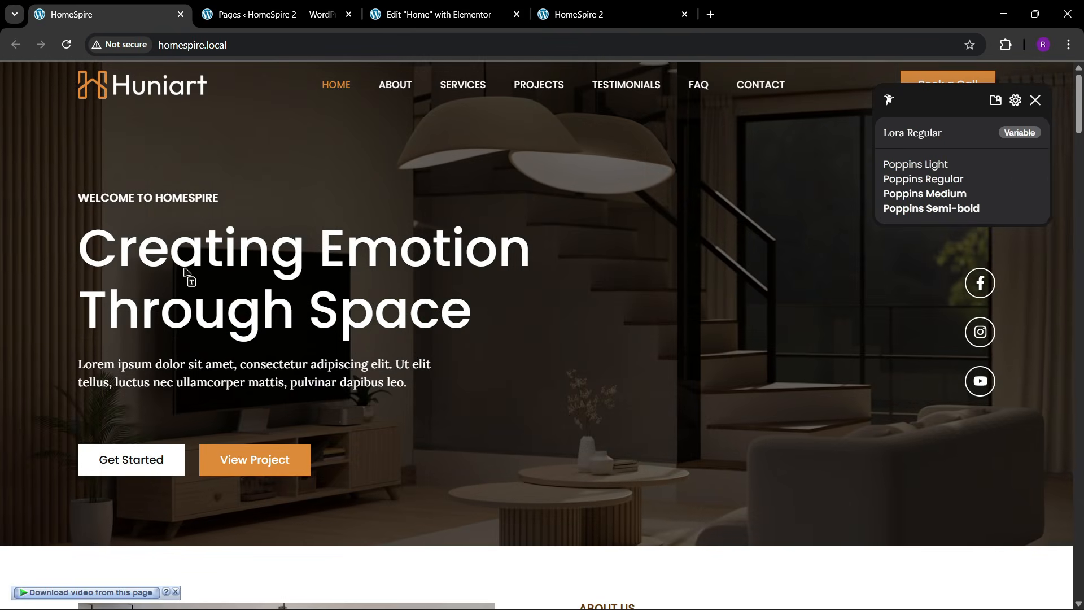
{"action": "mouse_move", "coordinate": [167, 266]}
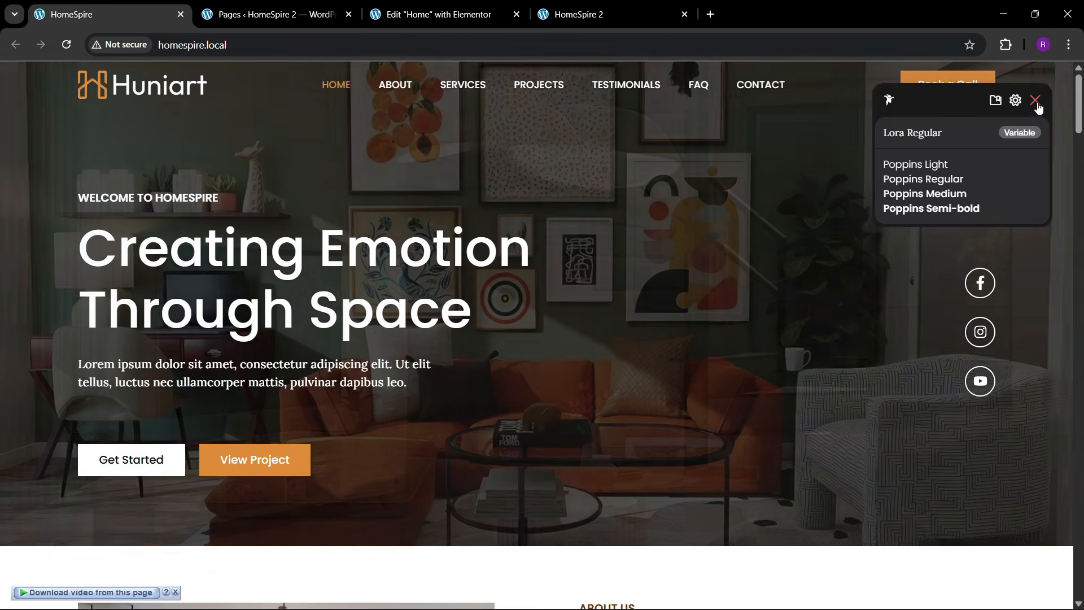
{"action": "left_click", "coordinate": [1035, 101]}
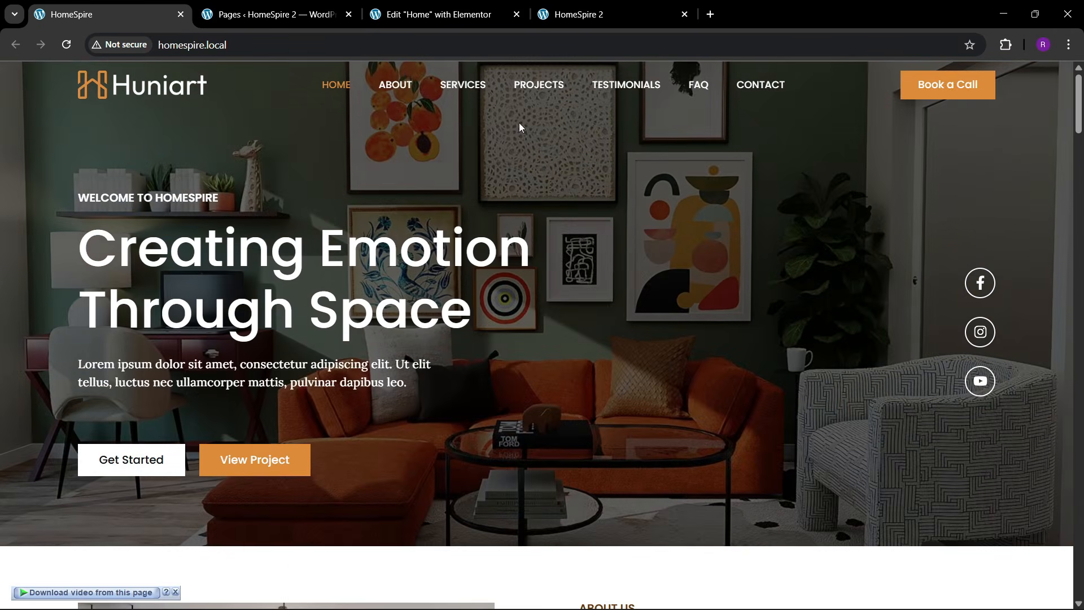
{"action": "left_click", "coordinate": [440, 14]}
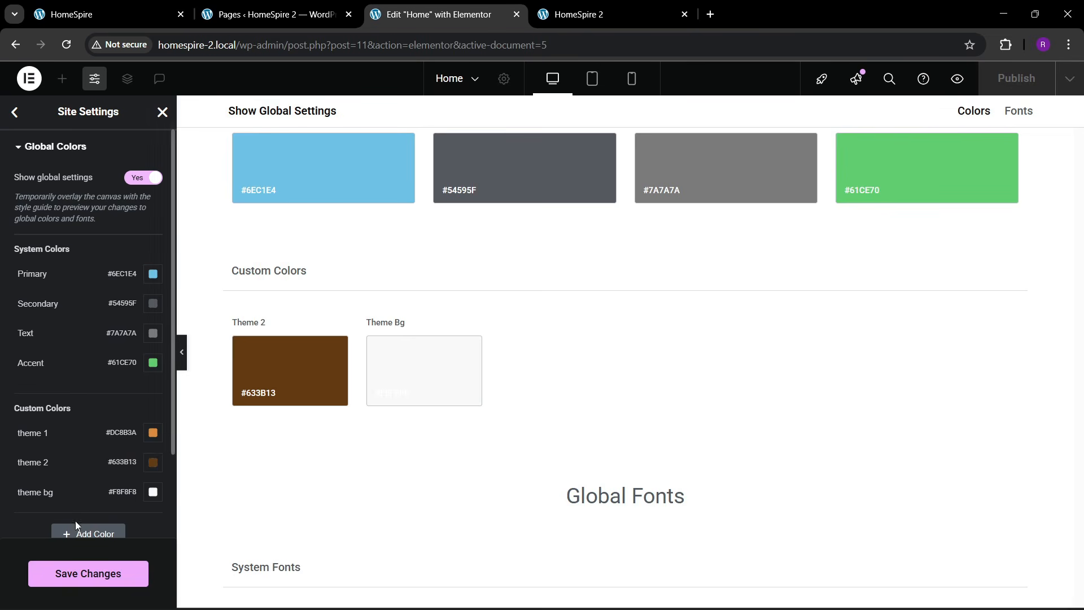
- Save the site settings and copy the dark #0d1218 from the original site with the Color Picker
{"action": "left_click", "coordinate": [84, 571]}
{"action": "scroll", "coordinate": [96, 393], "scroll_direction": "down", "scroll_amount": 2}
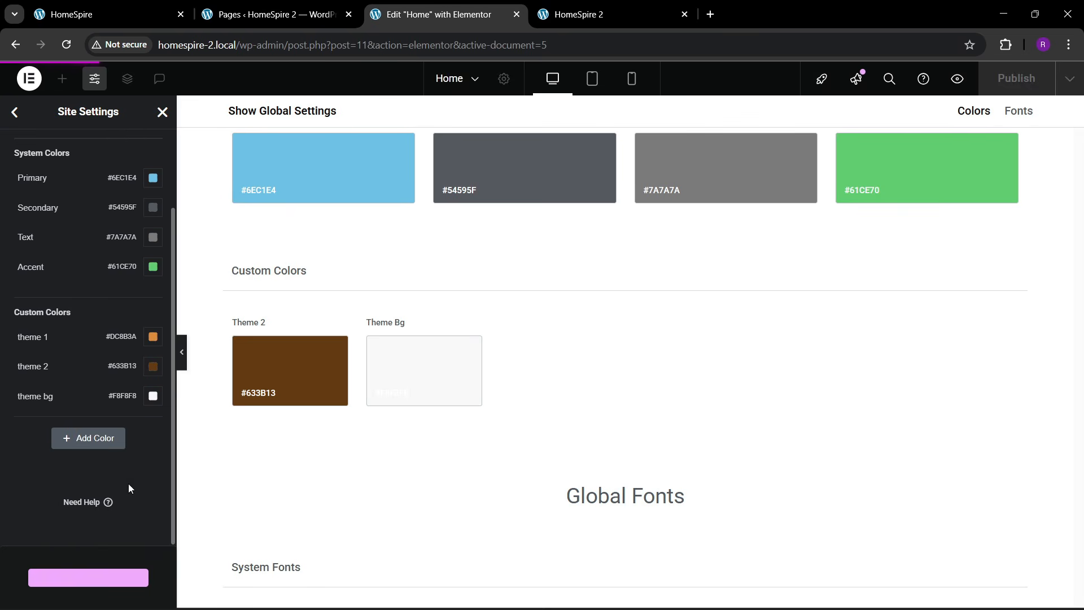
{"action": "left_click", "coordinate": [71, 15]}
{"action": "scroll", "coordinate": [475, 313], "scroll_direction": "down", "scroll_amount": 3}
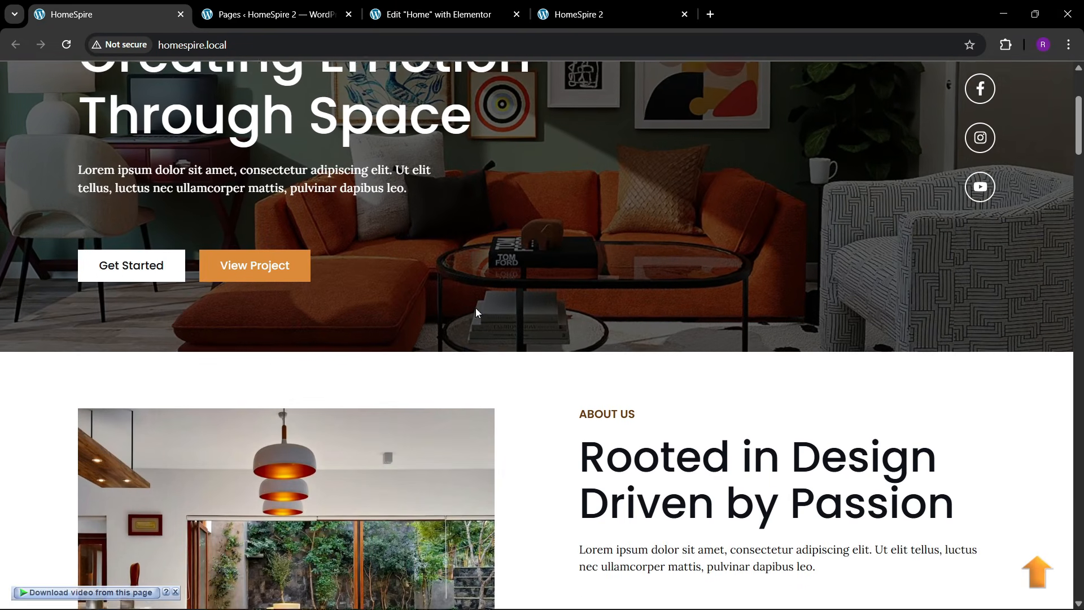
{"action": "left_click", "coordinate": [1006, 43]}
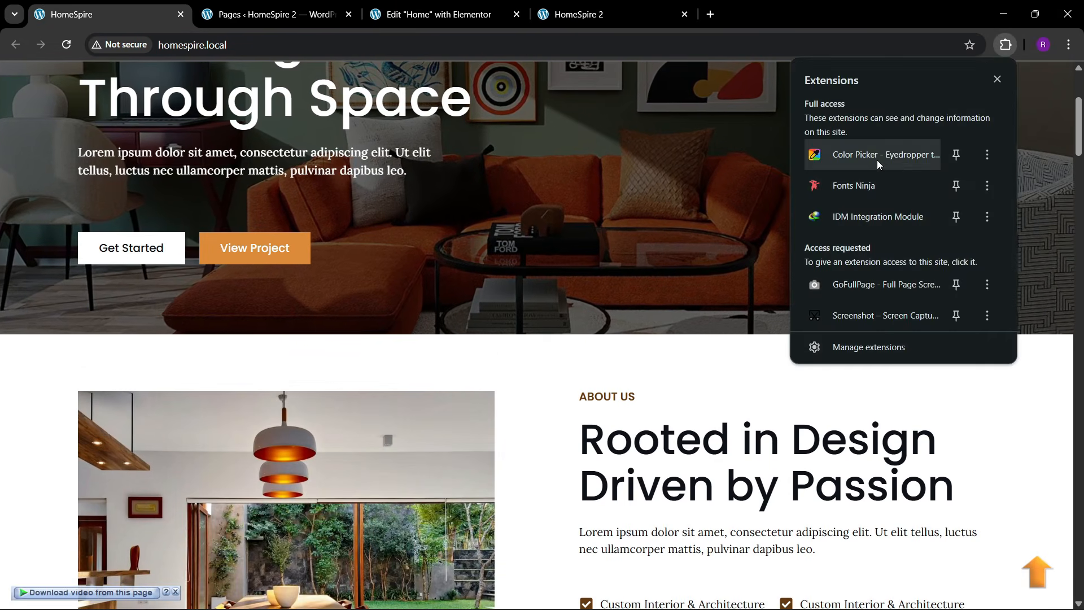
{"action": "left_click", "coordinate": [877, 163]}
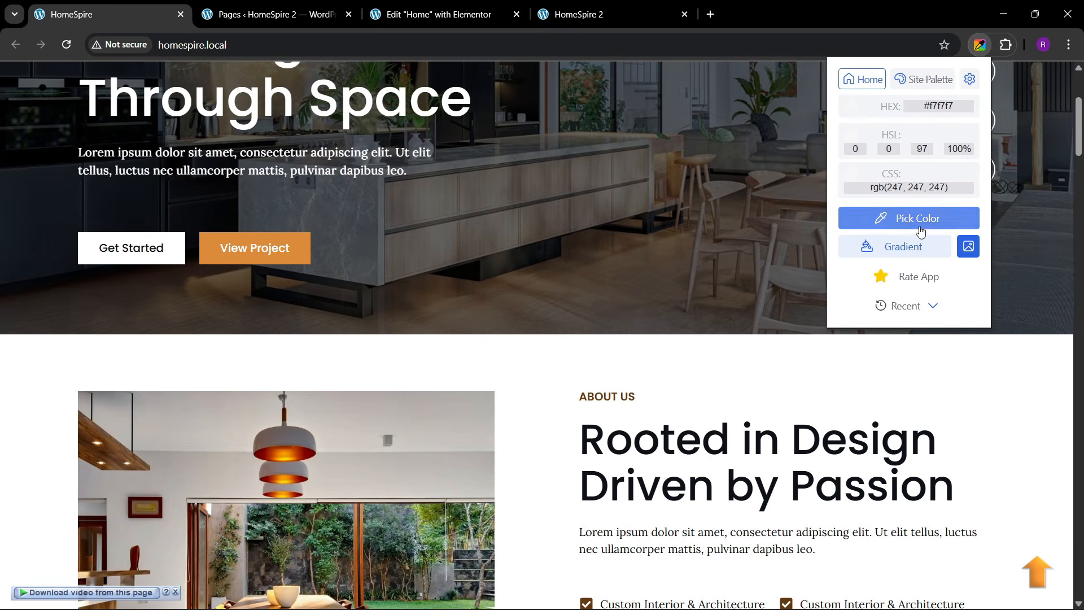
{"action": "left_click", "coordinate": [920, 231]}
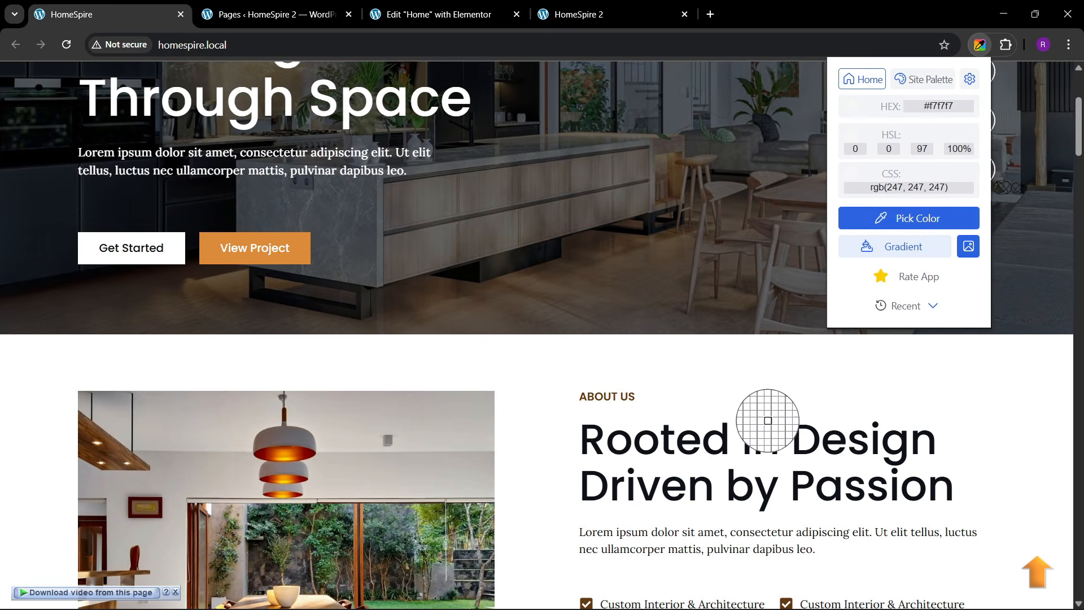
{"action": "left_click", "coordinate": [682, 450]}
{"action": "left_click", "coordinate": [439, 14]}
- Add custom global colour 'theme black' as #0D1218, save, and close Site Settings
{"action": "left_click", "coordinate": [73, 442]}
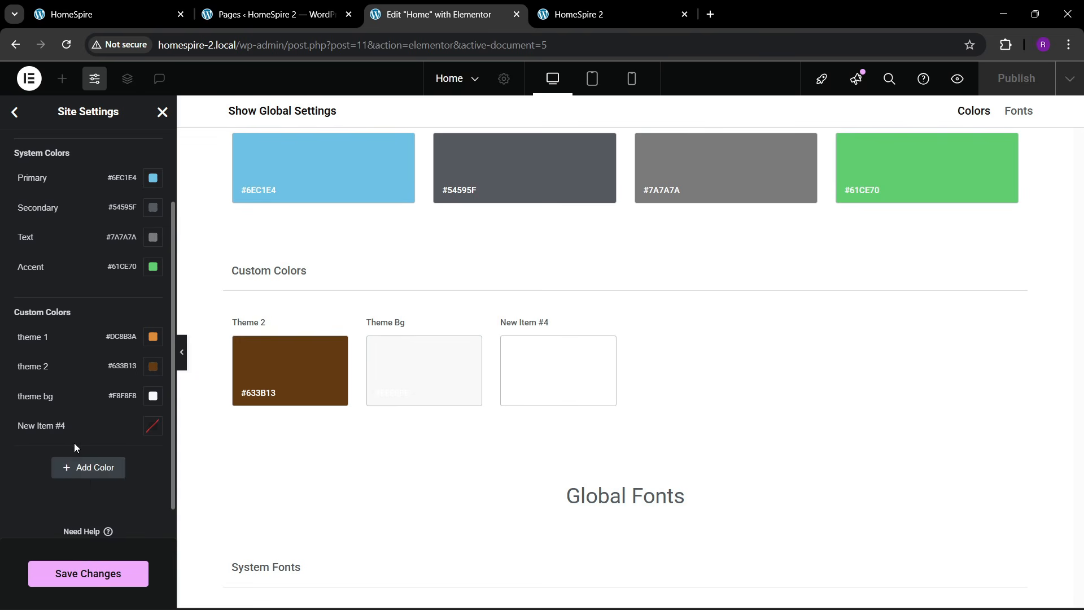
{"action": "left_click", "coordinate": [52, 427]}
{"action": "key", "text": "BackSpace"}
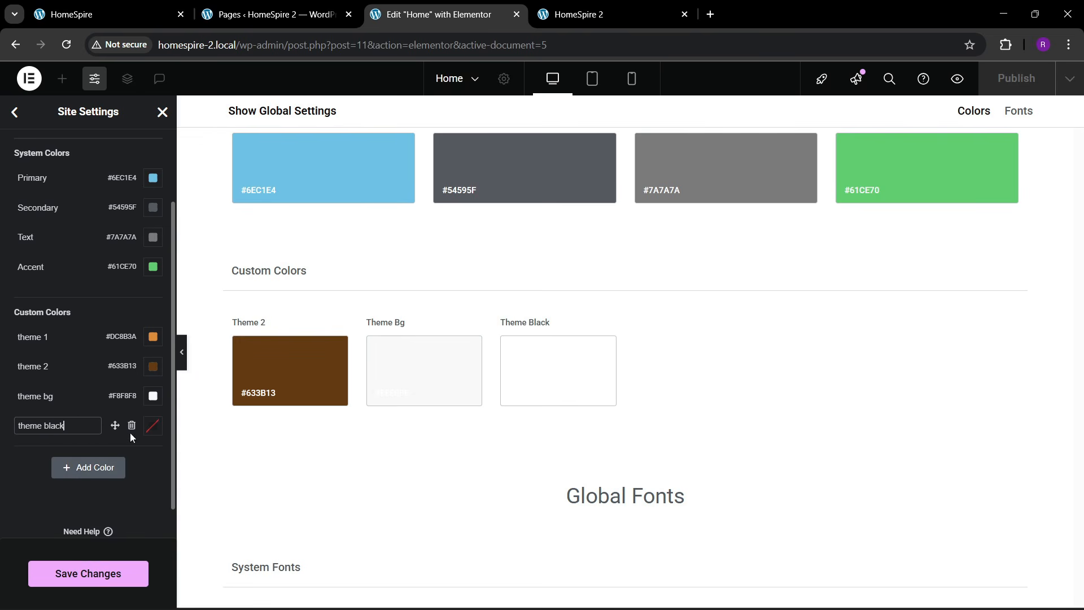
{"action": "type", "text": "theme black"}
{"action": "left_click", "coordinate": [153, 425]}
{"action": "type", "text": "#0d1218"}
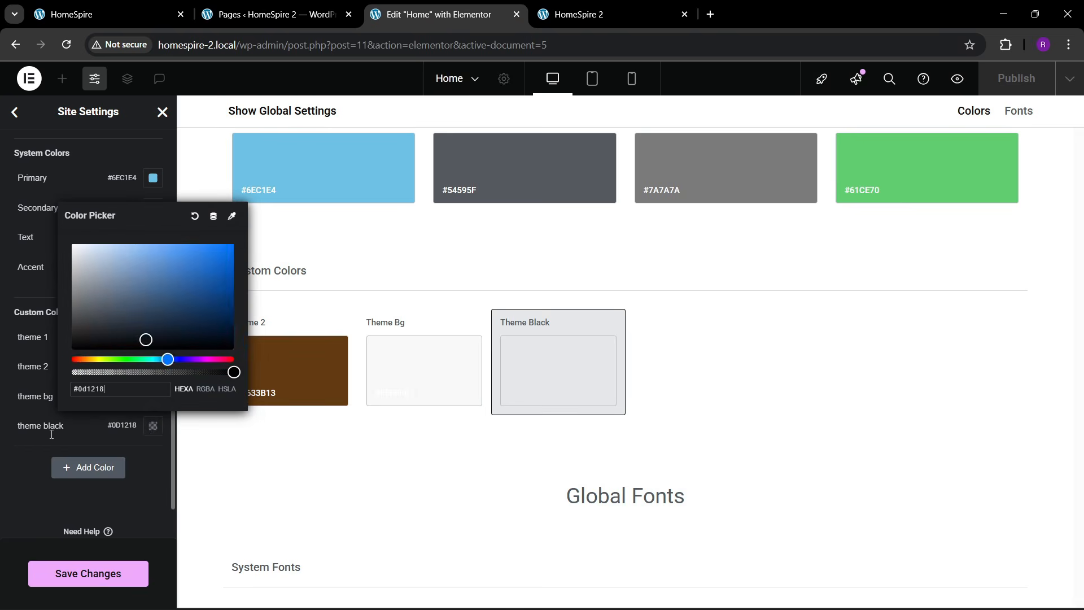
{"action": "left_click", "coordinate": [12, 468]}
{"action": "left_click", "coordinate": [91, 572]}
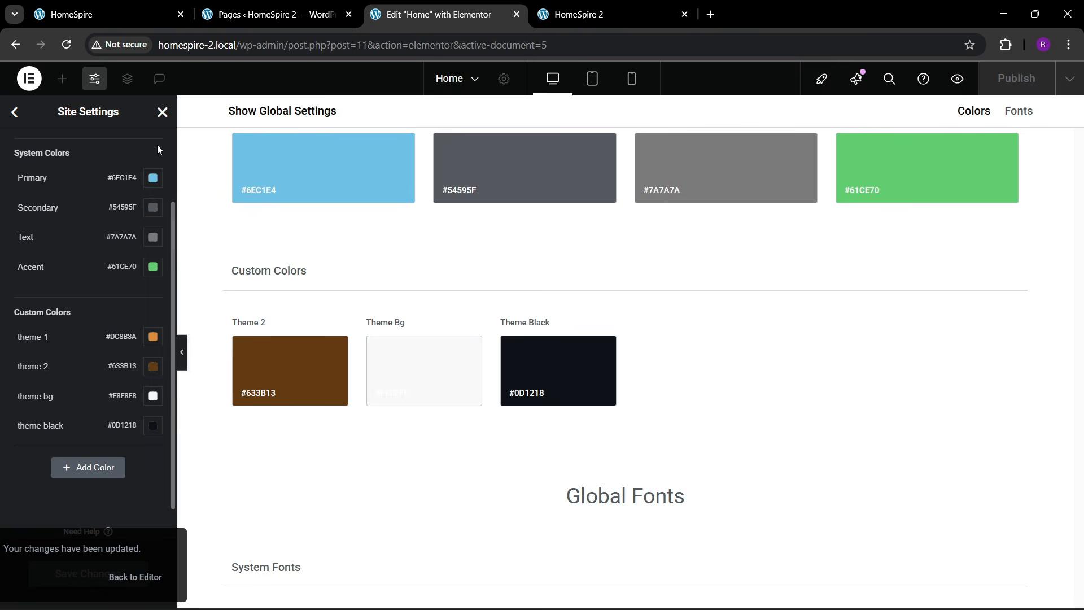
{"action": "left_click", "coordinate": [162, 111]}
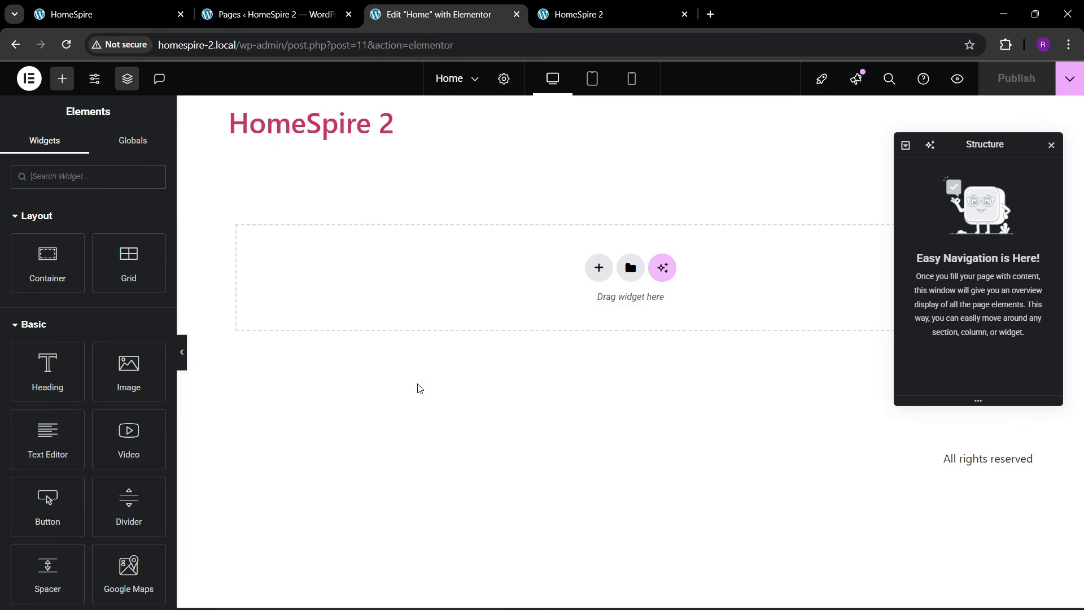
- Reopen Site Settings, check the Global Colors, and go to Global Fonts
{"action": "left_click", "coordinate": [95, 78]}
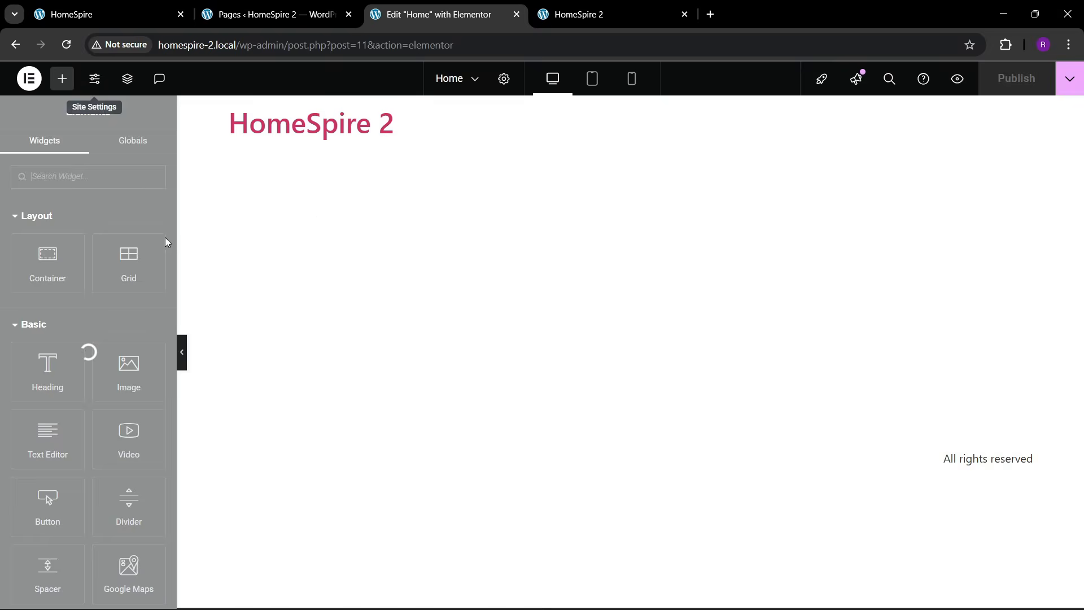
{"action": "left_click", "coordinate": [79, 179]}
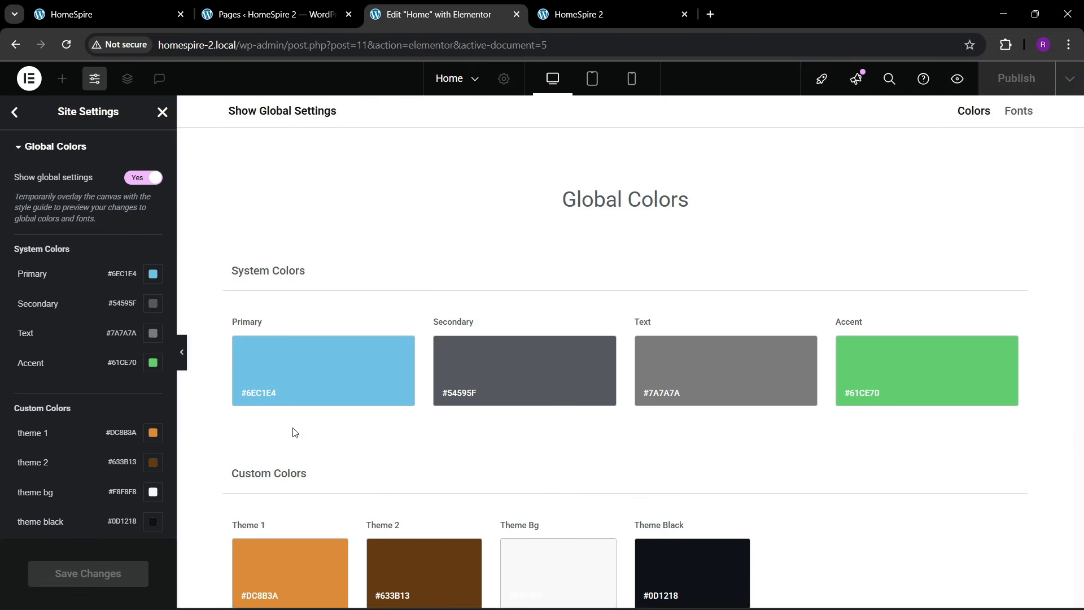
{"action": "left_click", "coordinate": [15, 113]}
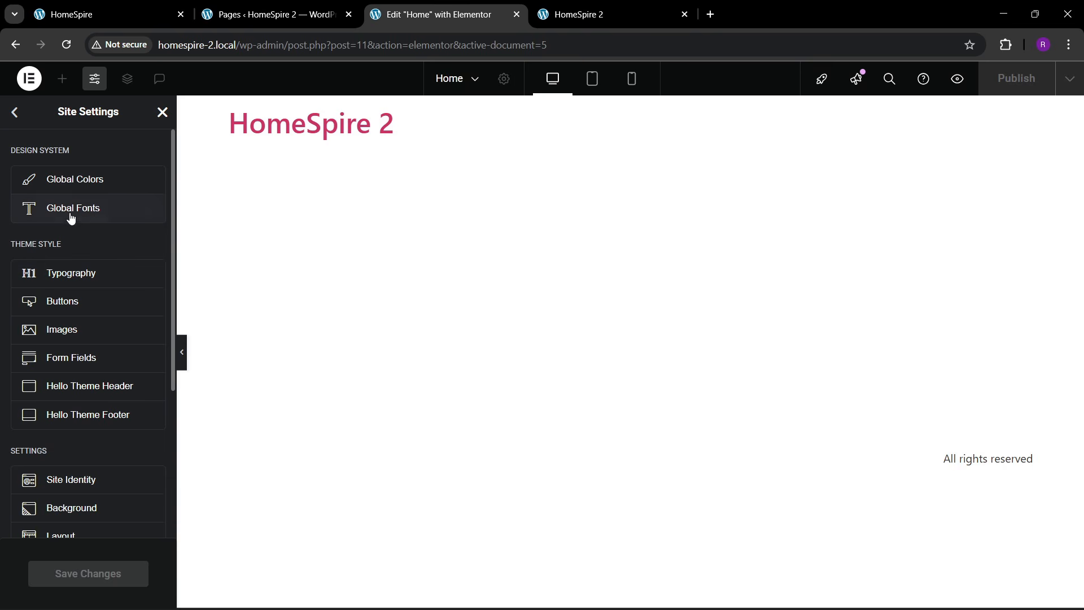
{"action": "left_click", "coordinate": [113, 208]}
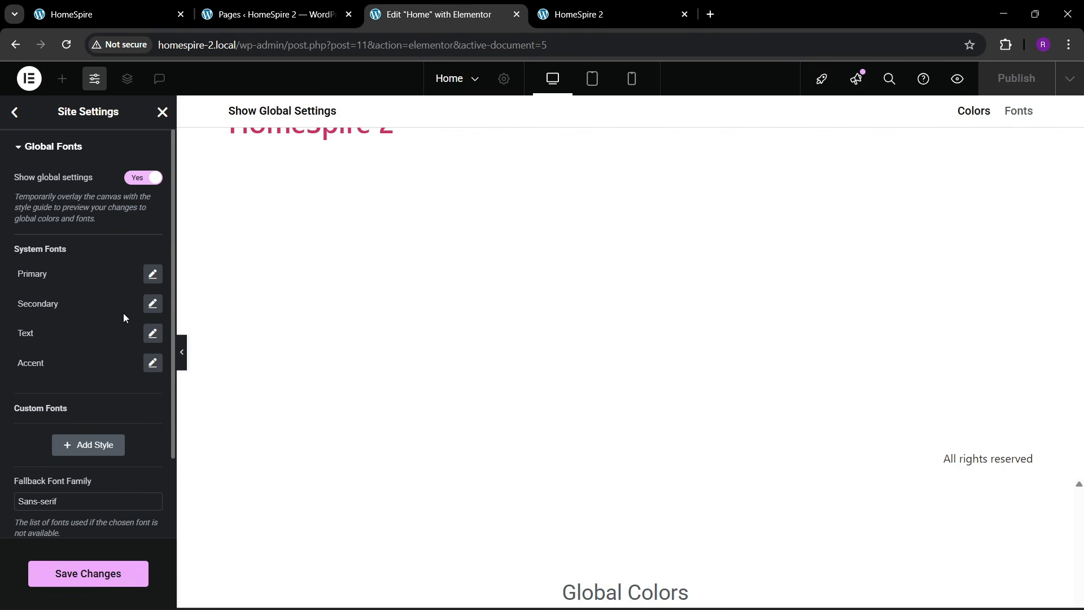
- Set the Primary global font family to Poppins
{"action": "left_click", "coordinate": [153, 274]}
{"action": "left_click", "coordinate": [111, 338]}
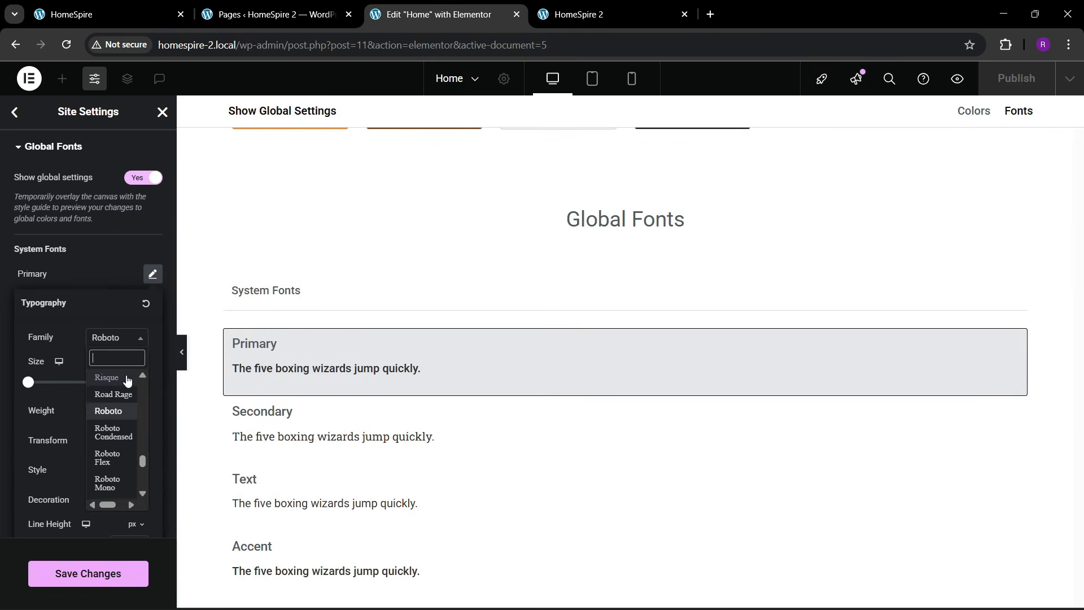
{"action": "type", "text": "poppins"}
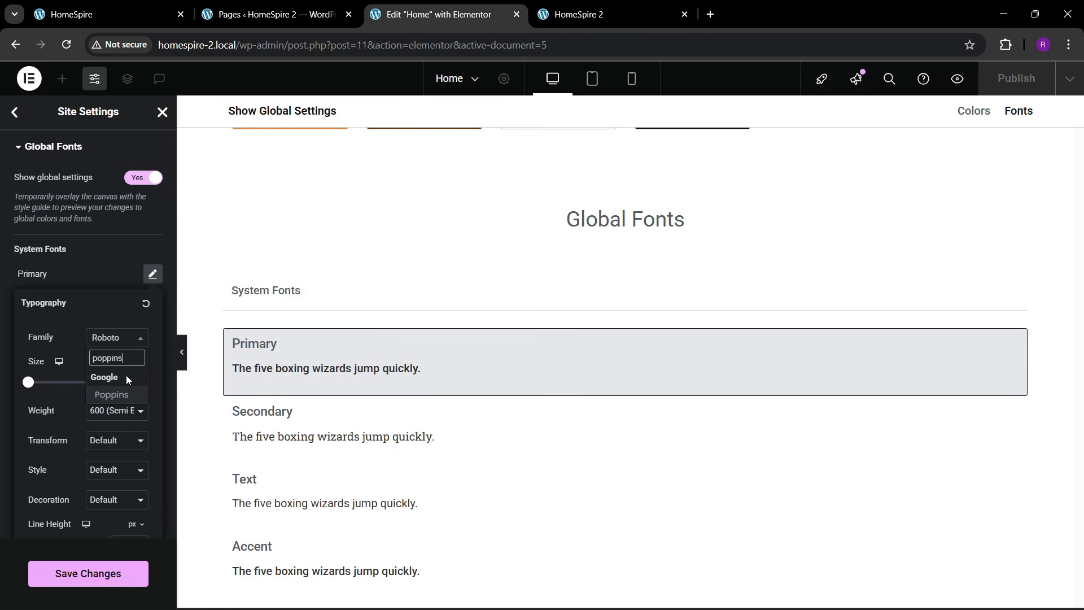
{"action": "key", "text": "Return"}
{"action": "left_click", "coordinate": [94, 259]}
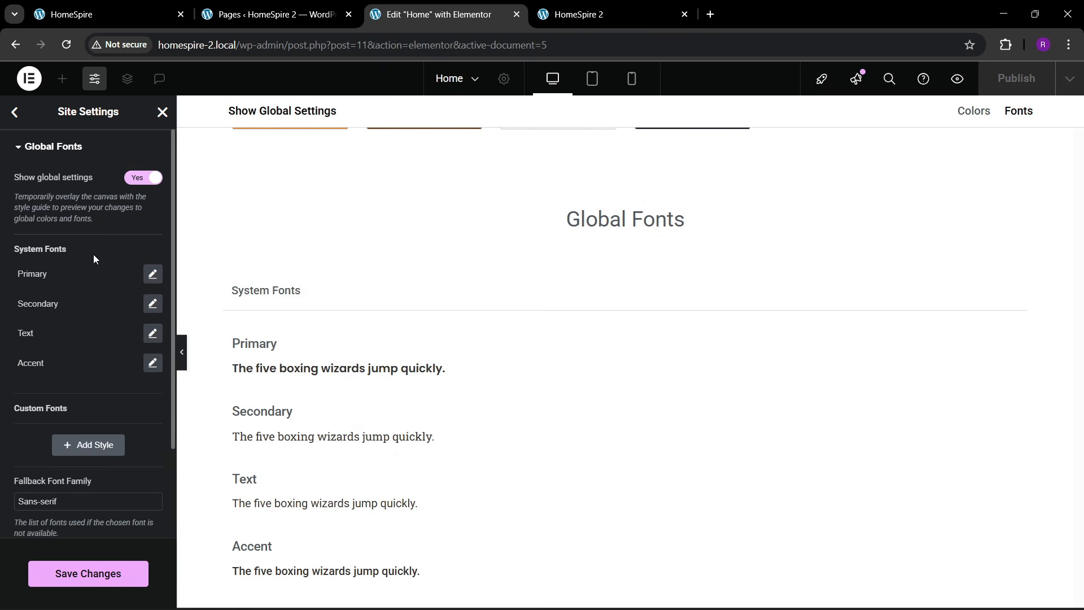
- Set the Secondary global font family to Lora
{"action": "left_click", "coordinate": [151, 304]}
{"action": "left_click", "coordinate": [116, 368]}
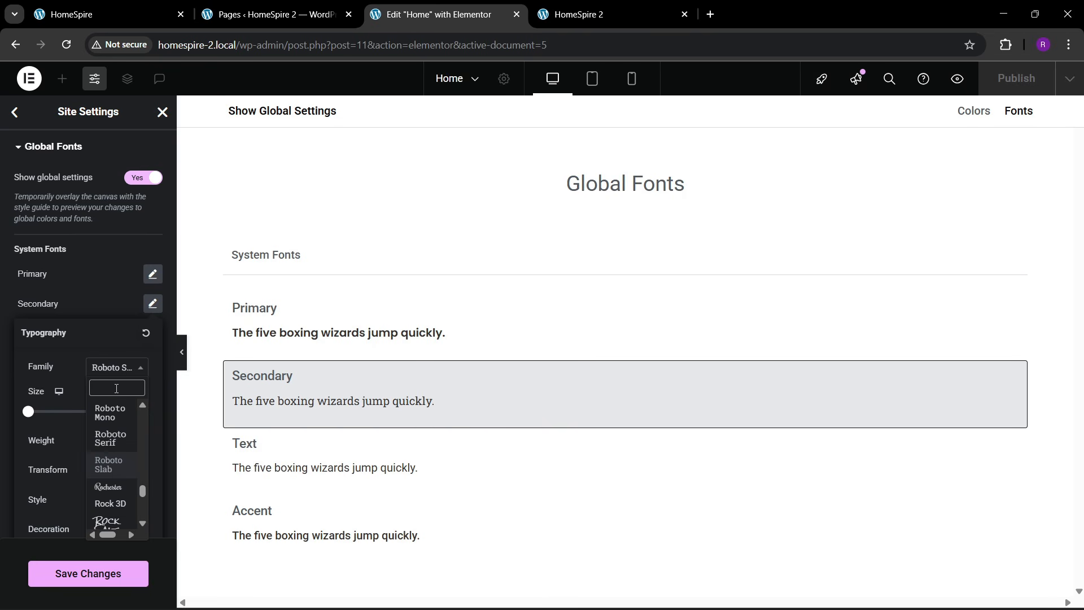
{"action": "type", "text": "lora"}
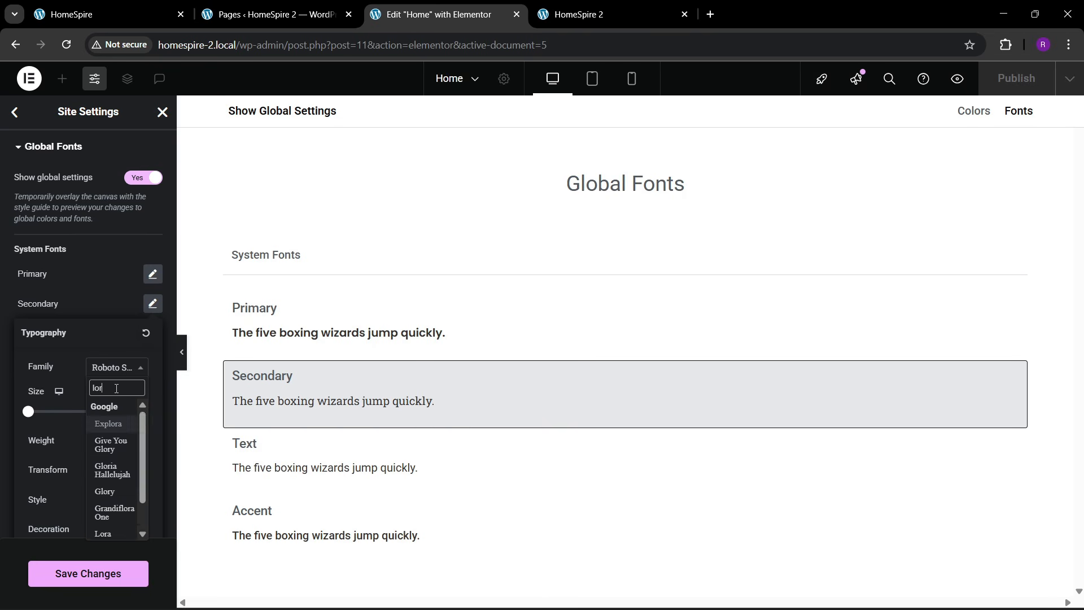
{"action": "key", "text": "Down"}
{"action": "key", "text": "Down"}
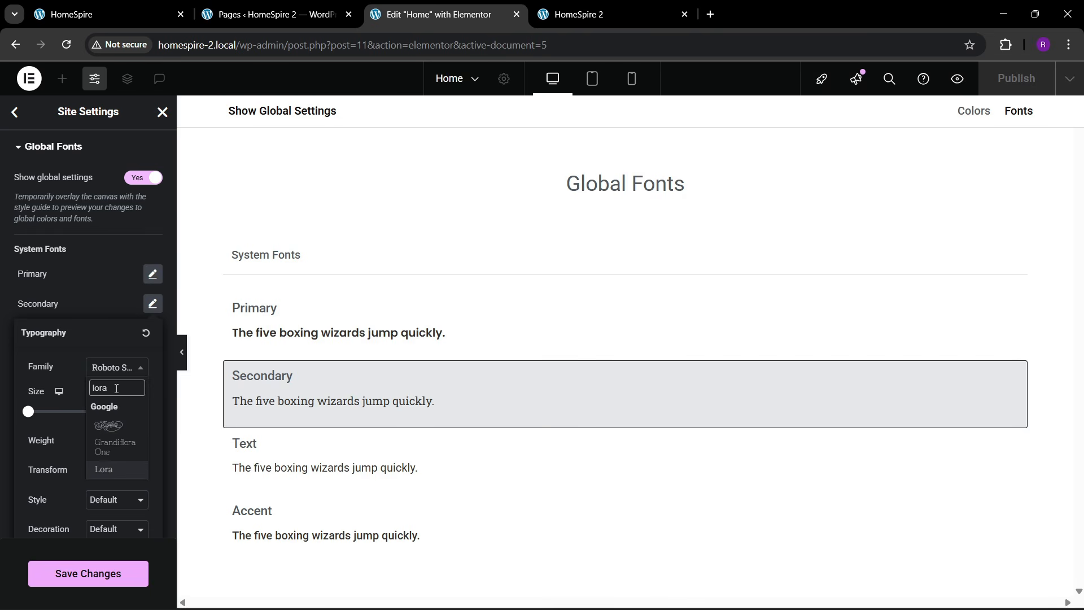
{"action": "key", "text": "Return"}
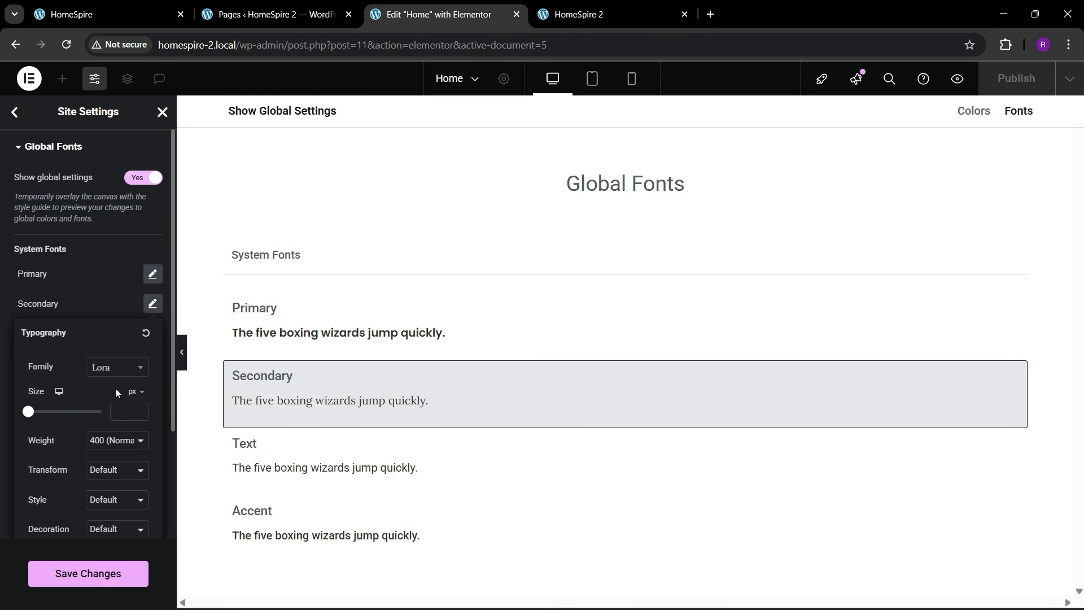
{"action": "left_click", "coordinate": [88, 297]}
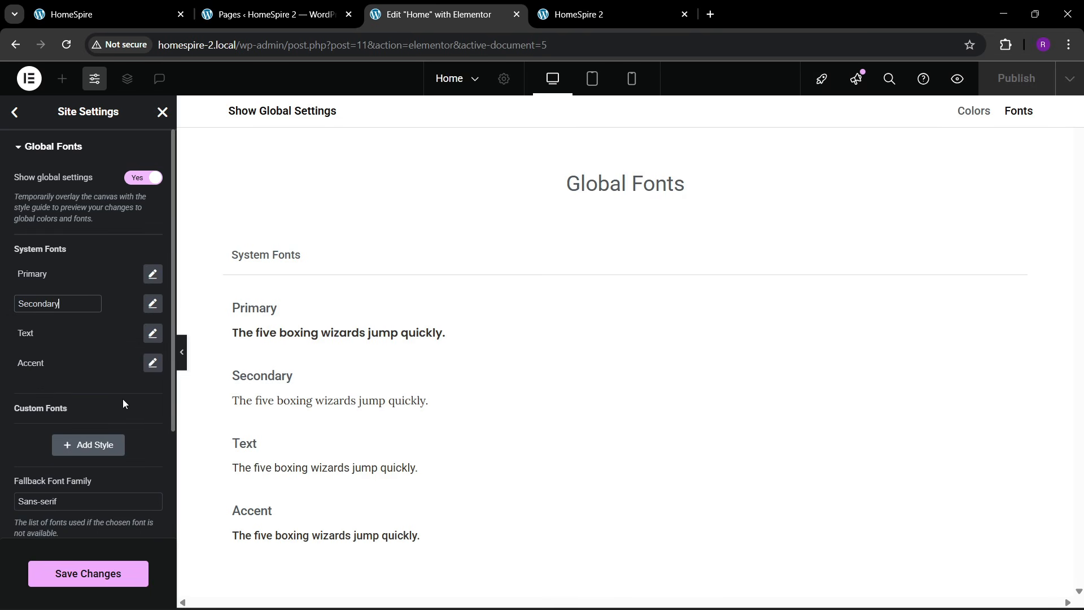
- Set the Text global font family to Lora
{"action": "left_click", "coordinate": [152, 333]}
{"action": "left_click", "coordinate": [107, 398]}
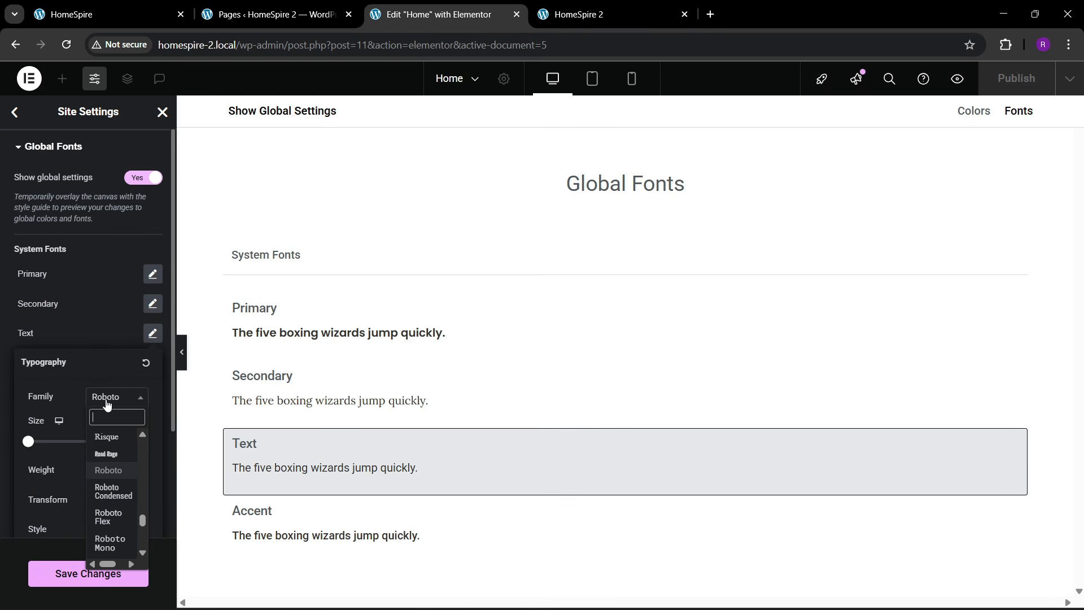
{"action": "type", "text": "lora"}
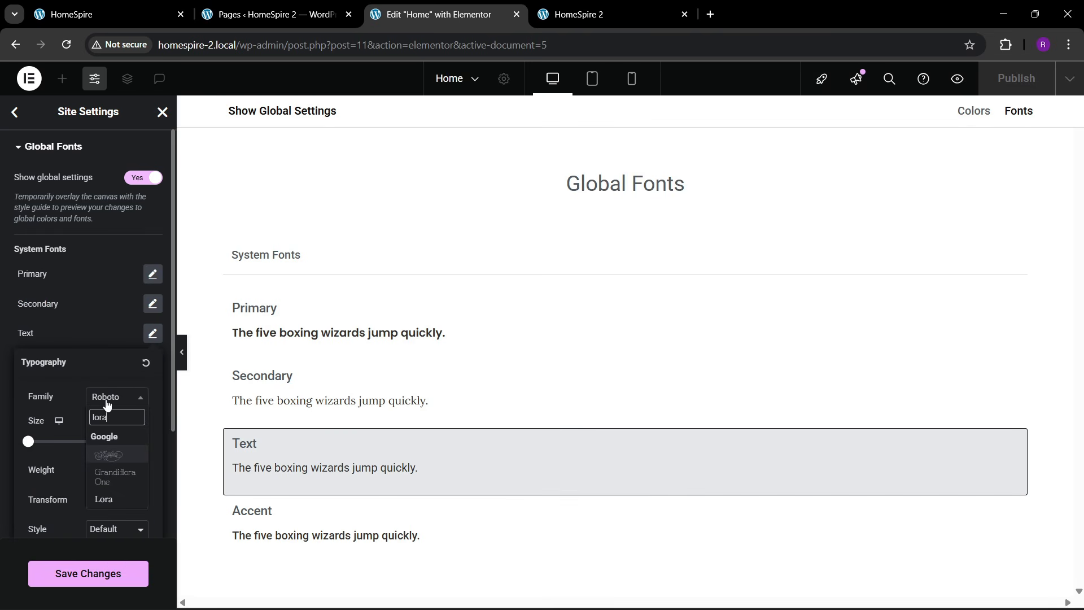
{"action": "left_click", "coordinate": [104, 498]}
{"action": "left_click", "coordinate": [96, 320]}
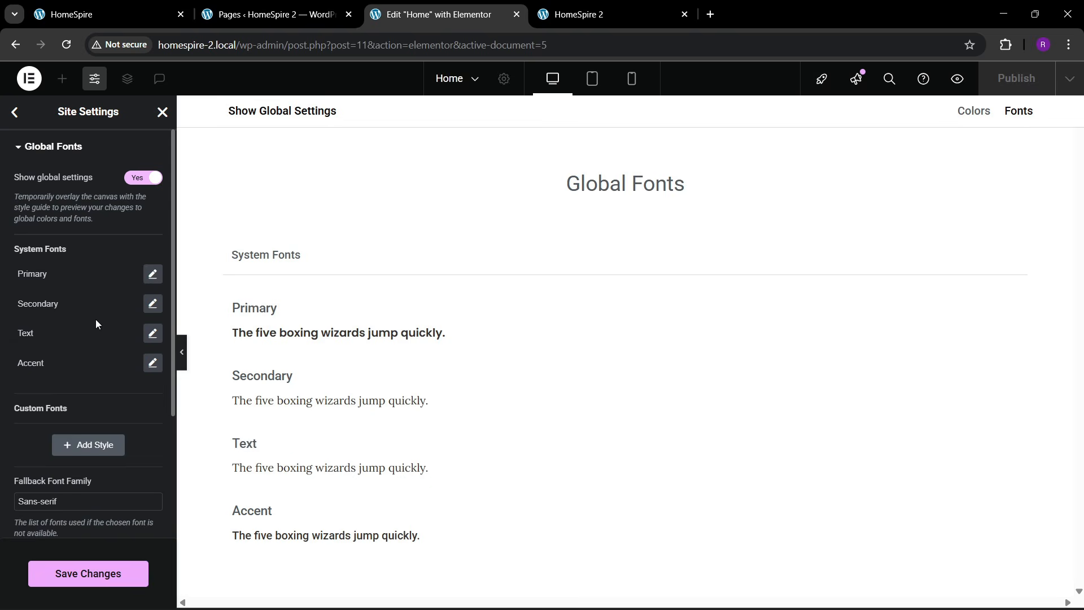
- Set the Accent global font family to Lora and save the changes
{"action": "left_click", "coordinate": [153, 362]}
{"action": "left_click", "coordinate": [114, 429]}
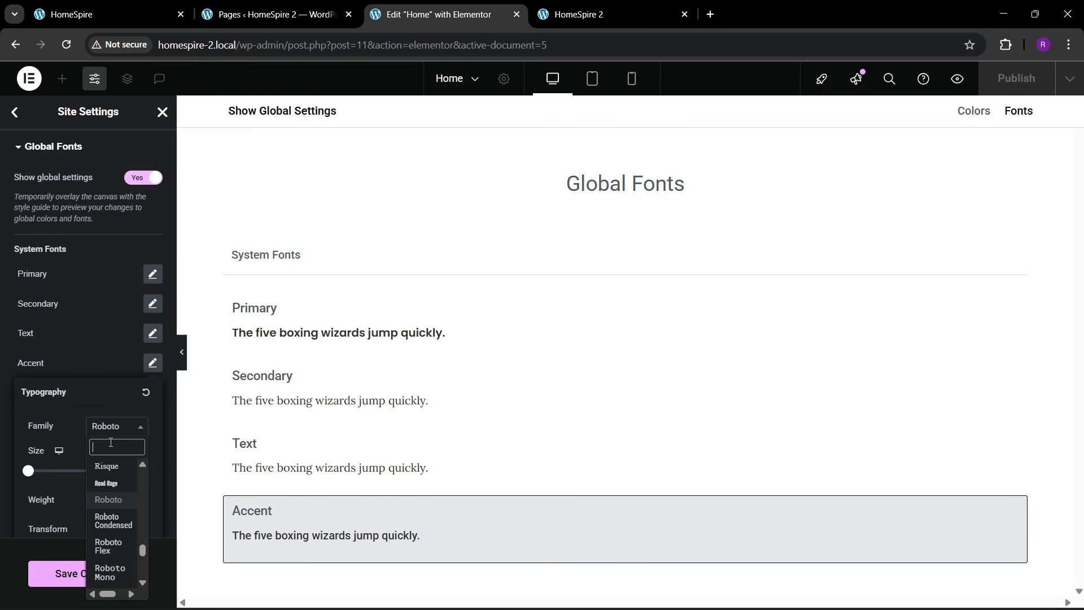
{"action": "type", "text": "lora"}
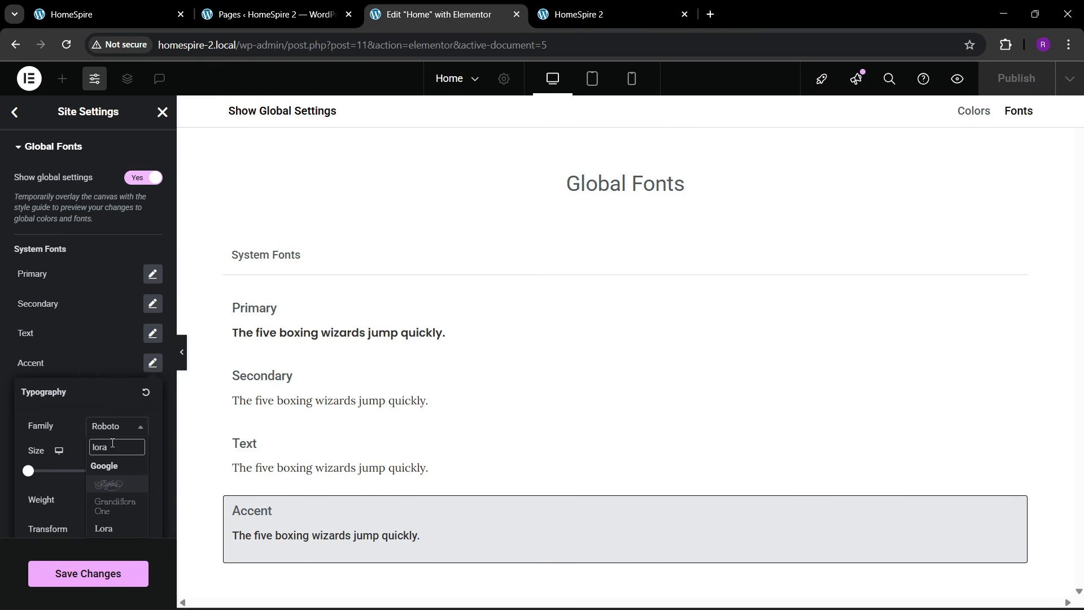
{"action": "left_click", "coordinate": [103, 528]}
{"action": "left_click", "coordinate": [97, 348]}
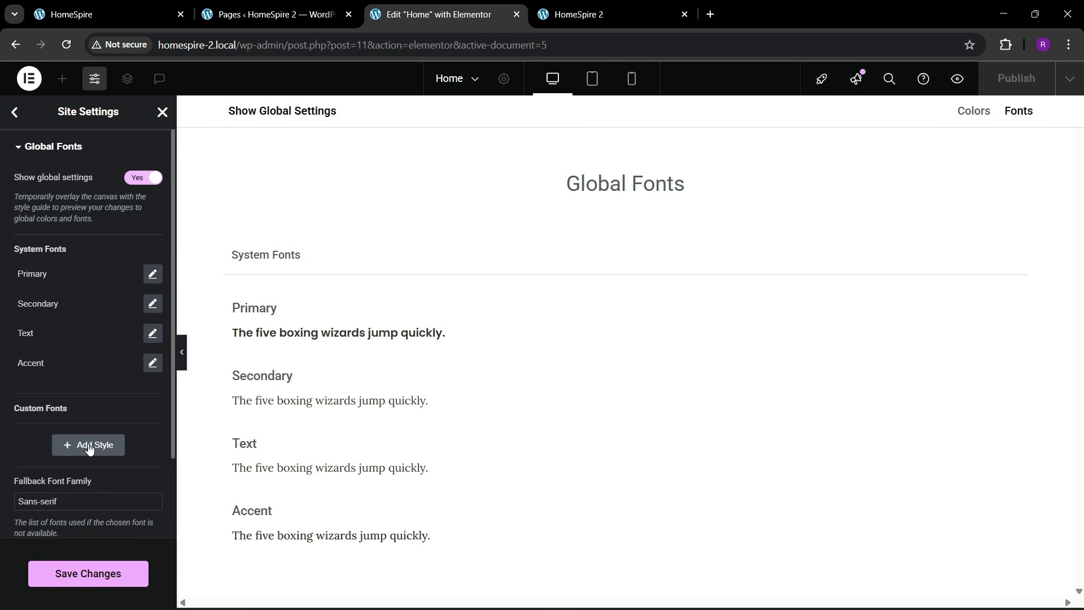
{"action": "left_click", "coordinate": [92, 571]}
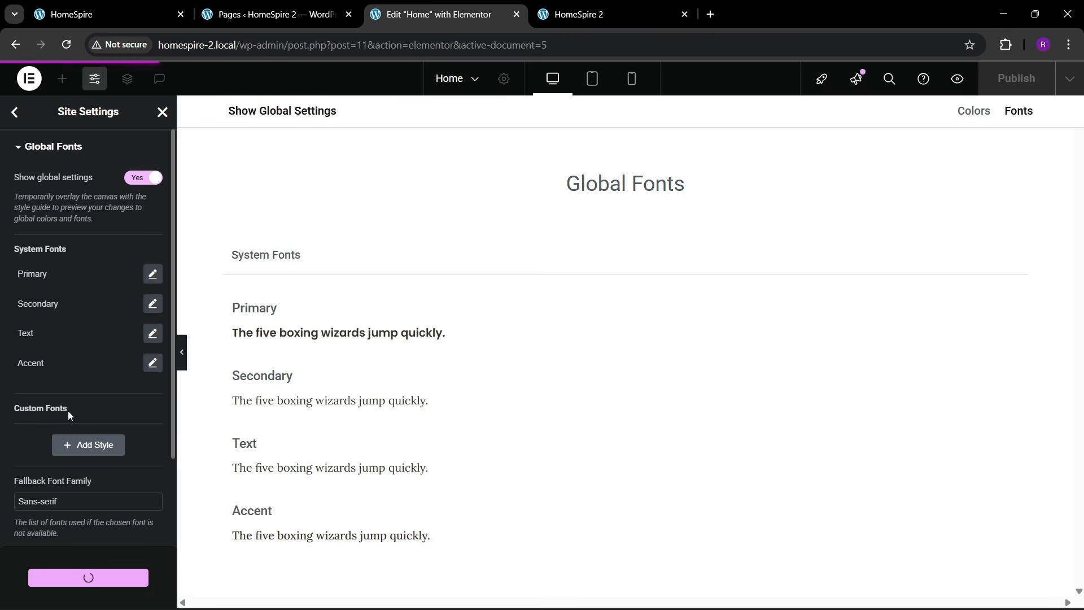
- Close the Global Fonts panel and go back to the main Site Settings menu
{"action": "left_click", "coordinate": [14, 112]}
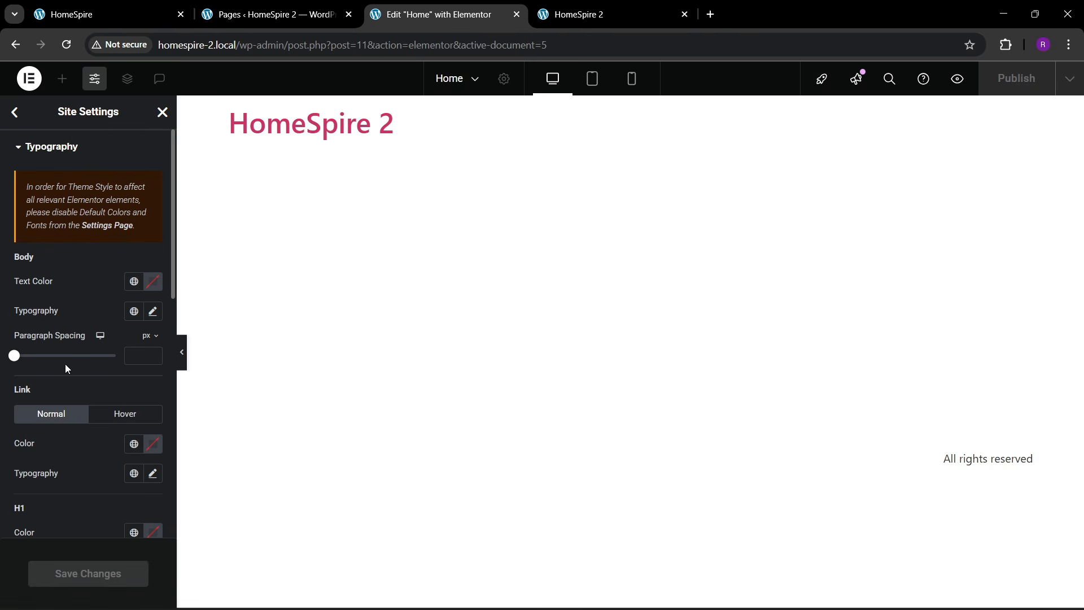
- Set the body text font family to Lora
{"action": "left_click", "coordinate": [153, 312]}
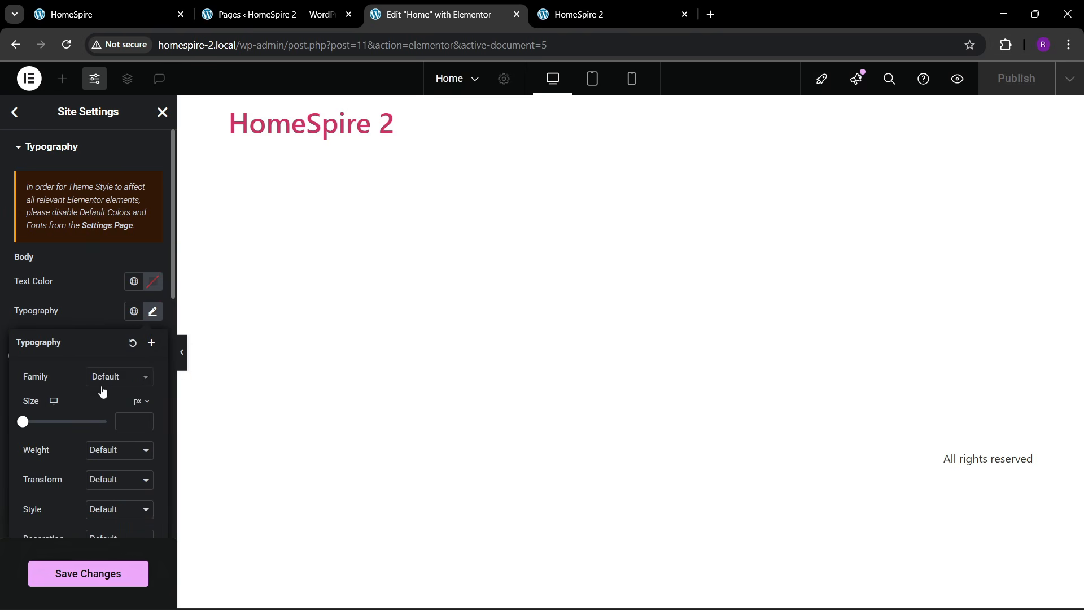
{"action": "left_click", "coordinate": [107, 378]}
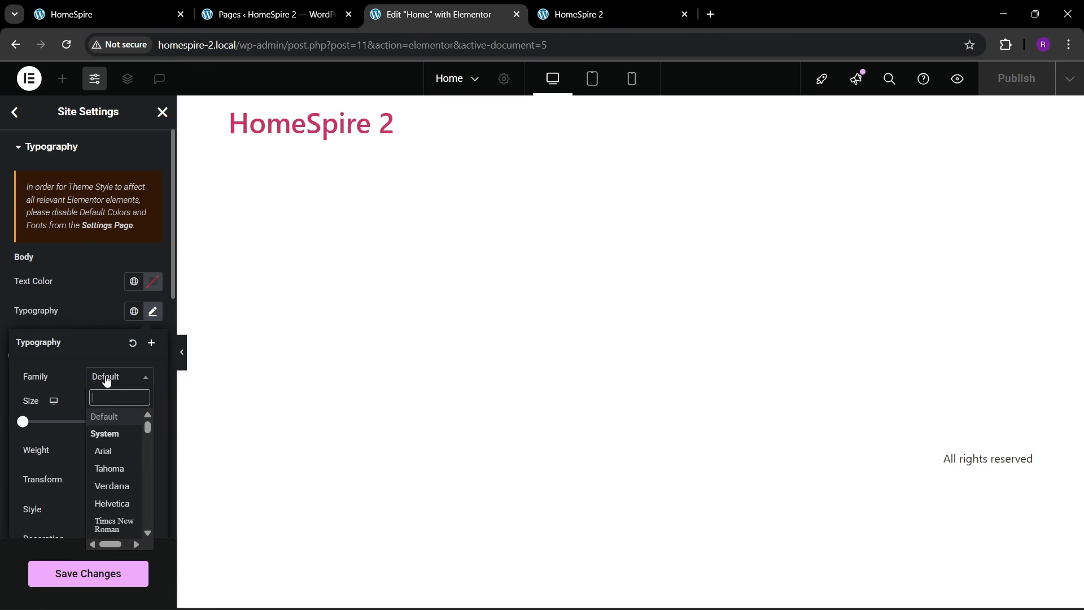
{"action": "type", "text": "lora"}
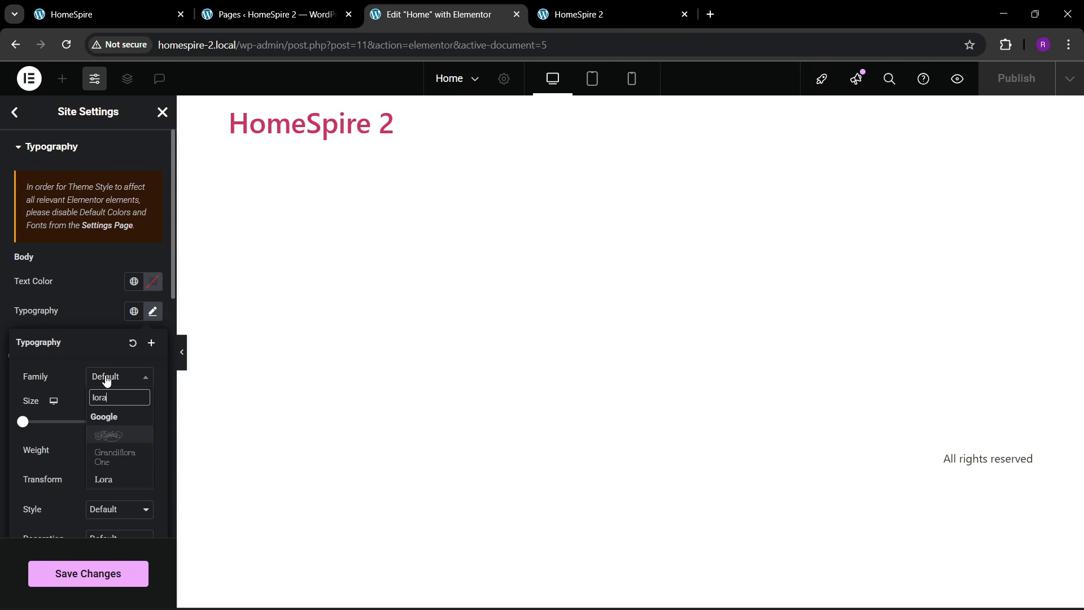
{"action": "key", "text": "Down"}
{"action": "key", "text": "Down"}
{"action": "key", "text": "Return"}
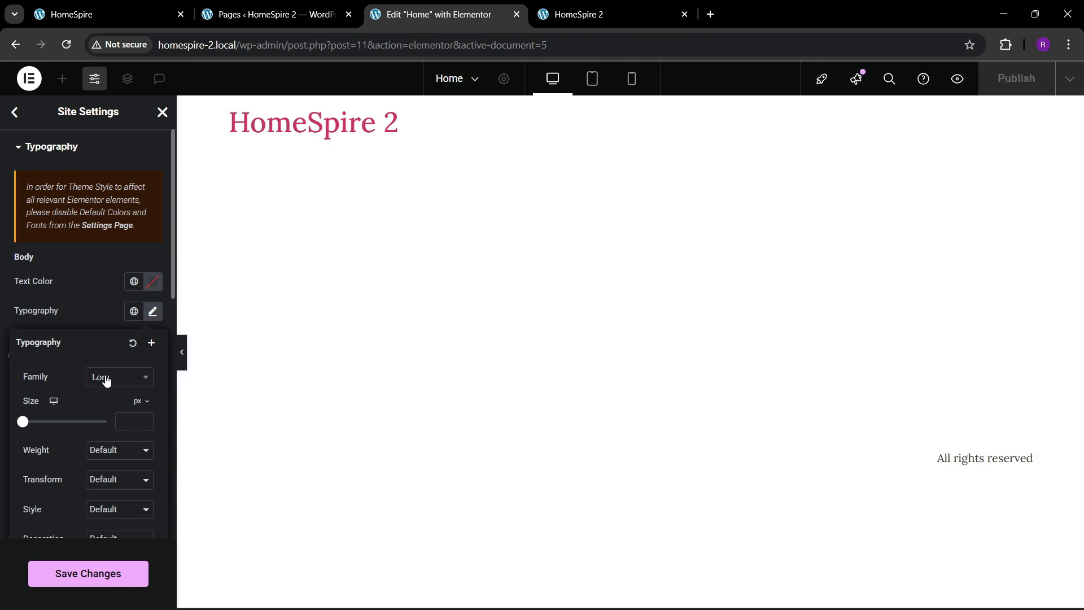
{"action": "left_click", "coordinate": [88, 273]}
- Set the H1, H2 and H3 heading font families to Poppins
{"action": "scroll", "coordinate": [73, 339], "scroll_direction": "down", "scroll_amount": 4}
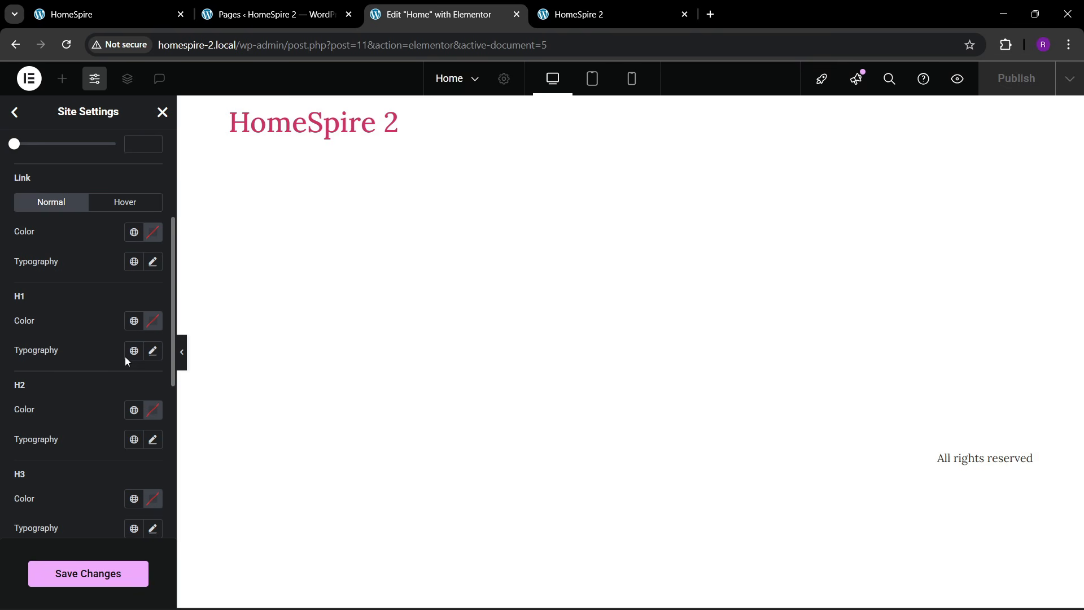
{"action": "left_click", "coordinate": [153, 352]}
{"action": "left_click", "coordinate": [117, 420]}
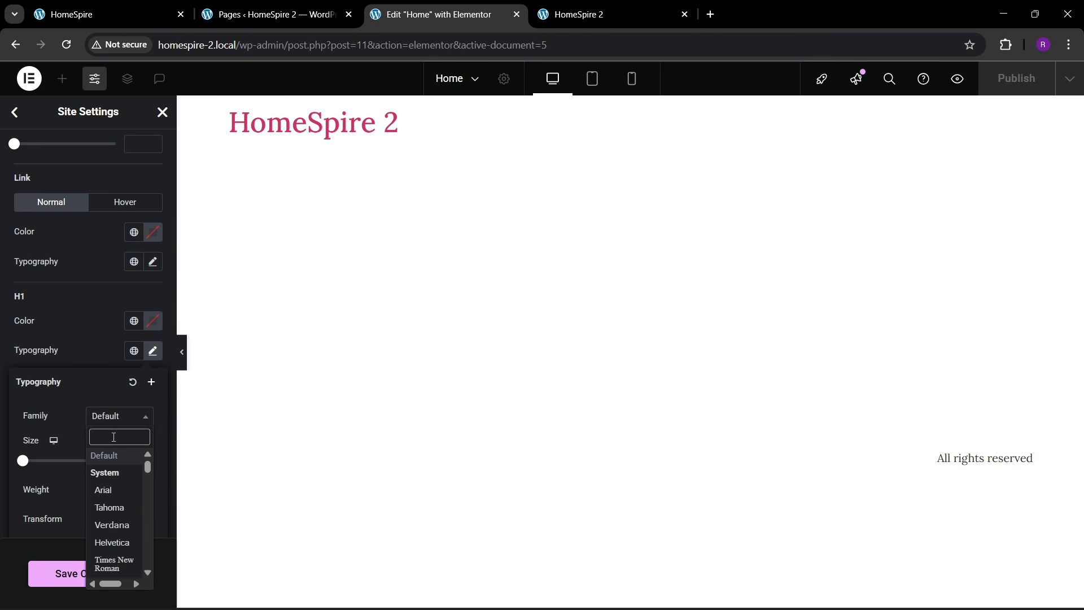
{"action": "type", "text": "poppins"}
{"action": "key", "text": "Return"}
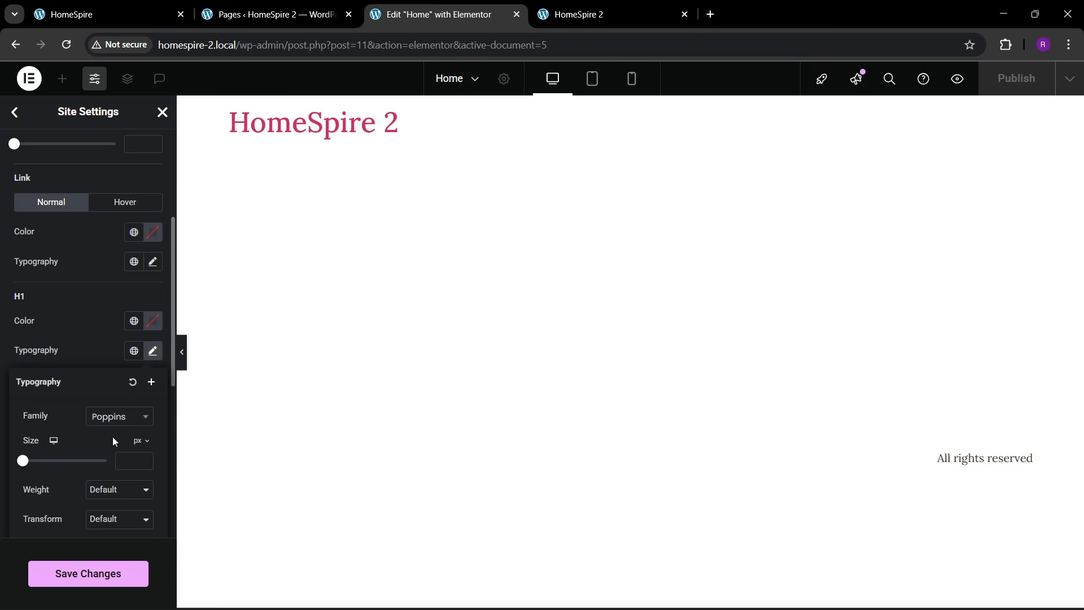
{"action": "left_click", "coordinate": [93, 336]}
{"action": "scroll", "coordinate": [94, 338], "scroll_direction": "down", "scroll_amount": 2}
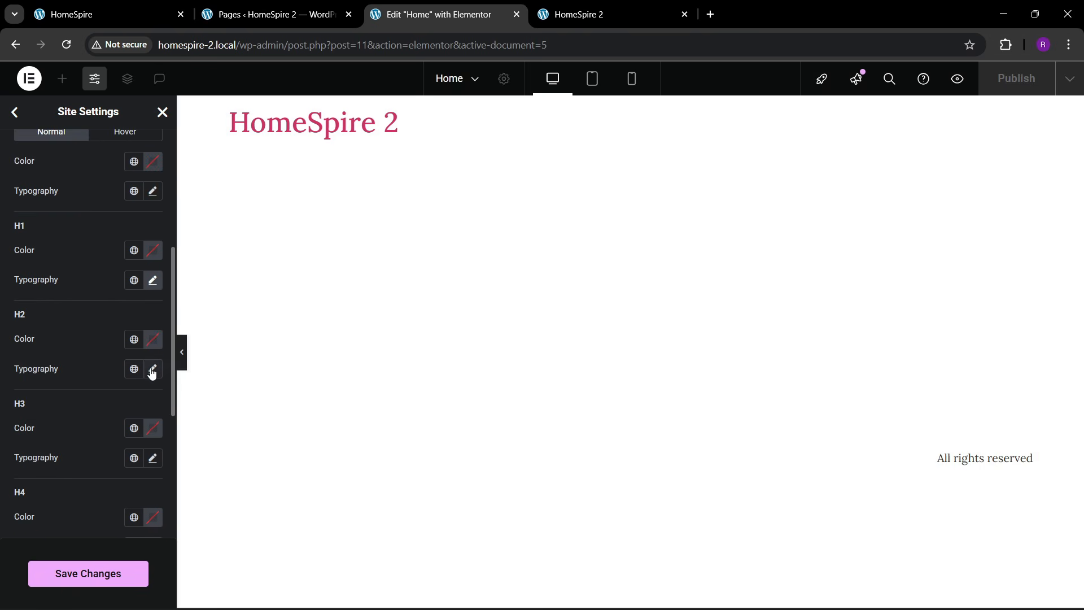
{"action": "left_click", "coordinate": [151, 369]}
{"action": "left_click", "coordinate": [106, 293]}
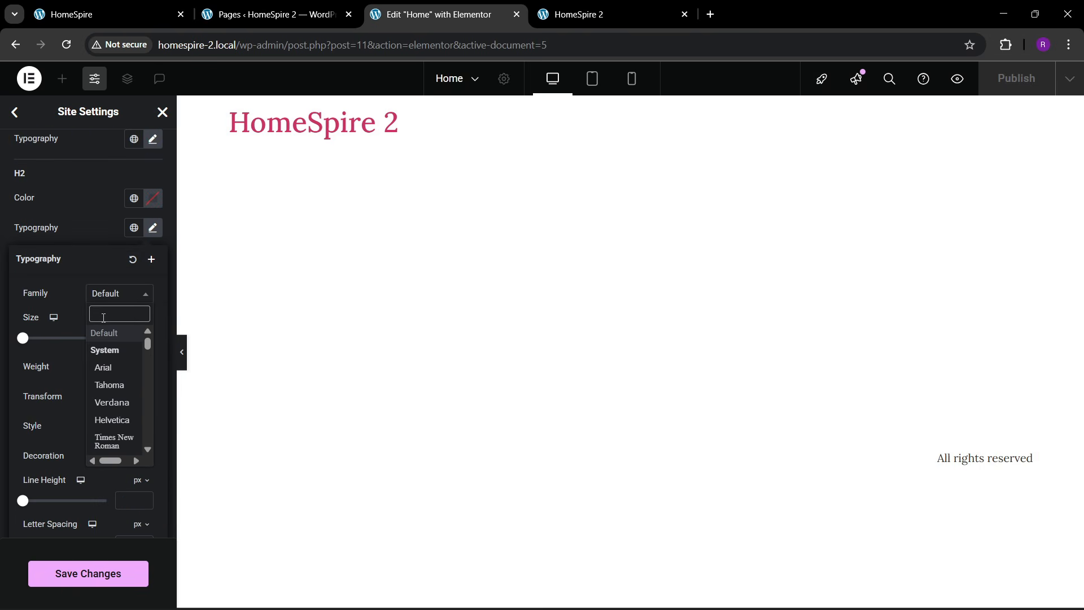
{"action": "type", "text": "poppi"}
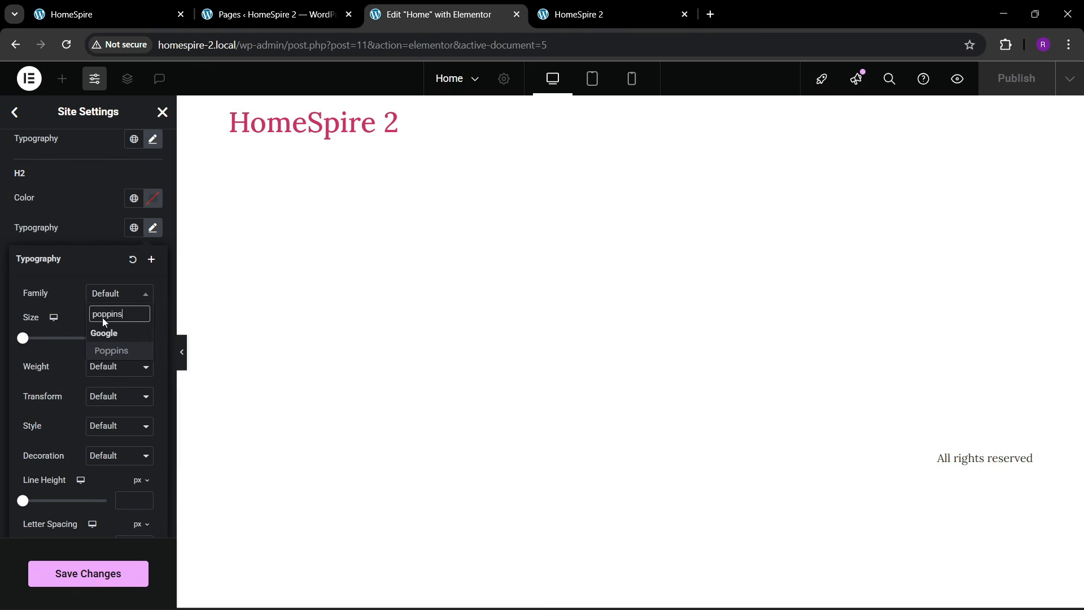
{"action": "type", "text": "ns"}
{"action": "key", "text": "Return"}
{"action": "left_click", "coordinate": [72, 191]}
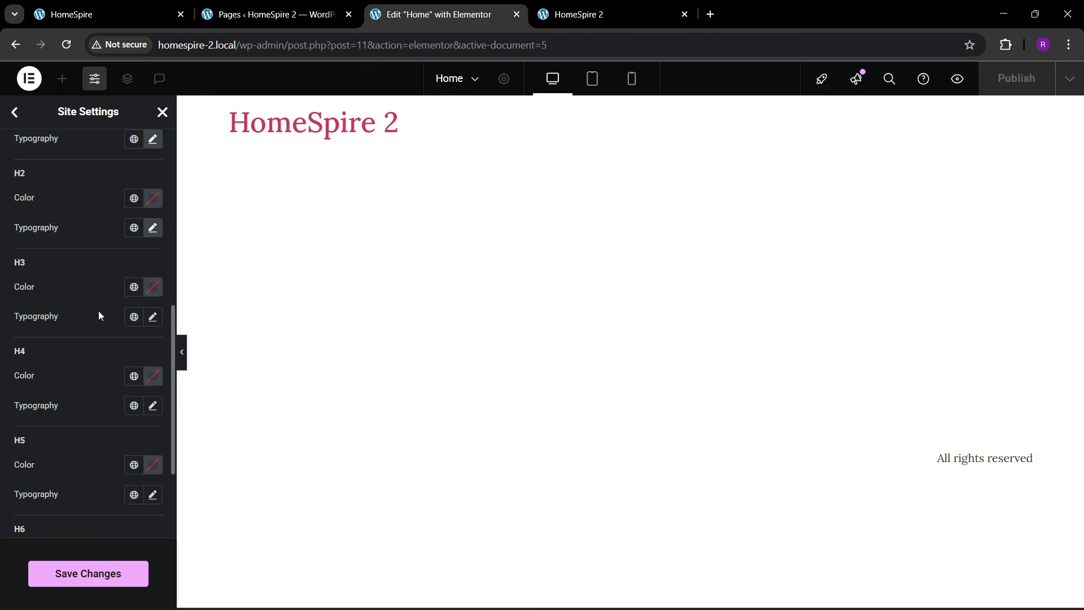
{"action": "left_click", "coordinate": [154, 317]}
{"action": "left_click", "coordinate": [105, 383]}
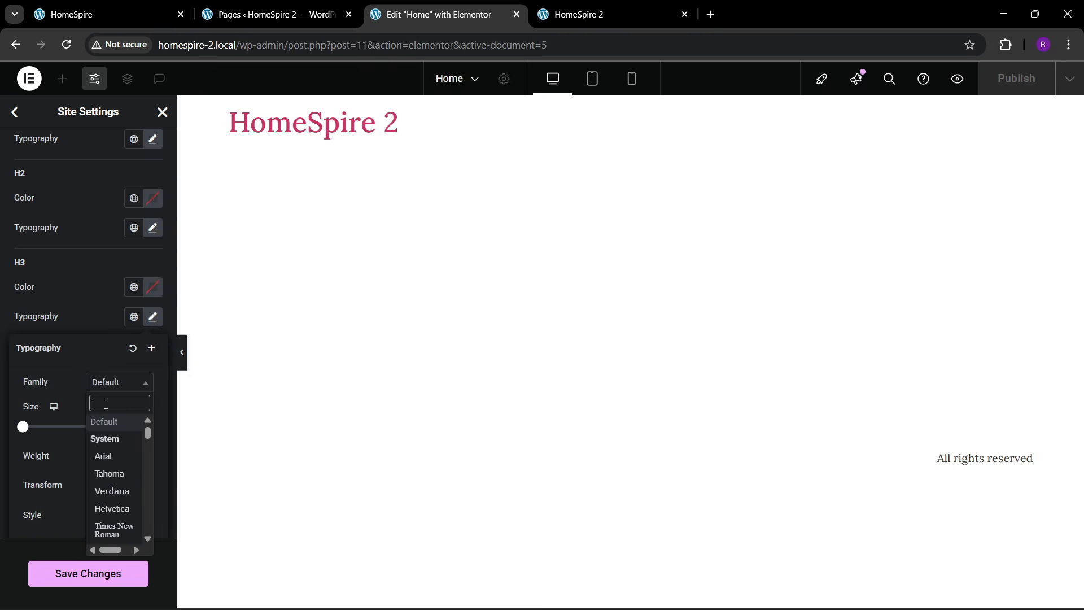
{"action": "type", "text": "poppins"}
{"action": "key", "text": "Return"}
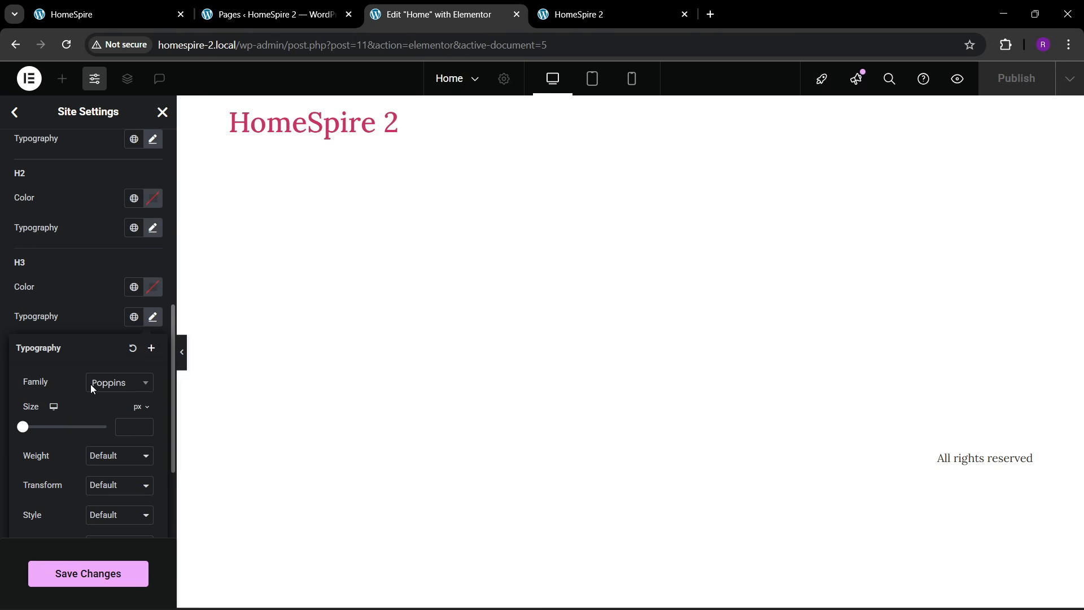
{"action": "left_click", "coordinate": [75, 303]}
- Set the H4, H5 and H6 heading fonts to Poppins and save the site settings
{"action": "scroll", "coordinate": [100, 395], "scroll_direction": "down", "scroll_amount": 1}
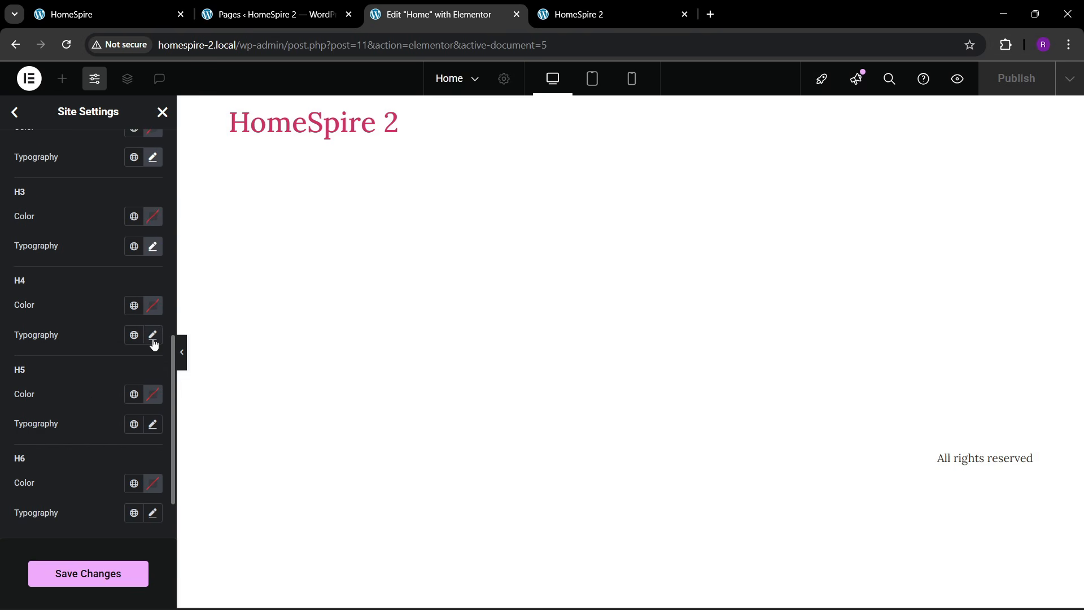
{"action": "left_click", "coordinate": [153, 335]}
{"action": "left_click", "coordinate": [115, 401]}
{"action": "type", "text": "p"}
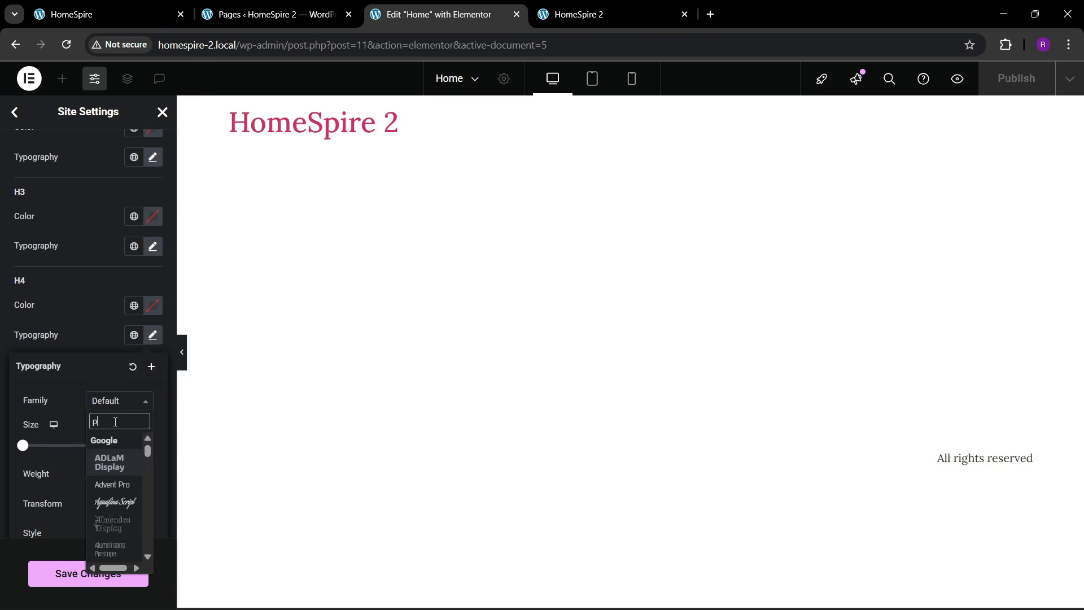
{"action": "type", "text": "oppins"}
{"action": "key", "text": "Return"}
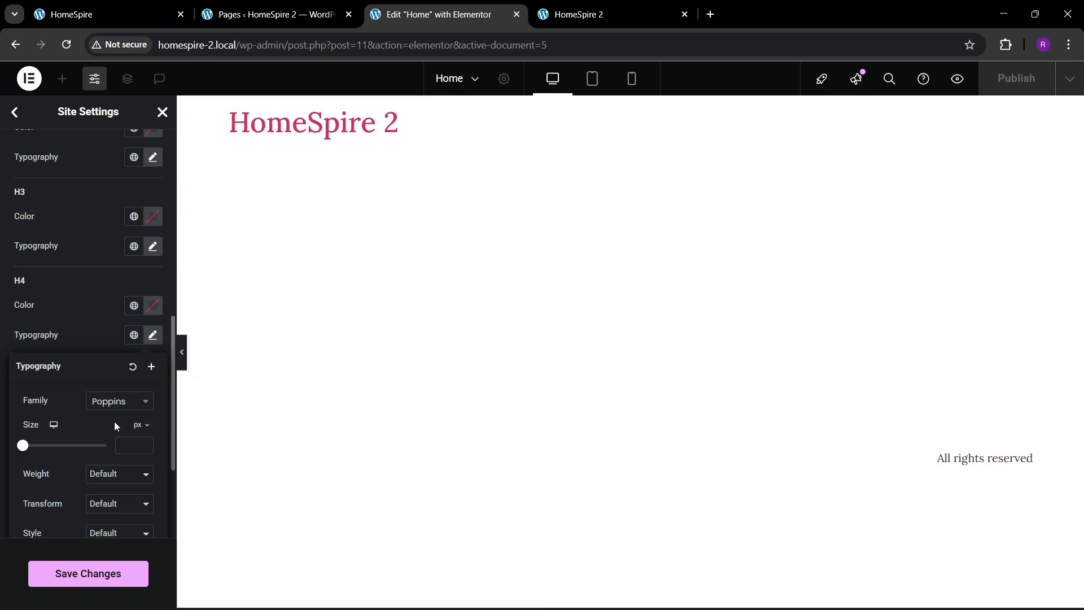
{"action": "left_click", "coordinate": [85, 317]}
{"action": "scroll", "coordinate": [87, 320], "scroll_direction": "down", "scroll_amount": 1}
{"action": "left_click", "coordinate": [156, 345]}
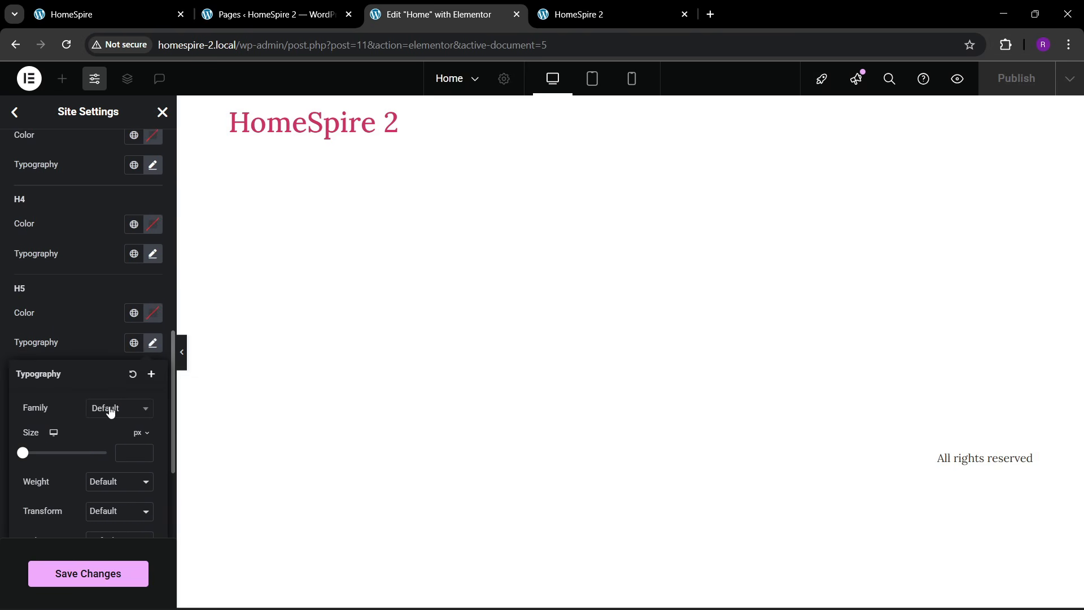
{"action": "left_click", "coordinate": [110, 409]}
{"action": "type", "text": "poppins"}
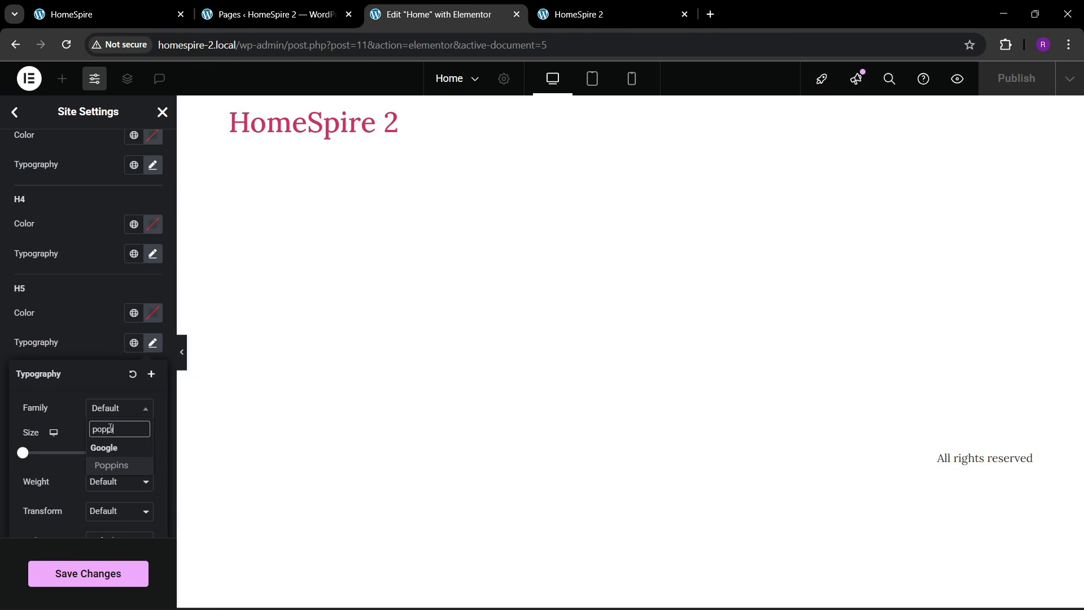
{"action": "key", "text": "Return"}
{"action": "left_click", "coordinate": [86, 336]}
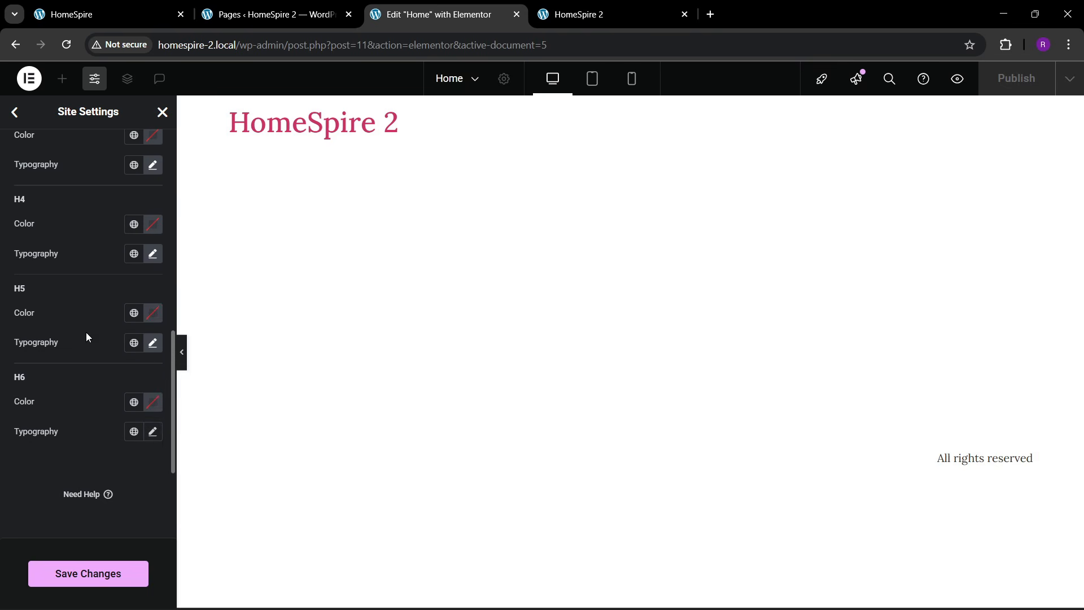
{"action": "left_click", "coordinate": [152, 431]}
{"action": "scroll", "coordinate": [107, 429], "scroll_direction": "down", "scroll_amount": 1}
{"action": "left_click", "coordinate": [110, 427]}
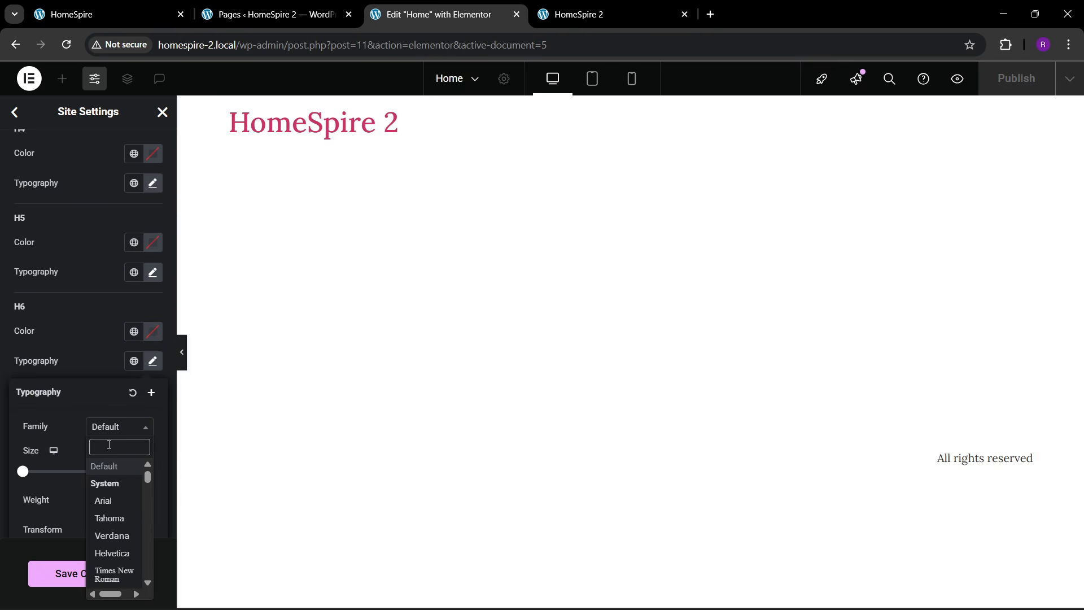
{"action": "type", "text": "poppins"}
{"action": "key", "text": "Return"}
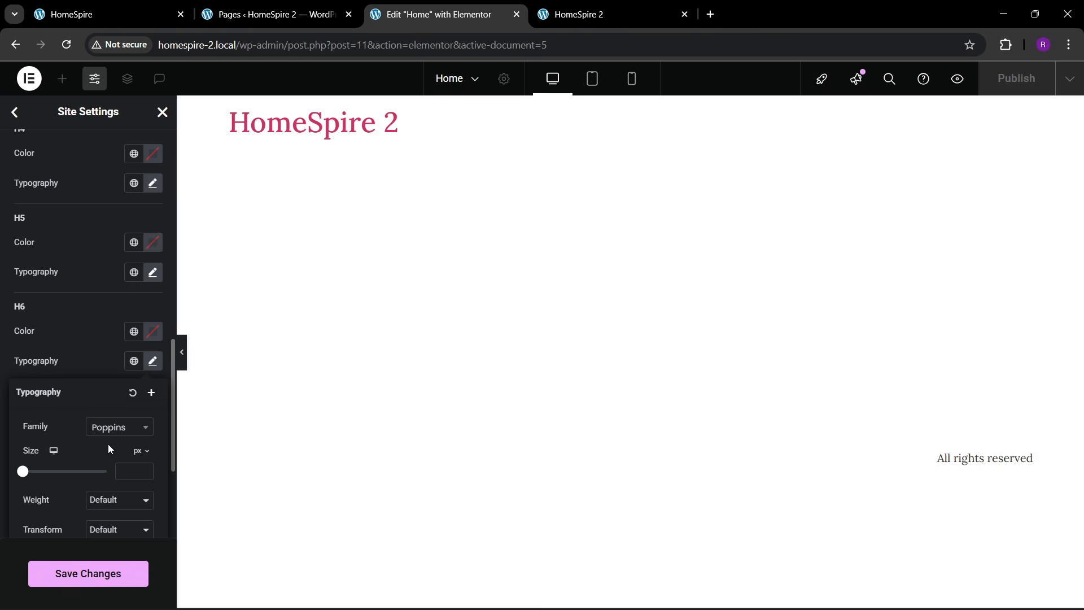
{"action": "left_click", "coordinate": [107, 361]}
{"action": "left_click", "coordinate": [94, 562]}
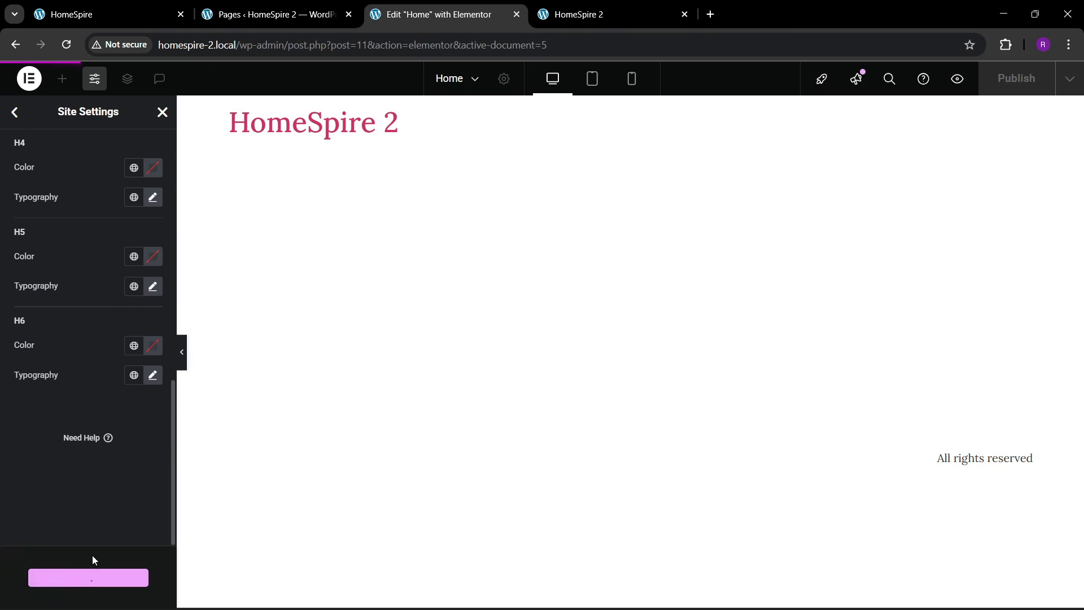
- Leave Site Settings and check the original HomeSpire site for reference
{"action": "left_click", "coordinate": [168, 113]}
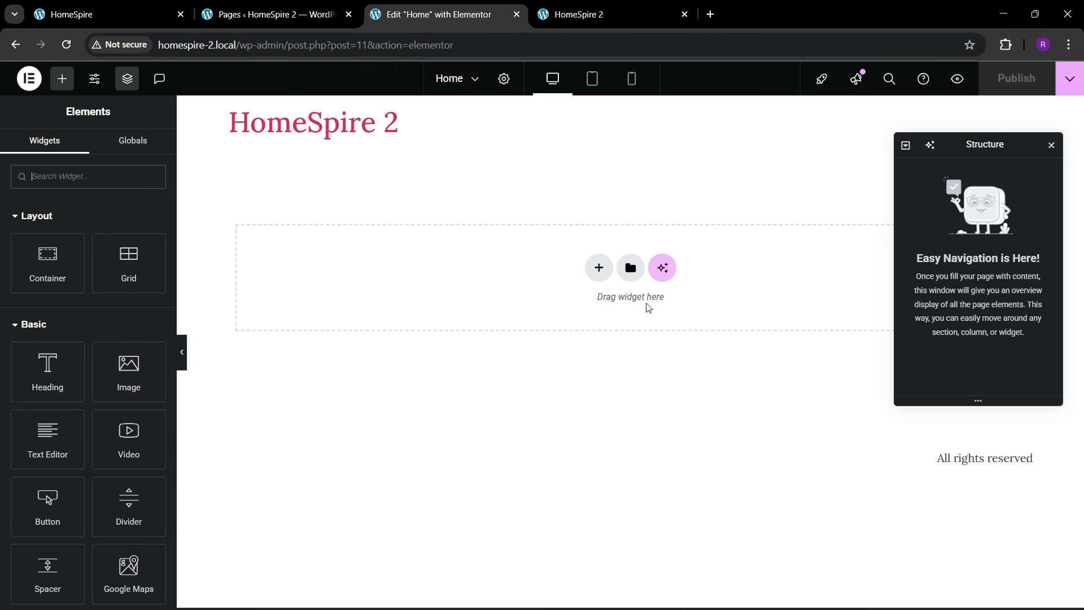
{"action": "left_click", "coordinate": [103, 8]}
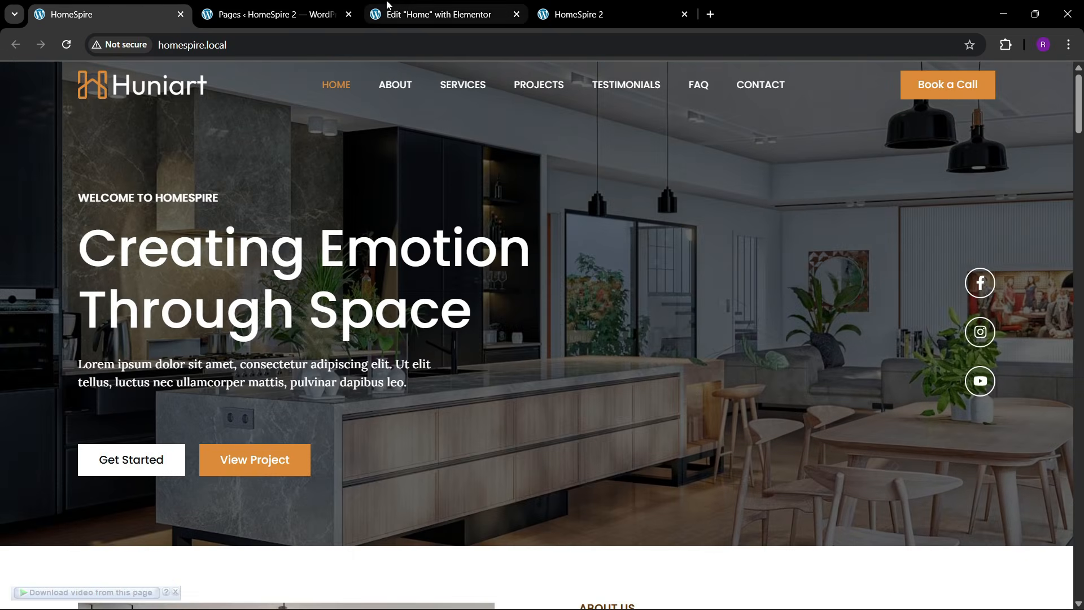
{"action": "left_click", "coordinate": [418, 7]}
- Add a new Flexbox container with a two-column structure to the Home page
{"action": "left_click", "coordinate": [609, 270]}
{"action": "left_click", "coordinate": [583, 310]}
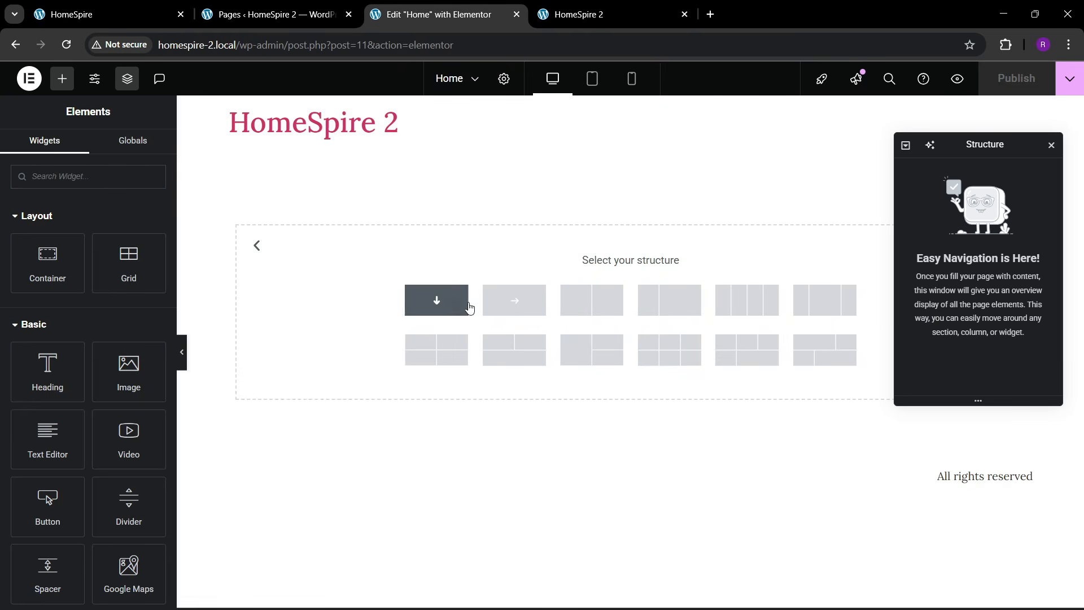
{"action": "left_click", "coordinate": [603, 328]}
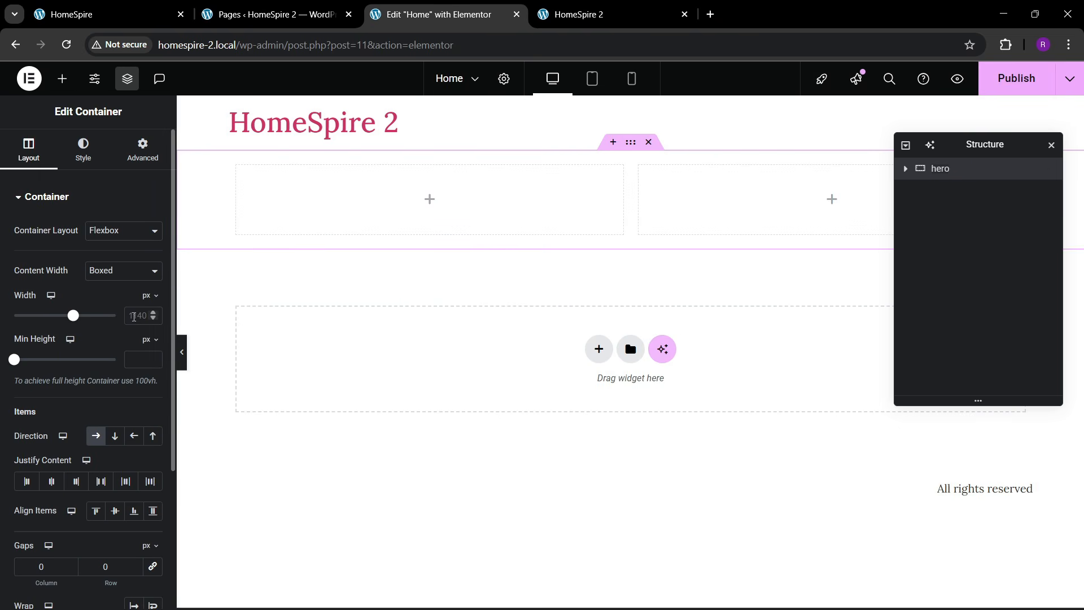
- Set the hero width to 1300, space-between columns, and 80 px top and bottom padding
{"action": "left_click", "coordinate": [133, 315]}
{"action": "type", "text": "1300"}
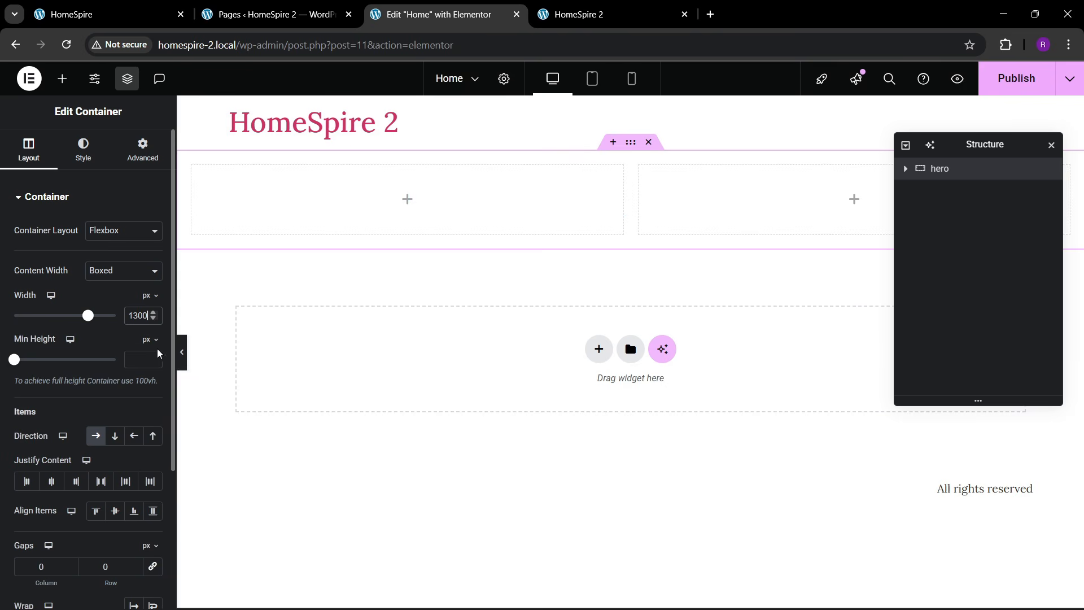
{"action": "left_click", "coordinate": [102, 483]}
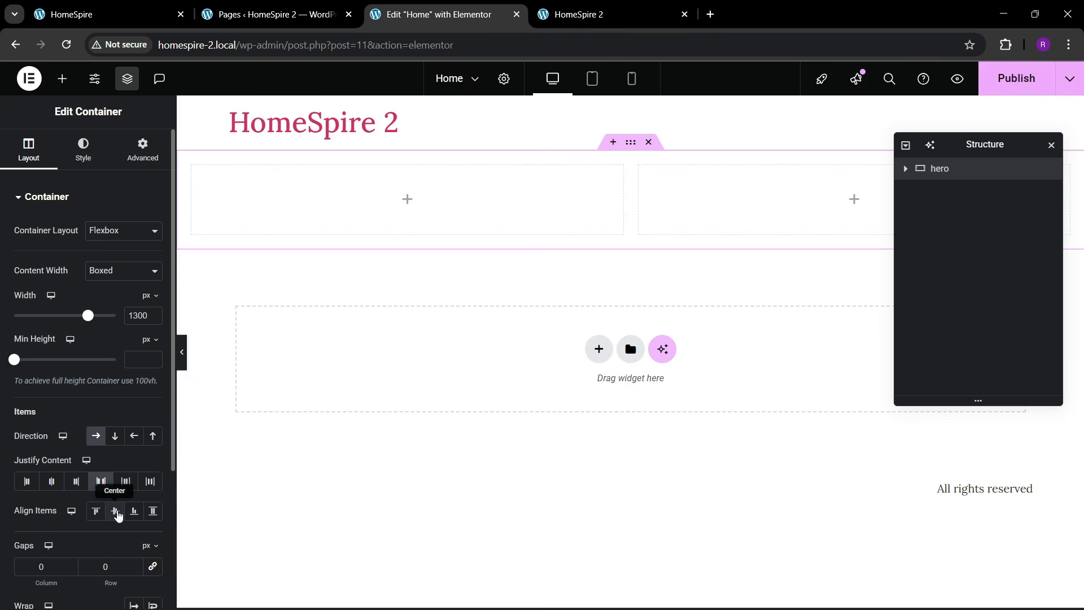
{"action": "left_click", "coordinate": [143, 150]}
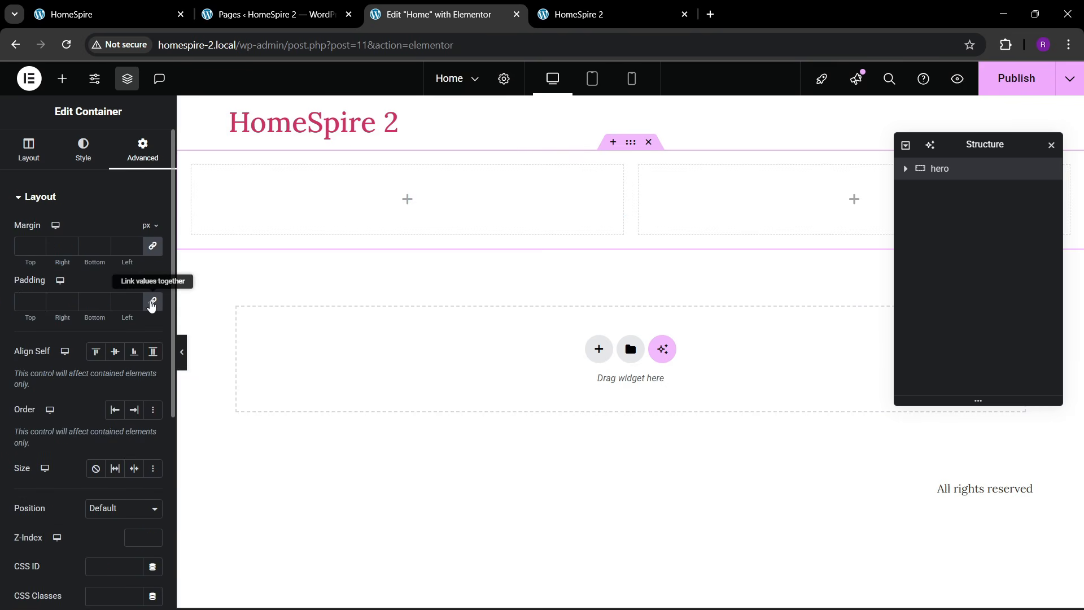
{"action": "left_click", "coordinate": [152, 301]}
{"action": "left_click", "coordinate": [24, 301]}
{"action": "type", "text": "80"}
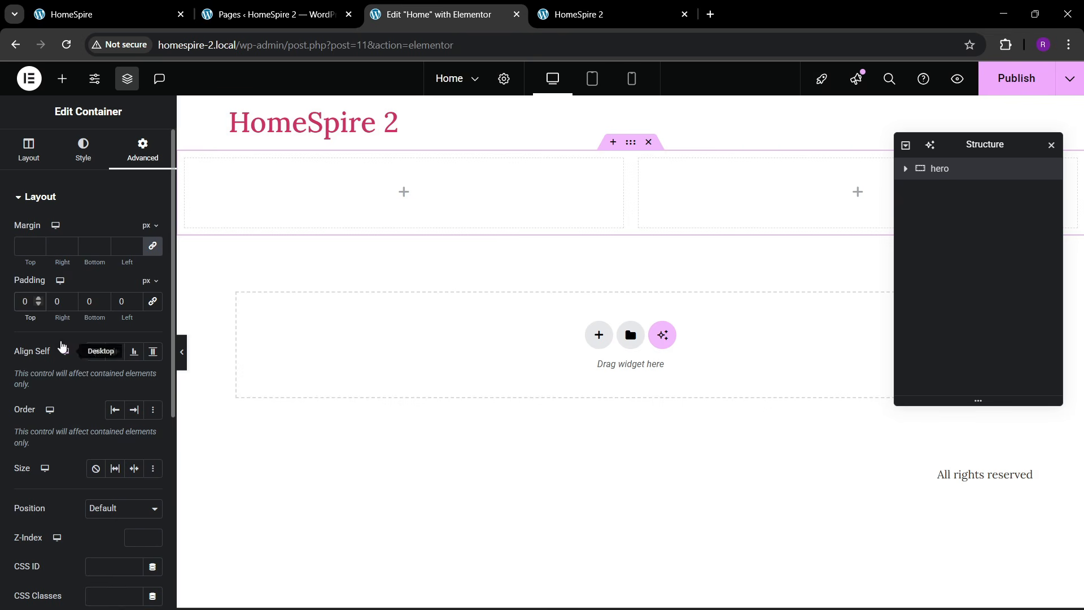
{"action": "left_click", "coordinate": [89, 301]}
{"action": "type", "text": "80"}
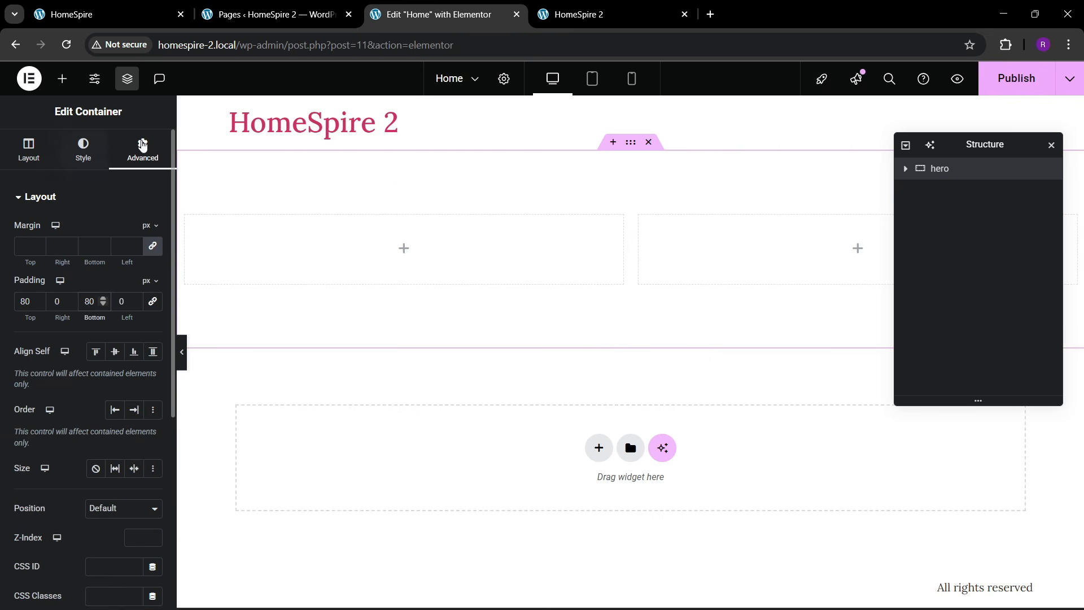
- Review both inner containers' spacing settings, then reselect the whole hero section
{"action": "left_click", "coordinate": [906, 169]}
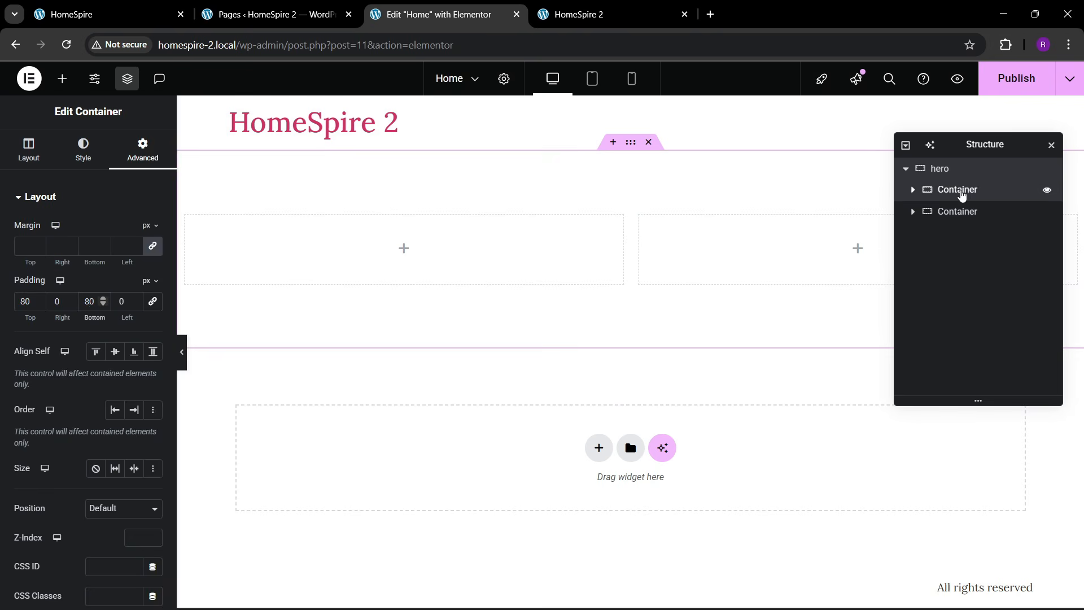
{"action": "left_click", "coordinate": [961, 190]}
{"action": "left_click", "coordinate": [137, 161]}
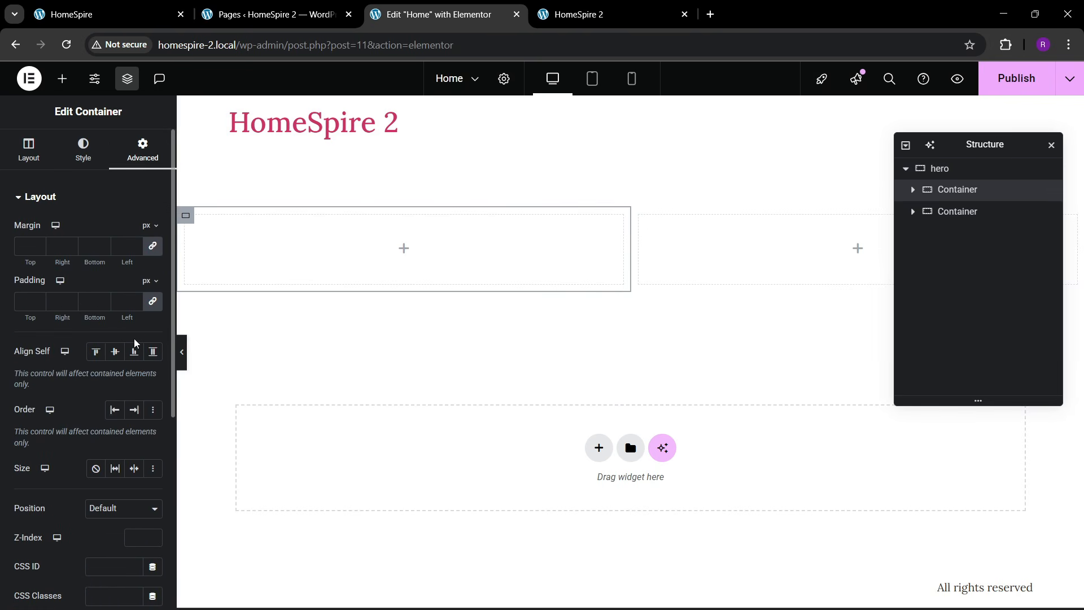
{"action": "left_click", "coordinate": [953, 211]}
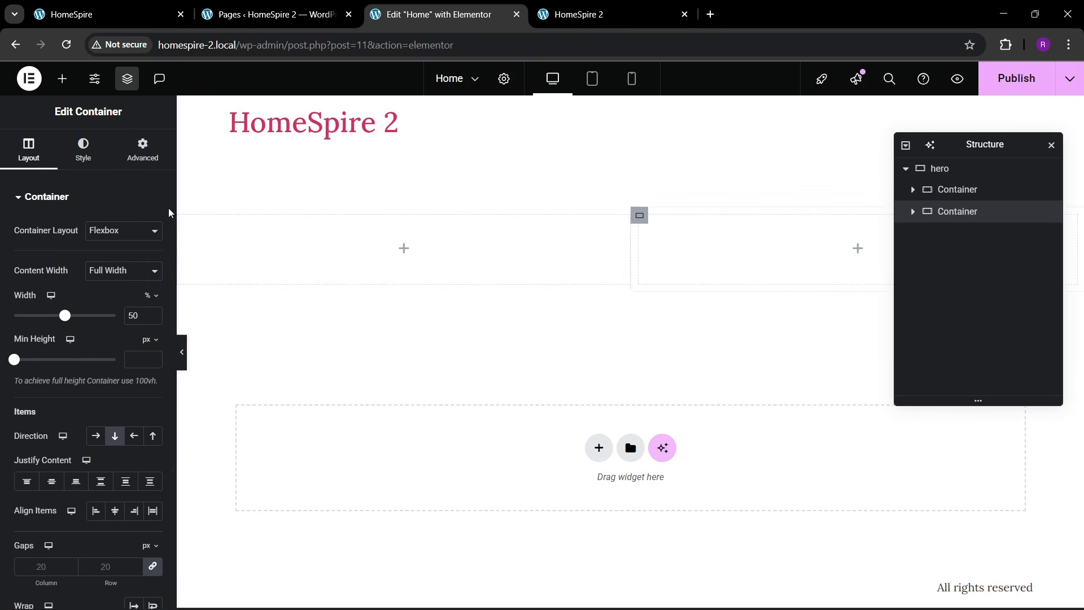
{"action": "left_click", "coordinate": [143, 154]}
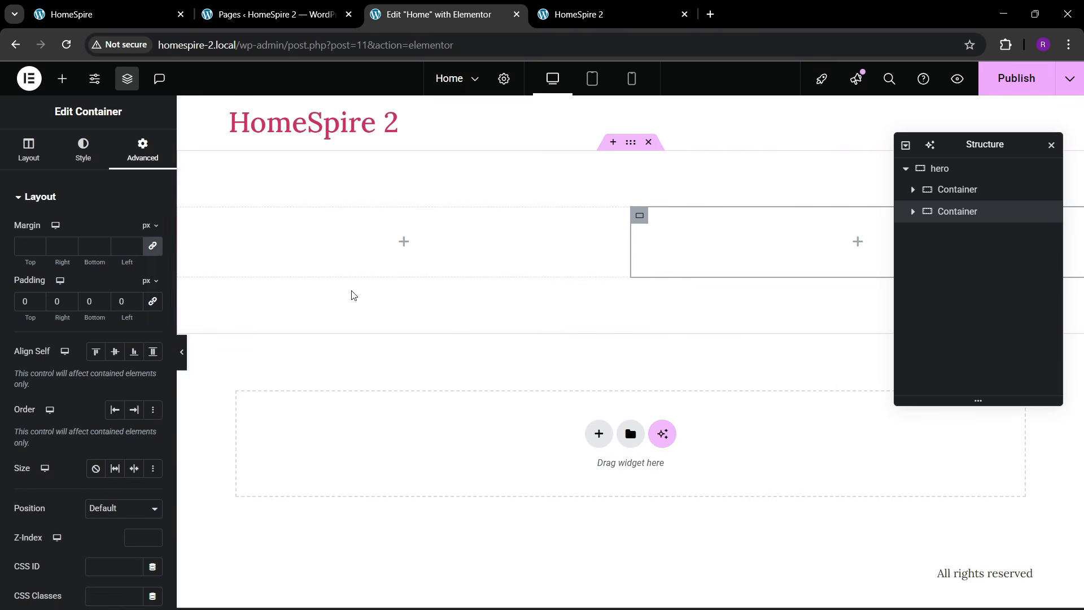
{"action": "left_click", "coordinate": [934, 170]}
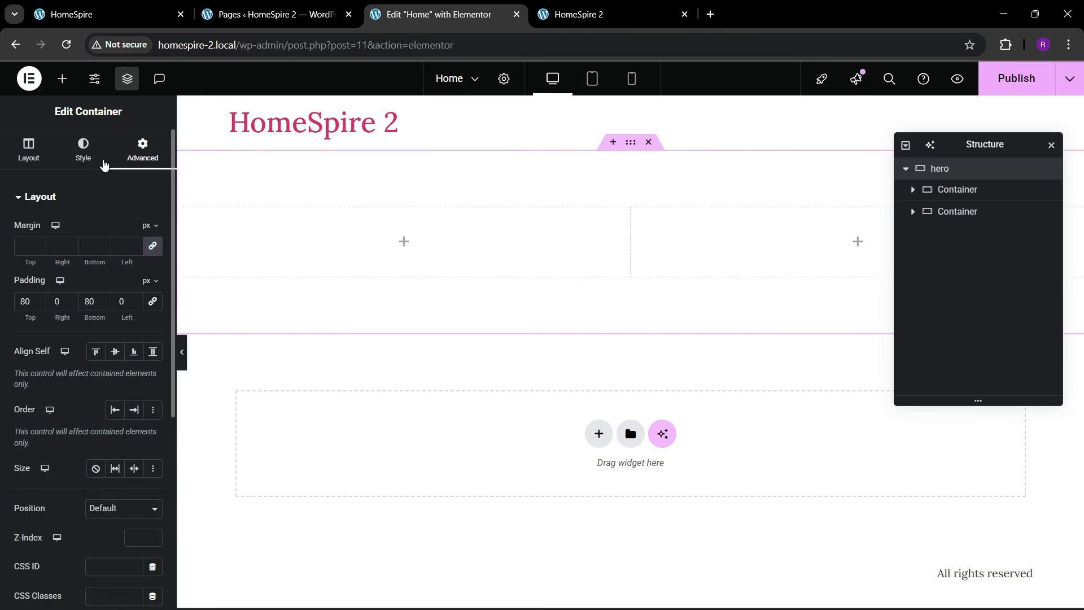
{"action": "left_click", "coordinate": [84, 152]}
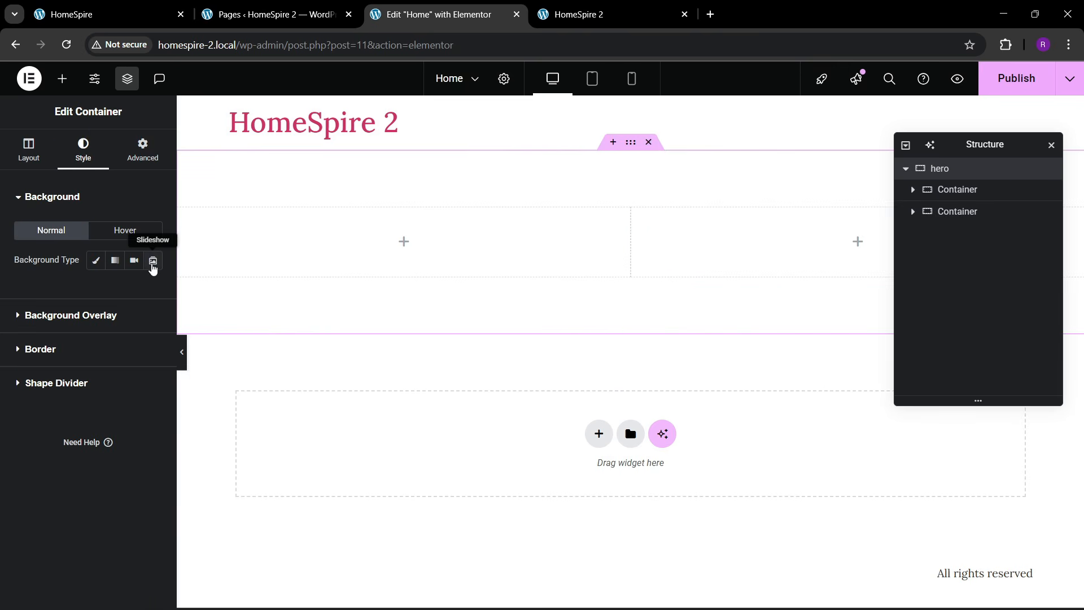
- Make the hero background a slideshow of the kitchen, orange sofa and hero-slider.jpg images
{"action": "left_click", "coordinate": [152, 260]}
{"action": "left_click", "coordinate": [38, 323]}
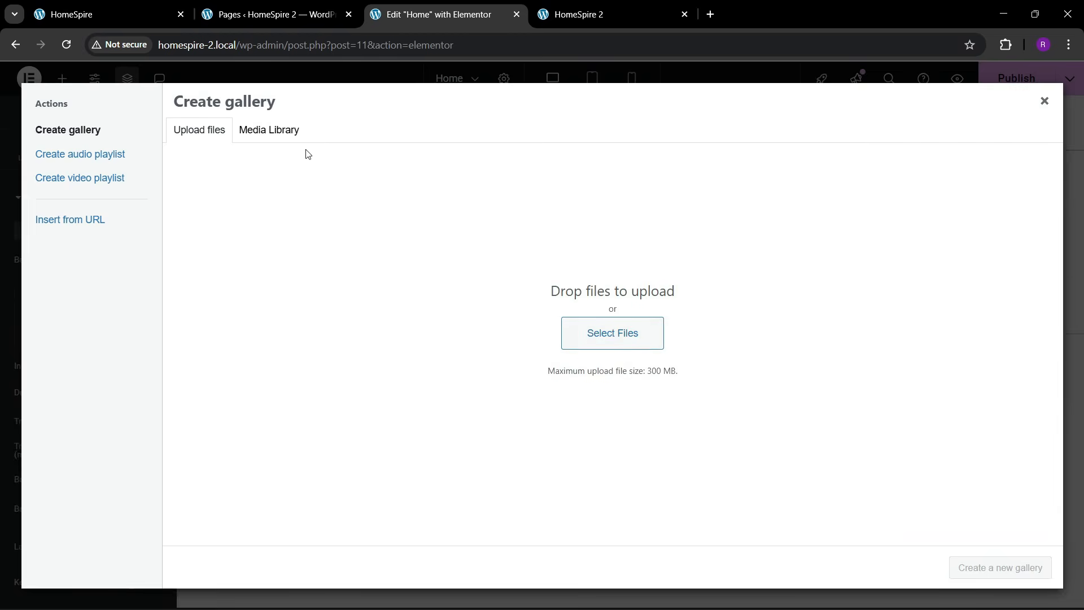
{"action": "left_click", "coordinate": [269, 129]}
{"action": "left_click", "coordinate": [240, 257]}
{"action": "left_click", "coordinate": [334, 250]}
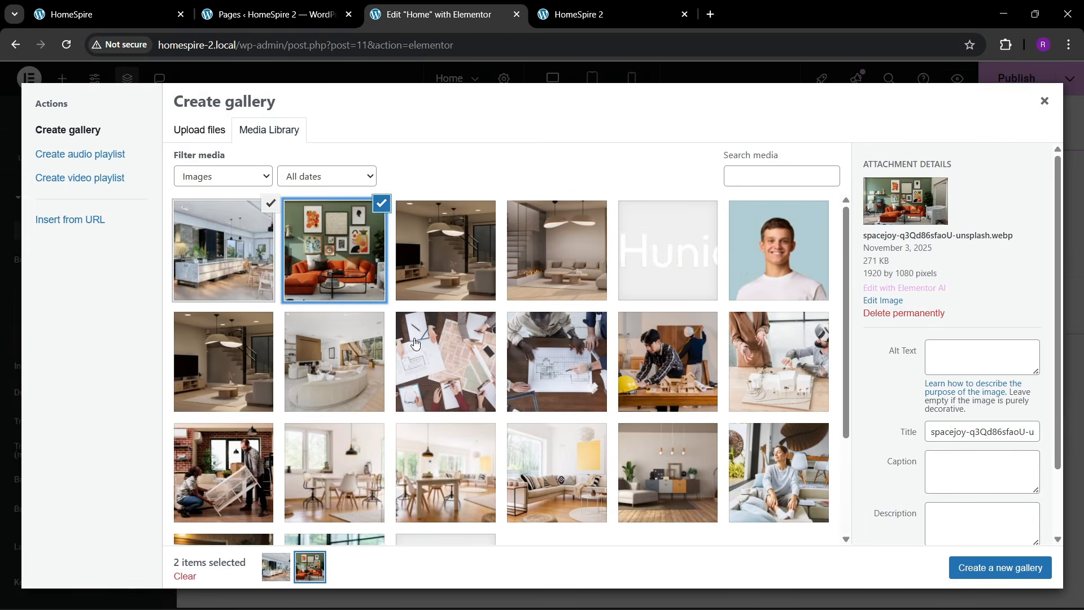
{"action": "left_click", "coordinate": [453, 284]}
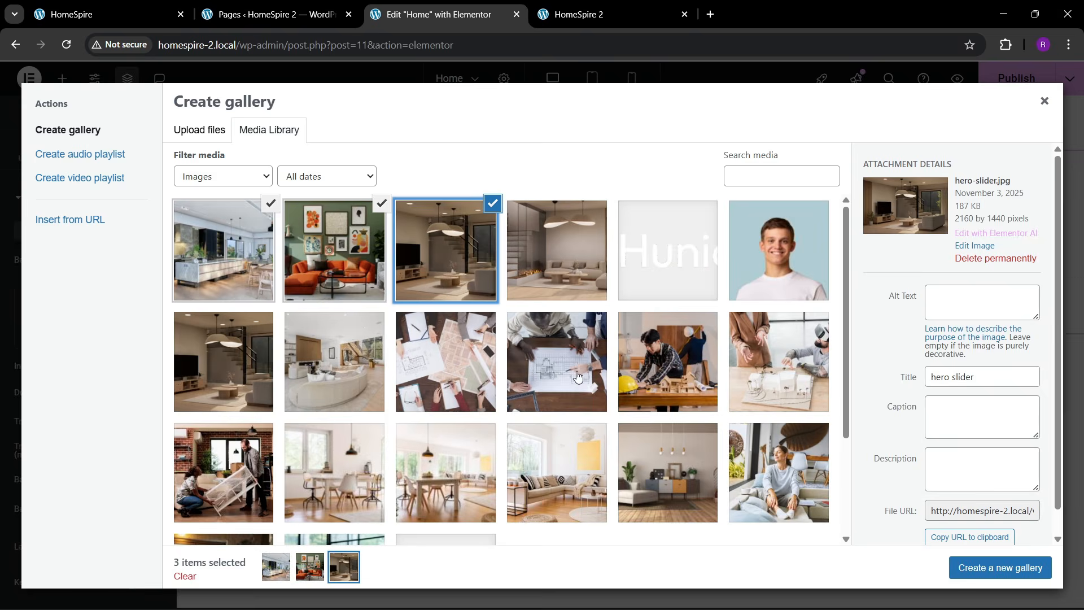
{"action": "left_click", "coordinate": [994, 568]}
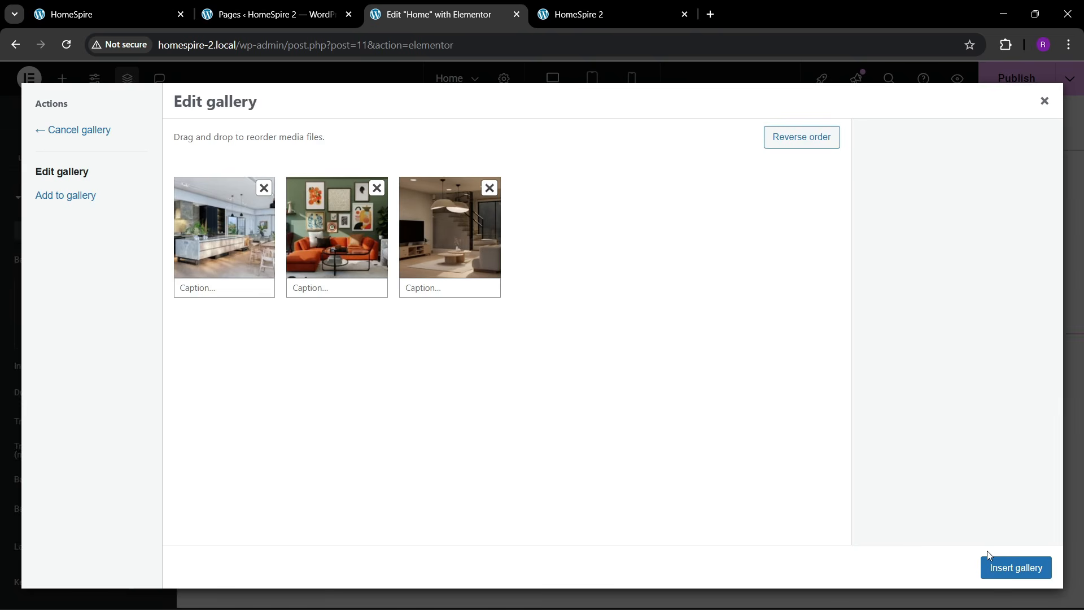
{"action": "left_click", "coordinate": [1009, 569]}
{"action": "left_click", "coordinate": [146, 372]}
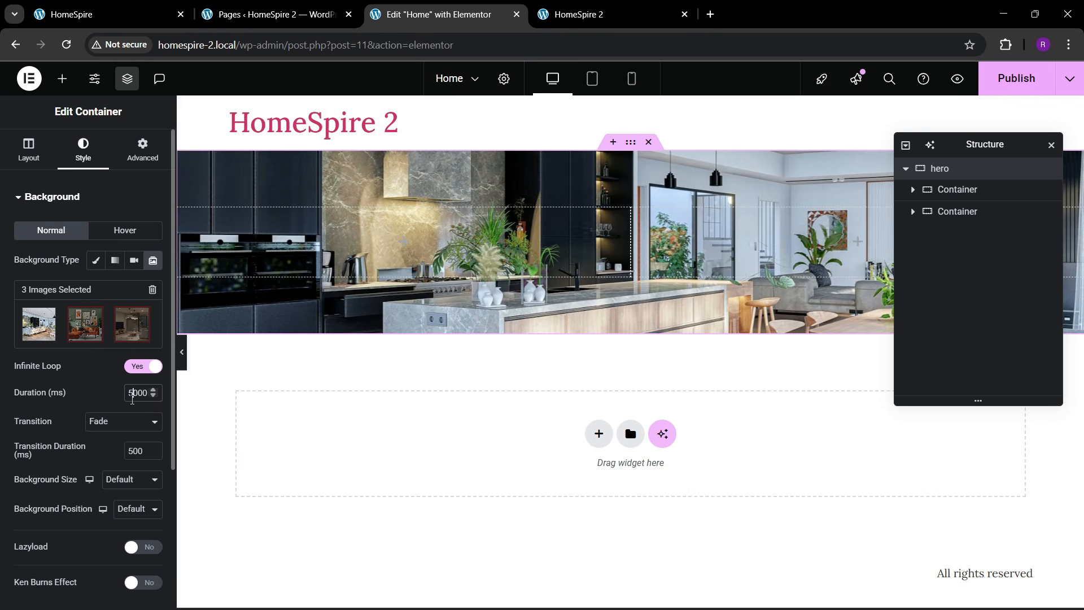
- Set the slide duration to 3000 ms, background size to Cover, and enable Ken Burns zoom-in
{"action": "key", "text": "BackSpace"}
{"action": "type", "text": "3"}
{"action": "scroll", "coordinate": [23, 384], "scroll_direction": "down", "scroll_amount": 1}
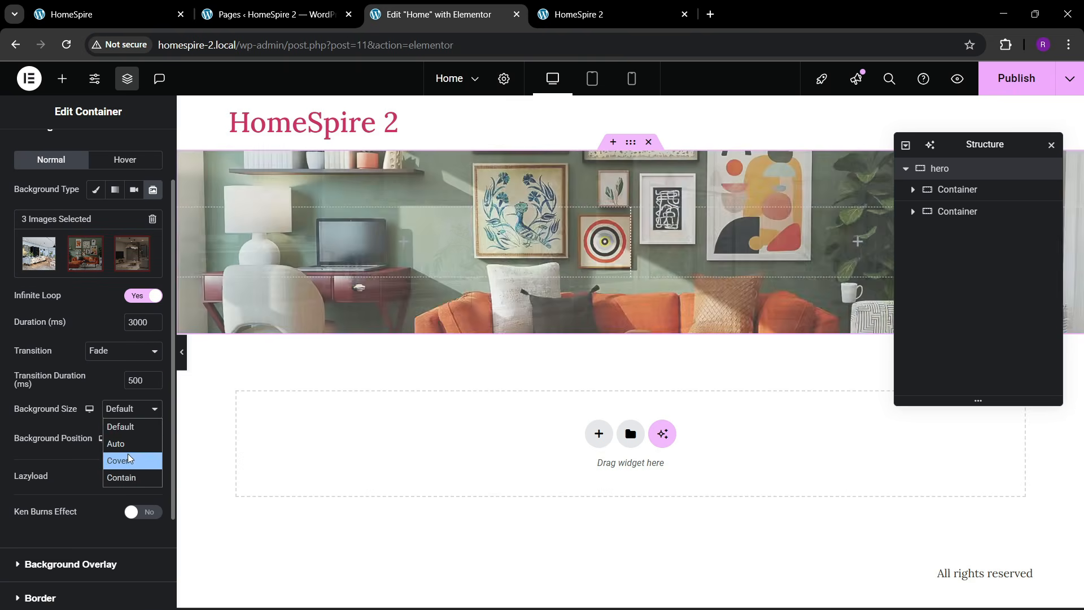
{"action": "left_click", "coordinate": [128, 461]}
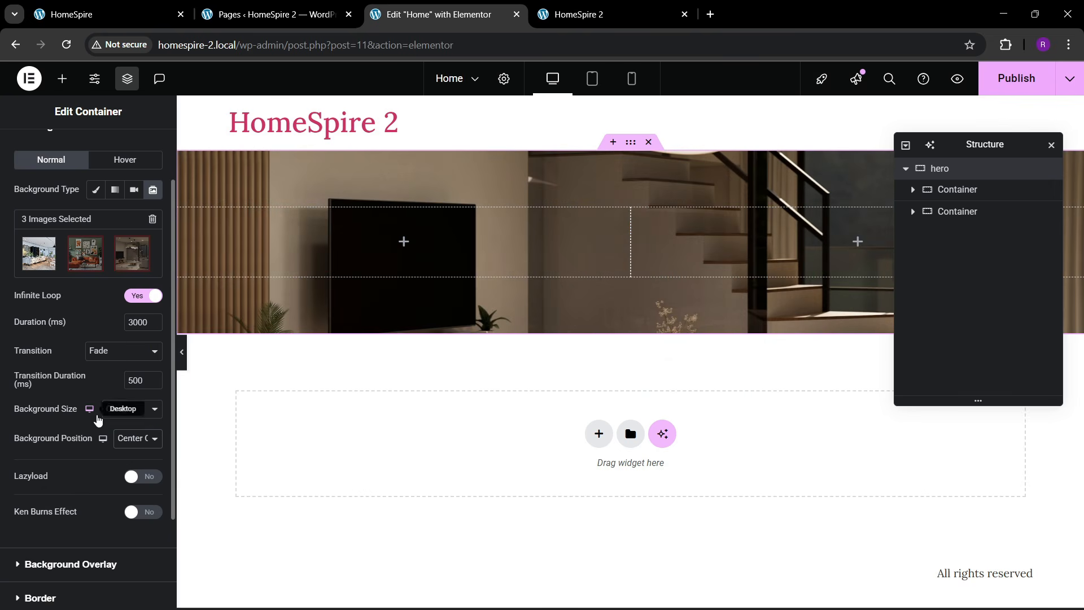
{"action": "scroll", "coordinate": [91, 436], "scroll_direction": "down", "scroll_amount": 2}
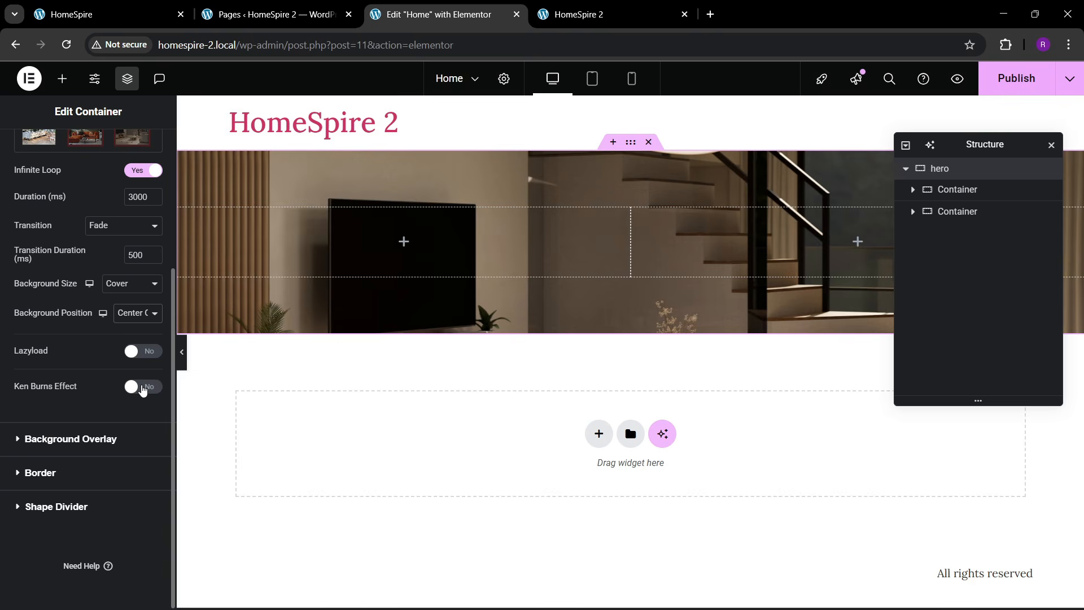
{"action": "left_click", "coordinate": [143, 387]}
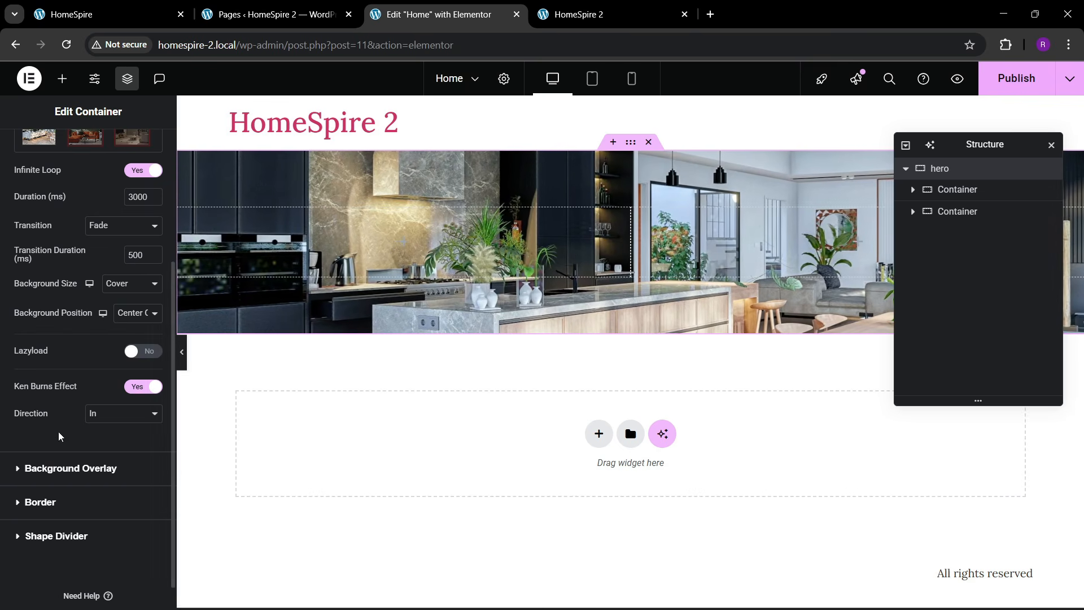
{"action": "left_click", "coordinate": [54, 467]}
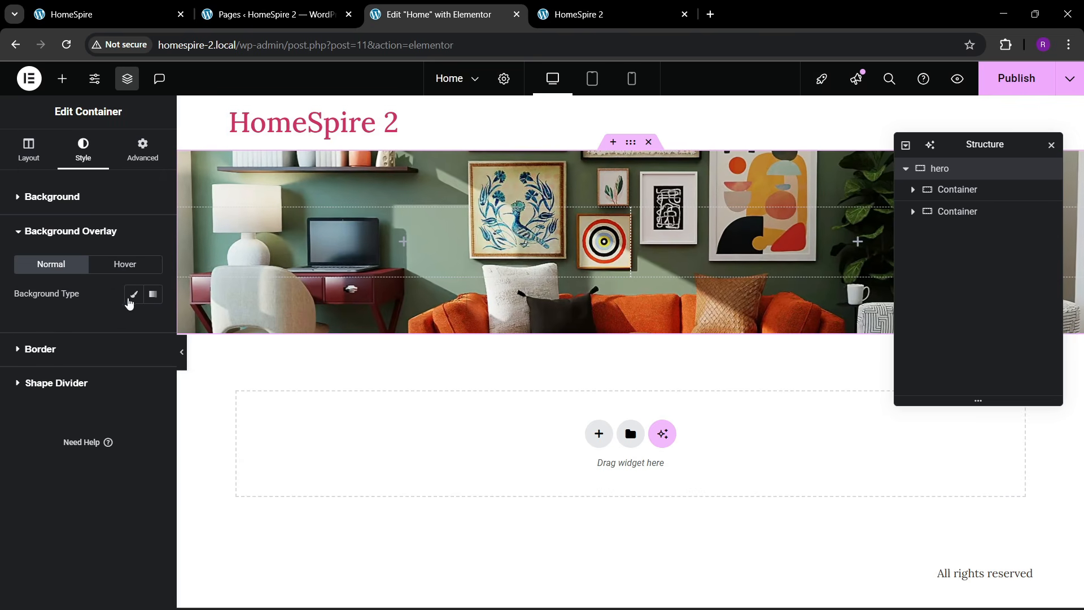
- Add a classic black background overlay at 0.5 opacity to the hero
{"action": "left_click", "coordinate": [133, 295]}
{"action": "left_click", "coordinate": [156, 326]}
{"action": "left_click", "coordinate": [75, 501]}
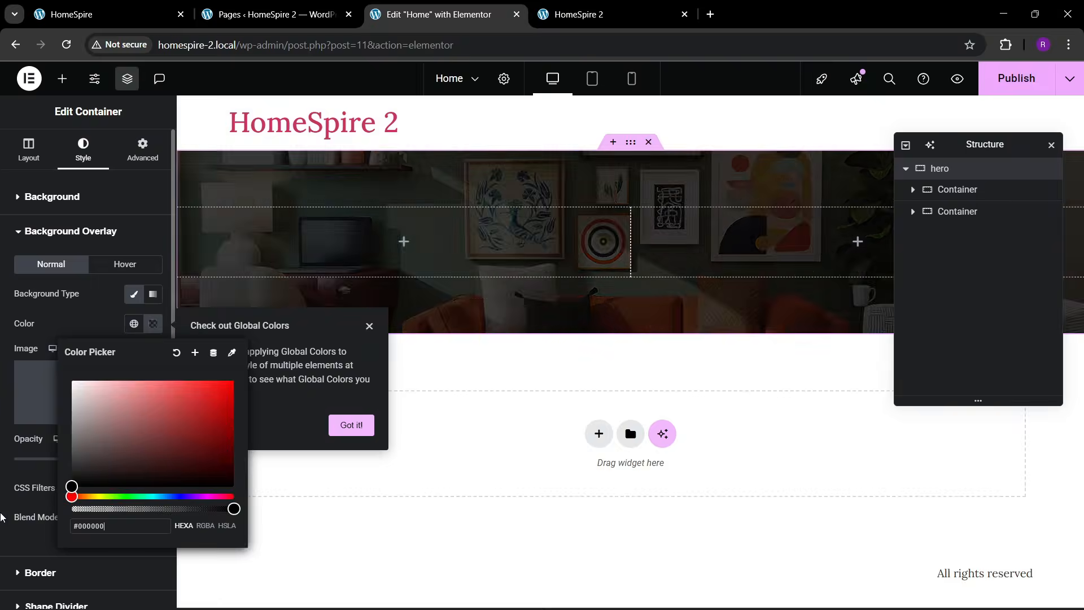
{"action": "left_click", "coordinate": [73, 339]}
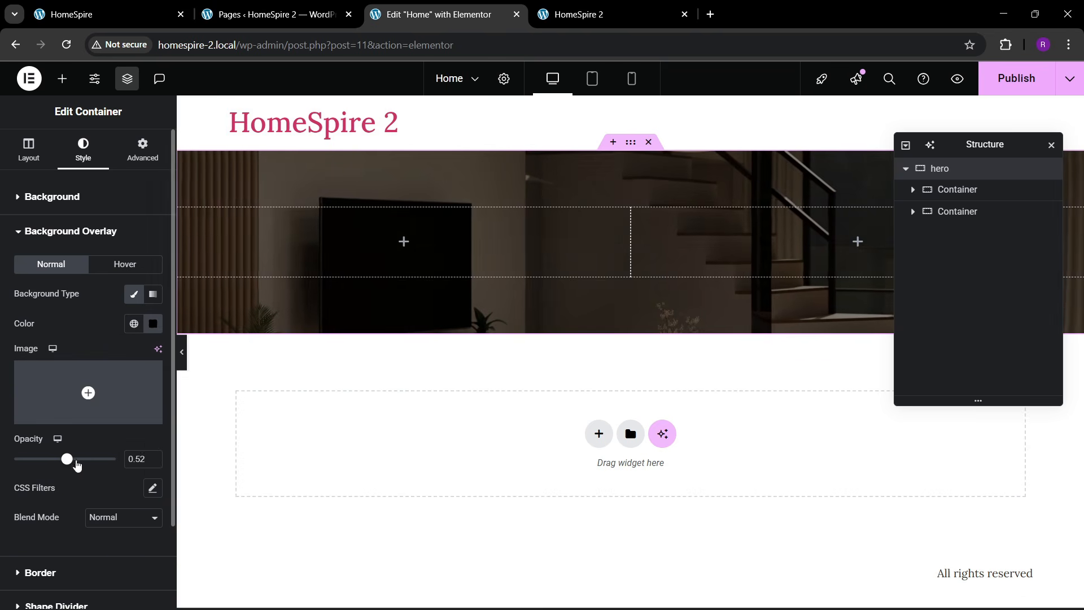
{"action": "mouse_move", "coordinate": [70, 469]}
{"action": "left_mouse_down"}
{"action": "mouse_move", "coordinate": [49, 466]}
{"action": "mouse_move", "coordinate": [65, 474]}
{"action": "left_mouse_up"}
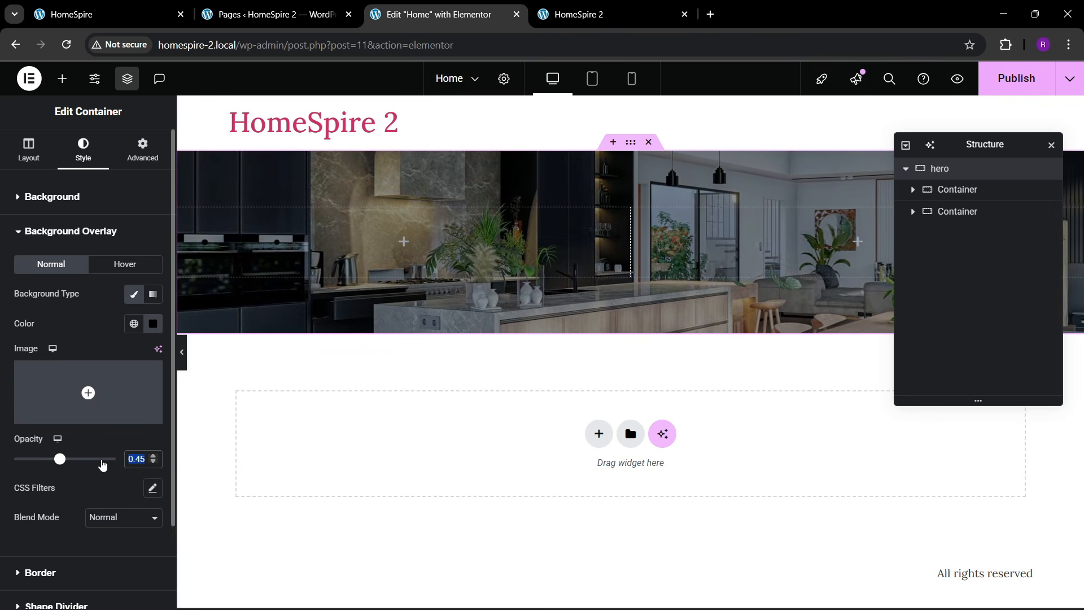
{"action": "type", "text": "0.6"}
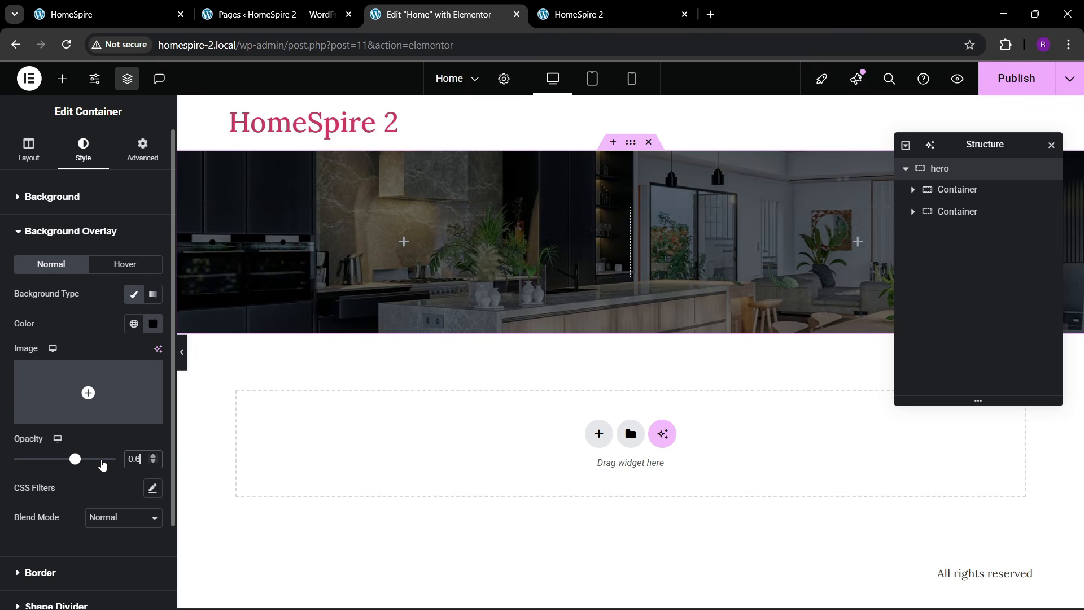
{"action": "key", "text": "BackSpace"}
{"action": "type", "text": "5"}
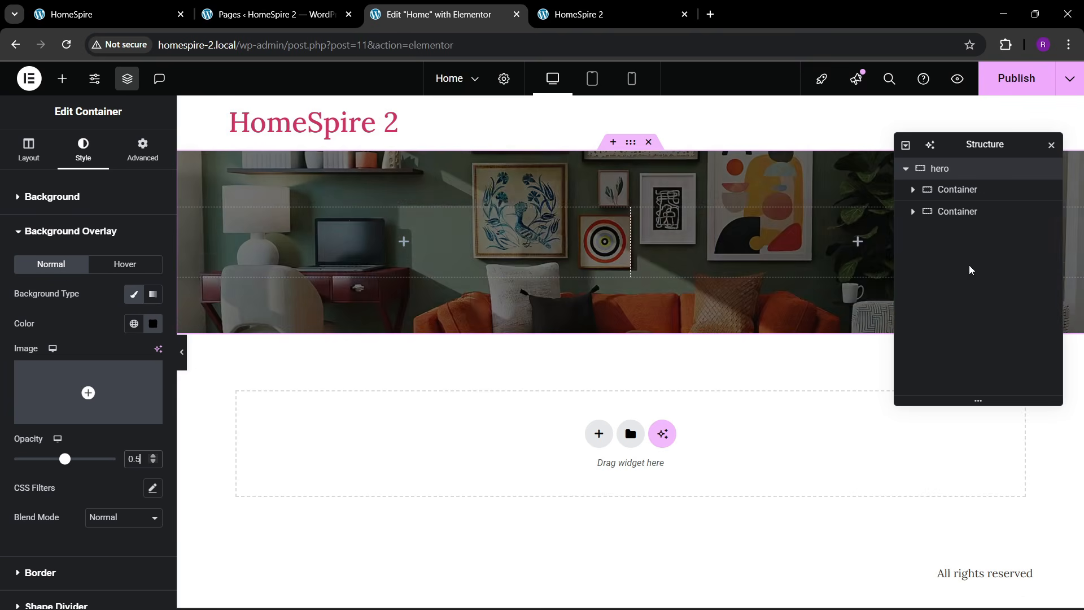
- Give the hero a 700 px minimum height and compare it with the reference site
{"action": "left_click", "coordinate": [29, 152]}
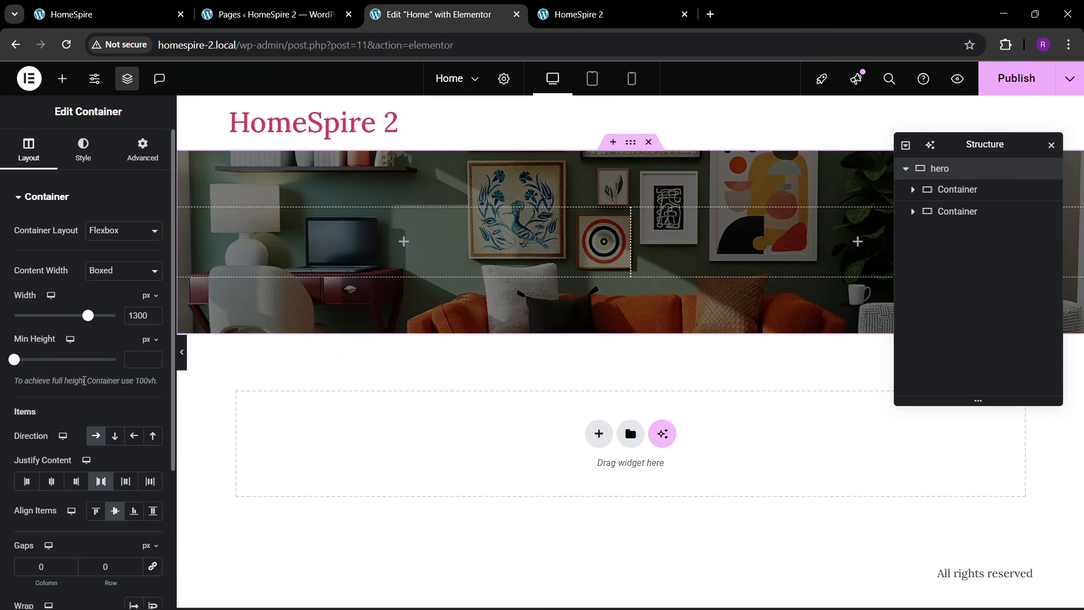
{"action": "scroll", "coordinate": [101, 439], "scroll_direction": "down", "scroll_amount": 1}
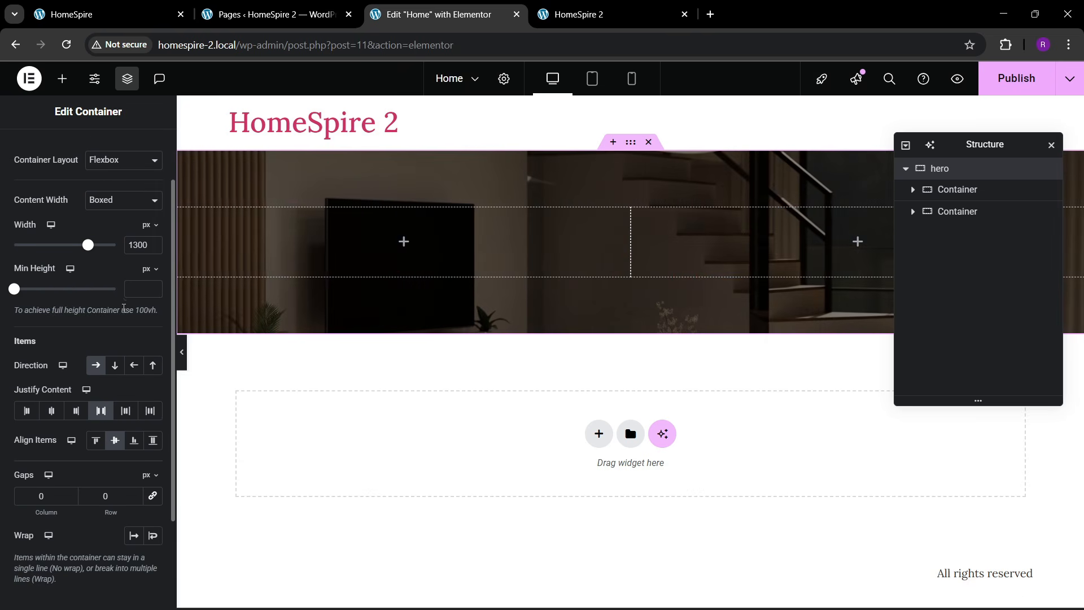
{"action": "type", "text": "700"}
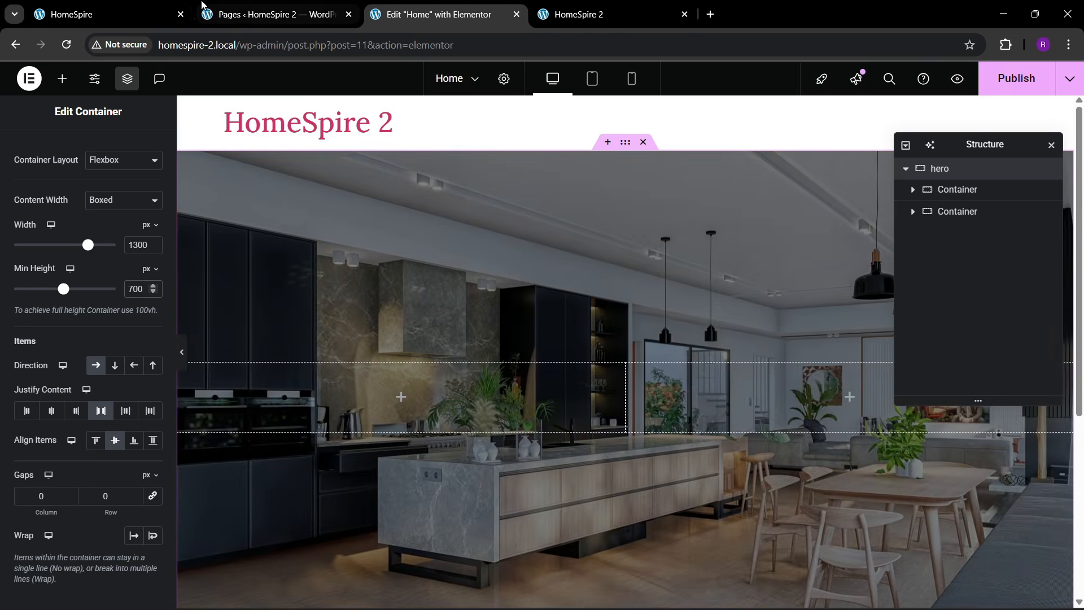
{"action": "left_click", "coordinate": [164, 15]}
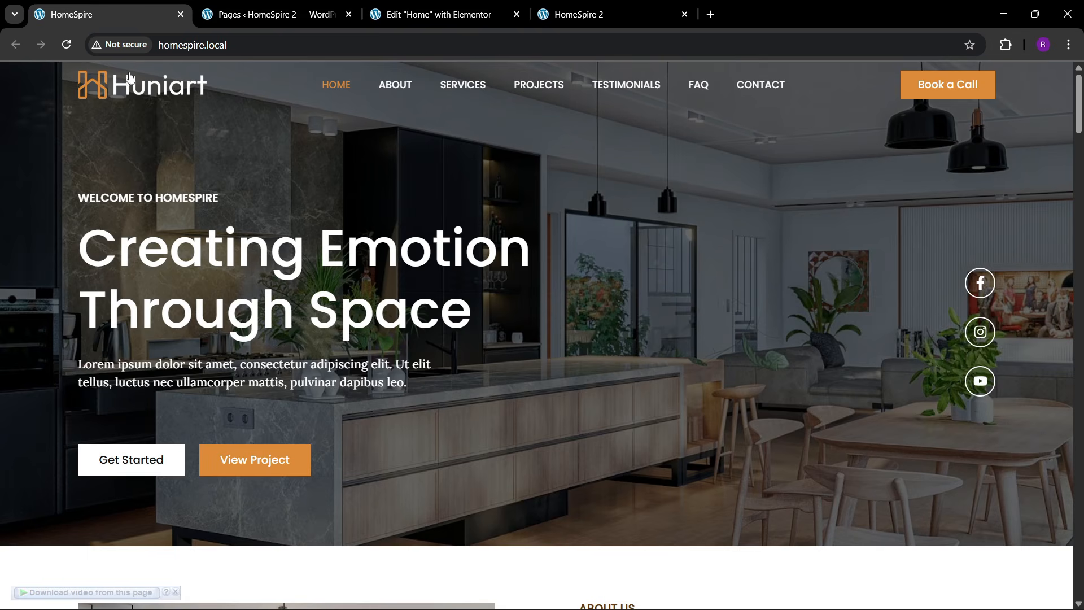
{"action": "left_click", "coordinate": [475, 6]}
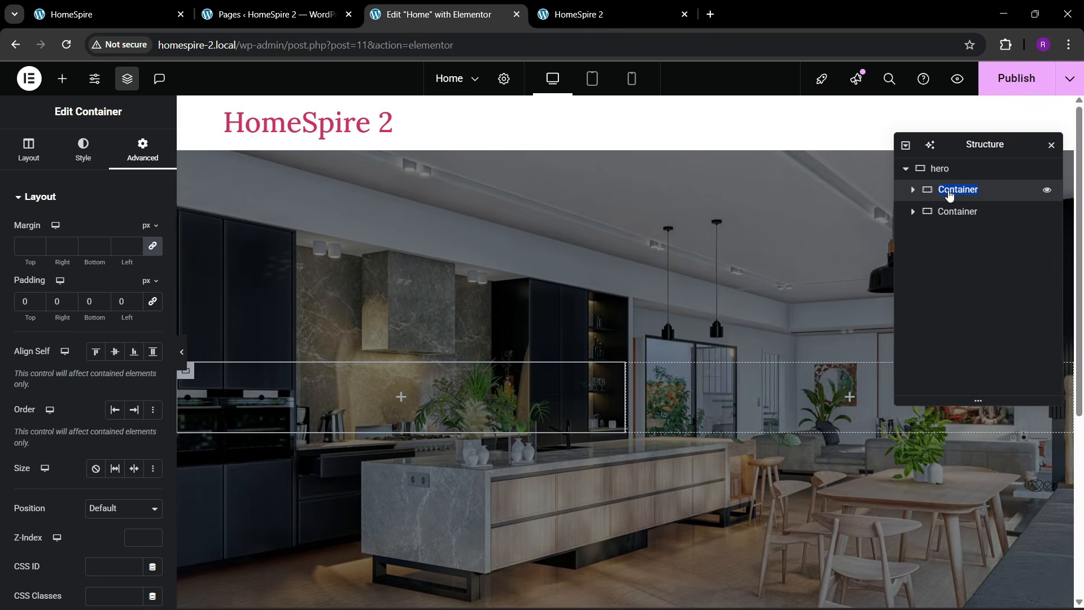
- Rename the hero's inner containers to '1' and '2'
{"action": "type", "text": "1"}
{"action": "key", "text": "Return"}
{"action": "double_click", "coordinate": [955, 212]}
{"action": "type", "text": "2"}
{"action": "key", "text": "Return"}
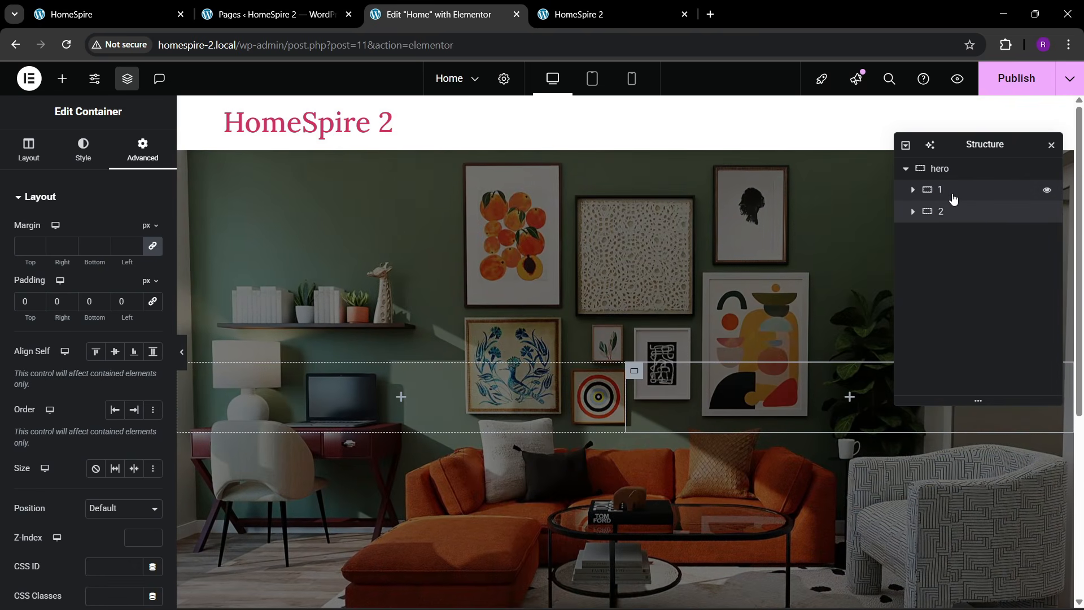
- Set container 1 width to 60% and container 2 width to 30%
{"action": "left_click", "coordinate": [953, 198]}
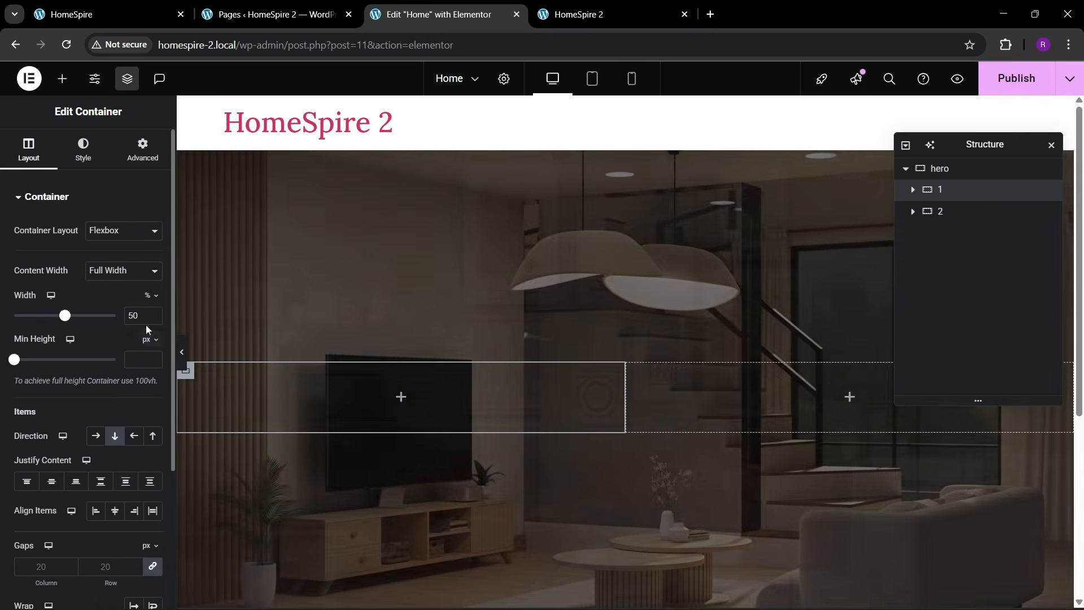
{"action": "double_click", "coordinate": [141, 316]}
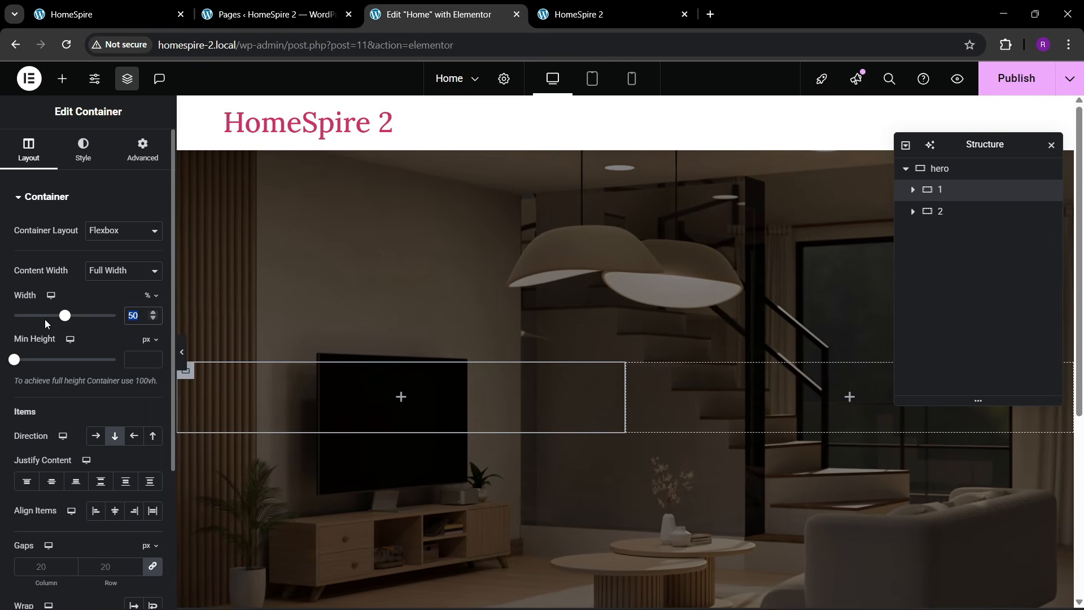
{"action": "type", "text": "60"}
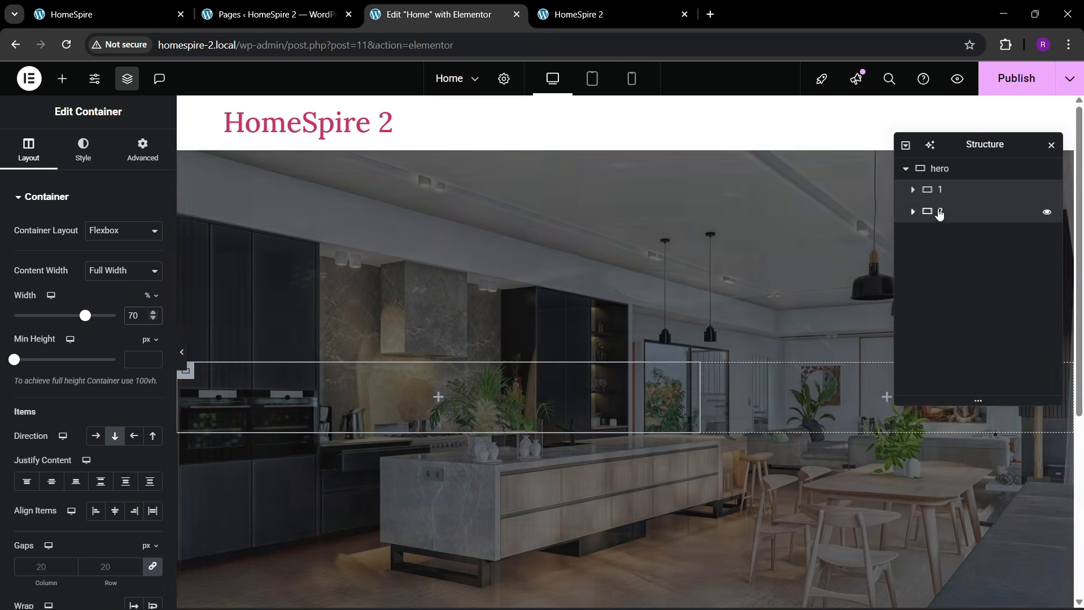
{"action": "left_click", "coordinate": [939, 211]}
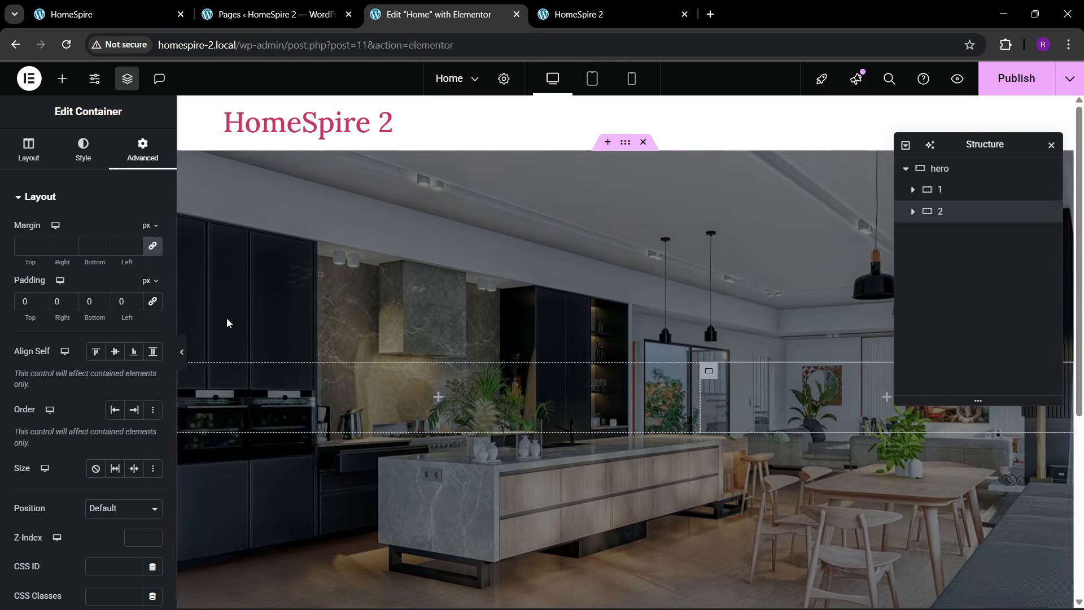
{"action": "left_click", "coordinate": [29, 156]}
{"action": "double_click", "coordinate": [136, 316]}
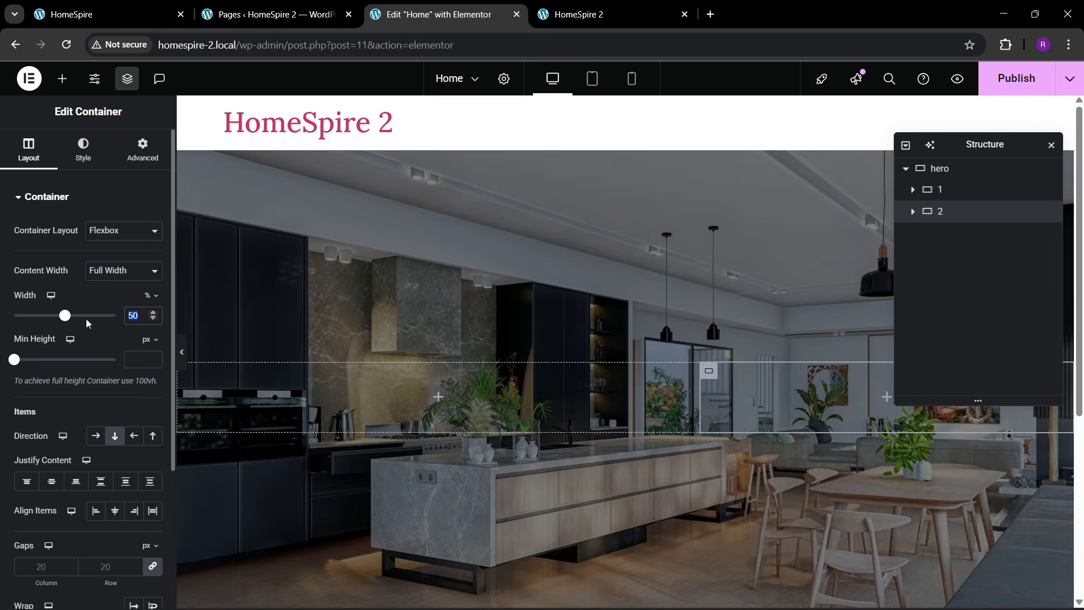
{"action": "type", "text": "30"}
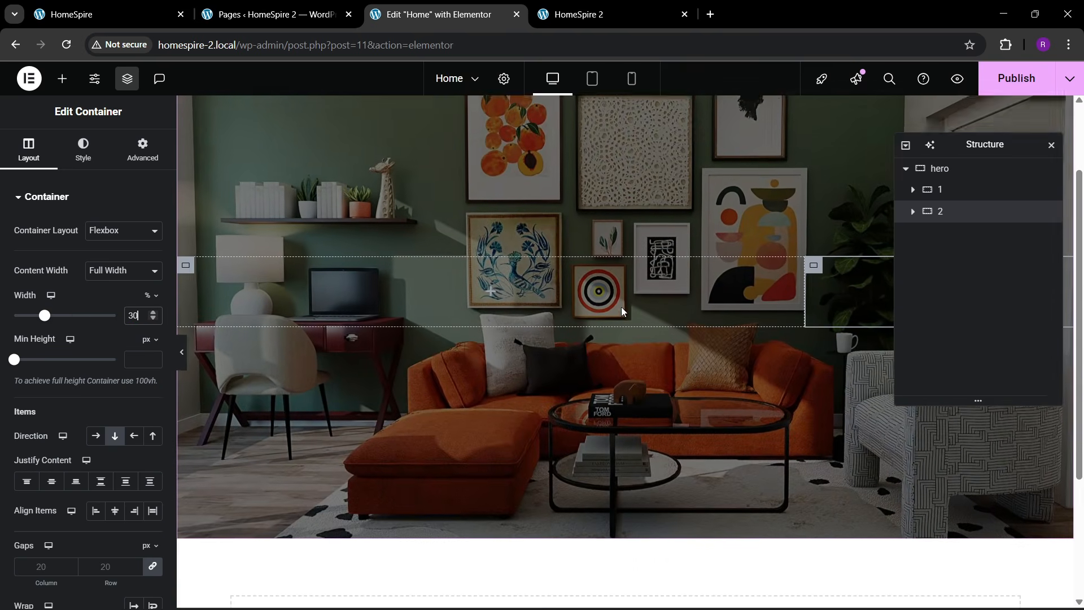
{"action": "scroll", "coordinate": [621, 307], "scroll_direction": "up", "scroll_amount": 1}
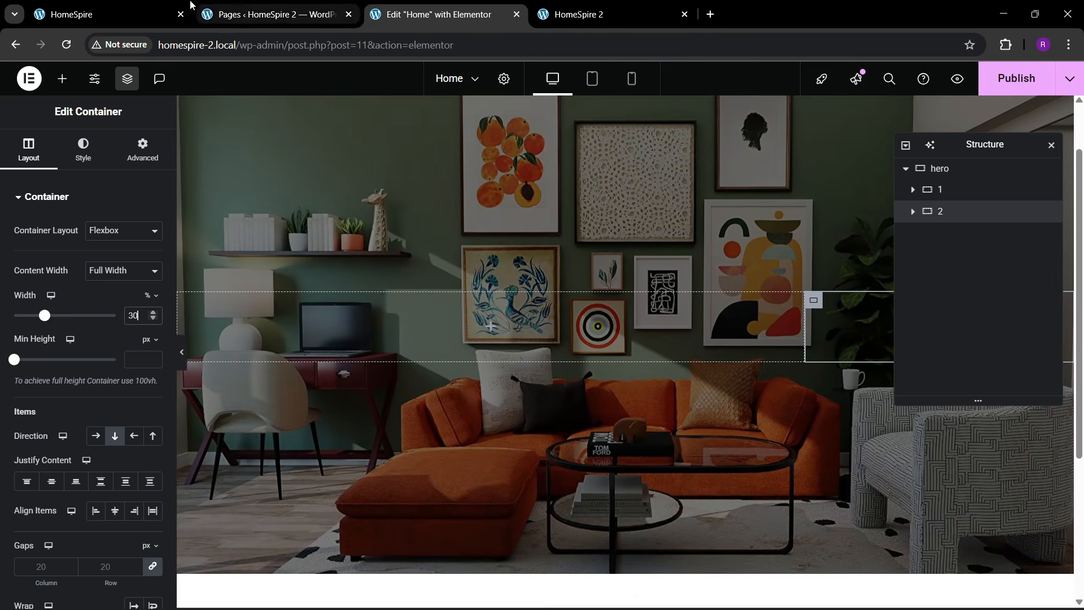
{"action": "left_click", "coordinate": [164, 17]}
{"action": "left_click", "coordinate": [442, 16]}
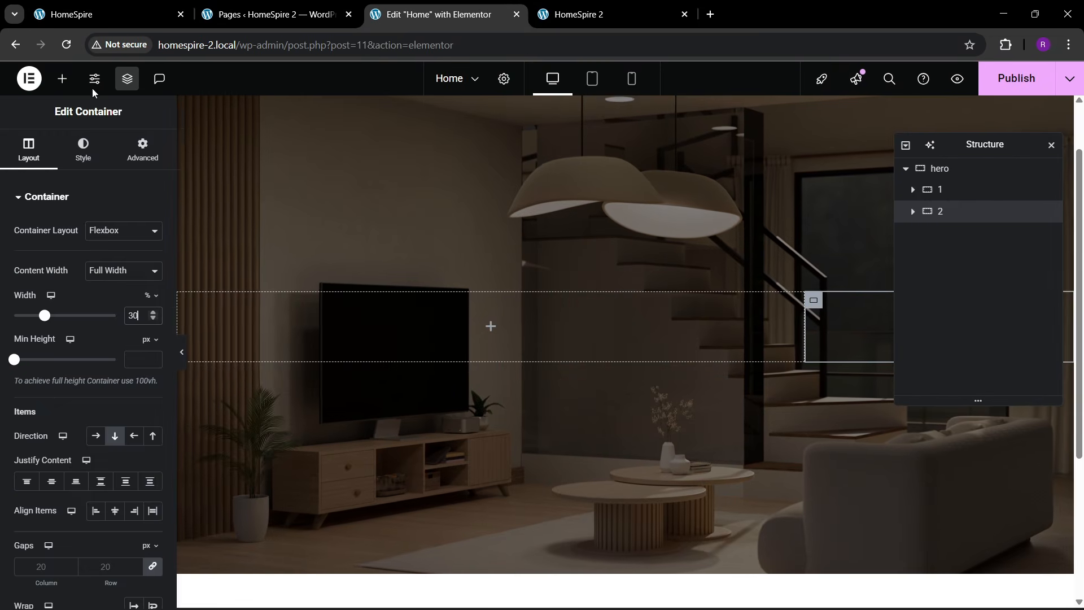
{"action": "left_click", "coordinate": [62, 78]}
- Add a heading to the hero's left column titled 'WELCOME TO HOMESPIRE'
{"action": "left_click_drag", "start_coordinate": [48, 370], "coordinate": [387, 320]}
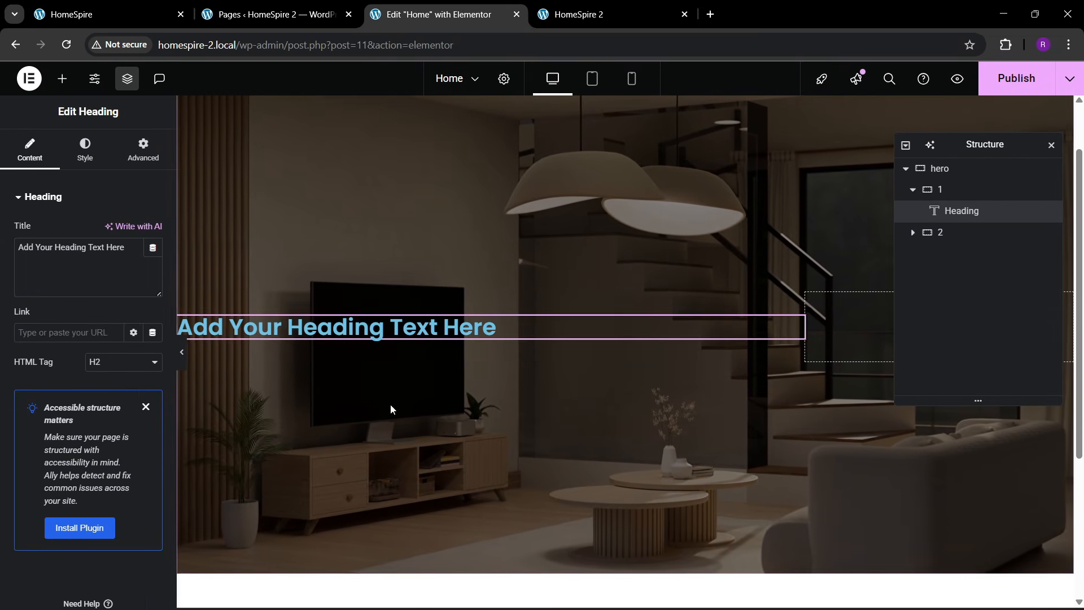
{"action": "left_click", "coordinate": [149, 22]}
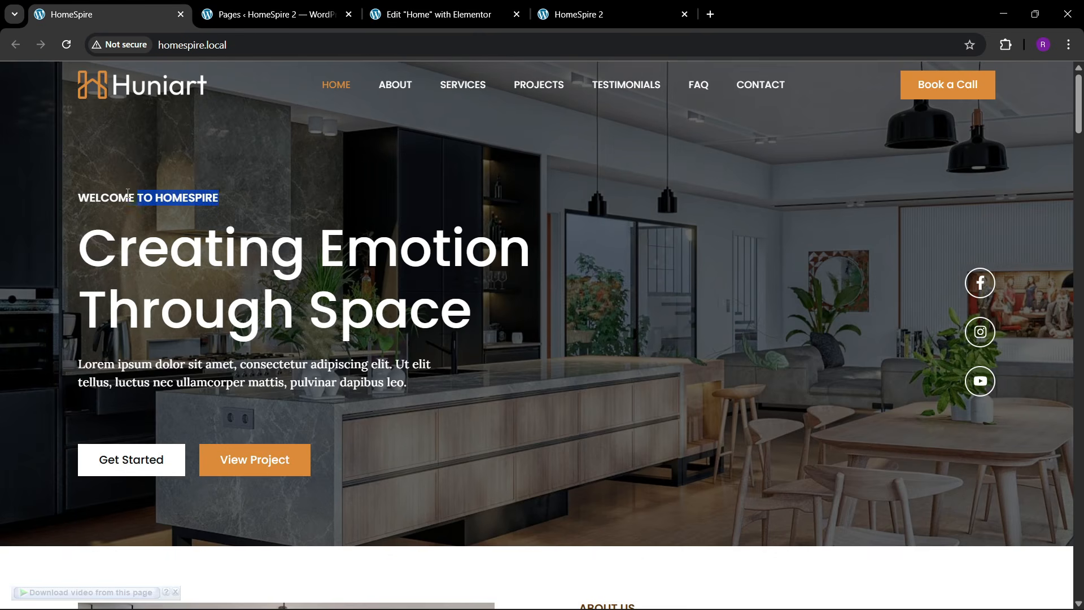
{"action": "left_click", "coordinate": [404, 8]}
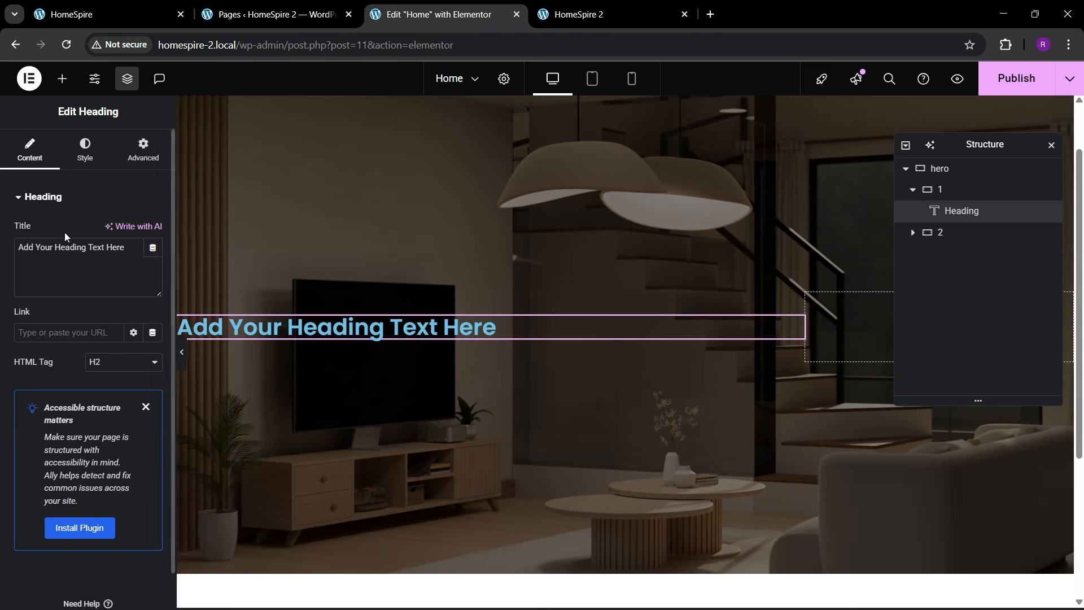
{"action": "left_click", "coordinate": [68, 251]}
{"action": "key", "text": "ctrl+a"}
{"action": "type", "text": "WELCOME TO HOMESPIRE"}
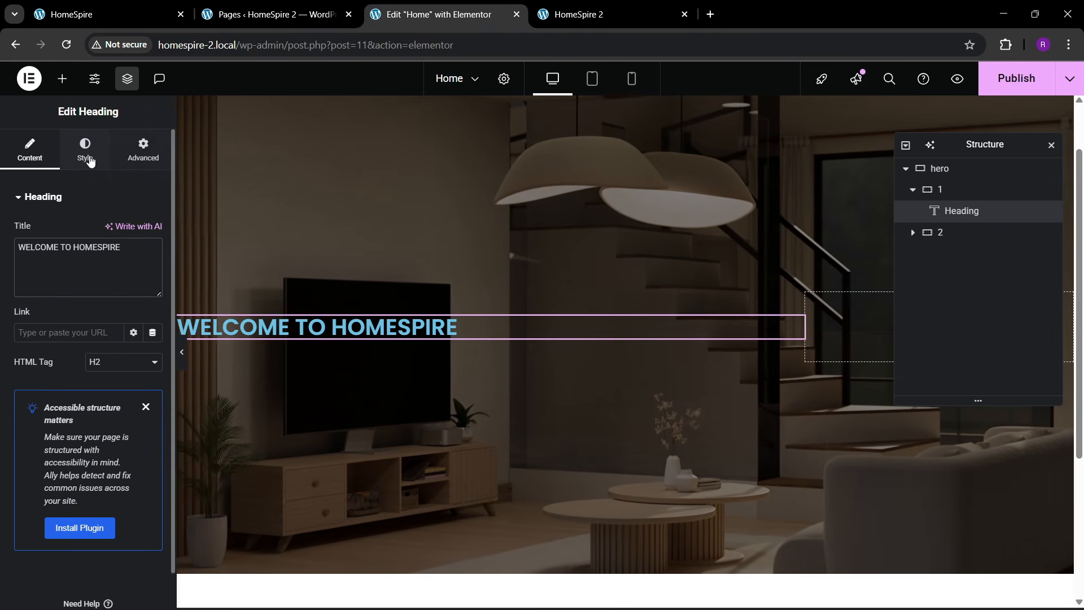
- Make the welcome heading's text colour white
{"action": "left_click", "coordinate": [86, 149]}
{"action": "left_click", "coordinate": [157, 11]}
{"action": "left_click", "coordinate": [392, 5]}
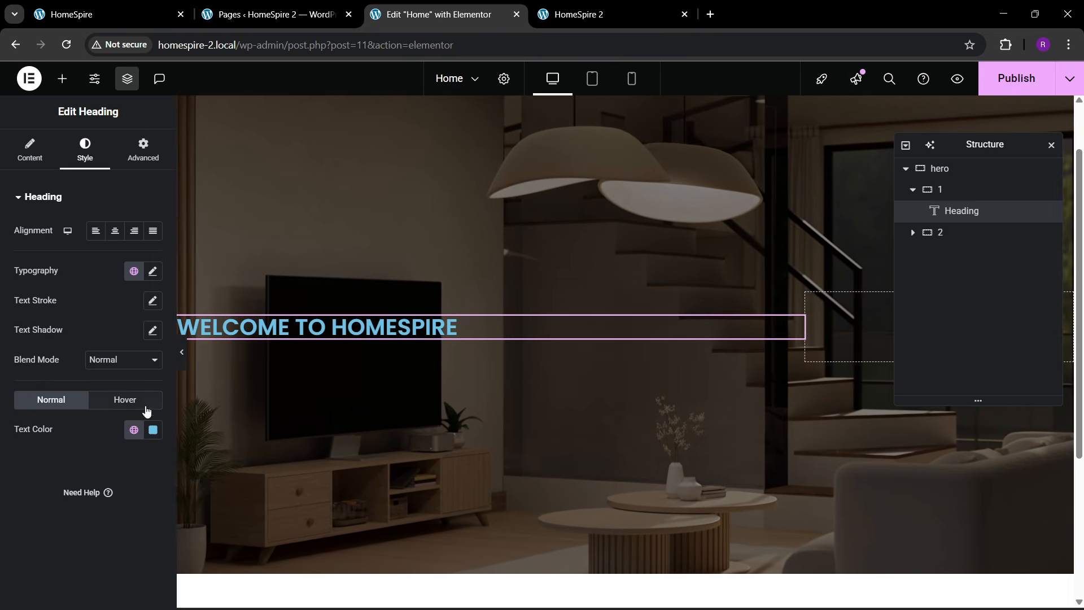
{"action": "left_click", "coordinate": [152, 430]}
{"action": "left_click_drag", "start_coordinate": [126, 314], "coordinate": [73, 246]}
{"action": "left_click", "coordinate": [36, 470]}
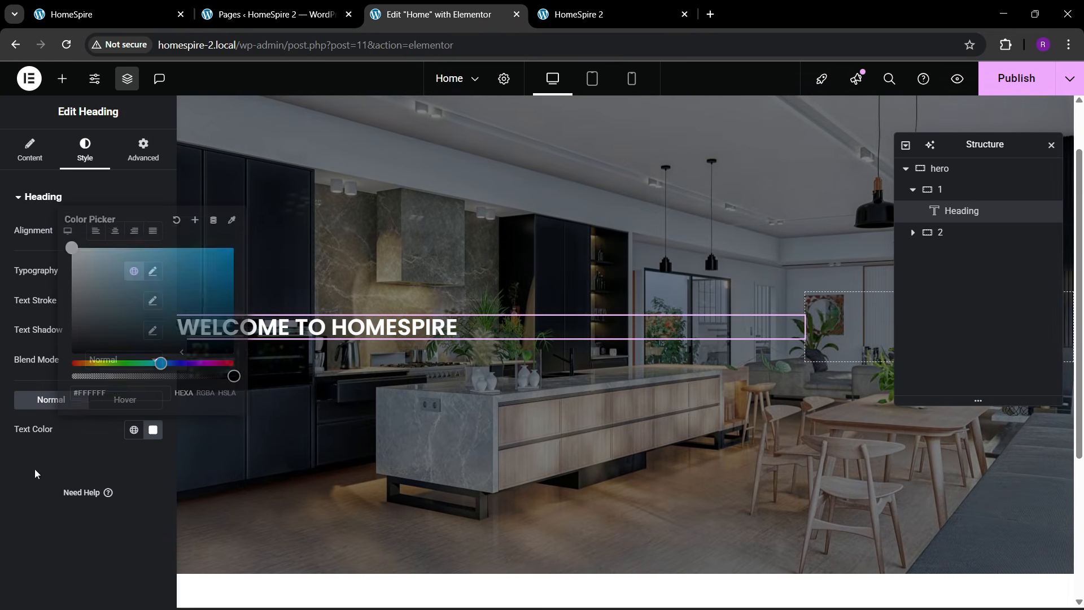
- Set the welcome heading typography to weight 500 Medium and size 17 px
{"action": "left_click", "coordinate": [152, 271]}
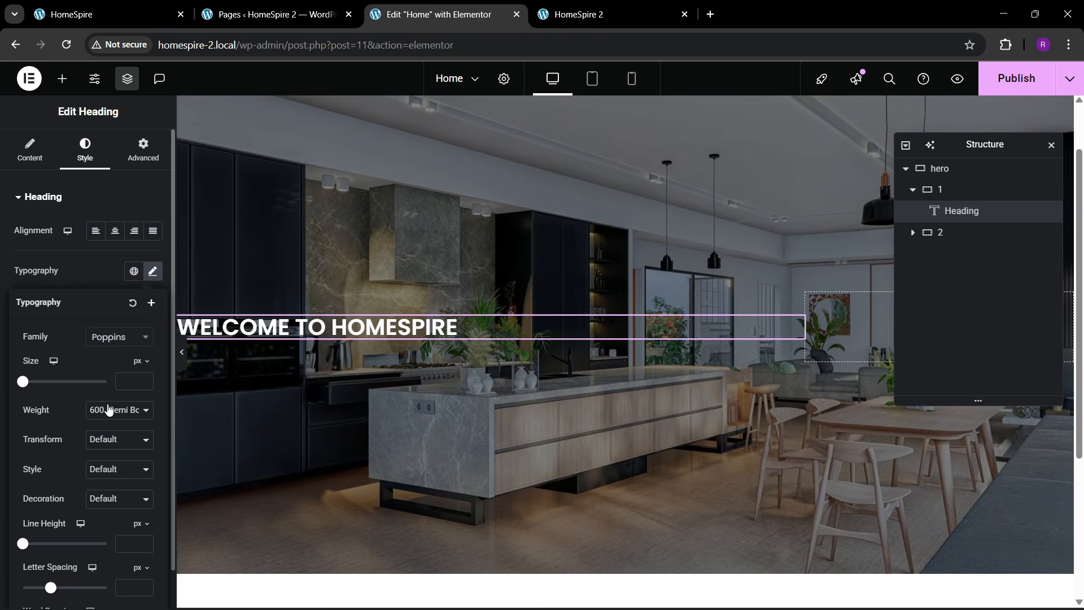
{"action": "left_click", "coordinate": [113, 410]}
{"action": "left_click", "coordinate": [117, 273]}
{"action": "left_click", "coordinate": [144, 382]}
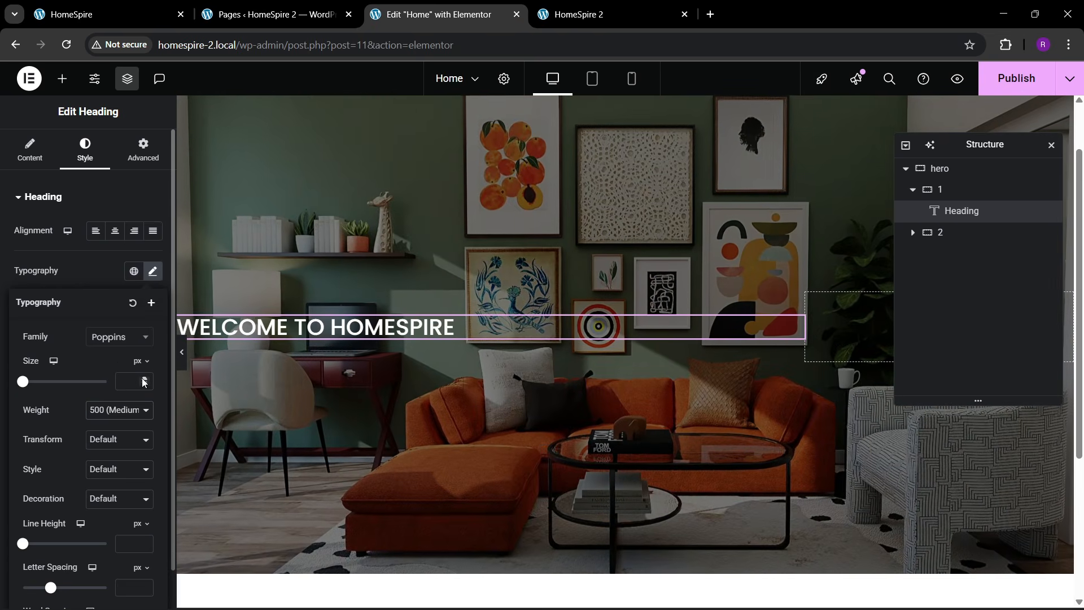
{"action": "type", "text": "4"}
{"action": "left_click", "coordinate": [144, 379]}
{"action": "left_click", "coordinate": [143, 379]}
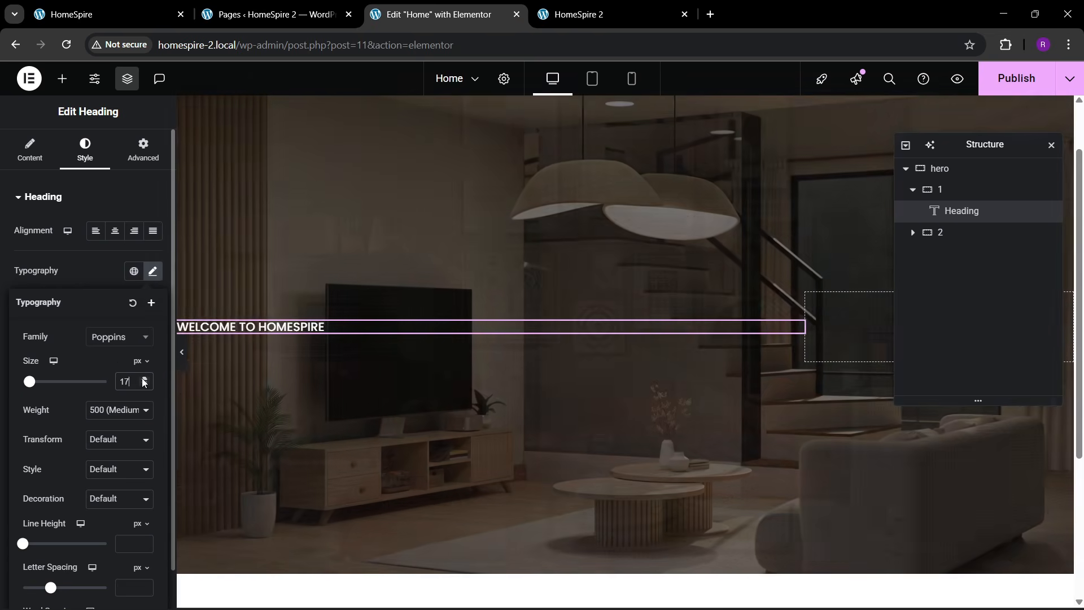
{"action": "left_click", "coordinate": [181, 4]}
{"action": "left_click", "coordinate": [515, 4]}
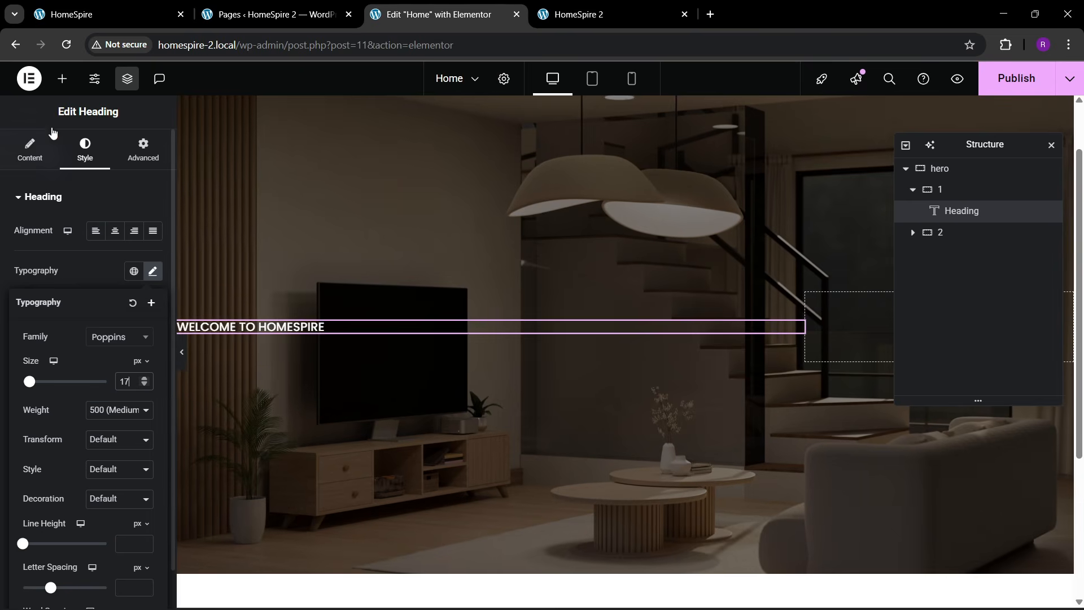
- Add a second heading below it and copy the 'Creating Emotion Through Space' headline from the live site
{"action": "left_click", "coordinate": [62, 78]}
{"action": "left_click_drag", "start_coordinate": [48, 367], "coordinate": [321, 310]}
{"action": "left_click", "coordinate": [160, 5]}
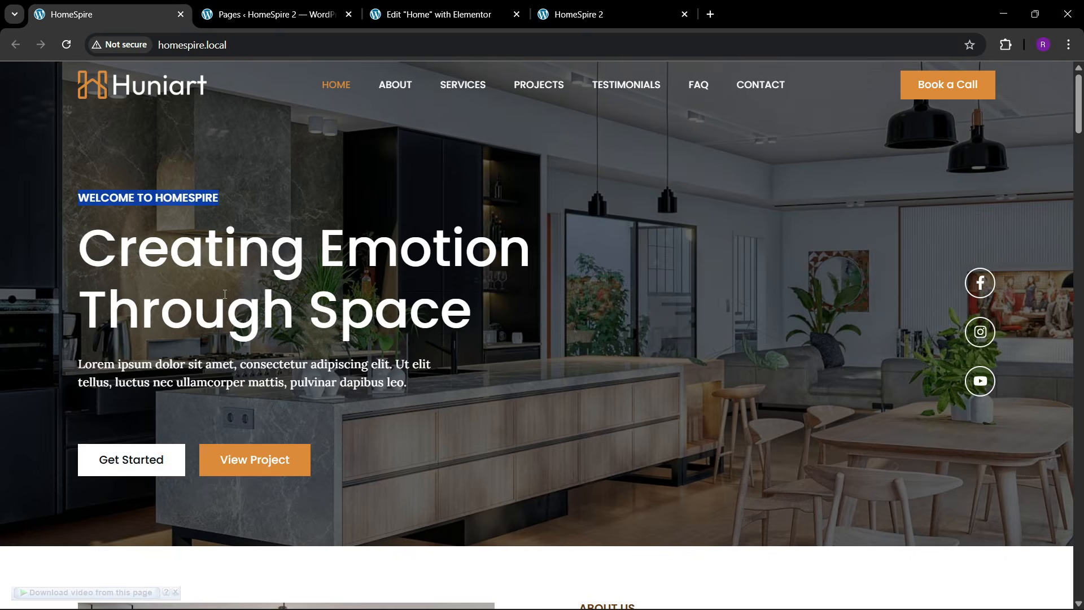
{"action": "left_click_drag", "start_coordinate": [82, 250], "coordinate": [483, 310]}
{"action": "key", "text": "ctrl+c"}
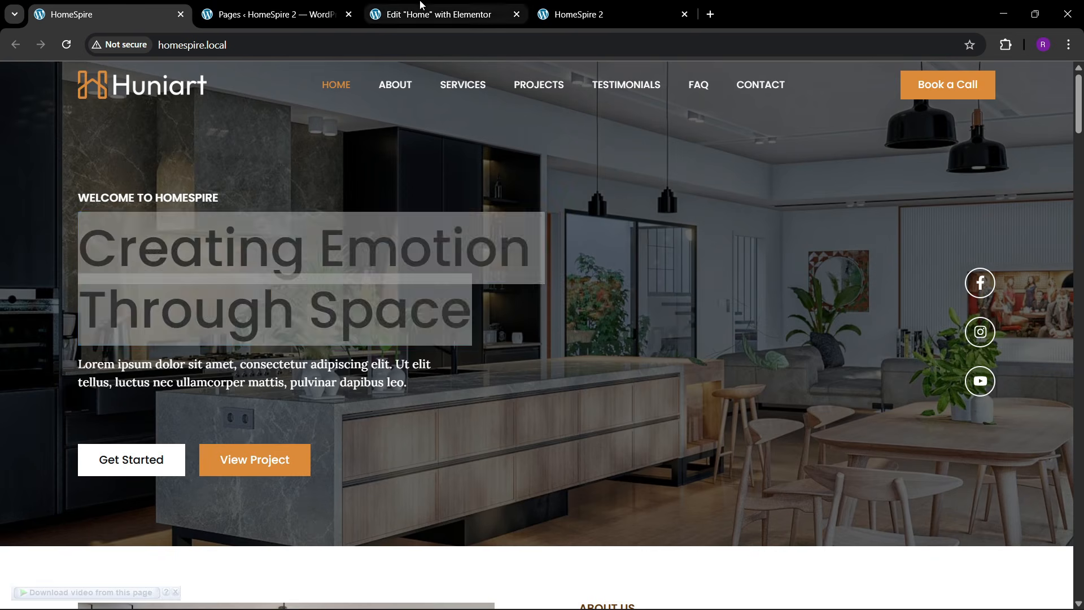
{"action": "left_click", "coordinate": [441, 14]}
- Paste 'Creating Emotion Through Space' as the heading title and make its text white
{"action": "key", "text": "ctrl+a"}
{"action": "key", "text": "ctrl+v"}
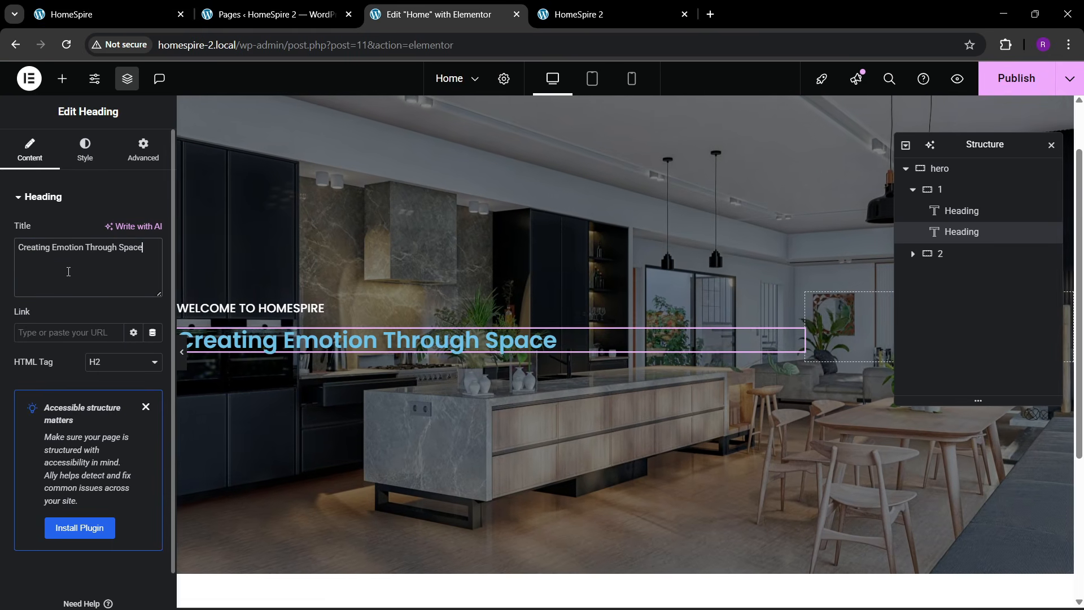
{"action": "left_click", "coordinate": [85, 149]}
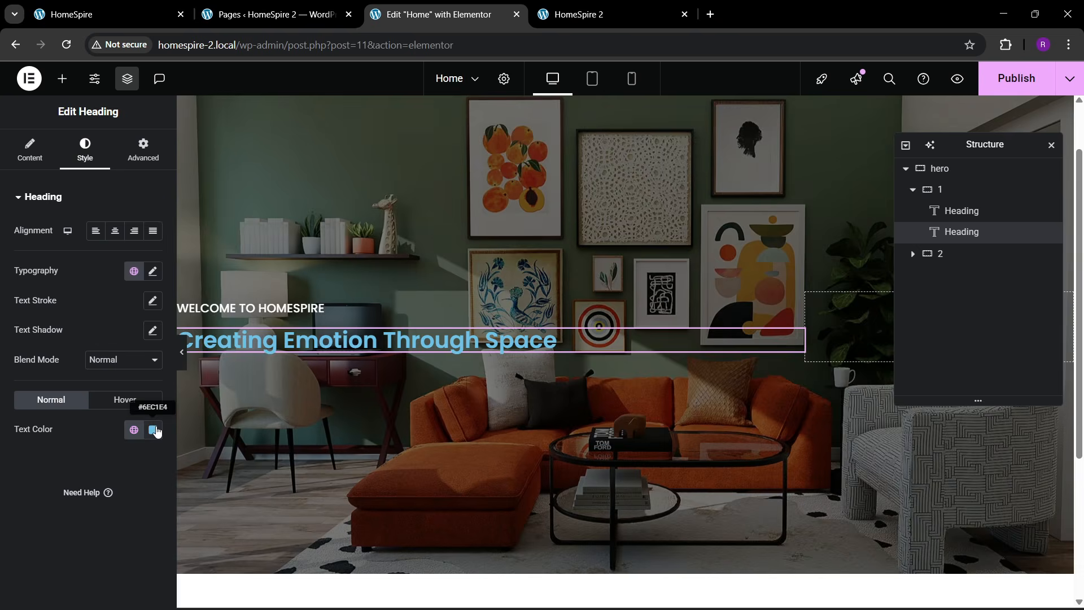
{"action": "left_click", "coordinate": [153, 430]}
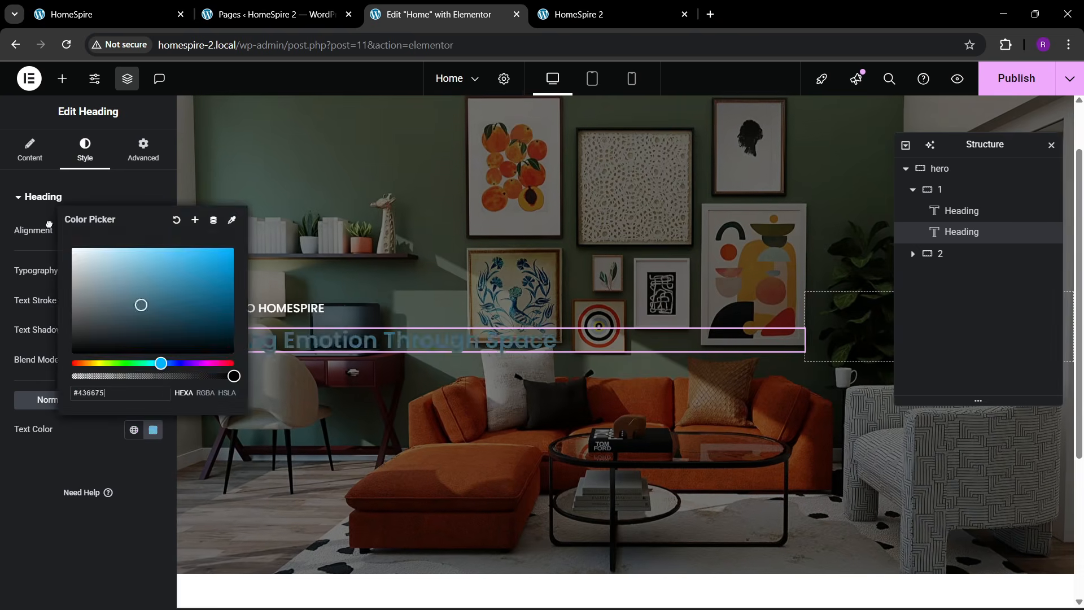
{"action": "left_click_drag", "start_coordinate": [141, 305], "coordinate": [49, 224]}
{"action": "left_click", "coordinate": [11, 452]}
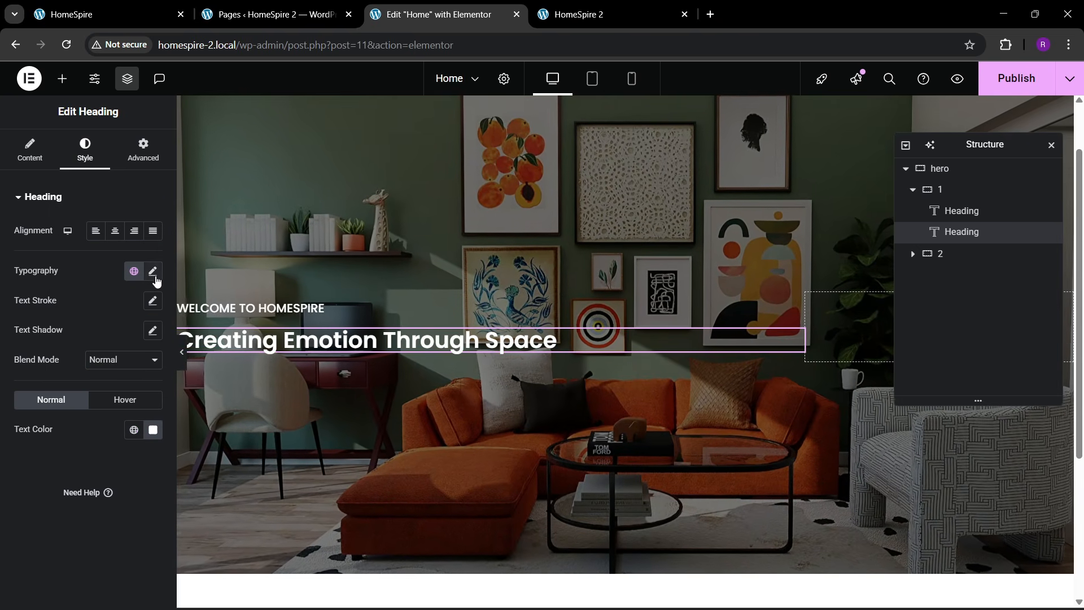
- Set the heading typography to weight 500 Medium and size 70 px
{"action": "left_click", "coordinate": [152, 271]}
{"action": "left_click", "coordinate": [119, 409]}
{"action": "left_click", "coordinate": [119, 274]}
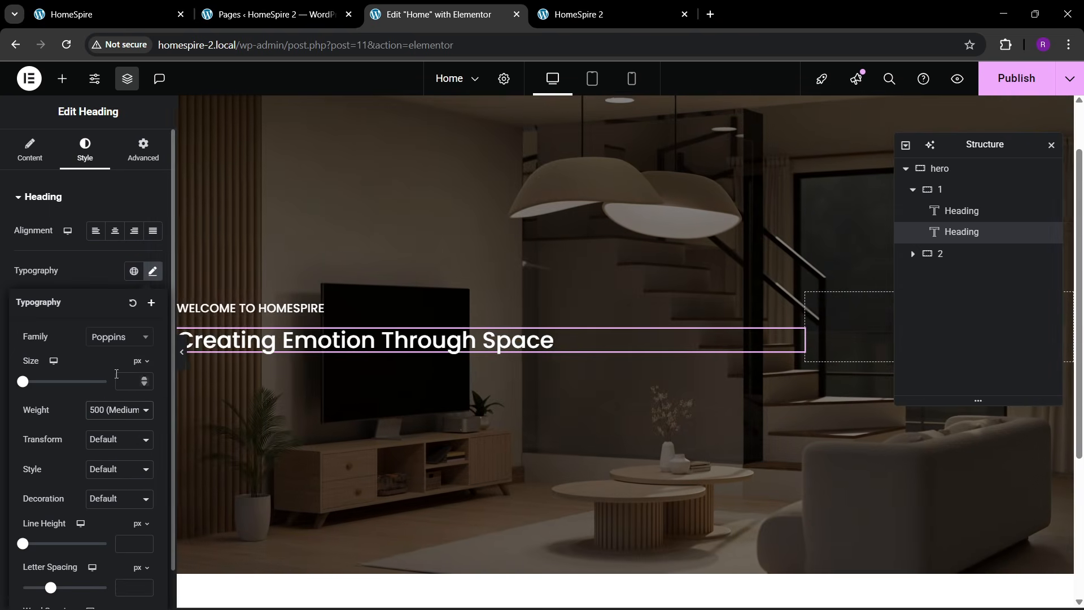
{"action": "left_click", "coordinate": [127, 382]}
{"action": "type", "text": "19"}
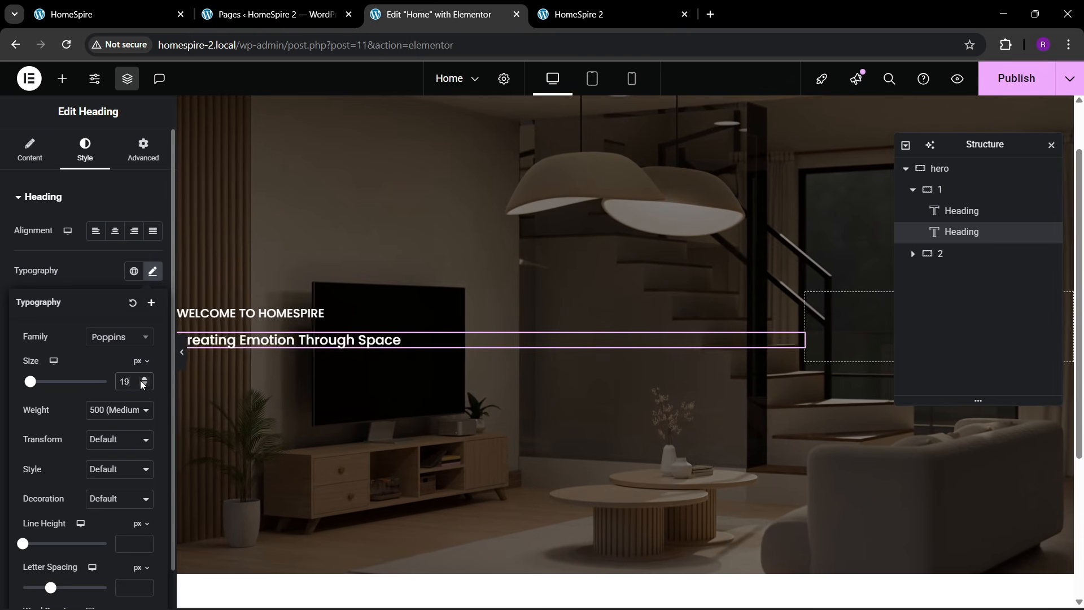
{"action": "left_click", "coordinate": [142, 380]}
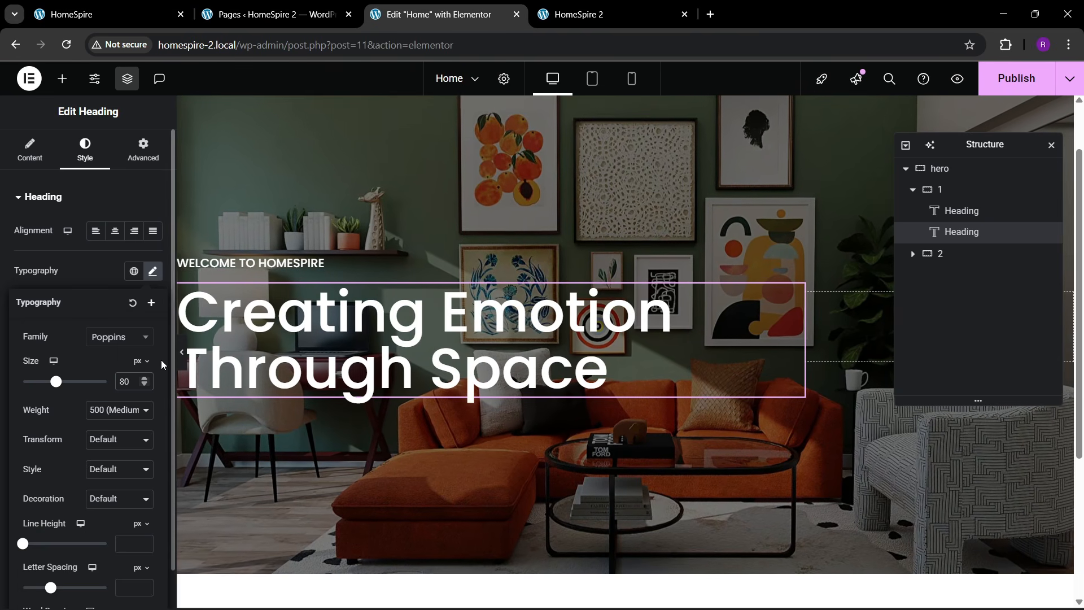
{"action": "key", "text": "BackSpace"}
{"action": "type", "text": "7"}
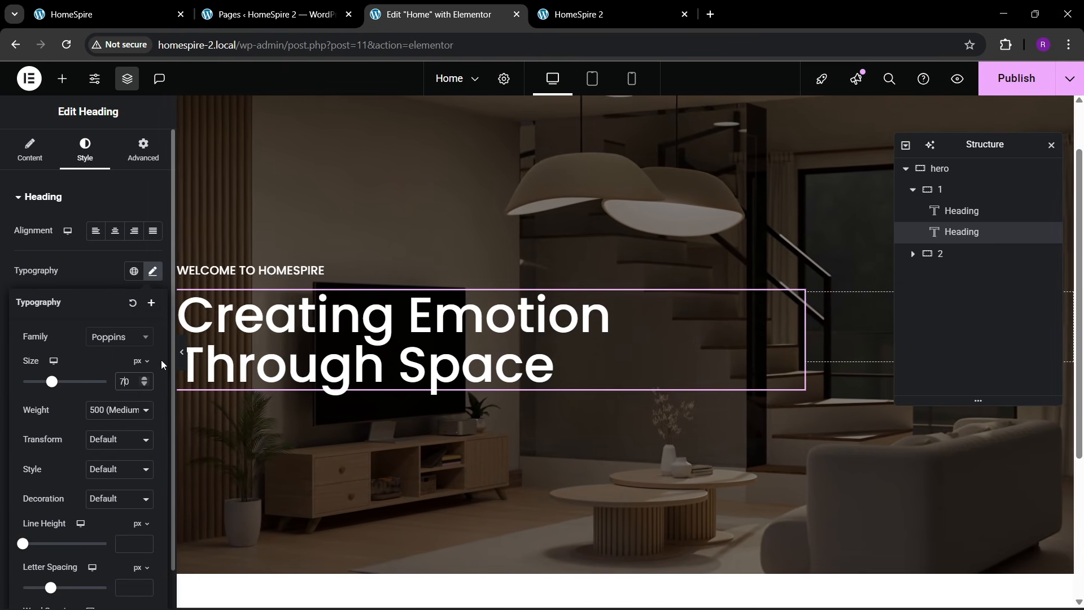
- Set the heading line height to 1.1 em and compare it with the live homepage
{"action": "scroll", "coordinate": [122, 469], "scroll_direction": "down", "scroll_amount": 1}
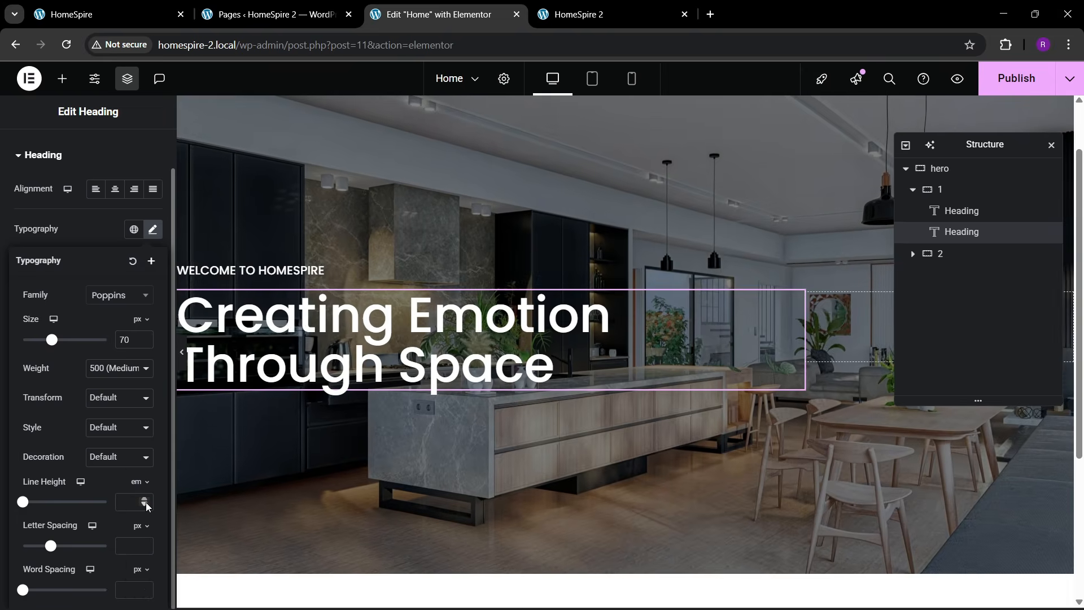
{"action": "left_click", "coordinate": [146, 501]}
{"action": "left_click", "coordinate": [146, 501]}
{"action": "left_click", "coordinate": [146, 501]}
{"action": "left_click", "coordinate": [146, 502]}
{"action": "left_click", "coordinate": [145, 501]}
{"action": "left_click", "coordinate": [146, 502]}
{"action": "left_click", "coordinate": [146, 501]}
{"action": "left_click", "coordinate": [145, 501]}
{"action": "left_click", "coordinate": [145, 501]}
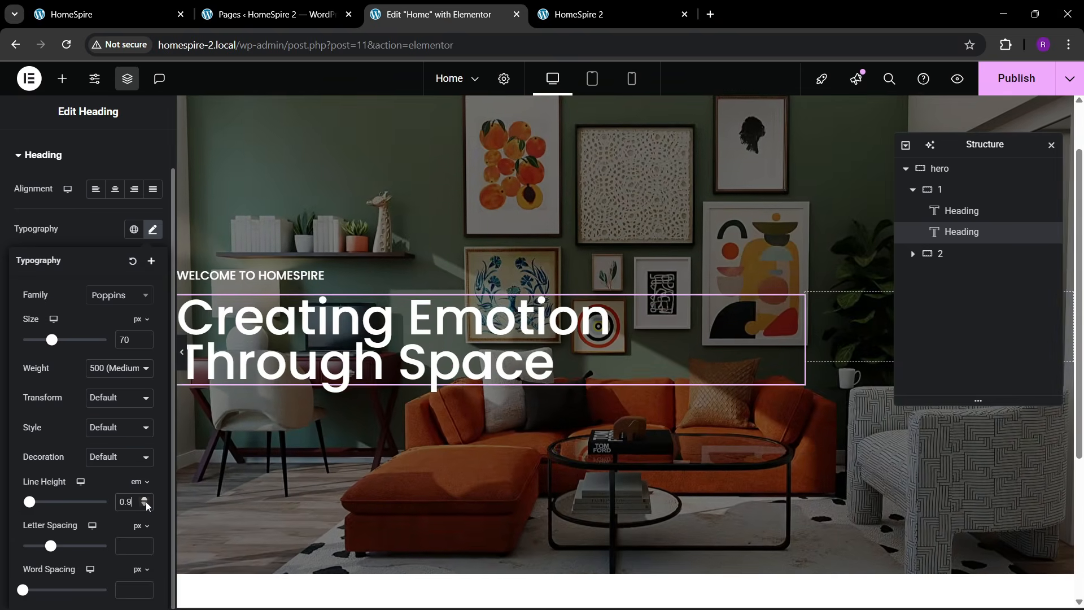
{"action": "left_click", "coordinate": [146, 501]}
{"action": "left_click", "coordinate": [146, 501]}
{"action": "left_click", "coordinate": [146, 502]}
{"action": "left_click", "coordinate": [145, 504]}
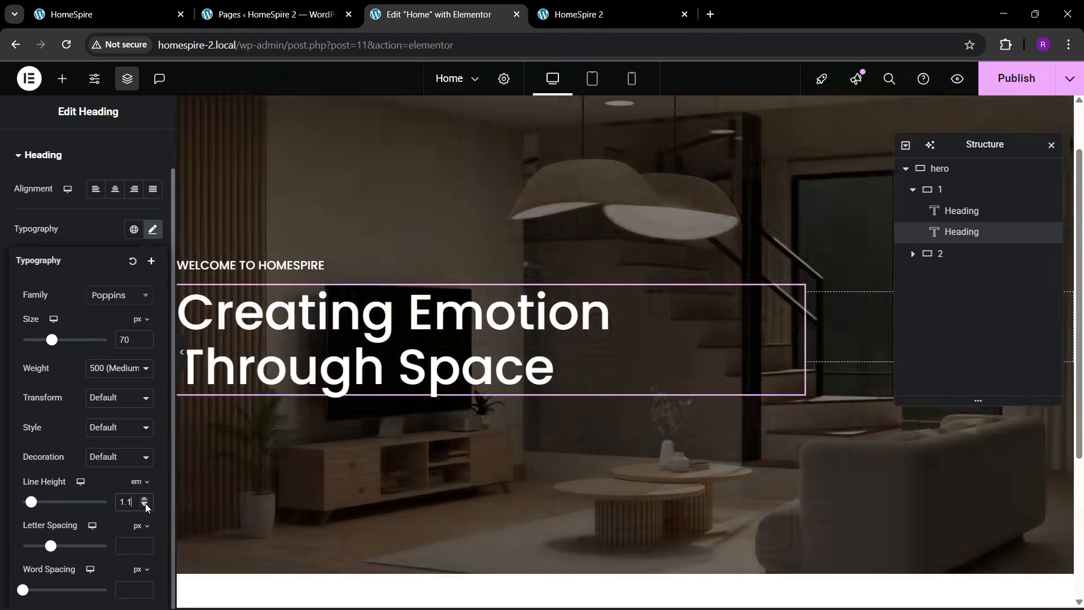
{"action": "left_click", "coordinate": [130, 5]}
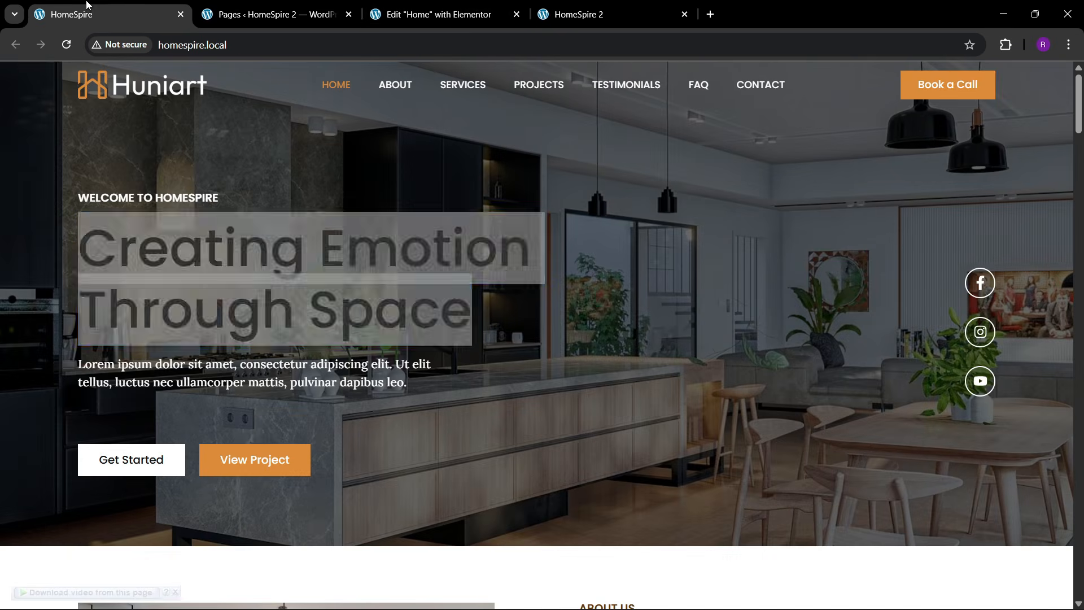
{"action": "left_click", "coordinate": [440, 14]}
- Add a Text Editor paragraph below the headline with a 79% custom width
{"action": "left_click", "coordinate": [62, 79]}
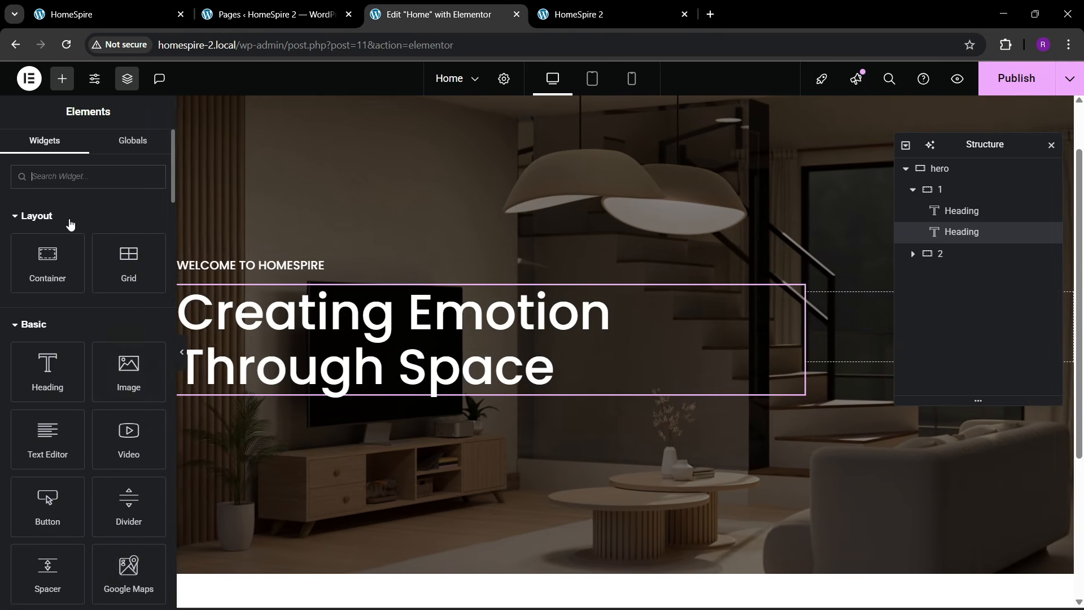
{"action": "scroll", "coordinate": [67, 226], "scroll_direction": "down", "scroll_amount": 2}
{"action": "left_click_drag", "start_coordinate": [50, 299], "coordinate": [350, 388]}
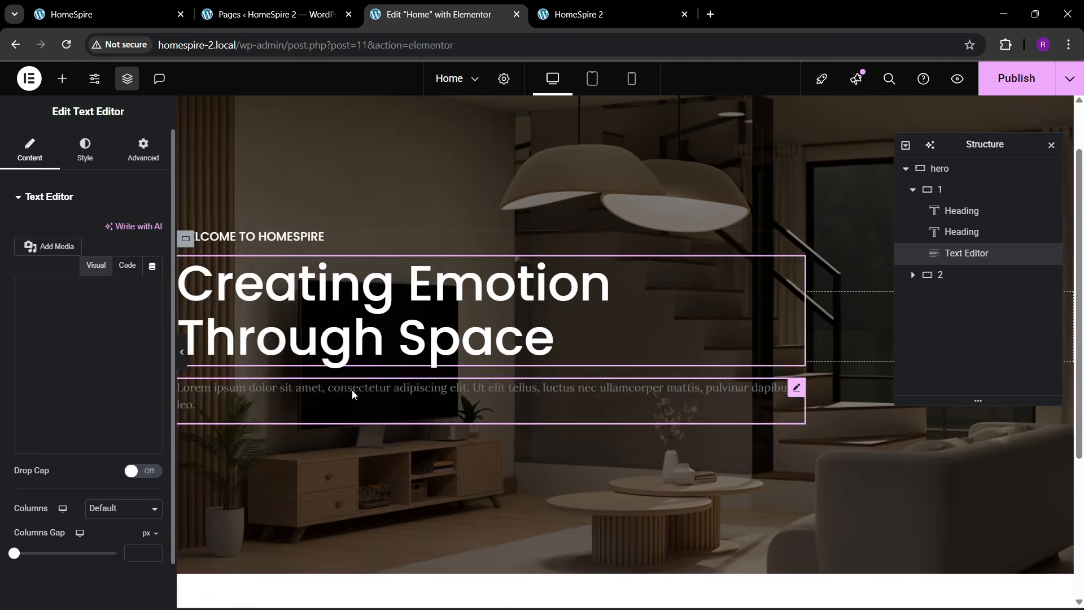
{"action": "left_click", "coordinate": [143, 149]}
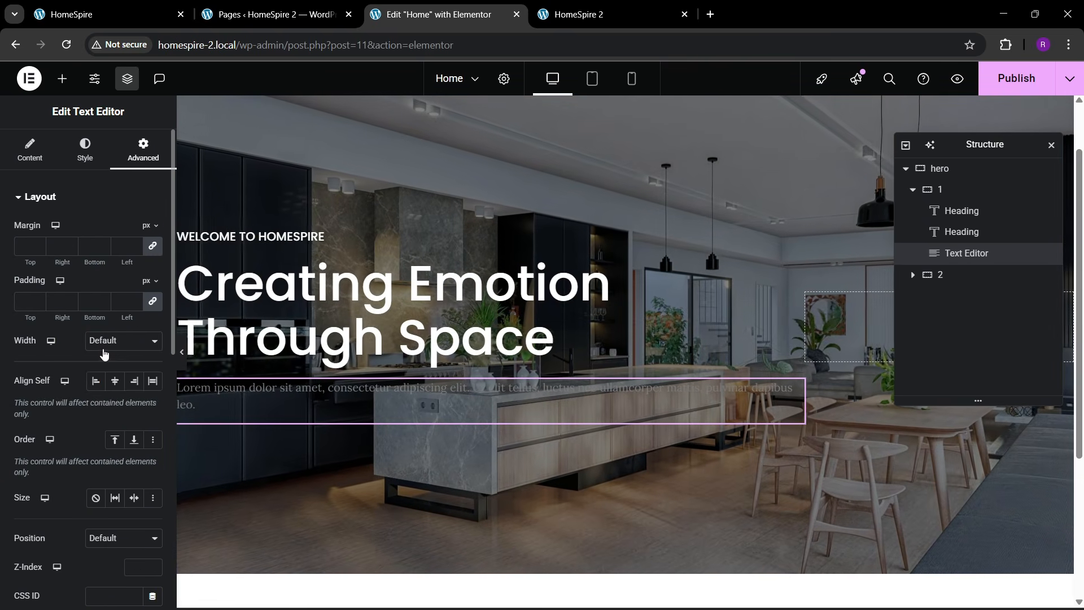
{"action": "left_click", "coordinate": [91, 404]}
{"action": "left_click_drag", "start_coordinate": [21, 389], "coordinate": [97, 389]}
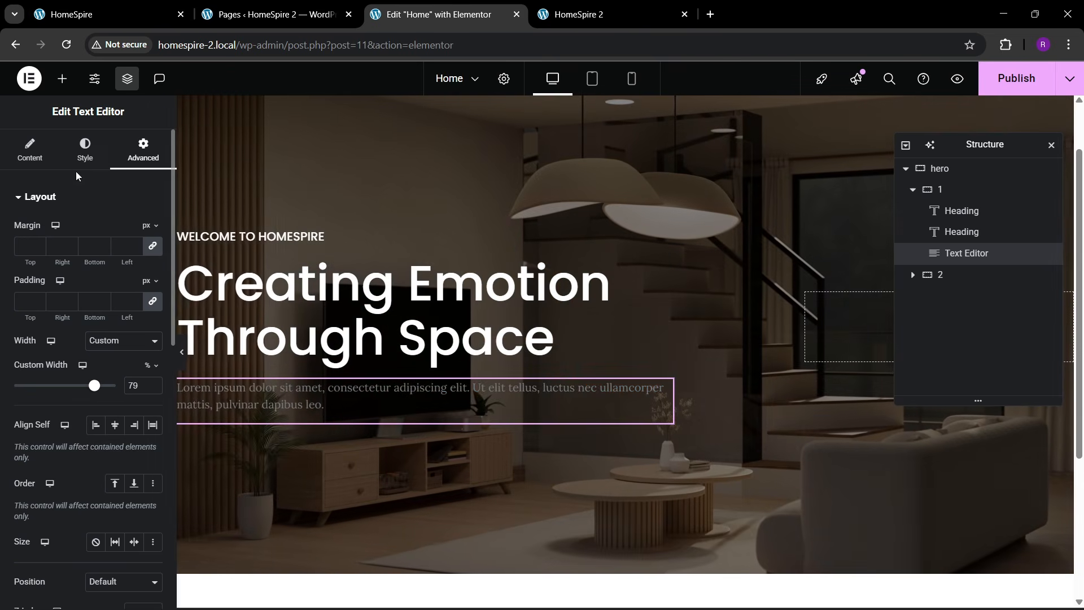
- Make the paragraph text white, compare with the live hero, and reopen the widget library
{"action": "left_click", "coordinate": [84, 149]}
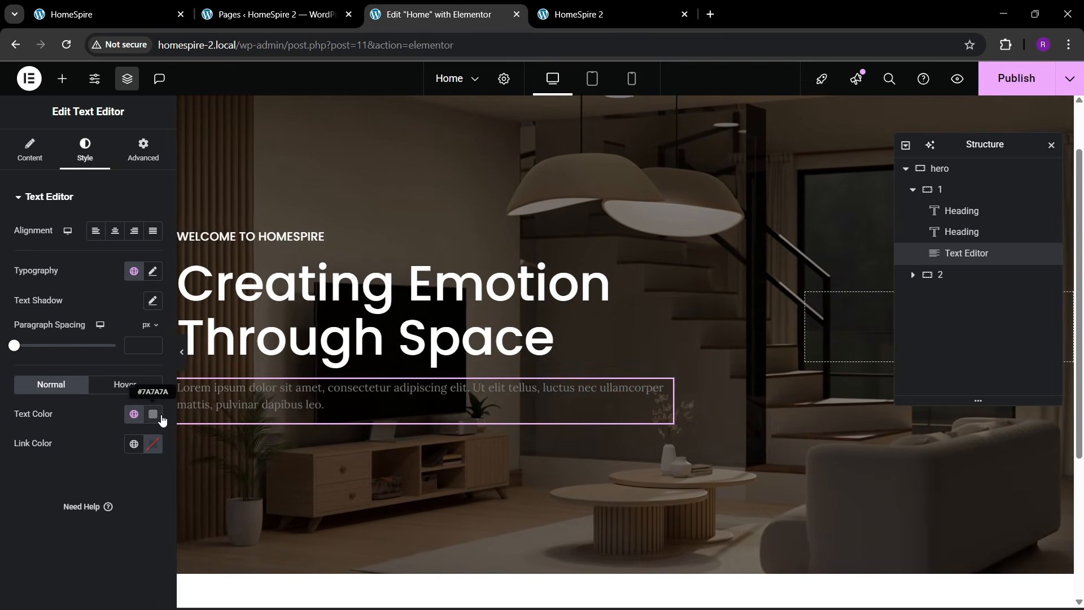
{"action": "left_click", "coordinate": [153, 413]}
{"action": "left_click", "coordinate": [42, 475]}
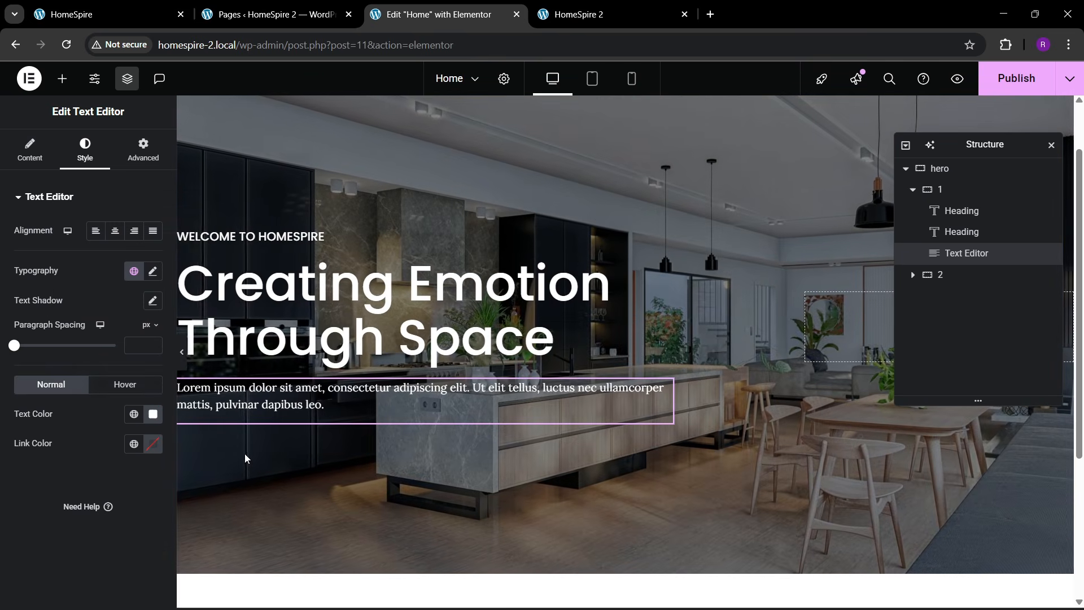
{"action": "left_click", "coordinate": [128, 6]}
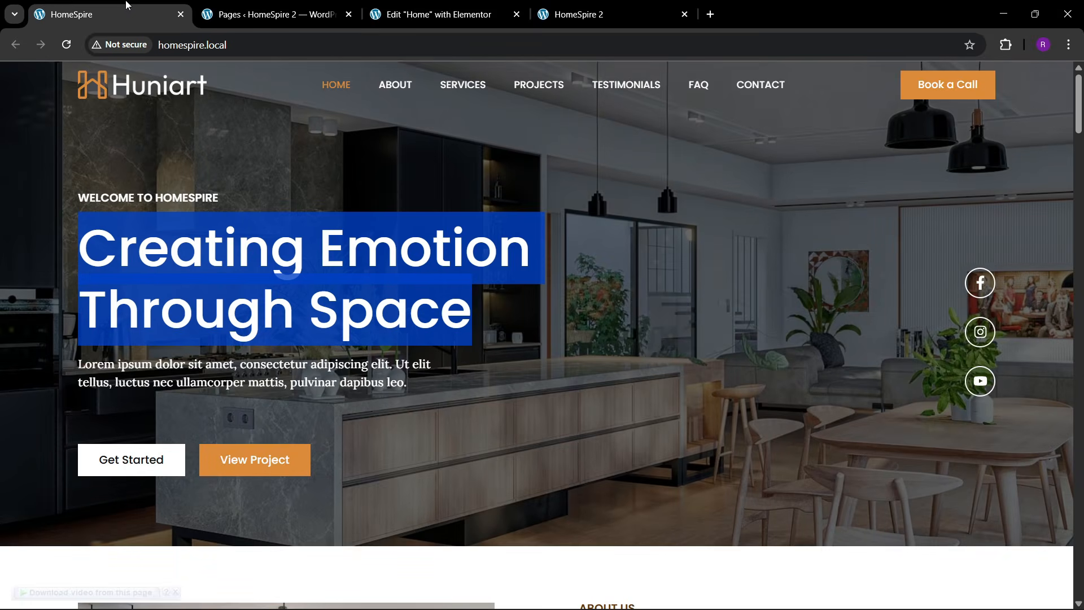
{"action": "left_click", "coordinate": [446, 8]}
{"action": "left_click", "coordinate": [62, 78]}
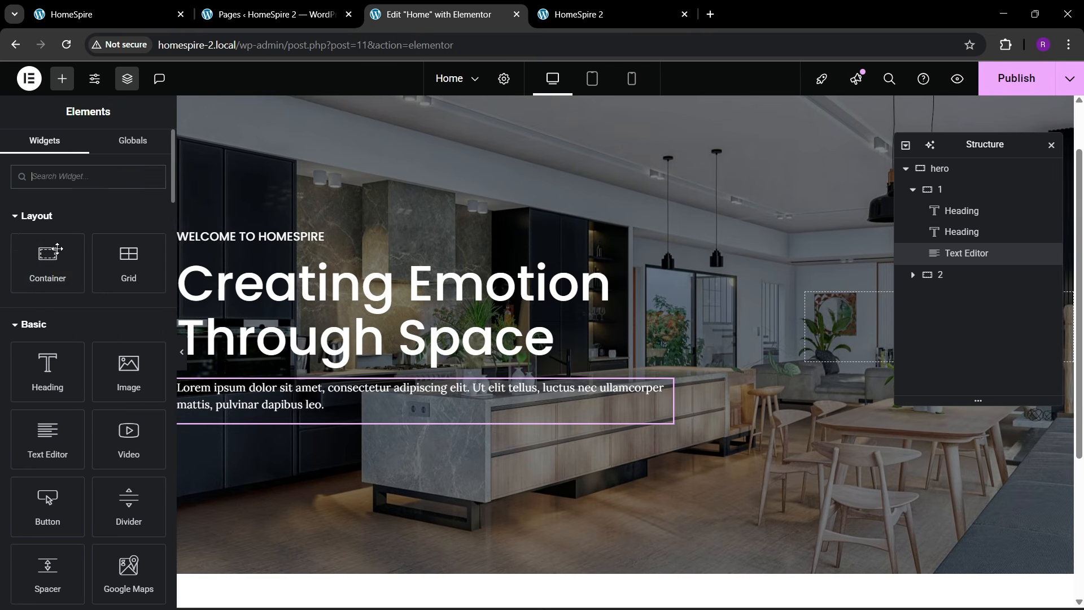
- Add a zero-padding container below the hero paragraph and rename it 'btn box'
{"action": "left_click_drag", "start_coordinate": [51, 254], "coordinate": [266, 399]}
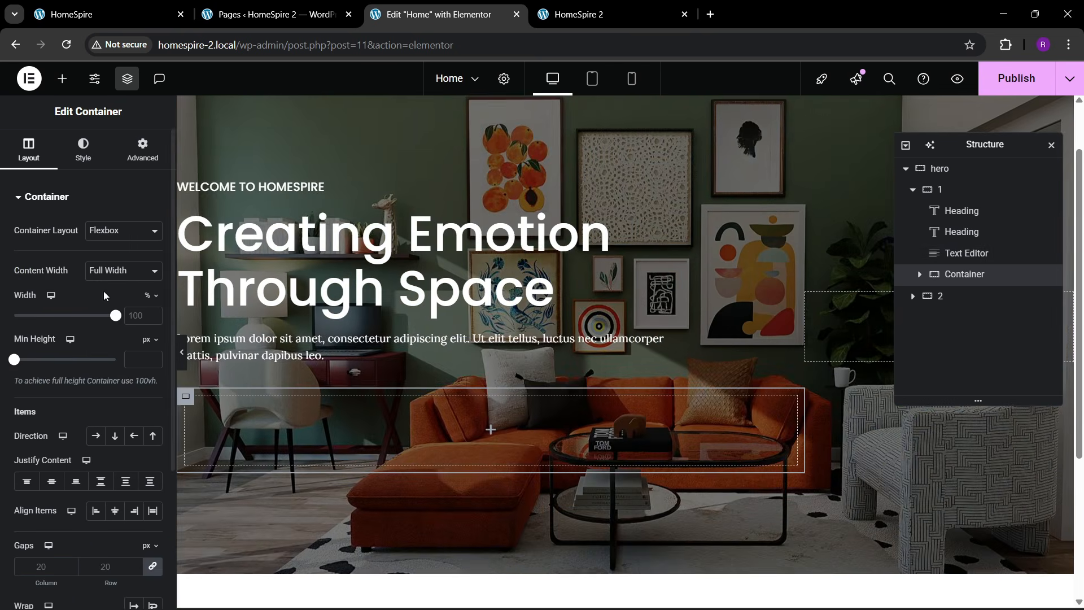
{"action": "left_click", "coordinate": [142, 150]}
{"action": "left_click", "coordinate": [151, 304]}
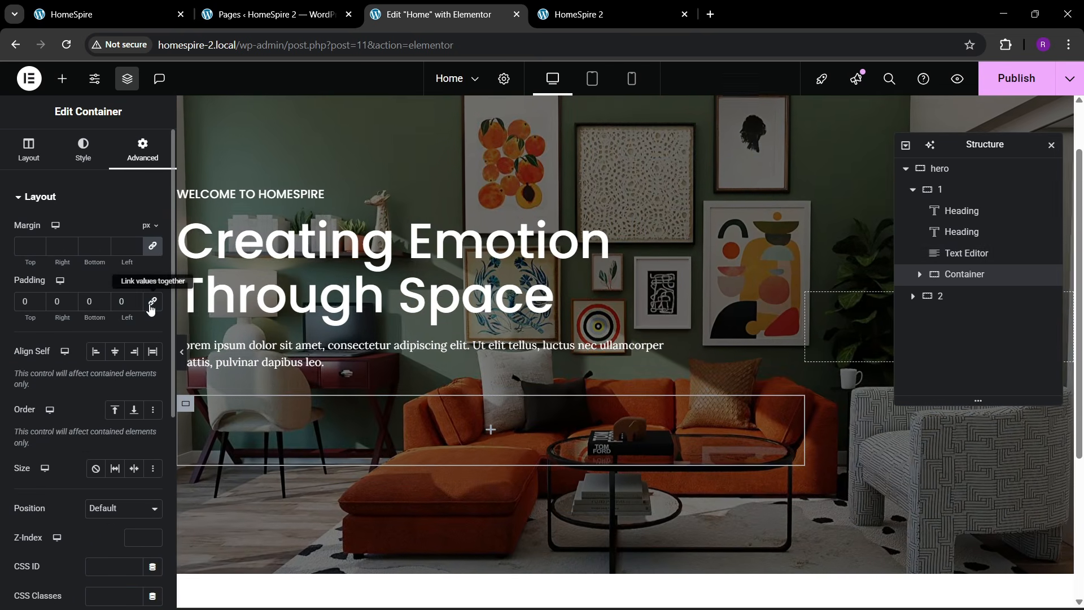
{"action": "double_click", "coordinate": [964, 274]}
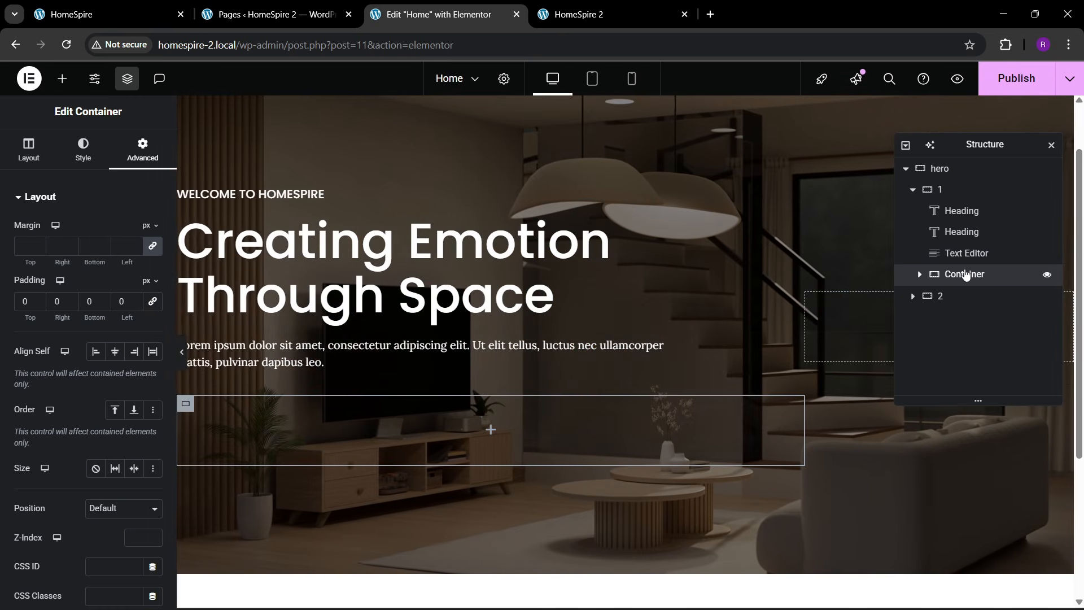
{"action": "type", "text": "btn box"}
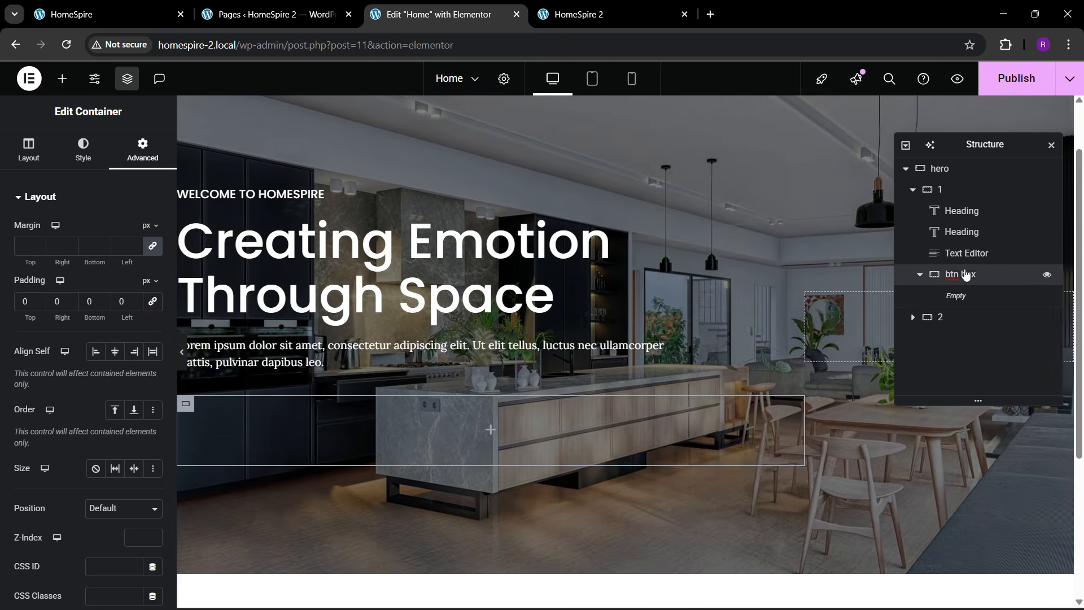
{"action": "key", "text": "Return"}
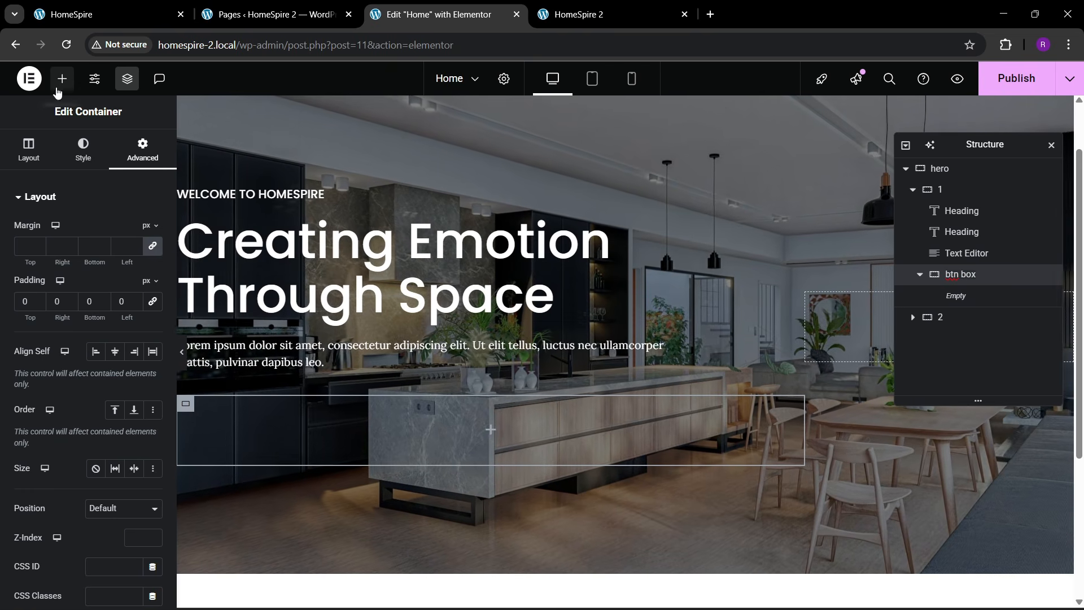
- Place a Button inside btn box and label it 'Get Started'
{"action": "left_click", "coordinate": [62, 78]}
{"action": "left_click_drag", "start_coordinate": [48, 495], "coordinate": [372, 445]}
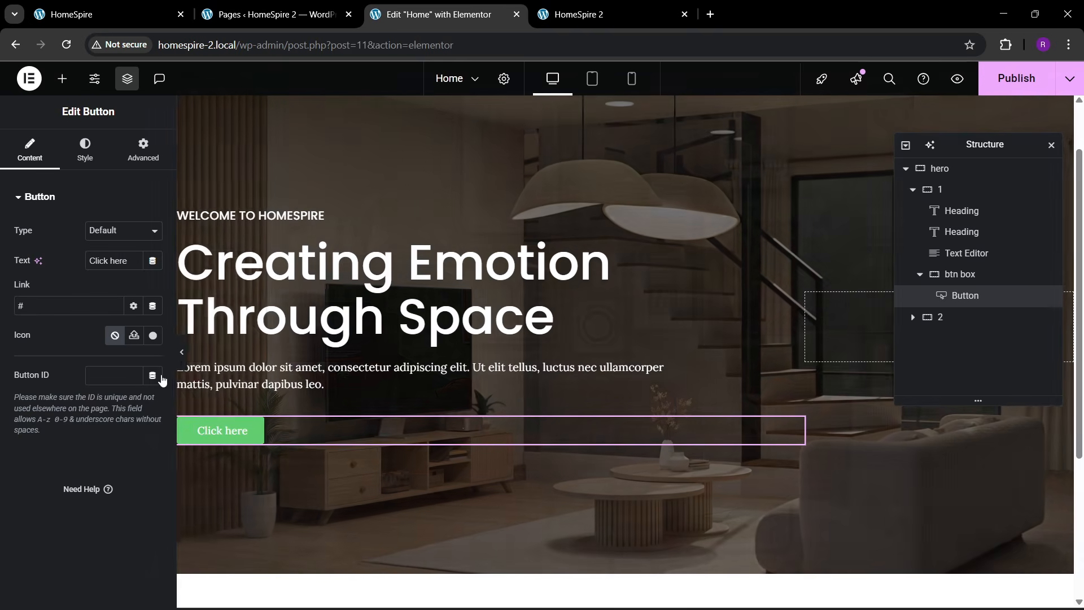
{"action": "left_click", "coordinate": [139, 13]}
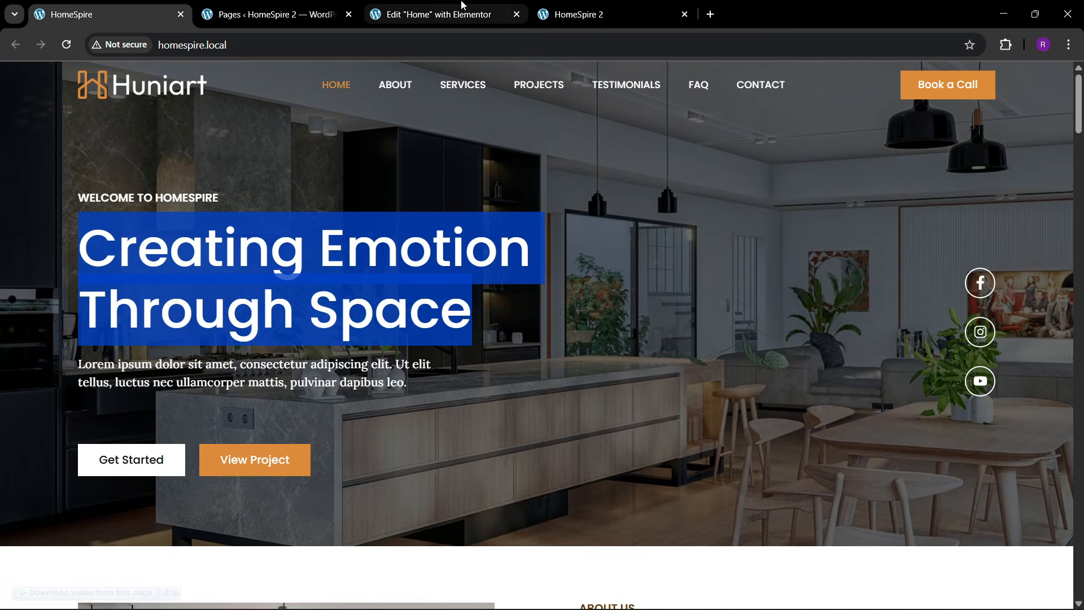
{"action": "left_click", "coordinate": [462, 7]}
{"action": "key", "text": "ctrl+a"}
{"action": "key", "text": "BackSpace"}
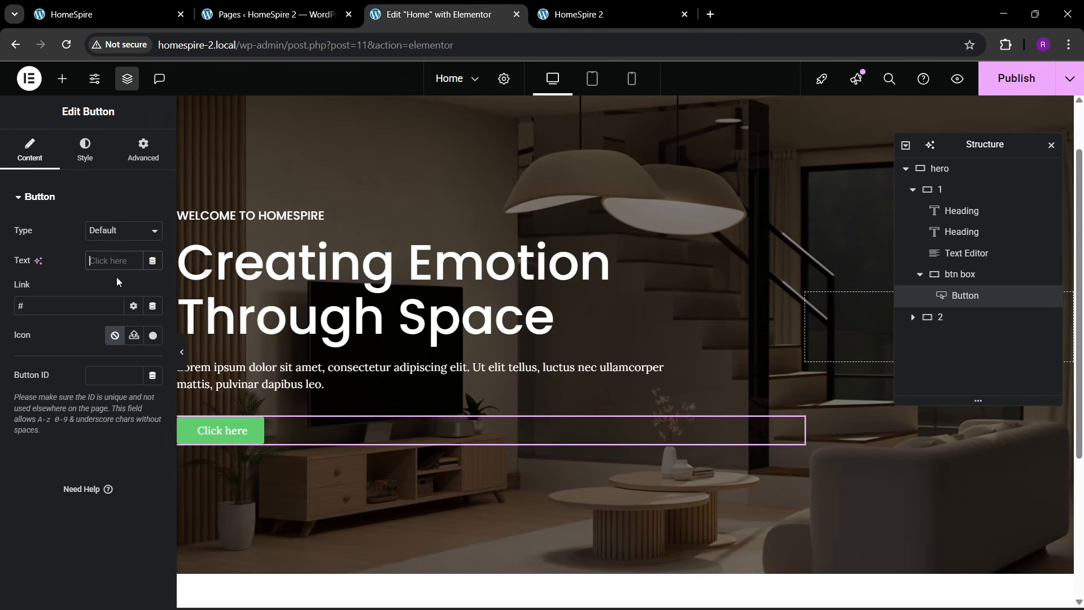
{"action": "type", "text": "Get Started"}
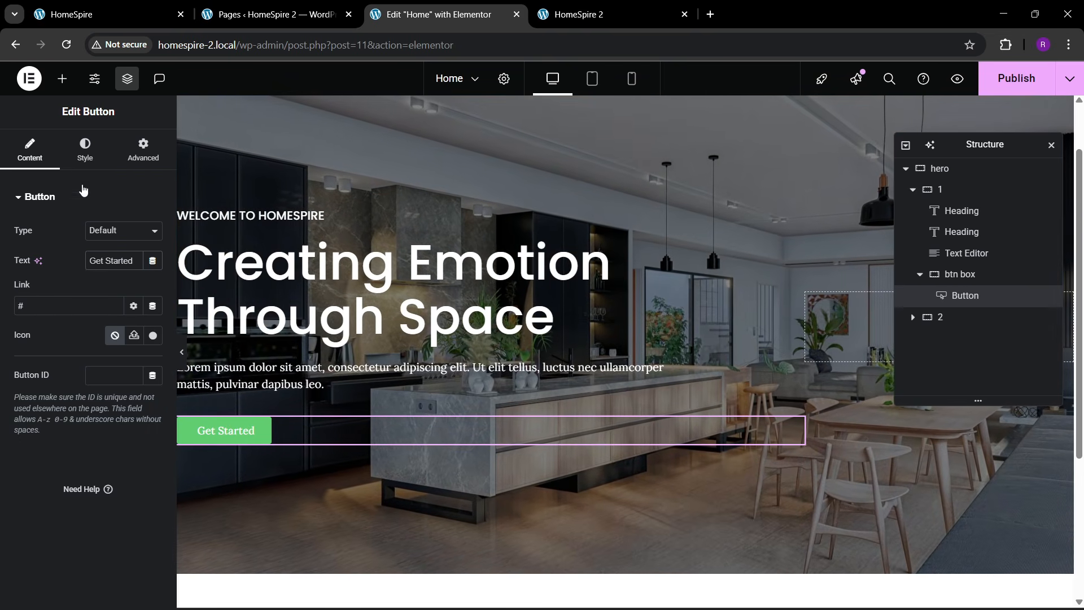
{"action": "left_click", "coordinate": [124, 2]}
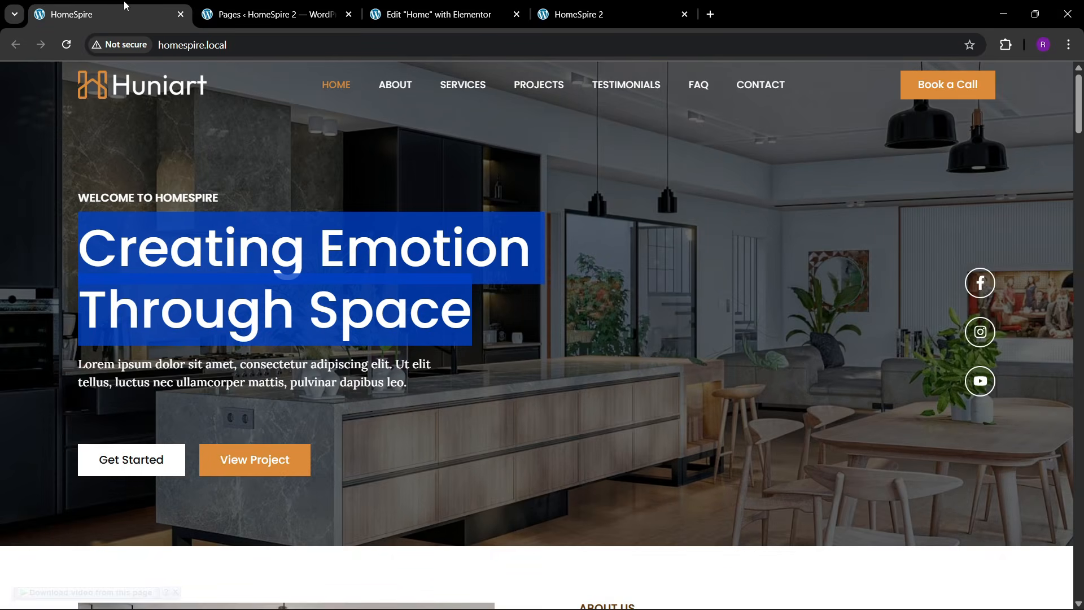
{"action": "left_click", "coordinate": [339, 5]}
{"action": "left_click", "coordinate": [440, 14]}
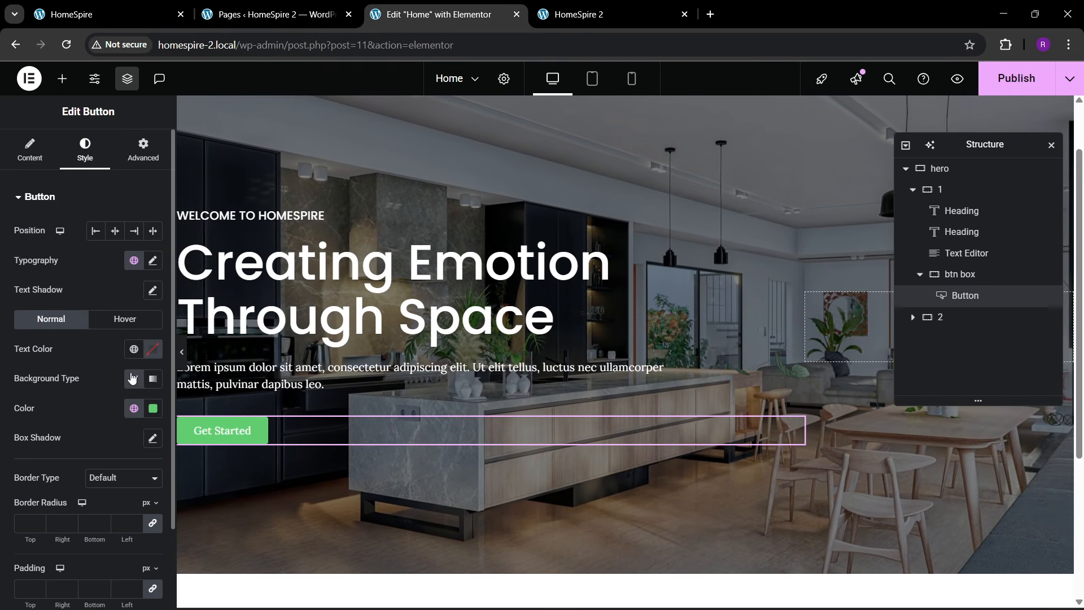
- Give the button a white #FFFFFF background and theme black text
{"action": "left_click", "coordinate": [137, 407]}
{"action": "left_click", "coordinate": [153, 410]}
{"action": "left_click", "coordinate": [155, 411]}
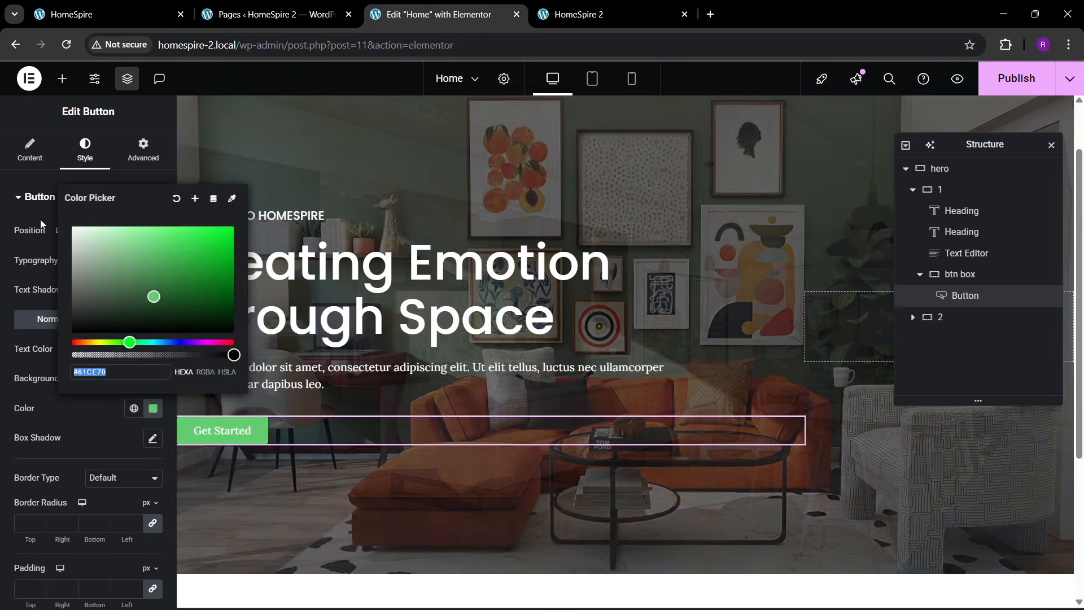
{"action": "type", "text": "#FFFFFF"}
{"action": "left_click", "coordinate": [140, 358]}
{"action": "left_click", "coordinate": [134, 348]}
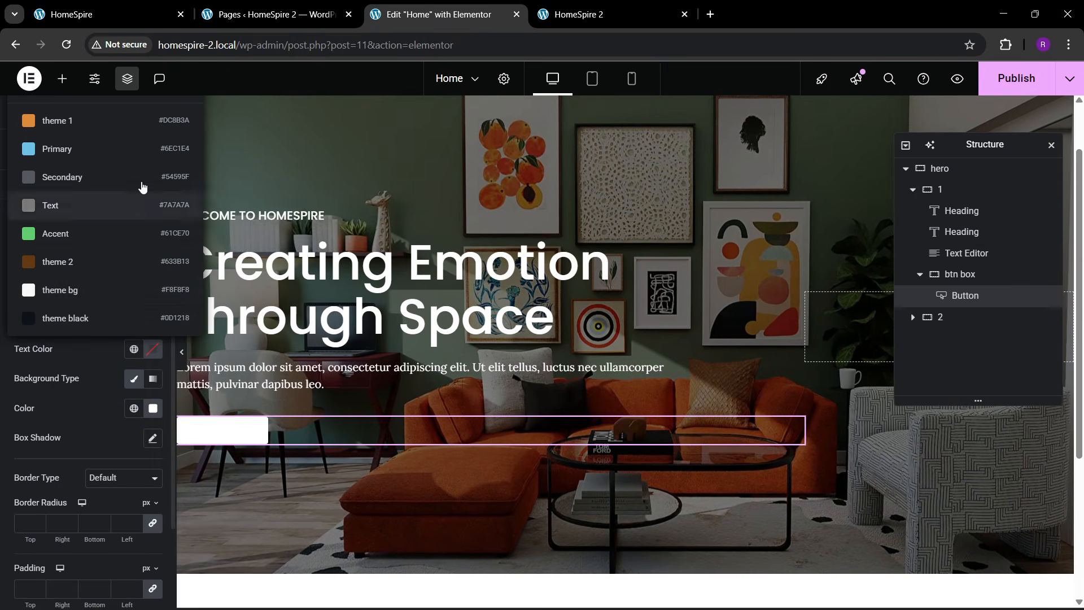
{"action": "left_click", "coordinate": [110, 325]}
{"action": "key", "text": "ctrl+1"}
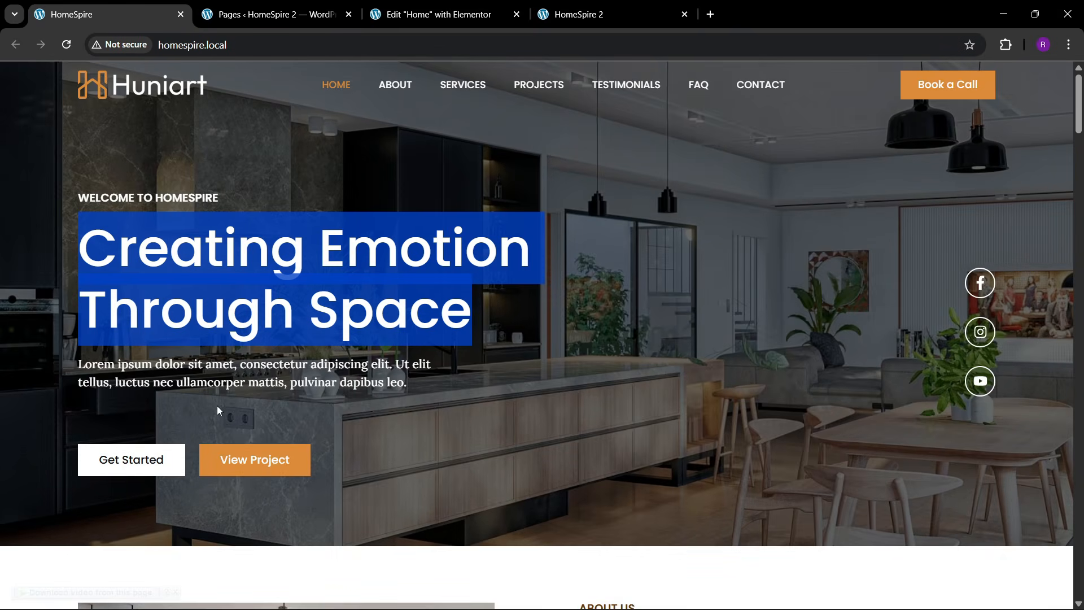
{"action": "left_click", "coordinate": [415, 6]}
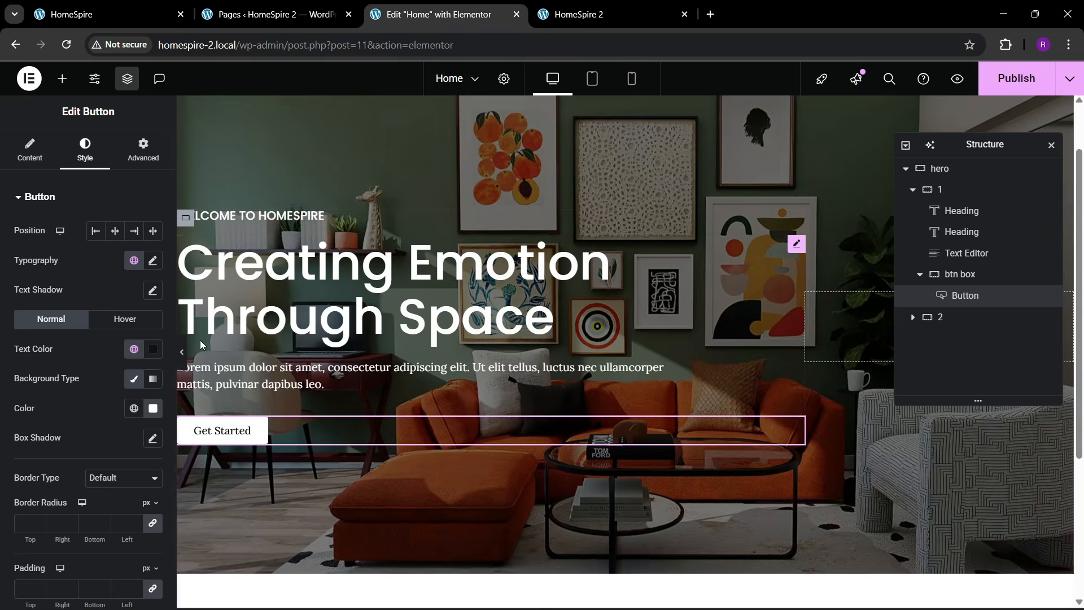
- Set the button font to Poppins at 600 Semi Bold
{"action": "left_click", "coordinate": [151, 260]}
{"action": "left_click", "coordinate": [120, 326]}
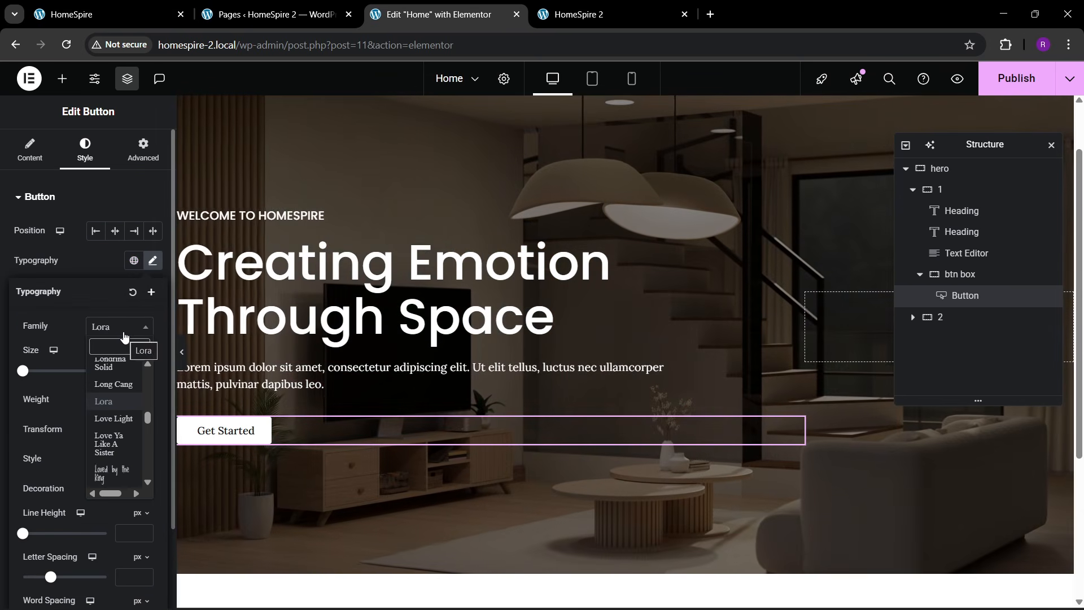
{"action": "type", "text": "poppi"}
{"action": "key", "text": "Return"}
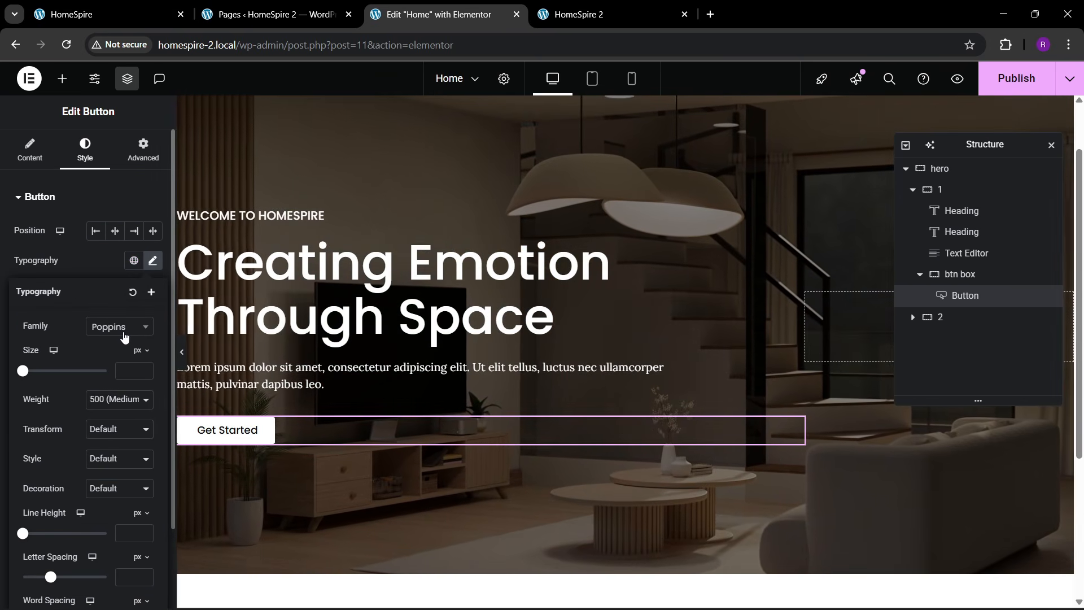
{"action": "left_click", "coordinate": [120, 398]}
{"action": "left_click", "coordinate": [103, 280]}
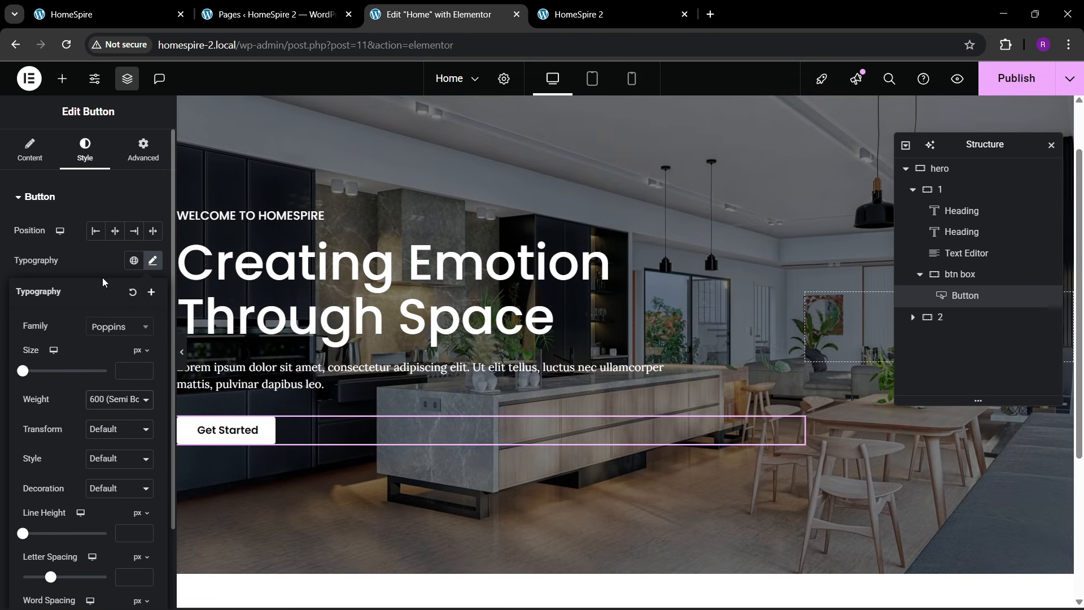
{"action": "left_click", "coordinate": [94, 275]}
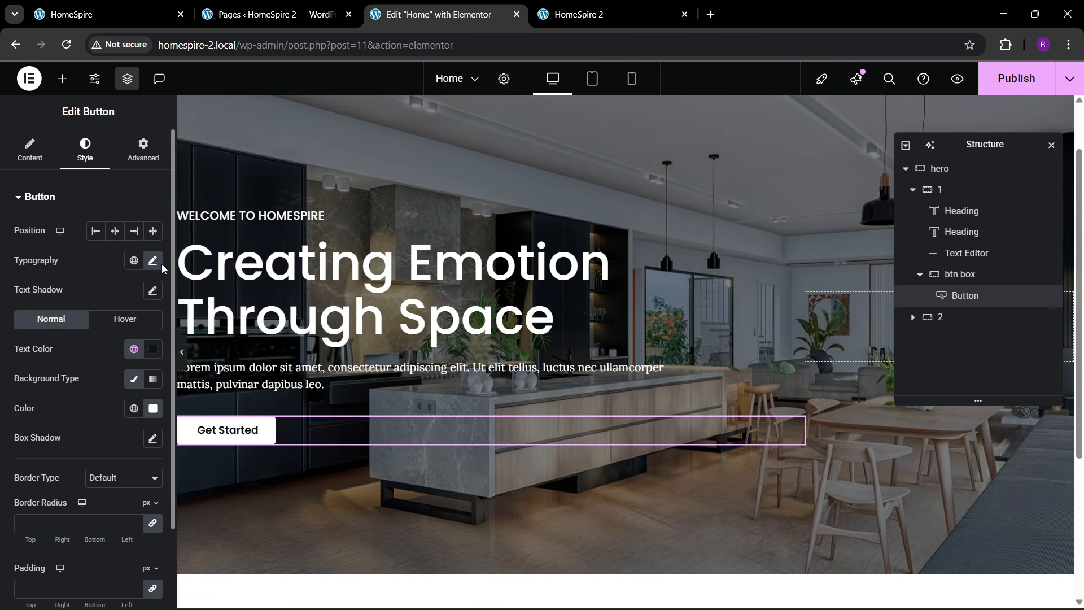
- Set the button padding to 15/30 px, checking it against the live site
{"action": "scroll", "coordinate": [33, 385], "scroll_direction": "down", "scroll_amount": 2}
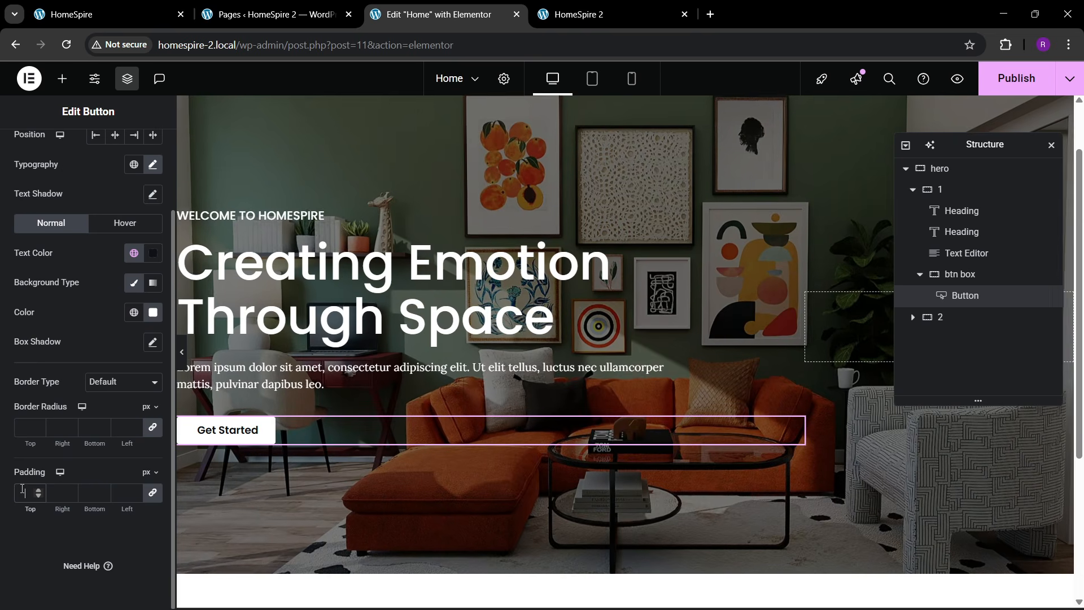
{"action": "left_click", "coordinate": [22, 488]}
{"action": "type", "text": "15"}
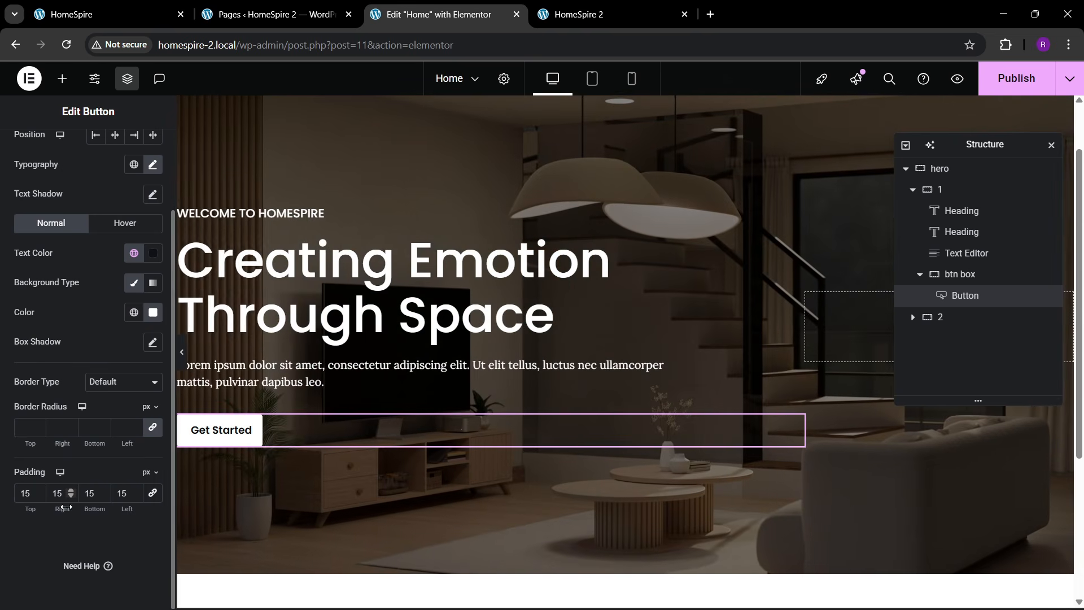
{"action": "double_click", "coordinate": [52, 493]}
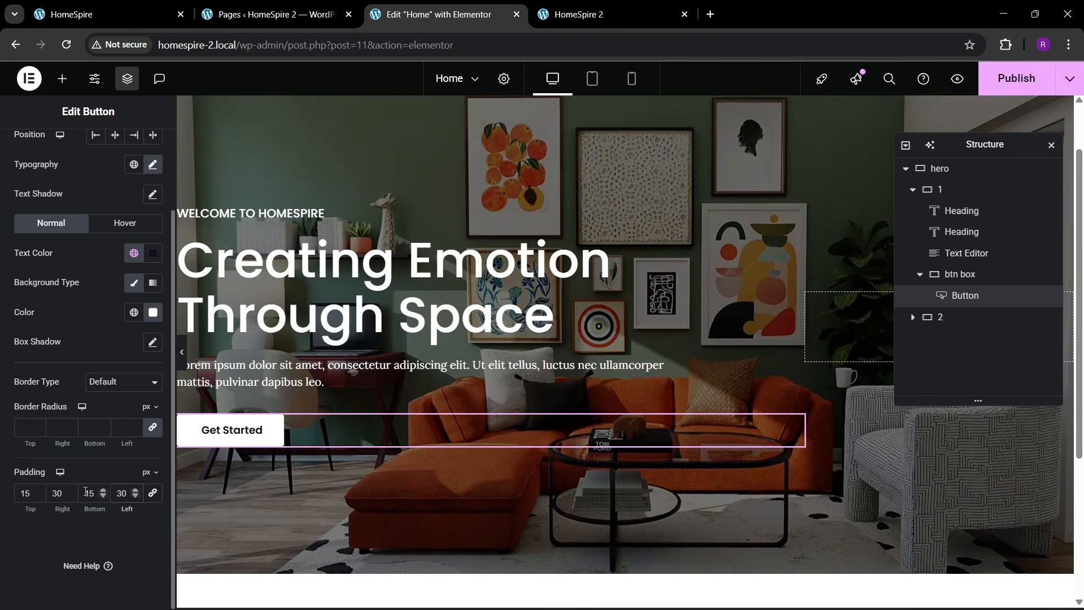
{"action": "left_click", "coordinate": [124, 5]}
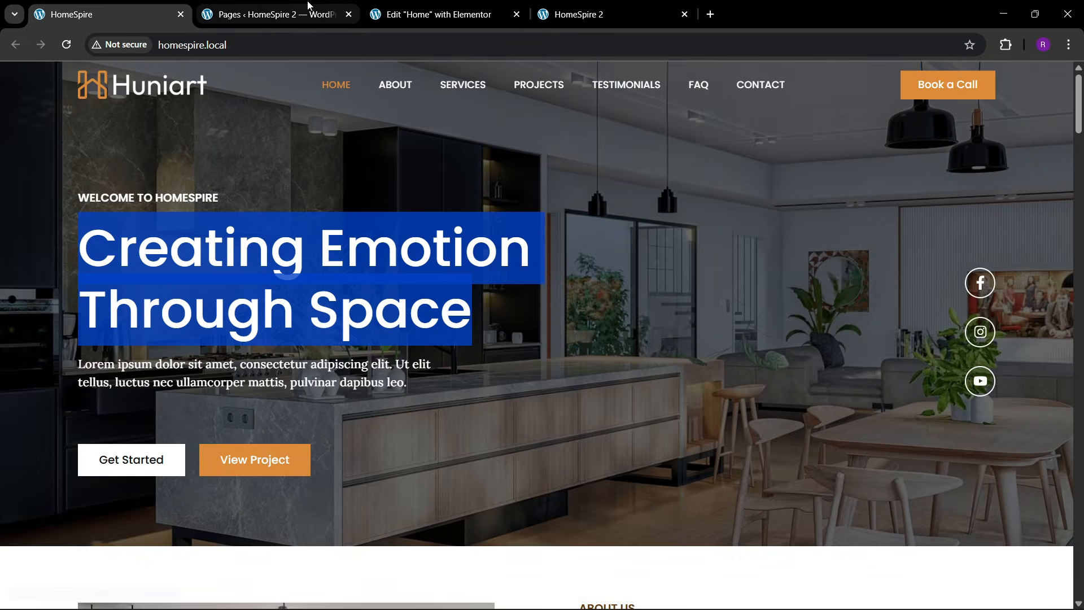
{"action": "left_click", "coordinate": [305, 14]}
{"action": "left_click", "coordinate": [443, 5]}
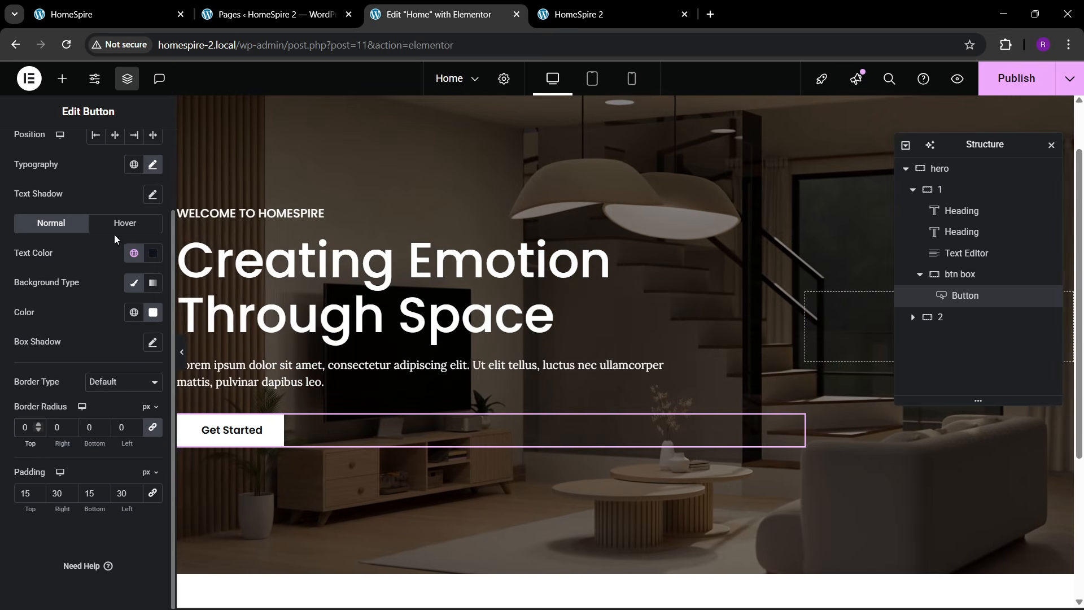
- Style the hover state with a theme 1 orange background and white text
{"action": "left_click", "coordinate": [124, 225]}
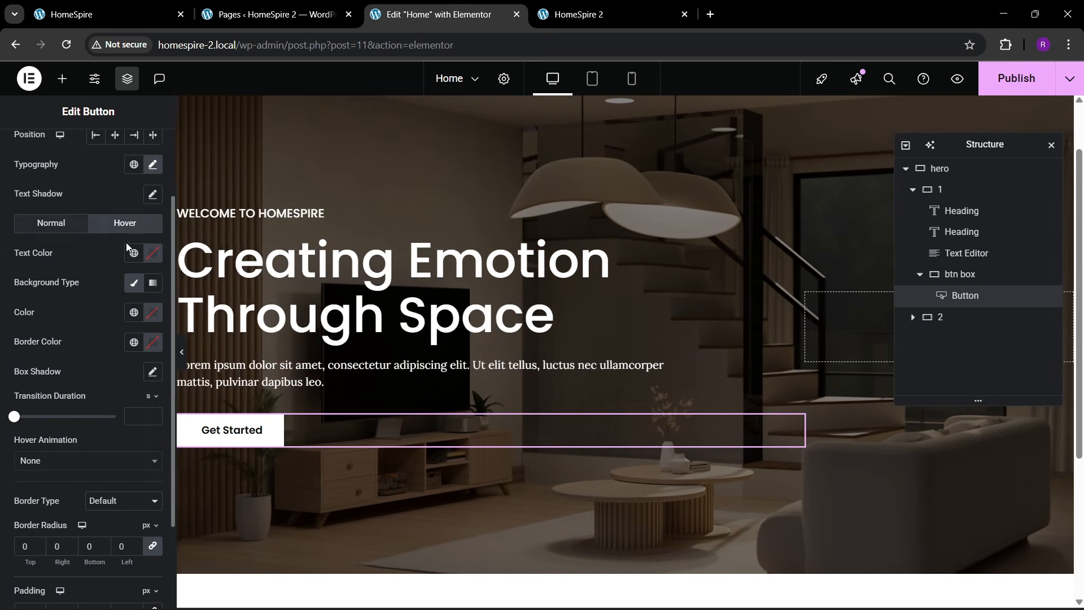
{"action": "left_click", "coordinate": [134, 312]}
{"action": "left_click", "coordinate": [84, 377]}
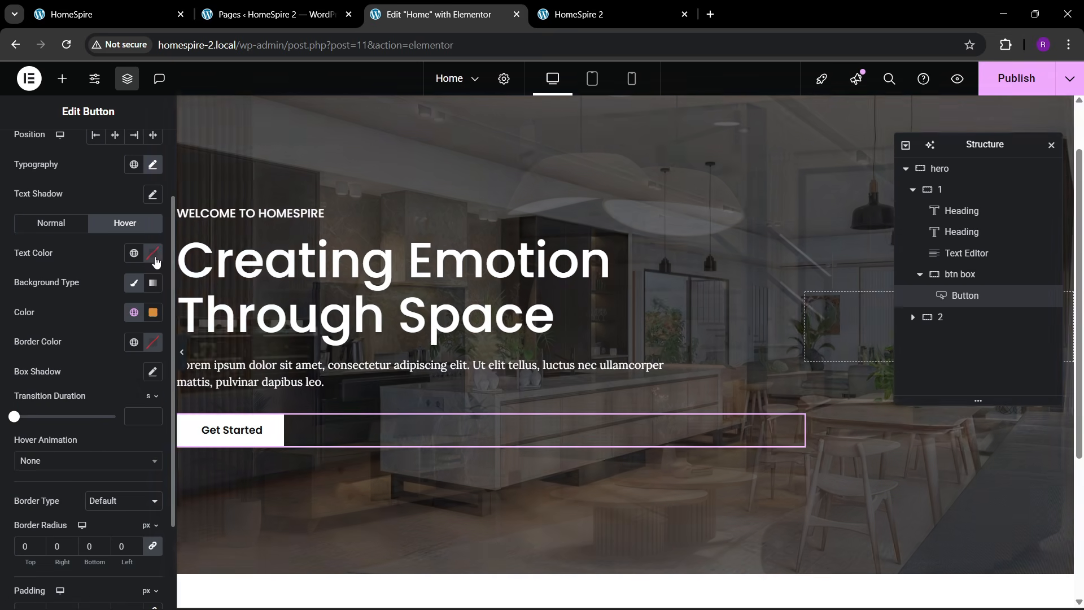
{"action": "left_click", "coordinate": [155, 257]}
{"action": "left_click", "coordinate": [74, 264]}
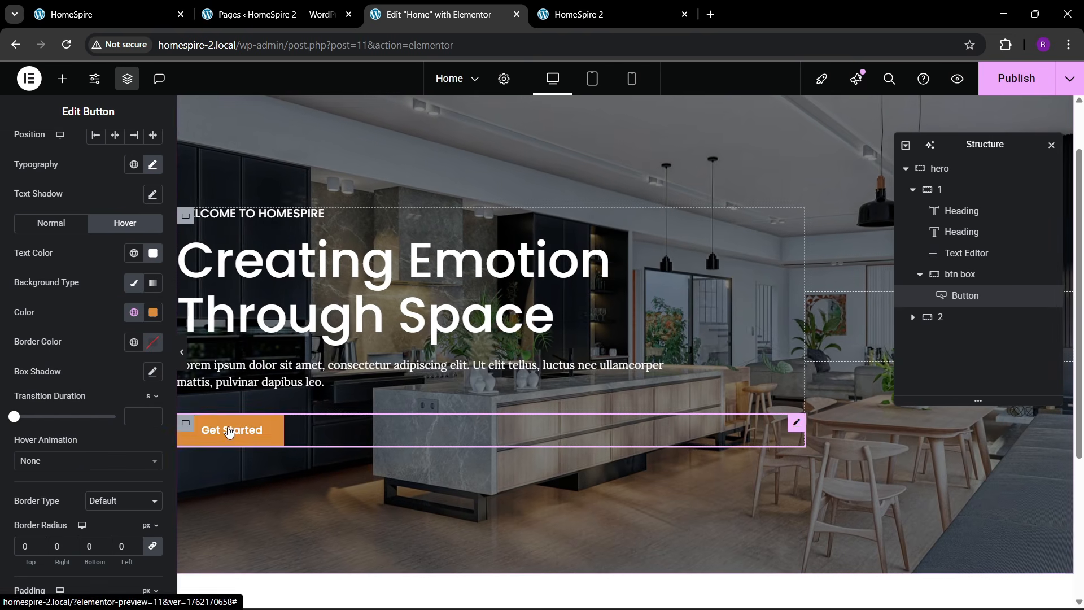
{"action": "left_click", "coordinate": [45, 461]}
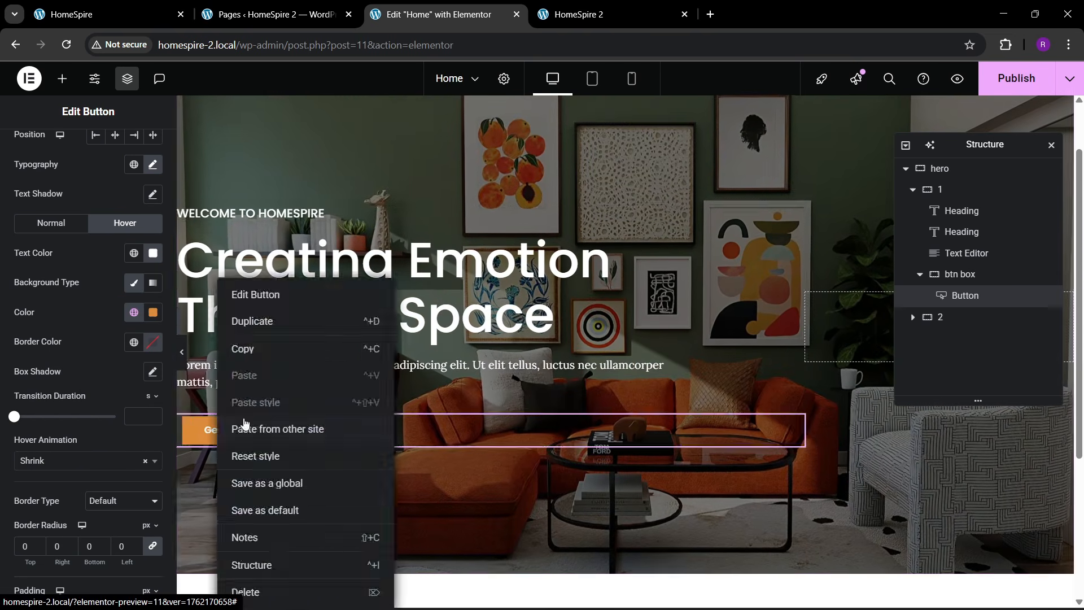
- Duplicate the Get Started button and review the btn box container's layout
{"action": "left_click", "coordinate": [252, 321]}
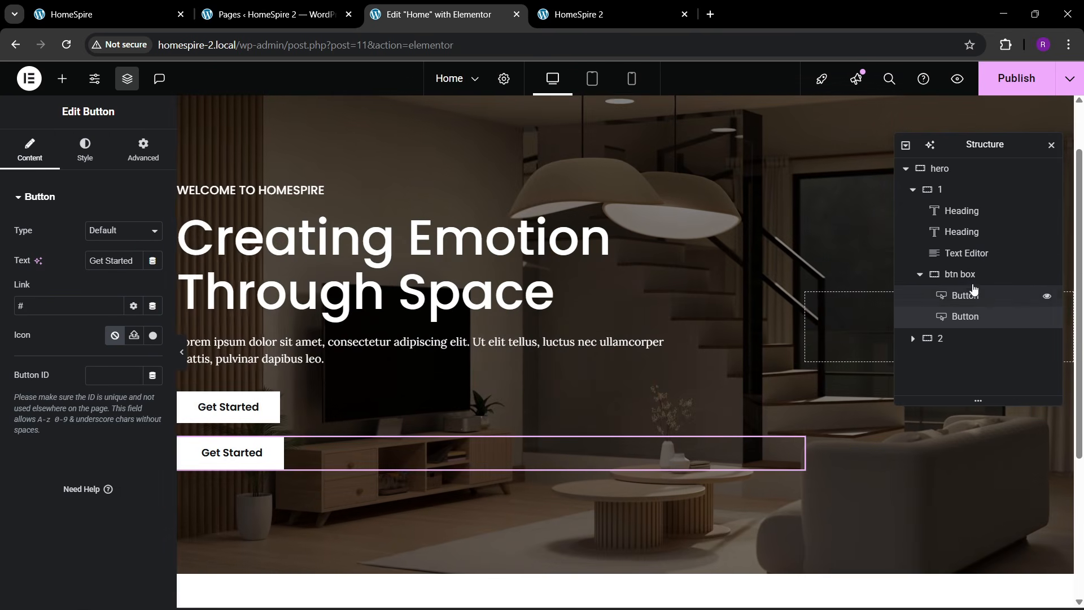
{"action": "left_click", "coordinate": [967, 277]}
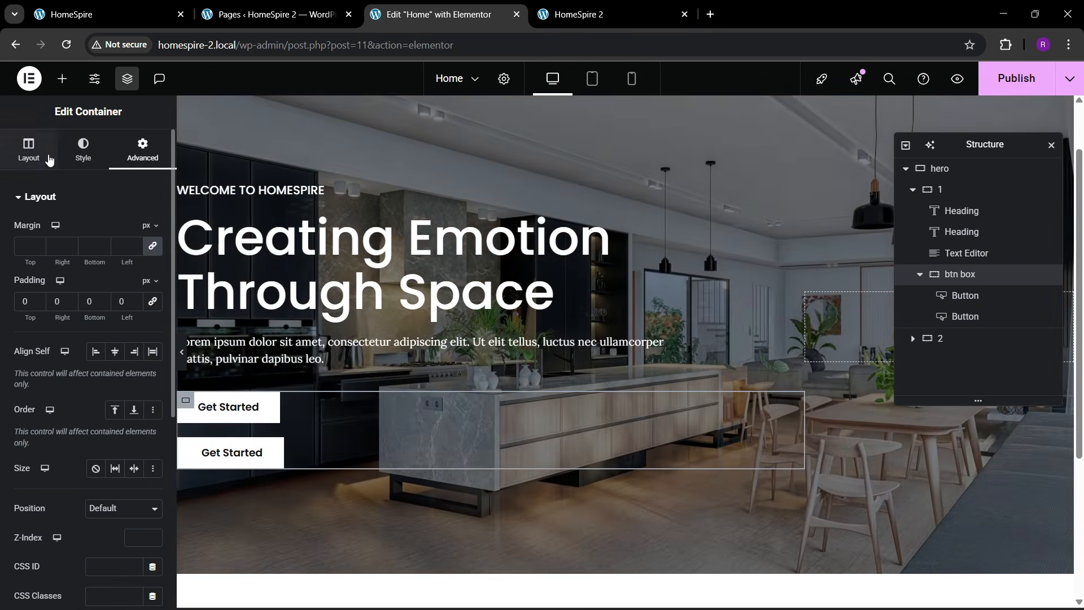
{"action": "left_click", "coordinate": [35, 152]}
{"action": "scroll", "coordinate": [71, 400], "scroll_direction": "down", "scroll_amount": 3}
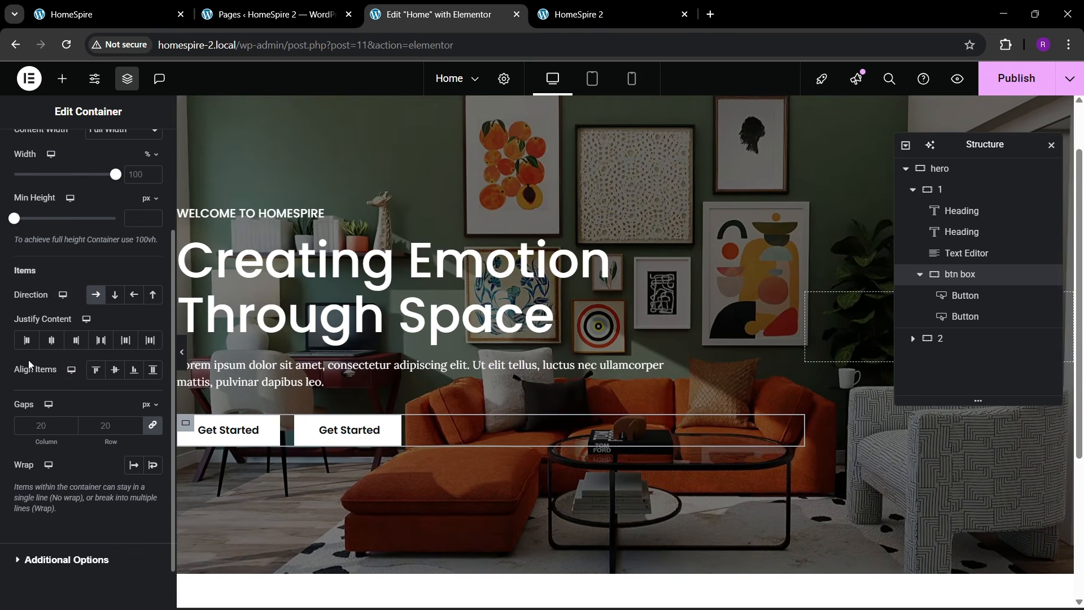
- Give the second button a theme 1 orange background
{"action": "left_click", "coordinate": [348, 435]}
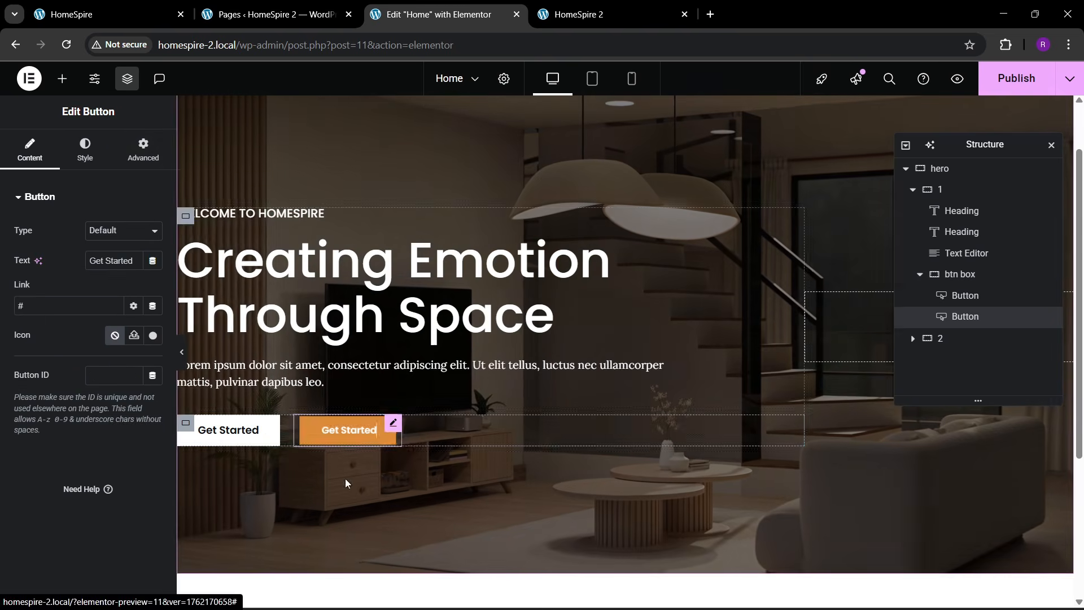
{"action": "left_click", "coordinate": [135, 150]}
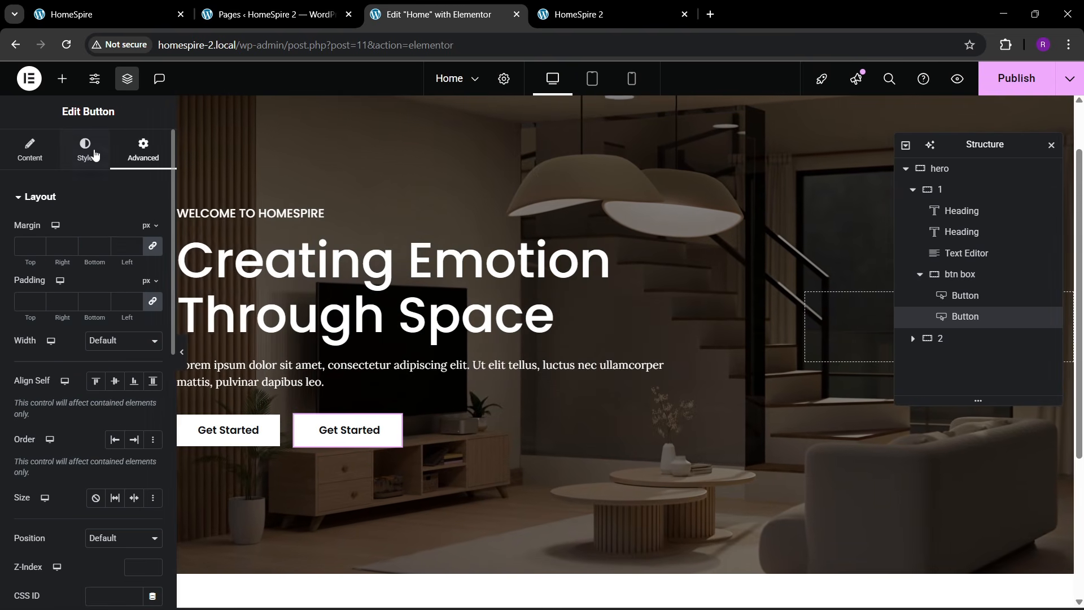
{"action": "left_click", "coordinate": [84, 150]}
{"action": "left_click", "coordinate": [134, 409]}
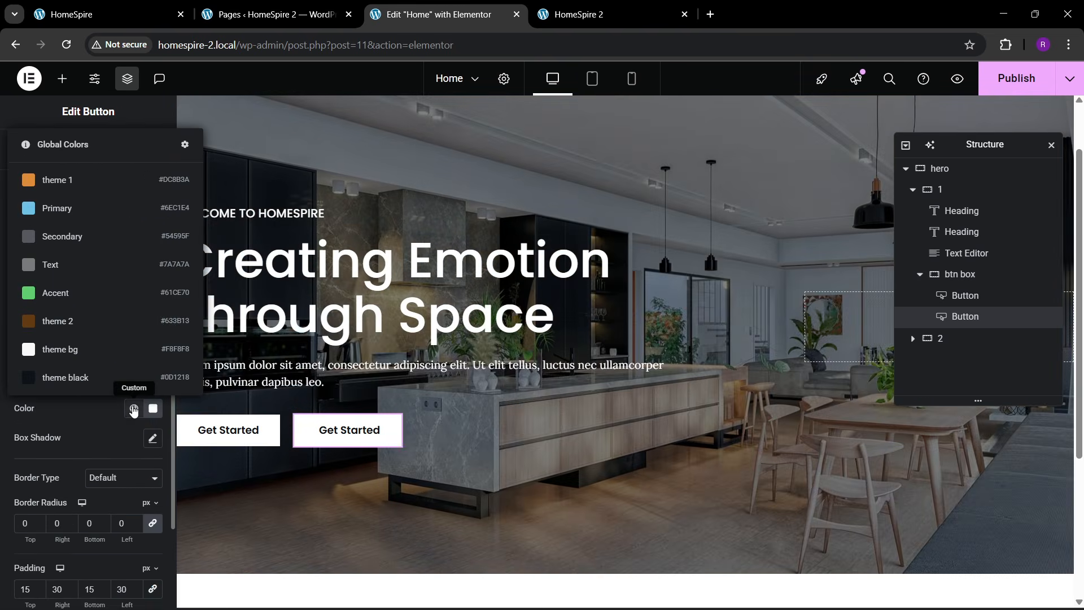
{"action": "left_click", "coordinate": [71, 181]}
{"action": "left_click", "coordinate": [154, 349]}
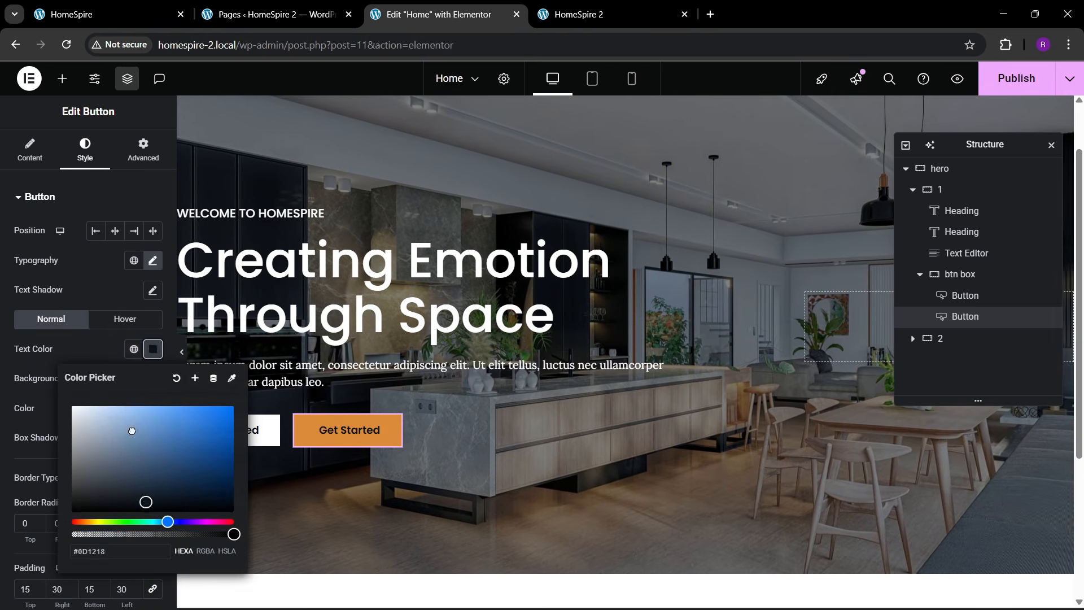
- Set the second button's hover state to a #FFFFFF background with theme black text
{"action": "left_click", "coordinate": [131, 320]}
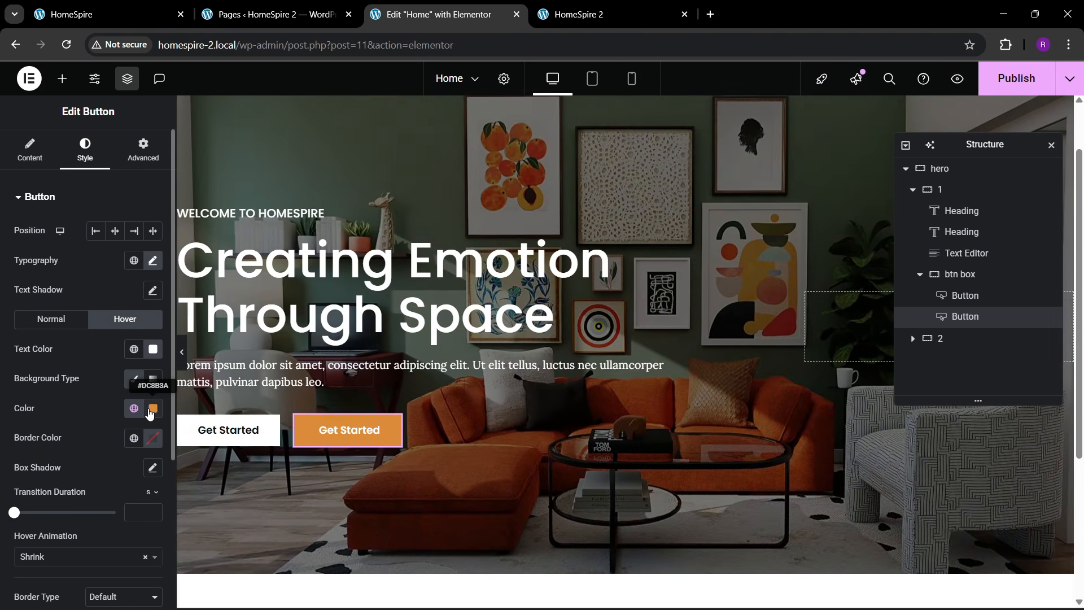
{"action": "left_click", "coordinate": [152, 411]}
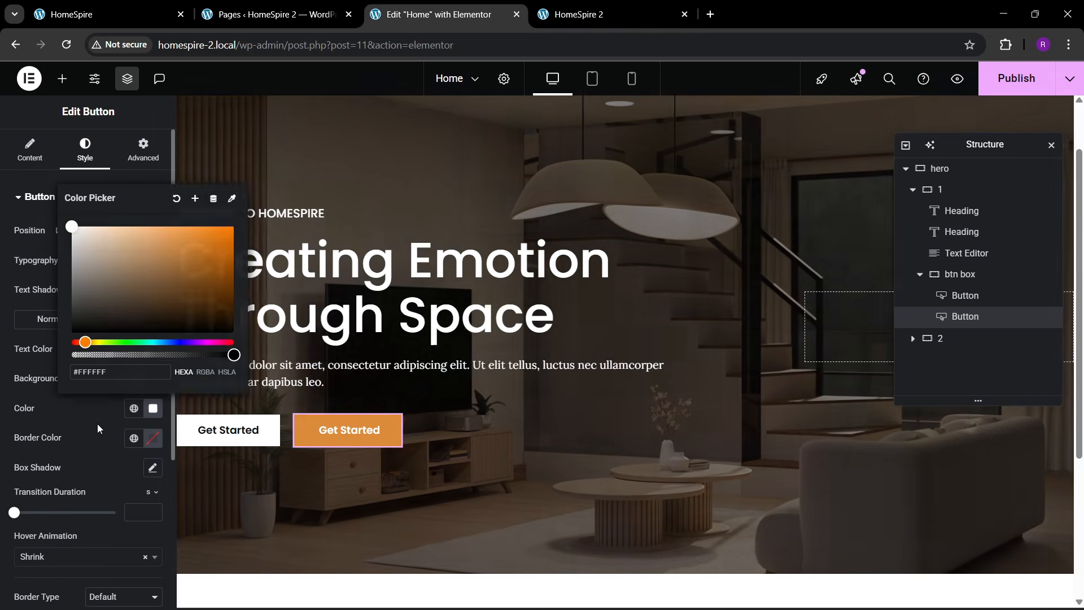
{"action": "left_click", "coordinate": [102, 427]}
{"action": "left_click", "coordinate": [134, 349]}
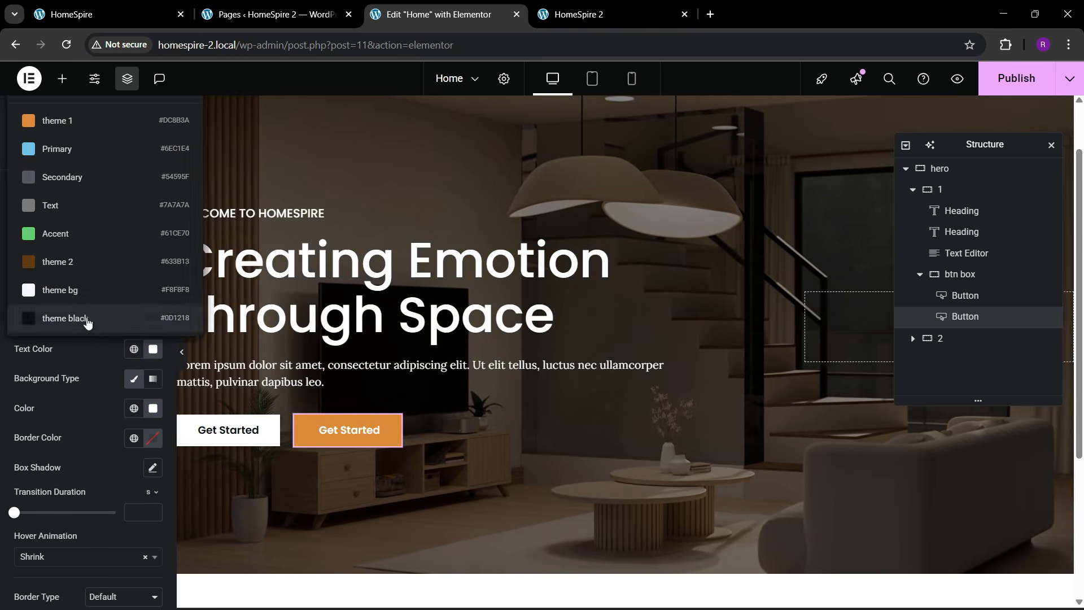
{"action": "left_click", "coordinate": [87, 320]}
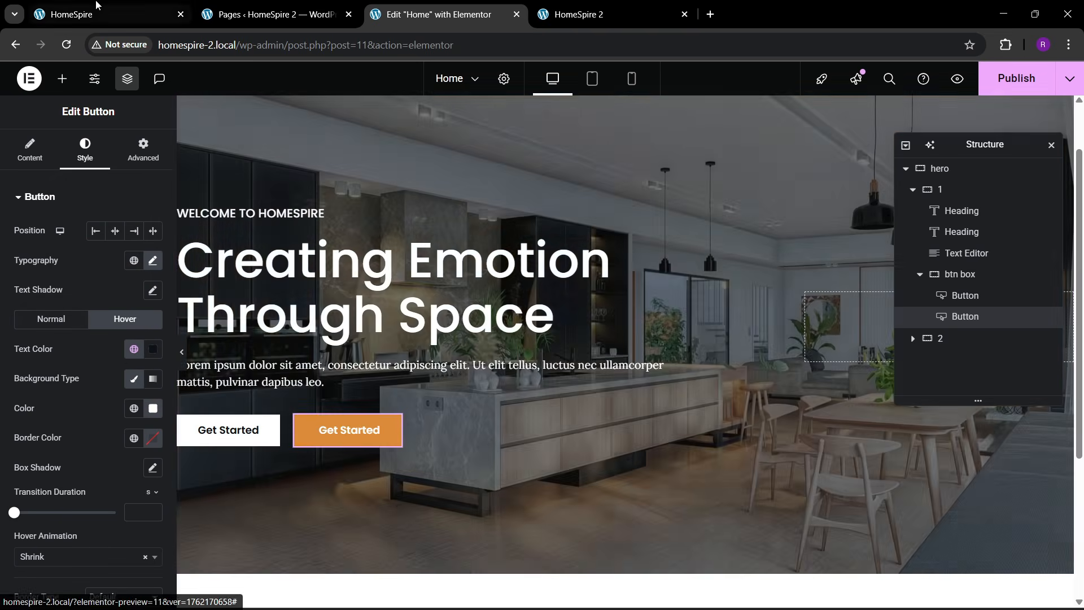
{"action": "left_click", "coordinate": [94, 4]}
{"action": "left_click", "coordinate": [412, 5]}
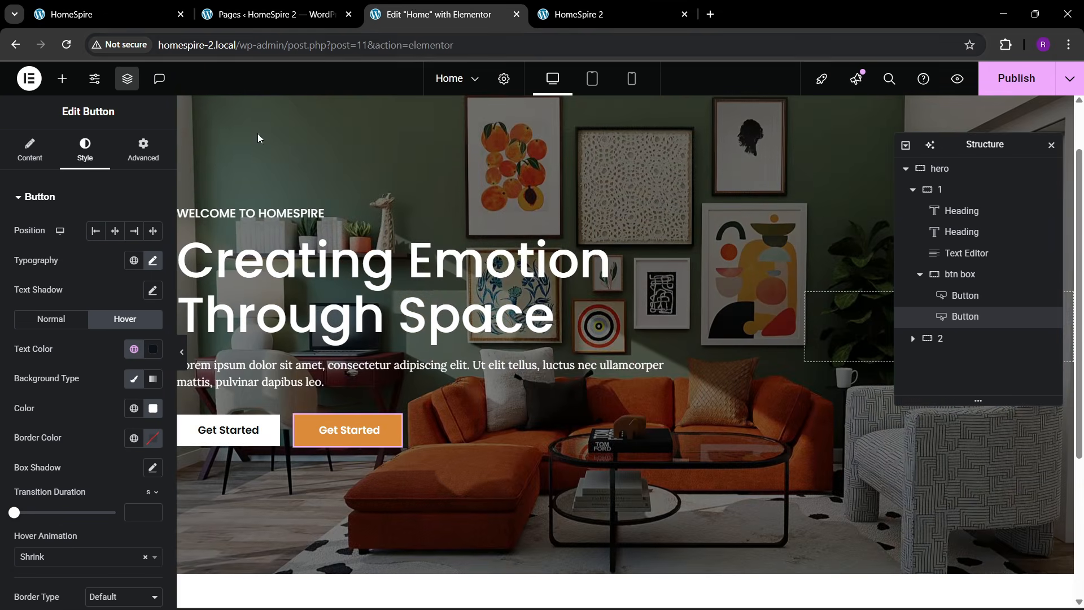
- Relabel the second button 'View Project'
{"action": "left_click", "coordinate": [8, 163]}
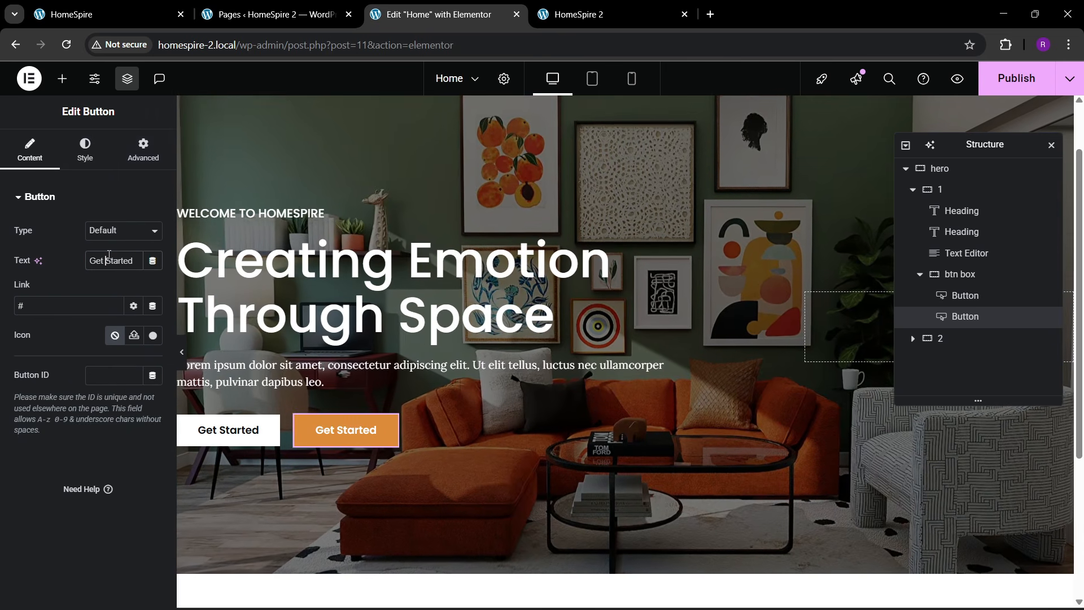
{"action": "type", "text": "View Project"}
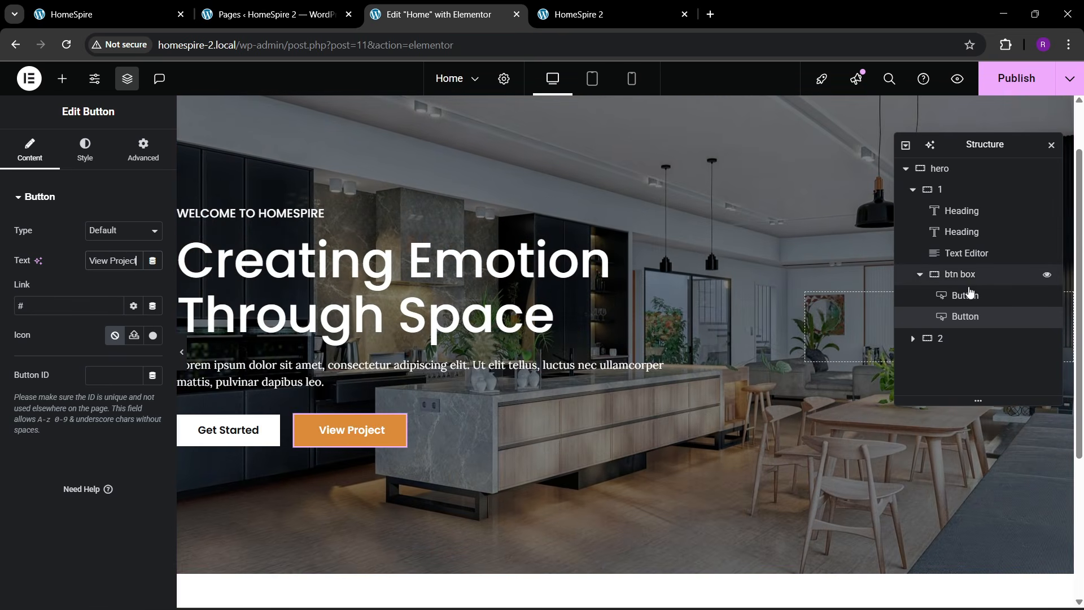
{"action": "left_click", "coordinate": [959, 274]}
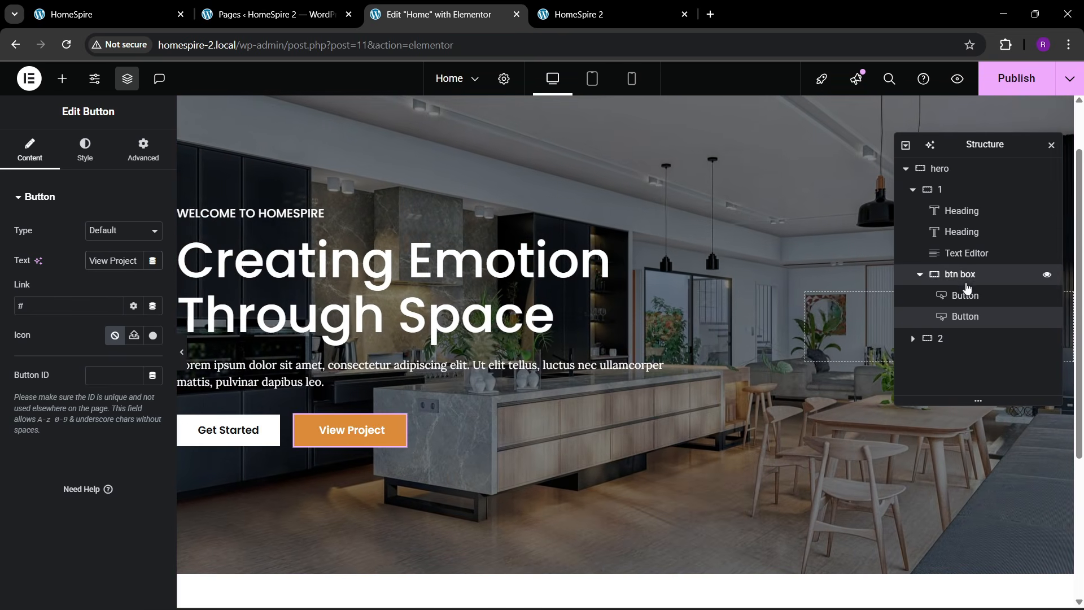
- Give the btn box container a 30 px top margin
{"action": "left_click", "coordinate": [125, 147]}
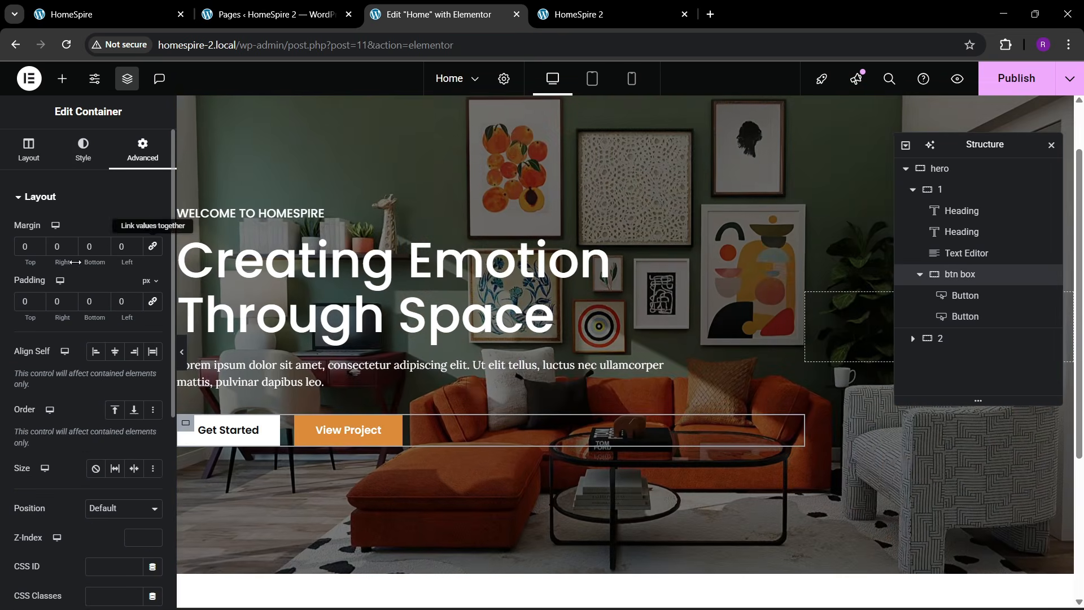
{"action": "type", "text": "3"}
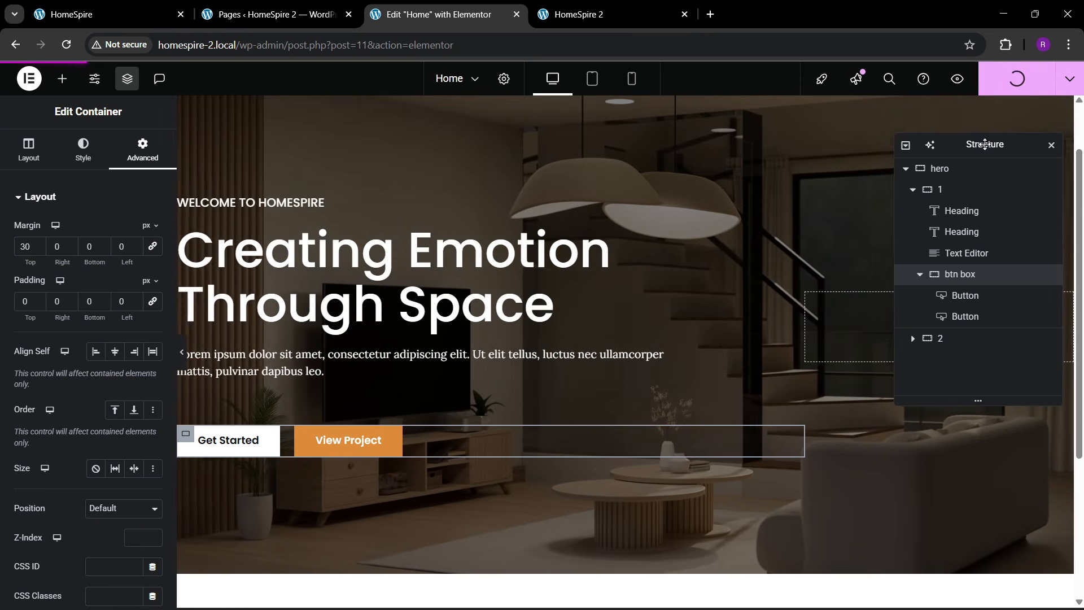
{"action": "left_click_drag", "start_coordinate": [959, 144], "coordinate": [647, 188]}
- Publish the Home page, view it live, and compare with the reference HomeSpire site
{"action": "left_click", "coordinate": [1070, 79]}
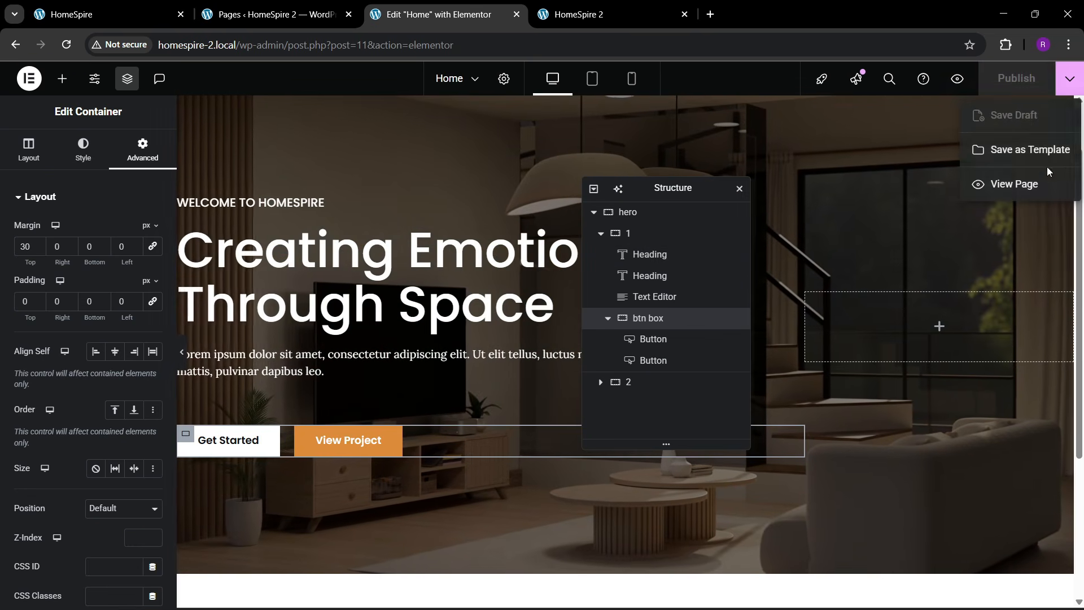
{"action": "left_click", "coordinate": [1021, 182]}
{"action": "left_click", "coordinate": [835, 23]}
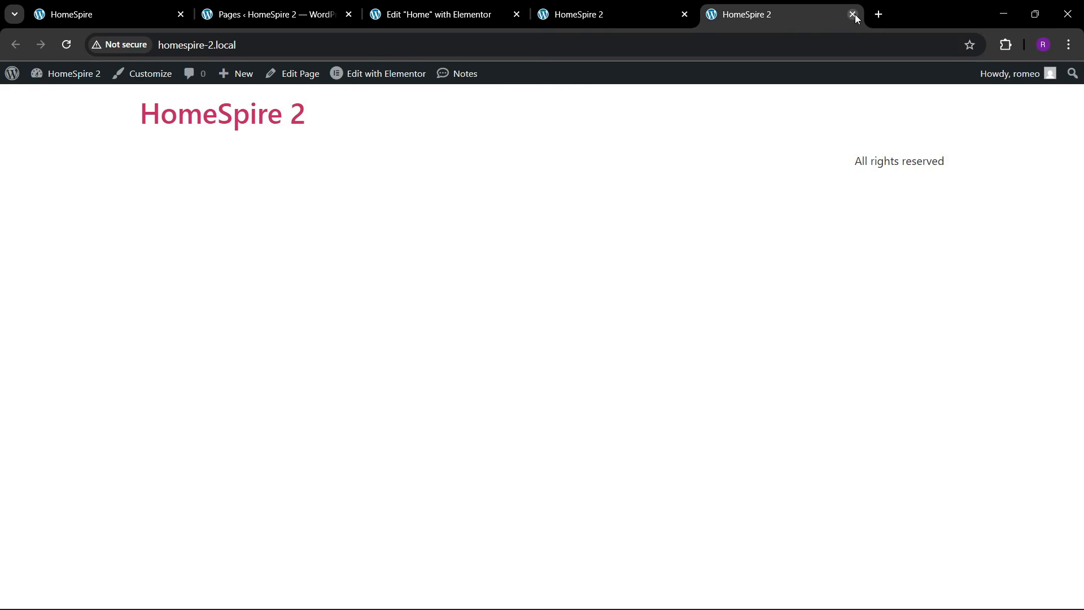
{"action": "left_click", "coordinate": [854, 17]}
{"action": "scroll", "coordinate": [506, 292], "scroll_direction": "down", "scroll_amount": 1}
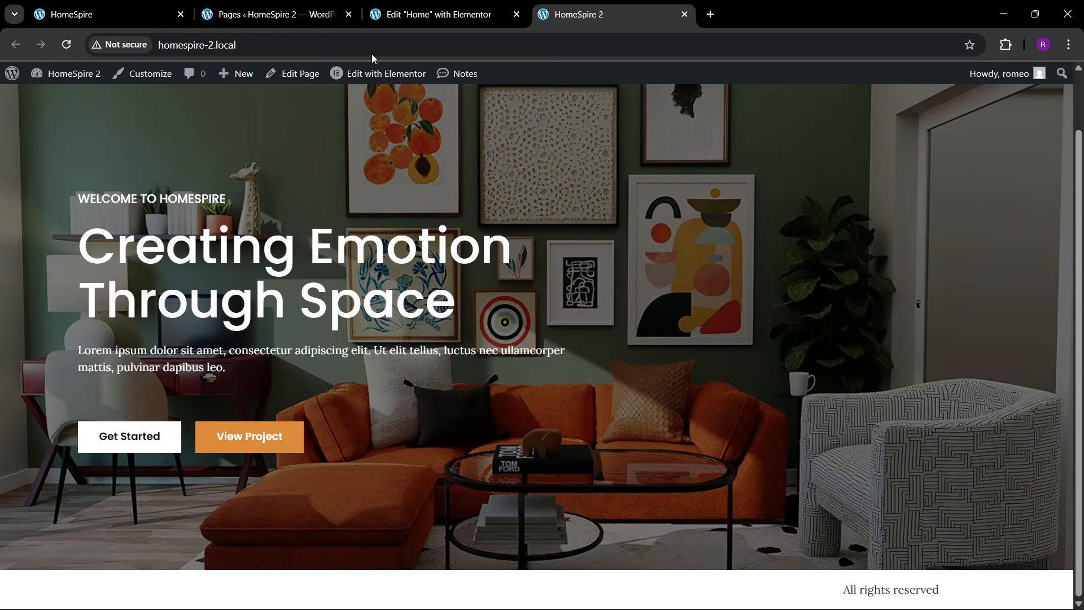
{"action": "left_click", "coordinate": [91, 14]}
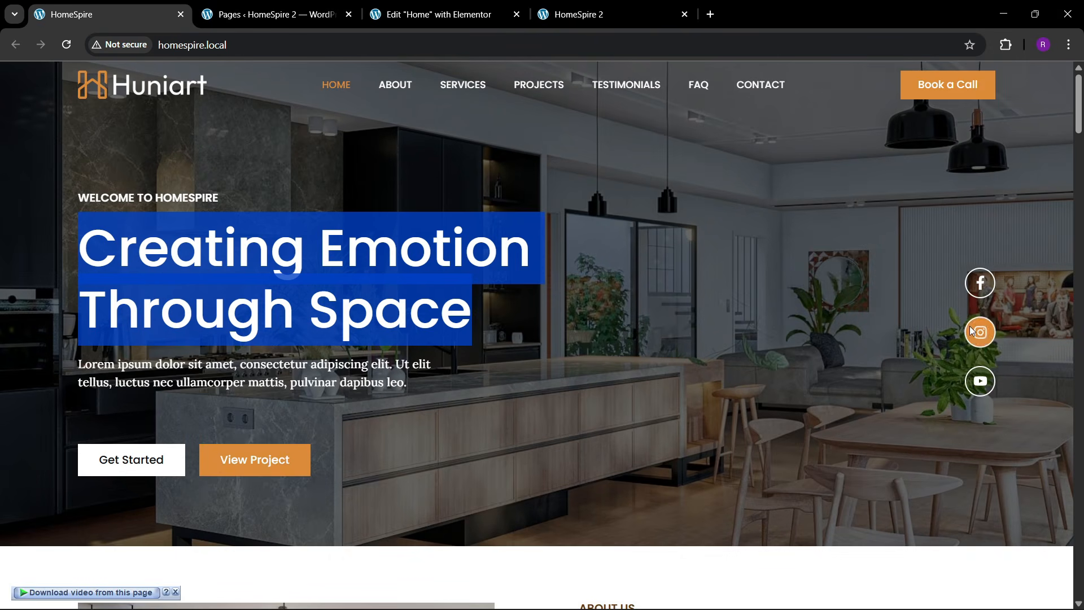
{"action": "left_click", "coordinate": [508, 6]}
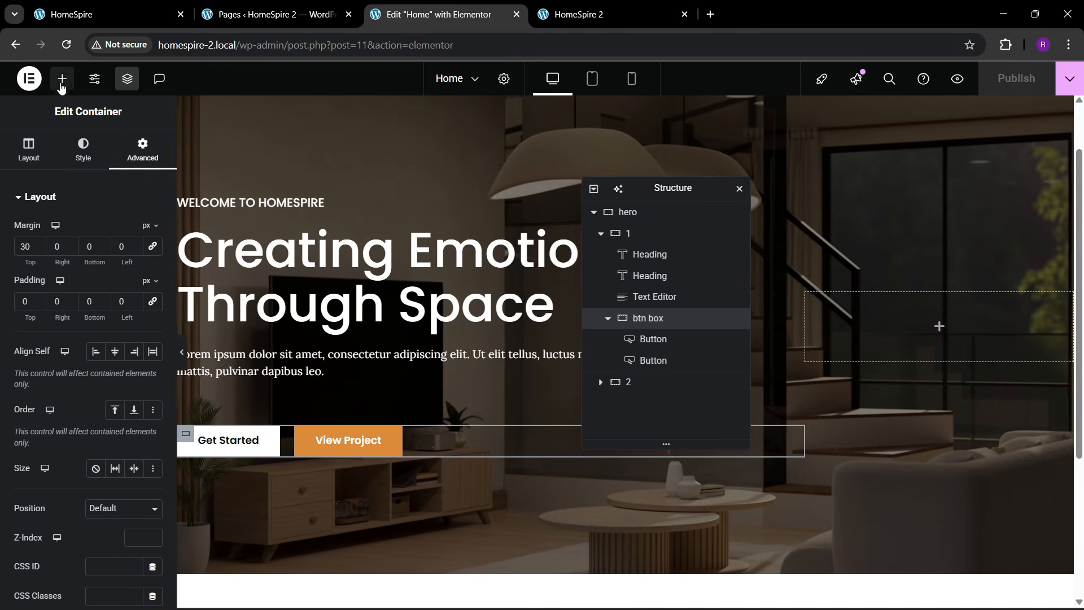
- Add an Icon widget to the hero's right container, aligned right
{"action": "left_click", "coordinate": [63, 79]}
{"action": "type", "text": "icon"}
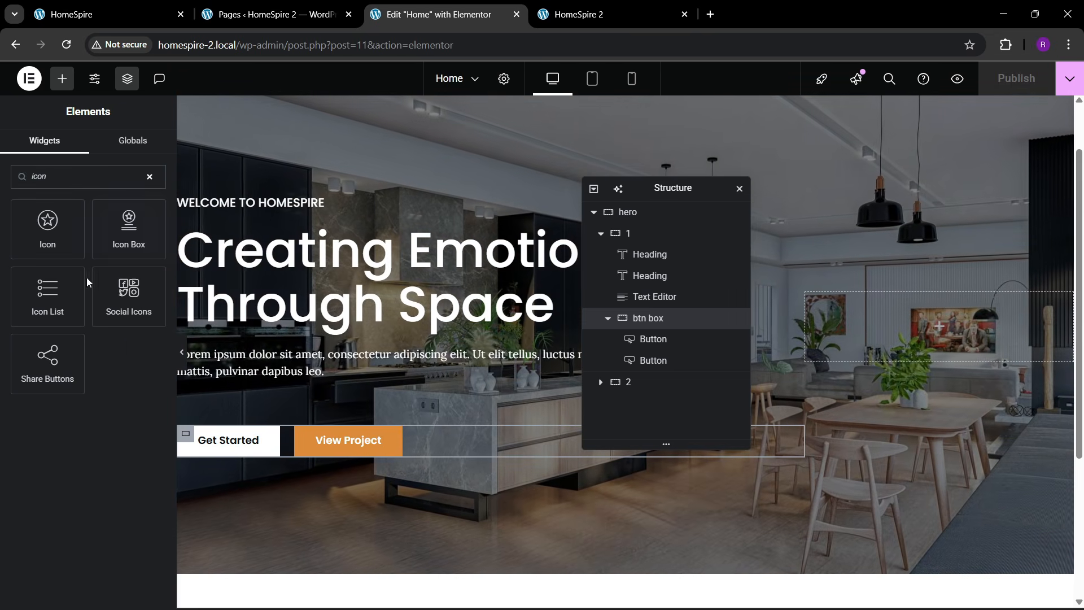
{"action": "left_click_drag", "start_coordinate": [47, 229], "coordinate": [910, 353]}
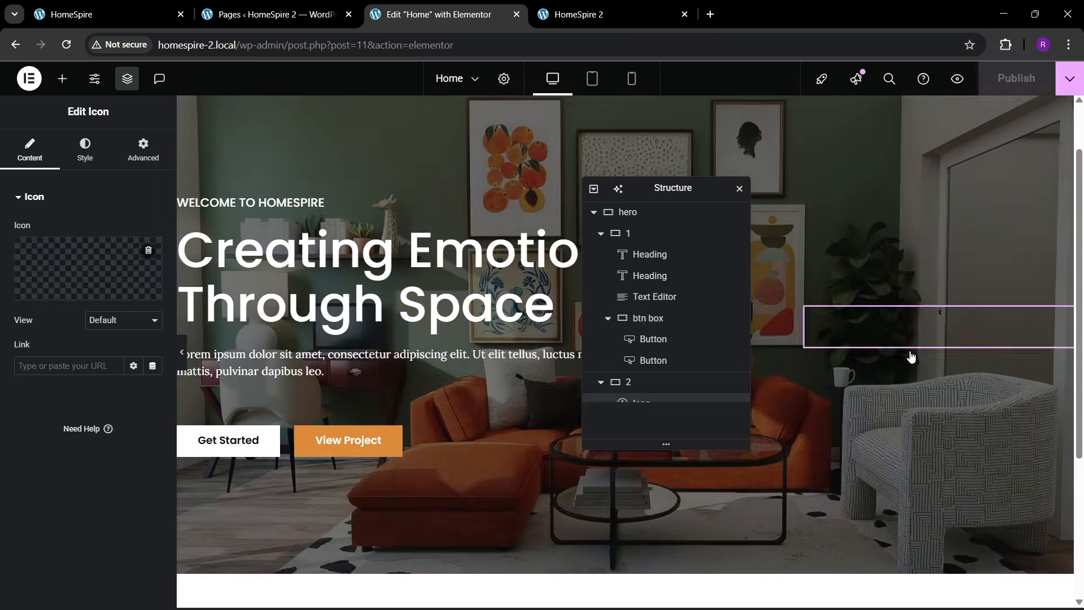
{"action": "left_click", "coordinate": [85, 157]}
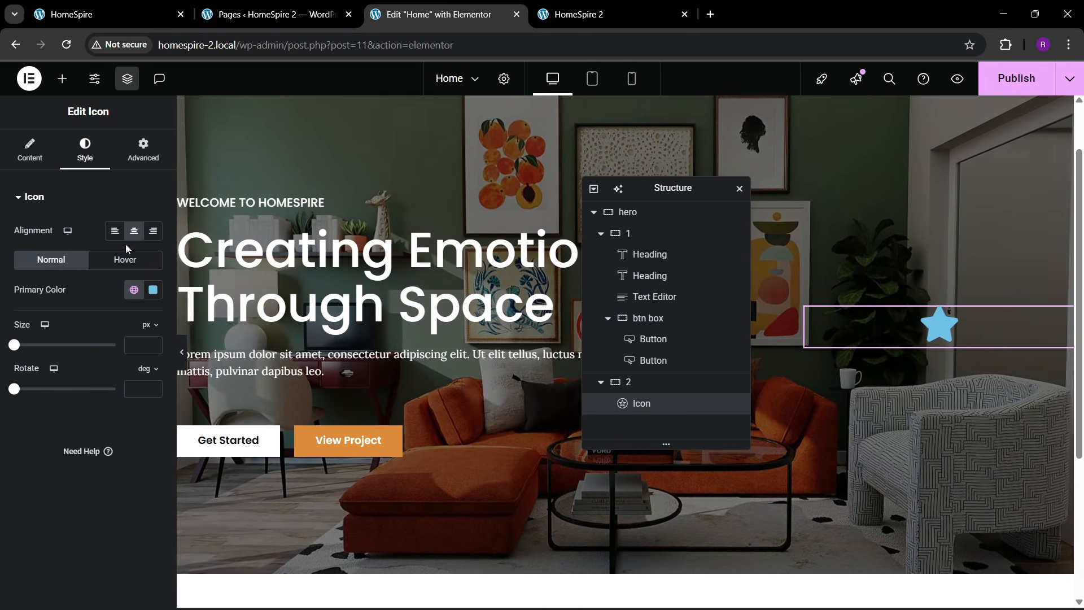
{"action": "left_click", "coordinate": [152, 230]}
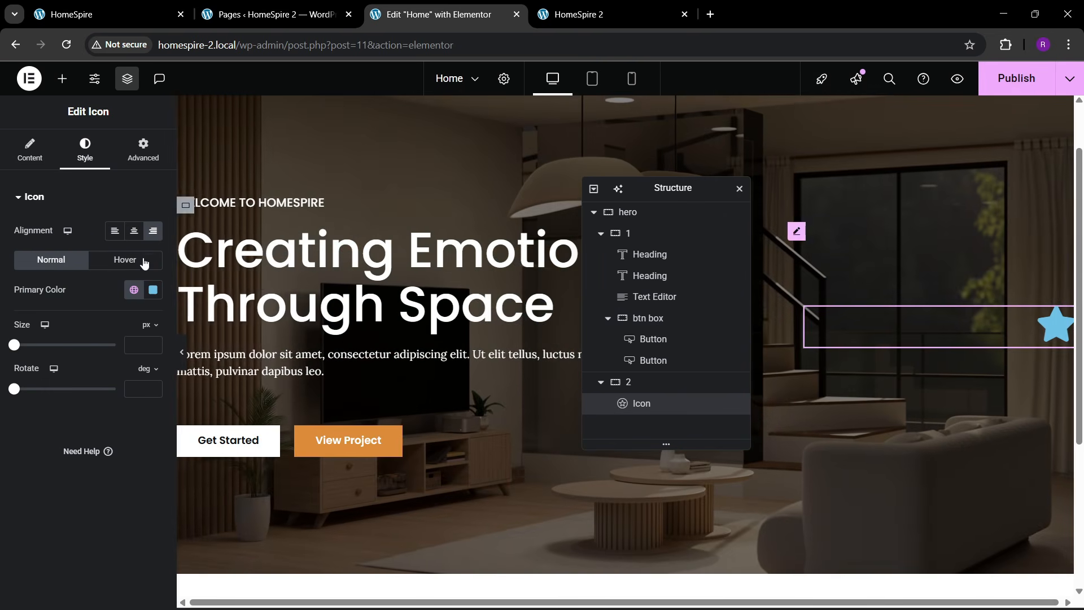
- Give the icon a circular Framed view and swap in the Facebook icon
{"action": "left_click", "coordinate": [30, 151]}
{"action": "left_click", "coordinate": [113, 320]}
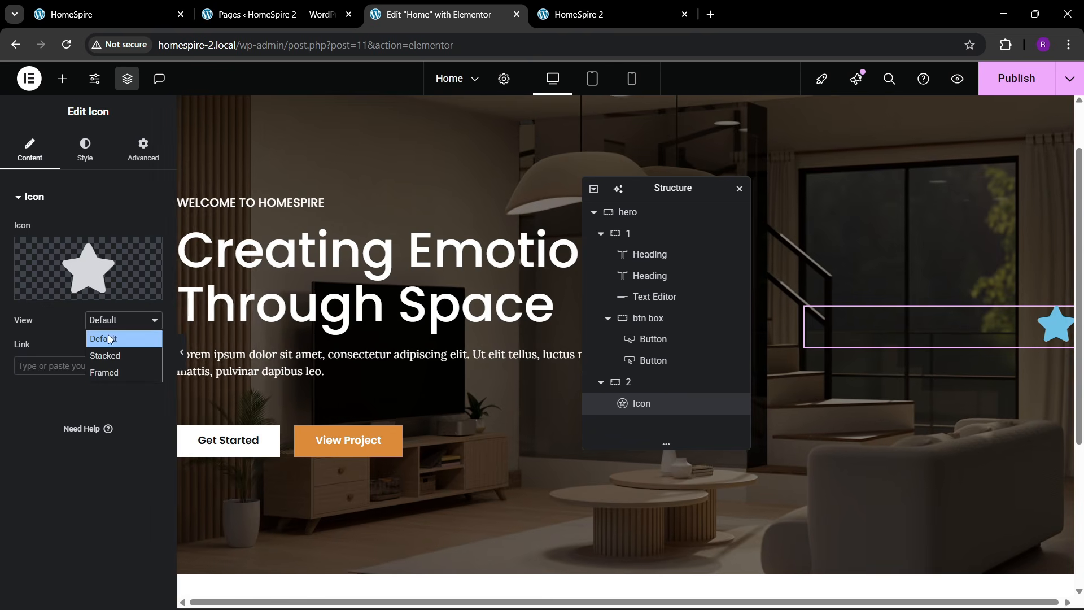
{"action": "left_click", "coordinate": [112, 372]}
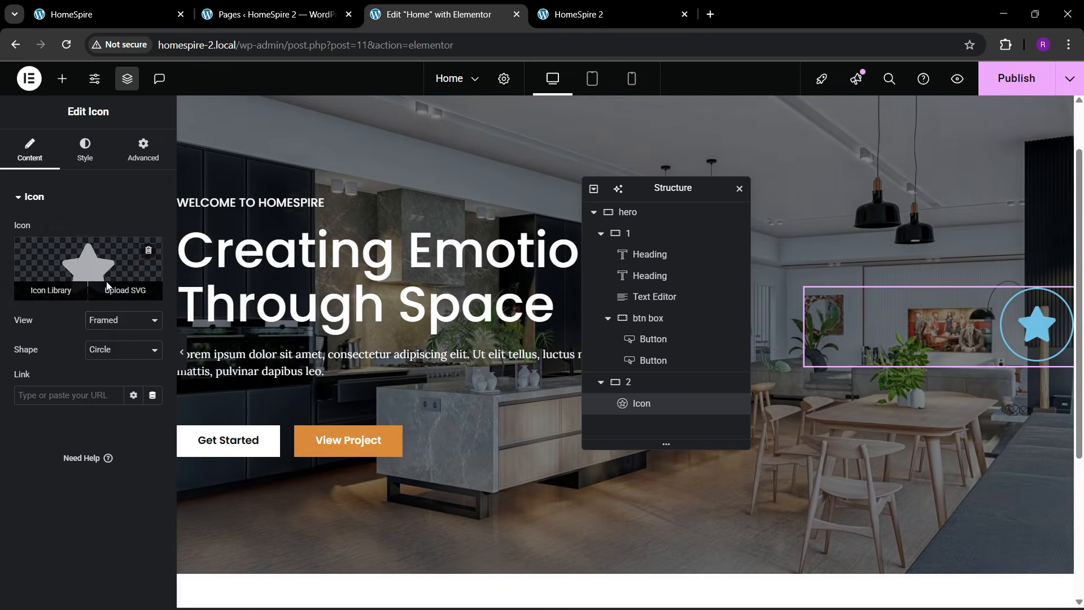
{"action": "left_click", "coordinate": [53, 288]}
{"action": "left_click", "coordinate": [434, 135]}
{"action": "type", "text": "face"}
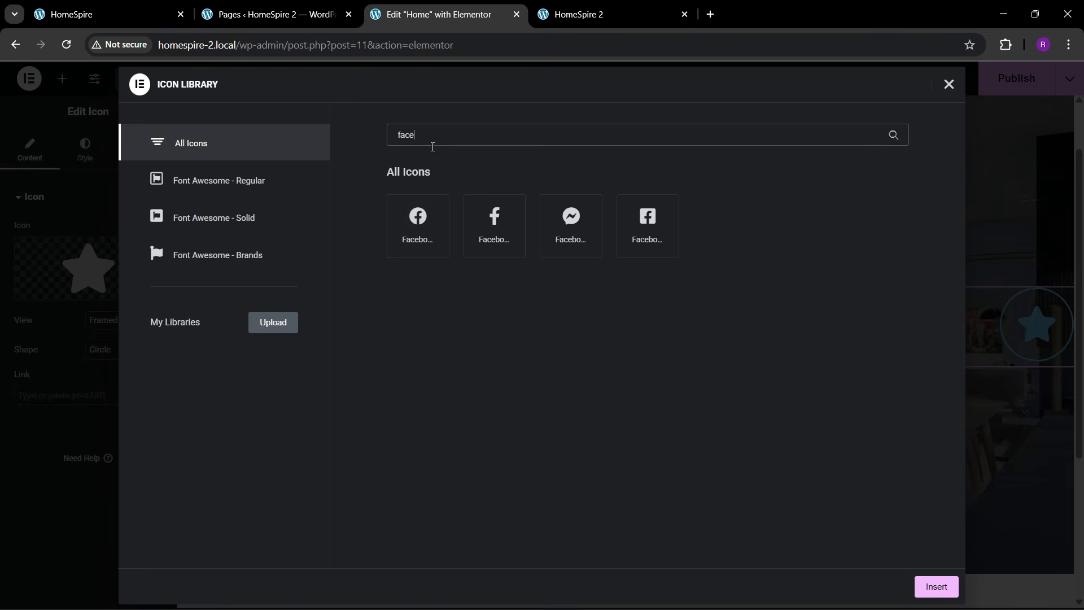
{"action": "left_click", "coordinate": [935, 586]}
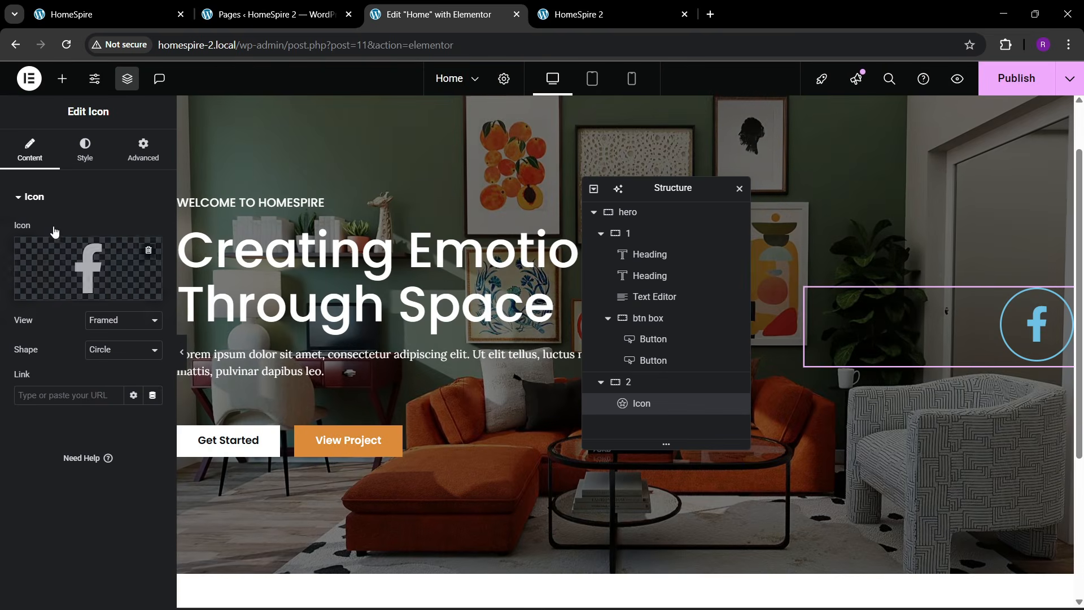
- Make the icon's primary colour white and its size 21
{"action": "left_click", "coordinate": [85, 150]}
{"action": "left_click", "coordinate": [151, 291]}
{"action": "left_click_drag", "start_coordinate": [114, 411], "coordinate": [74, 296]}
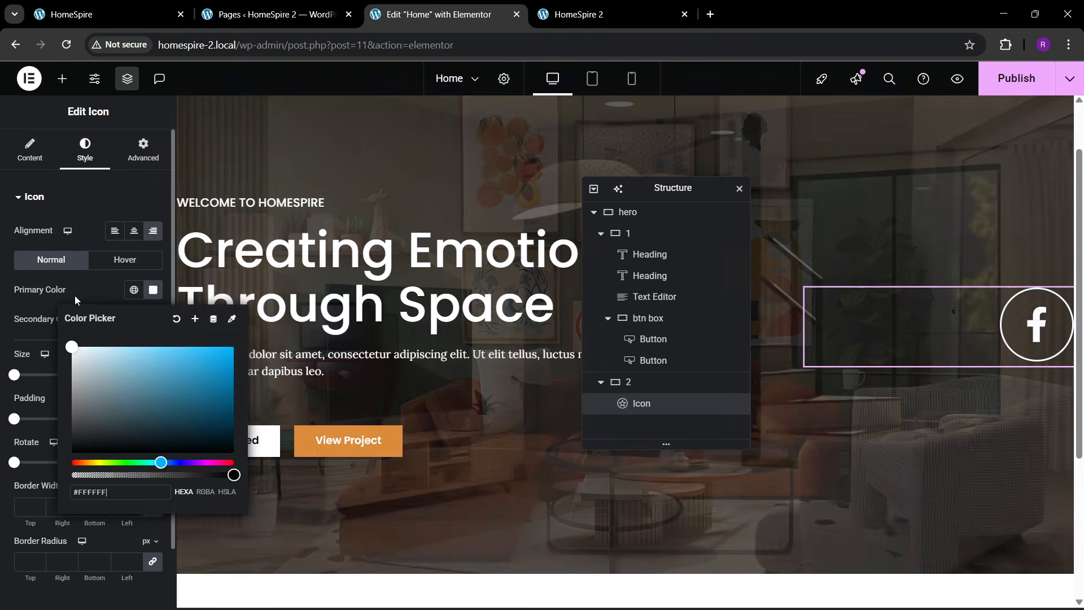
{"action": "left_click", "coordinate": [76, 296]}
{"action": "left_click", "coordinate": [141, 374]}
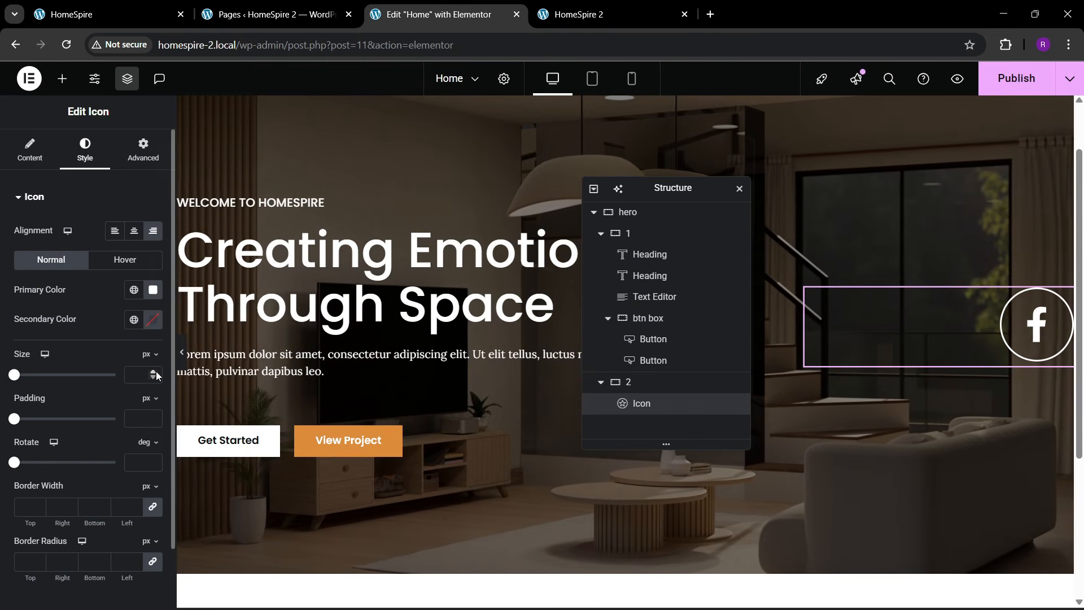
{"action": "type", "text": "18"}
{"action": "left_click", "coordinate": [154, 371]}
{"action": "left_click", "coordinate": [155, 371]}
{"action": "left_click", "coordinate": [155, 371]}
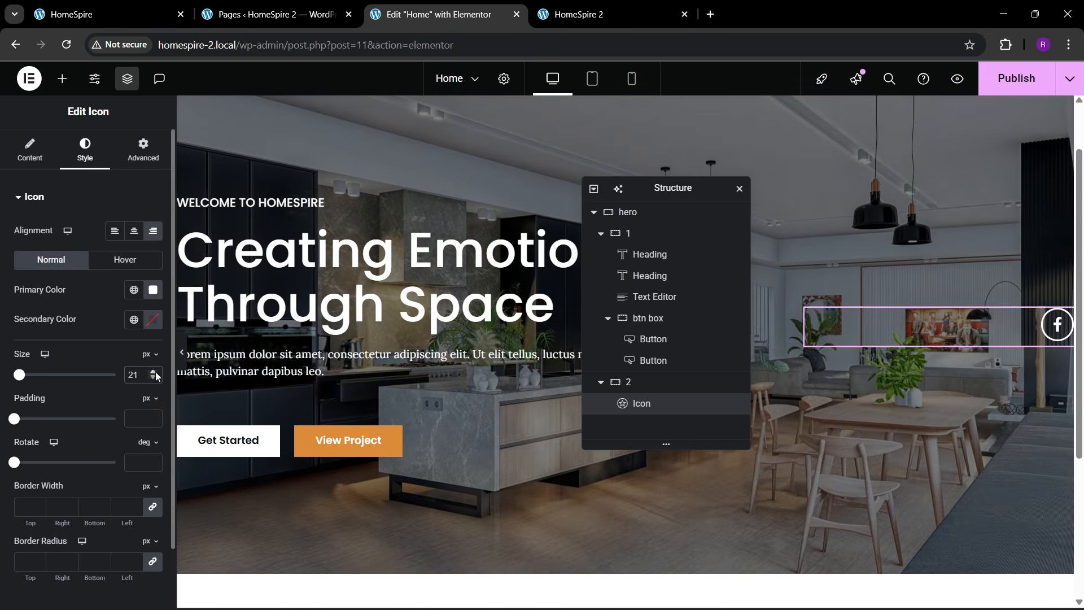
- Duplicate the hero's Facebook icon twice to make three social icons
{"action": "right_click", "coordinate": [1051, 332]}
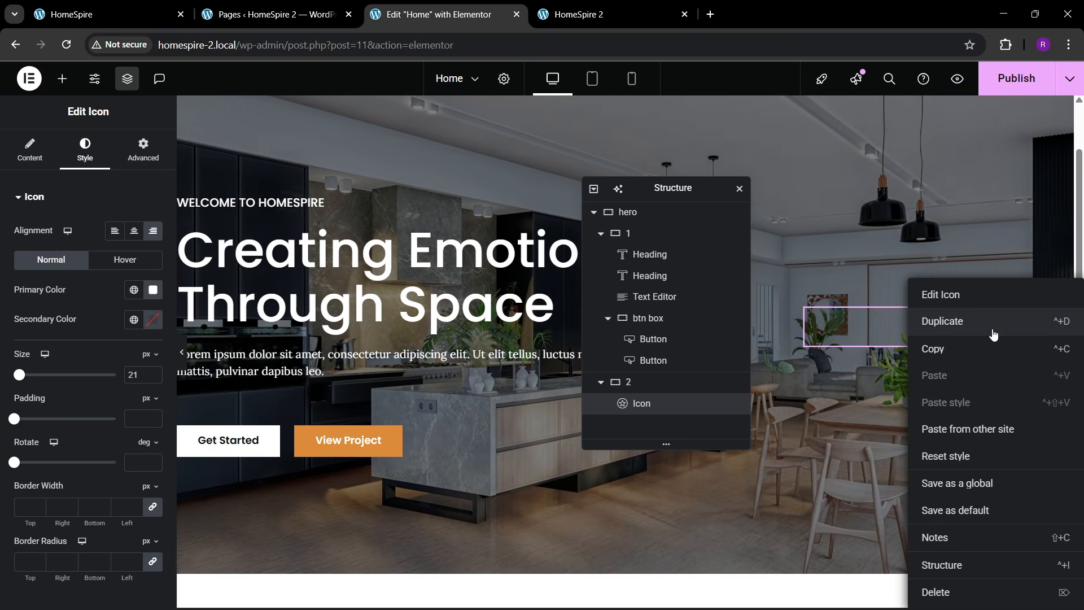
{"action": "left_click", "coordinate": [991, 321]}
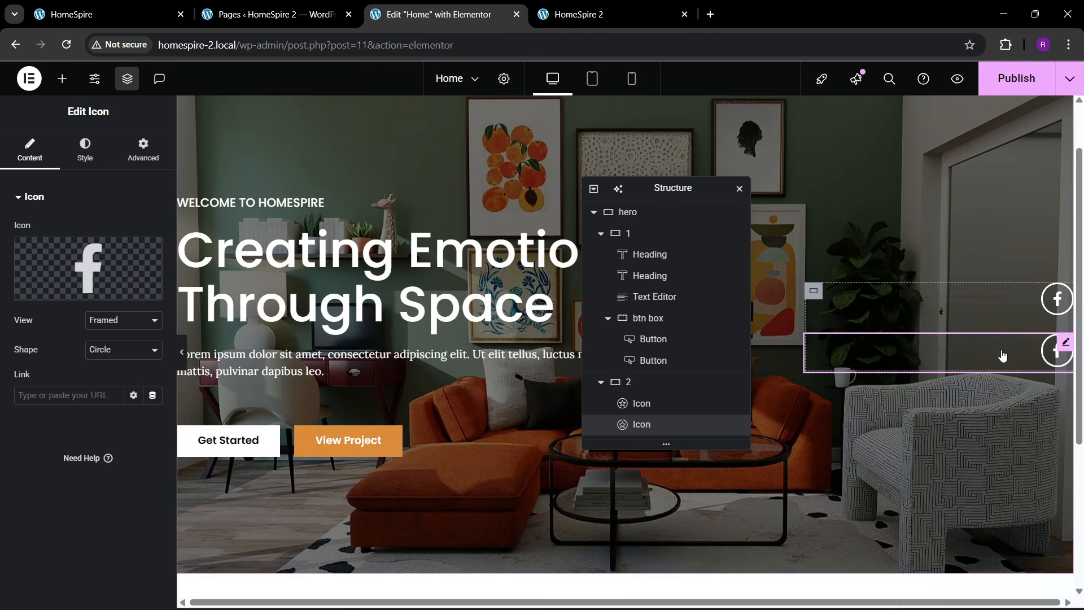
{"action": "right_click", "coordinate": [1000, 357]}
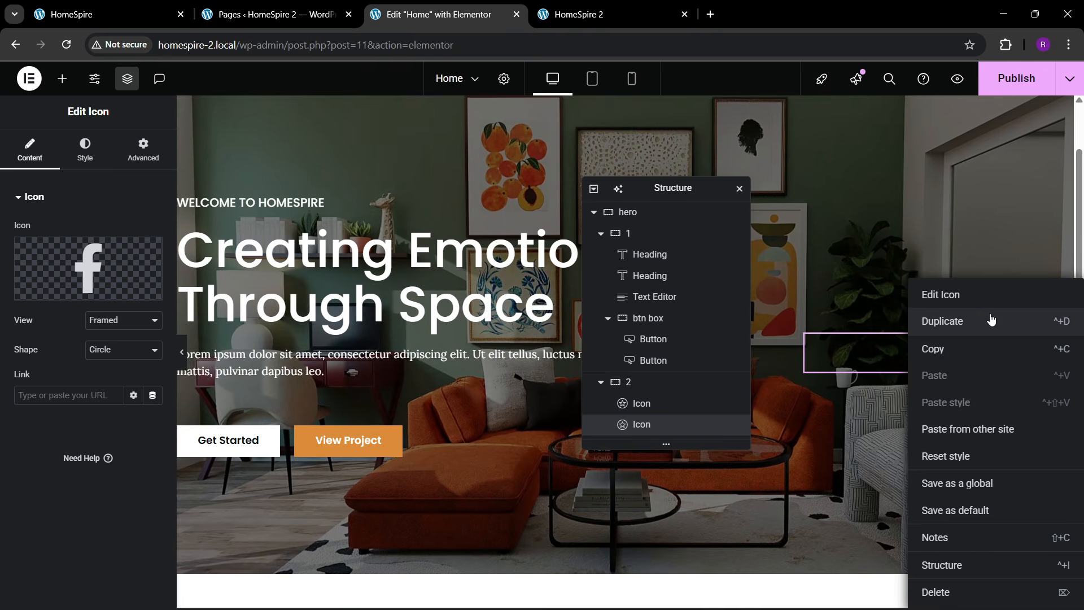
{"action": "left_click", "coordinate": [943, 319]}
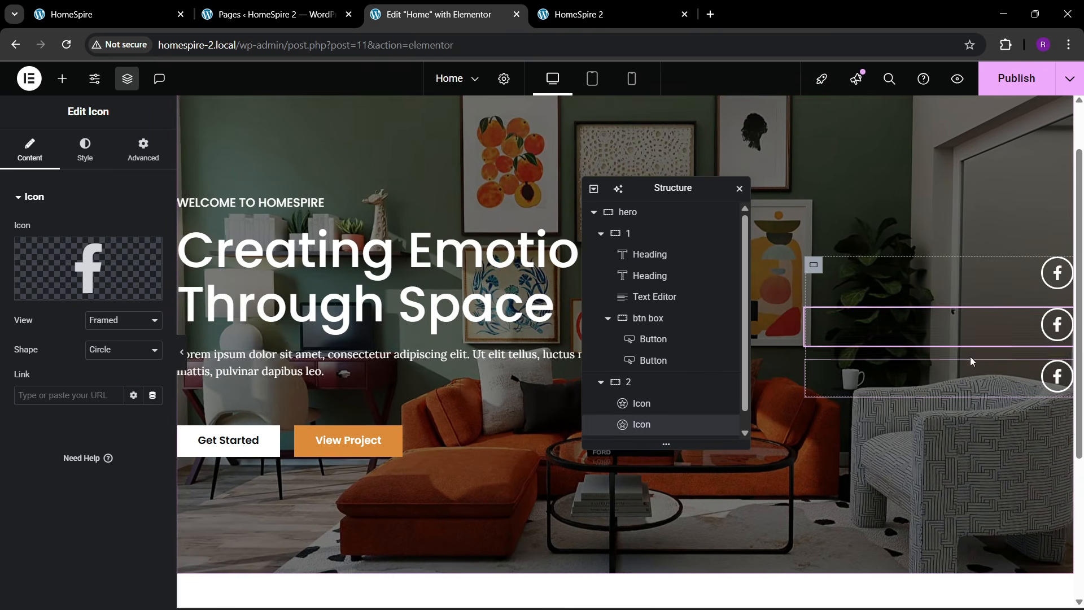
- Replace the second icon with Instagram from the Icon Library
{"action": "left_click", "coordinate": [54, 288]}
{"action": "left_click", "coordinate": [459, 138]}
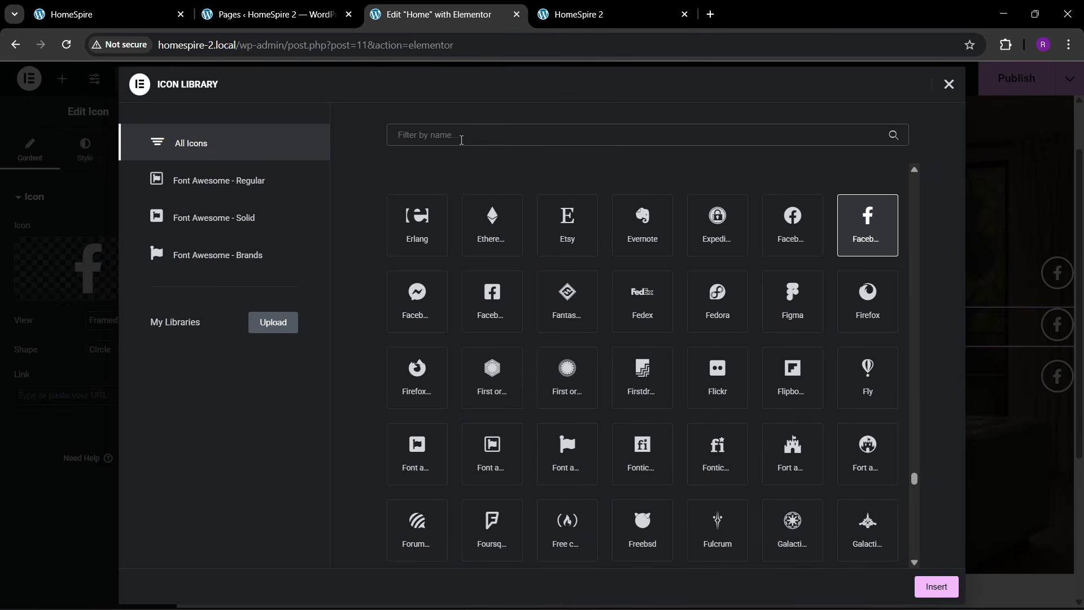
{"action": "type", "text": "insta"}
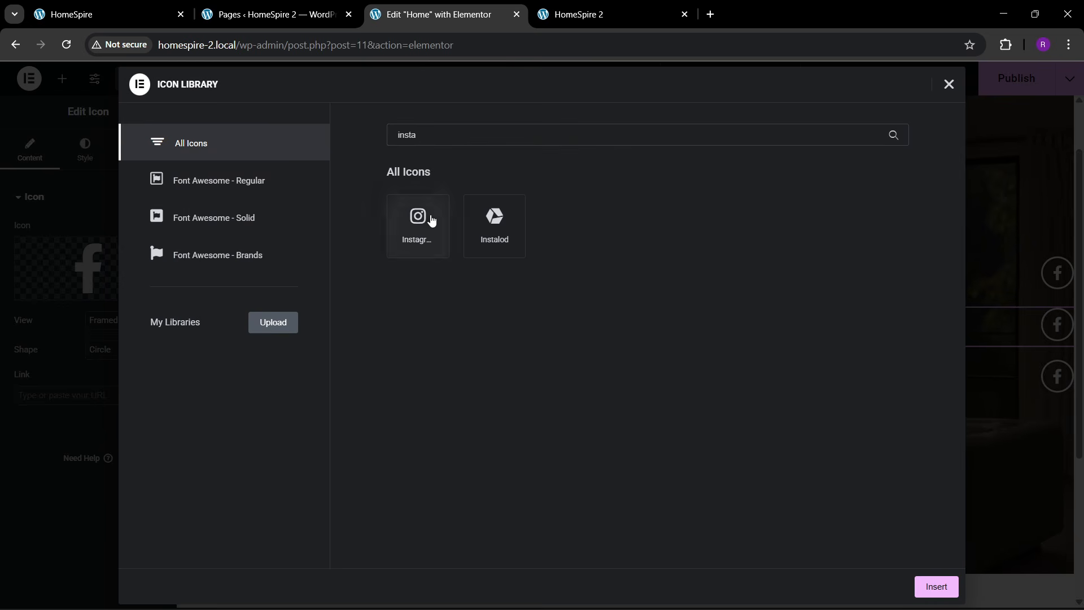
{"action": "left_click", "coordinate": [432, 220]}
{"action": "left_click", "coordinate": [936, 586]}
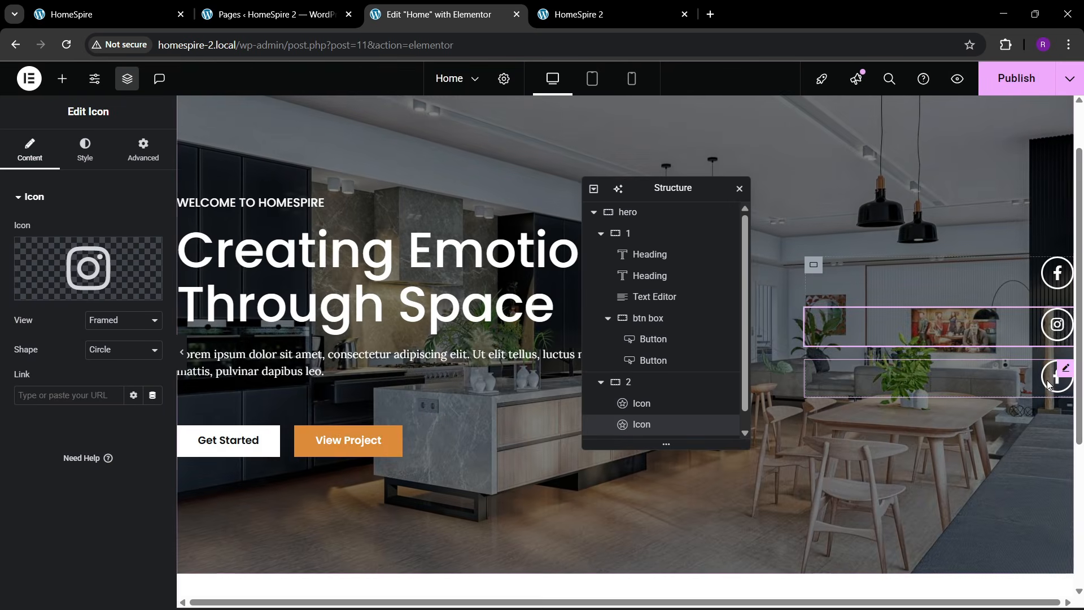
- Change the third icon to Twitter, then compare with the reference HomeSpire site
{"action": "left_click", "coordinate": [1048, 385]}
{"action": "left_click", "coordinate": [88, 265]}
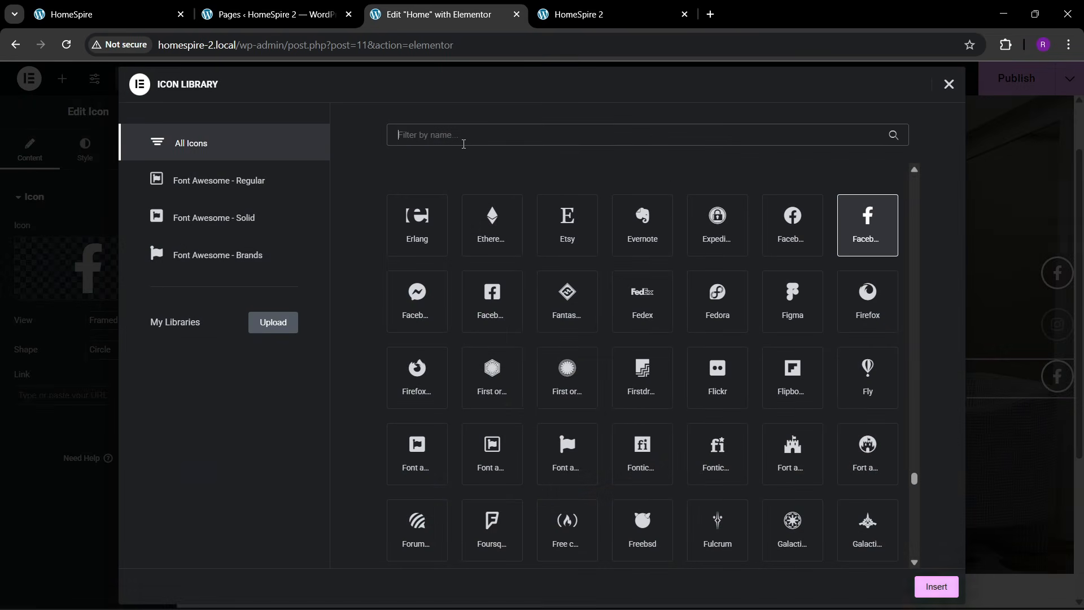
{"action": "type", "text": "twitter"}
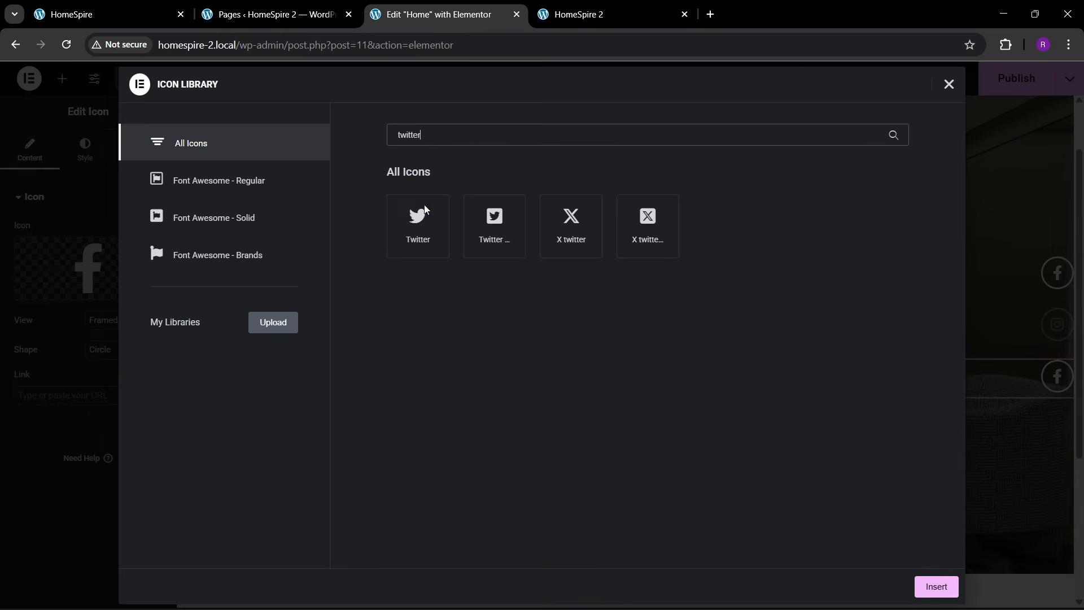
{"action": "left_click", "coordinate": [926, 586]}
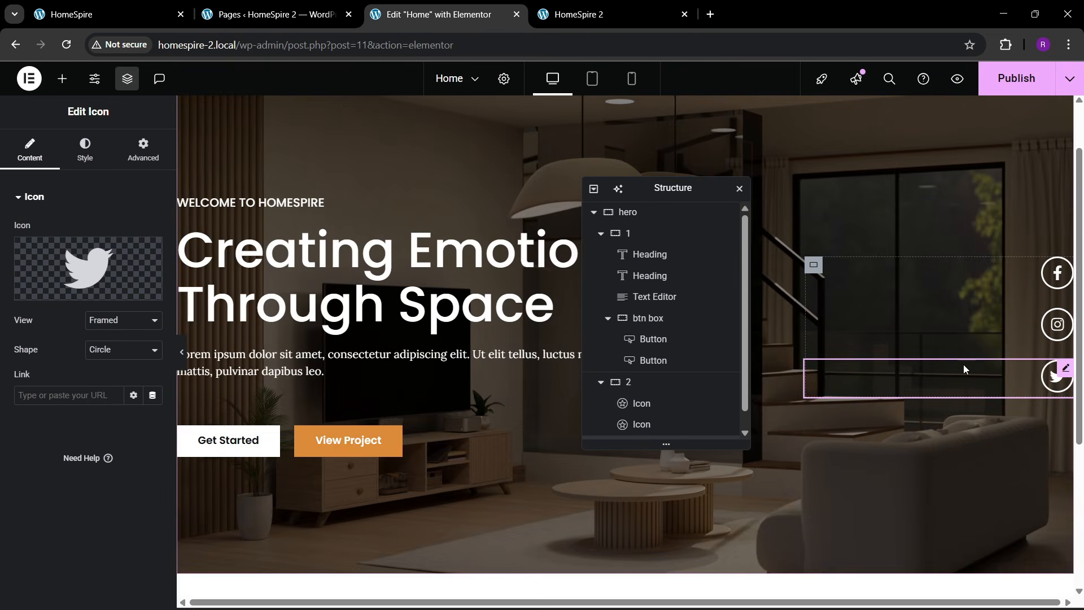
{"action": "left_click", "coordinate": [107, 6]}
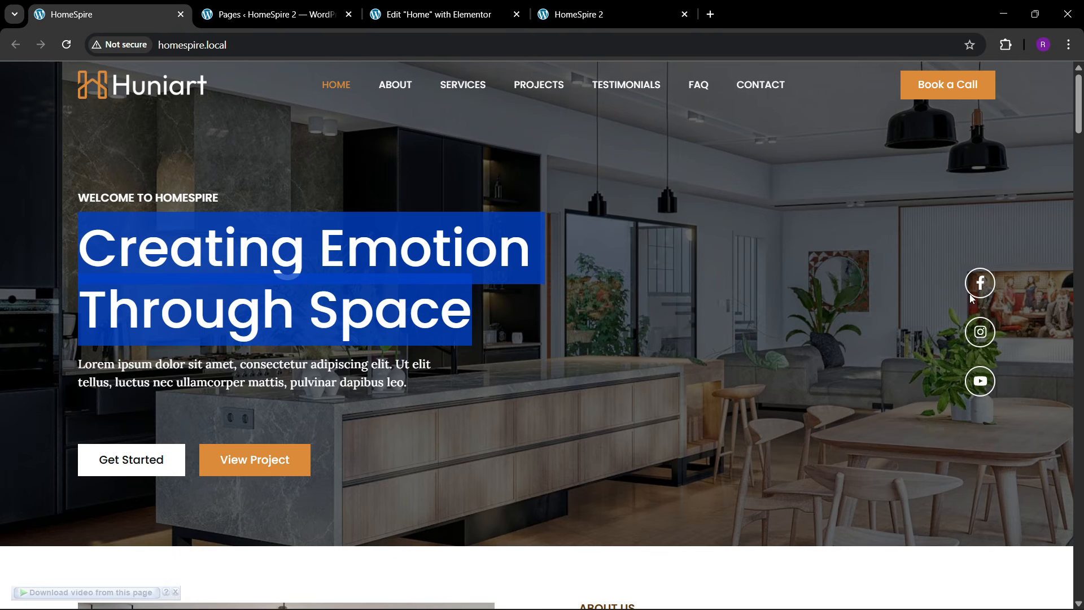
{"action": "left_click", "coordinate": [430, 10]}
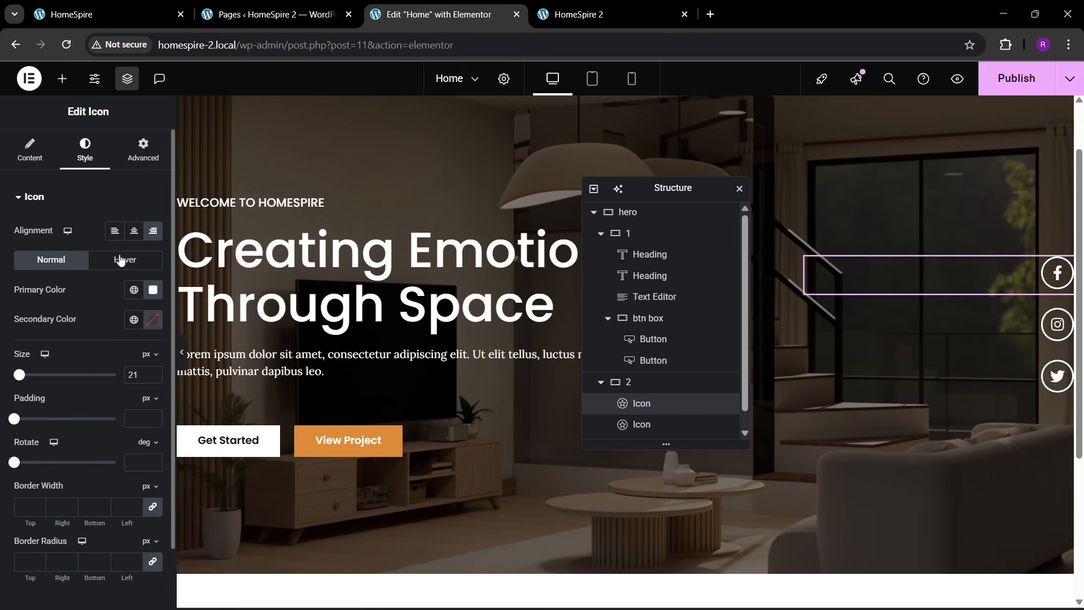
- Give the Facebook icon a theme-1 orange hover primary colour and a Grow hover animation
{"action": "left_click", "coordinate": [121, 260]}
{"action": "left_click", "coordinate": [60, 264]}
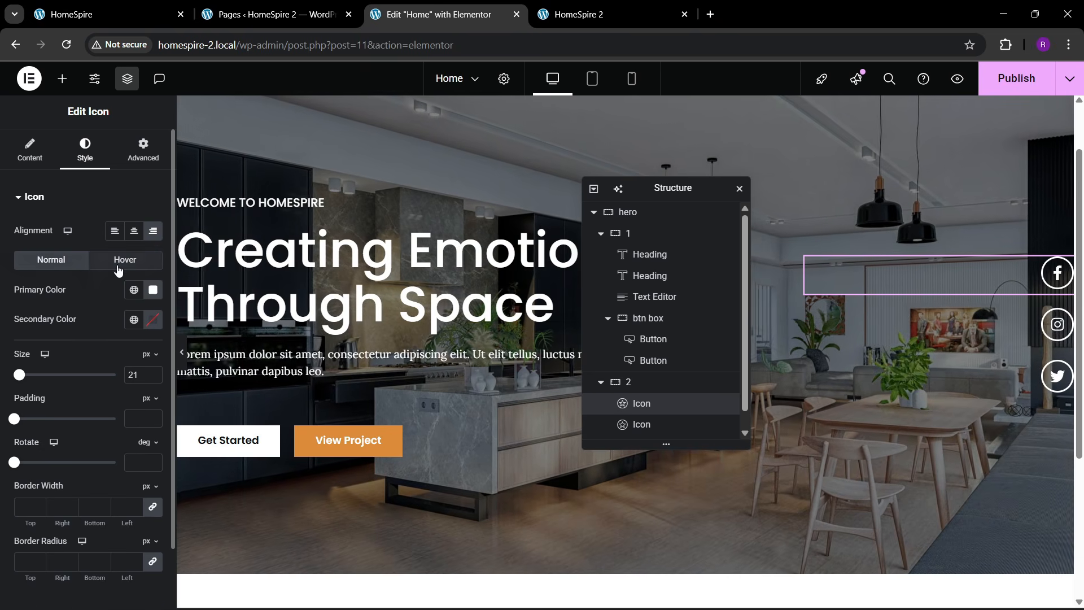
{"action": "left_click", "coordinate": [120, 263]}
{"action": "left_click", "coordinate": [134, 289]}
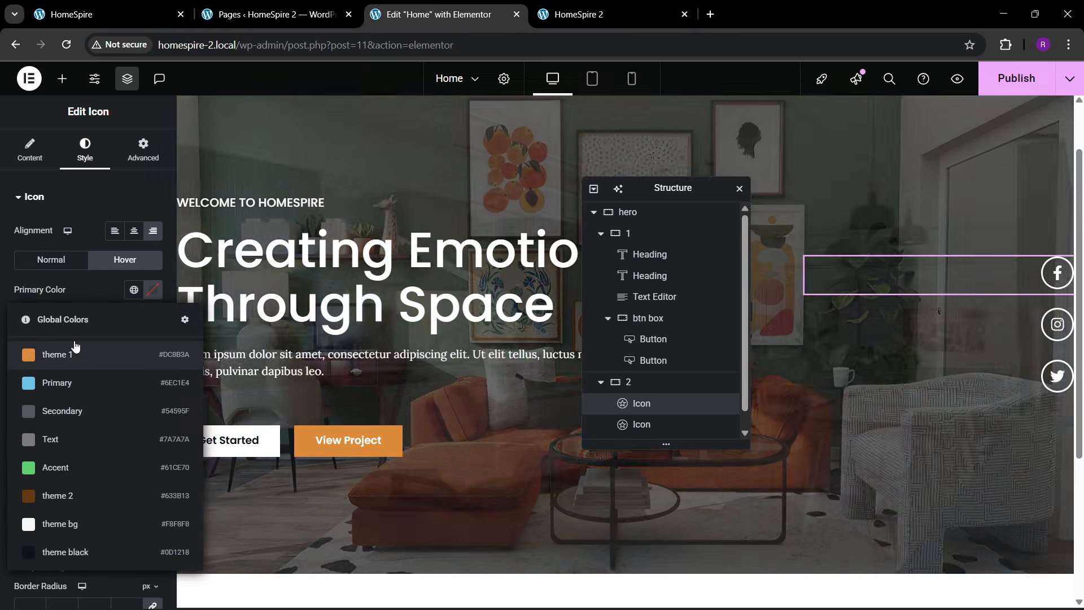
{"action": "left_click", "coordinate": [76, 350]}
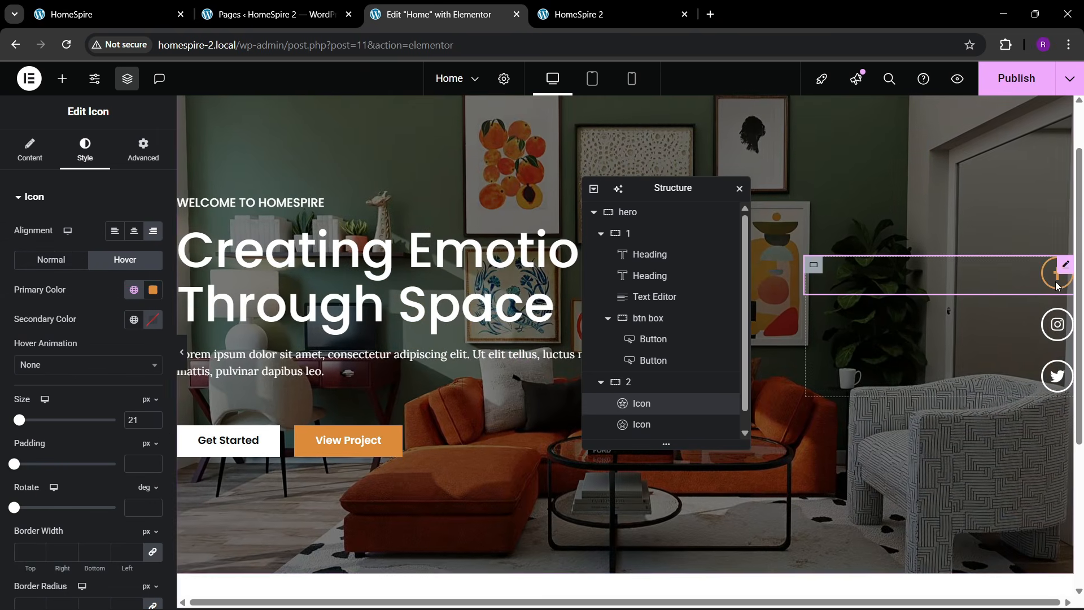
{"action": "left_click", "coordinate": [84, 365]}
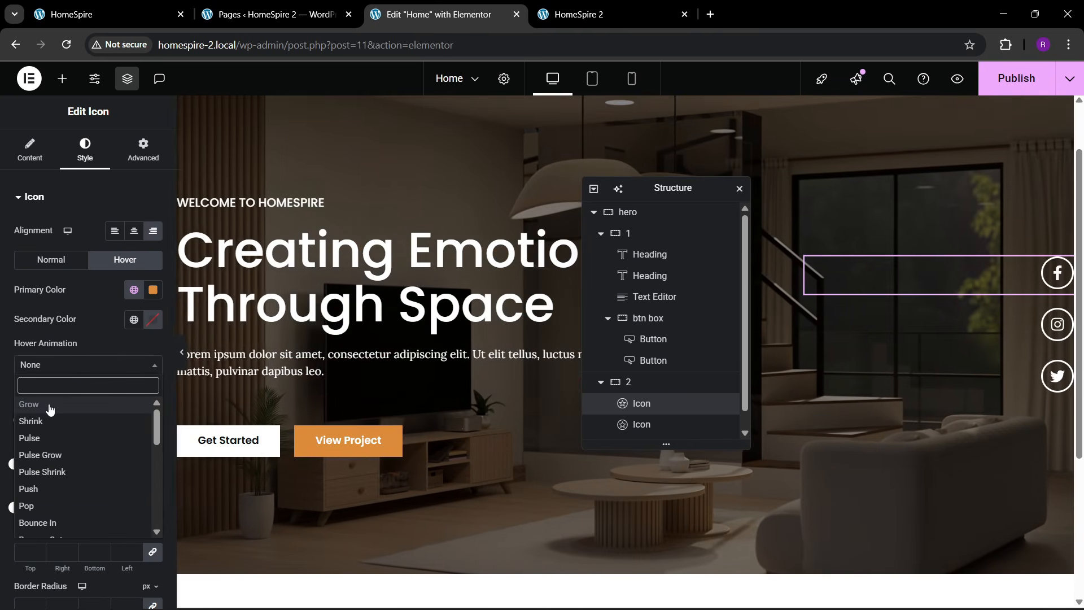
{"action": "left_click", "coordinate": [49, 405]}
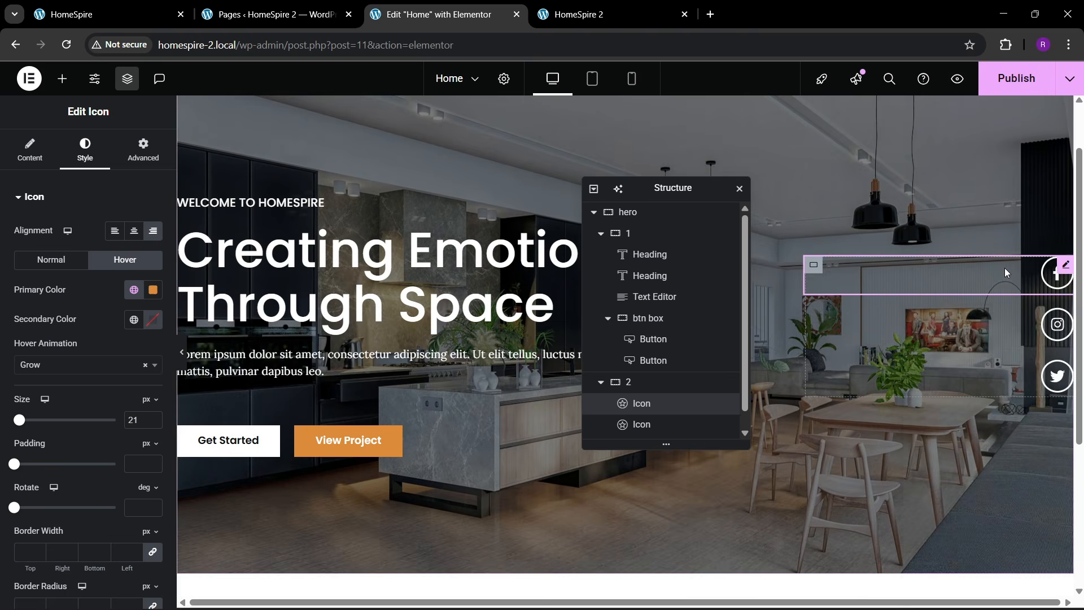
- Set the hover secondary colour to theme-1 orange and the hover icon colour to white
{"action": "right_click", "coordinate": [1004, 267]}
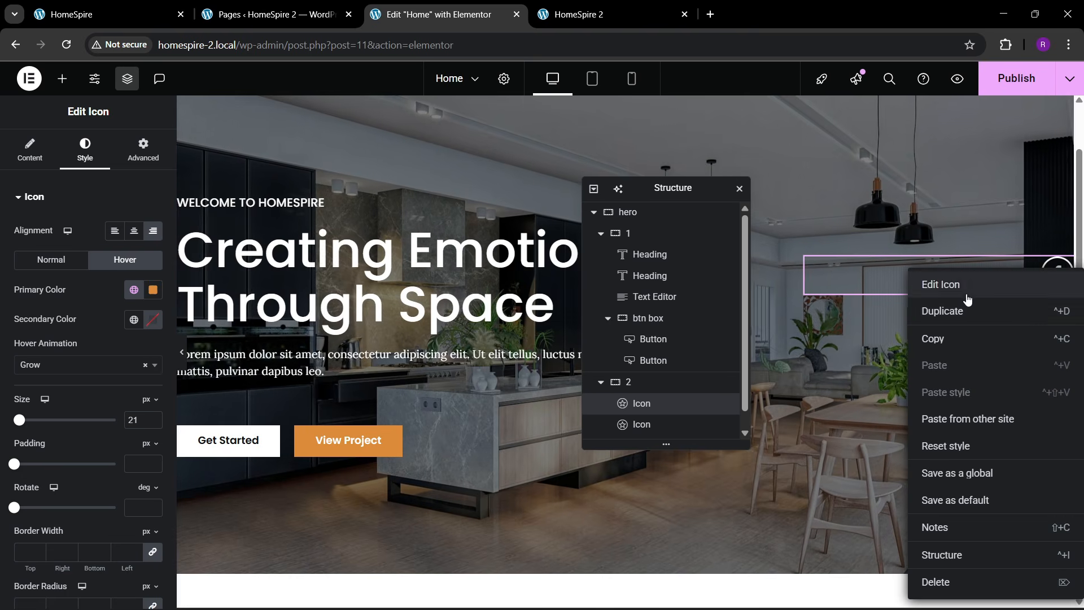
{"action": "left_click", "coordinate": [133, 320]}
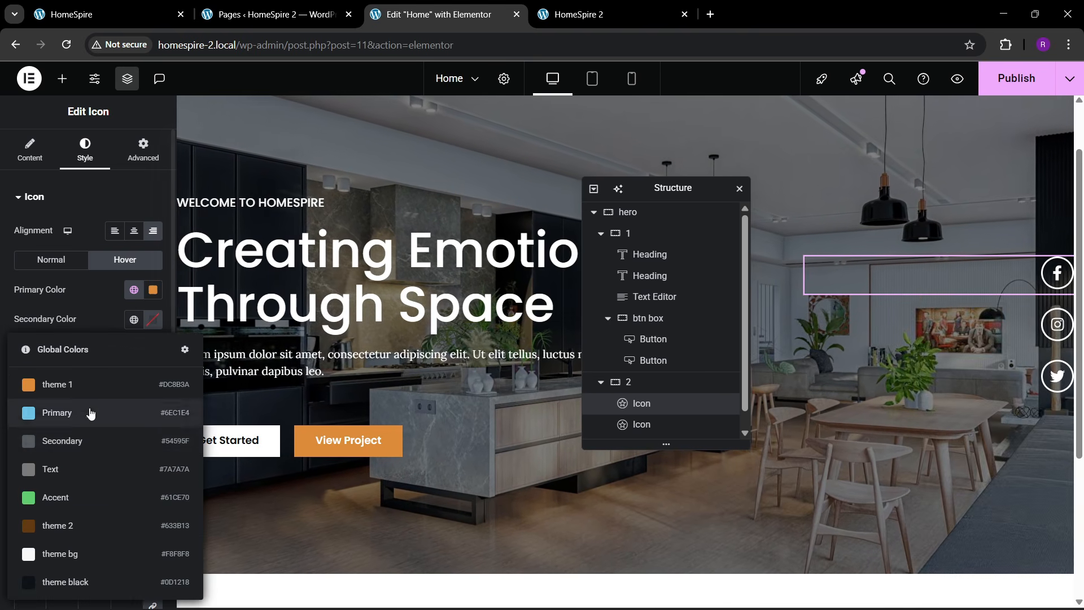
{"action": "left_click", "coordinate": [30, 384]}
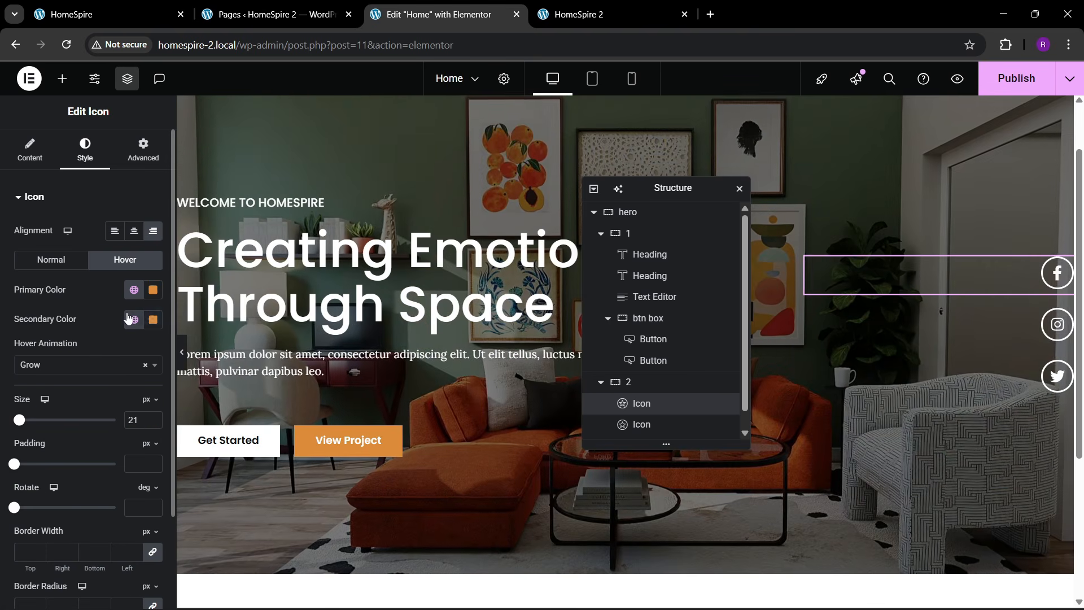
{"action": "left_click", "coordinate": [152, 289]}
{"action": "left_click", "coordinate": [73, 349]}
{"action": "left_click", "coordinate": [1066, 289]}
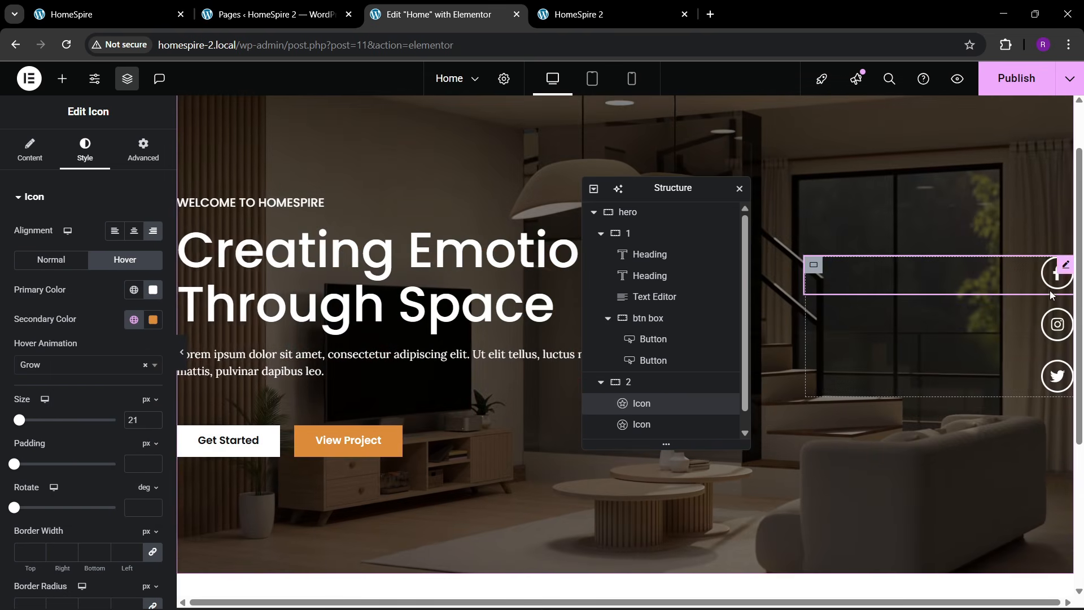
- Paste the Facebook icon's style onto the other two icons and publish the page
{"action": "right_click", "coordinate": [1049, 287]}
{"action": "left_click", "coordinate": [960, 345]}
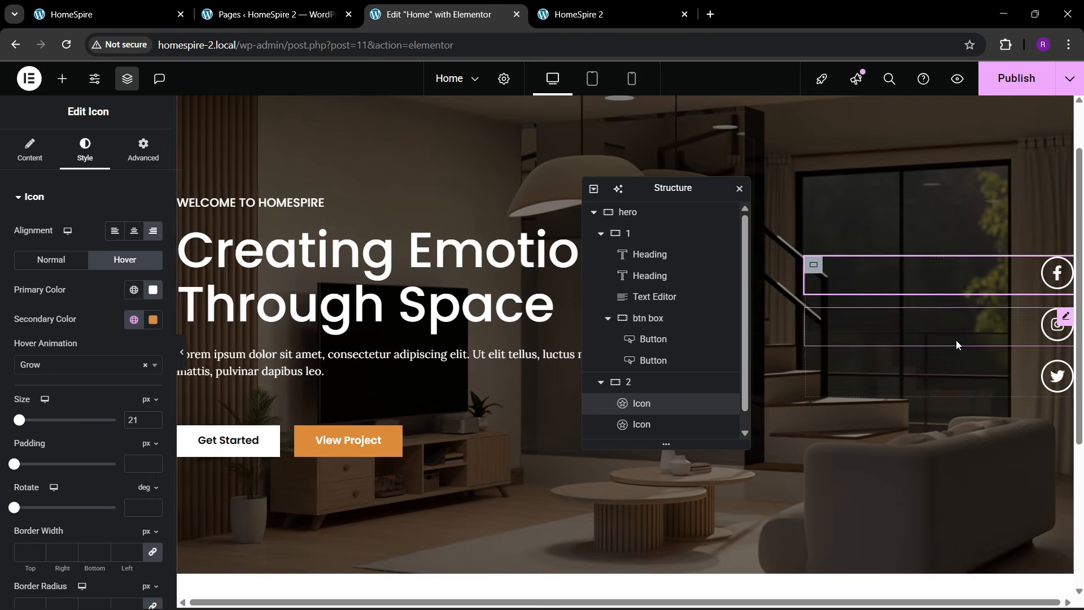
{"action": "right_click", "coordinate": [989, 333]}
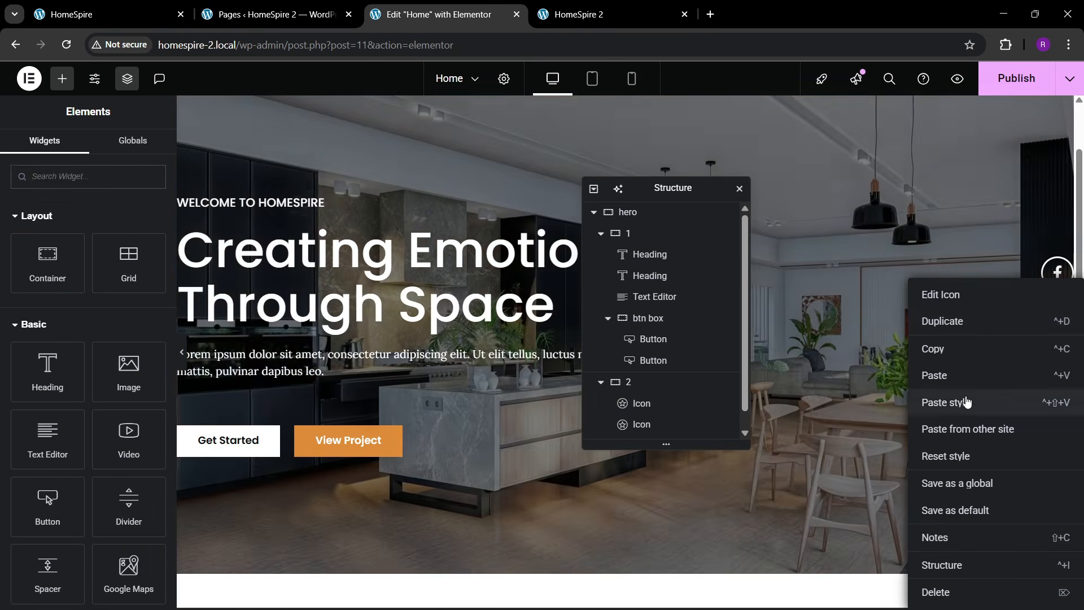
{"action": "left_click", "coordinate": [963, 401]}
{"action": "right_click", "coordinate": [969, 391]}
{"action": "left_click", "coordinate": [963, 402]}
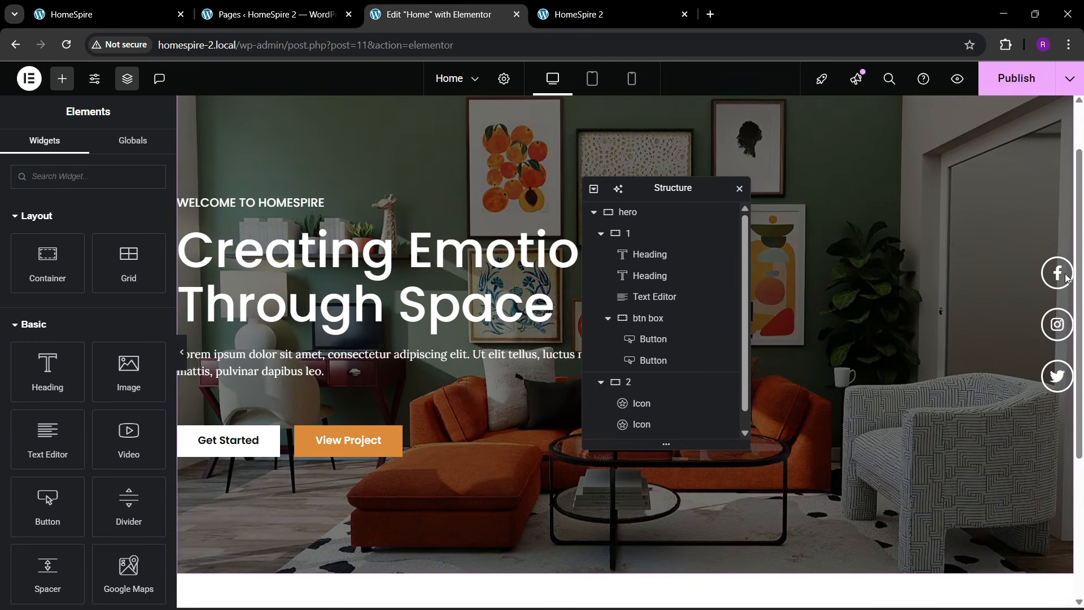
{"action": "left_click", "coordinate": [1016, 78]}
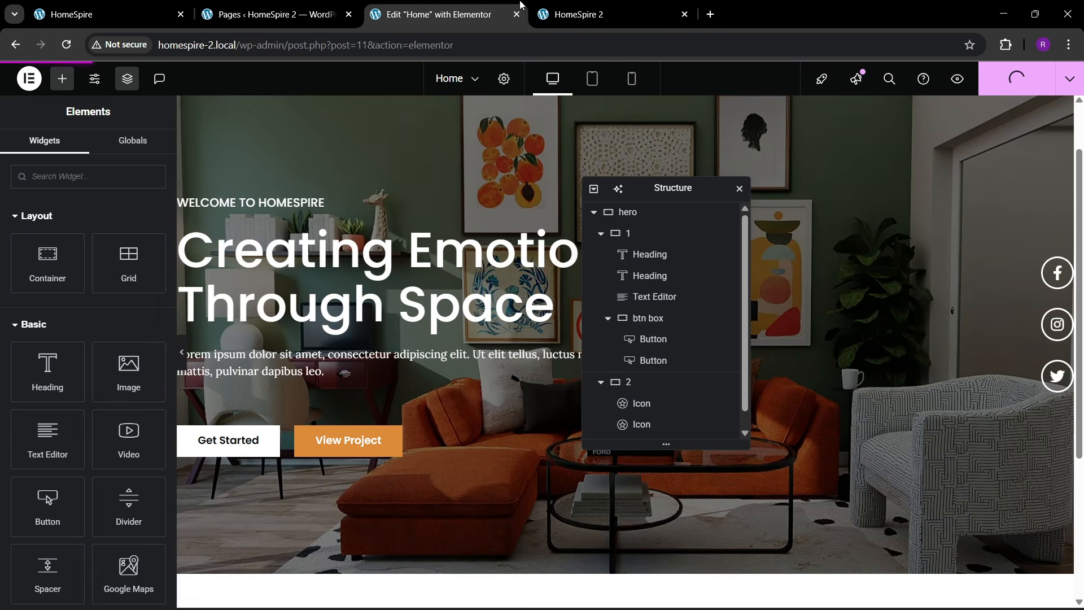
{"action": "left_click", "coordinate": [577, 14]}
- Reload the live HomeSpire 2 Home page and scroll over the hero and three social icons
{"action": "left_click", "coordinate": [292, 46]}
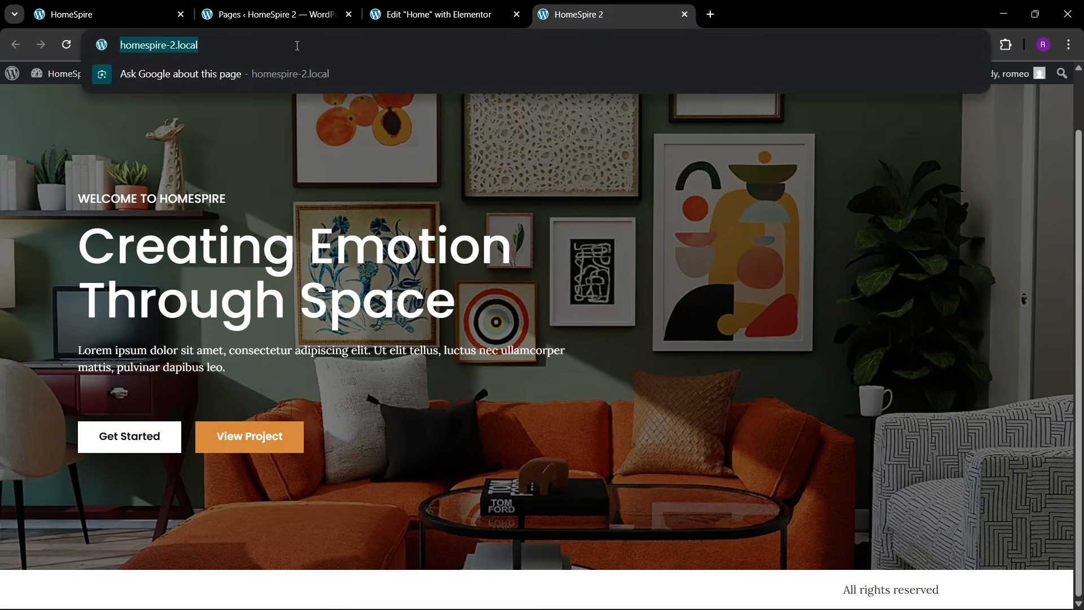
{"action": "key", "text": "Return"}
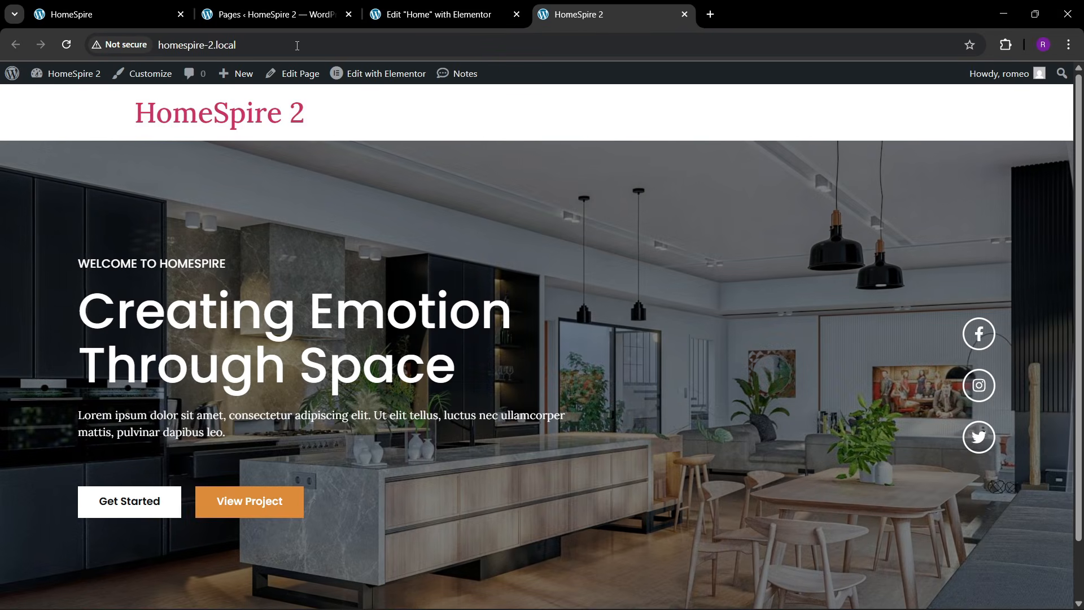
{"action": "scroll", "coordinate": [1016, 384], "scroll_direction": "down", "scroll_amount": 1}
{"action": "scroll", "coordinate": [970, 338], "scroll_direction": "up", "scroll_amount": 1}
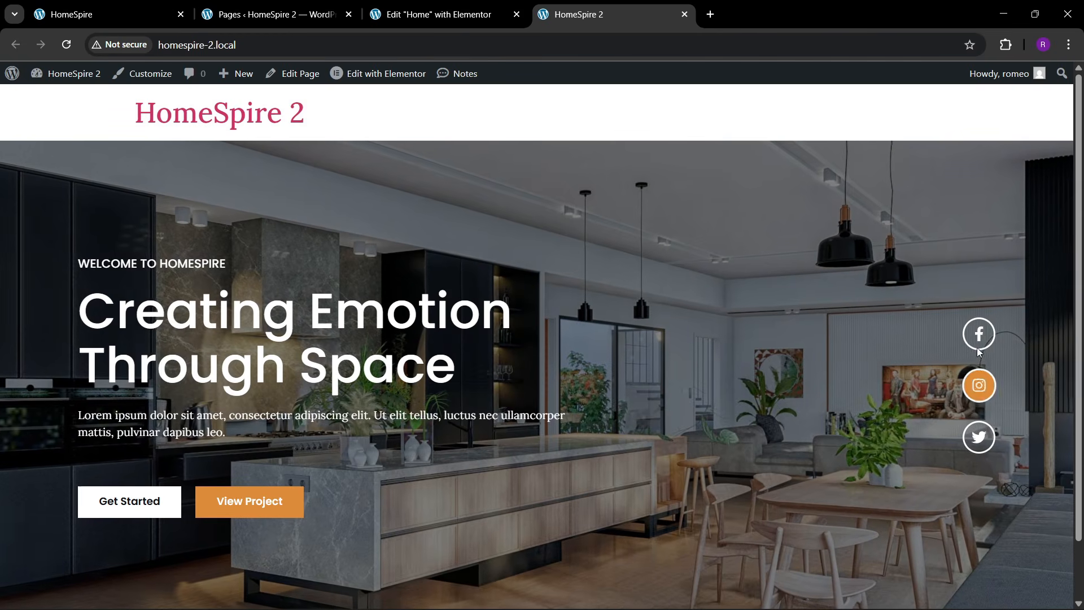
{"action": "scroll", "coordinate": [624, 407], "scroll_direction": "down", "scroll_amount": 1}
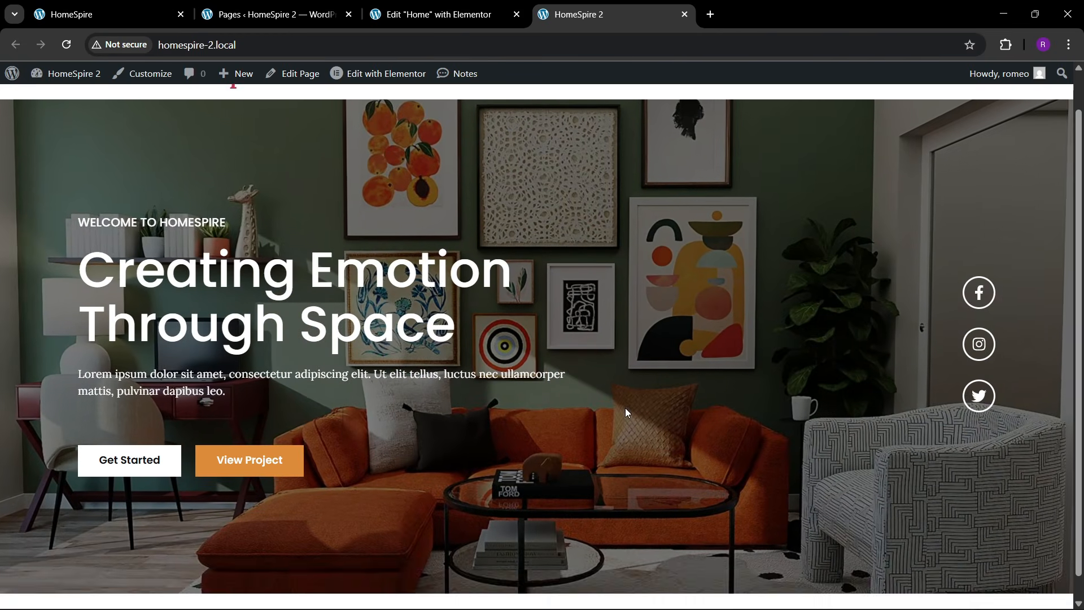
{"action": "scroll", "coordinate": [625, 408], "scroll_direction": "up", "scroll_amount": 1}
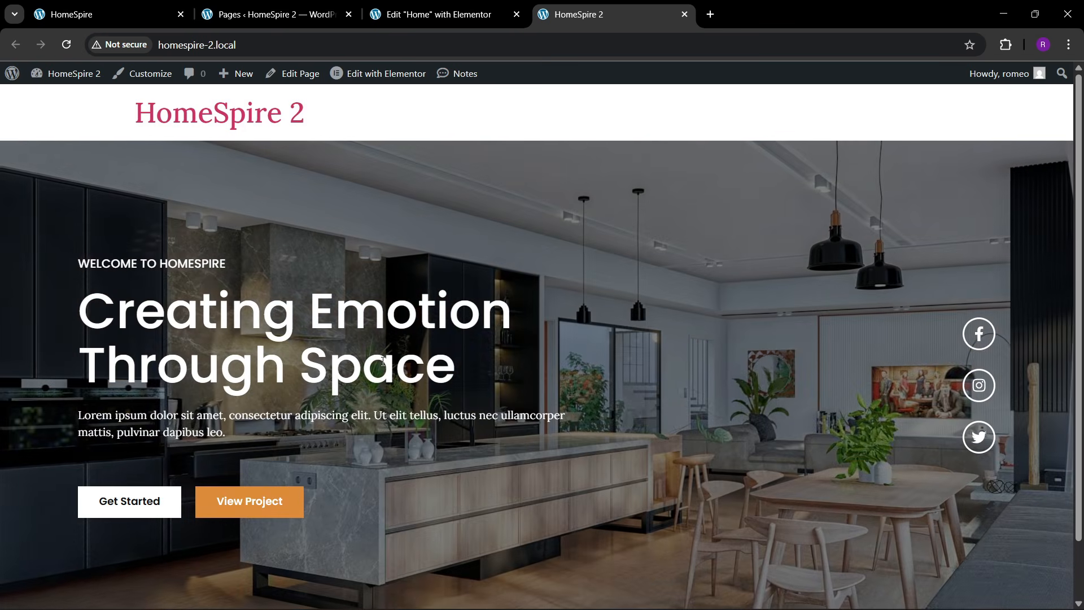
{"action": "scroll", "coordinate": [488, 399], "scroll_direction": "down", "scroll_amount": 1}
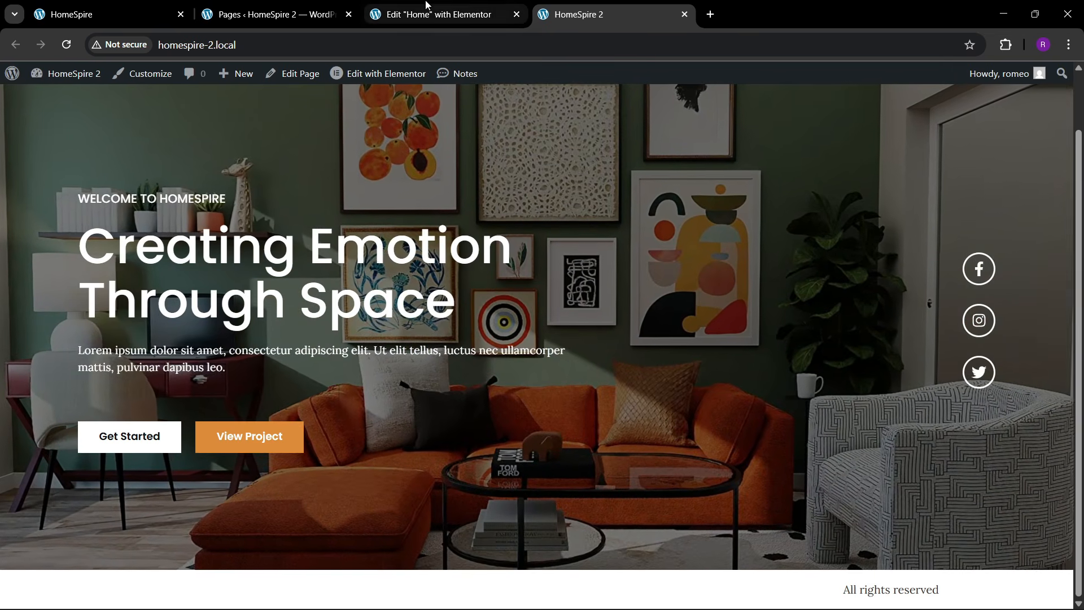
{"action": "left_click", "coordinate": [443, 14]}
- Review the reference HomeSpire site's About Us section for comparison
{"action": "left_click", "coordinate": [214, 14]}
{"action": "left_click", "coordinate": [90, 14]}
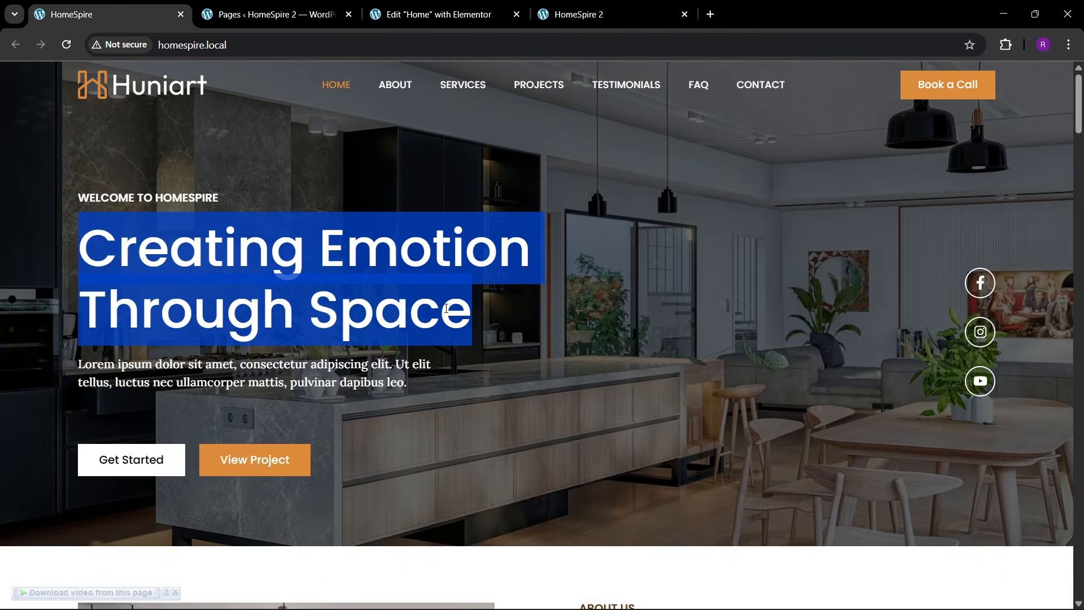
{"action": "scroll", "coordinate": [472, 306], "scroll_direction": "down", "scroll_amount": 4}
{"action": "scroll", "coordinate": [485, 361], "scroll_direction": "down", "scroll_amount": 4}
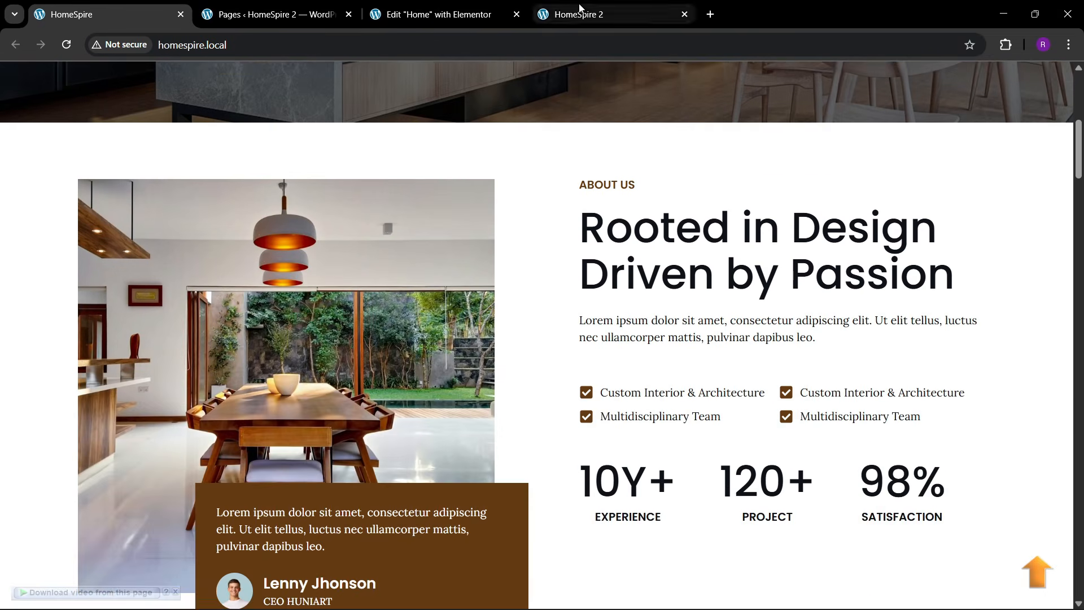
{"action": "left_click", "coordinate": [443, 14]}
{"action": "left_click", "coordinate": [91, 14]}
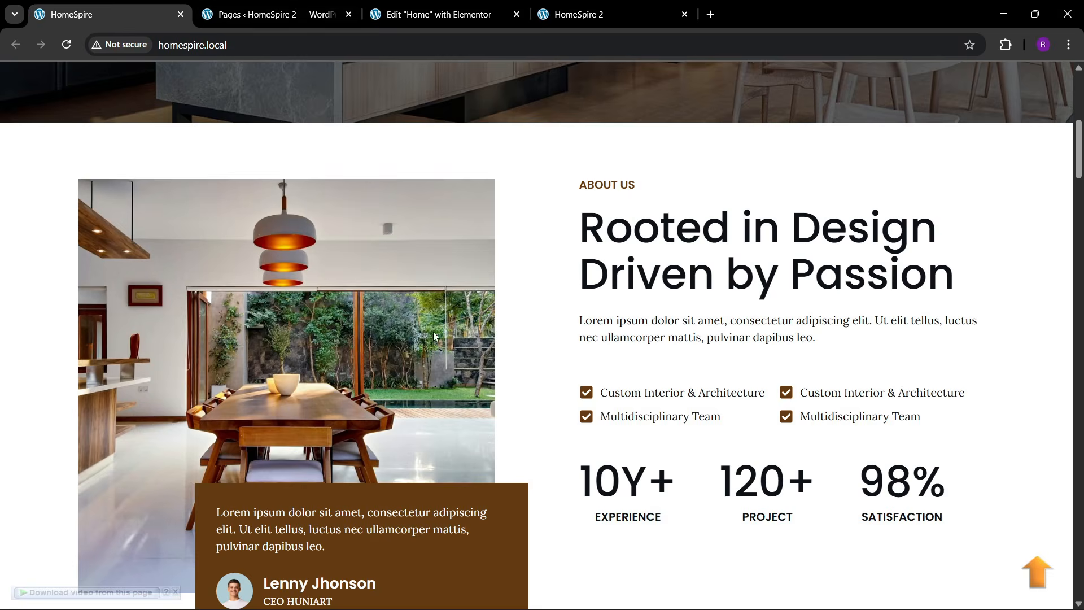
{"action": "scroll", "coordinate": [450, 355], "scroll_direction": "down", "scroll_amount": 4}
{"action": "scroll", "coordinate": [452, 356], "scroll_direction": "up", "scroll_amount": 4}
{"action": "scroll", "coordinate": [452, 355], "scroll_direction": "up", "scroll_amount": 2}
{"action": "scroll", "coordinate": [451, 361], "scroll_direction": "down", "scroll_amount": 1}
{"action": "left_click", "coordinate": [425, 23]}
- Add a two-column Flexbox container below the hero
{"action": "scroll", "coordinate": [496, 353], "scroll_direction": "down", "scroll_amount": 4}
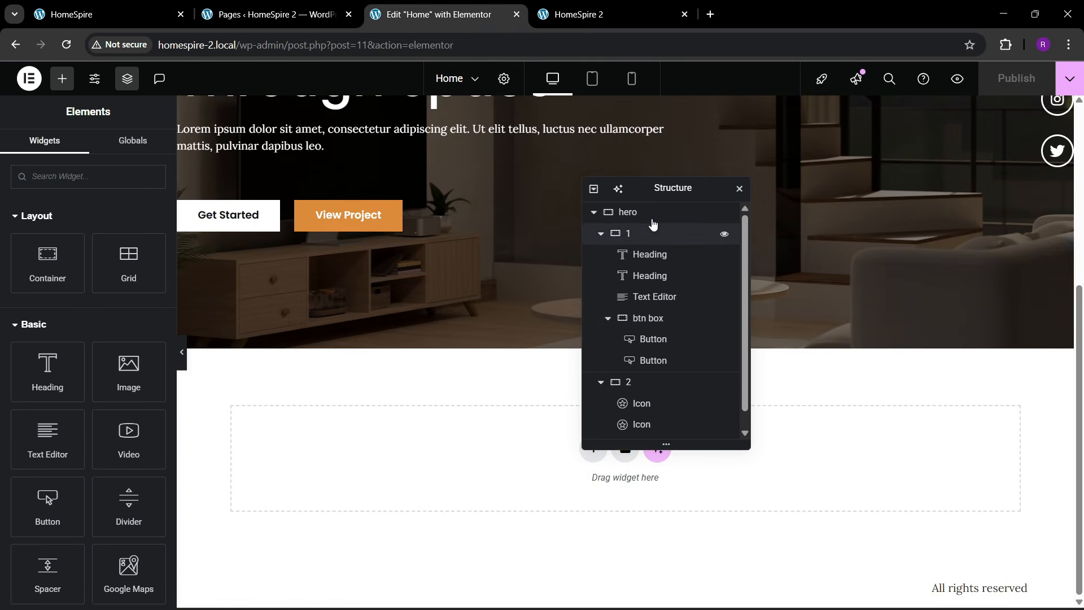
{"action": "left_click_drag", "start_coordinate": [667, 195], "coordinate": [832, 160]}
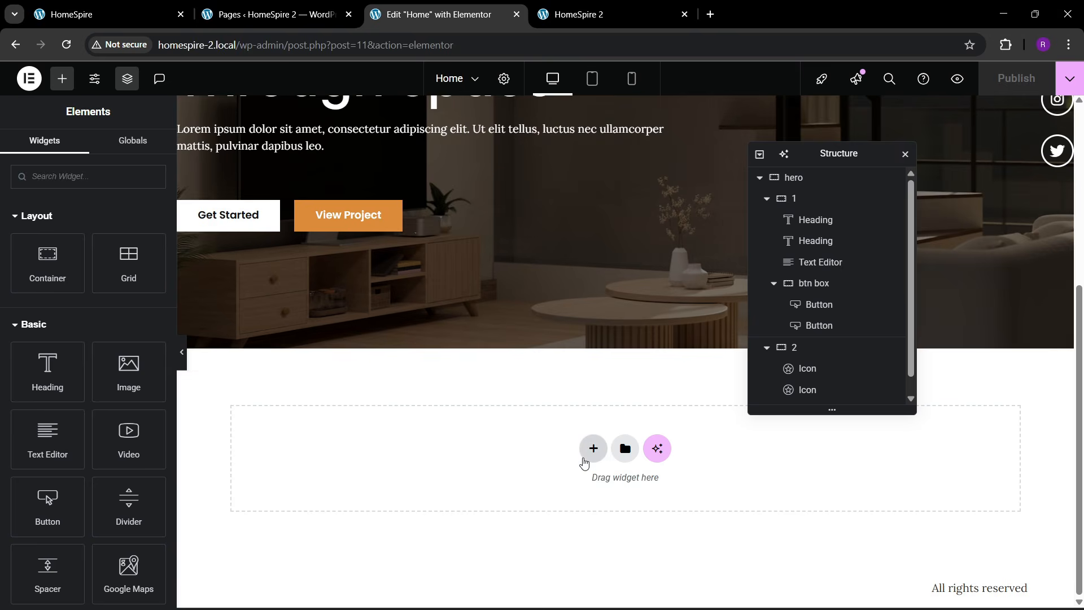
{"action": "left_click", "coordinate": [592, 450]}
{"action": "left_click", "coordinate": [567, 482]}
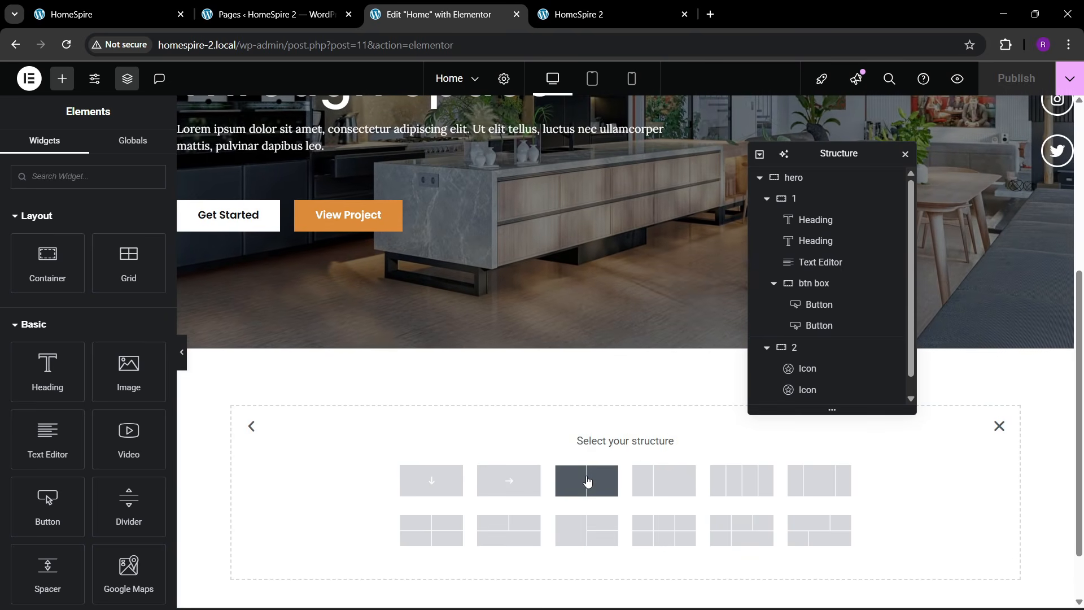
{"action": "left_click", "coordinate": [587, 481]}
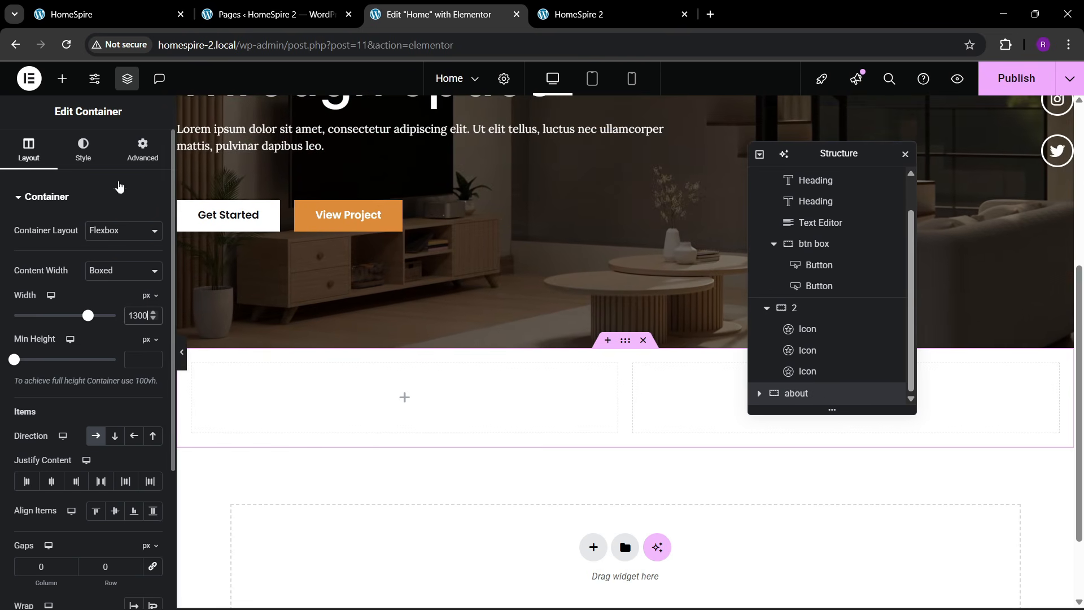
- Give the section 80 px top and bottom padding and zero padding in both columns
{"action": "left_click", "coordinate": [142, 150]}
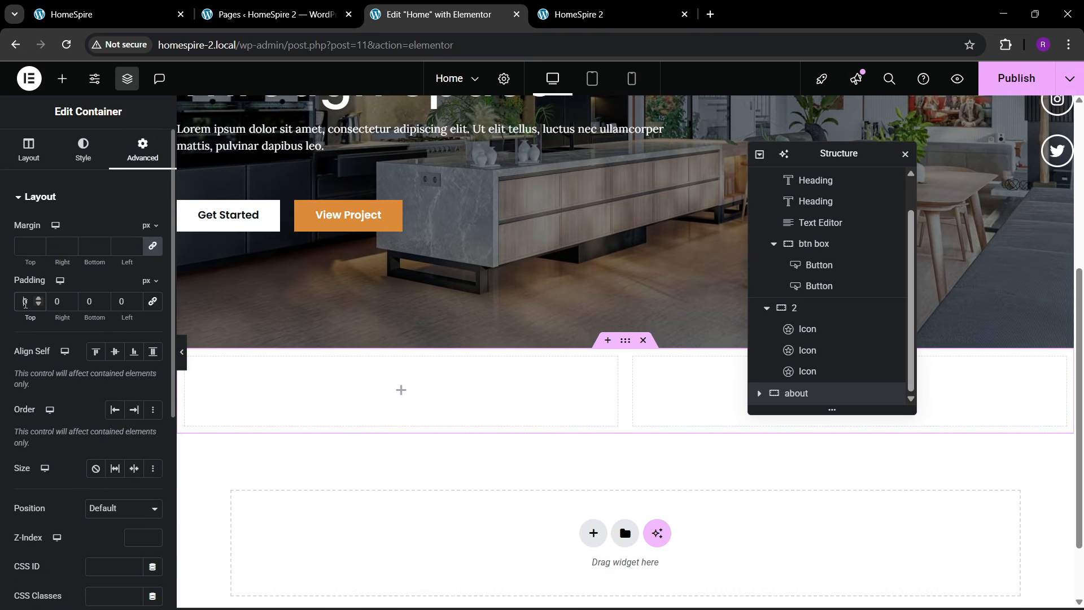
{"action": "left_click_drag", "start_coordinate": [30, 317], "coordinate": [75, 318]}
{"action": "type", "text": "8"}
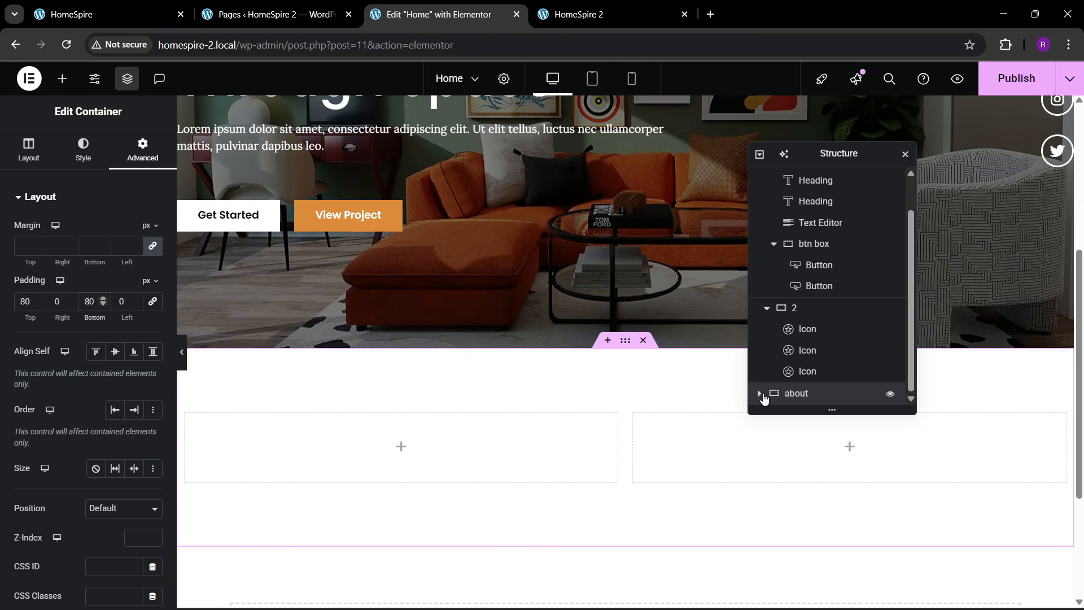
{"action": "left_click", "coordinate": [760, 393]}
{"action": "left_click", "coordinate": [811, 373]}
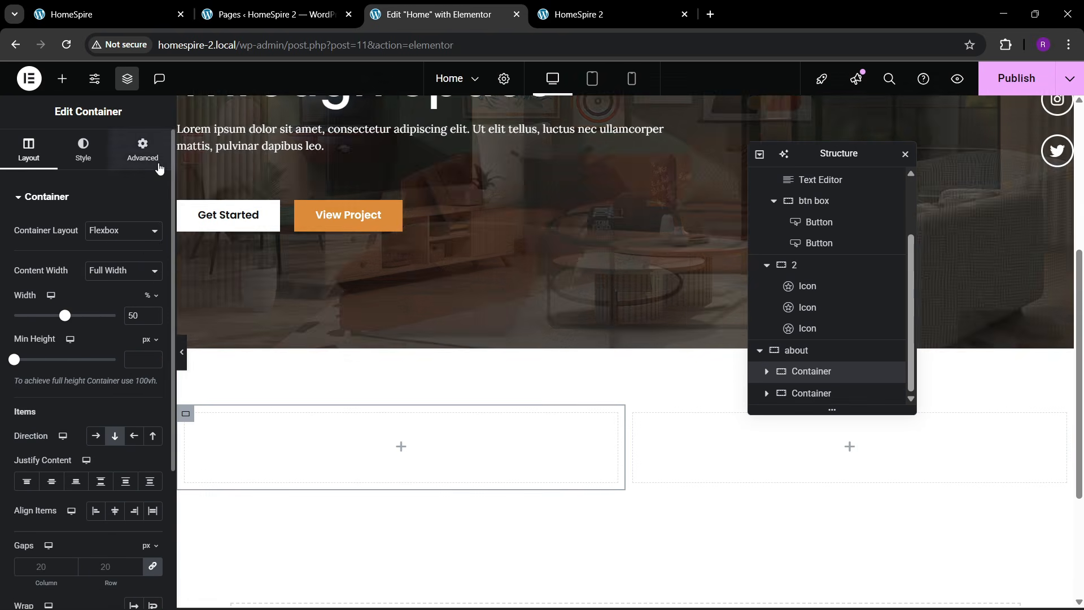
{"action": "left_click", "coordinate": [142, 152]}
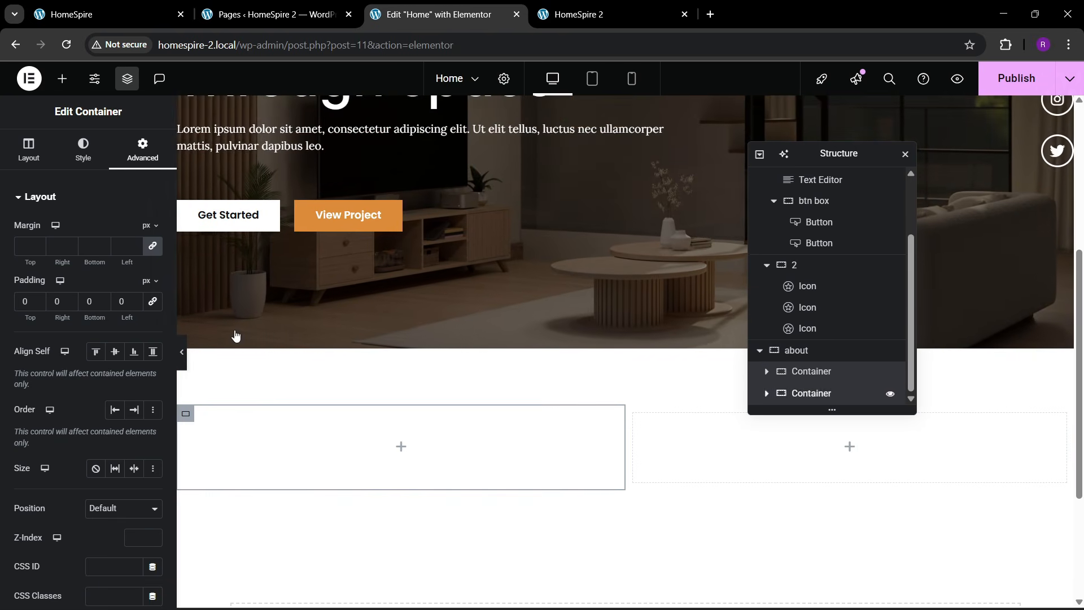
{"action": "left_click", "coordinate": [136, 162]}
{"action": "left_click", "coordinate": [157, 305]}
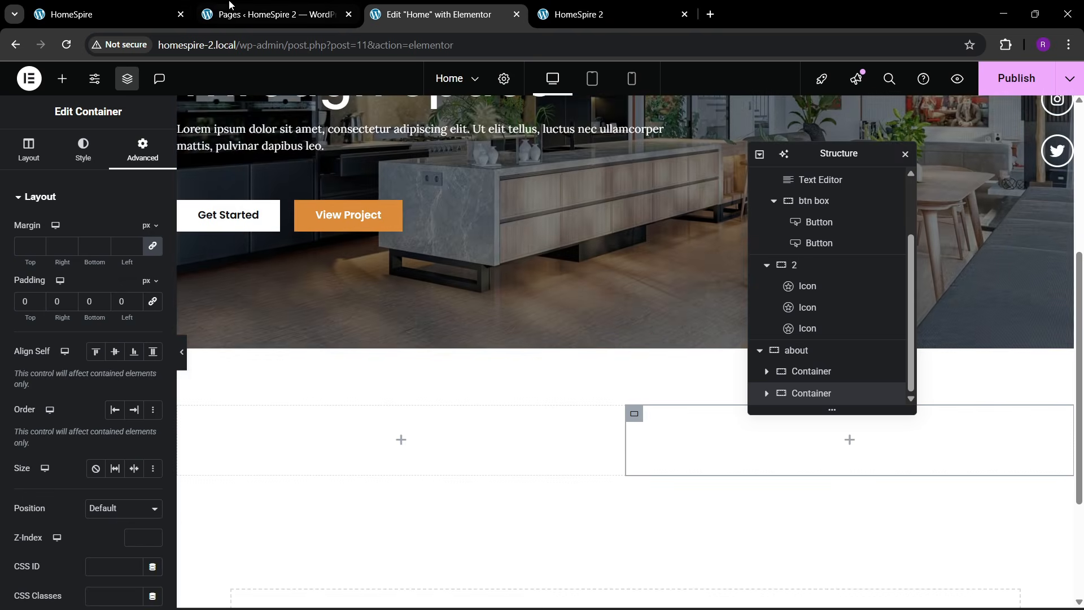
- Drag an Image widget into the about section's left column
{"action": "left_click", "coordinate": [158, 19]}
{"action": "left_click", "coordinate": [465, 5]}
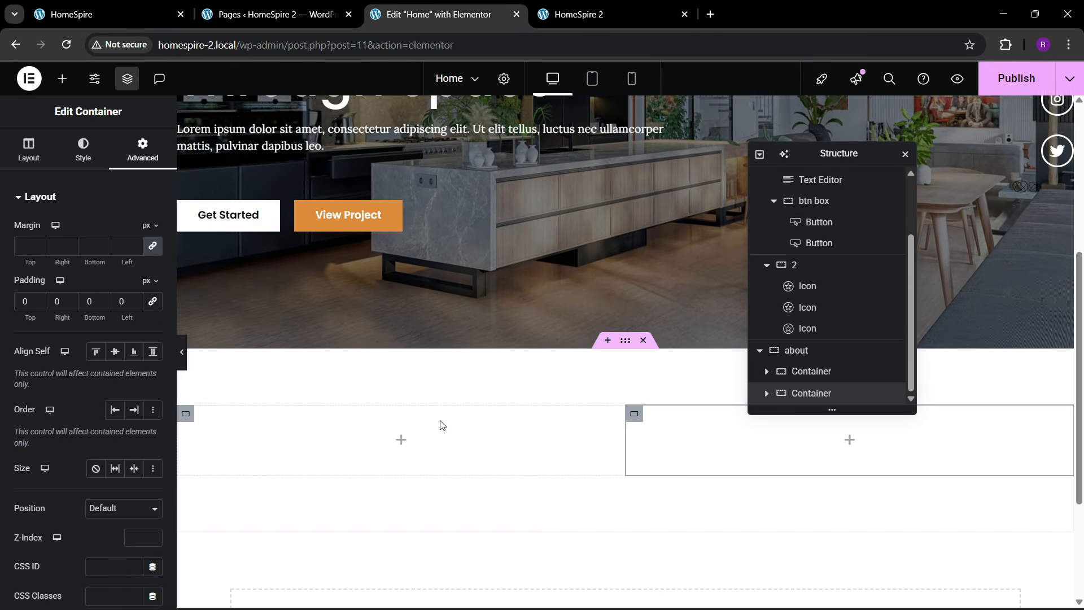
{"action": "left_click", "coordinate": [62, 78]}
{"action": "left_click_drag", "start_coordinate": [123, 379], "coordinate": [372, 446]}
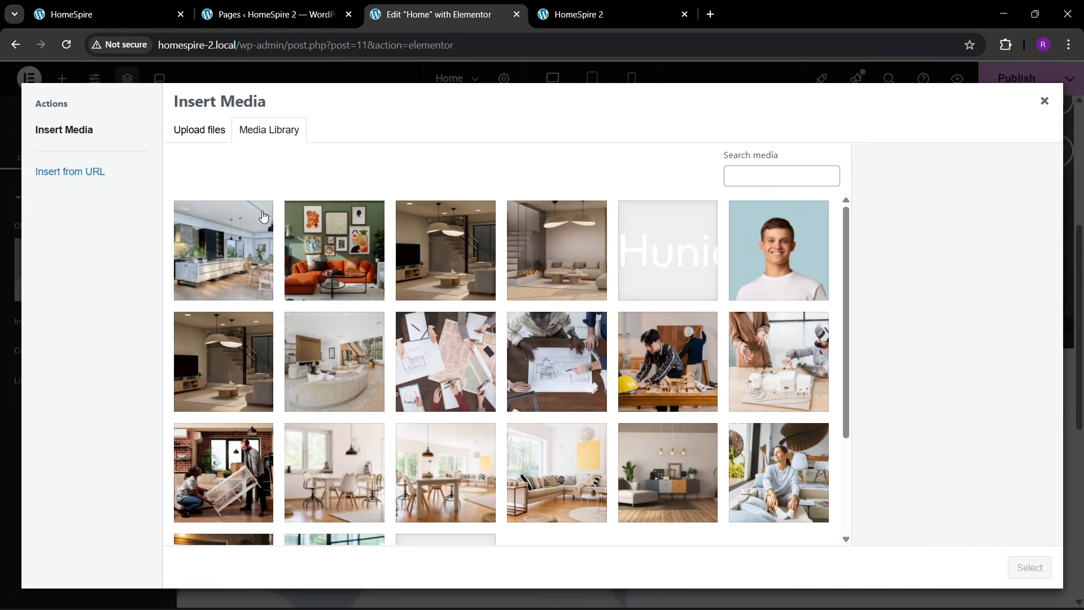
- Preview several dining-room images already in the media library
{"action": "left_click", "coordinate": [143, 7]}
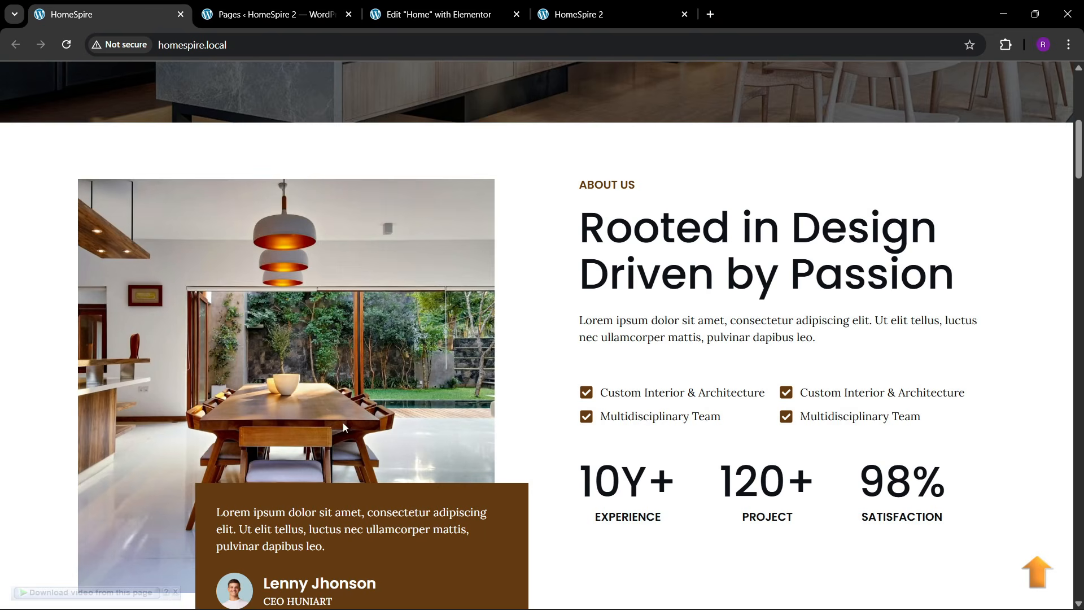
{"action": "left_click", "coordinate": [451, 12]}
{"action": "scroll", "coordinate": [439, 418], "scroll_direction": "down", "scroll_amount": 3}
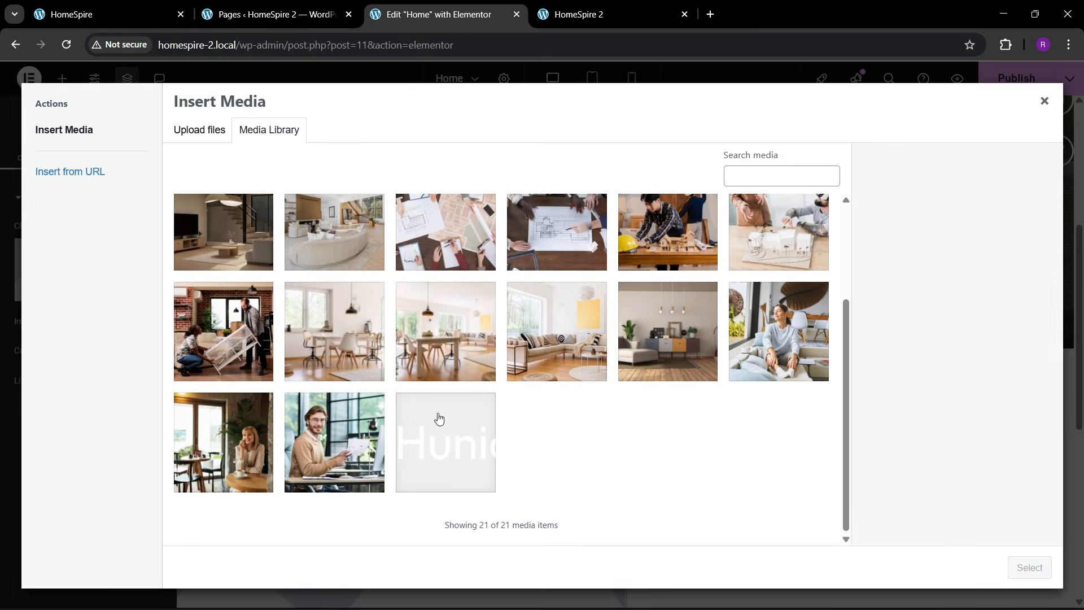
{"action": "scroll", "coordinate": [350, 424], "scroll_direction": "up", "scroll_amount": 3}
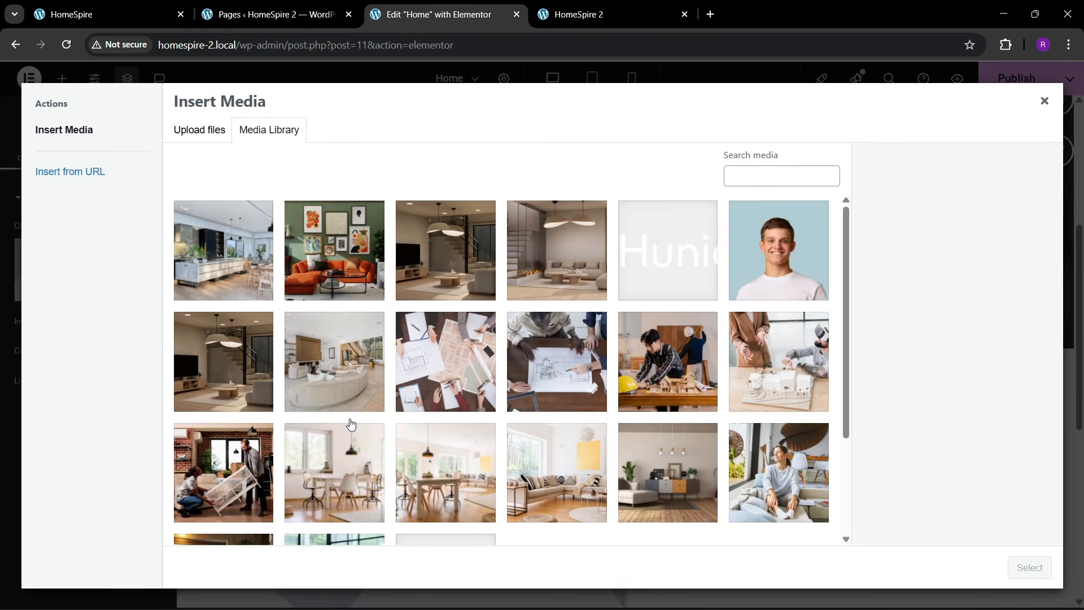
{"action": "scroll", "coordinate": [342, 402], "scroll_direction": "down", "scroll_amount": 1}
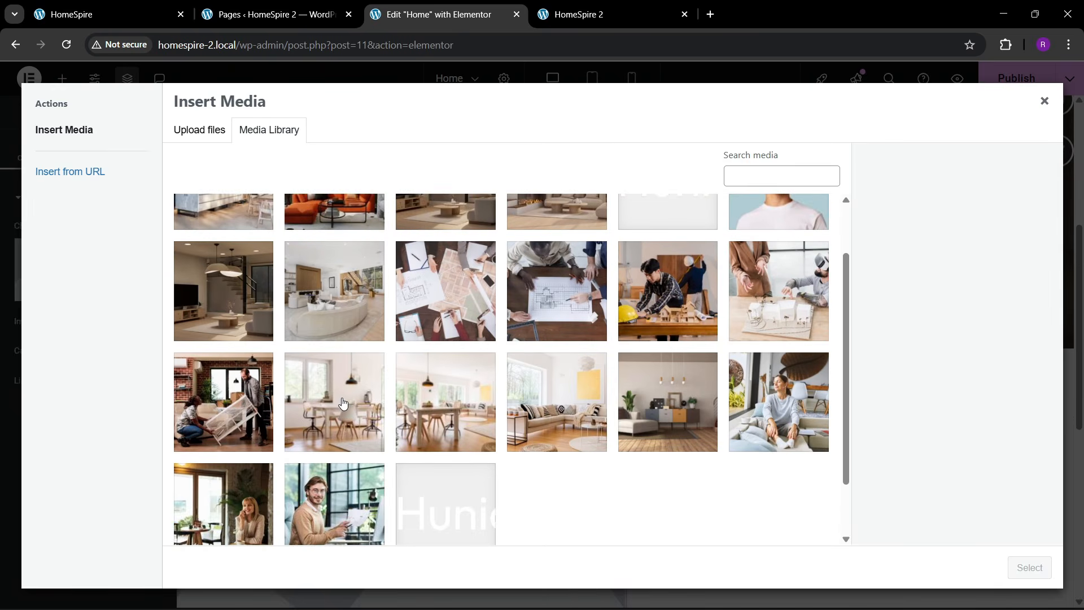
{"action": "left_click", "coordinate": [227, 411]}
{"action": "left_click", "coordinate": [648, 398]}
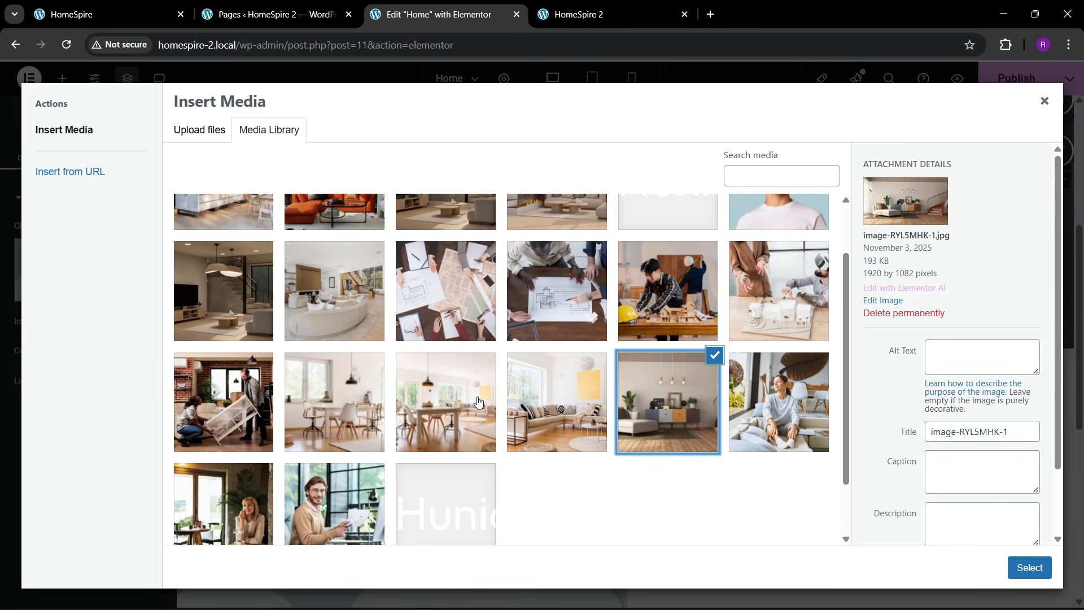
{"action": "scroll", "coordinate": [477, 402], "scroll_direction": "down", "scroll_amount": 1}
{"action": "left_click", "coordinate": [408, 358]}
{"action": "left_click", "coordinate": [344, 345]}
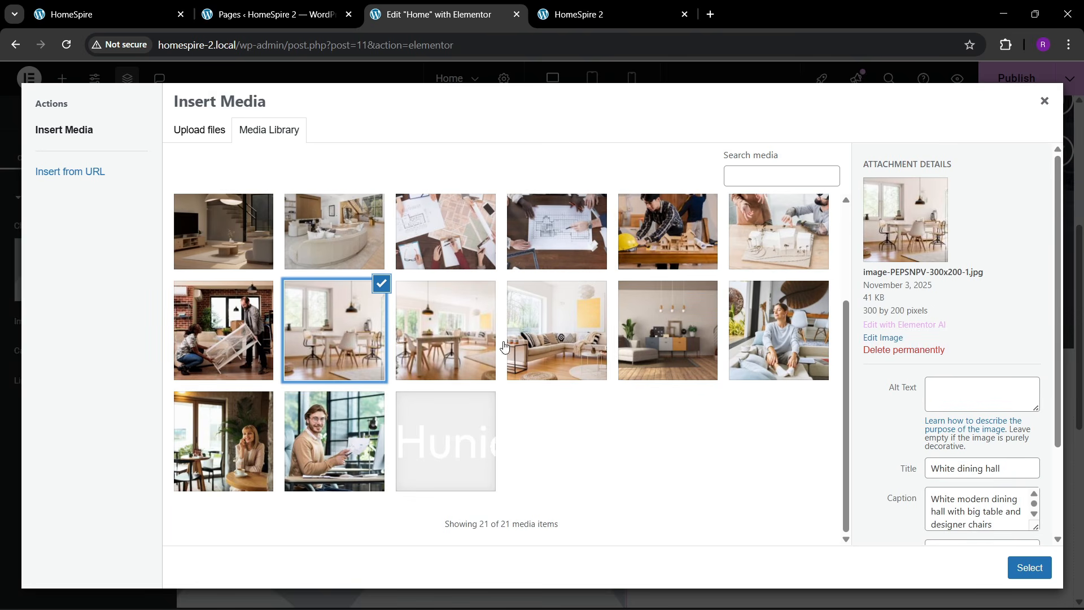
{"action": "scroll", "coordinate": [282, 439], "scroll_direction": "up", "scroll_amount": 2}
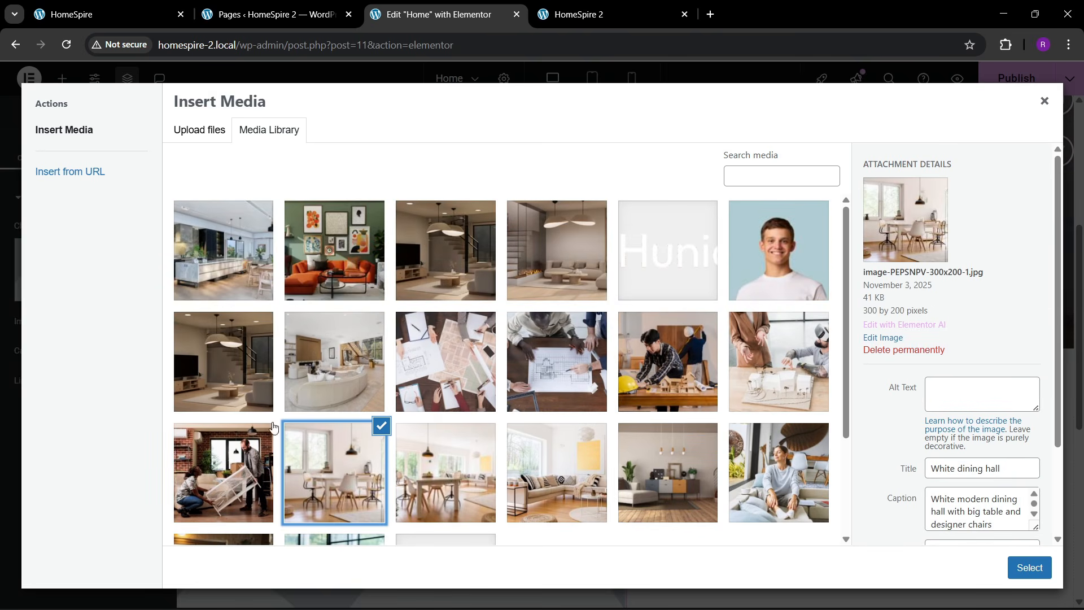
- Upload don-kaveen-NFbwes_e-jl-unsplash.jpg from Downloads and insert it into the left-column image
{"action": "left_click", "coordinate": [198, 133]}
{"action": "left_click", "coordinate": [624, 334]}
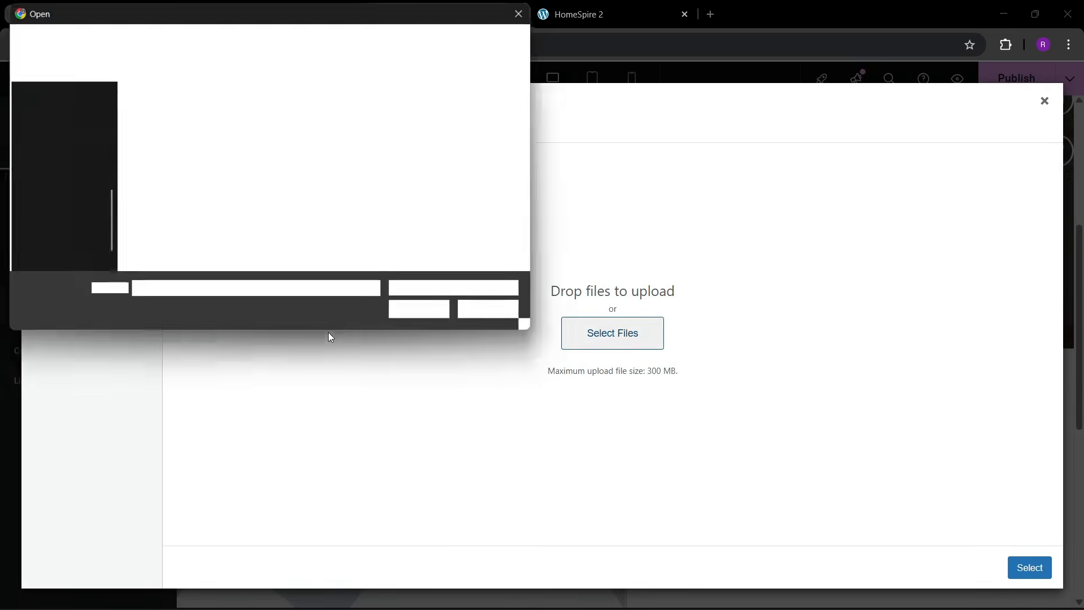
{"action": "scroll", "coordinate": [49, 198], "scroll_direction": "down", "scroll_amount": 1}
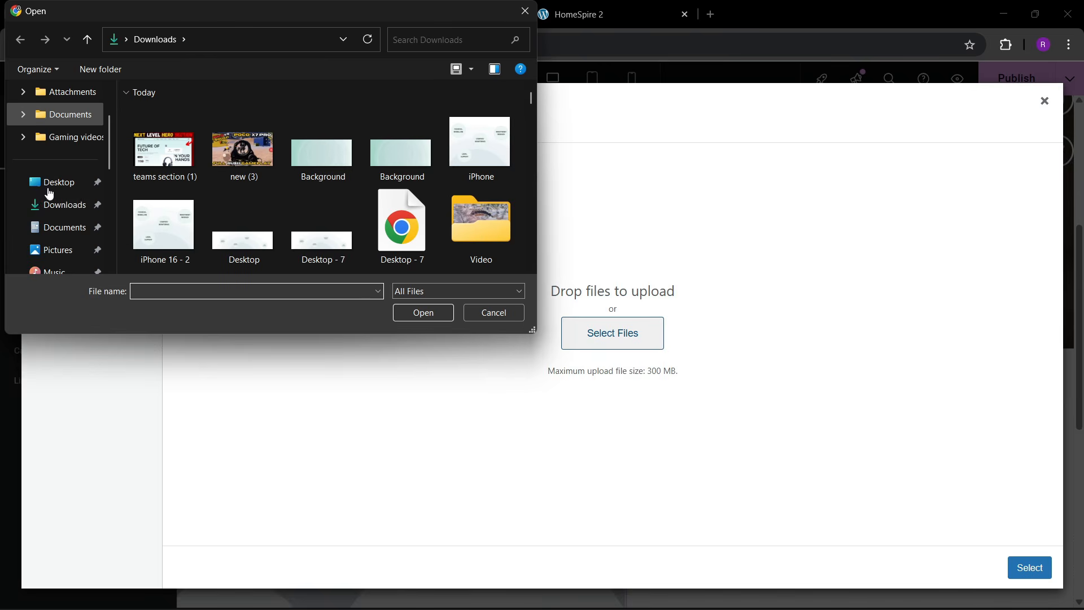
{"action": "left_click", "coordinate": [48, 204]}
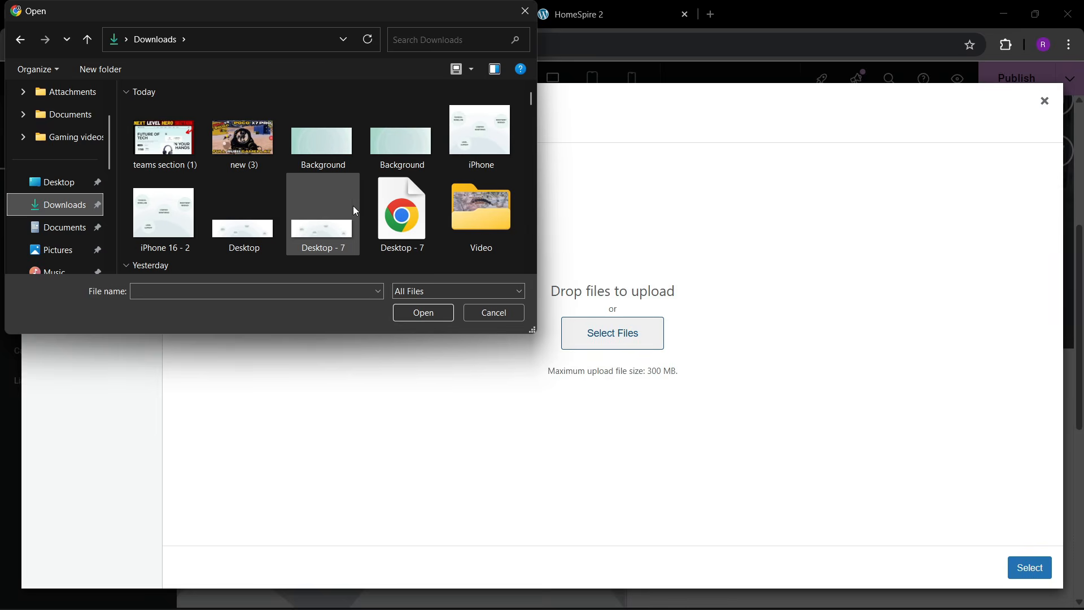
{"action": "scroll", "coordinate": [353, 206], "scroll_direction": "down", "scroll_amount": 3}
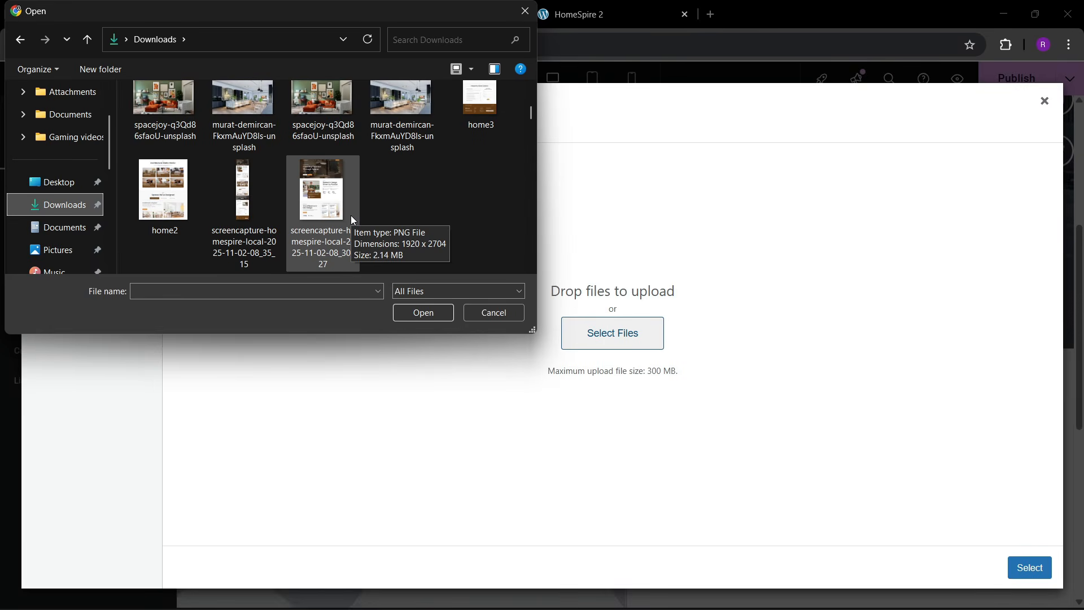
{"action": "scroll", "coordinate": [350, 219], "scroll_direction": "down", "scroll_amount": 5}
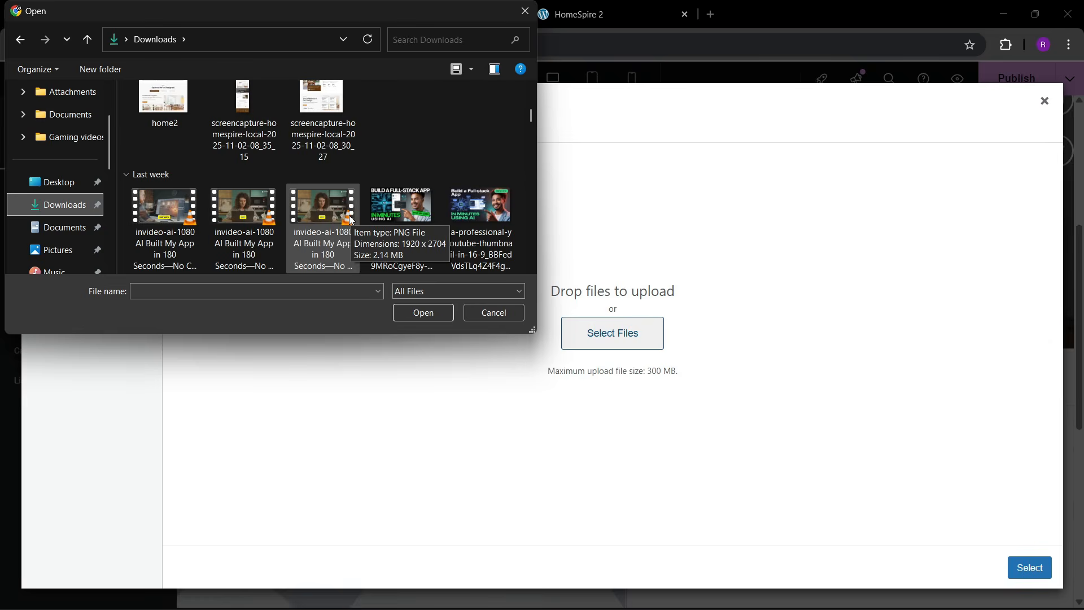
{"action": "scroll", "coordinate": [349, 215], "scroll_direction": "down", "scroll_amount": 3}
{"action": "scroll", "coordinate": [341, 239], "scroll_direction": "down", "scroll_amount": 2}
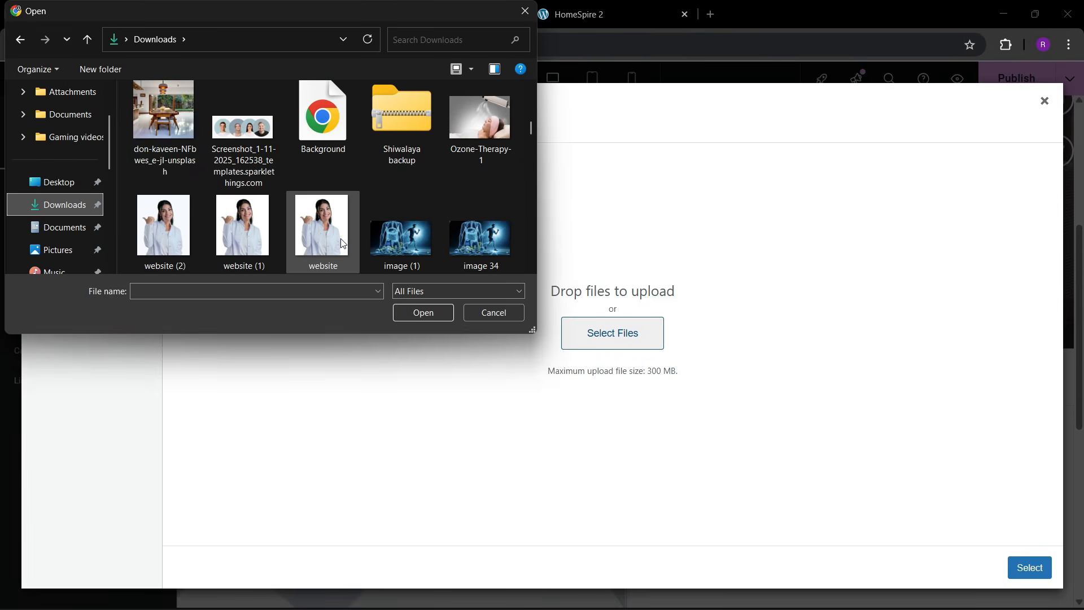
{"action": "left_click", "coordinate": [190, 160]}
{"action": "left_click", "coordinate": [423, 312]}
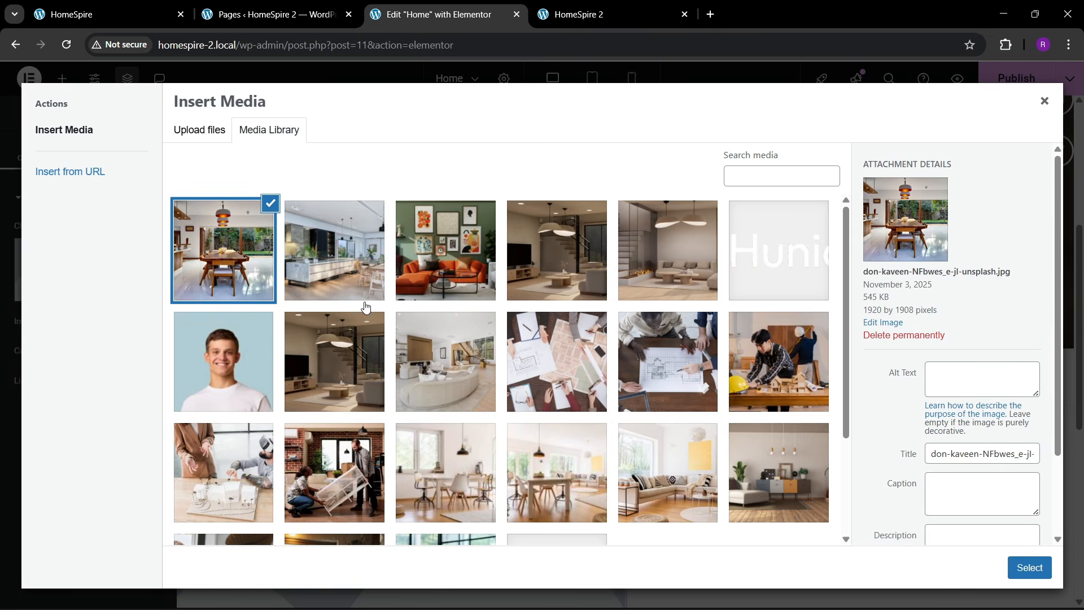
{"action": "left_click", "coordinate": [1029, 567]}
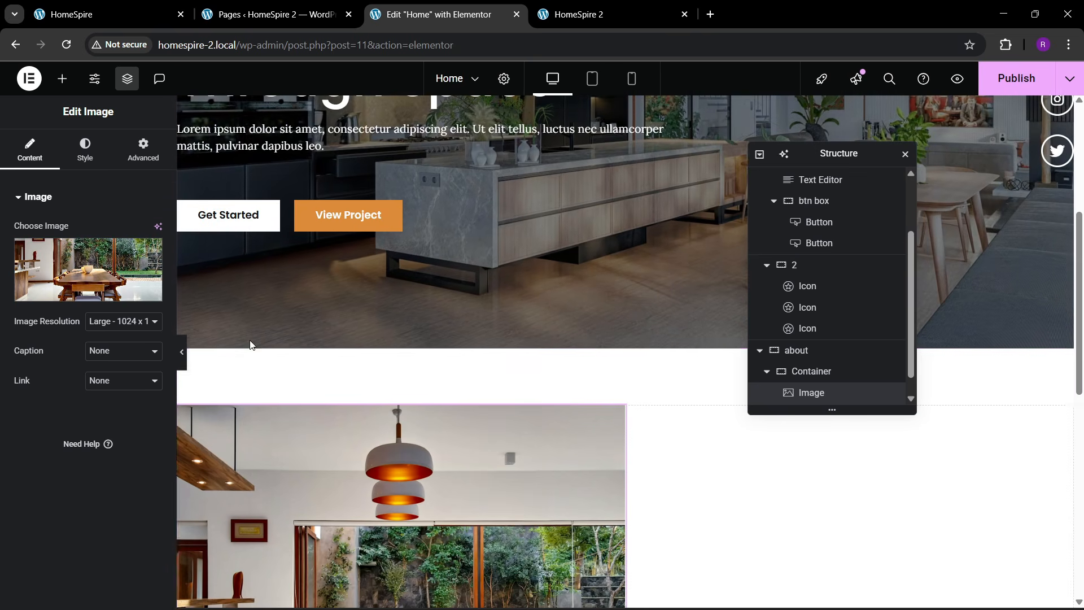
- Compare with the live About Us section and reposition the Structure panel near the canvas
{"action": "scroll", "coordinate": [252, 345], "scroll_direction": "down", "scroll_amount": 3}
{"action": "left_click", "coordinate": [107, 14]}
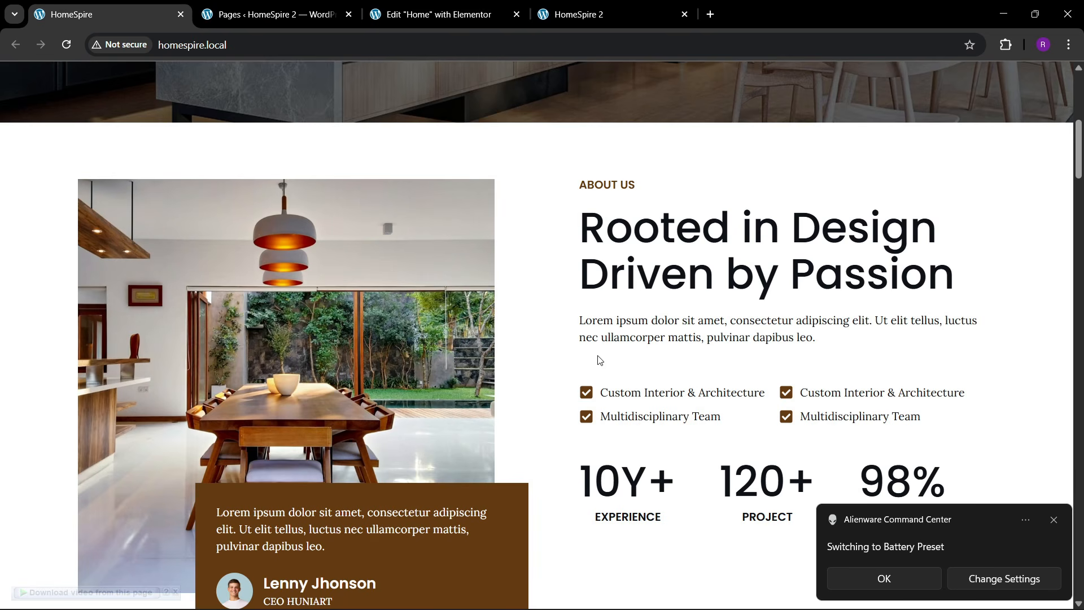
{"action": "left_click", "coordinate": [467, 7]}
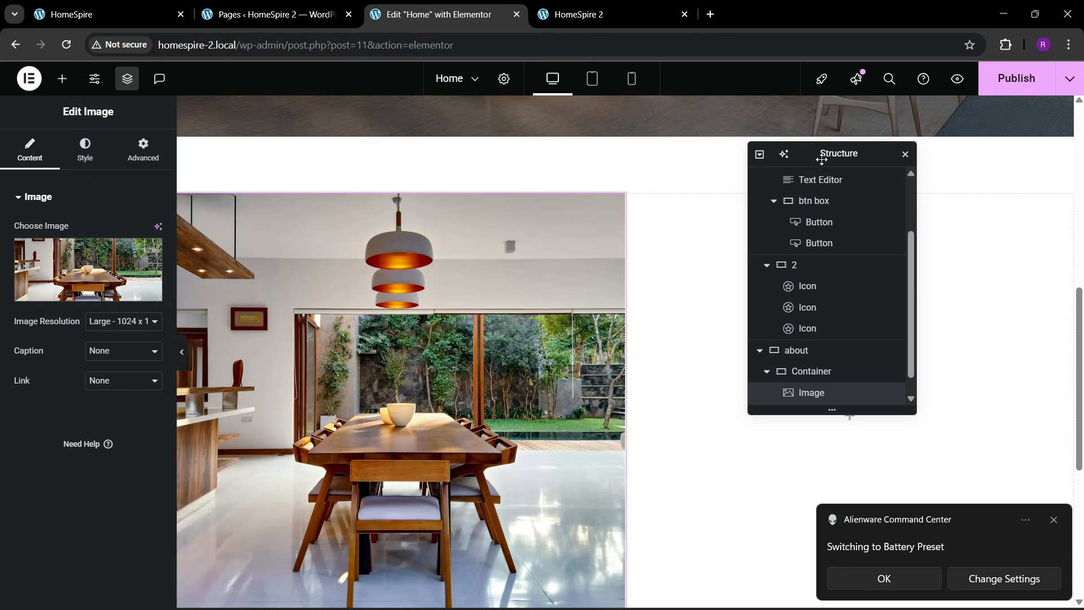
{"action": "left_click_drag", "start_coordinate": [824, 157], "coordinate": [370, 236]}
{"action": "left_click", "coordinate": [63, 78]}
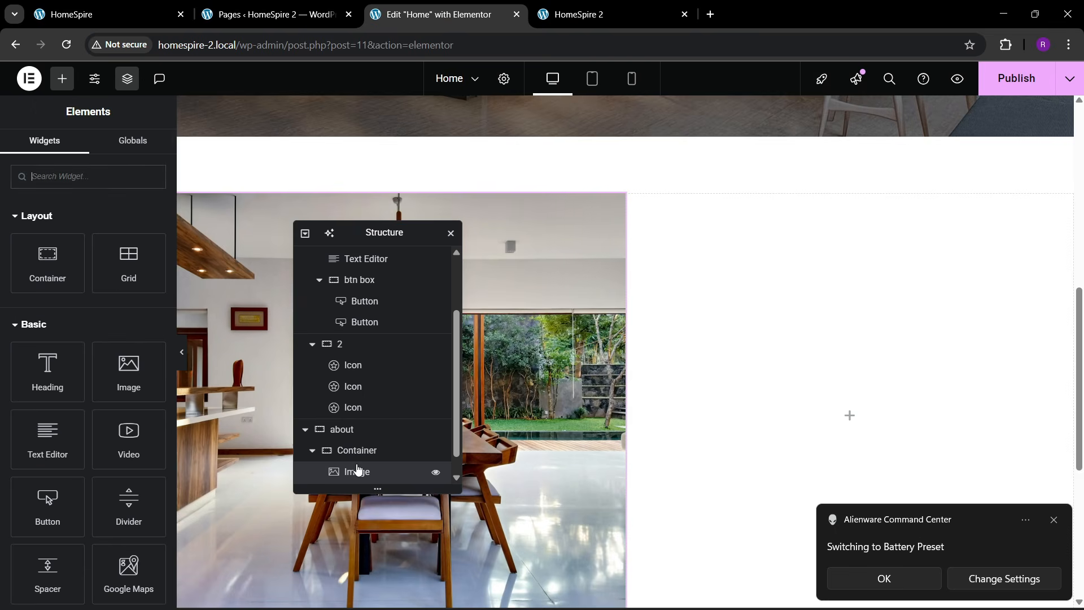
{"action": "scroll", "coordinate": [357, 465], "scroll_direction": "down", "scroll_amount": 1}
- Rename the about section's containers to '1' and '2', then select container 1
{"action": "double_click", "coordinate": [355, 430]}
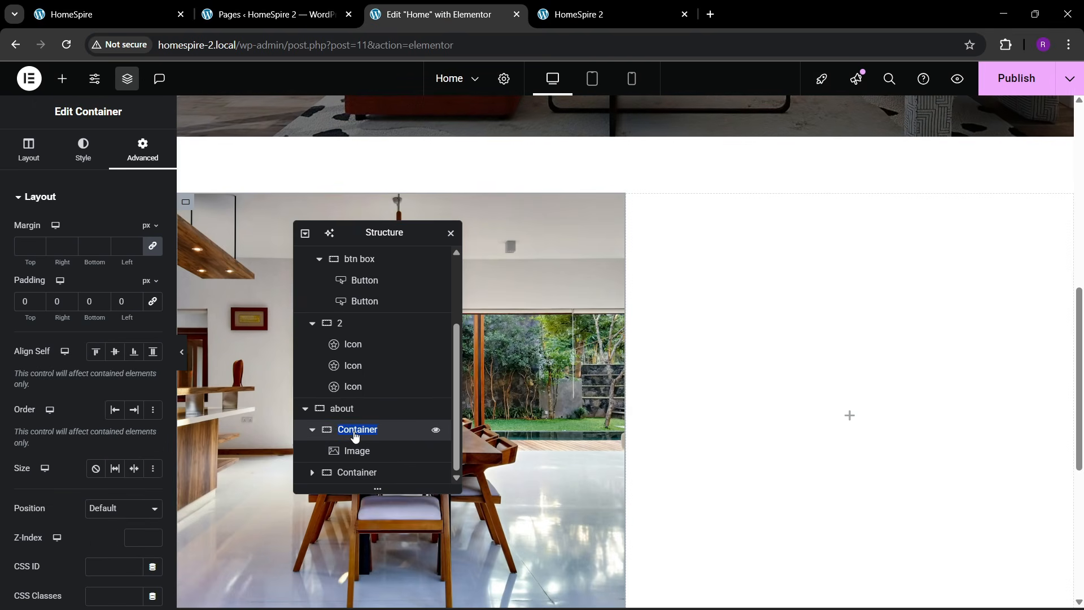
{"action": "type", "text": "1"}
{"action": "double_click", "coordinate": [356, 472]}
{"action": "type", "text": "2"}
{"action": "left_click", "coordinate": [350, 428]}
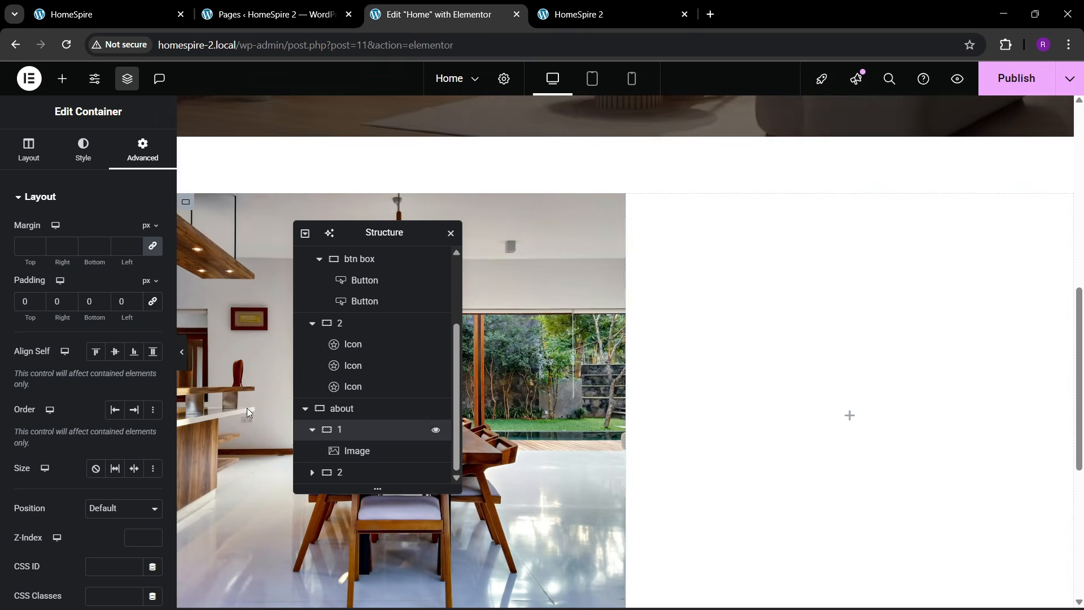
{"action": "left_click", "coordinate": [23, 153]}
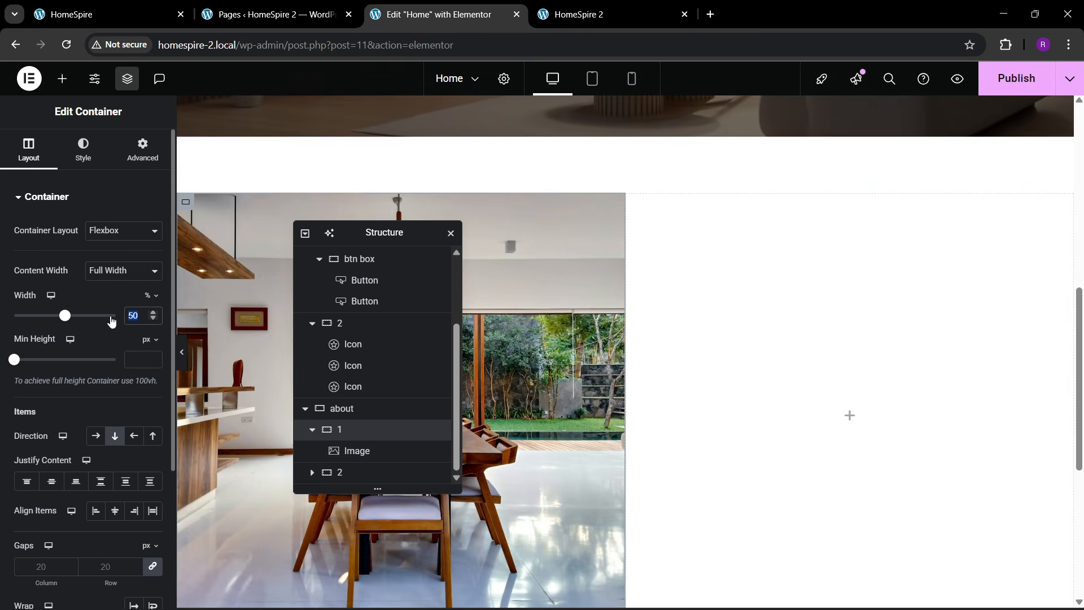
- Try 60% then 50% width on the right column, checking it against the live About section
{"action": "left_click", "coordinate": [355, 472]}
{"action": "left_click", "coordinate": [31, 153]}
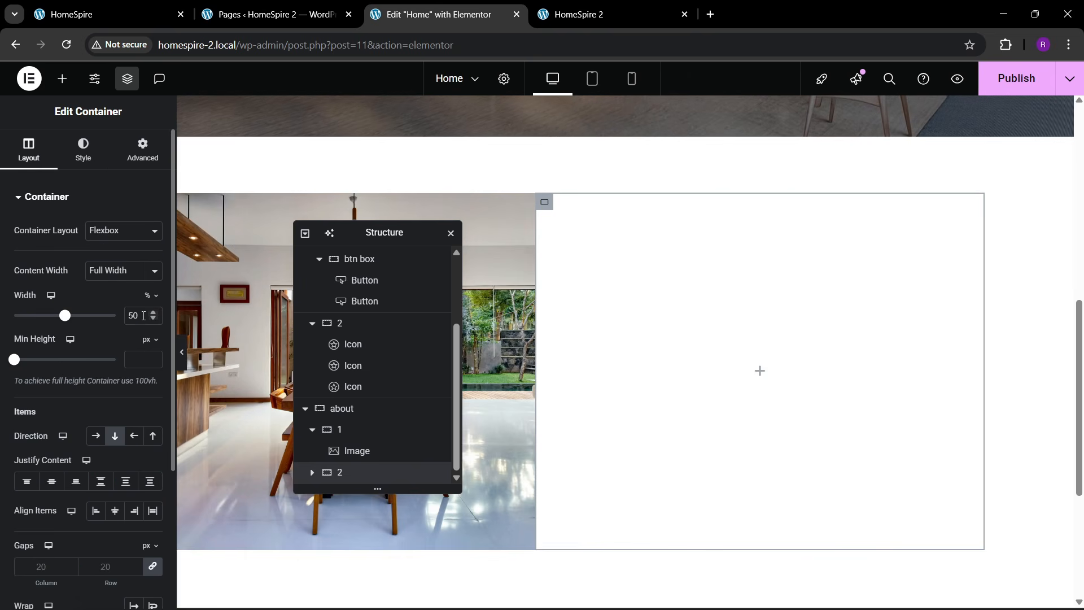
{"action": "type", "text": "60"}
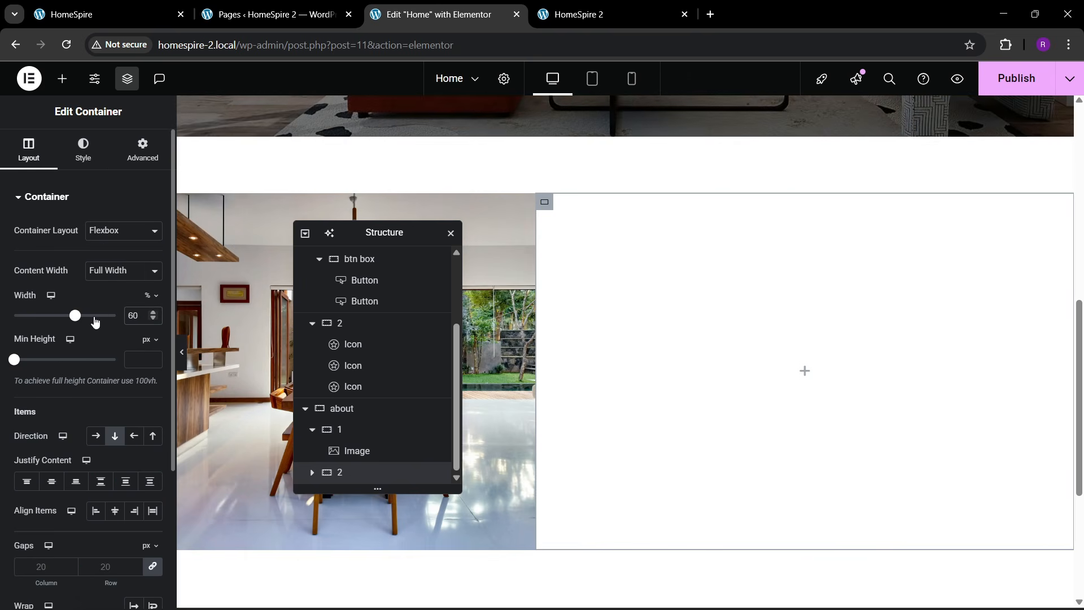
{"action": "left_click", "coordinate": [115, 4]}
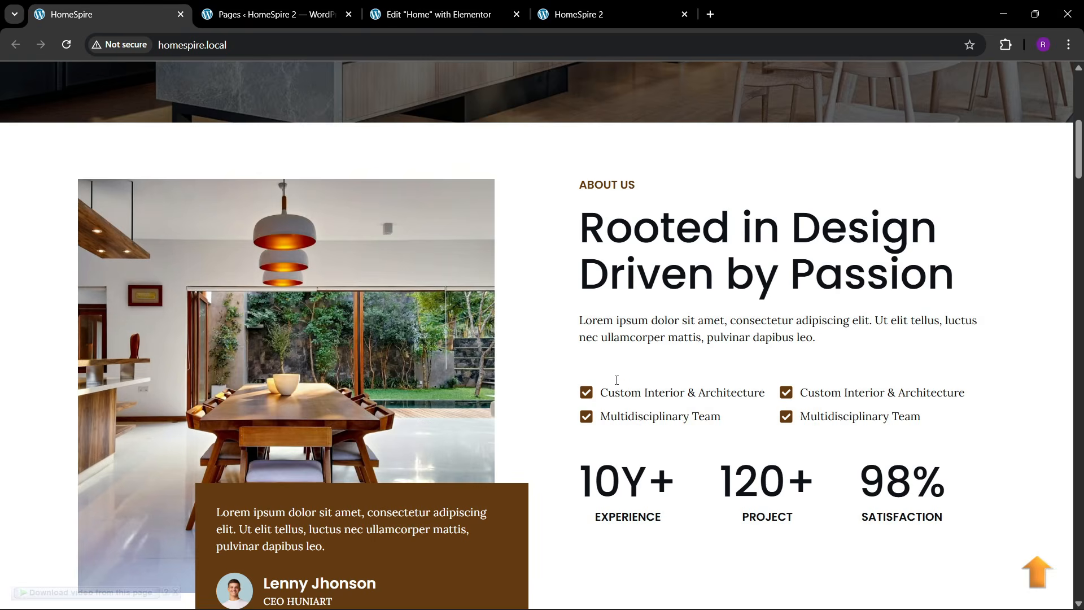
{"action": "left_click", "coordinate": [435, 14]}
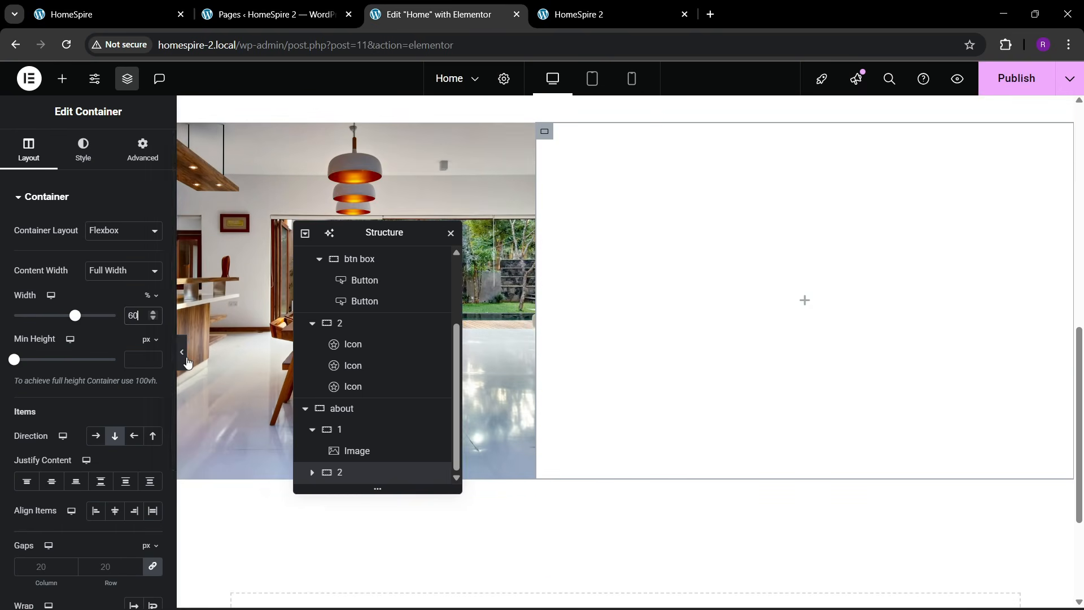
{"action": "left_click", "coordinate": [184, 356]}
{"action": "left_click", "coordinate": [5, 361]}
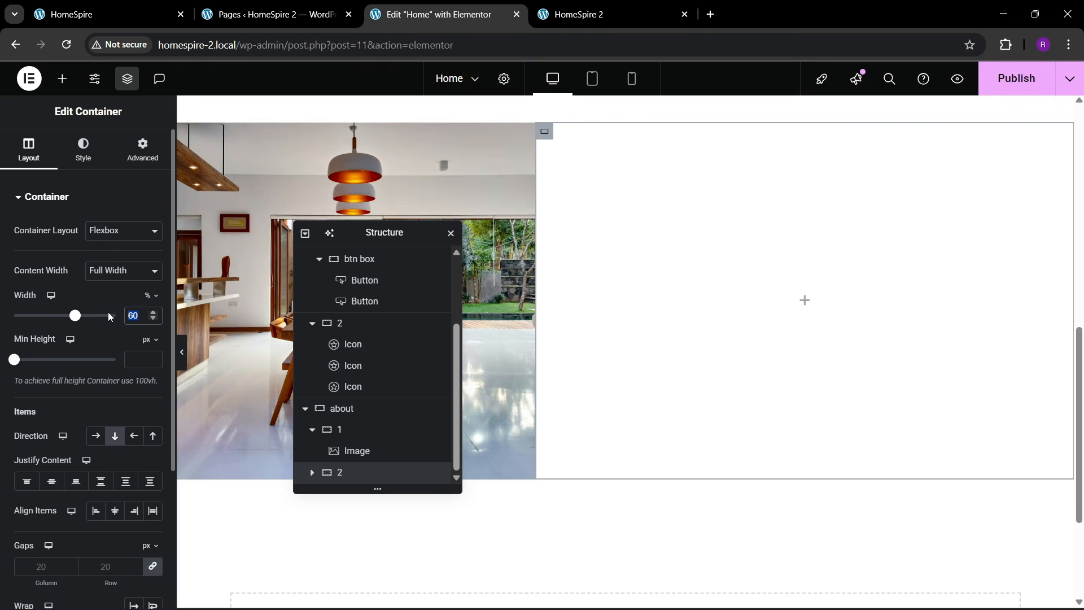
{"action": "type", "text": "50"}
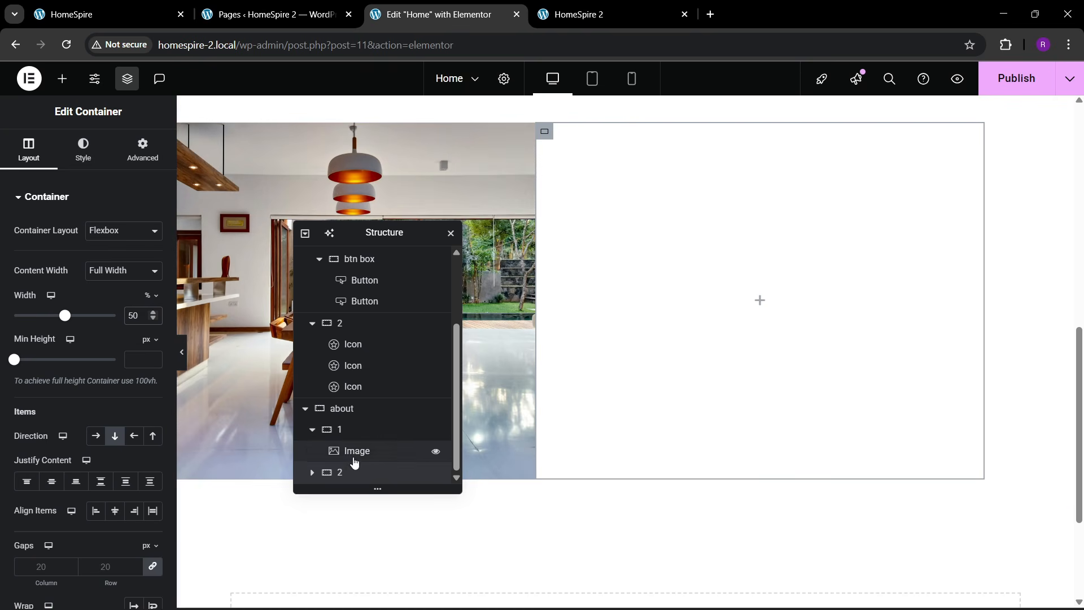
- Set image container 1's width to 50% and move the Structure panel aside
{"action": "left_click", "coordinate": [340, 430]}
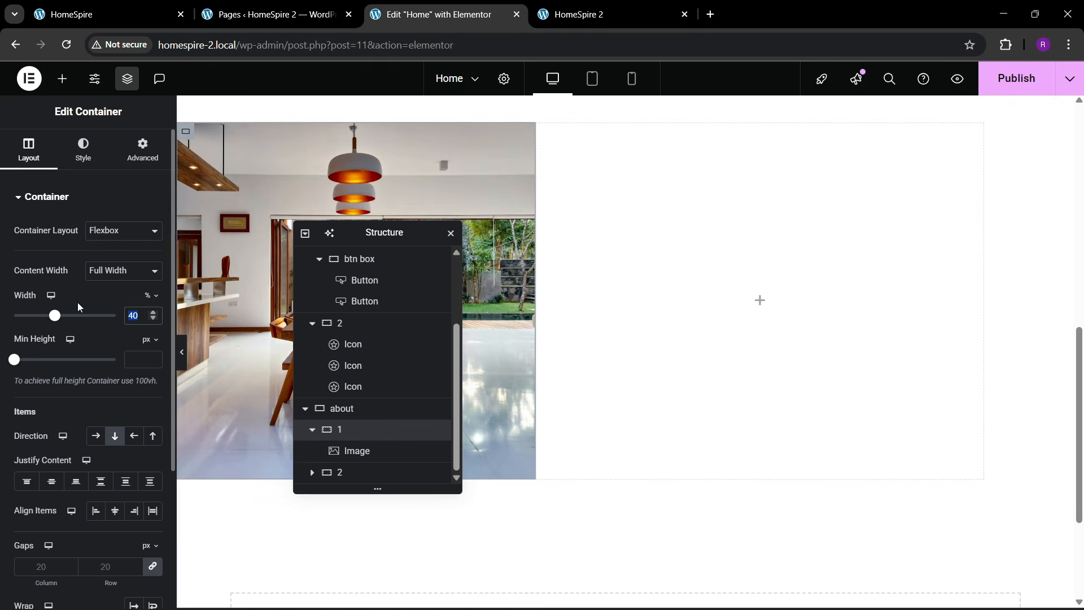
{"action": "type", "text": "50"}
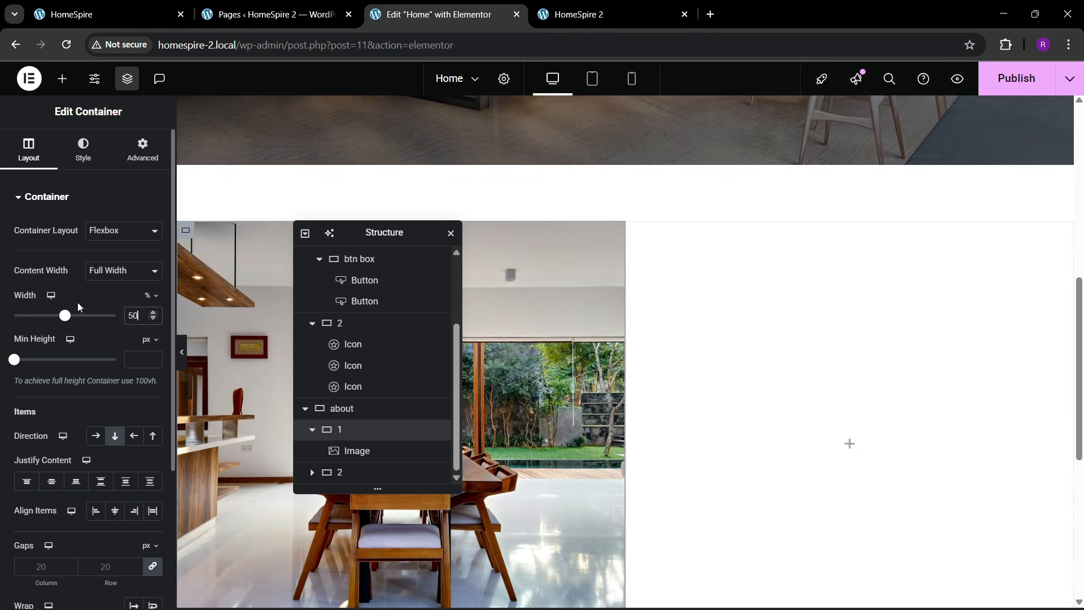
{"action": "left_click", "coordinate": [153, 12]}
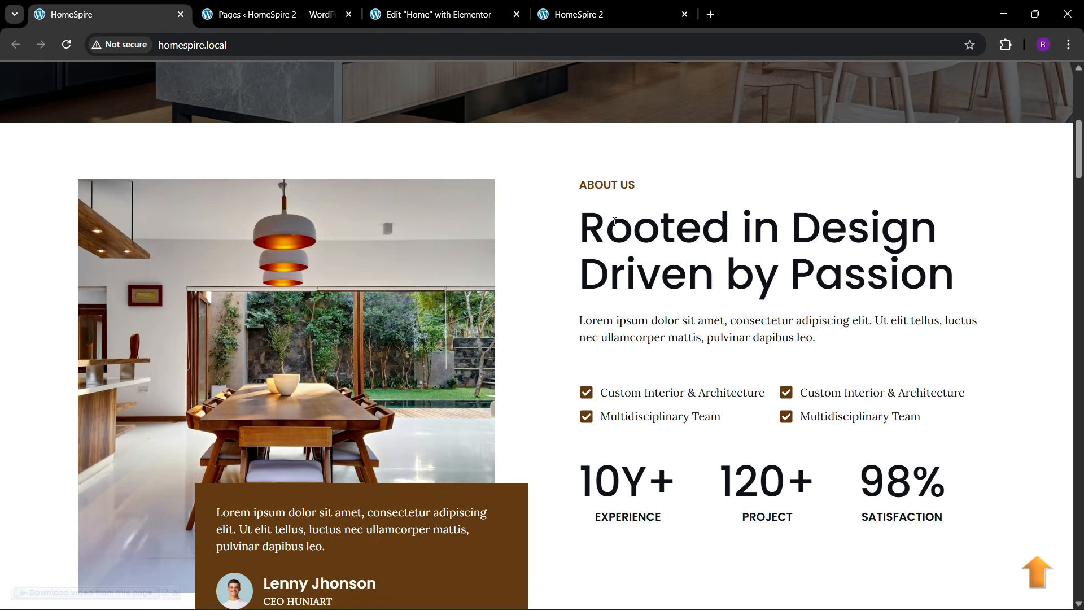
{"action": "left_click", "coordinate": [411, 7]}
{"action": "left_click_drag", "start_coordinate": [399, 240], "coordinate": [336, 269]}
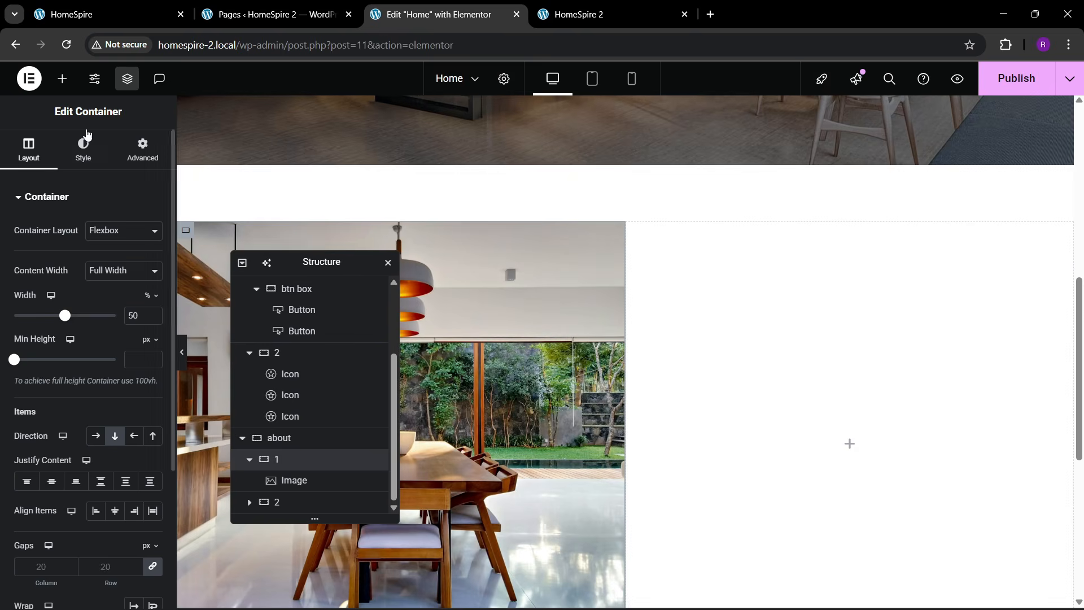
{"action": "left_click", "coordinate": [62, 79]}
- Add a Heading widget to the right column titled 'ABOUT US'
{"action": "left_click_drag", "start_coordinate": [37, 351], "coordinate": [835, 402]}
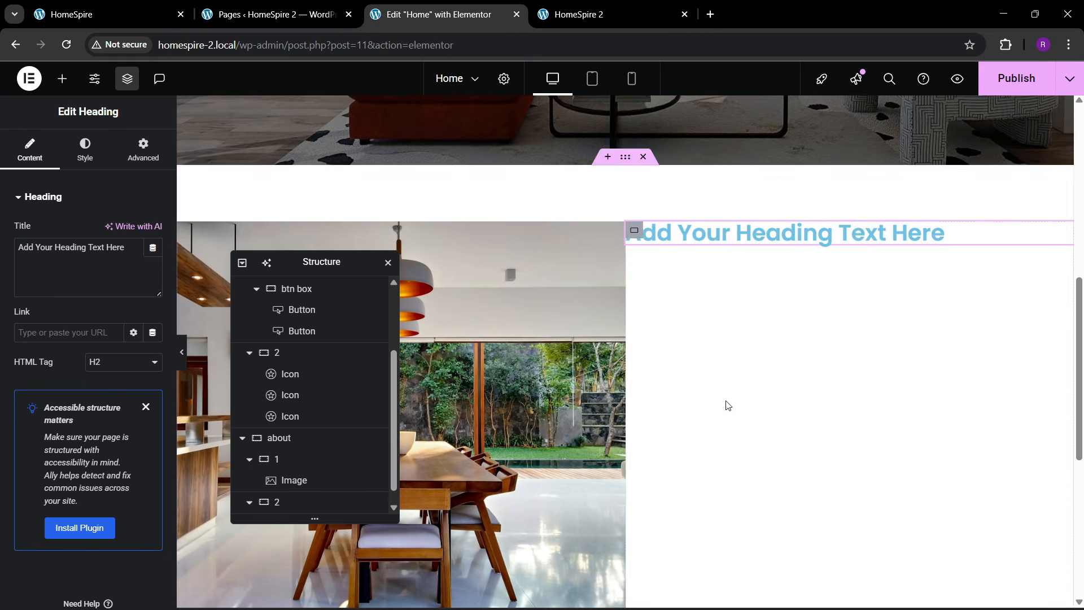
{"action": "left_click", "coordinate": [106, 268]}
{"action": "key", "text": "ctrl+a"}
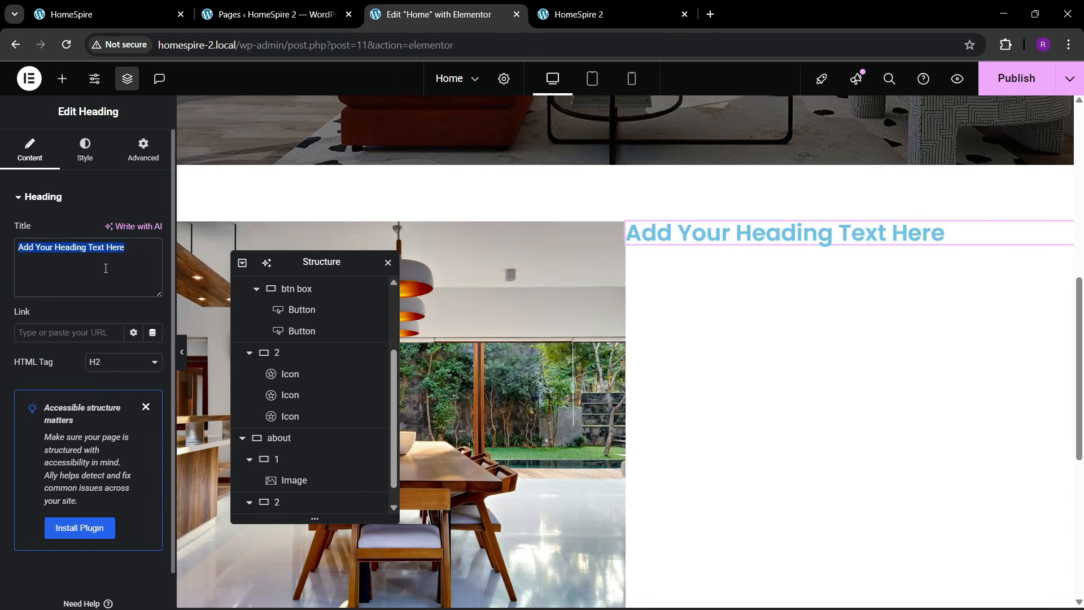
{"action": "key", "text": "BackSpace"}
{"action": "type", "text": "ABOUT US"}
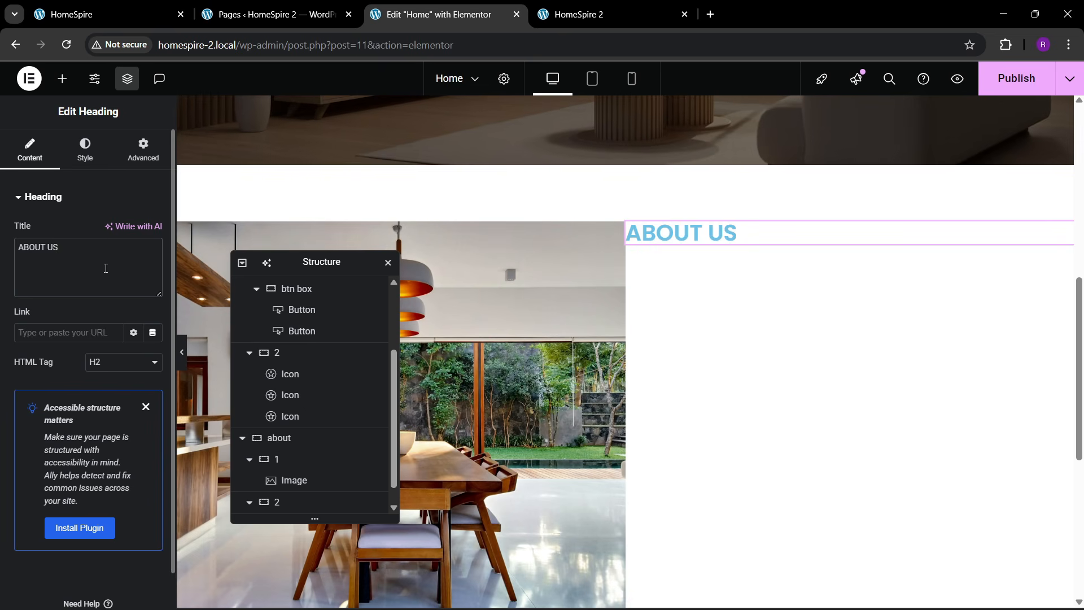
- Style the ABOUT US heading in the global dark-brown colour at 17 px
{"action": "left_click", "coordinate": [84, 155]}
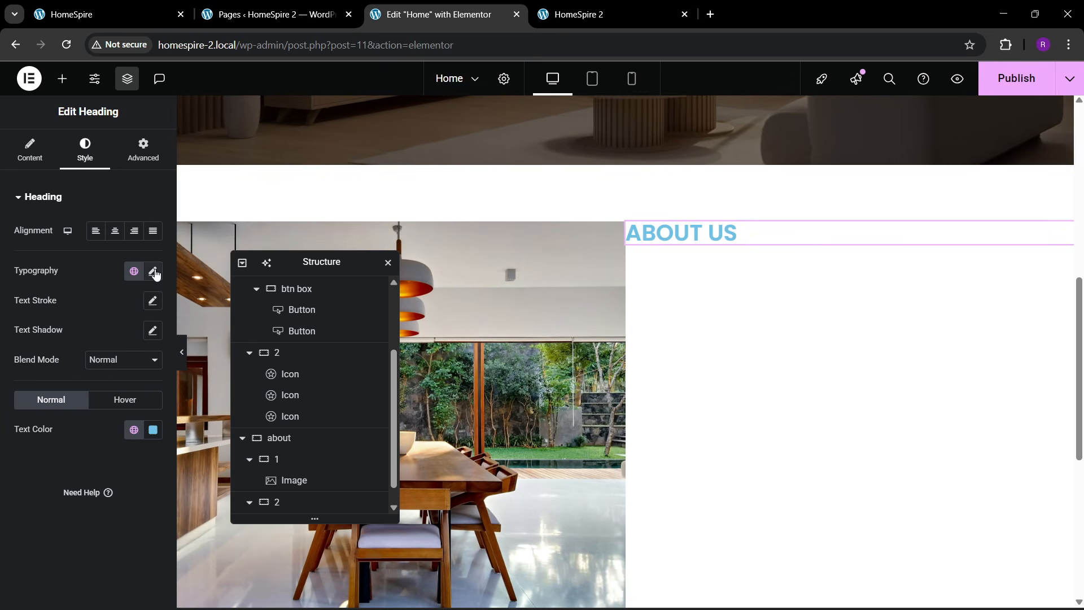
{"action": "left_click", "coordinate": [137, 11]}
{"action": "left_click", "coordinate": [435, 14]}
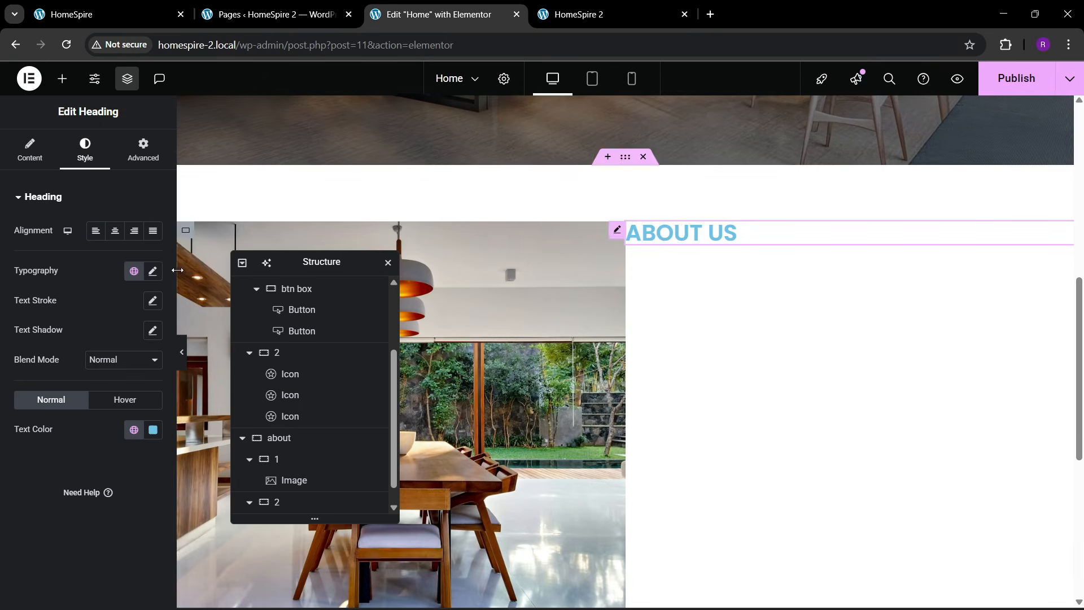
{"action": "left_click", "coordinate": [133, 430]}
{"action": "left_click", "coordinate": [97, 398]}
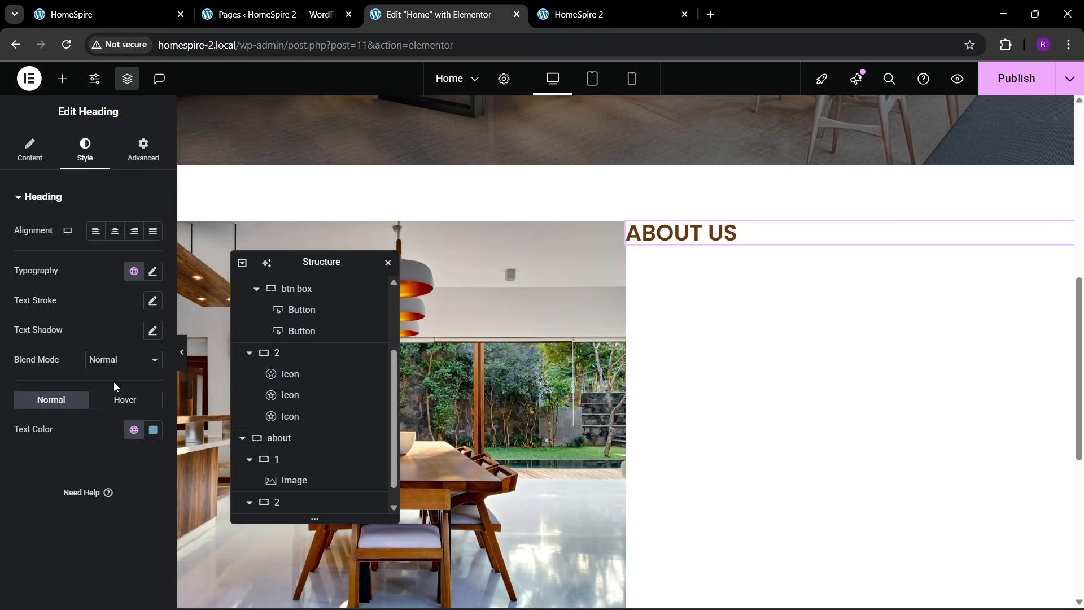
{"action": "left_click", "coordinate": [152, 271]}
{"action": "left_click", "coordinate": [145, 380]}
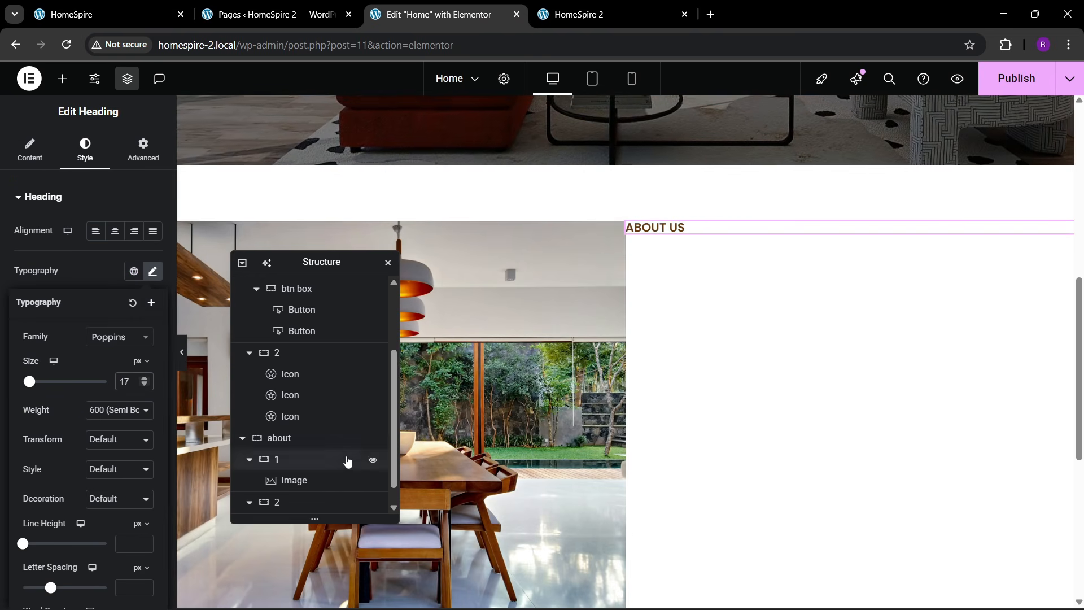
{"action": "scroll", "coordinate": [346, 458], "scroll_direction": "down", "scroll_amount": 1}
- Set the about container to Align Items Center with an 80 px gap
{"action": "left_click", "coordinate": [293, 418]}
{"action": "left_click", "coordinate": [28, 150]}
{"action": "scroll", "coordinate": [85, 338], "scroll_direction": "down", "scroll_amount": 4}
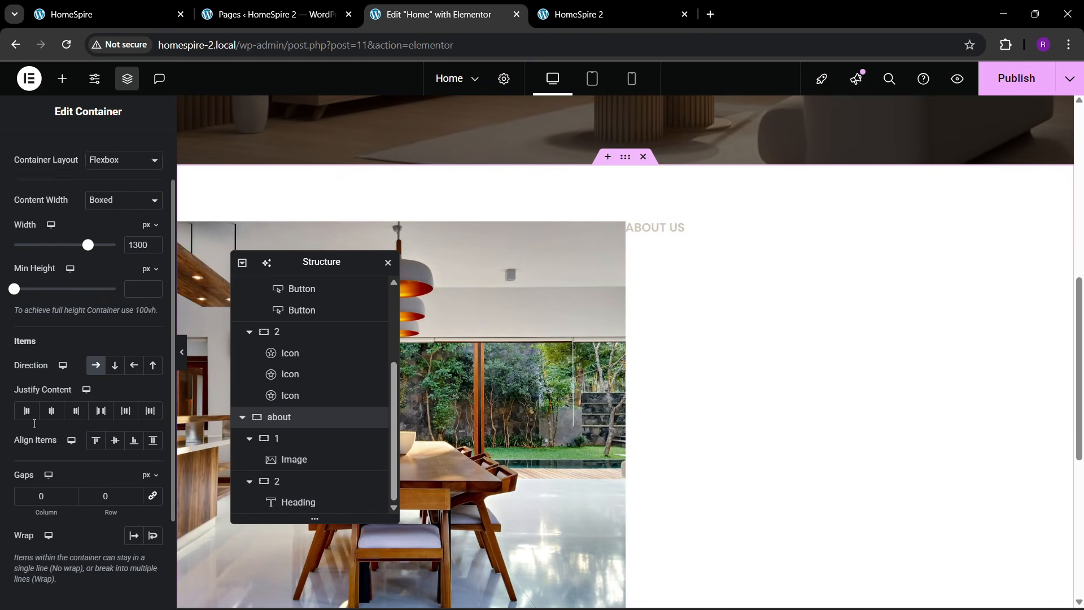
{"action": "left_click", "coordinate": [111, 369]}
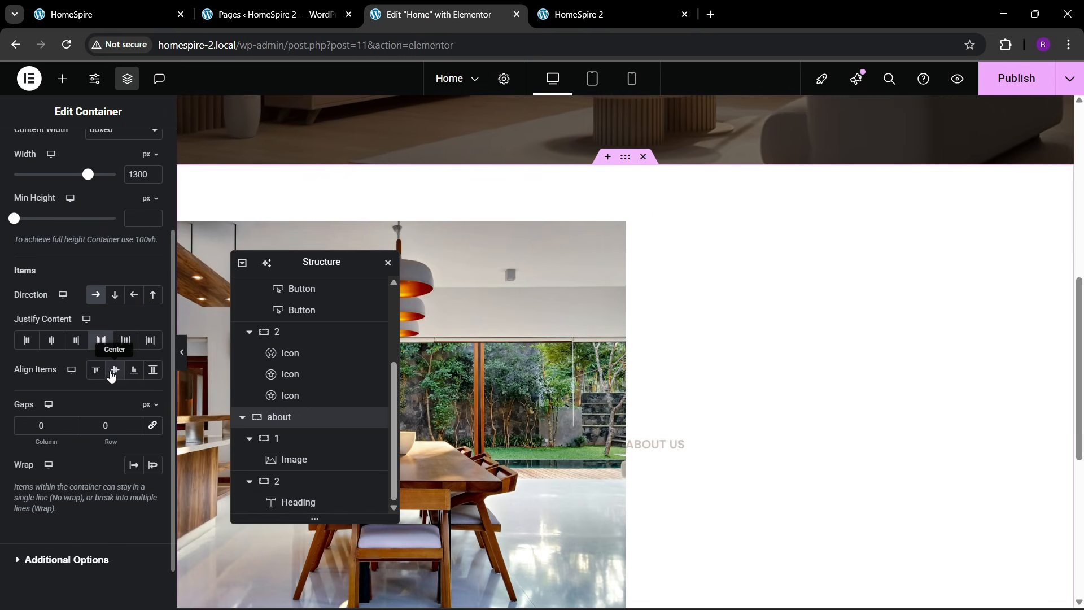
{"action": "left_click", "coordinate": [152, 372]}
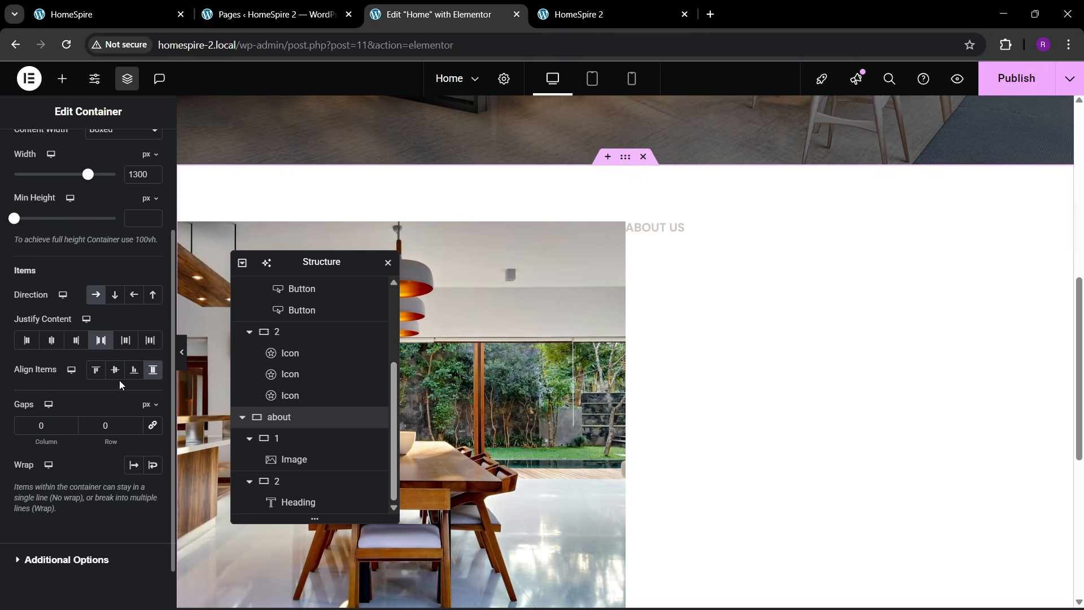
{"action": "left_click", "coordinate": [153, 430]}
{"action": "left_click", "coordinate": [104, 427]}
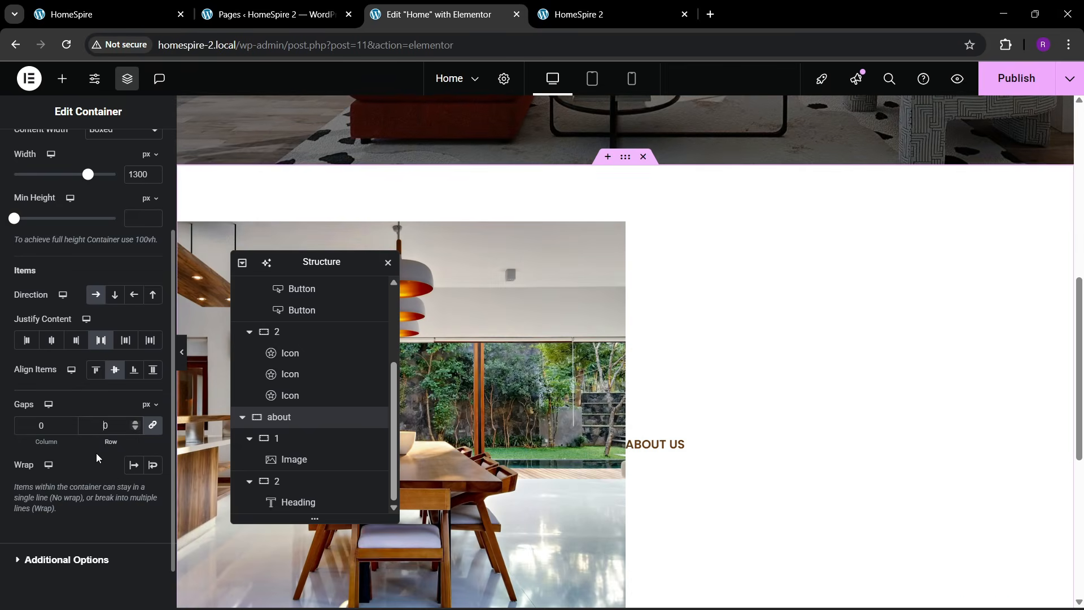
{"action": "type", "text": "6"}
{"action": "key", "text": "BackSpace"}
{"action": "type", "text": "8"}
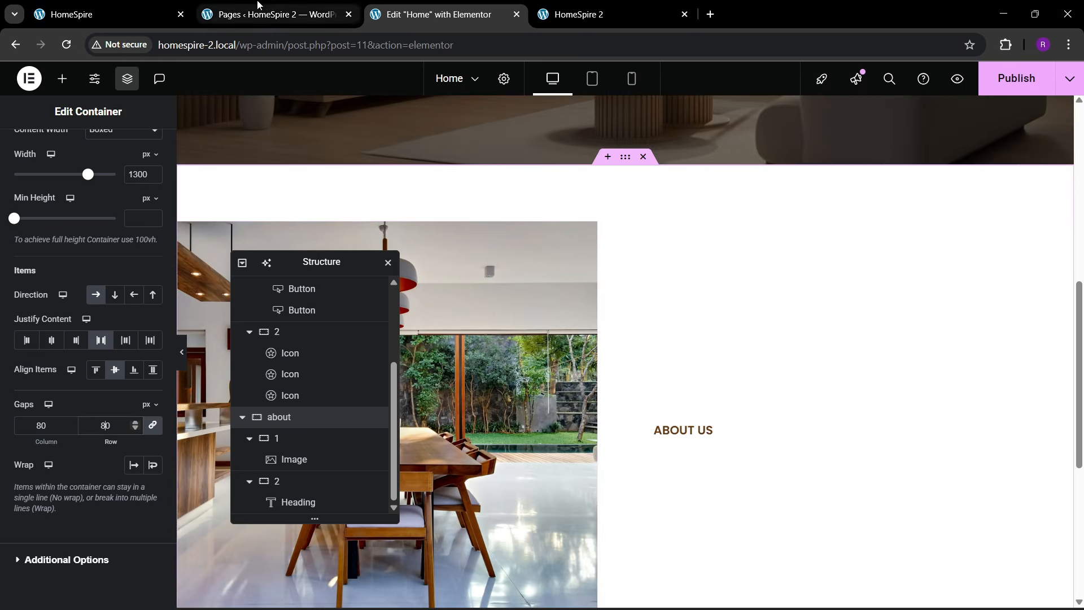
{"action": "left_click", "coordinate": [131, 10]}
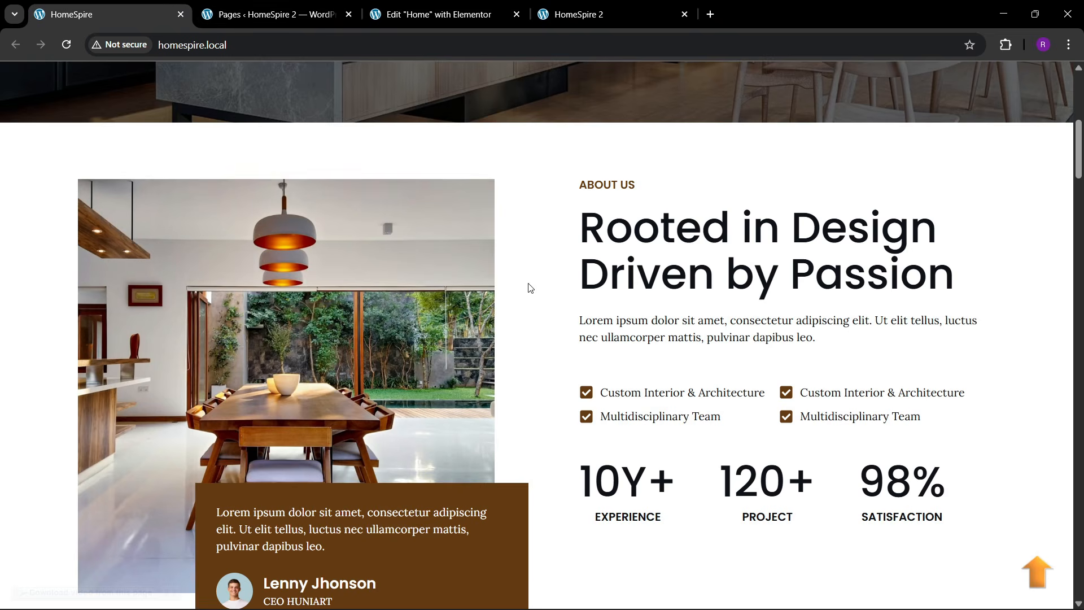
- Add a second heading reading 'Rooted in Design Driven by Passion', copied from the live site
{"action": "left_click", "coordinate": [499, 17]}
{"action": "left_click", "coordinate": [62, 79]}
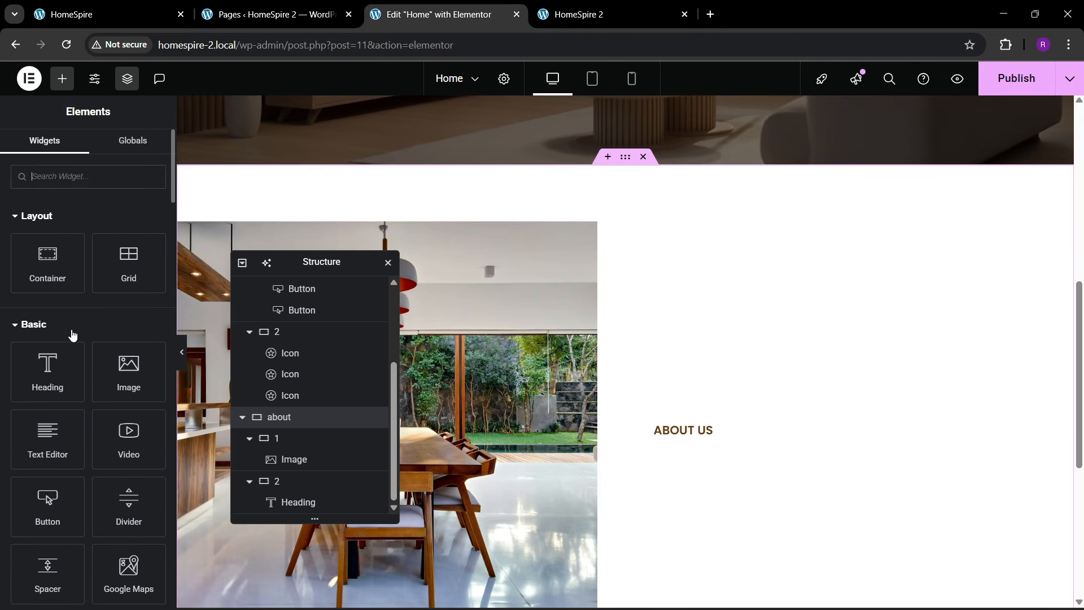
{"action": "left_click_drag", "start_coordinate": [47, 367], "coordinate": [706, 441]}
{"action": "left_click", "coordinate": [131, 12]}
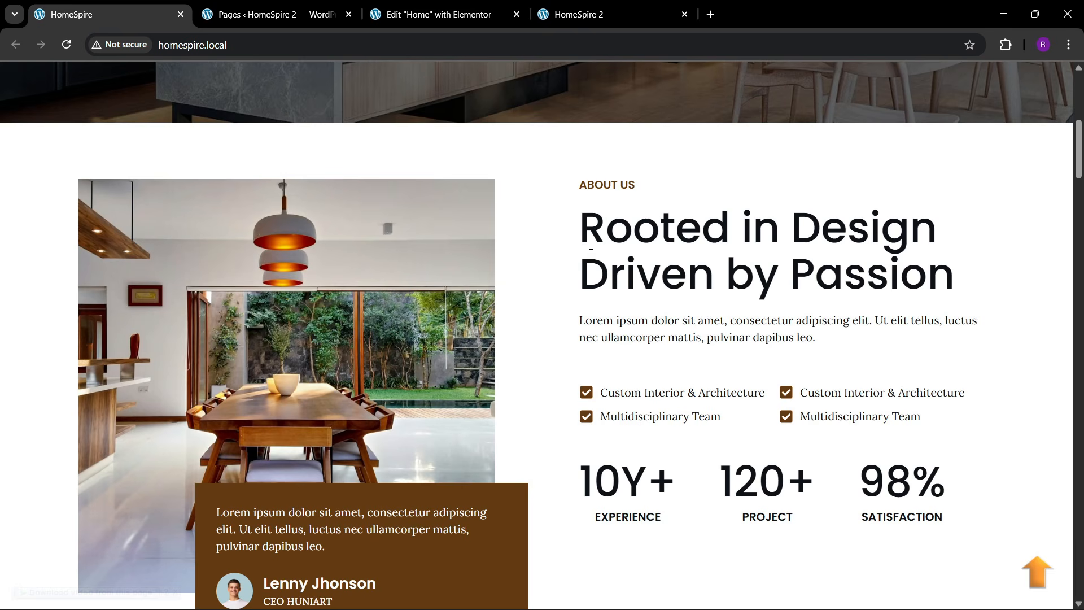
{"action": "left_click_drag", "start_coordinate": [591, 254], "coordinate": [986, 294]}
{"action": "key", "text": "ctrl+c"}
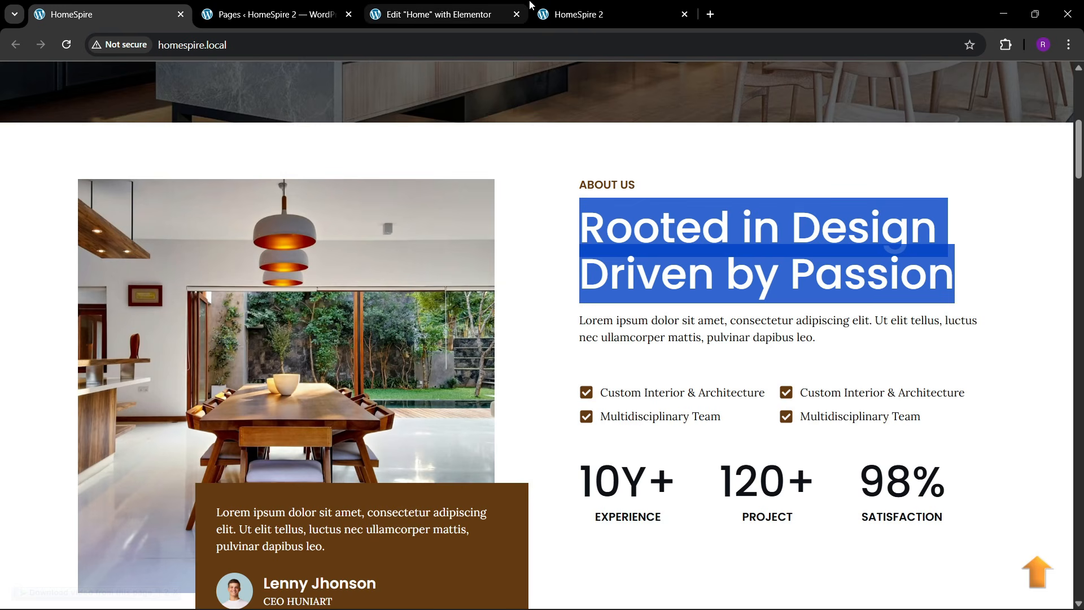
{"action": "left_click", "coordinate": [441, 14]}
{"action": "key", "text": "ctrl+v"}
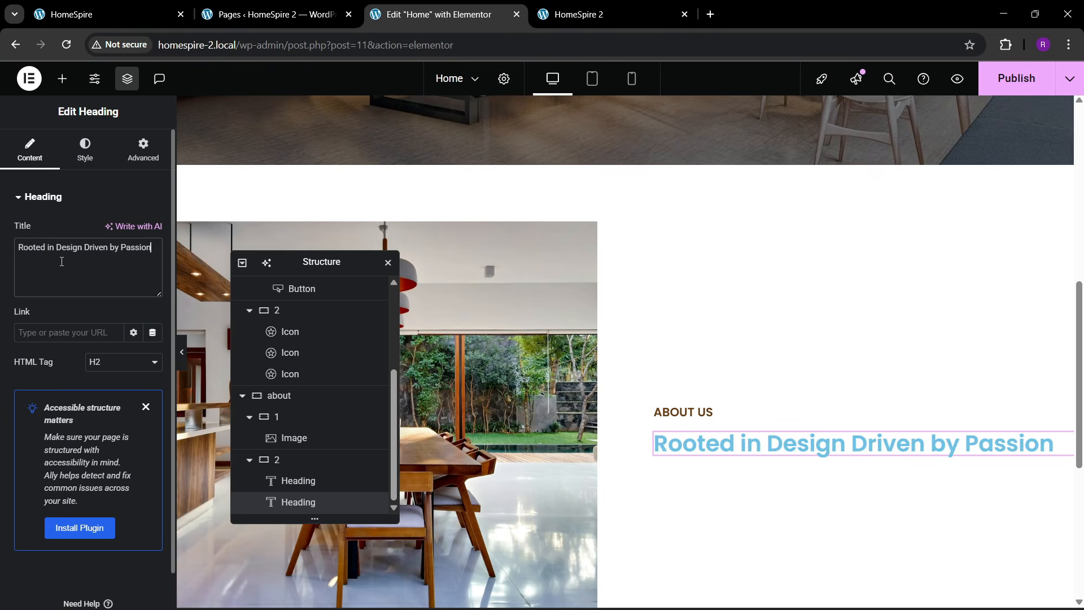
- Make that heading black, 55 px, at weight 500 (Medium)
{"action": "left_click", "coordinate": [87, 160]}
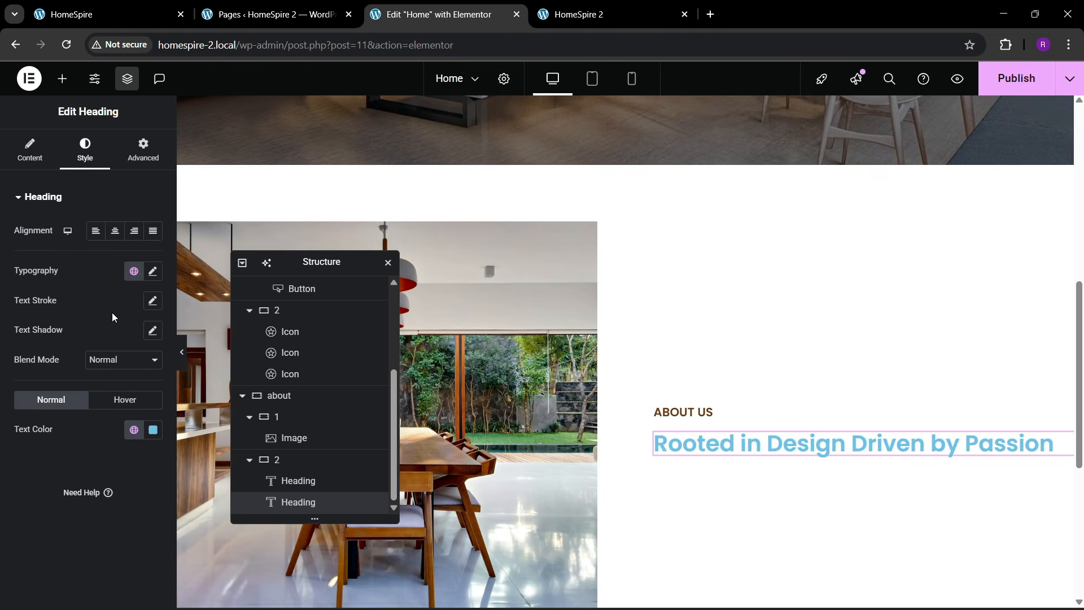
{"action": "left_click", "coordinate": [133, 428]}
{"action": "left_click", "coordinate": [85, 398]}
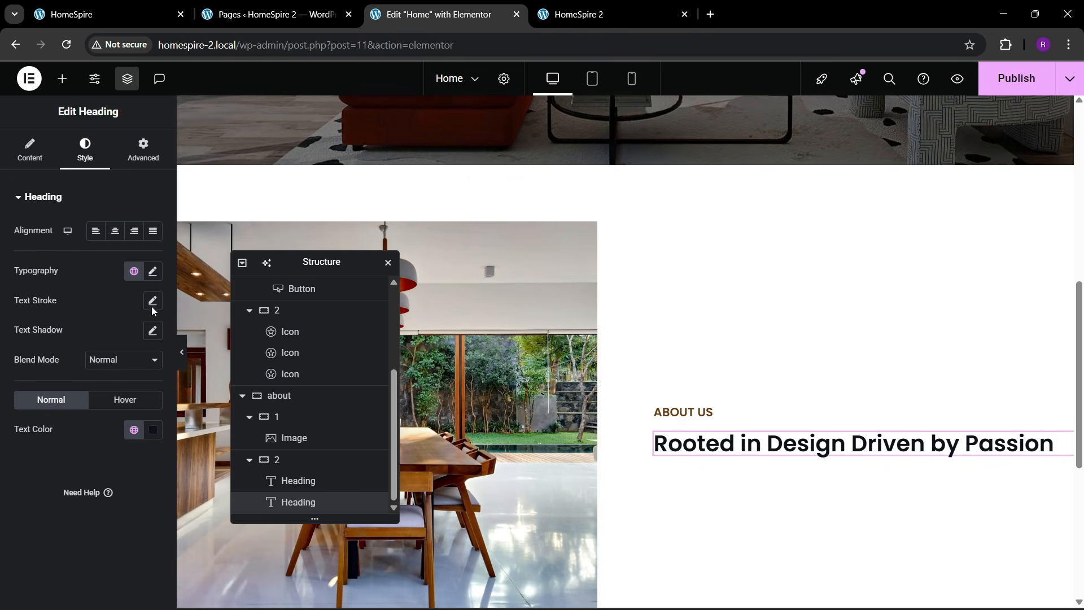
{"action": "left_click", "coordinate": [152, 271]}
{"action": "left_click", "coordinate": [145, 378]}
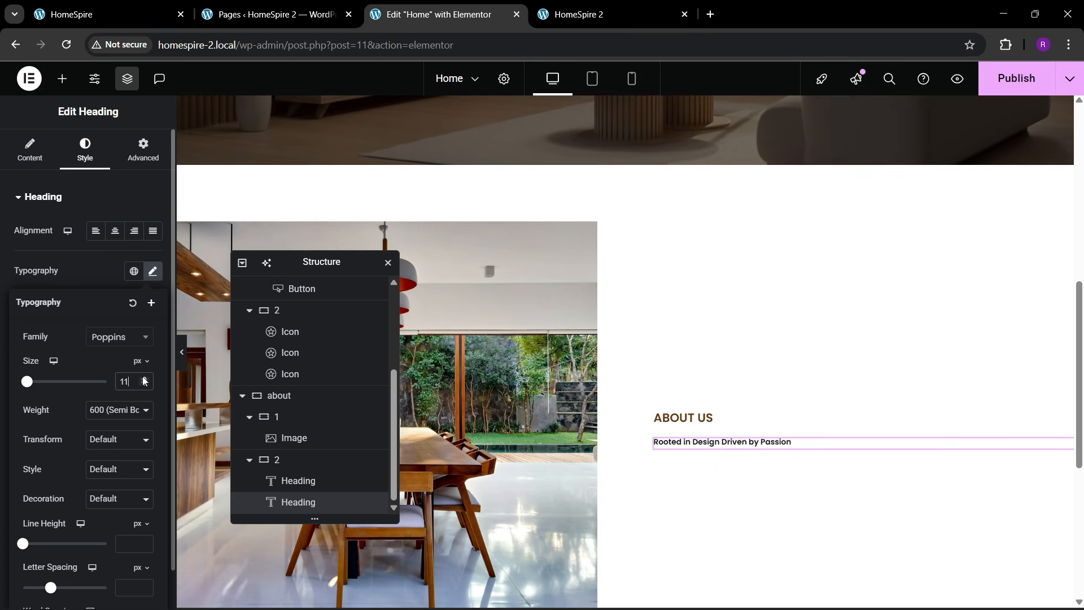
{"action": "left_click_drag", "start_coordinate": [145, 381], "coordinate": [145, 381]}
{"action": "left_click", "coordinate": [145, 380]}
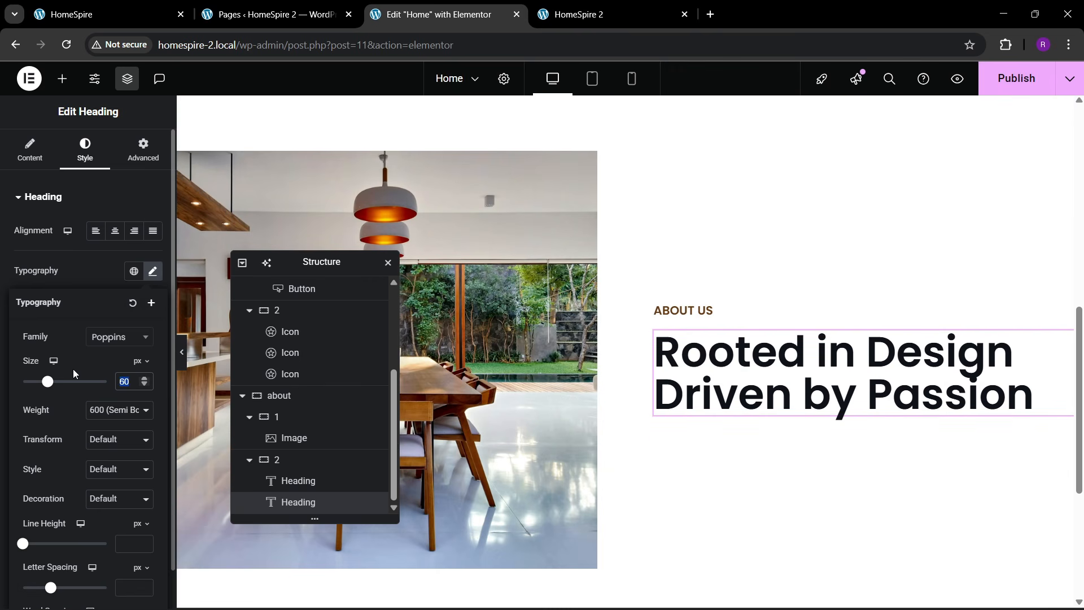
{"action": "type", "text": "50"}
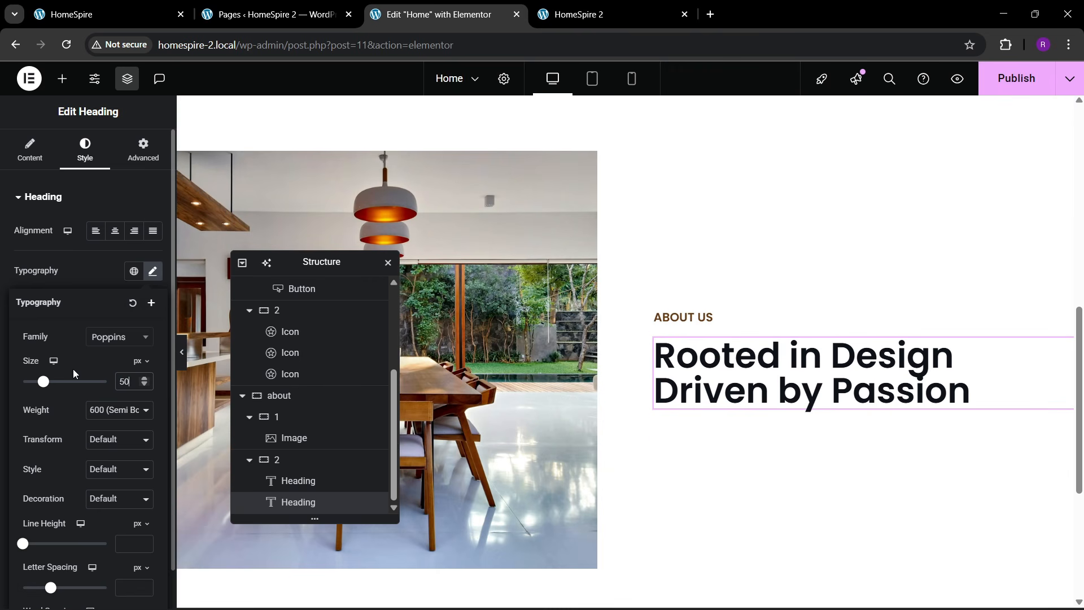
{"action": "key", "text": "BackSpace"}
{"action": "type", "text": "5"}
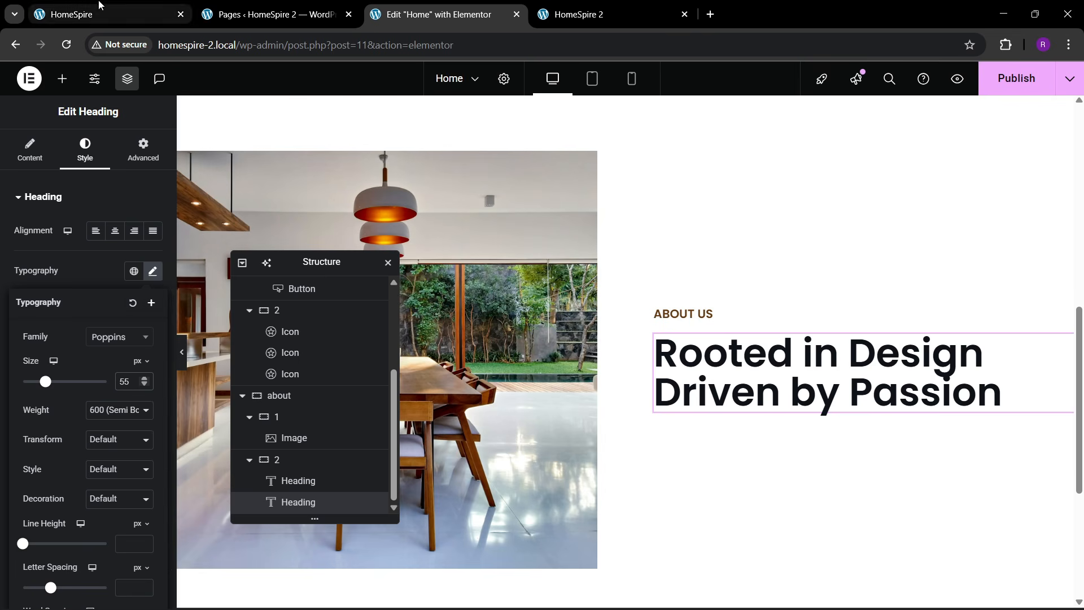
{"action": "left_click", "coordinate": [118, 410]}
{"action": "left_click", "coordinate": [109, 278]}
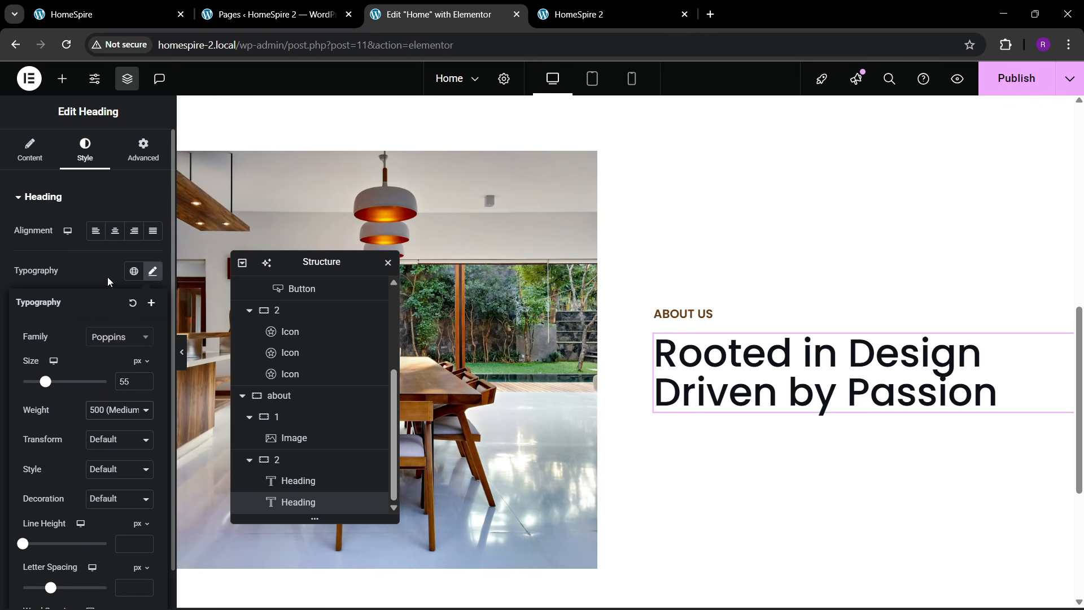
- Add a Text Editor lorem ipsum paragraph below the heading
{"action": "left_click", "coordinate": [182, 4]}
{"action": "left_click", "coordinate": [705, 372]}
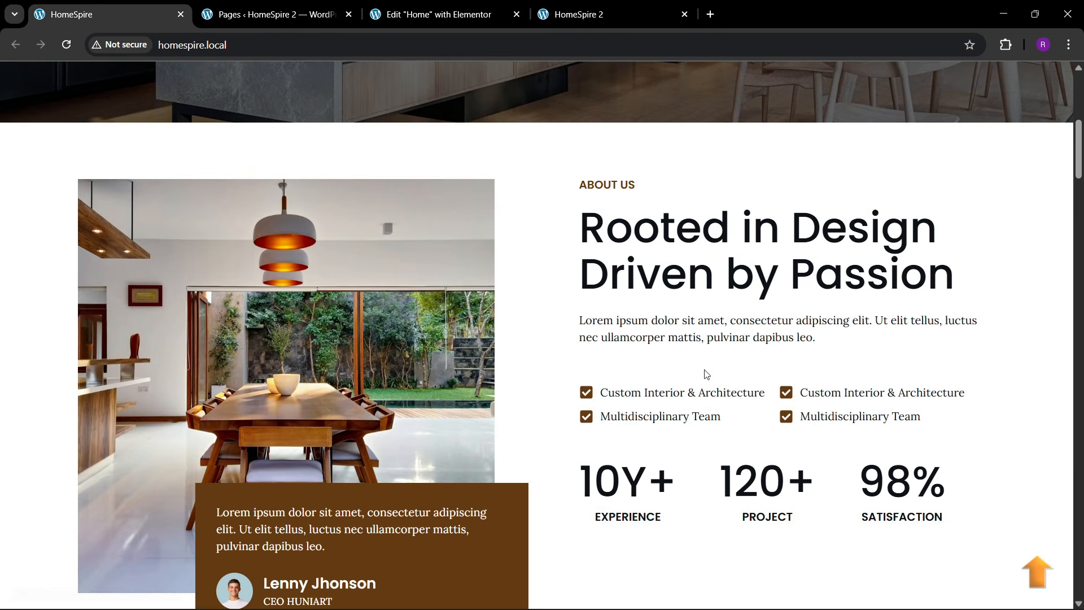
{"action": "left_click", "coordinate": [375, 16]}
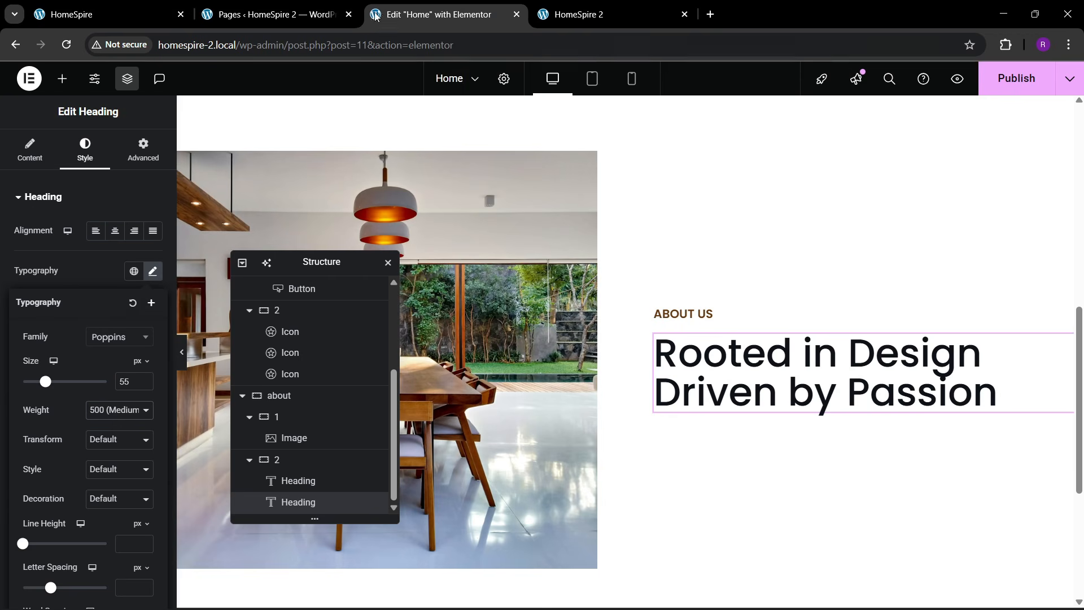
{"action": "left_click", "coordinate": [62, 79]}
{"action": "left_click_drag", "start_coordinate": [44, 431], "coordinate": [724, 492]}
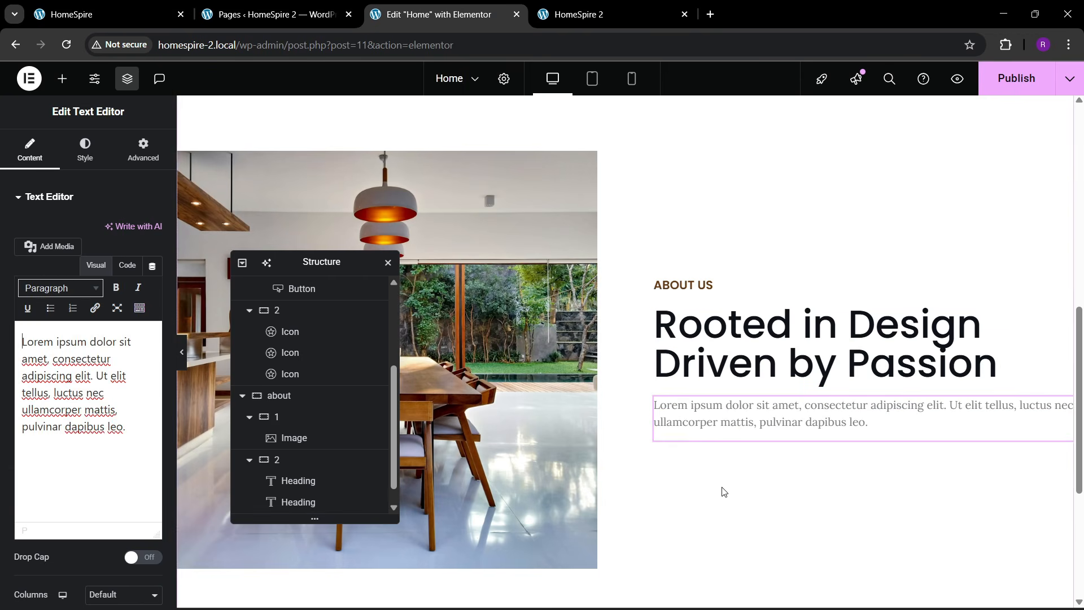
- Add an empty container below the paragraph
{"action": "left_click", "coordinate": [113, 7]}
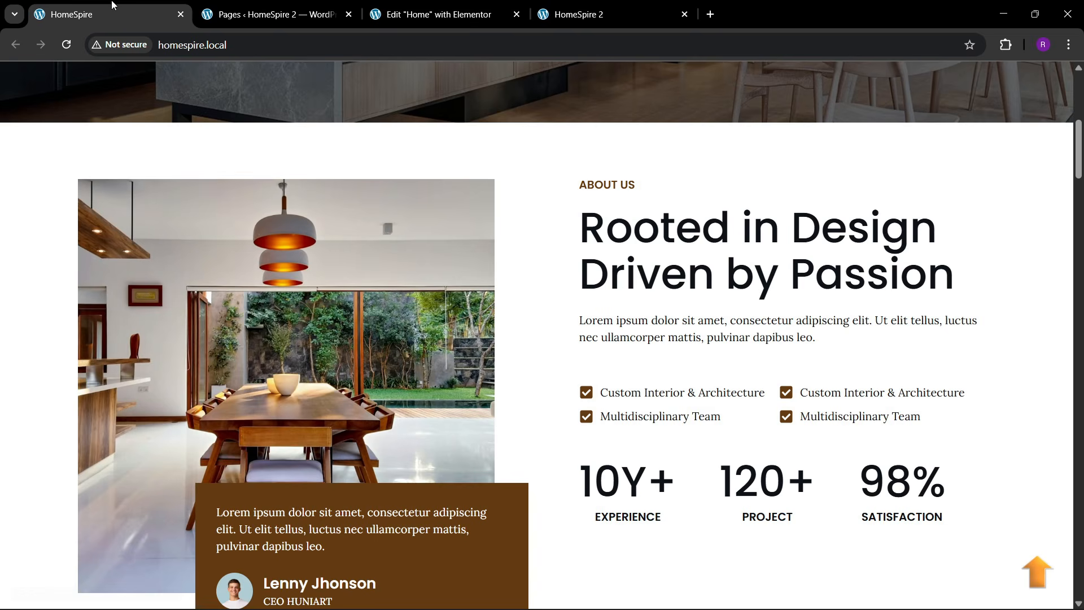
{"action": "left_click", "coordinate": [434, 5]}
{"action": "left_click", "coordinate": [62, 79]}
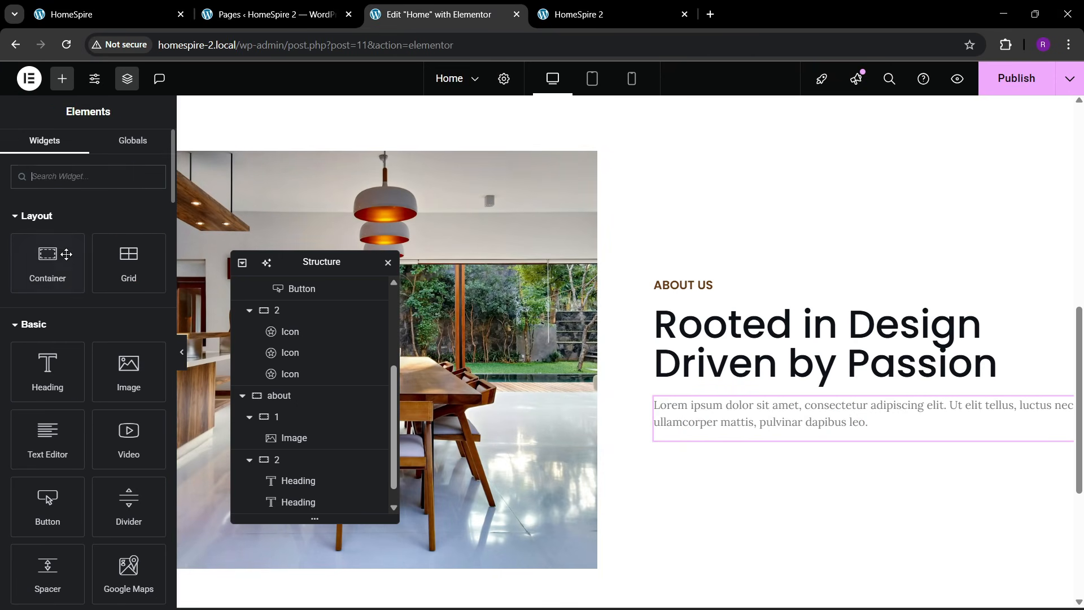
{"action": "left_click_drag", "start_coordinate": [48, 262], "coordinate": [777, 450]}
{"action": "left_click", "coordinate": [142, 156]}
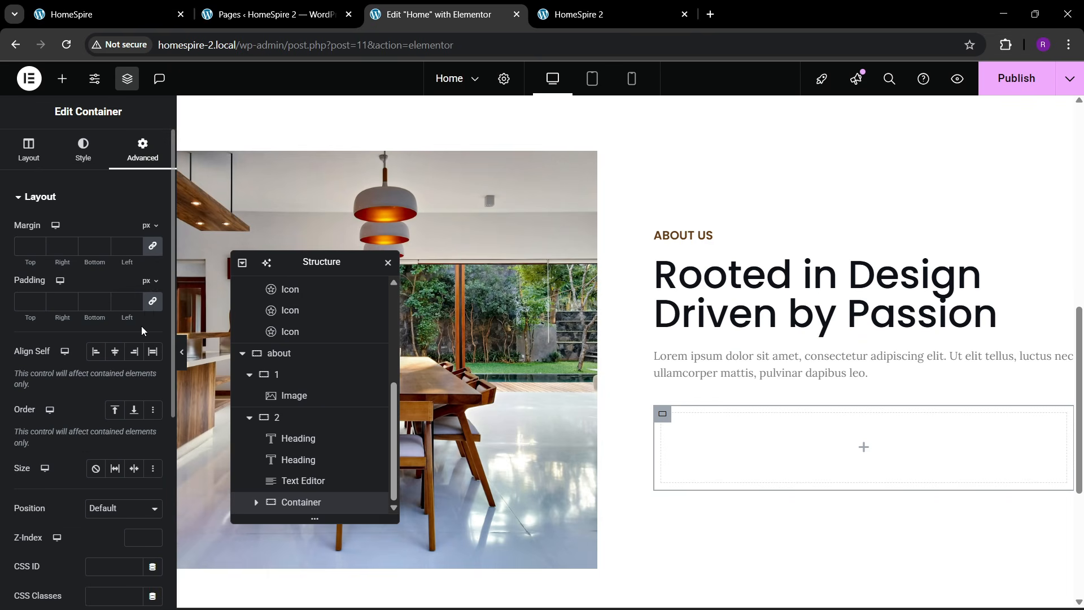
- Add an Icon List whose first item reads 'Custom Interior & Architecture' with a square check icon
{"action": "left_click", "coordinate": [62, 78]}
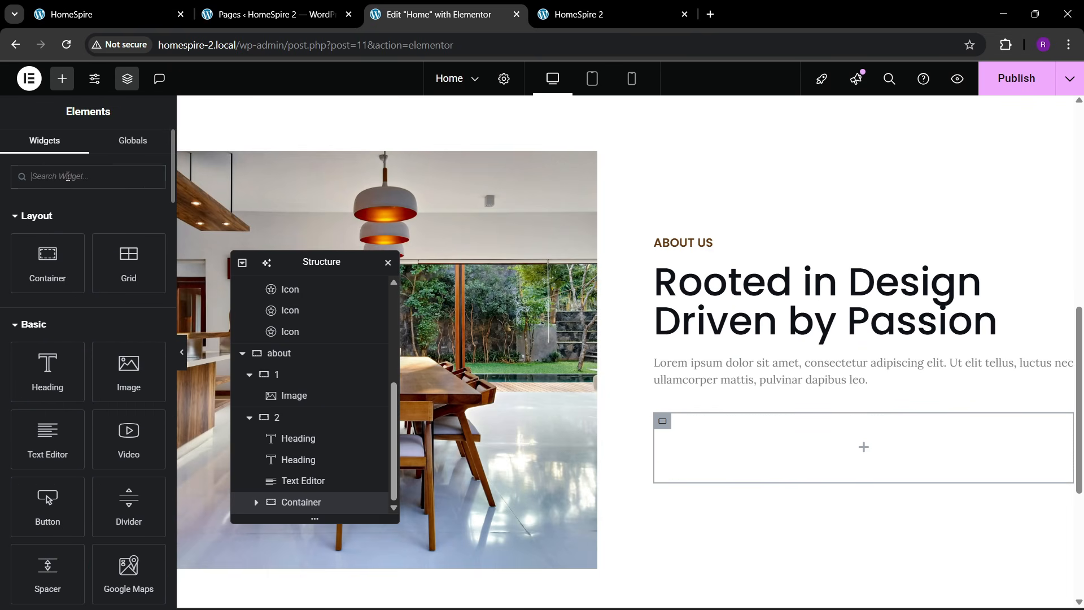
{"action": "type", "text": "list"}
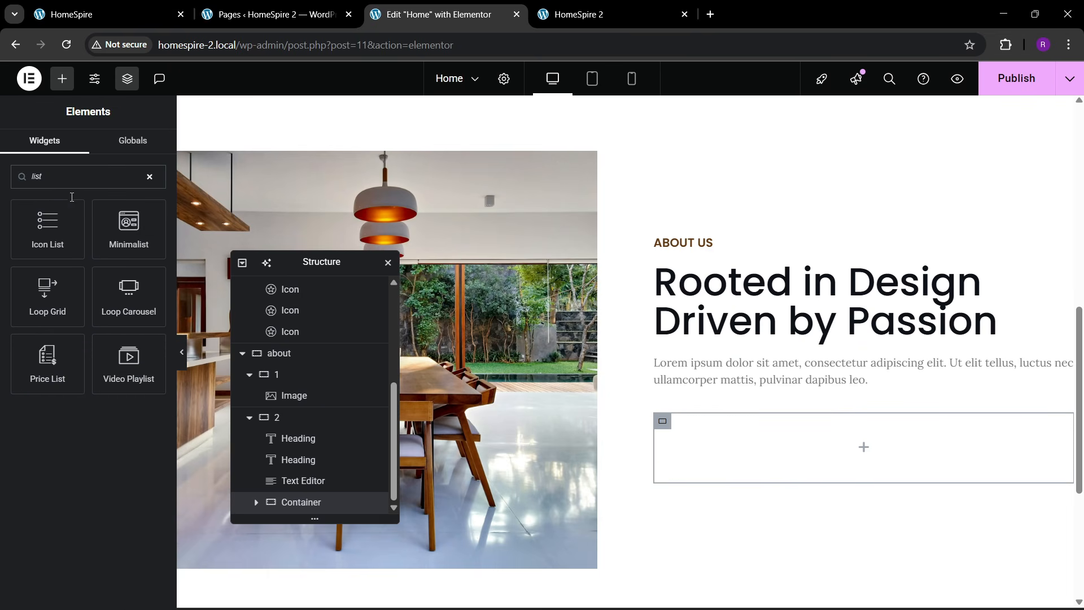
{"action": "left_click_drag", "start_coordinate": [56, 226], "coordinate": [895, 455]}
{"action": "left_click", "coordinate": [159, 5]}
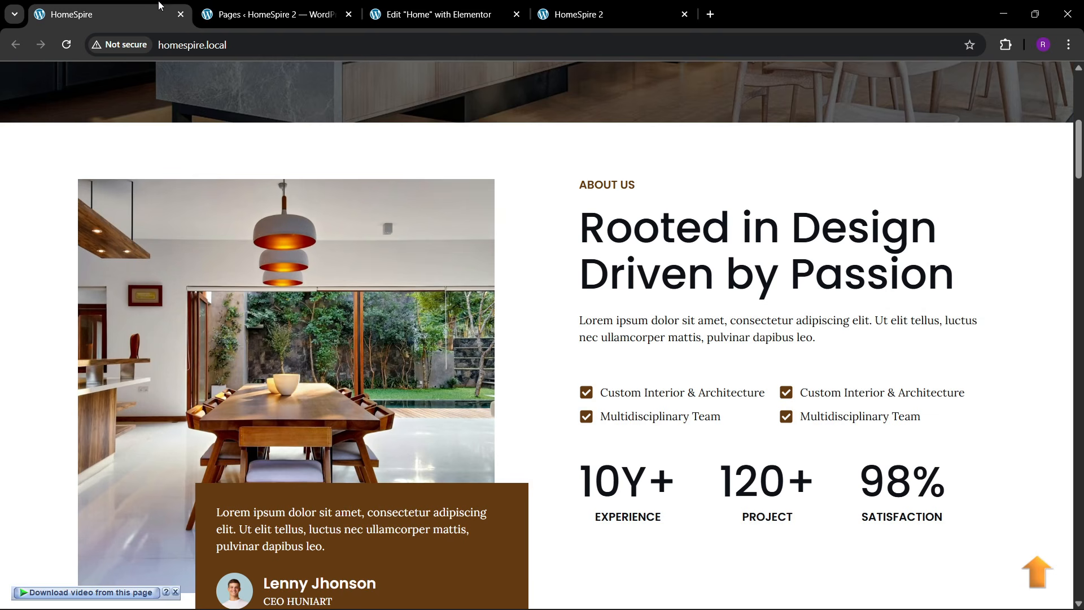
{"action": "left_click_drag", "start_coordinate": [603, 397], "coordinate": [757, 393]}
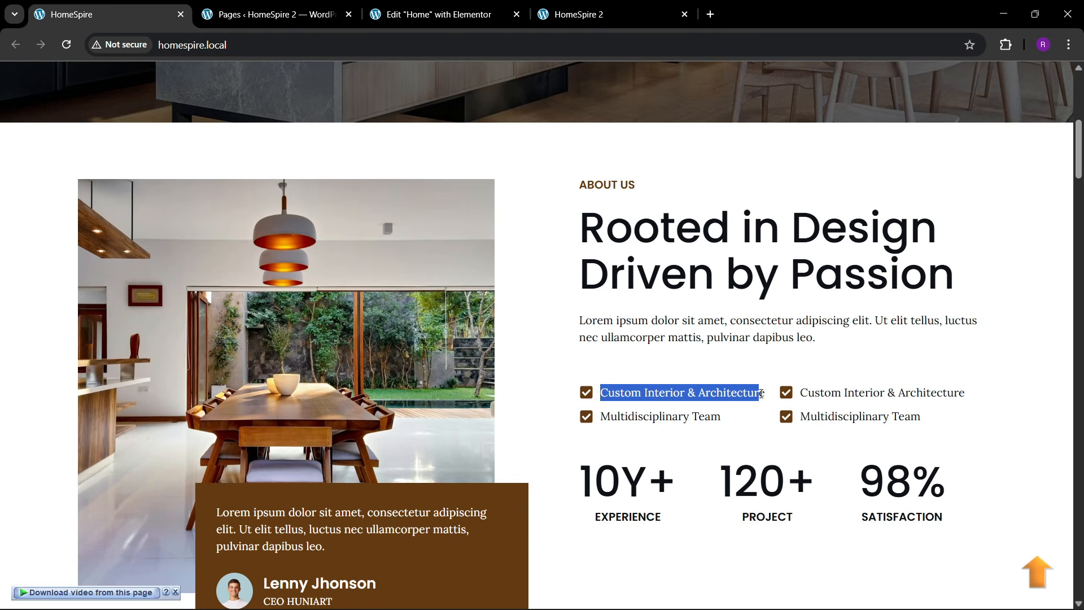
{"action": "left_click", "coordinate": [438, 14]}
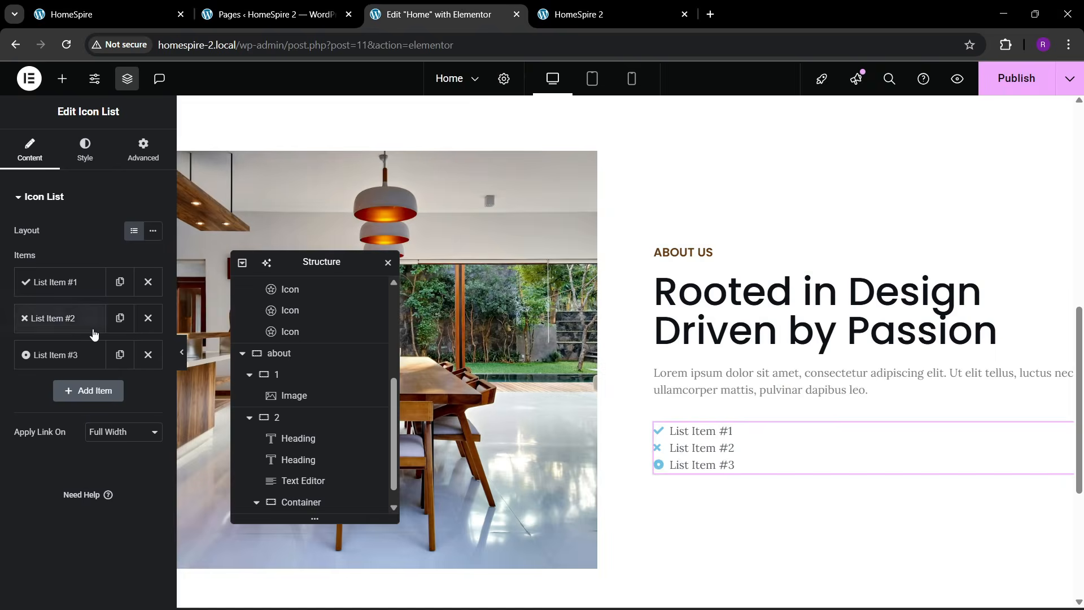
{"action": "type", "text": "Custom Interior & Architecture"}
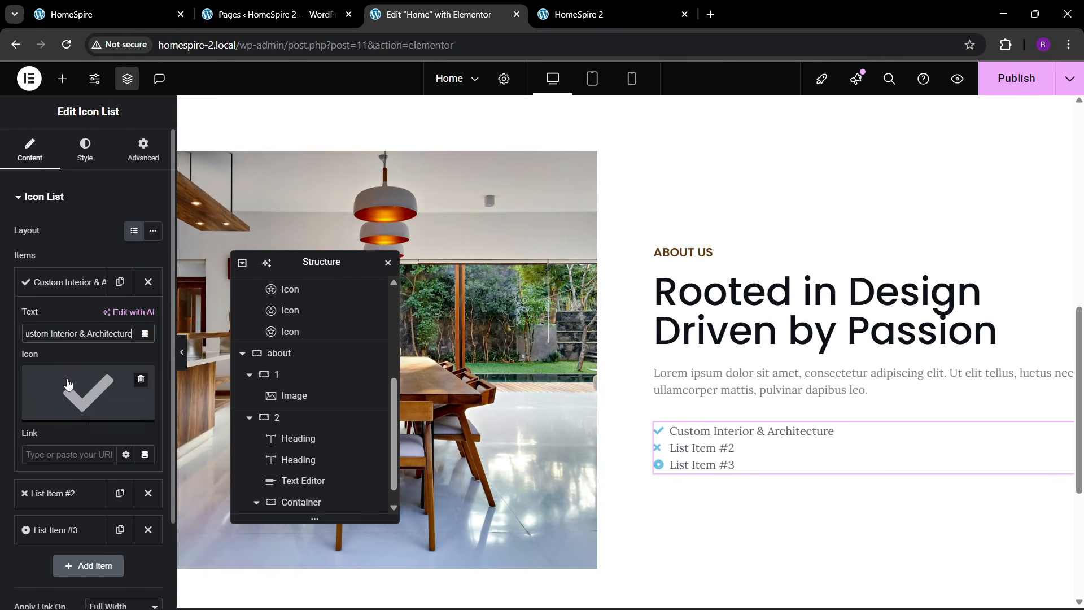
{"action": "left_click", "coordinate": [88, 393]}
{"action": "left_click", "coordinate": [643, 324]}
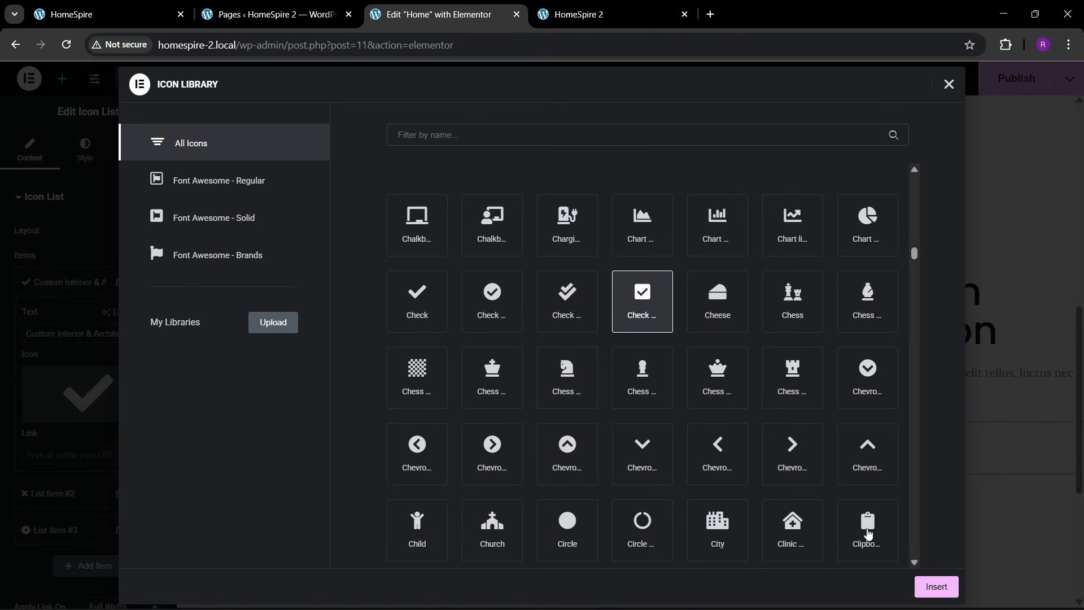
{"action": "left_click", "coordinate": [935, 587]}
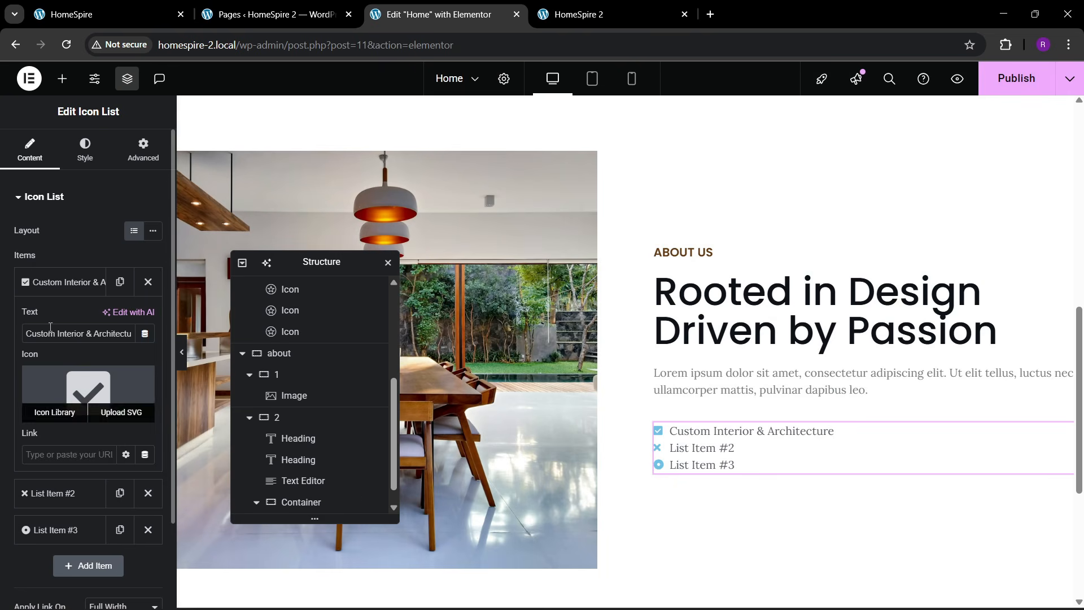
- Delete list items 2 and 3, then duplicate item 1
{"action": "left_click", "coordinate": [62, 282]}
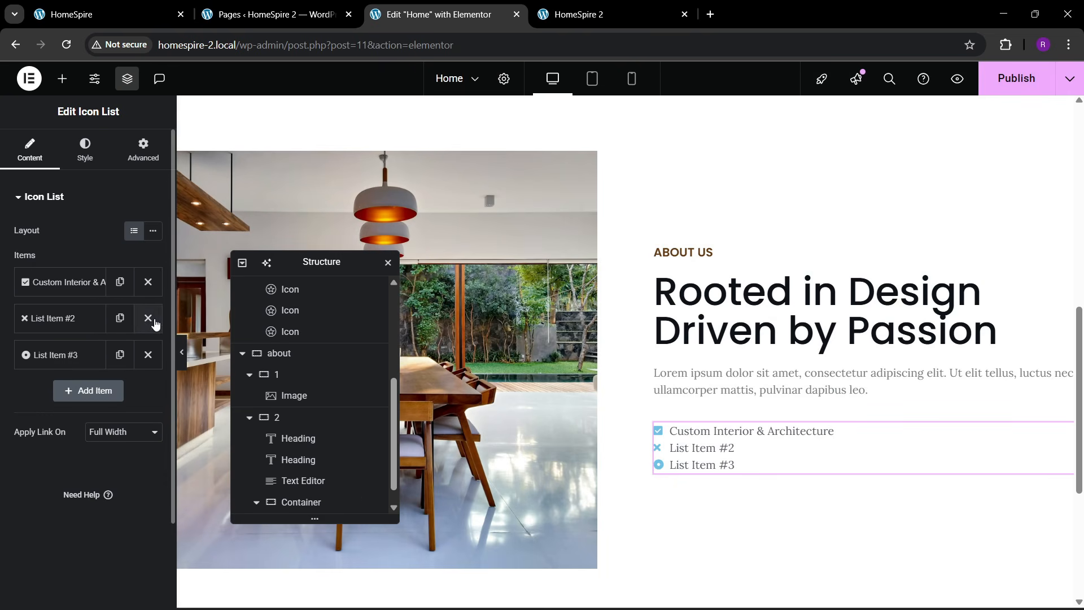
{"action": "left_click", "coordinate": [154, 319]}
{"action": "left_click", "coordinate": [153, 319]}
{"action": "left_click", "coordinate": [120, 282]}
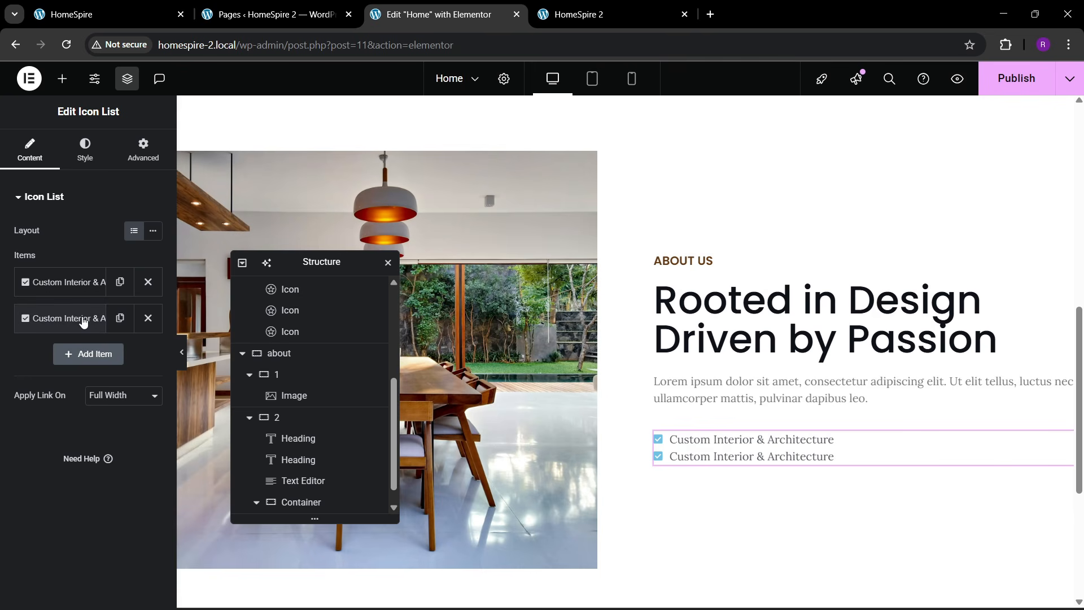
{"action": "left_click", "coordinate": [84, 163]}
{"action": "left_click", "coordinate": [29, 149]}
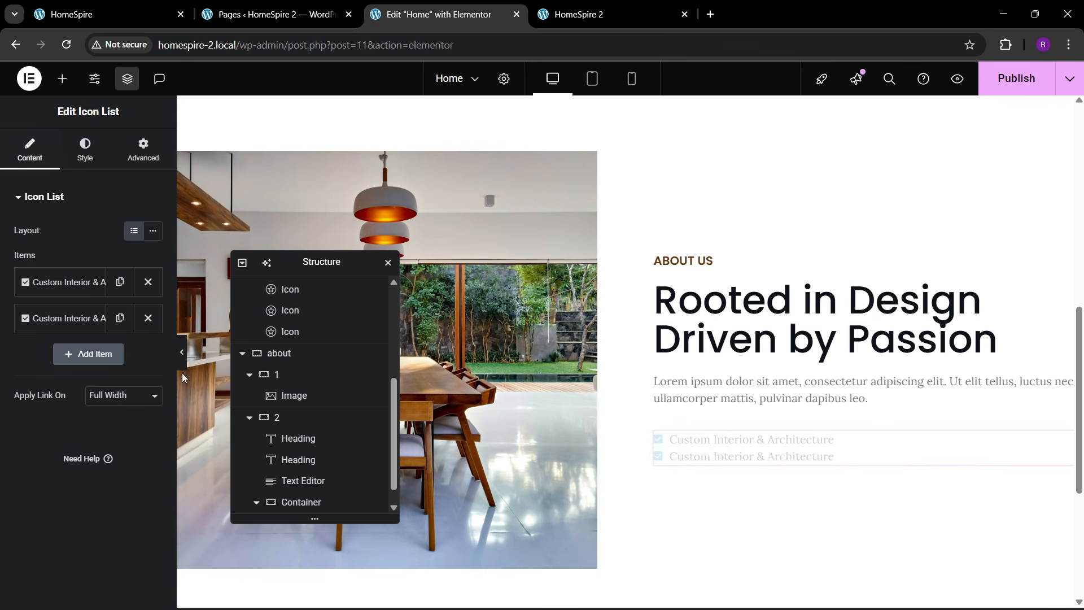
{"action": "scroll", "coordinate": [294, 476], "scroll_direction": "down", "scroll_amount": 1}
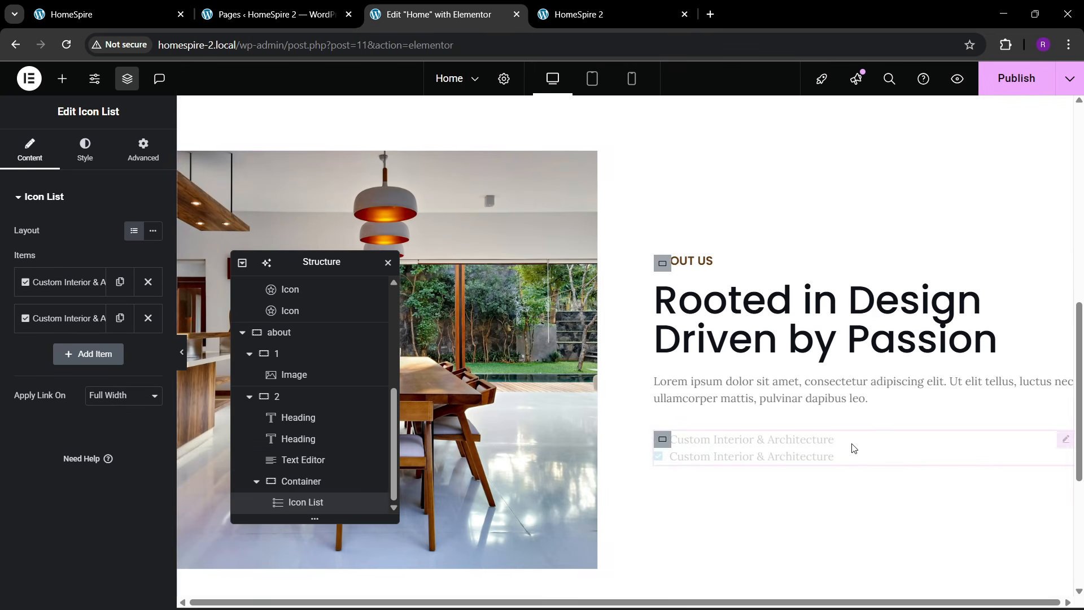
- Paste a second icon list into the container, removing an accidentally pasted icon
{"action": "right_click", "coordinate": [748, 454]}
{"action": "left_click", "coordinate": [784, 376]}
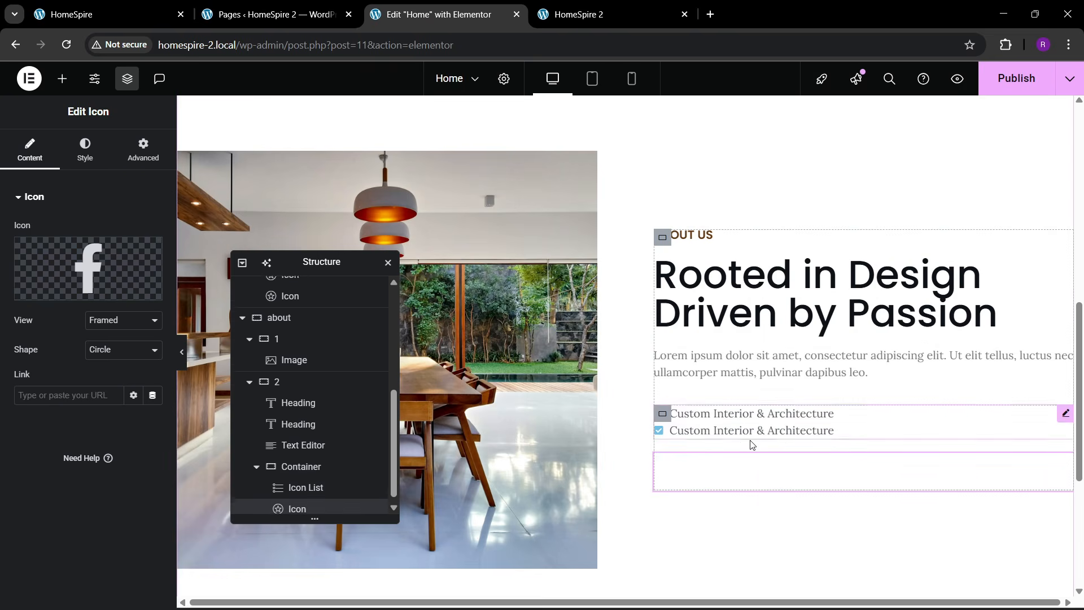
{"action": "right_click", "coordinate": [738, 470]}
{"action": "left_click", "coordinate": [781, 588]}
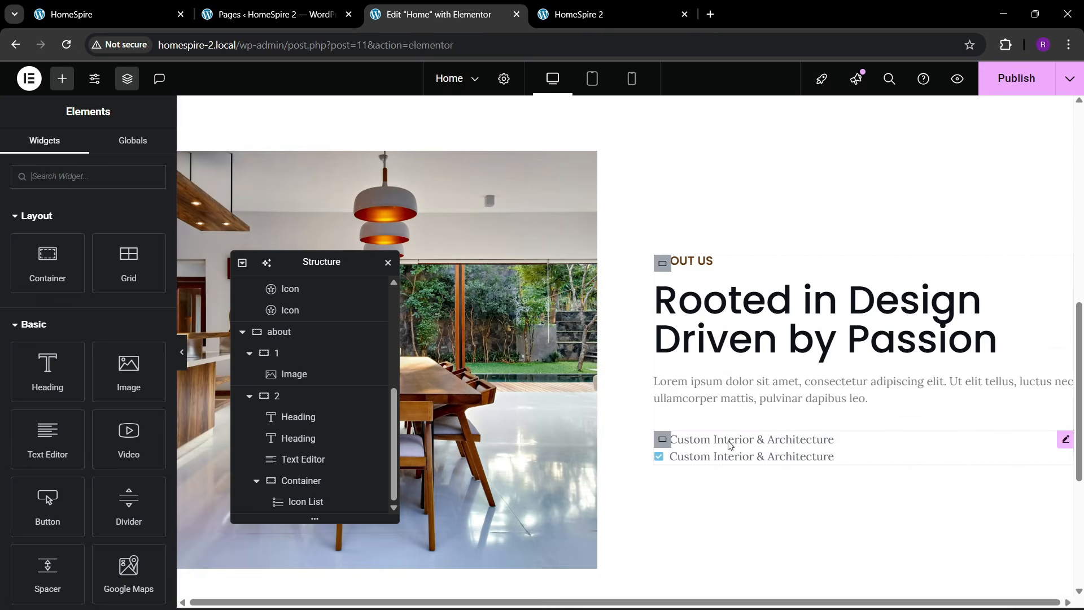
{"action": "right_click", "coordinate": [736, 443]}
{"action": "left_click", "coordinate": [766, 374]}
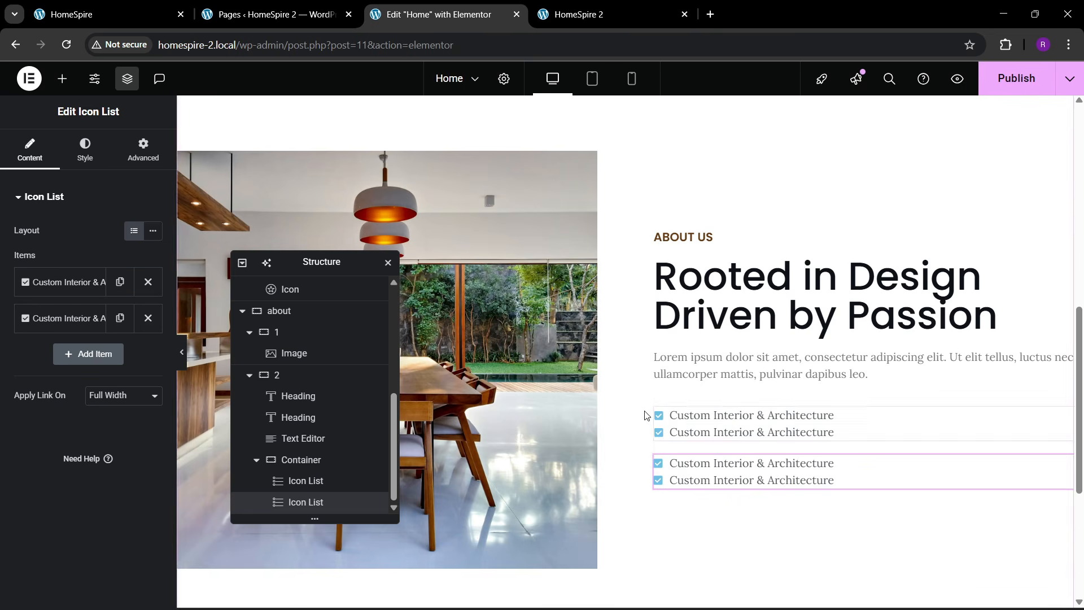
- Name the container 'list box', set its Direction to Row and its gaps to 40
{"action": "left_click", "coordinate": [303, 464]}
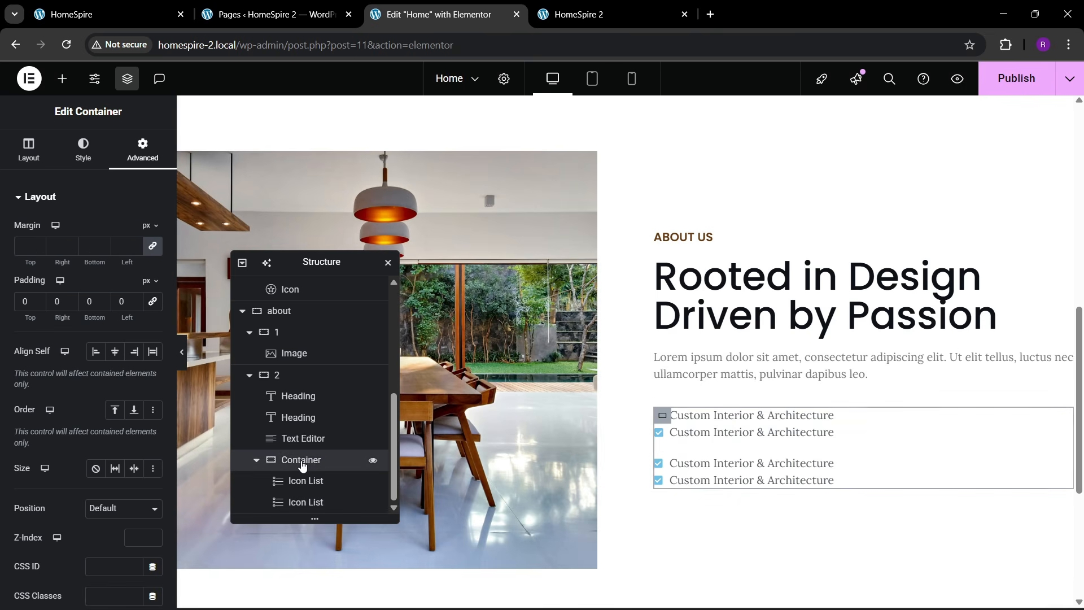
{"action": "type", "text": "list box"}
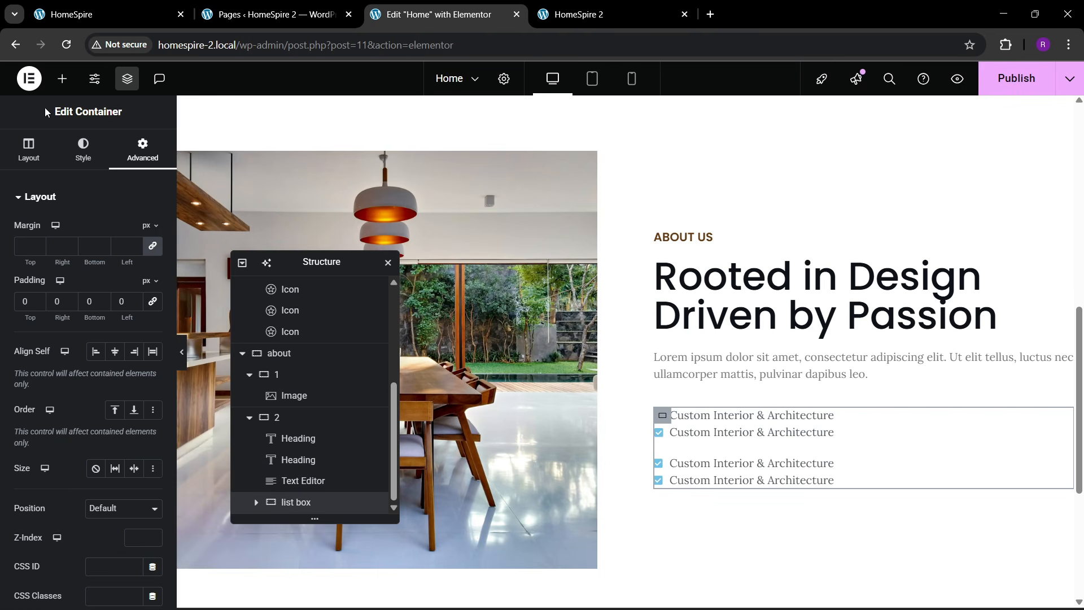
{"action": "left_click", "coordinate": [28, 149]}
{"action": "scroll", "coordinate": [89, 412], "scroll_direction": "down", "scroll_amount": 1}
{"action": "left_click", "coordinate": [96, 365]}
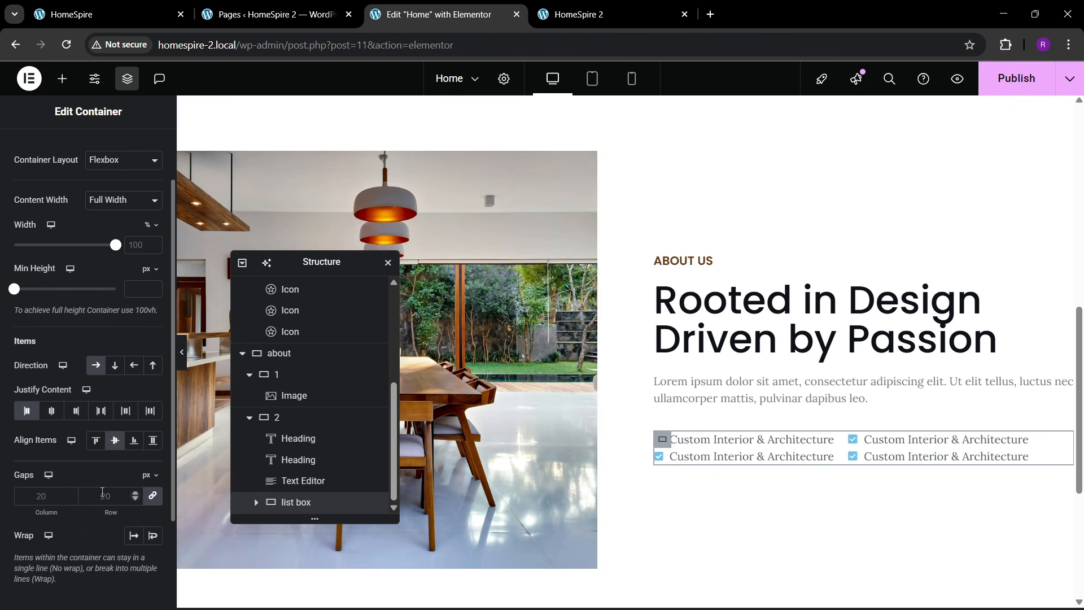
{"action": "type", "text": "40"}
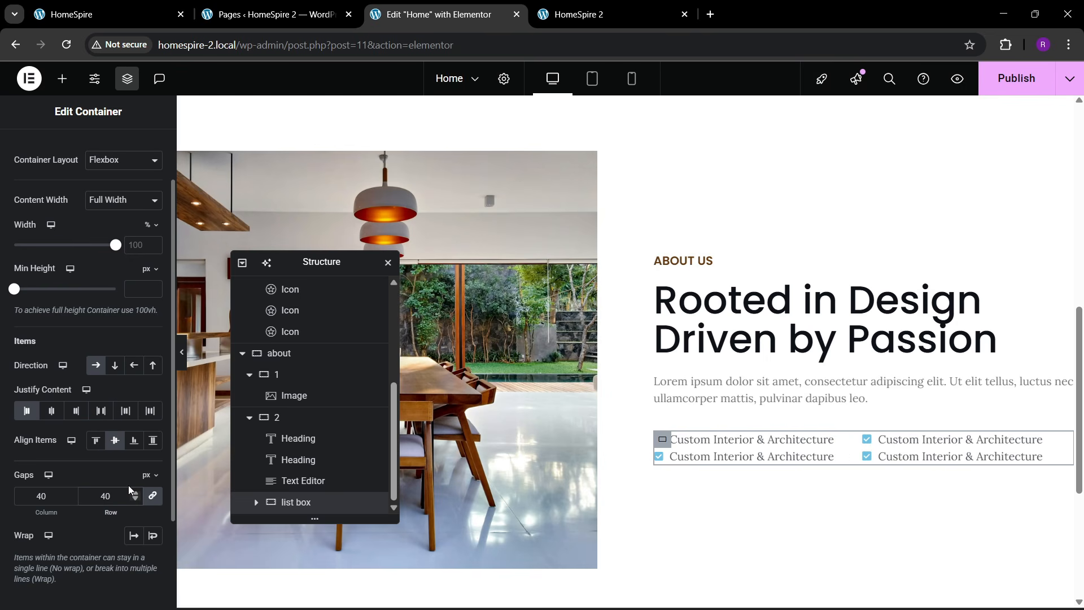
{"action": "left_click", "coordinate": [774, 455]}
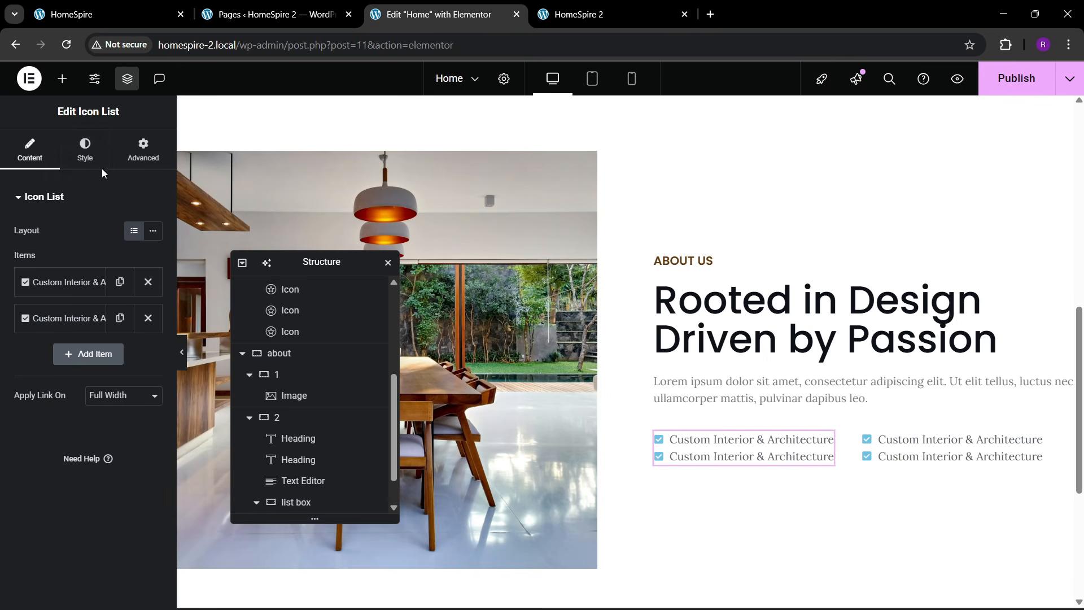
- Give the checklist theme-brown check icons, a larger icon size and 10 px item spacing
{"action": "left_click", "coordinate": [83, 156]}
{"action": "left_click", "coordinate": [134, 294]}
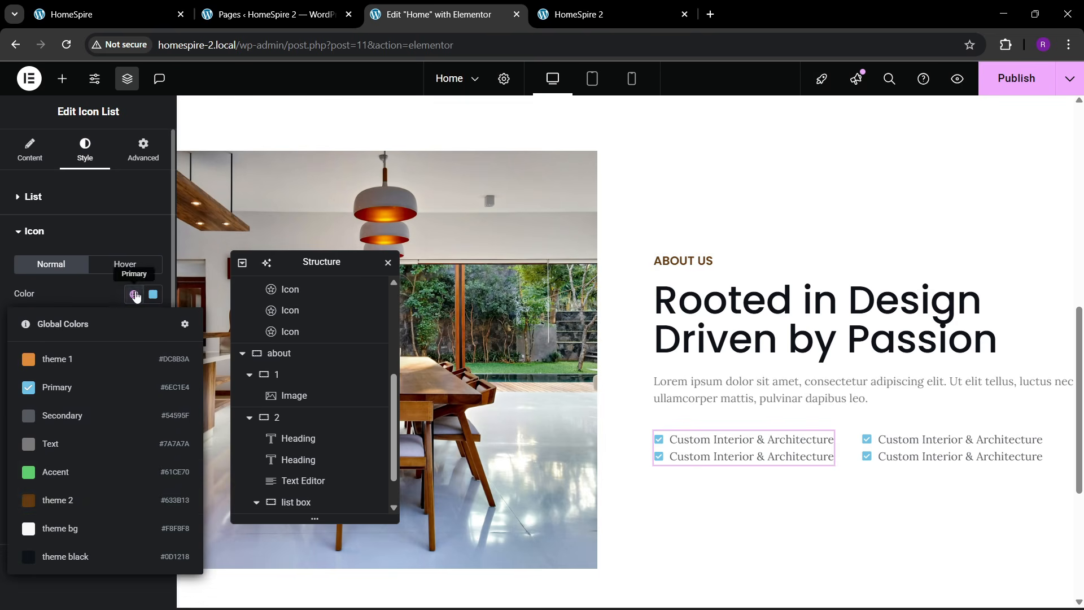
{"action": "left_click", "coordinate": [66, 495]}
{"action": "left_click", "coordinate": [154, 345]}
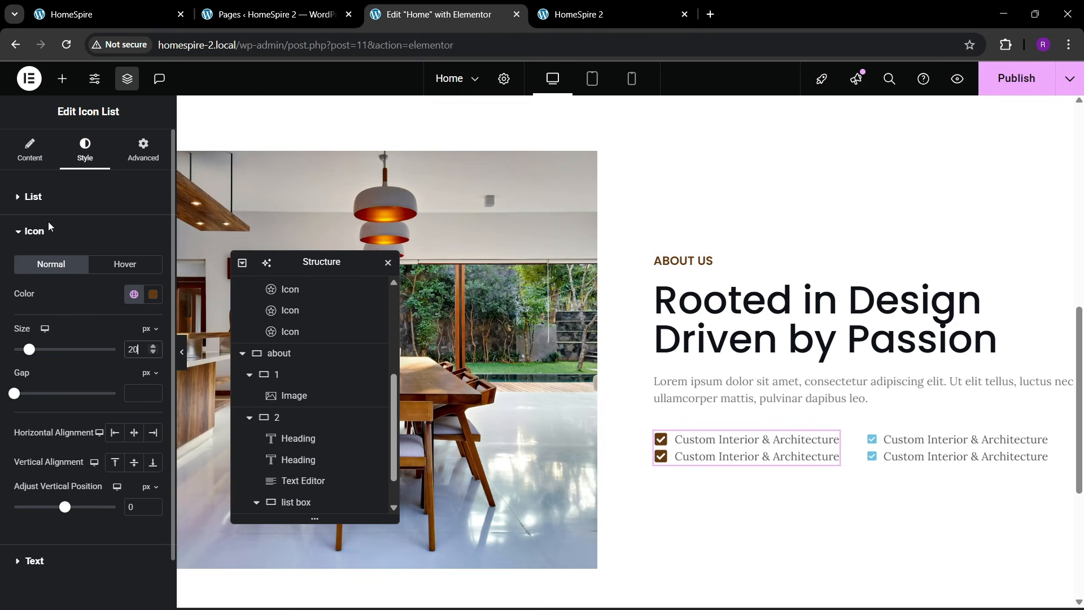
{"action": "left_click", "coordinate": [33, 196]}
{"action": "type", "text": "20"}
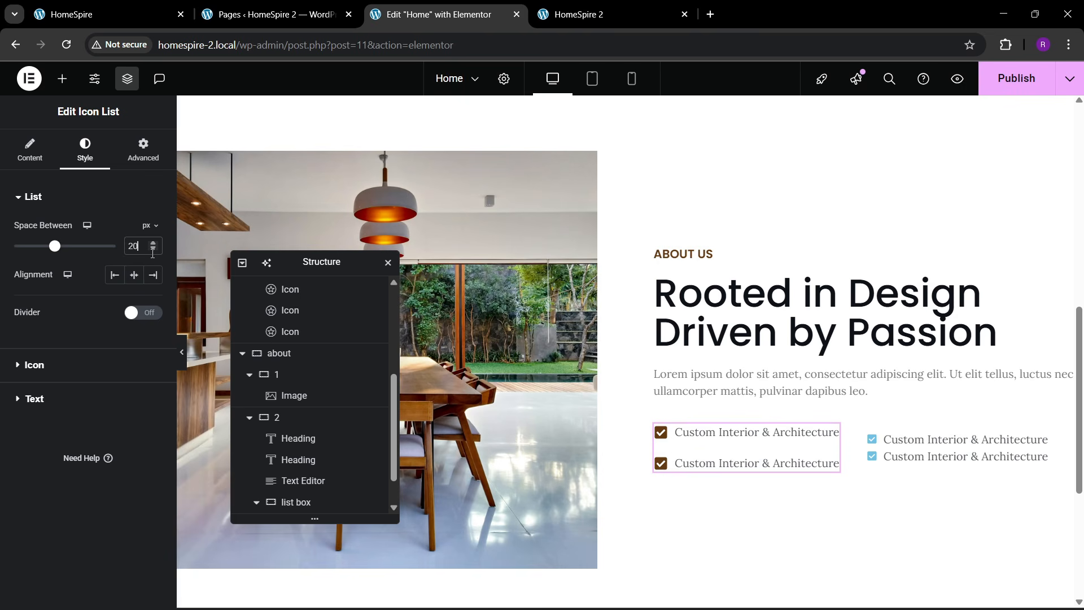
{"action": "key", "text": "BackSpace"}
{"action": "key", "text": "BackSpace"}
{"action": "type", "text": "10"}
{"action": "key", "text": "BackSpace"}
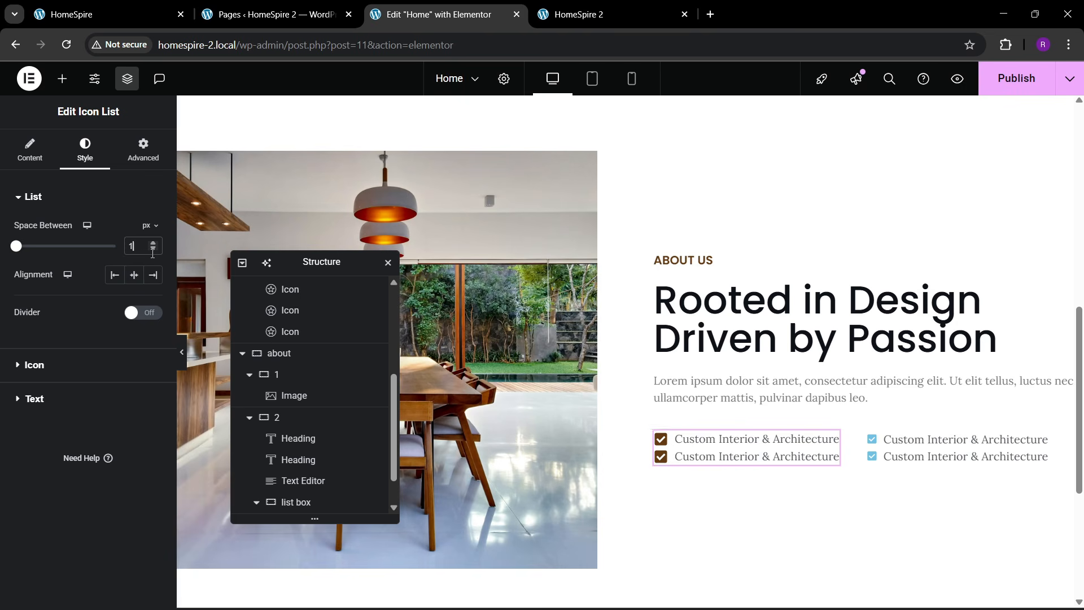
{"action": "type", "text": "0"}
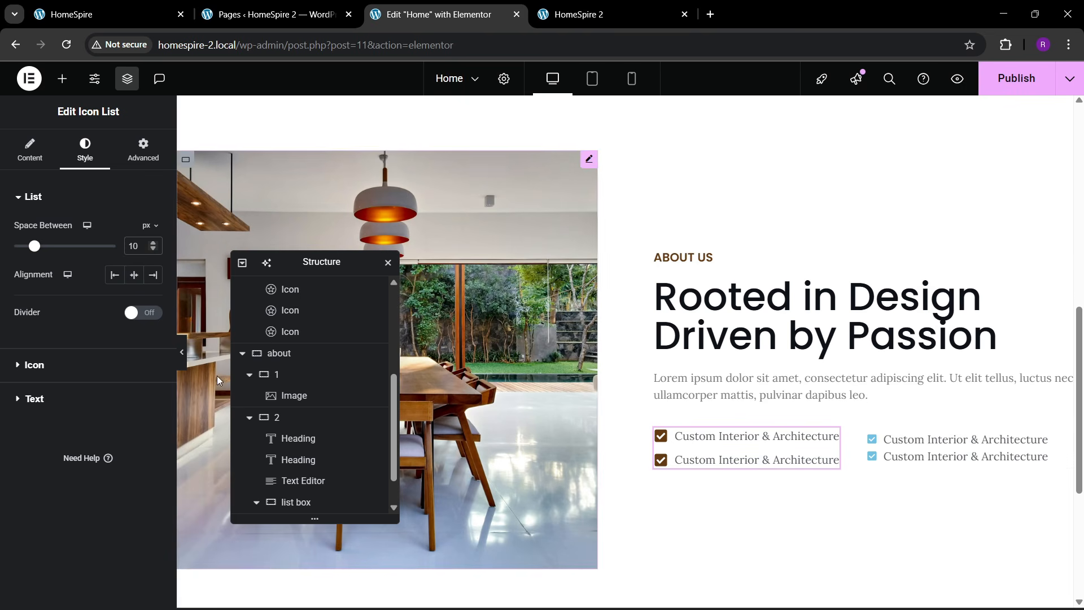
{"action": "left_click", "coordinate": [52, 399]}
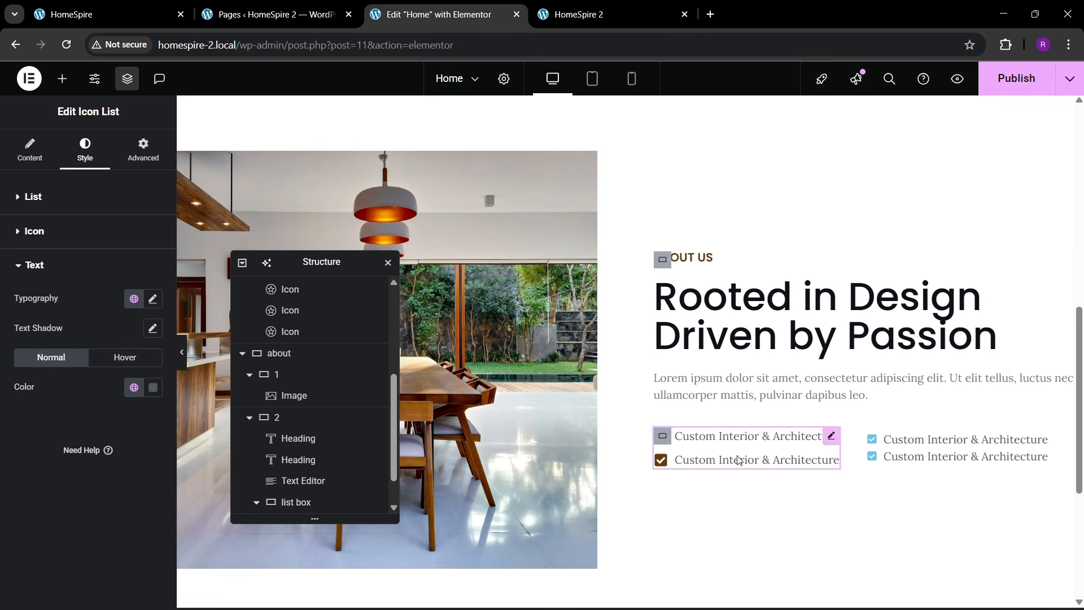
- Duplicate the styled checklist and delete the old blue-checked list
{"action": "right_click", "coordinate": [715, 439]}
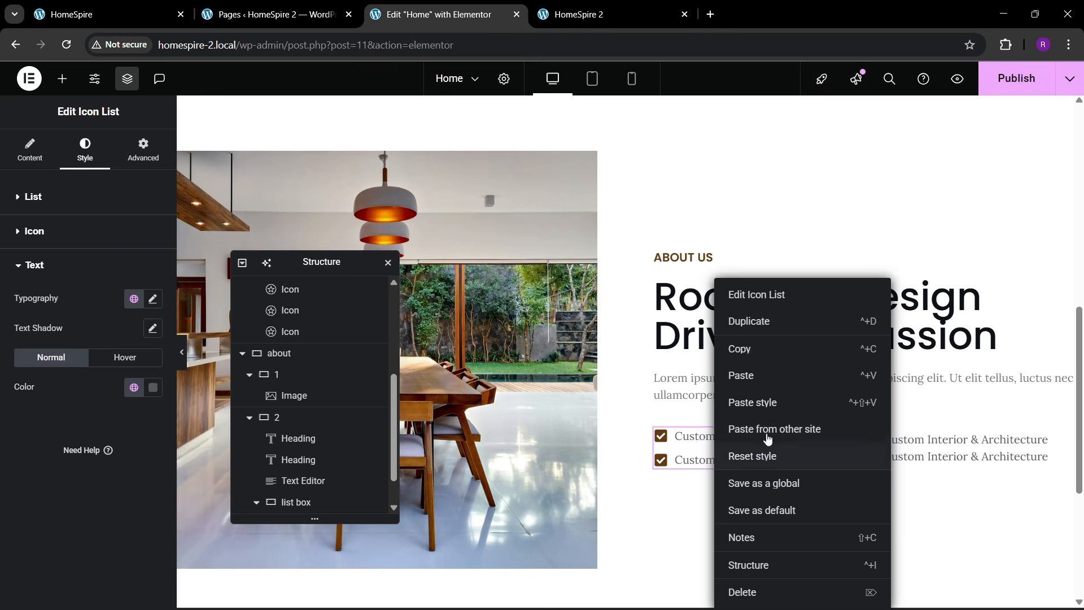
{"action": "left_click", "coordinate": [750, 323]}
{"action": "left_click", "coordinate": [761, 379]}
{"action": "right_click", "coordinate": [984, 454]}
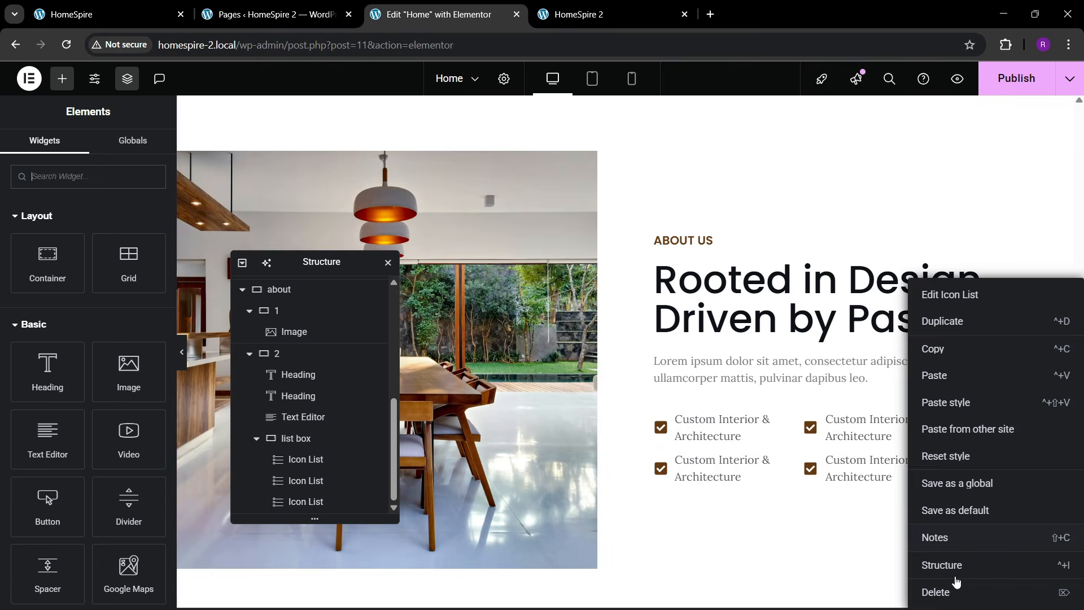
{"action": "left_click", "coordinate": [945, 591]}
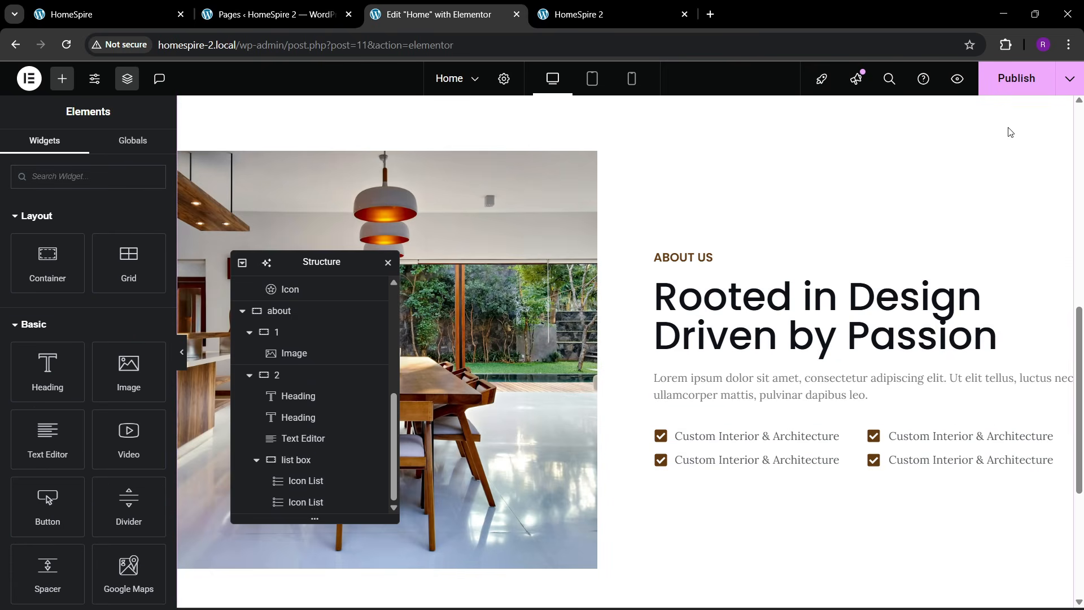
- Publish the page and compare it with the live HomeSpire About section
{"action": "left_click", "coordinate": [1016, 78]}
{"action": "left_click", "coordinate": [108, 14]}
{"action": "scroll", "coordinate": [578, 328], "scroll_direction": "down", "scroll_amount": 3}
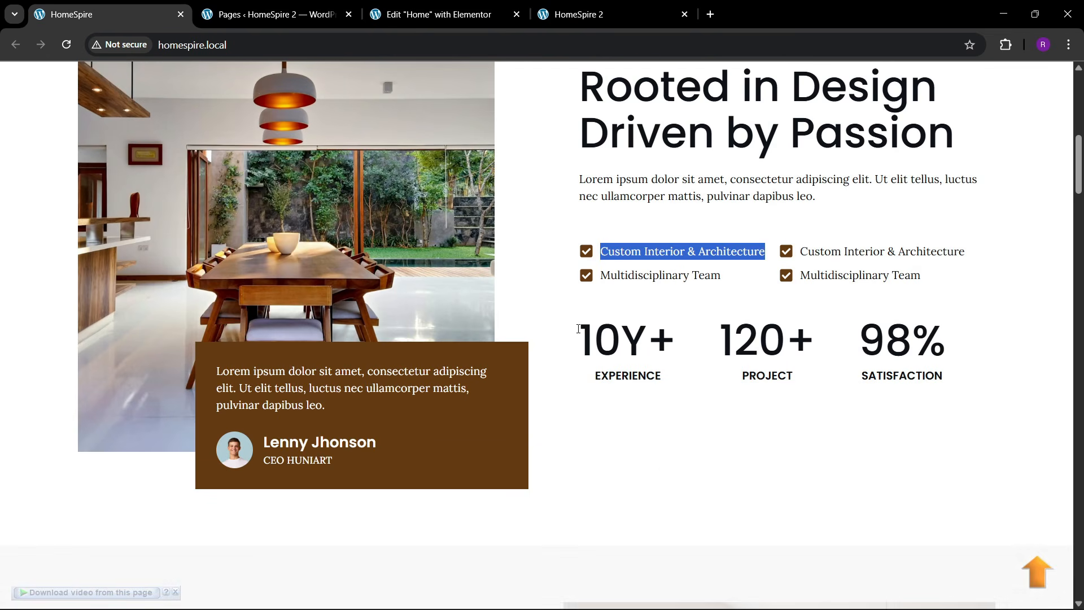
{"action": "left_click", "coordinate": [431, 8]}
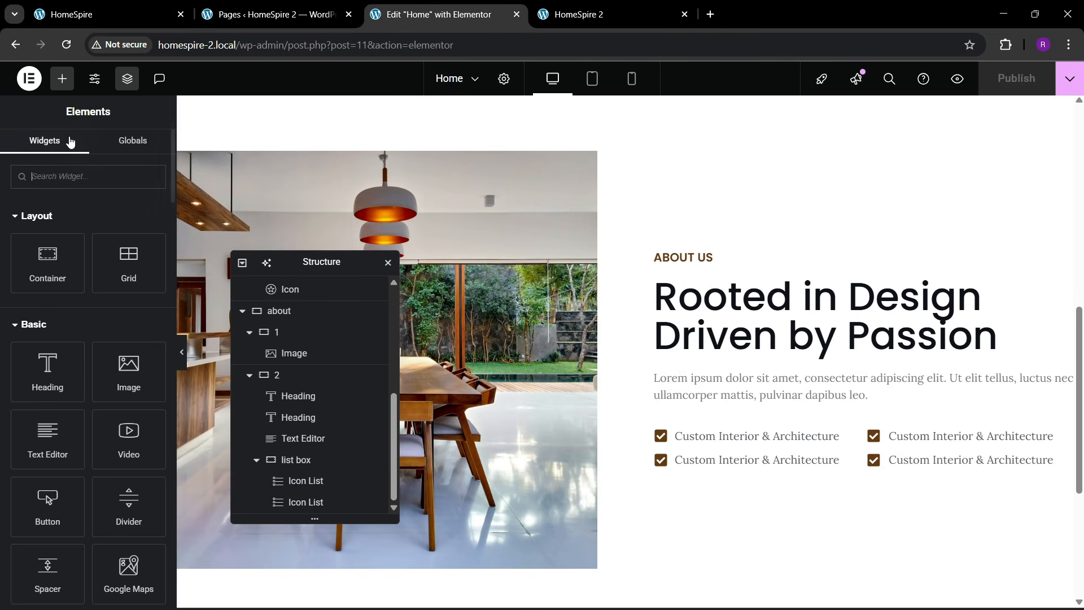
- Add a container named 'counters' and move it below the list box
{"action": "left_click", "coordinate": [83, 179]}
{"action": "type", "text": "conta"}
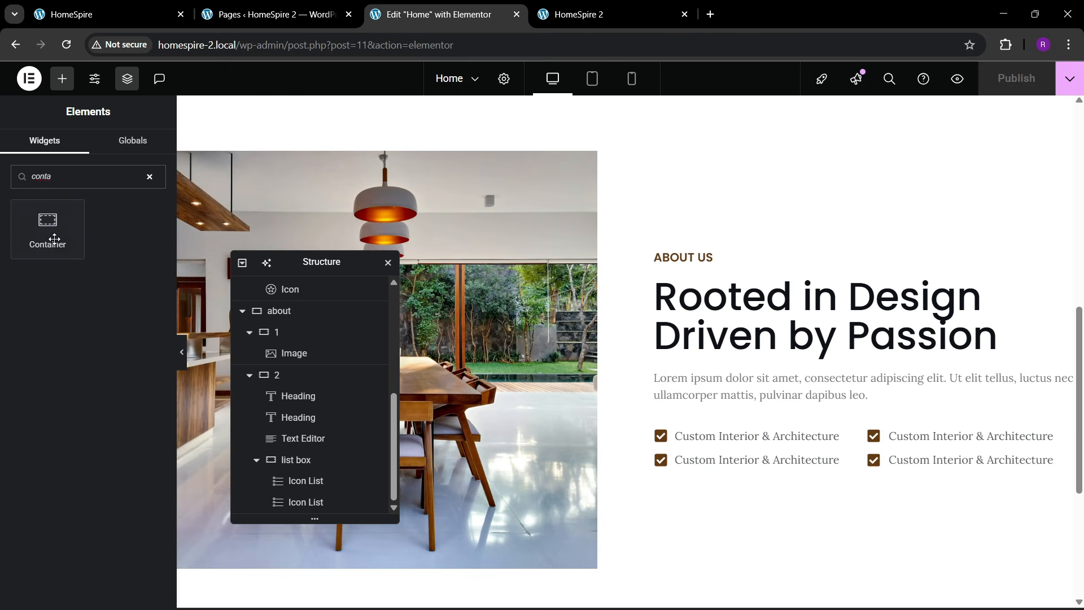
{"action": "left_click_drag", "start_coordinate": [54, 238], "coordinate": [817, 388]}
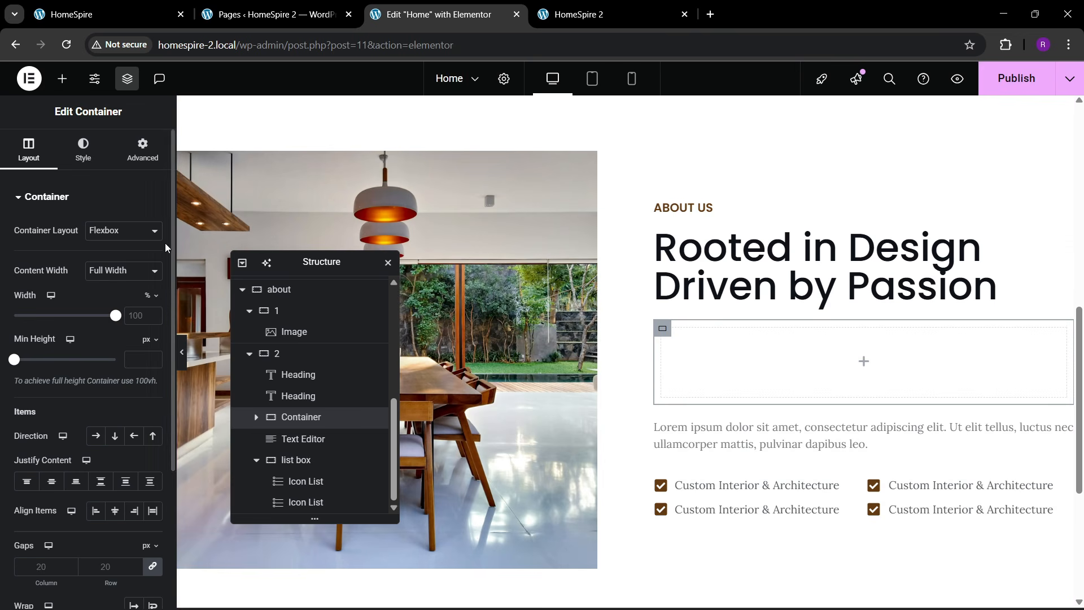
{"action": "left_click", "coordinate": [142, 152]}
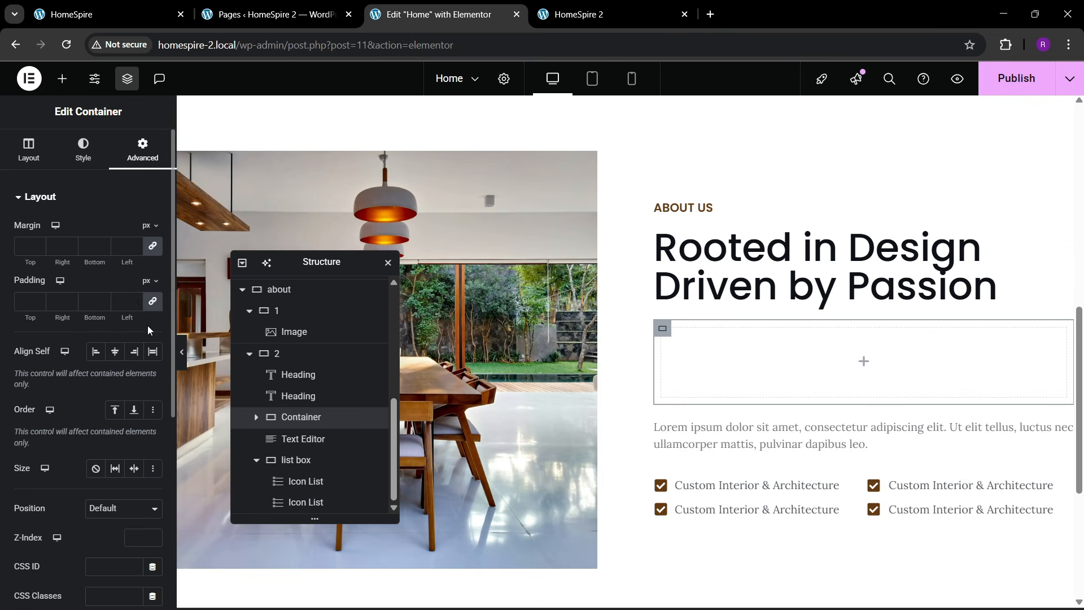
{"action": "left_click", "coordinate": [310, 424]}
{"action": "type", "text": "counters bo"}
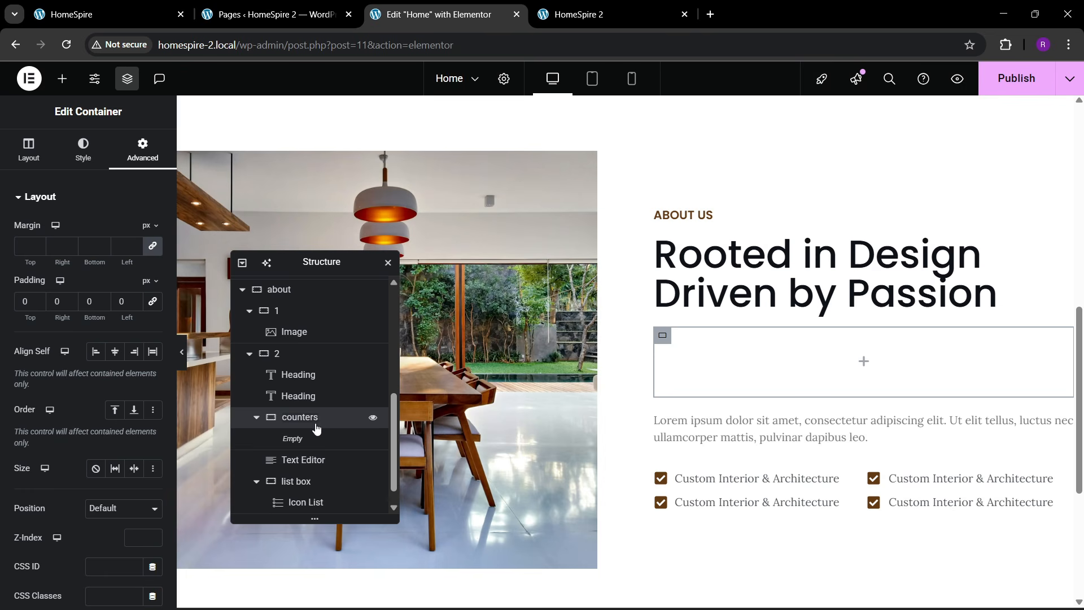
{"action": "left_click", "coordinate": [258, 418]}
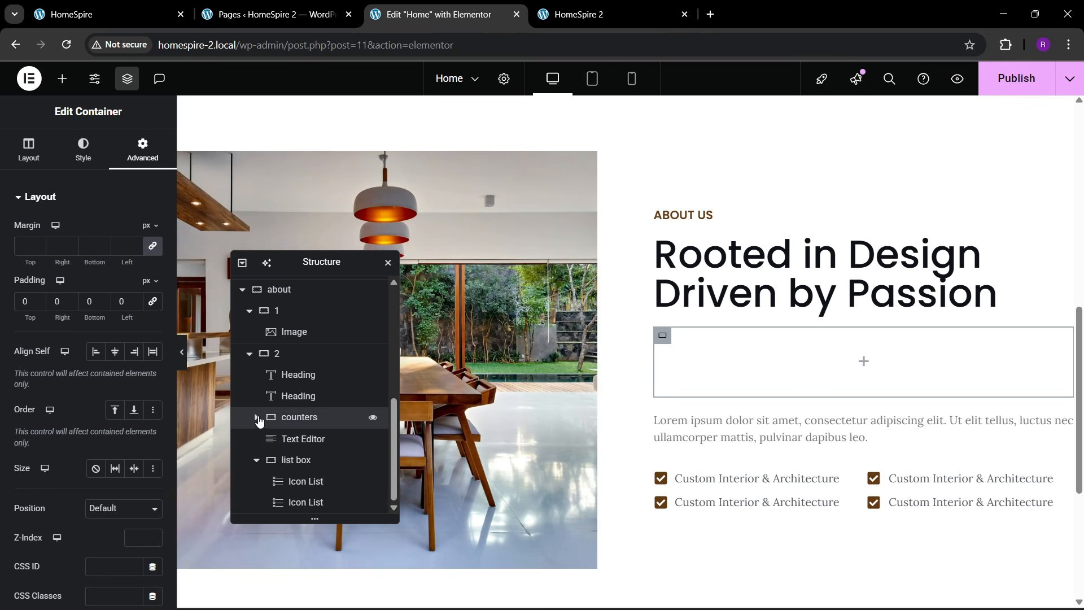
{"action": "left_click", "coordinate": [256, 460]}
{"action": "left_click_drag", "start_coordinate": [293, 460], "coordinate": [296, 513]}
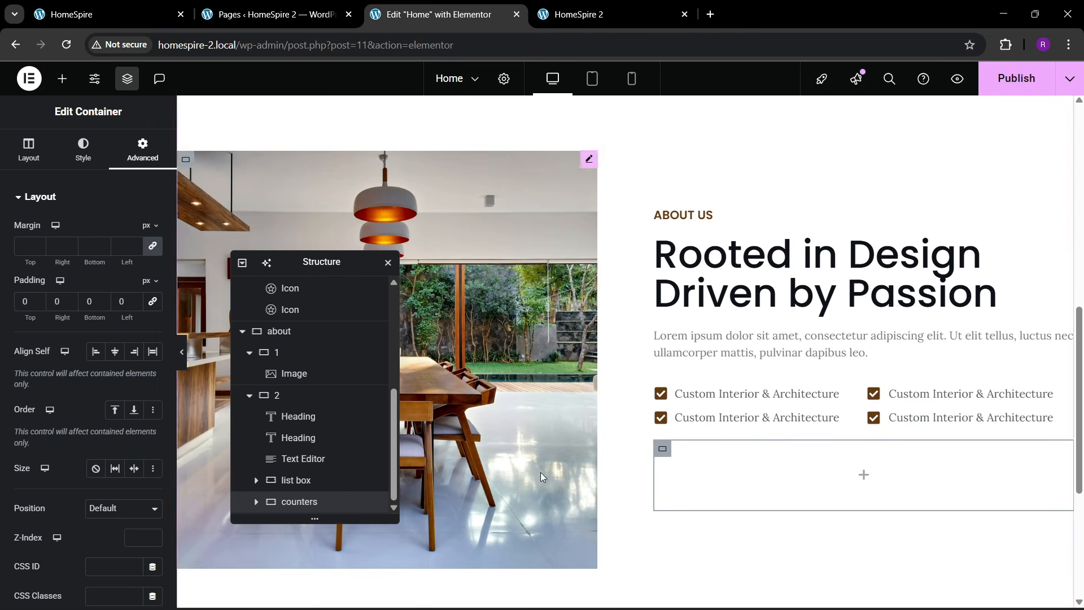
- Place a Counter widget inside the counters container
{"action": "left_click", "coordinate": [62, 78]}
{"action": "type", "text": "counter"}
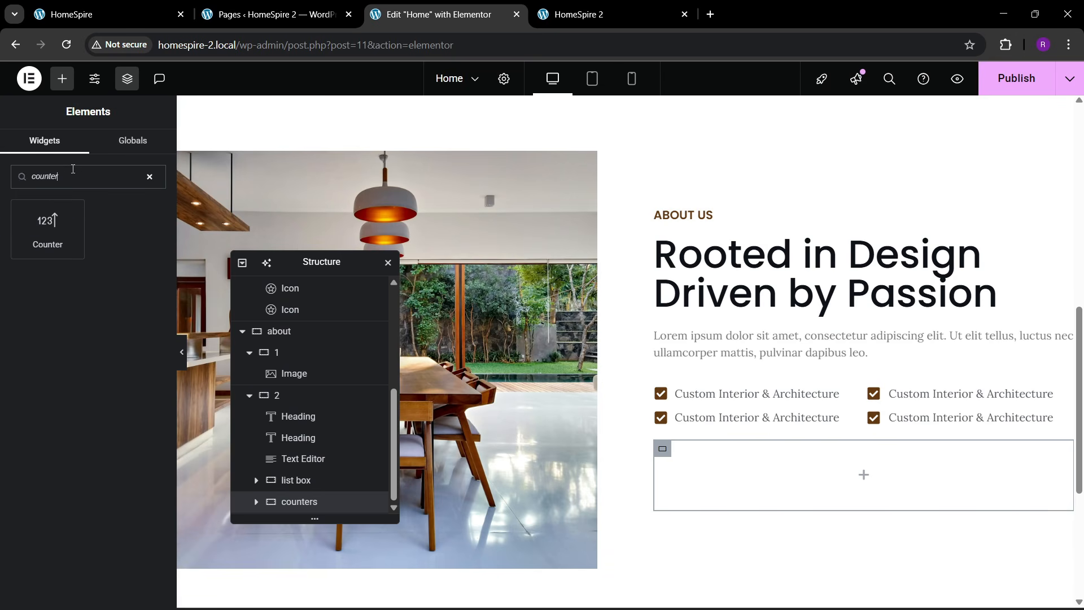
{"action": "key", "text": "XF86MonBrightnessDown"}
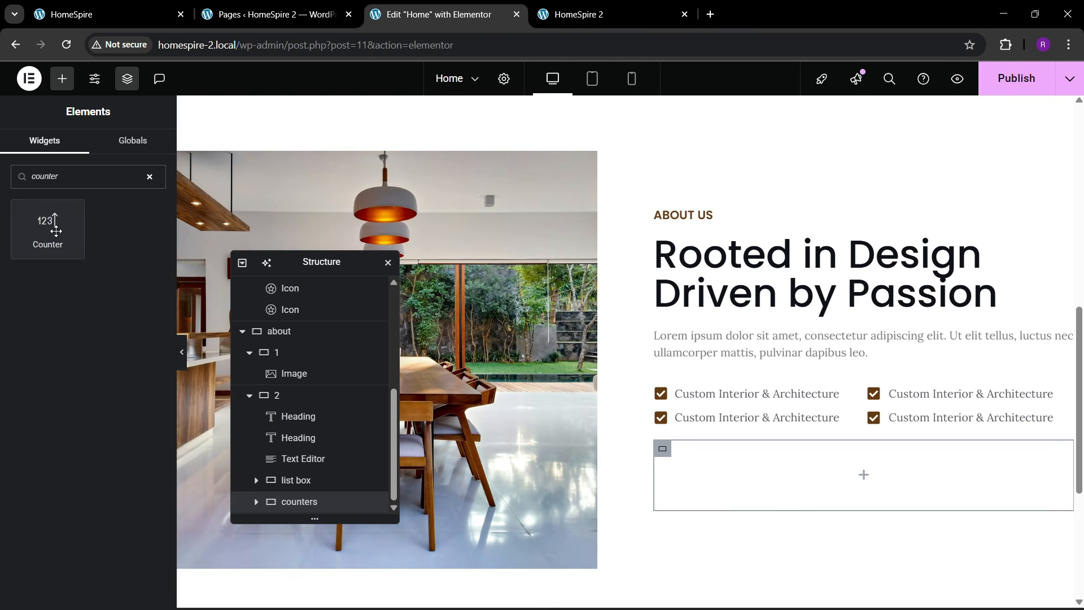
{"action": "left_click_drag", "start_coordinate": [56, 230], "coordinate": [677, 459]}
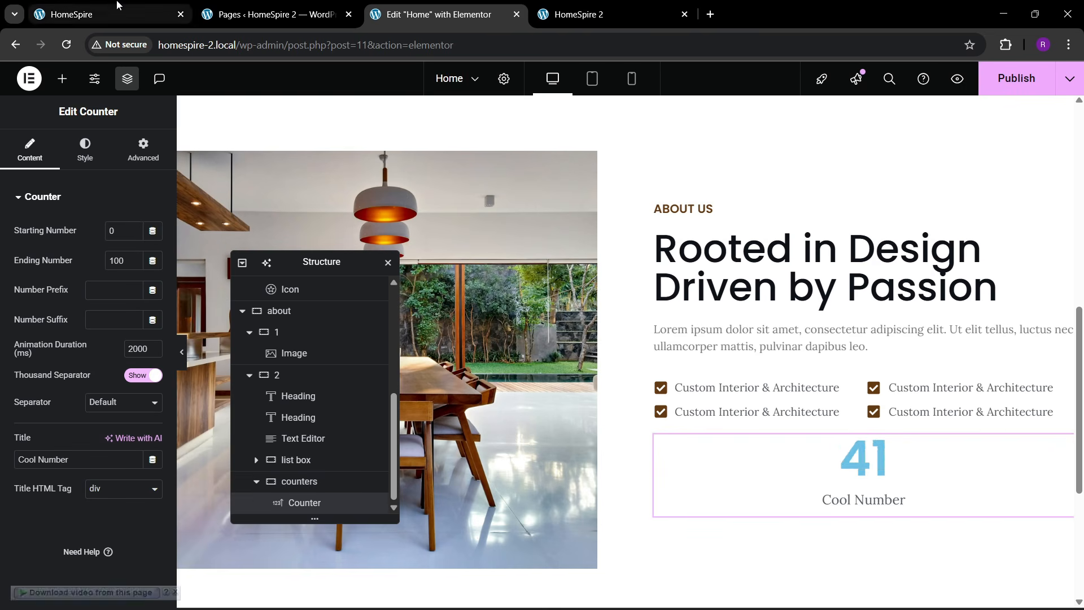
{"action": "left_click", "coordinate": [117, 7]}
{"action": "left_click", "coordinate": [677, 368]}
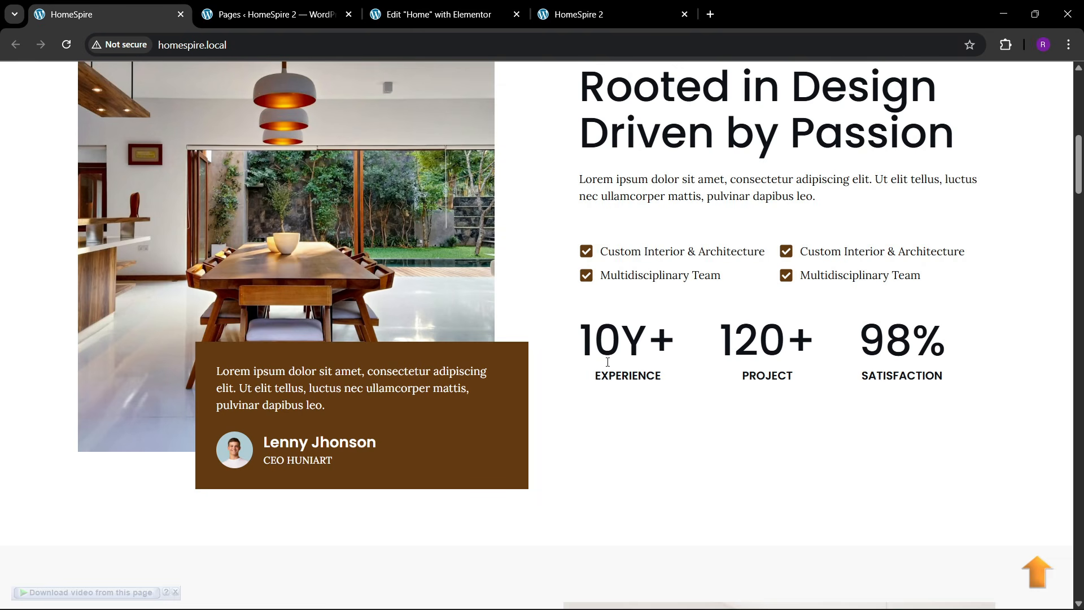
{"action": "left_click", "coordinate": [446, 15]}
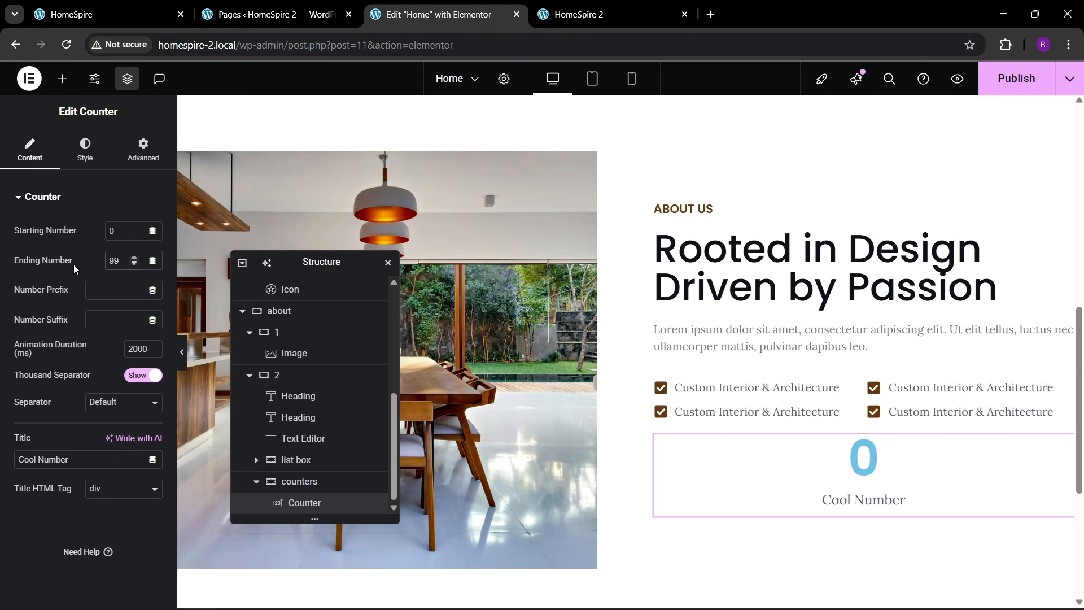
- Set the counter's ending number to 10, suffix 'Y+' and title 'Experience'
{"action": "key", "text": "BackSpace"}
{"action": "key", "text": "BackSpace"}
{"action": "type", "text": "10"}
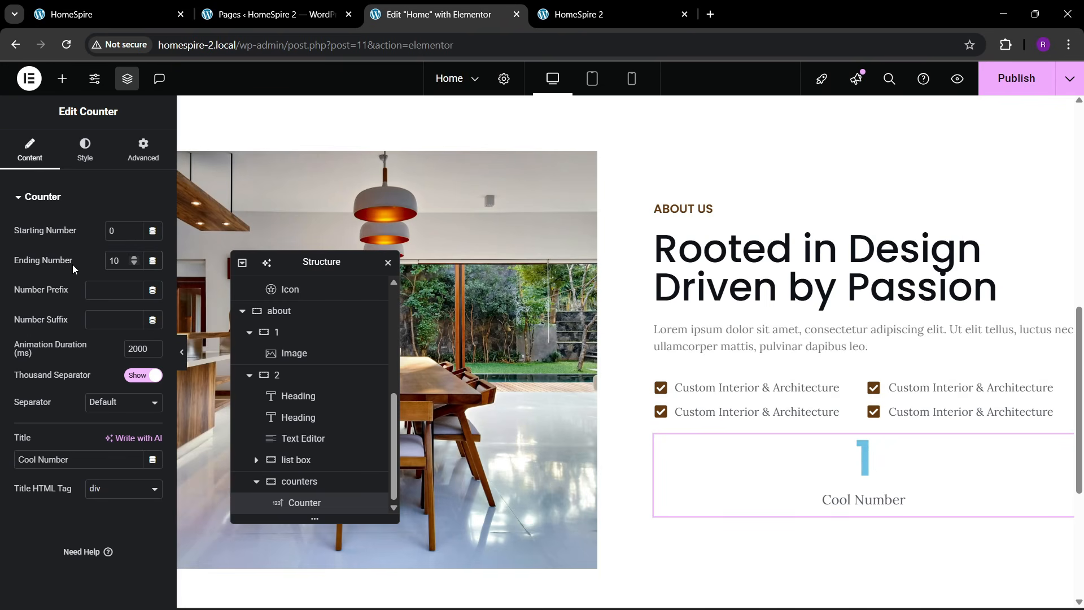
{"action": "left_click", "coordinate": [109, 321]}
{"action": "type", "text": "Y"}
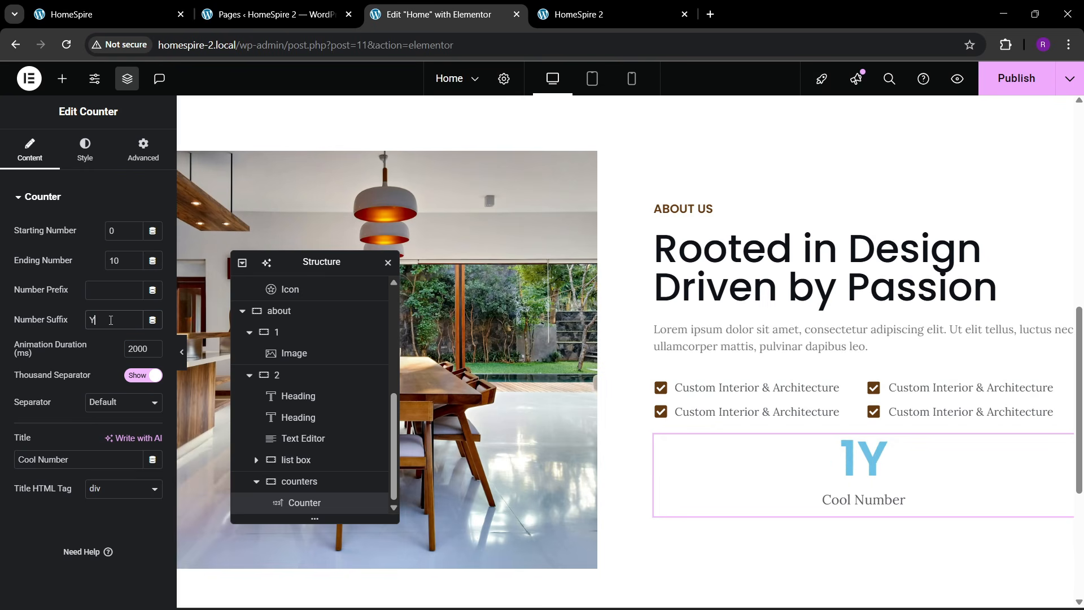
{"action": "type", "text": "+"}
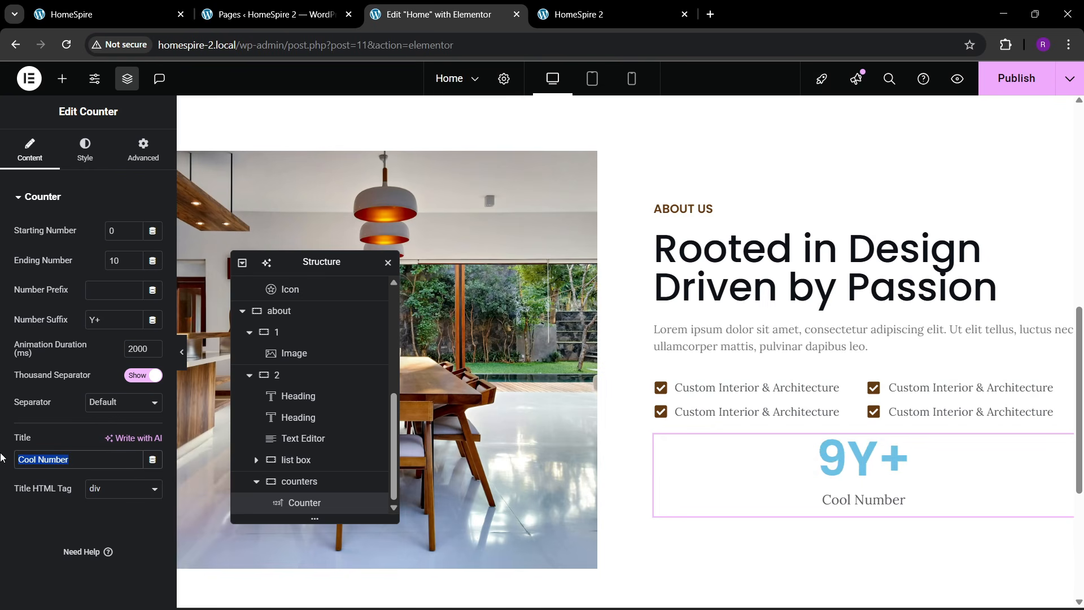
{"action": "type", "text": "Experience"}
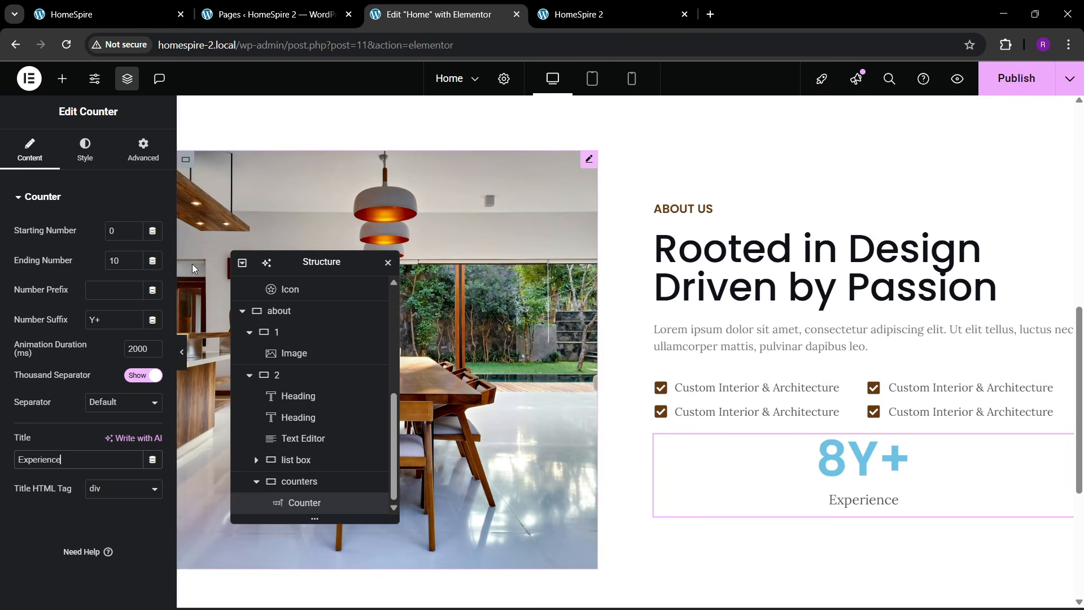
{"action": "left_click", "coordinate": [85, 150]}
- Give the counter number a dark global text colour
{"action": "left_click", "coordinate": [63, 452]}
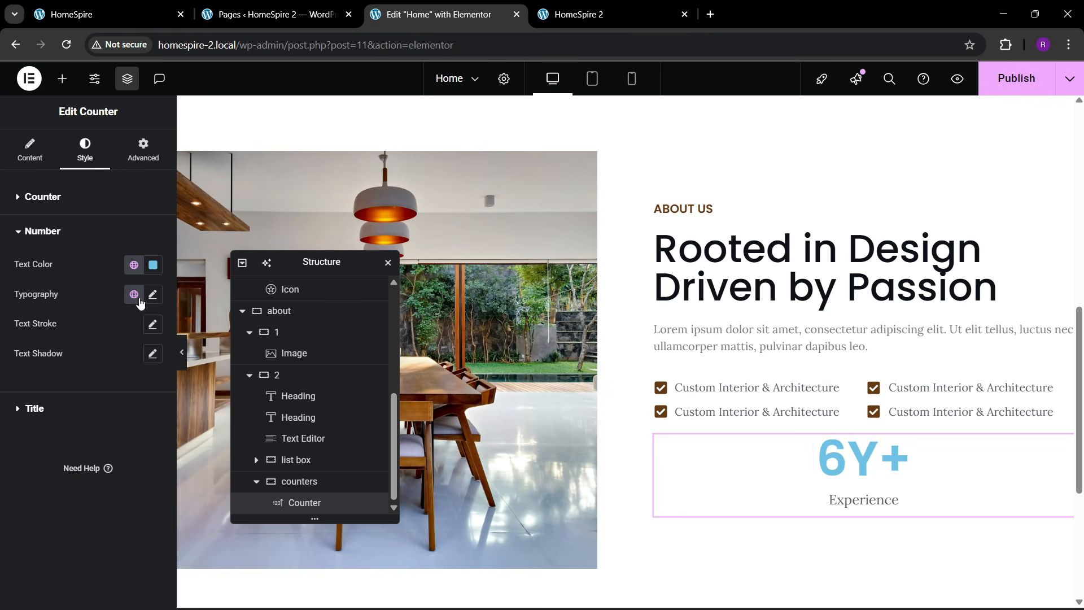
{"action": "left_click", "coordinate": [133, 264]}
{"action": "left_click", "coordinate": [62, 519]}
- Set the counter number's typography to size 60 with 500 Medium weight
{"action": "left_click", "coordinate": [153, 294]}
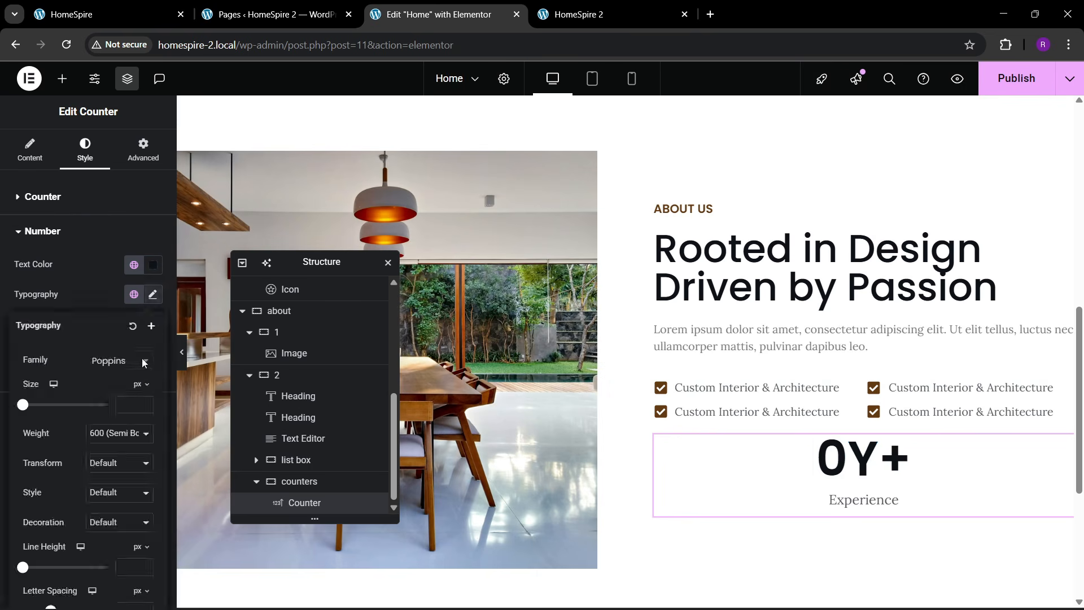
{"action": "left_click", "coordinate": [130, 405]}
{"action": "type", "text": "19"}
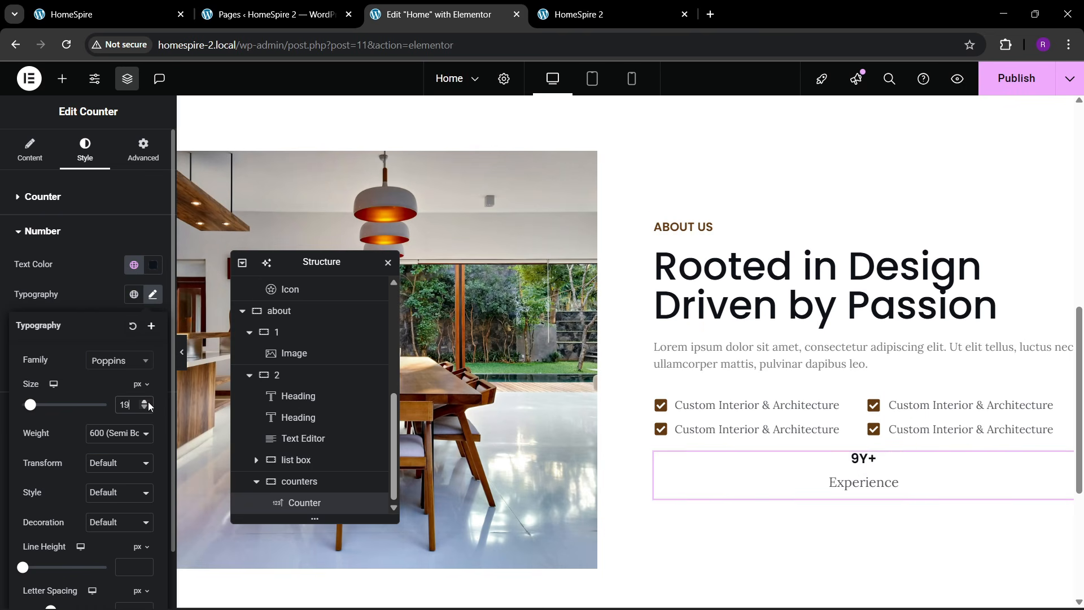
{"action": "left_click", "coordinate": [146, 402]}
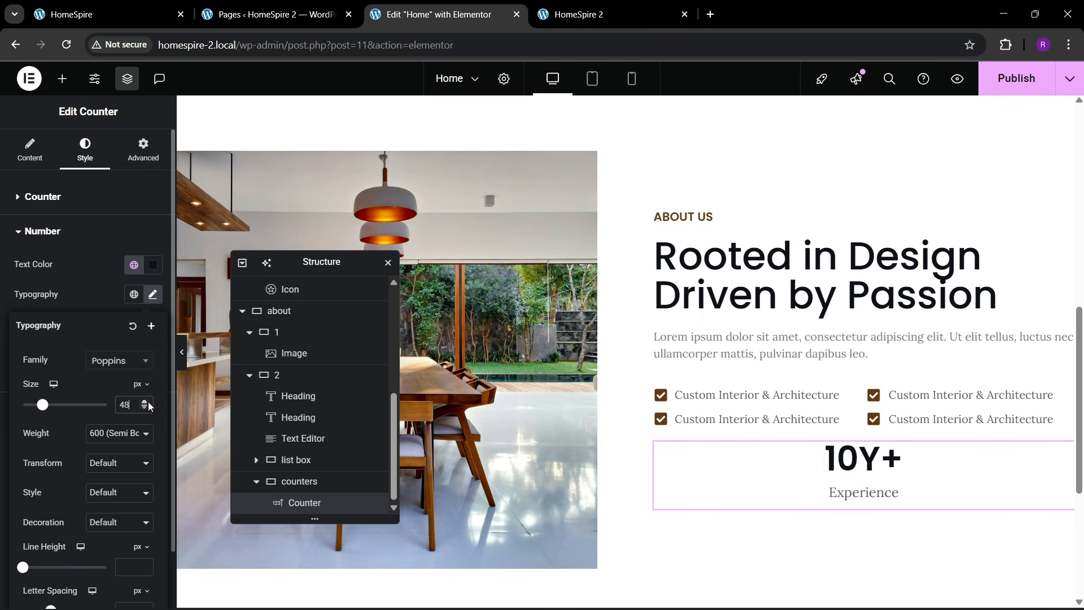
{"action": "left_click", "coordinate": [148, 402]}
{"action": "left_click", "coordinate": [147, 402]}
{"action": "left_click", "coordinate": [147, 402]}
{"action": "left_click", "coordinate": [147, 401]}
{"action": "left_click", "coordinate": [148, 402]}
{"action": "left_click", "coordinate": [148, 402]}
{"action": "left_click", "coordinate": [147, 402]}
{"action": "left_click", "coordinate": [148, 402]}
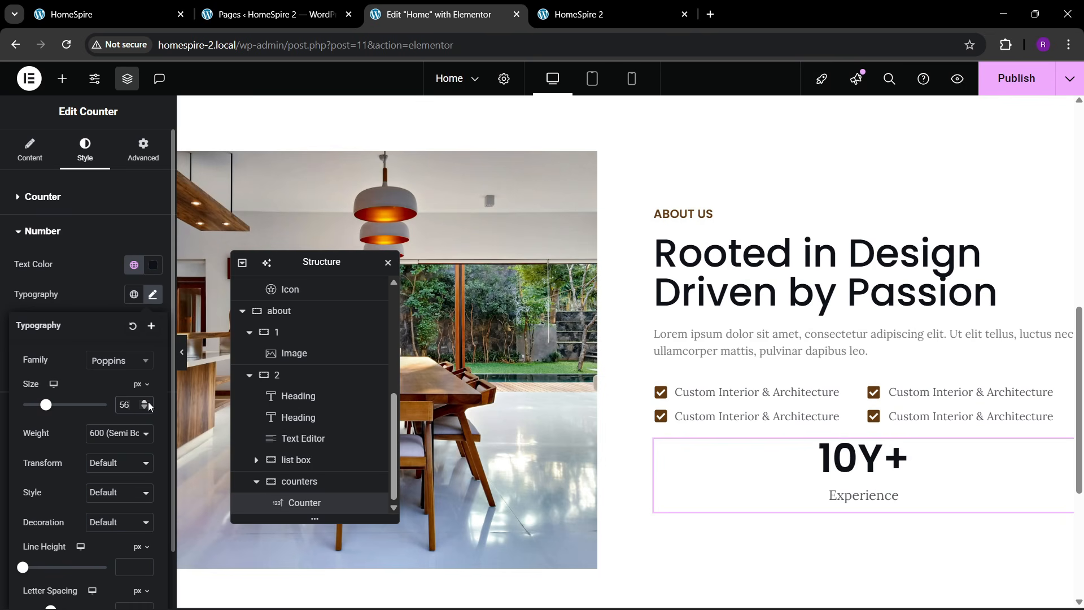
{"action": "left_click", "coordinate": [147, 402]}
{"action": "left_click", "coordinate": [148, 402]}
{"action": "left_click", "coordinate": [148, 402]}
{"action": "left_click", "coordinate": [147, 402]}
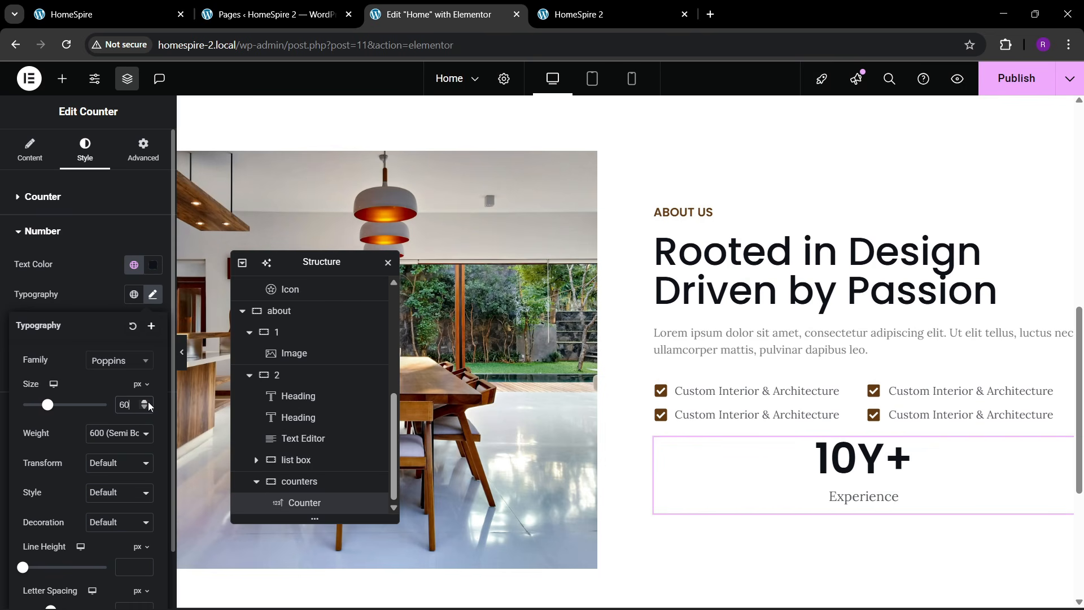
{"action": "left_click", "coordinate": [113, 432]}
{"action": "left_click", "coordinate": [110, 299]}
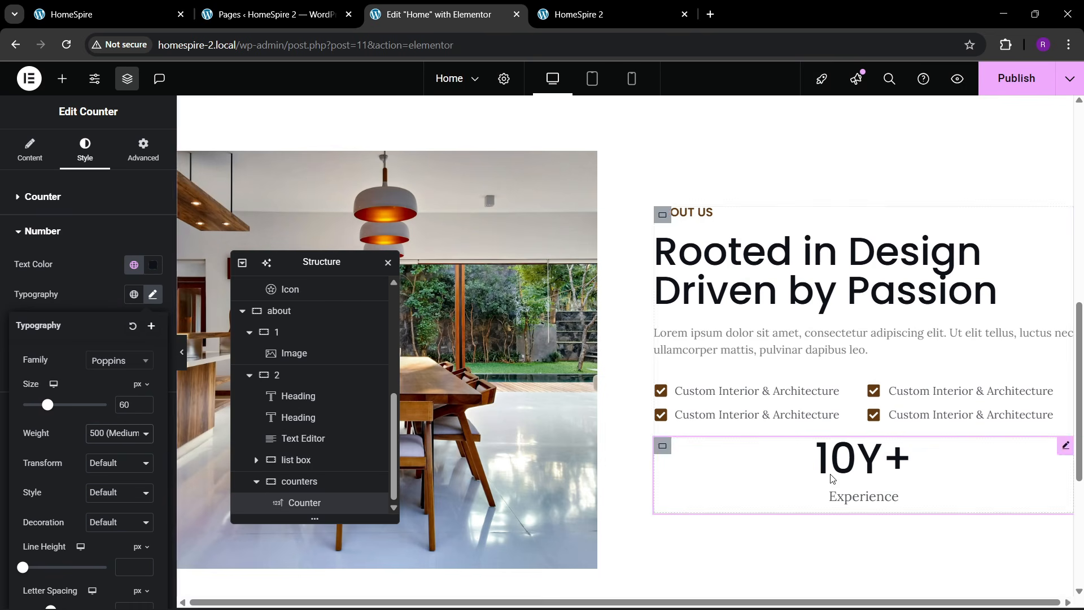
- Compare against the HomeSpire reference site, then expand the counter Title style section
{"action": "left_click", "coordinate": [129, 14]}
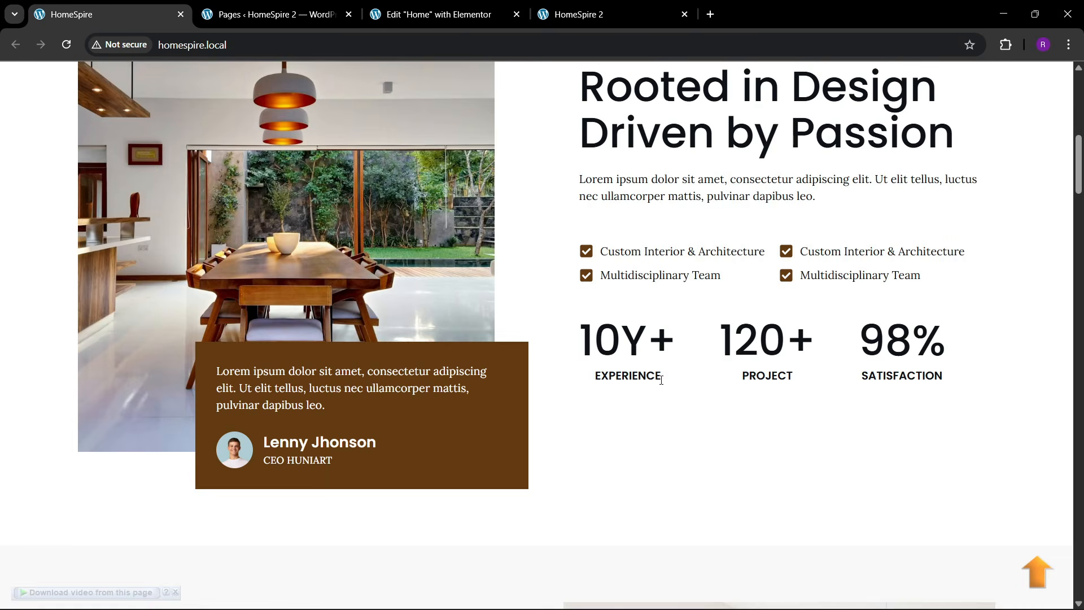
{"action": "left_click", "coordinate": [435, 14]}
{"action": "left_click", "coordinate": [62, 297]}
{"action": "left_click", "coordinate": [62, 408]}
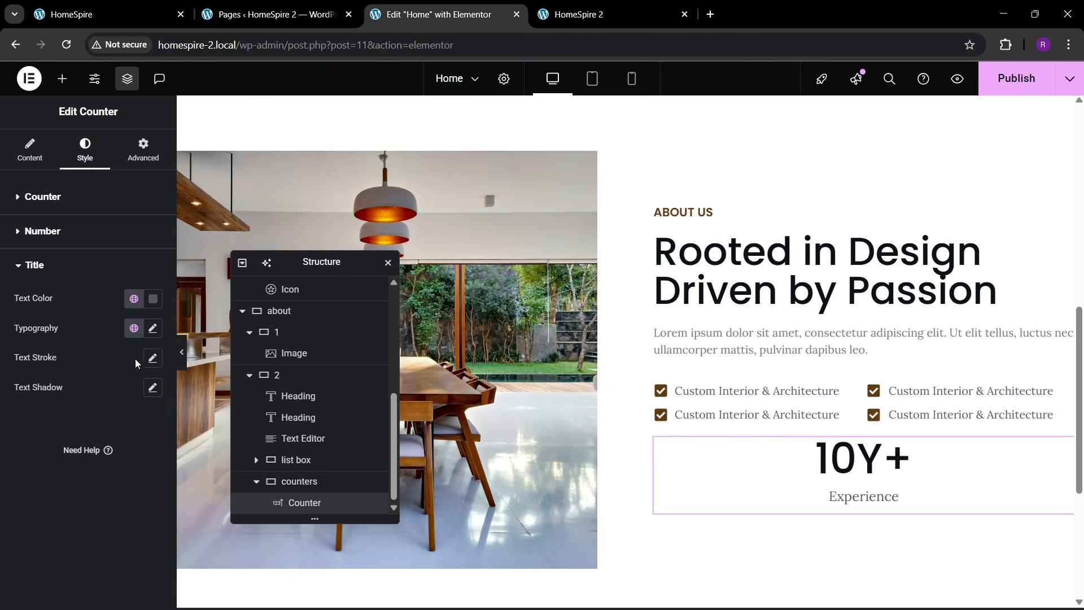
- Apply the Secondary global colour to the counter title text
{"action": "left_click", "coordinate": [133, 298]}
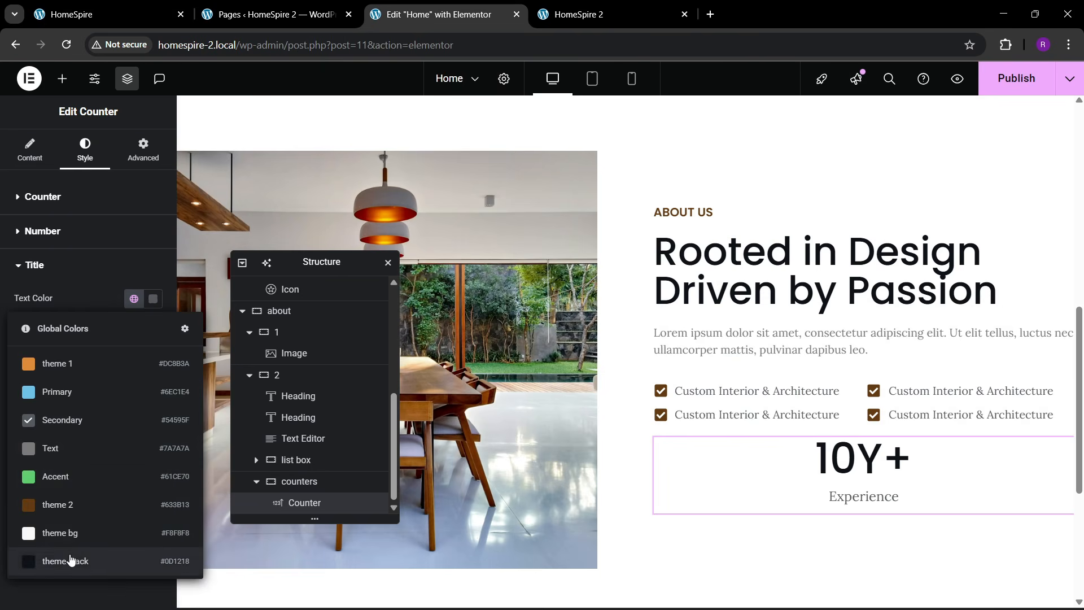
{"action": "left_click", "coordinate": [71, 560]}
{"action": "left_click", "coordinate": [135, 298]}
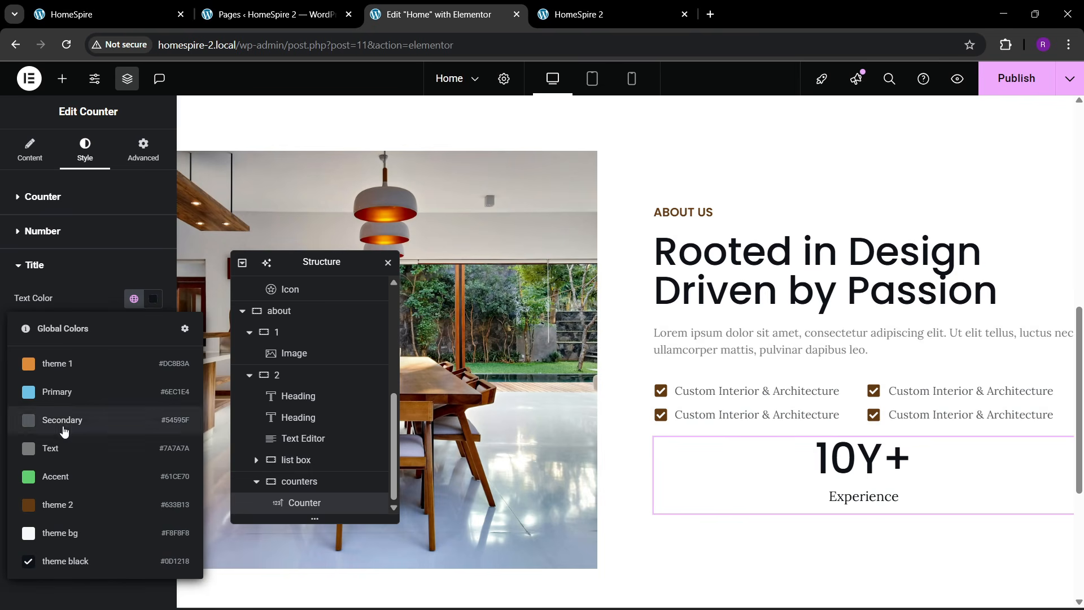
{"action": "left_click", "coordinate": [64, 426]}
- Set the title typography to Poppins, uppercase, size 16, weight 500 Medium
{"action": "left_click", "coordinate": [152, 328]}
{"action": "left_click", "coordinate": [103, 395]}
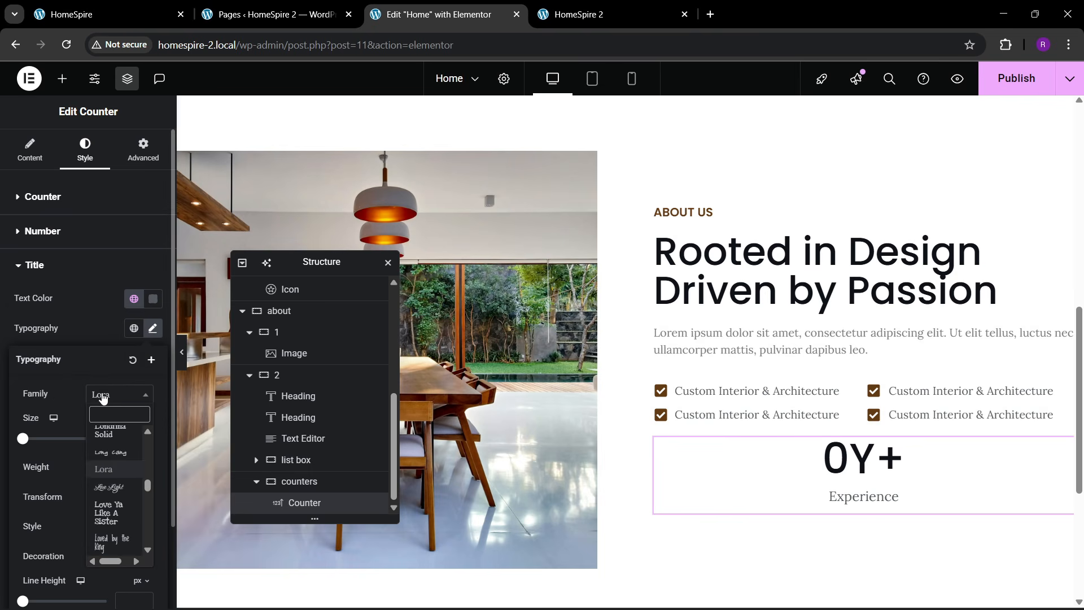
{"action": "type", "text": "poppins"}
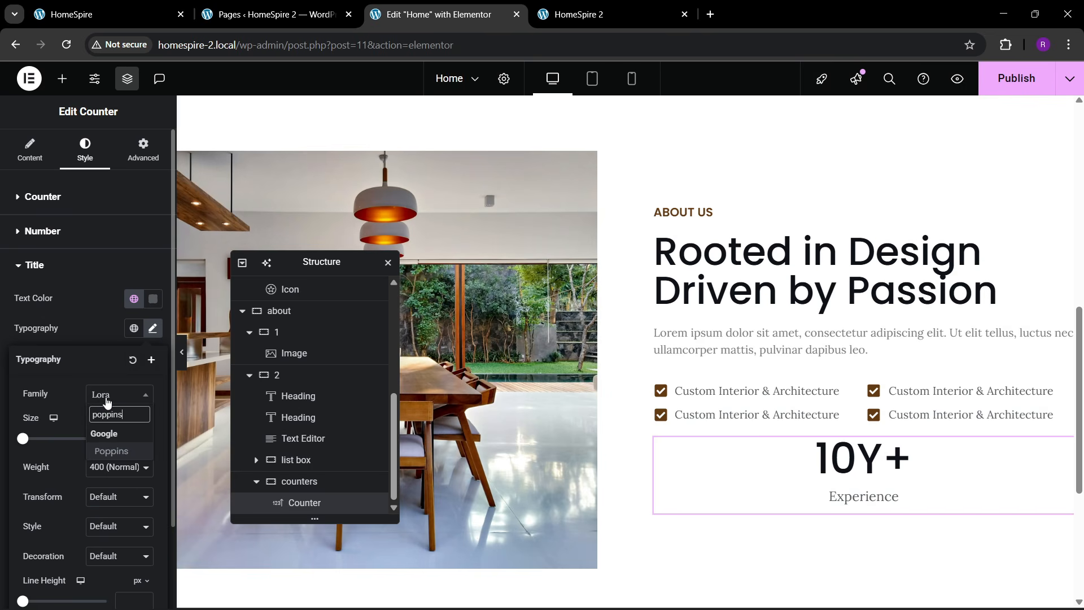
{"action": "key", "text": "Return"}
{"action": "left_click", "coordinate": [111, 495]}
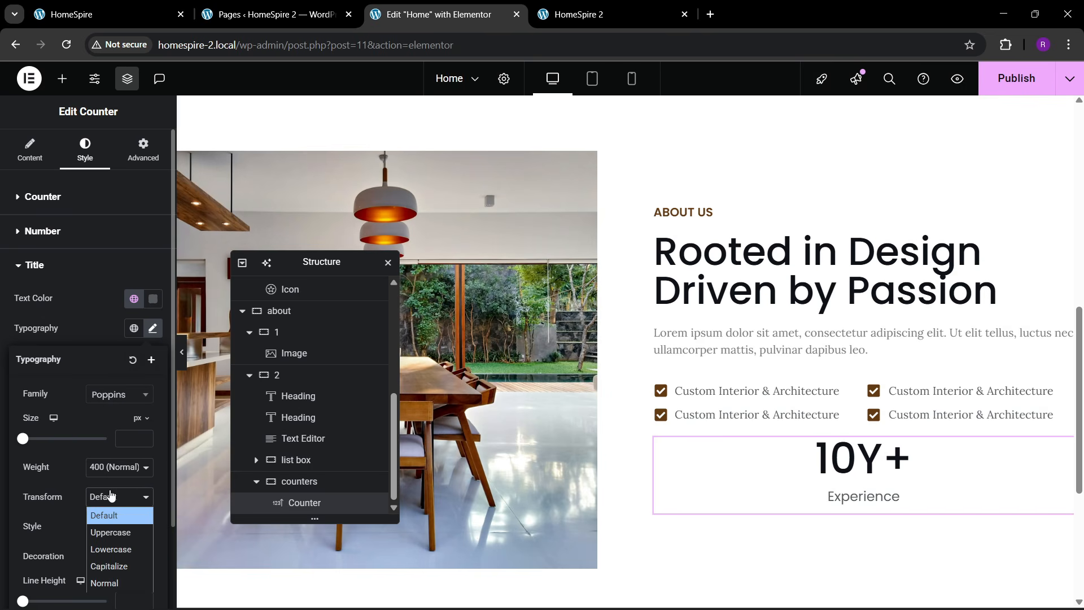
{"action": "left_click", "coordinate": [110, 529]}
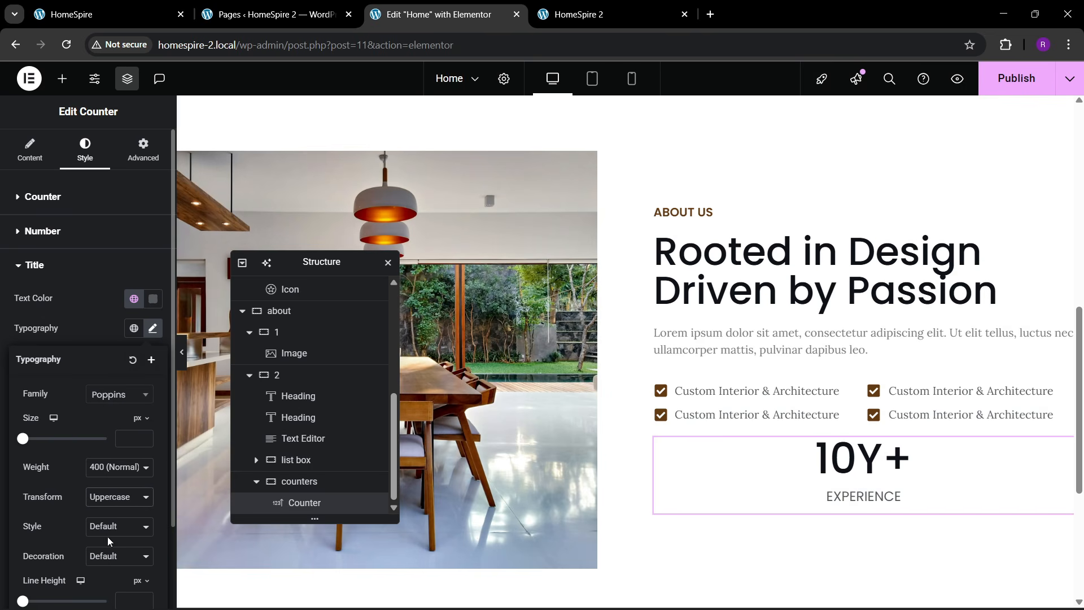
{"action": "left_click", "coordinate": [140, 436]}
{"action": "type", "text": "17"}
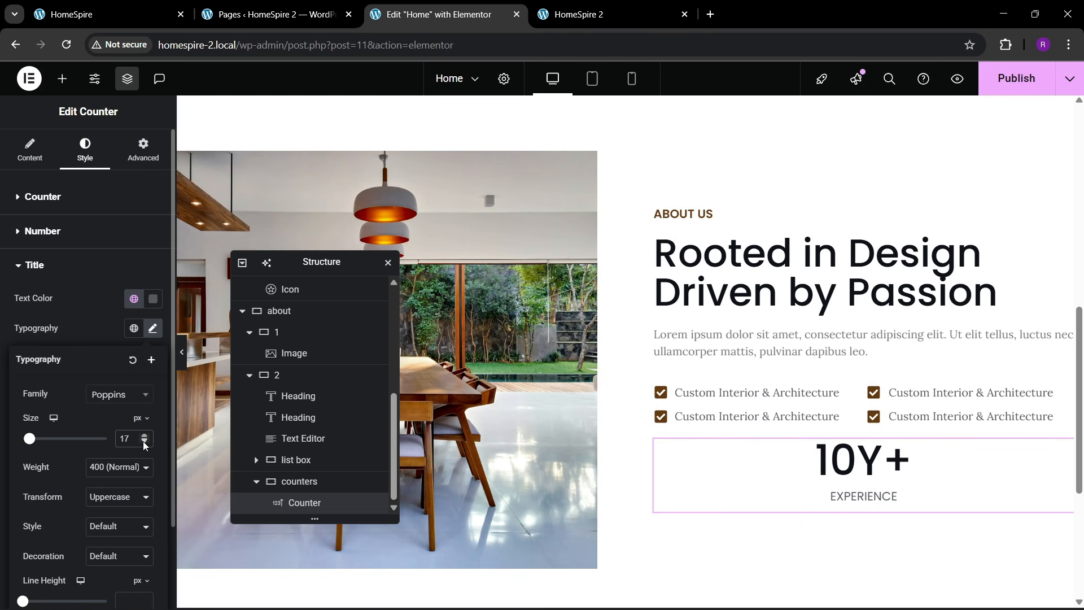
{"action": "left_click", "coordinate": [144, 441]}
{"action": "left_click", "coordinate": [119, 470]}
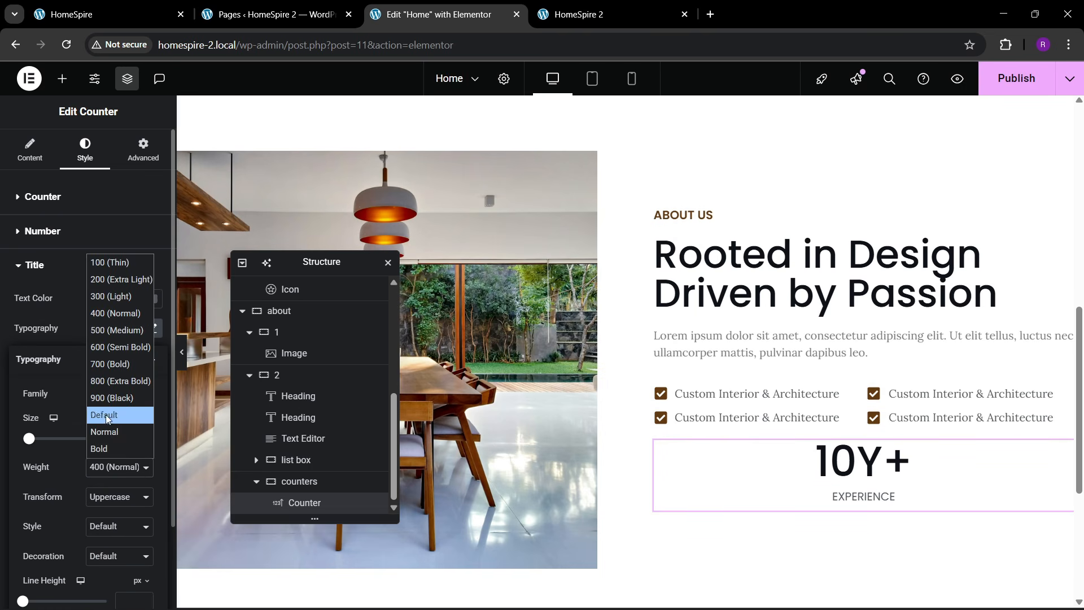
{"action": "left_click", "coordinate": [111, 329]}
- Change the EXPERIENCE title colour to the brown theme colour
{"action": "left_click", "coordinate": [133, 298]}
{"action": "left_click", "coordinate": [85, 551]}
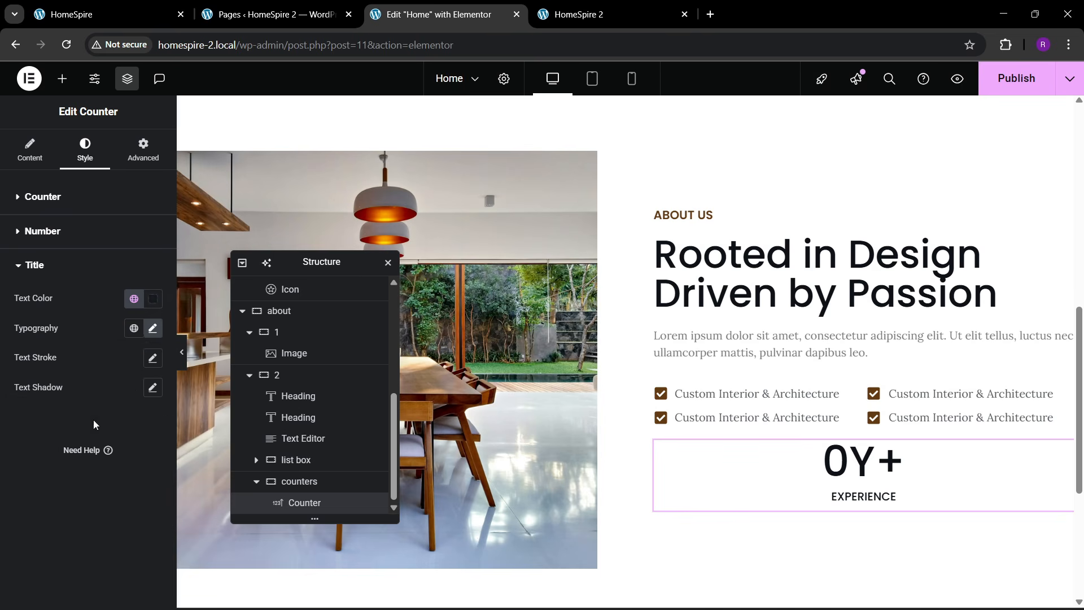
{"action": "left_click", "coordinate": [134, 298]}
{"action": "left_click", "coordinate": [57, 502]}
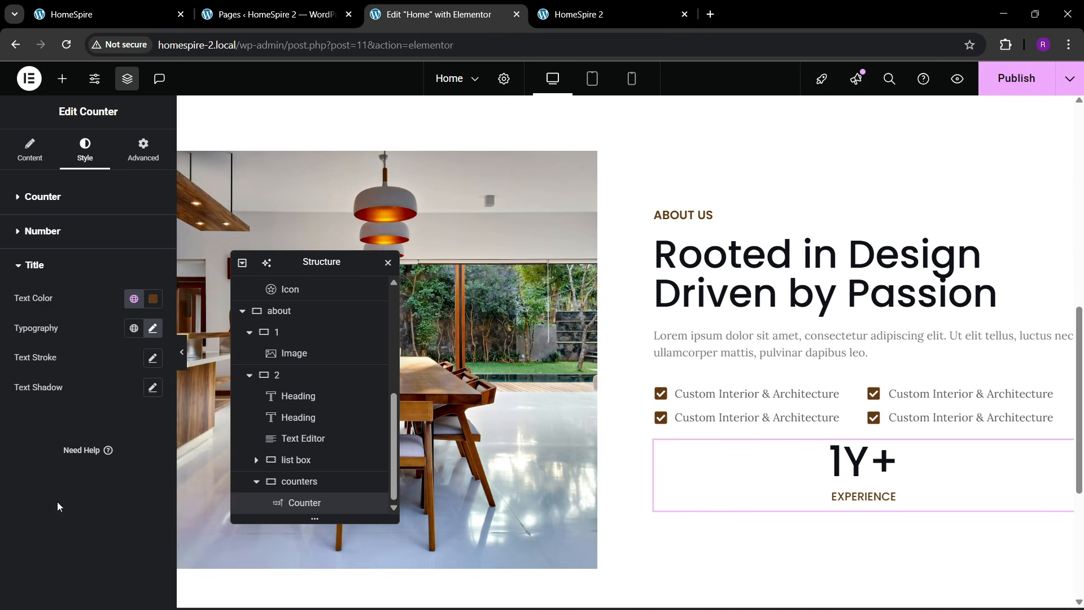
- Confirm the counter number's font size stays at 60
{"action": "right_click", "coordinate": [859, 480]}
{"action": "key", "text": "Escape"}
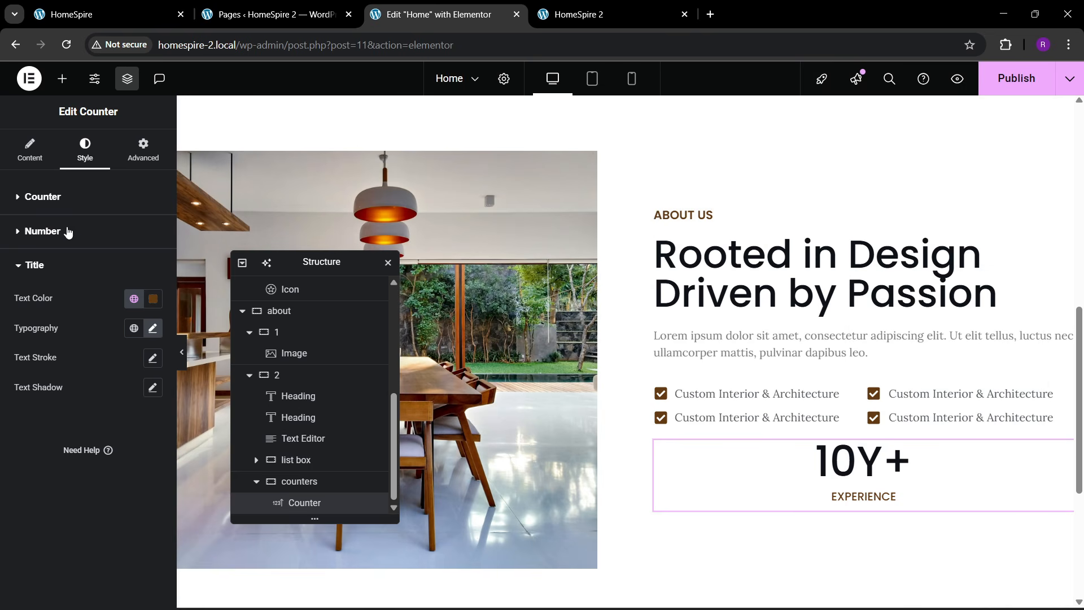
{"action": "left_click", "coordinate": [42, 231]}
{"action": "left_click", "coordinate": [152, 294]}
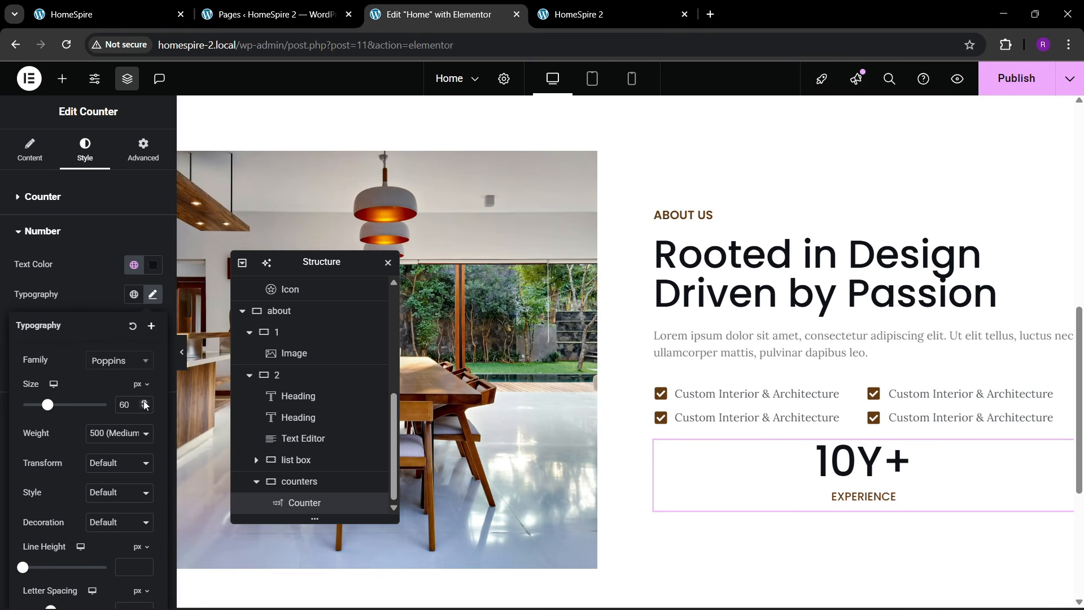
{"action": "left_click", "coordinate": [144, 402]}
{"action": "left_click", "coordinate": [144, 402]}
{"action": "left_click", "coordinate": [144, 402]}
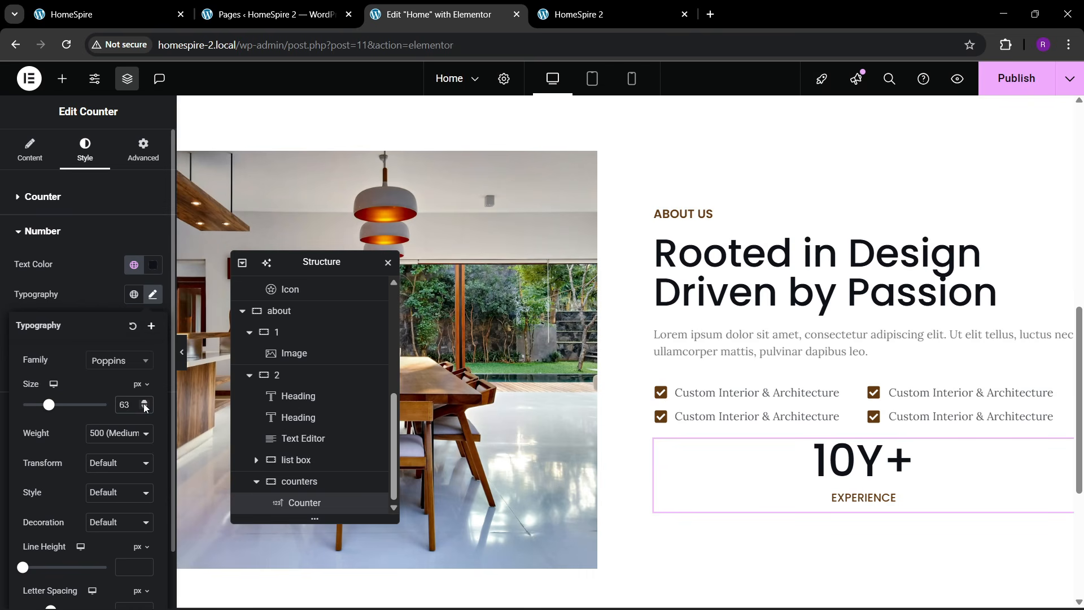
{"action": "left_click", "coordinate": [144, 402]}
{"action": "left_click", "coordinate": [144, 402]}
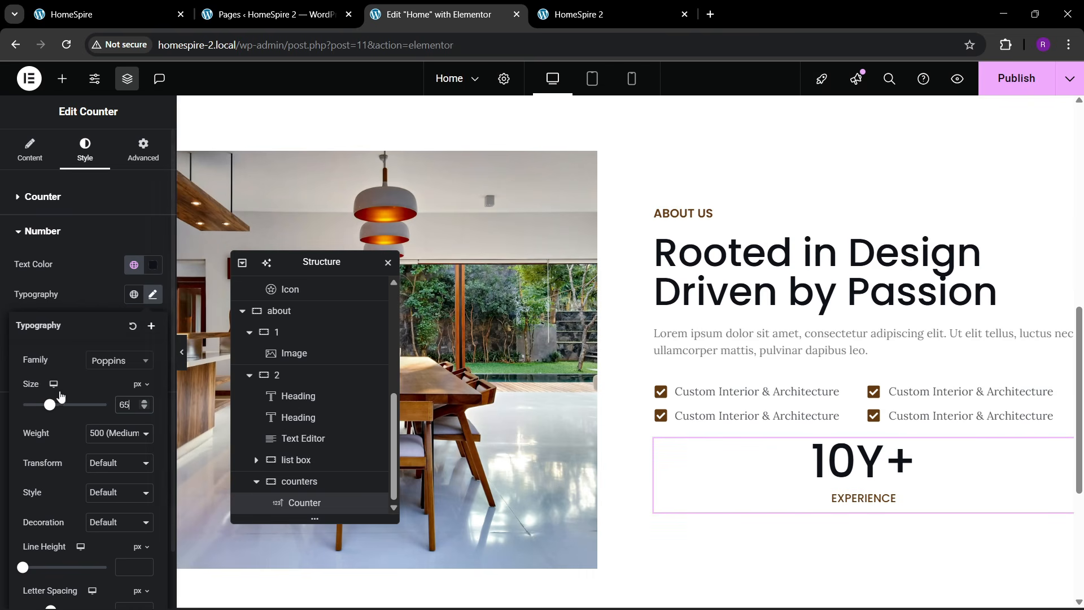
{"action": "left_click", "coordinate": [144, 408]}
{"action": "left_click", "coordinate": [144, 408]}
{"action": "left_click", "coordinate": [144, 408]}
{"action": "left_click", "coordinate": [144, 408]}
{"action": "left_click", "coordinate": [144, 408]}
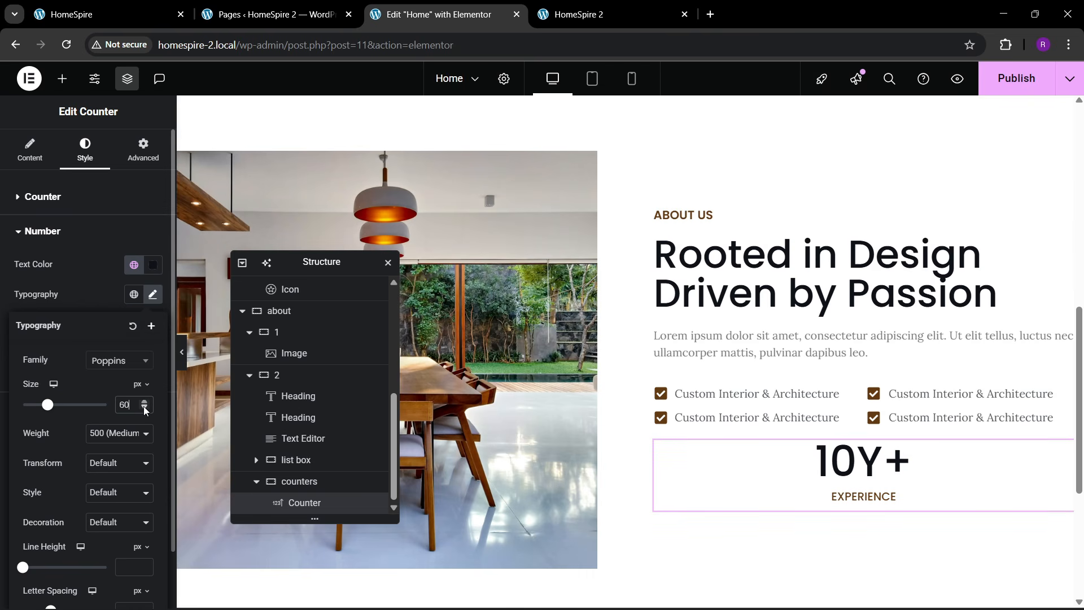
- Duplicate the 10Y+ counter so there are three counters
{"action": "right_click", "coordinate": [841, 458]}
{"action": "left_click", "coordinate": [854, 323]}
{"action": "right_click", "coordinate": [835, 465]}
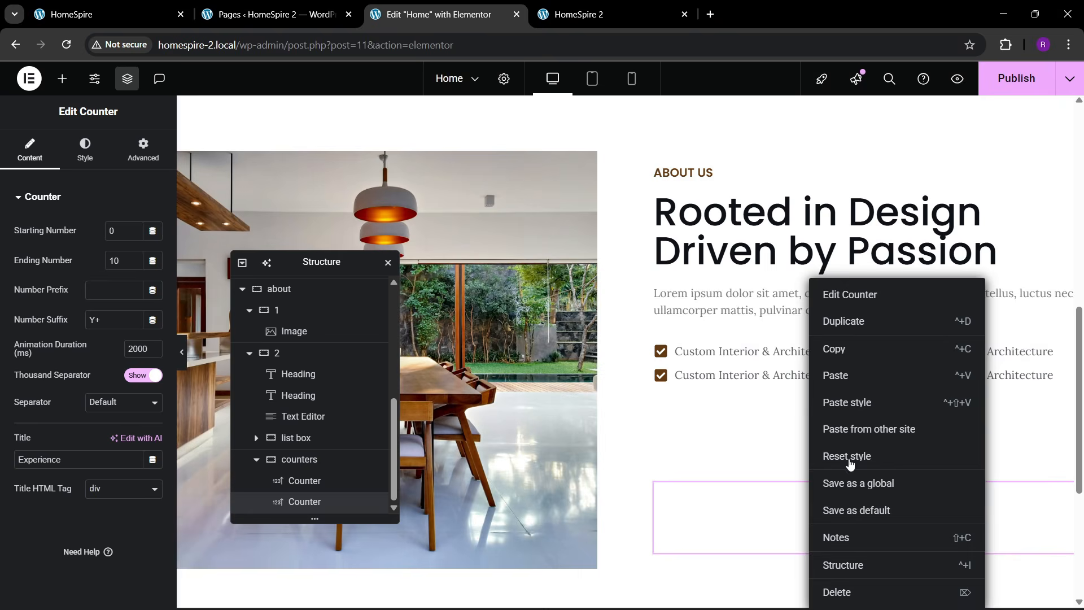
{"action": "left_click", "coordinate": [839, 350]}
{"action": "right_click", "coordinate": [853, 429]}
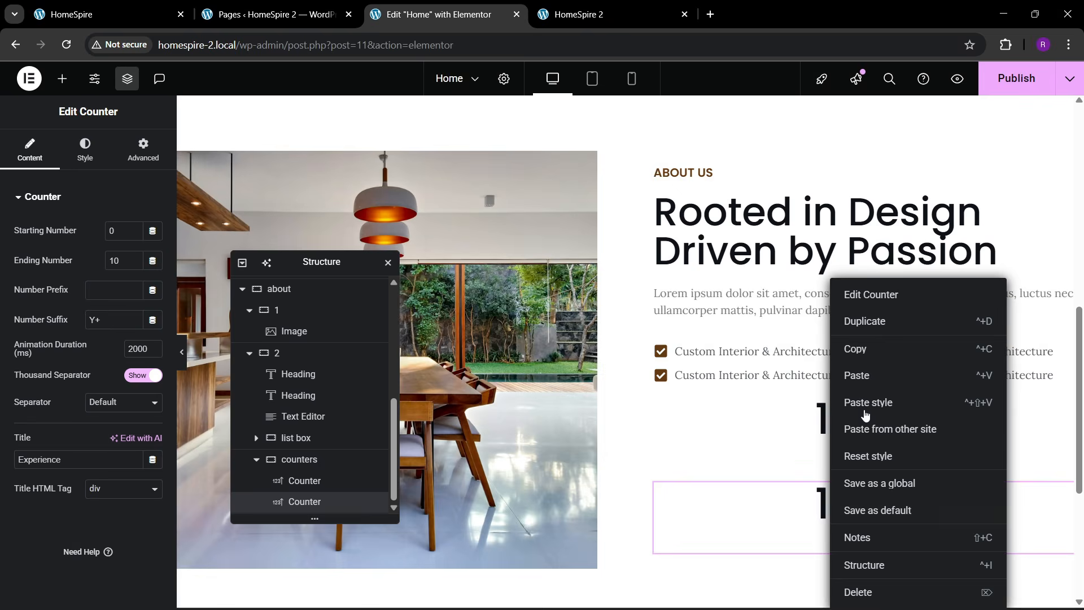
{"action": "left_click", "coordinate": [859, 320]}
{"action": "scroll", "coordinate": [834, 449], "scroll_direction": "down", "scroll_amount": 4}
{"action": "scroll", "coordinate": [803, 380], "scroll_direction": "up", "scroll_amount": 3}
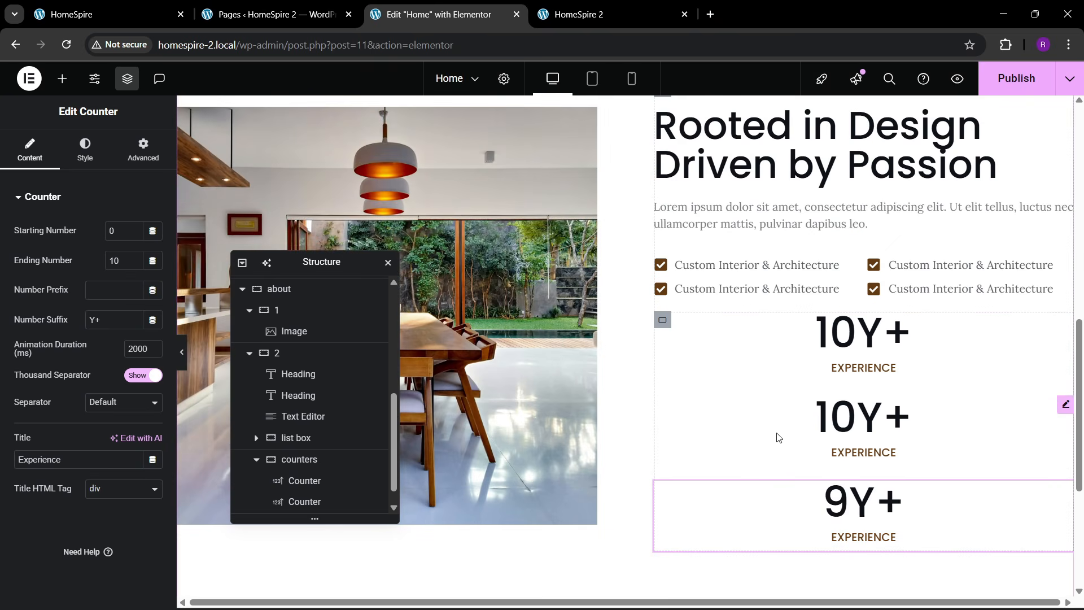
- Lay the counters container out as a start-aligned row with 50 px gaps
{"action": "left_click", "coordinate": [663, 322]}
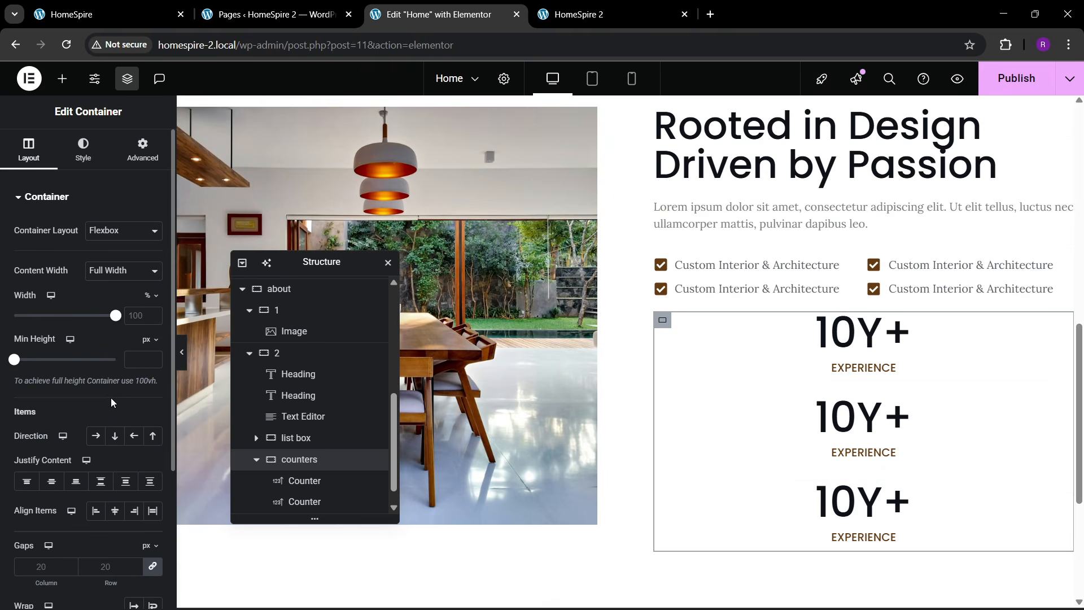
{"action": "left_click", "coordinate": [96, 435]}
{"action": "left_click", "coordinate": [26, 480]}
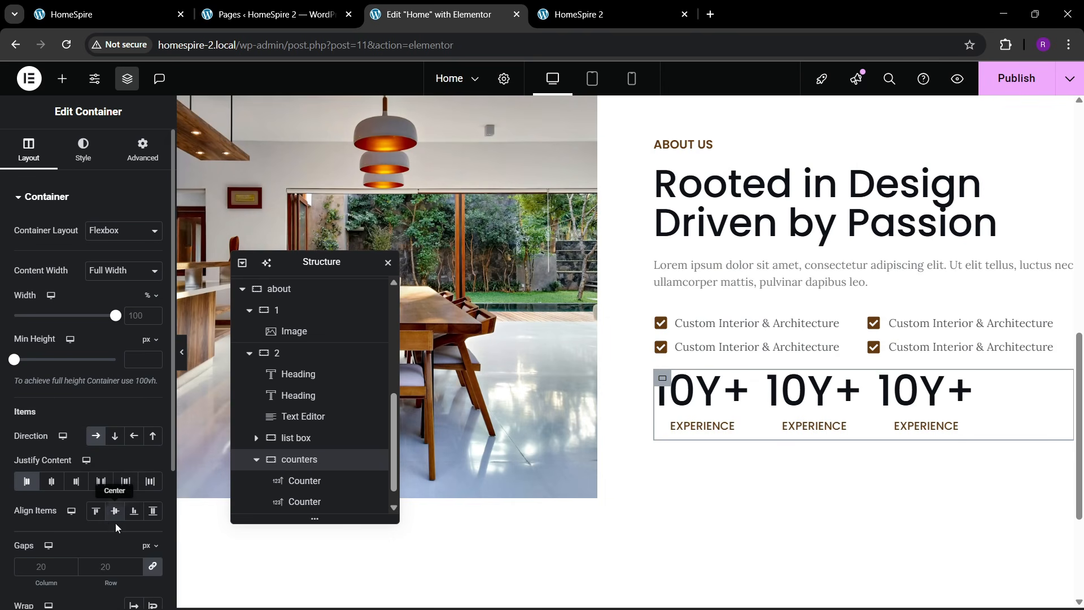
{"action": "left_click", "coordinate": [117, 565]}
{"action": "type", "text": "50"}
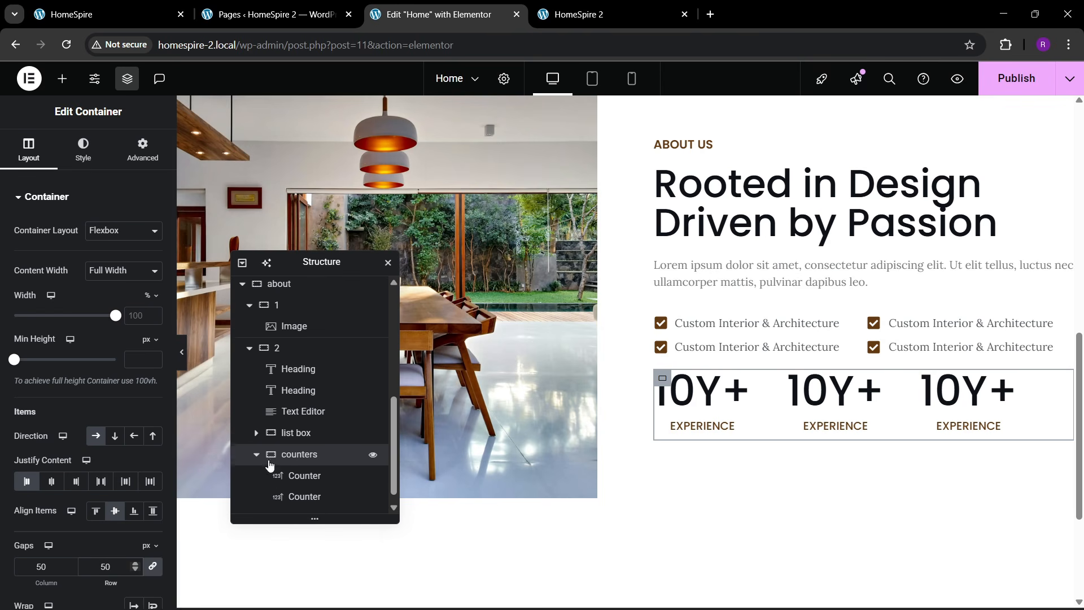
- Give the counters container a 30 px top margin
{"action": "scroll", "coordinate": [277, 452], "scroll_direction": "down", "scroll_amount": 1}
{"action": "left_click", "coordinate": [305, 419]}
{"action": "left_click", "coordinate": [302, 441]}
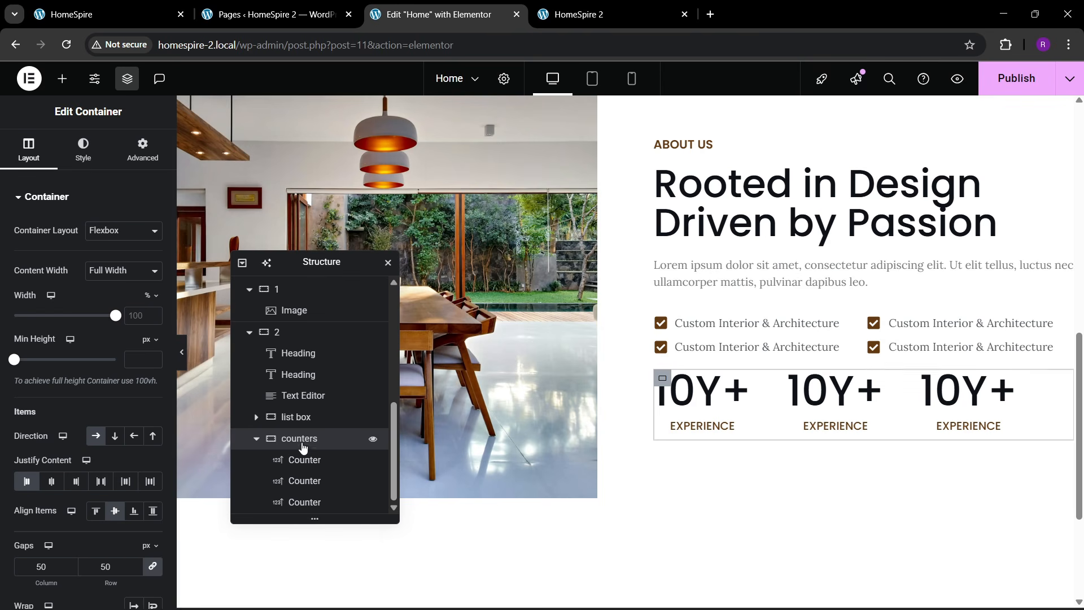
{"action": "left_click", "coordinate": [142, 150]}
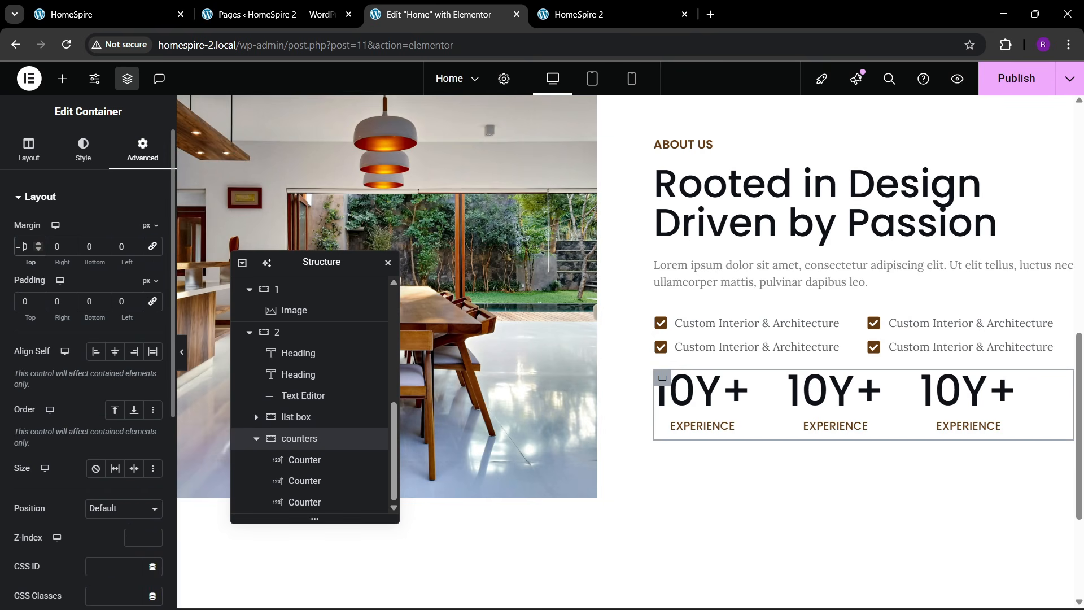
{"action": "type", "text": "3"}
- Add a 30 px top margin to the checklist container
{"action": "scroll", "coordinate": [759, 323], "scroll_direction": "up", "scroll_amount": 1}
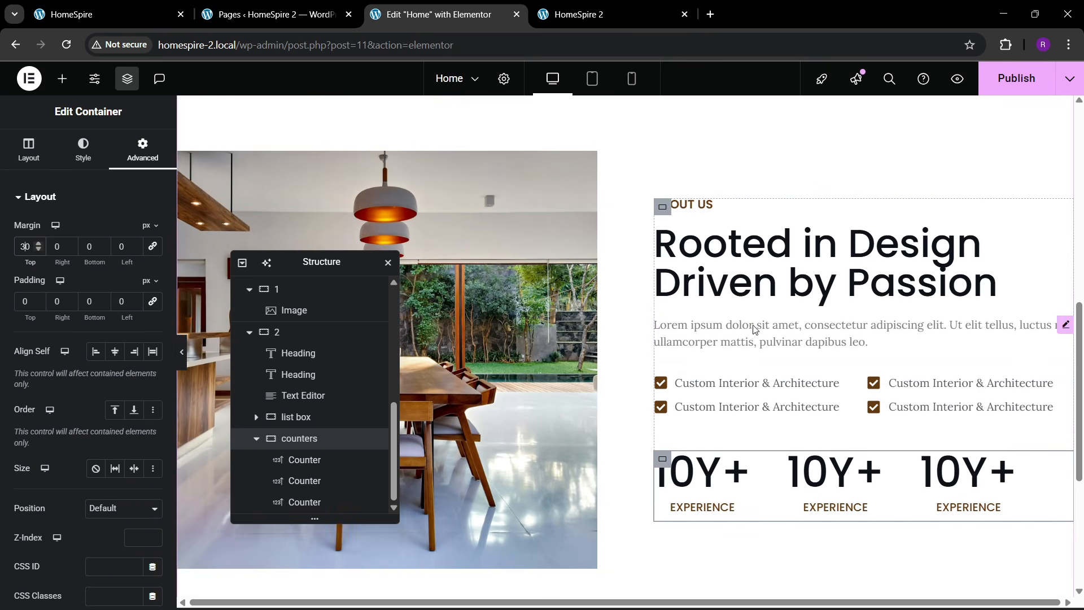
{"action": "left_click", "coordinate": [664, 207]}
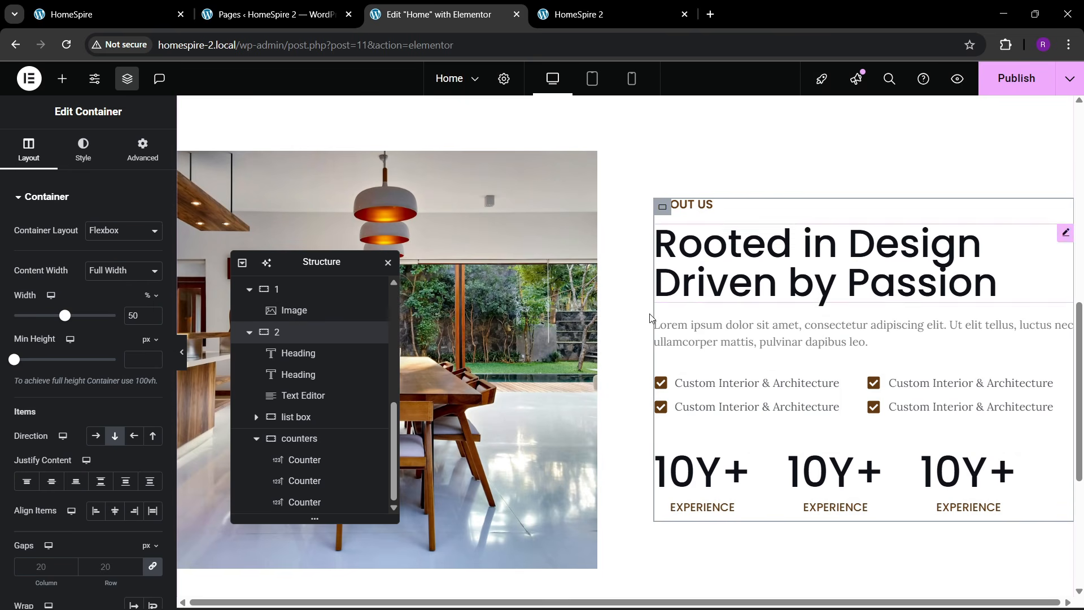
{"action": "left_click", "coordinate": [671, 392]}
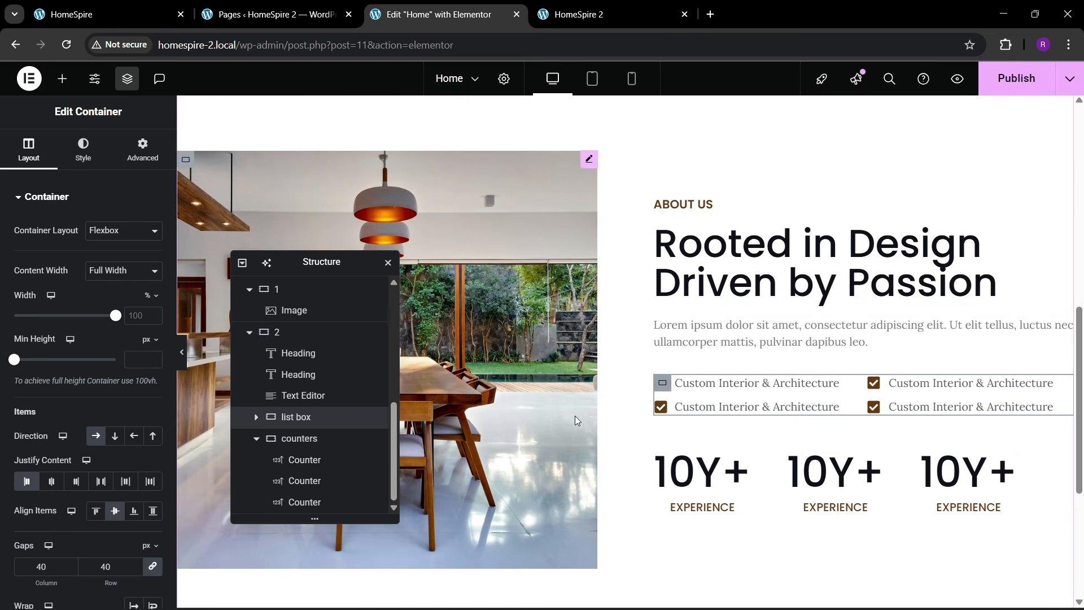
{"action": "left_click", "coordinate": [142, 149]}
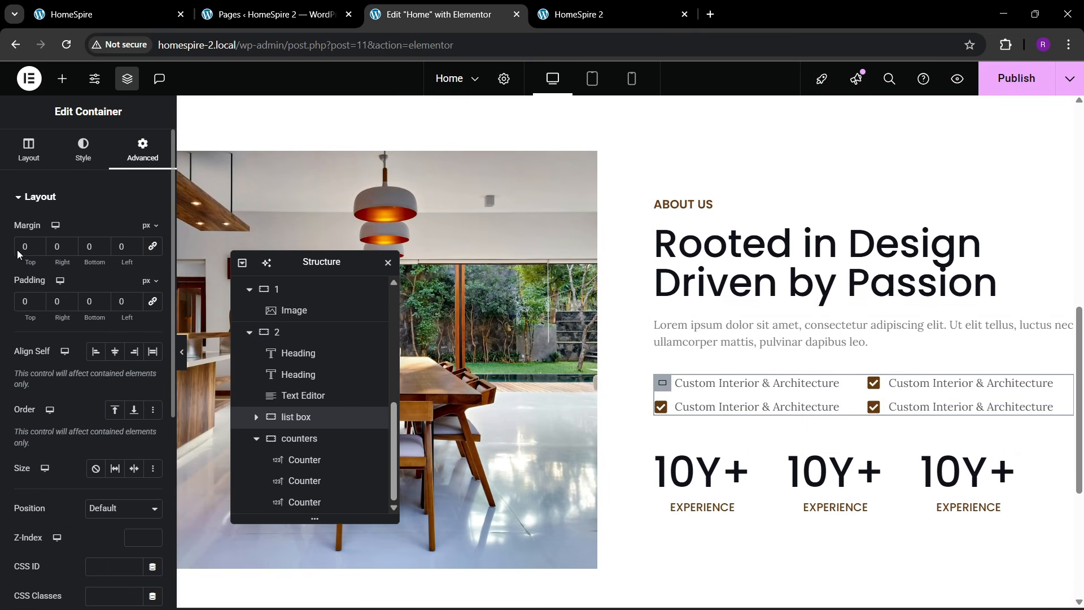
{"action": "left_click_drag", "start_coordinate": [19, 260], "coordinate": [38, 260]}
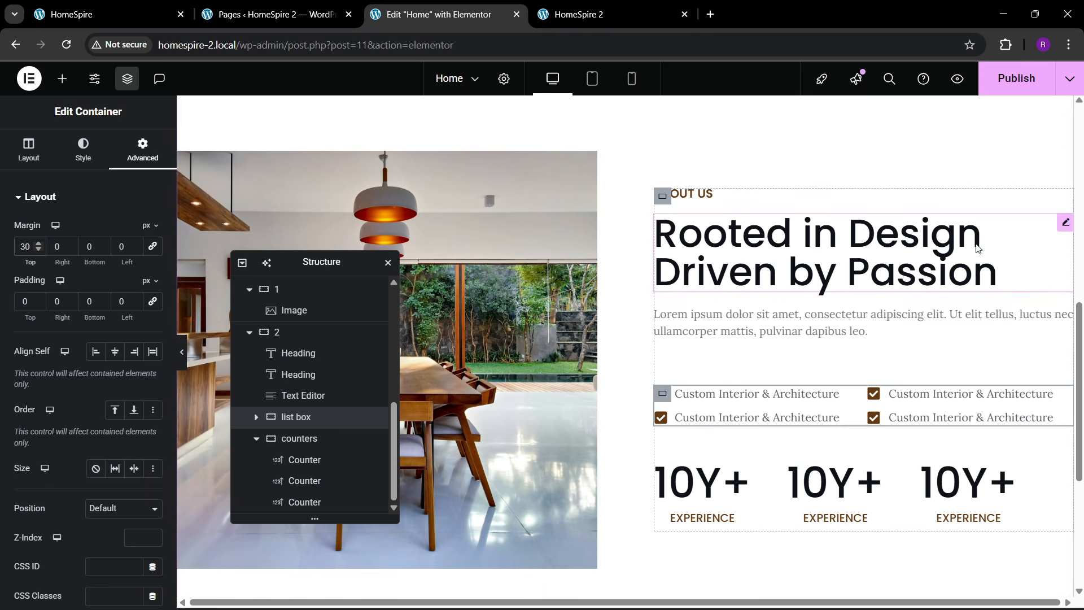
- Raise the 'Rooted in Design Driven by Passion' heading size from 55 to 60
{"action": "left_click", "coordinate": [1063, 224]}
{"action": "left_click", "coordinate": [153, 271]}
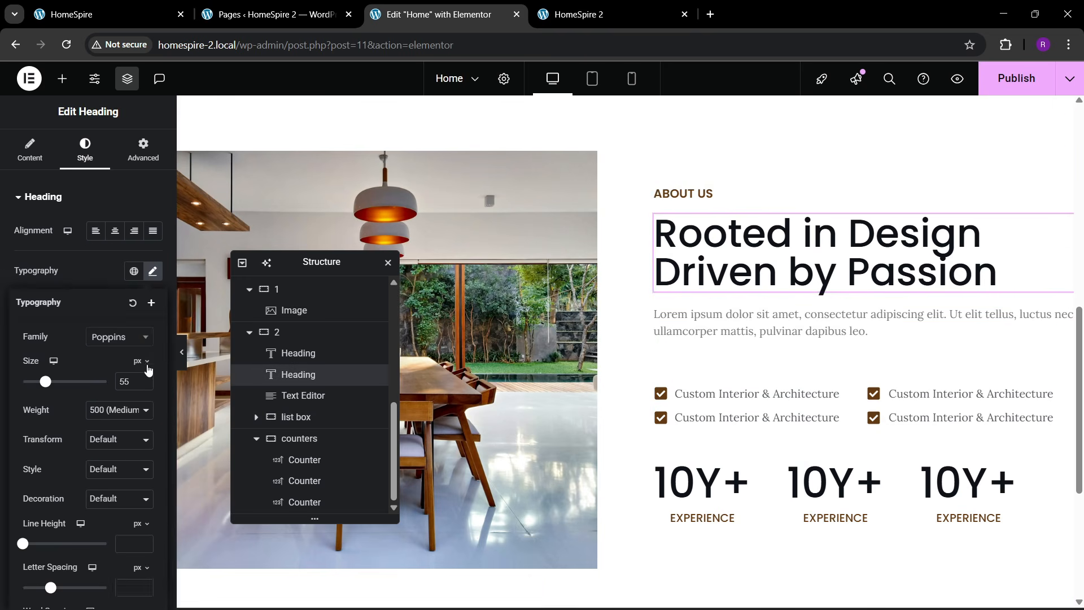
{"action": "left_click", "coordinate": [145, 379]}
{"action": "left_click", "coordinate": [144, 379]}
{"action": "left_click", "coordinate": [145, 378]}
{"action": "left_click", "coordinate": [144, 379]}
{"action": "left_click", "coordinate": [144, 379]}
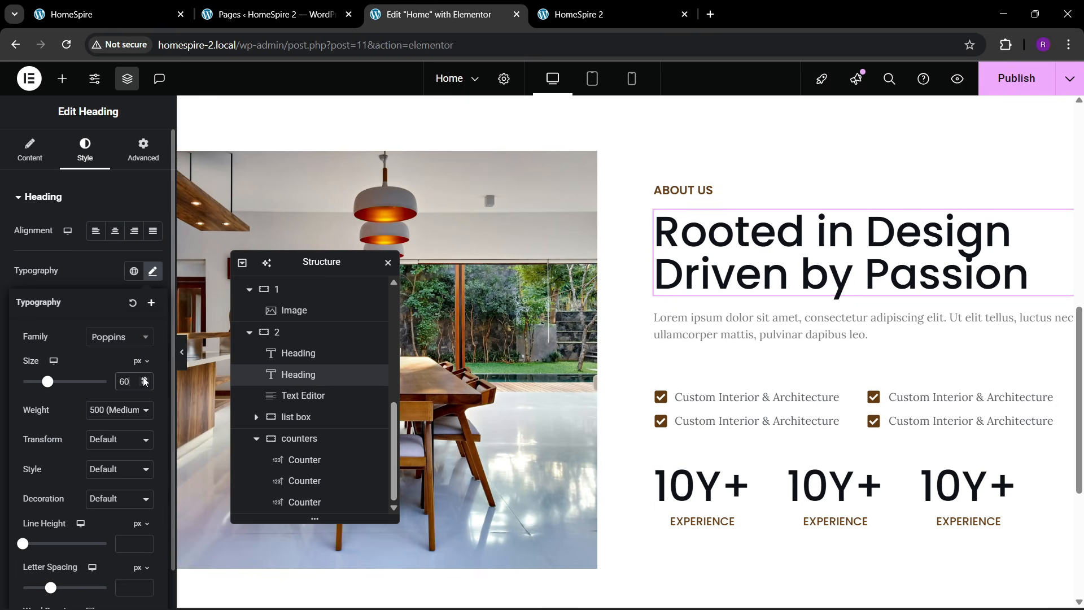
- Publish the page with the larger heading
{"action": "scroll", "coordinate": [953, 297], "scroll_direction": "up", "scroll_amount": 1}
{"action": "scroll", "coordinate": [790, 322], "scroll_direction": "down", "scroll_amount": 3}
{"action": "scroll", "coordinate": [695, 296], "scroll_direction": "up", "scroll_amount": 4}
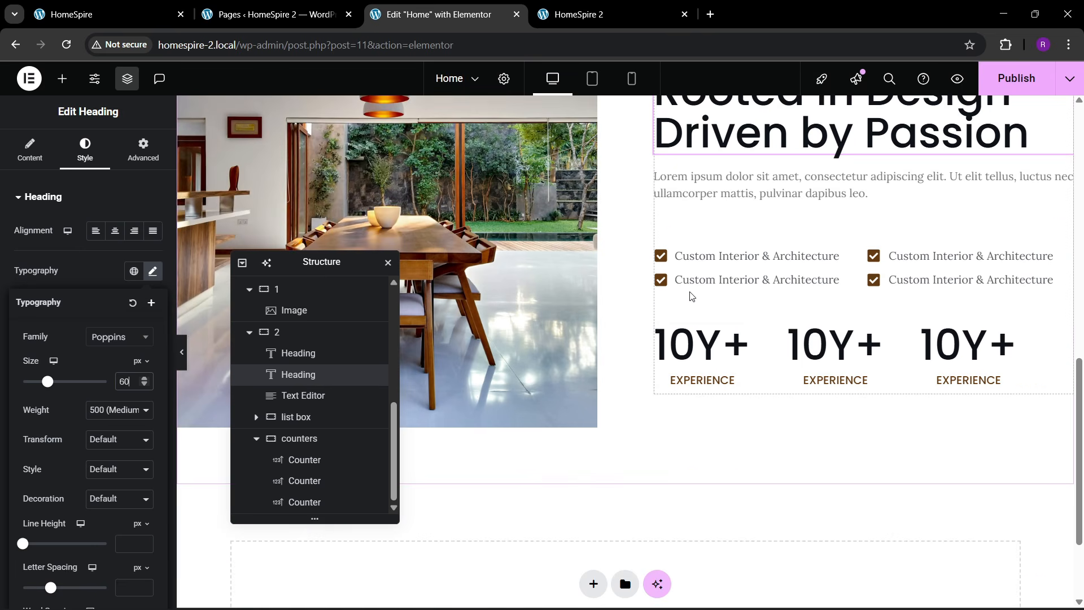
{"action": "left_click", "coordinate": [1016, 78]}
{"action": "scroll", "coordinate": [919, 252], "scroll_direction": "down", "scroll_amount": 1}
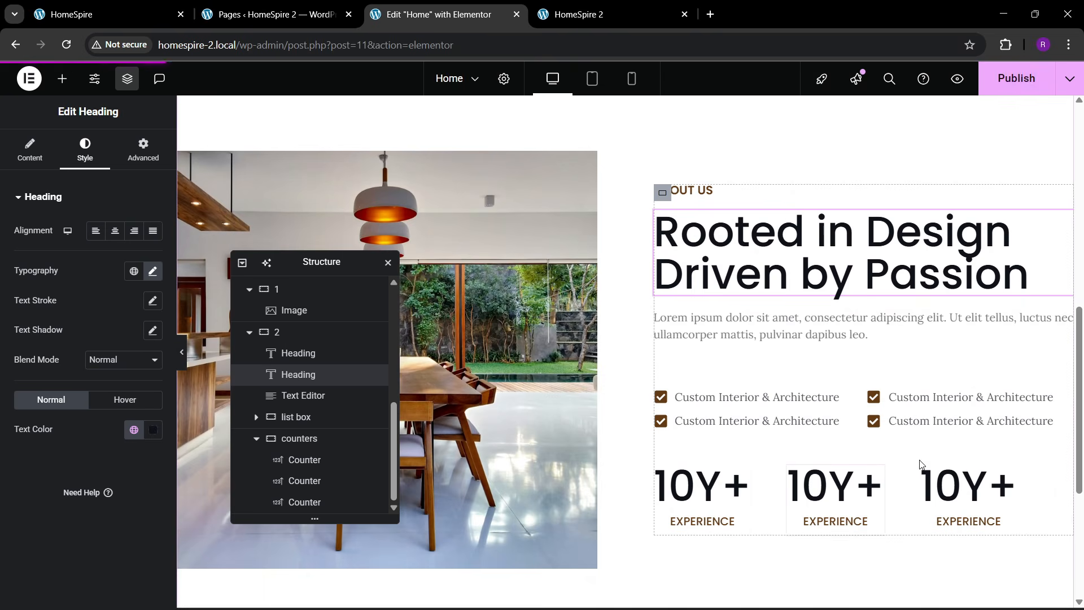
- Look at the reference site's 120+ counter, then select the middle counter
{"action": "left_click", "coordinate": [141, 12]}
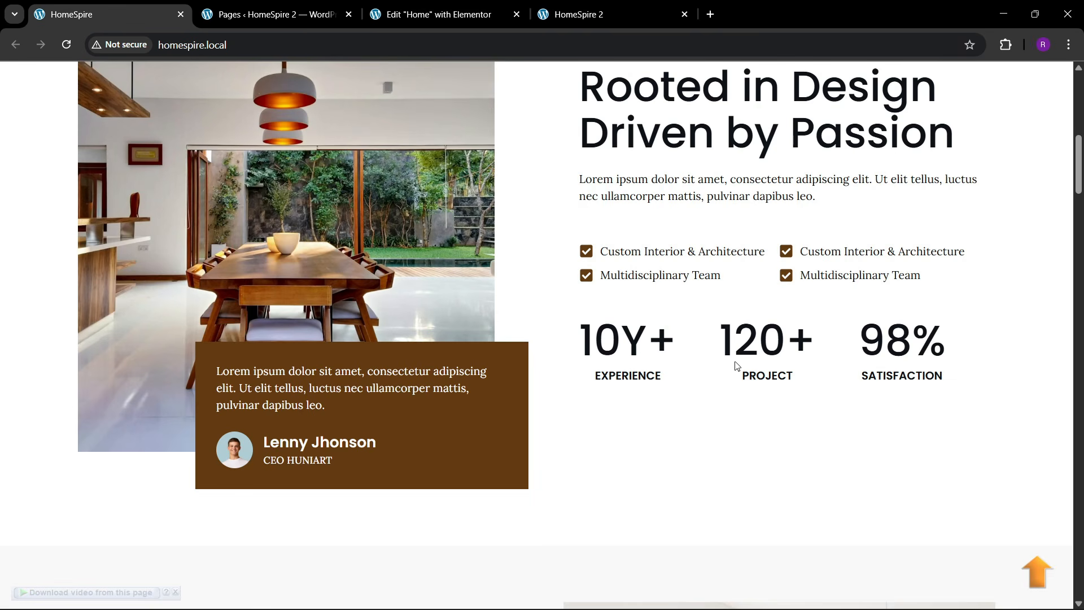
{"action": "left_click_drag", "start_coordinate": [736, 365], "coordinate": [809, 345]}
{"action": "left_click", "coordinate": [446, 14]}
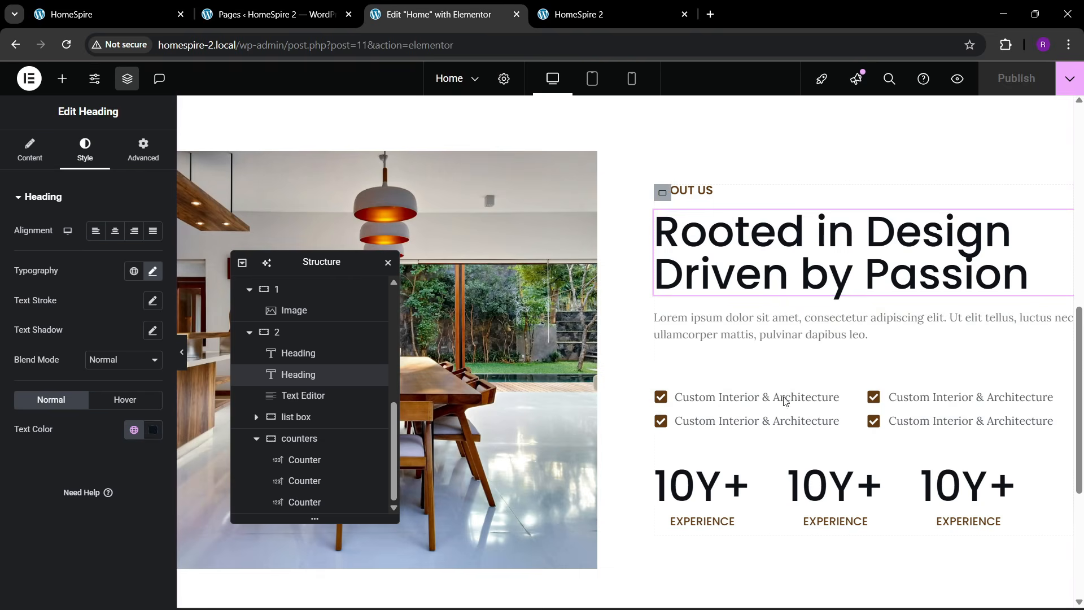
{"action": "left_click", "coordinate": [836, 491]}
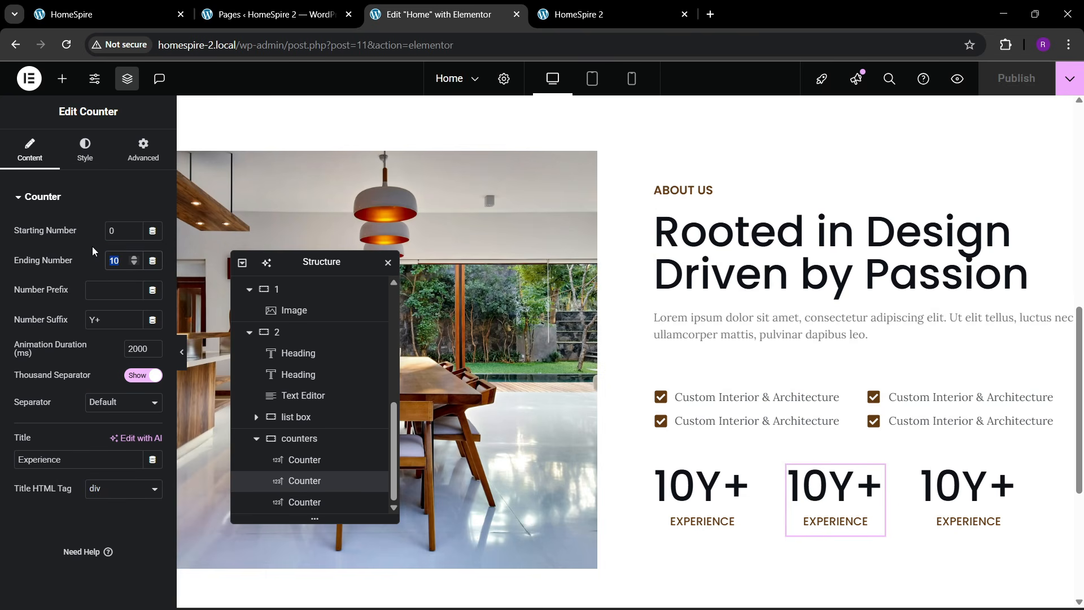
- Set the middle counter to ending number 120, suffix '+', title 'Projects'
{"action": "type", "text": "120"}
{"action": "left_click_drag", "start_coordinate": [101, 318], "coordinate": [79, 314]}
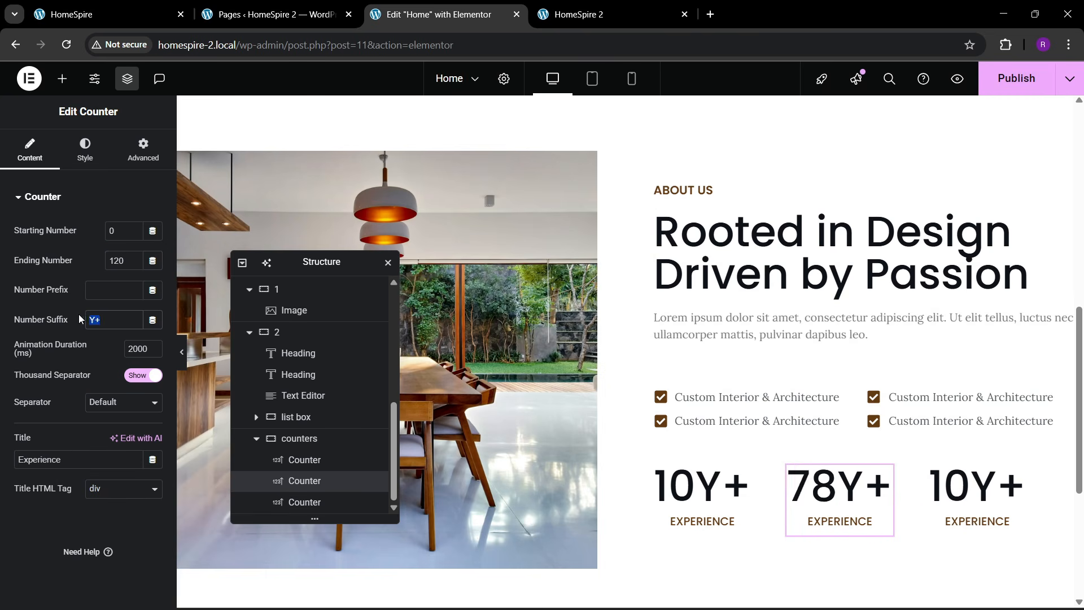
{"action": "type", "text": "+"}
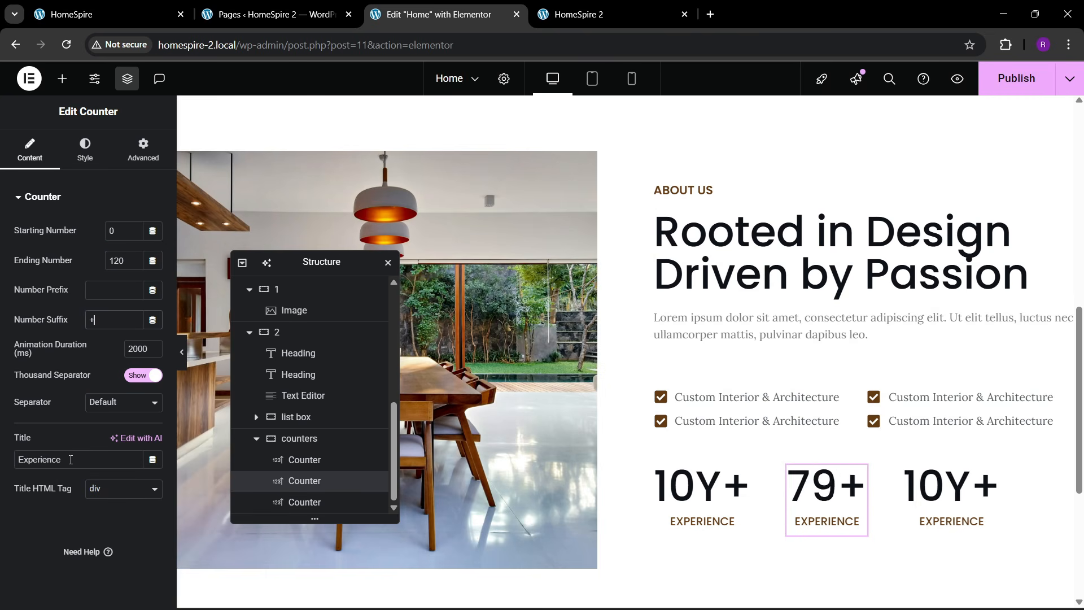
{"action": "left_click_drag", "start_coordinate": [71, 459], "coordinate": [11, 457]}
{"action": "type", "text": "Projec"}
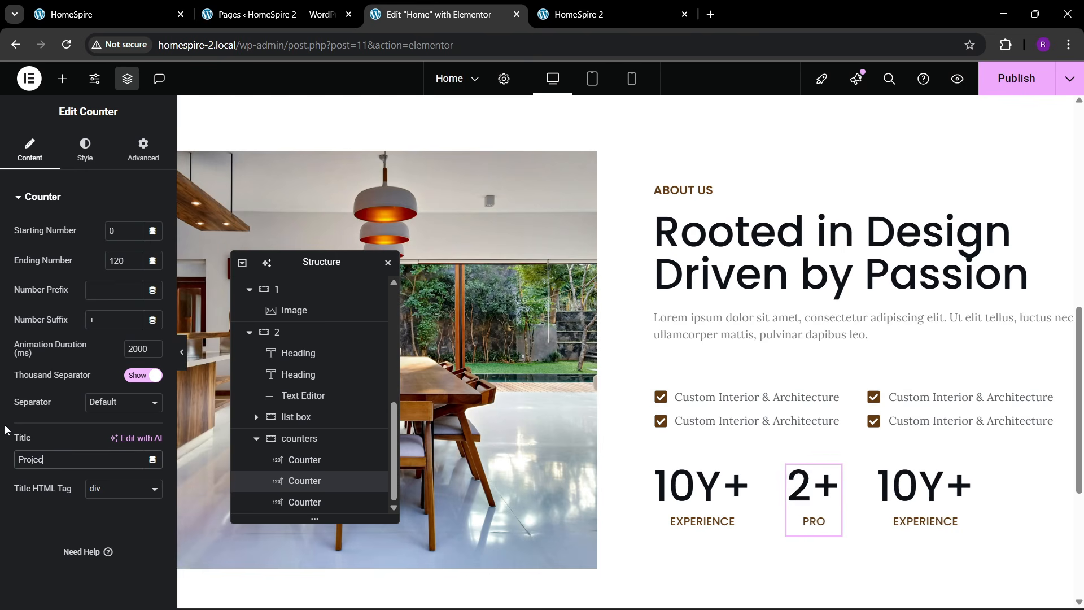
{"action": "type", "text": "ts"}
- Publish, then reload the live HomeSpire 2 site to confirm '120+ PROJECTS'
{"action": "scroll", "coordinate": [937, 401], "scroll_direction": "down", "scroll_amount": 5}
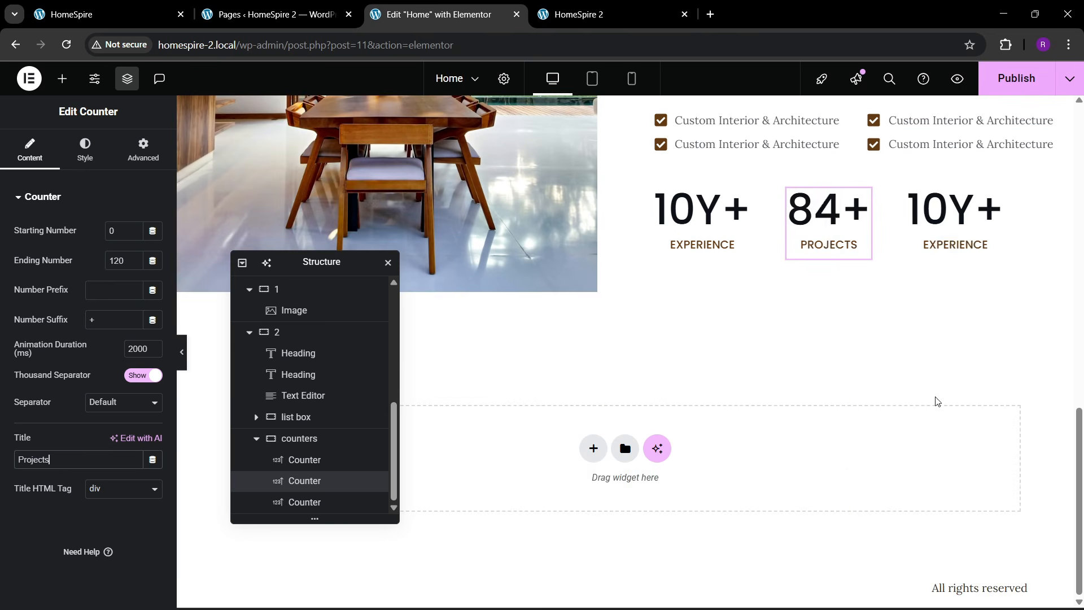
{"action": "scroll", "coordinate": [827, 314], "scroll_direction": "up", "scroll_amount": 5}
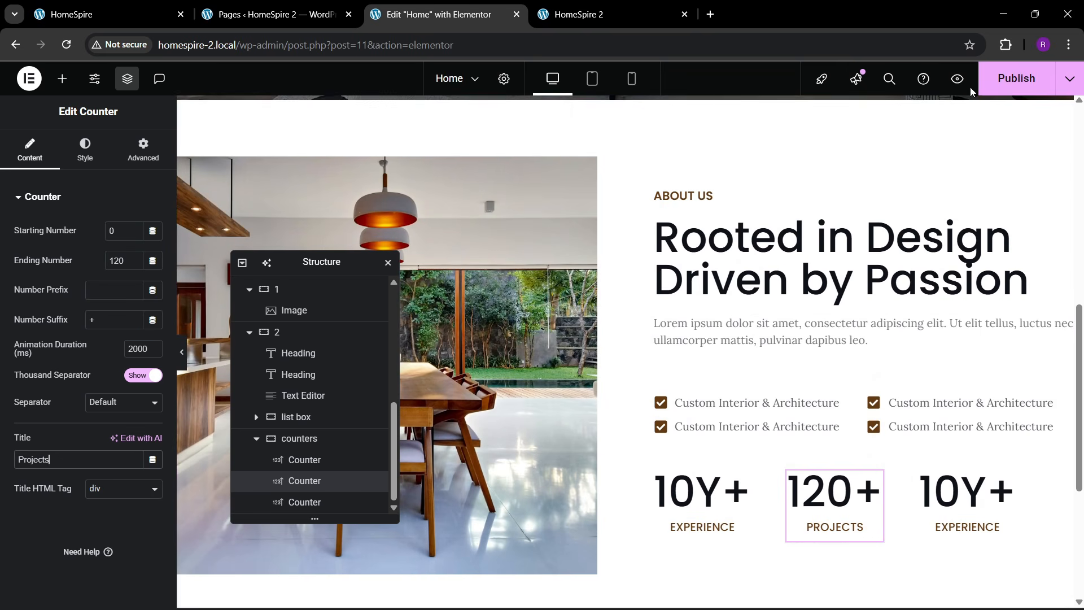
{"action": "left_click", "coordinate": [1014, 78]}
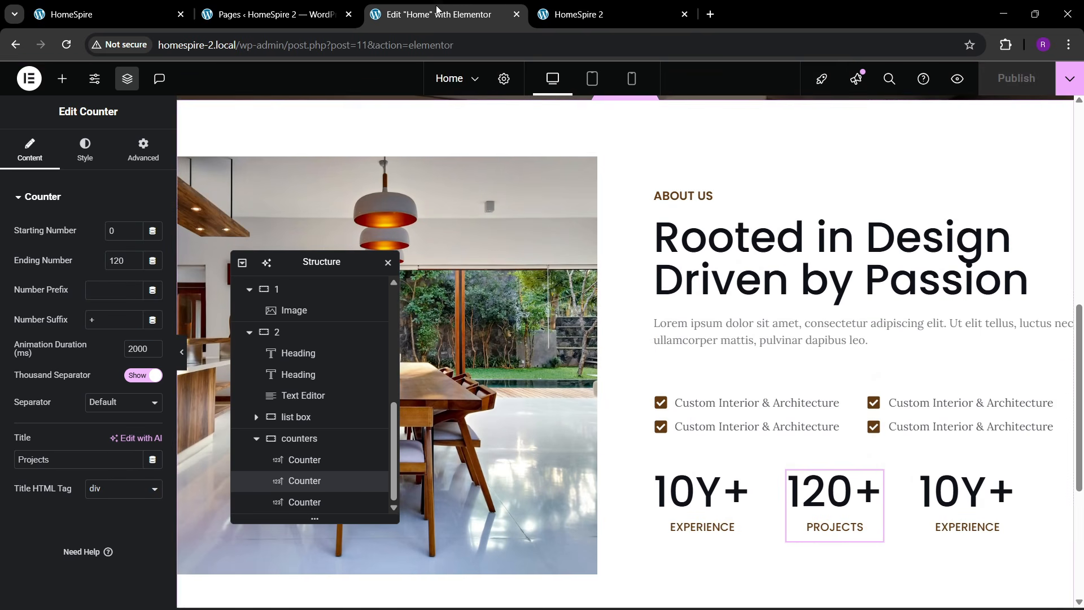
{"action": "left_click", "coordinate": [579, 14]}
{"action": "left_click", "coordinate": [383, 45]}
{"action": "key", "text": "Return"}
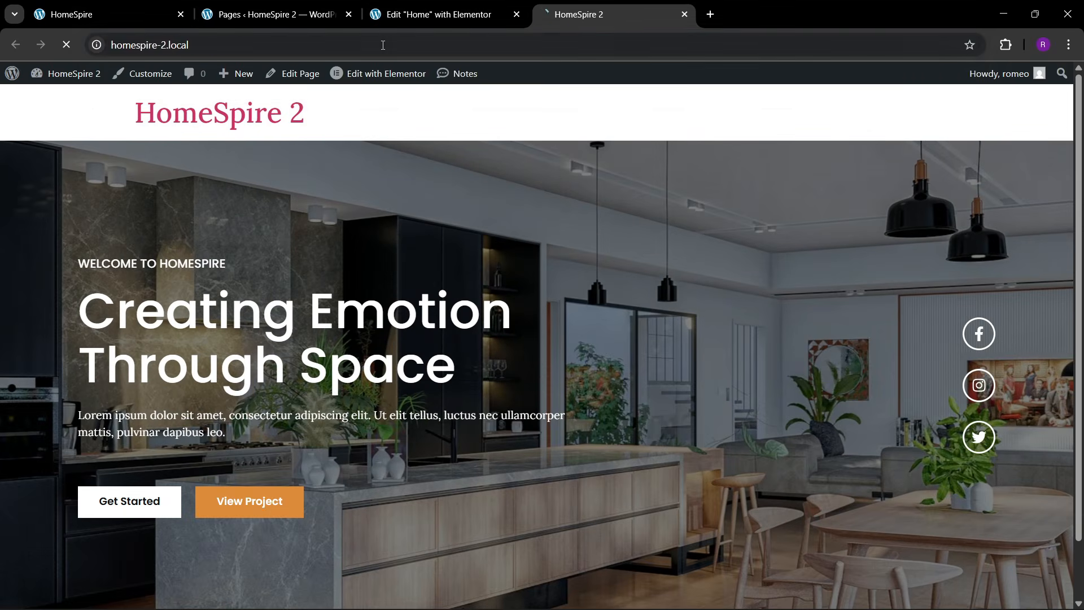
{"action": "scroll", "coordinate": [500, 262], "scroll_direction": "down", "scroll_amount": 10}
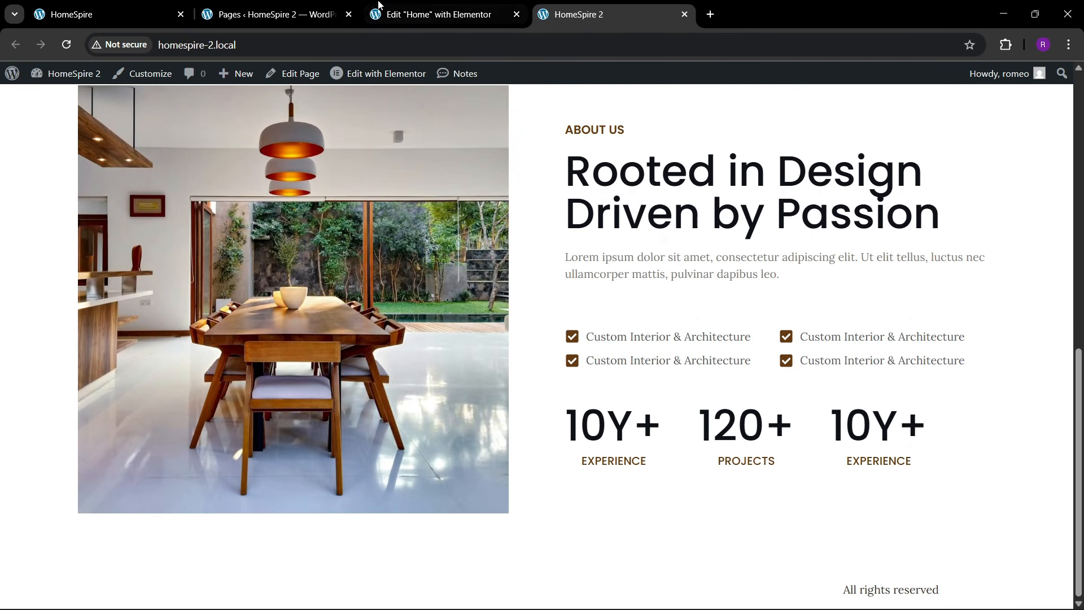
{"action": "left_click", "coordinate": [156, 4]}
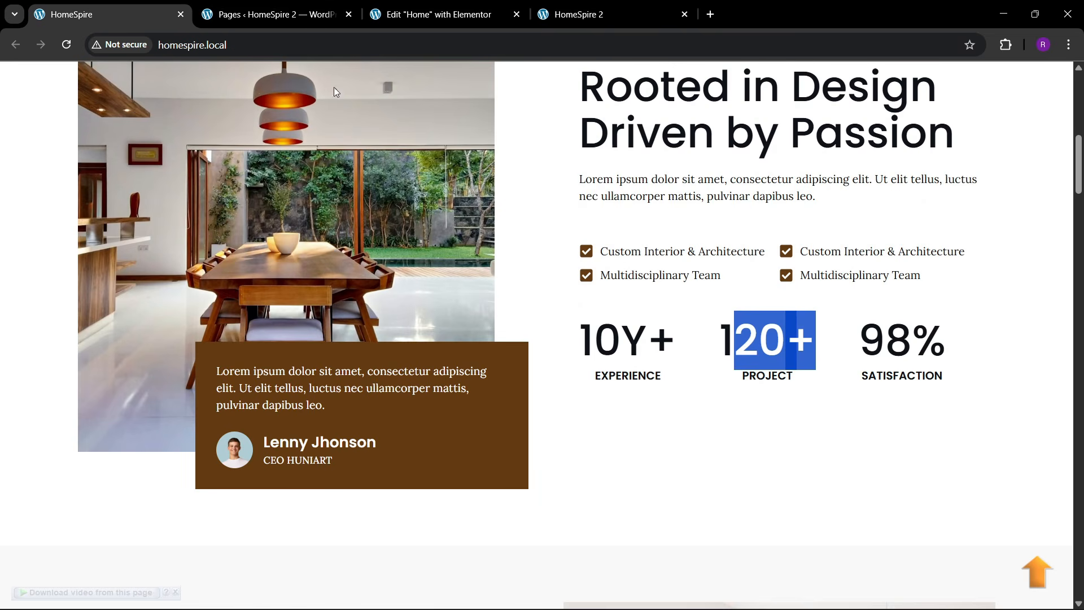
{"action": "left_click", "coordinate": [429, 14]}
{"action": "scroll", "coordinate": [365, 300], "scroll_direction": "down", "scroll_amount": 4}
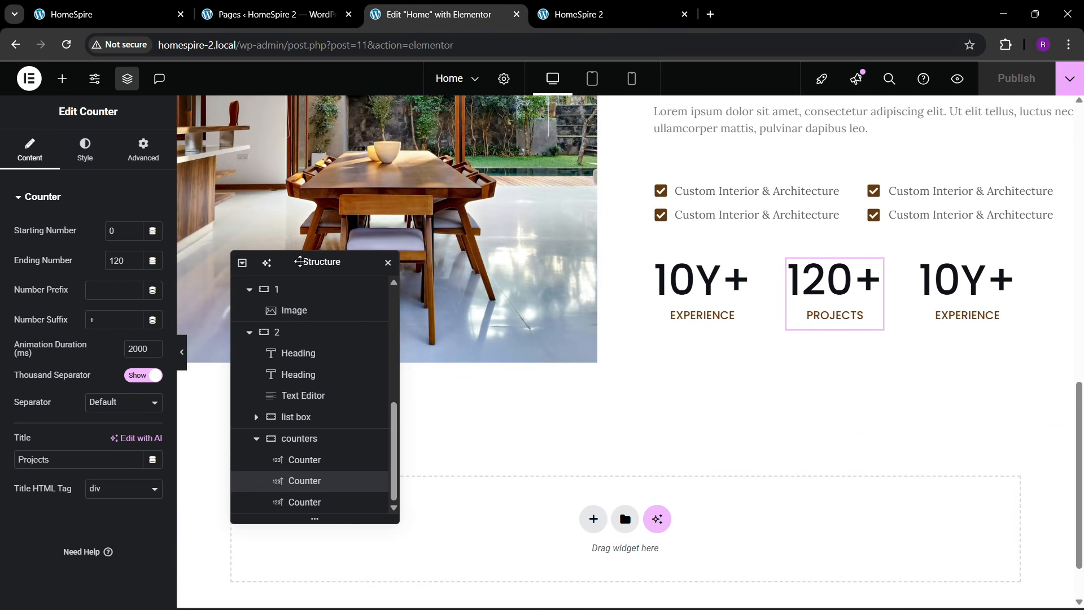
- Add a container below the dining-room image with a classic brown global background
{"action": "left_click", "coordinate": [62, 78]}
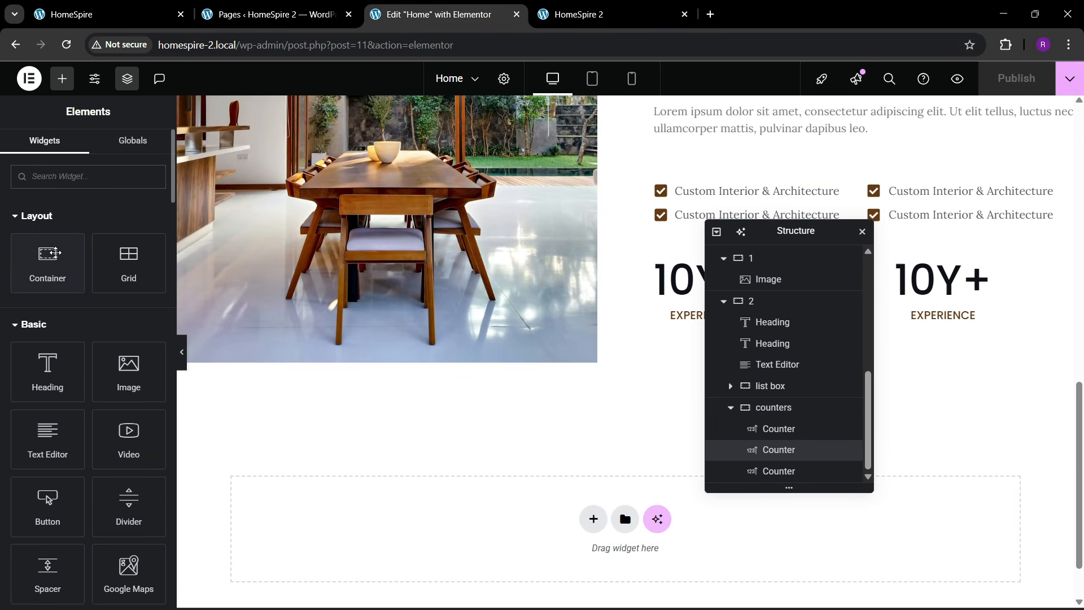
{"action": "left_click_drag", "start_coordinate": [48, 263], "coordinate": [517, 299]}
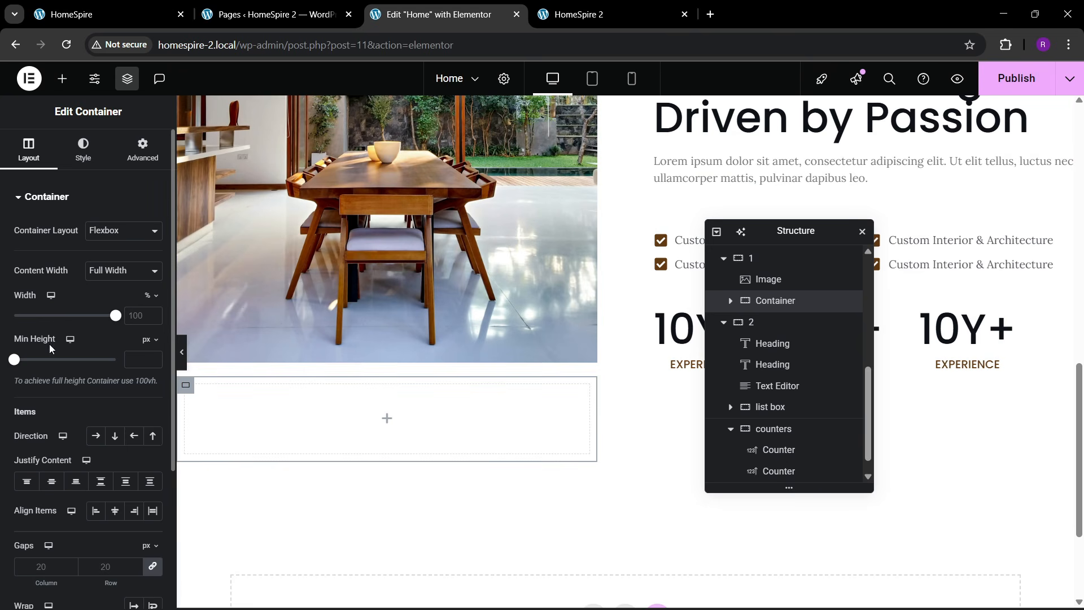
{"action": "left_click", "coordinate": [83, 150]}
{"action": "left_click", "coordinate": [96, 259]}
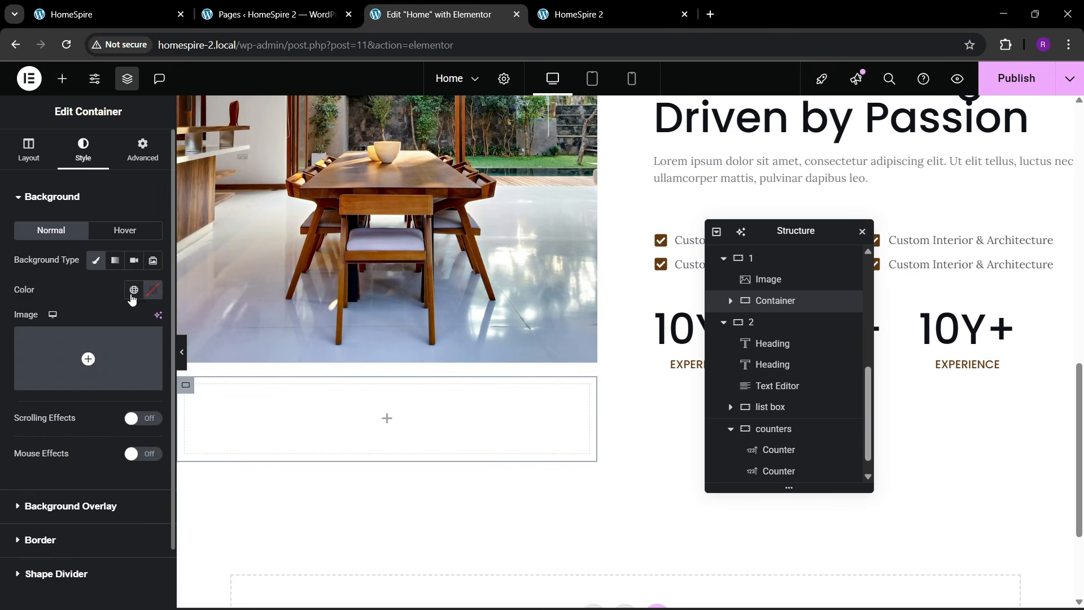
{"action": "left_click", "coordinate": [134, 289]}
{"action": "left_click", "coordinate": [53, 491]}
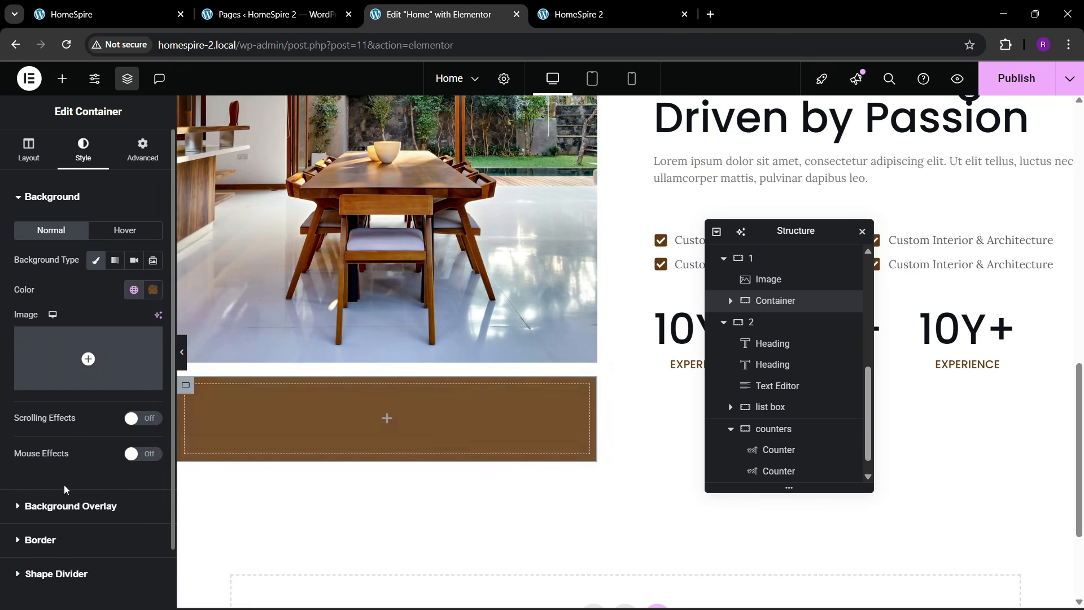
- Give the brown container 30 px padding on all sides
{"action": "left_click", "coordinate": [142, 150]}
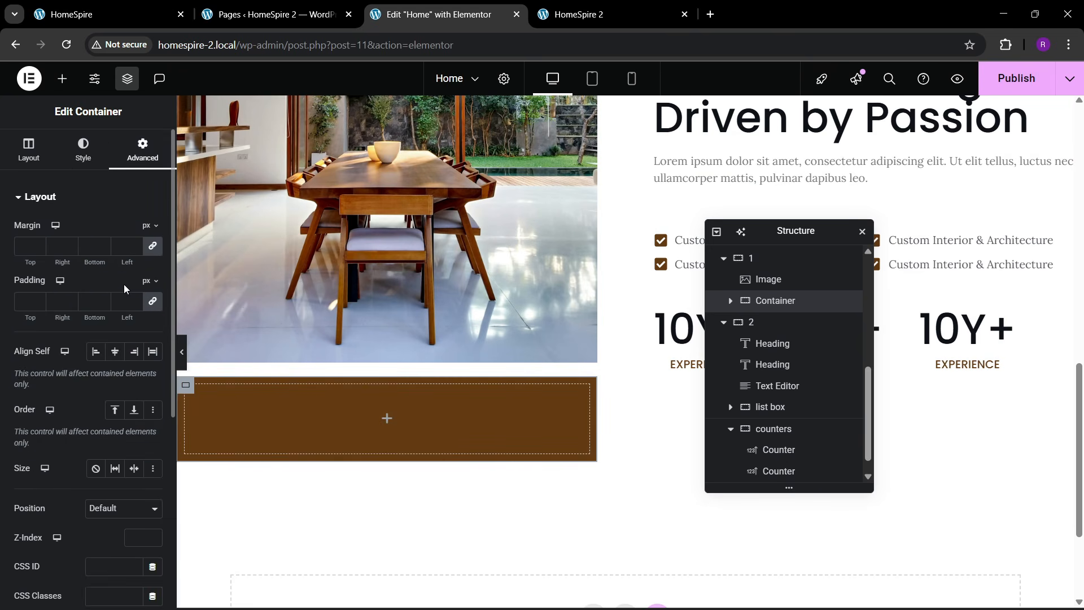
{"action": "left_click", "coordinate": [21, 307]}
{"action": "type", "text": "30"}
{"action": "left_click", "coordinate": [134, 4]}
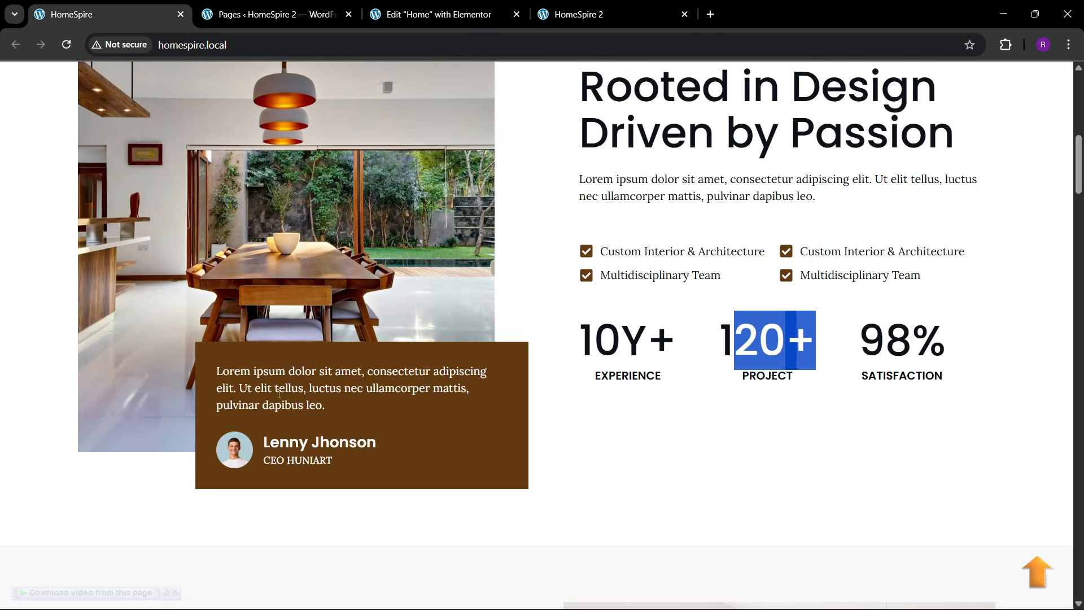
{"action": "left_click", "coordinate": [387, 12]}
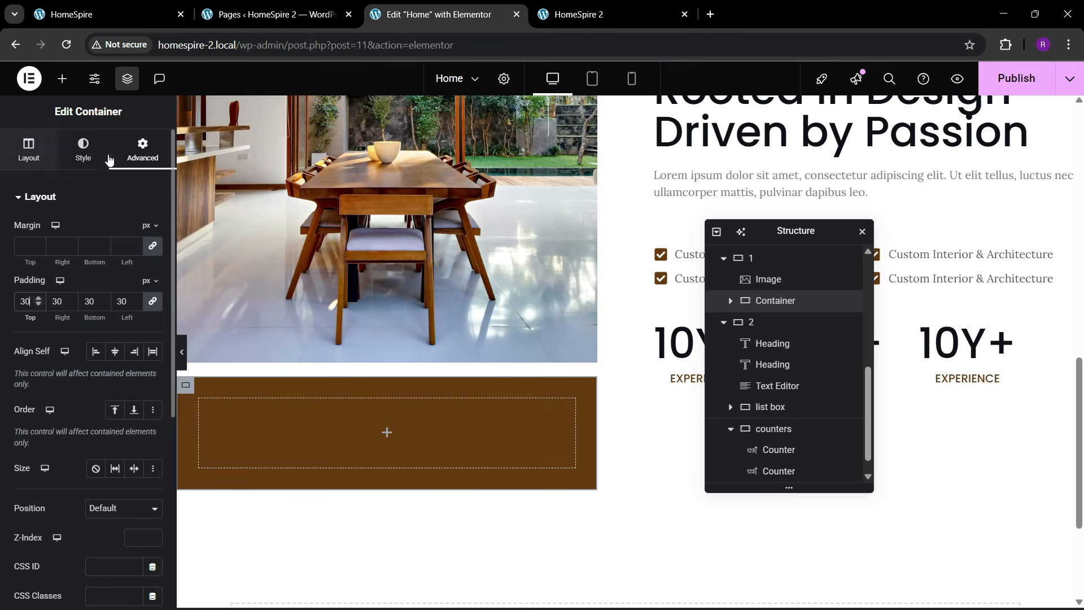
- Copy the Lorem ipsum Text Editor widget and paste it into the brown box
{"action": "right_click", "coordinate": [695, 180]}
{"action": "left_click", "coordinate": [720, 253]}
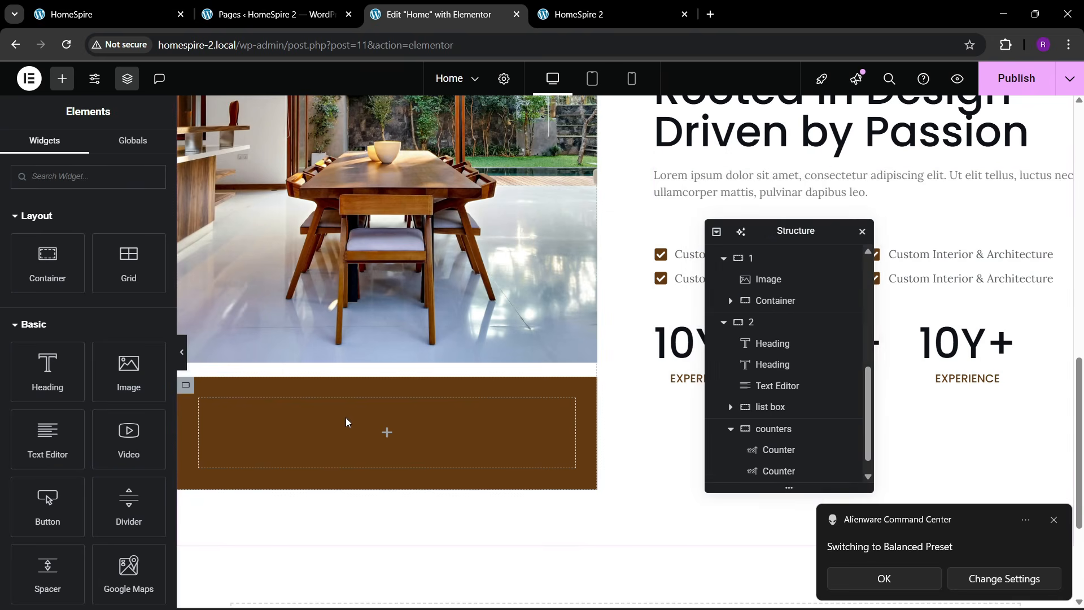
{"action": "right_click", "coordinate": [346, 418]}
{"action": "left_click", "coordinate": [376, 352]}
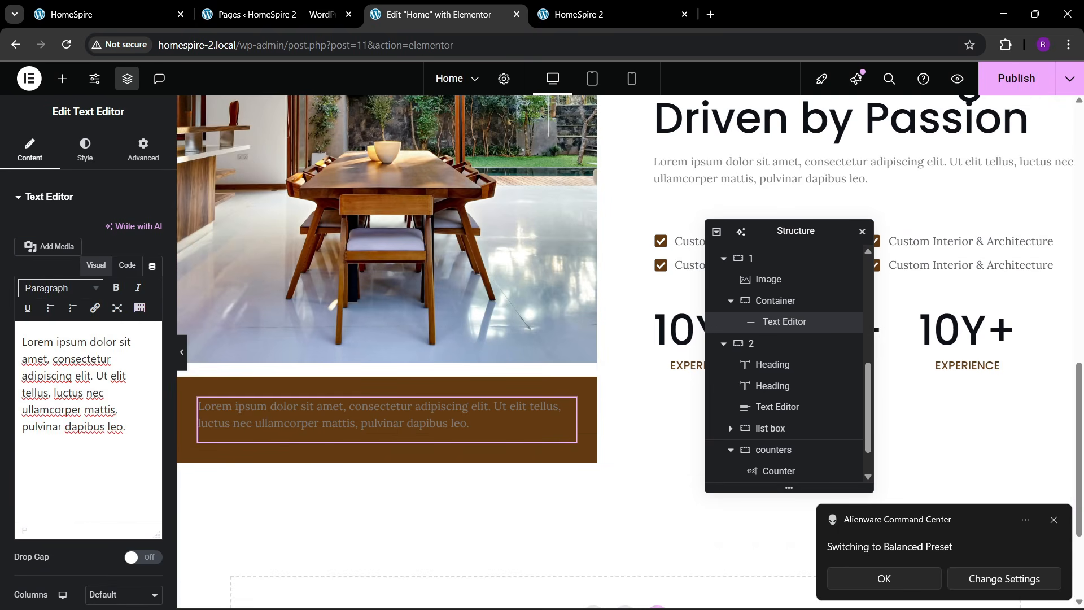
{"action": "left_click", "coordinate": [1006, 594]}
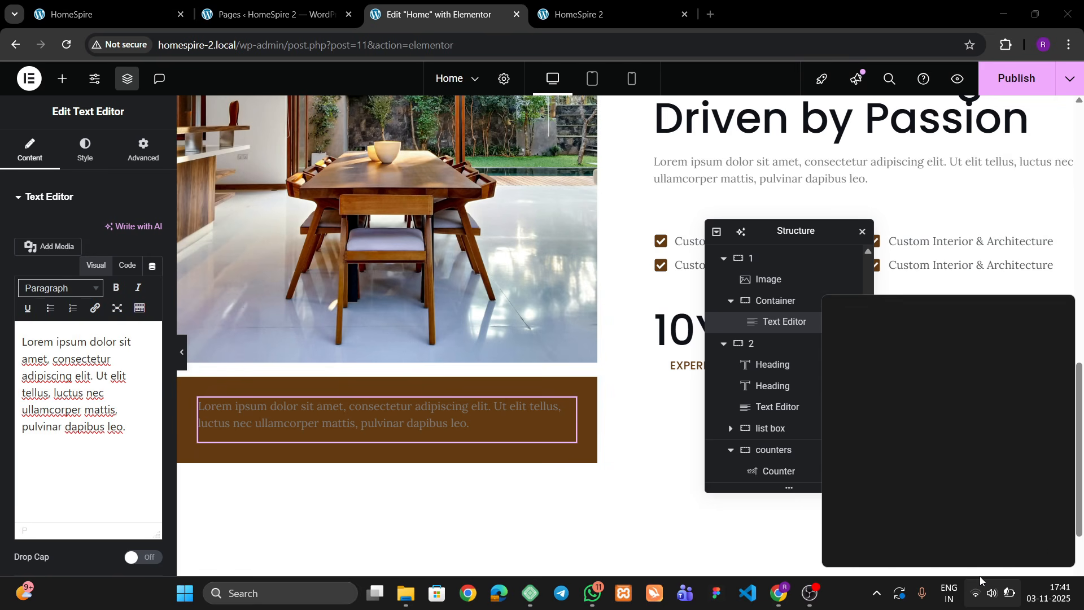
- Check the Wi-Fi network list in Quick Settings and dismiss the Alienware notification
{"action": "left_click", "coordinate": [862, 596]}
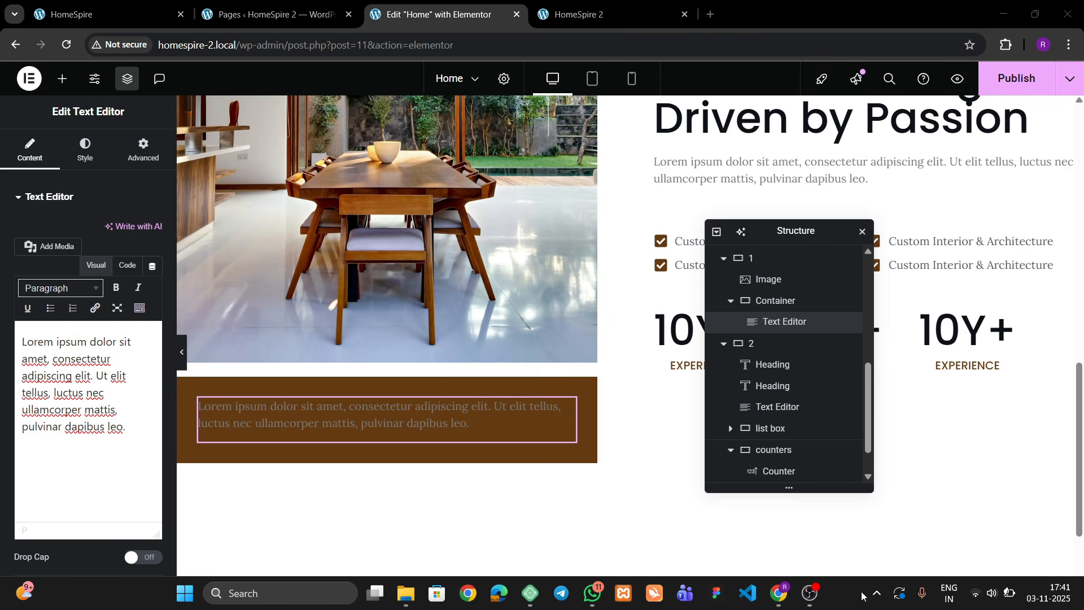
{"action": "left_click", "coordinate": [991, 593]}
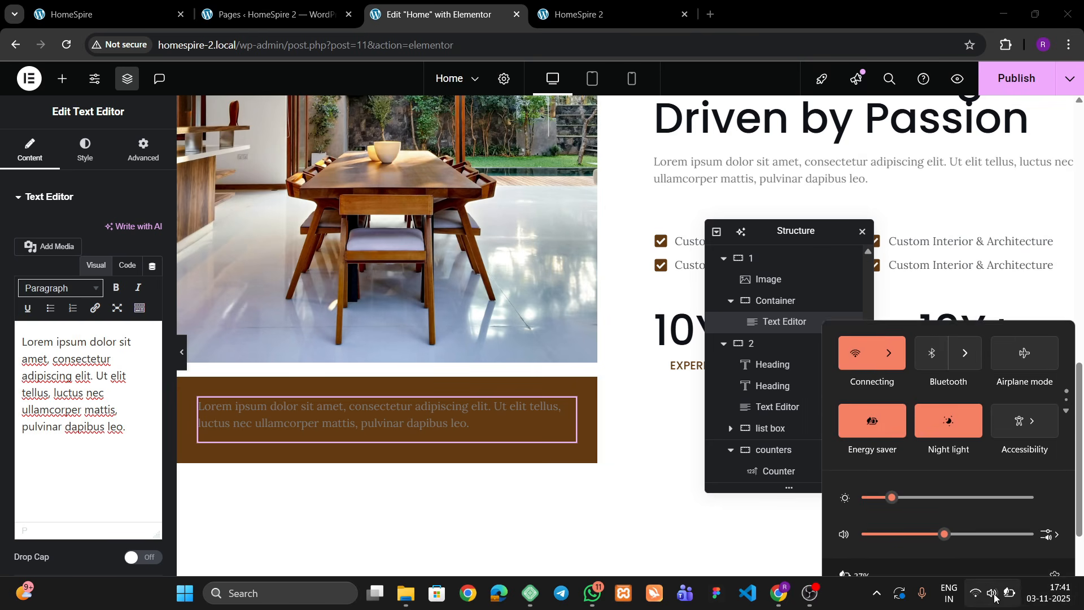
{"action": "left_click", "coordinate": [885, 337]}
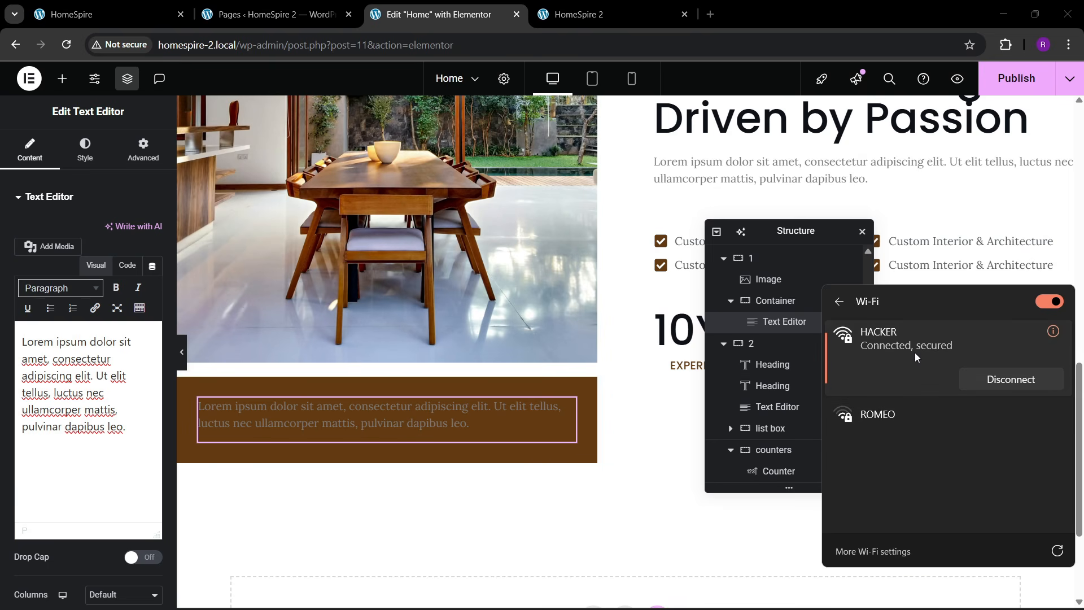
{"action": "left_click", "coordinate": [859, 598]}
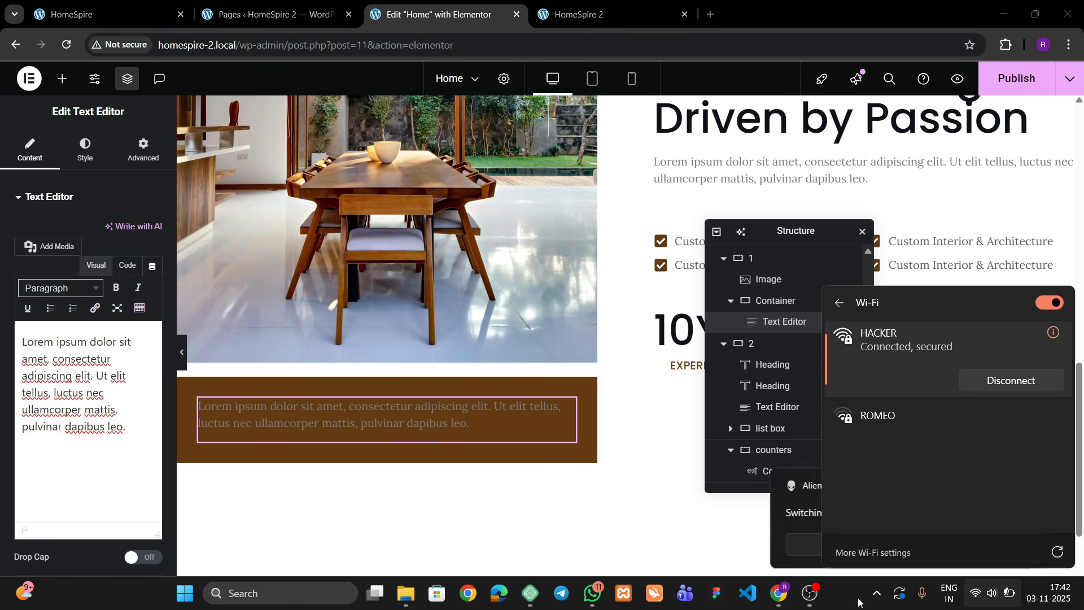
{"action": "left_click", "coordinate": [888, 538]}
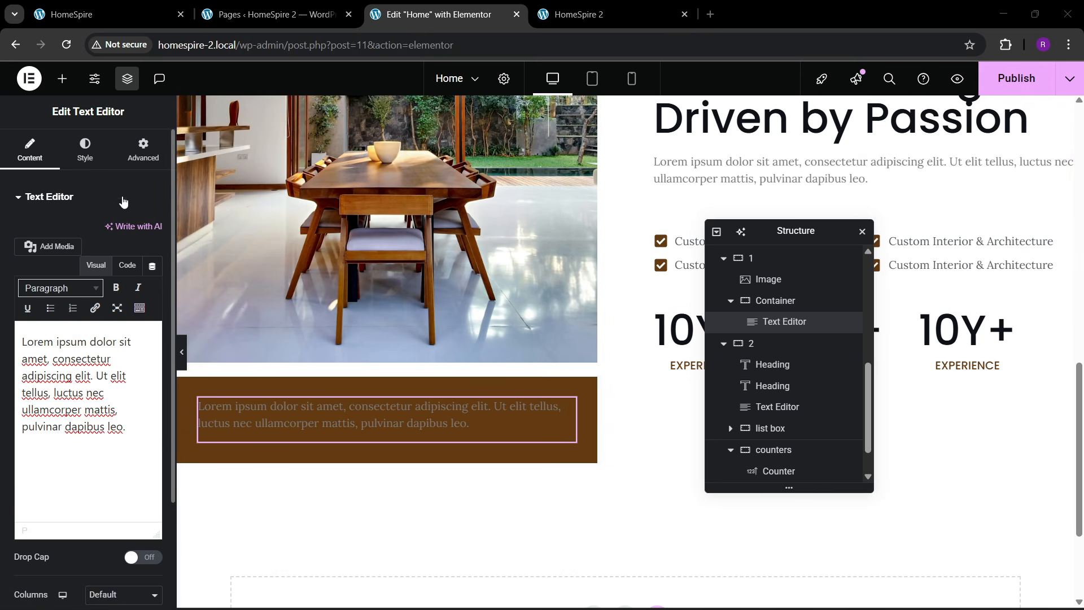
- Set the quote text colour to white
{"action": "left_click", "coordinate": [96, 167]}
{"action": "left_click", "coordinate": [97, 167]}
{"action": "left_click", "coordinate": [155, 415]}
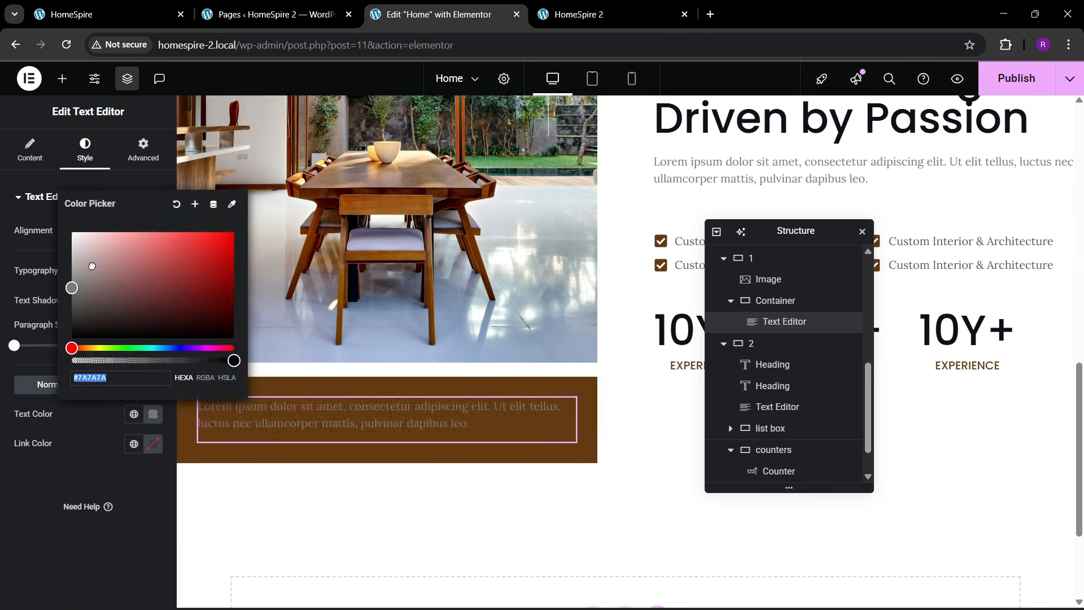
{"action": "left_click_drag", "start_coordinate": [90, 263], "coordinate": [66, 226]}
{"action": "left_click", "coordinate": [39, 447]}
- Remove the extra trailing space after the quote paragraph in the markup
{"action": "left_click", "coordinate": [31, 152]}
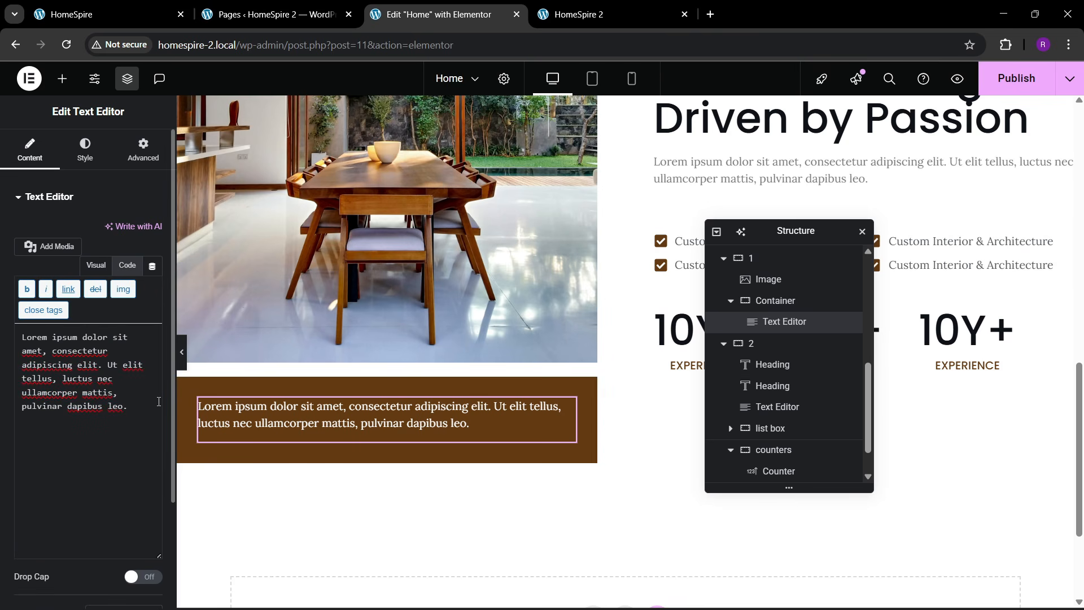
{"action": "key", "text": "space"}
{"action": "key", "text": "BackSpace"}
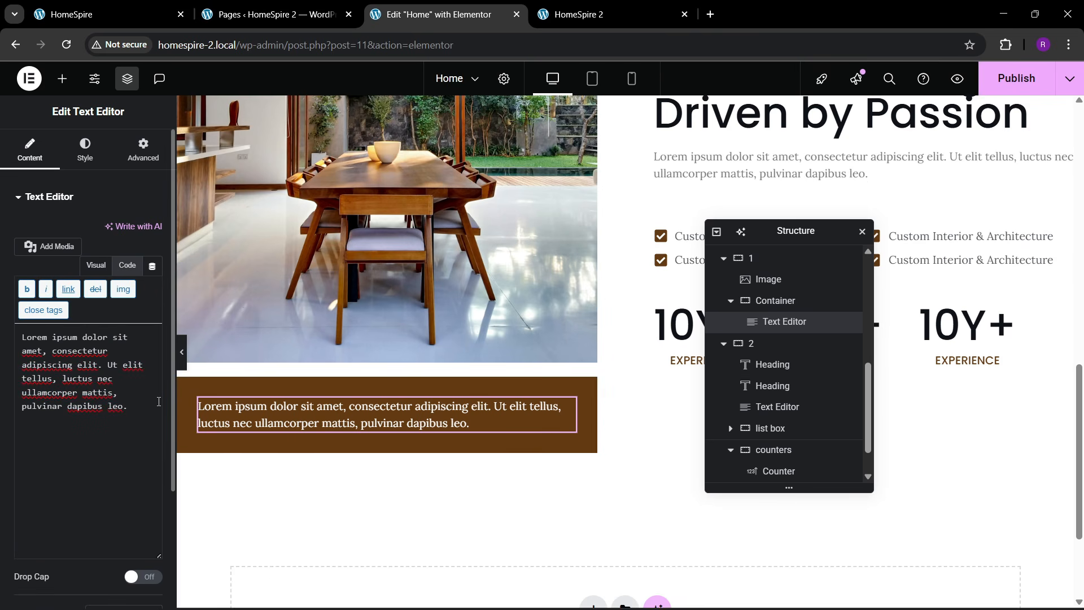
{"action": "key", "text": "XF86MonBrightnessDown"}
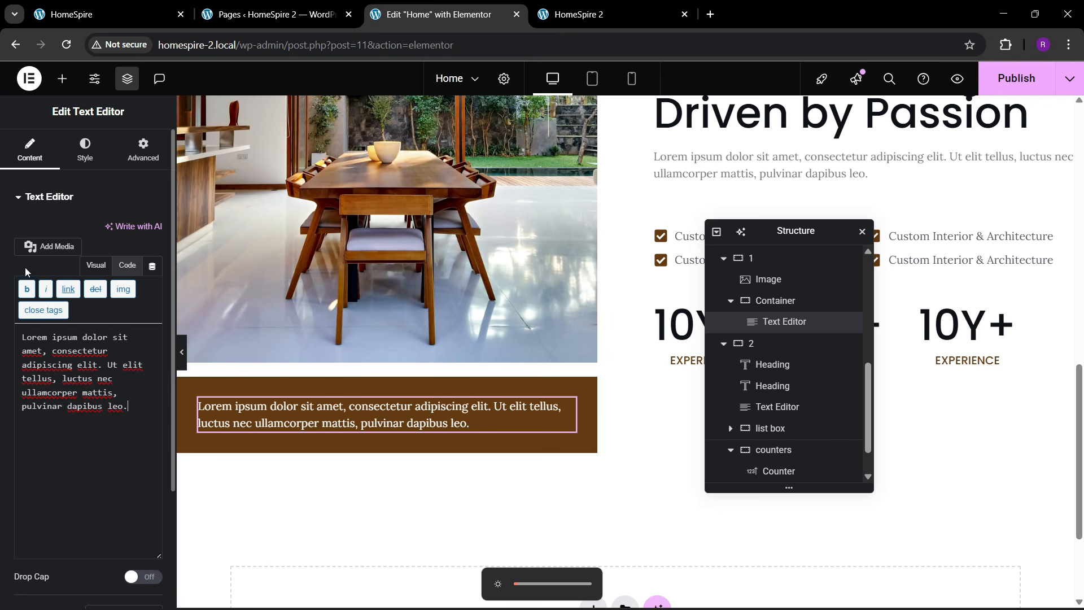
- Check the reference design and place an Image Box widget under the quote text
{"action": "left_click", "coordinate": [90, 6]}
{"action": "left_click", "coordinate": [418, 5]}
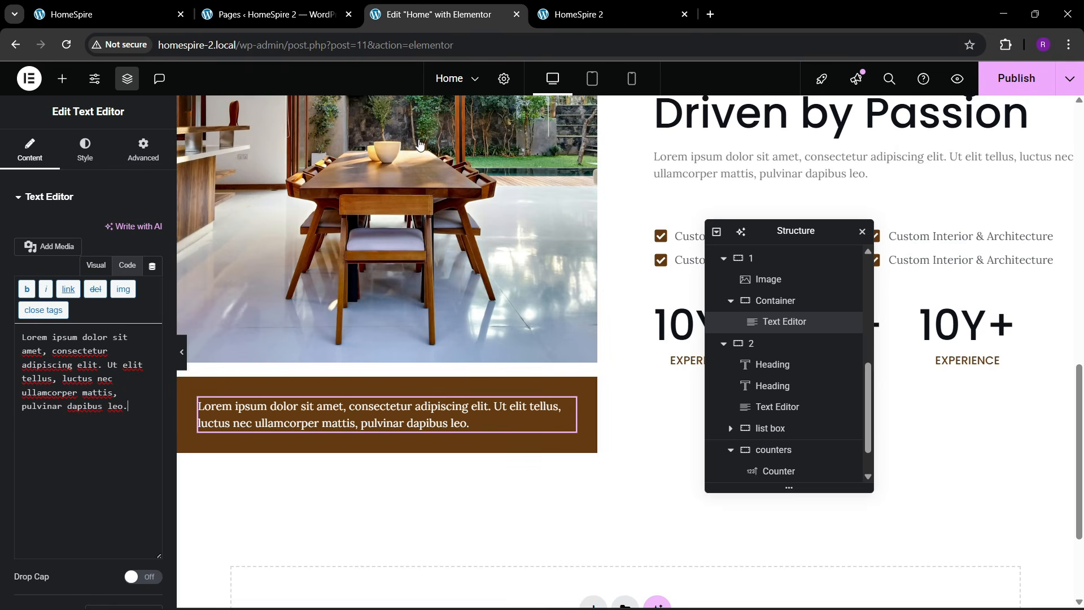
{"action": "left_click", "coordinate": [62, 78]}
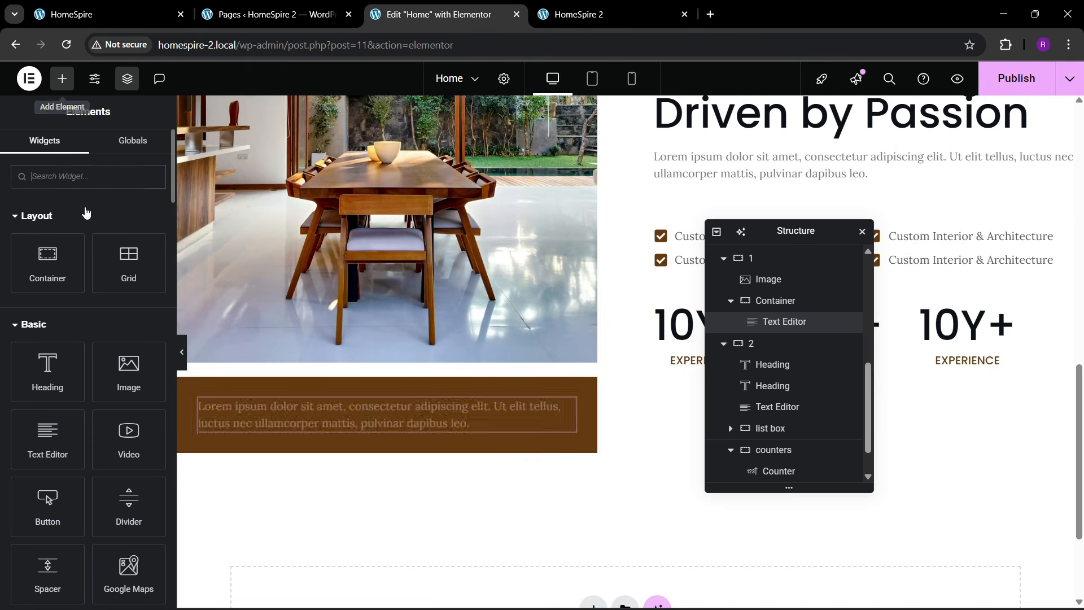
{"action": "left_click", "coordinate": [96, 181]}
{"action": "type", "text": "image"}
{"action": "left_click_drag", "start_coordinate": [156, 225], "coordinate": [296, 416]}
- Position the image left of the heading and insert the smiling-man portrait
{"action": "left_click", "coordinate": [90, 158]}
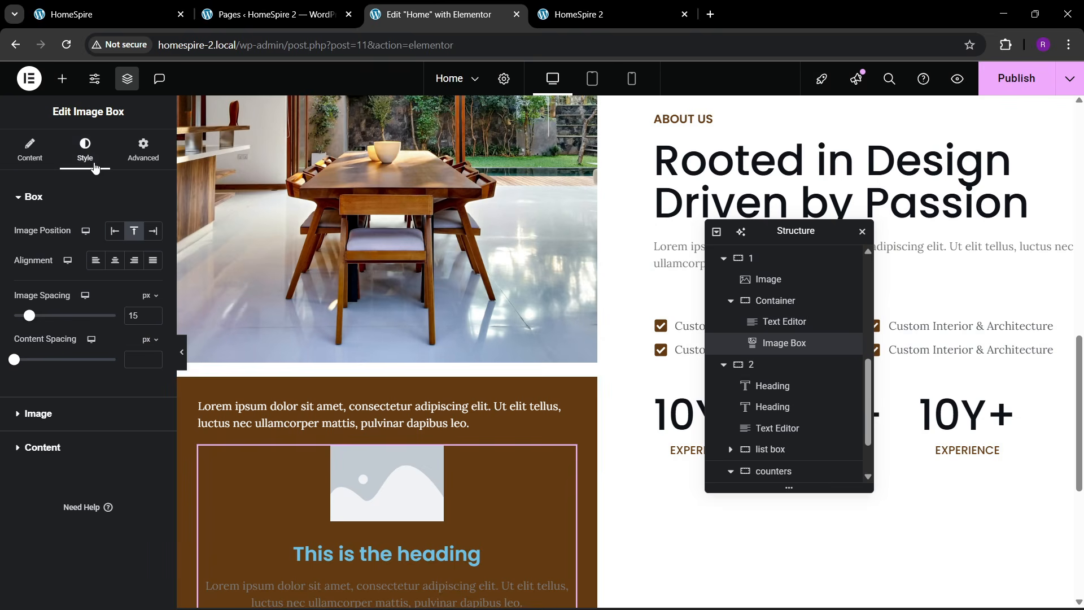
{"action": "left_click", "coordinate": [114, 231]}
{"action": "left_click", "coordinate": [40, 150]}
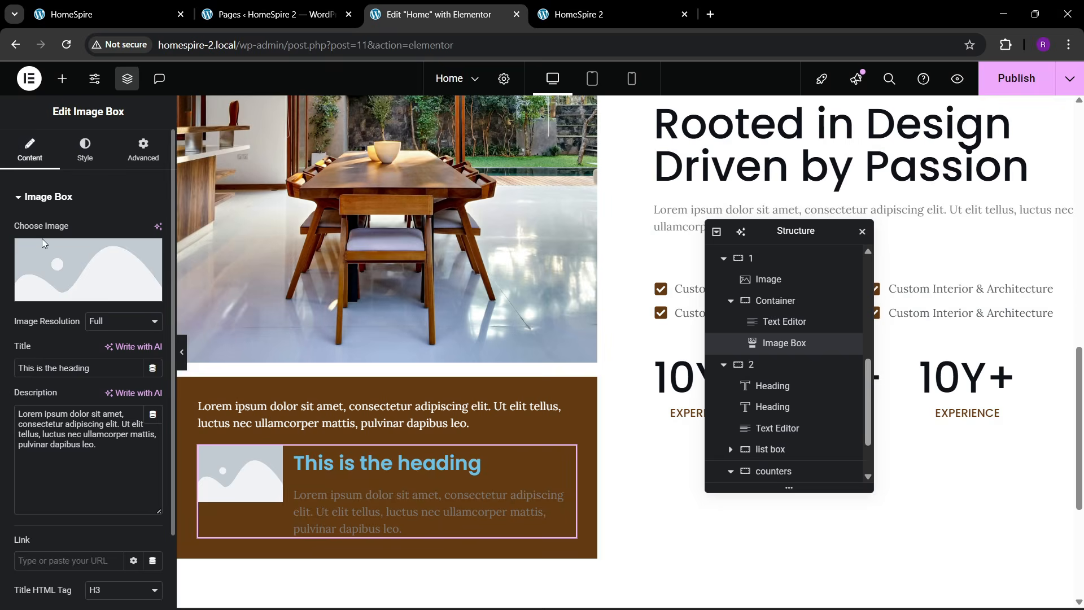
{"action": "left_click", "coordinate": [41, 238]}
{"action": "left_click", "coordinate": [227, 377]}
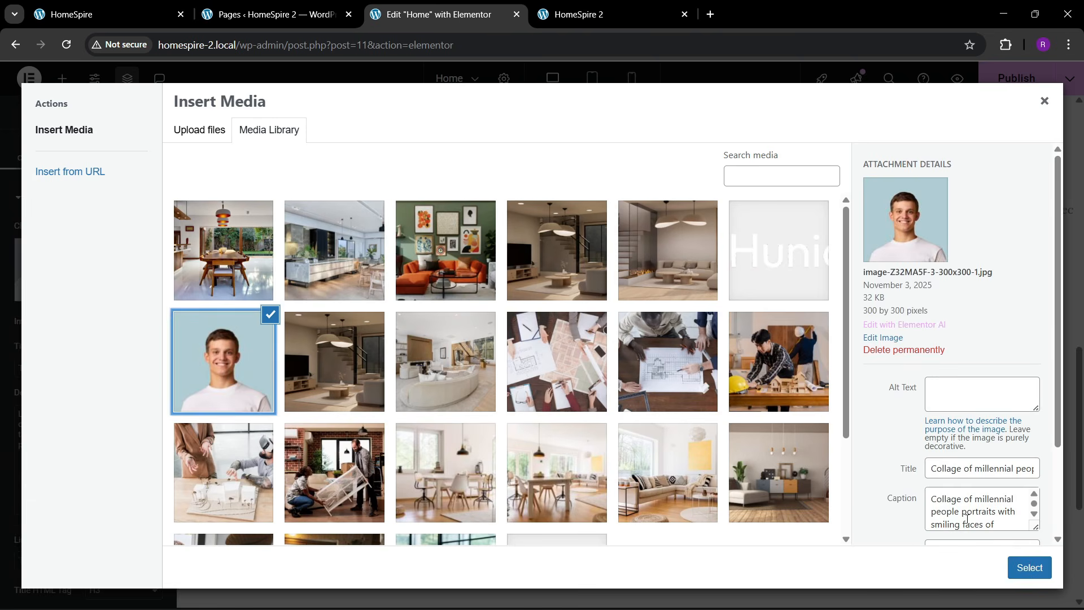
{"action": "left_click", "coordinate": [1026, 562]}
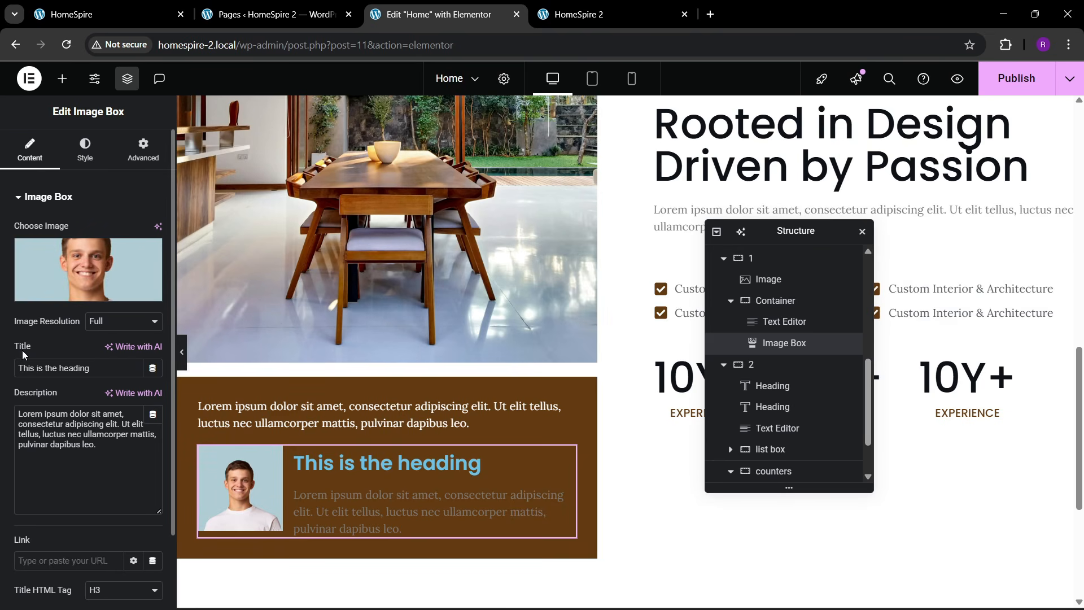
- Replace the placeholder heading with the person's name and the description with 'CEO HUNIART'
{"action": "left_click", "coordinate": [160, 6]}
{"action": "left_click", "coordinate": [266, 443]}
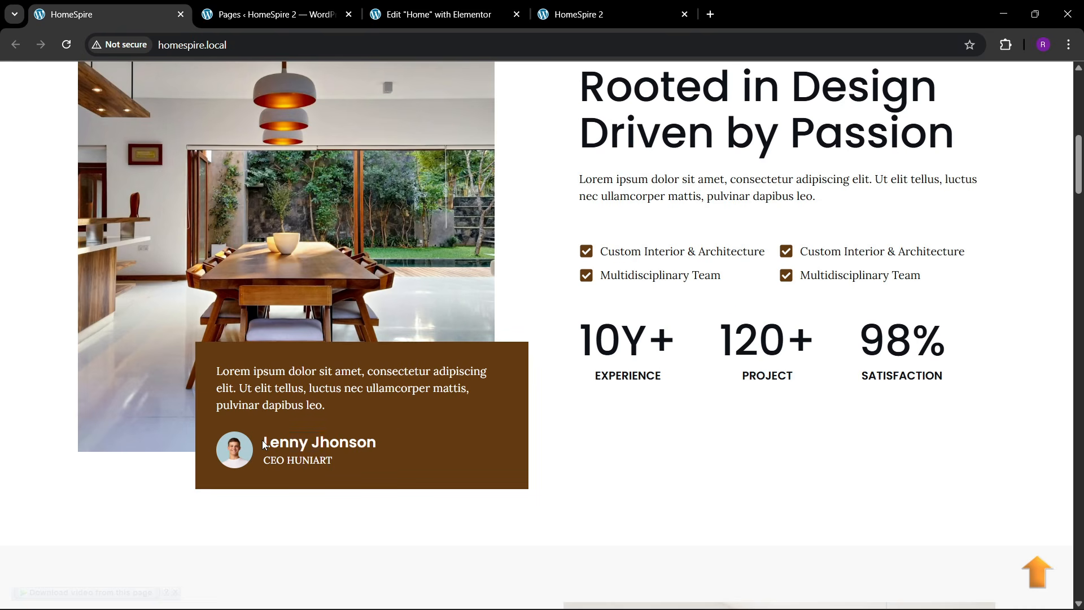
{"action": "left_click", "coordinate": [413, 7]}
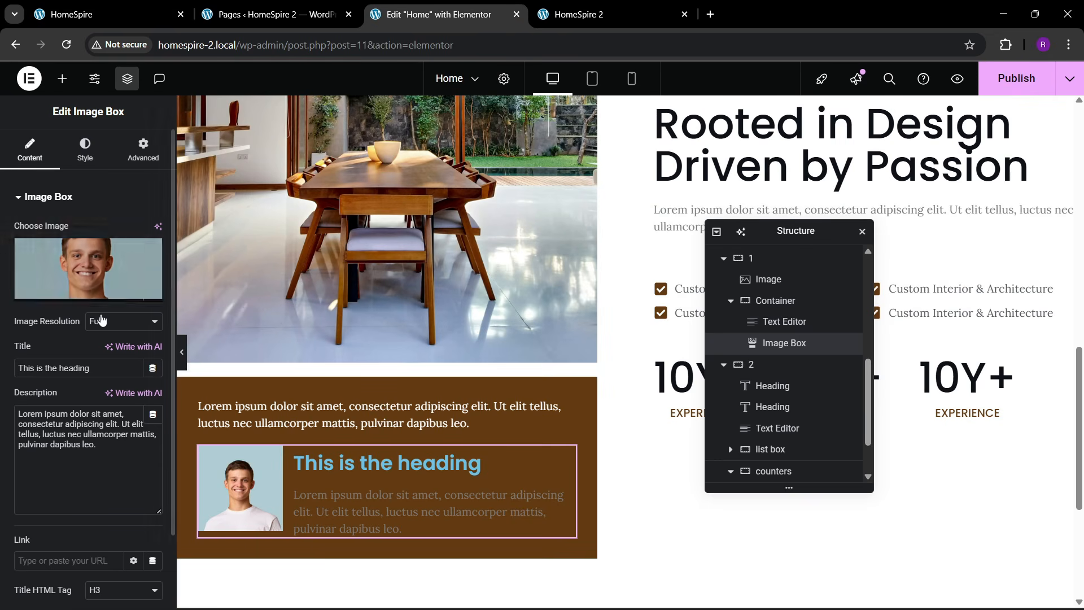
{"action": "left_click_drag", "start_coordinate": [102, 374], "coordinate": [2, 367]}
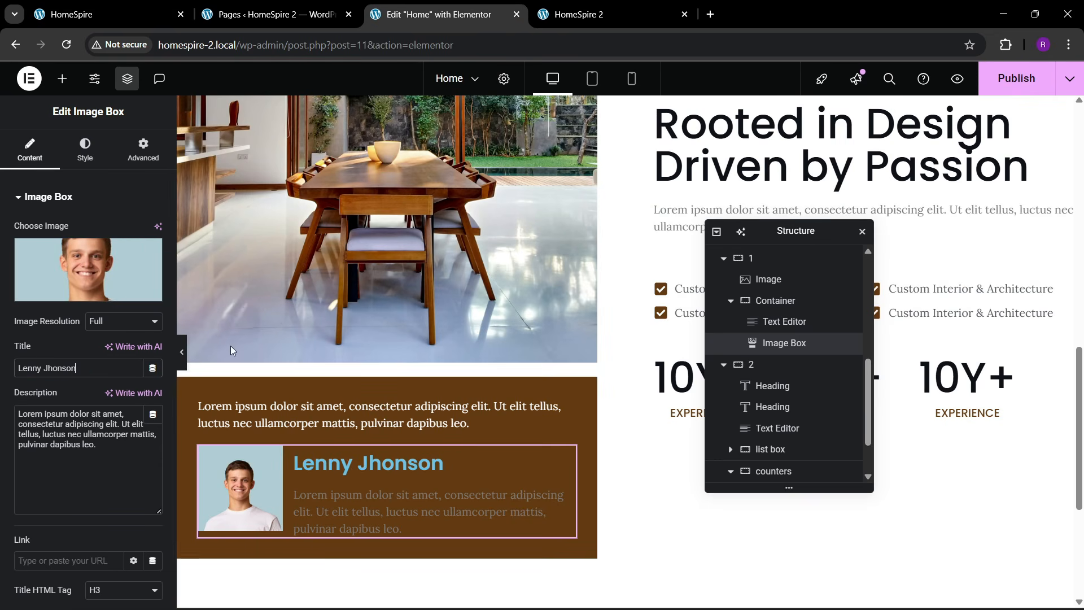
{"action": "left_click", "coordinate": [107, 14]}
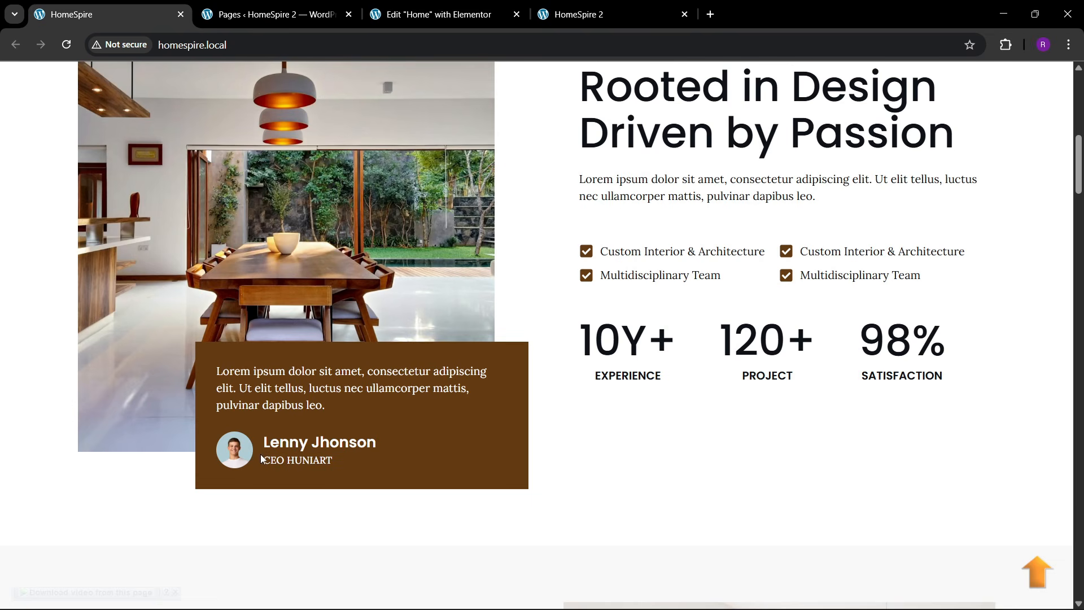
{"action": "left_click", "coordinate": [407, 12]}
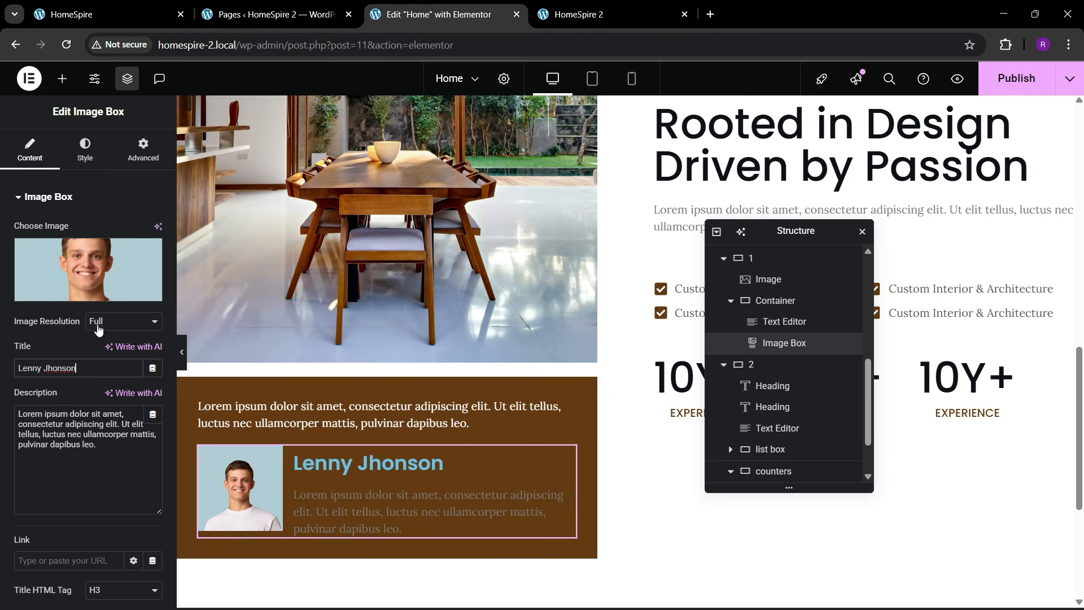
{"action": "left_click_drag", "start_coordinate": [107, 447], "coordinate": [2, 380]}
{"action": "type", "text": "CEO HUNIART"}
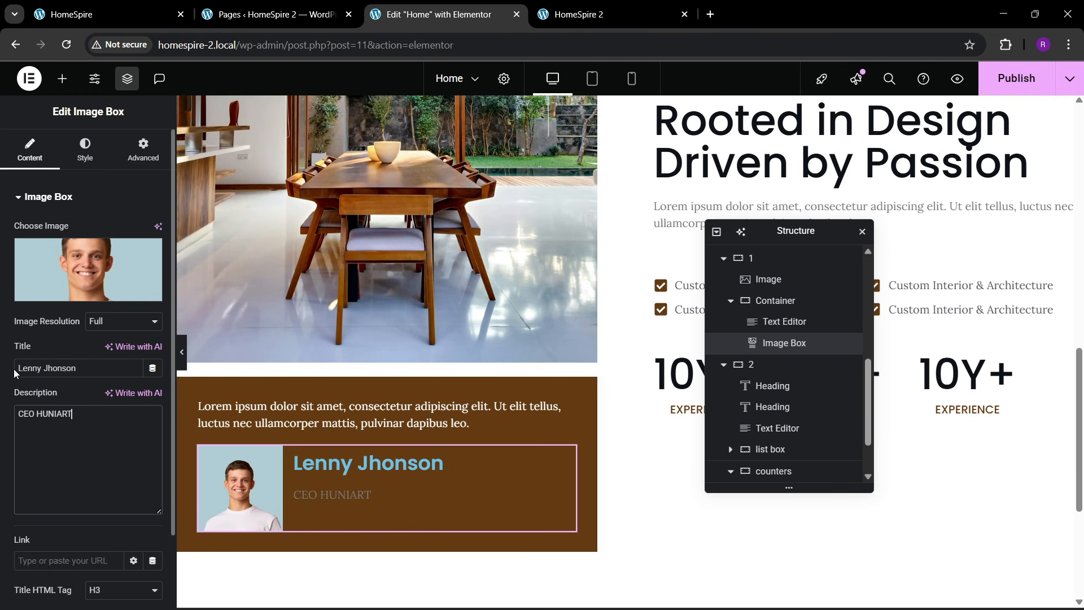
- Give the portrait a border radius of 100 and an image width of 11%
{"action": "left_click", "coordinate": [85, 150]}
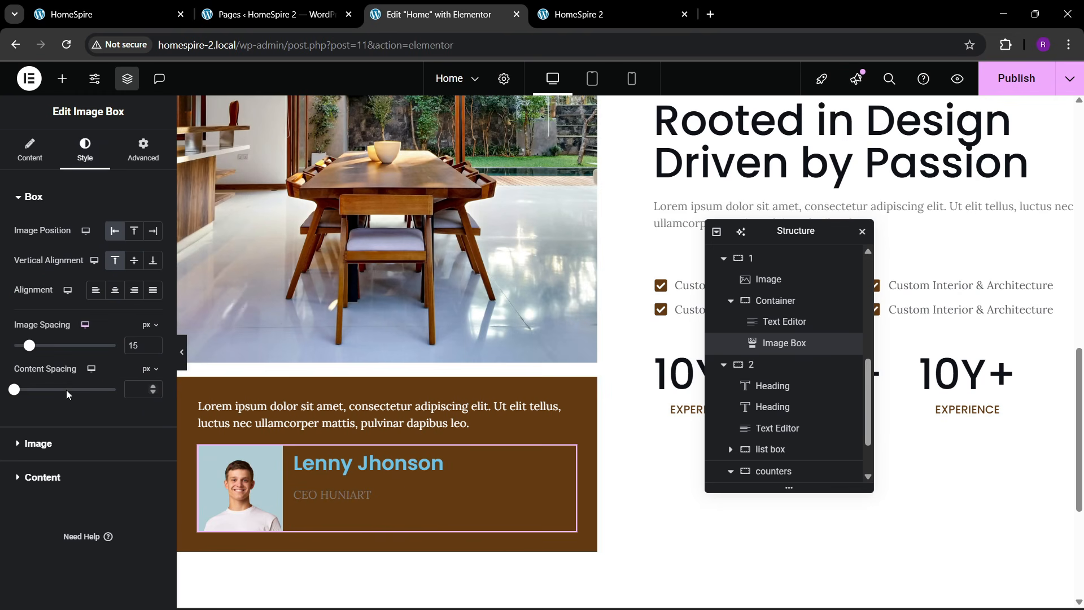
{"action": "left_click", "coordinate": [36, 452]}
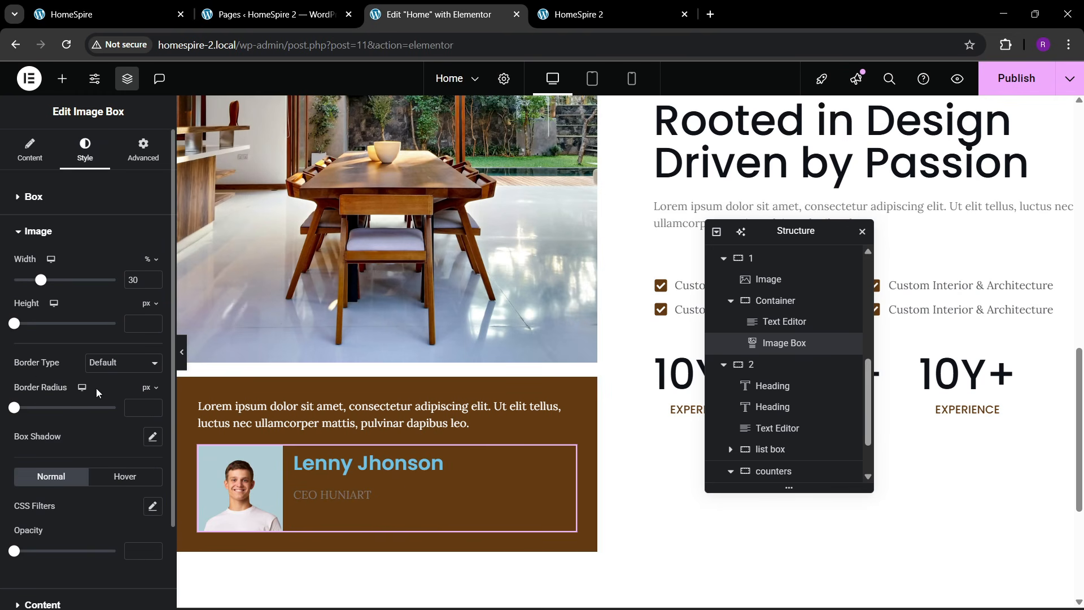
{"action": "left_click_drag", "start_coordinate": [15, 407], "coordinate": [116, 406]}
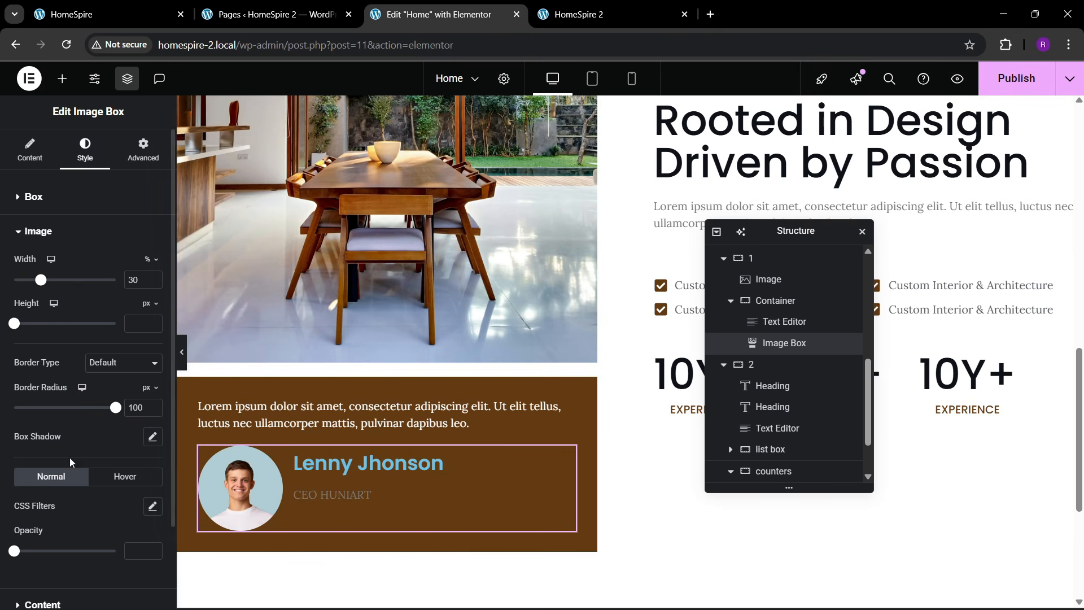
{"action": "left_click_drag", "start_coordinate": [43, 276], "coordinate": [23, 299]}
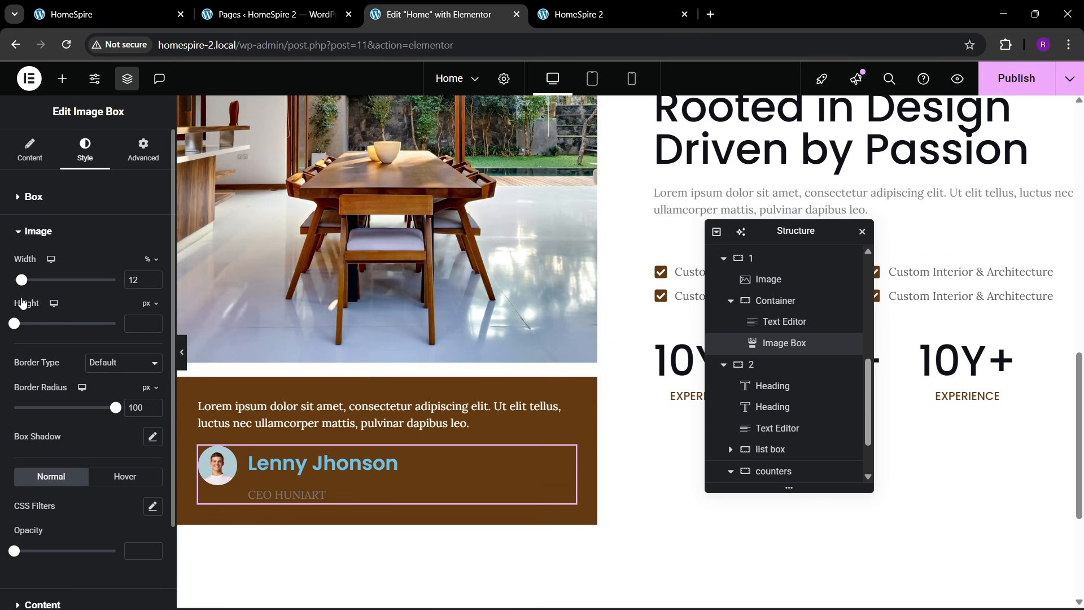
{"action": "left_click", "coordinate": [149, 281]}
{"action": "left_click", "coordinate": [149, 281]}
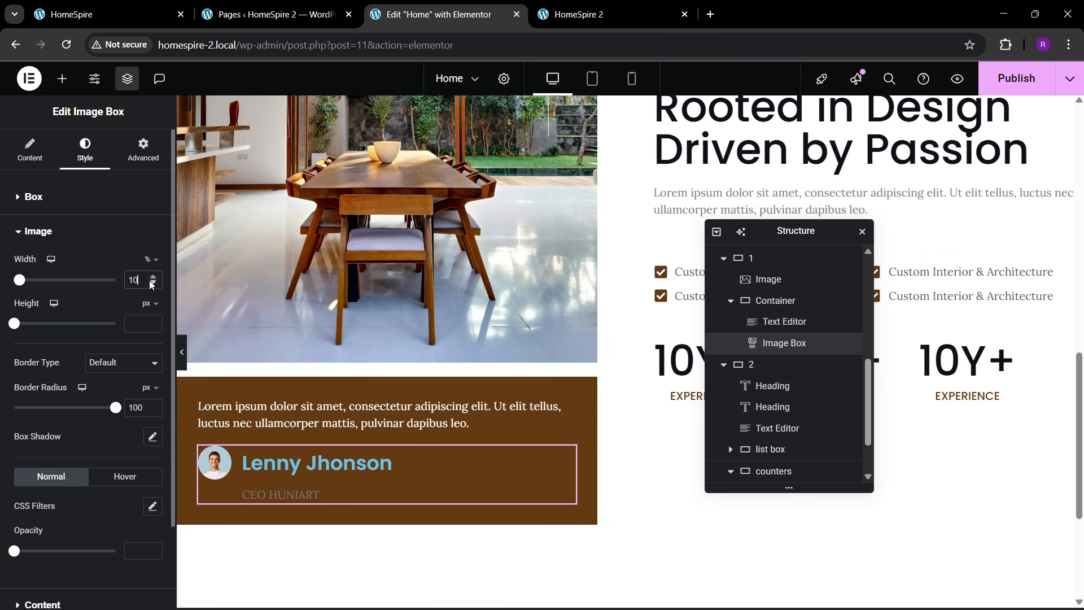
{"action": "left_click", "coordinate": [152, 277]}
{"action": "left_click", "coordinate": [152, 276]}
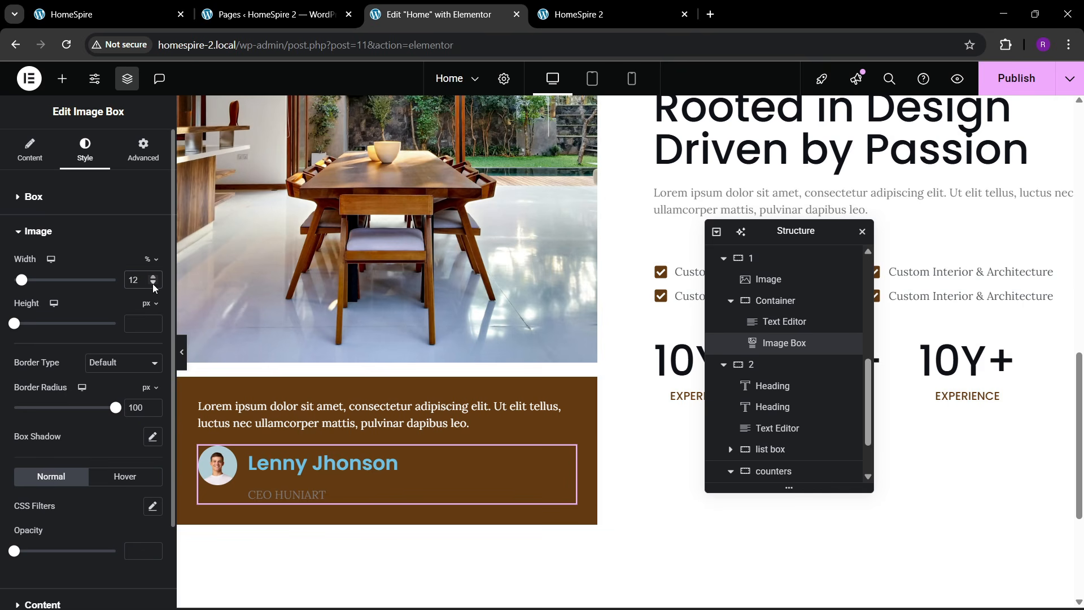
{"action": "left_click", "coordinate": [152, 283]}
{"action": "left_click", "coordinate": [152, 283]}
{"action": "left_click", "coordinate": [153, 277]}
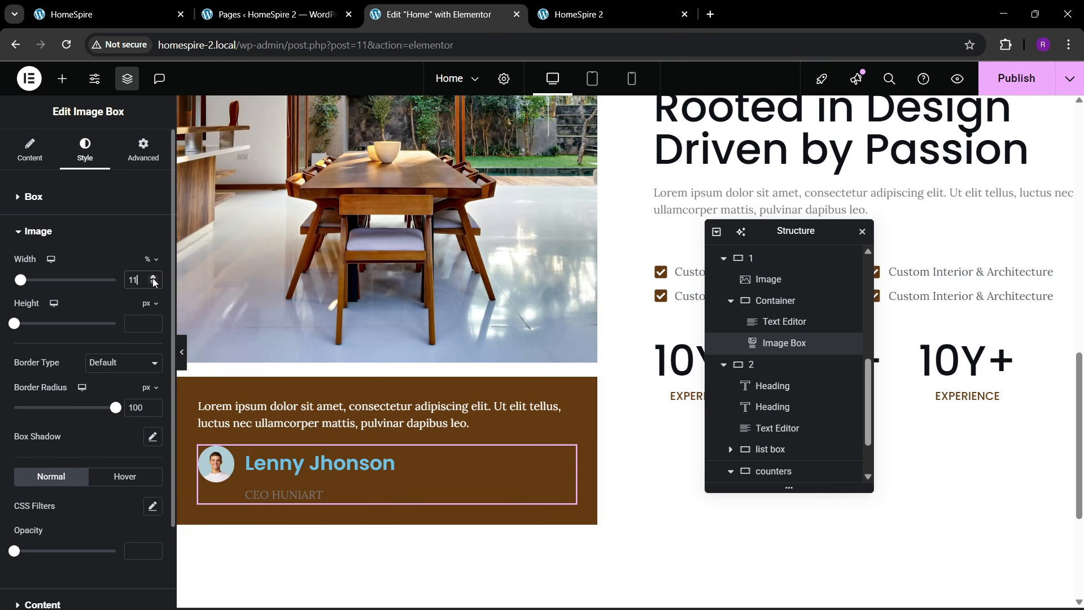
{"action": "scroll", "coordinate": [92, 321], "scroll_direction": "down", "scroll_amount": 2}
{"action": "left_click", "coordinate": [46, 504]}
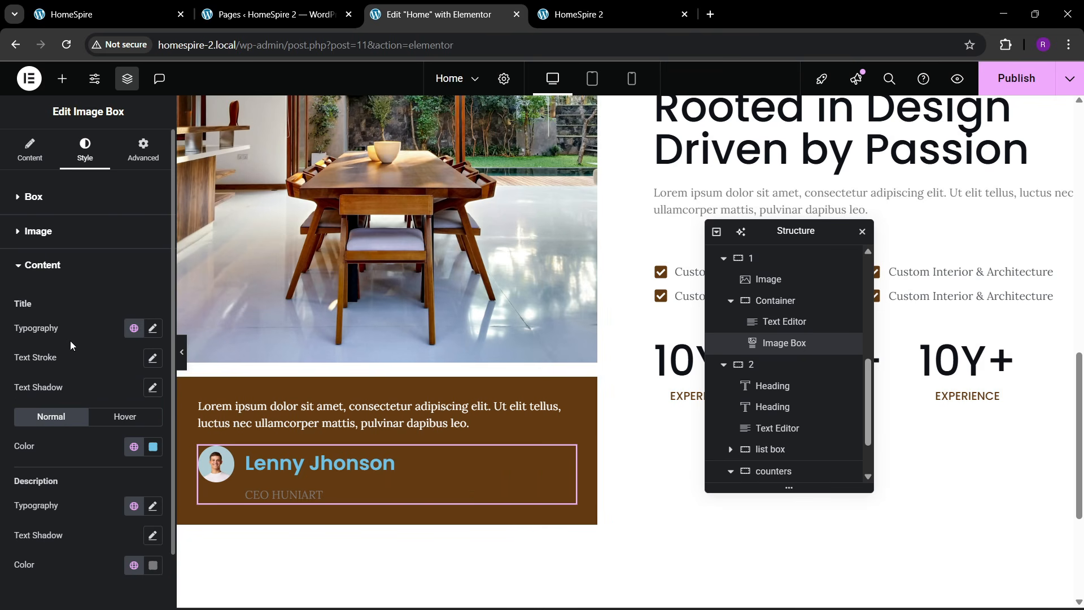
- Make the name title white and enlarge its font size
{"action": "left_click", "coordinate": [153, 446]}
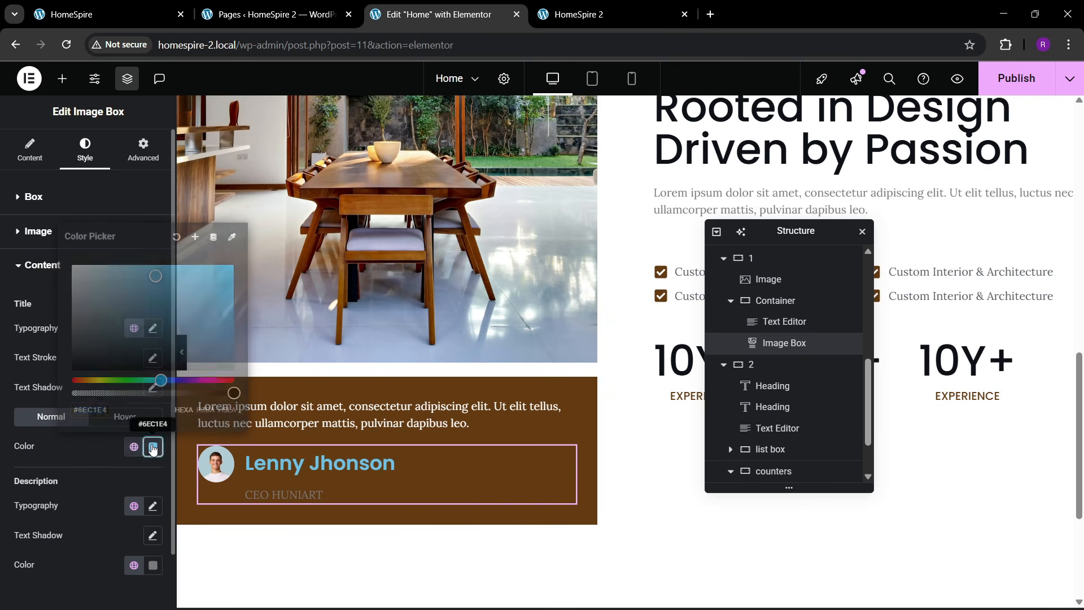
{"action": "left_click_drag", "start_coordinate": [35, 250], "coordinate": [34, 248]}
{"action": "left_click", "coordinate": [97, 478]}
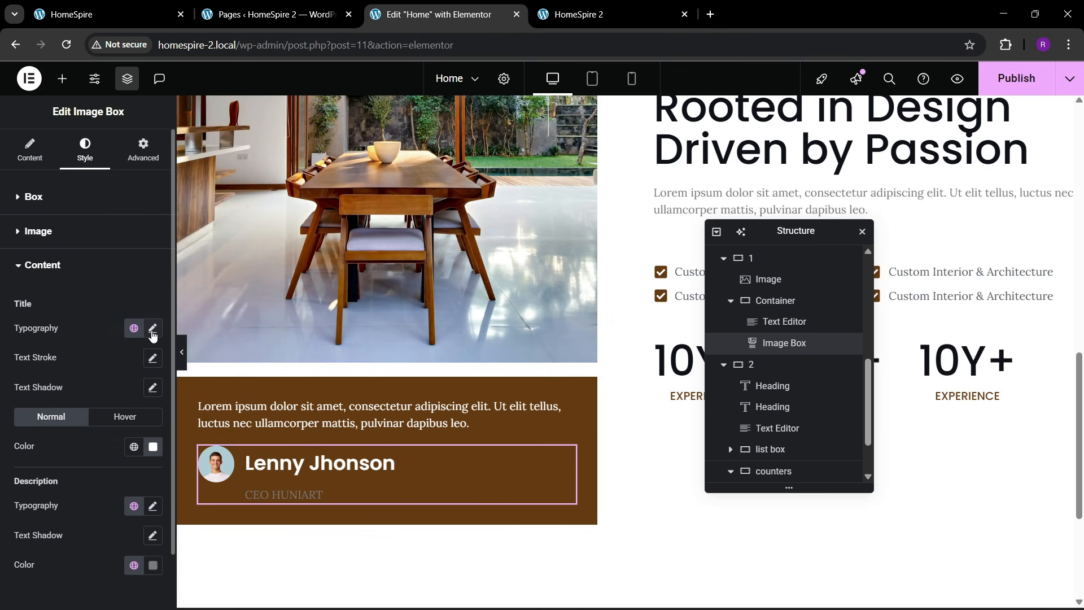
{"action": "left_click", "coordinate": [153, 333]}
{"action": "left_click", "coordinate": [145, 437]}
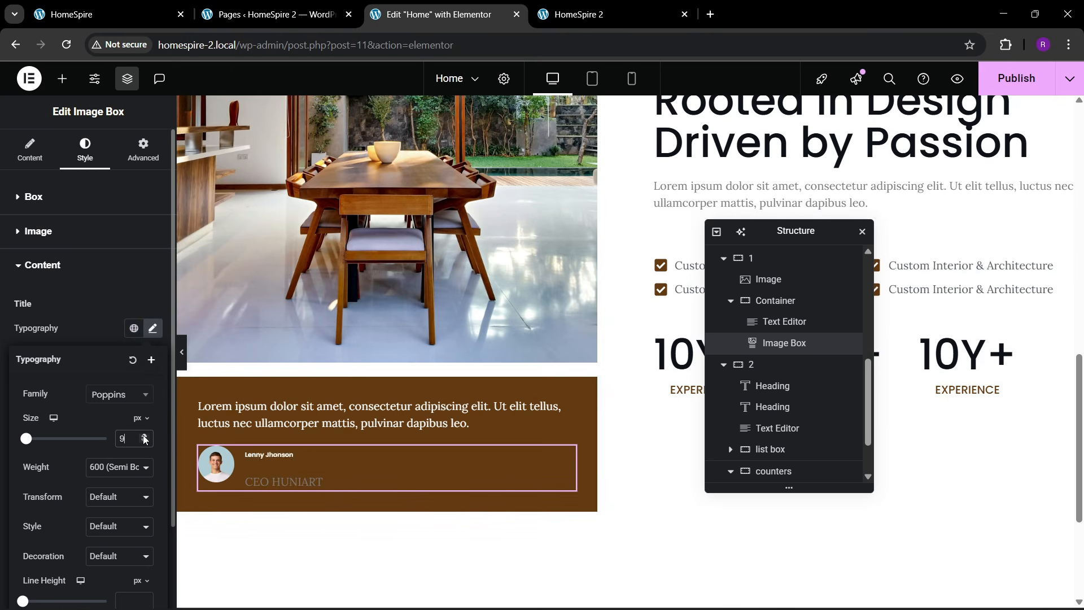
{"action": "left_click", "coordinate": [145, 437]}
{"action": "left_click", "coordinate": [145, 437]}
{"action": "left_click", "coordinate": [145, 437]}
{"action": "left_click", "coordinate": [145, 437]}
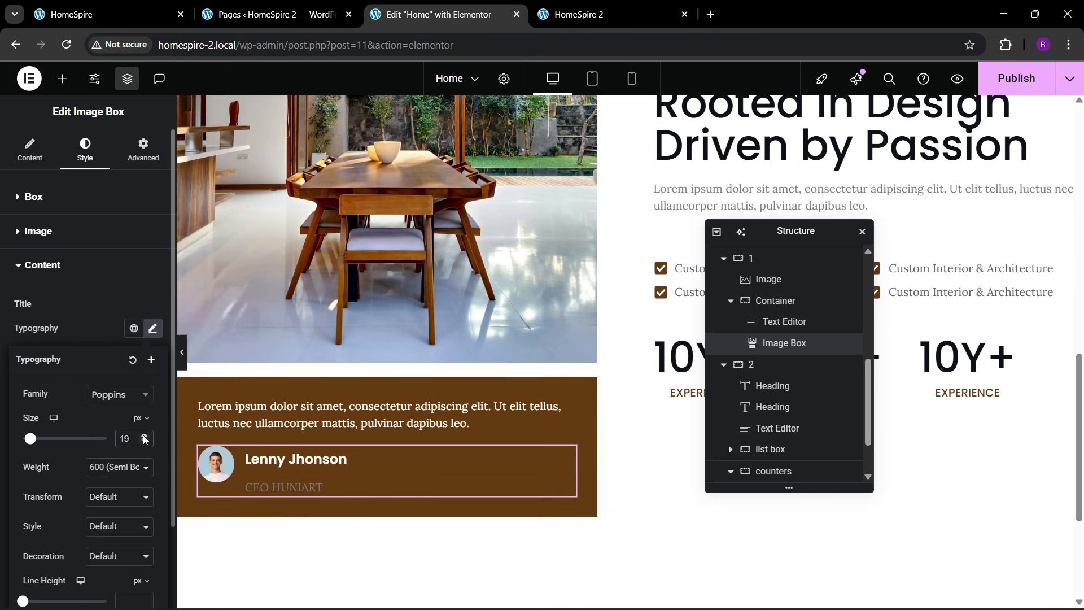
{"action": "left_click", "coordinate": [150, 8]}
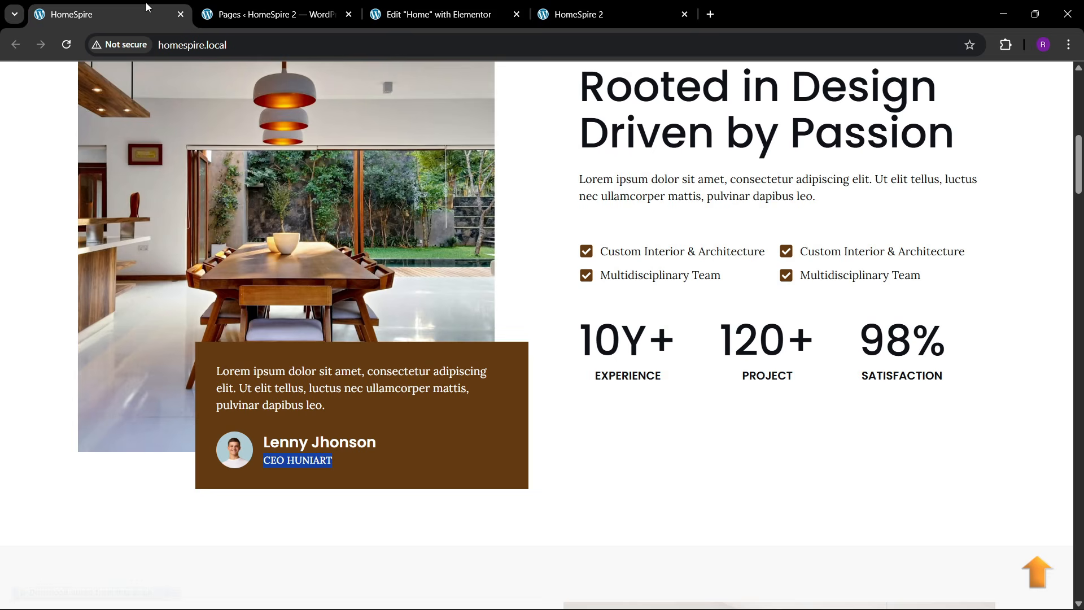
{"action": "left_click", "coordinate": [393, 6]}
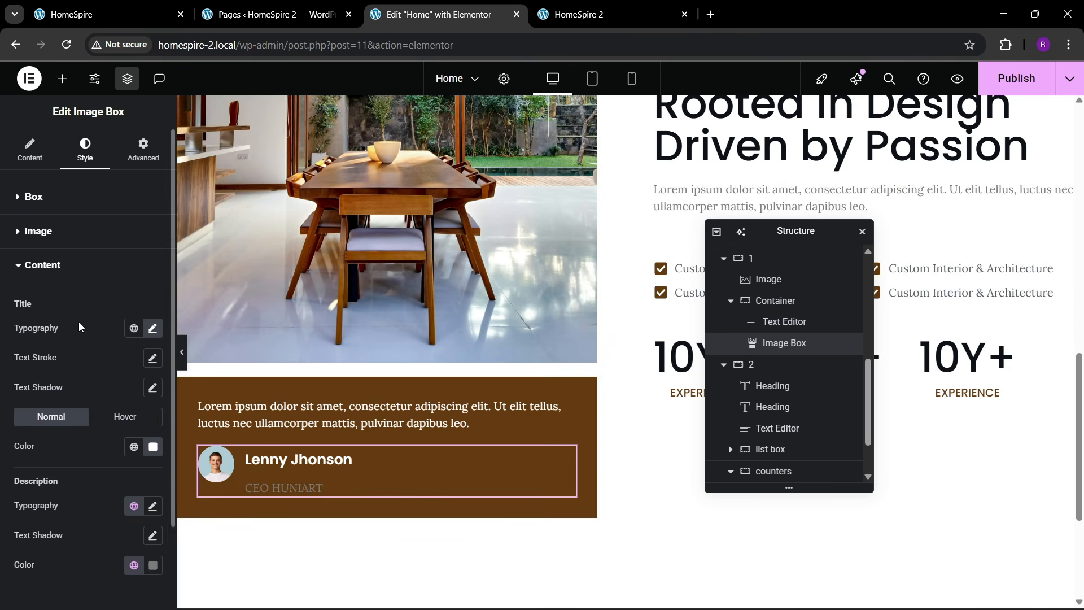
- Set the 'CEO HUNIART' description to white at 15 px
{"action": "scroll", "coordinate": [79, 326], "scroll_direction": "down", "scroll_amount": 1}
{"action": "left_click", "coordinate": [153, 503]}
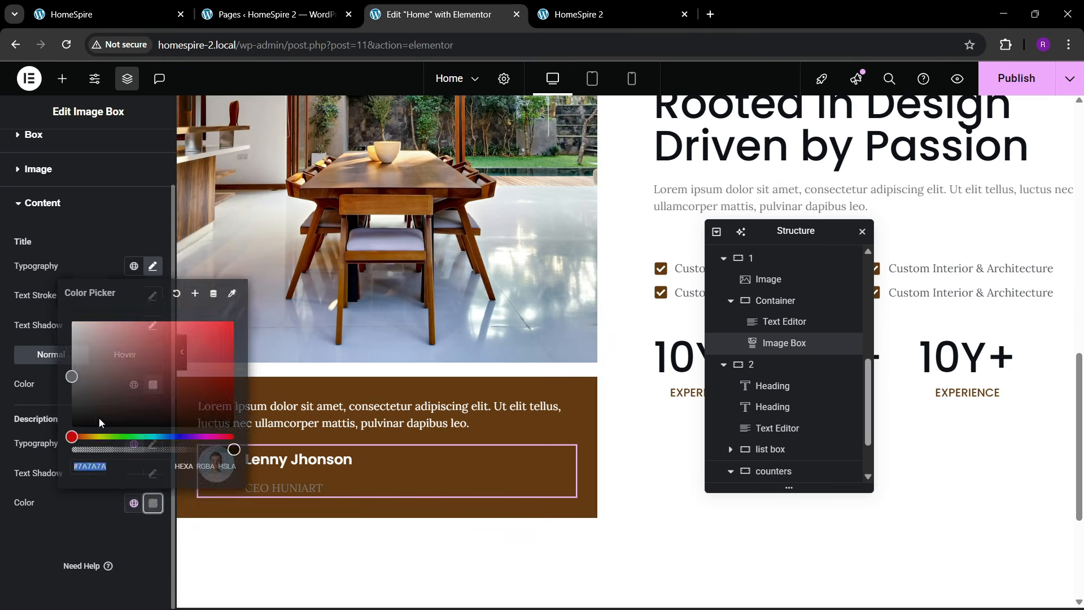
{"action": "left_click", "coordinate": [52, 511]}
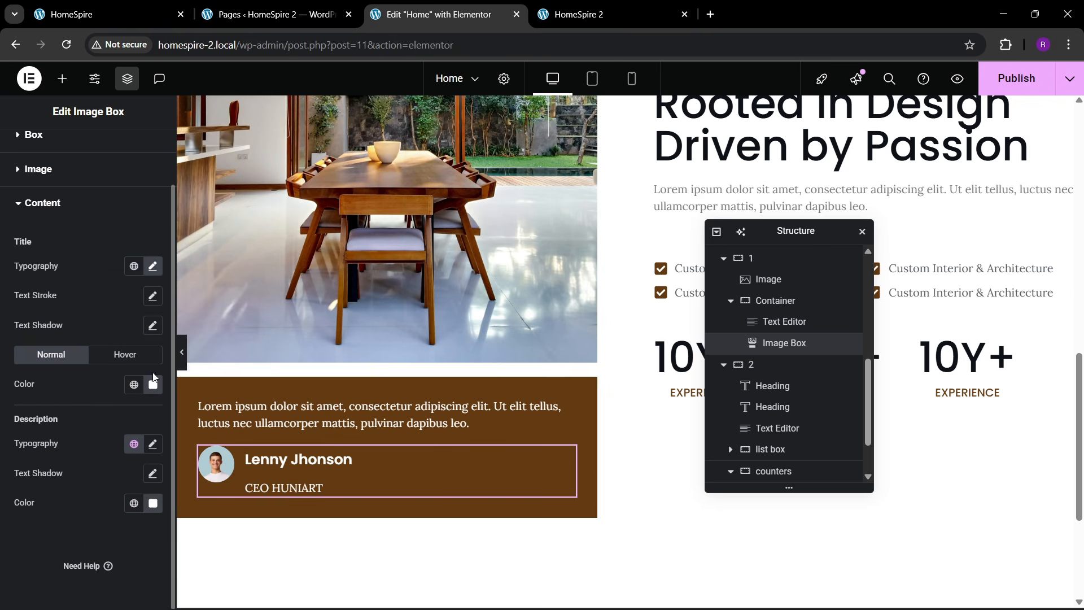
{"action": "left_click", "coordinate": [152, 443]}
{"action": "left_click", "coordinate": [144, 412]}
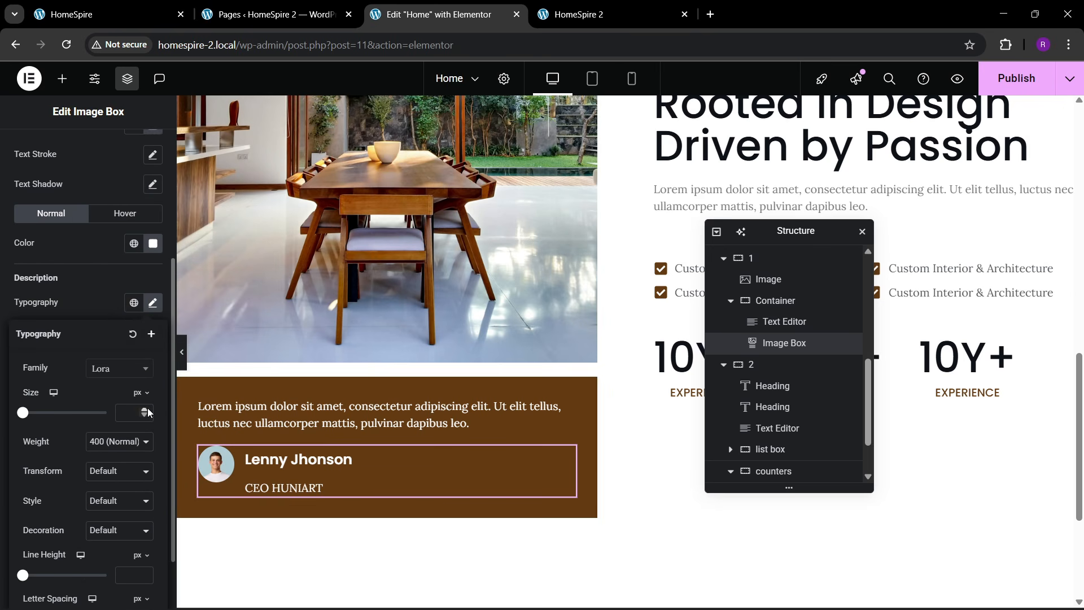
{"action": "type", "text": "5"}
{"action": "double_click", "coordinate": [146, 409]}
{"action": "left_click", "coordinate": [146, 410]}
{"action": "left_click", "coordinate": [147, 409]}
{"action": "left_click", "coordinate": [146, 409]}
{"action": "left_click", "coordinate": [146, 409]}
{"action": "left_click", "coordinate": [146, 409]}
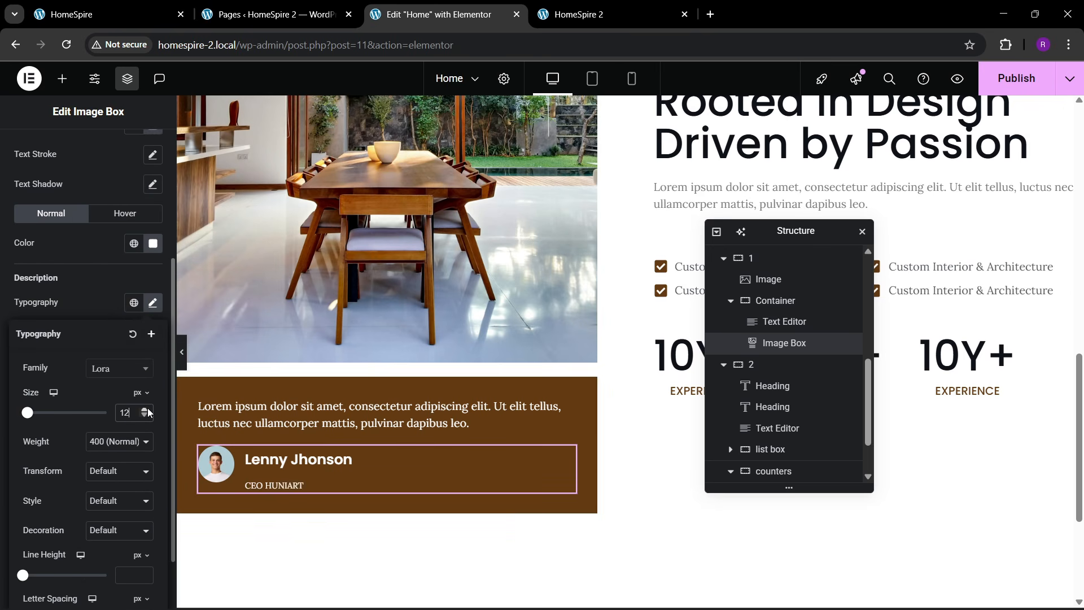
{"action": "left_click", "coordinate": [146, 409]}
{"action": "left_click", "coordinate": [147, 410]}
{"action": "left_click", "coordinate": [147, 409]}
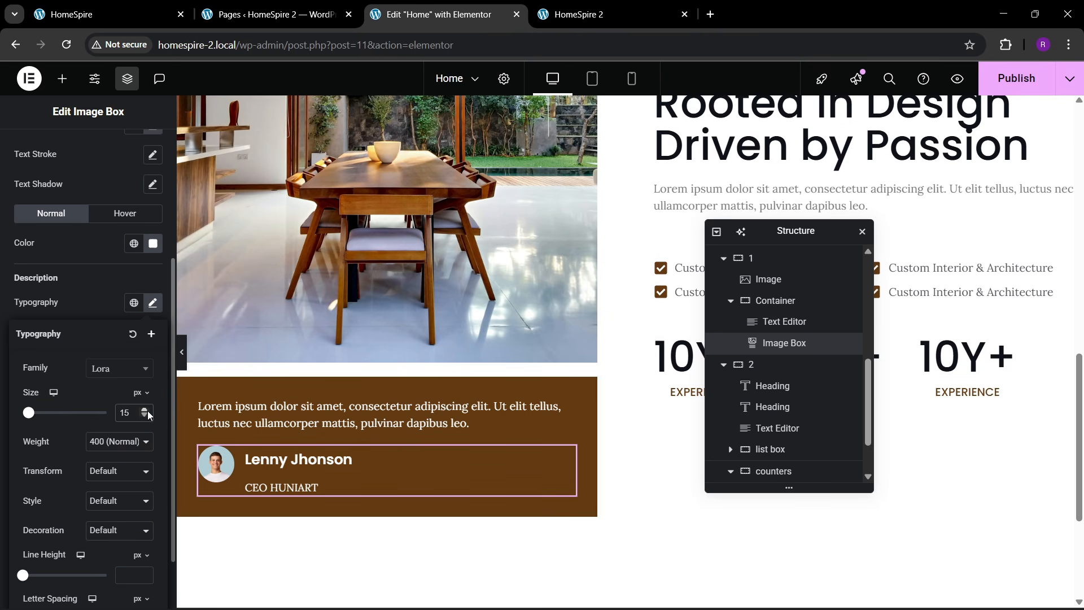
{"action": "left_click", "coordinate": [94, 309]}
- Set the name heading font size to 21
{"action": "scroll", "coordinate": [93, 310], "scroll_direction": "up", "scroll_amount": 2}
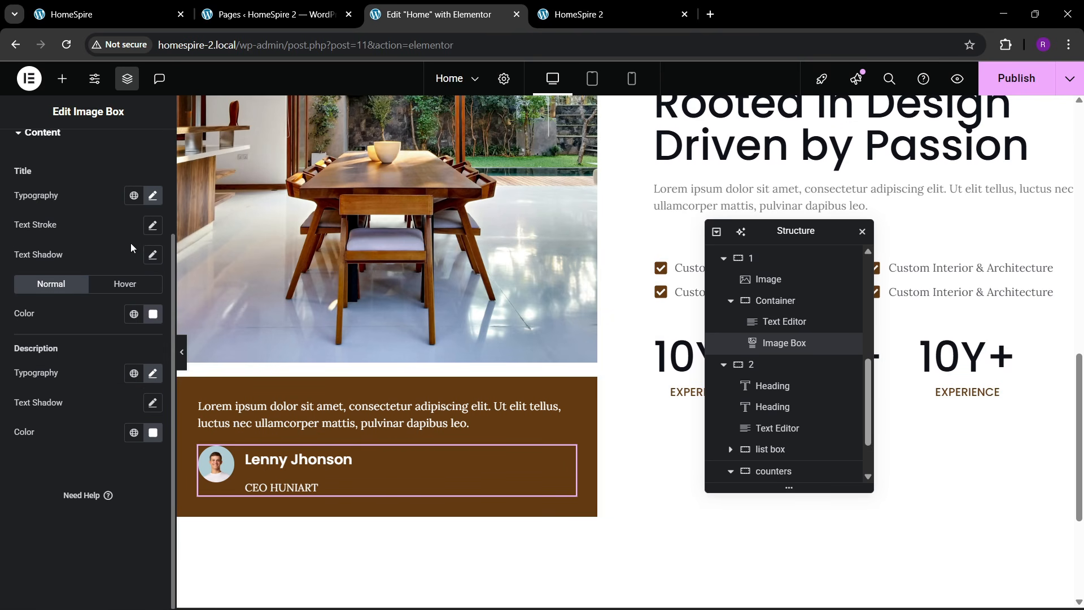
{"action": "left_click", "coordinate": [152, 196]}
{"action": "left_click", "coordinate": [144, 305]}
{"action": "scroll", "coordinate": [111, 295], "scroll_direction": "up", "scroll_amount": 5}
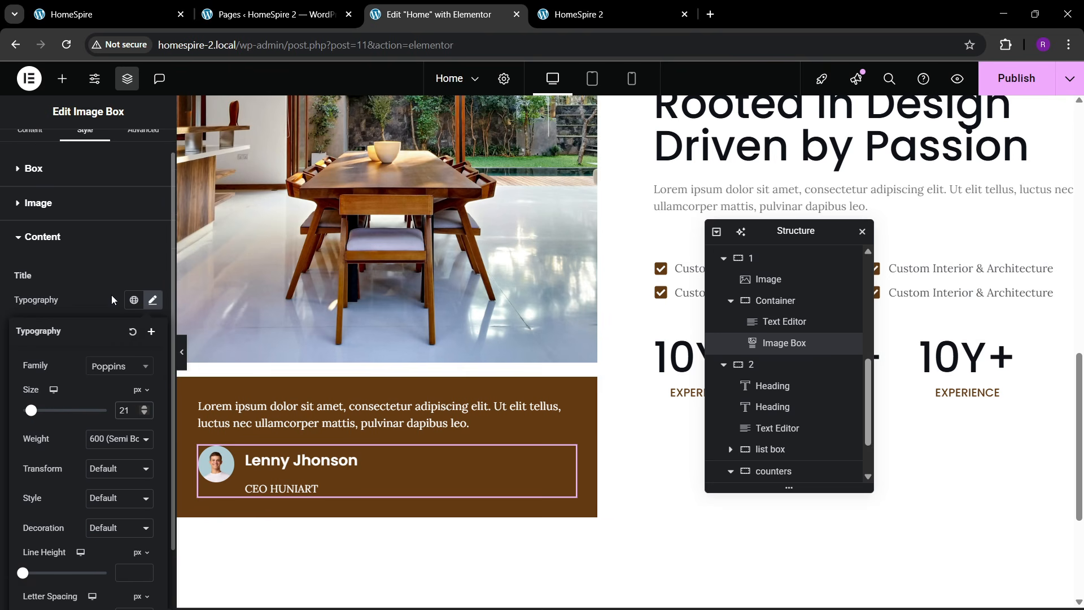
- Bottom-align the text beside the avatar, keep it left-aligned, image gap 15, content spacing 3
{"action": "left_click", "coordinate": [51, 202]}
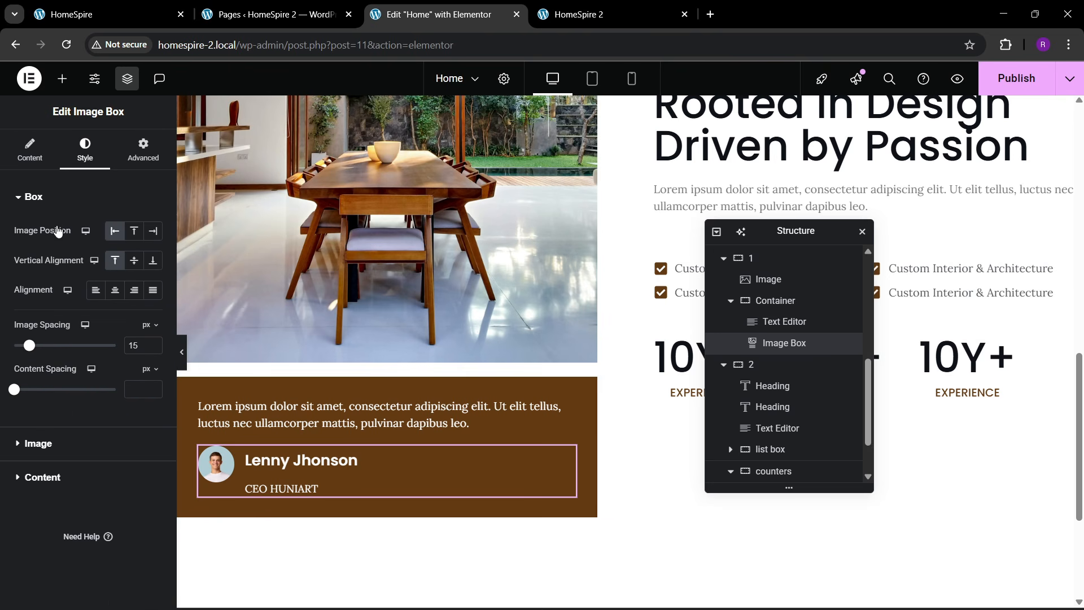
{"action": "left_click", "coordinate": [152, 386]}
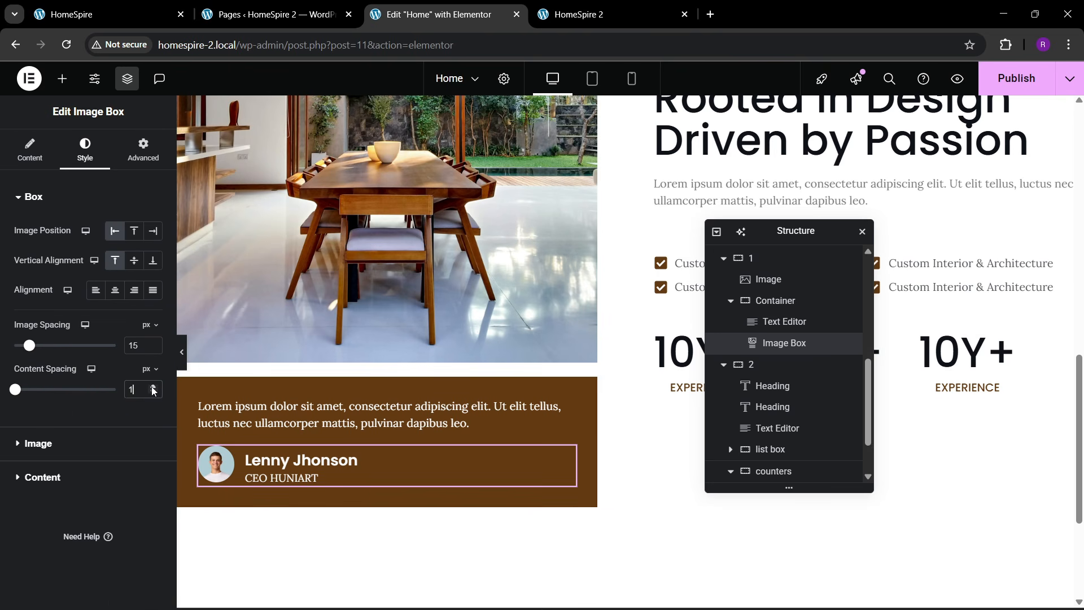
{"action": "left_click", "coordinate": [133, 291]}
{"action": "left_click", "coordinate": [115, 290]}
{"action": "left_click", "coordinate": [97, 291]}
{"action": "left_click", "coordinate": [134, 261]}
{"action": "left_click", "coordinate": [152, 260]}
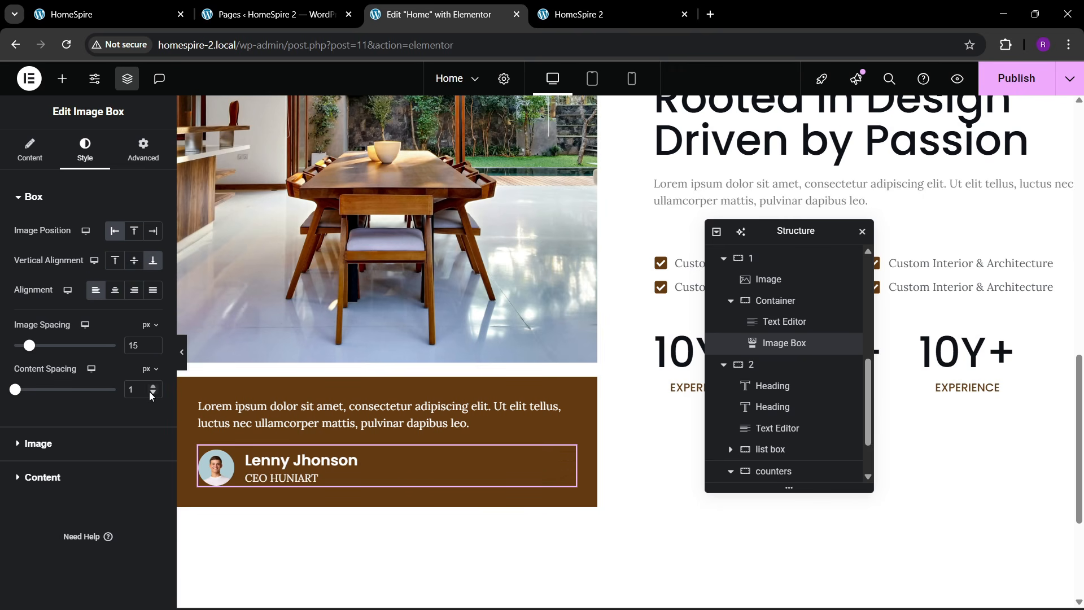
{"action": "left_click", "coordinate": [153, 343]}
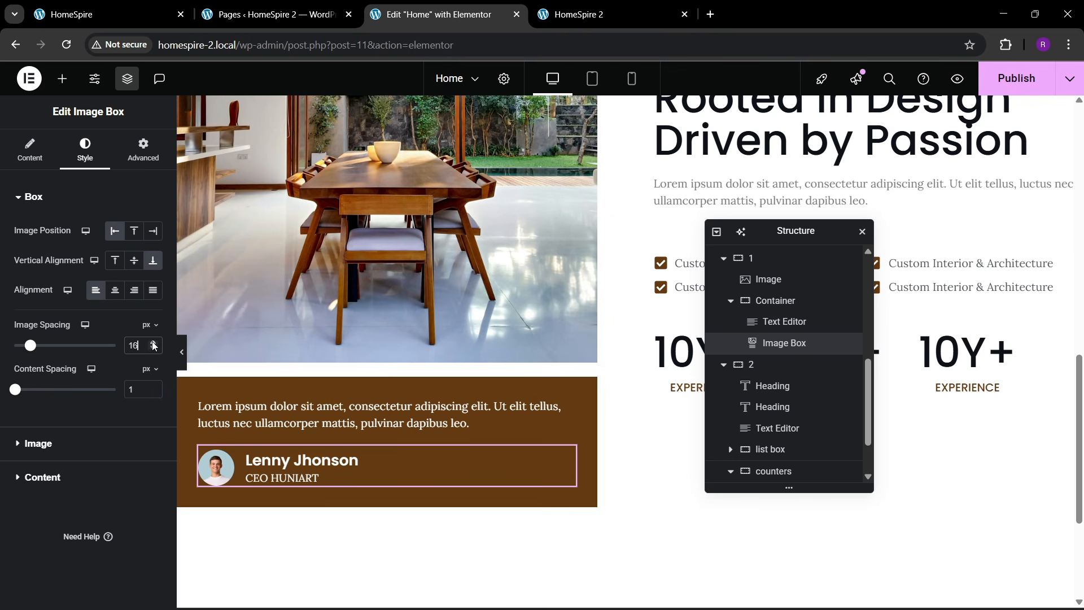
{"action": "left_click", "coordinate": [154, 345]}
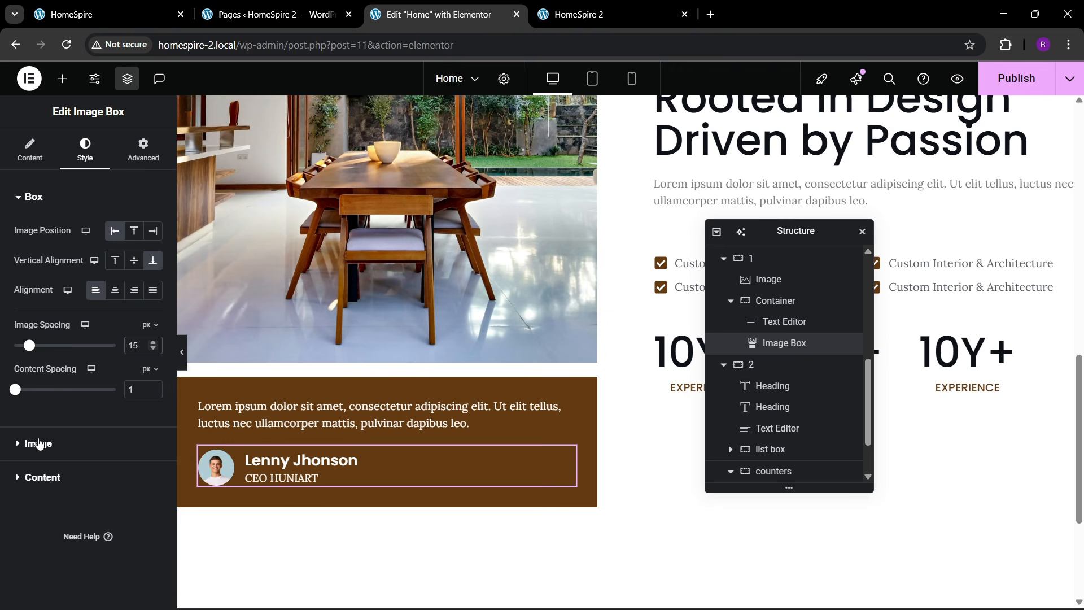
{"action": "left_click", "coordinate": [152, 386]}
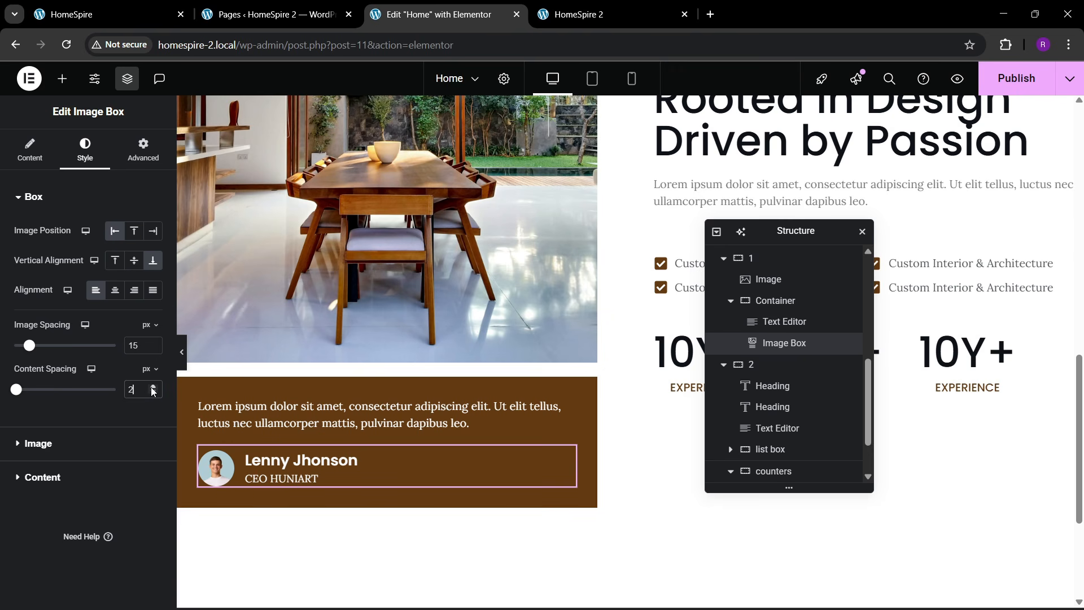
{"action": "left_click", "coordinate": [151, 386]}
- Reduce the description size to 14 and the name title size to 20
{"action": "left_click", "coordinate": [57, 475]}
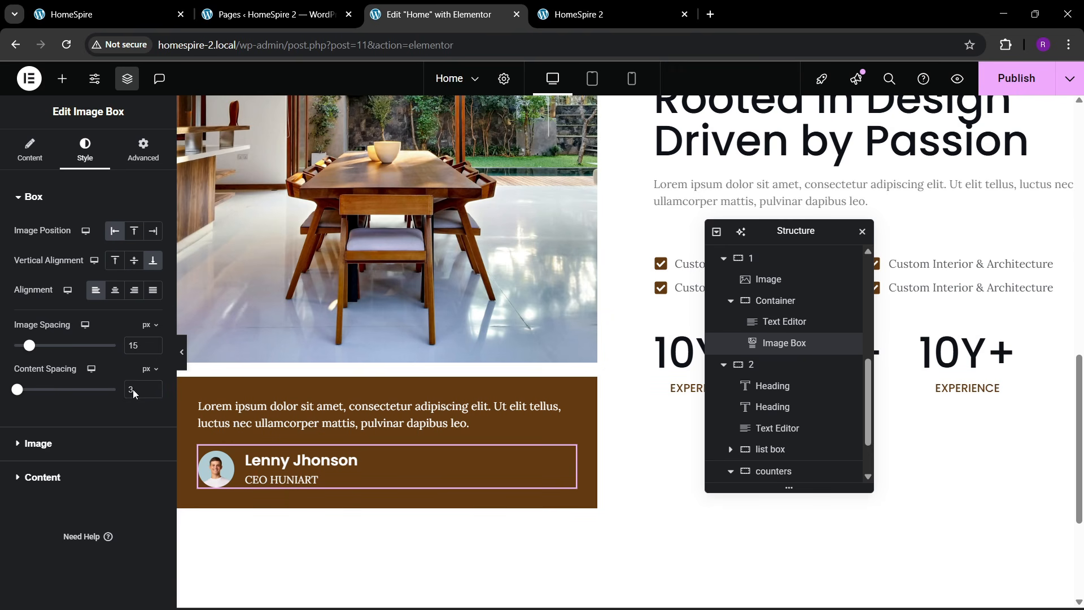
{"action": "left_click", "coordinate": [152, 444]}
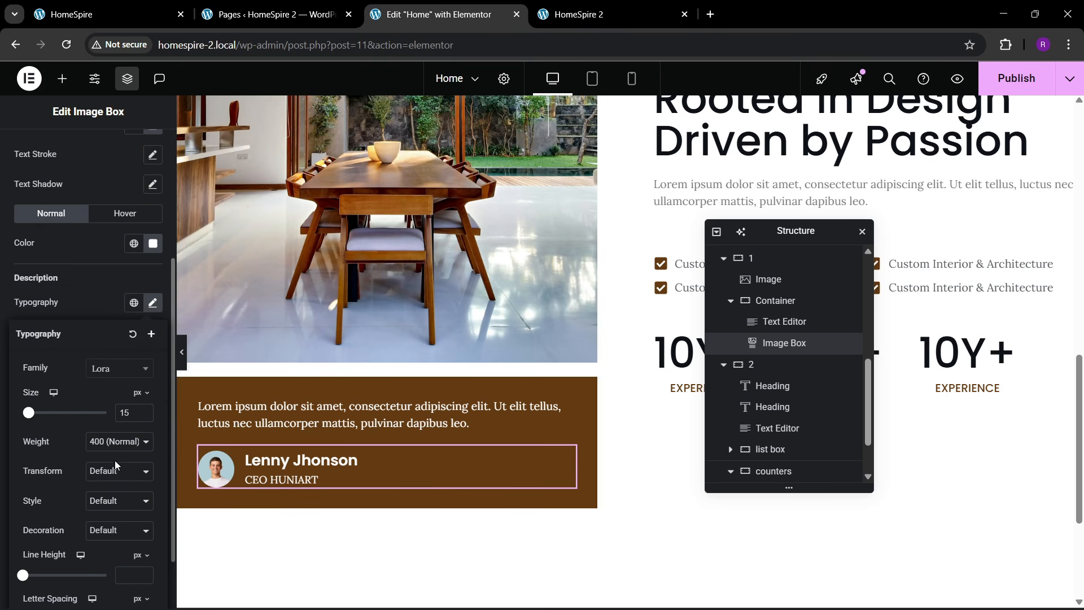
{"action": "left_click", "coordinate": [144, 416]}
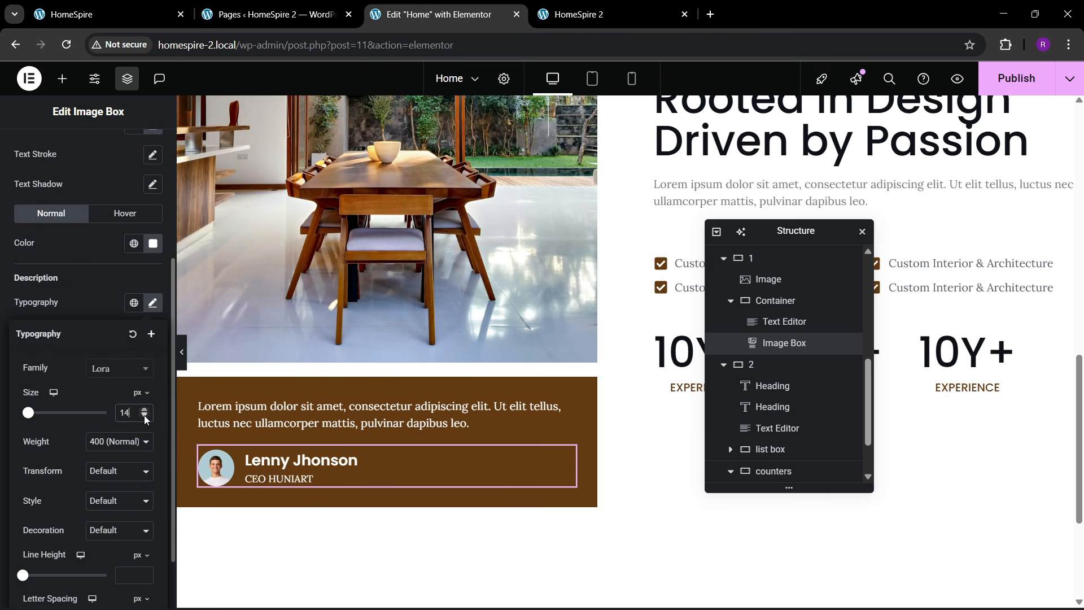
{"action": "left_click", "coordinate": [62, 306]}
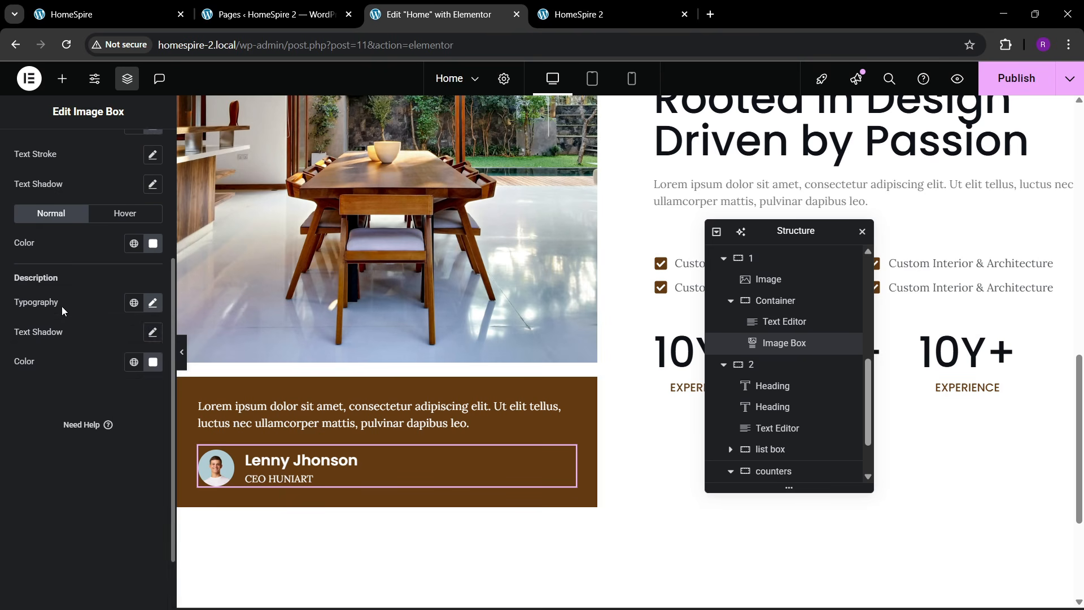
{"action": "scroll", "coordinate": [66, 306], "scroll_direction": "up", "scroll_amount": 3}
{"action": "left_click", "coordinate": [152, 267]}
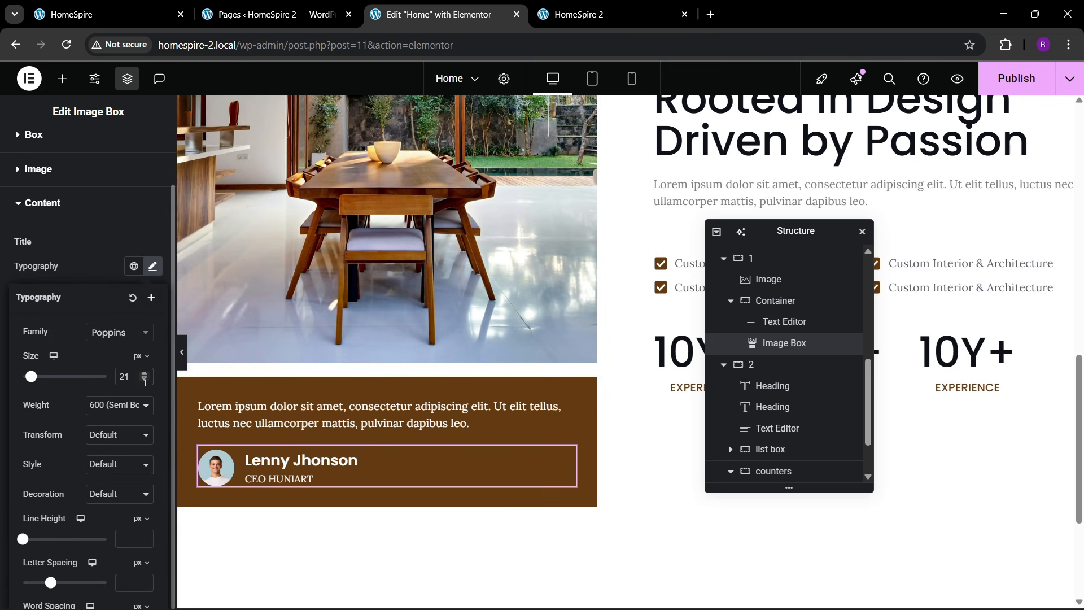
{"action": "left_click", "coordinate": [144, 379]}
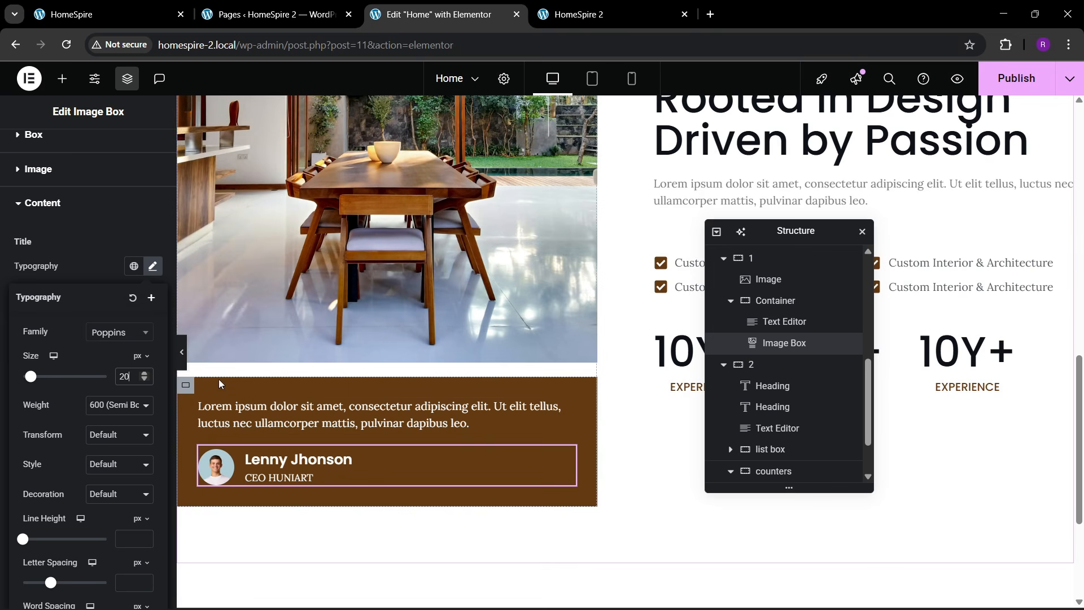
{"action": "scroll", "coordinate": [215, 345], "scroll_direction": "down", "scroll_amount": 1}
- Narrow the brown quote box container to 76% width
{"action": "left_click", "coordinate": [185, 314]}
{"action": "left_click", "coordinate": [29, 150]}
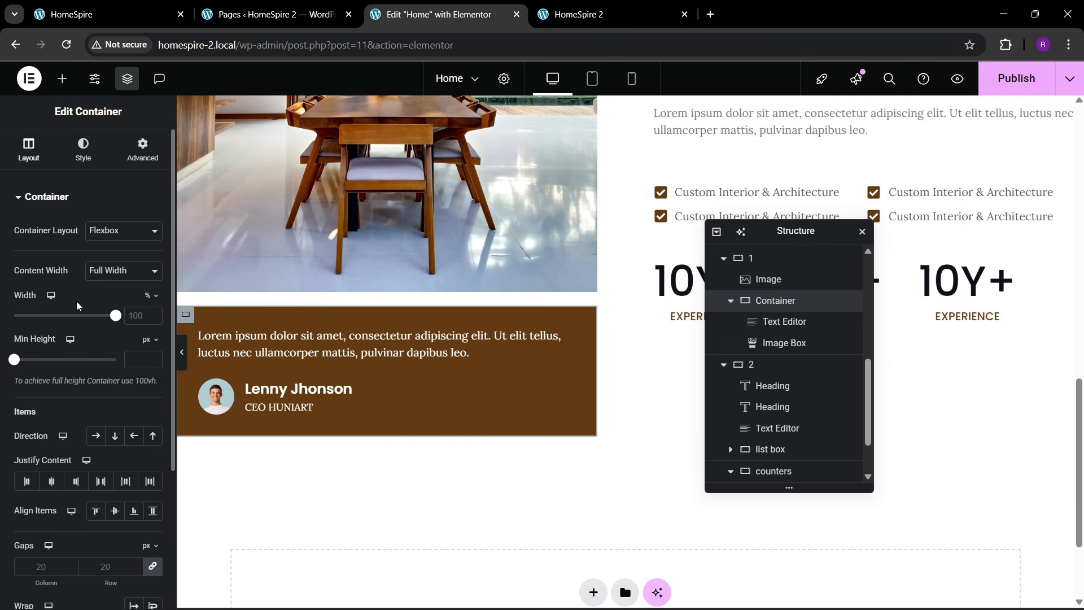
{"action": "left_click_drag", "start_coordinate": [117, 316], "coordinate": [94, 331]}
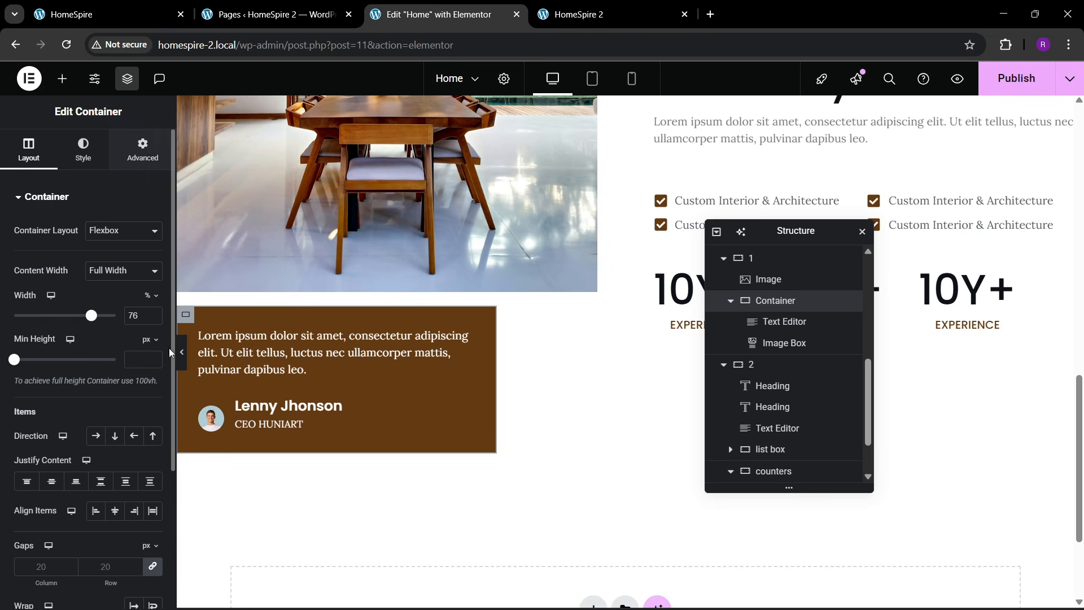
- Enlarge the avatar image width to 15%
{"action": "left_click", "coordinate": [255, 419]}
{"action": "left_click", "coordinate": [50, 157]}
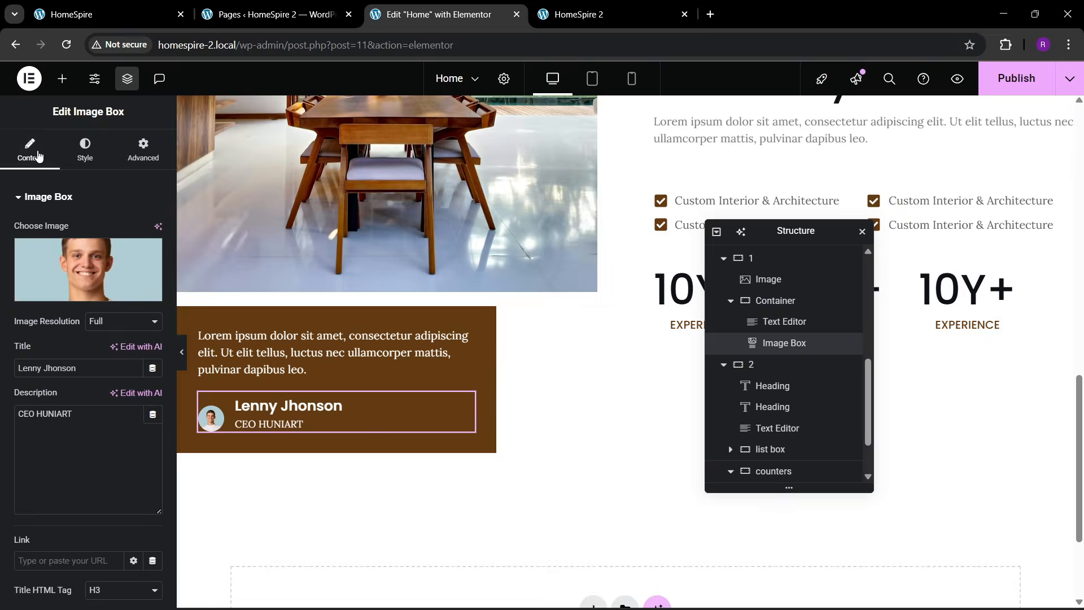
{"action": "left_click", "coordinate": [78, 159]}
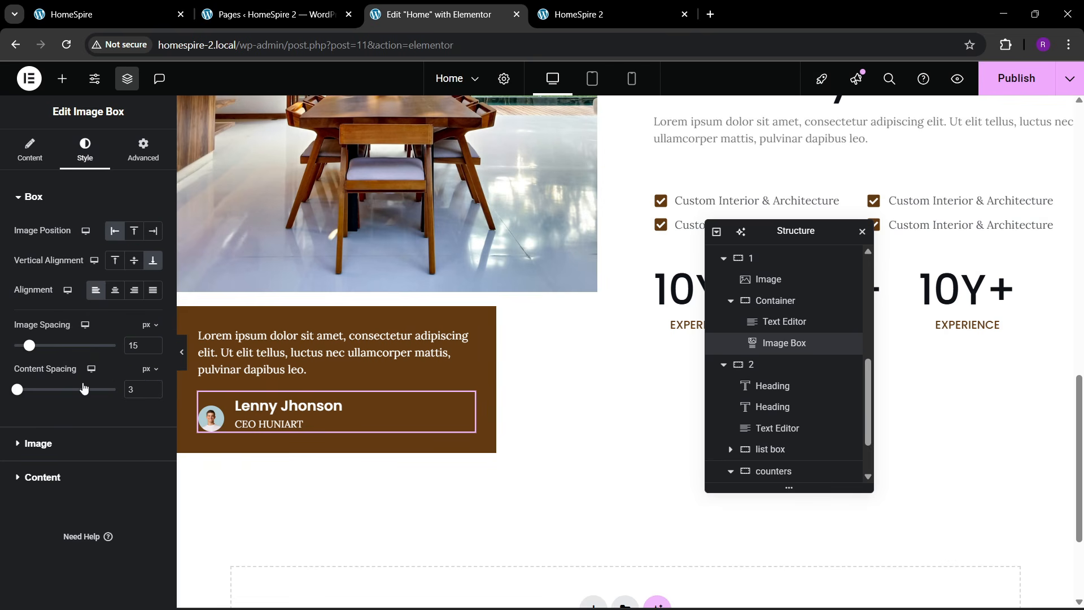
{"action": "left_click", "coordinate": [44, 444]}
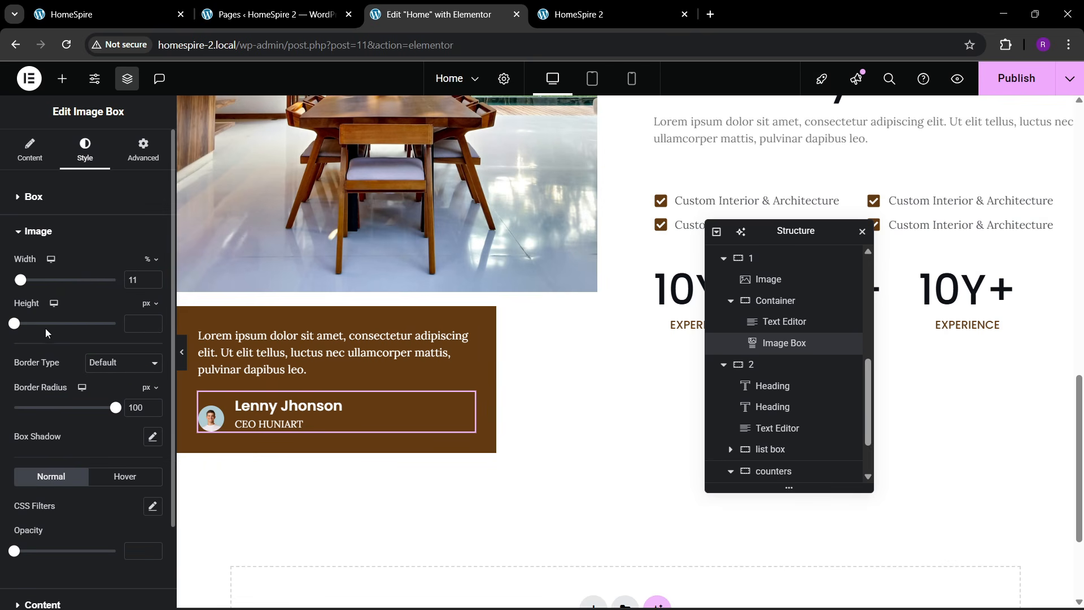
{"action": "left_click", "coordinate": [157, 276]}
{"action": "left_click", "coordinate": [157, 277]}
{"action": "left_click", "coordinate": [157, 276]}
{"action": "left_click", "coordinate": [157, 276]}
{"action": "left_click", "coordinate": [157, 277]}
{"action": "left_click", "coordinate": [157, 277]}
{"action": "left_click", "coordinate": [156, 283]}
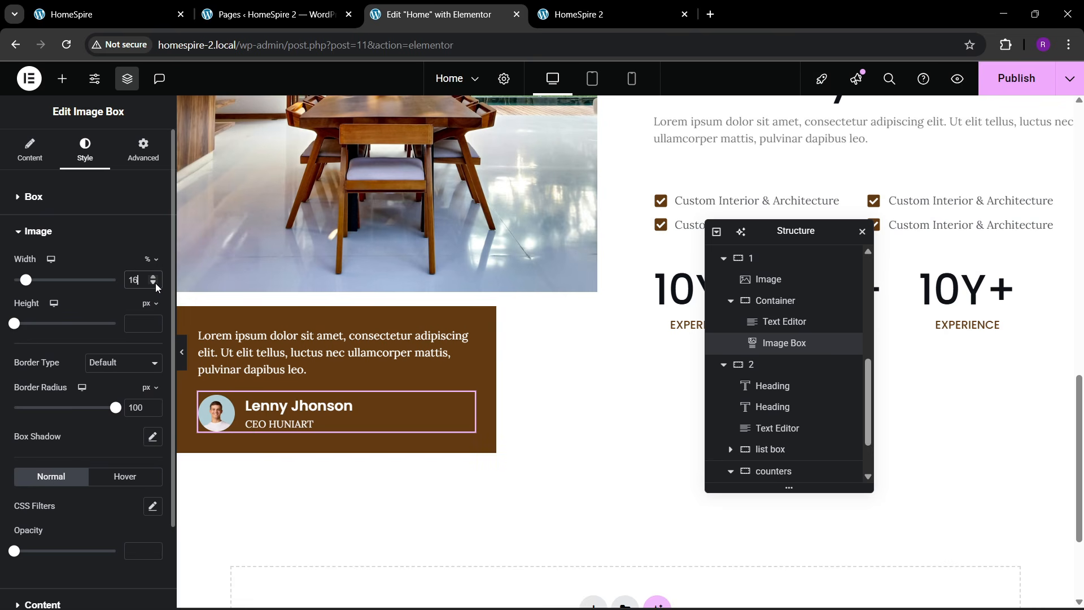
{"action": "left_click", "coordinate": [155, 283]}
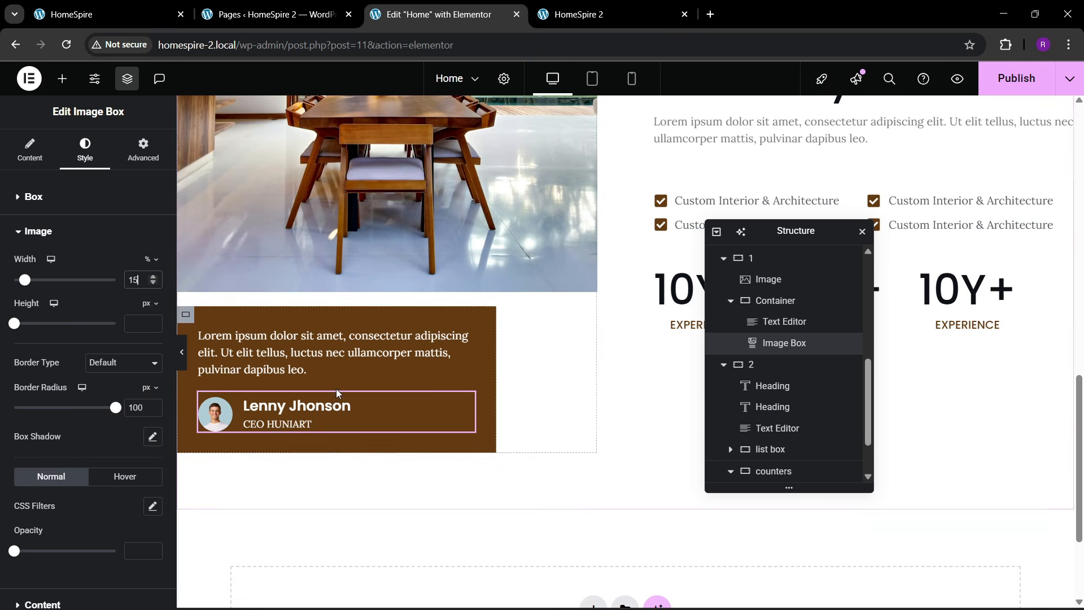
{"action": "scroll", "coordinate": [745, 395], "scroll_direction": "down", "scroll_amount": 1}
{"action": "scroll", "coordinate": [768, 395], "scroll_direction": "up", "scroll_amount": 3}
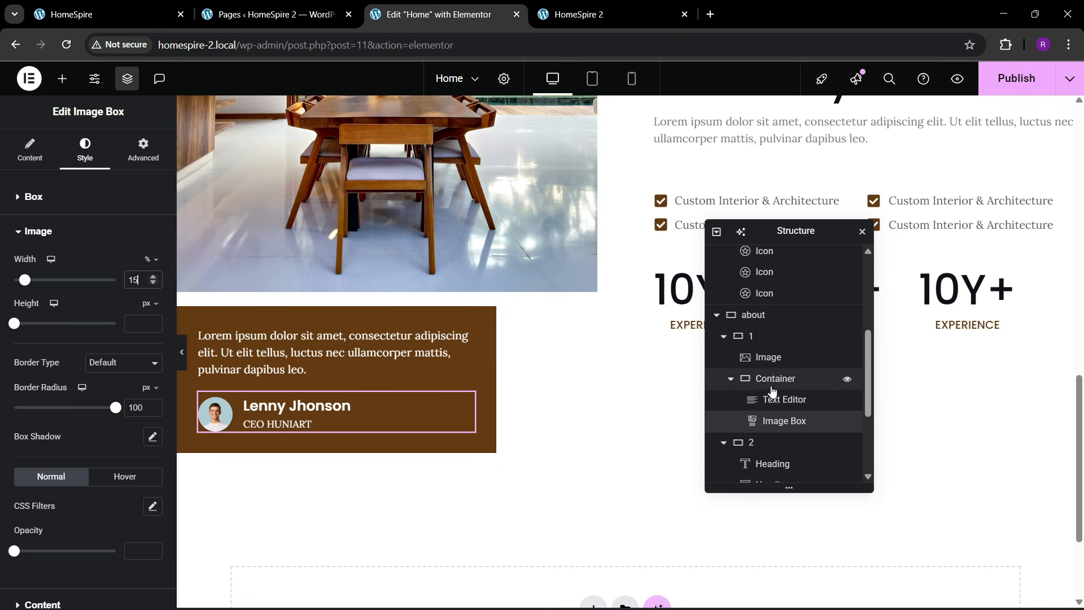
{"action": "left_click", "coordinate": [773, 379]}
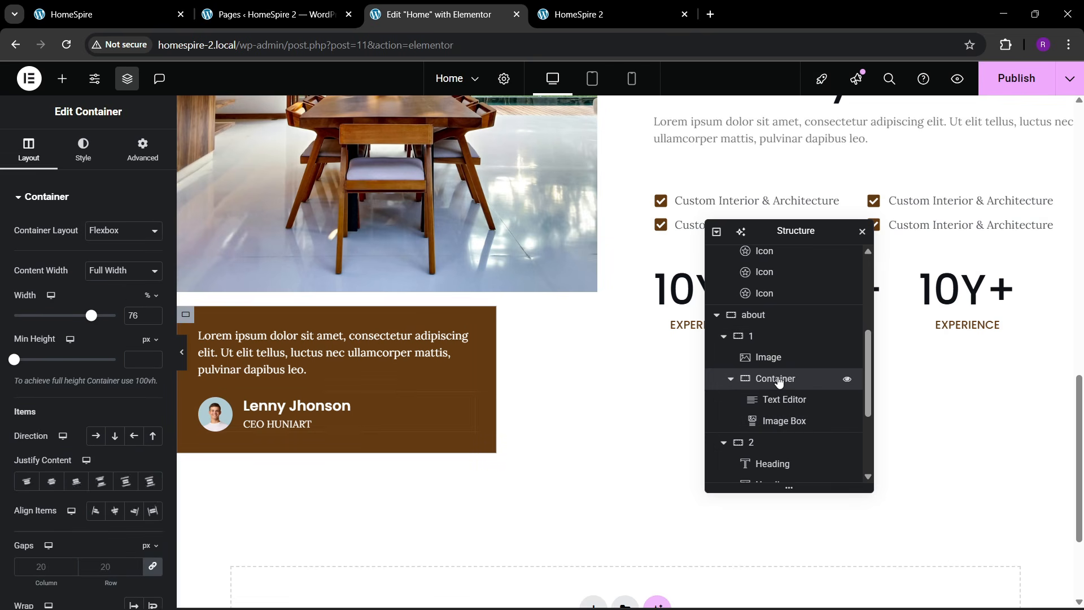
- Switch the quote box margin unit to em and set the right margin to -2
{"action": "left_click", "coordinate": [143, 150]}
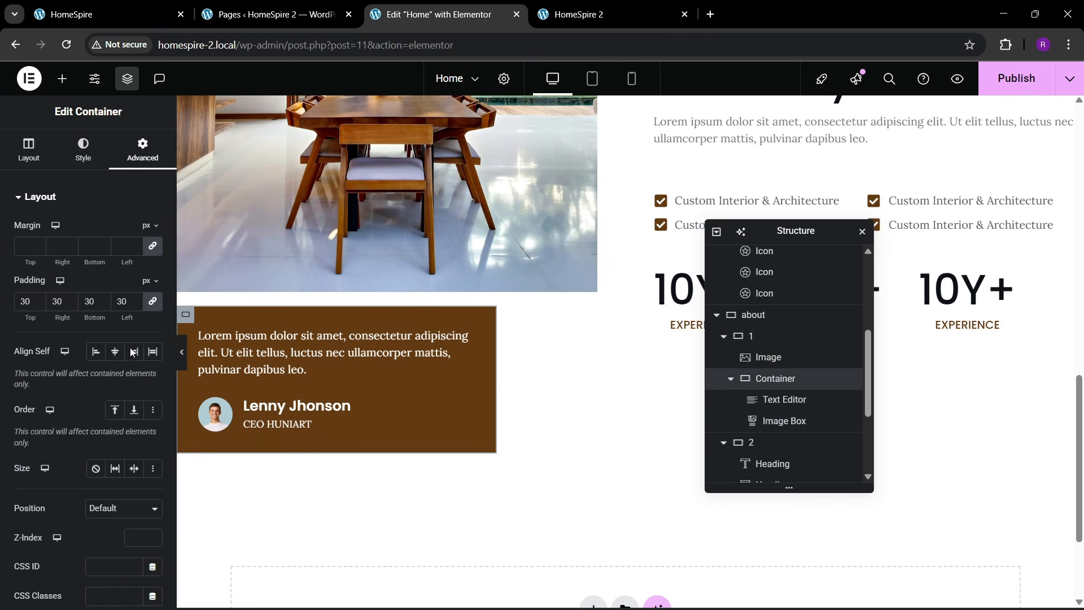
{"action": "left_click", "coordinate": [134, 351]}
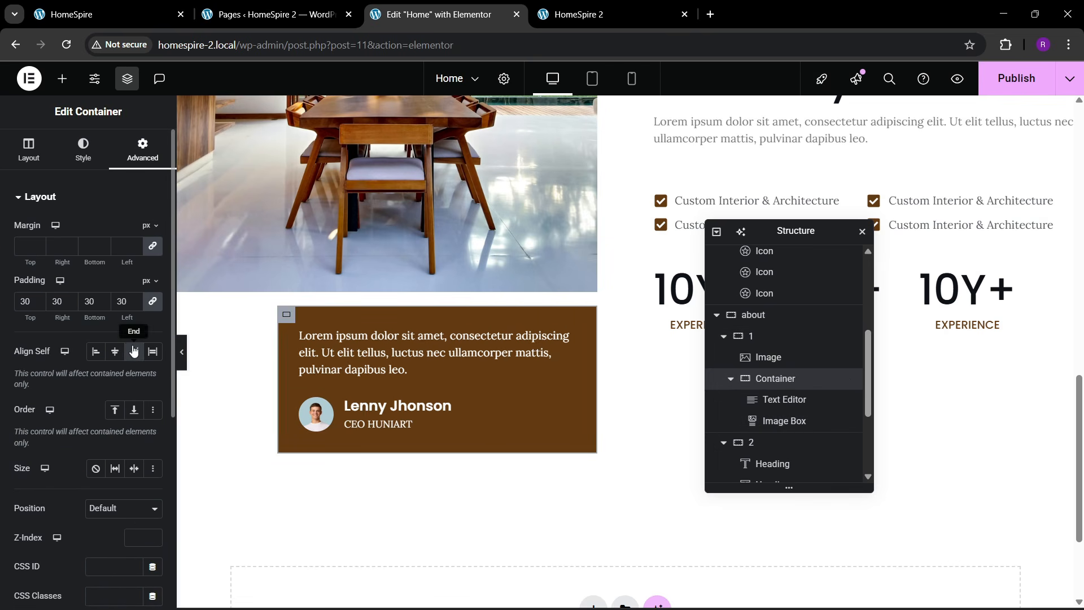
{"action": "left_click", "coordinate": [147, 225]}
{"action": "left_click", "coordinate": [145, 267]}
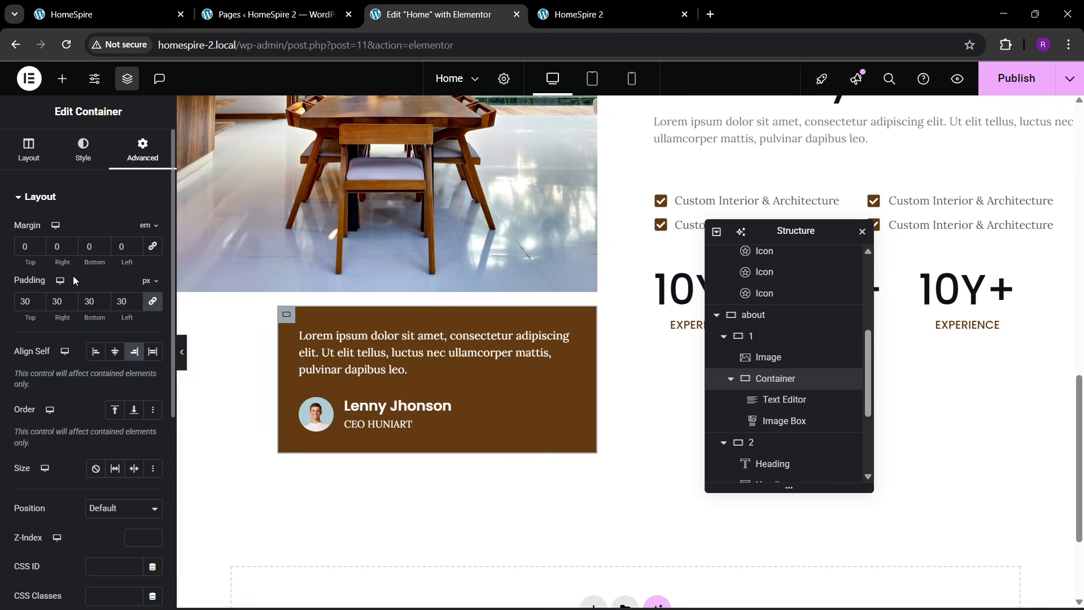
{"action": "left_click", "coordinate": [37, 250]}
{"action": "left_click", "coordinate": [37, 250]}
{"action": "left_click", "coordinate": [37, 250]}
{"action": "left_click", "coordinate": [37, 250]}
{"action": "left_click", "coordinate": [37, 250]}
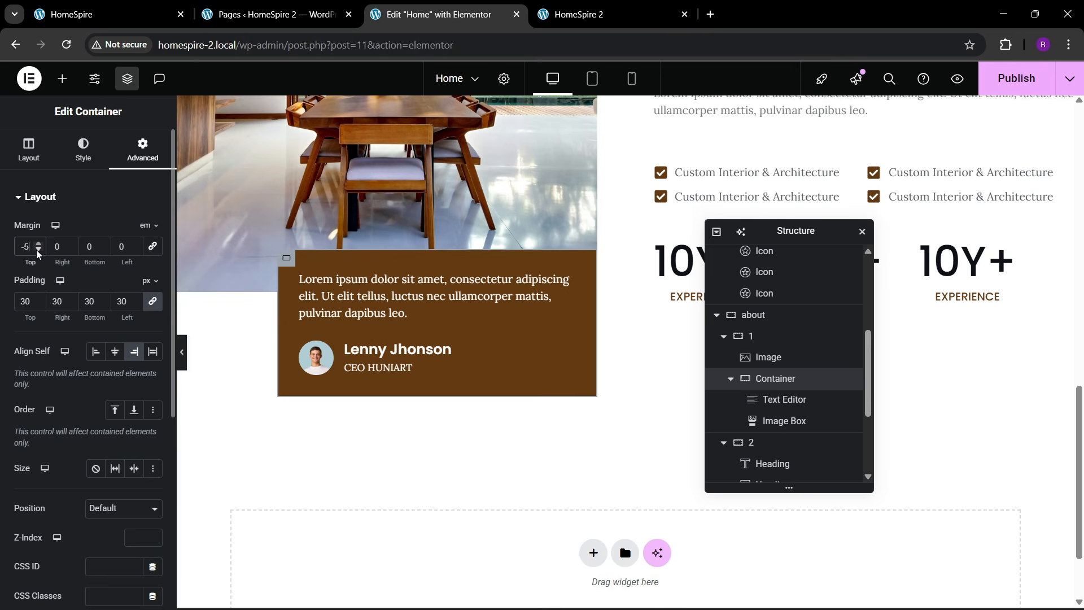
{"action": "left_click", "coordinate": [37, 250]}
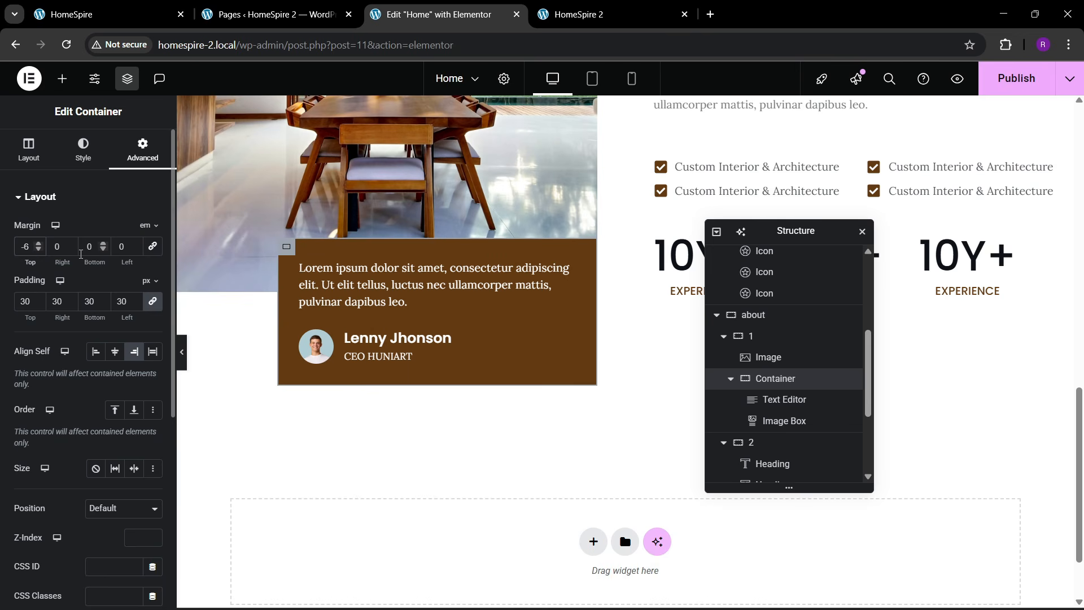
{"action": "left_click", "coordinate": [70, 250]}
{"action": "left_click", "coordinate": [70, 250]}
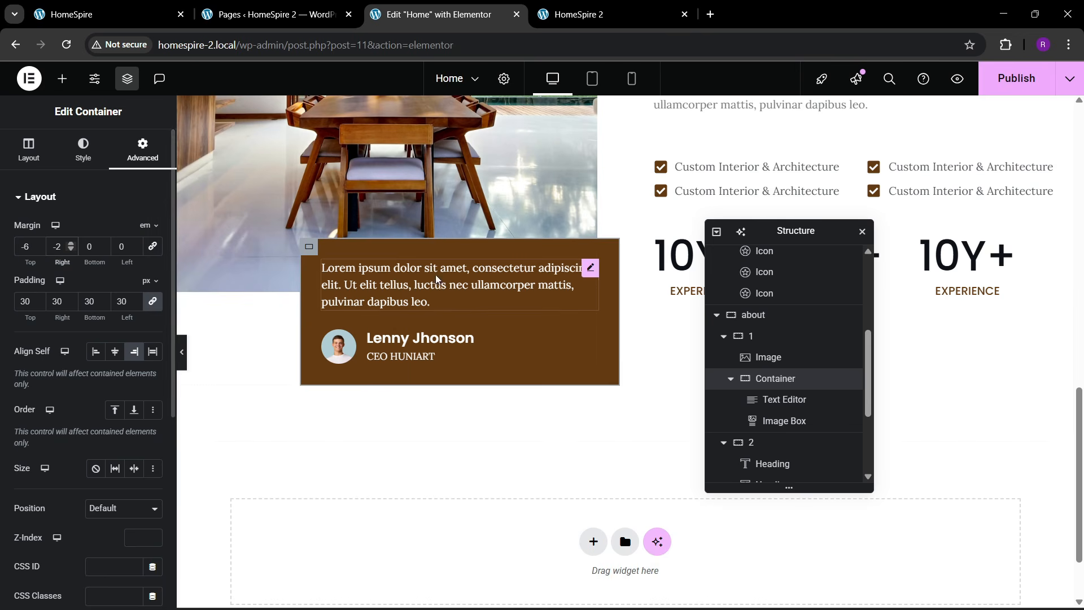
- Preview the layout and settle the quote box's top margin at -11 em
{"action": "scroll", "coordinate": [435, 274], "scroll_direction": "up", "scroll_amount": 6}
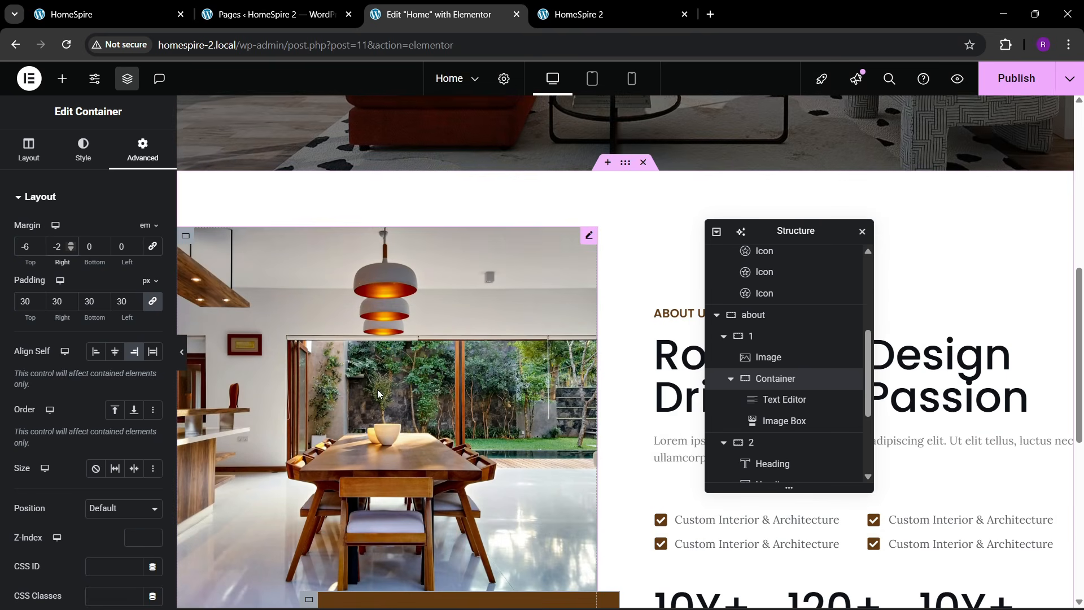
{"action": "key", "text": "ctrl+p"}
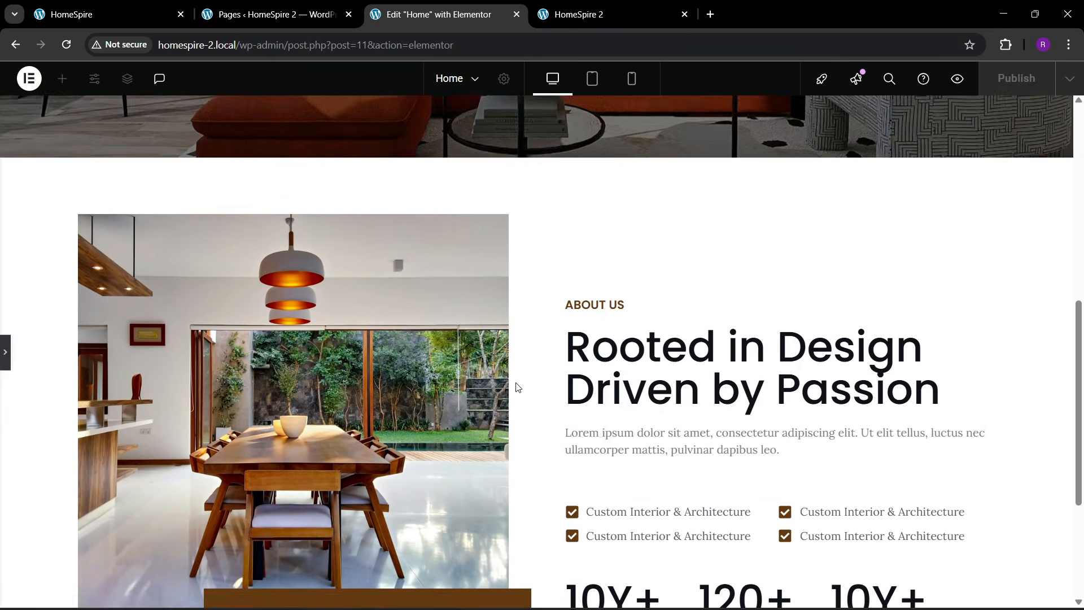
{"action": "scroll", "coordinate": [517, 387], "scroll_direction": "down", "scroll_amount": 2}
{"action": "left_click", "coordinate": [5, 354]}
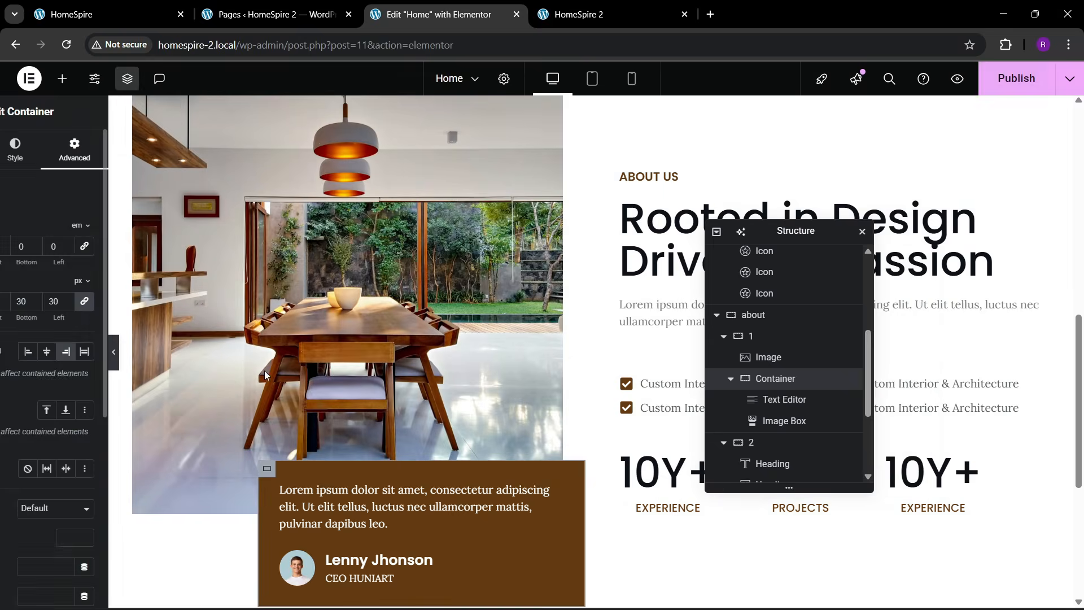
{"action": "left_click", "coordinate": [130, 22]}
{"action": "left_click", "coordinate": [396, 11]}
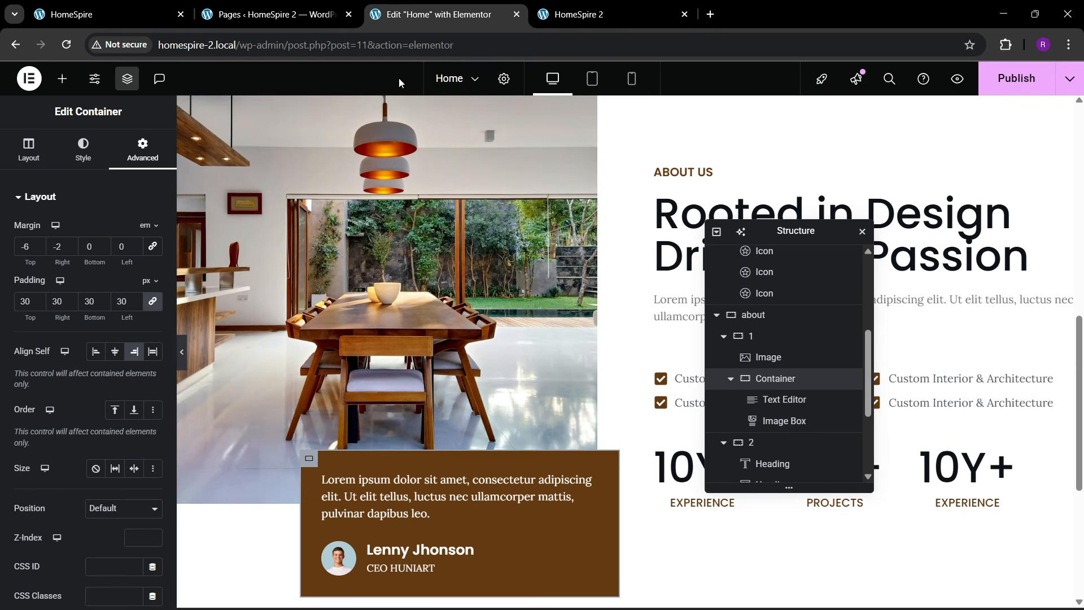
{"action": "scroll", "coordinate": [472, 434], "scroll_direction": "down", "scroll_amount": 2}
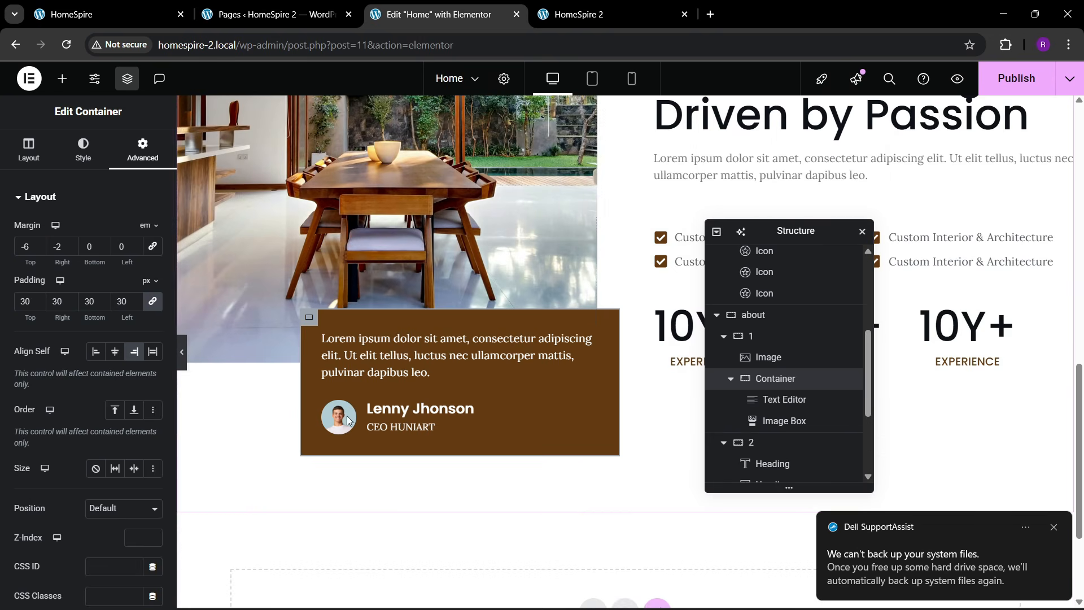
{"action": "left_click", "coordinate": [38, 249]}
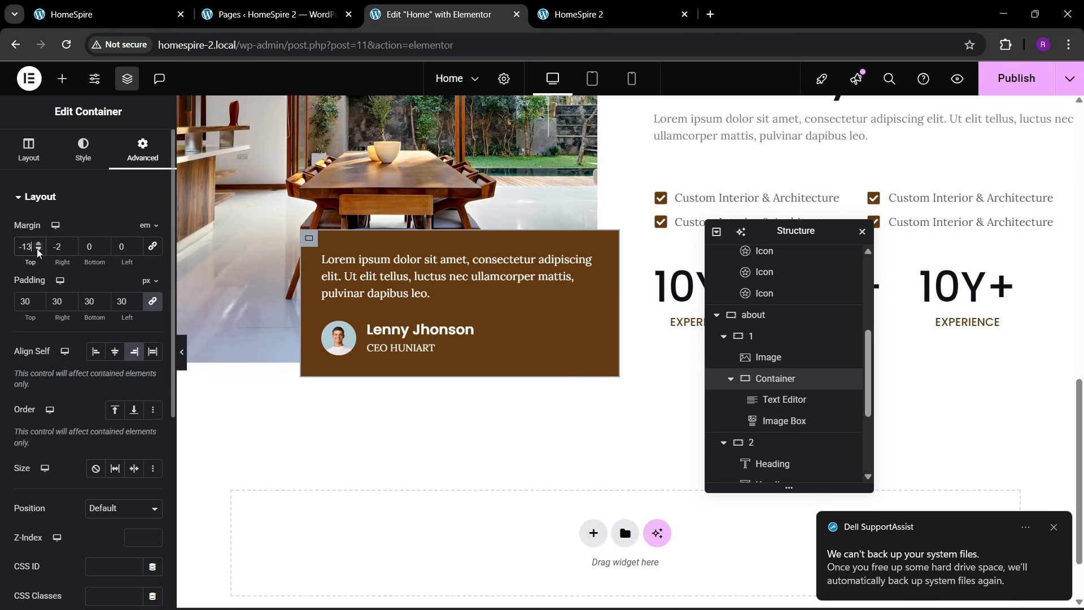
{"action": "left_click", "coordinate": [39, 243]}
{"action": "left_click", "coordinate": [38, 243]}
{"action": "scroll", "coordinate": [499, 353], "scroll_direction": "up", "scroll_amount": 3}
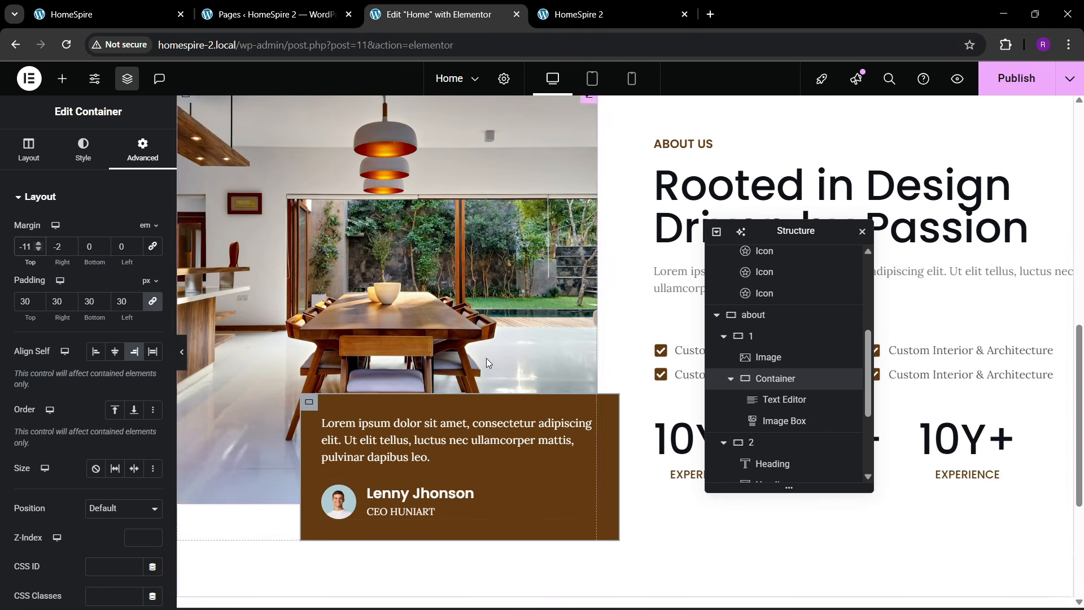
- Publish the page and open the live HomeSpire 2 site to reload it
{"action": "left_click", "coordinate": [1016, 78]}
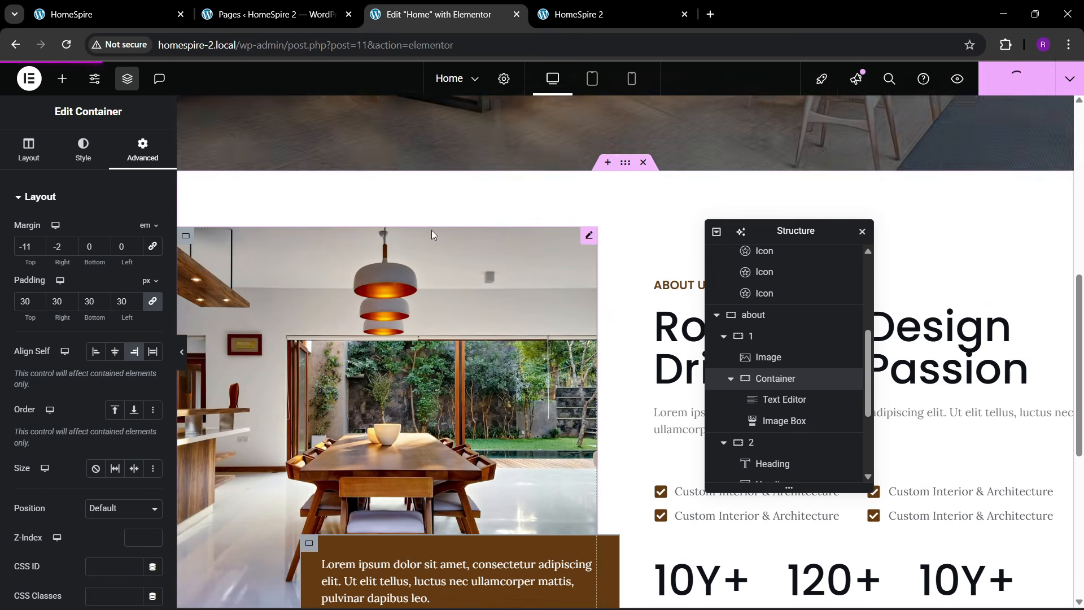
{"action": "left_click", "coordinate": [580, 6]}
{"action": "left_click", "coordinate": [329, 51]}
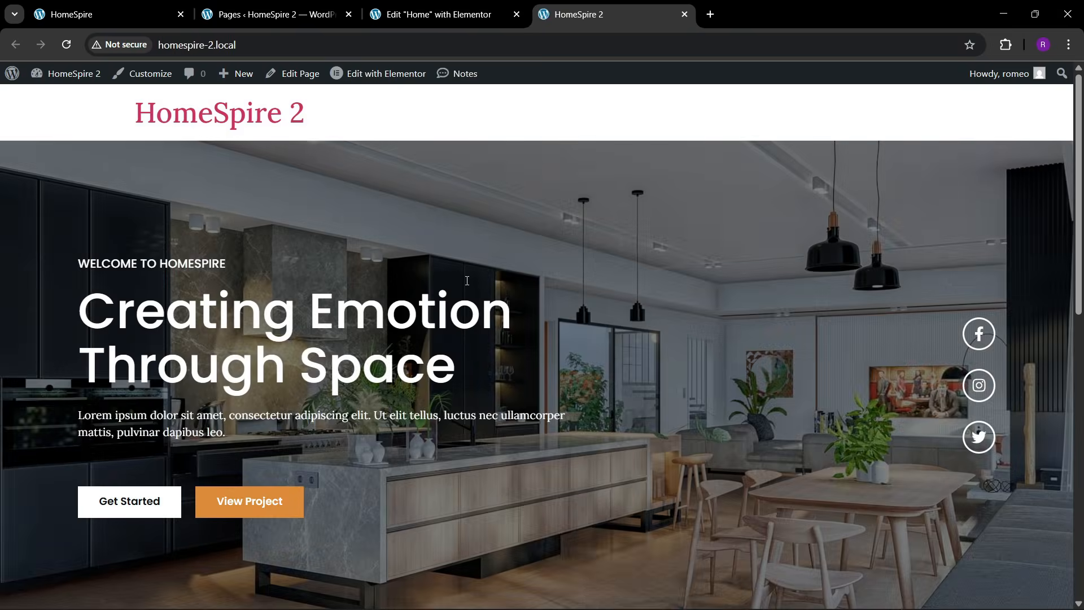
- Review the live overlapping quote box, compare it with the original HomeSpire site, then return to the editor
{"action": "scroll", "coordinate": [488, 316], "scroll_direction": "down", "scroll_amount": 10}
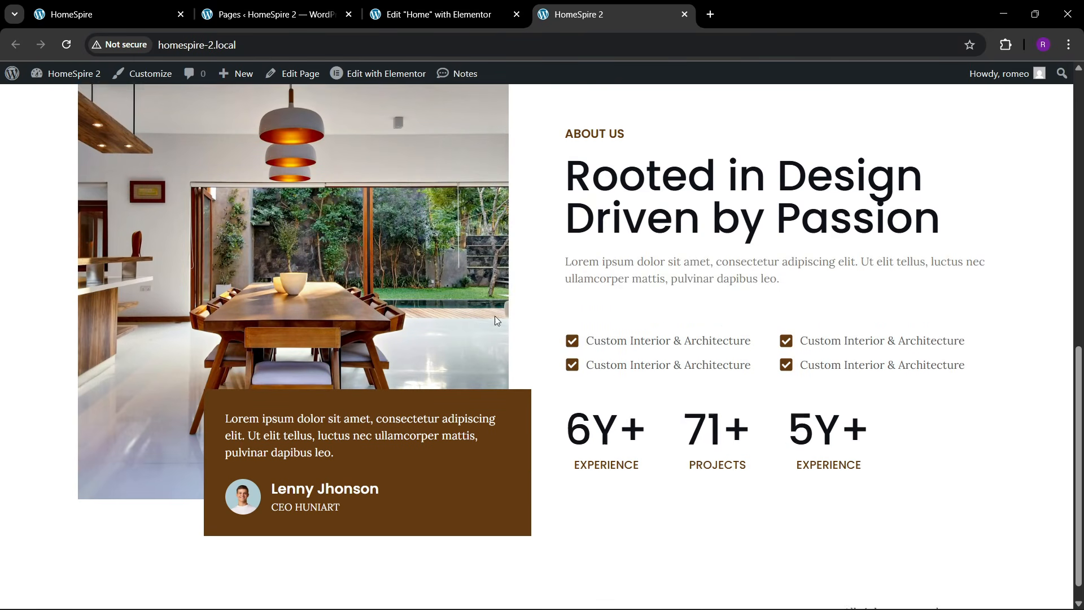
{"action": "scroll", "coordinate": [346, 368], "scroll_direction": "up", "scroll_amount": 10}
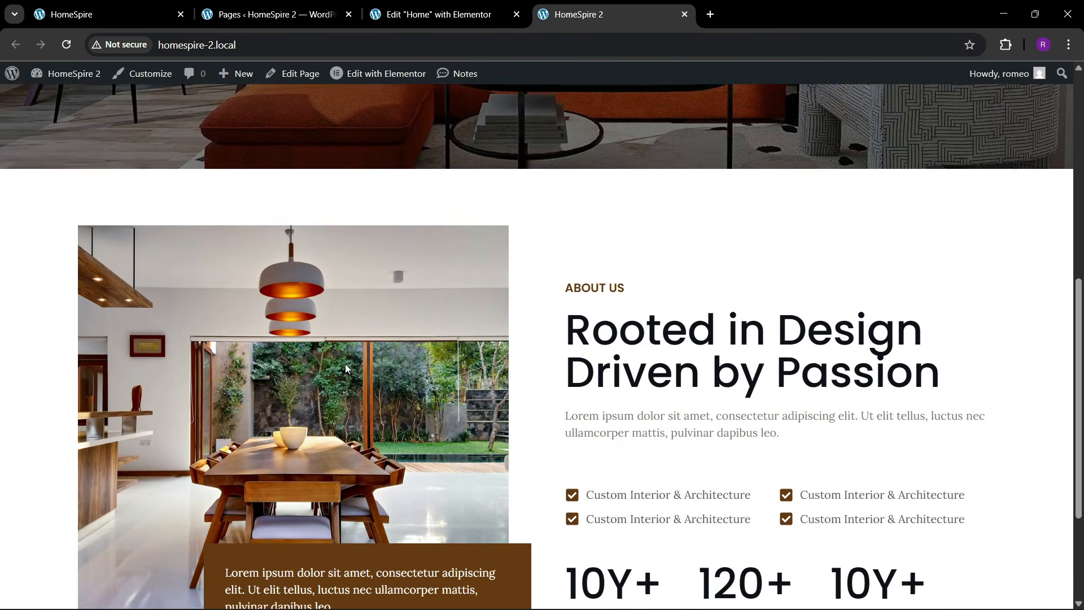
{"action": "scroll", "coordinate": [354, 360], "scroll_direction": "down", "scroll_amount": 10}
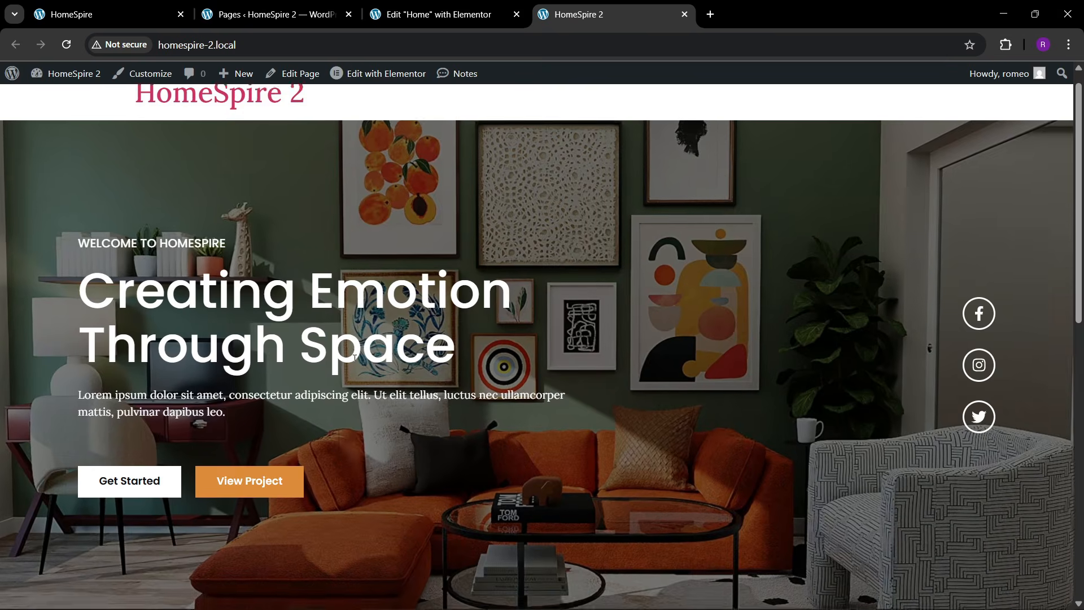
{"action": "scroll", "coordinate": [368, 350], "scroll_direction": "down", "scroll_amount": 3}
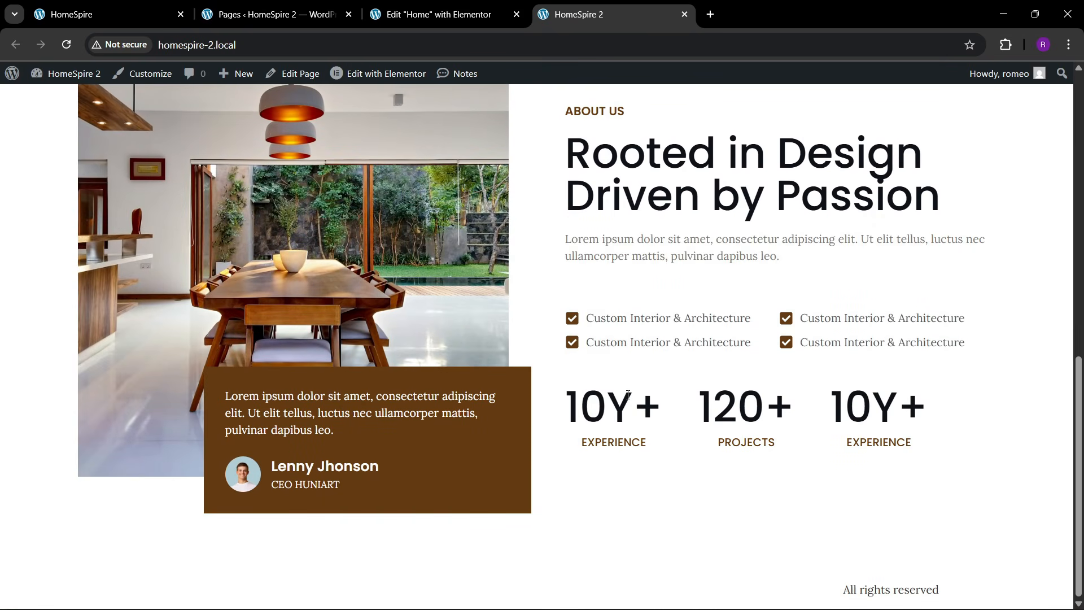
{"action": "left_click", "coordinate": [99, 14]}
{"action": "scroll", "coordinate": [464, 395], "scroll_direction": "down", "scroll_amount": 5}
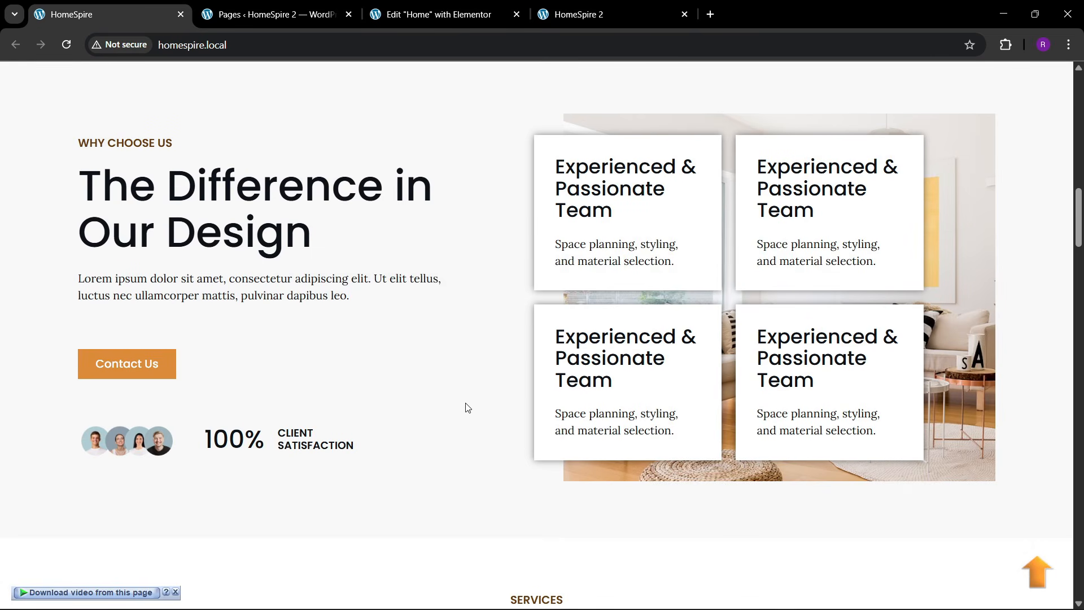
{"action": "scroll", "coordinate": [467, 372], "scroll_direction": "up", "scroll_amount": 3}
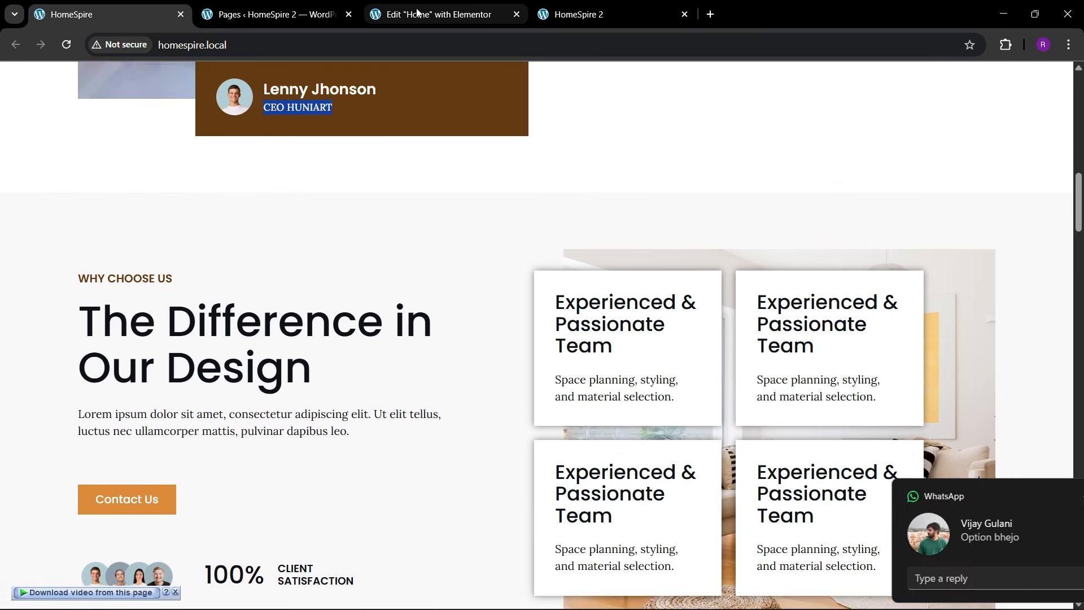
{"action": "left_click", "coordinate": [419, 14]}
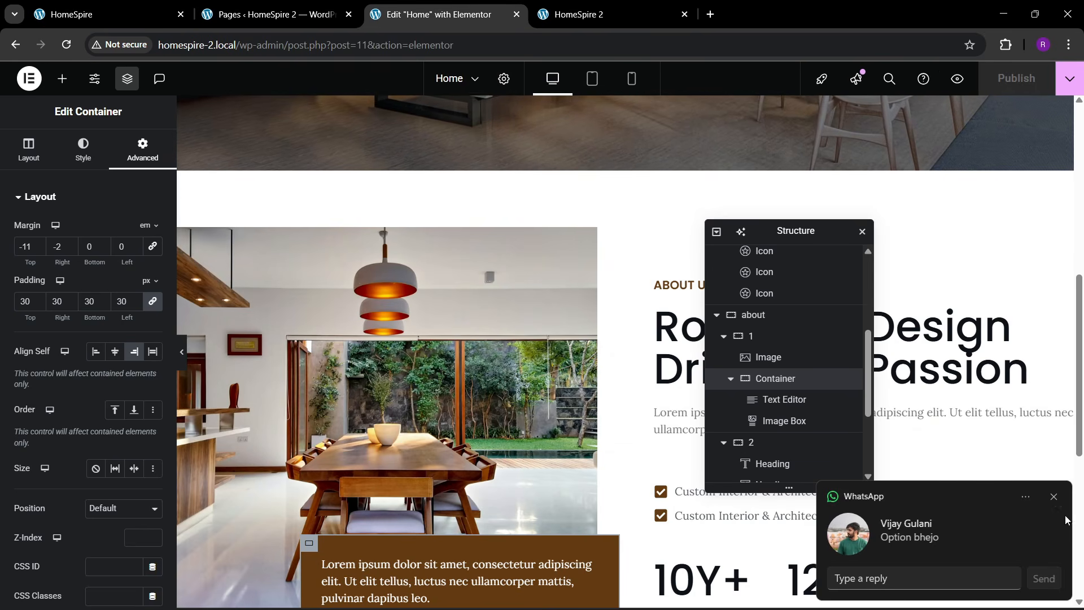
- Scroll the original HomeSpire site to review the content that follows the About section
{"action": "scroll", "coordinate": [585, 393], "scroll_direction": "down", "scroll_amount": 6}
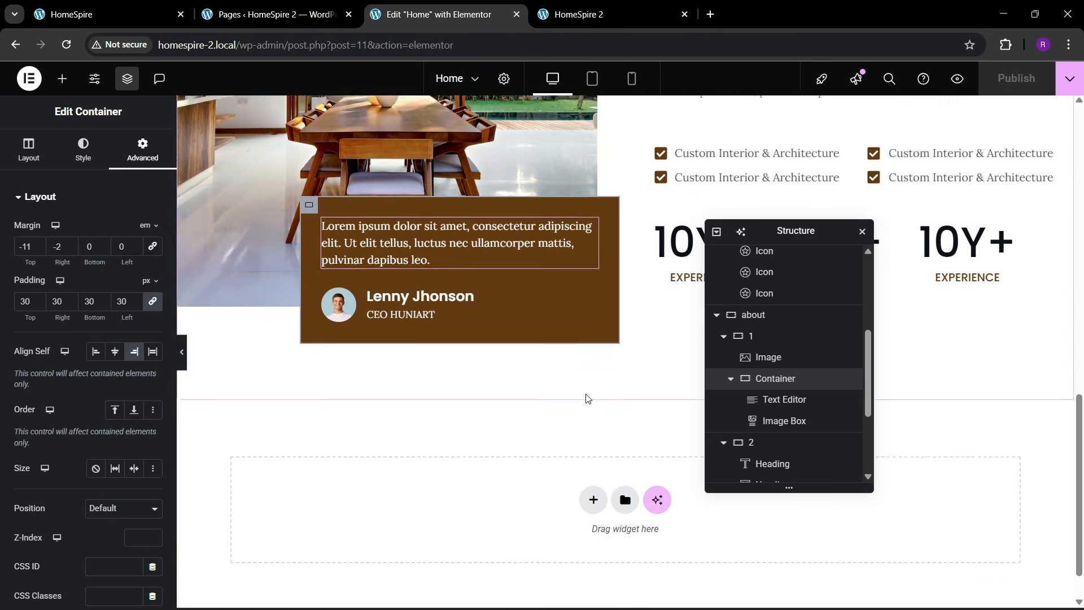
{"action": "scroll", "coordinate": [586, 398], "scroll_direction": "down", "scroll_amount": 1}
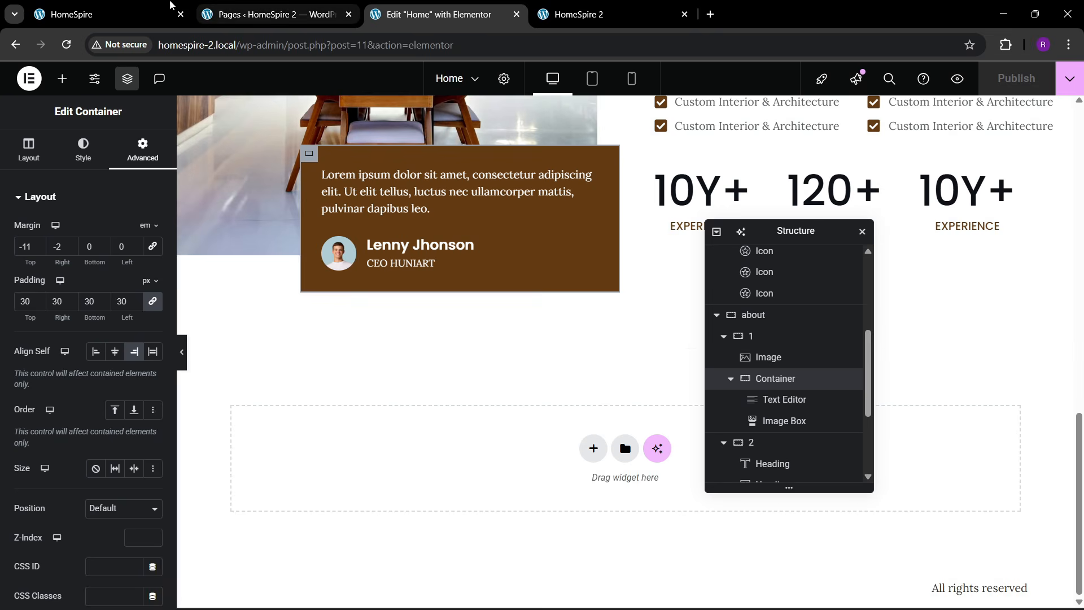
{"action": "key", "text": "ctrl+1"}
{"action": "scroll", "coordinate": [443, 409], "scroll_direction": "down", "scroll_amount": 1}
{"action": "left_click", "coordinate": [451, 14]}
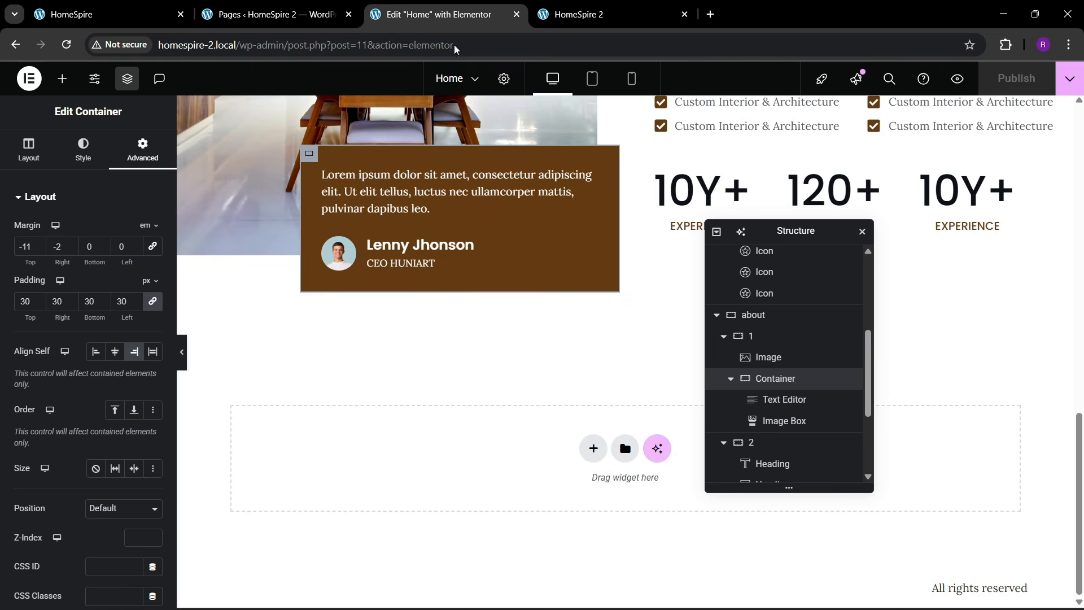
- Insert a Flexbox container with the two-column structure beneath About, matching the original's Why Choose Us section
{"action": "left_click", "coordinate": [586, 450]}
{"action": "left_click", "coordinate": [572, 460]}
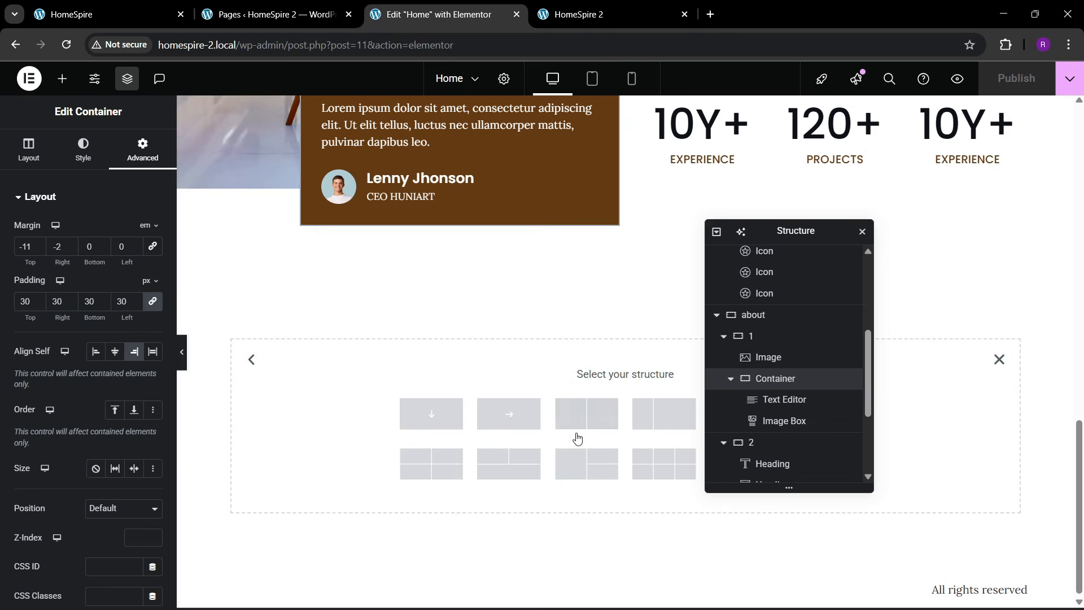
{"action": "key", "text": "ctrl+1"}
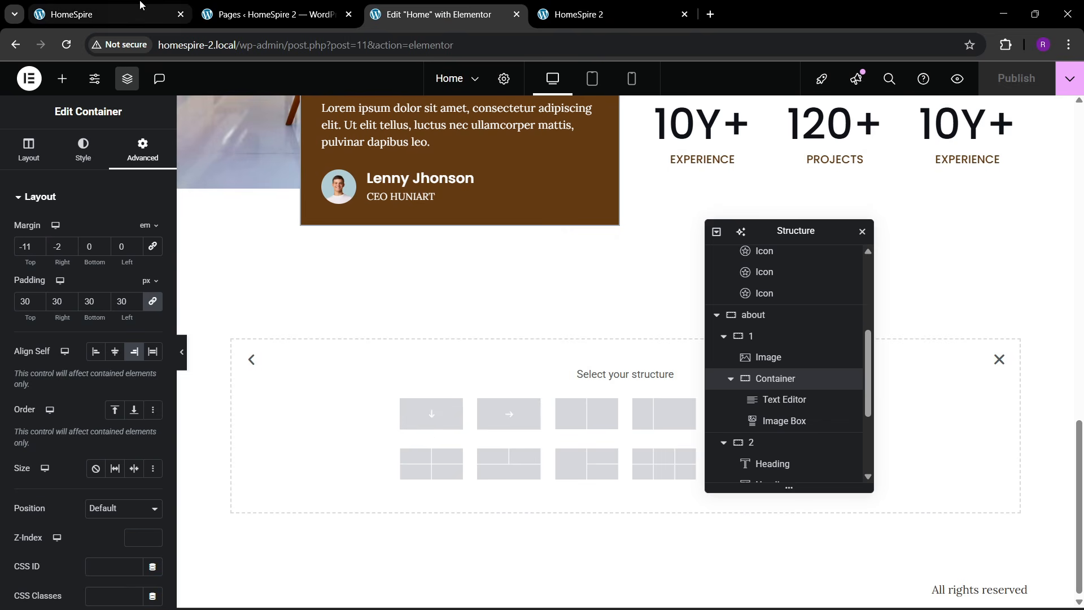
{"action": "key", "text": "ctrl+3"}
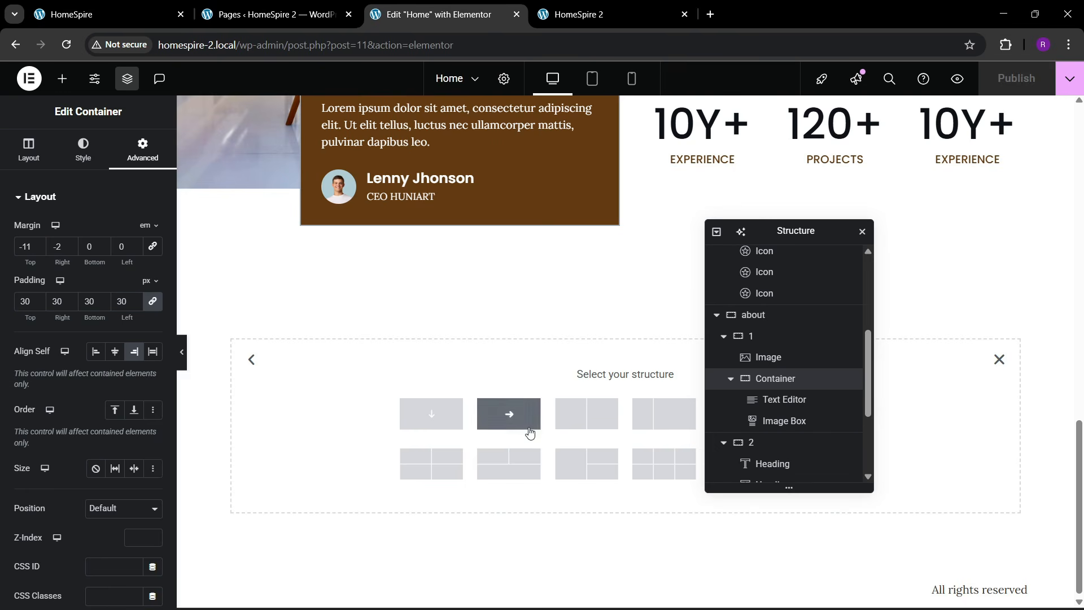
{"action": "left_click", "coordinate": [586, 436]}
{"action": "left_click", "coordinate": [189, 4]}
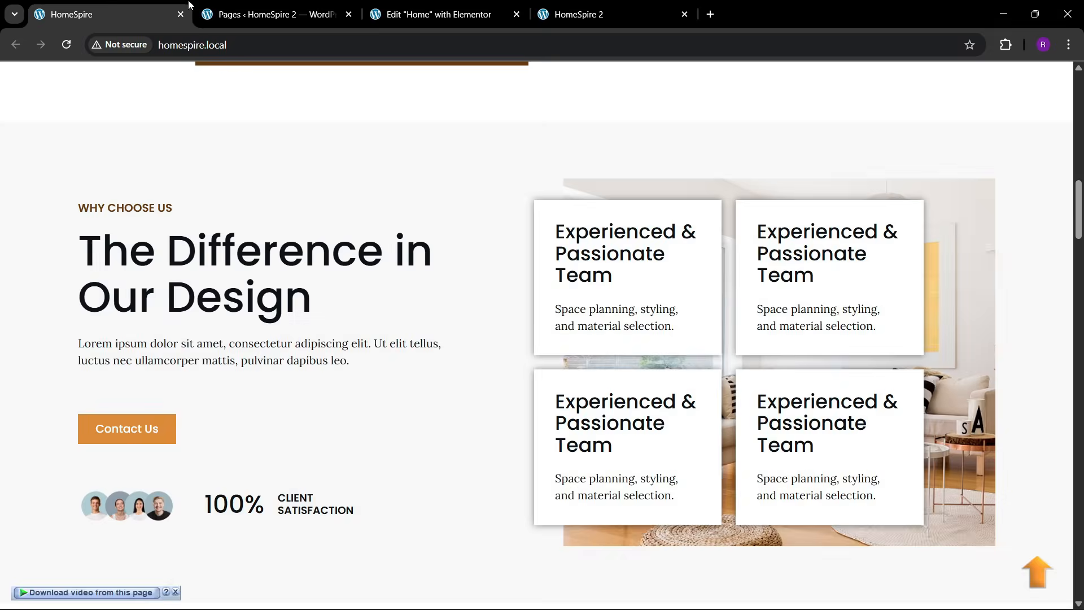
{"action": "left_click", "coordinate": [411, 7]}
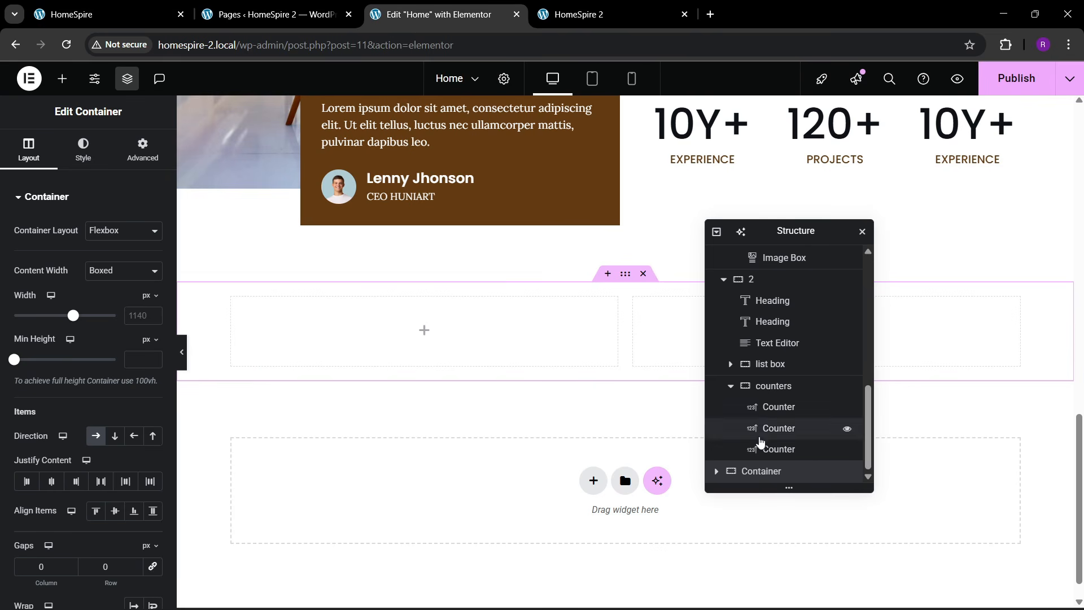
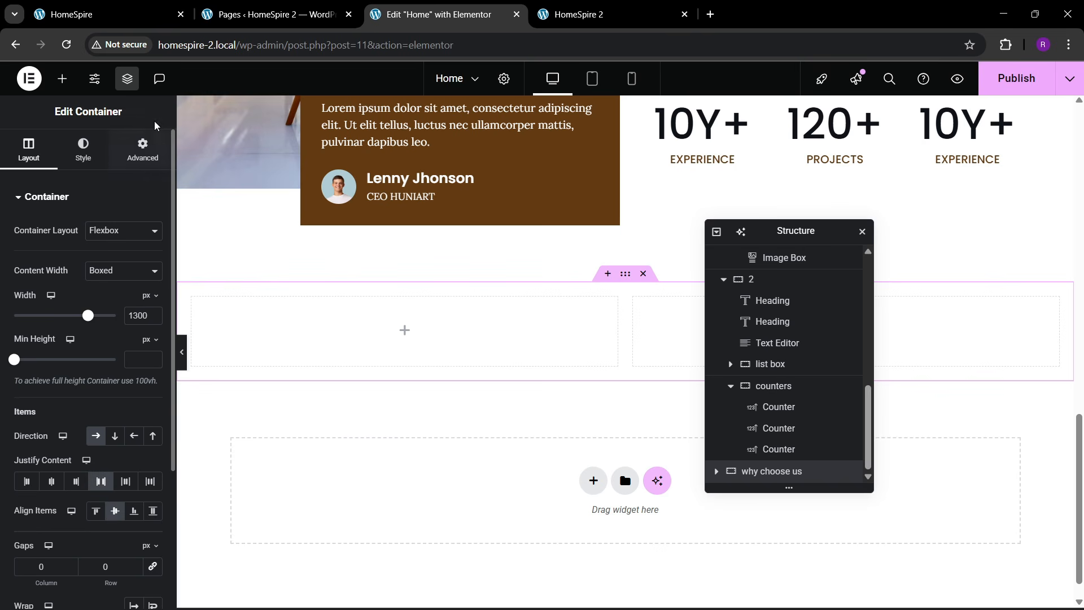
- Give the why choose us section unlinked top and bottom padding of 80 px
{"action": "left_click", "coordinate": [144, 151]}
{"action": "left_click", "coordinate": [152, 304]}
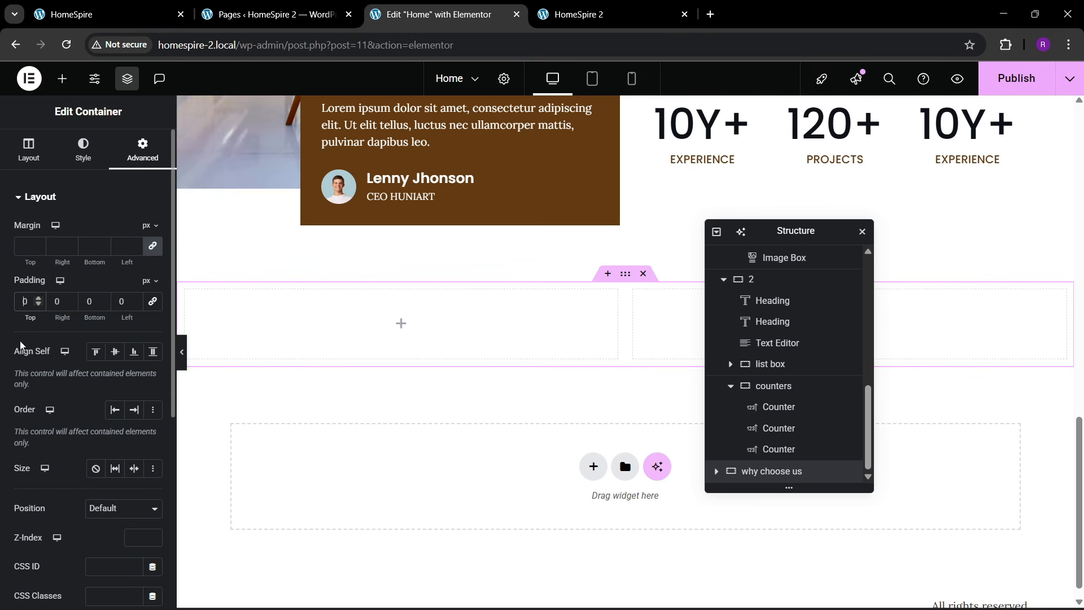
{"action": "type", "text": "8"}
{"action": "left_click", "coordinate": [87, 304]}
{"action": "type", "text": "8"}
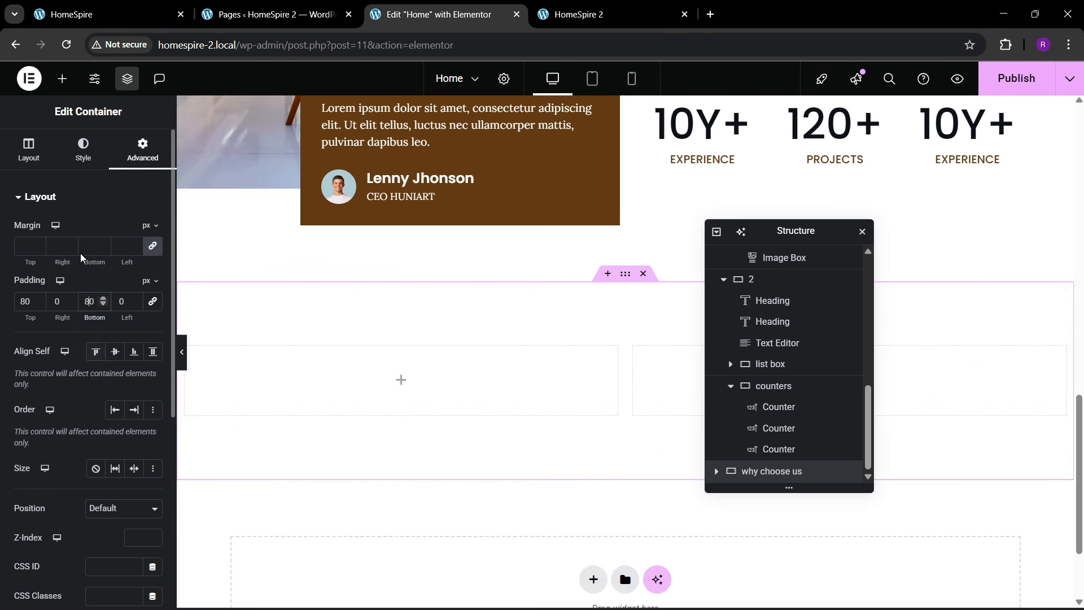
- Set the section's classic background to the global theme bg colour
{"action": "left_click", "coordinate": [29, 151]}
{"action": "left_click", "coordinate": [83, 151]}
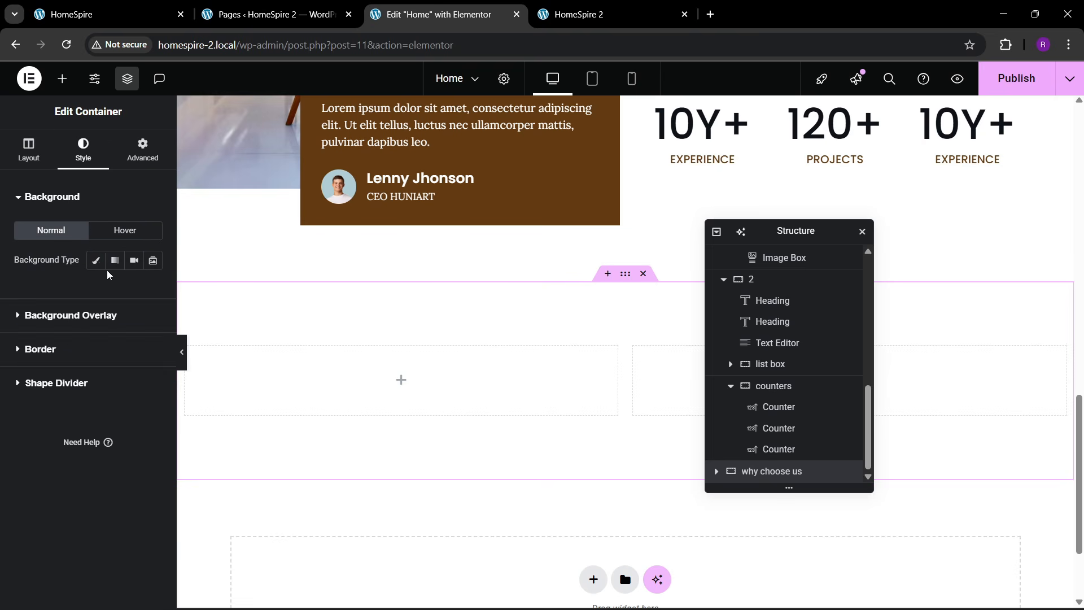
{"action": "left_click", "coordinate": [96, 260]}
{"action": "left_click", "coordinate": [133, 289]}
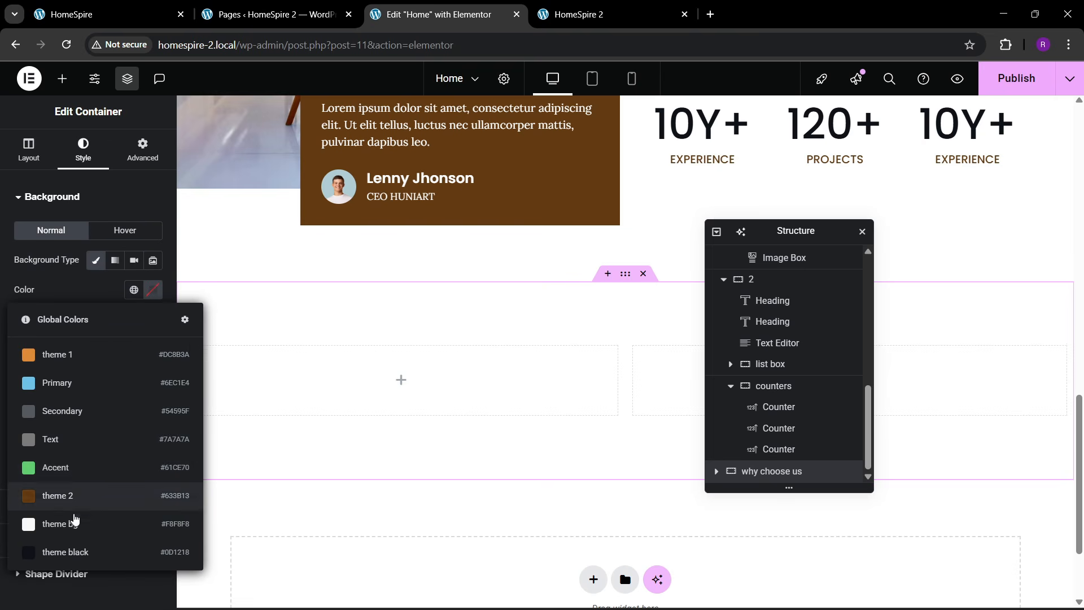
{"action": "left_click", "coordinate": [75, 522]}
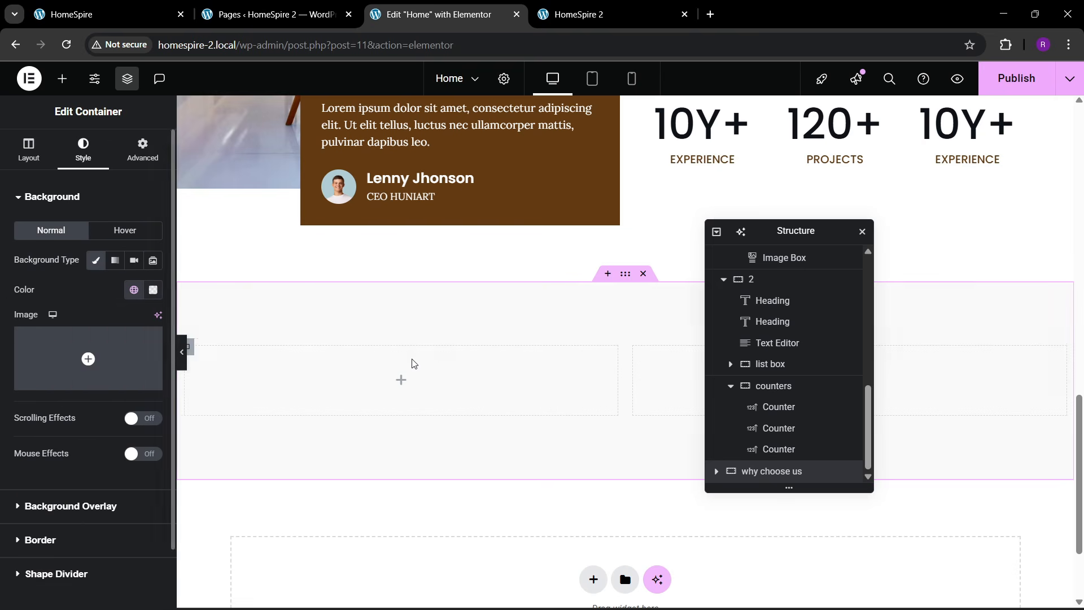
- Rename the section's two inner containers to '1' and '2' in the Structure outline
{"action": "left_click", "coordinate": [716, 471]}
{"action": "left_click", "coordinate": [776, 450]}
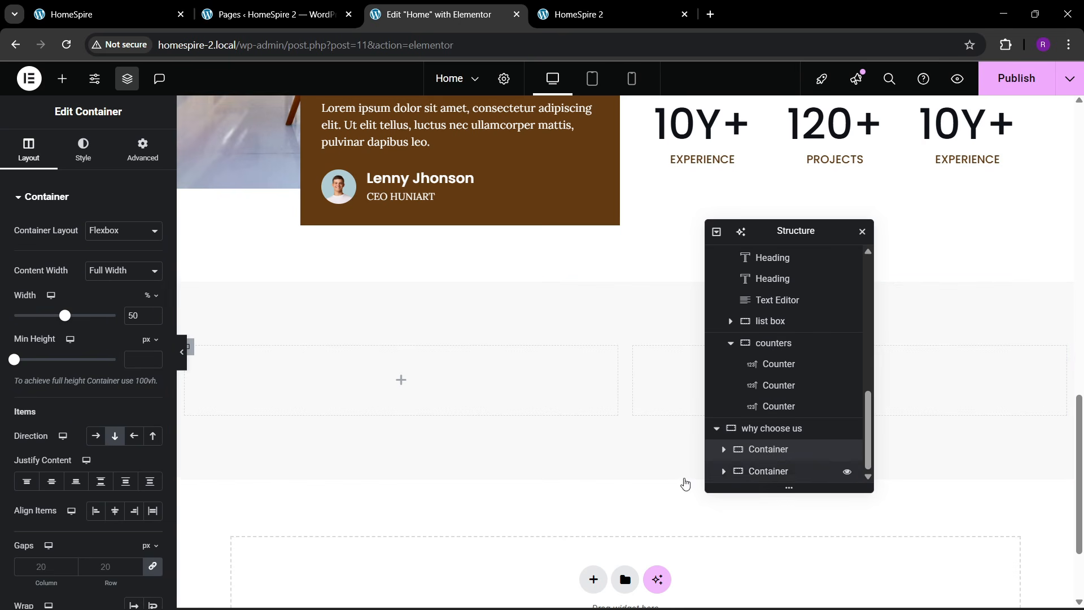
{"action": "left_click", "coordinate": [142, 150]}
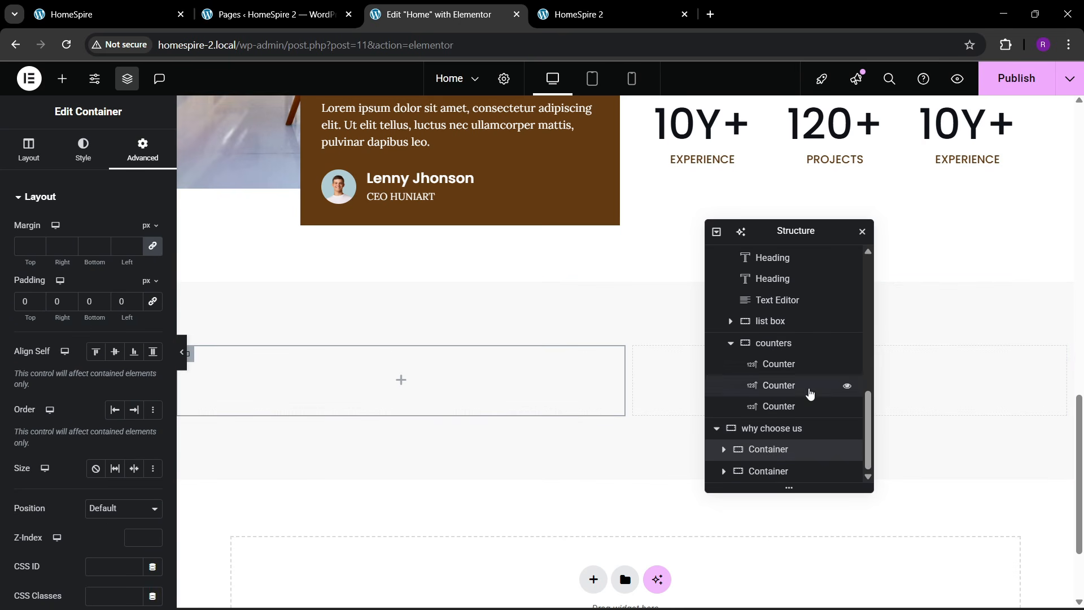
{"action": "left_click", "coordinate": [775, 472]}
{"action": "left_click", "coordinate": [130, 169]}
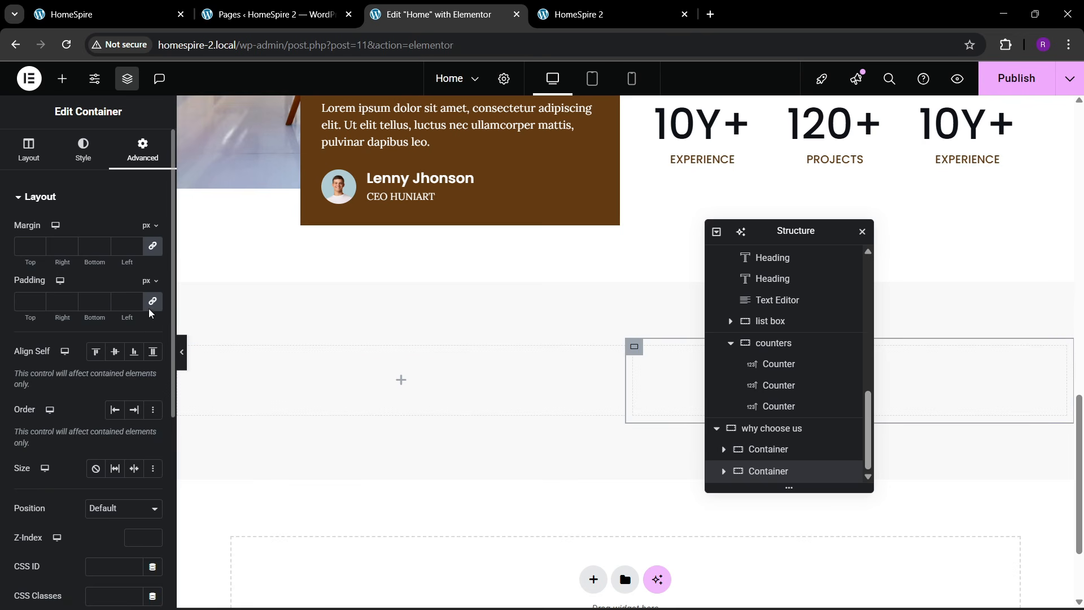
{"action": "double_click", "coordinate": [769, 450]}
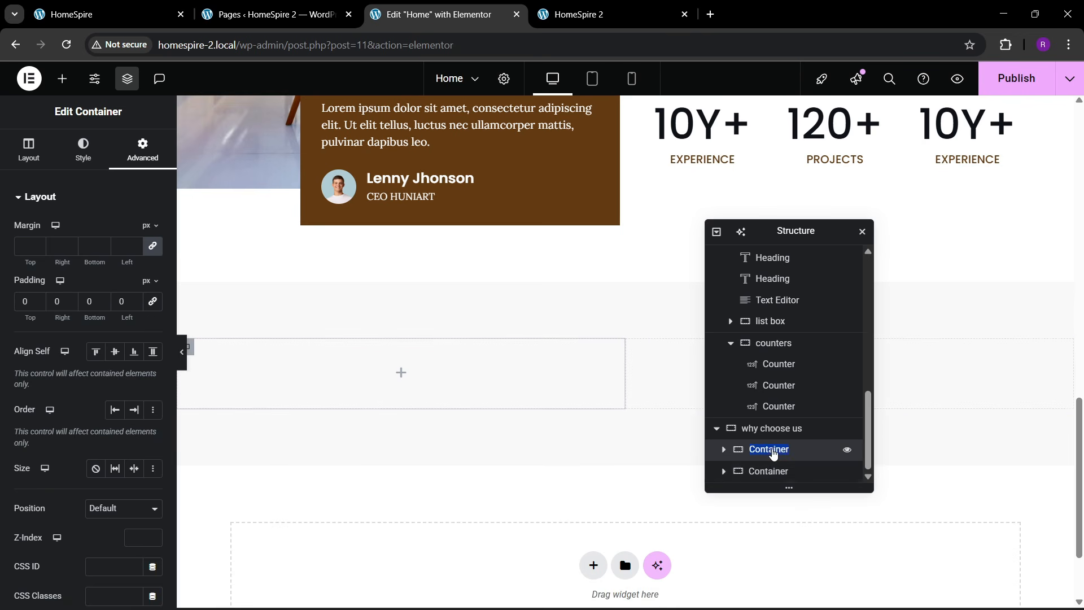
{"action": "type", "text": "1"}
{"action": "double_click", "coordinate": [769, 472]}
{"action": "type", "text": "2"}
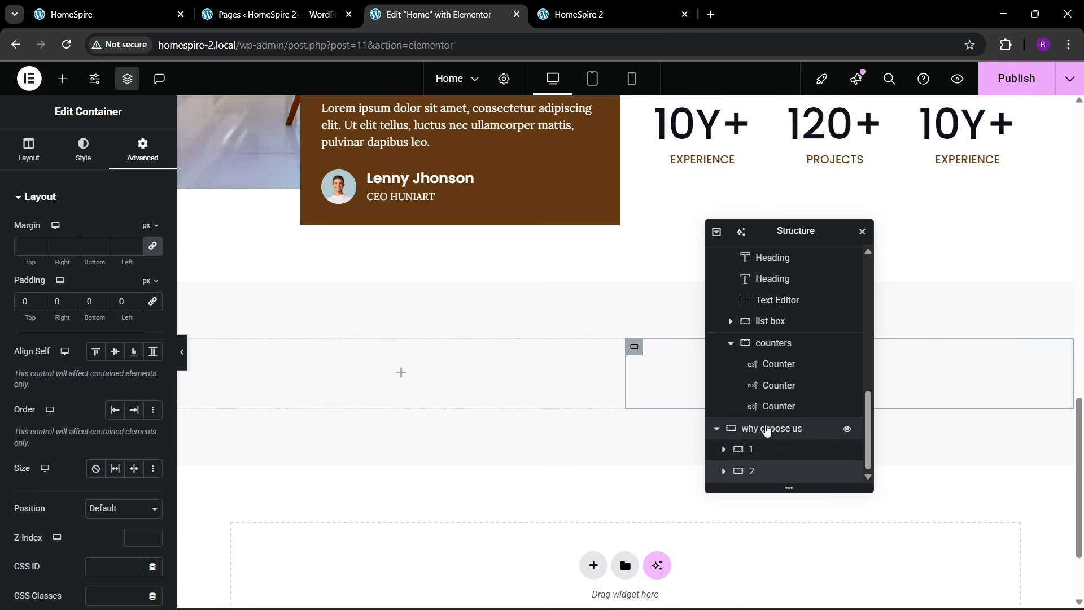
{"action": "left_click", "coordinate": [767, 429]}
{"action": "left_click", "coordinate": [94, 16]}
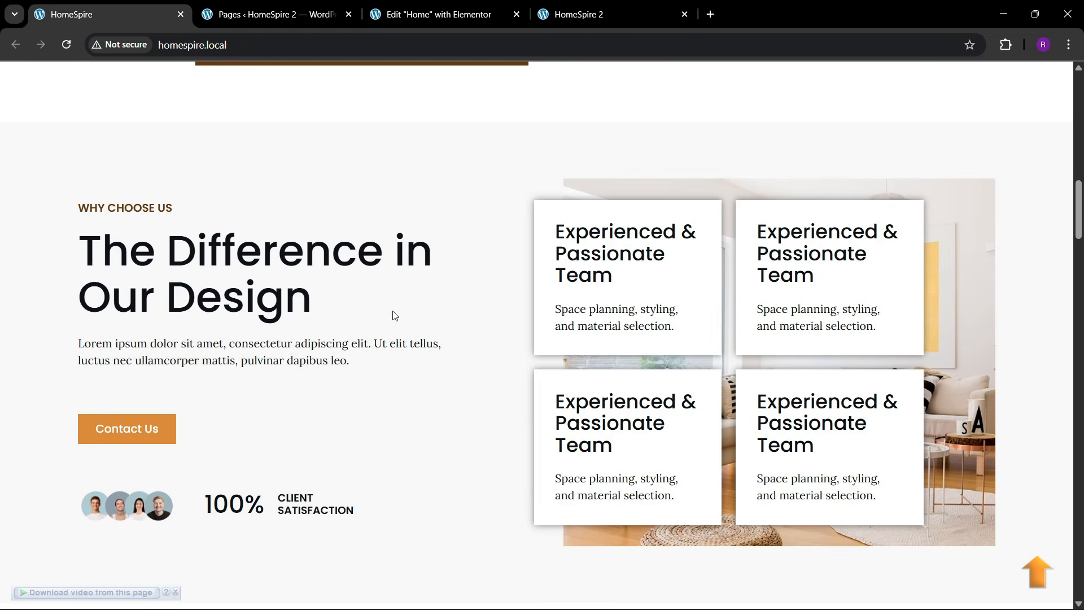
- Copy the About section's ABOUT US label into the empty first column
{"action": "left_click", "coordinate": [446, 15]}
{"action": "scroll", "coordinate": [570, 333], "scroll_direction": "up", "scroll_amount": 1}
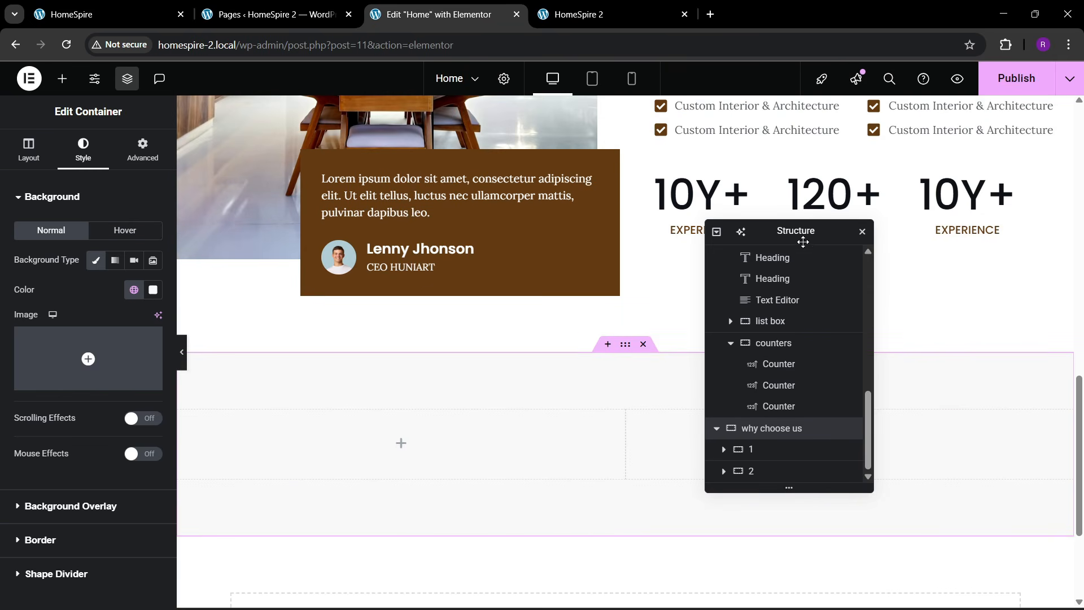
{"action": "left_click_drag", "start_coordinate": [802, 238], "coordinate": [489, 260]}
{"action": "scroll", "coordinate": [694, 442], "scroll_direction": "down", "scroll_amount": 1}
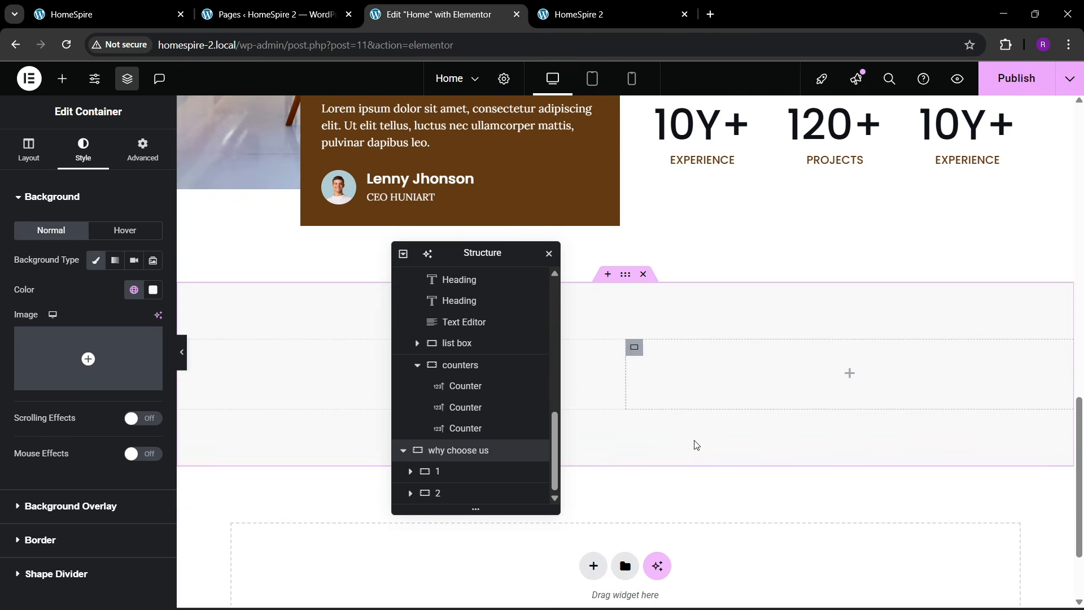
{"action": "left_click", "coordinate": [634, 348]}
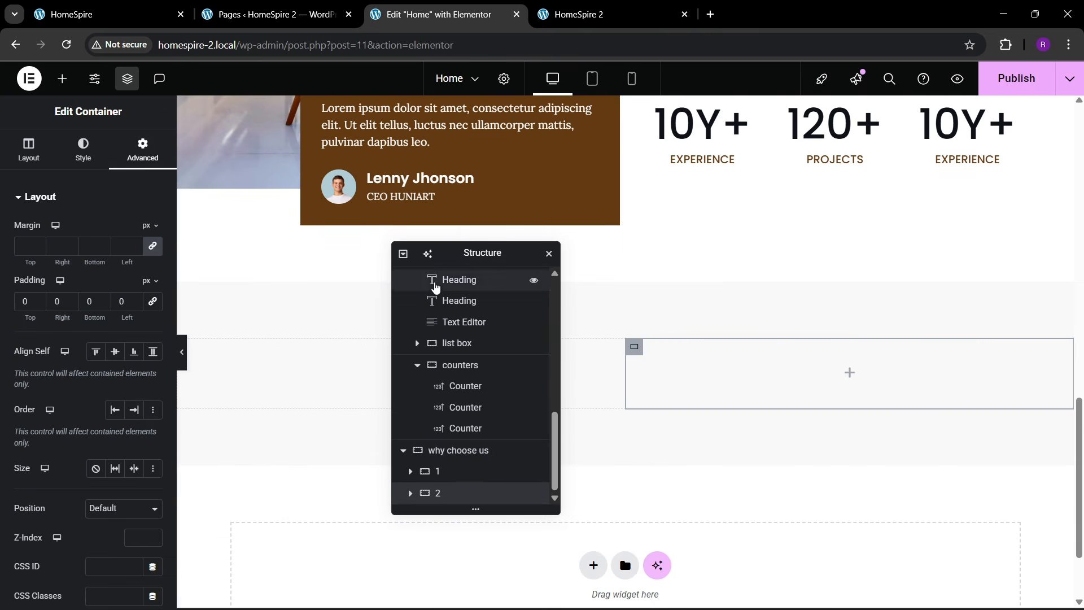
{"action": "left_click_drag", "start_coordinate": [463, 256], "coordinate": [924, 273]}
{"action": "scroll", "coordinate": [697, 264], "scroll_direction": "up", "scroll_amount": 6}
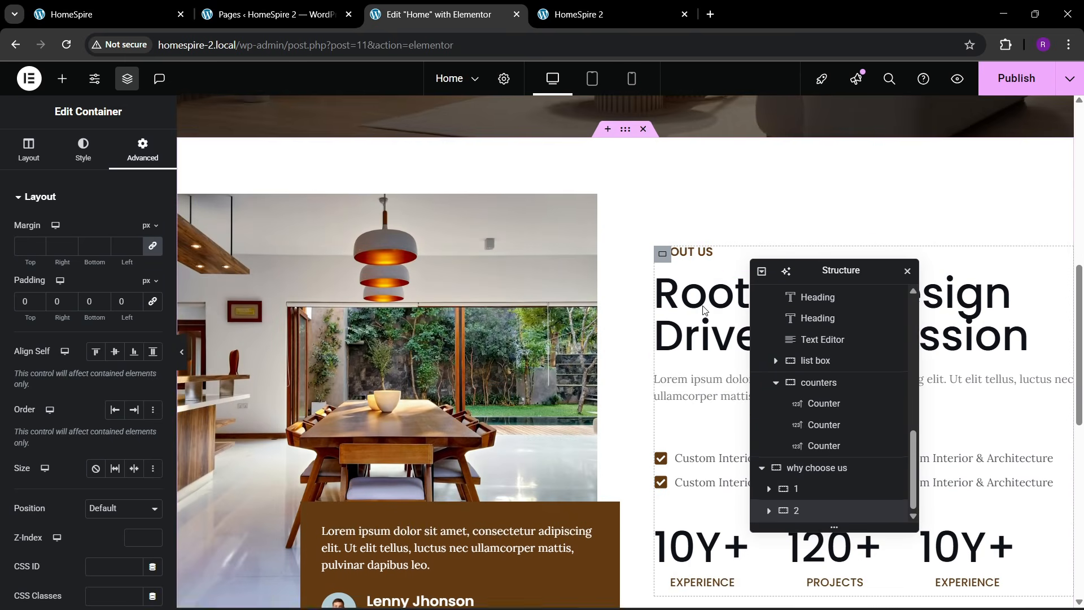
{"action": "right_click", "coordinate": [706, 255]}
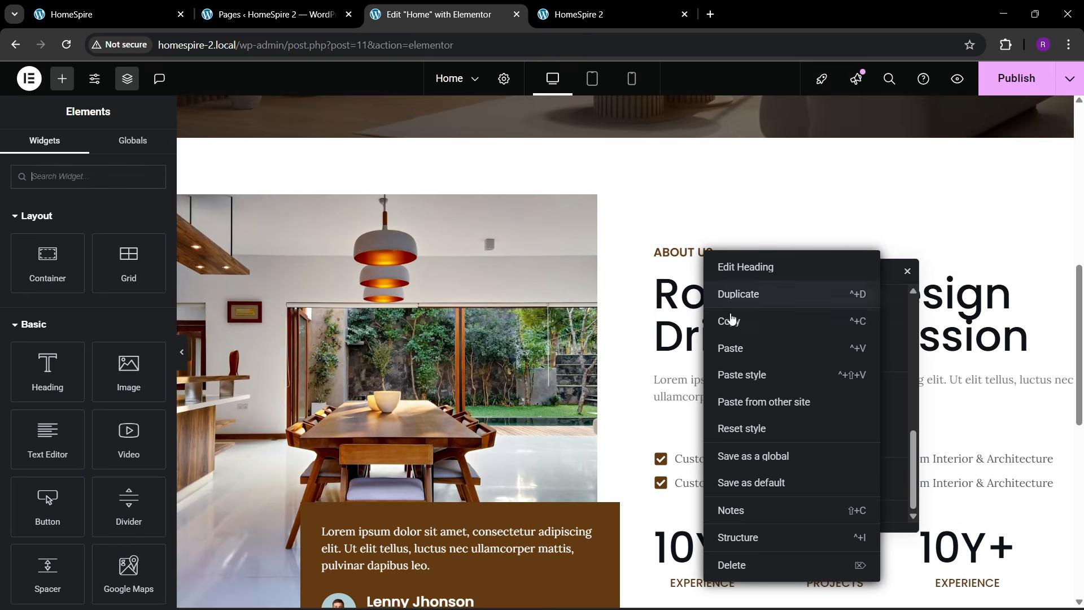
{"action": "left_click", "coordinate": [728, 317]}
{"action": "scroll", "coordinate": [541, 333], "scroll_direction": "down", "scroll_amount": 9}
{"action": "right_click", "coordinate": [307, 312]}
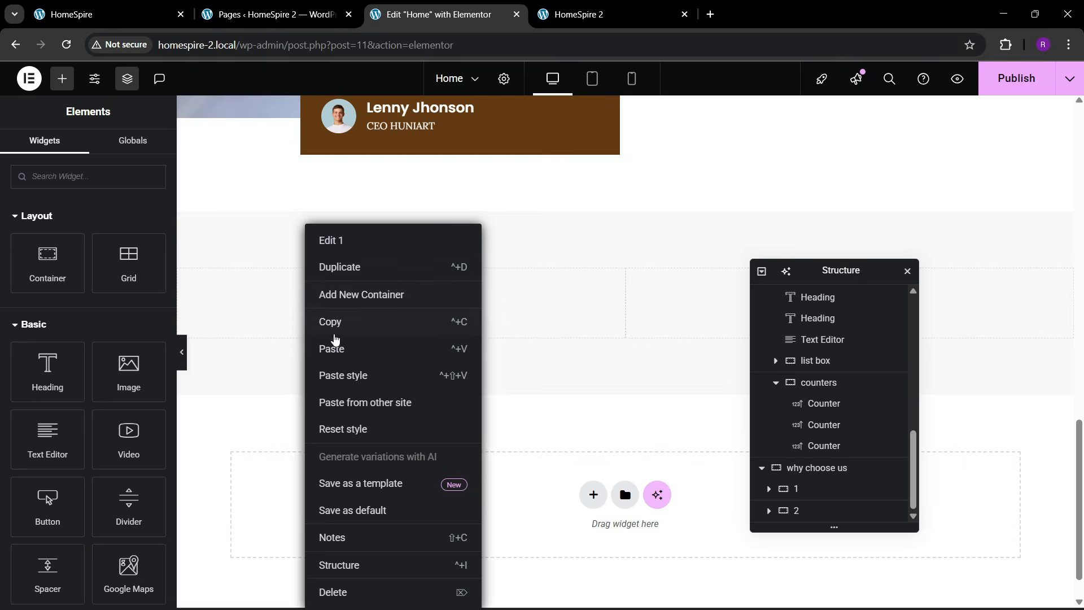
{"action": "left_click", "coordinate": [331, 346]}
- Copy the Rooted in Design heading and paste it below the ABOUT US label
{"action": "scroll", "coordinate": [391, 360], "scroll_direction": "up", "scroll_amount": 6}
{"action": "right_click", "coordinate": [674, 267]}
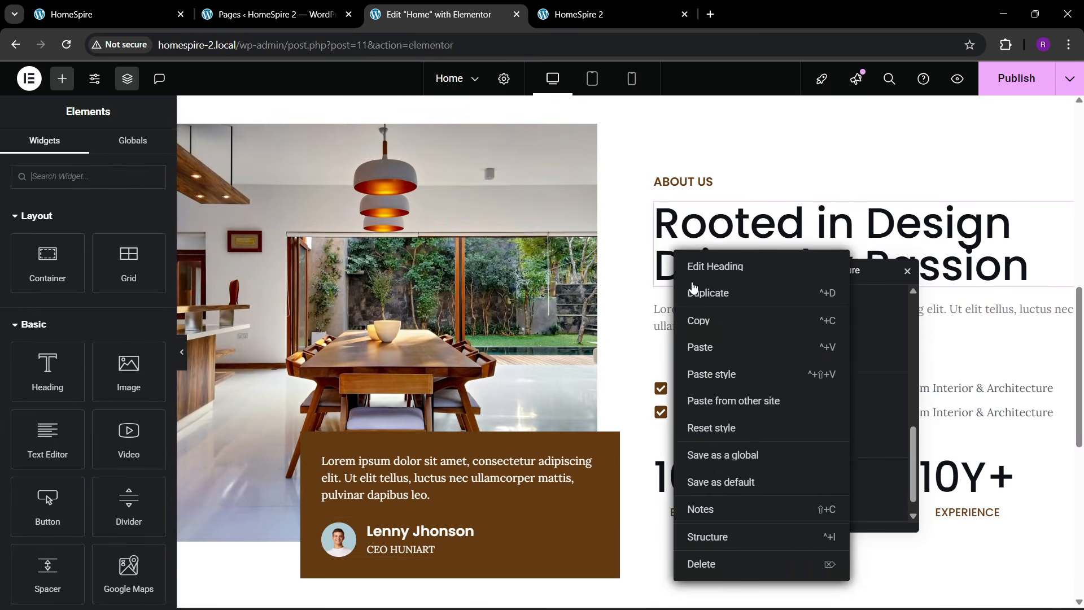
{"action": "left_click", "coordinate": [694, 319]}
{"action": "scroll", "coordinate": [609, 337], "scroll_direction": "down", "scroll_amount": 6}
{"action": "right_click", "coordinate": [242, 318]}
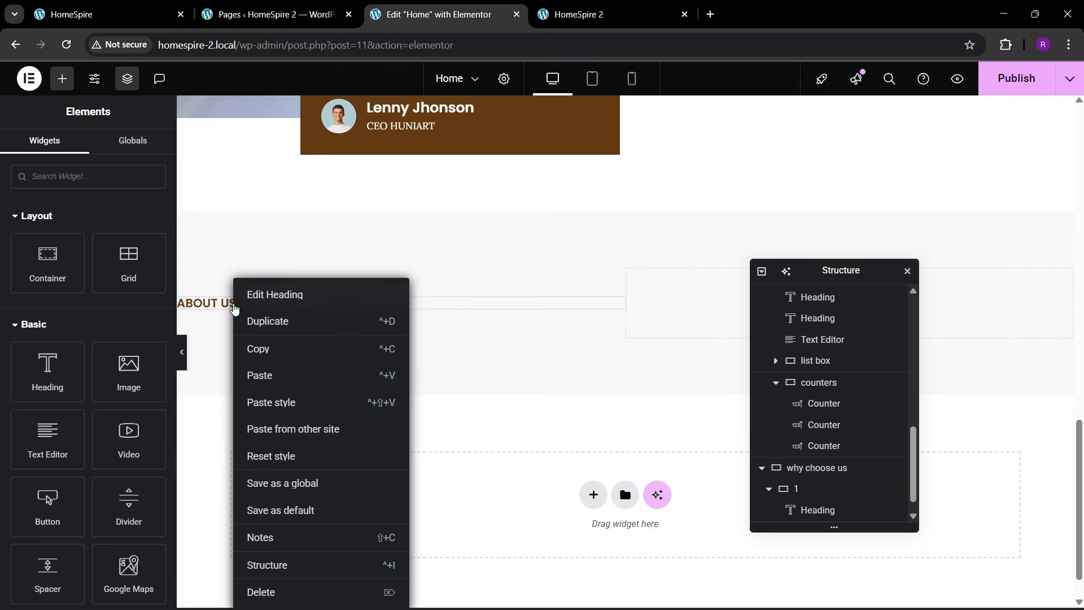
{"action": "left_click", "coordinate": [259, 375]}
- Copy the About intro paragraph and paste it below the pasted heading
{"action": "scroll", "coordinate": [604, 322], "scroll_direction": "up", "scroll_amount": 2}
{"action": "left_click", "coordinate": [91, 5]}
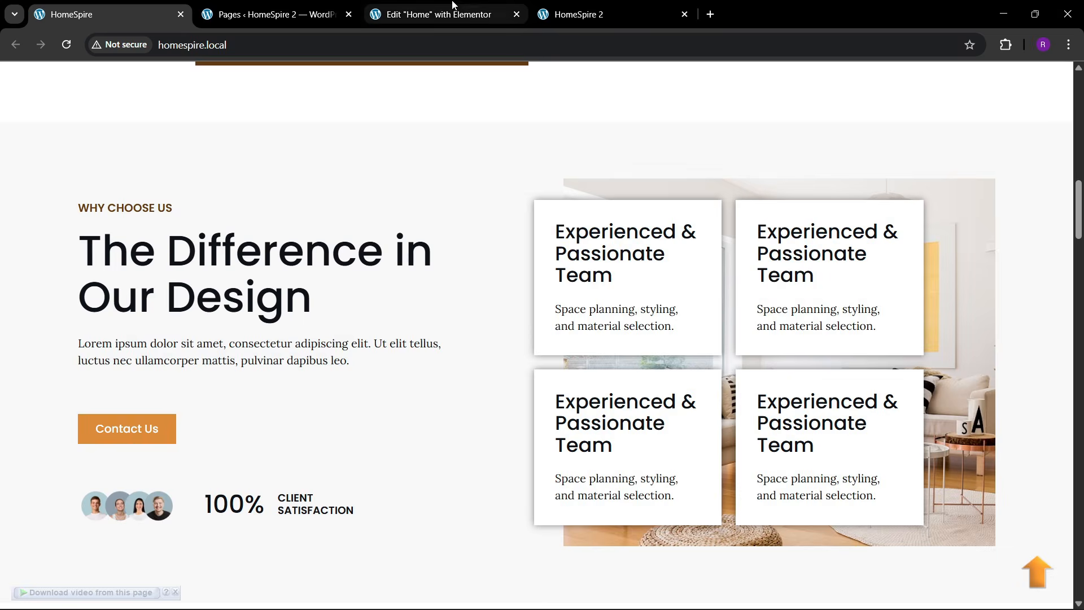
{"action": "left_click", "coordinate": [435, 14]}
{"action": "scroll", "coordinate": [682, 399], "scroll_direction": "up", "scroll_amount": 2}
{"action": "right_click", "coordinate": [683, 398]}
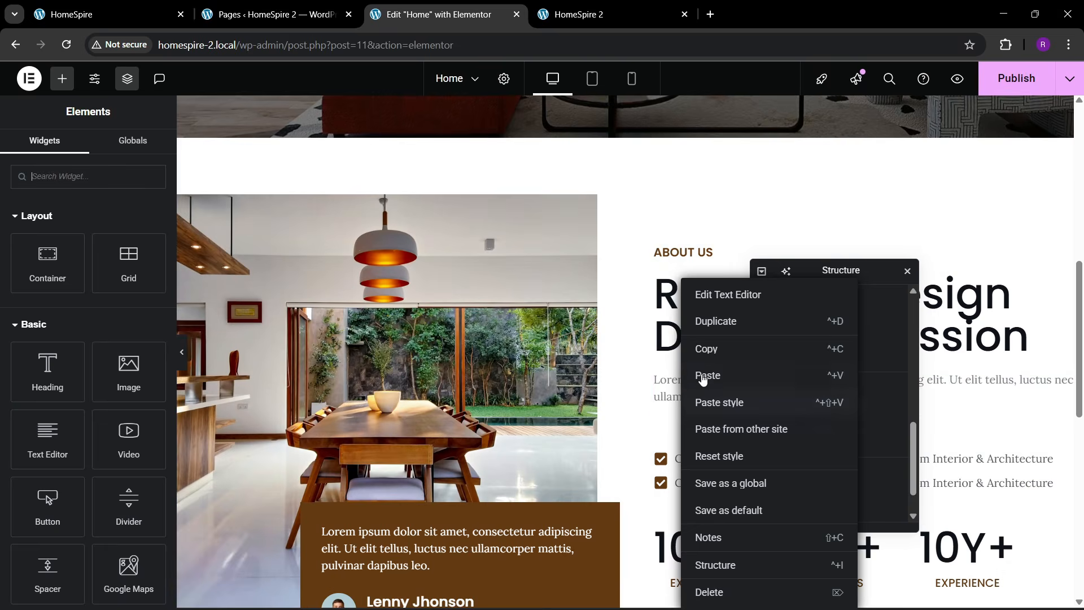
{"action": "key", "text": "Escape"}
{"action": "scroll", "coordinate": [415, 367], "scroll_direction": "down", "scroll_amount": 8}
{"action": "right_click", "coordinate": [299, 338]}
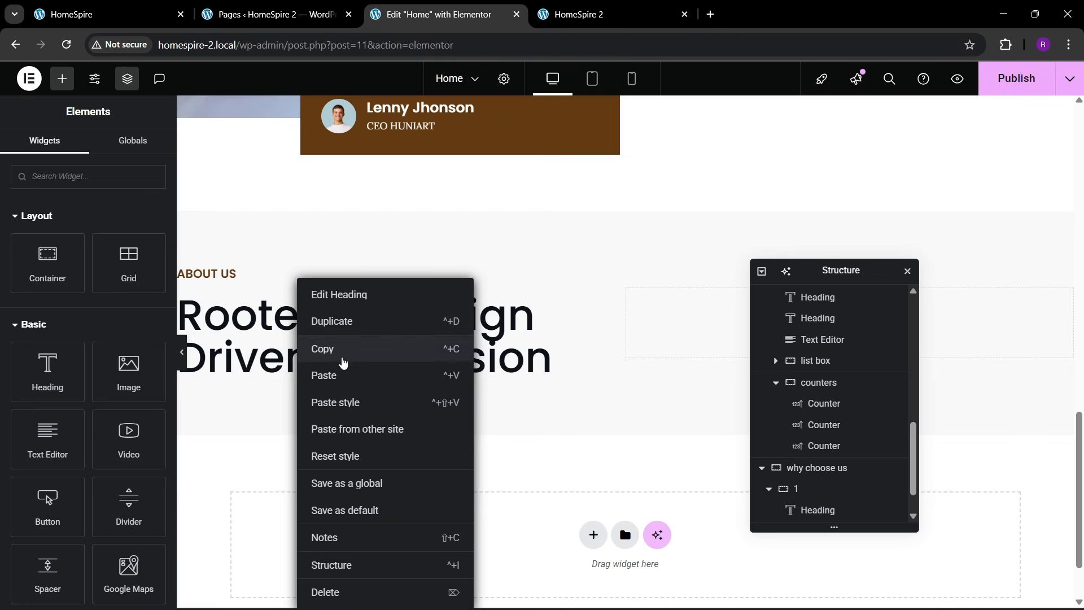
{"action": "left_click", "coordinate": [339, 373]}
- Copy the View Project button and paste it below the paragraph
{"action": "left_click", "coordinate": [90, 14]}
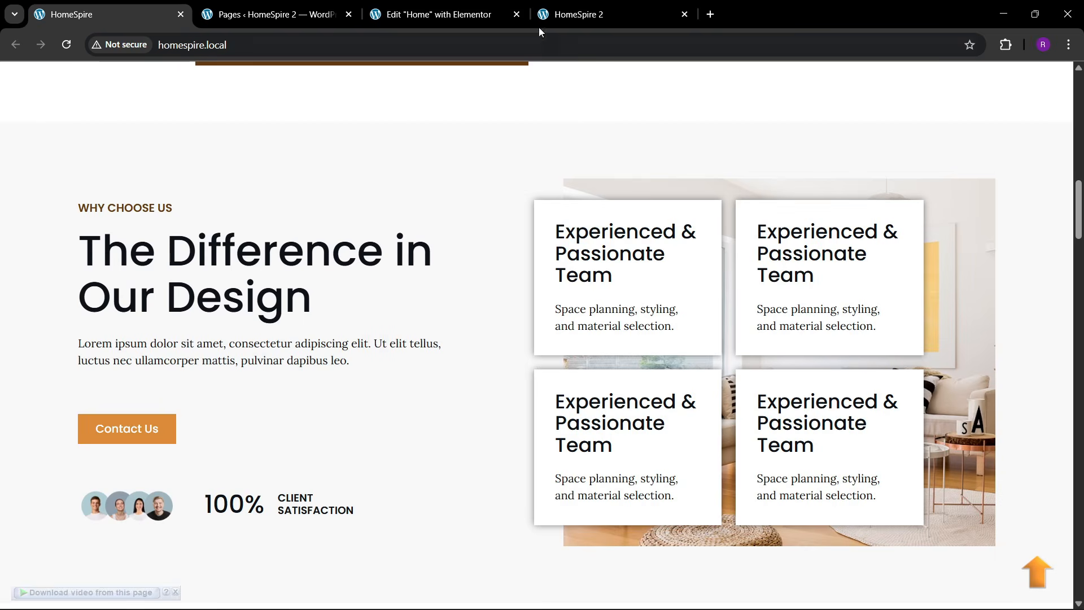
{"action": "left_click", "coordinate": [441, 14]}
{"action": "scroll", "coordinate": [432, 311], "scroll_direction": "up", "scroll_amount": 10}
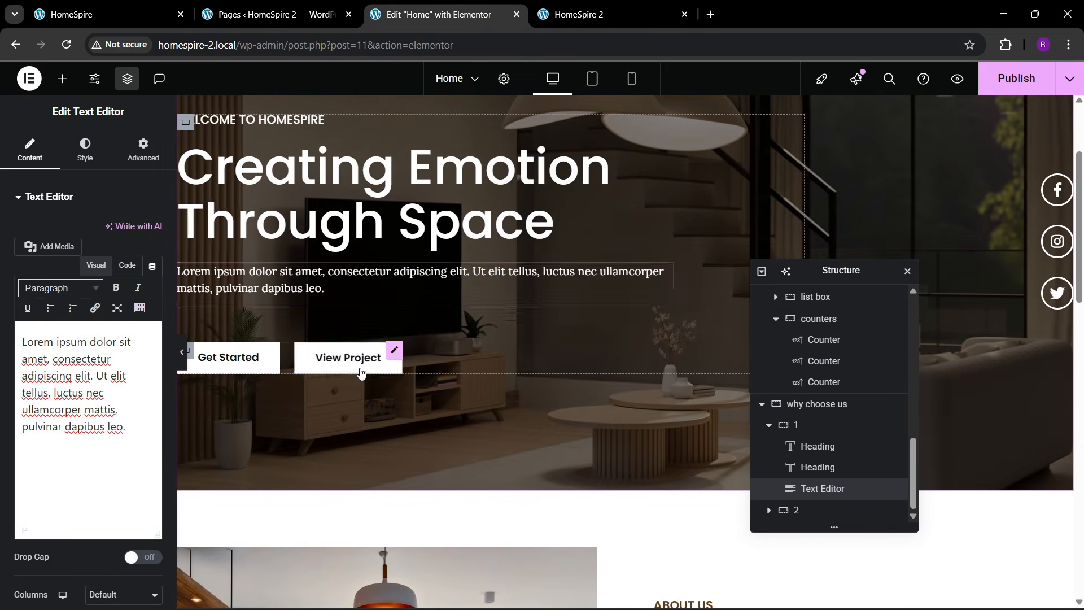
{"action": "right_click", "coordinate": [361, 370]}
{"action": "left_click", "coordinate": [379, 350]}
{"action": "scroll", "coordinate": [508, 384], "scroll_direction": "down", "scroll_amount": 8}
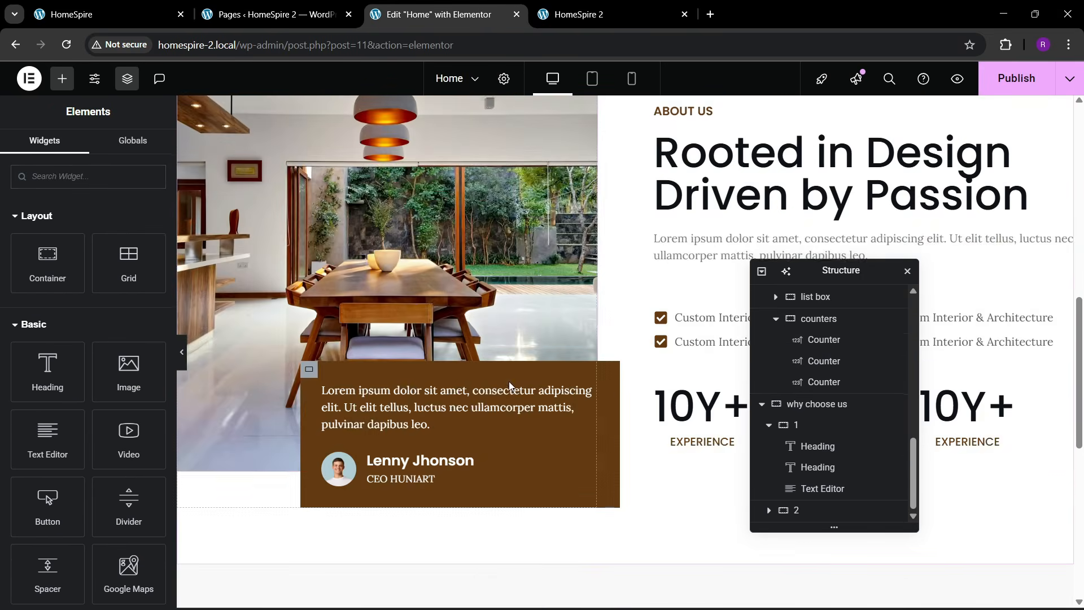
{"action": "scroll", "coordinate": [509, 386], "scroll_direction": "down", "scroll_amount": 6}
{"action": "right_click", "coordinate": [279, 418]}
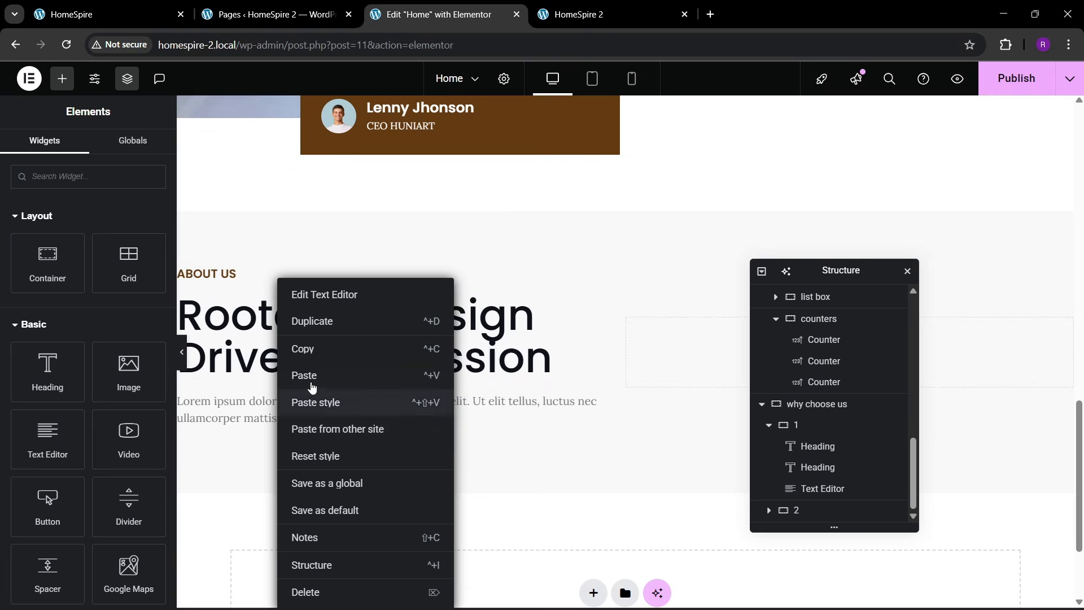
{"action": "left_click", "coordinate": [312, 379]}
{"action": "left_click", "coordinate": [113, 14]}
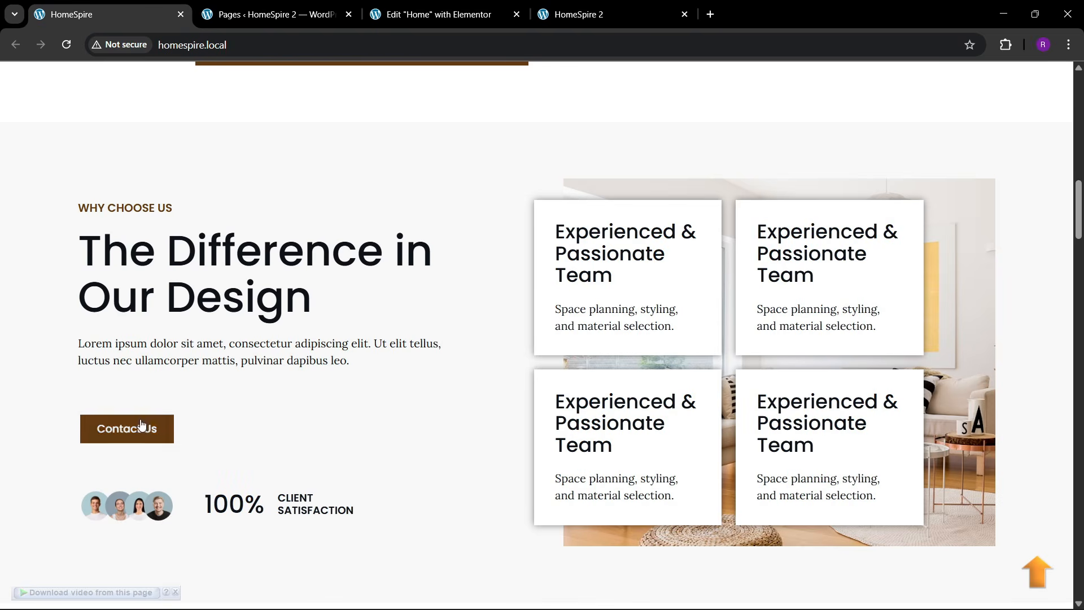
{"action": "left_click", "coordinate": [440, 14]}
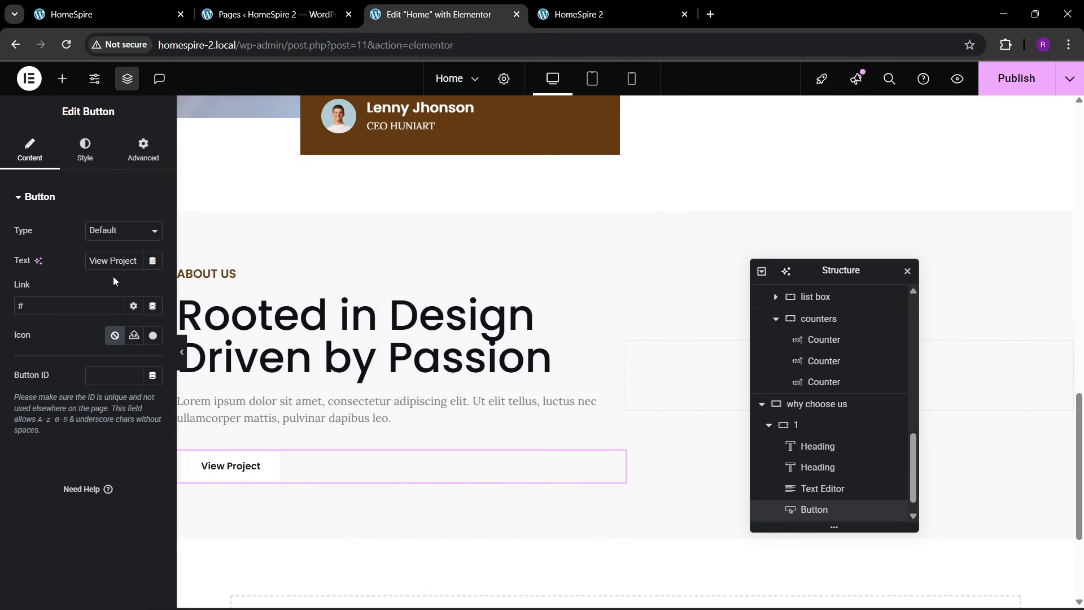
- Relabel the button 'Contact Us' and give it a brown hover background with white hover text
{"action": "key", "text": "BackSpace"}
{"action": "type", "text": "Contact Us"}
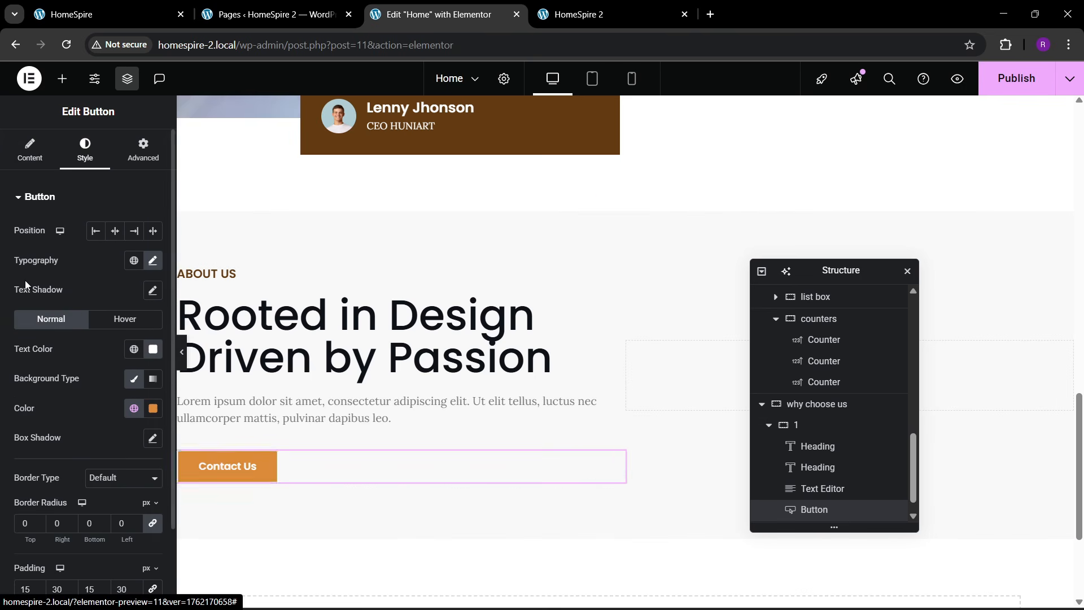
{"action": "left_click", "coordinate": [125, 318]}
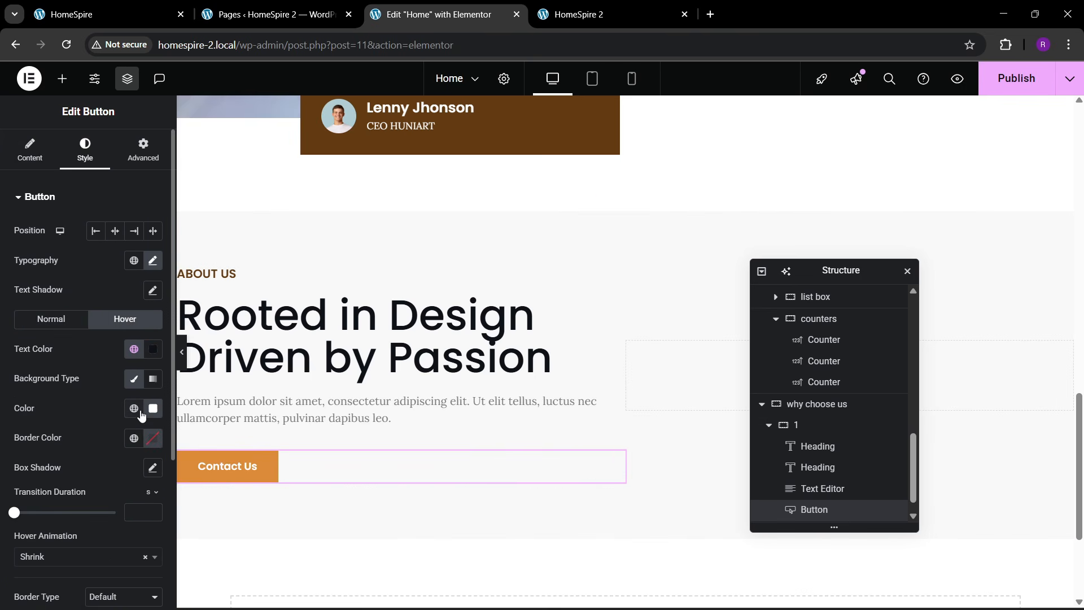
{"action": "left_click", "coordinate": [140, 414]}
{"action": "left_click", "coordinate": [83, 319]}
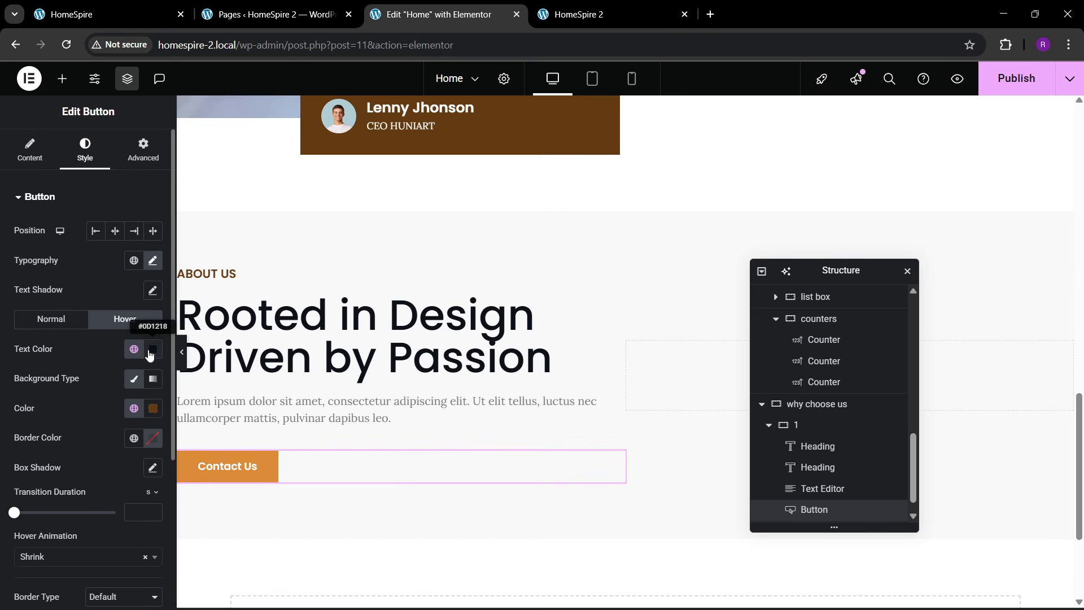
{"action": "left_click", "coordinate": [150, 353]}
{"action": "left_click_drag", "start_coordinate": [146, 429], "coordinate": [2, 349]}
{"action": "left_click", "coordinate": [96, 347]}
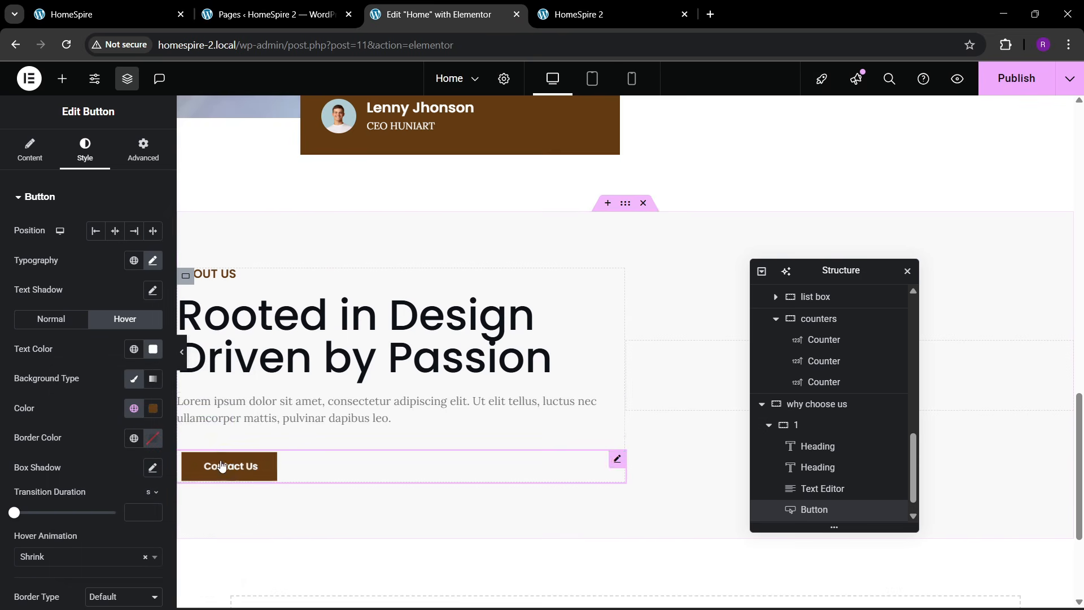
- Add a 30 px top margin above the Contact Us button
{"action": "left_click", "coordinate": [143, 150]}
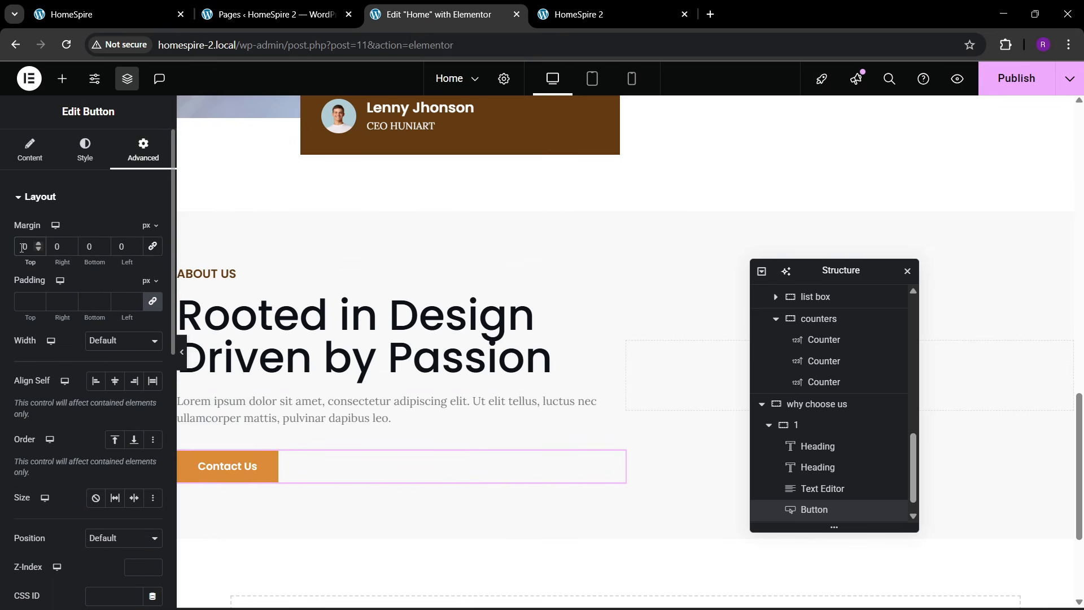
{"action": "type", "text": "4"}
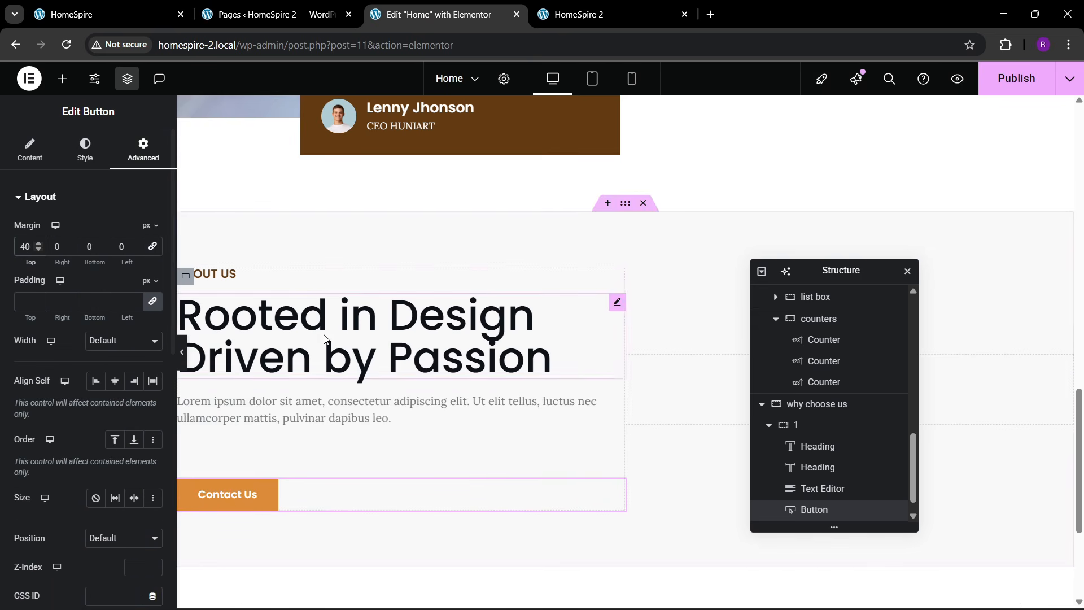
{"action": "left_click", "coordinate": [189, 9]}
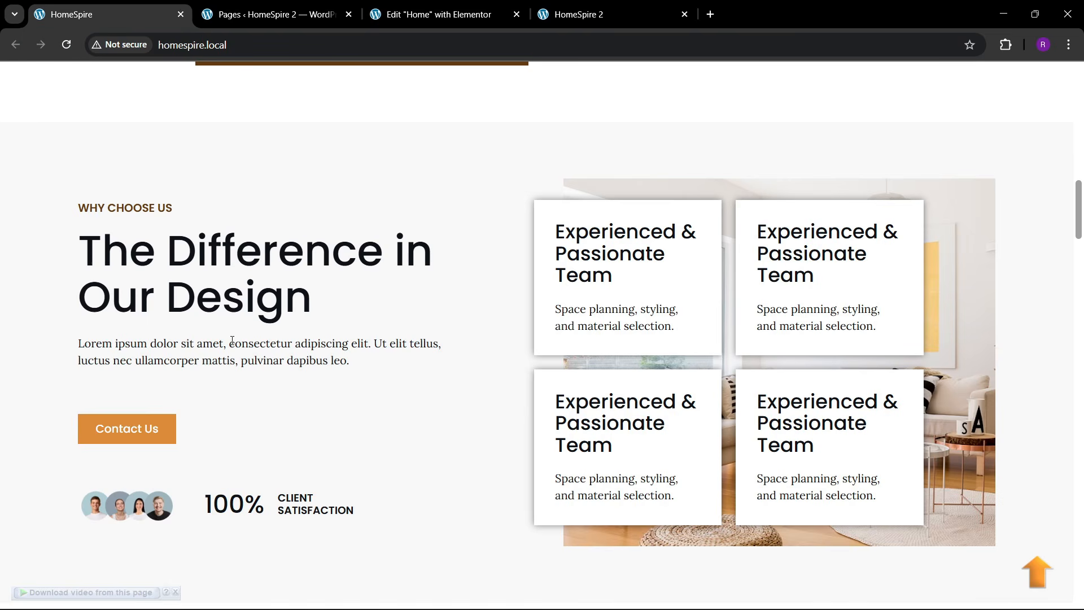
{"action": "left_click", "coordinate": [460, 5]}
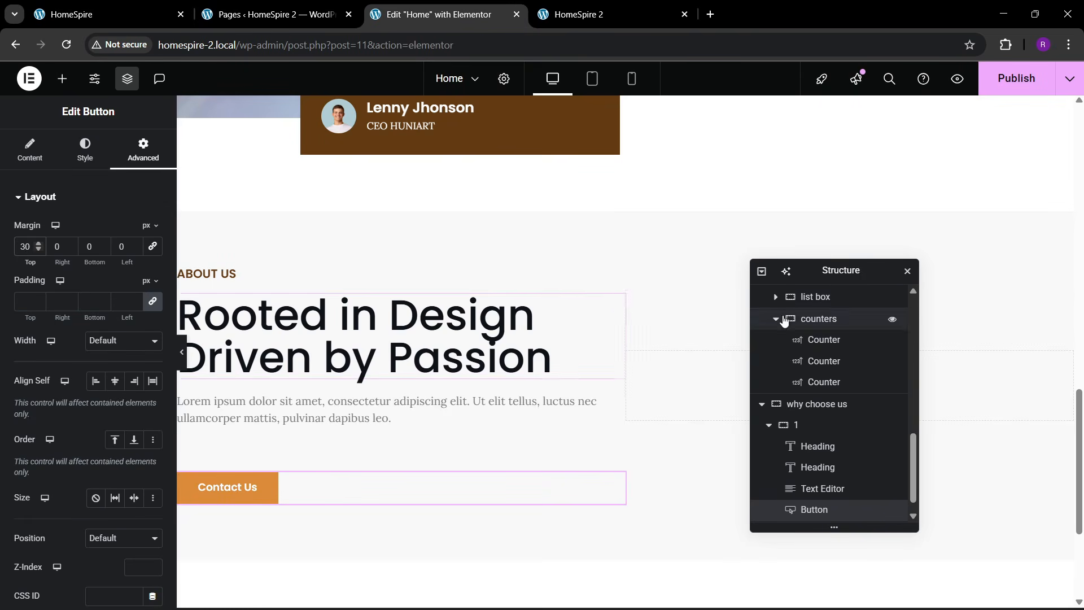
{"action": "left_click_drag", "start_coordinate": [855, 270], "coordinate": [489, 310]}
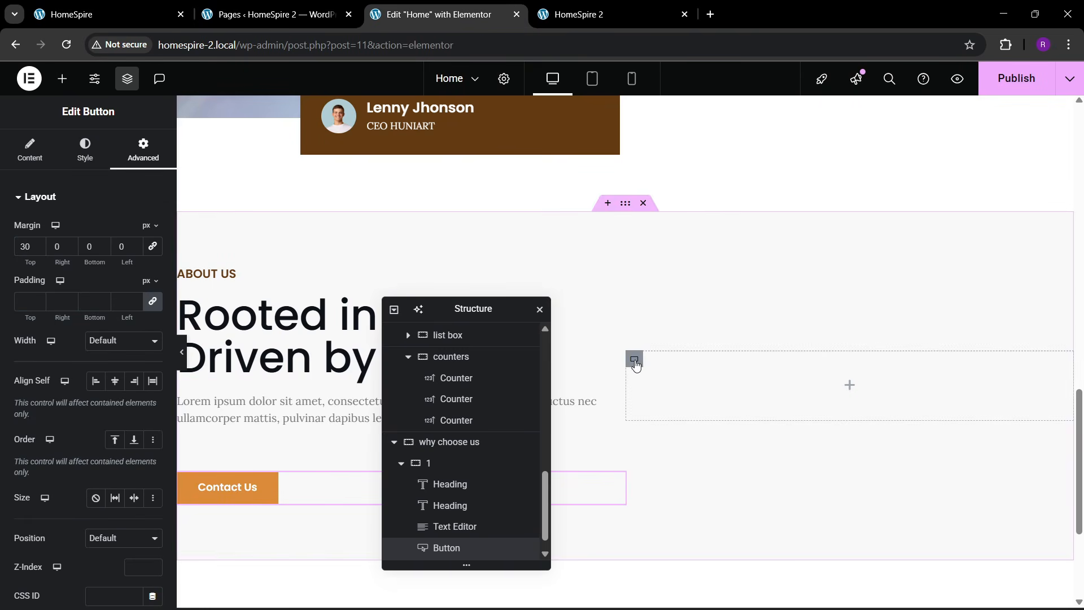
{"action": "scroll", "coordinate": [440, 426], "scroll_direction": "up", "scroll_amount": 1}
{"action": "scroll", "coordinate": [441, 432], "scroll_direction": "down", "scroll_amount": 1}
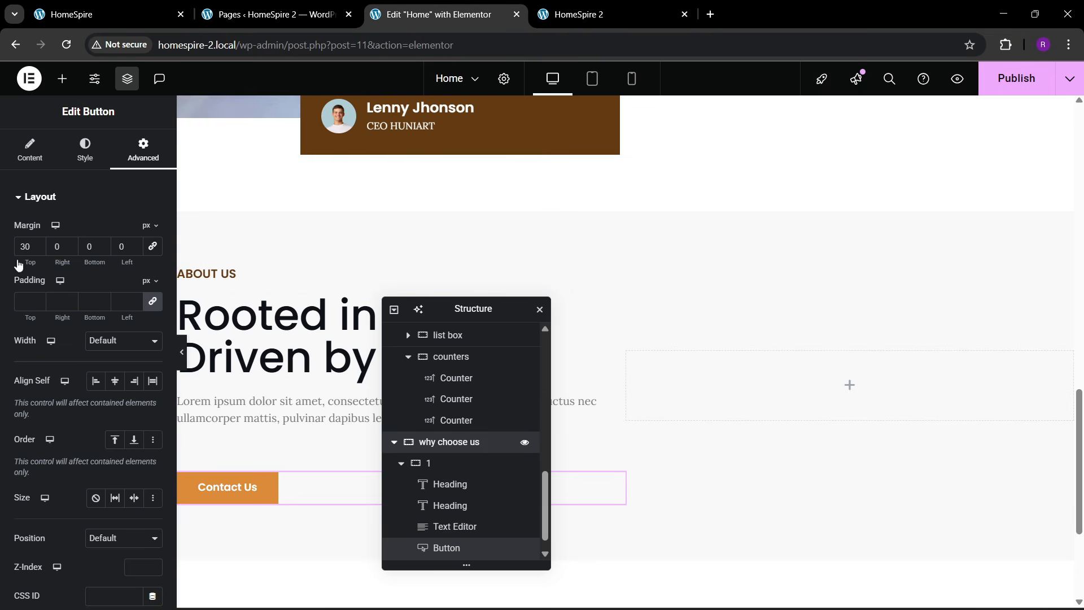
{"action": "left_click", "coordinate": [29, 151]}
{"action": "scroll", "coordinate": [91, 367], "scroll_direction": "down", "scroll_amount": 4}
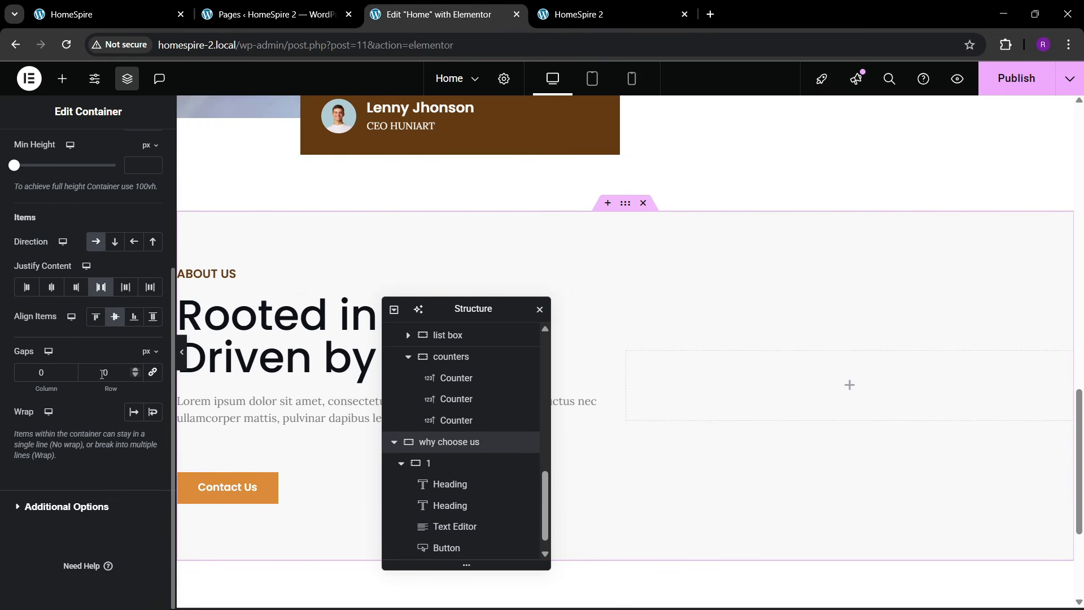
- Set the section gap to 60 and give the right column a classic dining-room background image
{"action": "type", "text": "6"}
{"action": "left_click", "coordinate": [657, 364]}
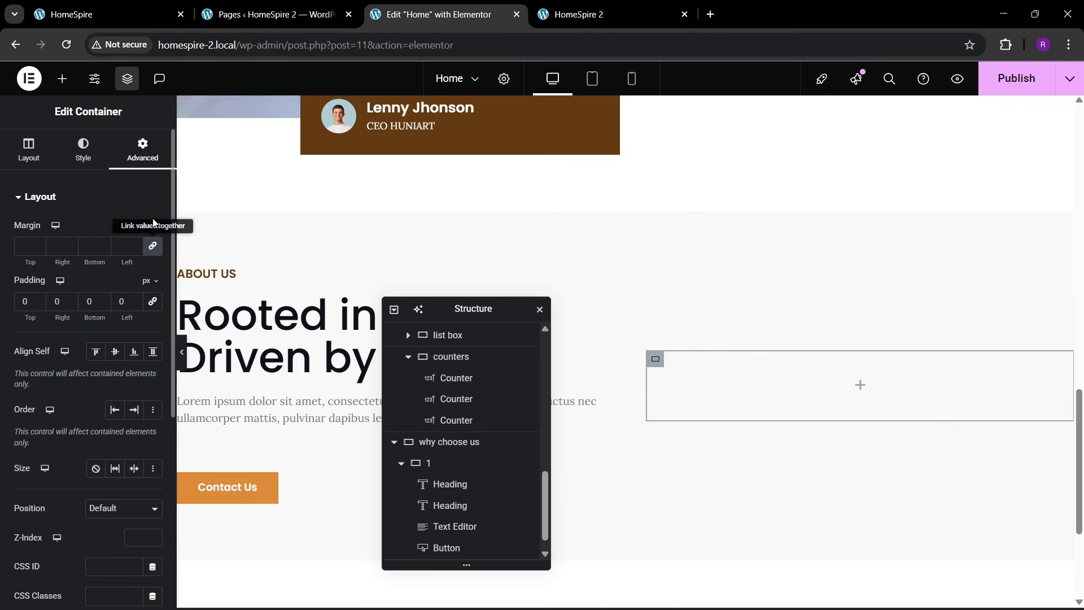
{"action": "left_click", "coordinate": [83, 147]}
{"action": "left_click", "coordinate": [97, 256]}
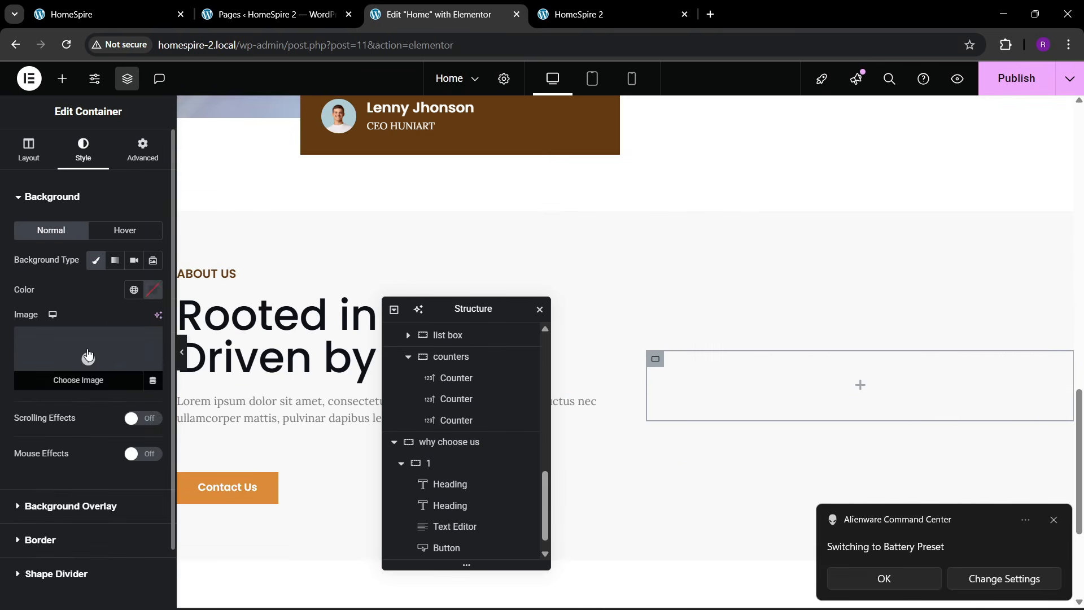
{"action": "left_click", "coordinate": [88, 353]}
{"action": "left_click", "coordinate": [144, 6]}
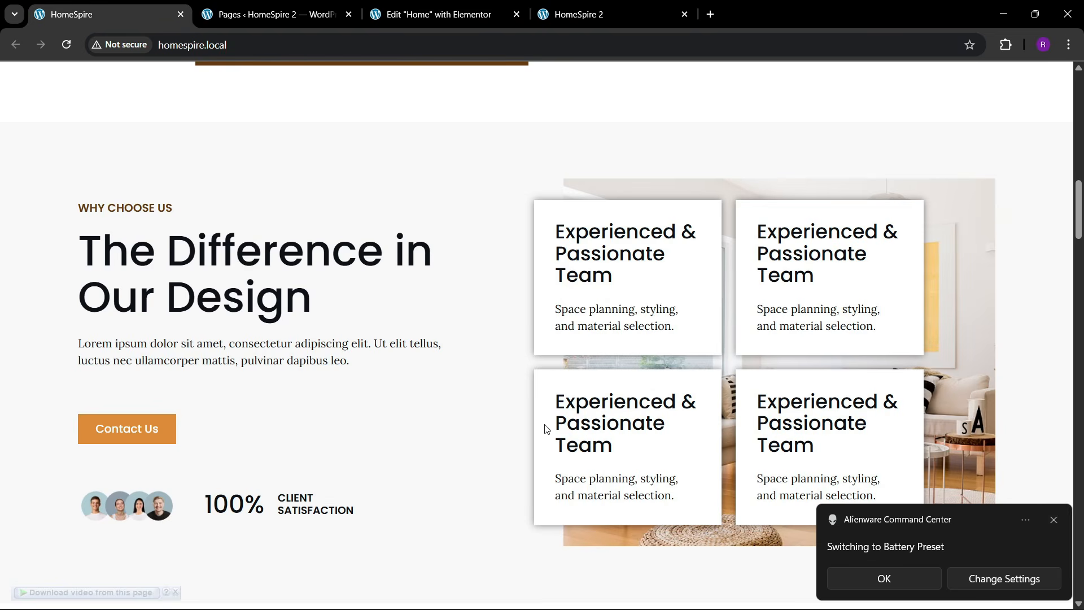
{"action": "left_click", "coordinate": [422, 14]}
{"action": "left_click", "coordinate": [456, 289]}
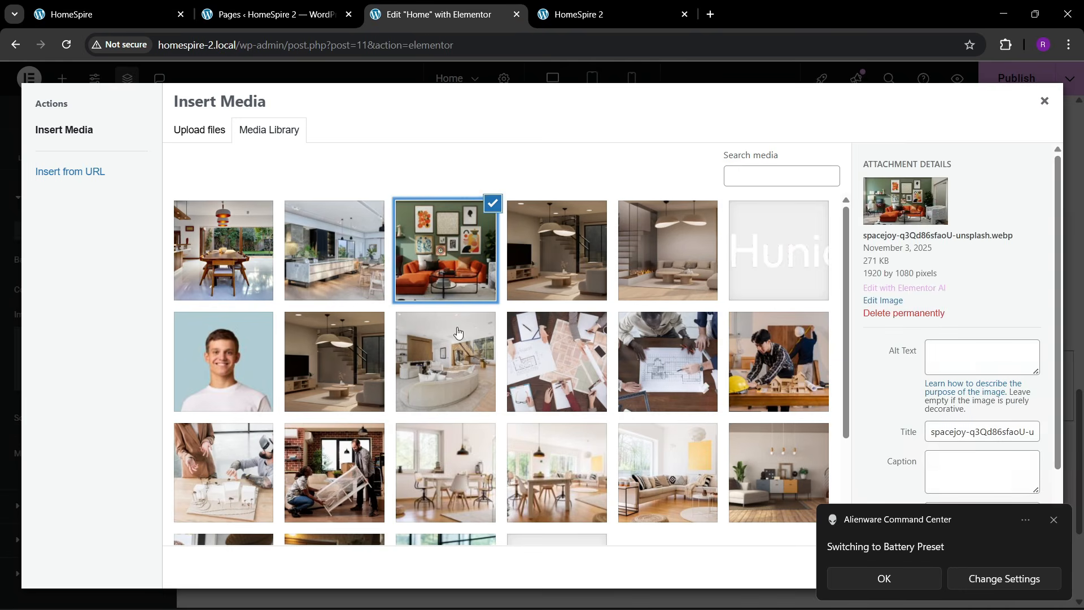
{"action": "left_click", "coordinate": [376, 395]}
{"action": "left_click", "coordinate": [551, 464]}
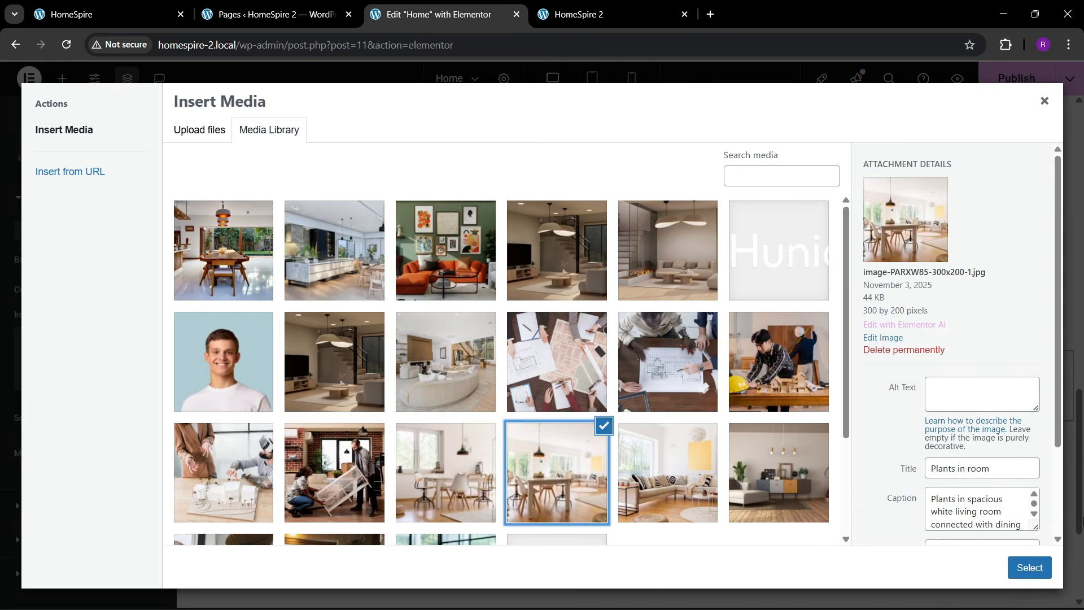
{"action": "left_click", "coordinate": [1023, 577]}
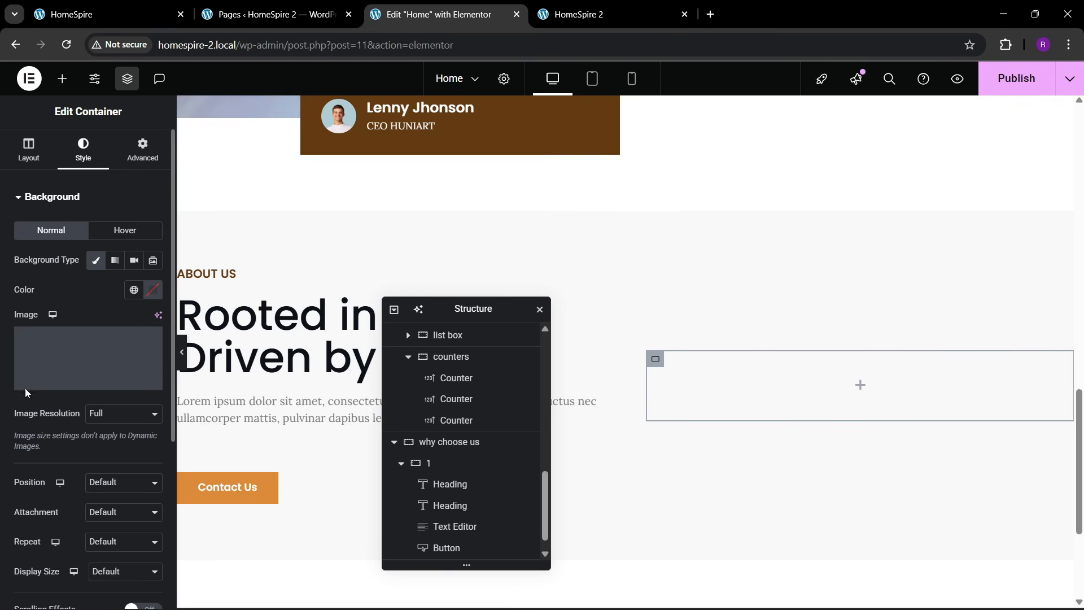
- Position the background image Center Center with Cover display size
{"action": "scroll", "coordinate": [51, 392], "scroll_direction": "down", "scroll_amount": 3}
{"action": "left_click", "coordinate": [99, 349]}
{"action": "left_click", "coordinate": [102, 370]}
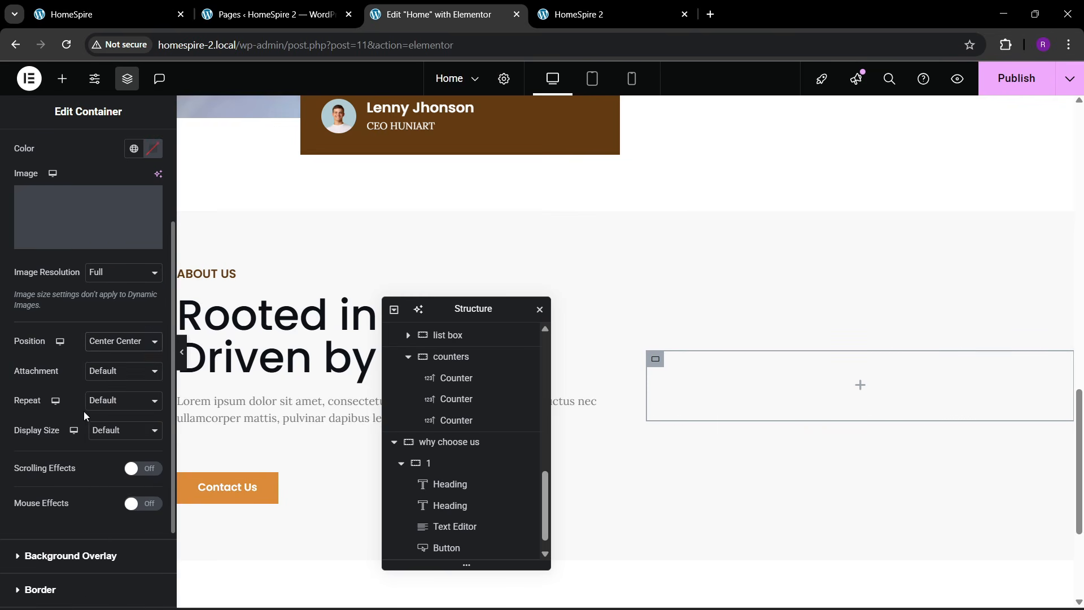
{"action": "left_click", "coordinate": [115, 440]}
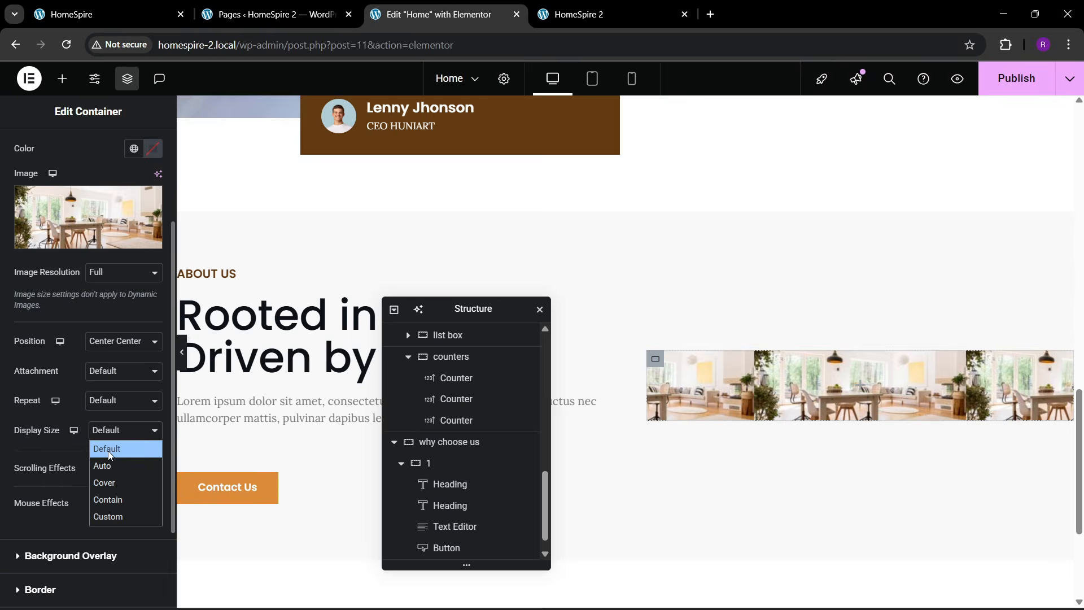
{"action": "left_click", "coordinate": [104, 478]}
- Set the section's Align Items to Stretch so the image column fills the full height
{"action": "scroll", "coordinate": [19, 162], "scroll_direction": "up", "scroll_amount": 3}
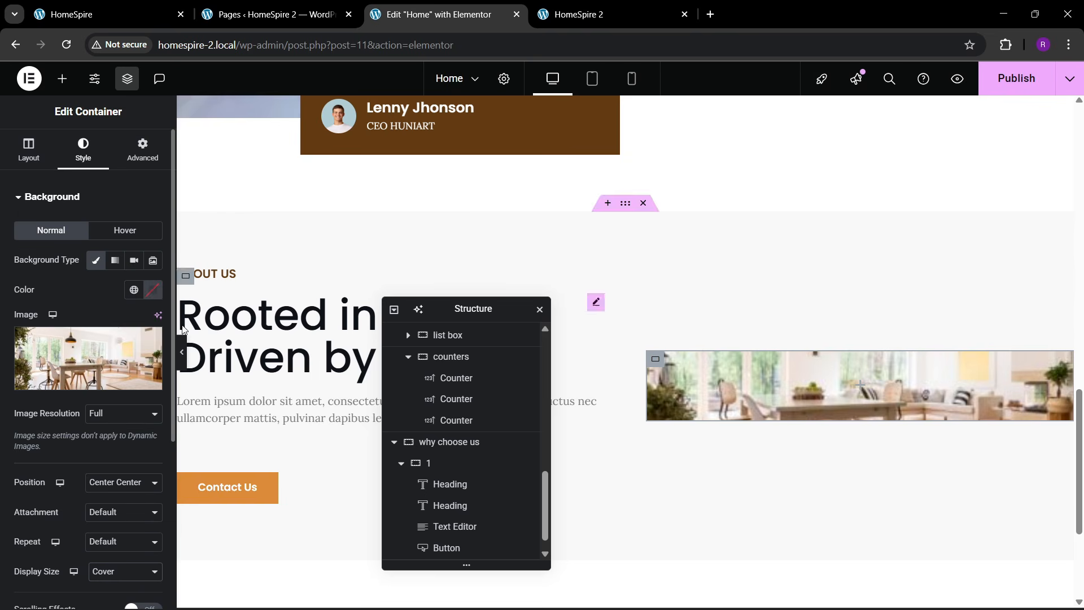
{"action": "left_click", "coordinate": [450, 446]}
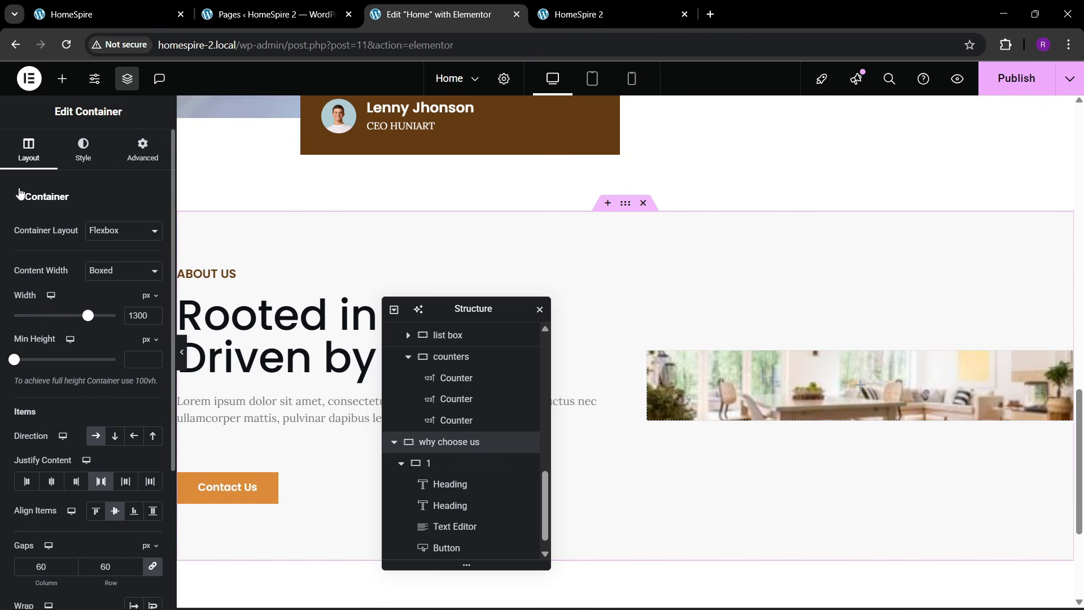
{"action": "scroll", "coordinate": [79, 434], "scroll_direction": "down", "scroll_amount": 1}
{"action": "left_click", "coordinate": [145, 441]}
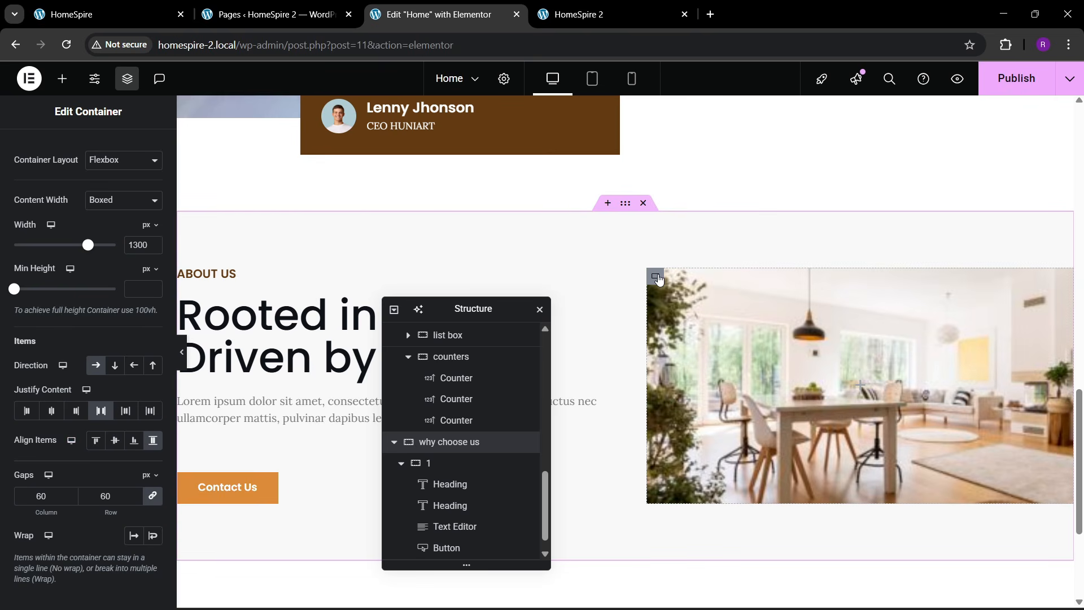
{"action": "left_click", "coordinate": [657, 278]}
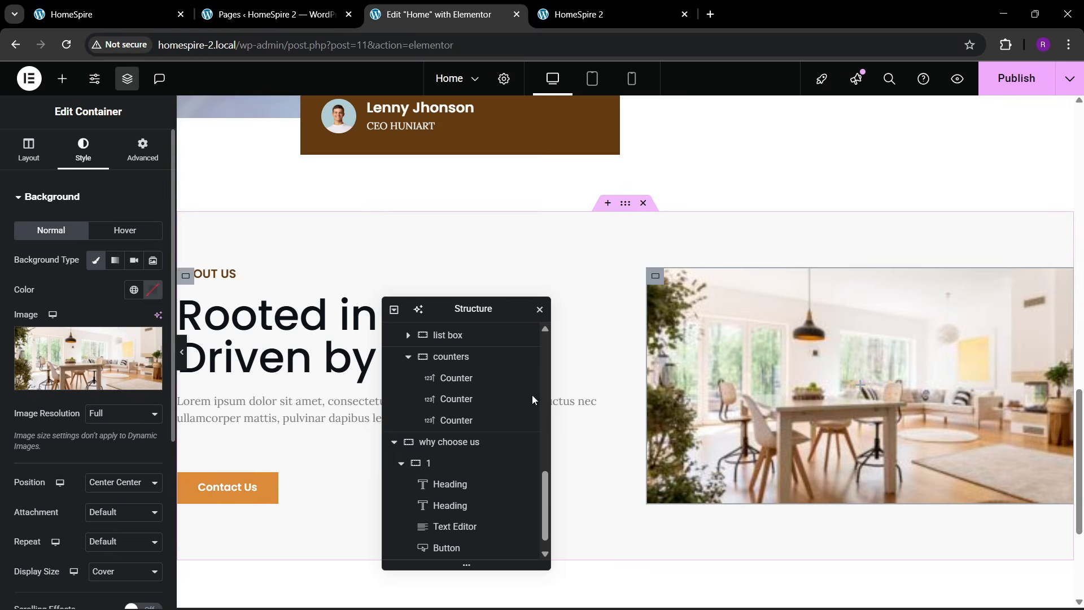
{"action": "left_click", "coordinate": [100, 16]}
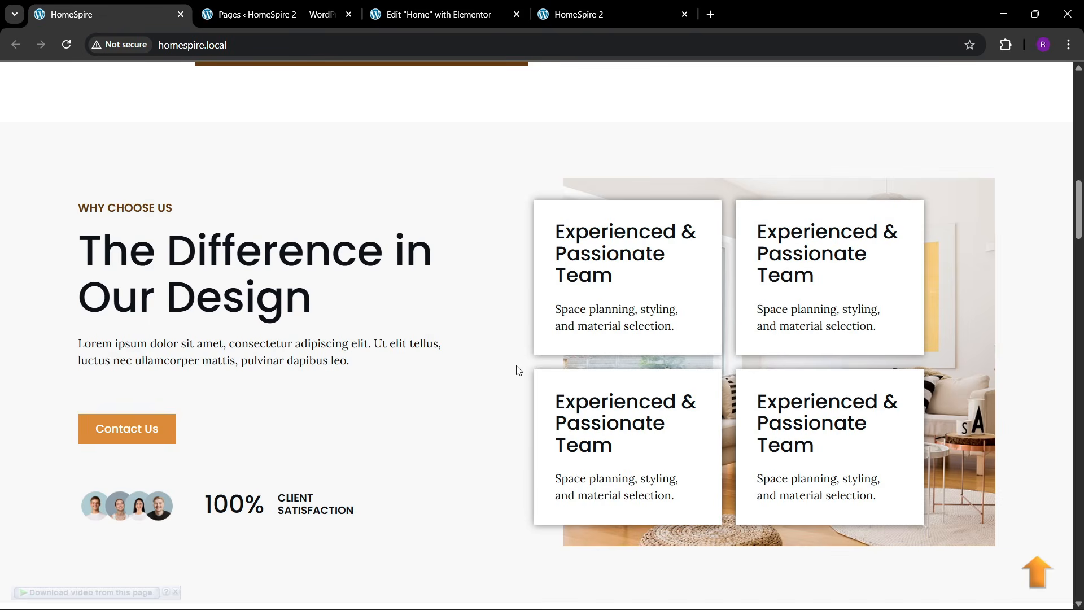
{"action": "left_click", "coordinate": [435, 14]}
{"action": "left_click_drag", "start_coordinate": [444, 319], "coordinate": [487, 263]}
{"action": "left_click", "coordinate": [100, 15]}
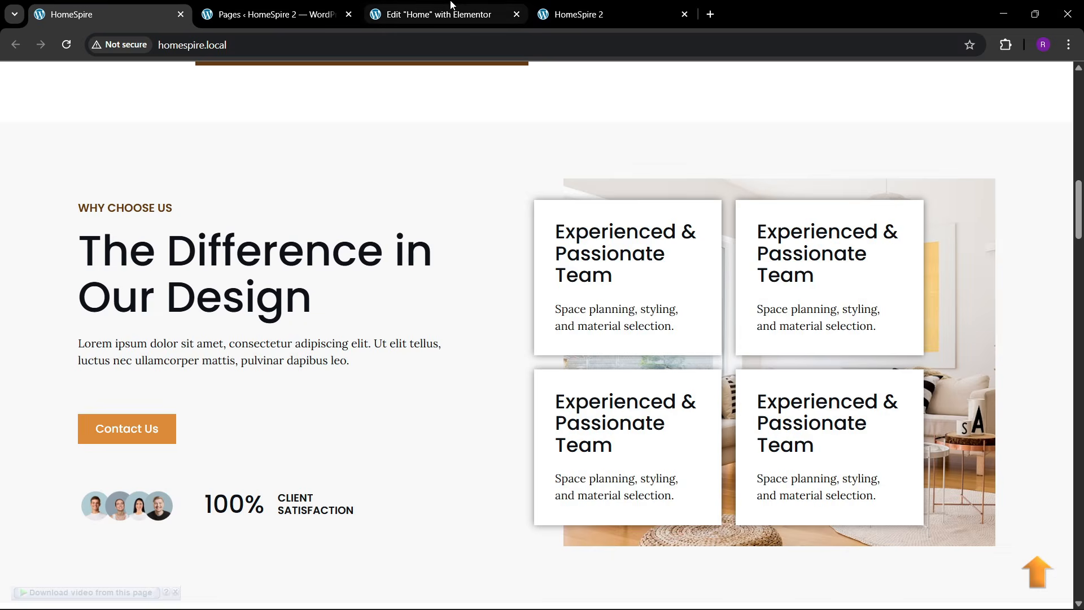
{"action": "left_click", "coordinate": [435, 14]}
{"action": "left_click", "coordinate": [62, 79]}
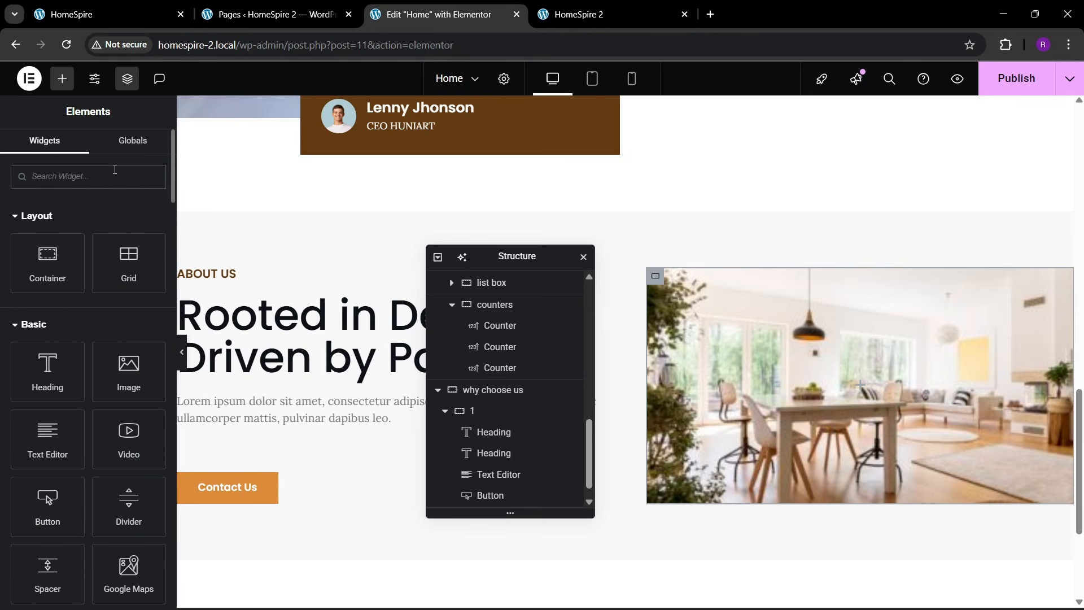
- Insert a Grid into the image column and give that column 40 px padding
{"action": "type", "text": "grid"}
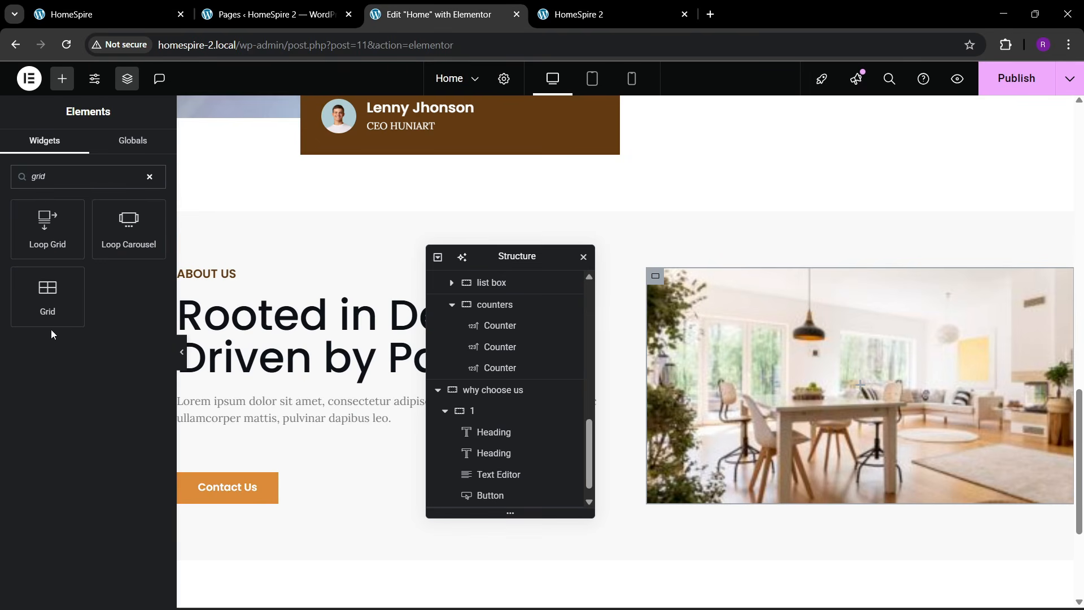
{"action": "left_click_drag", "start_coordinate": [48, 300], "coordinate": [733, 364]}
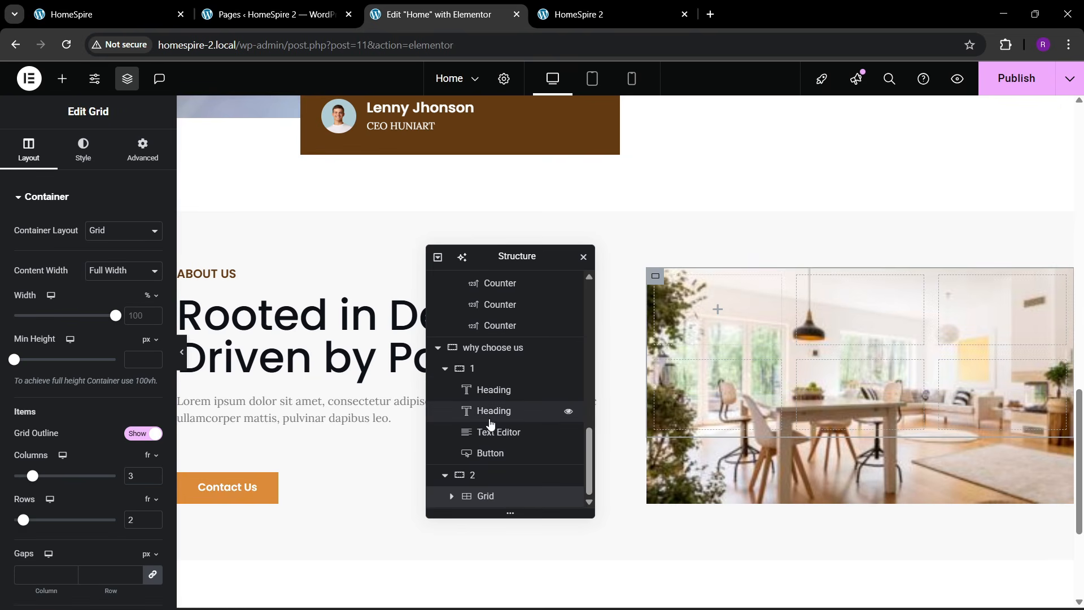
{"action": "left_click", "coordinate": [481, 477]}
{"action": "left_click", "coordinate": [141, 150]}
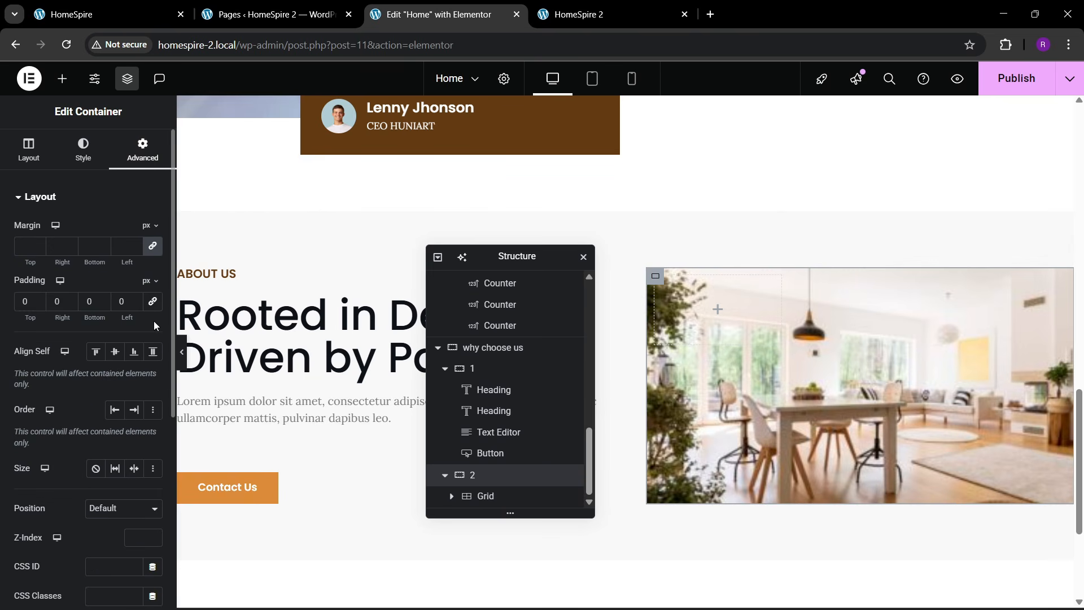
{"action": "type", "text": "4"}
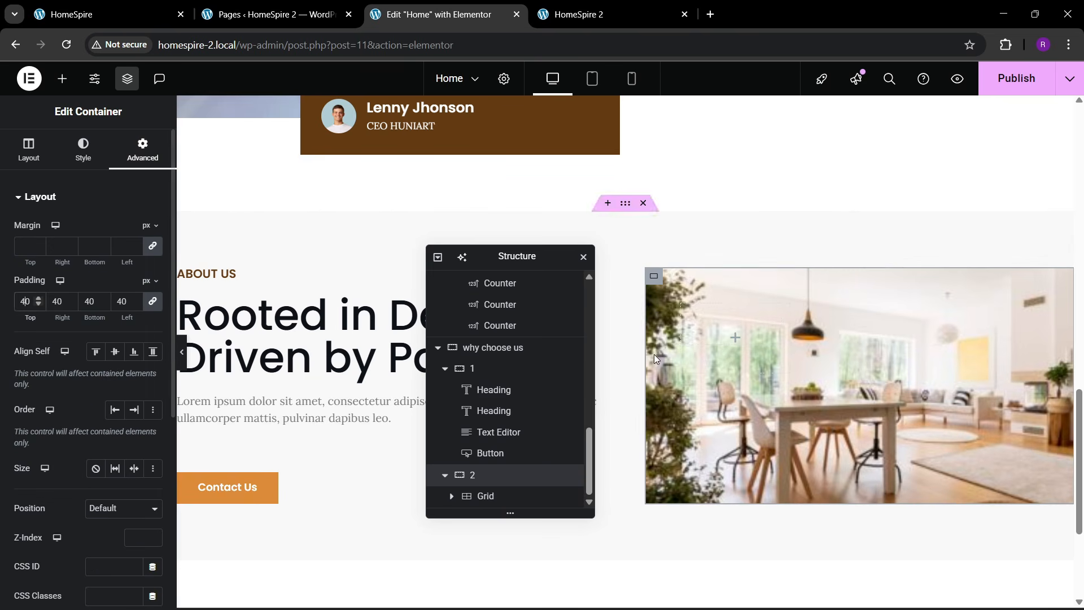
- Set the grid's layout to 2 columns and 2 rows
{"action": "left_click", "coordinate": [491, 503]}
{"action": "left_click", "coordinate": [142, 150]}
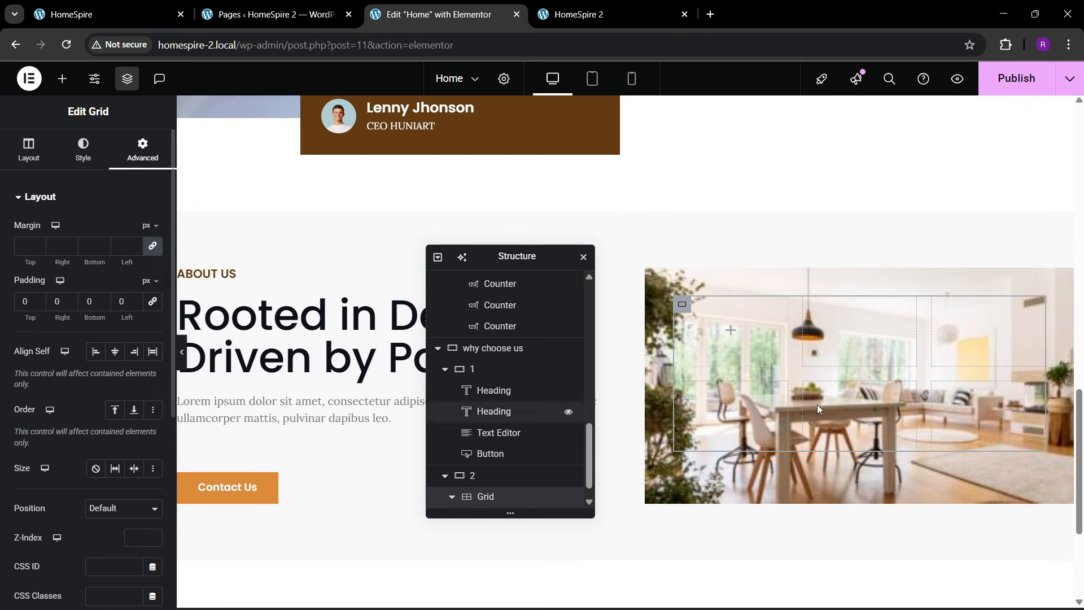
{"action": "scroll", "coordinate": [818, 404], "scroll_direction": "down", "scroll_amount": 2}
{"action": "scroll", "coordinate": [816, 335], "scroll_direction": "up", "scroll_amount": 1}
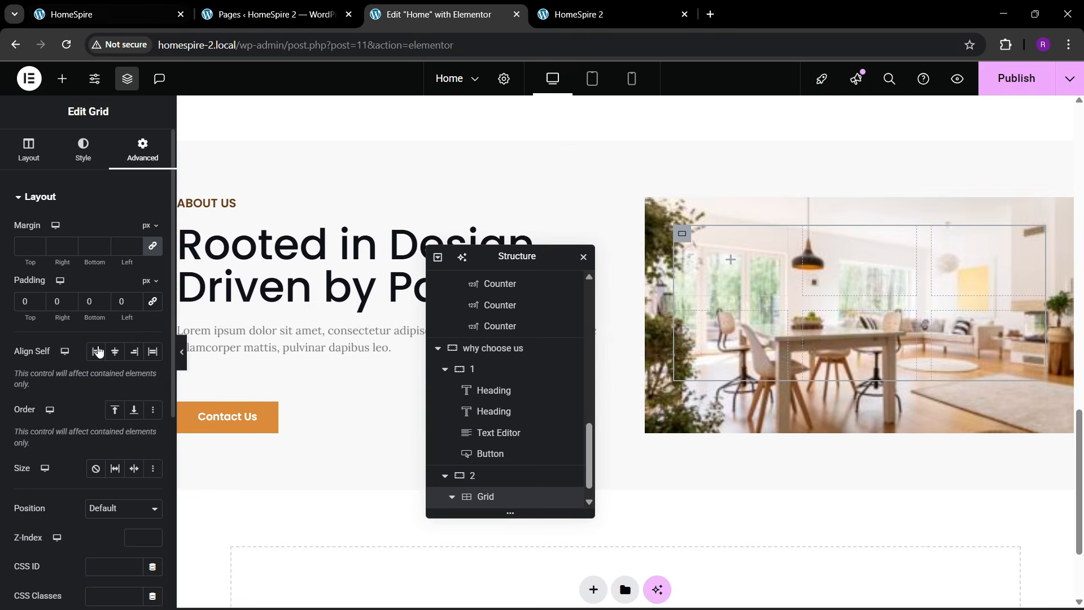
{"action": "left_click", "coordinate": [71, 7]}
{"action": "left_click", "coordinate": [289, 7]}
{"action": "left_click", "coordinate": [412, 12]}
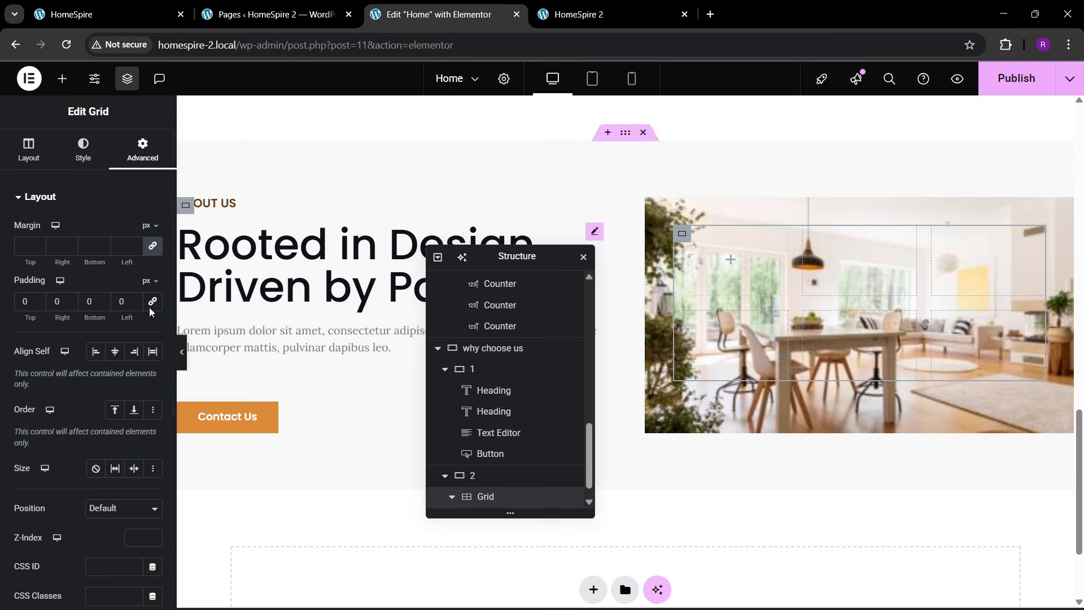
{"action": "left_click", "coordinate": [29, 150]}
{"action": "scroll", "coordinate": [110, 423], "scroll_direction": "down", "scroll_amount": 1}
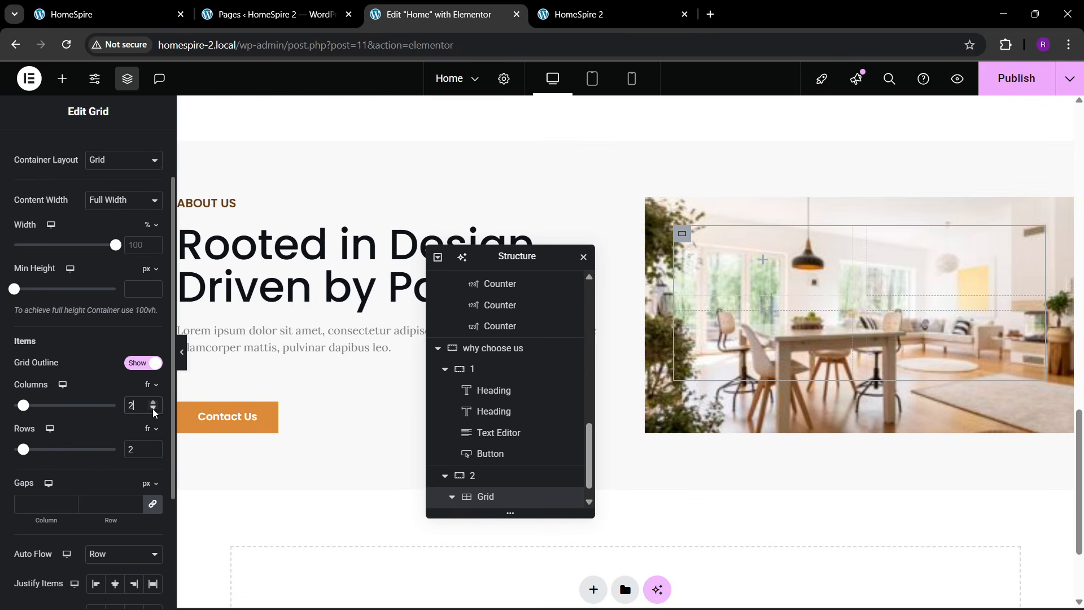
- Add a container to the grid's first cell with 20 px padding and a white background
{"action": "left_click", "coordinate": [62, 78]}
{"action": "left_click_drag", "start_coordinate": [47, 262], "coordinate": [740, 273]}
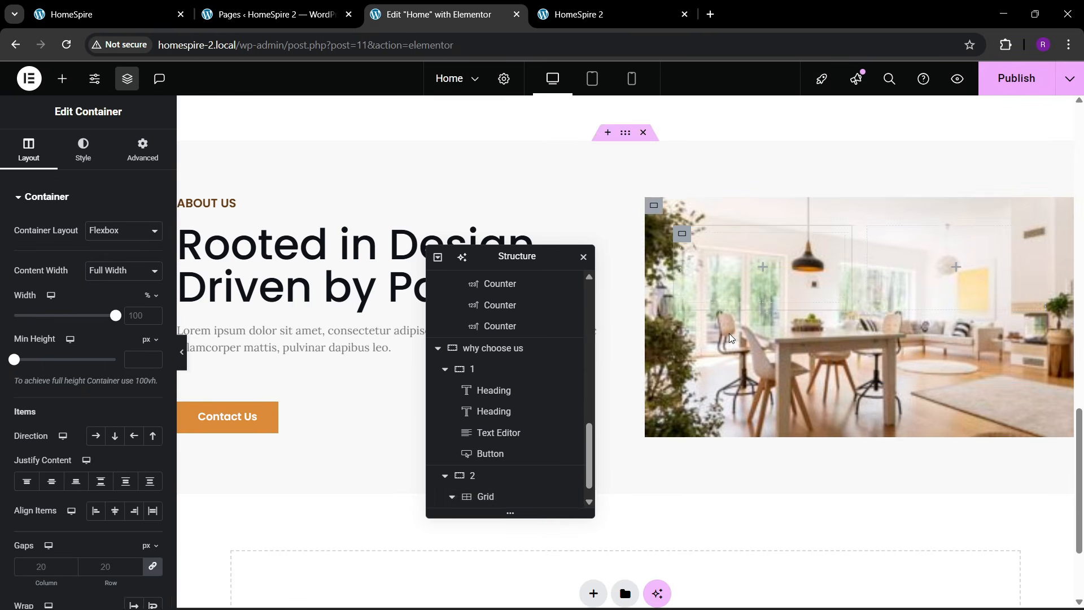
{"action": "left_click", "coordinate": [143, 149]}
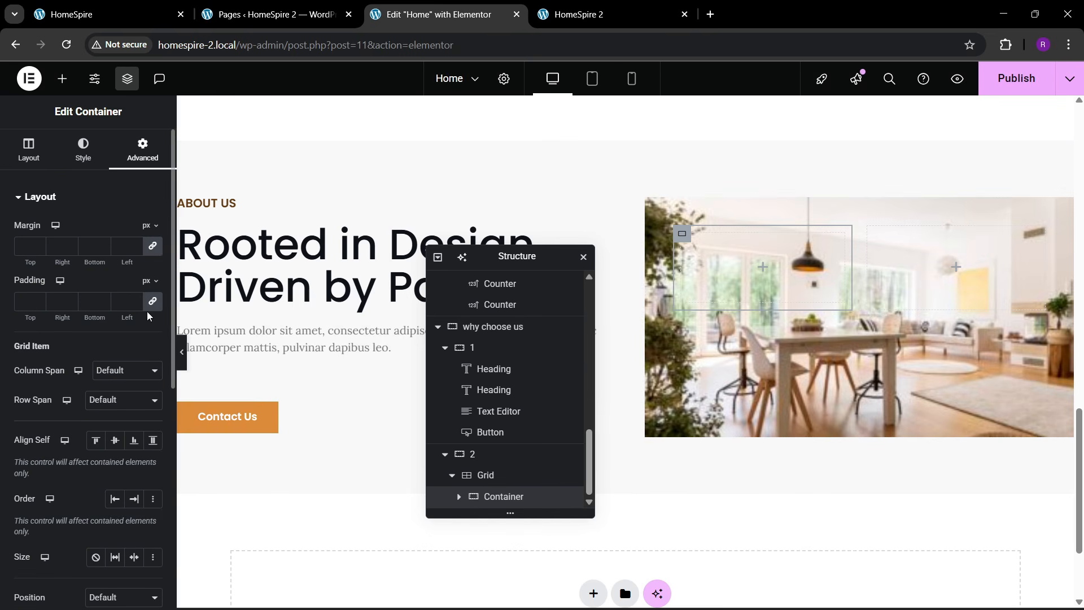
{"action": "left_click", "coordinate": [24, 303]}
{"action": "type", "text": "20"}
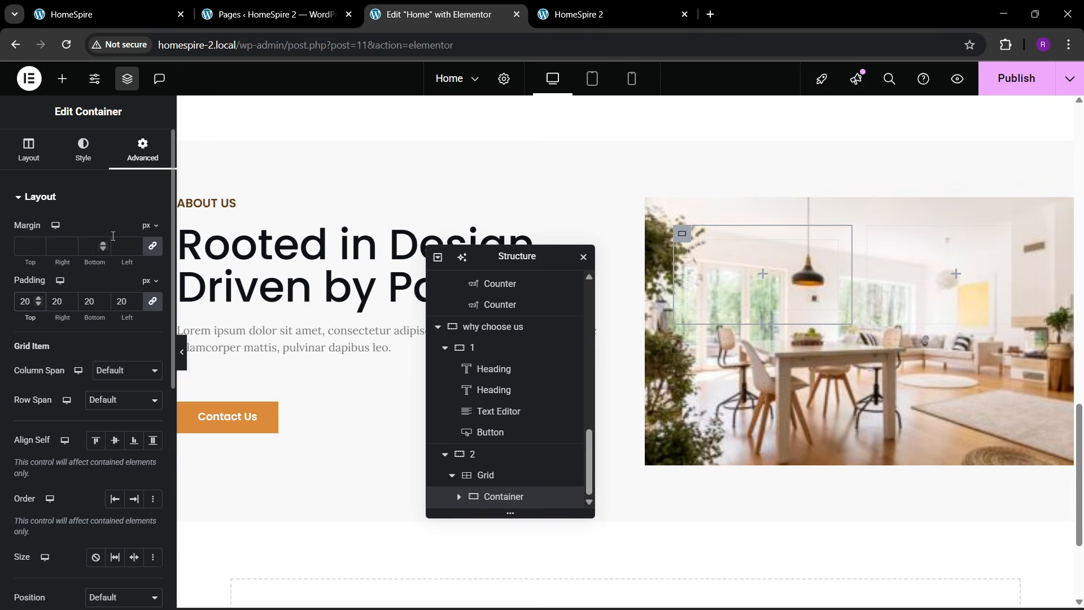
{"action": "left_click", "coordinate": [83, 149]}
{"action": "left_click", "coordinate": [96, 260]}
{"action": "left_click", "coordinate": [152, 290]}
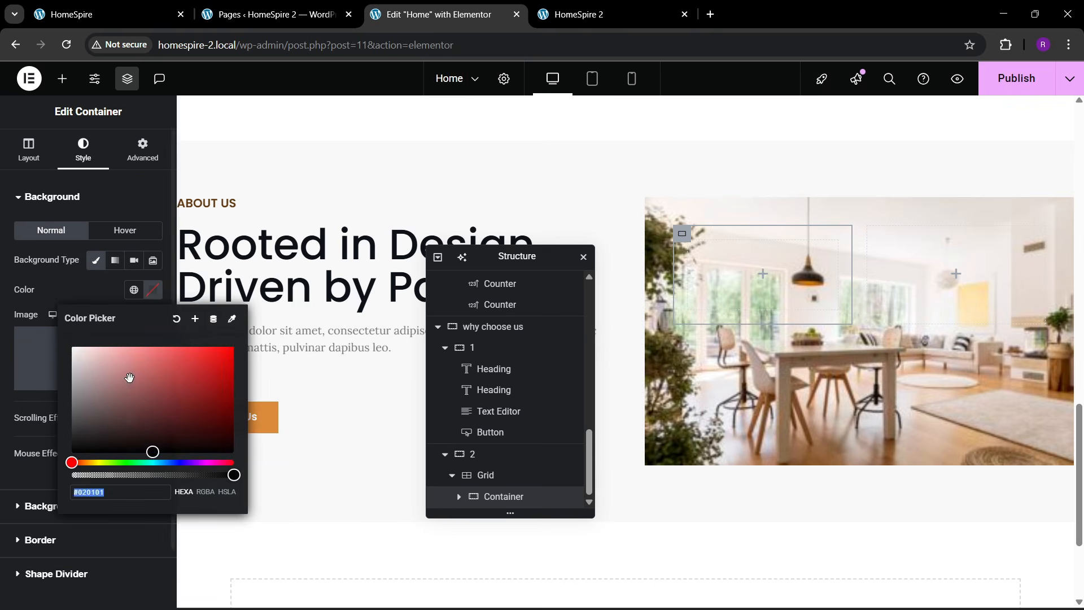
{"action": "left_click_drag", "start_coordinate": [129, 377], "coordinate": [53, 291]}
{"action": "left_click", "coordinate": [54, 291]}
- Place a Heading widget inside the white container
{"action": "left_click", "coordinate": [131, 5]}
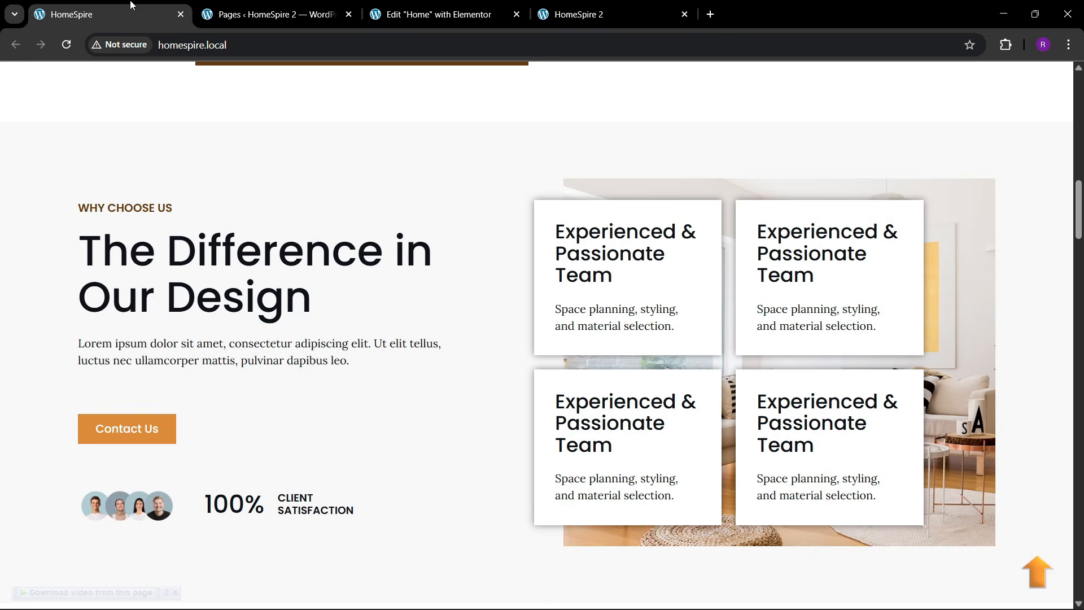
{"action": "left_click", "coordinate": [434, 14]}
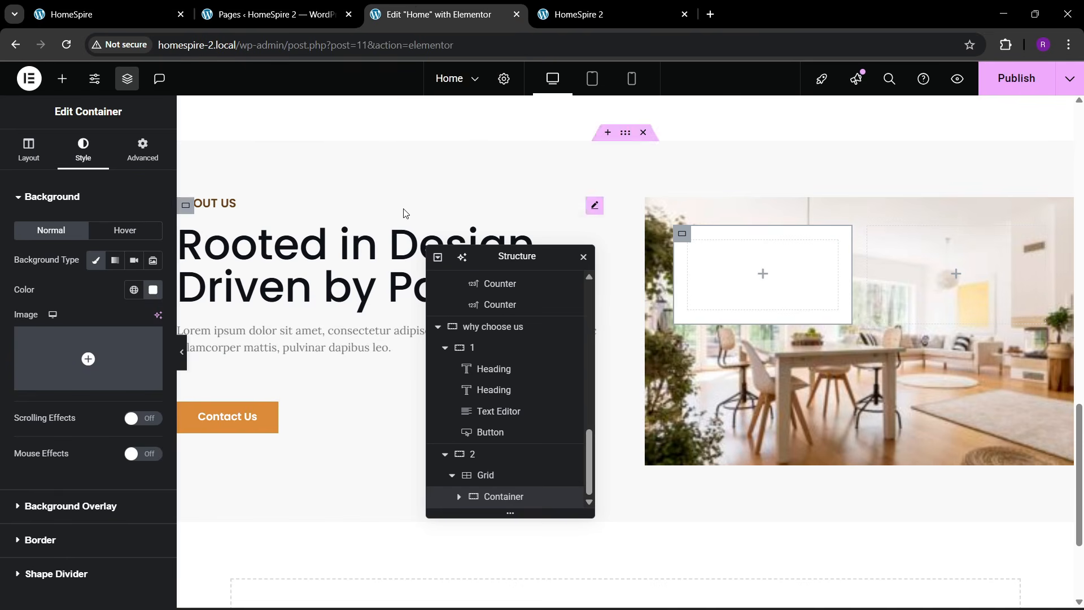
{"action": "left_click", "coordinate": [55, 85]}
{"action": "left_click_drag", "start_coordinate": [44, 364], "coordinate": [729, 331]}
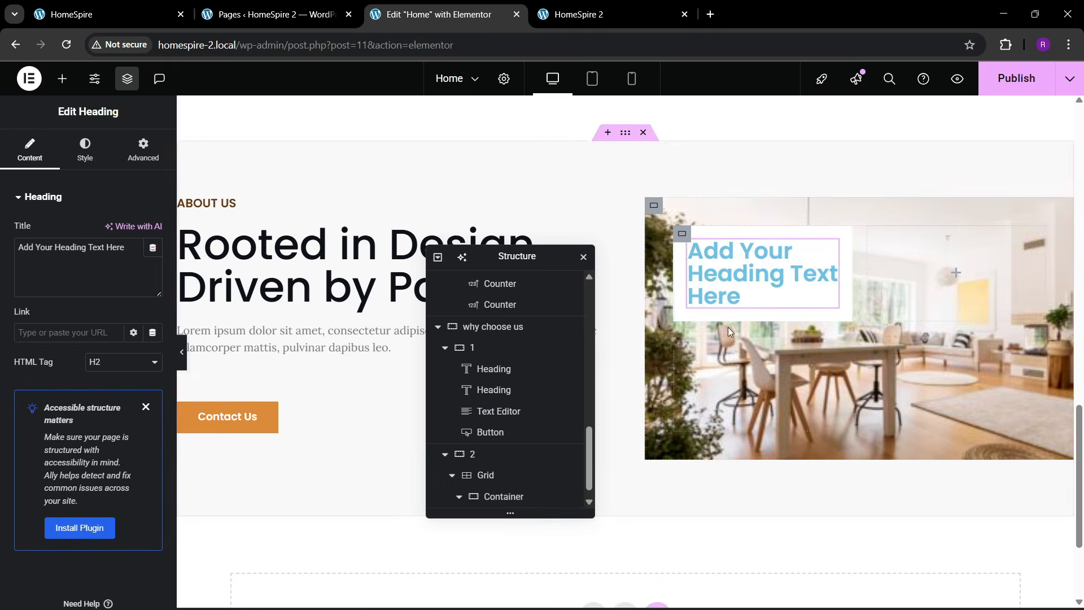
- Copy 'Experienced & Passionate Team' from the live site and paste it as the heading title
{"action": "left_click", "coordinate": [110, 7]}
{"action": "left_click_drag", "start_coordinate": [557, 233], "coordinate": [661, 274]}
{"action": "key", "text": "ctrl+c"}
{"action": "left_click", "coordinate": [441, 14]}
{"action": "left_click", "coordinate": [110, 262]}
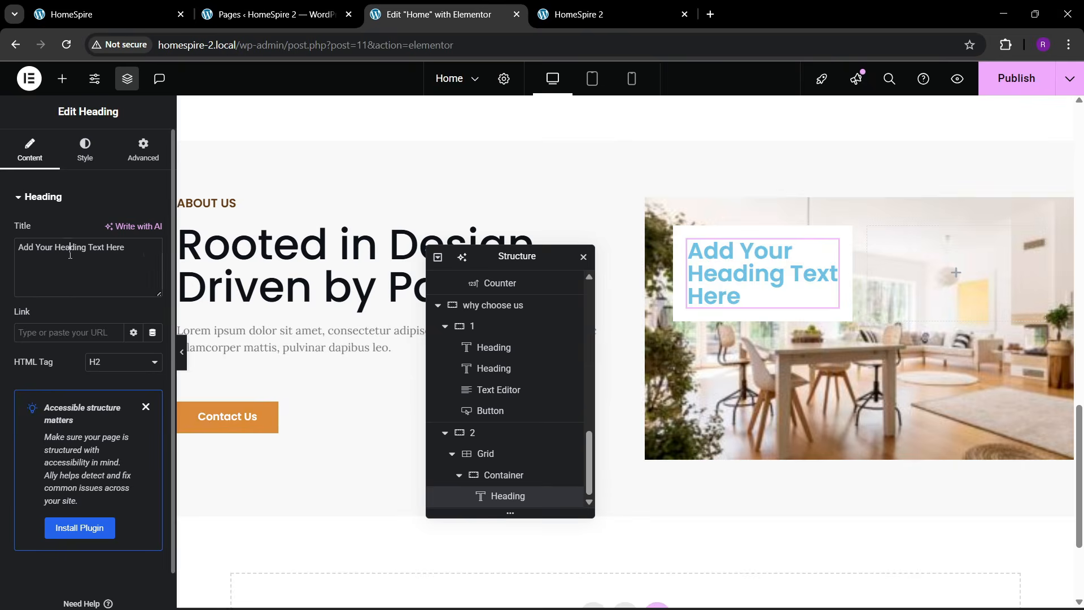
{"action": "key", "text": "ctrl+a"}
{"action": "key", "text": "ctrl+v"}
- Style the heading in global black, 24 px, 500 Medium weight, with slightly larger line height
{"action": "left_click", "coordinate": [85, 152]}
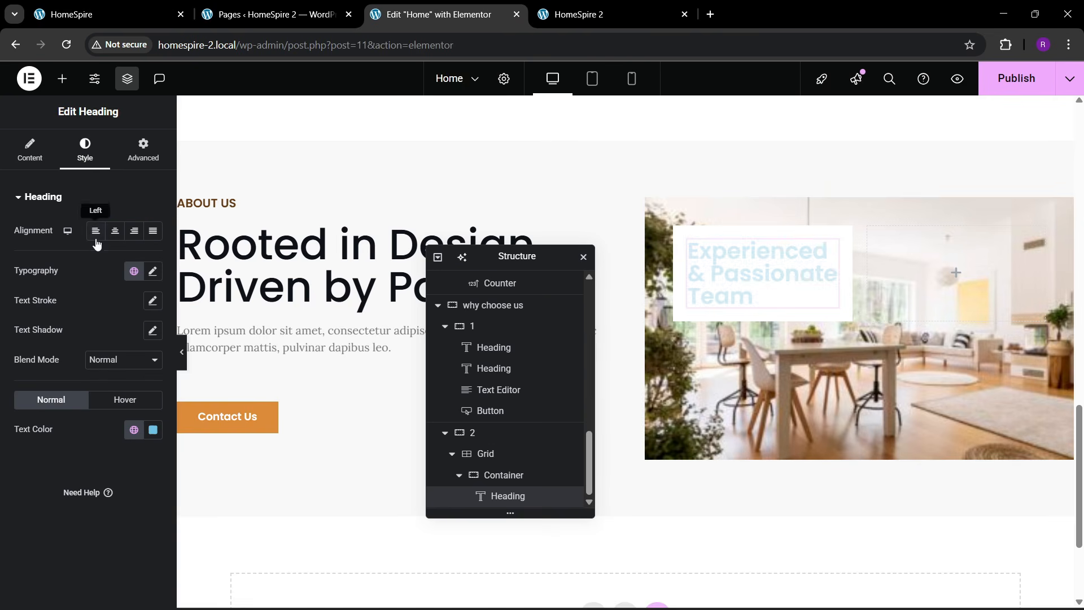
{"action": "left_click", "coordinate": [134, 430]}
{"action": "left_click", "coordinate": [65, 398]}
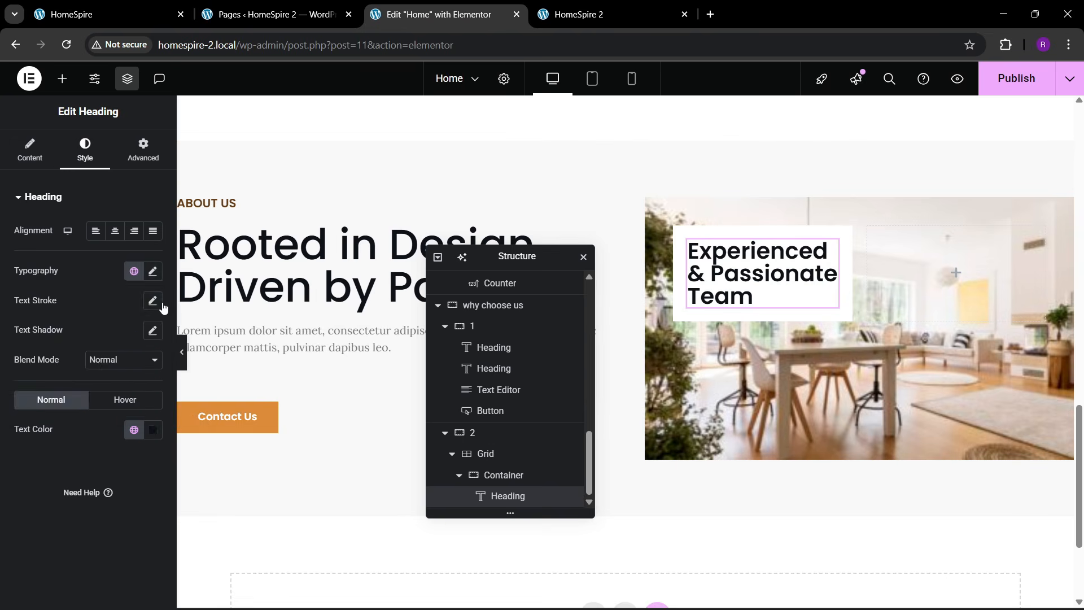
{"action": "left_click", "coordinate": [152, 271]}
{"action": "left_click", "coordinate": [145, 379]}
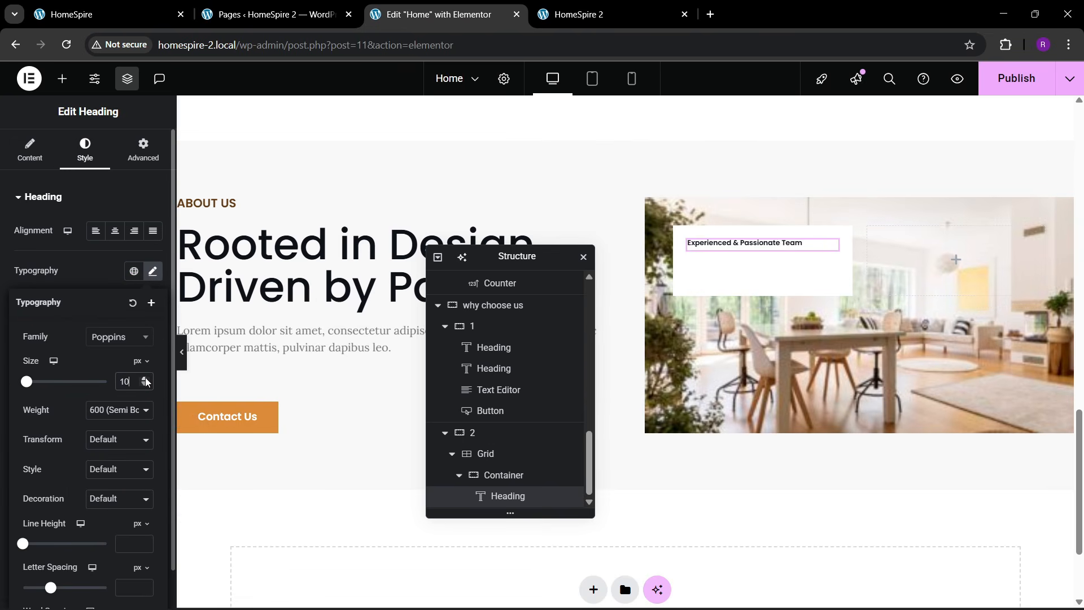
{"action": "left_click_drag", "start_coordinate": [145, 381], "coordinate": [145, 380]}
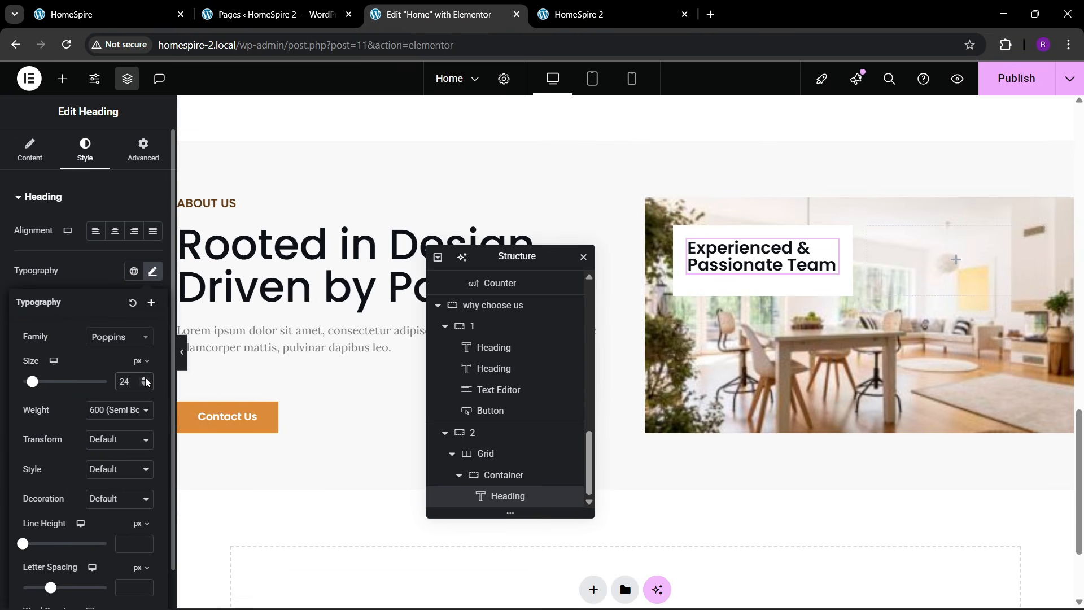
{"action": "left_click", "coordinate": [128, 408]}
{"action": "left_click", "coordinate": [109, 275]}
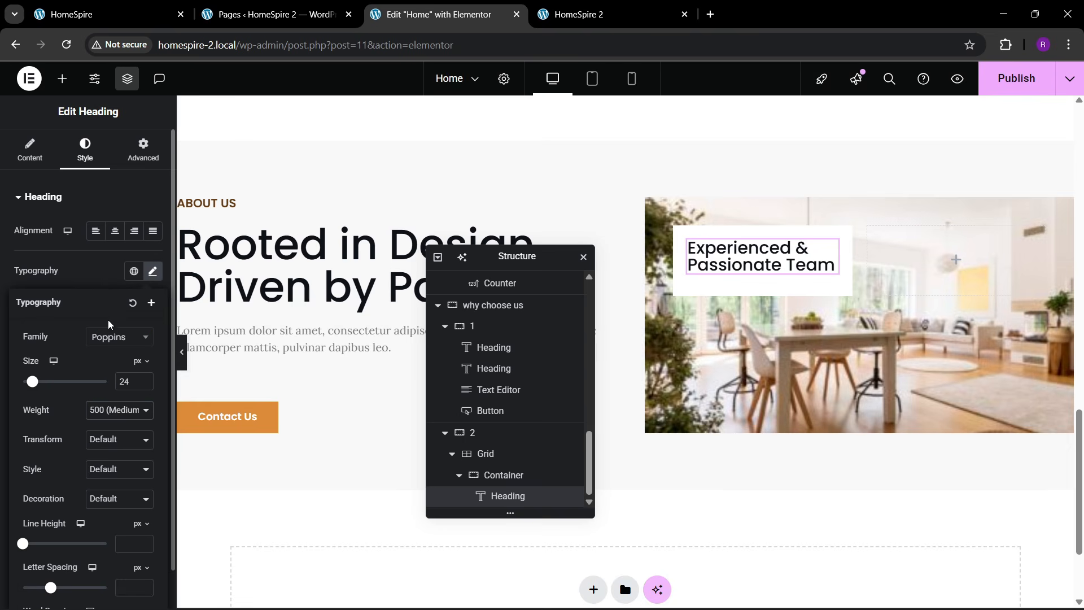
{"action": "scroll", "coordinate": [109, 440], "scroll_direction": "down", "scroll_amount": 1}
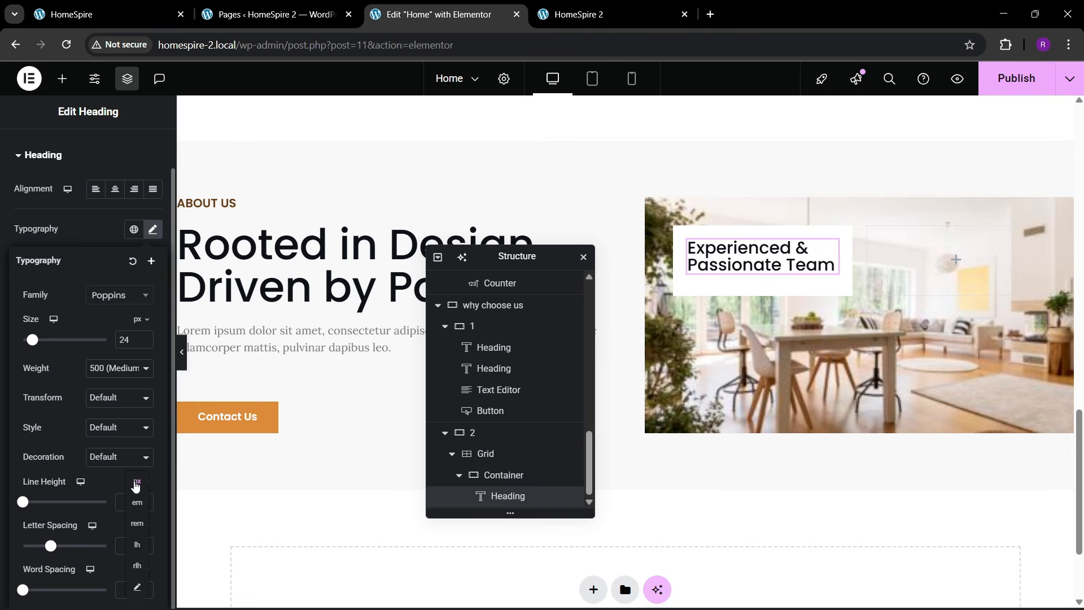
{"action": "left_click_drag", "start_coordinate": [144, 503], "coordinate": [144, 503]}
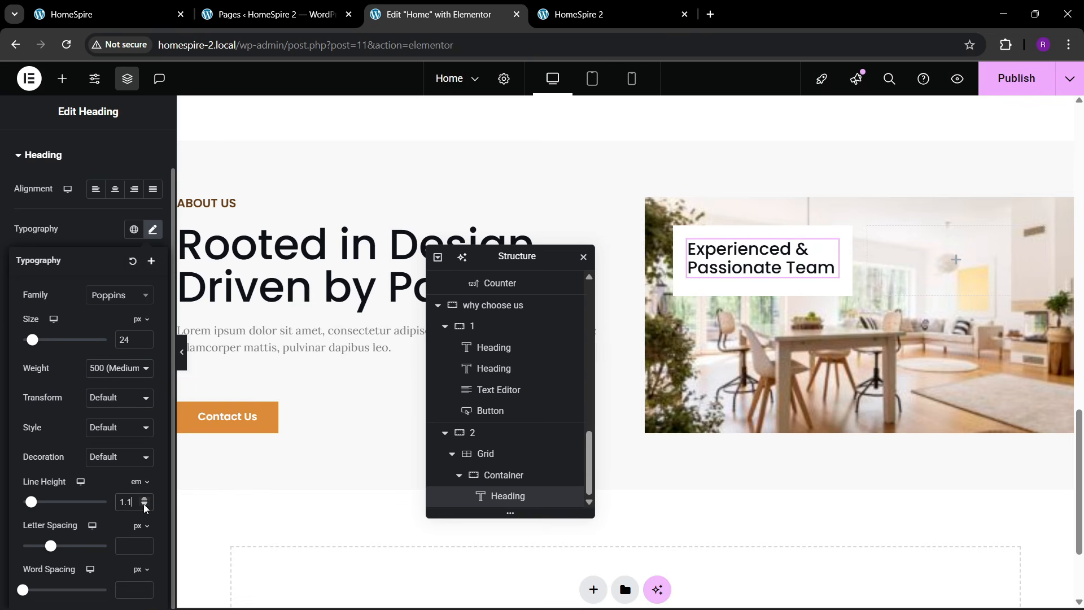
- Add a Text Editor widget under the heading and select the card's description on the live site
{"action": "left_click", "coordinate": [107, 14]}
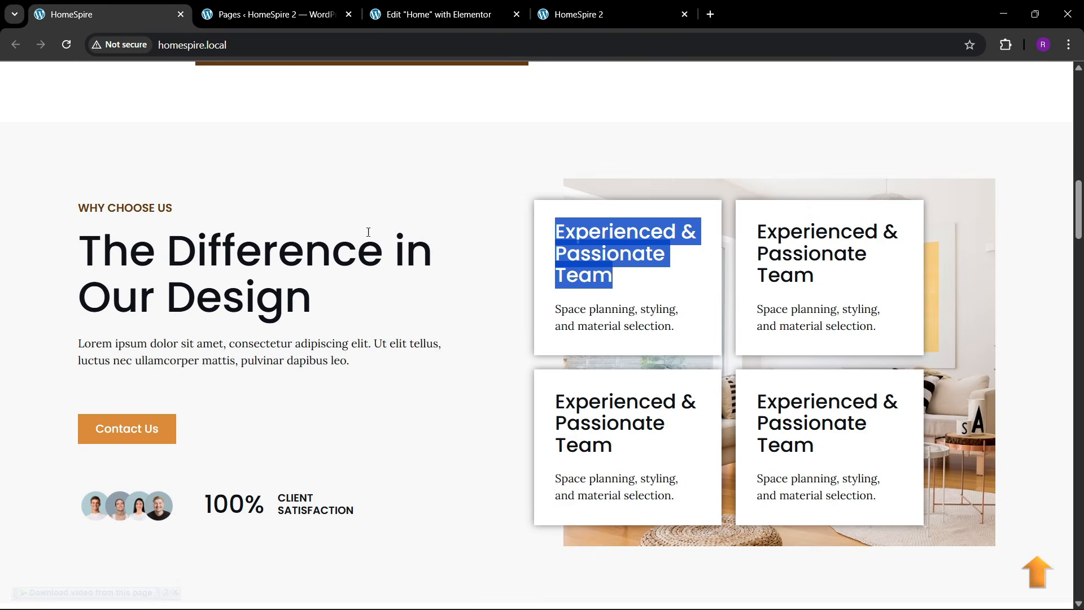
{"action": "left_click", "coordinate": [432, 14]}
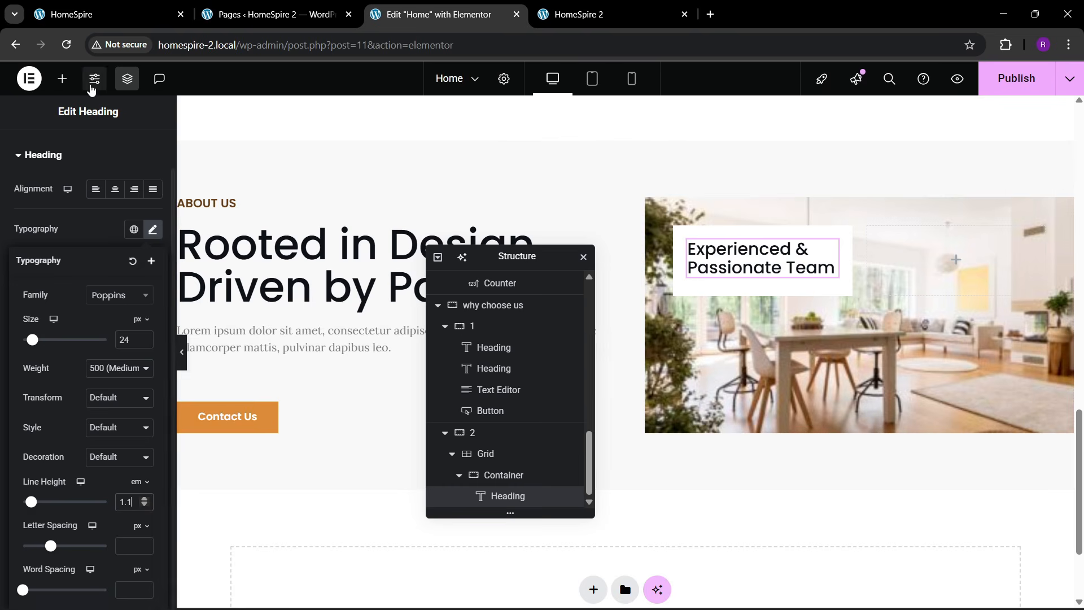
{"action": "left_click", "coordinate": [62, 79]}
{"action": "left_click_drag", "start_coordinate": [47, 449], "coordinate": [779, 279]}
{"action": "left_click", "coordinate": [177, 5]}
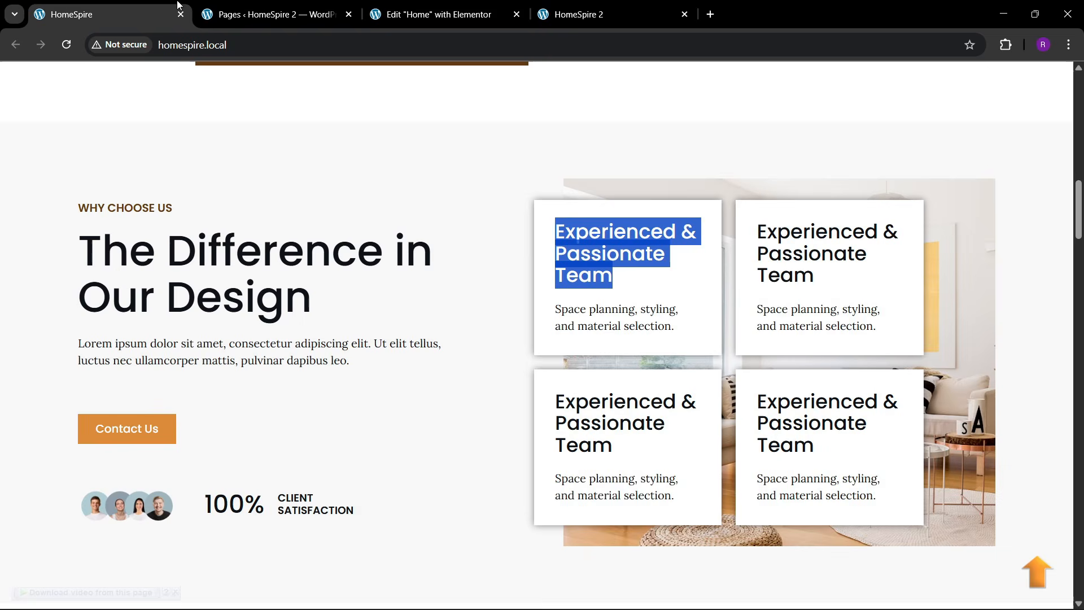
{"action": "left_click_drag", "start_coordinate": [555, 305], "coordinate": [665, 327]}
- Replace the placeholder text with 'Space planning, styling, and material selection.' in code view
{"action": "left_click", "coordinate": [525, 8]}
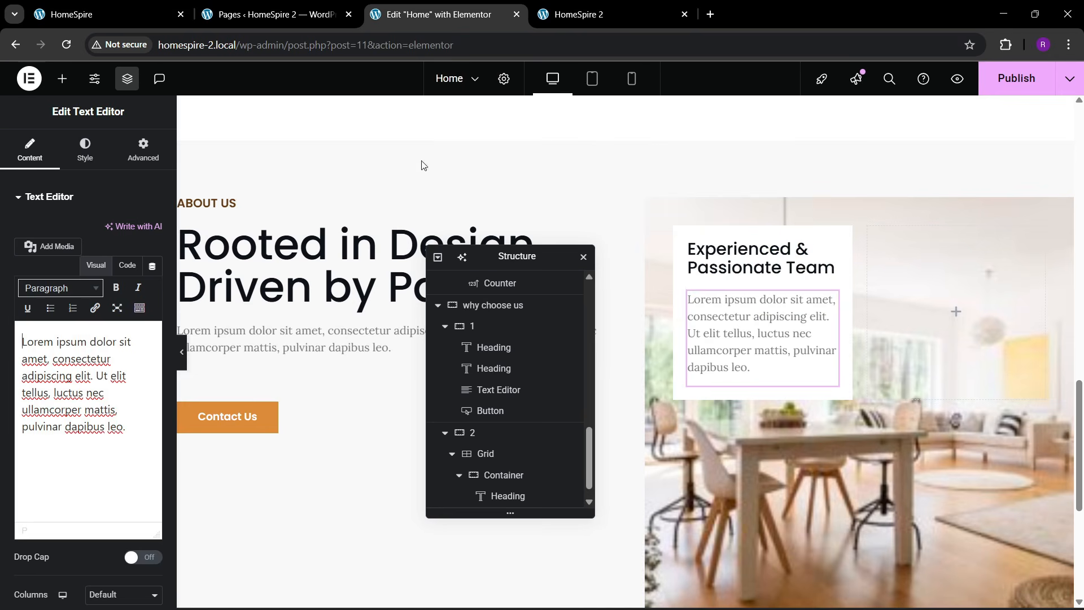
{"action": "left_click", "coordinate": [127, 265]}
{"action": "key", "text": "ctrl+a"}
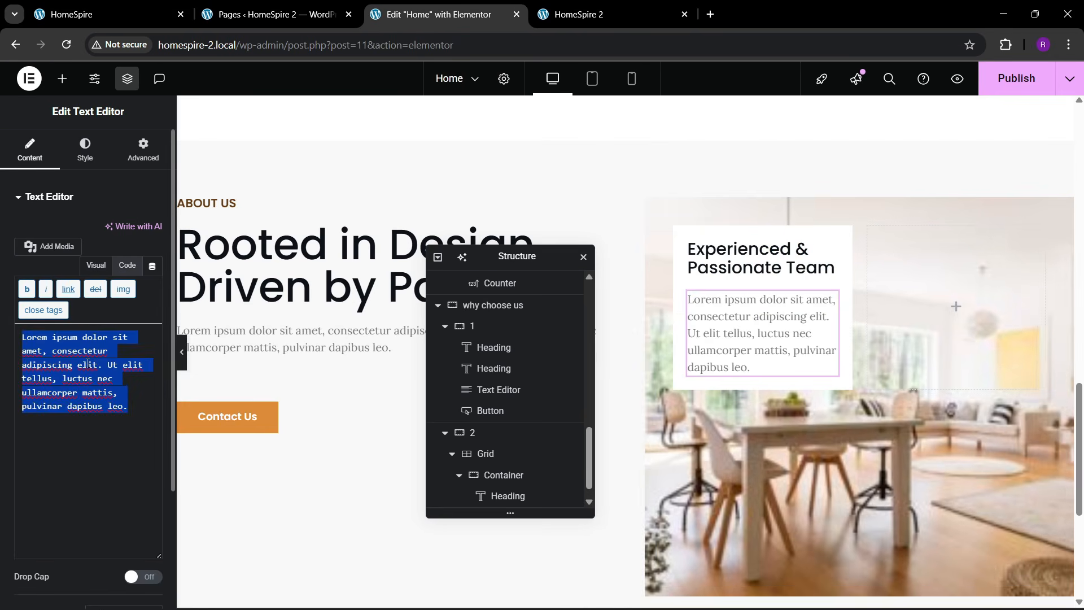
{"action": "key", "text": "ctrl+v"}
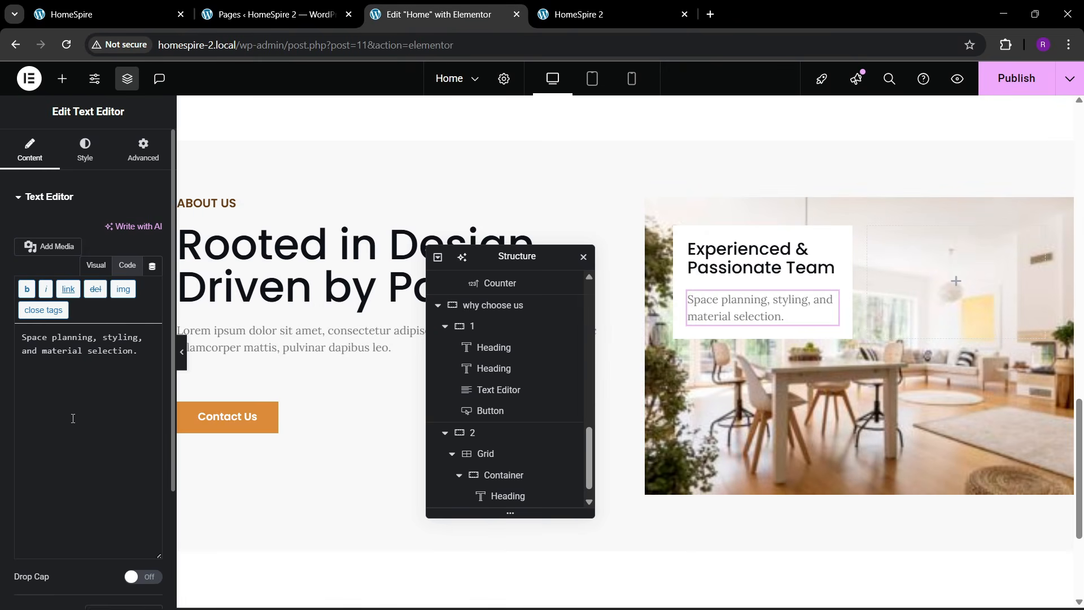
{"action": "left_click", "coordinate": [107, 14]}
{"action": "left_click", "coordinate": [395, 14]}
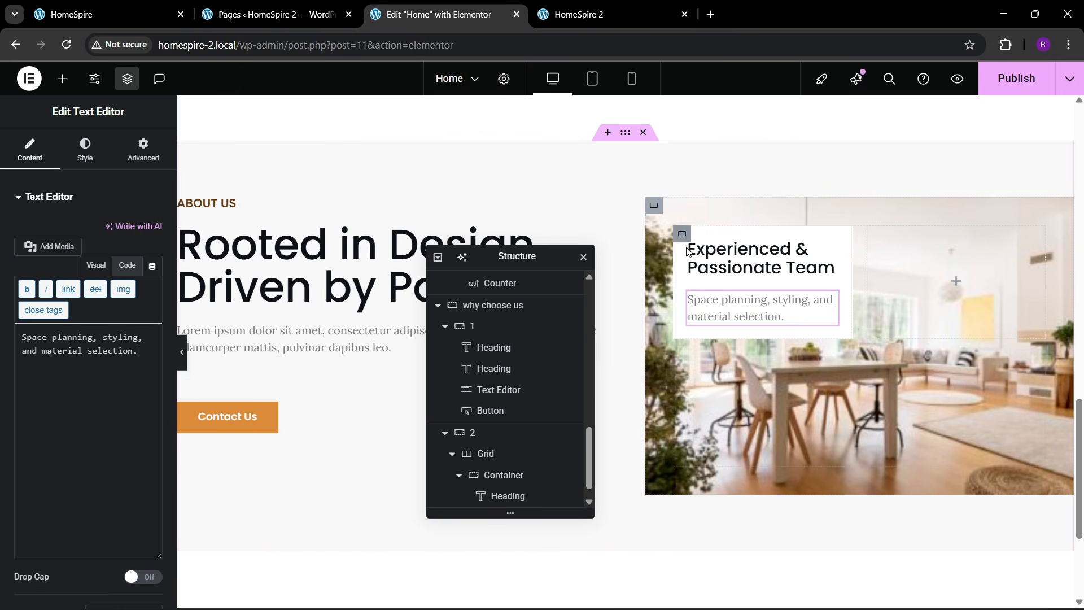
- Select the card container and set its padding to 30 px
{"action": "left_click", "coordinate": [682, 233]}
{"action": "left_click", "coordinate": [143, 149]}
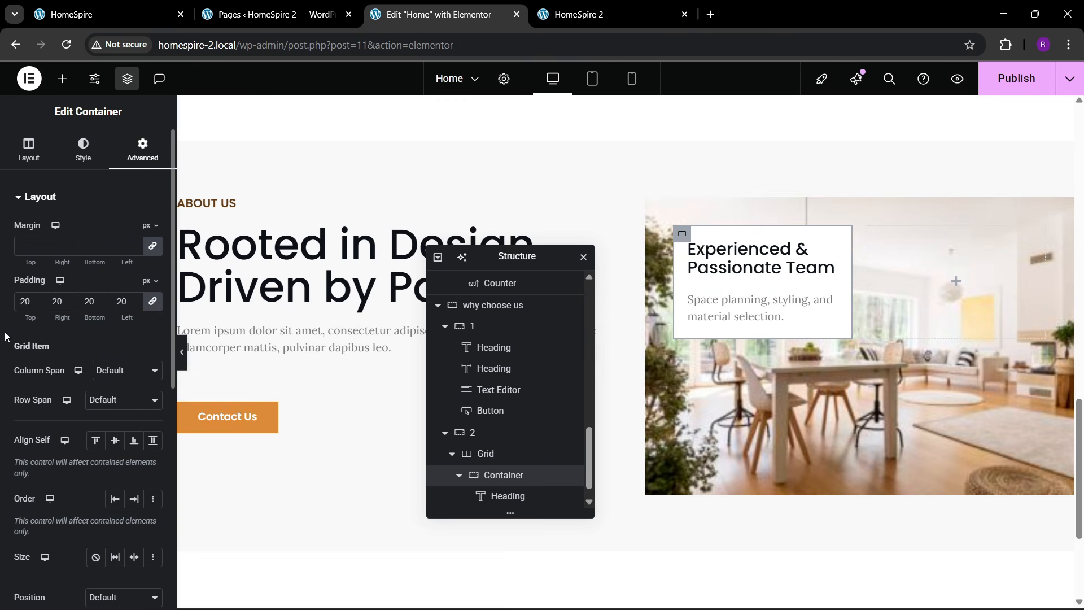
{"action": "key", "text": "BackSpace"}
{"action": "type", "text": "4"}
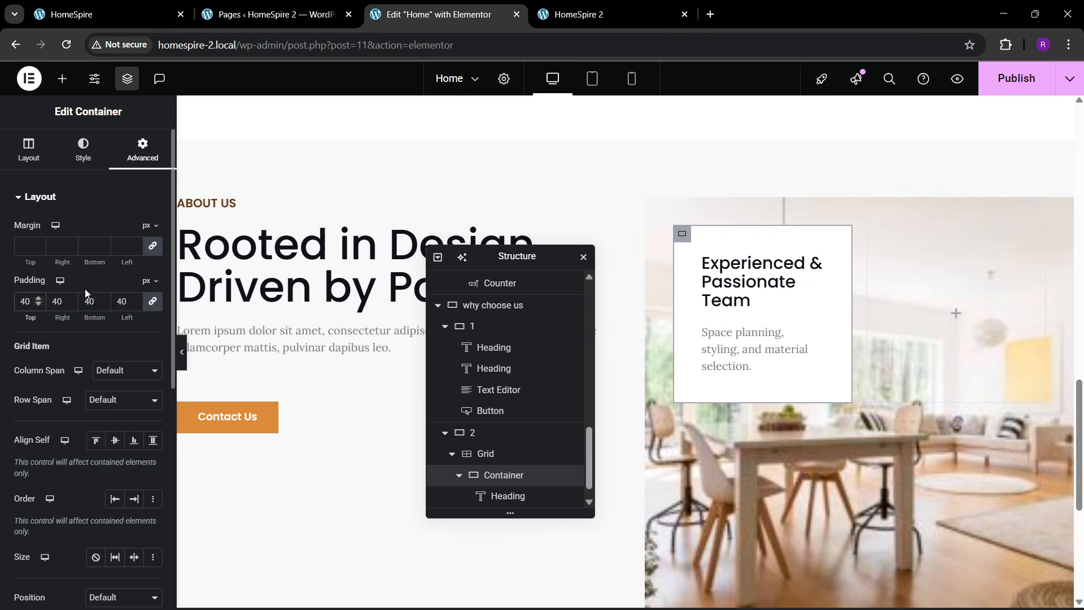
{"action": "key", "text": "BackSpace"}
{"action": "type", "text": "3"}
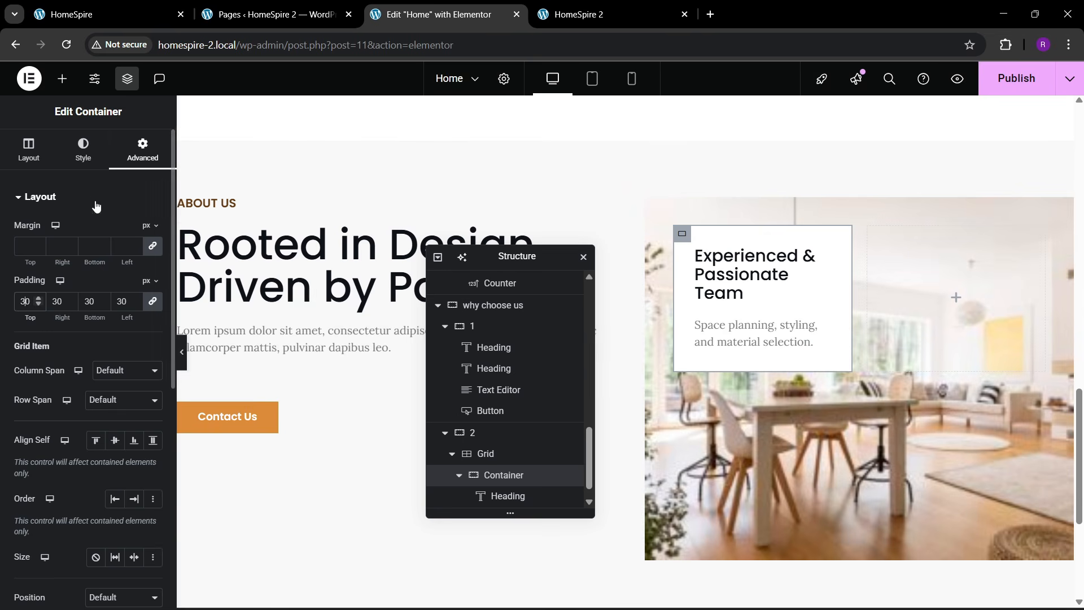
- Open the card's Border box shadow settings to add a soft shadow
{"action": "left_click", "coordinate": [83, 150]}
{"action": "scroll", "coordinate": [56, 370], "scroll_direction": "down", "scroll_amount": 2}
{"action": "left_click", "coordinate": [43, 476]}
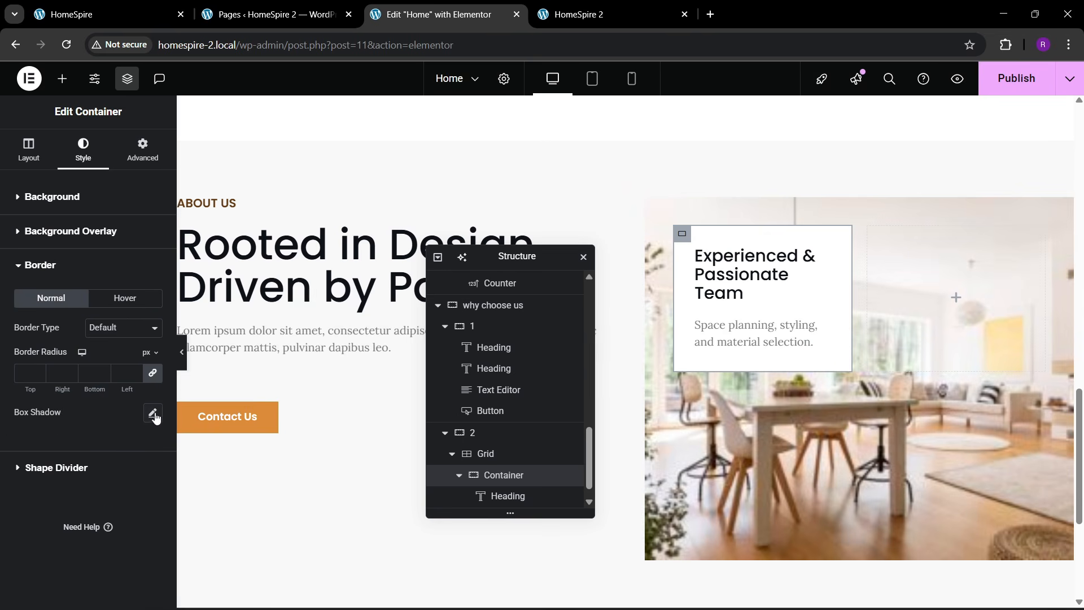
{"action": "left_click", "coordinate": [152, 414]}
{"action": "scroll", "coordinate": [474, 451], "scroll_direction": "down", "scroll_amount": 1}
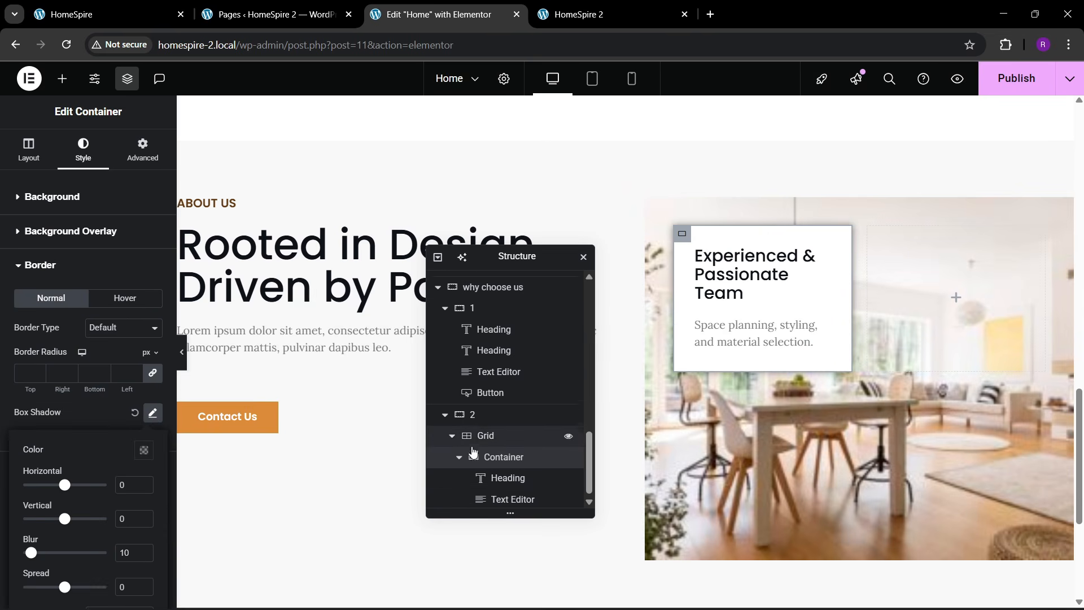
{"action": "left_click", "coordinate": [458, 457]}
- Duplicate the card container three times in the Navigator to make four identical cards
{"action": "right_click", "coordinate": [500, 498]}
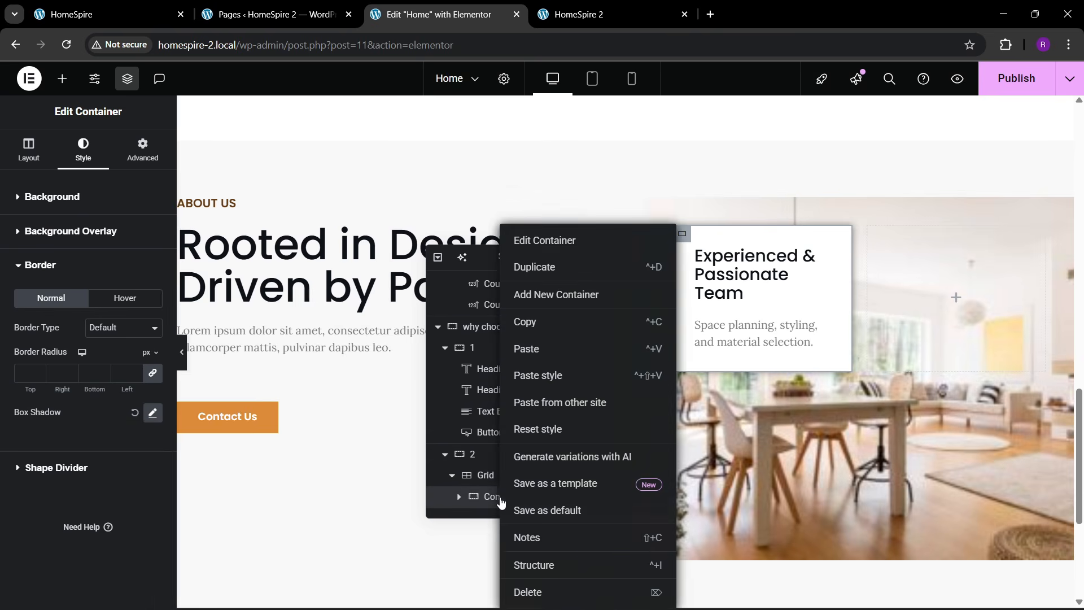
{"action": "left_click", "coordinate": [553, 281]}
{"action": "right_click", "coordinate": [491, 495]}
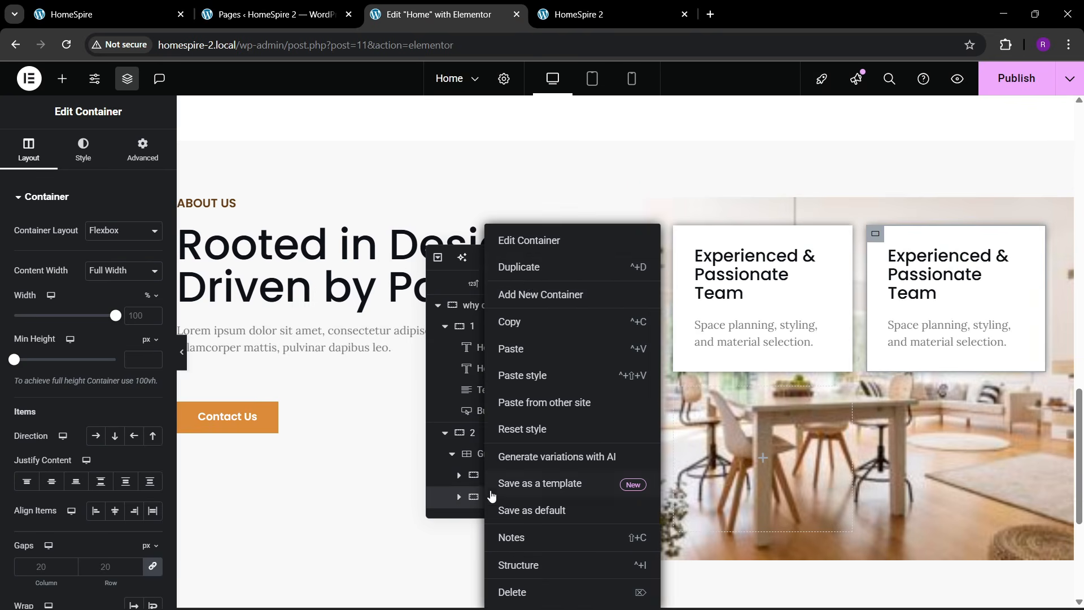
{"action": "left_click", "coordinate": [528, 283]}
{"action": "right_click", "coordinate": [498, 498]}
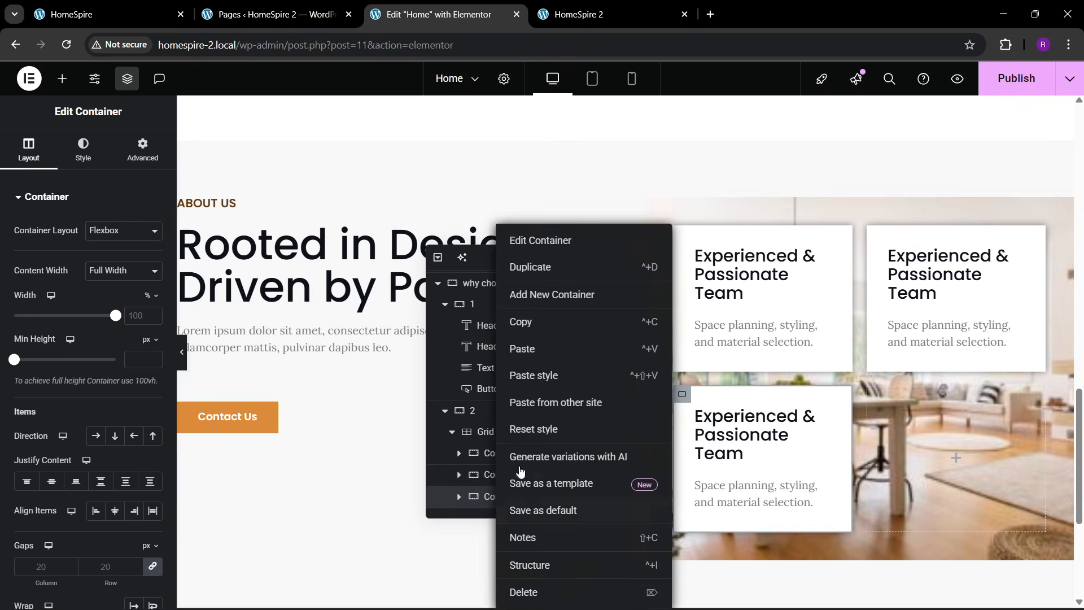
{"action": "left_click", "coordinate": [536, 267]}
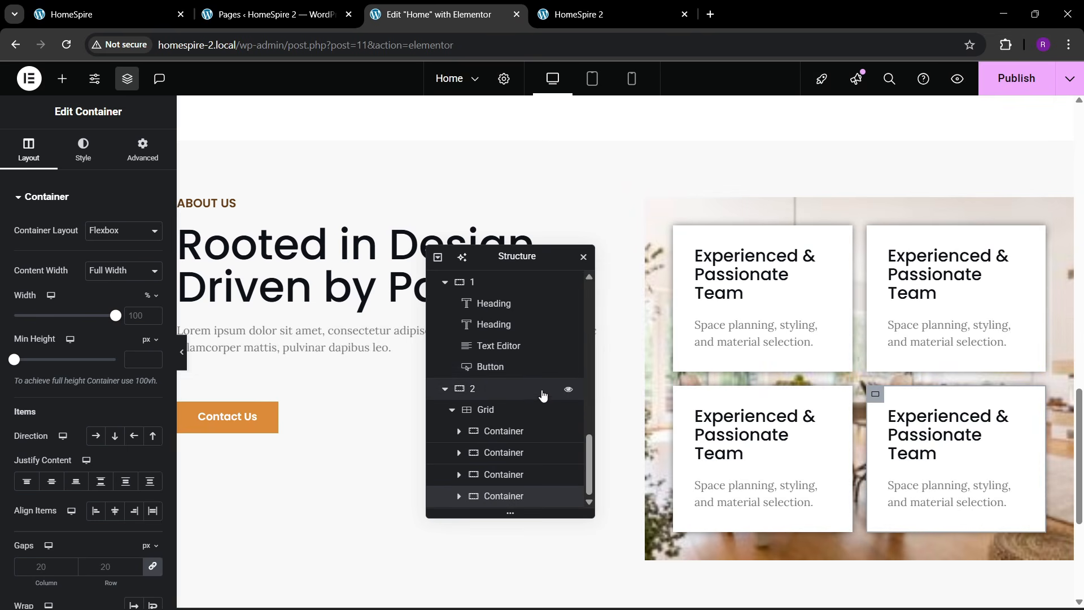
- Step the card grid's left margin down to -6 em with the spinner arrow
{"action": "left_click", "coordinate": [485, 409]}
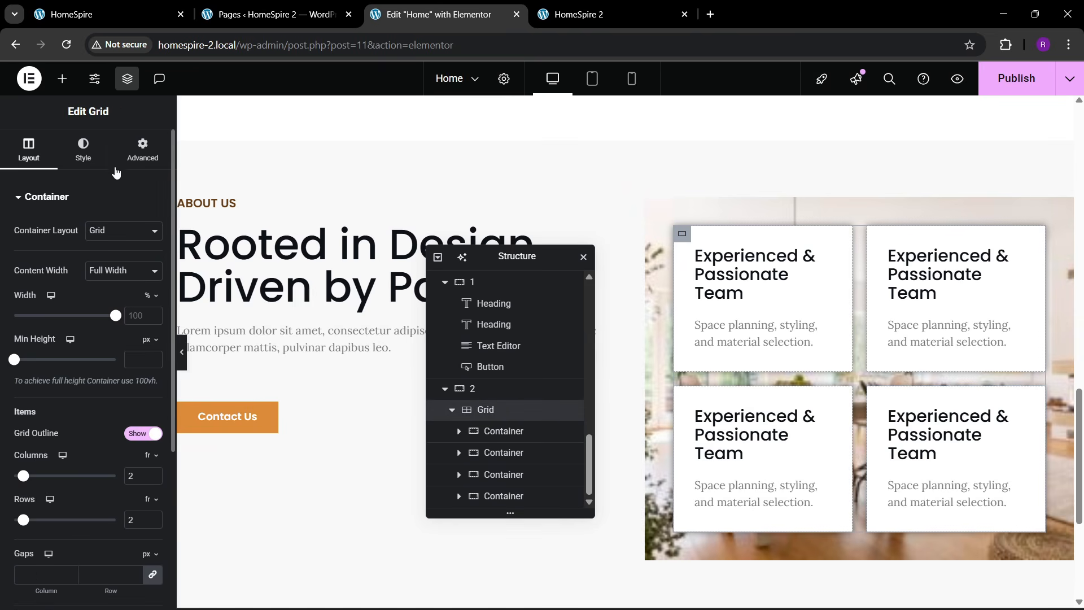
{"action": "left_click", "coordinate": [142, 150]}
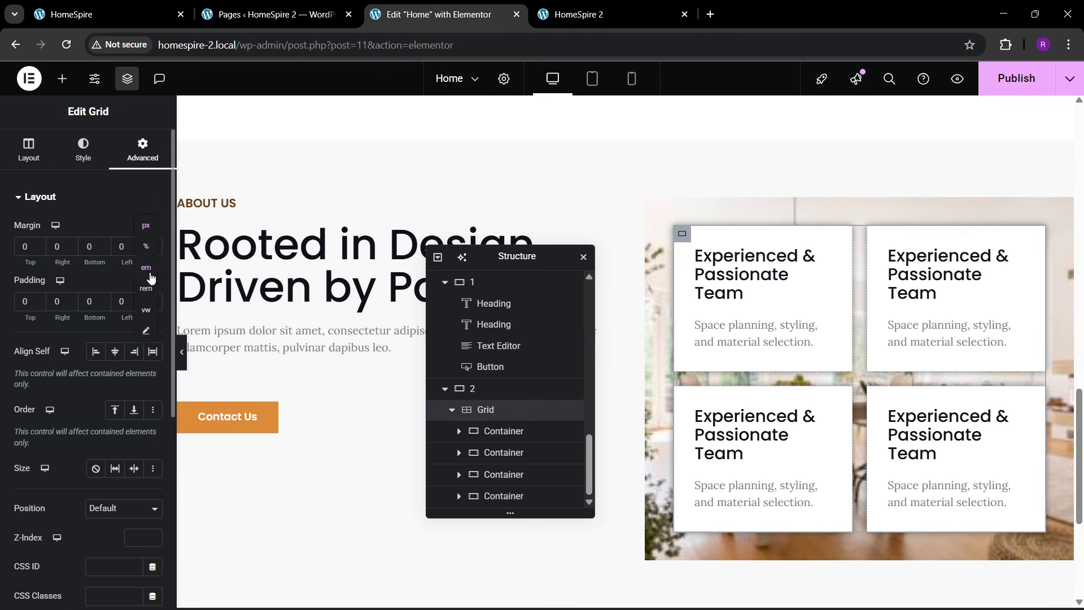
{"action": "left_click", "coordinate": [137, 250]}
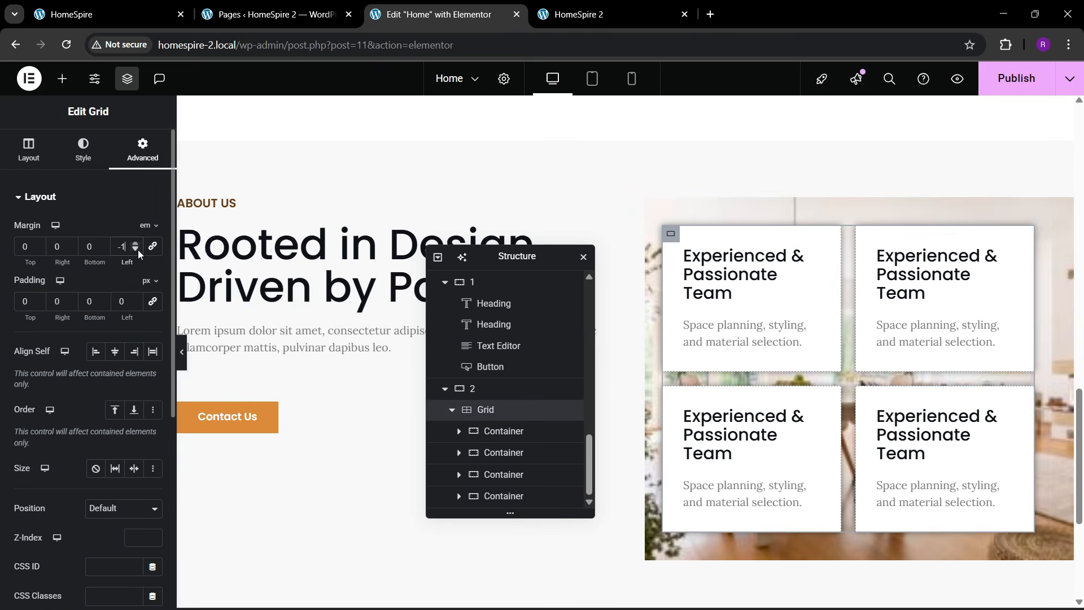
{"action": "left_click", "coordinate": [137, 249]}
{"action": "left_click", "coordinate": [137, 249]}
{"action": "left_click", "coordinate": [138, 250]}
{"action": "left_click", "coordinate": [137, 250]}
{"action": "left_click", "coordinate": [137, 250]}
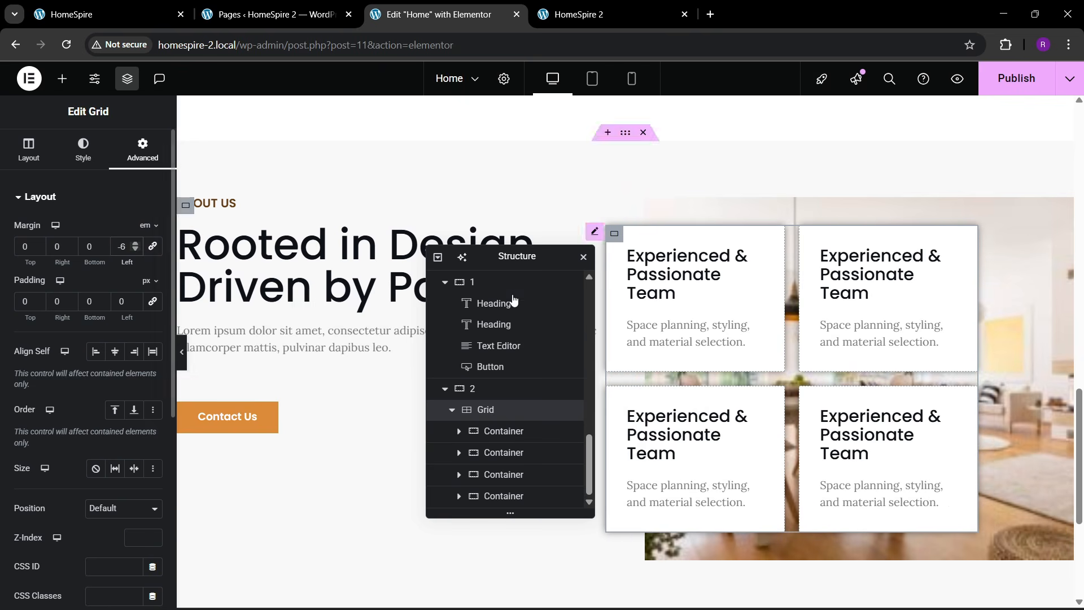
{"action": "left_click_drag", "start_coordinate": [510, 263], "coordinate": [821, 249]}
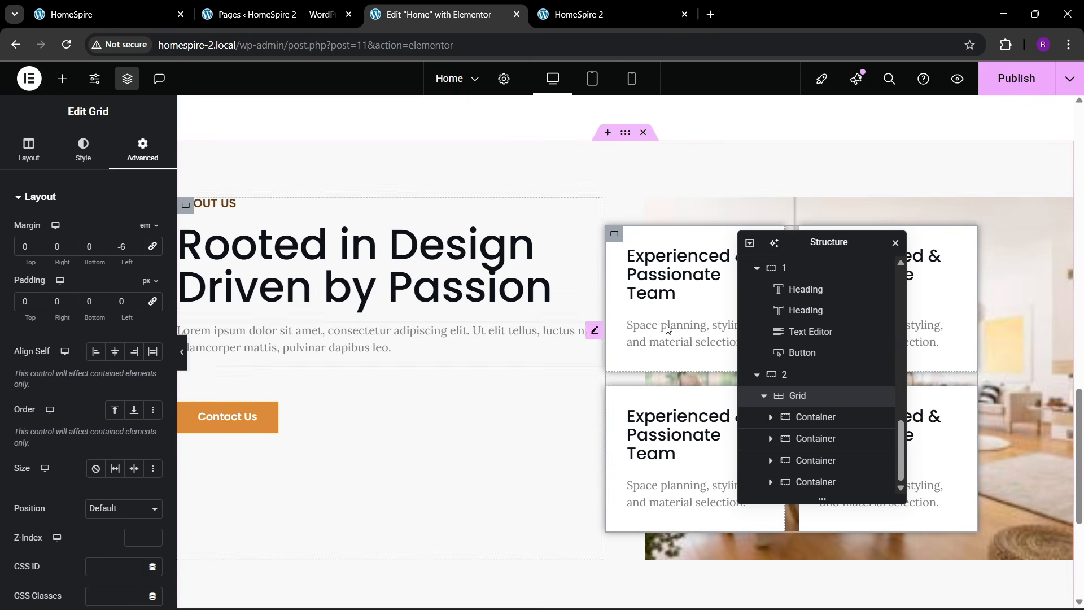
- Set the why choose us container's linked row and column gaps to 120 px
{"action": "left_click", "coordinate": [625, 133]}
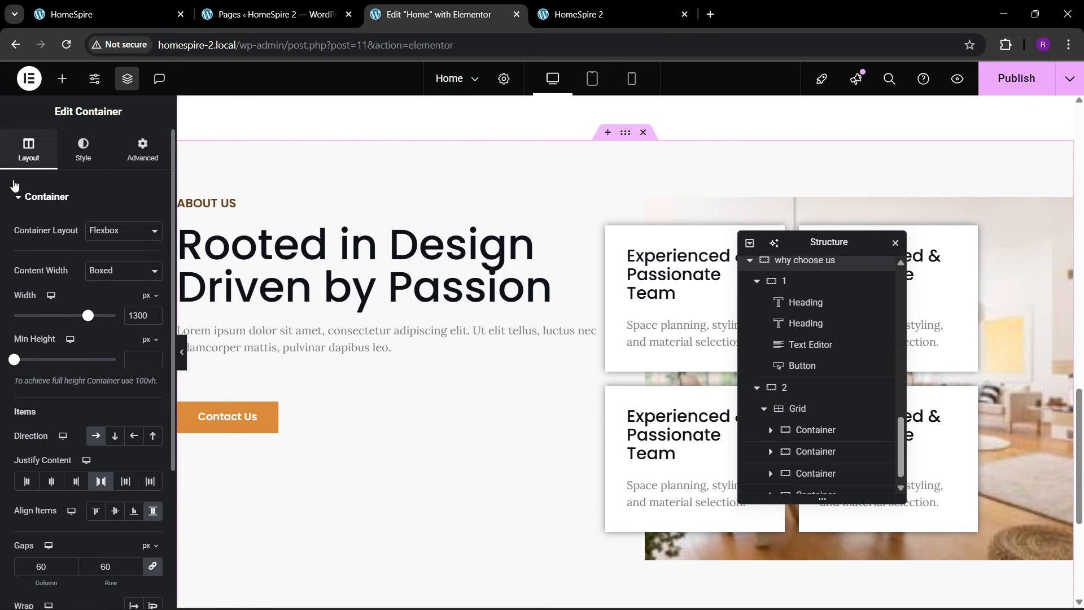
{"action": "scroll", "coordinate": [105, 453], "scroll_direction": "down", "scroll_amount": 3}
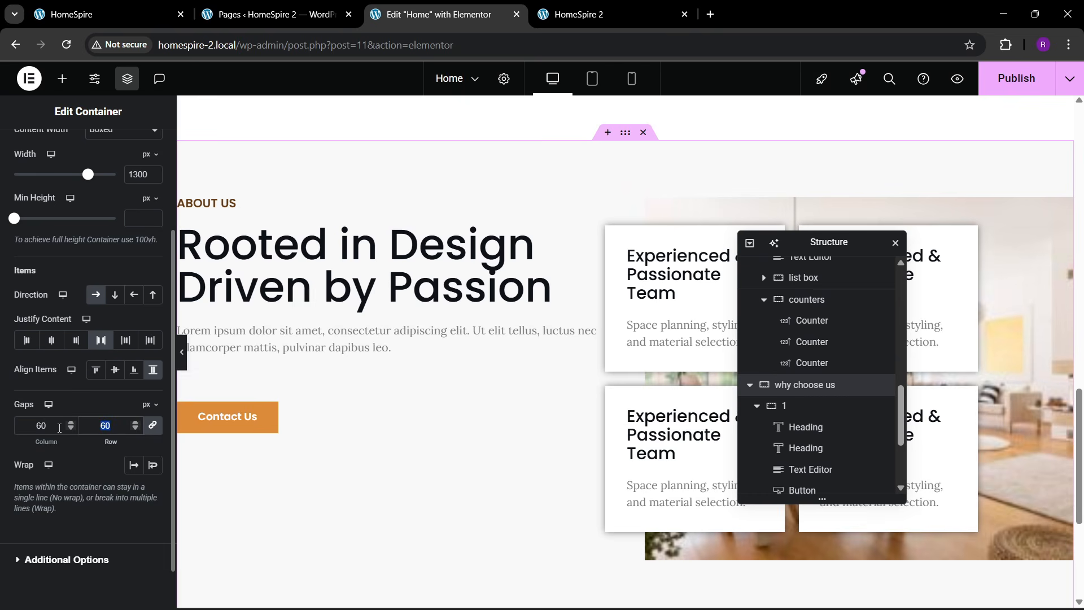
{"action": "type", "text": "150"}
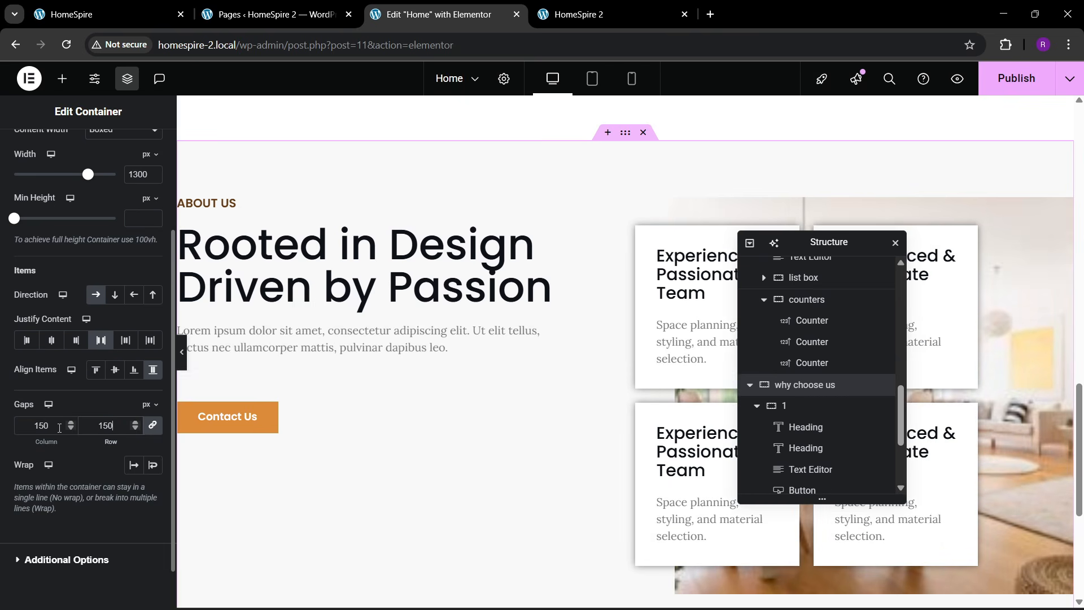
{"action": "key", "text": "BackSpace"}
{"action": "type", "text": "3"}
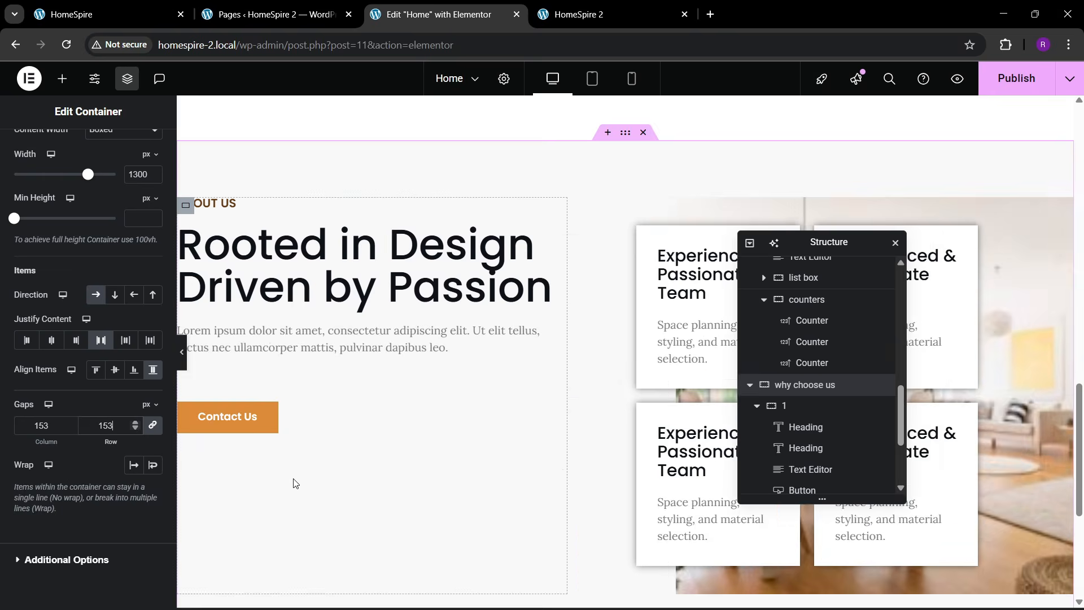
{"action": "key", "text": "Down"}
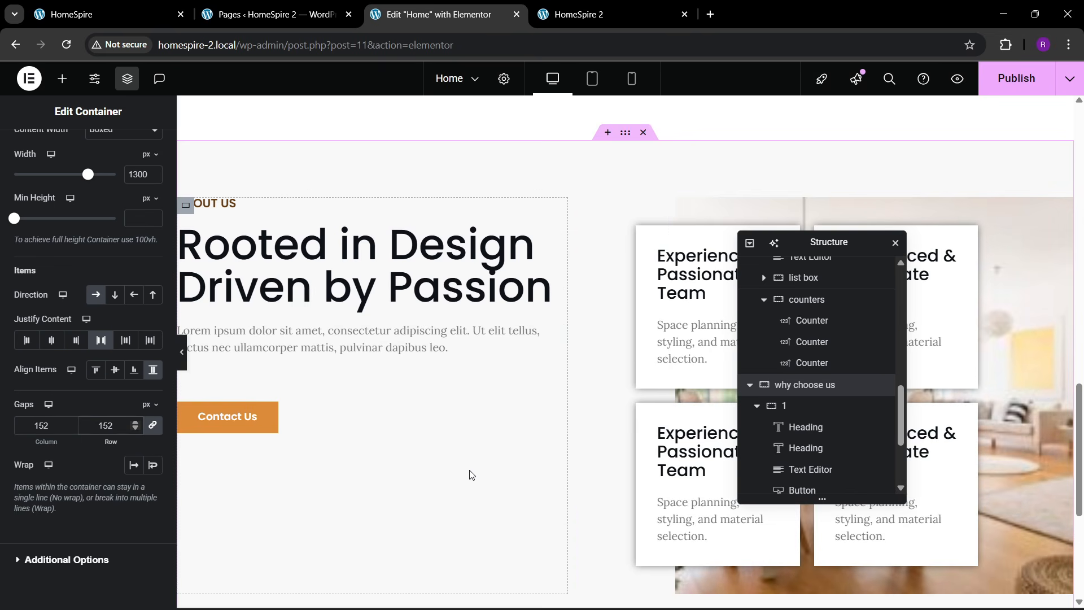
{"action": "key", "text": "BackSpace"}
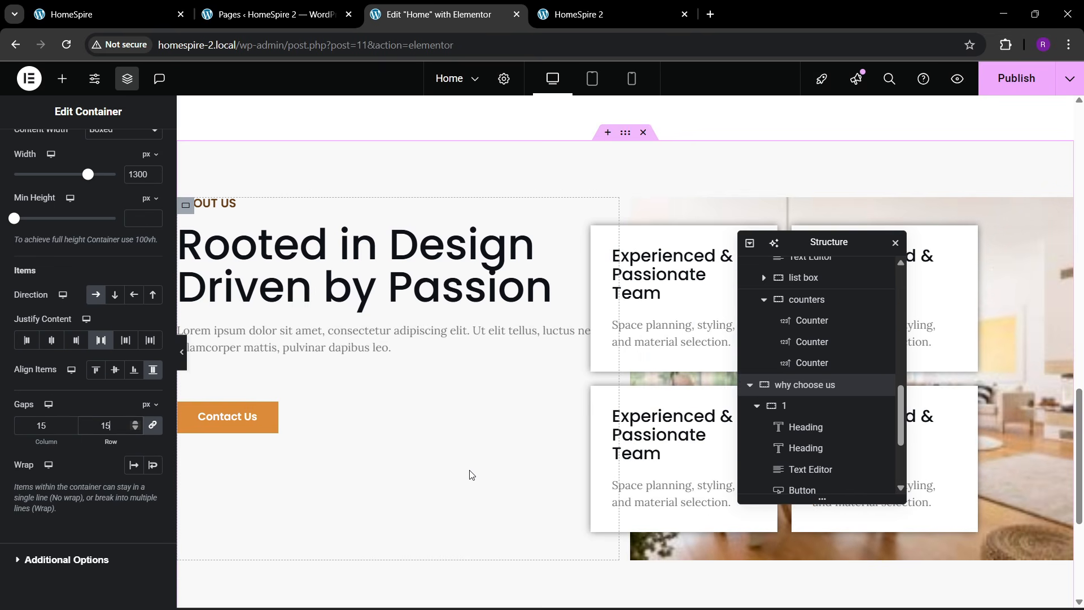
{"action": "key", "text": "BackSpace"}
{"action": "type", "text": "00"}
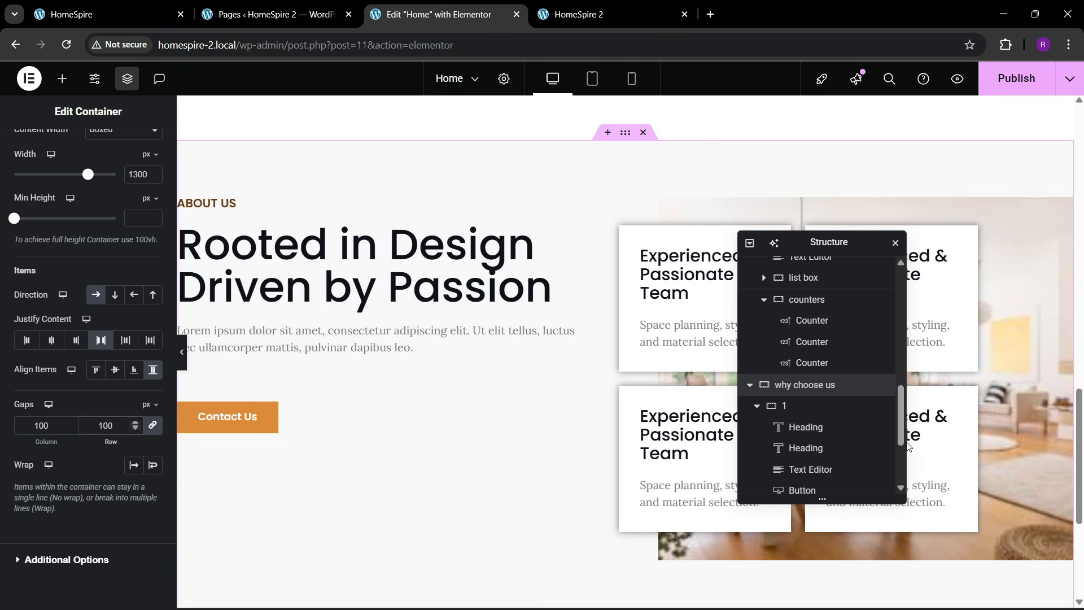
{"action": "key", "text": "Left"}
{"action": "type", "text": "2"}
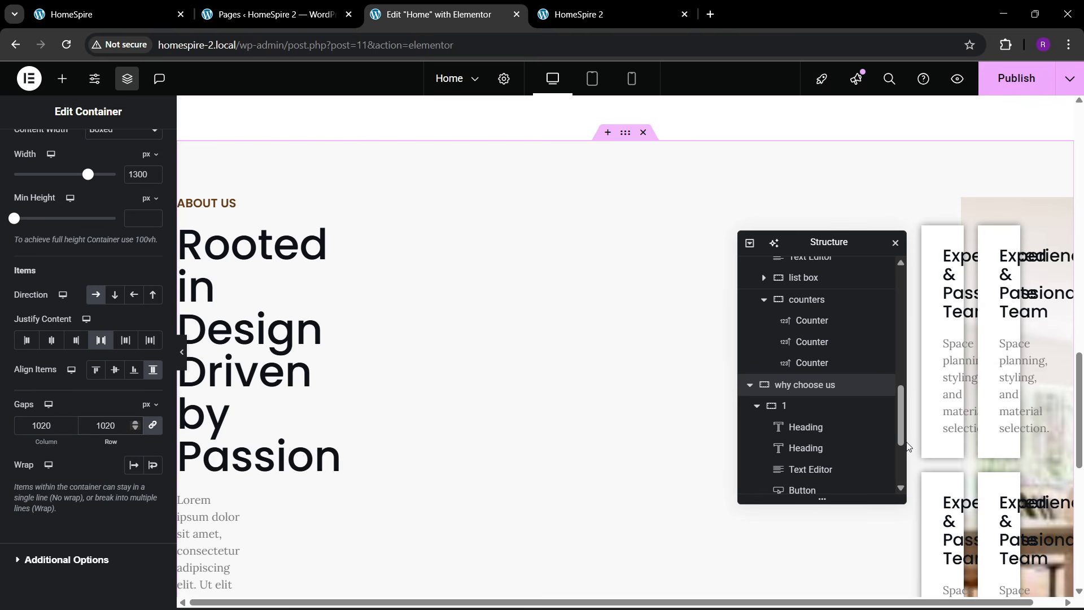
{"action": "key", "text": "BackSpace"}
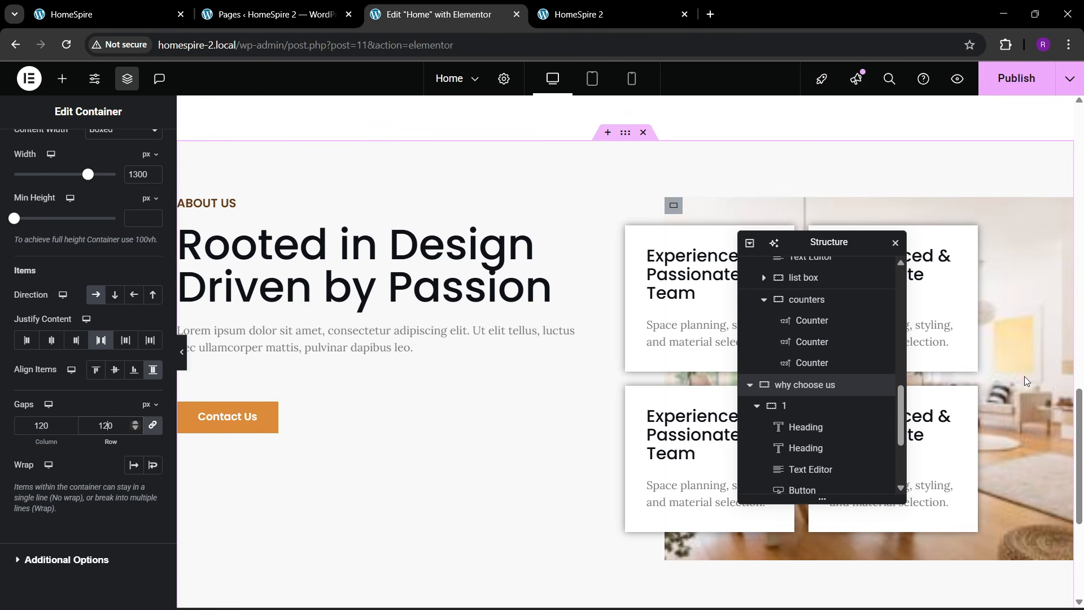
- Give the intro paragraph a custom width of about 90%
{"action": "left_click", "coordinate": [572, 328]}
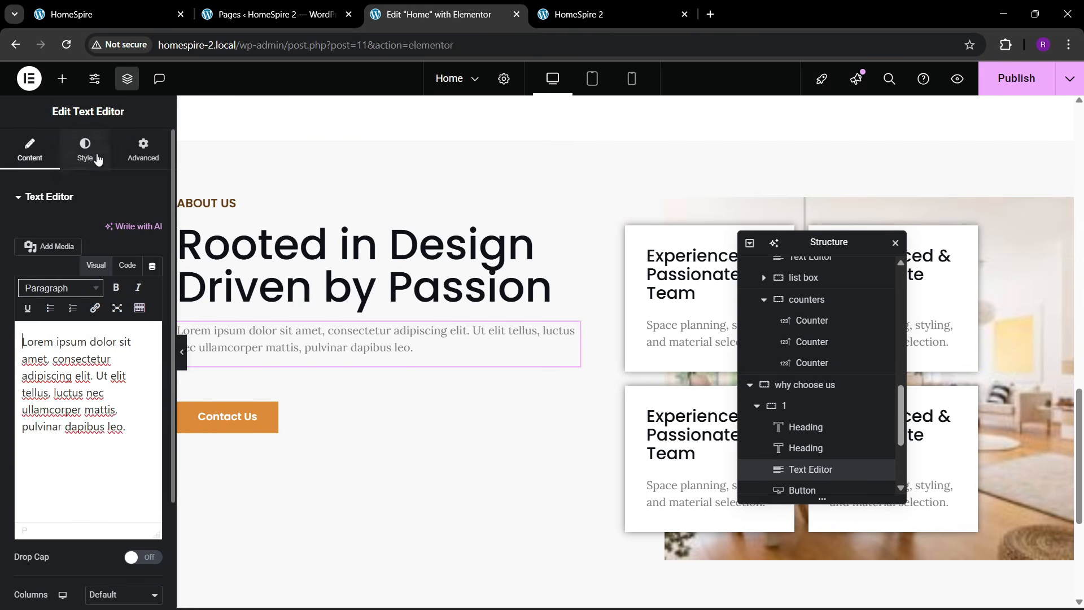
{"action": "left_click", "coordinate": [143, 150]}
{"action": "left_click", "coordinate": [106, 338]}
{"action": "left_click", "coordinate": [108, 394]}
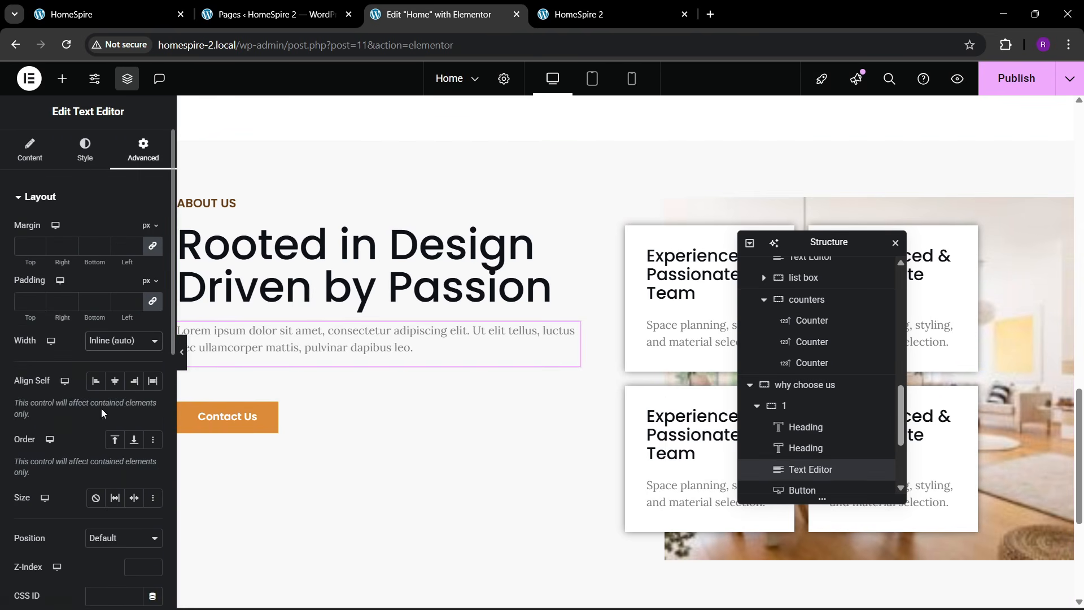
{"action": "left_click", "coordinate": [113, 340]}
{"action": "left_click", "coordinate": [109, 409]}
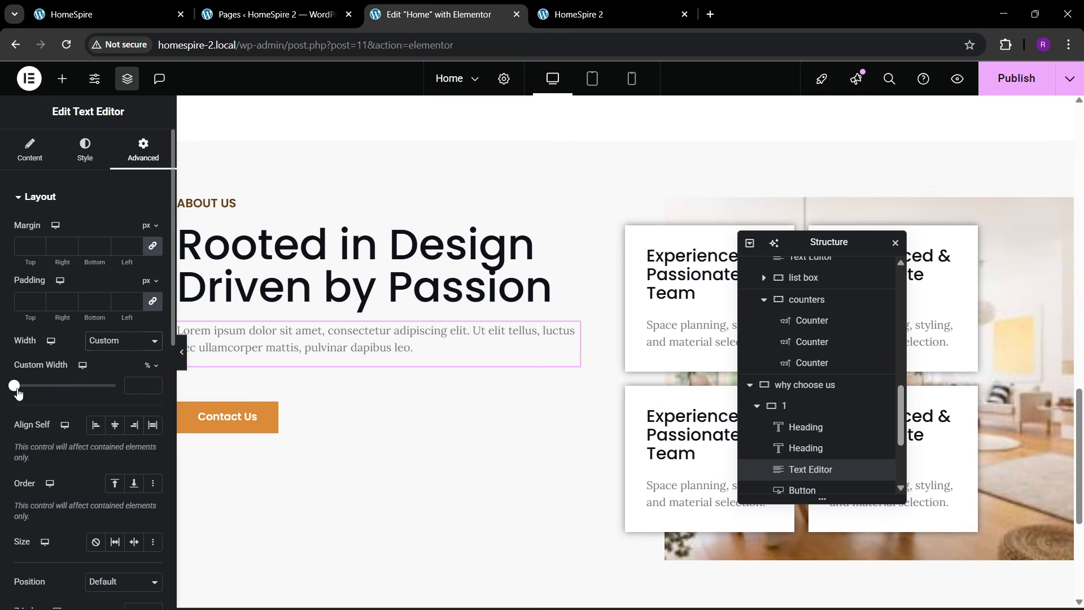
{"action": "left_click_drag", "start_coordinate": [16, 389], "coordinate": [109, 400]}
- Add an empty container below the Contact Us button
{"action": "left_click", "coordinate": [111, 7]}
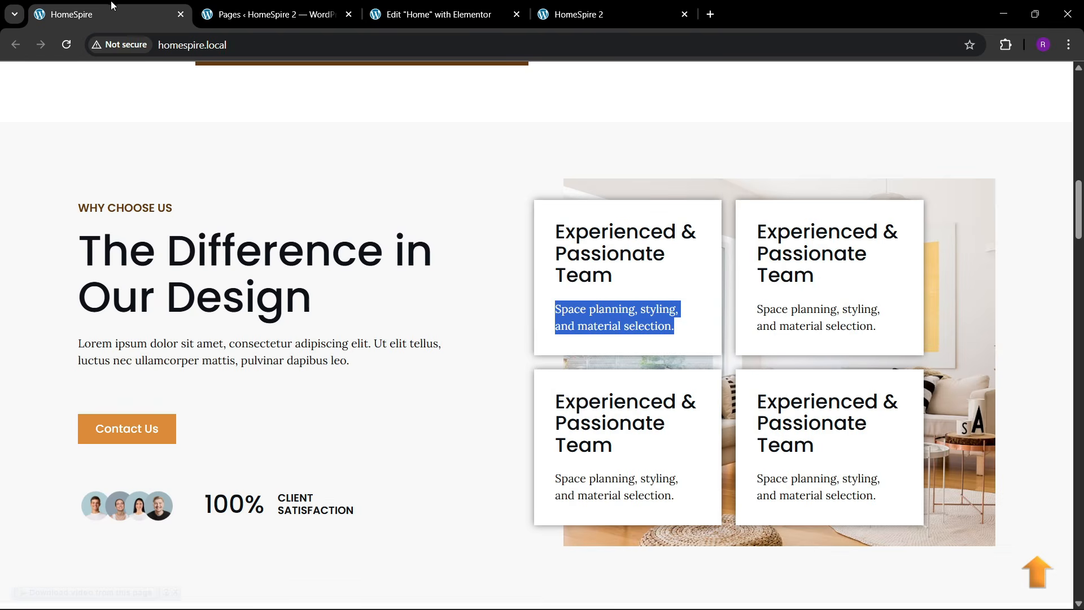
{"action": "left_click", "coordinate": [438, 14]}
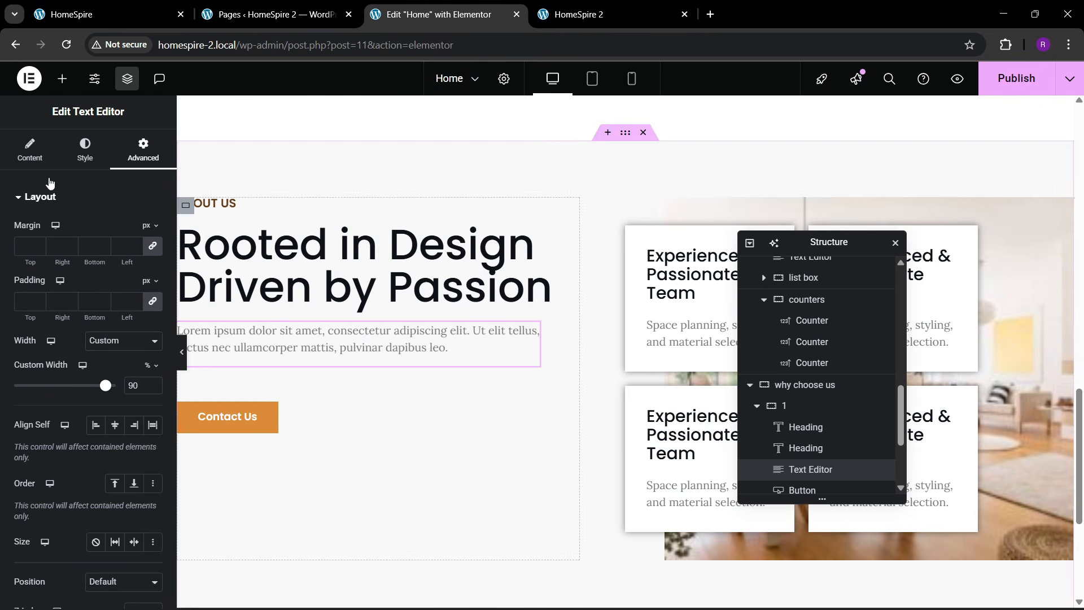
{"action": "left_click", "coordinate": [63, 78]}
{"action": "left_click_drag", "start_coordinate": [49, 262], "coordinate": [276, 427]}
{"action": "left_click", "coordinate": [143, 150]}
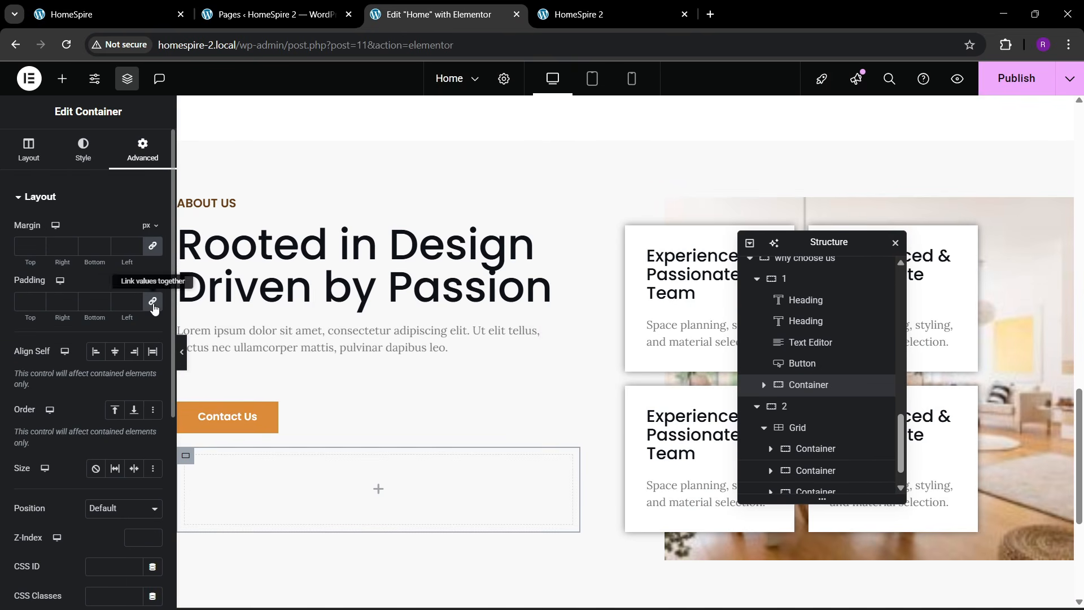
- Drop an Image widget into the new container and open its media library
{"action": "left_click", "coordinate": [63, 79]}
{"action": "left_click_drag", "start_coordinate": [123, 373], "coordinate": [322, 494]}
{"action": "left_click", "coordinate": [90, 285]}
{"action": "scroll", "coordinate": [456, 430], "scroll_direction": "down", "scroll_amount": 3}
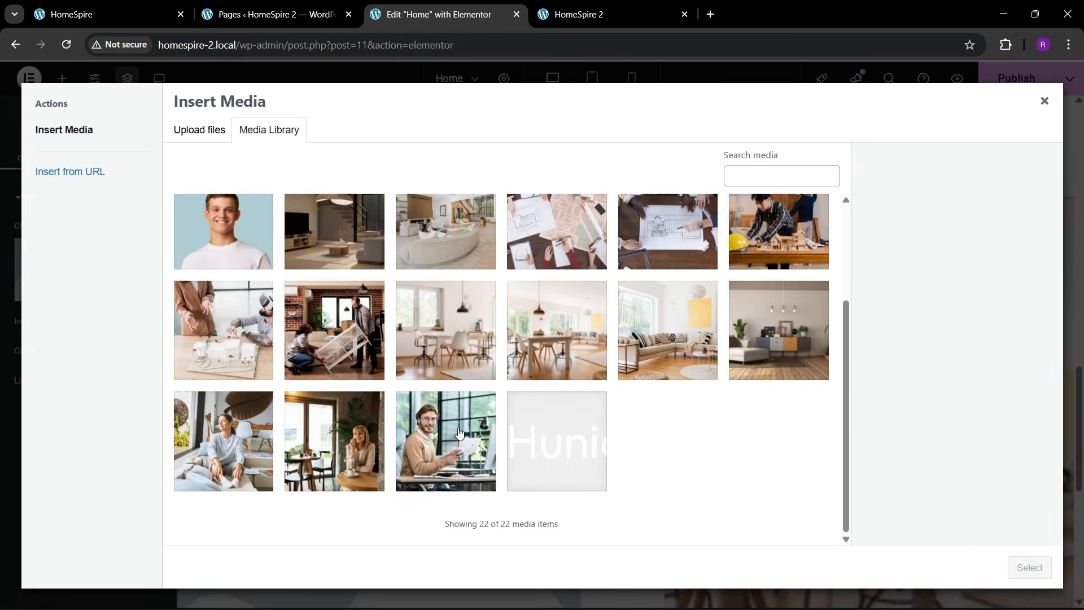
{"action": "scroll", "coordinate": [456, 430], "scroll_direction": "up", "scroll_amount": 3}
{"action": "scroll", "coordinate": [458, 431], "scroll_direction": "down", "scroll_amount": 3}
{"action": "scroll", "coordinate": [458, 432], "scroll_direction": "up", "scroll_amount": 3}
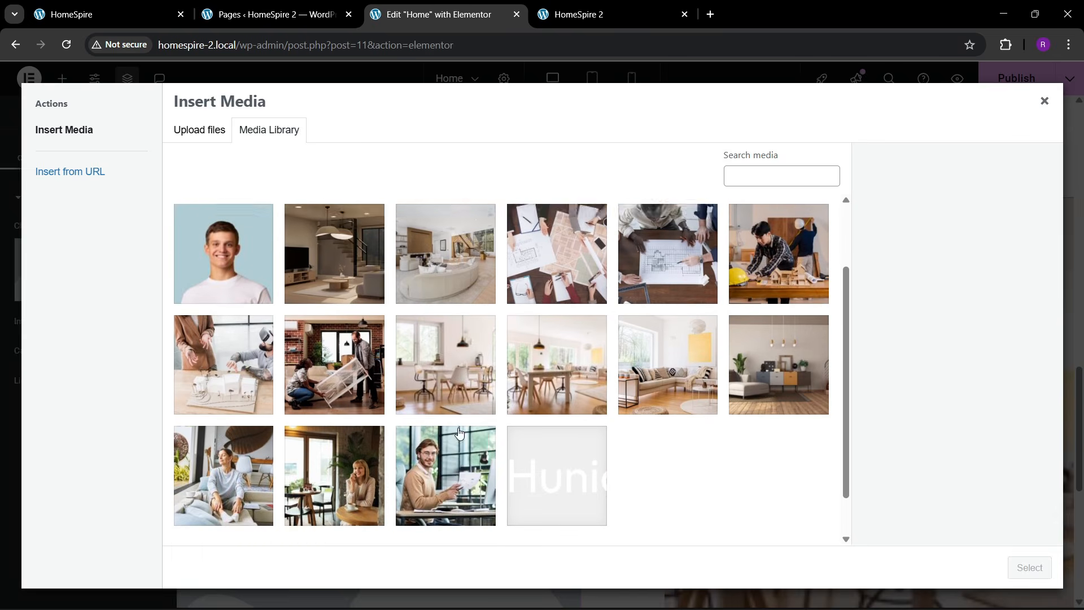
{"action": "scroll", "coordinate": [452, 441], "scroll_direction": "down", "scroll_amount": 3}
{"action": "scroll", "coordinate": [446, 447], "scroll_direction": "up", "scroll_amount": 1}
{"action": "scroll", "coordinate": [446, 447], "scroll_direction": "up", "scroll_amount": 2}
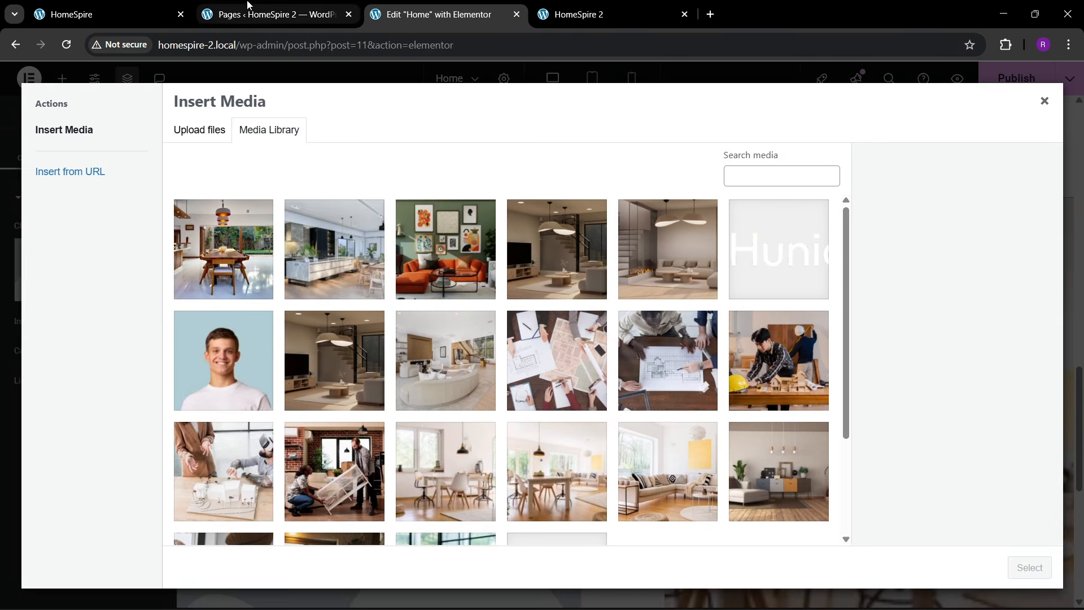
{"action": "left_click", "coordinate": [271, 15]}
{"action": "left_click", "coordinate": [95, 15]}
- Open the client avatars image in its own tab and save it to Downloads
{"action": "right_click", "coordinate": [137, 435]}
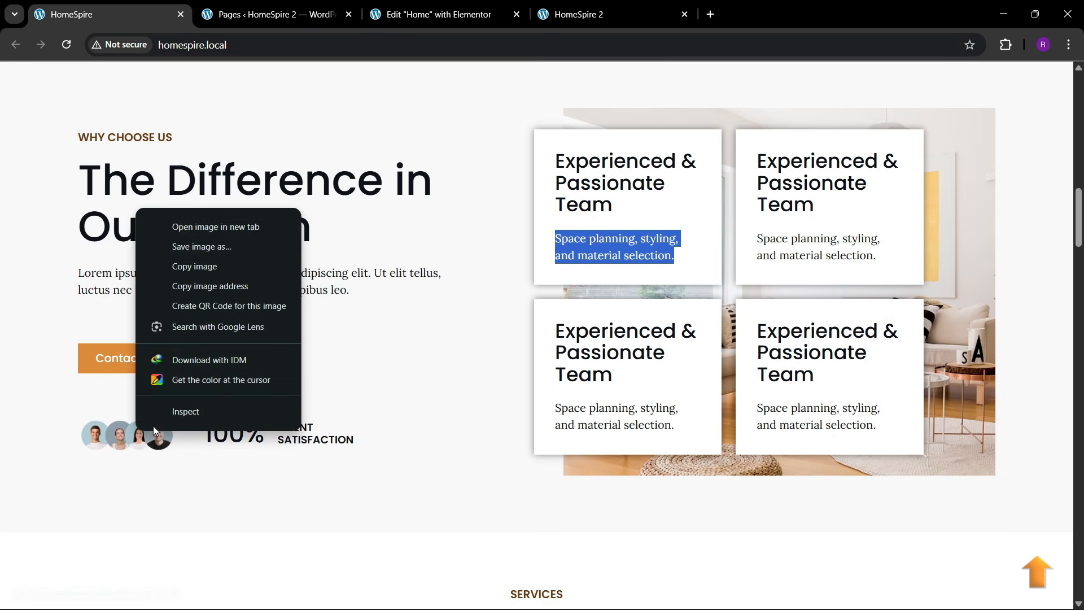
{"action": "left_click", "coordinate": [181, 227]}
{"action": "left_click", "coordinate": [322, 5]}
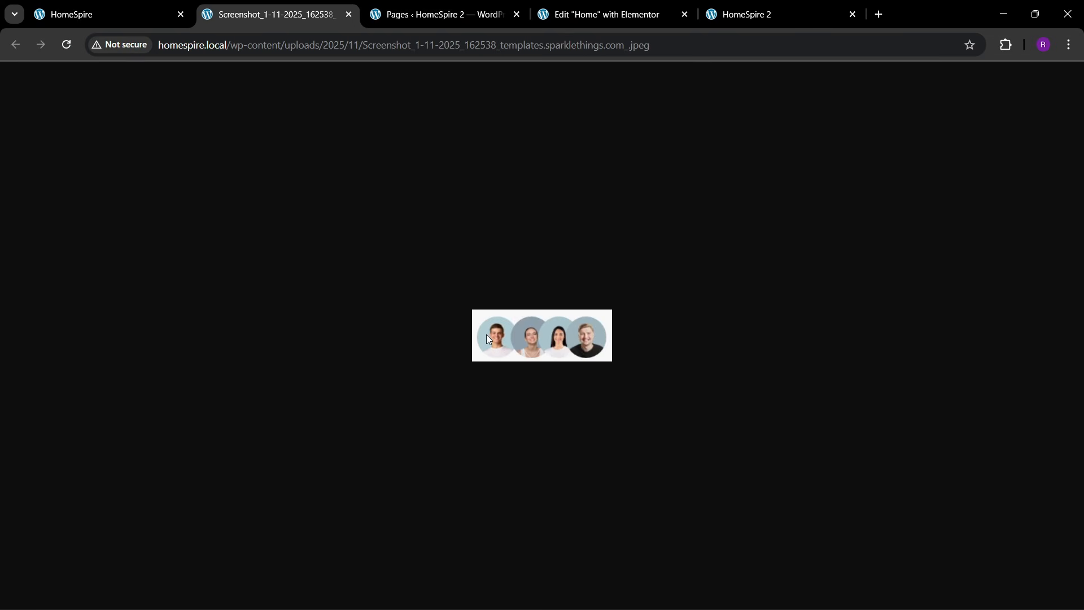
{"action": "right_click", "coordinate": [486, 335]}
{"action": "left_click", "coordinate": [523, 377]}
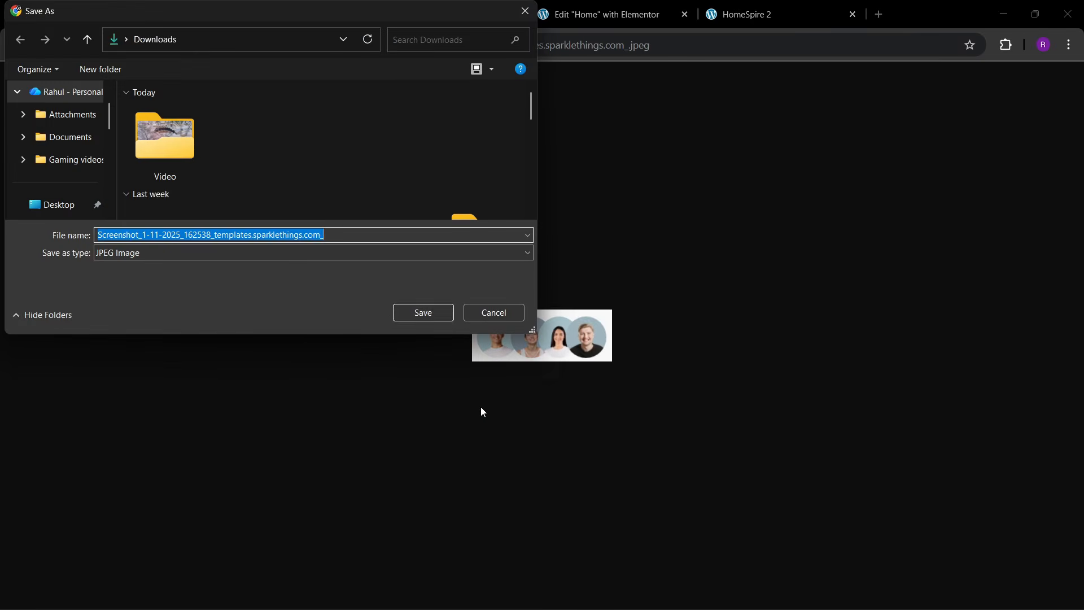
{"action": "scroll", "coordinate": [195, 184], "scroll_direction": "down", "scroll_amount": 5}
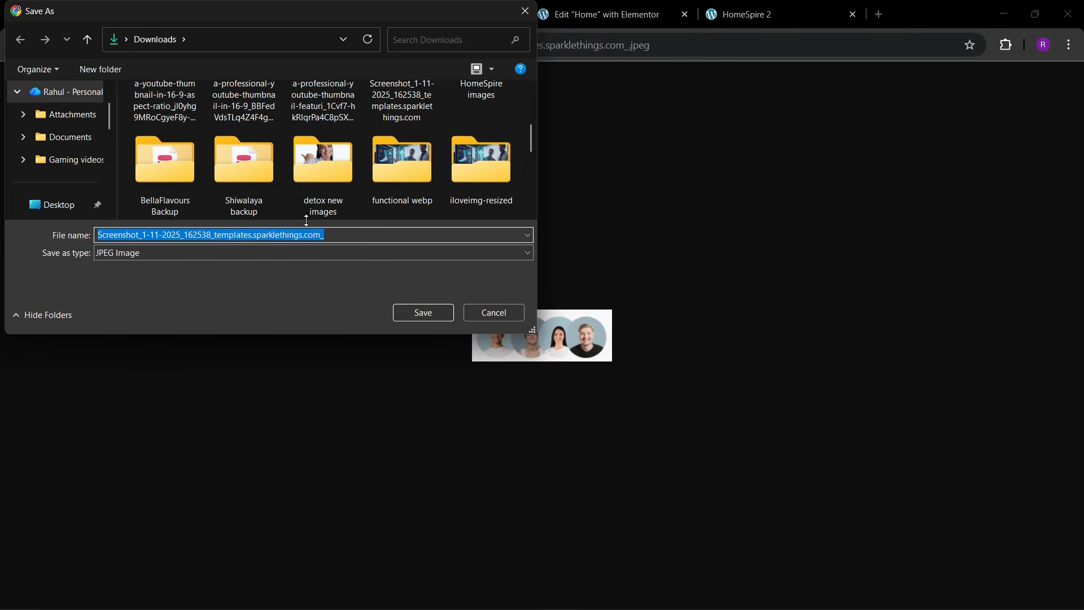
{"action": "left_click", "coordinate": [415, 315]}
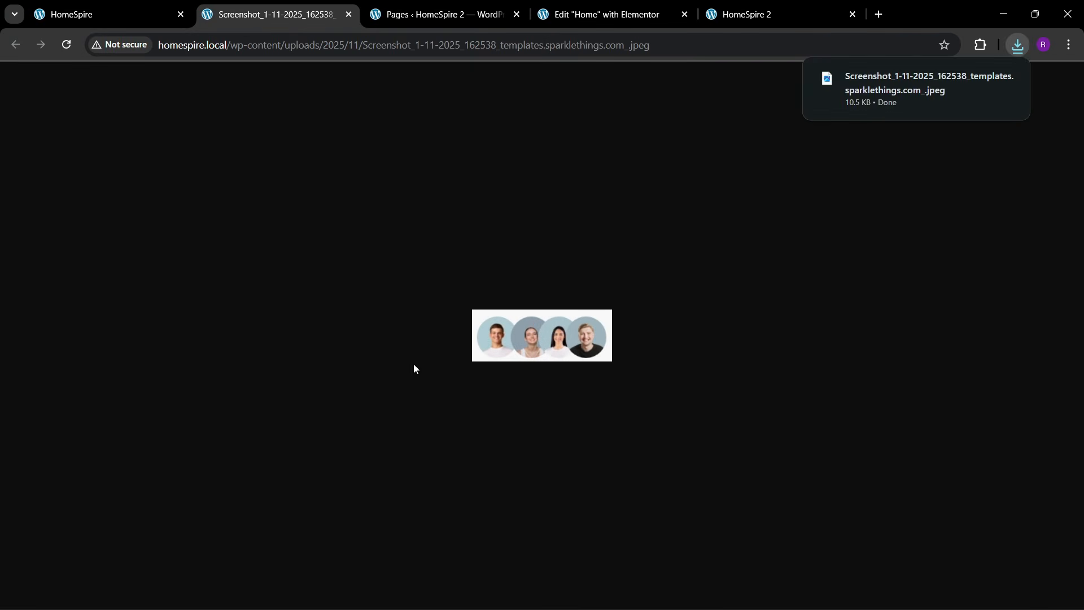
{"action": "left_click", "coordinate": [479, 12]}
{"action": "left_click", "coordinate": [598, 14]}
- Upload and insert the avatars image, aligned left at full resolution
{"action": "left_click", "coordinate": [199, 129]}
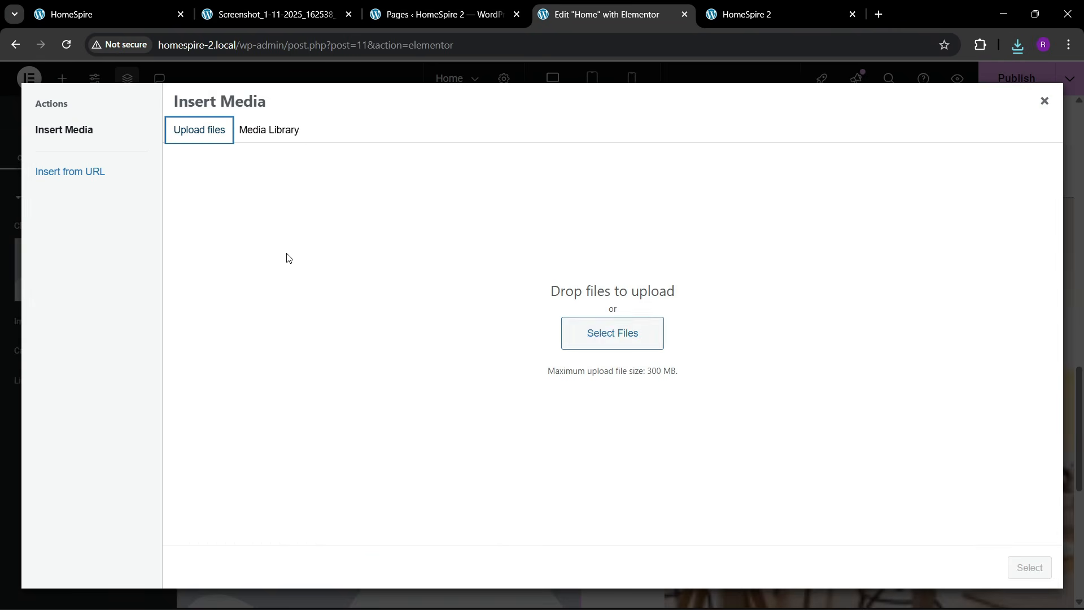
{"action": "left_click", "coordinate": [594, 334]}
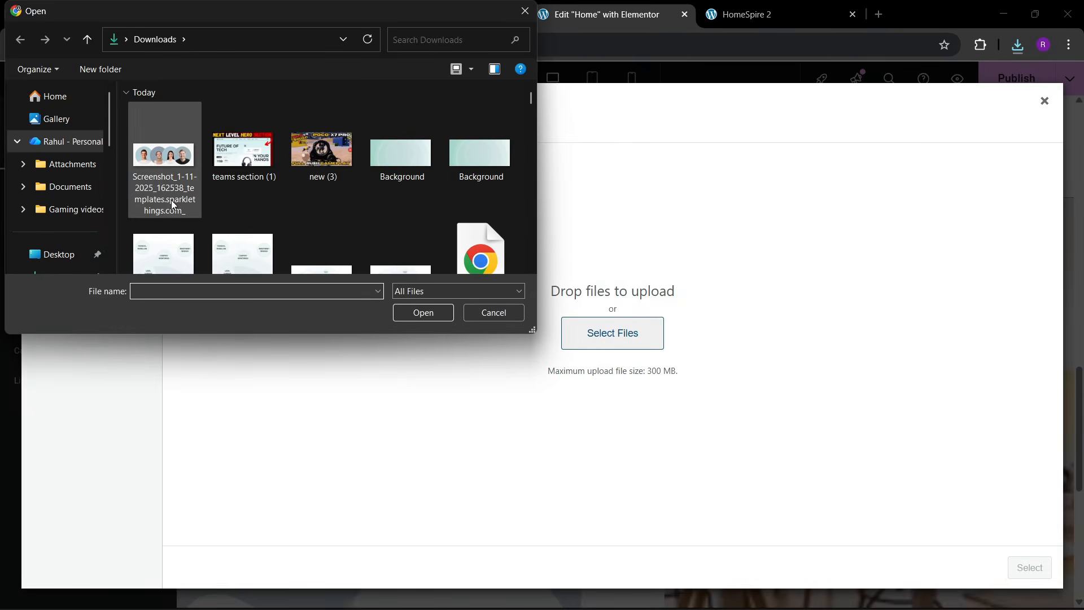
{"action": "double_click", "coordinate": [150, 179]}
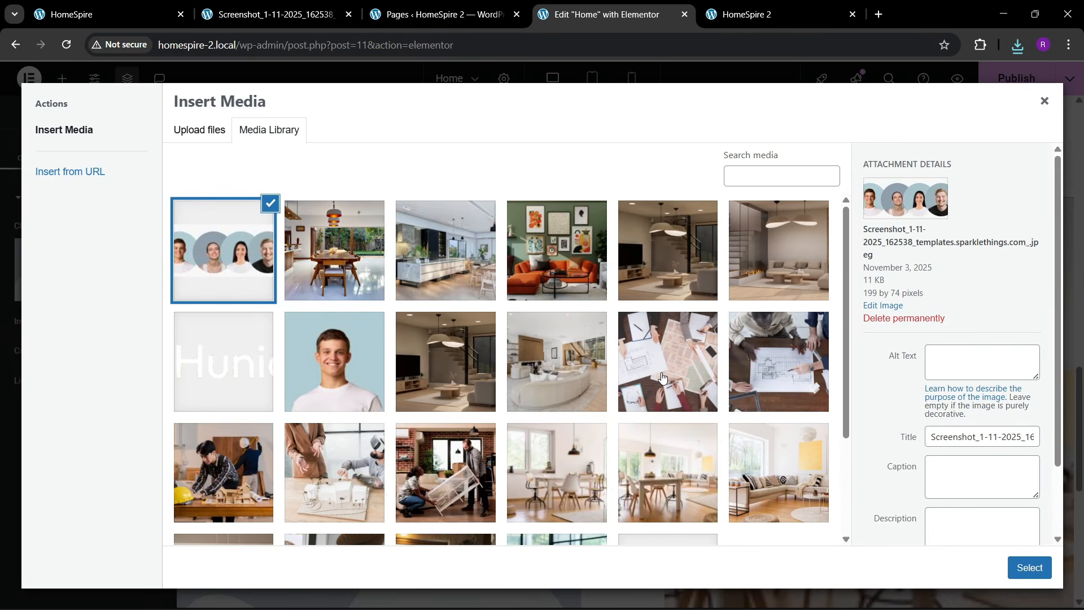
{"action": "left_click", "coordinate": [1027, 567]}
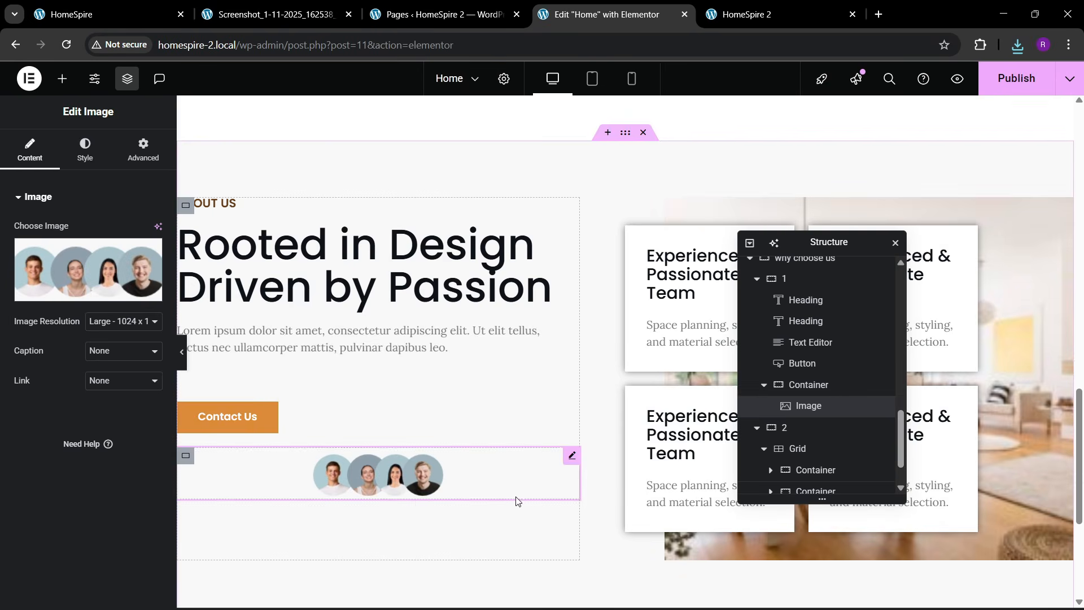
{"action": "left_click", "coordinate": [84, 150]}
{"action": "left_click", "coordinate": [114, 228]}
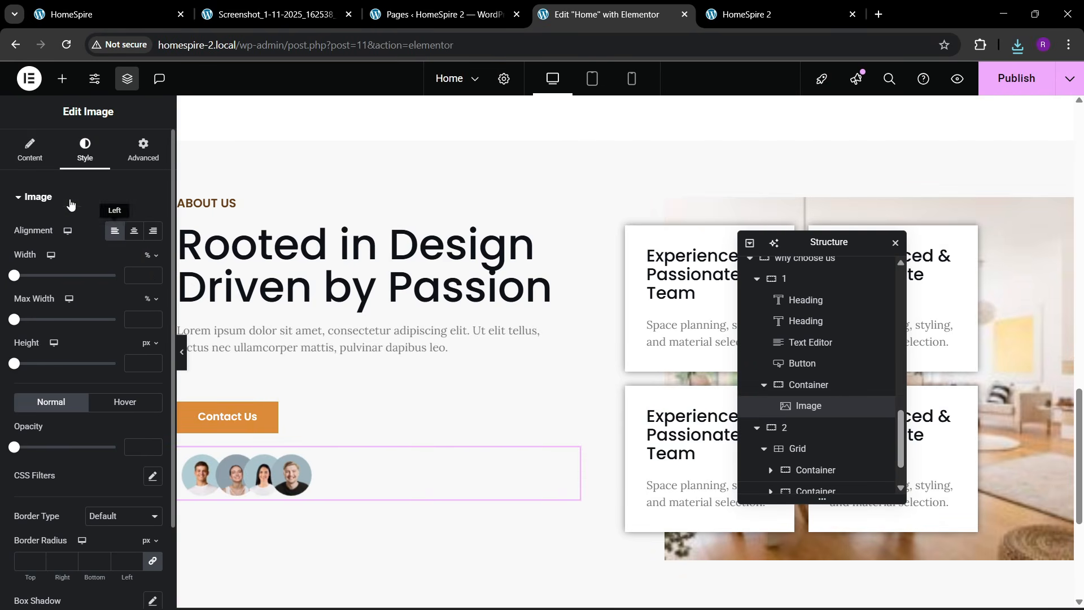
{"action": "left_click", "coordinate": [30, 149]}
{"action": "left_click", "coordinate": [114, 322]}
{"action": "left_click", "coordinate": [104, 441]}
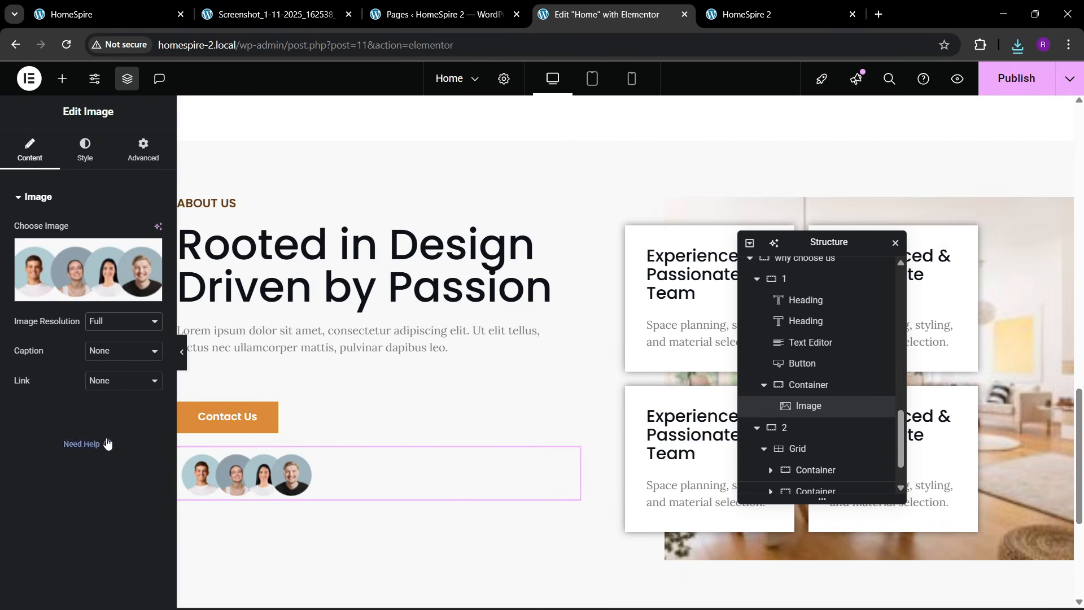
- Give the avatar image a 27% custom width and close the screenshot tab
{"action": "left_click", "coordinate": [84, 149]}
{"action": "left_click", "coordinate": [143, 149]}
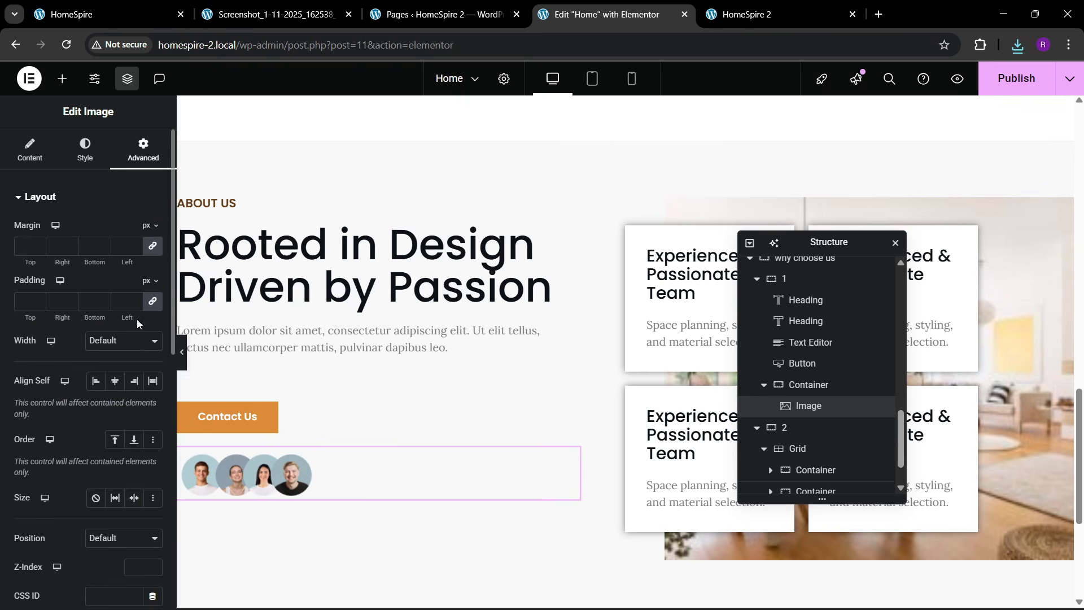
{"action": "left_click", "coordinate": [114, 408]}
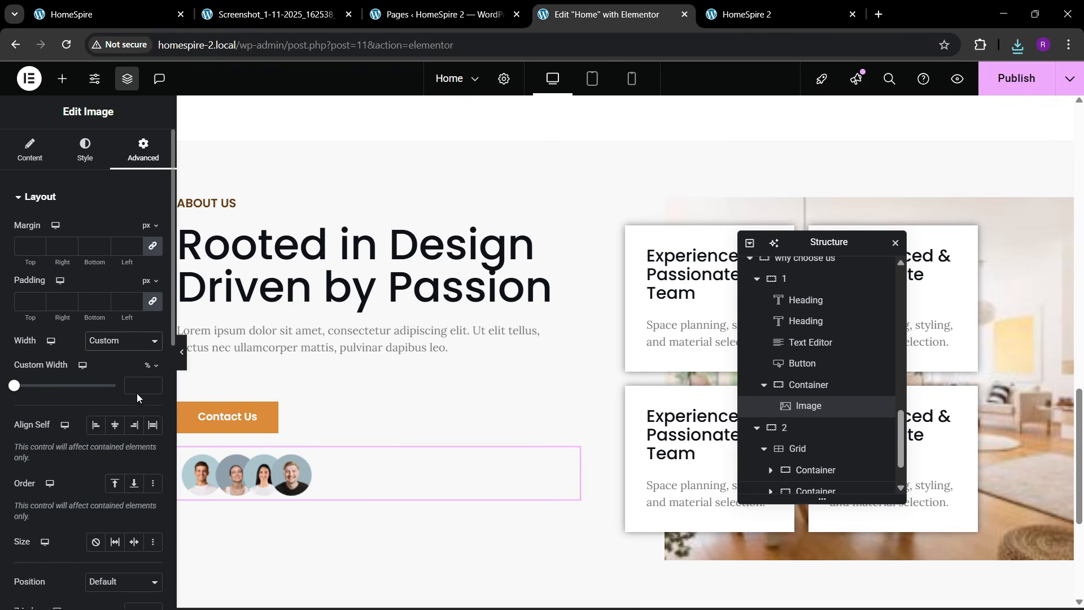
{"action": "left_click", "coordinate": [151, 382]}
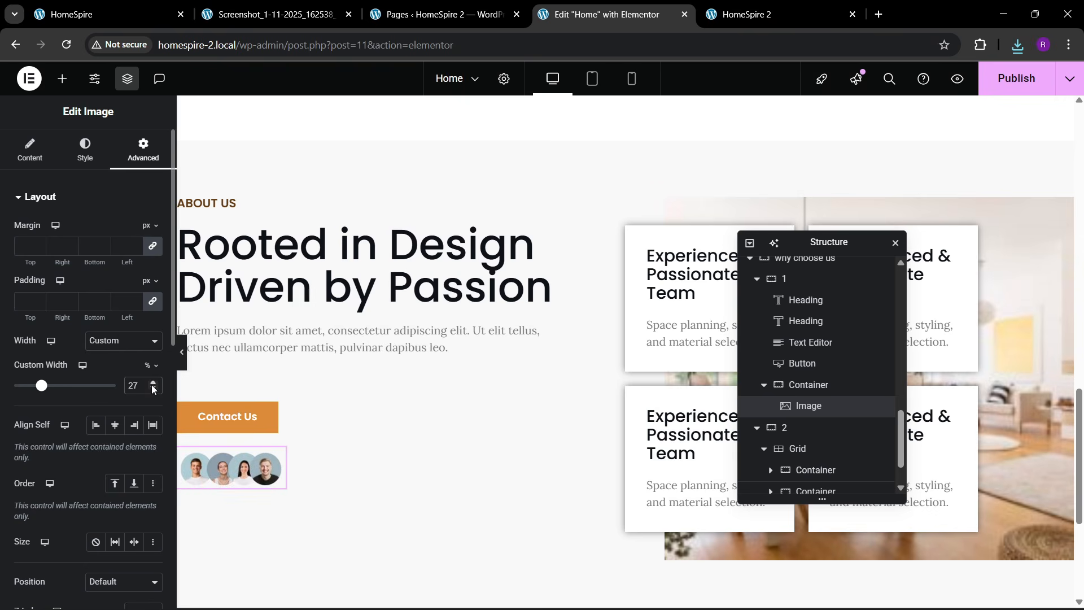
{"action": "left_click", "coordinate": [107, 14]}
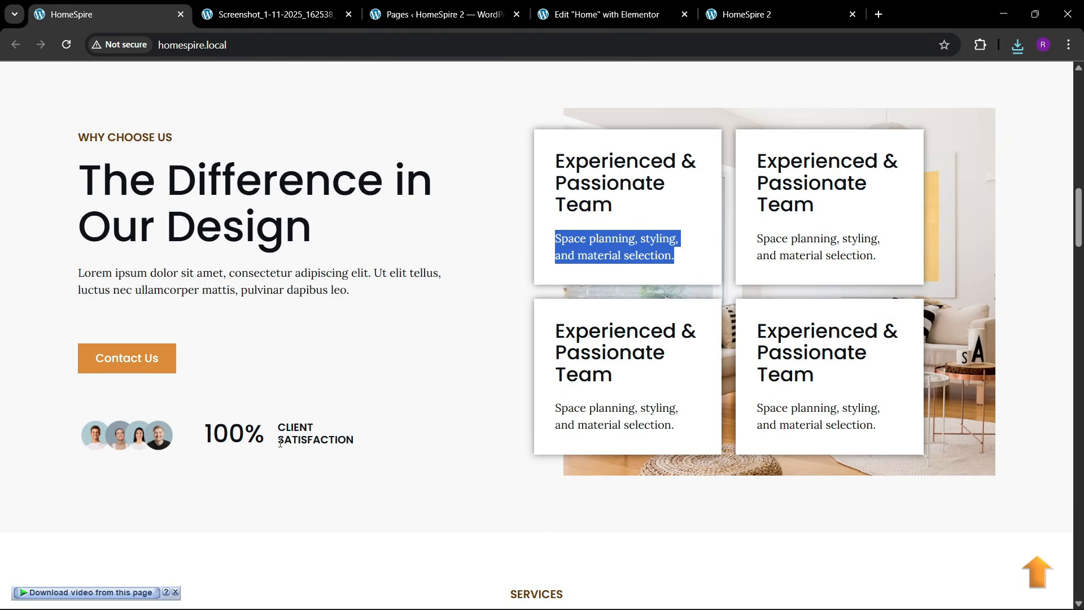
{"action": "left_click", "coordinate": [348, 14]}
{"action": "left_click", "coordinate": [440, 14]}
- Copy the 10Y+ counter from the About section
{"action": "scroll", "coordinate": [534, 310], "scroll_direction": "up", "scroll_amount": 6}
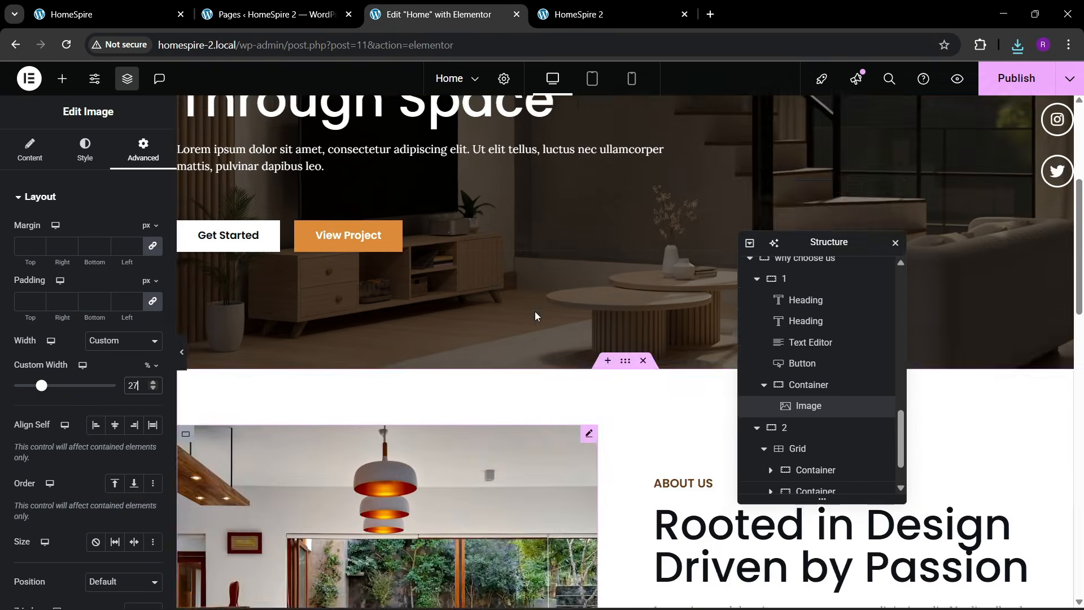
{"action": "scroll", "coordinate": [534, 310], "scroll_direction": "up", "scroll_amount": 3}
{"action": "scroll", "coordinate": [529, 339], "scroll_direction": "down", "scroll_amount": 7}
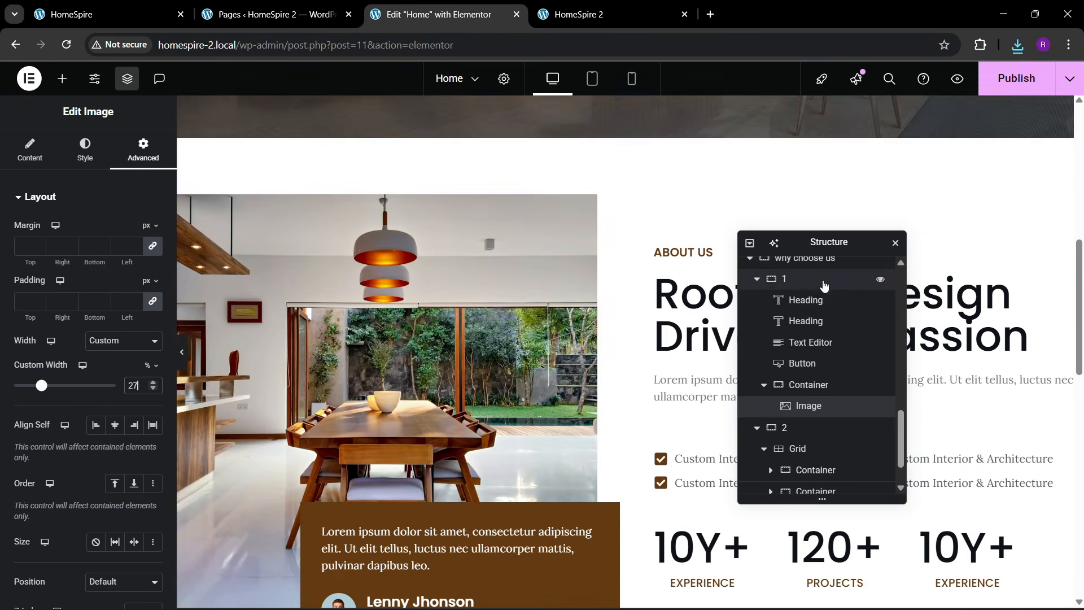
{"action": "left_click_drag", "start_coordinate": [824, 242], "coordinate": [743, 252]}
{"action": "scroll", "coordinate": [621, 366], "scroll_direction": "down", "scroll_amount": 3}
{"action": "right_click", "coordinate": [699, 411]}
{"action": "left_click", "coordinate": [720, 349]}
{"action": "scroll", "coordinate": [487, 331], "scroll_direction": "down", "scroll_amount": 4}
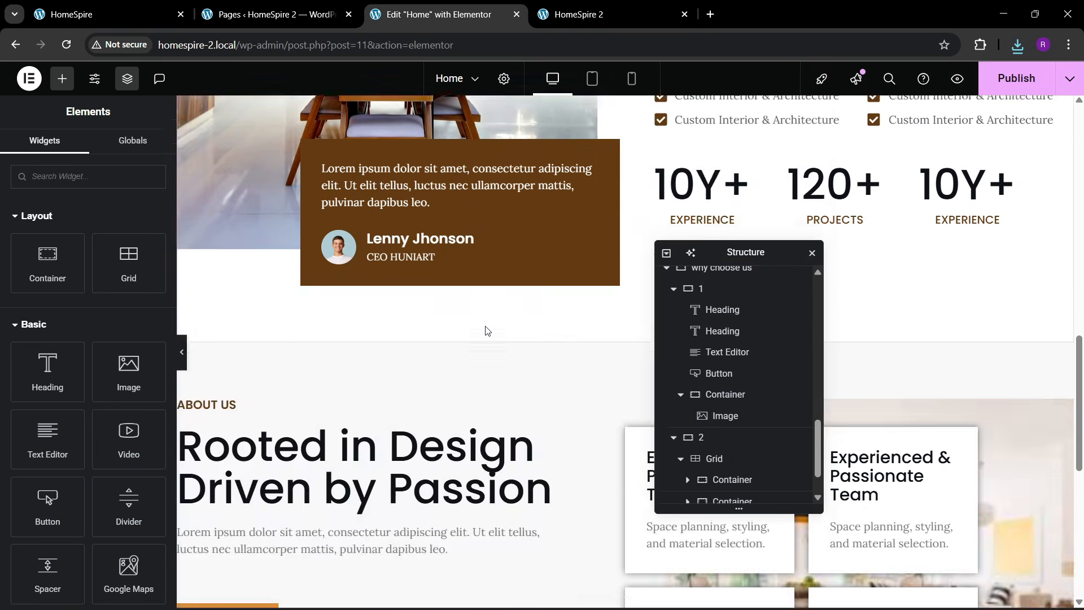
{"action": "scroll", "coordinate": [452, 328], "scroll_direction": "down", "scroll_amount": 7}
- Paste the counter below the avatars and lay the container out as a start-justified, centred row
{"action": "right_click", "coordinate": [257, 265]}
{"action": "left_click", "coordinate": [286, 356]}
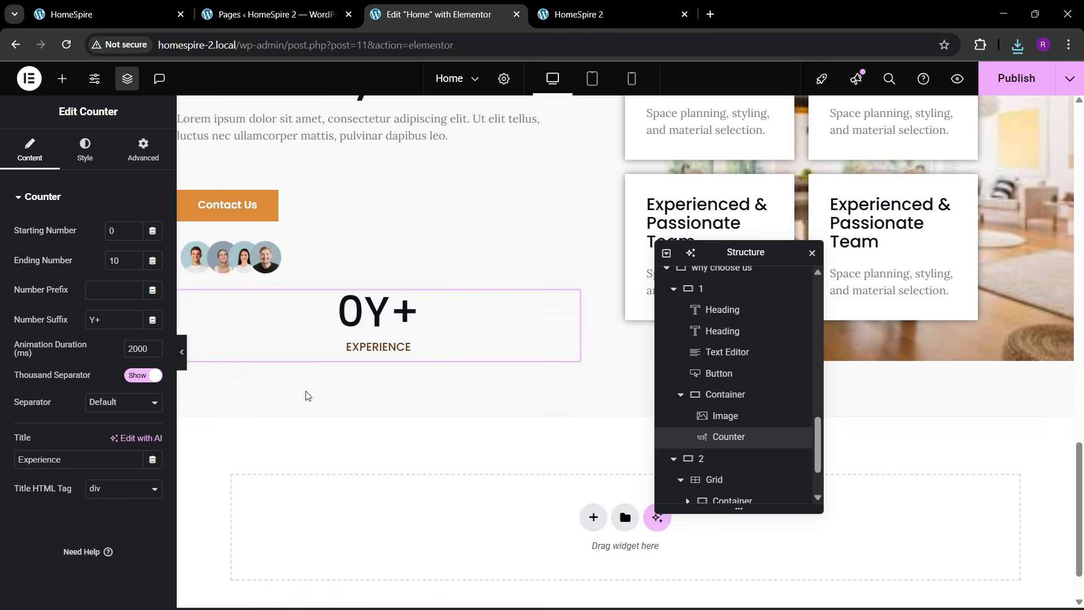
{"action": "scroll", "coordinate": [706, 463], "scroll_direction": "down", "scroll_amount": 1}
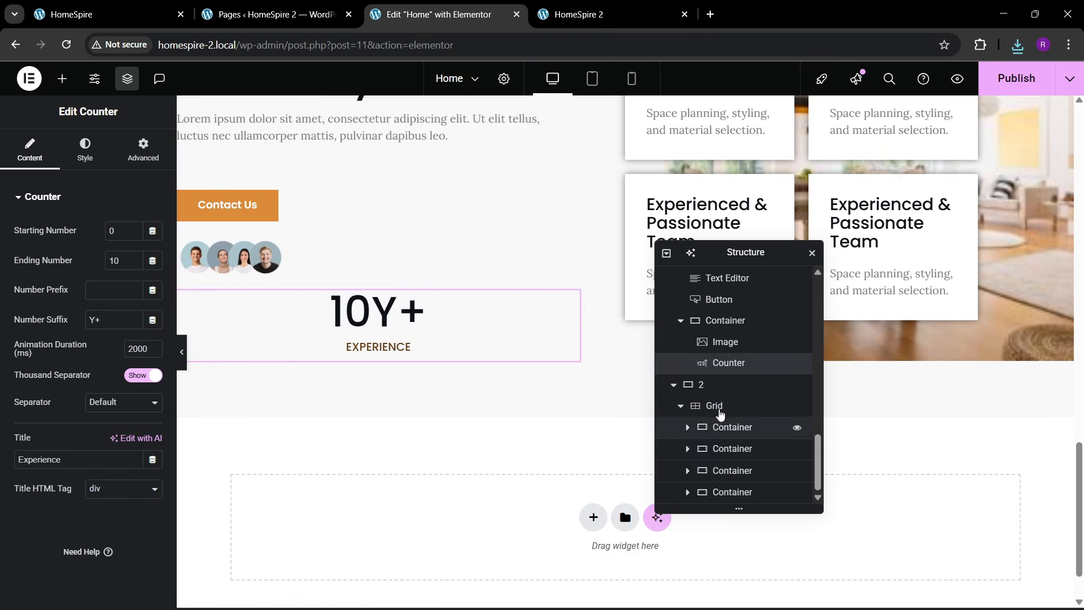
{"action": "left_click", "coordinate": [725, 320]}
{"action": "left_click", "coordinate": [34, 161]}
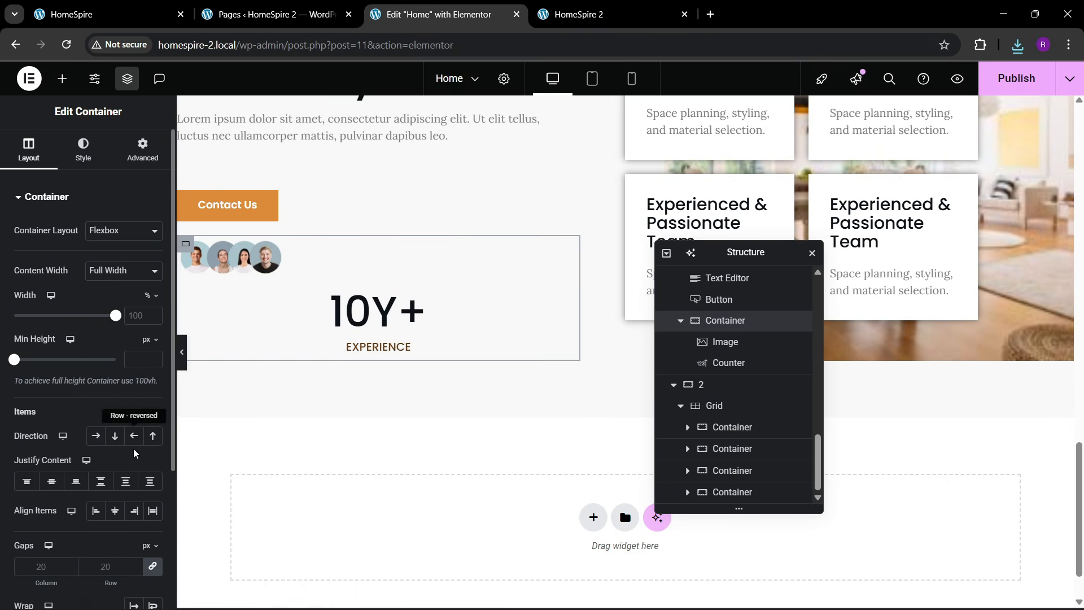
{"action": "left_click", "coordinate": [96, 435]}
{"action": "left_click", "coordinate": [27, 481]}
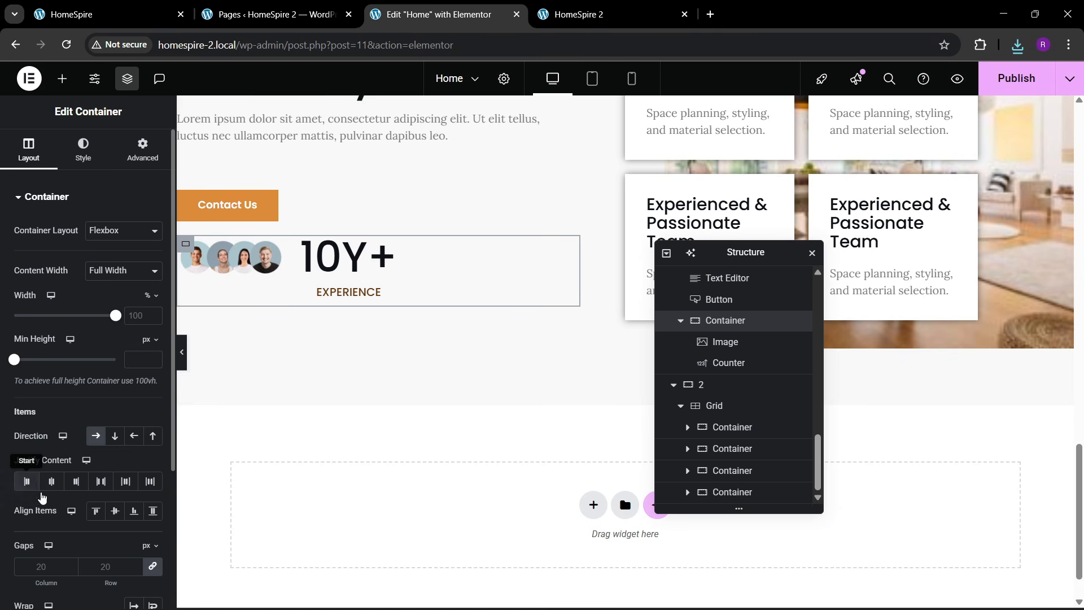
{"action": "left_click", "coordinate": [115, 511]}
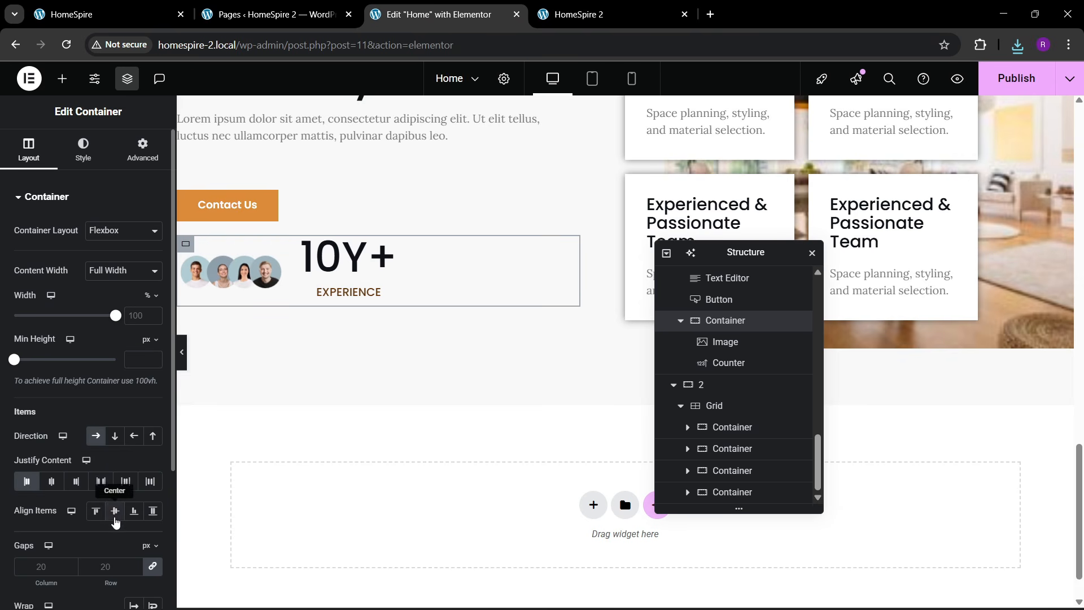
- Put the counter title beside the number and shrink the number's font size
{"action": "left_click", "coordinate": [346, 292]}
{"action": "left_click", "coordinate": [85, 151]}
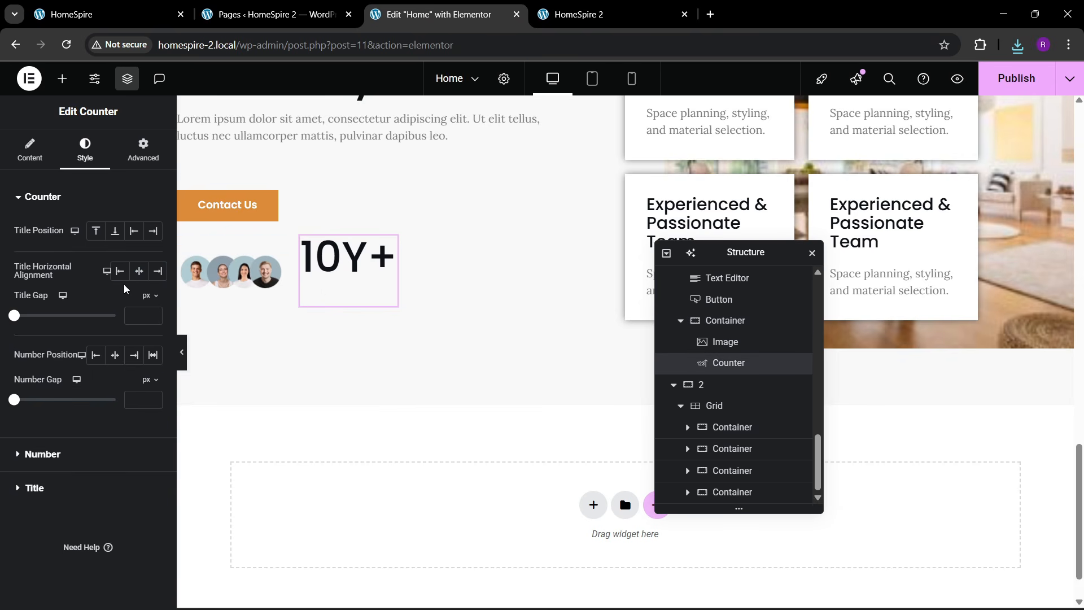
{"action": "left_click", "coordinate": [141, 237]}
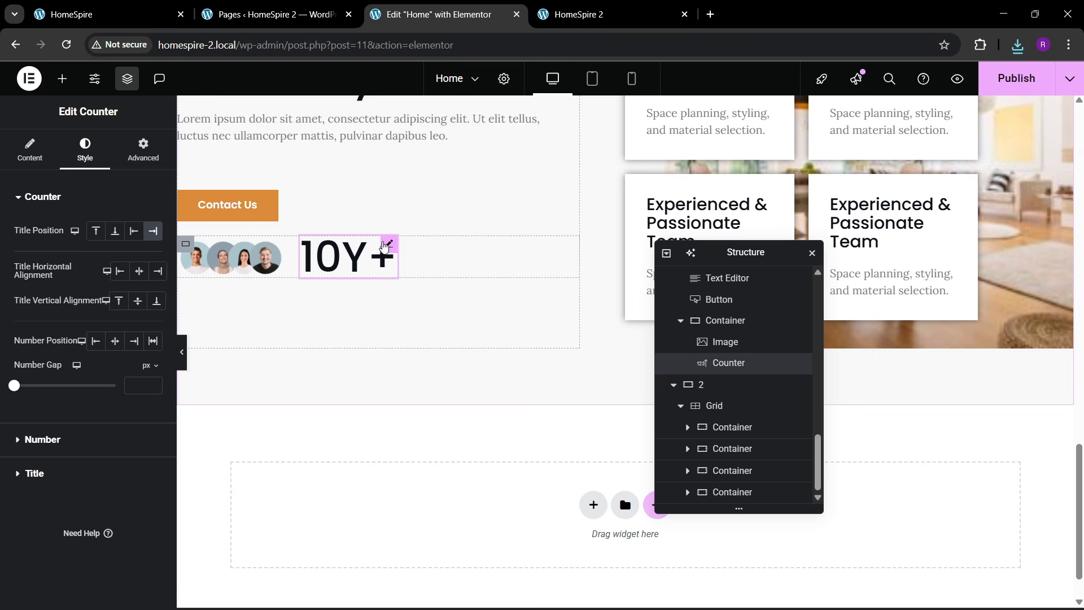
{"action": "left_click", "coordinate": [57, 439]}
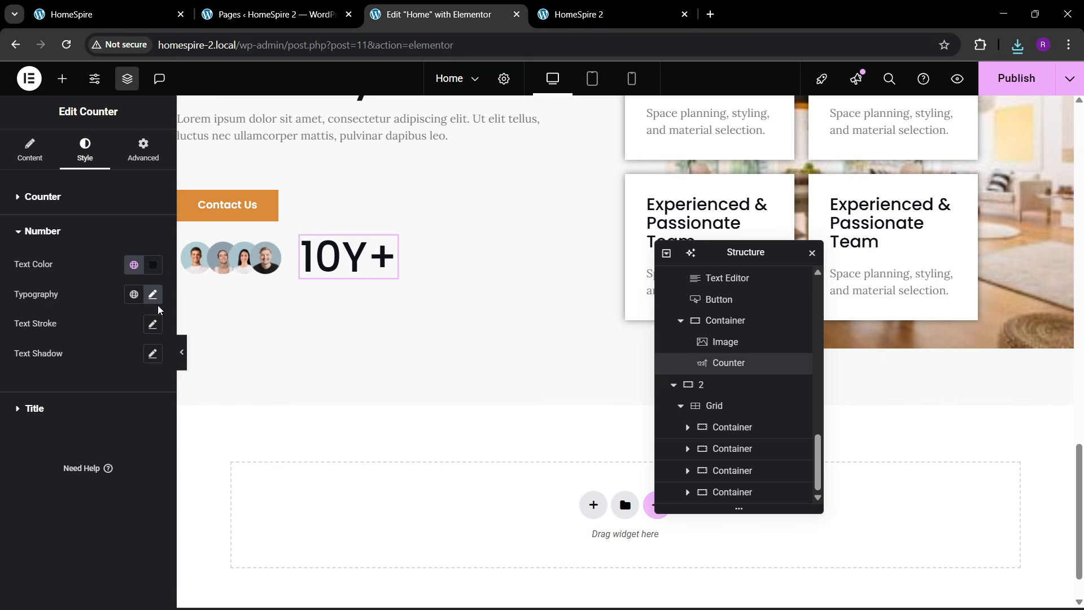
{"action": "left_click", "coordinate": [153, 295]}
{"action": "left_click", "coordinate": [144, 408]}
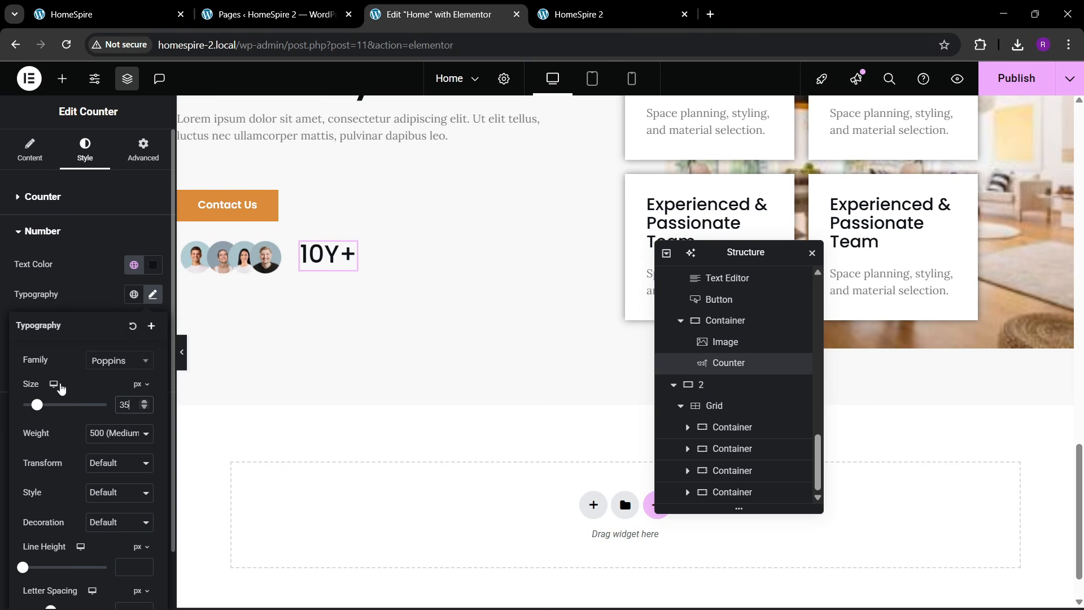
- Set the counter's ending number to 100, suffix to %, and title to 'Client Satisfaction'
{"action": "left_click", "coordinate": [31, 158]}
{"action": "left_click", "coordinate": [134, 257]}
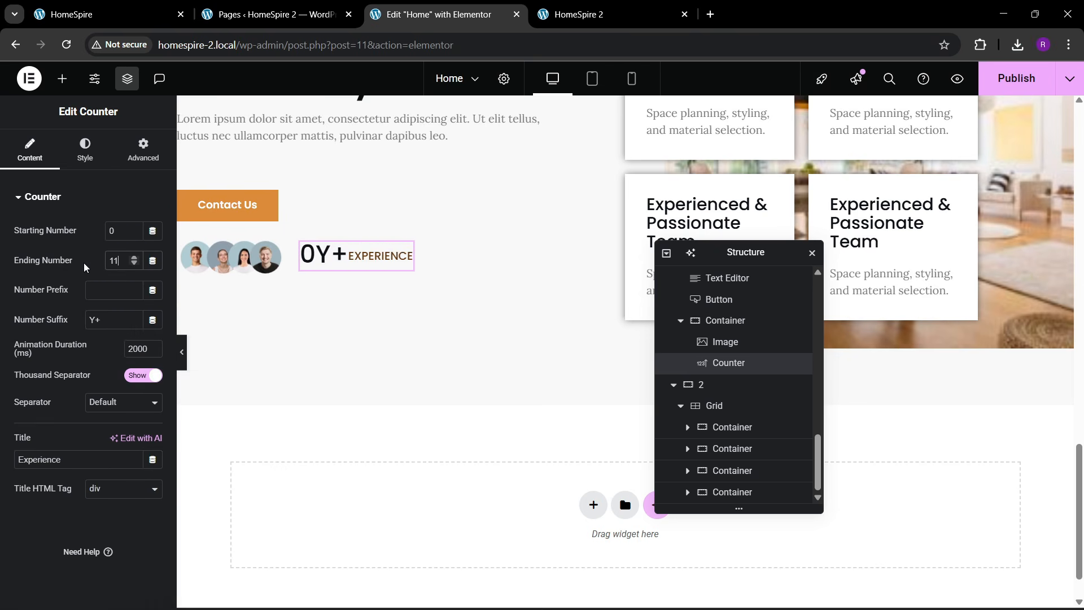
{"action": "type", "text": "00"}
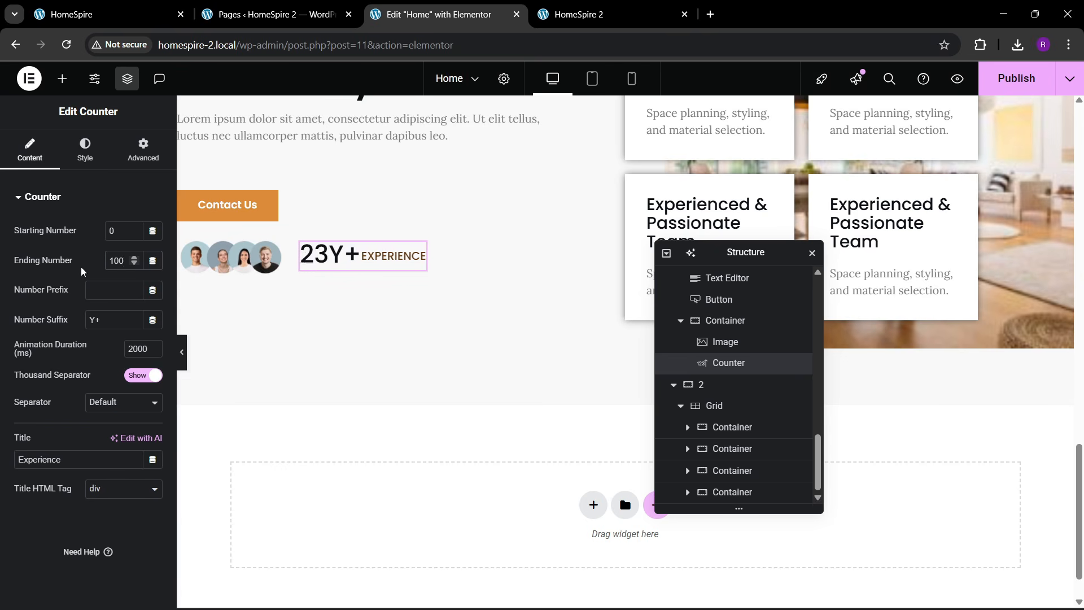
{"action": "left_click_drag", "start_coordinate": [109, 323], "coordinate": [66, 318]}
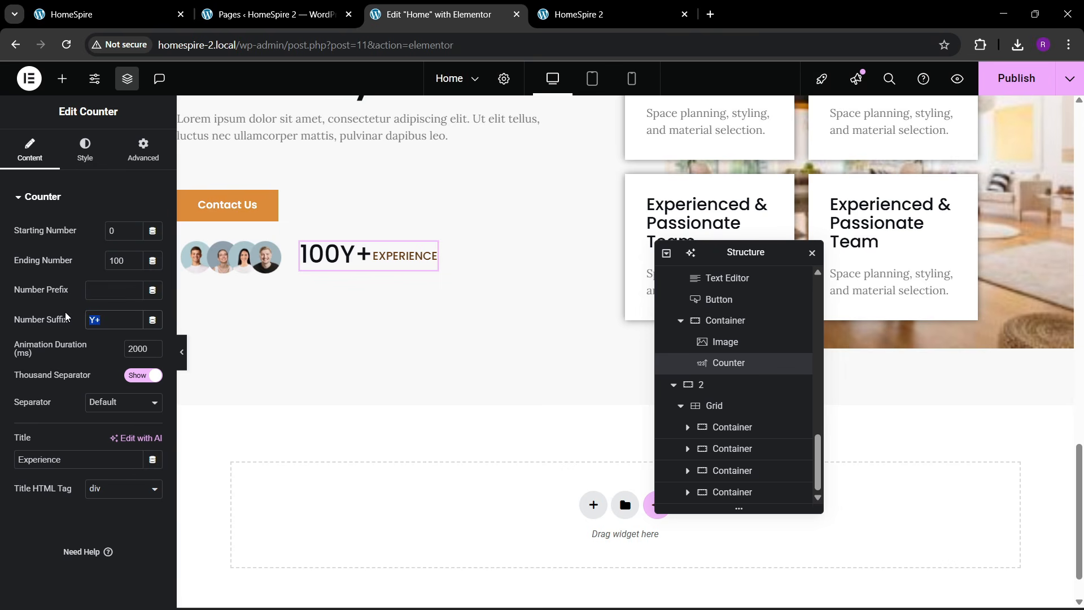
{"action": "type", "text": "%"}
{"action": "left_click_drag", "start_coordinate": [63, 459], "coordinate": [2, 459]}
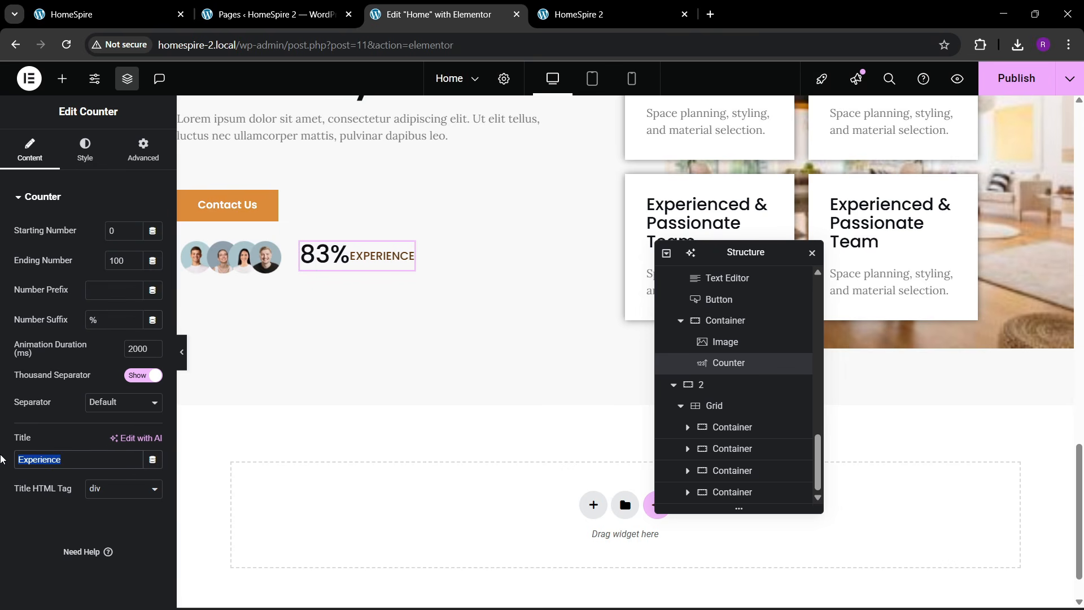
{"action": "type", "text": "Client "}
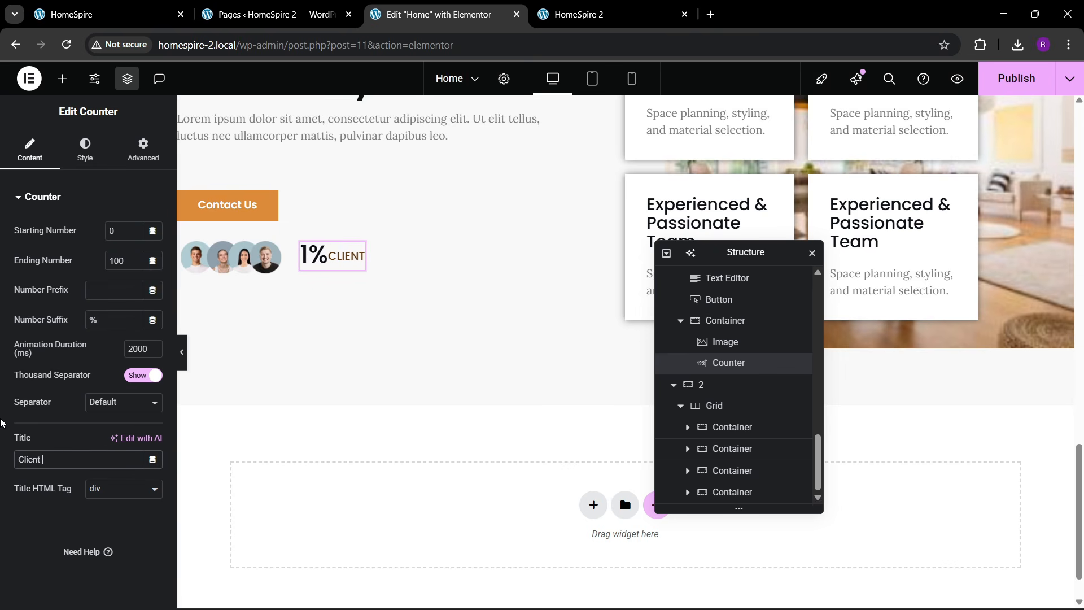
{"action": "type", "text": "Satisfaction"}
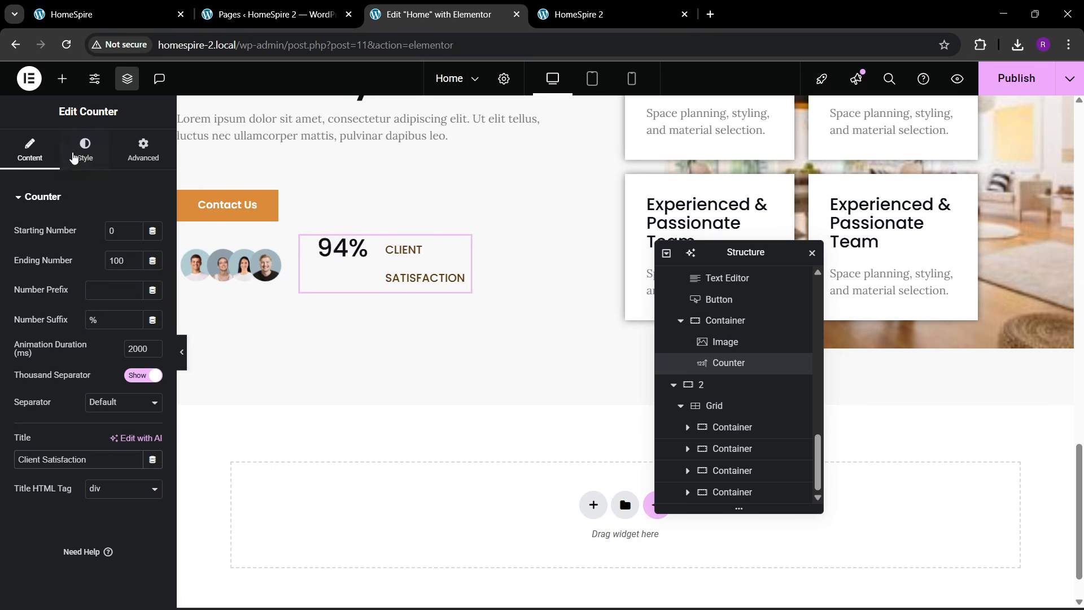
- Middle-align the title, centre the number, and set the title font size to 15
{"action": "left_click", "coordinate": [74, 158]}
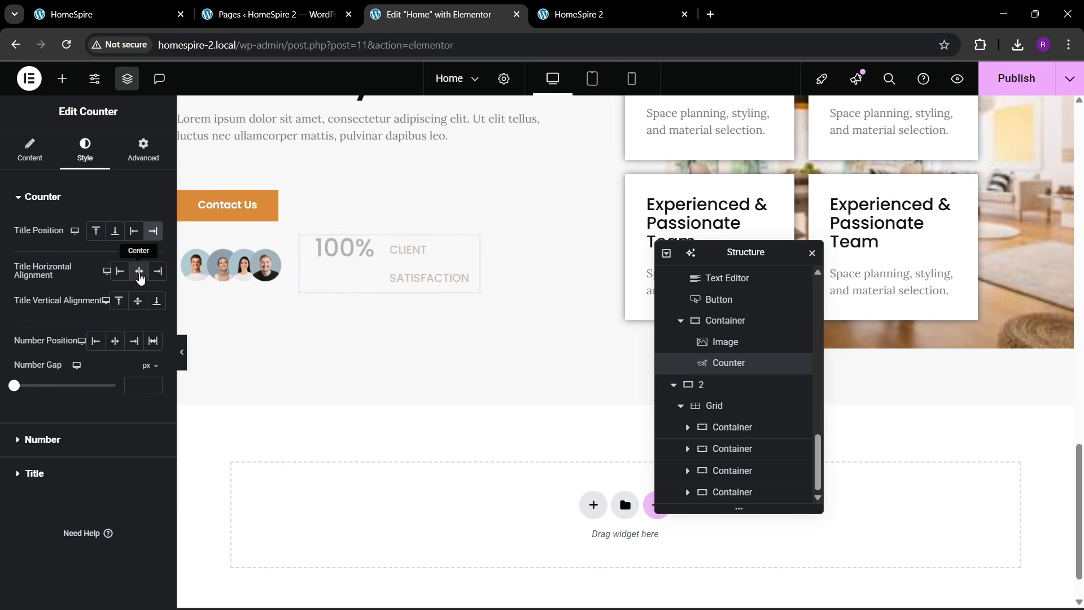
{"action": "left_click", "coordinate": [139, 302]}
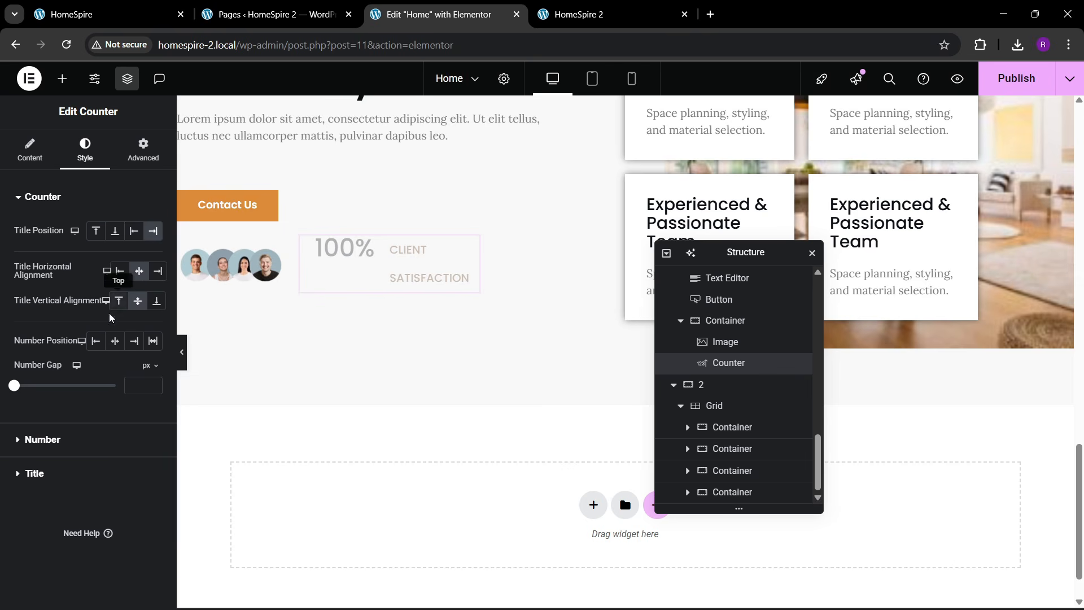
{"action": "left_click", "coordinate": [96, 341]}
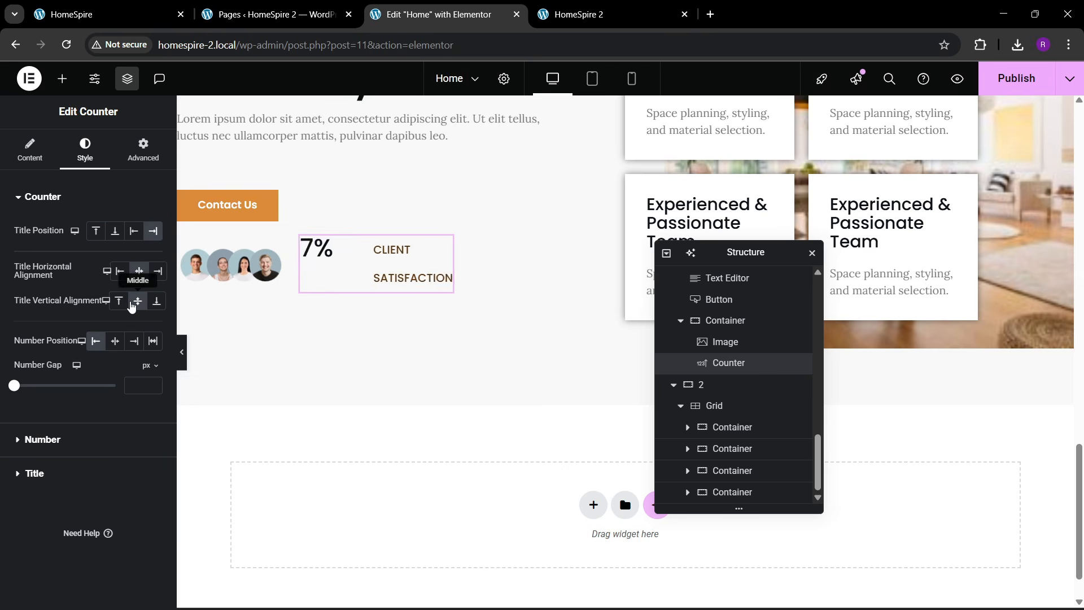
{"action": "left_click", "coordinate": [110, 345]}
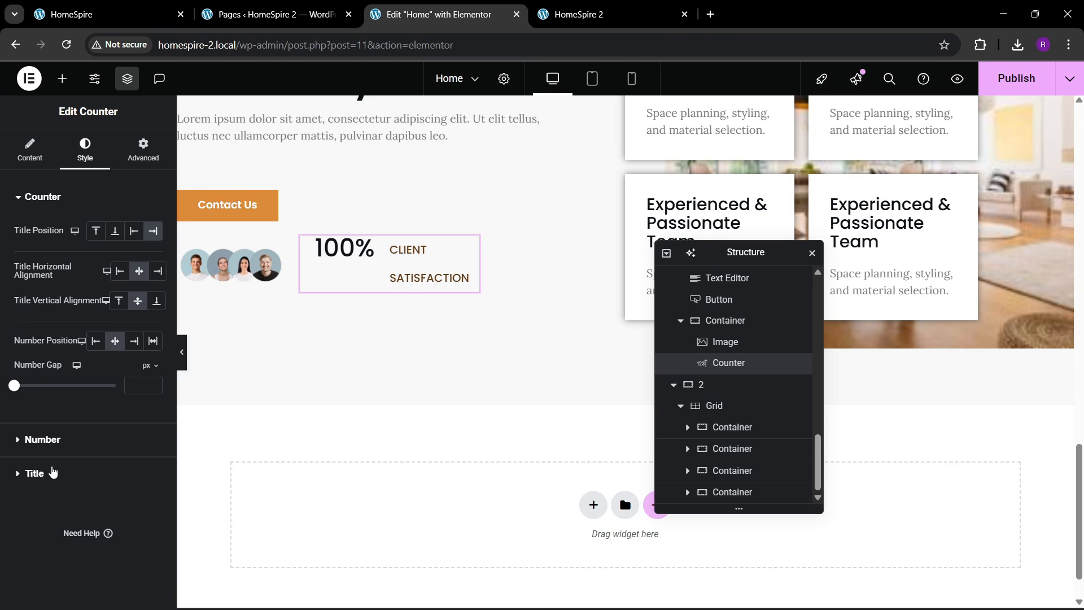
{"action": "left_click", "coordinate": [52, 472]}
{"action": "left_click", "coordinate": [153, 328]}
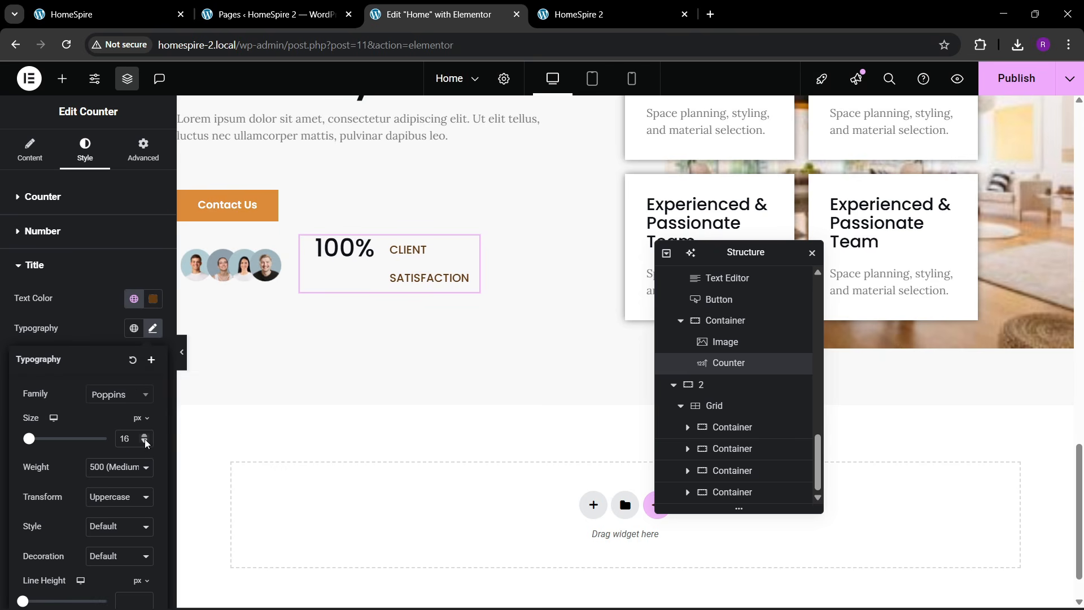
{"action": "left_click", "coordinate": [145, 441]}
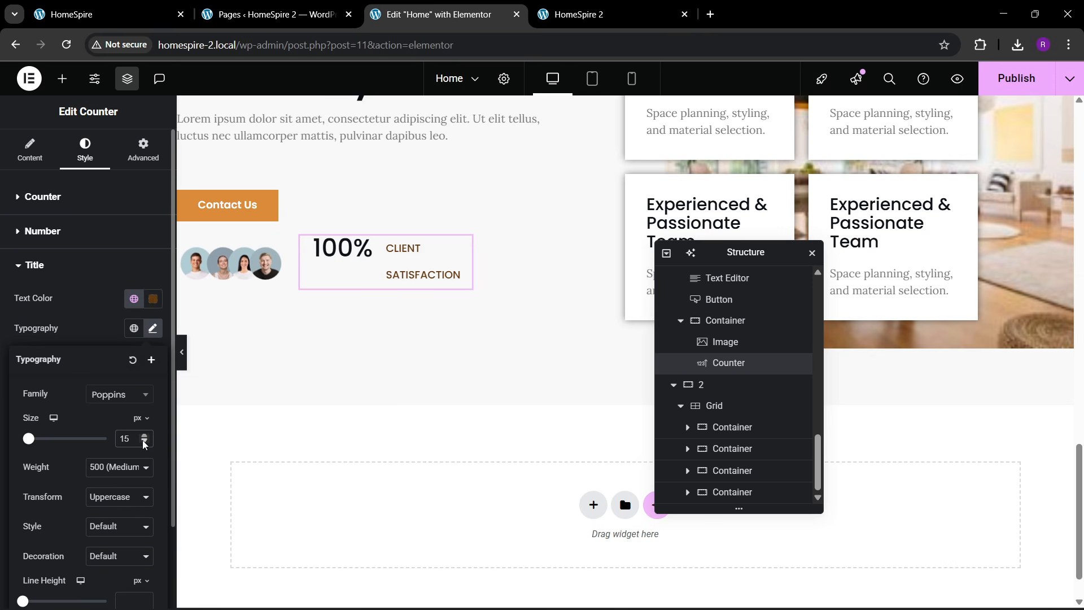
{"action": "left_click", "coordinate": [144, 441]}
{"action": "left_click", "coordinate": [144, 442]}
{"action": "left_click", "coordinate": [144, 441]}
{"action": "left_click", "coordinate": [144, 442]}
{"action": "left_click", "coordinate": [144, 442]}
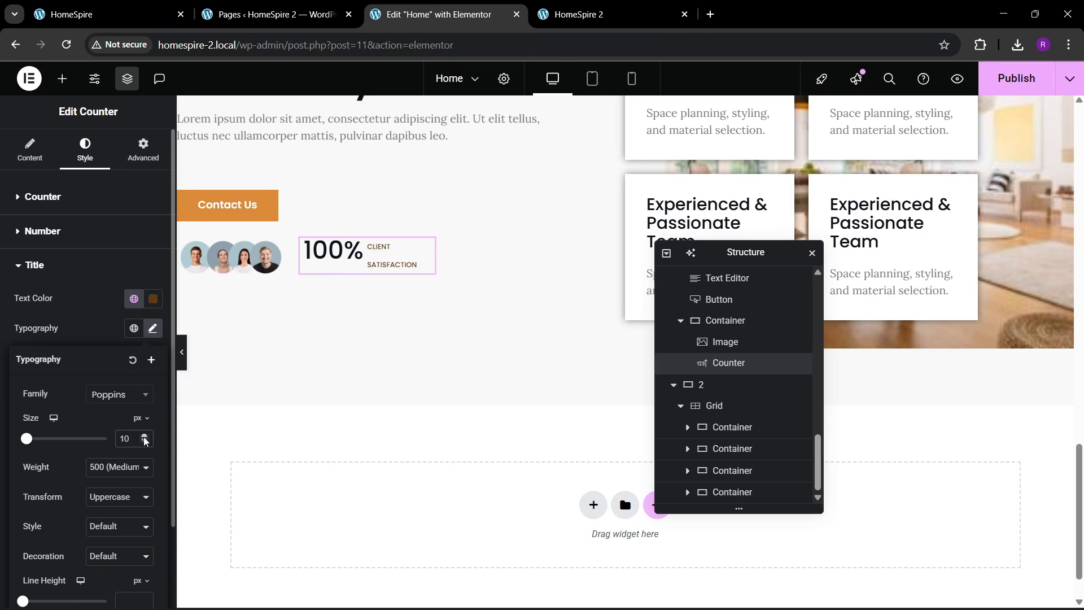
{"action": "left_click", "coordinate": [144, 439]}
{"action": "left_click", "coordinate": [144, 438]}
{"action": "left_click", "coordinate": [144, 439]}
{"action": "left_click", "coordinate": [144, 438]}
{"action": "left_click", "coordinate": [144, 439]}
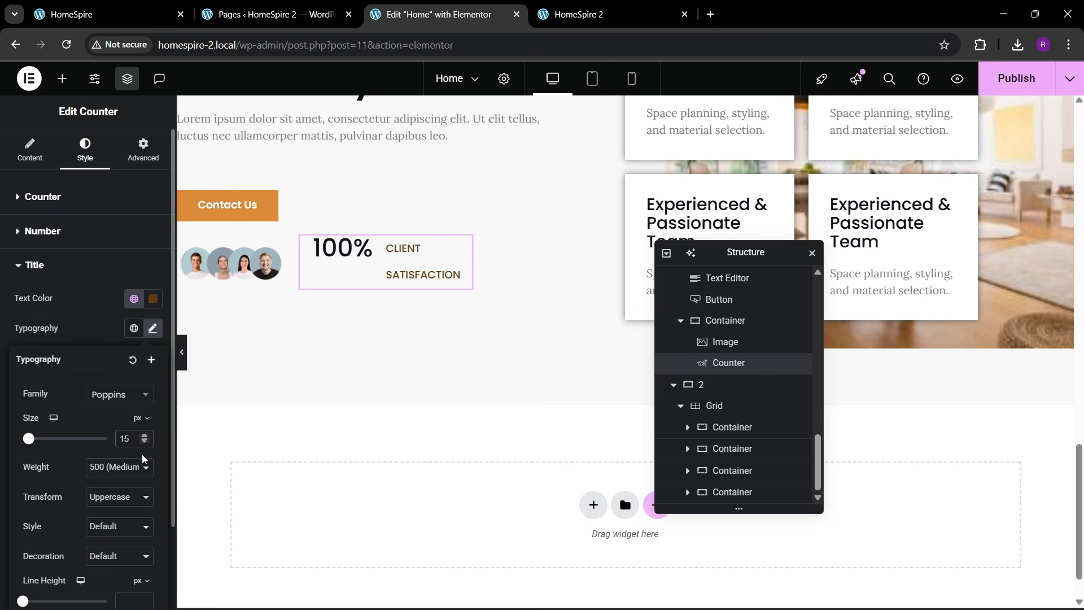
{"action": "left_click", "coordinate": [145, 155]}
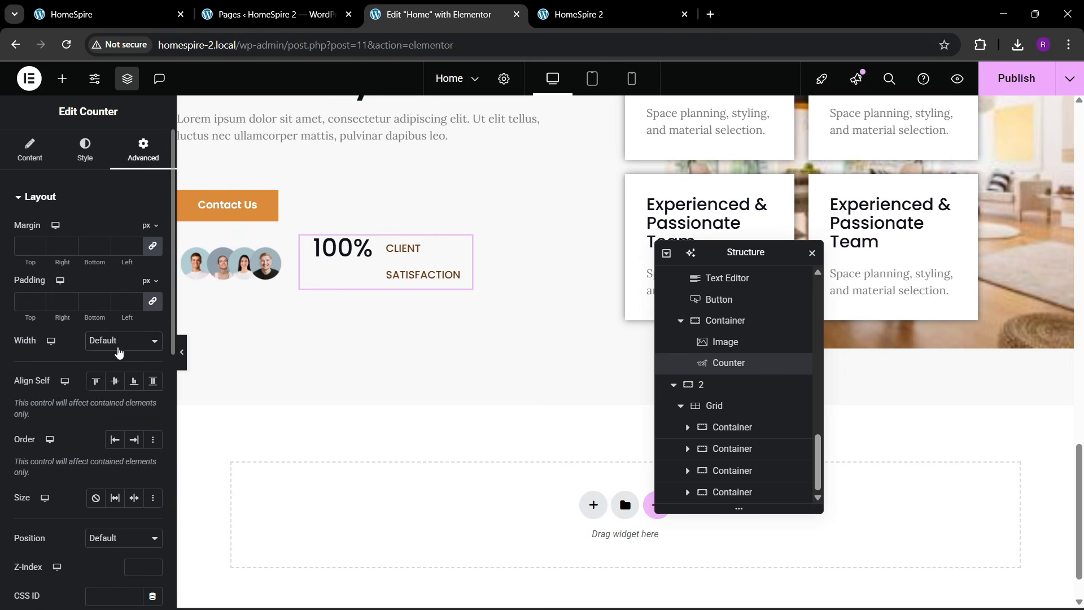
- Give the counter a custom width of about 37%
{"action": "left_click", "coordinate": [119, 341]}
{"action": "left_click", "coordinate": [102, 376]}
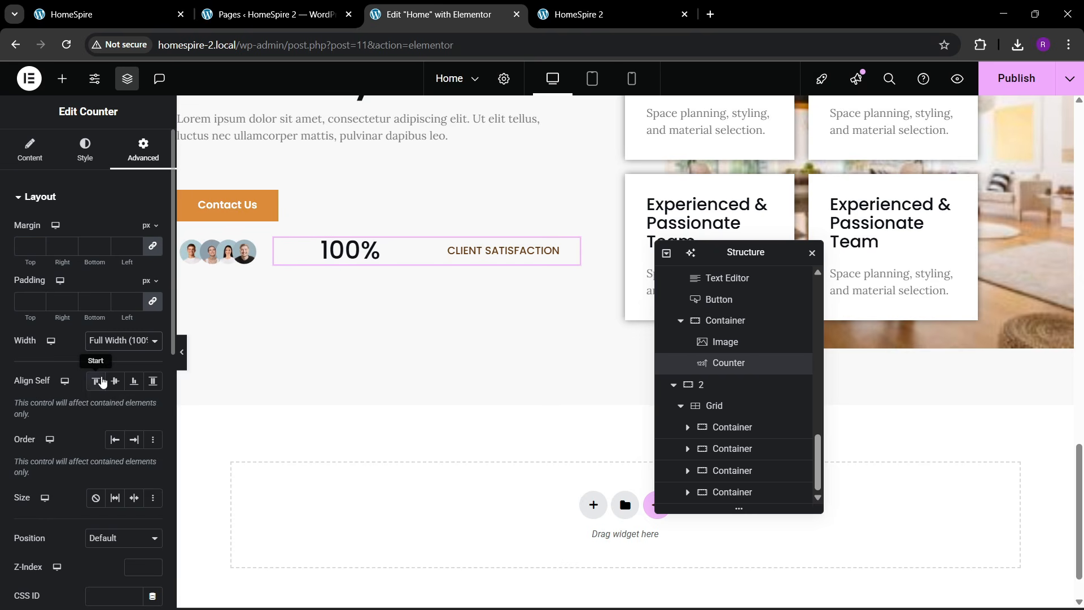
{"action": "left_click", "coordinate": [109, 342]}
{"action": "left_click", "coordinate": [110, 408]}
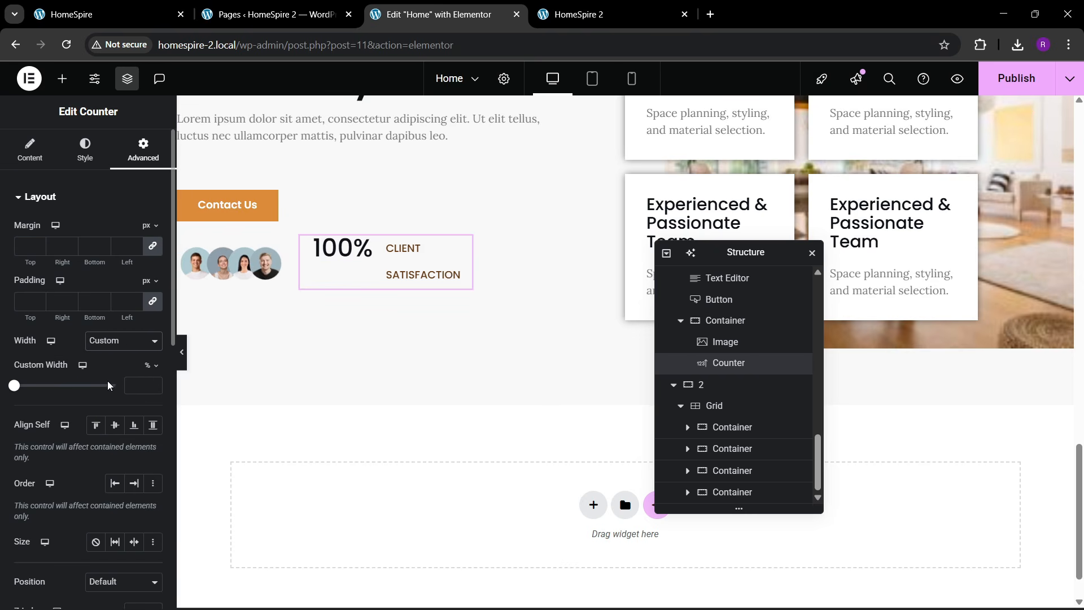
{"action": "left_click_drag", "start_coordinate": [16, 387], "coordinate": [54, 392]}
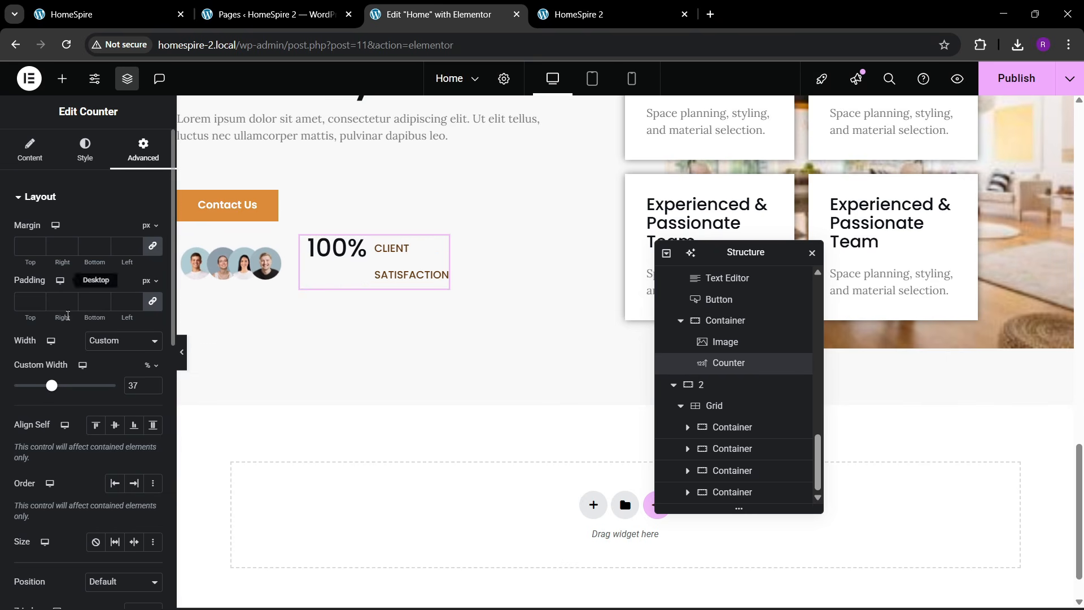
- Set the title position to End so it sits right of 100%
{"action": "left_click", "coordinate": [73, 160]}
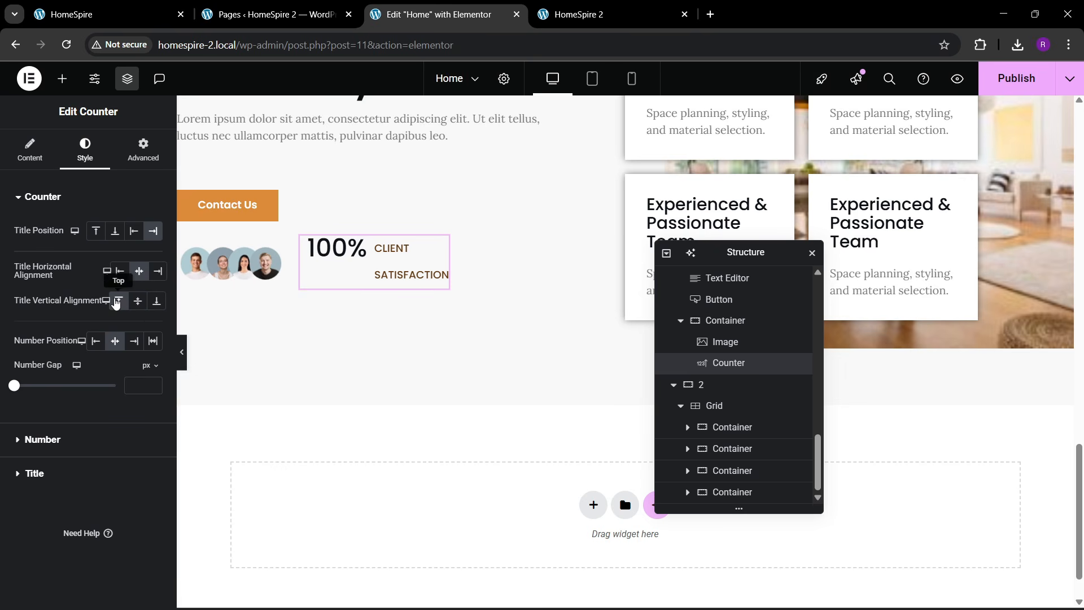
{"action": "left_click", "coordinate": [102, 236]}
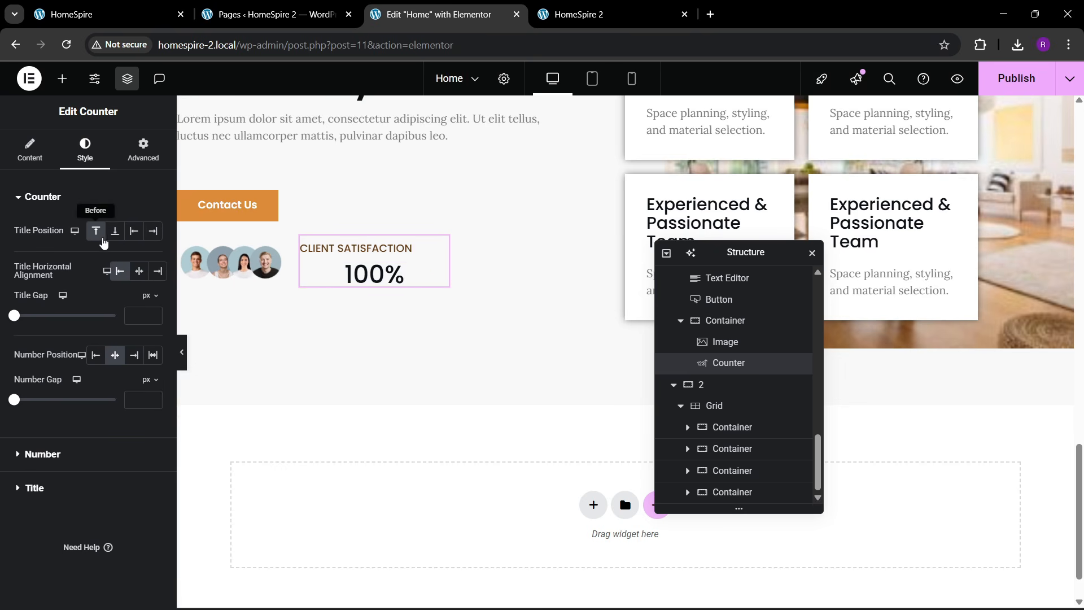
{"action": "left_click", "coordinate": [118, 240]}
{"action": "left_click", "coordinate": [134, 233]}
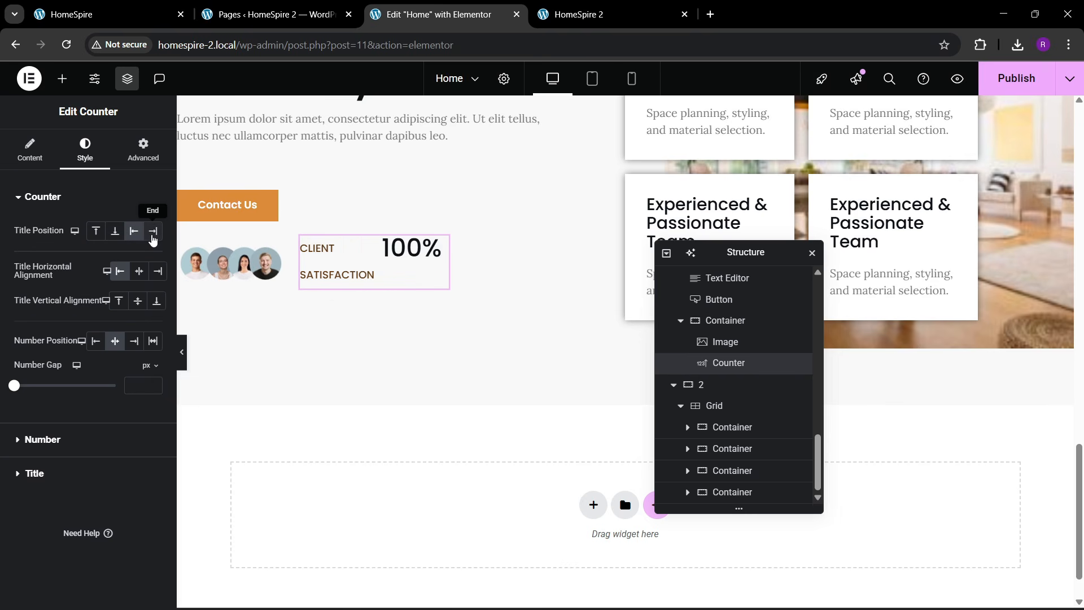
{"action": "left_click", "coordinate": [151, 237]}
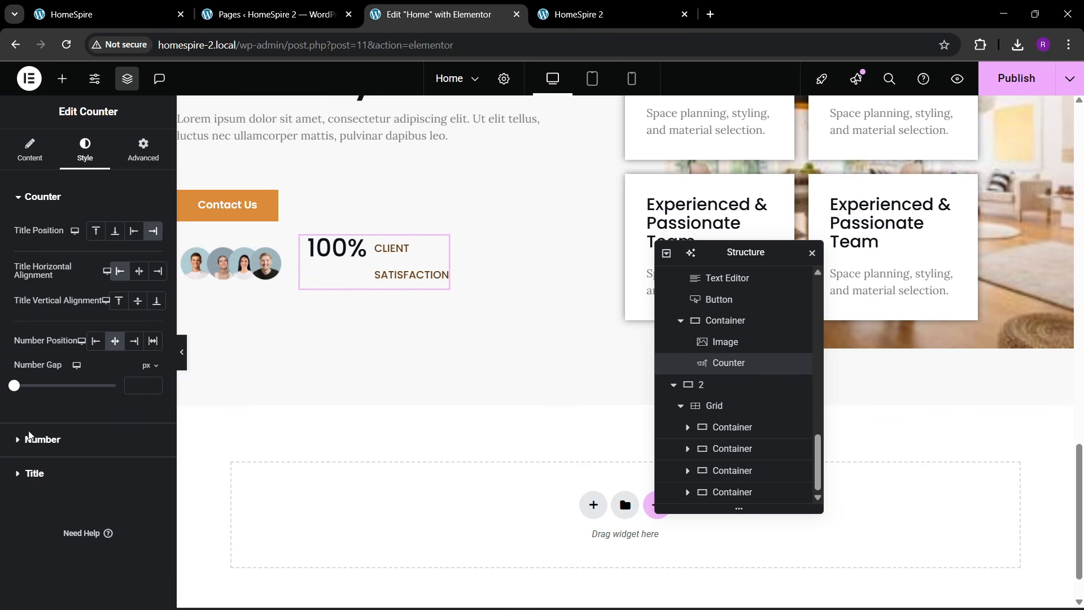
- Set the counter title's line height to 18 px
{"action": "left_click", "coordinate": [34, 473]}
{"action": "left_click", "coordinate": [151, 329]}
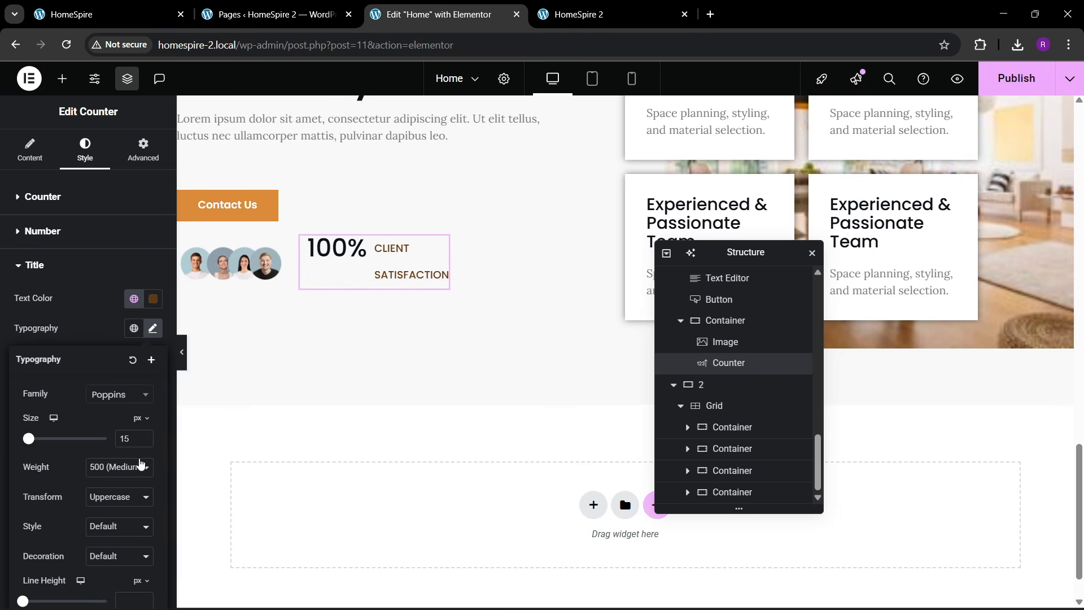
{"action": "scroll", "coordinate": [95, 483], "scroll_direction": "down", "scroll_amount": 2}
{"action": "left_click", "coordinate": [133, 502]}
{"action": "type", "text": "9"}
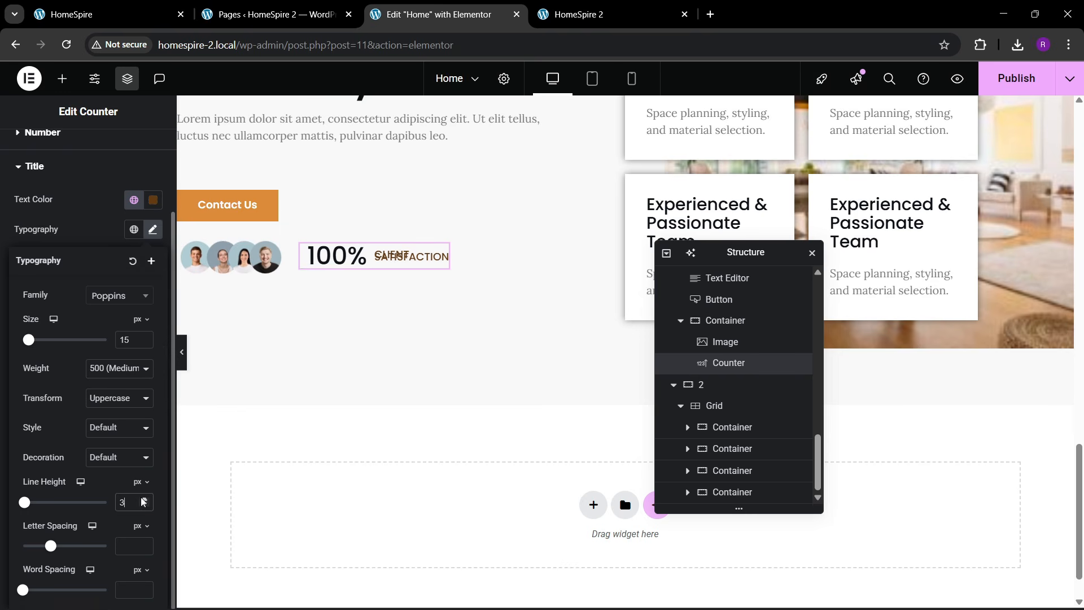
{"action": "left_click", "coordinate": [143, 499]}
{"action": "left_click", "coordinate": [143, 499]}
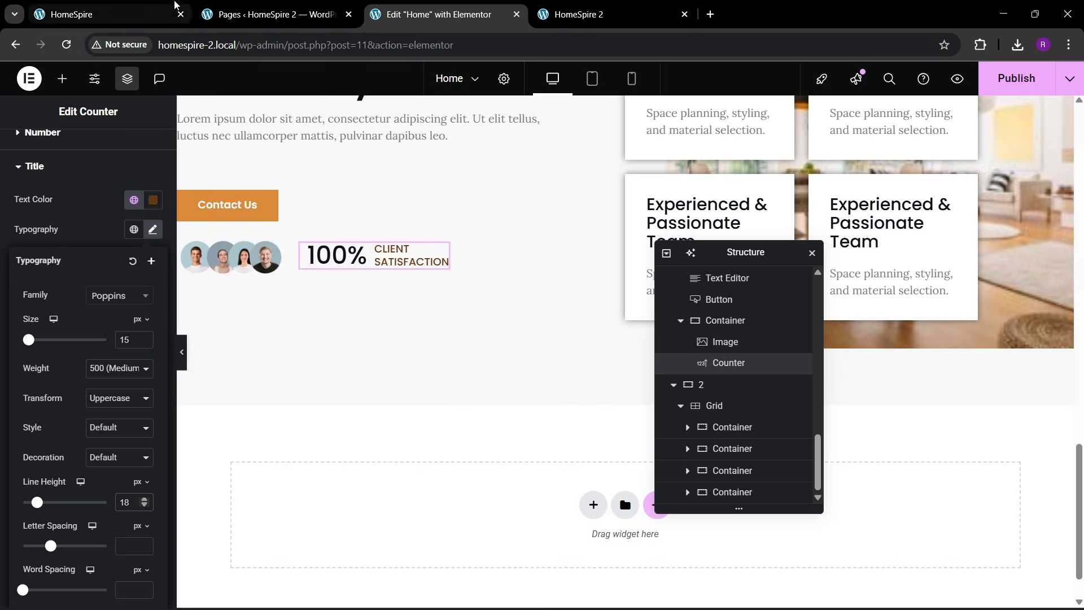
{"action": "left_click", "coordinate": [169, 13]}
{"action": "left_click", "coordinate": [387, 8]}
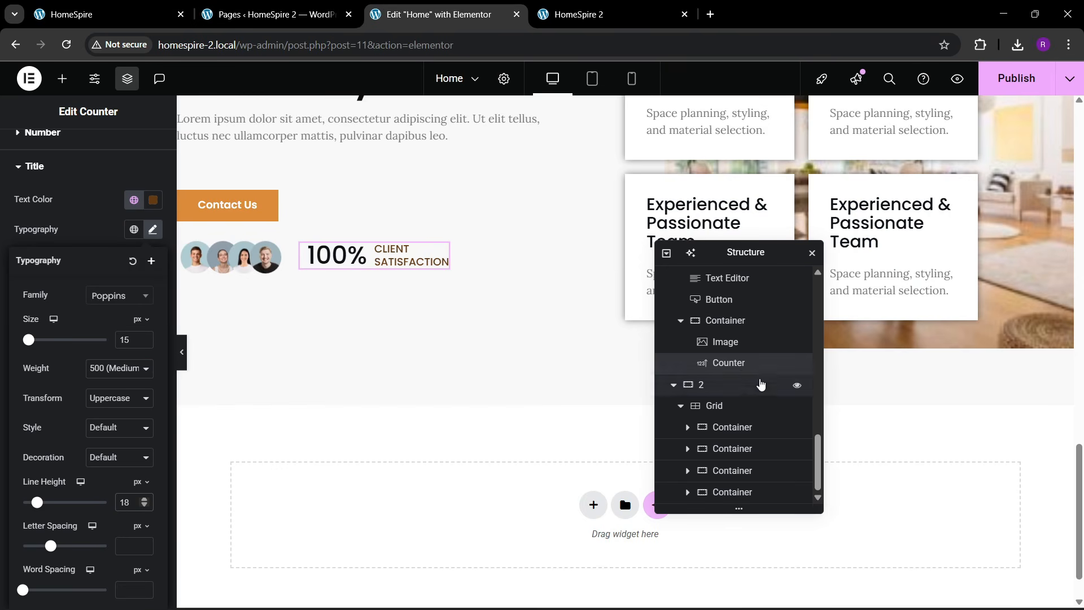
{"action": "left_click", "coordinate": [726, 320]}
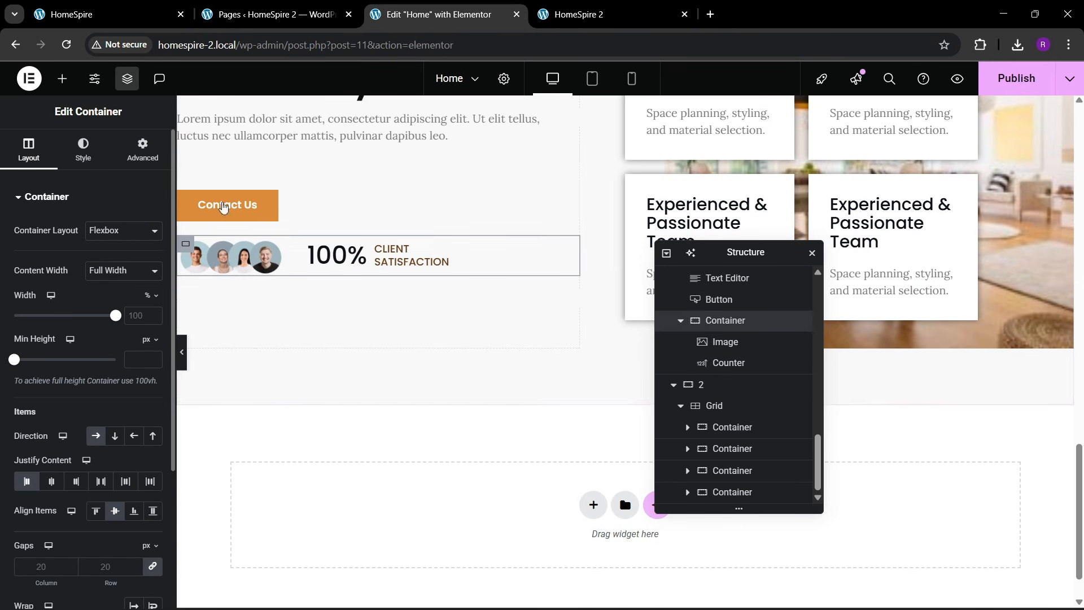
- Unlink the container's margins and give the avatars-and-counter row a 20 px top margin
{"action": "left_click", "coordinate": [142, 150]}
{"action": "left_click", "coordinate": [152, 247]}
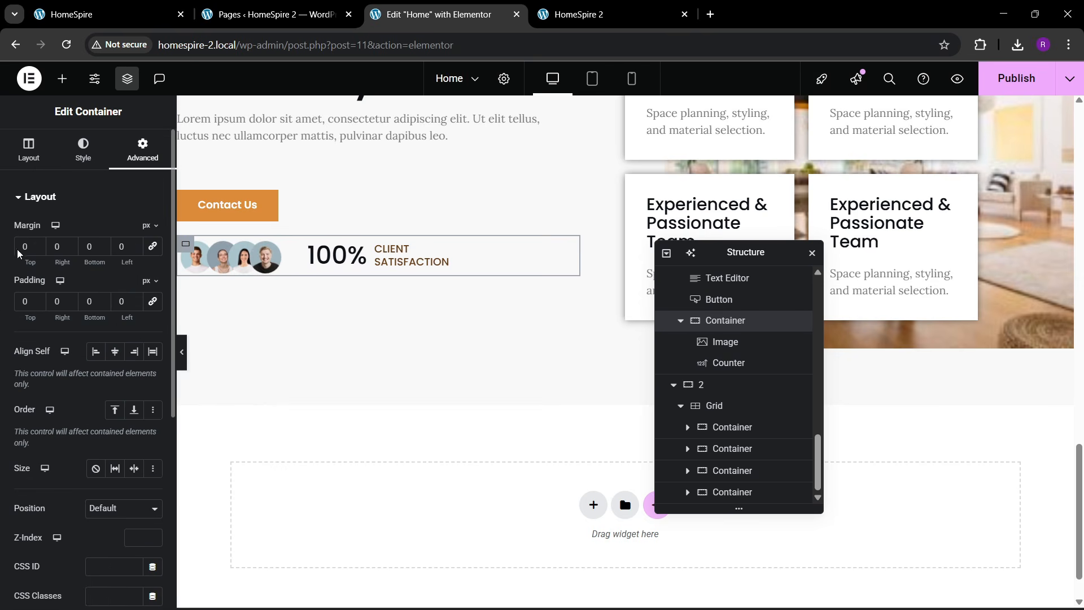
{"action": "type", "text": "2"}
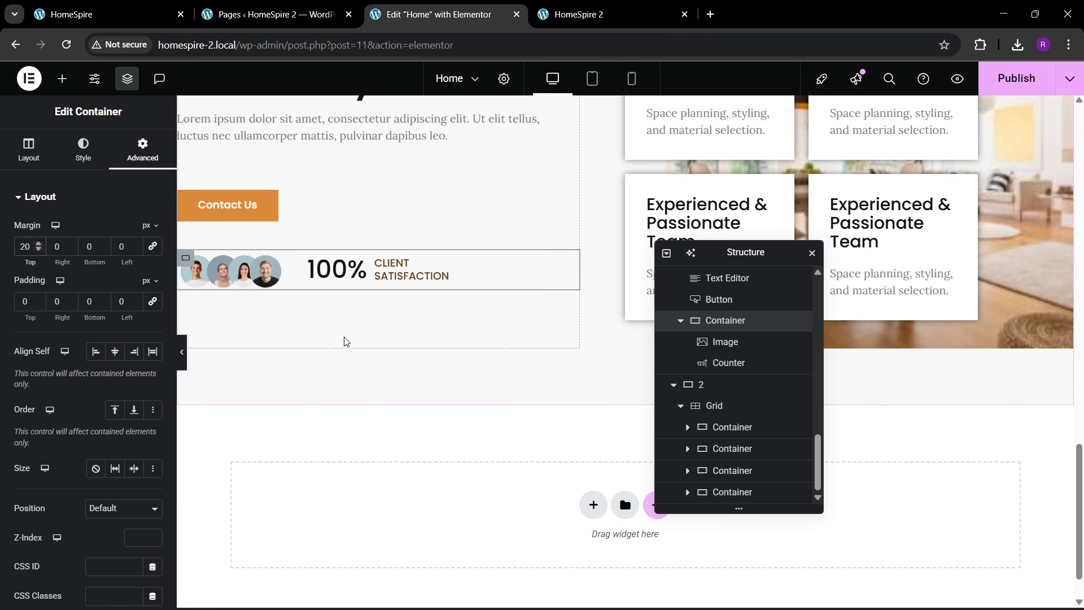
{"action": "scroll", "coordinate": [346, 342], "scroll_direction": "up", "scroll_amount": 4}
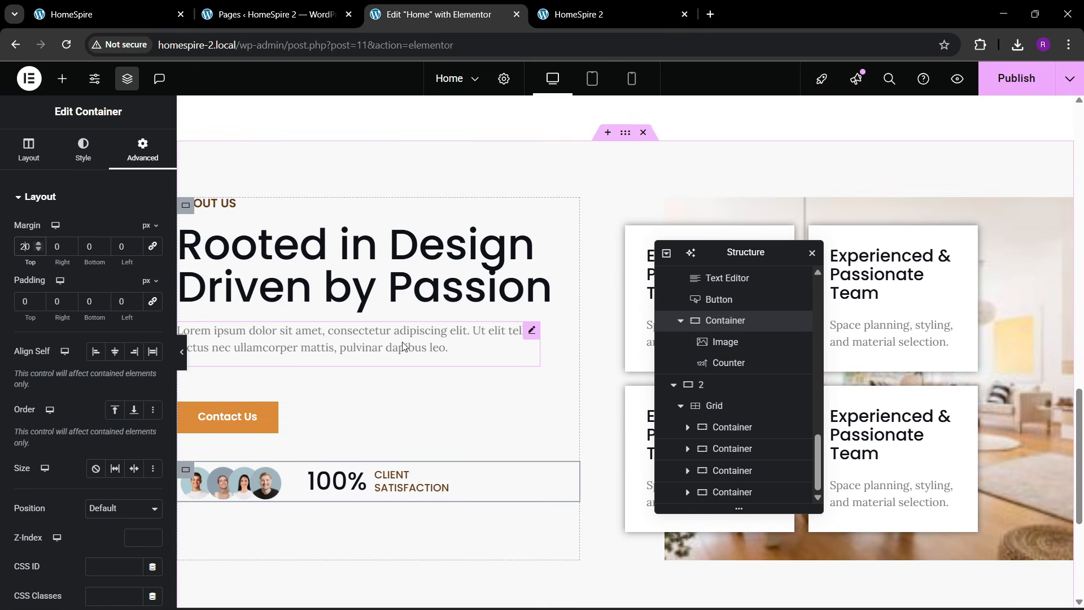
- Publish the page with Ctrl+S and view the live HomeSpire 2 page
{"action": "key", "text": "ctrl+s"}
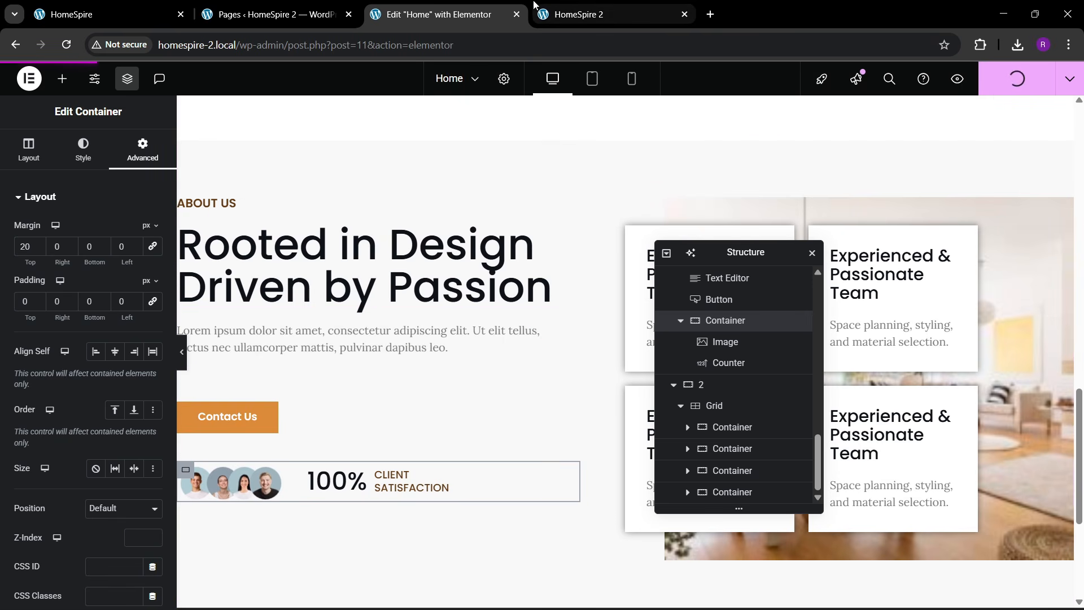
{"action": "mouse_move", "coordinate": [605, 5]}
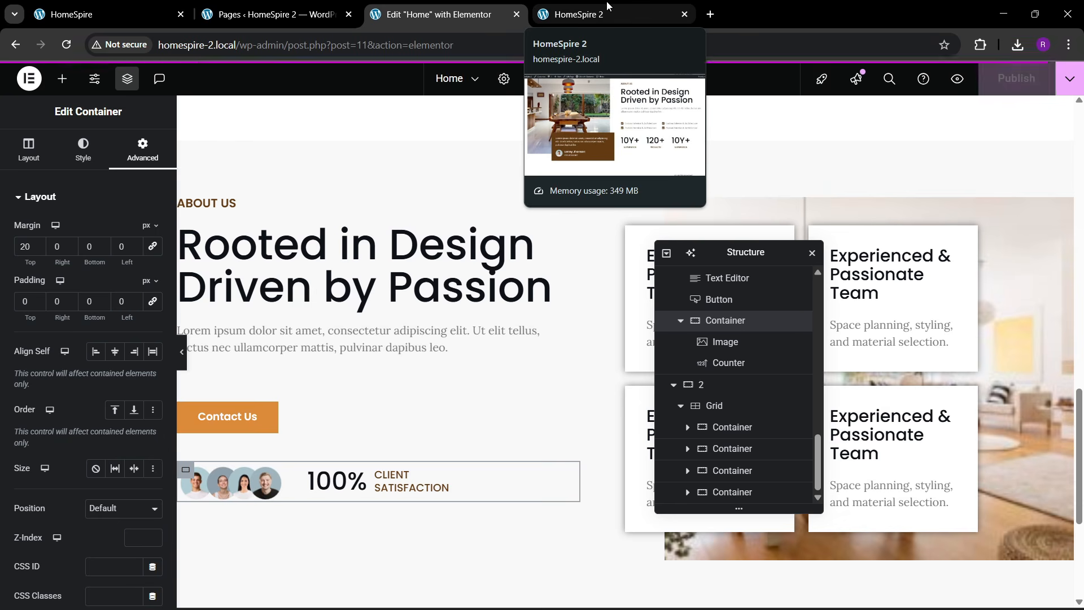
{"action": "left_click", "coordinate": [607, 6]}
- Reload the live HomeSpire 2 page to check the published changes
{"action": "left_click", "coordinate": [392, 48]}
{"action": "key", "text": "Return"}
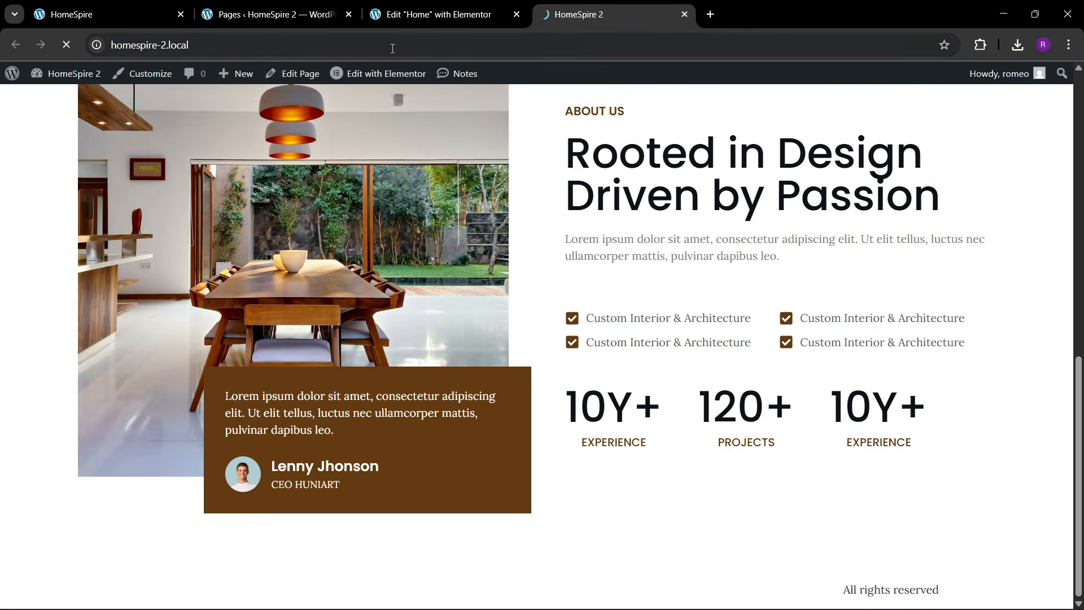
{"action": "scroll", "coordinate": [411, 318], "scroll_direction": "down", "scroll_amount": 8}
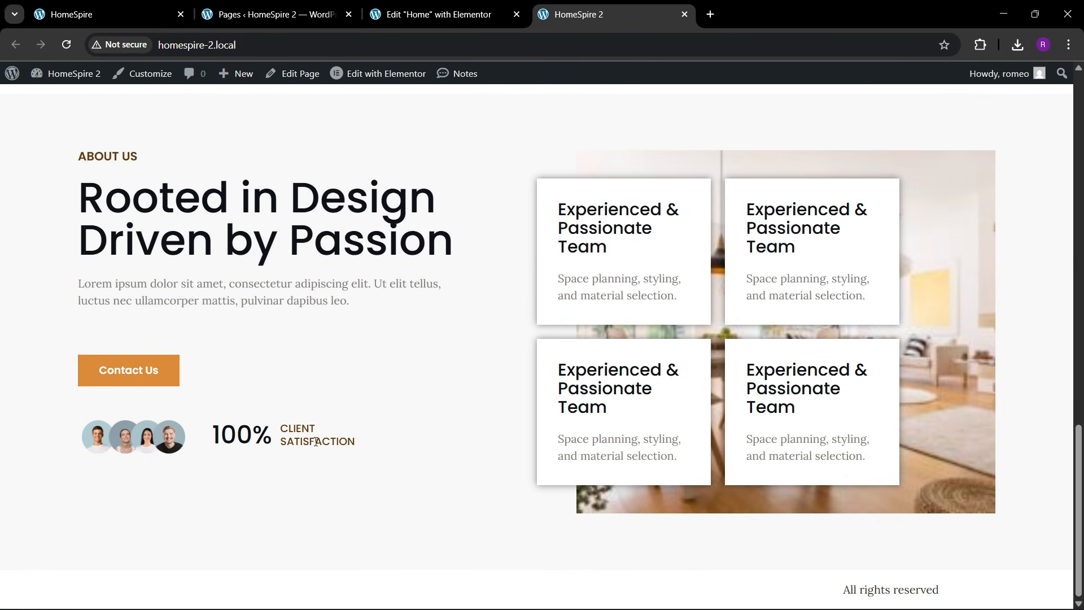
- Copy 'The Difference in Our Design' from the original site and select the Rooted in Design heading
{"action": "left_click", "coordinate": [119, 5]}
{"action": "left_click_drag", "start_coordinate": [72, 189], "coordinate": [303, 222]}
{"action": "key", "text": "ctrl+c"}
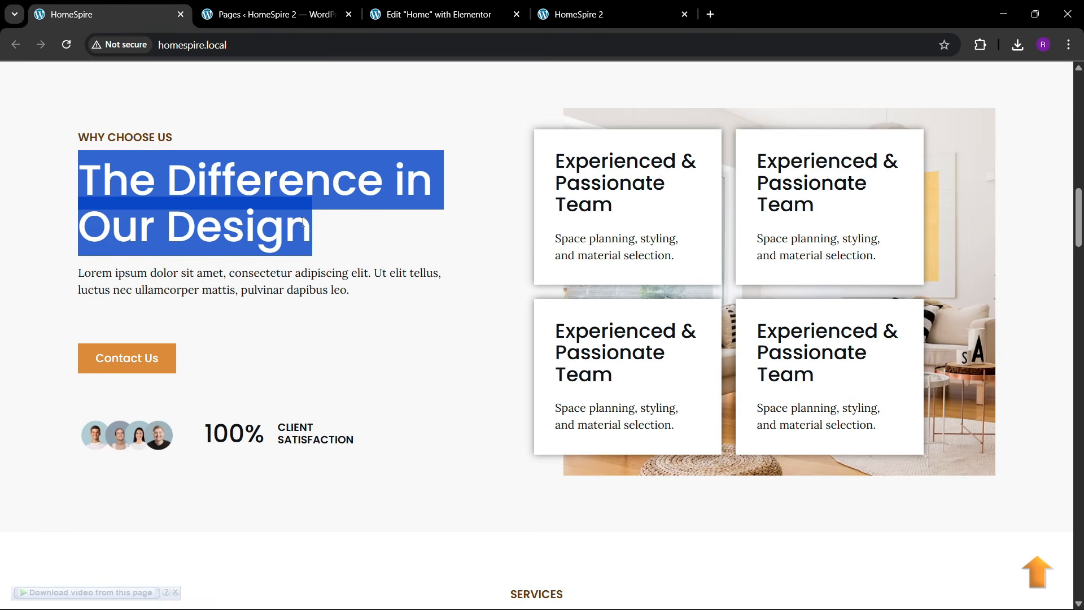
{"action": "left_click", "coordinate": [434, 14]}
{"action": "left_click", "coordinate": [361, 265]}
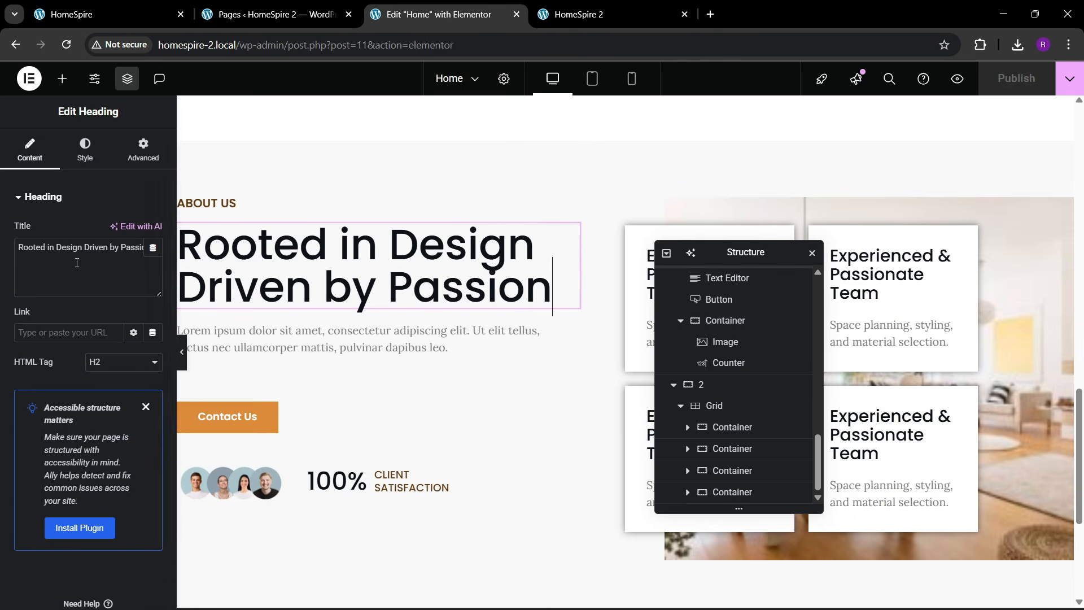
- Replace the heading with 'The Difference in Our Design' and retitle the small label 'WHY CHOOSE US'
{"action": "key", "text": "ctrl+a"}
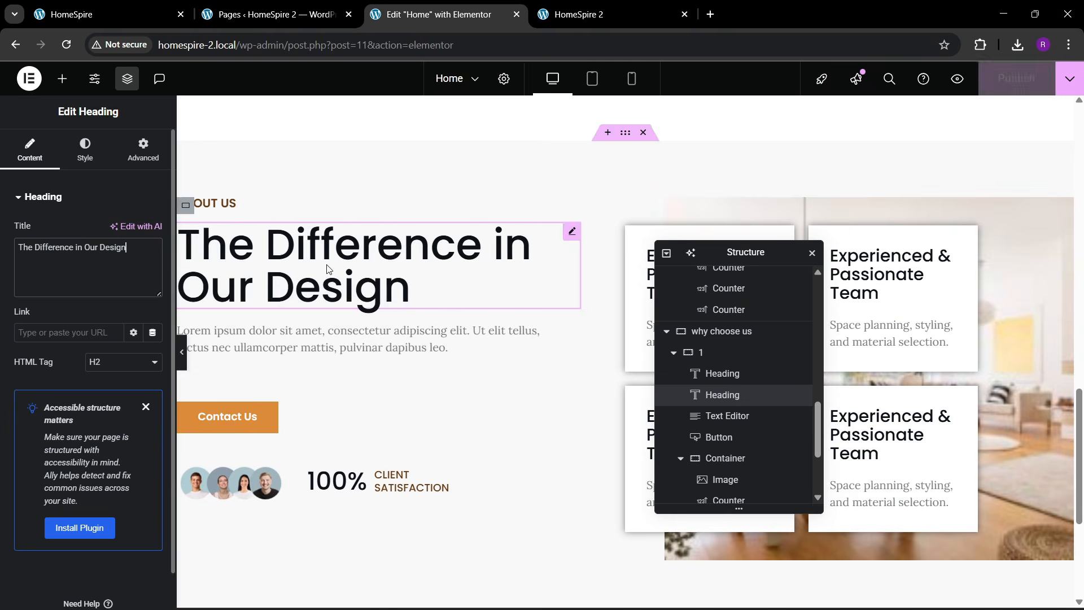
{"action": "key", "text": "ctrl+v"}
{"action": "left_click", "coordinate": [90, 12]}
{"action": "left_click", "coordinate": [435, 14]}
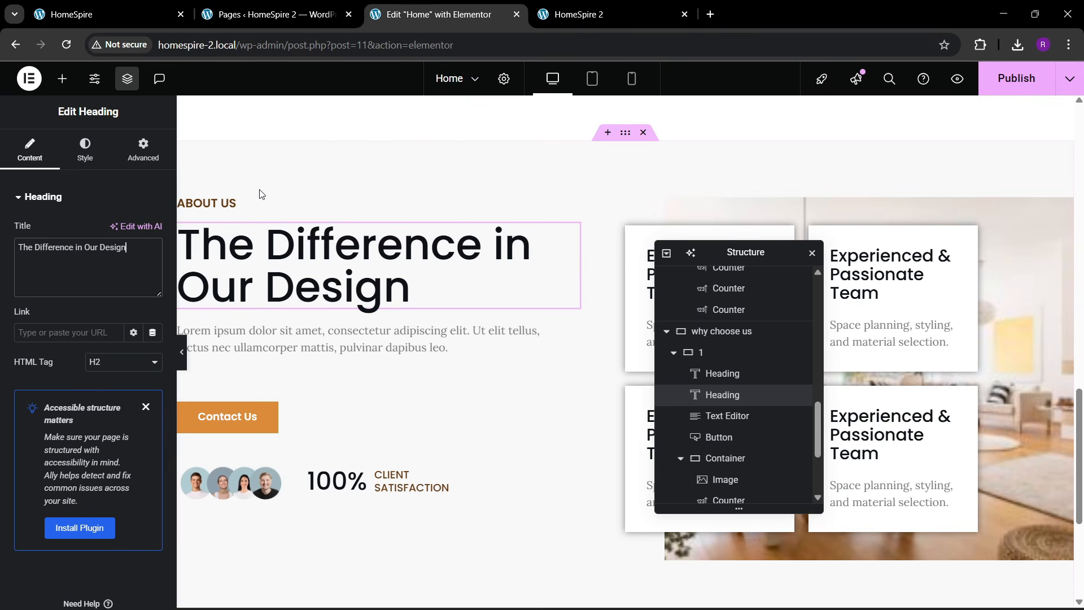
{"action": "left_click", "coordinate": [210, 209]}
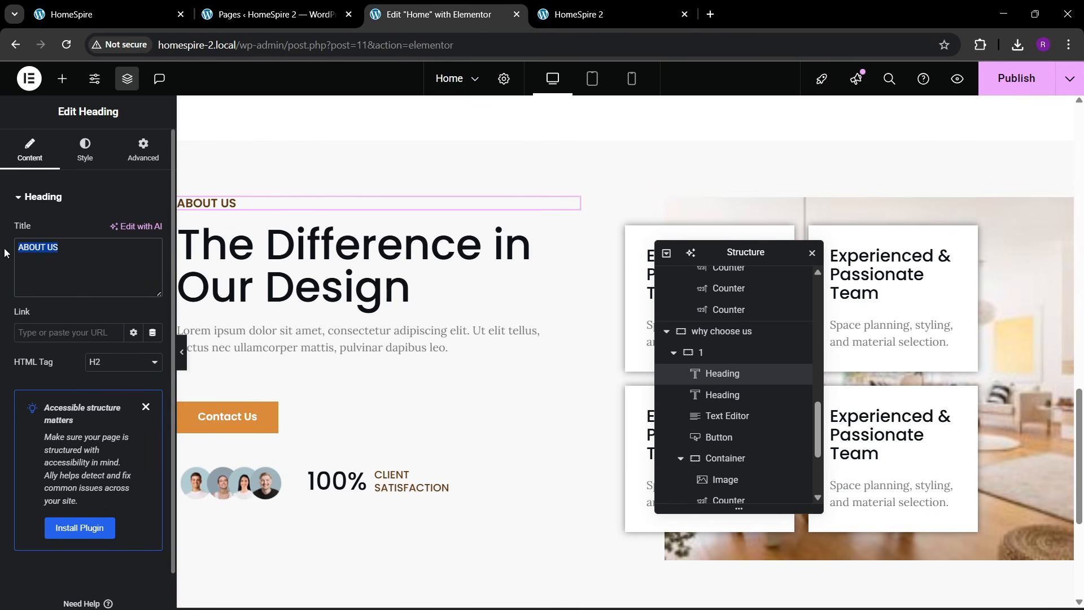
{"action": "type", "text": "WHY CHOOSE"}
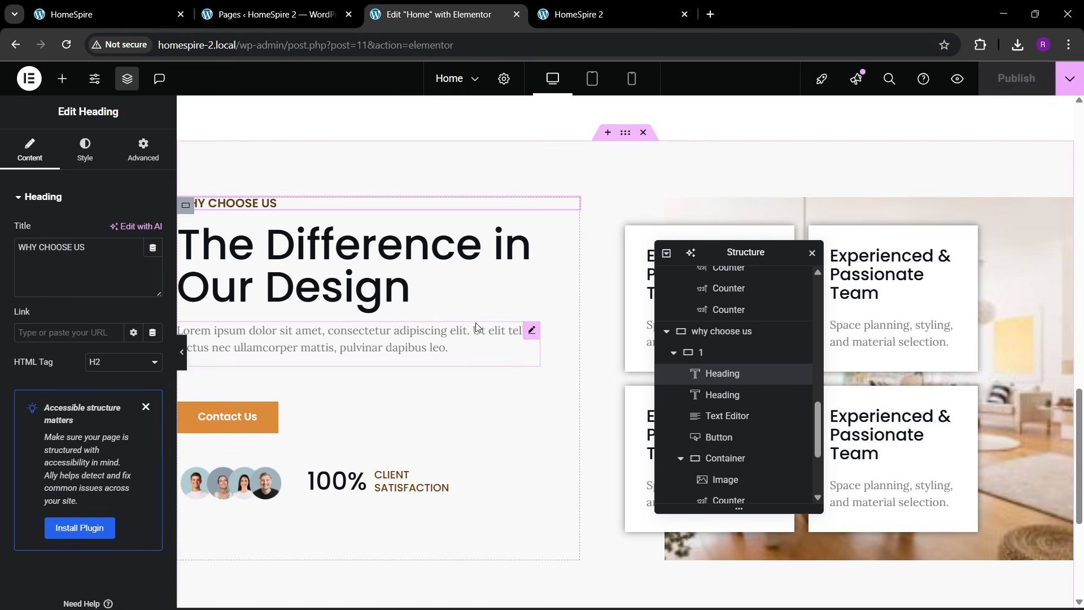
- Reload the live HomeSpire 2 page and review the original site's Services section
{"action": "left_click", "coordinate": [610, 14]}
{"action": "left_click", "coordinate": [310, 51]}
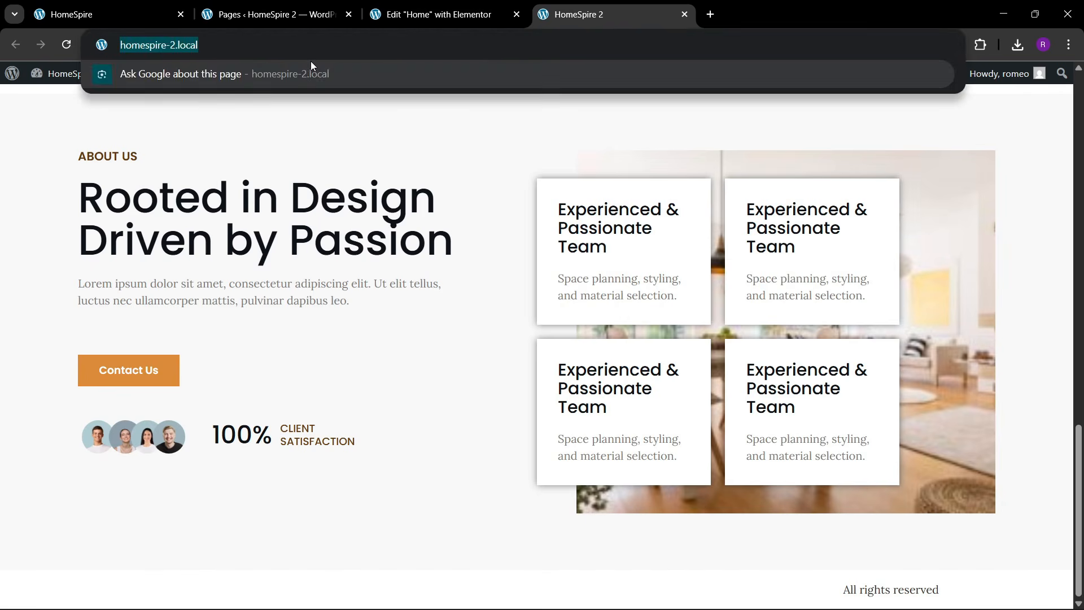
{"action": "key", "text": "Return"}
{"action": "left_click", "coordinate": [132, 5]}
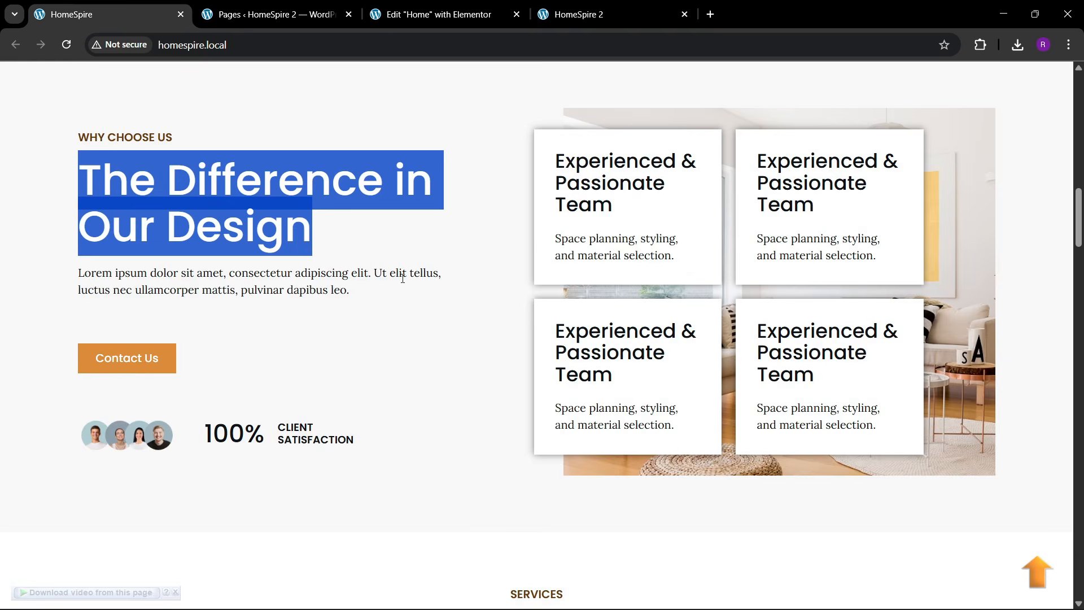
{"action": "scroll", "coordinate": [412, 285], "scroll_direction": "down", "scroll_amount": 6}
{"action": "scroll", "coordinate": [415, 290], "scroll_direction": "down", "scroll_amount": 5}
{"action": "scroll", "coordinate": [416, 286], "scroll_direction": "up", "scroll_amount": 4}
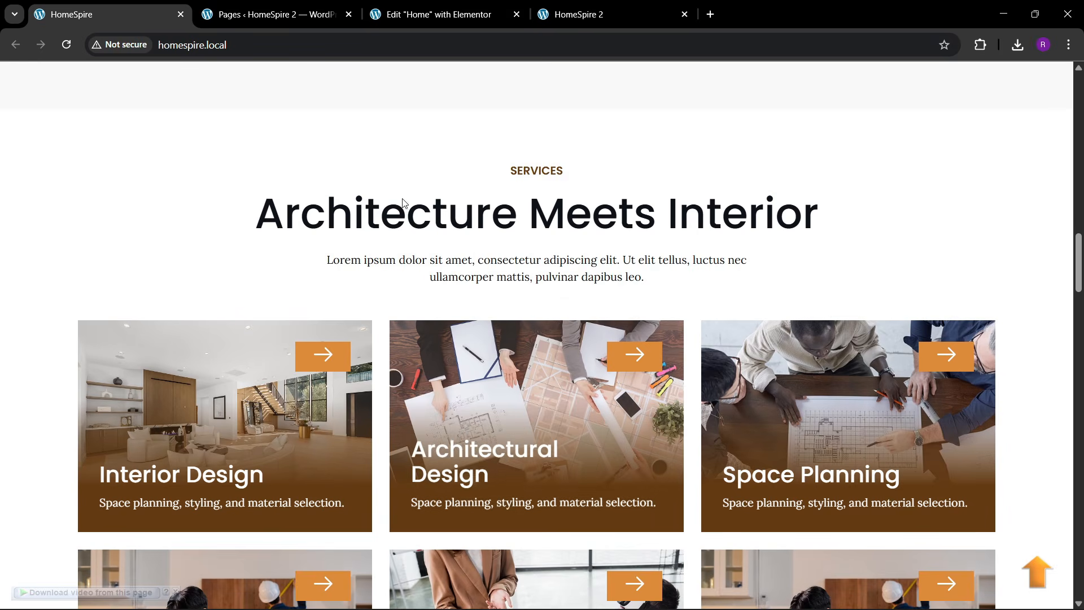
{"action": "left_click", "coordinate": [408, 10]}
- Reload the live page again, compare it with the original Services cards, and return to the Home editor
{"action": "left_click", "coordinate": [606, 14]}
{"action": "left_click", "coordinate": [334, 44]}
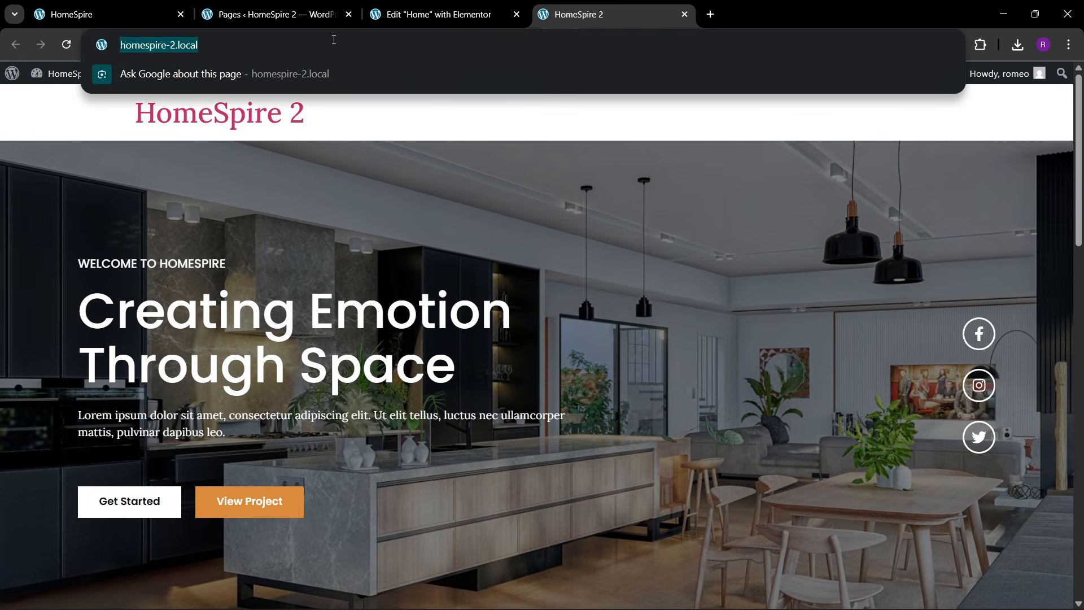
{"action": "key", "text": "Return"}
{"action": "scroll", "coordinate": [587, 377], "scroll_direction": "down", "scroll_amount": 15}
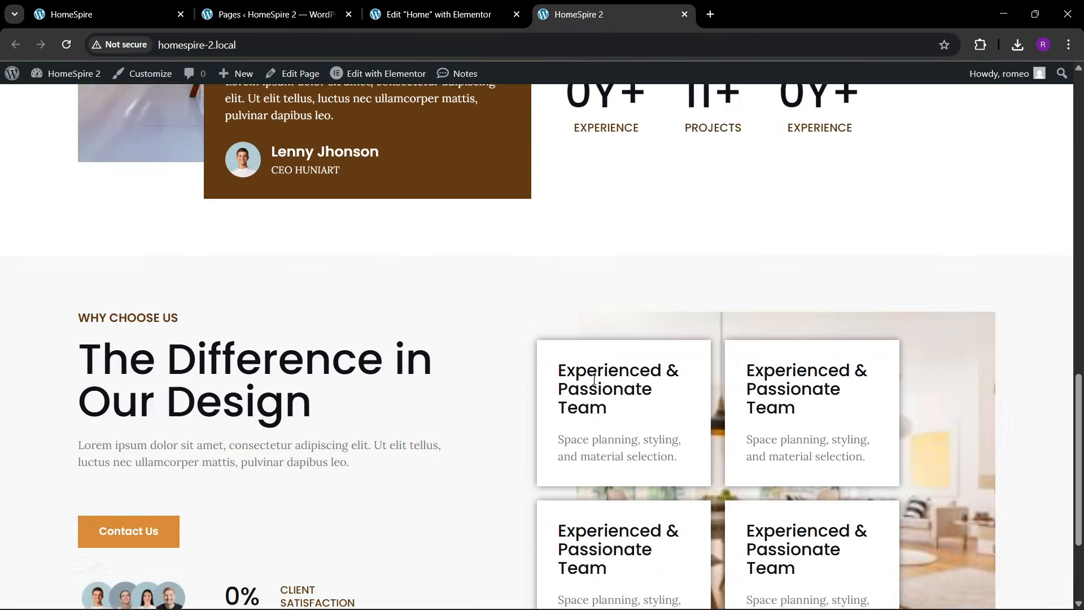
{"action": "scroll", "coordinate": [437, 366], "scroll_direction": "up", "scroll_amount": 15}
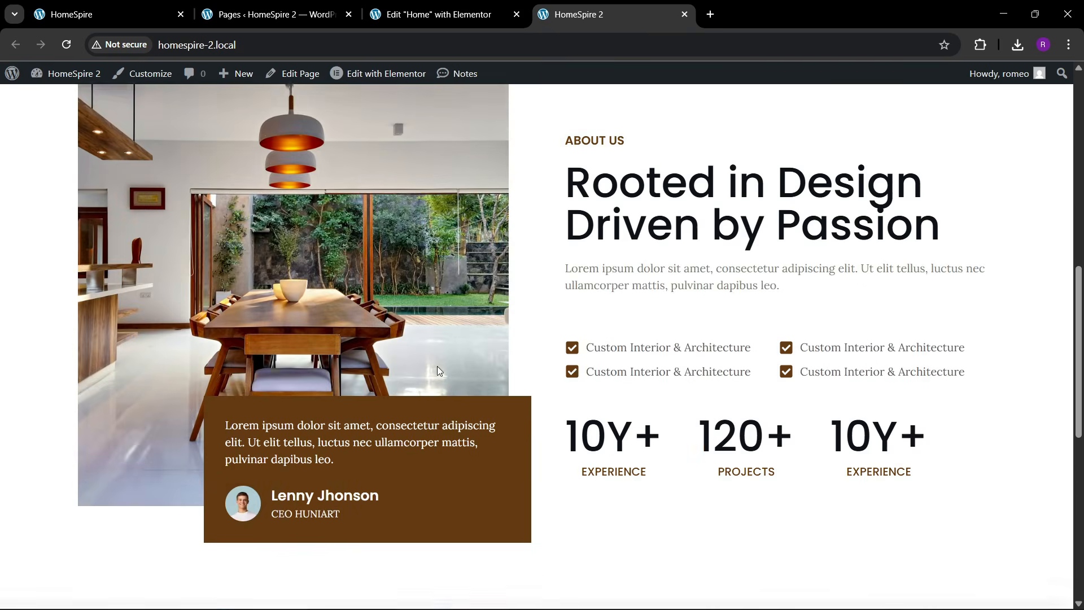
{"action": "key", "text": "ctrl+1"}
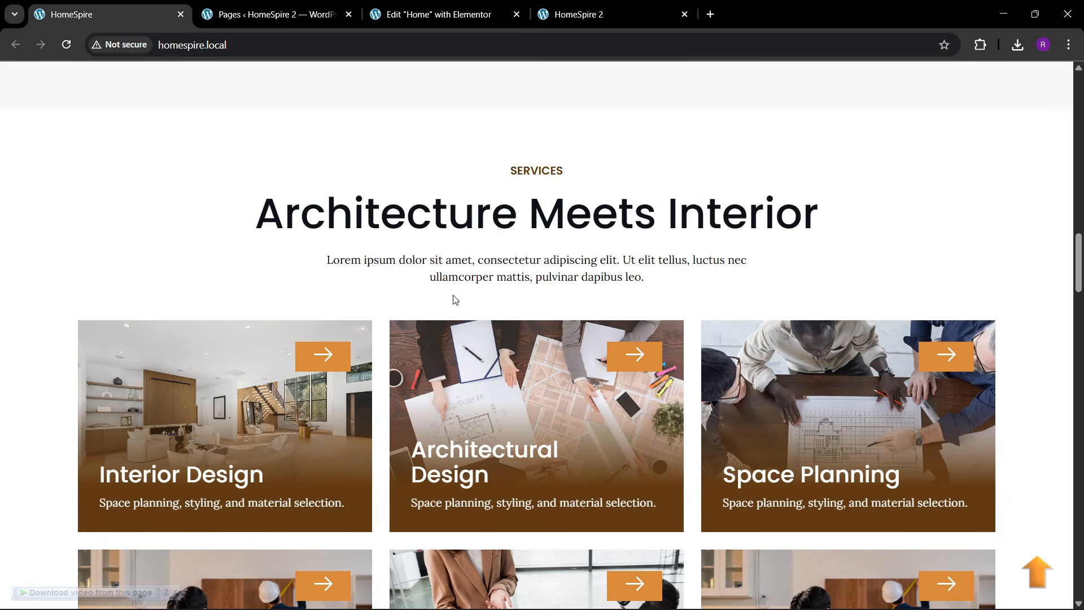
{"action": "left_click", "coordinate": [292, 2]}
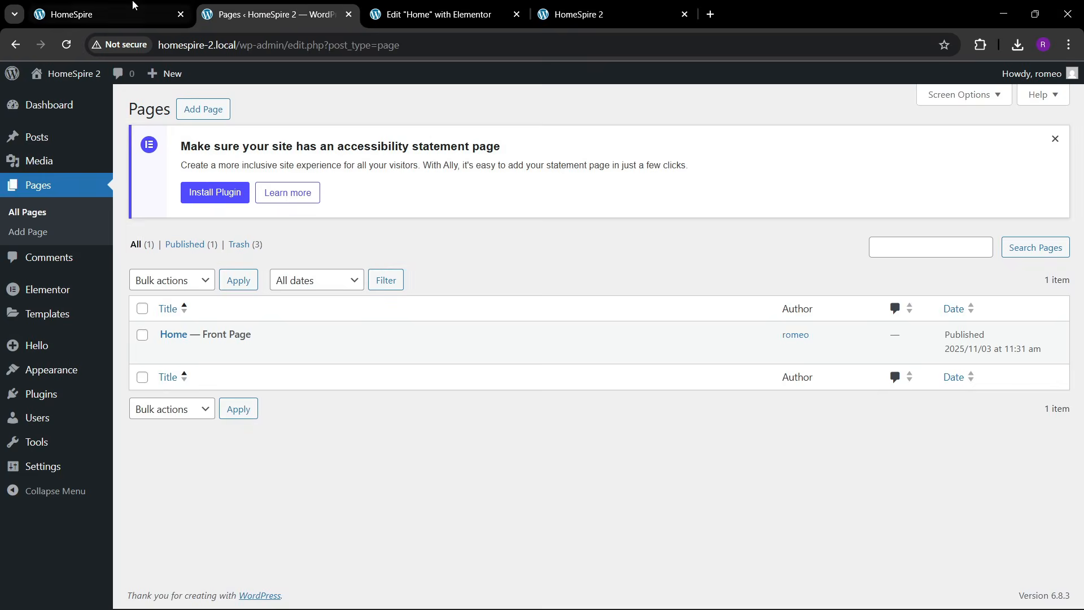
{"action": "left_click", "coordinate": [134, 2]}
{"action": "scroll", "coordinate": [415, 282], "scroll_direction": "down", "scroll_amount": 2}
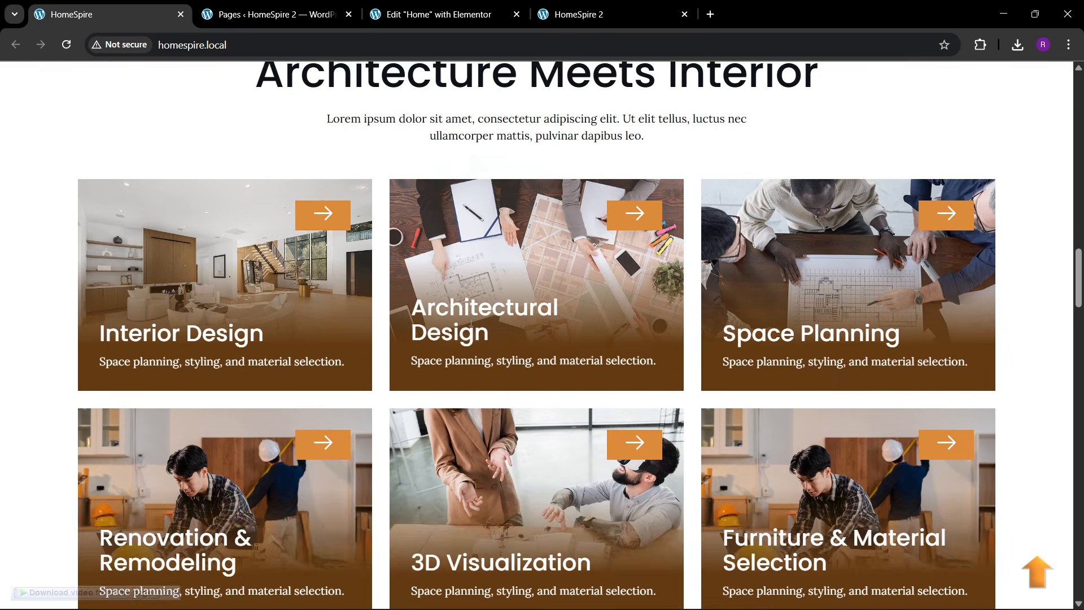
{"action": "scroll", "coordinate": [471, 368], "scroll_direction": "up", "scroll_amount": 2}
{"action": "key", "text": "ctrl+3"}
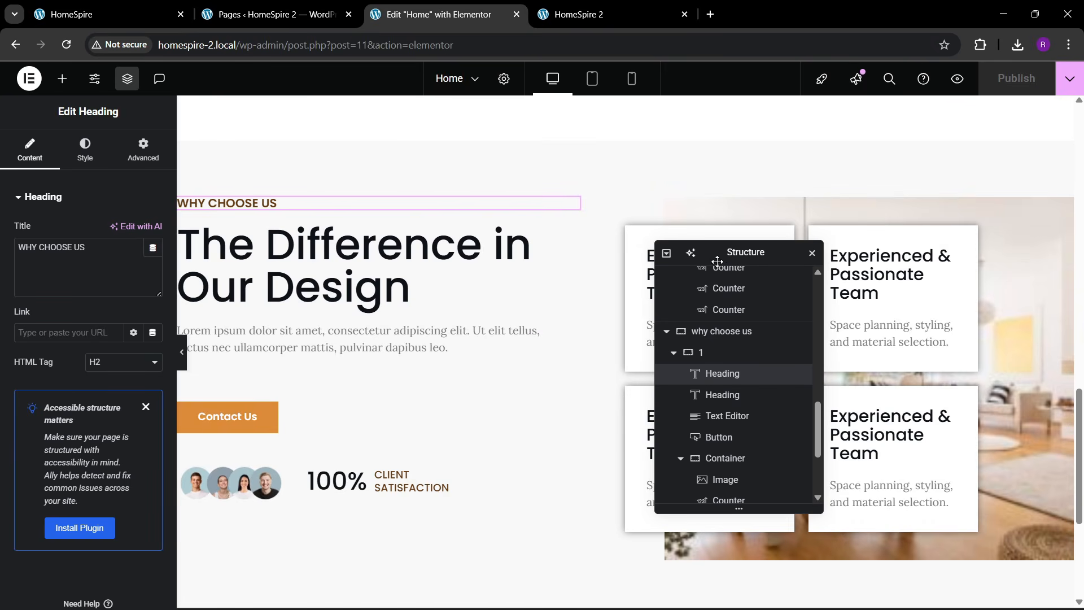
- Add a new single-column flexbox section below 'Why choose us'
{"action": "left_click_drag", "start_coordinate": [718, 257], "coordinate": [831, 207]}
{"action": "scroll", "coordinate": [587, 310], "scroll_direction": "down", "scroll_amount": 5}
{"action": "left_click", "coordinate": [593, 448]}
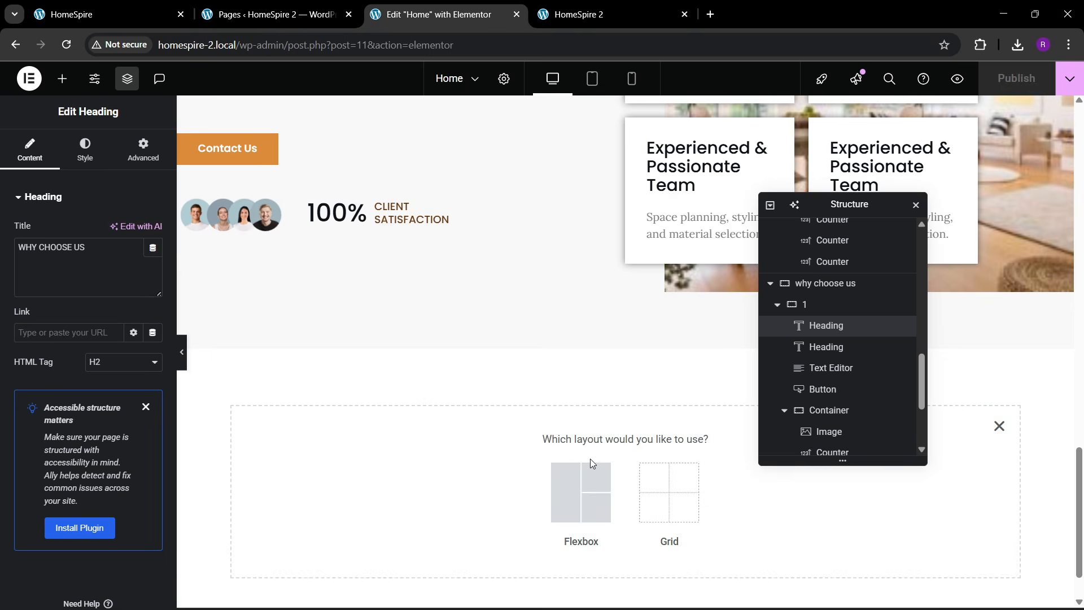
{"action": "left_click", "coordinate": [564, 497]}
{"action": "left_click", "coordinate": [431, 480]}
{"action": "scroll", "coordinate": [824, 429], "scroll_direction": "down", "scroll_amount": 3}
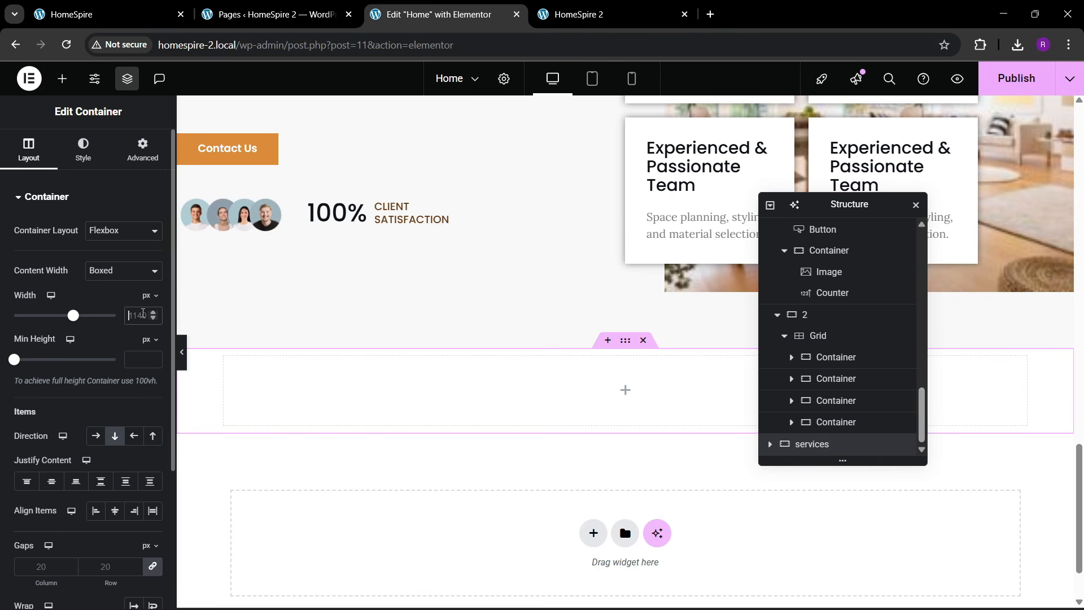
- Give the new section 80 px top and bottom padding
{"action": "left_click", "coordinate": [123, 164]}
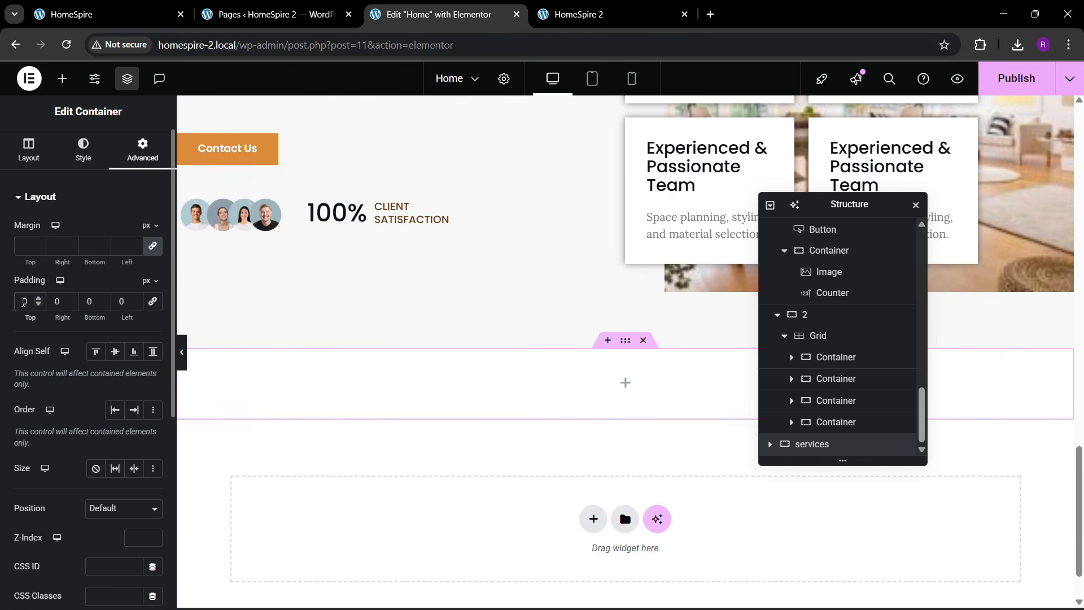
{"action": "type", "text": "100"}
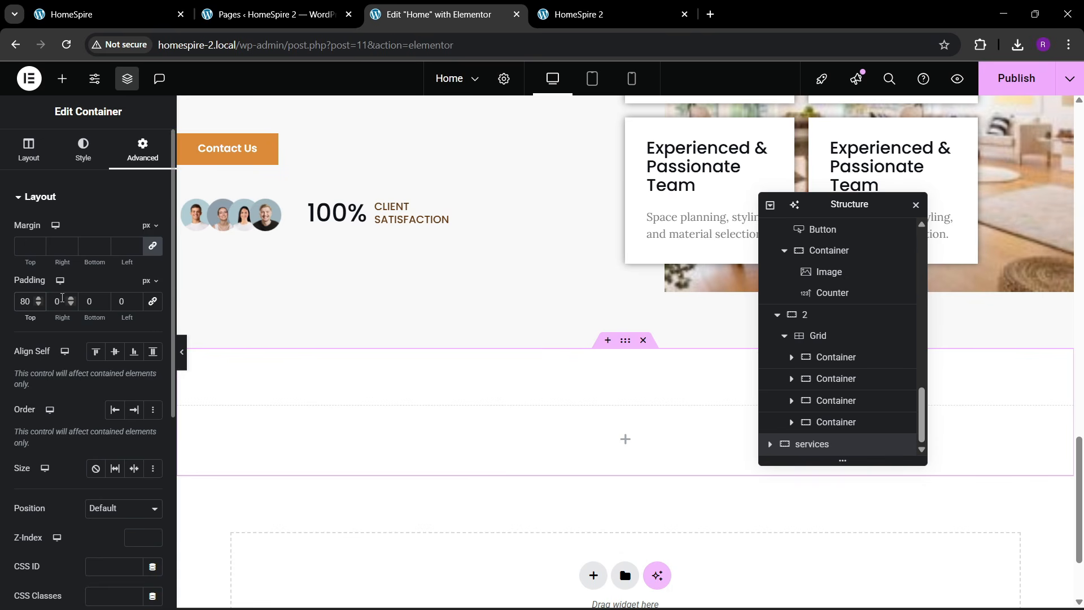
{"action": "type", "text": "80"}
{"action": "scroll", "coordinate": [451, 361], "scroll_direction": "down", "scroll_amount": 2}
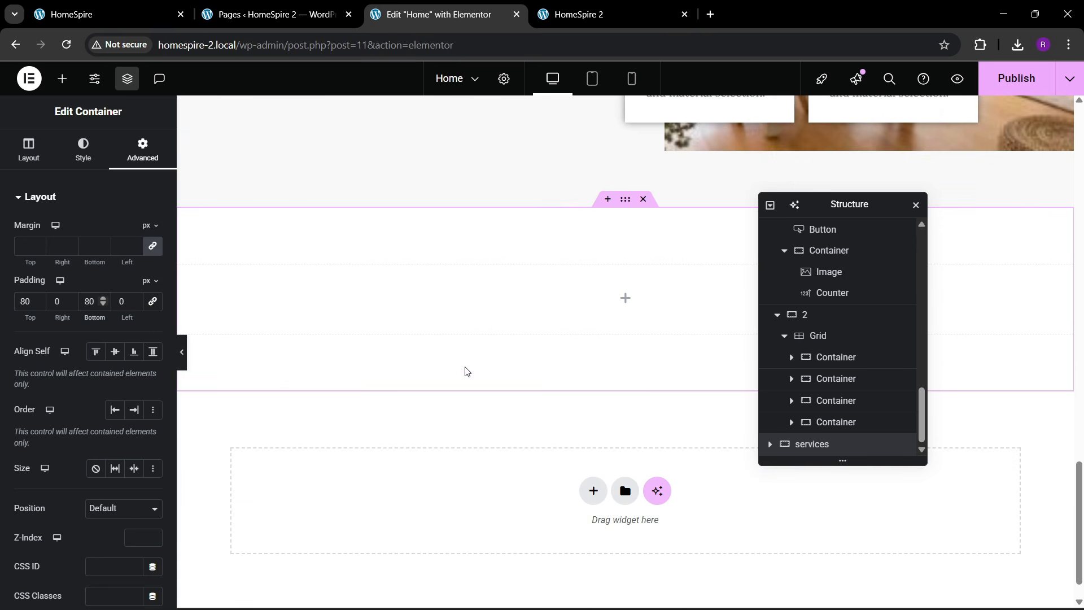
{"action": "left_click", "coordinate": [140, 4]}
{"action": "left_click", "coordinate": [456, 25]}
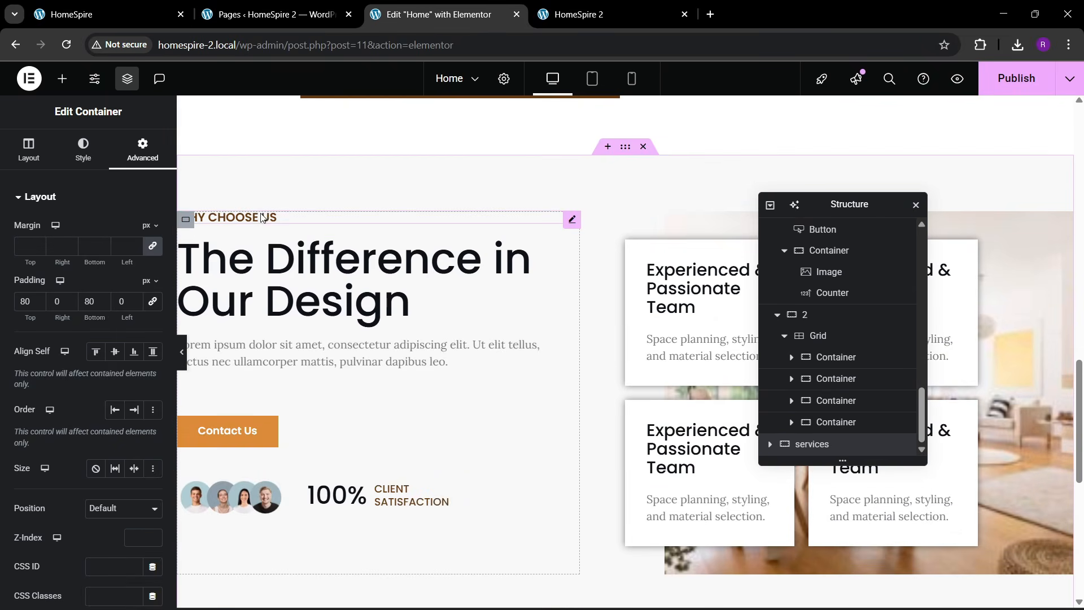
- Copy the WHY CHOOSE US label heading
{"action": "right_click", "coordinate": [262, 218]}
{"action": "left_click", "coordinate": [284, 283]}
{"action": "scroll", "coordinate": [423, 325], "scroll_direction": "down", "scroll_amount": 6}
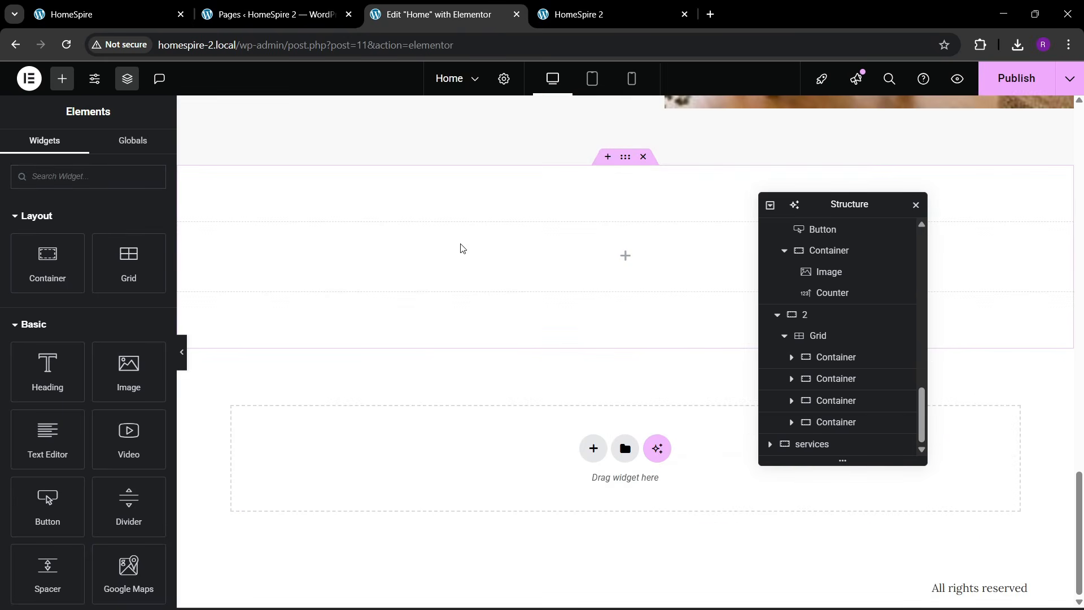
- Paste the WHY CHOOSE US label into the services section and center its items
{"action": "right_click", "coordinate": [463, 246]}
{"action": "left_click", "coordinate": [496, 353]}
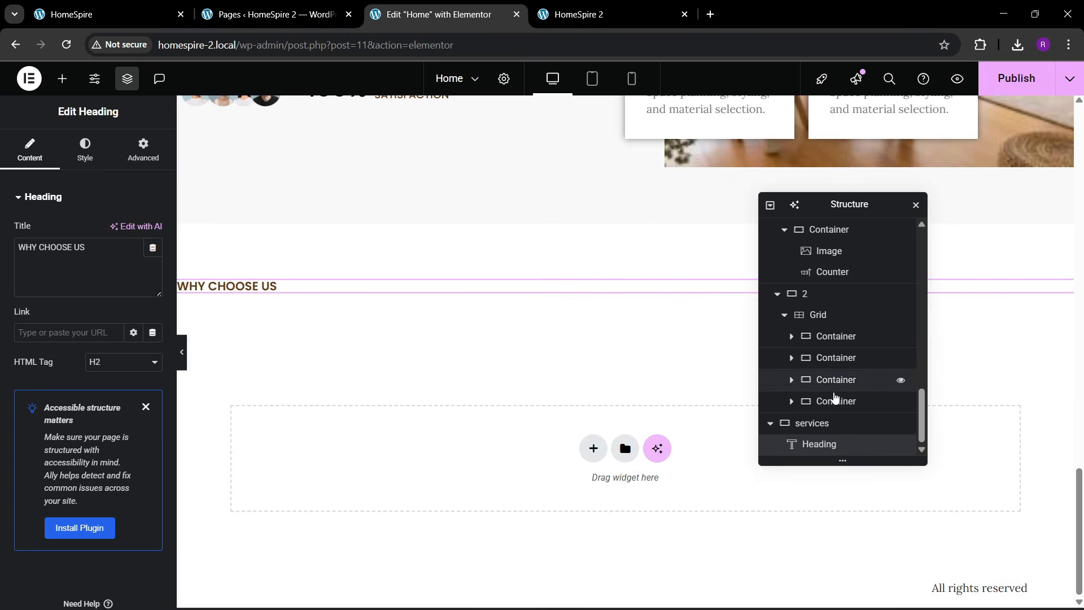
{"action": "left_click", "coordinate": [816, 423]}
{"action": "left_click", "coordinate": [29, 150]}
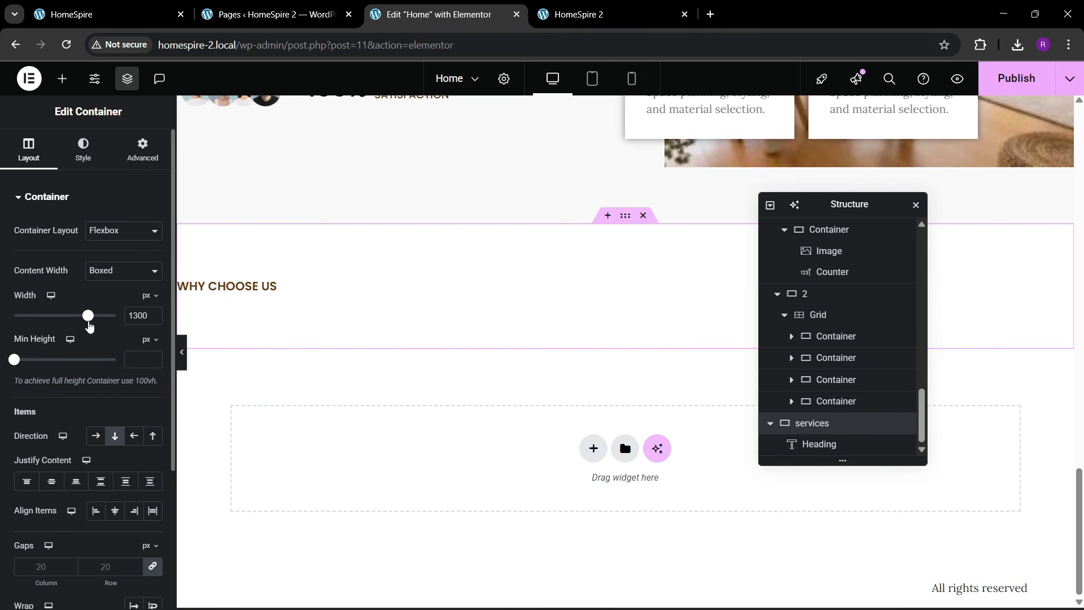
{"action": "left_click", "coordinate": [115, 511]}
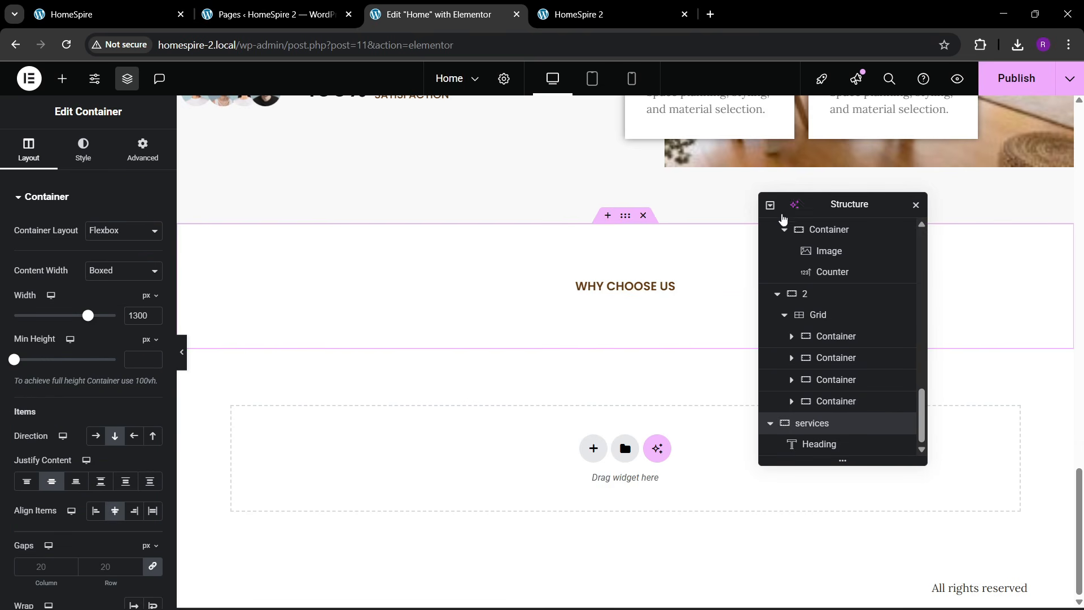
{"action": "left_click", "coordinate": [770, 205]}
{"action": "left_click", "coordinate": [769, 209]}
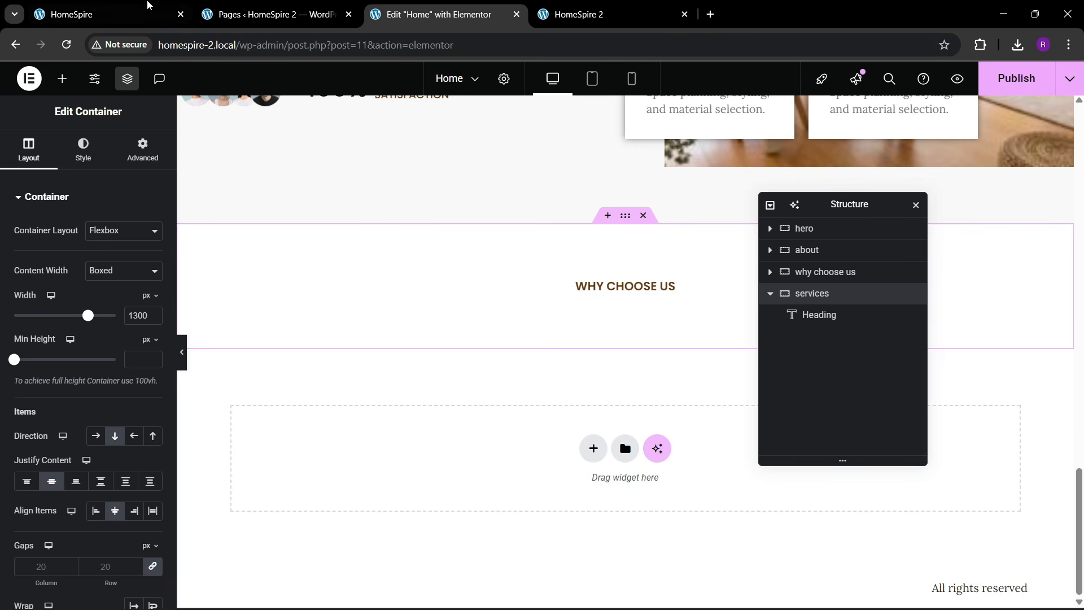
- Copy 'The Difference in Our Design' heading into the services section
{"action": "left_click", "coordinate": [148, 7]}
{"action": "left_click", "coordinate": [339, 14]}
{"action": "left_click", "coordinate": [418, 12]}
{"action": "right_click", "coordinate": [381, 221]}
{"action": "left_click", "coordinate": [443, 288]}
{"action": "scroll", "coordinate": [446, 304], "scroll_direction": "down", "scroll_amount": 3}
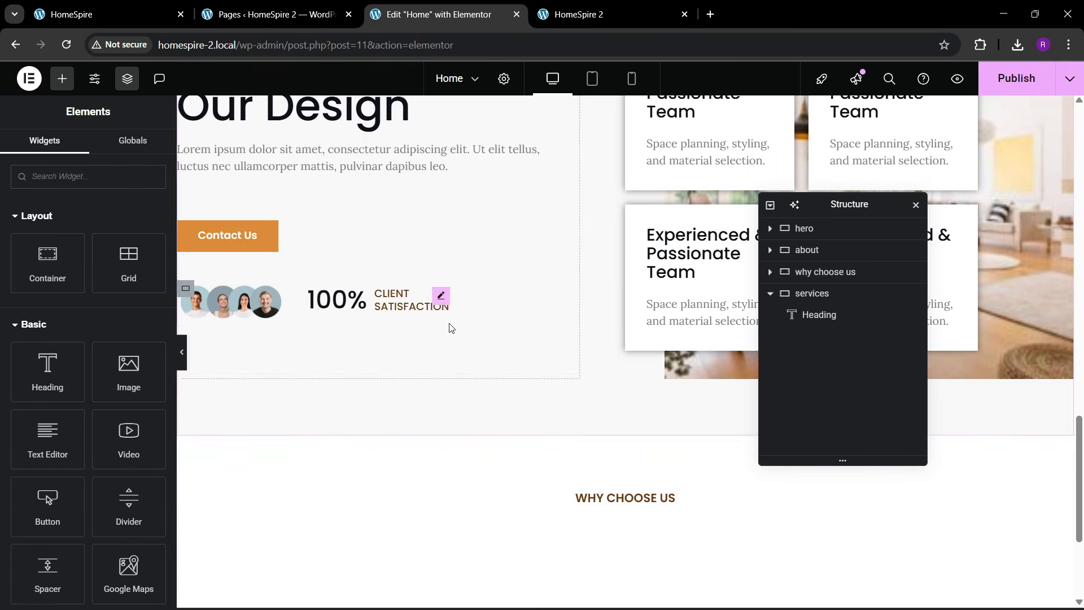
{"action": "right_click", "coordinate": [610, 502]}
{"action": "left_click", "coordinate": [621, 377]}
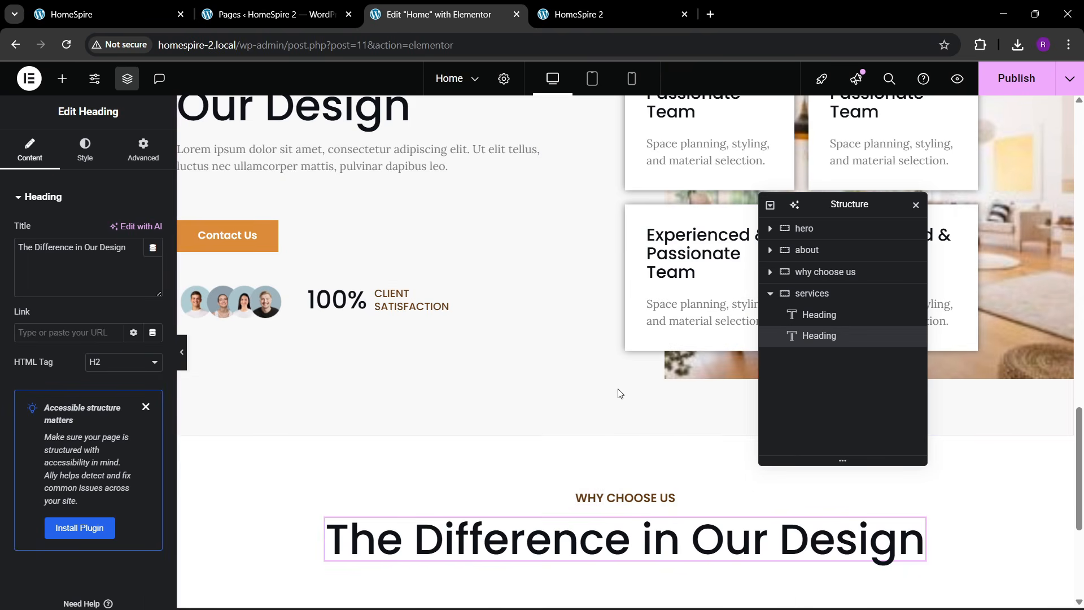
- Retitle the pasted heading 'Architecture Meets Interior', copied from the reference site
{"action": "left_click", "coordinate": [152, 8]}
{"action": "left_click_drag", "start_coordinate": [257, 226], "coordinate": [859, 201]}
{"action": "left_click", "coordinate": [497, 14]}
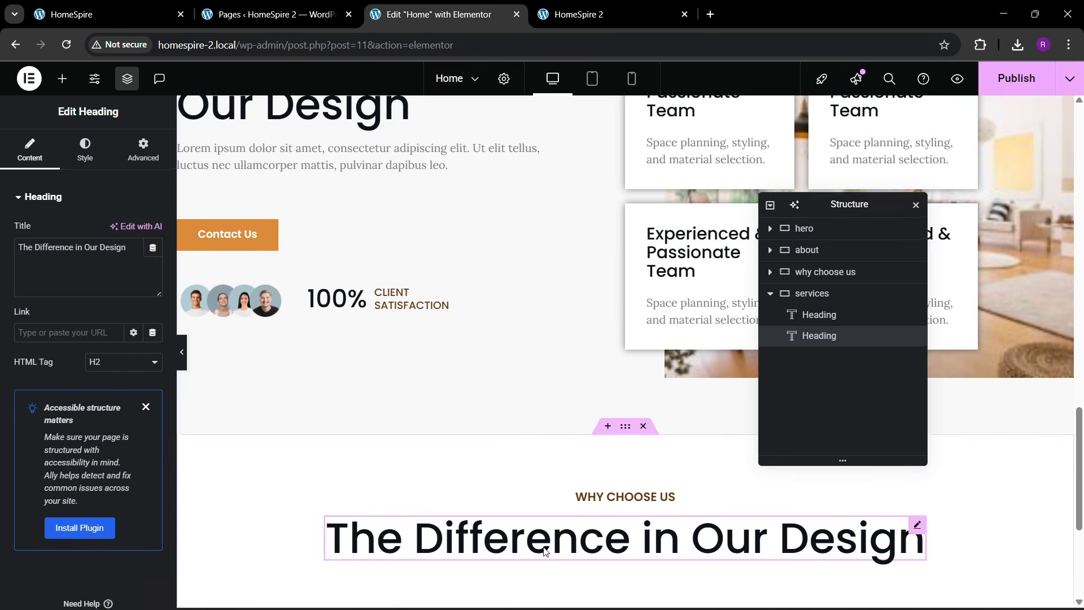
{"action": "scroll", "coordinate": [515, 426], "scroll_direction": "down", "scroll_amount": 3}
{"action": "key", "text": "ctrl+a"}
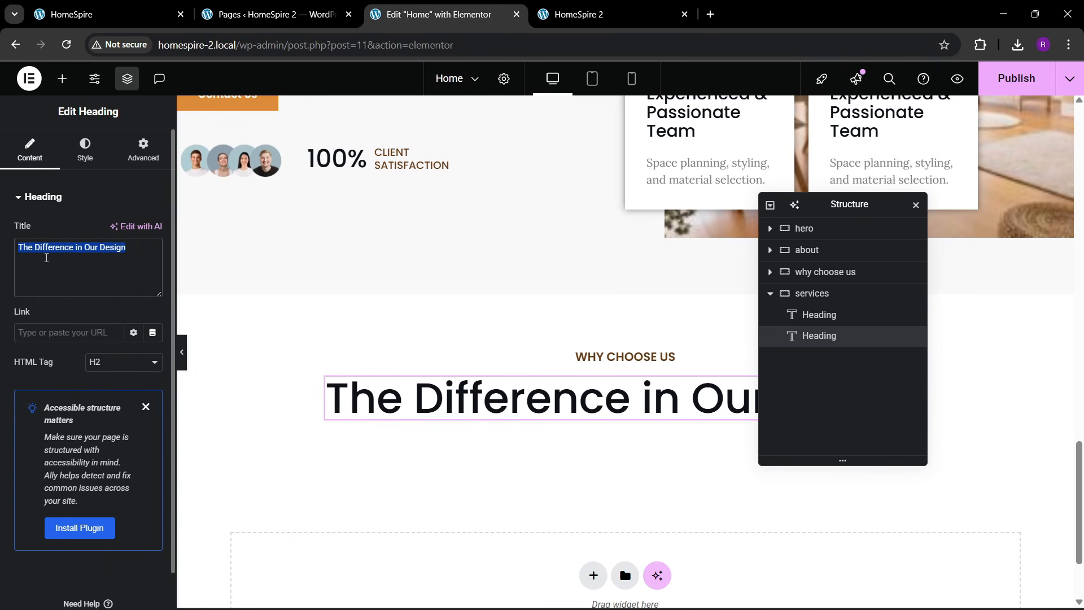
{"action": "key", "text": "ctrl+v"}
- Change the pasted label's text to 'OUR SERVICES'
{"action": "left_click", "coordinate": [602, 359]}
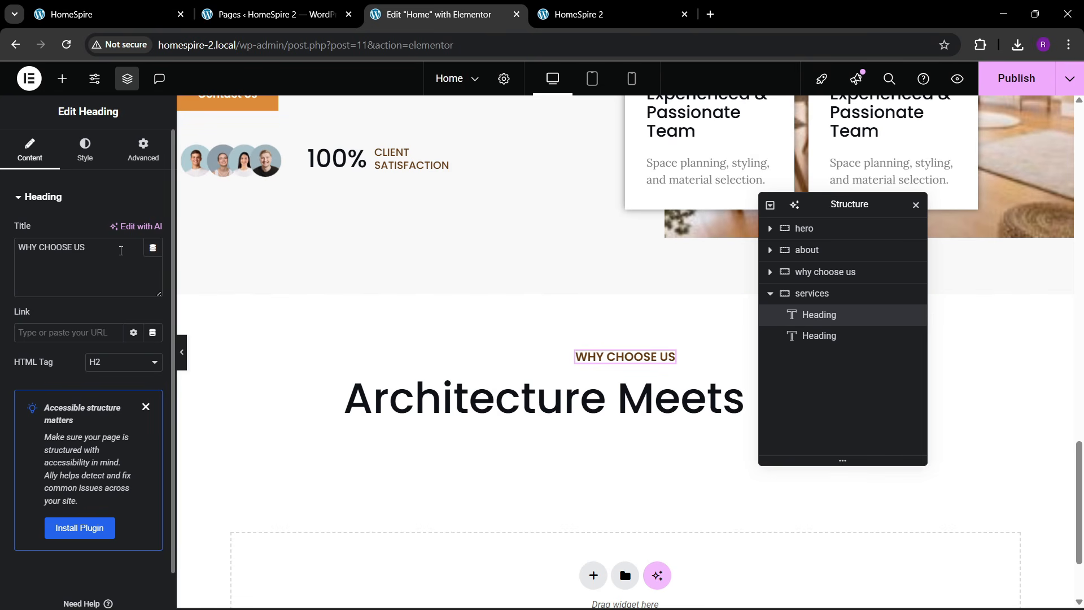
{"action": "left_click_drag", "start_coordinate": [93, 249], "coordinate": [1, 258]}
{"action": "type", "text": "OUR SER"}
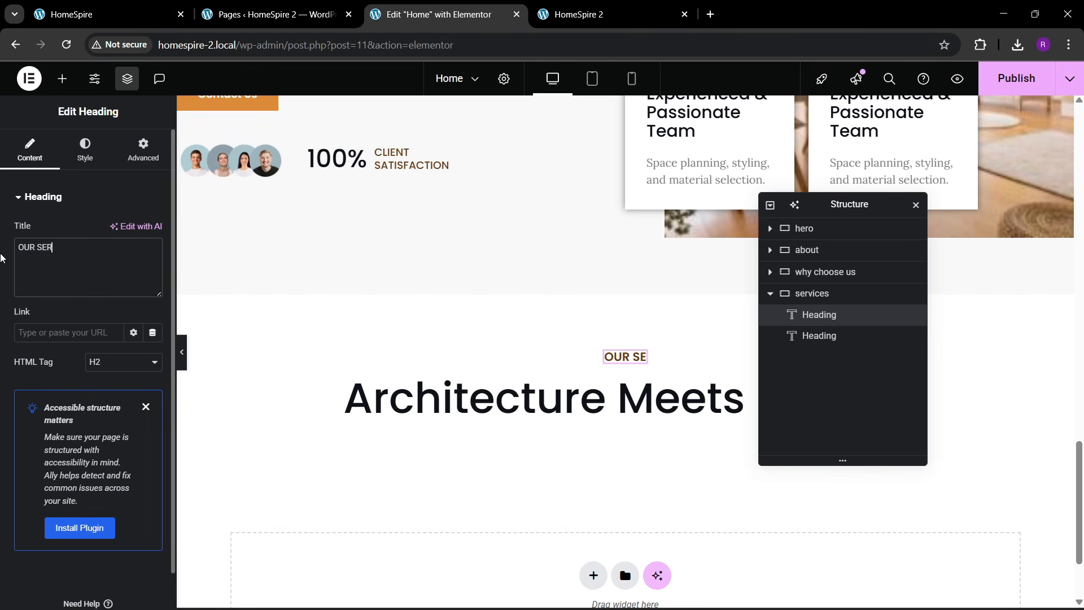
{"action": "type", "text": "VICES"}
- Copy the lorem ipsum intro paragraph from the why choose us section
{"action": "left_click", "coordinate": [107, 15]}
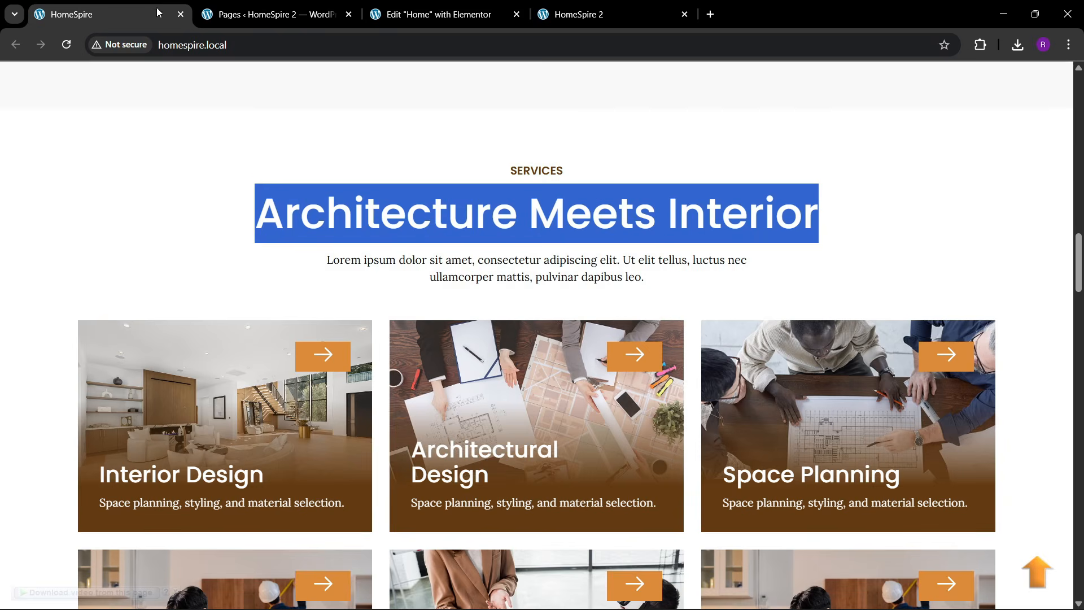
{"action": "left_click", "coordinate": [429, 14]}
{"action": "scroll", "coordinate": [510, 282], "scroll_direction": "up", "scroll_amount": 6}
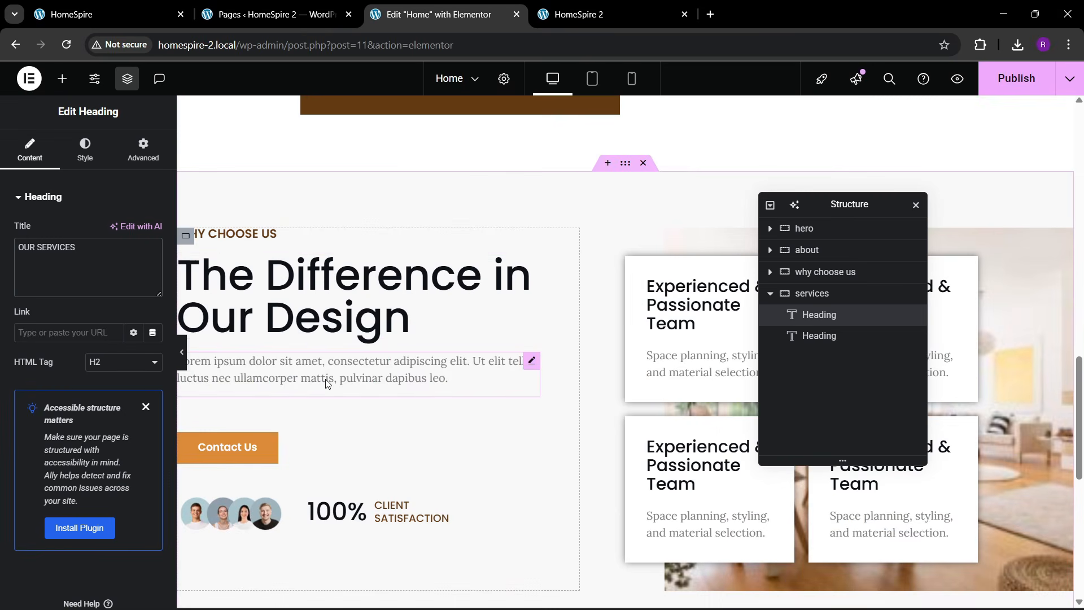
{"action": "right_click", "coordinate": [330, 382]}
{"action": "left_click", "coordinate": [366, 350]}
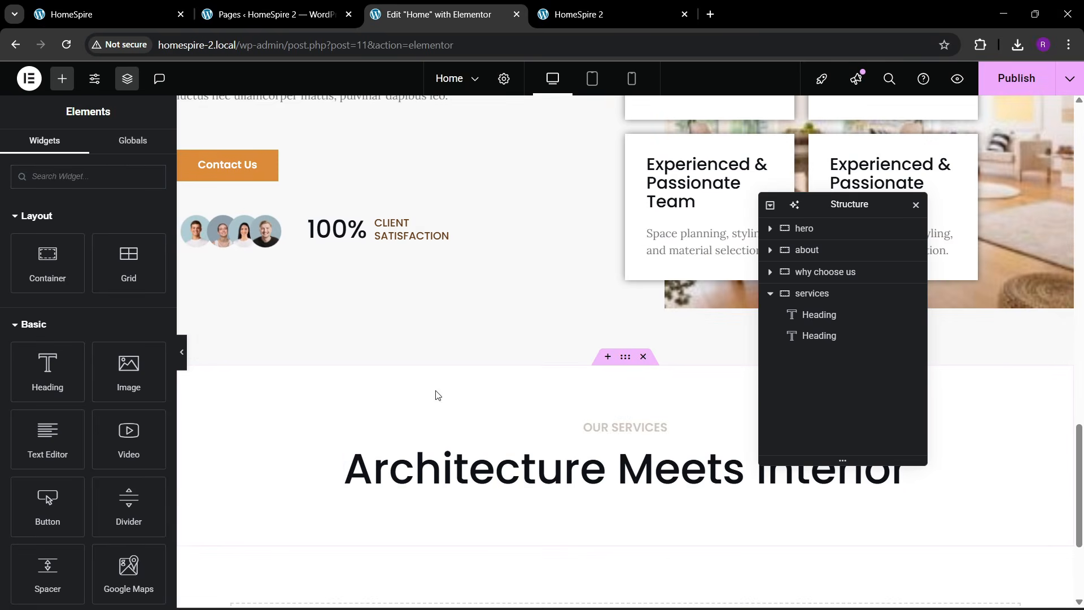
- Paste the intro paragraph under the heading, centered, at 54% custom width
{"action": "right_click", "coordinate": [517, 469]}
{"action": "left_click", "coordinate": [583, 380]}
{"action": "left_click", "coordinate": [79, 164]}
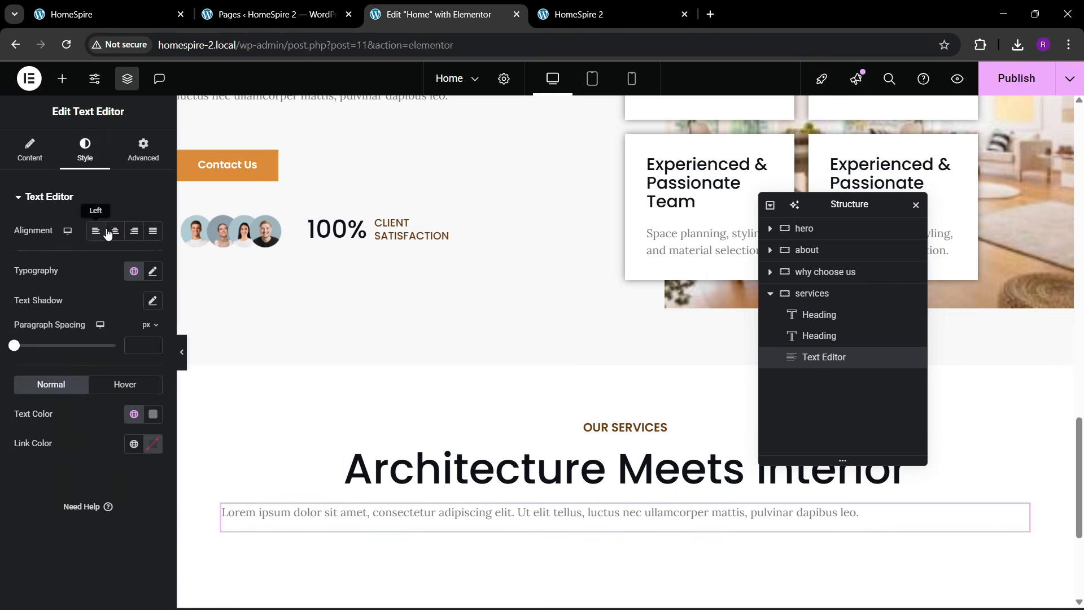
{"action": "left_click", "coordinate": [109, 230]}
{"action": "left_click", "coordinate": [143, 151]}
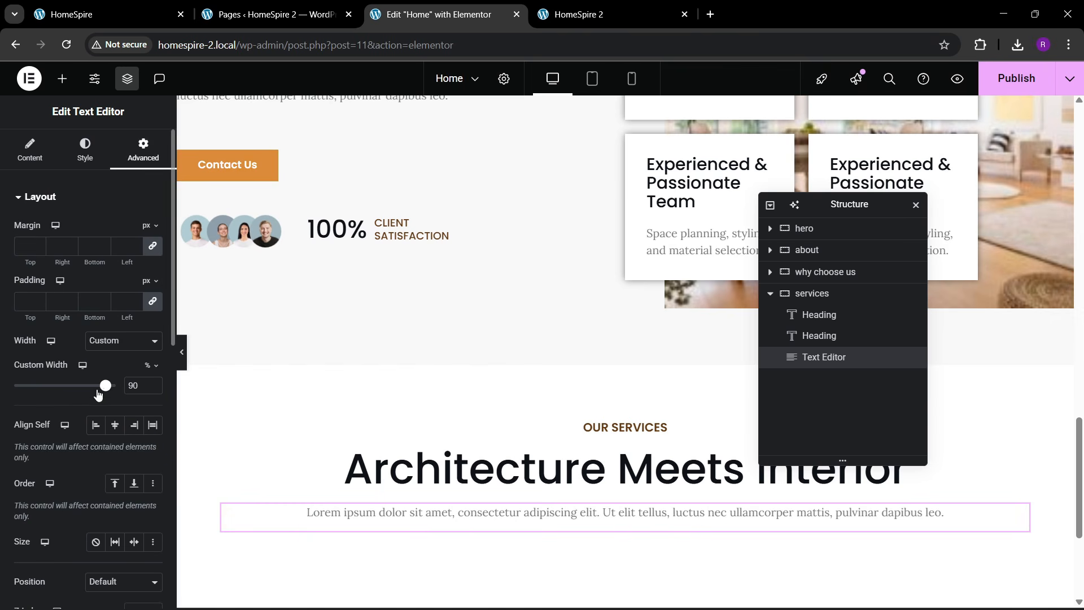
{"action": "left_click_drag", "start_coordinate": [98, 393], "coordinate": [68, 402]}
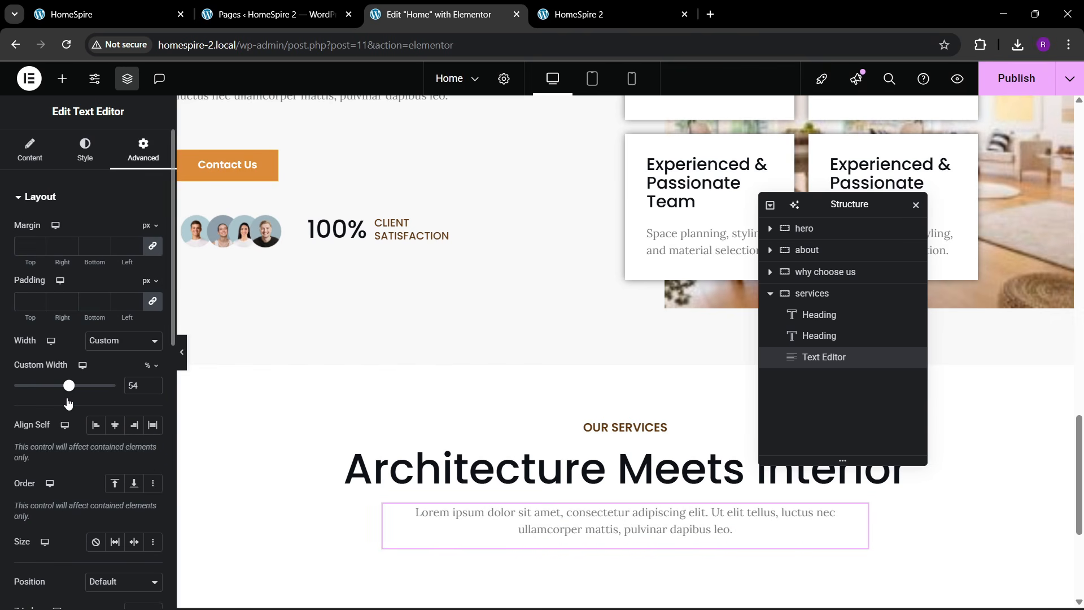
- Add an empty container below the paragraph and place a 3-column, 2-row grid in it
{"action": "left_click", "coordinate": [112, 24]}
{"action": "scroll", "coordinate": [383, 339], "scroll_direction": "down", "scroll_amount": 3}
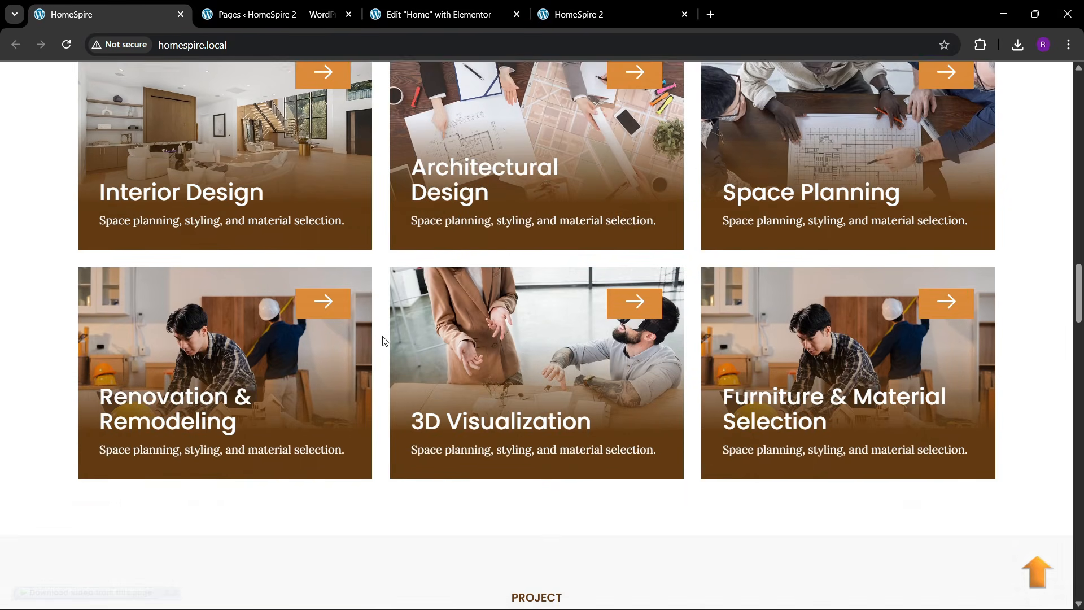
{"action": "scroll", "coordinate": [282, 269], "scroll_direction": "up", "scroll_amount": 2}
{"action": "left_click", "coordinate": [419, 15]}
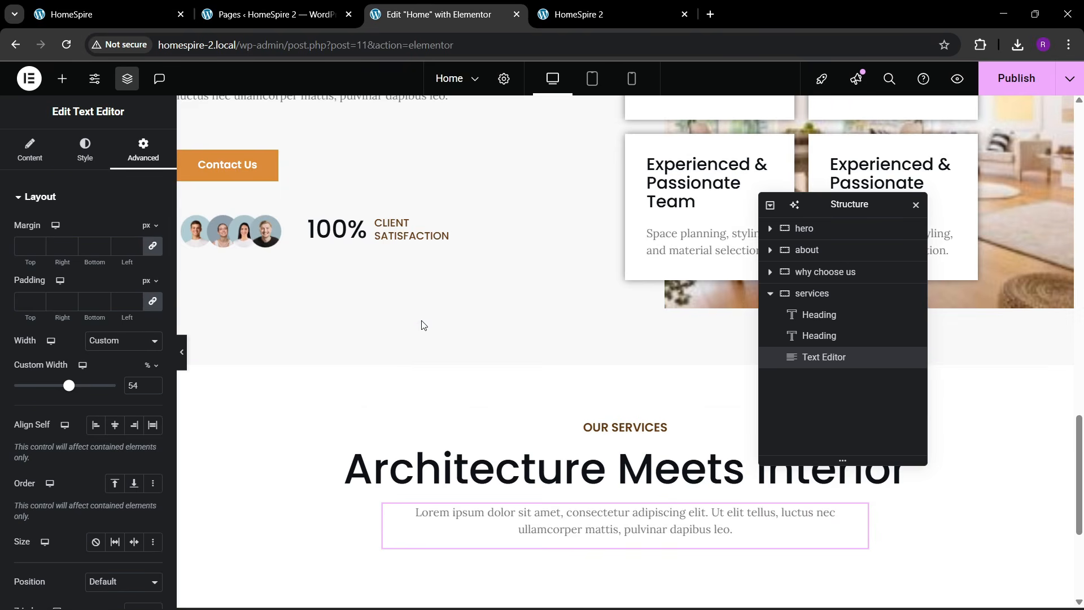
{"action": "scroll", "coordinate": [430, 373], "scroll_direction": "down", "scroll_amount": 2}
{"action": "left_click", "coordinate": [62, 78]}
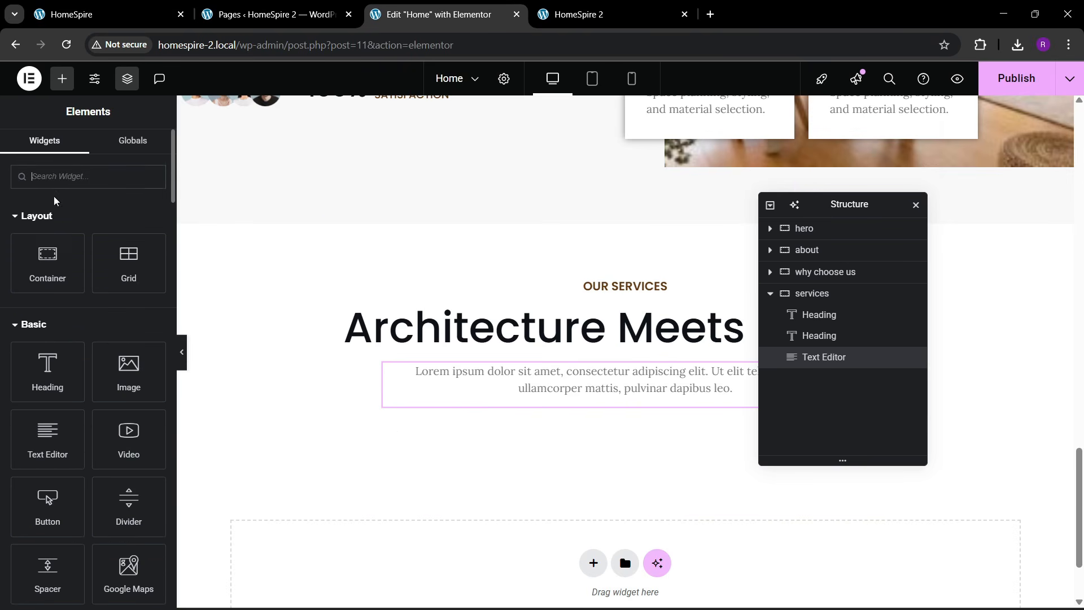
{"action": "left_click_drag", "start_coordinate": [34, 277], "coordinate": [525, 420]}
{"action": "left_click", "coordinate": [142, 150]}
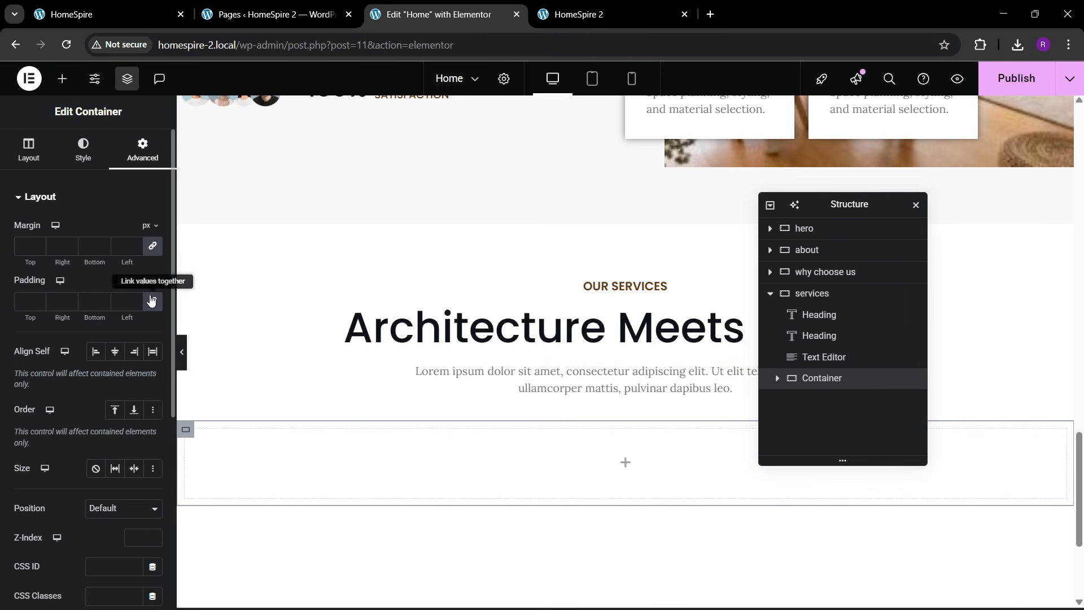
{"action": "left_click", "coordinate": [62, 78]}
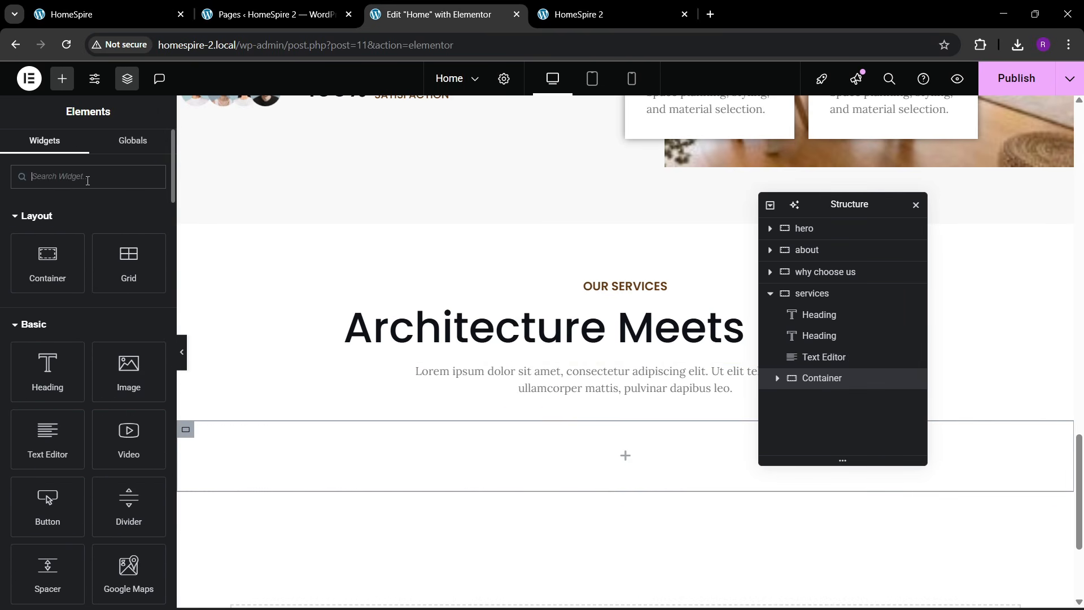
{"action": "type", "text": "grid"}
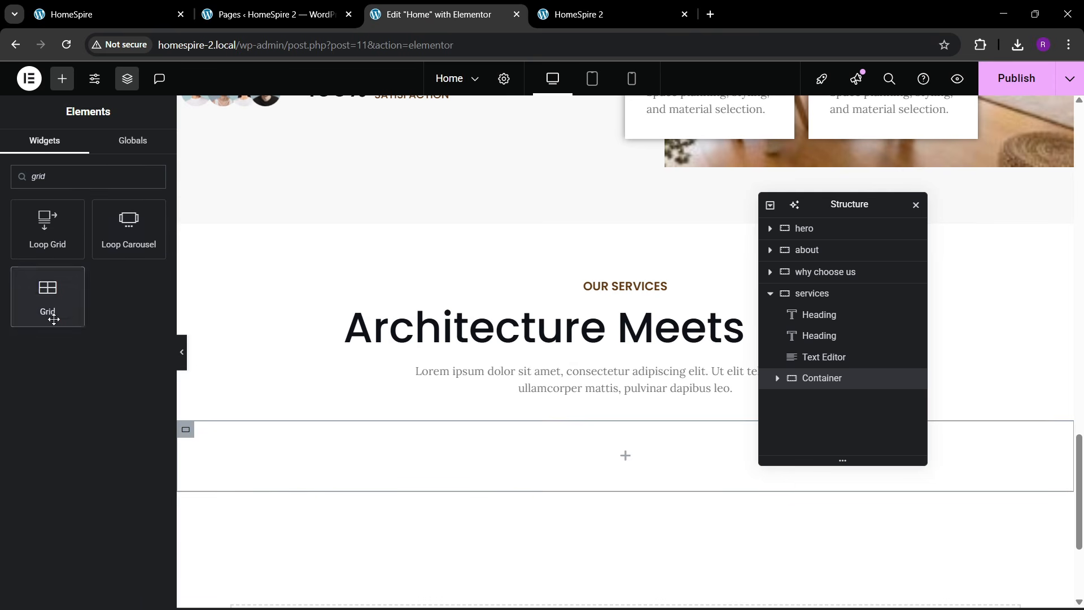
{"action": "left_click_drag", "start_coordinate": [50, 305], "coordinate": [304, 423]}
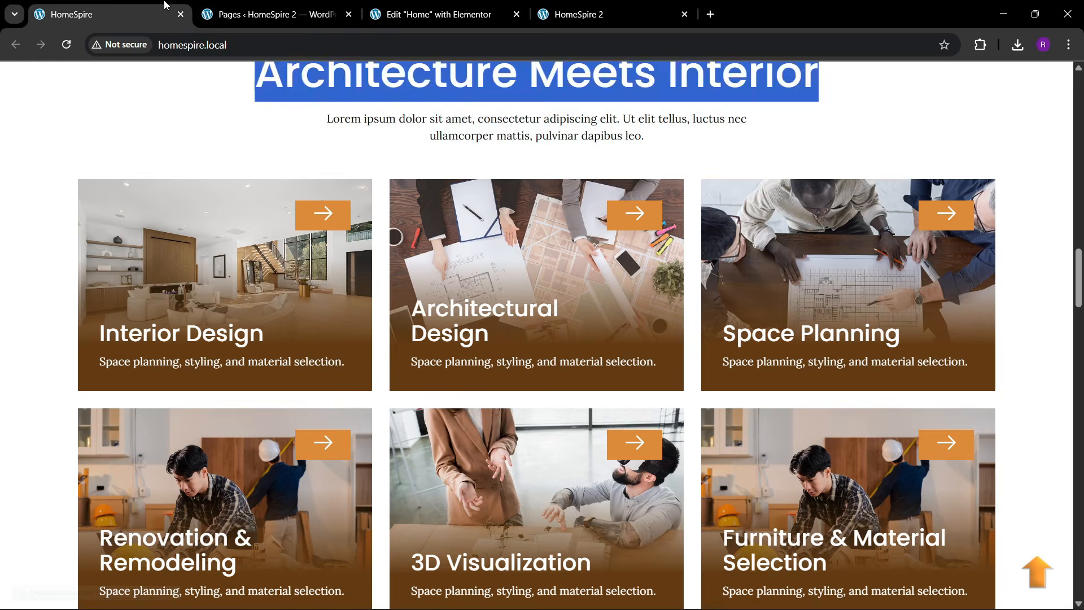
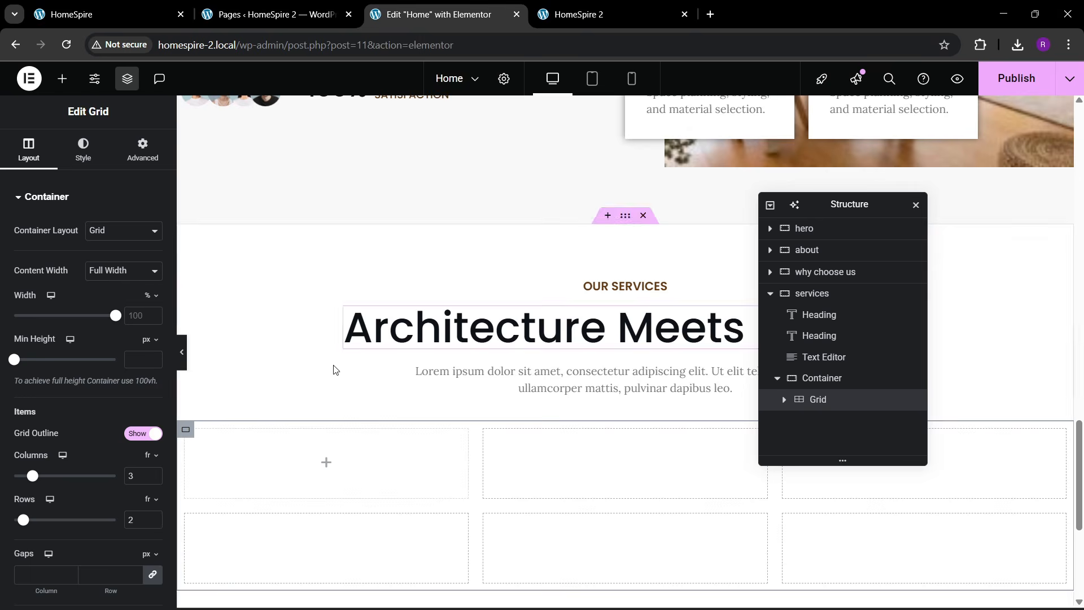
- Set the services grid's padding to 0 on every side and bring up the elements panel
{"action": "left_click", "coordinate": [108, 13]}
{"action": "left_click", "coordinate": [398, 5]}
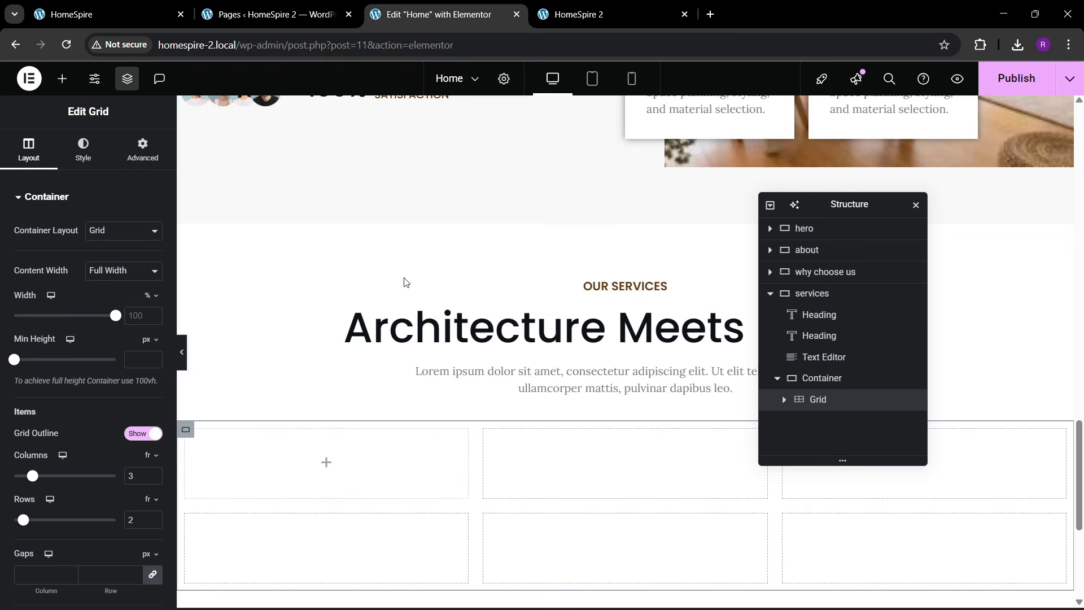
{"action": "scroll", "coordinate": [199, 141], "scroll_direction": "down", "scroll_amount": 2}
{"action": "left_click", "coordinate": [142, 148]}
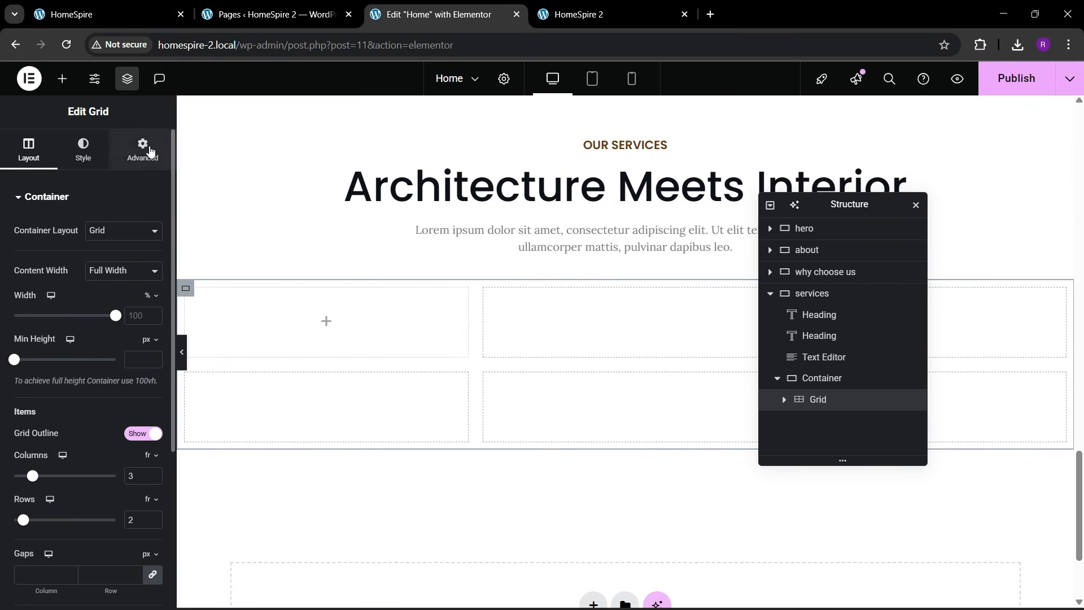
{"action": "left_click", "coordinate": [153, 303]}
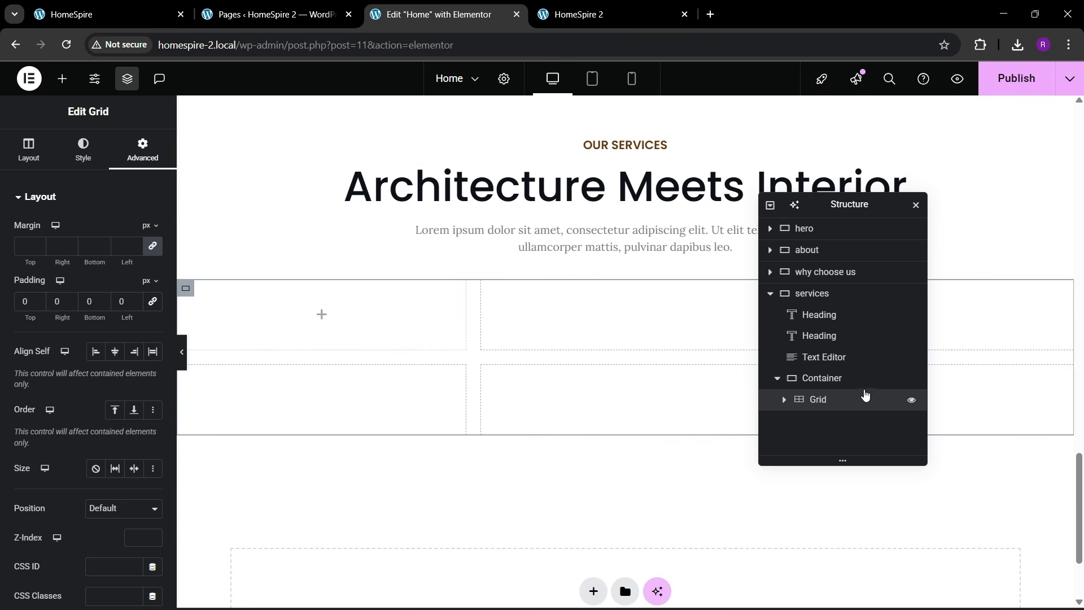
{"action": "left_click", "coordinate": [65, 84]}
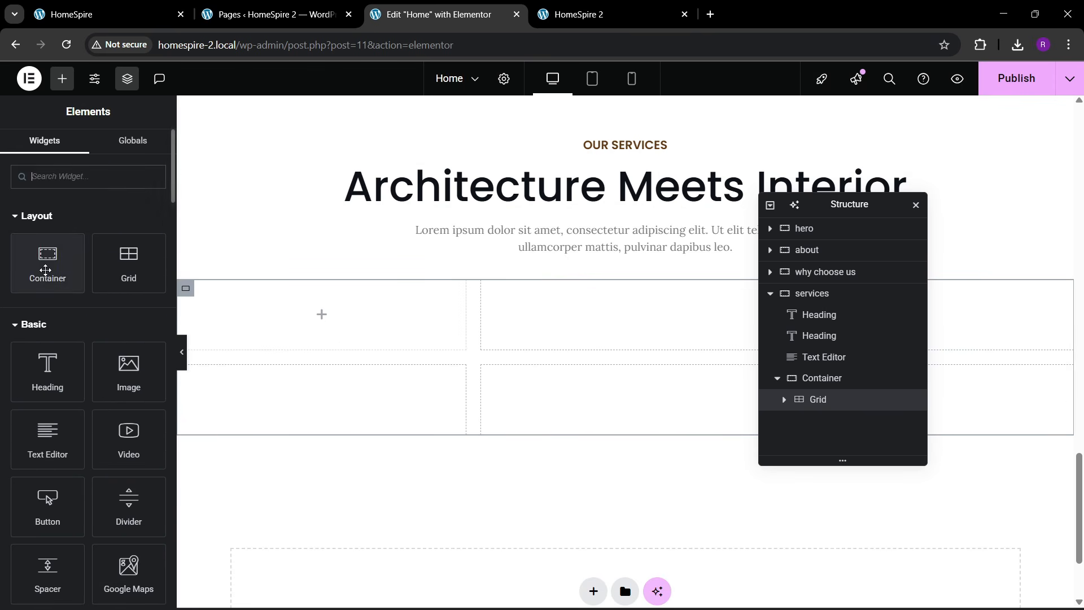
- Drop a new container into the grid's first cell and give it 30 px padding
{"action": "left_click_drag", "start_coordinate": [56, 268], "coordinate": [395, 330]}
{"action": "left_click", "coordinate": [142, 150]}
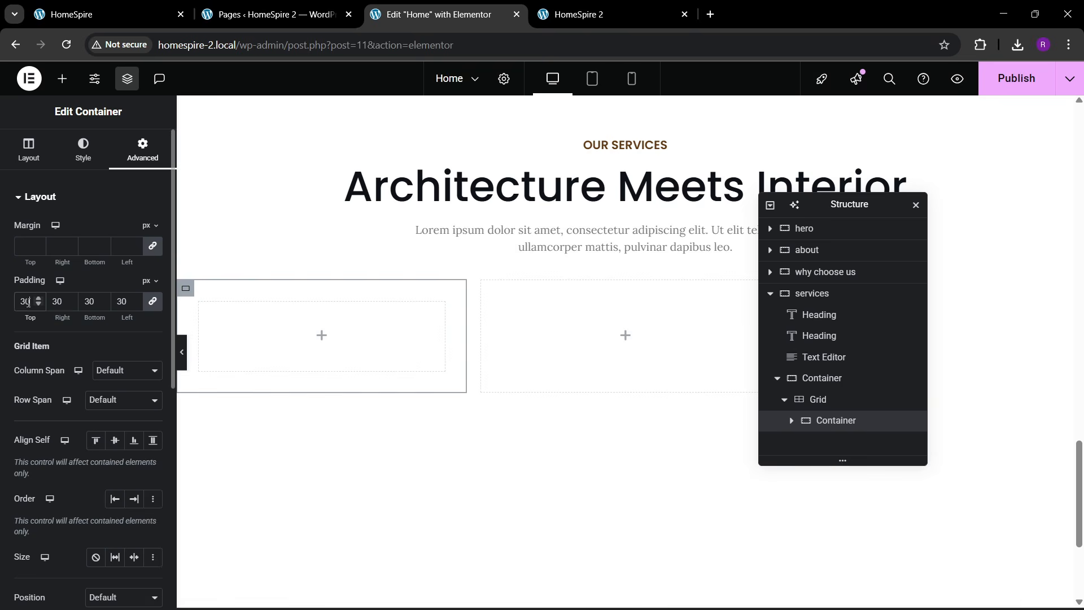
{"action": "left_click", "coordinate": [107, 14]}
{"action": "scroll", "coordinate": [323, 244], "scroll_direction": "up", "scroll_amount": 2}
{"action": "scroll", "coordinate": [324, 244], "scroll_direction": "up", "scroll_amount": 1}
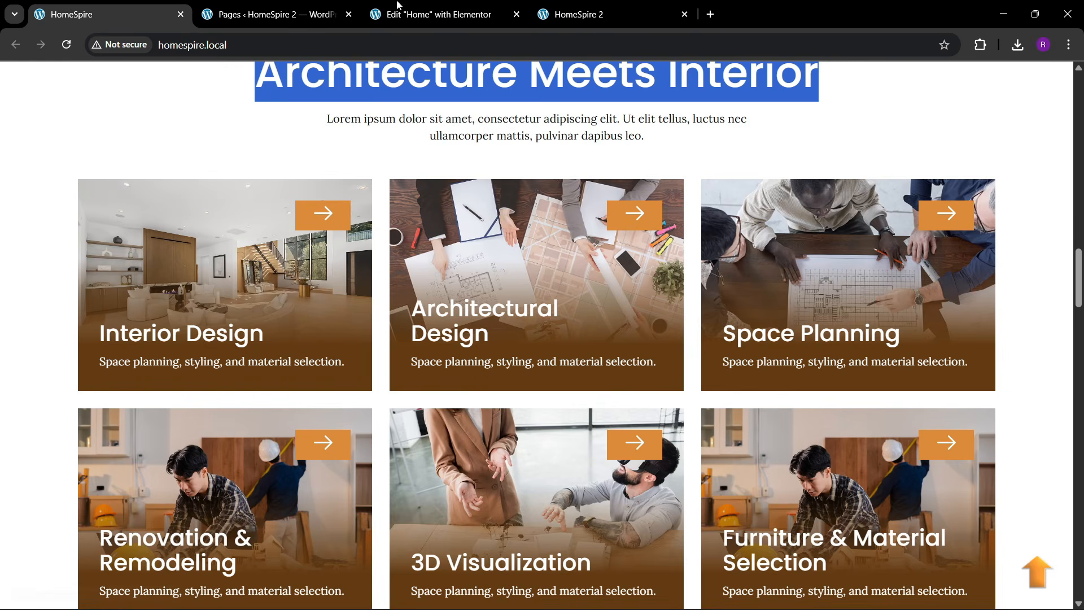
{"action": "left_click", "coordinate": [418, 10]}
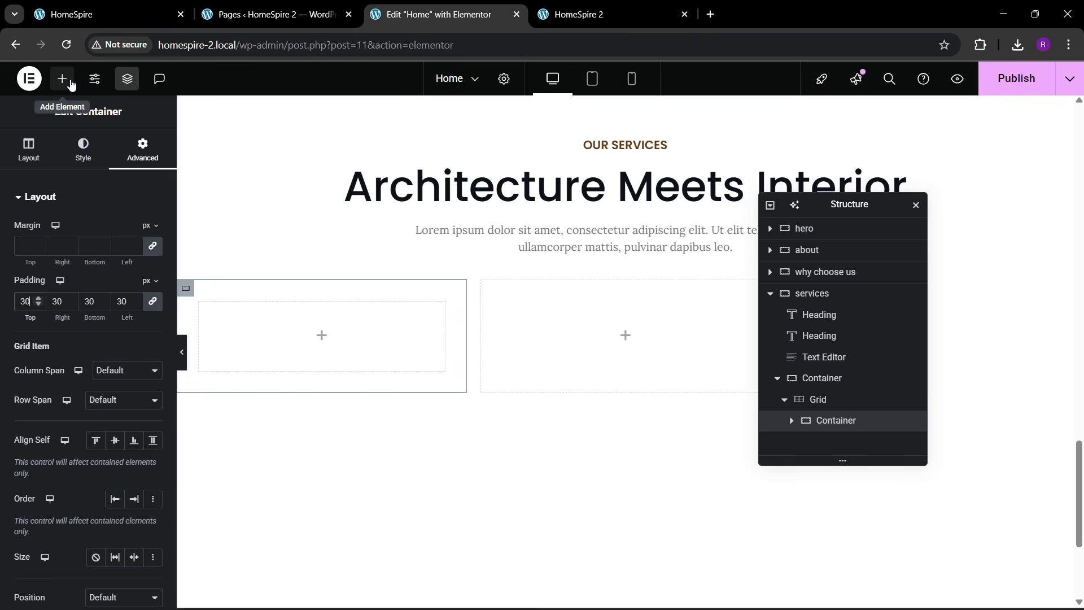
- Give the container a classic background using the blueprints-on-a-desk photo
{"action": "left_click", "coordinate": [83, 150]}
{"action": "left_click", "coordinate": [97, 261]}
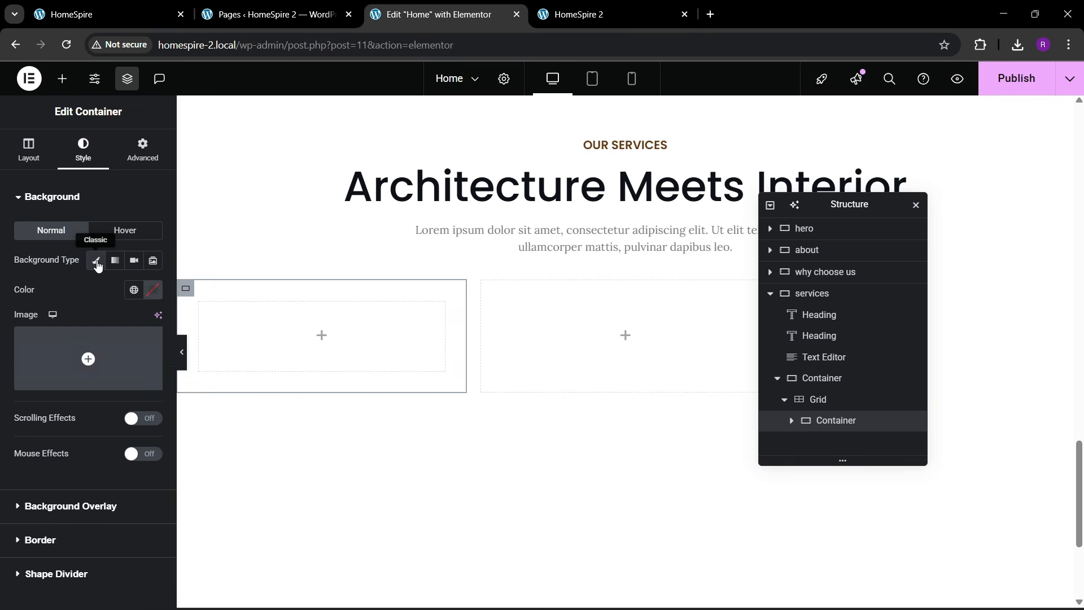
{"action": "left_click", "coordinate": [89, 355]}
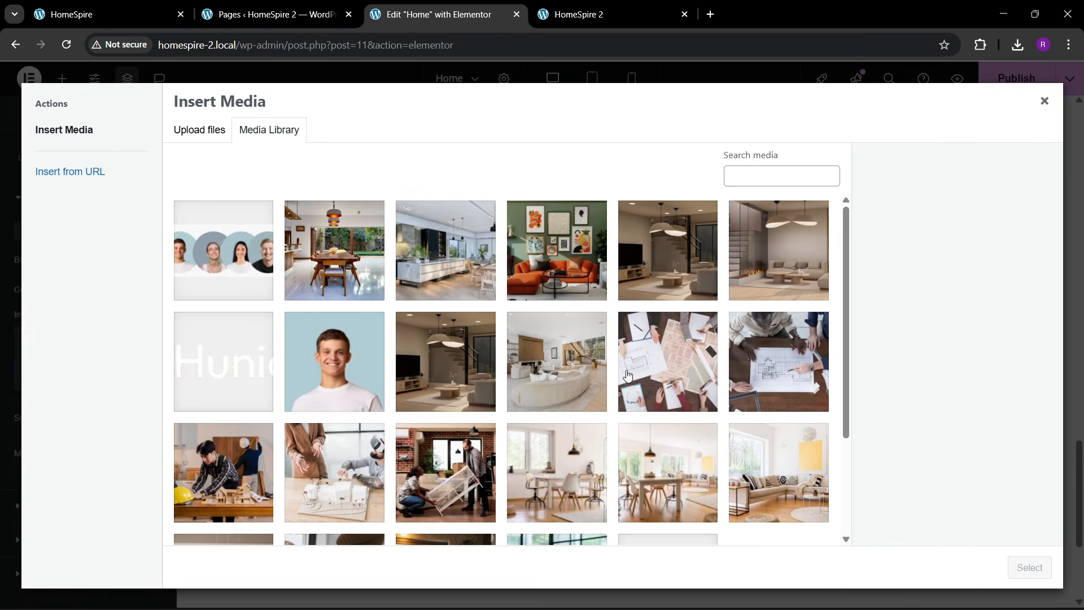
{"action": "left_click", "coordinate": [666, 378]}
{"action": "left_click", "coordinate": [1028, 568]}
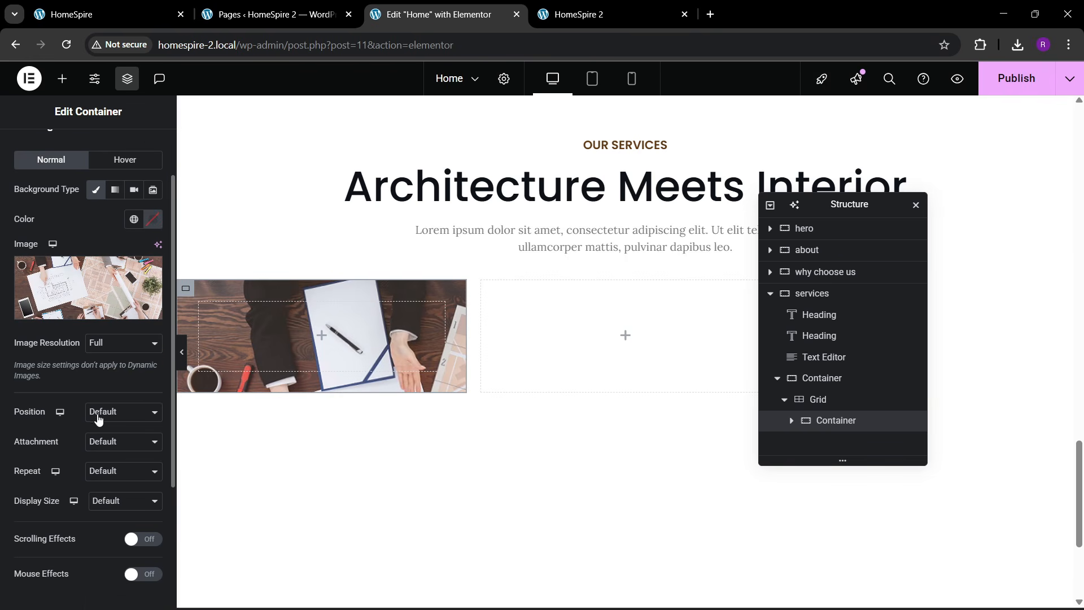
- Set the container's minimum height to 250 px
{"action": "scroll", "coordinate": [80, 239], "scroll_direction": "up", "scroll_amount": 2}
{"action": "left_click", "coordinate": [28, 150]}
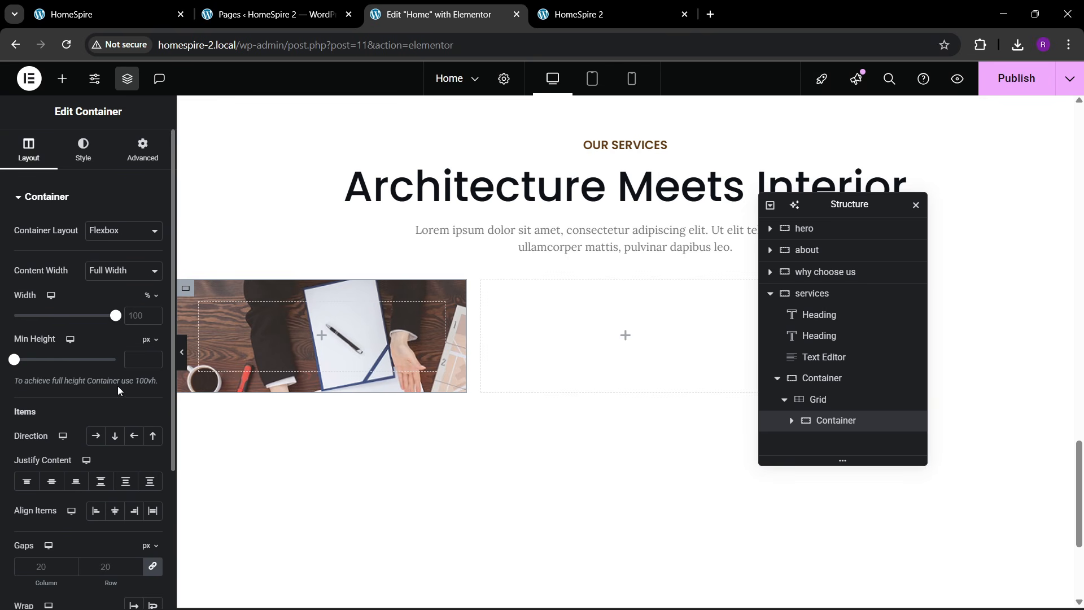
{"action": "type", "text": "300"}
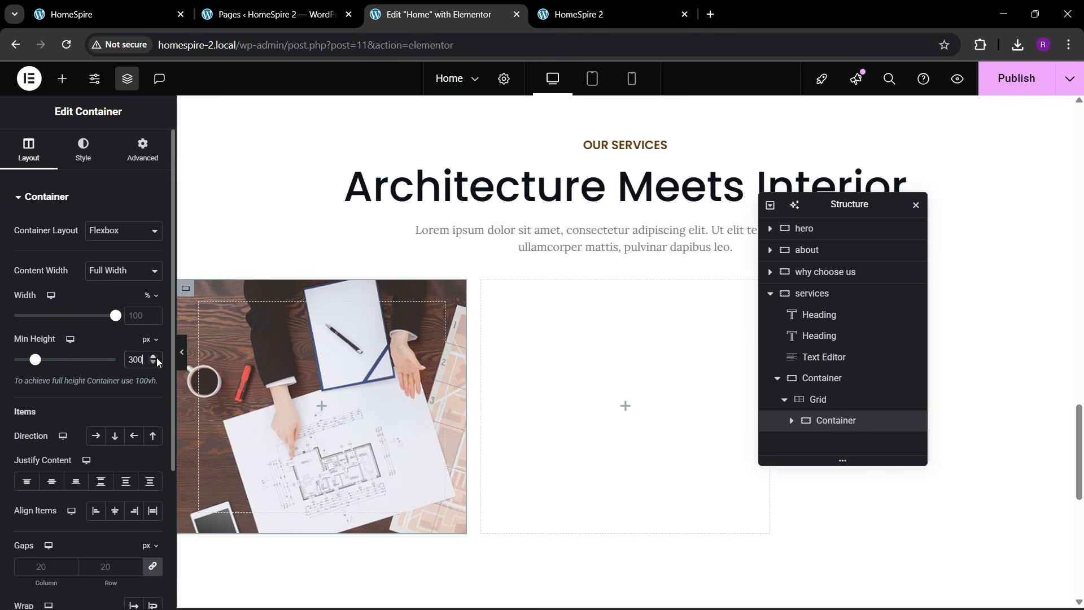
{"action": "key", "text": "BackSpace"}
{"action": "key", "text": "BackSpace"}
{"action": "key", "text": "BackSpace"}
{"action": "type", "text": "250"}
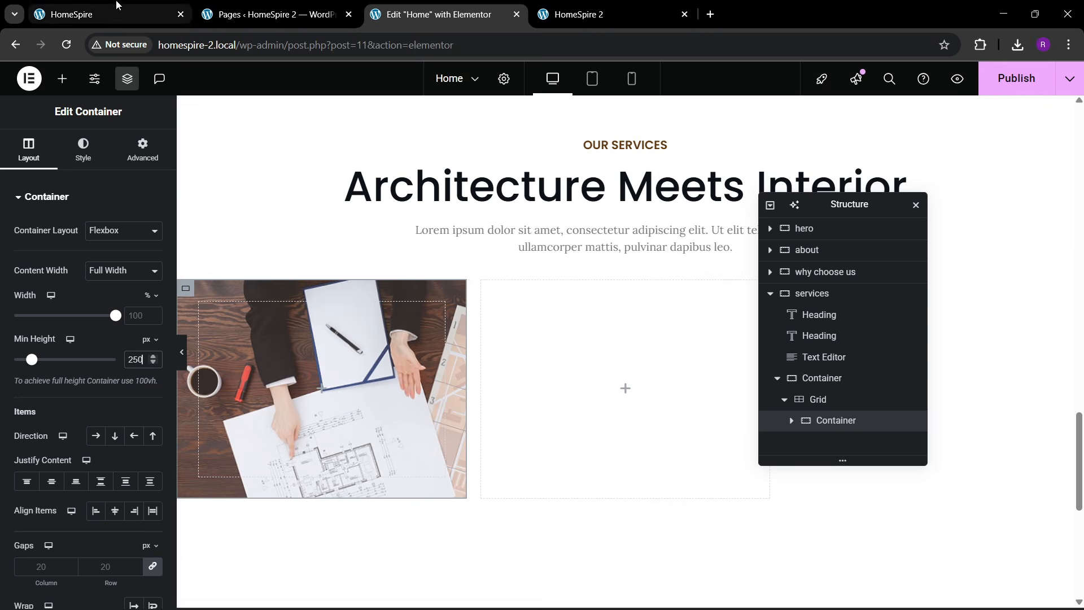
- Rename the container to '1' in the structure panel
{"action": "left_click", "coordinate": [107, 14]}
{"action": "left_click", "coordinate": [377, 12]}
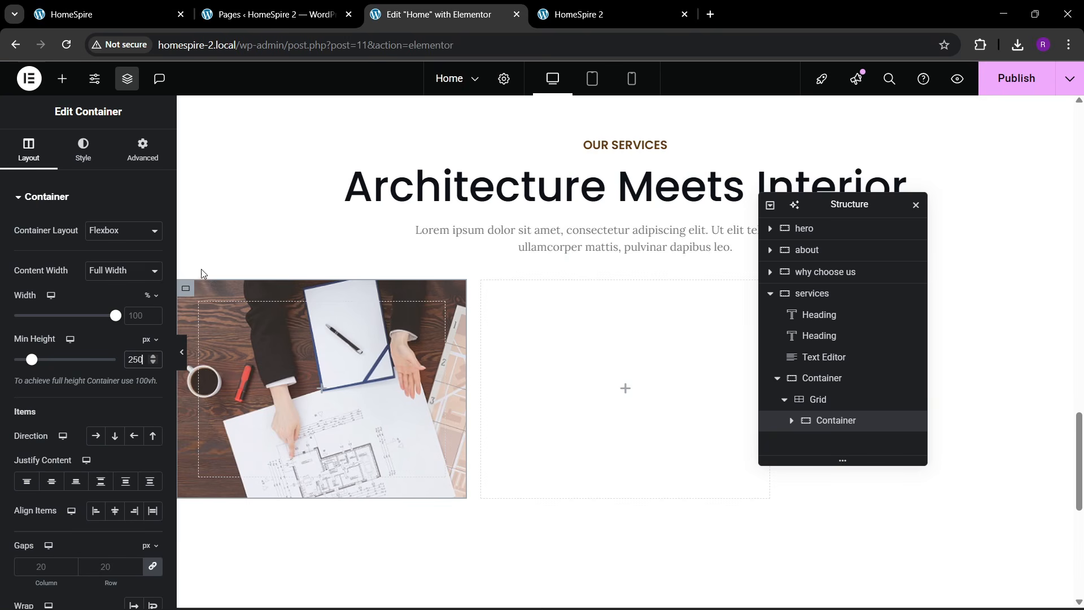
{"action": "double_click", "coordinate": [832, 423]}
{"action": "left_click", "coordinate": [83, 149]}
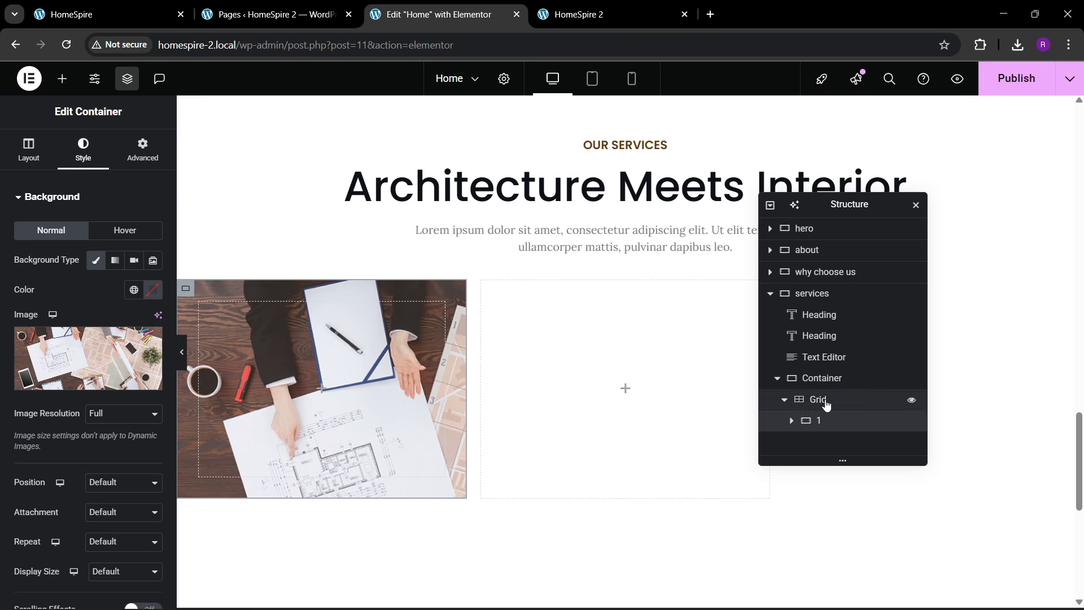
- Position the background photo at Center Center with Cover display size
{"action": "left_click", "coordinate": [791, 422]}
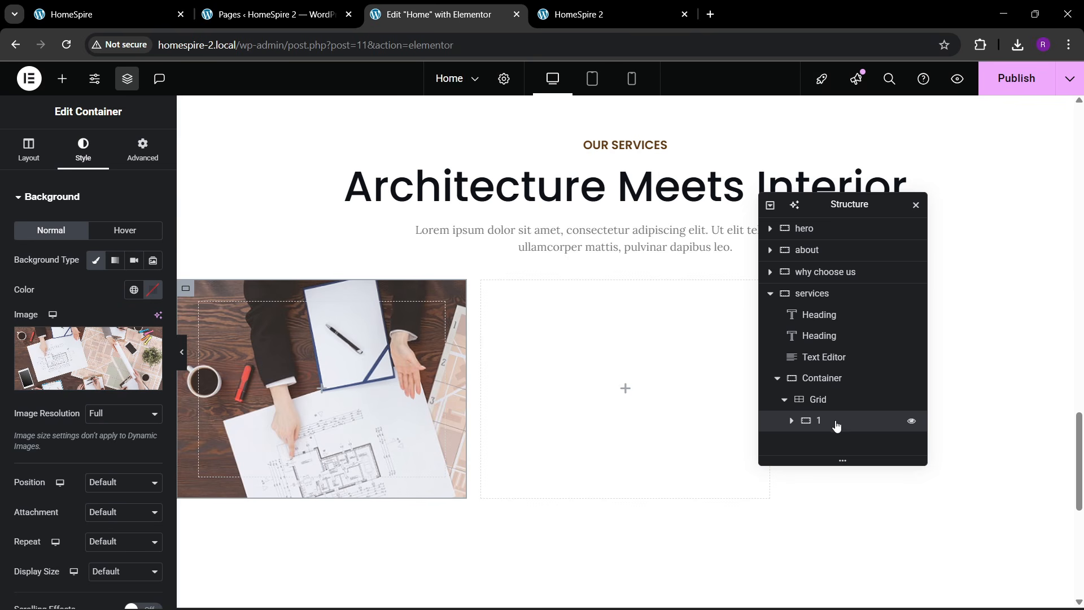
{"action": "left_click", "coordinate": [115, 262]}
{"action": "left_click", "coordinate": [95, 261]}
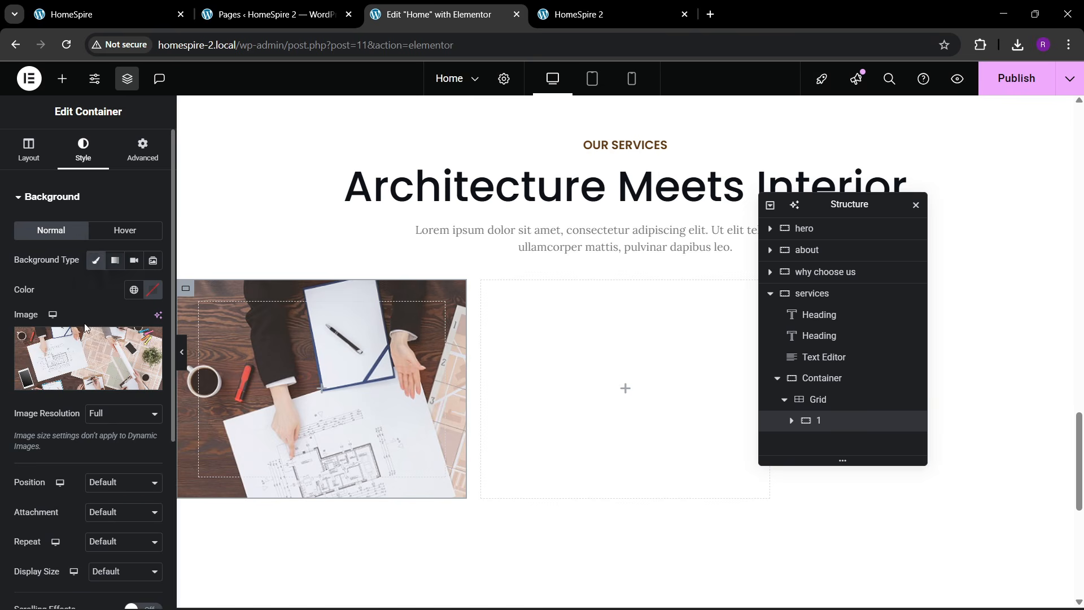
{"action": "scroll", "coordinate": [89, 362], "scroll_direction": "down", "scroll_amount": 3}
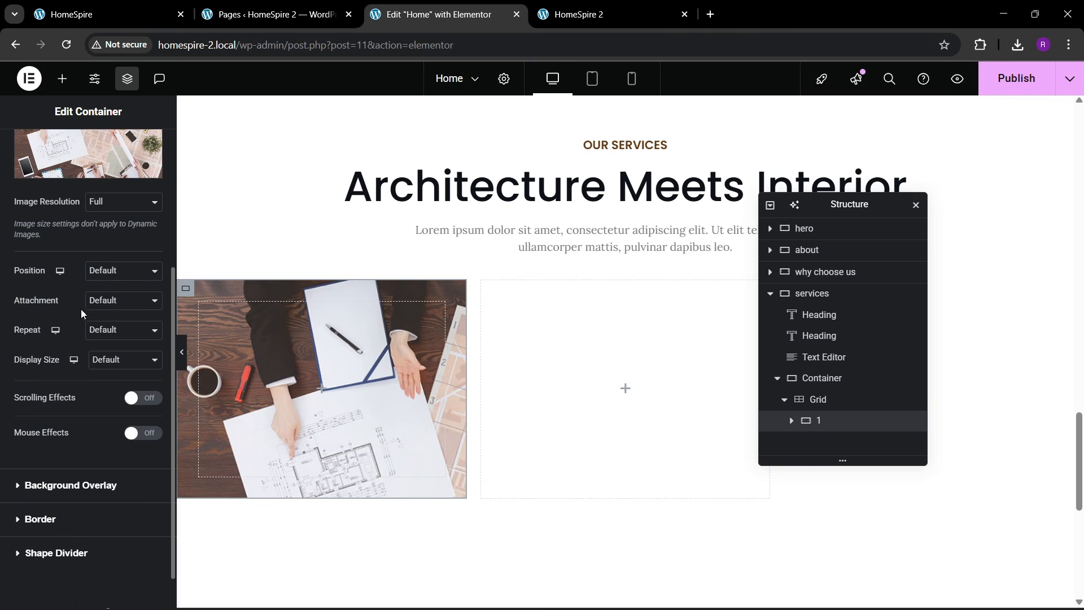
{"action": "left_click", "coordinate": [96, 275]}
{"action": "left_click", "coordinate": [101, 311]}
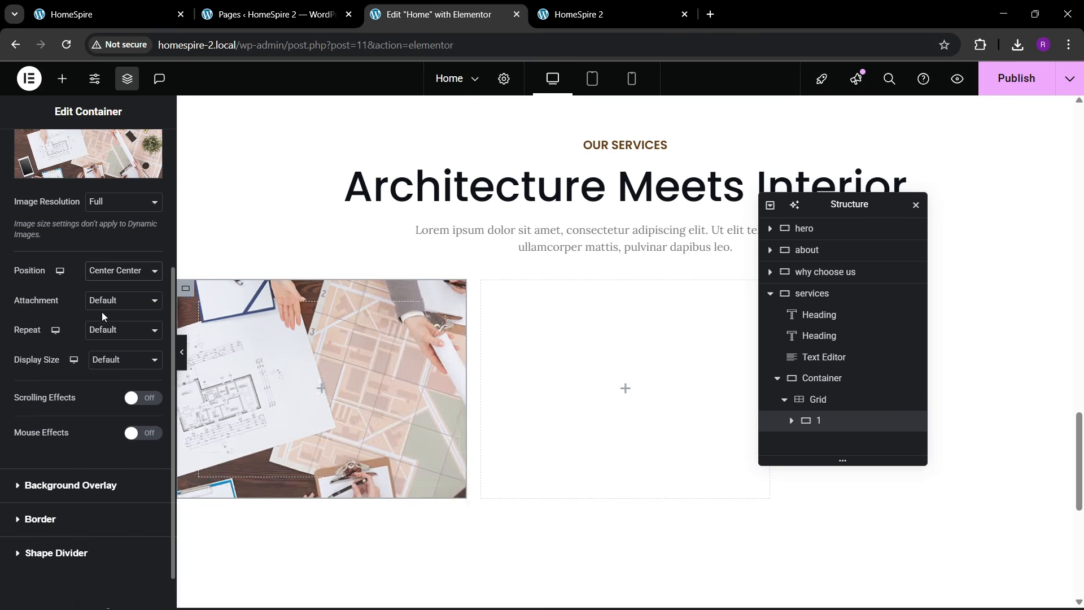
{"action": "left_click", "coordinate": [107, 360]}
{"action": "left_click", "coordinate": [103, 397]}
- Add a gradient background overlay running from transparent white to the global brown
{"action": "scroll", "coordinate": [50, 422], "scroll_direction": "down", "scroll_amount": 2}
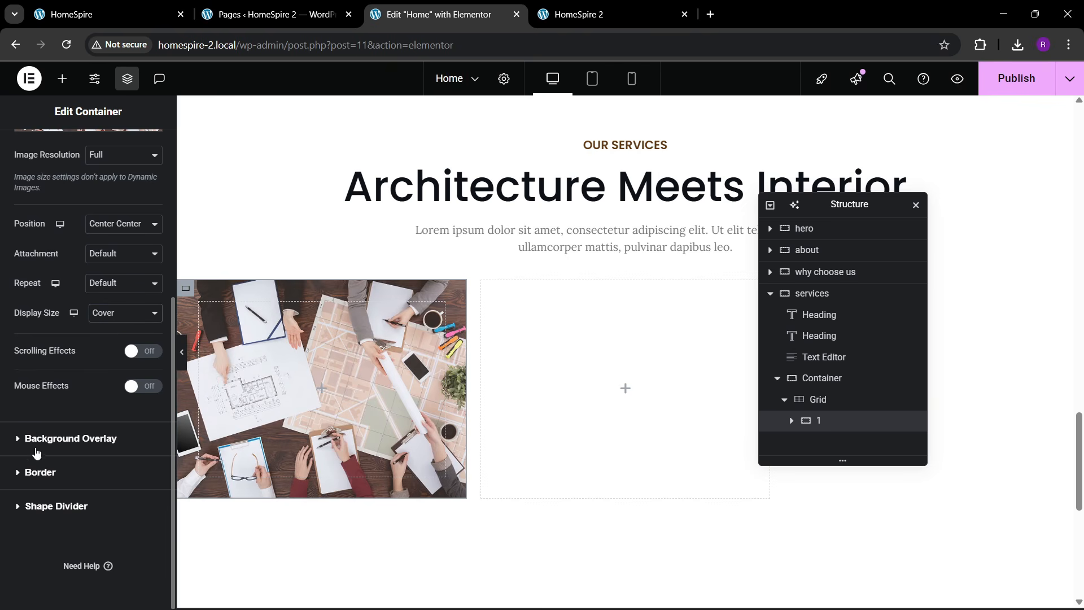
{"action": "left_click", "coordinate": [35, 446]}
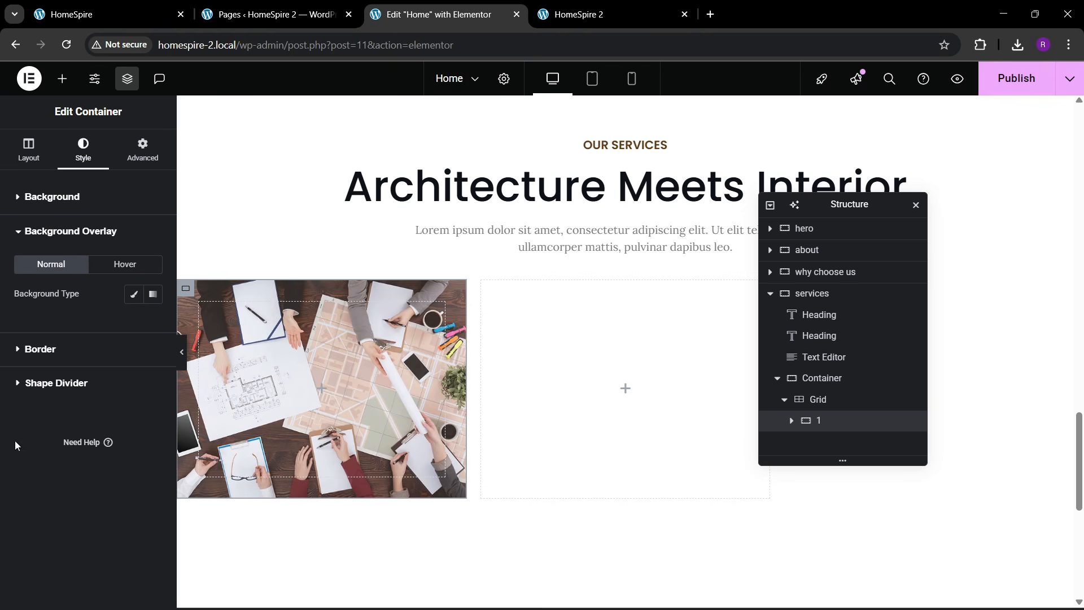
{"action": "left_click", "coordinate": [153, 293]}
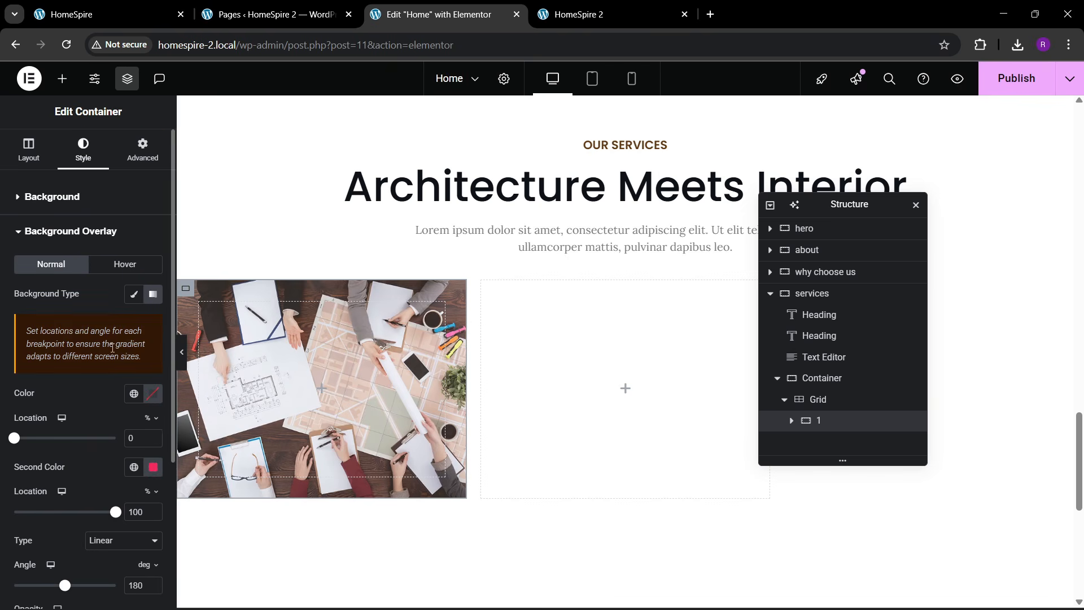
{"action": "left_click", "coordinate": [158, 399]}
{"action": "left_click_drag", "start_coordinate": [126, 279], "coordinate": [67, 207]}
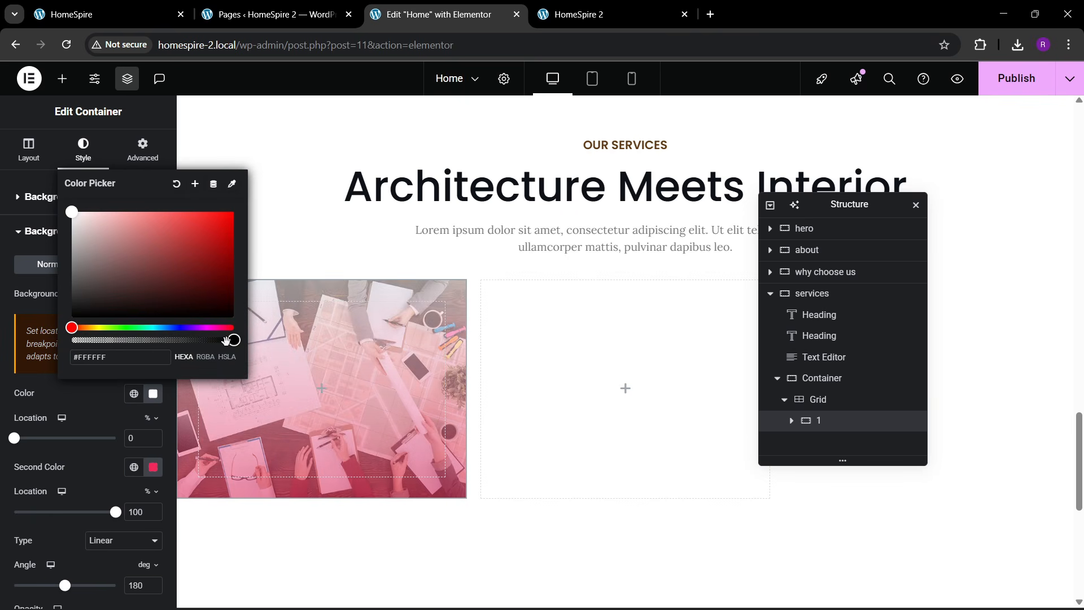
{"action": "left_click_drag", "start_coordinate": [226, 340], "coordinate": [72, 341]}
{"action": "left_click", "coordinate": [73, 398]}
{"action": "scroll", "coordinate": [79, 412], "scroll_direction": "down", "scroll_amount": 1}
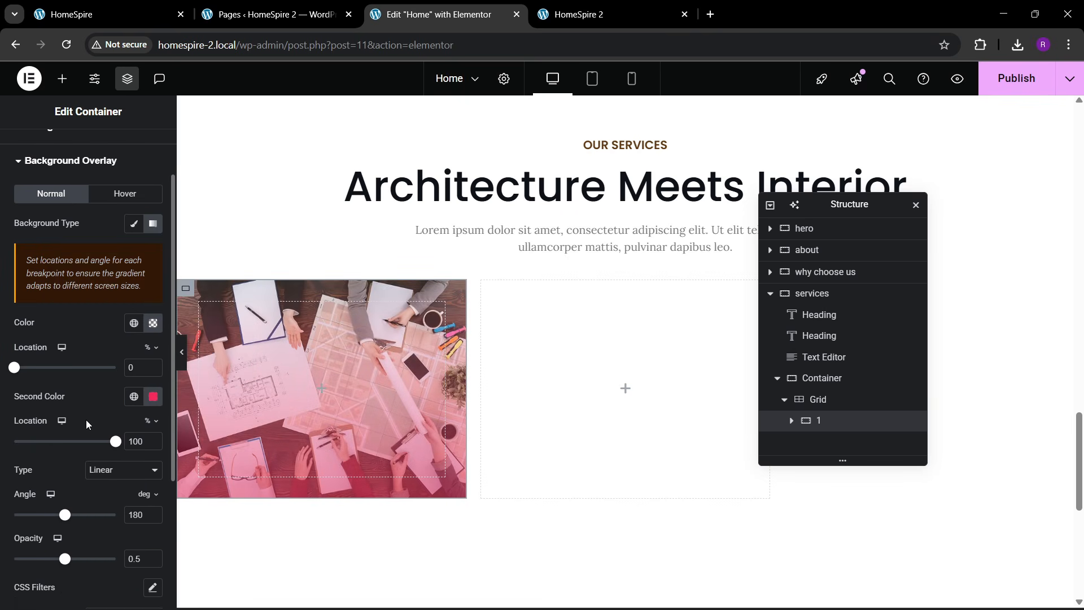
{"action": "left_click", "coordinate": [131, 398]}
{"action": "left_click", "coordinate": [93, 320]}
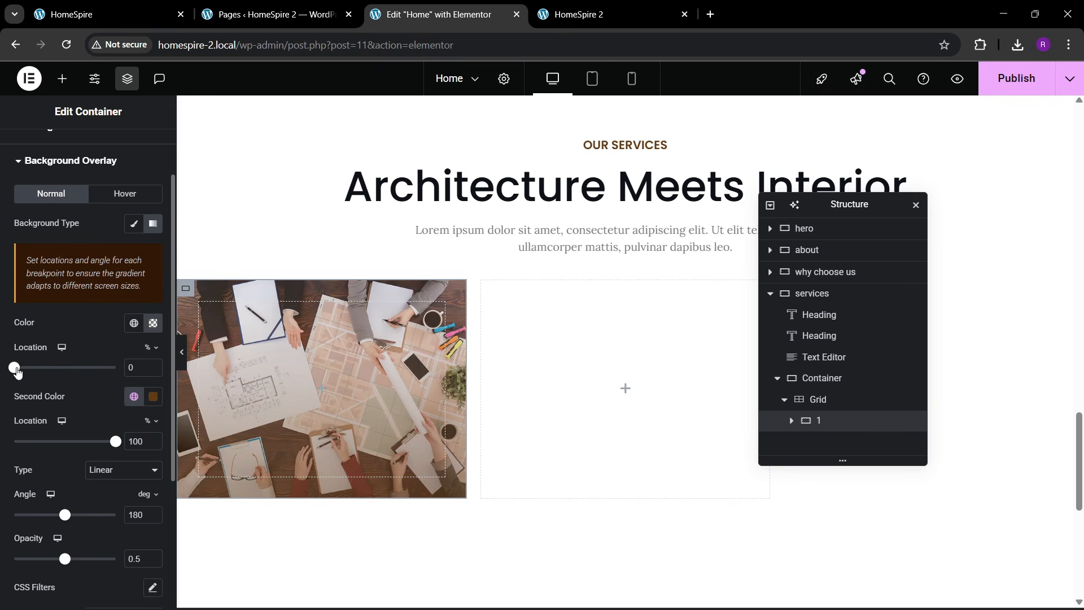
- Place the gradient stops at 52% and 87% and set the overlay opacity to 1
{"action": "left_click_drag", "start_coordinate": [17, 371], "coordinate": [71, 380]}
{"action": "left_click_drag", "start_coordinate": [113, 446], "coordinate": [88, 447]}
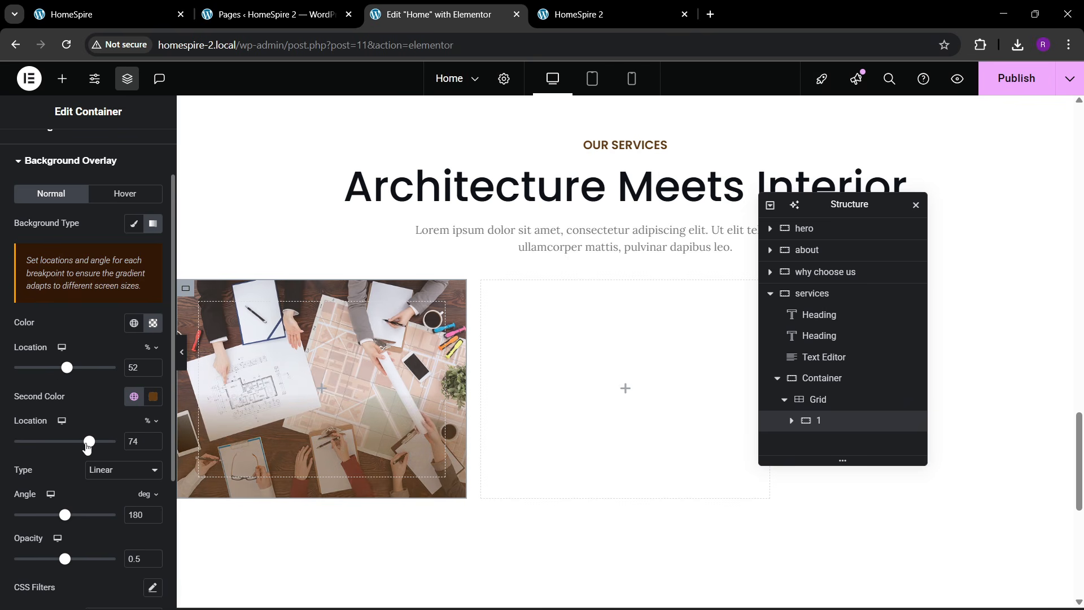
{"action": "scroll", "coordinate": [72, 511], "scroll_direction": "down", "scroll_amount": 2}
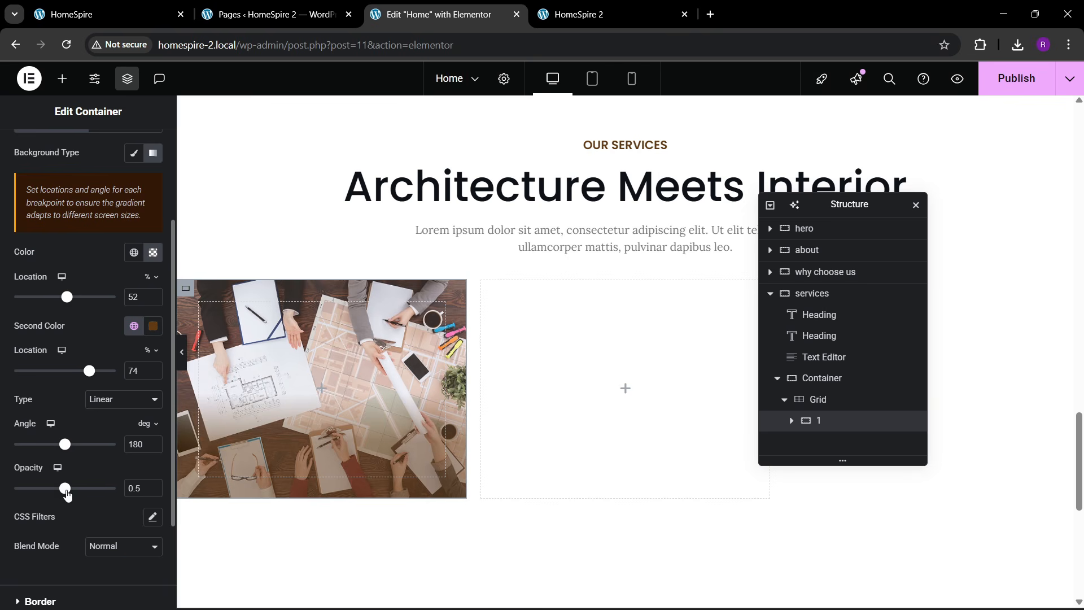
{"action": "left_click_drag", "start_coordinate": [67, 494], "coordinate": [131, 490]}
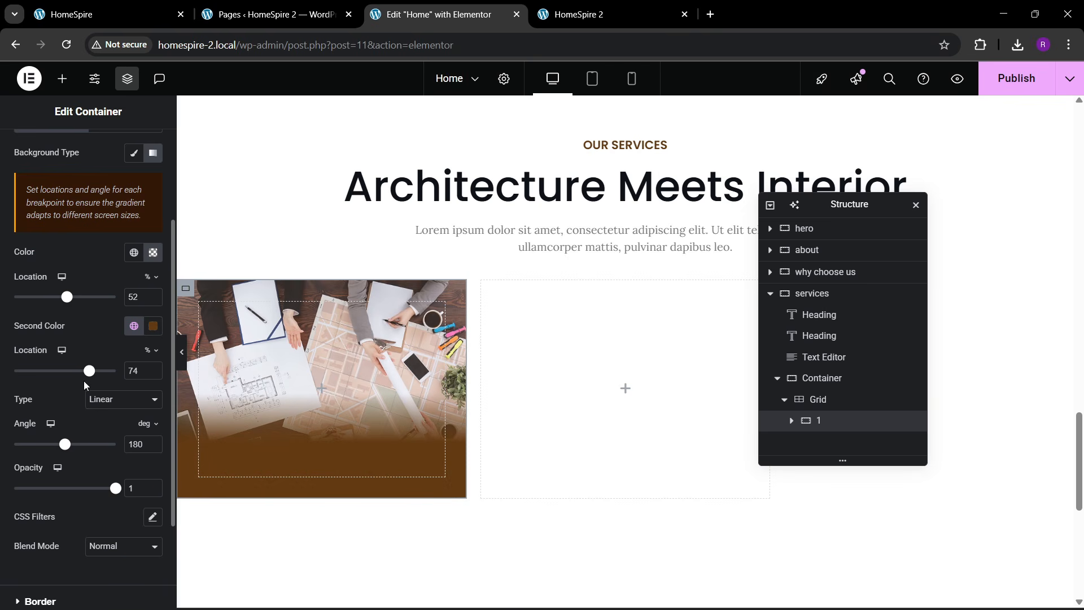
{"action": "left_click_drag", "start_coordinate": [85, 377], "coordinate": [102, 400]}
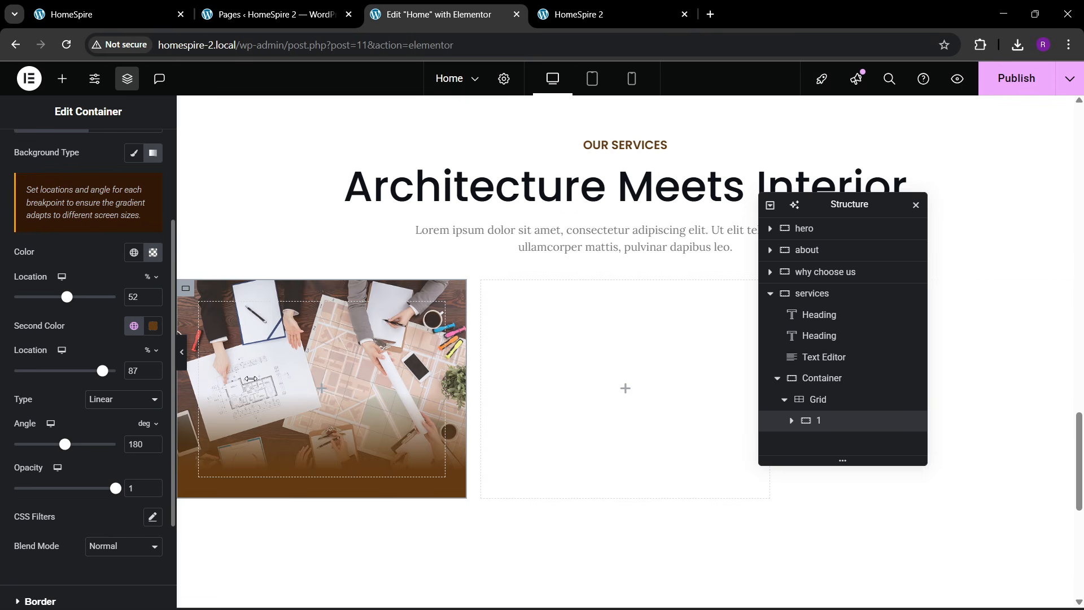
- Nest a new container inside card 1 and set the card's padding to 20
{"action": "left_click", "coordinate": [152, 12]}
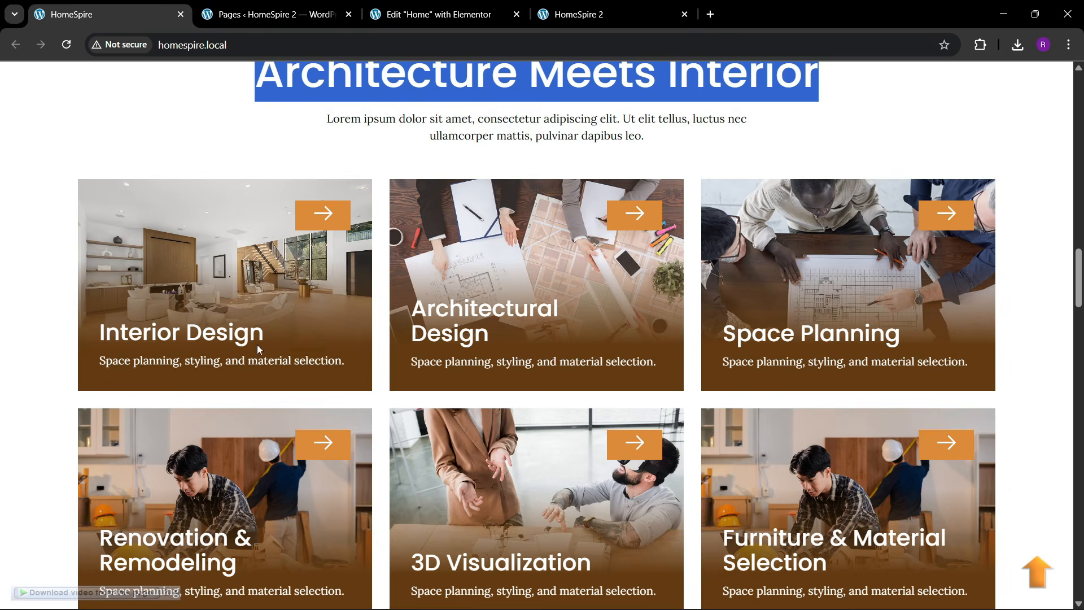
{"action": "left_click", "coordinate": [444, 5]}
{"action": "left_click", "coordinate": [62, 79]}
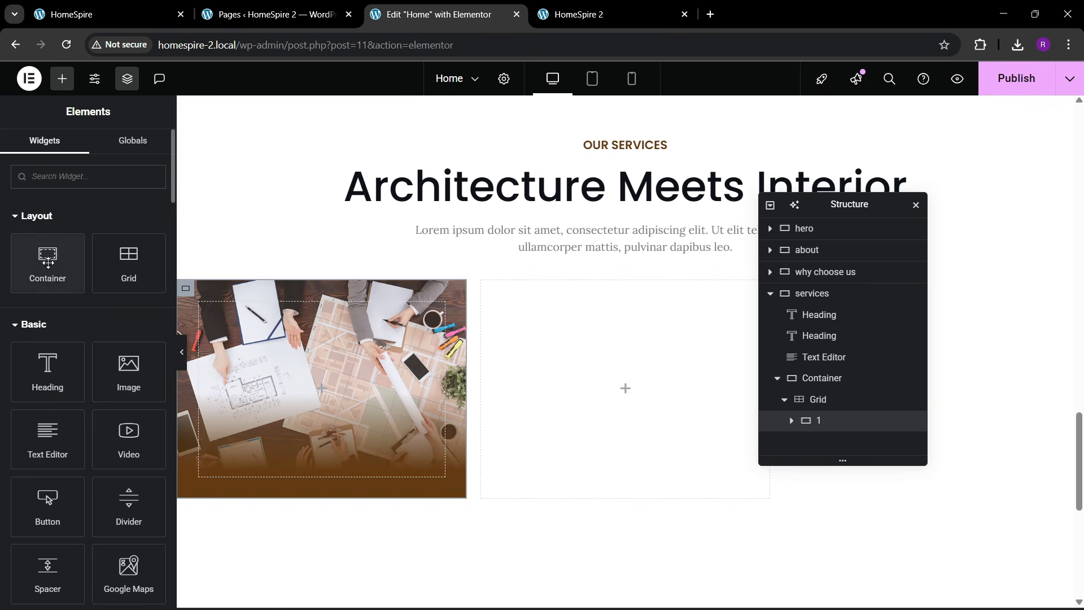
{"action": "left_click_drag", "start_coordinate": [48, 260], "coordinate": [286, 374]}
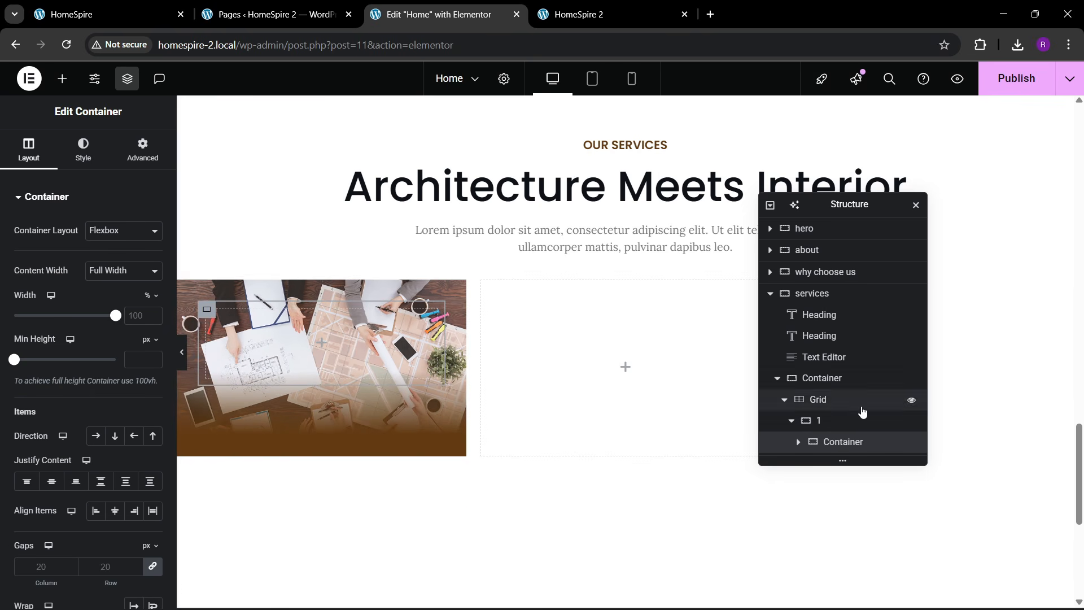
{"action": "left_click", "coordinate": [862, 412]}
{"action": "left_click", "coordinate": [143, 149]}
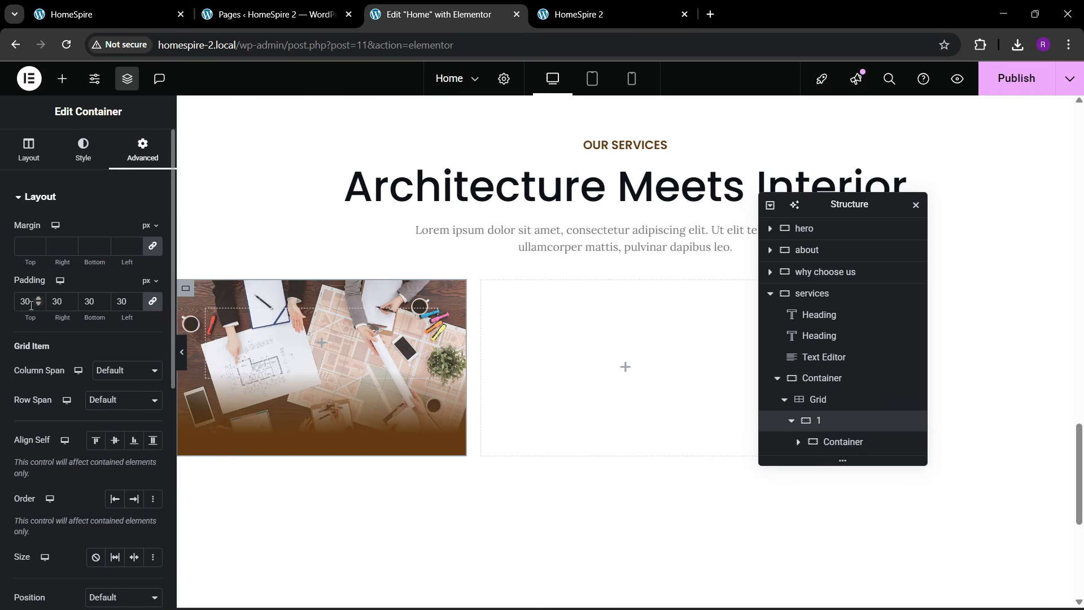
{"action": "key", "text": "BackSpace"}
{"action": "key", "text": "BackSpace"}
{"action": "type", "text": "20"}
- Rename the inner container 'text box' and place a Heading widget inside it
{"action": "double_click", "coordinate": [835, 443]}
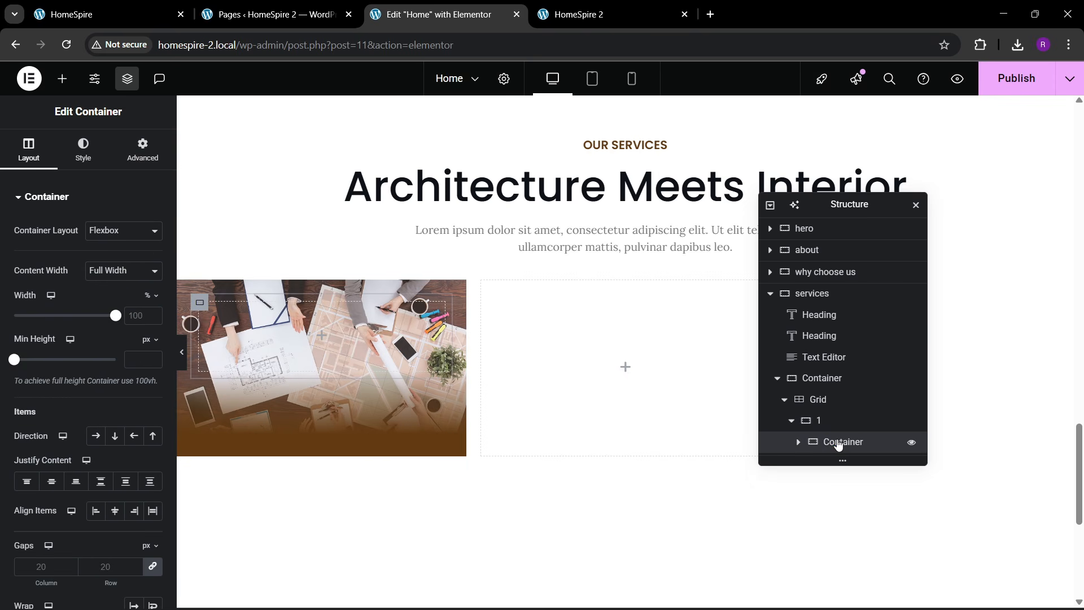
{"action": "type", "text": "text"}
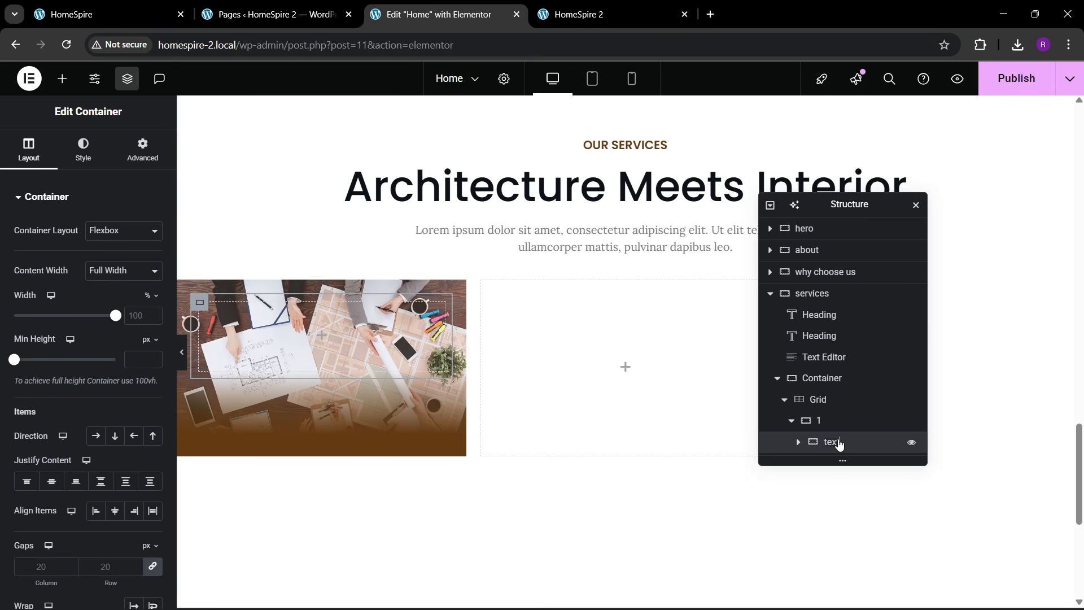
{"action": "type", "text": " h"}
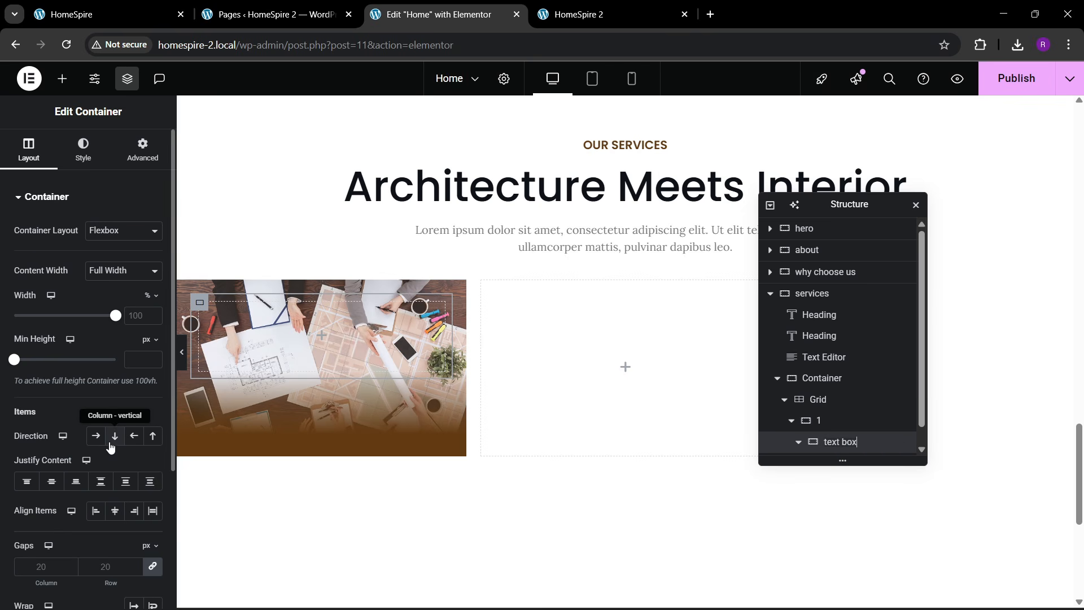
{"action": "left_click", "coordinate": [143, 149]}
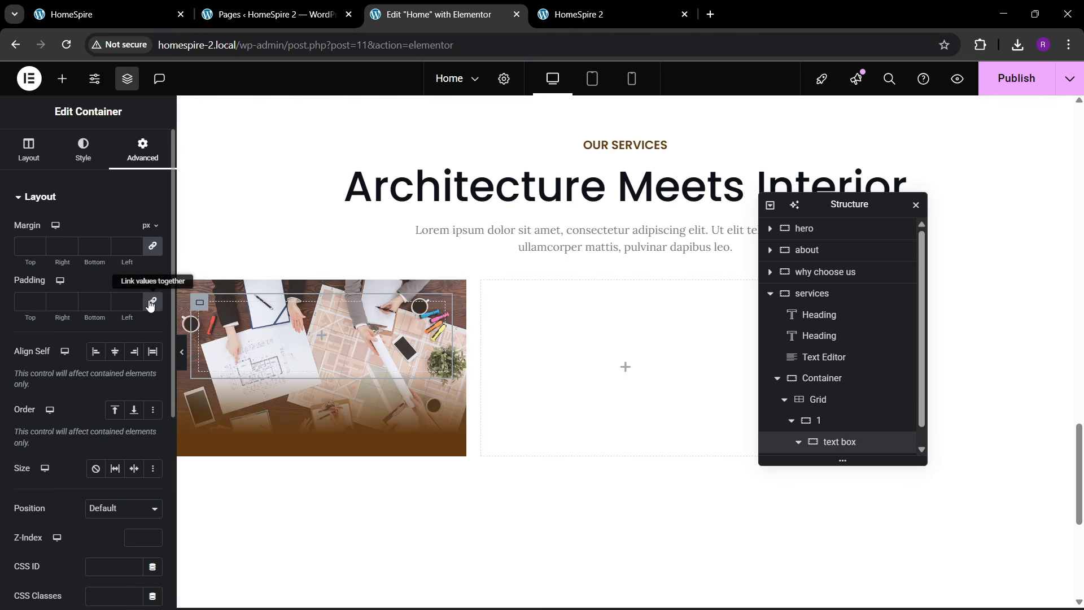
{"action": "left_click", "coordinate": [62, 86]}
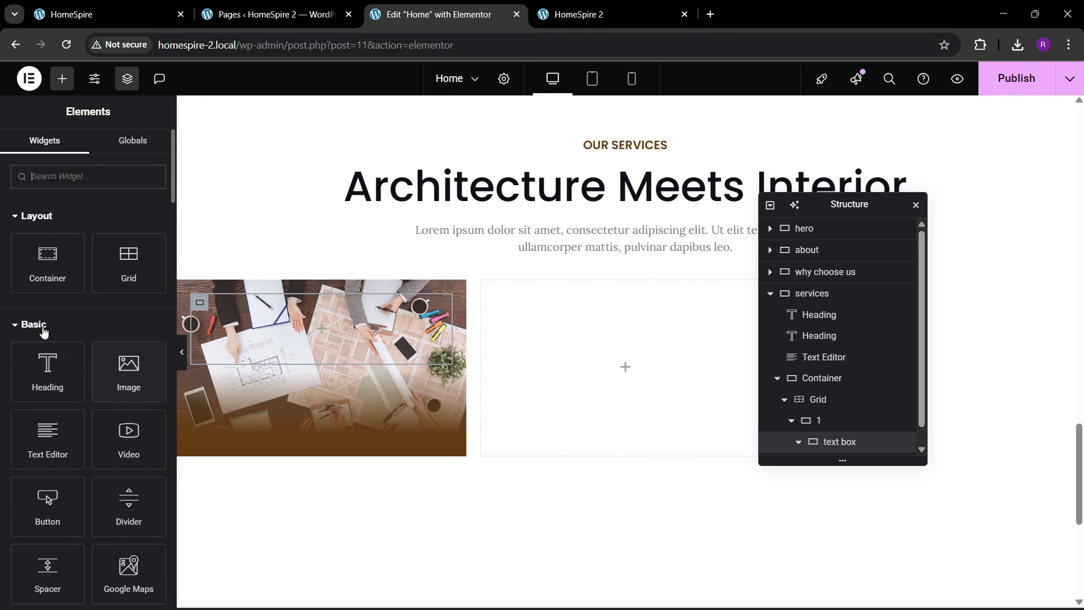
{"action": "left_click_drag", "start_coordinate": [47, 364], "coordinate": [293, 355]}
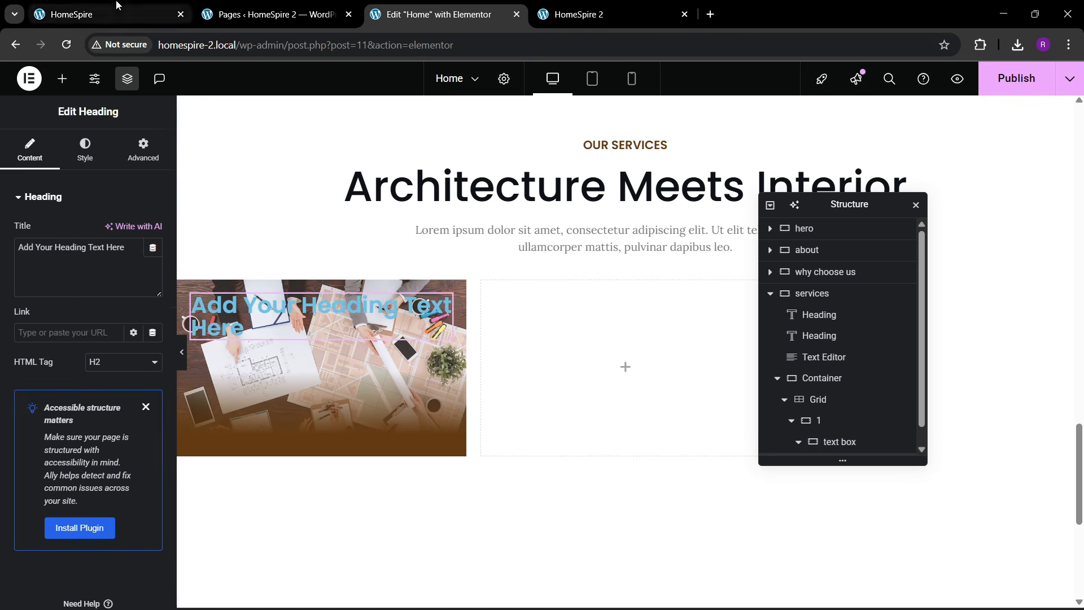
{"action": "left_click", "coordinate": [113, 13]}
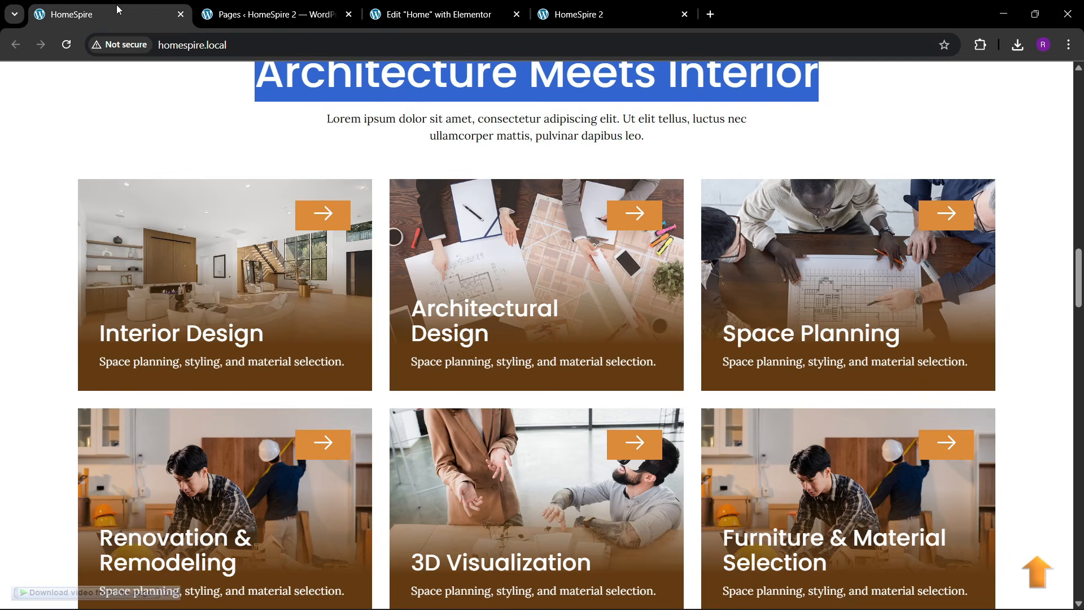
{"action": "left_click", "coordinate": [443, 5]}
- Change the heading text to 'Interior Design' and color it white
{"action": "left_click", "coordinate": [44, 248]}
{"action": "key", "text": "ctrl+a"}
{"action": "key", "text": "BackSpace"}
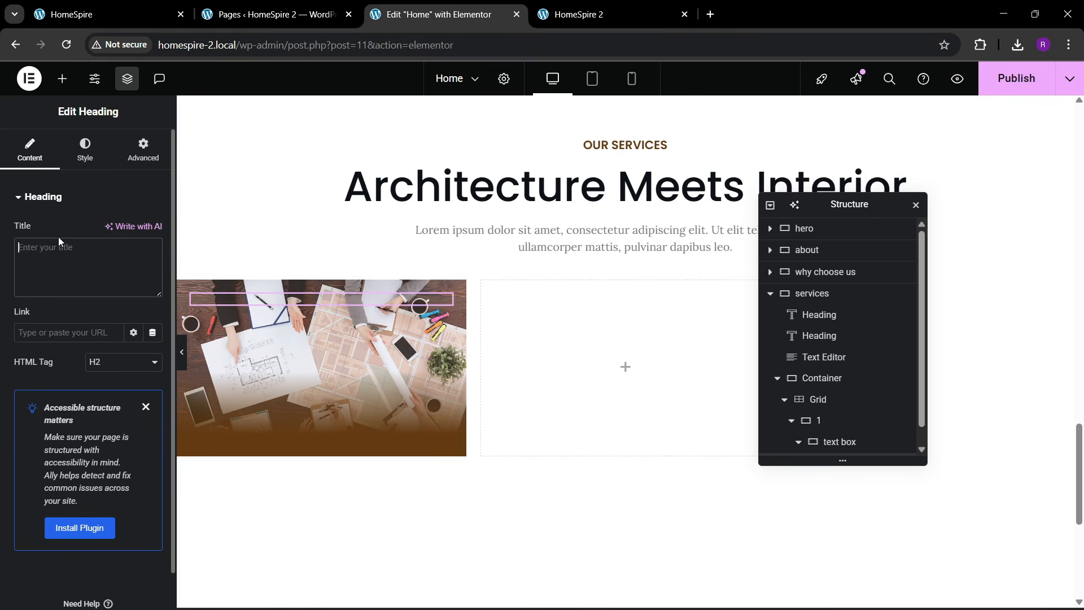
{"action": "type", "text": "Interior Design"}
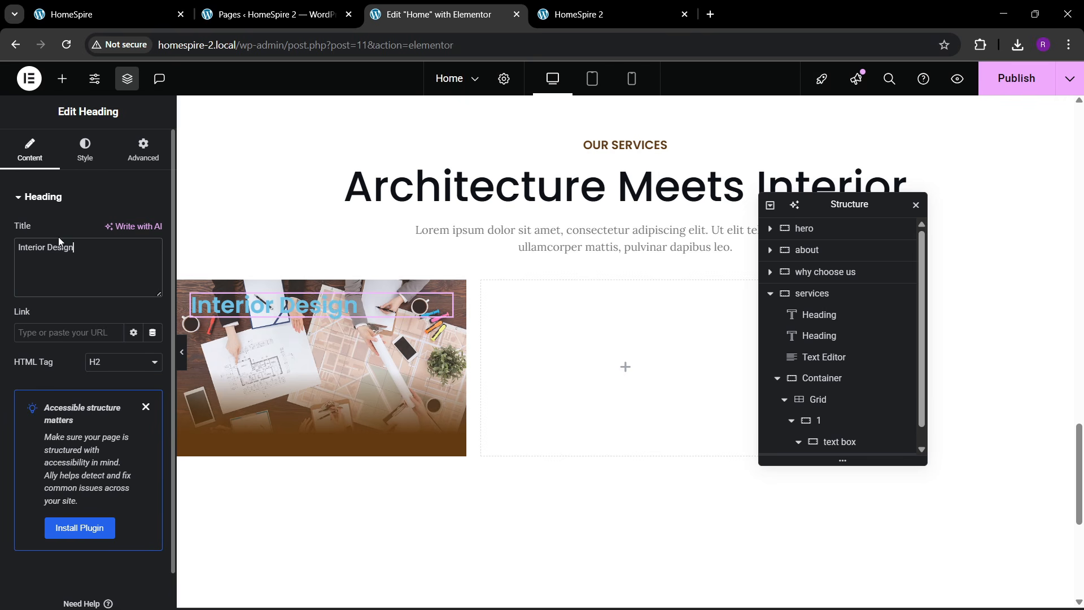
{"action": "left_click", "coordinate": [85, 150]}
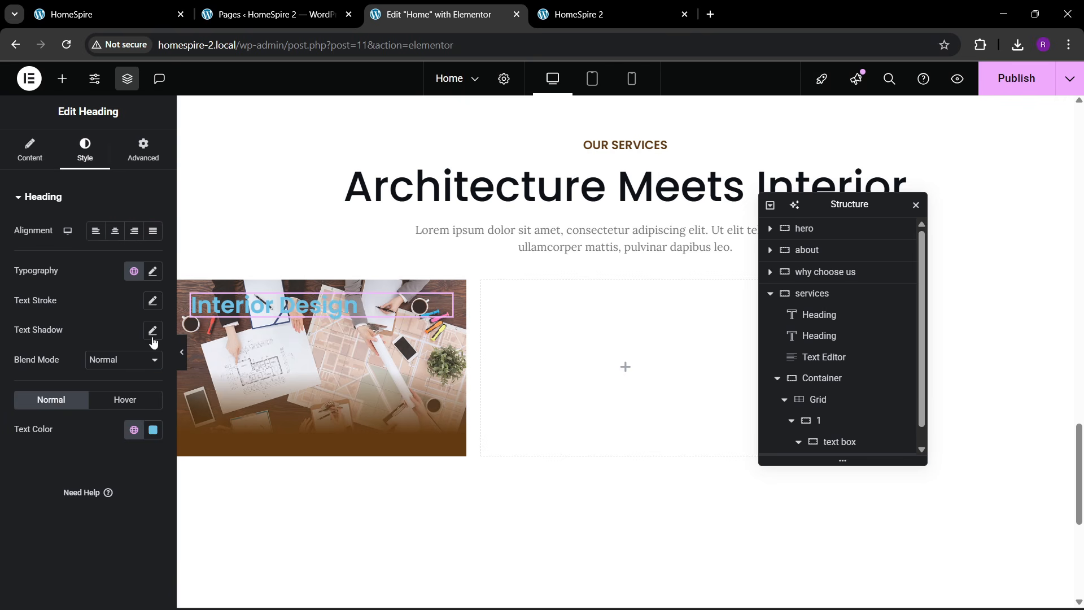
{"action": "left_click", "coordinate": [153, 430]}
{"action": "left_click", "coordinate": [73, 246]}
{"action": "left_click", "coordinate": [24, 466]}
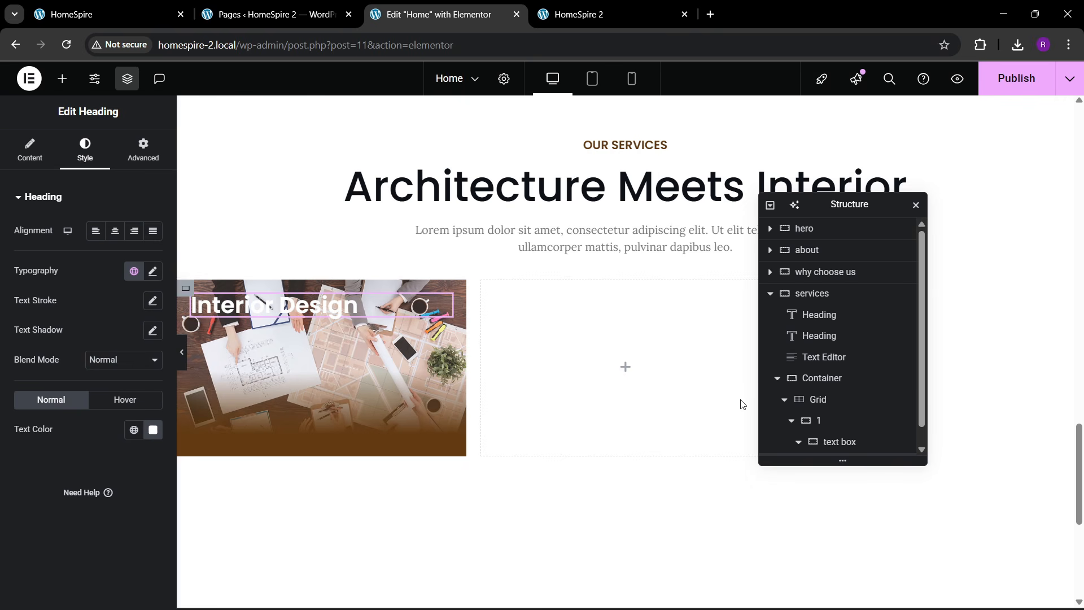
{"action": "scroll", "coordinate": [794, 416], "scroll_direction": "down", "scroll_amount": 1}
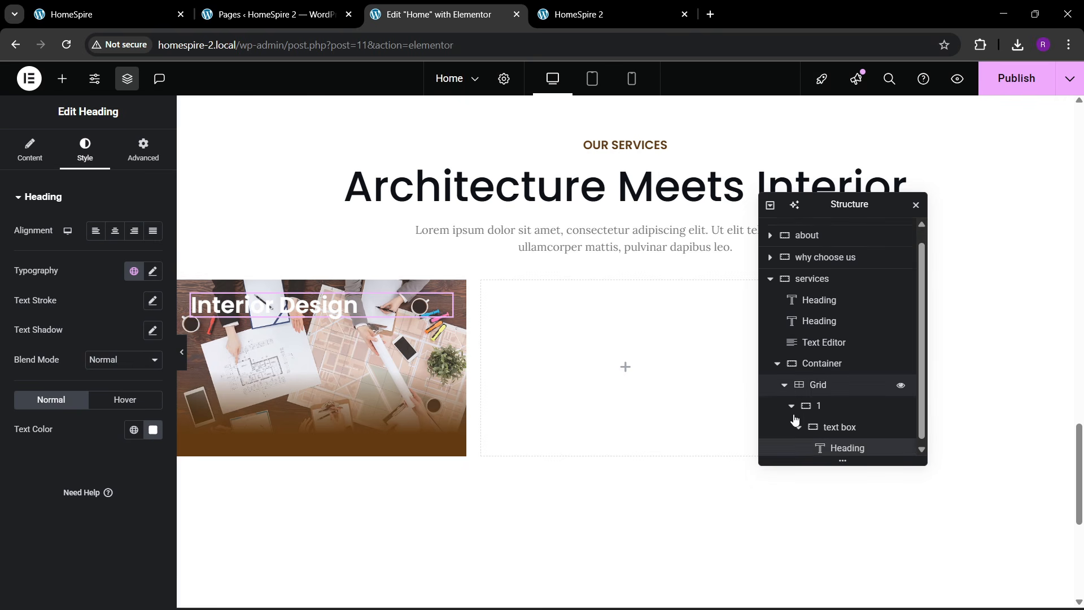
- Set container 1 to column direction with content justified to the end
{"action": "left_click", "coordinate": [839, 428]}
{"action": "left_click", "coordinate": [833, 405]}
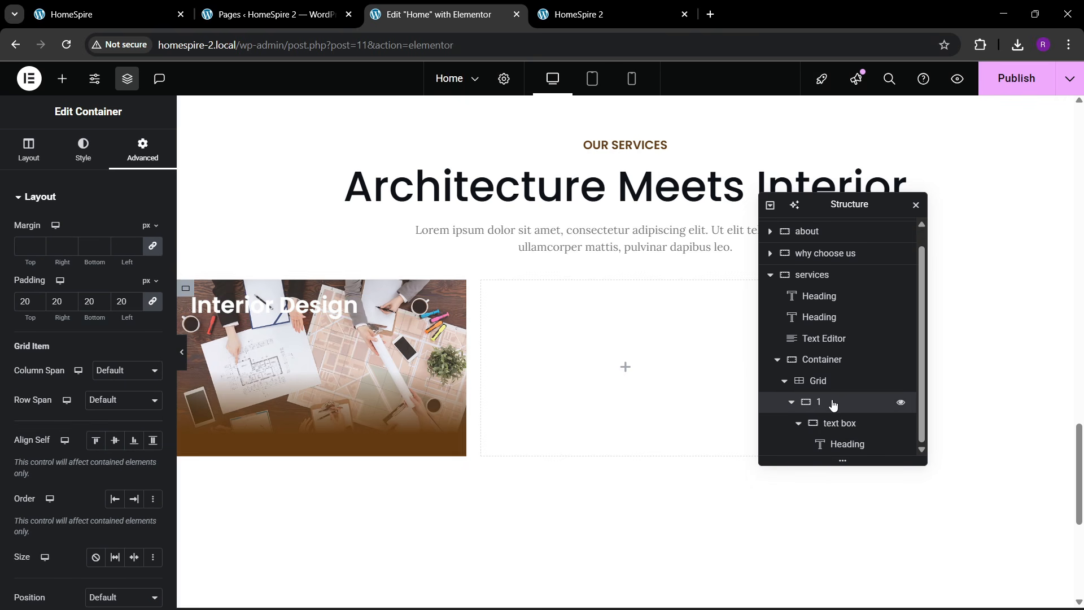
{"action": "left_click", "coordinate": [29, 150]}
{"action": "left_click", "coordinate": [114, 439]}
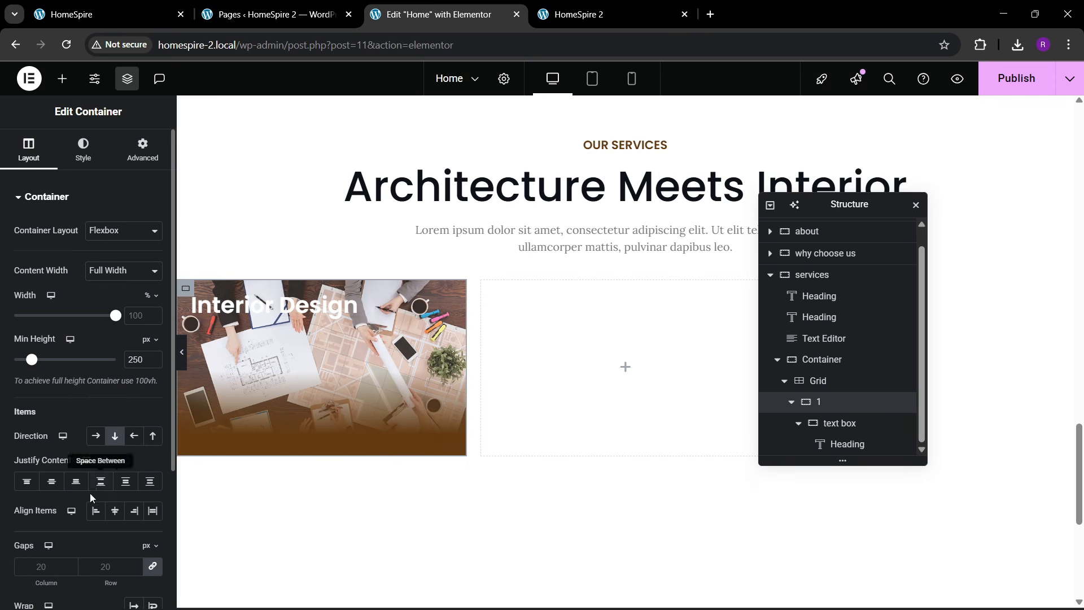
{"action": "left_click", "coordinate": [75, 480]}
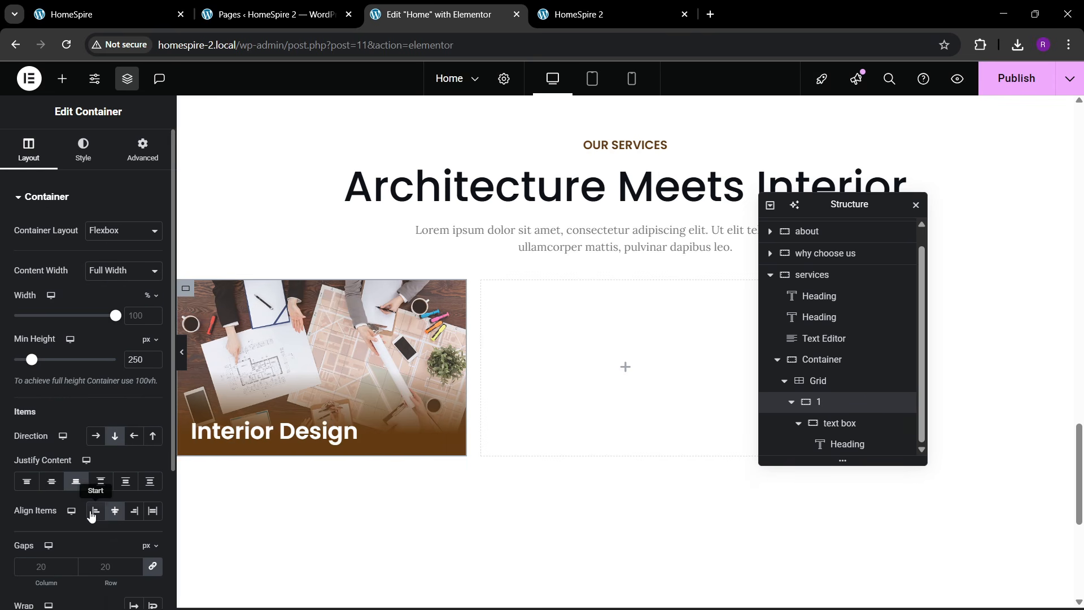
- Style the heading at weight 500 Medium and size 26, and add a Text Editor below it
{"action": "left_click", "coordinate": [352, 435]}
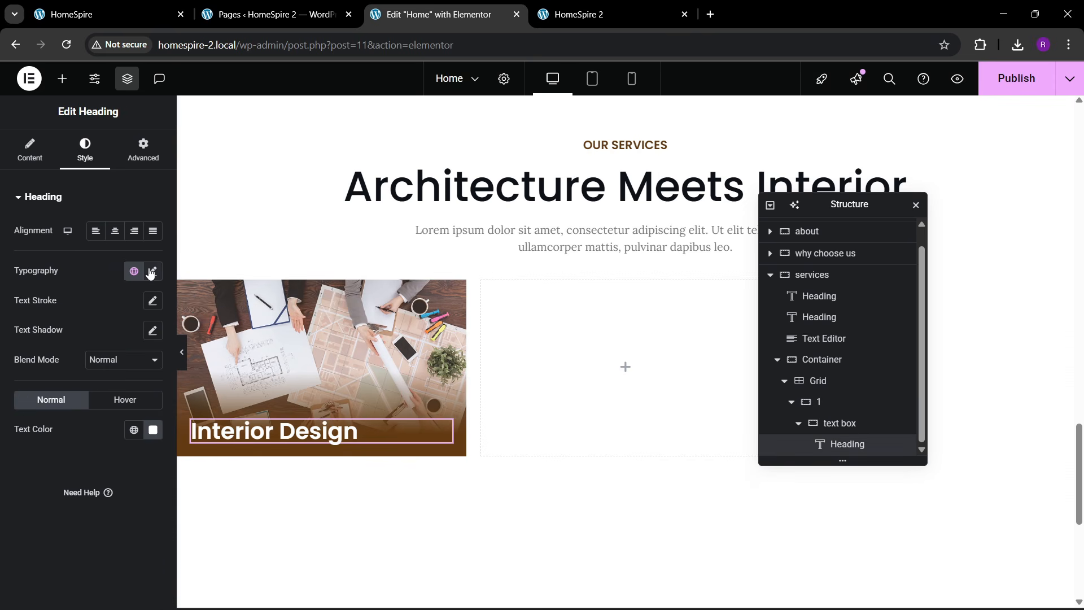
{"action": "left_click", "coordinate": [151, 271]}
{"action": "left_click", "coordinate": [108, 412]}
{"action": "left_click", "coordinate": [111, 286]}
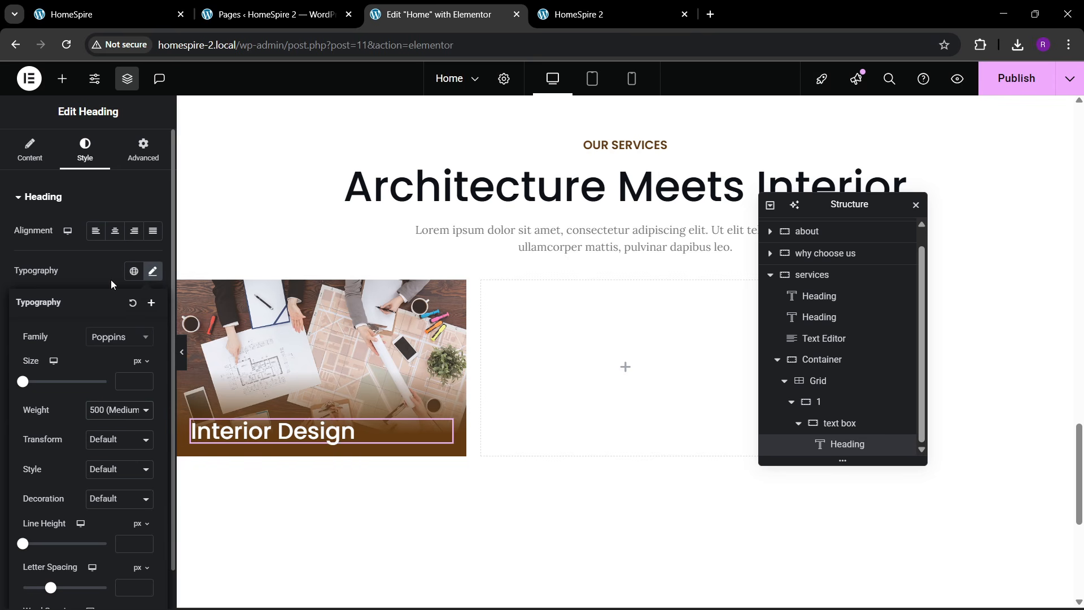
{"action": "left_click", "coordinate": [145, 378]}
{"action": "scroll", "coordinate": [145, 378], "scroll_direction": "up", "scroll_amount": 19}
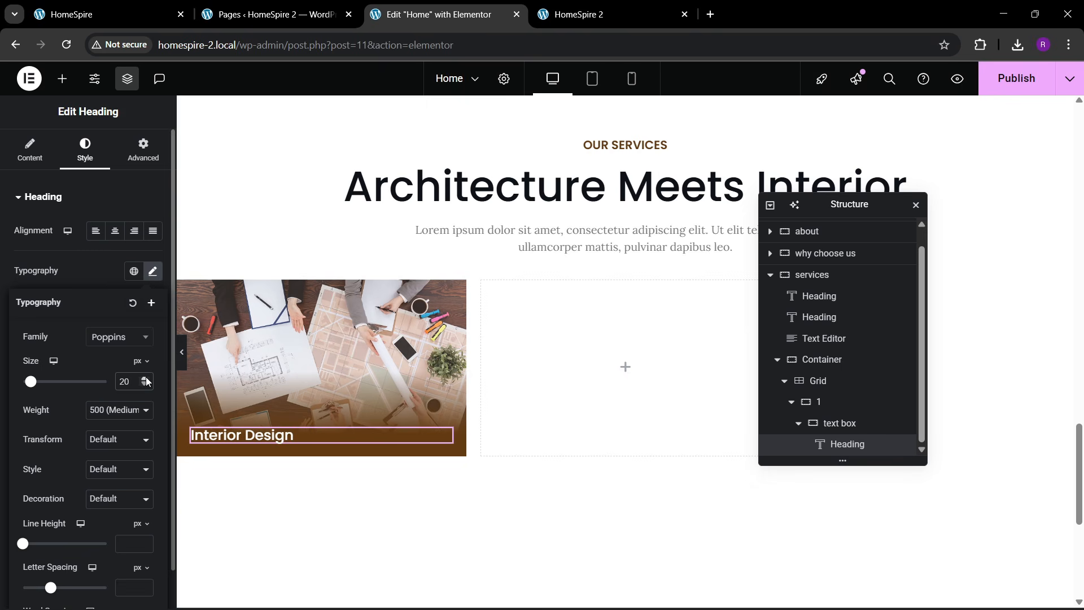
{"action": "left_click", "coordinate": [153, 5]}
{"action": "left_click", "coordinate": [406, 7]}
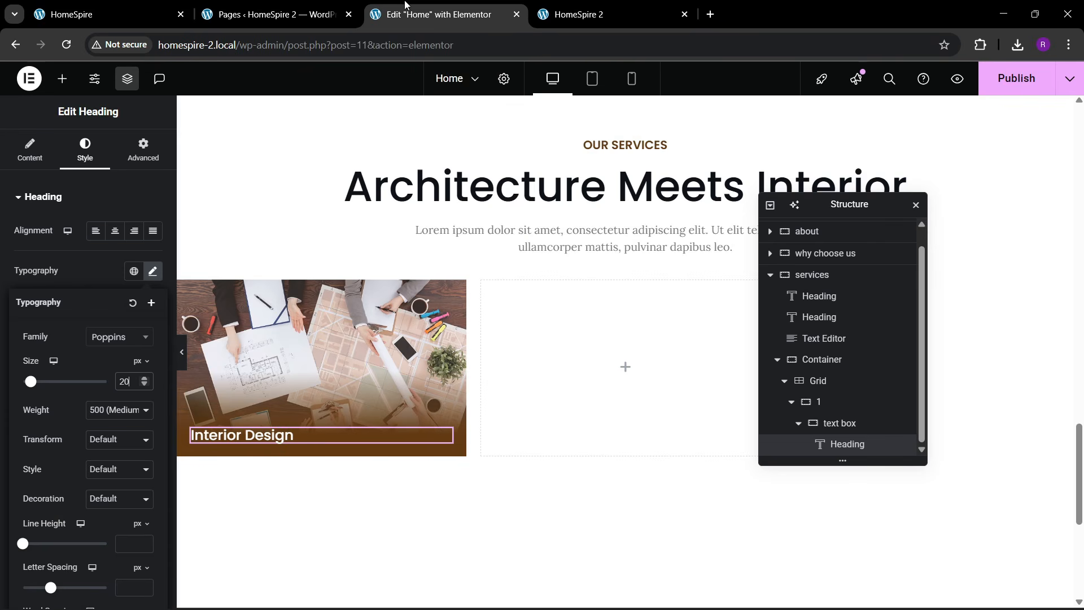
{"action": "scroll", "coordinate": [144, 382], "scroll_direction": "up", "scroll_amount": 6}
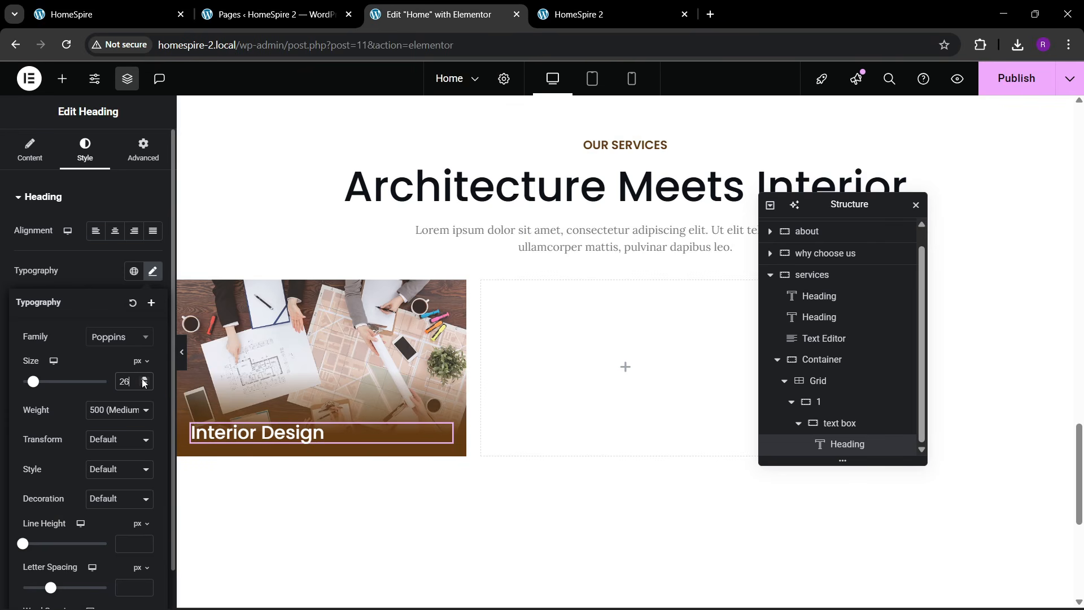
{"action": "left_click", "coordinate": [63, 78]}
{"action": "left_click_drag", "start_coordinate": [63, 448], "coordinate": [286, 439]}
- Select the Interior Design card's heading and description on the live HomeSpire site for reference
{"action": "left_click", "coordinate": [110, 5]}
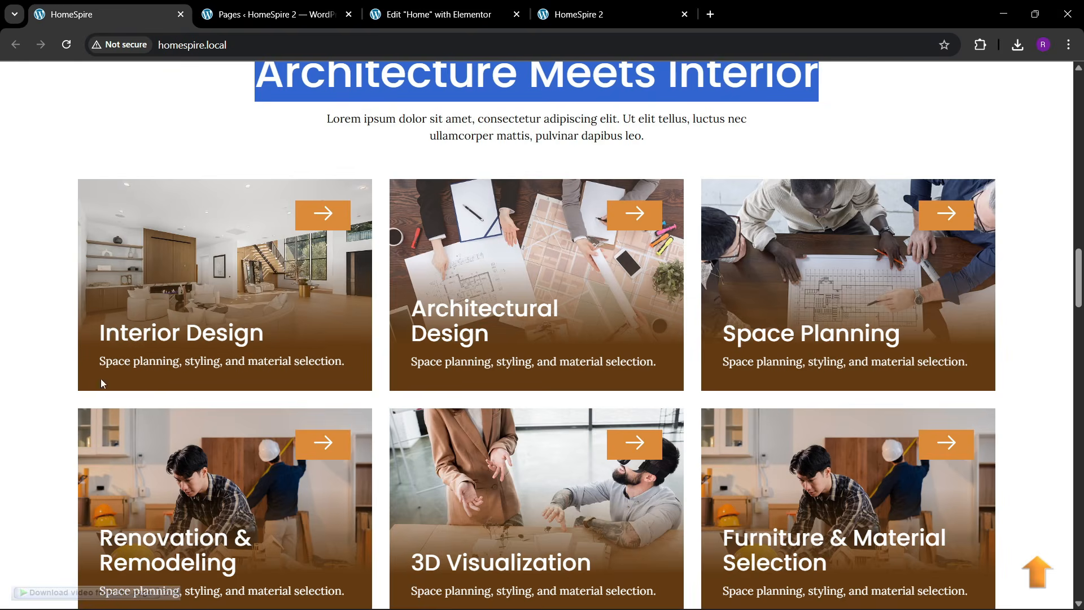
{"action": "left_click_drag", "start_coordinate": [96, 362], "coordinate": [326, 353]}
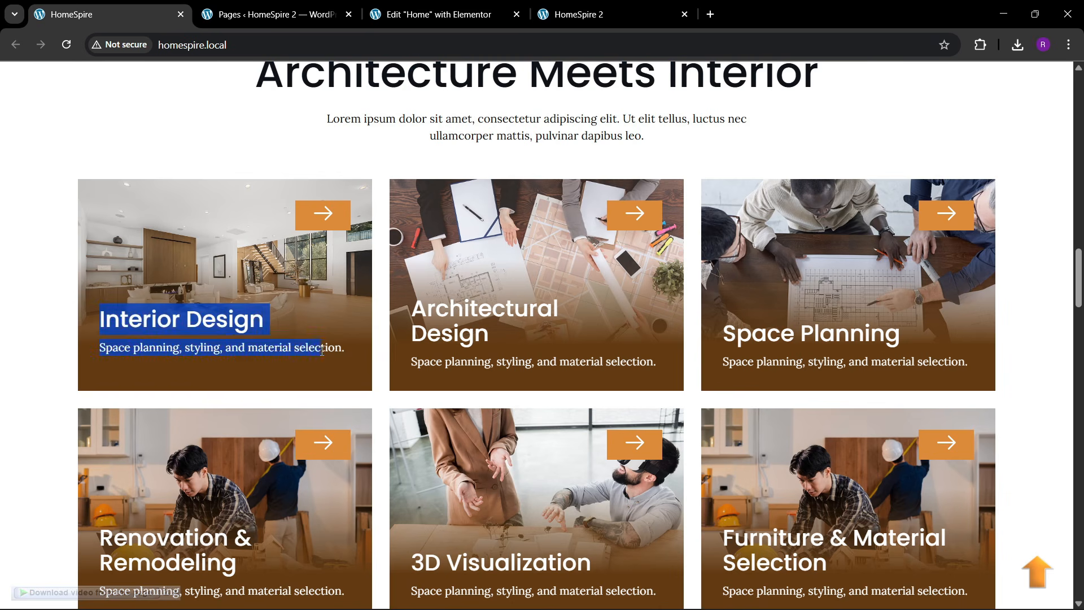
{"action": "left_click", "coordinate": [353, 355]}
{"action": "left_click_drag", "start_coordinate": [190, 349], "coordinate": [100, 364]}
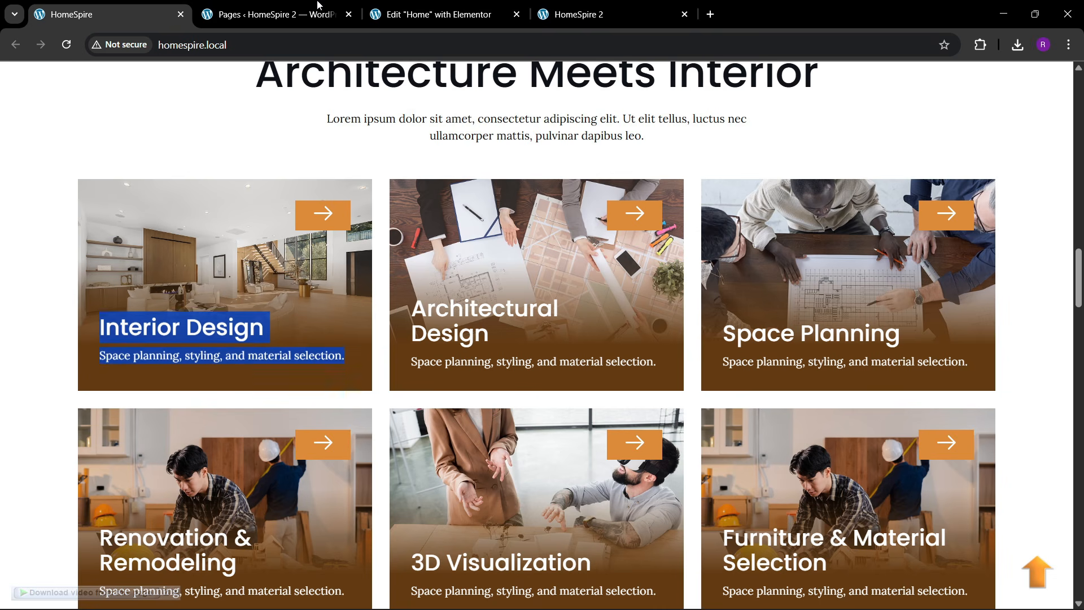
{"action": "left_click", "coordinate": [439, 14]}
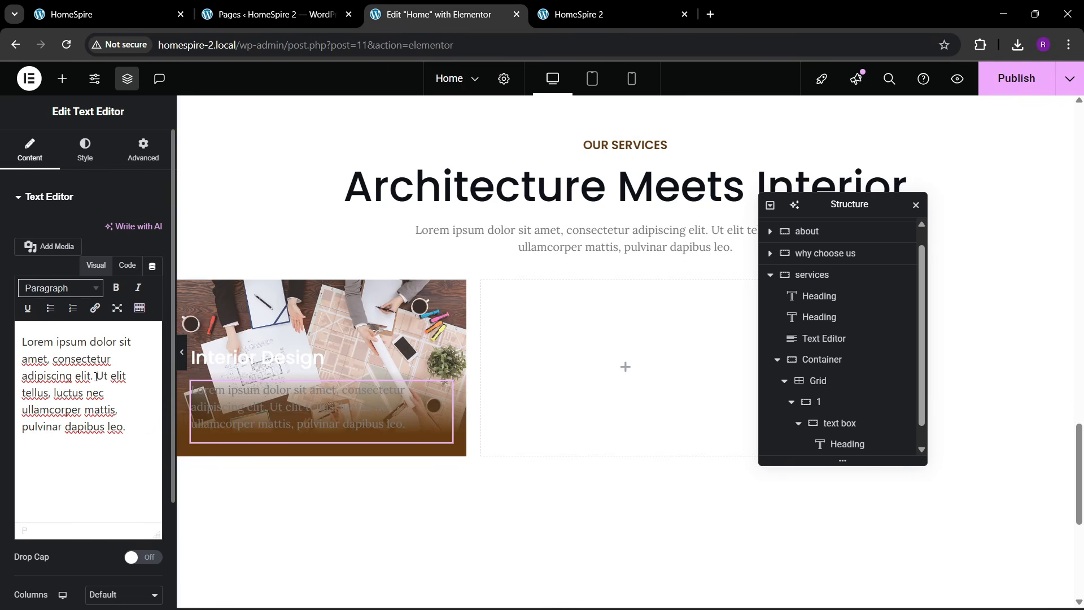
- Trim the text block to its first sentence and make the text white
{"action": "left_click_drag", "start_coordinate": [96, 377], "coordinate": [148, 439]}
{"action": "key", "text": "BackSpace"}
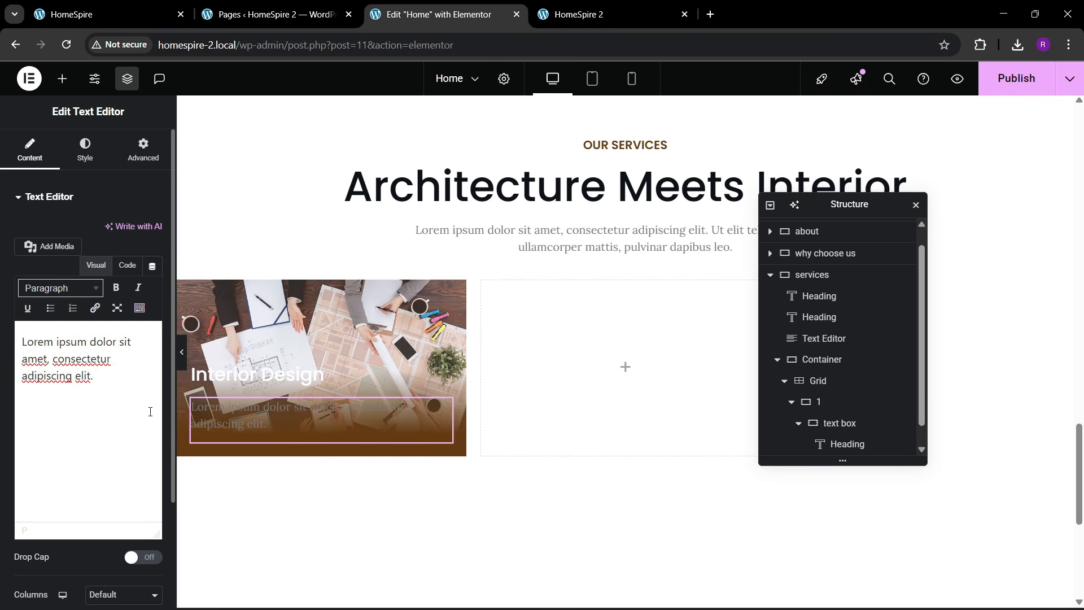
{"action": "left_click", "coordinate": [88, 160]}
{"action": "left_click", "coordinate": [153, 414]}
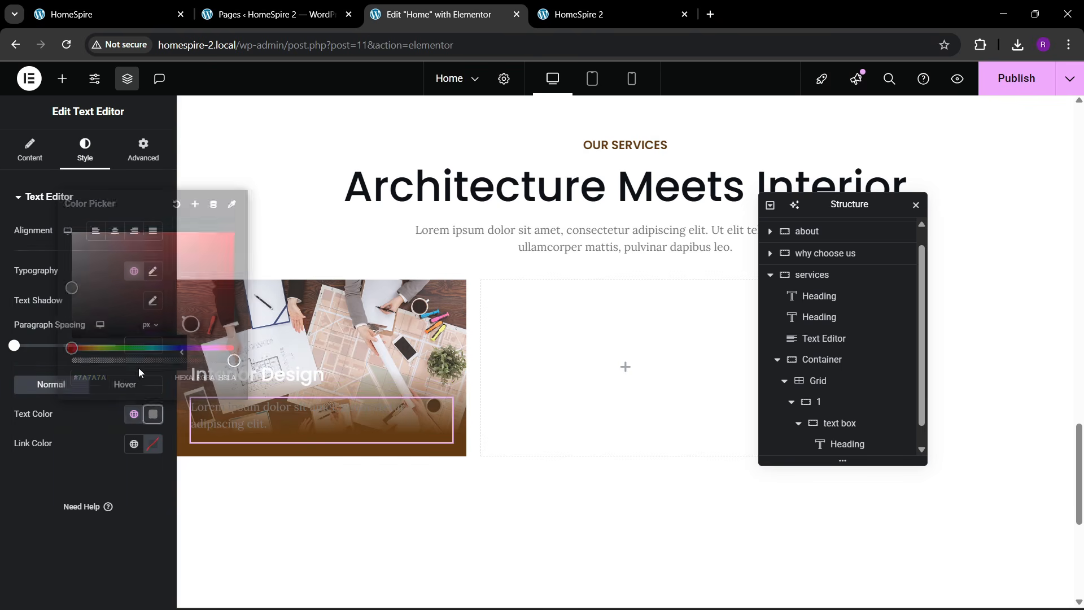
{"action": "left_click_drag", "start_coordinate": [107, 282], "coordinate": [3, 196]}
{"action": "left_click", "coordinate": [28, 455]}
- In the Code view, delete the empty line after 'adipiscing elit.'
{"action": "left_click", "coordinate": [29, 150]}
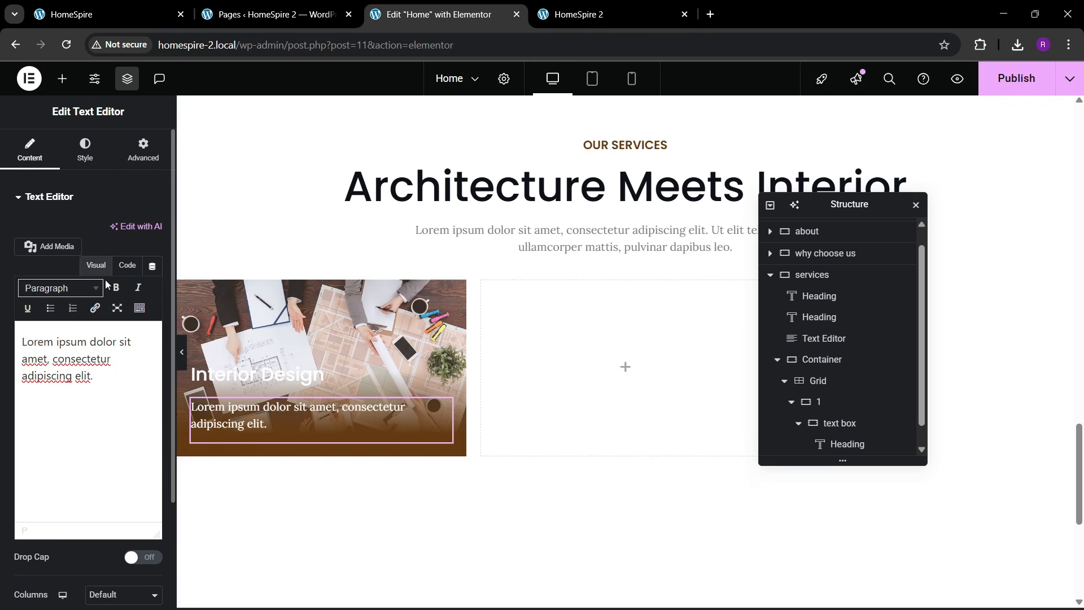
{"action": "left_click", "coordinate": [127, 265]}
{"action": "key", "text": "BackSpace"}
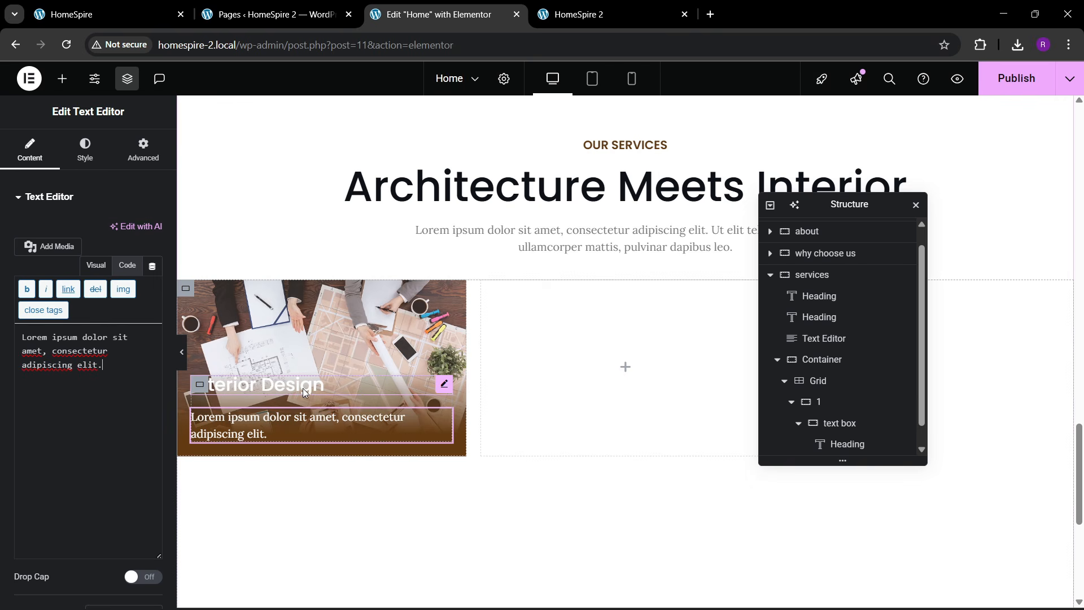
- Bump the Interior Design heading size up to 28 px
{"action": "left_click", "coordinate": [444, 390]}
{"action": "left_click", "coordinate": [151, 272]}
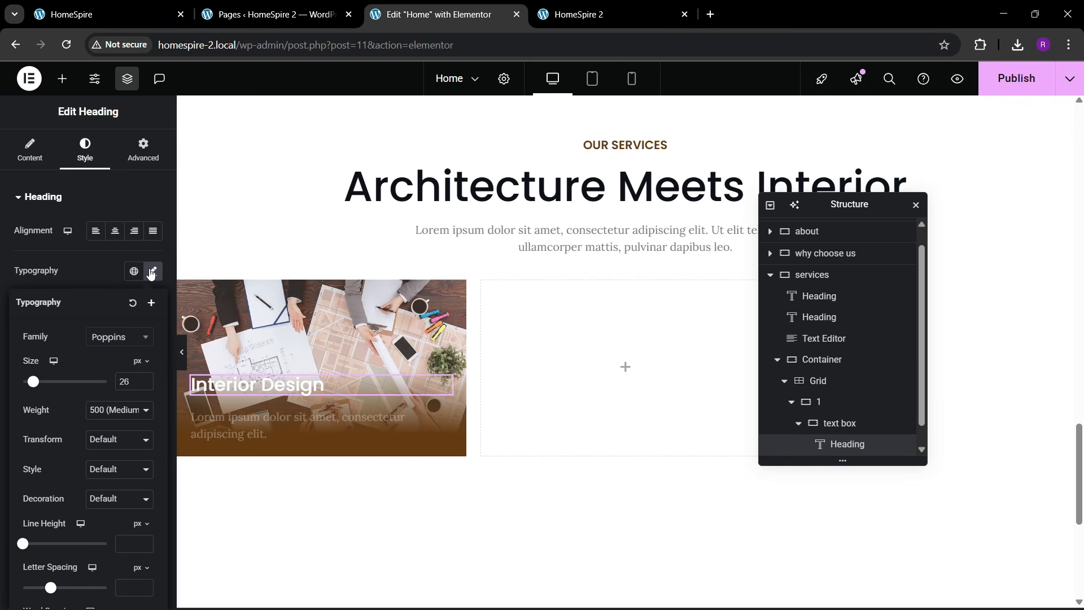
{"action": "left_click", "coordinate": [141, 378]}
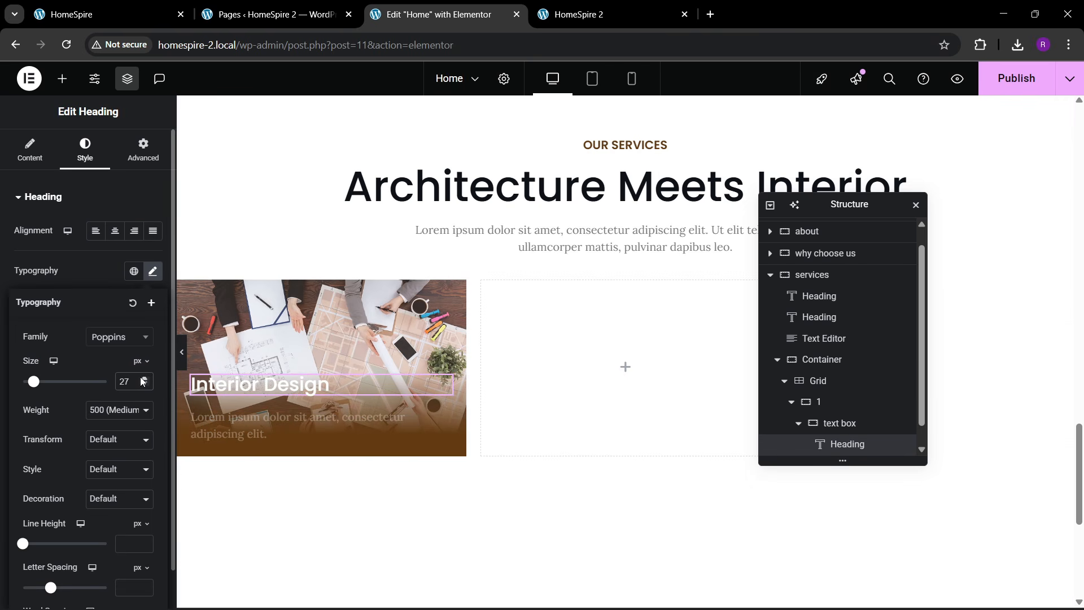
{"action": "left_click", "coordinate": [144, 378]}
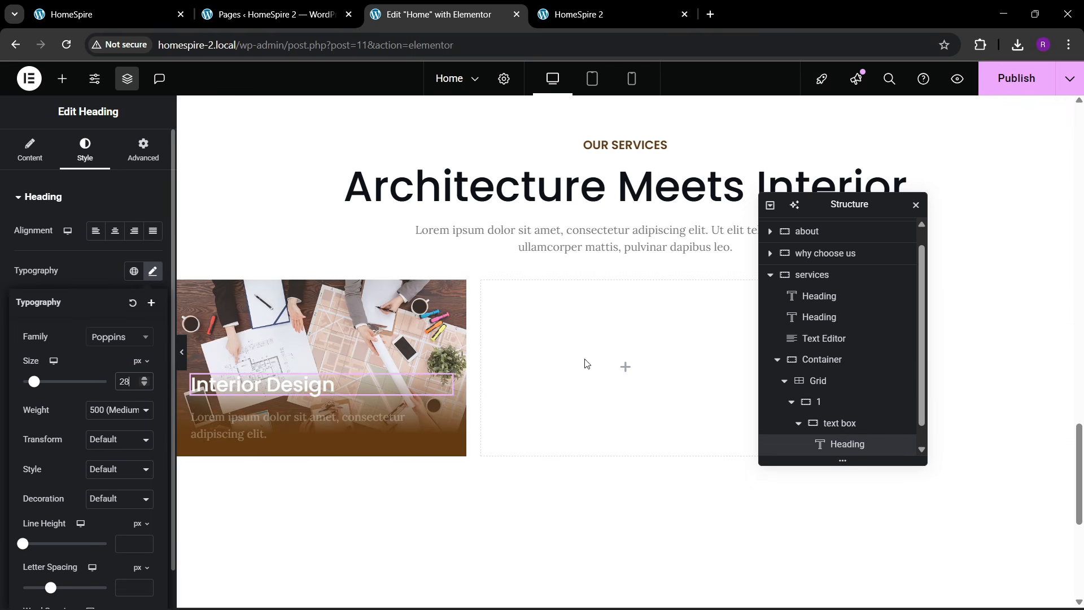
- Set card container 1's minimum height to 300 px
{"action": "left_click", "coordinate": [837, 410]}
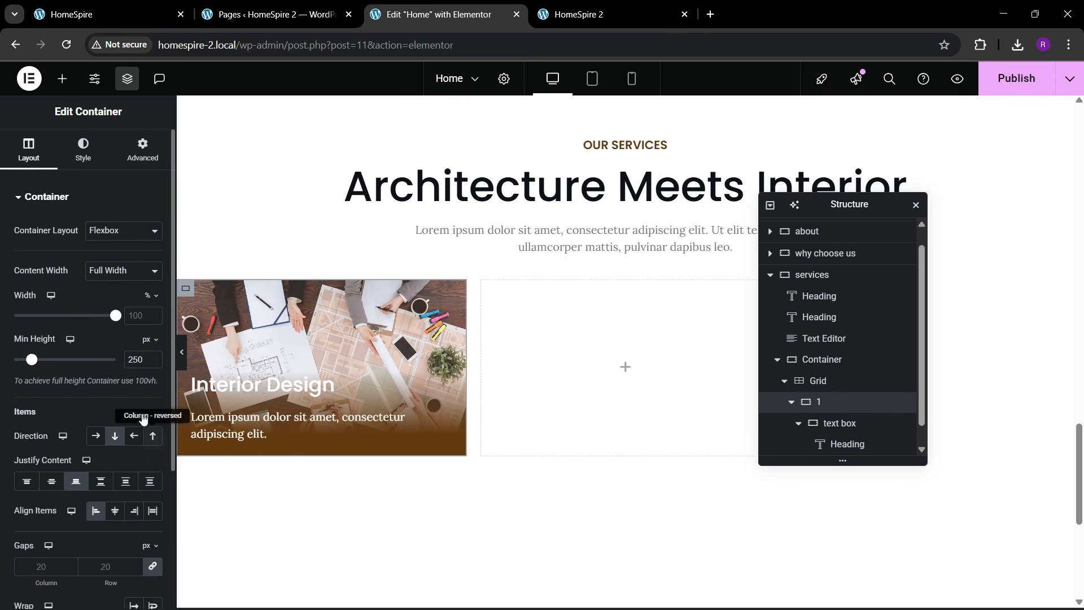
{"action": "left_click", "coordinate": [153, 357]}
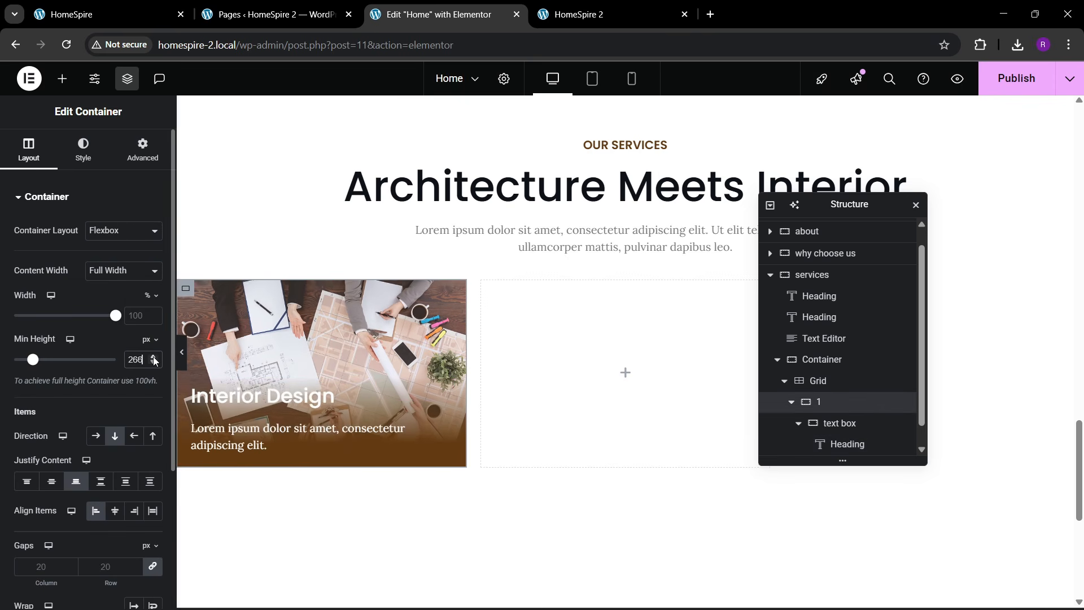
{"action": "left_click", "coordinate": [153, 359]}
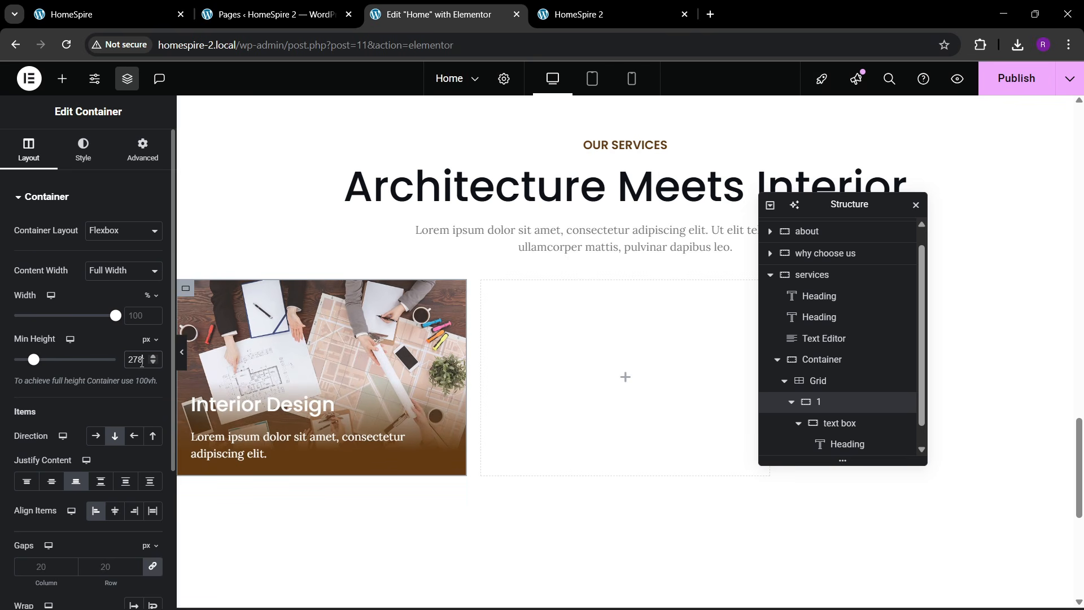
{"action": "left_click_drag", "start_coordinate": [141, 362], "coordinate": [133, 361]}
{"action": "type", "text": "300"}
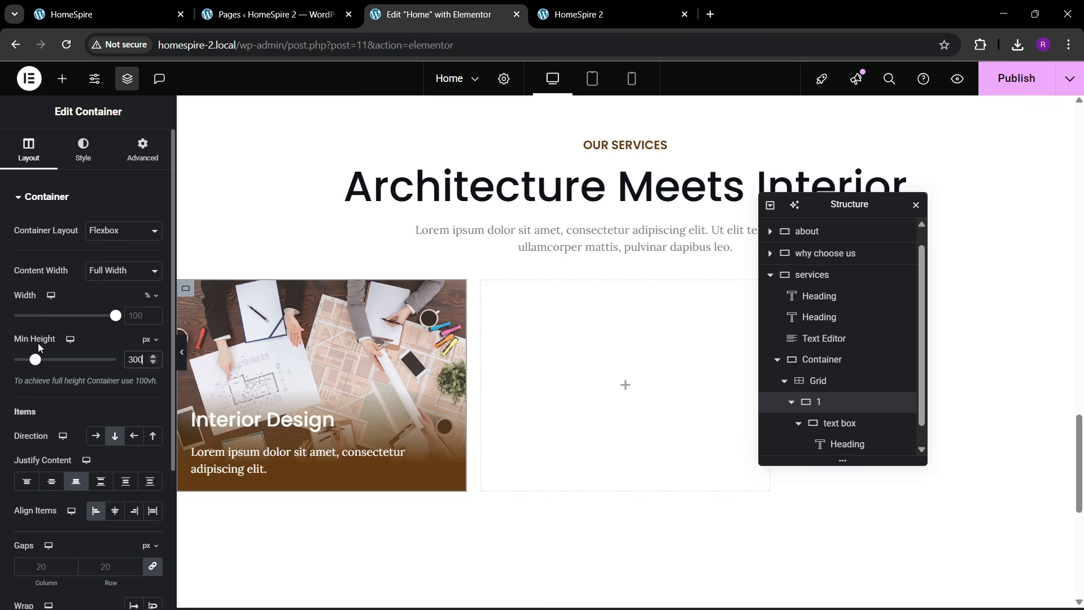
- Increase the Interior Design heading size to 30 px
{"action": "left_click", "coordinate": [339, 422]}
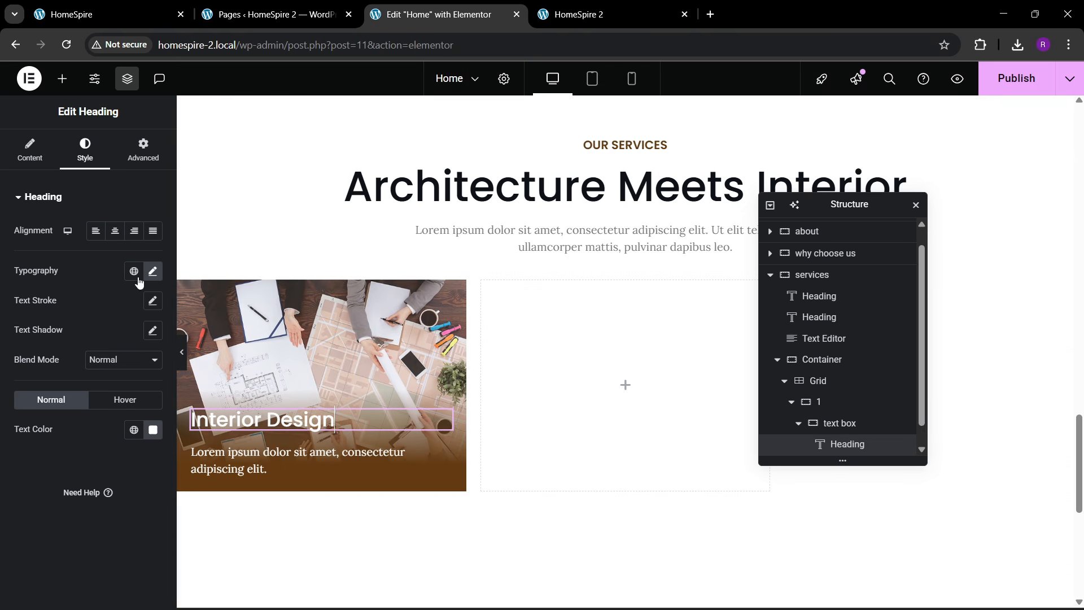
{"action": "left_click", "coordinate": [151, 271]}
{"action": "left_click", "coordinate": [144, 377]}
{"action": "left_click", "coordinate": [144, 377]}
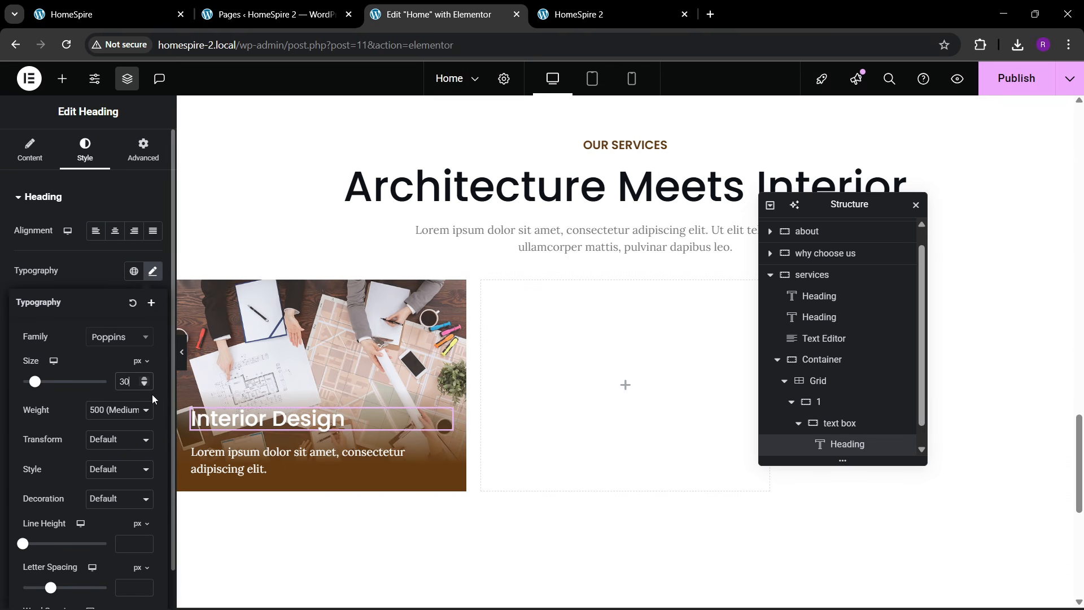
{"action": "scroll", "coordinate": [835, 443], "scroll_direction": "down", "scroll_amount": 1}
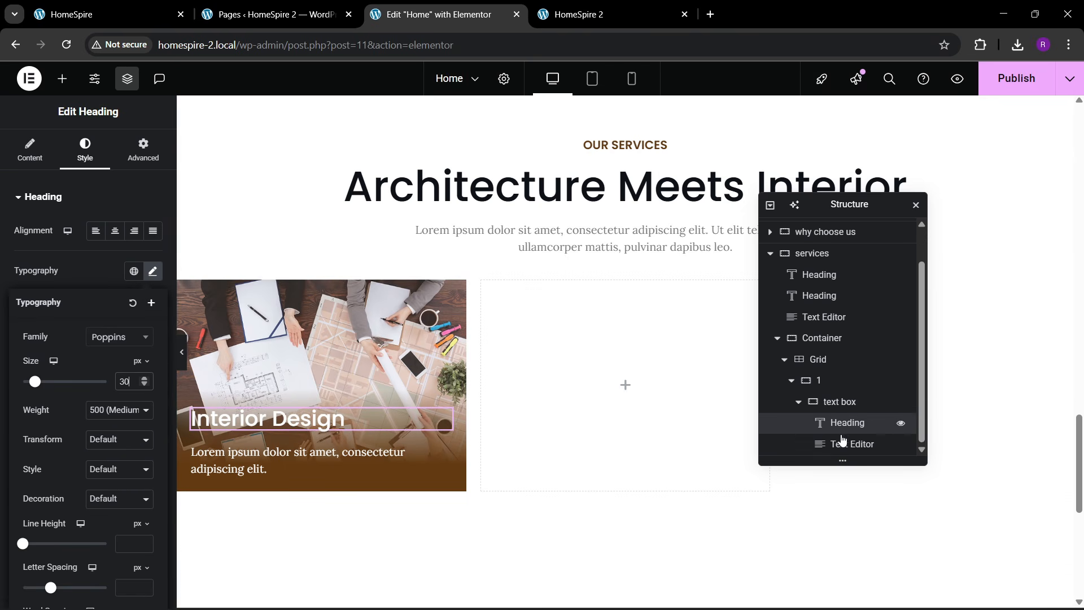
{"action": "left_click", "coordinate": [830, 401]}
- Move container 1's gradient overlay stops to 37% and 79%
{"action": "left_click", "coordinate": [83, 150]}
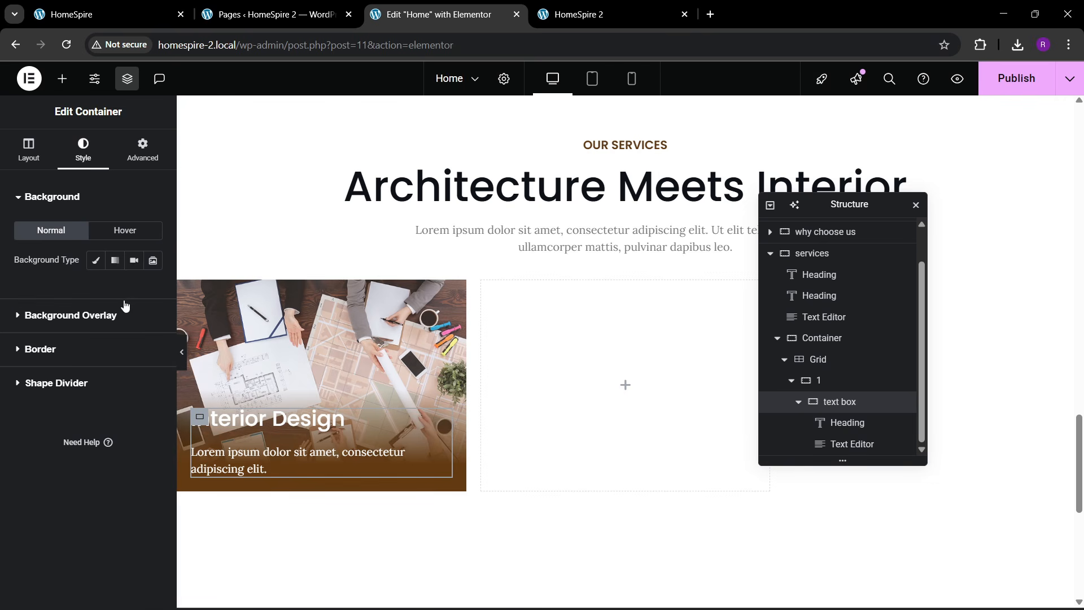
{"action": "left_click", "coordinate": [71, 315]}
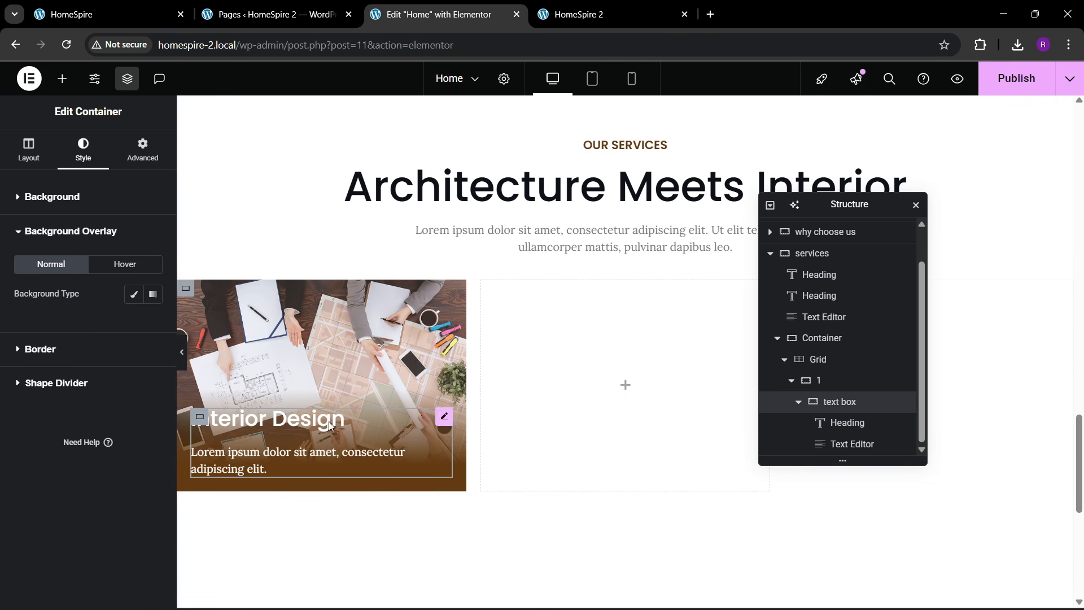
{"action": "left_click", "coordinate": [829, 379]}
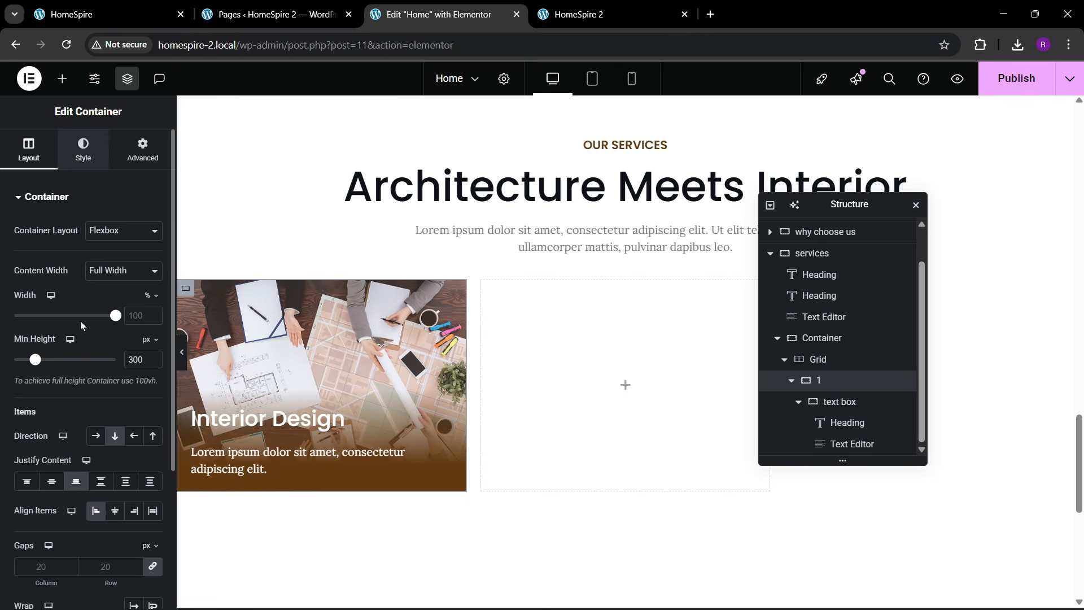
{"action": "left_click", "coordinate": [83, 150]}
{"action": "scroll", "coordinate": [85, 371], "scroll_direction": "down", "scroll_amount": 5}
{"action": "left_click", "coordinate": [112, 438]}
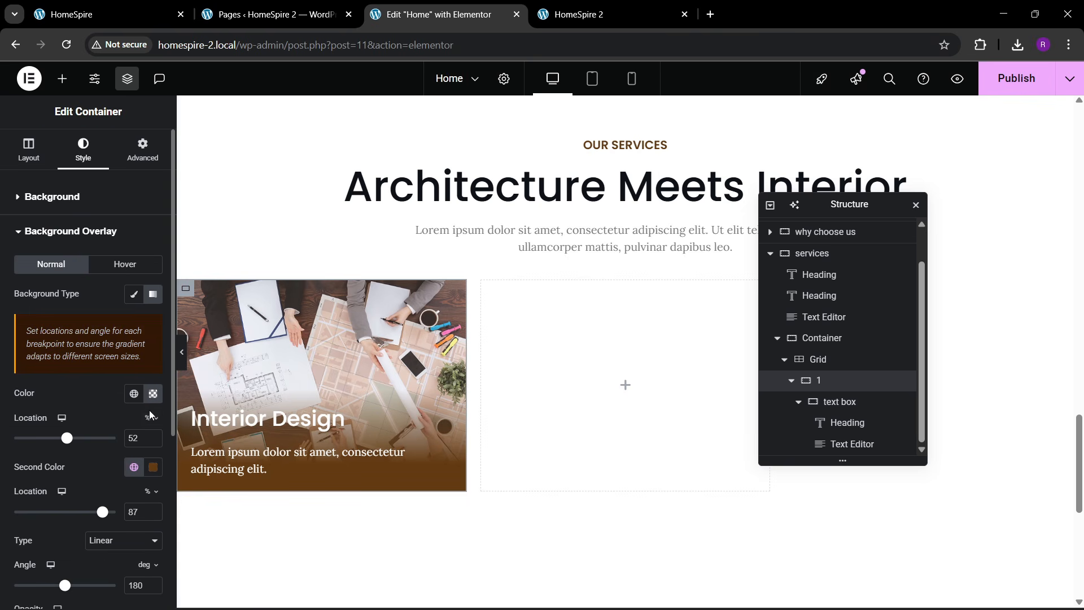
{"action": "scroll", "coordinate": [85, 418], "scroll_direction": "down", "scroll_amount": 2}
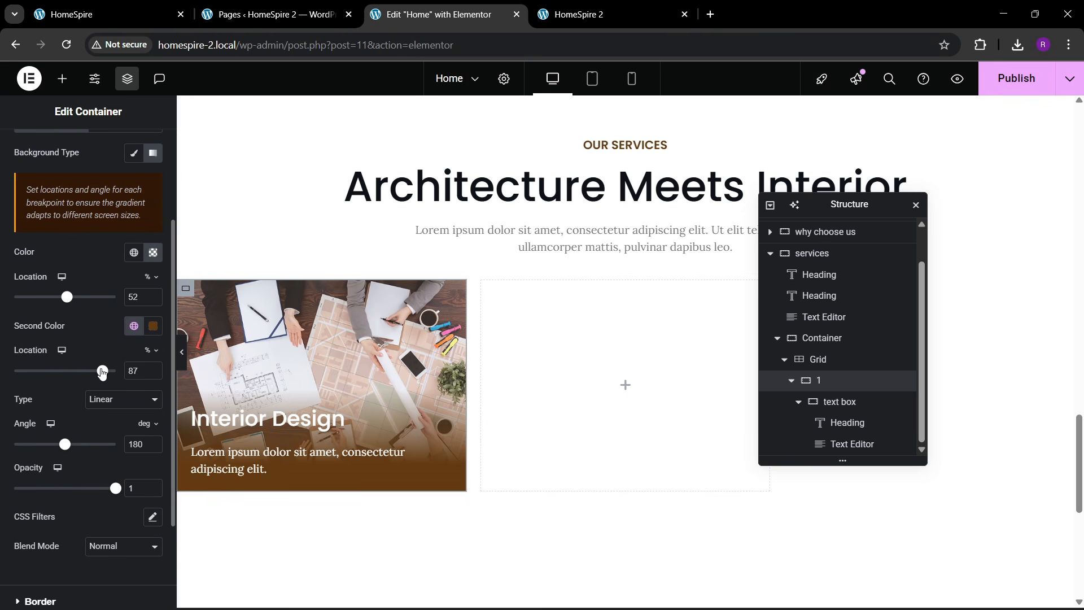
{"action": "left_click_drag", "start_coordinate": [107, 374], "coordinate": [72, 395]}
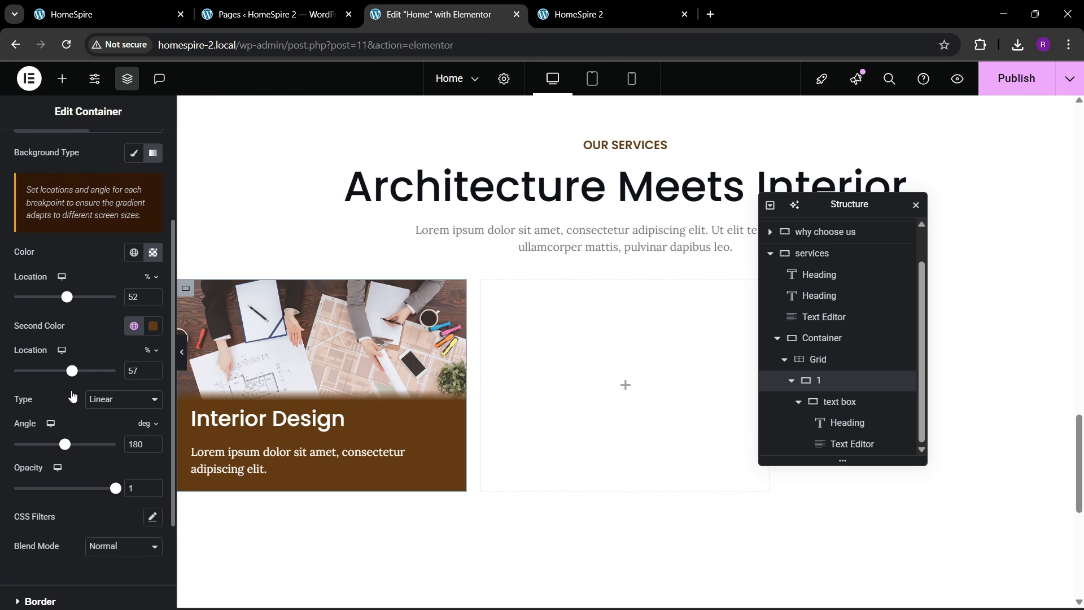
{"action": "left_click_drag", "start_coordinate": [62, 303], "coordinate": [52, 307]}
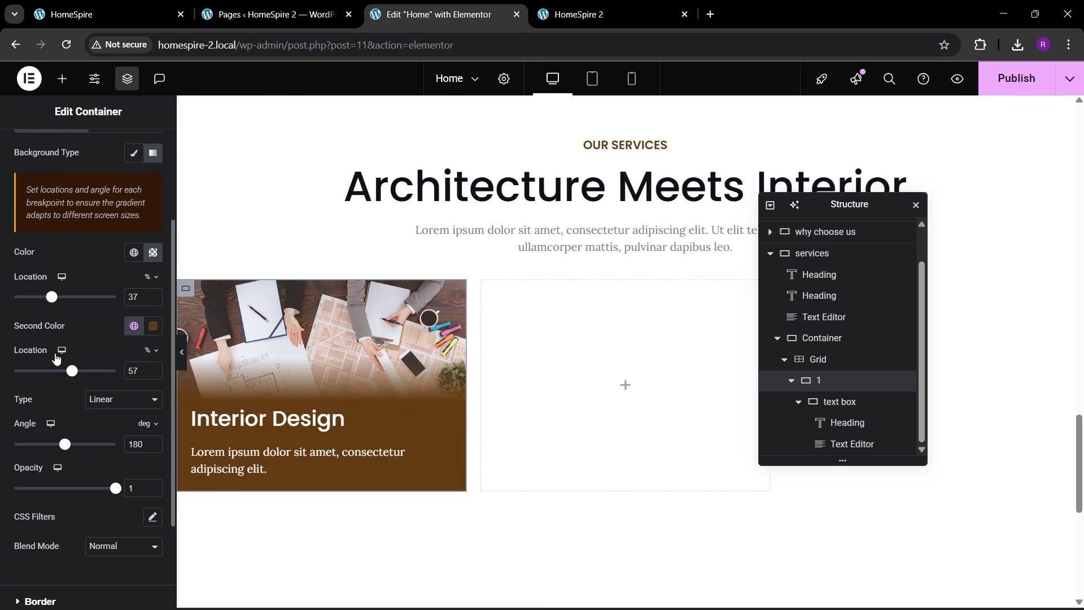
{"action": "left_click_drag", "start_coordinate": [75, 379], "coordinate": [97, 383]}
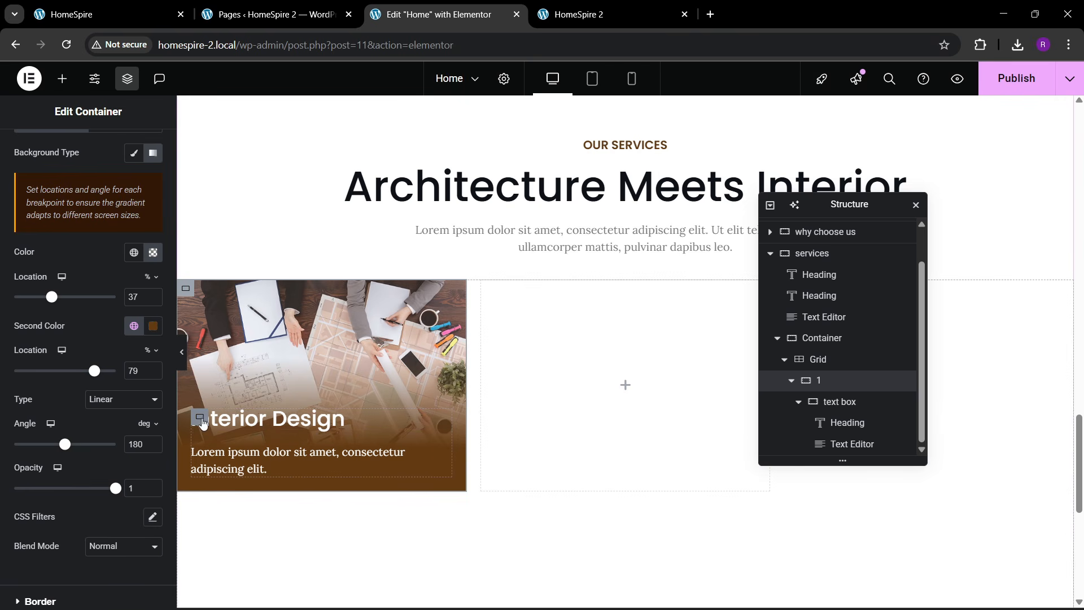
{"action": "left_click", "coordinate": [199, 416]}
- Give the text box column direction, center justification and a 10 px gap
{"action": "left_click", "coordinate": [115, 440]}
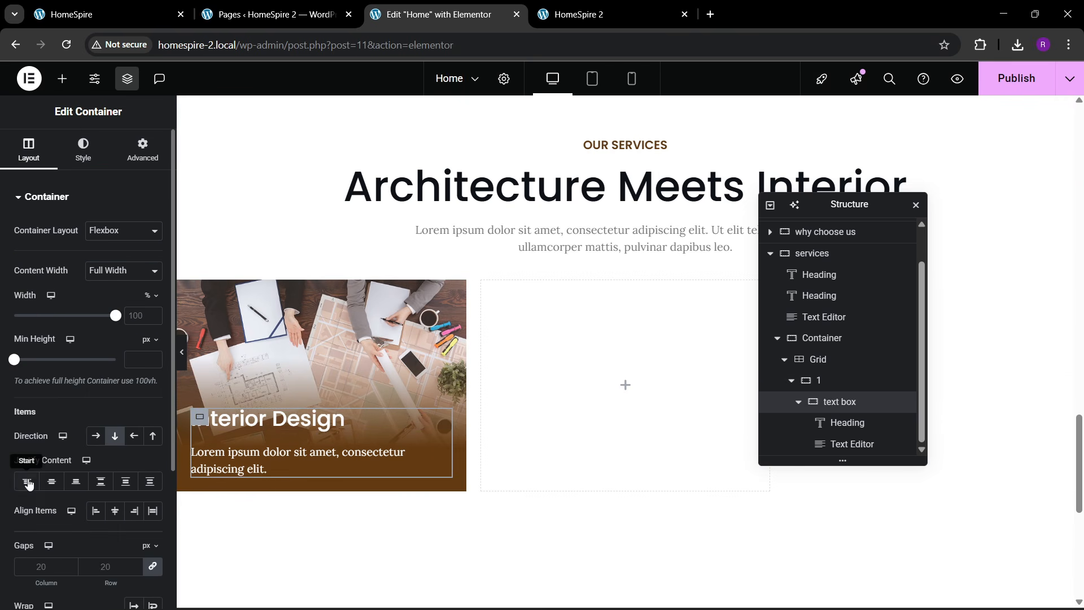
{"action": "left_click", "coordinate": [51, 481]}
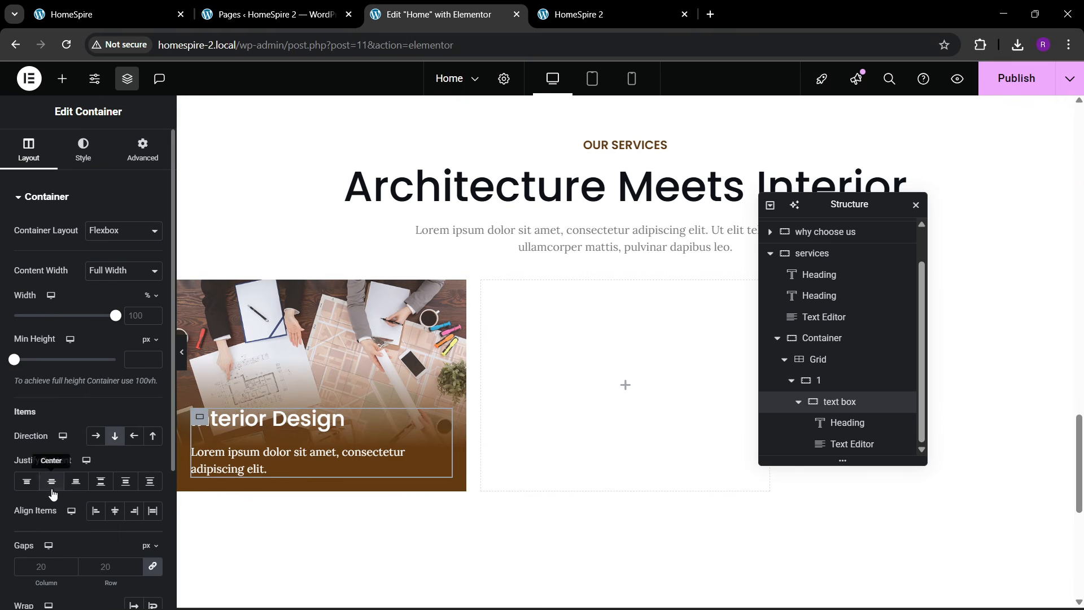
{"action": "left_click", "coordinate": [109, 564]}
{"action": "type", "text": "10"}
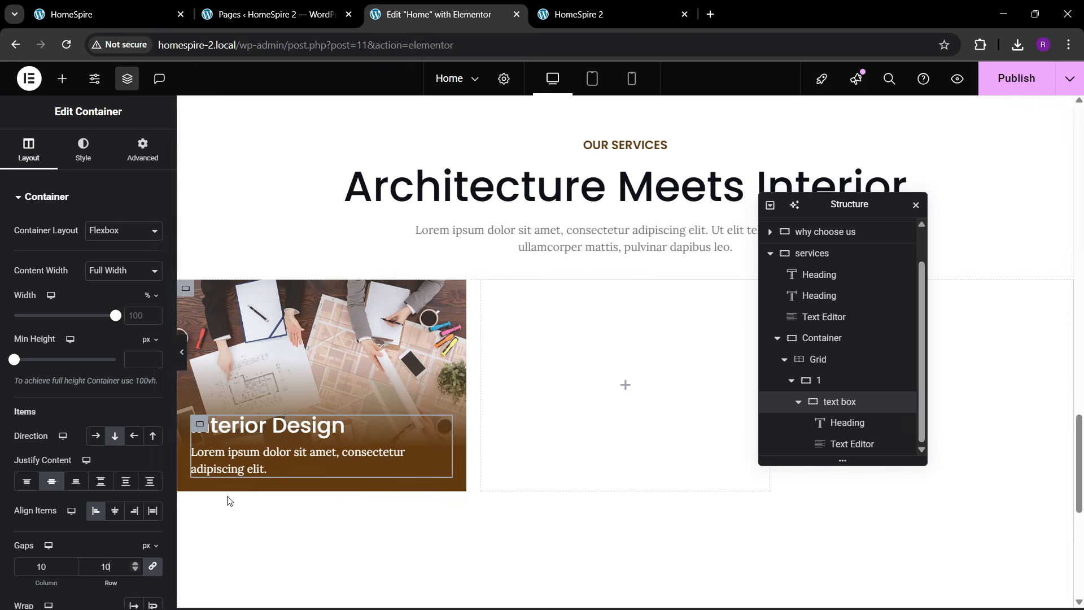
{"action": "left_click", "coordinate": [107, 14]}
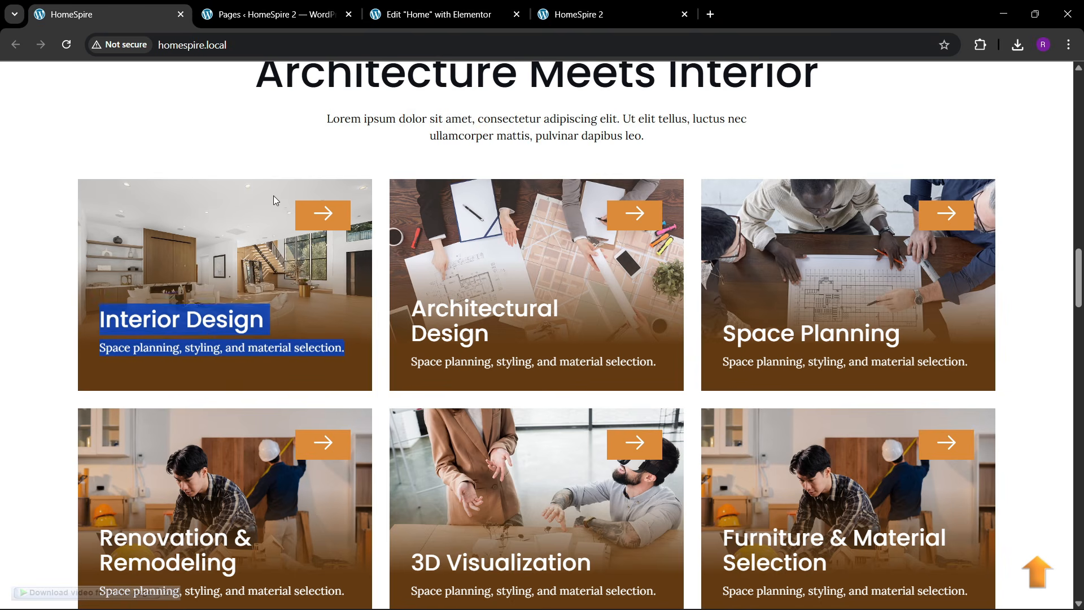
{"action": "left_click", "coordinate": [435, 14]}
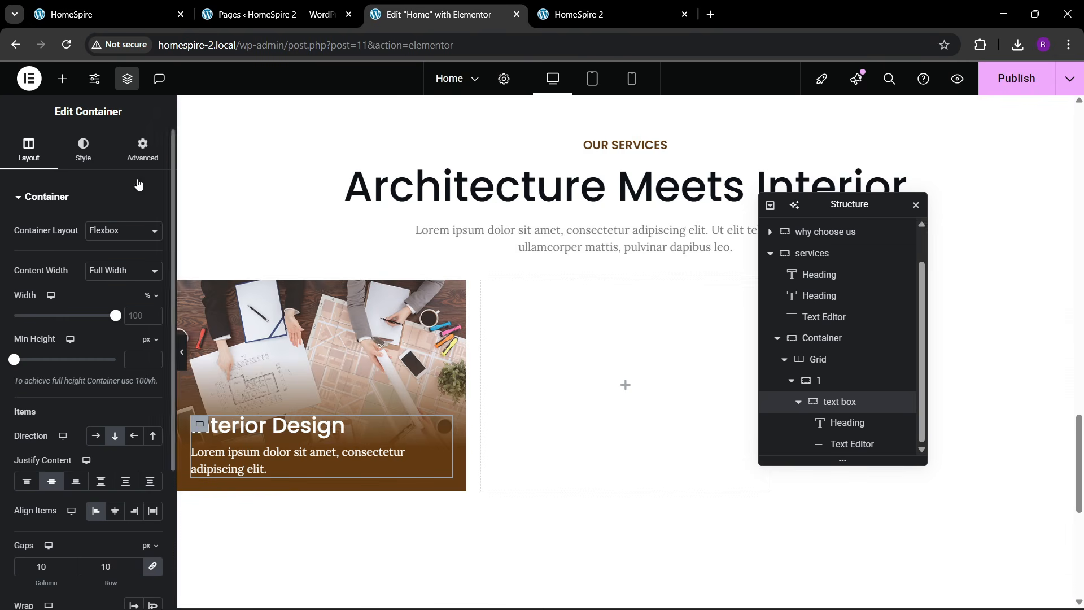
- Open the text box's Transform settings and clear its normal-state scale setting
{"action": "left_click", "coordinate": [142, 149]}
{"action": "scroll", "coordinate": [64, 369], "scroll_direction": "down", "scroll_amount": 5}
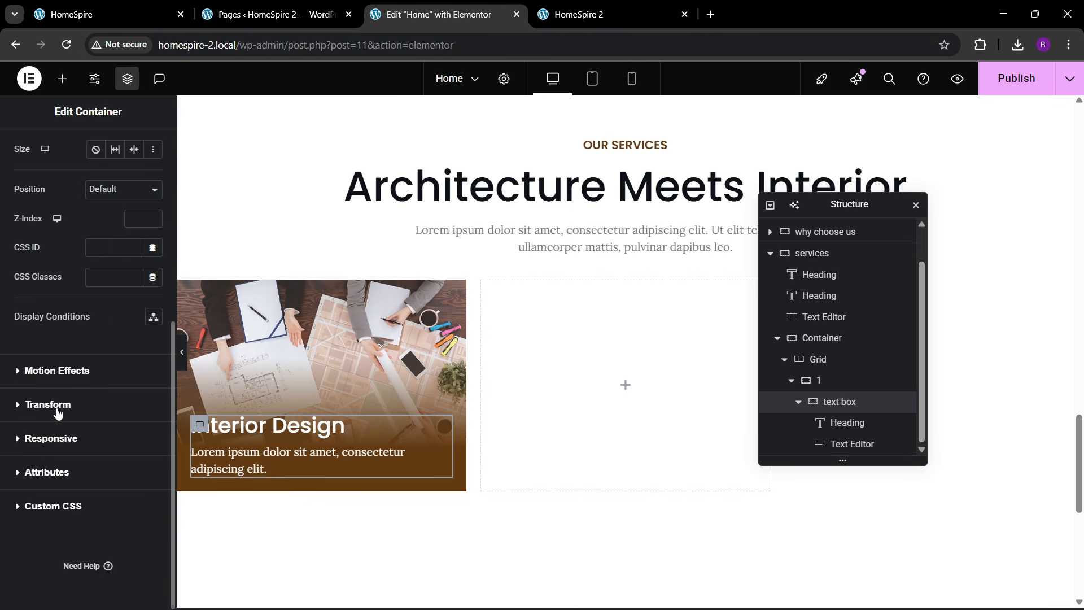
{"action": "left_click", "coordinate": [57, 406]}
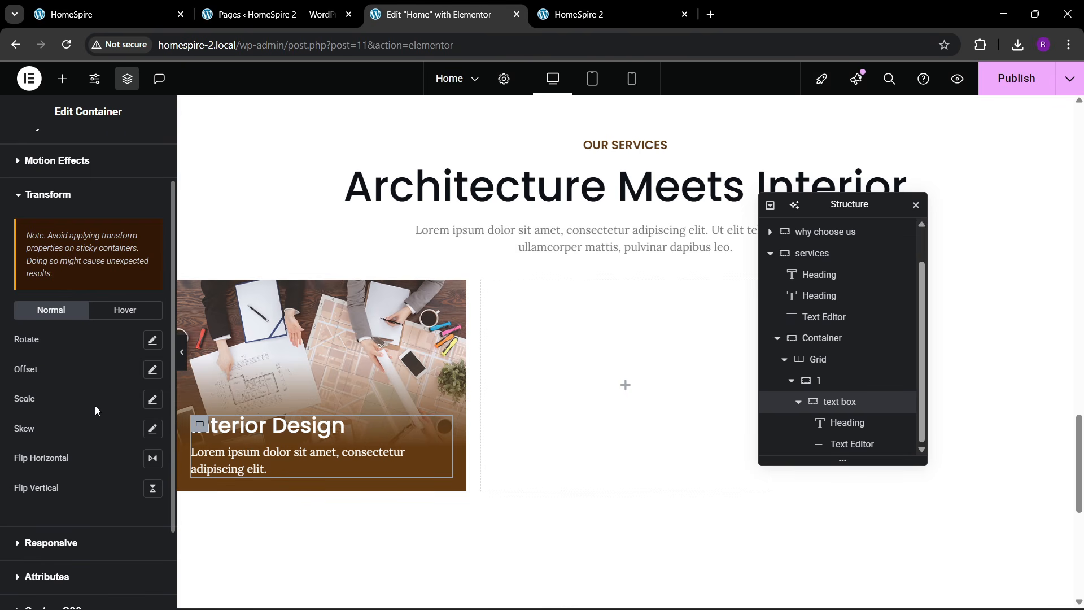
{"action": "left_click", "coordinate": [150, 400]}
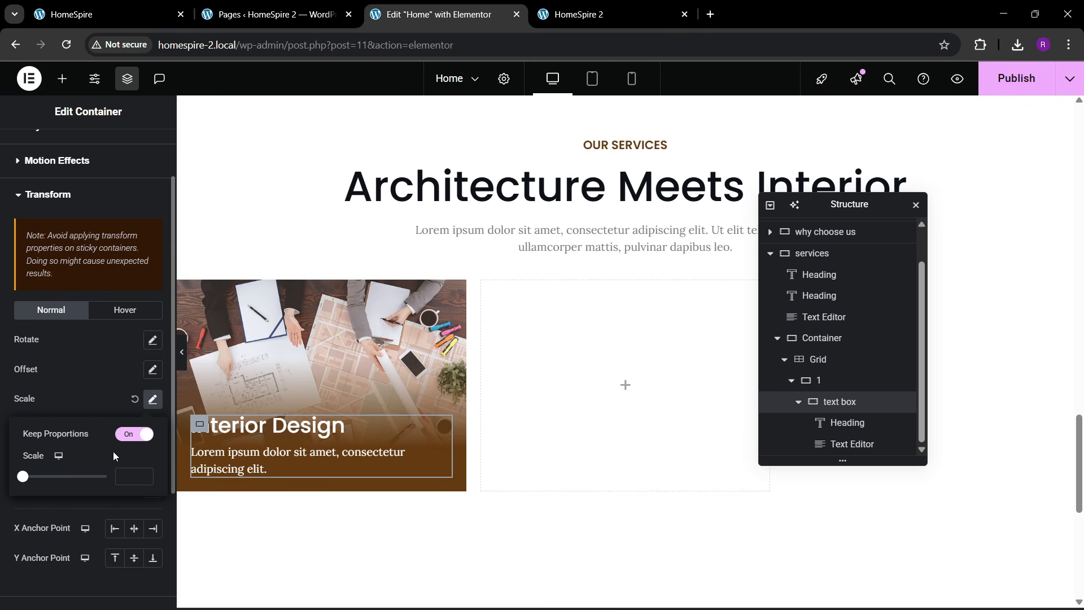
{"action": "left_click", "coordinate": [101, 309]}
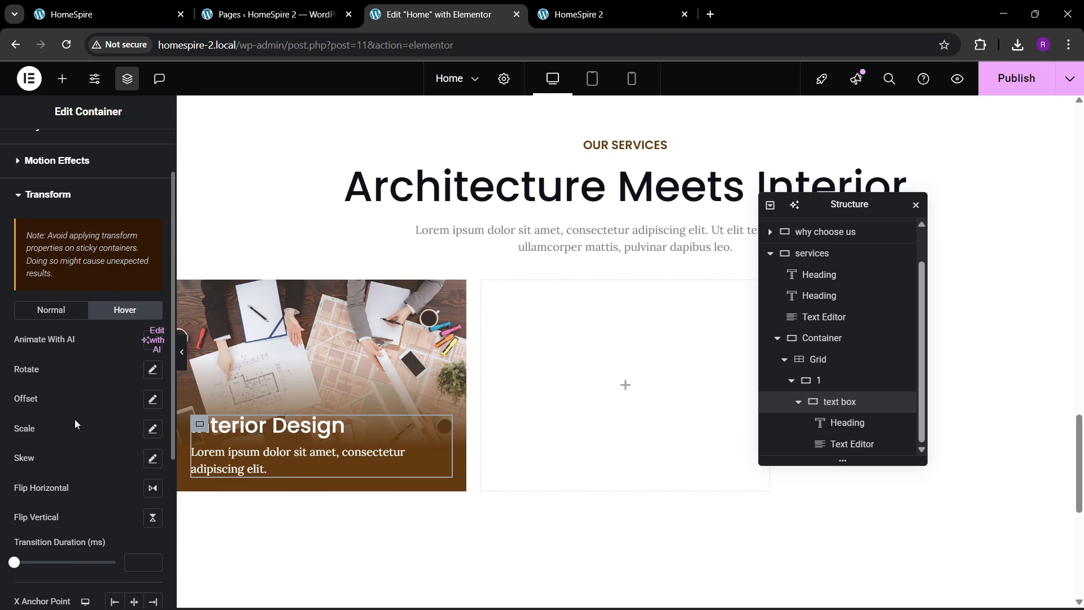
{"action": "left_click", "coordinate": [66, 310]}
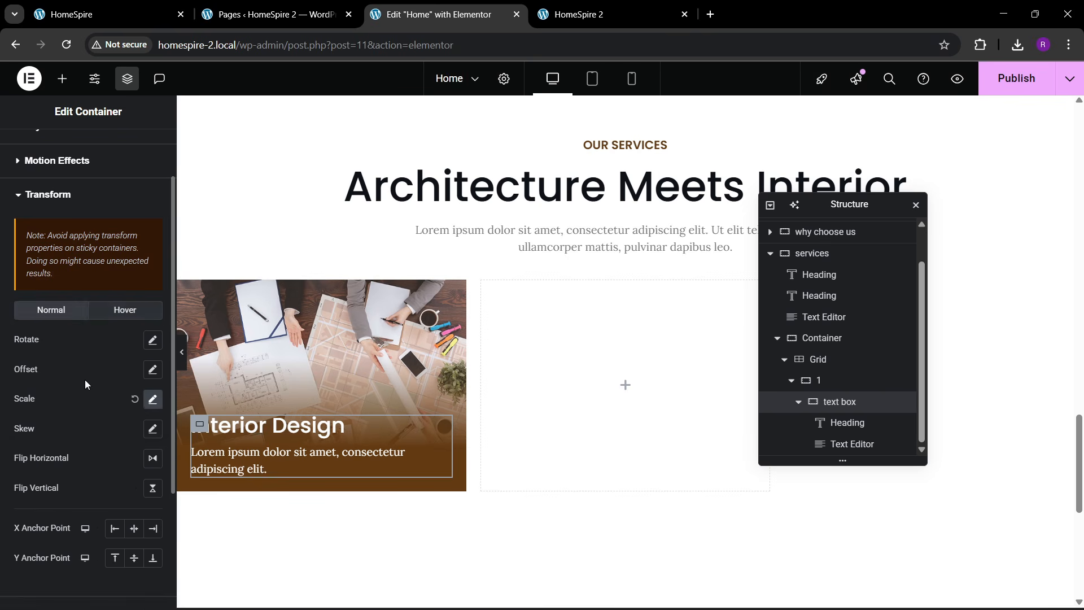
{"action": "left_click", "coordinate": [135, 400]}
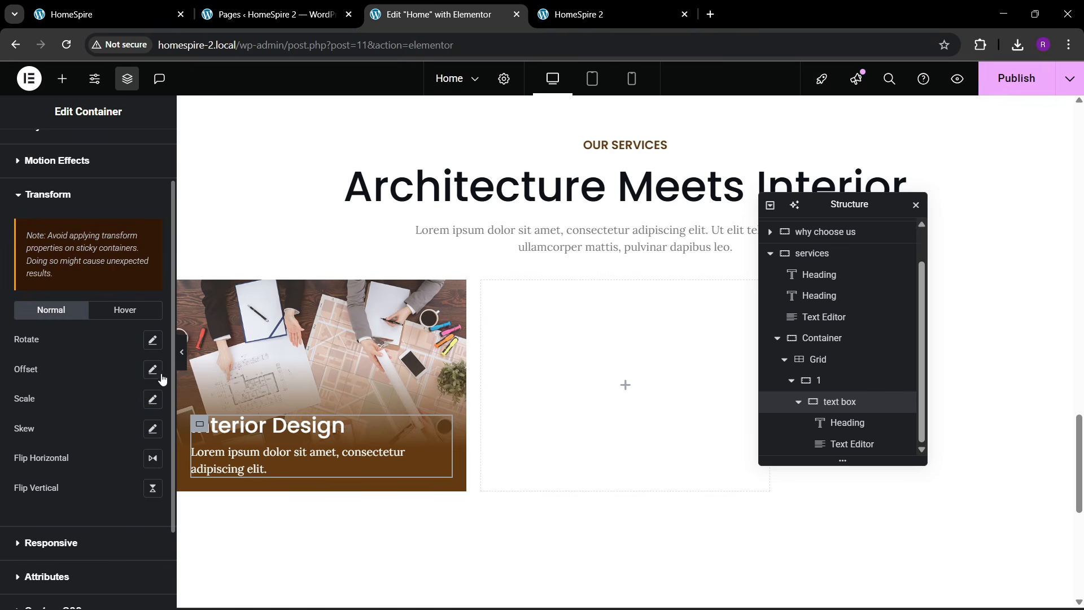
- Set the text box's hover Offset Y to -40 px
{"action": "left_click", "coordinate": [160, 374]}
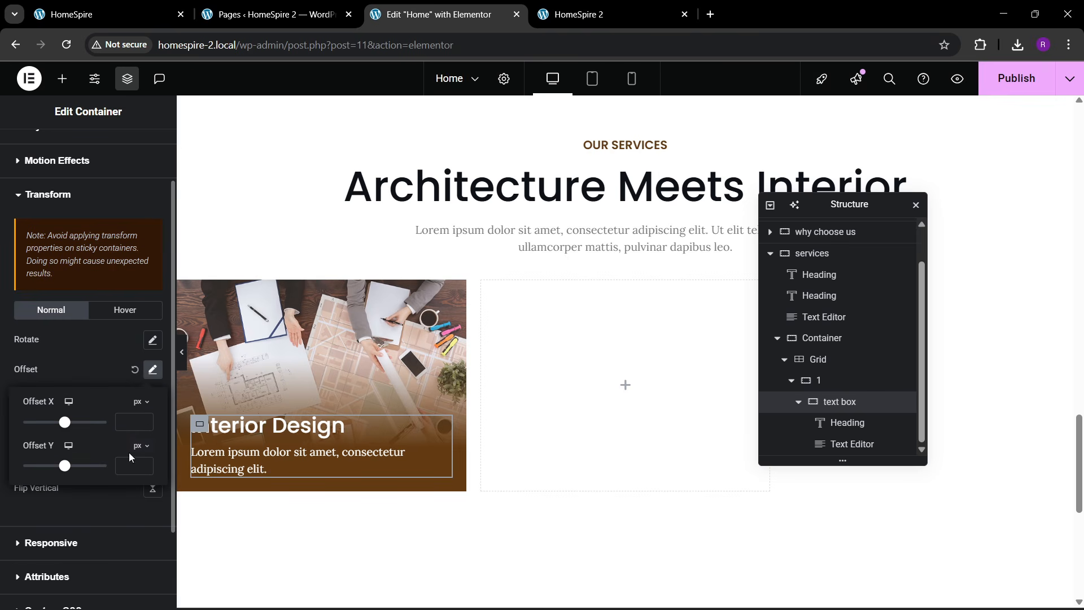
{"action": "left_click", "coordinate": [147, 309]}
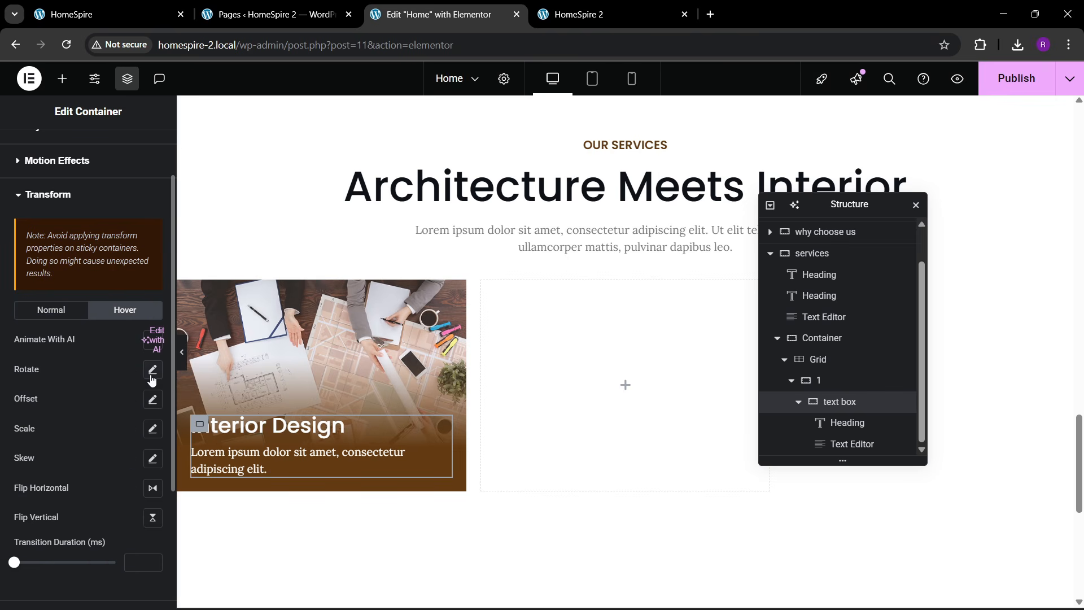
{"action": "left_click", "coordinate": [152, 399]}
{"action": "scroll", "coordinate": [119, 414], "scroll_direction": "down", "scroll_amount": 3}
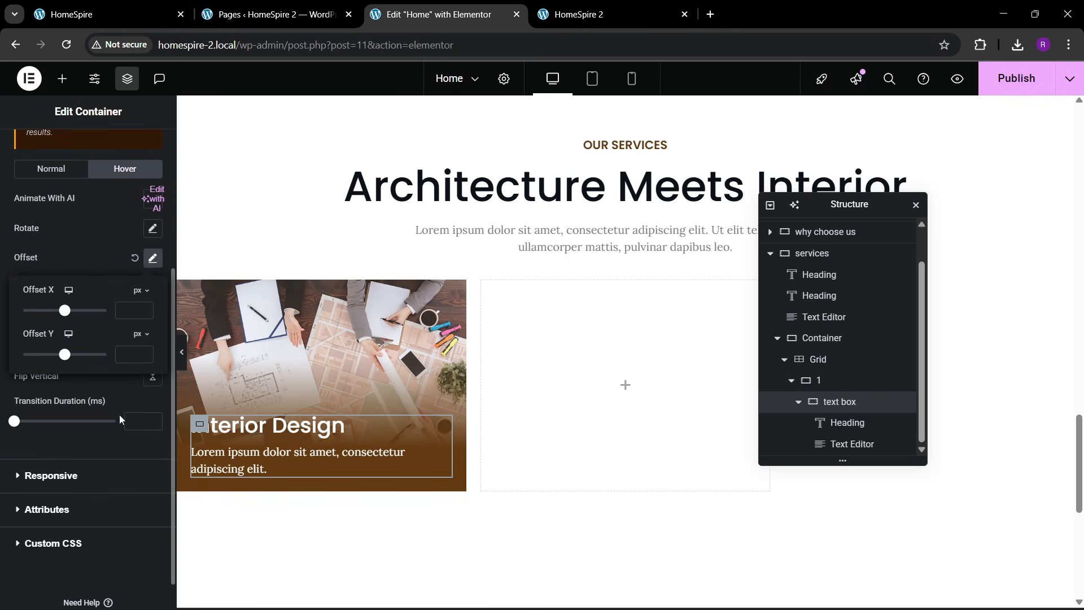
{"action": "left_click", "coordinate": [144, 357]}
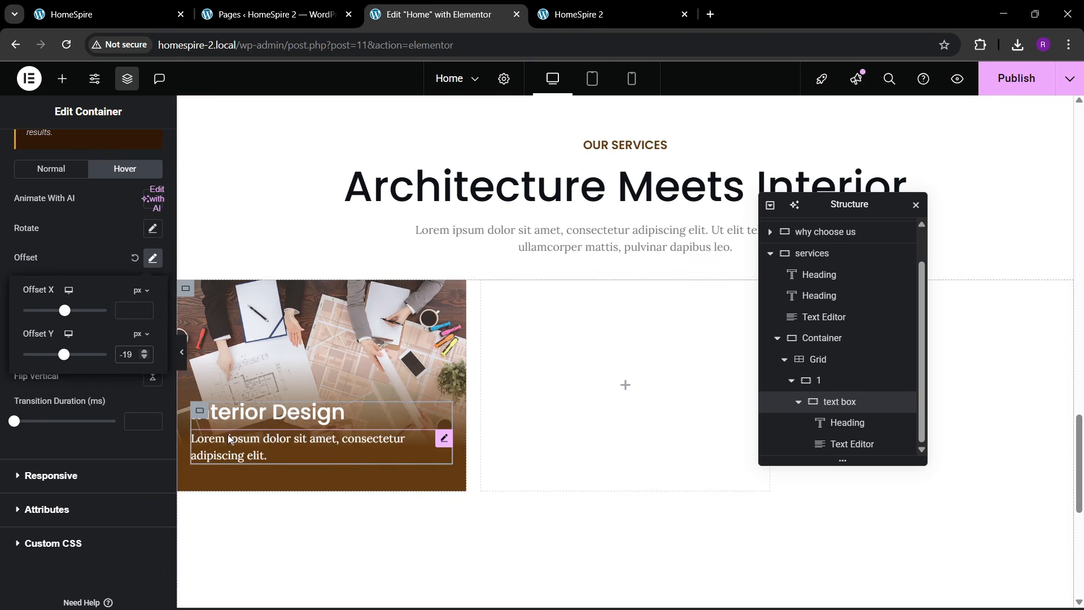
{"action": "left_click", "coordinate": [144, 357]}
{"action": "left_click", "coordinate": [144, 357]}
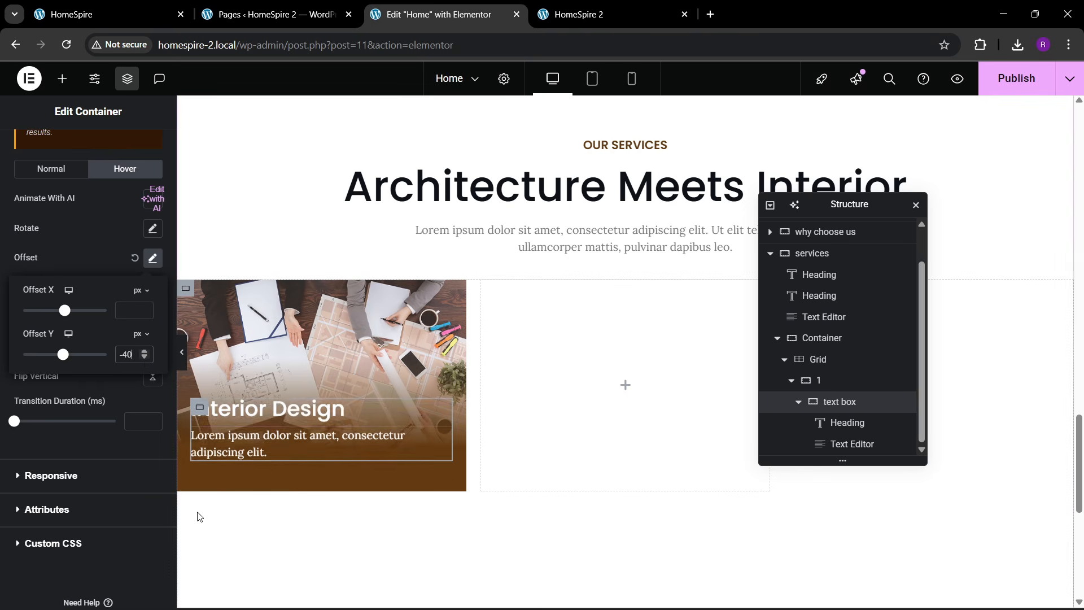
{"action": "left_click", "coordinate": [1013, 79]}
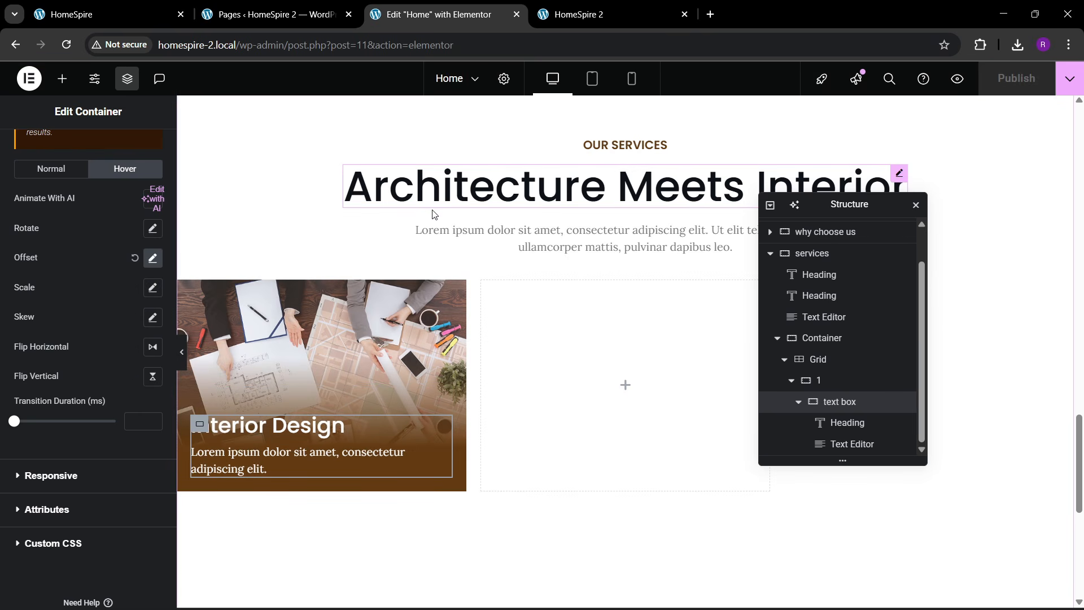
- Add a new Container to the Interior Design card, positioned above the text box
{"action": "left_click", "coordinate": [62, 78]}
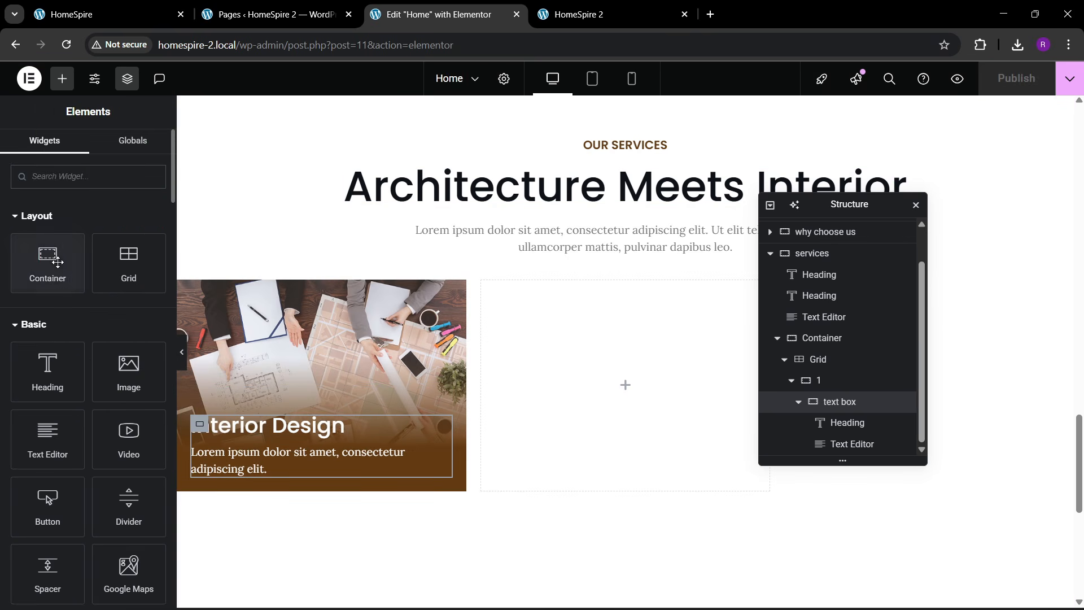
{"action": "left_click_drag", "start_coordinate": [57, 261], "coordinate": [275, 407]}
{"action": "scroll", "coordinate": [817, 413], "scroll_direction": "down", "scroll_amount": 1}
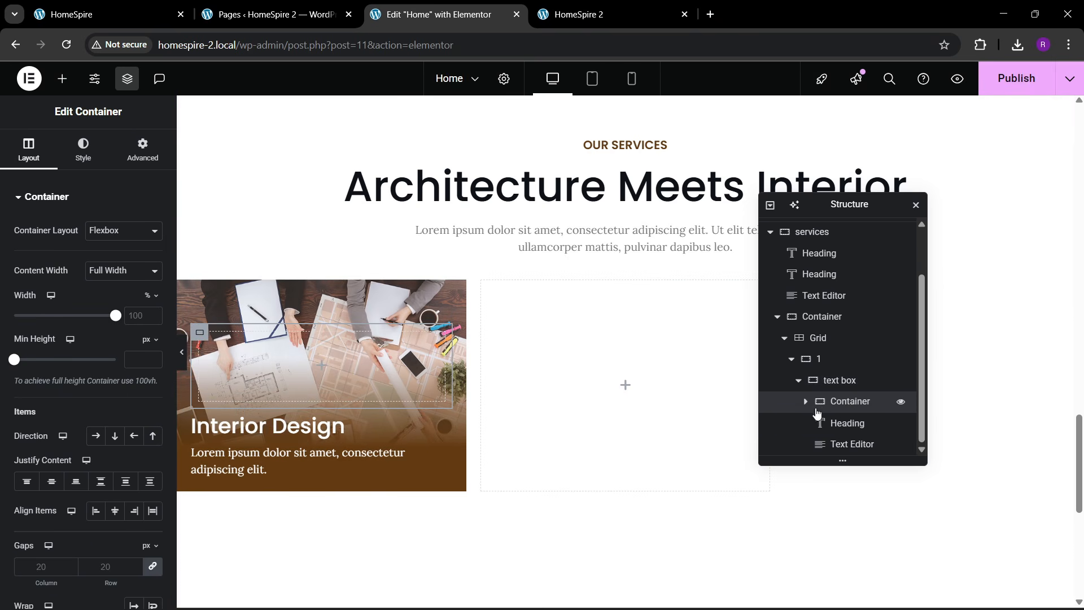
{"action": "left_click_drag", "start_coordinate": [839, 407], "coordinate": [836, 439]}
{"action": "left_click", "coordinate": [798, 382]}
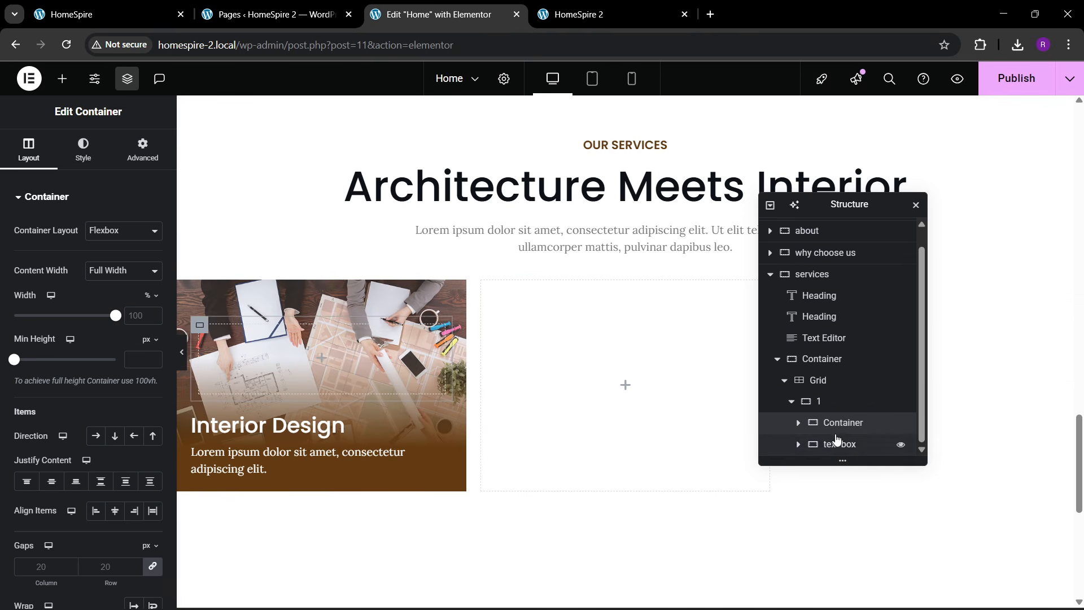
- Rename the container 'btn' and give it a classic brown global-colour background
{"action": "double_click", "coordinate": [839, 425]}
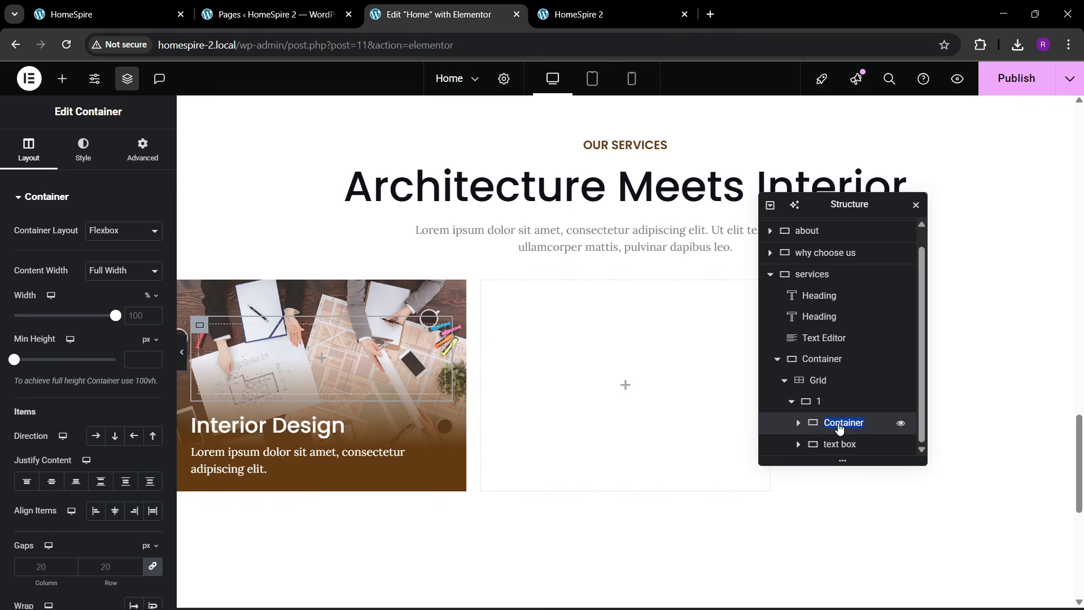
{"action": "type", "text": "btn"}
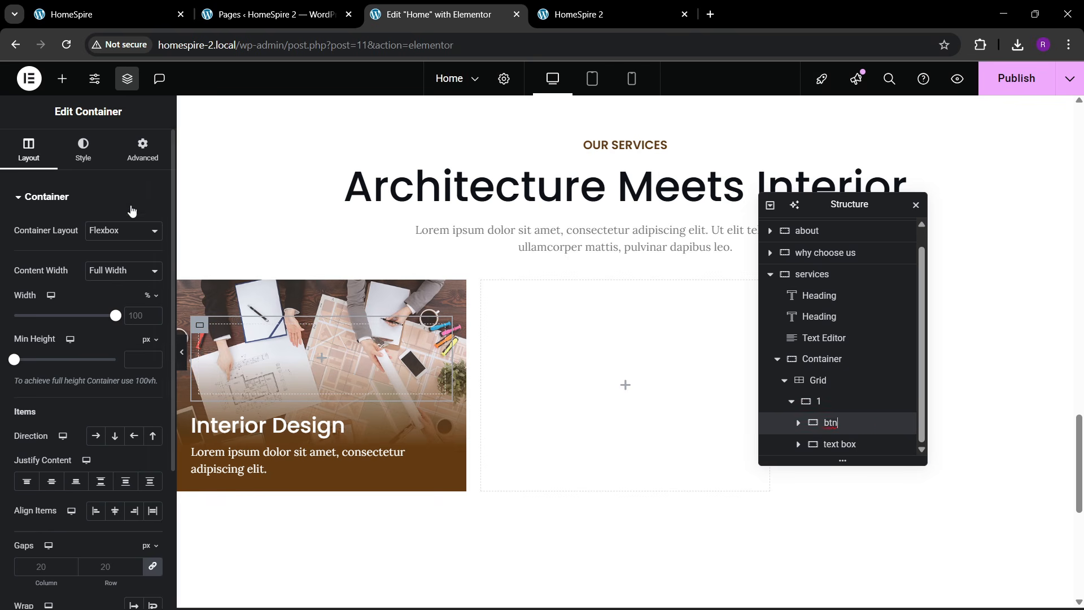
{"action": "left_click", "coordinate": [93, 164]}
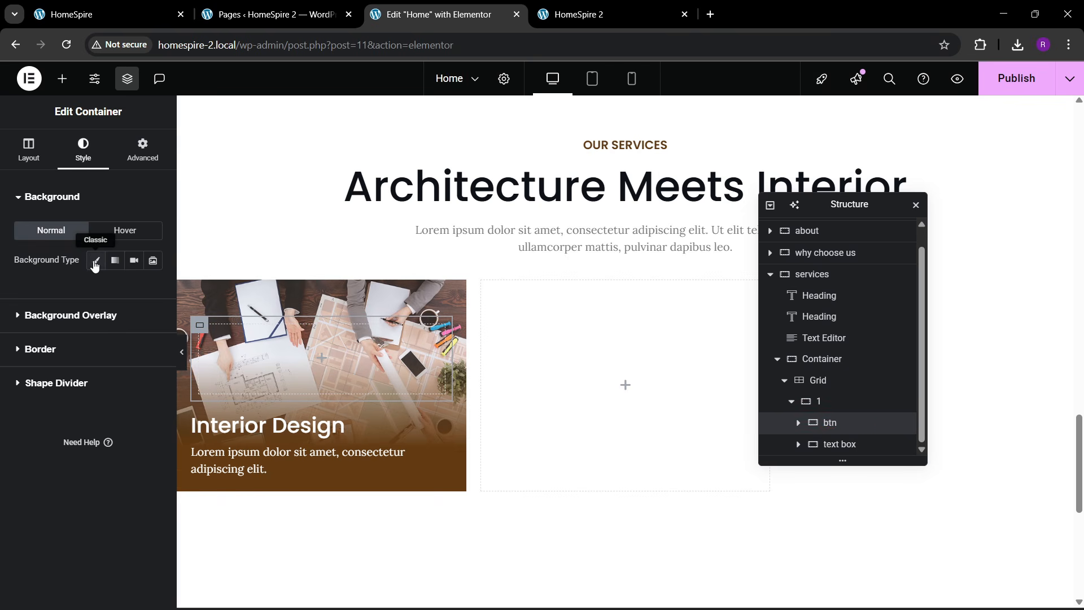
{"action": "left_click", "coordinate": [95, 260]}
{"action": "left_click", "coordinate": [133, 289]}
{"action": "left_click", "coordinate": [82, 498]}
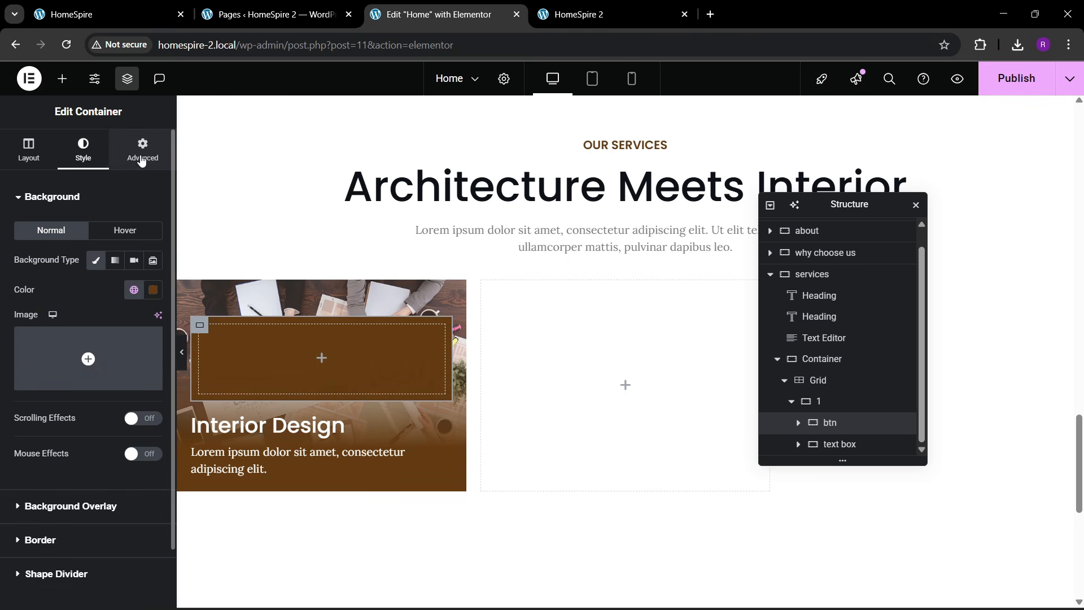
{"action": "left_click", "coordinate": [62, 79]}
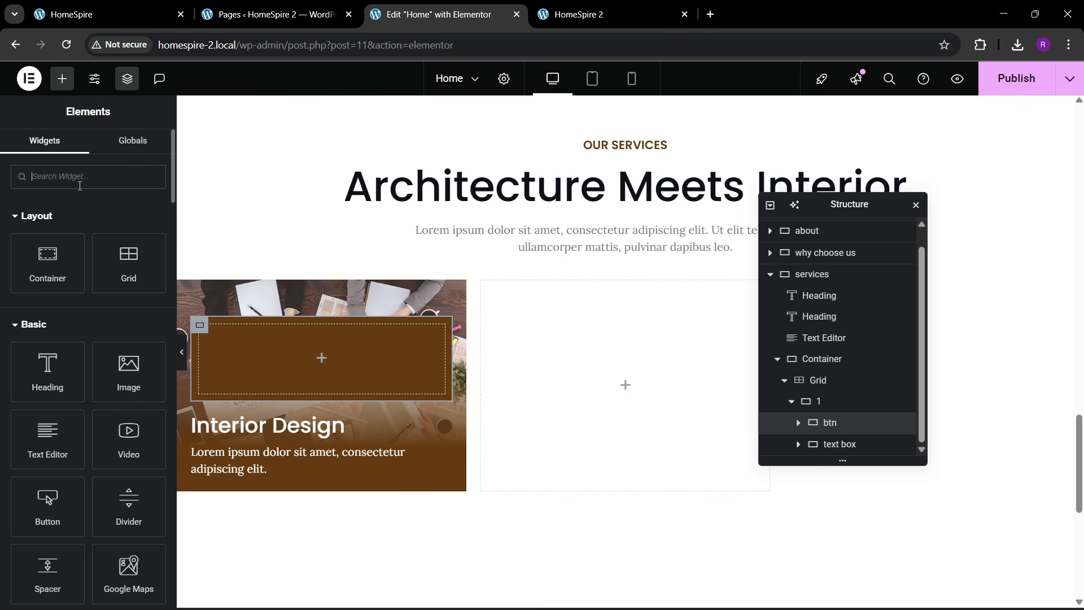
- Place an Icon widget inside btn and enable unfiltered SVG uploads
{"action": "type", "text": "icon"}
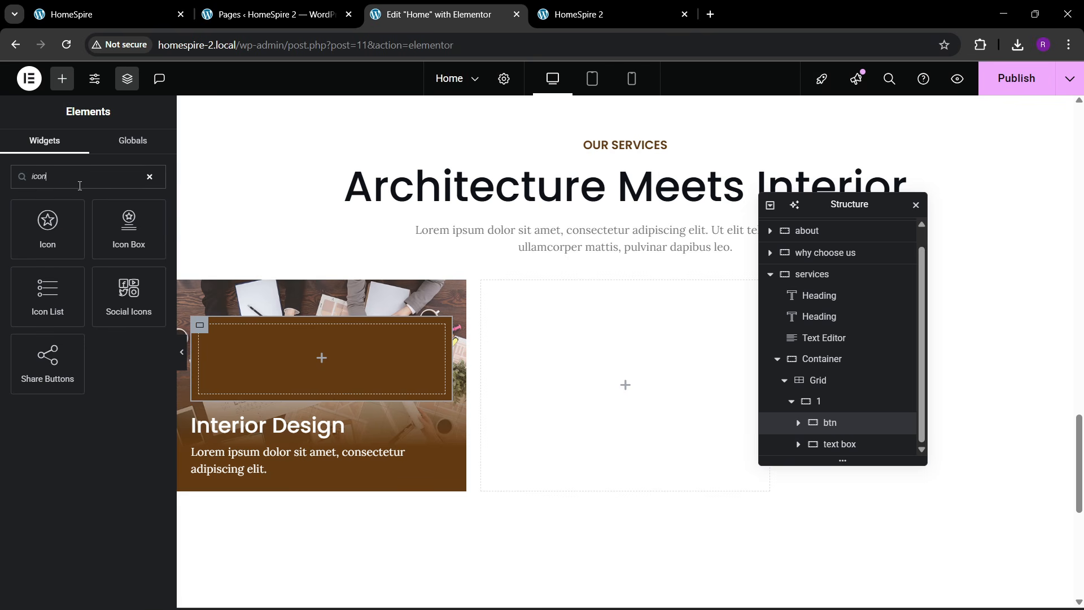
{"action": "left_click_drag", "start_coordinate": [47, 230], "coordinate": [317, 355]}
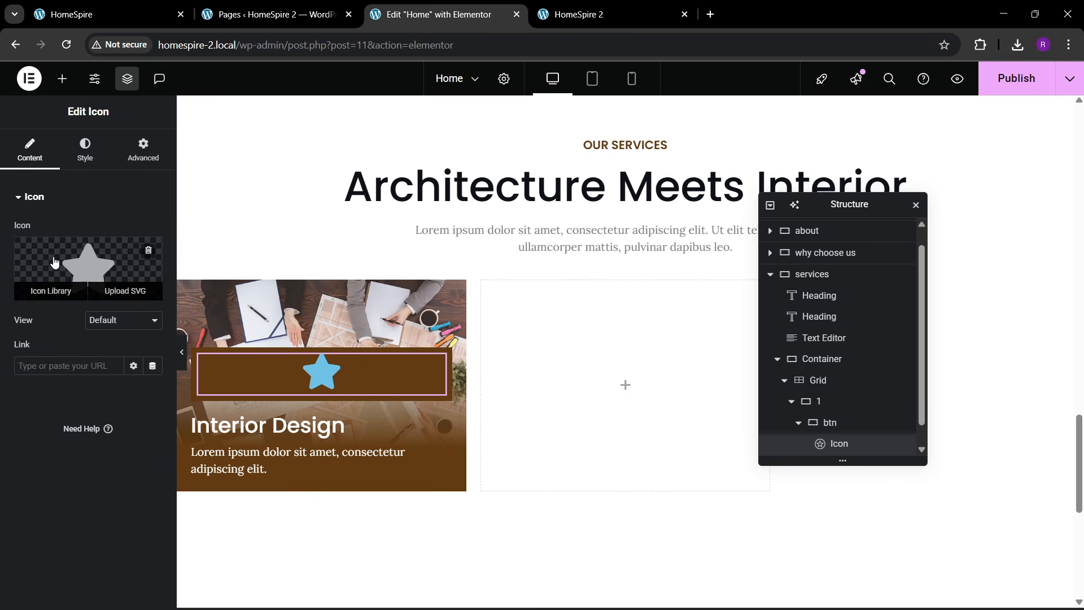
{"action": "left_click", "coordinate": [121, 290]}
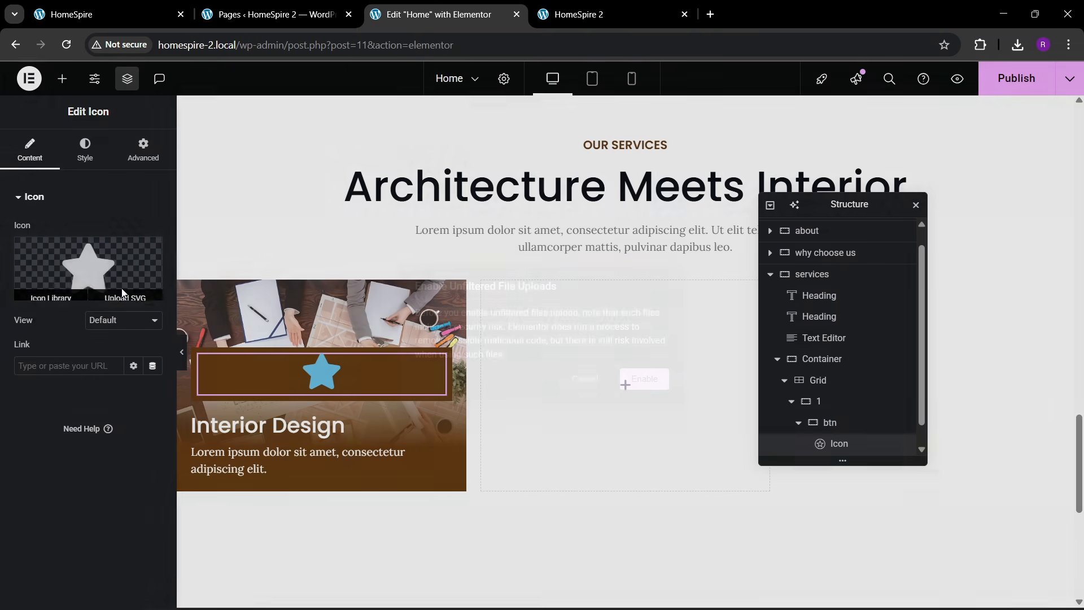
{"action": "left_click", "coordinate": [658, 379]}
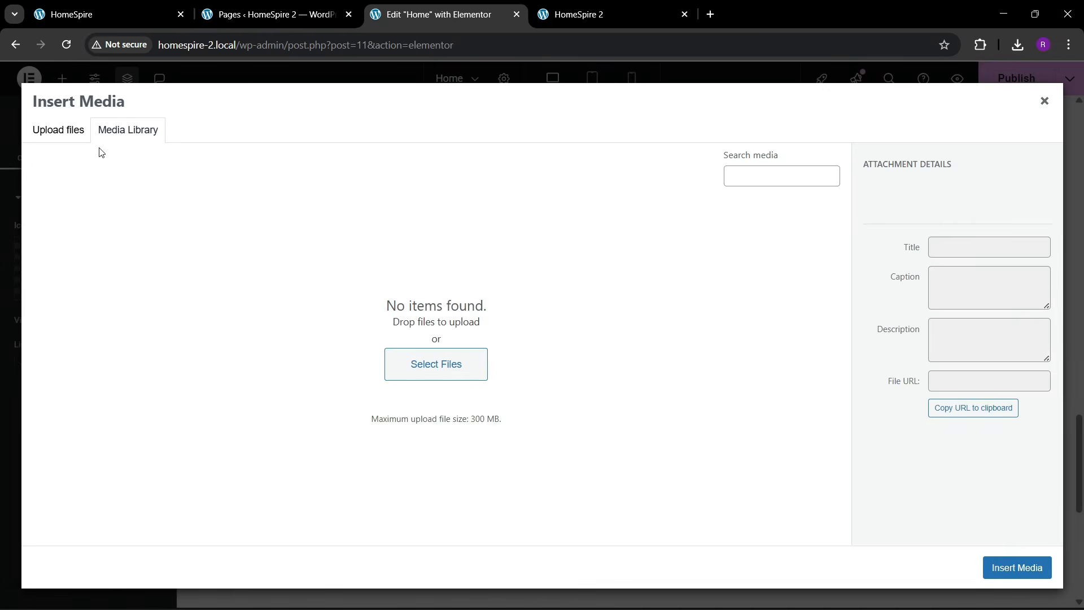
- Upload arrow-right-svgrepo-com (1) and insert it as the icon
{"action": "left_click", "coordinate": [65, 130]}
{"action": "left_click", "coordinate": [538, 348]}
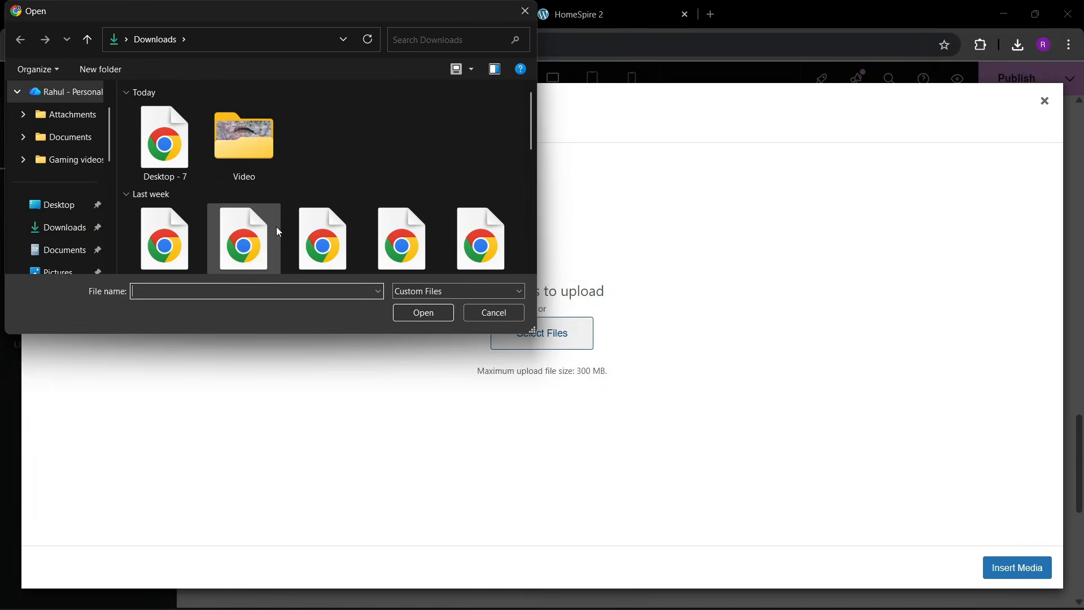
{"action": "scroll", "coordinate": [230, 224], "scroll_direction": "down", "scroll_amount": 1}
{"action": "left_click", "coordinate": [165, 223]}
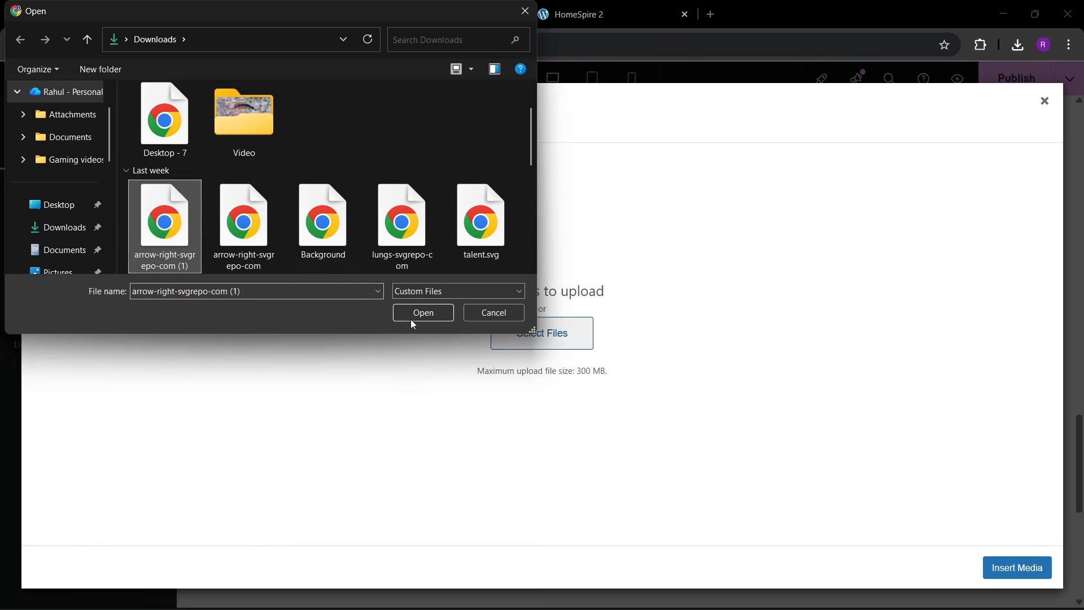
{"action": "left_click", "coordinate": [417, 313]}
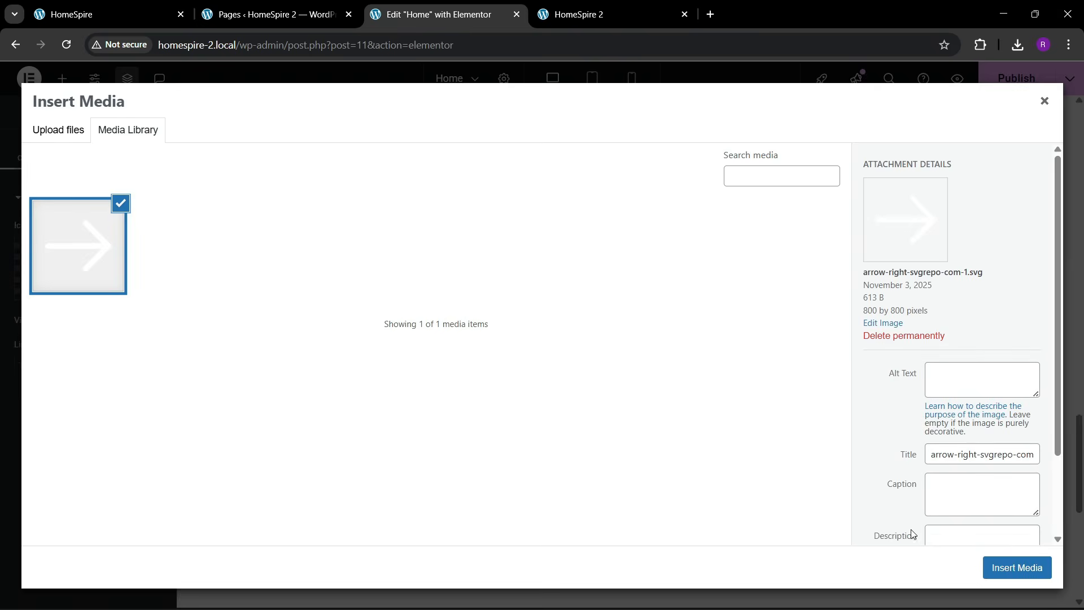
{"action": "left_click", "coordinate": [1002, 567]}
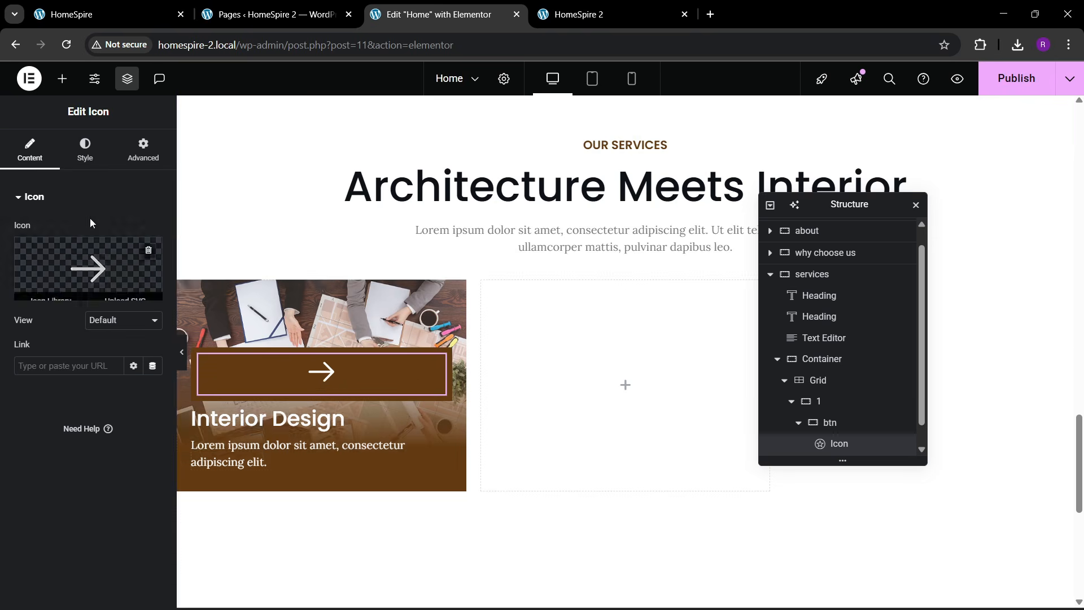
{"action": "scroll", "coordinate": [827, 418], "scroll_direction": "down", "scroll_amount": 1}
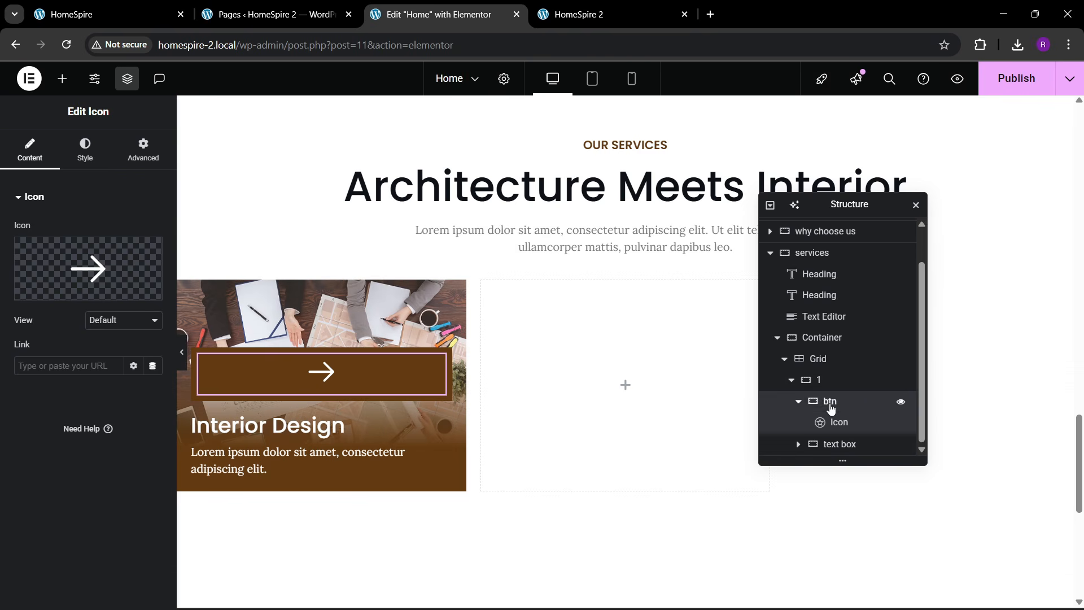
- Shrink the btn container to about 29% width and remove its padding
{"action": "left_click", "coordinate": [831, 402]}
{"action": "left_click", "coordinate": [31, 153]}
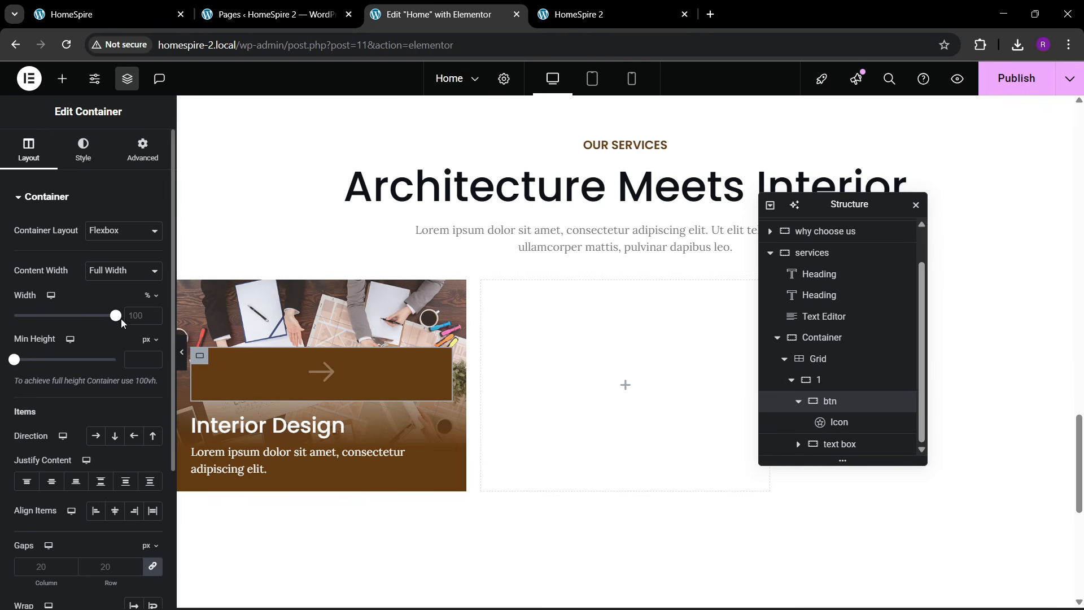
{"action": "left_click_drag", "start_coordinate": [116, 320], "coordinate": [47, 339]}
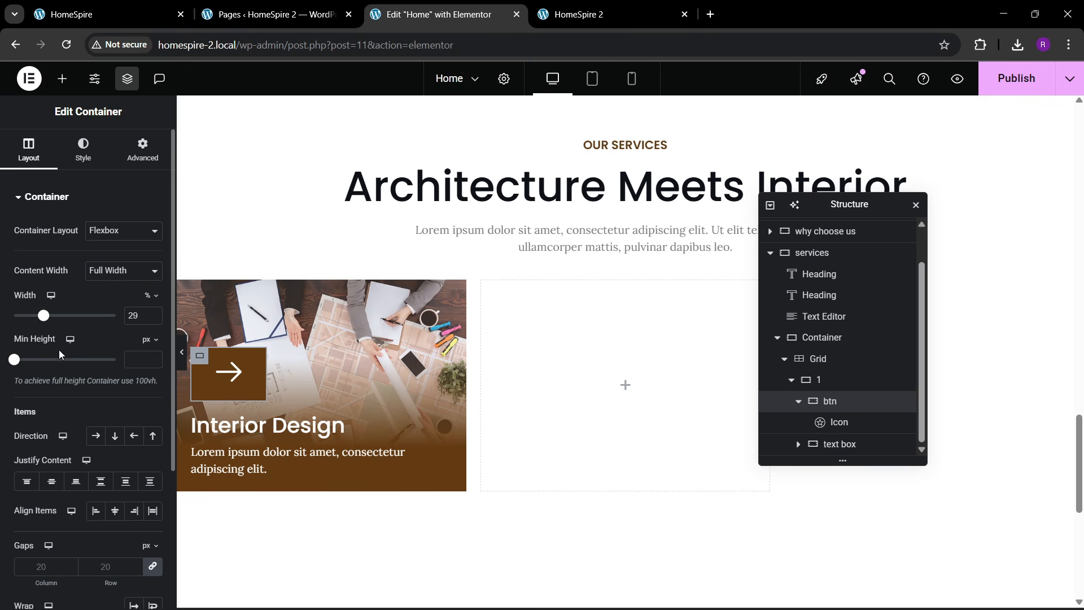
{"action": "left_click", "coordinate": [142, 150]}
{"action": "left_click", "coordinate": [153, 301]}
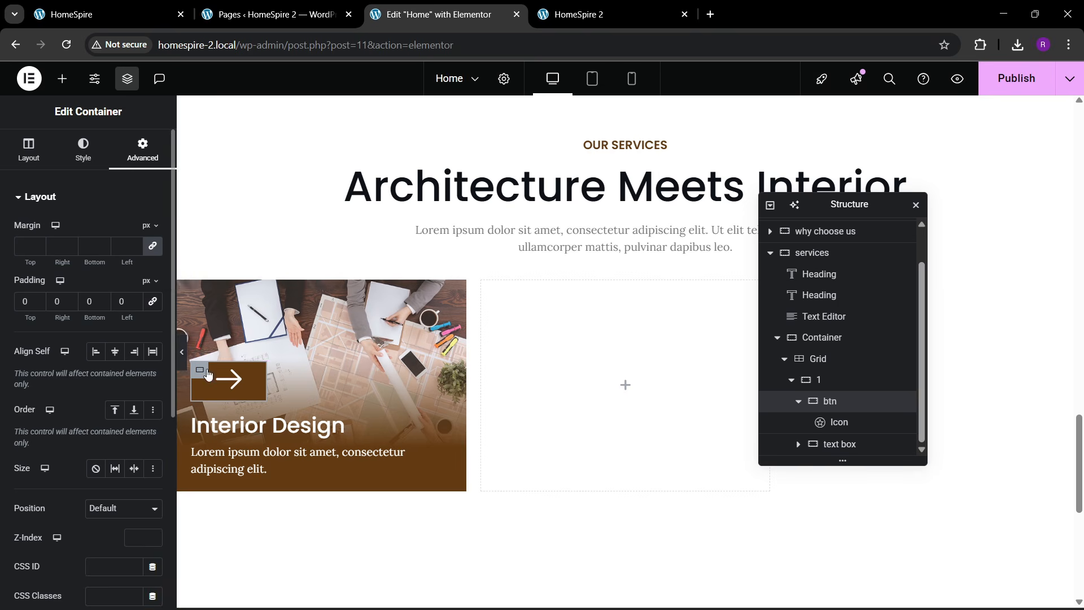
- Make the arrow icon white and set its size to 41 px
{"action": "left_click", "coordinate": [253, 381]}
{"action": "left_click", "coordinate": [84, 150]}
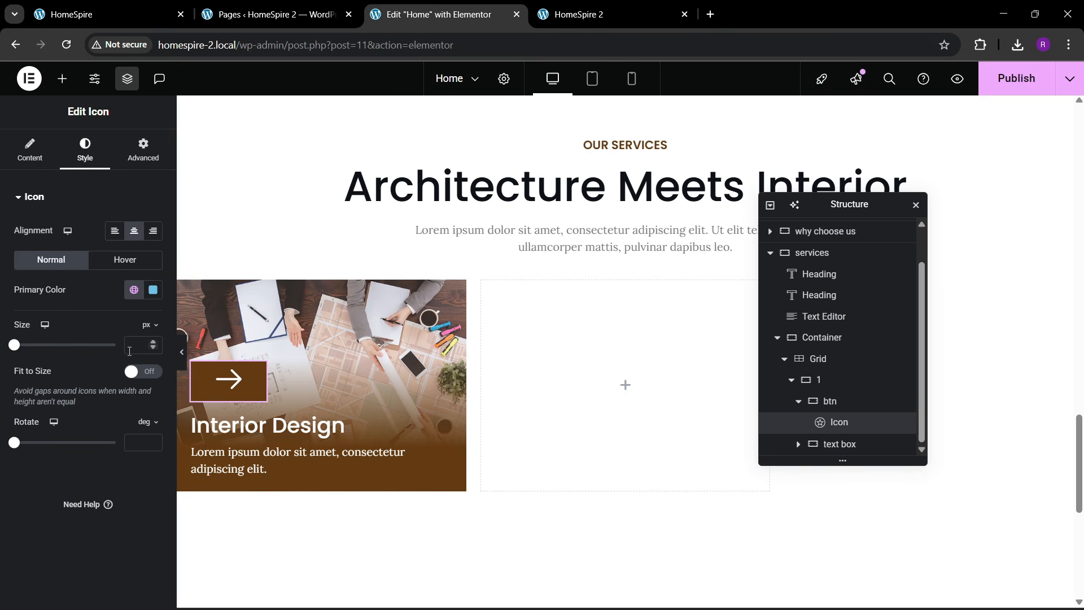
{"action": "left_click", "coordinate": [151, 290]}
{"action": "left_click", "coordinate": [71, 345]}
{"action": "left_click", "coordinate": [74, 281]}
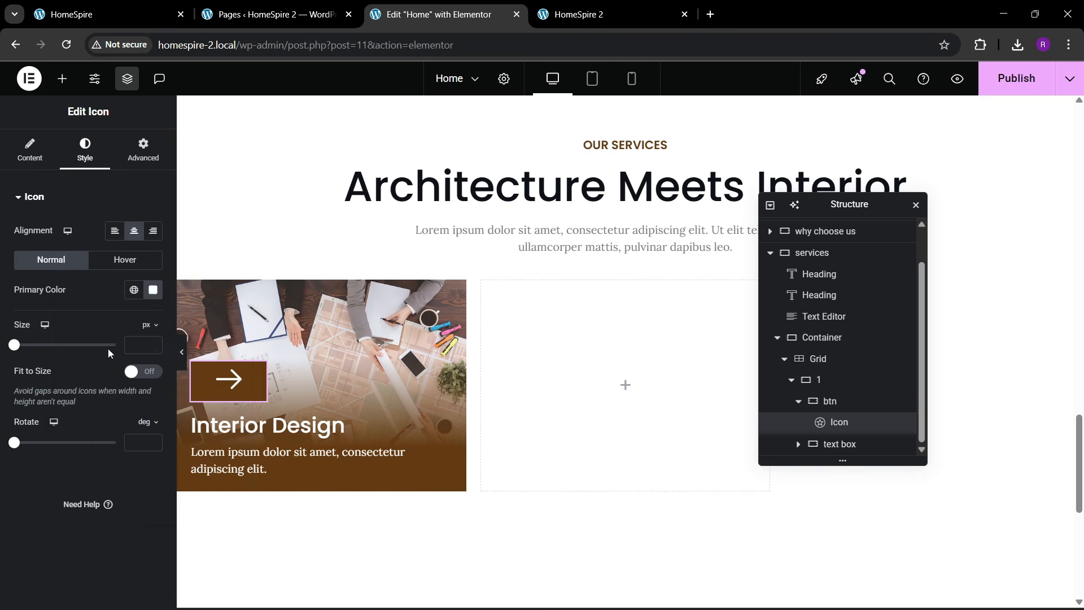
{"action": "left_click", "coordinate": [152, 344]}
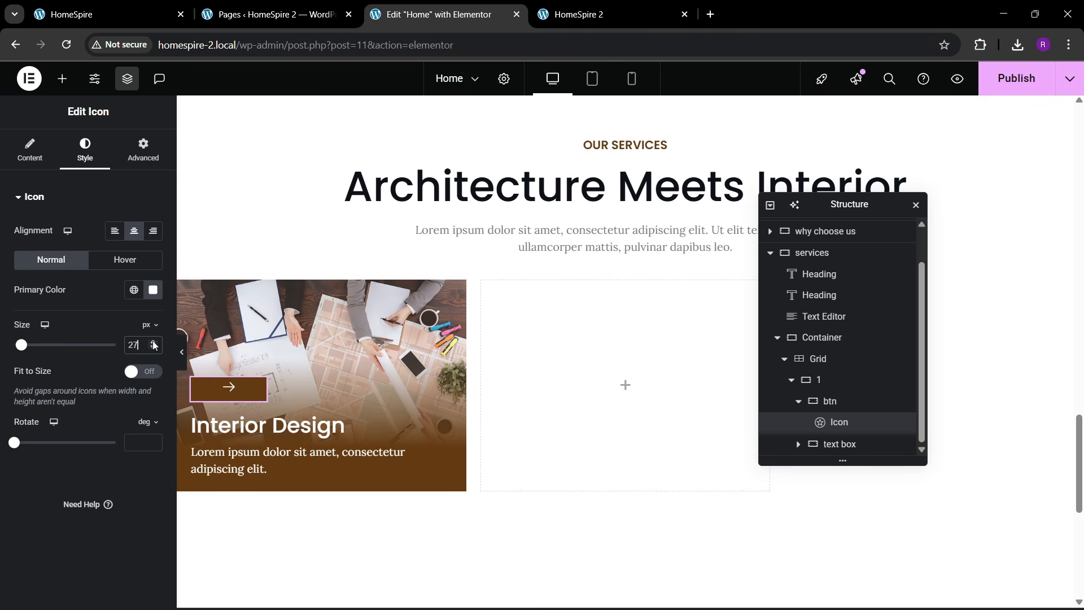
{"action": "left_click", "coordinate": [153, 344]}
{"action": "left_click", "coordinate": [153, 344]}
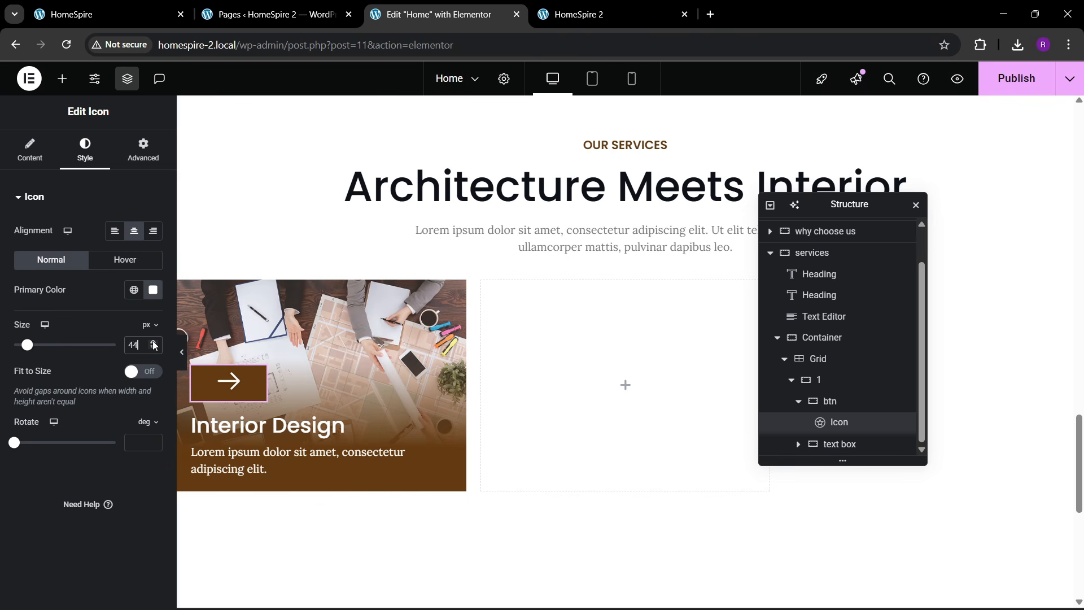
{"action": "left_click", "coordinate": [153, 349]}
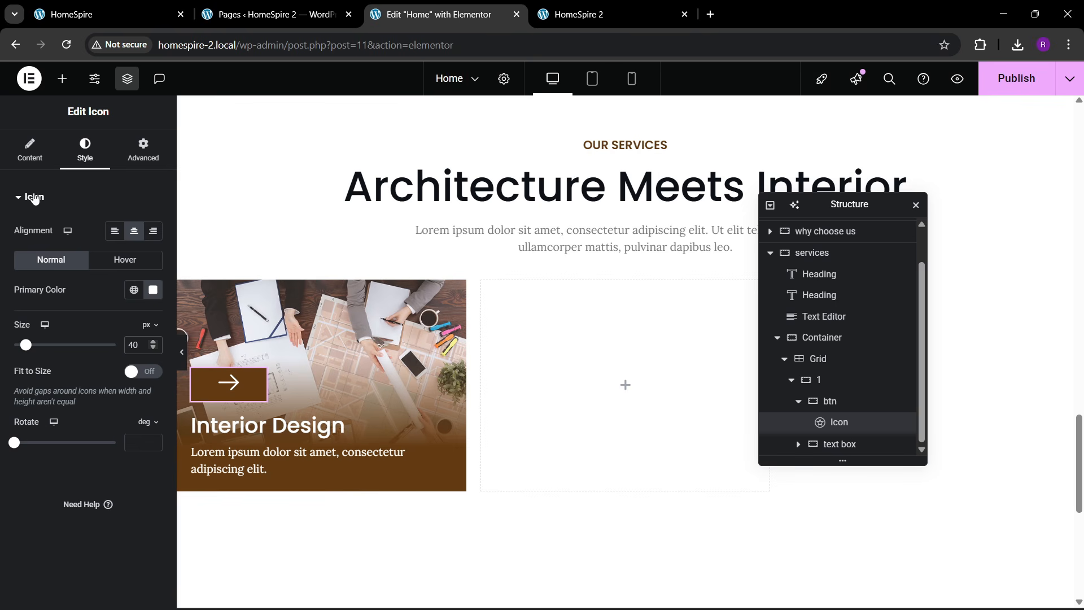
{"action": "left_click", "coordinate": [30, 151]}
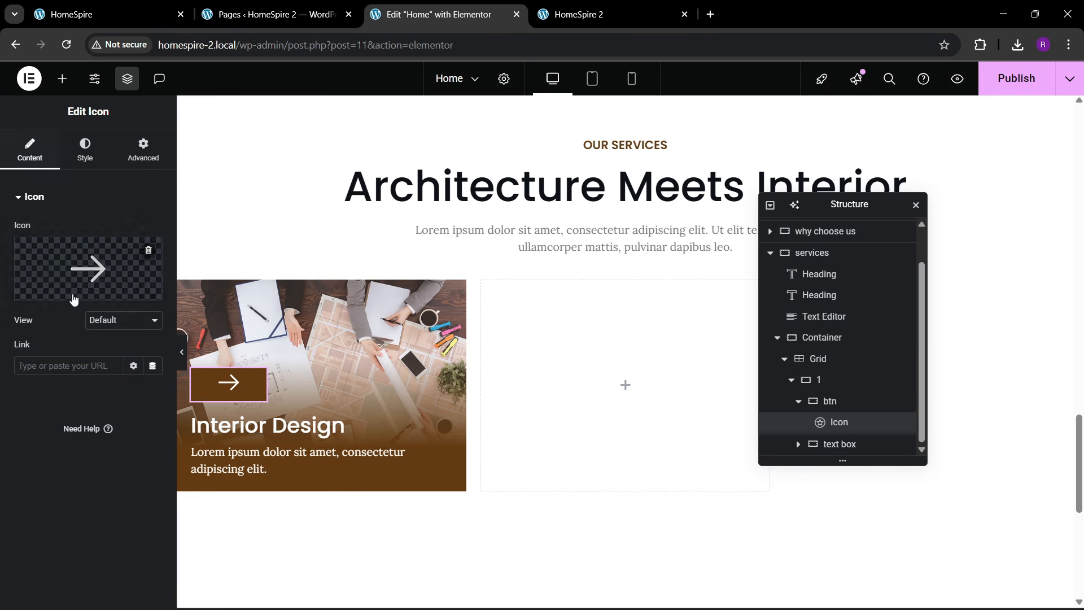
- Narrow the btn box's width to 23%, checking the live site for reference
{"action": "left_click", "coordinate": [856, 400]}
{"action": "left_click", "coordinate": [26, 151]}
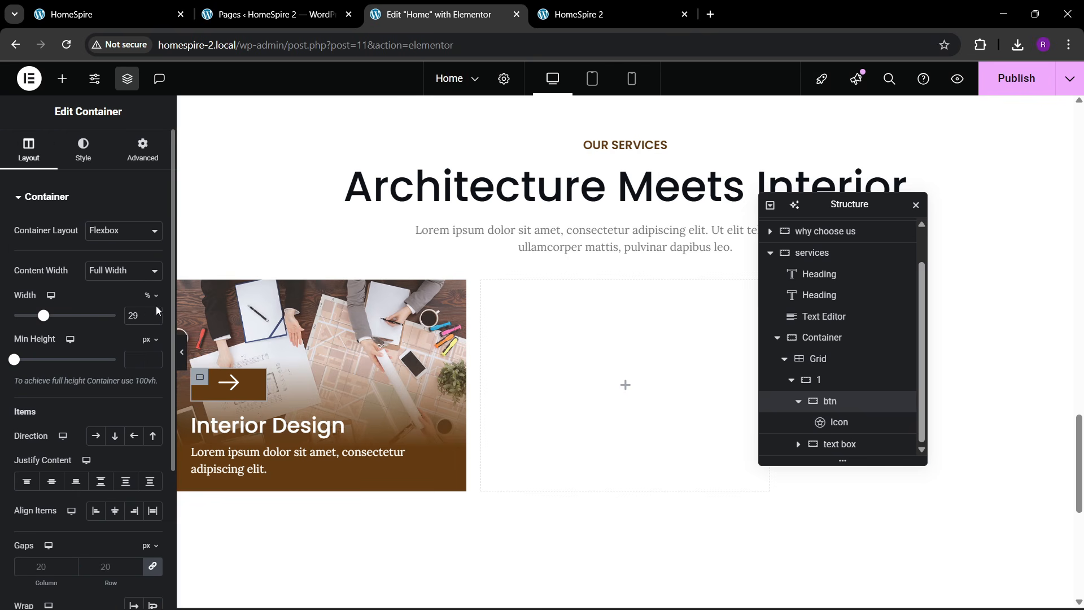
{"action": "left_click", "coordinate": [156, 316]}
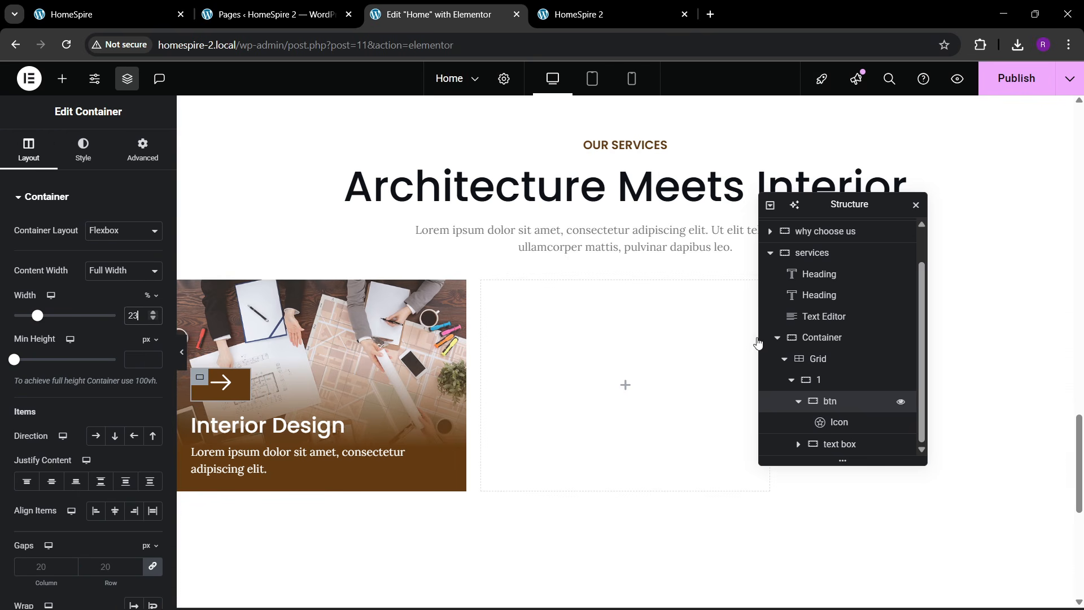
{"action": "left_click", "coordinate": [142, 4]}
{"action": "left_click", "coordinate": [429, 13]}
- Give the btn box an orange global-colour background
{"action": "left_click", "coordinate": [83, 149]}
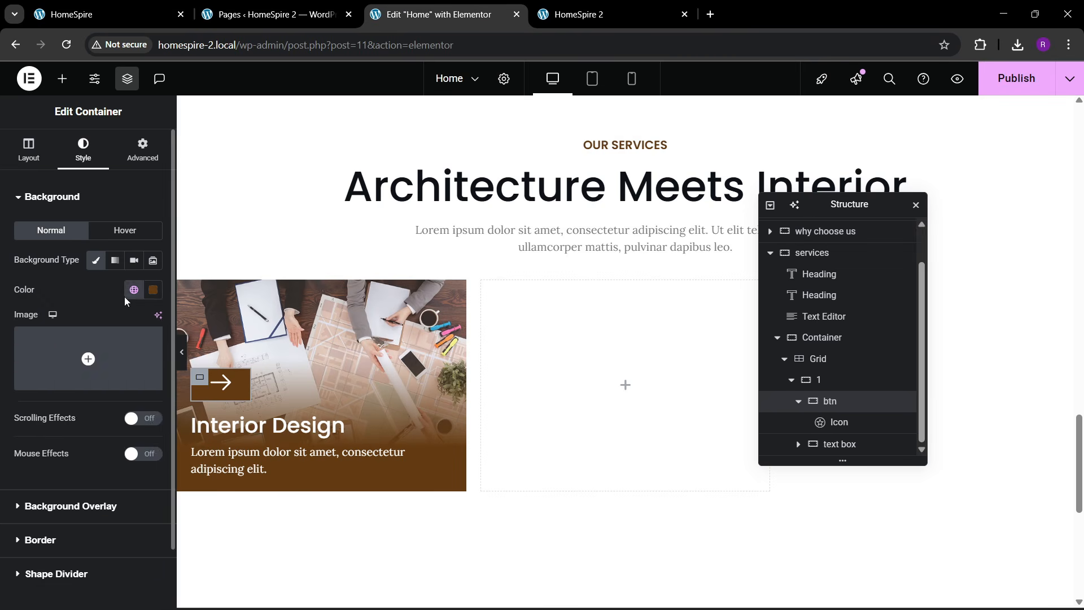
{"action": "left_click", "coordinate": [129, 292]}
{"action": "left_click", "coordinate": [74, 355]}
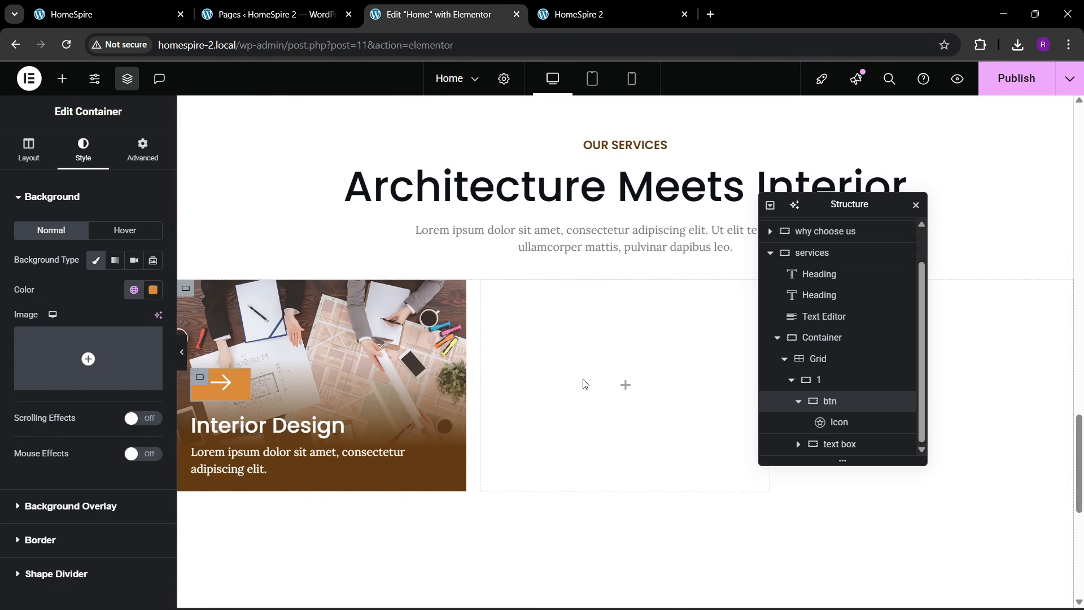
{"action": "left_click", "coordinate": [828, 385]}
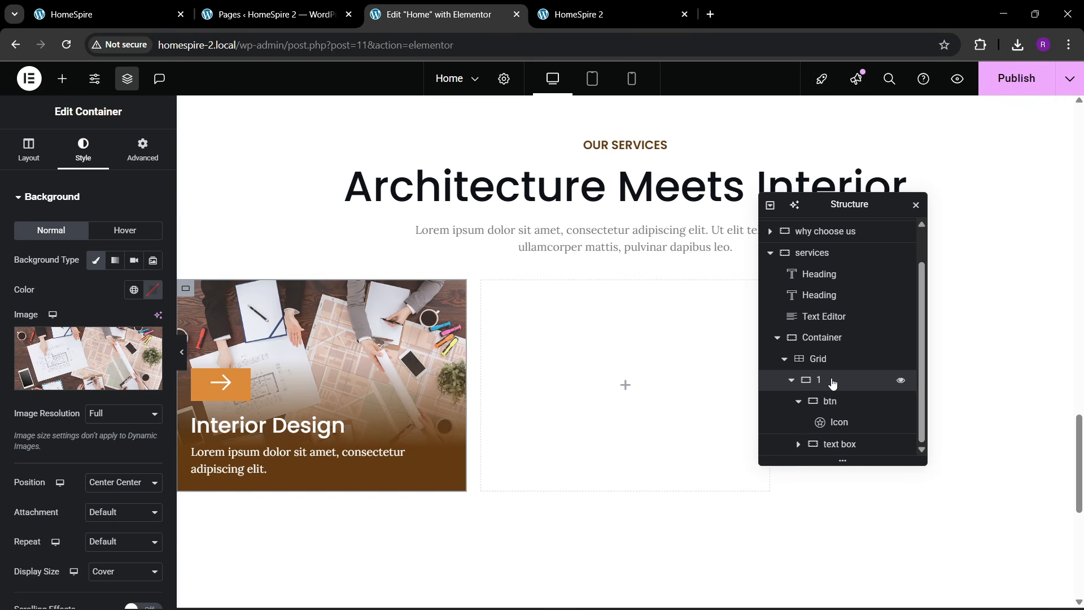
{"action": "left_click", "coordinate": [840, 401]}
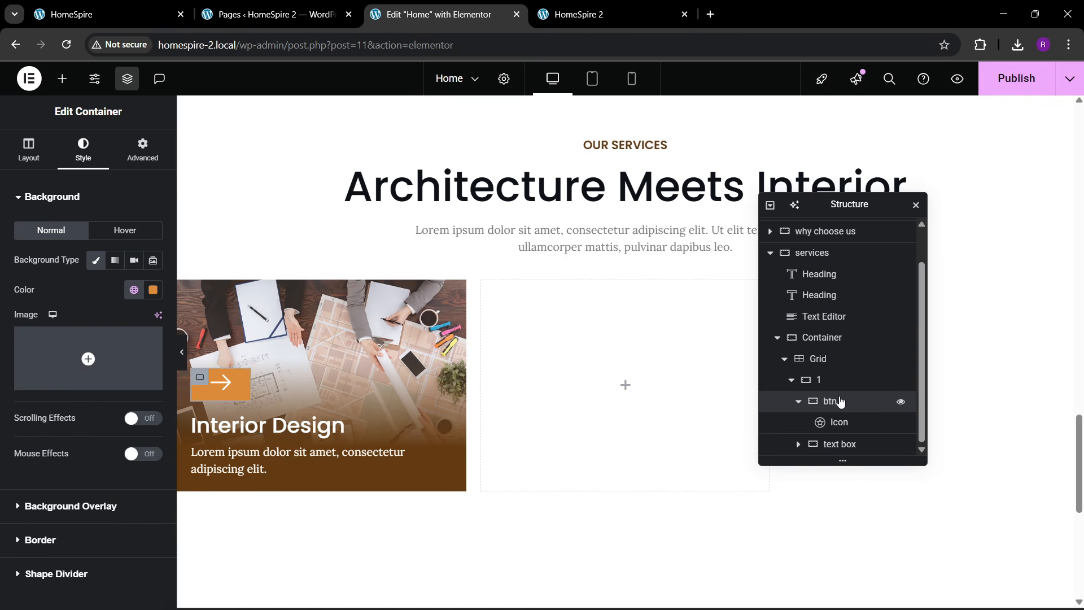
{"action": "left_click", "coordinate": [830, 382]}
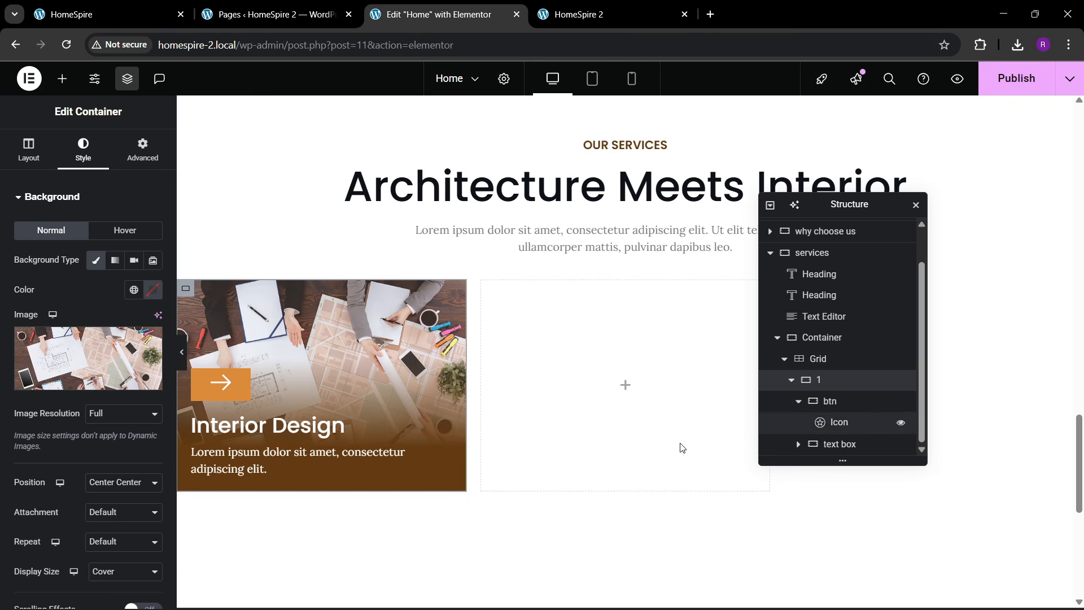
- Move the arrow button to the card's top and align it right with Align Self End
{"action": "left_click", "coordinate": [35, 151]}
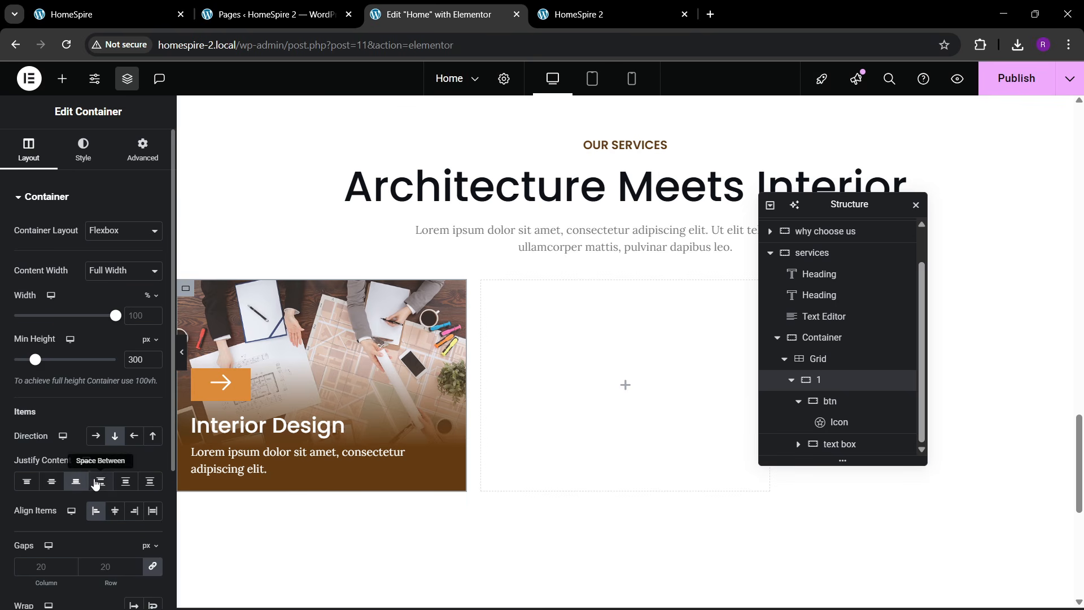
{"action": "left_click", "coordinate": [100, 481]}
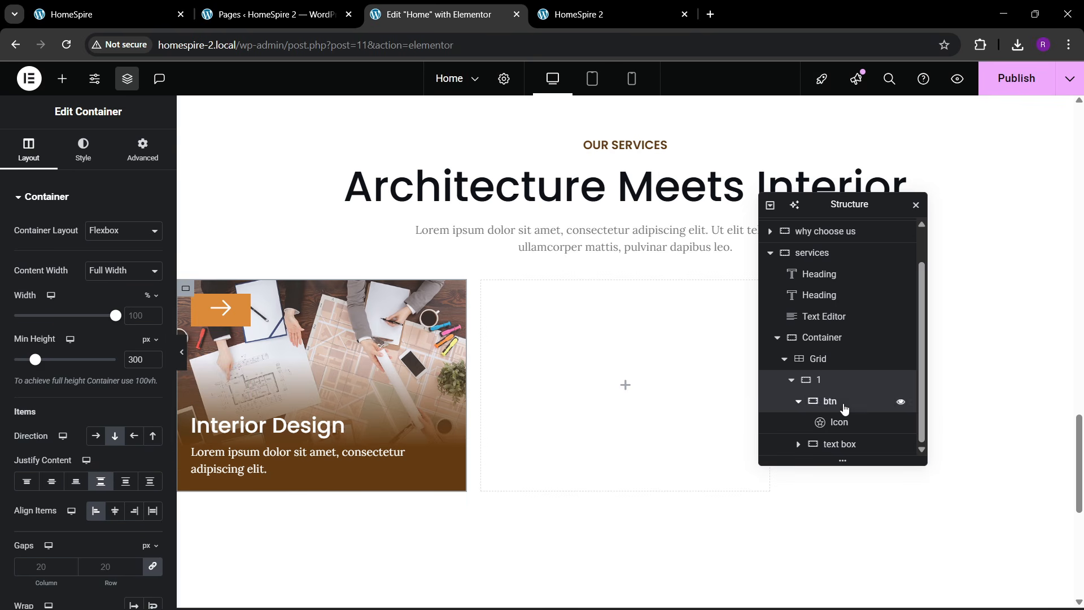
{"action": "left_click", "coordinate": [840, 403]}
{"action": "left_click", "coordinate": [142, 160]}
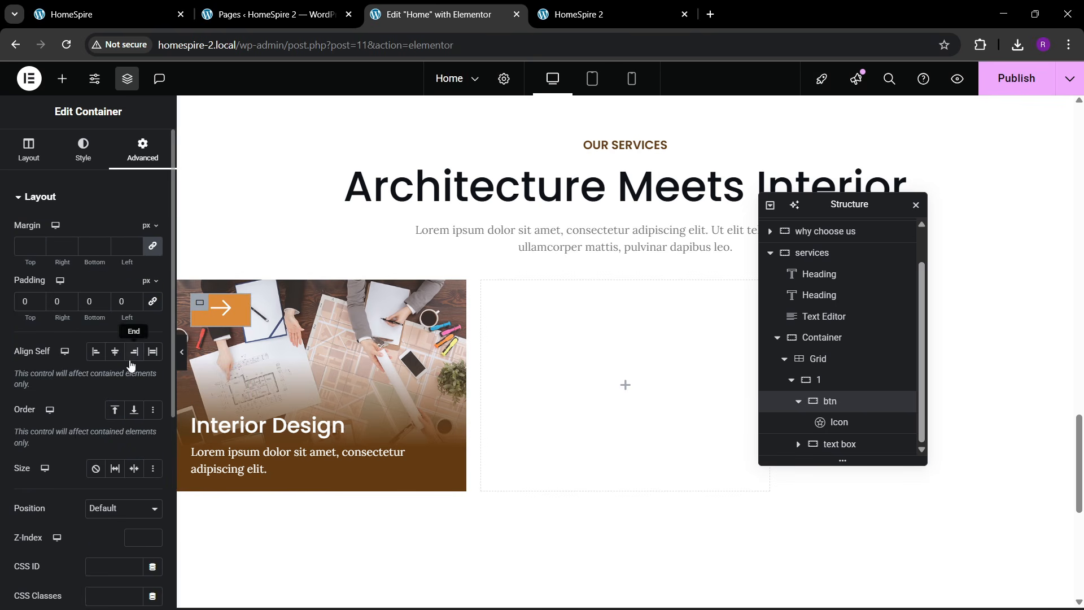
{"action": "left_click", "coordinate": [133, 352]}
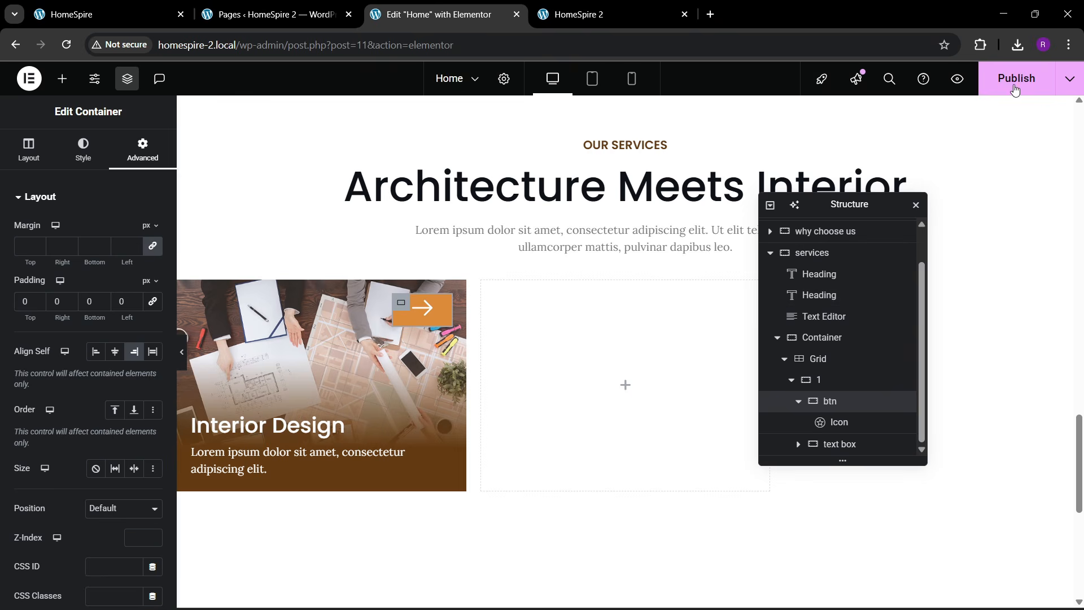
- Compare with the live site's service cards, then collapse the Navigator and select the card
{"action": "left_click", "coordinate": [107, 14]}
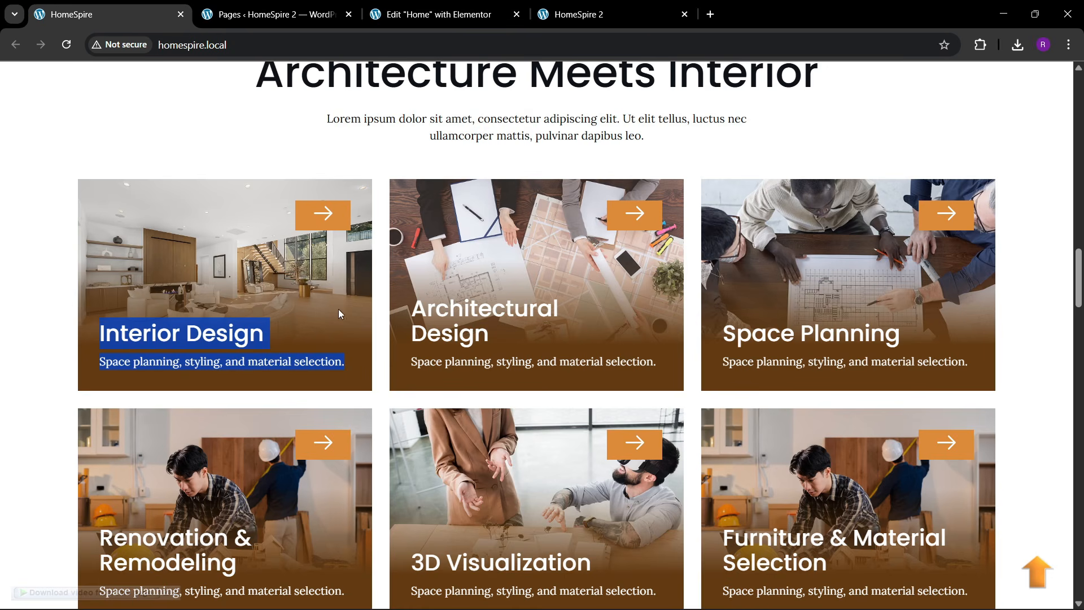
{"action": "left_click", "coordinate": [439, 14]}
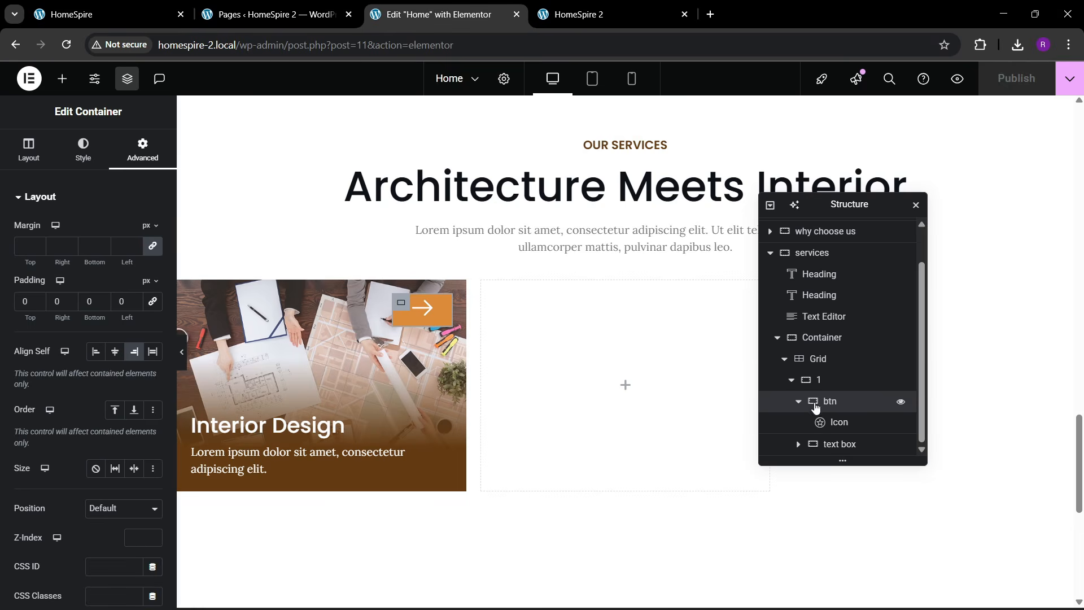
{"action": "left_click", "coordinate": [798, 401]}
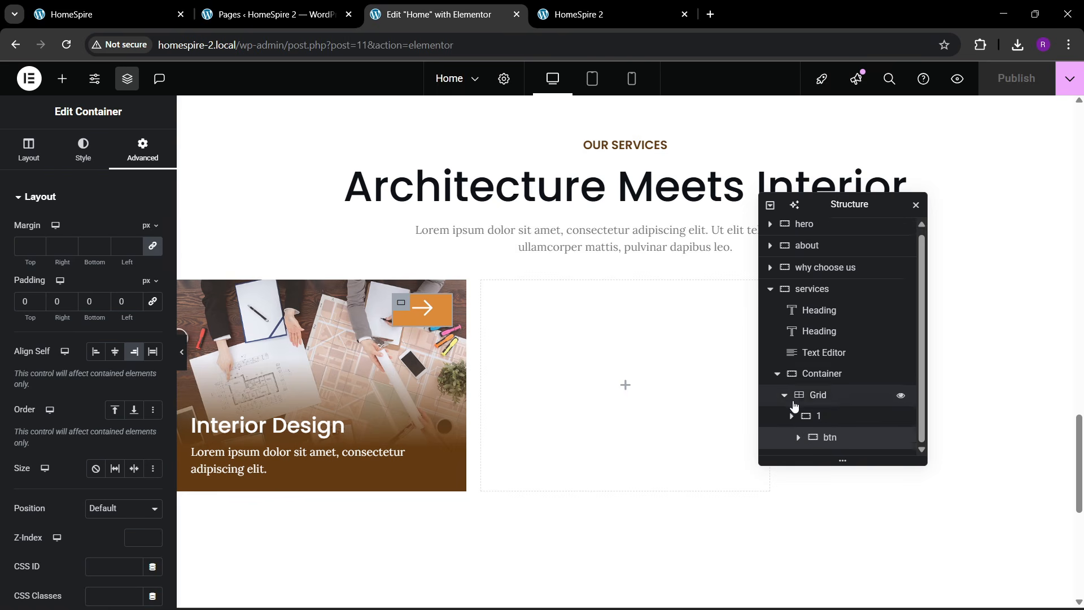
{"action": "left_click", "coordinate": [791, 421]}
{"action": "left_click", "coordinate": [828, 421]}
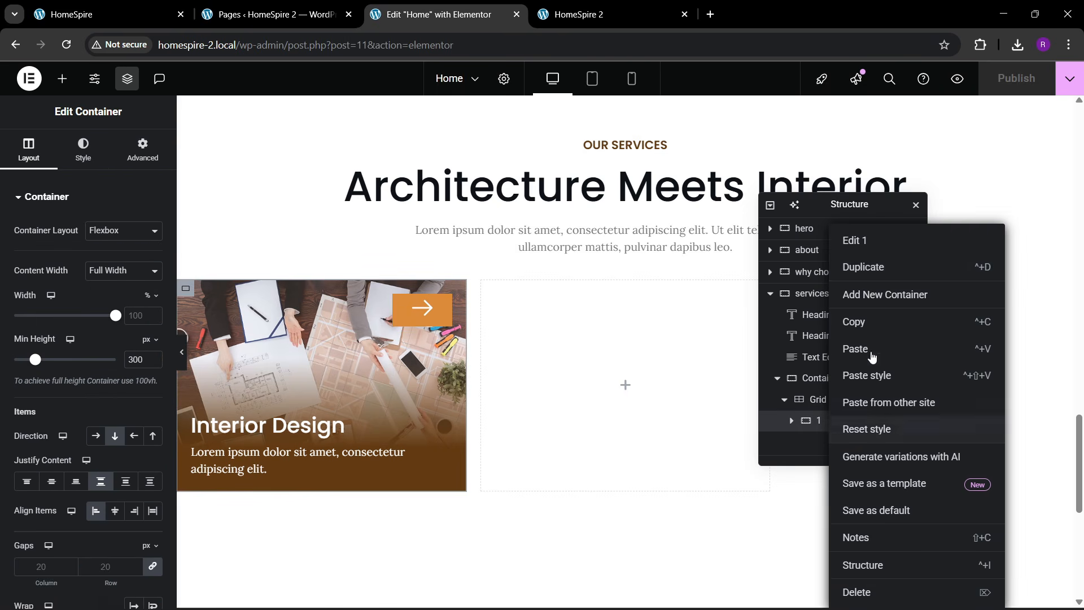
- Duplicate the Interior Design card repeatedly until there are five cards
{"action": "left_click", "coordinate": [858, 278]}
{"action": "right_click", "coordinate": [826, 448]}
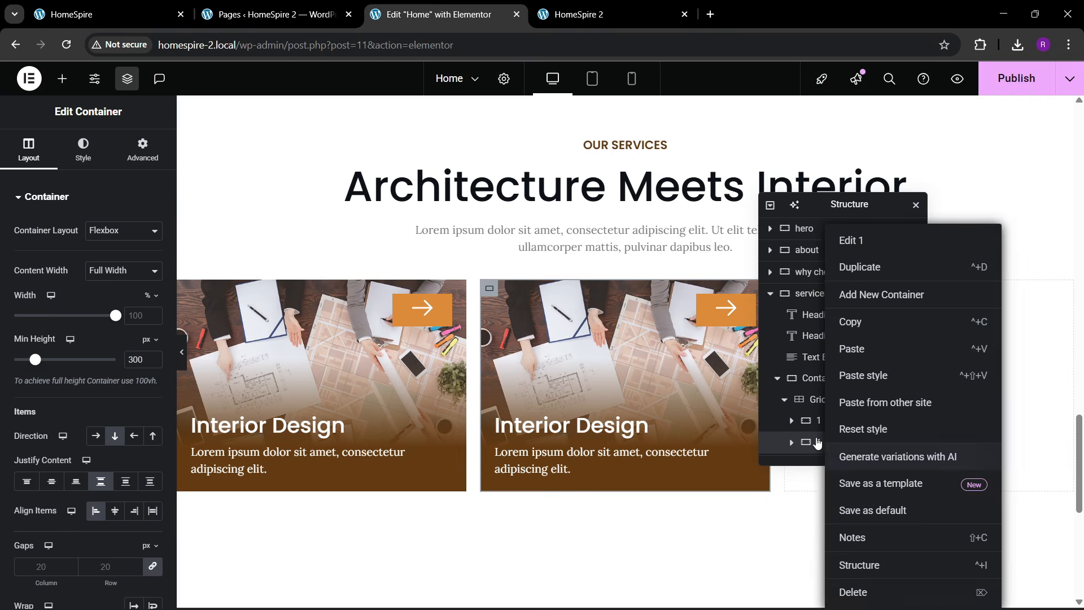
{"action": "left_click", "coordinate": [857, 276]}
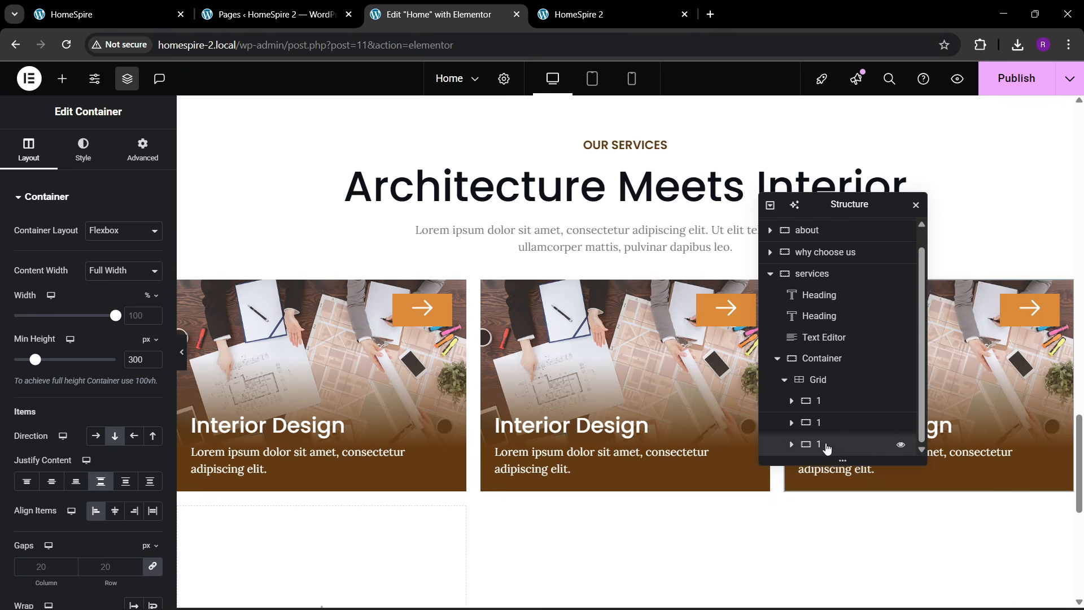
{"action": "right_click", "coordinate": [825, 447]}
{"action": "left_click", "coordinate": [854, 275]}
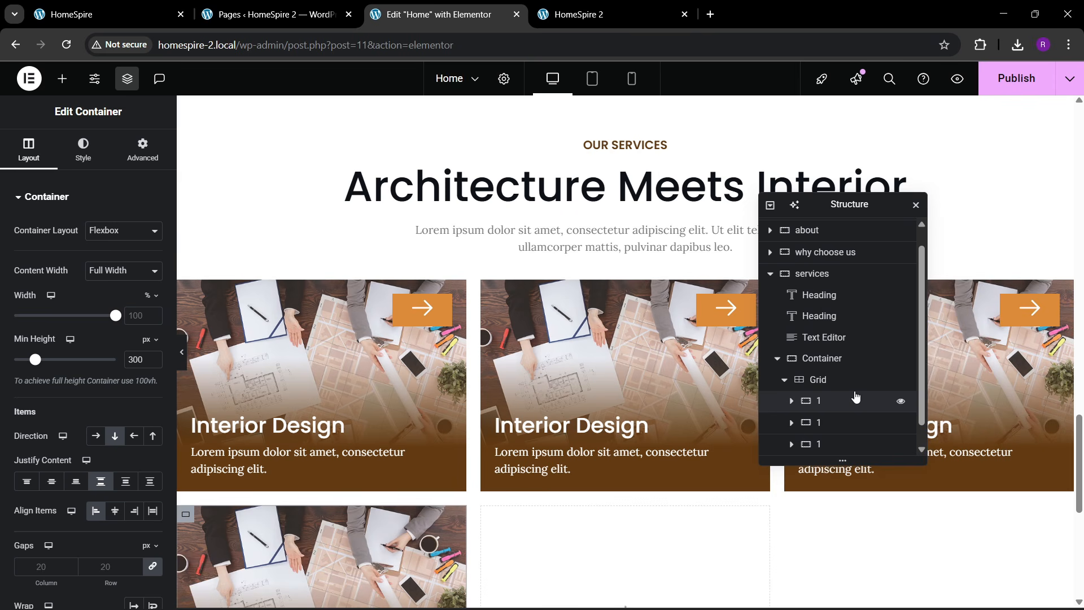
{"action": "right_click", "coordinate": [821, 445]}
{"action": "left_click", "coordinate": [855, 271]}
- Duplicate once more for a sixth card, then open the second card's background settings
{"action": "scroll", "coordinate": [829, 424], "scroll_direction": "down", "scroll_amount": 1}
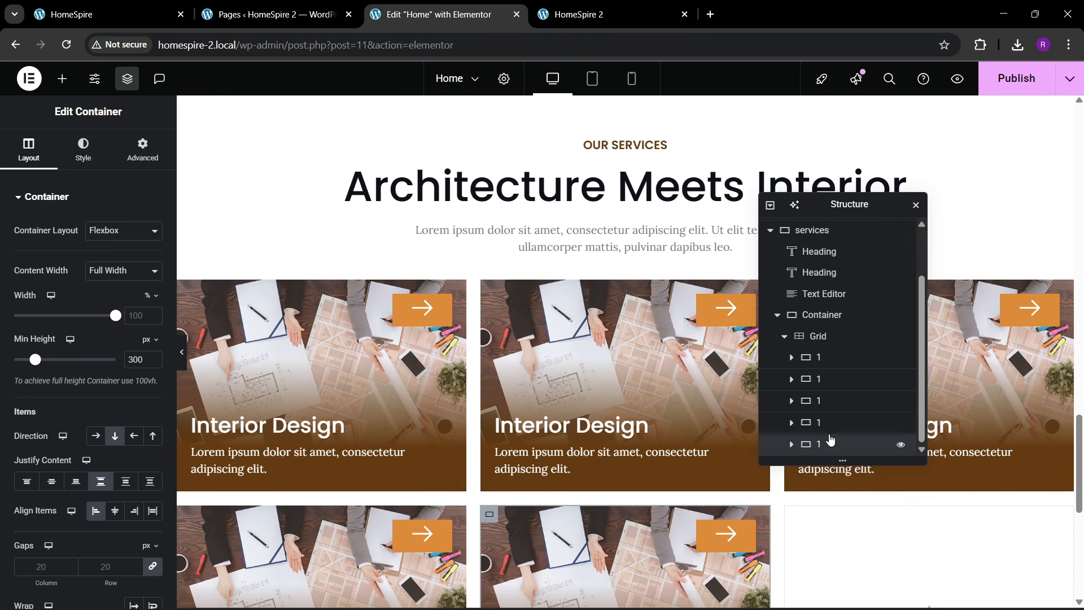
{"action": "right_click", "coordinate": [829, 443]}
{"action": "left_click", "coordinate": [883, 265]}
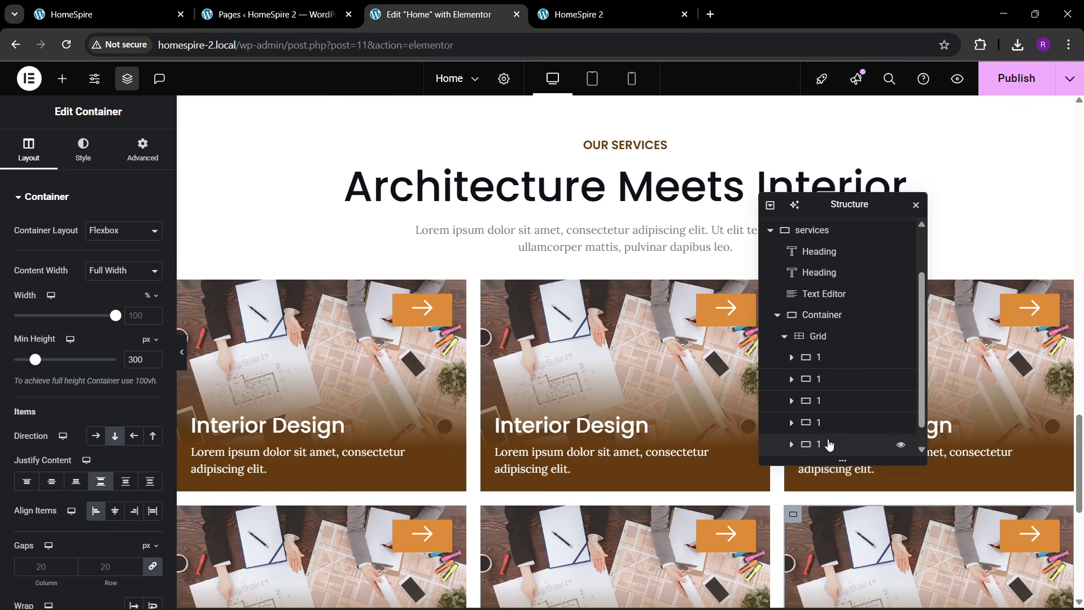
{"action": "scroll", "coordinate": [829, 423], "scroll_direction": "down", "scroll_amount": 1}
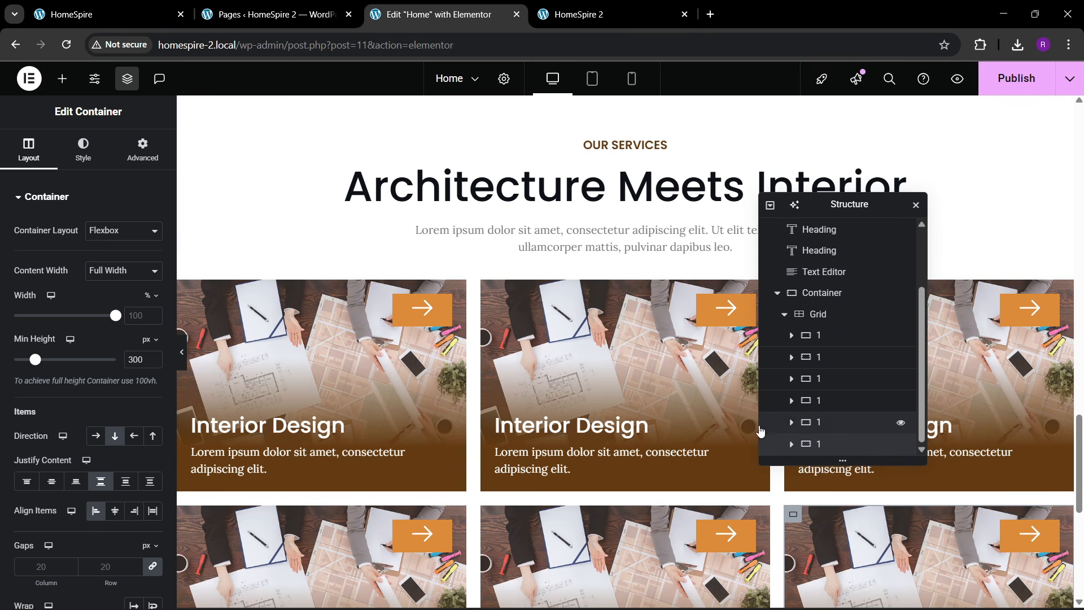
{"action": "left_click", "coordinate": [807, 357]}
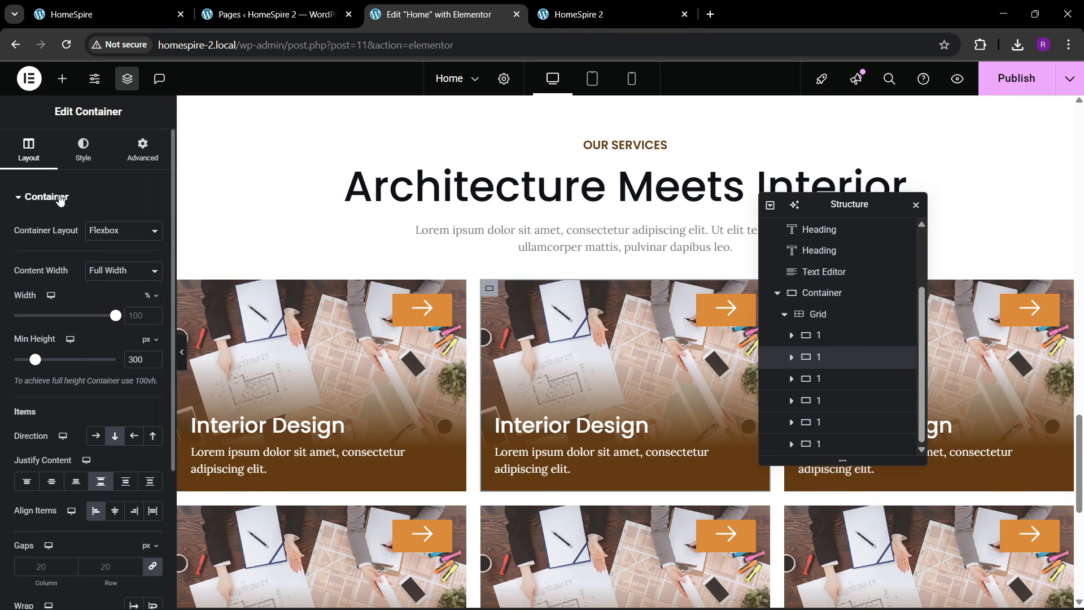
{"action": "left_click", "coordinate": [82, 158]}
- Set service3.jpg as the second card's background image and publish the page
{"action": "left_click", "coordinate": [99, 342]}
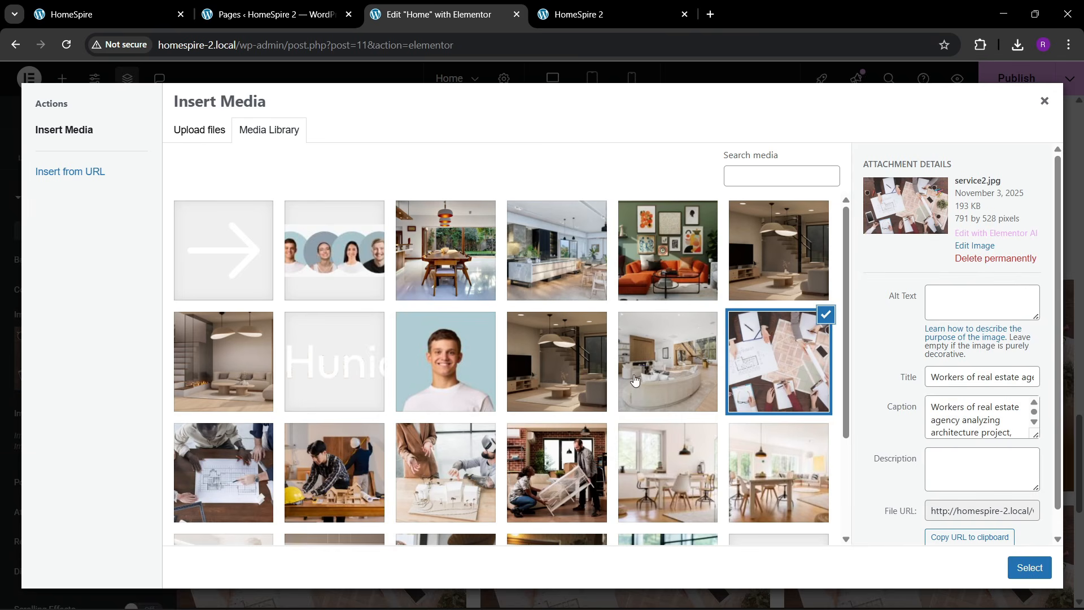
{"action": "left_click", "coordinate": [259, 493]}
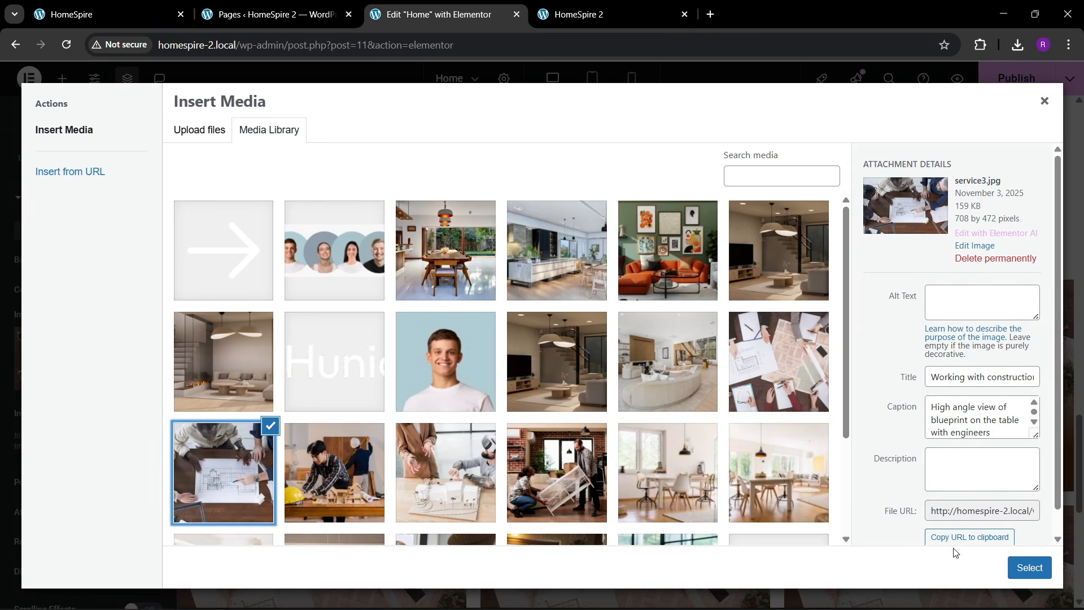
{"action": "left_click", "coordinate": [1029, 568]}
{"action": "scroll", "coordinate": [622, 395], "scroll_direction": "down", "scroll_amount": 3}
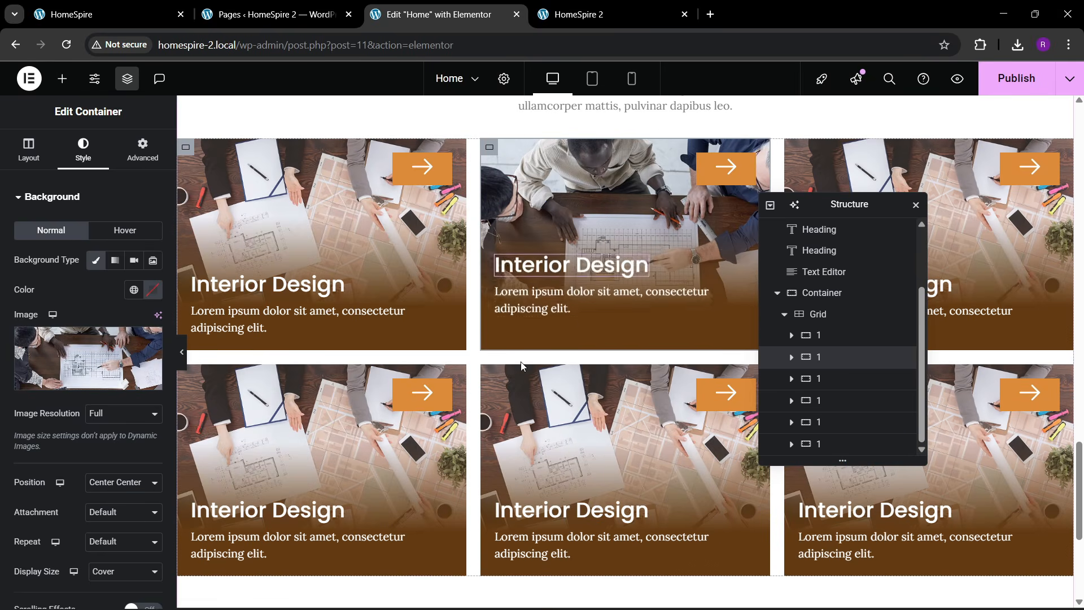
{"action": "scroll", "coordinate": [566, 307], "scroll_direction": "up", "scroll_amount": 1}
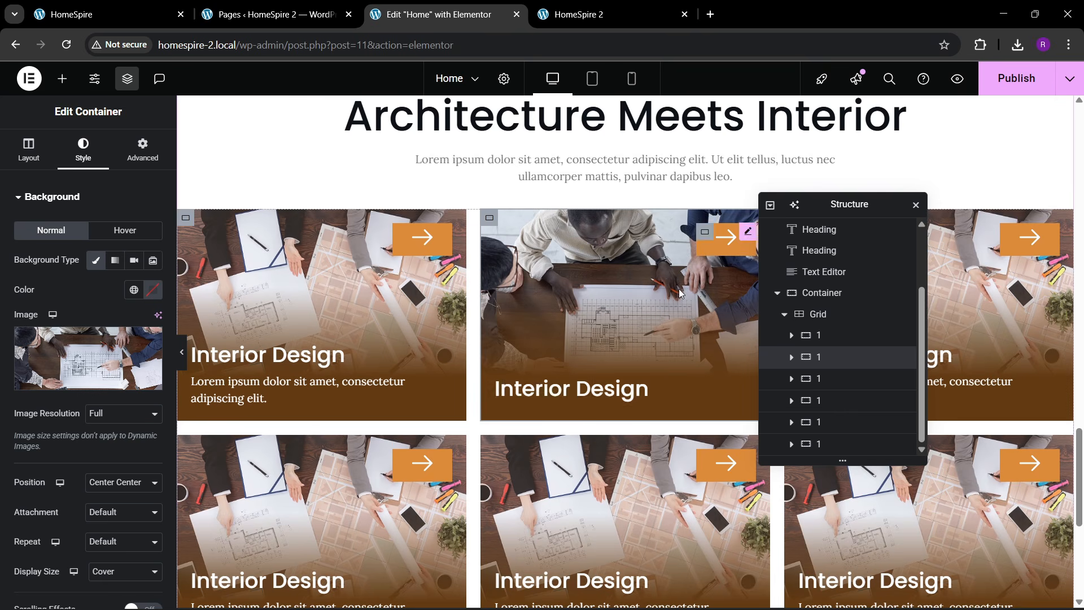
{"action": "left_click", "coordinate": [1008, 94]}
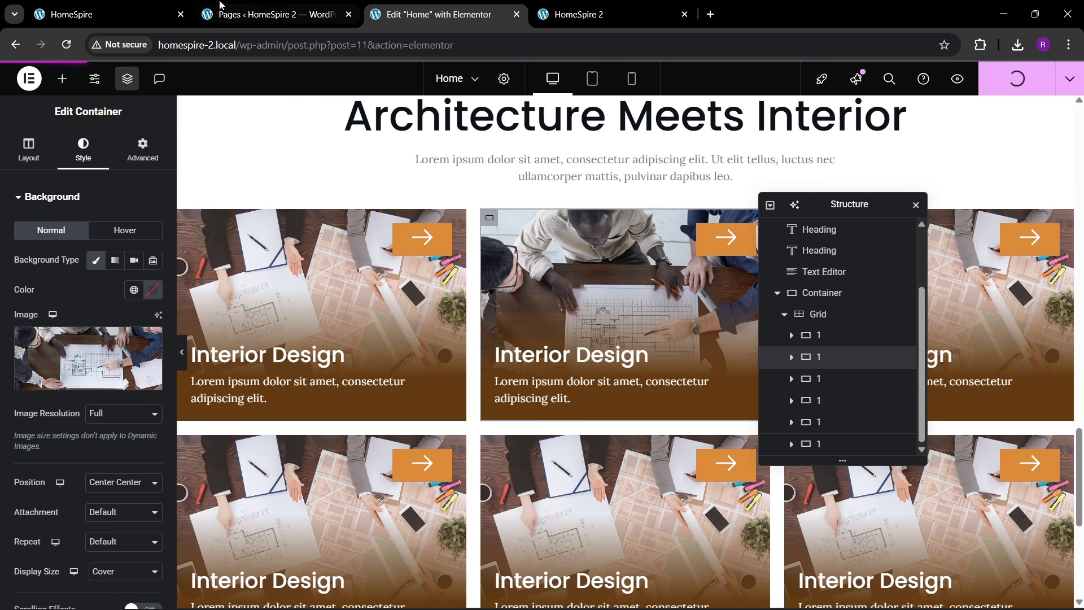
- Switch to the live HomeSpire 2 site tab and select its address
{"action": "left_click", "coordinate": [97, 6]}
{"action": "left_click", "coordinate": [528, 17]}
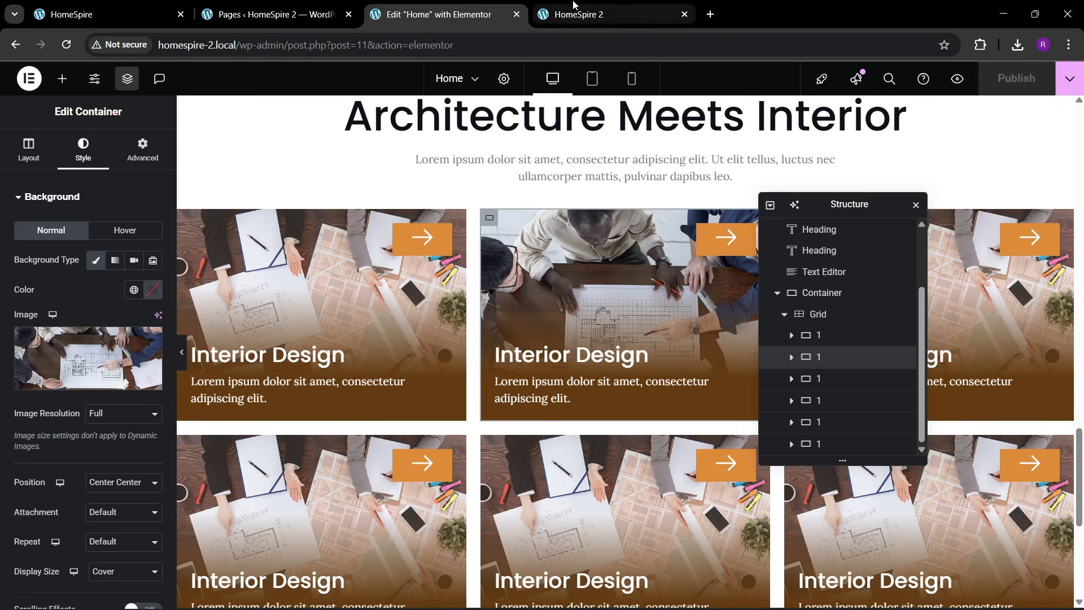
{"action": "left_click", "coordinate": [570, 16]}
{"action": "left_click", "coordinate": [258, 45]}
- Reload homespire-2.local and scroll through the page to check the service cards
{"action": "key", "text": "Return"}
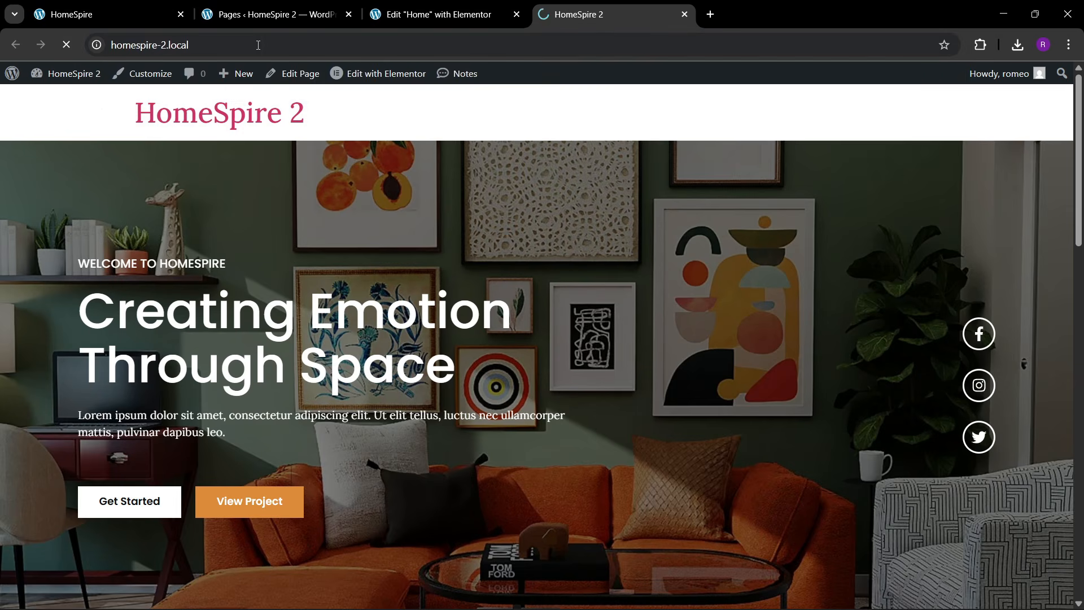
{"action": "scroll", "coordinate": [404, 334], "scroll_direction": "down", "scroll_amount": 6}
{"action": "scroll", "coordinate": [404, 334], "scroll_direction": "down", "scroll_amount": 15}
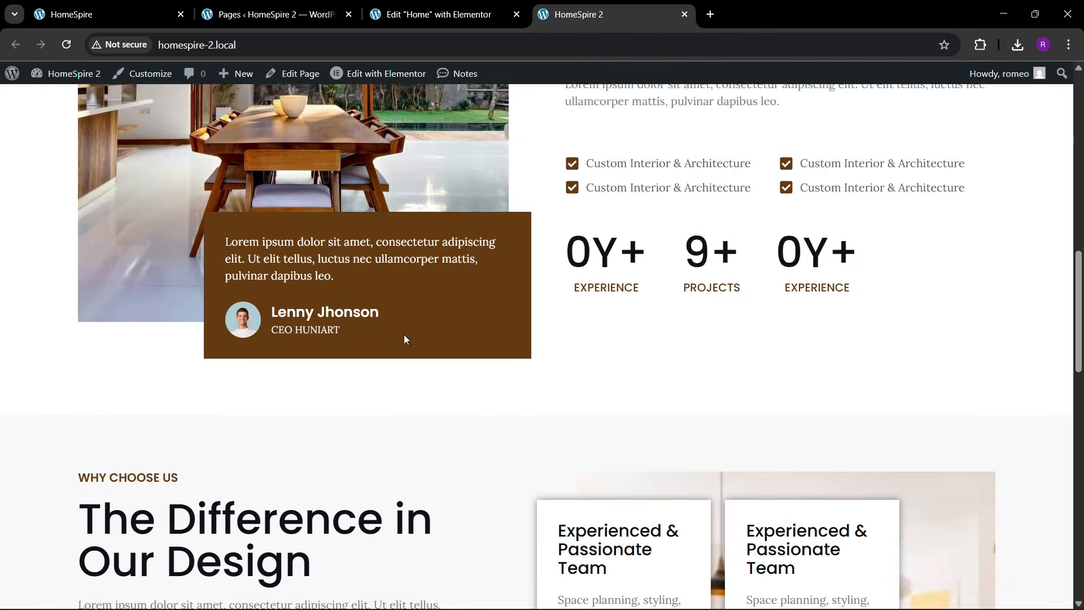
{"action": "scroll", "coordinate": [405, 336], "scroll_direction": "down", "scroll_amount": 7}
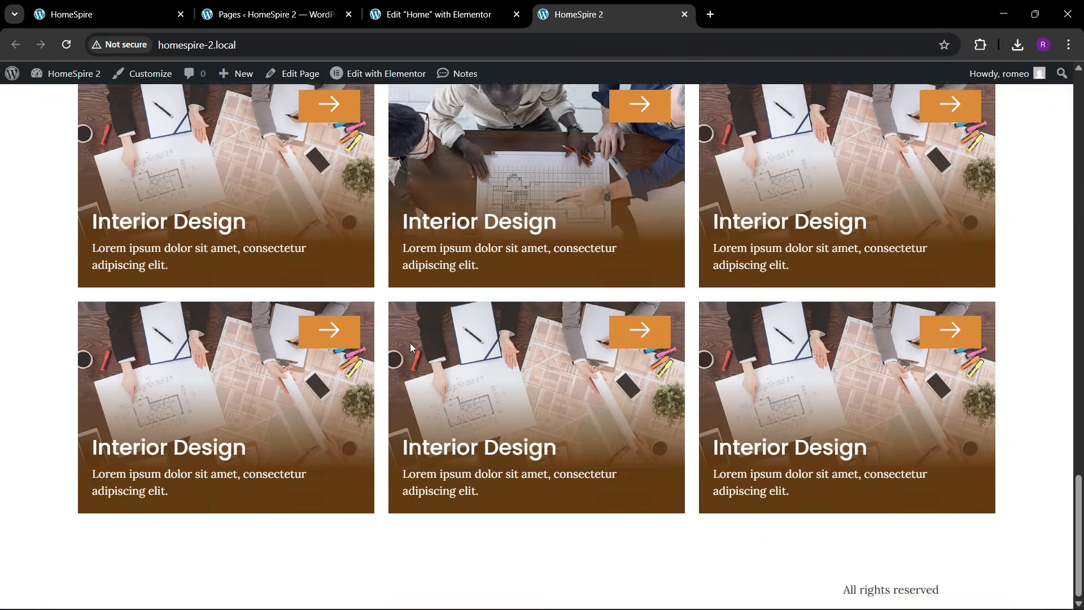
{"action": "scroll", "coordinate": [410, 344], "scroll_direction": "up", "scroll_amount": 4}
{"action": "scroll", "coordinate": [438, 367], "scroll_direction": "down", "scroll_amount": 4}
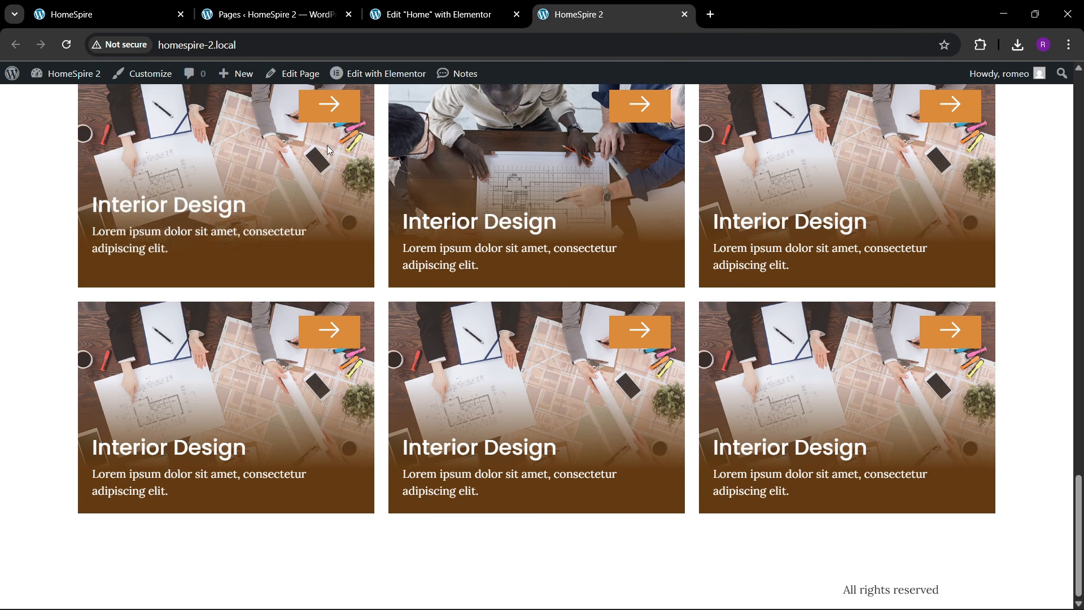
{"action": "scroll", "coordinate": [550, 258], "scroll_direction": "up", "scroll_amount": 3}
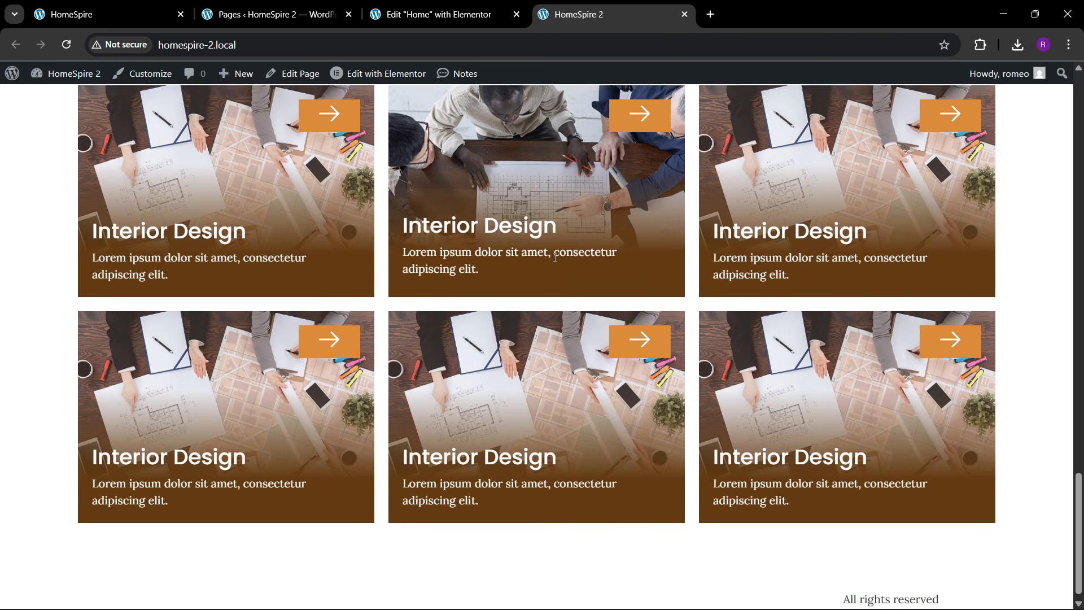
- View the reference site's Spaces We've Designed project section, then return to the editor
{"action": "left_click", "coordinate": [126, 9]}
{"action": "scroll", "coordinate": [332, 340], "scroll_direction": "down", "scroll_amount": 9}
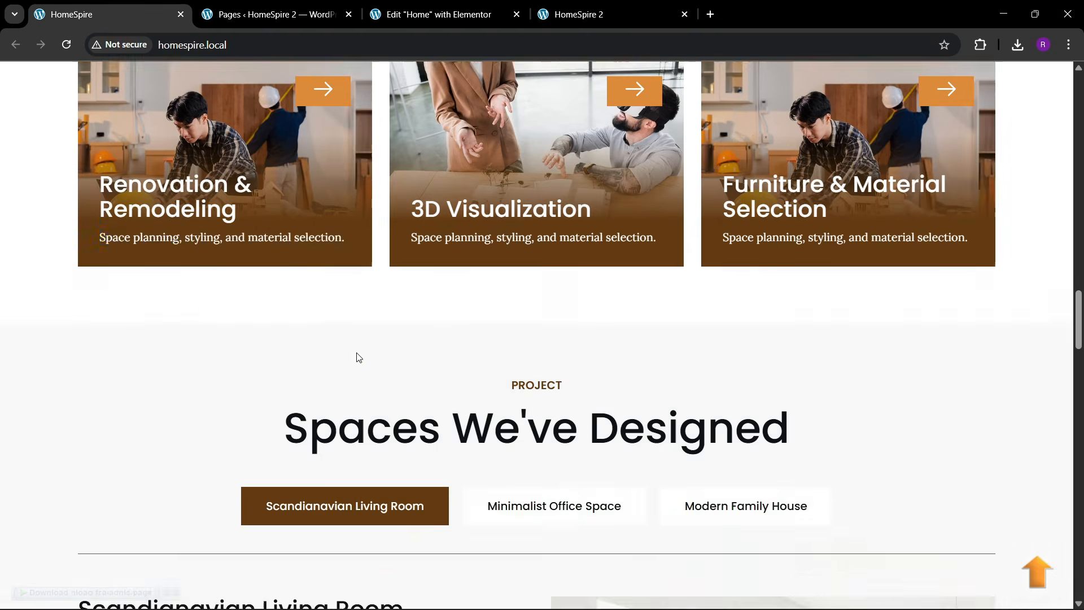
{"action": "scroll", "coordinate": [356, 354], "scroll_direction": "down", "scroll_amount": 2}
{"action": "left_click", "coordinate": [435, 14]}
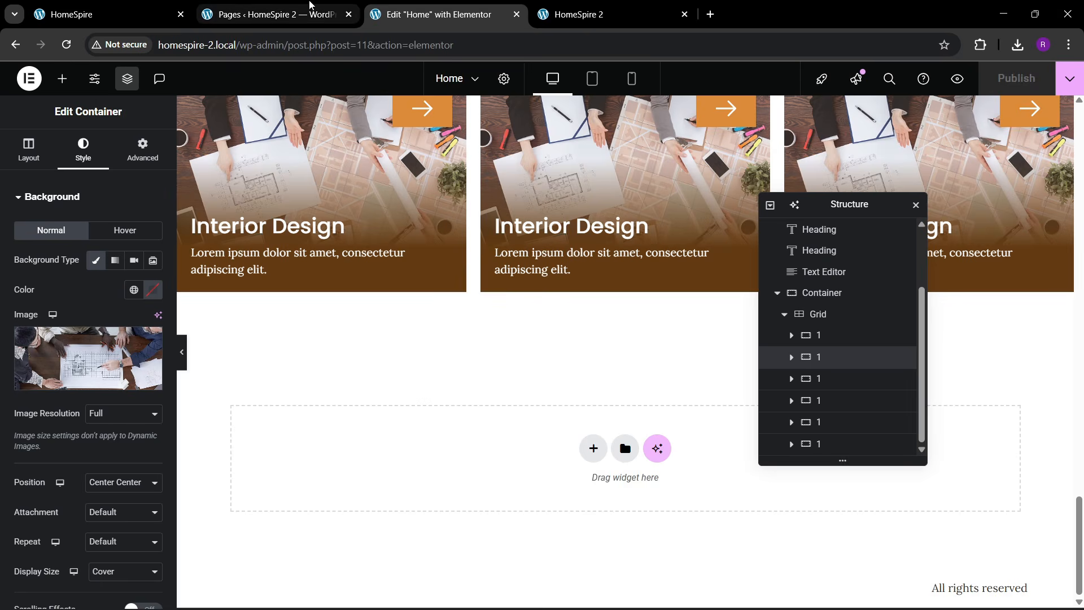
{"action": "left_click", "coordinate": [166, 5]}
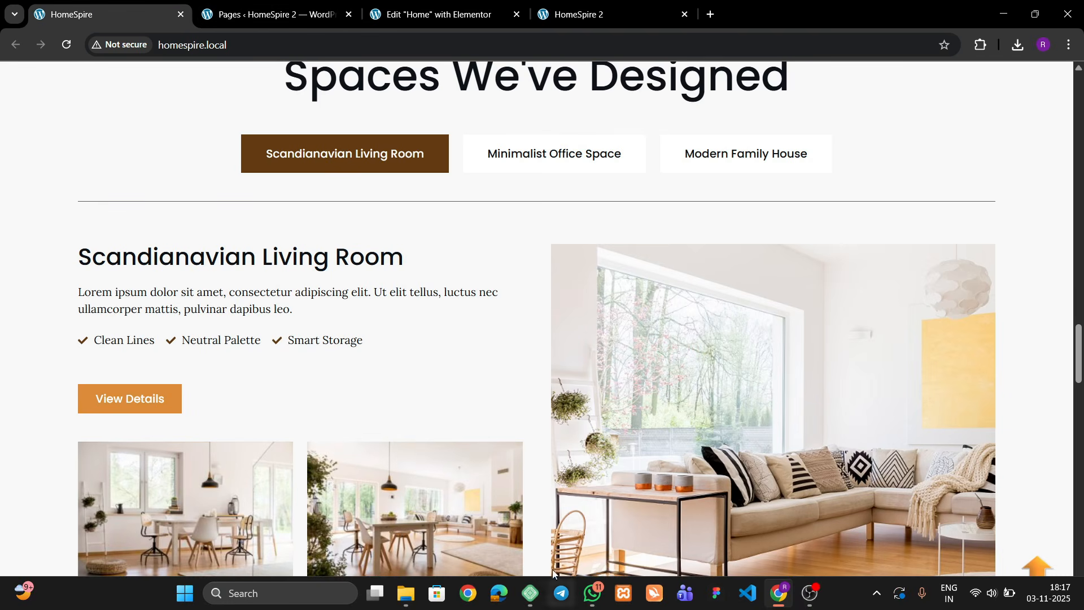
{"action": "scroll", "coordinate": [463, 307], "scroll_direction": "up", "scroll_amount": 2}
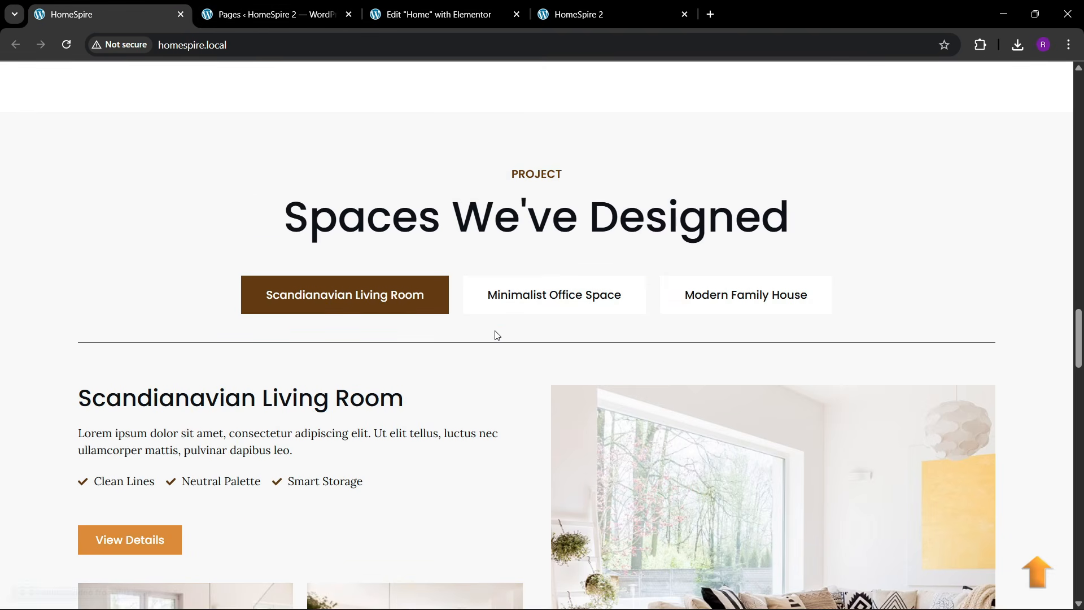
{"action": "left_click", "coordinate": [435, 15]}
- Add a single-column Flexbox container below the services grid
{"action": "left_click", "coordinate": [594, 448]}
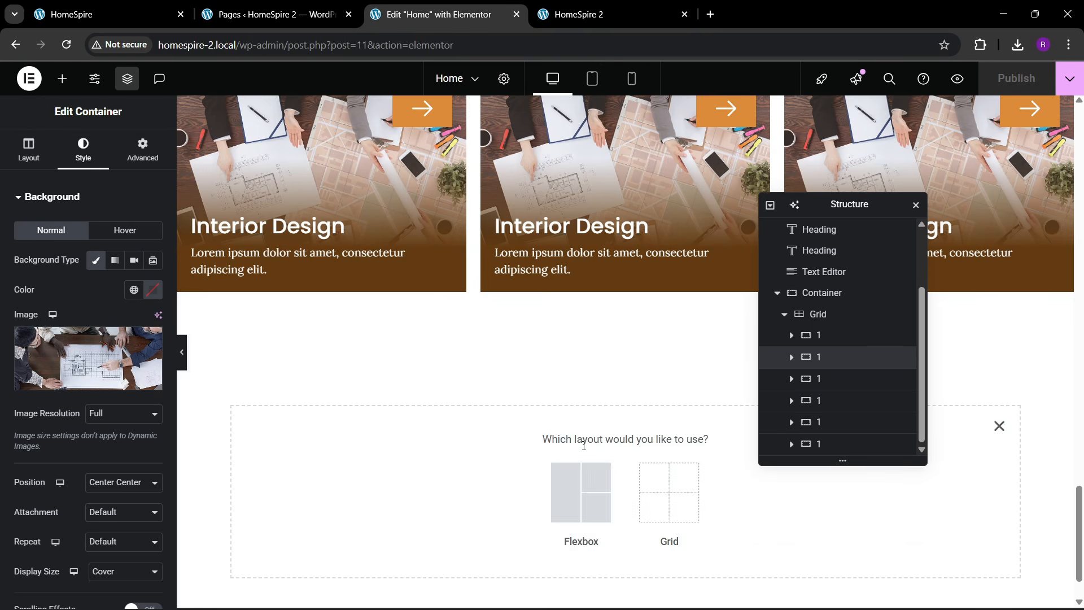
{"action": "left_click", "coordinate": [581, 490]}
{"action": "left_click", "coordinate": [109, 14]}
{"action": "scroll", "coordinate": [477, 252], "scroll_direction": "up", "scroll_amount": 2}
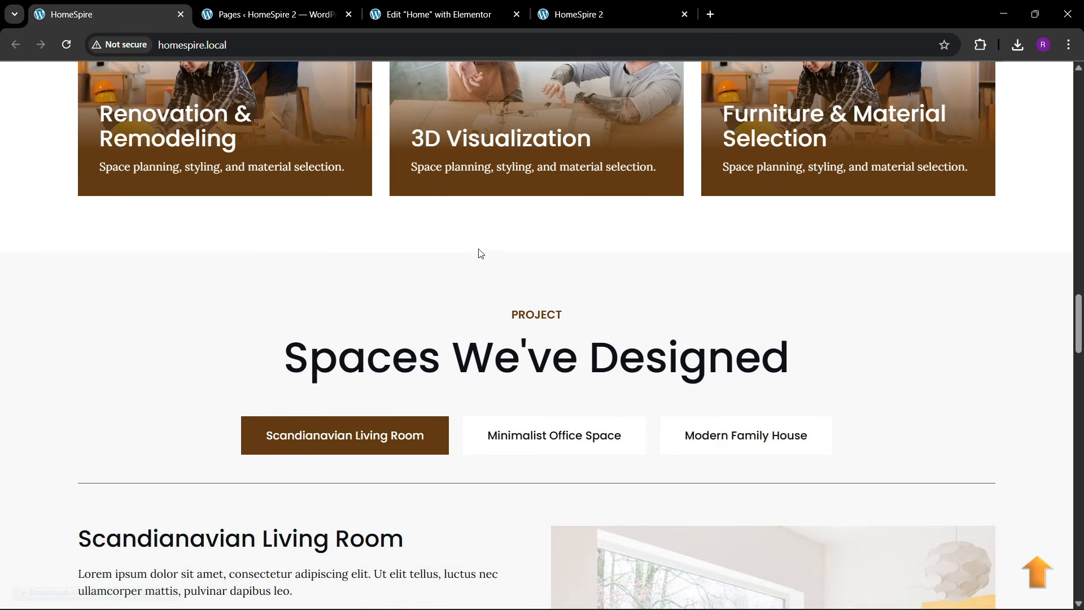
{"action": "left_click", "coordinate": [434, 14]}
{"action": "left_click", "coordinate": [416, 416]}
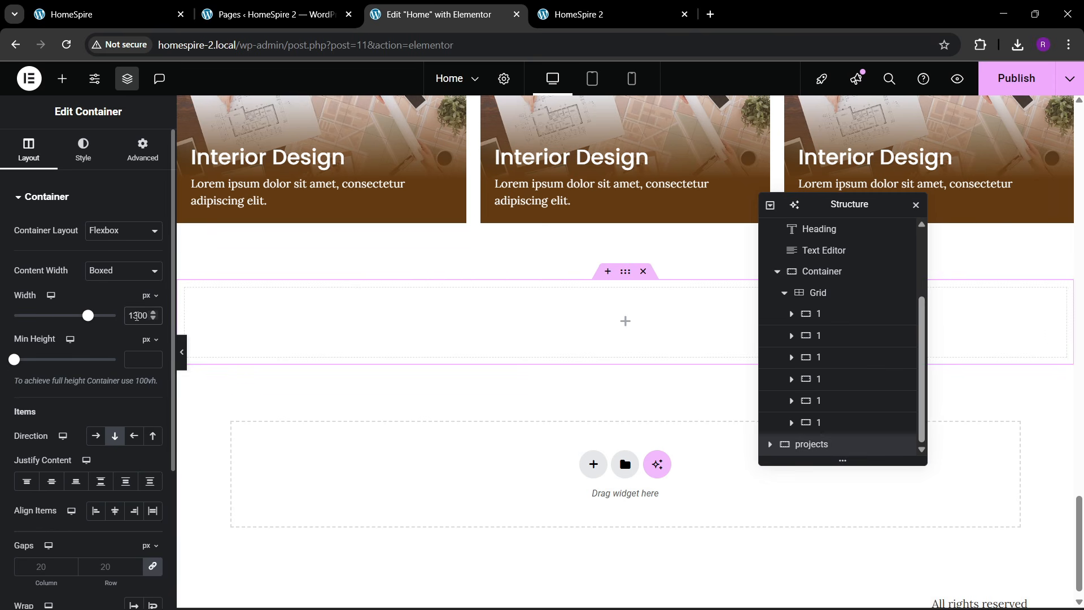
- Unlink the container's padding and set top and bottom padding to 80 px
{"action": "left_click", "coordinate": [148, 162]}
{"action": "left_click", "coordinate": [152, 300]}
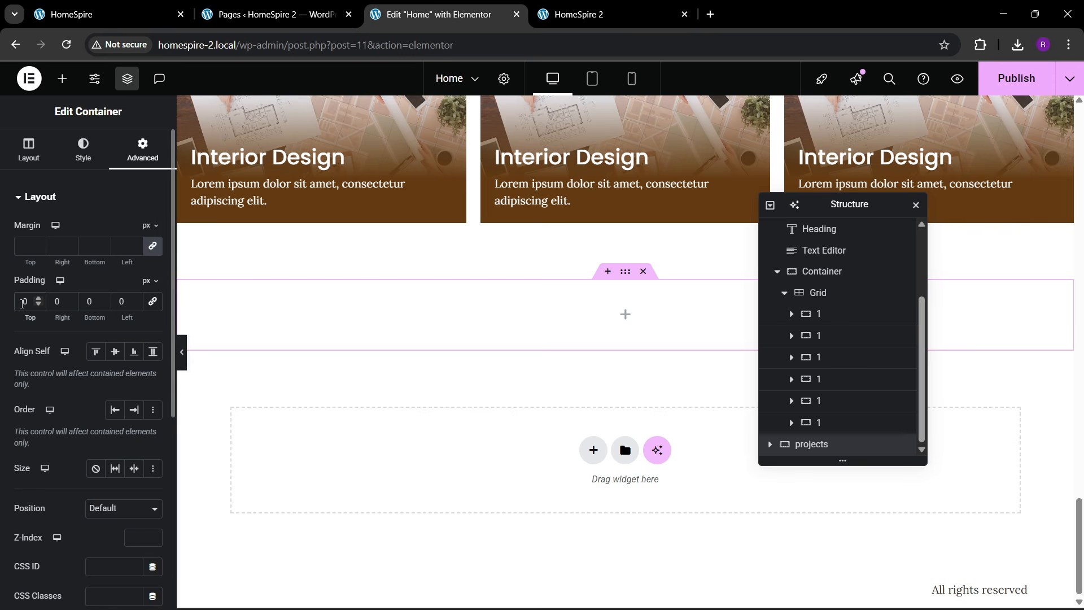
{"action": "type", "text": "8"}
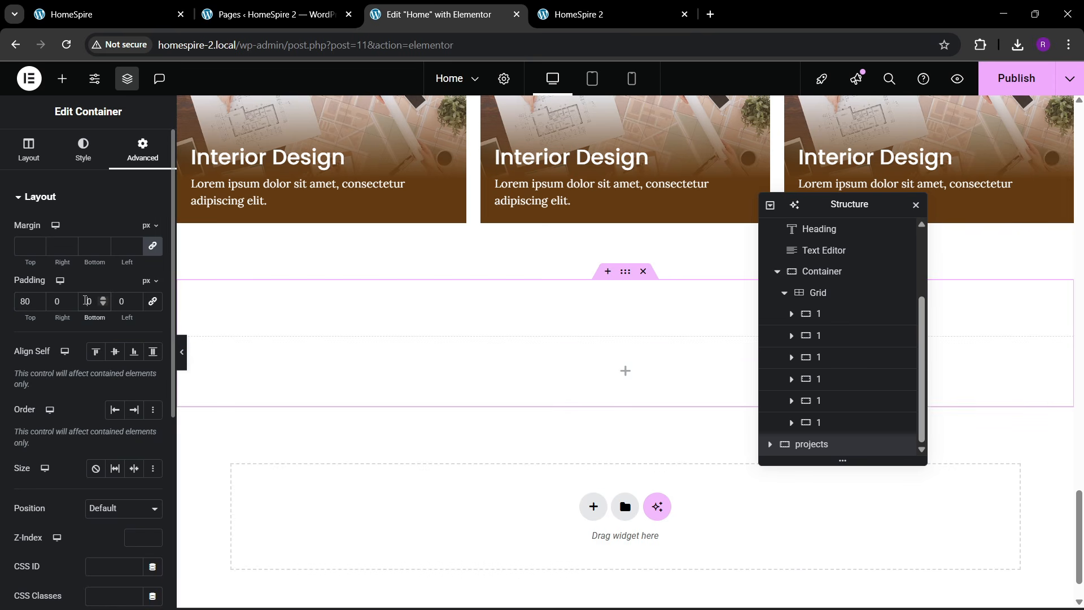
{"action": "left_click", "coordinate": [88, 301]}
{"action": "type", "text": "8"}
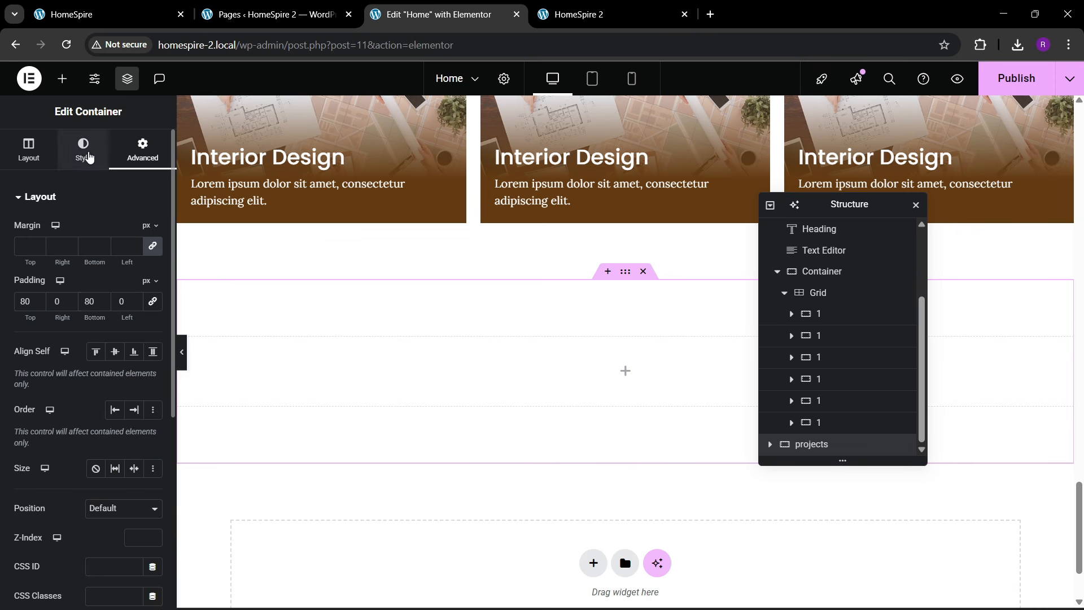
- Give the container a classic white 'theme bg' global-colour background
{"action": "left_click", "coordinate": [89, 155]}
{"action": "left_click", "coordinate": [96, 260]}
{"action": "left_click", "coordinate": [134, 289]}
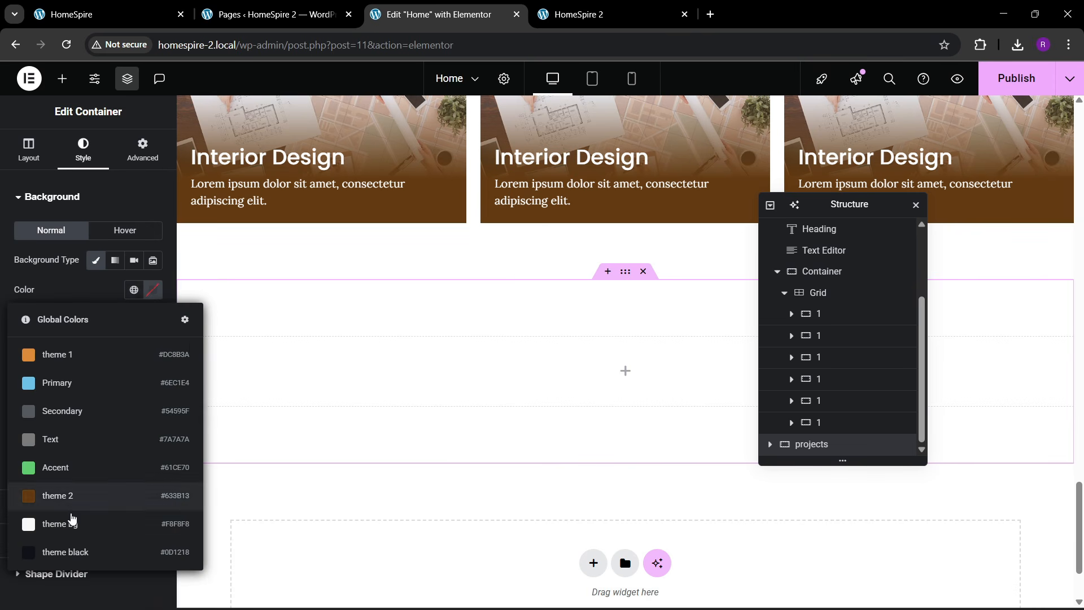
{"action": "left_click", "coordinate": [72, 520]}
{"action": "scroll", "coordinate": [481, 373], "scroll_direction": "up", "scroll_amount": 5}
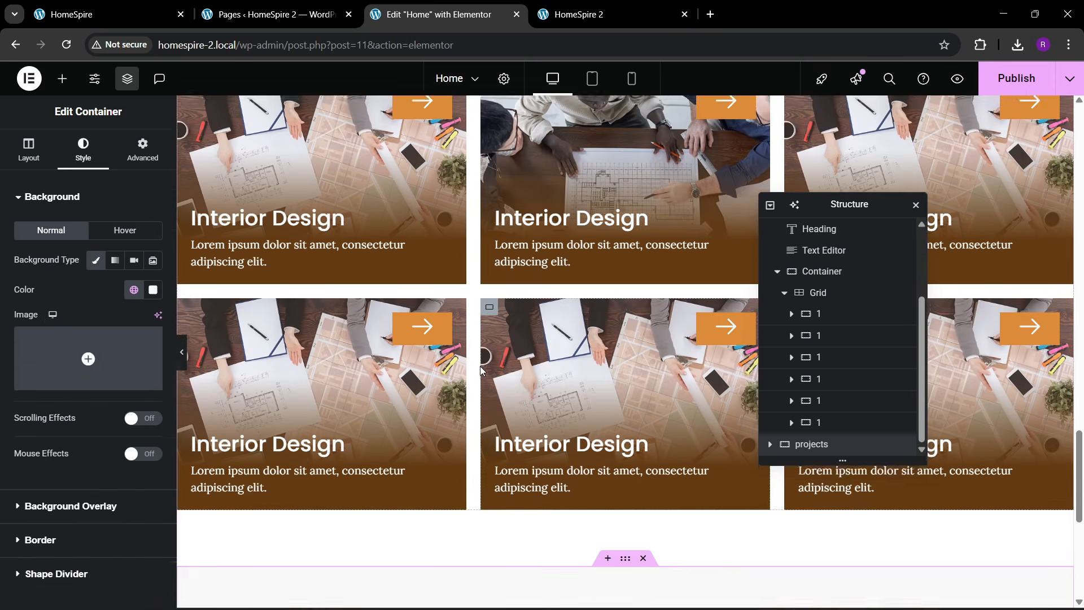
{"action": "scroll", "coordinate": [482, 373], "scroll_direction": "up", "scroll_amount": 5}
- Copy the OUR SERVICES label and paste it into the empty projects container
{"action": "right_click", "coordinate": [615, 427]}
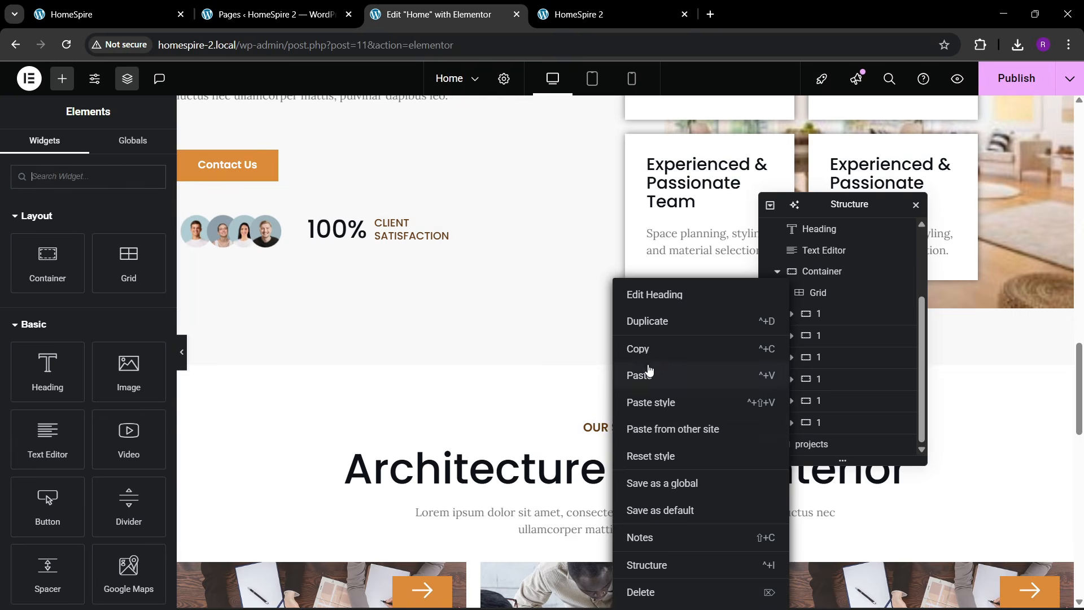
{"action": "left_click", "coordinate": [647, 349]}
{"action": "scroll", "coordinate": [544, 373], "scroll_direction": "down", "scroll_amount": 10}
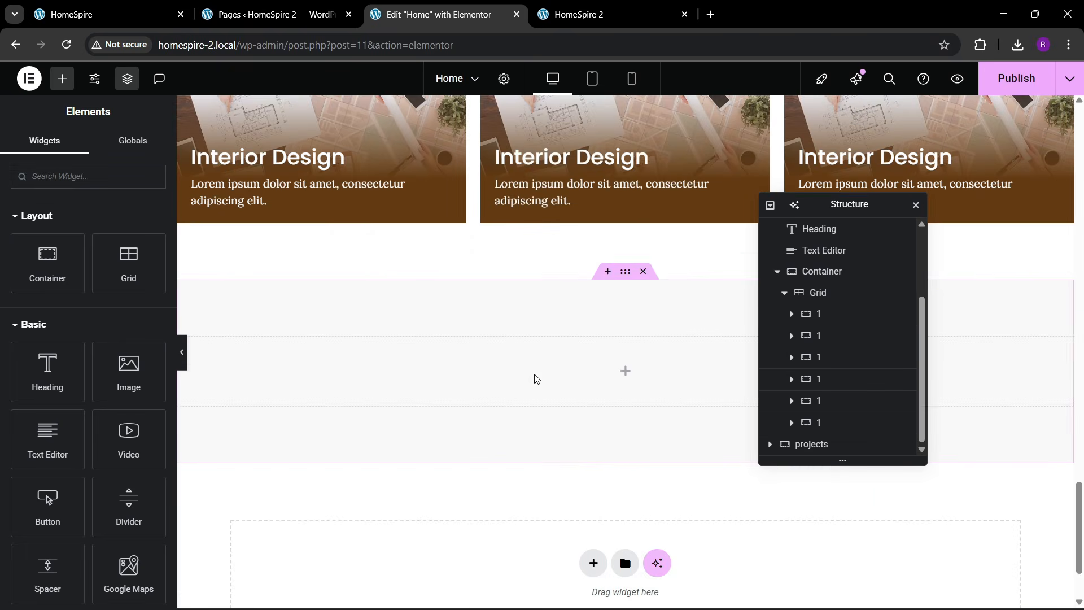
{"action": "right_click", "coordinate": [541, 379]}
{"action": "left_click", "coordinate": [559, 359]}
{"action": "scroll", "coordinate": [568, 395], "scroll_direction": "up", "scroll_amount": 6}
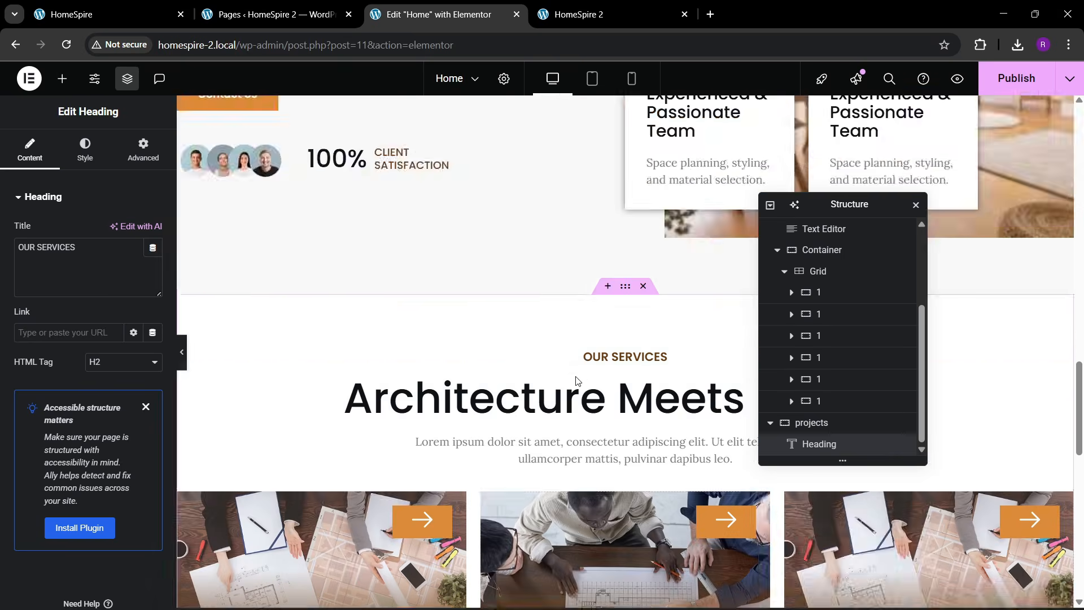
- Copy the Architecture Meets Interior title and intro paragraph below the pasted label
{"action": "right_click", "coordinate": [567, 399]}
{"action": "left_click", "coordinate": [595, 350]}
{"action": "scroll", "coordinate": [537, 404], "scroll_direction": "down", "scroll_amount": 8}
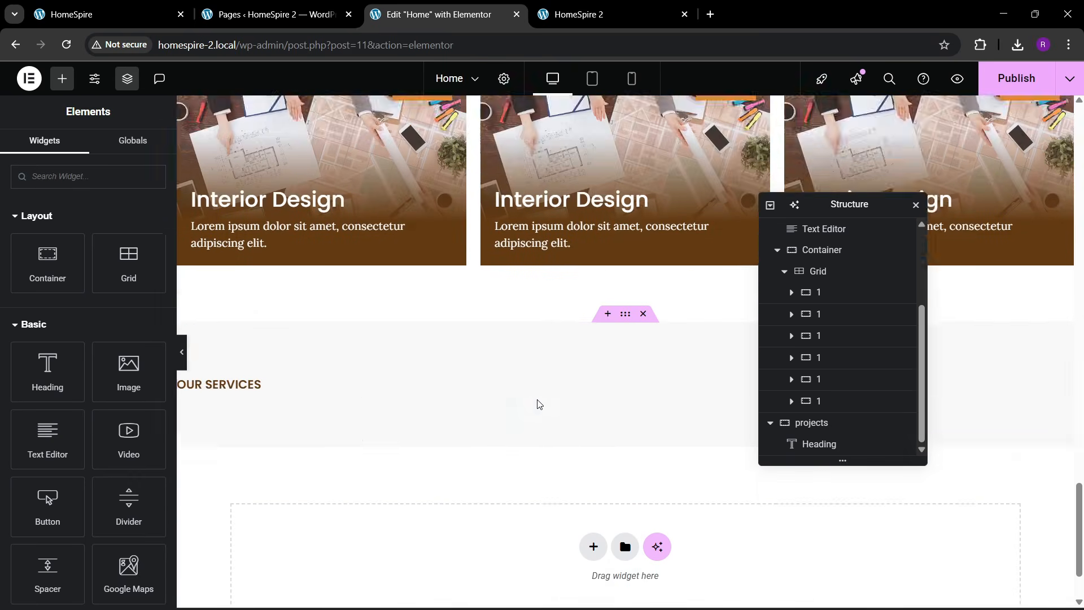
{"action": "right_click", "coordinate": [254, 291]}
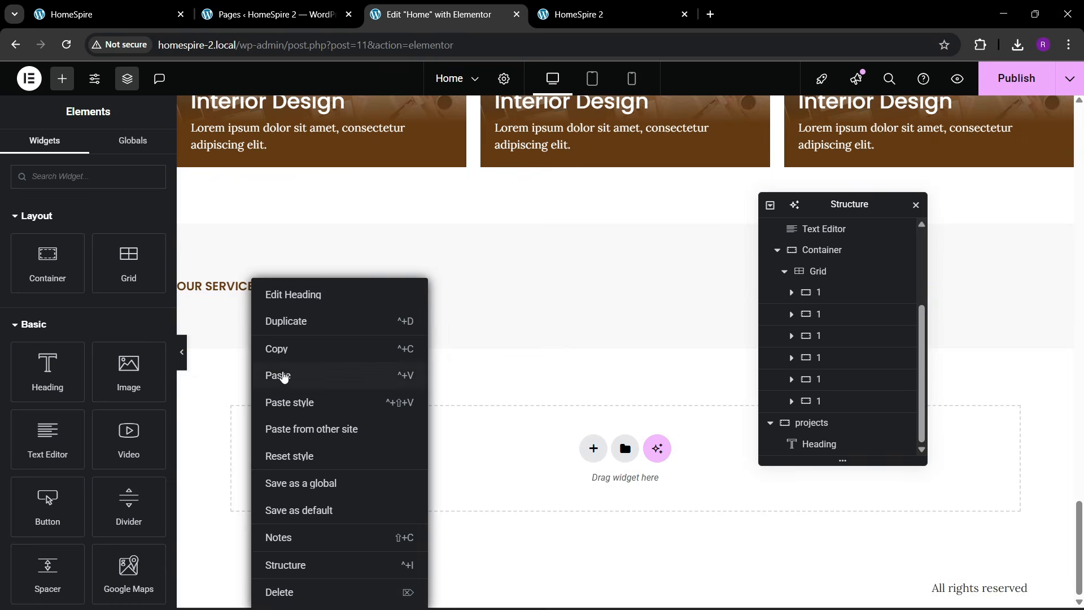
{"action": "left_click", "coordinate": [282, 375]}
{"action": "scroll", "coordinate": [593, 344], "scroll_direction": "up", "scroll_amount": 5}
{"action": "right_click", "coordinate": [591, 333]}
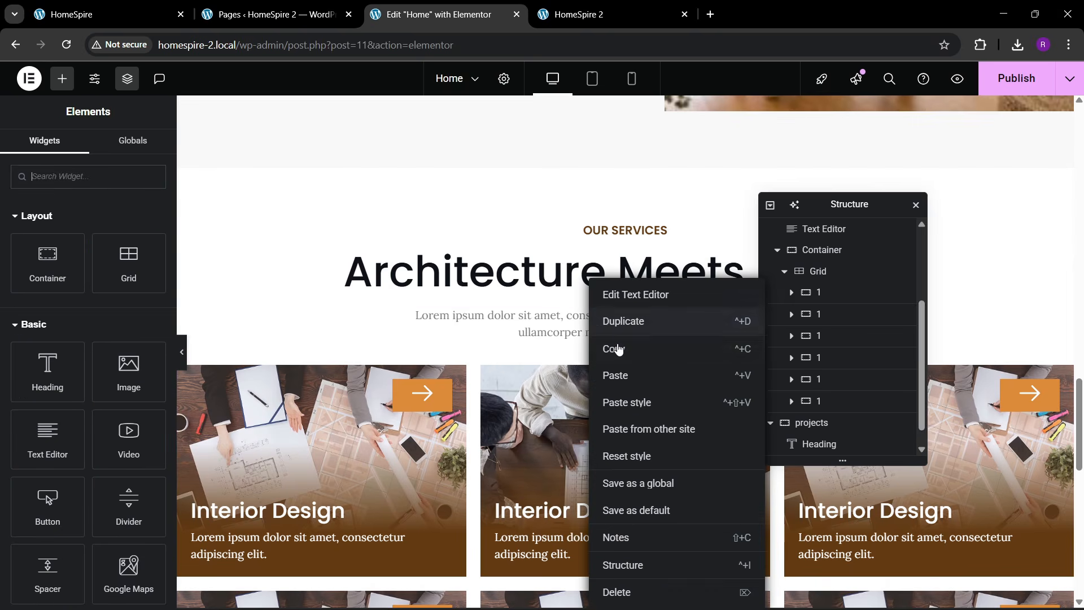
{"action": "left_click", "coordinate": [619, 347]}
{"action": "scroll", "coordinate": [619, 347], "scroll_direction": "down", "scroll_amount": 8}
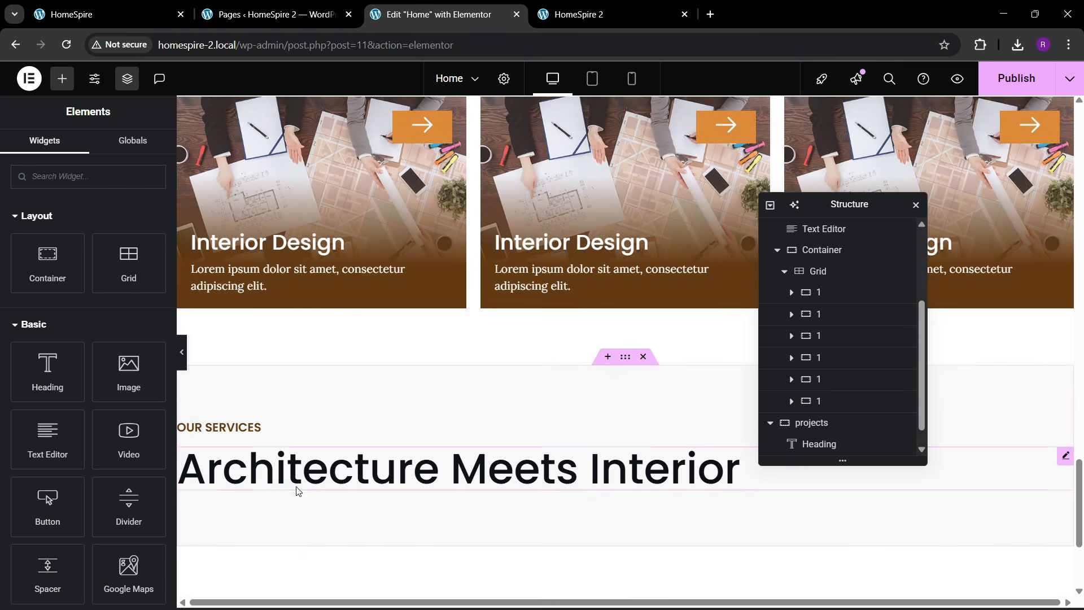
{"action": "right_click", "coordinate": [309, 479]}
{"action": "left_click", "coordinate": [346, 387]}
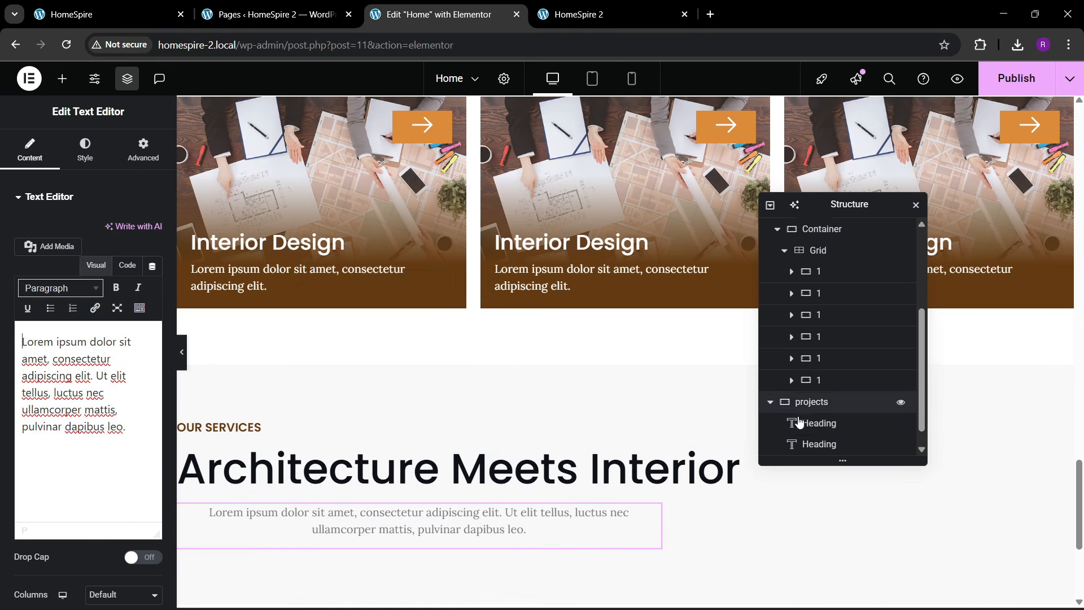
- Set the projects container's Justify Content and Align Items to Center
{"action": "left_click", "coordinate": [816, 388]}
{"action": "left_click", "coordinate": [29, 149]}
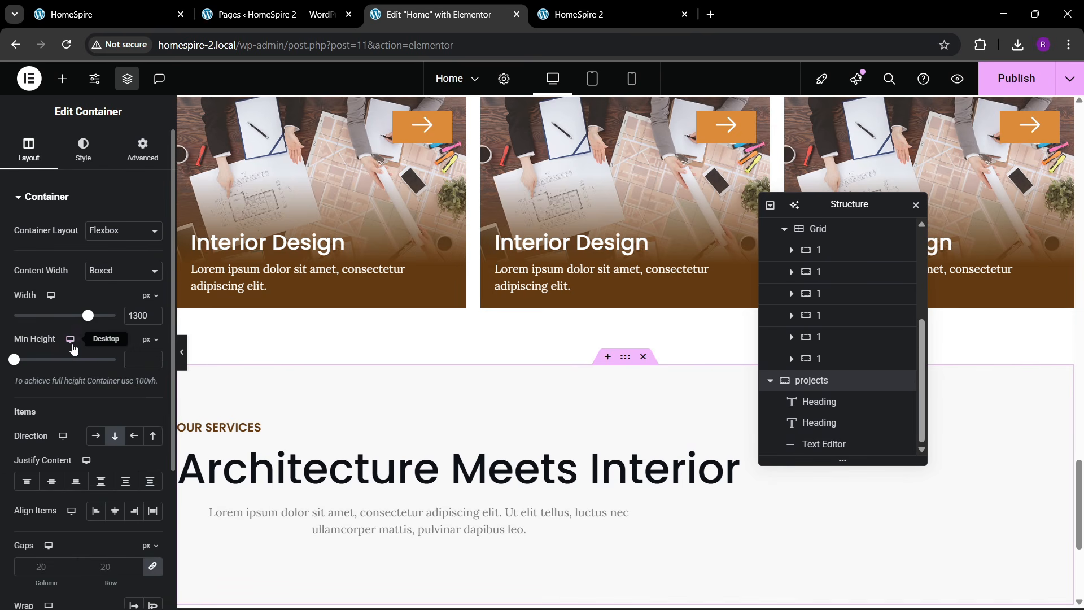
{"action": "left_click", "coordinate": [51, 481]}
{"action": "left_click", "coordinate": [115, 511]}
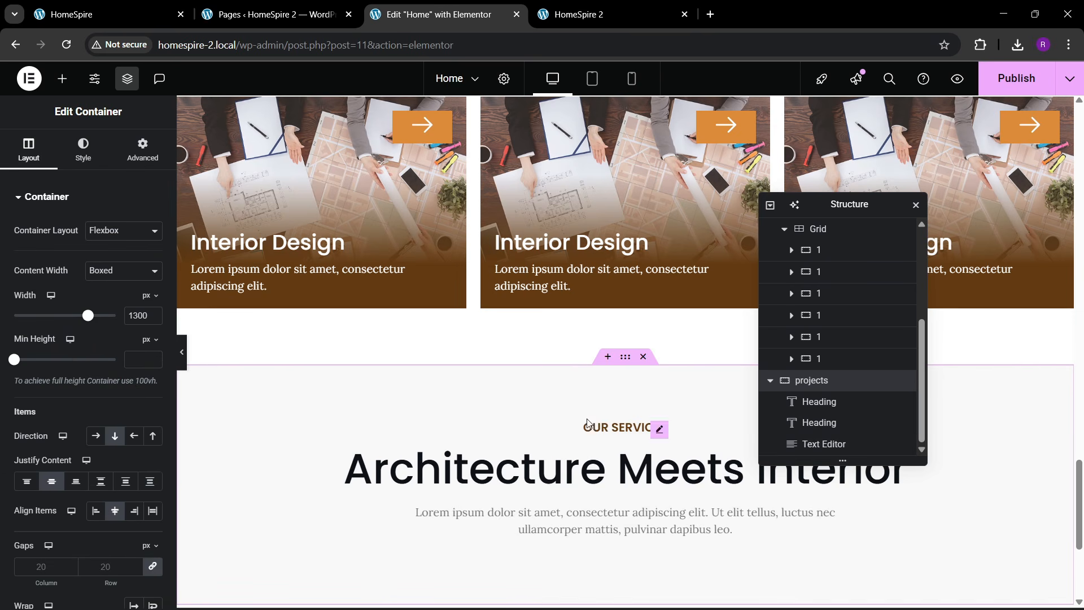
- Highlight the PROJECT label and 'Spaces We've Designed' heading on the reference site
{"action": "left_click", "coordinate": [158, 5]}
{"action": "left_click_drag", "start_coordinate": [512, 329], "coordinate": [585, 323]}
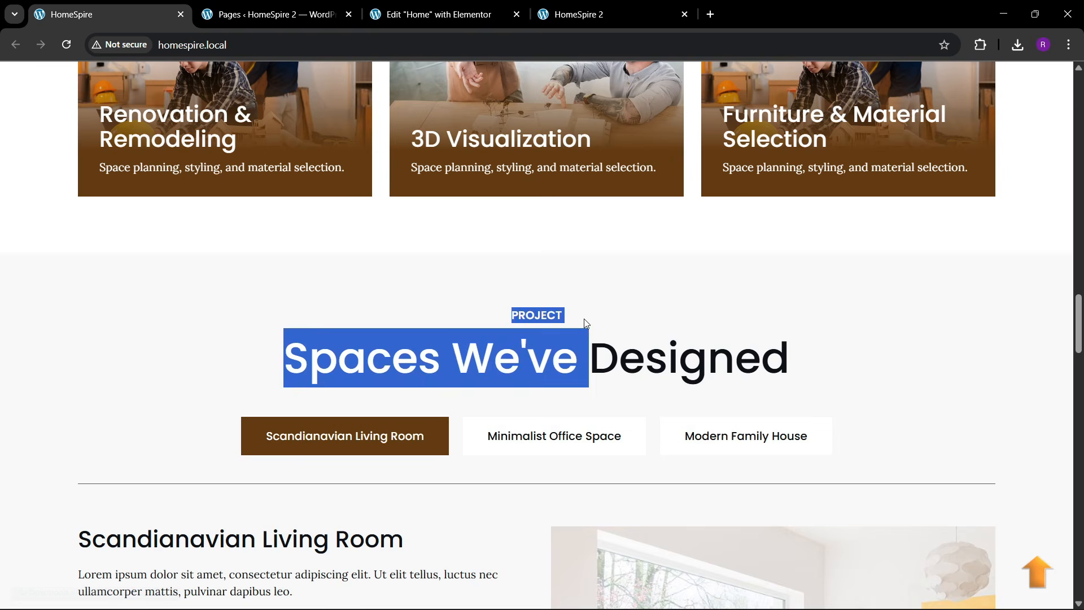
{"action": "left_click", "coordinate": [547, 310]}
{"action": "left_click_drag", "start_coordinate": [272, 366], "coordinate": [786, 338]}
{"action": "left_click", "coordinate": [460, 18]}
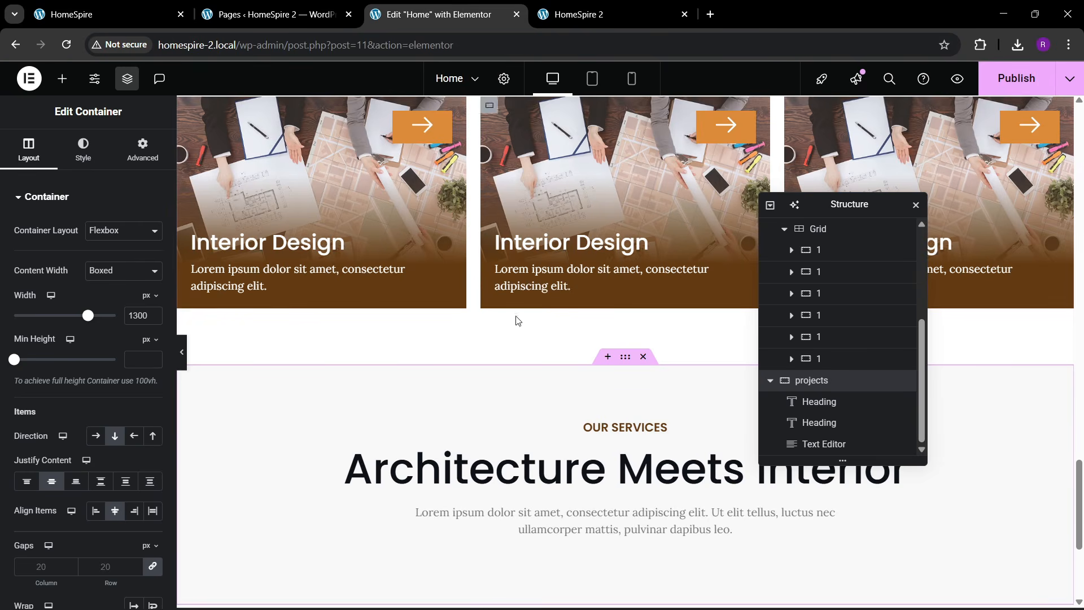
- Replace the copied title with 'Spaces We've Designed' and delete the intro paragraph
{"action": "scroll", "coordinate": [516, 321], "scroll_direction": "down", "scroll_amount": 2}
{"action": "left_click", "coordinate": [511, 329]}
{"action": "left_click", "coordinate": [24, 293]}
{"action": "key", "text": "ctrl+a"}
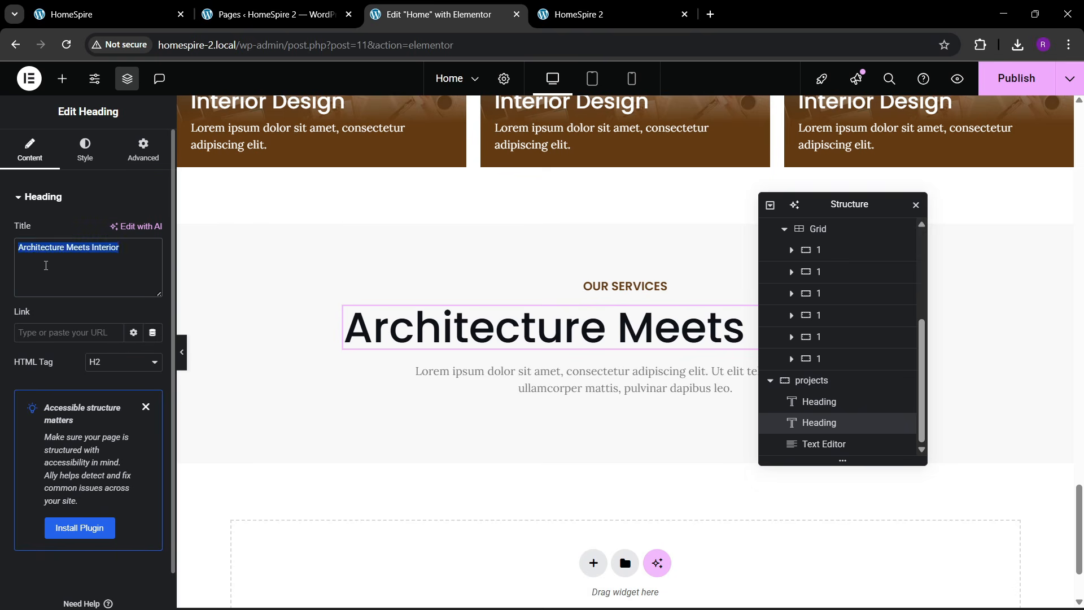
{"action": "key", "text": "ctrl+v"}
{"action": "right_click", "coordinate": [520, 389]}
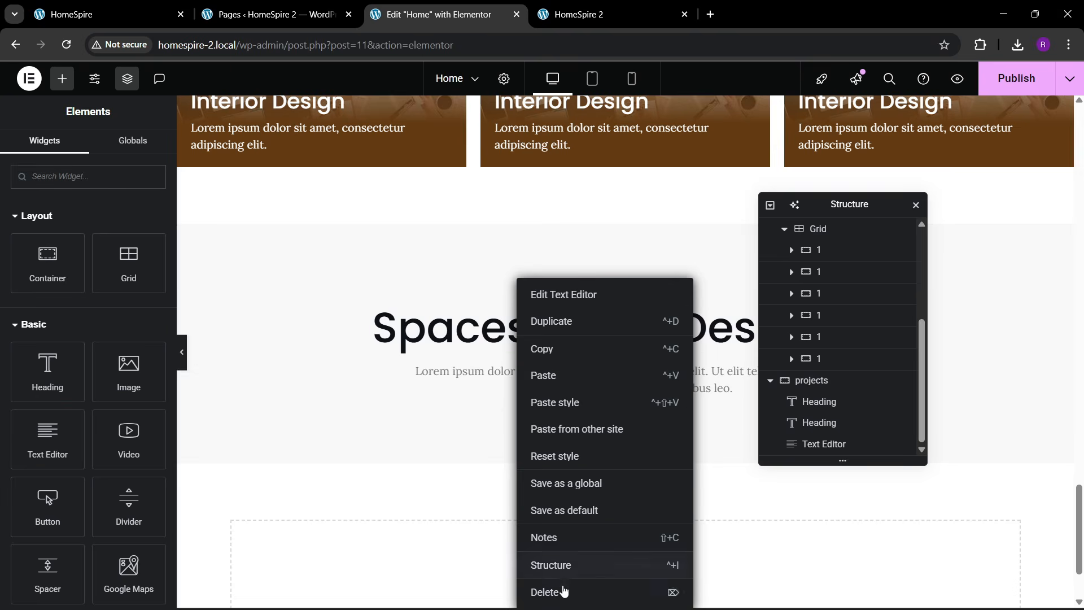
{"action": "left_click", "coordinate": [632, 588]}
- Rename the subheading to 'OUR PROJECTS' and save the page
{"action": "left_click", "coordinate": [621, 296]}
{"action": "left_click_drag", "start_coordinate": [151, 248], "coordinate": [2, 262]}
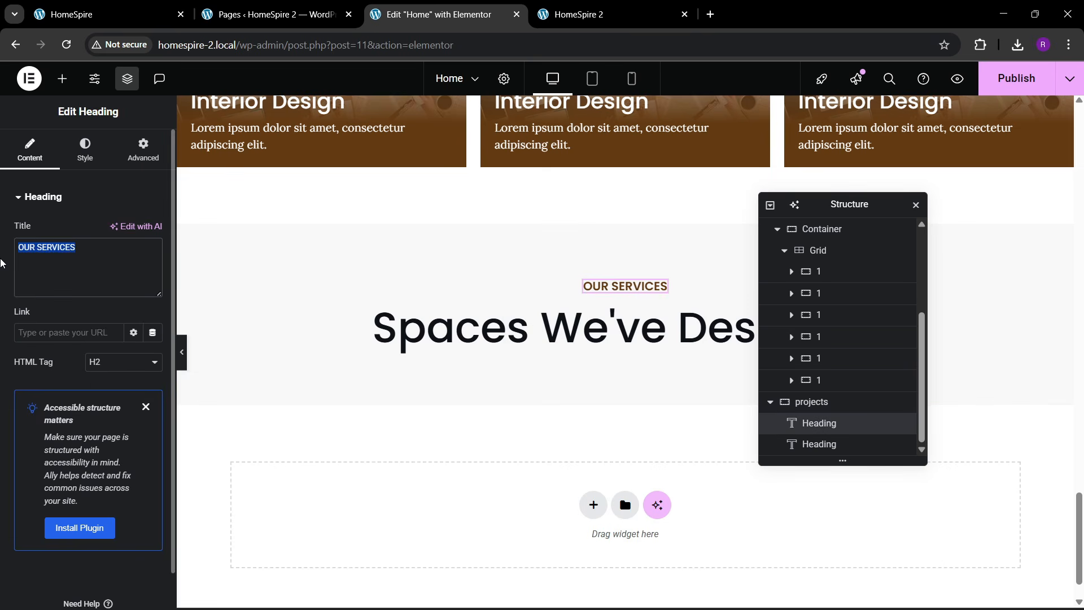
{"action": "type", "text": "OUR P"}
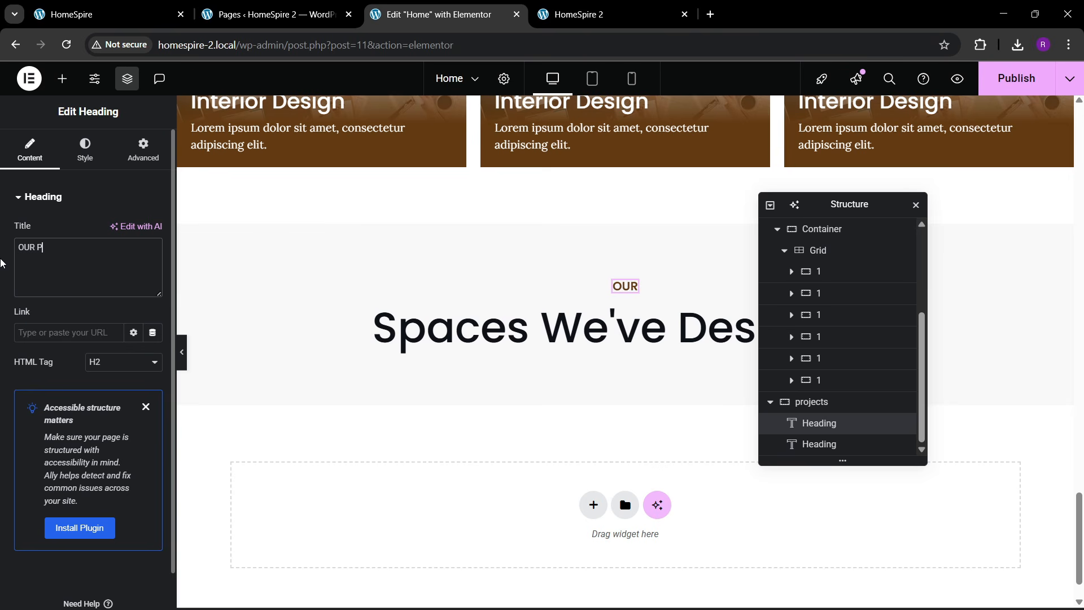
{"action": "type", "text": "ROJECTS"}
{"action": "key", "text": "ctrl+s"}
- Search 'tabs' and drag a Tabs widget under the section heading
{"action": "left_click", "coordinate": [107, 14]}
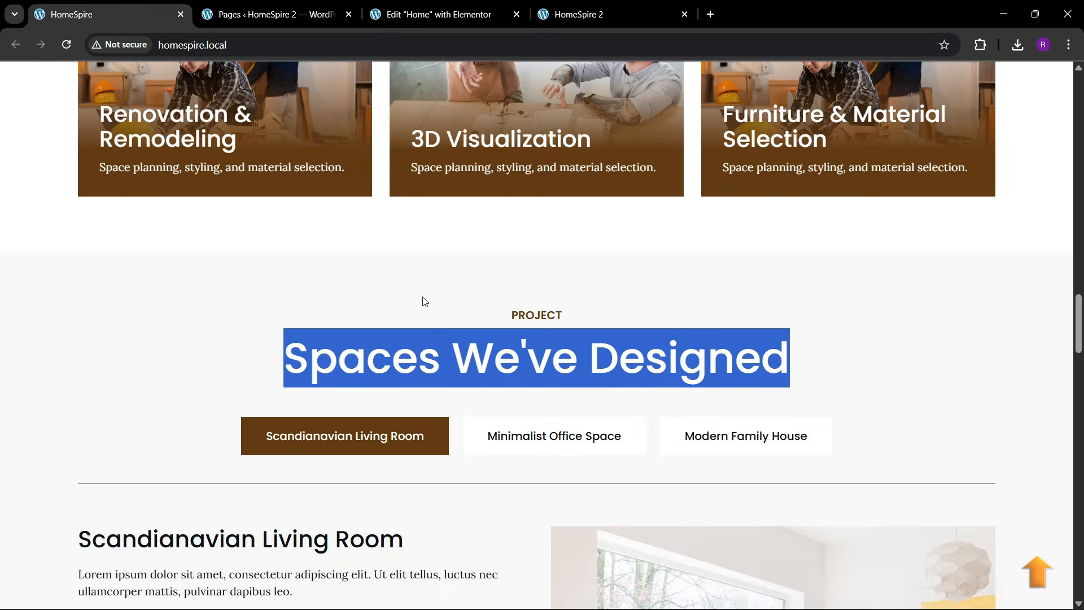
{"action": "left_click", "coordinate": [382, 408]}
{"action": "scroll", "coordinate": [384, 424], "scroll_direction": "down", "scroll_amount": 4}
{"action": "left_click", "coordinate": [477, 8]}
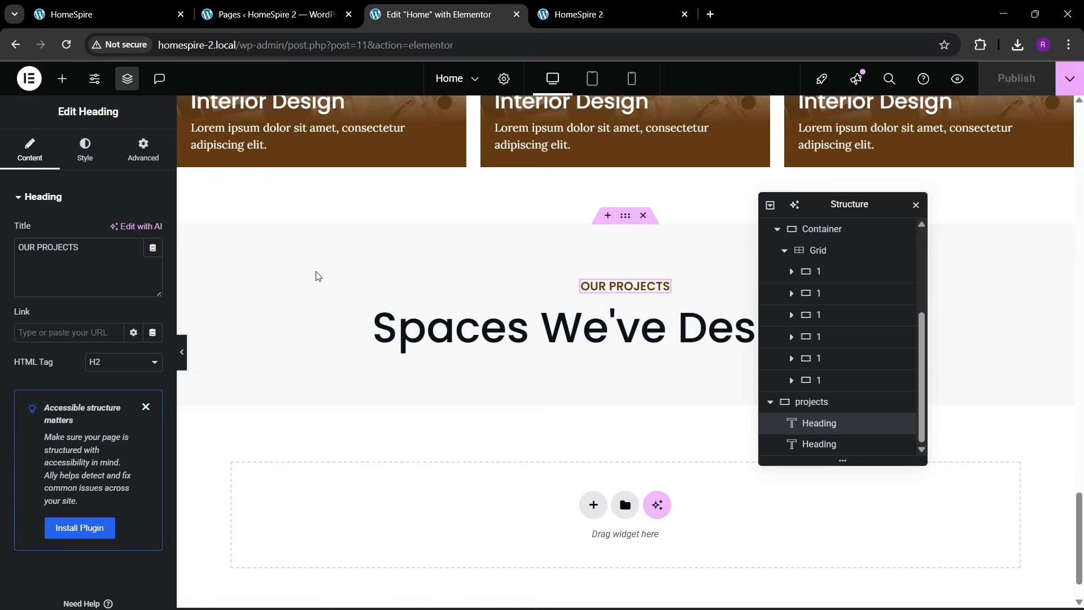
{"action": "left_click", "coordinate": [62, 79]}
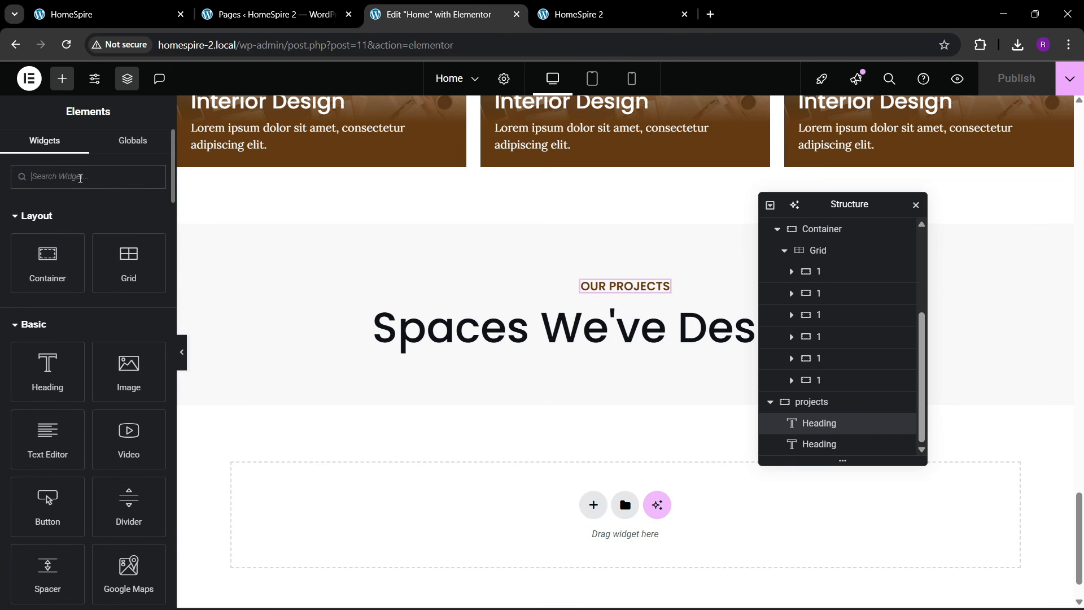
{"action": "type", "text": "tabs"}
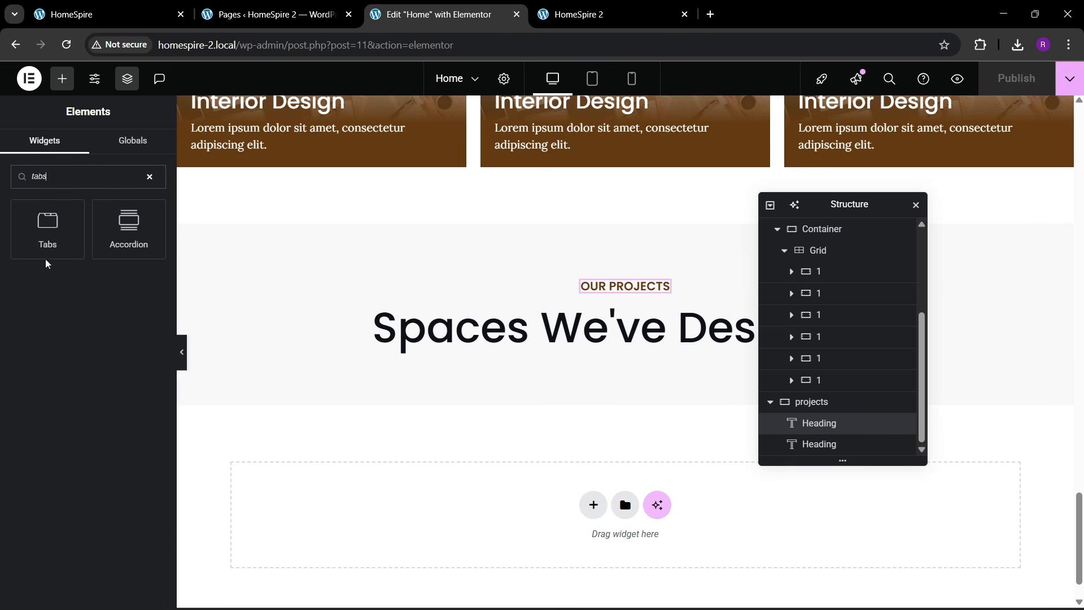
{"action": "left_click_drag", "start_coordinate": [48, 248], "coordinate": [518, 348]}
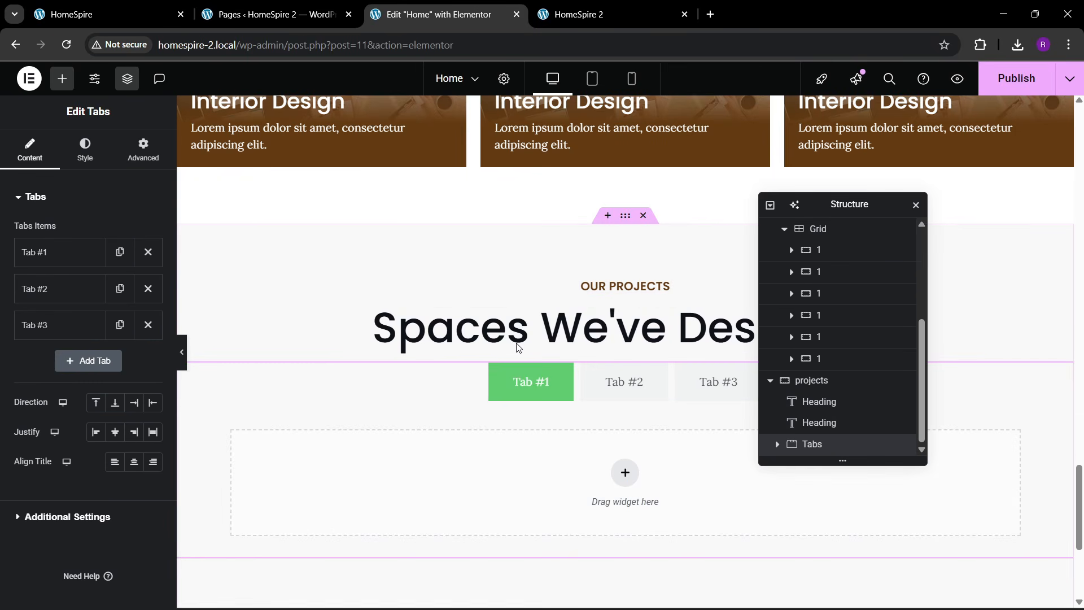
- Give the normal tabs a solid white background in the Tabs style settings
{"action": "left_click", "coordinate": [153, 6]}
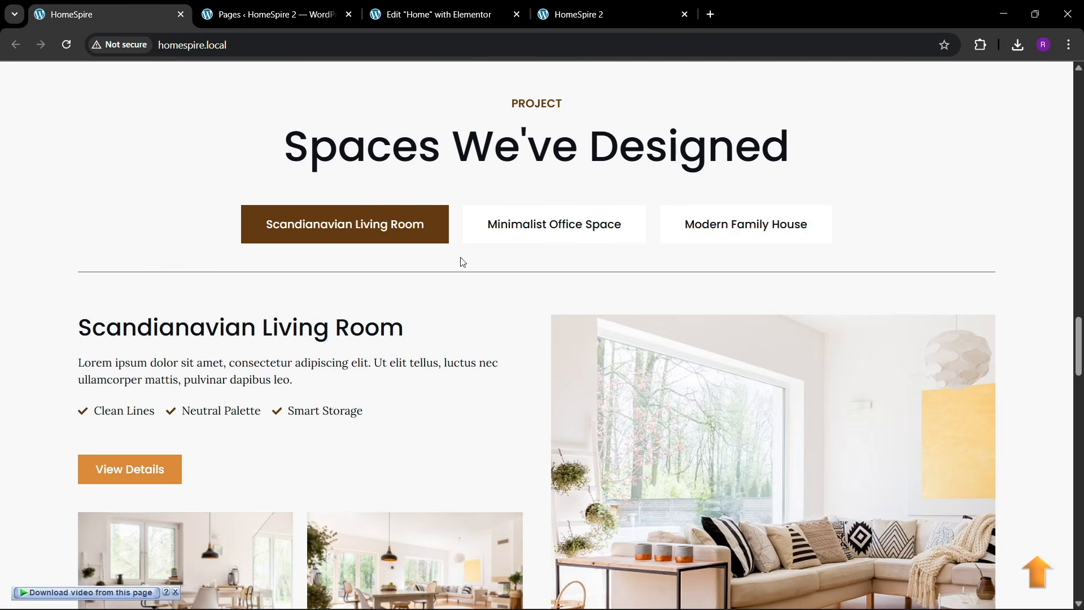
{"action": "left_click", "coordinate": [435, 14]}
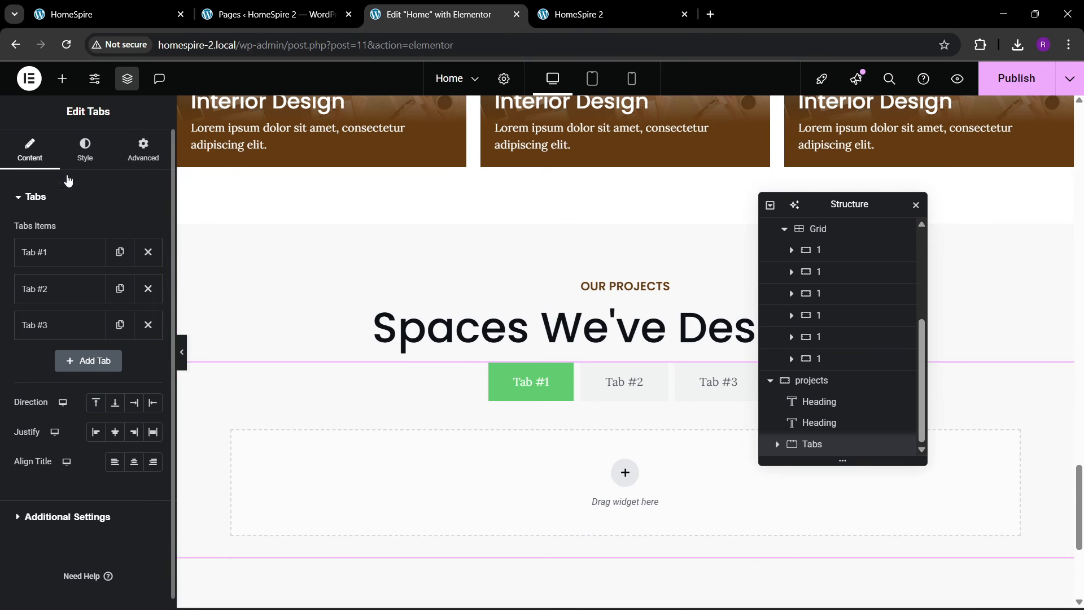
{"action": "left_click", "coordinate": [75, 157]}
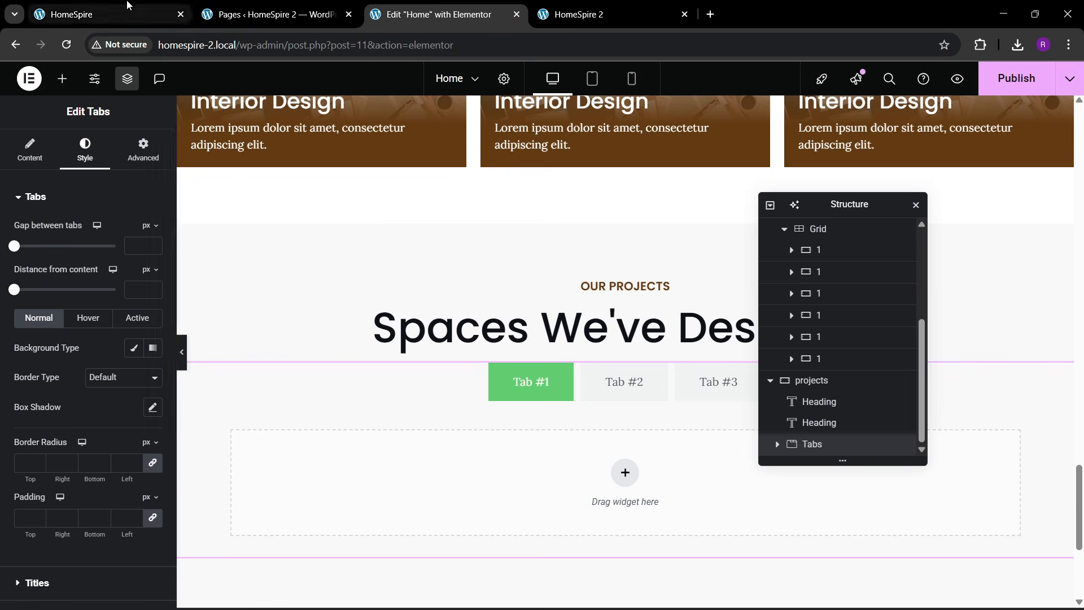
{"action": "left_click", "coordinate": [110, 14]}
{"action": "left_click", "coordinate": [412, 7]}
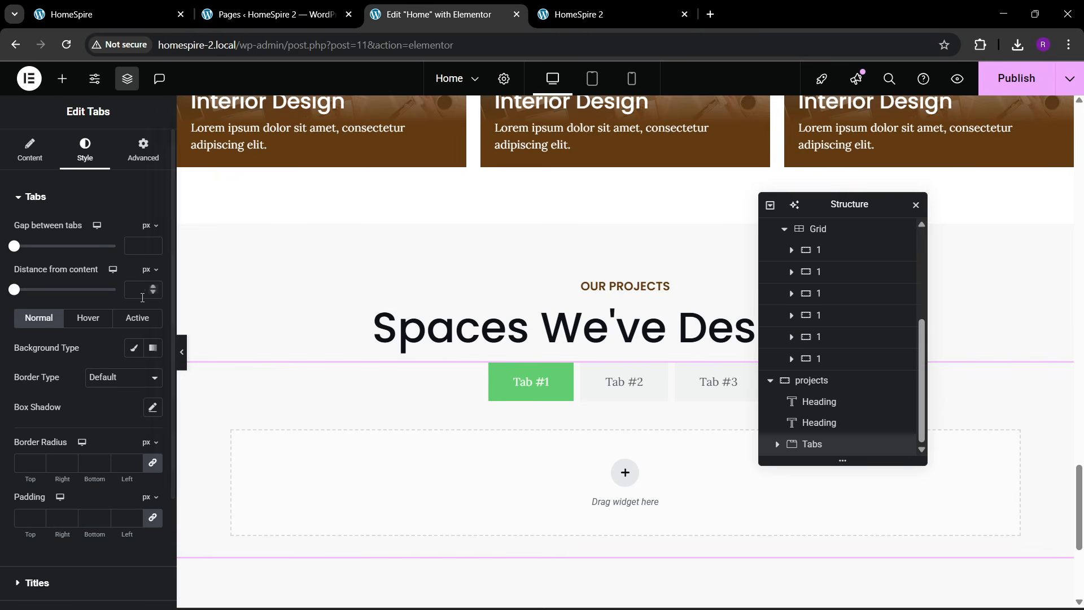
{"action": "left_click", "coordinate": [133, 348]}
{"action": "left_click", "coordinate": [152, 377]}
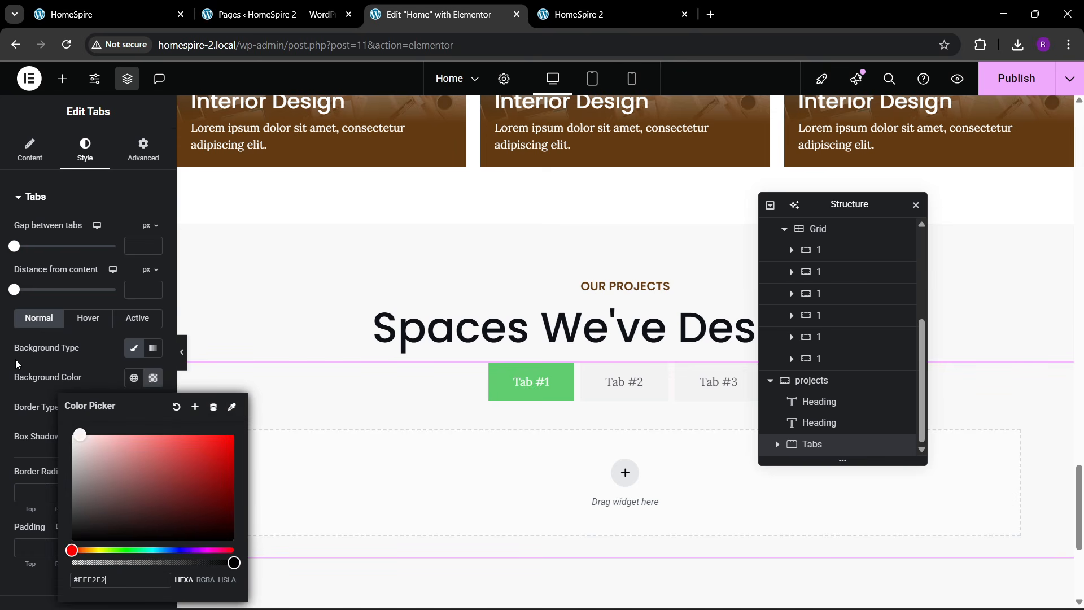
{"action": "left_click", "coordinate": [41, 359]}
- Make the hover tab background brown and the active tab background dark brown
{"action": "left_click", "coordinate": [90, 322]}
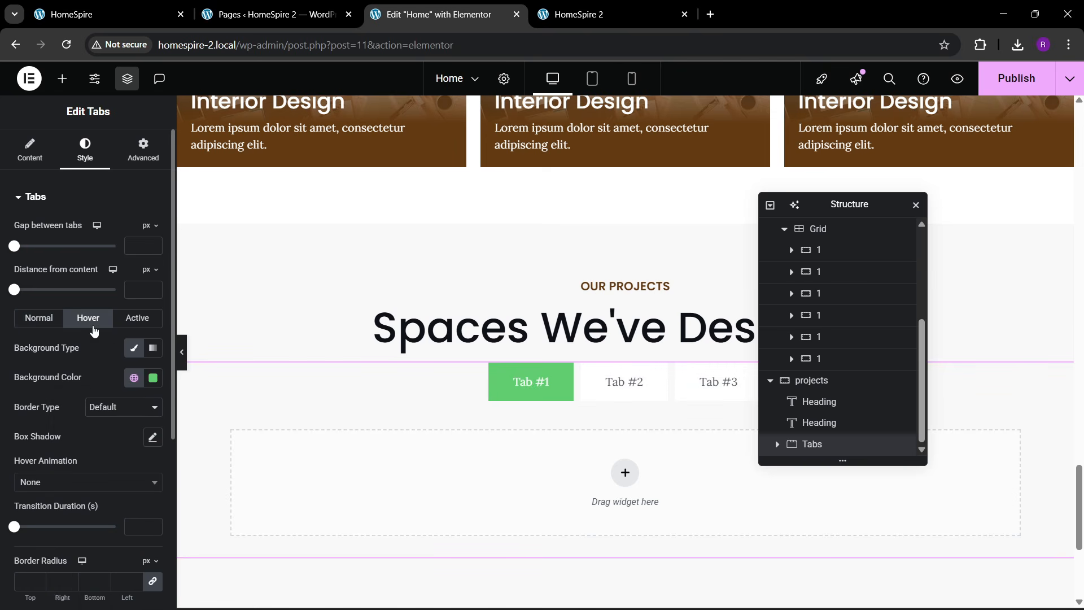
{"action": "left_click", "coordinate": [140, 382]}
{"action": "left_click", "coordinate": [84, 294]}
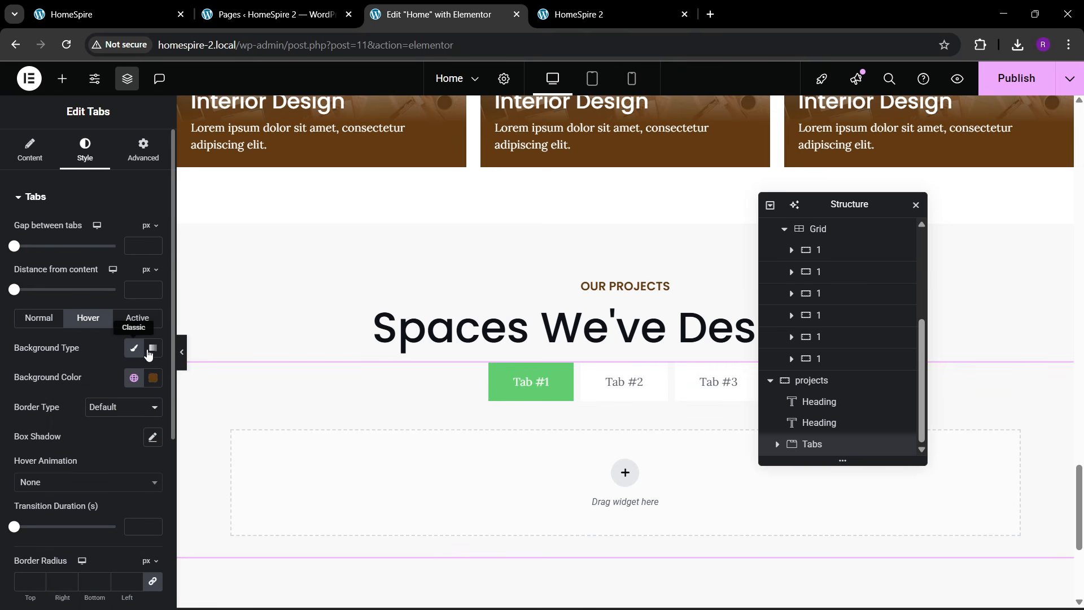
{"action": "left_click", "coordinate": [135, 318]}
{"action": "left_click", "coordinate": [133, 377]}
{"action": "left_click", "coordinate": [87, 285]}
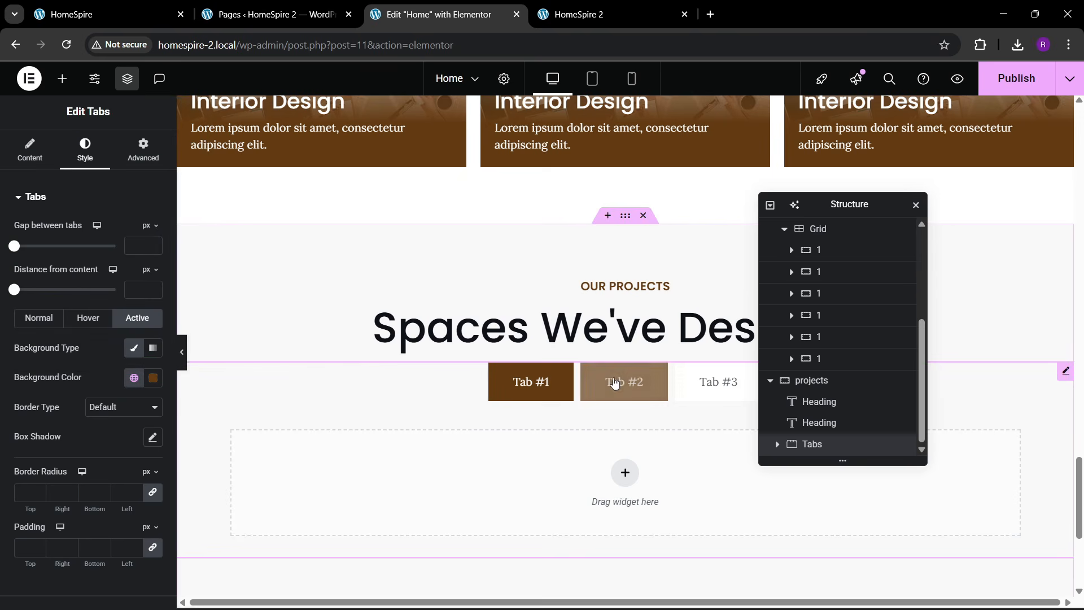
- Set the tab titles to a dark global colour and Poppins font
{"action": "scroll", "coordinate": [66, 374], "scroll_direction": "down", "scroll_amount": 3}
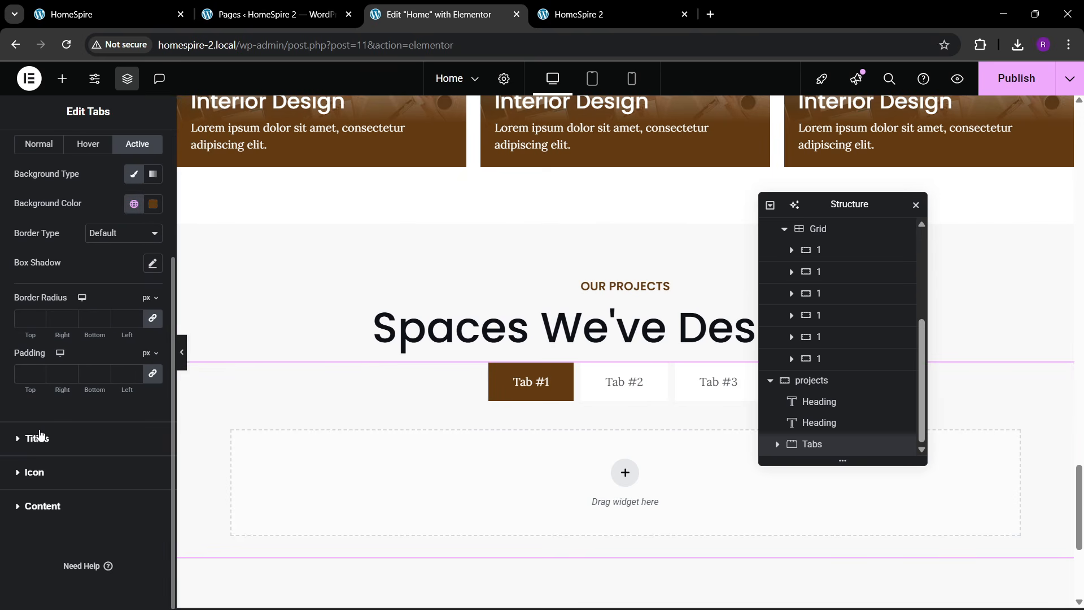
{"action": "left_click", "coordinate": [37, 438]}
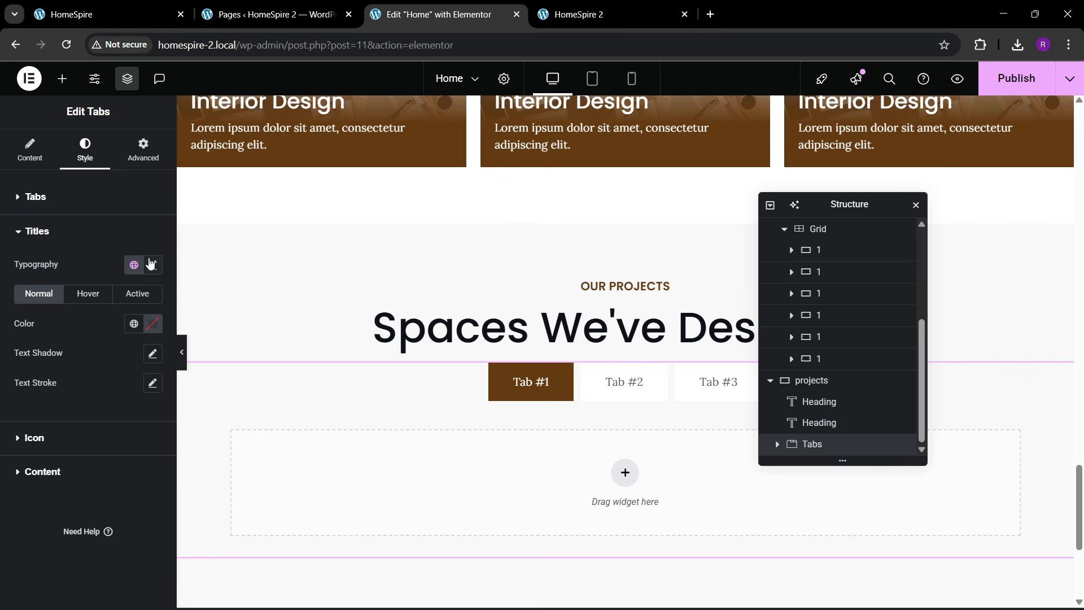
{"action": "left_click", "coordinate": [136, 327]}
{"action": "left_click", "coordinate": [80, 553]}
{"action": "left_click", "coordinate": [152, 265]}
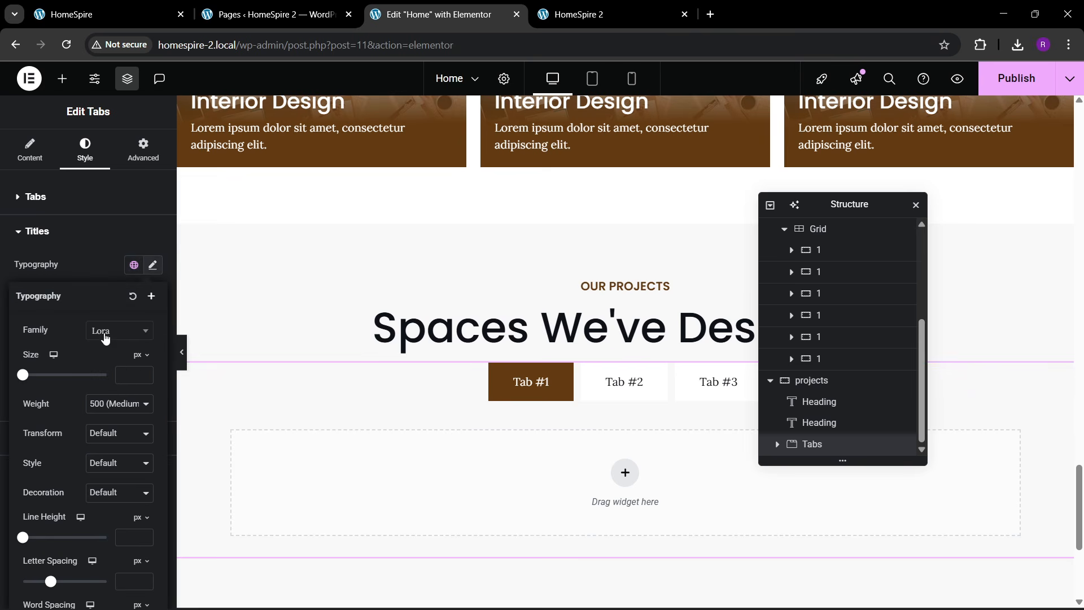
{"action": "left_click", "coordinate": [108, 331]}
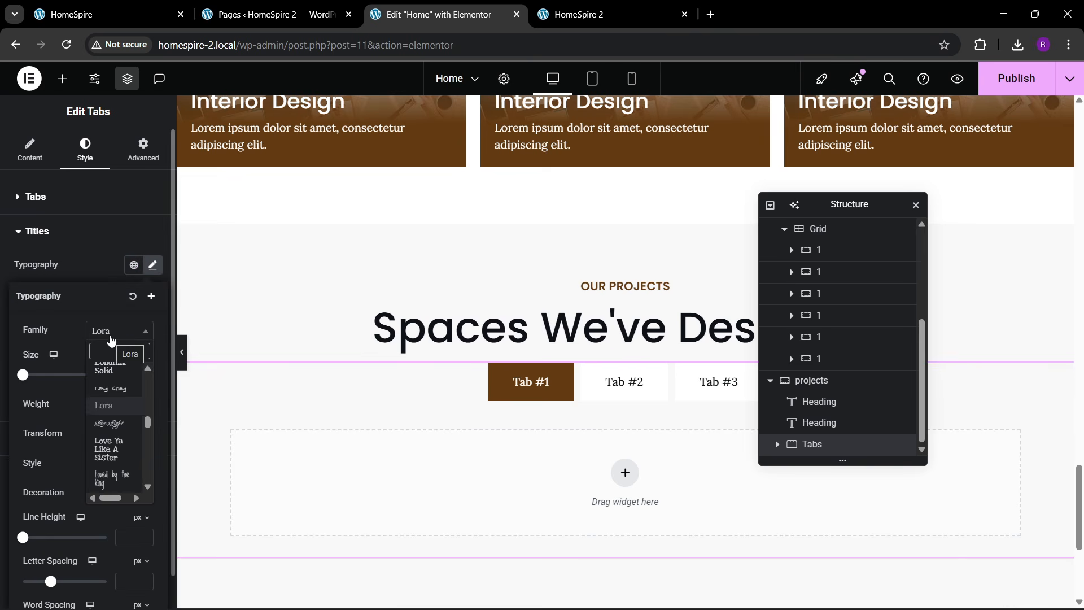
{"action": "type", "text": "poppins"}
{"action": "key", "text": "Return"}
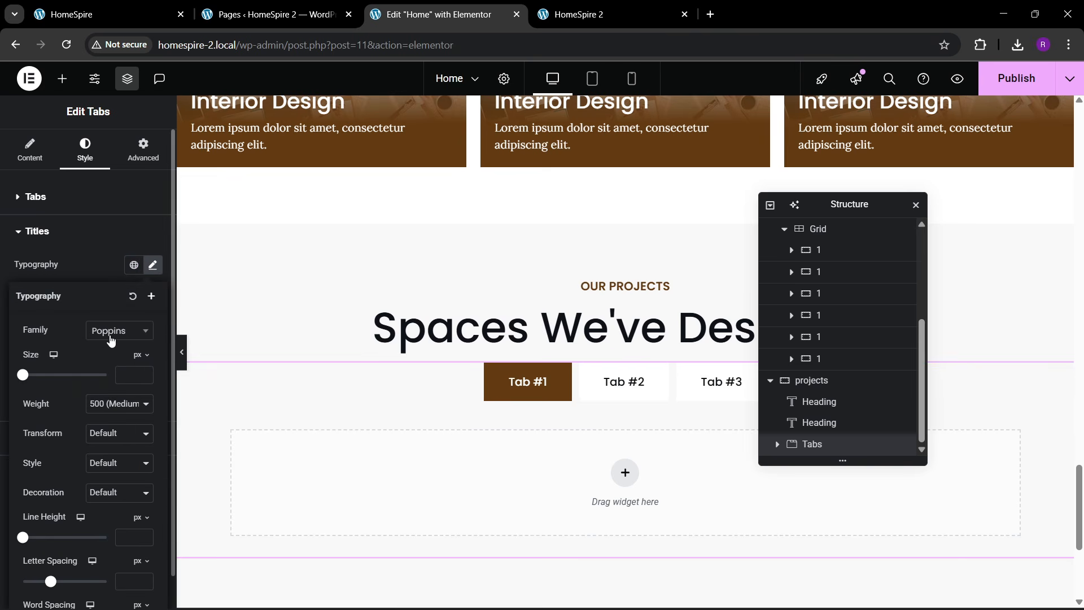
{"action": "left_click", "coordinate": [100, 280]}
- Make the hover and active tab title text white
{"action": "left_click", "coordinate": [88, 293]}
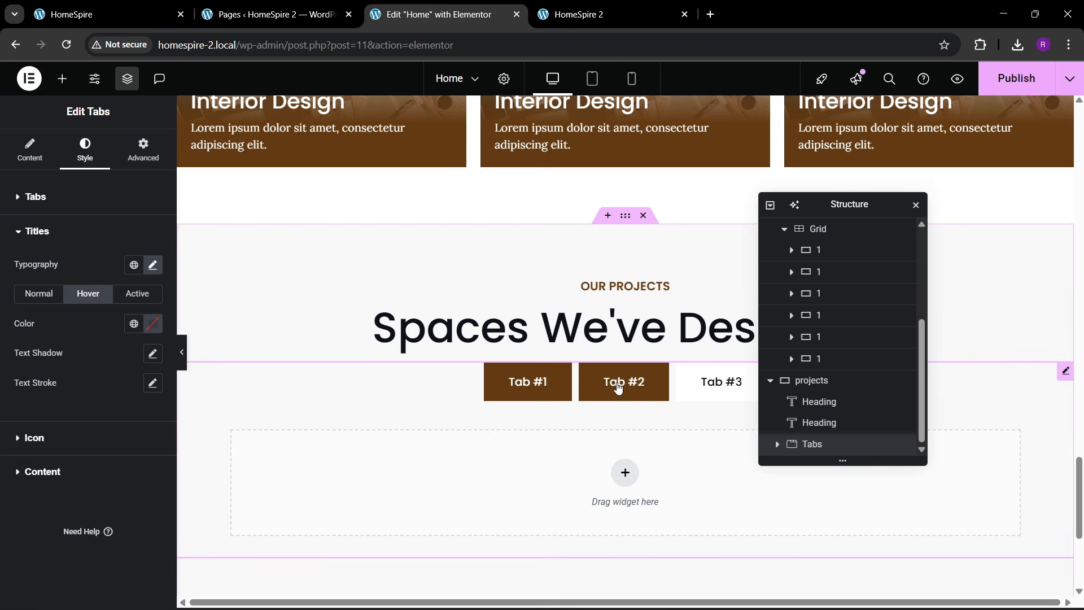
{"action": "left_click", "coordinate": [155, 326]}
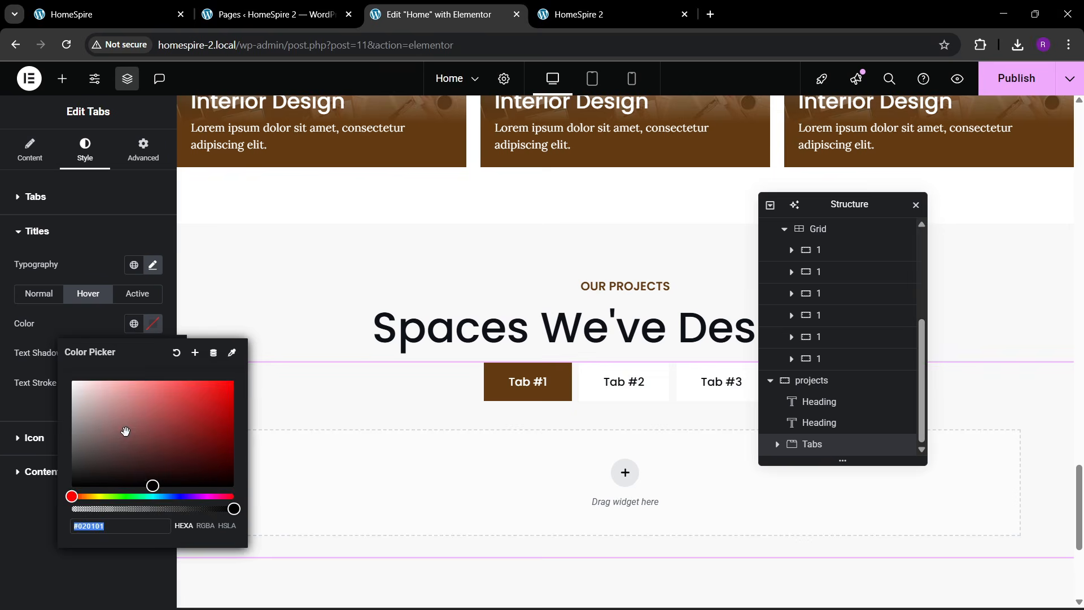
{"action": "left_click", "coordinate": [91, 329]}
{"action": "left_click", "coordinate": [137, 293]}
{"action": "left_click", "coordinate": [154, 326]}
{"action": "left_click", "coordinate": [10, 296]}
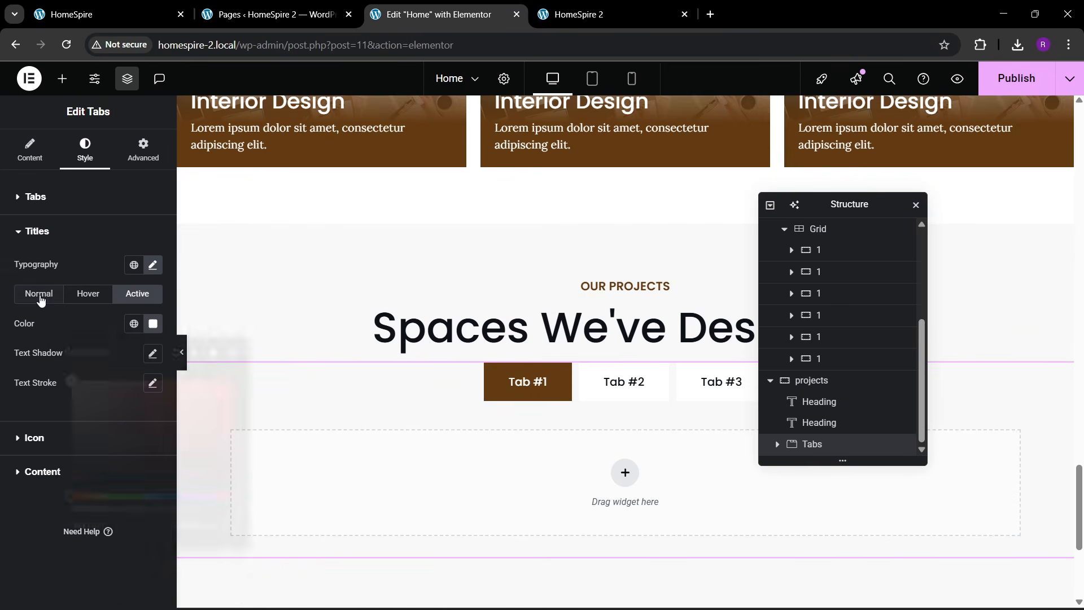
{"action": "left_click", "coordinate": [39, 294]}
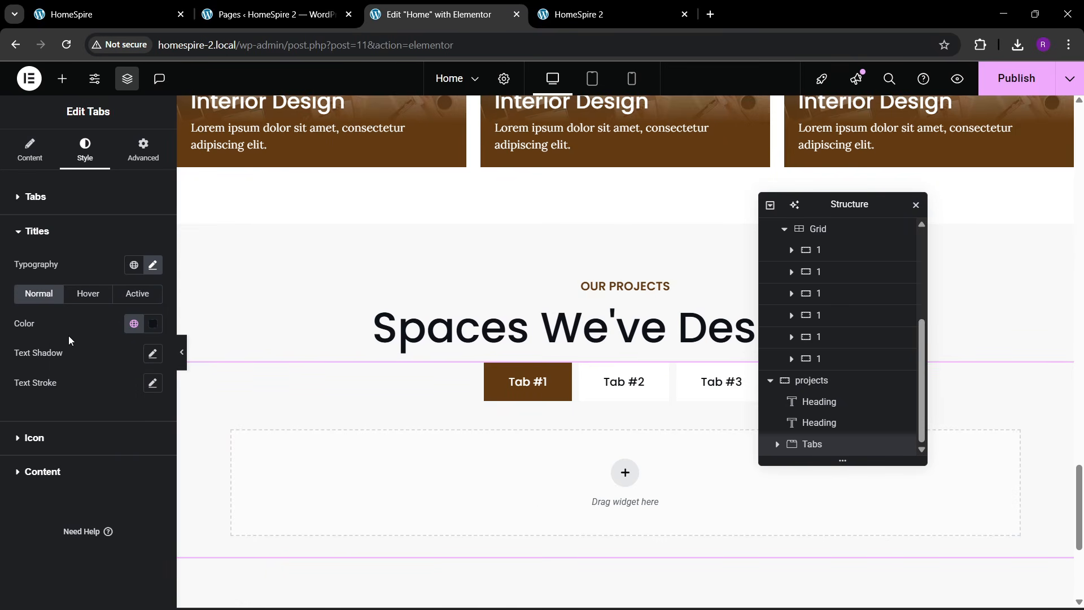
{"action": "left_click", "coordinate": [58, 198]}
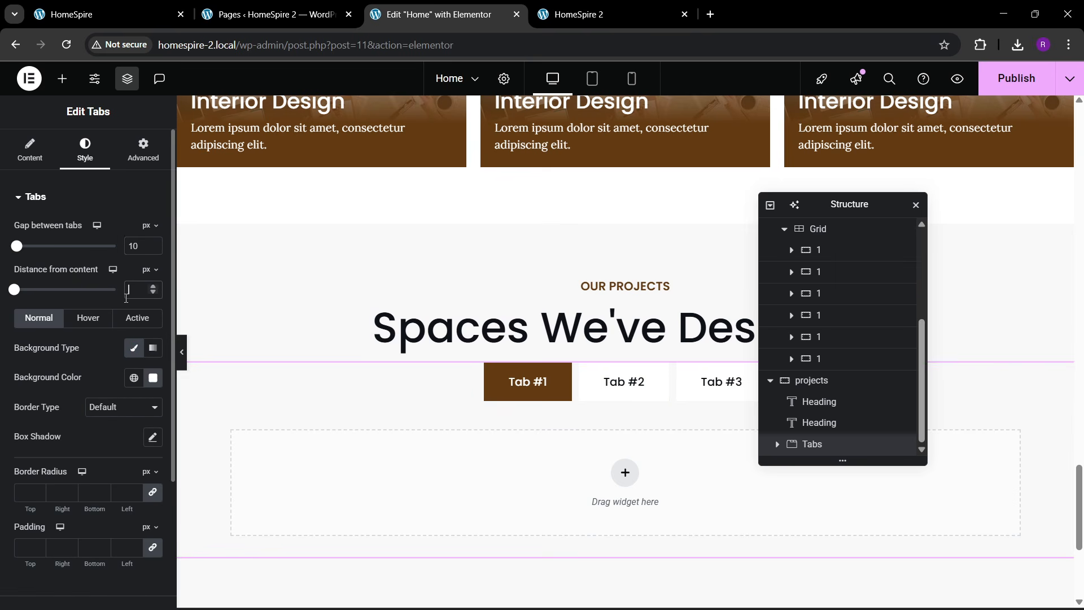
- Adjust the tabs' distance from content and reduce the gap between tabs to 15
{"action": "key", "text": "BackSpace"}
{"action": "key", "text": "BackSpace"}
{"action": "type", "text": "20"}
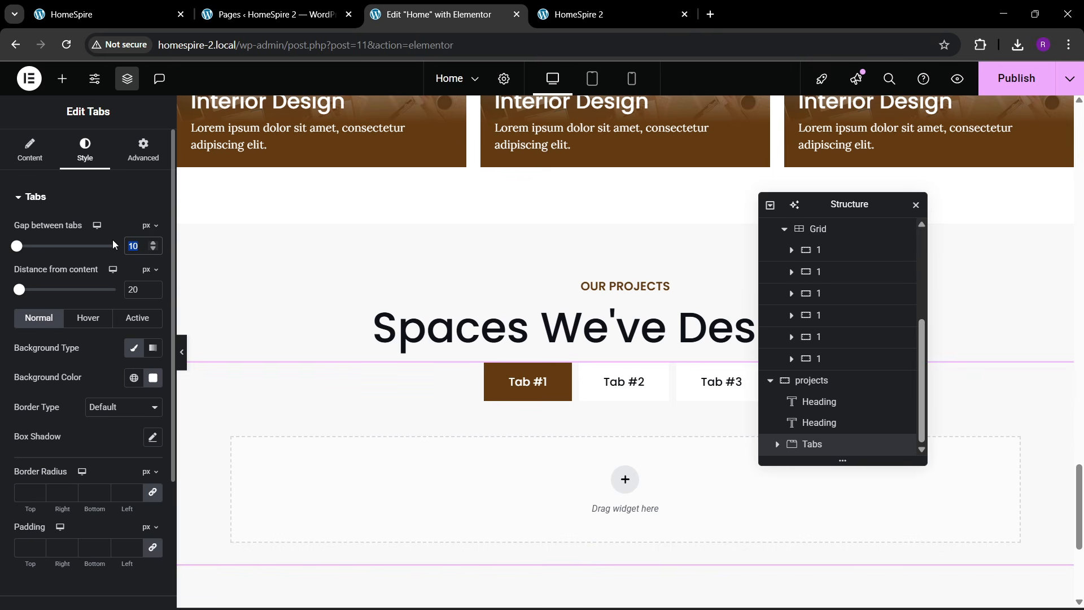
{"action": "type", "text": "20"}
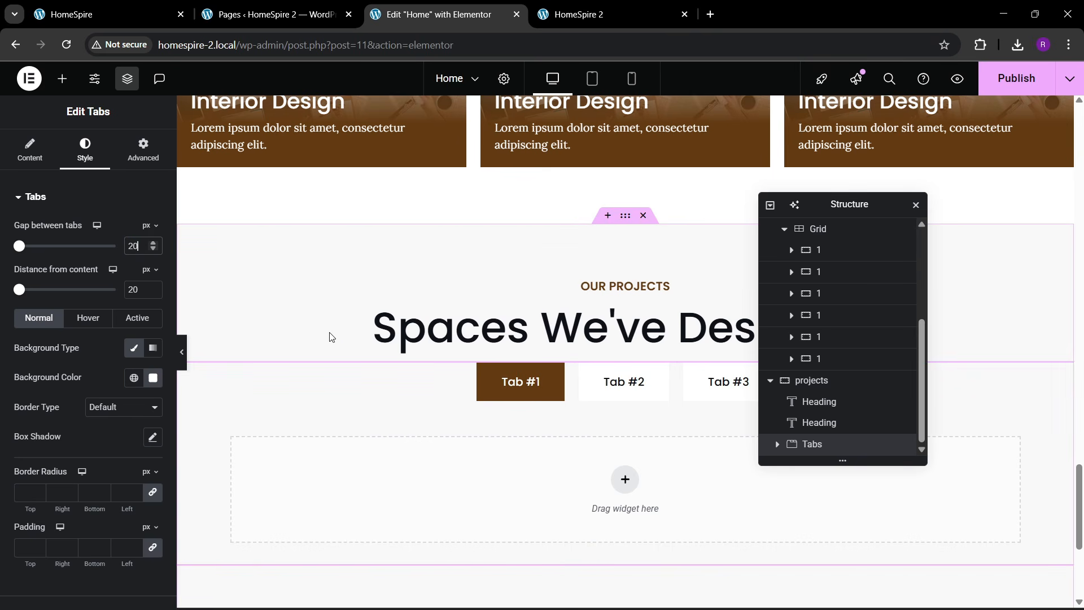
{"action": "key", "text": "BackSpace"}
{"action": "key", "text": "BackSpace"}
{"action": "type", "text": "15"}
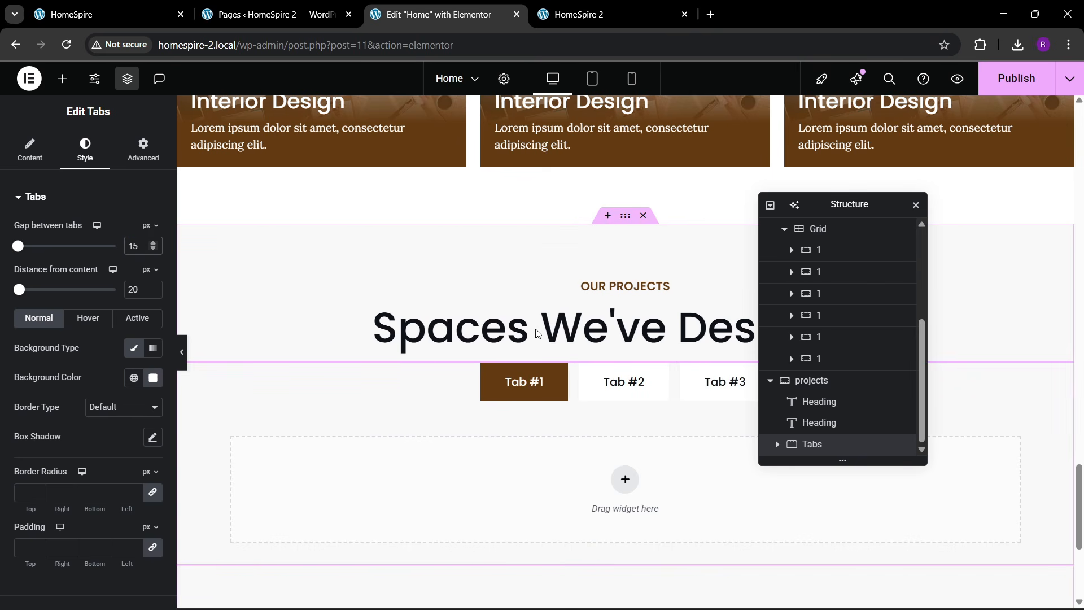
{"action": "left_click", "coordinate": [169, 14]}
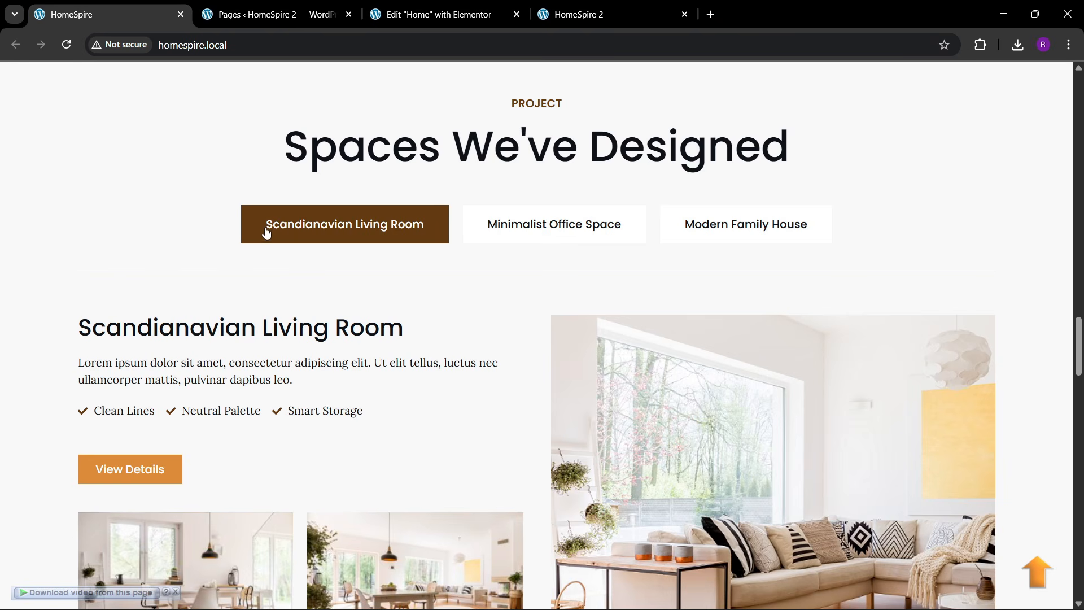
{"action": "left_click", "coordinate": [435, 14]}
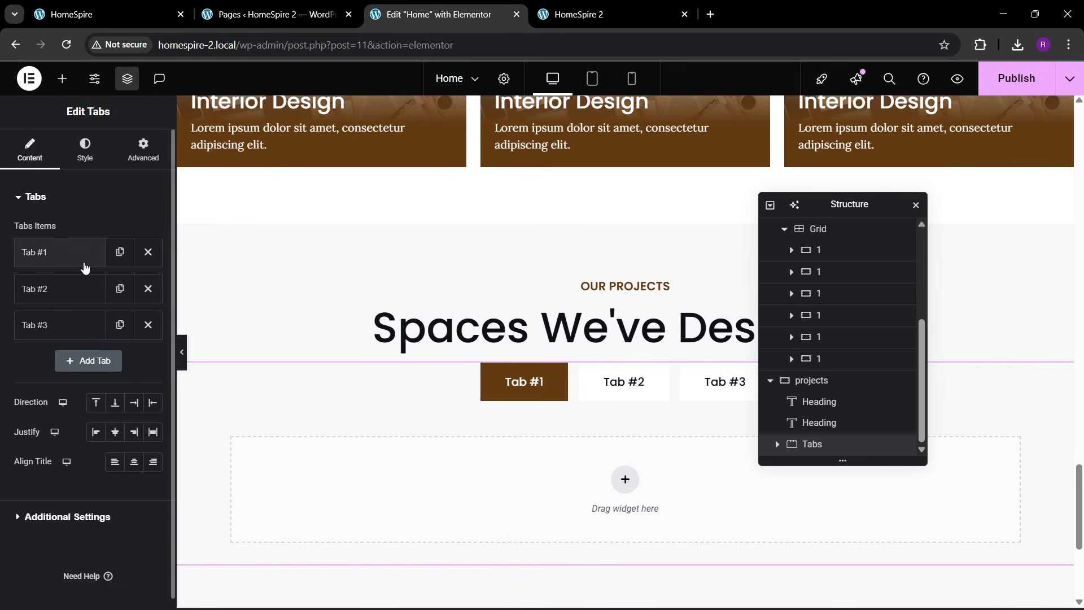
- Change the first tab's title to 'Living Room' and collapse the item
{"action": "left_click", "coordinate": [85, 261]}
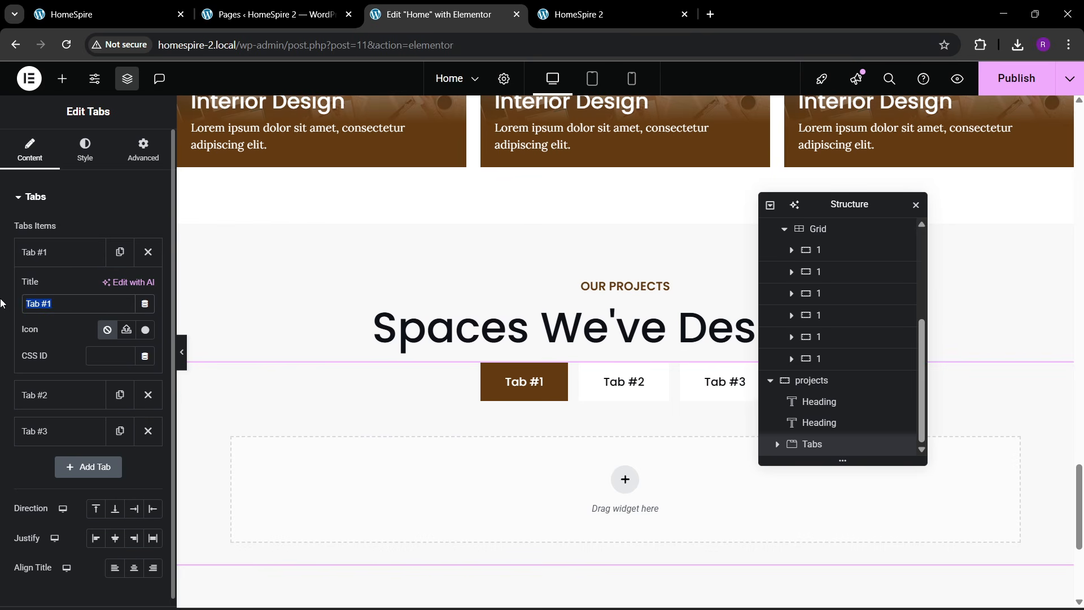
{"action": "type", "text": "Living Pro"}
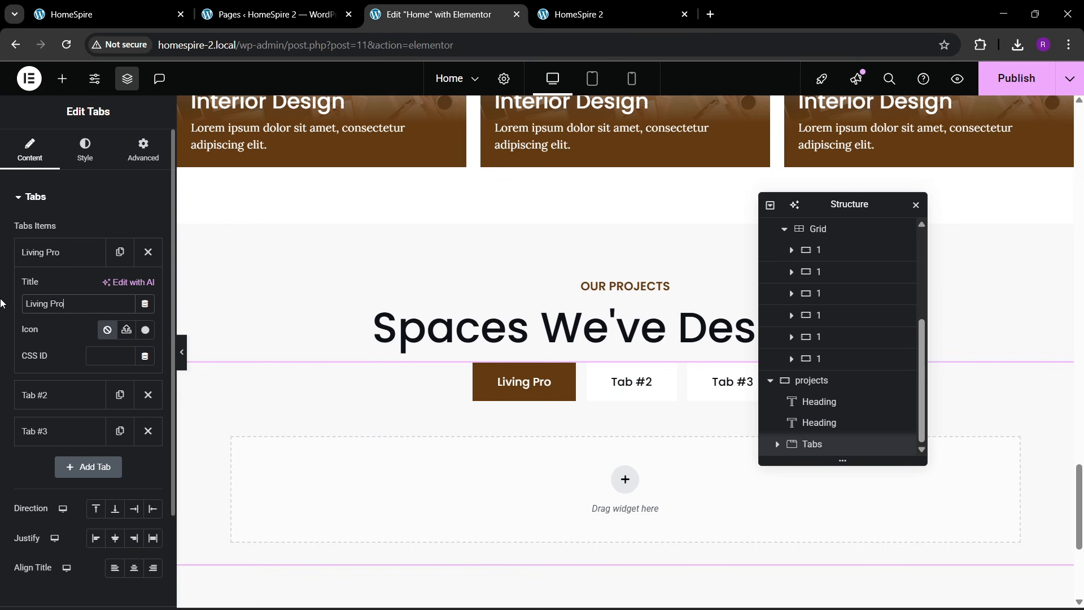
{"action": "key", "text": "BackSpace"}
{"action": "key", "text": "BackSpace"}
{"action": "key", "text": "BackSpace"}
{"action": "type", "text": "Room"}
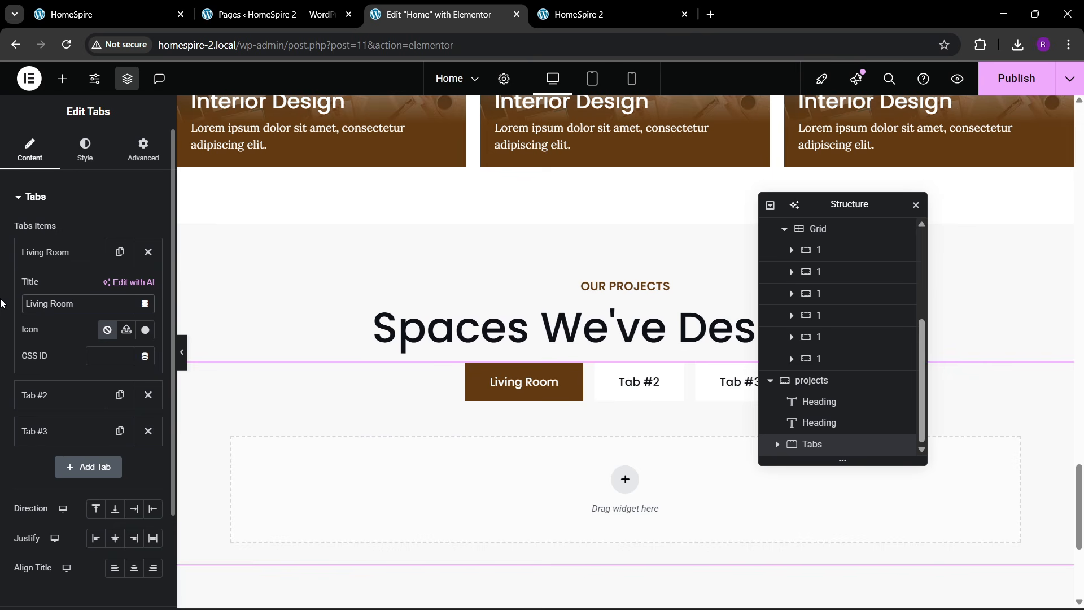
{"action": "left_click", "coordinate": [41, 264]}
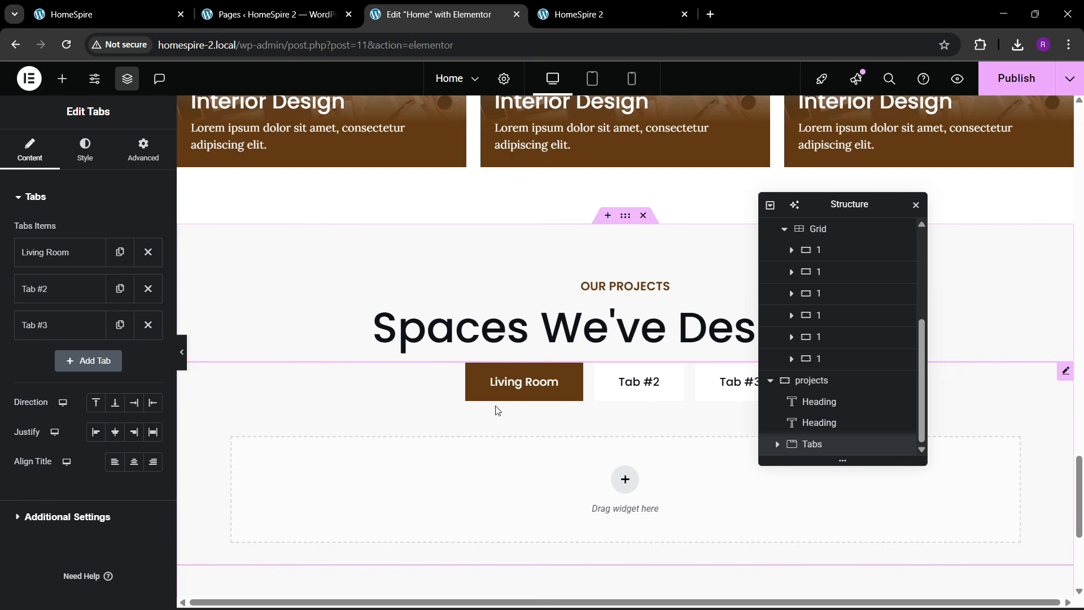
{"action": "scroll", "coordinate": [348, 397], "scroll_direction": "down", "scroll_amount": 2}
{"action": "scroll", "coordinate": [347, 397], "scroll_direction": "down", "scroll_amount": 1}
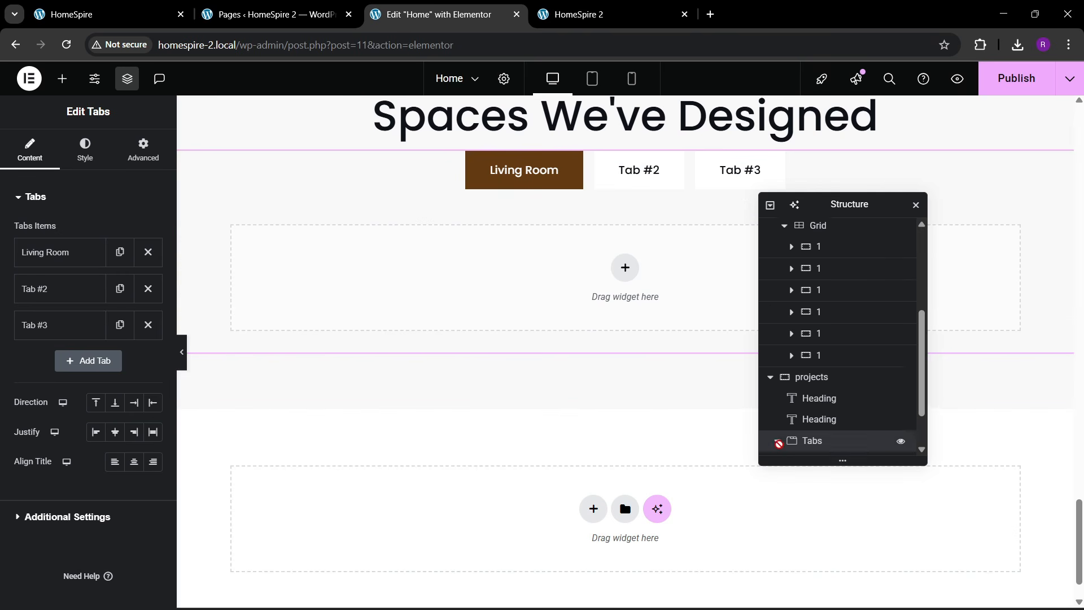
- Select the first tab's content container in the Navigator and set its padding to 0
{"action": "left_click", "coordinate": [778, 441]}
{"action": "left_click", "coordinate": [784, 401]}
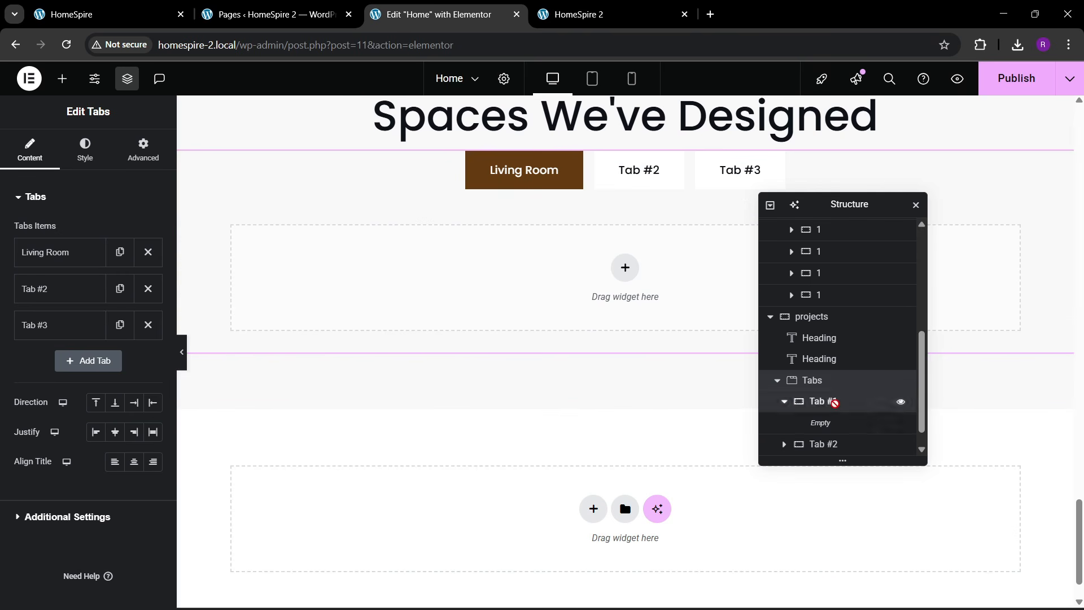
{"action": "left_click", "coordinate": [830, 401]}
{"action": "left_click", "coordinate": [140, 160]}
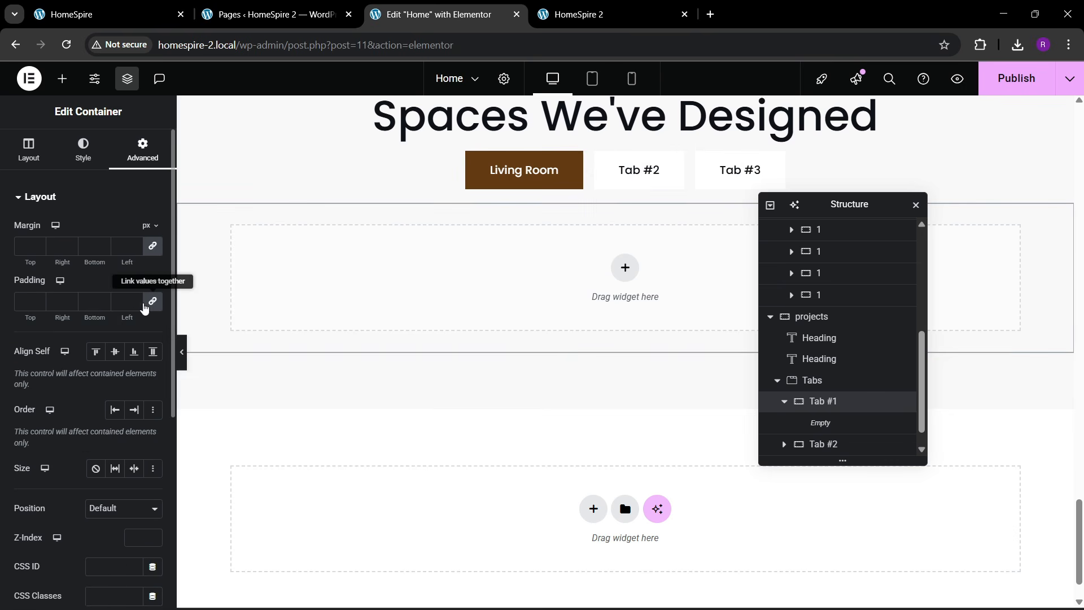
{"action": "scroll", "coordinate": [832, 386], "scroll_direction": "down", "scroll_amount": 1}
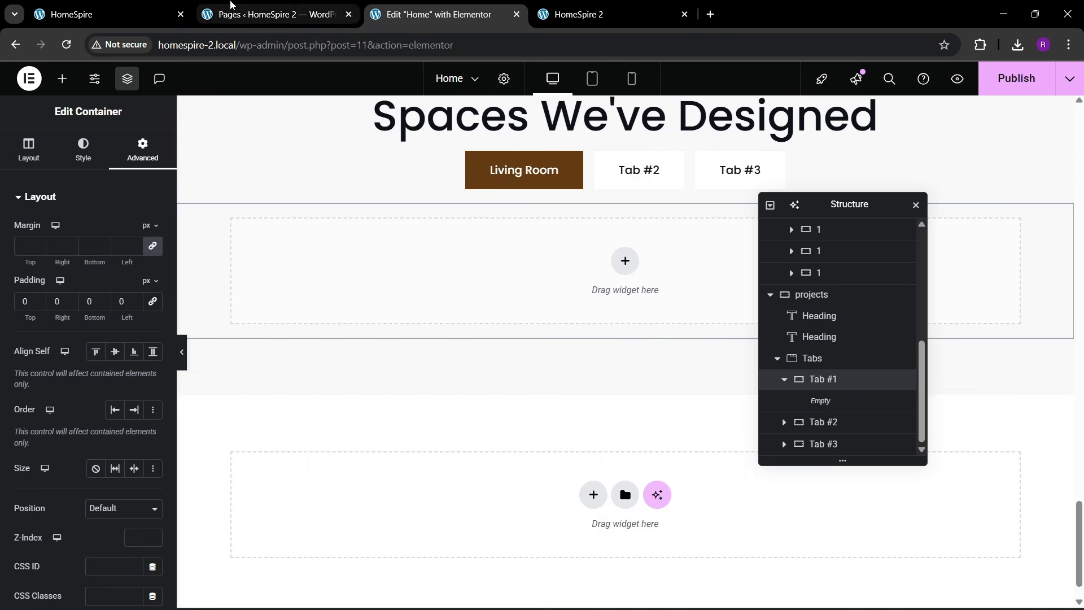
{"action": "left_click", "coordinate": [148, 8]}
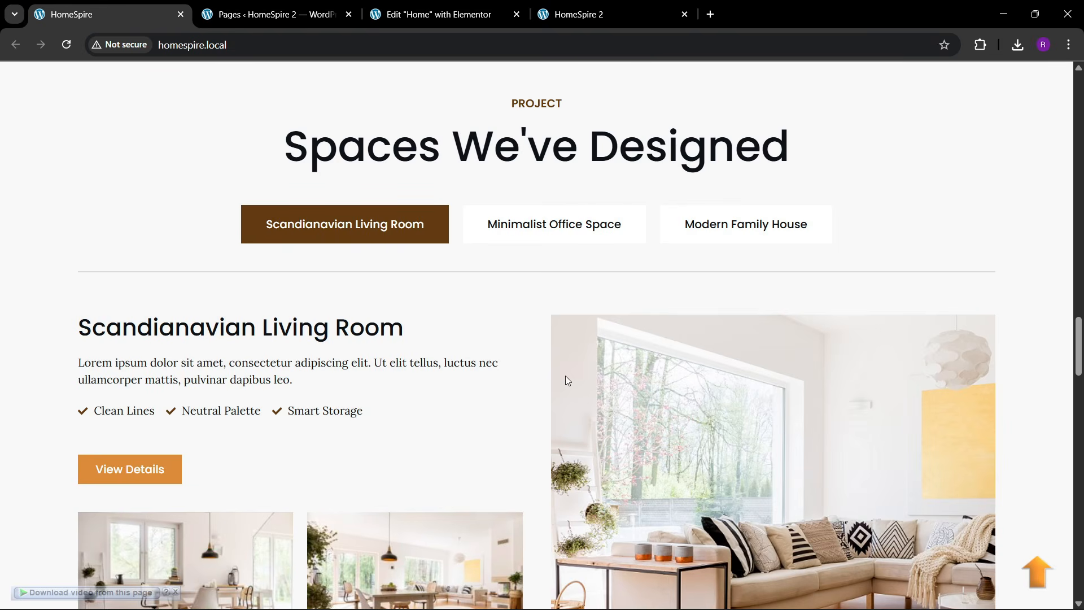
{"action": "scroll", "coordinate": [568, 380], "scroll_direction": "down", "scroll_amount": 3}
{"action": "left_click", "coordinate": [434, 14]}
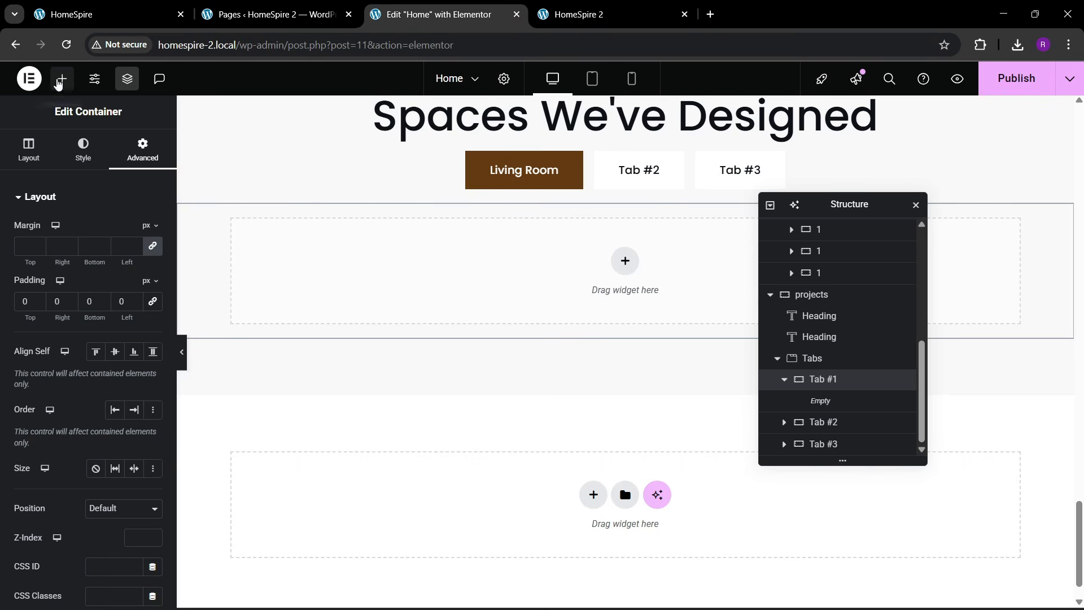
- Add a two-column container preset inside the Living Room tab
{"action": "left_click", "coordinate": [60, 80]}
{"action": "mouse_move", "coordinate": [47, 261]}
{"action": "left_mouse_down"}
{"action": "mouse_move", "coordinate": [78, 261]}
{"action": "mouse_move", "coordinate": [45, 262]}
{"action": "left_mouse_up"}
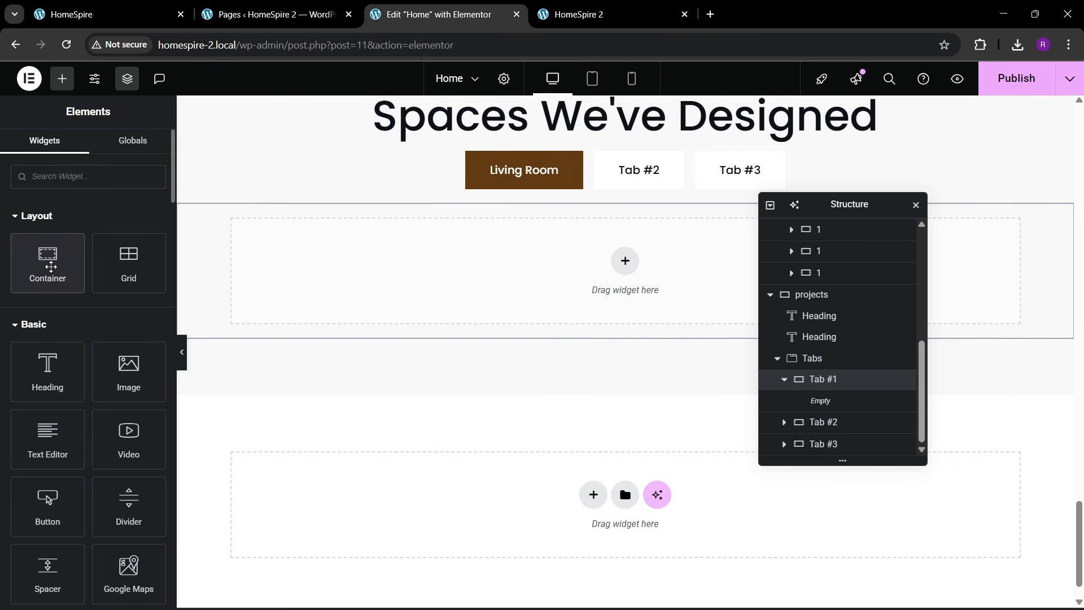
{"action": "left_click", "coordinate": [617, 264]}
{"action": "left_click", "coordinate": [603, 259]}
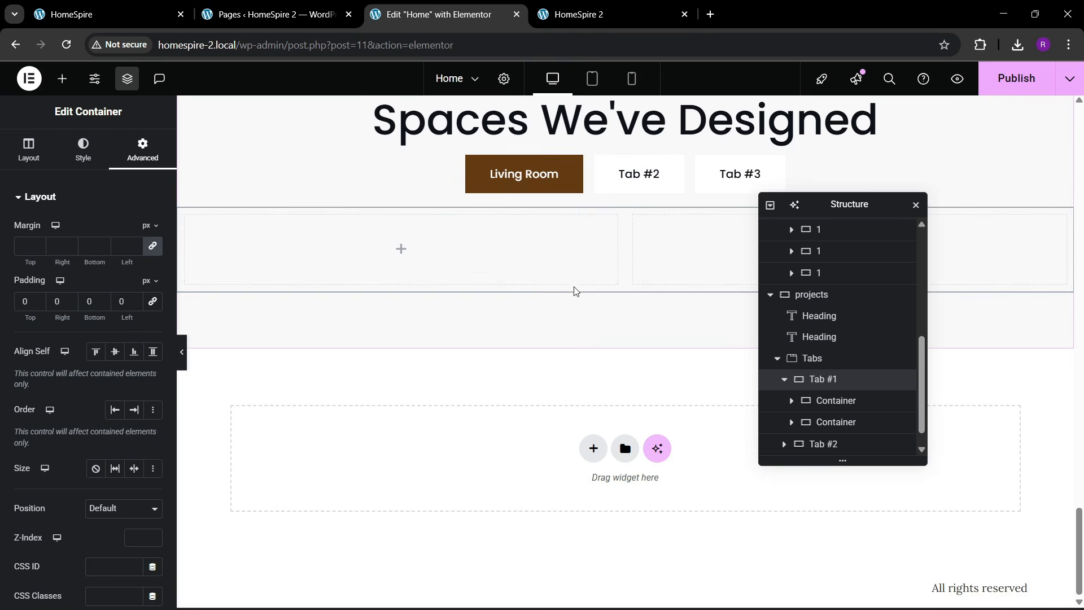
{"action": "scroll", "coordinate": [849, 418], "scroll_direction": "down", "scroll_amount": 1}
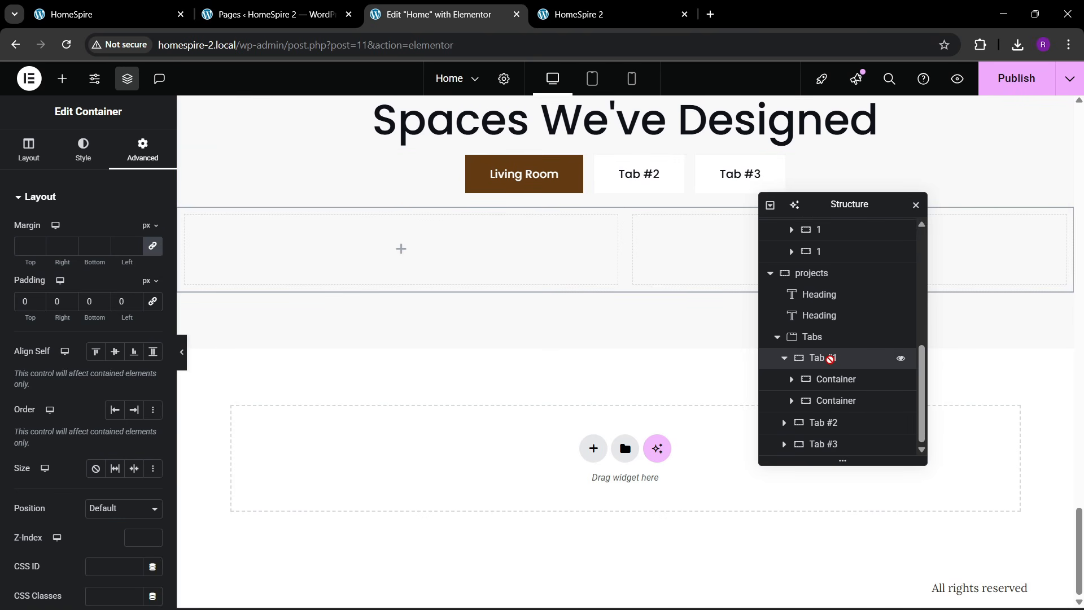
- Rename the two column containers '1' and '2'
{"action": "double_click", "coordinate": [835, 378]}
{"action": "type", "text": "1"}
{"action": "key", "text": "Return"}
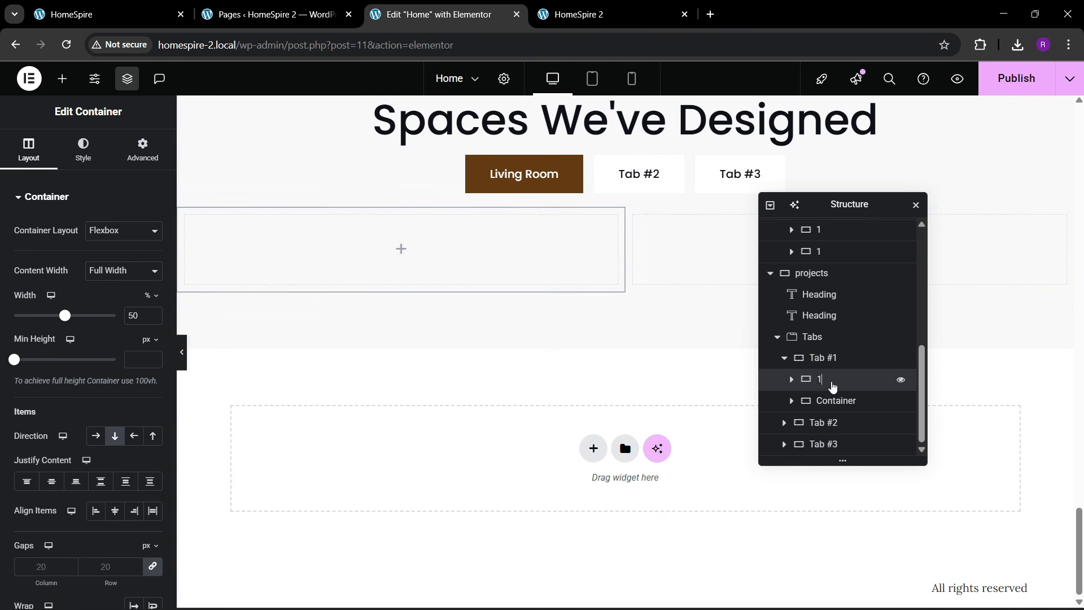
{"action": "double_click", "coordinate": [835, 400]}
{"action": "type", "text": "2"}
{"action": "key", "text": "Return"}
- Give container 1 a solid 1 px top border in theme black
{"action": "left_click", "coordinate": [829, 378]}
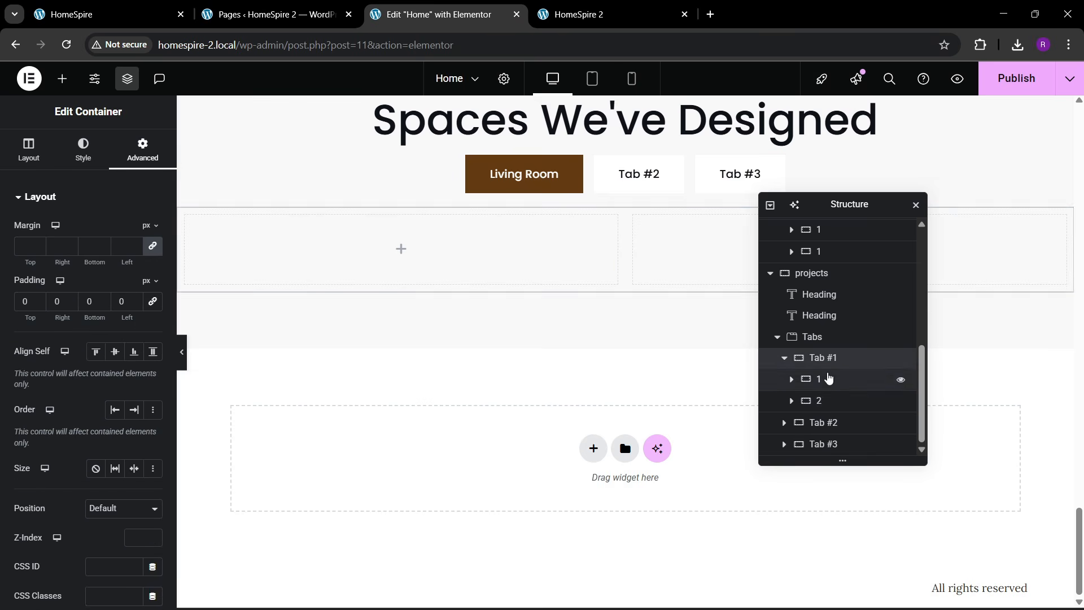
{"action": "left_click", "coordinate": [160, 7]}
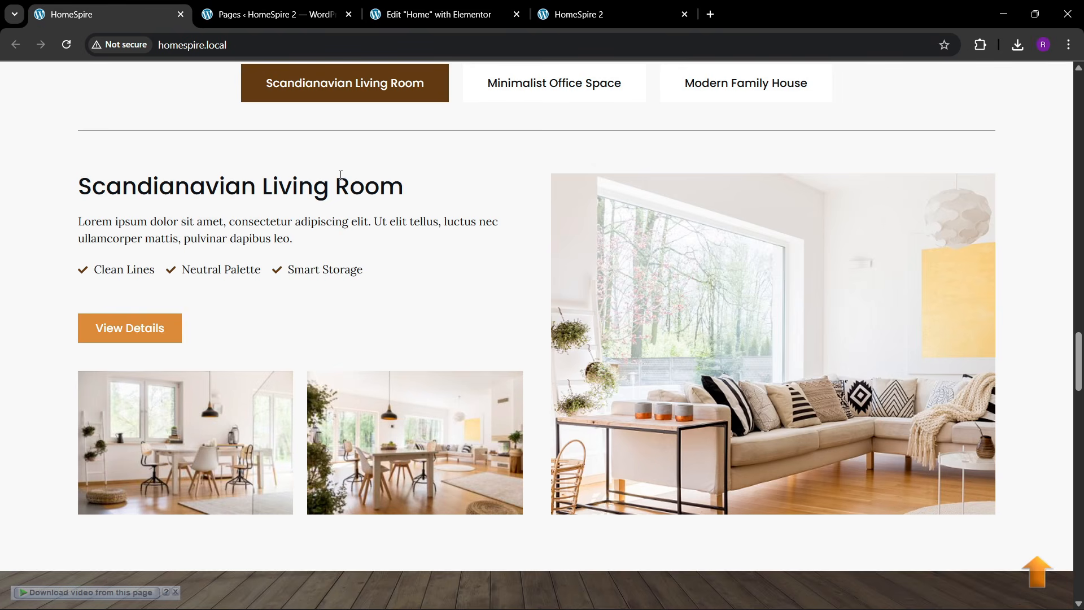
{"action": "left_click", "coordinate": [417, 14]}
{"action": "left_click", "coordinate": [83, 150]}
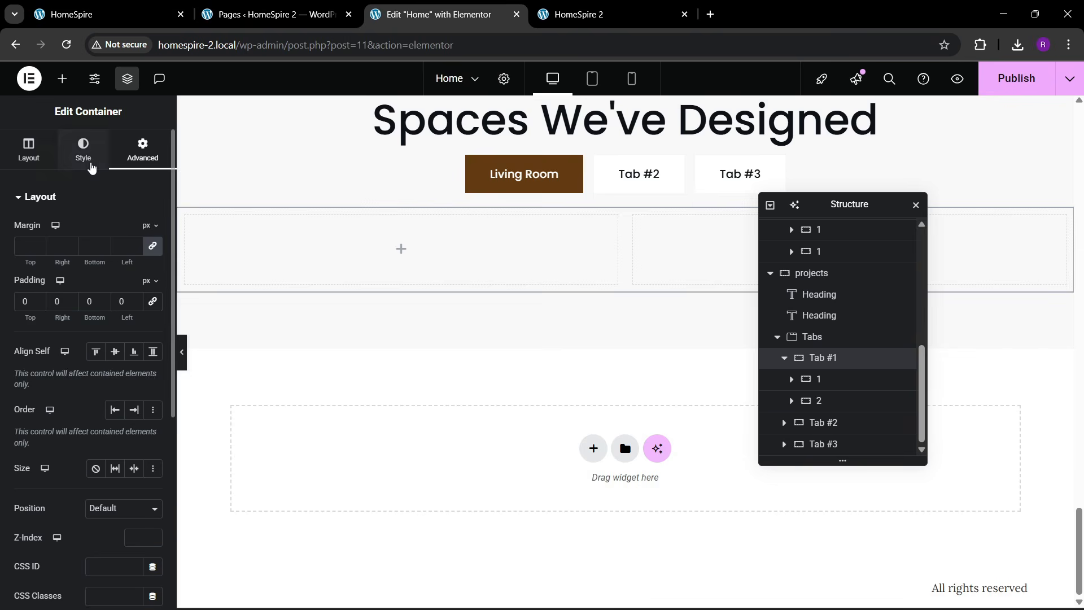
{"action": "left_click", "coordinate": [62, 350]}
{"action": "left_click", "coordinate": [119, 326]}
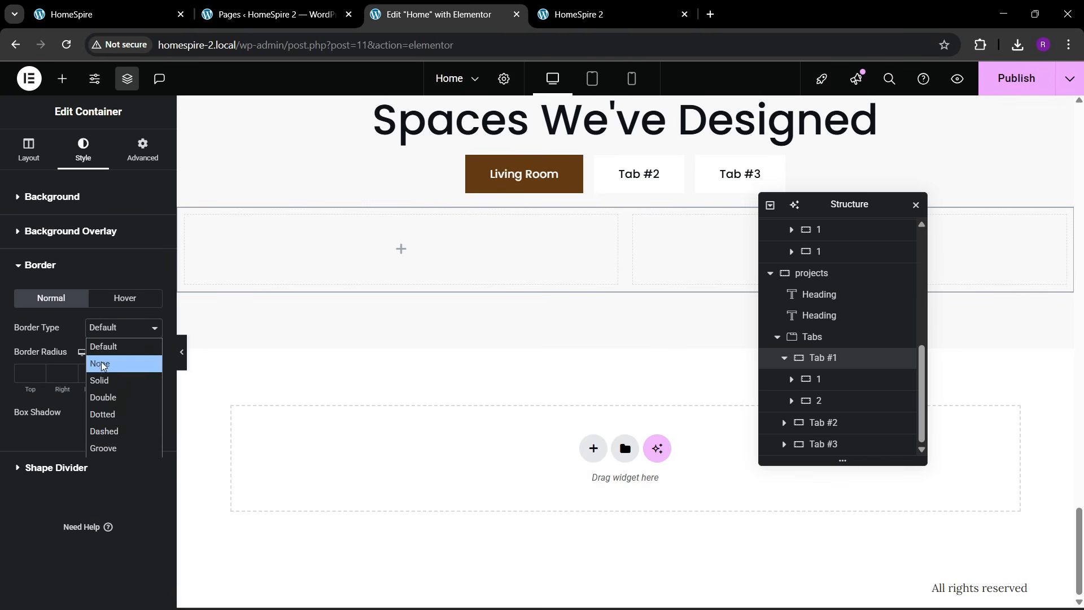
{"action": "left_click", "coordinate": [110, 378]}
{"action": "left_click", "coordinate": [135, 375]}
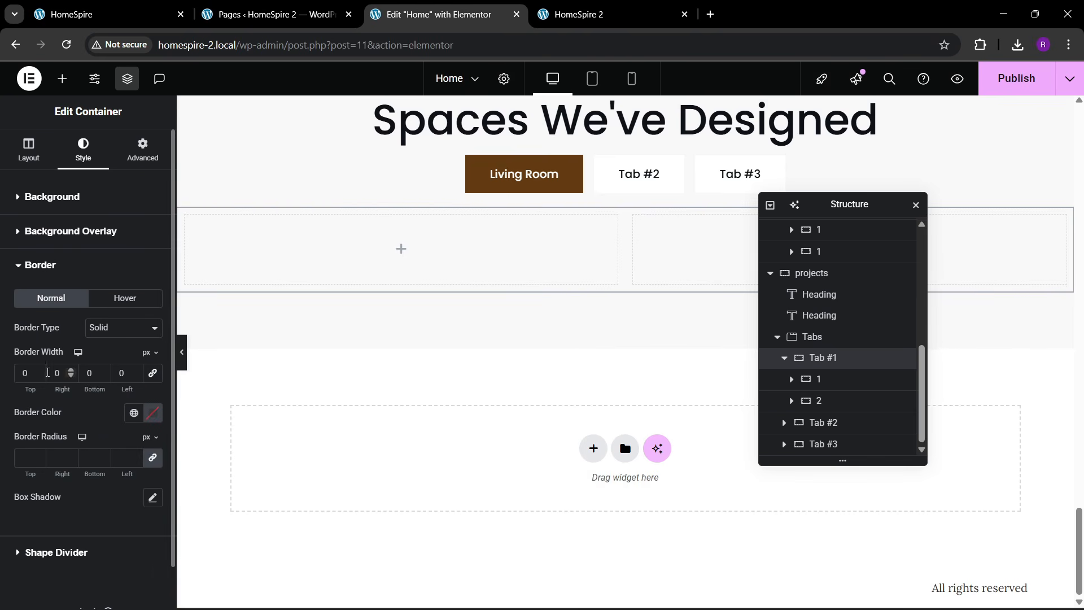
{"action": "left_click", "coordinate": [42, 371]}
{"action": "left_click", "coordinate": [133, 412]}
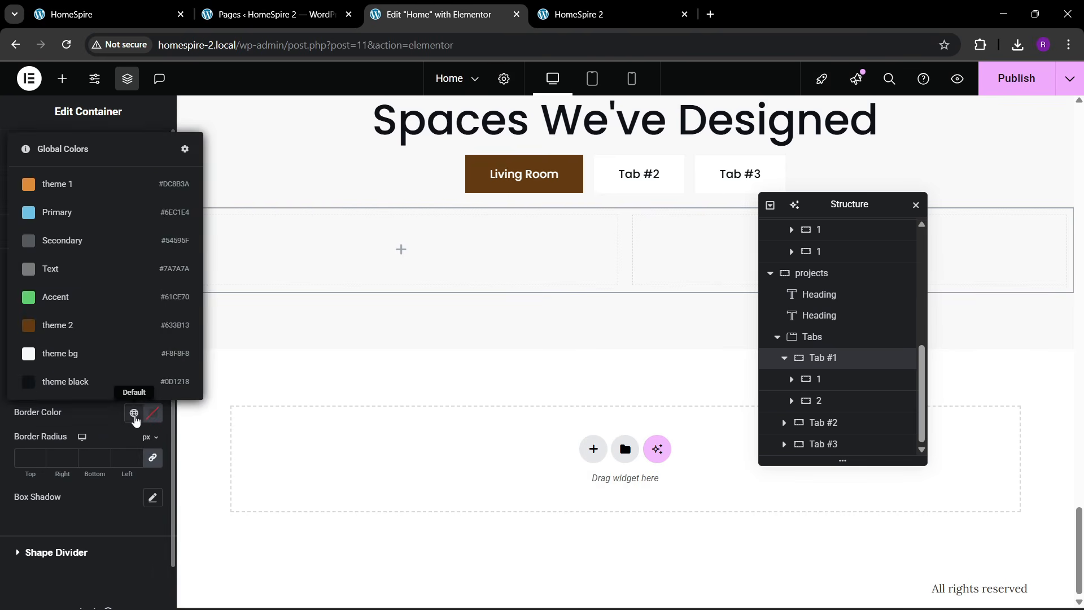
{"action": "left_click", "coordinate": [90, 380]}
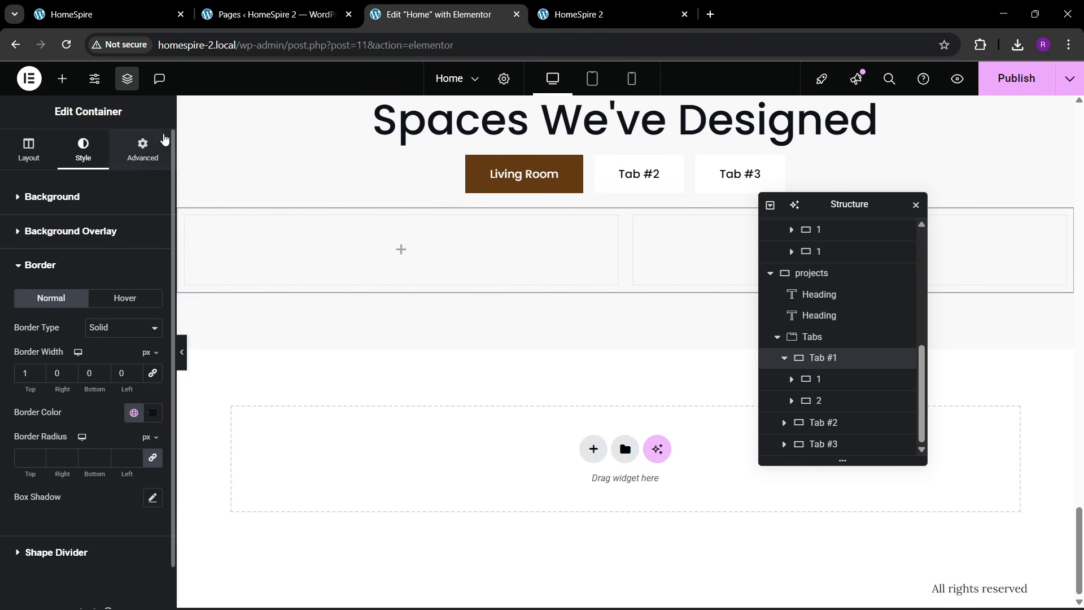
{"action": "left_click", "coordinate": [143, 150]}
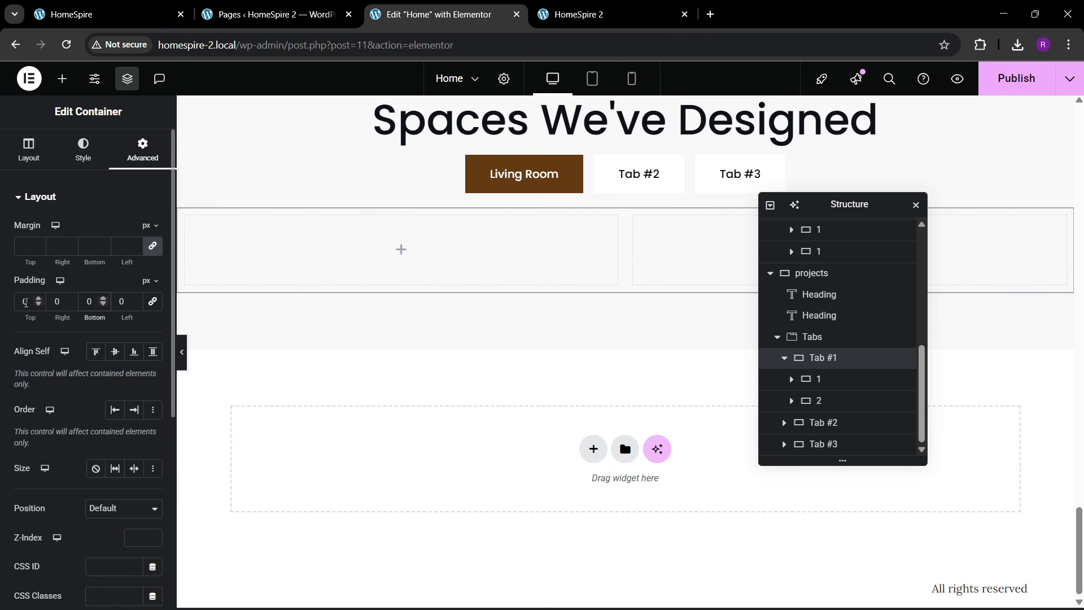
- Set the Tab #1 container's top padding to 50 px
{"action": "type", "text": "3"}
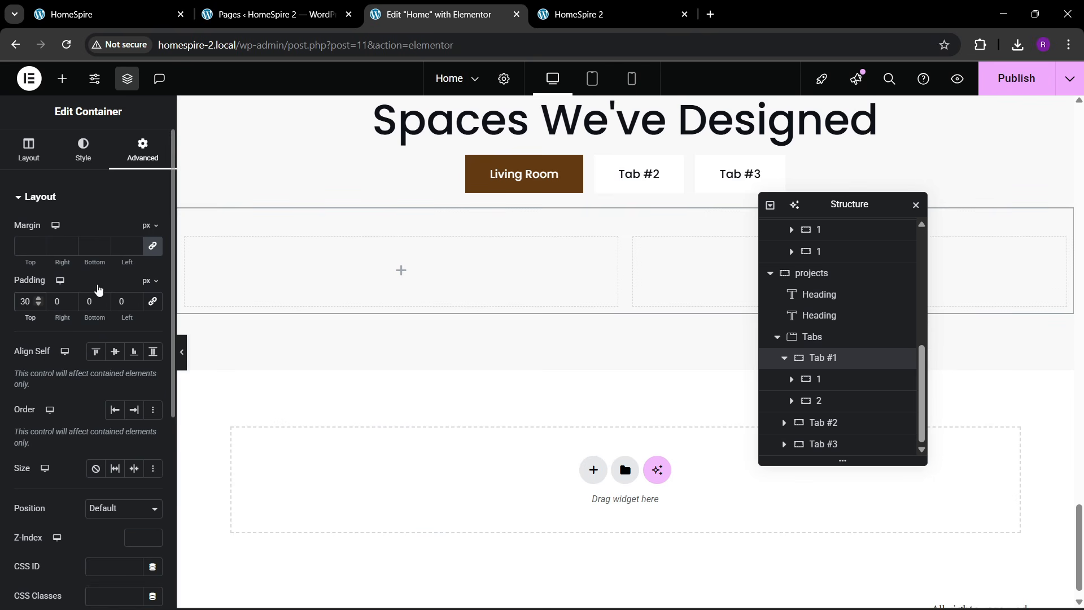
{"action": "key", "text": "BackSpace"}
{"action": "type", "text": "4"}
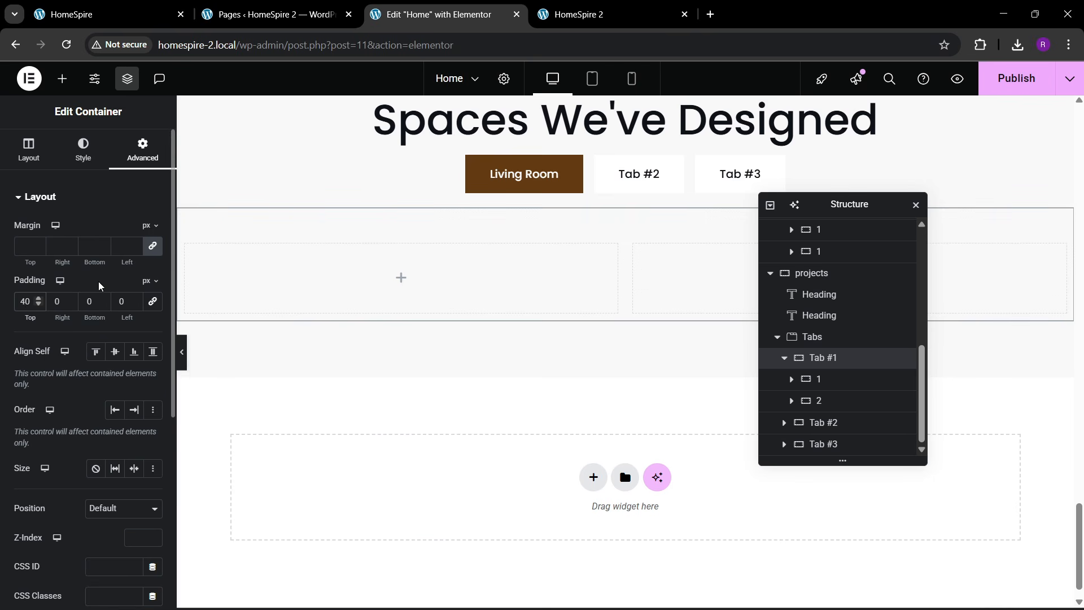
{"action": "key", "text": "BackSpace"}
{"action": "type", "text": "5"}
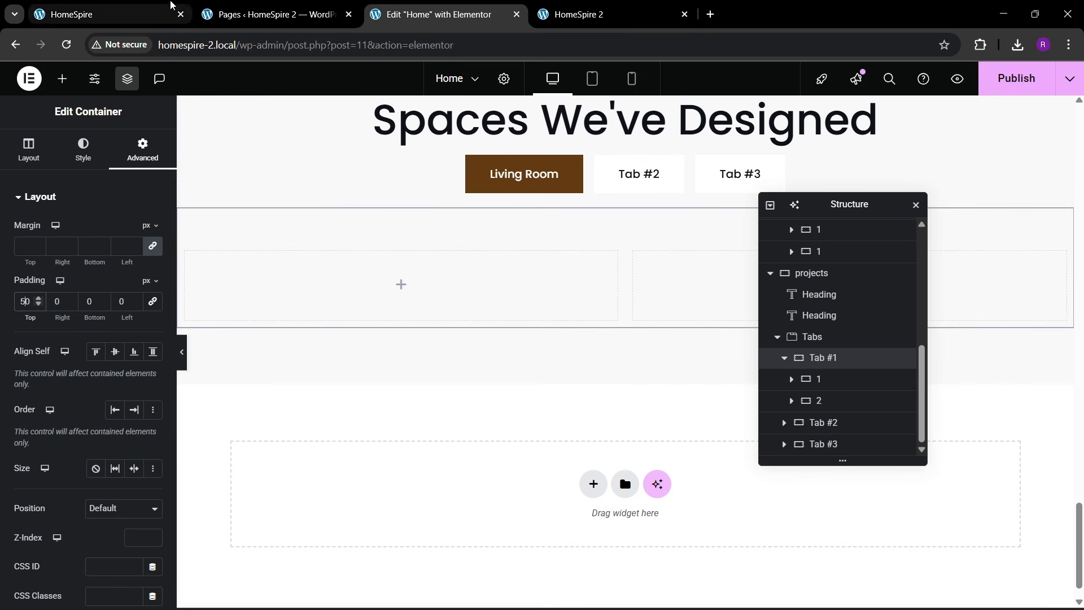
- Compare with the live Living Room section and review both columns' spacing settings
{"action": "left_click", "coordinate": [104, 14]}
{"action": "left_click", "coordinate": [443, 14]}
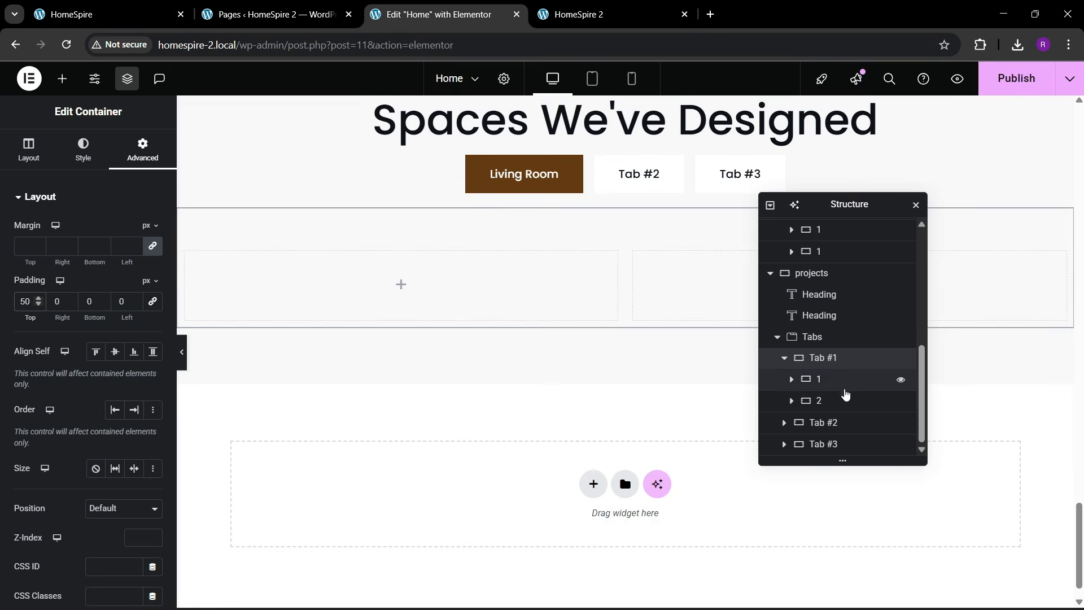
{"action": "left_click", "coordinate": [816, 379]}
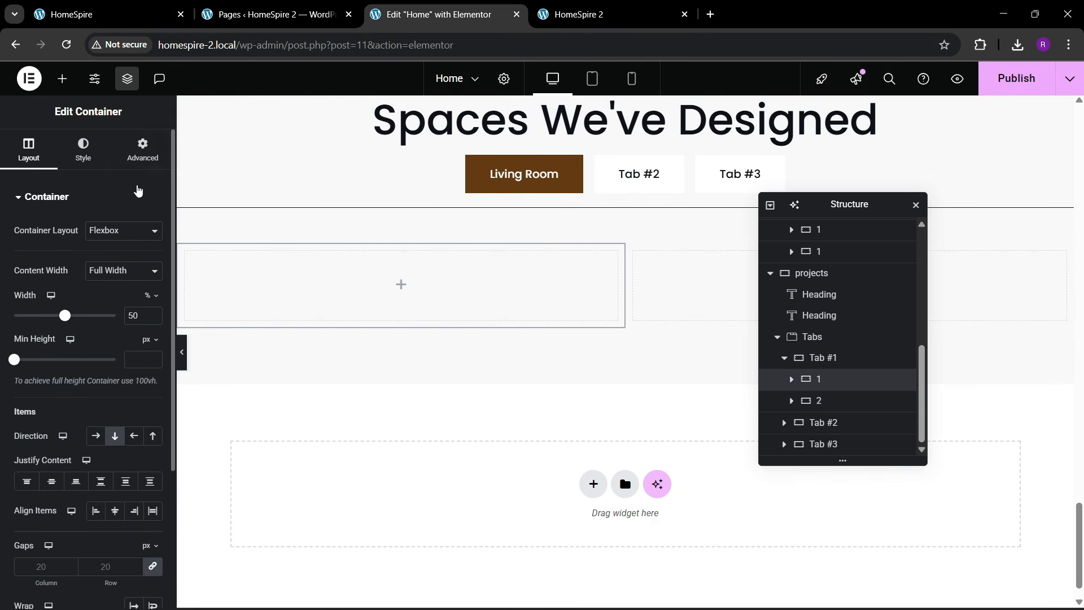
{"action": "left_click", "coordinate": [142, 150]}
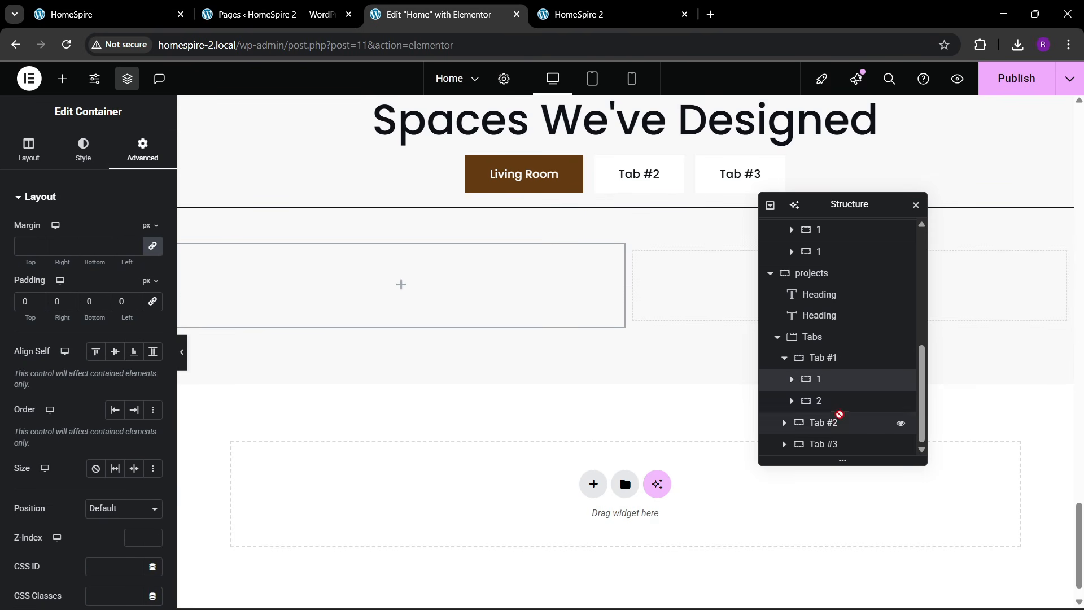
{"action": "left_click", "coordinate": [818, 401]}
{"action": "left_click", "coordinate": [143, 151]}
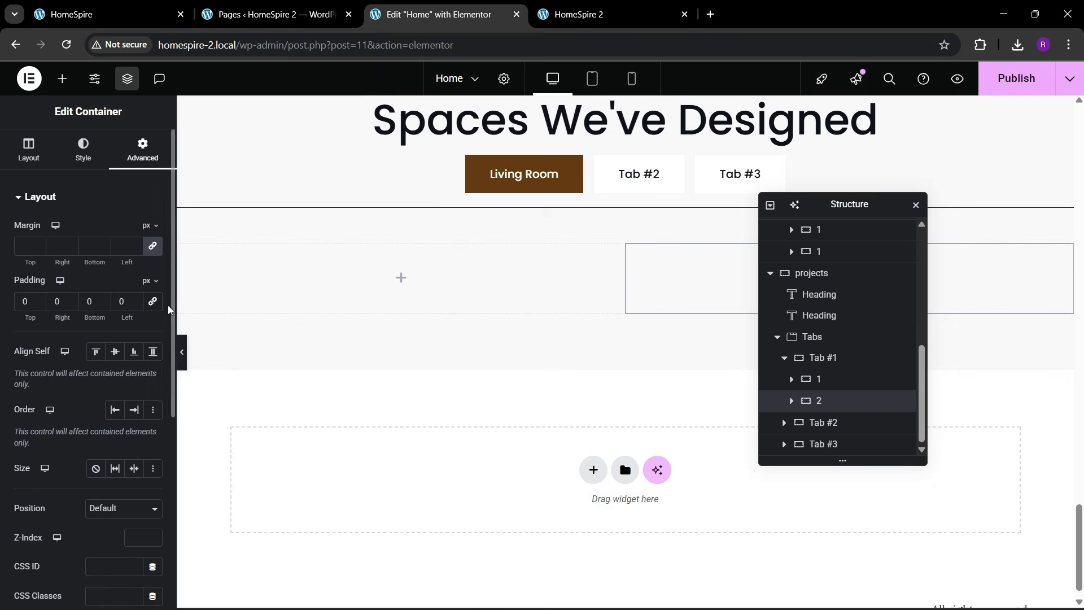
{"action": "left_click", "coordinate": [107, 14]}
{"action": "left_click", "coordinate": [389, 7]}
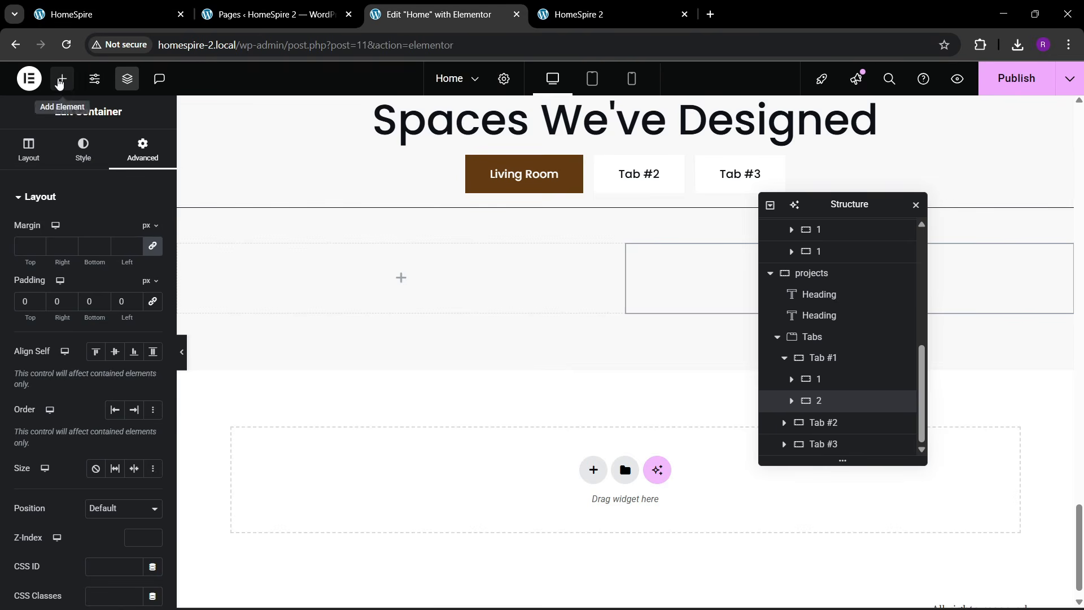
- Add an Image widget showing the lounge photo to the right column
{"action": "left_click", "coordinate": [62, 78]}
{"action": "left_click_drag", "start_coordinate": [129, 371], "coordinate": [665, 299]}
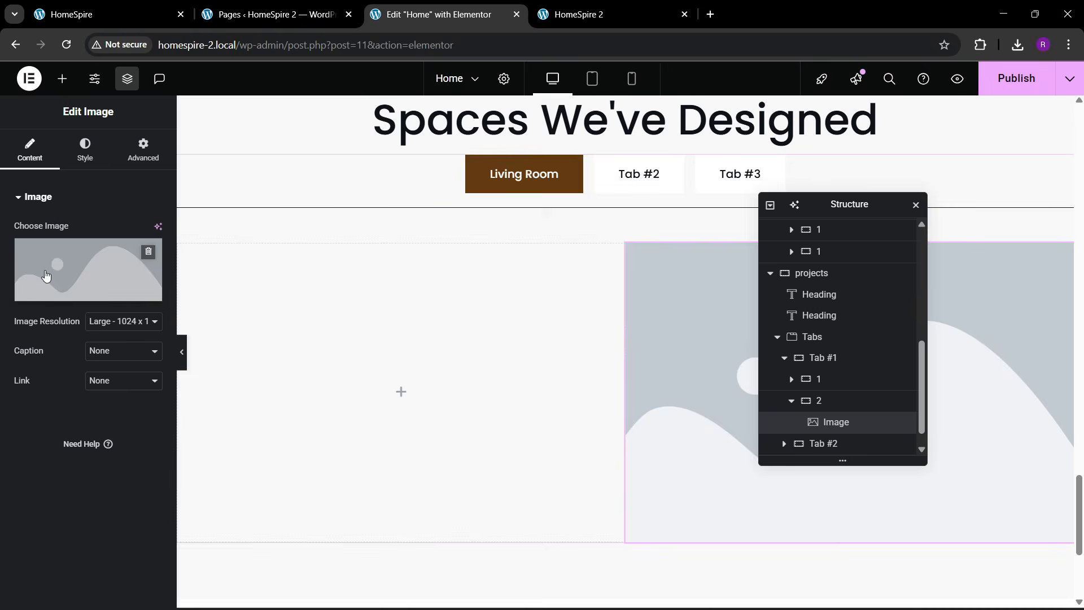
{"action": "left_click", "coordinate": [44, 273]}
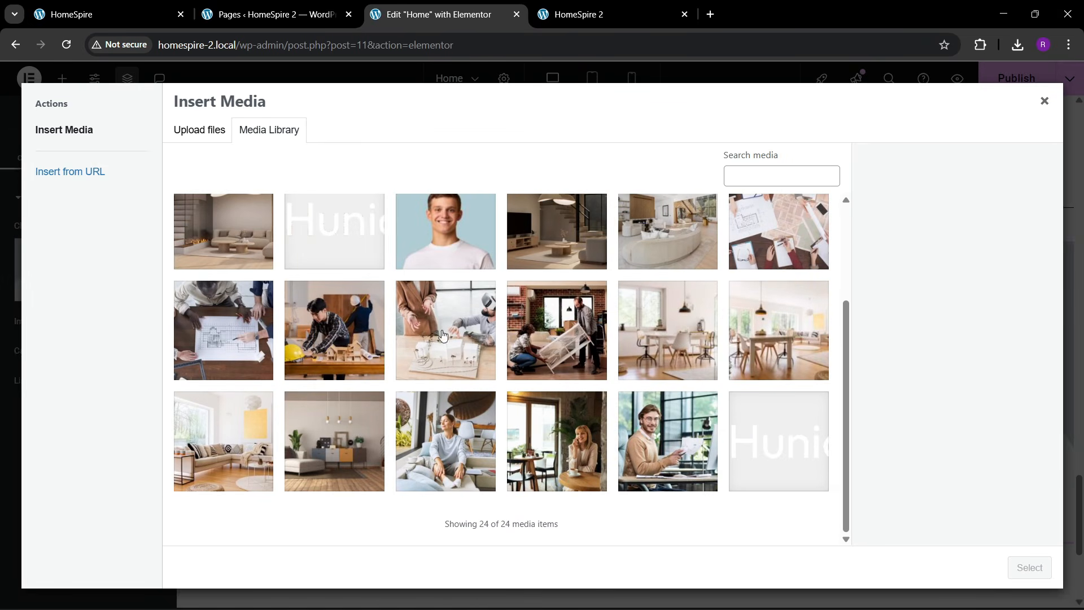
{"action": "left_click", "coordinate": [443, 335]}
{"action": "left_click", "coordinate": [347, 443]}
{"action": "left_click", "coordinate": [223, 446]}
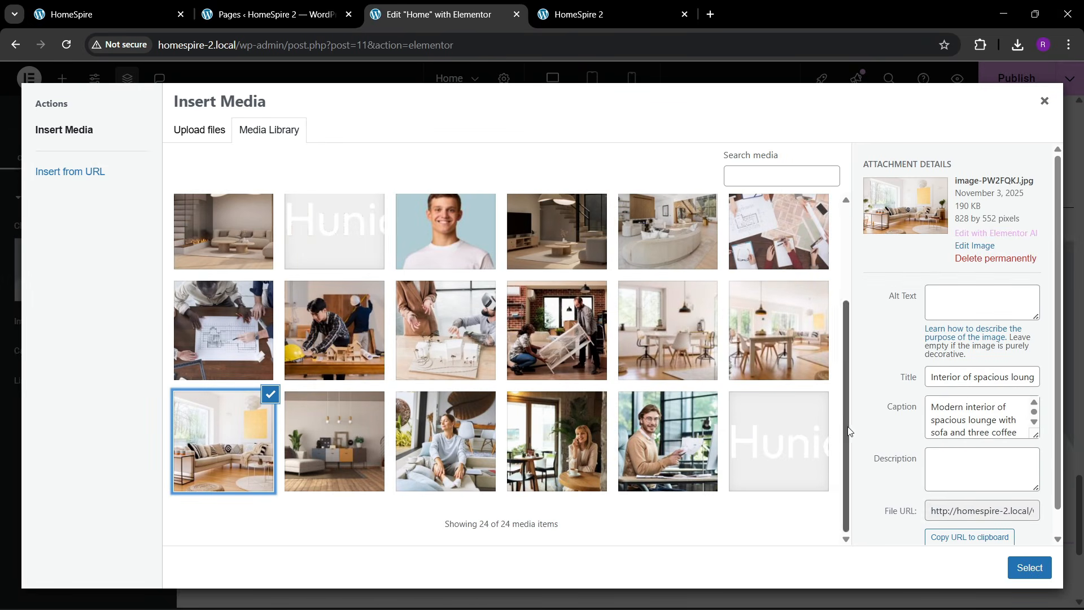
{"action": "left_click", "coordinate": [1011, 568]}
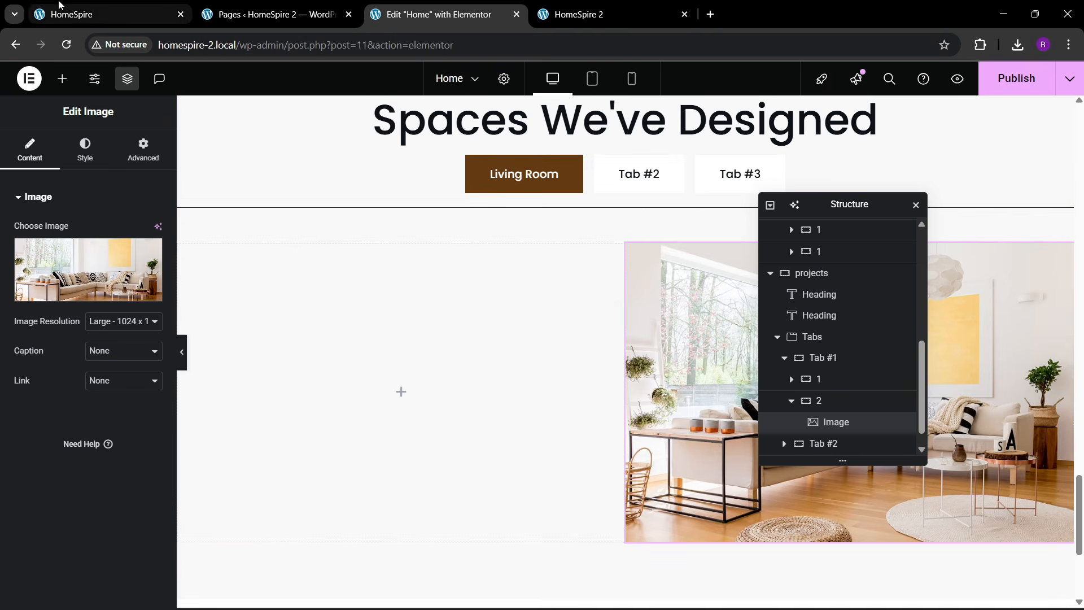
- Add a heading to the left column reading 'Scandianavian Living Room', copied from the live site
{"action": "left_click", "coordinate": [73, 14]}
{"action": "scroll", "coordinate": [220, 254], "scroll_direction": "up", "scroll_amount": 2}
{"action": "left_click", "coordinate": [443, 14]}
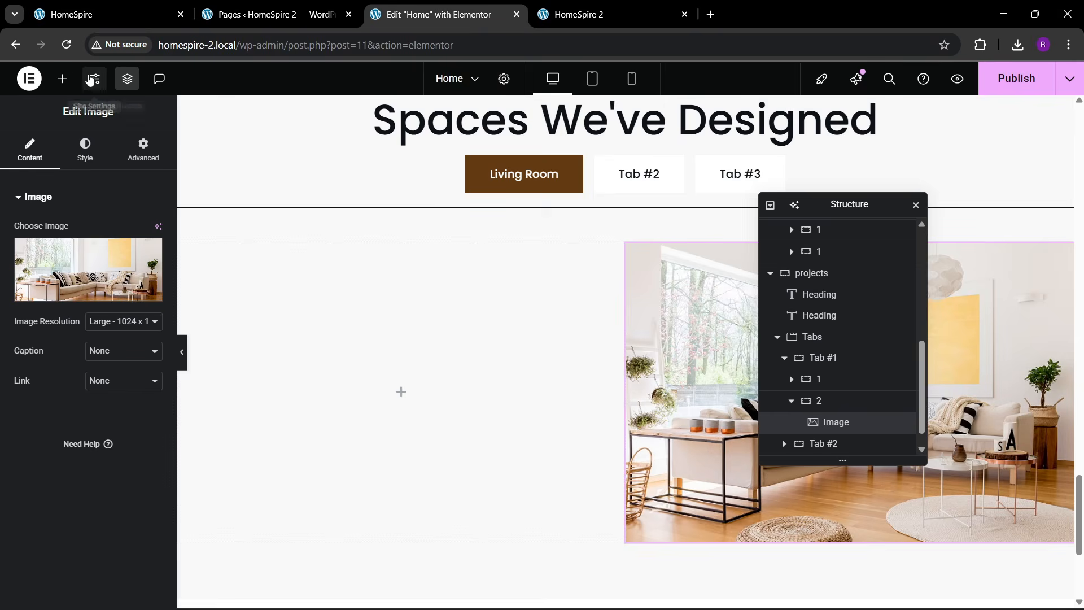
{"action": "left_click", "coordinate": [62, 79]}
{"action": "left_click_drag", "start_coordinate": [70, 351], "coordinate": [378, 377]}
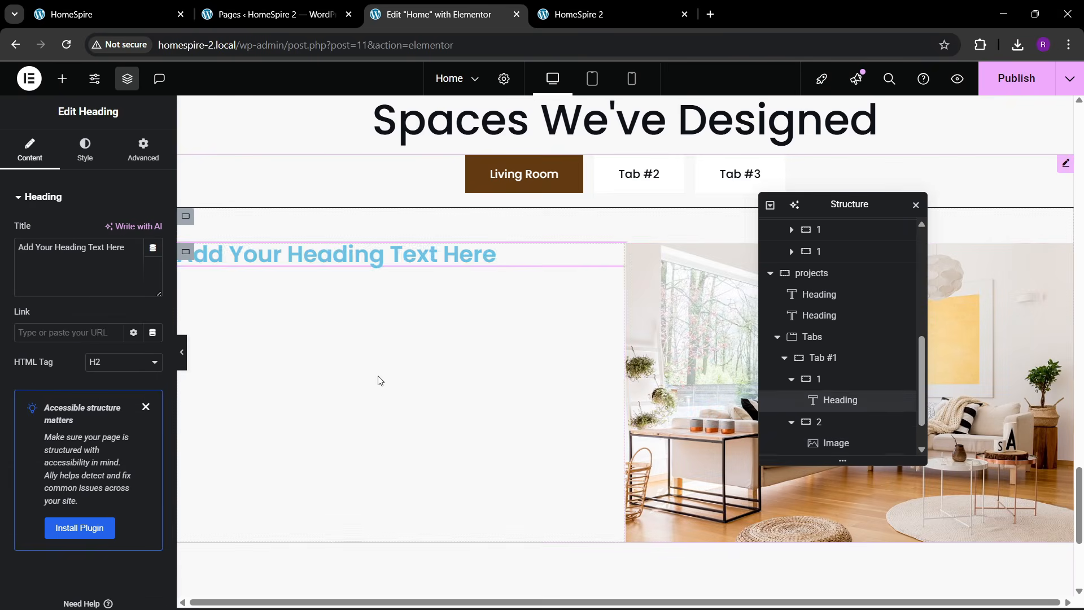
{"action": "left_click", "coordinate": [85, 15]}
{"action": "left_click_drag", "start_coordinate": [79, 188], "coordinate": [402, 191]}
{"action": "key", "text": "ctrl+c"}
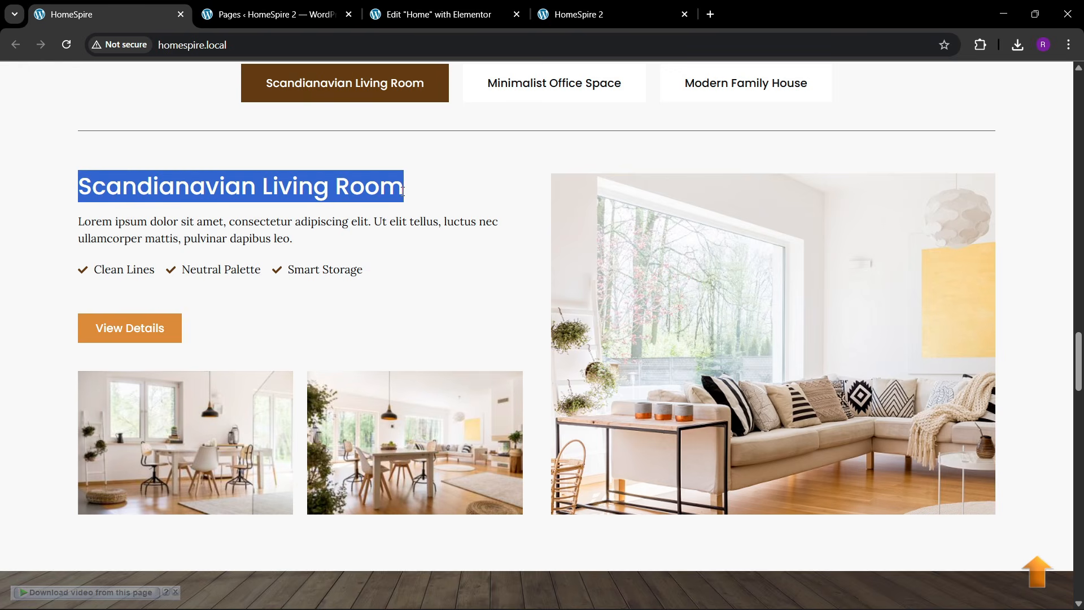
{"action": "left_click", "coordinate": [418, 5]}
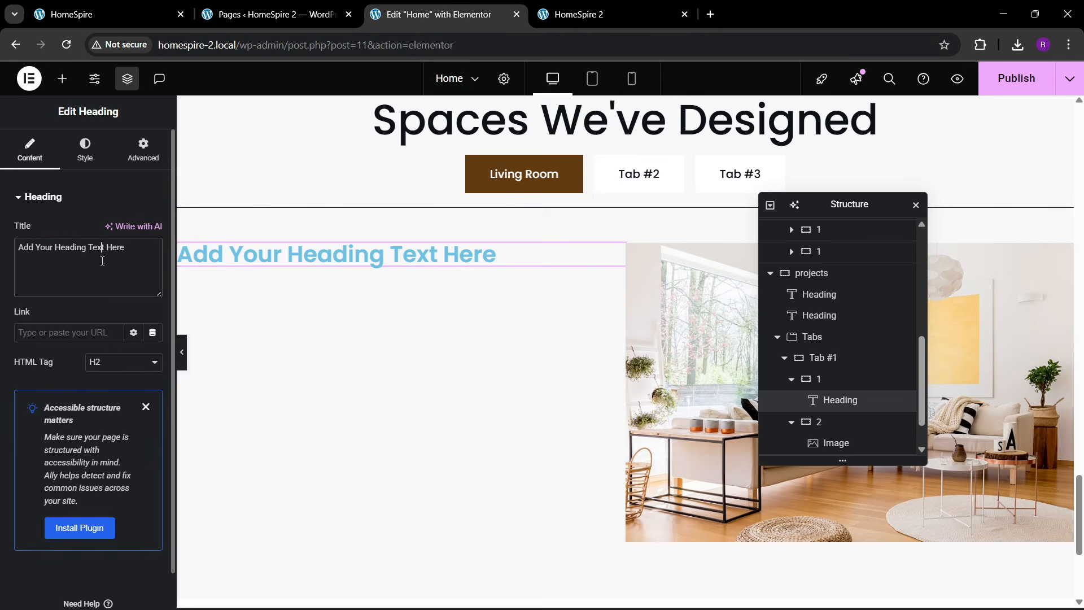
{"action": "left_click", "coordinate": [102, 286]}
{"action": "key", "text": "ctrl+a"}
{"action": "key", "text": "ctrl+v"}
- Style the heading black, 27 px, weight 500 Medium
{"action": "left_click", "coordinate": [85, 149]}
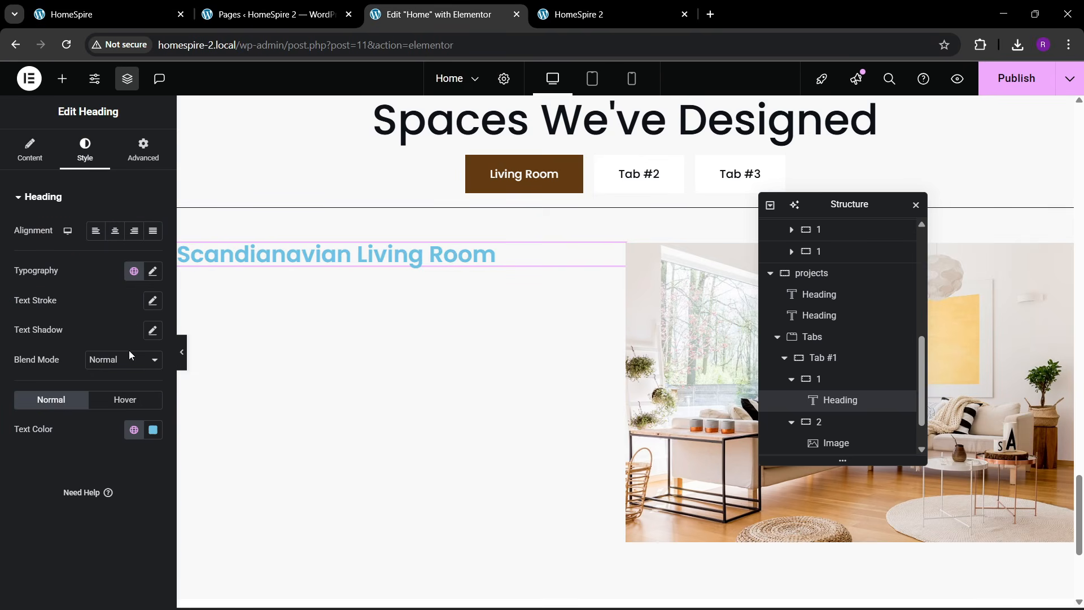
{"action": "left_click", "coordinate": [134, 429]}
{"action": "left_click", "coordinate": [90, 398]}
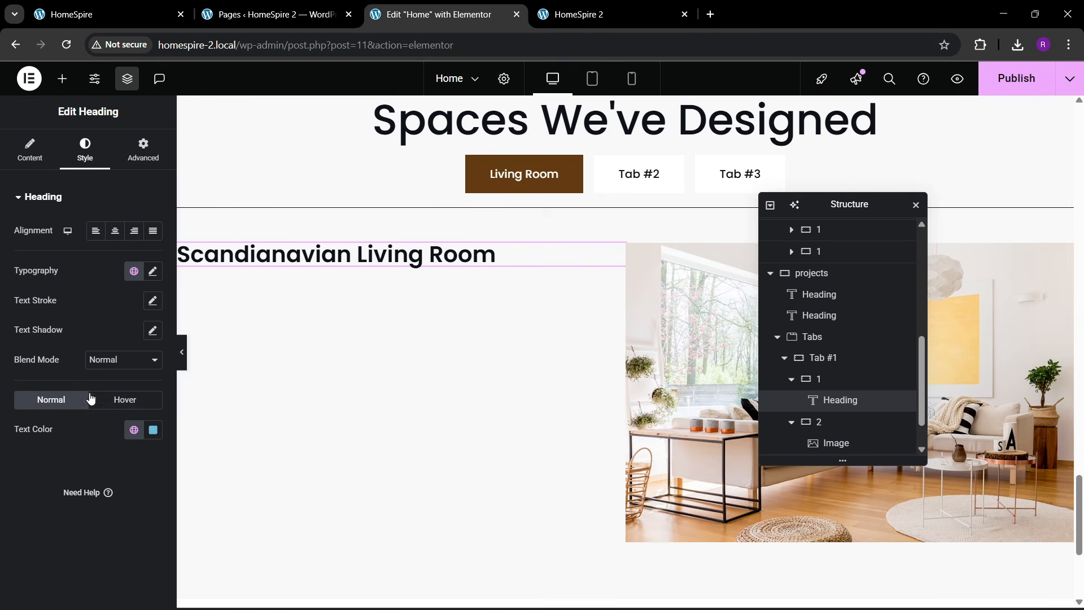
{"action": "left_click", "coordinate": [152, 271]}
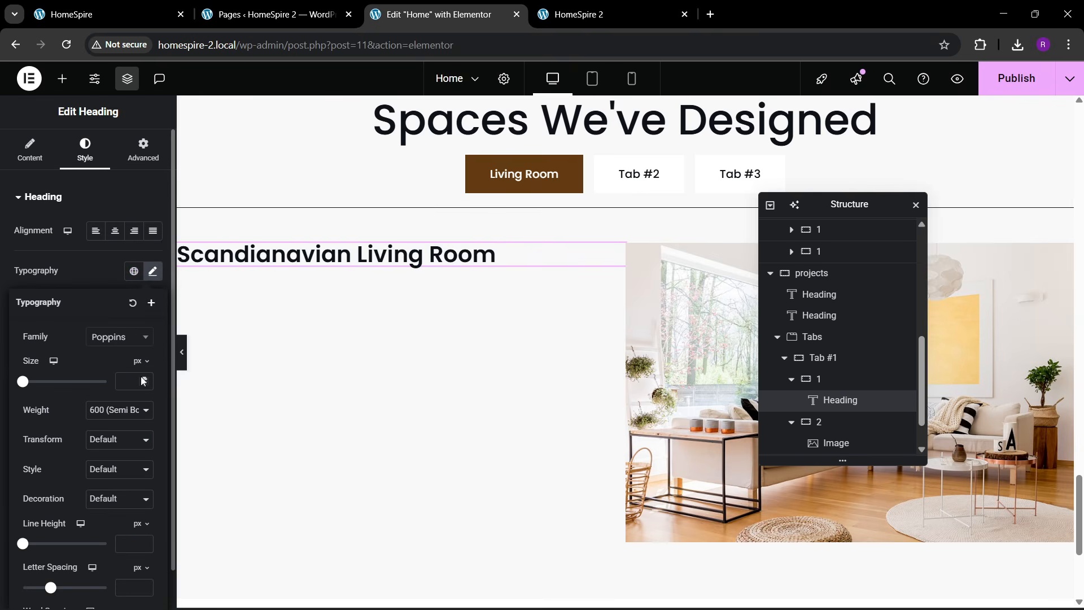
{"action": "type", "text": "27"}
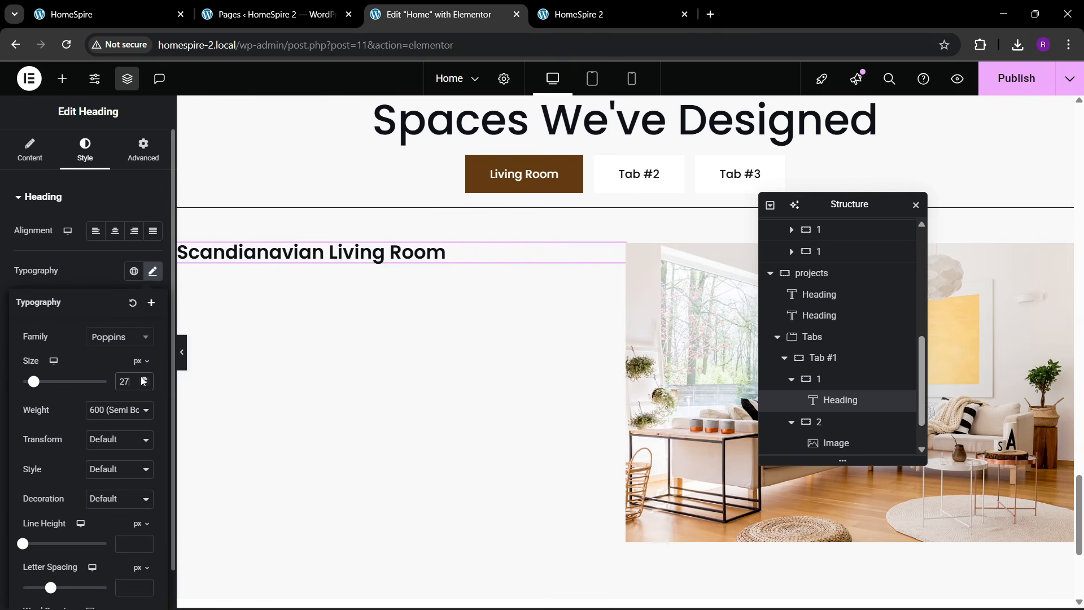
{"action": "left_click", "coordinate": [107, 410]}
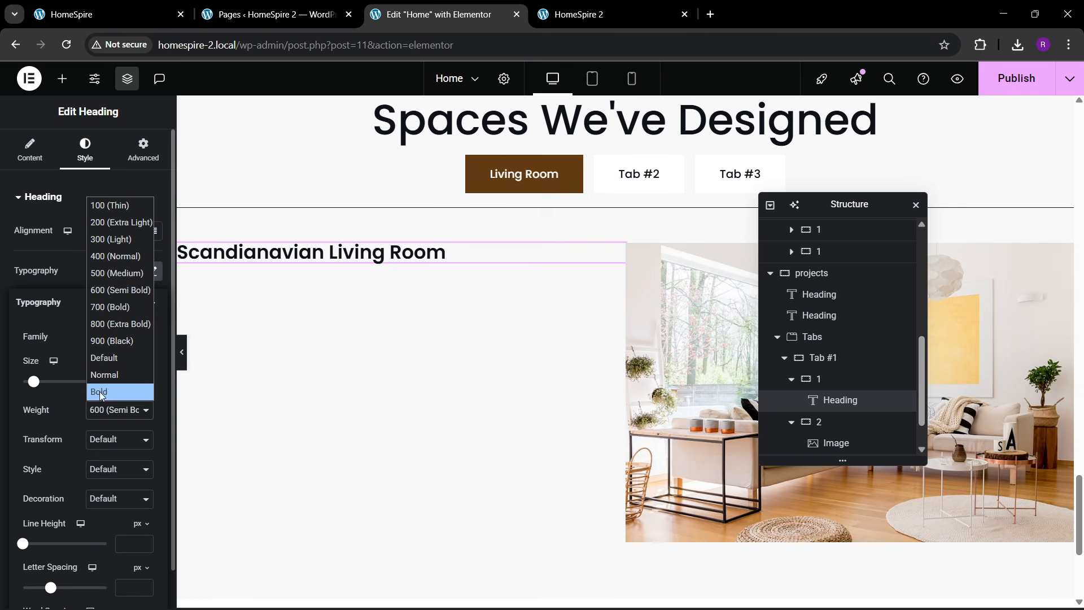
{"action": "left_click", "coordinate": [120, 288]}
- Check the heading against the live site and add a Text Editor paragraph below it
{"action": "left_click", "coordinate": [119, 6]}
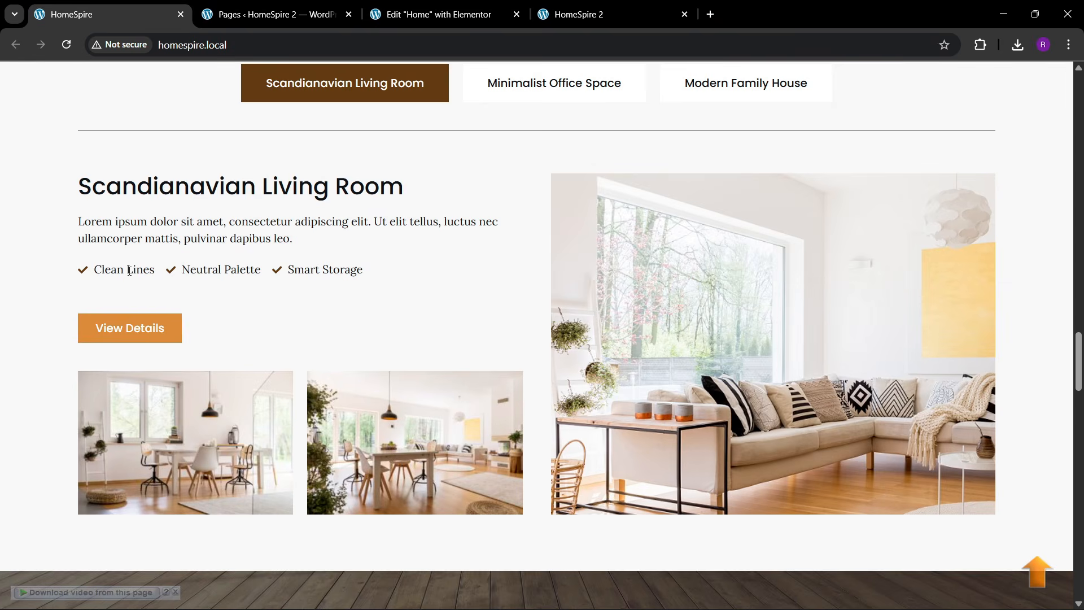
{"action": "left_click", "coordinate": [397, 5]}
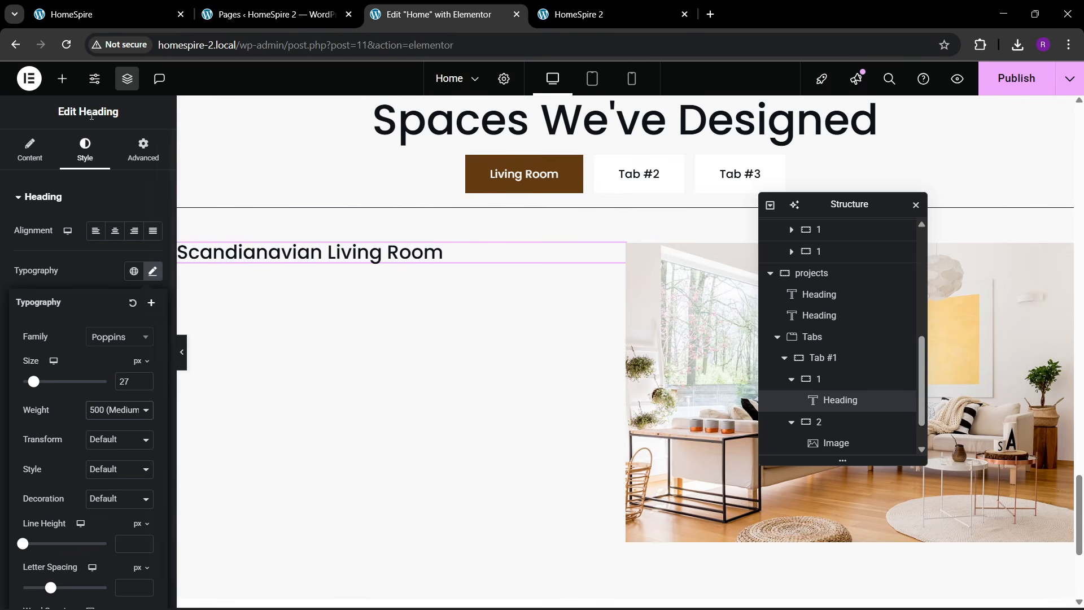
{"action": "left_click", "coordinate": [62, 78]}
{"action": "left_click_drag", "start_coordinate": [47, 413], "coordinate": [325, 265]}
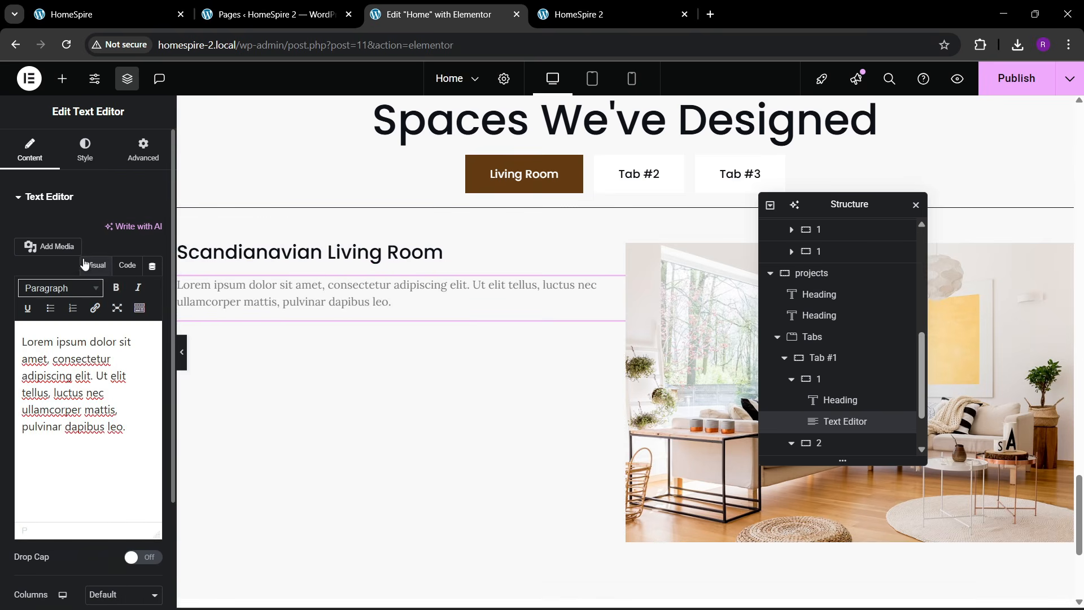
- Inspect the paragraph's content as HTML and compare its styling with the live site
{"action": "left_click", "coordinate": [83, 151]}
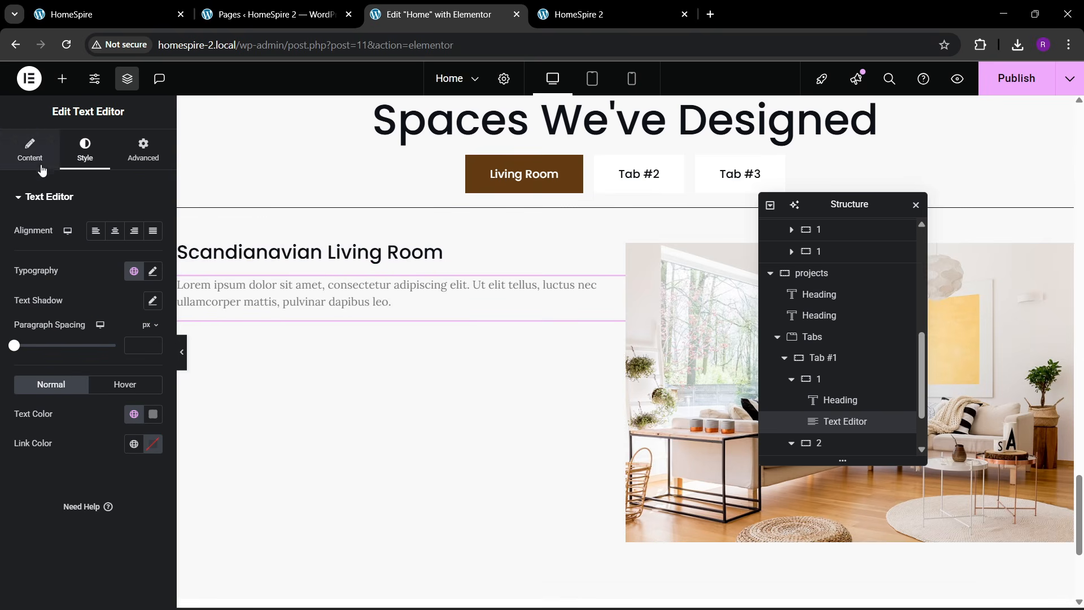
{"action": "left_click", "coordinate": [42, 167]}
{"action": "left_click", "coordinate": [127, 265]}
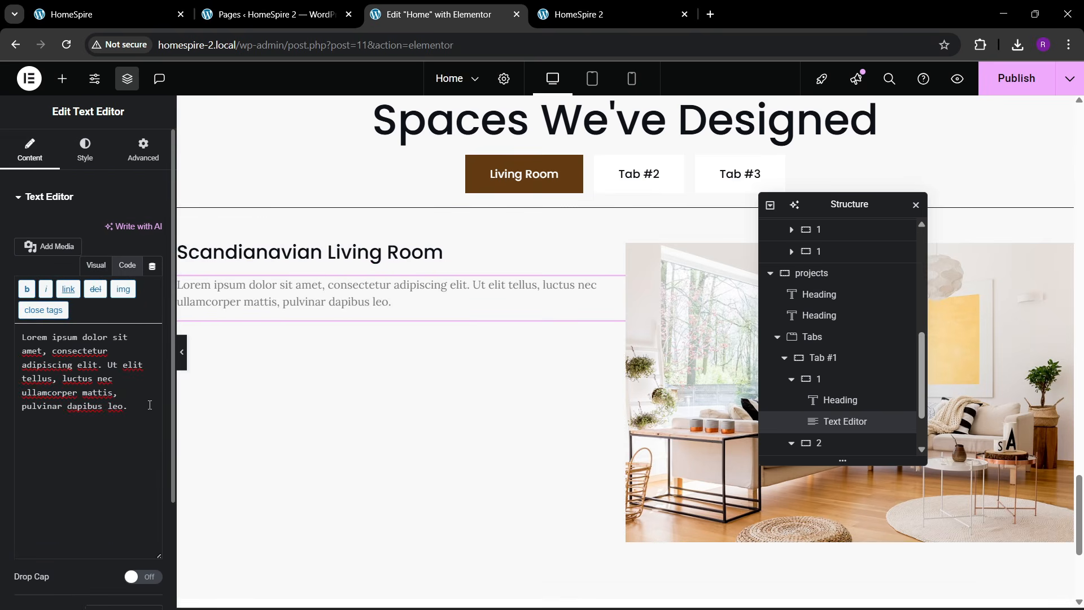
{"action": "left_click", "coordinate": [149, 405]}
{"action": "left_click", "coordinate": [122, 13]}
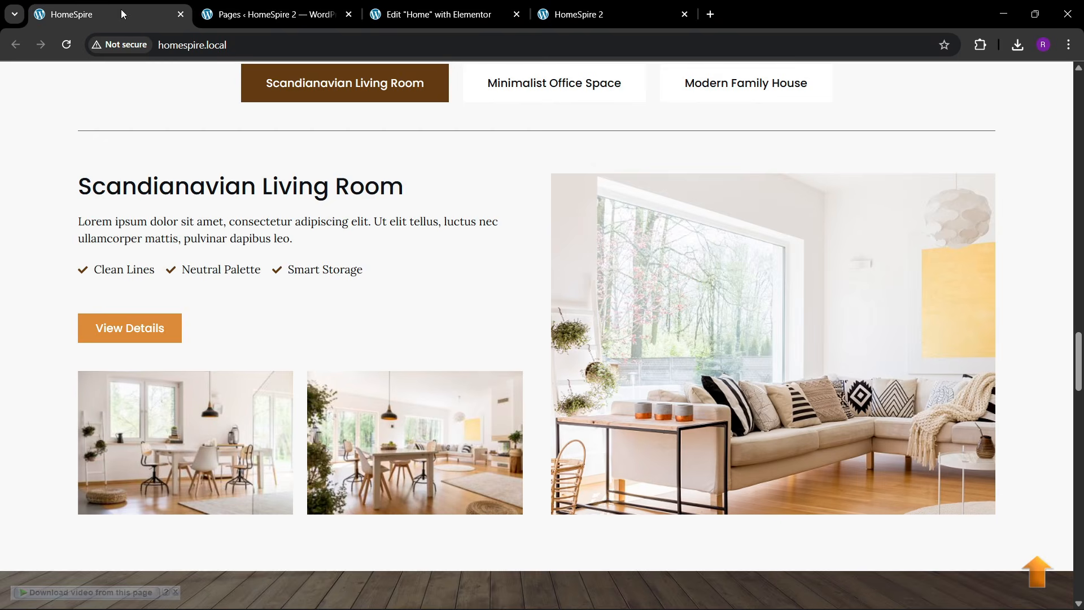
{"action": "left_click", "coordinate": [434, 14]}
- Make the paragraph text theme black and give it a custom 81% width
{"action": "left_click", "coordinate": [85, 149]}
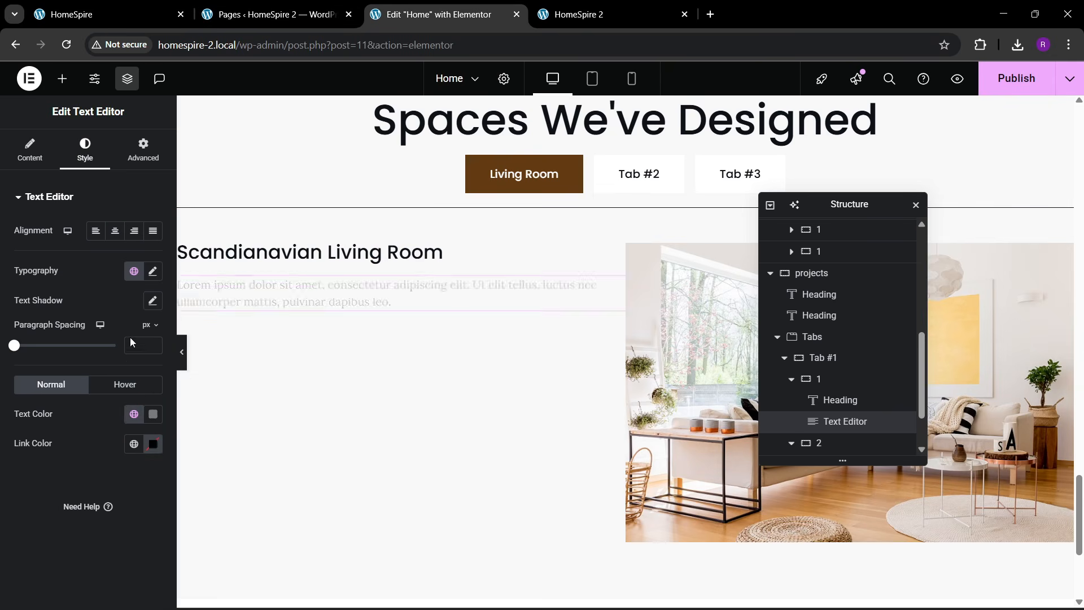
{"action": "left_click", "coordinate": [134, 414]}
{"action": "left_click", "coordinate": [66, 383]}
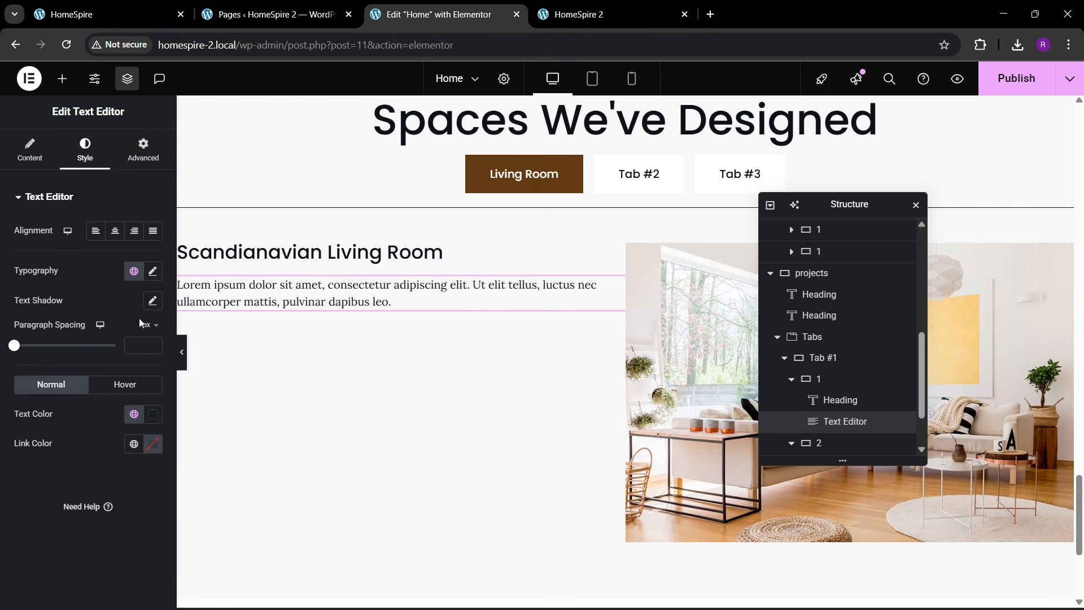
{"action": "left_click", "coordinate": [143, 150]}
{"action": "left_click", "coordinate": [120, 349]}
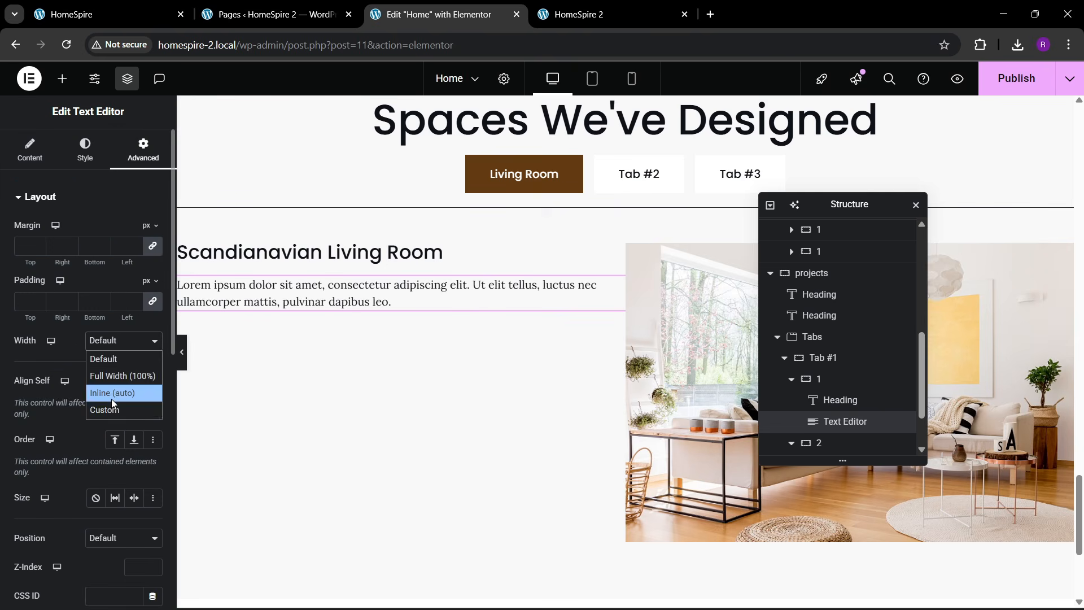
{"action": "left_click", "coordinate": [116, 393]}
{"action": "left_click", "coordinate": [113, 350]}
{"action": "left_click", "coordinate": [123, 410]}
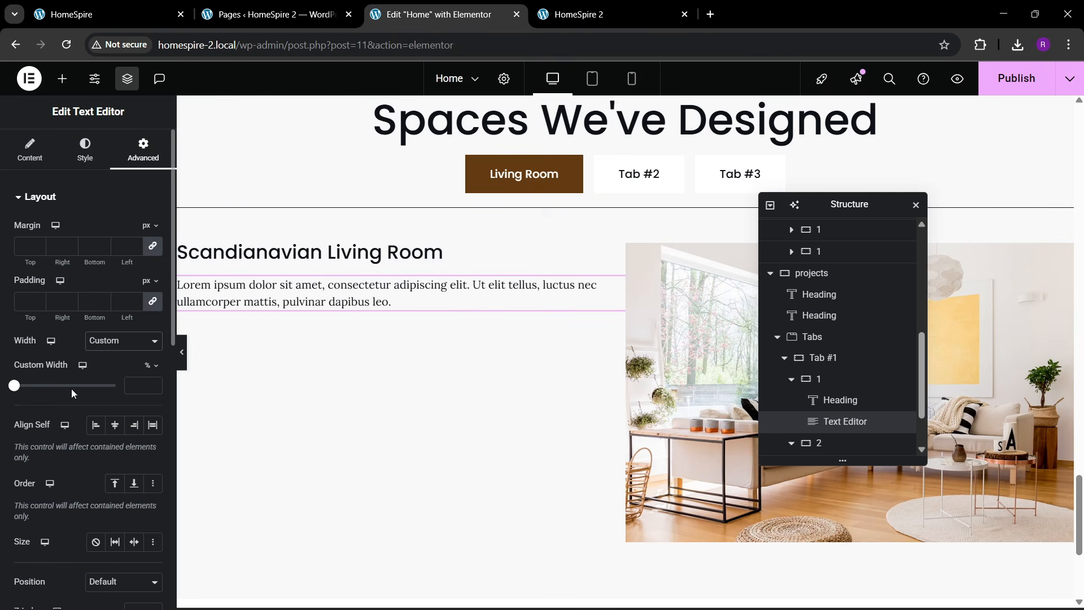
{"action": "left_click_drag", "start_coordinate": [16, 394], "coordinate": [98, 392]}
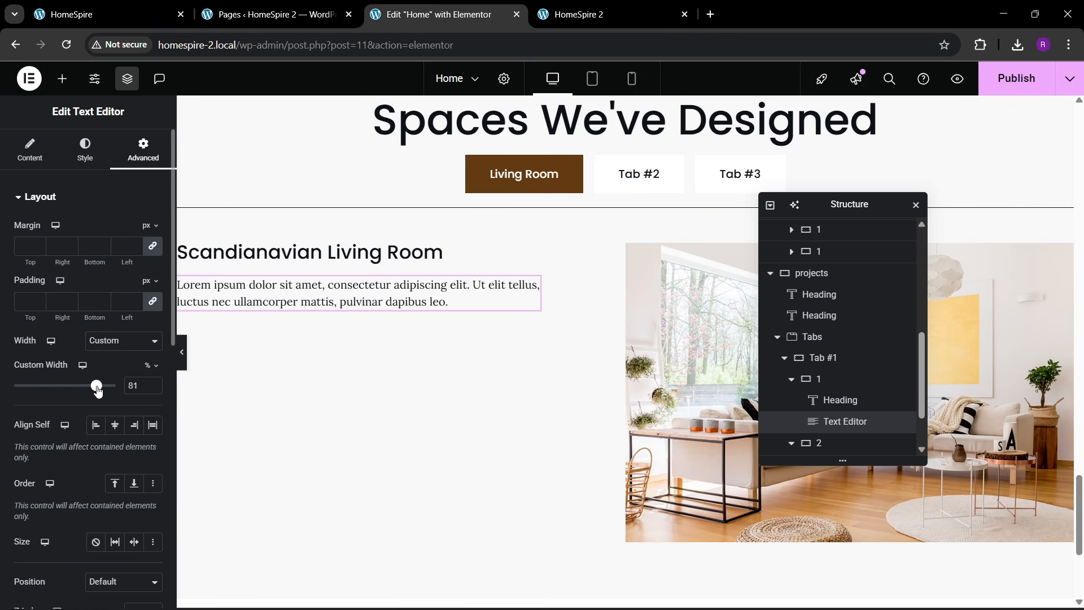
- Compare the narrowed paragraph with the live site, then bring up the widget list
{"action": "left_click", "coordinate": [127, 13]}
{"action": "left_click", "coordinate": [399, 5]}
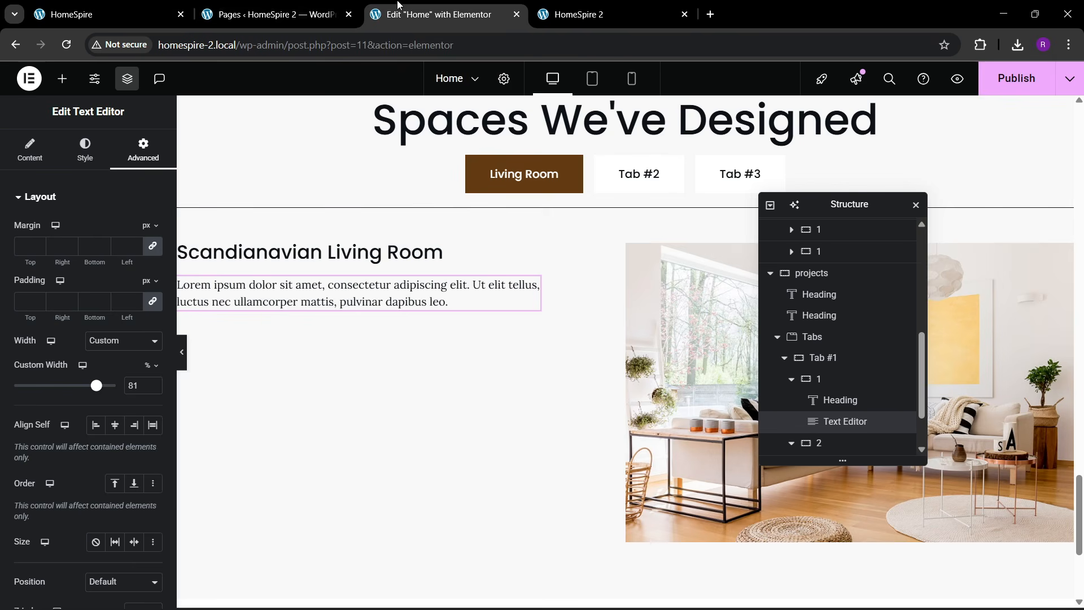
{"action": "left_click", "coordinate": [61, 79]}
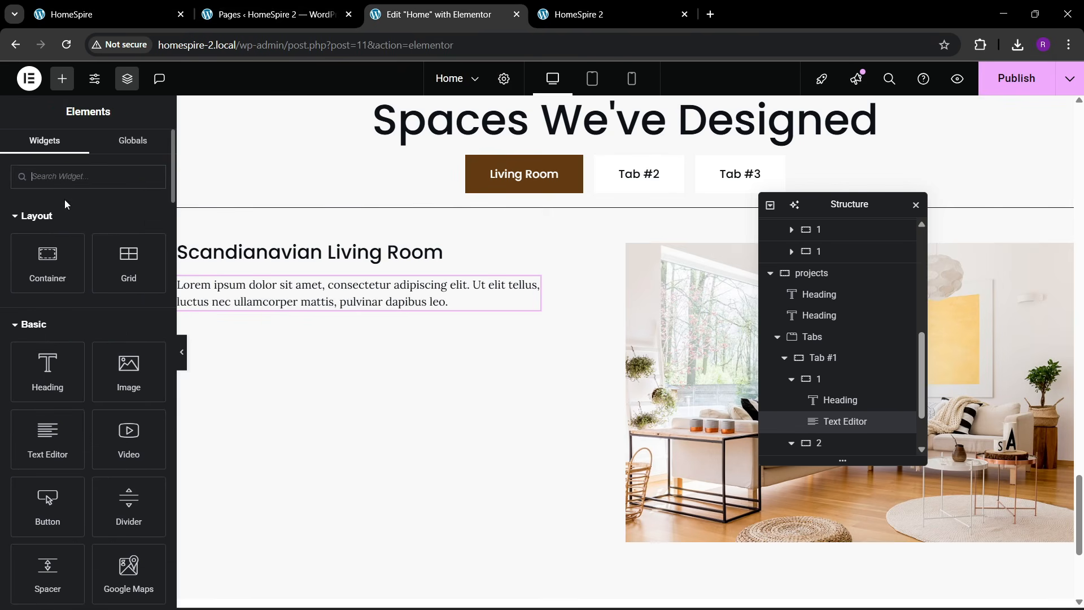
- Add an Icon List widget below the paragraph, referencing the live site's list
{"action": "type", "text": "list"}
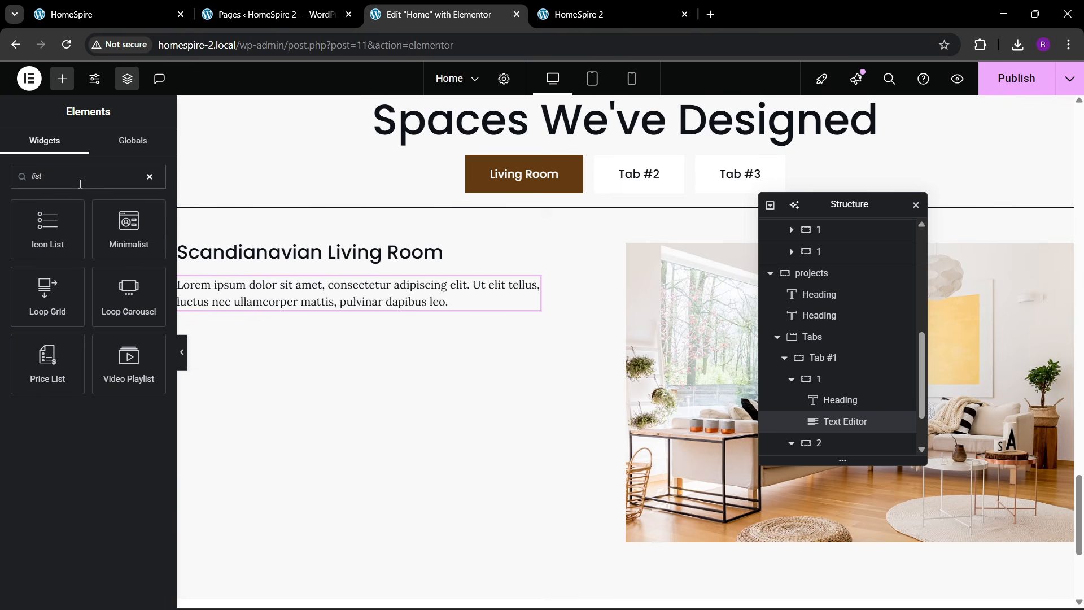
{"action": "left_click_drag", "start_coordinate": [35, 246], "coordinate": [276, 316]}
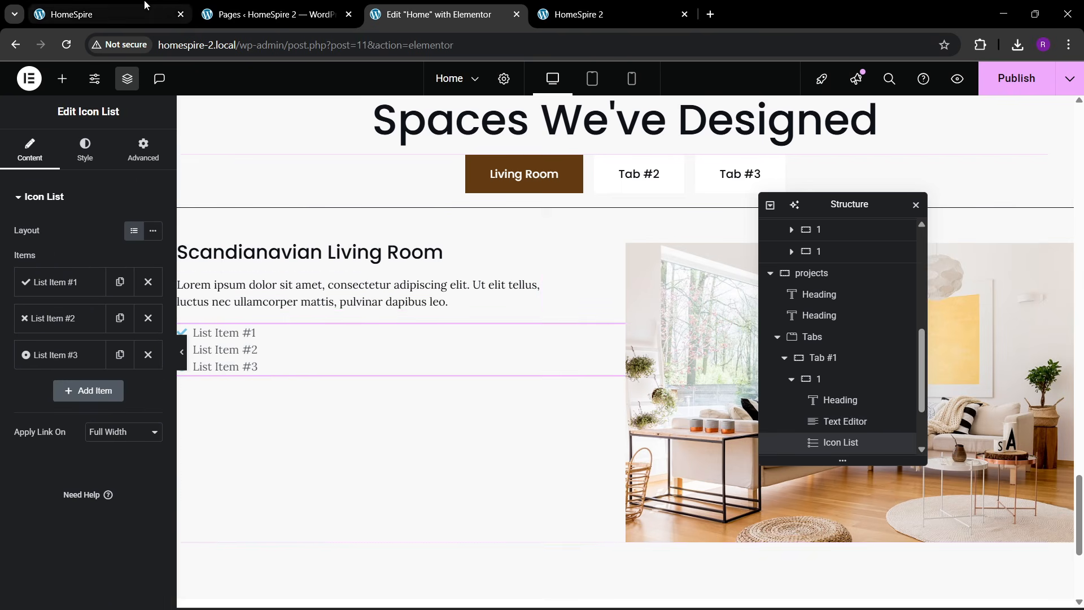
{"action": "left_click", "coordinate": [145, 7]}
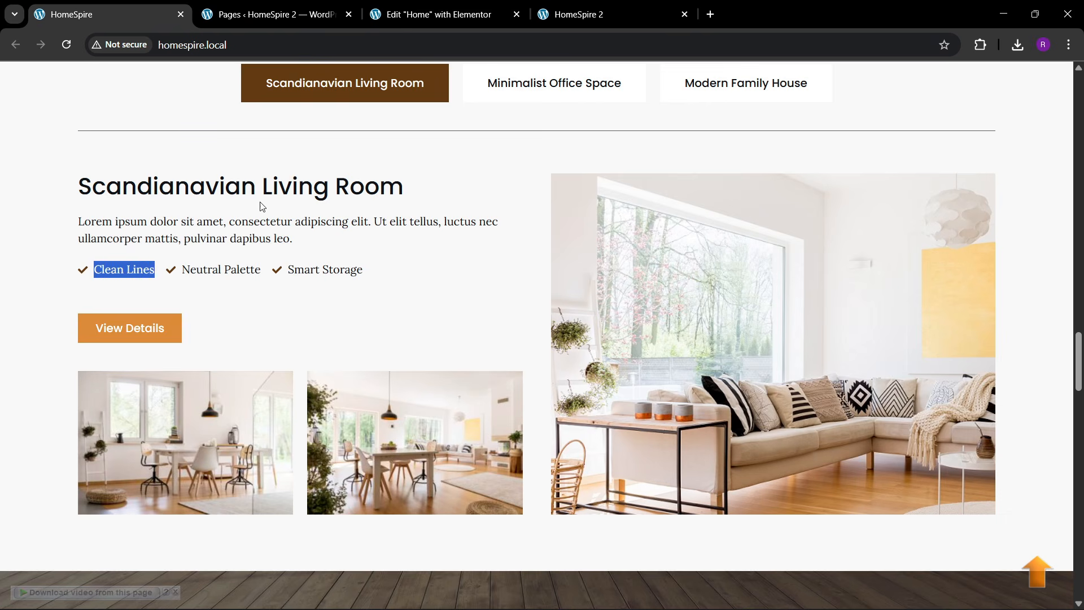
{"action": "left_click", "coordinate": [434, 14]}
- Make the list three items, each reading 'Clean Lines'
{"action": "left_click", "coordinate": [54, 284]}
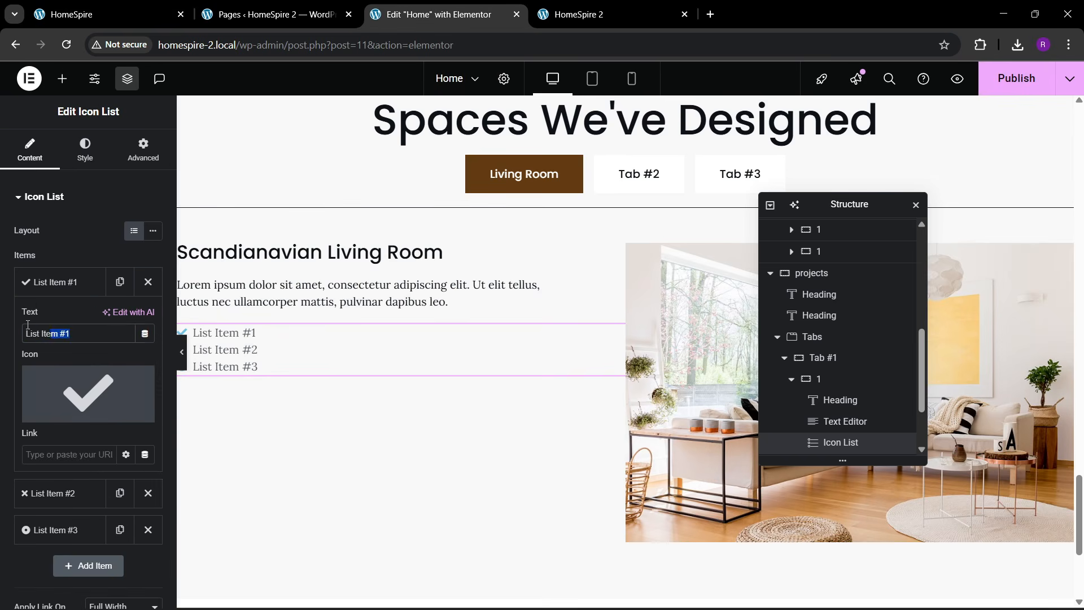
{"action": "type", "text": "Clean Lines"}
{"action": "left_click", "coordinate": [54, 282]}
{"action": "left_click", "coordinate": [147, 318]}
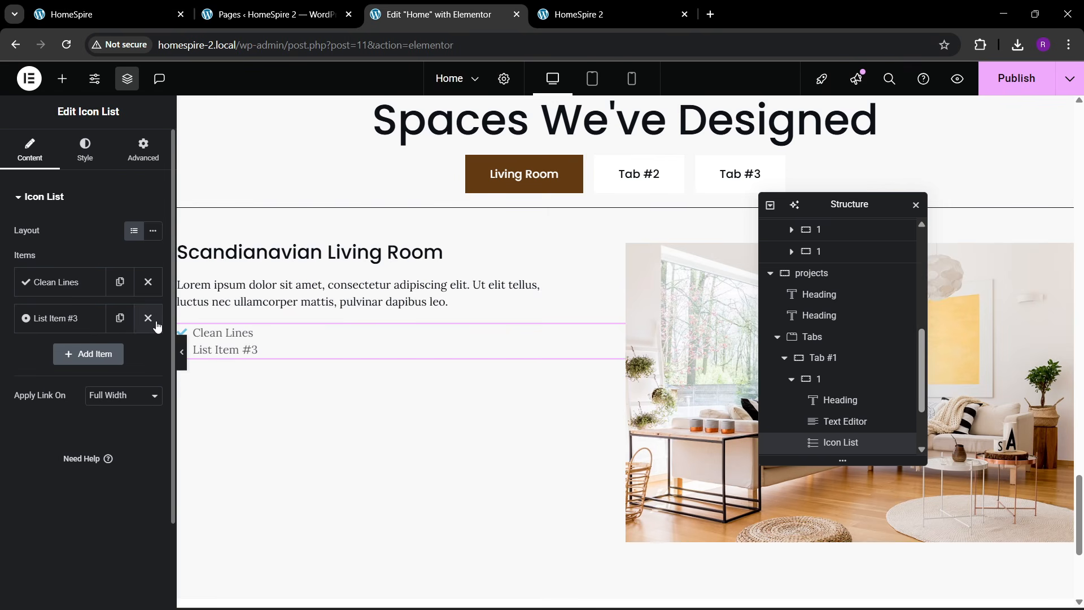
{"action": "left_click", "coordinate": [148, 317]}
{"action": "left_click", "coordinate": [137, 291]}
{"action": "left_click", "coordinate": [120, 316]}
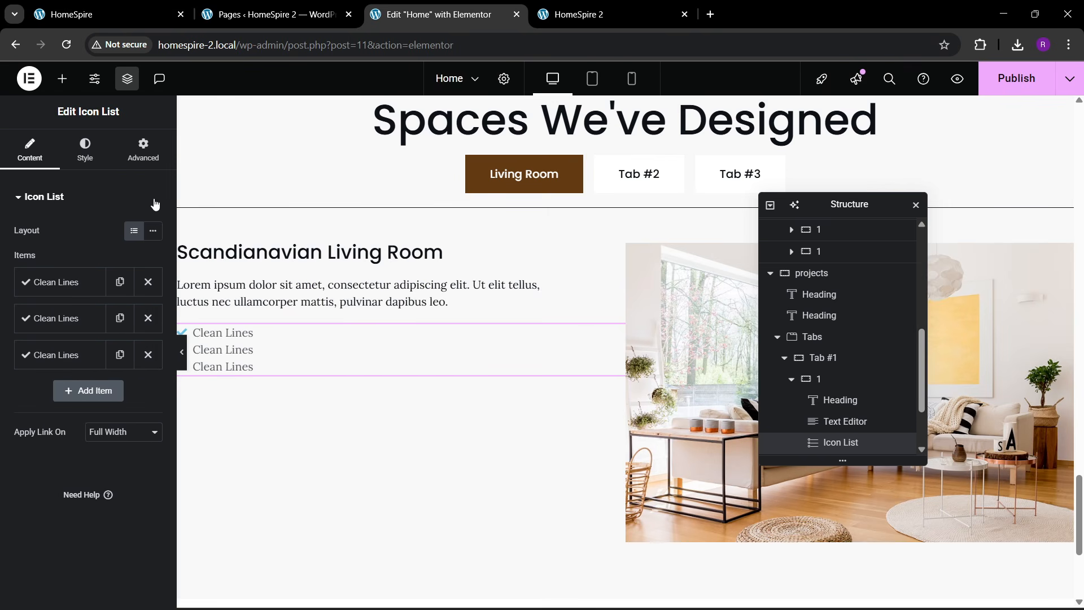
- Style the check icons theme 2 brown at 15 px and the list text a darker global colour
{"action": "left_click", "coordinate": [84, 150]}
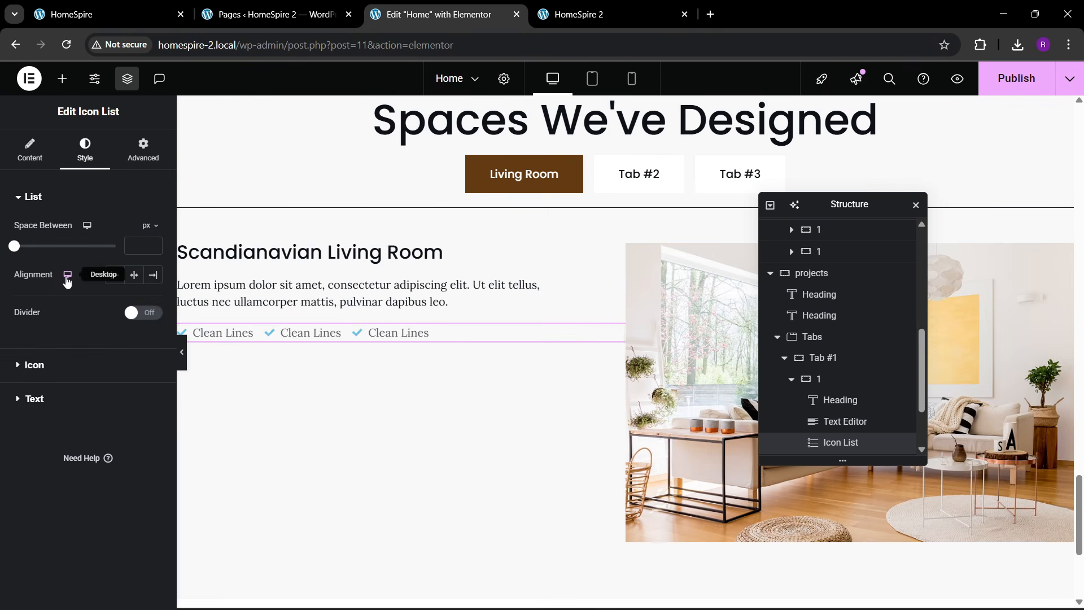
{"action": "left_click", "coordinate": [48, 377]}
{"action": "left_click", "coordinate": [134, 294]}
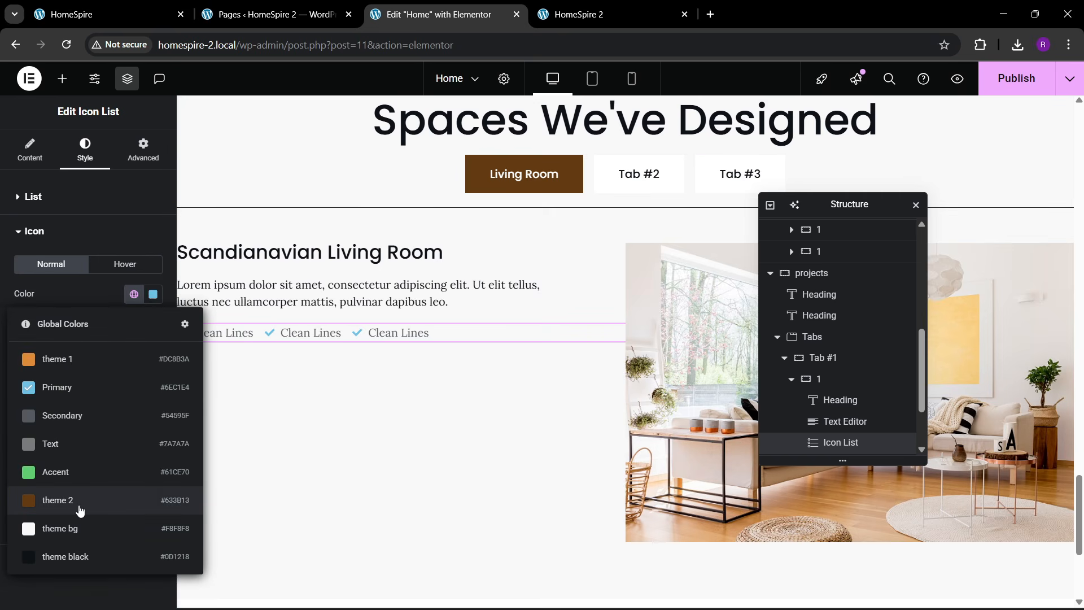
{"action": "left_click", "coordinate": [80, 509]}
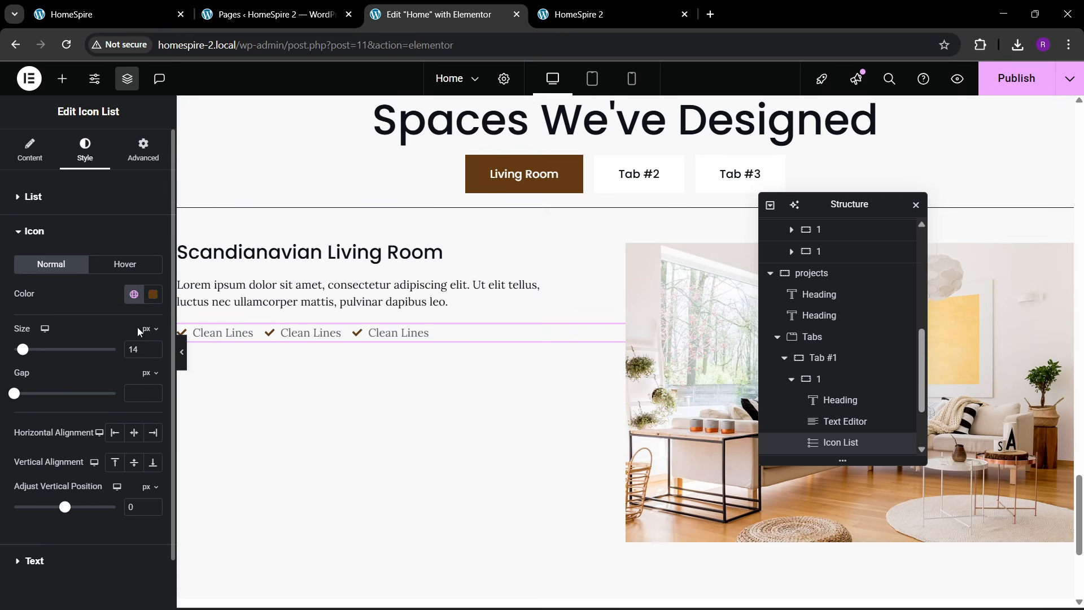
{"action": "left_click", "coordinate": [154, 346]}
{"action": "scroll", "coordinate": [113, 374], "scroll_direction": "down", "scroll_amount": 1}
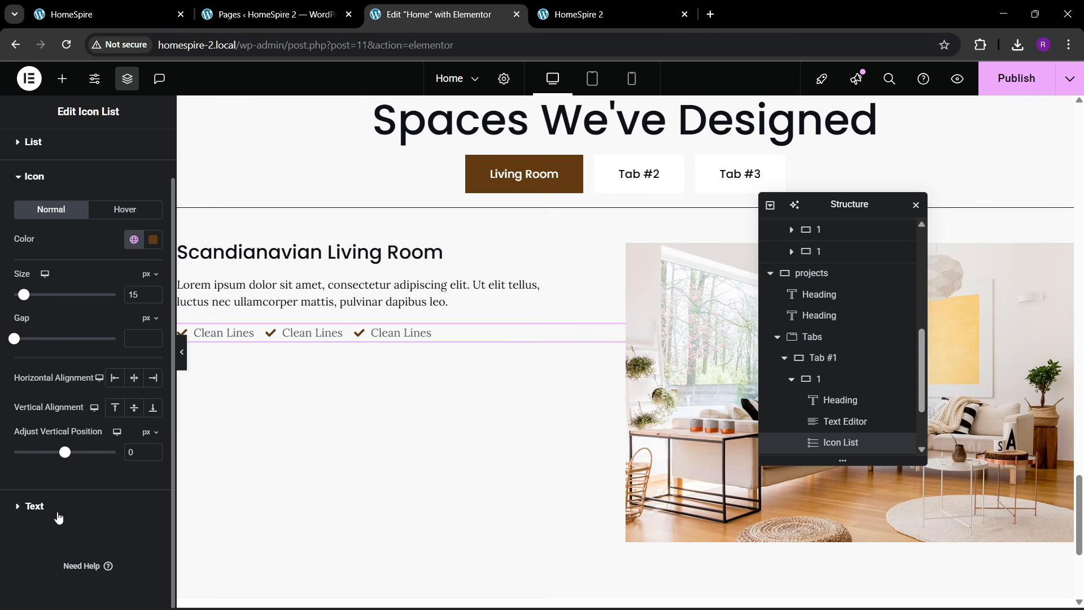
{"action": "left_click", "coordinate": [34, 506]}
{"action": "left_click", "coordinate": [134, 387]}
{"action": "left_click", "coordinate": [77, 354]}
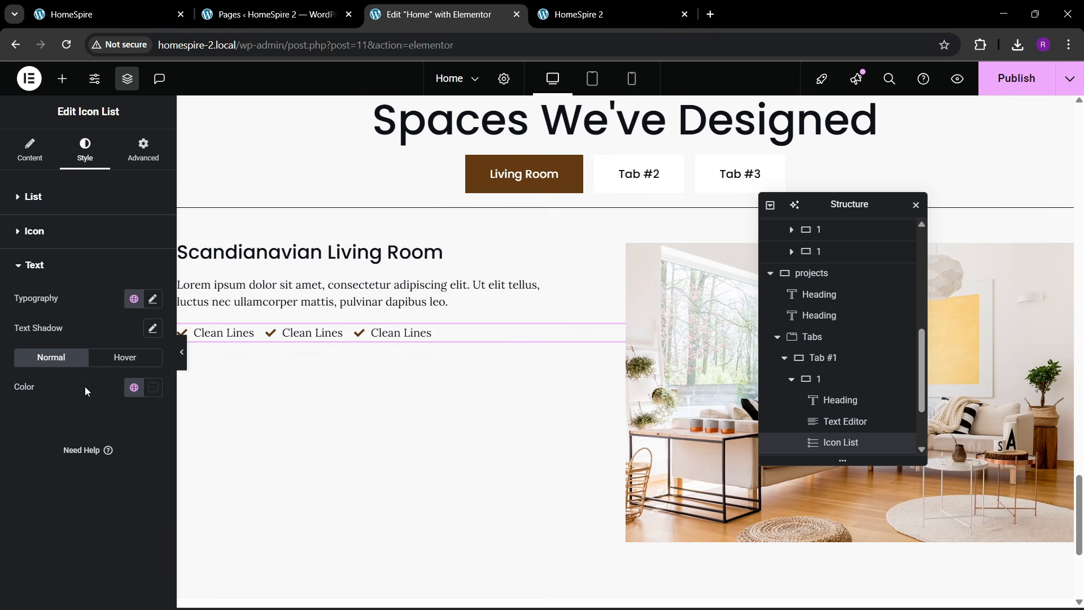
{"action": "left_click", "coordinate": [131, 5]}
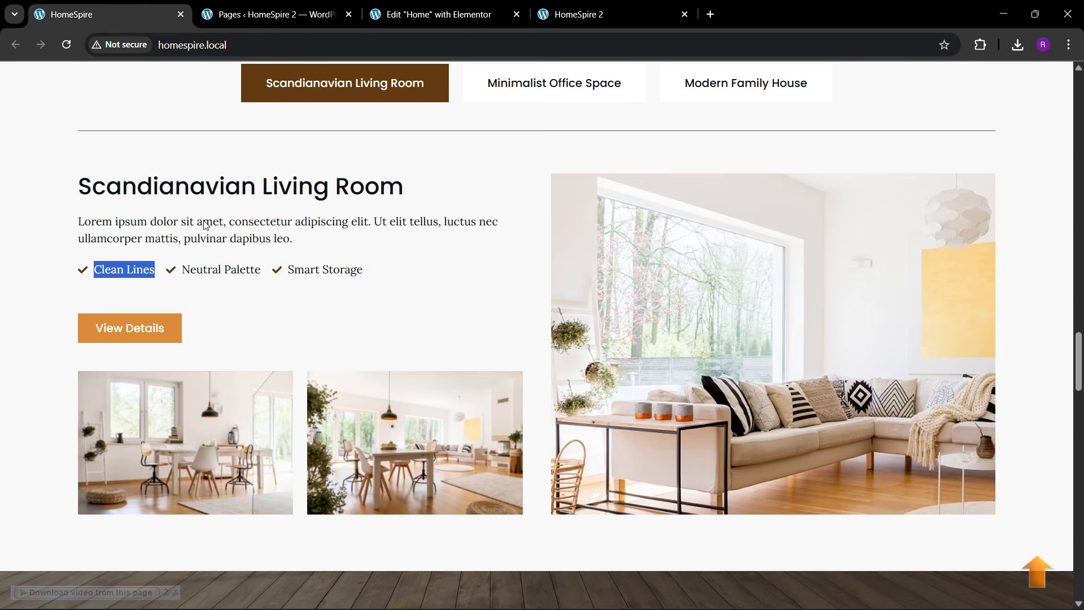
{"action": "left_click", "coordinate": [254, 276]}
- Copy the Contact Us button and paste it below the Living Room paragraph
{"action": "left_click", "coordinate": [441, 14]}
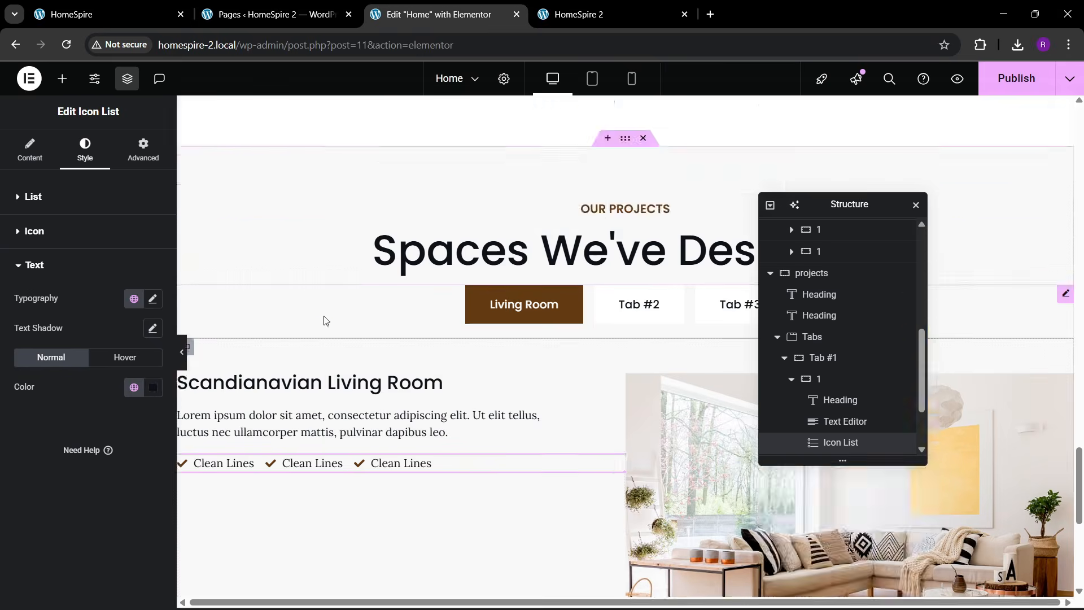
{"action": "scroll", "coordinate": [367, 319], "scroll_direction": "up", "scroll_amount": 5}
{"action": "scroll", "coordinate": [407, 326], "scroll_direction": "up", "scroll_amount": 10}
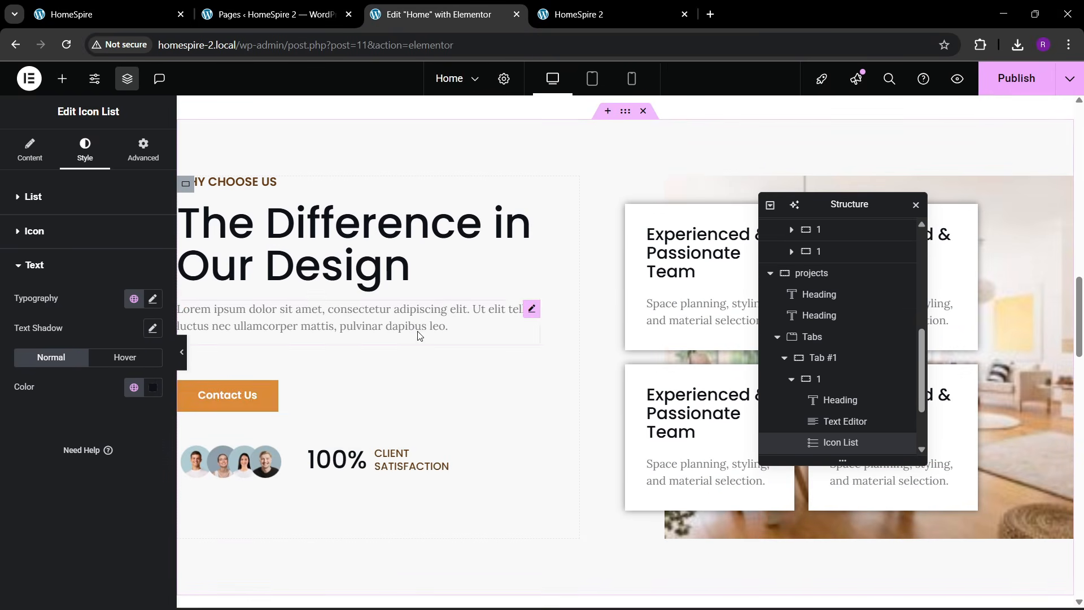
{"action": "right_click", "coordinate": [250, 411]}
{"action": "left_click", "coordinate": [285, 353]}
{"action": "scroll", "coordinate": [339, 395], "scroll_direction": "down", "scroll_amount": 15}
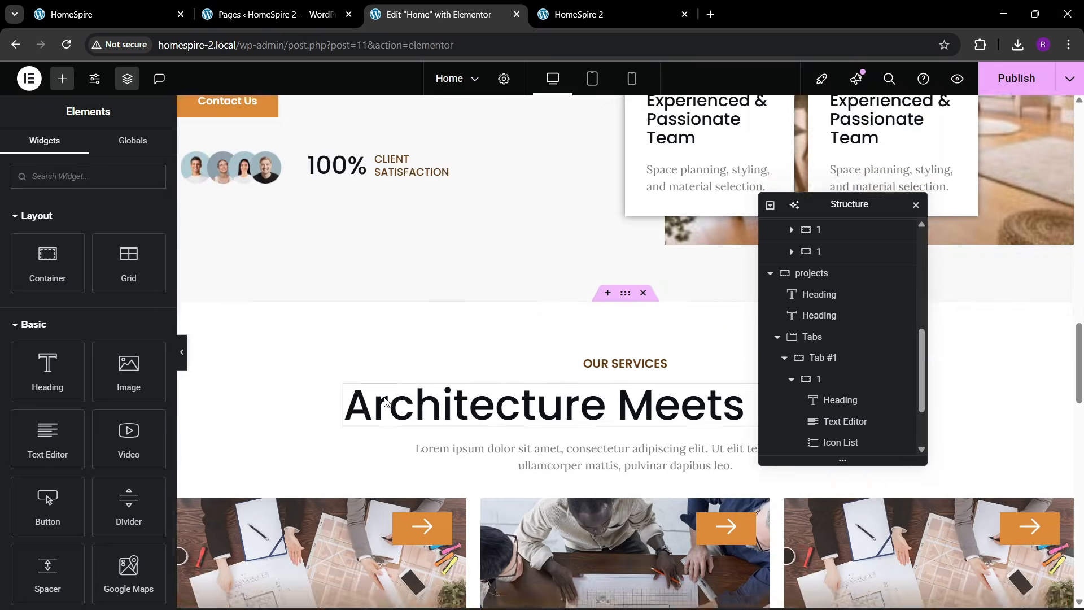
{"action": "scroll", "coordinate": [393, 408], "scroll_direction": "down", "scroll_amount": 8}
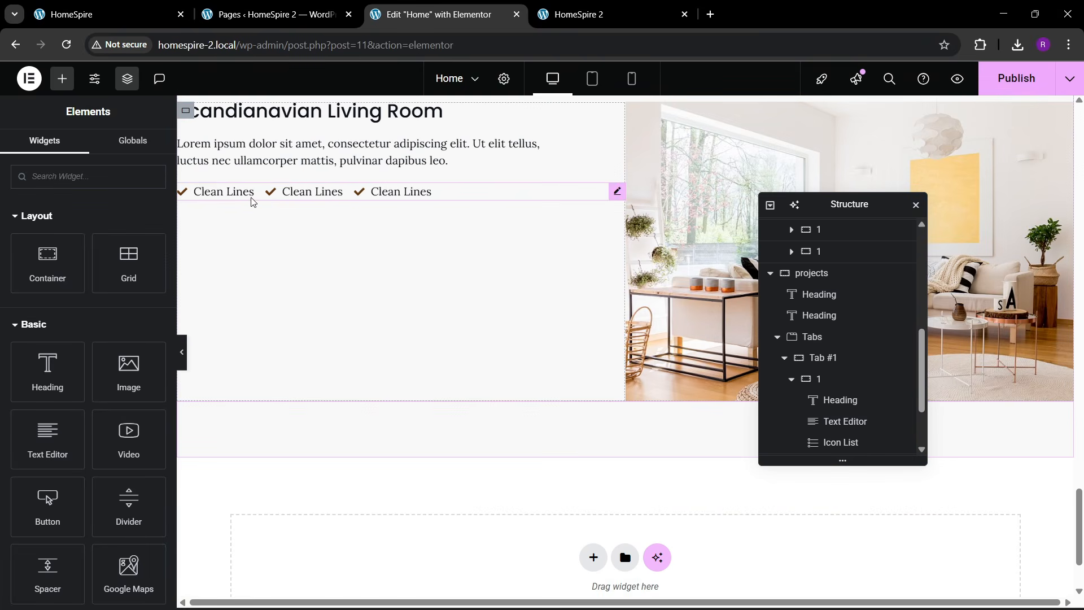
{"action": "right_click", "coordinate": [234, 169]}
{"action": "left_click", "coordinate": [266, 191]}
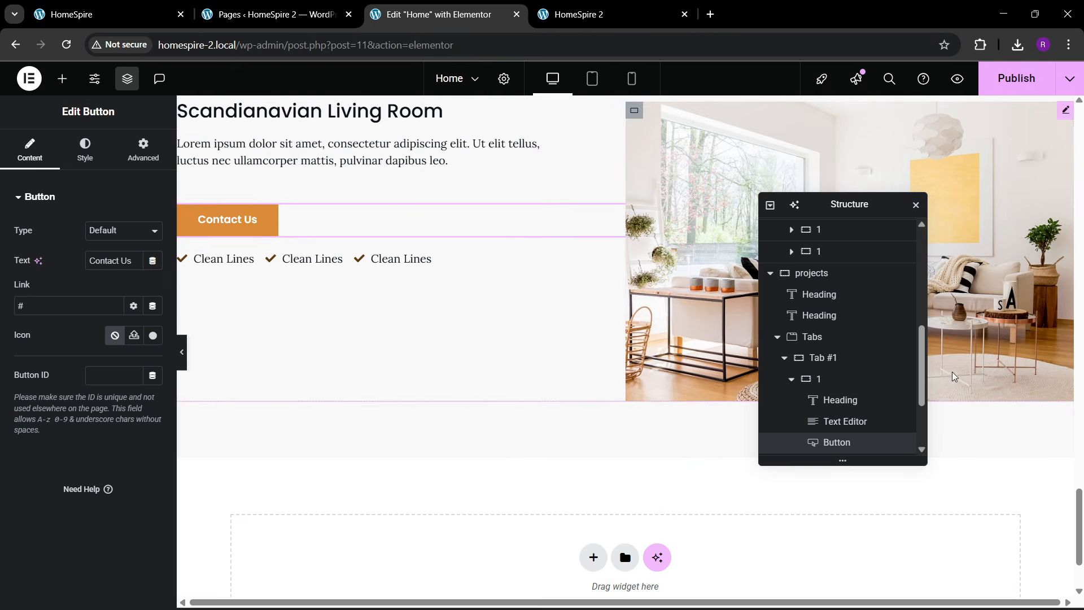
- Move the button below the Clean Lines list and relabel it 'View Details'
{"action": "scroll", "coordinate": [851, 422], "scroll_direction": "down", "scroll_amount": 1}
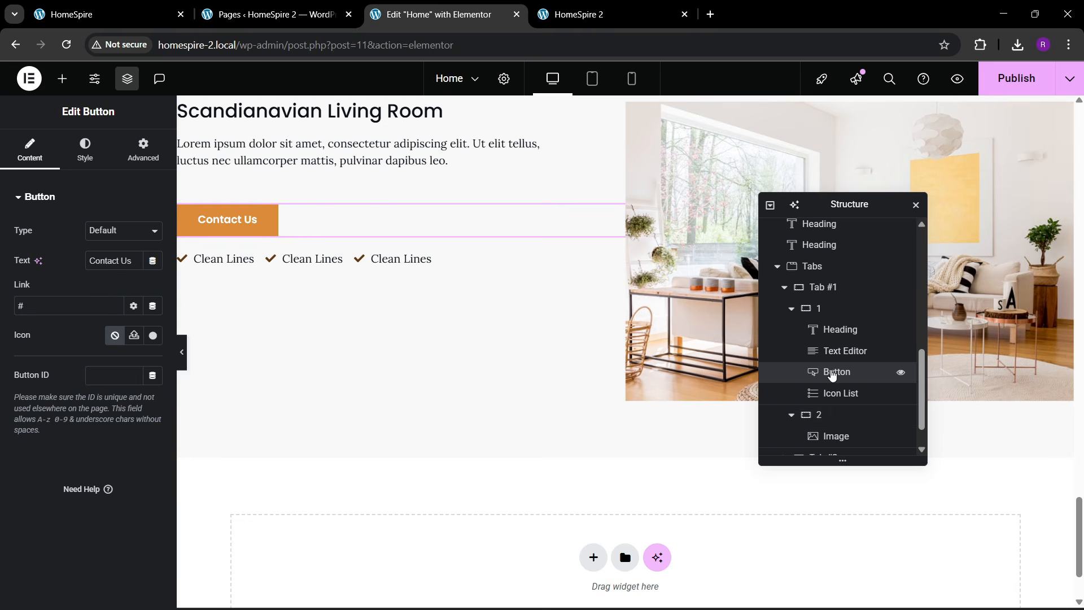
{"action": "left_click_drag", "start_coordinate": [830, 374], "coordinate": [841, 395]}
{"action": "left_click", "coordinate": [111, 22]}
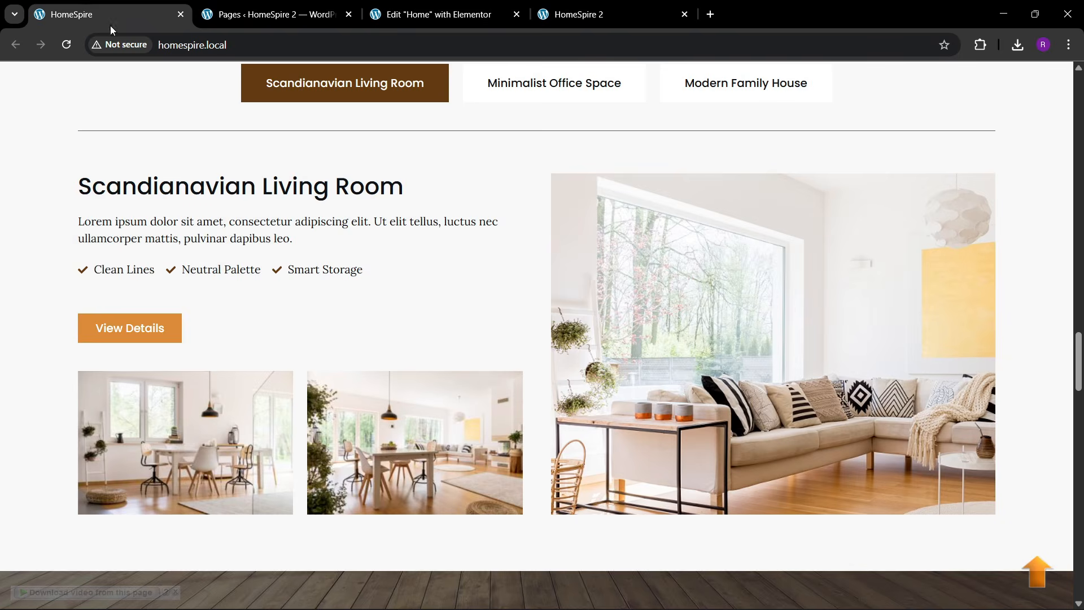
{"action": "left_click", "coordinate": [371, 8]}
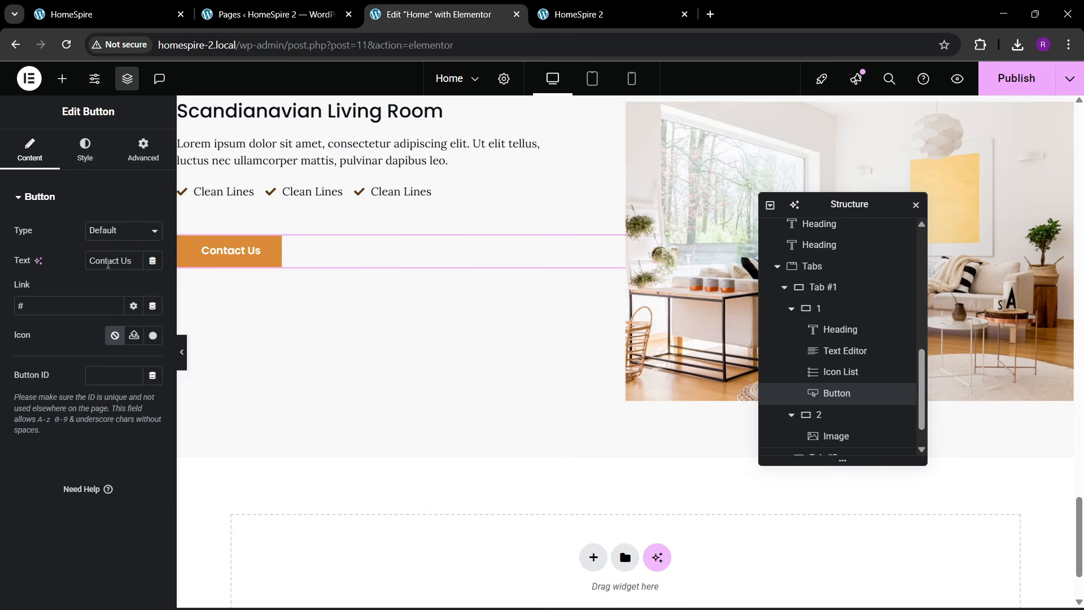
{"action": "type", "text": "Viuew"}
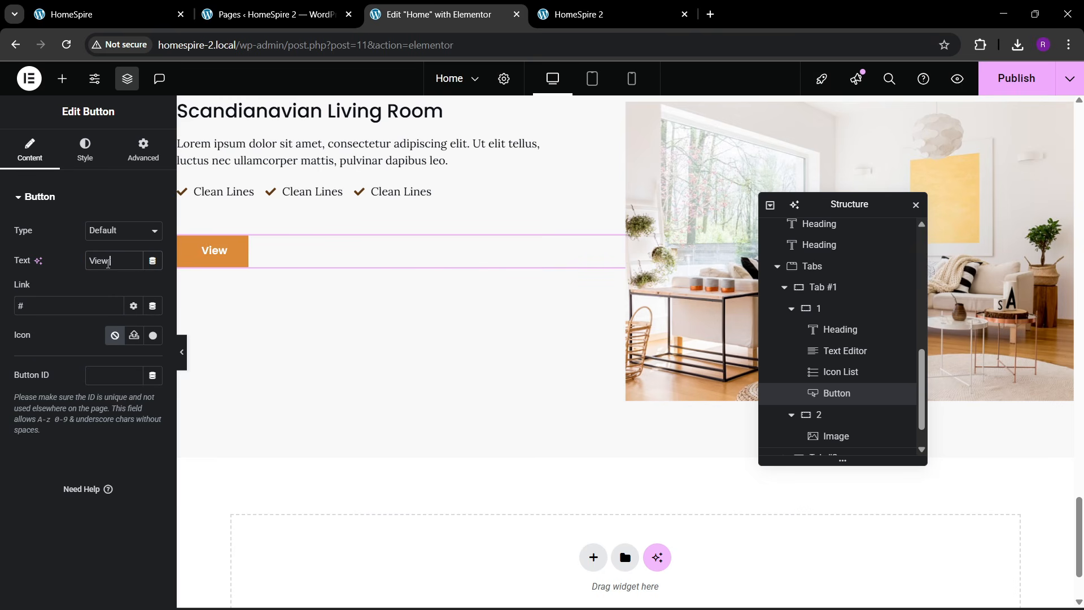
{"action": "type", "text": " Detialsw"}
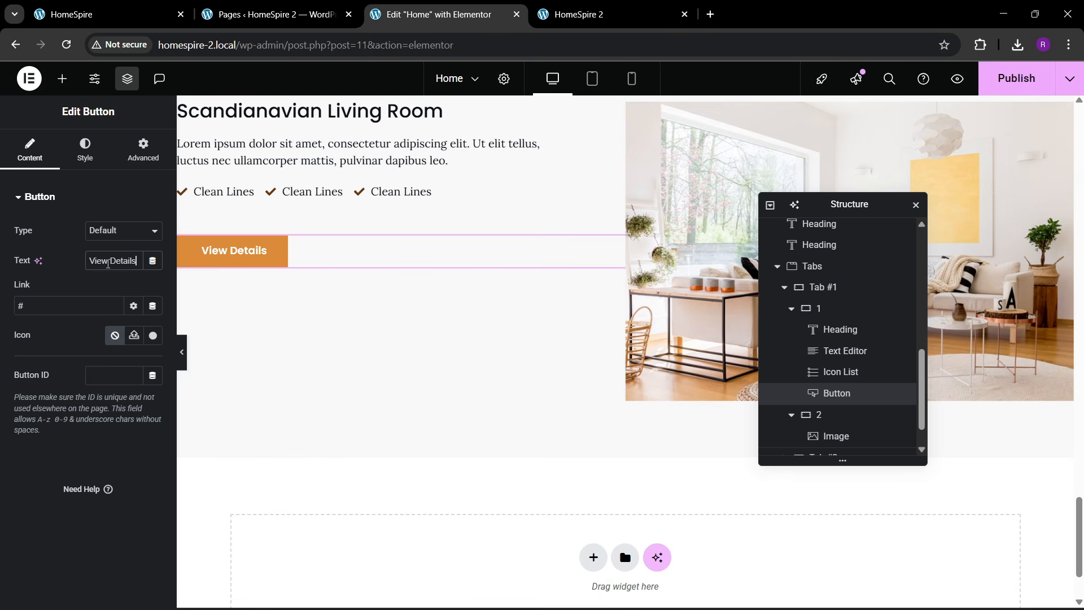
{"action": "left_click", "coordinate": [120, 11]}
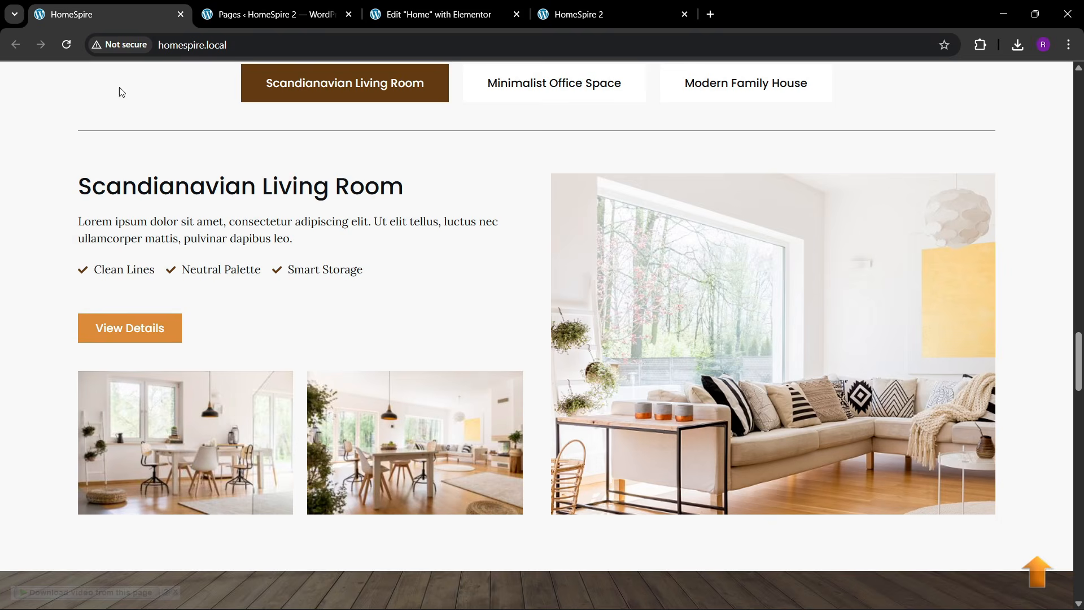
{"action": "left_click", "coordinate": [461, 6]}
{"action": "left_click", "coordinate": [62, 78]}
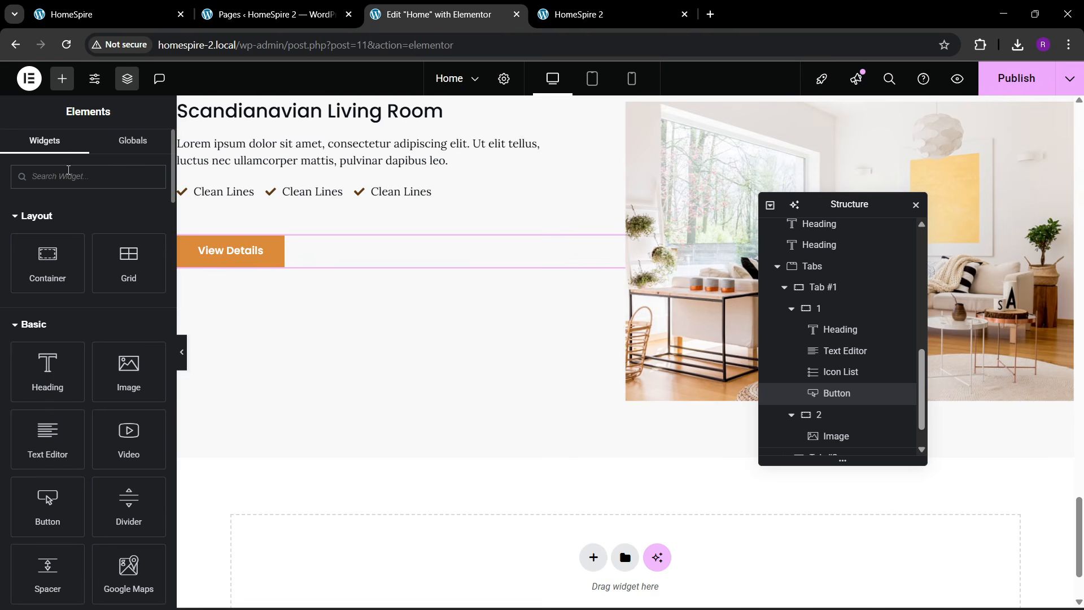
- Add a Gallery below View Details with the architect model and couple-moving-furniture photos
{"action": "left_click", "coordinate": [69, 175]}
{"action": "type", "text": "gallery"}
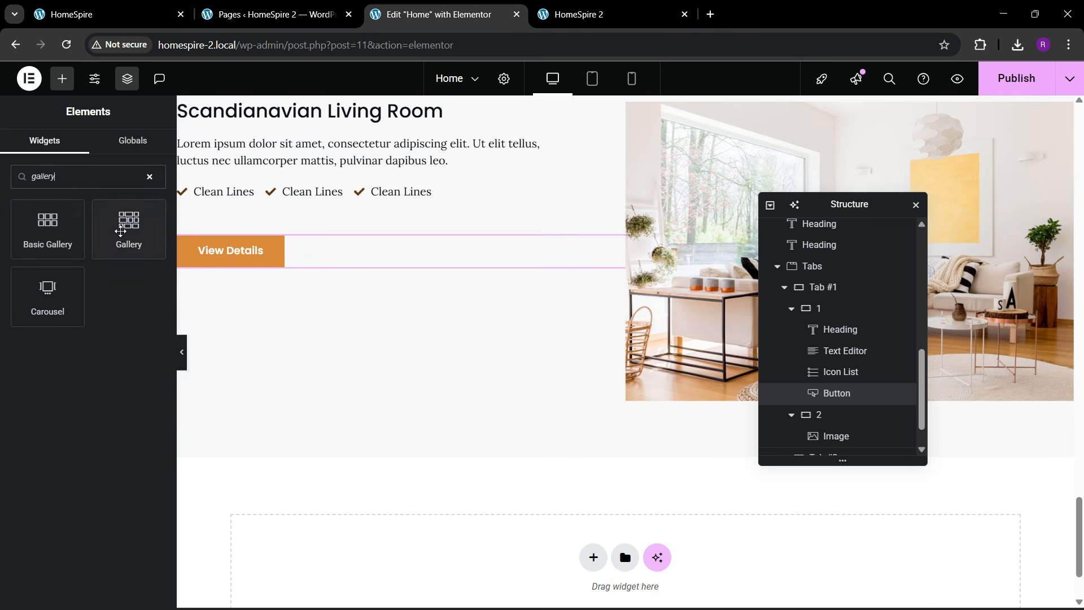
{"action": "left_click_drag", "start_coordinate": [118, 228], "coordinate": [275, 268]}
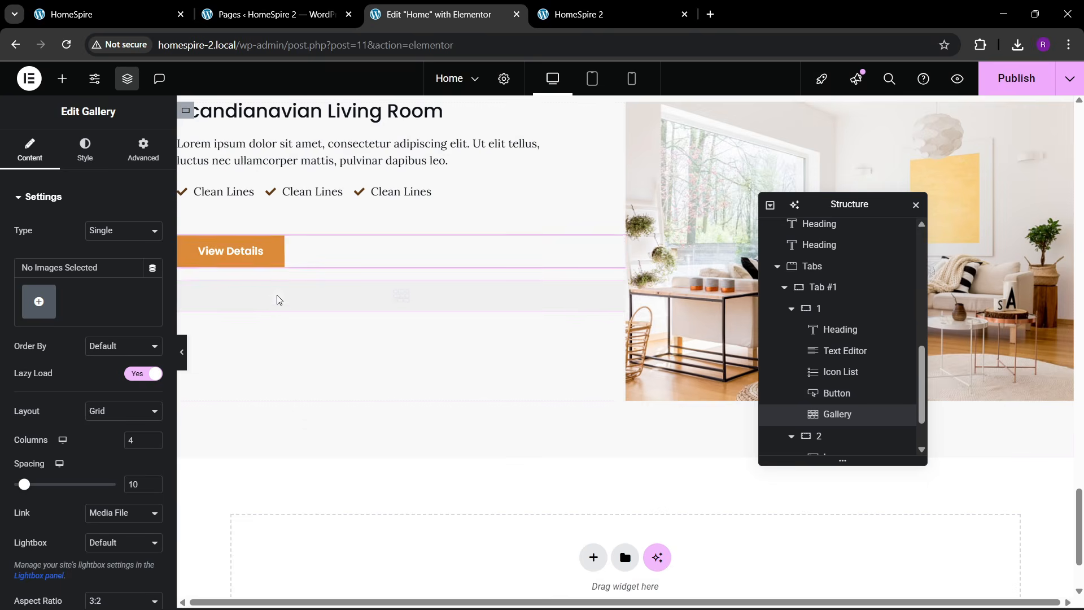
{"action": "left_click", "coordinate": [27, 300]}
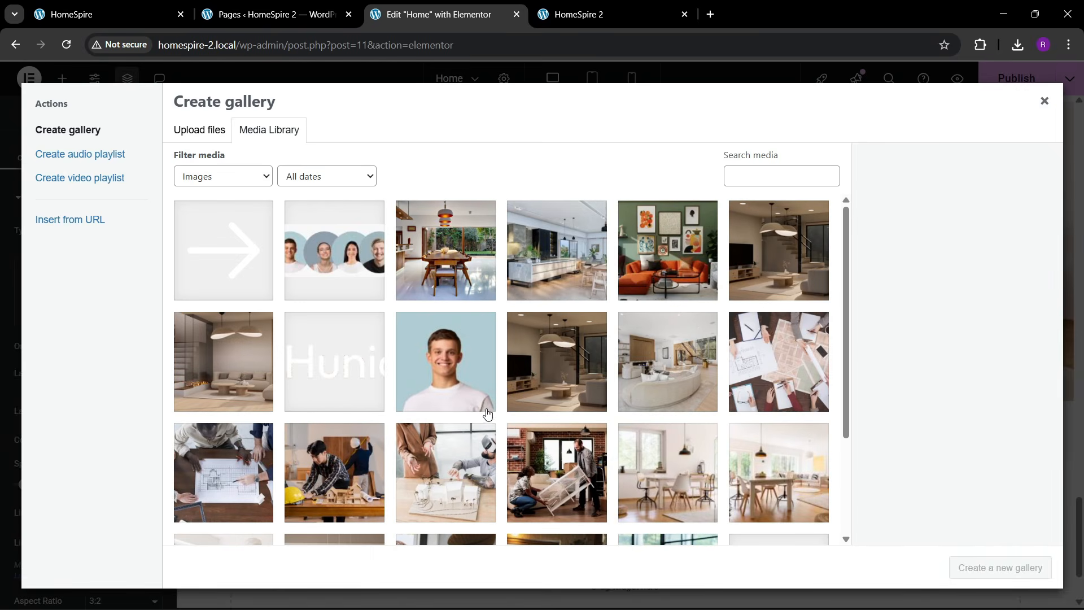
{"action": "scroll", "coordinate": [487, 413], "scroll_direction": "down", "scroll_amount": 3}
{"action": "left_click", "coordinate": [456, 367]}
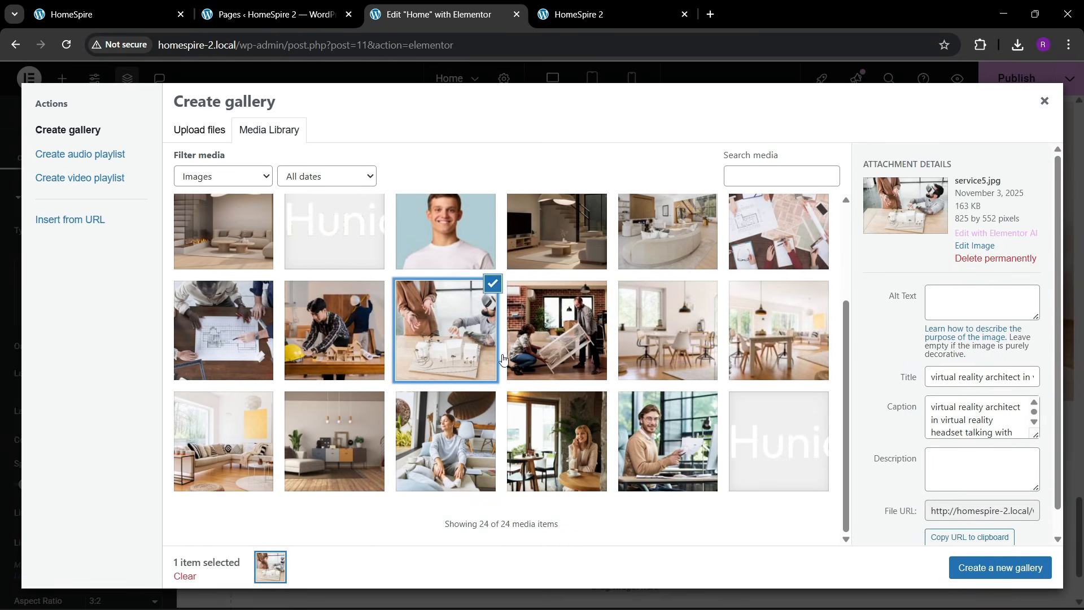
{"action": "left_click", "coordinate": [577, 347]}
{"action": "left_click", "coordinate": [370, 348]}
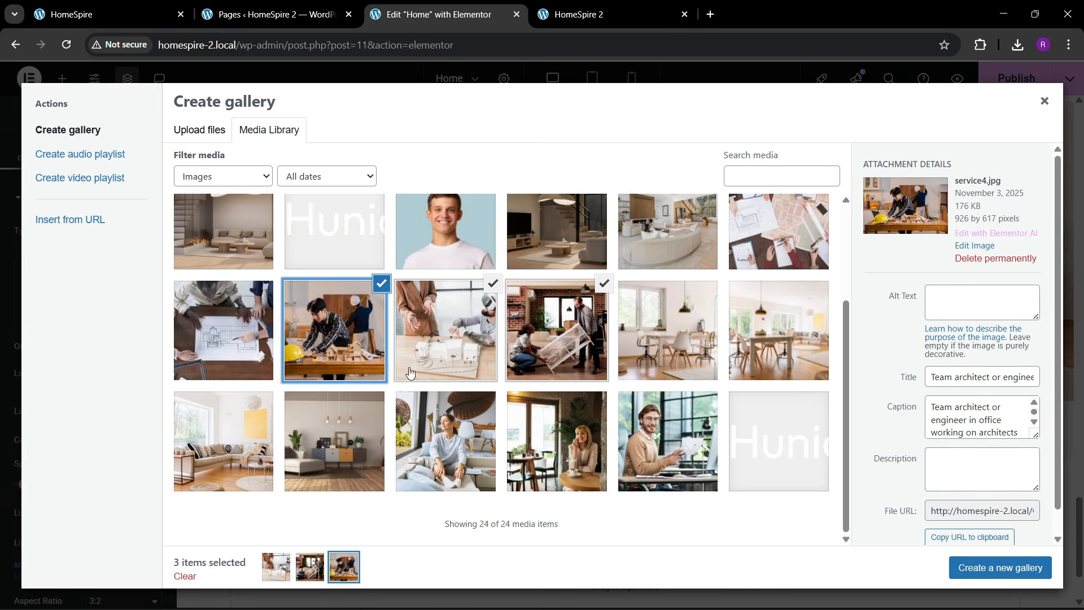
{"action": "left_click", "coordinate": [382, 287]}
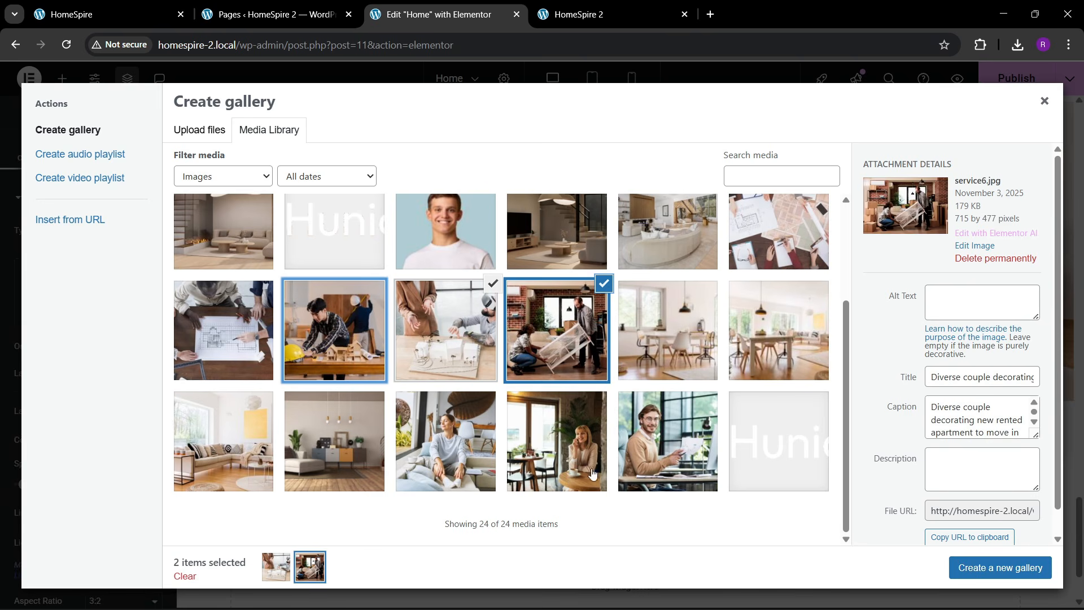
{"action": "left_click", "coordinate": [966, 567]}
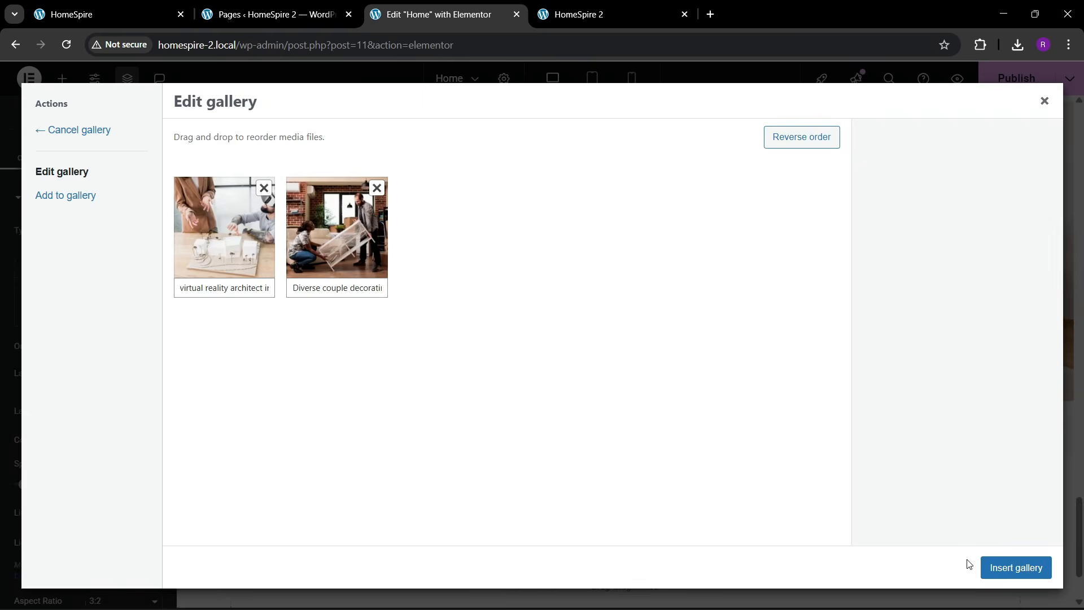
{"action": "left_click", "coordinate": [998, 559]}
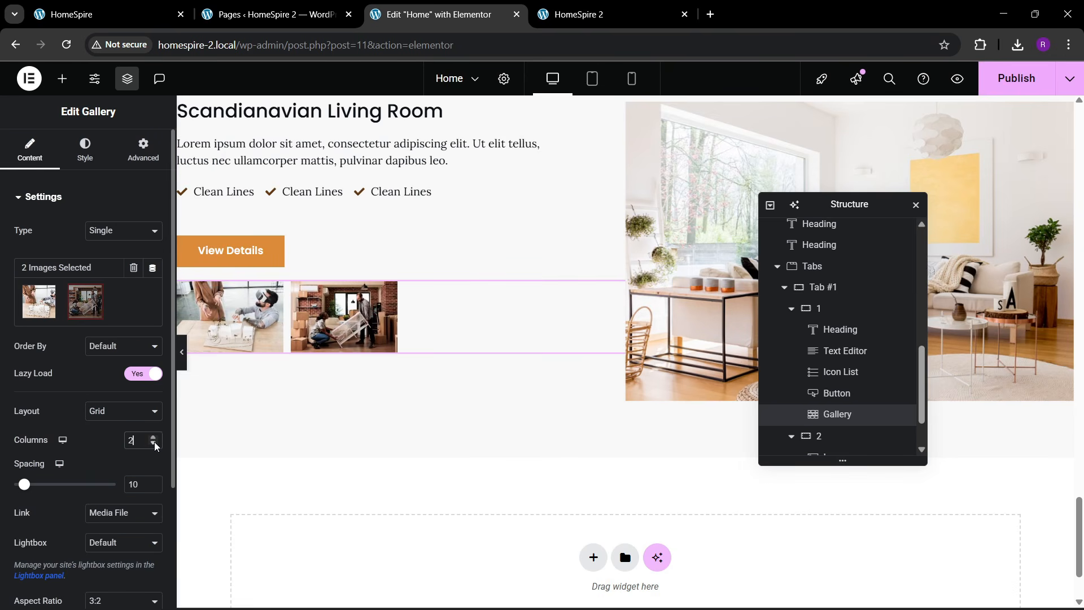
- Set the gallery's image resolution to Full
{"action": "scroll", "coordinate": [105, 442], "scroll_direction": "down", "scroll_amount": 1}
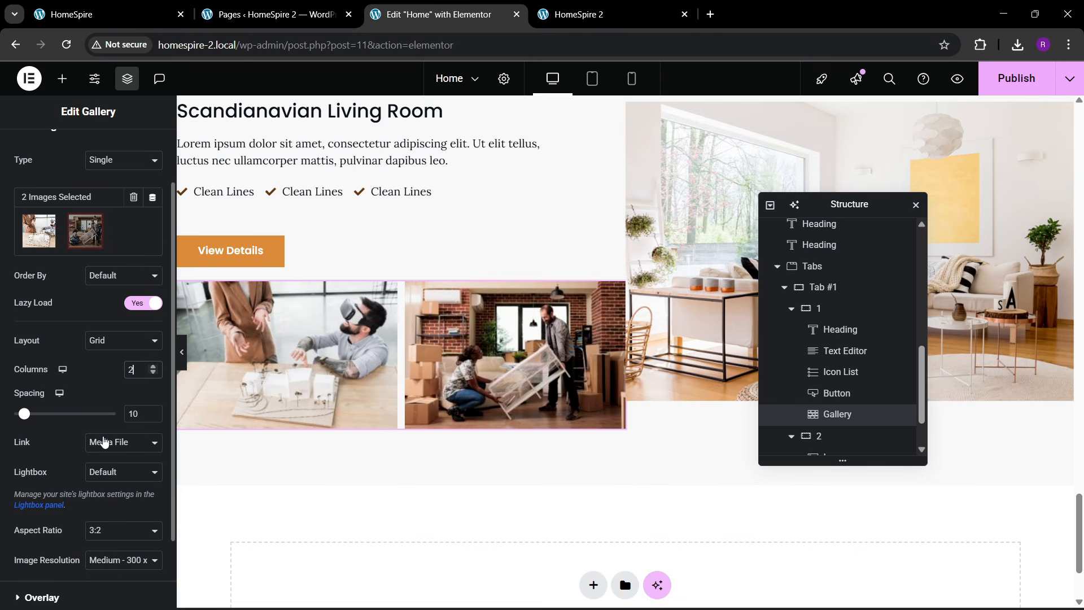
{"action": "left_click", "coordinate": [105, 529]}
{"action": "left_click", "coordinate": [103, 532]}
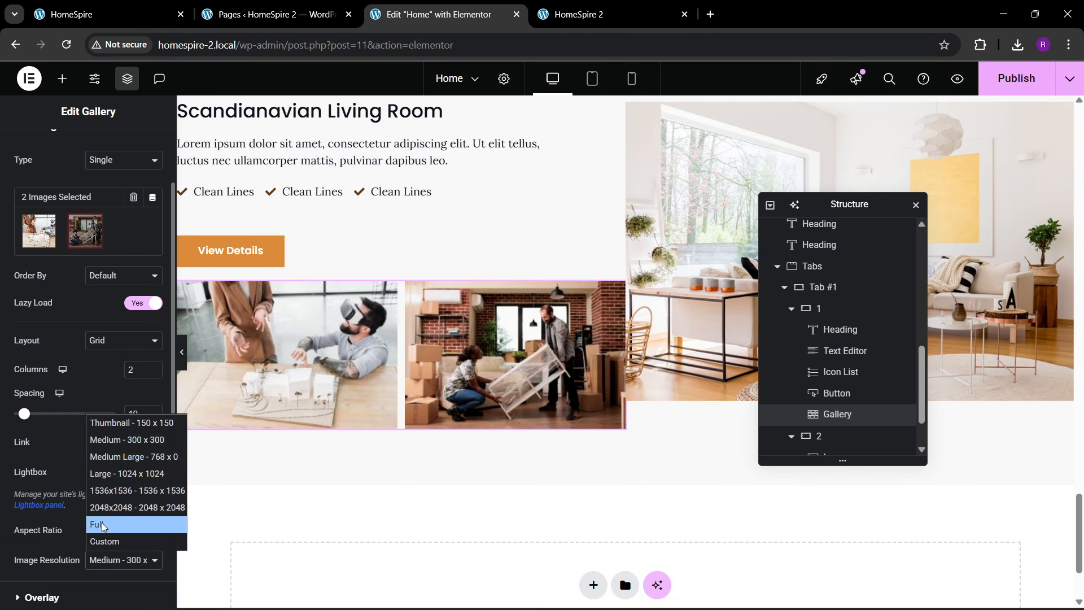
{"action": "left_click", "coordinate": [104, 525]}
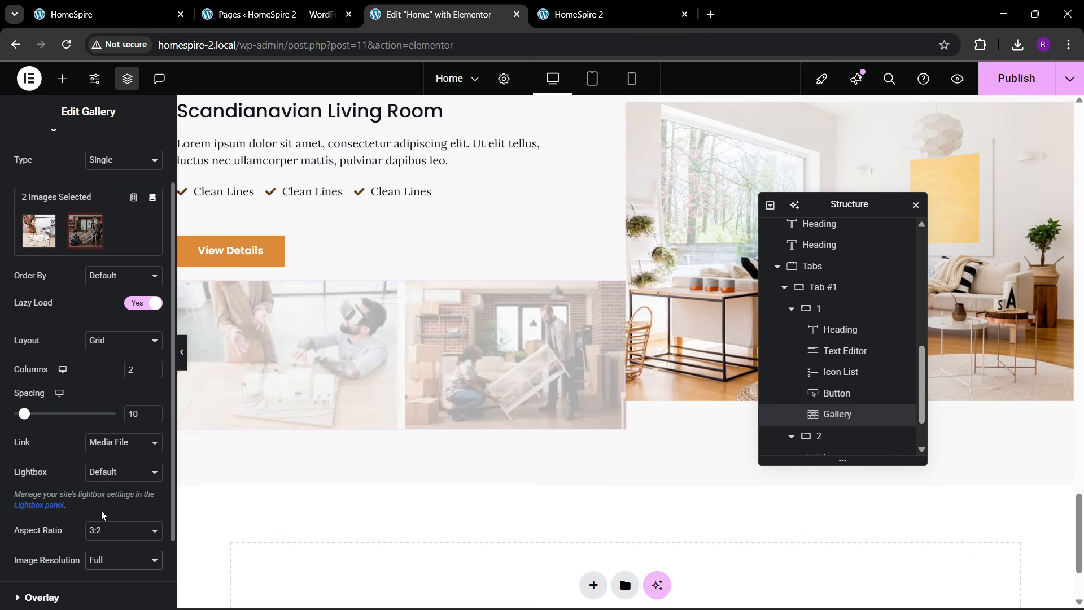
{"action": "scroll", "coordinate": [387, 460], "scroll_direction": "up", "scroll_amount": 1}
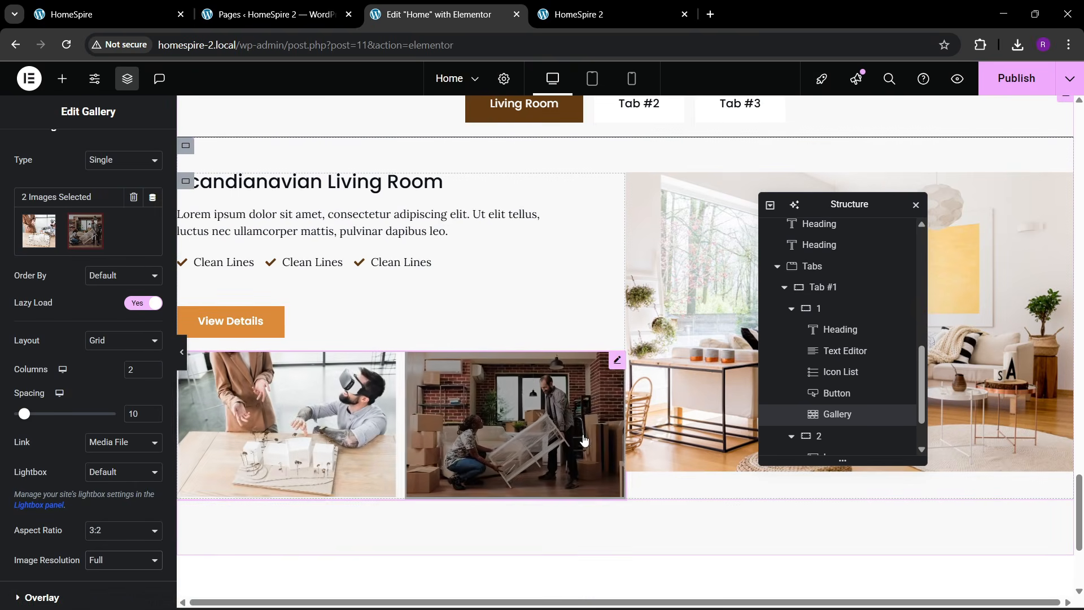
- Select the Tab #1 container in the Navigator structure
{"action": "scroll", "coordinate": [607, 430], "scroll_direction": "up", "scroll_amount": 2}
{"action": "scroll", "coordinate": [608, 430], "scroll_direction": "down", "scroll_amount": 1}
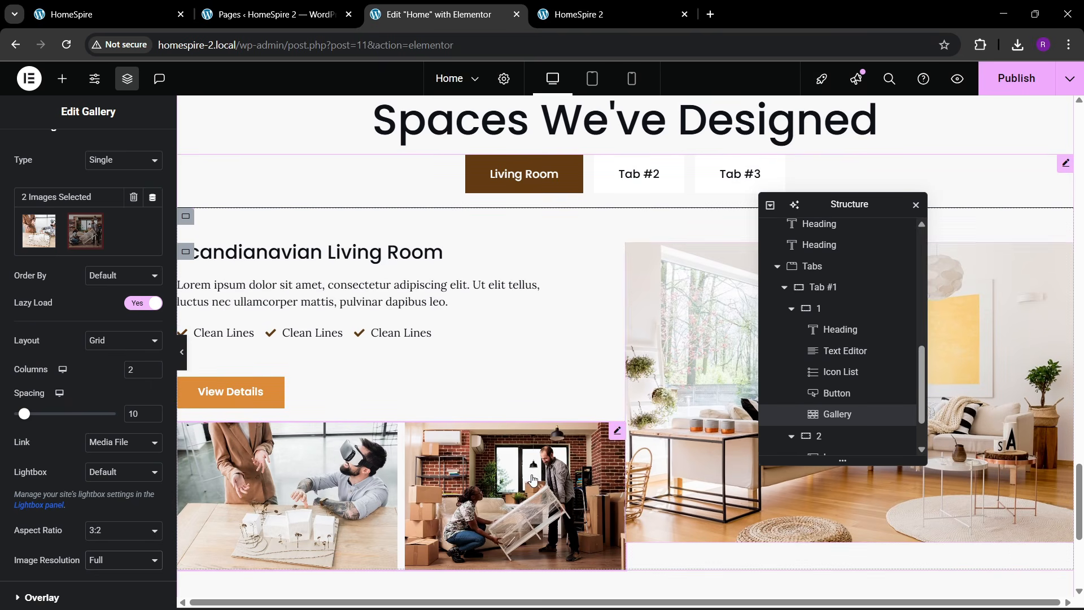
{"action": "scroll", "coordinate": [464, 440], "scroll_direction": "down", "scroll_amount": 1}
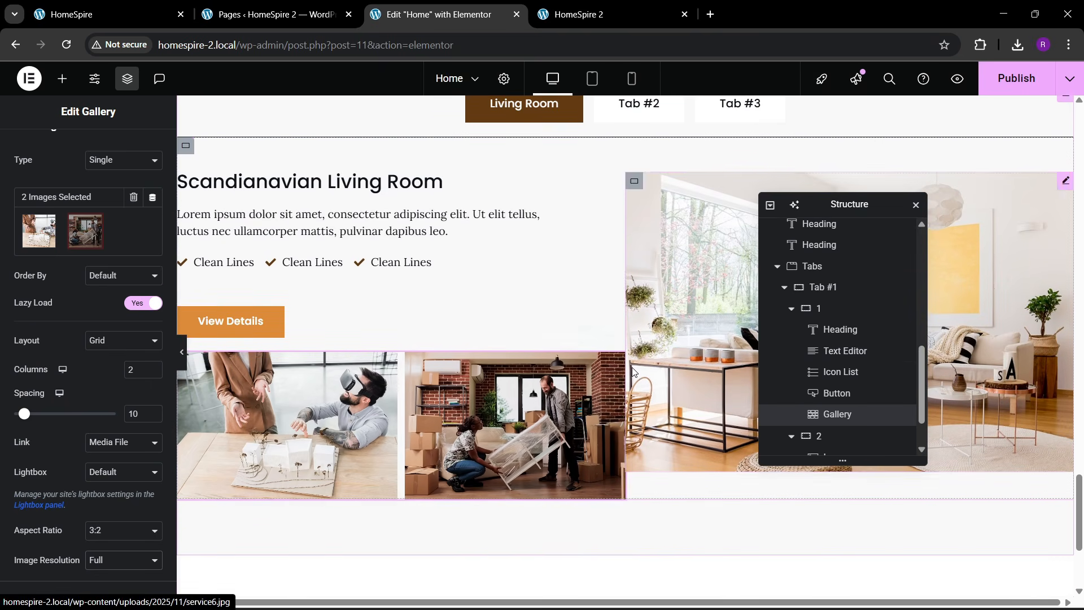
{"action": "scroll", "coordinate": [807, 403], "scroll_direction": "down", "scroll_amount": 1}
{"action": "scroll", "coordinate": [793, 347], "scroll_direction": "up", "scroll_amount": 1}
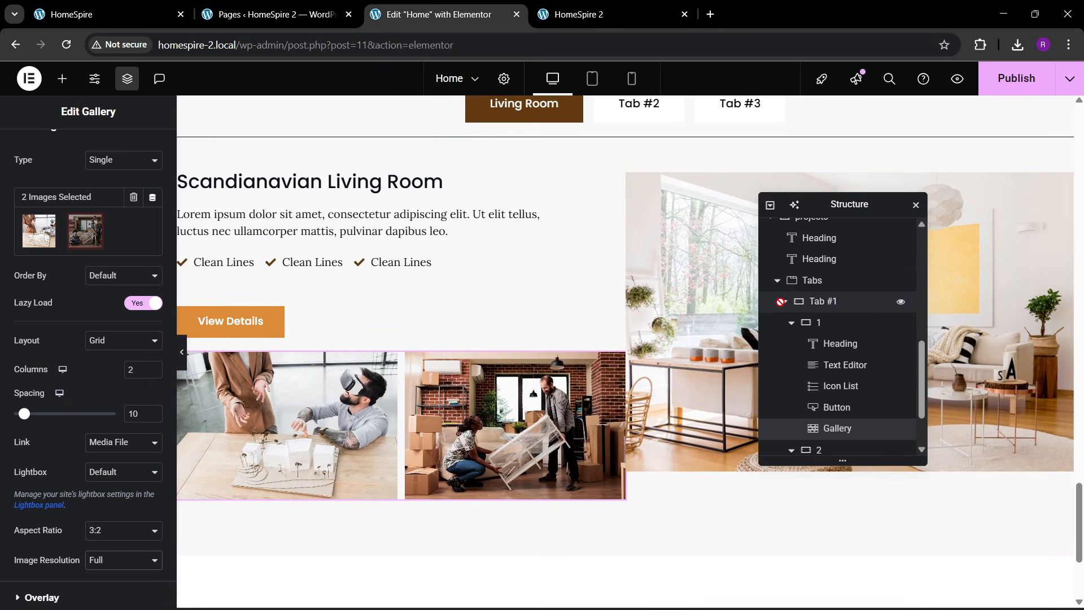
{"action": "left_click", "coordinate": [777, 281]}
{"action": "scroll", "coordinate": [790, 339], "scroll_direction": "up", "scroll_amount": 1}
{"action": "scroll", "coordinate": [790, 384], "scroll_direction": "down", "scroll_amount": 1}
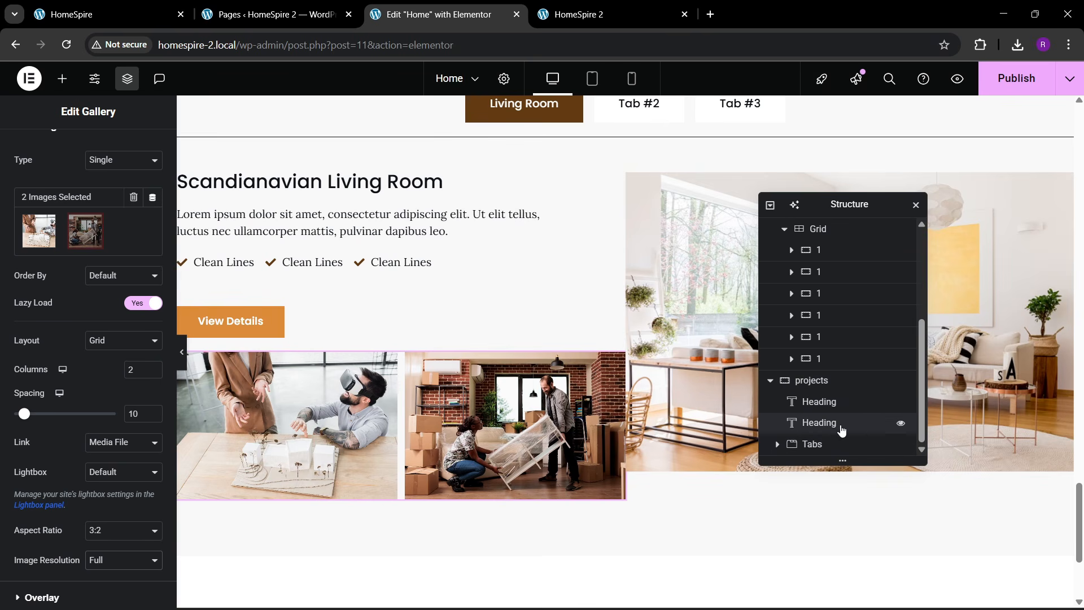
{"action": "left_click", "coordinate": [777, 450]}
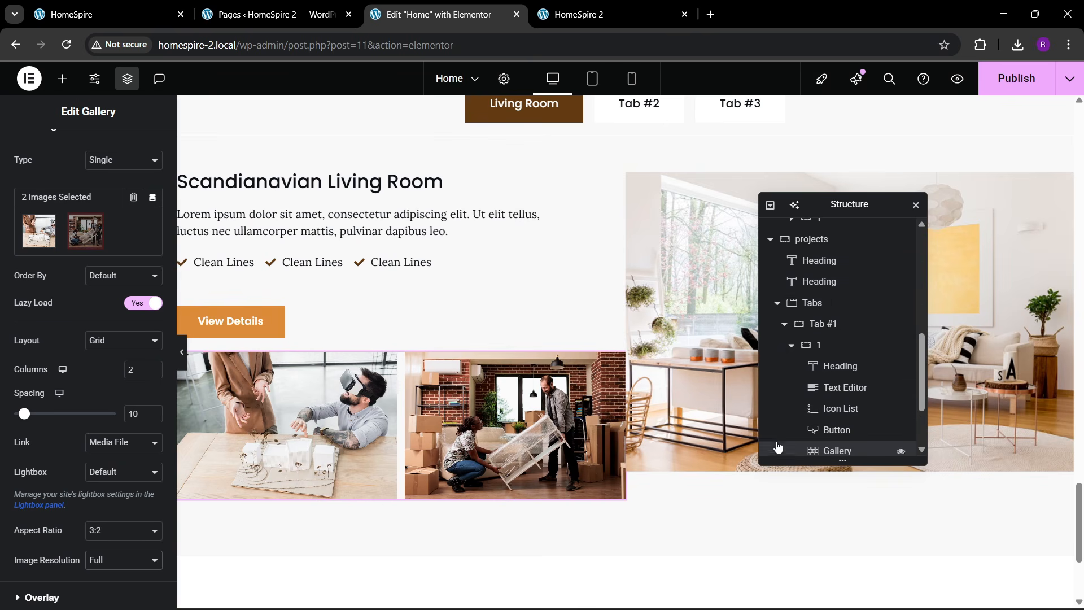
{"action": "left_click", "coordinate": [816, 327]}
{"action": "left_click", "coordinate": [792, 346]}
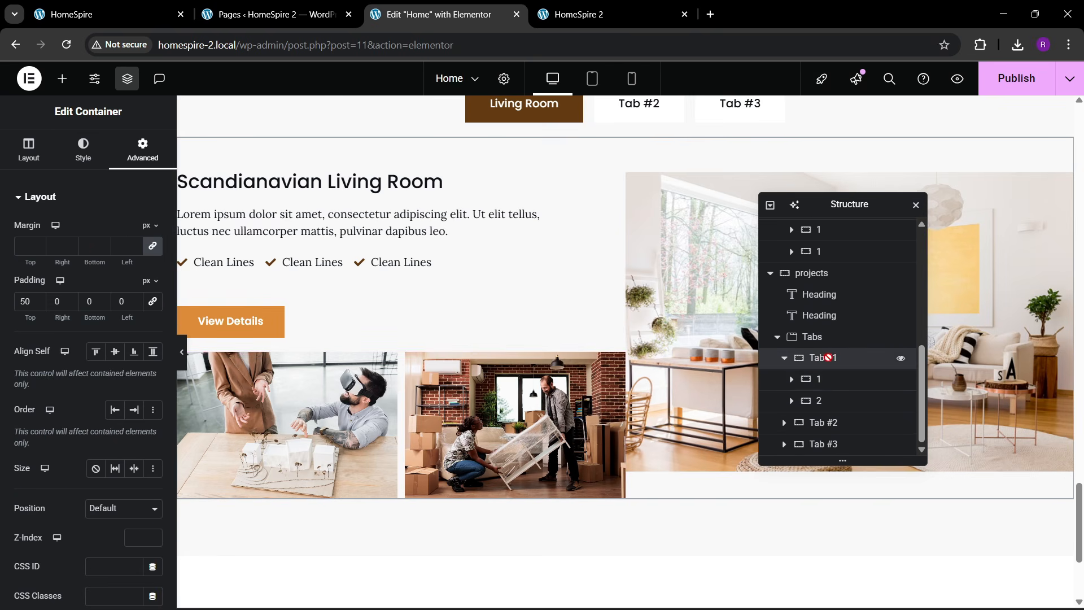
- Link Tab #1's column and row gaps at 60 px and adjust the columns' vertical alignment
{"action": "left_click", "coordinate": [29, 149]}
{"action": "scroll", "coordinate": [90, 325], "scroll_direction": "down", "scroll_amount": 2}
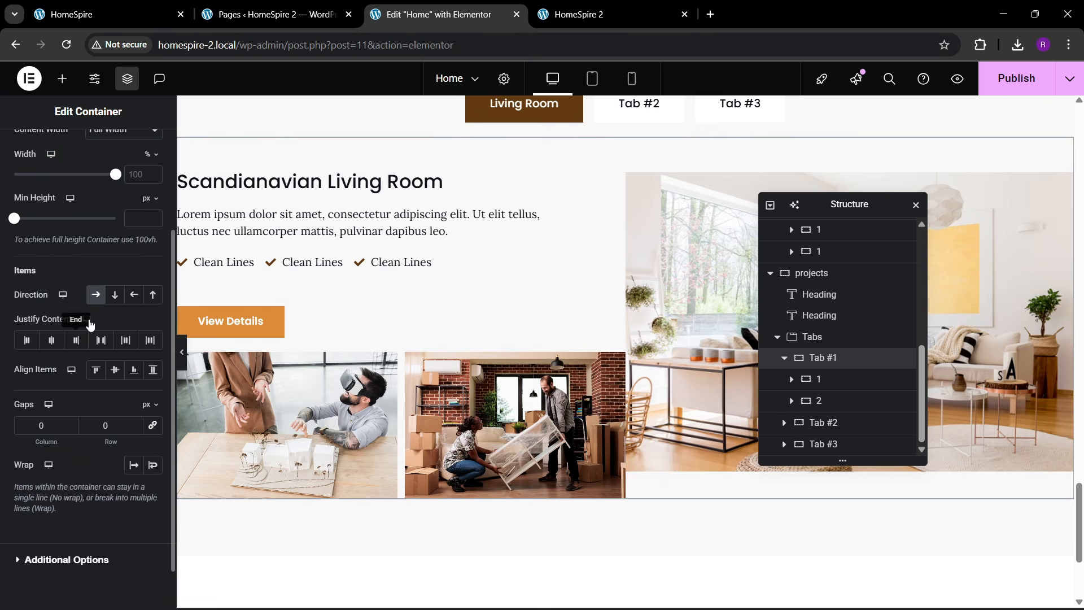
{"action": "left_click", "coordinate": [115, 369]}
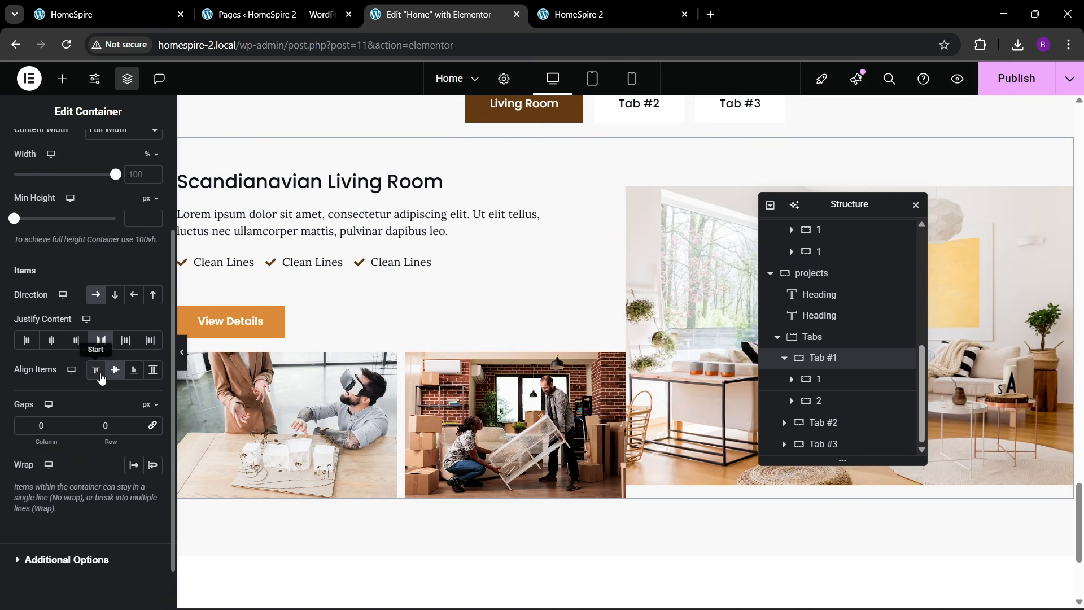
{"action": "left_click", "coordinate": [102, 377]}
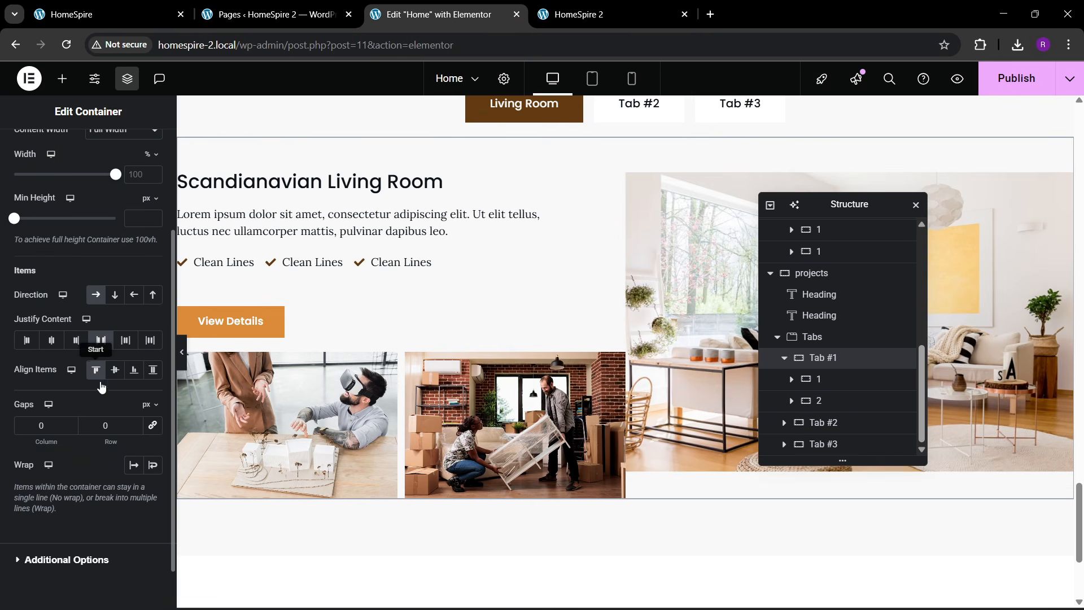
{"action": "left_click", "coordinate": [151, 425]}
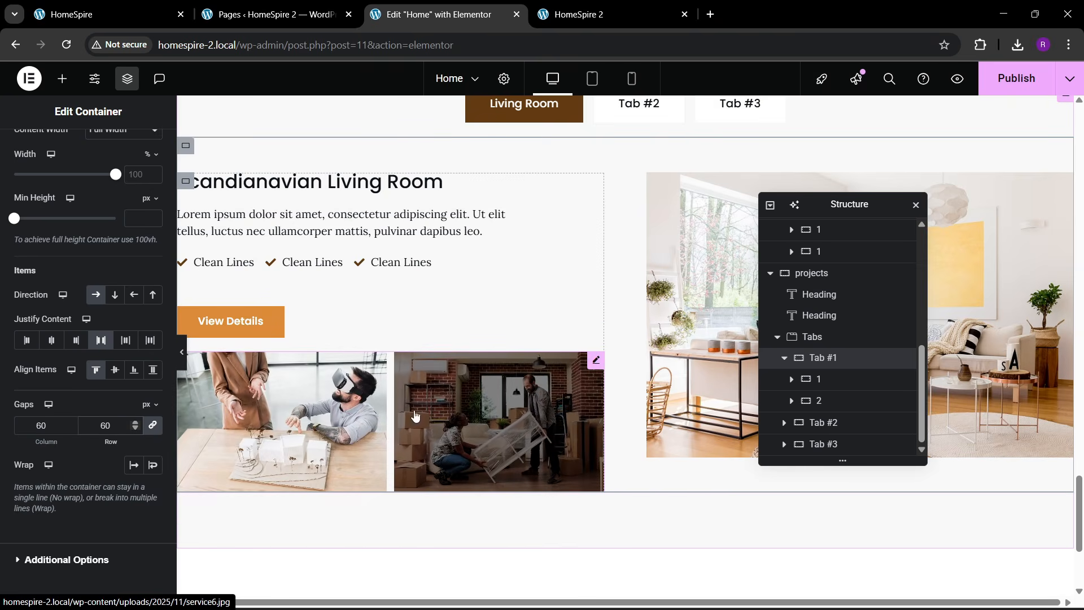
{"action": "left_click", "coordinate": [114, 369]}
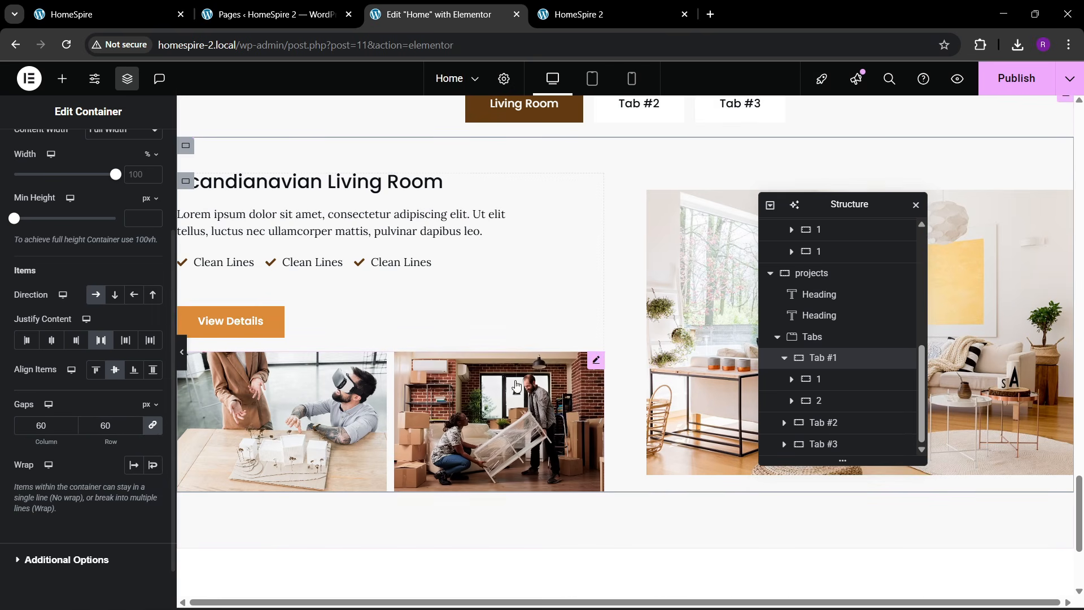
{"action": "scroll", "coordinate": [516, 386], "scroll_direction": "up", "scroll_amount": 1}
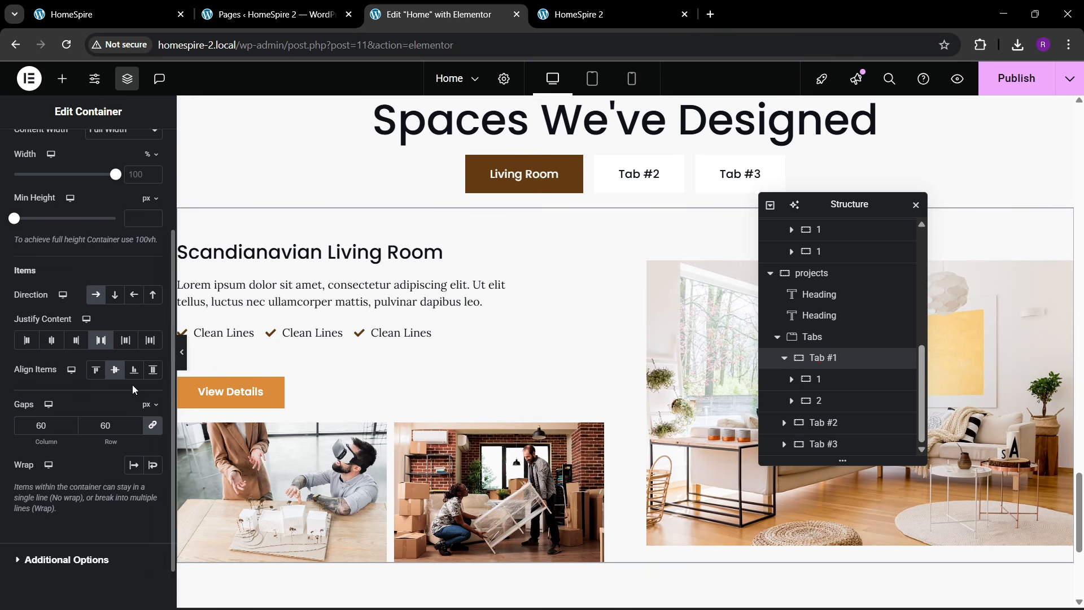
{"action": "left_click", "coordinate": [153, 369]}
- Set the Living Room tab's large room photo height to 452 px
{"action": "left_click", "coordinate": [677, 409]}
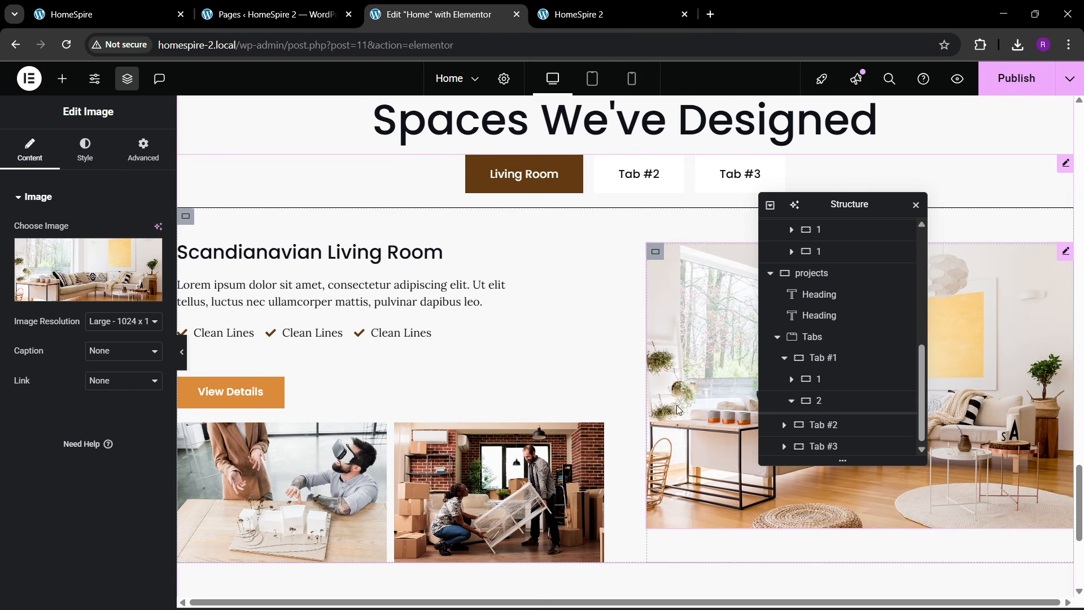
{"action": "left_click", "coordinate": [84, 149]}
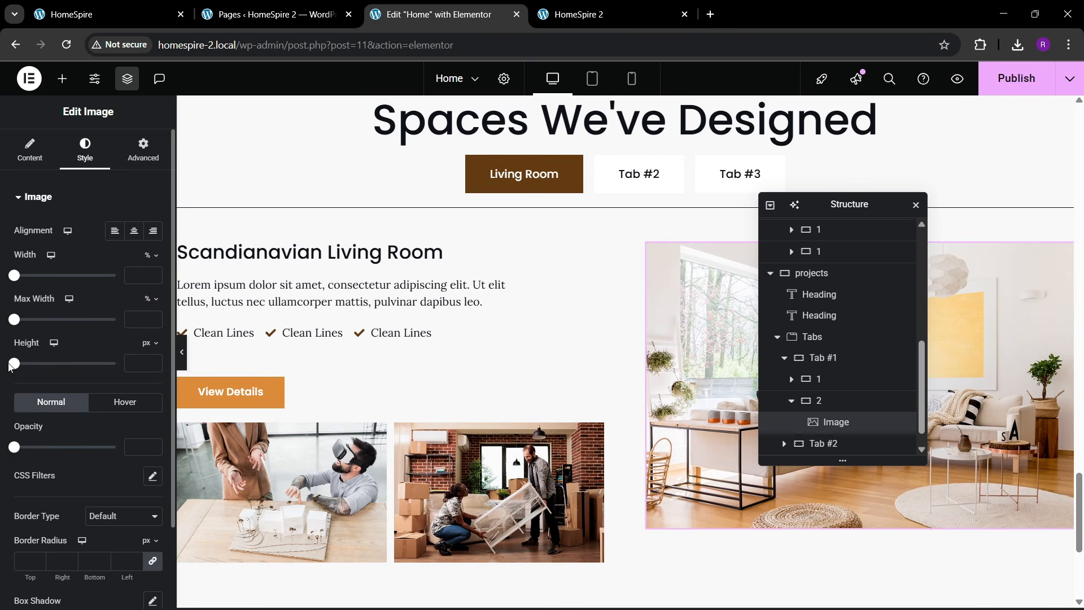
{"action": "left_click_drag", "start_coordinate": [12, 364], "coordinate": [102, 374]}
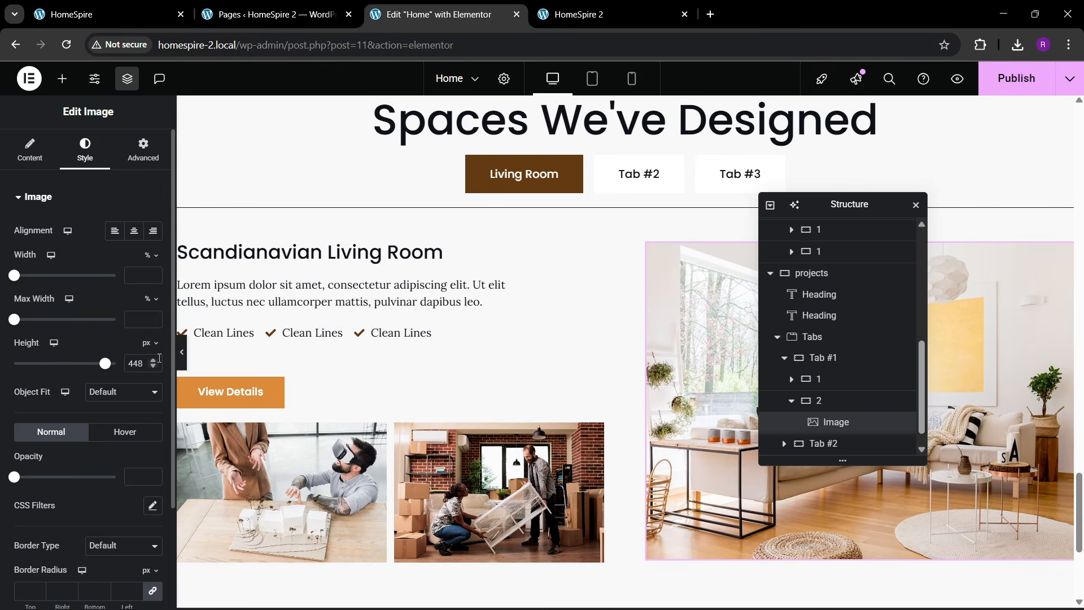
{"action": "left_click", "coordinate": [154, 361]}
{"action": "left_click", "coordinate": [153, 362]}
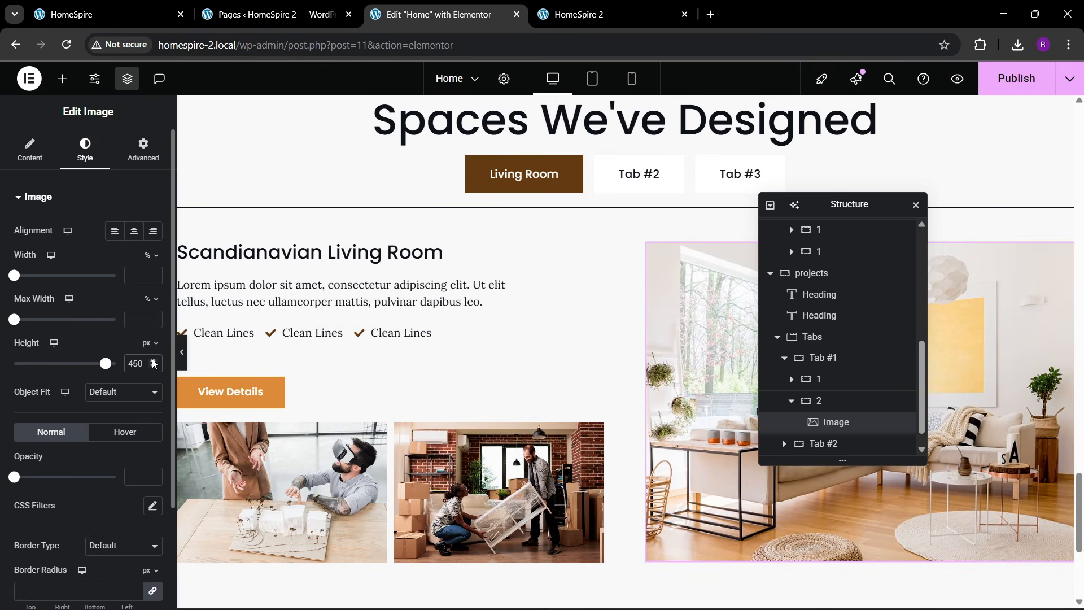
{"action": "left_click", "coordinate": [153, 361]}
{"action": "left_click", "coordinate": [153, 361]}
{"action": "left_click", "coordinate": [154, 361]}
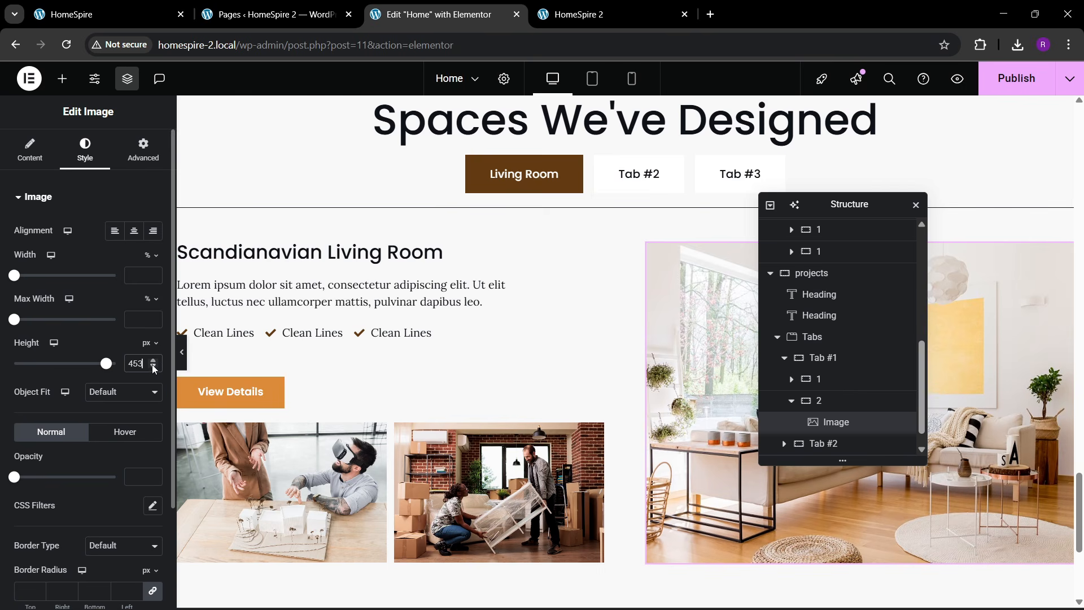
{"action": "left_click", "coordinate": [154, 367]}
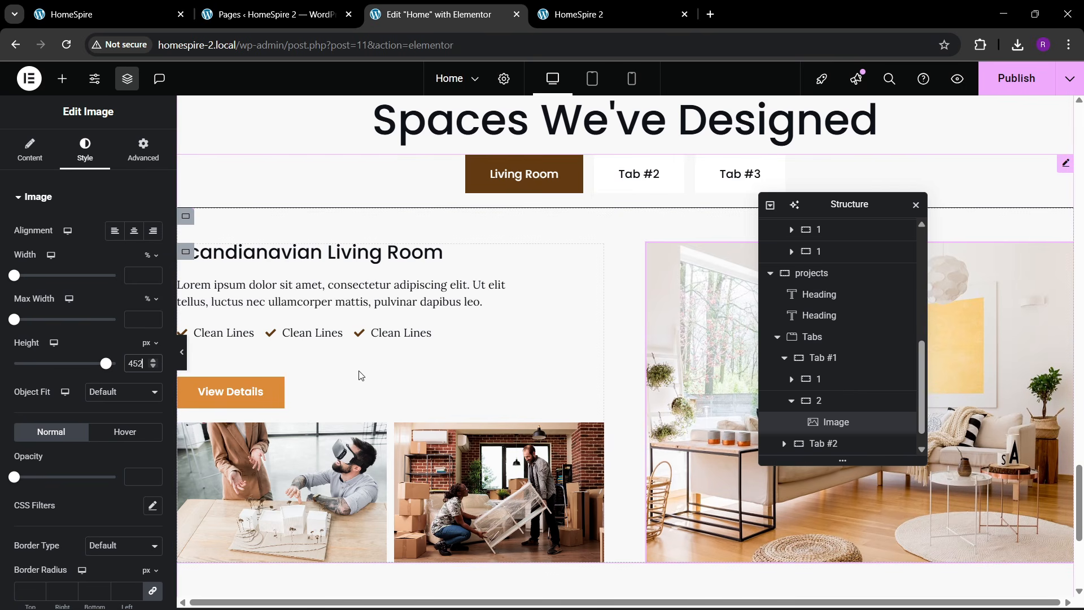
- Publish the home page and preview its project tabs, checking Tab #2 and Living Room
{"action": "left_click", "coordinate": [110, 14]}
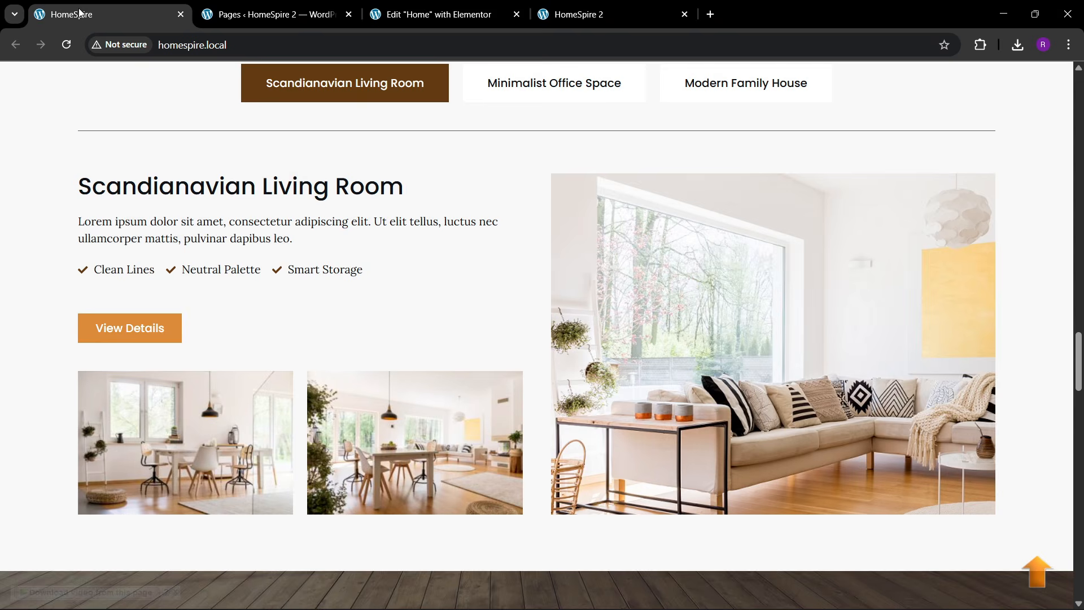
{"action": "left_click", "coordinate": [432, 5]}
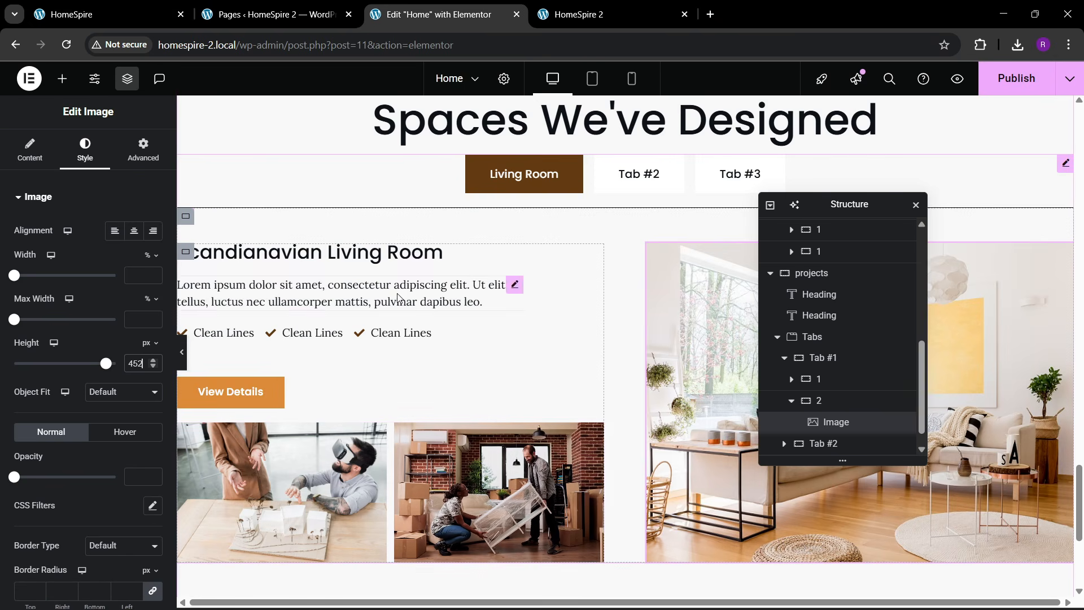
{"action": "key", "text": "ctrl+s"}
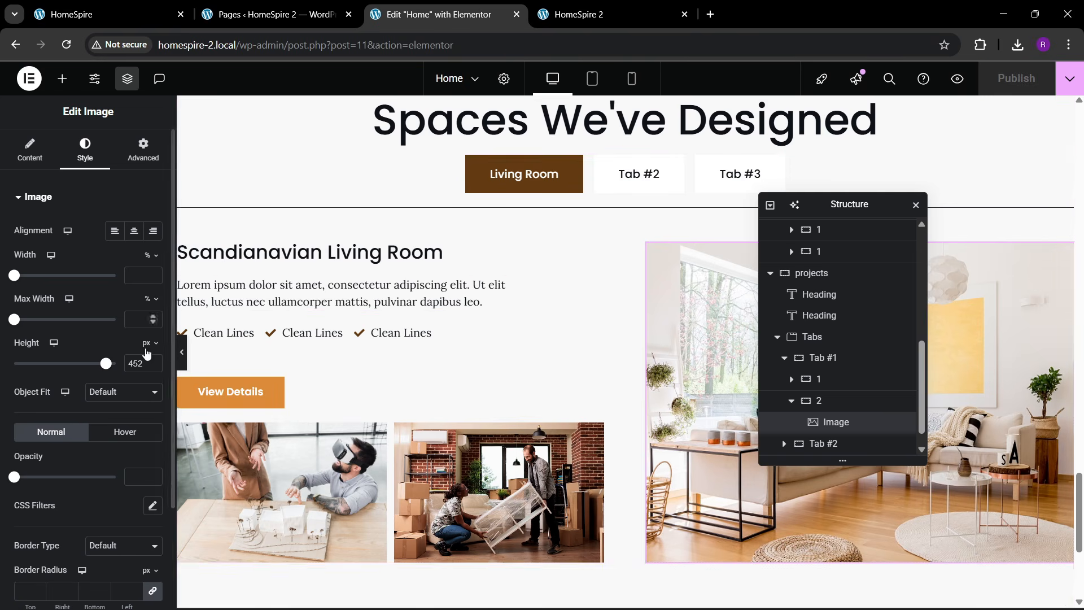
{"action": "left_click", "coordinate": [182, 356]}
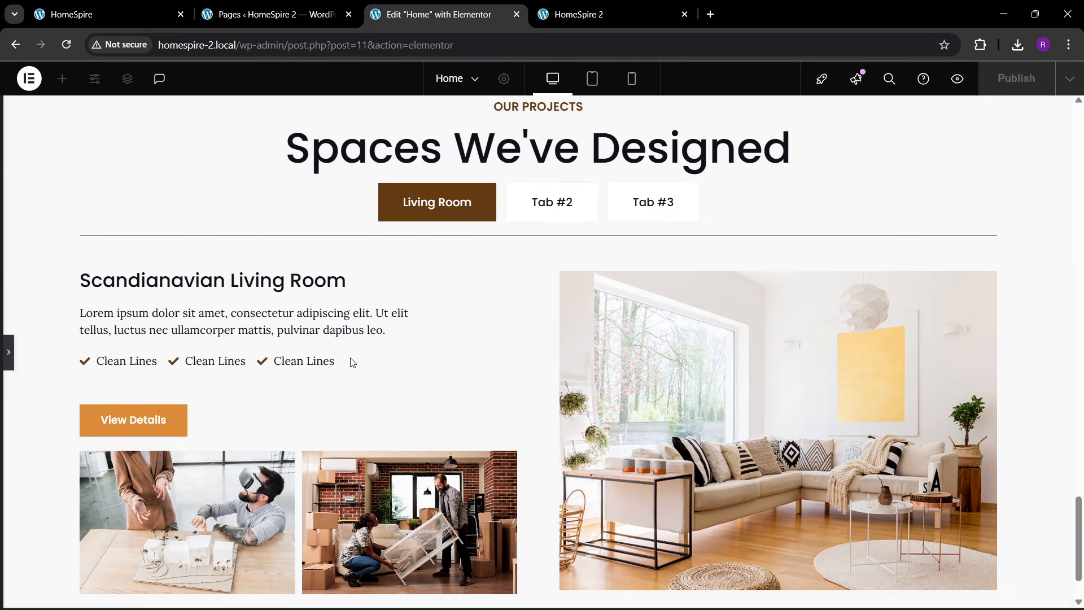
{"action": "left_click", "coordinate": [518, 204]}
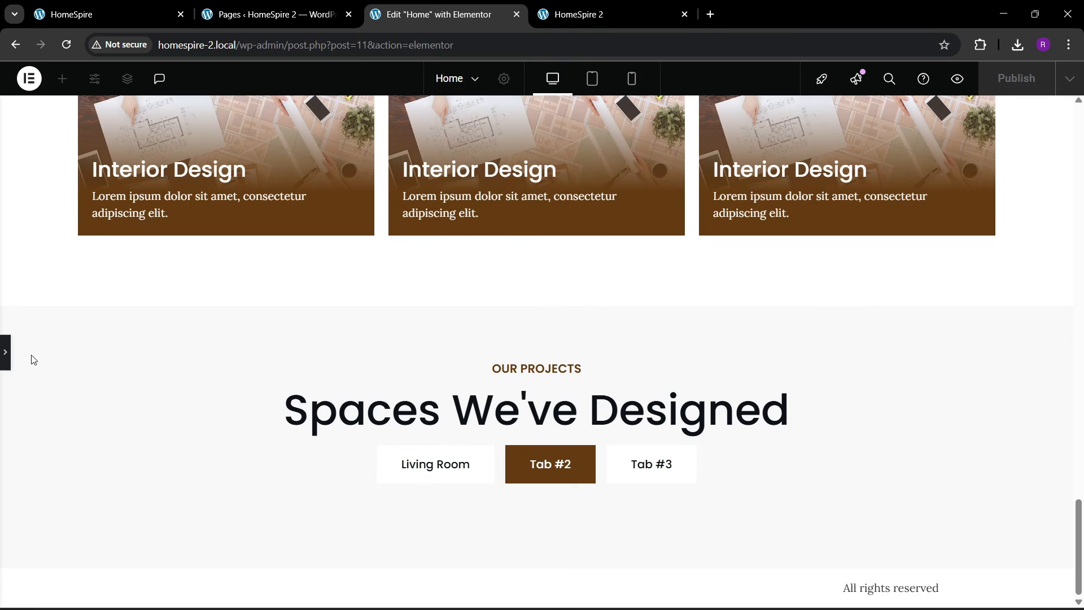
{"action": "left_click", "coordinate": [424, 483]}
- Set the projects Tabs widget's distance from content to 45 px
{"action": "scroll", "coordinate": [116, 395], "scroll_direction": "down", "scroll_amount": 3}
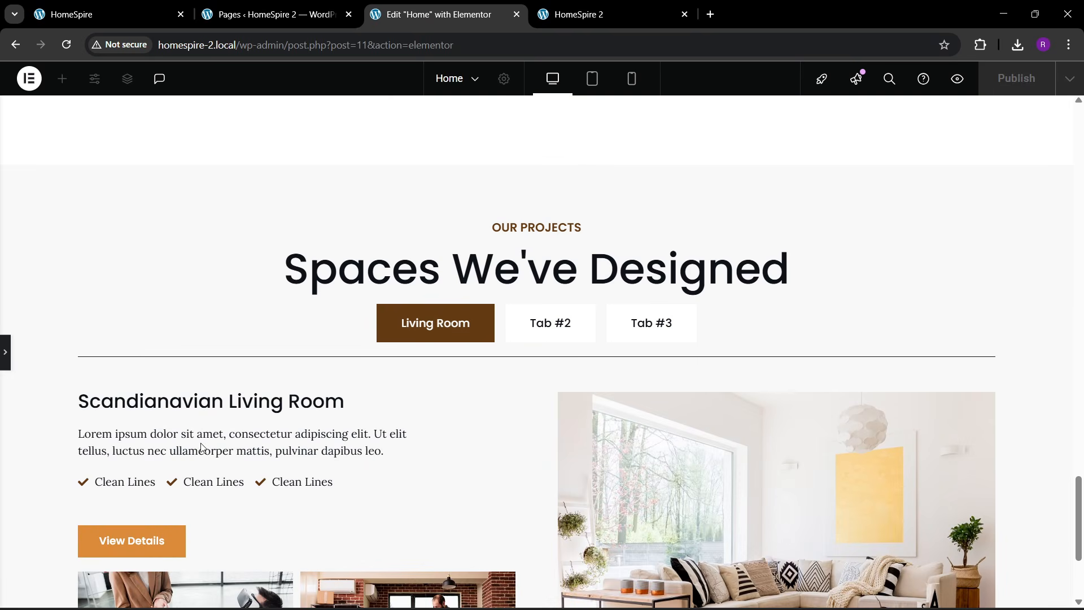
{"action": "left_click", "coordinate": [145, 9]}
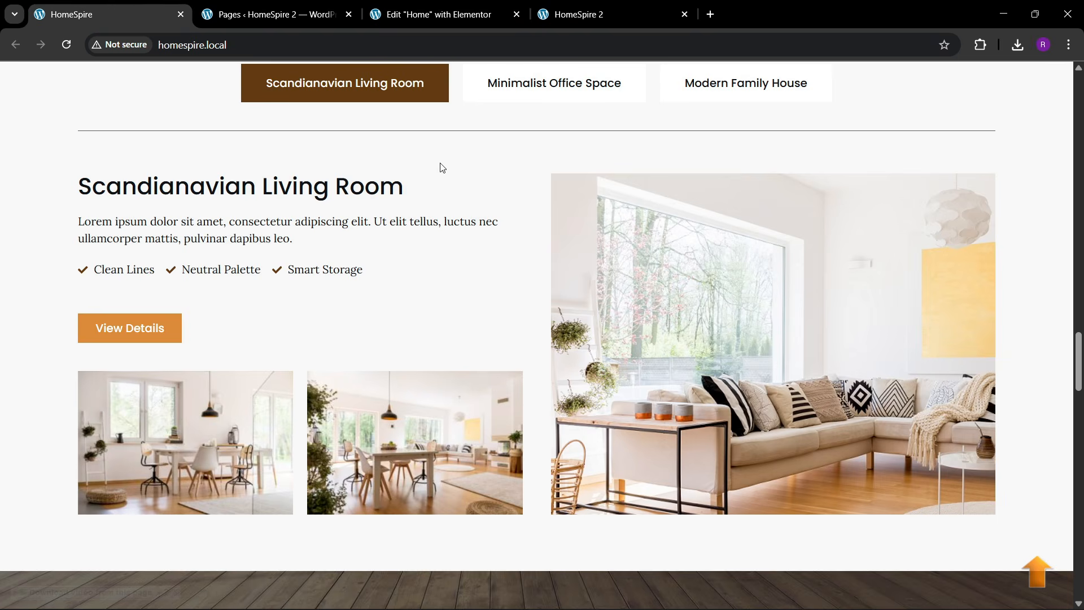
{"action": "left_click", "coordinate": [435, 14]}
{"action": "left_click", "coordinate": [6, 365]}
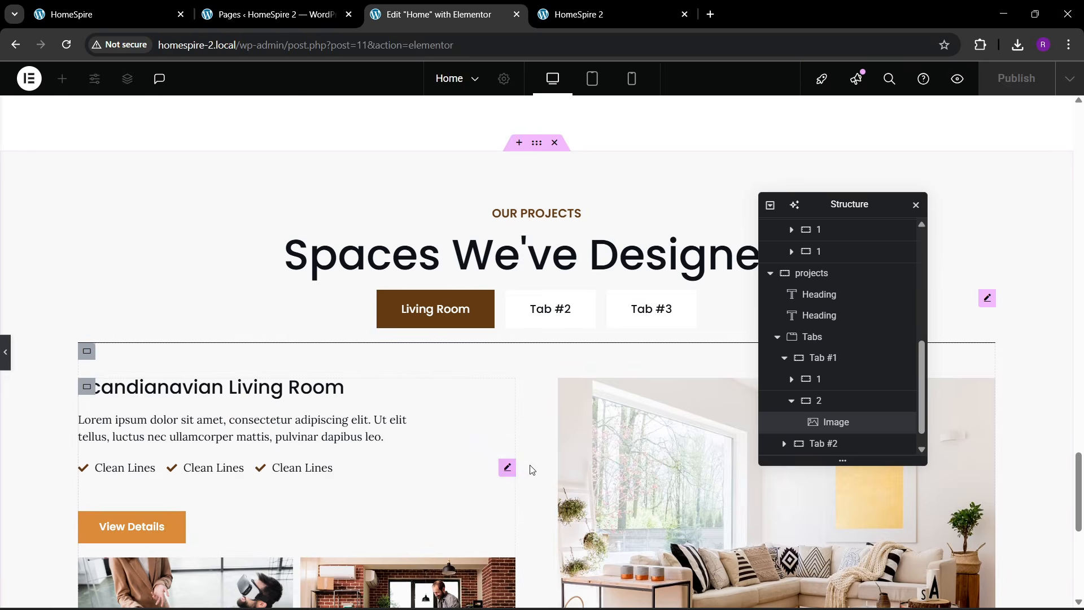
{"action": "left_click", "coordinate": [837, 338]}
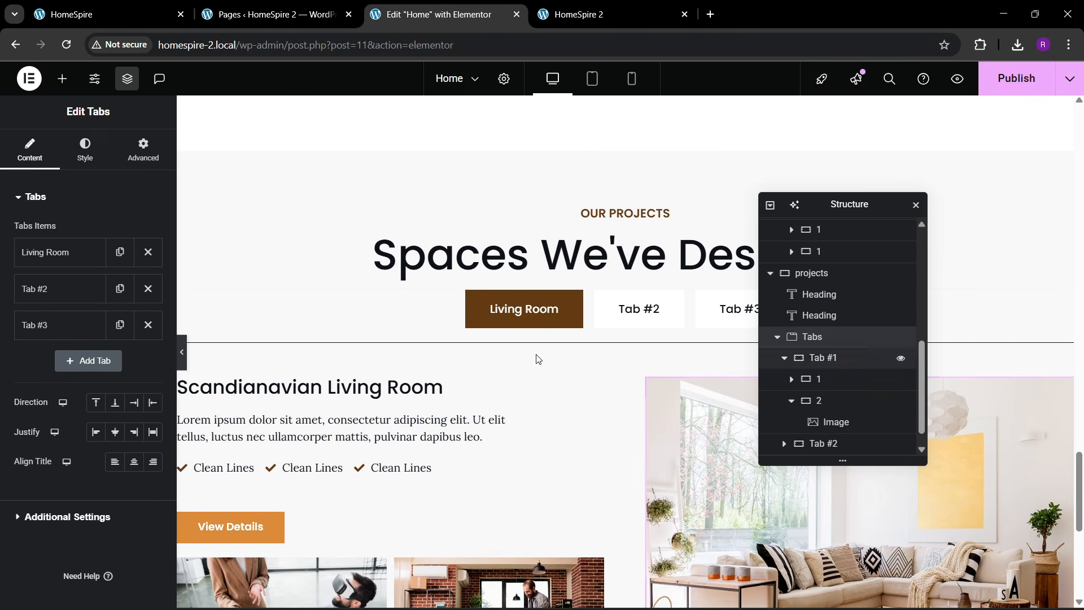
{"action": "left_click", "coordinate": [84, 149]}
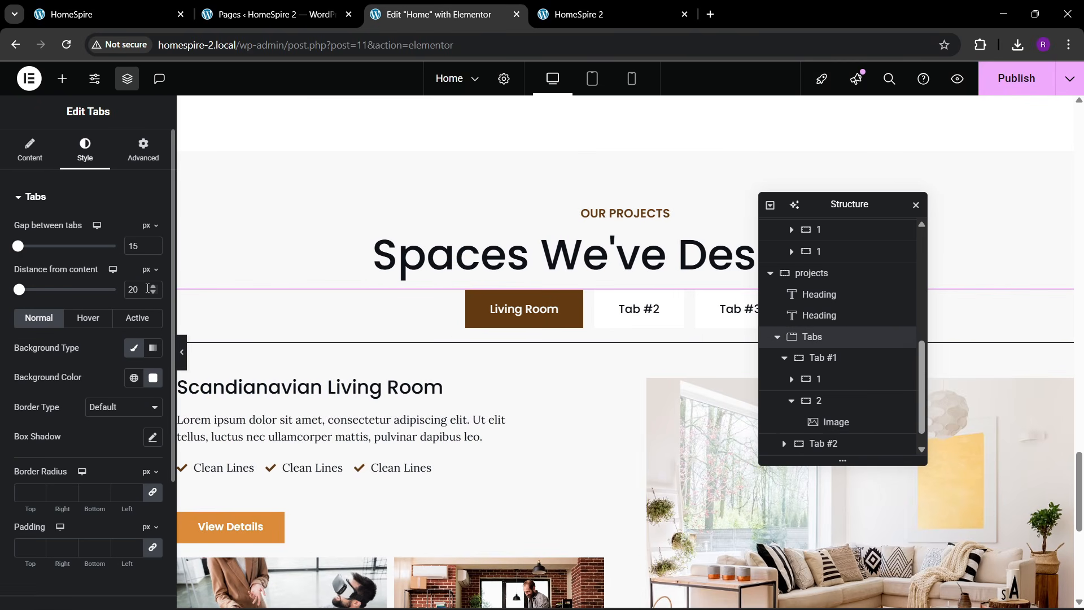
{"action": "left_click", "coordinate": [150, 287]}
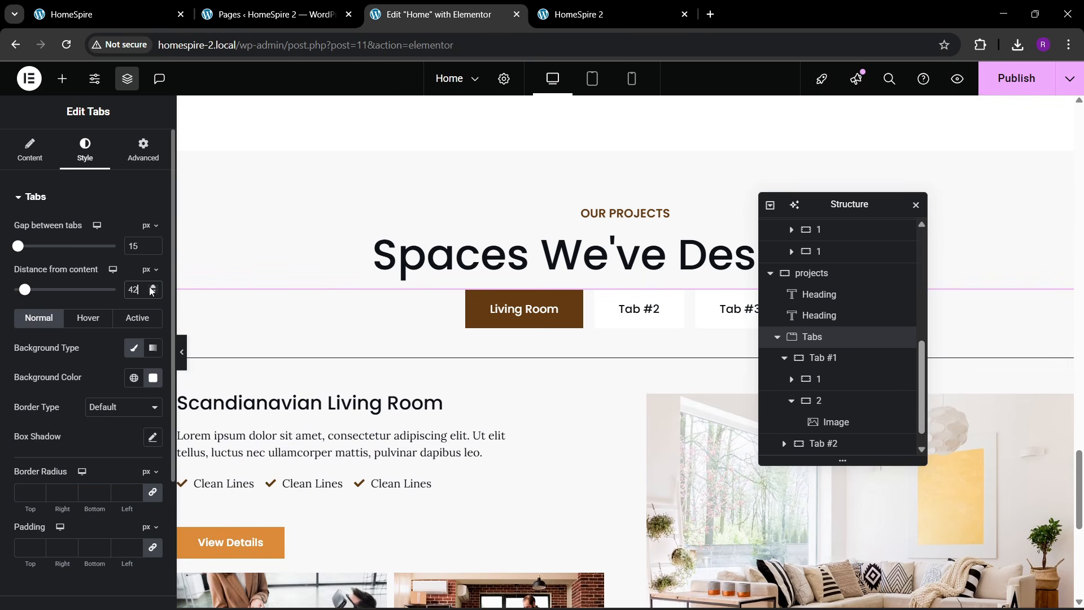
{"action": "left_click", "coordinate": [150, 287]}
{"action": "left_click", "coordinate": [152, 288]}
{"action": "left_click", "coordinate": [151, 288]}
{"action": "left_click", "coordinate": [152, 293]}
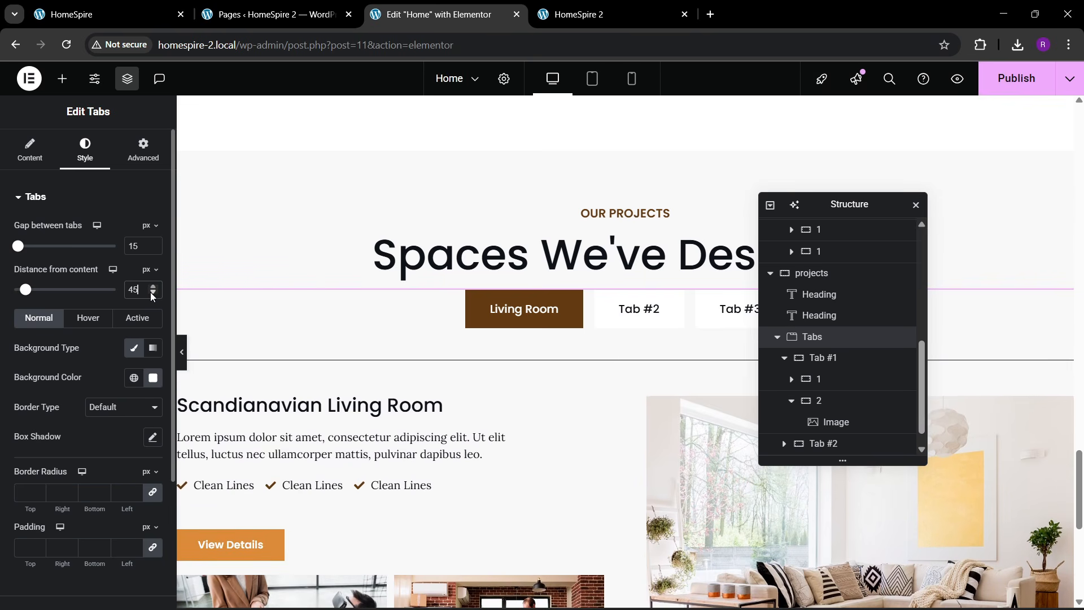
- Delete the Tab #2 and Tab #3 placeholders and duplicate the Living Room tab twice
{"action": "scroll", "coordinate": [616, 357], "scroll_direction": "down", "scroll_amount": 3}
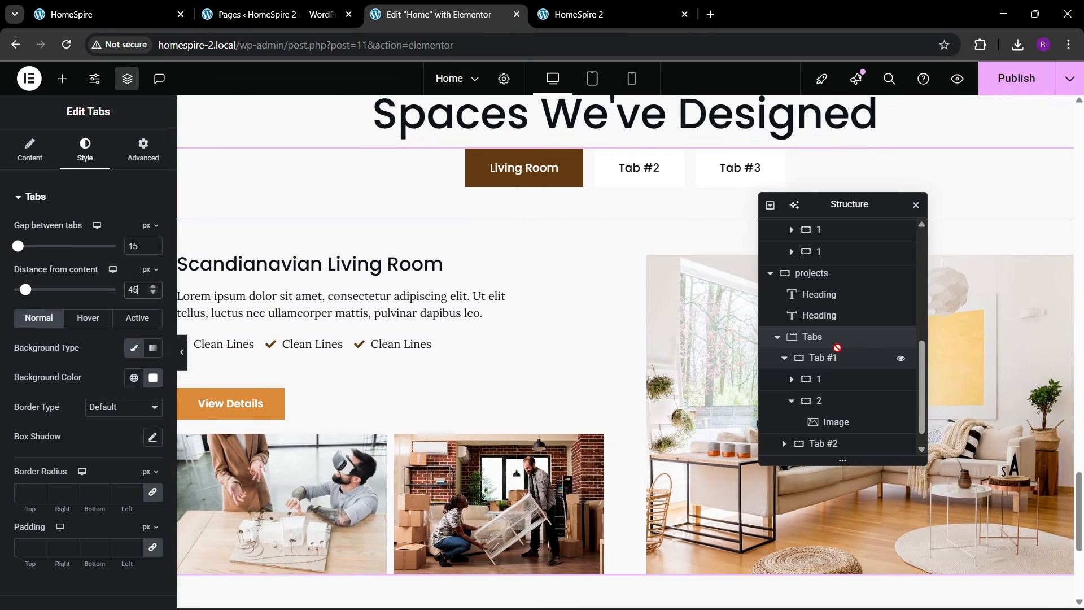
{"action": "left_click", "coordinate": [32, 154]}
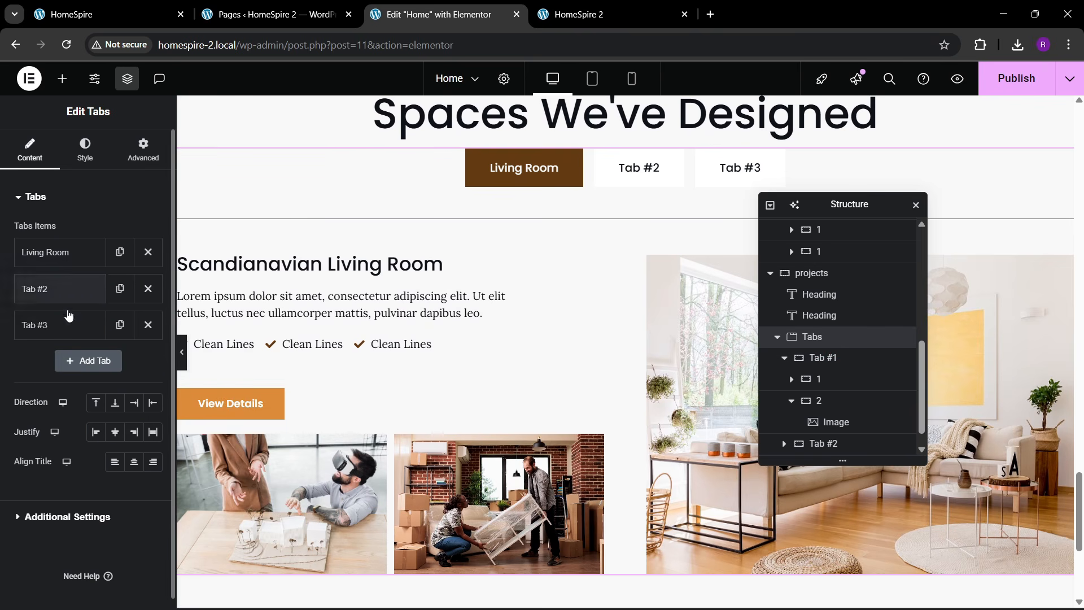
{"action": "left_click", "coordinate": [148, 288]}
{"action": "left_click", "coordinate": [148, 289]}
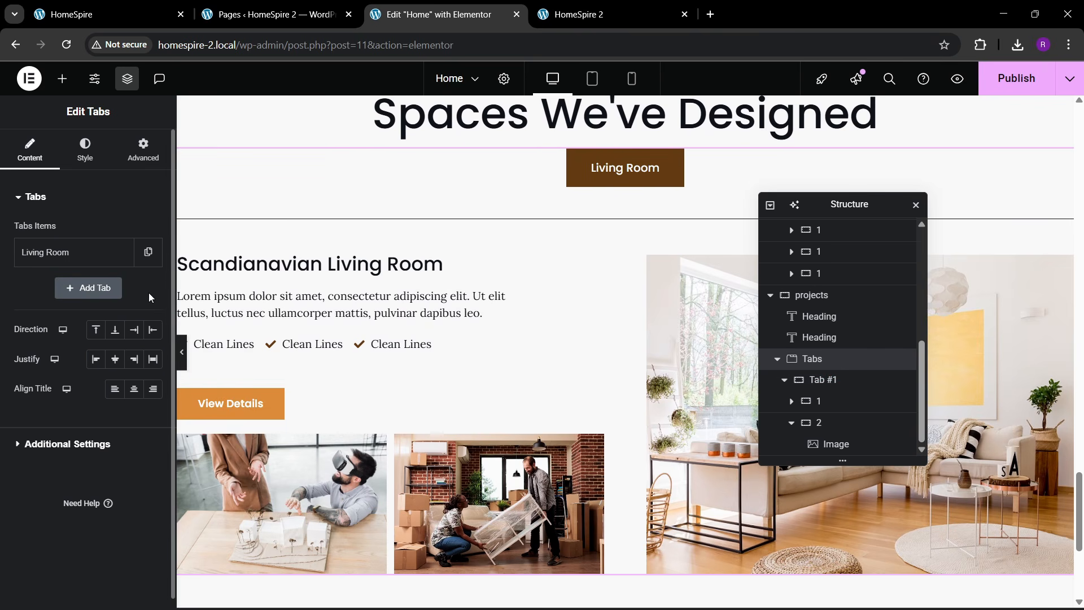
{"action": "left_click", "coordinate": [148, 252]}
{"action": "left_click", "coordinate": [120, 289]}
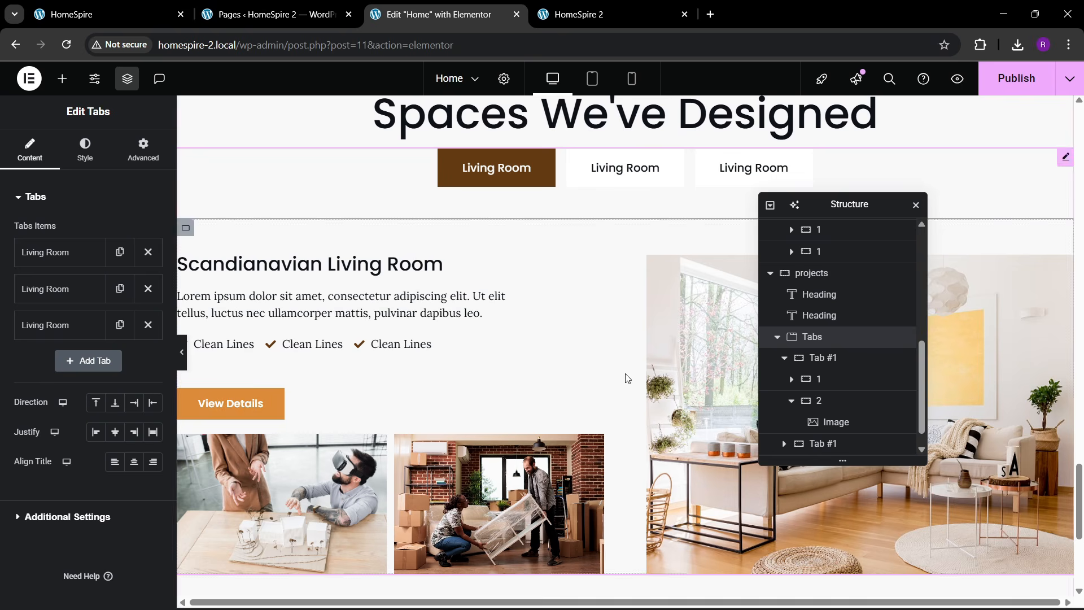
- Adjust the Tabs widget's top margin in its layout settings and compare with the live project tabs
{"action": "scroll", "coordinate": [417, 246], "scroll_direction": "up", "scroll_amount": 1}
{"action": "scroll", "coordinate": [417, 246], "scroll_direction": "up", "scroll_amount": 1}
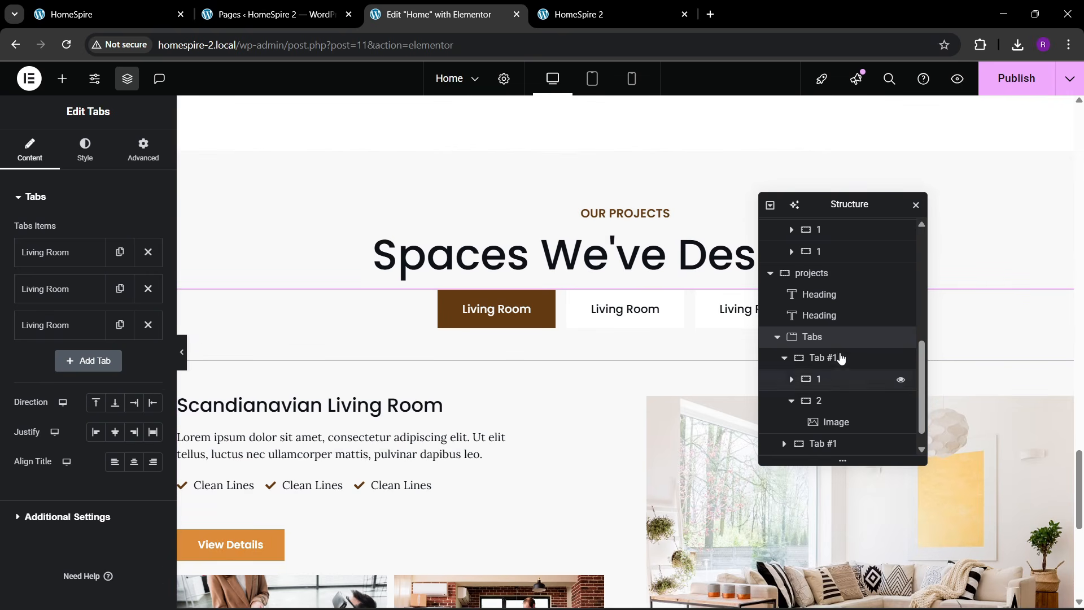
{"action": "left_click", "coordinate": [144, 153]}
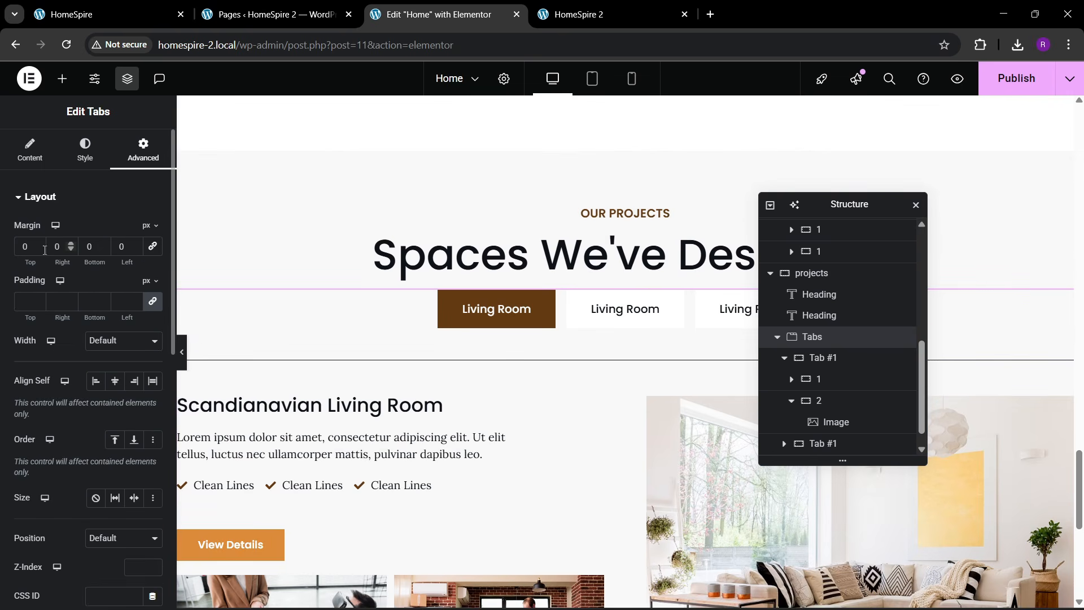
{"action": "type", "text": "3"}
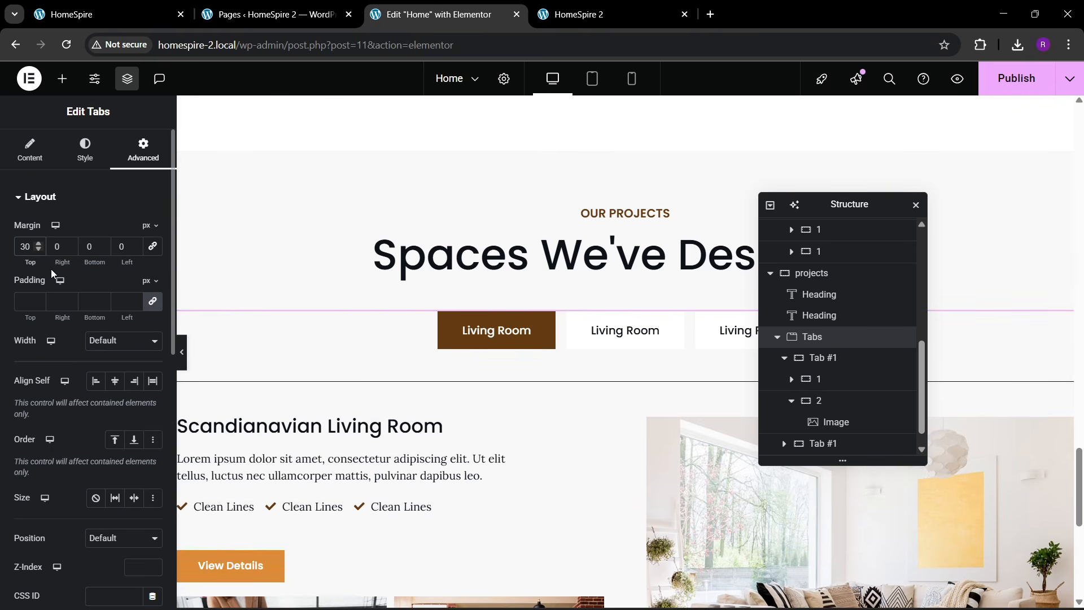
{"action": "key", "text": "BackSpace"}
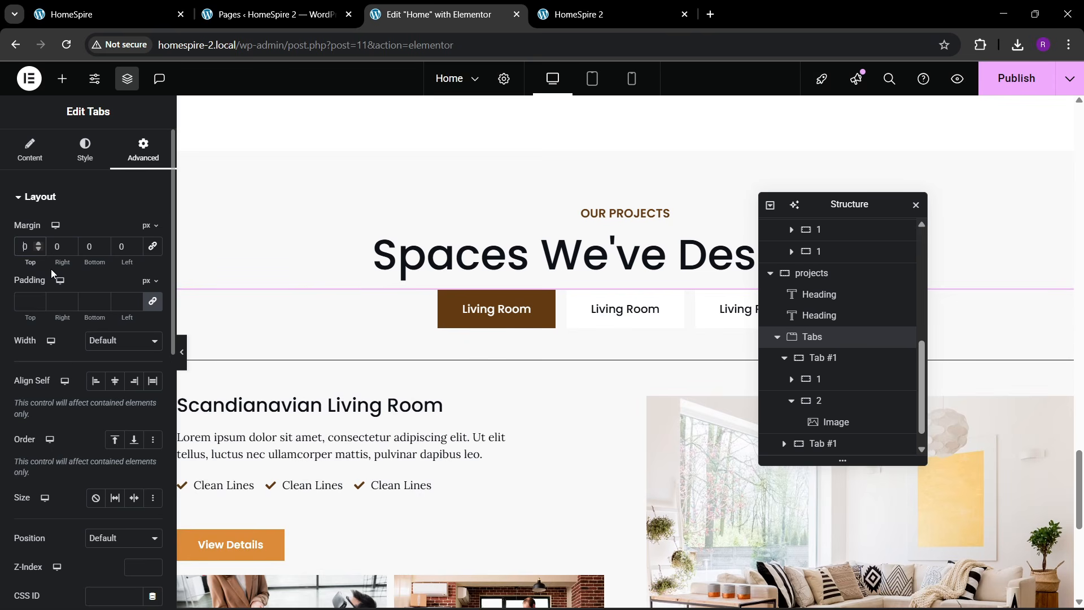
{"action": "left_click", "coordinate": [140, 13]}
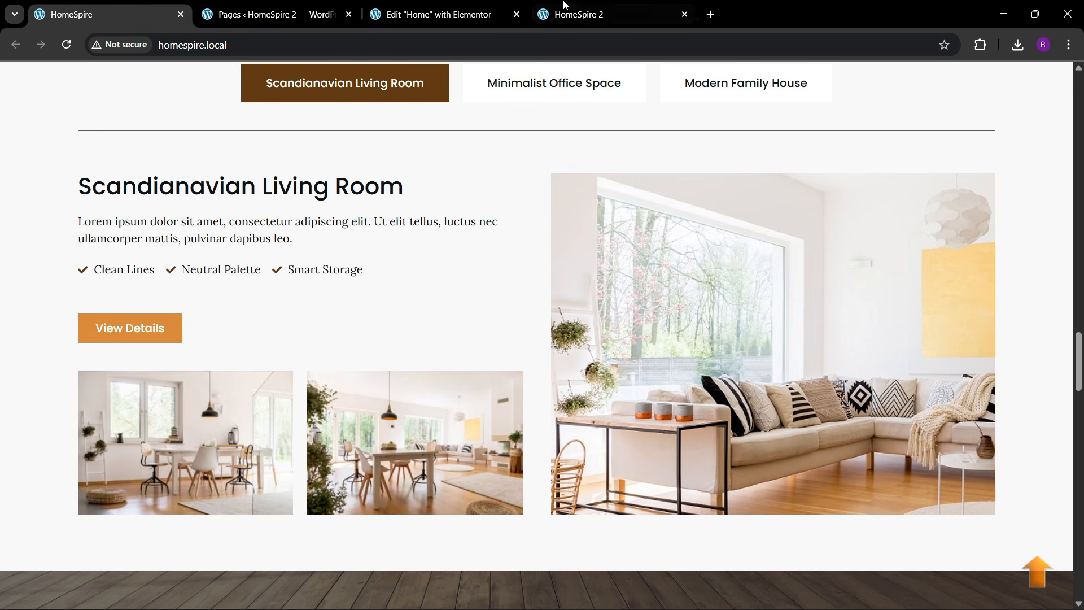
{"action": "left_click", "coordinate": [485, 9]}
{"action": "left_click", "coordinate": [30, 150]}
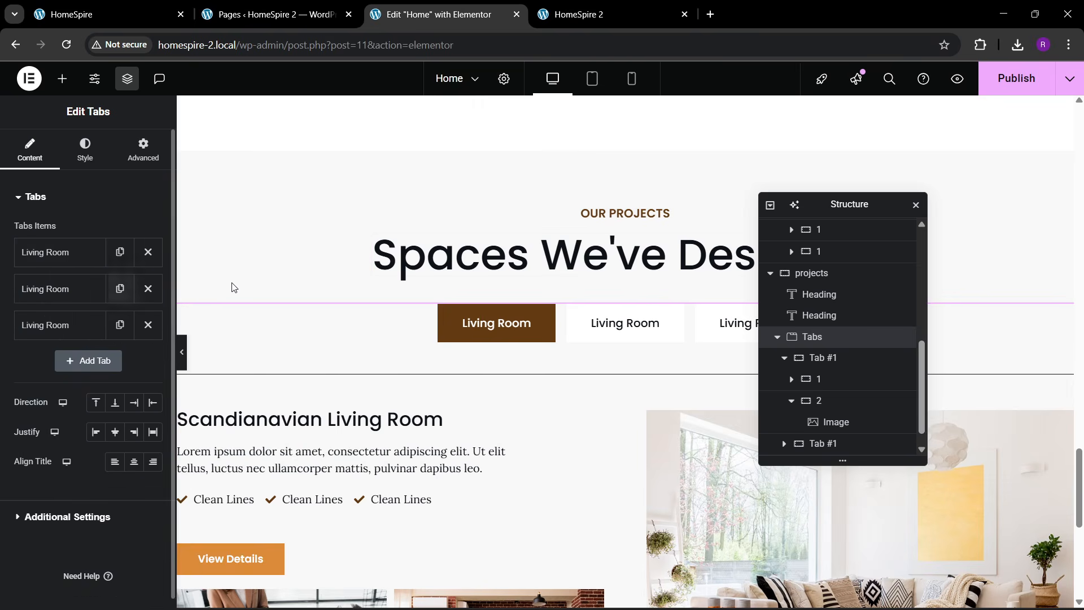
- Retitle the second and third tabs to Office Space and Family House
{"action": "left_click", "coordinate": [63, 288]}
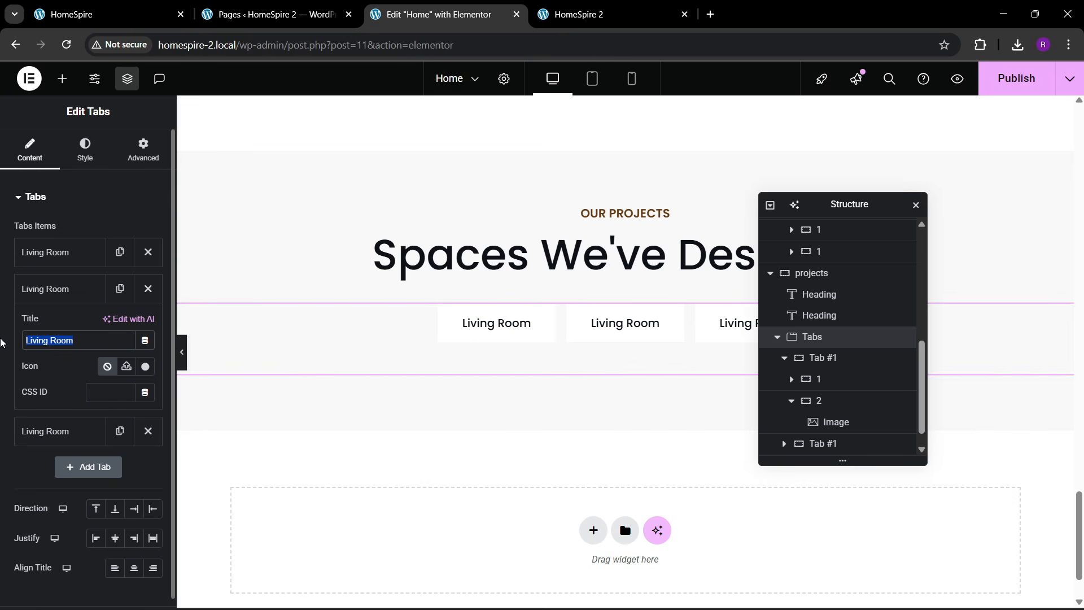
{"action": "type", "text": "Office Space"}
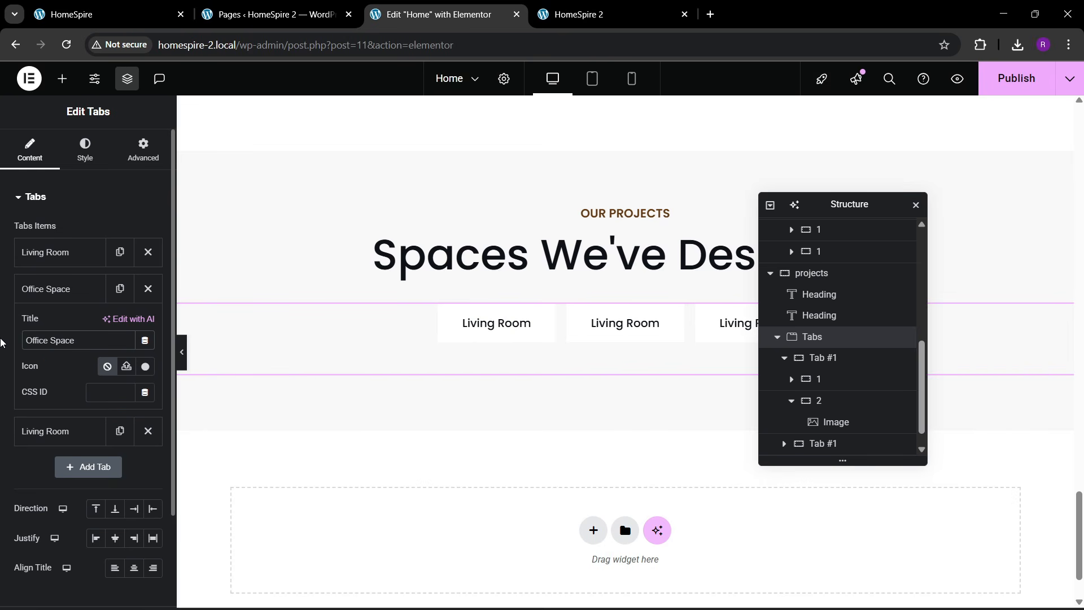
{"action": "left_click", "coordinate": [45, 288]}
{"action": "left_click", "coordinate": [45, 325]}
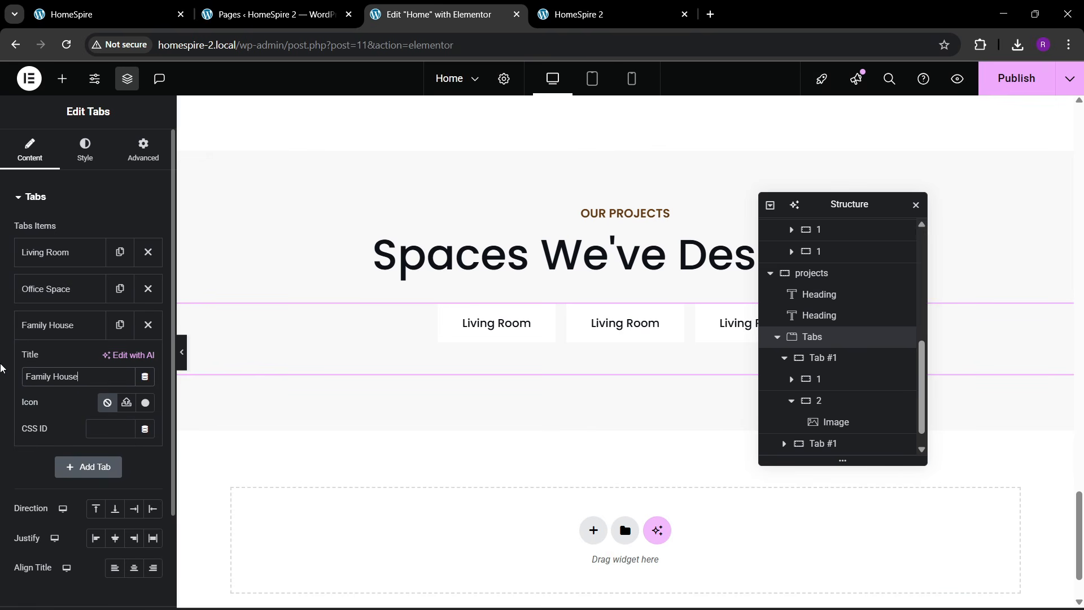
{"action": "left_click", "coordinate": [45, 327]}
- Show the Living Room tab's content on the canvas and scroll down to view it
{"action": "scroll", "coordinate": [575, 359], "scroll_direction": "down", "scroll_amount": 2}
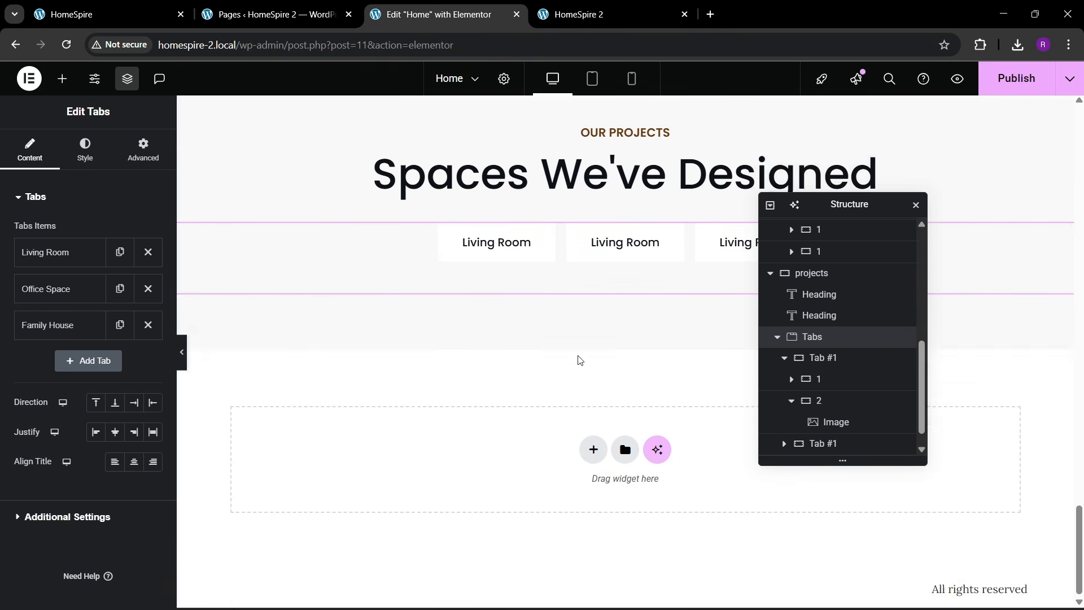
{"action": "scroll", "coordinate": [576, 360], "scroll_direction": "up", "scroll_amount": 2}
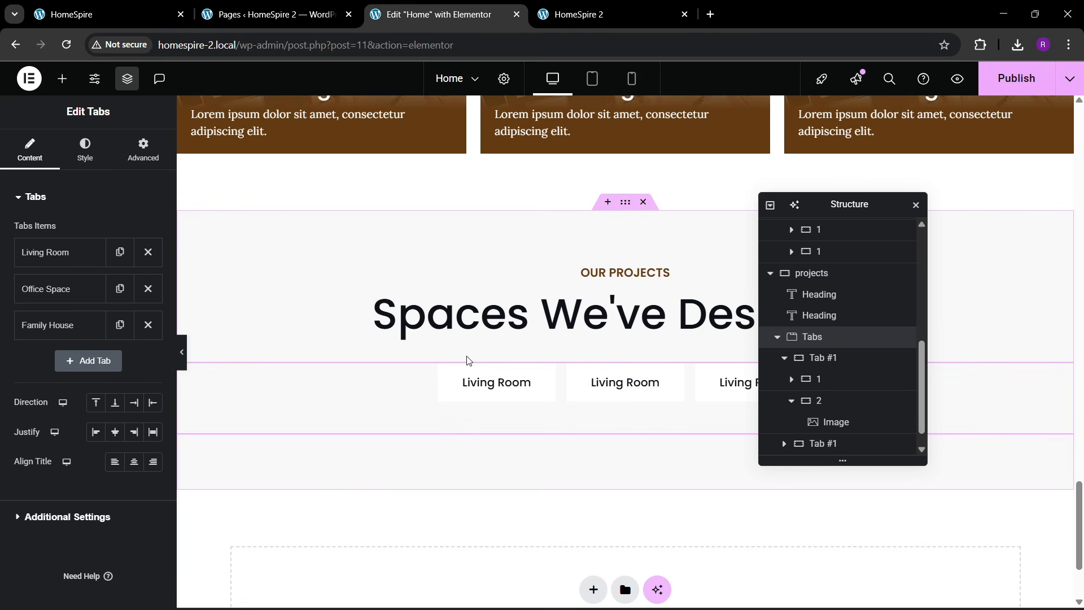
{"action": "scroll", "coordinate": [542, 375], "scroll_direction": "down", "scroll_amount": 2}
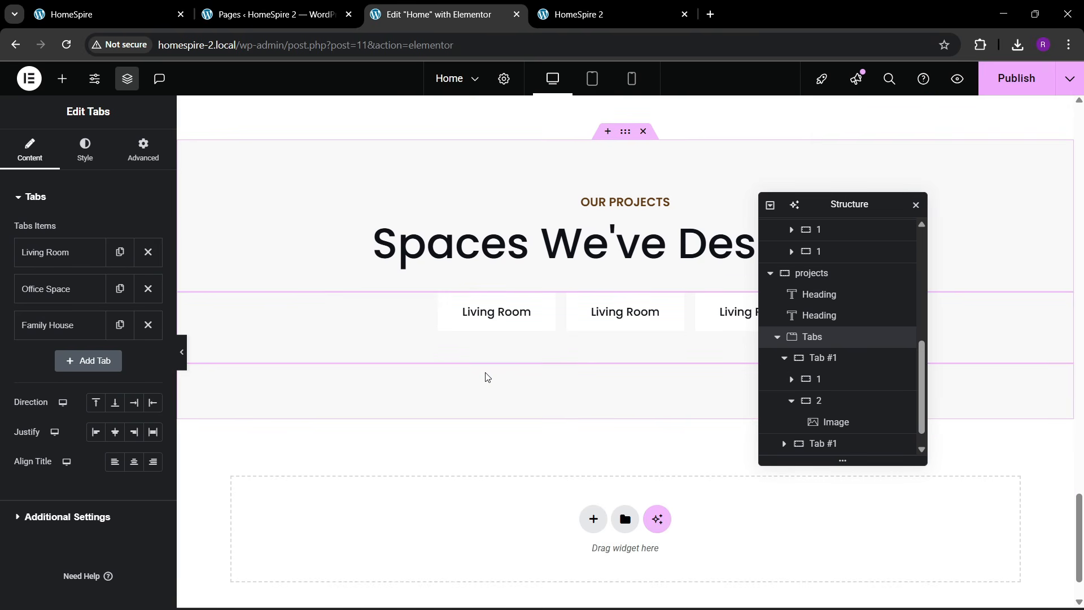
{"action": "scroll", "coordinate": [486, 375], "scroll_direction": "up", "scroll_amount": 2}
{"action": "left_click", "coordinate": [476, 386]}
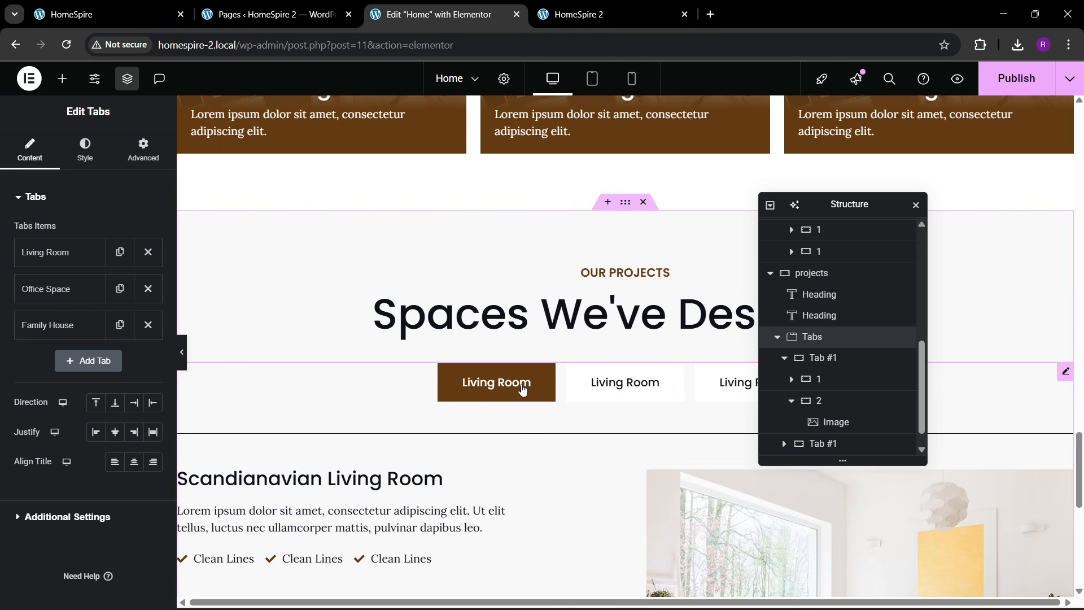
{"action": "scroll", "coordinate": [574, 391], "scroll_direction": "down", "scroll_amount": 3}
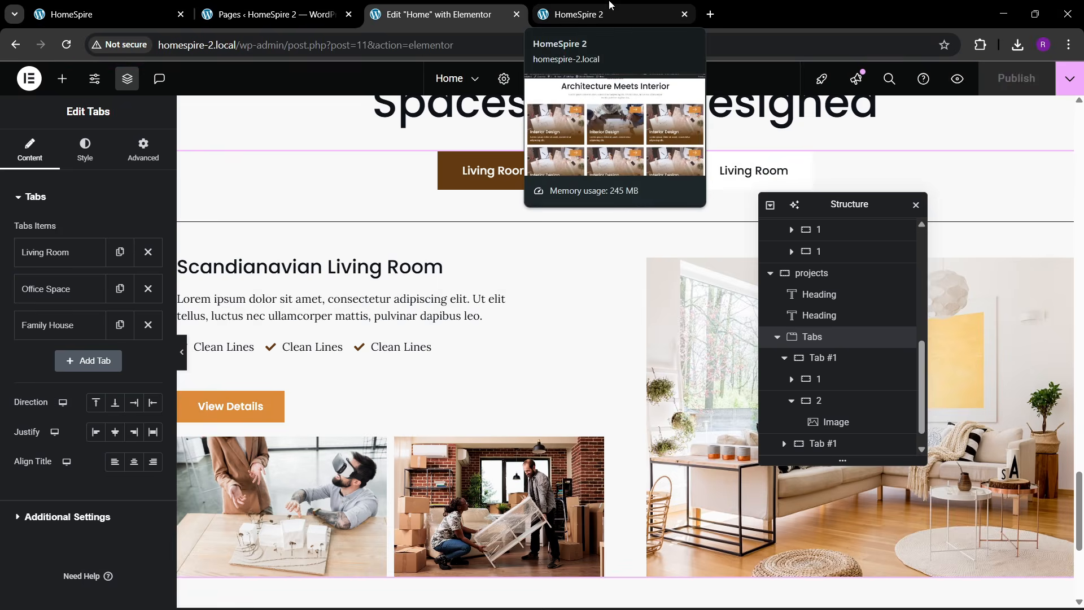
{"action": "left_click", "coordinate": [609, 7]}
{"action": "left_click", "coordinate": [360, 44]}
{"action": "key", "text": "Return"}
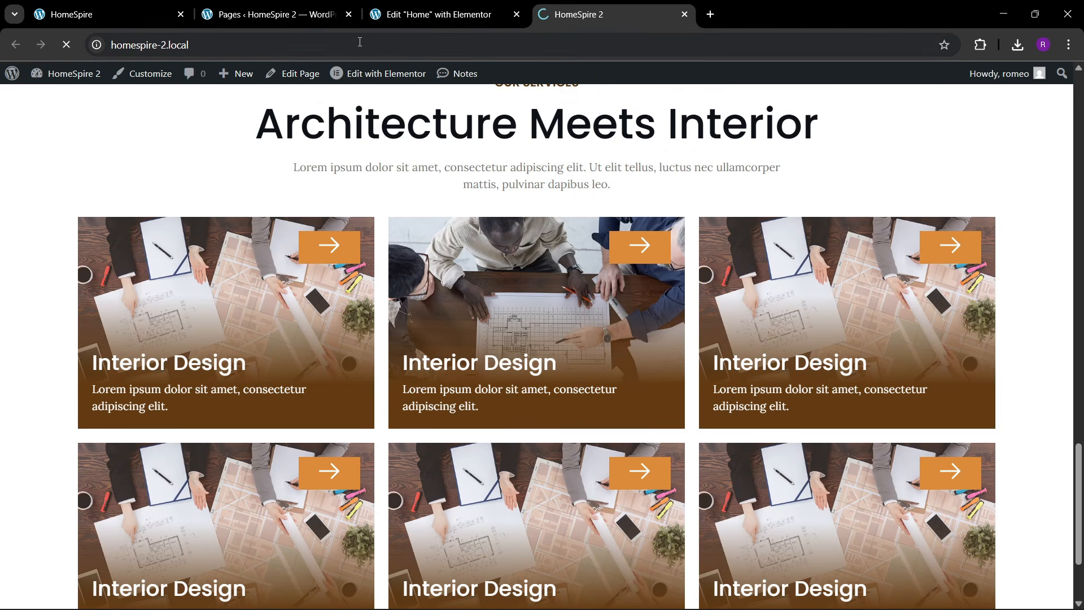
{"action": "scroll", "coordinate": [583, 303], "scroll_direction": "down", "scroll_amount": 20}
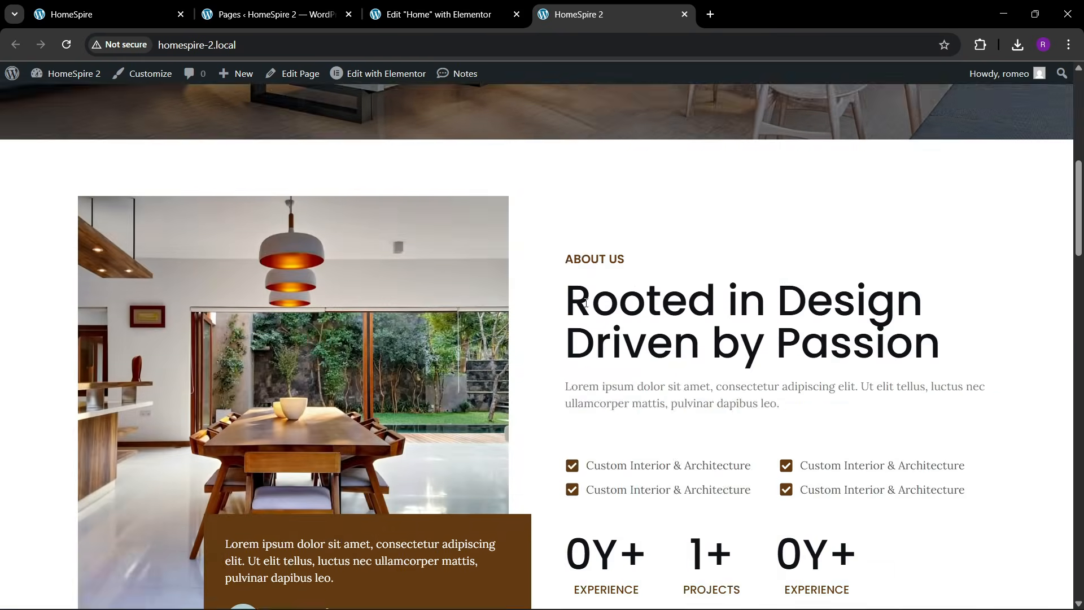
{"action": "scroll", "coordinate": [596, 314], "scroll_direction": "down", "scroll_amount": 12}
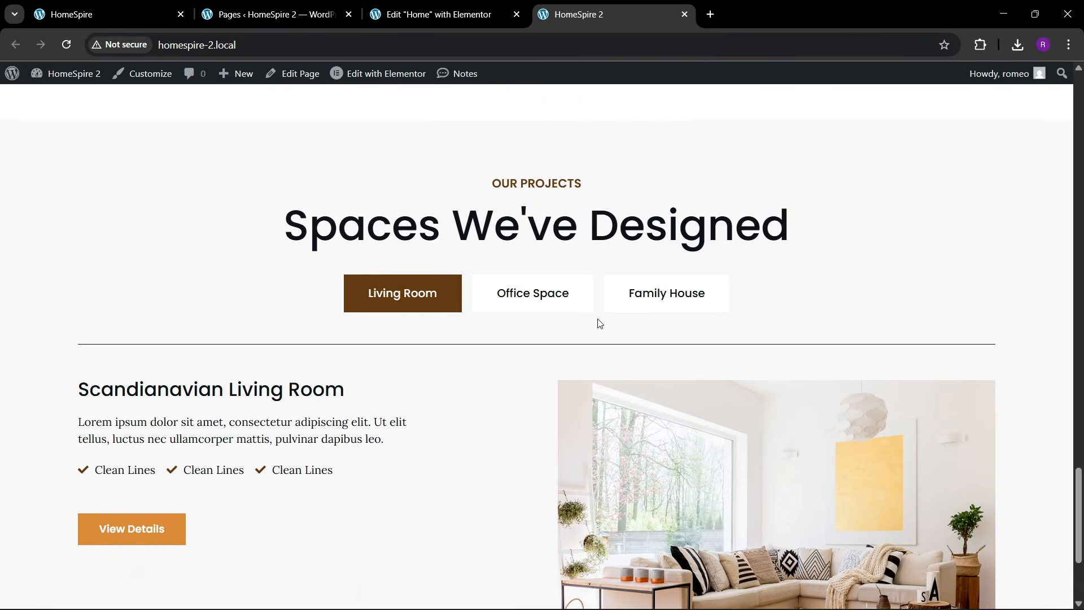
{"action": "scroll", "coordinate": [598, 317], "scroll_direction": "up", "scroll_amount": 1}
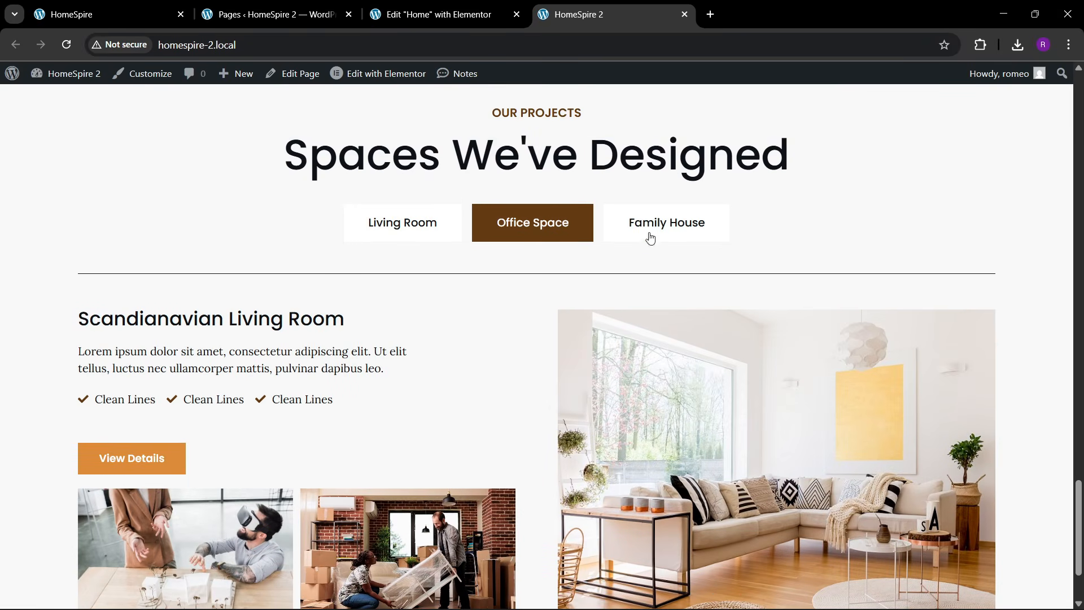
{"action": "scroll", "coordinate": [427, 406], "scroll_direction": "down", "scroll_amount": 2}
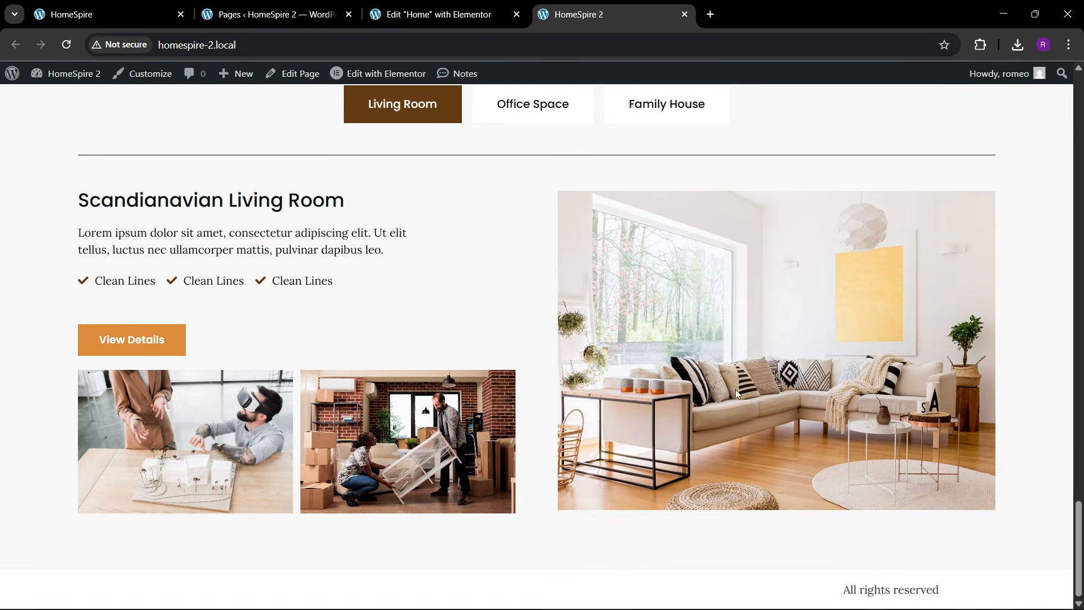
{"action": "left_click", "coordinate": [45, 3]}
{"action": "scroll", "coordinate": [536, 360], "scroll_direction": "down", "scroll_amount": 9}
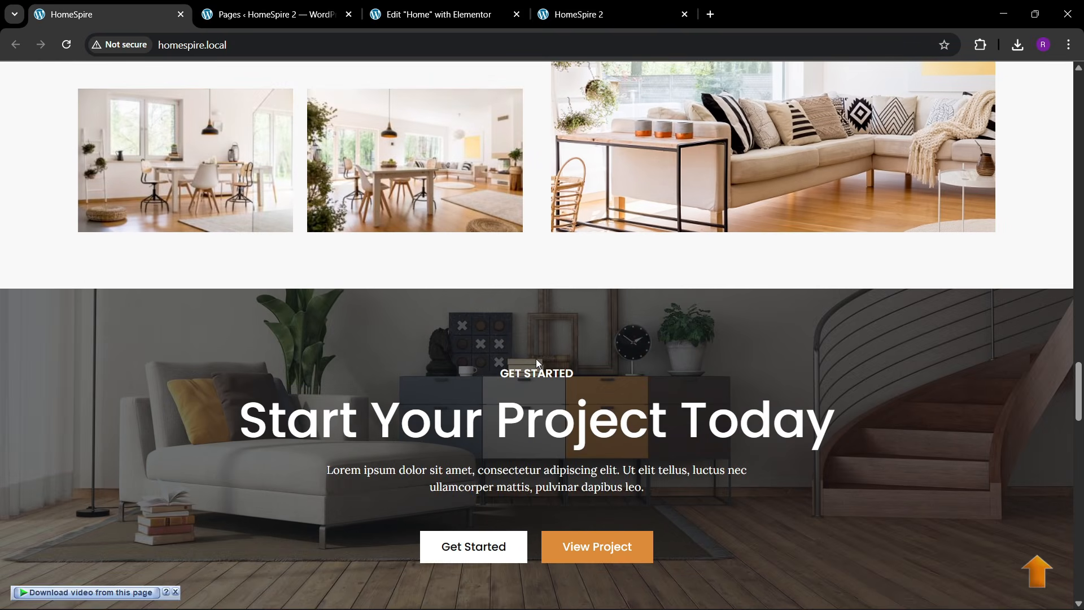
{"action": "scroll", "coordinate": [535, 361], "scroll_direction": "down", "scroll_amount": 5}
{"action": "scroll", "coordinate": [535, 361], "scroll_direction": "up", "scroll_amount": 6}
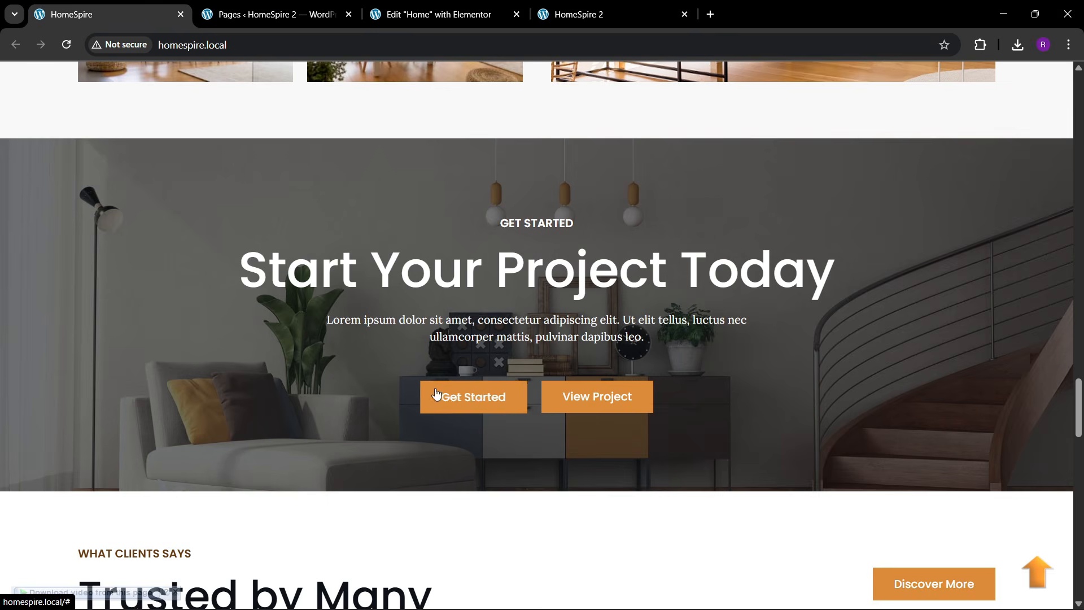
{"action": "key", "text": "ctrl+3"}
{"action": "scroll", "coordinate": [517, 425], "scroll_direction": "down", "scroll_amount": 5}
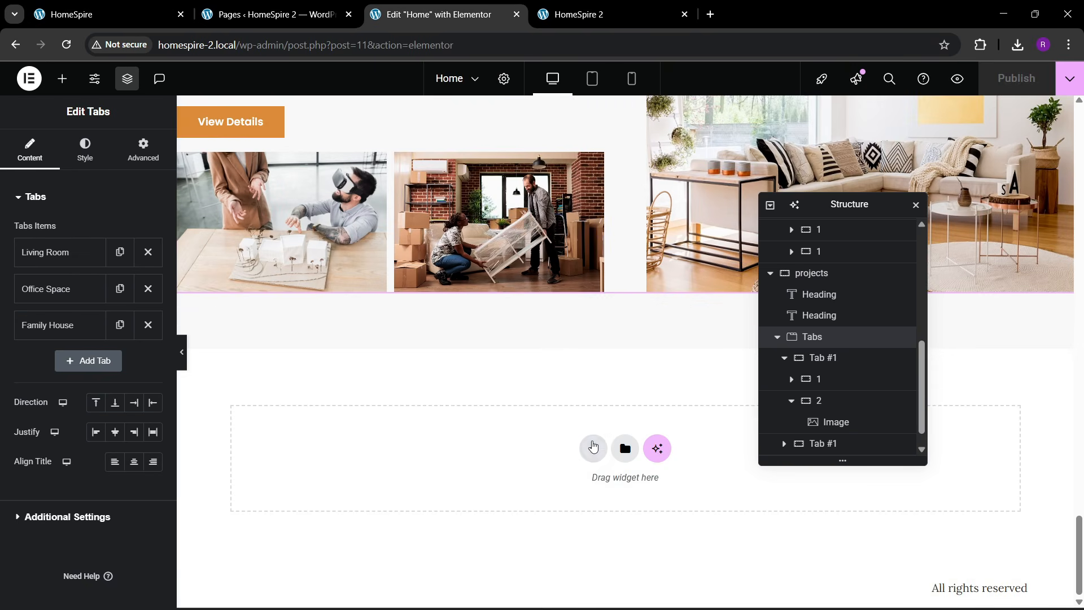
- Add an empty single-column container below the projects with 80 px bottom padding
{"action": "left_click", "coordinate": [593, 447]}
{"action": "left_click", "coordinate": [582, 495]}
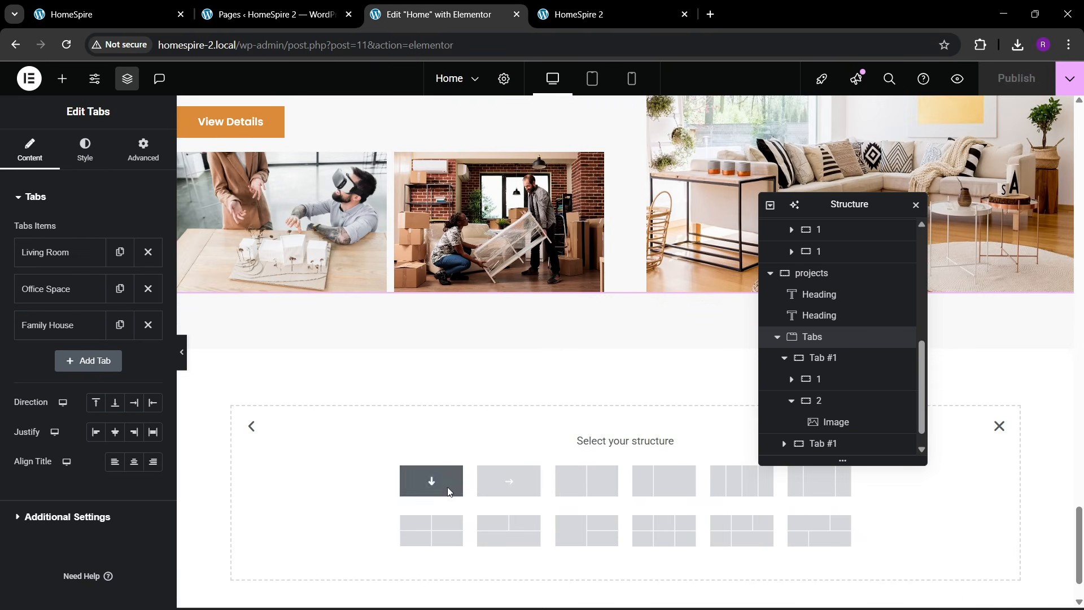
{"action": "left_click", "coordinate": [431, 480]}
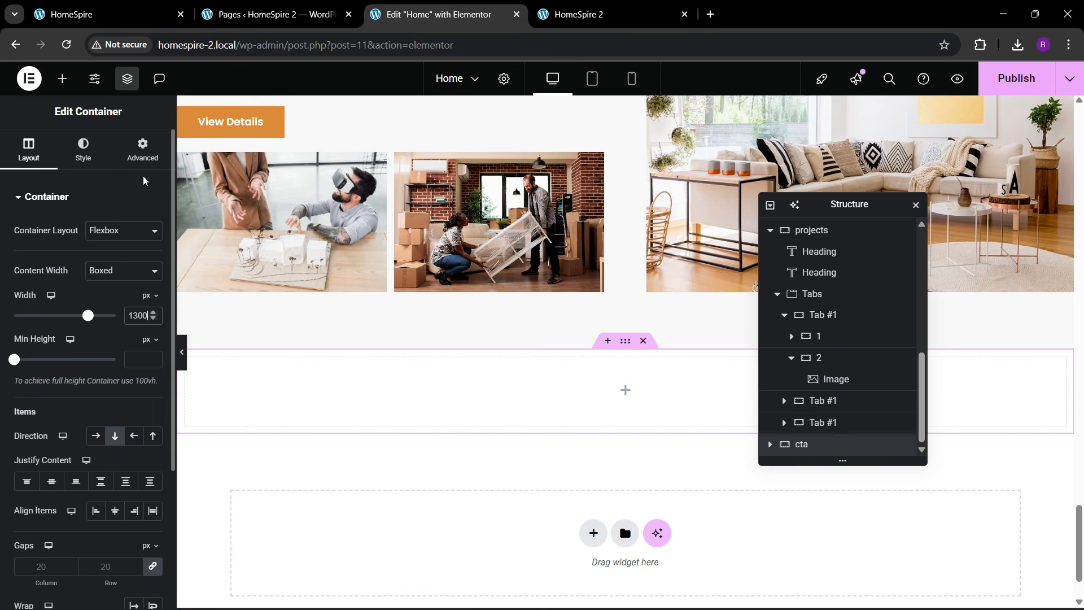
{"action": "left_click", "coordinate": [141, 153]}
{"action": "left_click", "coordinate": [152, 301]}
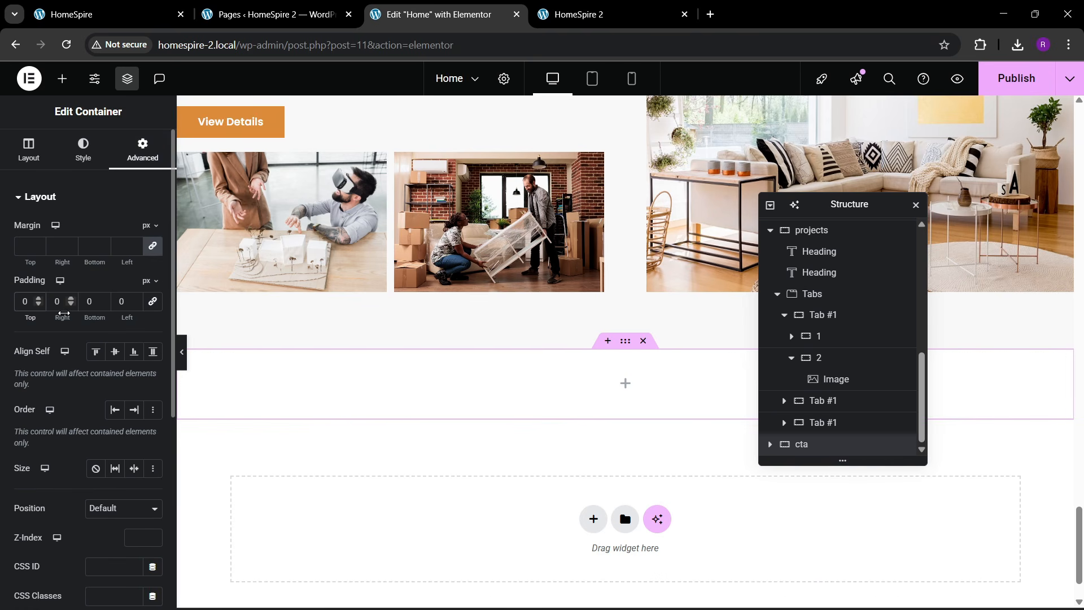
{"action": "type", "text": "80"}
{"action": "left_click", "coordinate": [89, 301]}
{"action": "type", "text": "8"}
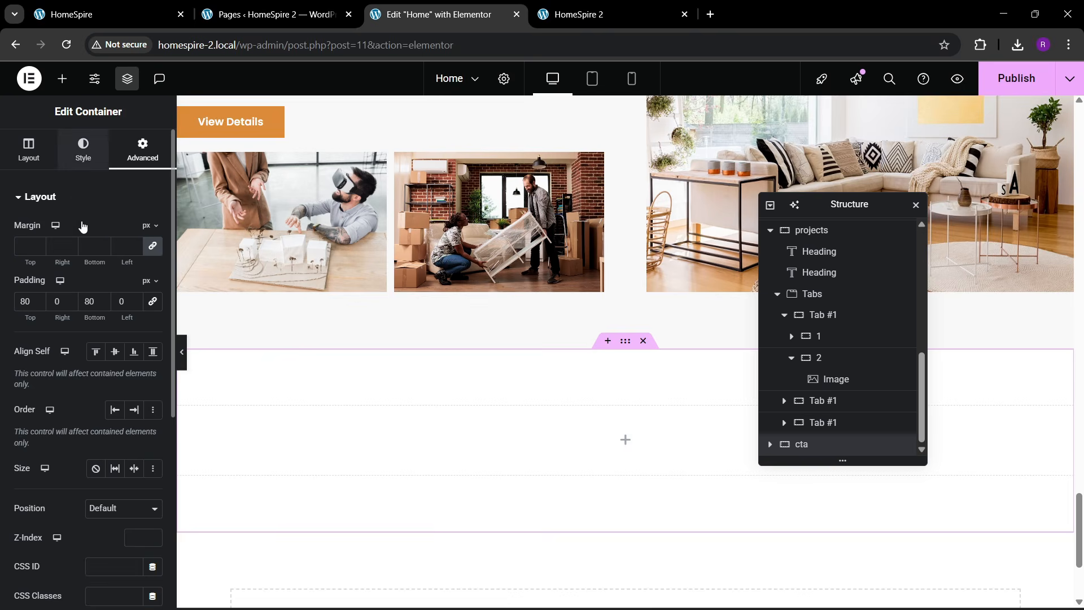
- Set the living room sideboard photo as the container's classic background image
{"action": "left_click", "coordinate": [83, 149]}
{"action": "left_click", "coordinate": [126, 16]}
{"action": "left_click", "coordinate": [421, 15]}
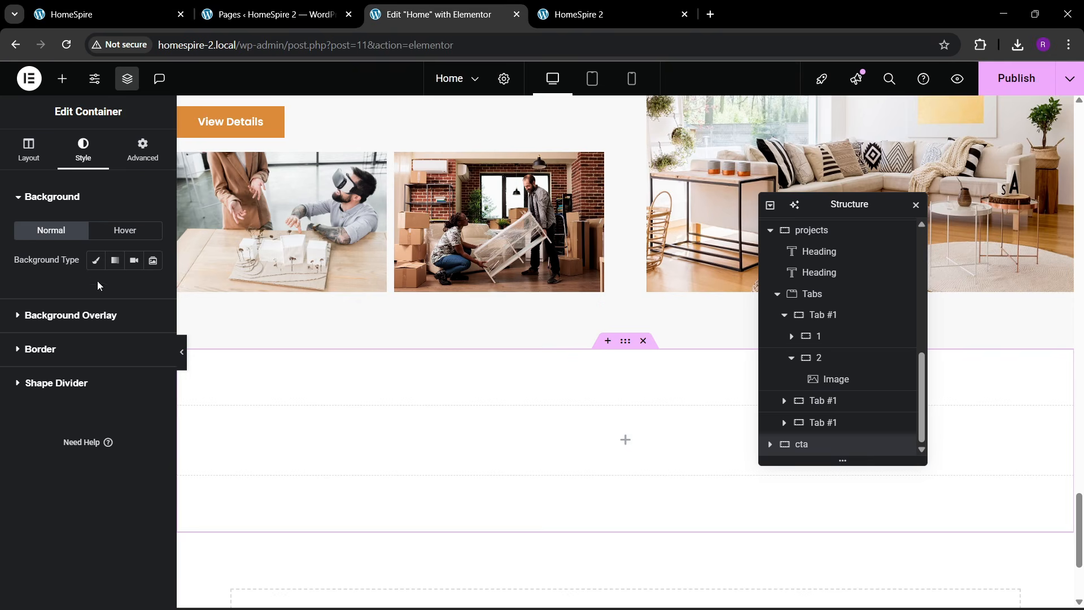
{"action": "left_click", "coordinate": [96, 260]}
{"action": "left_click", "coordinate": [87, 359]}
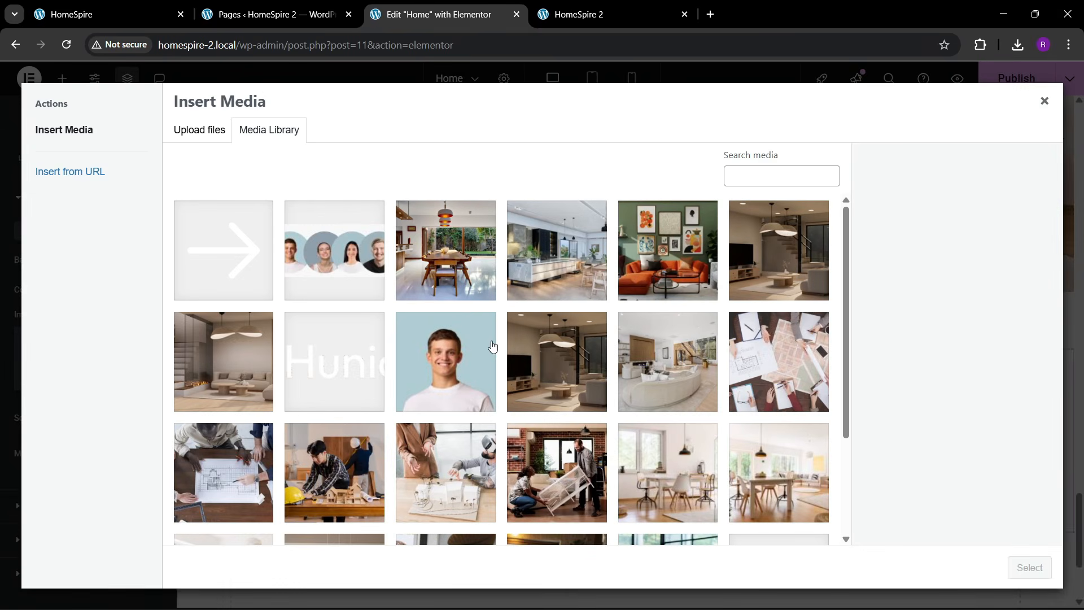
{"action": "scroll", "coordinate": [418, 416], "scroll_direction": "down", "scroll_amount": 3}
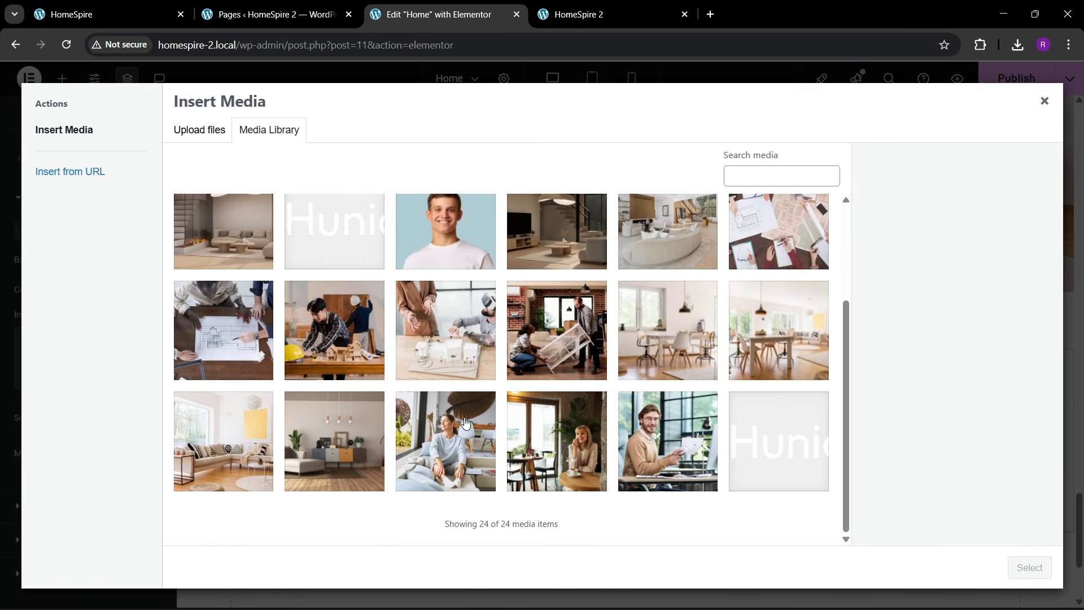
{"action": "left_click", "coordinate": [356, 440]}
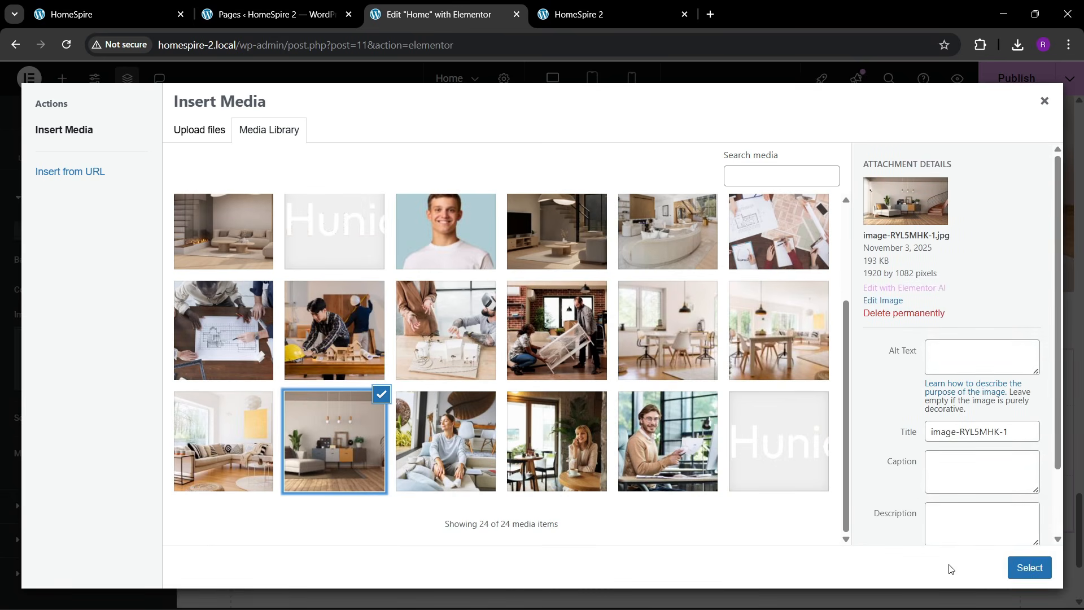
{"action": "left_click", "coordinate": [1029, 567]}
- Centre the background image and set its display size to cover
{"action": "scroll", "coordinate": [71, 444], "scroll_direction": "down", "scroll_amount": 3}
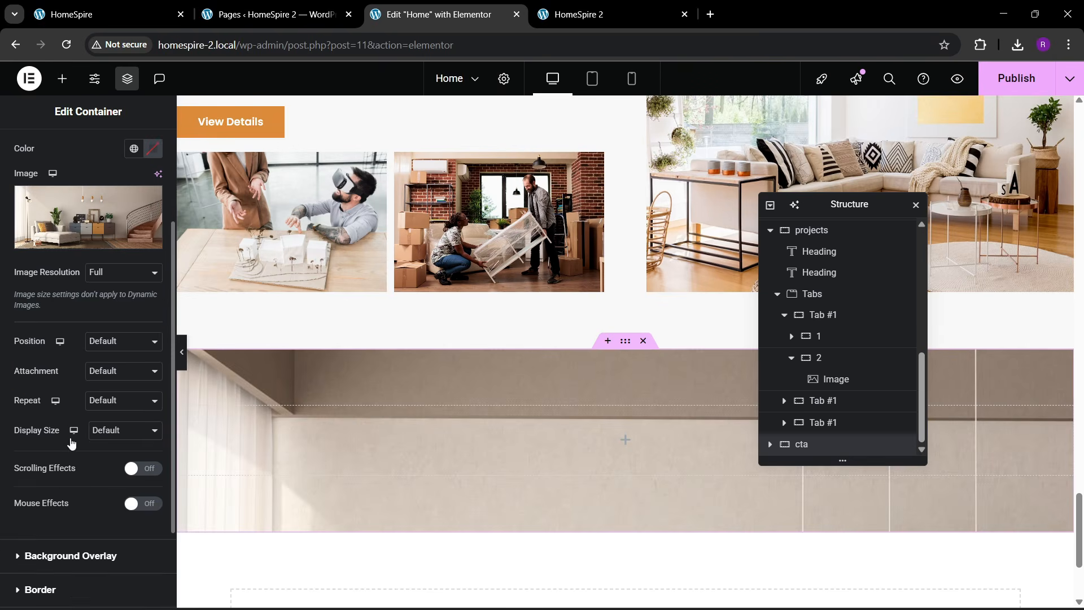
{"action": "left_click", "coordinate": [101, 344]}
{"action": "left_click", "coordinate": [106, 377]}
{"action": "left_click", "coordinate": [111, 432]}
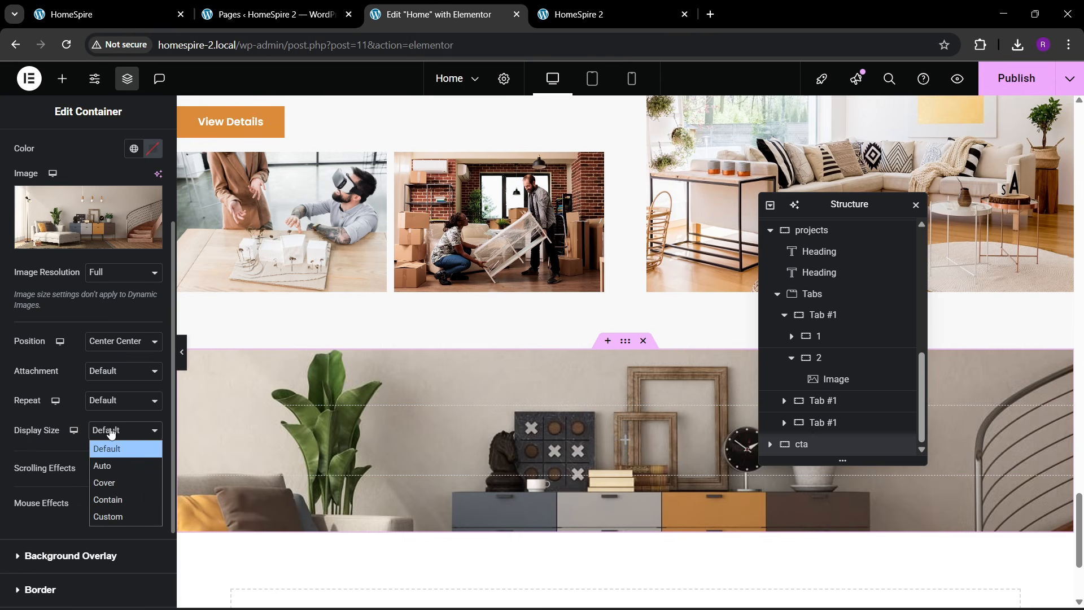
{"action": "left_click", "coordinate": [110, 481]}
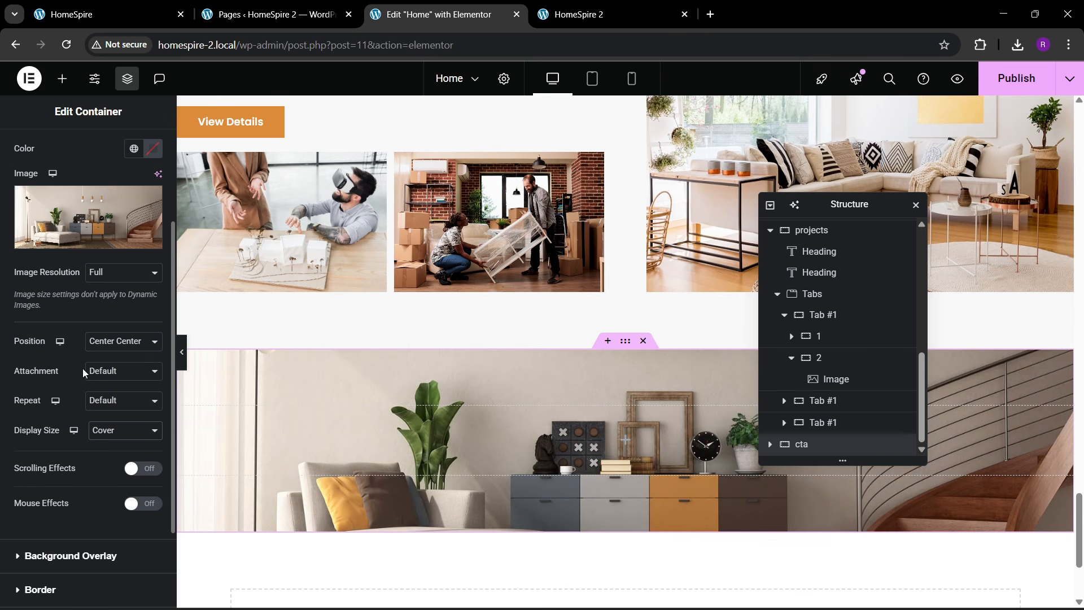
- Add a classic black colour overlay to the background
{"action": "scroll", "coordinate": [82, 379], "scroll_direction": "down", "scroll_amount": 2}
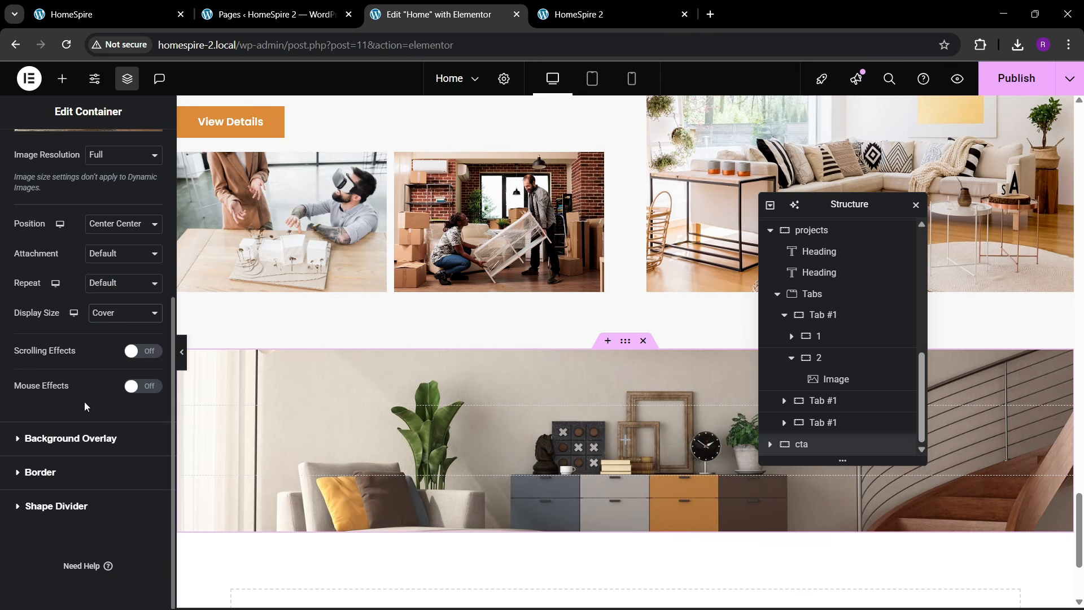
{"action": "left_click", "coordinate": [81, 435]}
{"action": "left_click", "coordinate": [134, 293]}
{"action": "left_click", "coordinate": [152, 323]}
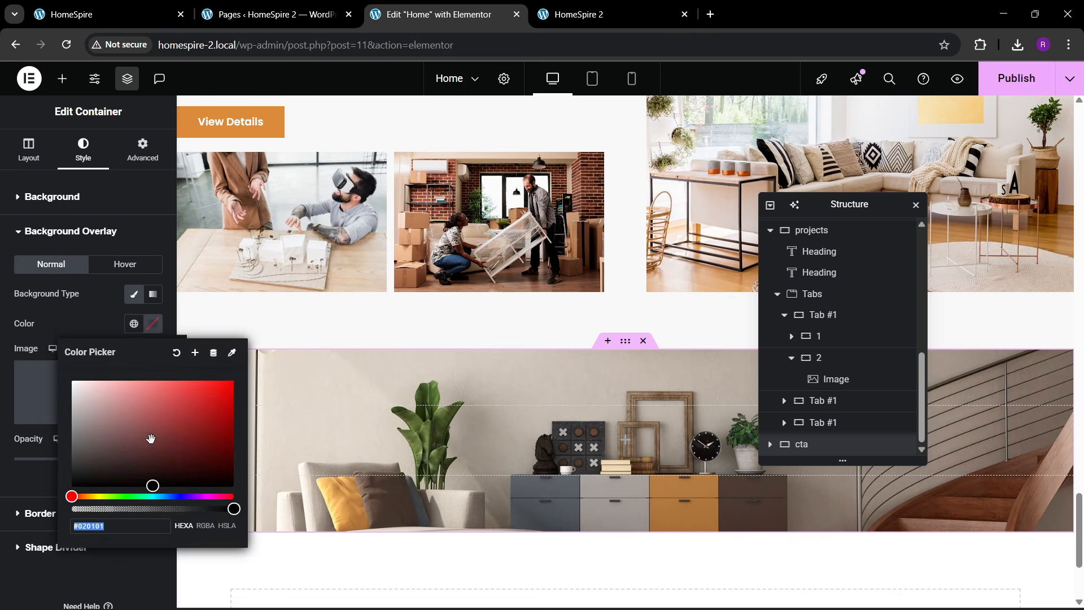
{"action": "left_click_drag", "start_coordinate": [150, 438], "coordinate": [69, 489]}
{"action": "left_click", "coordinate": [61, 329]}
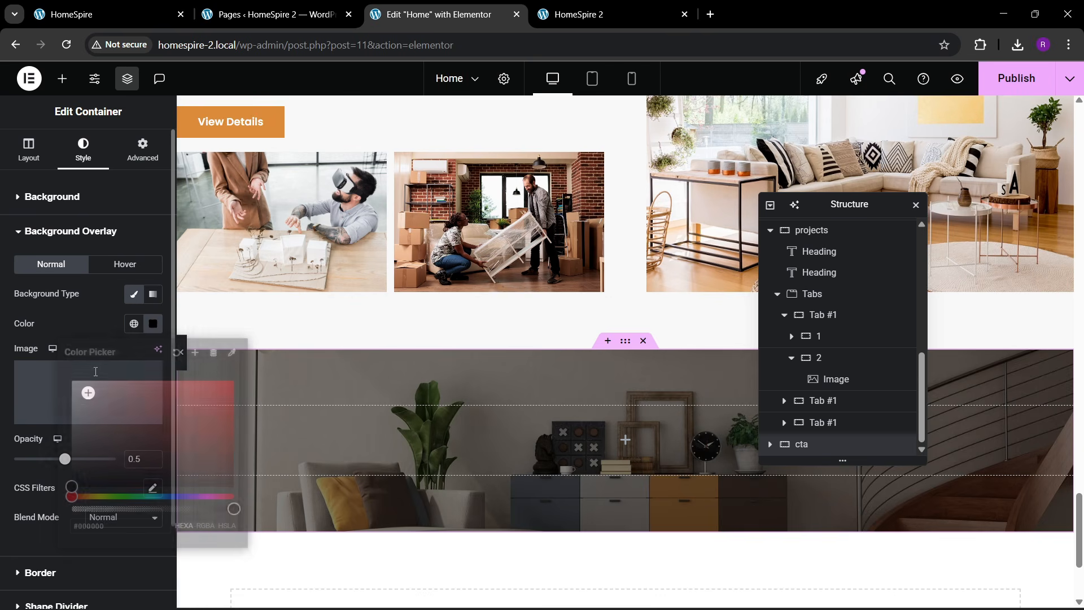
{"action": "left_click", "coordinate": [133, 323]}
{"action": "left_click", "coordinate": [75, 520]}
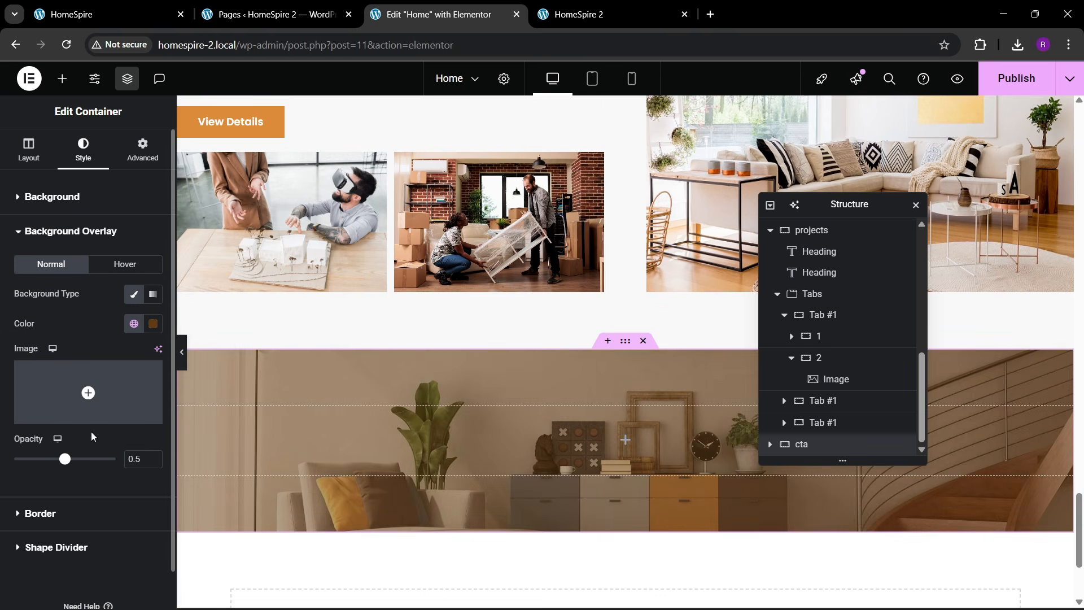
{"action": "left_click", "coordinate": [152, 323]}
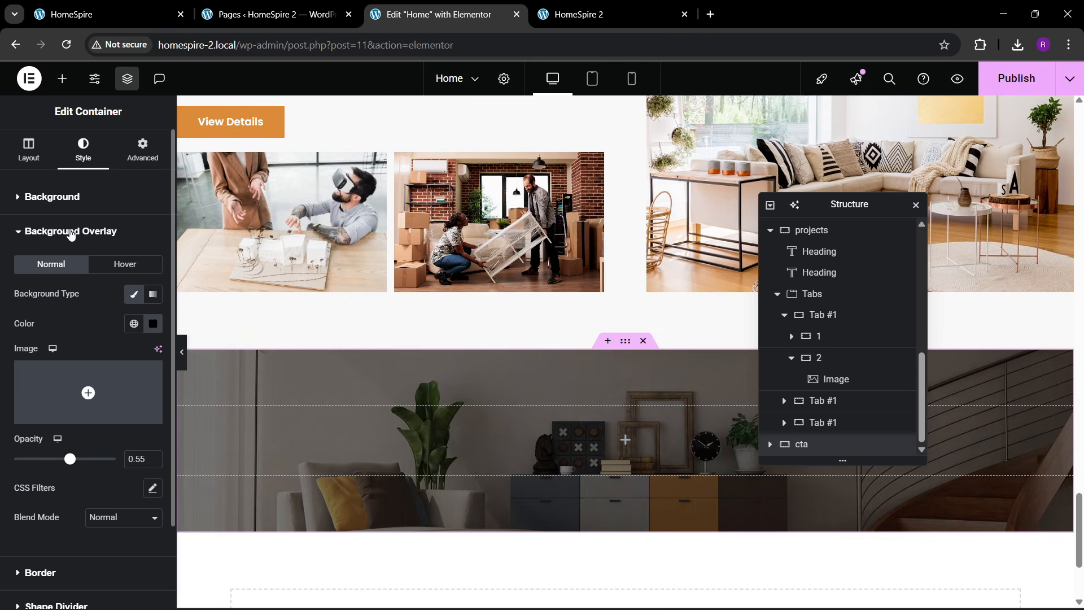
- Keep the default background repeat and set the image attachment to Fixed
{"action": "left_click", "coordinate": [63, 206]}
{"action": "left_click", "coordinate": [115, 402]}
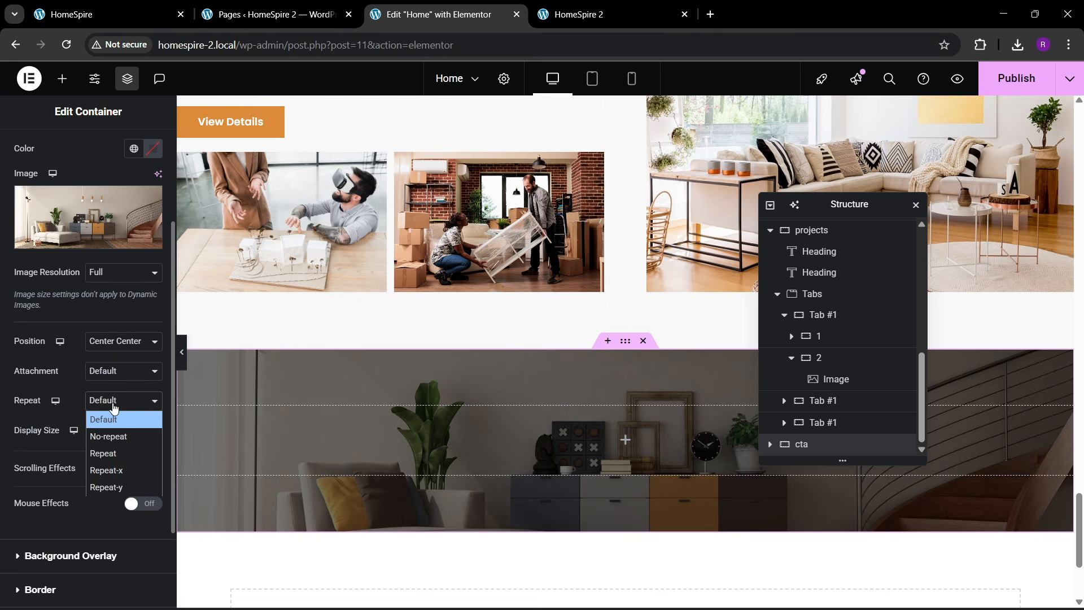
{"action": "left_click", "coordinate": [111, 416]}
{"action": "left_click", "coordinate": [107, 374]}
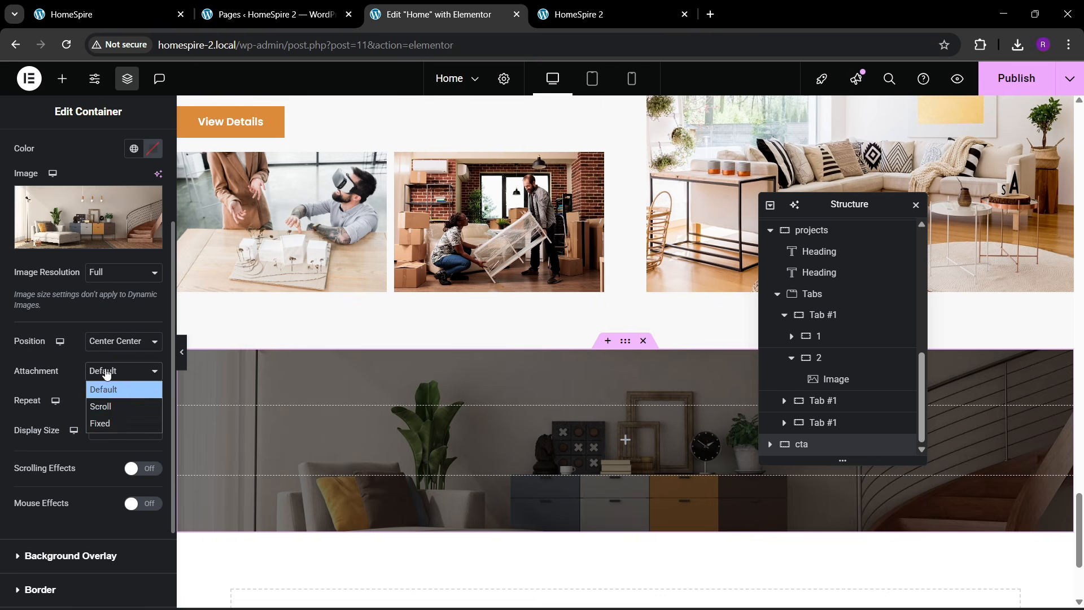
{"action": "left_click", "coordinate": [104, 422]}
- Lower the overlay opacity to 0.5 and compare the CTA section with the live site
{"action": "scroll", "coordinate": [514, 429], "scroll_direction": "down", "scroll_amount": 3}
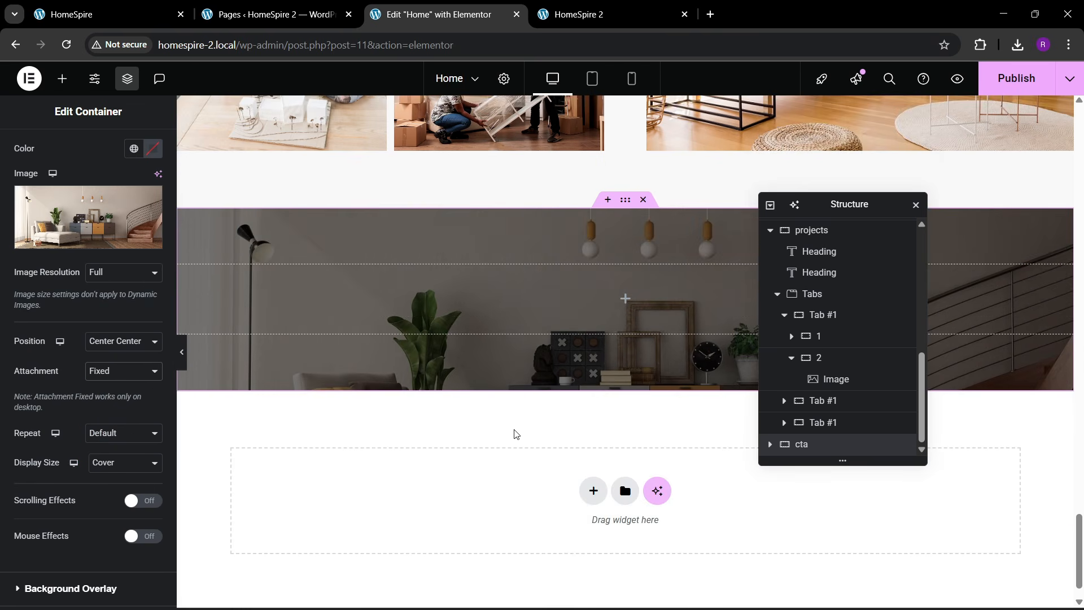
{"action": "scroll", "coordinate": [72, 398], "scroll_direction": "down", "scroll_amount": 3}
{"action": "left_click", "coordinate": [72, 440]}
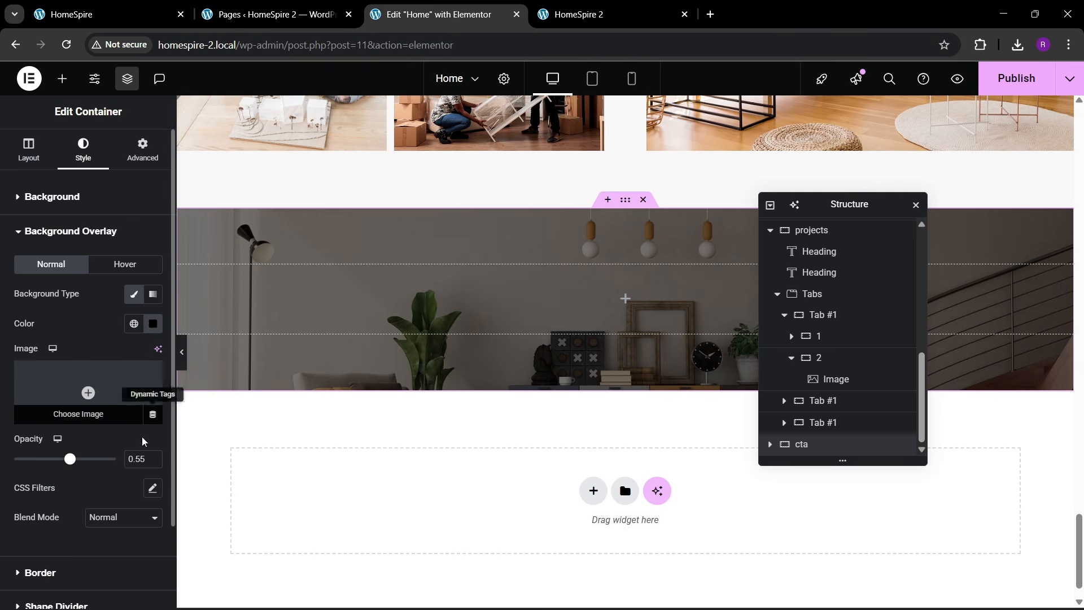
{"action": "left_click", "coordinate": [152, 462]}
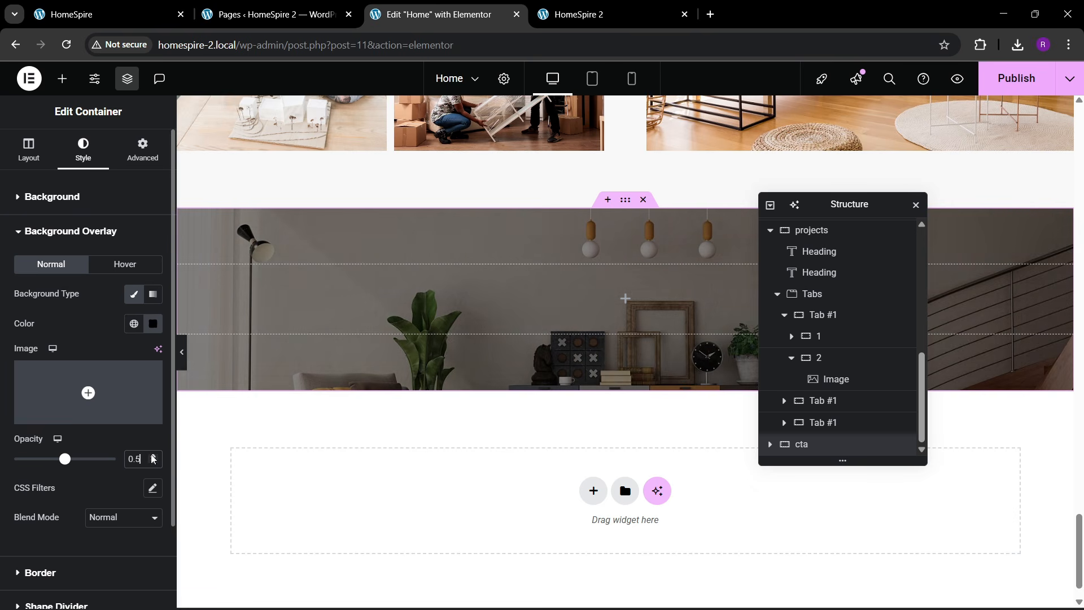
{"action": "left_click", "coordinate": [62, 9]}
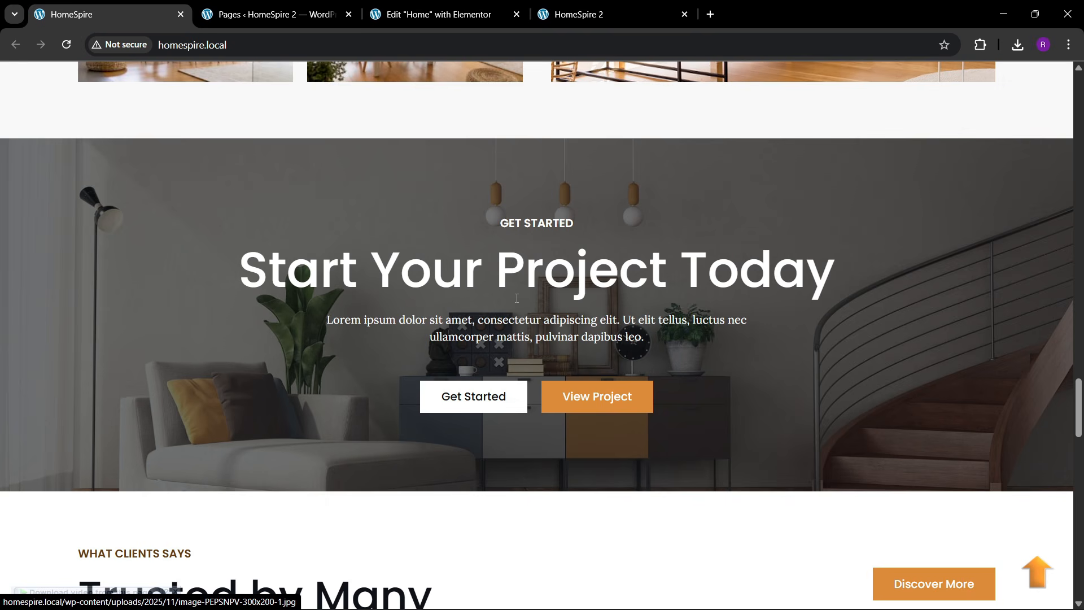
{"action": "left_click", "coordinate": [527, 8]}
{"action": "scroll", "coordinate": [553, 279], "scroll_direction": "up", "scroll_amount": 10}
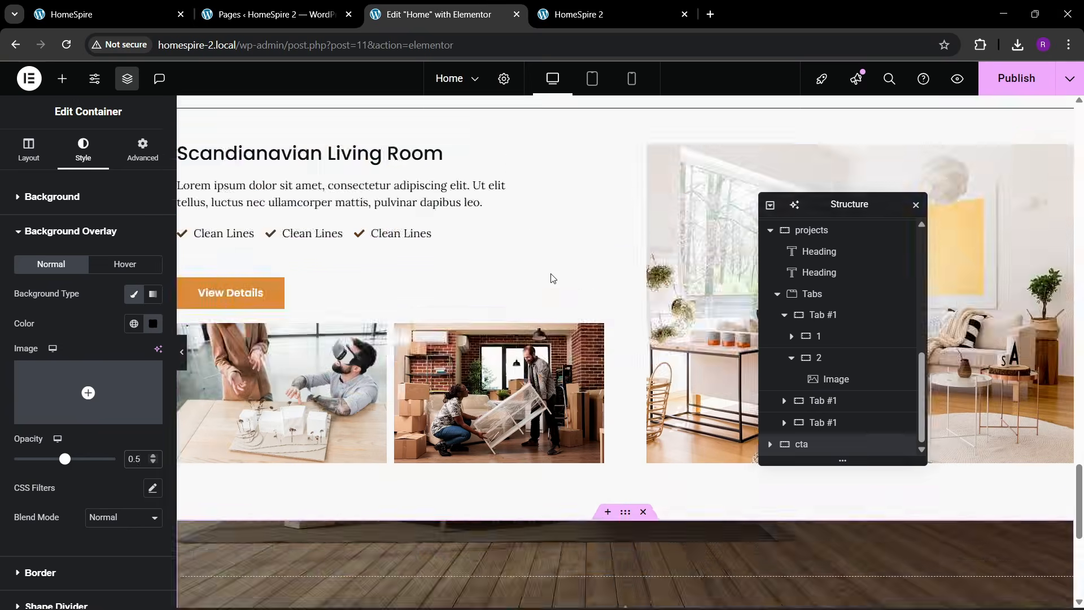
- Copy the OUR PROJECTS heading and paste it into the empty CTA section
{"action": "right_click", "coordinate": [601, 341]}
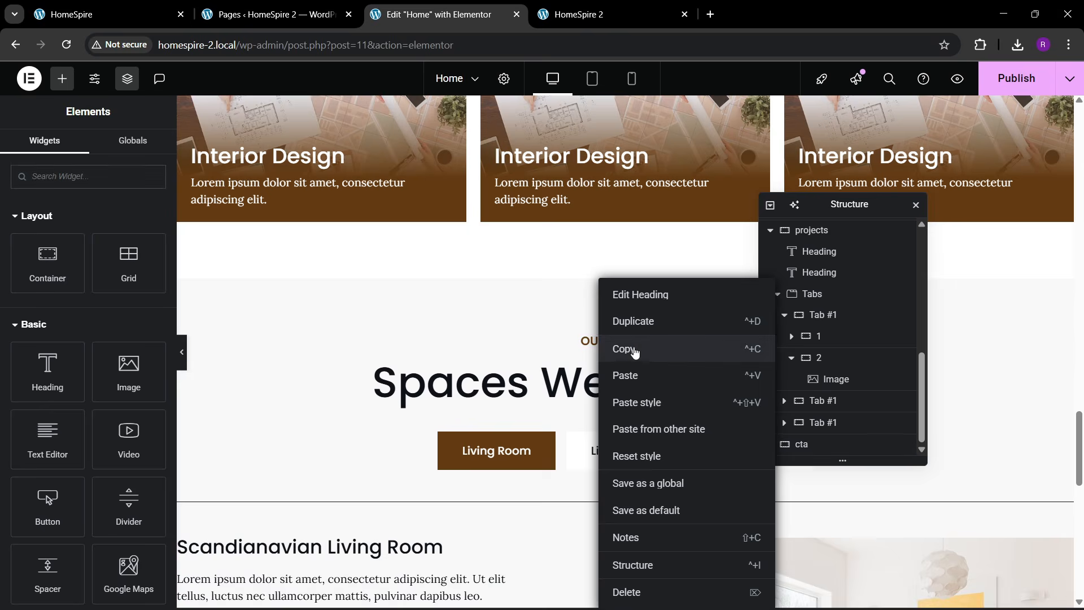
{"action": "left_click", "coordinate": [633, 349]}
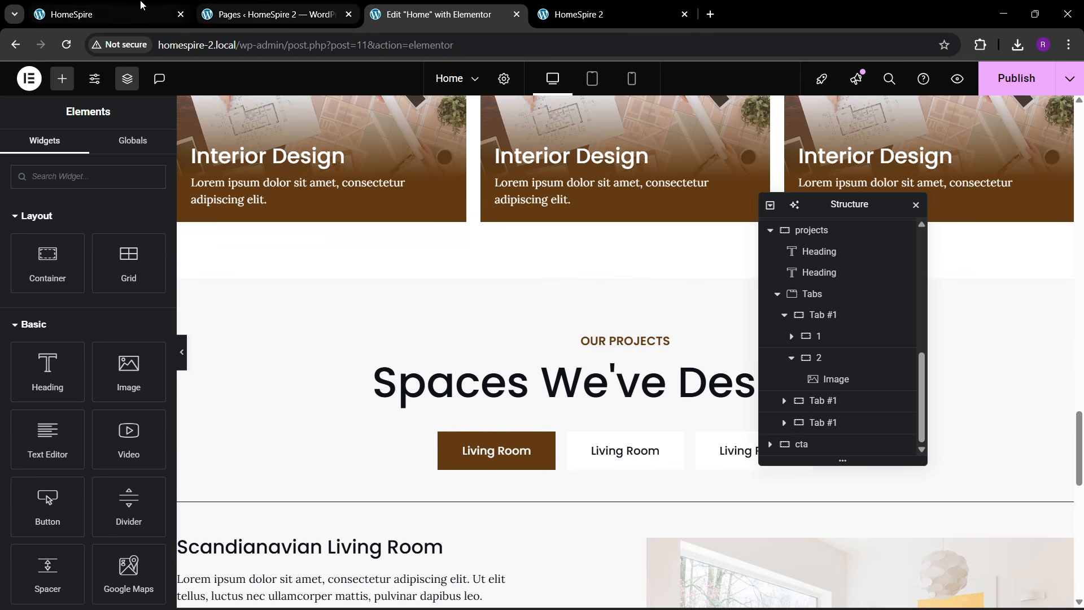
{"action": "left_click", "coordinate": [107, 14]}
{"action": "left_click", "coordinate": [445, 14]}
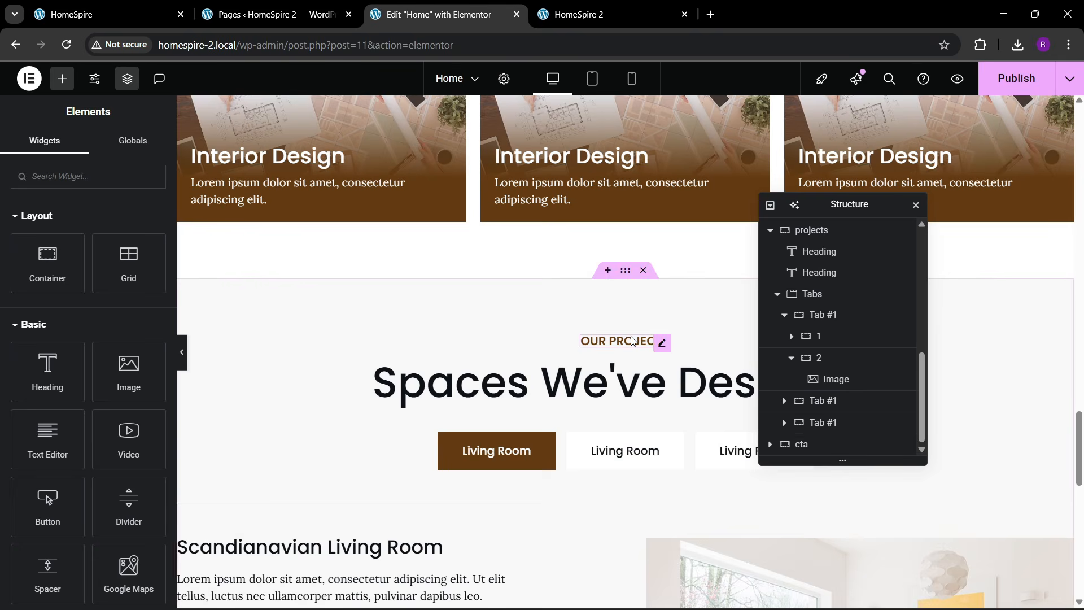
{"action": "right_click", "coordinate": [642, 339]}
{"action": "left_click", "coordinate": [644, 347]}
{"action": "scroll", "coordinate": [552, 378], "scroll_direction": "down", "scroll_amount": 3}
{"action": "scroll", "coordinate": [552, 377], "scroll_direction": "down", "scroll_amount": 7}
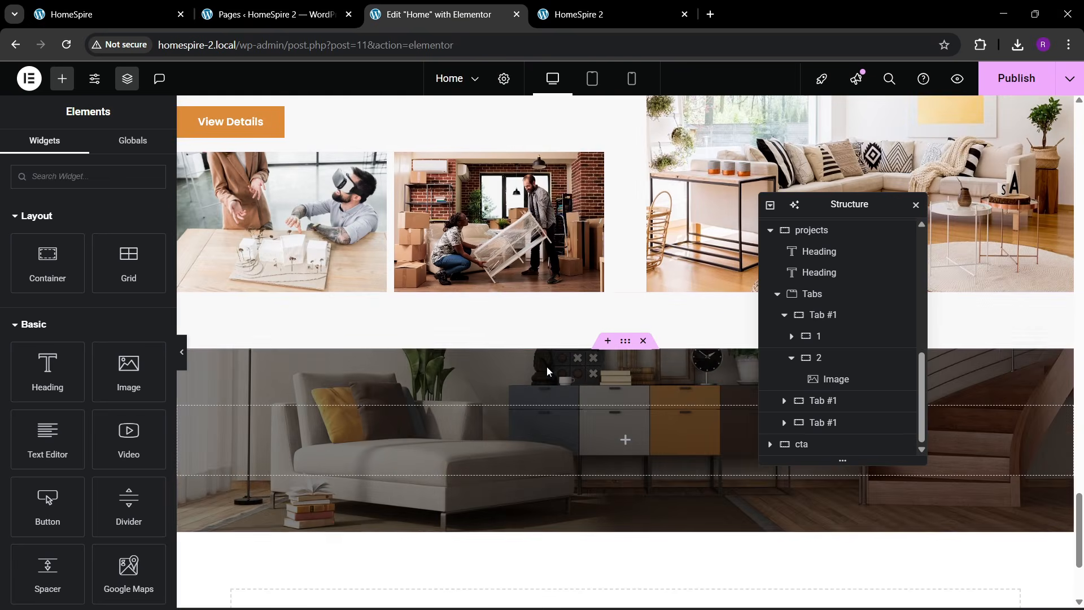
{"action": "right_click", "coordinate": [467, 428]}
{"action": "left_click", "coordinate": [500, 348]}
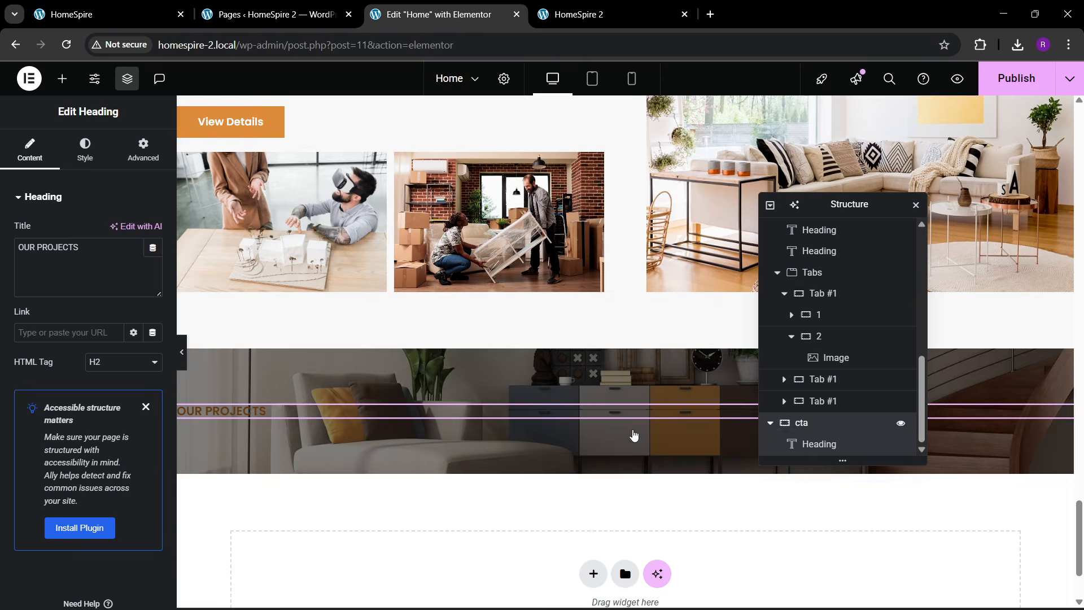
- Centre the CTA container's content both vertically and horizontally
{"action": "left_click", "coordinate": [633, 435]}
{"action": "left_click", "coordinate": [29, 150]}
{"action": "left_click", "coordinate": [51, 481]}
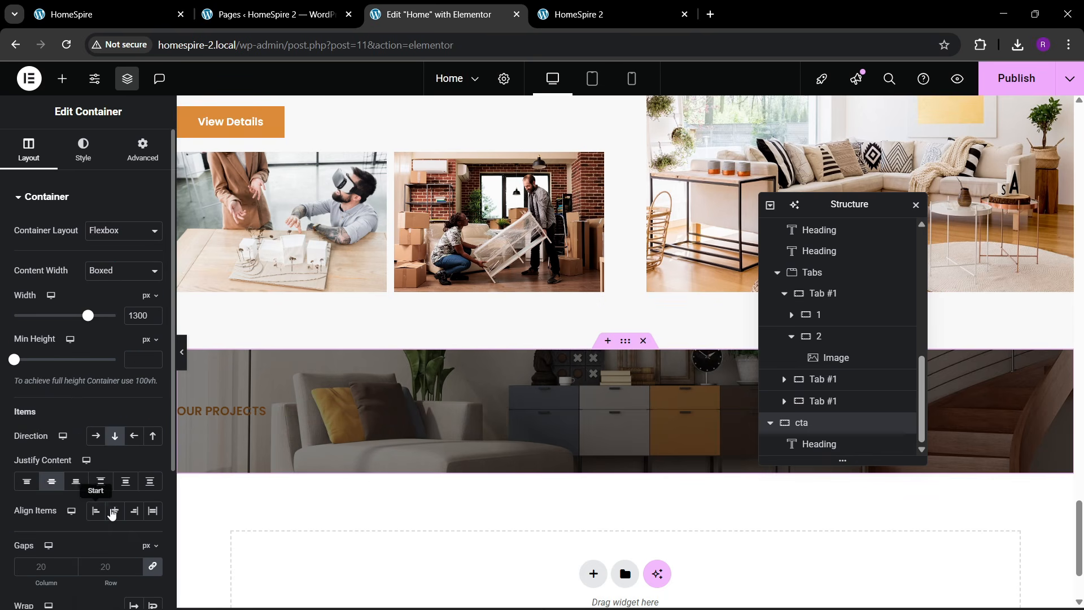
{"action": "left_click", "coordinate": [115, 510]}
- Make the pasted heading's text colour white
{"action": "left_click", "coordinate": [620, 414]}
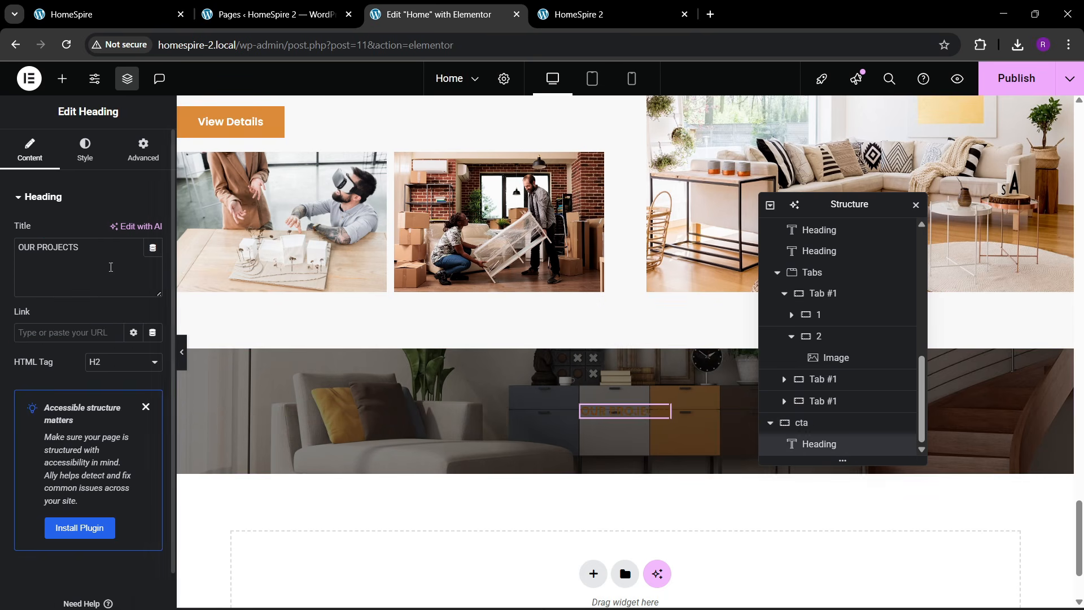
{"action": "left_click", "coordinate": [84, 150]}
{"action": "left_click", "coordinate": [153, 430]}
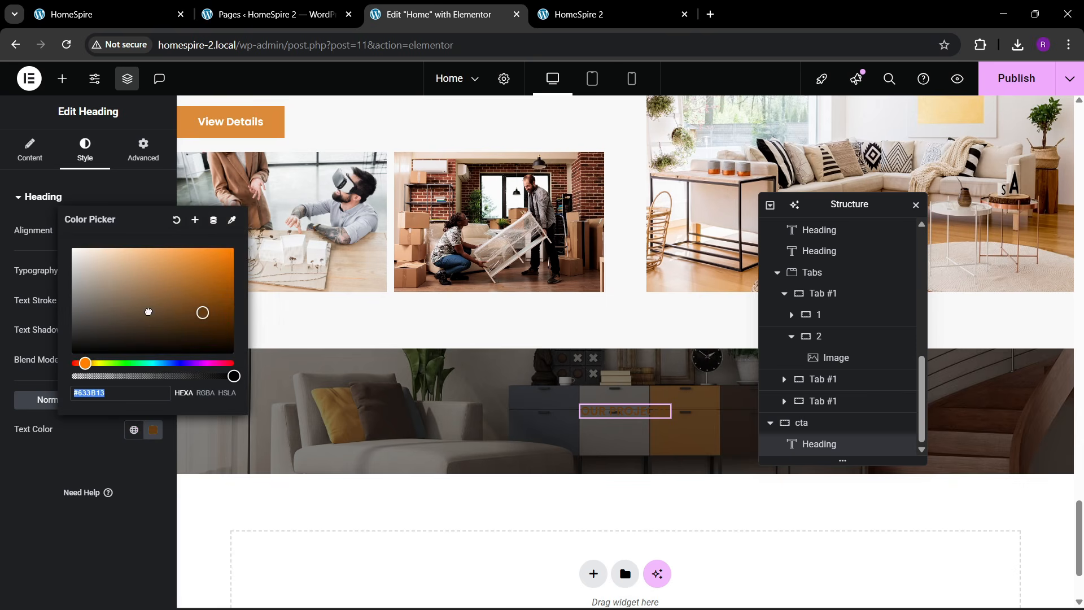
{"action": "left_click_drag", "start_coordinate": [145, 308], "coordinate": [34, 231]}
{"action": "left_click", "coordinate": [80, 469]}
{"action": "left_click", "coordinate": [89, 6]}
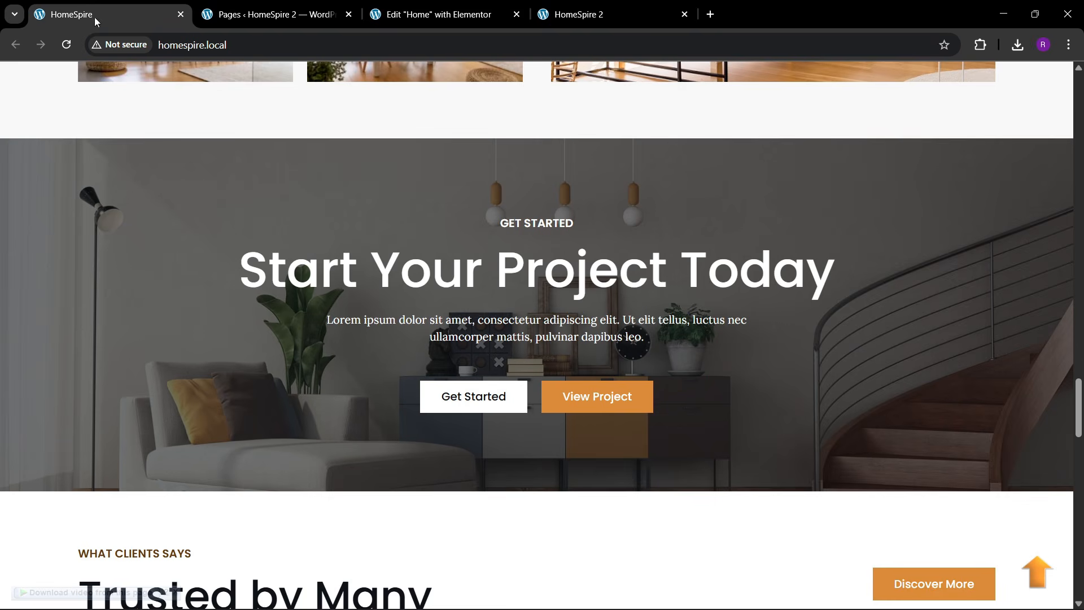
{"action": "left_click", "coordinate": [472, 12]}
- Retitle the heading GET STARTED, checking the live site's CTA wording
{"action": "left_click", "coordinate": [29, 149]}
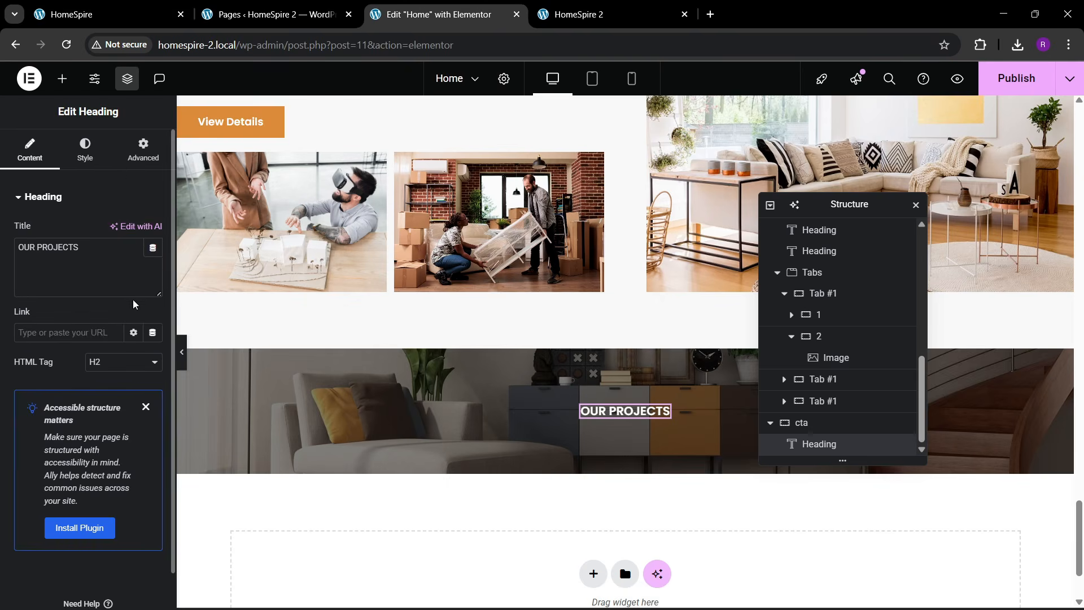
{"action": "type", "text": "GET STARTED"}
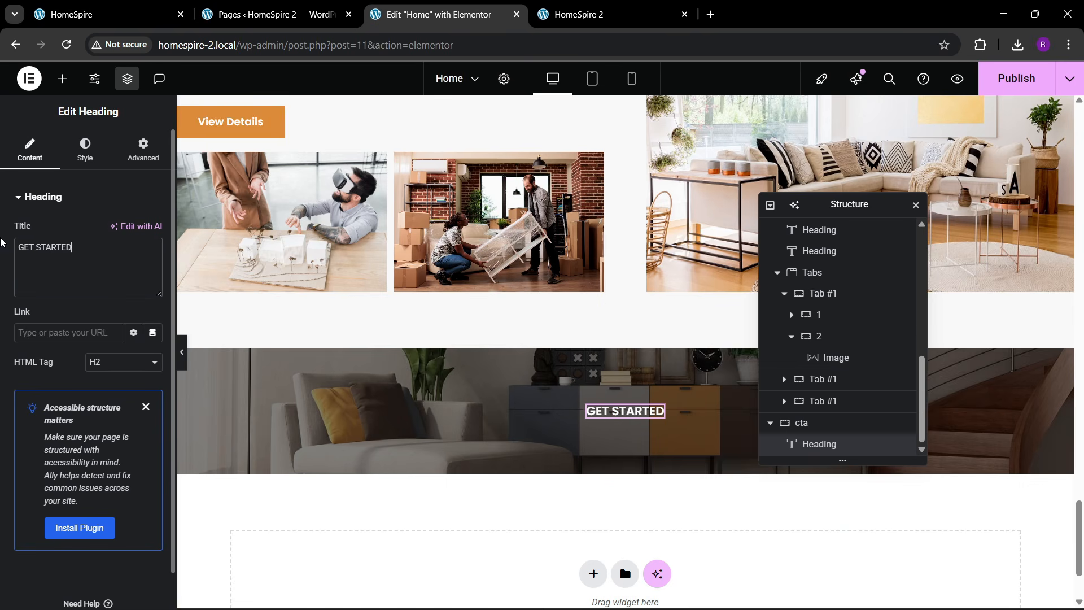
{"action": "left_click", "coordinate": [146, 4]}
{"action": "left_click", "coordinate": [438, 14]}
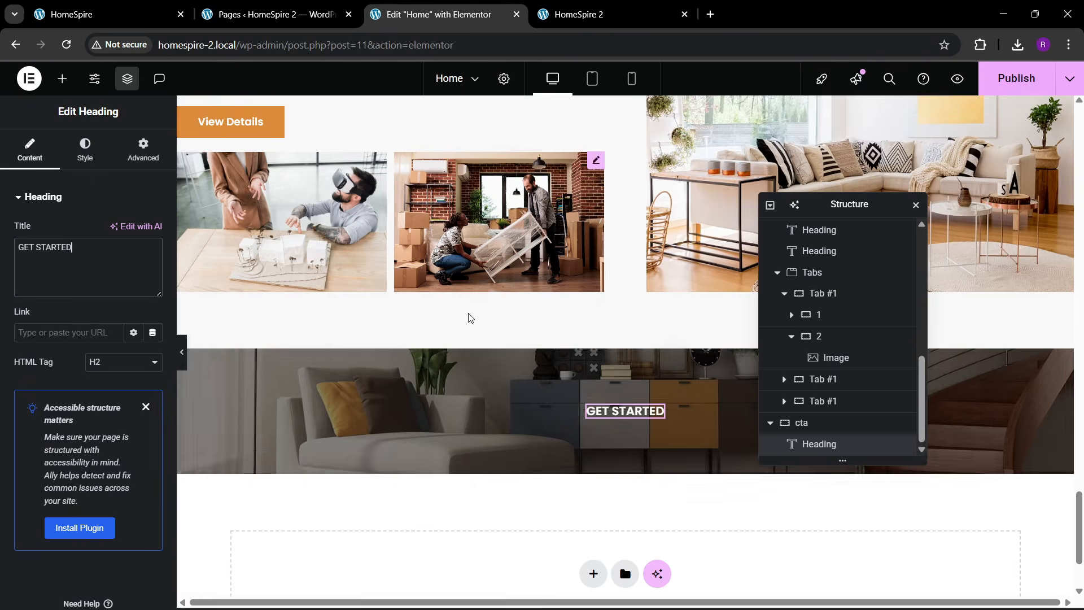
{"action": "scroll", "coordinate": [467, 314], "scroll_direction": "up", "scroll_amount": 10}
{"action": "right_click", "coordinate": [428, 320]}
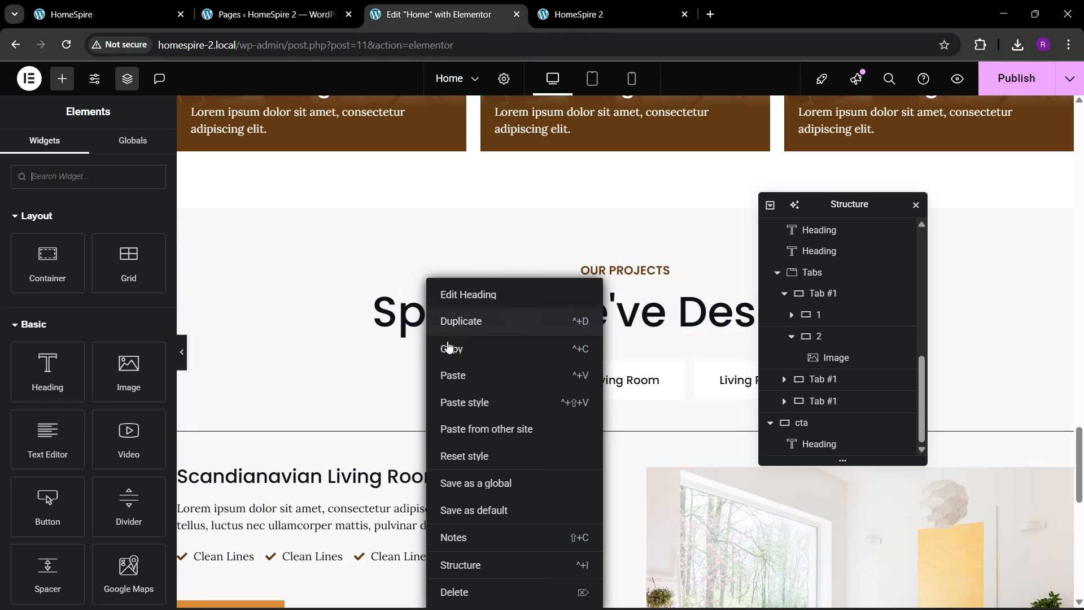
- Paste a copy of the Spaces We've Designed heading below GET STARTED and make its text white
{"action": "left_click", "coordinate": [446, 346]}
{"action": "scroll", "coordinate": [461, 368], "scroll_direction": "down", "scroll_amount": 10}
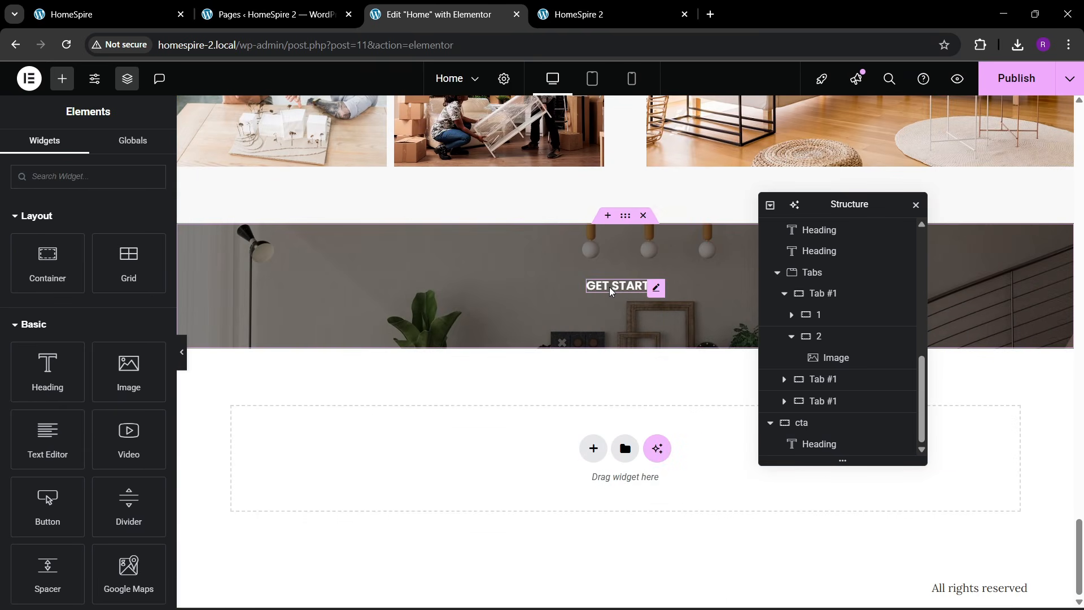
{"action": "right_click", "coordinate": [610, 286]}
{"action": "left_click", "coordinate": [630, 372]}
{"action": "left_click", "coordinate": [85, 149]}
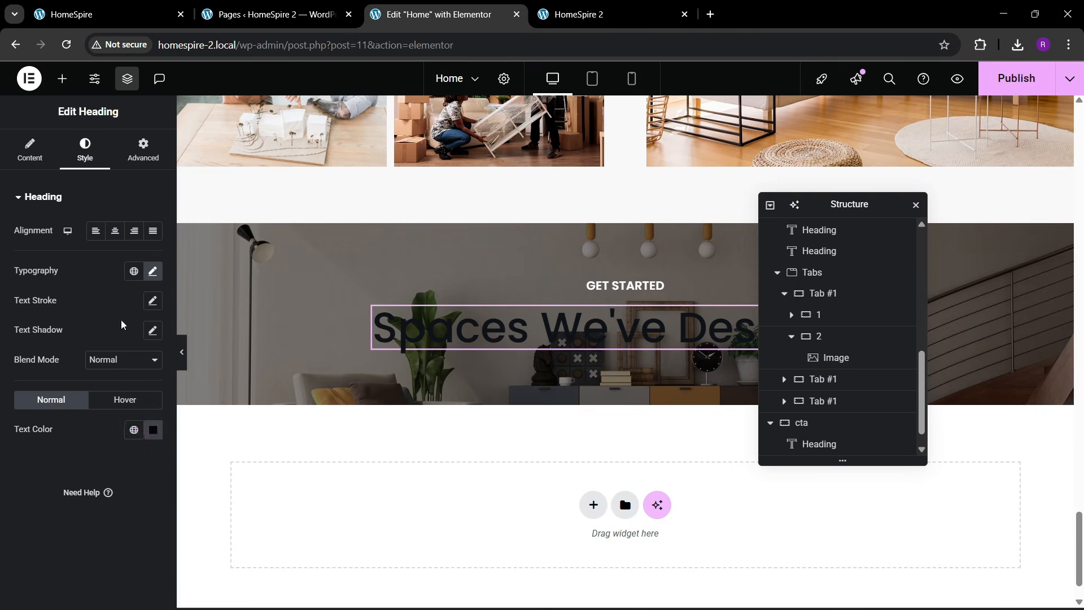
{"action": "left_click", "coordinate": [152, 430]}
{"action": "left_click_drag", "start_coordinate": [79, 237], "coordinate": [15, 212]}
{"action": "left_click", "coordinate": [53, 472]}
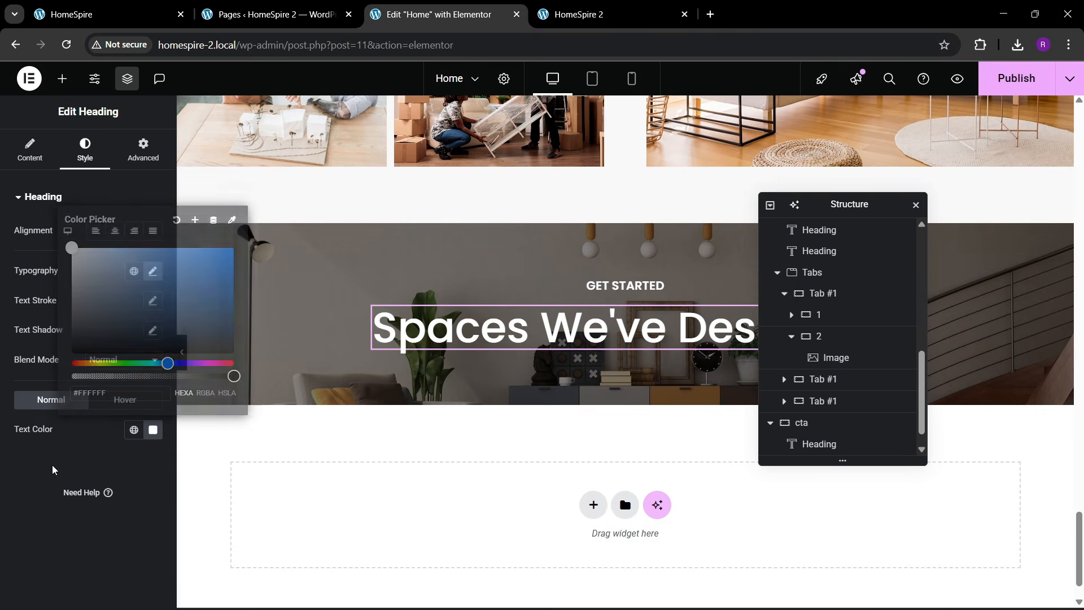
- Change the new heading's title to Start Your Project Today, matching the live site
{"action": "left_click", "coordinate": [107, 14]}
{"action": "left_click_drag", "start_coordinate": [211, 262], "coordinate": [841, 270]}
{"action": "left_click", "coordinate": [461, 6]}
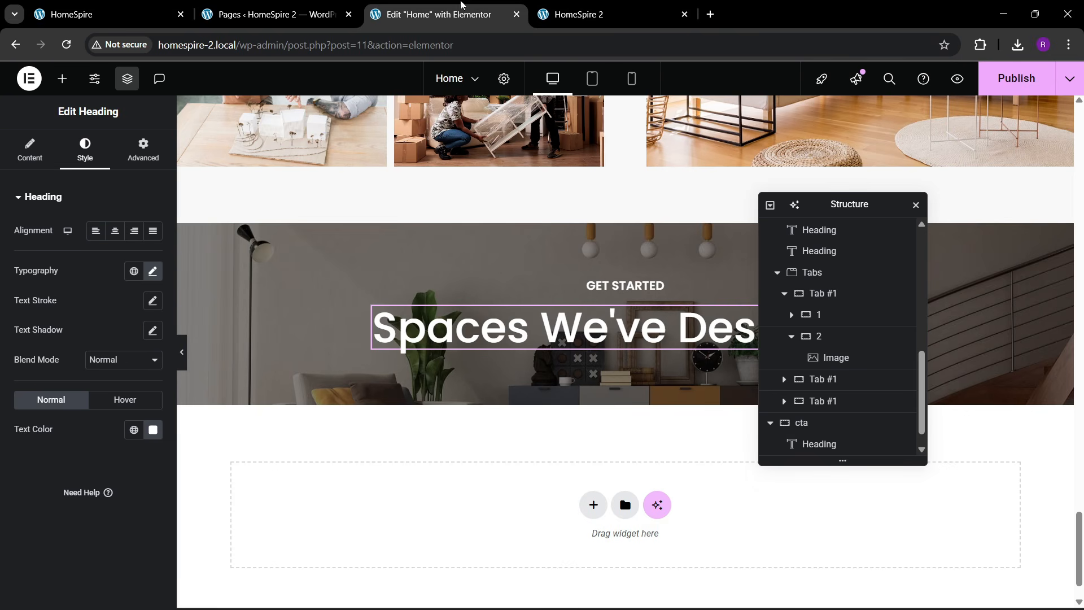
{"action": "left_click", "coordinate": [35, 157]}
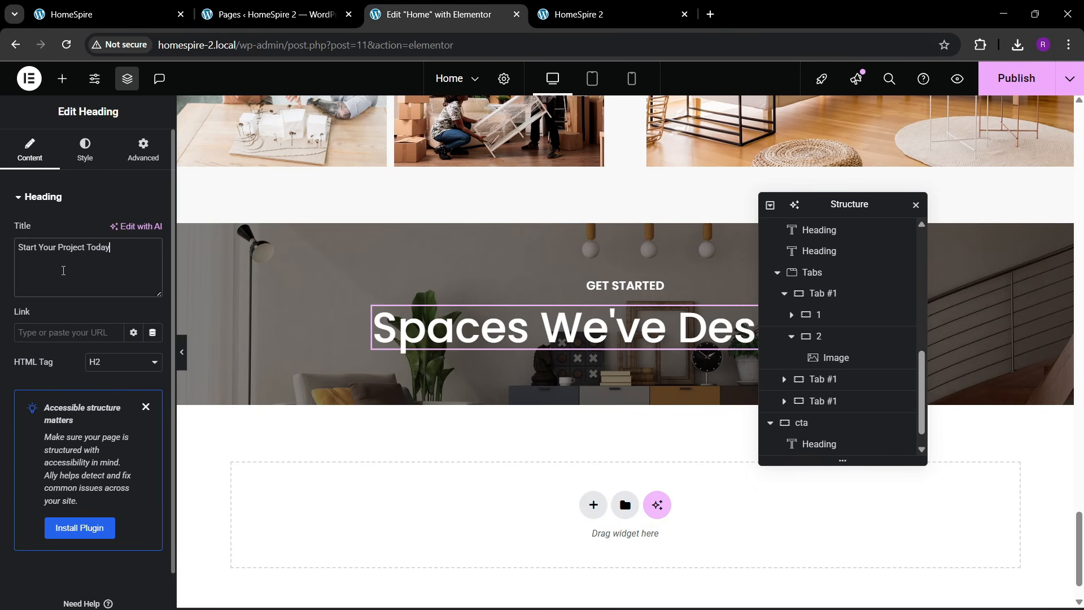
{"action": "left_click", "coordinate": [125, 10]}
{"action": "left_click", "coordinate": [440, 13]}
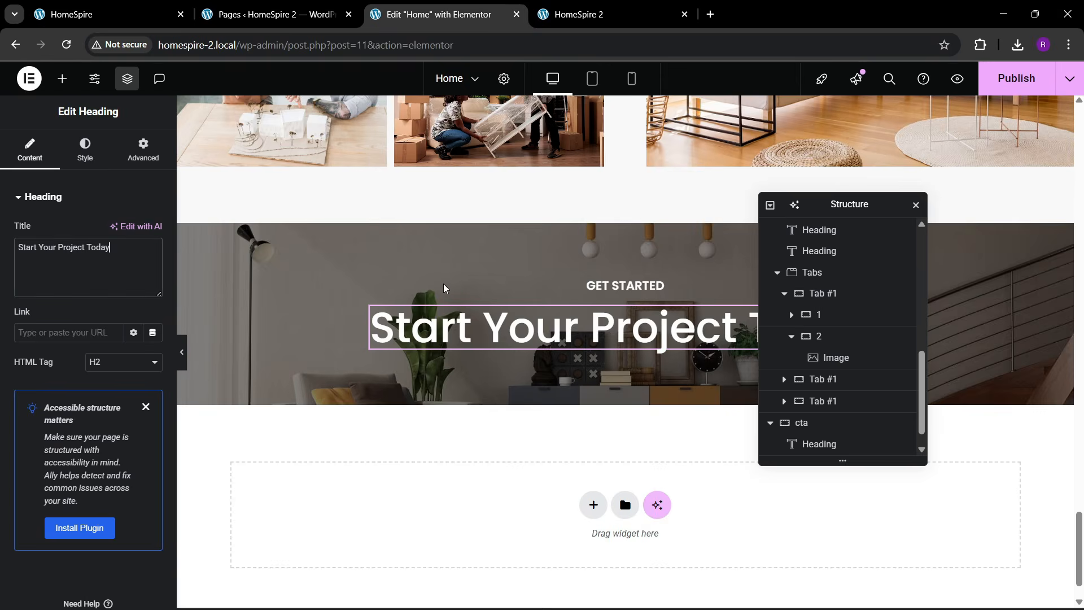
{"action": "scroll", "coordinate": [444, 282], "scroll_direction": "up", "scroll_amount": 10}
{"action": "scroll", "coordinate": [338, 339], "scroll_direction": "down", "scroll_amount": 3}
{"action": "right_click", "coordinate": [314, 340]}
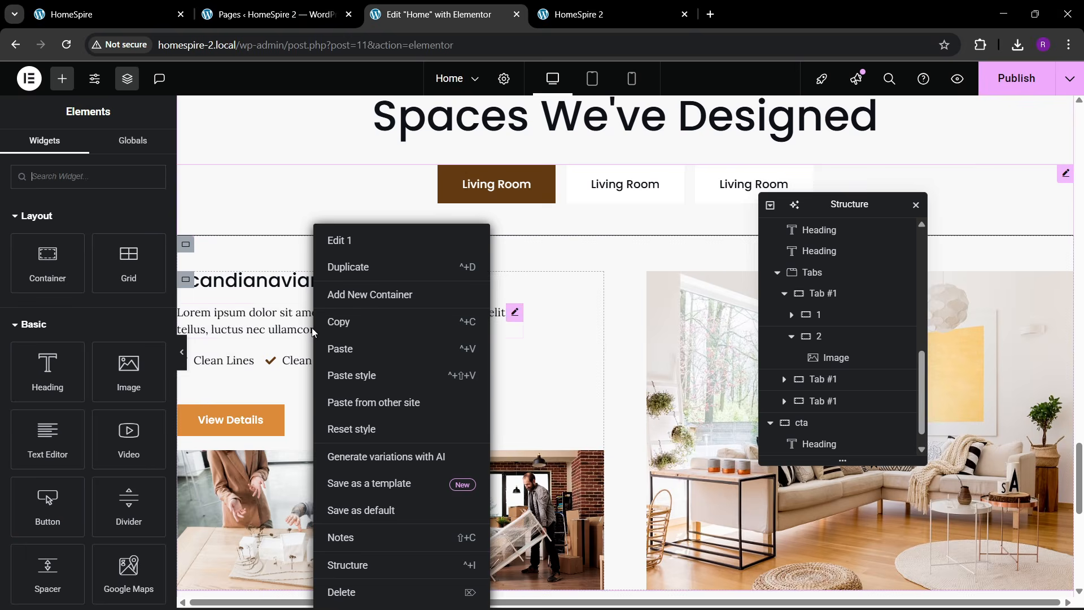
- Copy the project paragraph widget and paste it below the CTA heading
{"action": "right_click", "coordinate": [270, 323]}
{"action": "left_click", "coordinate": [297, 350]}
{"action": "scroll", "coordinate": [394, 374], "scroll_direction": "down", "scroll_amount": 1}
{"action": "scroll", "coordinate": [406, 378], "scroll_direction": "down", "scroll_amount": 8}
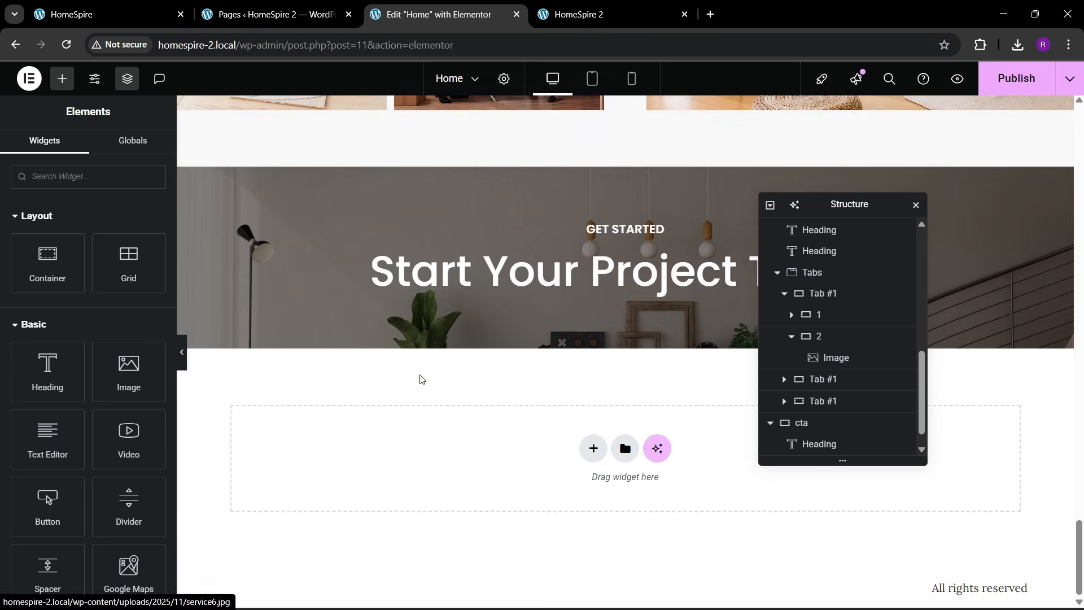
{"action": "right_click", "coordinate": [523, 279]}
{"action": "left_click", "coordinate": [534, 368]}
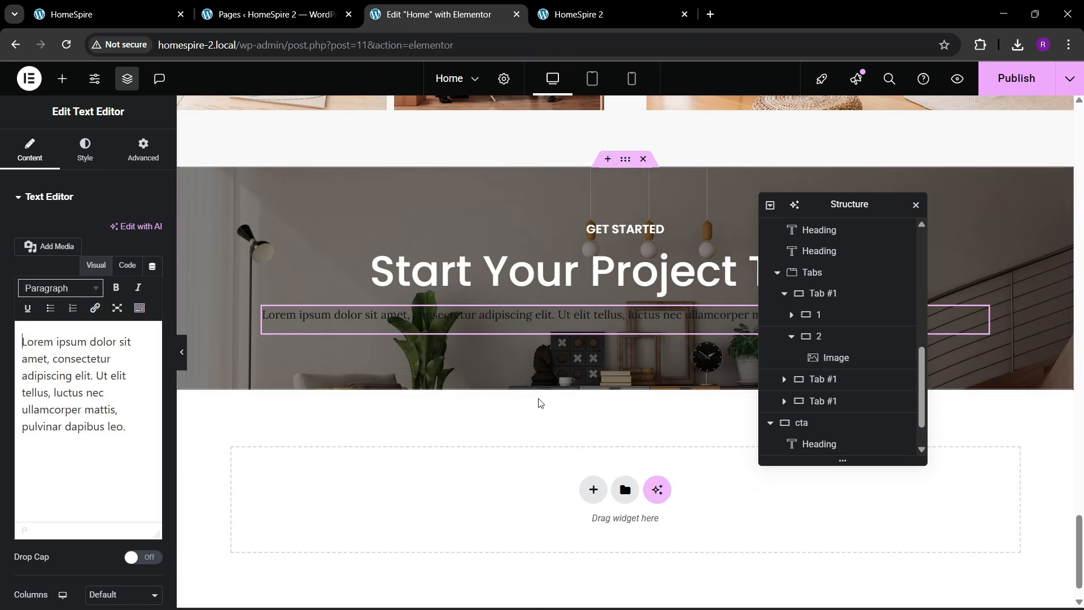
- Make the pasted CTA paragraph white, 53% custom width, with centred text
{"action": "left_click", "coordinate": [84, 149]}
{"action": "left_click", "coordinate": [154, 416]}
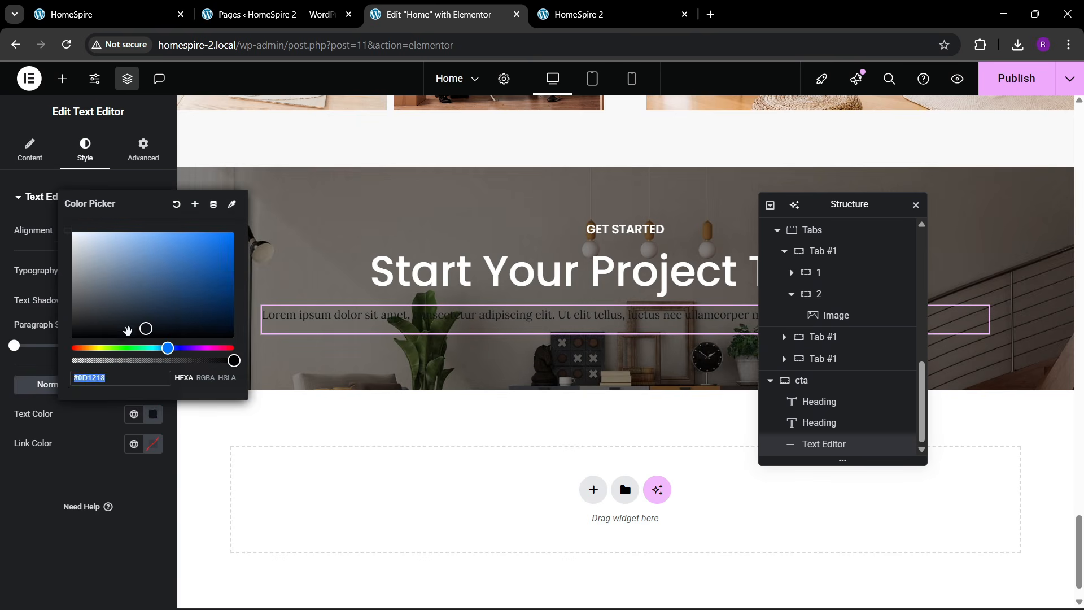
{"action": "left_click_drag", "start_coordinate": [128, 331], "coordinate": [73, 232]}
{"action": "left_click", "coordinate": [79, 506]}
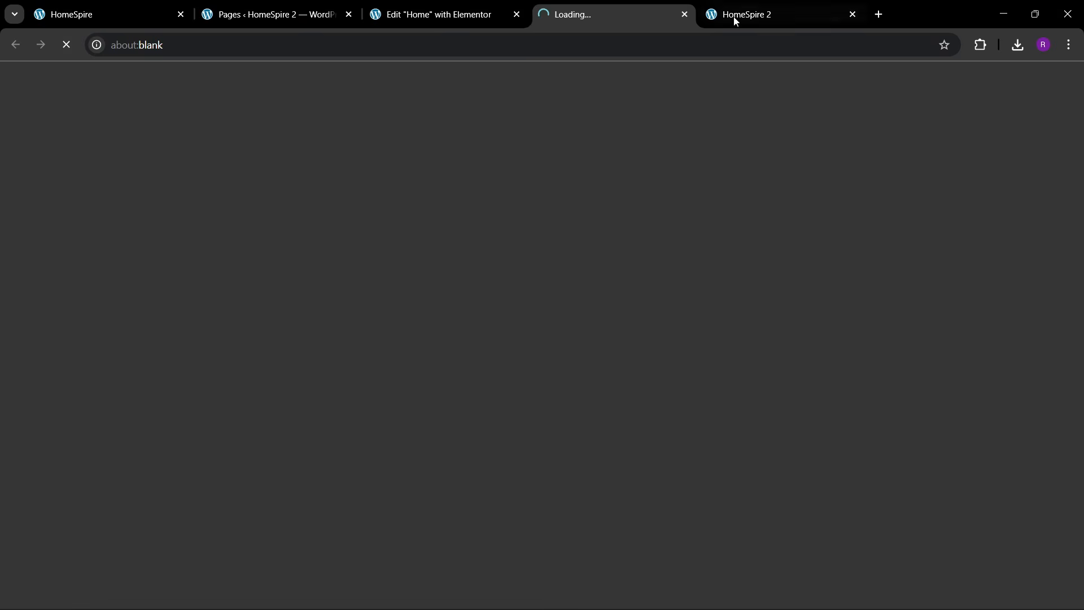
{"action": "left_click", "coordinate": [684, 14]}
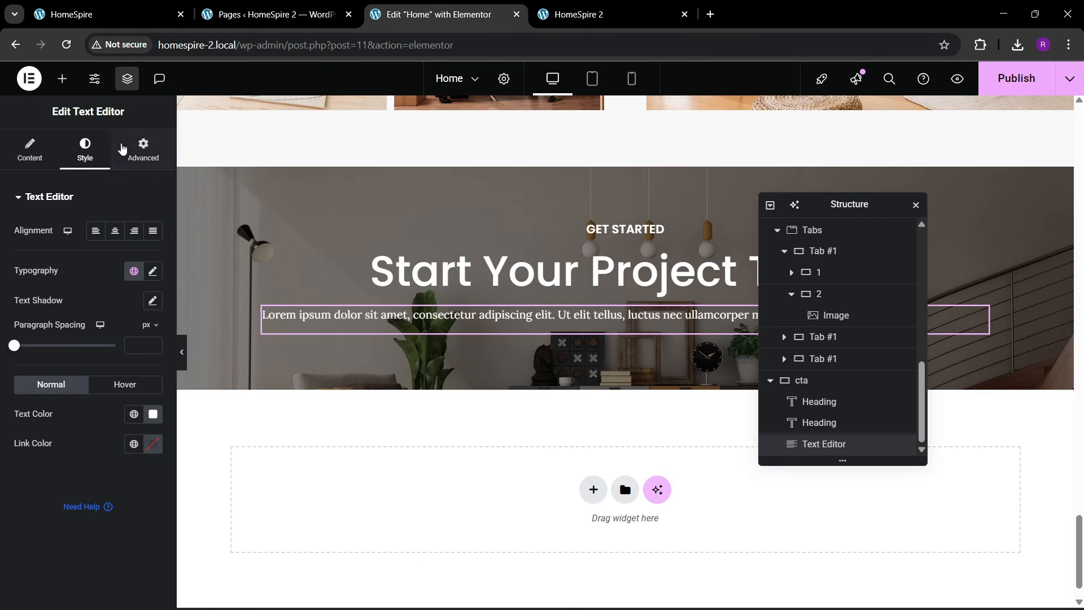
{"action": "left_click", "coordinate": [136, 150]}
{"action": "left_click_drag", "start_coordinate": [85, 389], "coordinate": [66, 396]}
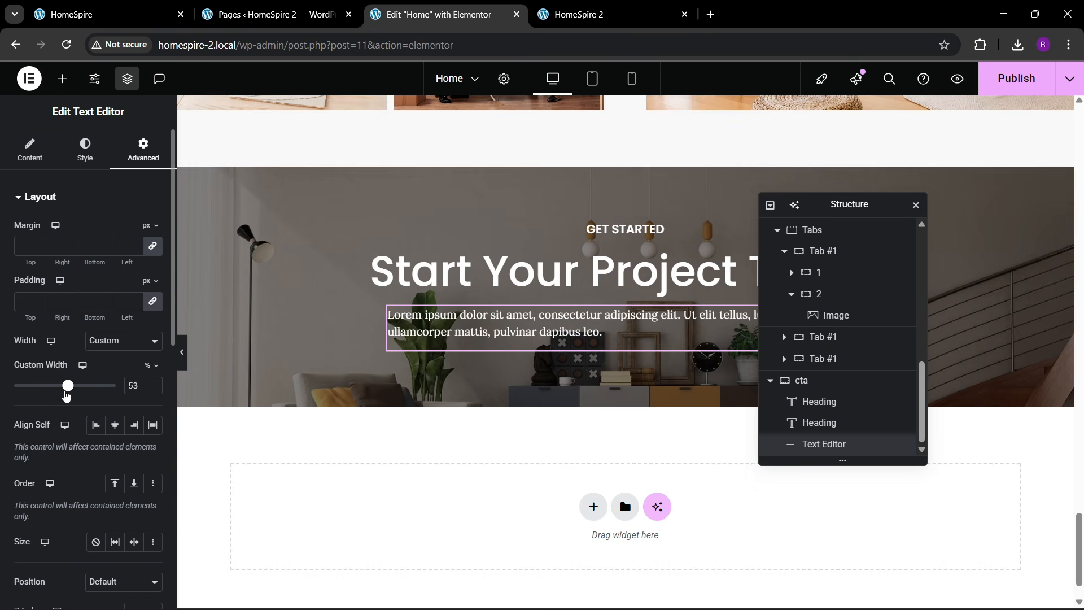
{"action": "left_click", "coordinate": [84, 151]}
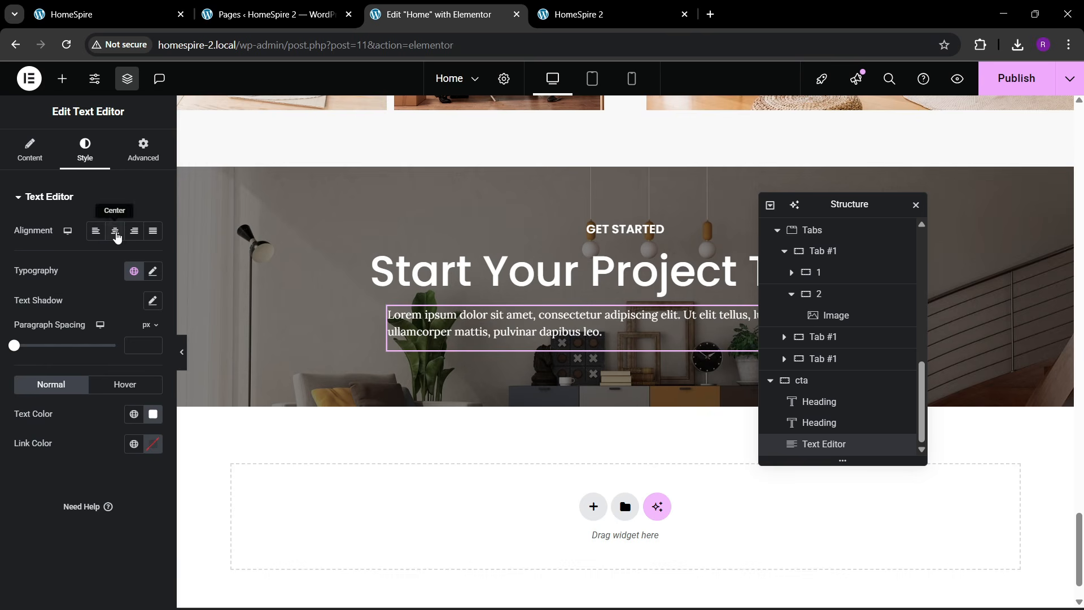
{"action": "left_click", "coordinate": [115, 231]}
- Check the paragraph's HTML code view, then compare against the live HomeSpire page
{"action": "left_click", "coordinate": [15, 146]}
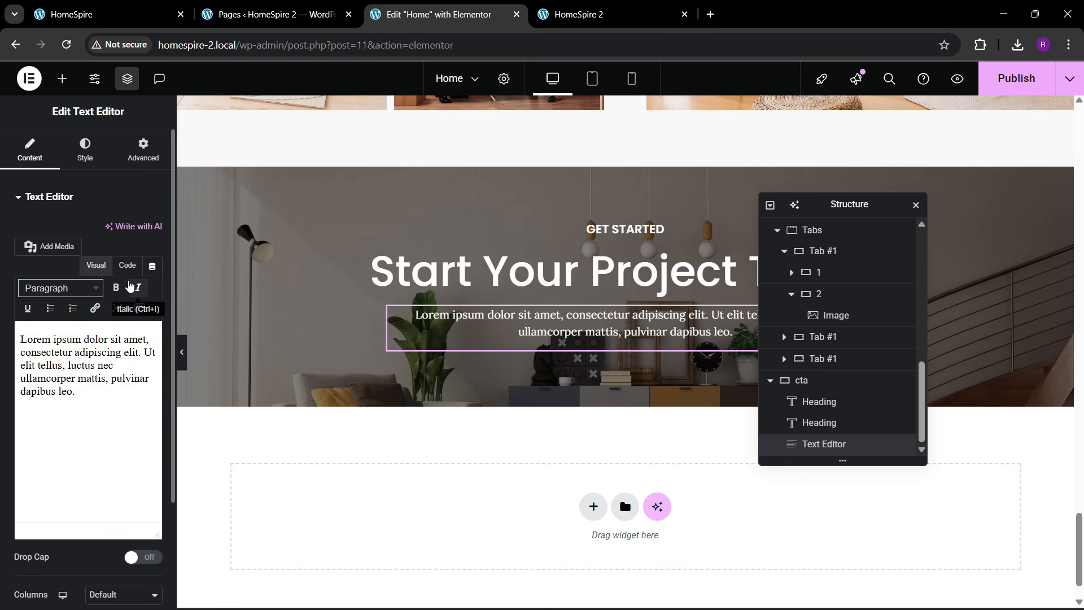
{"action": "left_click", "coordinate": [127, 265]}
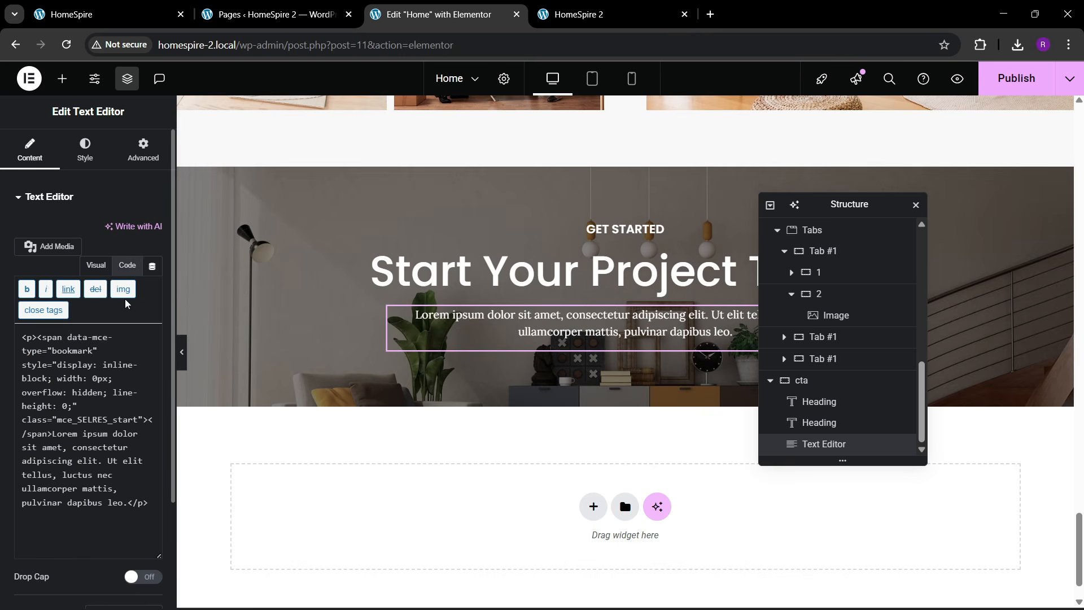
{"action": "left_click", "coordinate": [94, 267]}
{"action": "key", "text": "ctrl+1"}
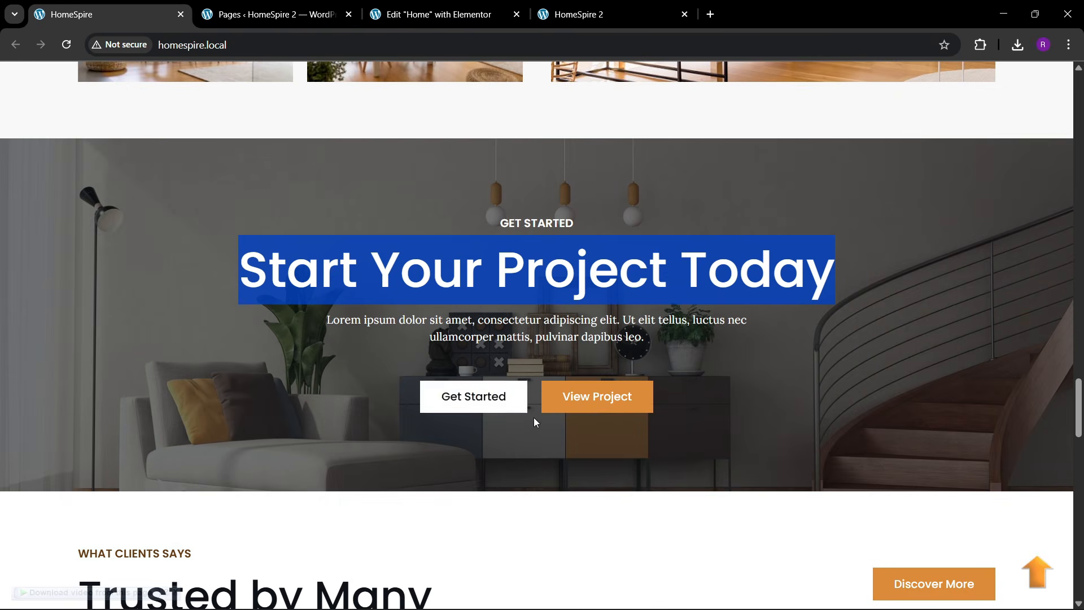
{"action": "key", "text": "ctrl+3"}
- Copy the hero's button box and try pasting it at the CTA paragraph
{"action": "scroll", "coordinate": [463, 328], "scroll_direction": "up", "scroll_amount": 12}
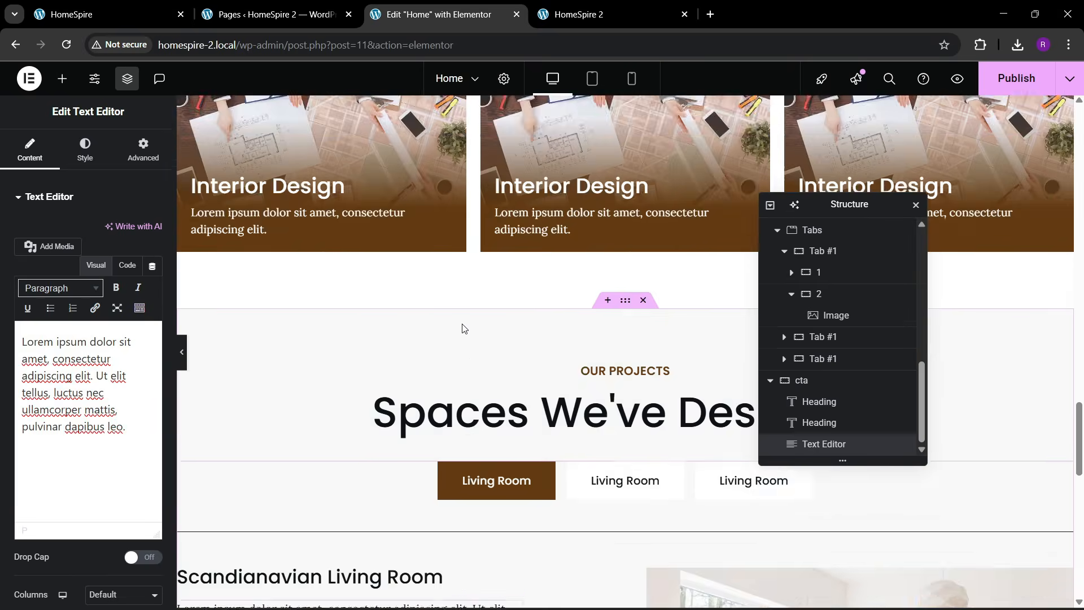
{"action": "scroll", "coordinate": [462, 328], "scroll_direction": "up", "scroll_amount": 15}
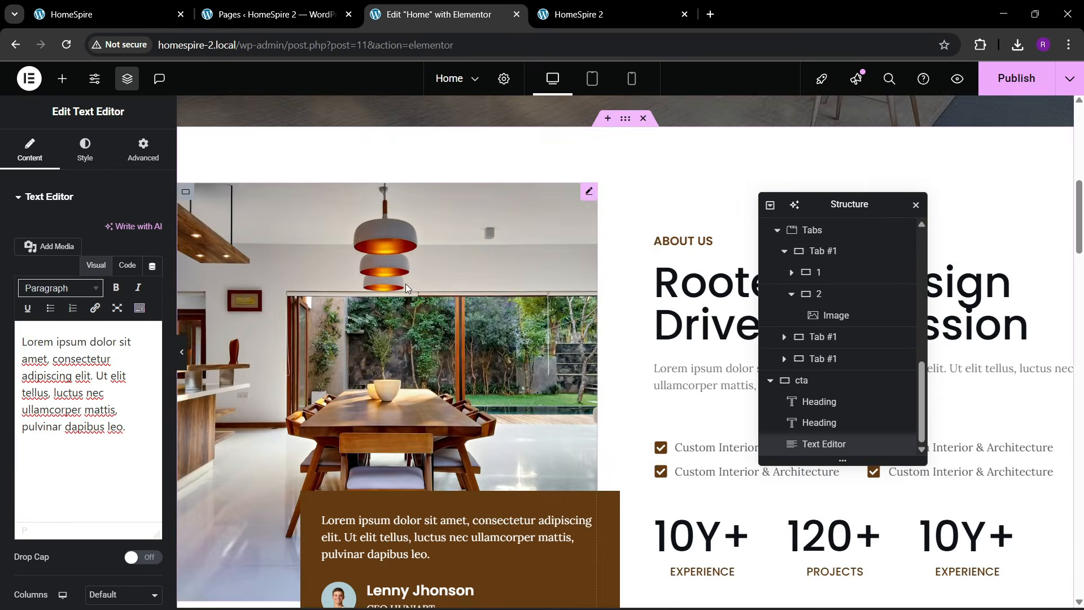
{"action": "scroll", "coordinate": [405, 283], "scroll_direction": "up", "scroll_amount": 5}
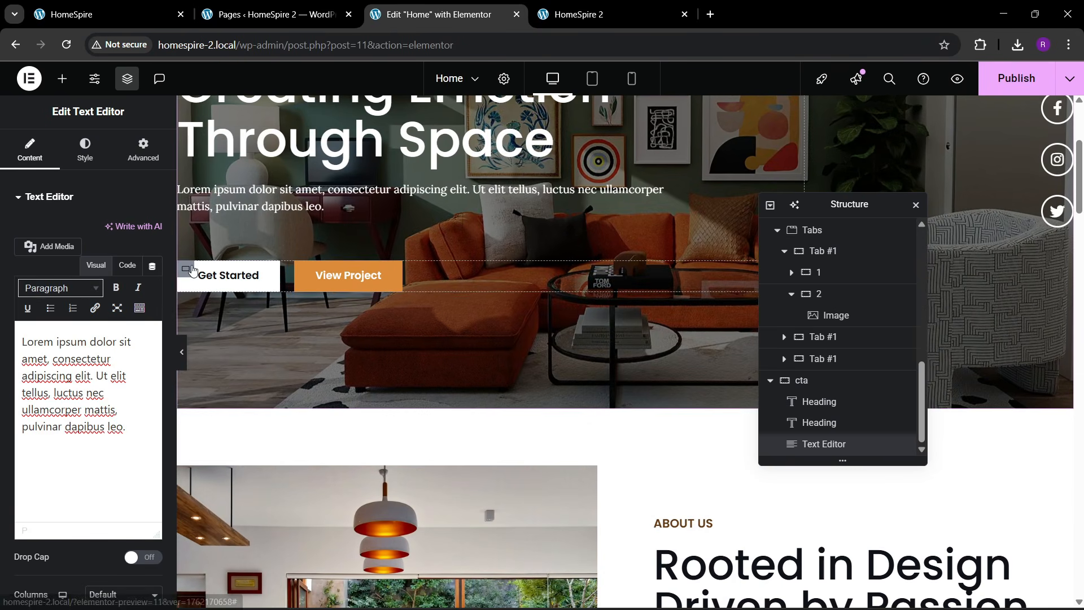
{"action": "left_click", "coordinate": [186, 269]}
{"action": "right_click", "coordinate": [186, 269]}
{"action": "left_click", "coordinate": [212, 323]}
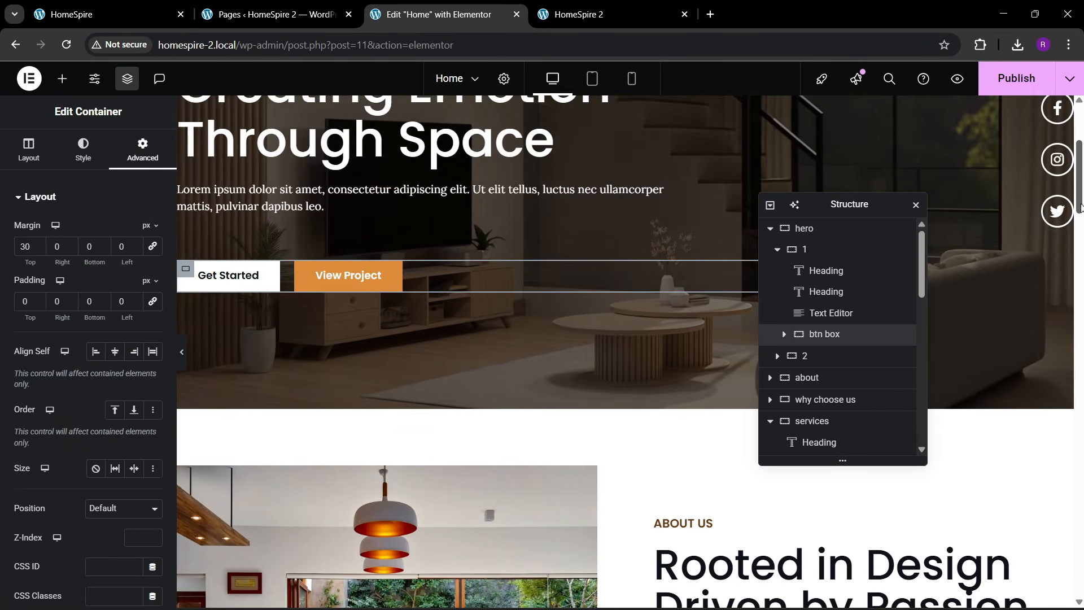
{"action": "left_click_drag", "start_coordinate": [1080, 209], "coordinate": [1079, 559]}
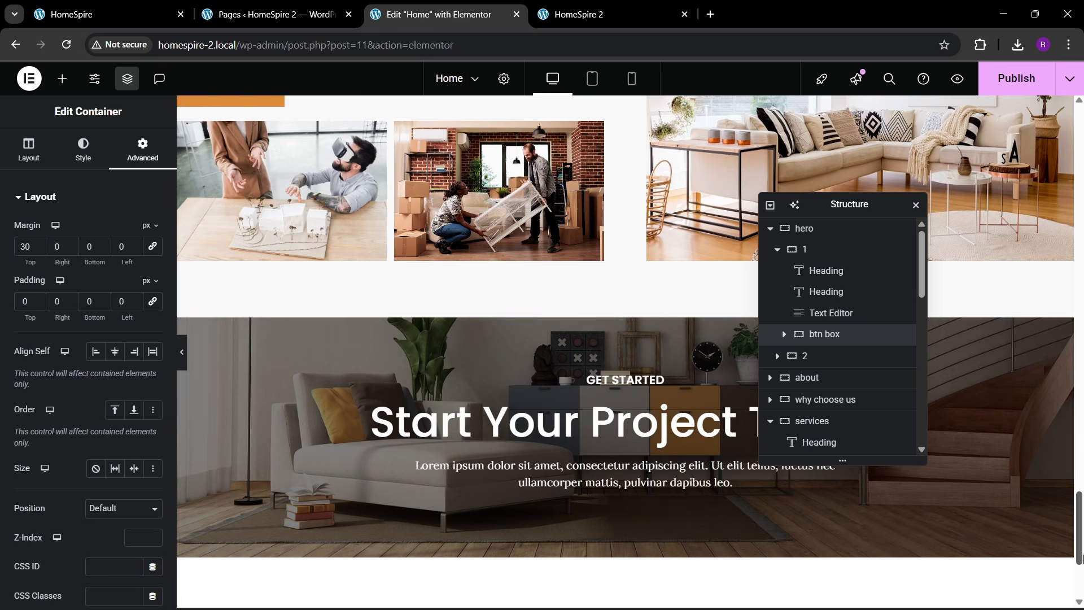
{"action": "right_click", "coordinate": [621, 484]}
{"action": "left_click", "coordinate": [661, 393]}
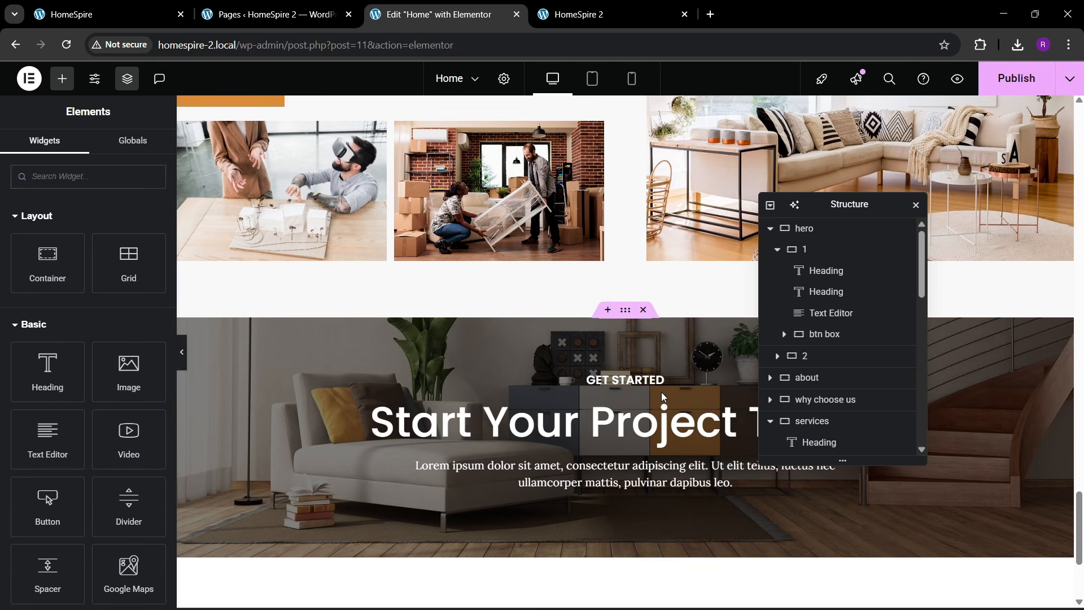
{"action": "right_click", "coordinate": [637, 484]}
{"action": "scroll", "coordinate": [423, 377], "scroll_direction": "up", "scroll_amount": 8}
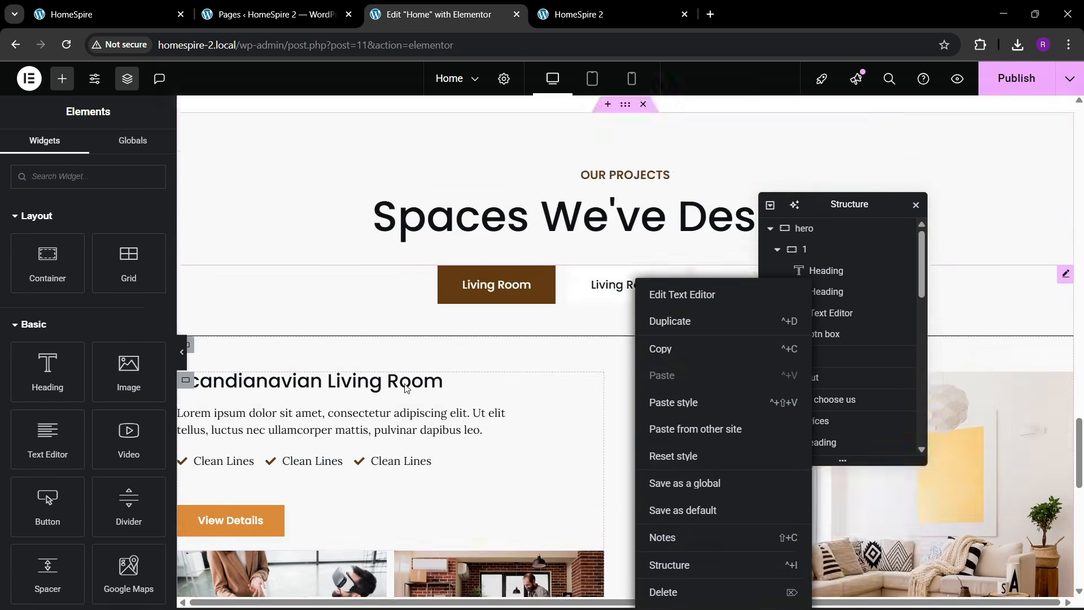
{"action": "scroll", "coordinate": [423, 376], "scroll_direction": "down", "scroll_amount": 10}
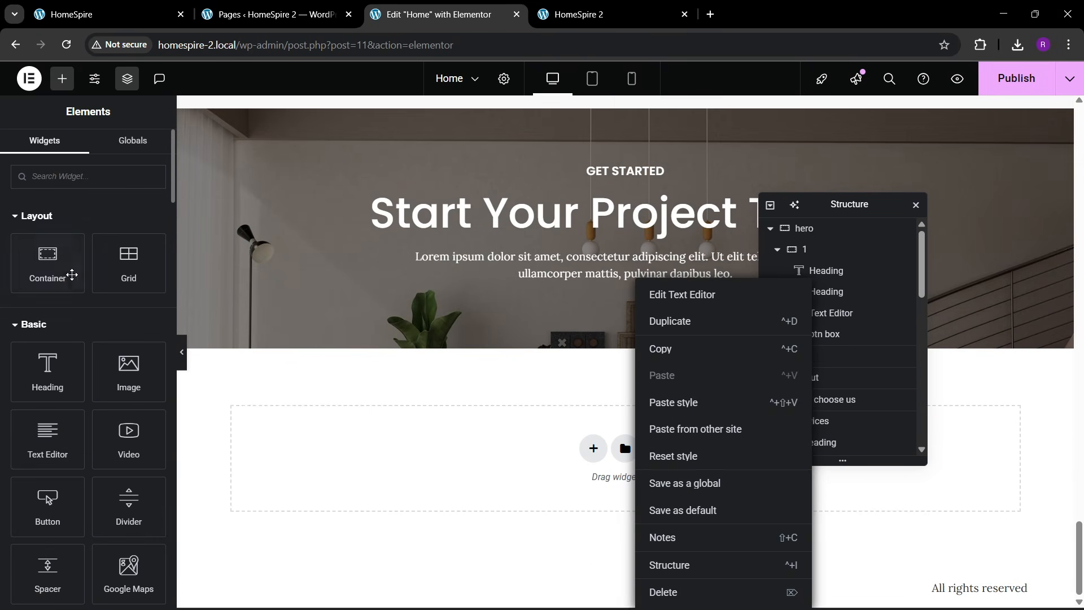
- Add an empty container below the CTA paragraph
{"action": "left_click_drag", "start_coordinate": [71, 274], "coordinate": [524, 287]}
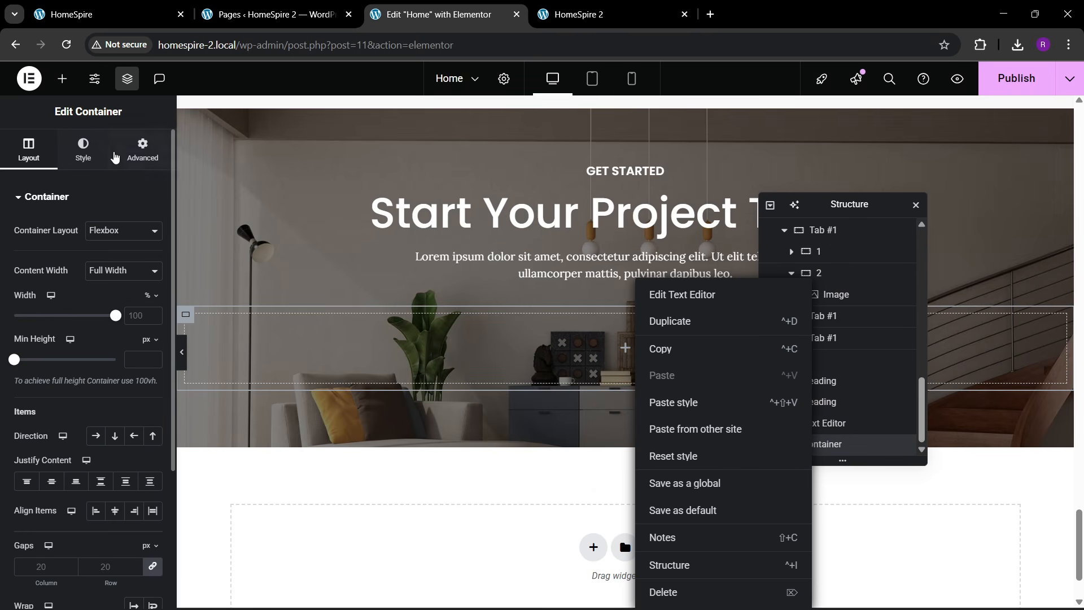
{"action": "left_click", "coordinate": [142, 150]}
{"action": "scroll", "coordinate": [443, 326], "scroll_direction": "up", "scroll_amount": 3}
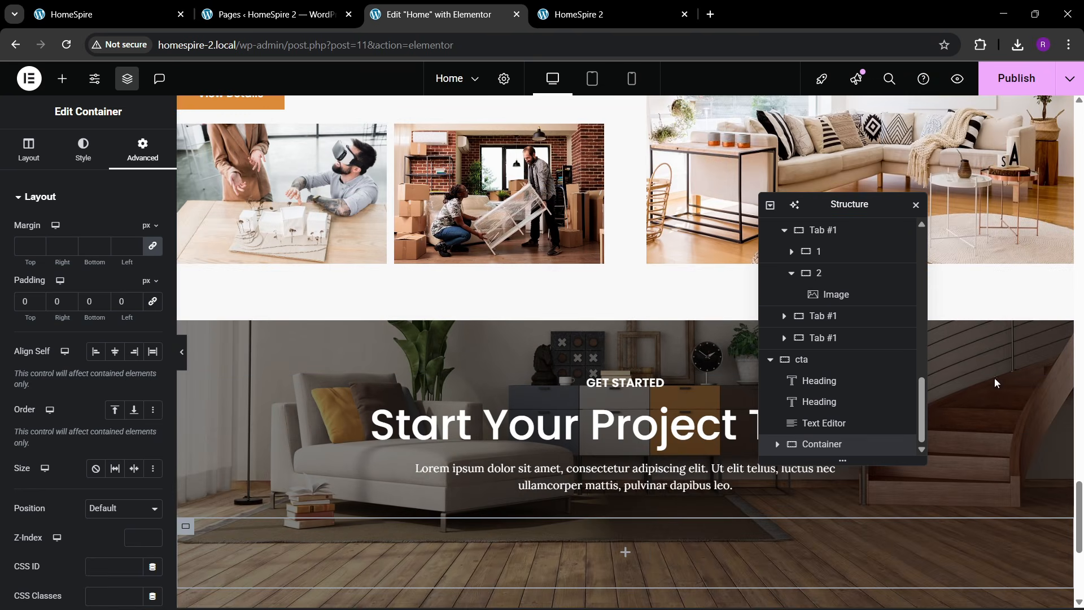
{"action": "left_click_drag", "start_coordinate": [1080, 535], "coordinate": [1080, 158]}
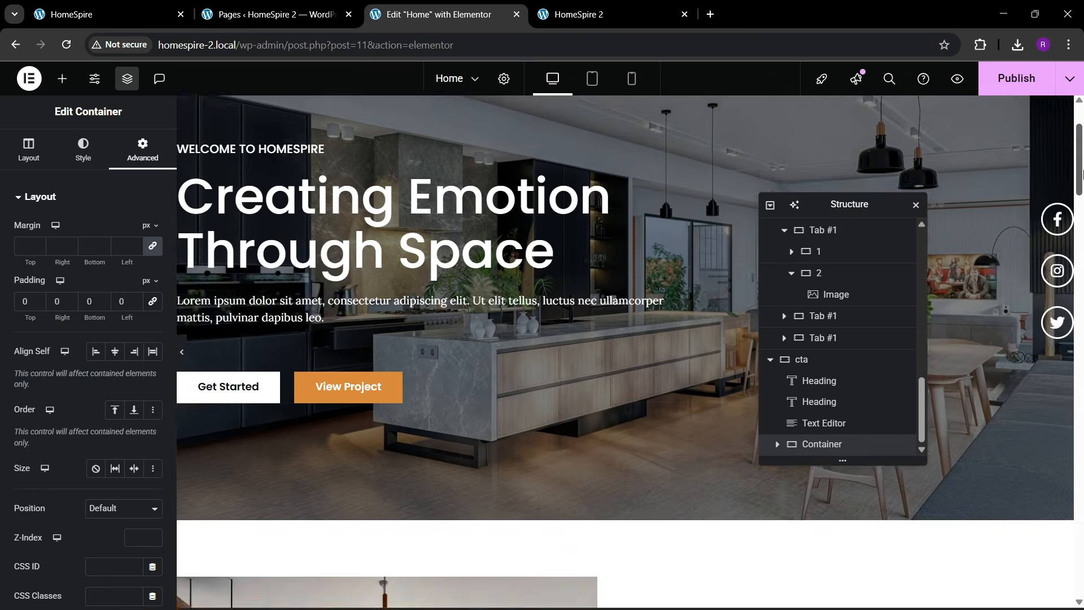
- Copy the hero's Get Started button into the new CTA container
{"action": "right_click", "coordinate": [254, 411]}
{"action": "left_click", "coordinate": [299, 350]}
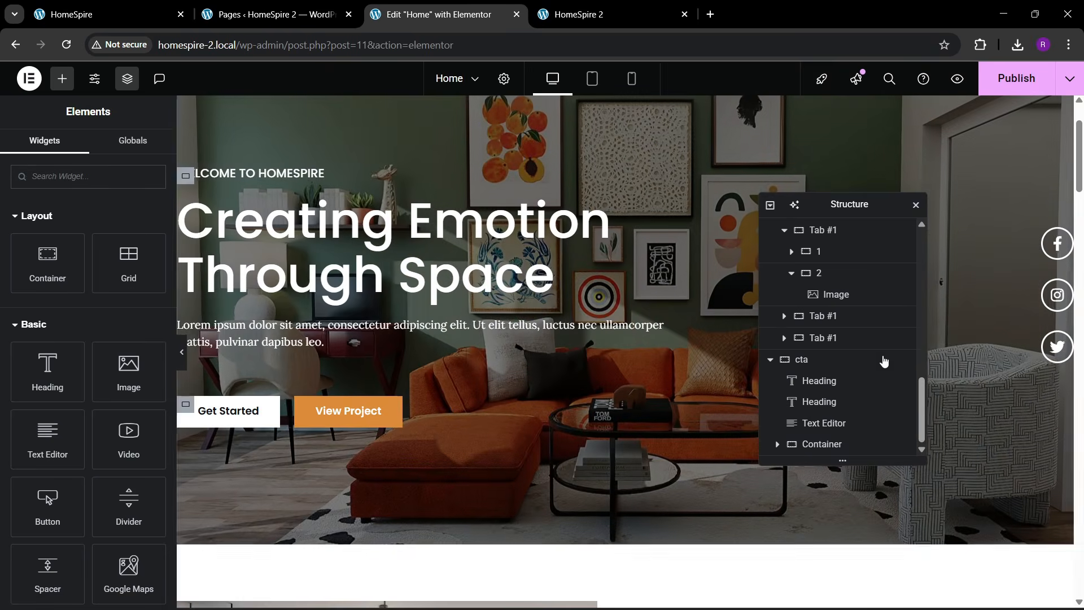
{"action": "left_click_drag", "start_coordinate": [1078, 181], "coordinate": [1077, 559]}
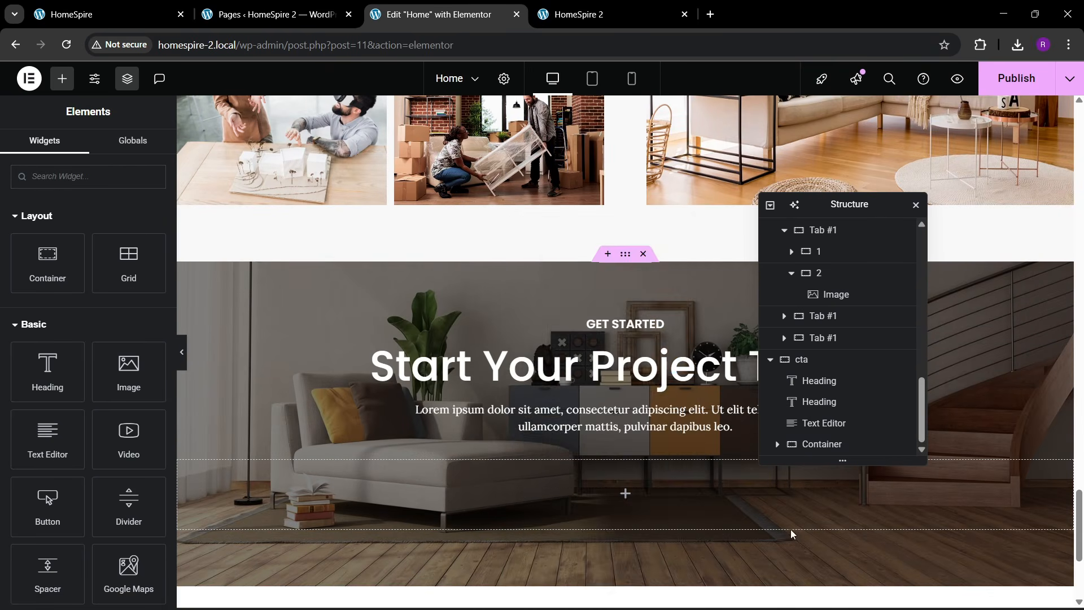
{"action": "right_click", "coordinate": [515, 497]}
{"action": "left_click", "coordinate": [554, 349]}
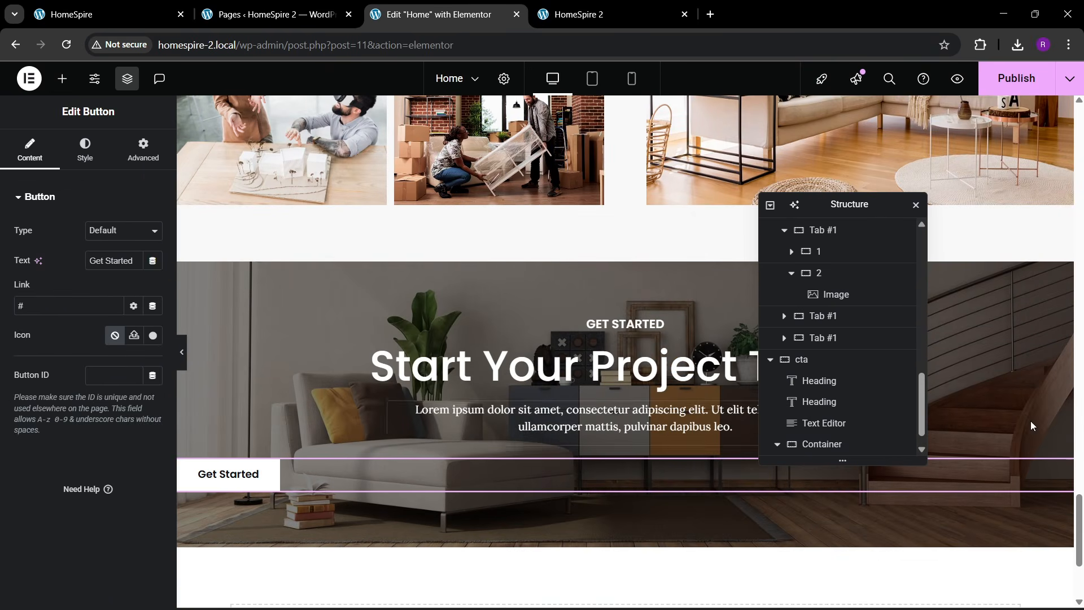
- Copy the hero's View Project button below the CTA Get Started button
{"action": "left_click_drag", "start_coordinate": [1078, 513], "coordinate": [1077, 123]}
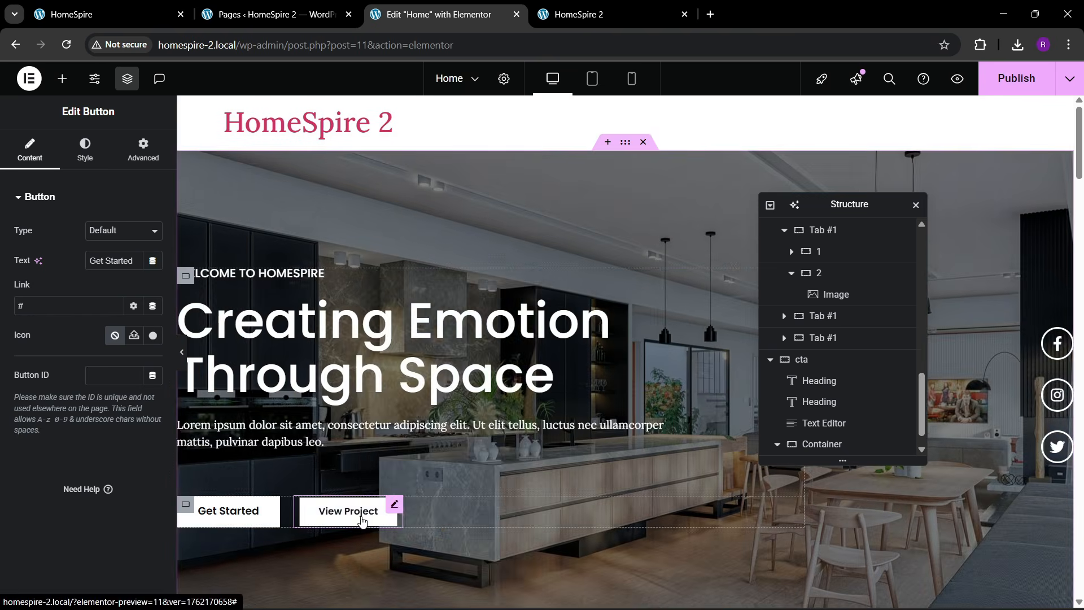
{"action": "right_click", "coordinate": [362, 520]}
{"action": "left_click", "coordinate": [405, 401]}
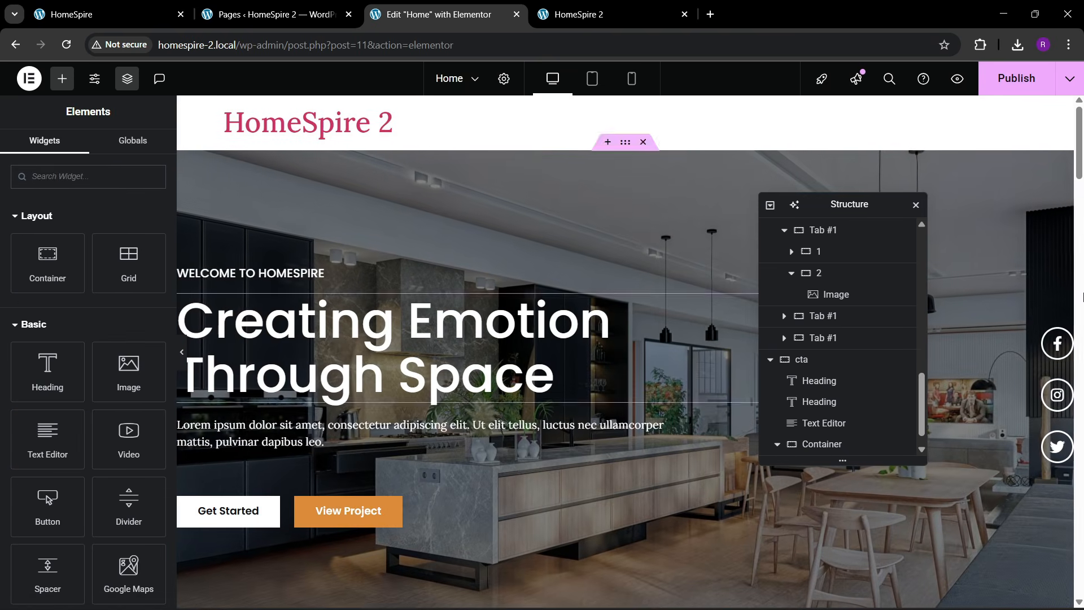
{"action": "left_click_drag", "start_coordinate": [1080, 178], "coordinate": [1078, 559]}
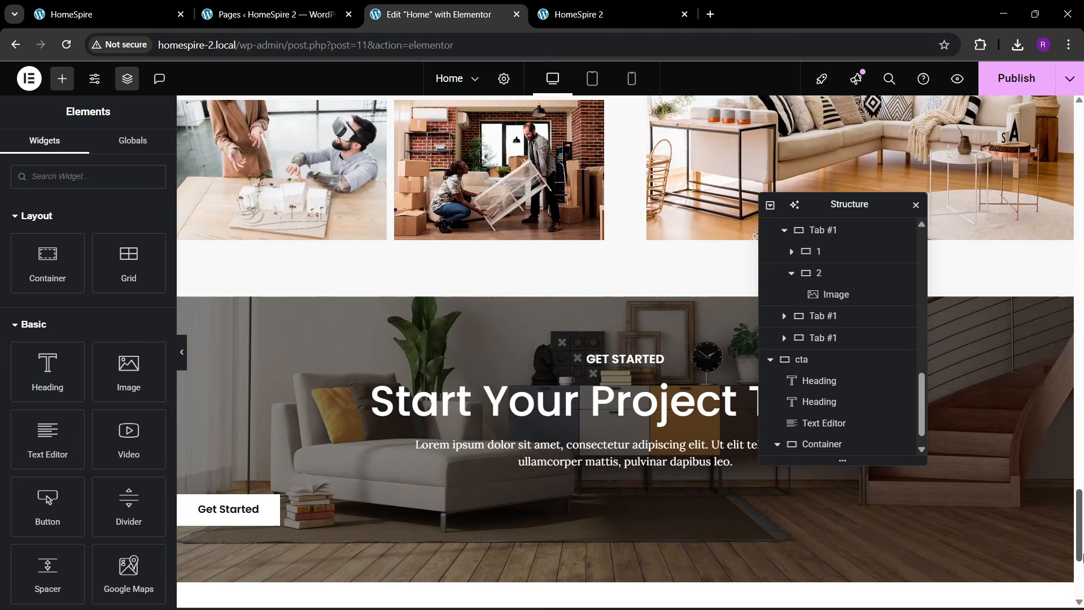
{"action": "right_click", "coordinate": [302, 532]}
{"action": "left_click", "coordinate": [284, 392]}
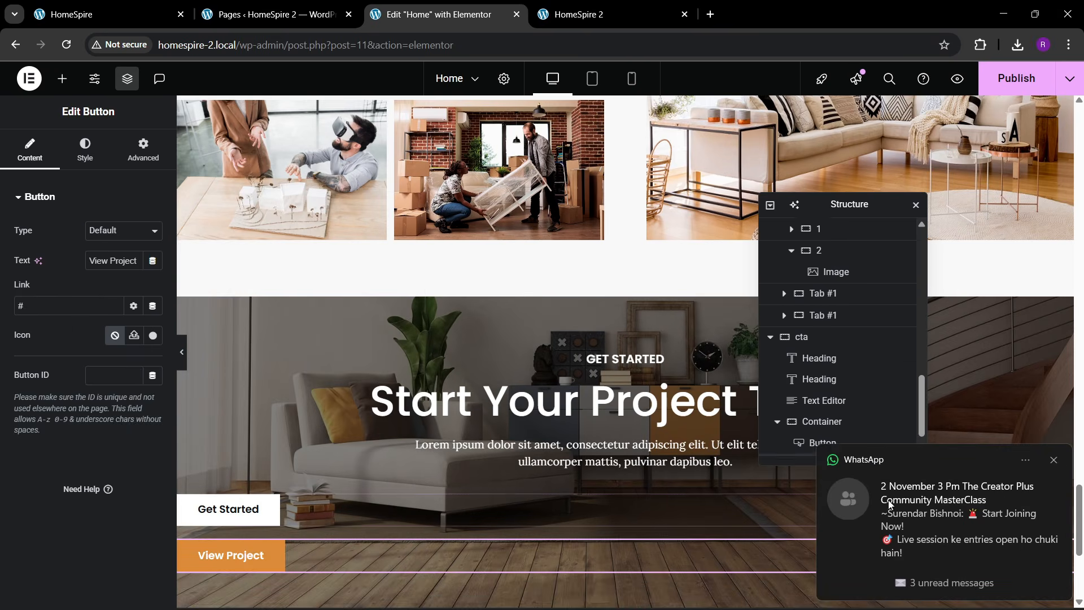
{"action": "left_click", "coordinate": [1054, 460]}
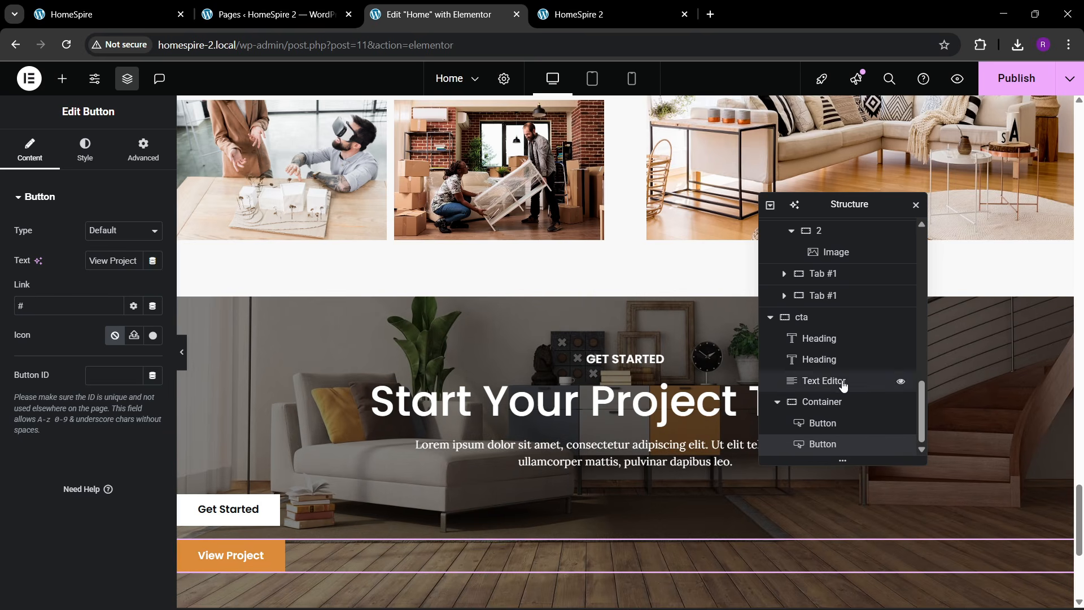
{"action": "left_click", "coordinate": [830, 401]}
- Lay the two CTA buttons side by side, centred, and compare with the live page
{"action": "left_click", "coordinate": [29, 153]}
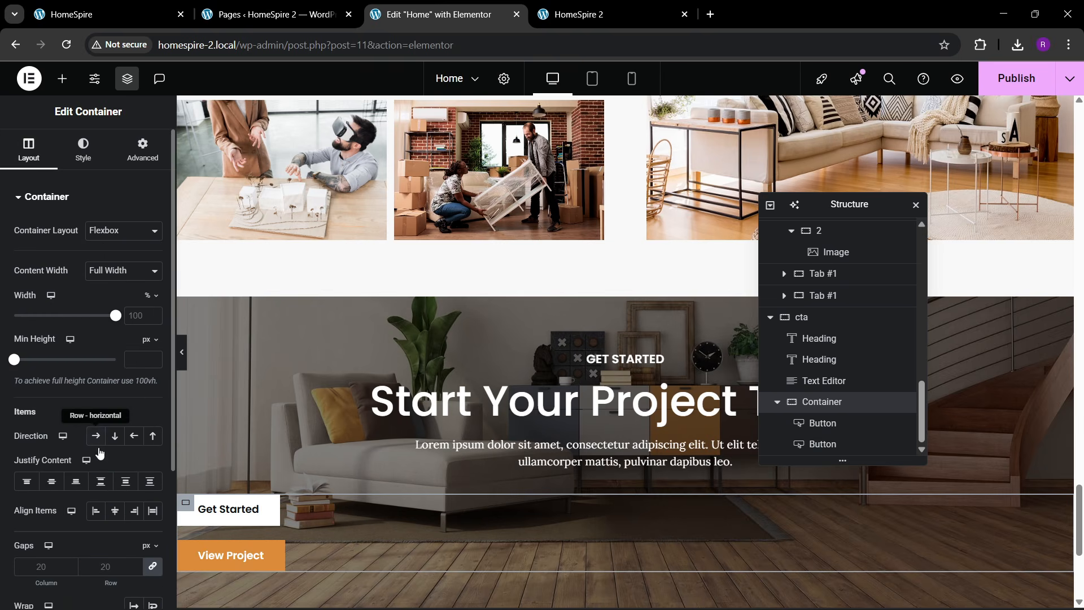
{"action": "left_click", "coordinate": [96, 435]}
{"action": "left_click", "coordinate": [51, 481]}
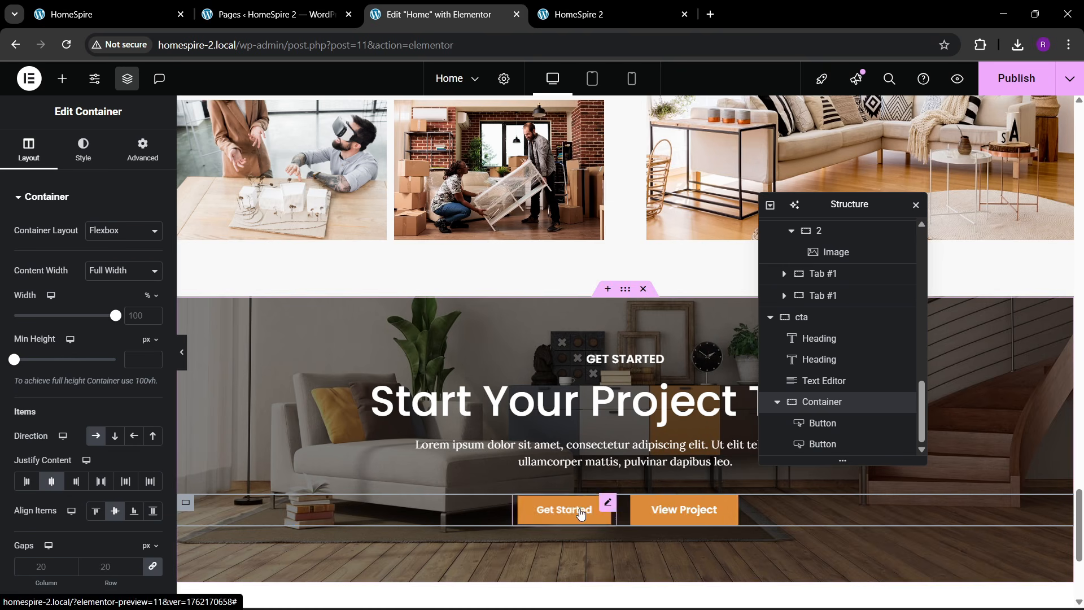
{"action": "left_click", "coordinate": [155, 4]}
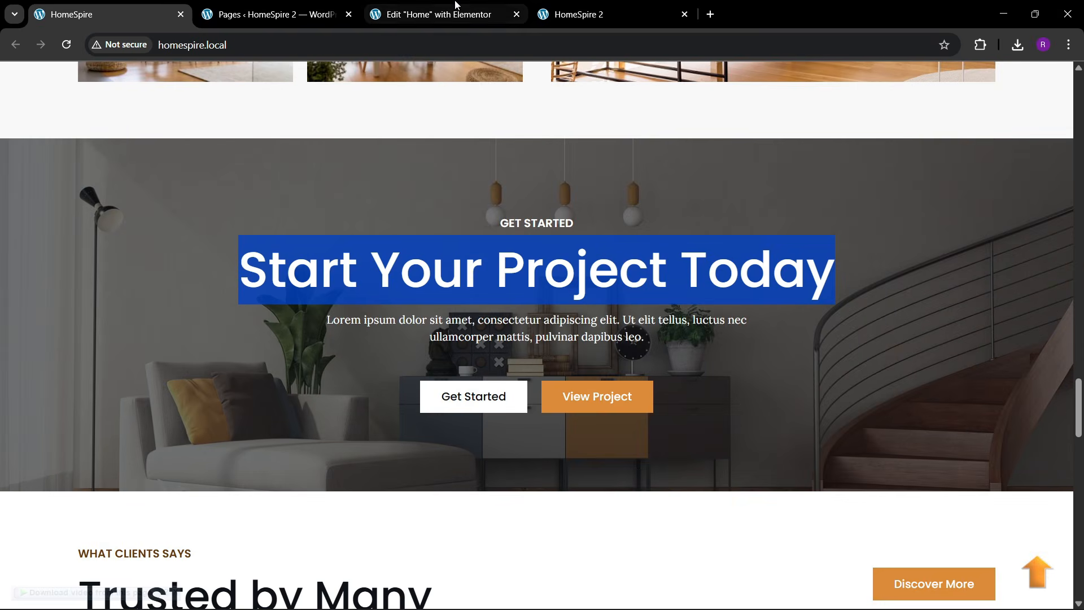
{"action": "left_click", "coordinate": [432, 14]}
{"action": "scroll", "coordinate": [511, 360], "scroll_direction": "up", "scroll_amount": 2}
{"action": "scroll", "coordinate": [511, 359], "scroll_direction": "down", "scroll_amount": 3}
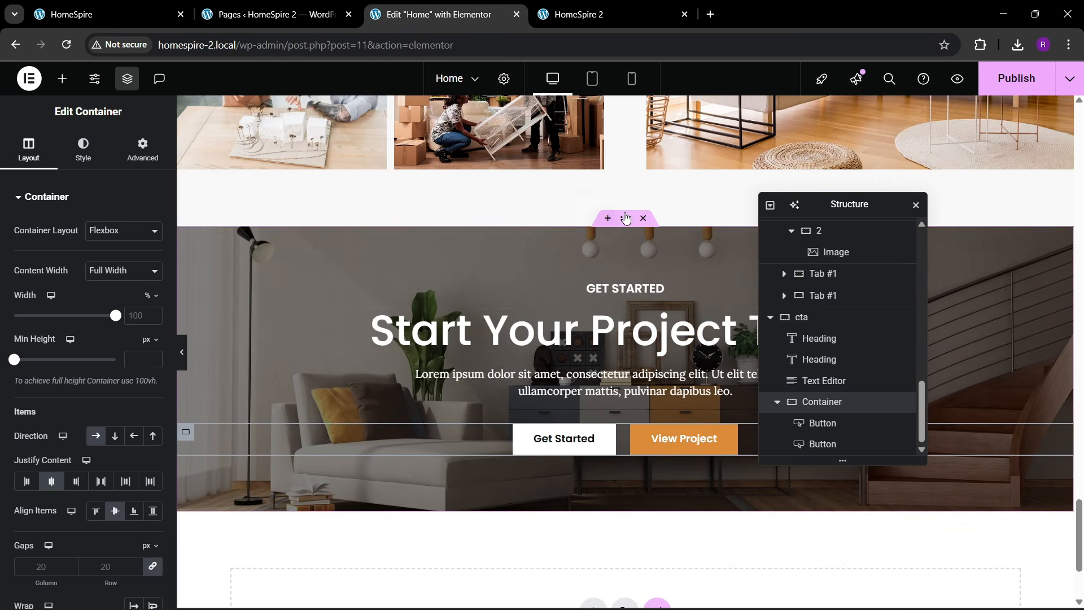
- Set the CTA section's top and bottom padding to 100 px and save
{"action": "left_click", "coordinate": [625, 218]}
{"action": "left_click", "coordinate": [145, 158]}
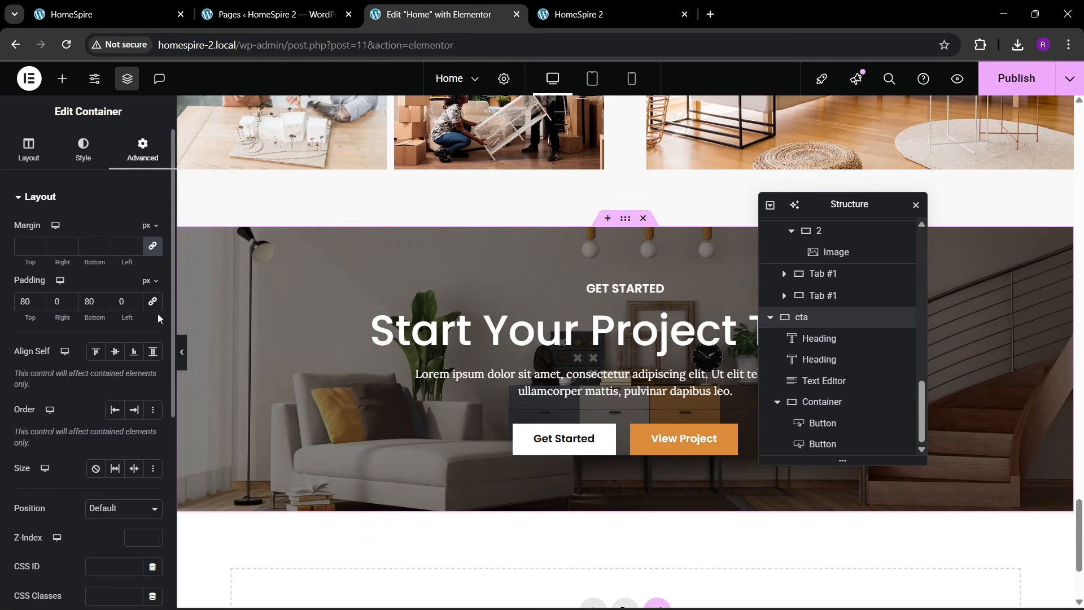
{"action": "double_click", "coordinate": [25, 302]}
{"action": "type", "text": "100"}
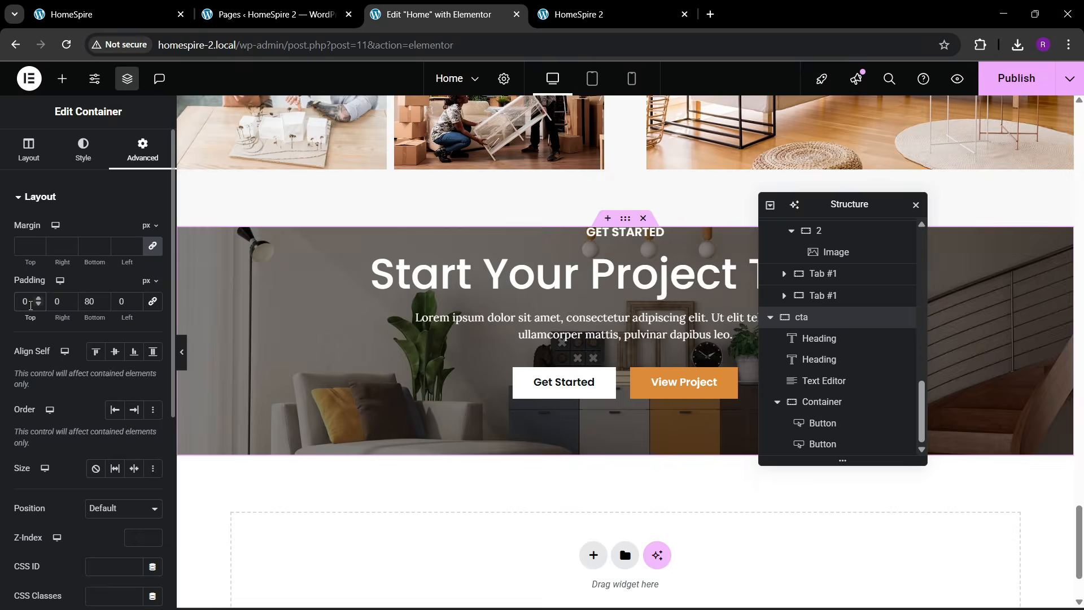
{"action": "double_click", "coordinate": [90, 301]}
{"action": "type", "text": "100"}
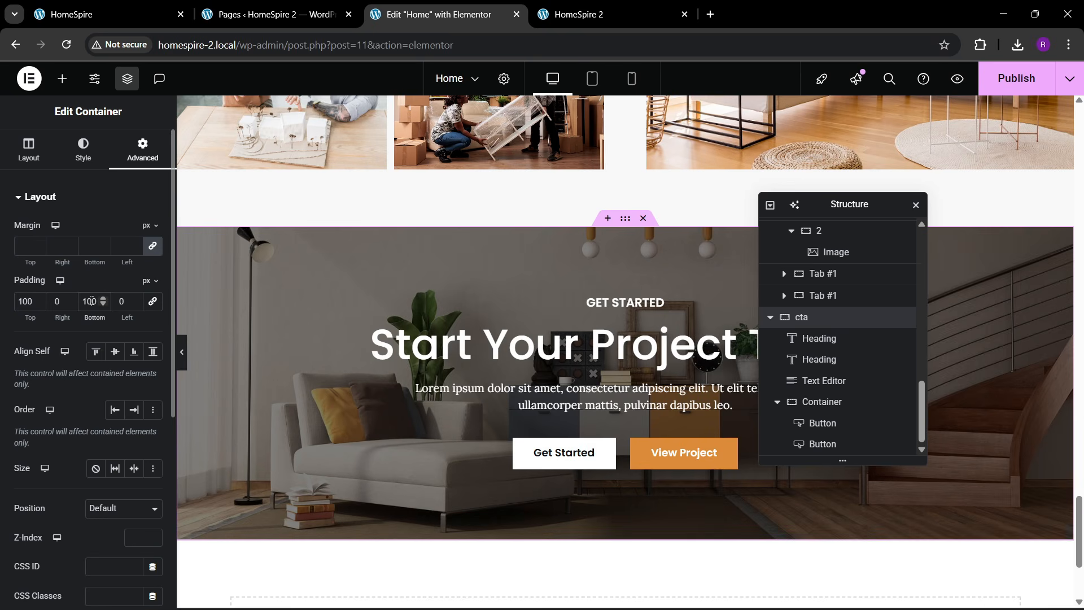
{"action": "scroll", "coordinate": [610, 333], "scroll_direction": "up", "scroll_amount": 1}
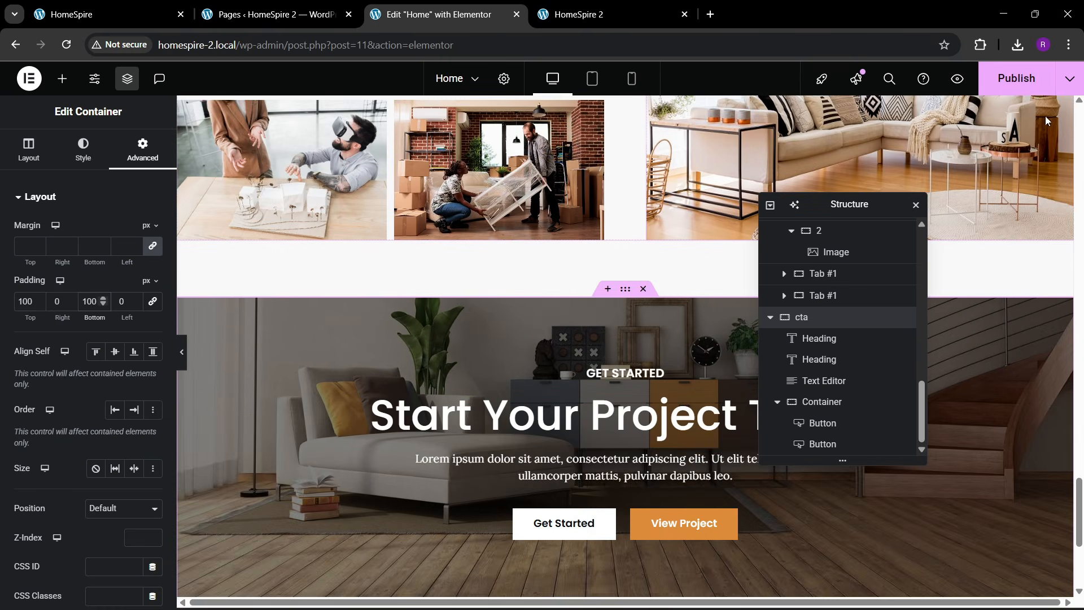
{"action": "key", "text": "ctrl+s"}
{"action": "scroll", "coordinate": [454, 337], "scroll_direction": "down", "scroll_amount": 3}
{"action": "scroll", "coordinate": [465, 361], "scroll_direction": "up", "scroll_amount": 3}
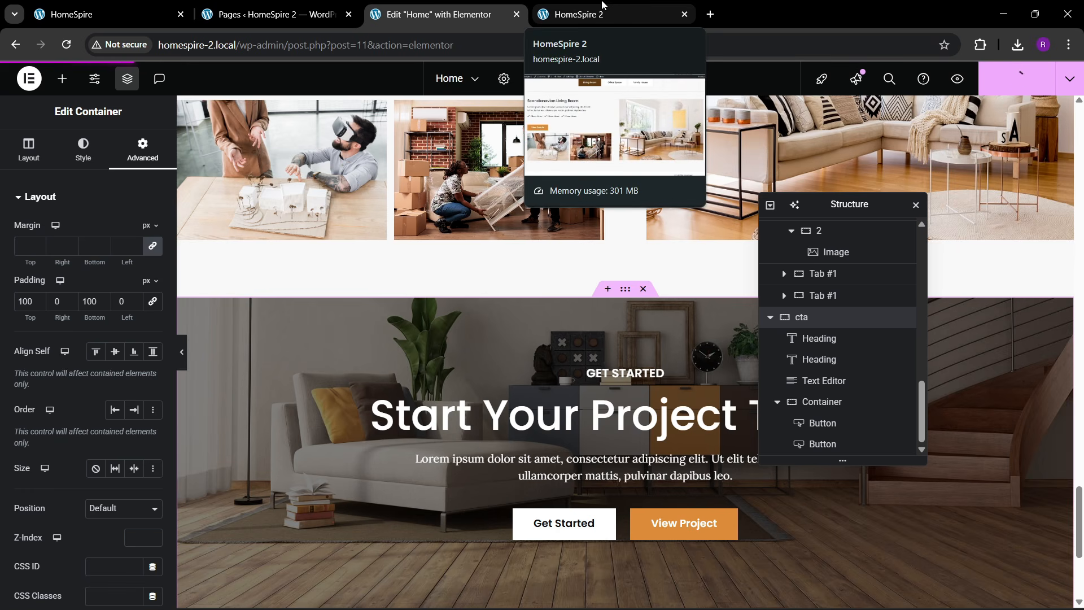
{"action": "left_click", "coordinate": [601, 6]}
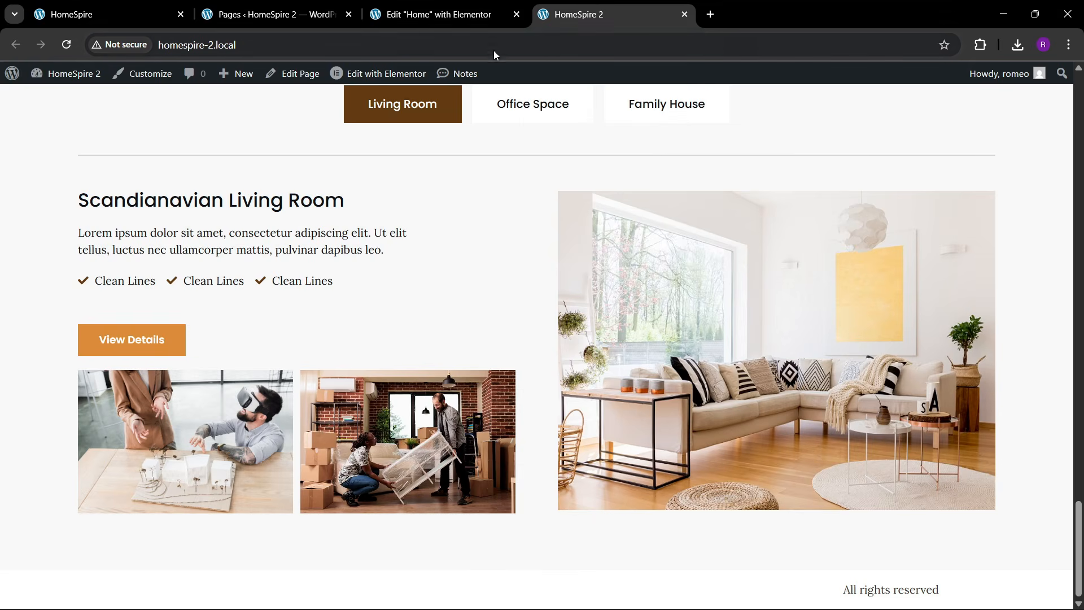
{"action": "left_click", "coordinate": [426, 38]}
{"action": "key", "text": "Return"}
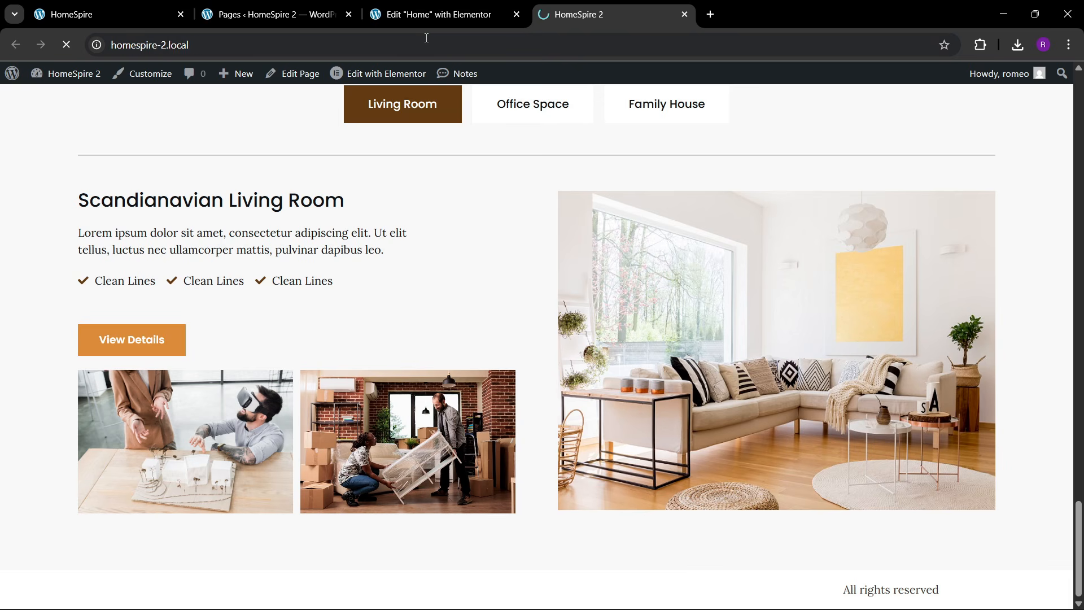
{"action": "scroll", "coordinate": [524, 344], "scroll_direction": "down", "scroll_amount": 15}
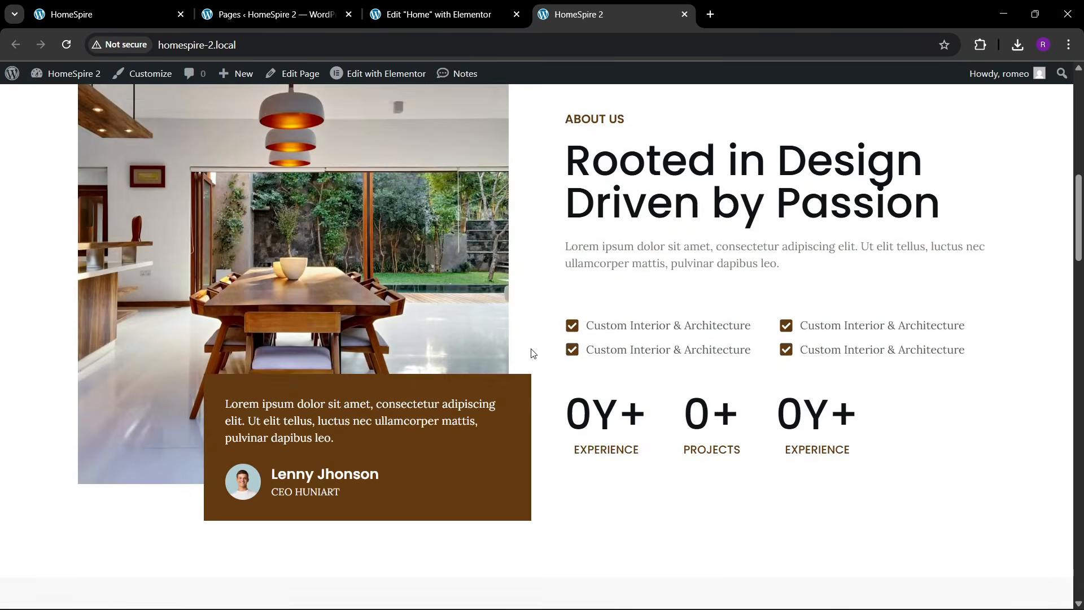
{"action": "scroll", "coordinate": [535, 369], "scroll_direction": "down", "scroll_amount": 15}
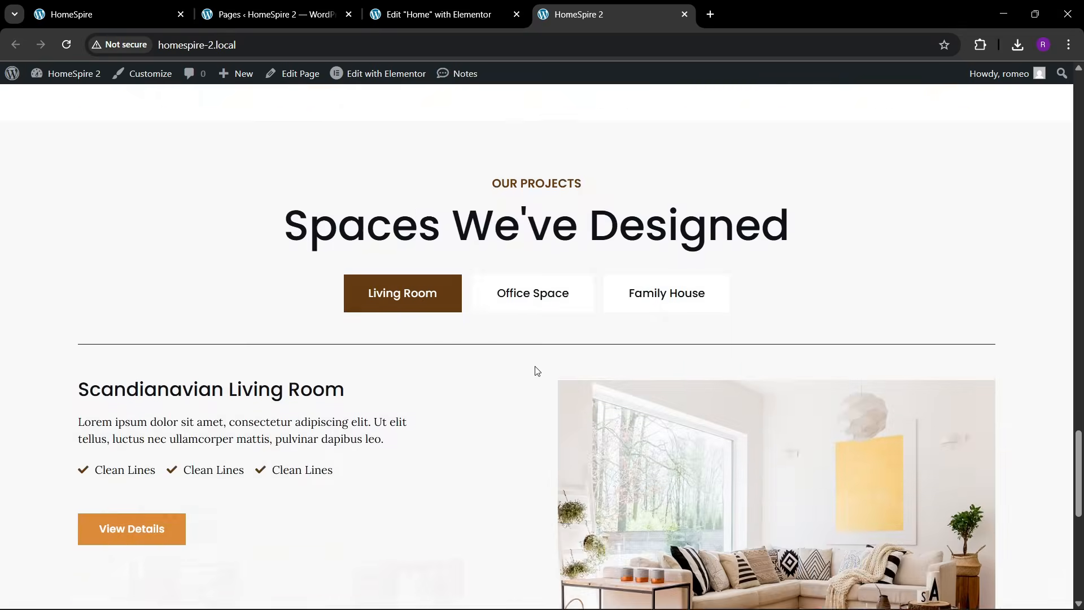
{"action": "scroll", "coordinate": [506, 427], "scroll_direction": "up", "scroll_amount": 4}
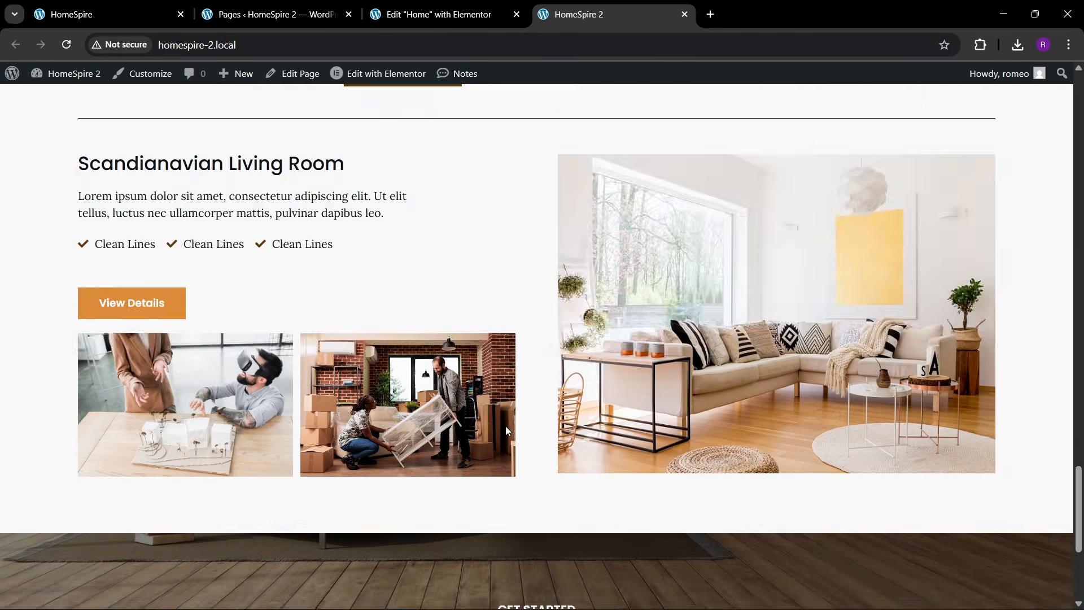
{"action": "scroll", "coordinate": [506, 426], "scroll_direction": "down", "scroll_amount": 4}
{"action": "scroll", "coordinate": [506, 424], "scroll_direction": "up", "scroll_amount": 2}
{"action": "scroll", "coordinate": [508, 432], "scroll_direction": "down", "scroll_amount": 1}
{"action": "scroll", "coordinate": [508, 432], "scroll_direction": "down", "scroll_amount": 1}
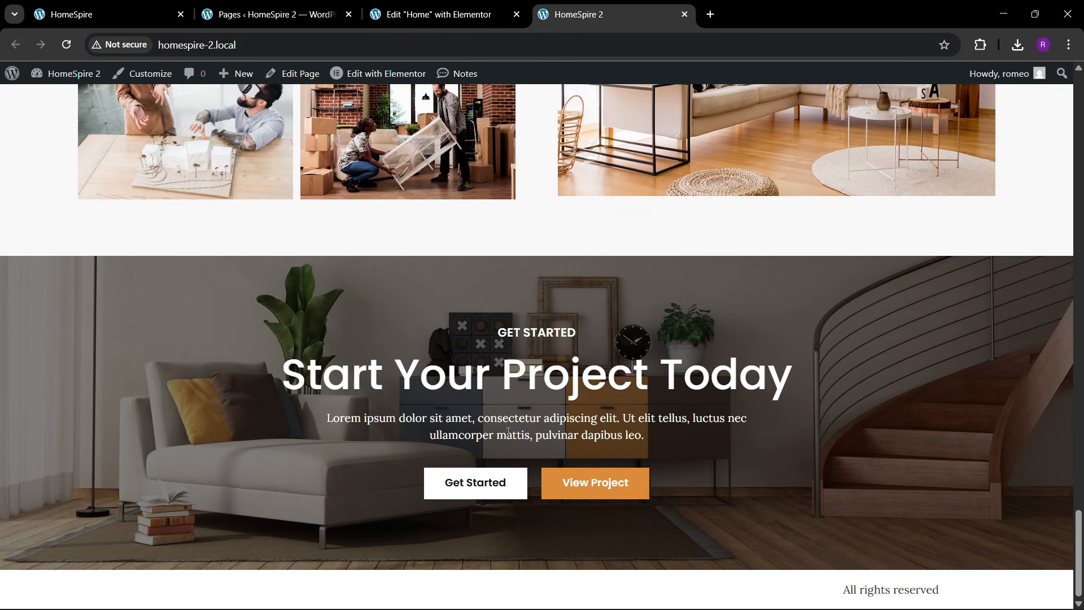
{"action": "left_click", "coordinate": [429, 14]}
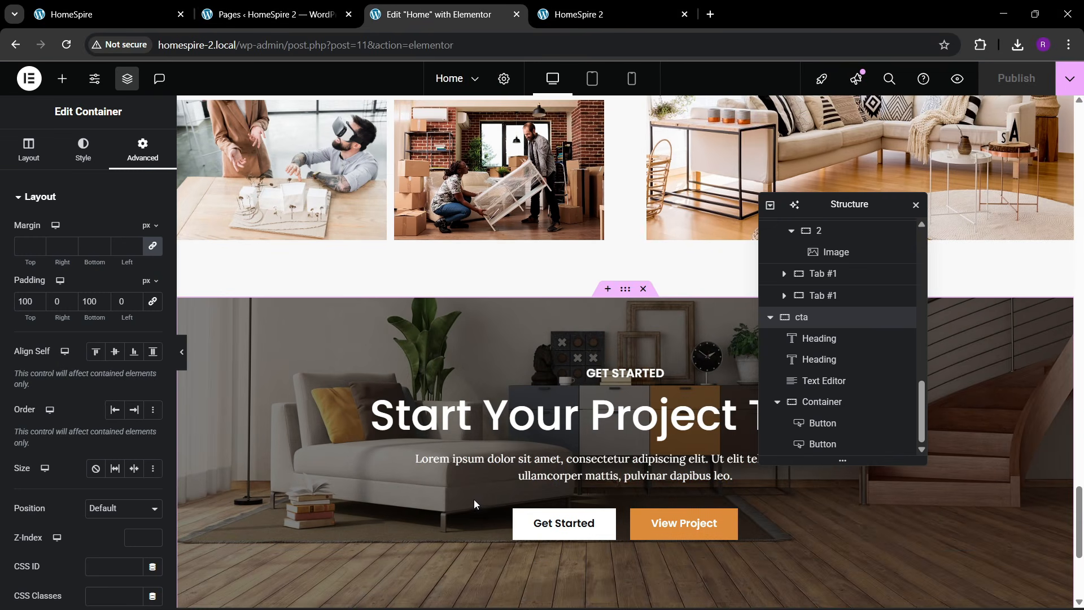
- Give the buttons container a 30 px top margin and publish the page
{"action": "left_click", "coordinate": [186, 516]}
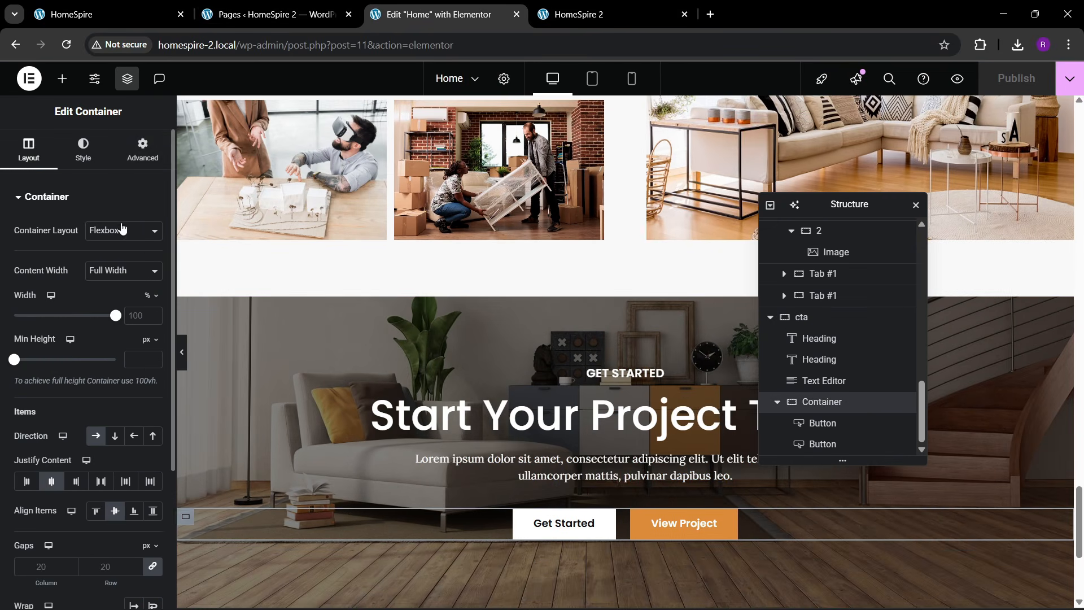
{"action": "left_click", "coordinate": [143, 148]}
{"action": "left_click", "coordinate": [152, 250]}
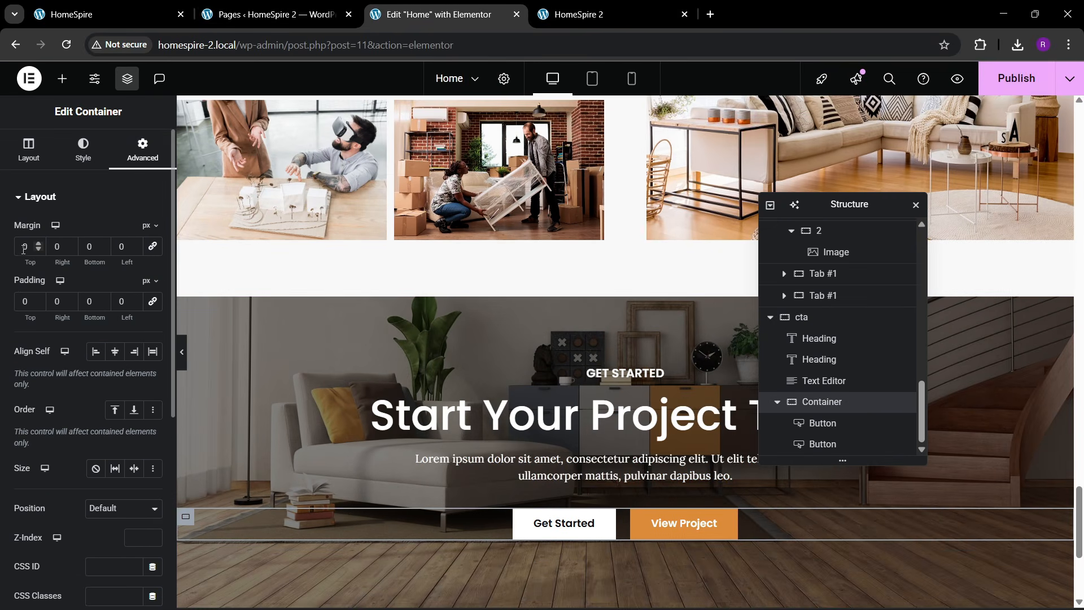
{"action": "type", "text": "3"}
{"action": "scroll", "coordinate": [663, 322], "scroll_direction": "down", "scroll_amount": 2}
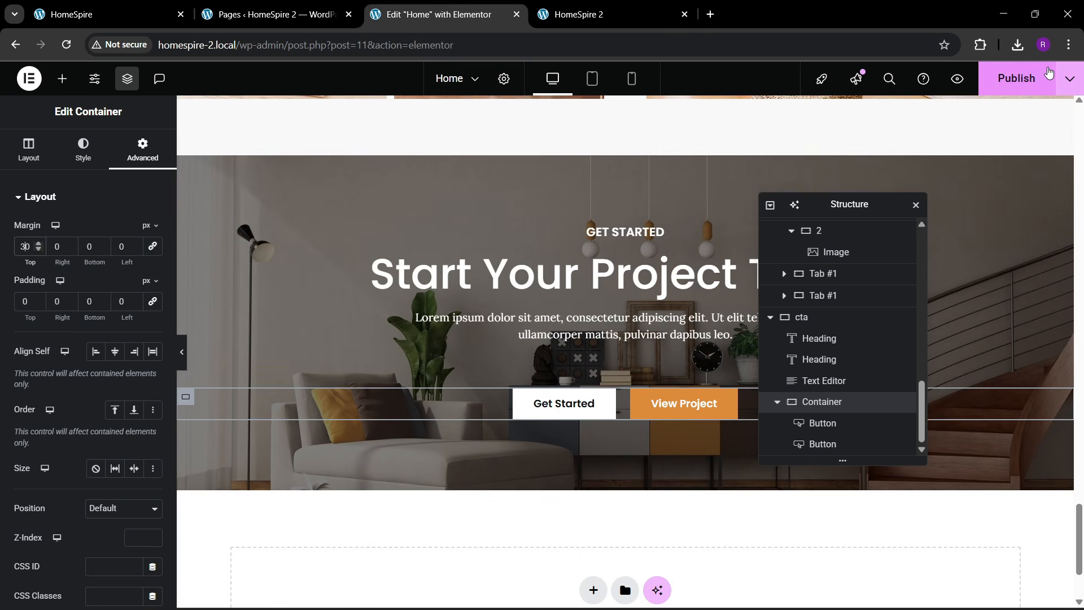
{"action": "left_click", "coordinate": [1029, 86]}
- Add a single-container Flexbox section below the CTA, referencing the live HomeSpire site
{"action": "left_click", "coordinate": [169, 14]}
{"action": "scroll", "coordinate": [452, 392], "scroll_direction": "down", "scroll_amount": 10}
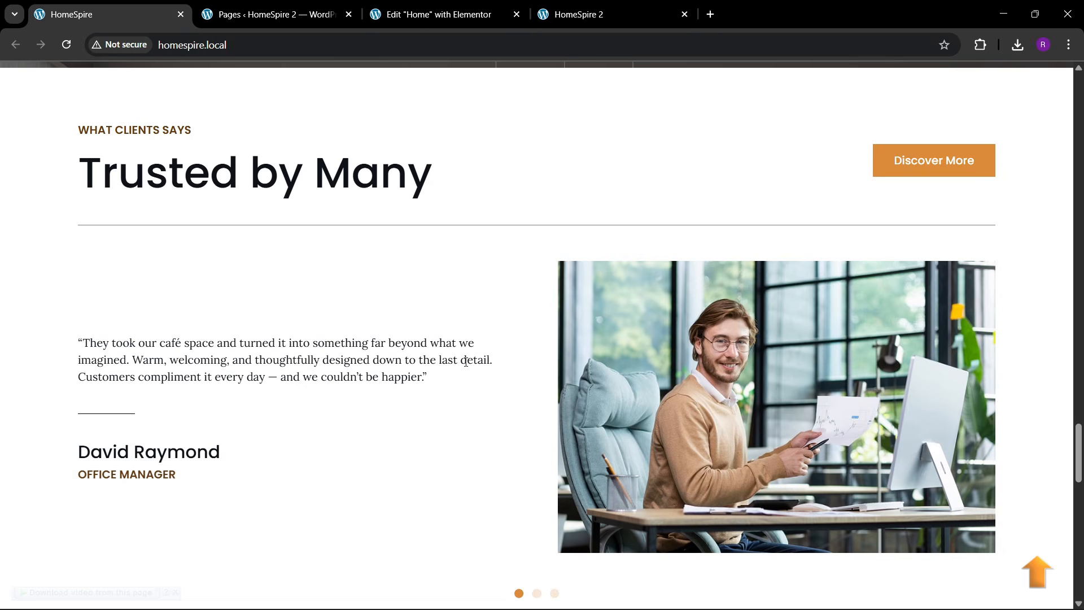
{"action": "left_click", "coordinate": [451, 13]}
{"action": "left_click", "coordinate": [140, 7]}
{"action": "left_click", "coordinate": [440, 14]}
{"action": "scroll", "coordinate": [506, 358], "scroll_direction": "down", "scroll_amount": 2}
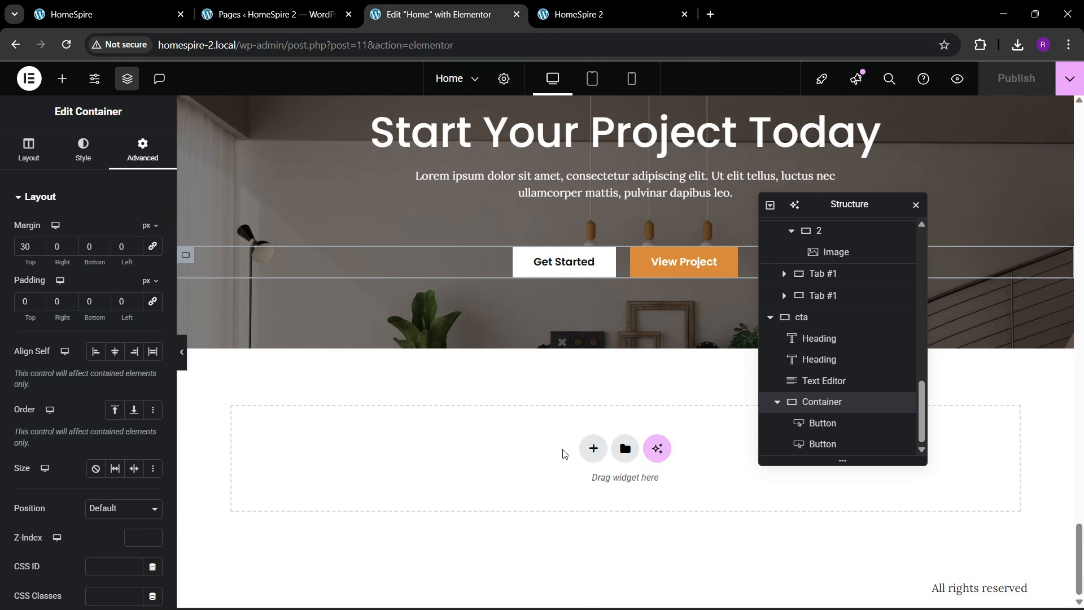
{"action": "left_click", "coordinate": [591, 450]}
{"action": "left_click", "coordinate": [580, 492]}
{"action": "left_click", "coordinate": [418, 491]}
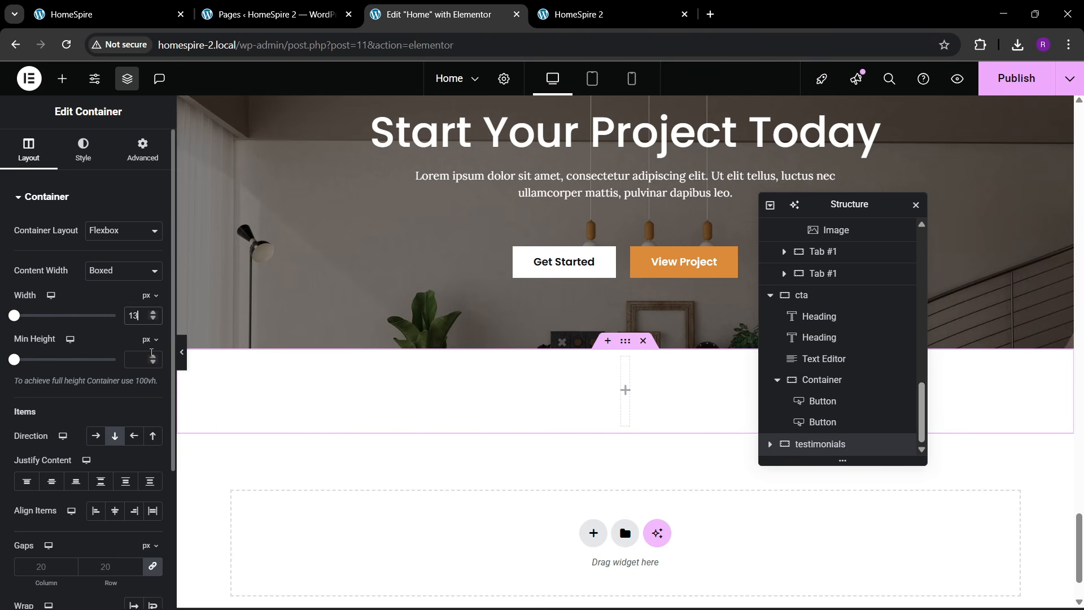
- Unlink the new section's padding and set it to 80 px, checking the live testimonials
{"action": "left_click", "coordinate": [142, 149]}
{"action": "left_click", "coordinate": [153, 301]}
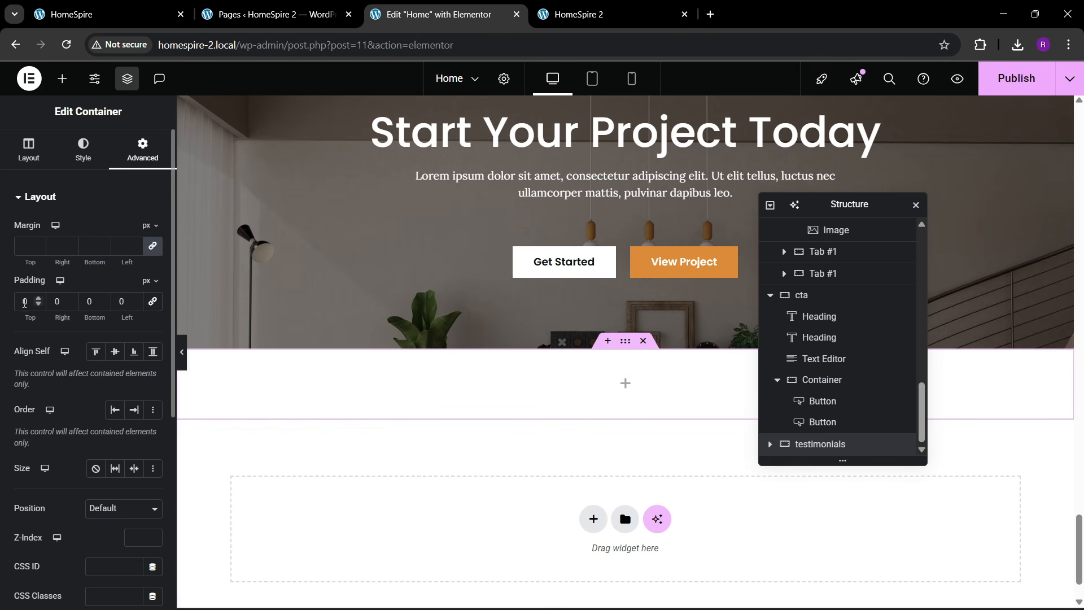
{"action": "left_click", "coordinate": [89, 305]}
{"action": "type", "text": "8"}
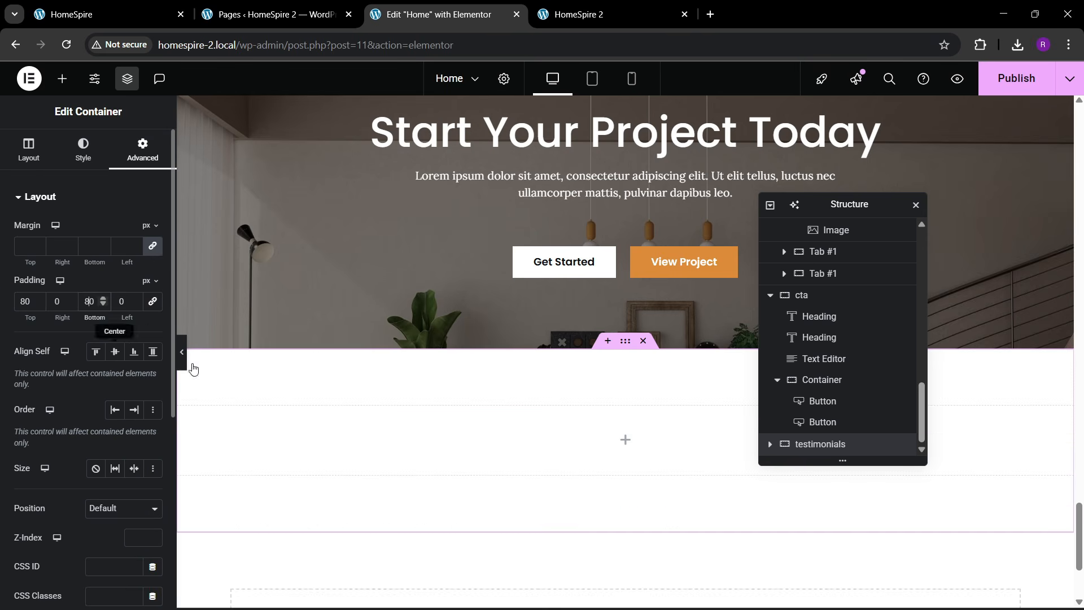
{"action": "left_click", "coordinate": [169, 8]}
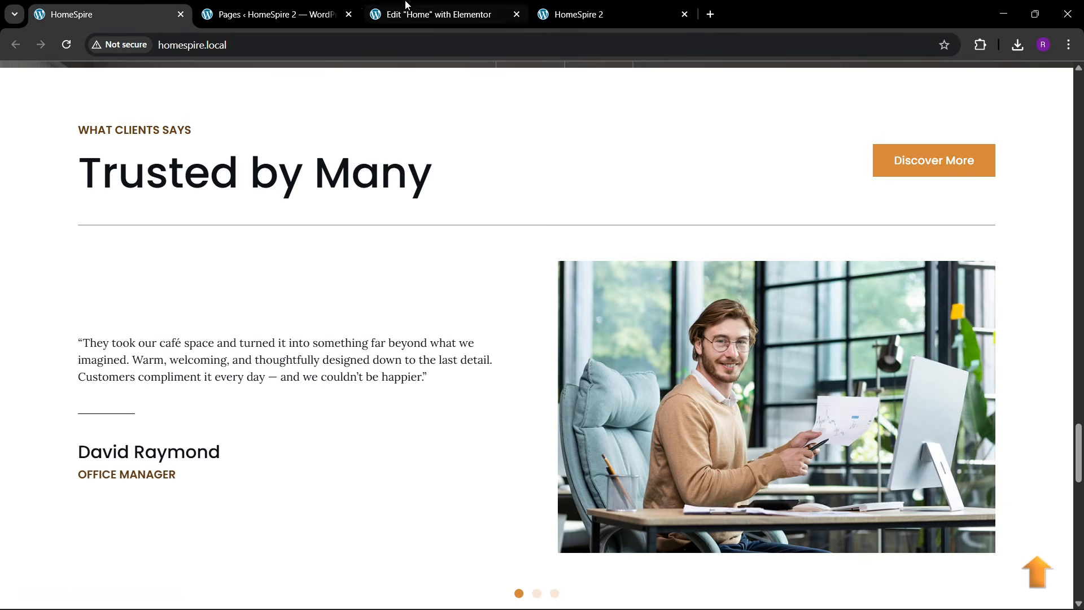
{"action": "left_click", "coordinate": [375, 8]}
{"action": "scroll", "coordinate": [509, 254], "scroll_direction": "up", "scroll_amount": 5}
{"action": "scroll", "coordinate": [564, 310], "scroll_direction": "down", "scroll_amount": 4}
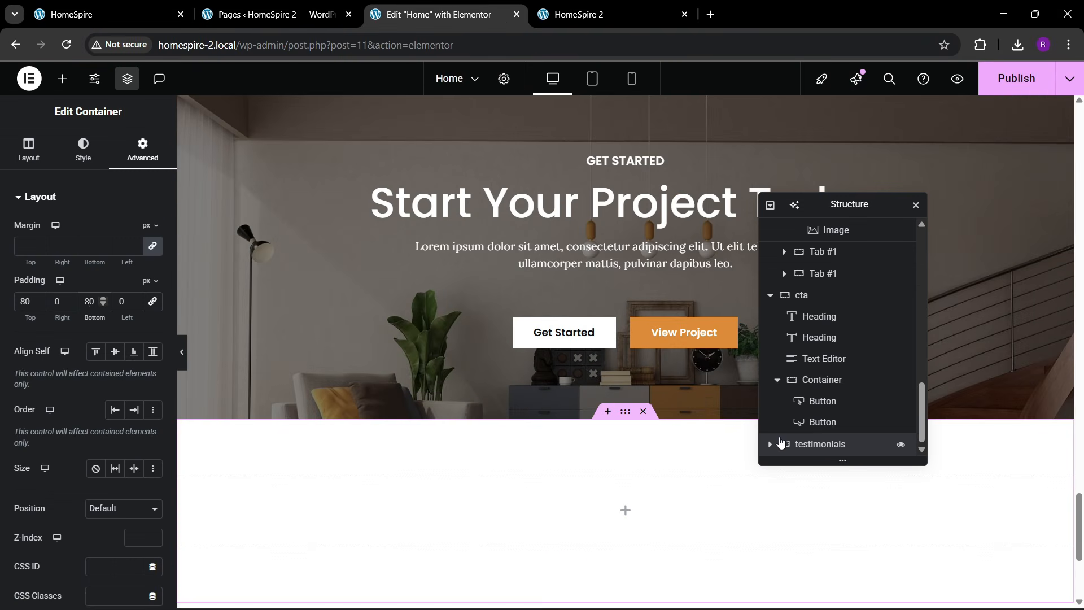
{"action": "scroll", "coordinate": [772, 450], "scroll_direction": "down", "scroll_amount": 1}
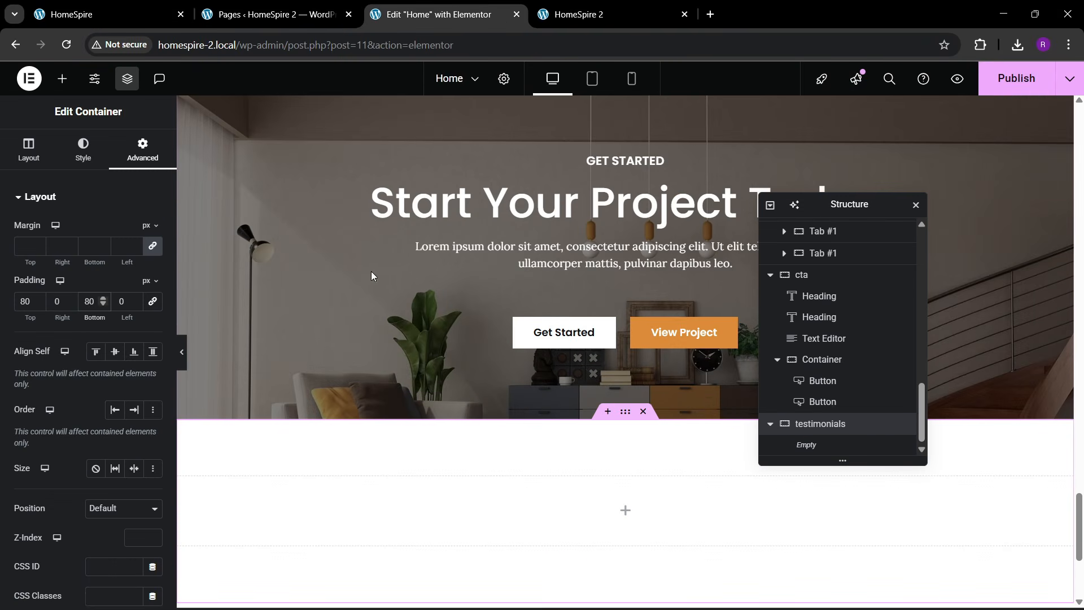
- Nest a container inside the testimonials section and another container inside that one
{"action": "left_click", "coordinate": [62, 79]}
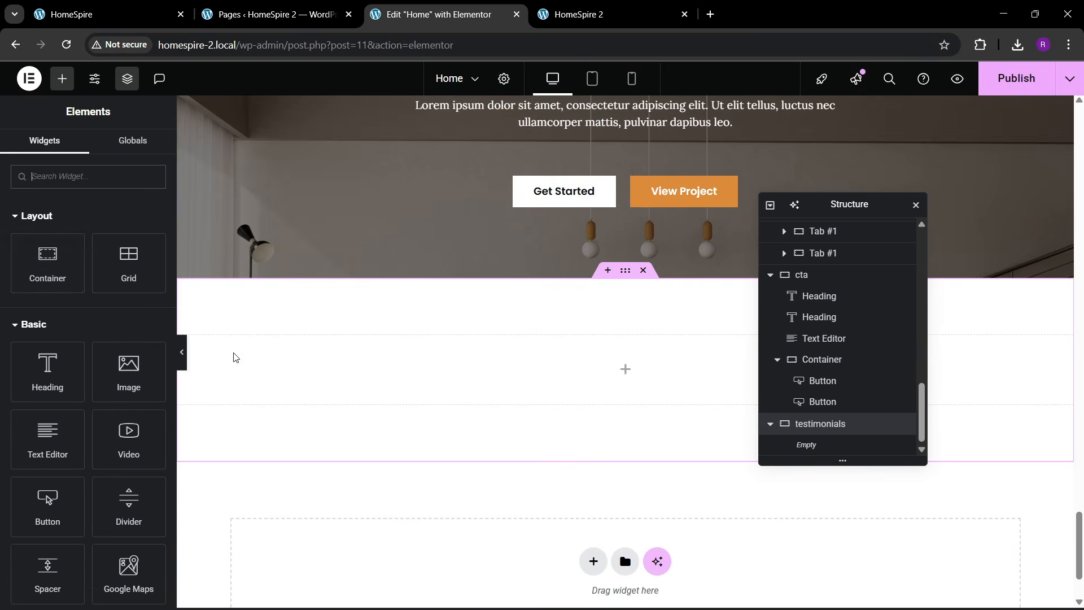
{"action": "left_click_drag", "start_coordinate": [61, 270], "coordinate": [425, 361]}
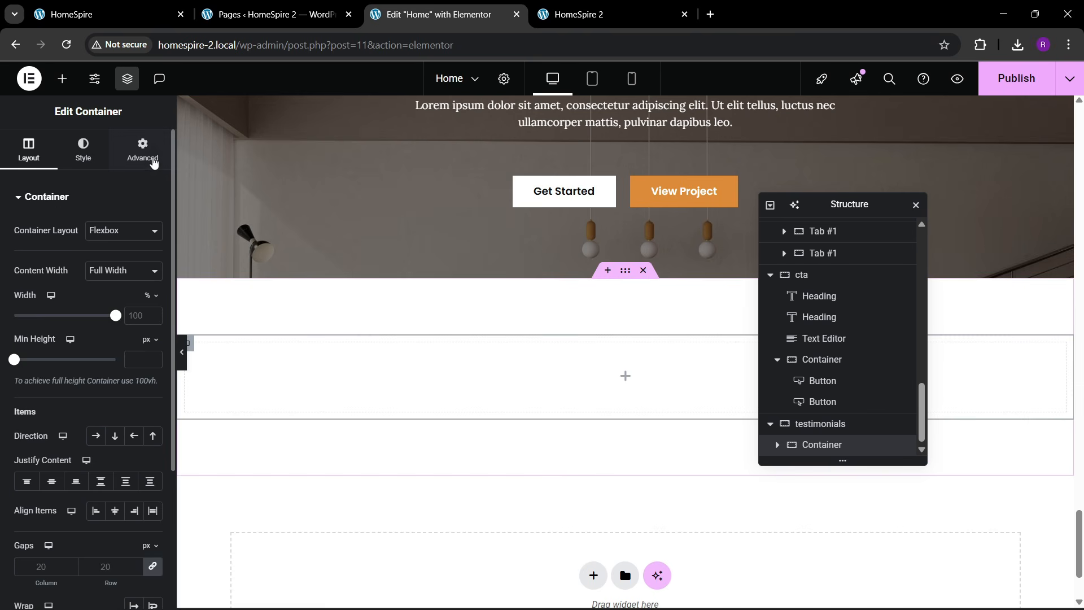
{"action": "left_click", "coordinate": [143, 149]}
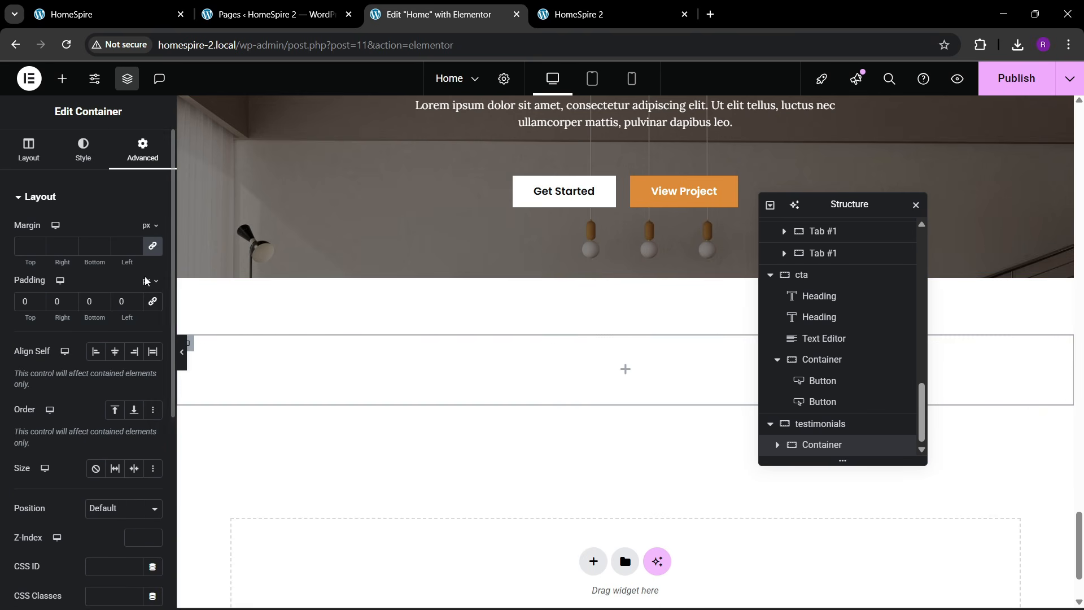
{"action": "left_click", "coordinate": [127, 19]}
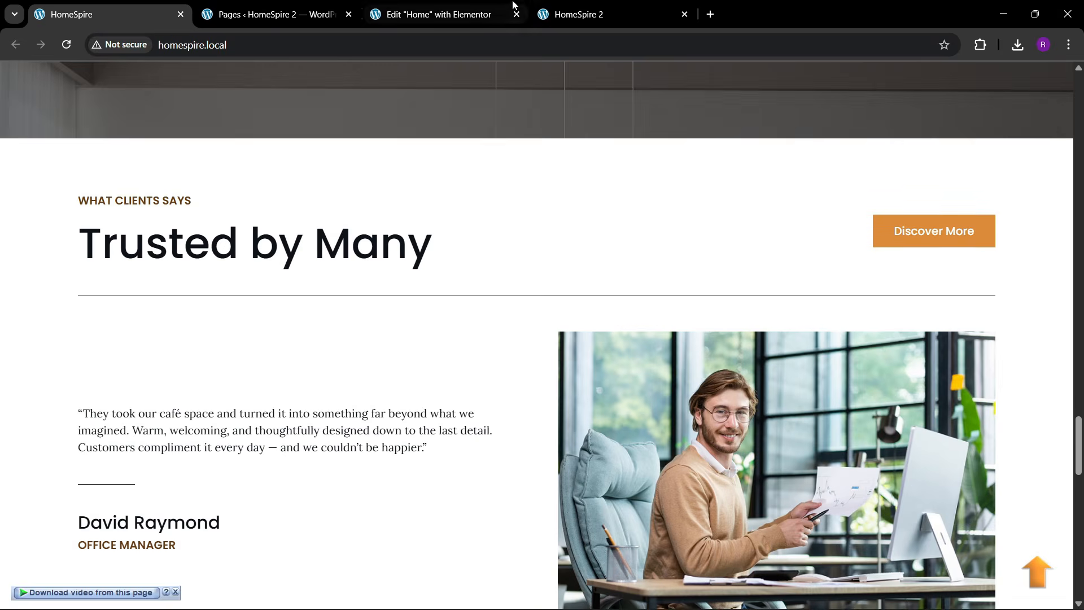
{"action": "left_click", "coordinate": [446, 7]}
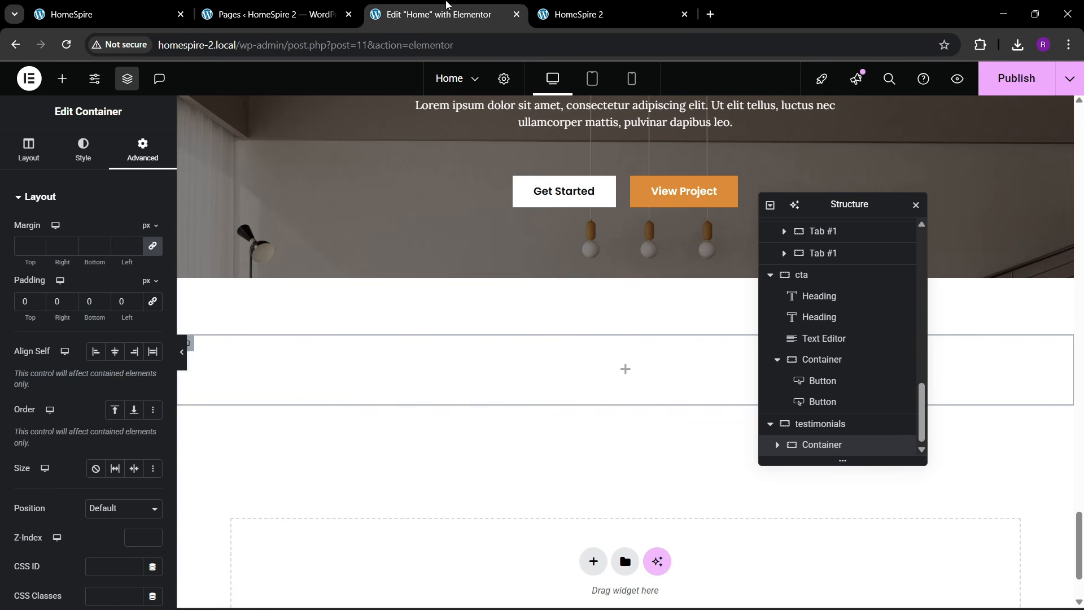
{"action": "left_click", "coordinate": [62, 79]}
{"action": "left_click_drag", "start_coordinate": [58, 261], "coordinate": [311, 369]}
{"action": "double_click", "coordinate": [832, 428]}
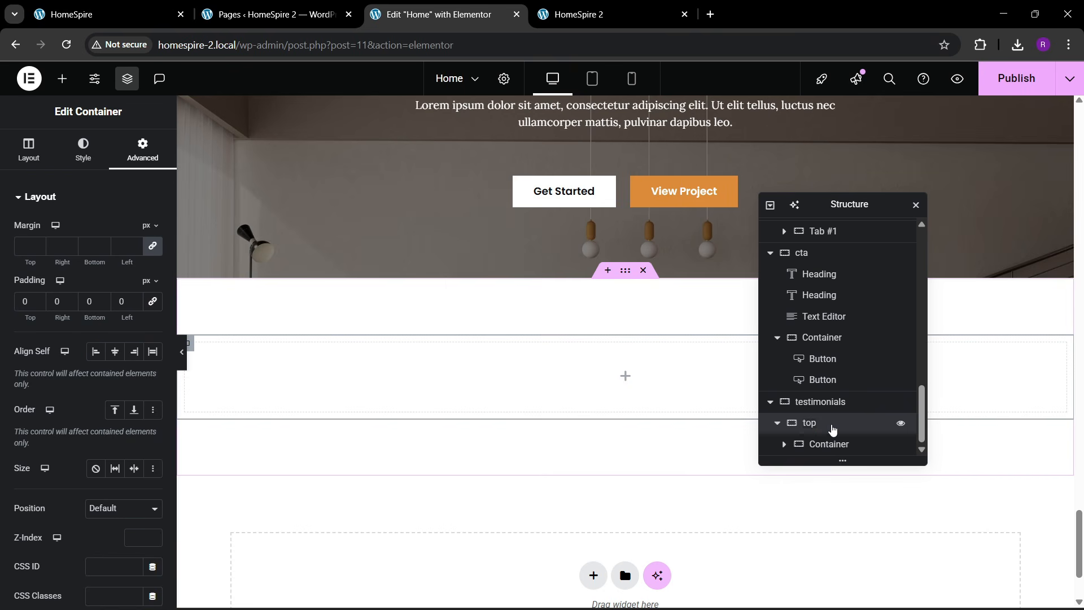
- Rename the empty container to 1 and duplicate it
{"action": "double_click", "coordinate": [832, 446]}
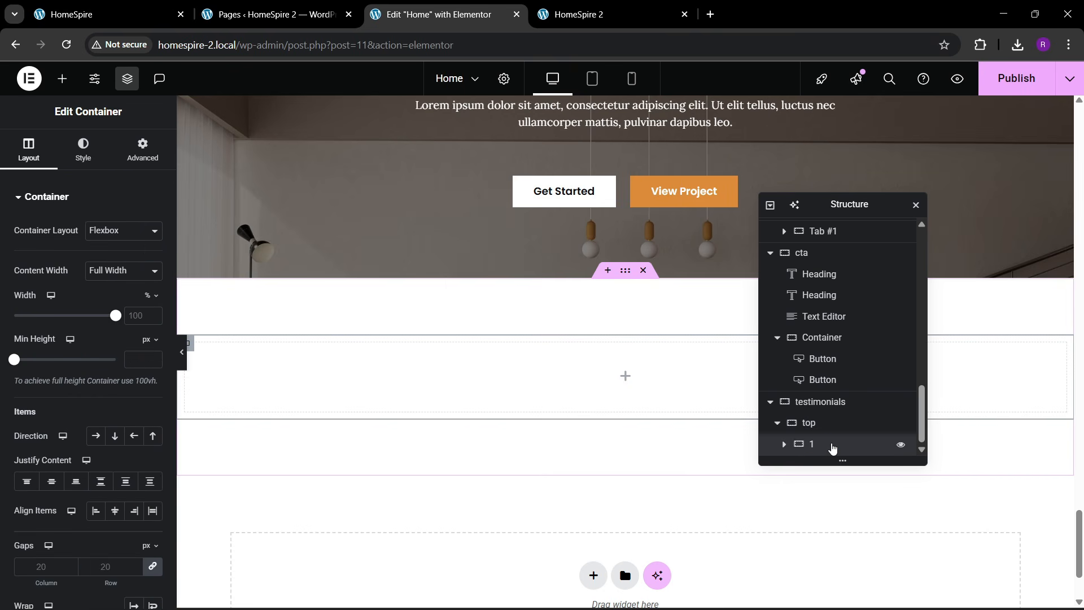
{"action": "right_click", "coordinate": [832, 447]}
{"action": "left_click", "coordinate": [873, 268]}
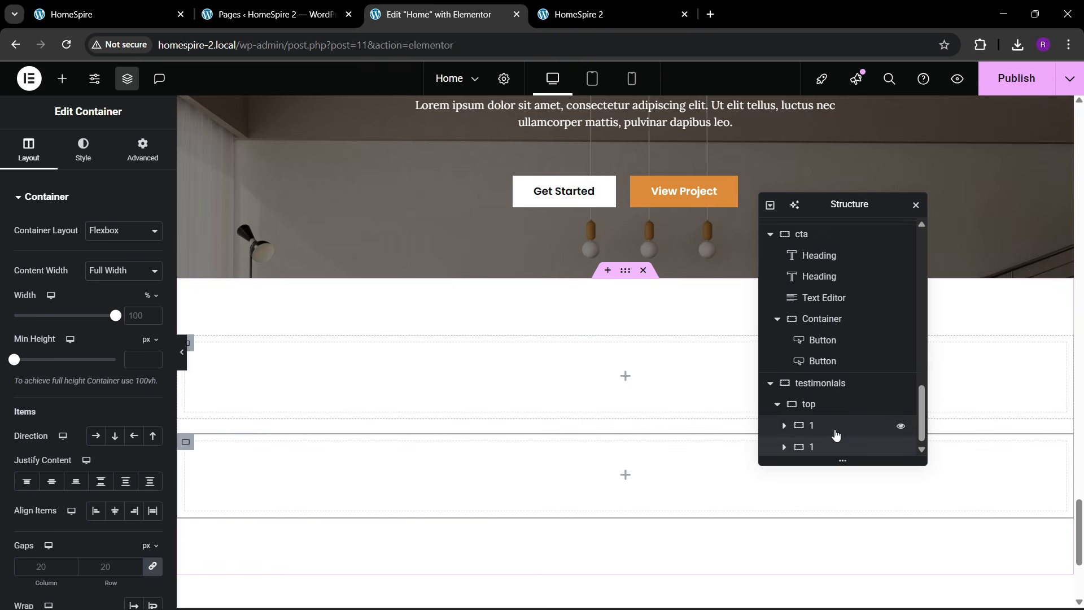
- Set the parent top container's direction to Row so both 1 containers sit side by side
{"action": "left_click", "coordinate": [143, 157]}
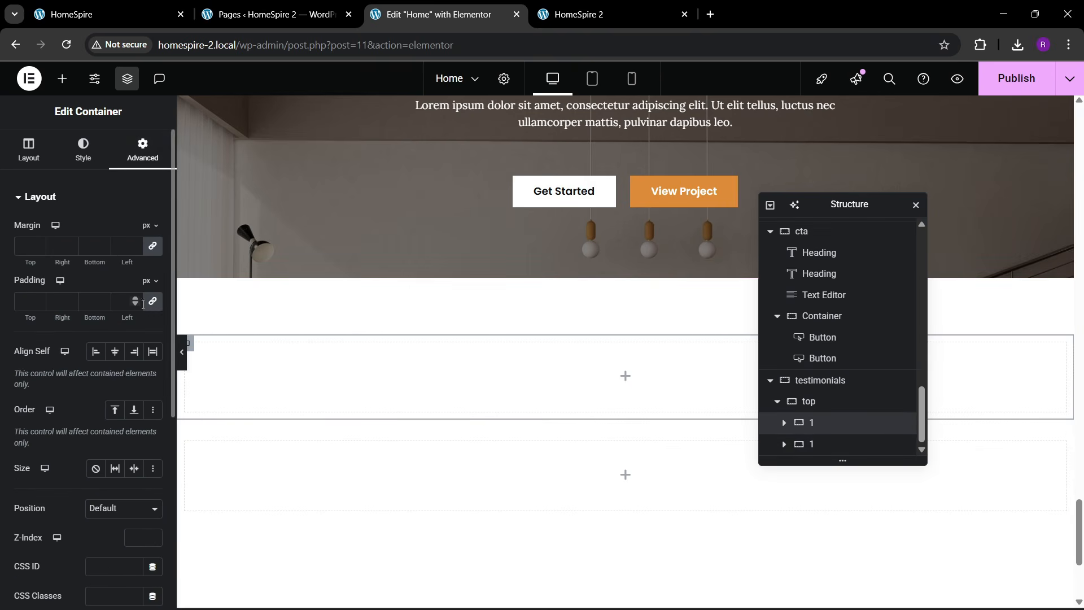
{"action": "left_click", "coordinate": [812, 445]}
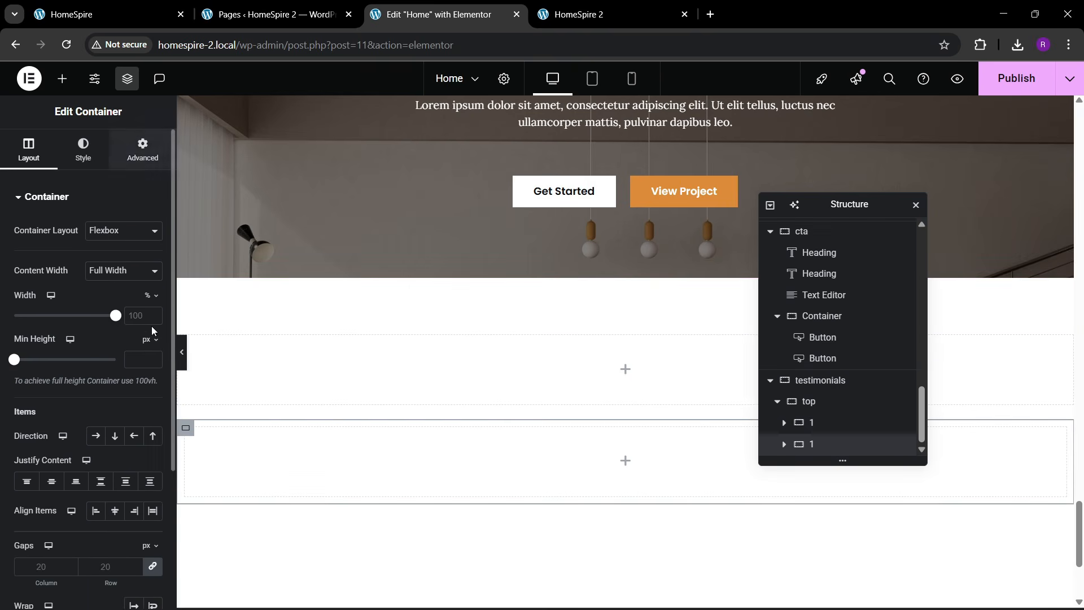
{"action": "left_click", "coordinate": [143, 151]}
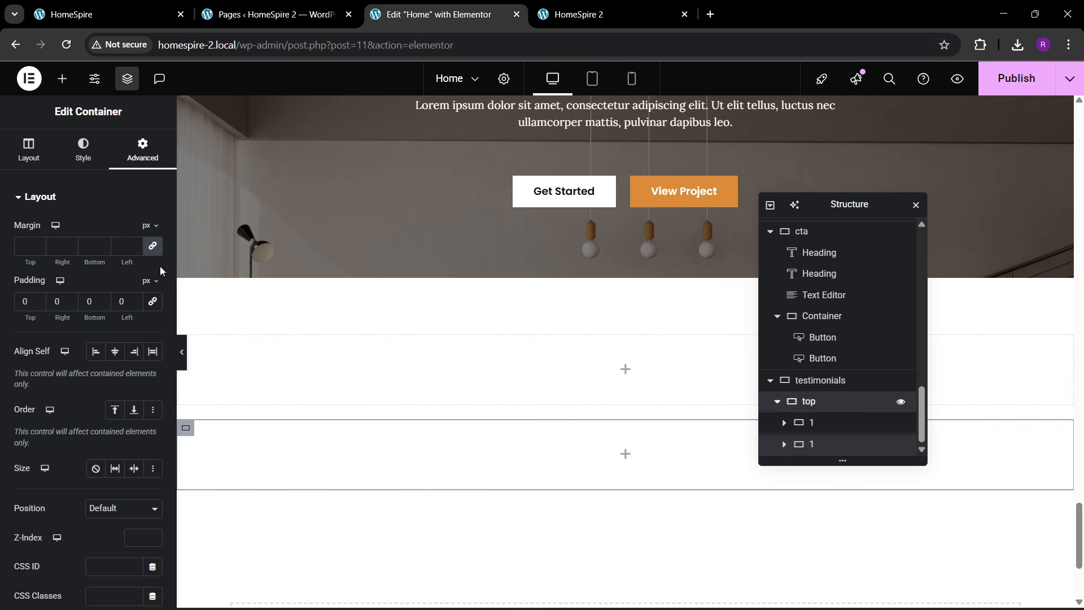
{"action": "left_click", "coordinate": [809, 400]}
{"action": "left_click", "coordinate": [97, 440]}
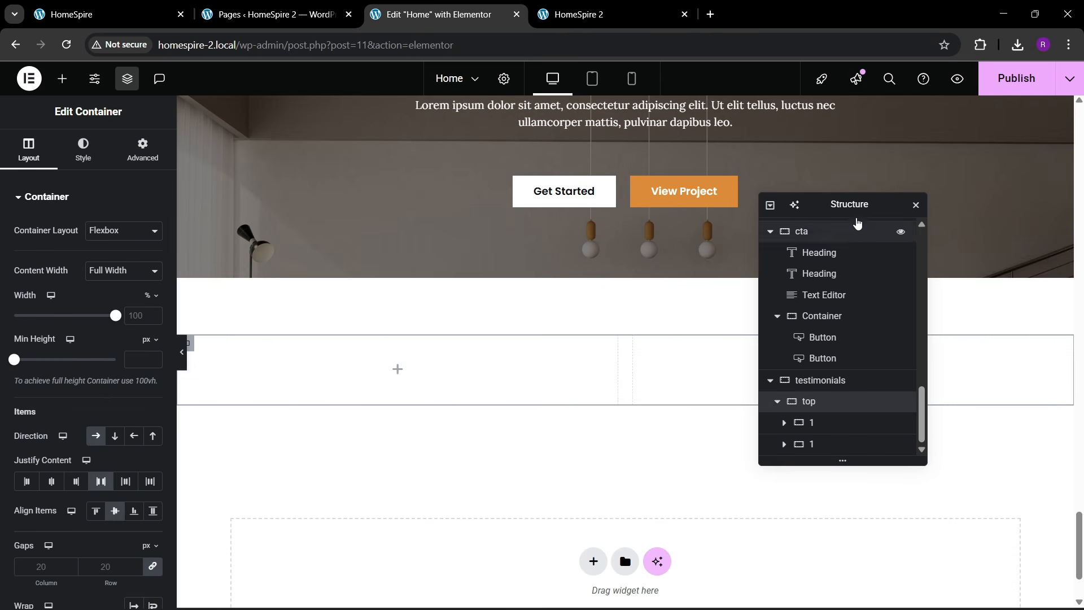
- Copy the View Project button after checking the live site's testimonials header
{"action": "left_click_drag", "start_coordinate": [856, 212], "coordinate": [556, 268]}
{"action": "left_click", "coordinate": [107, 14]}
{"action": "left_click", "coordinate": [440, 14]}
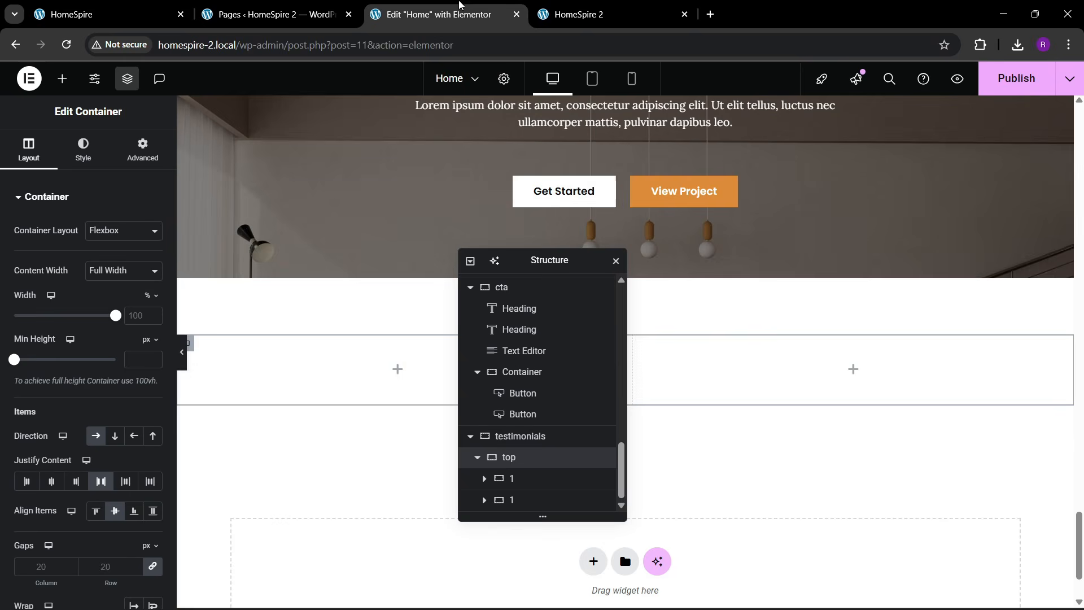
{"action": "right_click", "coordinate": [654, 203]}
{"action": "left_click", "coordinate": [687, 293]}
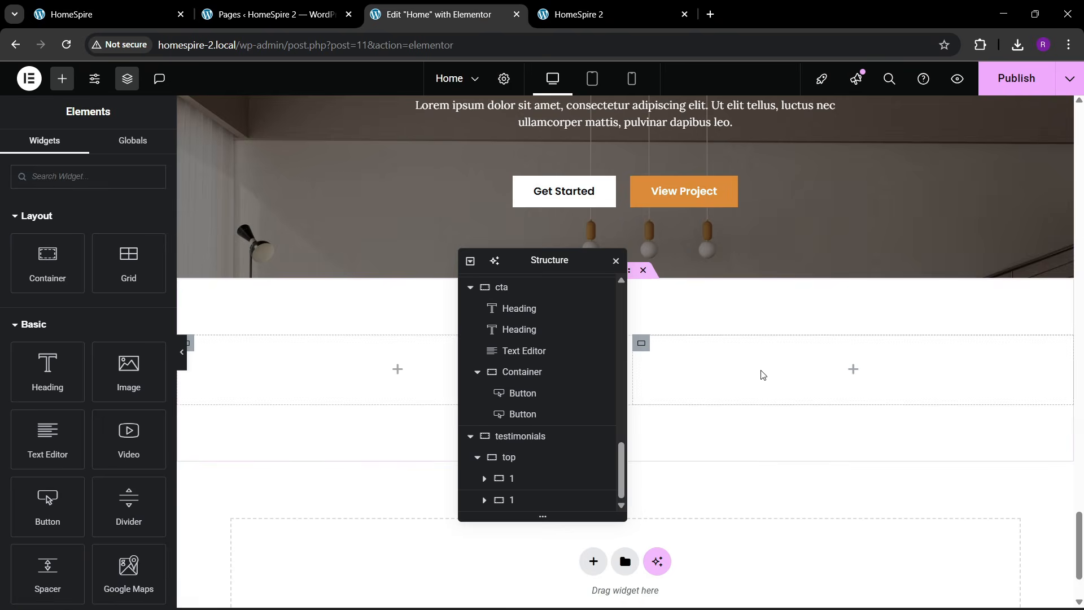
- Paste the button into the right column and set its position to Right
{"action": "right_click", "coordinate": [762, 373]}
{"action": "left_click", "coordinate": [789, 355]}
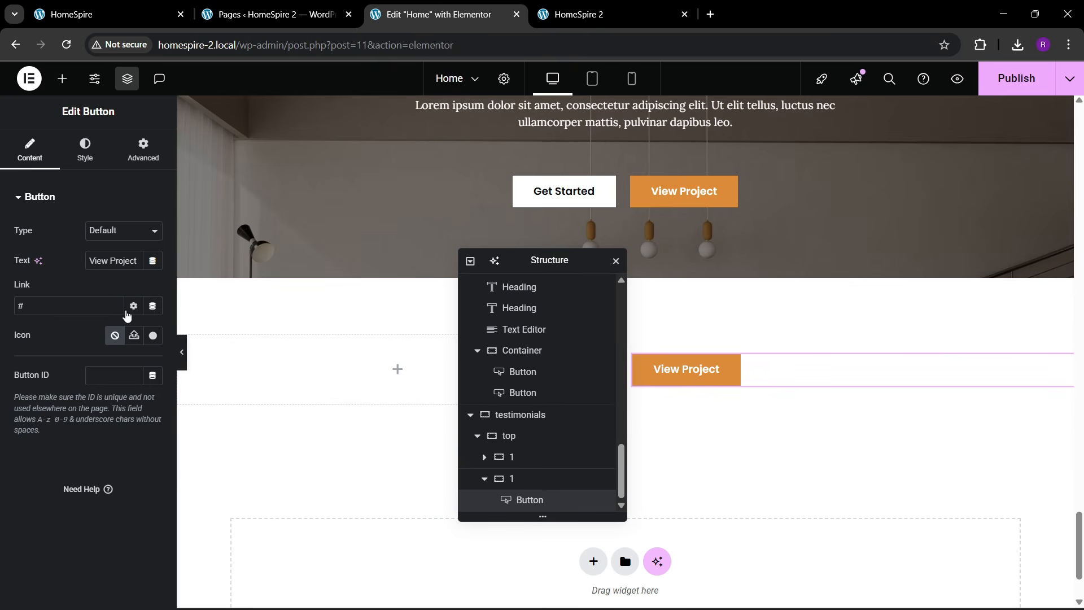
{"action": "left_click", "coordinate": [85, 150]}
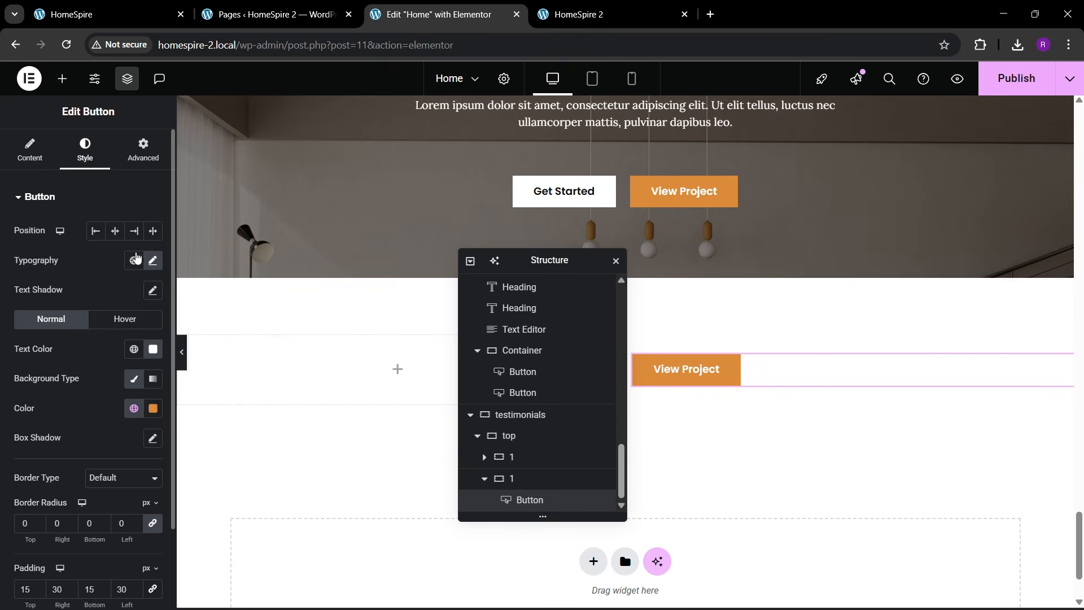
{"action": "left_click", "coordinate": [135, 232]}
{"action": "left_click", "coordinate": [90, 14]}
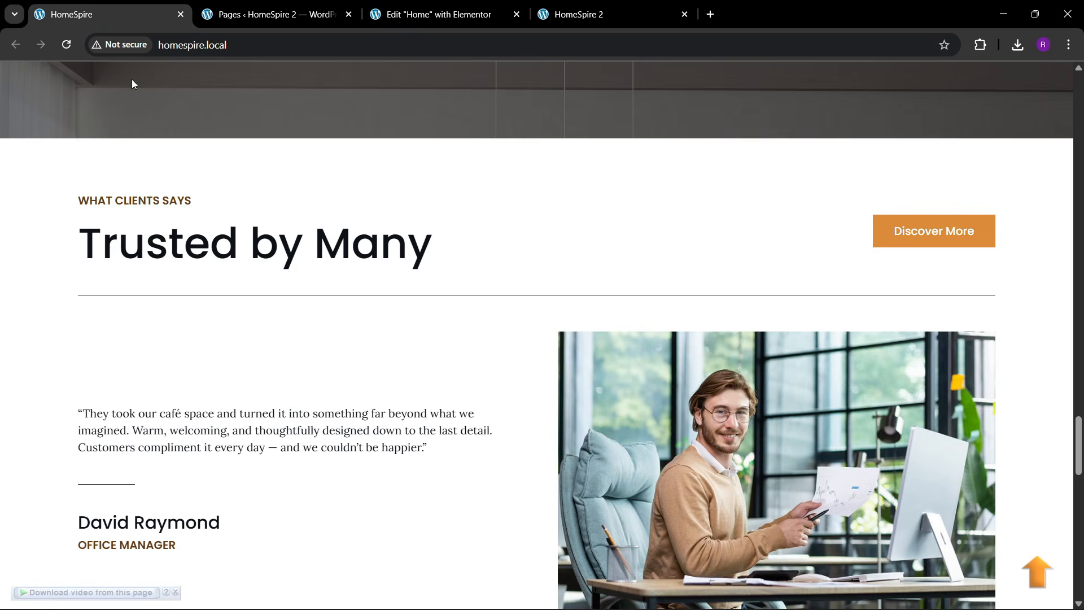
{"action": "left_click", "coordinate": [437, 14]}
- Change the button text to 'Discover More'
{"action": "left_click", "coordinate": [33, 156]}
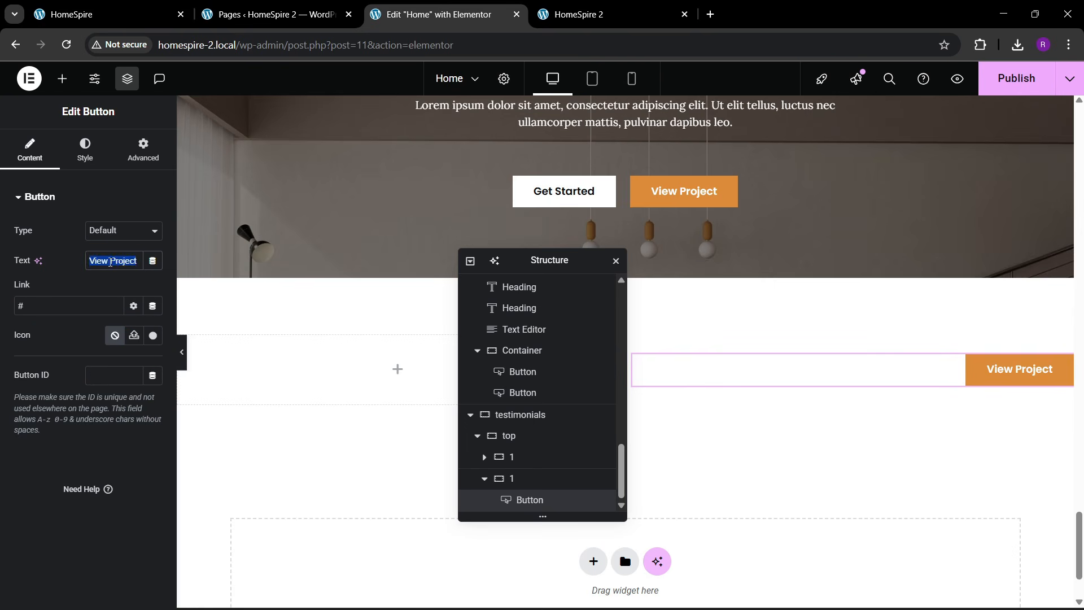
{"action": "type", "text": "Discover More"}
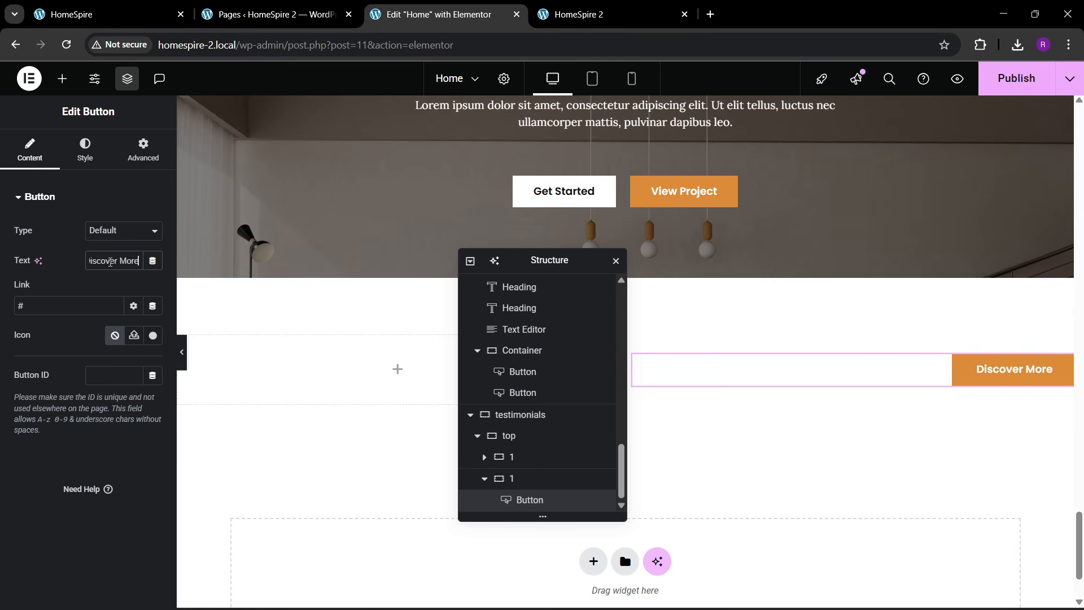
{"action": "left_click", "coordinate": [113, 4]}
{"action": "left_click", "coordinate": [443, 18]}
{"action": "scroll", "coordinate": [363, 302], "scroll_direction": "up", "scroll_amount": 4}
{"action": "left_click_drag", "start_coordinate": [616, 259], "coordinate": [849, 274]}
{"action": "scroll", "coordinate": [536, 262], "scroll_direction": "up", "scroll_amount": 8}
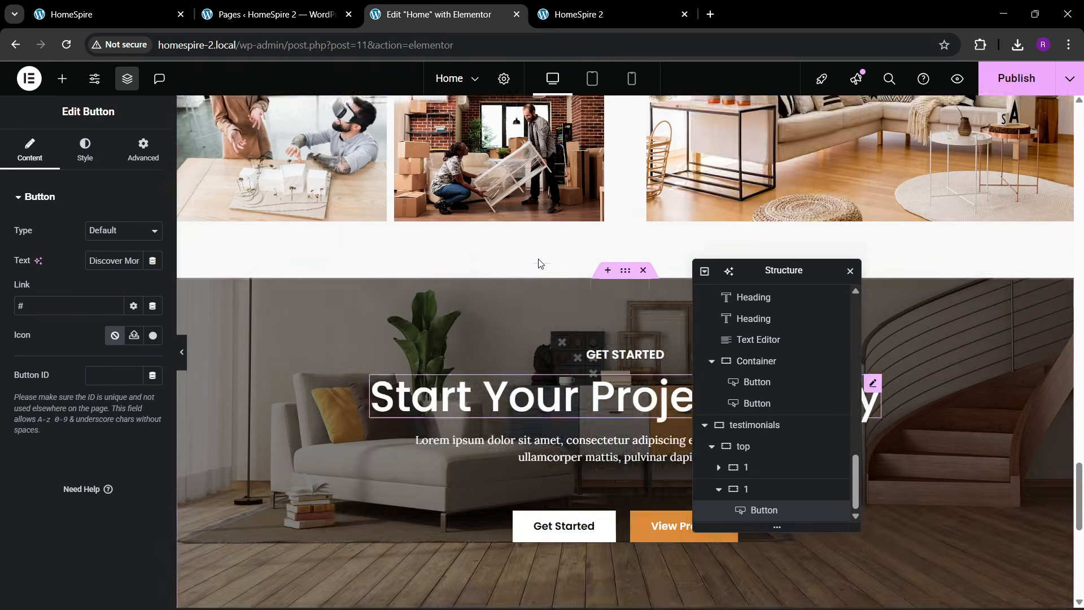
{"action": "scroll", "coordinate": [419, 223], "scroll_direction": "up", "scroll_amount": 10}
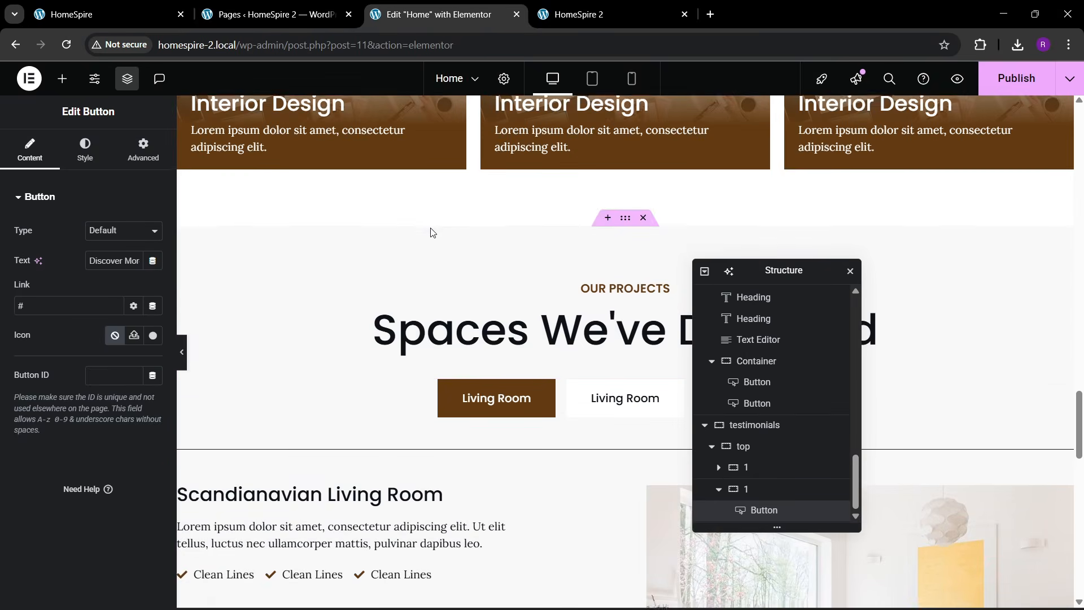
{"action": "scroll", "coordinate": [590, 333], "scroll_direction": "down", "scroll_amount": 6}
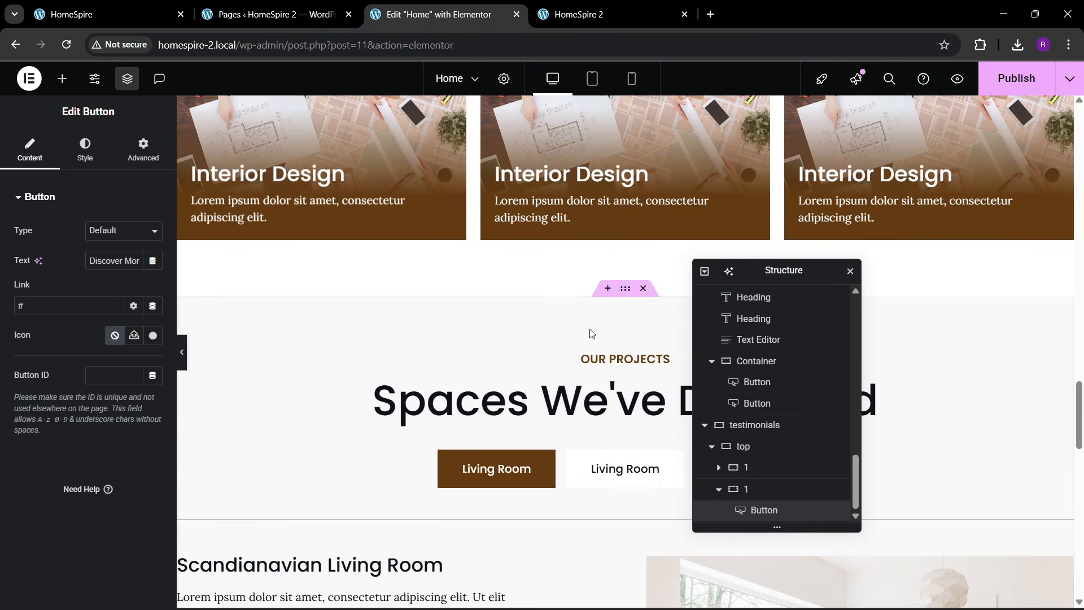
- Copy the OUR PROJECTS heading
{"action": "right_click", "coordinate": [600, 359]}
{"action": "left_click", "coordinate": [619, 348]}
{"action": "scroll", "coordinate": [456, 385], "scroll_direction": "down", "scroll_amount": 5}
{"action": "scroll", "coordinate": [456, 386], "scroll_direction": "down", "scroll_amount": 8}
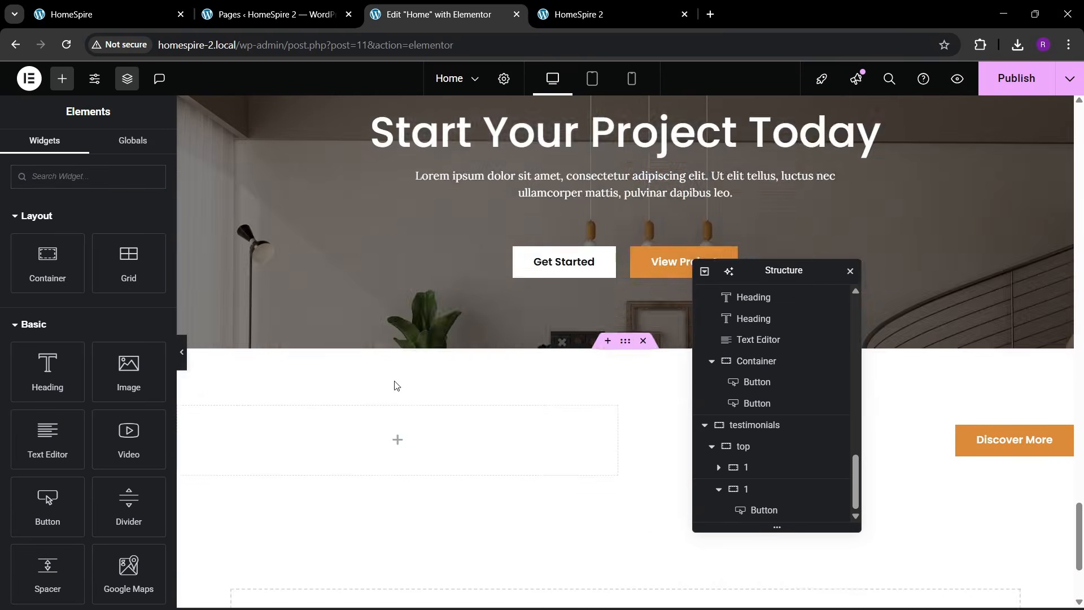
- Paste the OUR PROJECTS heading into the empty left column
{"action": "right_click", "coordinate": [291, 254]}
{"action": "left_click", "coordinate": [329, 348]}
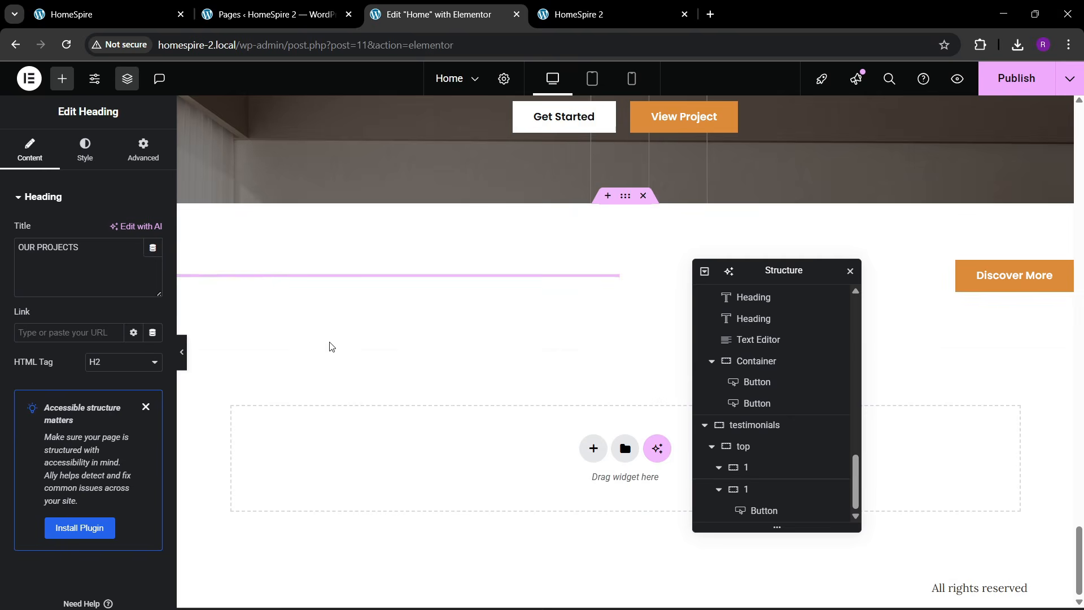
{"action": "left_click", "coordinate": [149, 10]}
{"action": "left_click", "coordinate": [460, 7]}
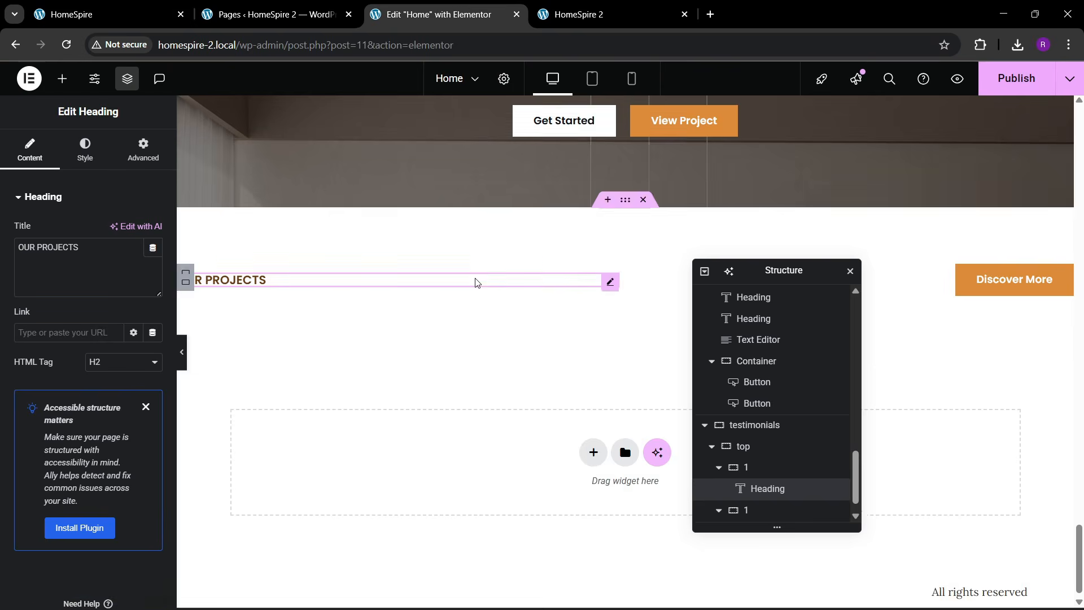
{"action": "scroll", "coordinate": [474, 276], "scroll_direction": "up", "scroll_amount": 10}
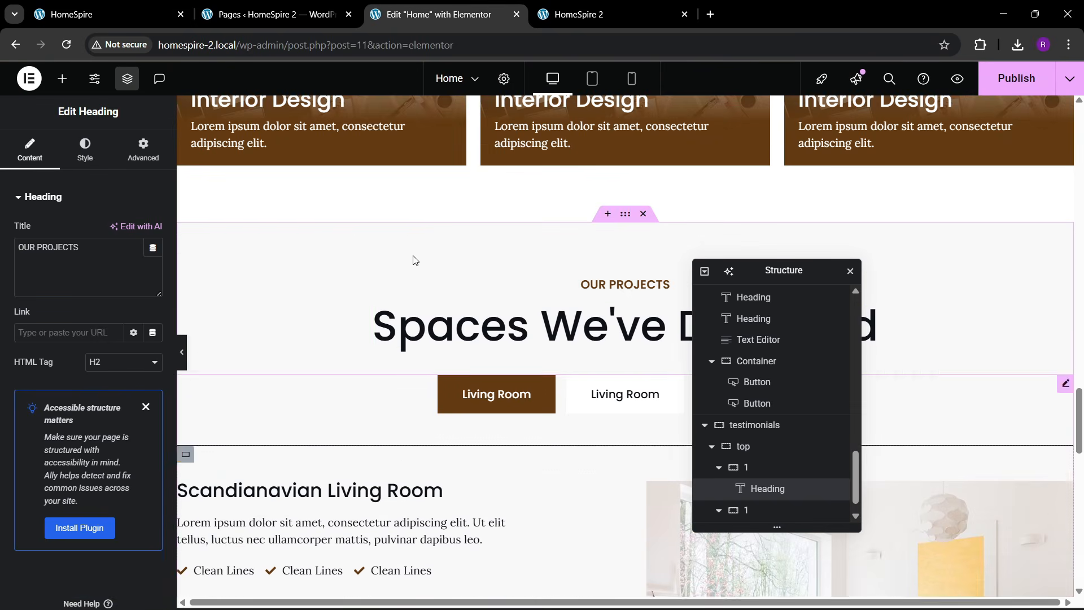
- Copy the large Spaces We've Designed heading
{"action": "right_click", "coordinate": [517, 316]}
{"action": "left_click", "coordinate": [528, 321]}
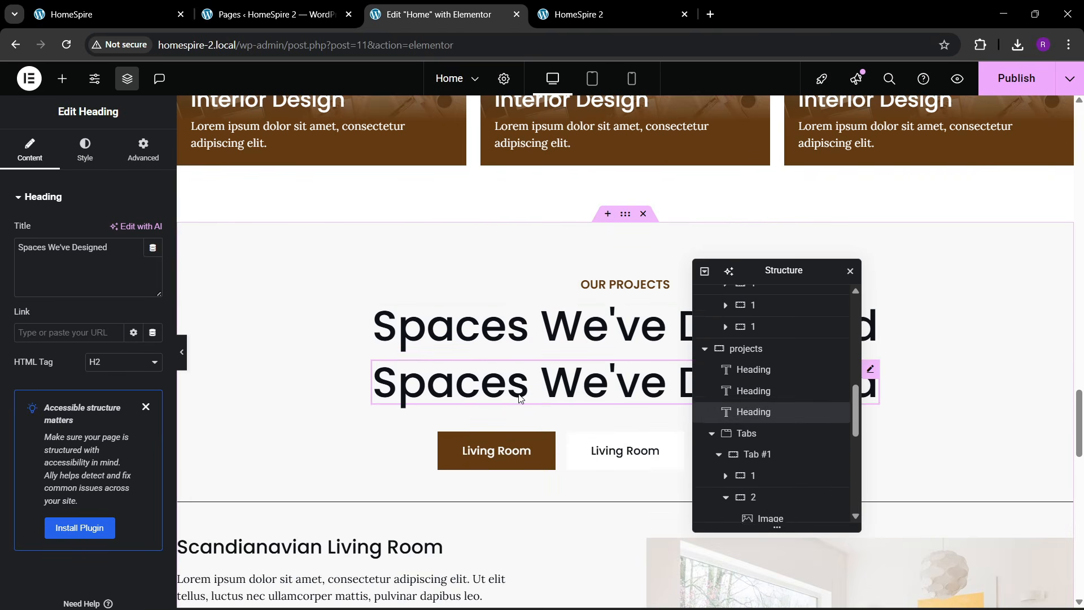
{"action": "right_click", "coordinate": [515, 390]}
{"action": "left_click", "coordinate": [552, 591]}
{"action": "right_click", "coordinate": [540, 342]}
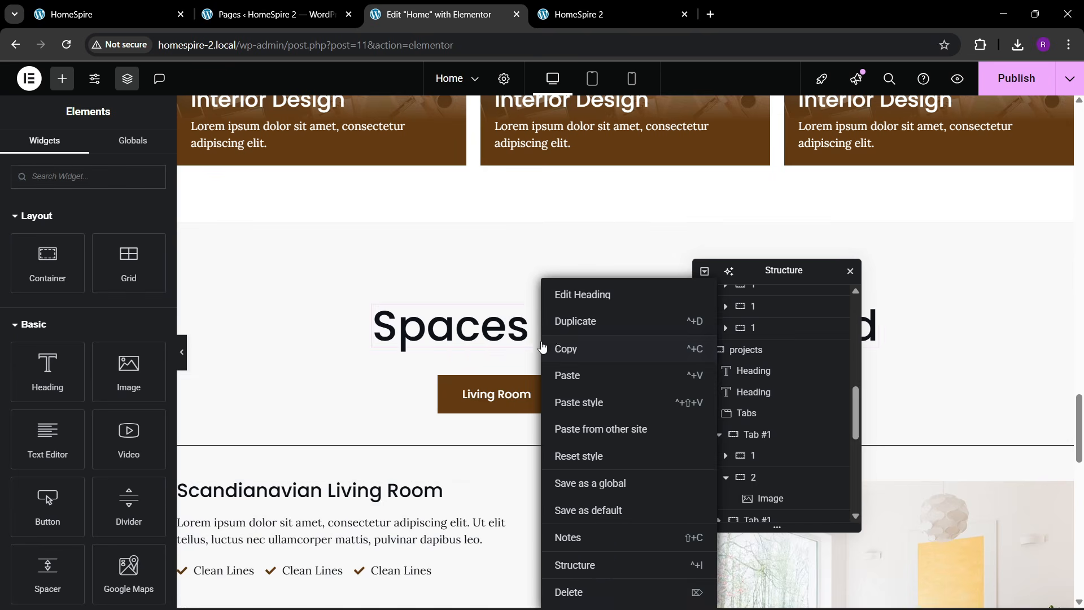
{"action": "left_click", "coordinate": [570, 350]}
{"action": "scroll", "coordinate": [429, 344], "scroll_direction": "down", "scroll_amount": 8}
{"action": "scroll", "coordinate": [412, 345], "scroll_direction": "down", "scroll_amount": 8}
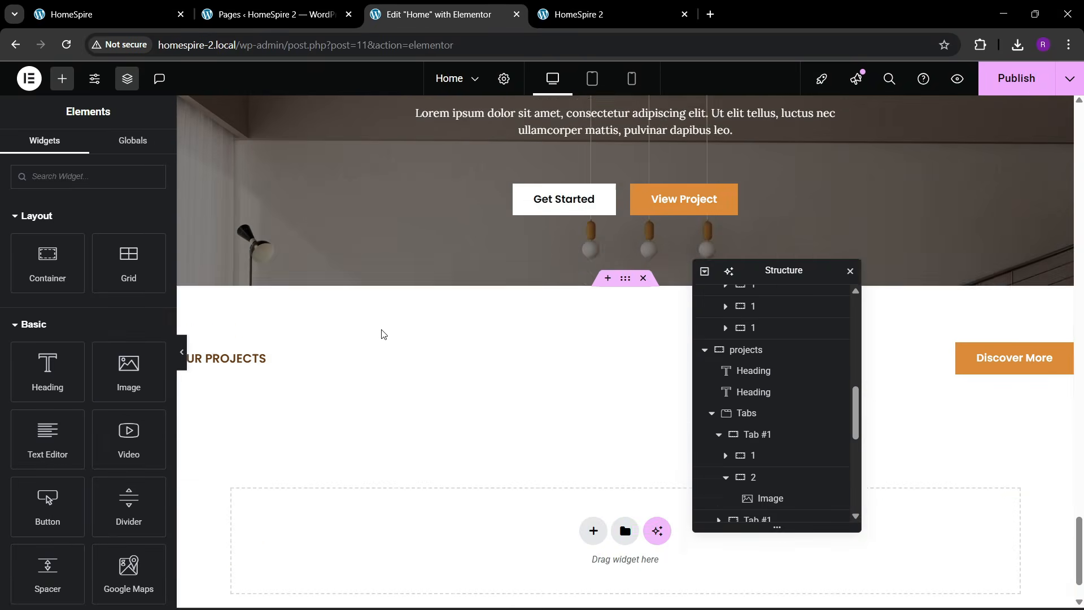
- Paste the large heading below OUR PROJECTS and change its text to 'Trusted by Many'
{"action": "right_click", "coordinate": [236, 281]}
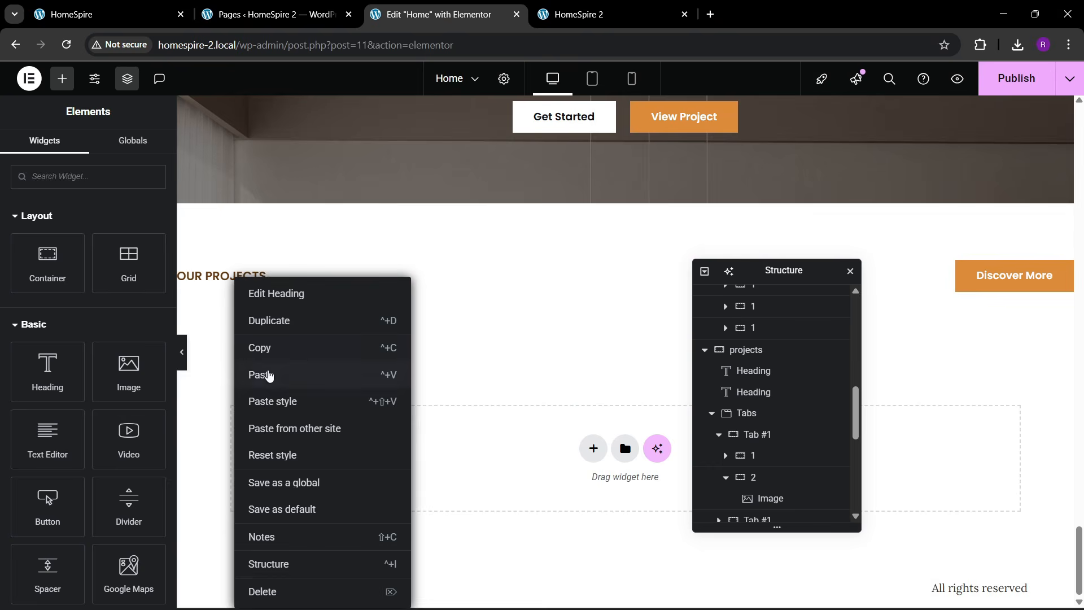
{"action": "left_click", "coordinate": [269, 376]}
{"action": "left_click", "coordinate": [107, 16]}
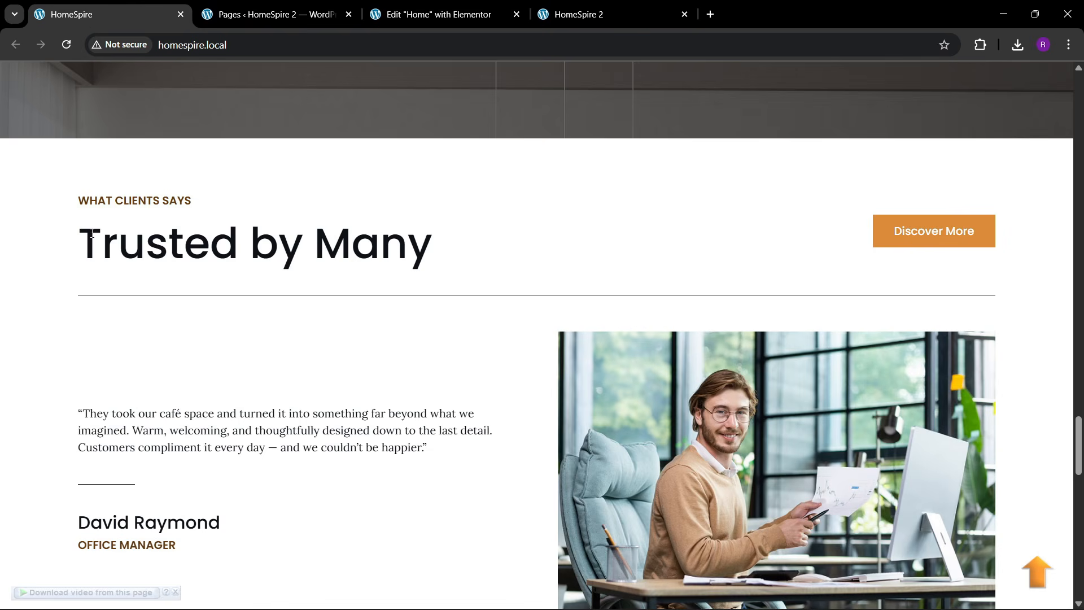
{"action": "left_click_drag", "start_coordinate": [85, 235], "coordinate": [385, 248]}
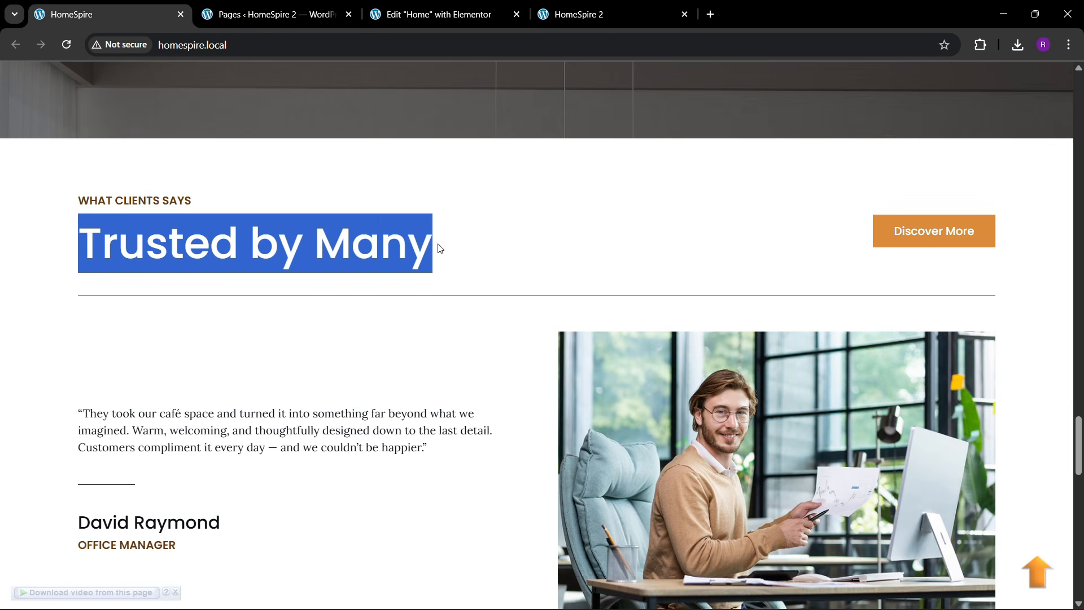
{"action": "left_click", "coordinate": [438, 14]}
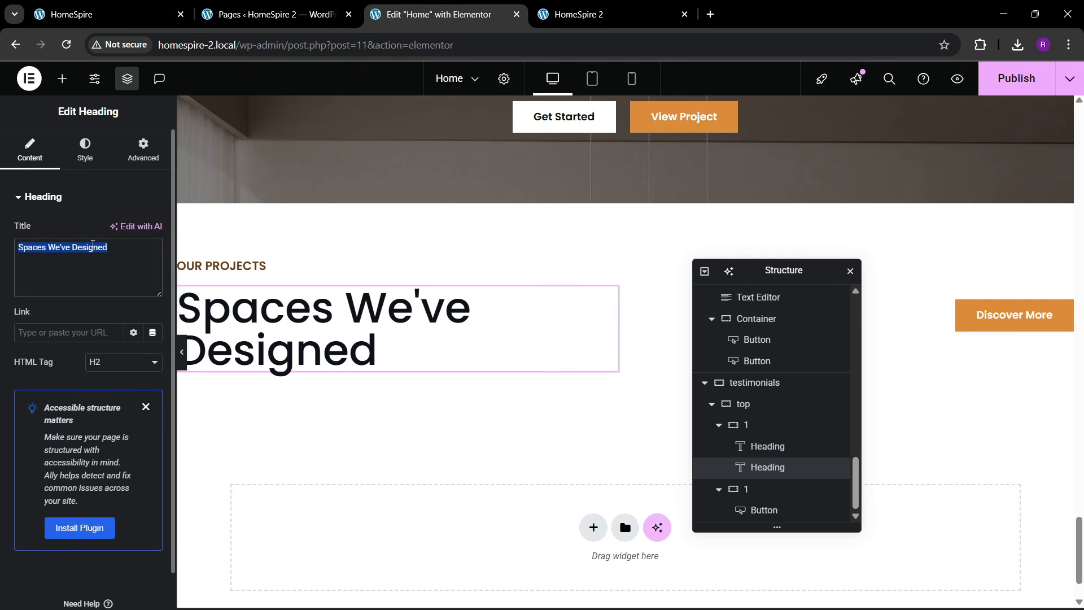
{"action": "key", "text": "ctrl+v"}
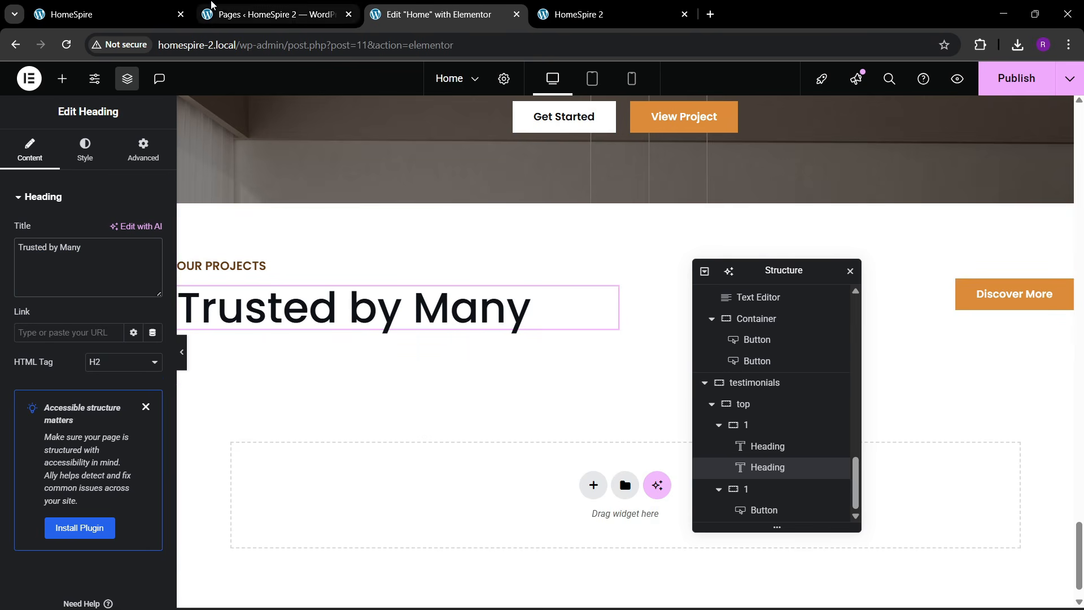
{"action": "left_click", "coordinate": [133, 6]}
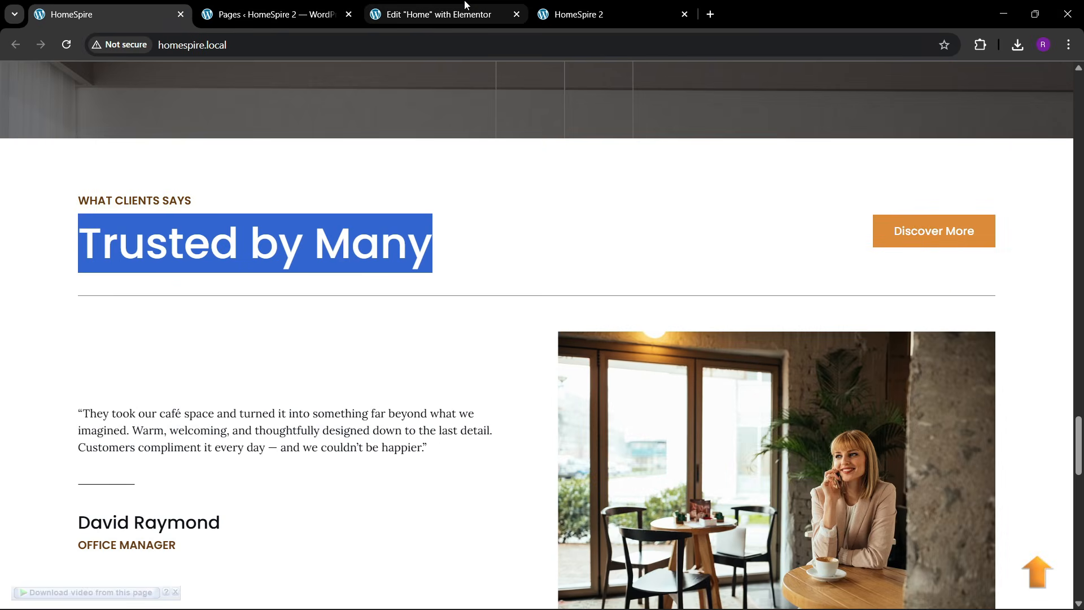
- Collapse both 1 containers and the top container in the Navigator
{"action": "left_click", "coordinate": [465, 4]}
{"action": "left_click_drag", "start_coordinate": [800, 282], "coordinate": [708, 278]}
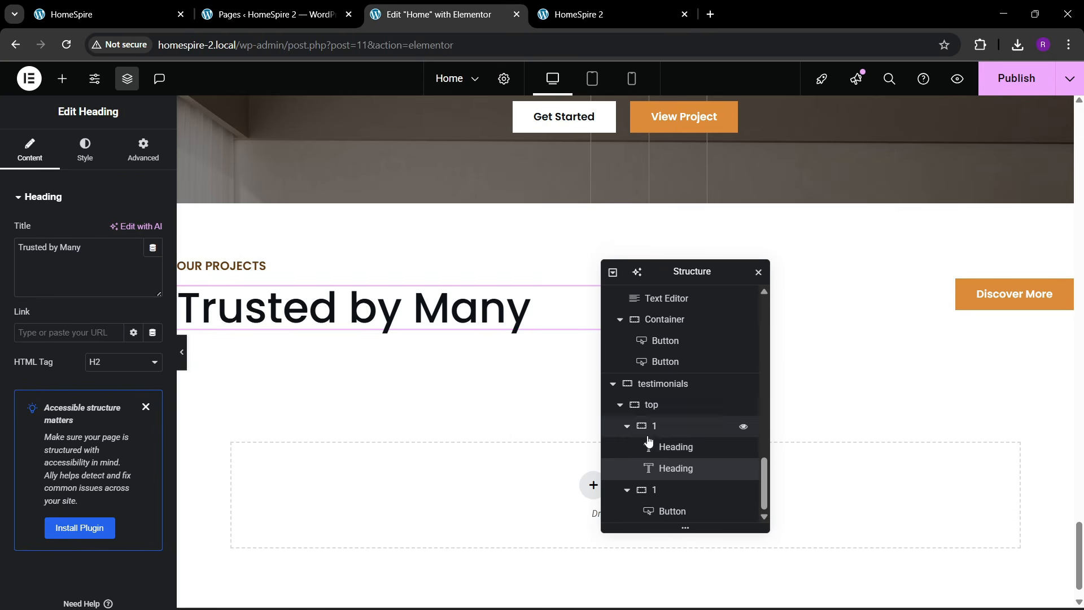
{"action": "left_click", "coordinate": [626, 426]}
{"action": "left_click", "coordinate": [627, 491]}
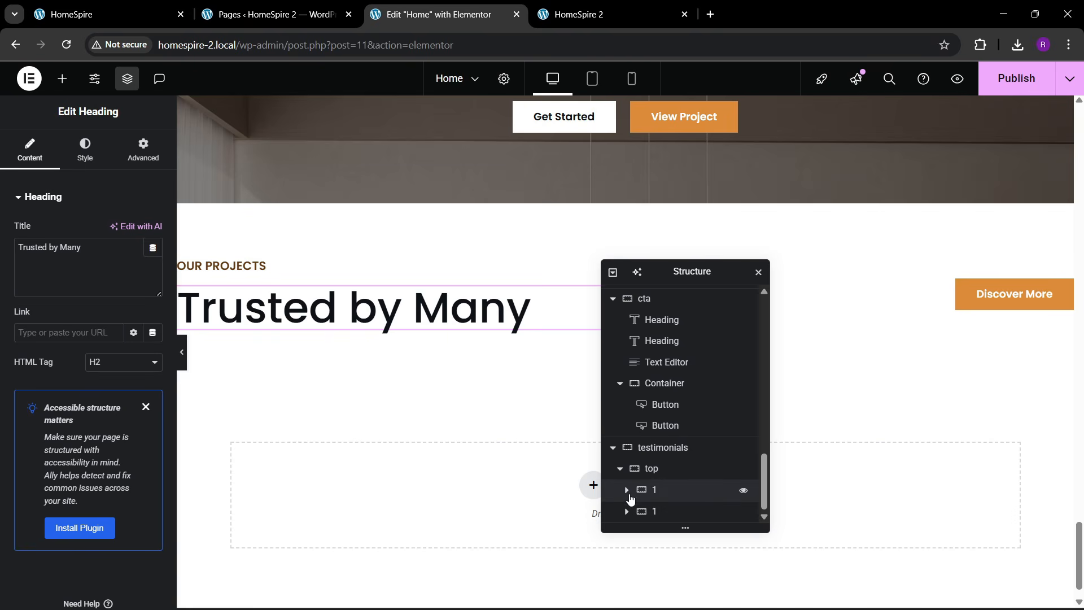
{"action": "left_click", "coordinate": [646, 472]}
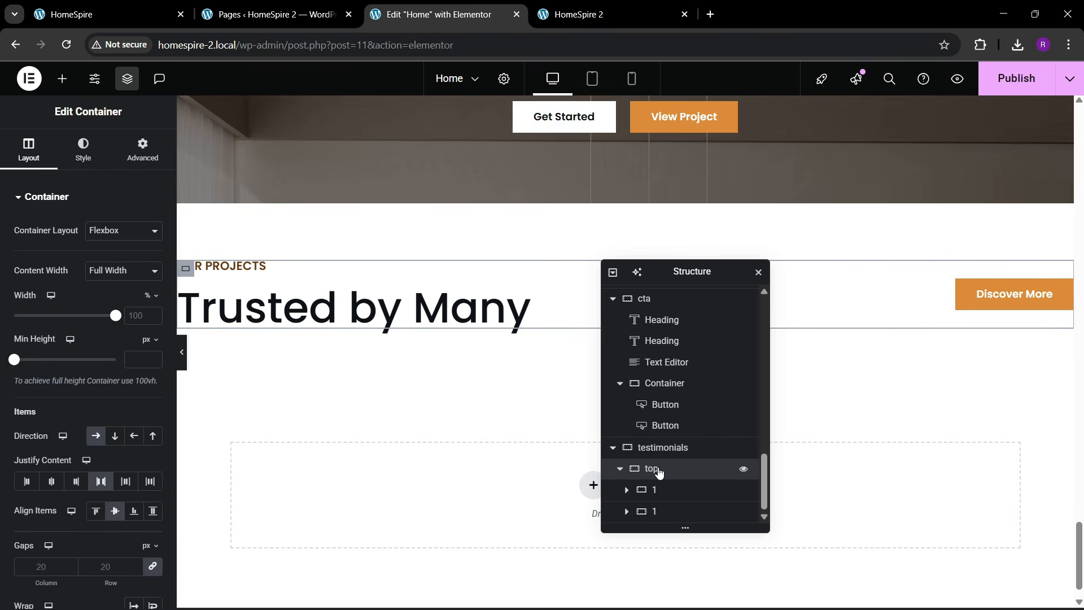
{"action": "right_click", "coordinate": [660, 473]}
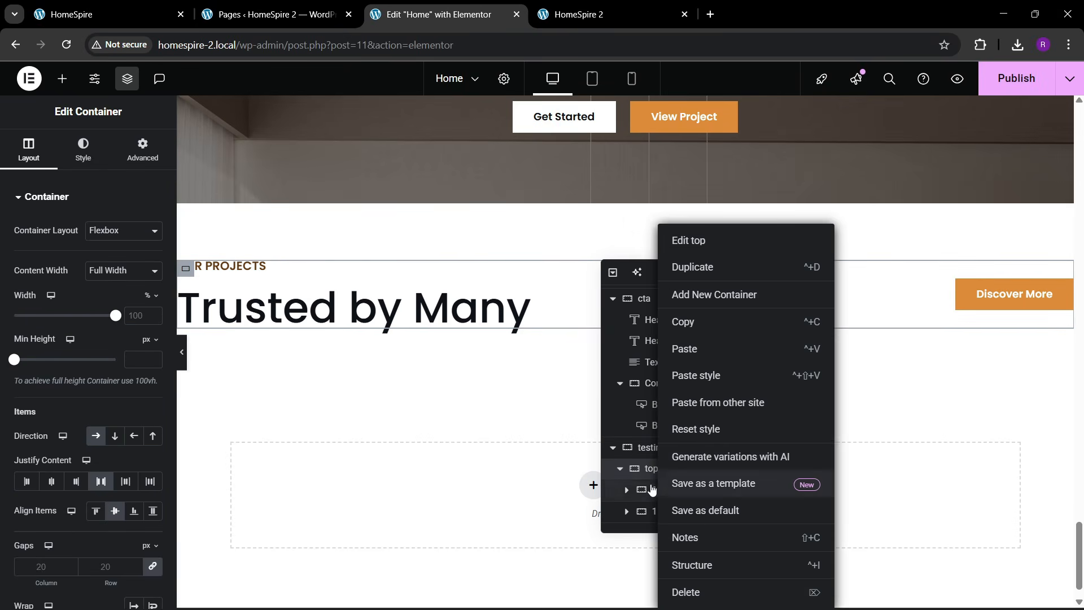
{"action": "left_click", "coordinate": [621, 469]}
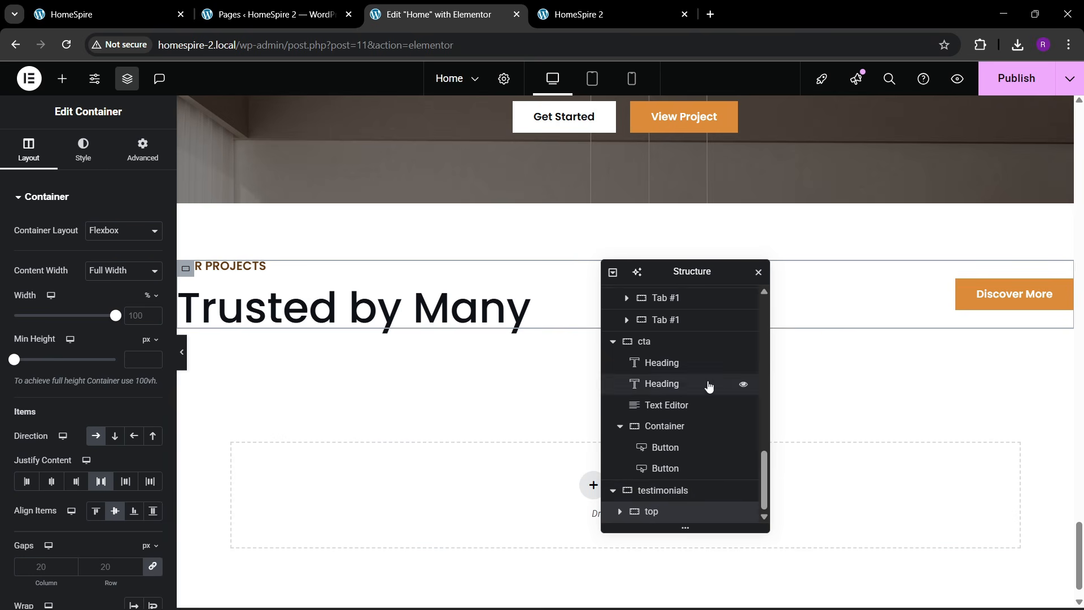
{"action": "right_click", "coordinate": [666, 511]}
- Add a new container after top with a 1 px solid top border in theme black
{"action": "left_click", "coordinate": [713, 303]}
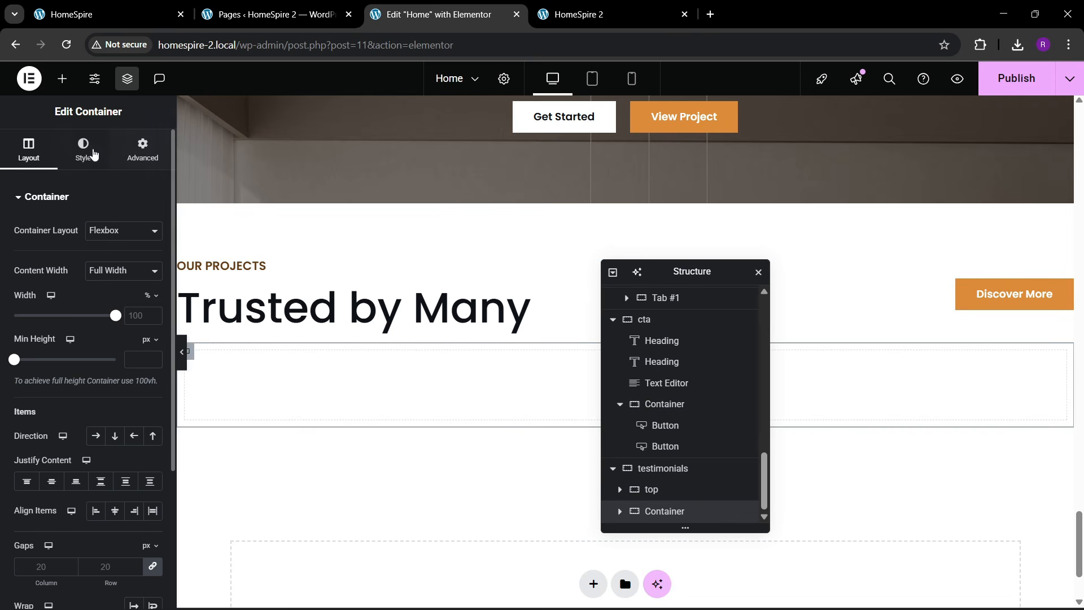
{"action": "left_click", "coordinate": [59, 346]}
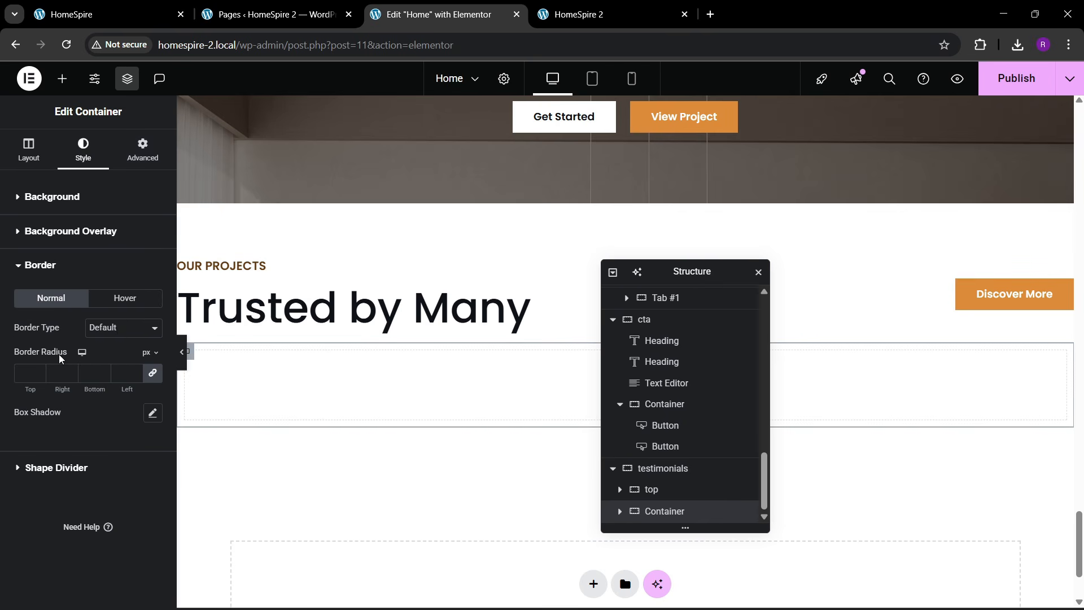
{"action": "left_click", "coordinate": [125, 327]}
{"action": "left_click", "coordinate": [93, 379]}
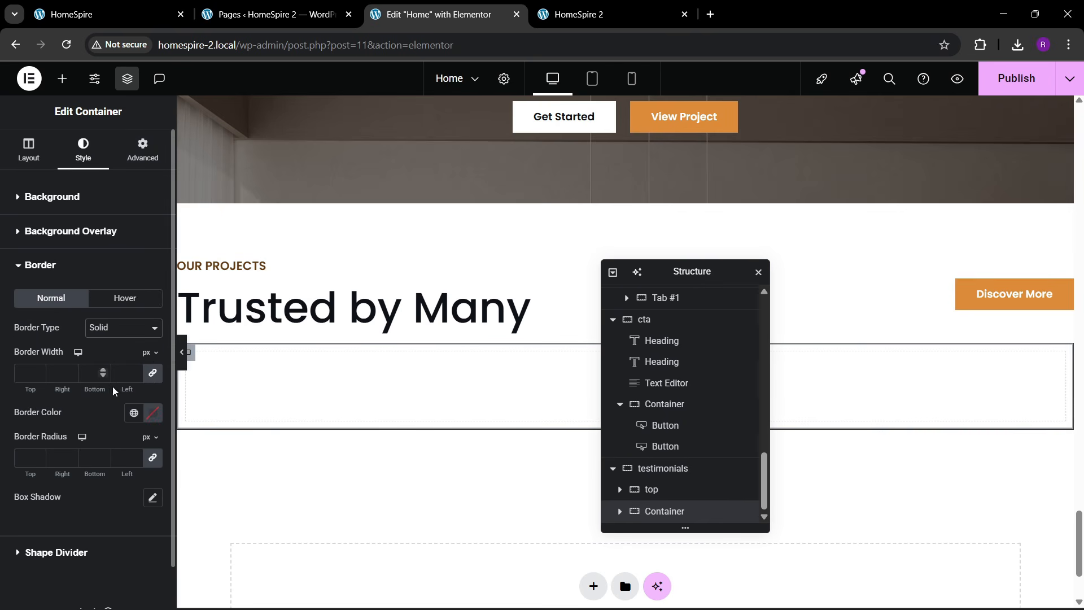
{"action": "left_click", "coordinate": [154, 377]}
{"action": "left_click", "coordinate": [38, 370]}
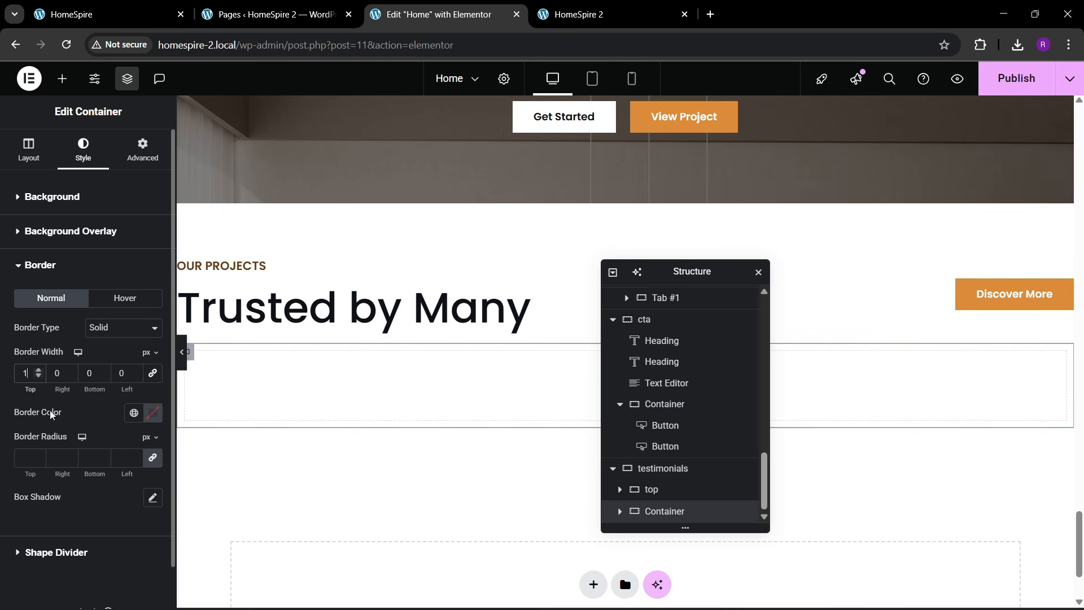
{"action": "left_click", "coordinate": [136, 415]}
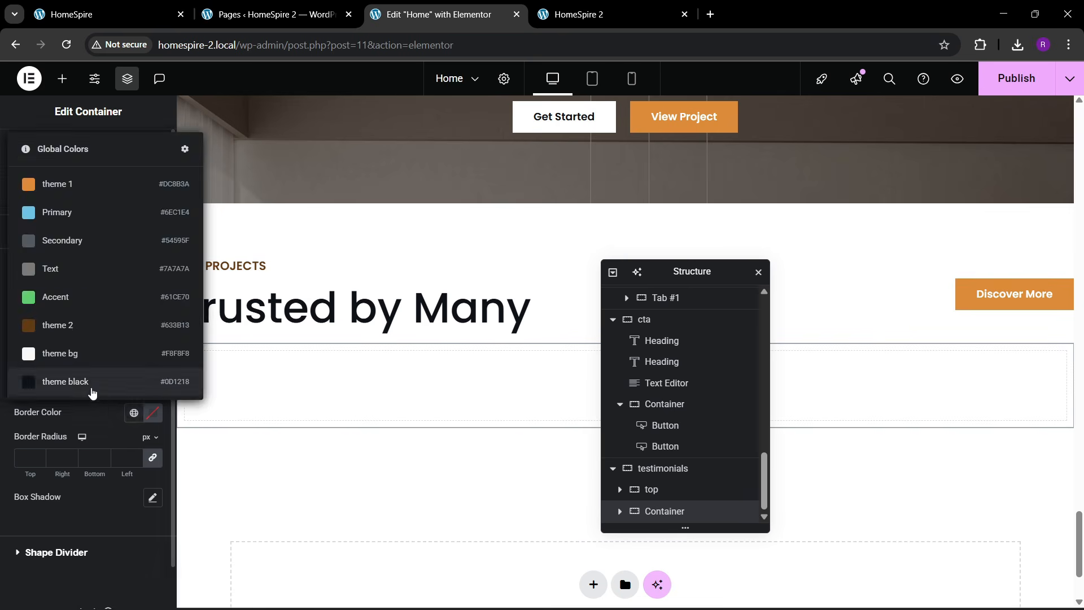
{"action": "left_click", "coordinate": [91, 383]}
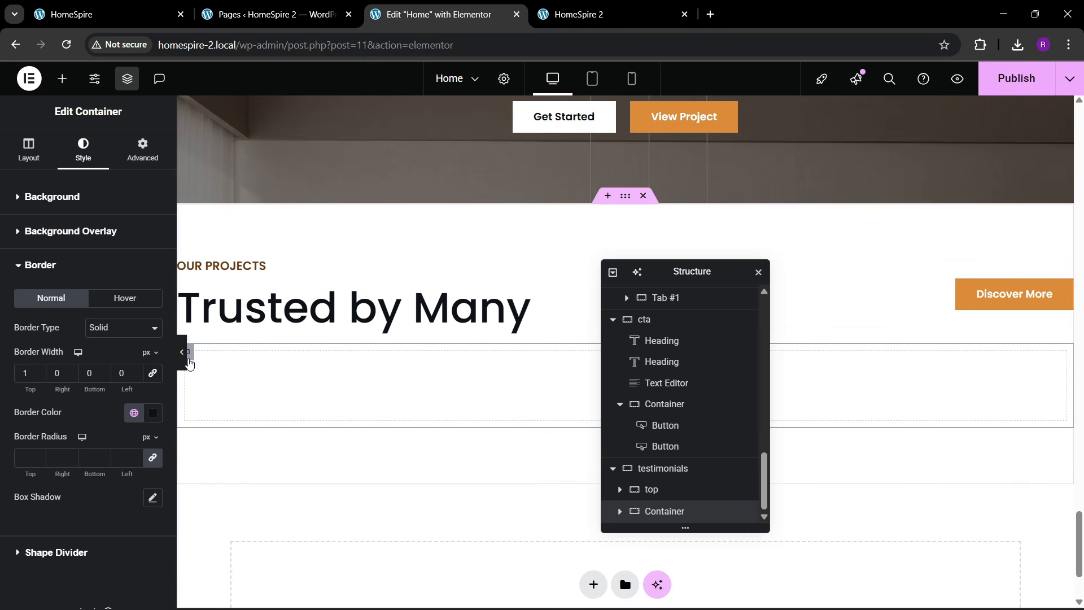
- Give the container a 20 px top margin and compare the divider with the live site
{"action": "left_click", "coordinate": [183, 366]}
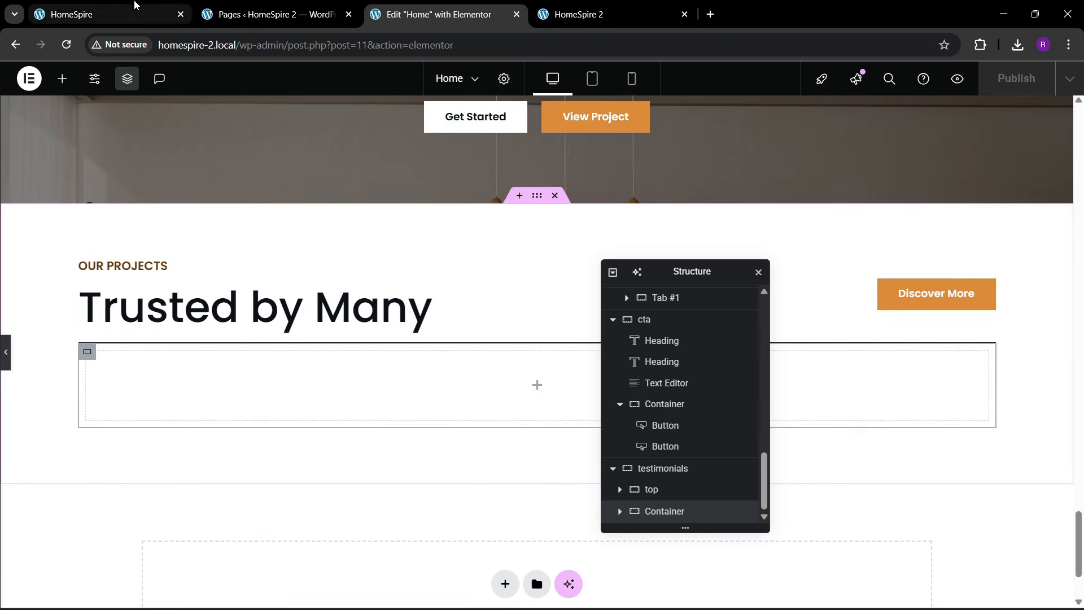
{"action": "left_click", "coordinate": [136, 7]}
{"action": "left_click", "coordinate": [362, 374]}
{"action": "left_click", "coordinate": [484, 14]}
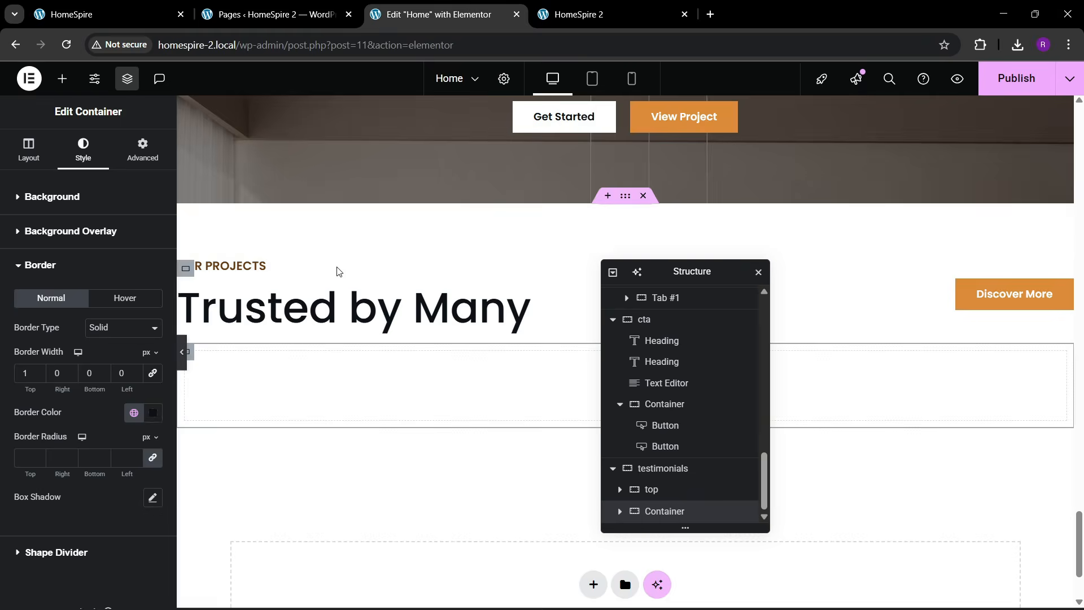
{"action": "left_click", "coordinate": [139, 151]}
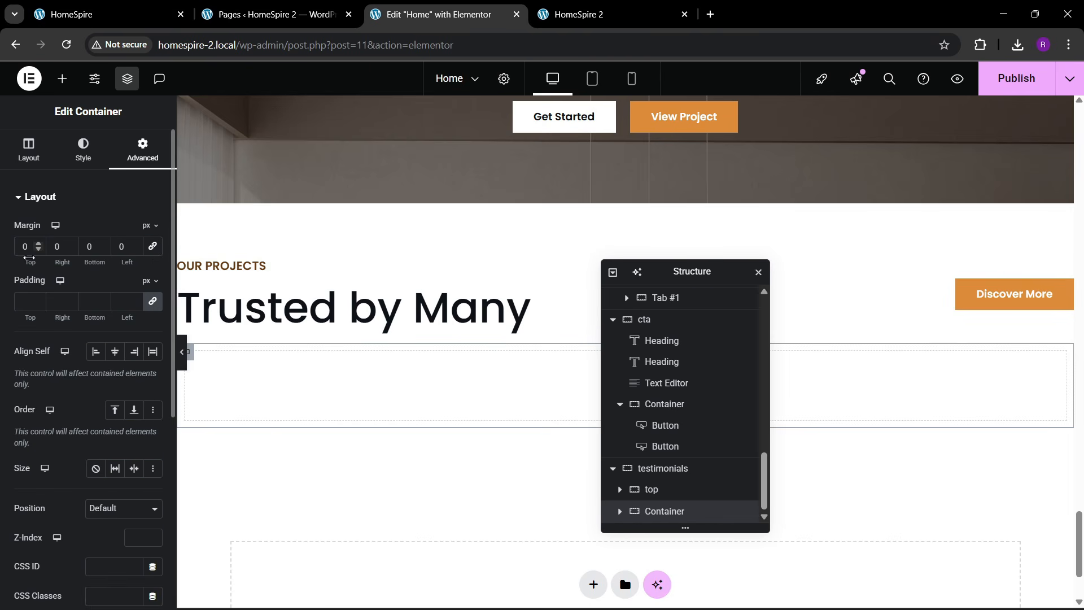
{"action": "type", "text": "2"}
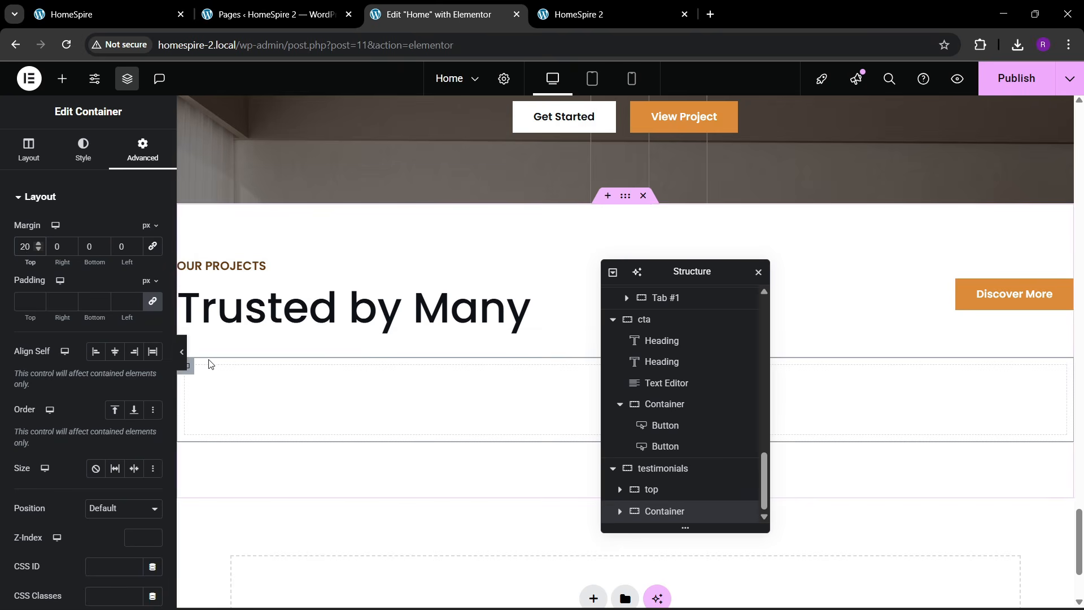
{"action": "left_click", "coordinate": [183, 361]}
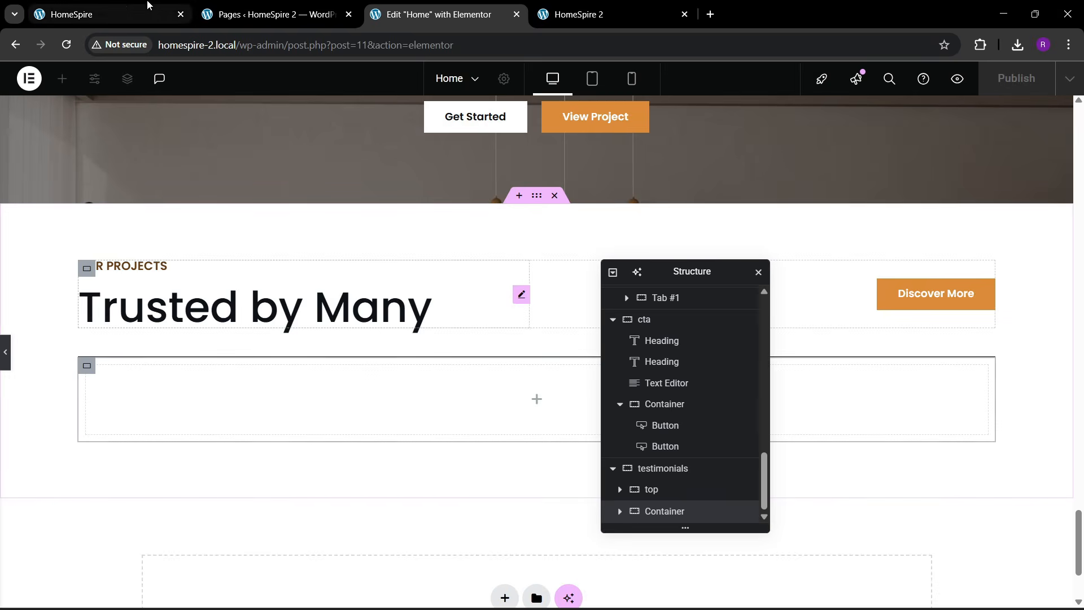
{"action": "left_click", "coordinate": [136, 11]}
{"action": "left_click", "coordinate": [407, 14]}
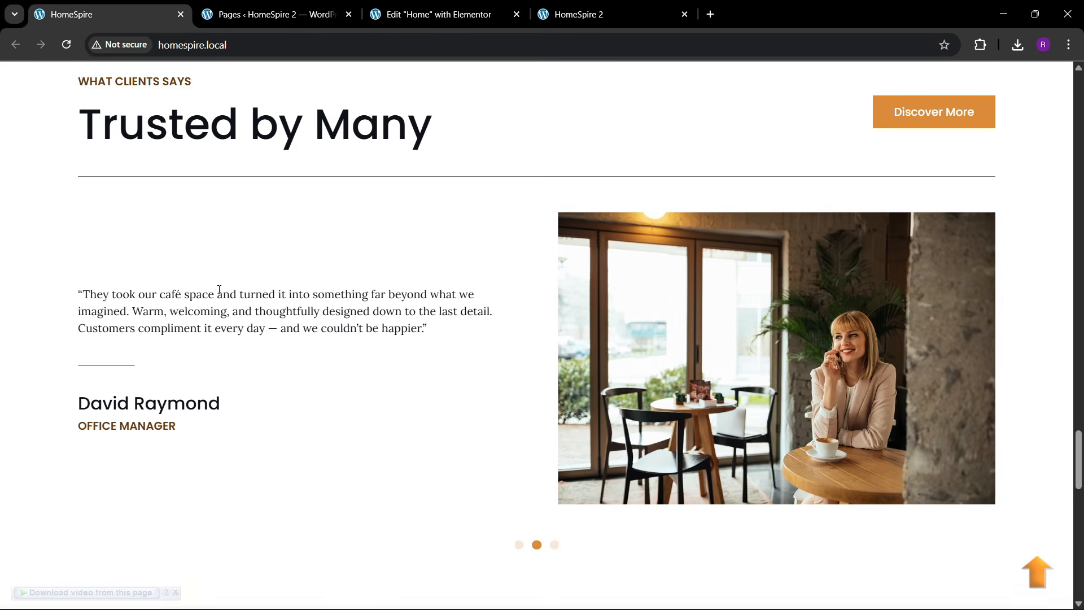
- Place a Carousel widget into the bordered container
{"action": "left_click", "coordinate": [435, 14]}
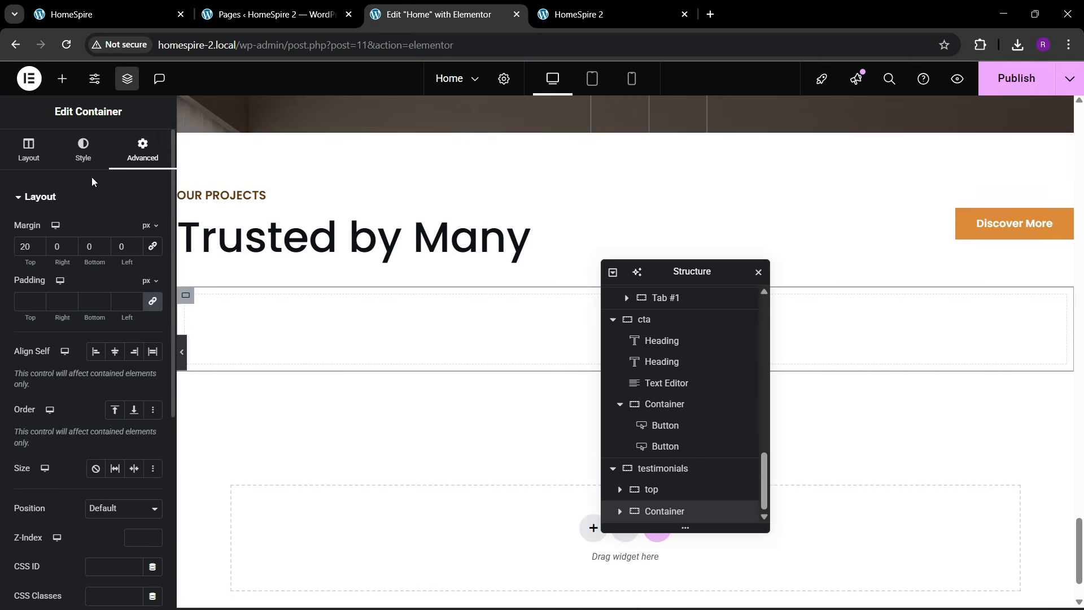
{"action": "left_click", "coordinate": [62, 79]}
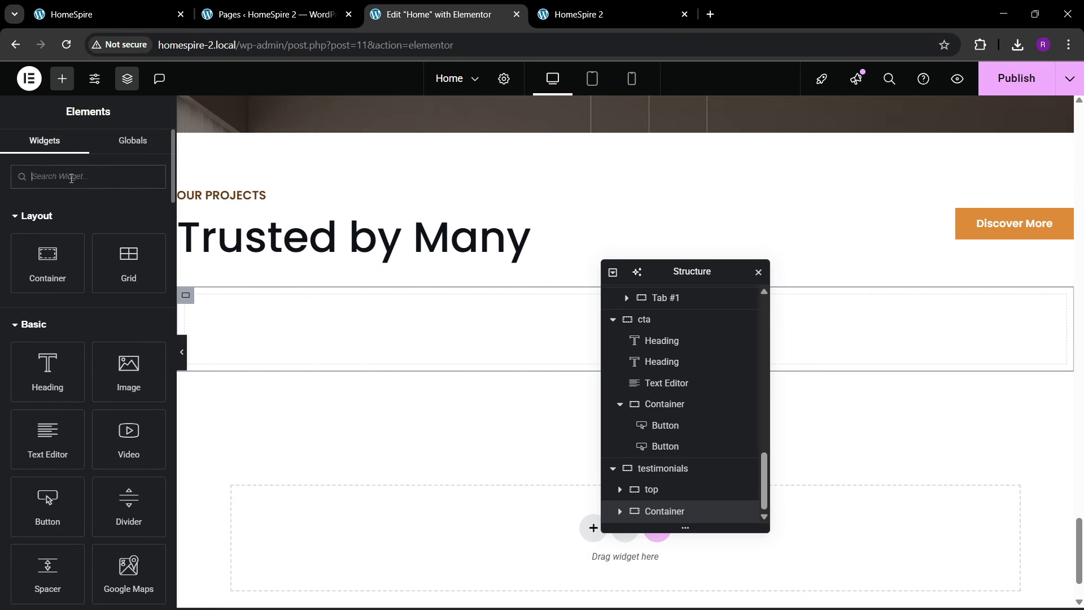
{"action": "type", "text": "carousel"}
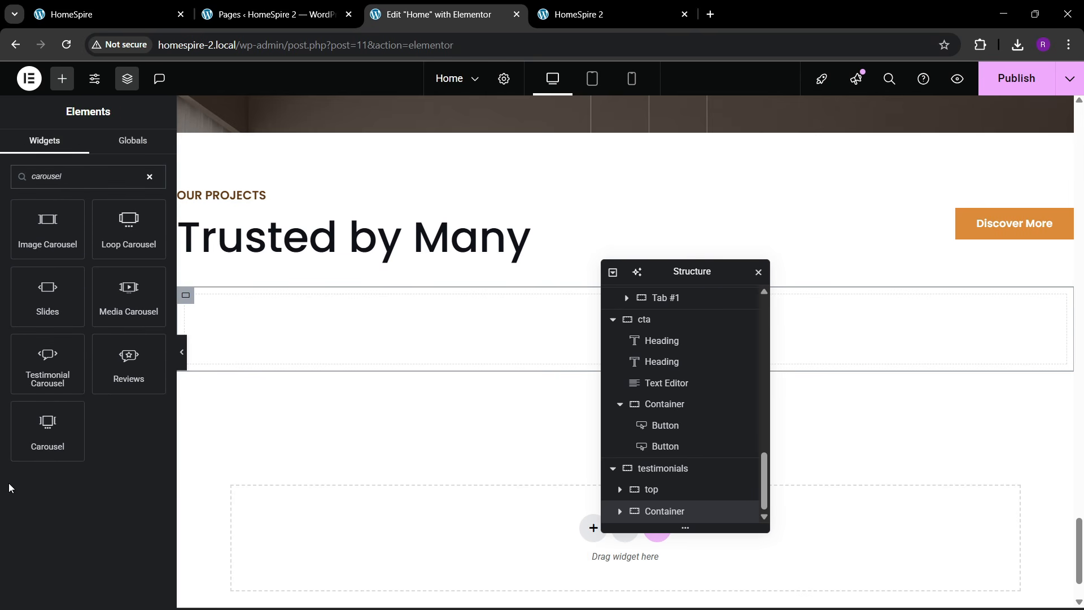
{"action": "left_click_drag", "start_coordinate": [46, 443], "coordinate": [315, 365]}
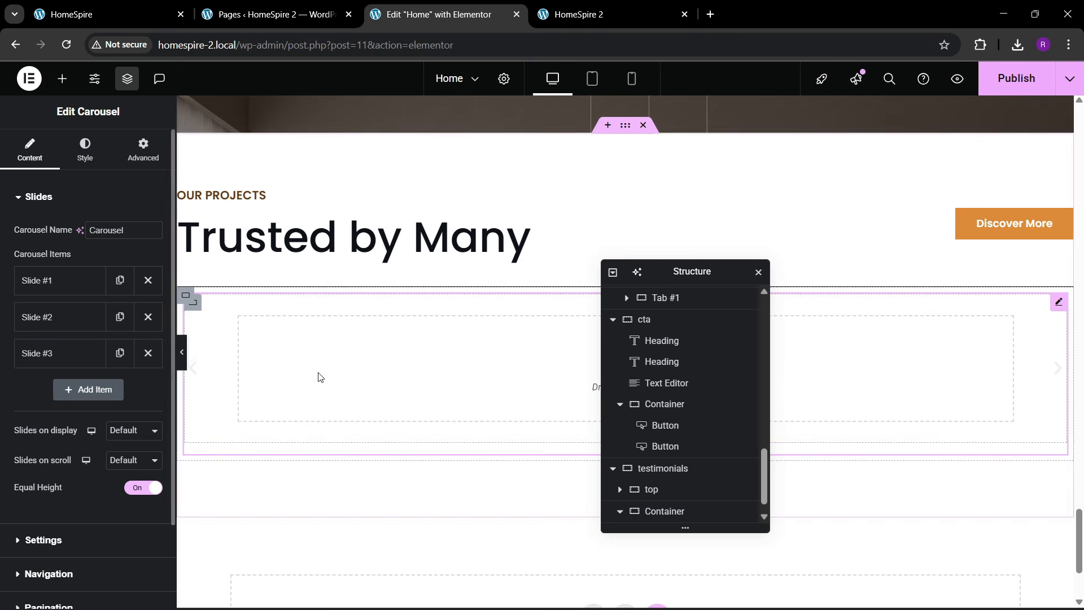
{"action": "left_click", "coordinate": [137, 159]}
{"action": "scroll", "coordinate": [638, 518], "scroll_direction": "down", "scroll_amount": 1}
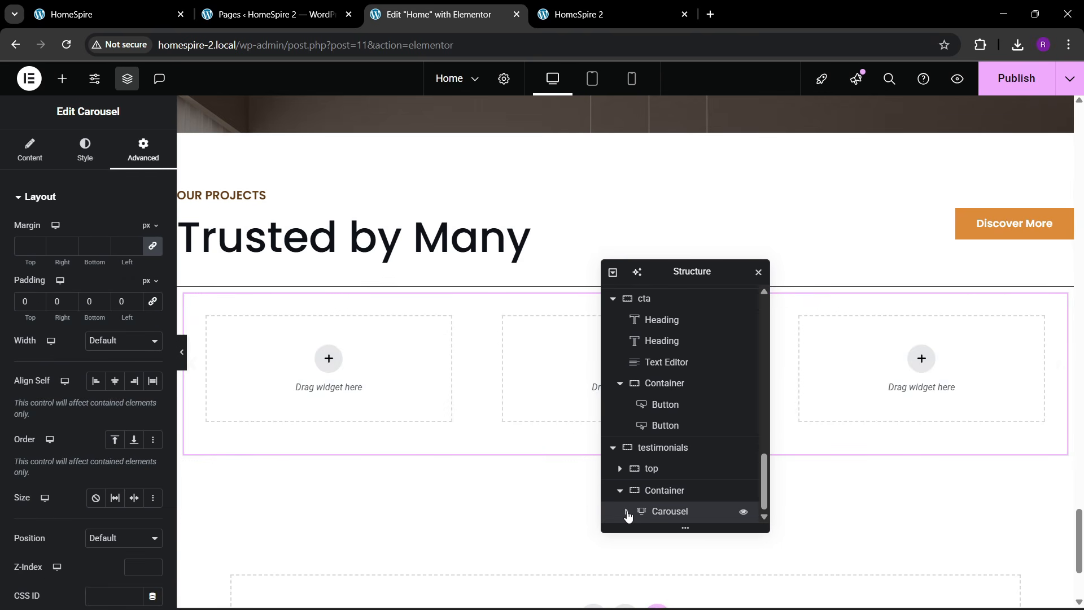
{"action": "left_click", "coordinate": [627, 511]}
{"action": "scroll", "coordinate": [631, 512], "scroll_direction": "down", "scroll_amount": 1}
- Make the carousel's Slide #1 full width
{"action": "left_click", "coordinate": [667, 467]}
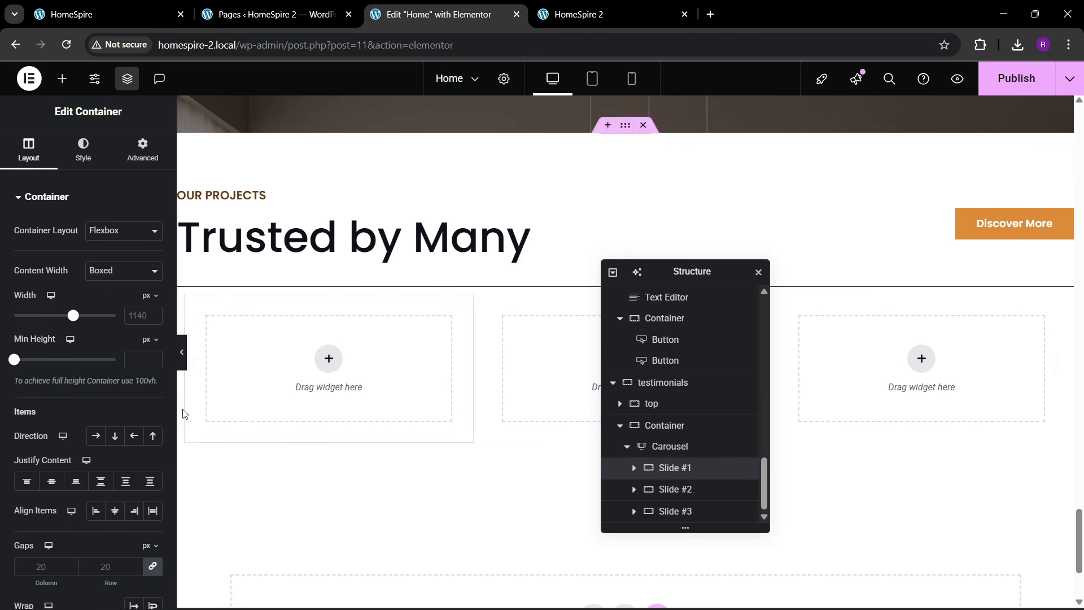
{"action": "left_click", "coordinate": [127, 280]}
{"action": "left_click", "coordinate": [113, 306]}
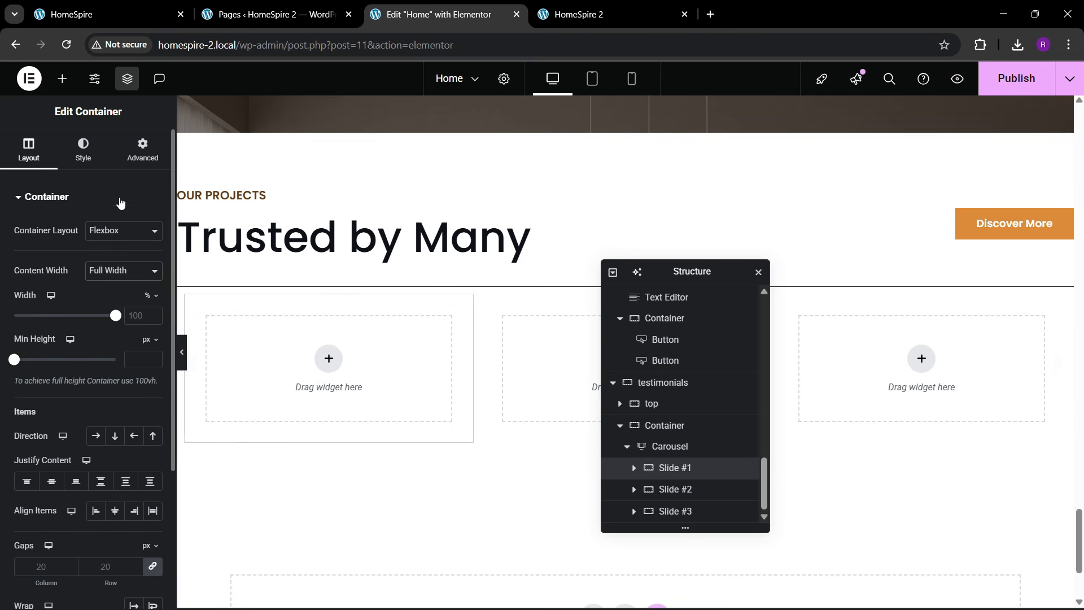
{"action": "left_click", "coordinate": [136, 161]}
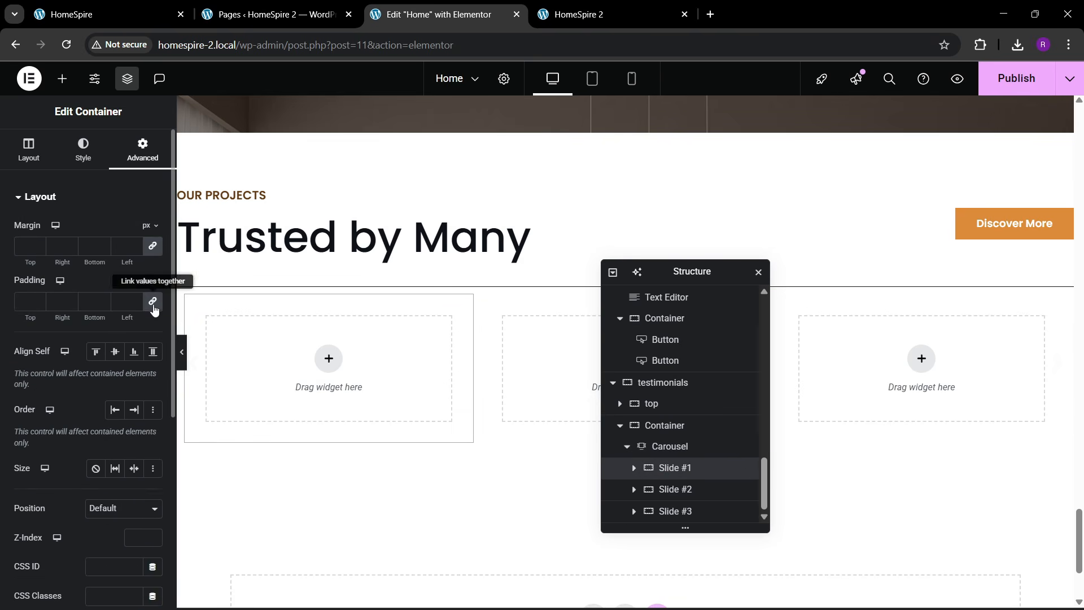
- Delete slides 2 and 3 and show and scroll one slide at a time
{"action": "left_click", "coordinate": [666, 456]}
{"action": "left_click", "coordinate": [29, 150]}
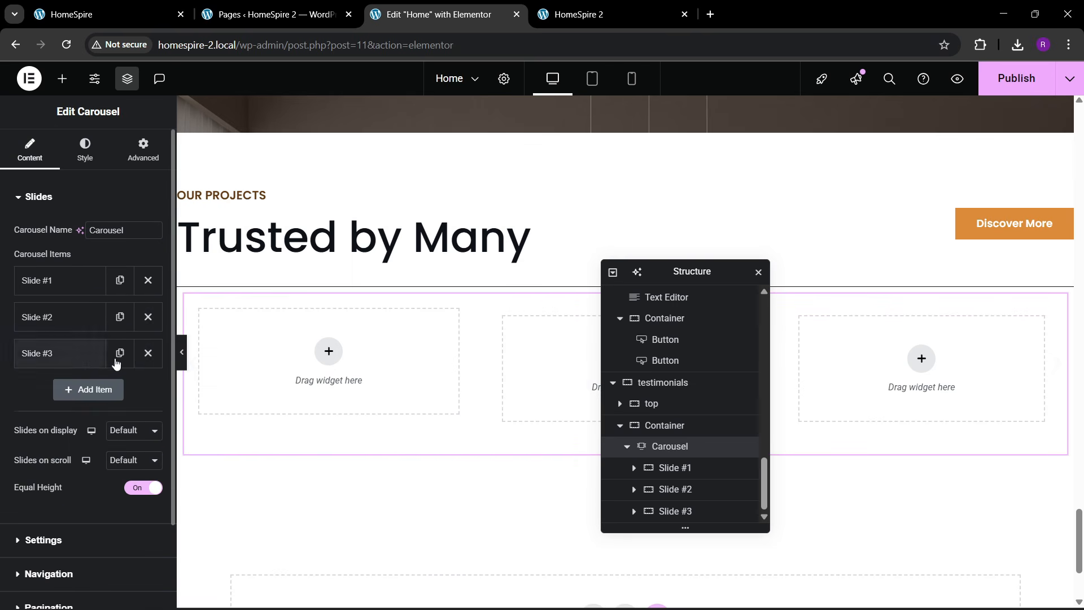
{"action": "left_click", "coordinate": [153, 325]}
{"action": "left_click", "coordinate": [153, 324]}
{"action": "left_click", "coordinate": [130, 362]}
{"action": "left_click", "coordinate": [129, 391]}
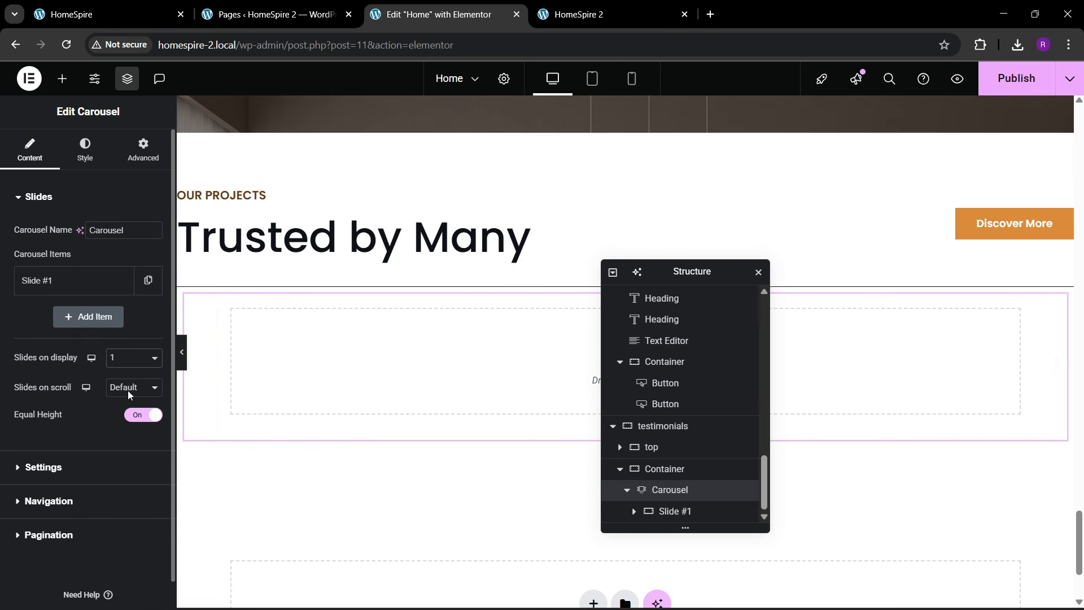
{"action": "left_click", "coordinate": [125, 406]}
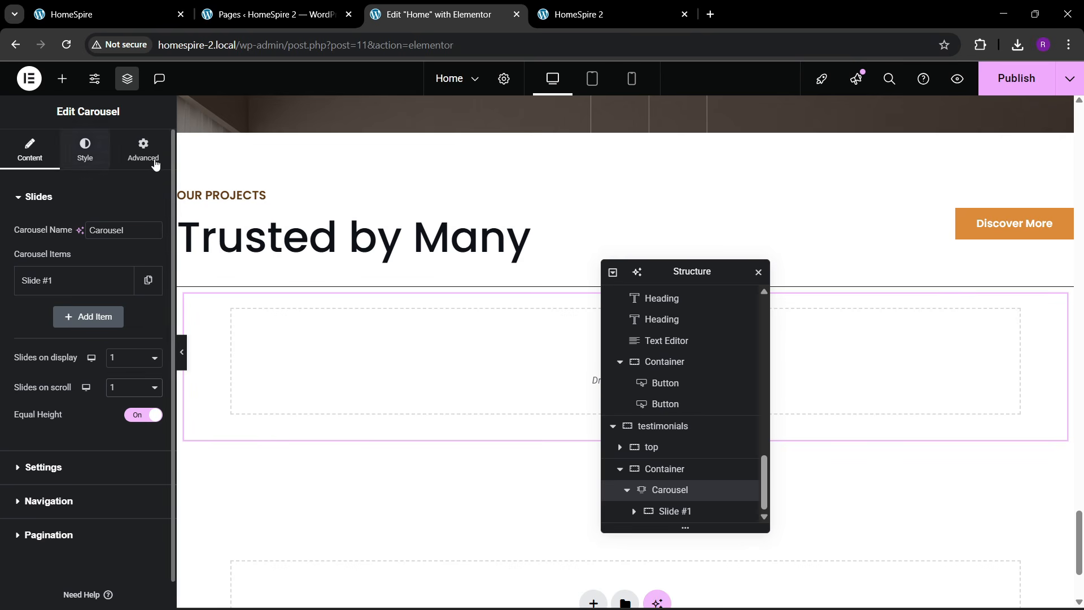
{"action": "left_click", "coordinate": [137, 158]}
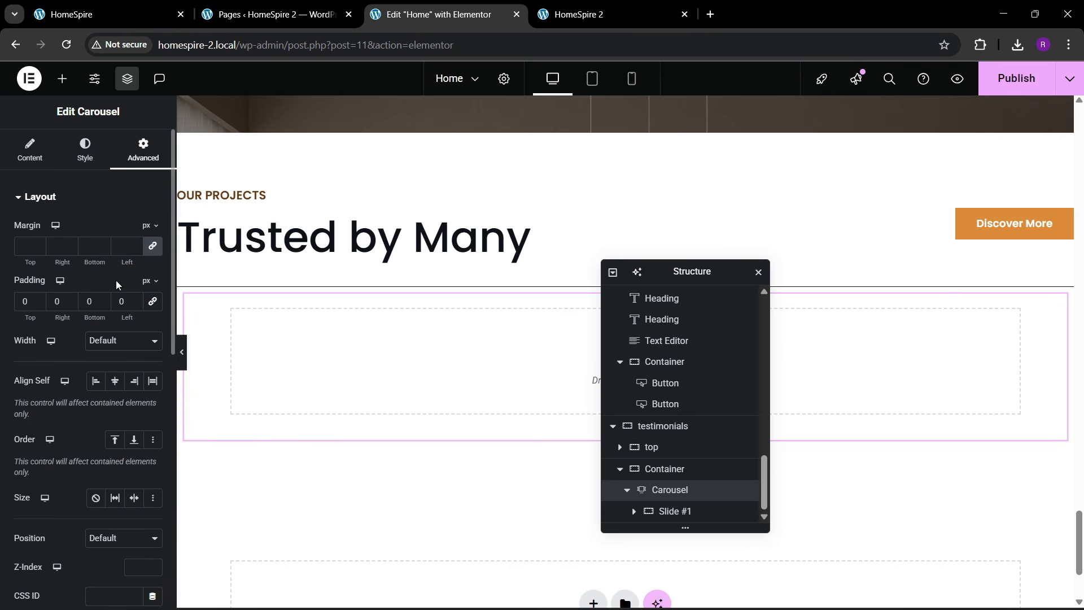
- Review Slide #1's layout and spacing, then compare with the live testimonial slider
{"action": "left_click", "coordinate": [669, 510]}
{"action": "left_click", "coordinate": [31, 157]}
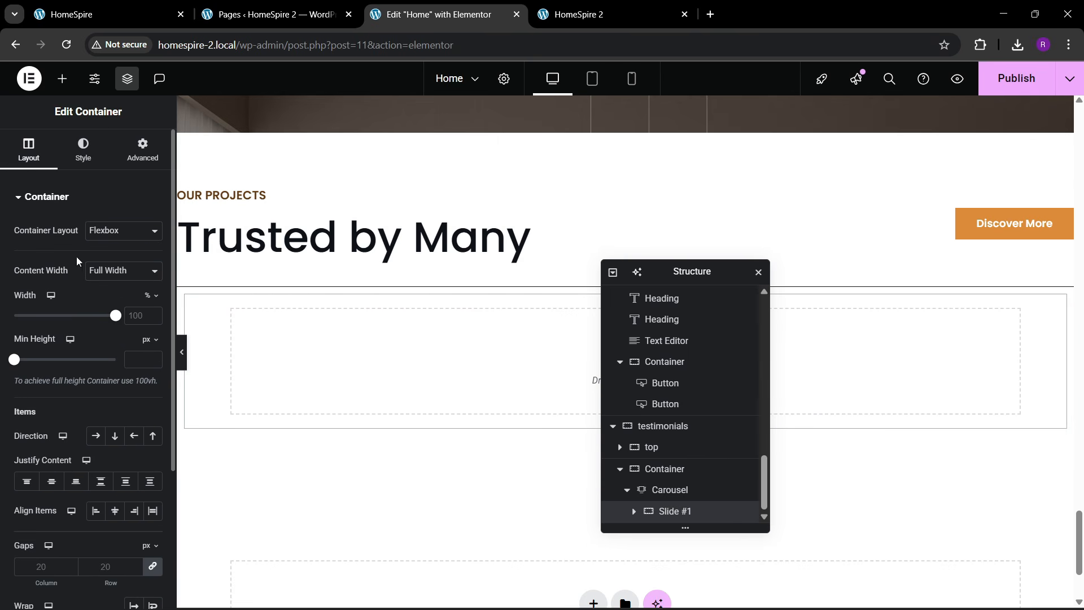
{"action": "left_click", "coordinate": [128, 161]}
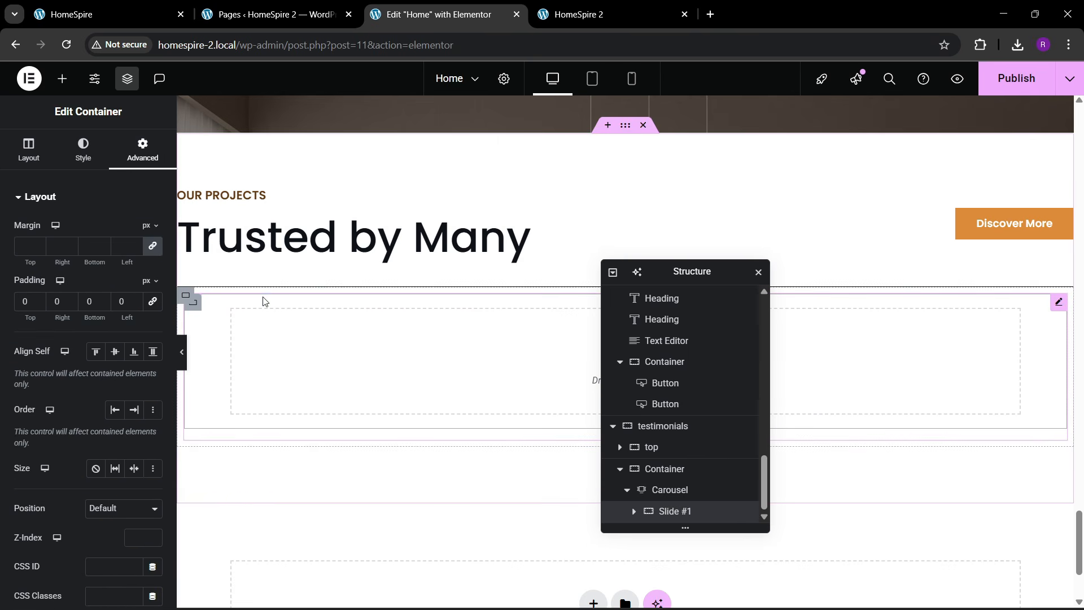
{"action": "left_click", "coordinate": [633, 511]}
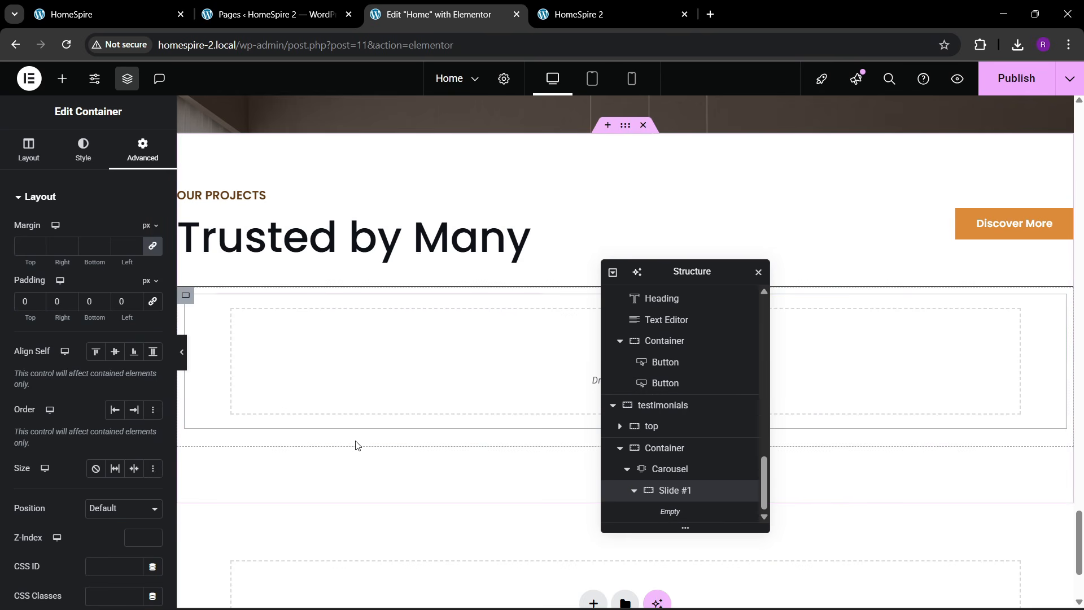
{"action": "left_click", "coordinate": [133, 5]}
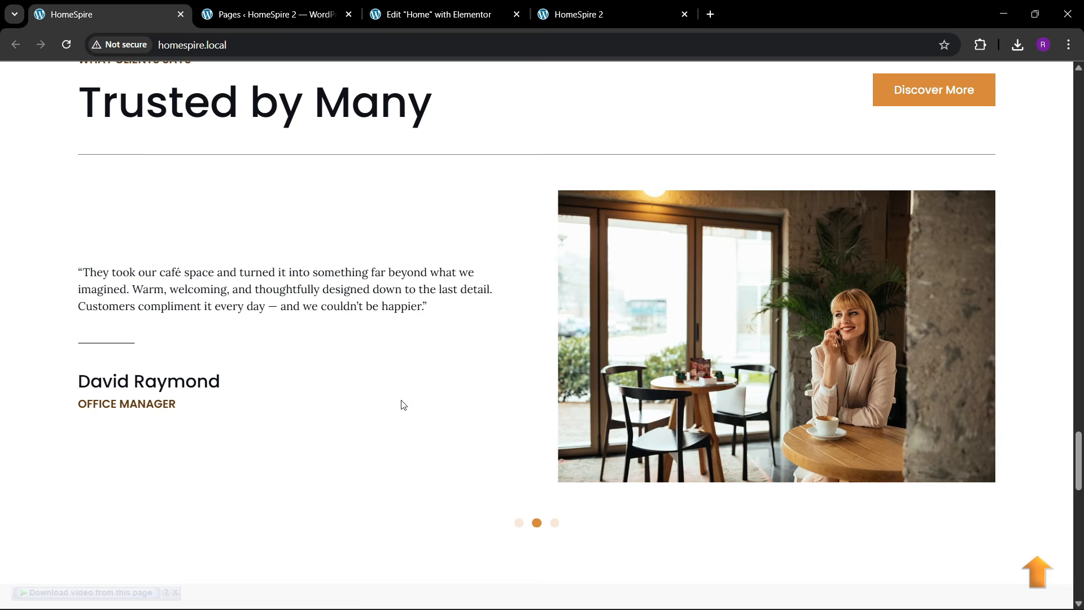
{"action": "left_click", "coordinate": [435, 14]}
- Split the first slide into a two-column structure
{"action": "left_click_drag", "start_coordinate": [702, 283], "coordinate": [810, 282]}
{"action": "left_click", "coordinate": [628, 352]}
{"action": "left_click", "coordinate": [587, 358]}
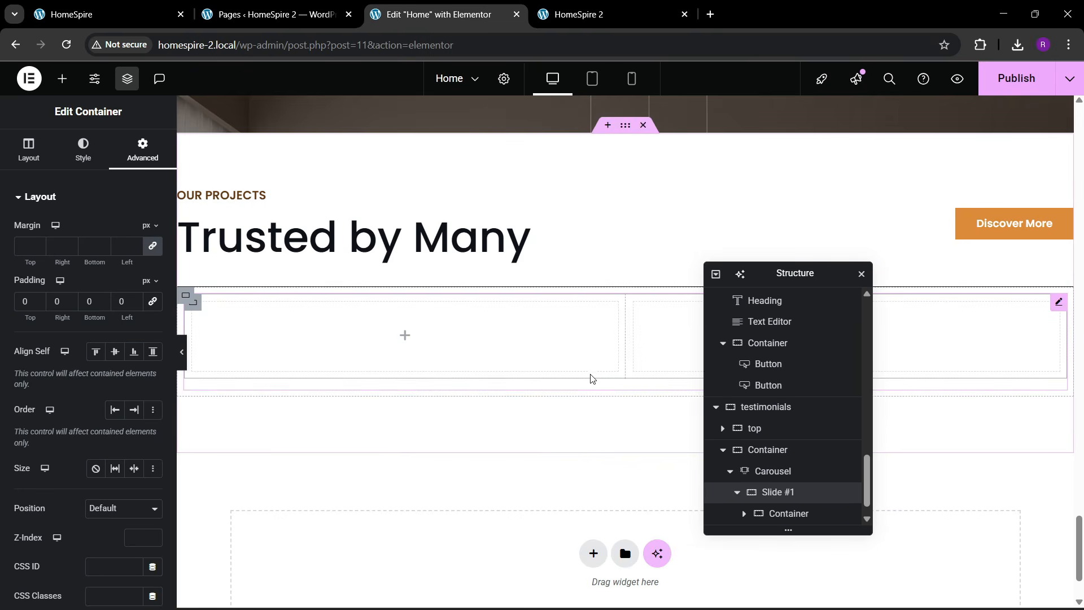
{"action": "scroll", "coordinate": [888, 467], "scroll_direction": "down", "scroll_amount": 2}
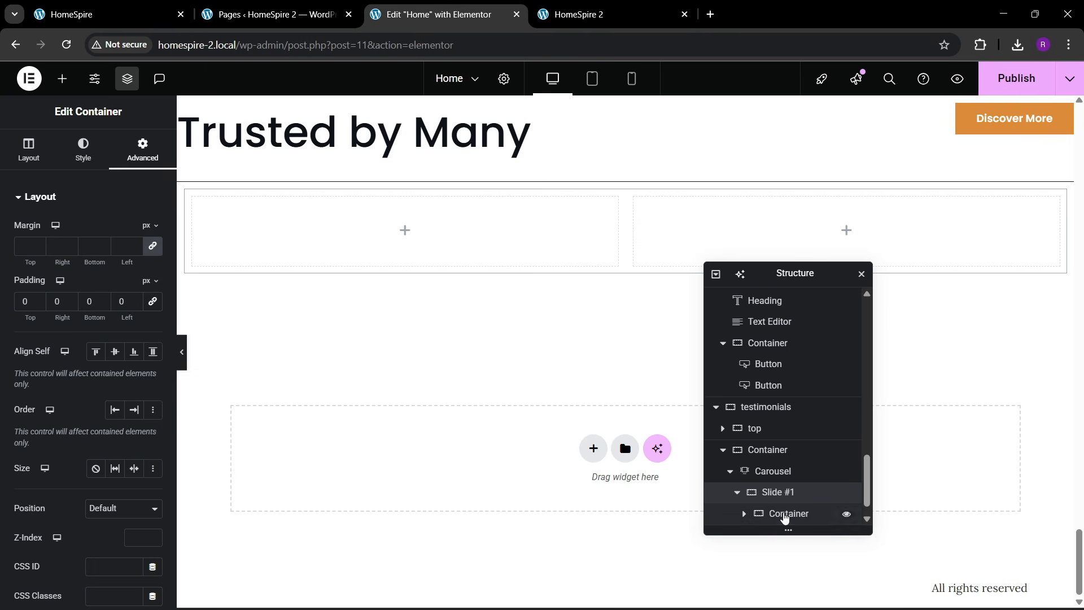
{"action": "left_click", "coordinate": [784, 514]}
{"action": "left_click", "coordinate": [142, 150]}
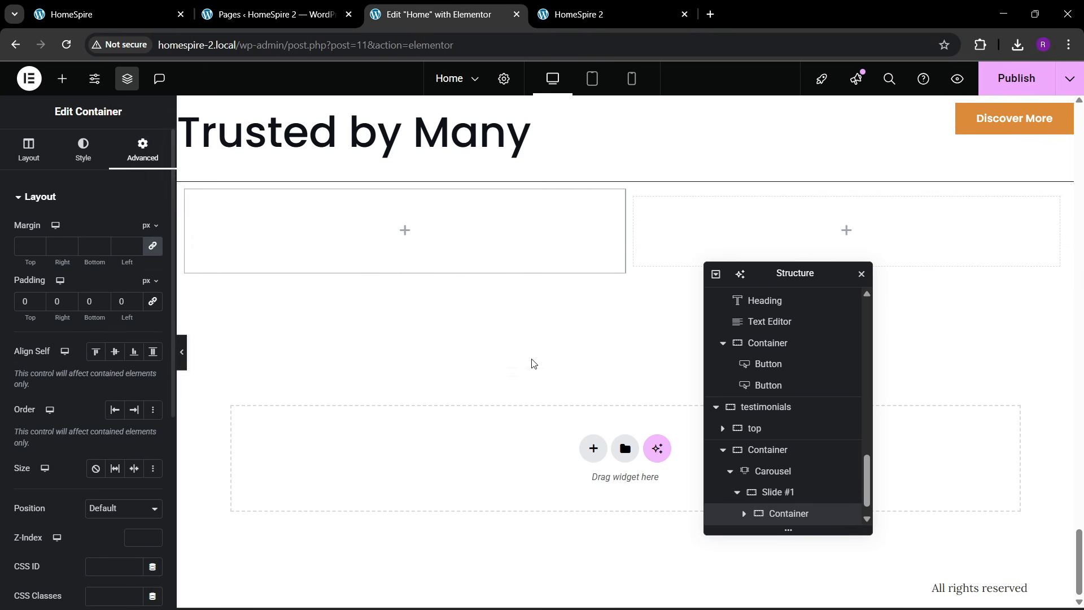
{"action": "scroll", "coordinate": [757, 500], "scroll_direction": "down", "scroll_amount": 1}
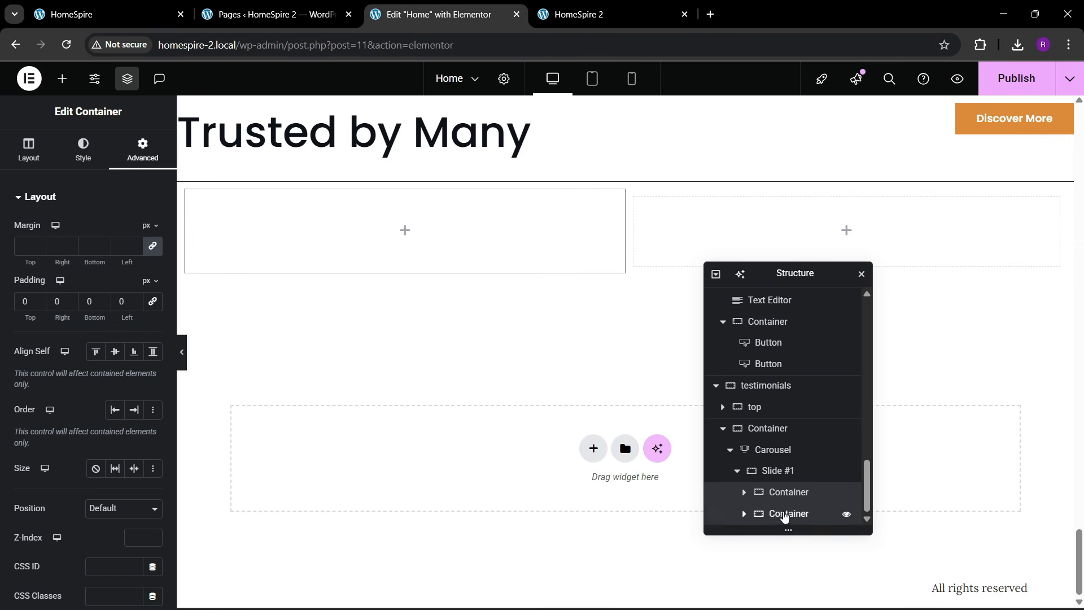
{"action": "left_click", "coordinate": [784, 514]}
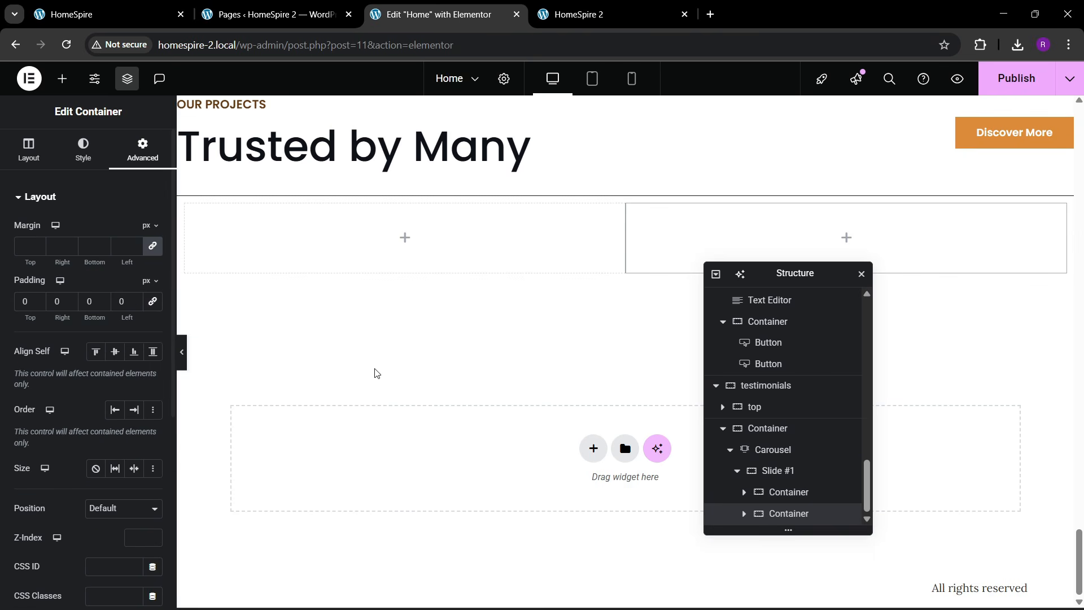
{"action": "left_click", "coordinate": [56, 13]}
{"action": "left_click", "coordinate": [420, 20]}
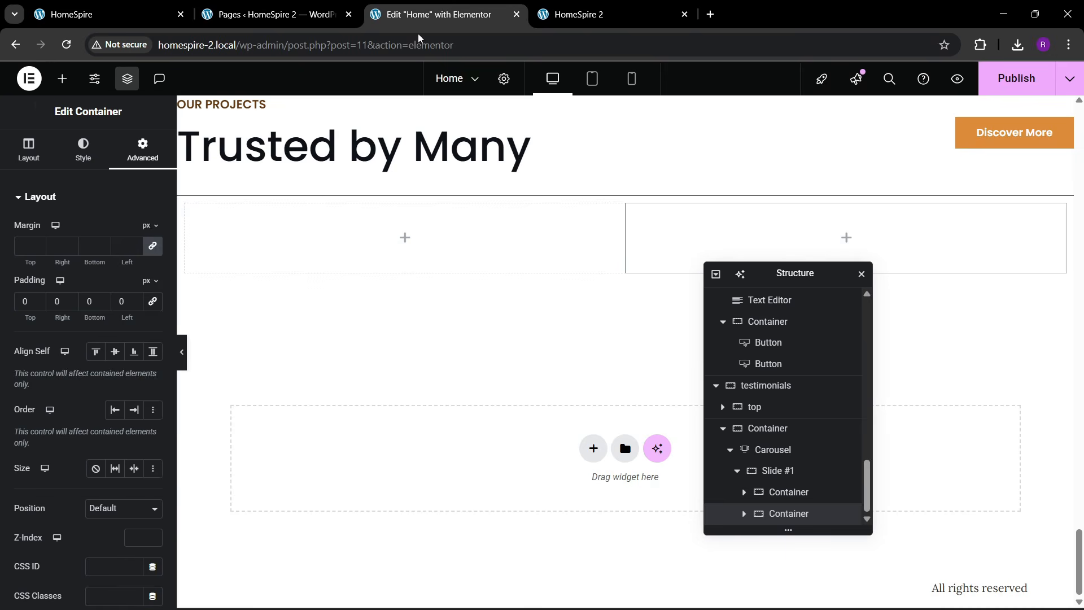
- Add an Image widget to the right column showing the café photo client2.jpg
{"action": "left_click", "coordinate": [62, 78]}
{"action": "left_click_drag", "start_coordinate": [126, 367], "coordinate": [677, 243]}
{"action": "left_click", "coordinate": [142, 277]}
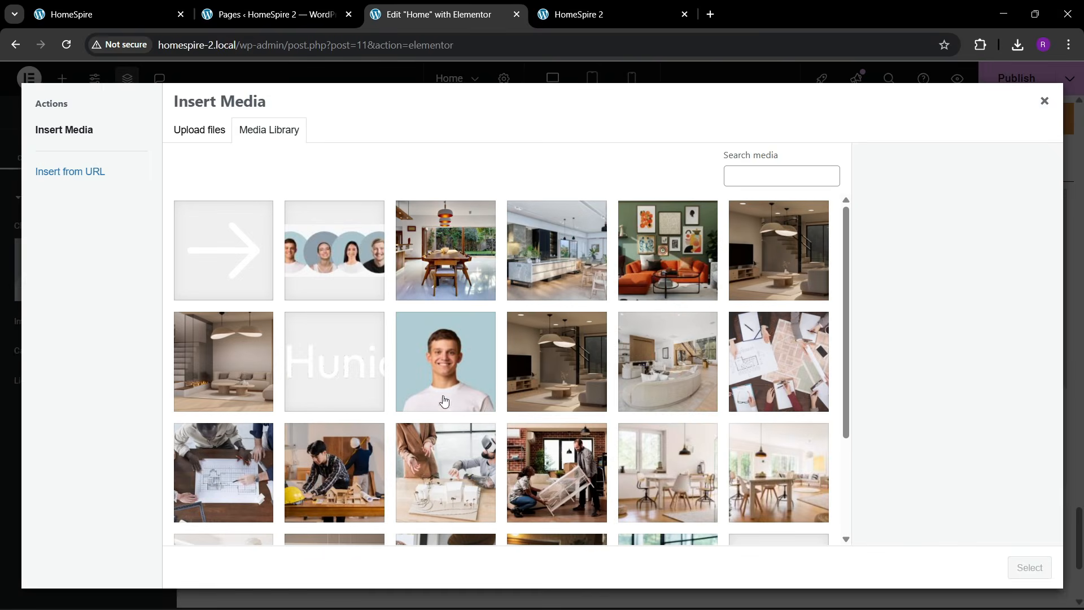
{"action": "left_click", "coordinate": [167, 12]}
{"action": "left_click", "coordinate": [381, 4]}
{"action": "scroll", "coordinate": [501, 367], "scroll_direction": "down", "scroll_amount": 3}
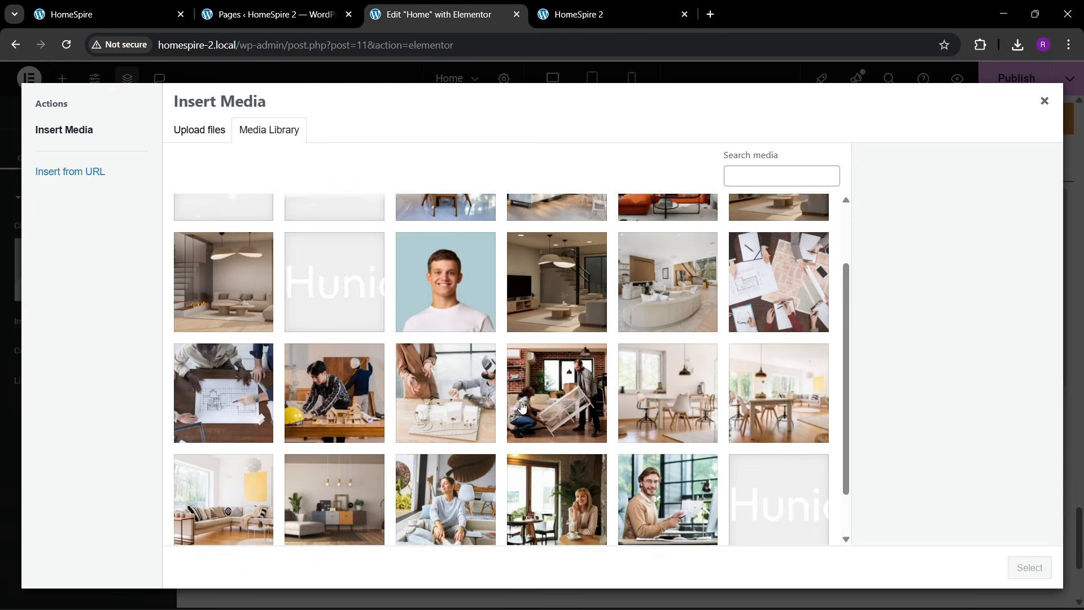
{"action": "left_click", "coordinate": [558, 436]}
{"action": "left_click", "coordinate": [1031, 568]}
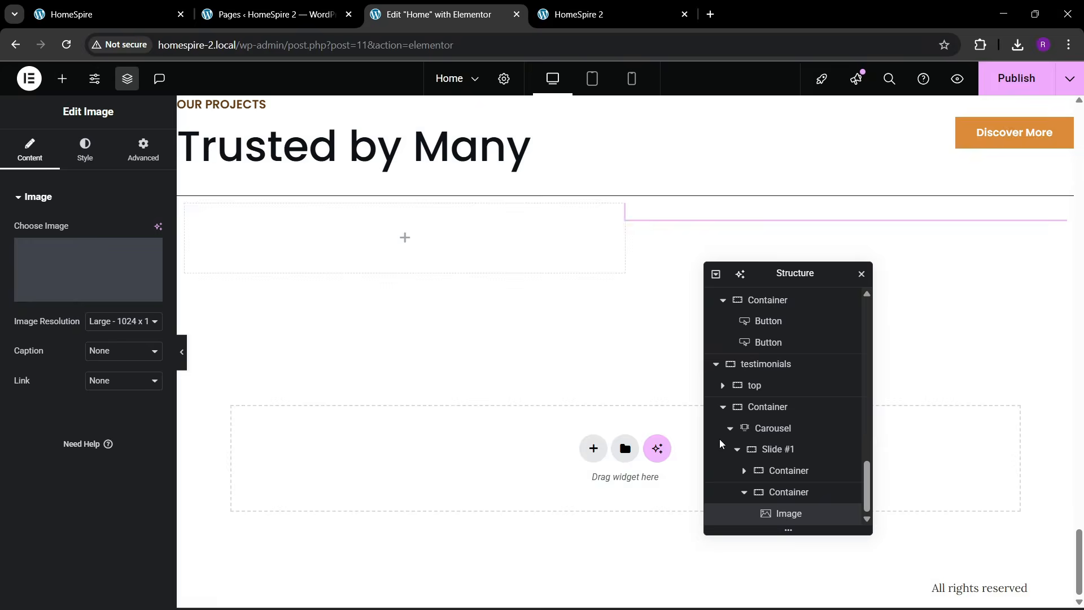
{"action": "left_click", "coordinate": [88, 6]}
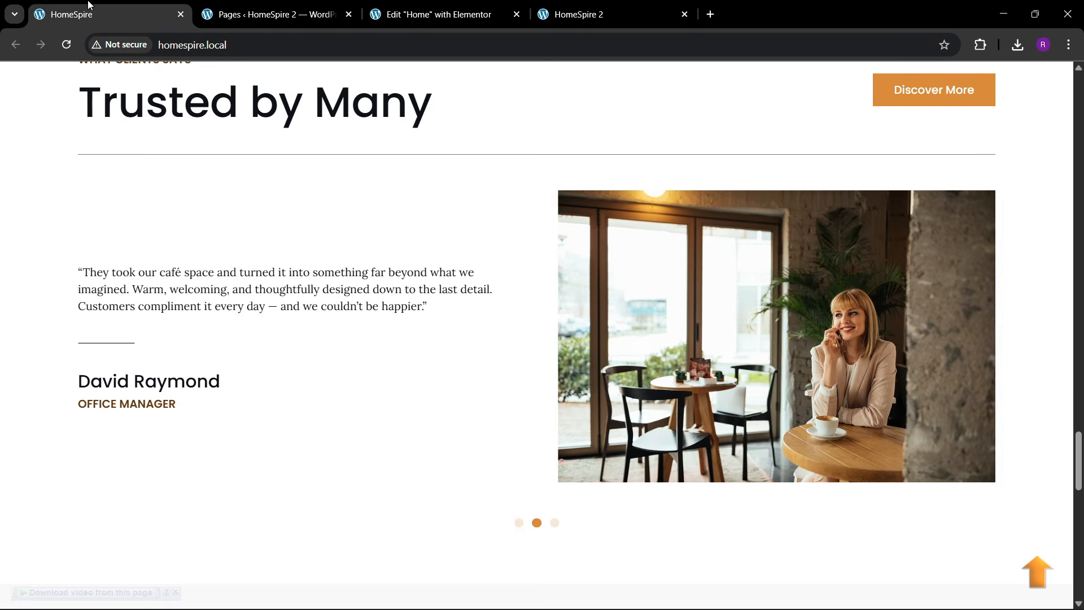
{"action": "left_click", "coordinate": [395, 13]}
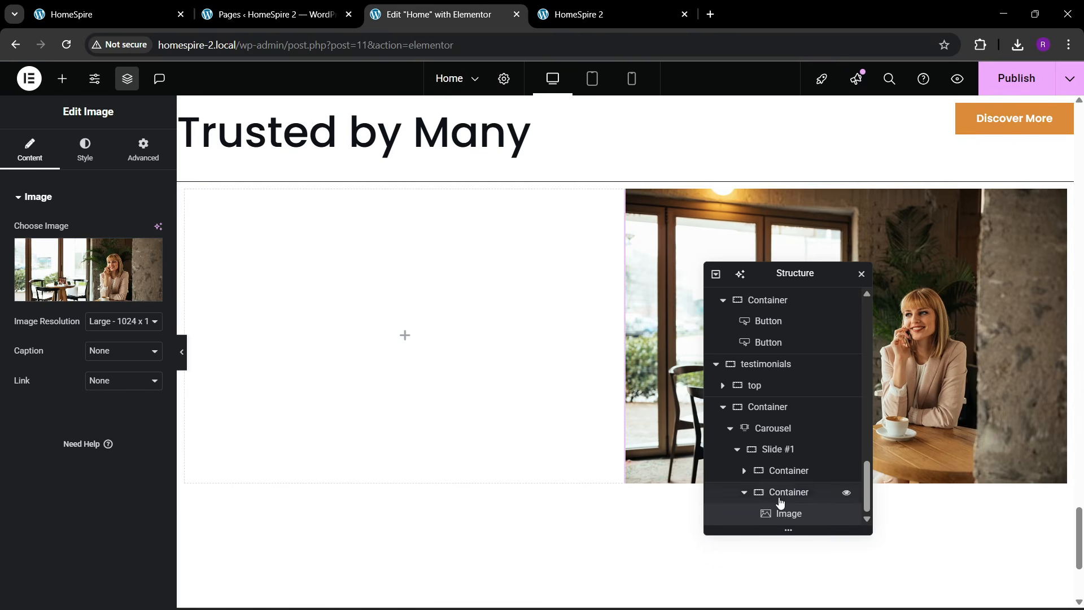
{"action": "left_click", "coordinate": [723, 407]}
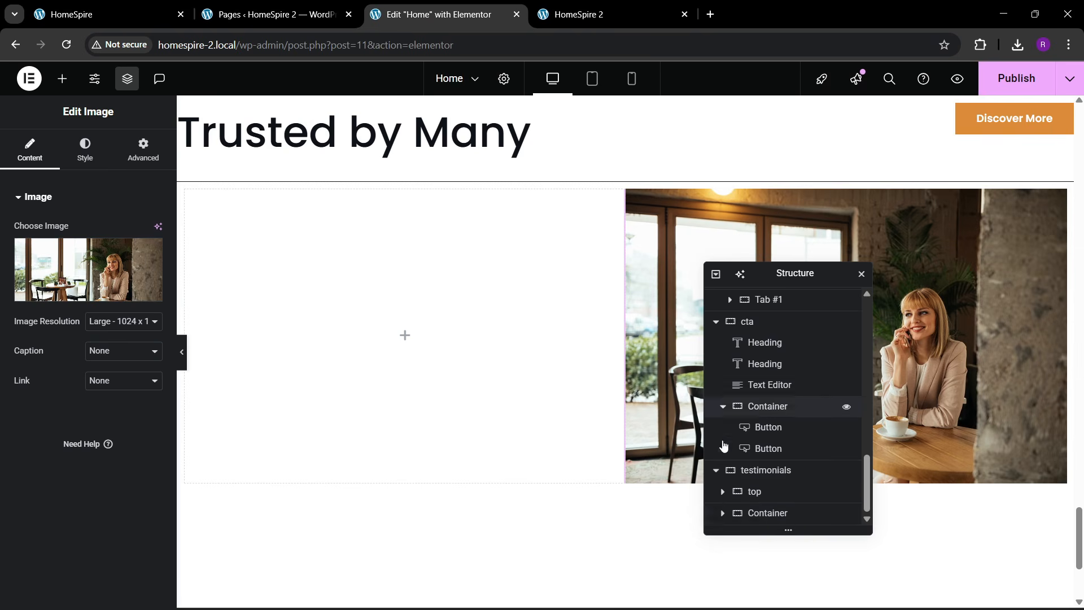
{"action": "double_click", "coordinate": [776, 513]}
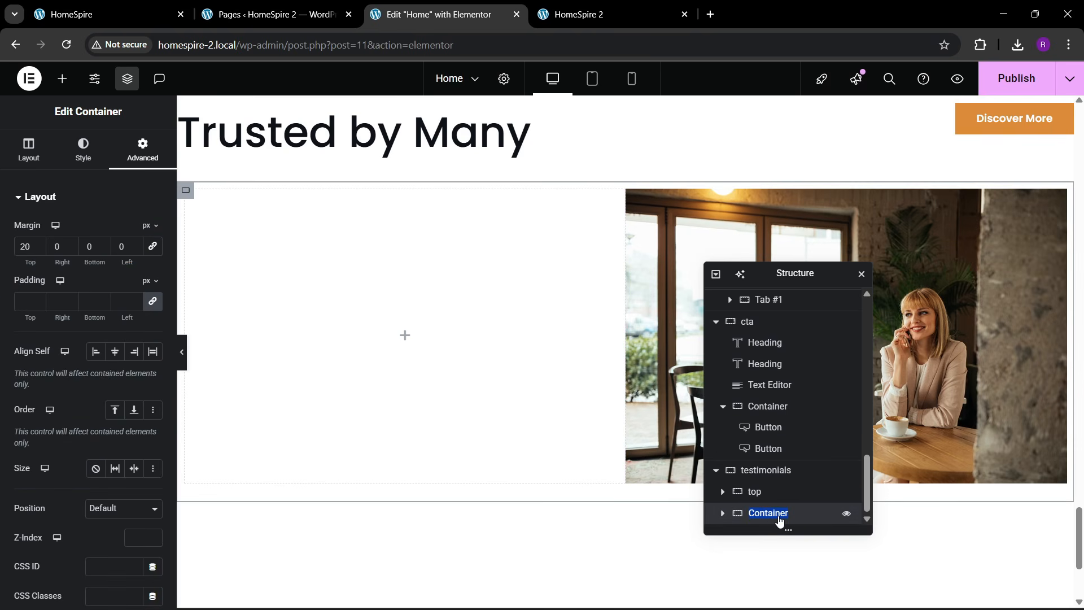
- Compare the border settings of the top and main containers
{"action": "left_click", "coordinate": [755, 491]}
{"action": "left_click", "coordinate": [83, 150]}
{"action": "left_click", "coordinate": [56, 353]}
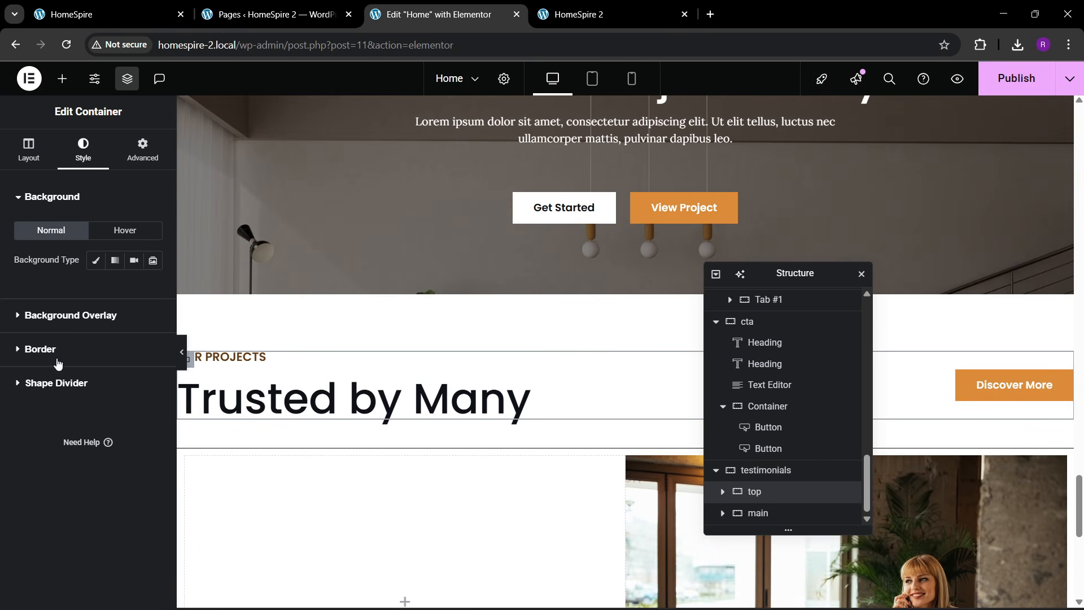
{"action": "left_click", "coordinate": [757, 513]}
{"action": "left_click", "coordinate": [79, 152]}
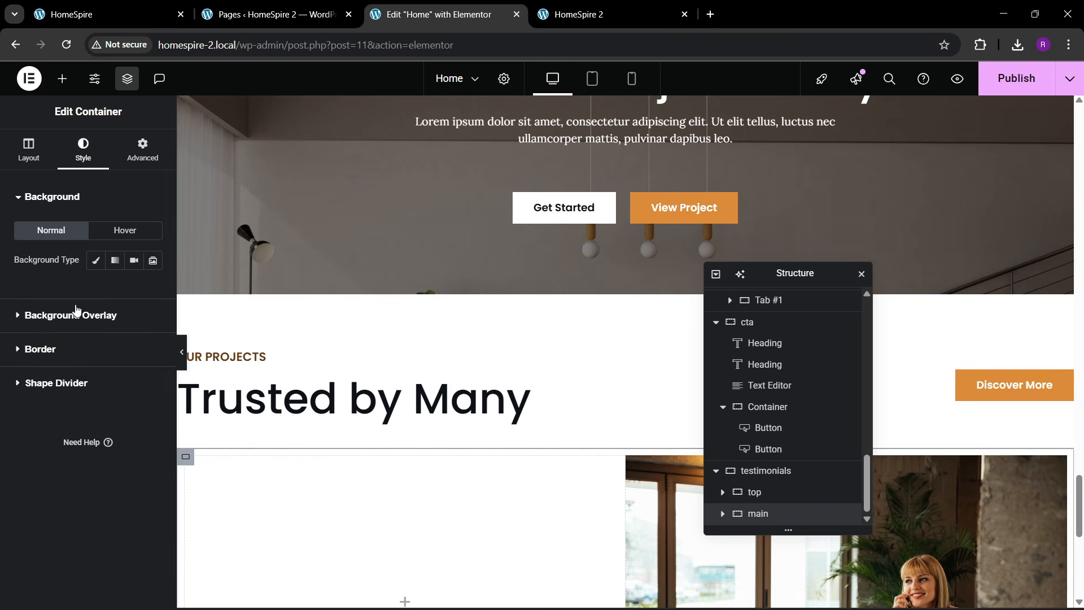
{"action": "left_click", "coordinate": [52, 351]}
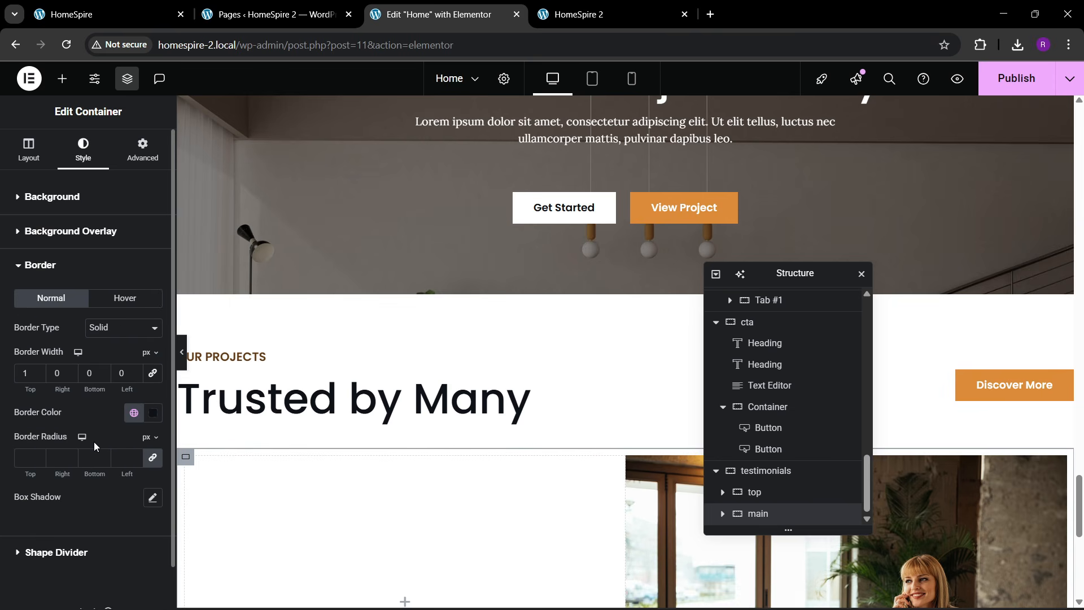
- Unlink the main container's padding and set its top padding to 60 px
{"action": "left_click", "coordinate": [150, 156]}
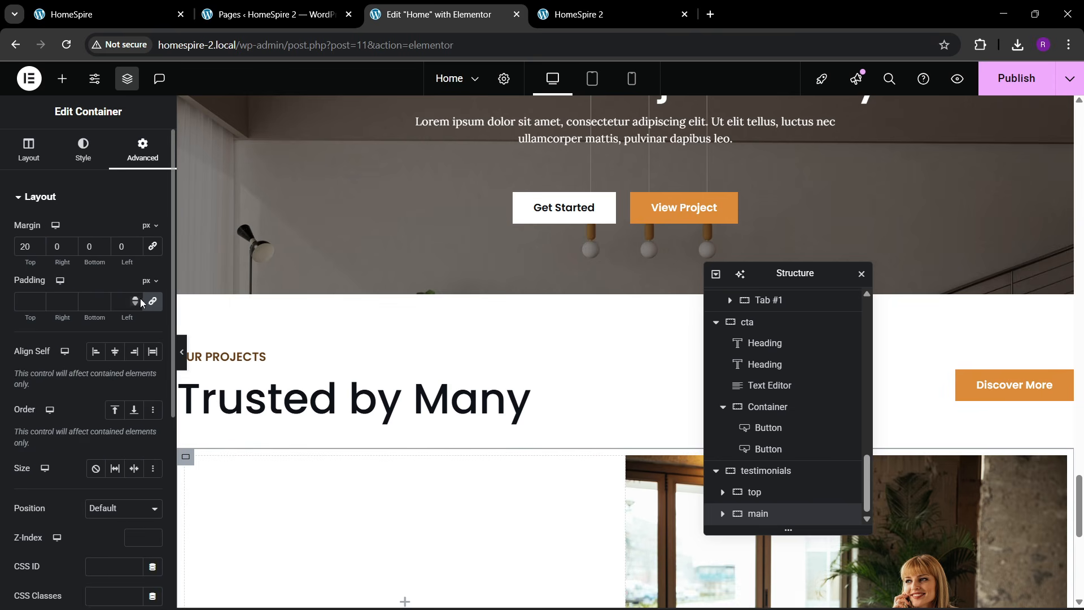
{"action": "left_click", "coordinate": [151, 302]}
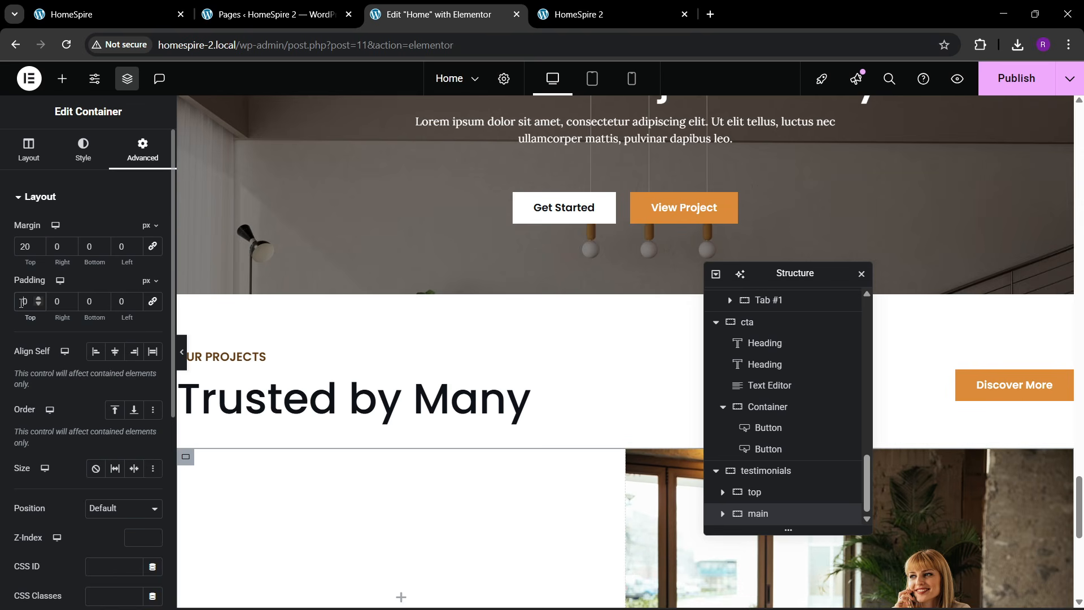
{"action": "type", "text": "4"}
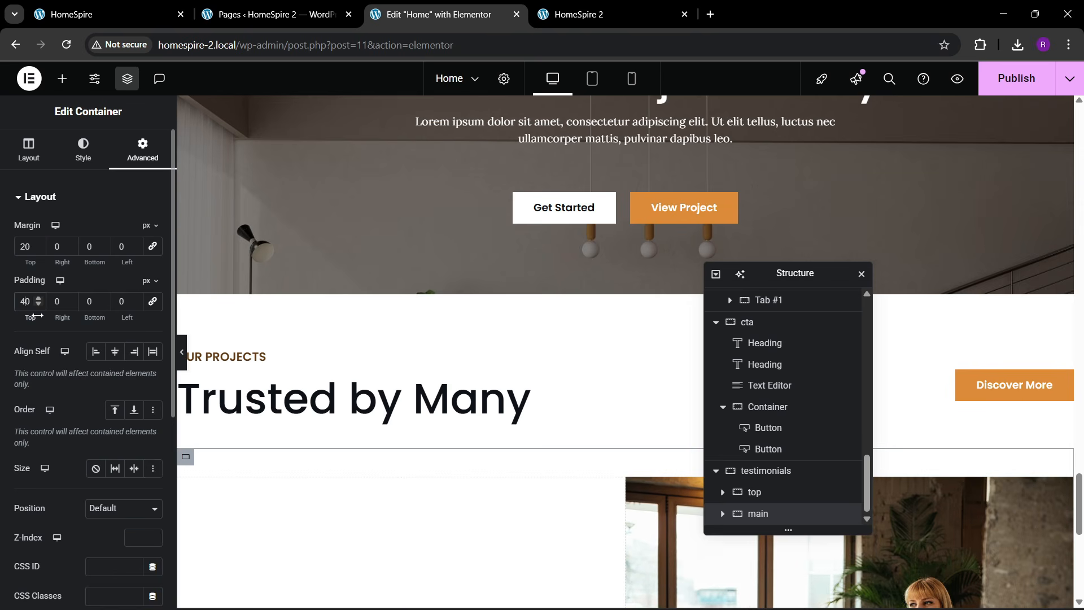
{"action": "left_click", "coordinate": [128, 5]}
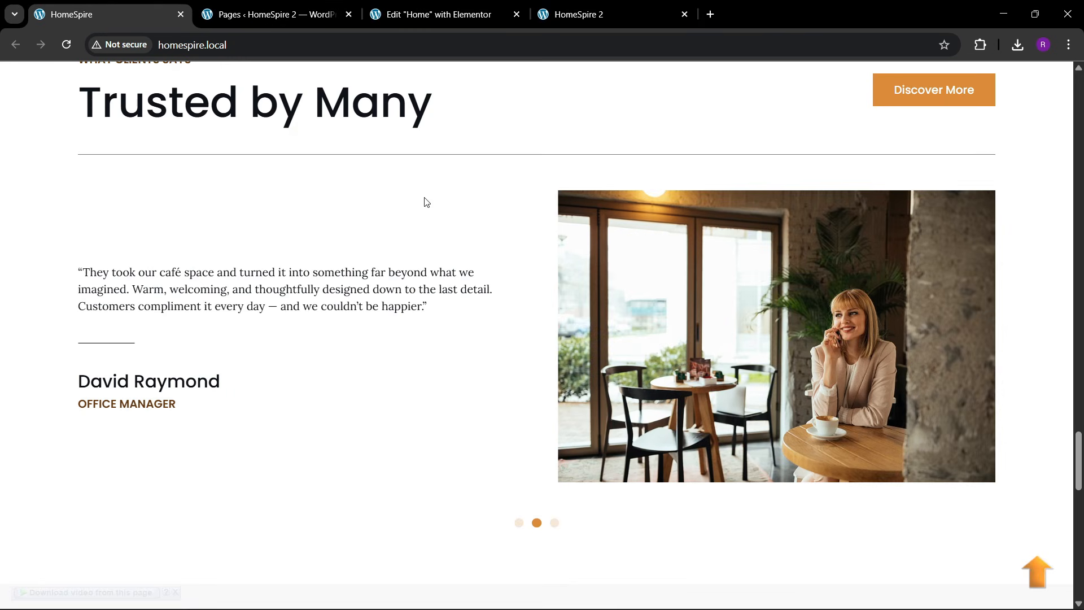
{"action": "left_click", "coordinate": [434, 14]}
{"action": "scroll", "coordinate": [411, 434], "scroll_direction": "down", "scroll_amount": 3}
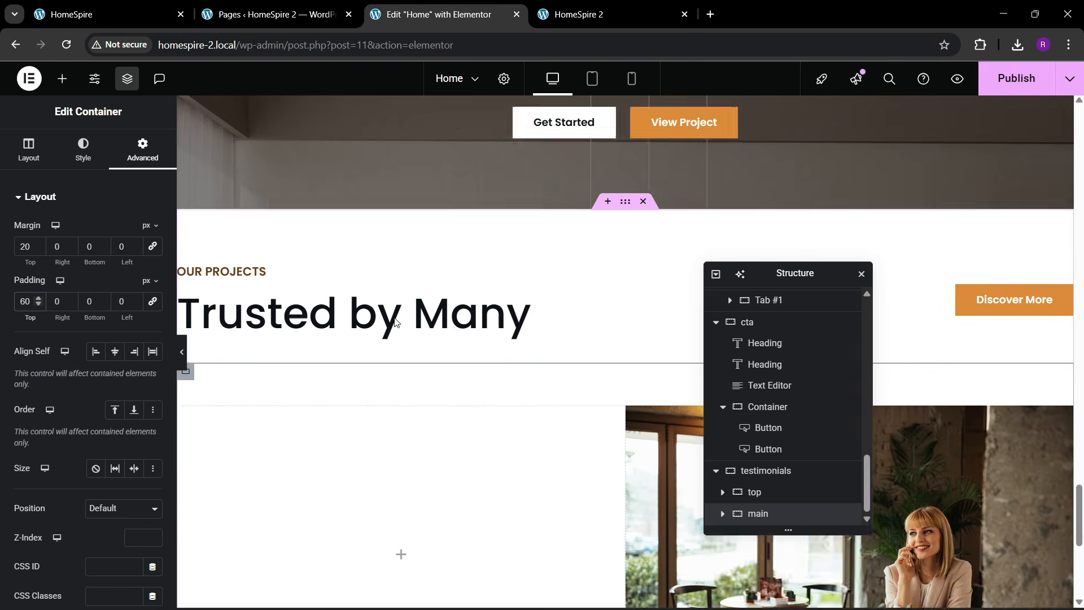
{"action": "scroll", "coordinate": [411, 434], "scroll_direction": "down", "scroll_amount": 3}
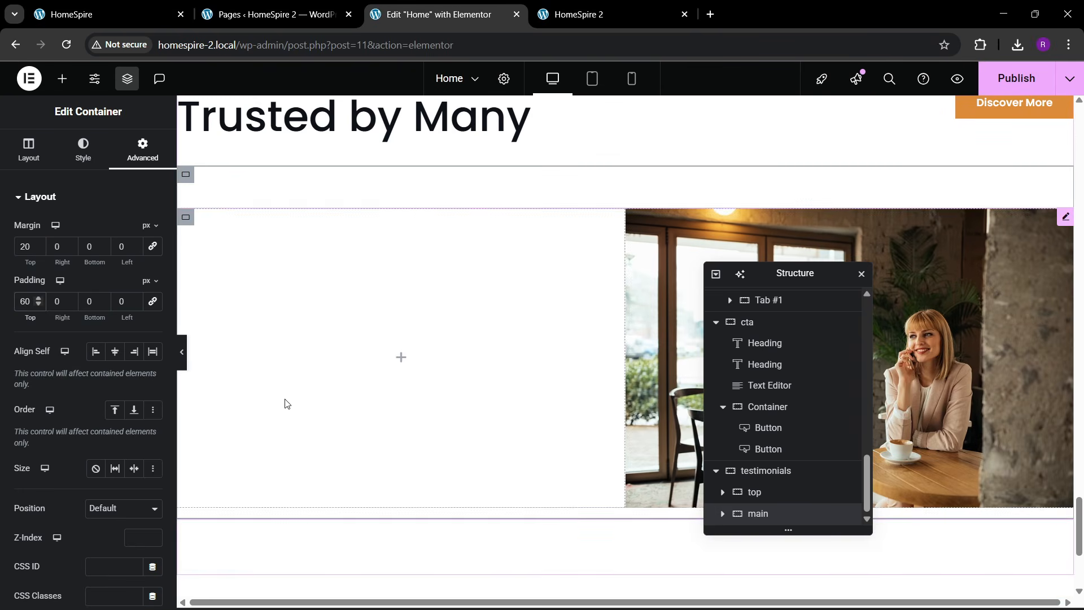
- Add a Text Editor to Slide #1's left column and paste in the café testimonial quote
{"action": "left_click", "coordinate": [62, 79]}
{"action": "left_click_drag", "start_coordinate": [48, 437], "coordinate": [342, 371]}
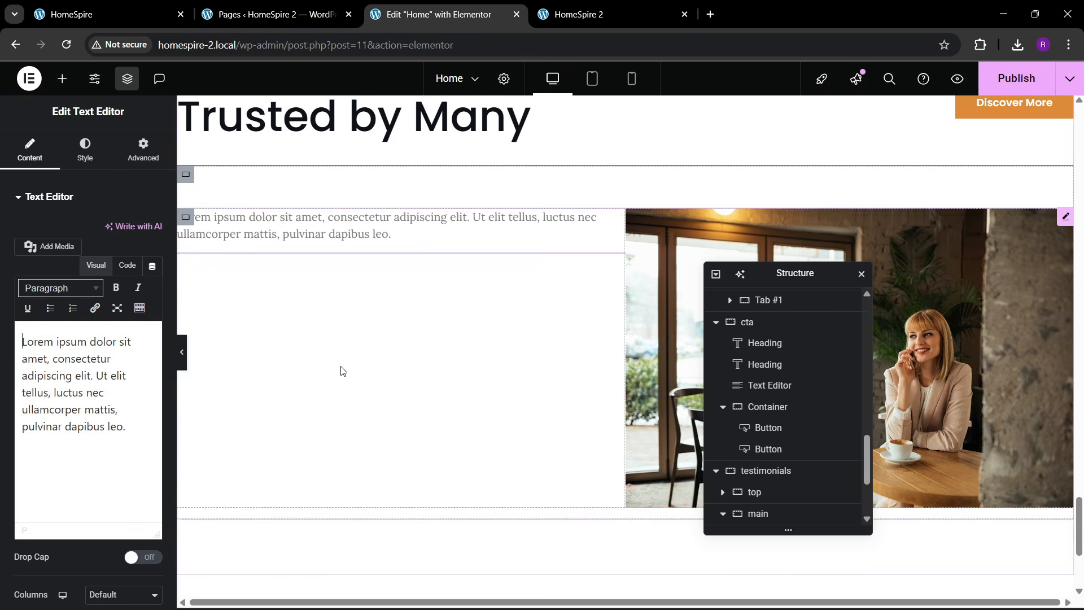
{"action": "left_click", "coordinate": [127, 14]}
{"action": "left_click_drag", "start_coordinate": [72, 272], "coordinate": [446, 303]}
{"action": "key", "text": "ctrl+c"}
{"action": "left_click", "coordinate": [435, 14]}
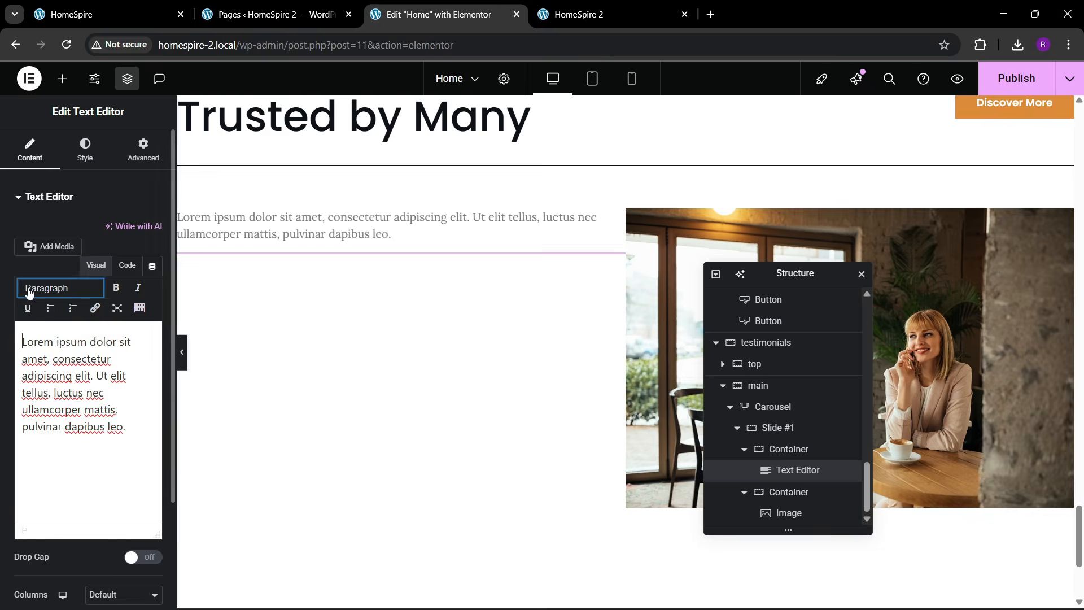
{"action": "left_click", "coordinate": [127, 264]}
{"action": "key", "text": "ctrl+a"}
{"action": "key", "text": "ctrl+v"}
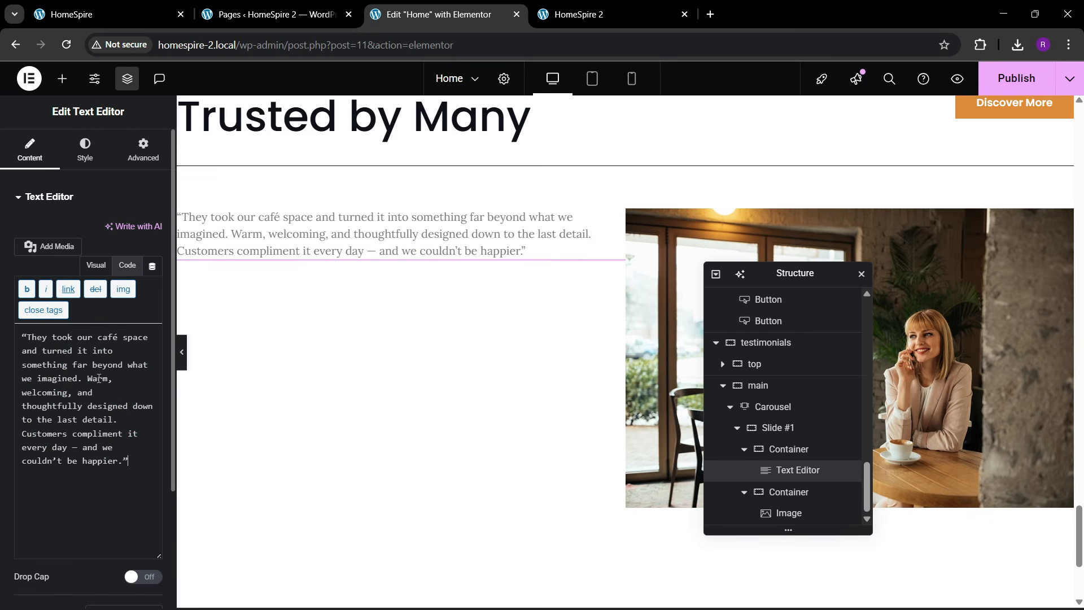
- Colour the quote text with a dark global colour
{"action": "left_click", "coordinate": [84, 159]}
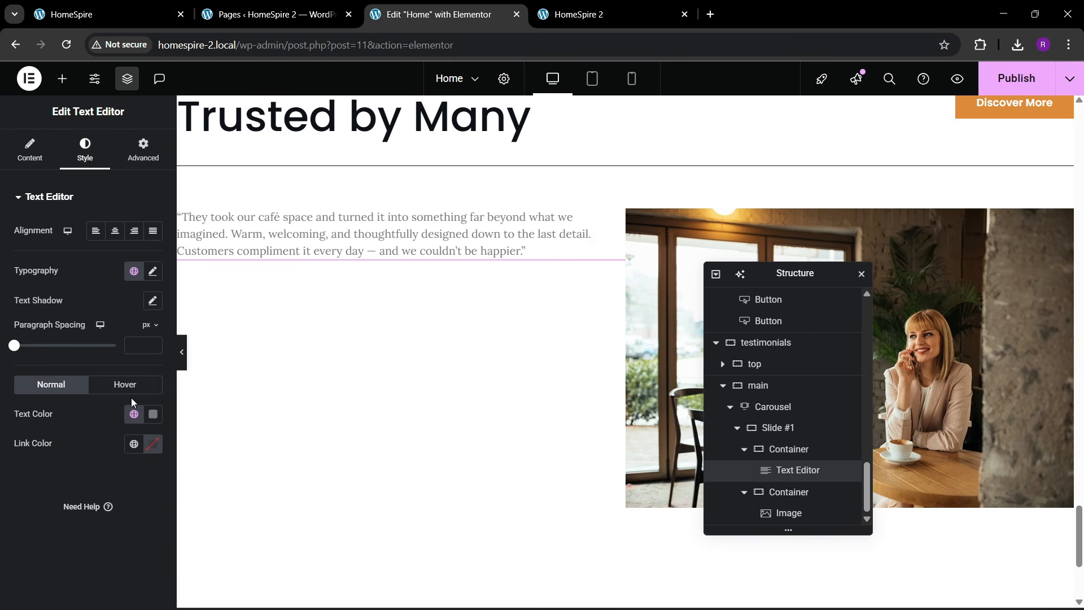
{"action": "left_click", "coordinate": [134, 413]}
{"action": "left_click", "coordinate": [87, 384]}
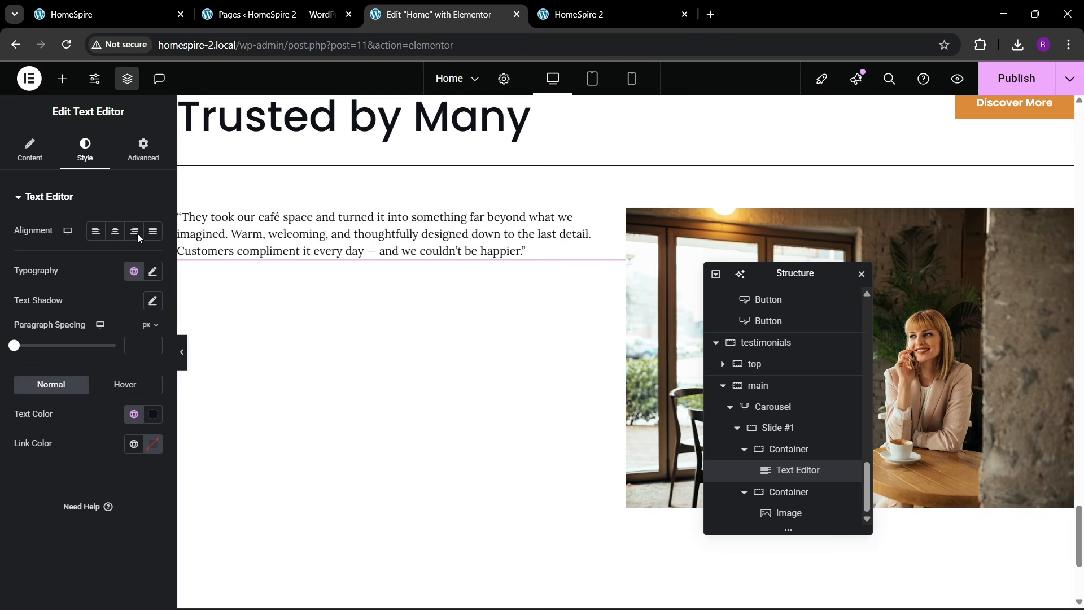
{"action": "left_click", "coordinate": [144, 14]}
{"action": "left_click", "coordinate": [395, 15]}
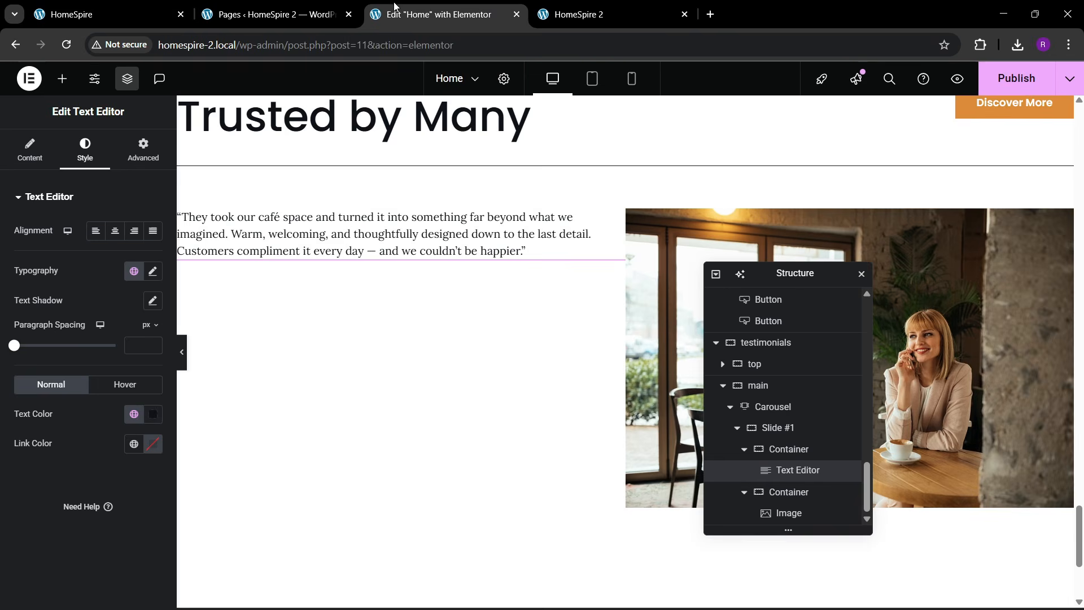
- Place a Divider below the quote and shorten it to 15% width
{"action": "left_click", "coordinate": [62, 80]}
{"action": "type", "text": "divi"}
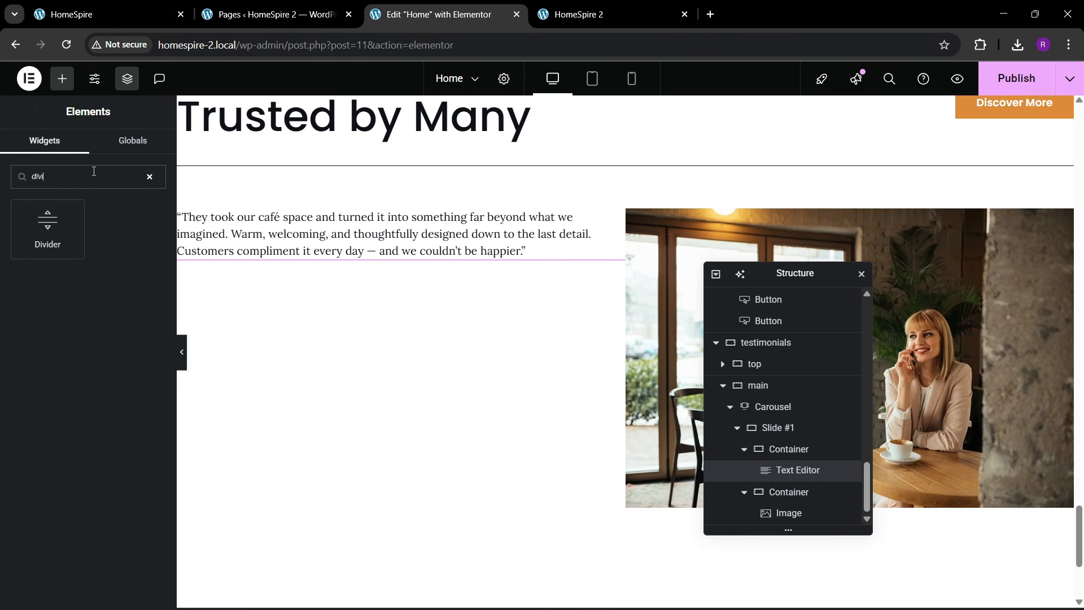
{"action": "left_click_drag", "start_coordinate": [47, 223], "coordinate": [261, 262]}
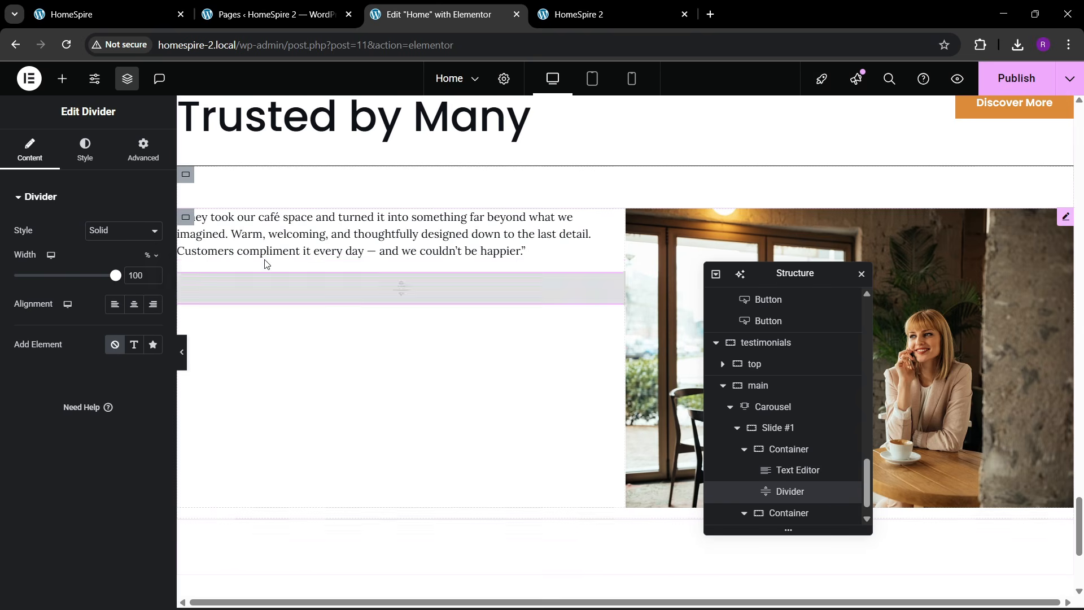
{"action": "left_click_drag", "start_coordinate": [115, 276], "coordinate": [27, 285]}
{"action": "key", "text": "ctrl+1"}
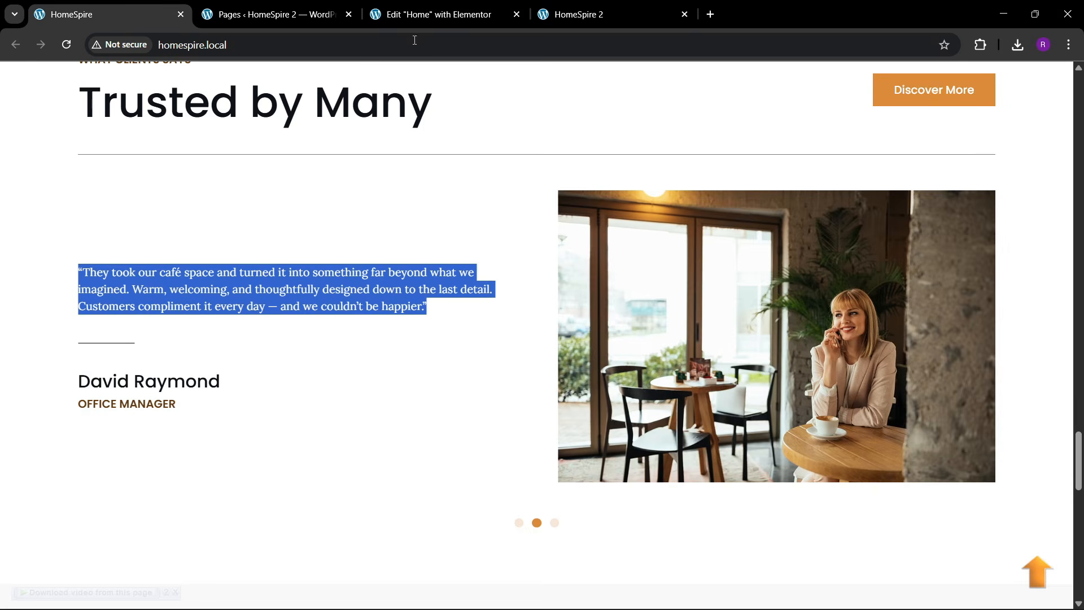
{"action": "left_click", "coordinate": [429, 14]}
{"action": "scroll", "coordinate": [313, 282], "scroll_direction": "up", "scroll_amount": 1}
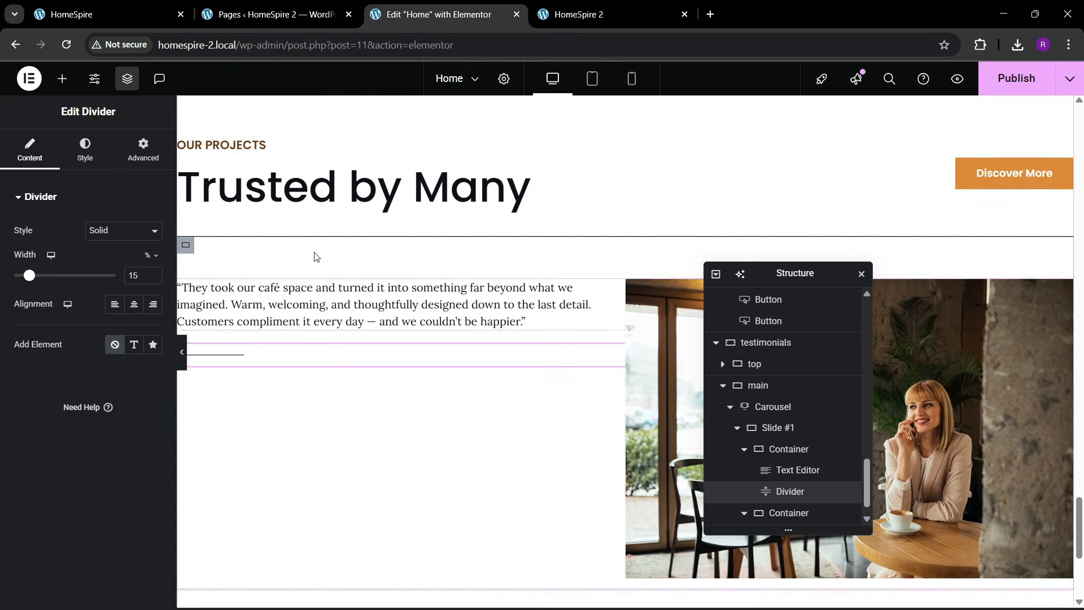
- Add a Heading below the divider and replace its title with the client's name
{"action": "left_click", "coordinate": [62, 78]}
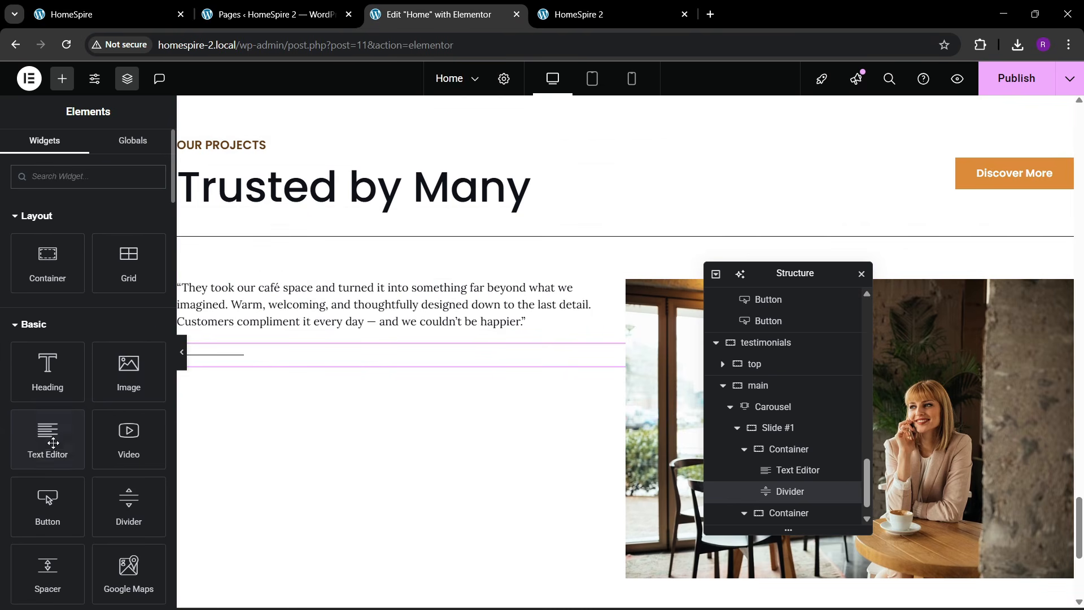
{"action": "left_click_drag", "start_coordinate": [47, 372], "coordinate": [273, 360]}
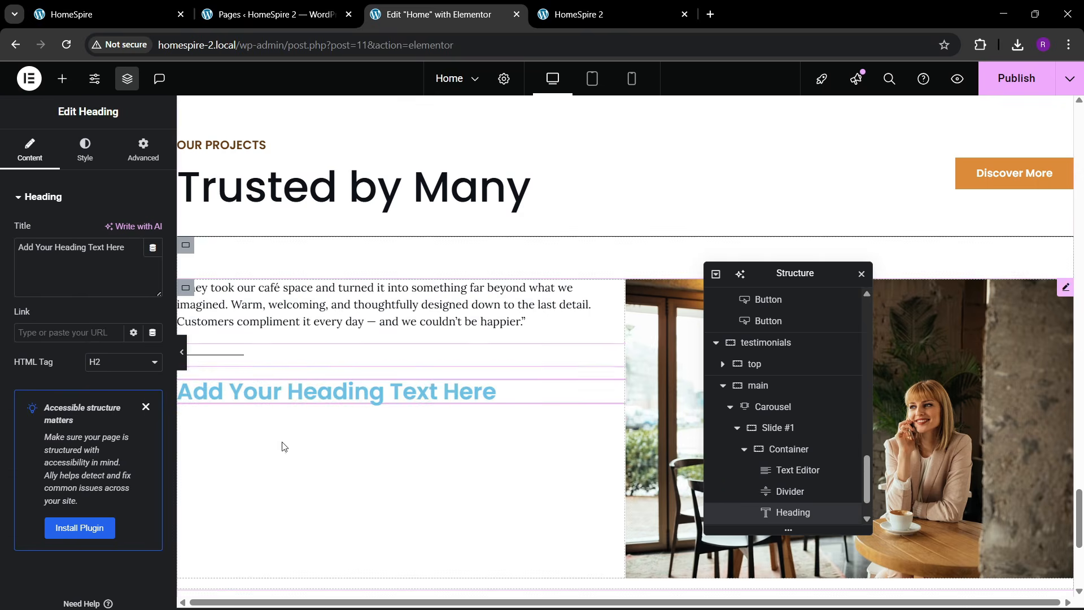
{"action": "key", "text": "ctrl+1"}
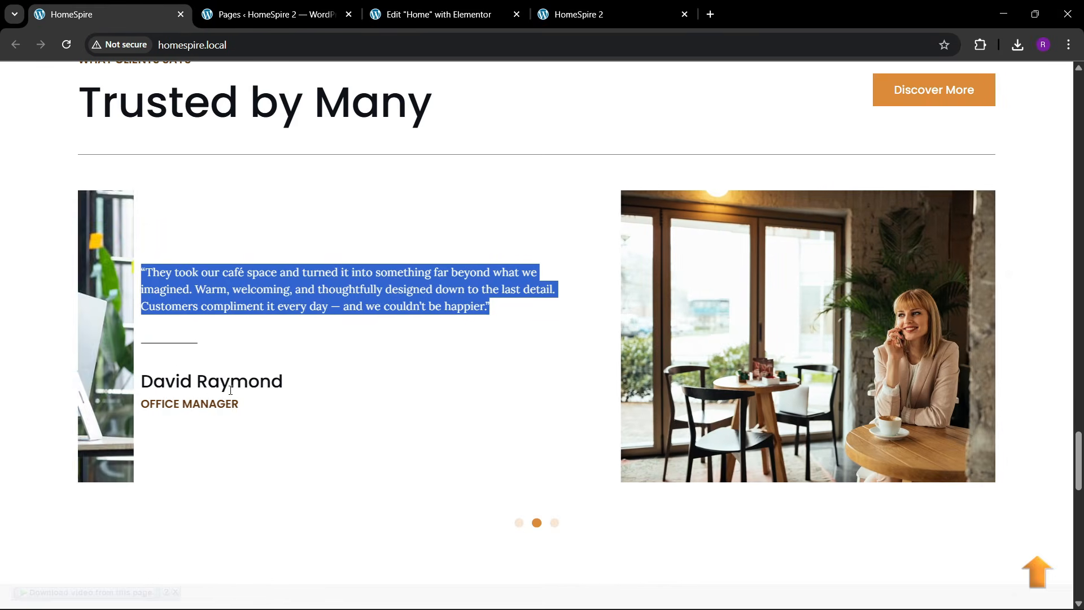
{"action": "left_click", "coordinate": [413, 4]}
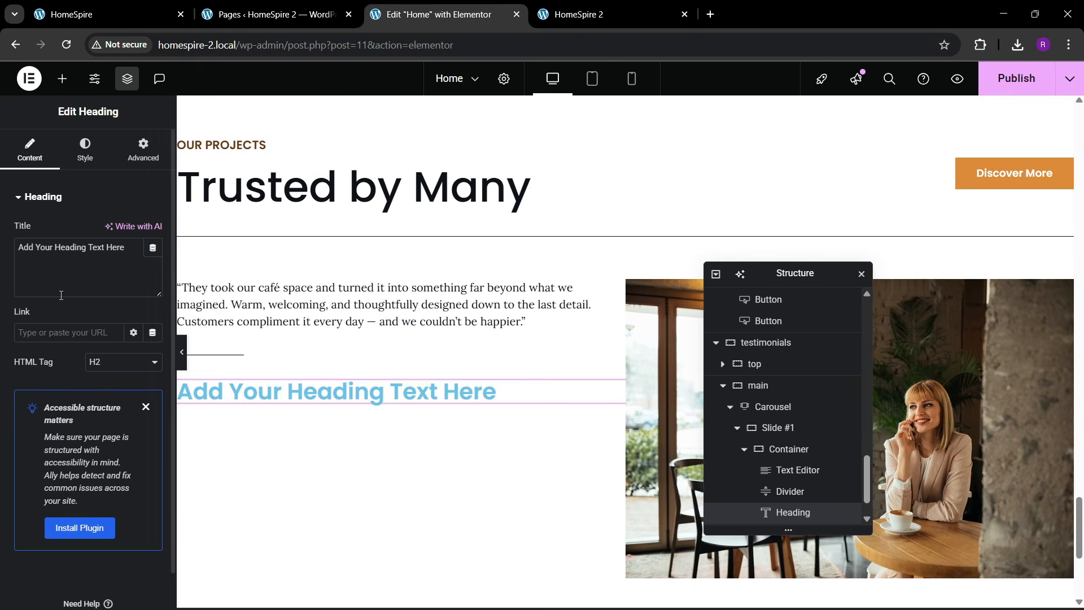
{"action": "triple_click", "coordinate": [71, 263]}
{"action": "key", "text": "BackSpace"}
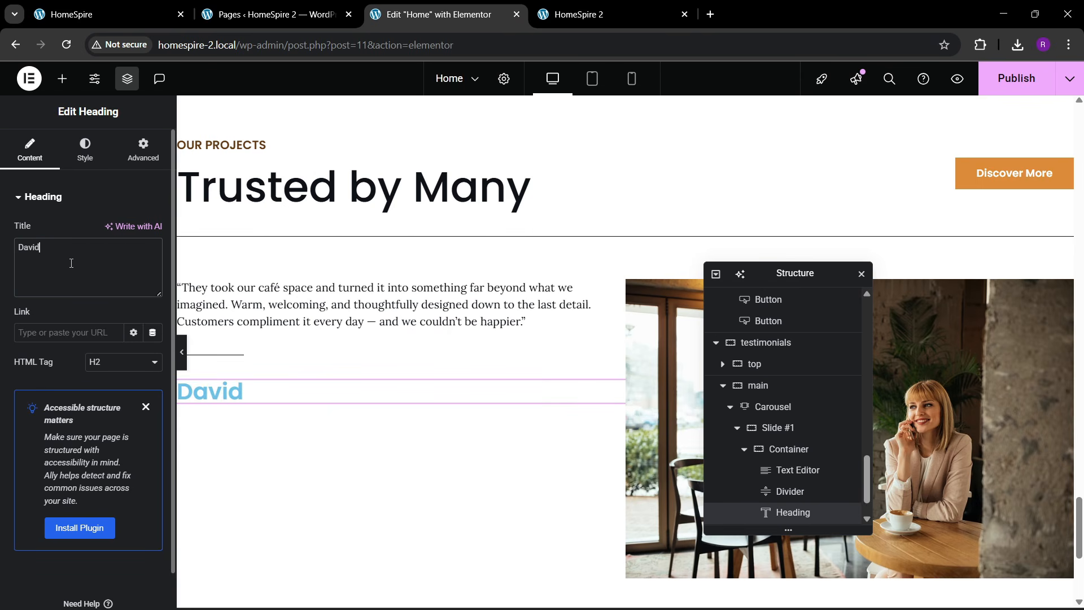
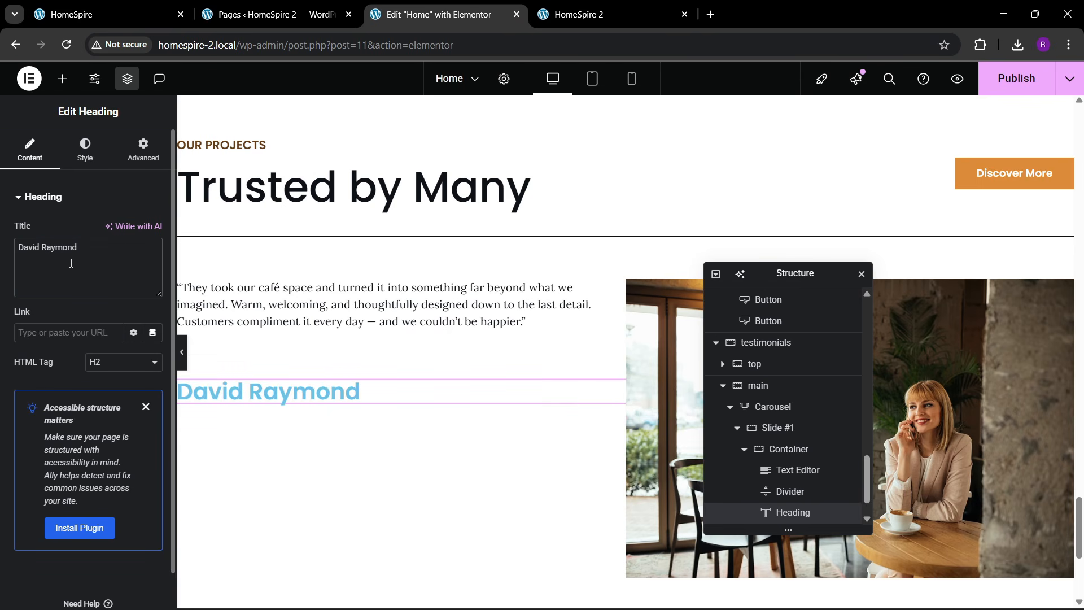
- Make the name heading black with 500 Medium font weight
{"action": "left_click", "coordinate": [83, 160]}
{"action": "left_click", "coordinate": [134, 429]}
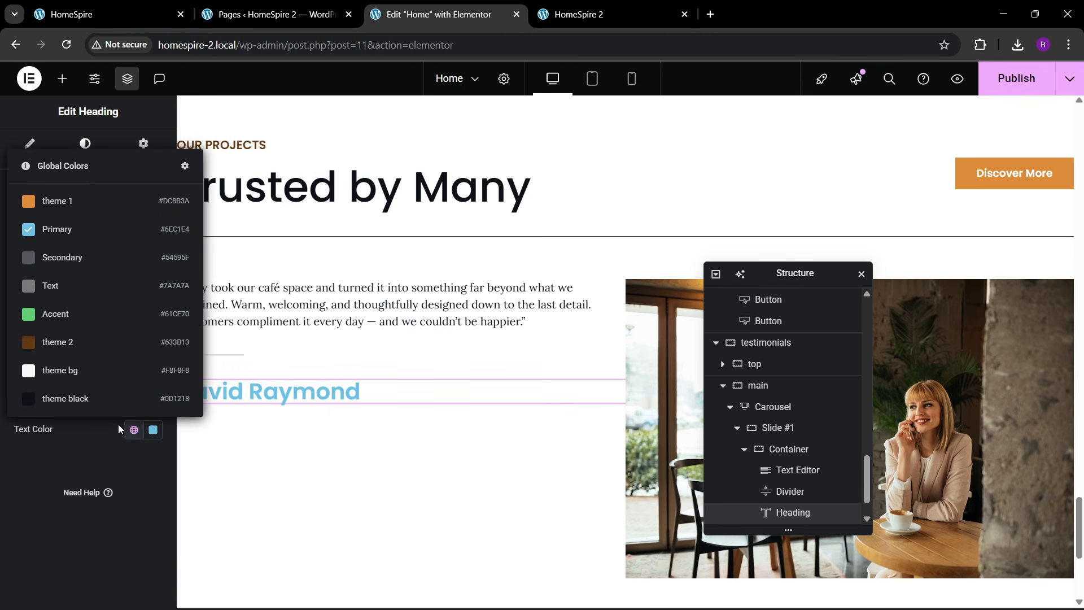
{"action": "left_click", "coordinate": [79, 394]}
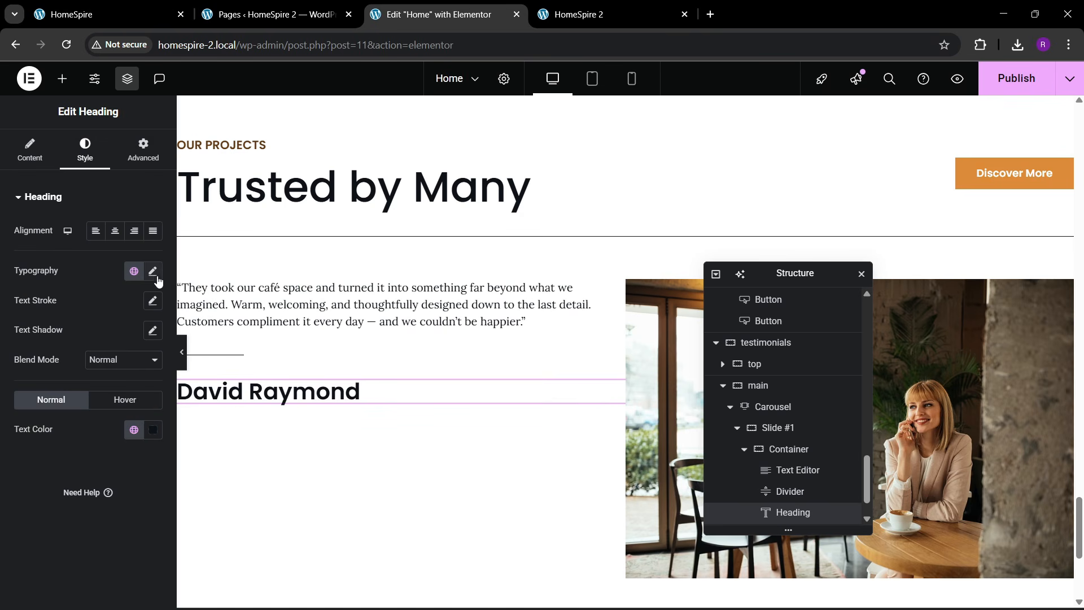
{"action": "left_click", "coordinate": [154, 272]}
{"action": "left_click", "coordinate": [105, 416]}
{"action": "left_click", "coordinate": [107, 329]}
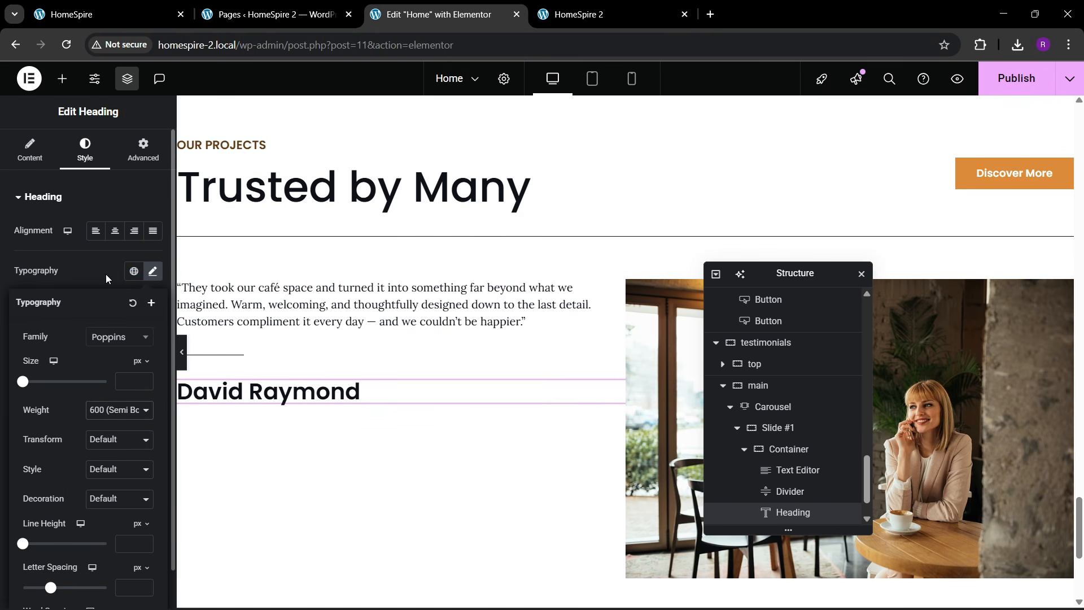
- Set the name heading's font size to 23 px, checking it against the live page
{"action": "left_click", "coordinate": [145, 381]}
{"action": "type", "text": "8"}
{"action": "left_click", "coordinate": [145, 378]}
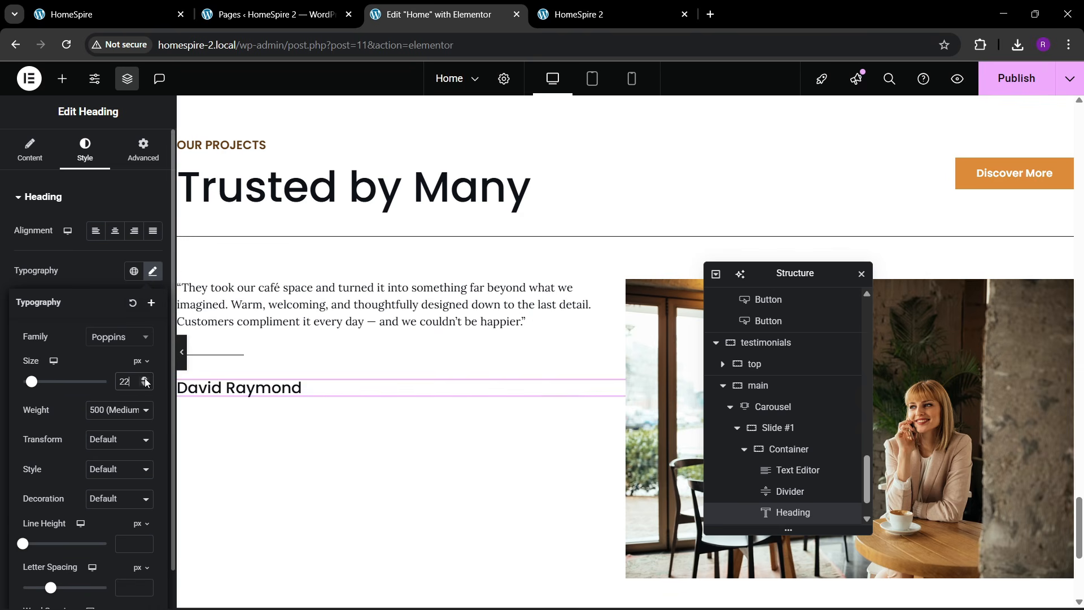
{"action": "left_click", "coordinate": [141, 8]}
{"action": "left_click", "coordinate": [437, 14]}
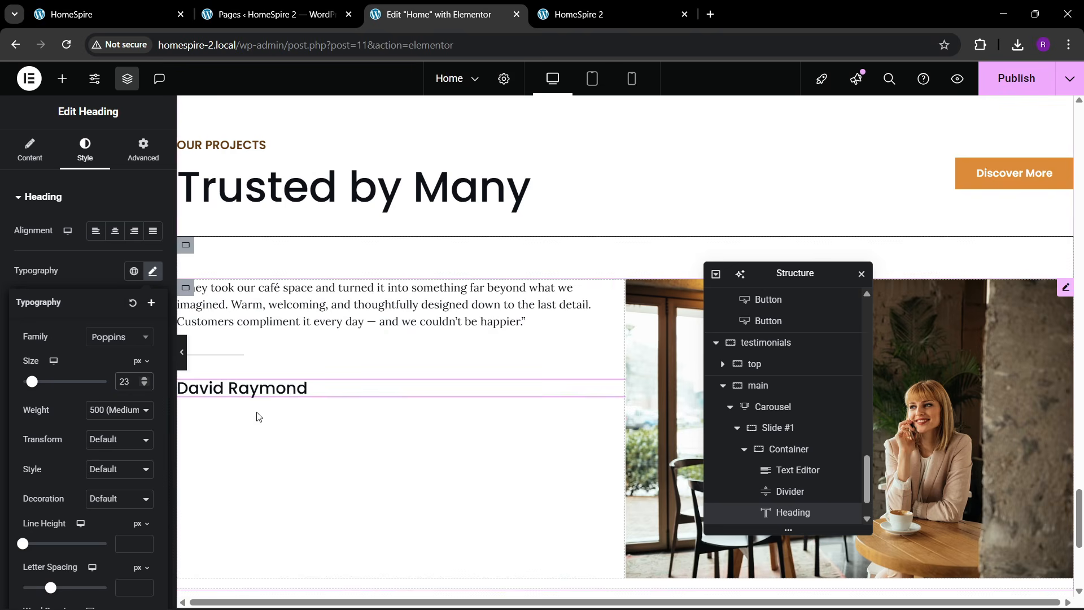
{"action": "left_click", "coordinate": [150, 7]}
{"action": "left_click", "coordinate": [393, 4]}
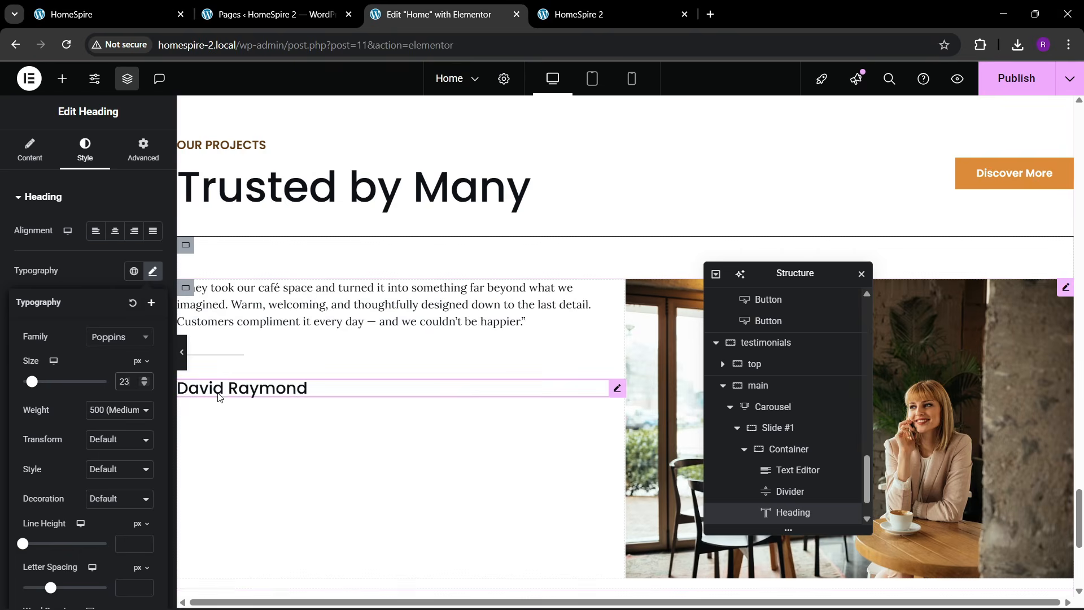
{"action": "right_click", "coordinate": [255, 392]}
- Duplicate the name heading and change the copy's text to OFFICE MANAGER
{"action": "left_click", "coordinate": [289, 326]}
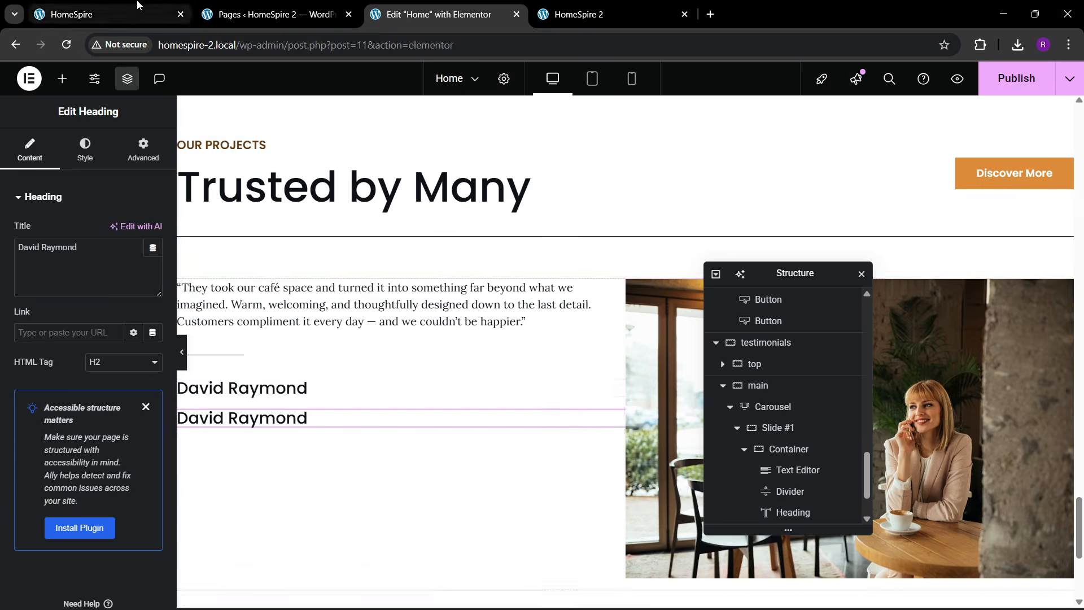
{"action": "left_click", "coordinate": [139, 5]}
{"action": "left_click", "coordinate": [394, 8]}
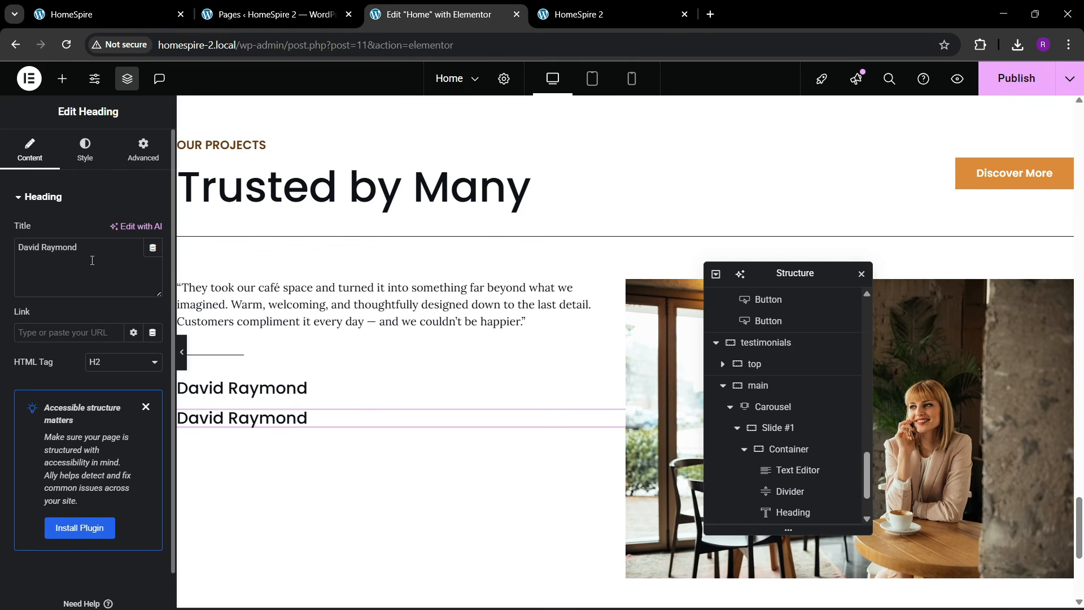
{"action": "left_click_drag", "start_coordinate": [150, 248], "coordinate": [3, 244]}
{"action": "type", "text": "OFF"}
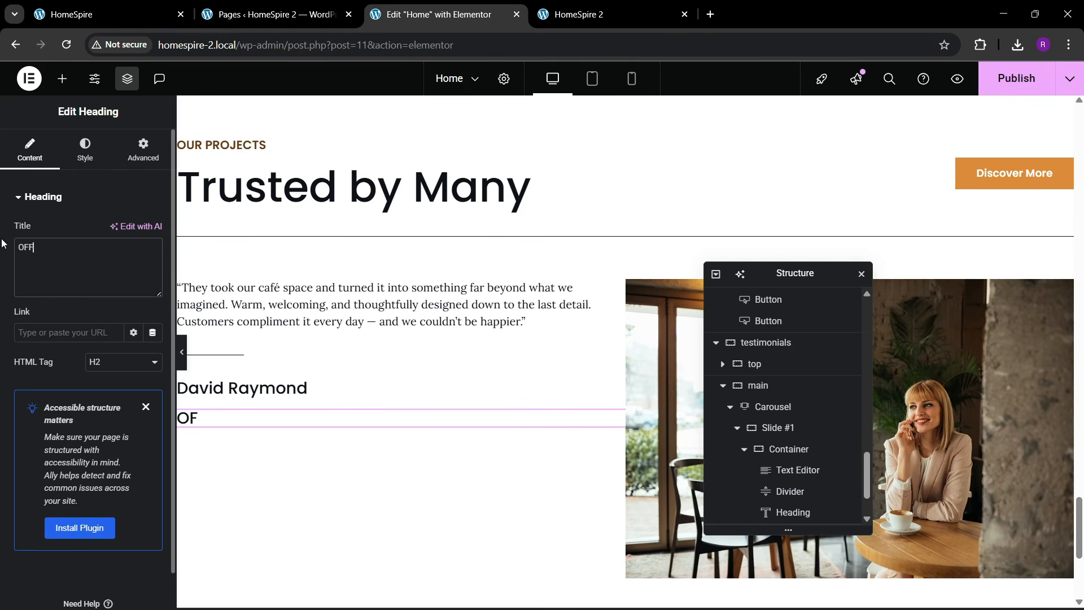
{"action": "type", "text": "ICE MANAGER"}
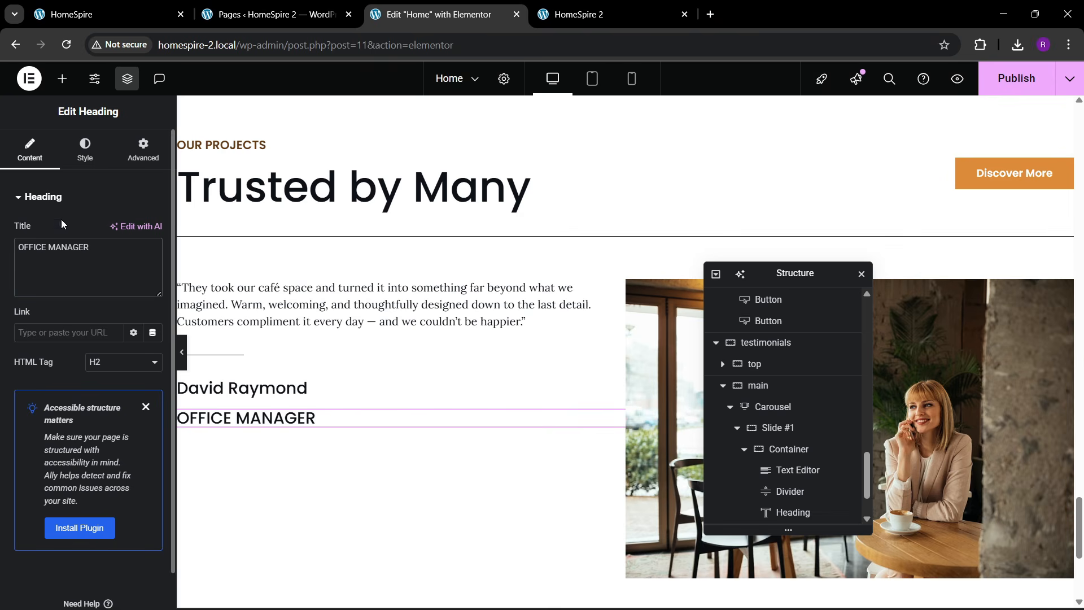
- Style OFFICE MANAGER at 14 px size in a brown global colour
{"action": "left_click", "coordinate": [84, 151]}
{"action": "left_click", "coordinate": [152, 272]}
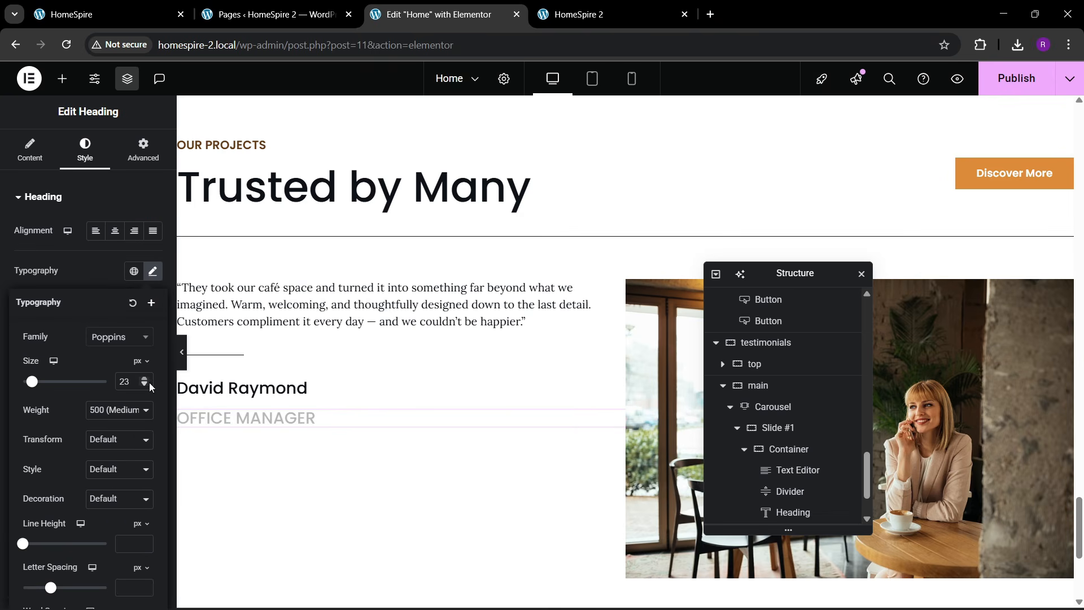
{"action": "left_click", "coordinate": [145, 384]}
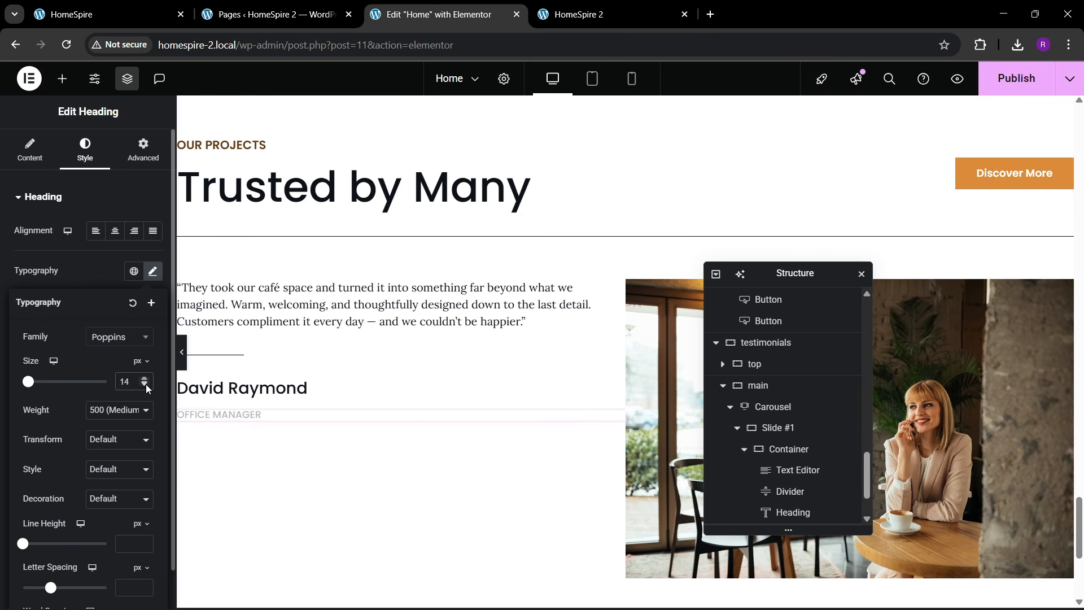
{"action": "left_click", "coordinate": [145, 379]}
{"action": "left_click", "coordinate": [110, 274]}
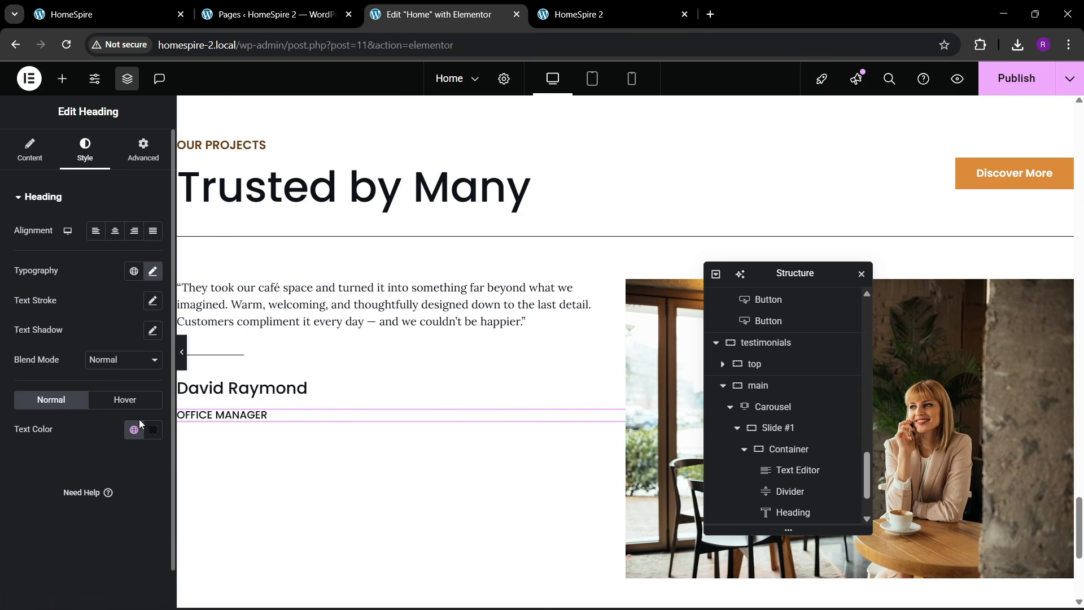
{"action": "left_click", "coordinate": [134, 429]}
{"action": "left_click", "coordinate": [90, 348]}
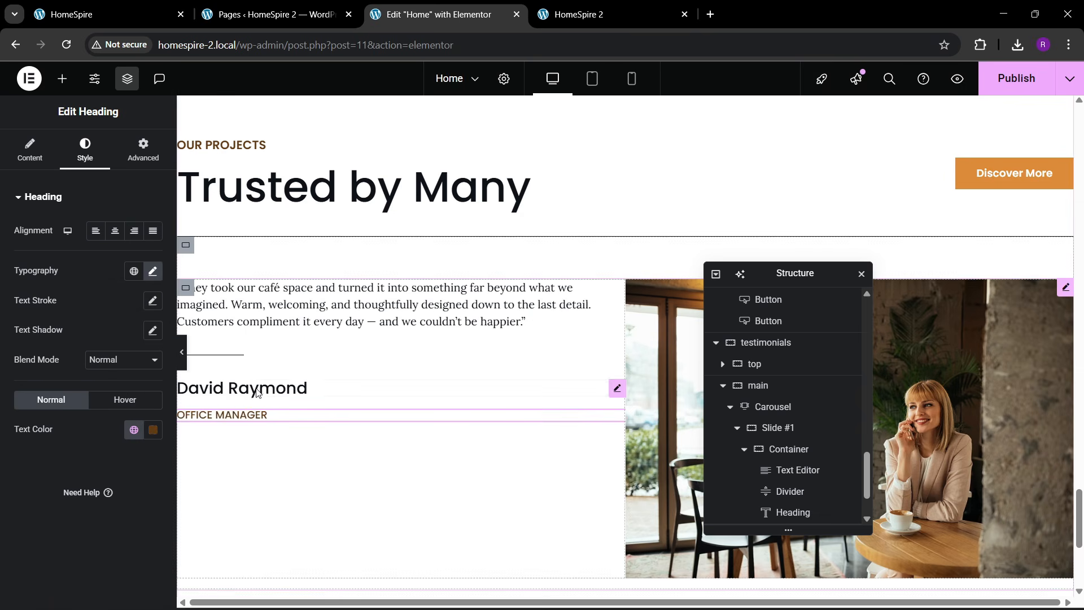
- Give the heading a −8 px bottom margin and 30 px top margin, then collapse the slide's first container
{"action": "left_click", "coordinate": [142, 151]}
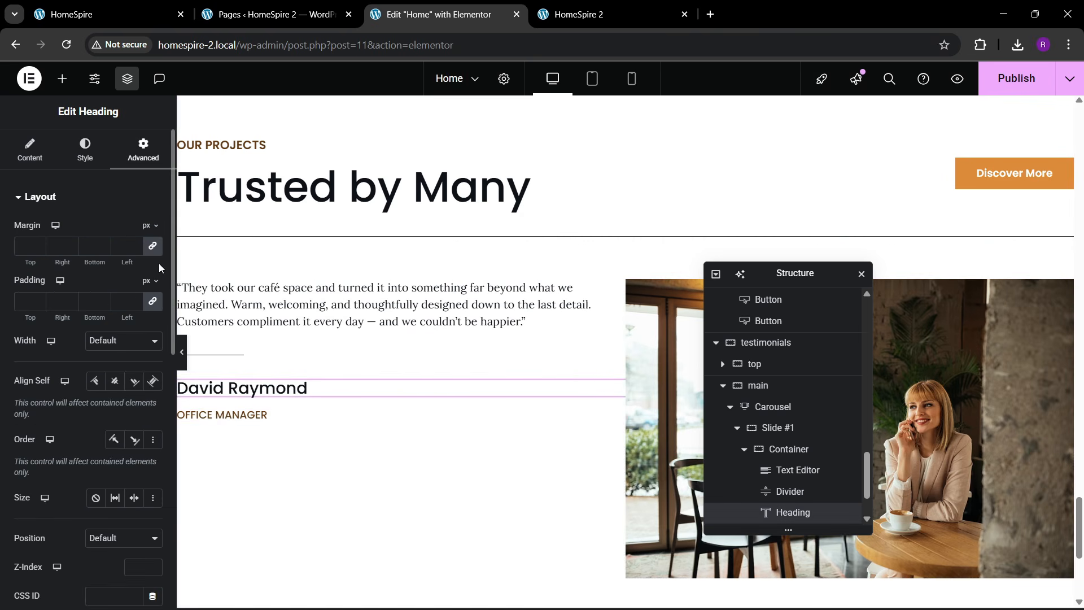
{"action": "left_click", "coordinate": [102, 249]}
{"action": "left_click", "coordinate": [101, 249]}
{"action": "left_click", "coordinate": [102, 249]}
{"action": "left_click", "coordinate": [101, 249]}
{"action": "left_click", "coordinate": [101, 248]}
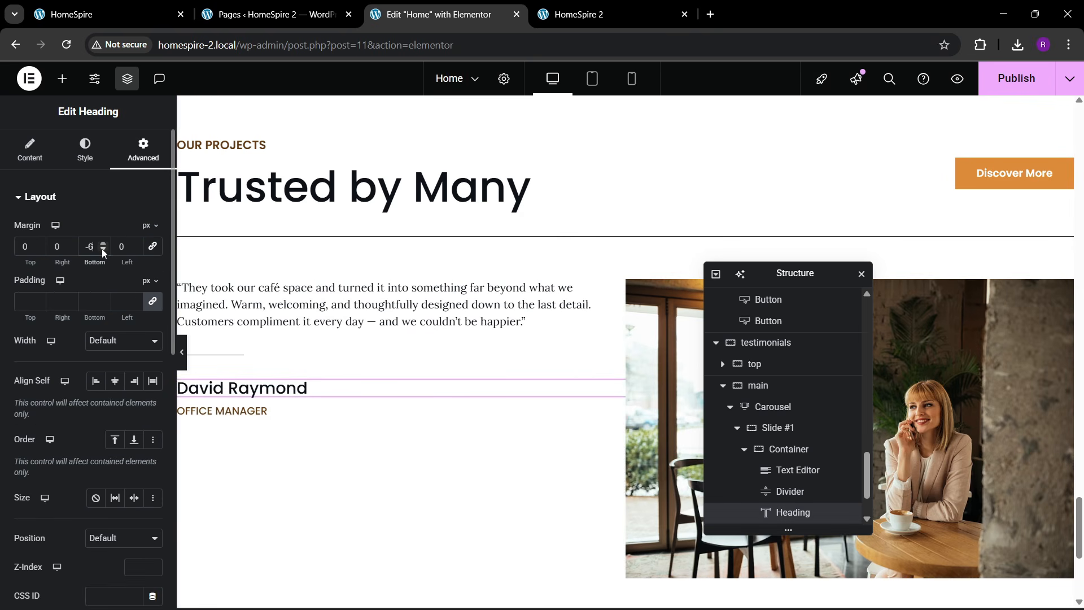
{"action": "left_click", "coordinate": [101, 249]}
{"action": "left_click", "coordinate": [101, 249]}
{"action": "left_click", "coordinate": [102, 249]}
{"action": "left_click", "coordinate": [18, 247]}
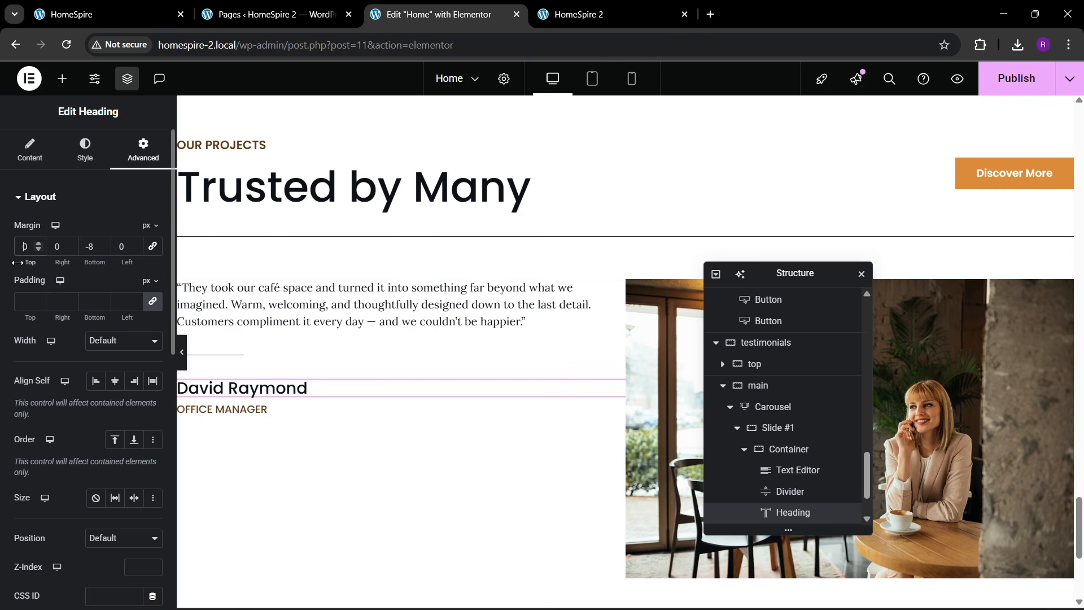
{"action": "type", "text": "3"}
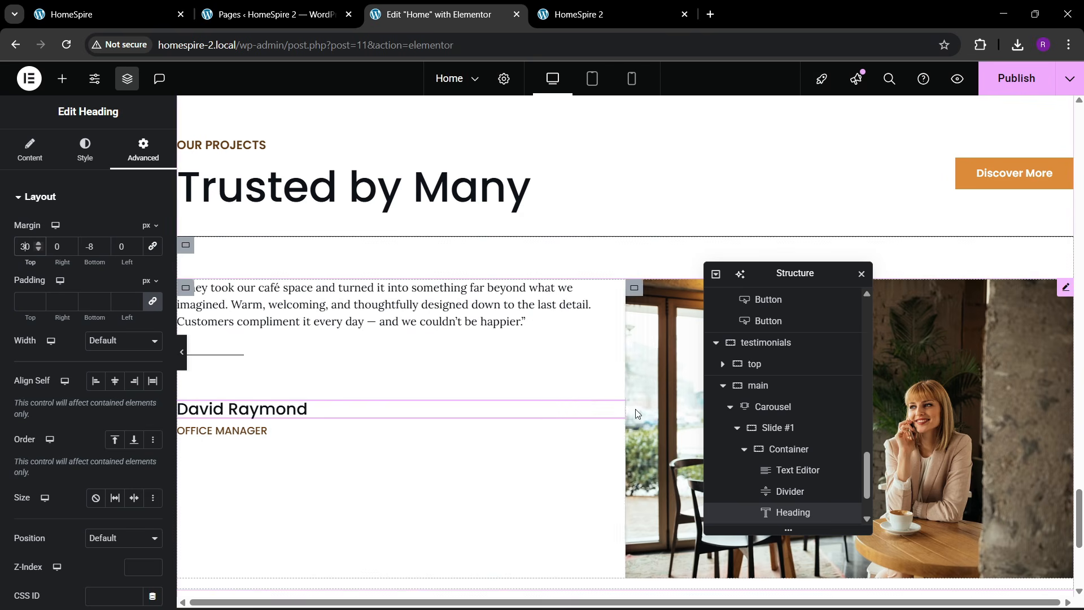
{"action": "scroll", "coordinate": [792, 450], "scroll_direction": "down", "scroll_amount": 1}
{"action": "left_click", "coordinate": [744, 383]}
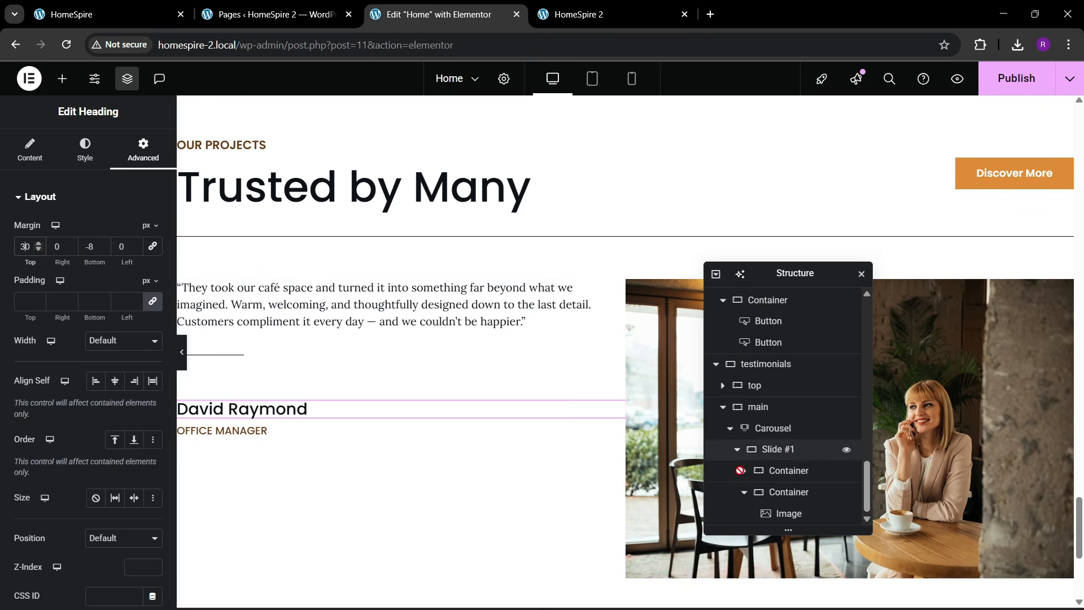
- Set Slide #1 to align its columns to the centre with 60 px gaps
{"action": "left_click", "coordinate": [744, 497]}
{"action": "left_click", "coordinate": [778, 470]}
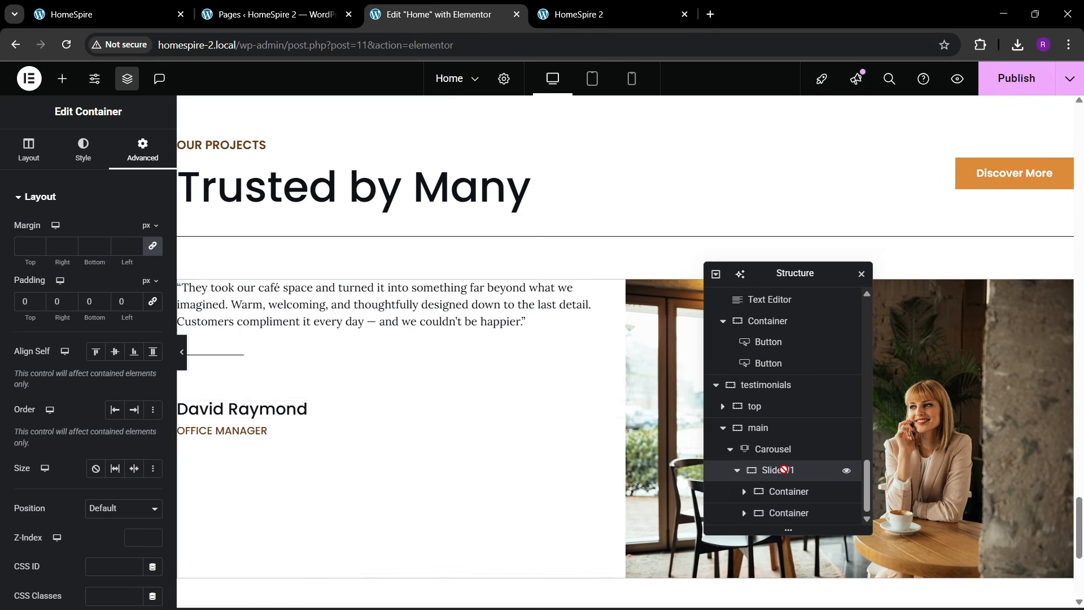
{"action": "left_click", "coordinate": [29, 150]}
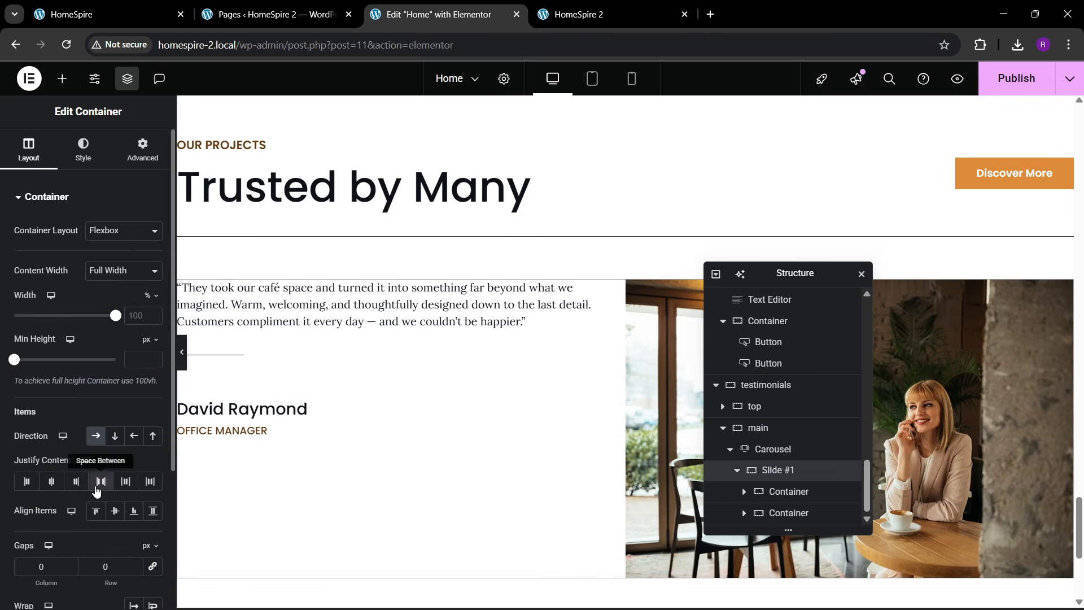
{"action": "left_click", "coordinate": [114, 510]}
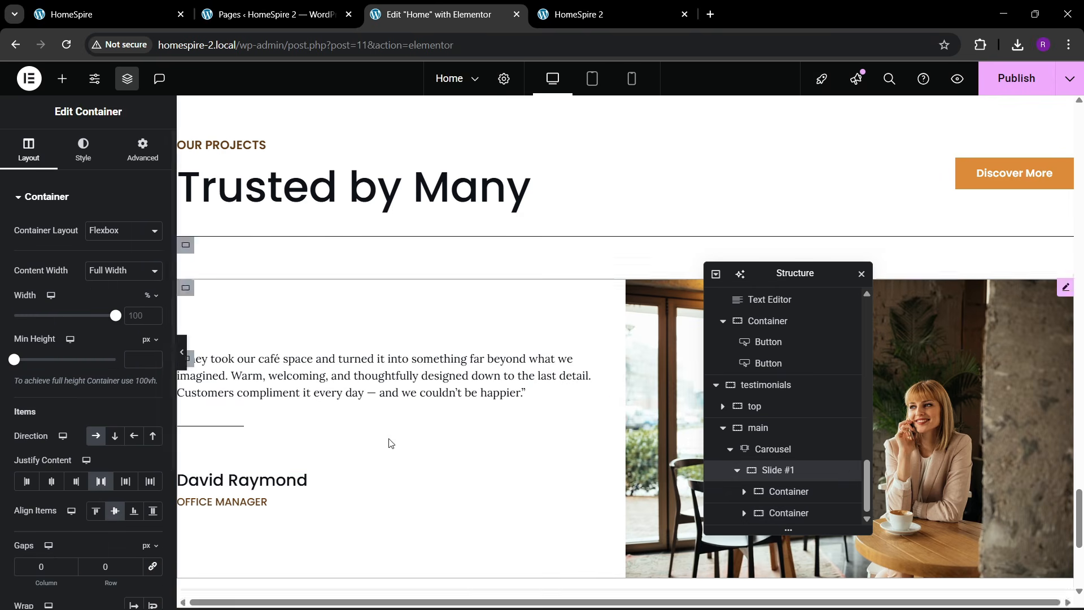
{"action": "scroll", "coordinate": [107, 501], "scroll_direction": "down", "scroll_amount": 2}
{"action": "left_click", "coordinate": [155, 426]}
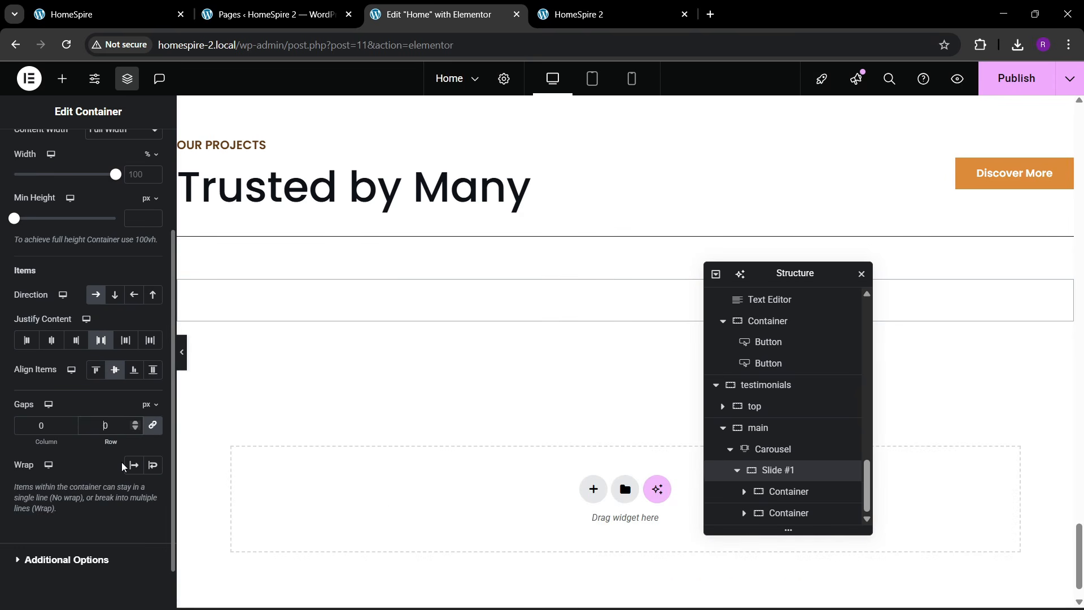
{"action": "type", "text": "5"}
{"action": "key", "text": "BackSpace"}
{"action": "type", "text": "6"}
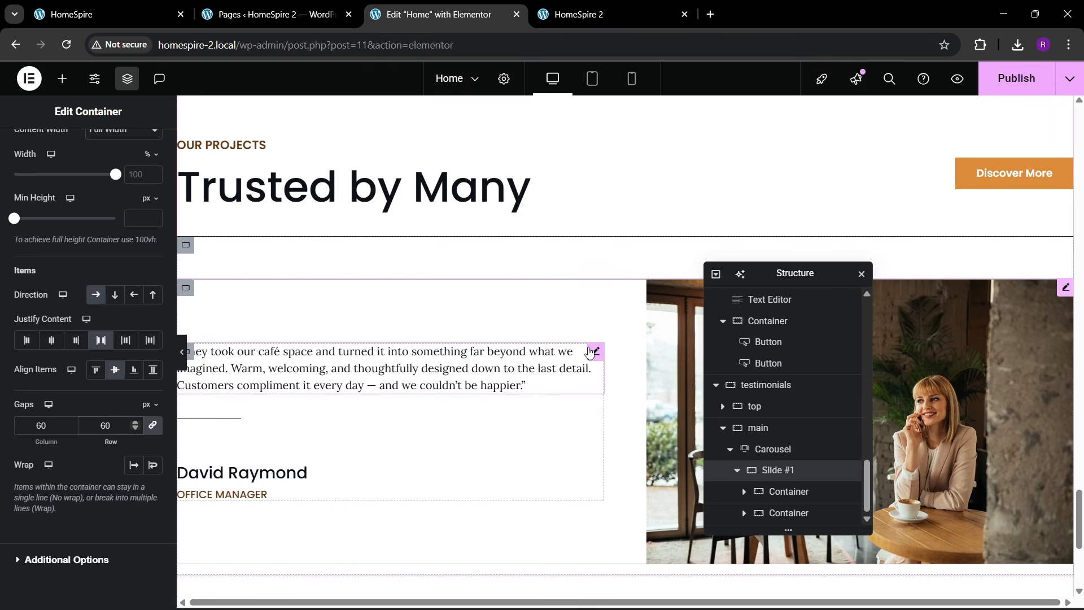
- Give the quote Text Editor a custom width of 97%
{"action": "left_click", "coordinate": [593, 351]}
{"action": "left_click", "coordinate": [143, 149]}
{"action": "left_click", "coordinate": [121, 341]}
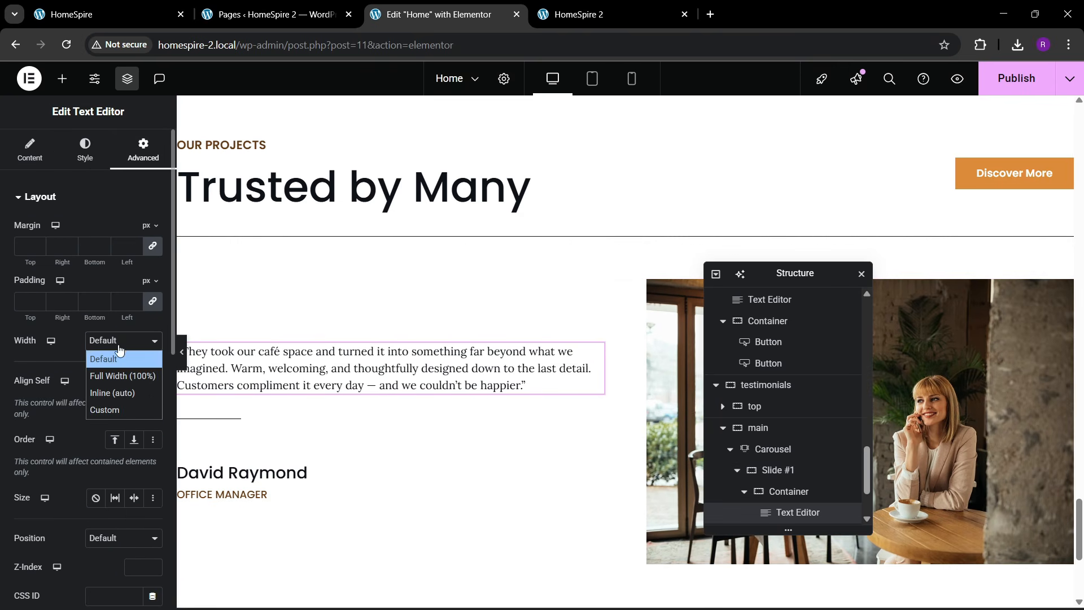
{"action": "left_click", "coordinate": [104, 409]}
{"action": "left_click_drag", "start_coordinate": [15, 386], "coordinate": [113, 390]}
{"action": "scroll", "coordinate": [393, 441], "scroll_direction": "down", "scroll_amount": 1}
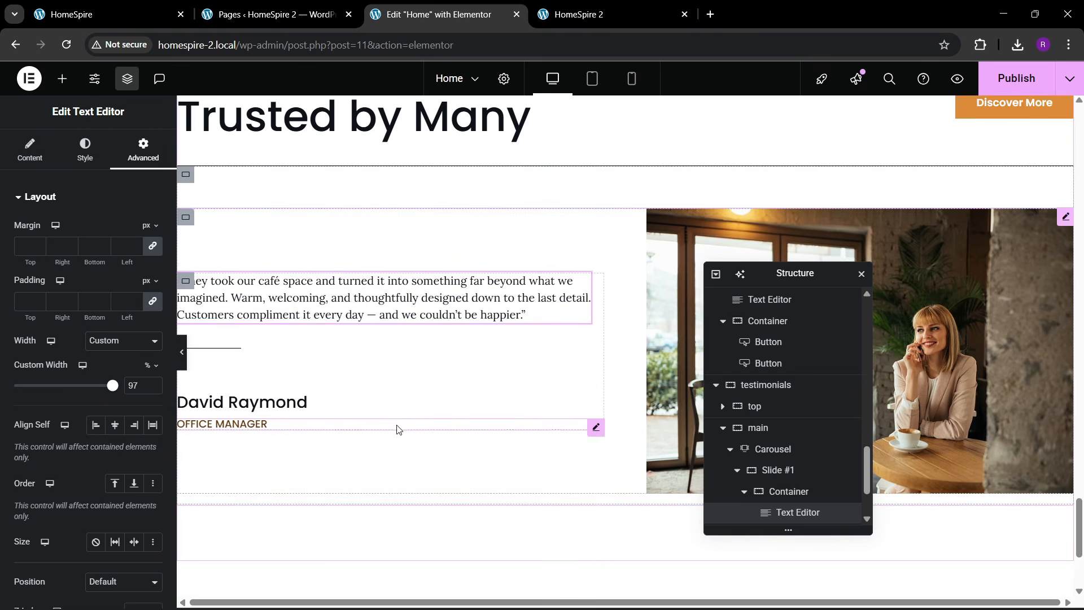
- Increase the name heading's typography size to 25
{"action": "left_click", "coordinate": [251, 402]}
{"action": "left_click", "coordinate": [84, 149]}
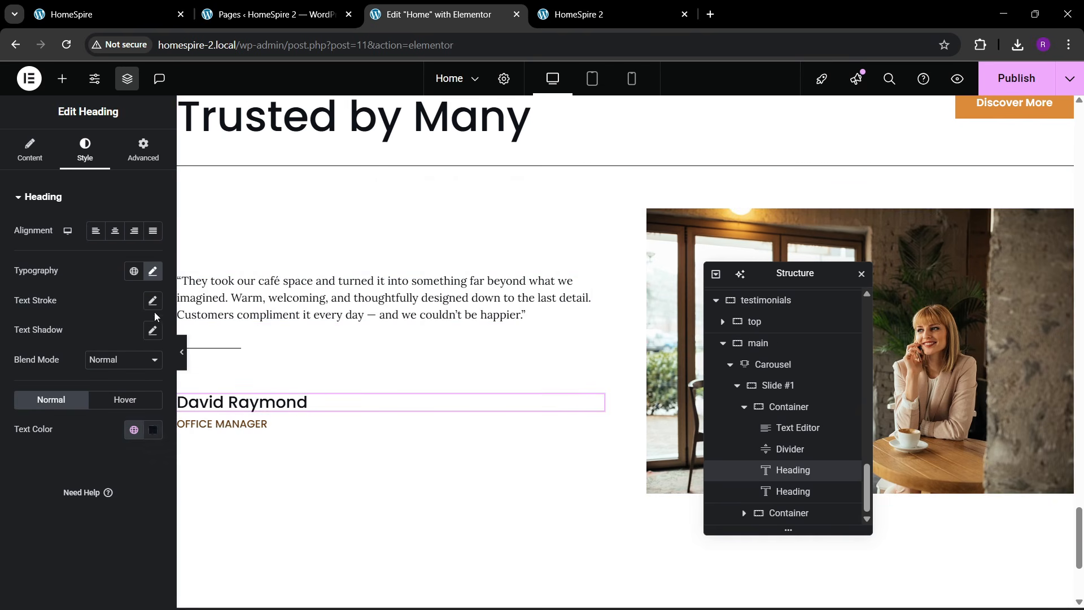
{"action": "left_click", "coordinate": [152, 271]}
{"action": "left_click", "coordinate": [148, 380]}
{"action": "left_click", "coordinate": [148, 380]}
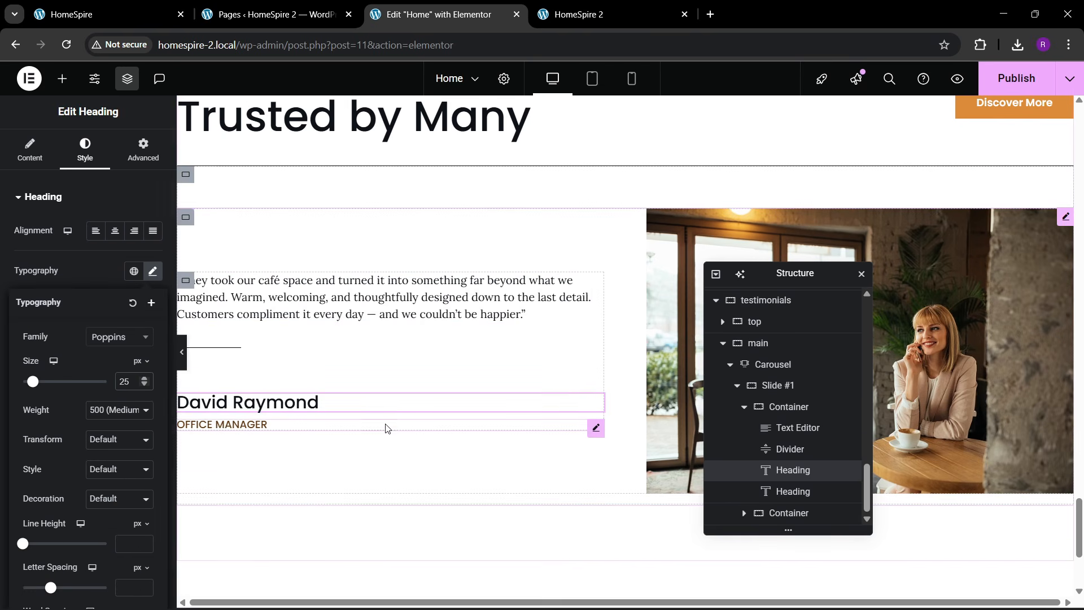
{"action": "scroll", "coordinate": [398, 424], "scroll_direction": "down", "scroll_amount": 1}
{"action": "scroll", "coordinate": [399, 424], "scroll_direction": "up", "scroll_amount": 1}
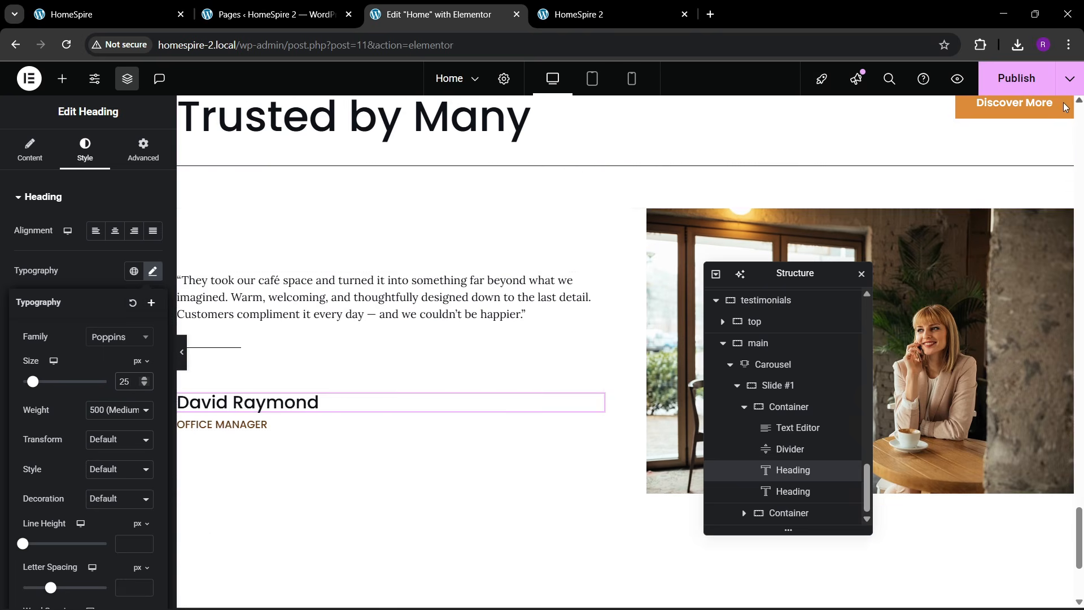
{"action": "scroll", "coordinate": [508, 384], "scroll_direction": "down", "scroll_amount": 1}
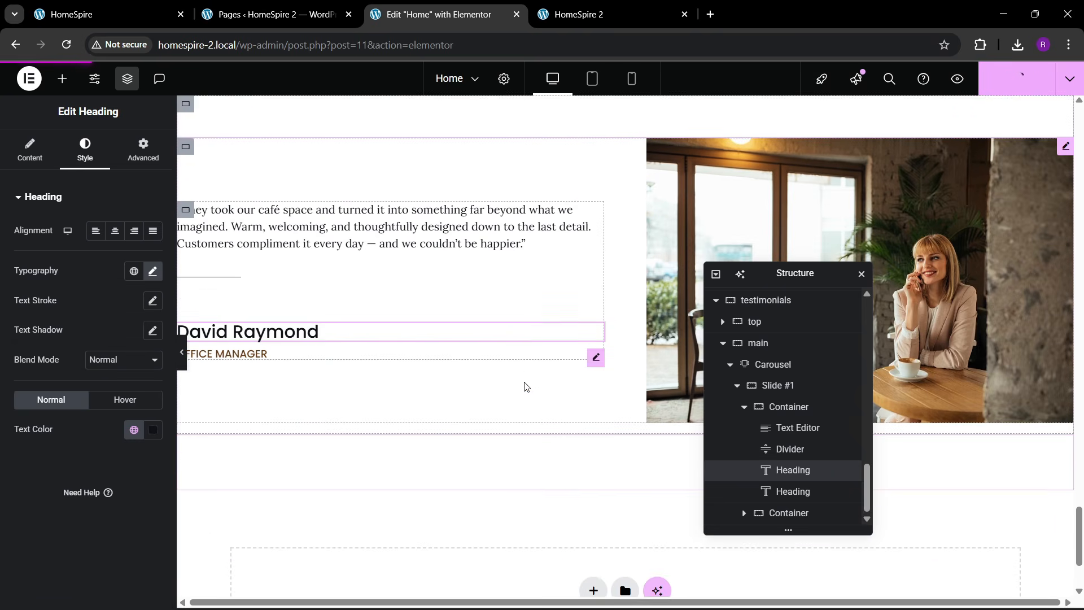
{"action": "left_click", "coordinate": [738, 386]}
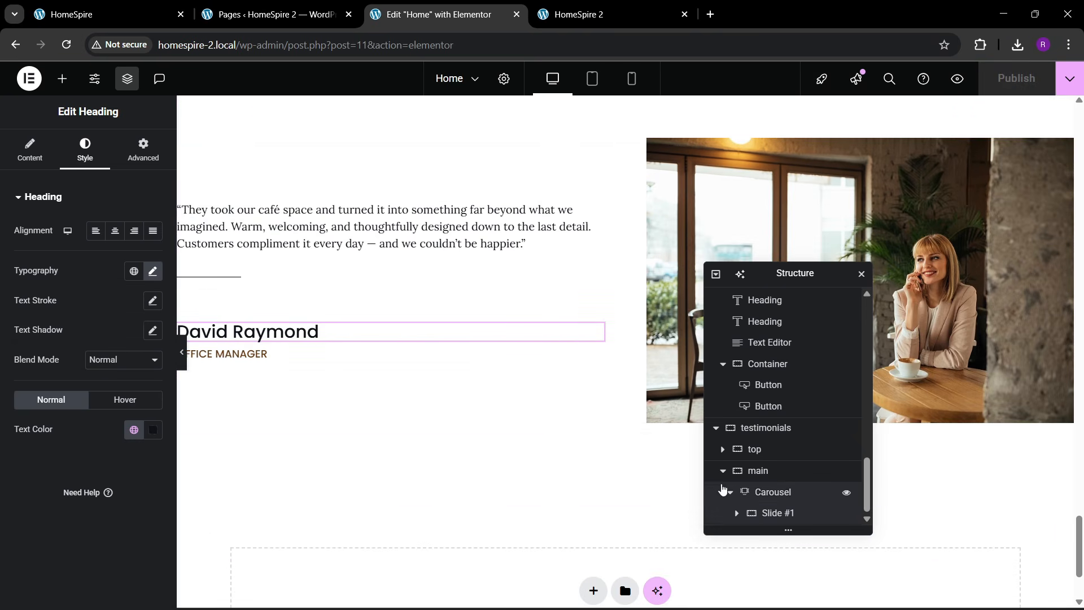
- Duplicate the carousel's Slide #1 twice to make three slides
{"action": "left_click", "coordinate": [766, 492]}
{"action": "left_click", "coordinate": [30, 151]}
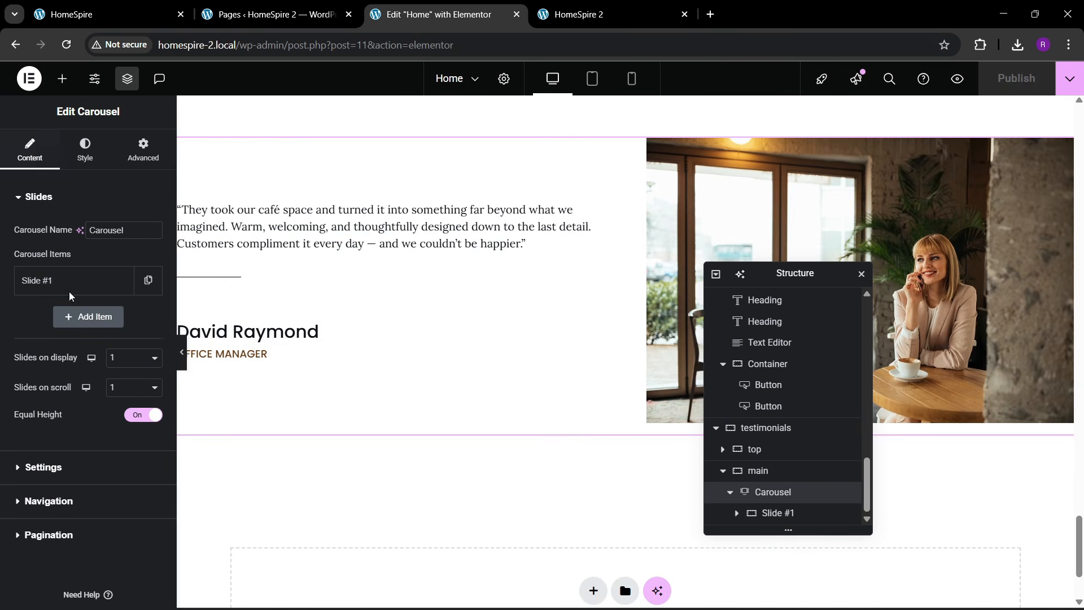
{"action": "left_click", "coordinate": [149, 281]}
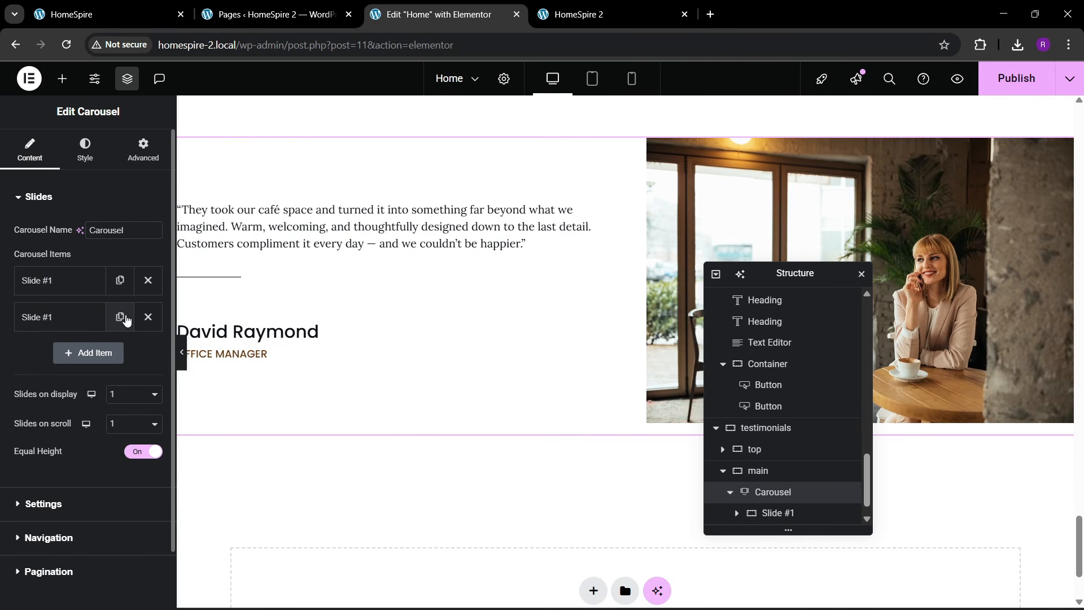
{"action": "left_click", "coordinate": [120, 317]}
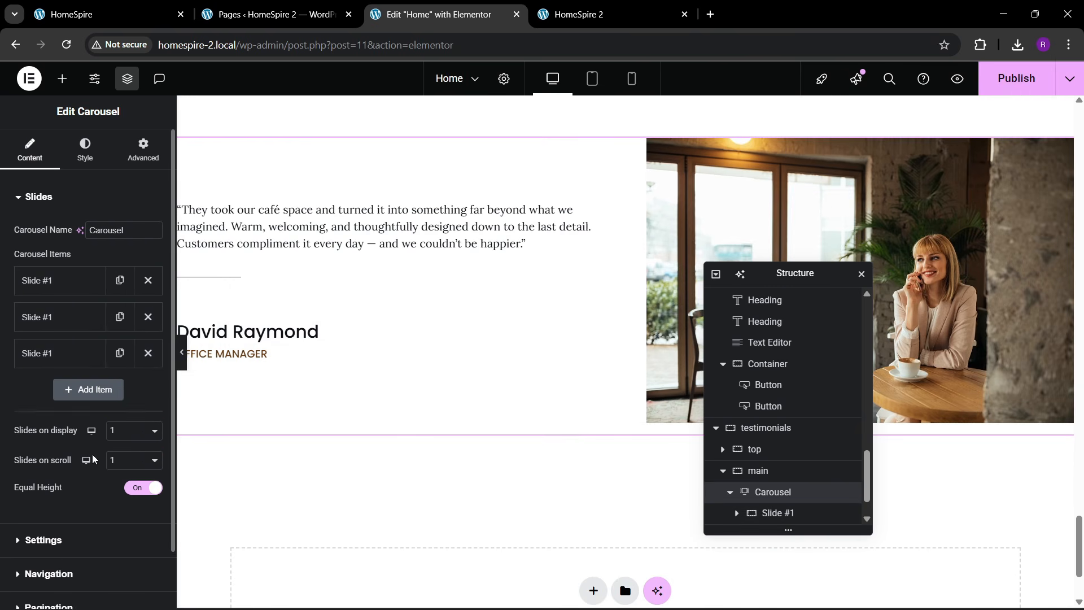
- Set the carousel's Pause on Interaction and Pause on Hover to No
{"action": "scroll", "coordinate": [86, 454], "scroll_direction": "down", "scroll_amount": 1}
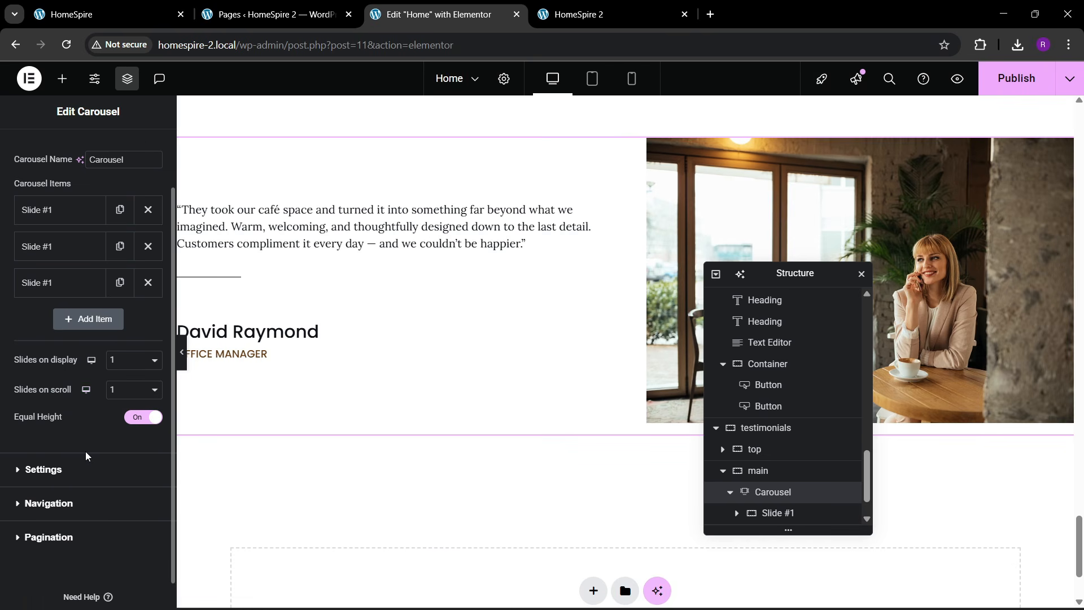
{"action": "left_click", "coordinate": [59, 472]}
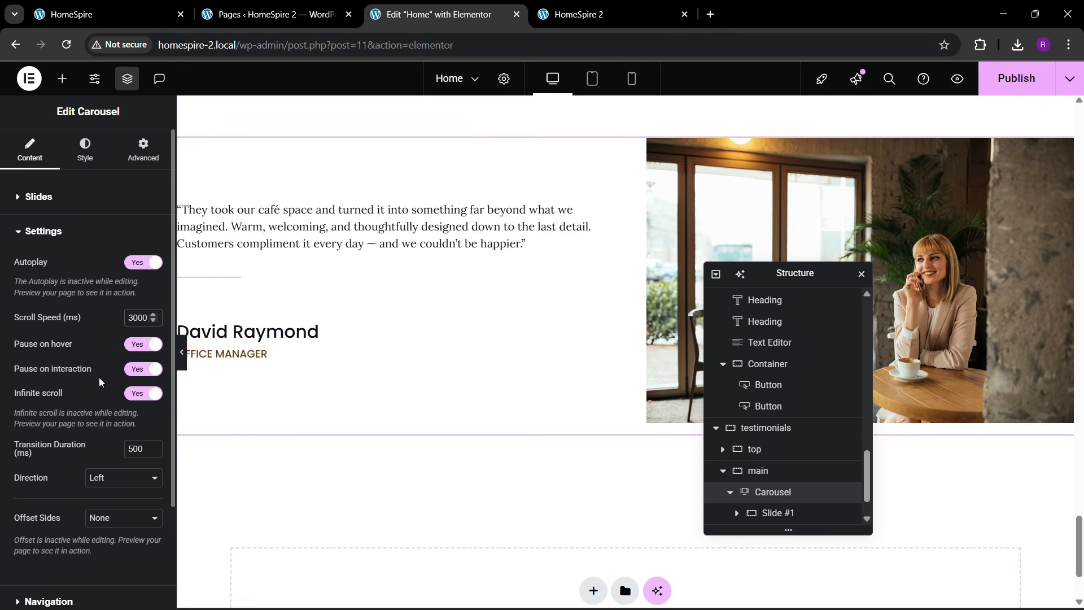
{"action": "left_click", "coordinate": [138, 369]}
{"action": "left_click", "coordinate": [139, 345]}
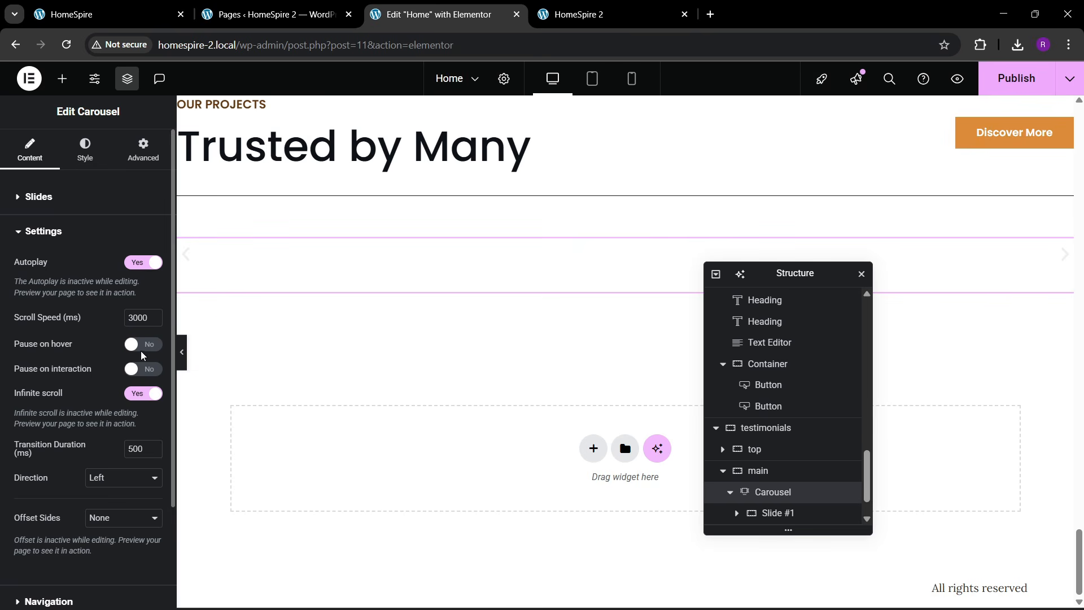
- Hide the carousel's navigation arrows and keep Dots as the pagination type
{"action": "scroll", "coordinate": [79, 347], "scroll_direction": "down", "scroll_amount": 2}
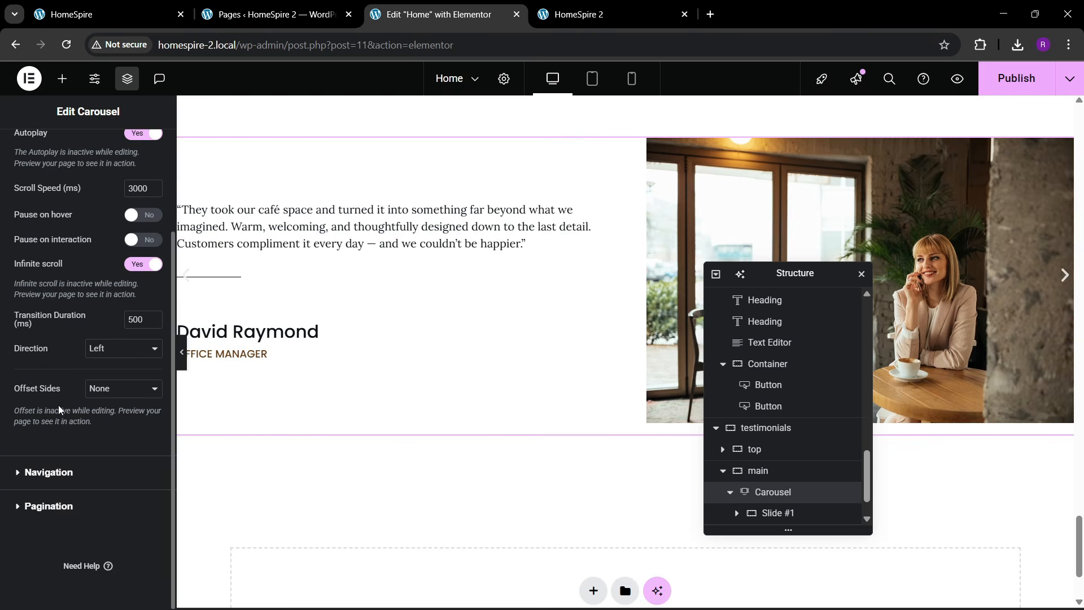
{"action": "left_click", "coordinate": [49, 472]}
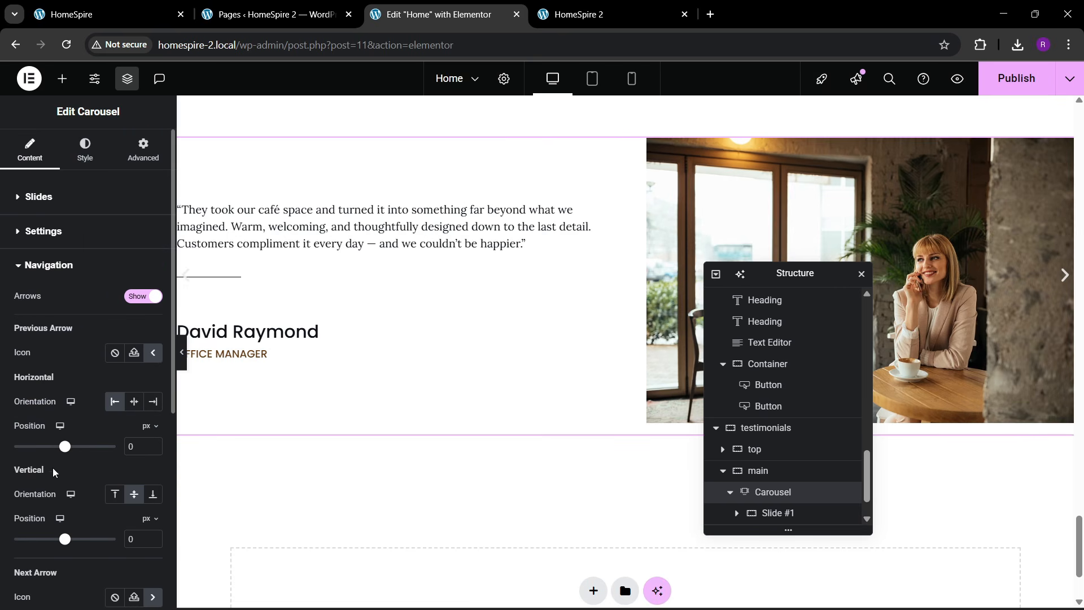
{"action": "left_click", "coordinate": [131, 310]}
{"action": "left_click", "coordinate": [35, 350]}
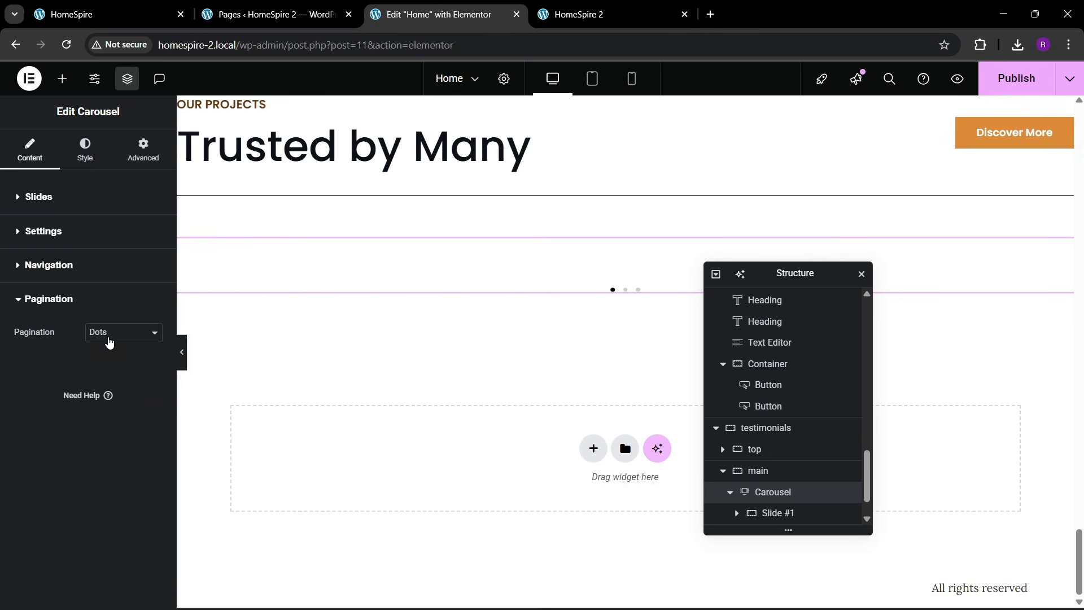
{"action": "left_click", "coordinate": [110, 340]}
{"action": "left_click", "coordinate": [114, 333]}
{"action": "left_click", "coordinate": [114, 333]}
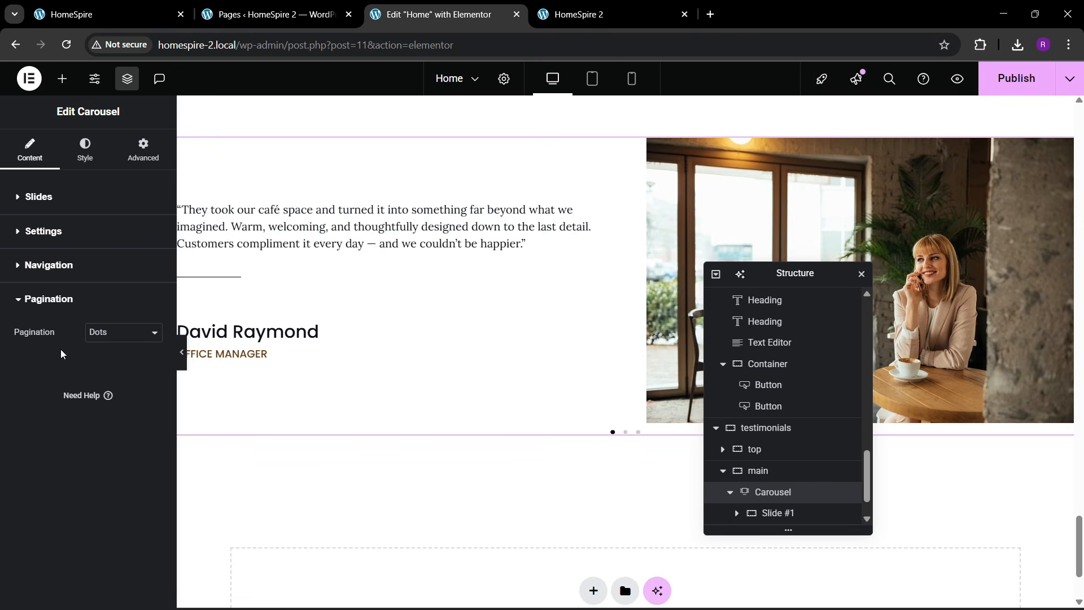
{"action": "left_click", "coordinate": [116, 338]}
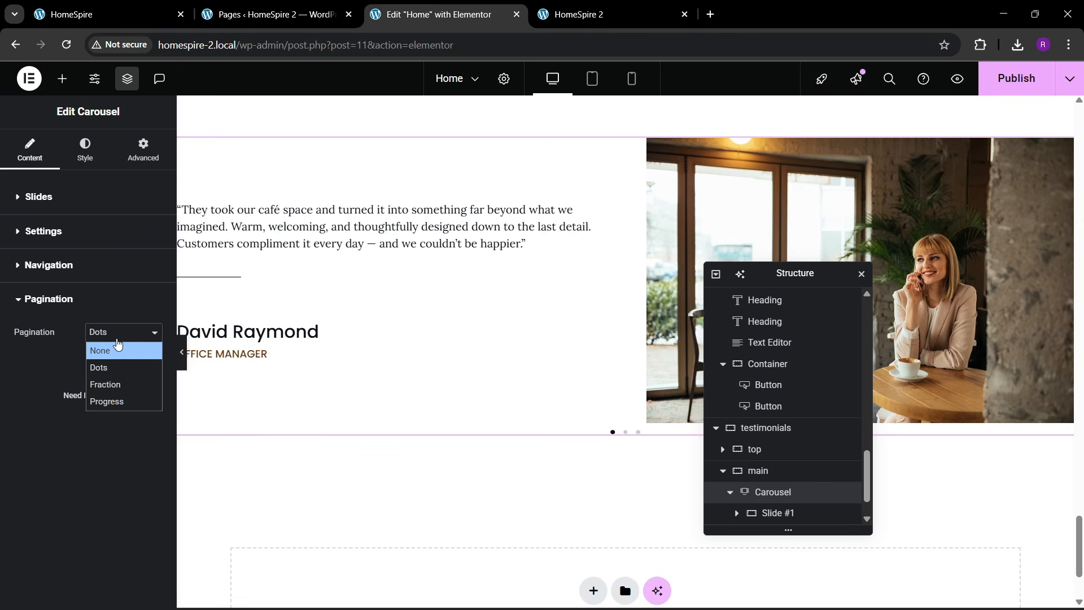
- Keep Dots pagination and set the carousel's pagination dot size to 13
{"action": "left_click", "coordinate": [114, 375]}
{"action": "left_click", "coordinate": [79, 161]}
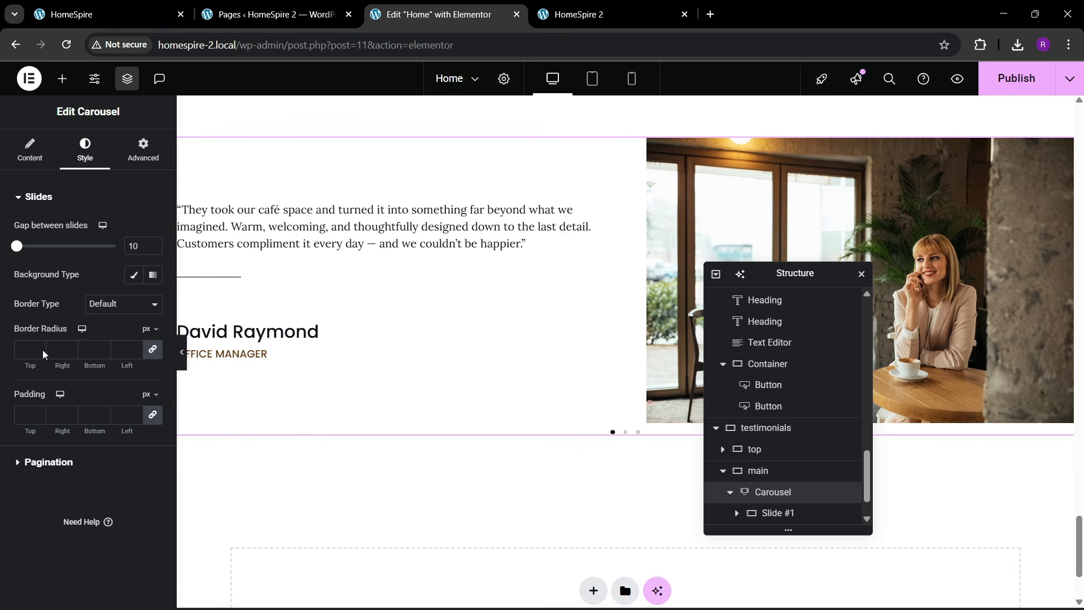
{"action": "left_click", "coordinate": [48, 464]}
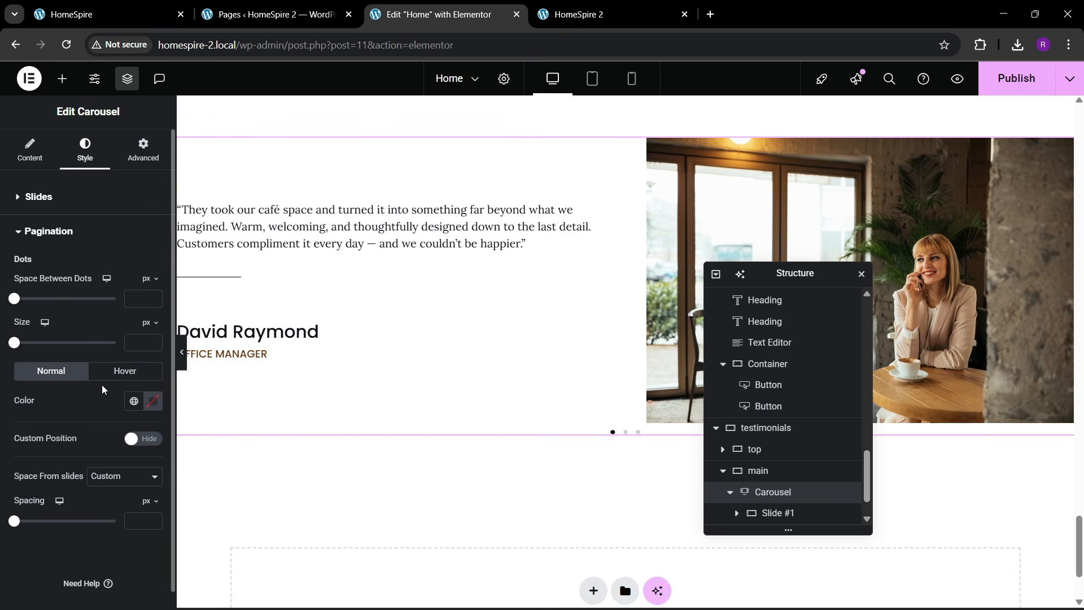
{"action": "left_click", "coordinate": [153, 341]}
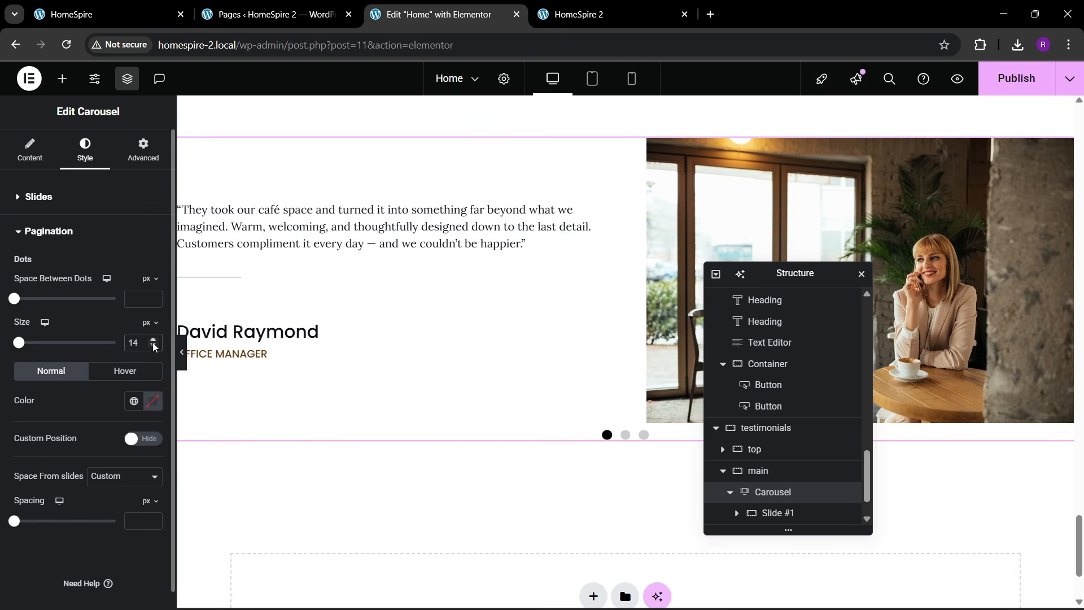
{"action": "left_click", "coordinate": [153, 345]}
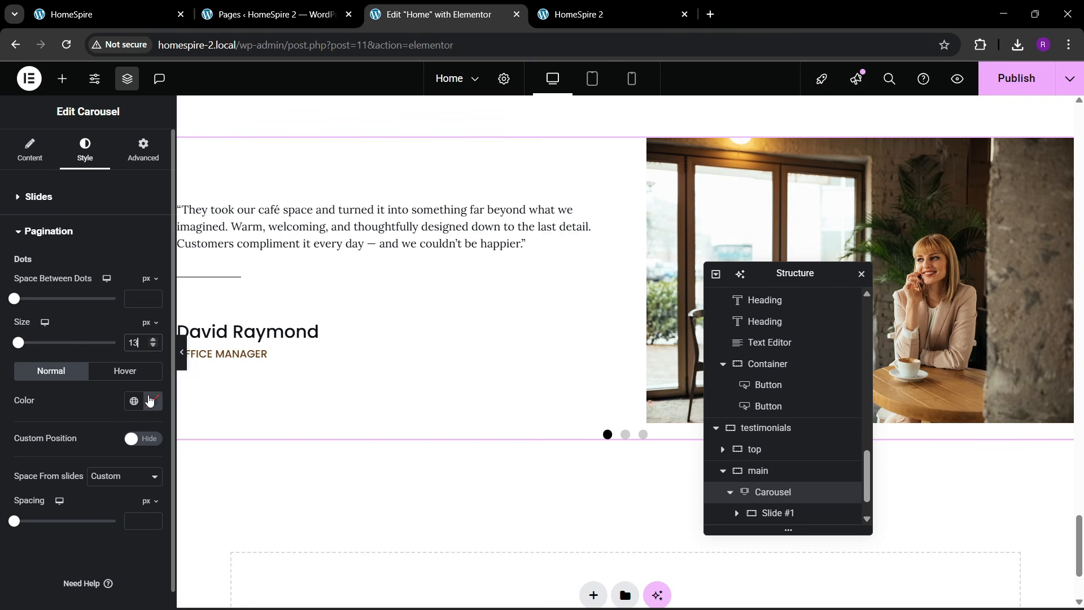
{"action": "left_click", "coordinate": [153, 346]}
{"action": "left_click", "coordinate": [153, 341]}
- Colour the dots with the global orange, set their spacing to 60, and save the page
{"action": "left_click", "coordinate": [140, 402]}
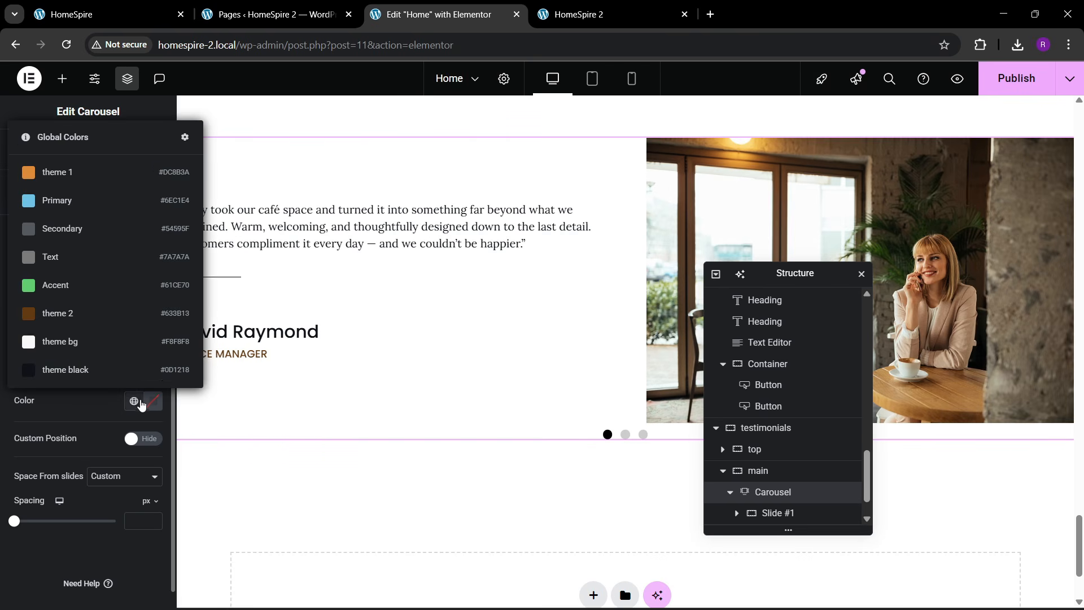
{"action": "left_click", "coordinate": [75, 203]}
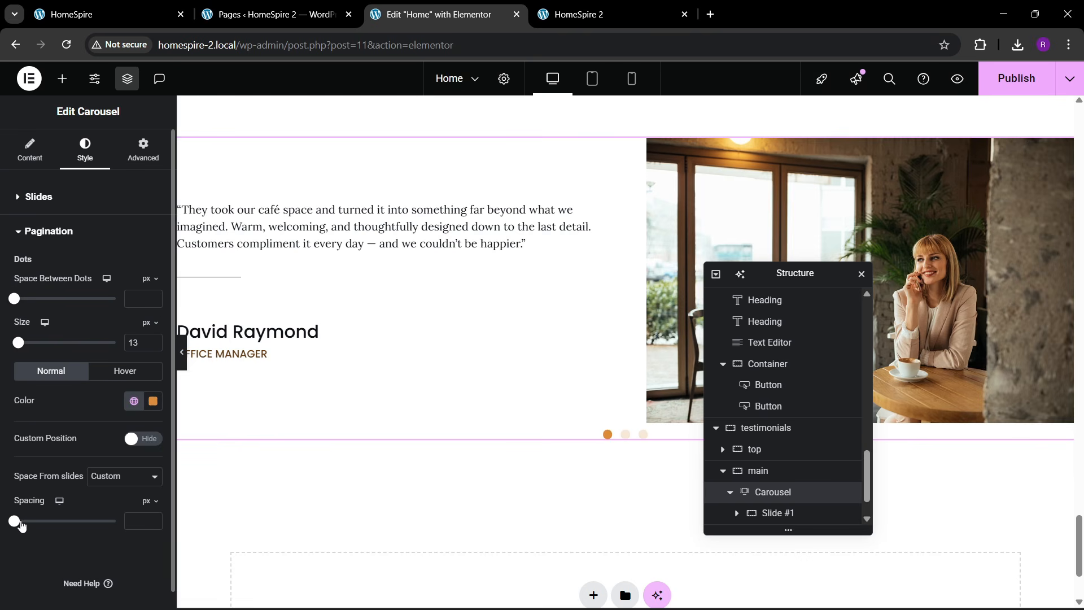
{"action": "left_click_drag", "start_coordinate": [19, 522], "coordinate": [38, 524]}
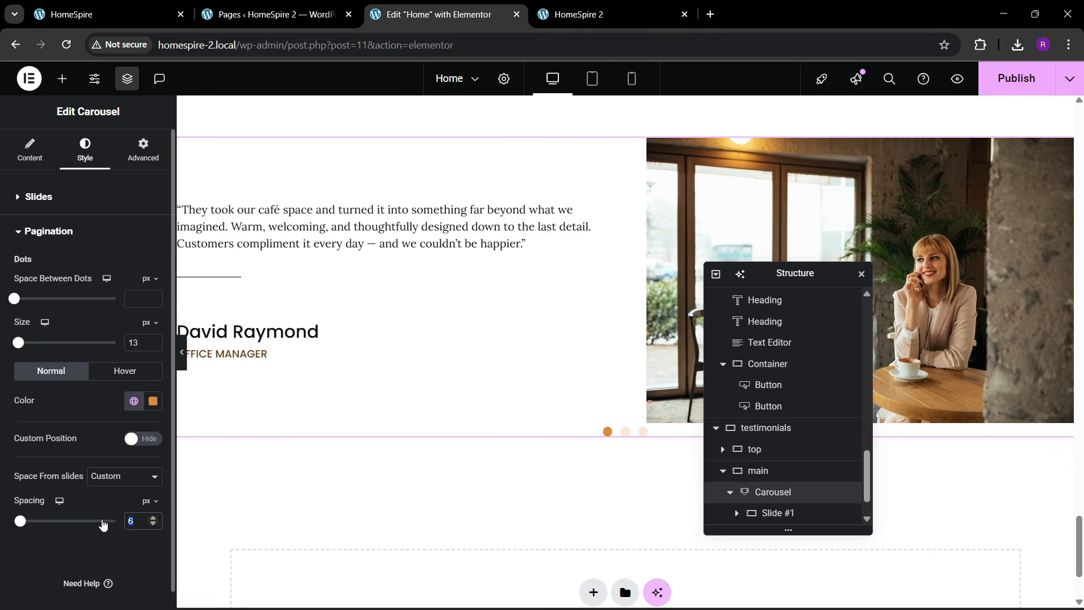
{"action": "type", "text": "30"}
{"action": "key", "text": "BackSpace"}
{"action": "key", "text": "BackSpace"}
{"action": "type", "text": "50"}
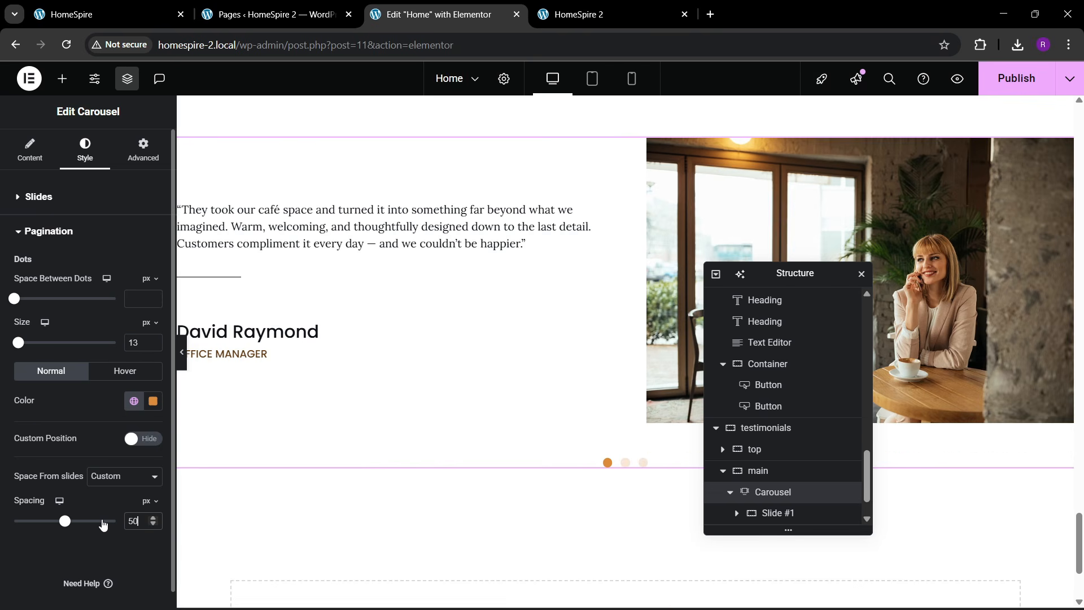
{"action": "key", "text": "BackSpace"}
{"action": "key", "text": "BackSpace"}
{"action": "type", "text": "60"}
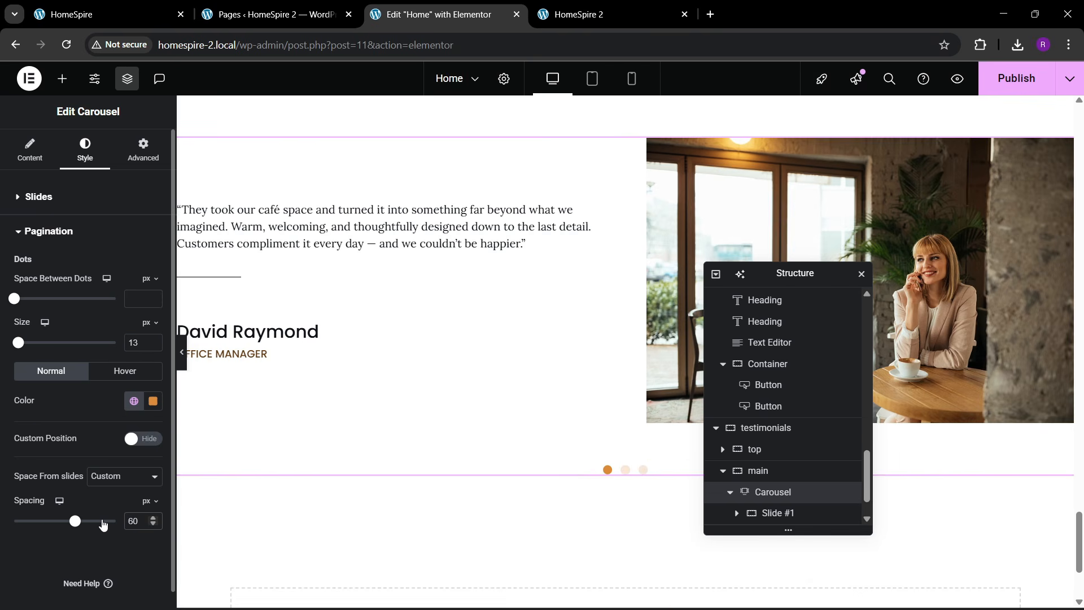
{"action": "scroll", "coordinate": [273, 471], "scroll_direction": "up", "scroll_amount": 1}
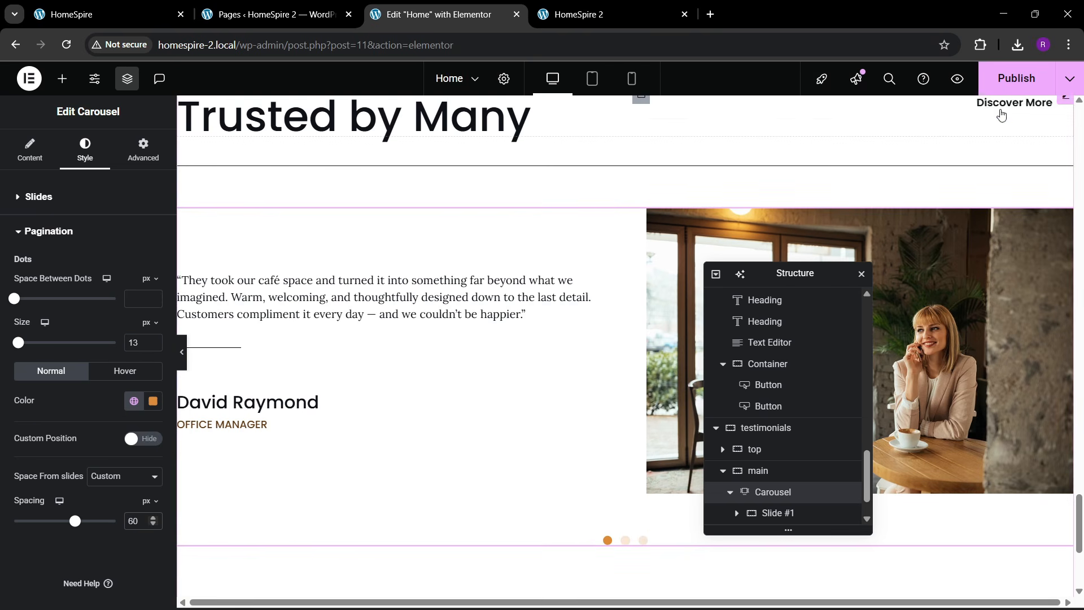
{"action": "key", "text": "ctrl+s"}
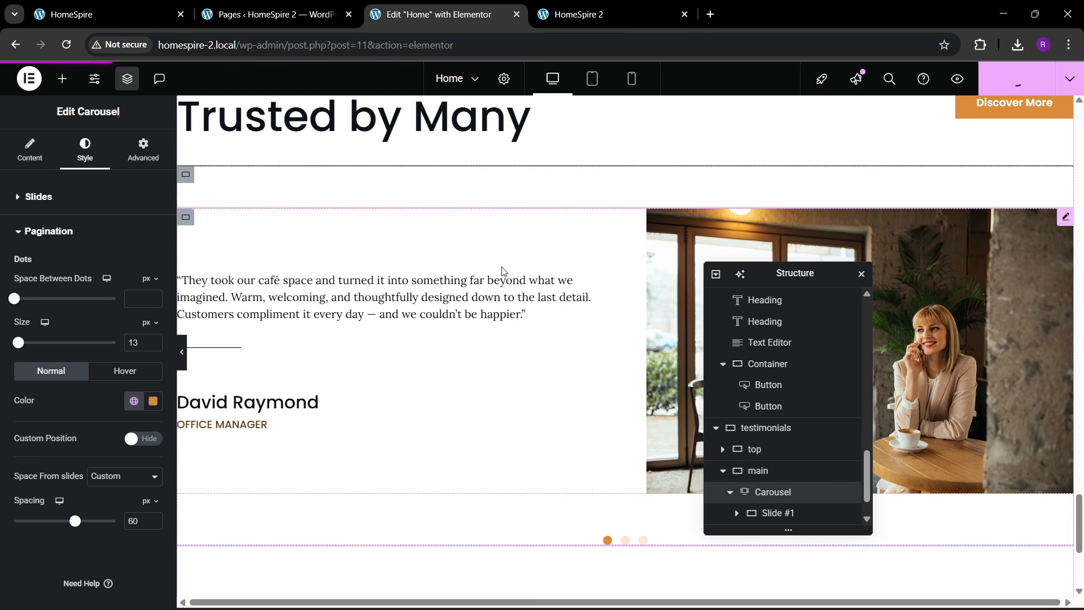
{"action": "left_click", "coordinate": [258, 52]}
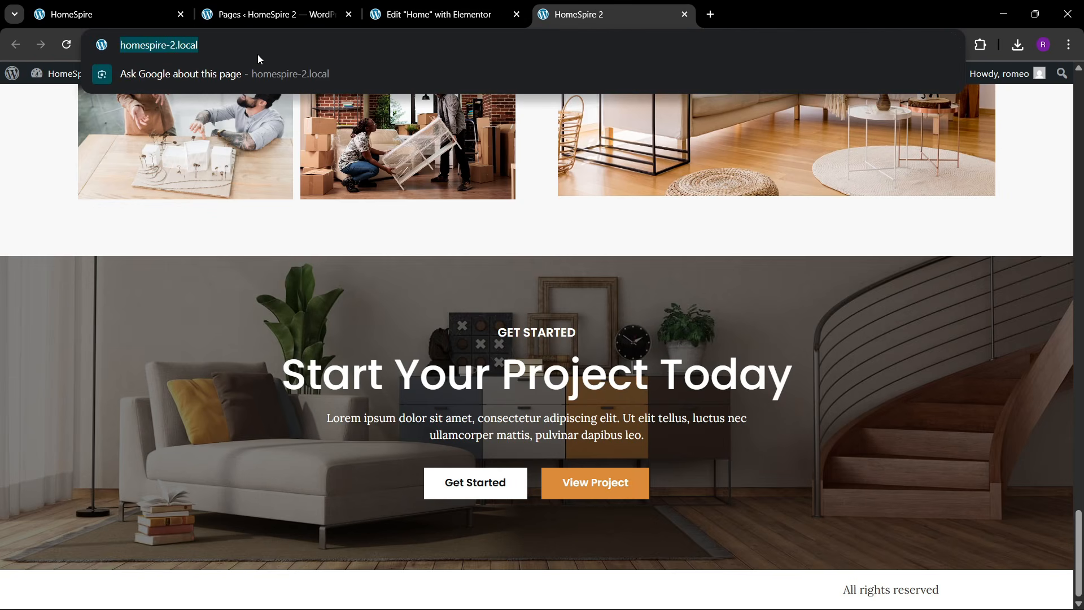
{"action": "key", "text": "Return"}
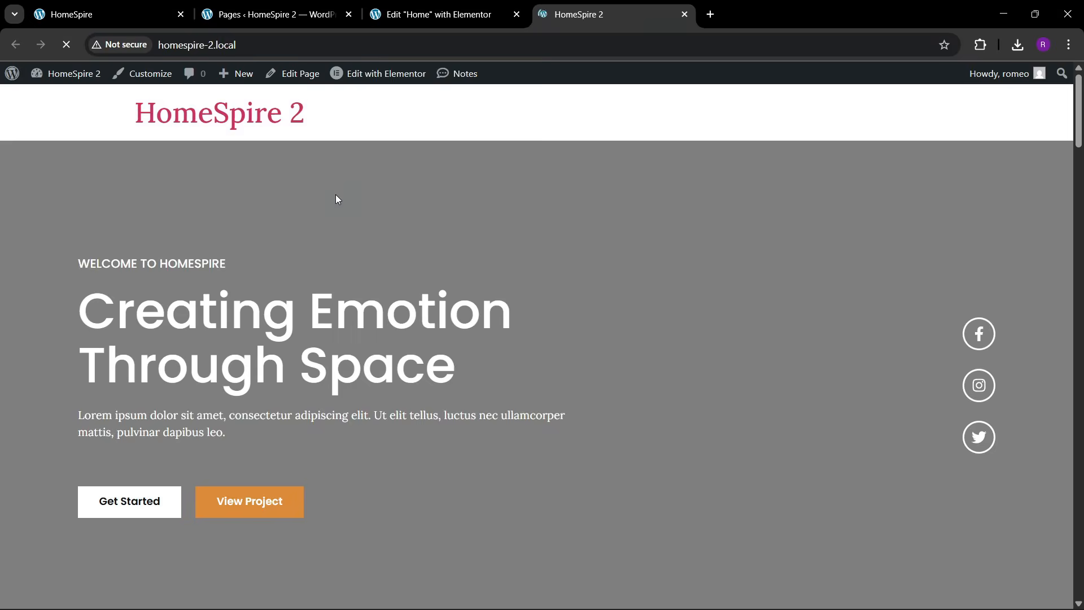
{"action": "scroll", "coordinate": [525, 276], "scroll_direction": "down", "scroll_amount": 5}
{"action": "scroll", "coordinate": [525, 277], "scroll_direction": "down", "scroll_amount": 15}
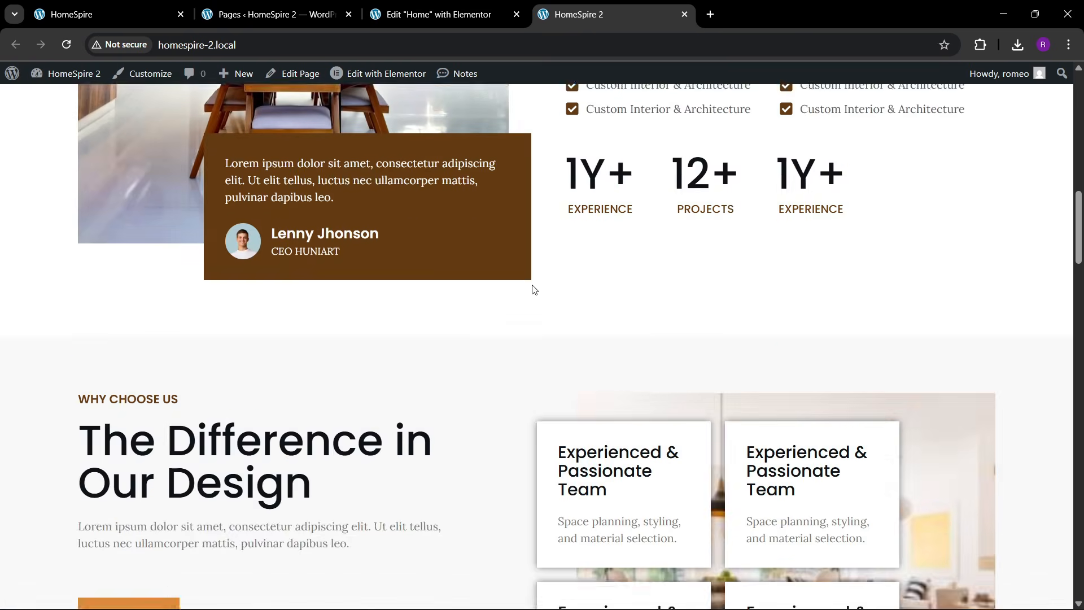
{"action": "scroll", "coordinate": [544, 297], "scroll_direction": "down", "scroll_amount": 15}
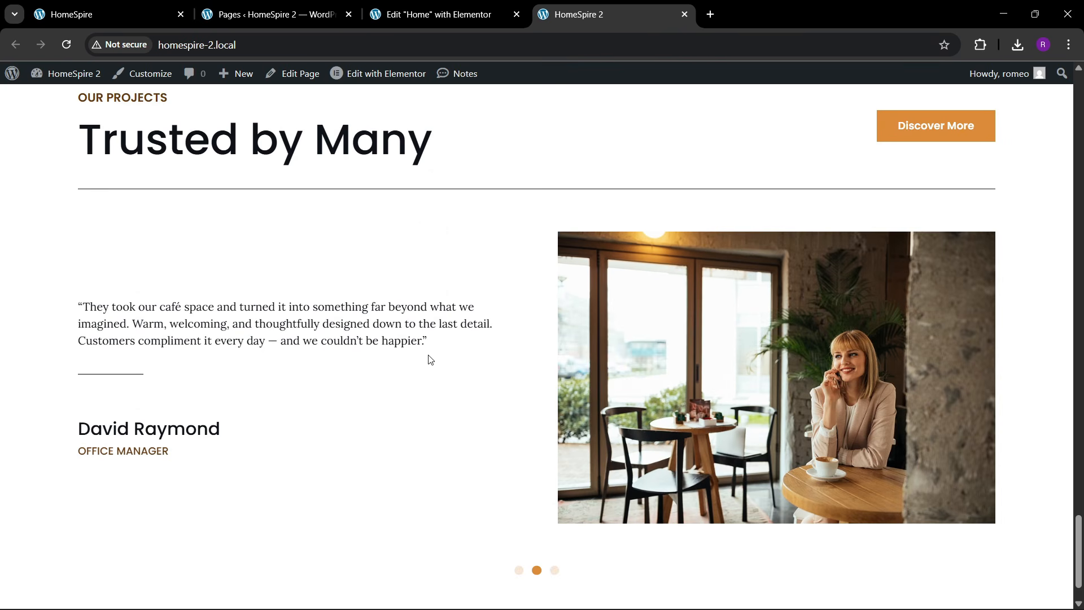
{"action": "scroll", "coordinate": [429, 362], "scroll_direction": "down", "scroll_amount": 1}
{"action": "left_click", "coordinate": [537, 509]}
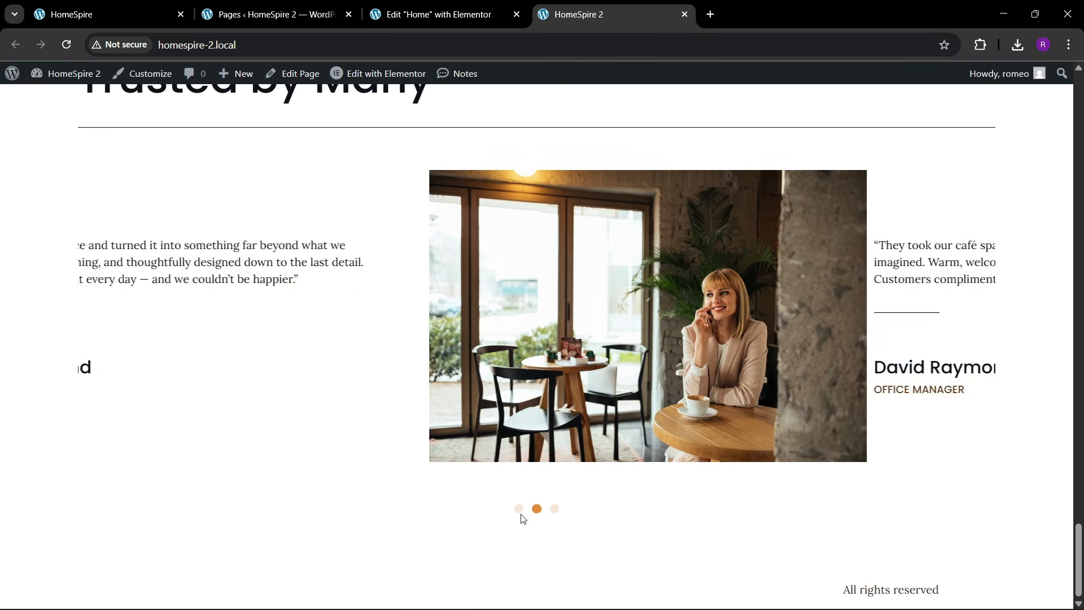
{"action": "left_click", "coordinate": [518, 509]}
{"action": "left_click", "coordinate": [536, 510]}
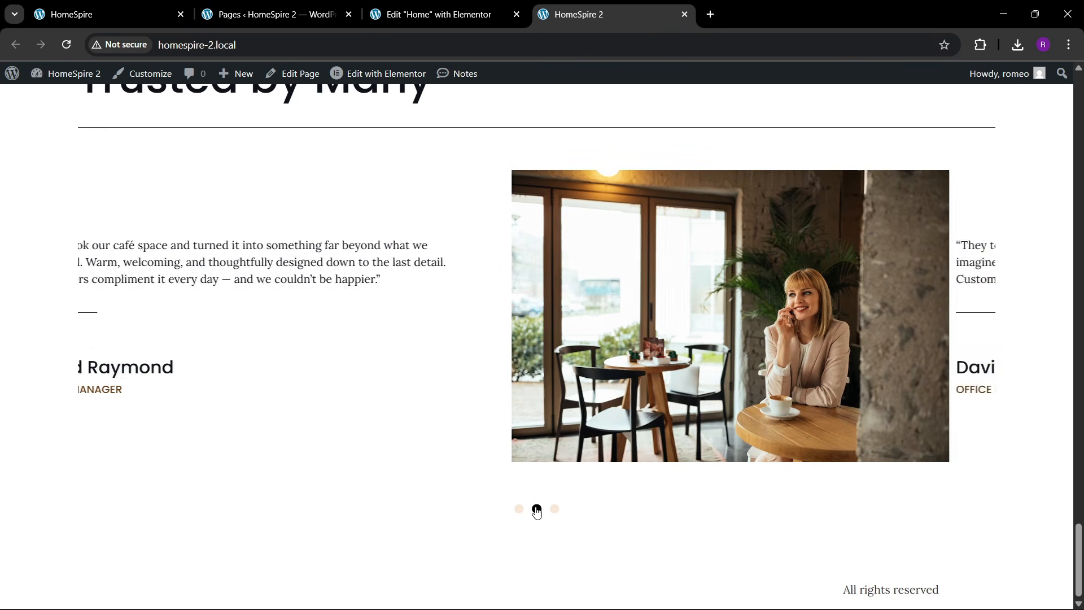
{"action": "left_click", "coordinate": [554, 509]}
{"action": "scroll", "coordinate": [376, 321], "scroll_direction": "up", "scroll_amount": 3}
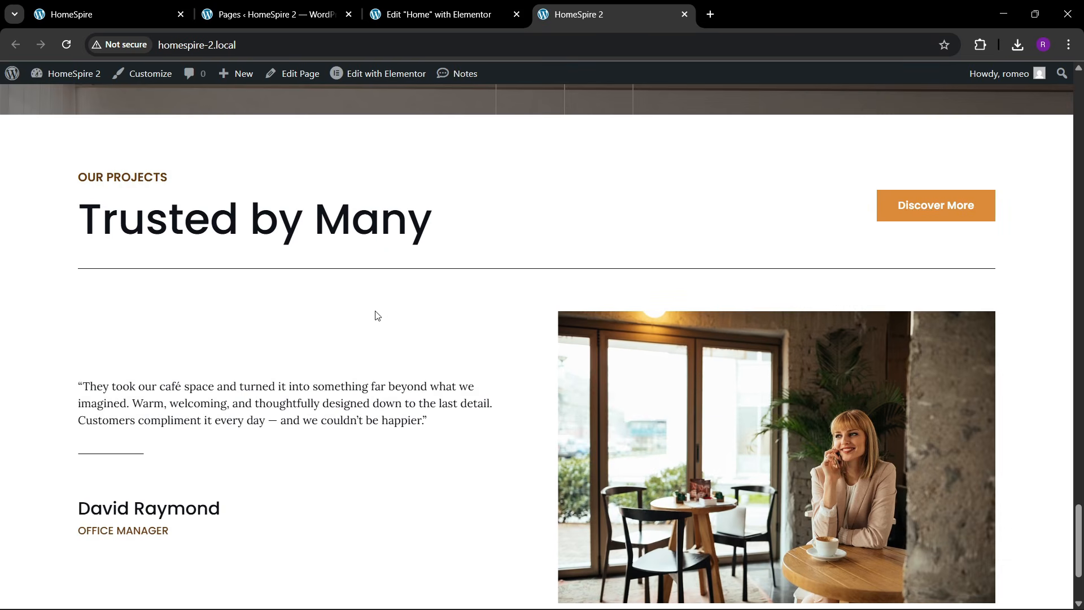
{"action": "left_click", "coordinate": [94, 13]}
{"action": "scroll", "coordinate": [380, 367], "scroll_direction": "down", "scroll_amount": 7}
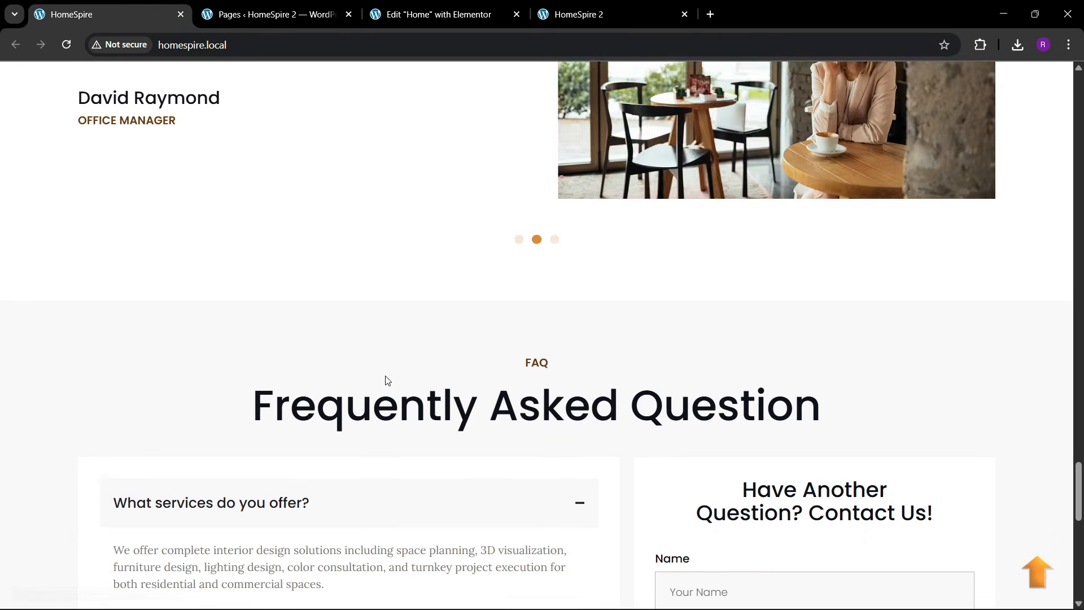
{"action": "scroll", "coordinate": [467, 307], "scroll_direction": "down", "scroll_amount": 2}
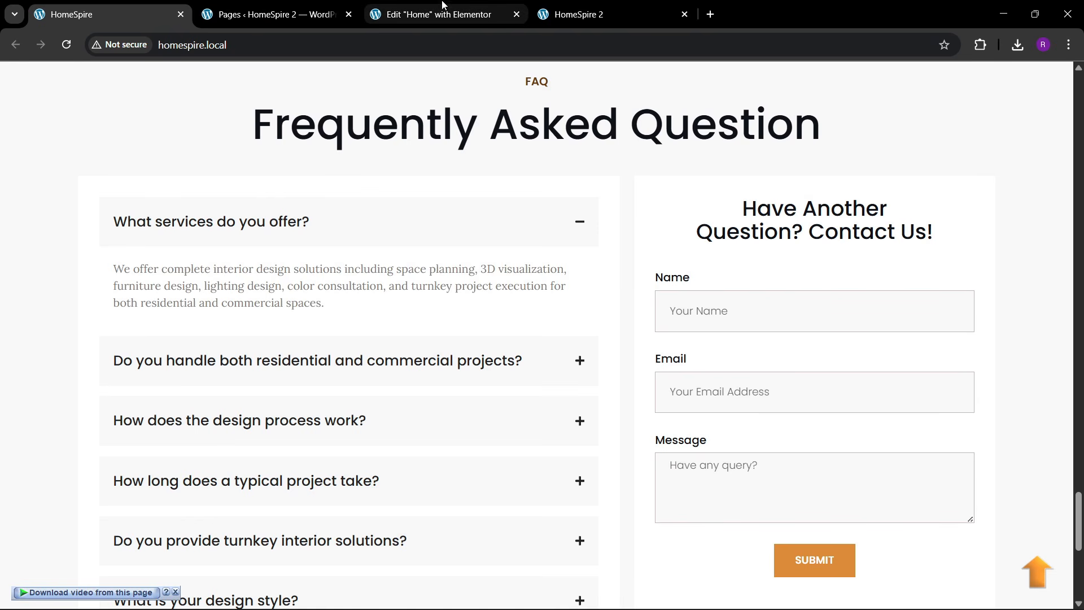
{"action": "scroll", "coordinate": [476, 327], "scroll_direction": "up", "scroll_amount": 1}
{"action": "scroll", "coordinate": [475, 326], "scroll_direction": "up", "scroll_amount": 1}
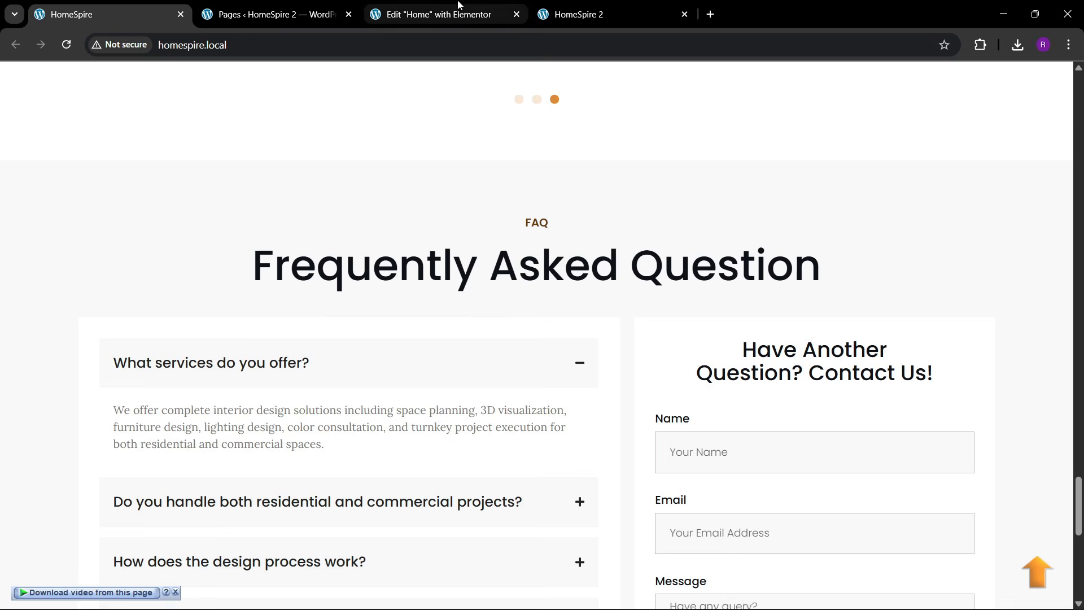
{"action": "left_click", "coordinate": [471, 13]}
{"action": "scroll", "coordinate": [469, 282], "scroll_direction": "down", "scroll_amount": 4}
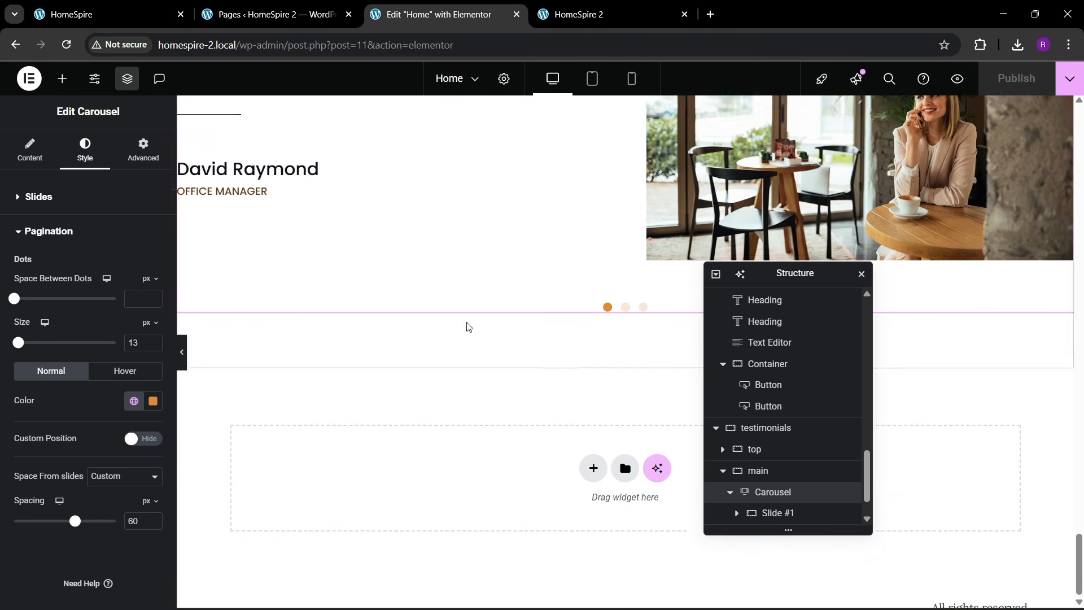
- Insert a new single Flexbox container below the testimonial carousel
{"action": "left_click", "coordinate": [590, 447]}
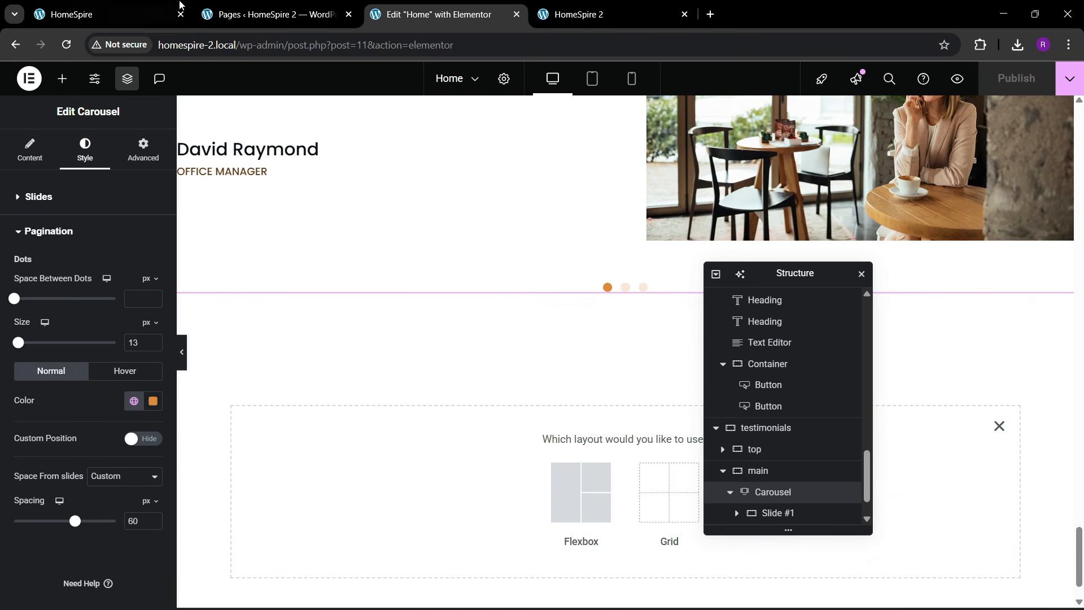
{"action": "left_click", "coordinate": [113, 14]}
{"action": "left_click", "coordinate": [476, 4]}
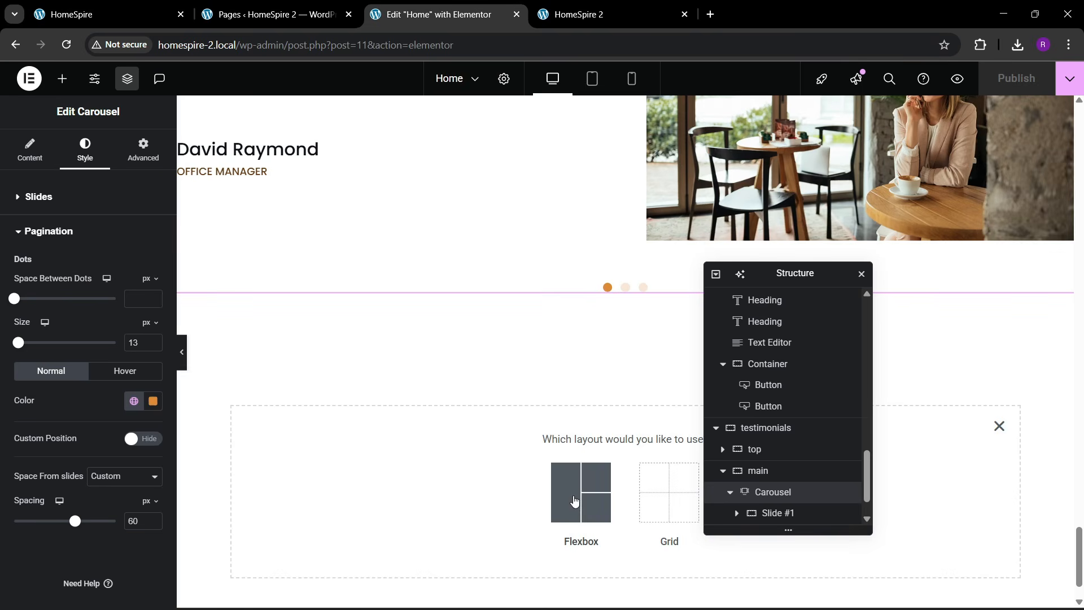
{"action": "left_click", "coordinate": [573, 493]}
{"action": "left_click", "coordinate": [438, 481]}
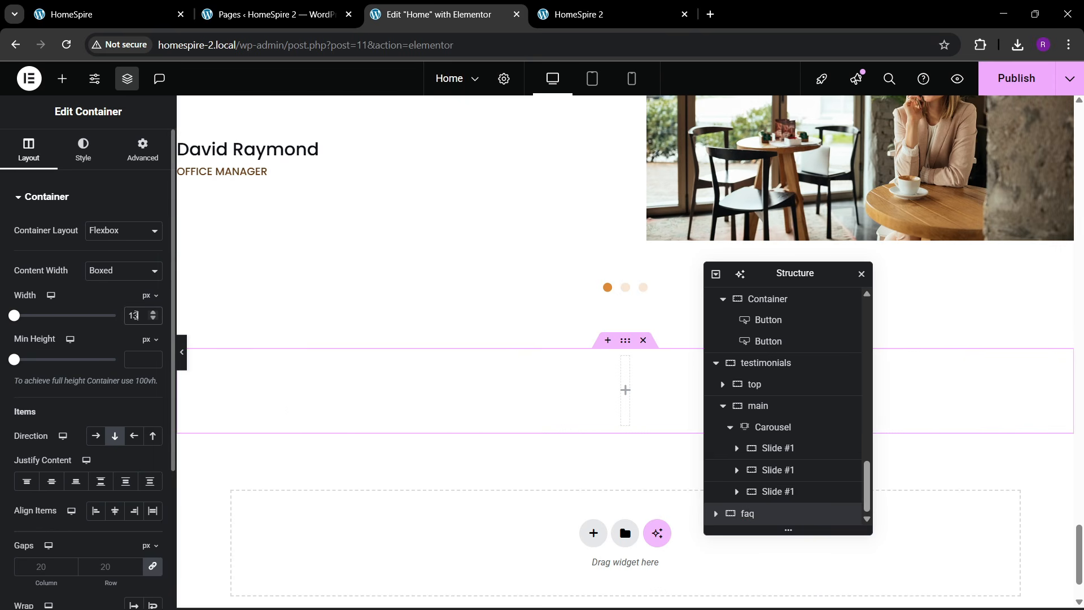
- Give the new container 80 px top padding with the padding sides unlinked
{"action": "scroll", "coordinate": [113, 344], "scroll_direction": "down", "scroll_amount": 3}
{"action": "scroll", "coordinate": [148, 147], "scroll_direction": "up", "scroll_amount": 3}
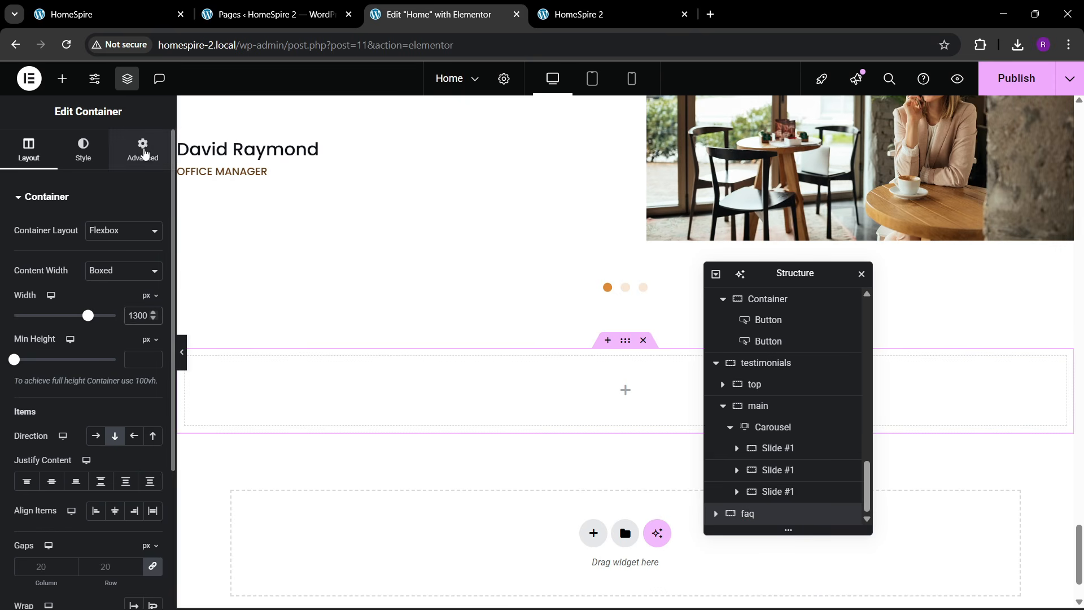
{"action": "left_click", "coordinate": [145, 151]}
{"action": "left_click", "coordinate": [152, 301]}
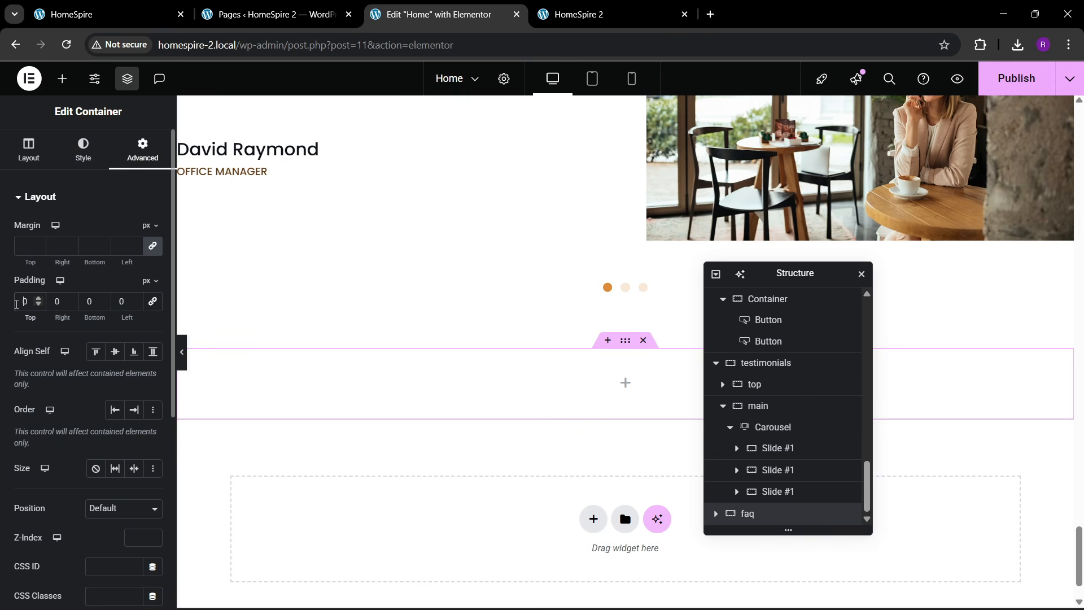
{"action": "type", "text": "8"}
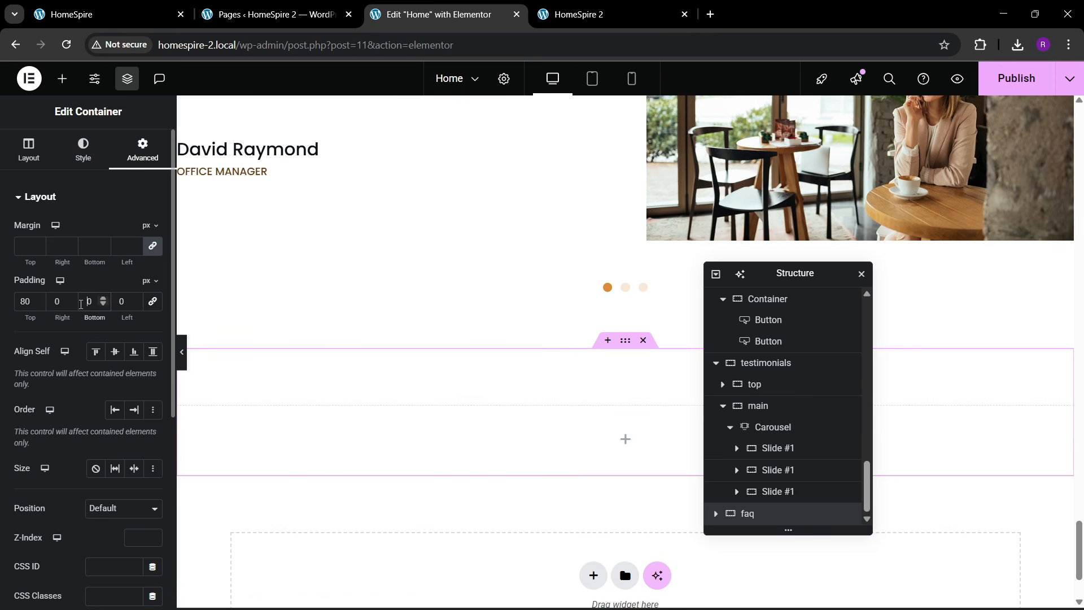
{"action": "key", "text": "ctrl+1"}
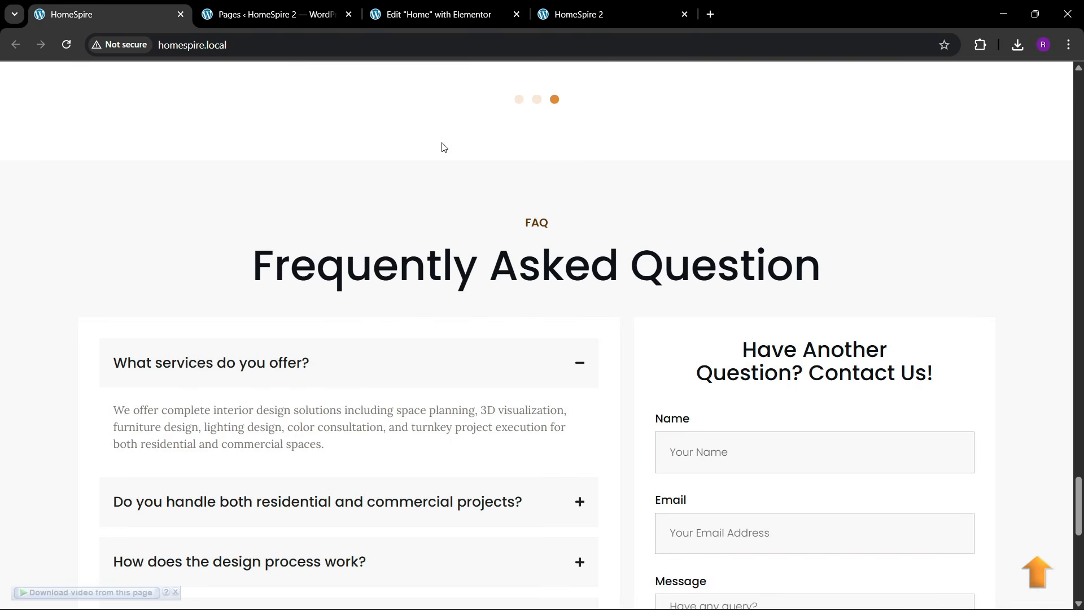
{"action": "left_click", "coordinate": [467, 12]}
- Set the container's background to Classic with a light grey global colour
{"action": "left_click", "coordinate": [83, 150]}
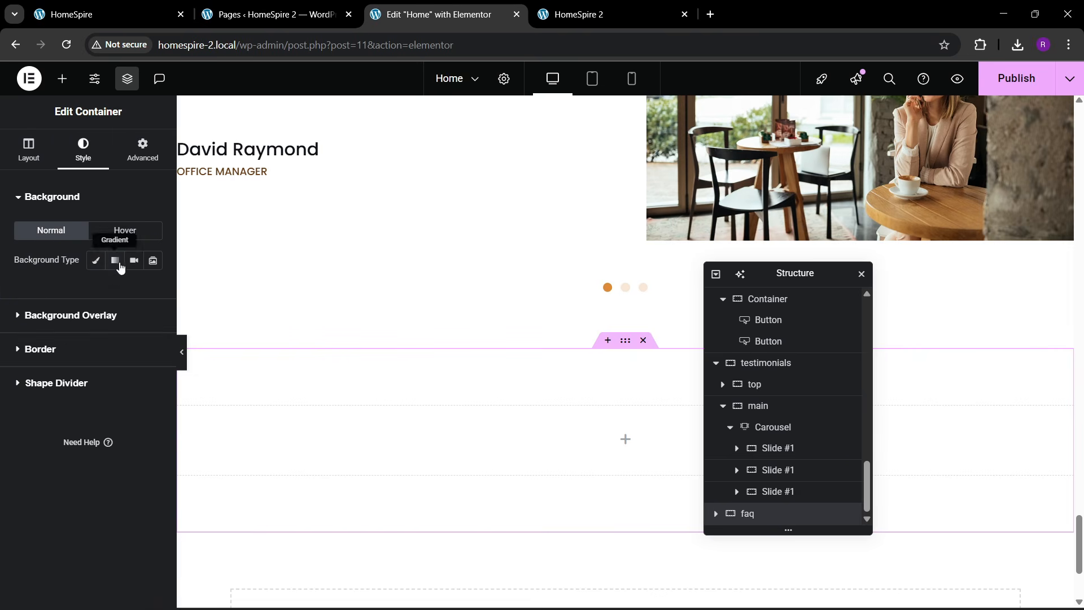
{"action": "left_click", "coordinate": [100, 268]}
{"action": "left_click", "coordinate": [134, 289]}
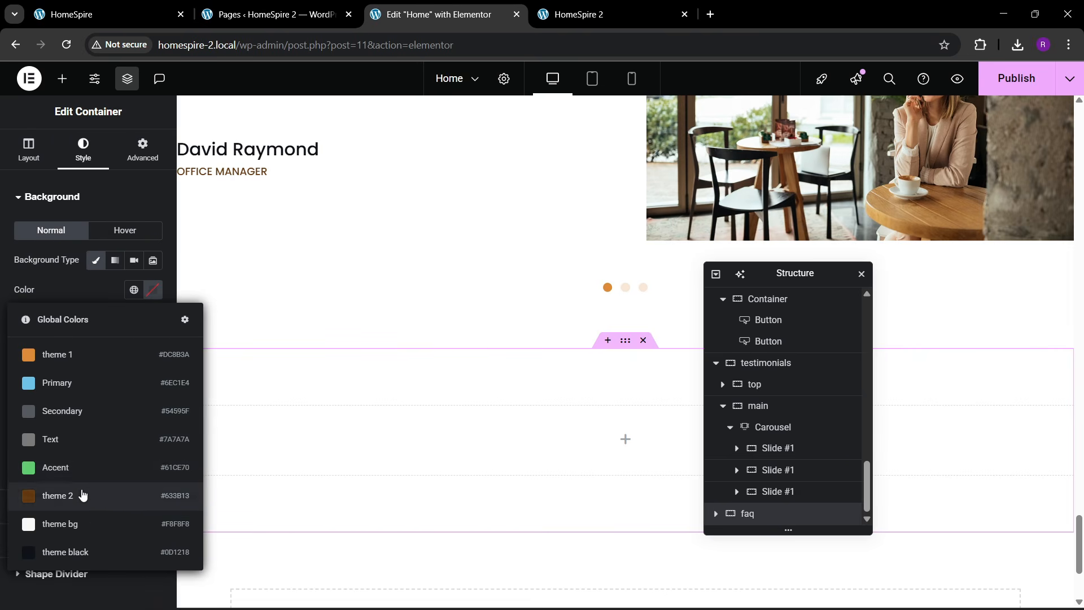
{"action": "left_click", "coordinate": [105, 13]}
{"action": "left_click", "coordinate": [432, 15]}
{"action": "scroll", "coordinate": [599, 427], "scroll_direction": "up", "scroll_amount": 5}
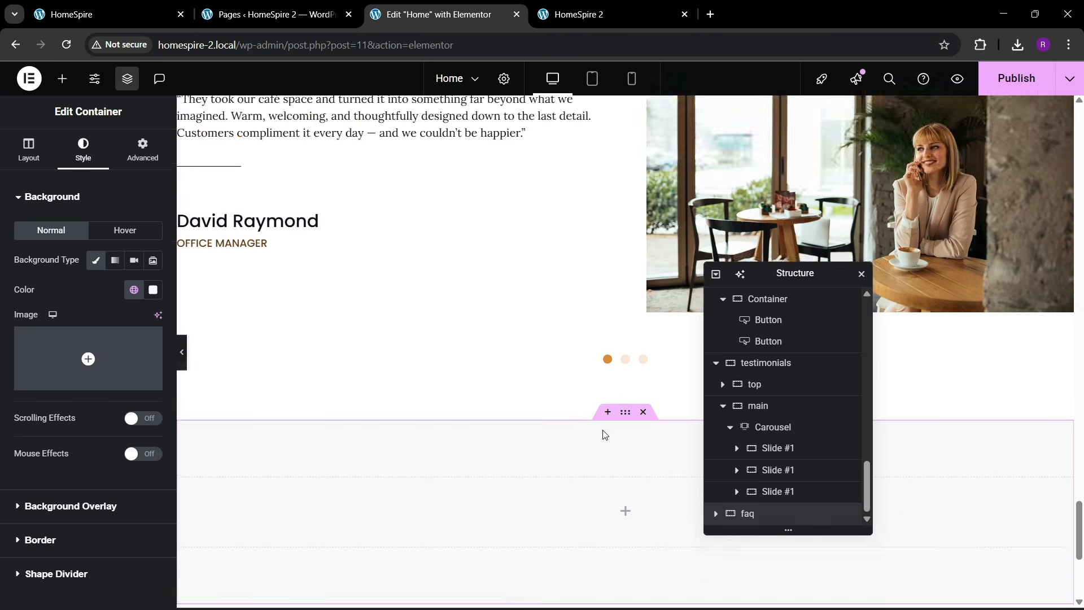
- Copy the OUR PROJECTS heading and paste it into the empty faq container
{"action": "right_click", "coordinate": [263, 321]}
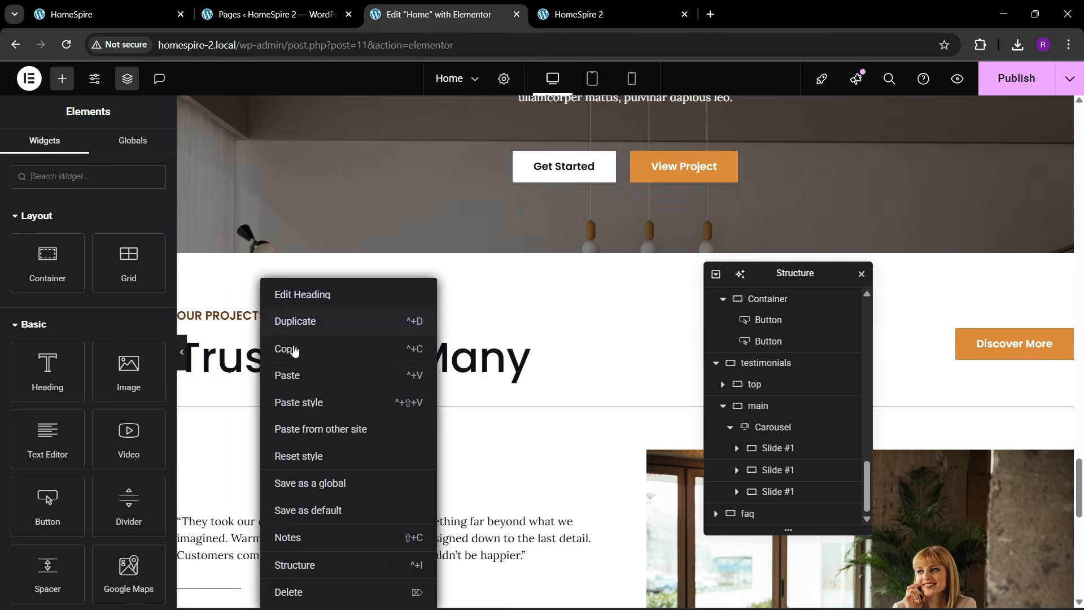
{"action": "left_click", "coordinate": [293, 350]}
{"action": "scroll", "coordinate": [570, 417], "scroll_direction": "down", "scroll_amount": 8}
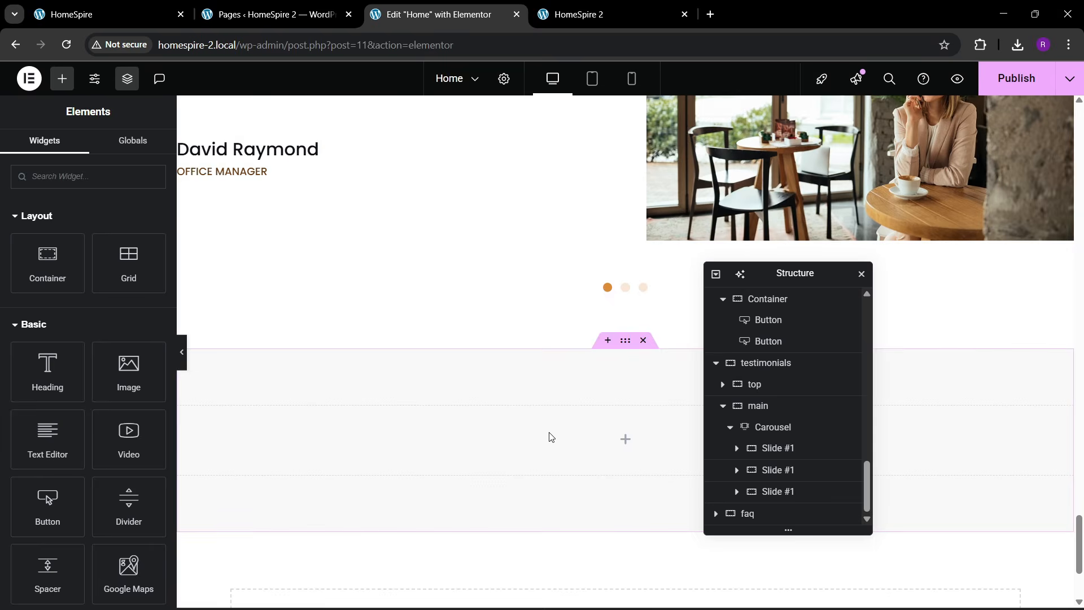
{"action": "right_click", "coordinate": [550, 436]}
{"action": "left_click", "coordinate": [574, 353]}
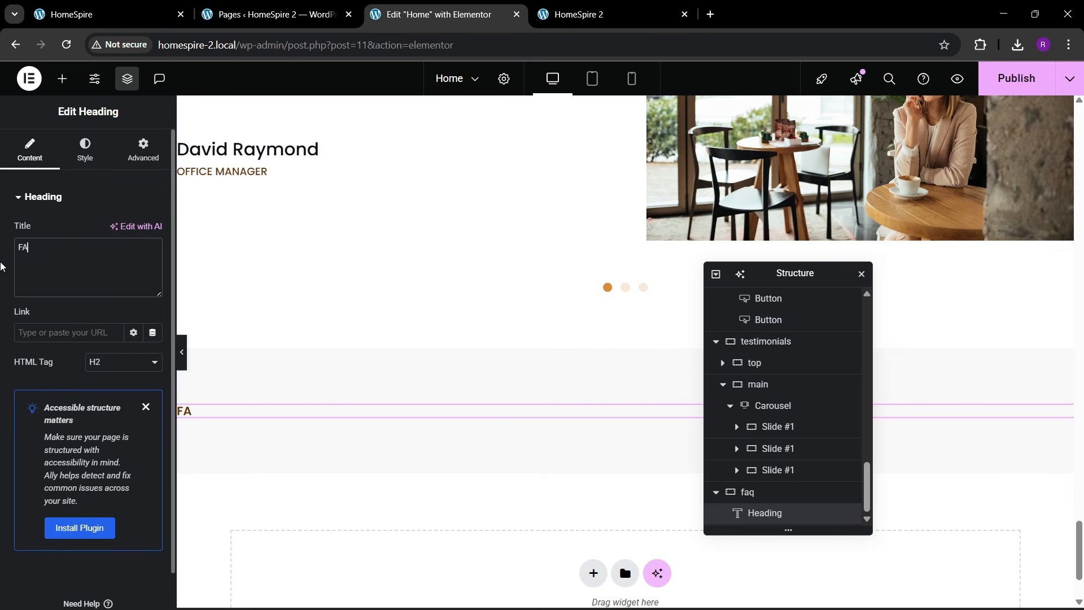
{"action": "scroll", "coordinate": [743, 516], "scroll_direction": "up", "scroll_amount": 2}
{"action": "scroll", "coordinate": [751, 505], "scroll_direction": "down", "scroll_amount": 2}
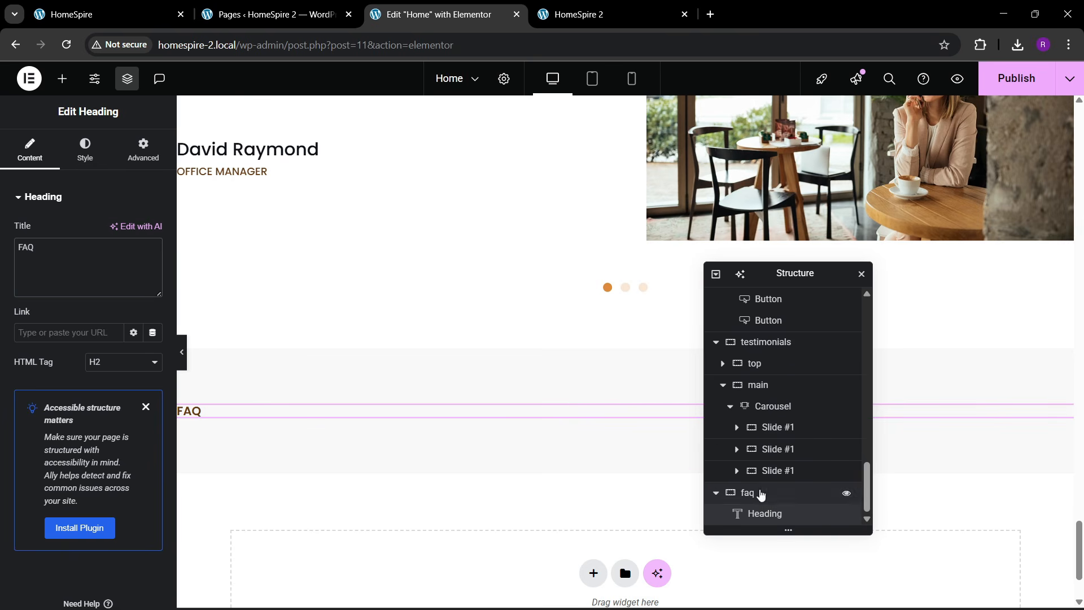
- Set the faq container's Justify Content and Align Items to Center
{"action": "left_click", "coordinate": [28, 149]}
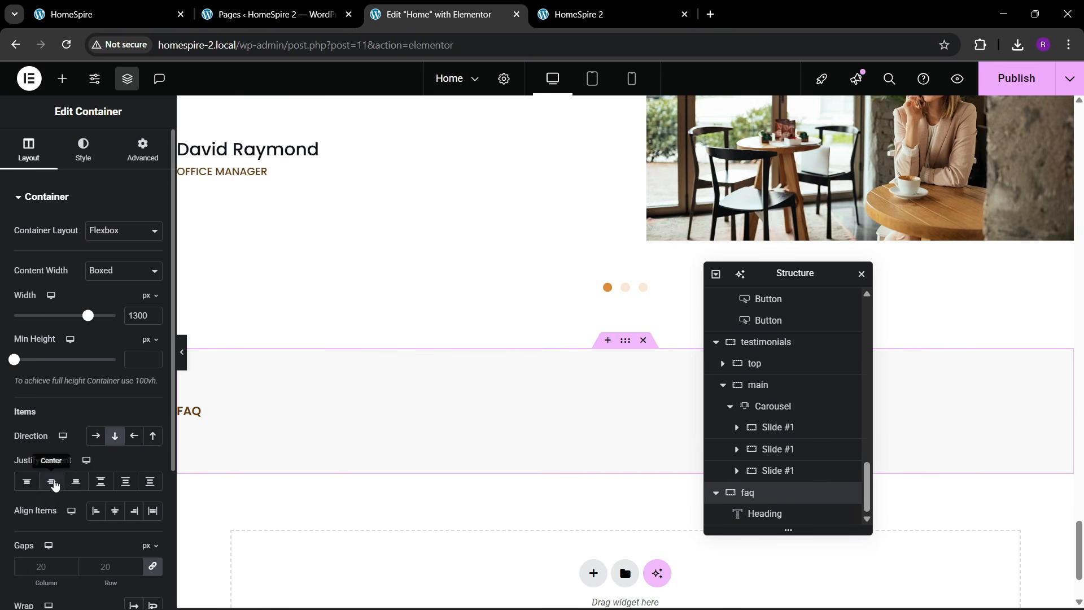
{"action": "left_click", "coordinate": [52, 481]}
{"action": "left_click", "coordinate": [116, 510]}
{"action": "key", "text": "ctrl+1"}
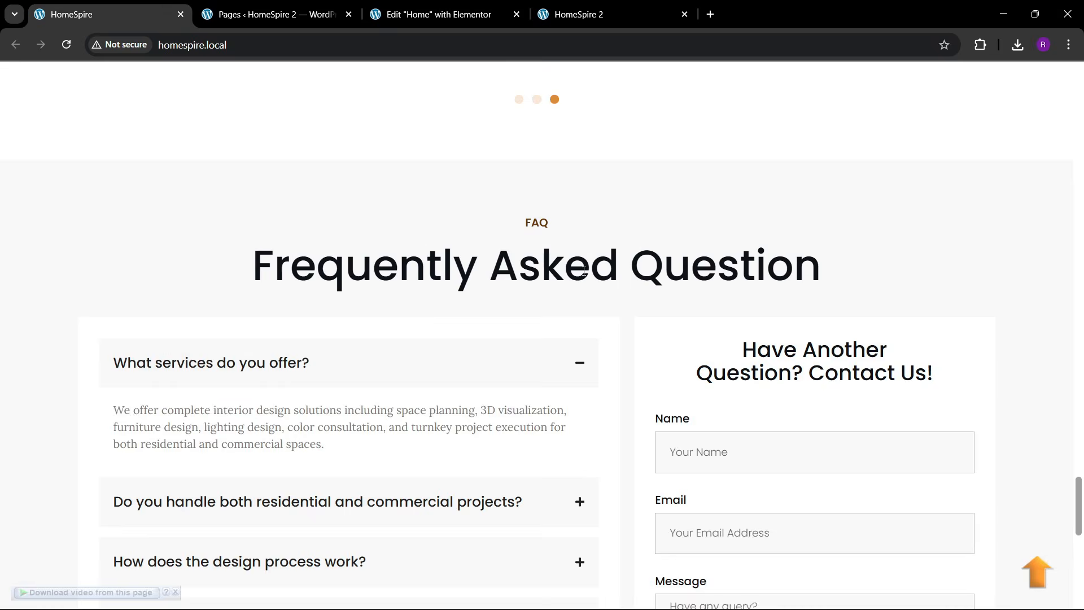
{"action": "left_click", "coordinate": [366, 8]}
{"action": "scroll", "coordinate": [308, 242], "scroll_direction": "up", "scroll_amount": 6}
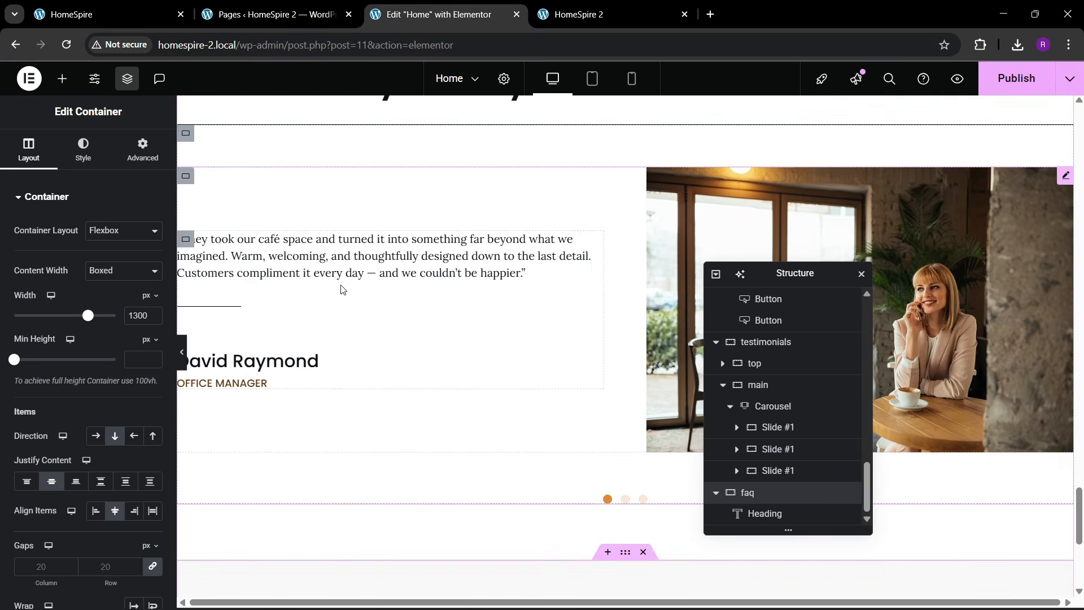
- Paste a copy of the Trusted by Many heading below the FAQ label
{"action": "right_click", "coordinate": [429, 217]}
{"action": "left_click", "coordinate": [455, 281]}
{"action": "scroll", "coordinate": [468, 299], "scroll_direction": "down", "scroll_amount": 8}
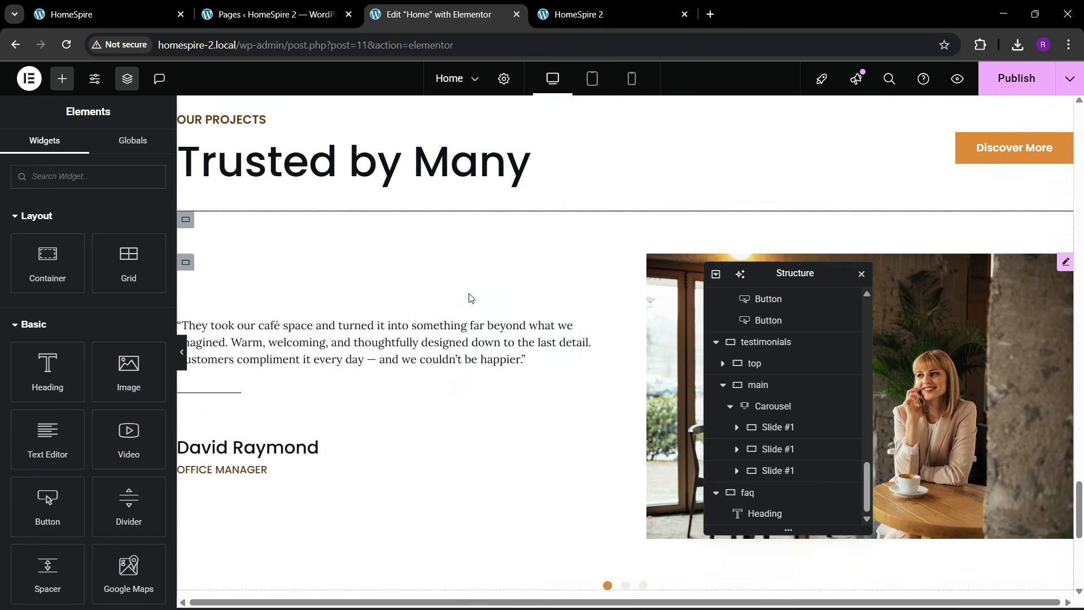
{"action": "right_click", "coordinate": [631, 297]}
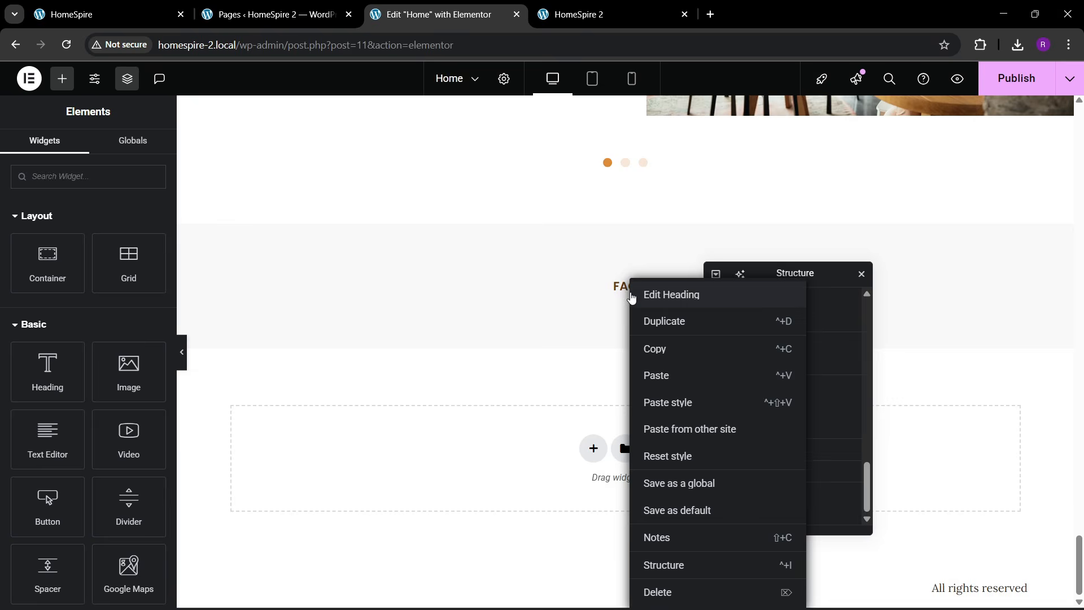
{"action": "left_click", "coordinate": [648, 376]}
- Retitle the pasted heading 'Frequently Asked Question' using text copied from the live site
{"action": "left_click", "coordinate": [99, 6]}
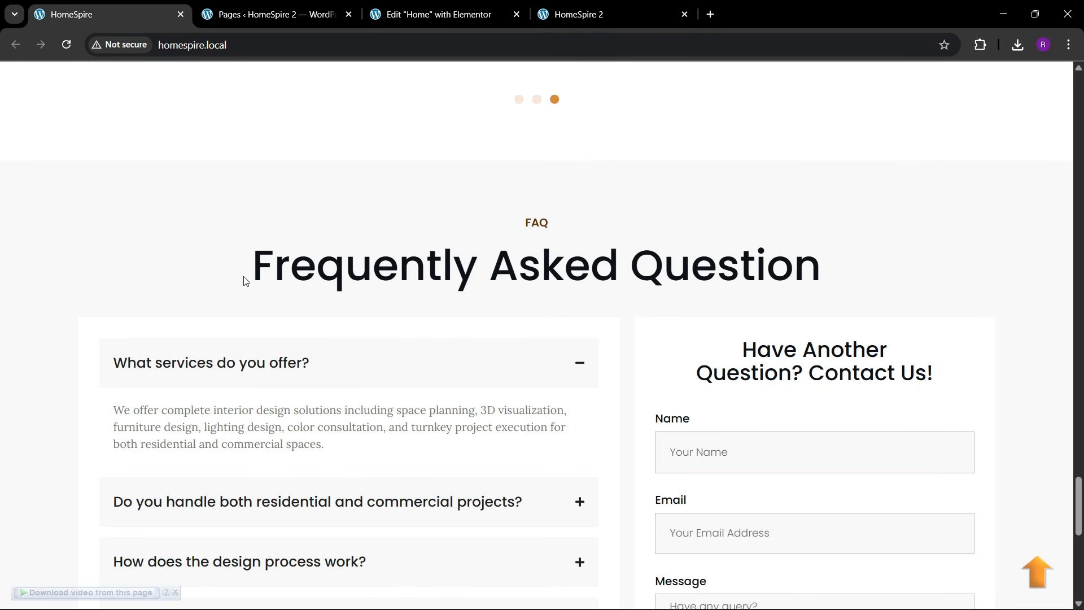
{"action": "left_click_drag", "start_coordinate": [246, 281], "coordinate": [824, 268]}
{"action": "key", "text": "ctrl+c"}
{"action": "left_click", "coordinate": [455, 12]}
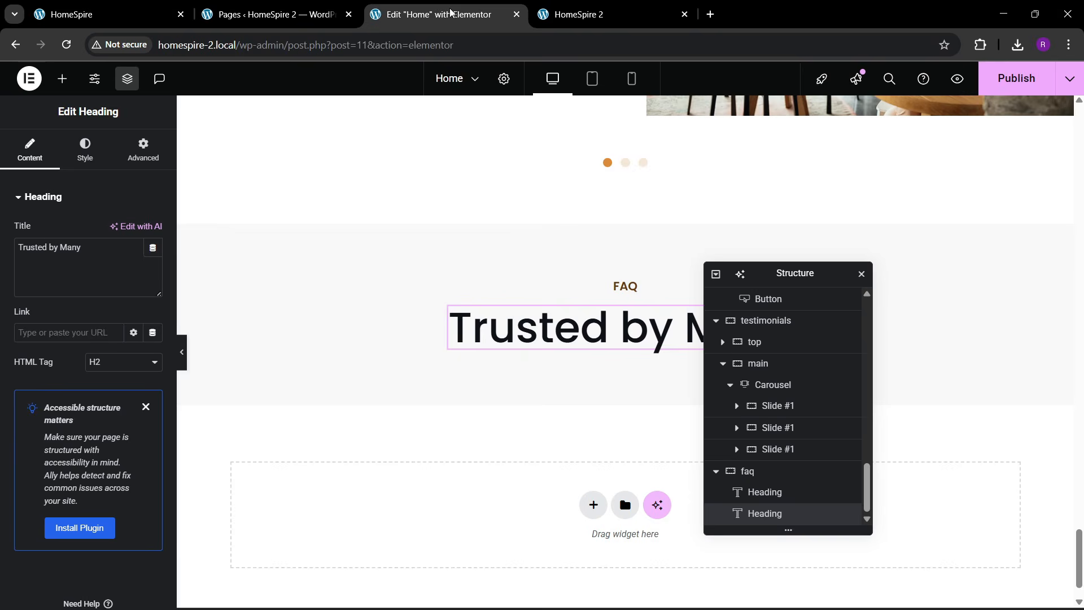
{"action": "key", "text": "ctrl+a"}
{"action": "key", "text": "ctrl+v"}
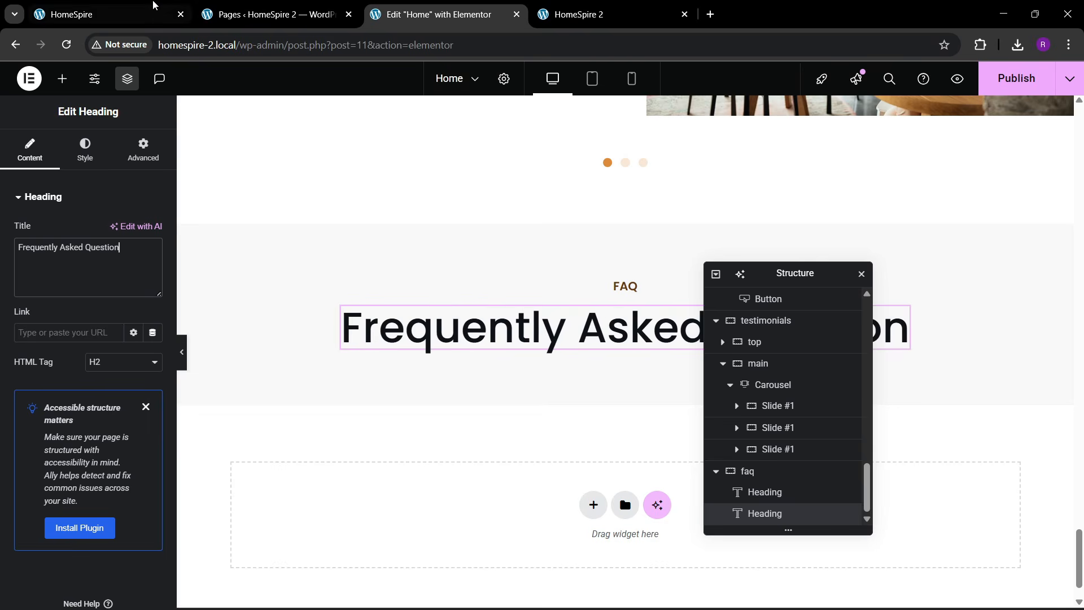
- Add a new empty container beneath the Frequently Asked Question heading
{"action": "key", "text": "ctrl+1"}
{"action": "scroll", "coordinate": [419, 275], "scroll_direction": "down", "scroll_amount": 2}
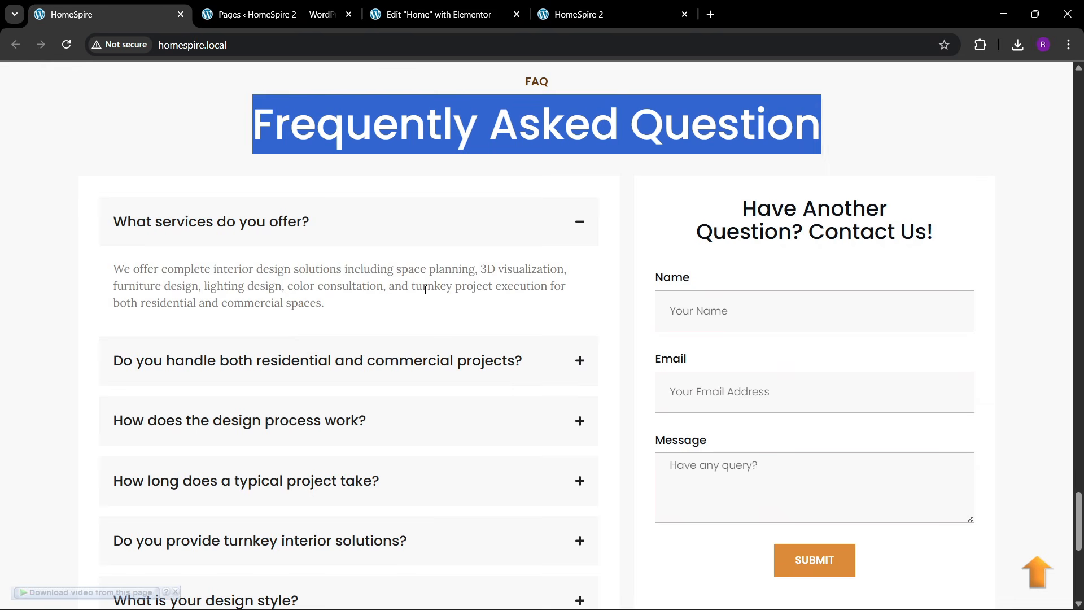
{"action": "key", "text": "ctrl+3"}
{"action": "left_click", "coordinate": [58, 82]}
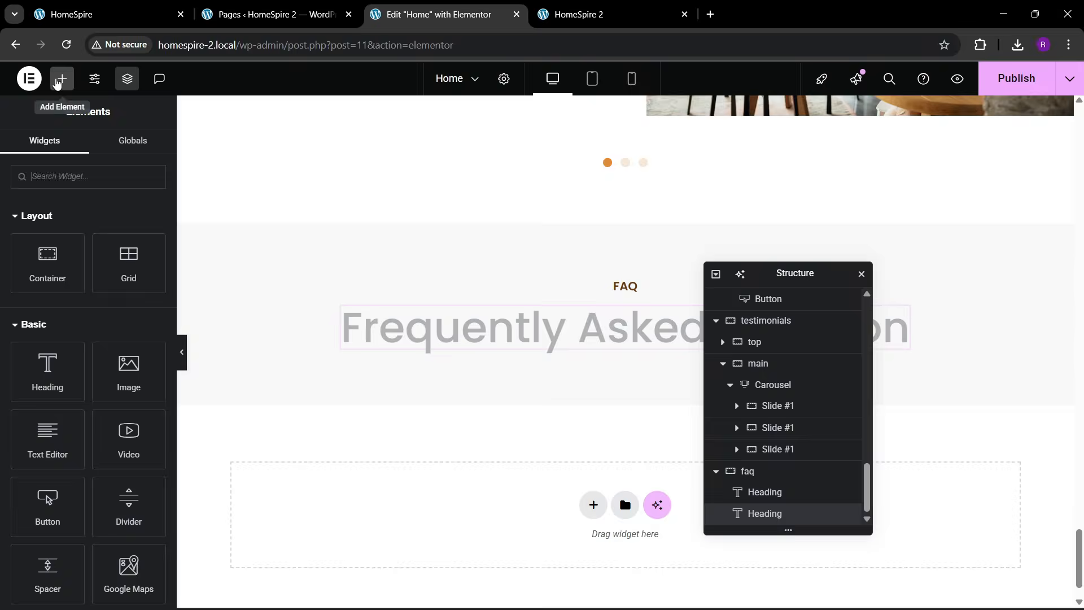
{"action": "left_click_drag", "start_coordinate": [47, 259], "coordinate": [496, 355]}
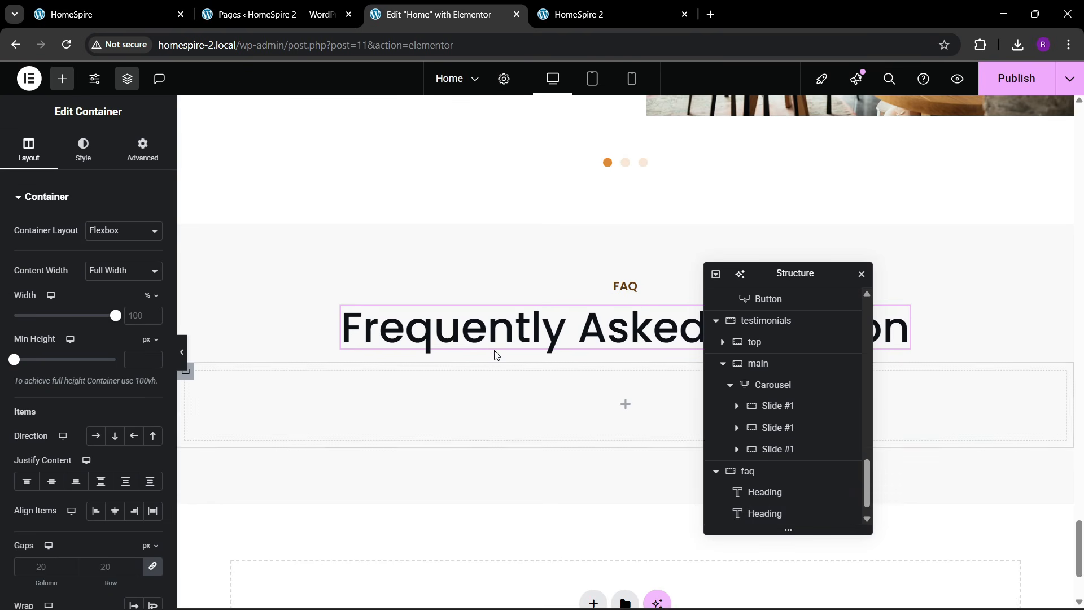
- Nest a container inside the new FAQ container and duplicate it, giving two inner containers
{"action": "left_click", "coordinate": [142, 153]}
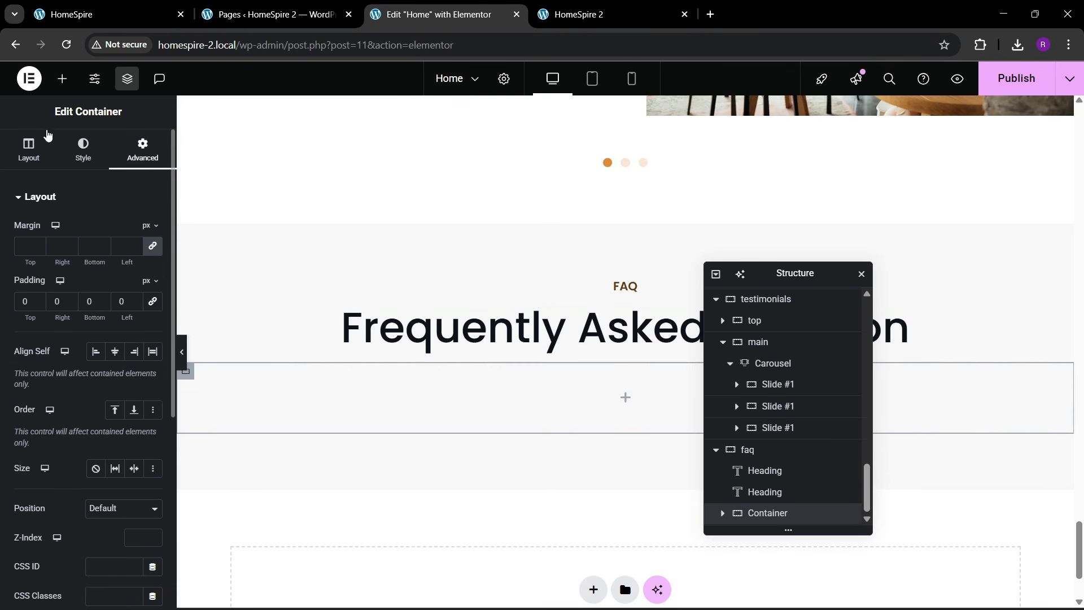
{"action": "left_click", "coordinate": [62, 78]}
{"action": "left_click_drag", "start_coordinate": [48, 259], "coordinate": [367, 398]}
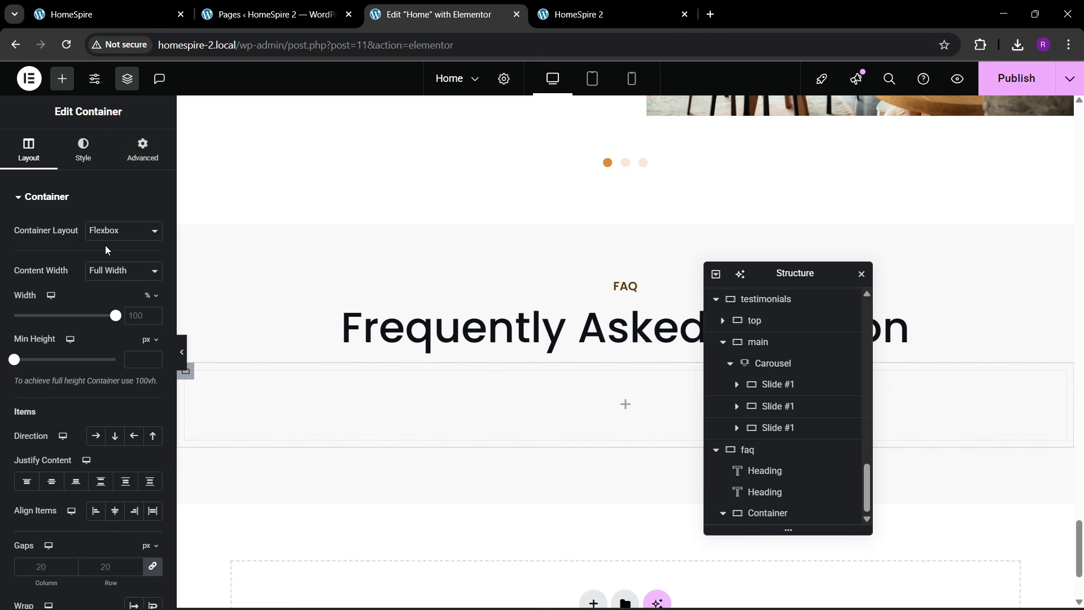
{"action": "left_click", "coordinate": [142, 151]}
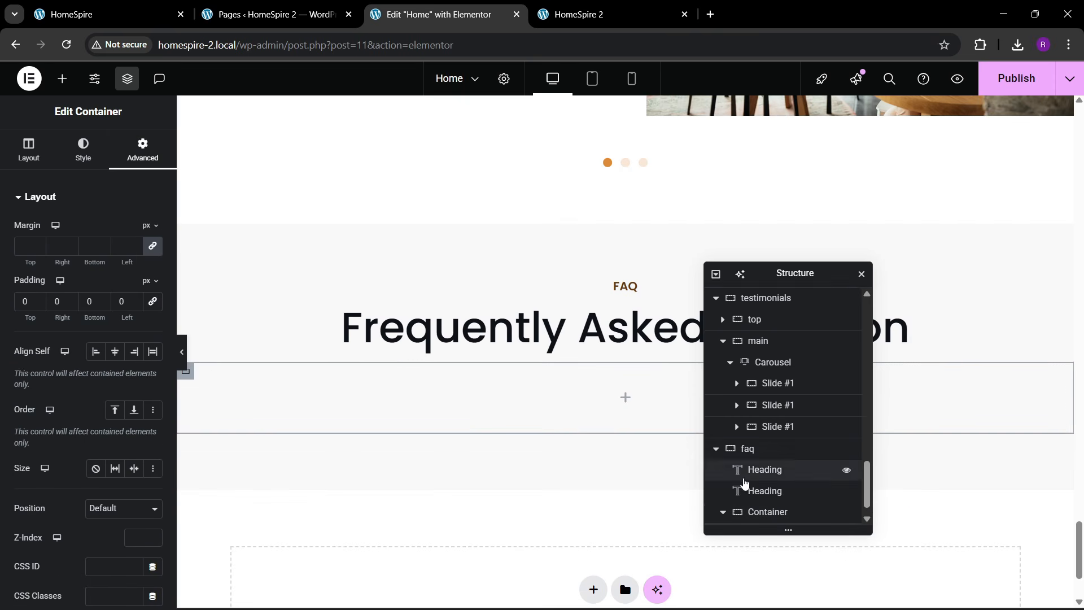
{"action": "scroll", "coordinate": [745, 491], "scroll_direction": "down", "scroll_amount": 1}
{"action": "right_click", "coordinate": [768, 513]}
{"action": "left_click", "coordinate": [812, 275]}
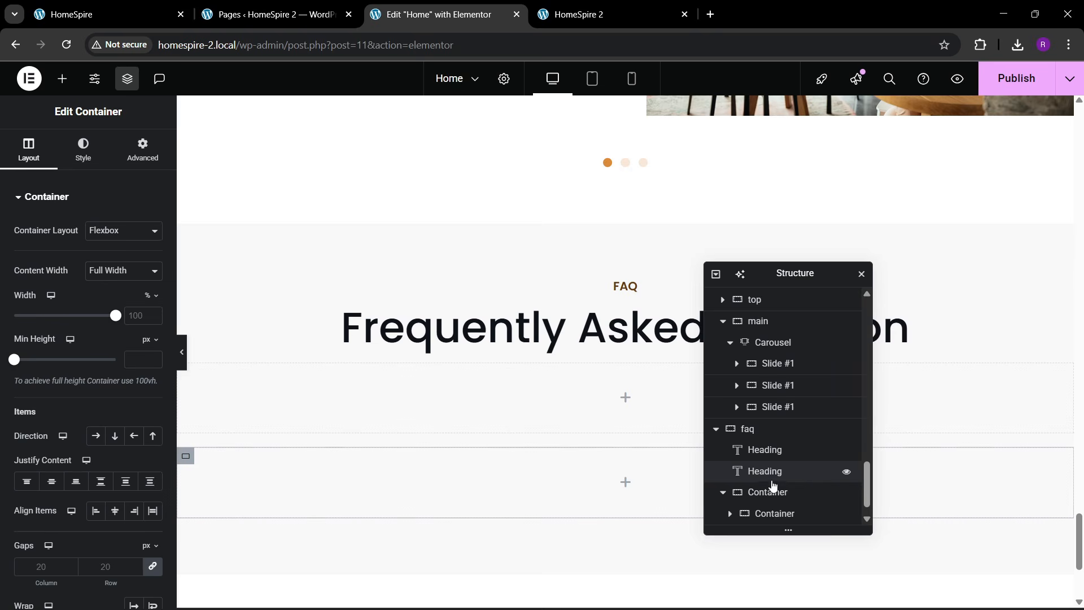
{"action": "scroll", "coordinate": [766, 485], "scroll_direction": "down", "scroll_amount": 1}
- Lay the two inner containers side by side, spaced apart and aligned to the top
{"action": "left_click", "coordinate": [142, 151]}
{"action": "left_click", "coordinate": [36, 163]}
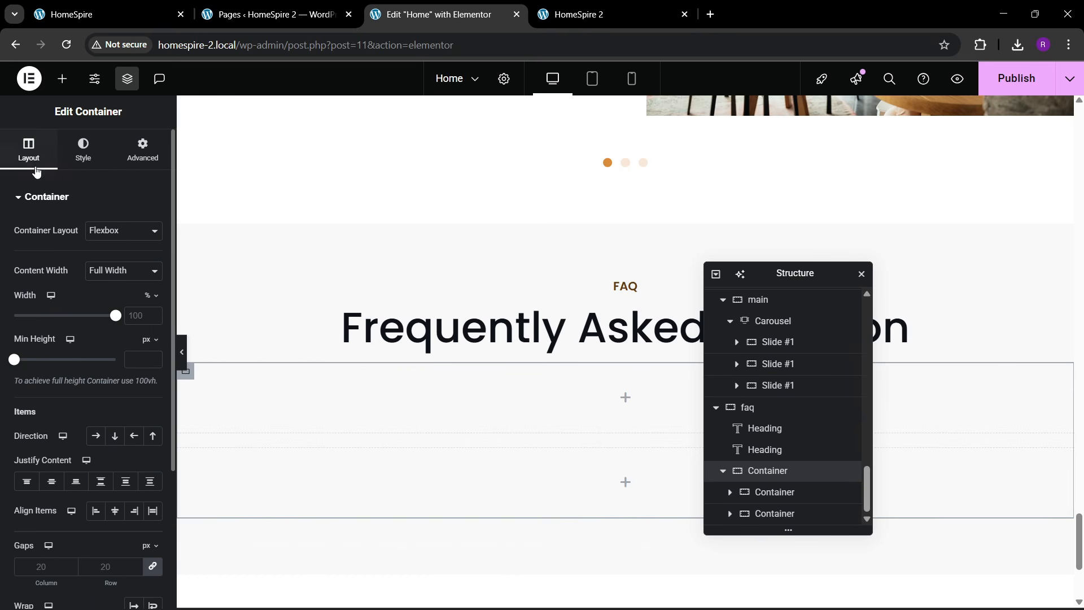
{"action": "left_click", "coordinate": [96, 435]}
{"action": "left_click", "coordinate": [101, 481]}
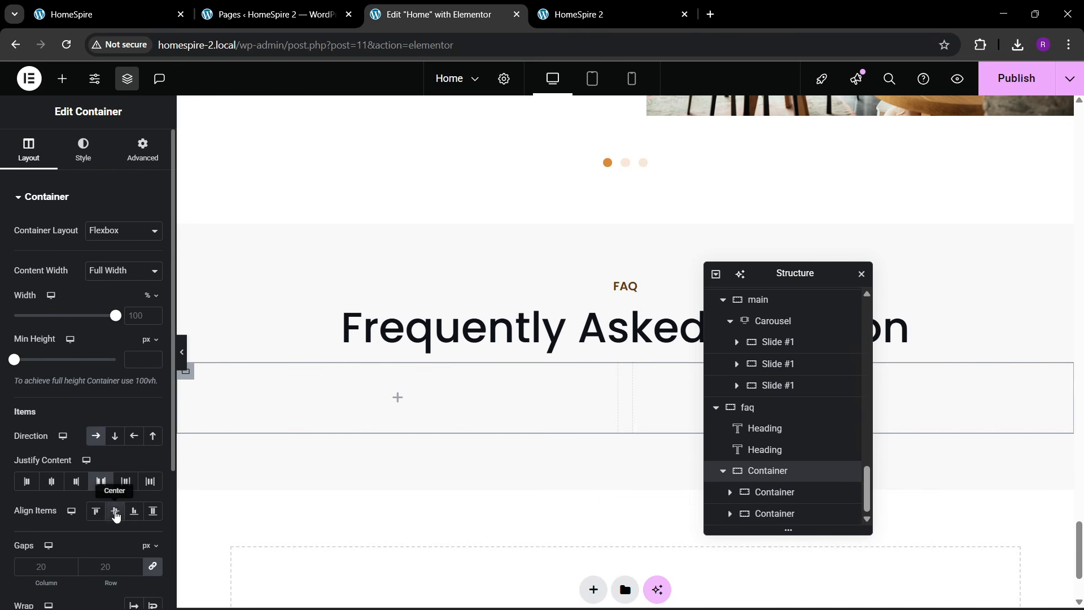
{"action": "left_click", "coordinate": [101, 516]}
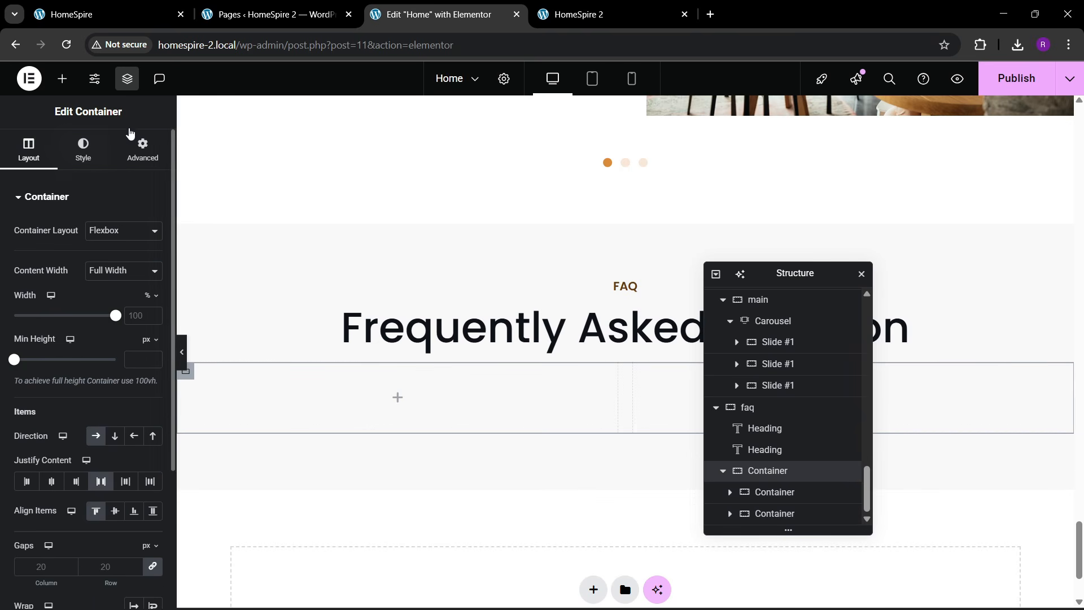
{"action": "left_click", "coordinate": [146, 153]}
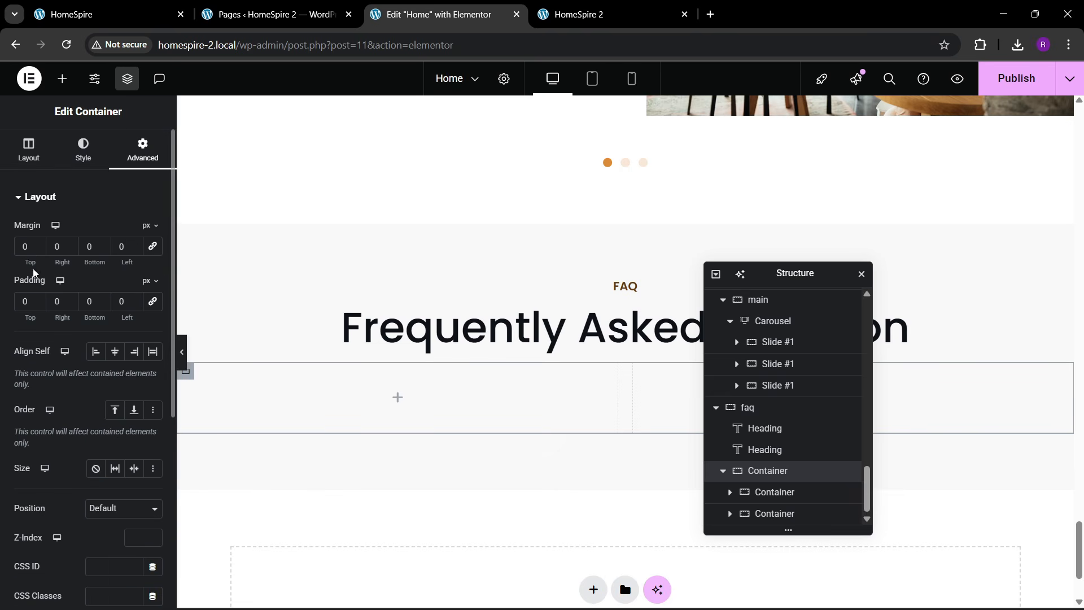
{"action": "left_click", "coordinate": [167, 5]}
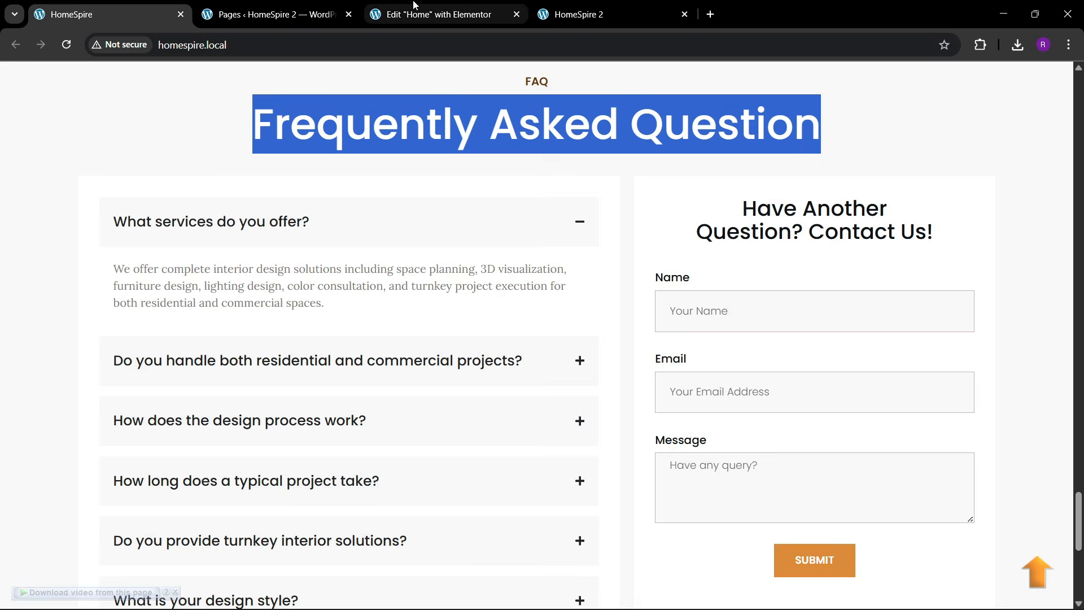
{"action": "left_click", "coordinate": [438, 14]}
{"action": "scroll", "coordinate": [486, 390], "scroll_direction": "down", "scroll_amount": 1}
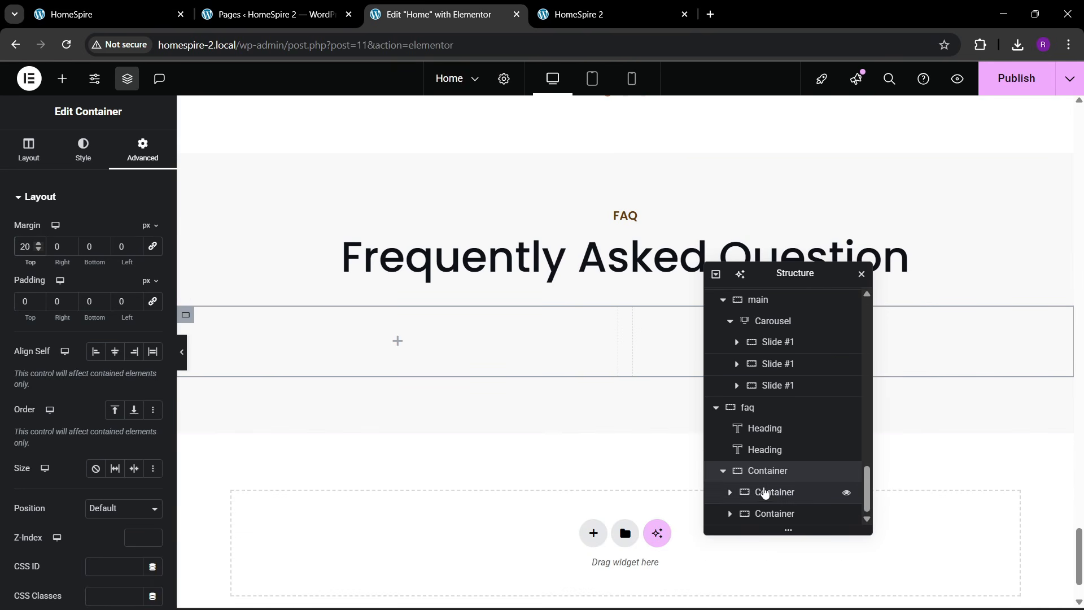
- Name the inner containers 1 and 2, and make container 2 40% wide
{"action": "double_click", "coordinate": [767, 495]}
{"action": "type", "text": "1"}
{"action": "double_click", "coordinate": [774, 516]}
{"action": "type", "text": "2"}
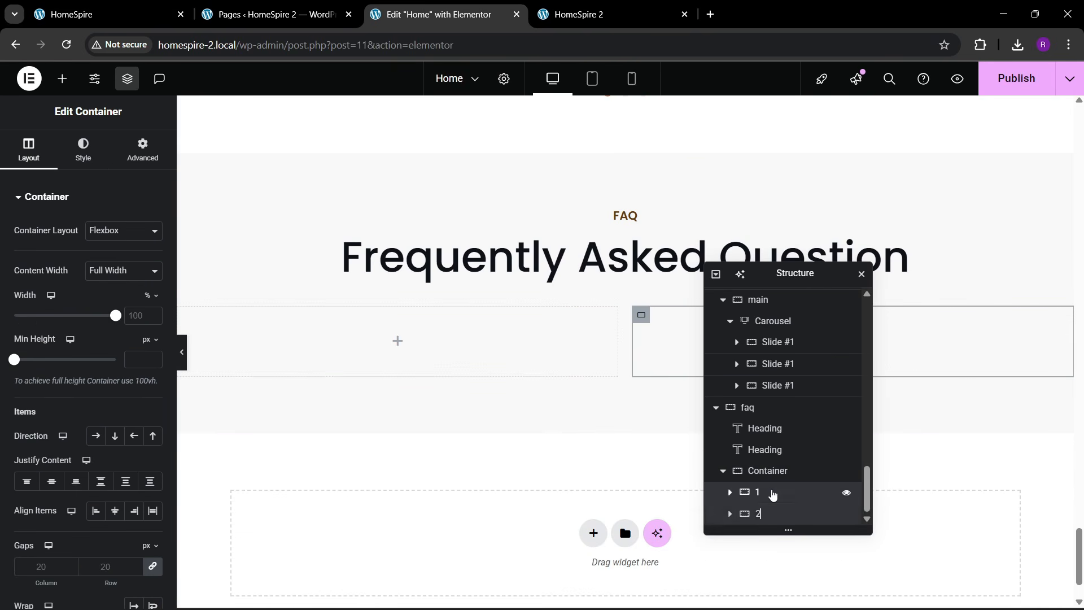
{"action": "left_click", "coordinate": [772, 493]}
{"action": "left_click", "coordinate": [28, 149]}
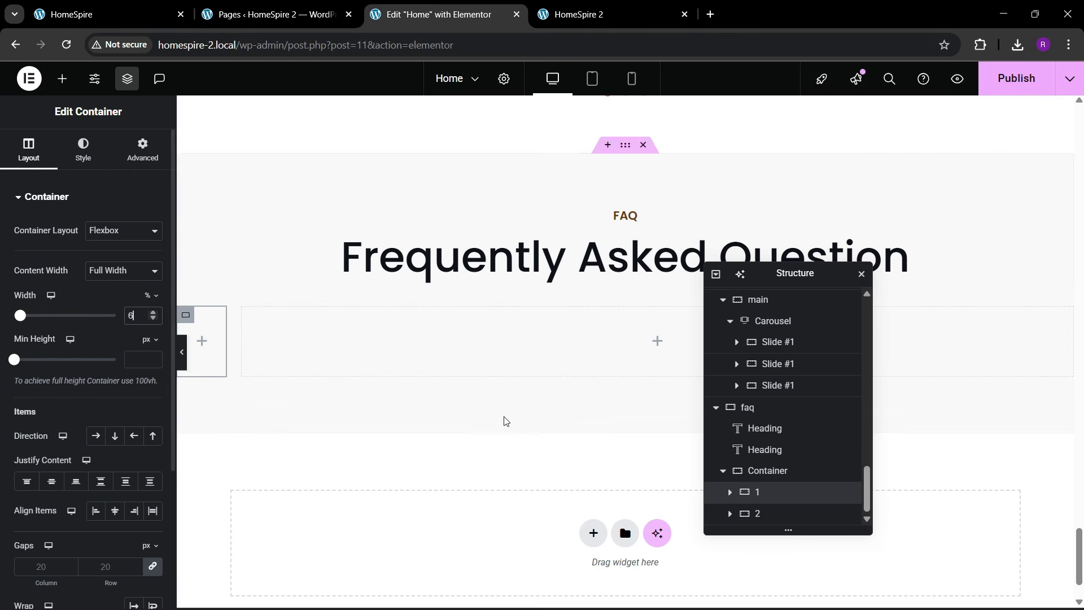
{"action": "left_click", "coordinate": [770, 515]}
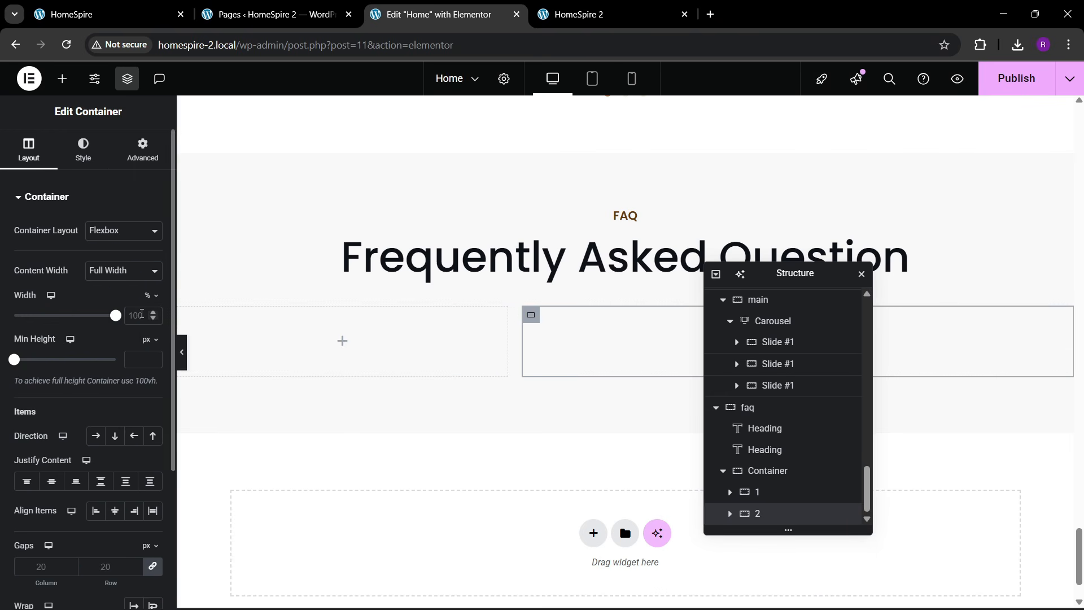
{"action": "left_click", "coordinate": [141, 314]}
{"action": "type", "text": "40"}
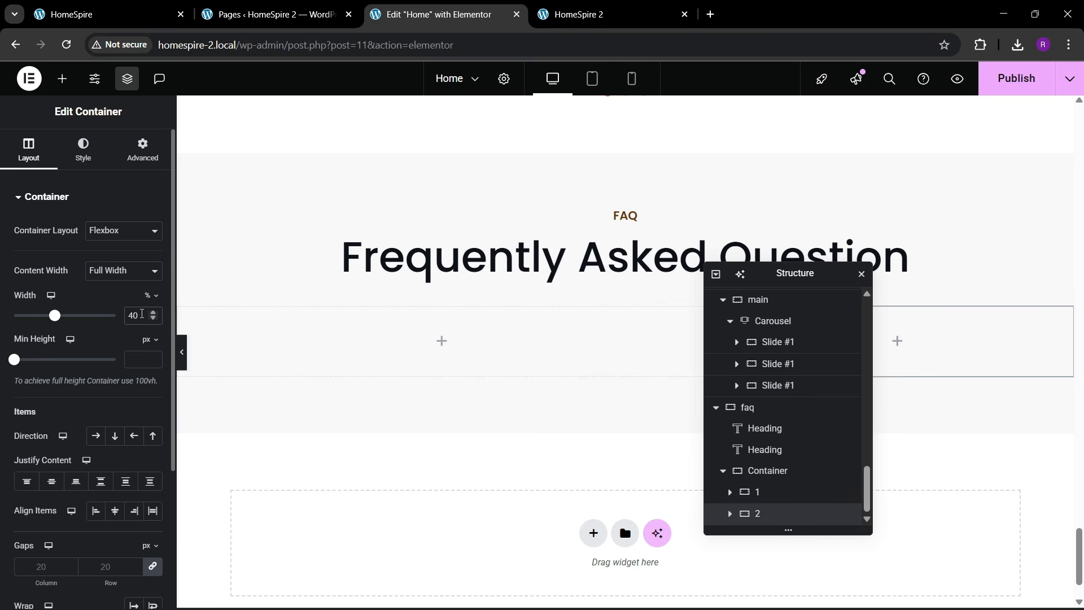
{"action": "scroll", "coordinate": [396, 310], "scroll_direction": "down", "scroll_amount": 1}
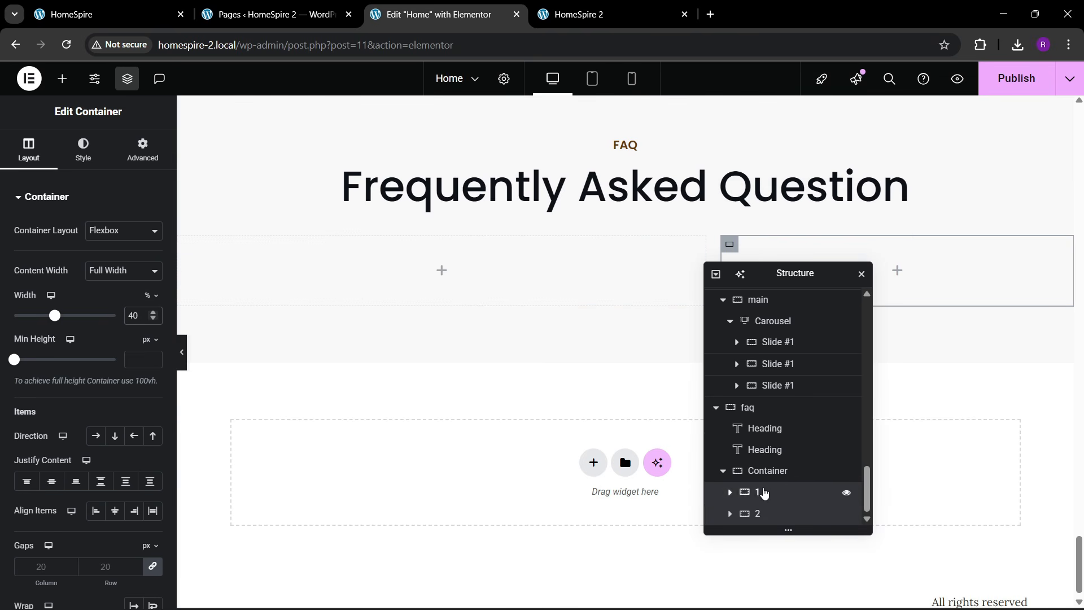
- Give container 1 a Classic background in white (#FFFFFF)
{"action": "left_click", "coordinate": [763, 492]}
{"action": "left_click", "coordinate": [159, 21]}
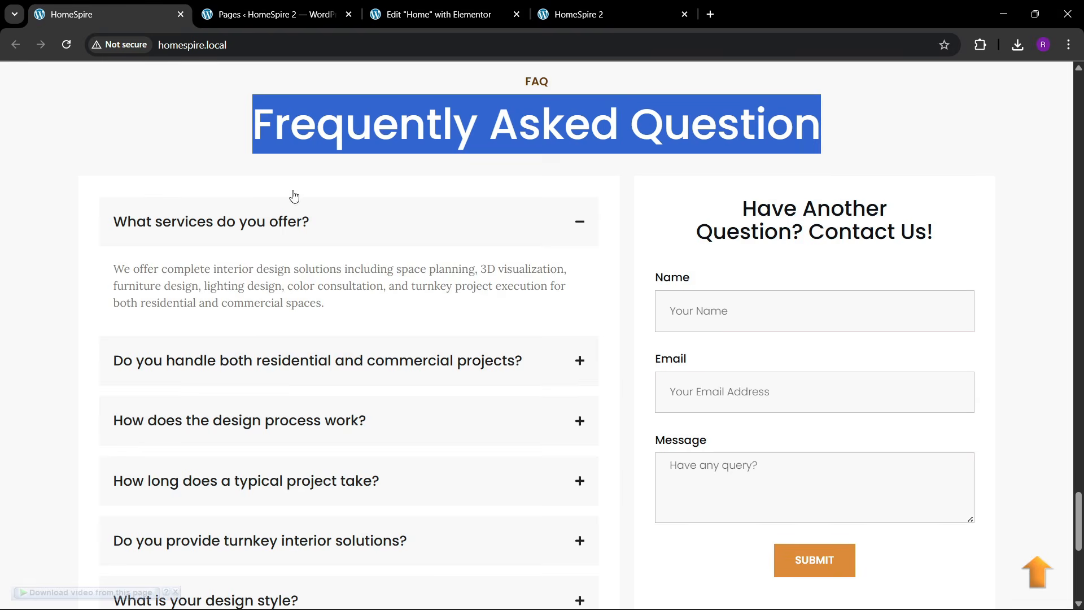
{"action": "left_click", "coordinate": [438, 14]}
{"action": "left_click", "coordinate": [93, 151]}
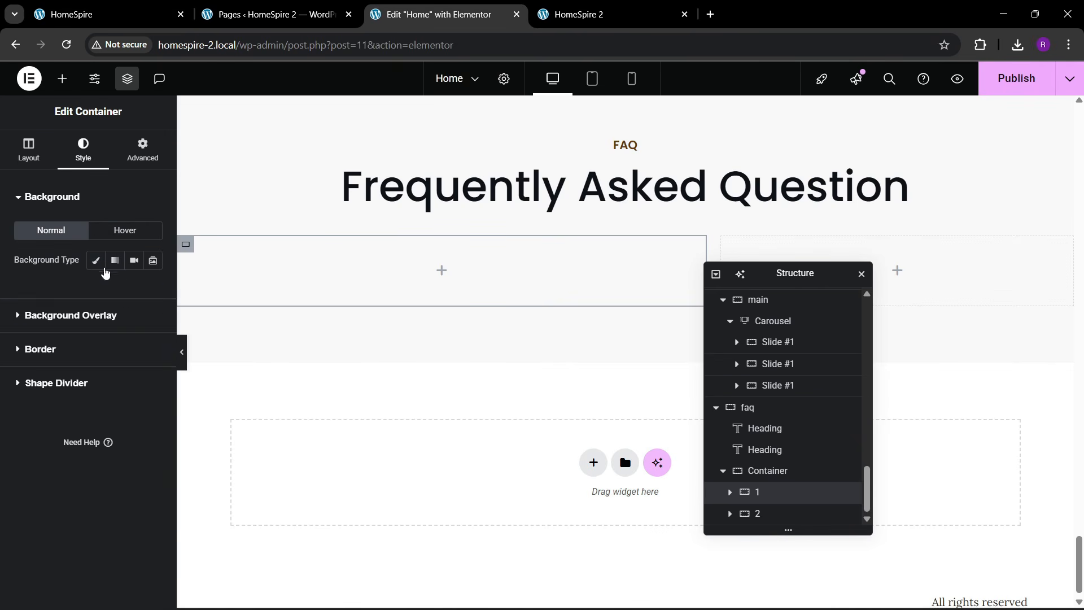
{"action": "left_click", "coordinate": [96, 260]}
{"action": "left_click", "coordinate": [153, 290]}
{"action": "left_click", "coordinate": [131, 199]}
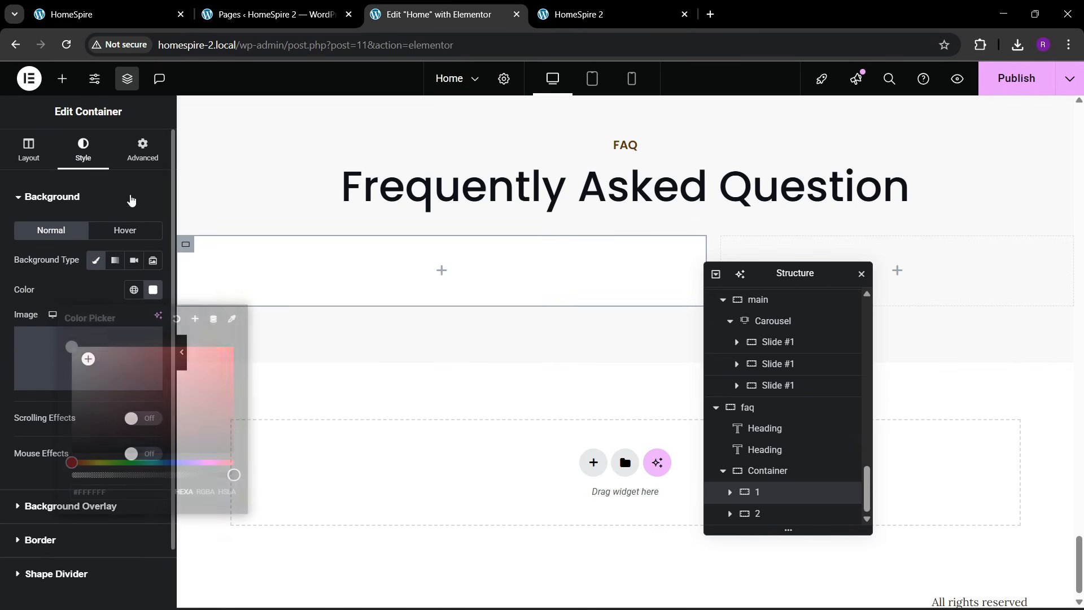
- Set container 1's padding to 30 px on all sides
{"action": "left_click", "coordinate": [142, 150]}
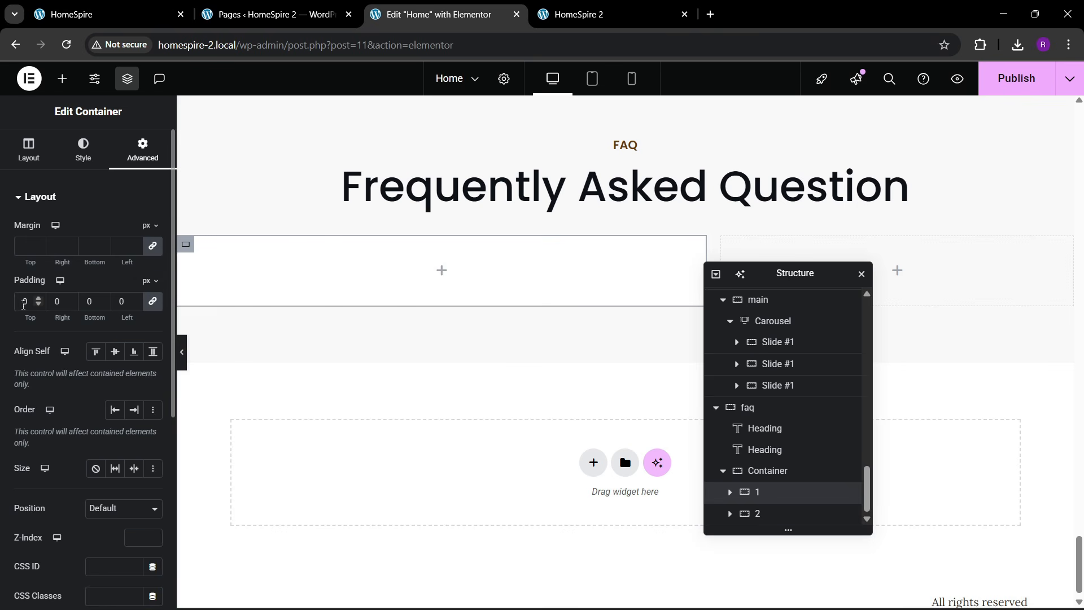
{"action": "type", "text": "3"}
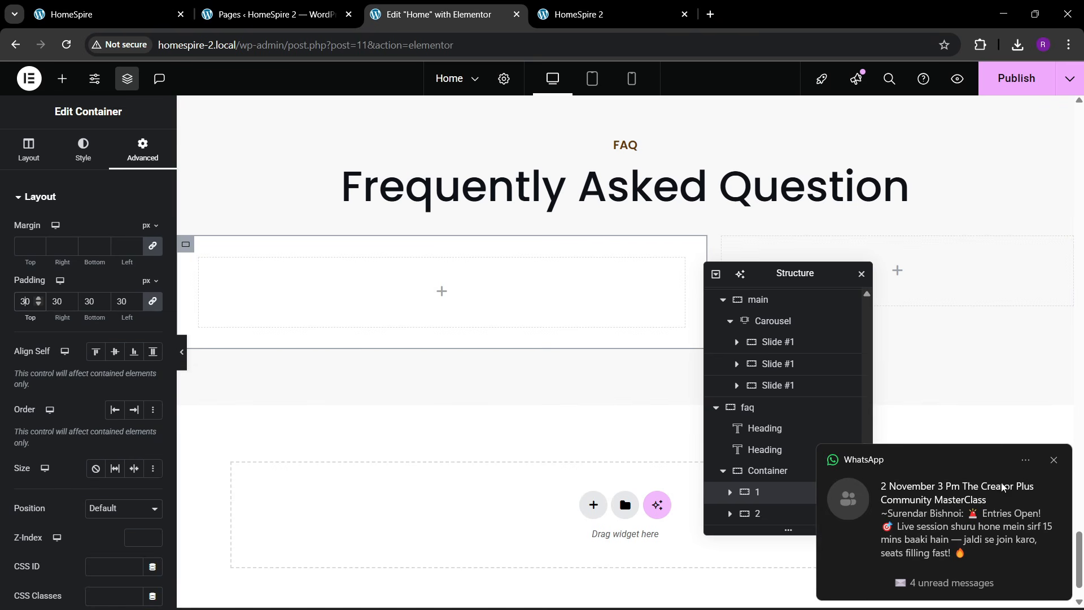
{"action": "left_click", "coordinate": [1055, 461]}
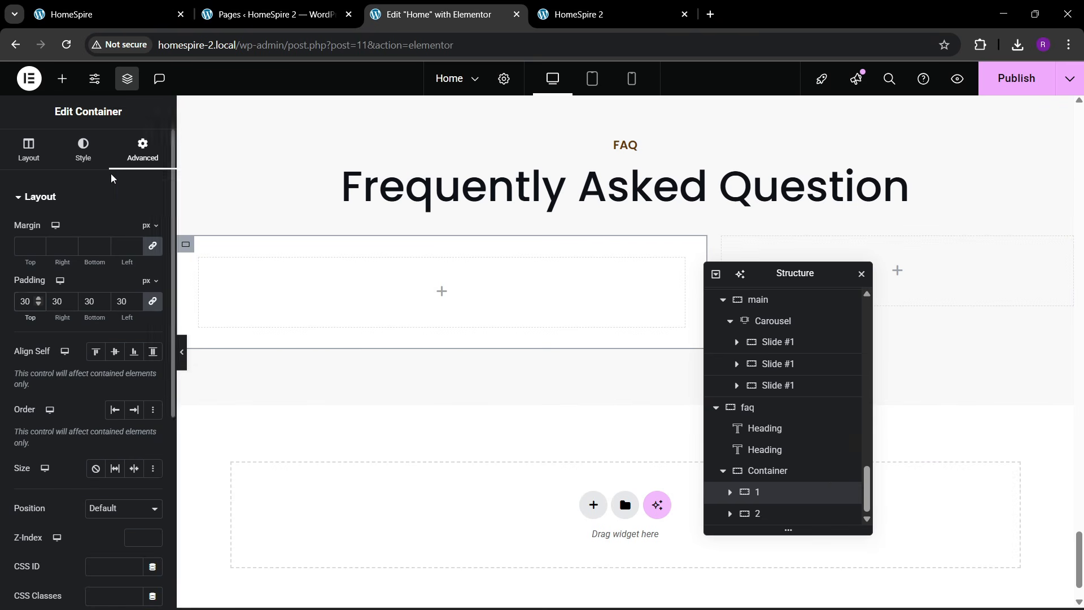
{"action": "left_click", "coordinate": [107, 14]}
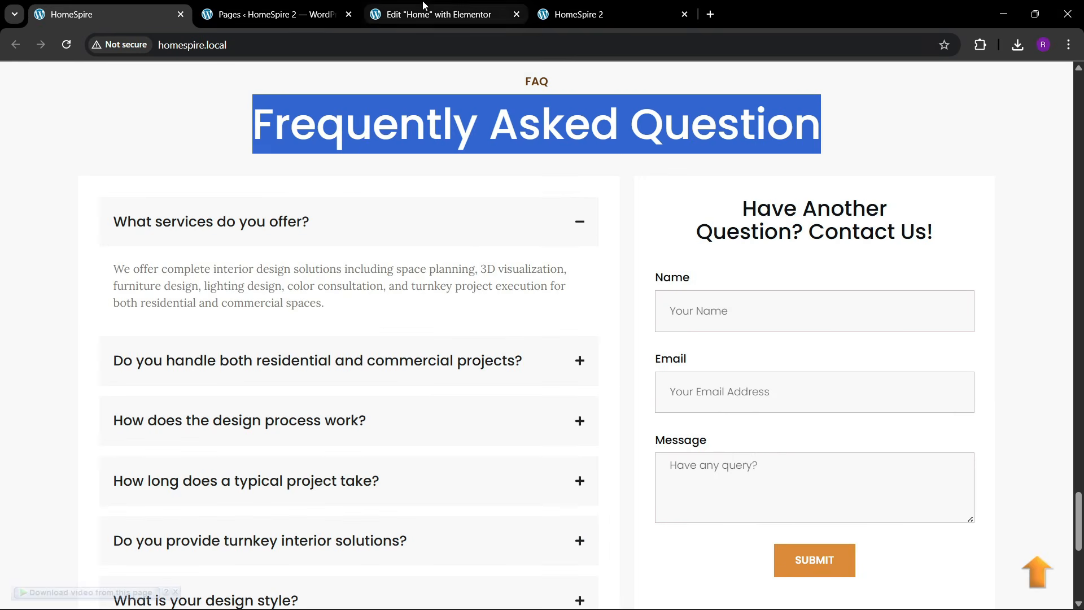
{"action": "left_click", "coordinate": [440, 14]}
{"action": "left_click", "coordinate": [62, 78]}
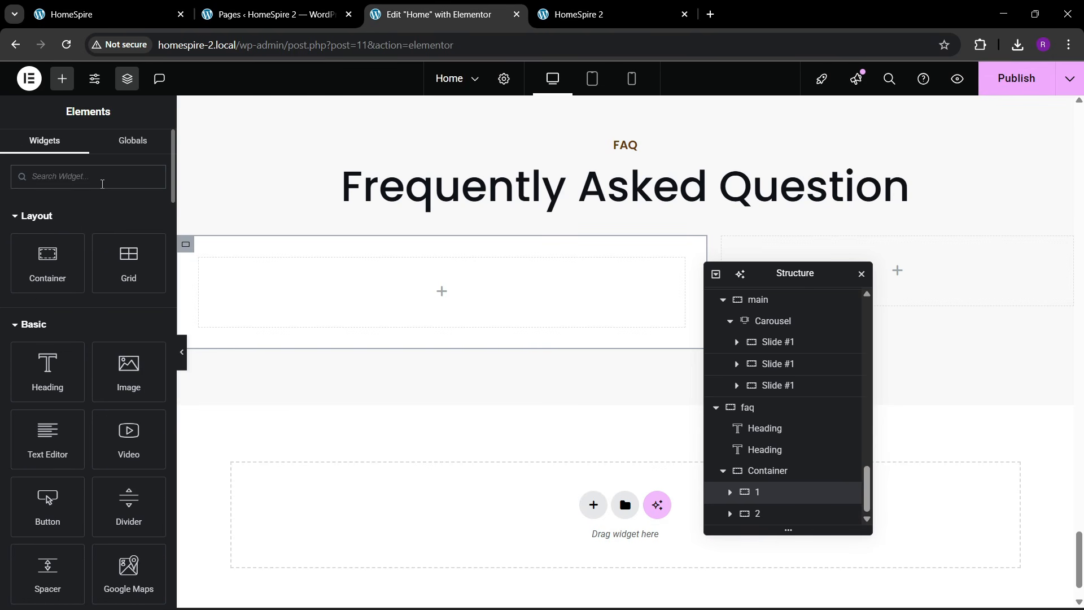
- Place an Accordion in the left column with Item Position Stretch and Icon Position End
{"action": "type", "text": "accor"}
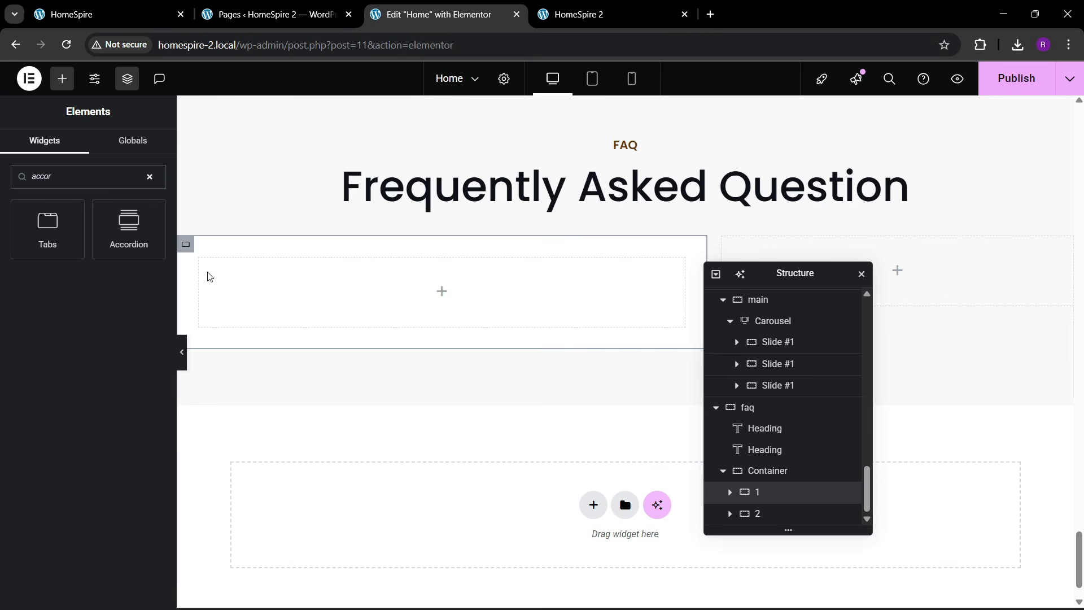
{"action": "left_click_drag", "start_coordinate": [127, 229], "coordinate": [307, 285]}
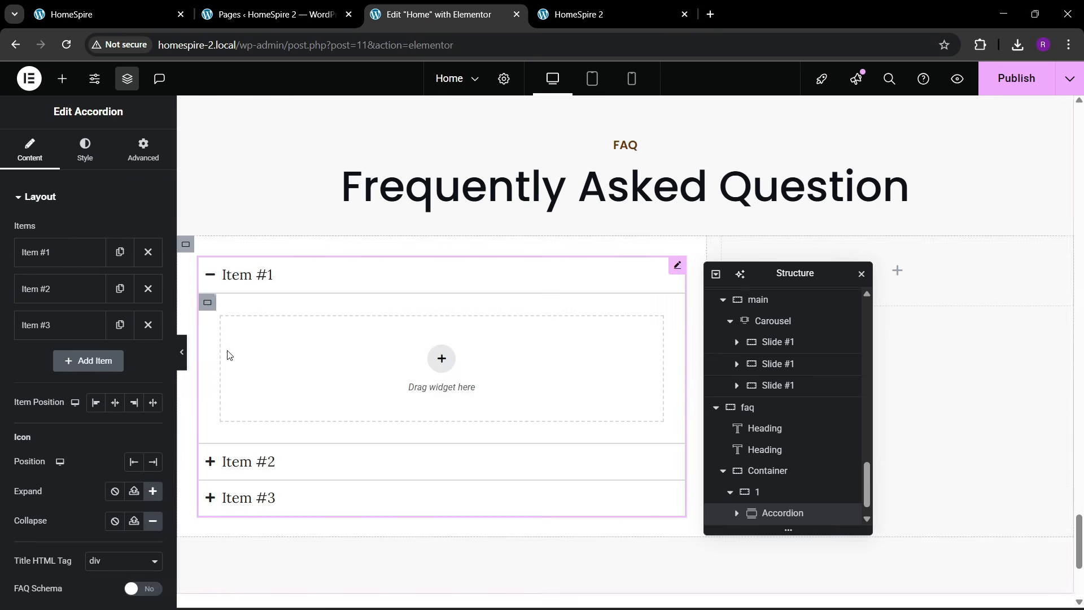
{"action": "left_click", "coordinate": [151, 405]}
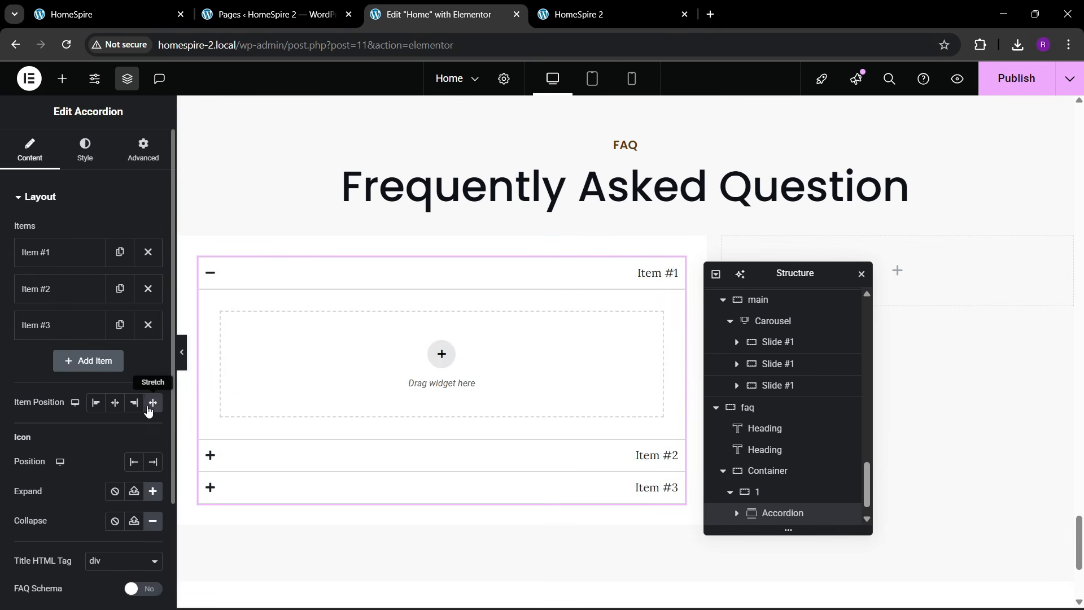
{"action": "left_click", "coordinate": [153, 462]}
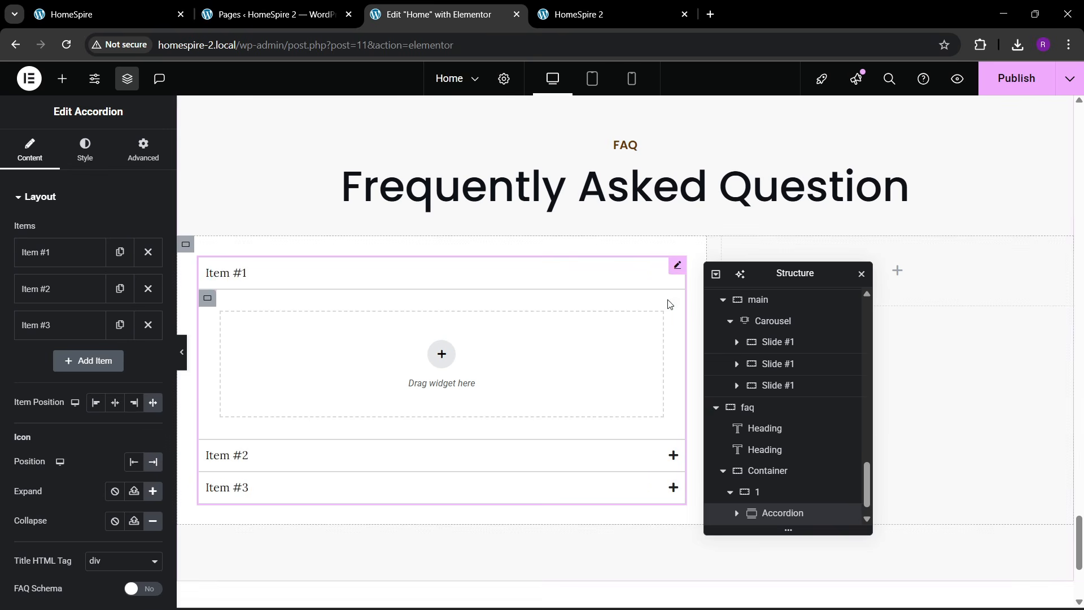
{"action": "left_click", "coordinate": [107, 14]}
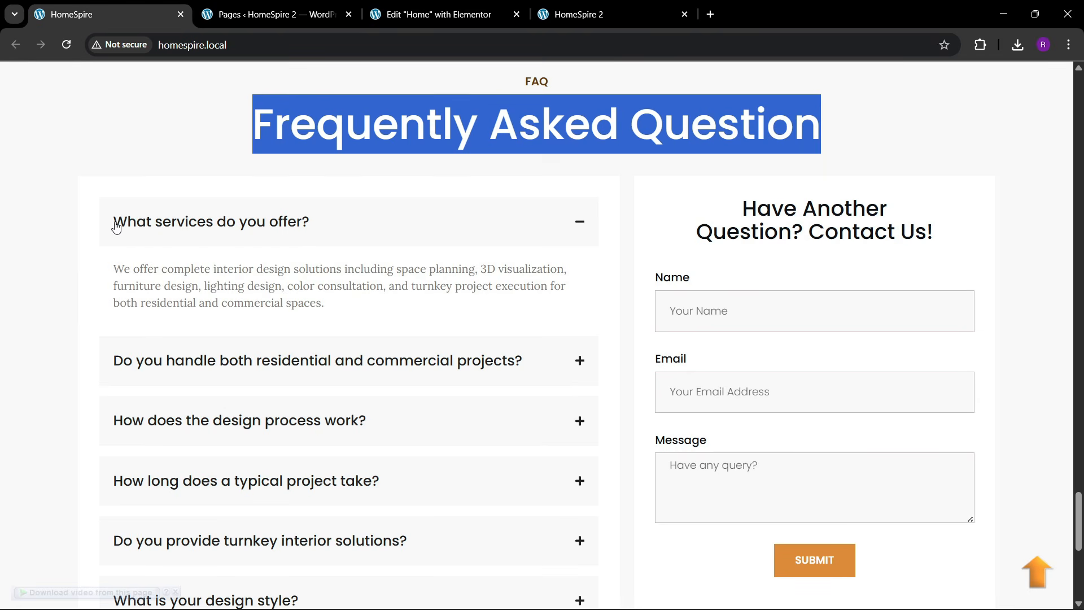
{"action": "left_click", "coordinate": [434, 14]}
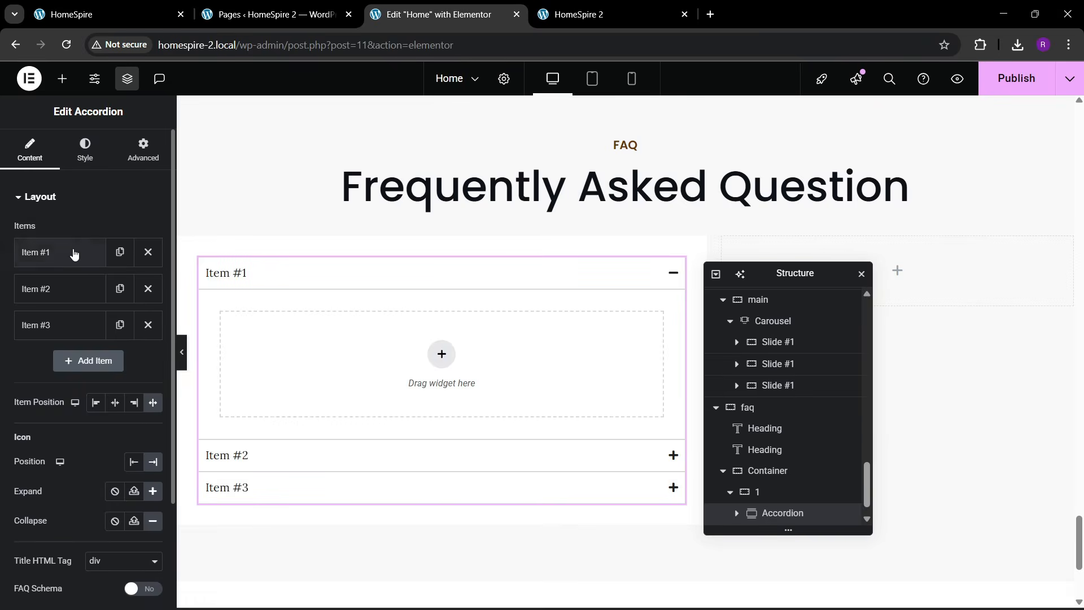
- Rename the first item 'What services do you offer?' and delete the other accordion items
{"action": "left_click", "coordinate": [62, 252]}
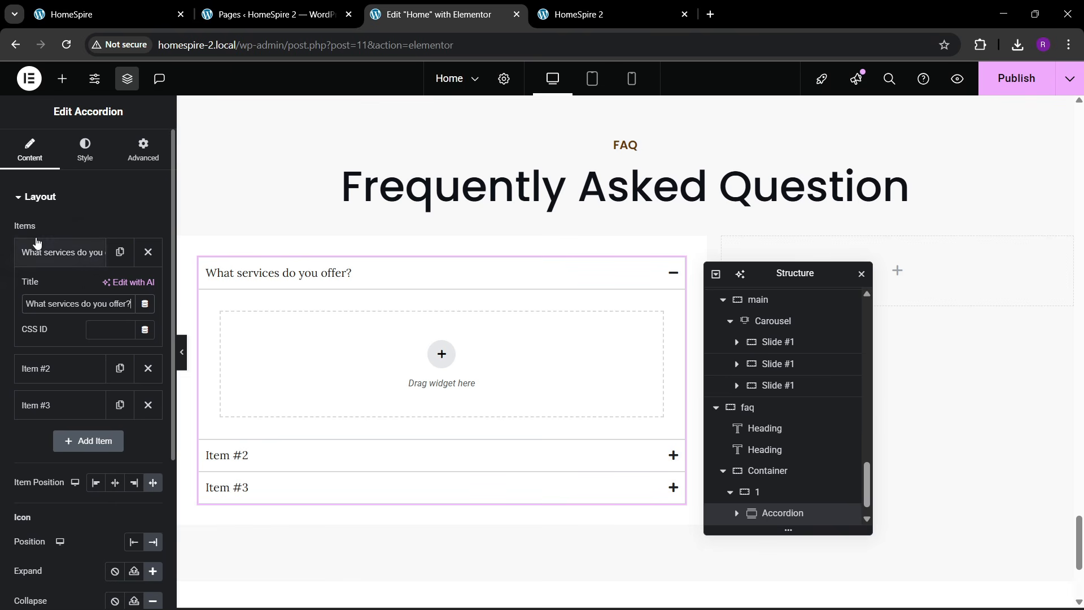
{"action": "left_click", "coordinate": [59, 251]}
{"action": "left_click", "coordinate": [148, 288]}
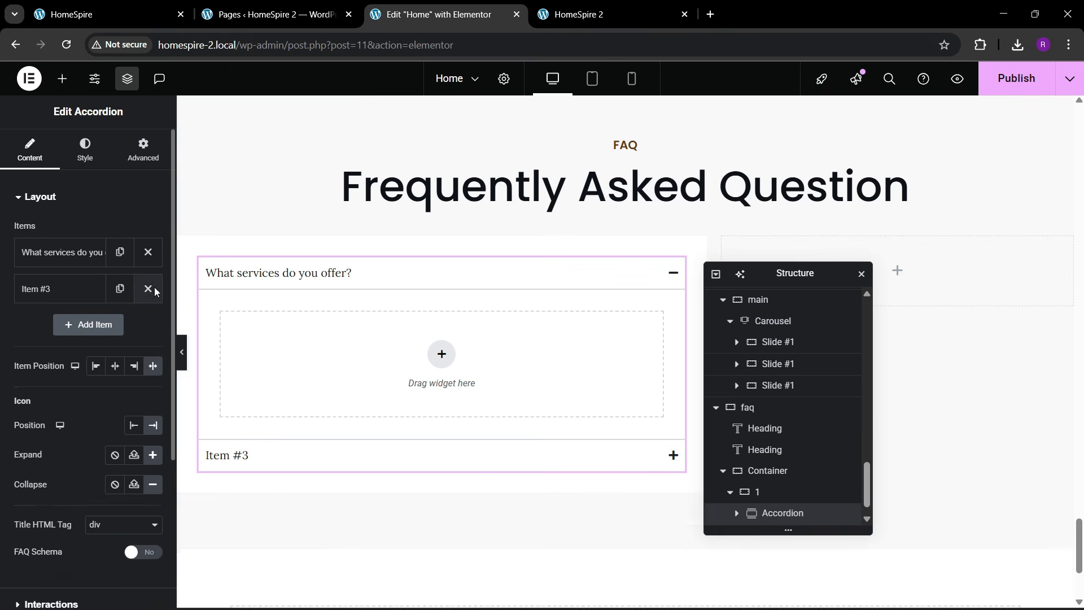
{"action": "left_click", "coordinate": [148, 289]}
{"action": "left_click", "coordinate": [148, 252]}
{"action": "left_click", "coordinate": [148, 288]}
{"action": "left_click", "coordinate": [114, 255]}
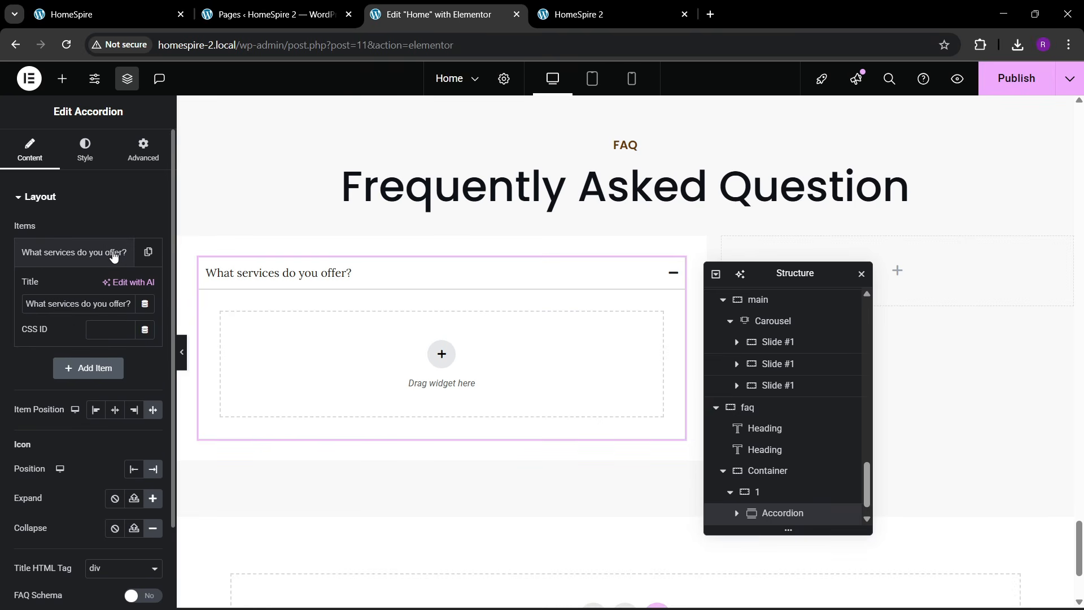
{"action": "left_click", "coordinate": [116, 256]}
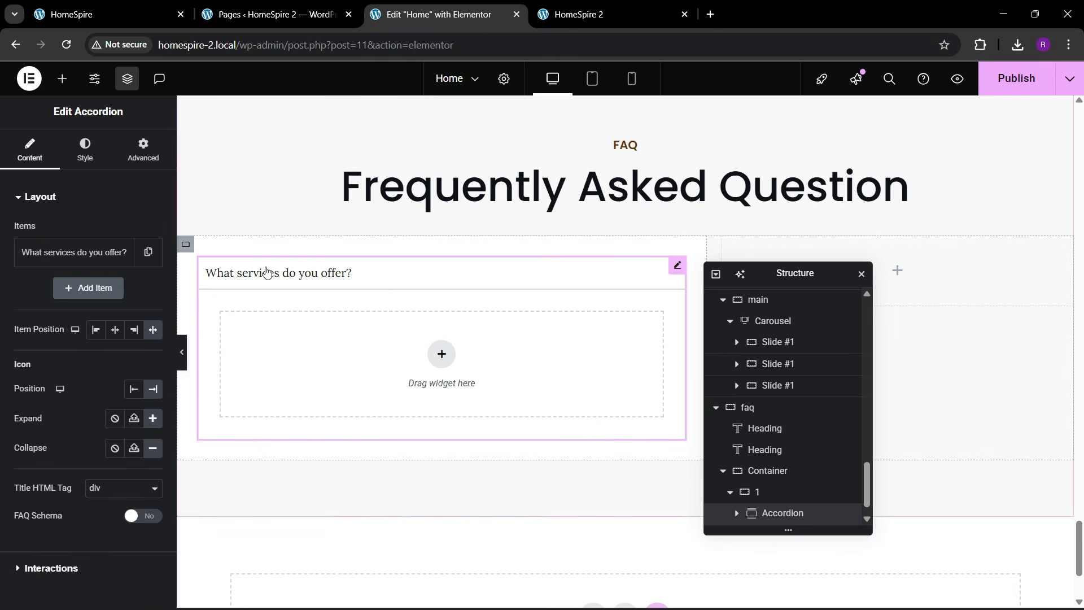
{"action": "left_click", "coordinate": [268, 273]}
{"action": "left_click", "coordinate": [286, 278]}
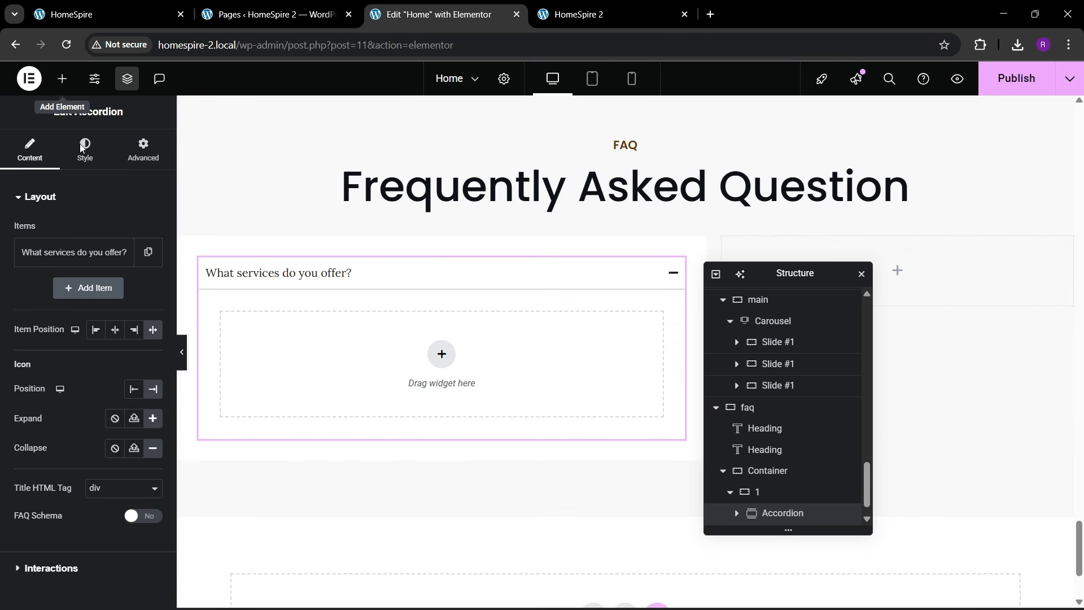
{"action": "left_click", "coordinate": [62, 78]}
- Drop a Text Editor into the first item and give its answer container 30 px padding
{"action": "left_click_drag", "start_coordinate": [47, 438], "coordinate": [449, 380]}
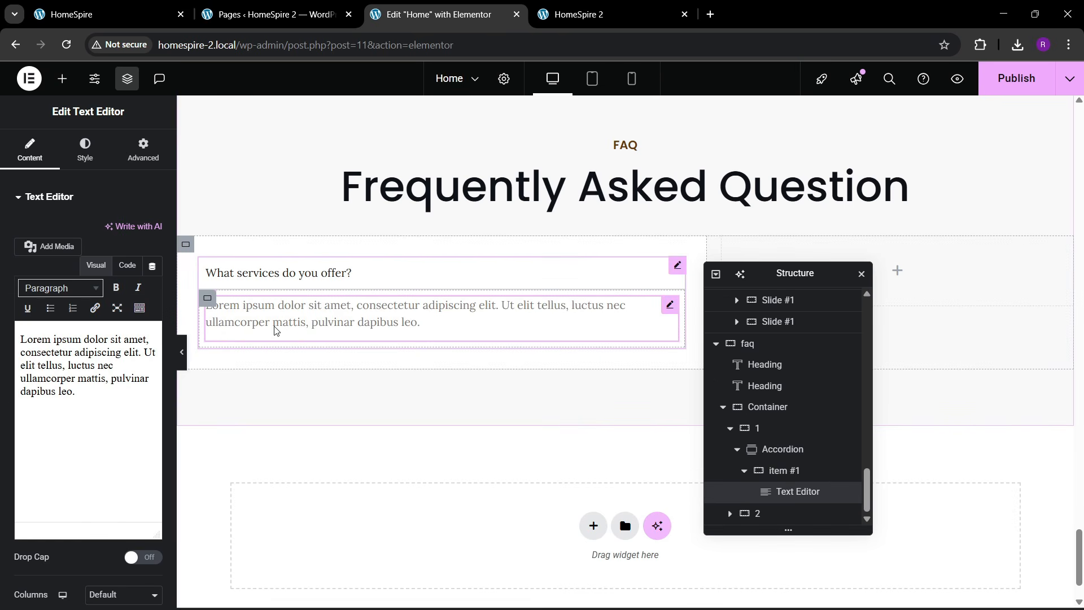
{"action": "left_click", "coordinate": [773, 470]}
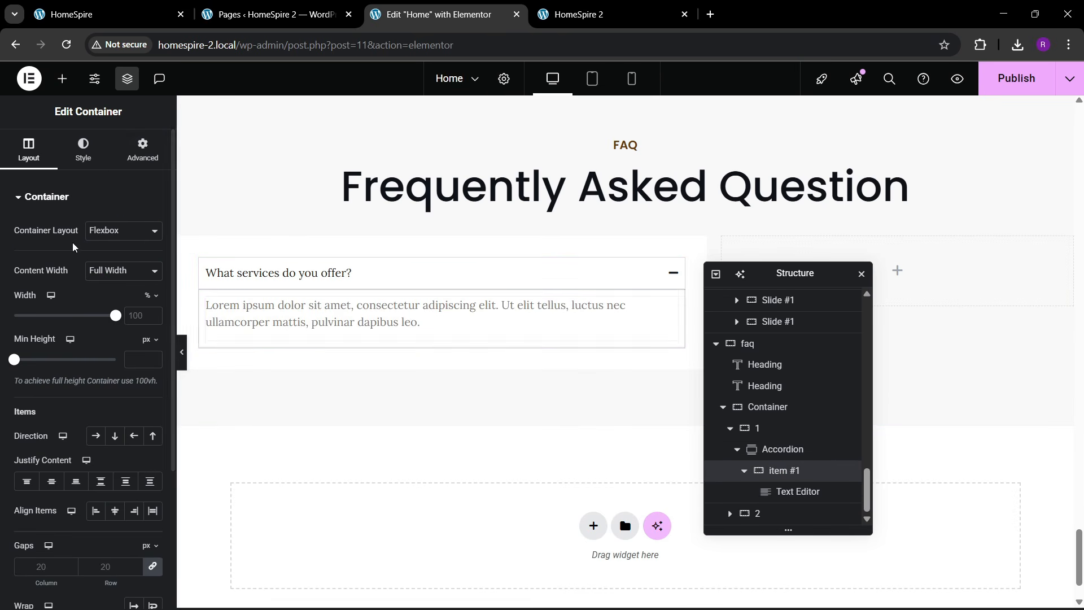
{"action": "left_click", "coordinate": [142, 163]}
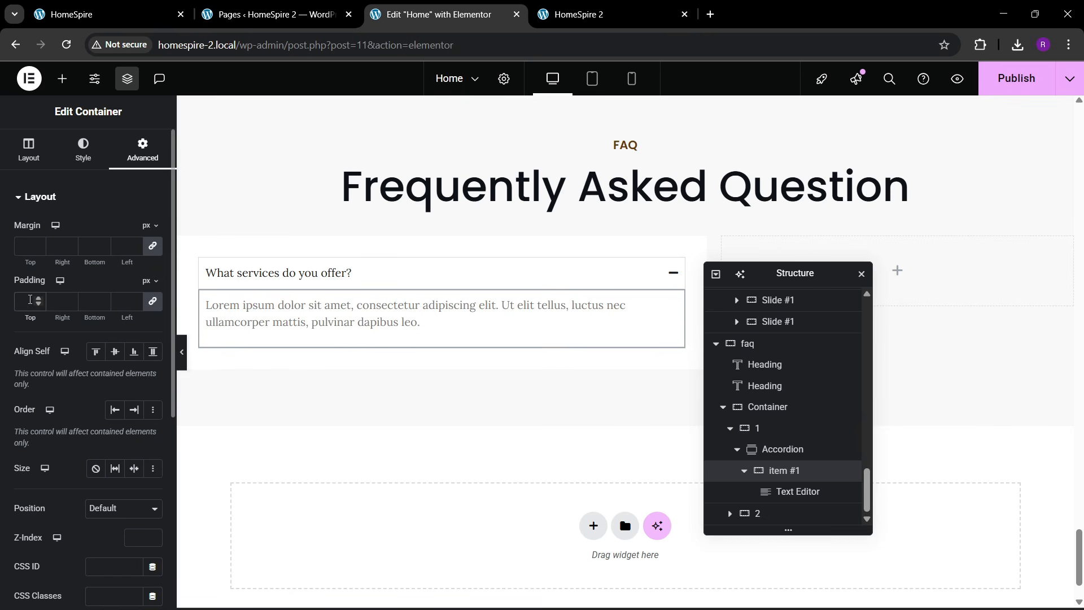
{"action": "left_click", "coordinate": [31, 300]}
{"action": "type", "text": "30"}
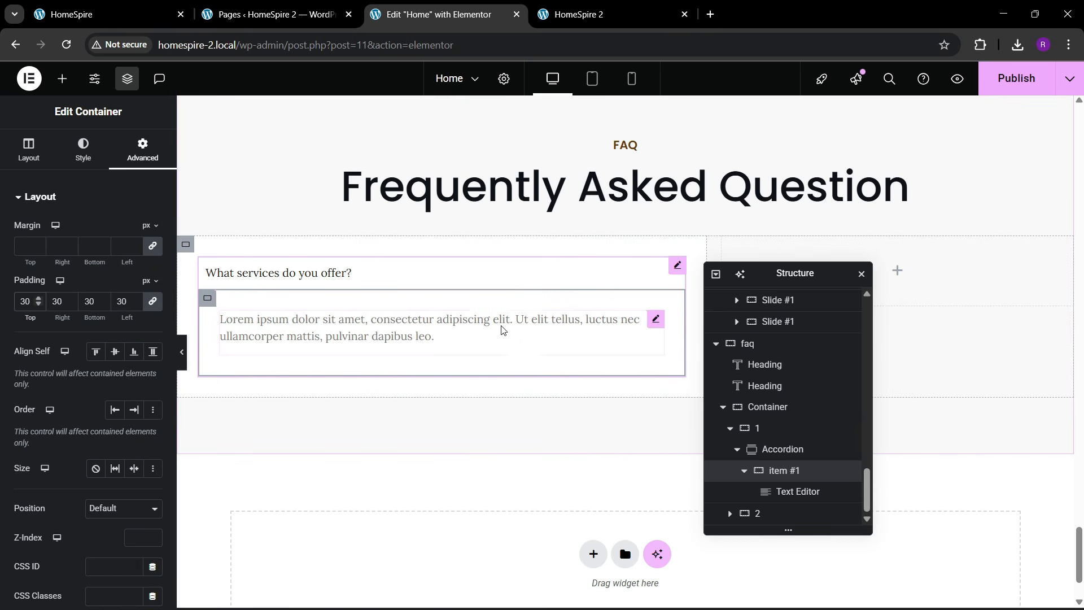
- Duplicate the question into five items and set Space between Items to 20 px
{"action": "left_click", "coordinate": [350, 274]}
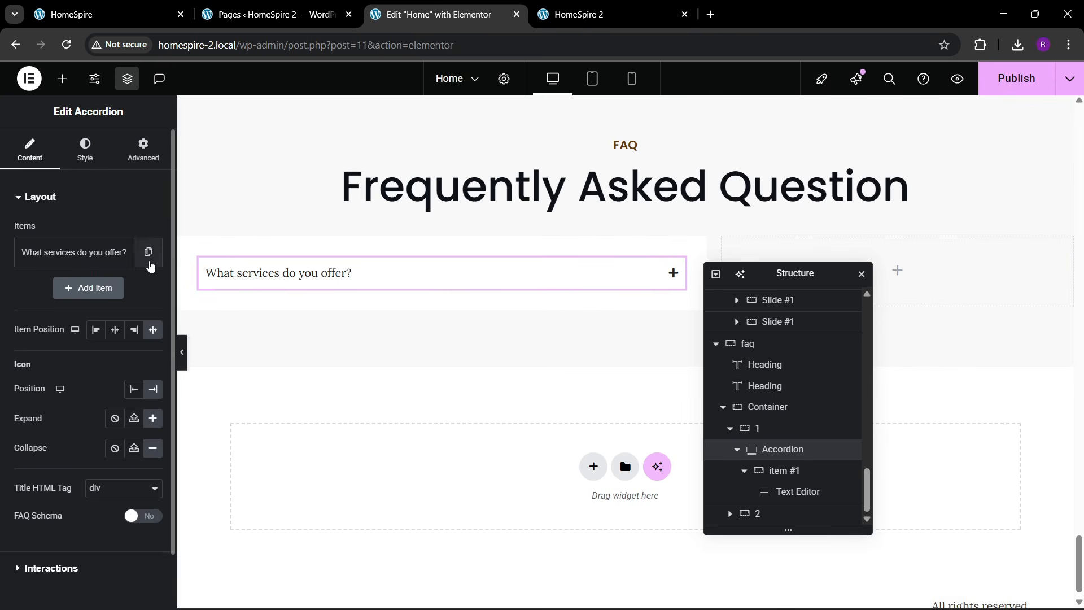
{"action": "left_click", "coordinate": [148, 252]}
{"action": "left_click", "coordinate": [119, 289]}
{"action": "left_click", "coordinate": [122, 360]}
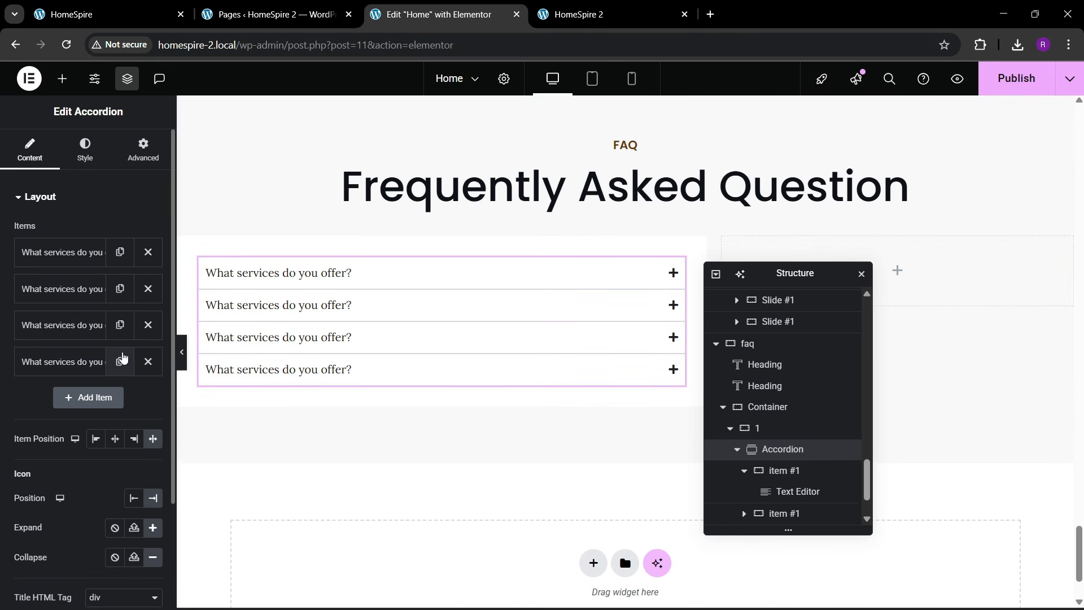
{"action": "left_click", "coordinate": [122, 397]}
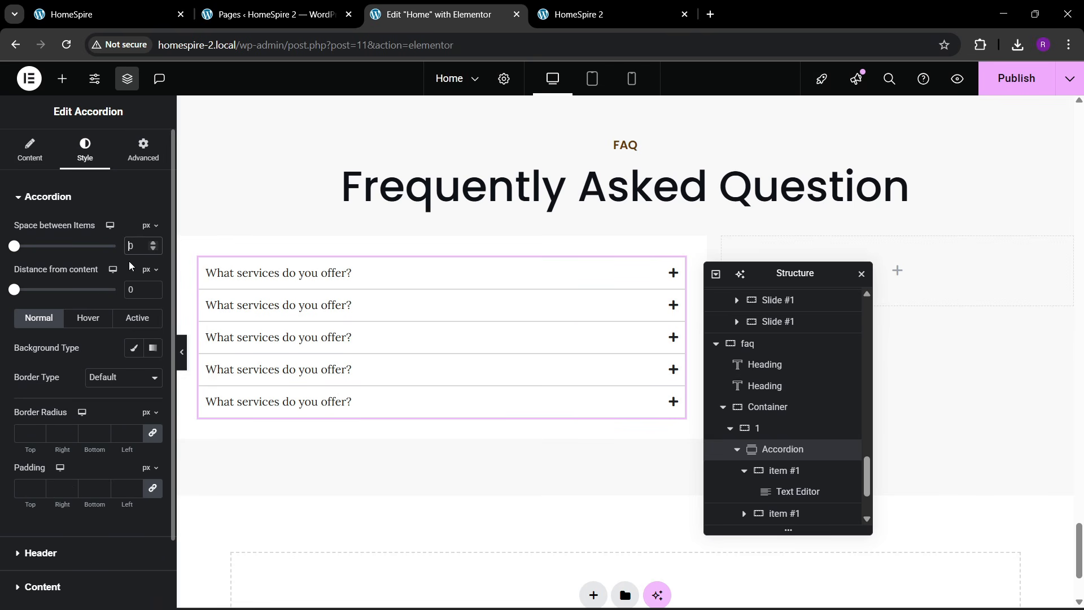
{"action": "type", "text": "2"}
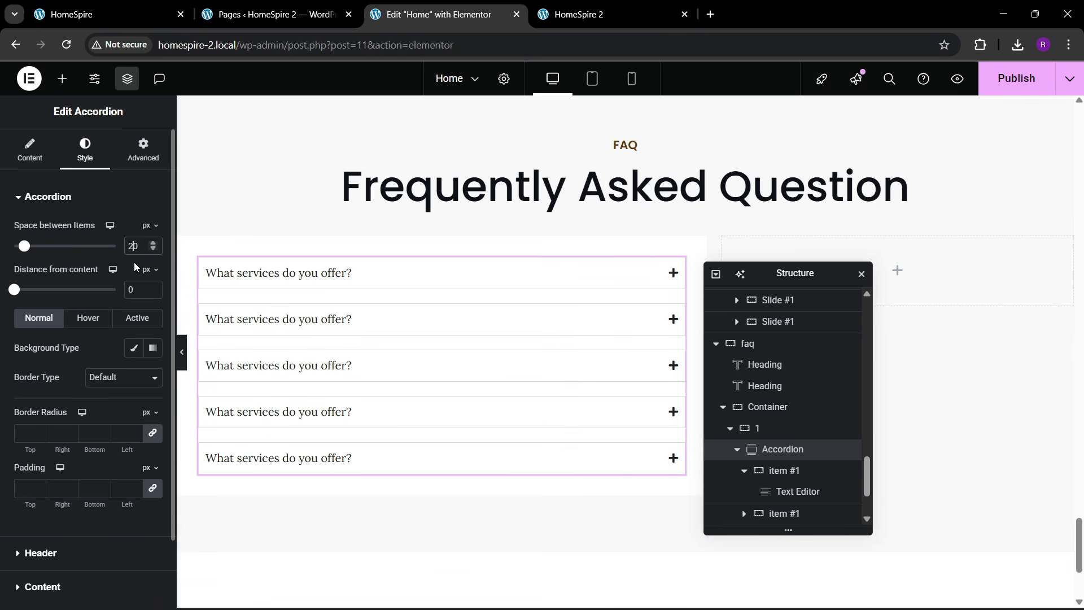
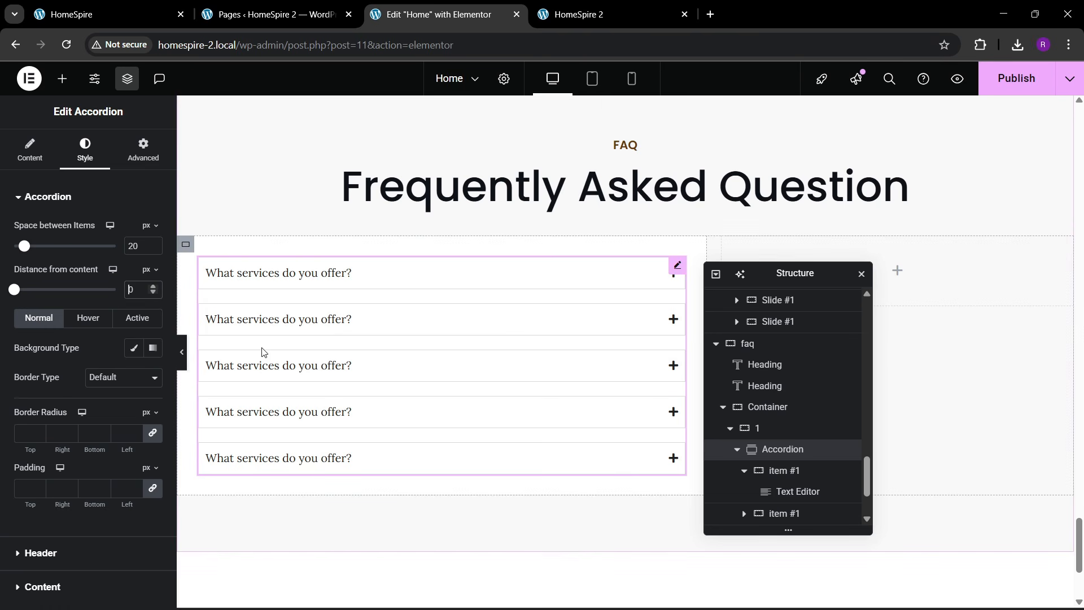
- Toggle the first FAQ item to check its spacing and compare it with the live HomeSpire FAQ section
{"action": "left_click", "coordinate": [411, 289]}
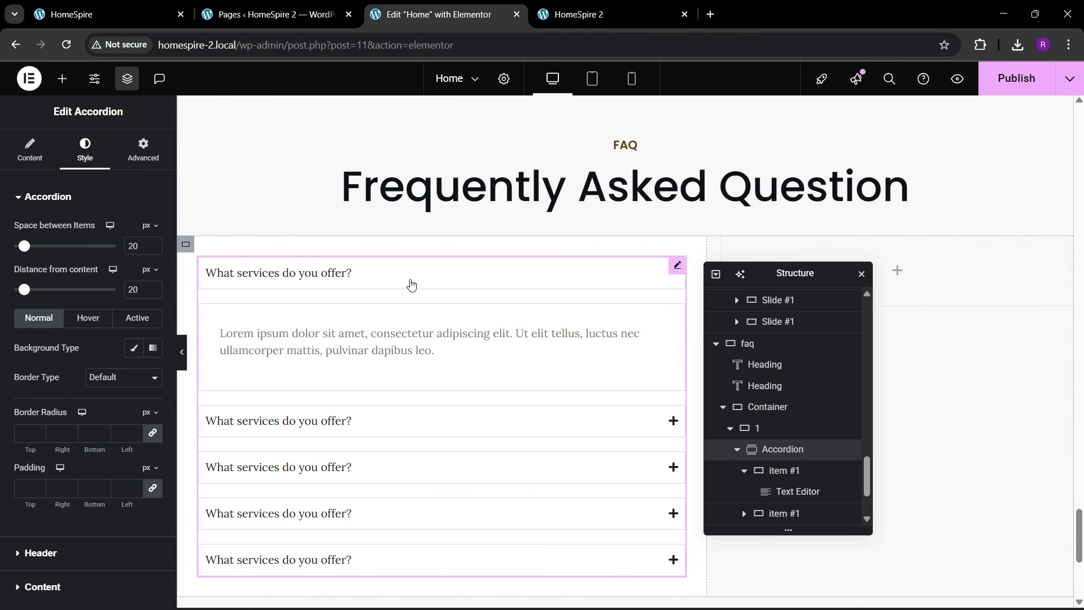
{"action": "left_click", "coordinate": [411, 284]}
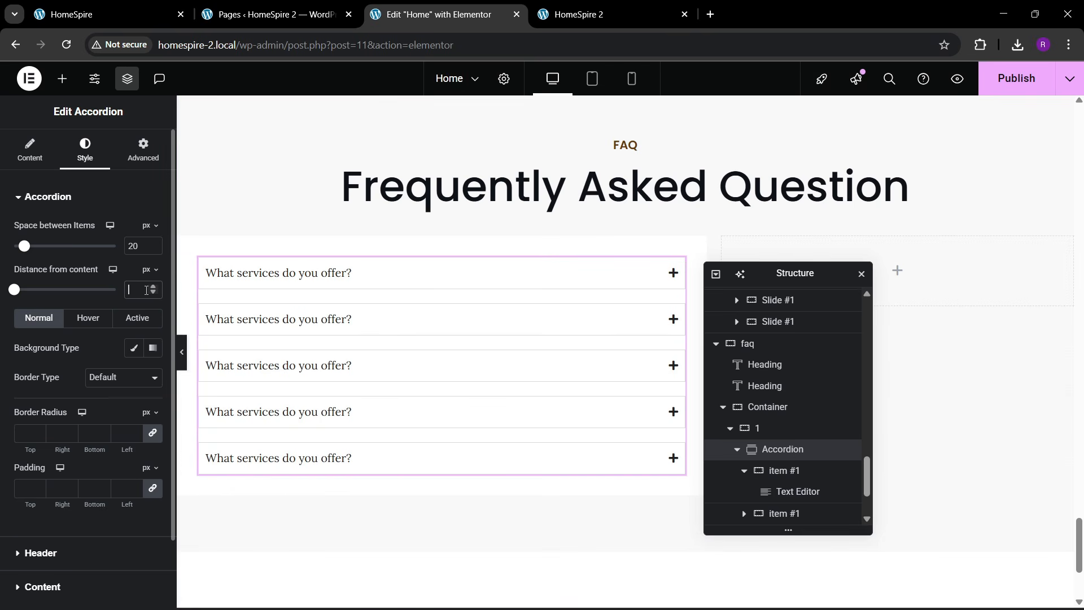
{"action": "left_click", "coordinate": [276, 272]}
{"action": "left_click", "coordinate": [122, 5]}
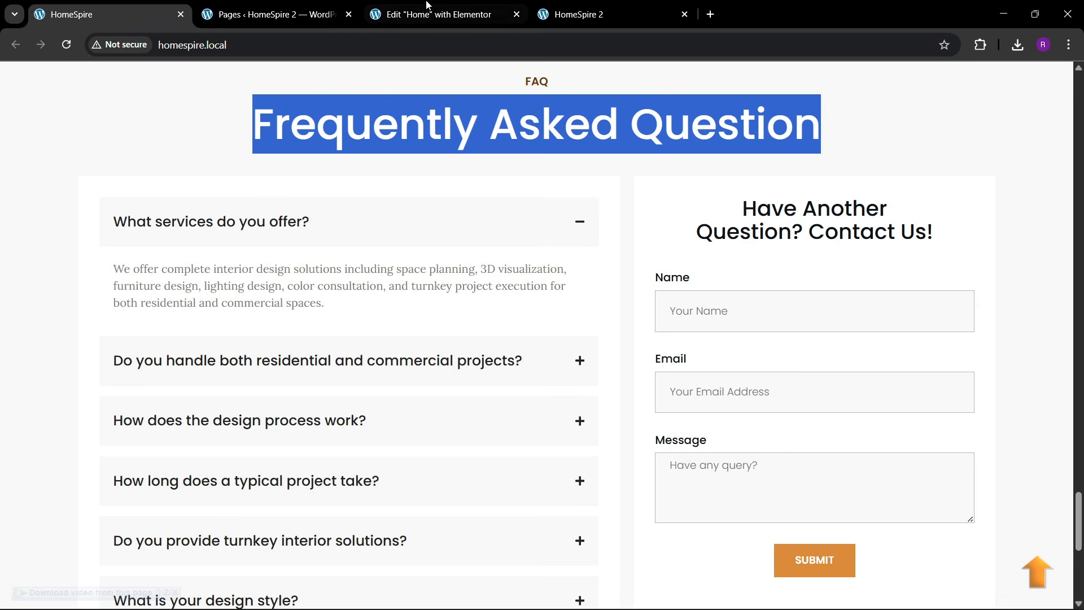
{"action": "left_click", "coordinate": [395, 14]}
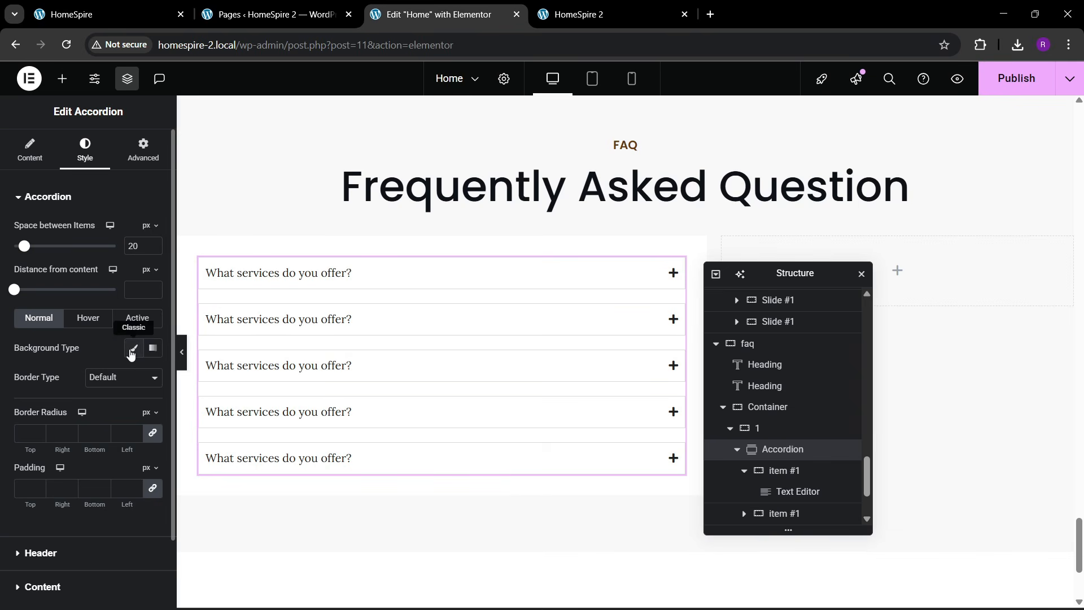
- Give the accordion items a Classic background and set their Border Type to None
{"action": "left_click", "coordinate": [131, 353]}
{"action": "left_click", "coordinate": [134, 378]}
{"action": "left_click", "coordinate": [107, 389]}
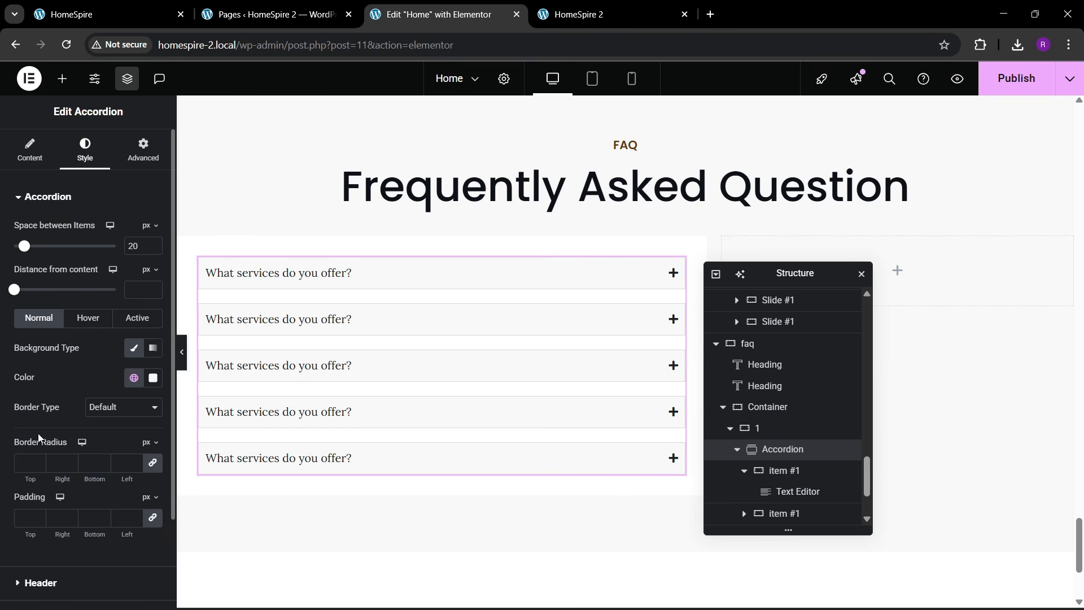
{"action": "left_click", "coordinate": [102, 419]}
{"action": "left_click", "coordinate": [103, 455]}
{"action": "left_click", "coordinate": [106, 415]}
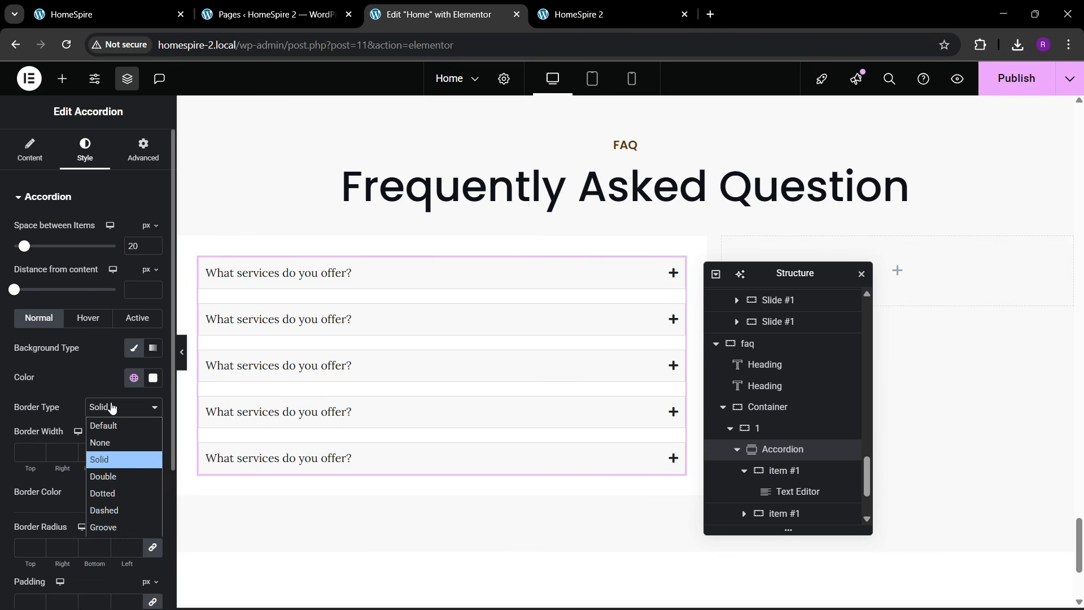
{"action": "left_click", "coordinate": [109, 440]}
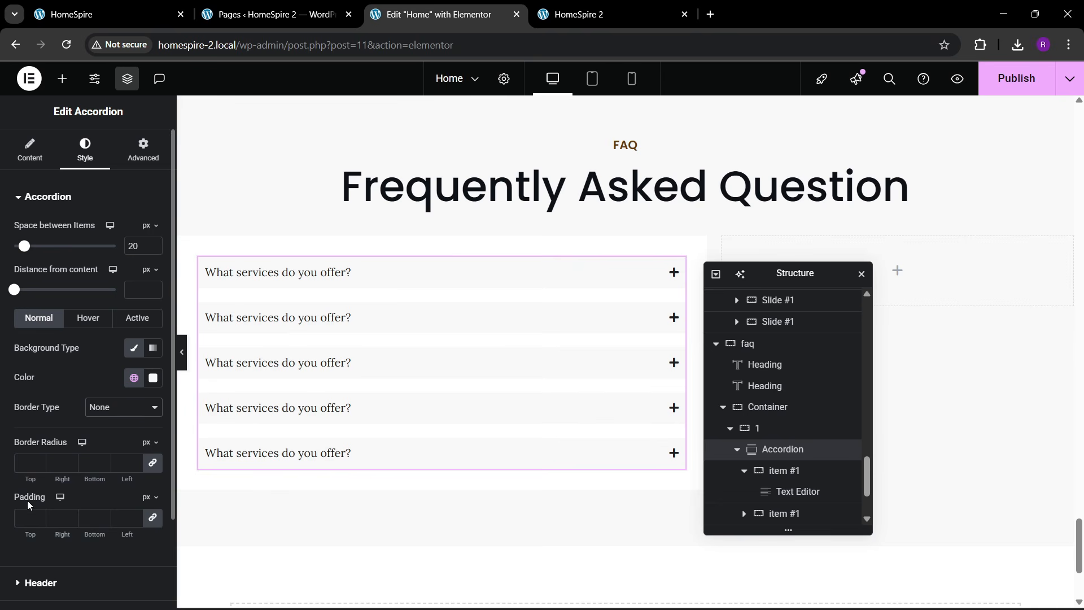
- Set the accordion items' padding to 20 px on all sides and compare with the live FAQ page
{"action": "left_click", "coordinate": [38, 516]}
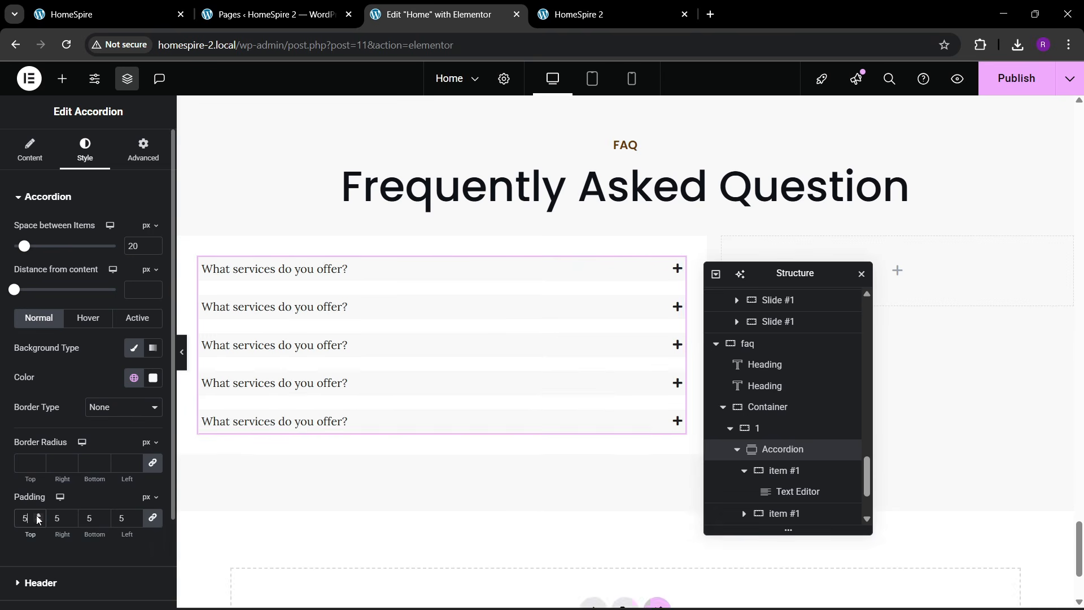
{"action": "left_click", "coordinate": [38, 516]}
{"action": "left_click", "coordinate": [38, 516]}
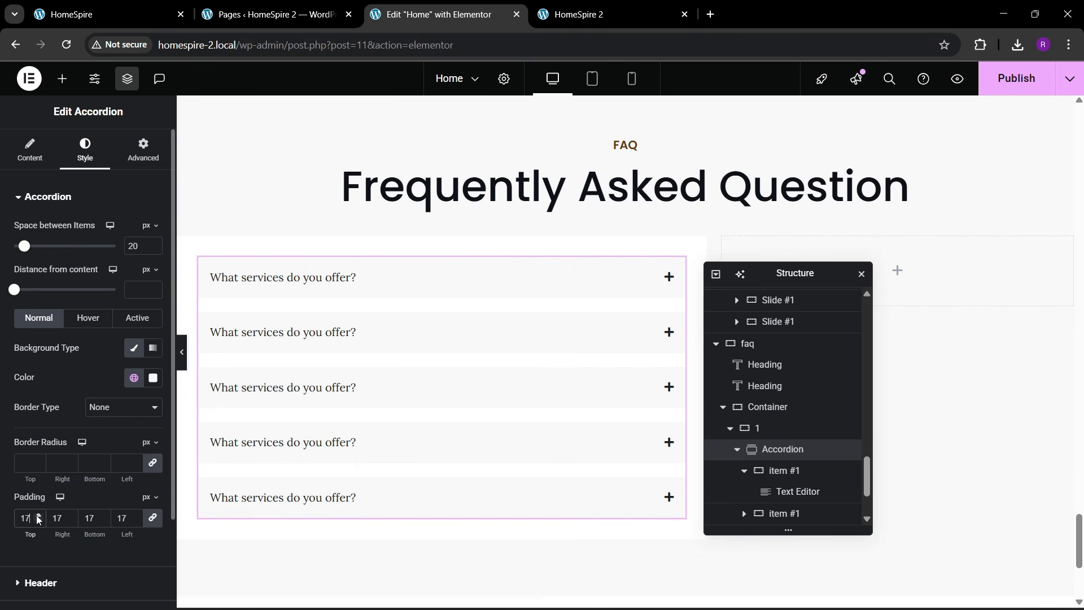
{"action": "left_click", "coordinate": [39, 516]}
{"action": "left_click", "coordinate": [38, 516]}
{"action": "left_click", "coordinate": [39, 516]}
{"action": "left_click", "coordinate": [38, 516]}
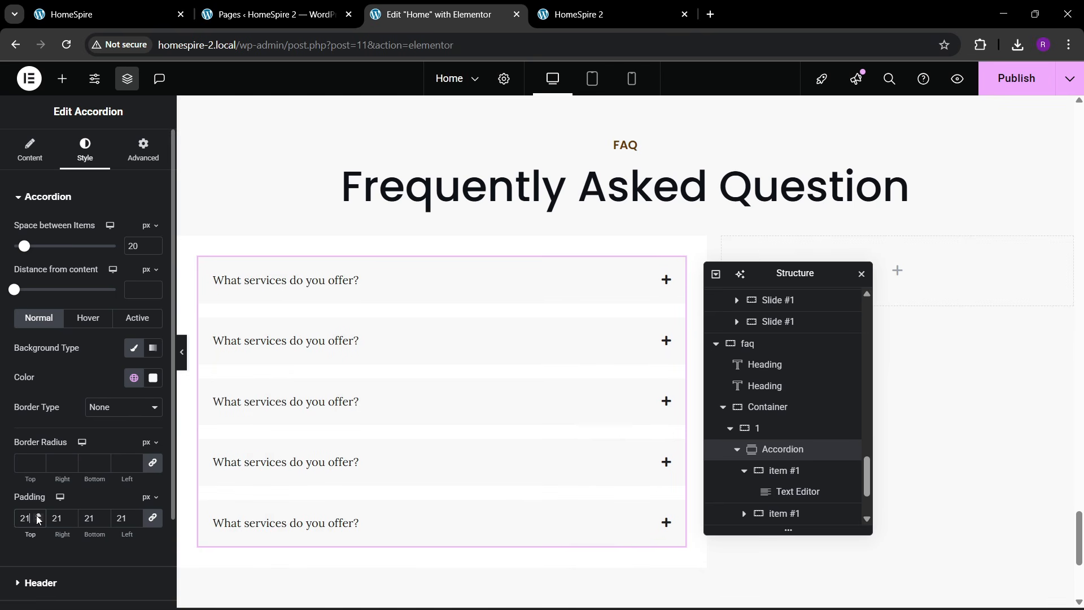
{"action": "left_click", "coordinate": [37, 520]}
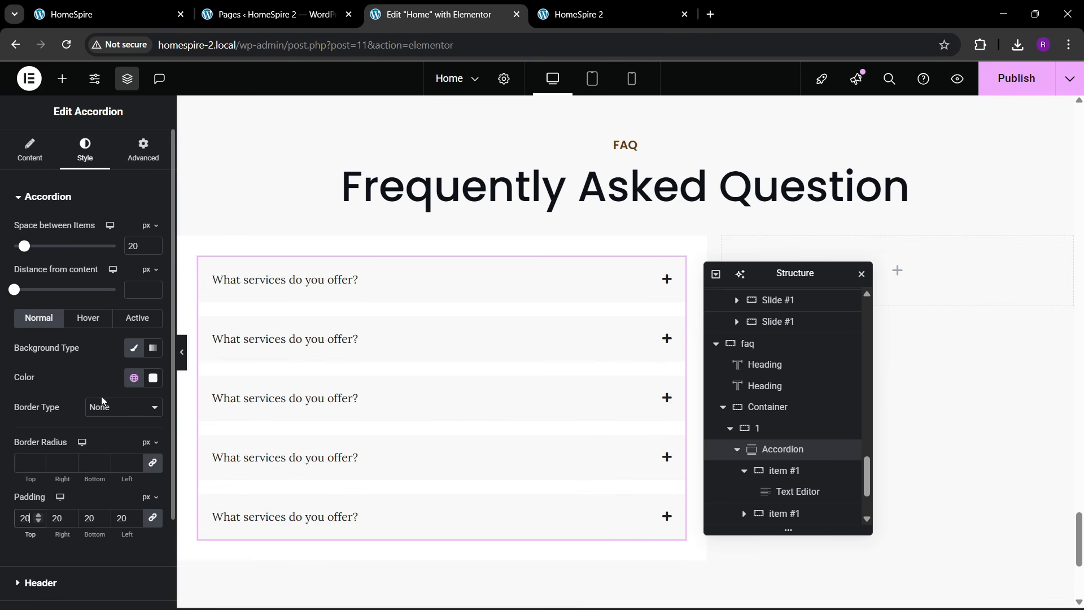
{"action": "left_click", "coordinate": [92, 320]}
{"action": "left_click", "coordinate": [108, 14]}
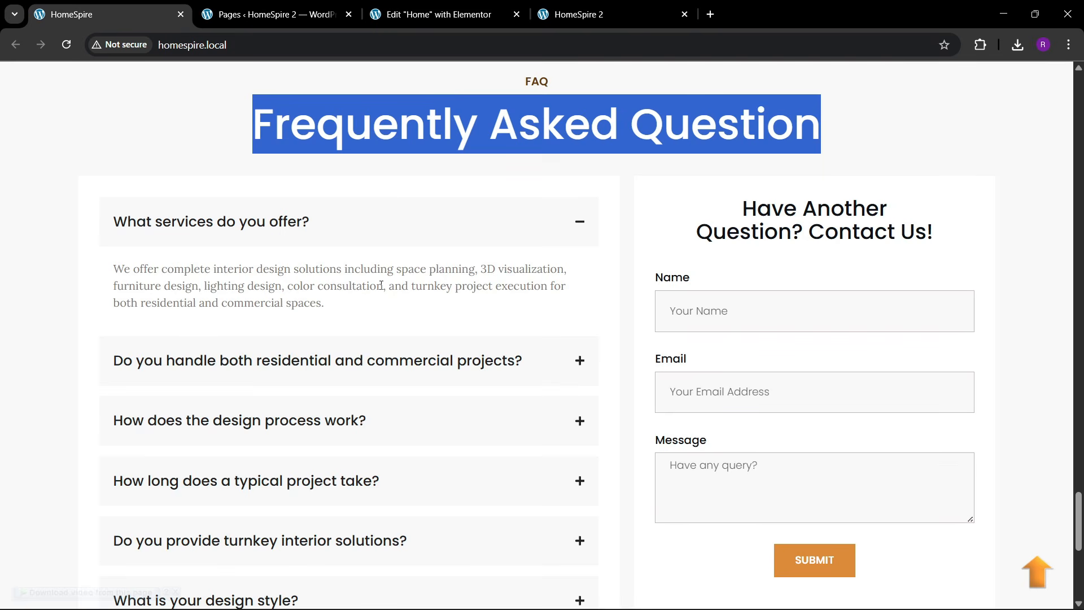
{"action": "left_click", "coordinate": [444, 15]}
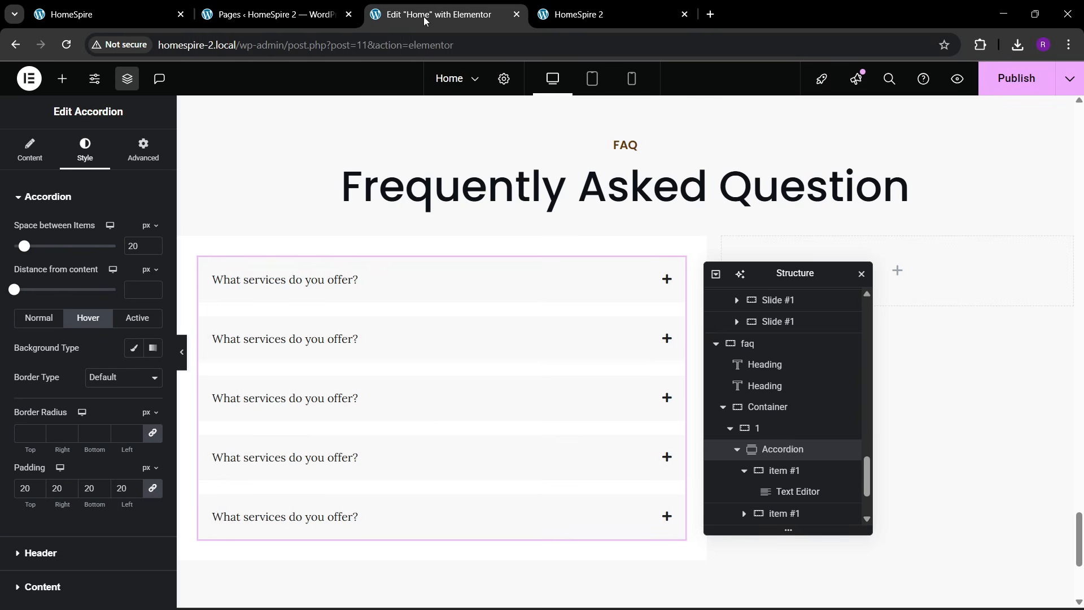
- Expand the first FAQ item and give its answer container a Classic background
{"action": "left_click", "coordinate": [284, 289]}
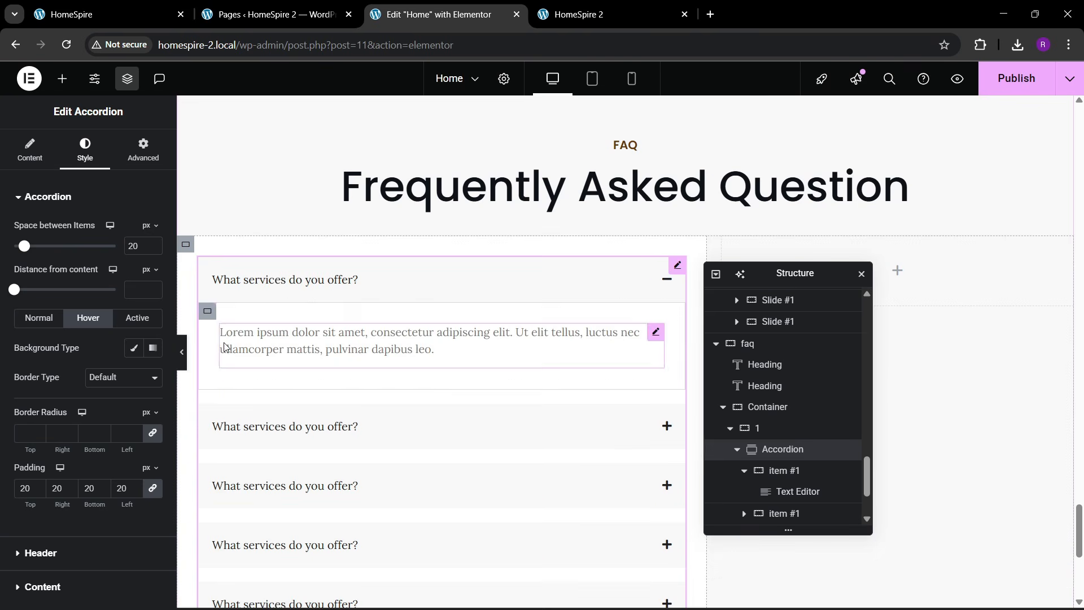
{"action": "left_click", "coordinate": [206, 318]}
{"action": "left_click", "coordinate": [79, 164]}
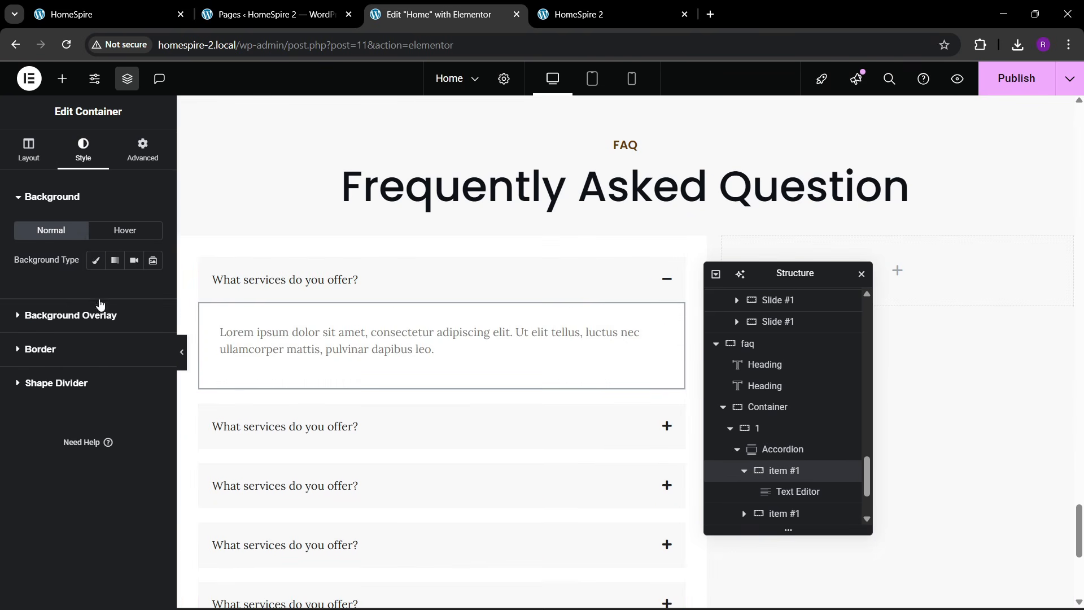
{"action": "left_click", "coordinate": [95, 260]}
{"action": "left_click", "coordinate": [152, 289]}
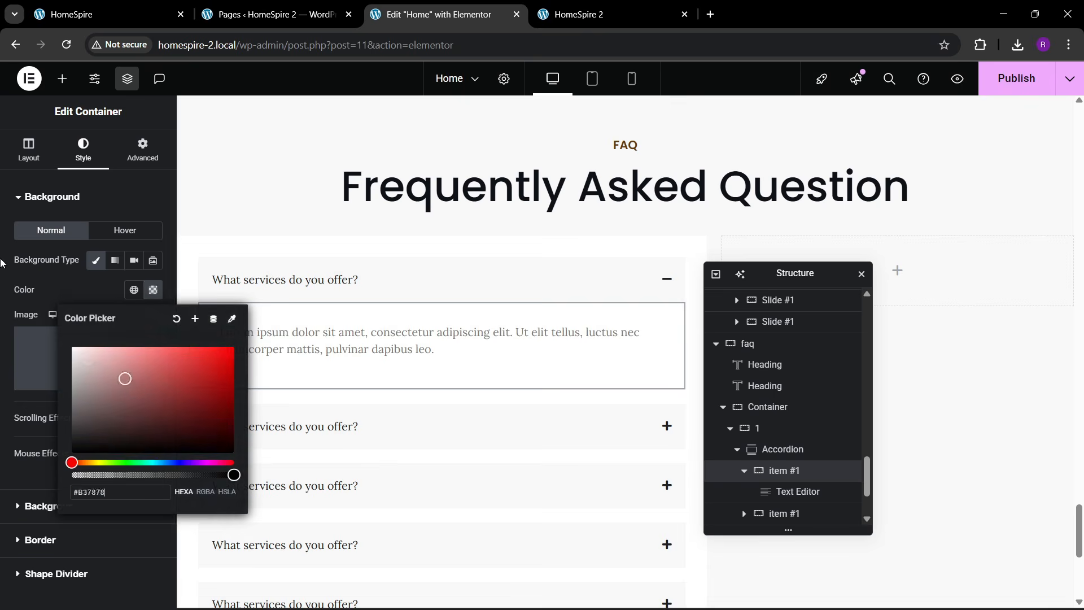
{"action": "left_click", "coordinate": [55, 283]}
- Review the answer text's style and colour options, then reselect the whole accordion
{"action": "left_click", "coordinate": [656, 332]}
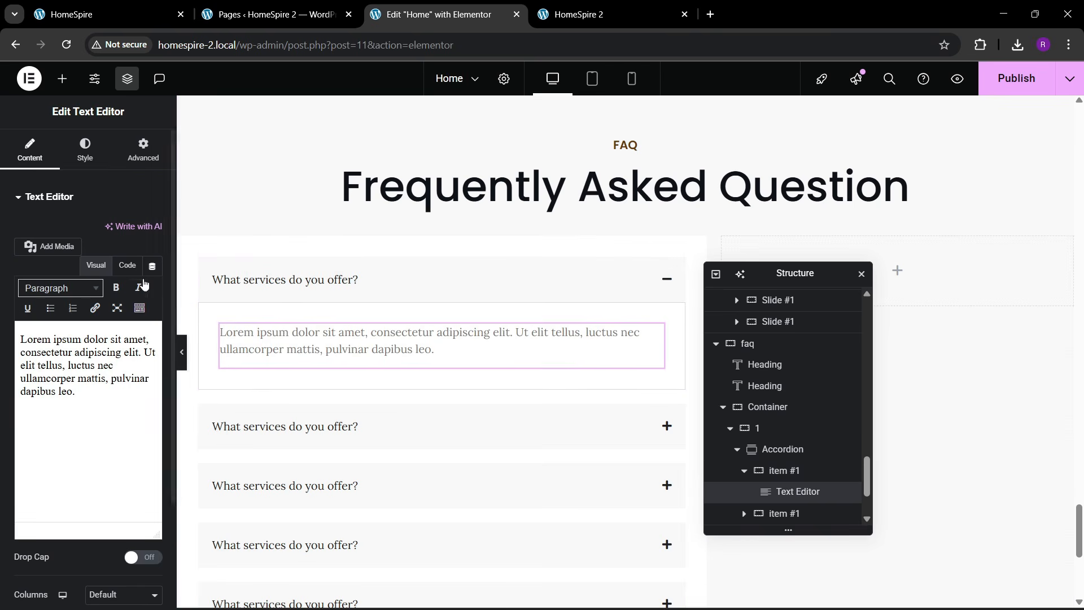
{"action": "left_click", "coordinate": [85, 150]}
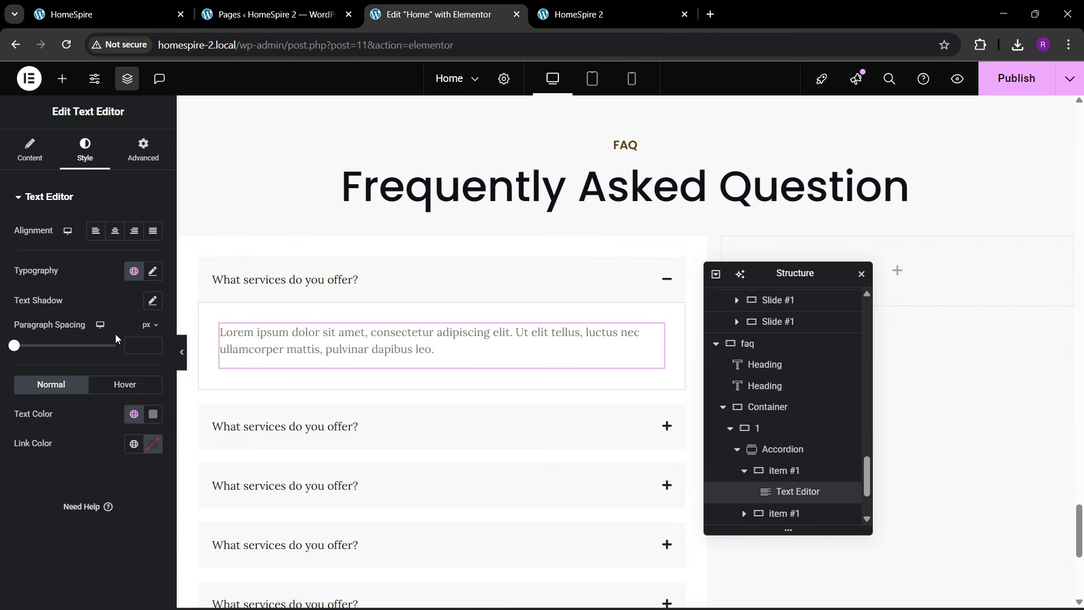
{"action": "left_click", "coordinate": [134, 413]}
{"action": "left_click", "coordinate": [83, 268]}
{"action": "left_click", "coordinate": [30, 152]}
{"action": "left_click", "coordinate": [375, 279]}
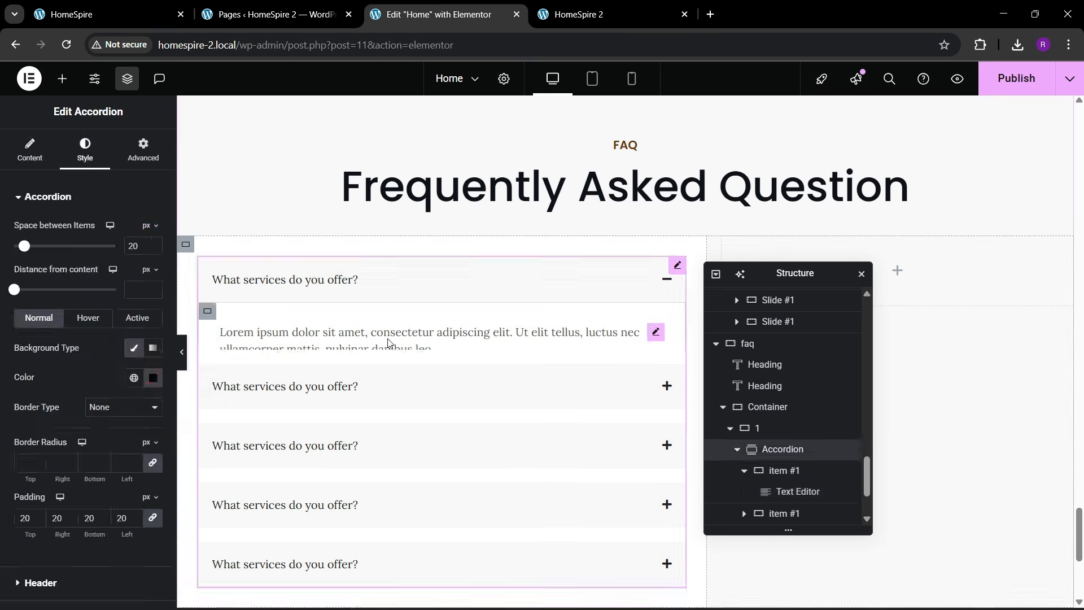
- Set the FAQ title typography size to 20 px
{"action": "scroll", "coordinate": [86, 388], "scroll_direction": "down", "scroll_amount": 2}
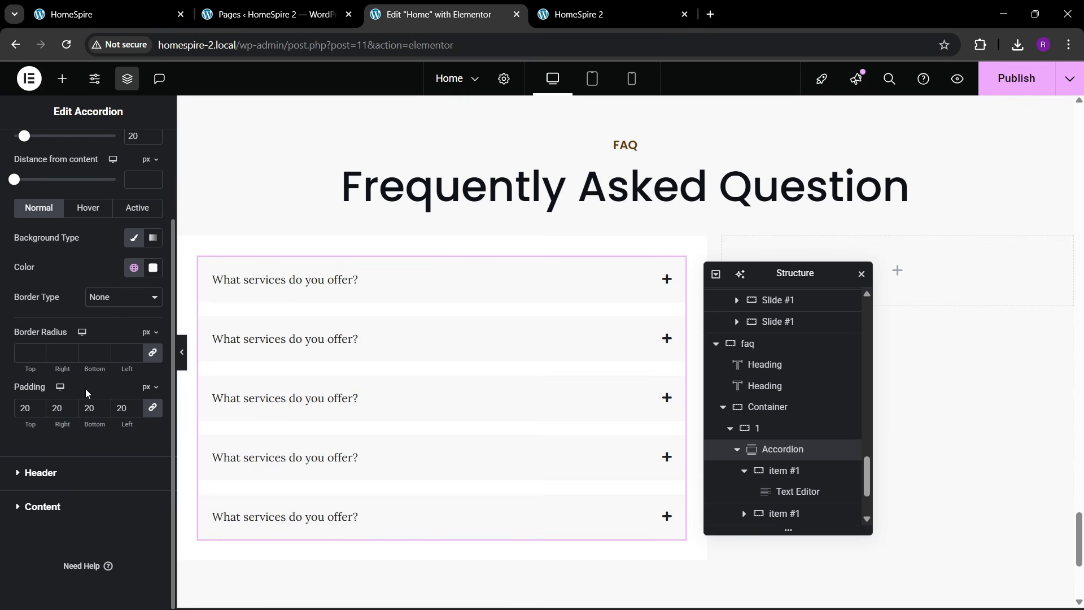
{"action": "left_click", "coordinate": [53, 480]}
{"action": "left_click", "coordinate": [151, 285]}
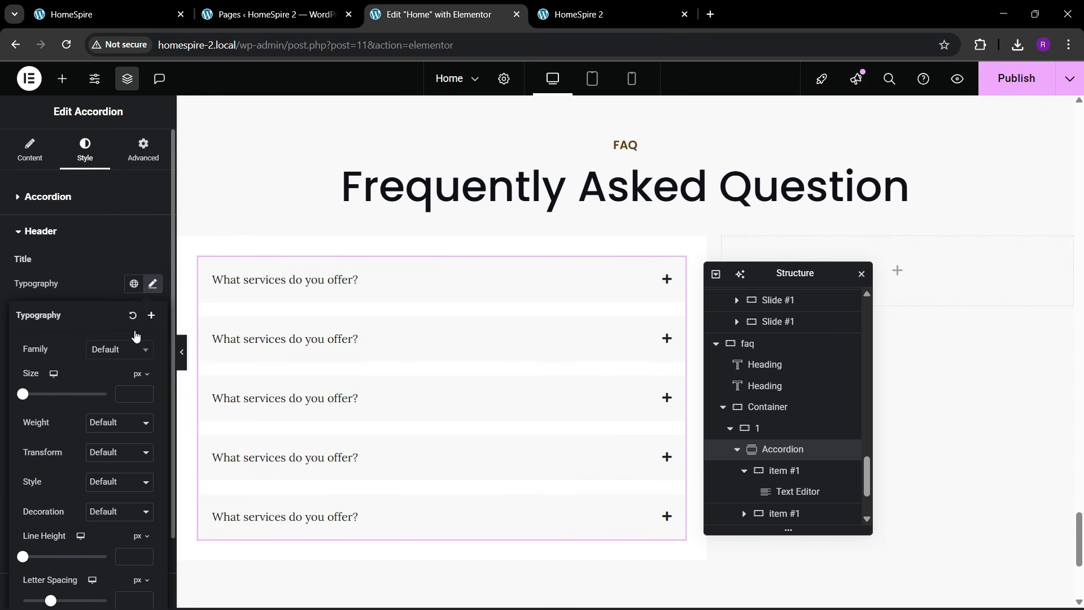
{"action": "left_click", "coordinate": [113, 349]}
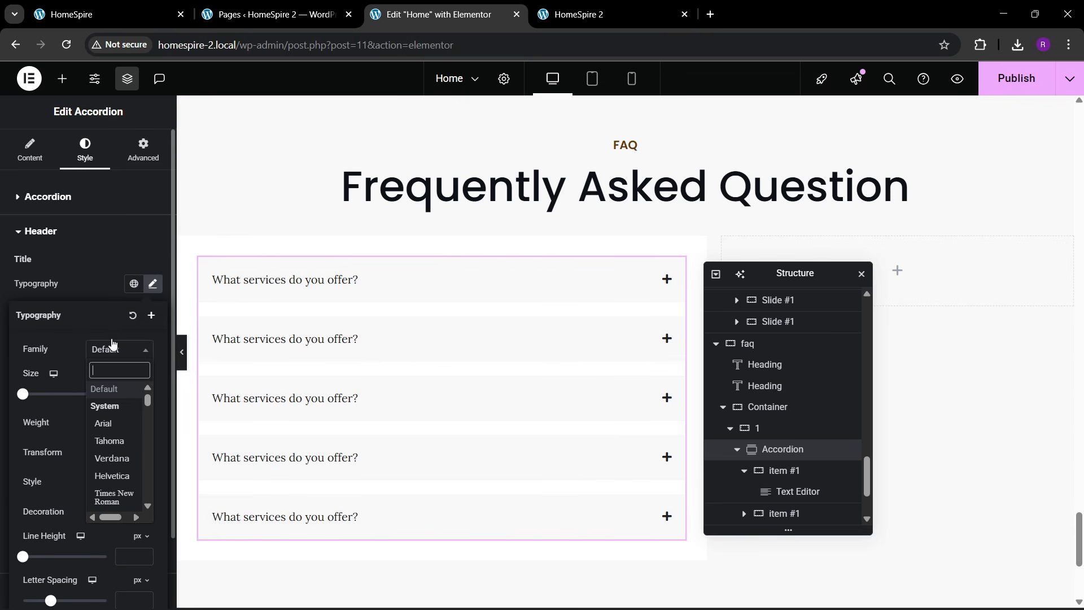
{"action": "left_click", "coordinate": [131, 382]}
{"action": "left_click", "coordinate": [145, 390]}
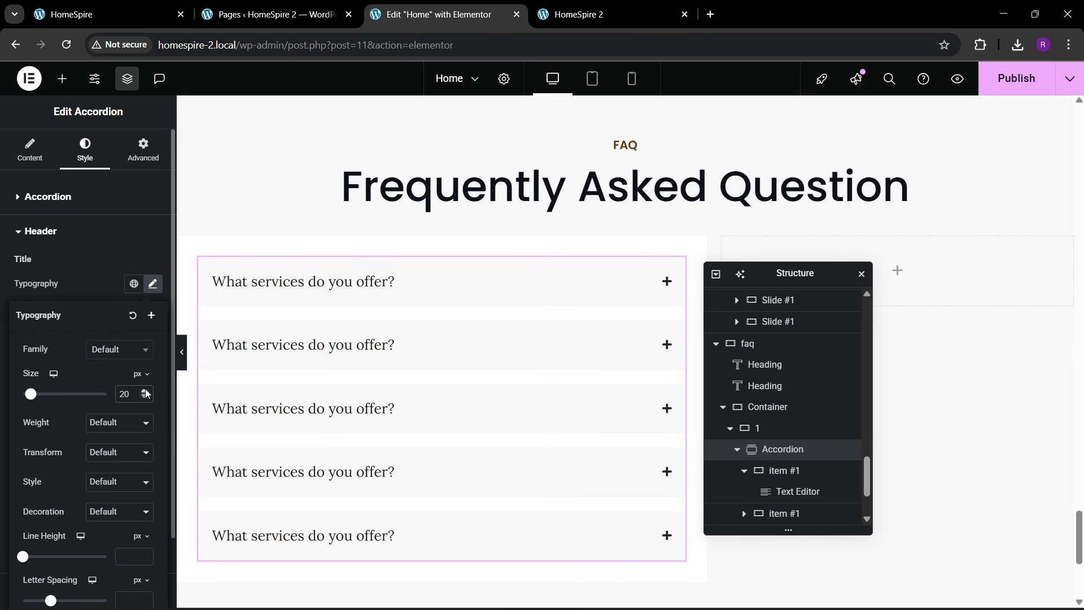
- Set the FAQ title font weight to 500 Medium after trying 700 and 600
{"action": "left_click", "coordinate": [102, 432]}
{"action": "left_click", "coordinate": [105, 318]}
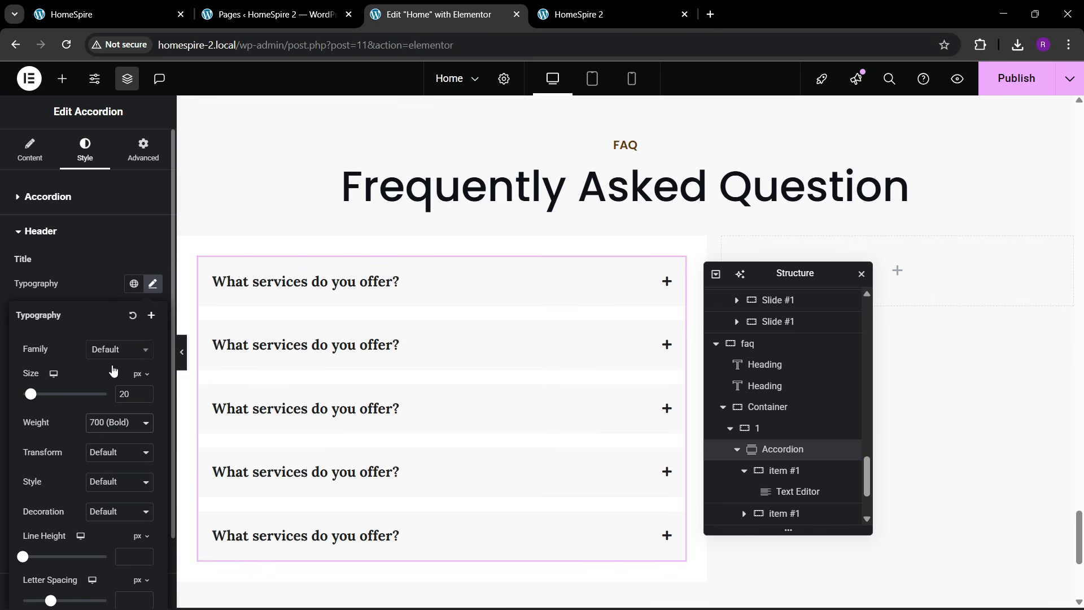
{"action": "left_click", "coordinate": [113, 427]}
{"action": "left_click", "coordinate": [117, 285]}
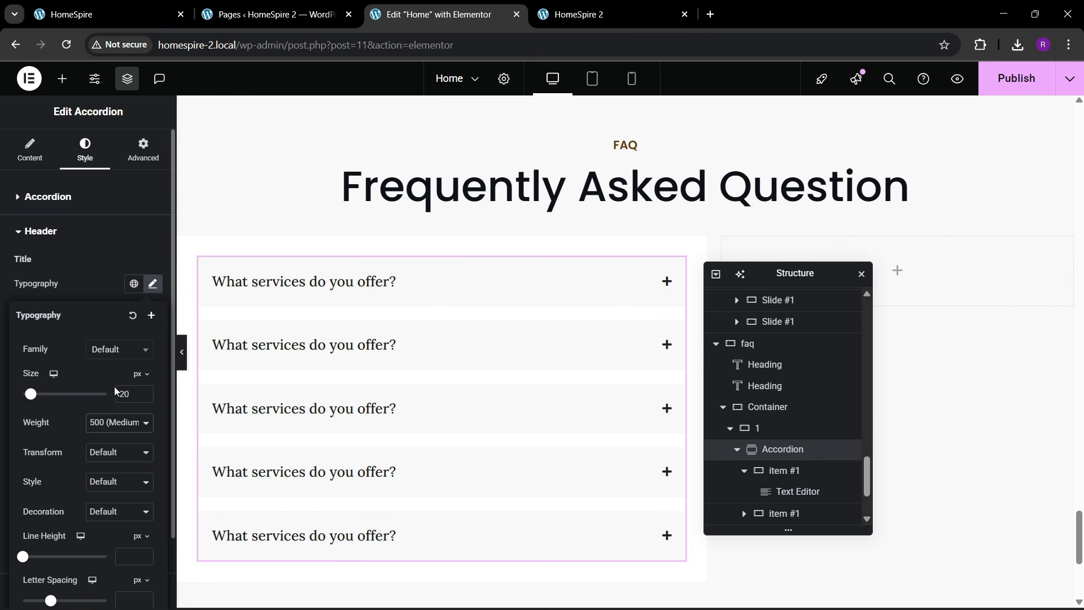
{"action": "left_click", "coordinate": [116, 424]}
{"action": "left_click", "coordinate": [101, 305]}
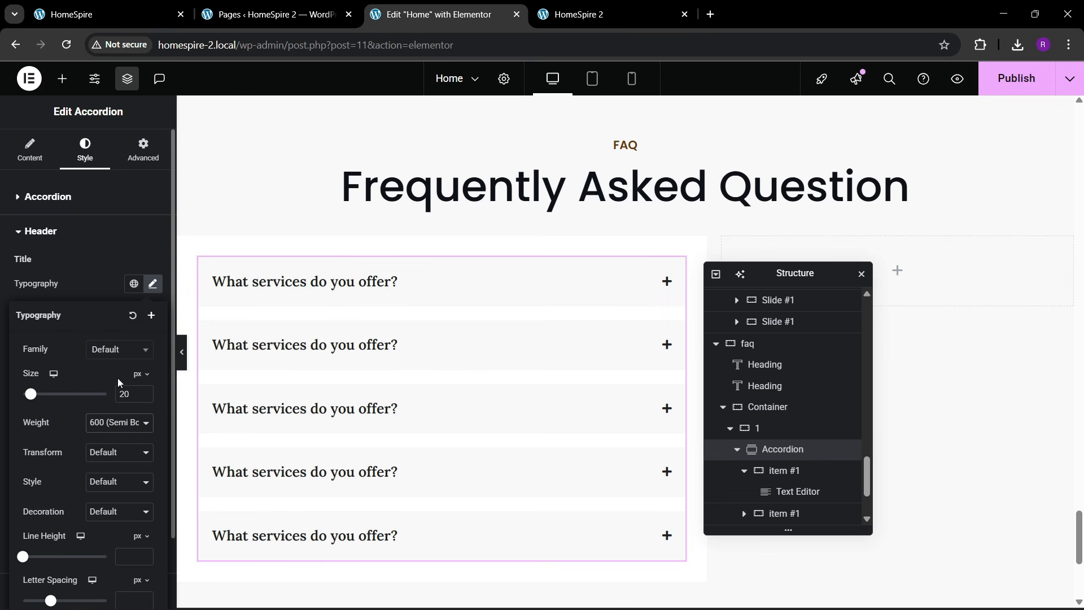
{"action": "left_click", "coordinate": [119, 428]}
{"action": "left_click", "coordinate": [110, 288]}
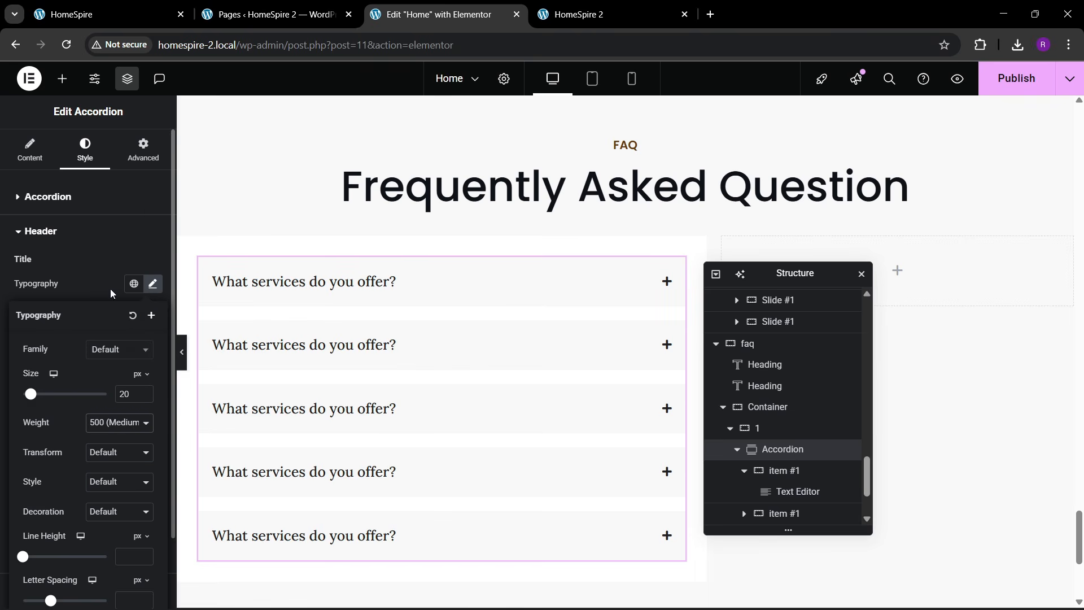
- Check the live FAQ headings, then set the title font family to Poppins
{"action": "left_click", "coordinate": [106, 11]}
{"action": "left_click", "coordinate": [476, 11]}
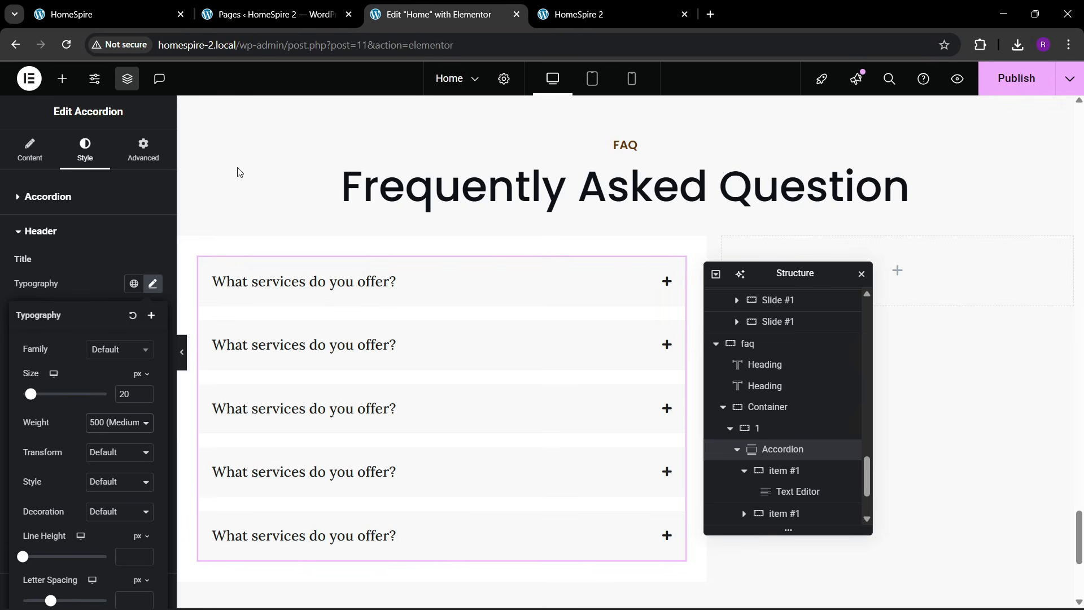
{"action": "left_click", "coordinate": [108, 351]}
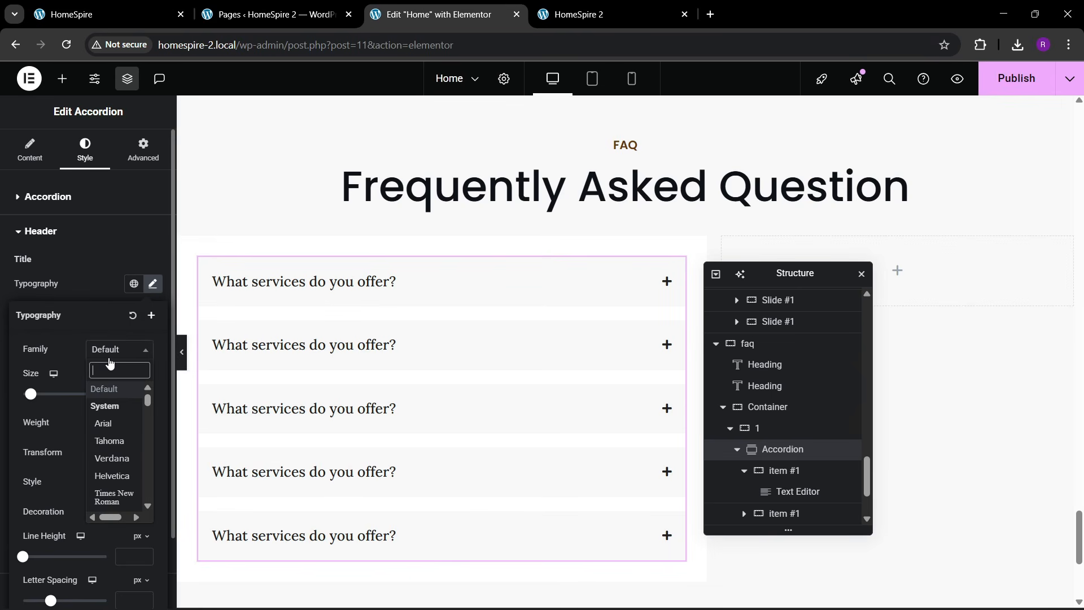
{"action": "type", "text": "poppins"}
{"action": "key", "text": "Return"}
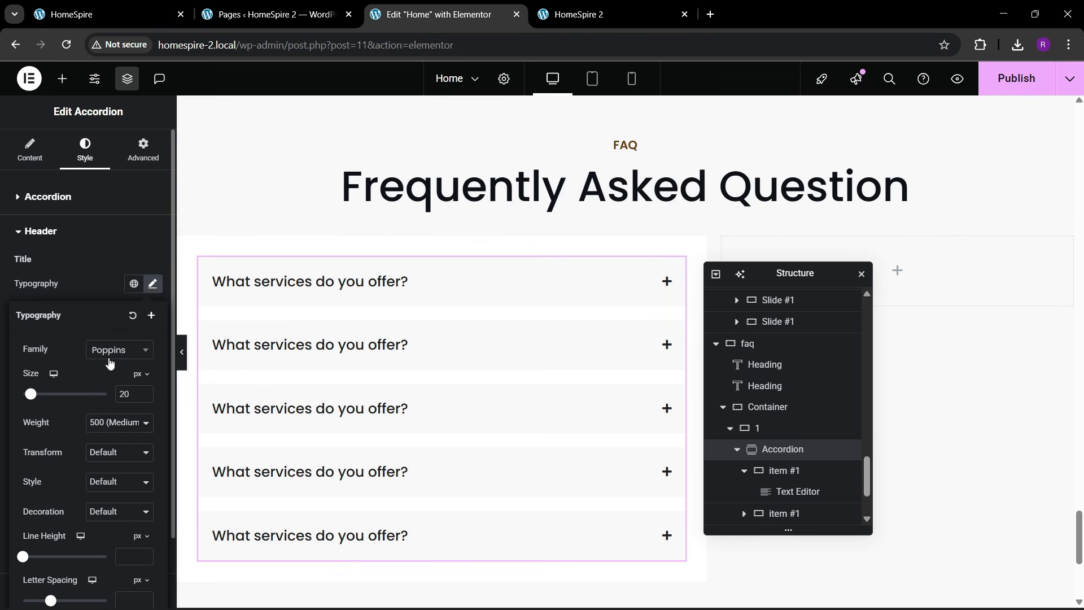
- Compare with the live FAQ page, leave the first question collapsed, and move the Navigator to the middle
{"action": "left_click", "coordinate": [107, 14]}
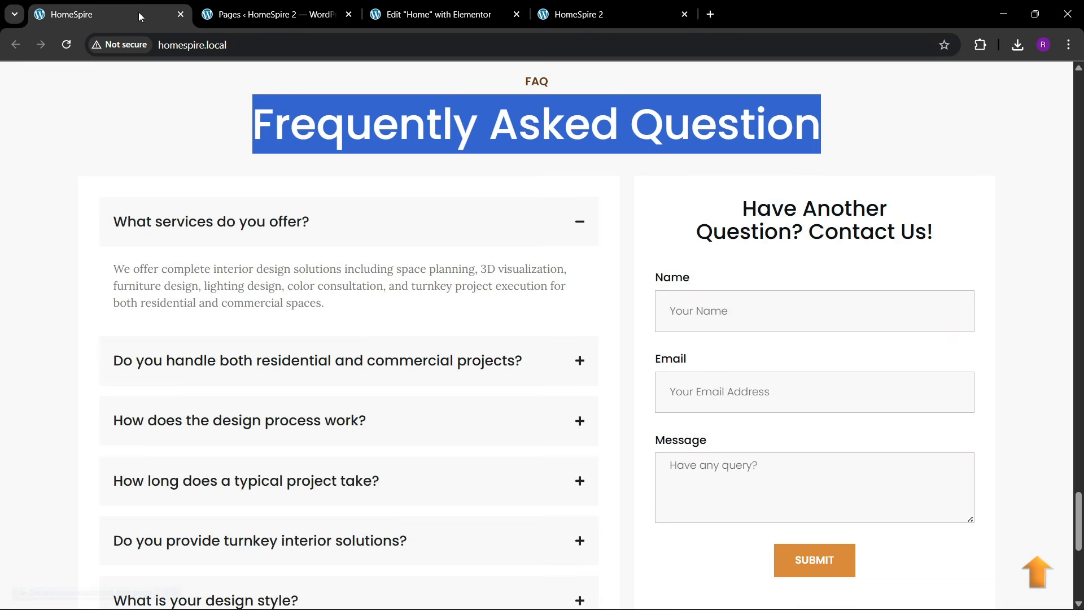
{"action": "left_click", "coordinate": [440, 14]}
{"action": "left_click", "coordinate": [396, 284]}
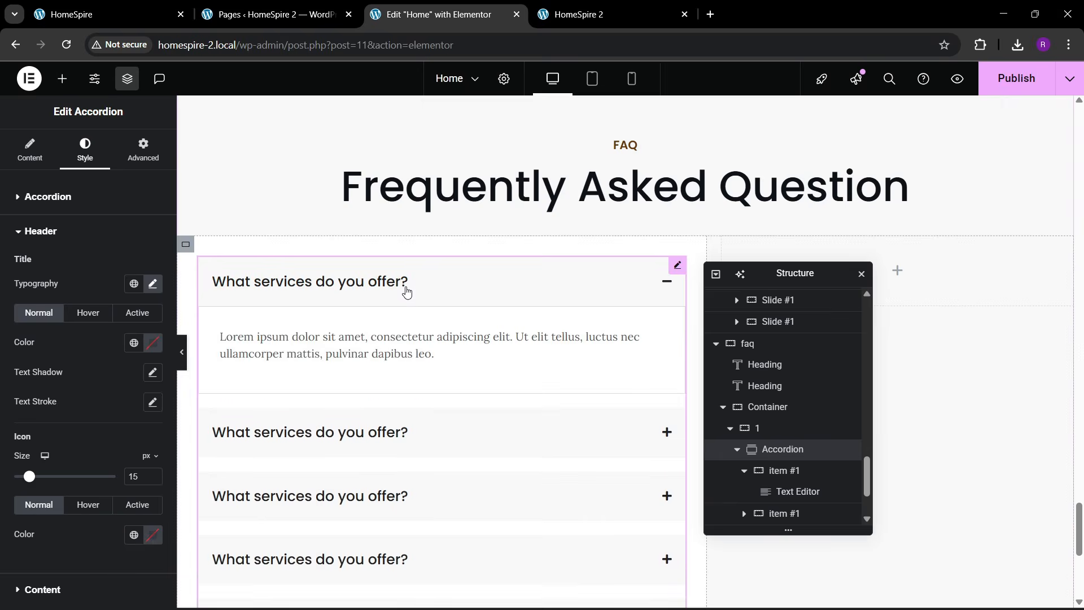
{"action": "left_click", "coordinate": [407, 291]}
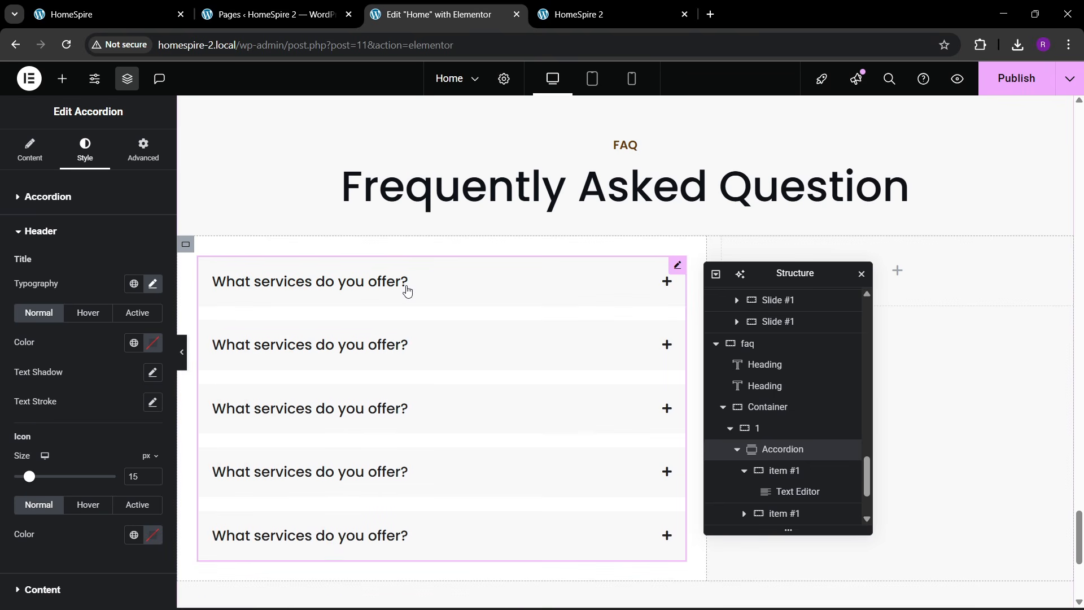
{"action": "left_click", "coordinate": [115, 6]}
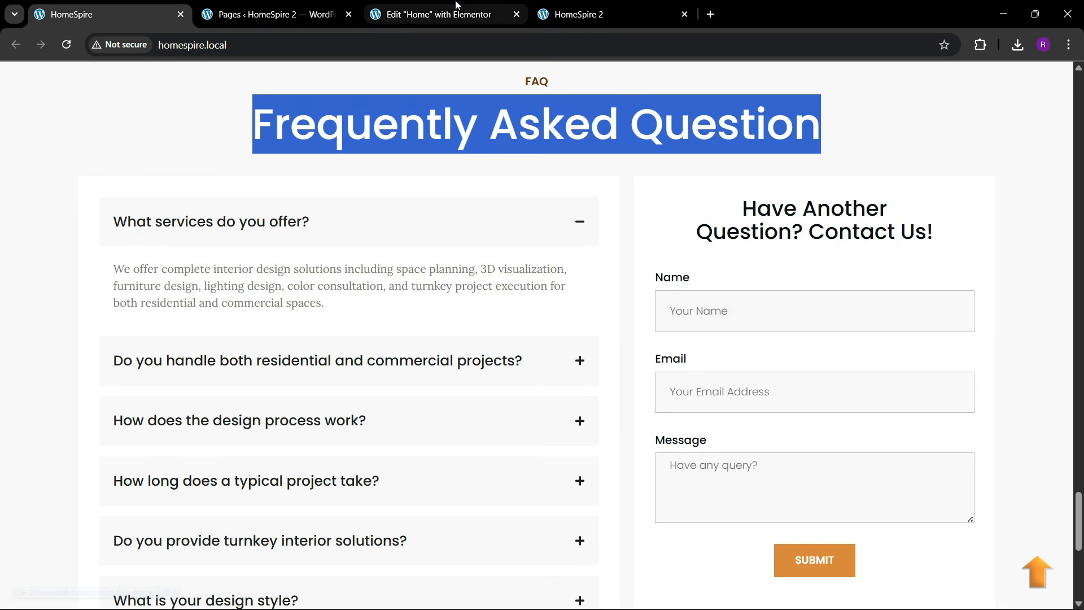
{"action": "left_click", "coordinate": [435, 14]}
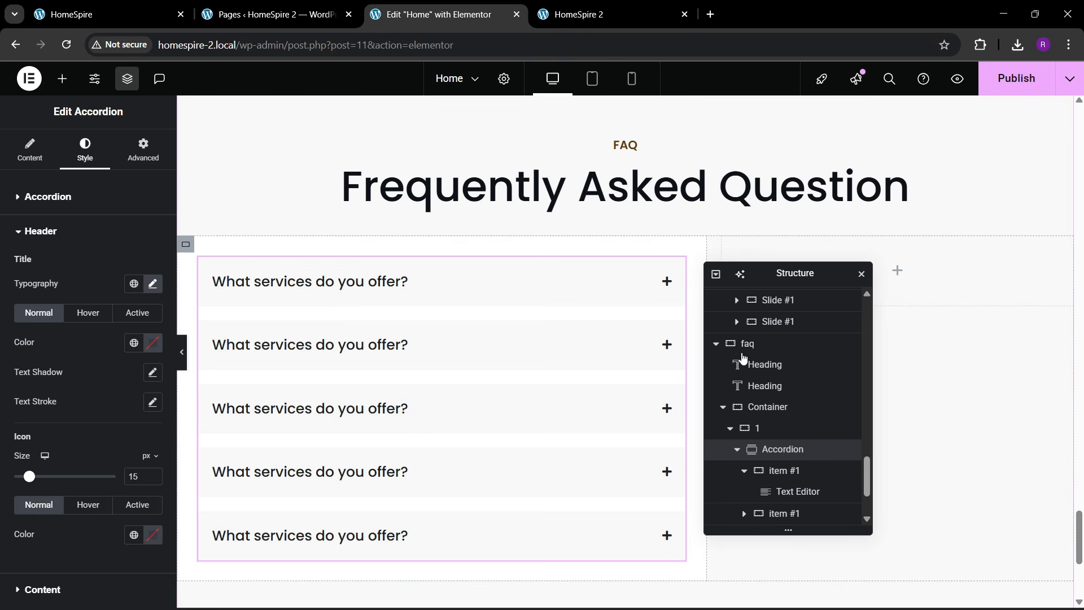
{"action": "left_click_drag", "start_coordinate": [793, 278], "coordinate": [532, 317]}
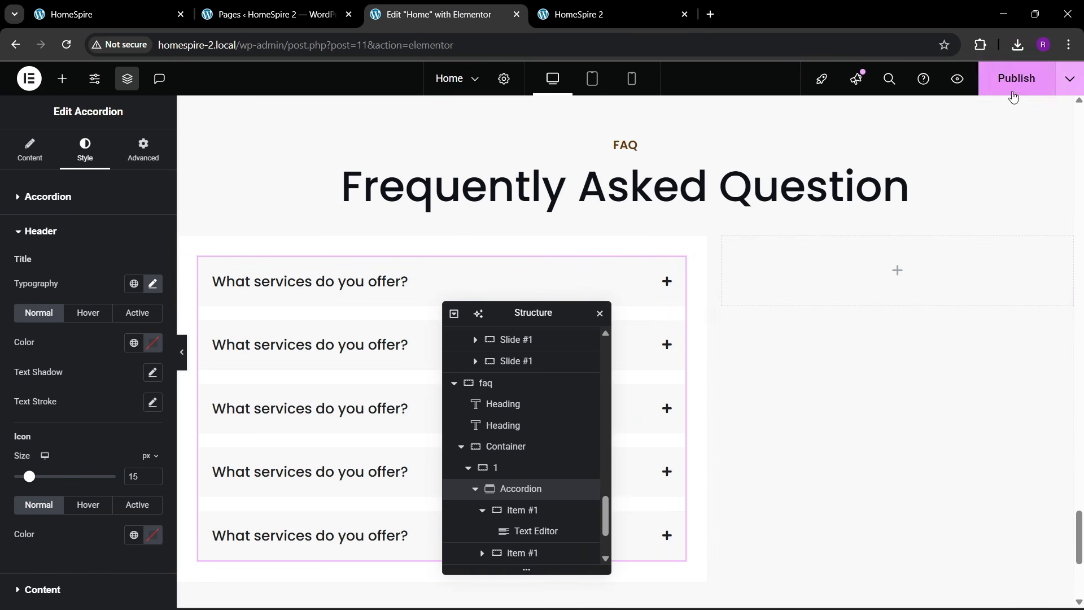
- Publish the page and compare the FAQ accordion against the live site
{"action": "left_click", "coordinate": [1016, 78]}
{"action": "left_click", "coordinate": [347, 291]}
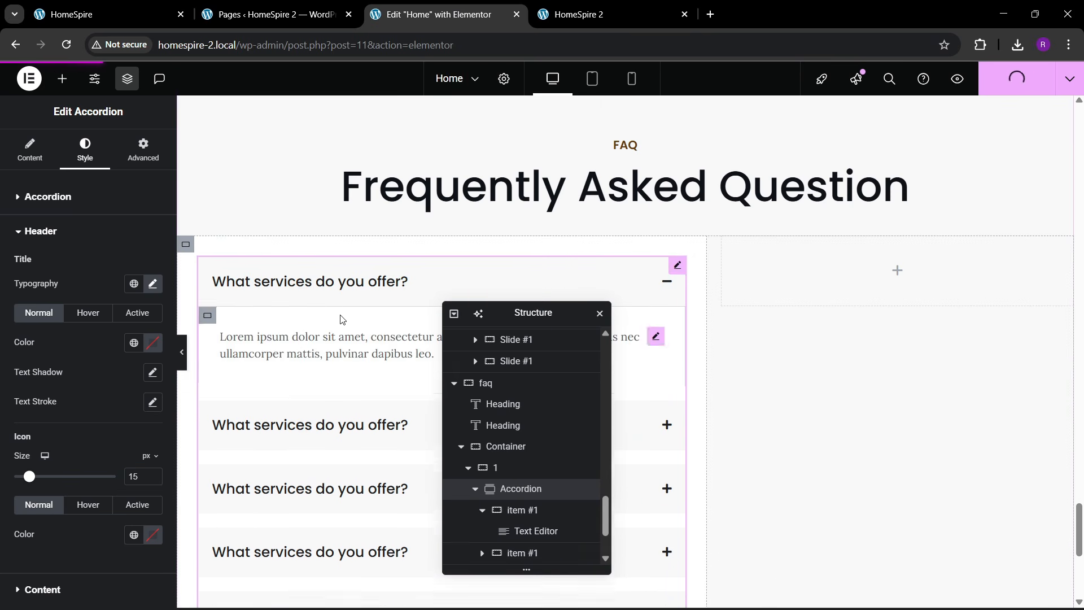
{"action": "left_click", "coordinate": [363, 293]}
{"action": "left_click", "coordinate": [107, 15]}
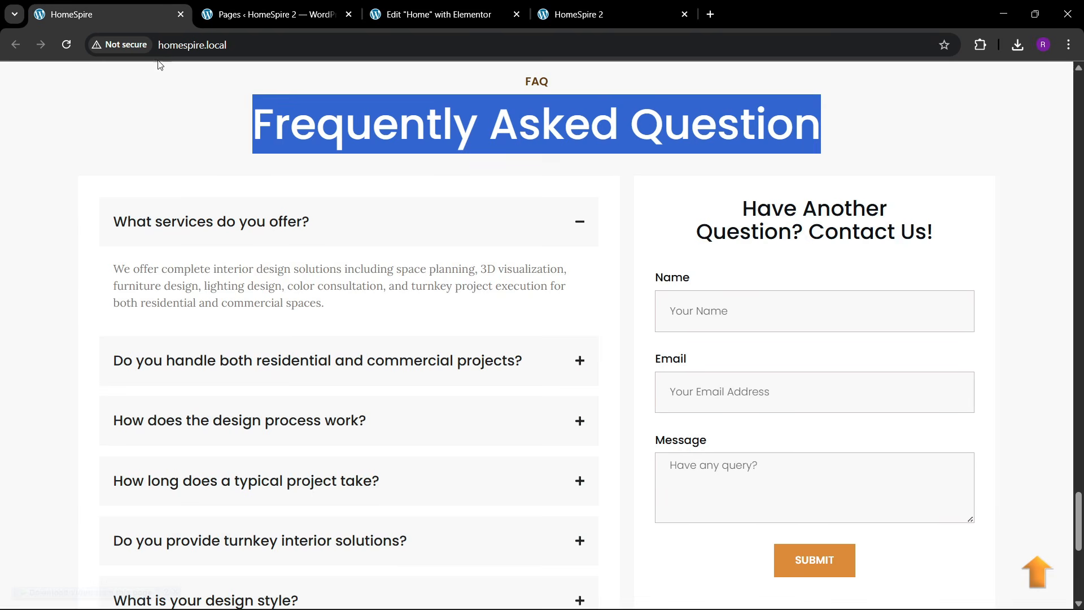
{"action": "scroll", "coordinate": [426, 339], "scroll_direction": "down", "scroll_amount": 3}
{"action": "scroll", "coordinate": [695, 279], "scroll_direction": "up", "scroll_amount": 3}
{"action": "left_click", "coordinate": [499, 8]}
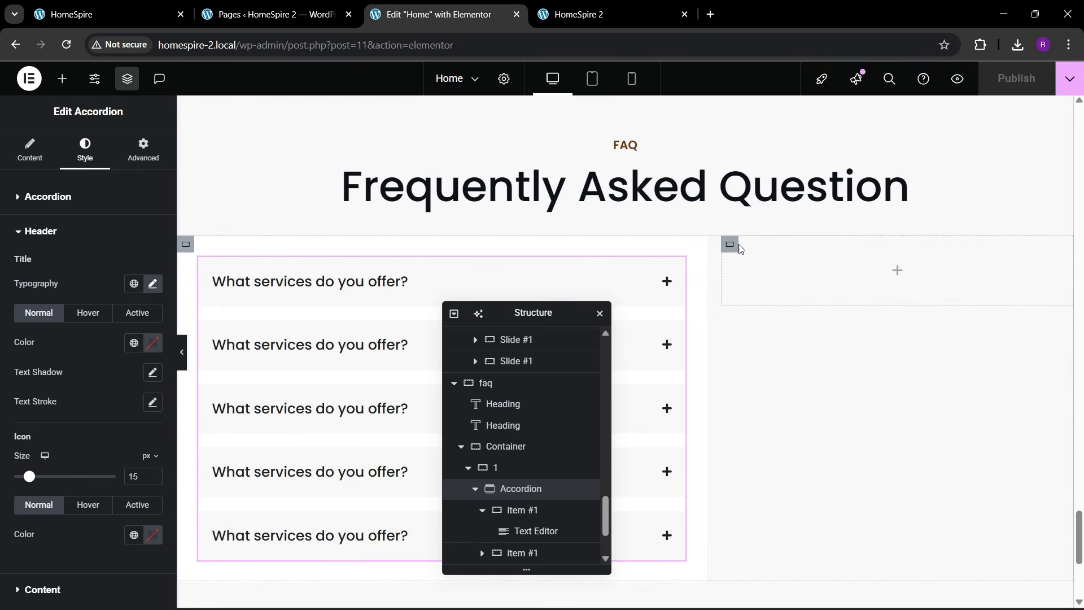
- Give the empty right-hand column a Classic white background
{"action": "left_click", "coordinate": [734, 298]}
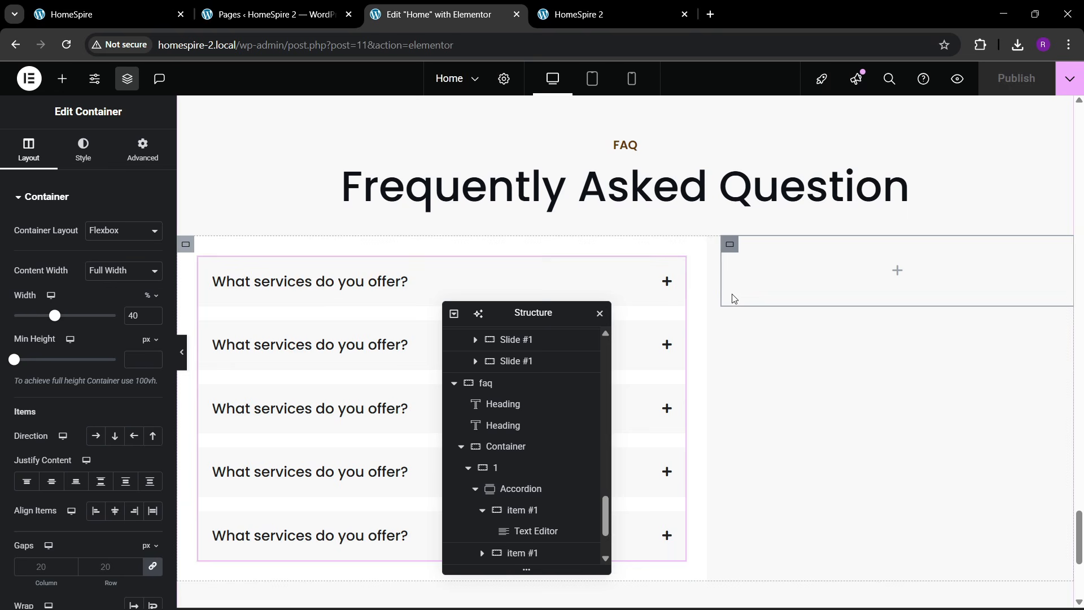
{"action": "left_click", "coordinate": [83, 148]}
{"action": "left_click", "coordinate": [96, 260]}
{"action": "left_click", "coordinate": [153, 290]}
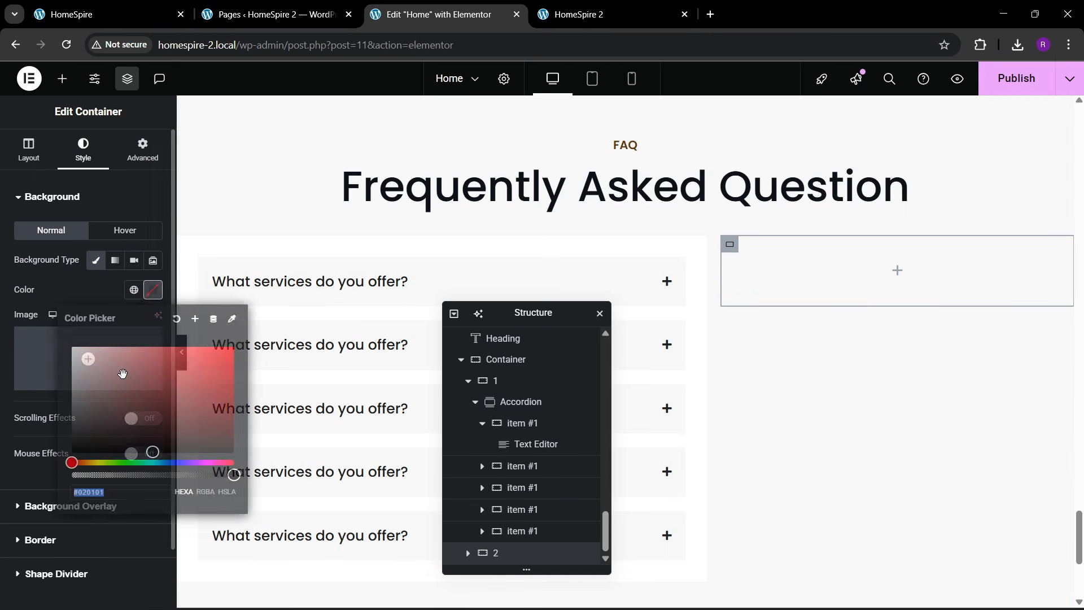
{"action": "left_click", "coordinate": [48, 306]}
- Give the right-hand column 30 px padding on every side, matching the left column
{"action": "left_click", "coordinate": [188, 244]}
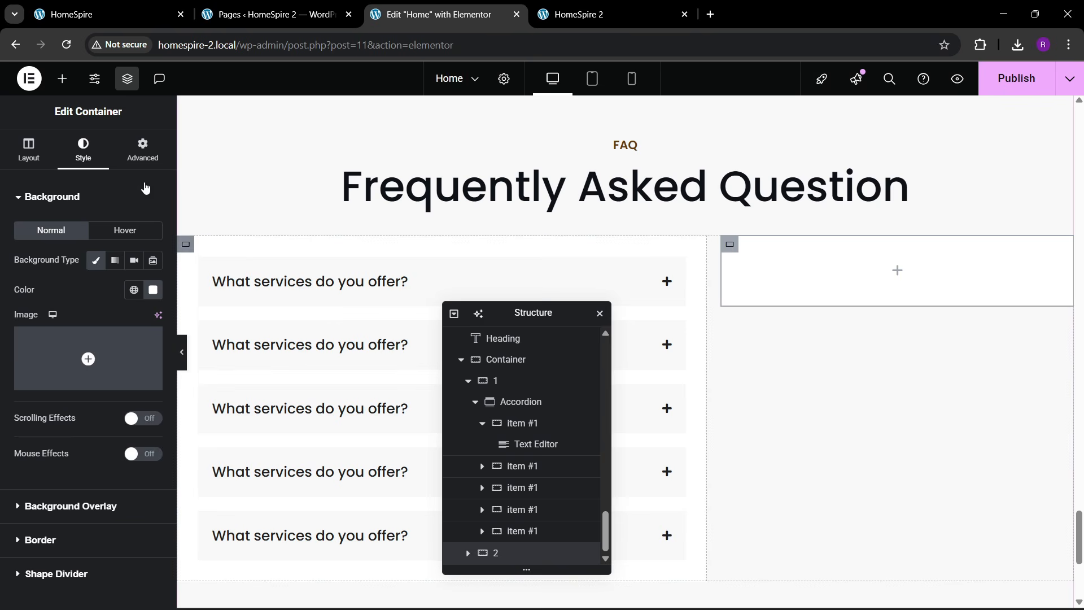
{"action": "left_click", "coordinate": [145, 158]}
{"action": "left_click", "coordinate": [729, 244]}
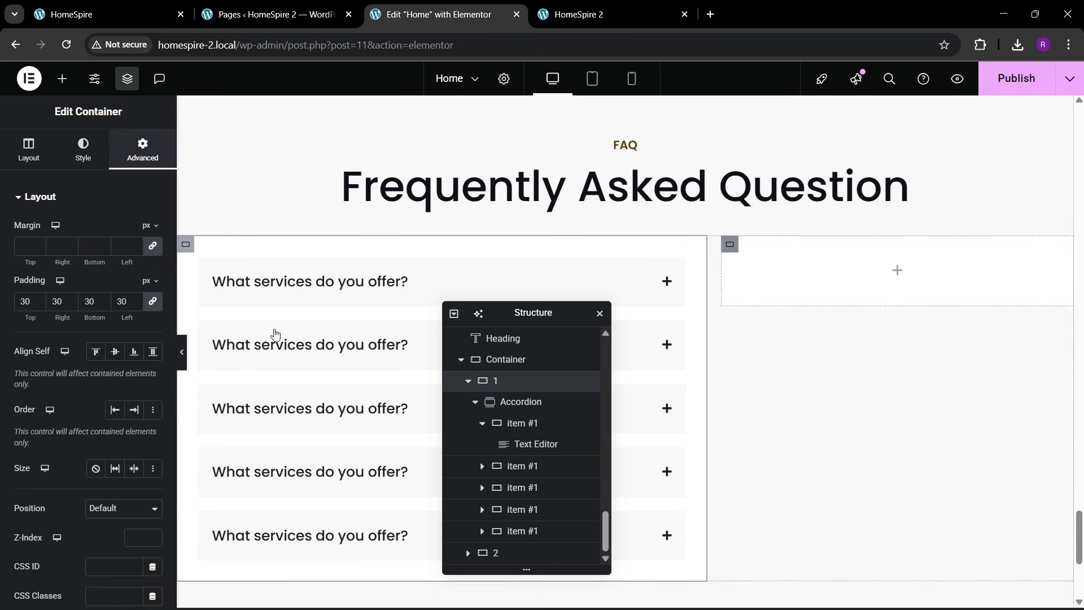
{"action": "left_click", "coordinate": [137, 160]}
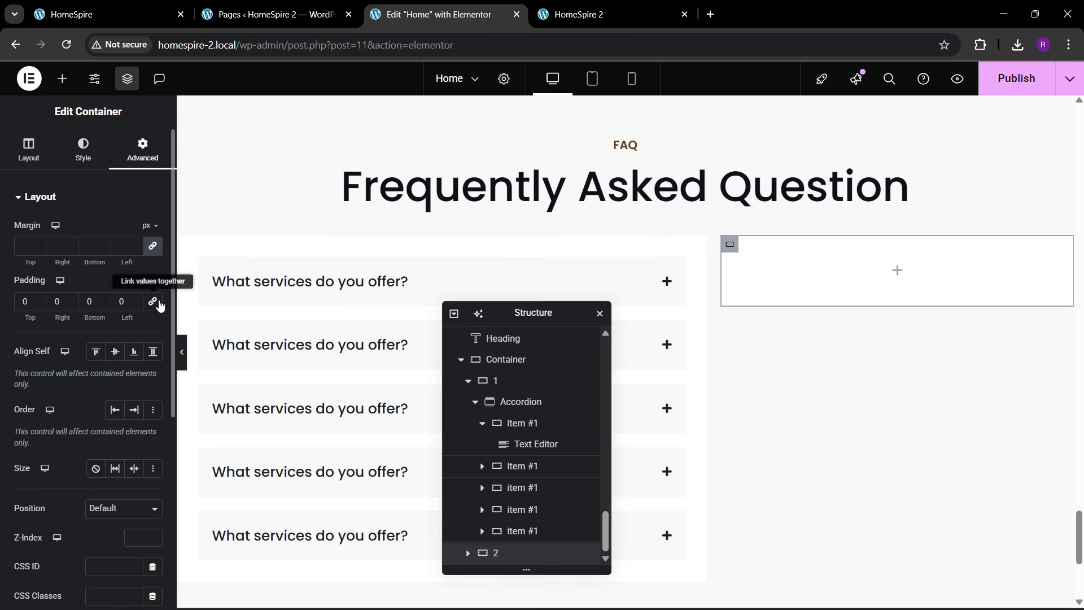
{"action": "left_click", "coordinate": [18, 317]}
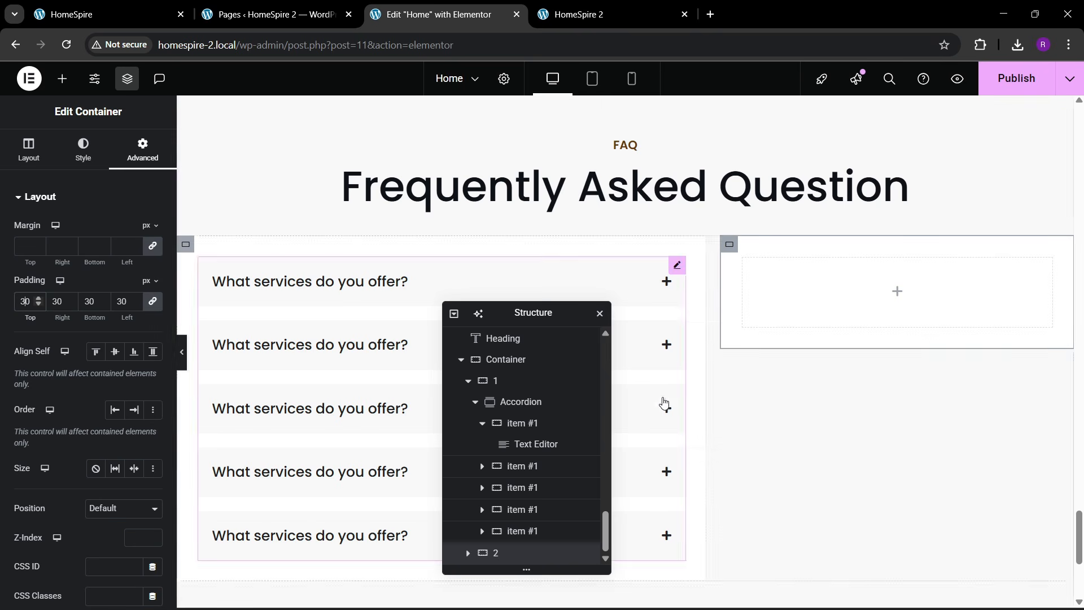
{"action": "left_click", "coordinate": [62, 78]}
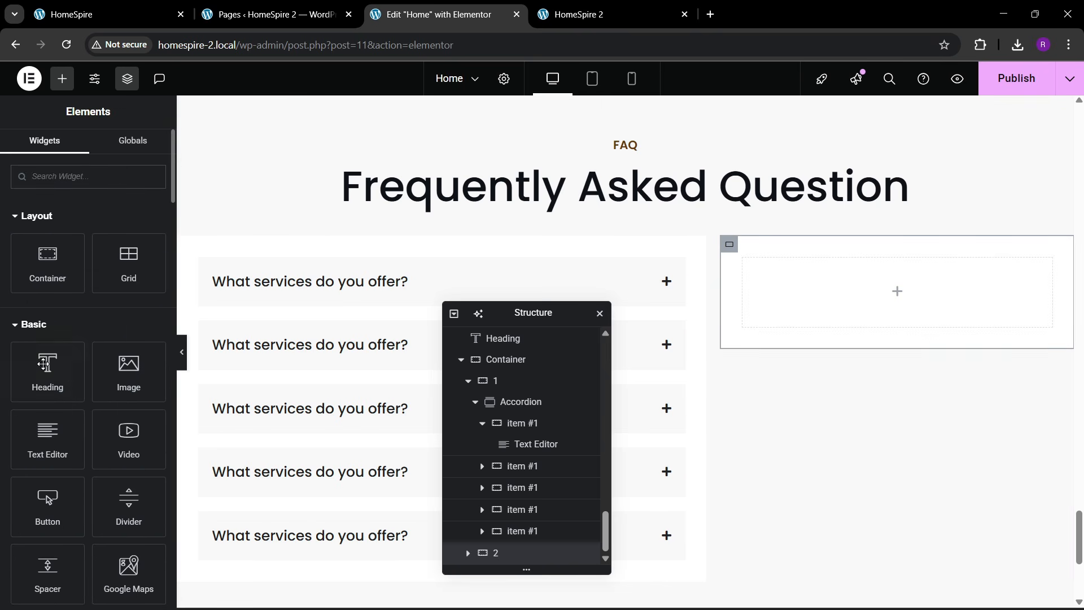
- Add a Heading to the right column titled 'Have Another Question? Contact Us!' copied from the live site
{"action": "left_click_drag", "start_coordinate": [47, 367], "coordinate": [813, 329]}
{"action": "left_click", "coordinate": [215, 7]}
{"action": "left_click", "coordinate": [155, 13]}
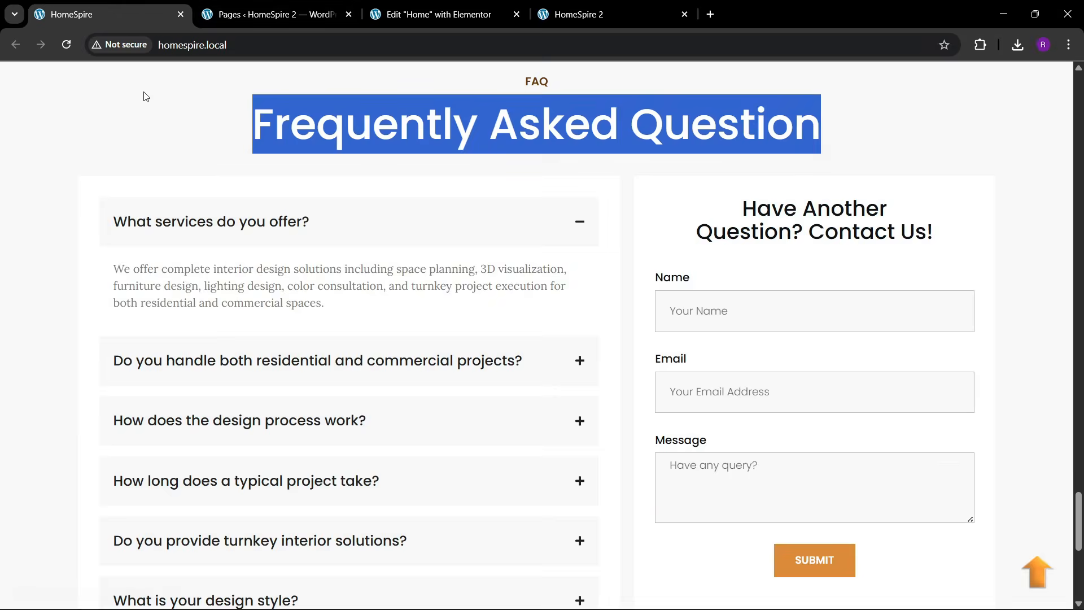
{"action": "left_click", "coordinate": [752, 238]}
{"action": "left_click_drag", "start_coordinate": [743, 210], "coordinate": [989, 238]}
{"action": "key", "text": "ctrl+c"}
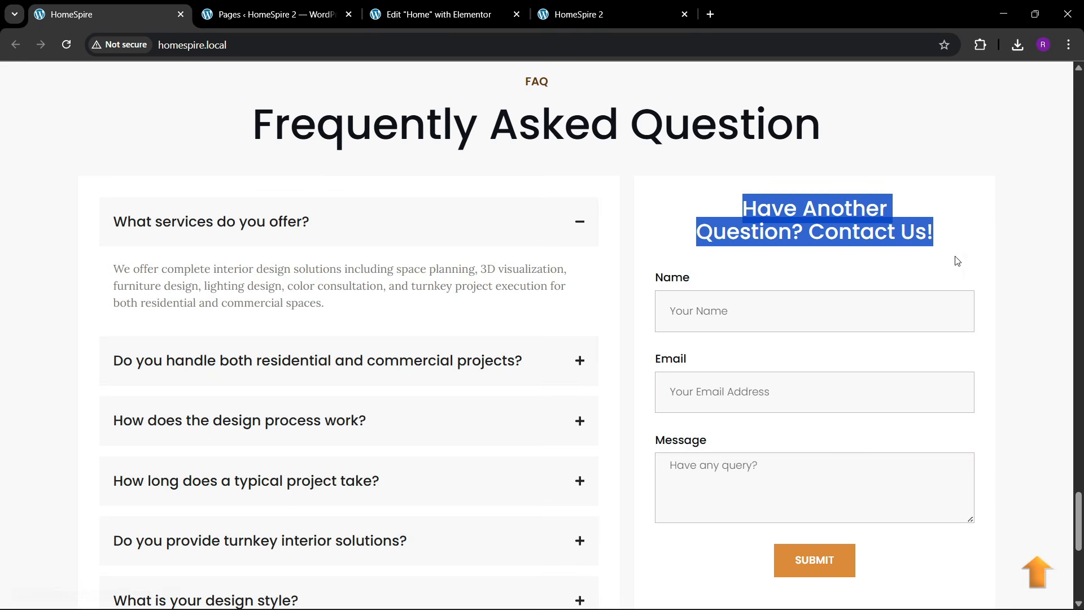
{"action": "left_click", "coordinate": [435, 14]}
{"action": "triple_click", "coordinate": [61, 247]}
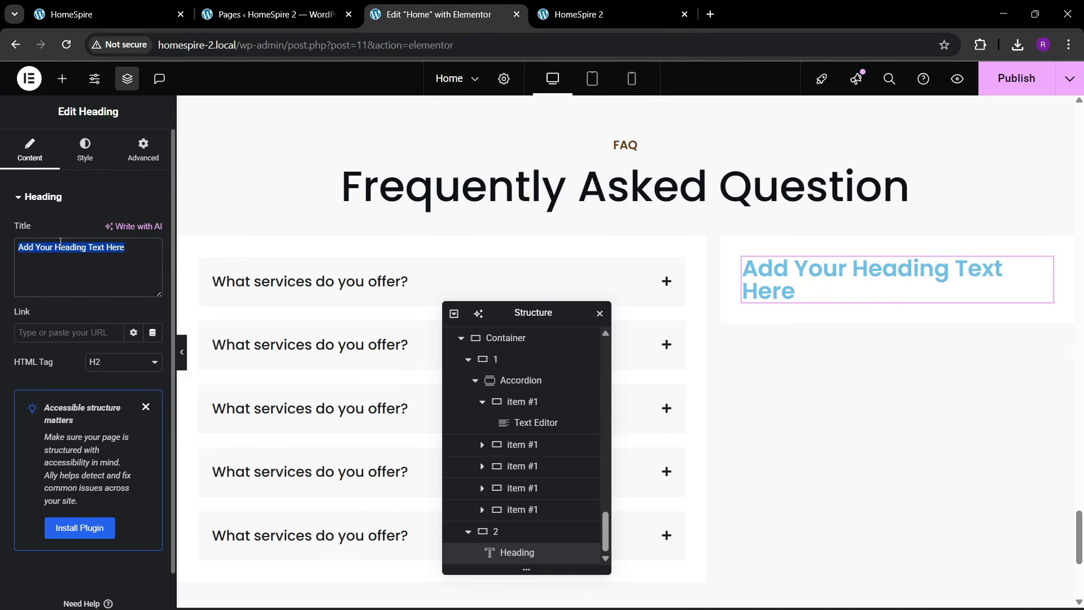
{"action": "key", "text": "ctrl+v"}
- Centre the heading and colour it theme black
{"action": "left_click", "coordinate": [84, 152]}
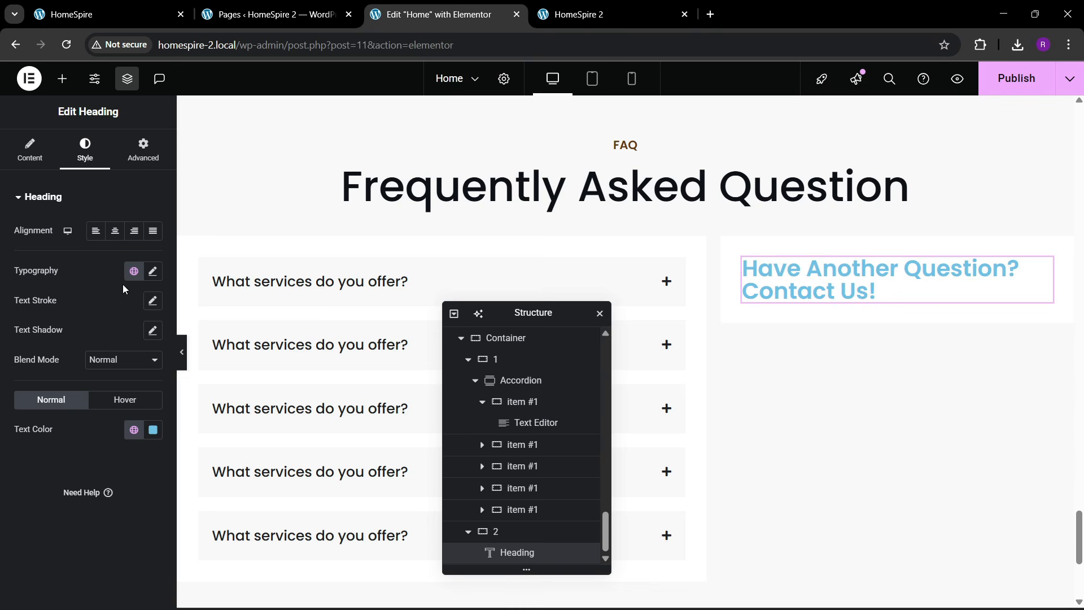
{"action": "left_click", "coordinate": [115, 230]}
{"action": "left_click", "coordinate": [134, 429]}
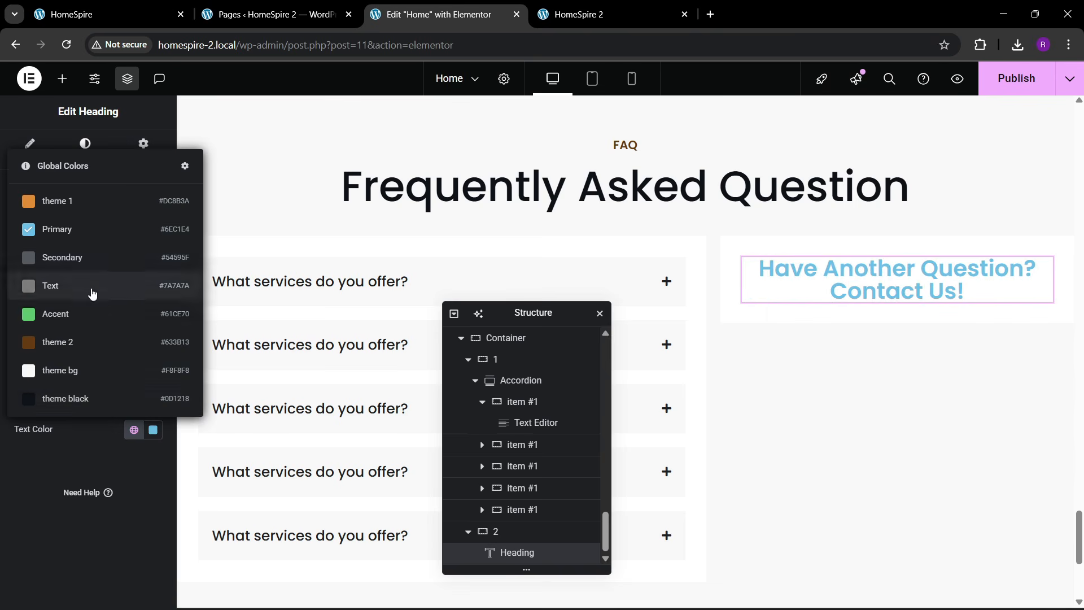
{"action": "left_click", "coordinate": [86, 401]}
- Set the heading typography to 27 px and weight 500, then compare with the live page
{"action": "left_click", "coordinate": [153, 272]}
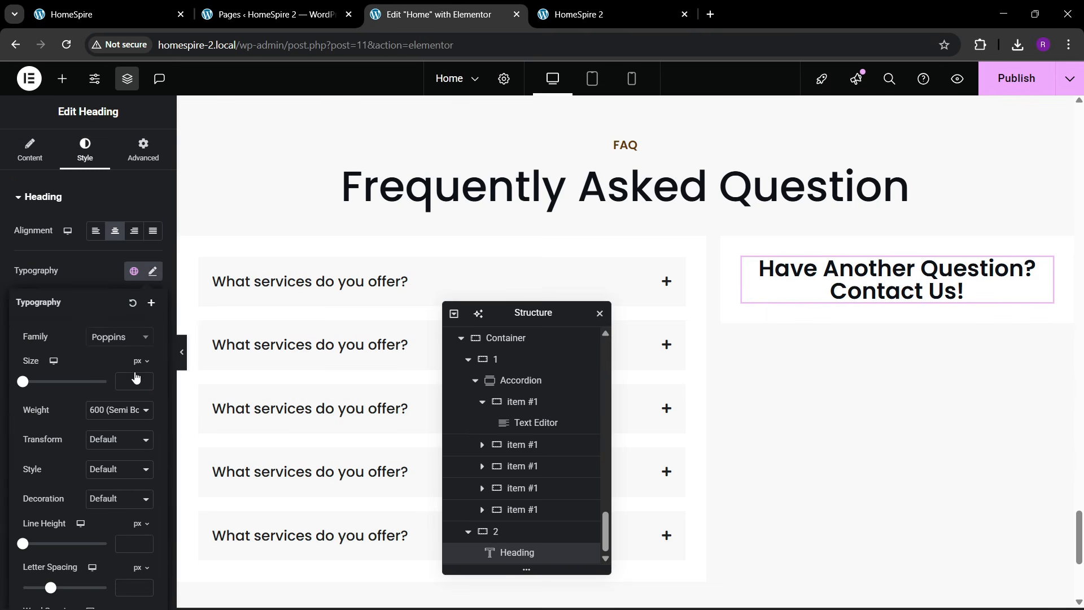
{"action": "left_click", "coordinate": [144, 380]}
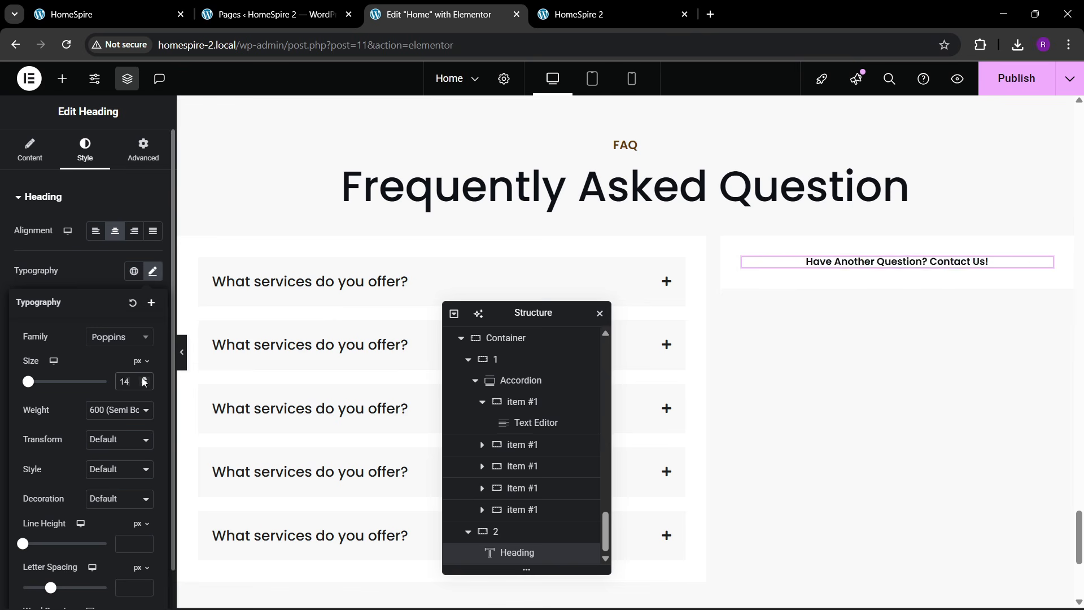
{"action": "left_click", "coordinate": [120, 409]}
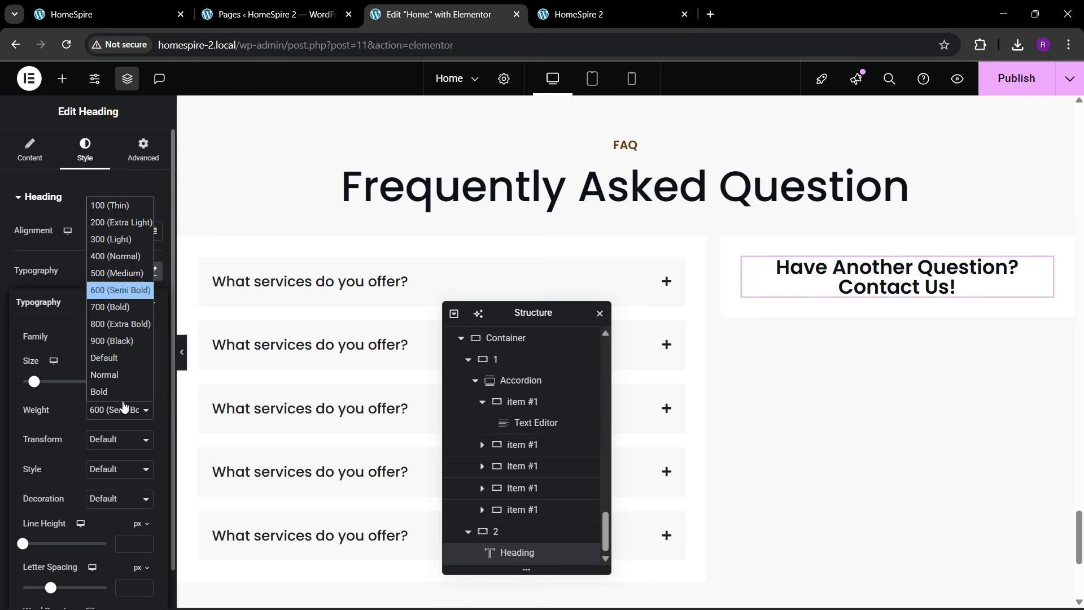
{"action": "left_click", "coordinate": [118, 285]}
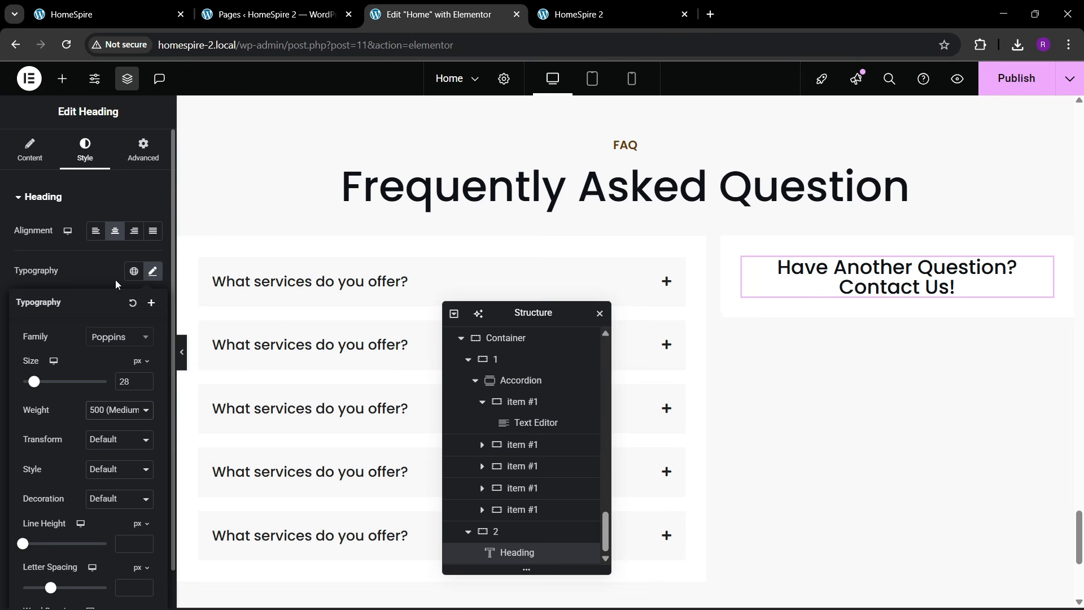
{"action": "left_click", "coordinate": [145, 385]}
{"action": "left_click", "coordinate": [145, 385]}
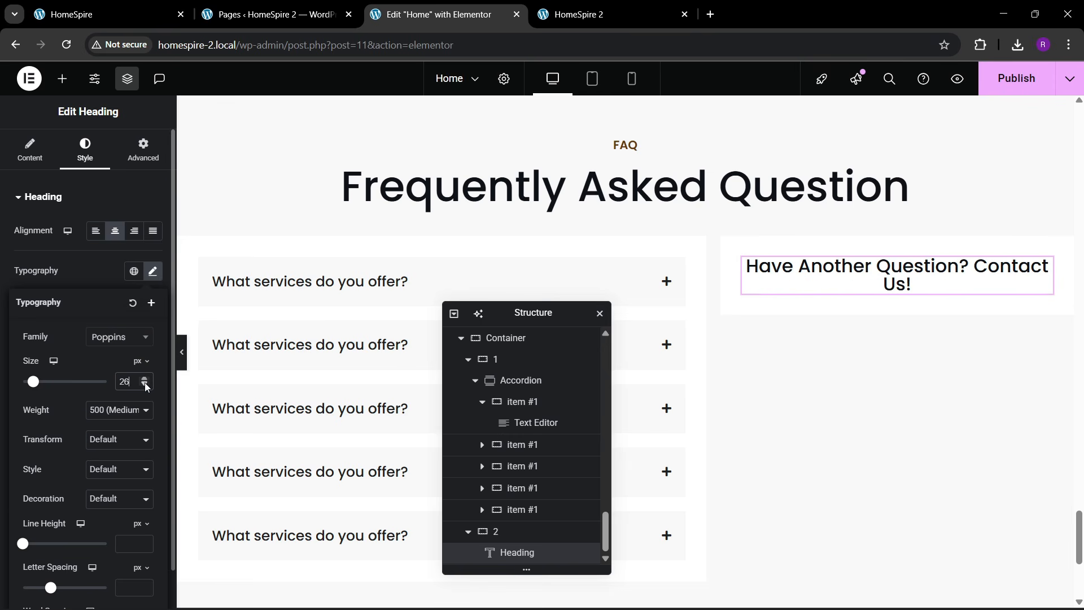
{"action": "left_click", "coordinate": [145, 382]}
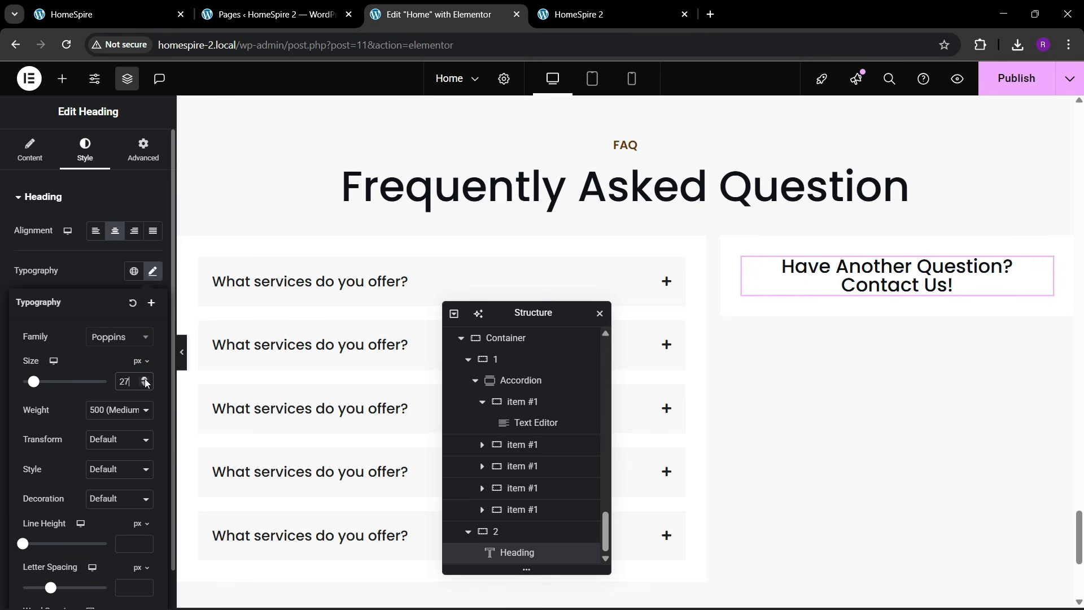
{"action": "left_click", "coordinate": [139, 6]}
{"action": "left_click", "coordinate": [429, 14]}
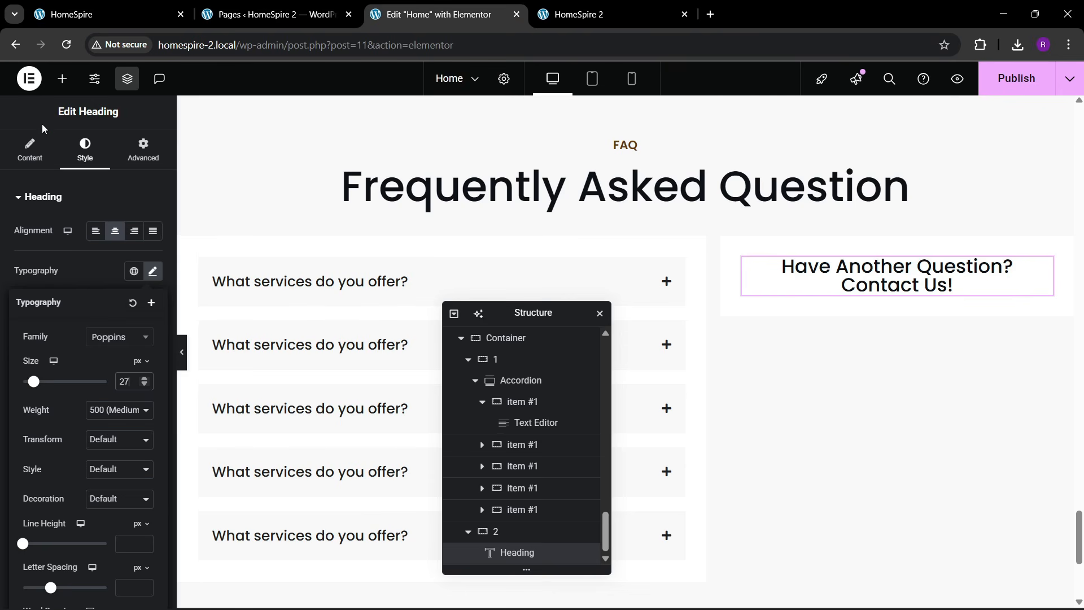
{"action": "left_click", "coordinate": [62, 79]}
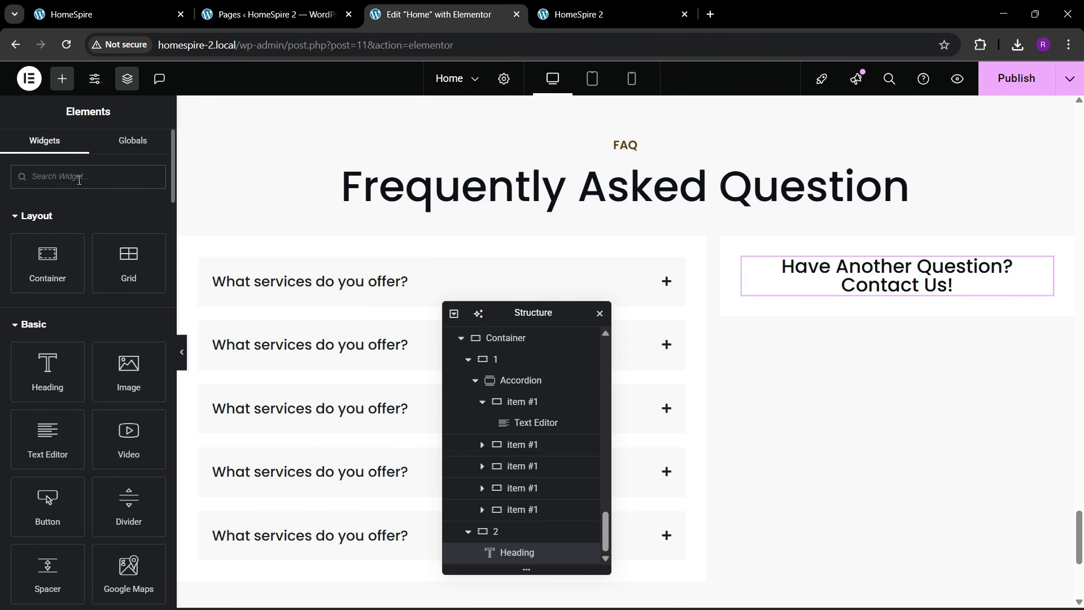
- Add a Form widget below the heading and compare it with the live site's form
{"action": "left_click", "coordinate": [79, 180]}
{"action": "type", "text": "form"}
{"action": "left_click_drag", "start_coordinate": [48, 226], "coordinate": [915, 301]}
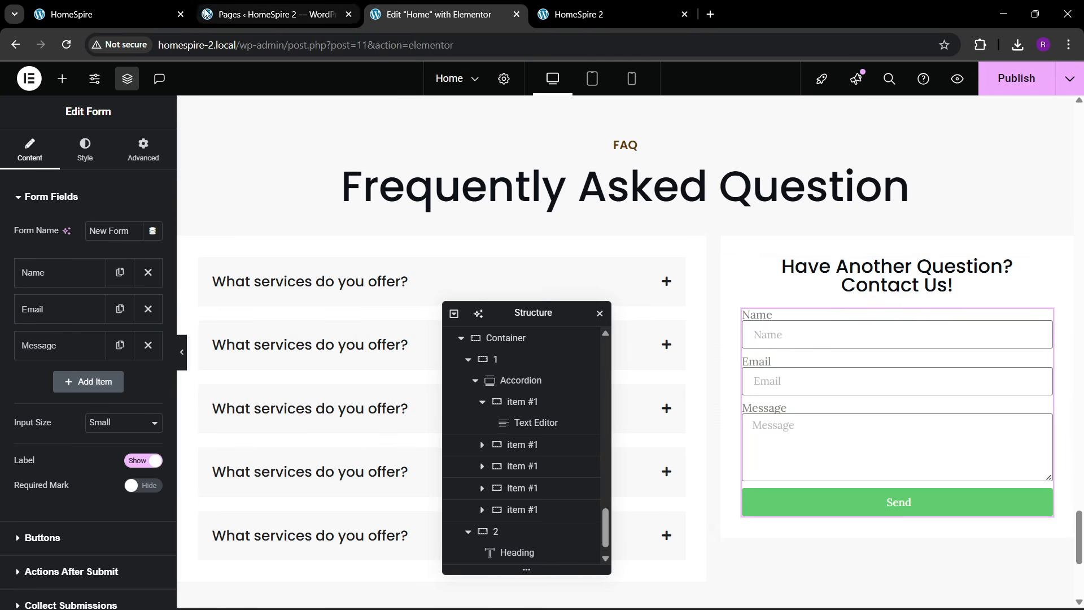
{"action": "left_click", "coordinate": [149, 4]}
{"action": "left_click", "coordinate": [442, 8]}
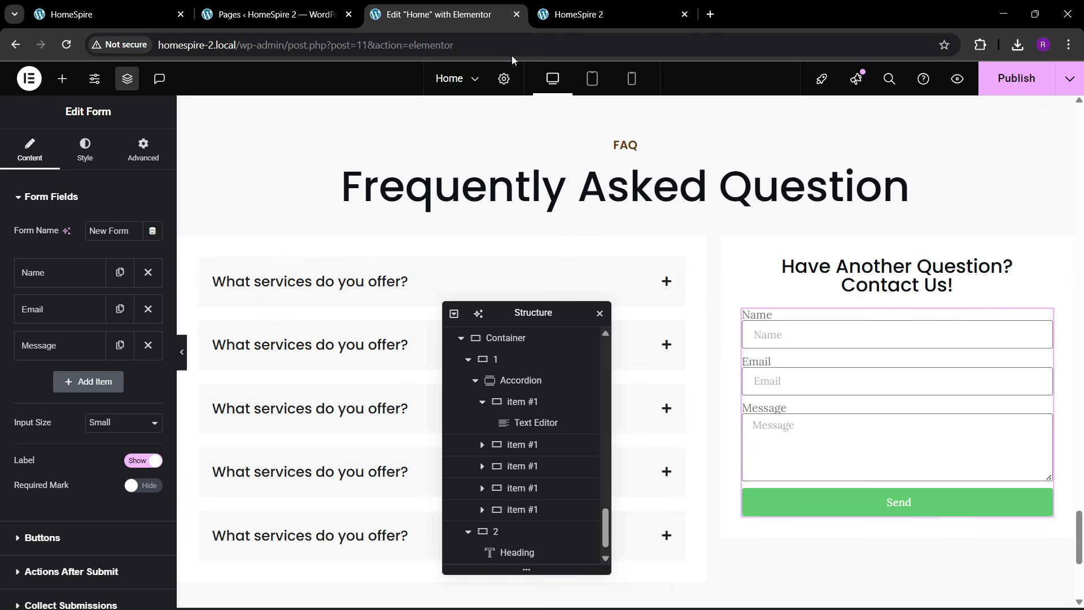
{"action": "key", "text": "ctrl+shift+Tab"}
{"action": "key", "text": "ctrl+shift+Tab"}
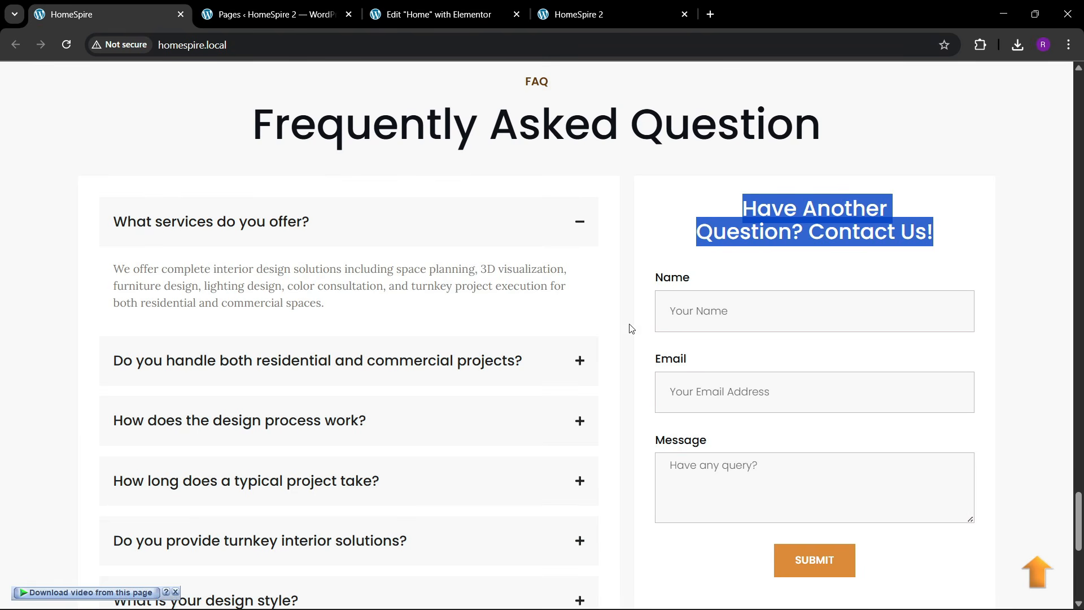
{"action": "left_click", "coordinate": [484, 8]}
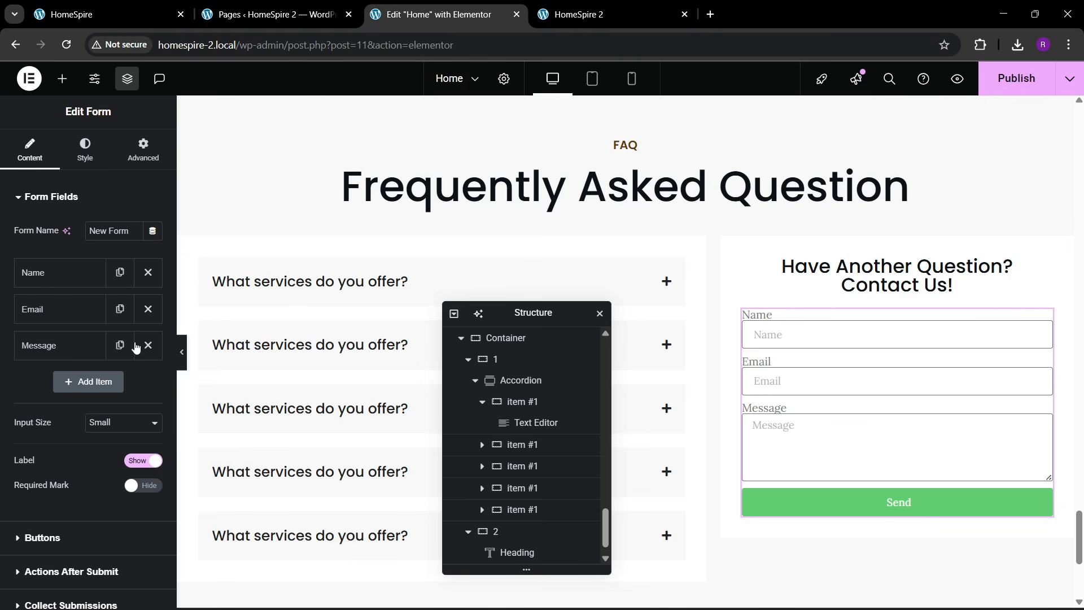
- Set the form's Input Size to Large and the button Size to Medium
{"action": "left_click", "coordinate": [101, 424]}
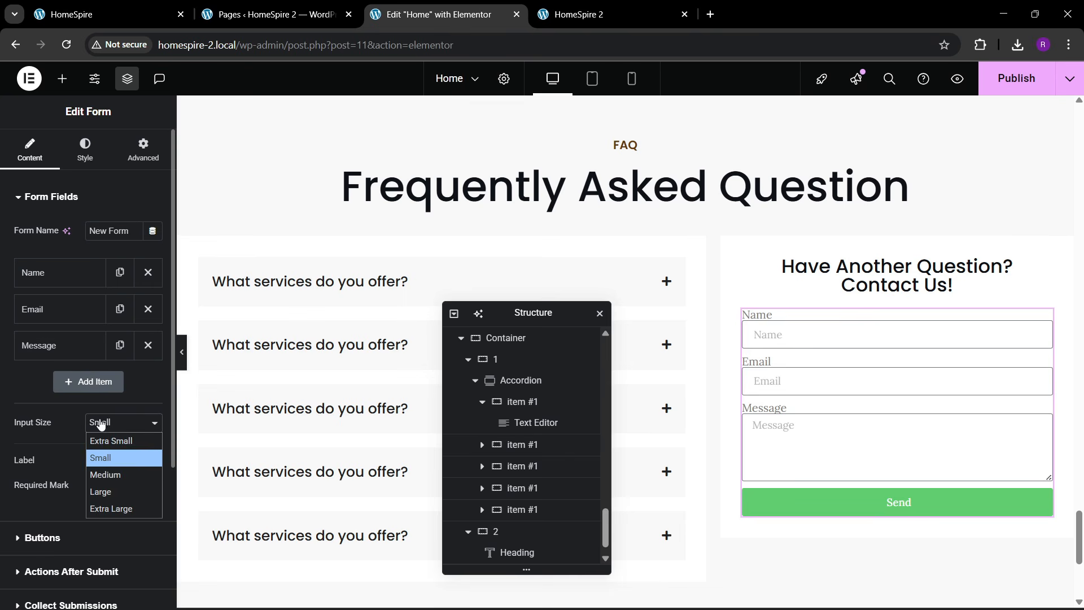
{"action": "left_click", "coordinate": [114, 490]}
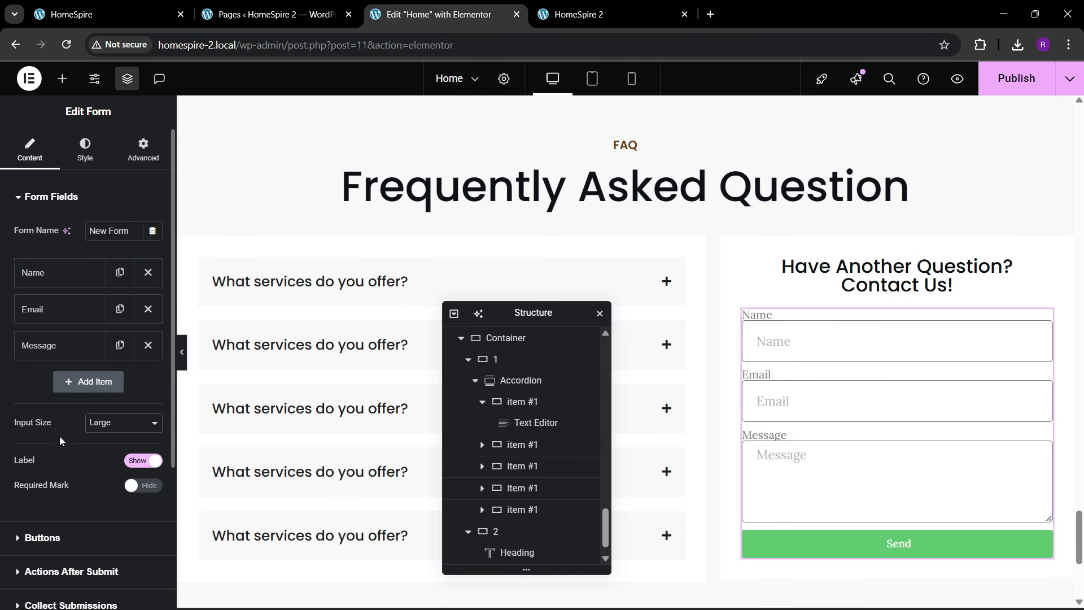
{"action": "scroll", "coordinate": [56, 429], "scroll_direction": "down", "scroll_amount": 3}
{"action": "left_click", "coordinate": [73, 401]}
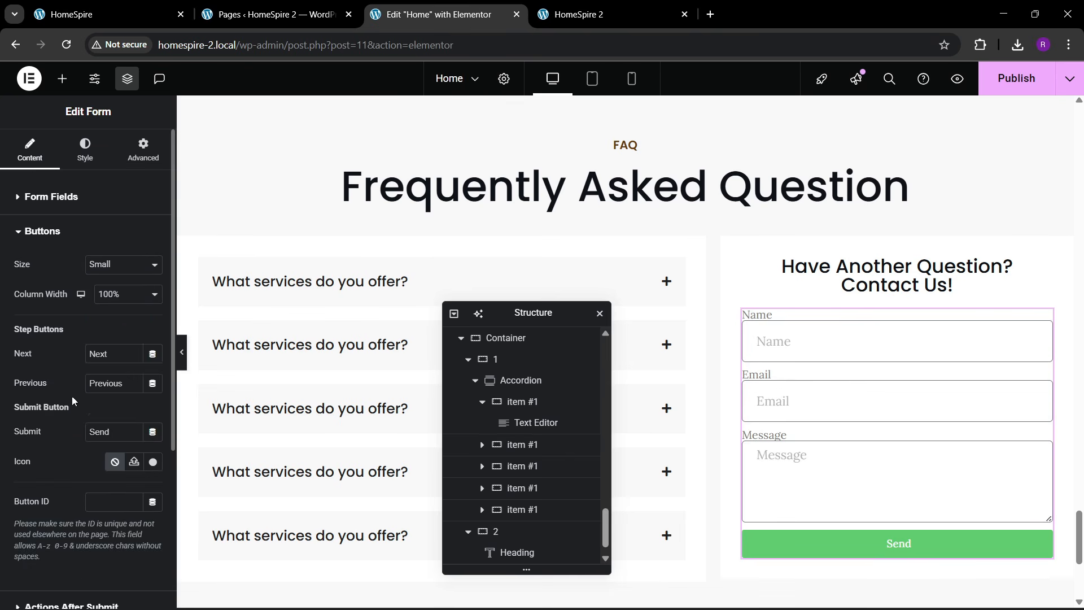
{"action": "left_click", "coordinate": [115, 267]}
{"action": "left_click", "coordinate": [113, 313]}
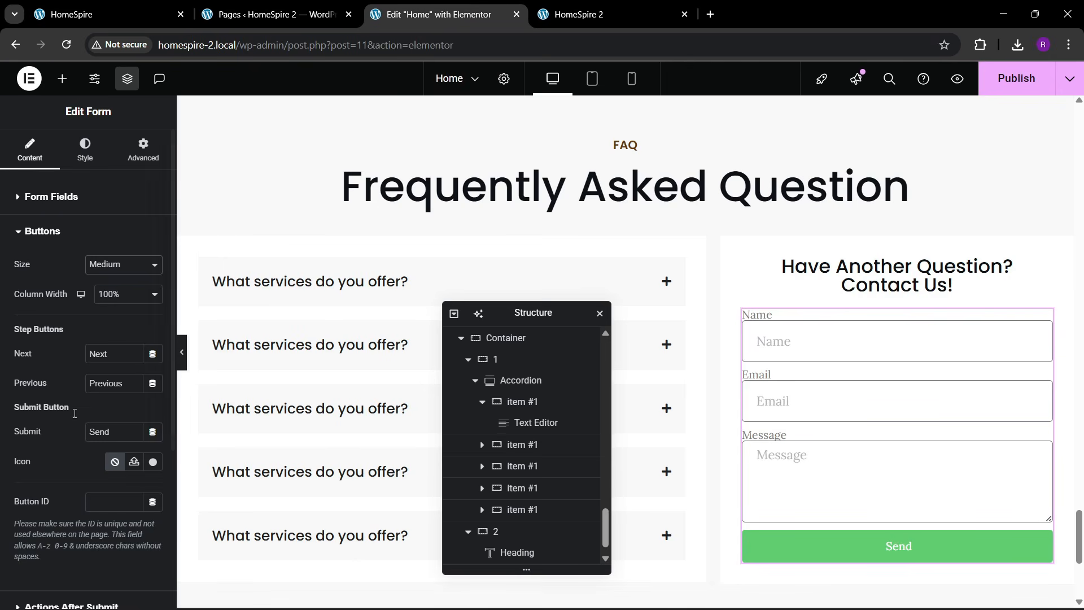
- Change the submit button text from 'Send' to 'SUBMIT' and check it against the live form
{"action": "key", "text": "ctrl+a"}
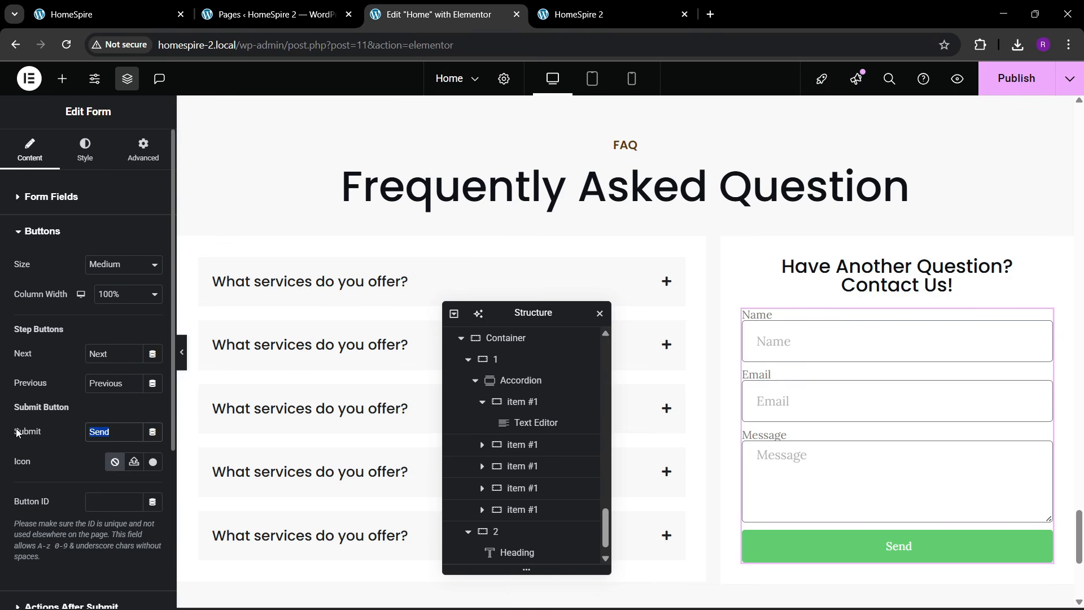
{"action": "type", "text": "SUBMIT"}
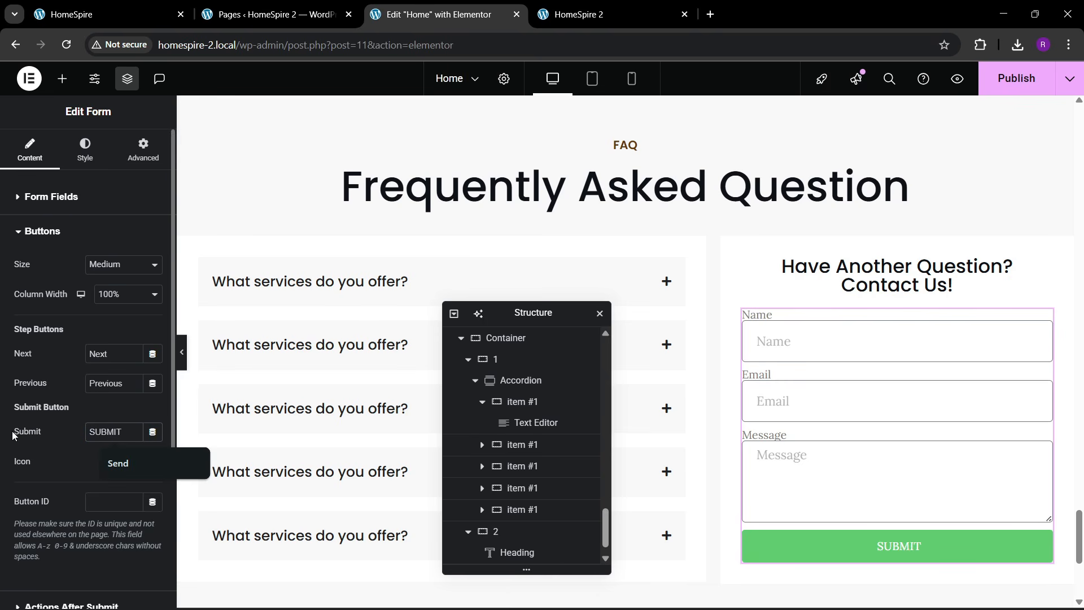
{"action": "left_click", "coordinate": [131, 5]}
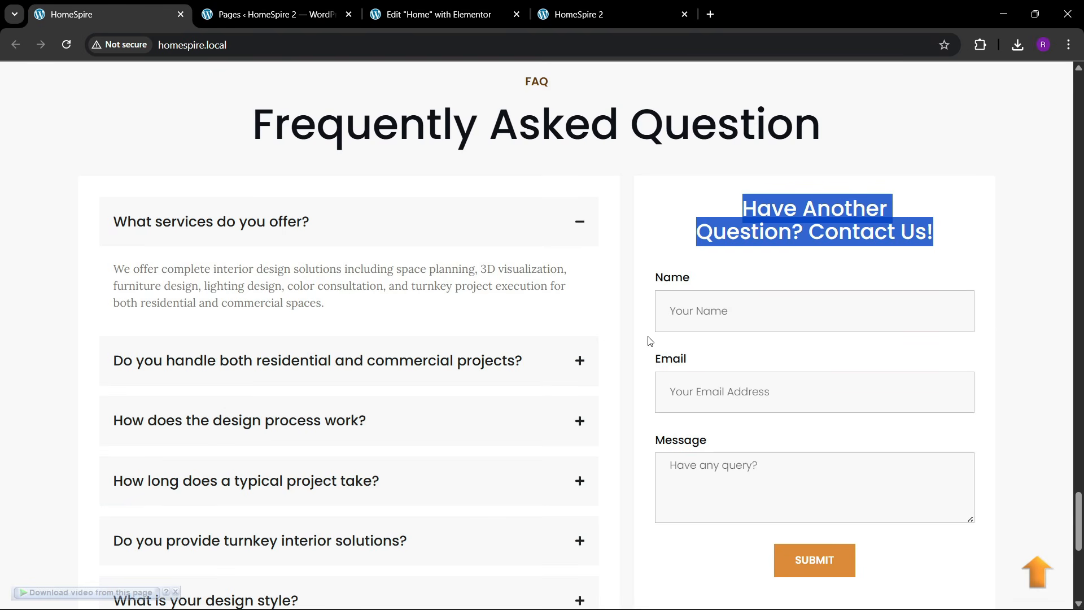
{"action": "left_click", "coordinate": [440, 14]}
{"action": "left_click", "coordinate": [86, 152]}
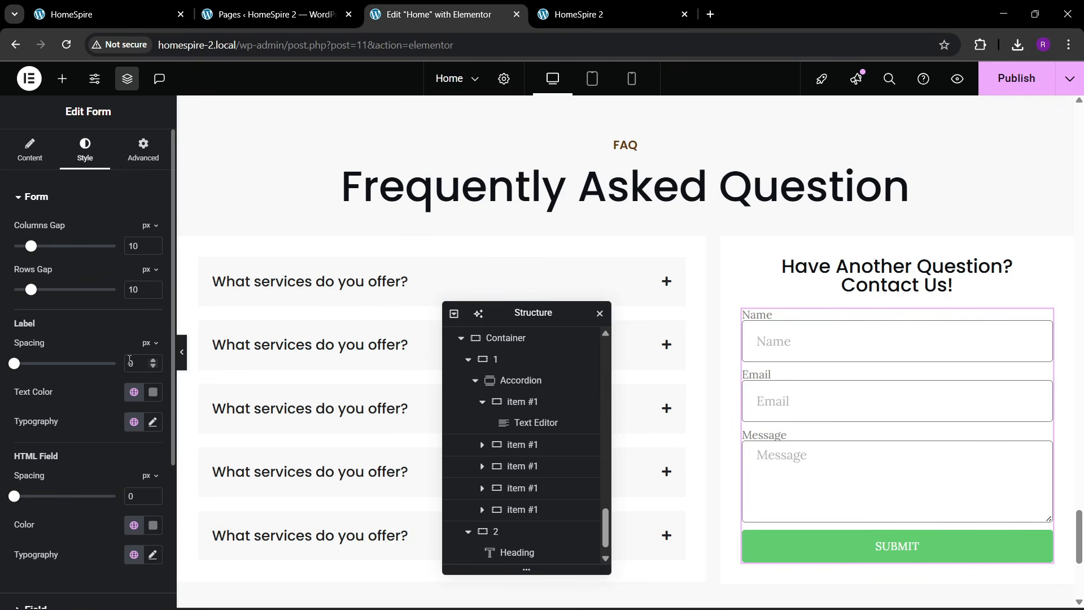
- Publish the page and check the live reference form
{"action": "left_click", "coordinate": [1015, 78]}
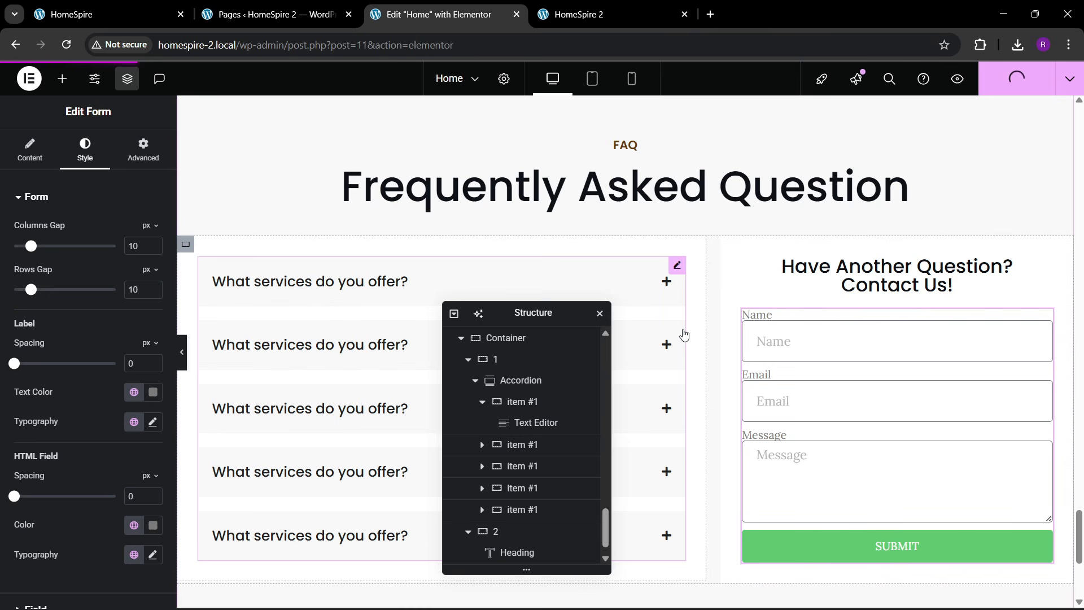
{"action": "left_click", "coordinate": [77, 7]}
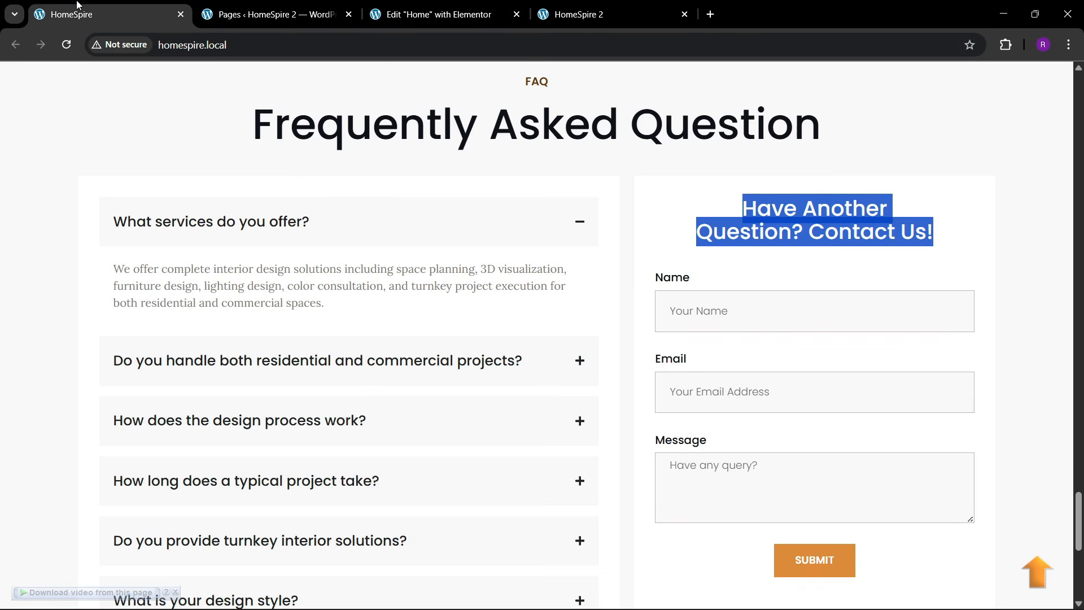
{"action": "left_click", "coordinate": [372, 14]}
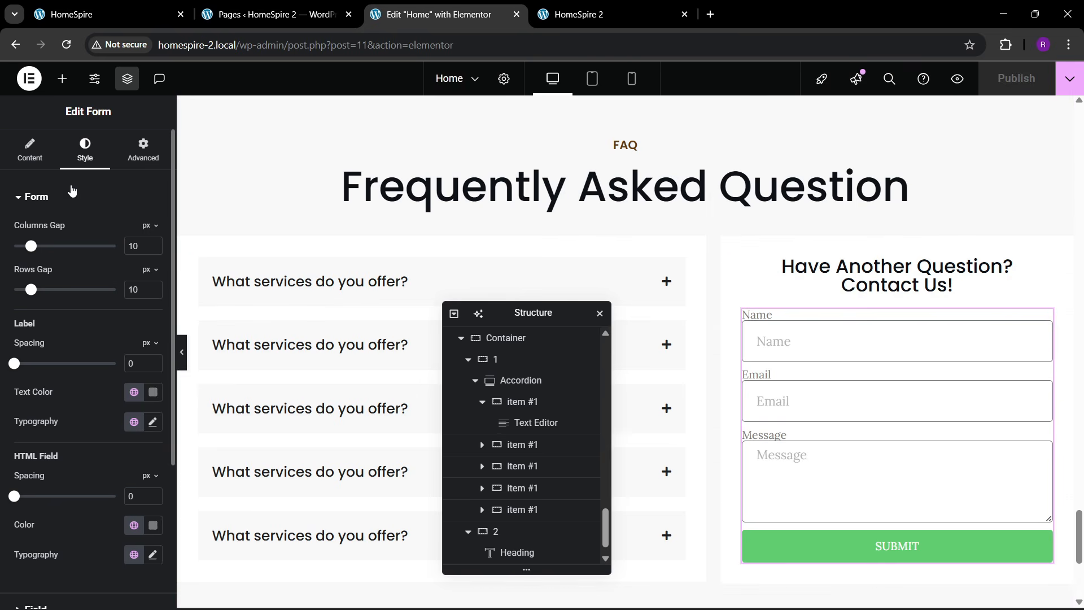
{"action": "scroll", "coordinate": [67, 347], "scroll_direction": "down", "scroll_amount": 2}
{"action": "scroll", "coordinate": [66, 348], "scroll_direction": "up", "scroll_amount": 2}
- Set the form label text colour to the global theme black
{"action": "left_click", "coordinate": [134, 392]}
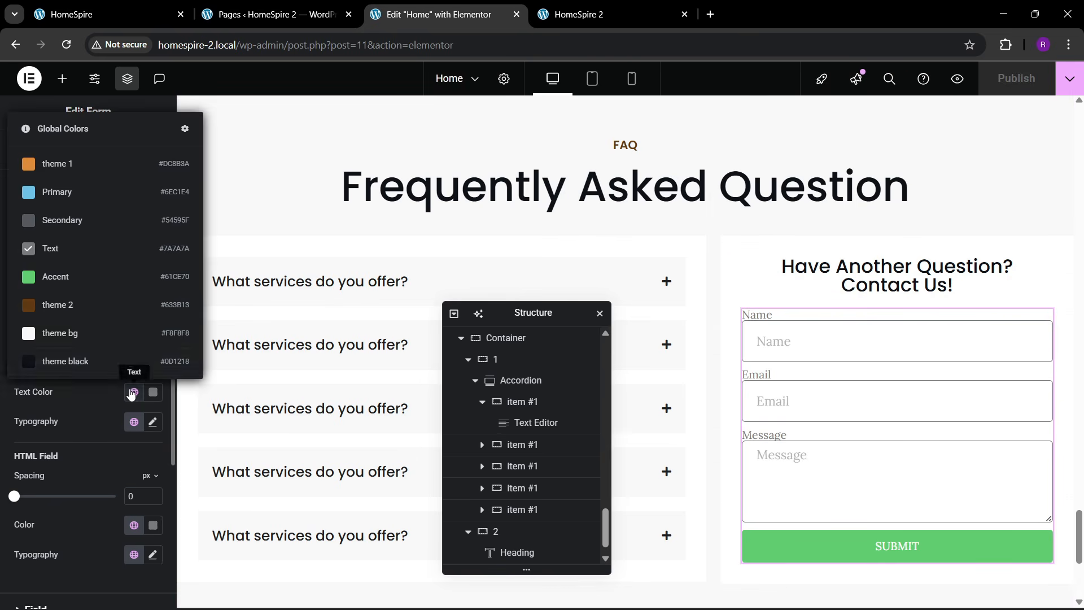
{"action": "left_click", "coordinate": [83, 360]}
{"action": "left_click", "coordinate": [92, 5]}
{"action": "left_click", "coordinate": [434, 14]}
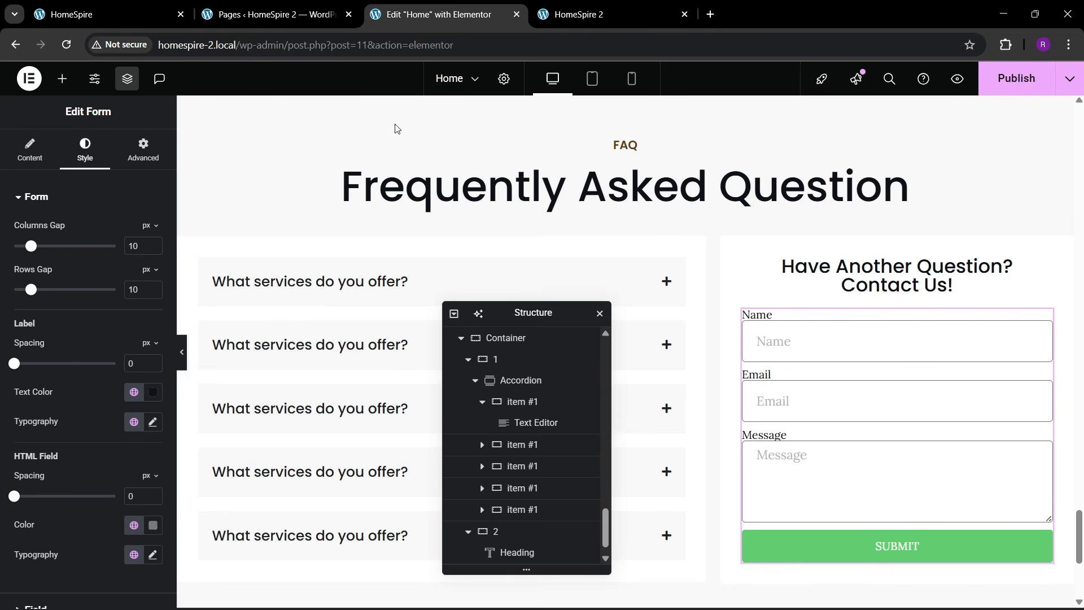
- Set the form labels' font family to Poppins and compare with the live page
{"action": "left_click", "coordinate": [153, 421]}
{"action": "scroll", "coordinate": [112, 395], "scroll_direction": "down", "scroll_amount": 4}
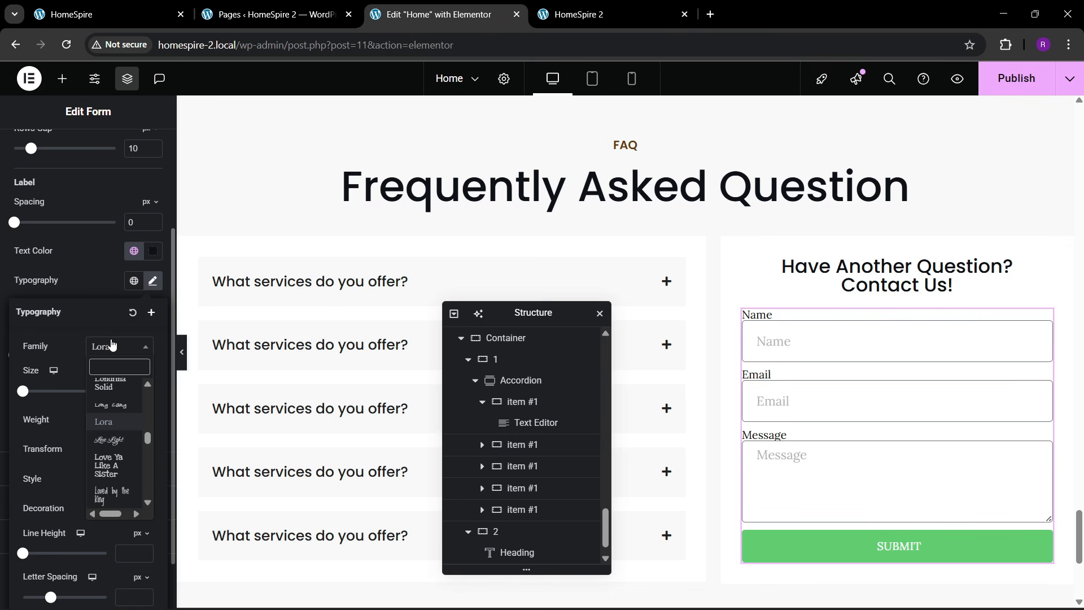
{"action": "left_click", "coordinate": [111, 346]}
{"action": "type", "text": "poppi"}
{"action": "key", "text": "Return"}
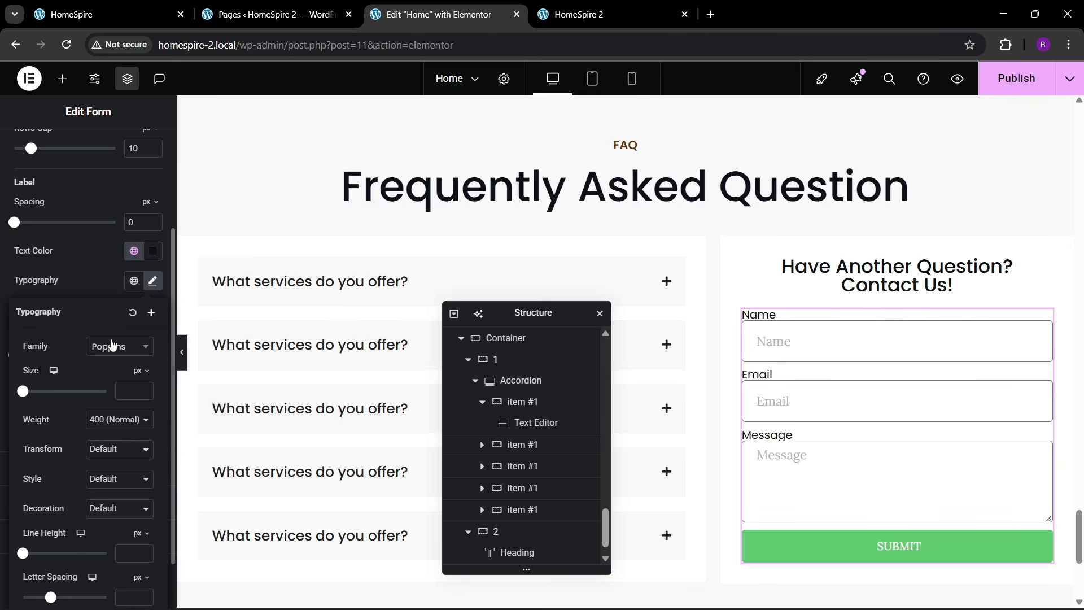
{"action": "left_click", "coordinate": [107, 14]}
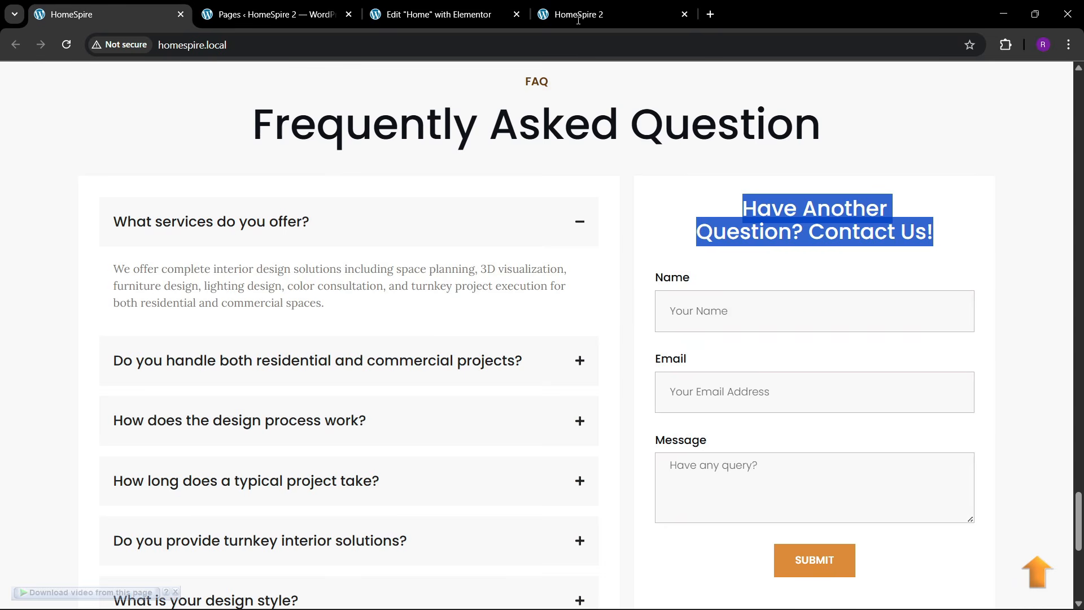
{"action": "left_click", "coordinate": [451, 14]}
{"action": "left_click", "coordinate": [72, 293]}
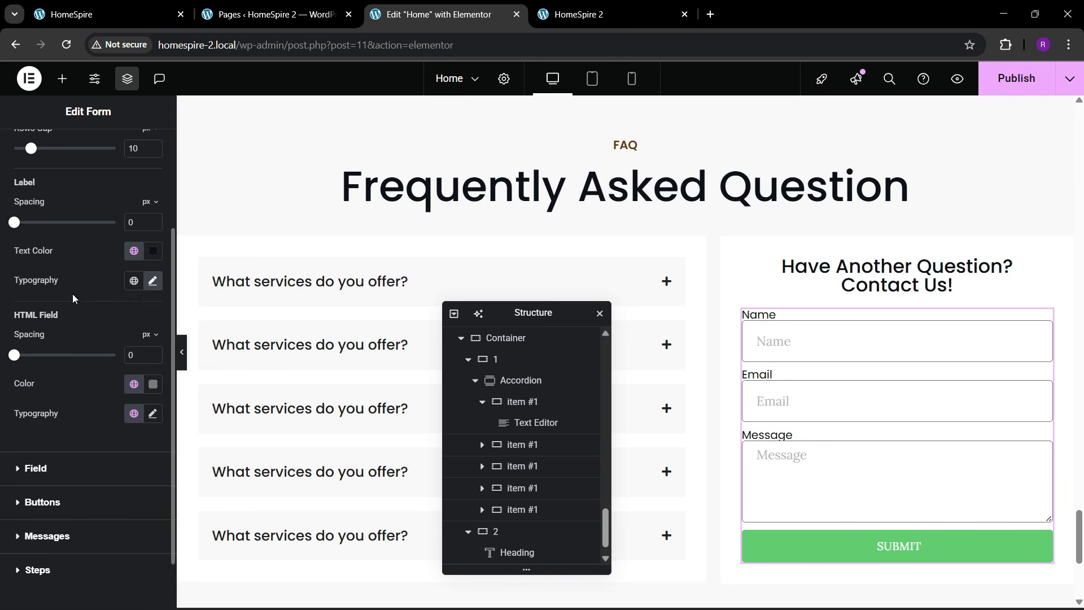
- Give the form fields a global background colour, 0 border width and theme black text
{"action": "scroll", "coordinate": [74, 297], "scroll_direction": "down", "scroll_amount": 2}
{"action": "left_click", "coordinate": [53, 412]}
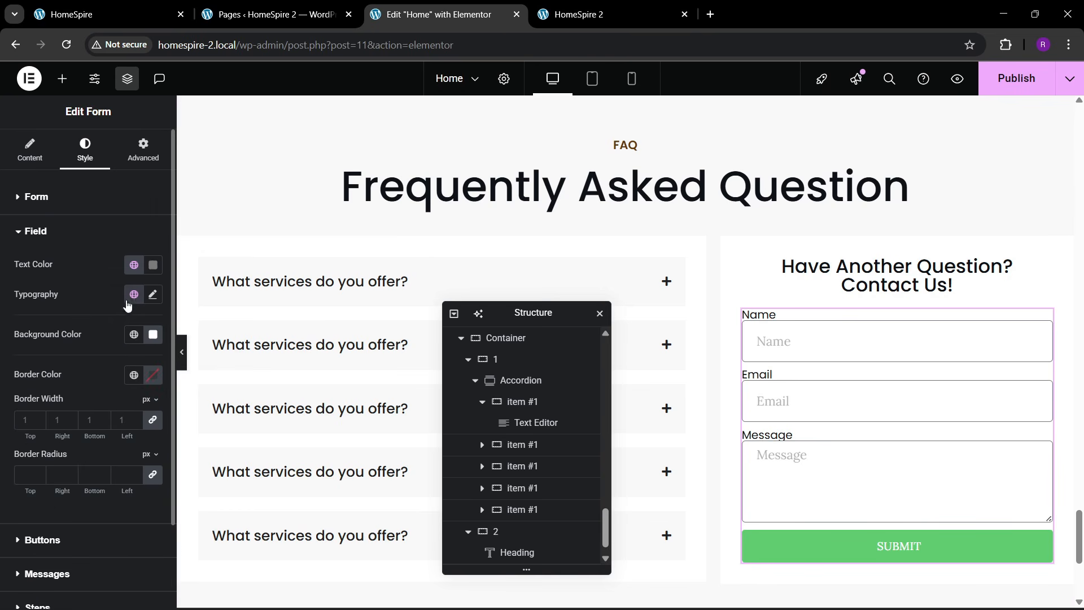
{"action": "left_click", "coordinate": [138, 342]}
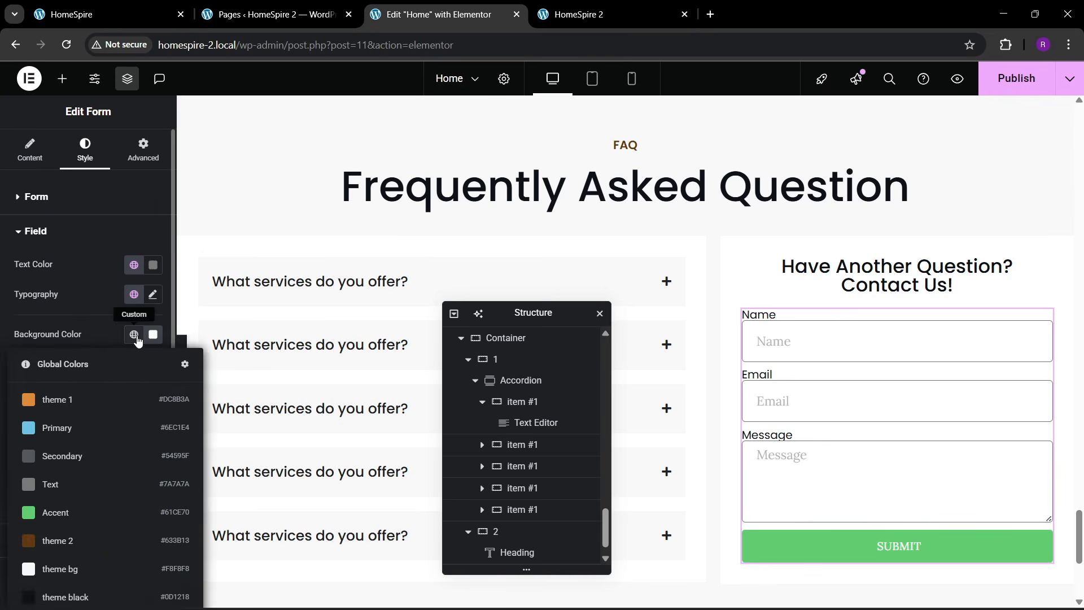
{"action": "left_click", "coordinate": [70, 566]}
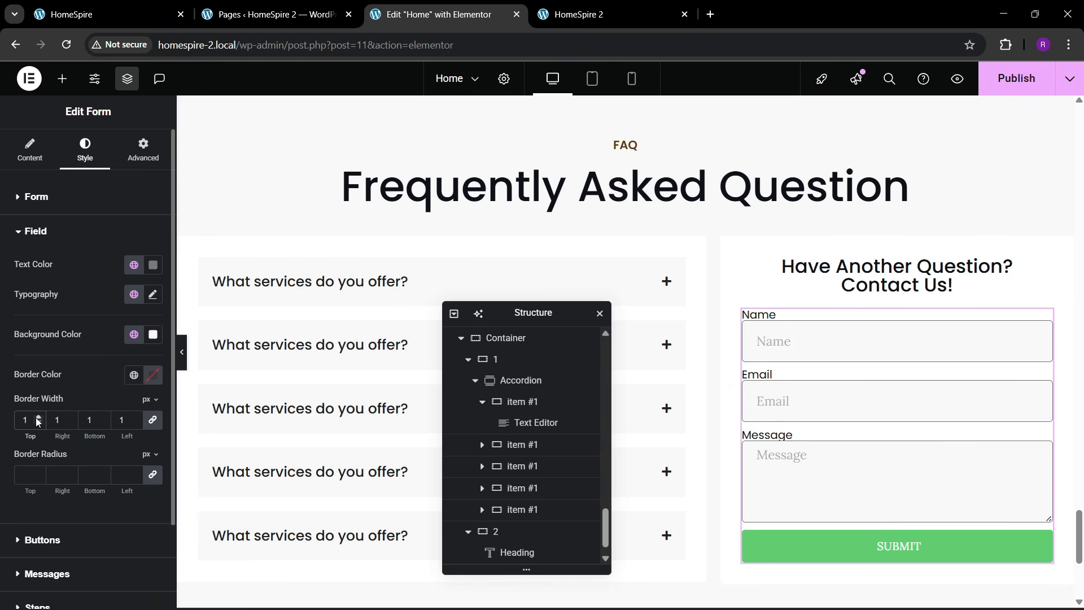
{"action": "type", "text": "0"}
{"action": "scroll", "coordinate": [31, 395], "scroll_direction": "down", "scroll_amount": 2}
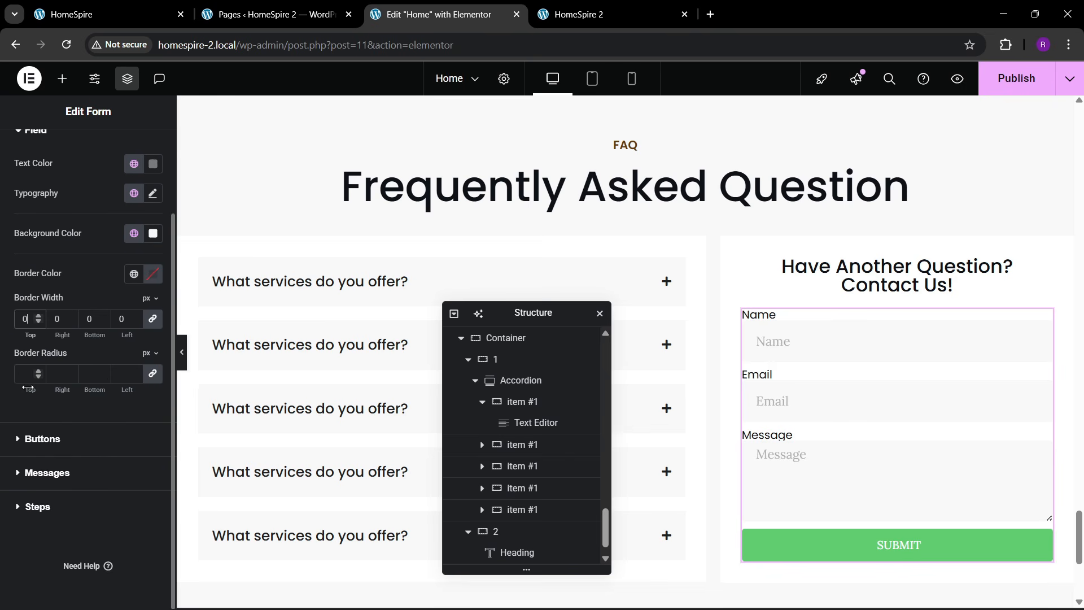
{"action": "scroll", "coordinate": [38, 385], "scroll_direction": "up", "scroll_amount": 2}
{"action": "left_click", "coordinate": [133, 264]}
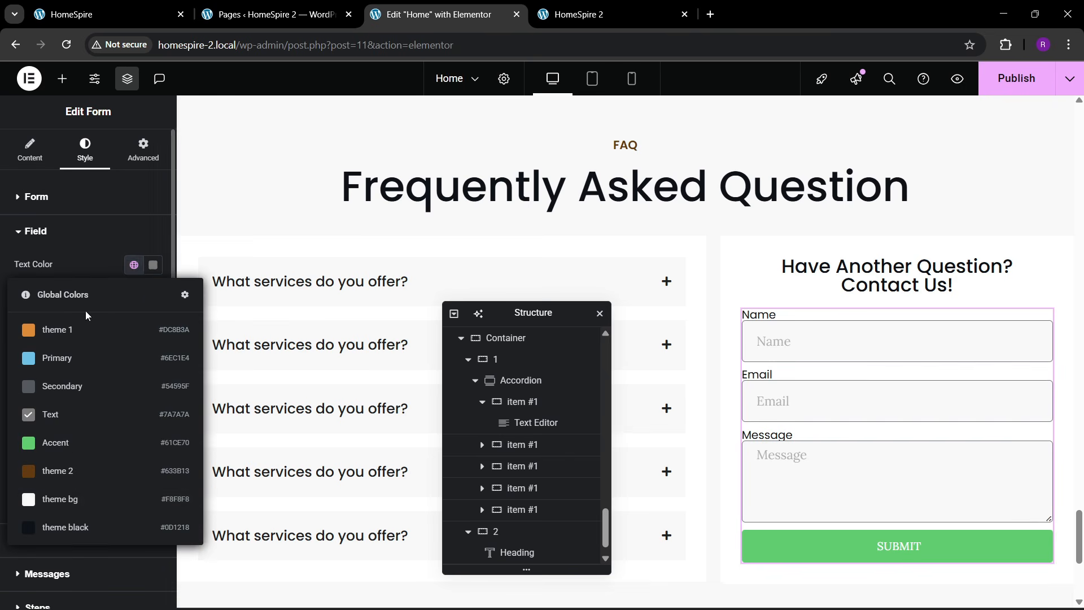
{"action": "left_click", "coordinate": [60, 518]}
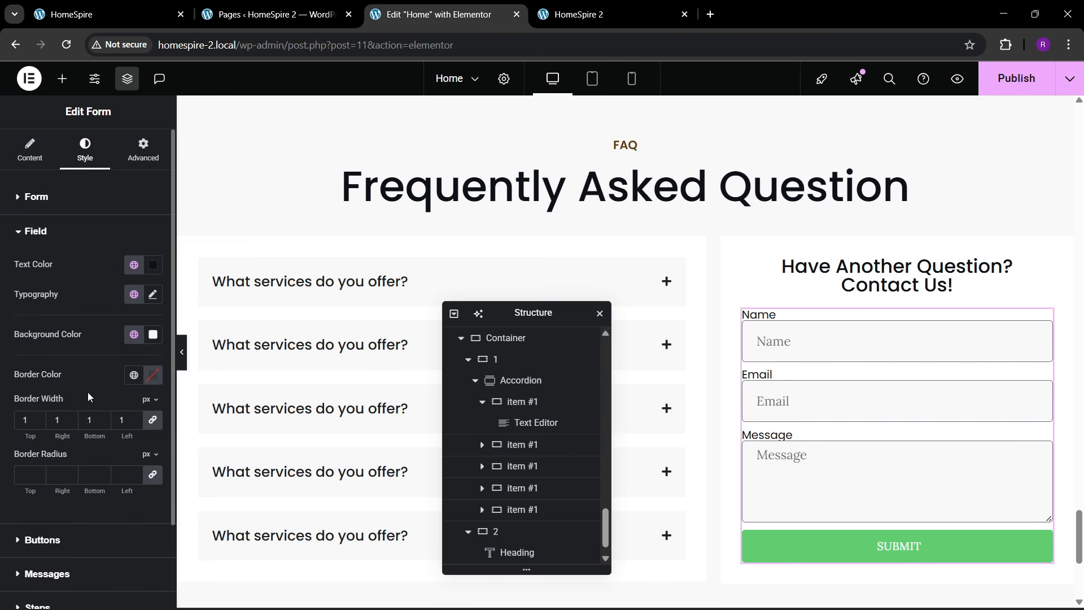
- Set the form field text to Poppins at 15 px
{"action": "left_click", "coordinate": [153, 295]}
{"action": "left_click", "coordinate": [116, 362]}
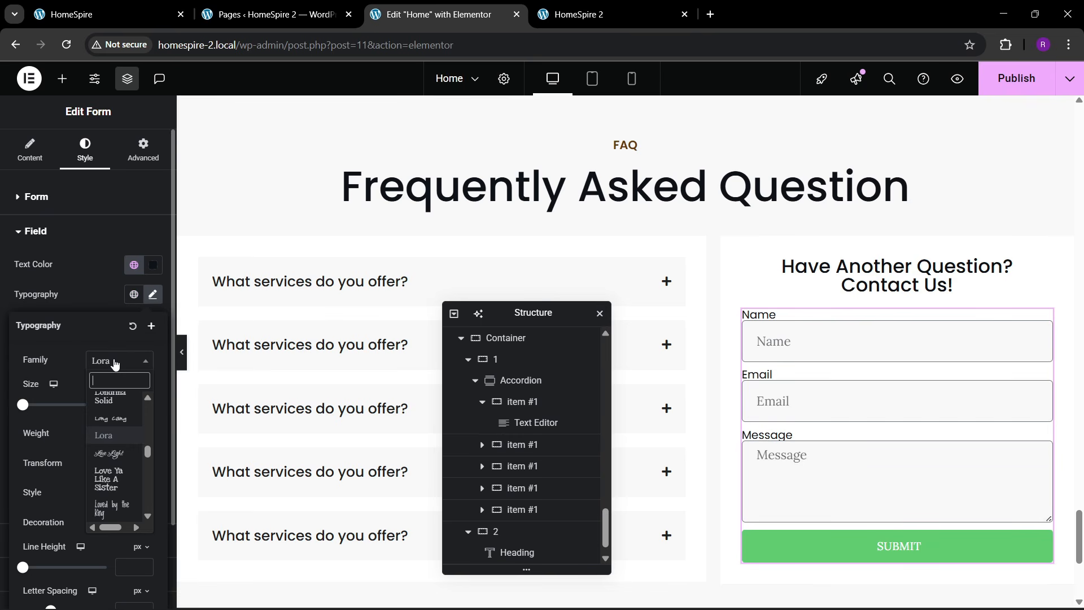
{"action": "type", "text": "poppins"}
{"action": "key", "text": "Return"}
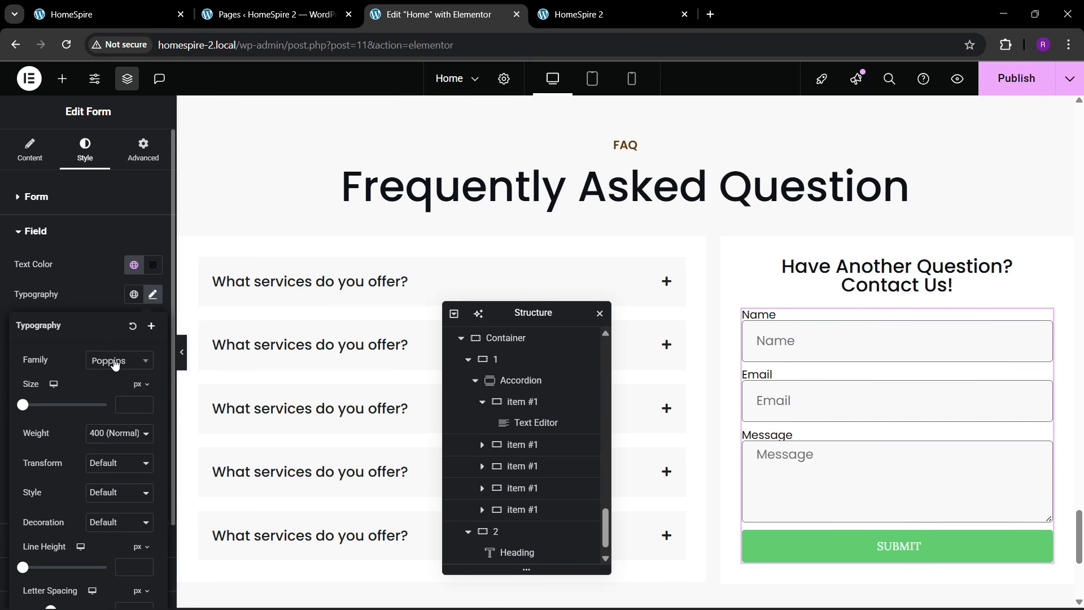
{"action": "left_click", "coordinate": [145, 403]}
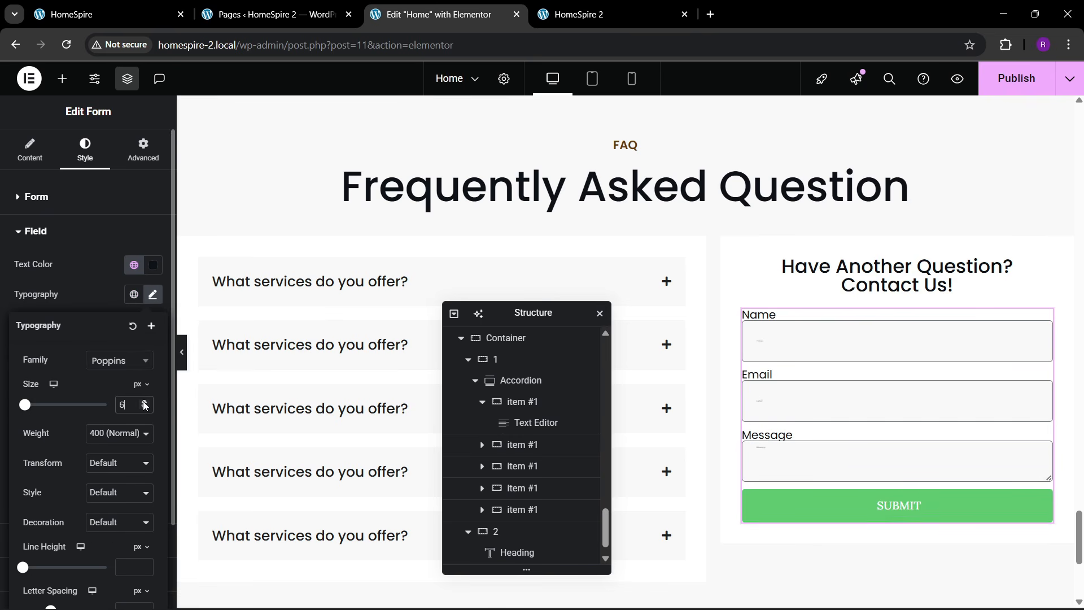
{"action": "left_click", "coordinate": [144, 403]}
{"action": "left_click", "coordinate": [144, 402]}
{"action": "left_click", "coordinate": [145, 403]}
{"action": "left_click", "coordinate": [145, 402]}
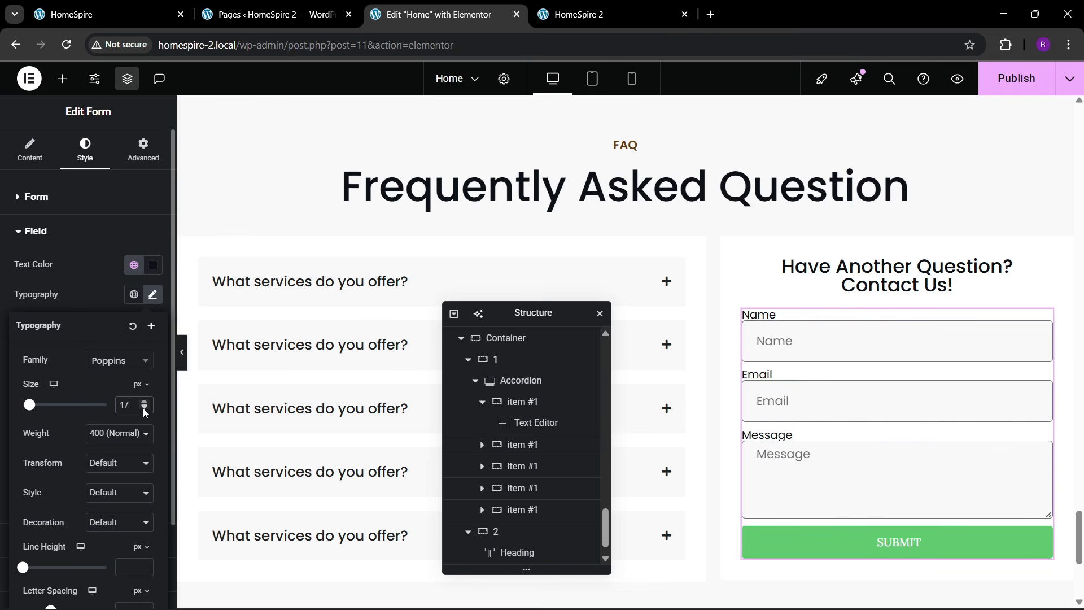
{"action": "left_click", "coordinate": [145, 411]}
{"action": "left_click", "coordinate": [145, 408]}
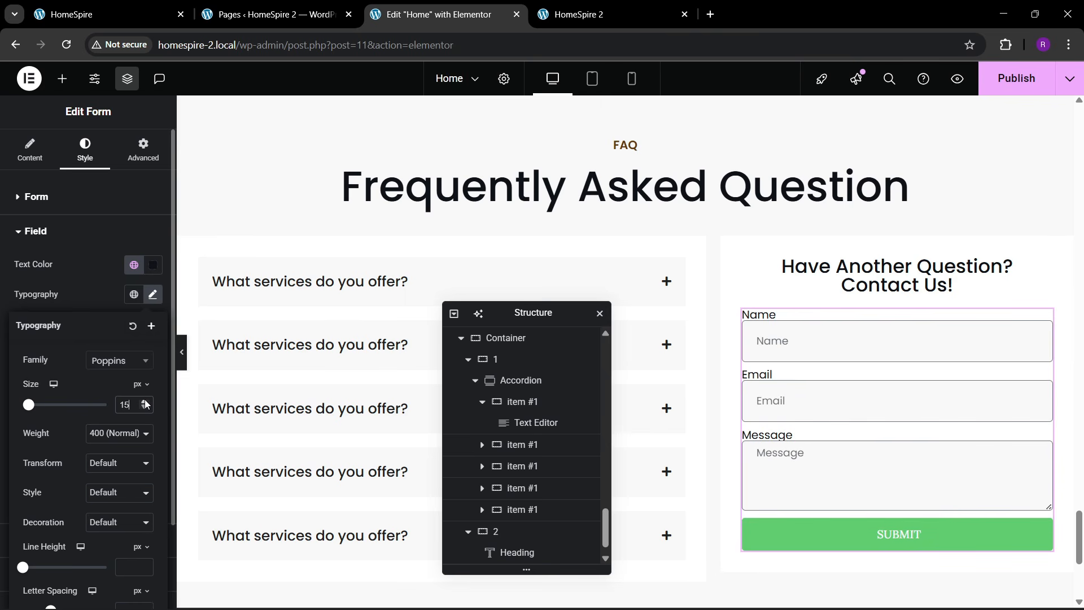
{"action": "left_click", "coordinate": [96, 307]}
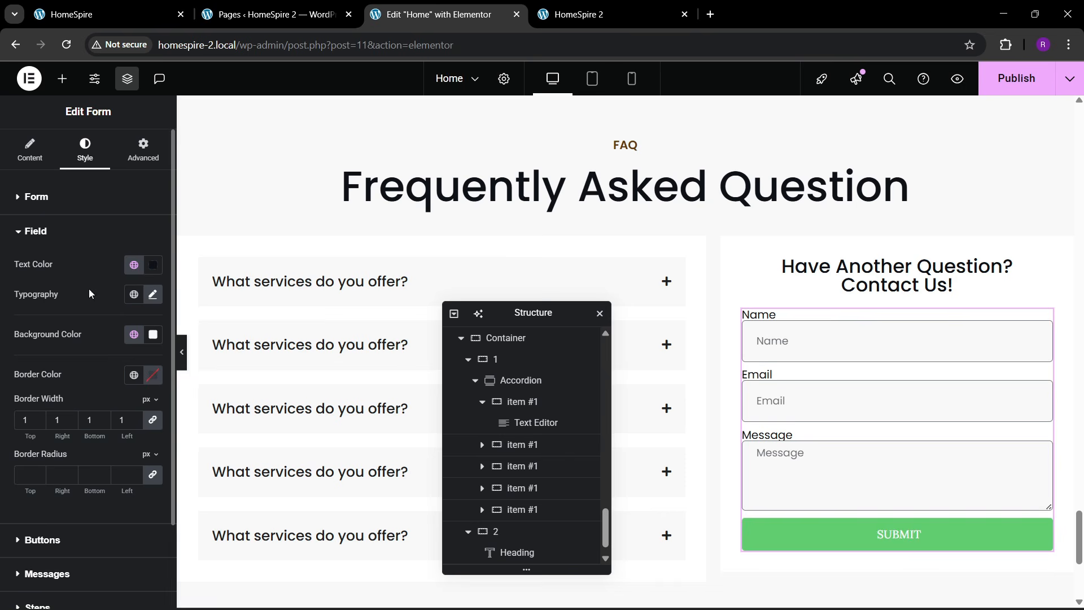
- Add 9 px label spacing, set field border radius to 0, and compare with the live page
{"action": "left_click", "coordinate": [52, 199]}
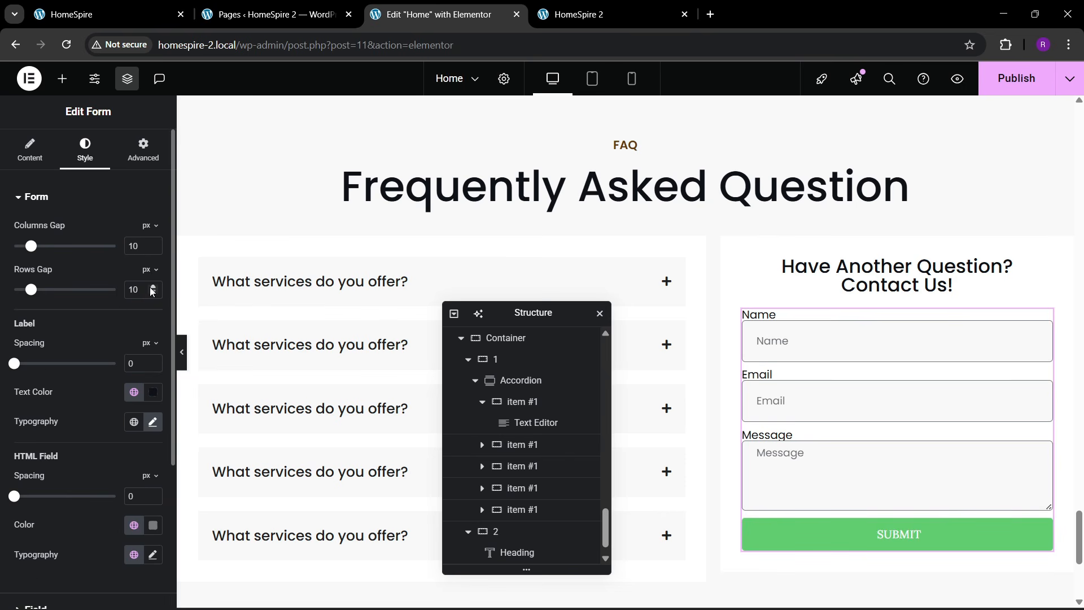
{"action": "left_click_drag", "start_coordinate": [15, 364], "coordinate": [30, 366]}
{"action": "scroll", "coordinate": [56, 407], "scroll_direction": "down", "scroll_amount": 1}
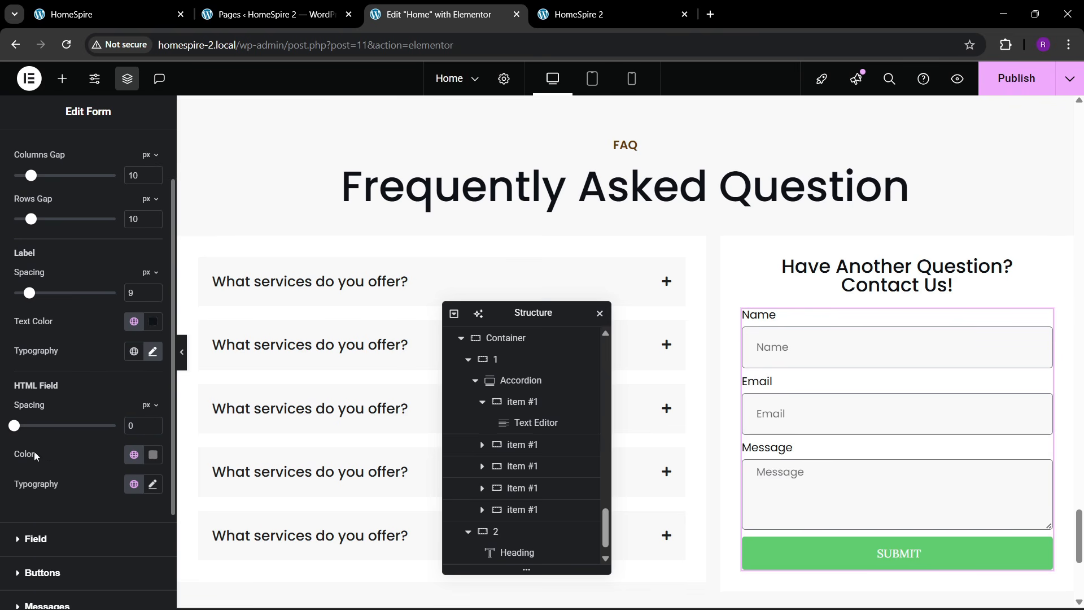
{"action": "left_click", "coordinate": [34, 537]}
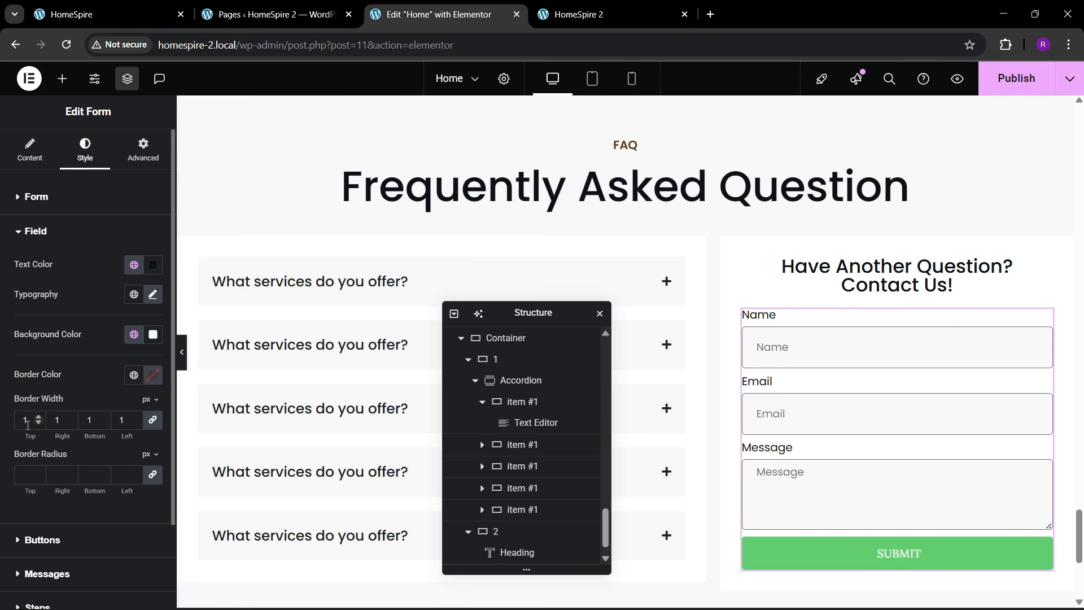
{"action": "type", "text": "0"}
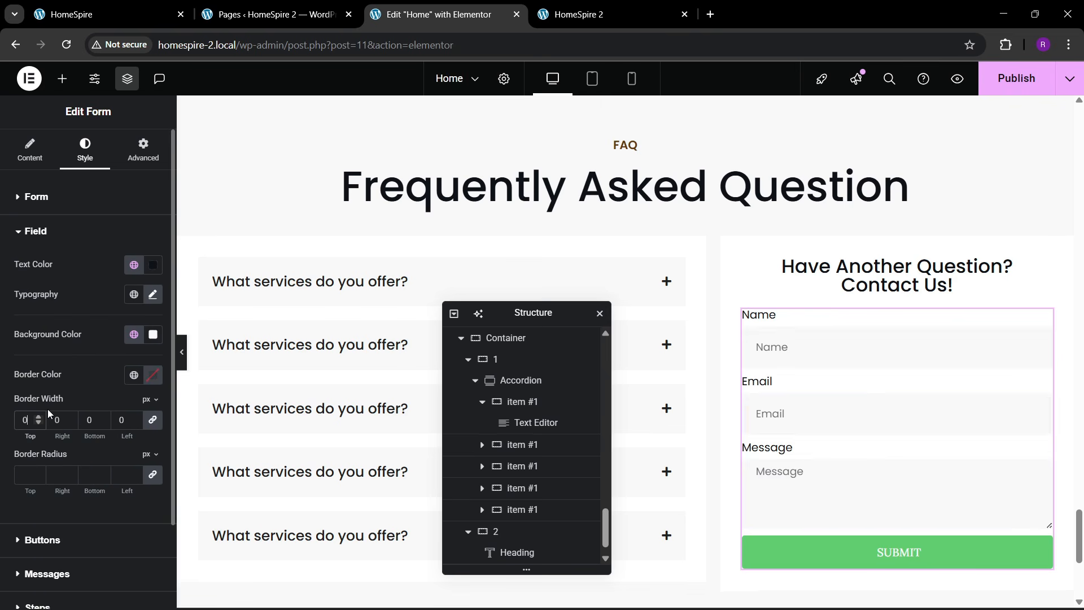
{"action": "left_click", "coordinate": [94, 16]}
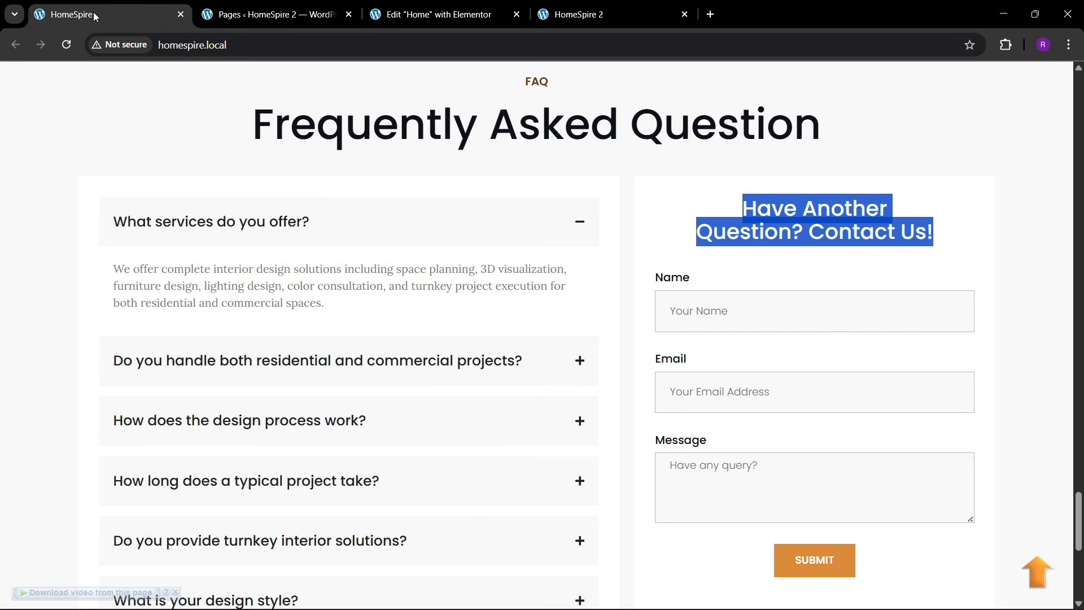
{"action": "left_click", "coordinate": [435, 14]}
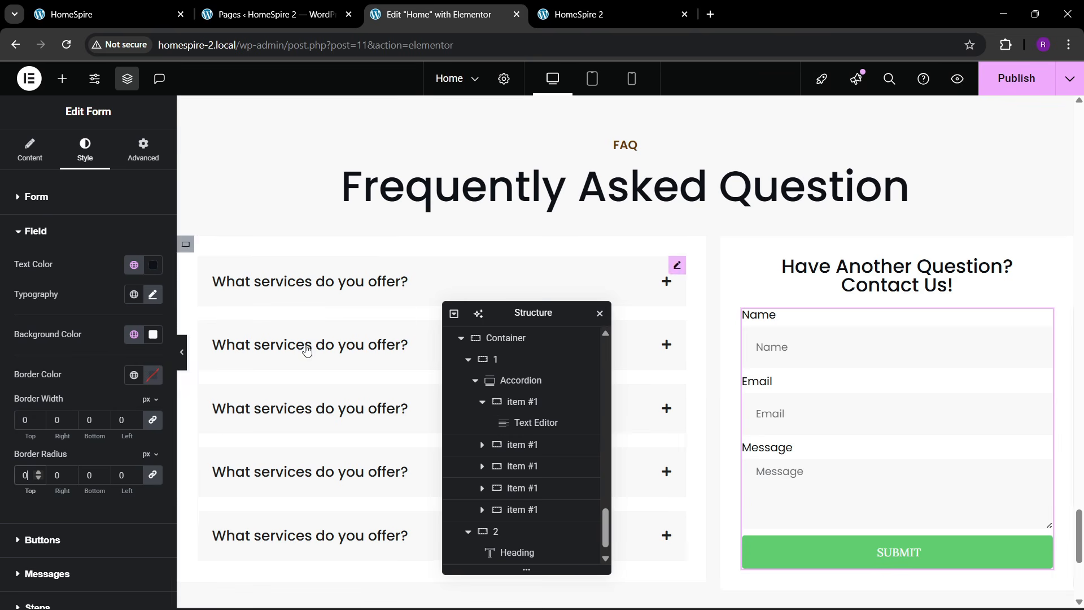
- Set the form's rows gap to 30 and compare against the live FAQ page
{"action": "left_click", "coordinate": [37, 197]}
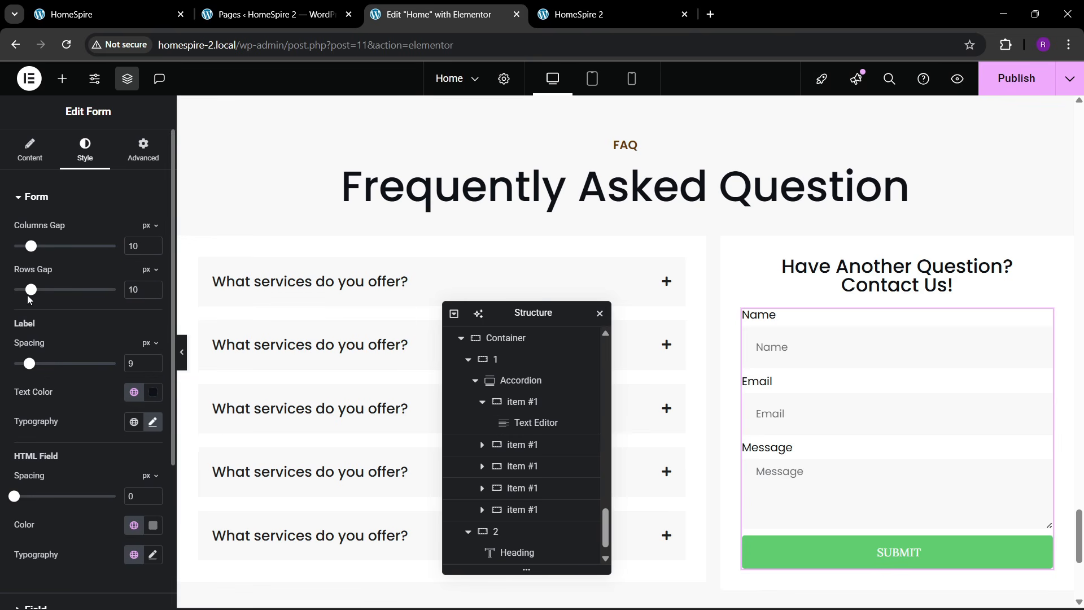
{"action": "left_click_drag", "start_coordinate": [32, 294], "coordinate": [67, 294]}
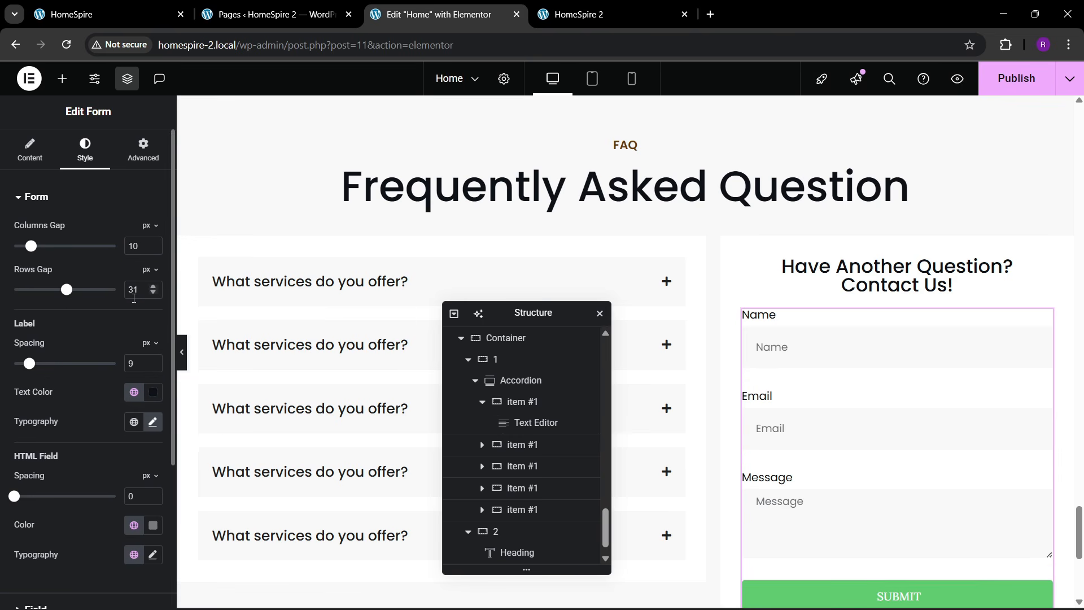
{"action": "left_click", "coordinate": [153, 294]}
{"action": "scroll", "coordinate": [806, 387], "scroll_direction": "down", "scroll_amount": 1}
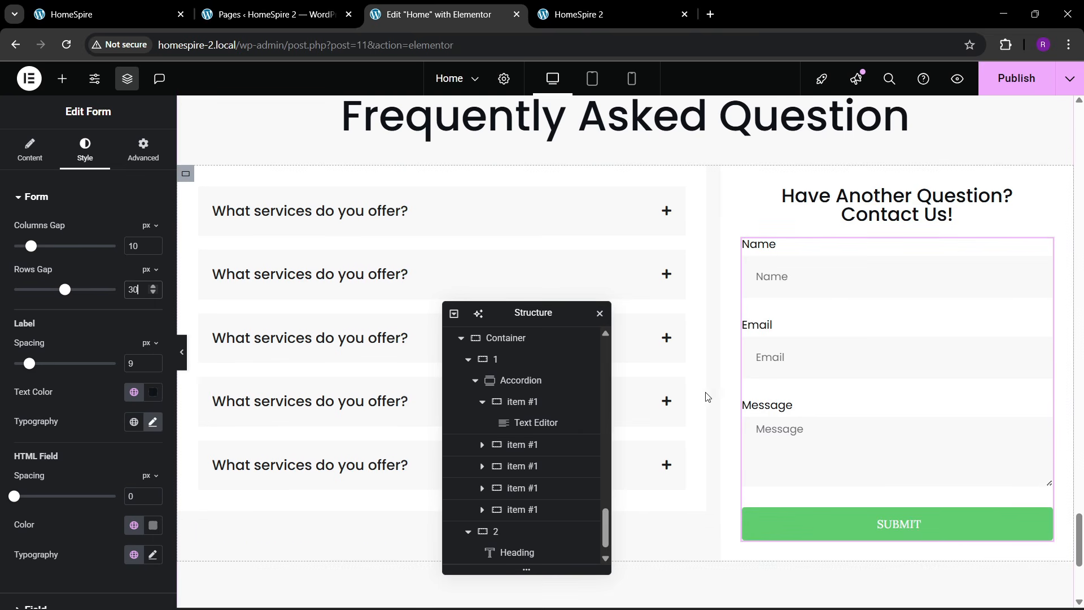
{"action": "scroll", "coordinate": [790, 396], "scroll_direction": "up", "scroll_amount": 1}
{"action": "scroll", "coordinate": [790, 395], "scroll_direction": "down", "scroll_amount": 2}
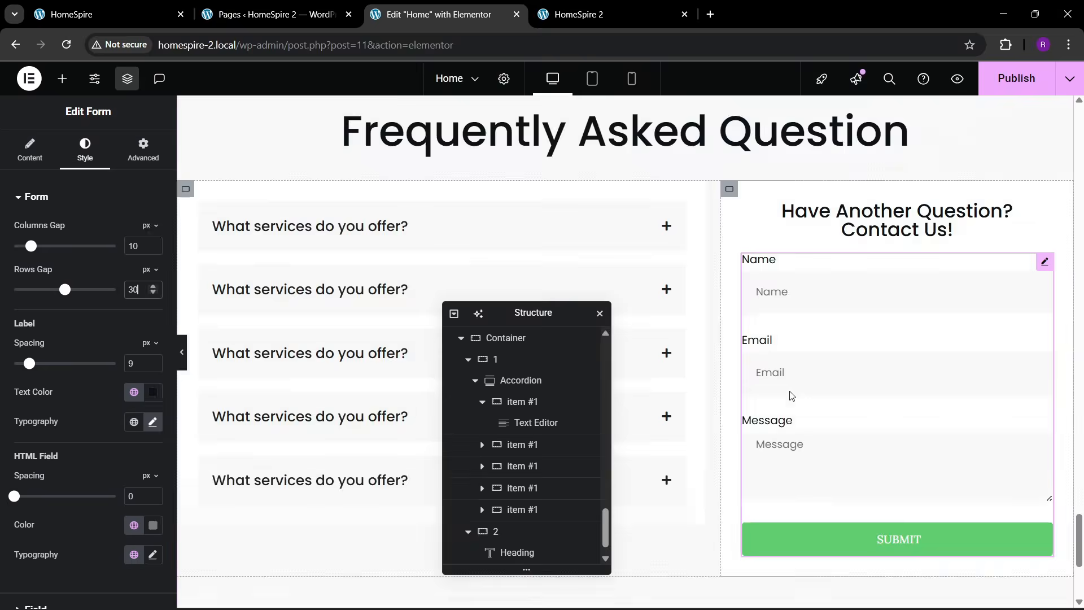
{"action": "left_click", "coordinate": [167, 5]}
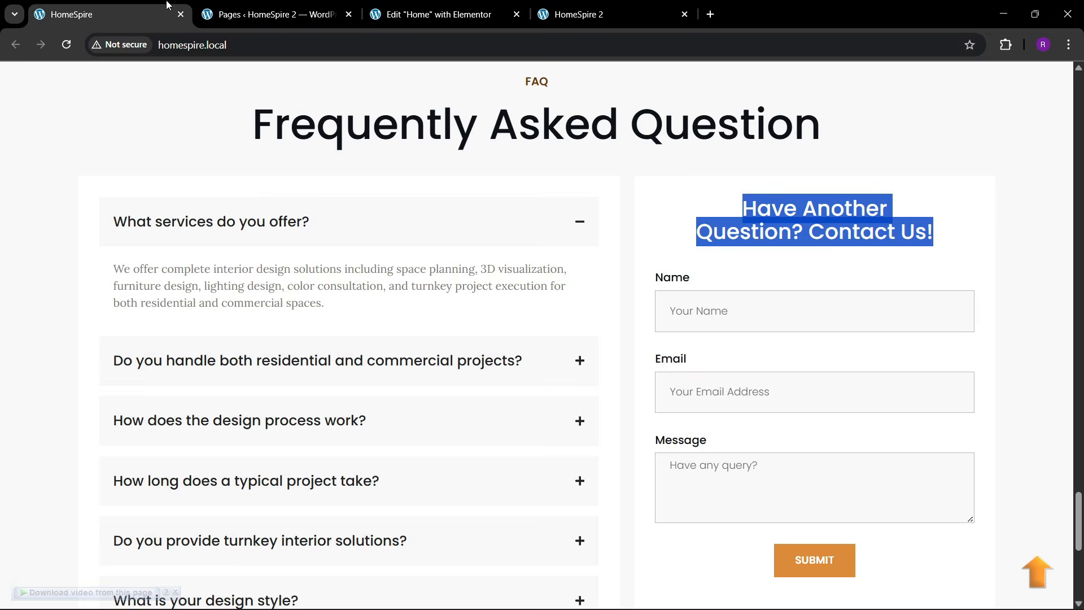
{"action": "left_click", "coordinate": [458, 4]}
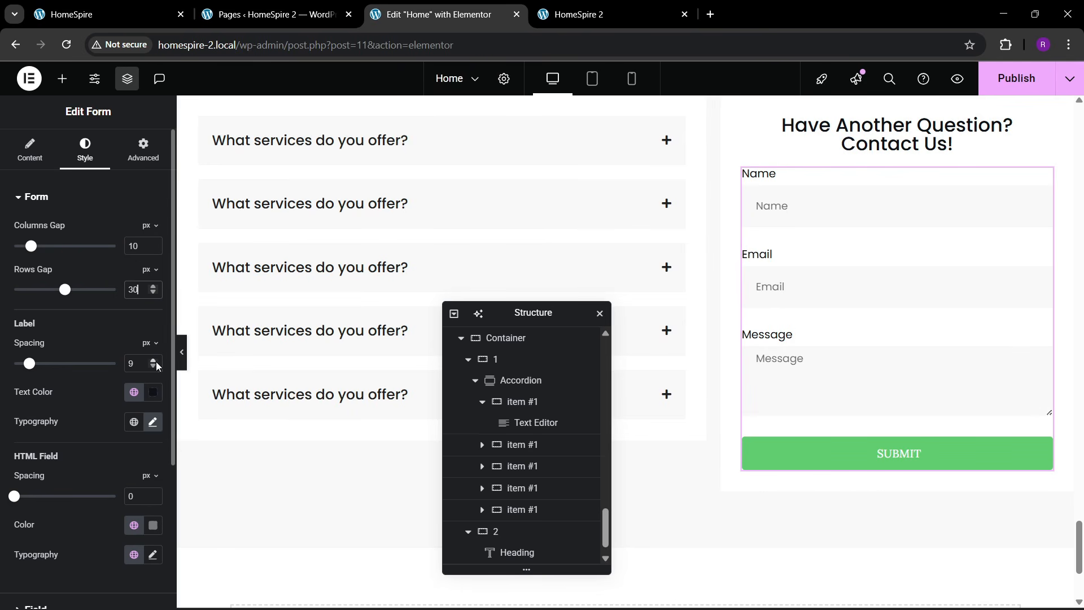
- Raise the label spacing to 13 px, then review the submit button's content settings
{"action": "left_click", "coordinate": [154, 361]}
{"action": "left_click", "coordinate": [154, 360]}
{"action": "left_click", "coordinate": [153, 360]}
{"action": "left_click", "coordinate": [154, 360]}
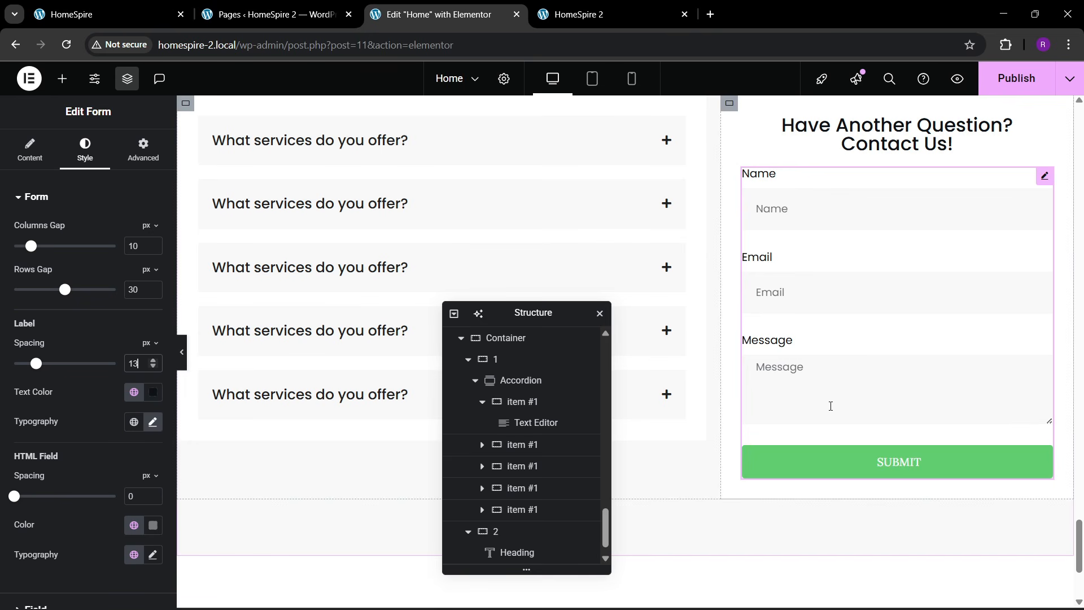
{"action": "left_click", "coordinate": [30, 150]}
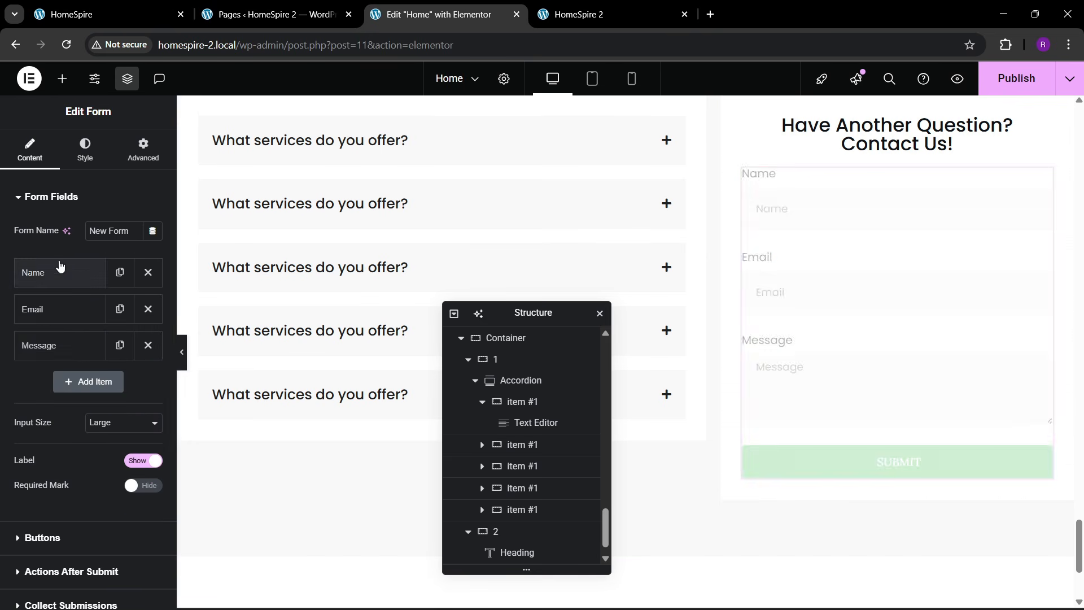
{"action": "scroll", "coordinate": [83, 352], "scroll_direction": "down", "scroll_amount": 4}
{"action": "left_click", "coordinate": [58, 343]}
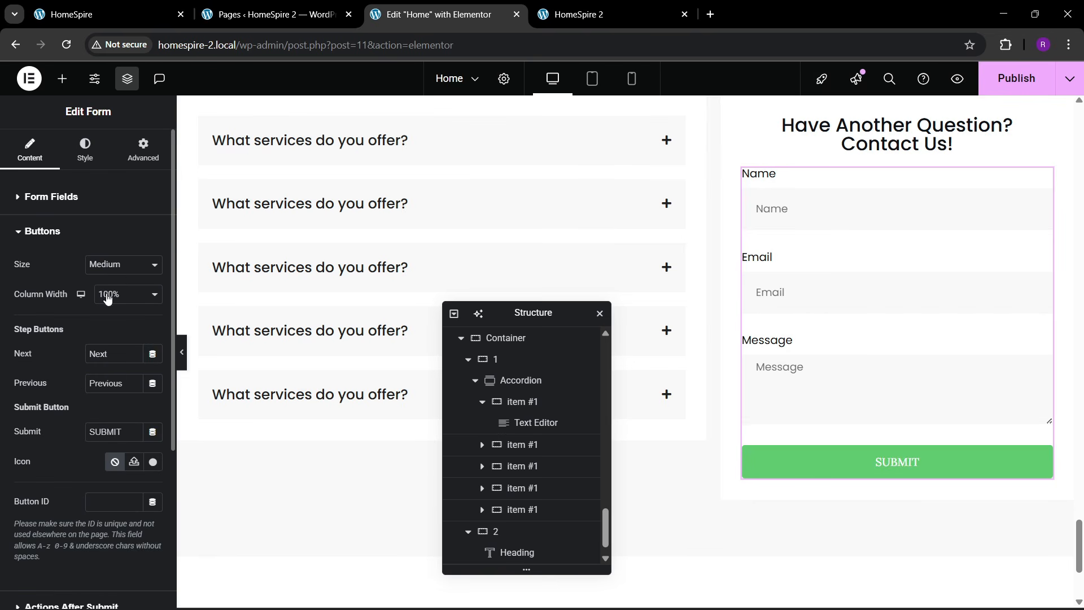
{"action": "left_click", "coordinate": [70, 151]}
{"action": "scroll", "coordinate": [39, 414], "scroll_direction": "down", "scroll_amount": 3}
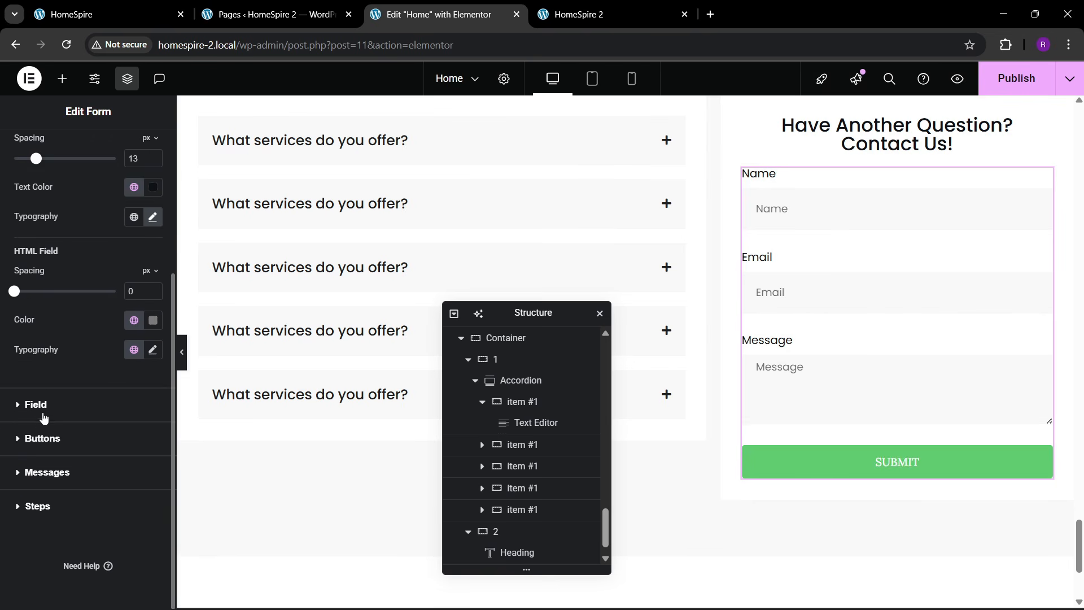
- Center the SUBMIT button under the form
{"action": "left_click", "coordinate": [43, 406]}
{"action": "scroll", "coordinate": [50, 460], "scroll_direction": "down", "scroll_amount": 2}
{"action": "left_click", "coordinate": [45, 437]}
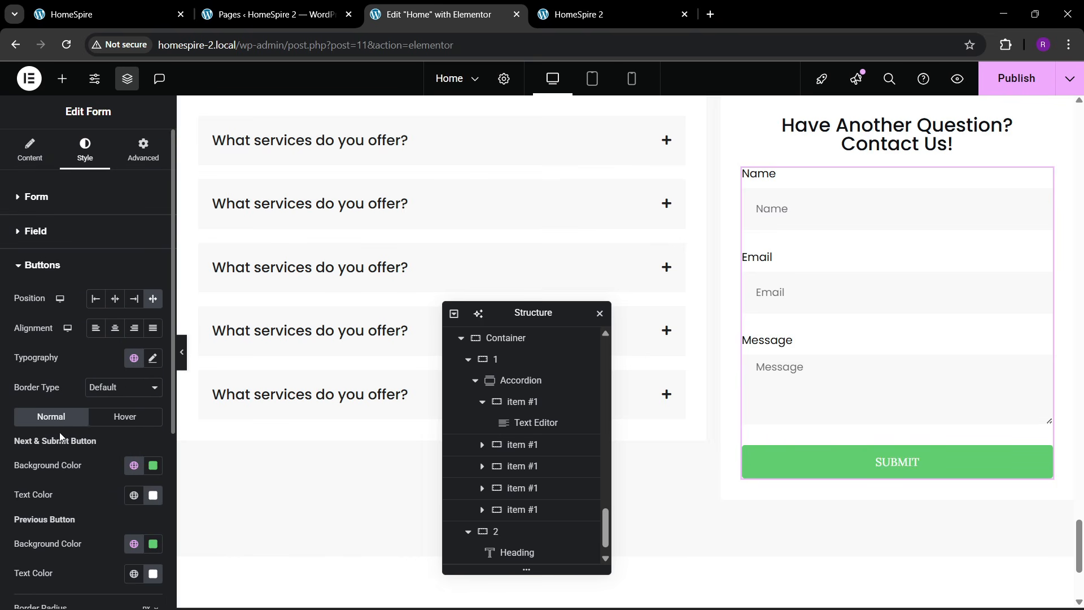
{"action": "left_click", "coordinate": [117, 301]}
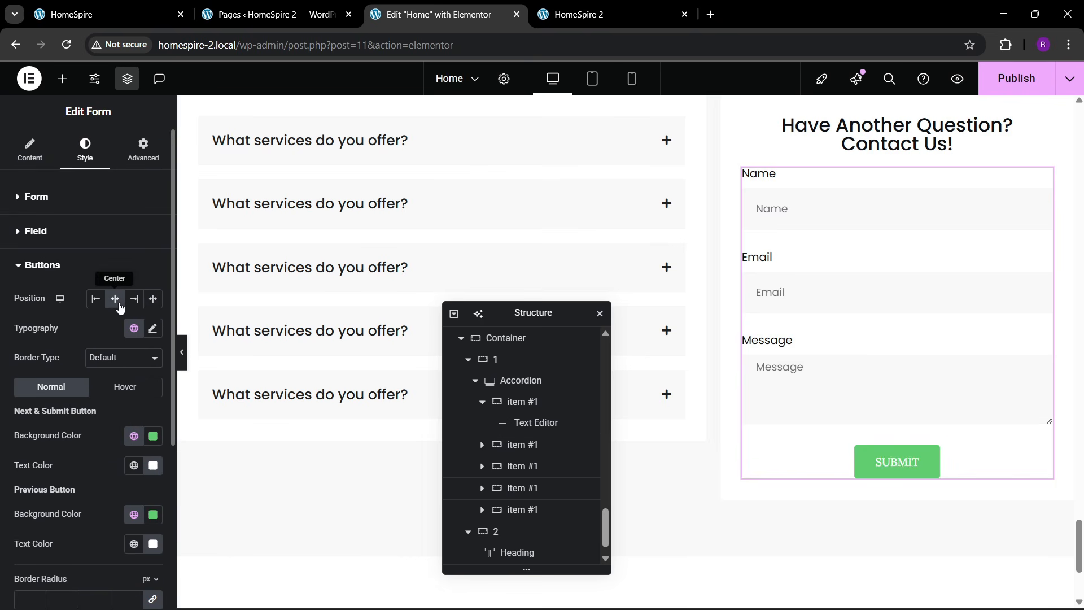
- Set the SUBMIT button text to Poppins at 15 px
{"action": "left_click", "coordinate": [152, 329]}
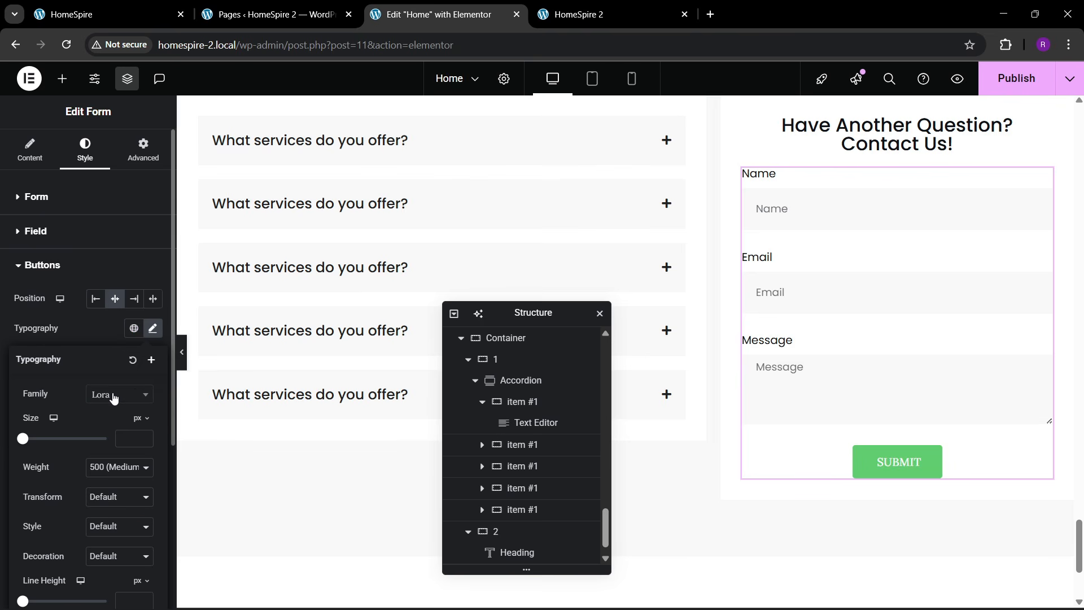
{"action": "left_click", "coordinate": [114, 395]}
{"action": "type", "text": "poppins"}
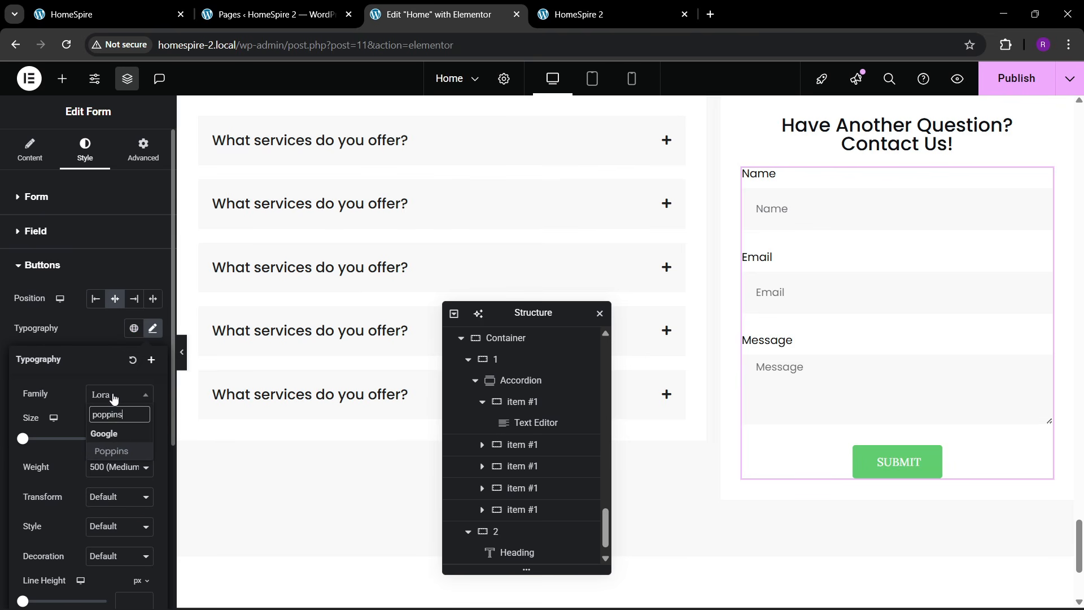
{"action": "key", "text": "Return"}
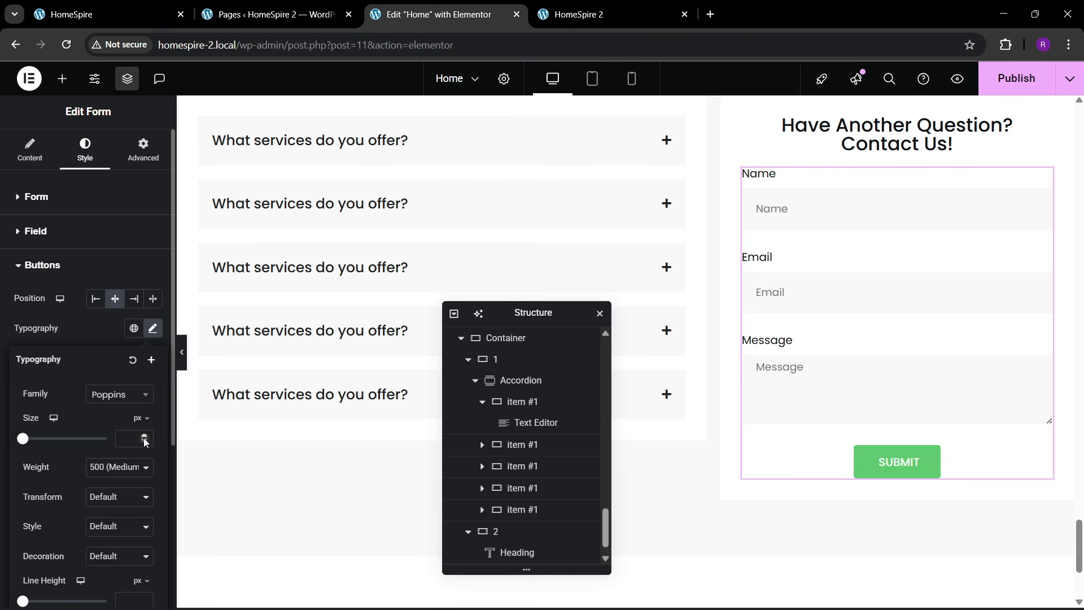
{"action": "type", "text": "4"}
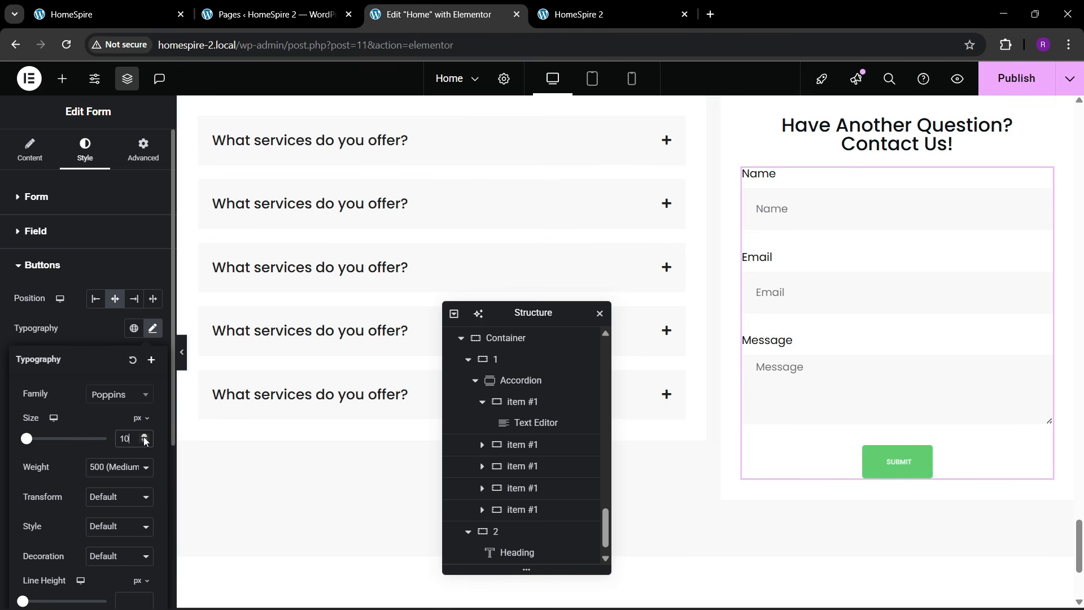
{"action": "left_click", "coordinate": [144, 438]}
{"action": "left_click", "coordinate": [145, 438]}
{"action": "left_click", "coordinate": [145, 438]}
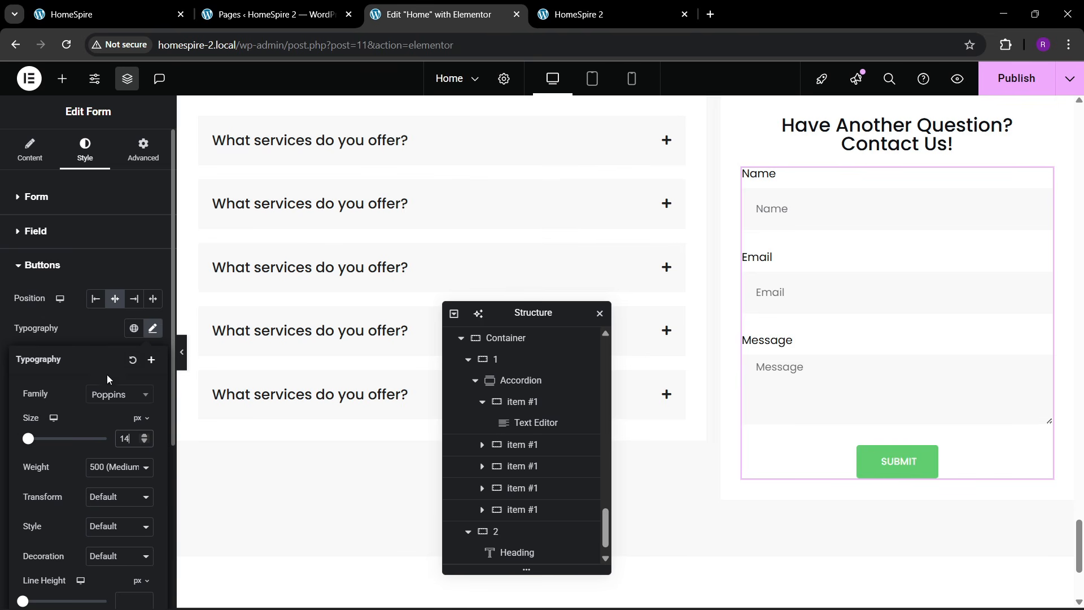
{"action": "left_click", "coordinate": [98, 323]}
- Make the button background the orange global theme 1 colour
{"action": "left_click", "coordinate": [133, 436]}
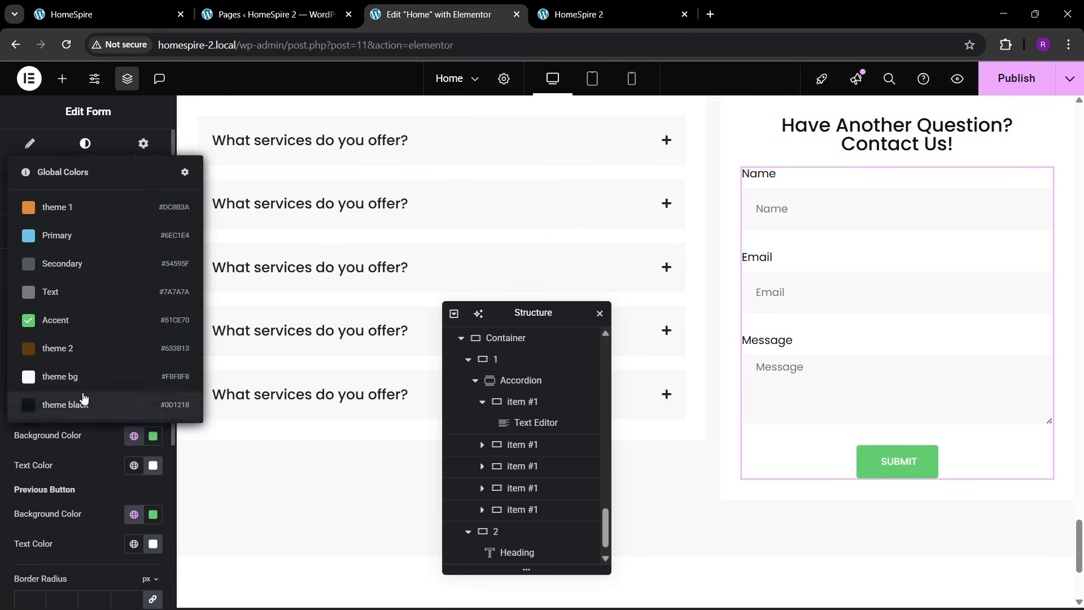
{"action": "left_click", "coordinate": [63, 207]}
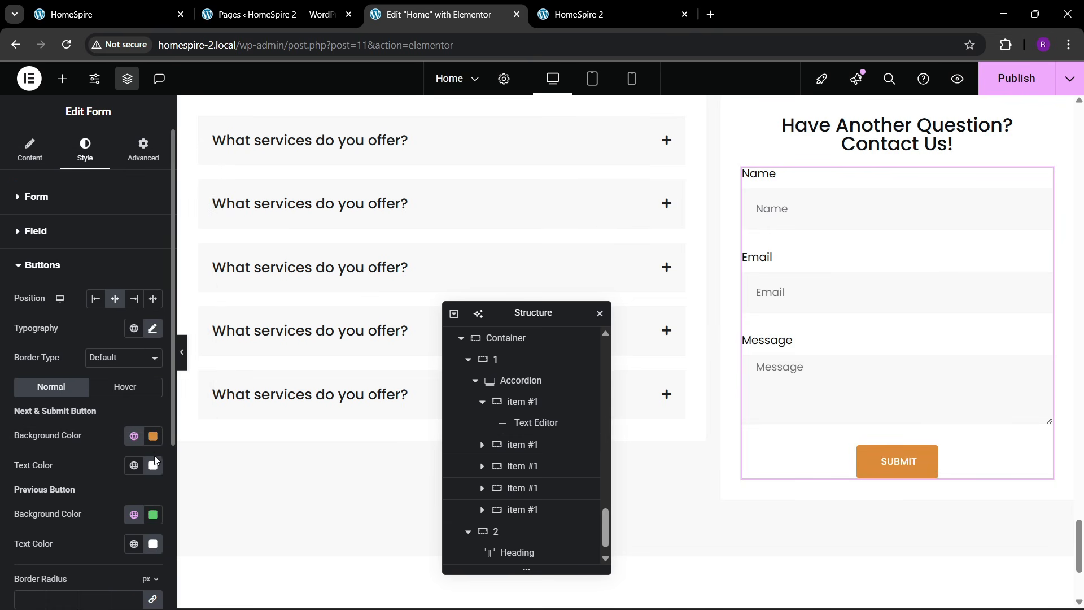
{"action": "left_click", "coordinate": [152, 327]}
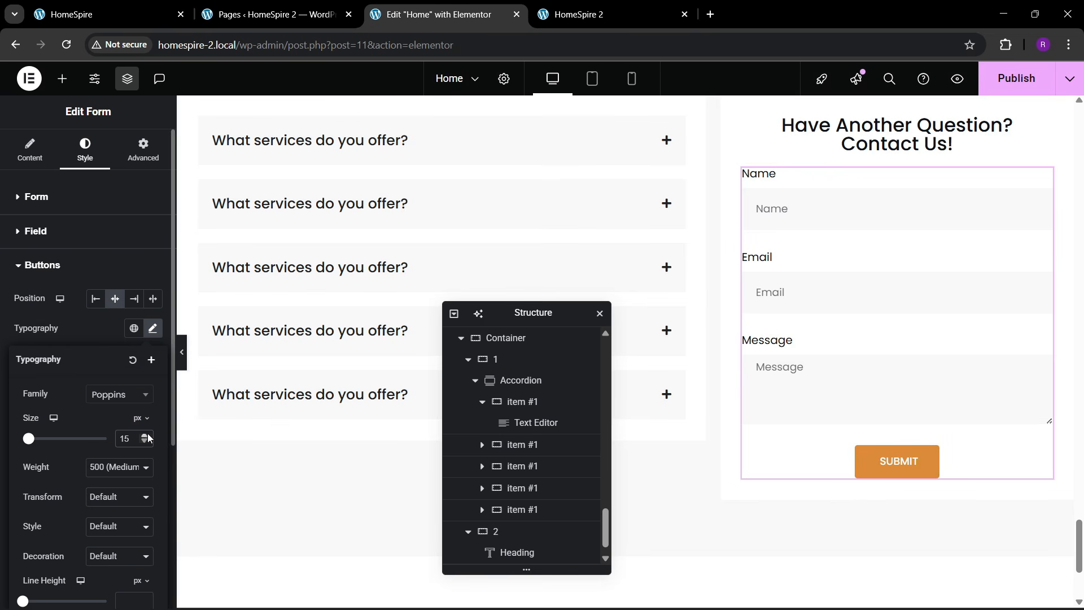
- Stretch both FAQ section columns to equal height in their parent container
{"action": "scroll", "coordinate": [717, 403], "scroll_direction": "up", "scroll_amount": 4}
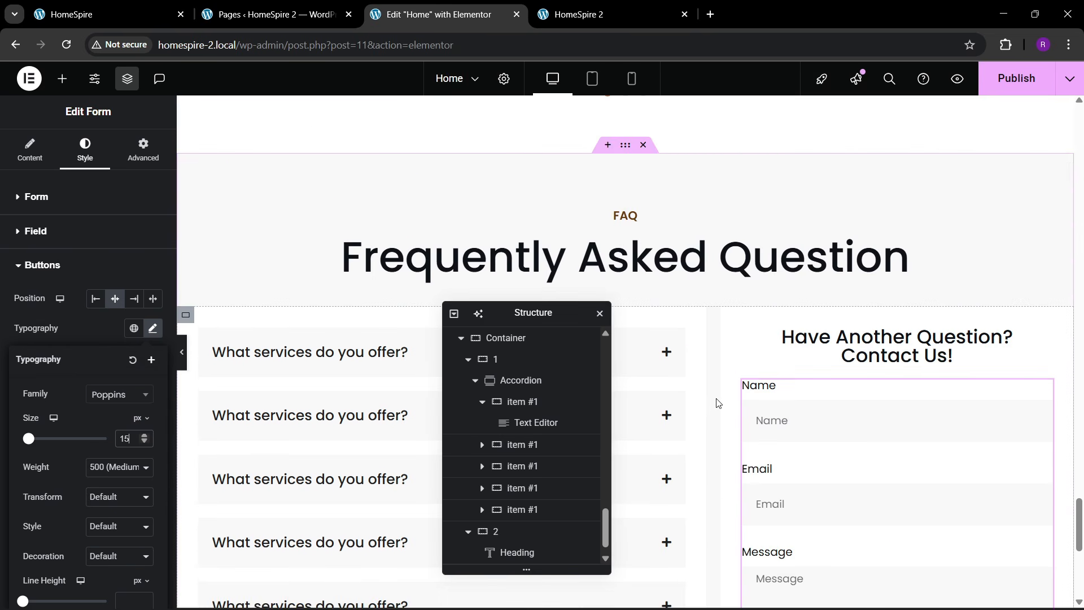
{"action": "scroll", "coordinate": [535, 428], "scroll_direction": "up", "scroll_amount": 2}
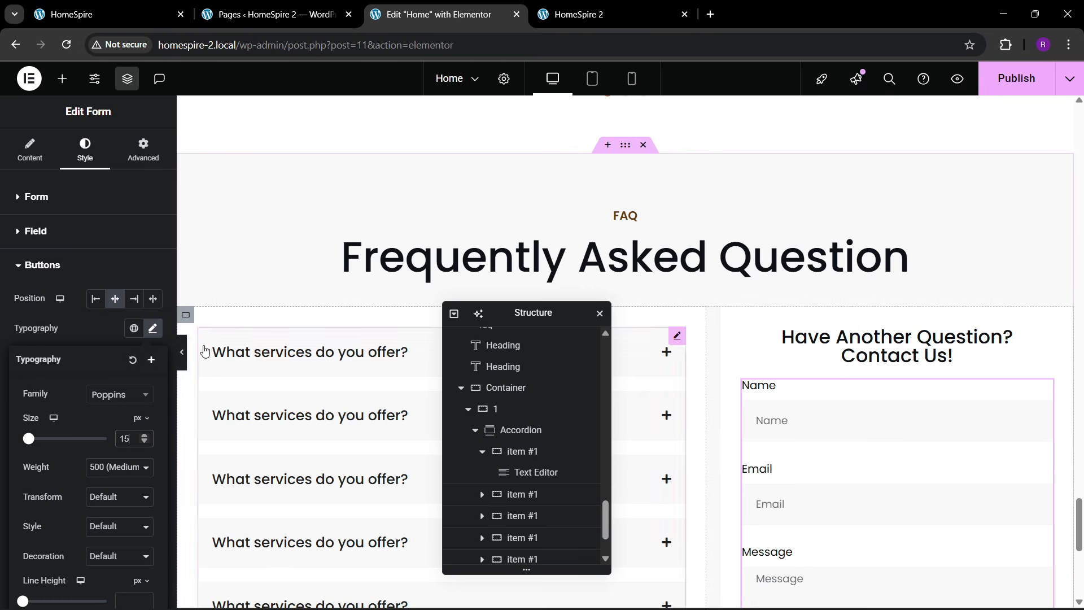
{"action": "left_click", "coordinate": [186, 315]}
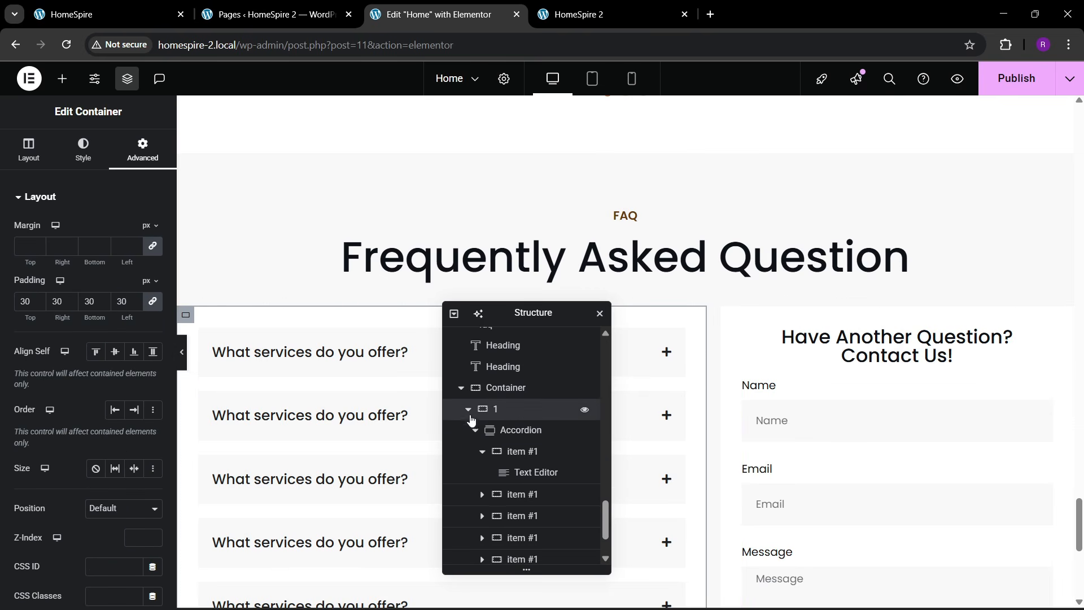
{"action": "left_click", "coordinate": [468, 410]}
{"action": "left_click", "coordinate": [469, 513]}
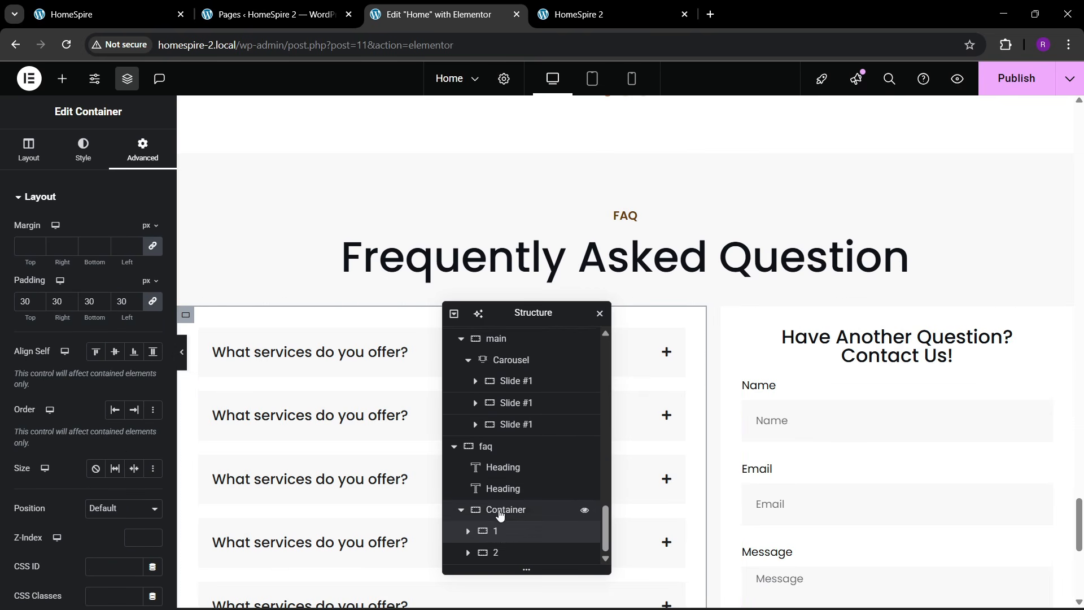
{"action": "left_click", "coordinate": [499, 511]}
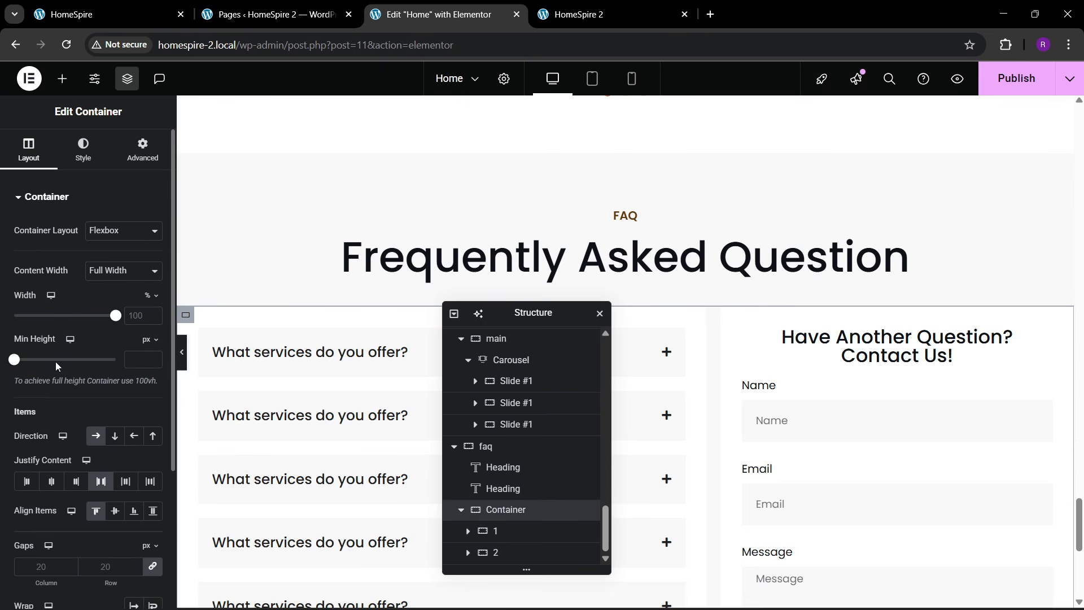
{"action": "scroll", "coordinate": [57, 366], "scroll_direction": "down", "scroll_amount": 3}
{"action": "left_click", "coordinate": [153, 369]}
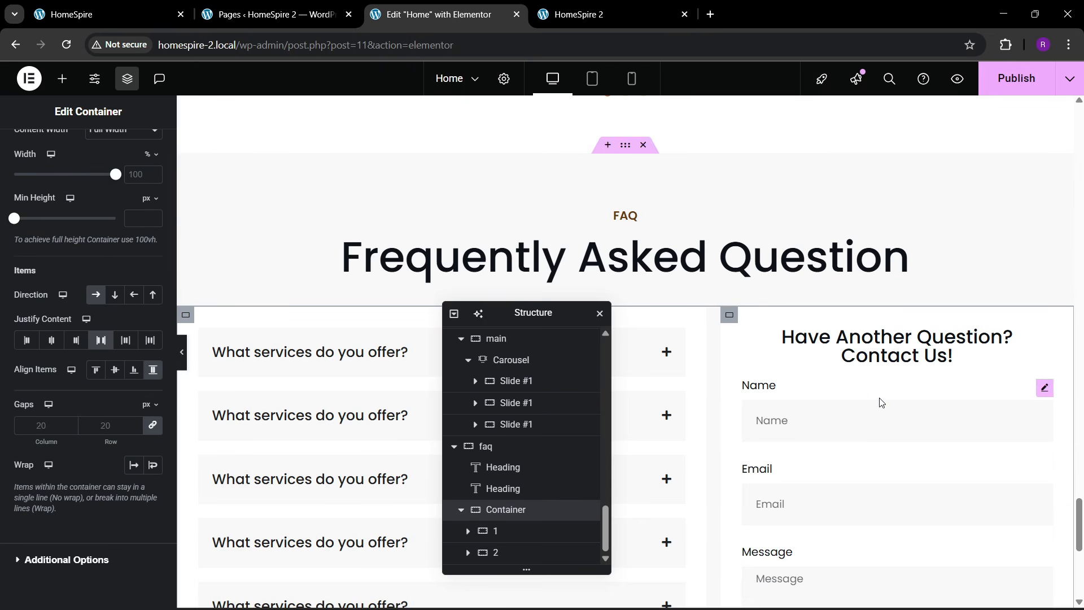
{"action": "scroll", "coordinate": [845, 483], "scroll_direction": "down", "scroll_amount": 4}
{"action": "scroll", "coordinate": [709, 404], "scroll_direction": "up", "scroll_amount": 3}
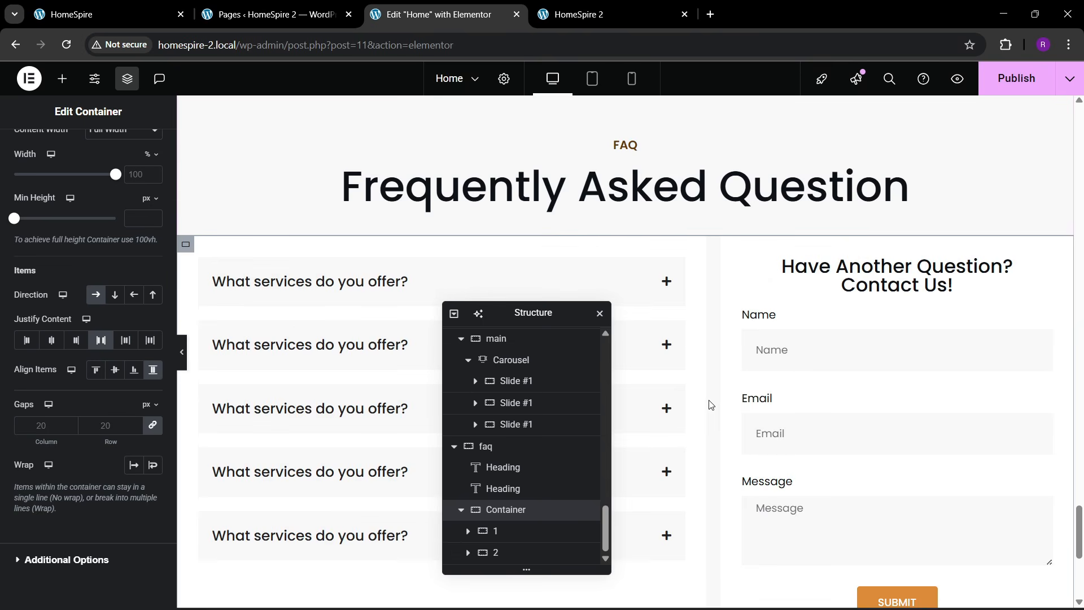
- Set the FAQ column container to Direction Column with Justify Start
{"action": "left_click", "coordinate": [191, 247]}
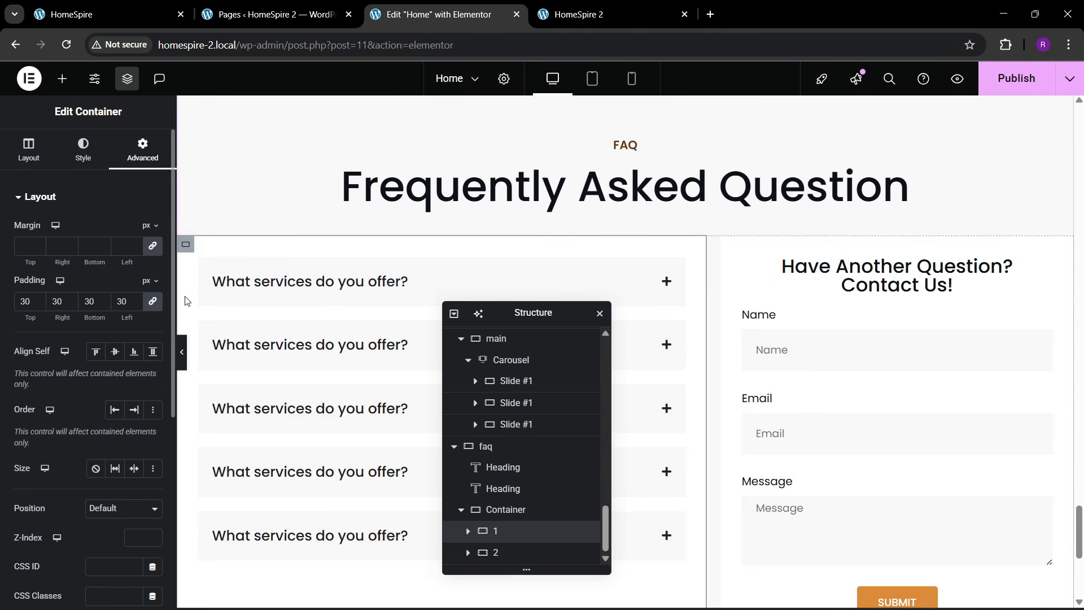
{"action": "left_click", "coordinate": [29, 153]}
{"action": "scroll", "coordinate": [95, 381], "scroll_direction": "down", "scroll_amount": 2}
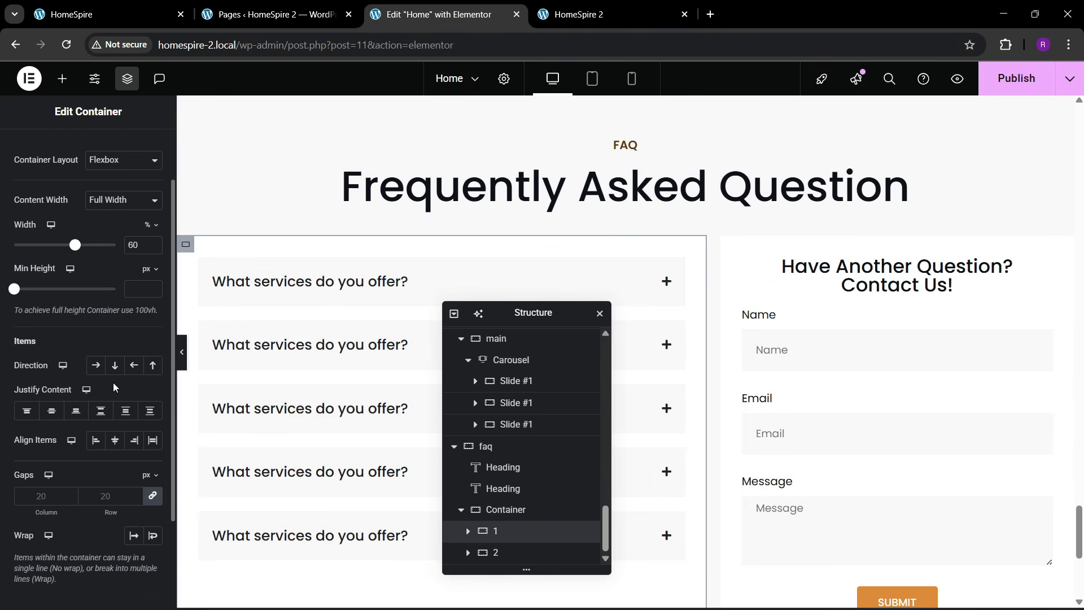
{"action": "left_click", "coordinate": [115, 365]}
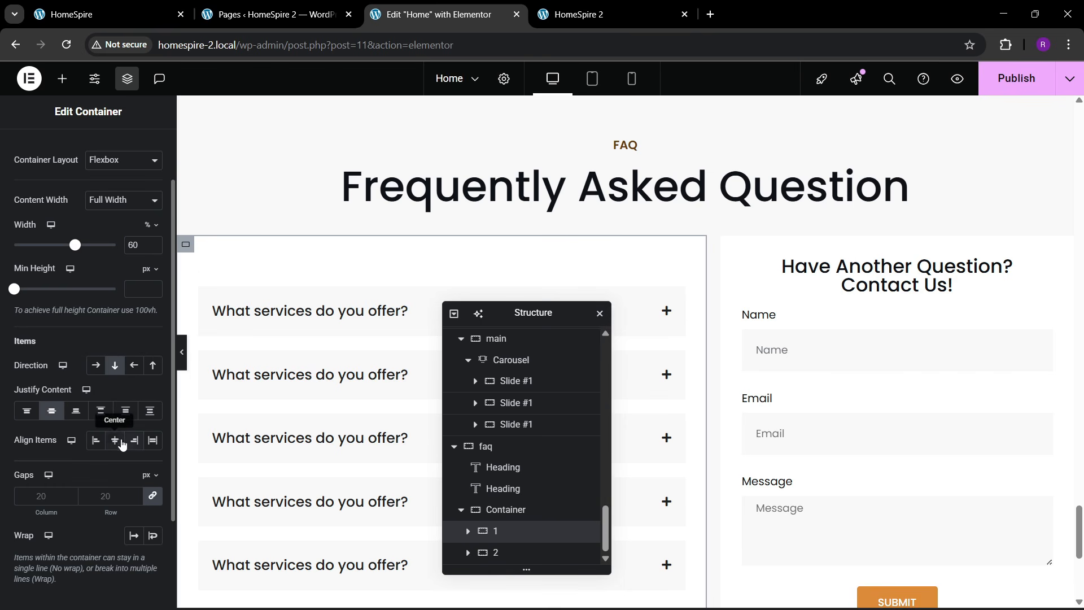
{"action": "left_click", "coordinate": [27, 410]}
- Set the contact column to Direction Column, Justify Start, Align Items Center, and save with Ctrl+S
{"action": "left_click", "coordinate": [729, 244]}
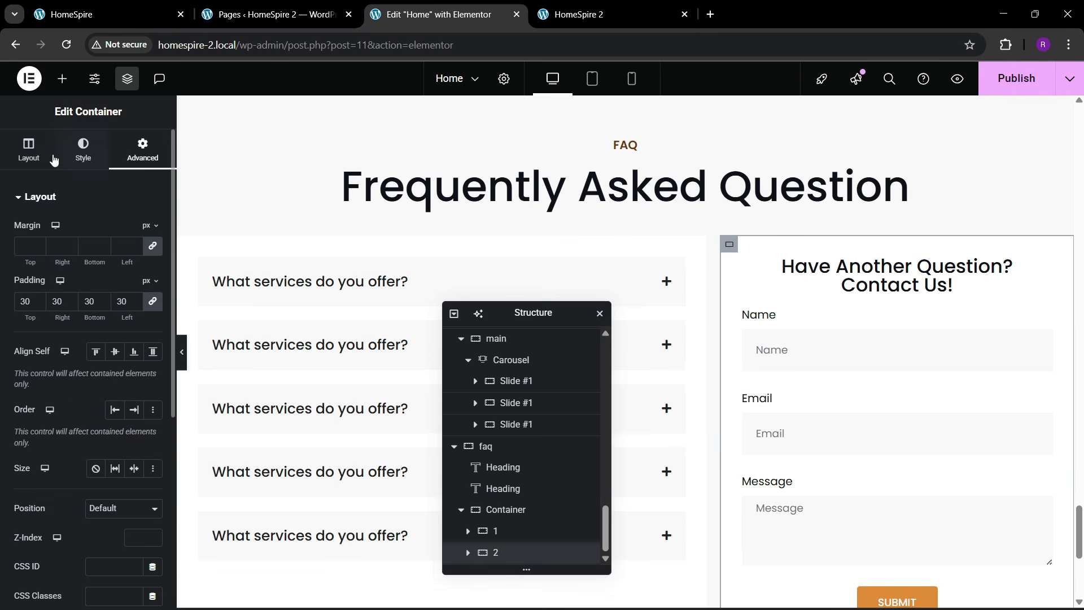
{"action": "left_click", "coordinate": [36, 152]}
{"action": "scroll", "coordinate": [100, 339], "scroll_direction": "down", "scroll_amount": 2}
{"action": "left_click", "coordinate": [115, 294]}
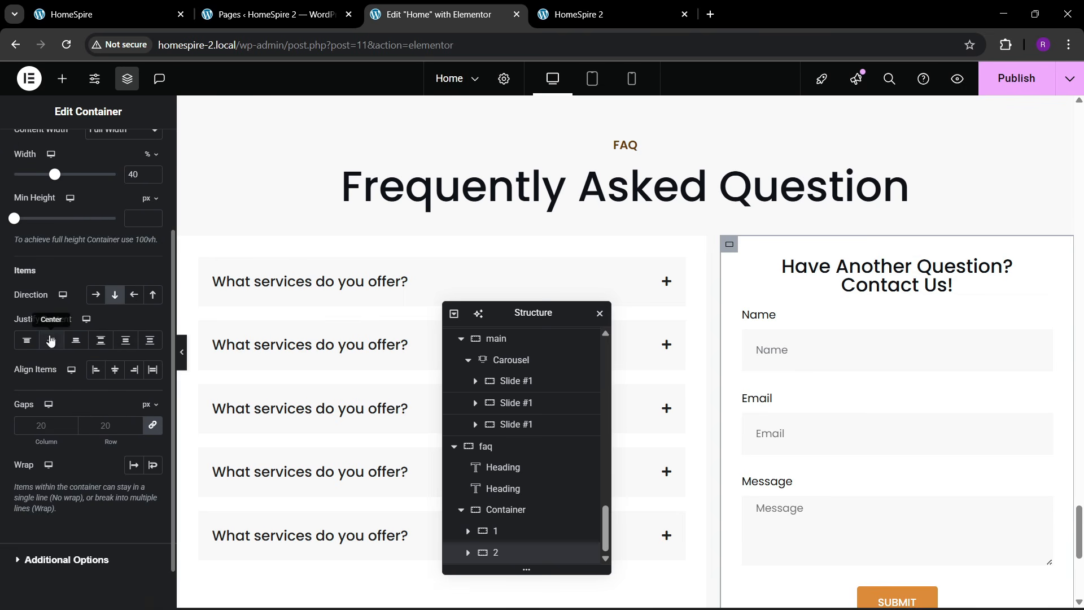
{"action": "left_click", "coordinate": [52, 339]}
{"action": "left_click", "coordinate": [115, 369]}
{"action": "left_click", "coordinate": [26, 340]}
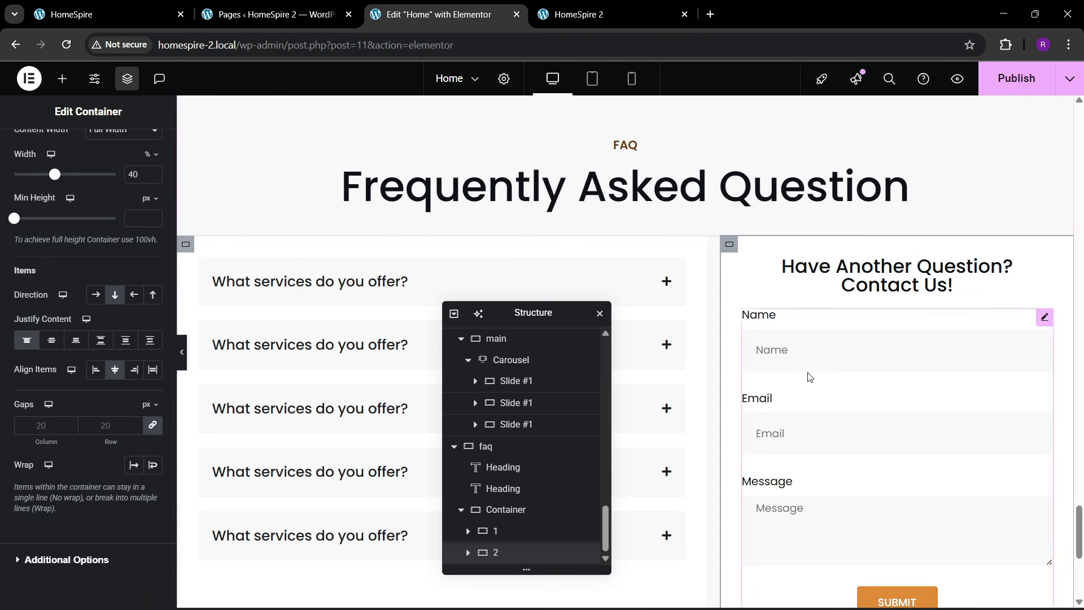
{"action": "scroll", "coordinate": [813, 395], "scroll_direction": "down", "scroll_amount": 5}
{"action": "scroll", "coordinate": [814, 437], "scroll_direction": "up", "scroll_amount": 5}
{"action": "key", "text": "ctrl+s"}
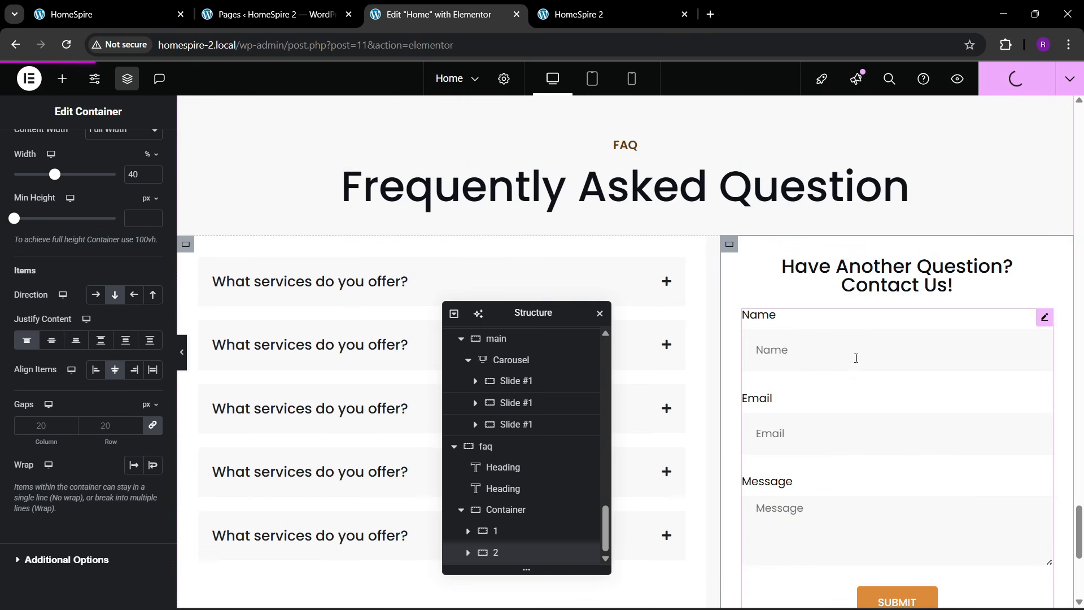
- Refresh the HomeSpire 2 tab and scroll down to the FAQ accordion beside the contact form
{"action": "left_click", "coordinate": [582, 14]}
{"action": "left_click", "coordinate": [374, 53]}
{"action": "key", "text": "Return"}
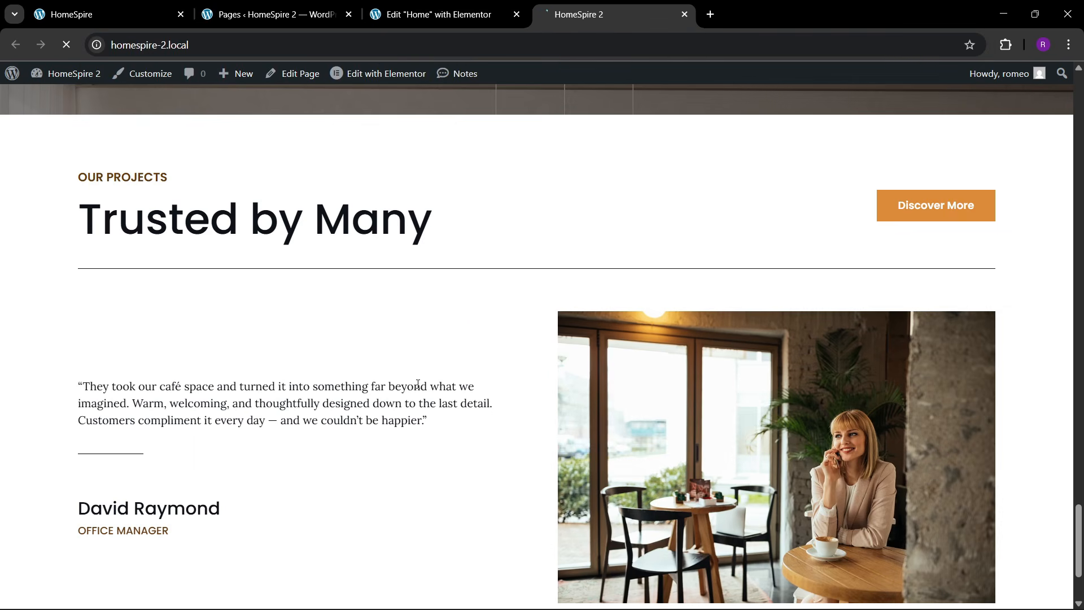
{"action": "scroll", "coordinate": [426, 400], "scroll_direction": "down", "scroll_amount": 3}
{"action": "scroll", "coordinate": [424, 412], "scroll_direction": "down", "scroll_amount": 5}
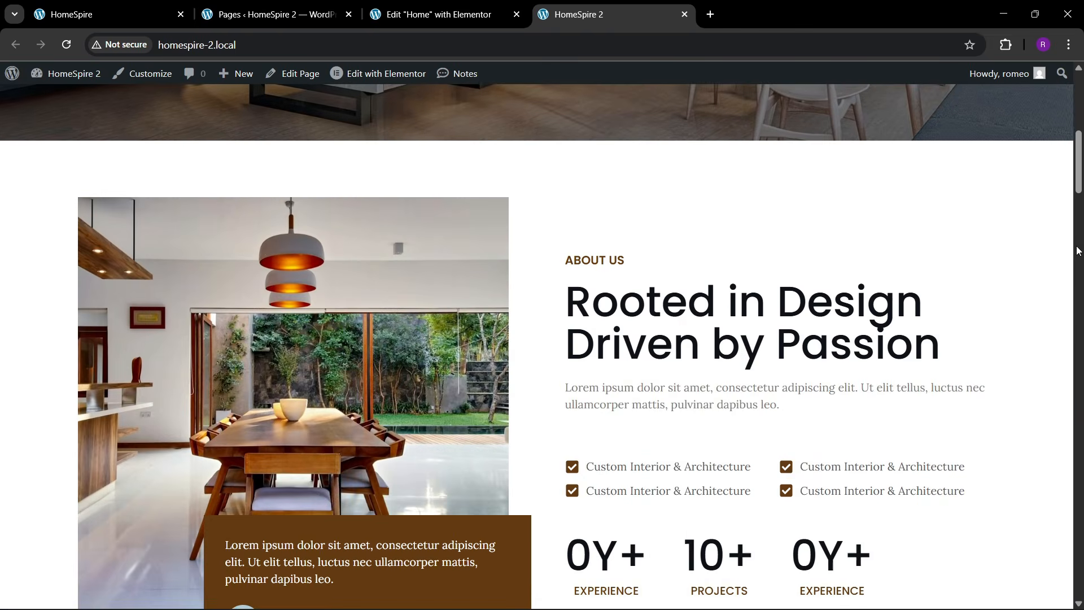
{"action": "scroll", "coordinate": [424, 412], "scroll_direction": "down", "scroll_amount": 10}
{"action": "scroll", "coordinate": [536, 344], "scroll_direction": "down", "scroll_amount": 8}
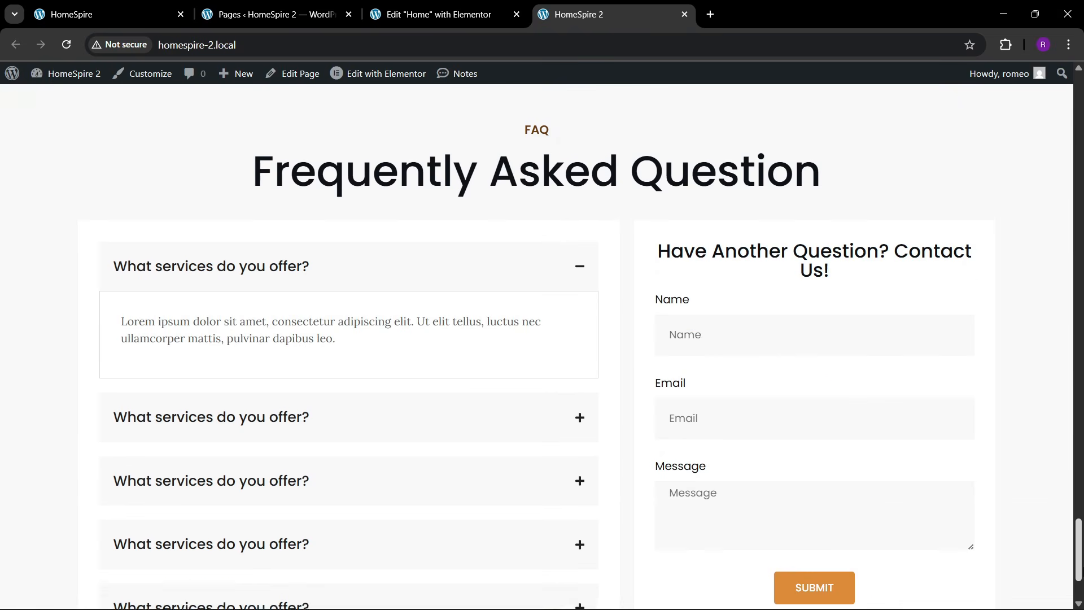
{"action": "scroll", "coordinate": [536, 344], "scroll_direction": "down", "scroll_amount": 1}
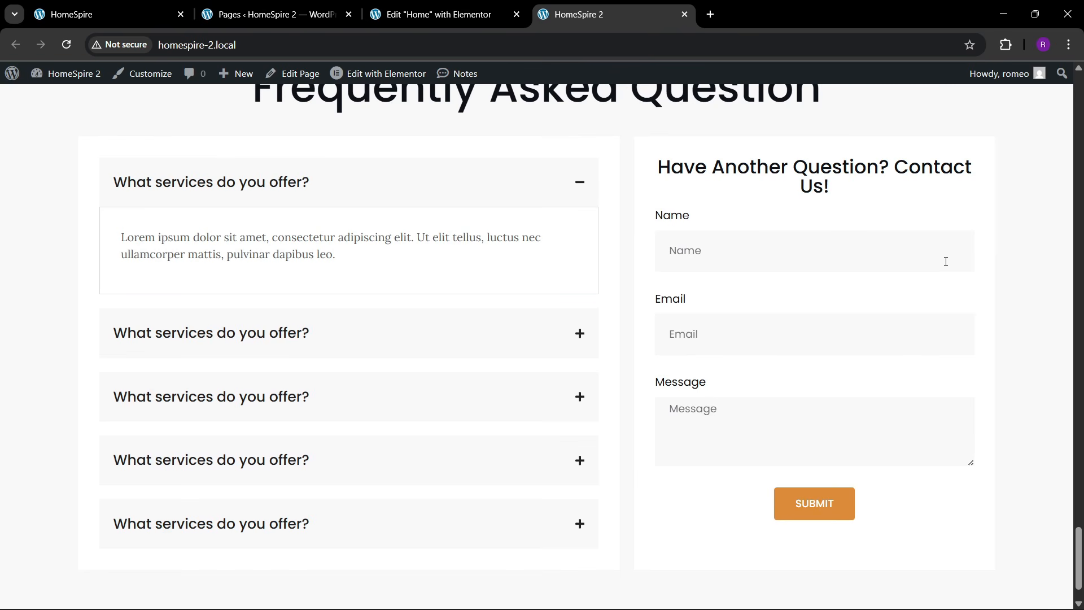
- Give the contact heading a custom width of 77%
{"action": "left_click", "coordinate": [434, 14]}
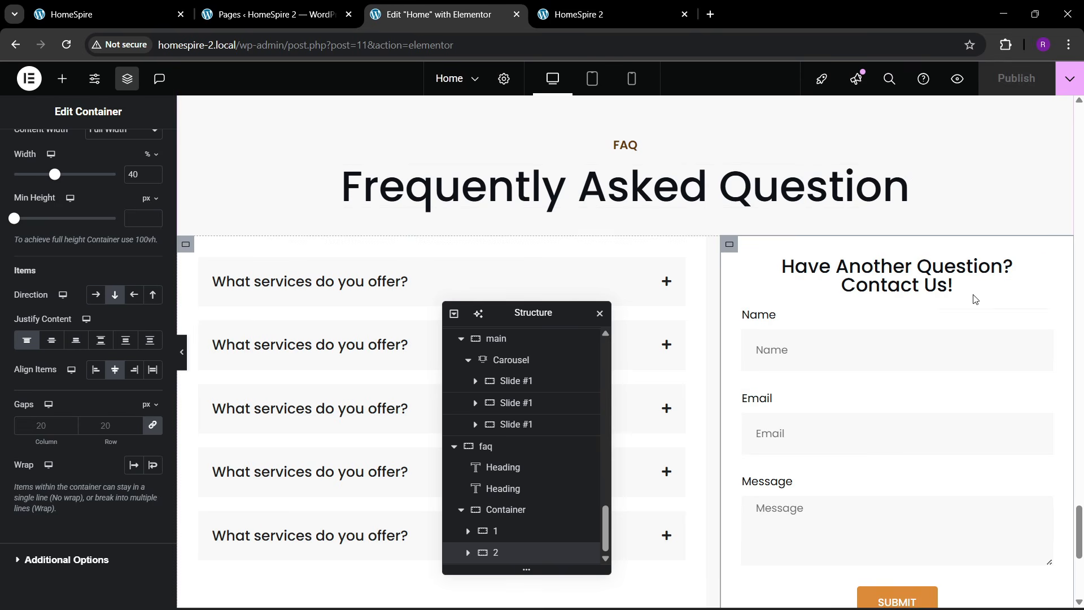
{"action": "left_click", "coordinate": [1044, 271]}
{"action": "left_click", "coordinate": [144, 149]}
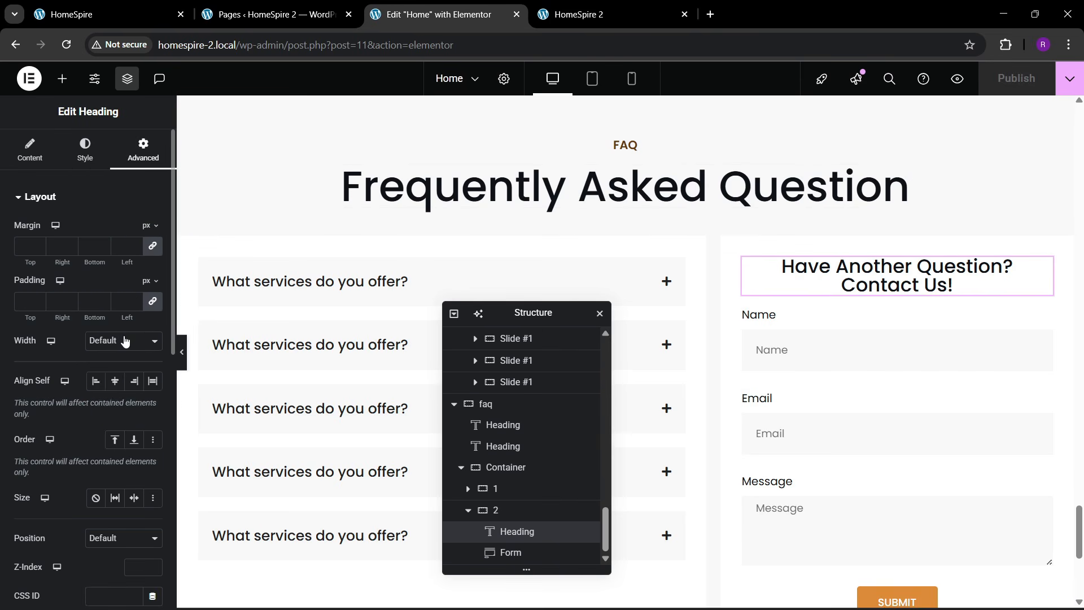
{"action": "left_click", "coordinate": [123, 340]}
{"action": "left_click", "coordinate": [104, 411]}
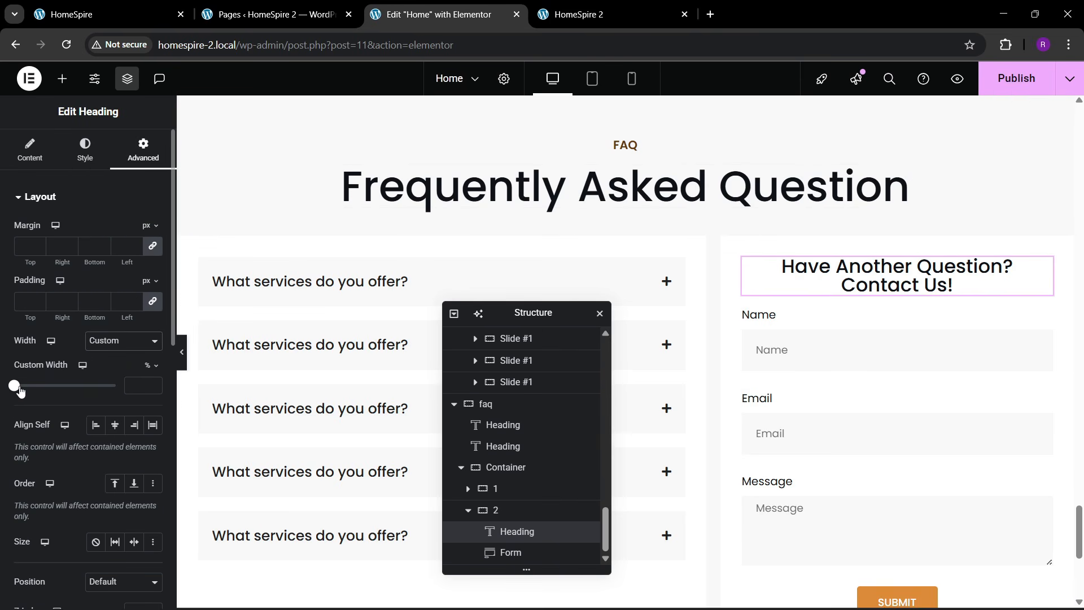
{"action": "left_click_drag", "start_coordinate": [20, 391], "coordinate": [99, 390]}
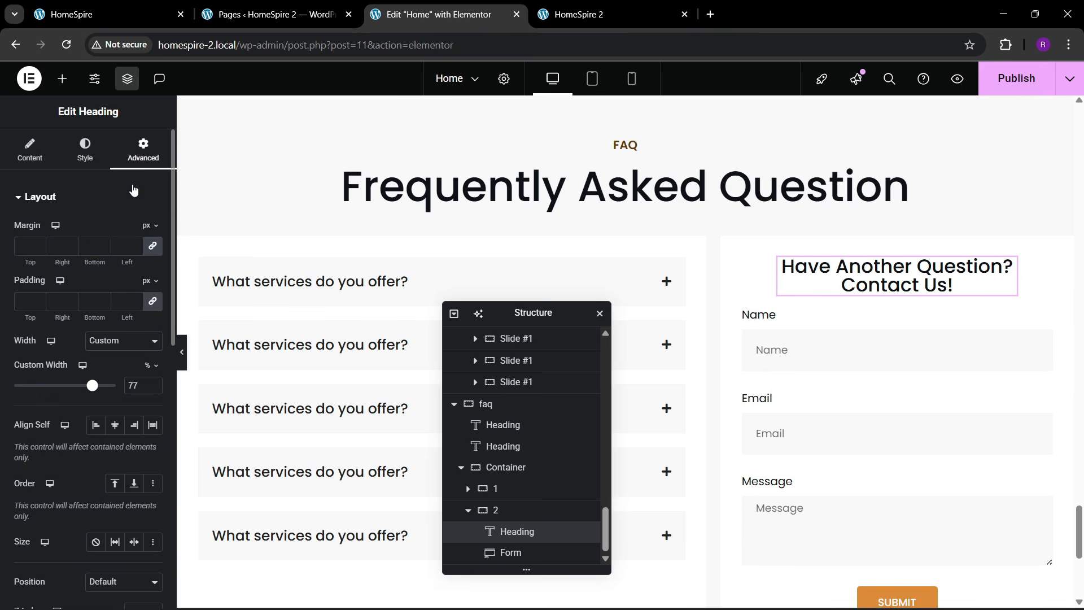
- Set the heading's bottom margin to 20 px and compare with the HomeSpire tab
{"action": "left_click", "coordinate": [152, 248]}
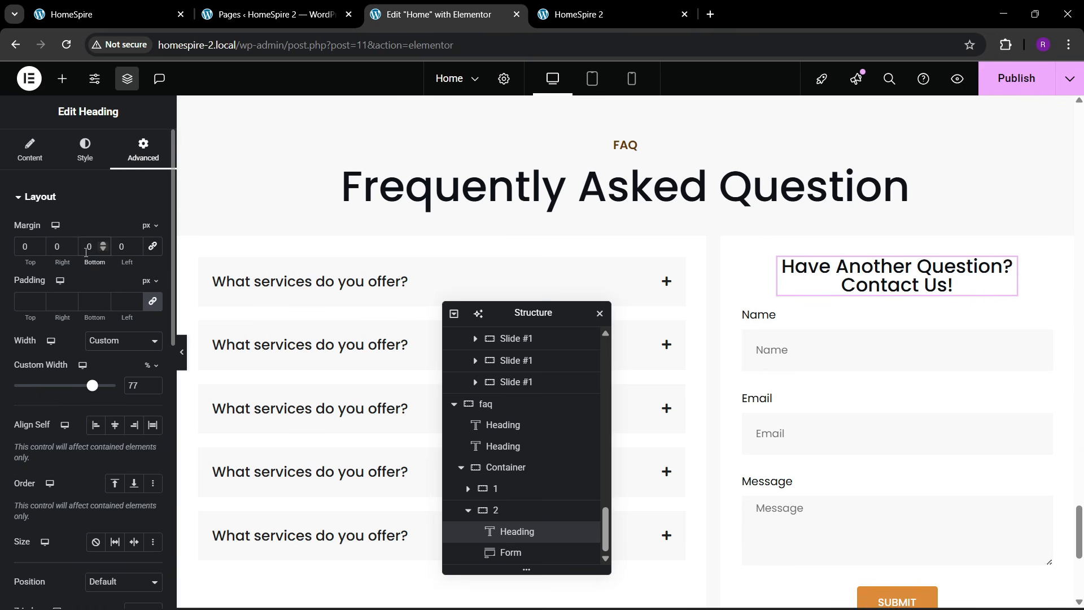
{"action": "left_click", "coordinate": [88, 247]}
{"action": "type", "text": "20"}
{"action": "left_click", "coordinate": [1016, 77]}
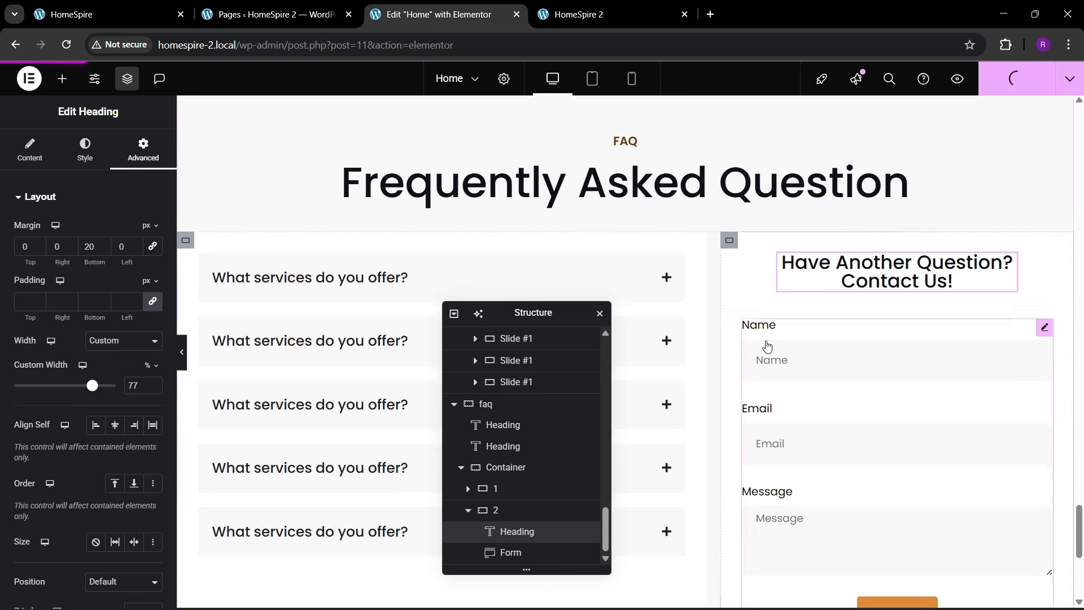
{"action": "scroll", "coordinate": [767, 346], "scroll_direction": "down", "scroll_amount": 3}
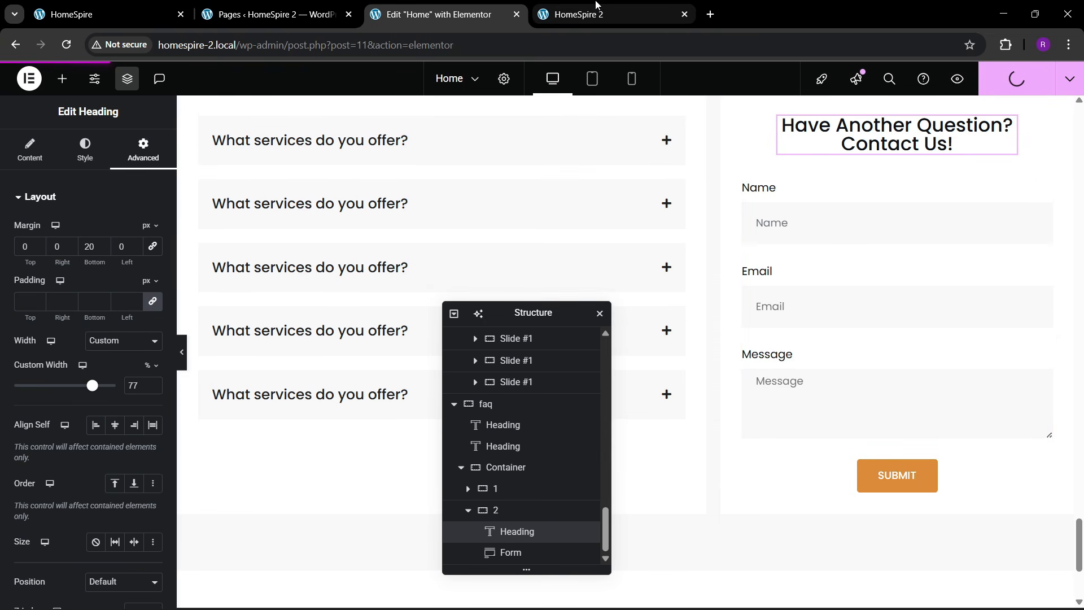
{"action": "left_click", "coordinate": [90, 15]}
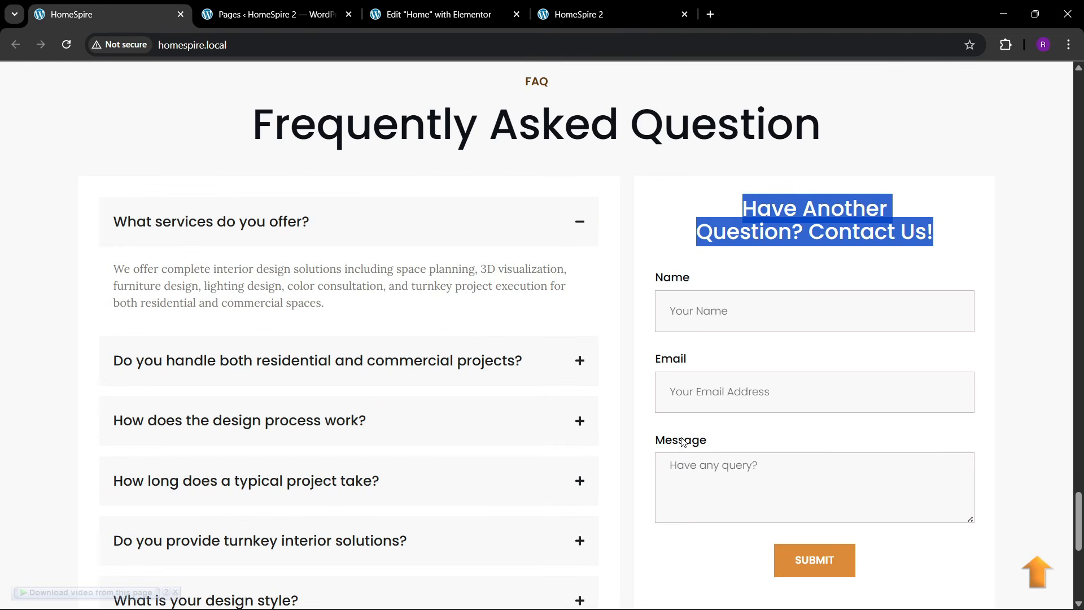
{"action": "left_click", "coordinate": [502, 14]}
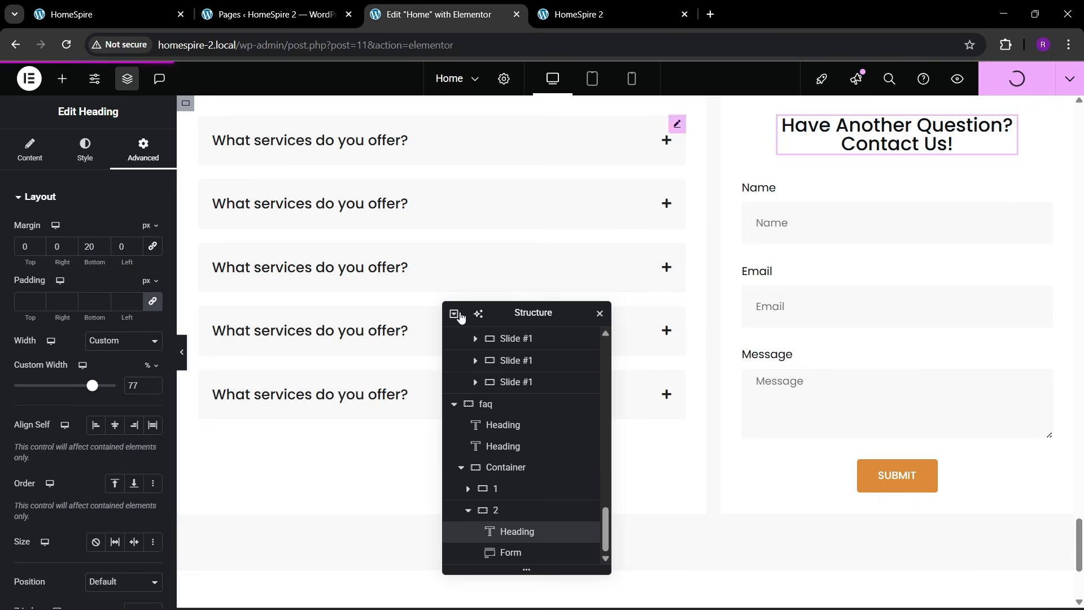
- Set the form's Submit button border radius to 0
{"action": "left_click", "coordinate": [793, 476]}
{"action": "scroll", "coordinate": [55, 416], "scroll_direction": "down", "scroll_amount": 3}
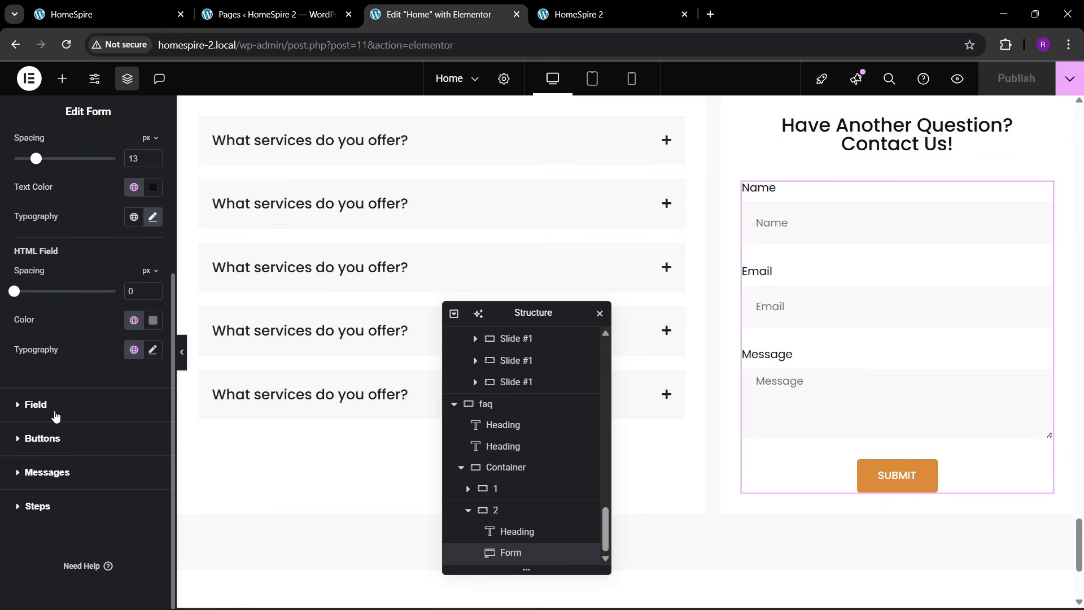
{"action": "left_click", "coordinate": [52, 439]}
{"action": "scroll", "coordinate": [82, 424], "scroll_direction": "down", "scroll_amount": 3}
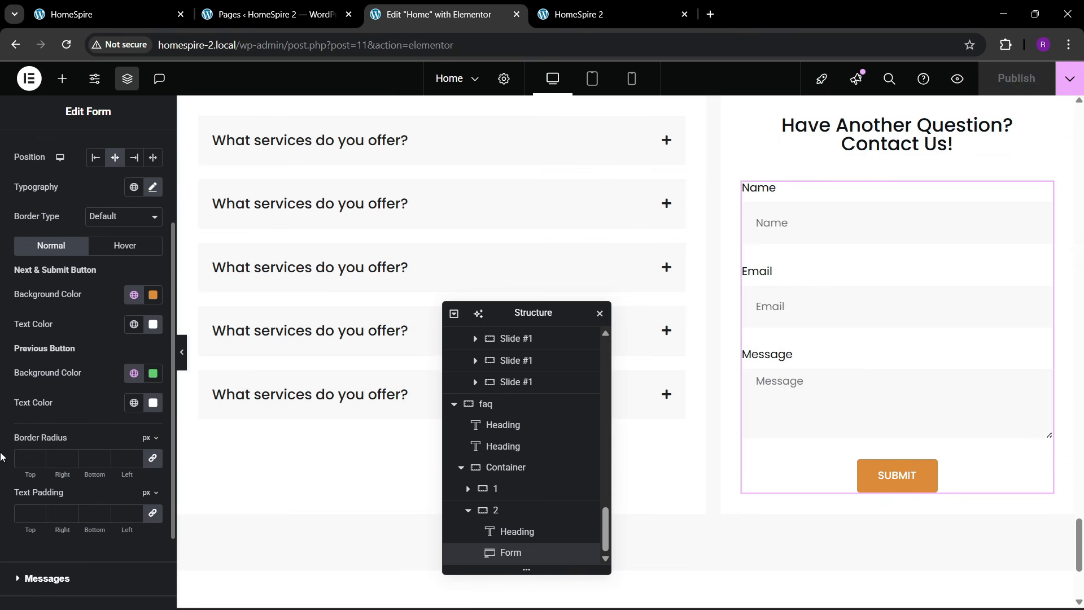
{"action": "left_click", "coordinate": [20, 458]}
{"action": "type", "text": "0"}
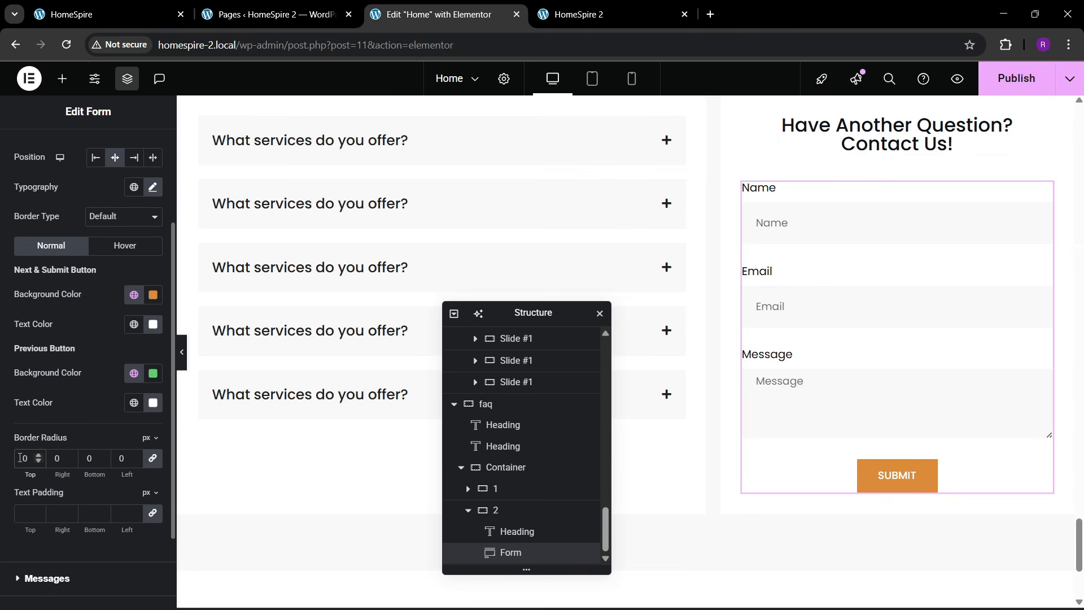
- Give the button the Bob hover animation and publish the page
{"action": "left_click", "coordinate": [123, 247]}
{"action": "left_click", "coordinate": [134, 294]}
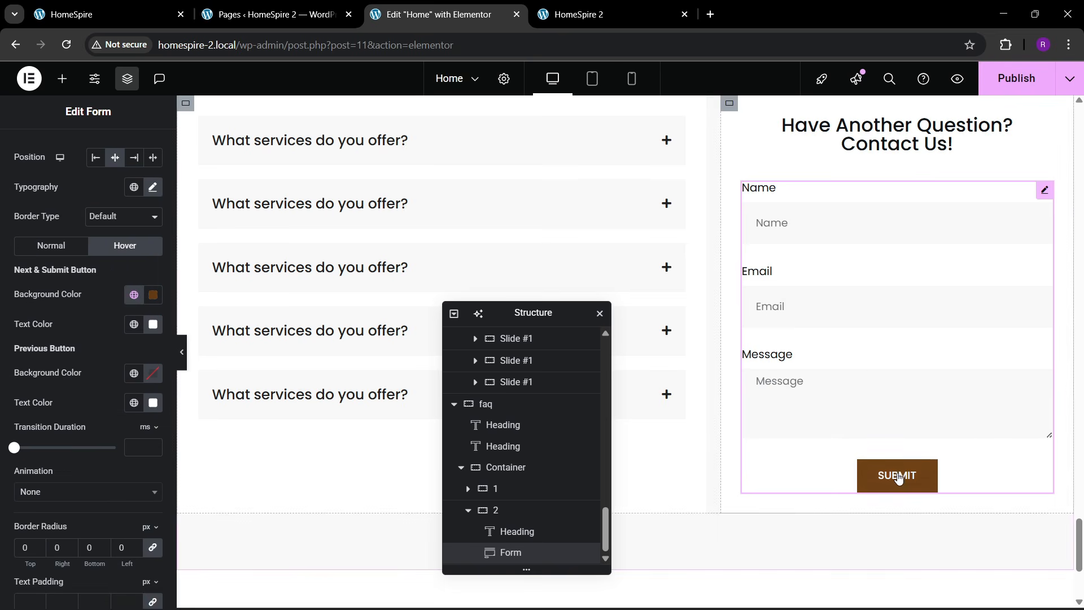
{"action": "left_click", "coordinate": [47, 491]}
{"action": "scroll", "coordinate": [48, 418], "scroll_direction": "down", "scroll_amount": 3}
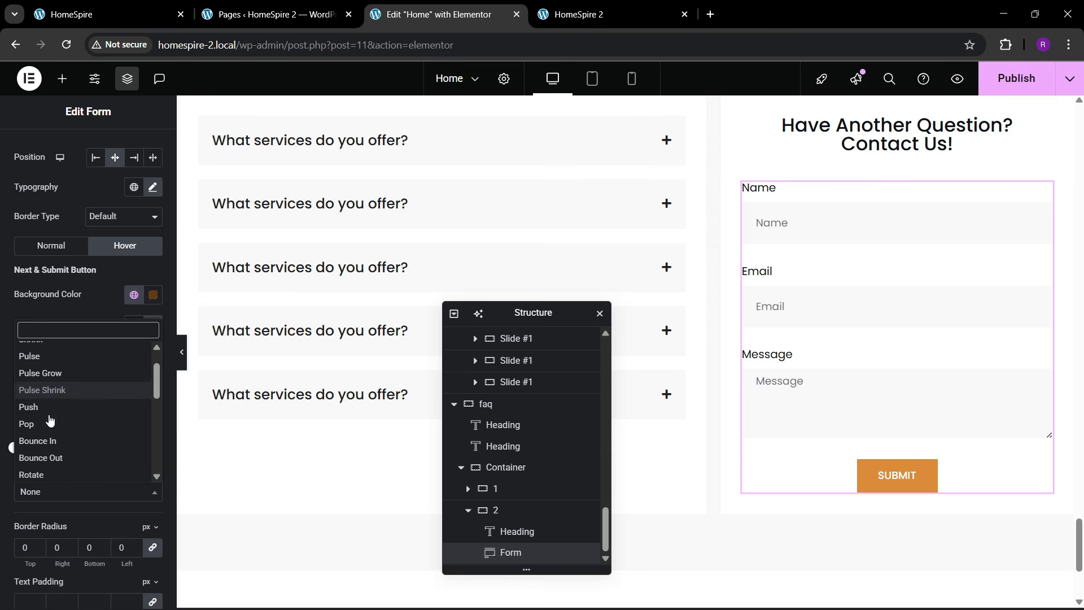
{"action": "left_click", "coordinate": [34, 429]}
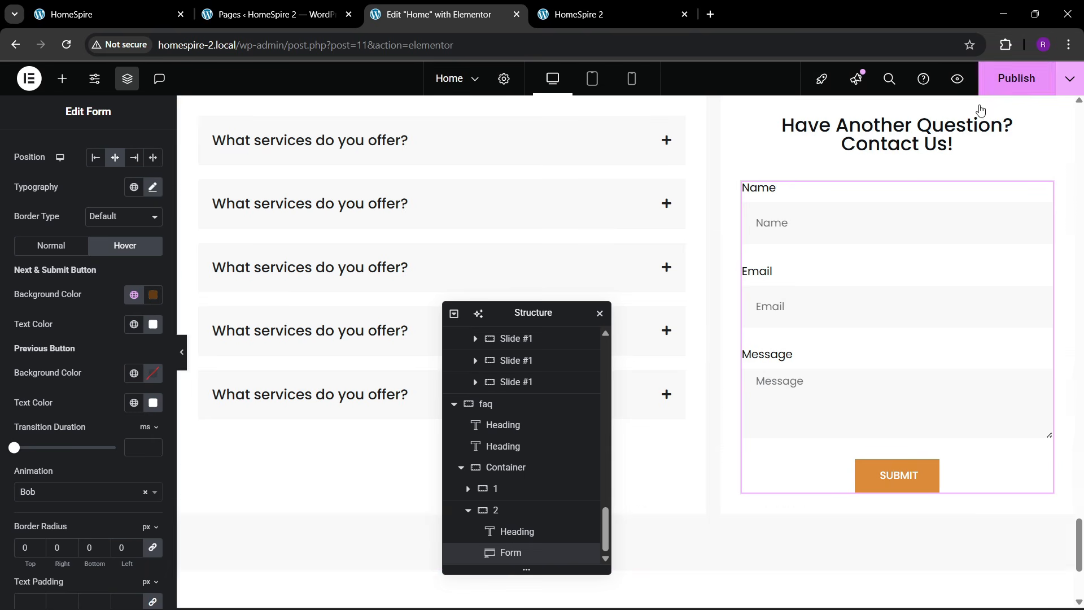
{"action": "left_click", "coordinate": [1002, 86]}
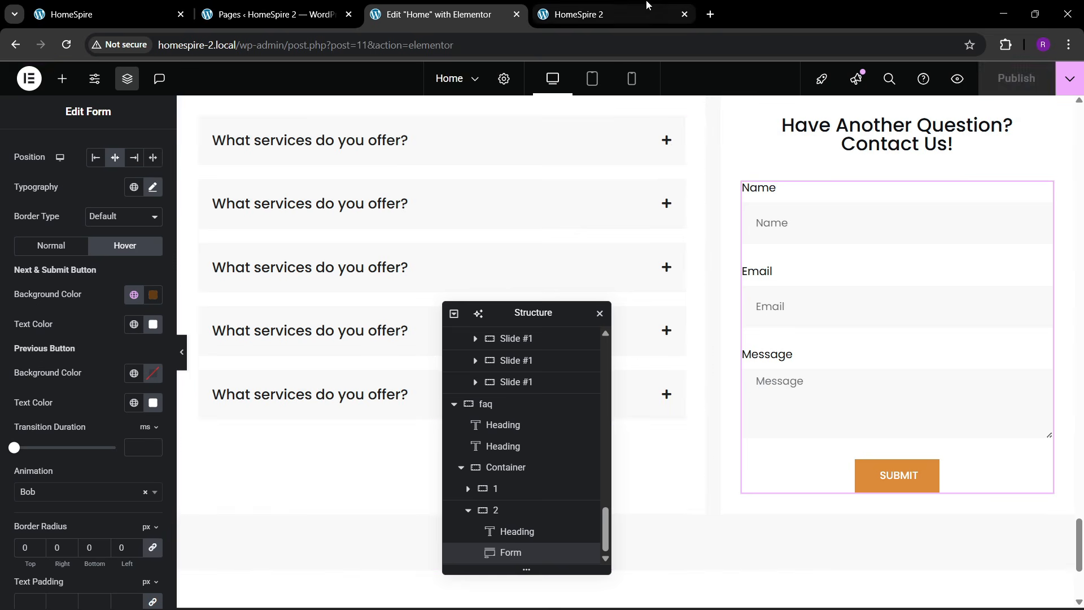
{"action": "left_click", "coordinate": [581, 14]}
{"action": "left_click", "coordinate": [365, 45]}
{"action": "key", "text": "Return"}
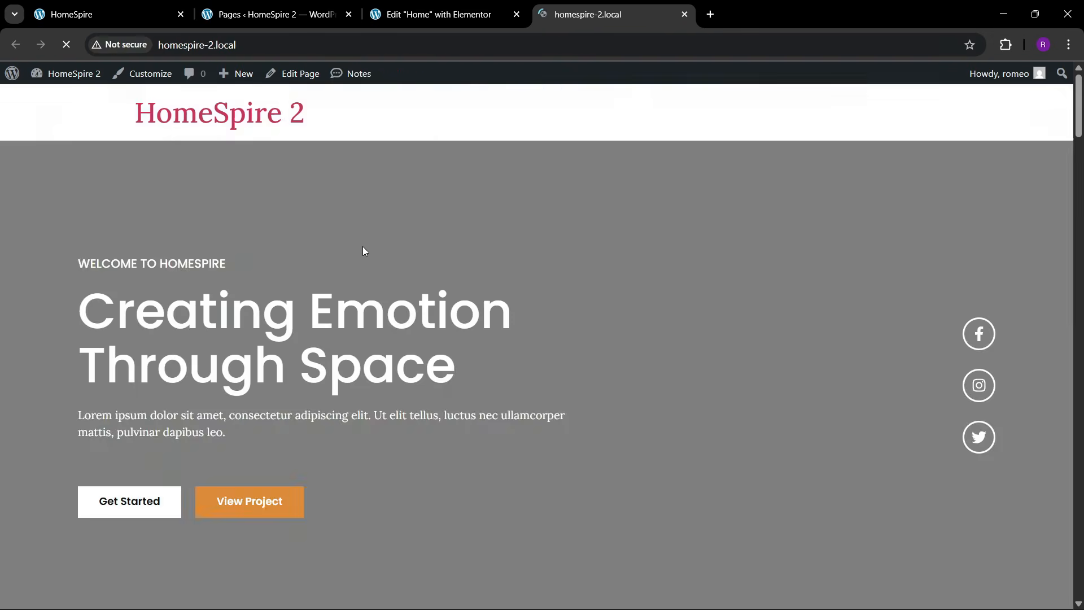
{"action": "scroll", "coordinate": [336, 307], "scroll_direction": "down", "scroll_amount": 10}
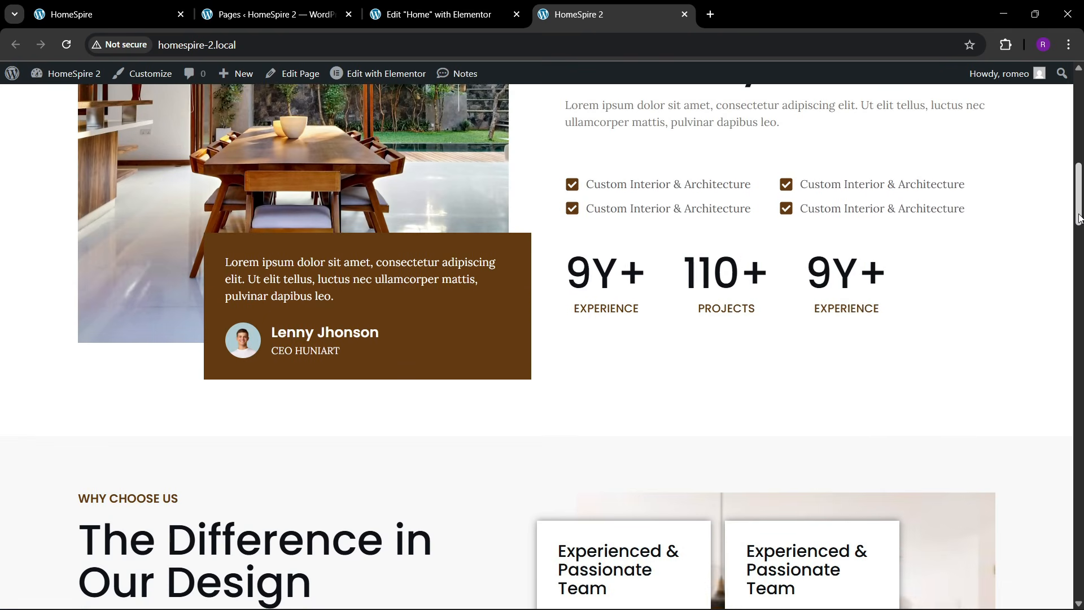
{"action": "left_click_drag", "start_coordinate": [1078, 217], "coordinate": [1081, 587]}
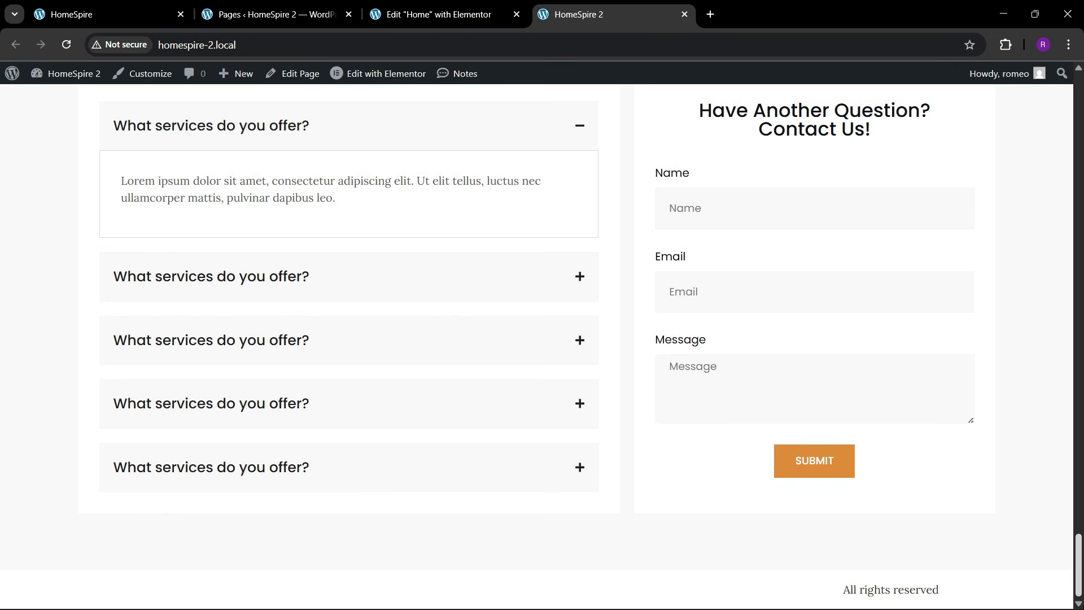
{"action": "scroll", "coordinate": [454, 303], "scroll_direction": "up", "scroll_amount": 1}
{"action": "left_click", "coordinate": [374, 210]}
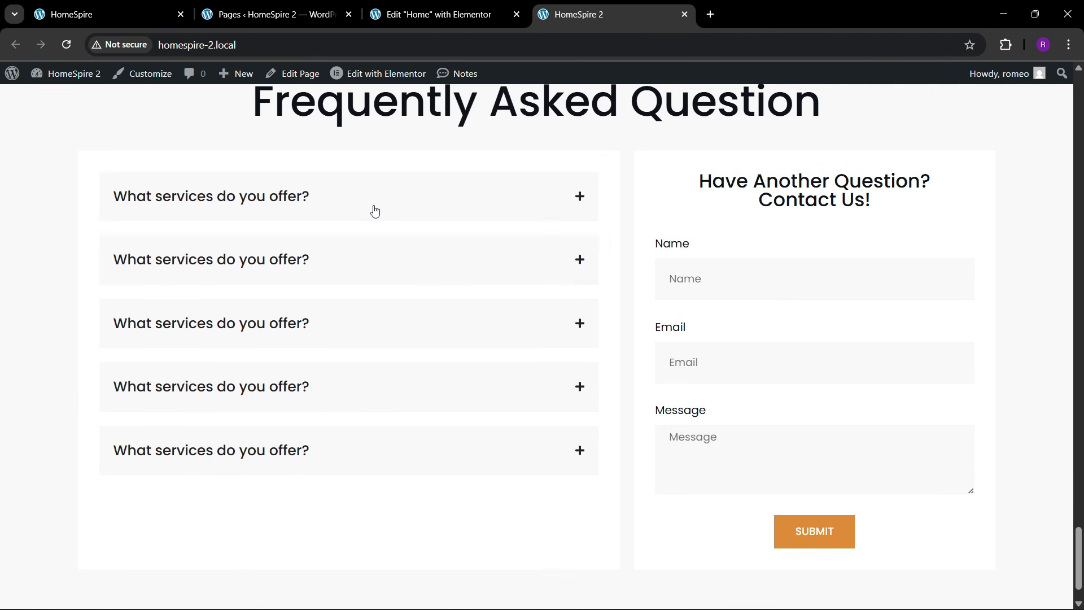
{"action": "left_click", "coordinate": [375, 210]}
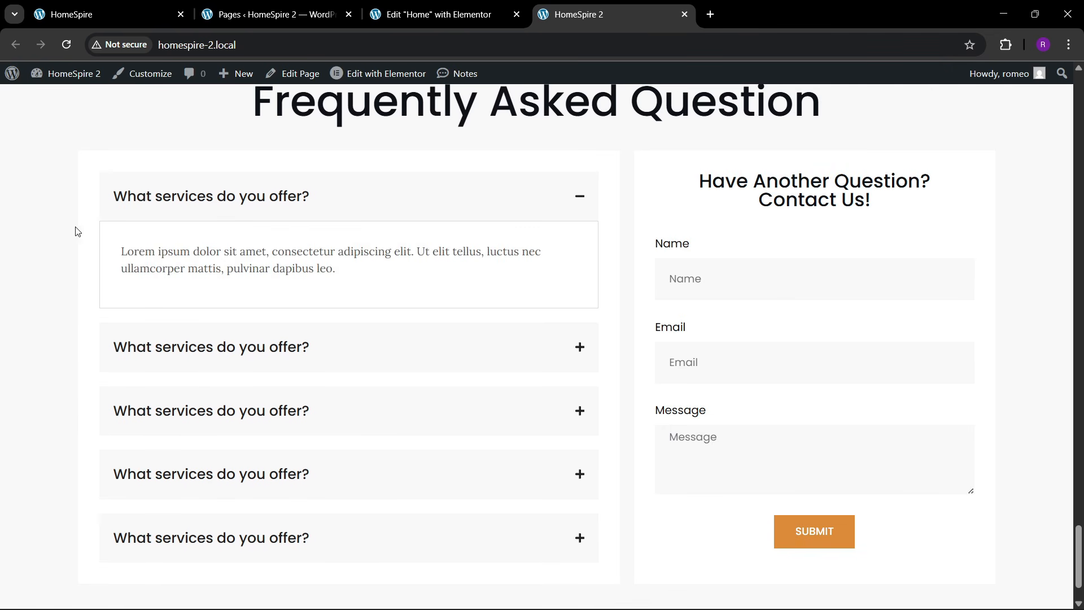
{"action": "left_click", "coordinate": [488, 5]}
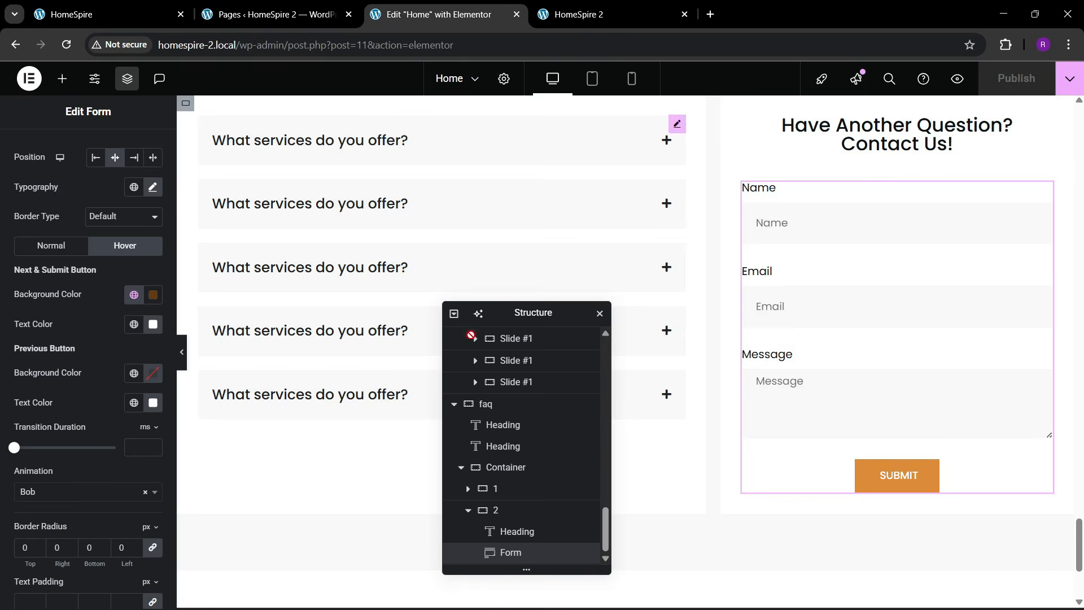
- Set the first accordion item container's border type to None
{"action": "left_click", "coordinate": [675, 124]}
{"action": "scroll", "coordinate": [71, 355], "scroll_direction": "down", "scroll_amount": 1}
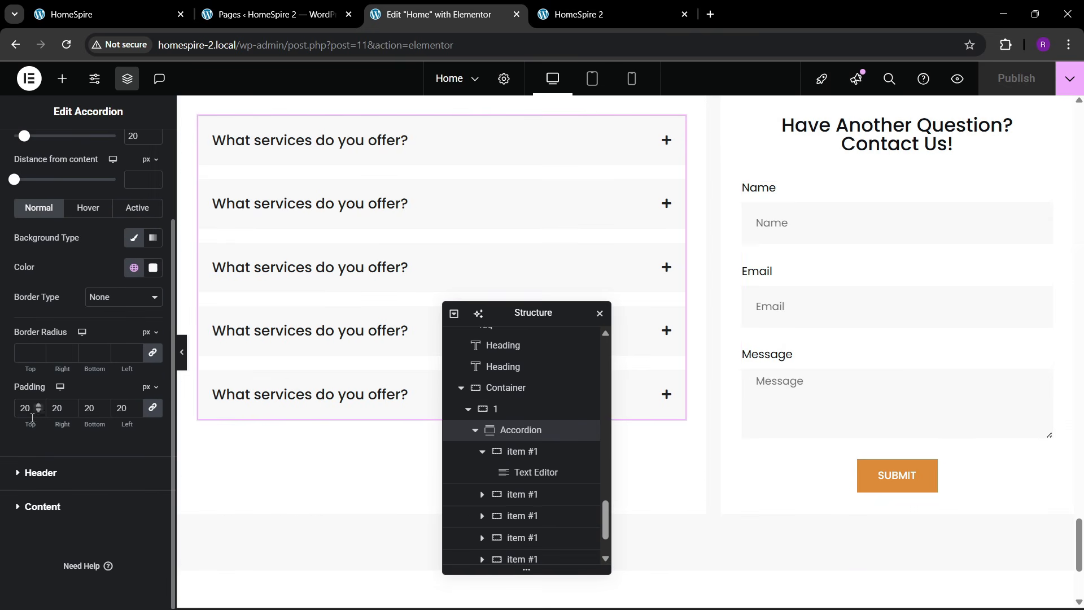
{"action": "scroll", "coordinate": [48, 364], "scroll_direction": "up", "scroll_amount": 1}
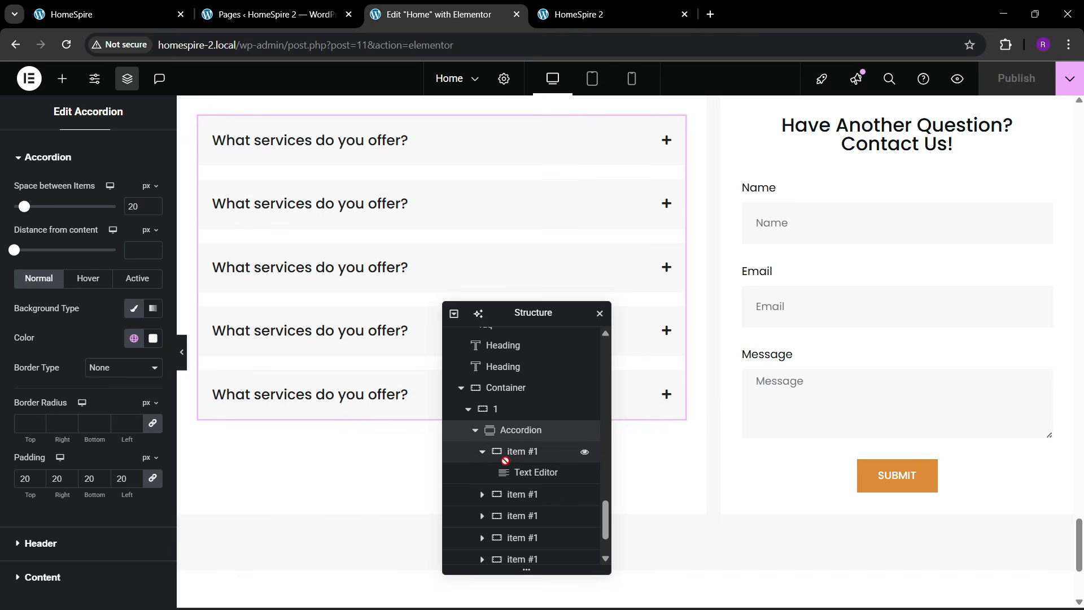
{"action": "left_click", "coordinate": [530, 452]}
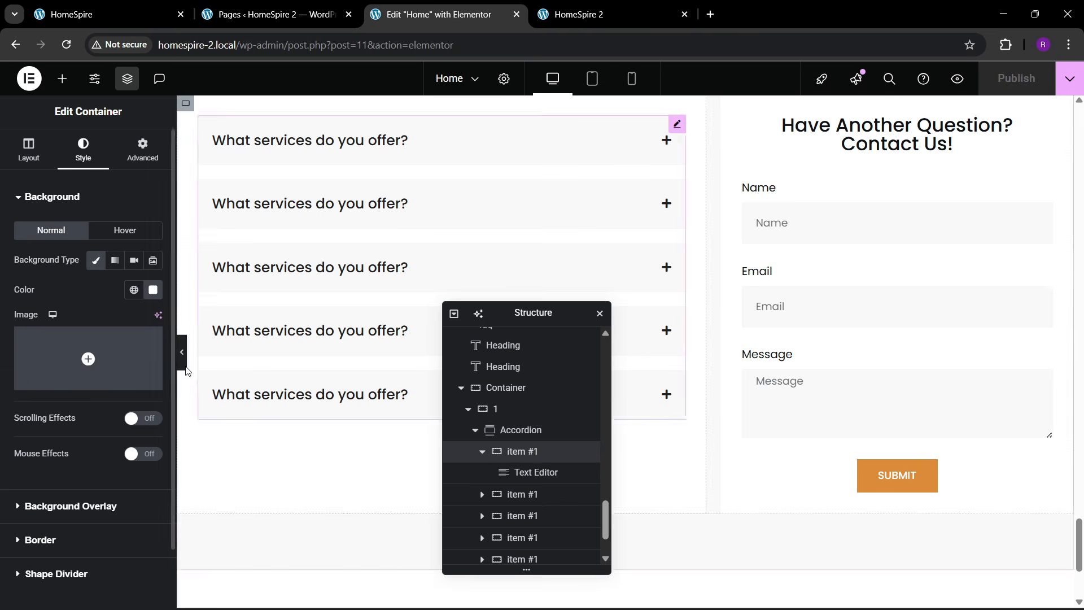
{"action": "scroll", "coordinate": [68, 361], "scroll_direction": "down", "scroll_amount": 1}
{"action": "left_click", "coordinate": [40, 472]}
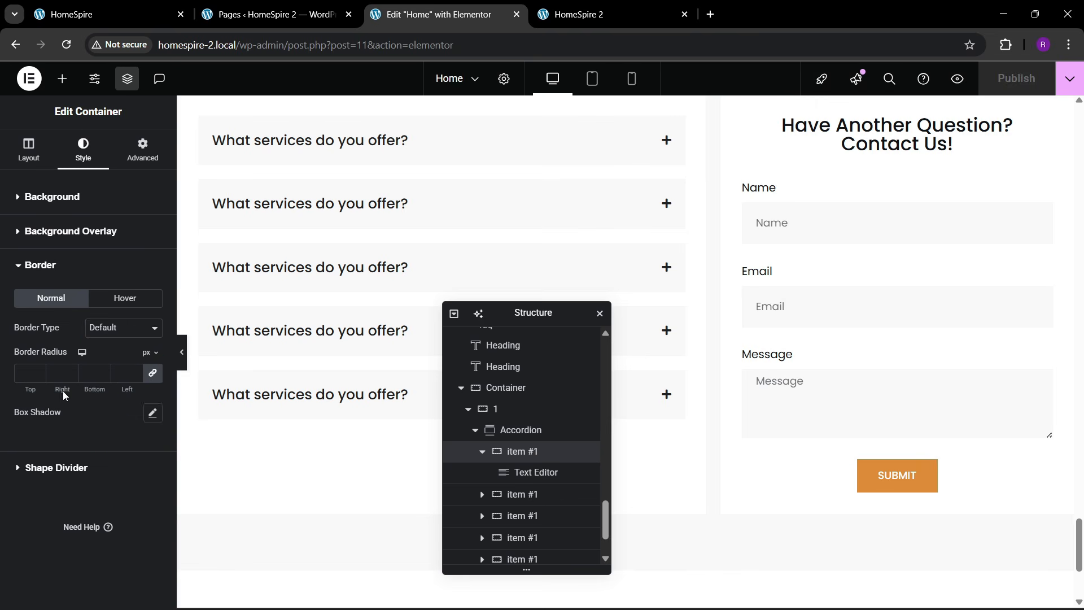
{"action": "left_click", "coordinate": [108, 329]}
{"action": "left_click", "coordinate": [107, 360]}
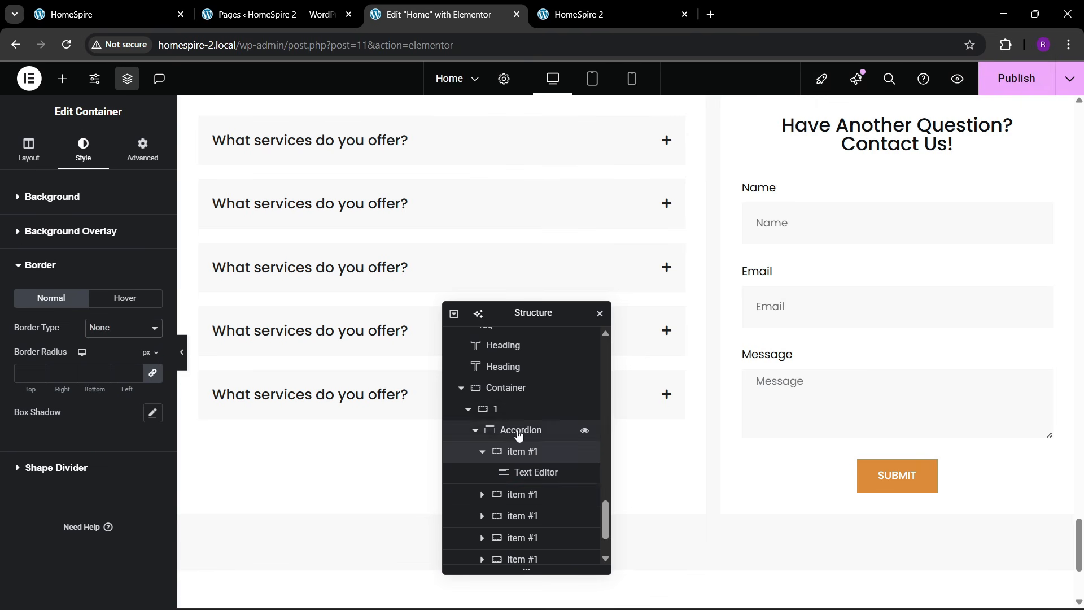
- Set the next accordion item container's border type to None
{"action": "left_click", "coordinate": [516, 493]}
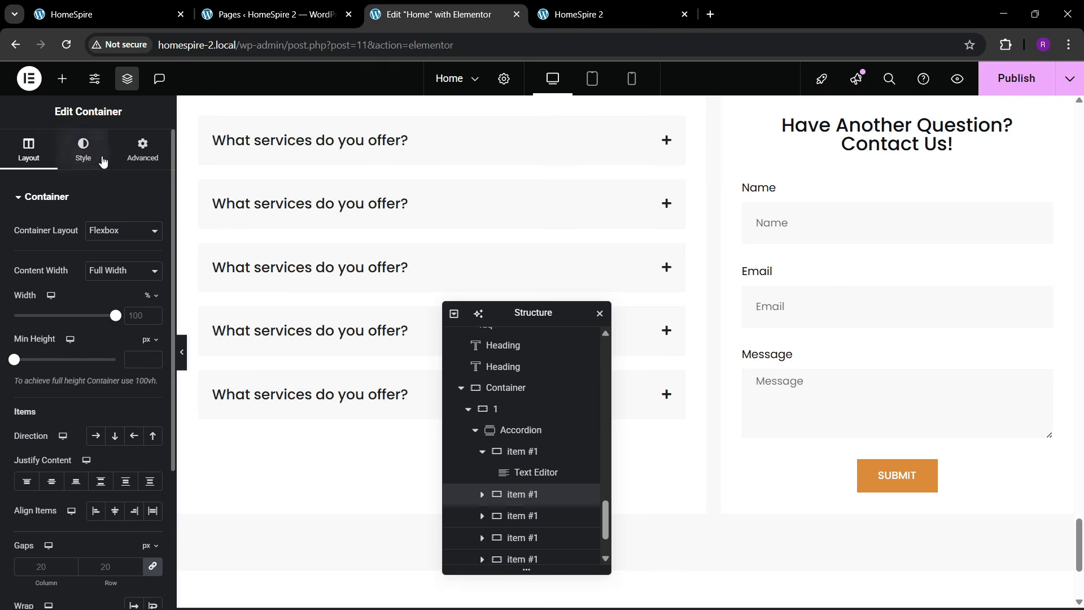
{"action": "left_click", "coordinate": [83, 149]}
{"action": "left_click", "coordinate": [63, 359]}
{"action": "left_click", "coordinate": [123, 327]}
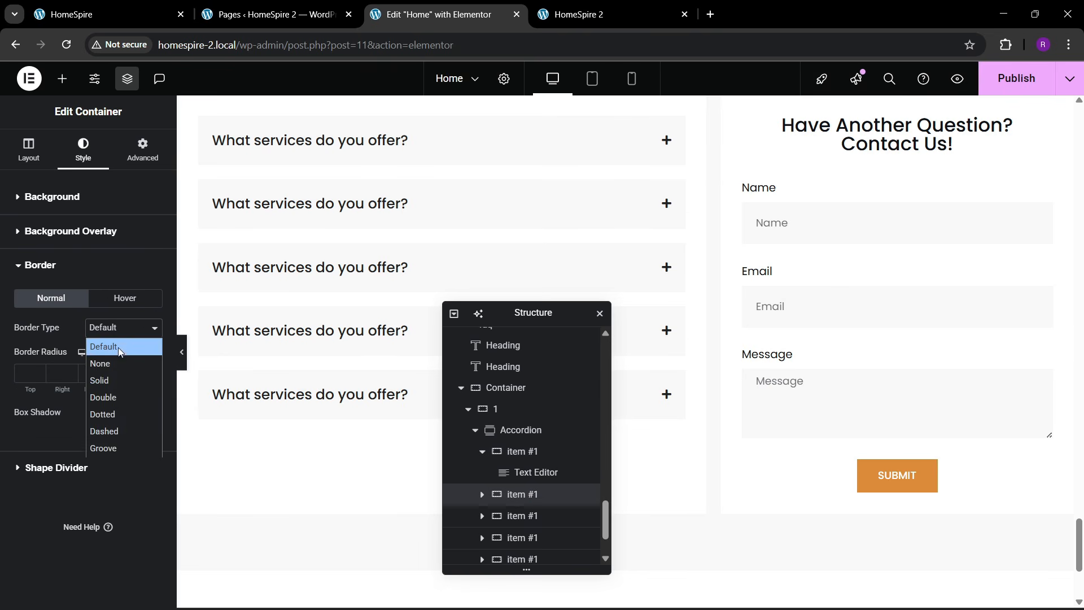
{"action": "left_click", "coordinate": [105, 358]}
- Collapse the first FAQ item and publish the Home page
{"action": "left_click", "coordinate": [360, 149]}
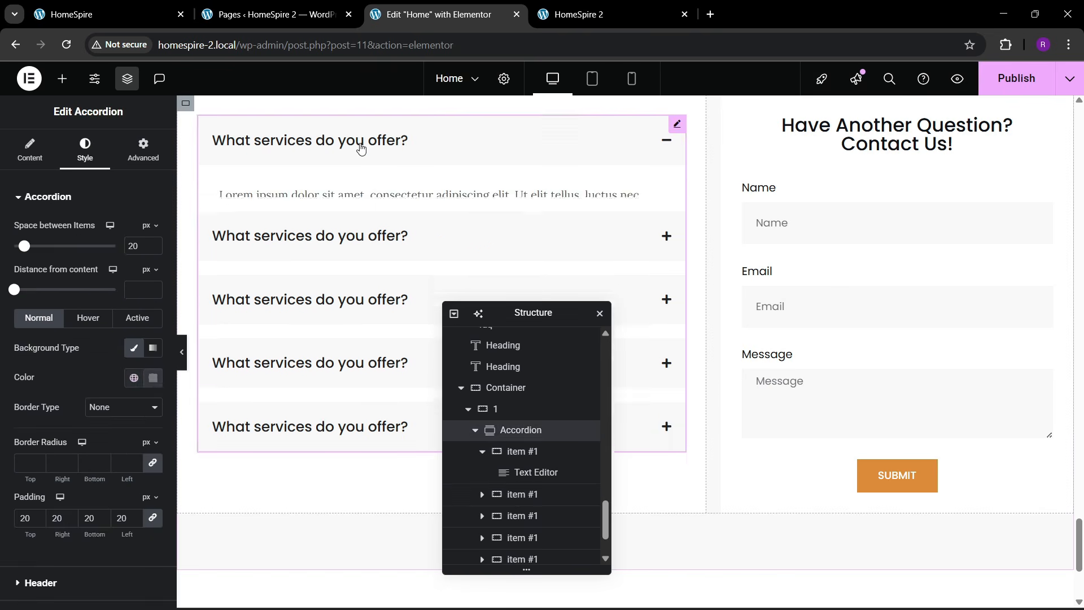
{"action": "scroll", "coordinate": [371, 306], "scroll_direction": "up", "scroll_amount": 2}
{"action": "left_click", "coordinate": [379, 282]}
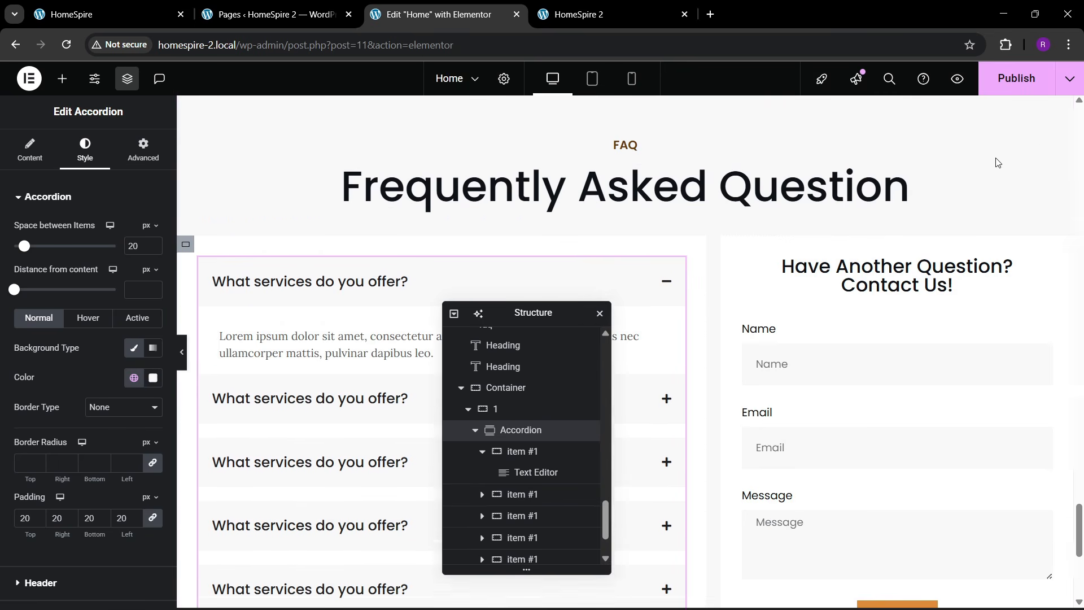
{"action": "left_click", "coordinate": [1016, 77]}
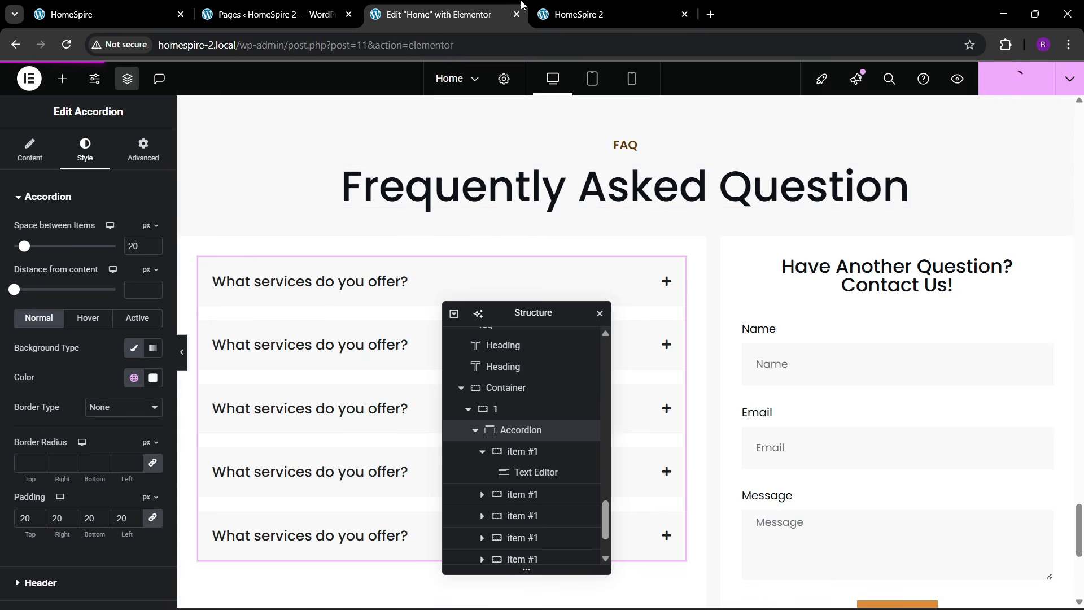
{"action": "mouse_move", "coordinate": [607, 5]}
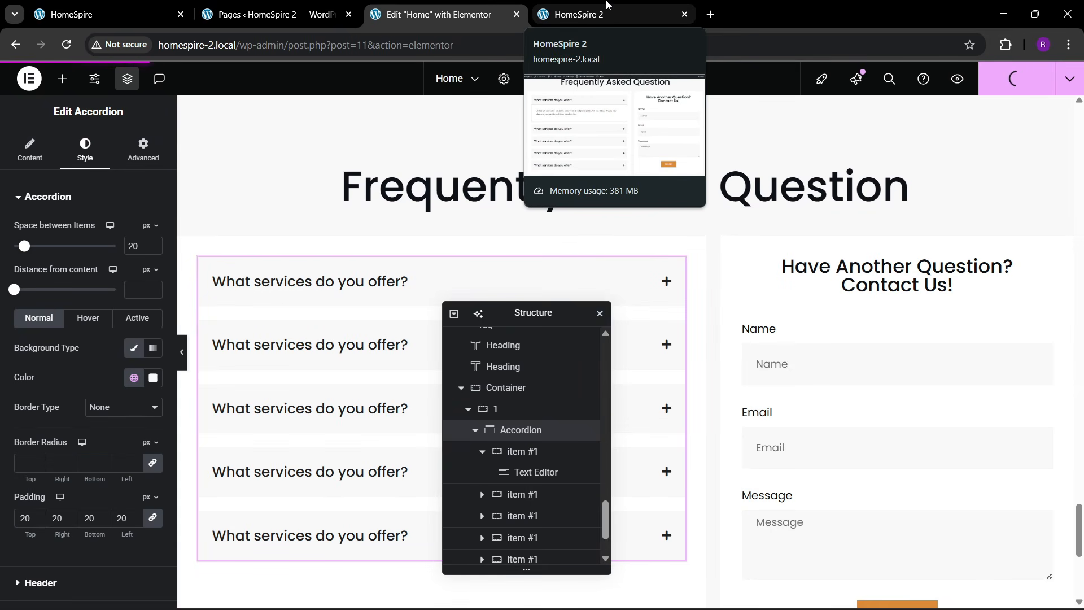
- Reload the live HomeSpire 2 site and scroll to its FAQ section
{"action": "left_click", "coordinate": [607, 5]}
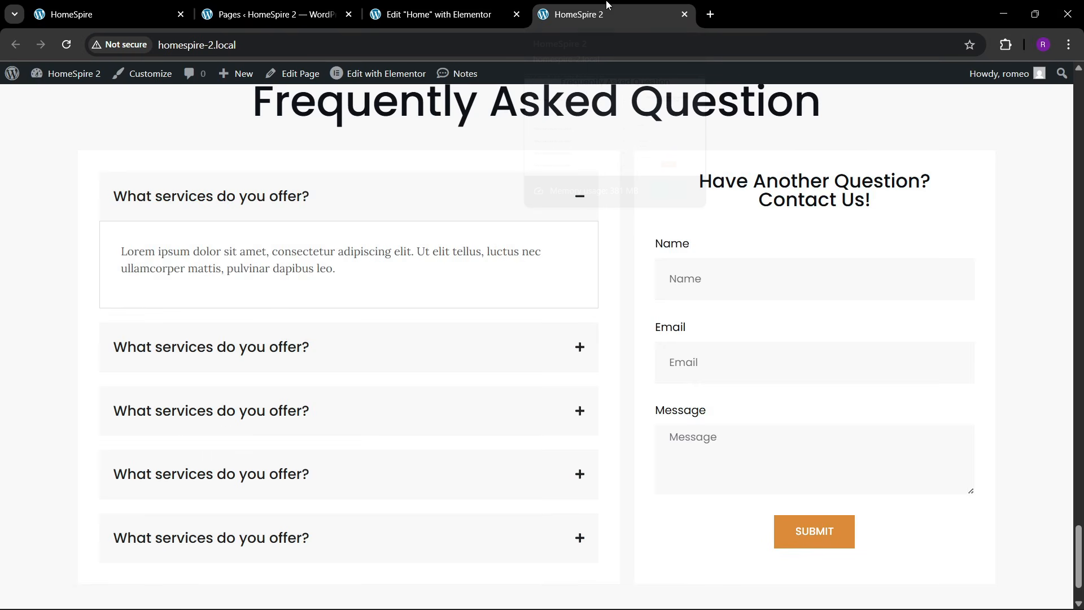
{"action": "left_click", "coordinate": [340, 45]}
{"action": "key", "text": "Return"}
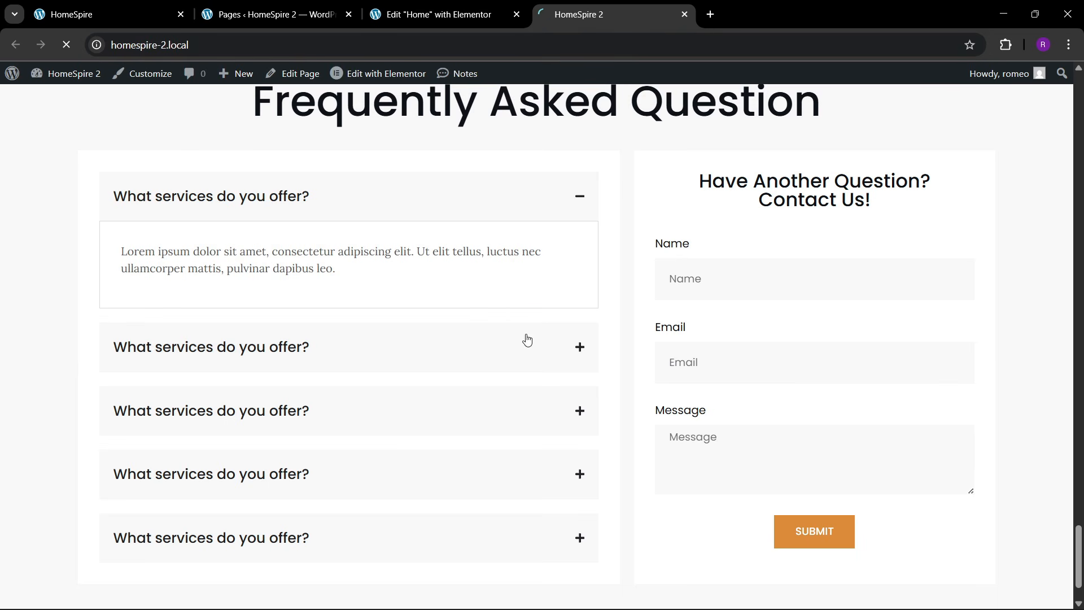
{"action": "scroll", "coordinate": [527, 340], "scroll_direction": "down", "scroll_amount": 2}
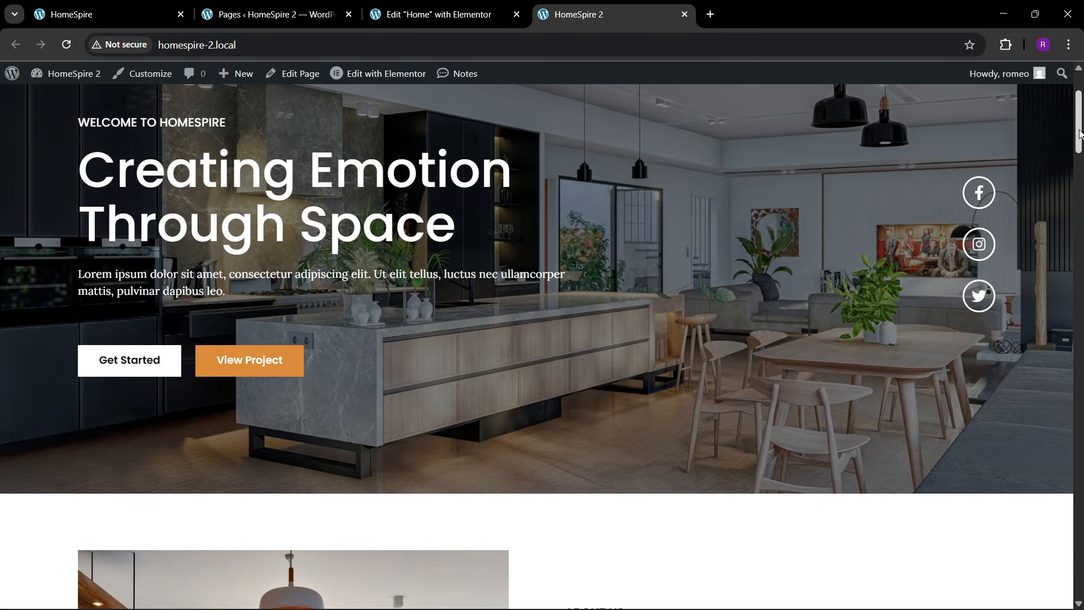
{"action": "left_click_drag", "start_coordinate": [1079, 134], "coordinate": [1060, 605]}
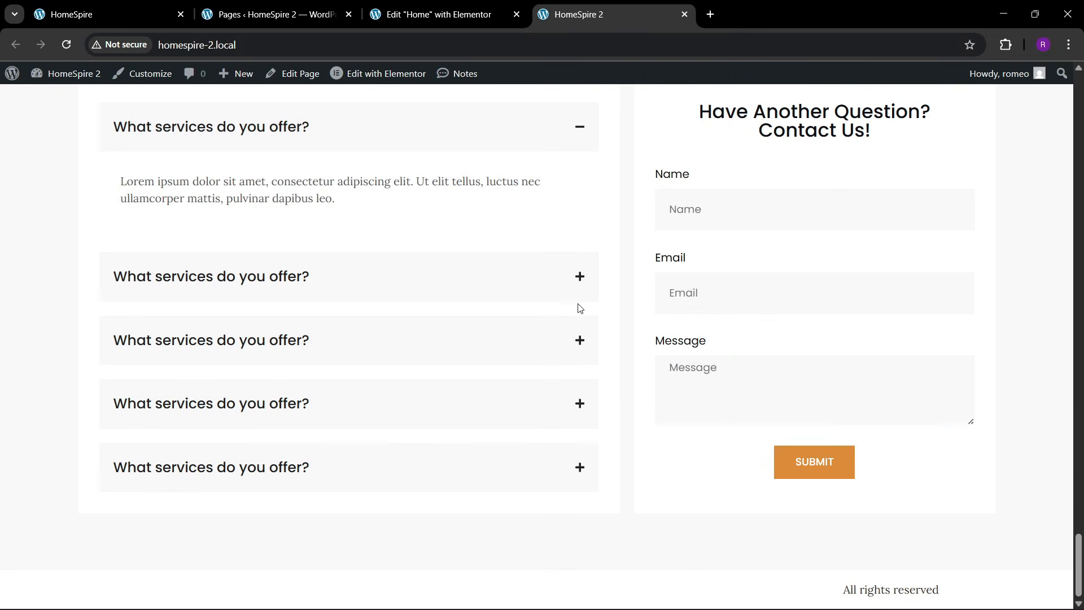
{"action": "scroll", "coordinate": [484, 211], "scroll_direction": "up", "scroll_amount": 1}
- Toggle the first three FAQ items, then scroll to the reference HomeSpire site's brown footer
{"action": "left_click", "coordinate": [439, 209]}
{"action": "left_click", "coordinate": [418, 273]}
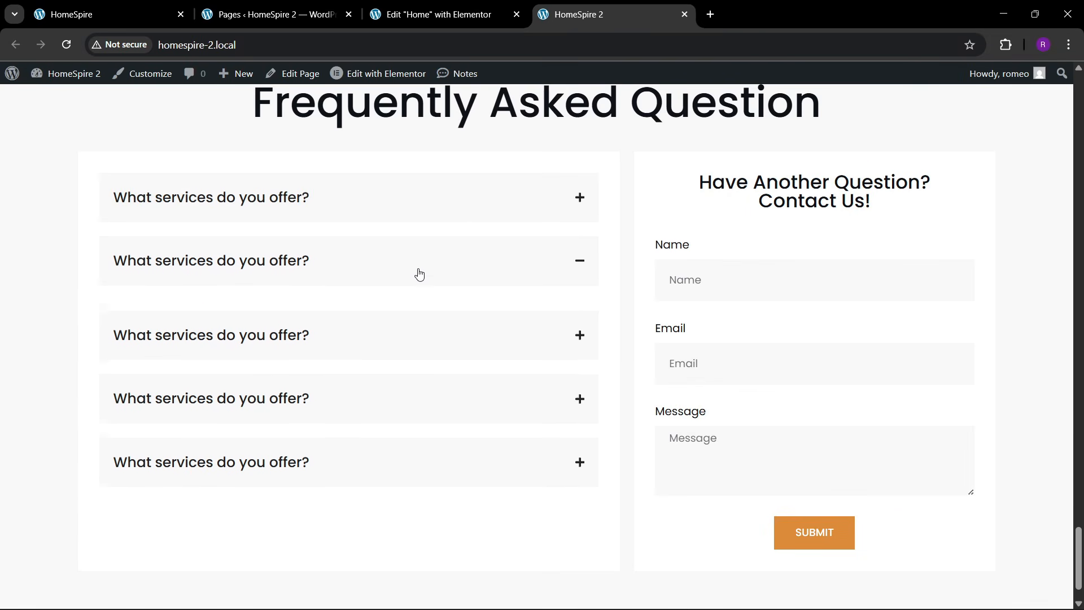
{"action": "left_click", "coordinate": [422, 269]}
{"action": "left_click", "coordinate": [390, 338]}
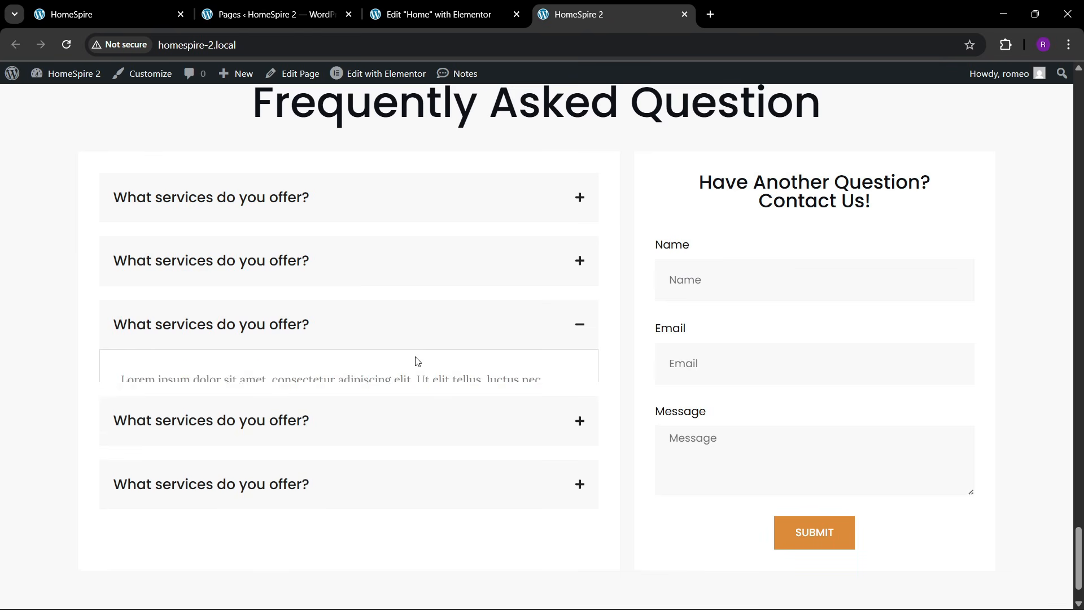
{"action": "scroll", "coordinate": [422, 363], "scroll_direction": "up", "scroll_amount": 3}
{"action": "scroll", "coordinate": [427, 365], "scroll_direction": "down", "scroll_amount": 2}
{"action": "scroll", "coordinate": [429, 366], "scroll_direction": "up", "scroll_amount": 1}
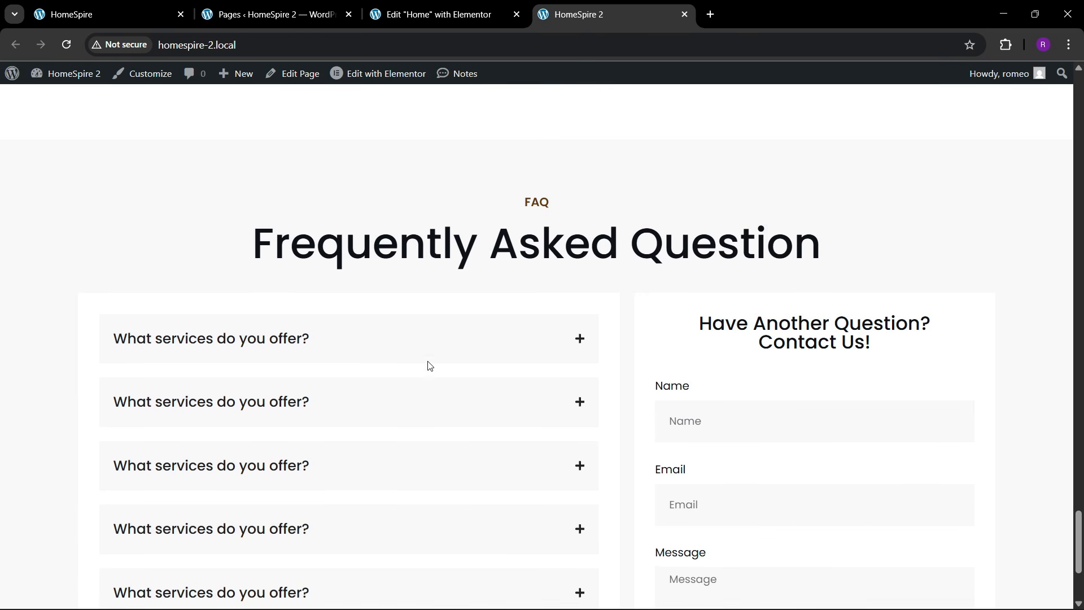
{"action": "left_click", "coordinate": [99, 16]}
{"action": "scroll", "coordinate": [414, 270], "scroll_direction": "down", "scroll_amount": 6}
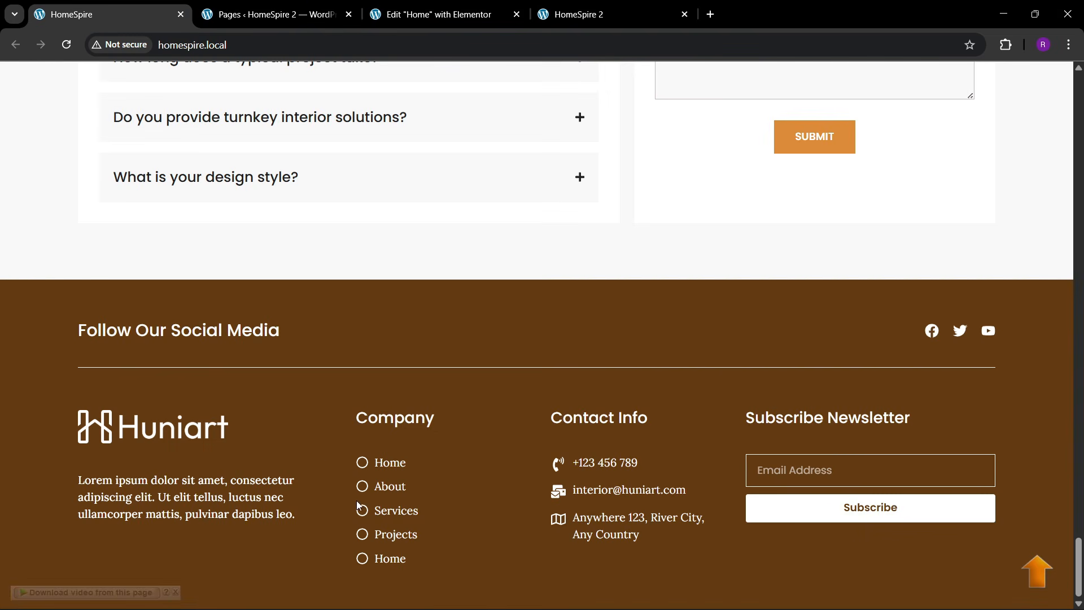
- Open Templates > Theme Builder in a new browser tab
{"action": "left_click", "coordinate": [271, 14]}
{"action": "left_click", "coordinate": [102, 14]}
{"action": "left_click", "coordinate": [225, 6]}
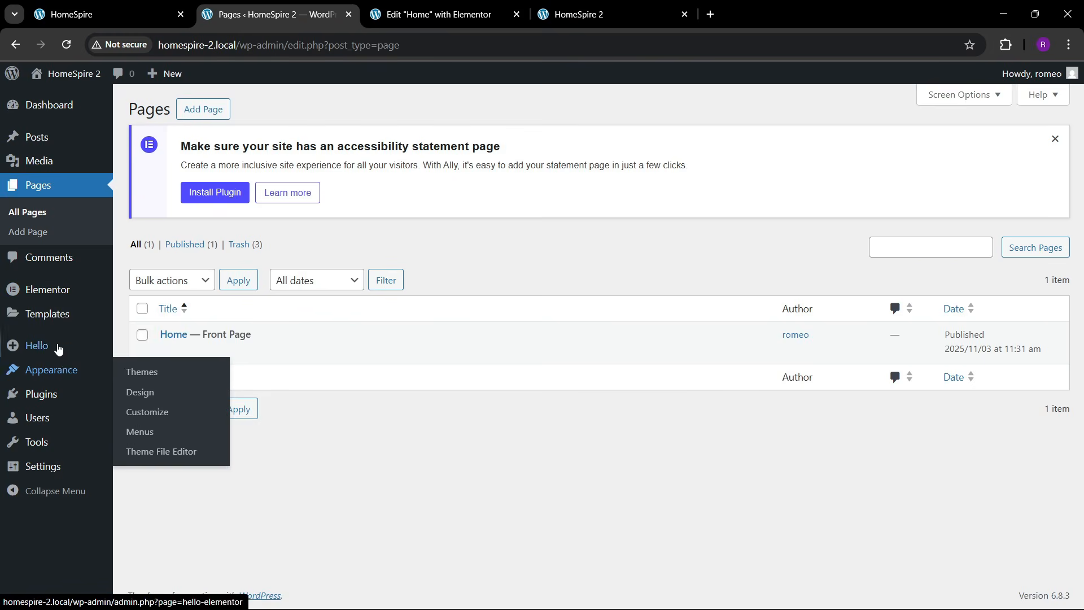
{"action": "mouse_move", "coordinate": [23, 315]}
{"action": "right_click", "coordinate": [165, 362]}
{"action": "left_click", "coordinate": [197, 373]}
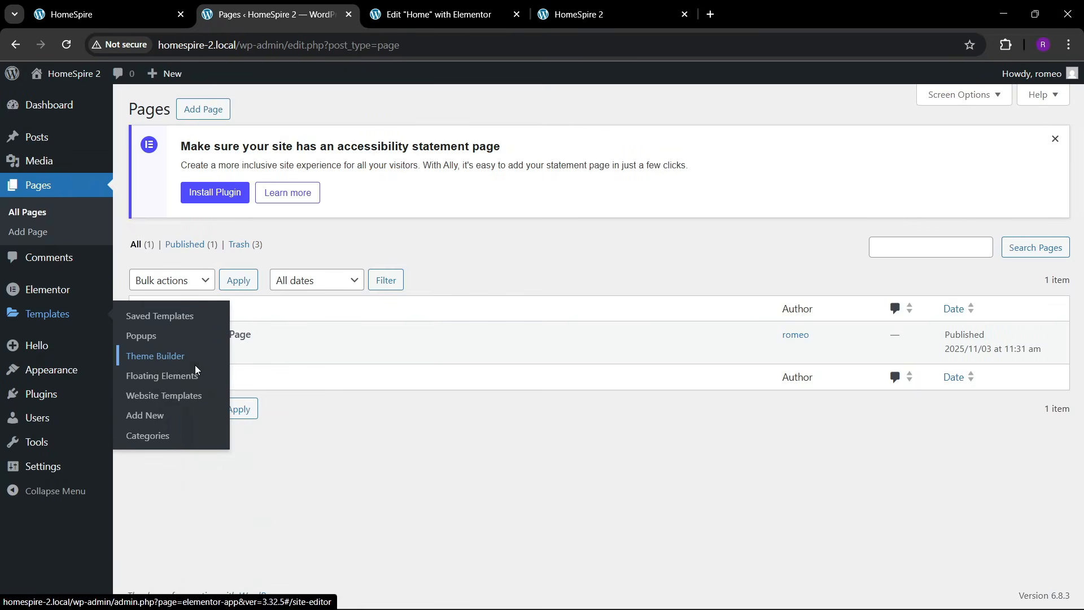
{"action": "left_click", "coordinate": [396, 10]}
{"action": "left_click", "coordinate": [305, 8]}
{"action": "left_click", "coordinate": [431, 8]}
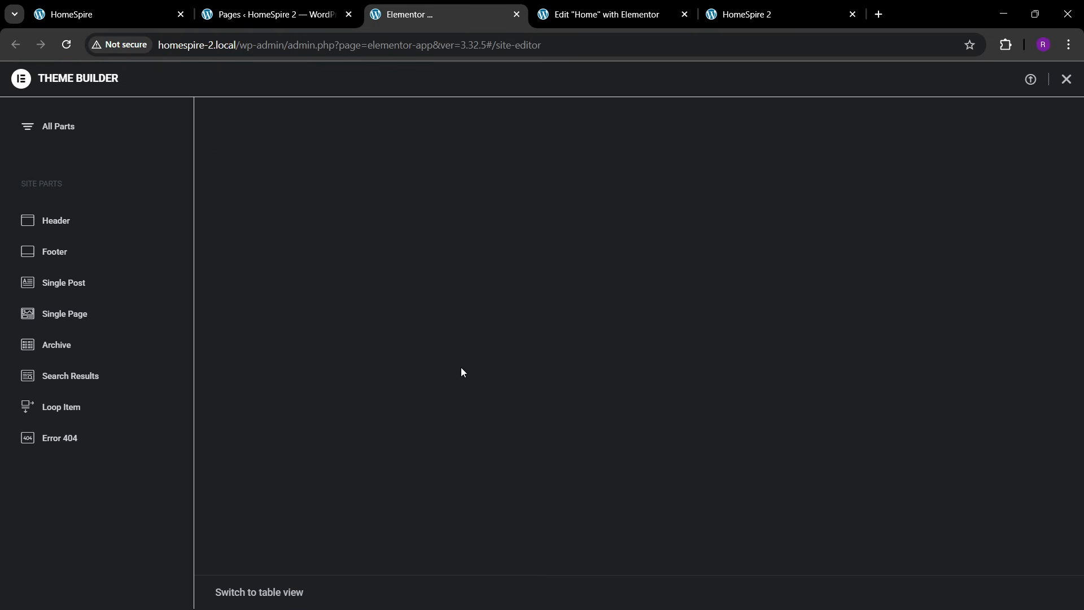
- Create a new Footer template and dismiss the Library modal to get an empty editor
{"action": "left_click", "coordinate": [476, 293]}
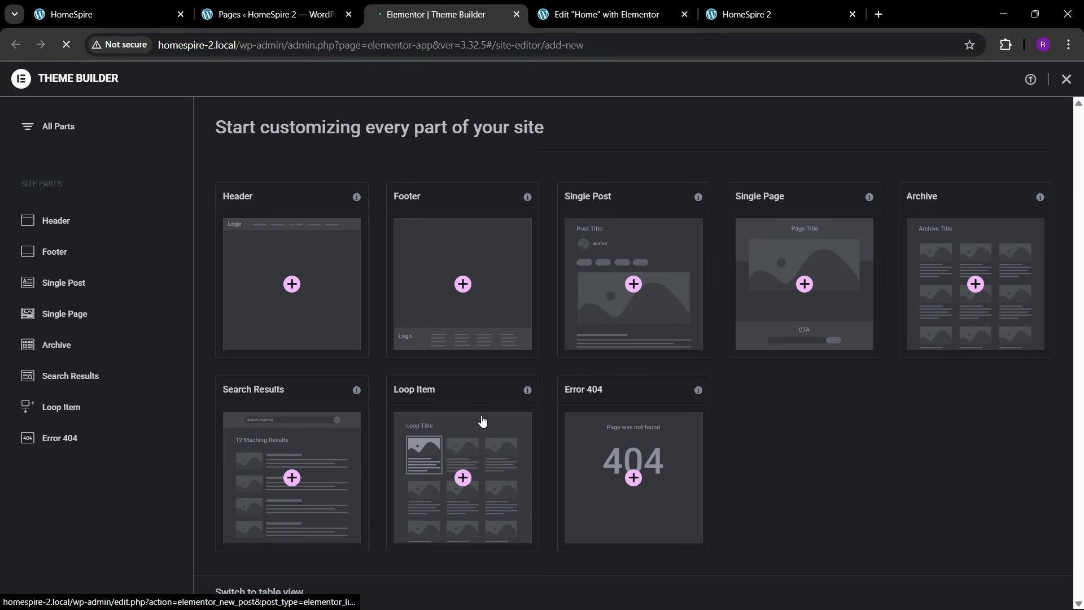
{"action": "left_click", "coordinate": [169, 14]}
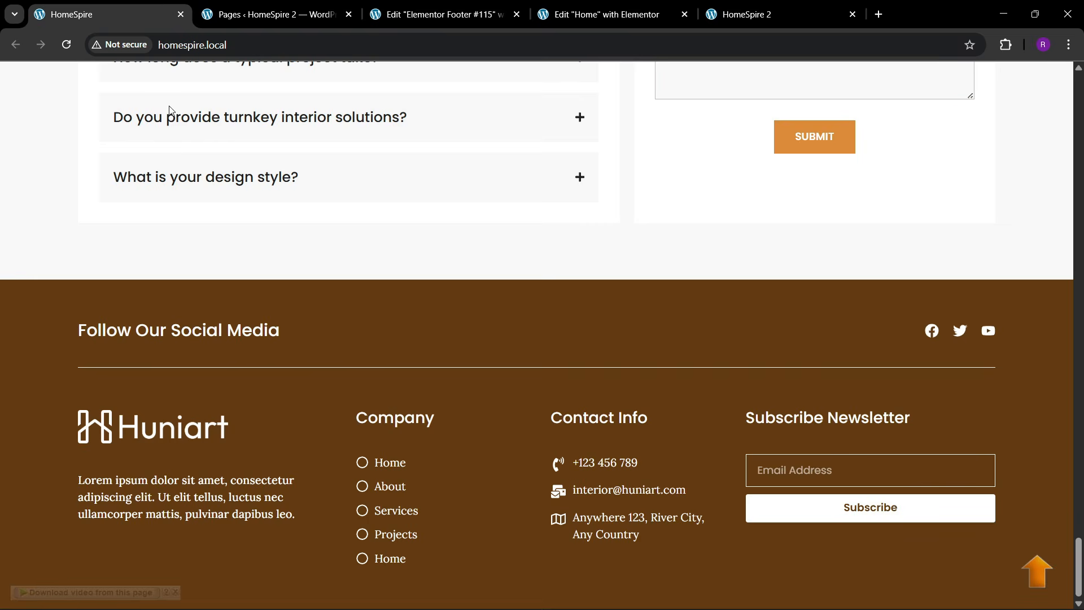
{"action": "left_click", "coordinate": [437, 15]}
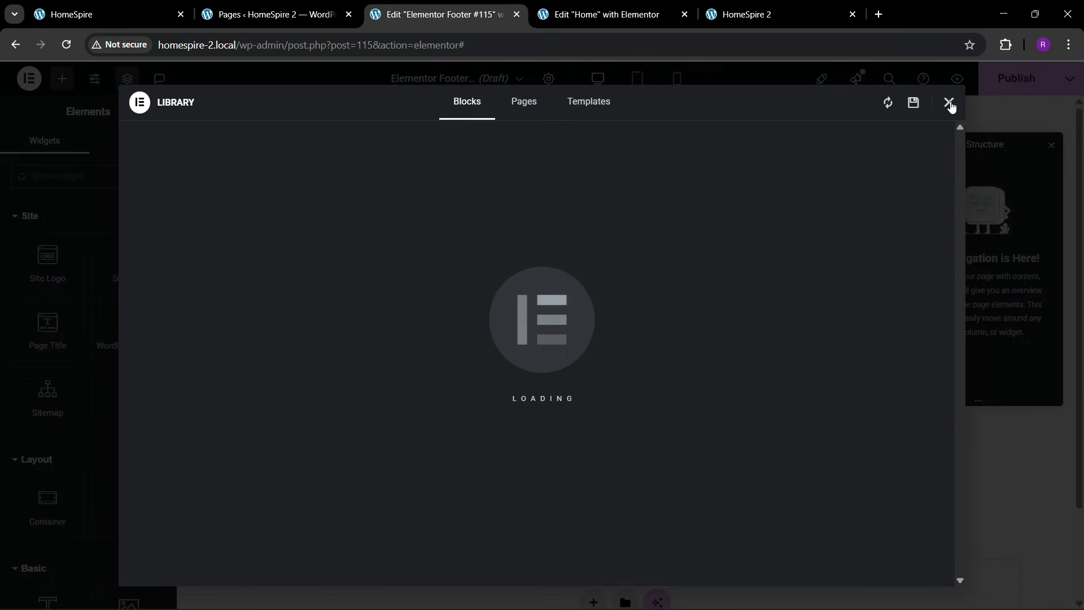
{"action": "left_click", "coordinate": [950, 102]}
{"action": "scroll", "coordinate": [597, 409], "scroll_direction": "down", "scroll_amount": 2}
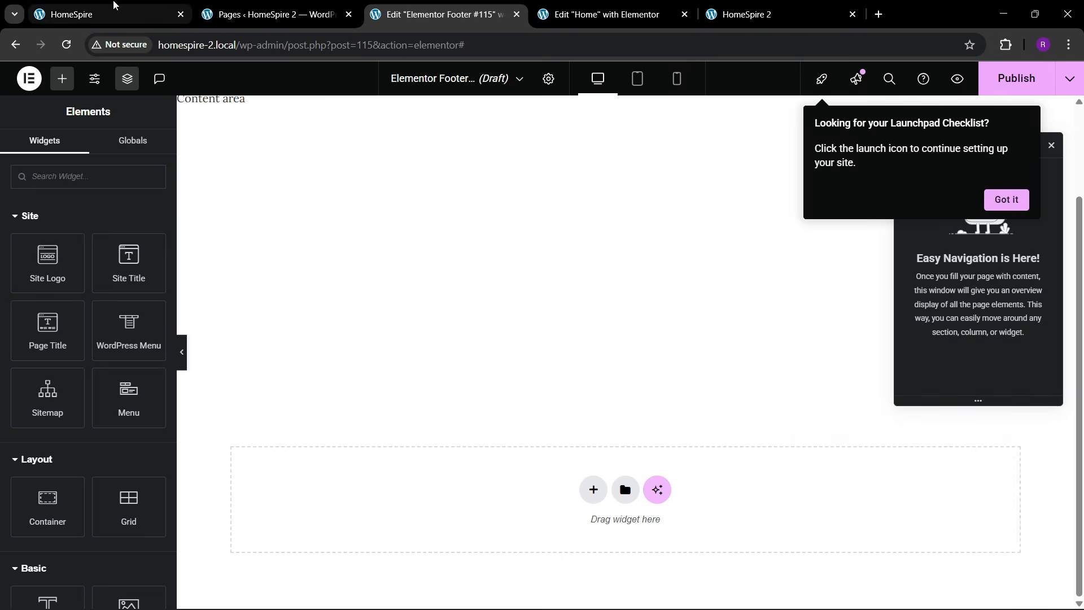
- Add a single-column flexbox container to the footer and set its spacing to 6
{"action": "left_click", "coordinate": [113, 14]}
{"action": "left_click", "coordinate": [446, 15]}
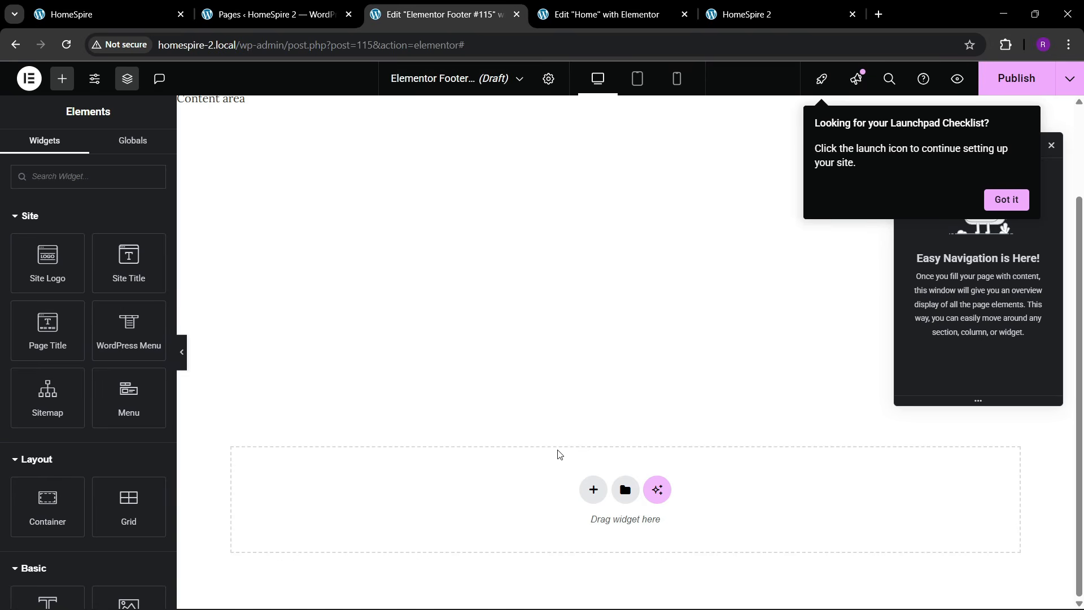
{"action": "left_click", "coordinate": [593, 489]}
{"action": "left_click", "coordinate": [570, 527]}
{"action": "left_click", "coordinate": [434, 524]}
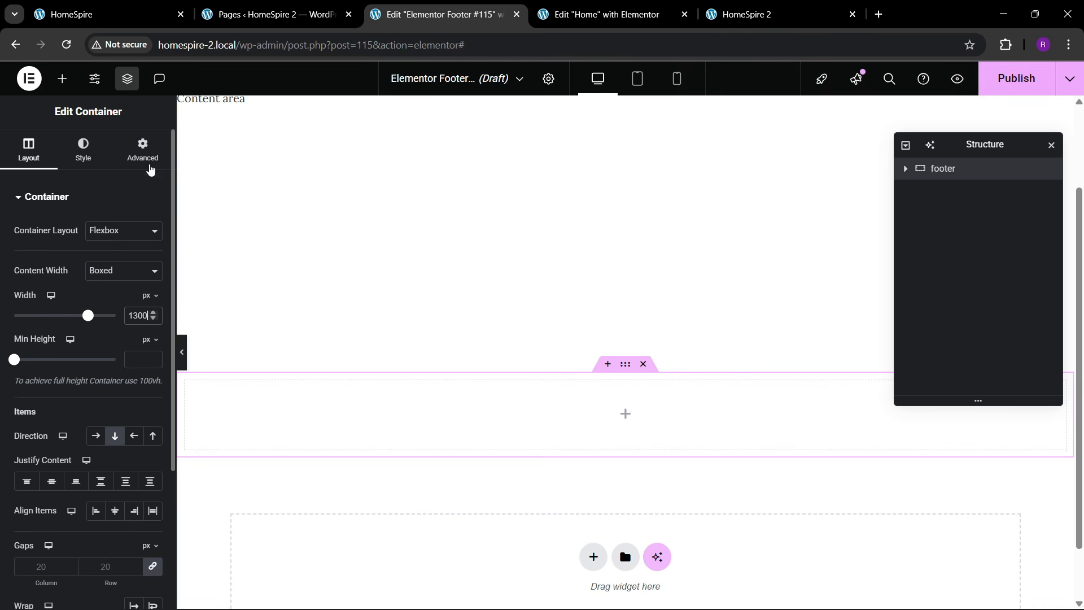
{"action": "left_click", "coordinate": [149, 165]}
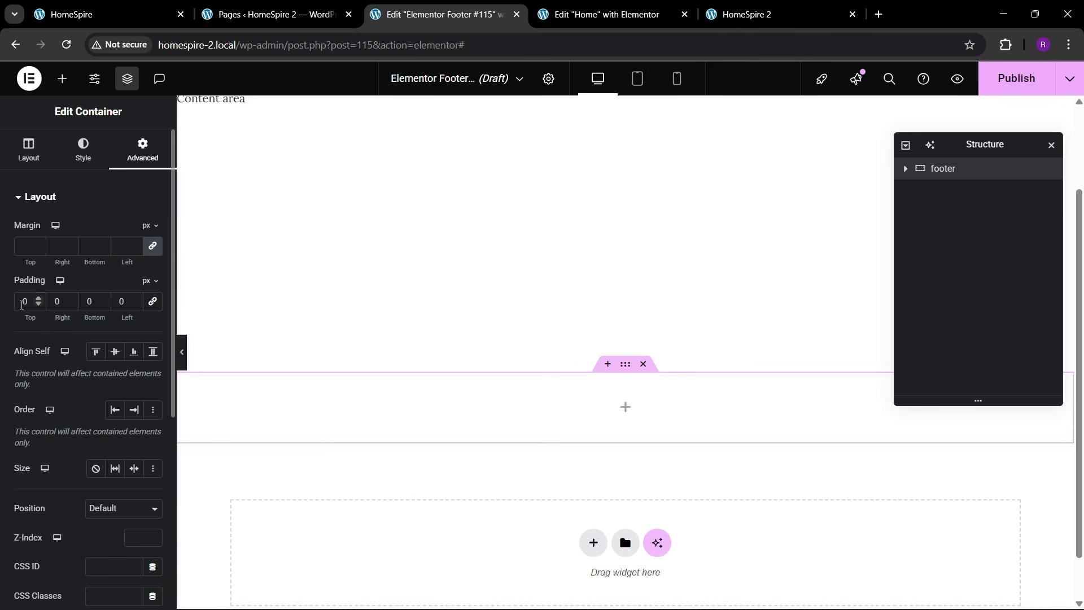
{"action": "type", "text": "6"}
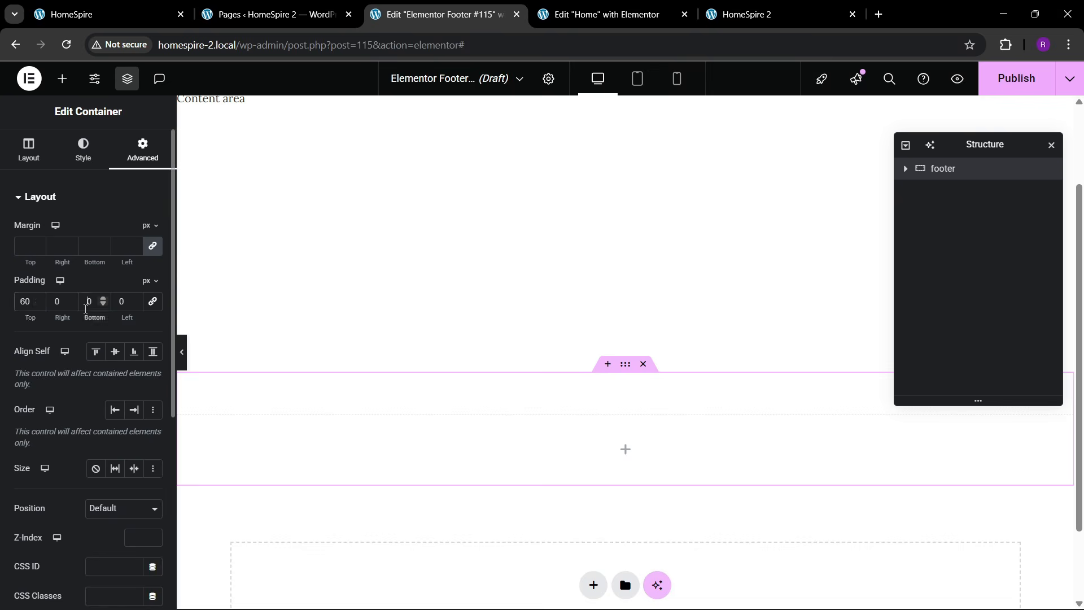
- Set the container's background type to Classic and apply a global colour
{"action": "left_click", "coordinate": [141, 11]}
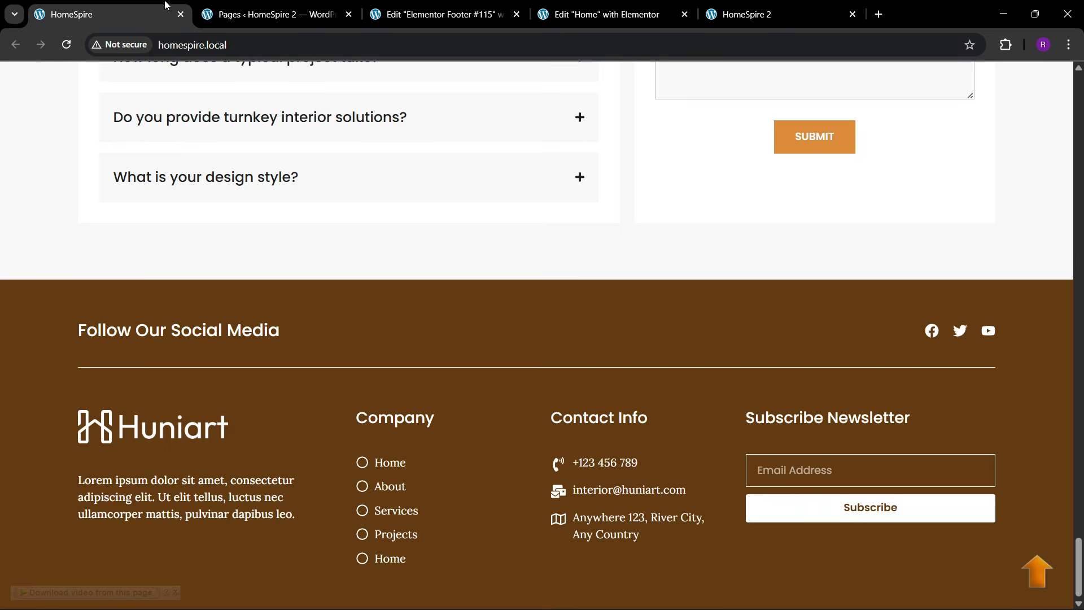
{"action": "left_click", "coordinate": [381, 6]}
{"action": "left_click", "coordinate": [83, 148]}
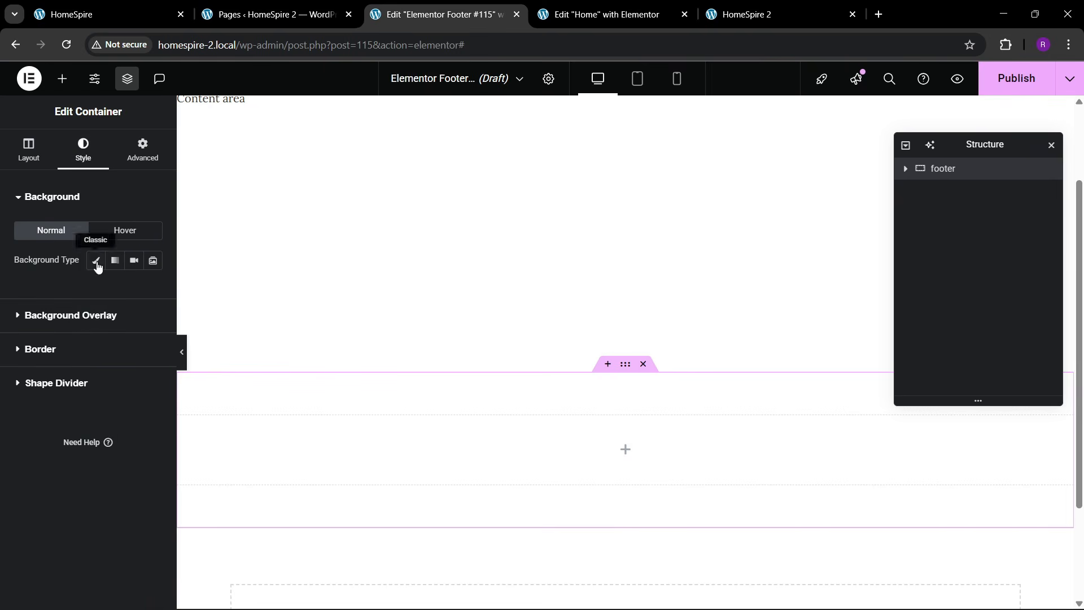
{"action": "left_click", "coordinate": [97, 267]}
{"action": "left_click", "coordinate": [134, 289]}
{"action": "left_click", "coordinate": [89, 367]}
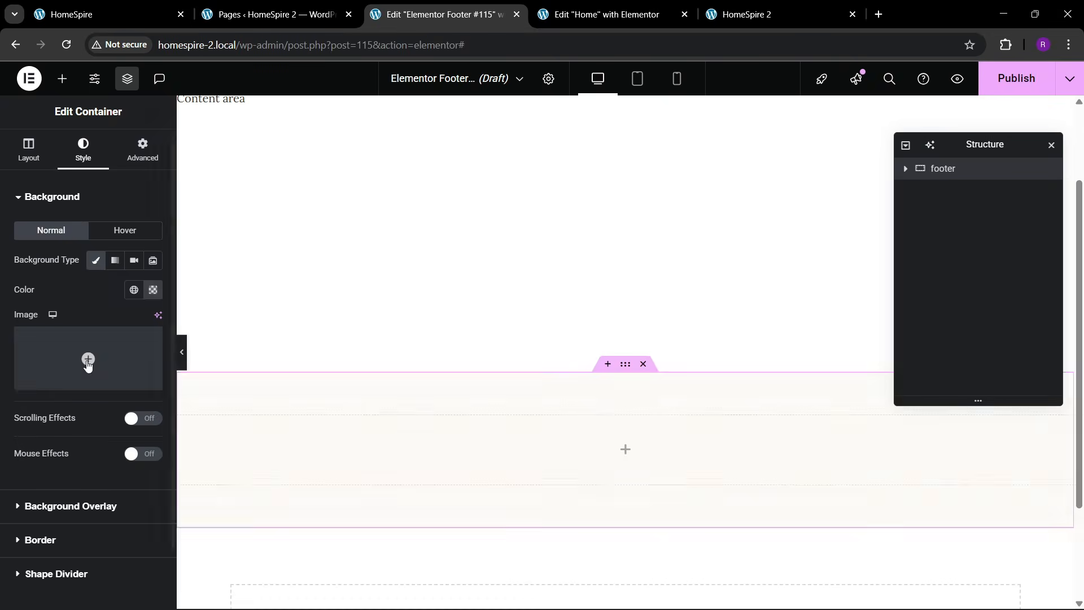
- Change the footer background to the dark brown global colour and compare with the live footer
{"action": "left_click", "coordinate": [113, 14]}
{"action": "left_click", "coordinate": [444, 14]}
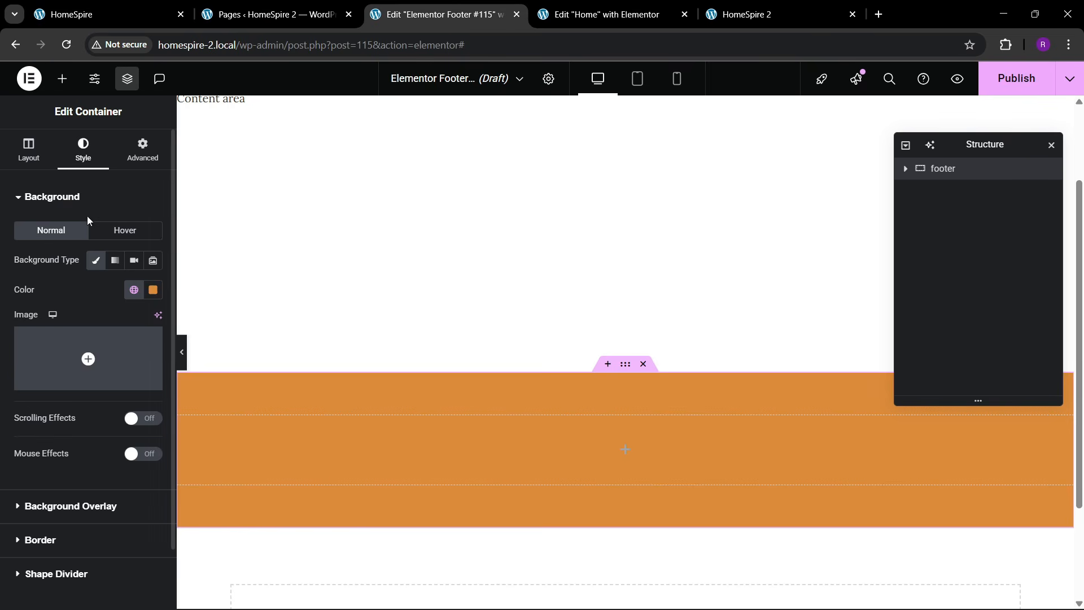
{"action": "left_click", "coordinate": [134, 290]}
{"action": "left_click", "coordinate": [73, 496]}
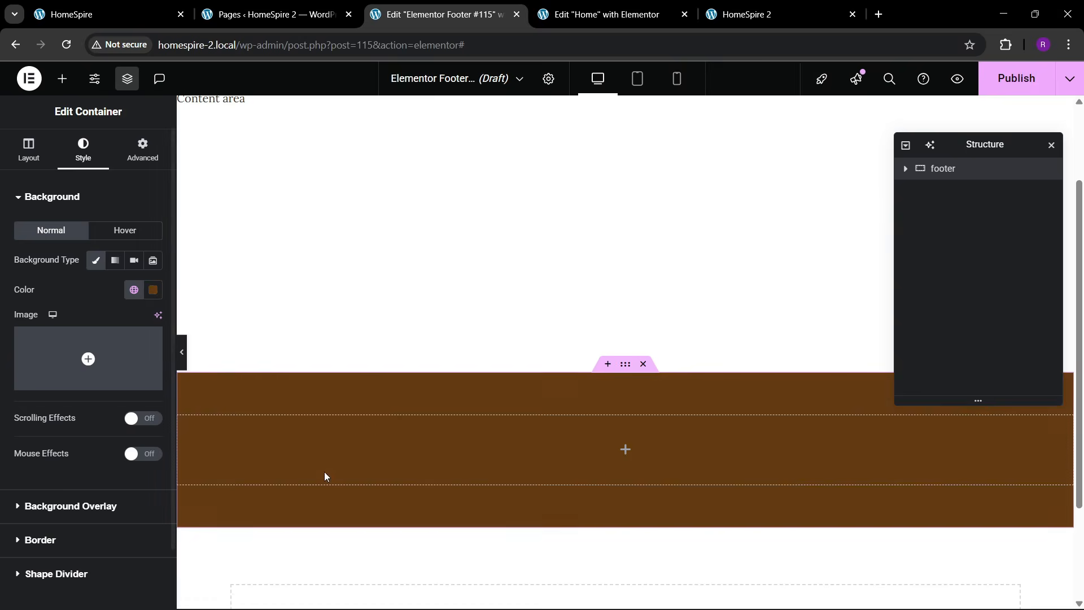
{"action": "left_click", "coordinate": [94, 15]}
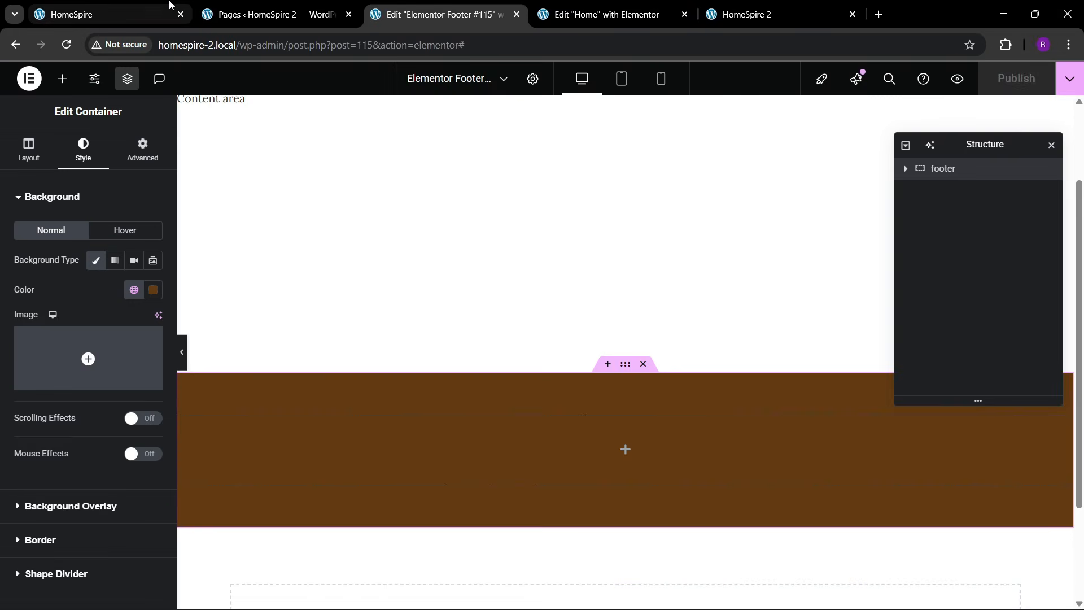
{"action": "left_click", "coordinate": [146, 2]}
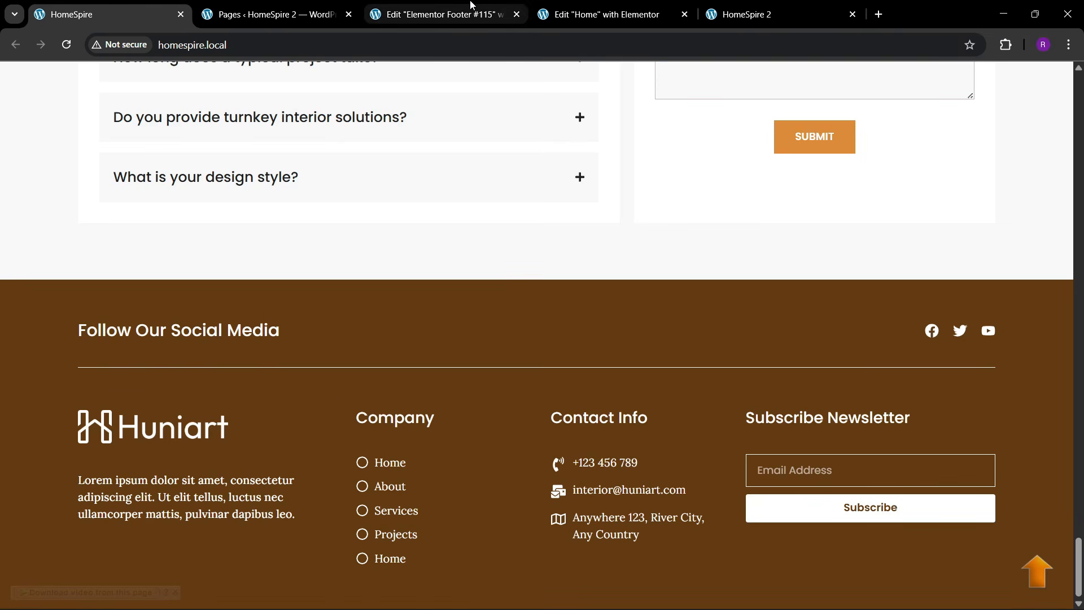
{"action": "left_click", "coordinate": [440, 14]}
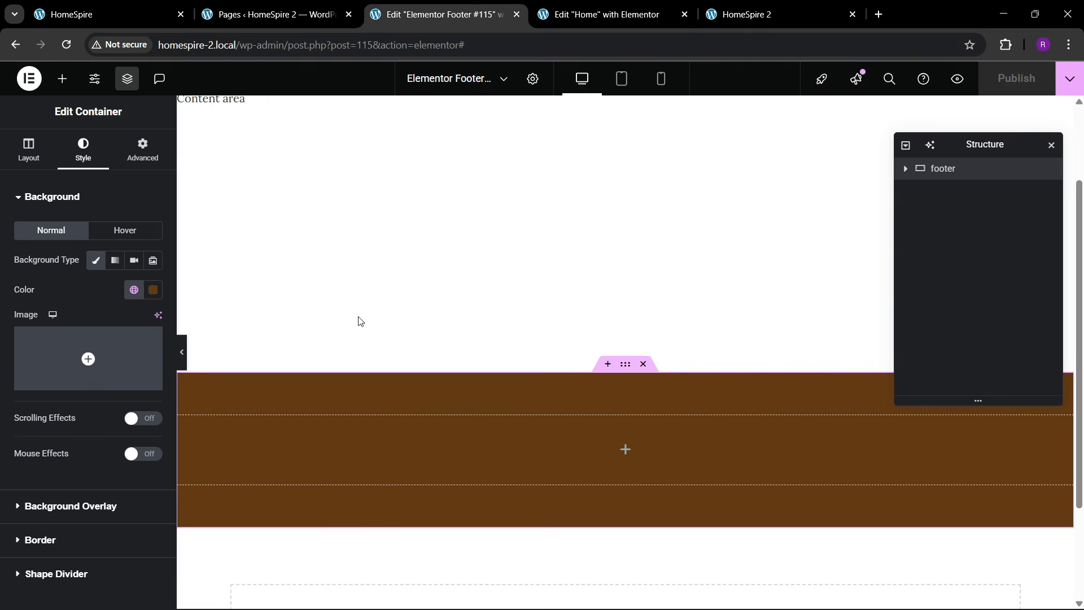
- Place a centered Divider in the brown footer, coloured white with a gap of 2
{"action": "left_click", "coordinate": [62, 78]}
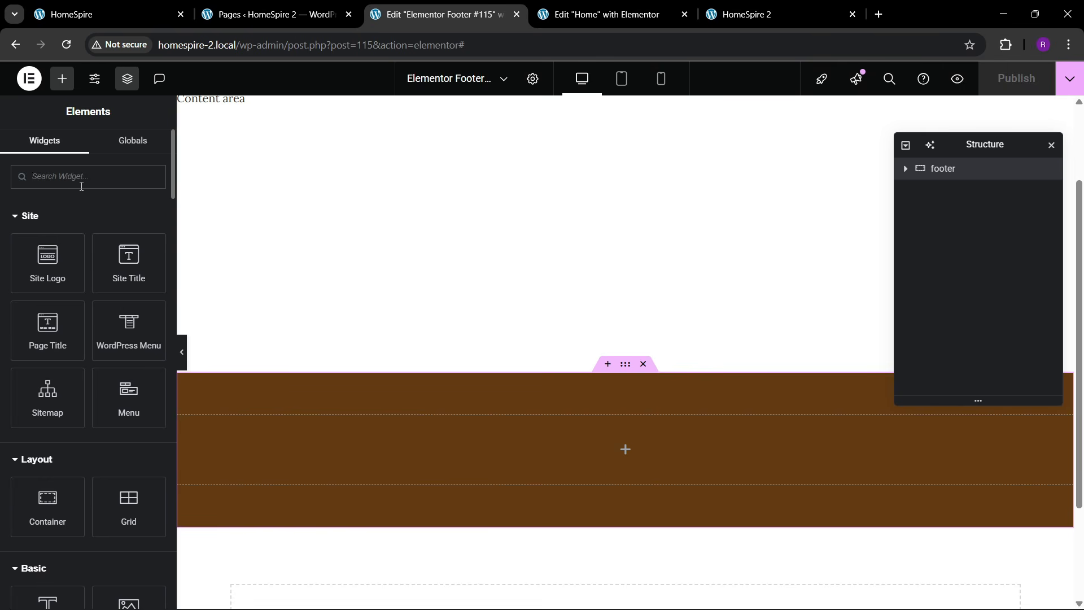
{"action": "type", "text": "divi"}
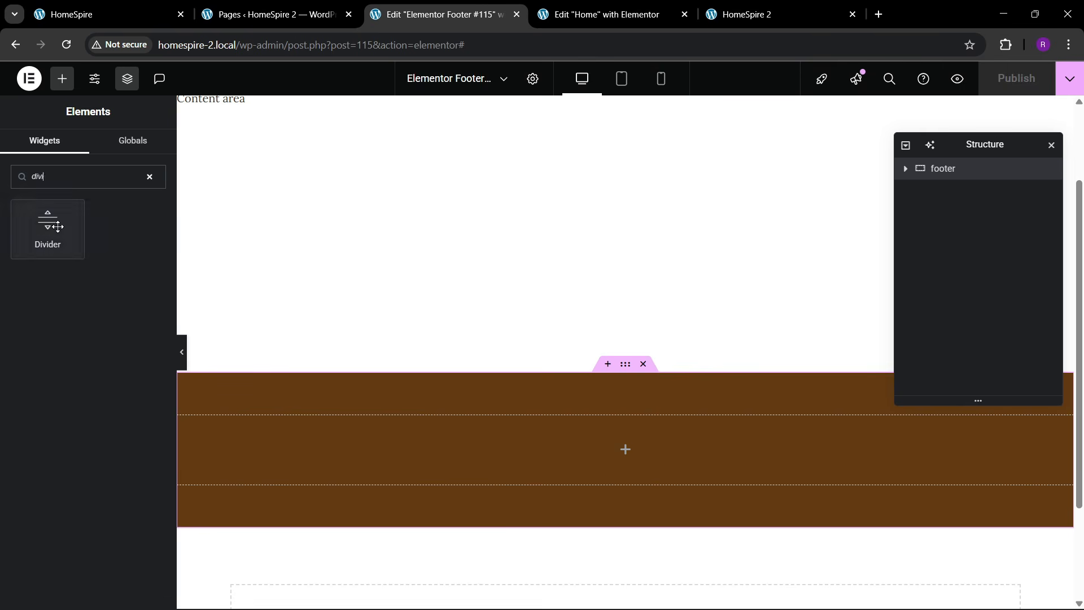
{"action": "left_click_drag", "start_coordinate": [47, 226], "coordinate": [443, 448]}
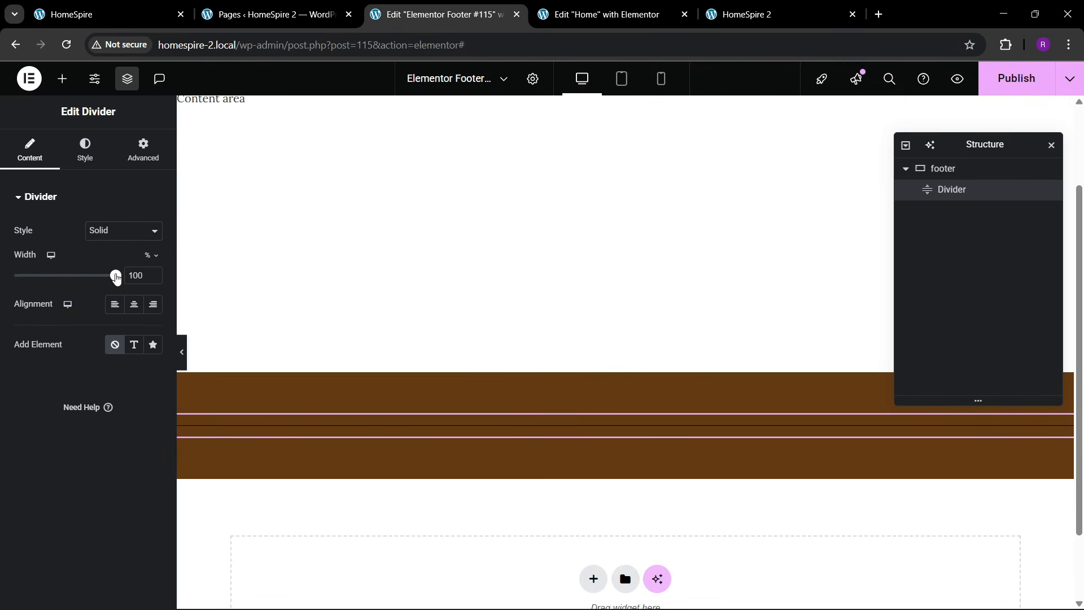
{"action": "left_click", "coordinate": [134, 305]}
{"action": "left_click", "coordinate": [85, 150]}
{"action": "left_click", "coordinate": [153, 231]}
{"action": "left_click", "coordinate": [70, 286]}
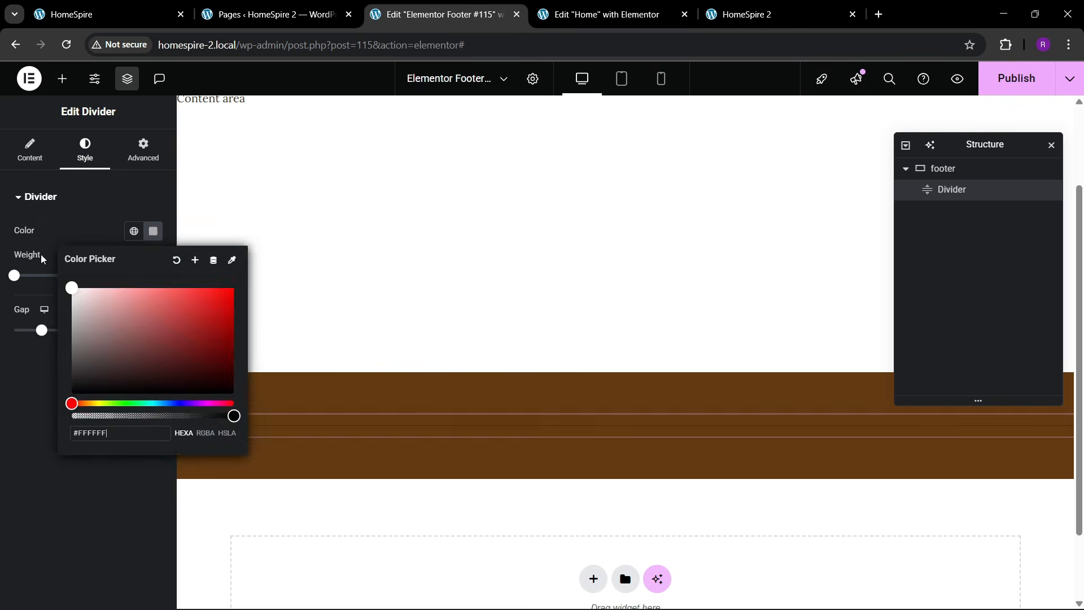
{"action": "left_click", "coordinate": [32, 341]}
{"action": "left_click_drag", "start_coordinate": [40, 332], "coordinate": [2, 343]}
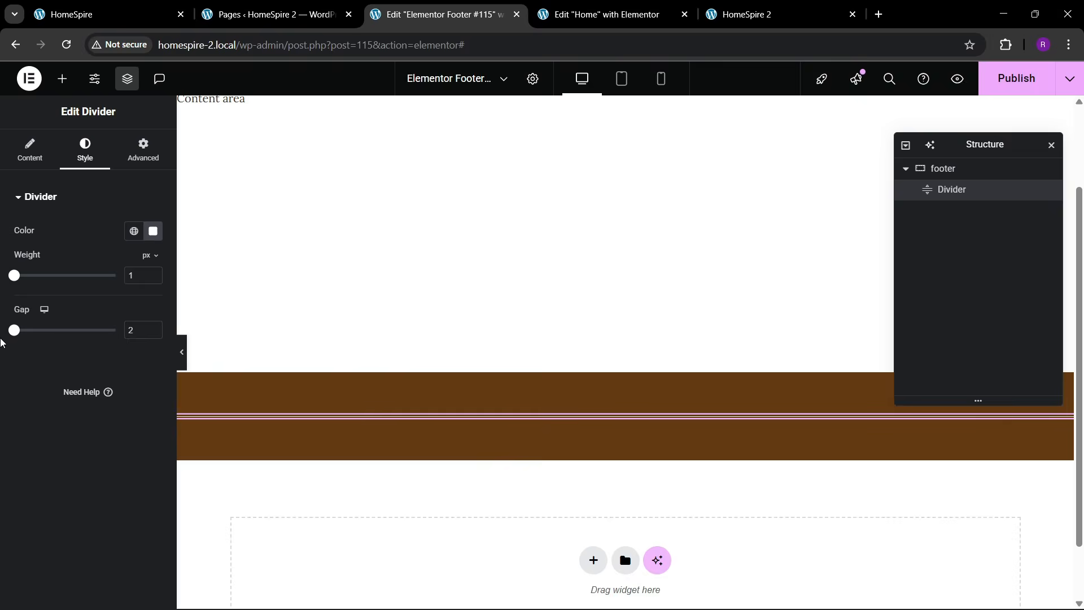
- Add a Container above the divider and name it '1'
{"action": "left_click", "coordinate": [62, 79]}
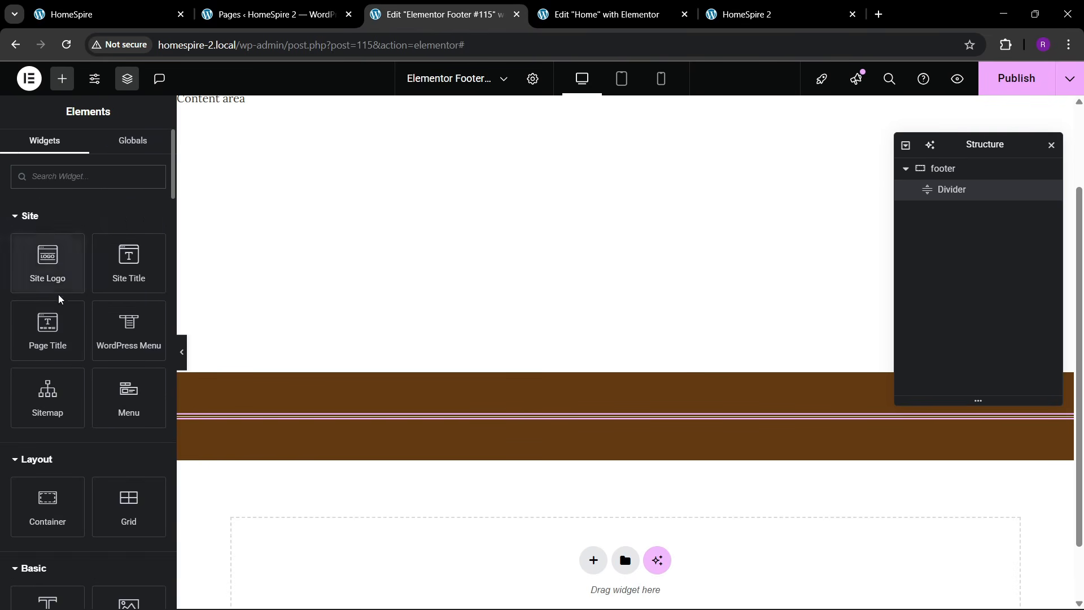
{"action": "scroll", "coordinate": [56, 339], "scroll_direction": "down", "scroll_amount": 1}
{"action": "left_click_drag", "start_coordinate": [47, 434], "coordinate": [334, 424]}
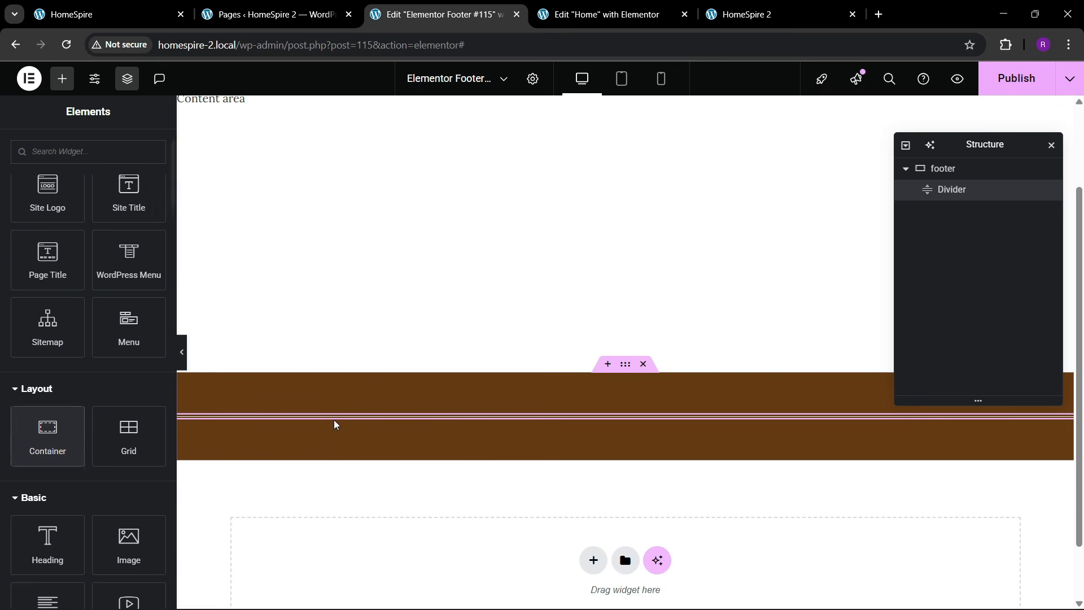
{"action": "left_click", "coordinate": [954, 191]}
{"action": "right_click", "coordinate": [954, 190]}
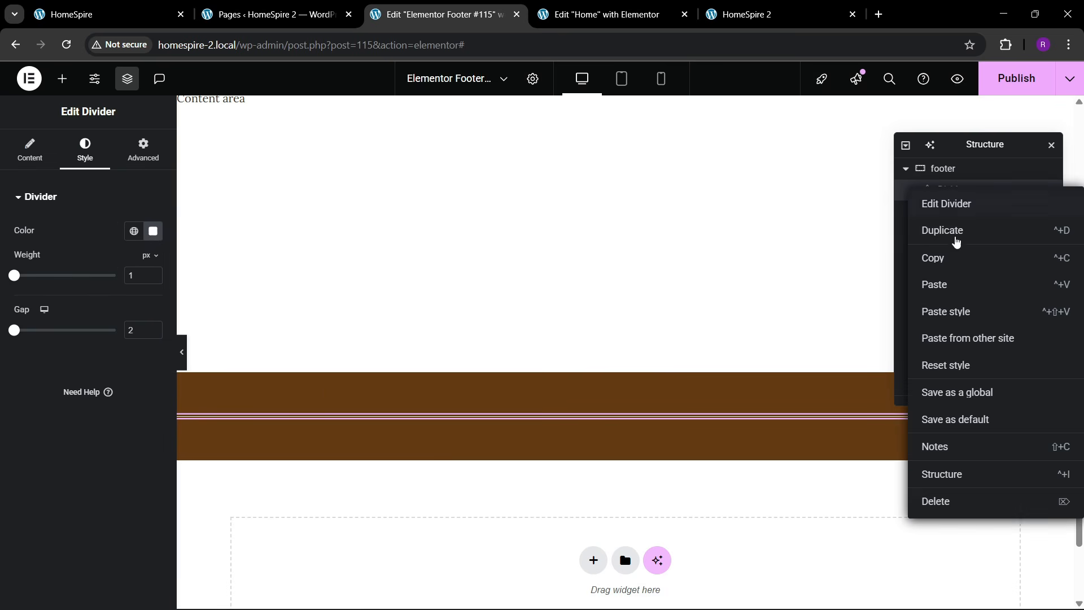
{"action": "left_click", "coordinate": [63, 80]}
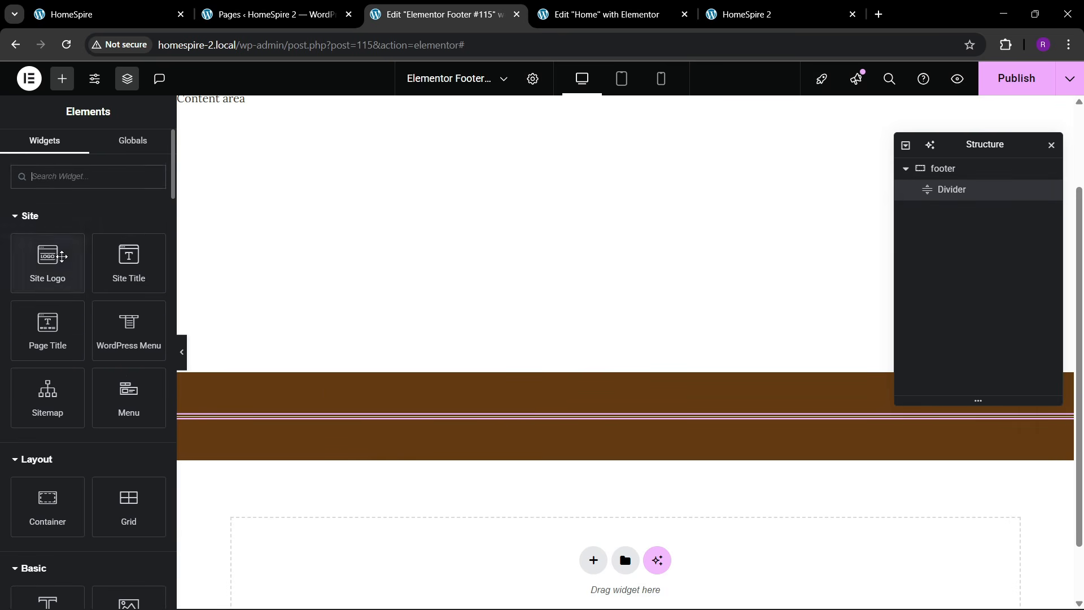
{"action": "scroll", "coordinate": [50, 418], "scroll_direction": "down", "scroll_amount": 1}
{"action": "left_click_drag", "start_coordinate": [46, 432], "coordinate": [457, 417]}
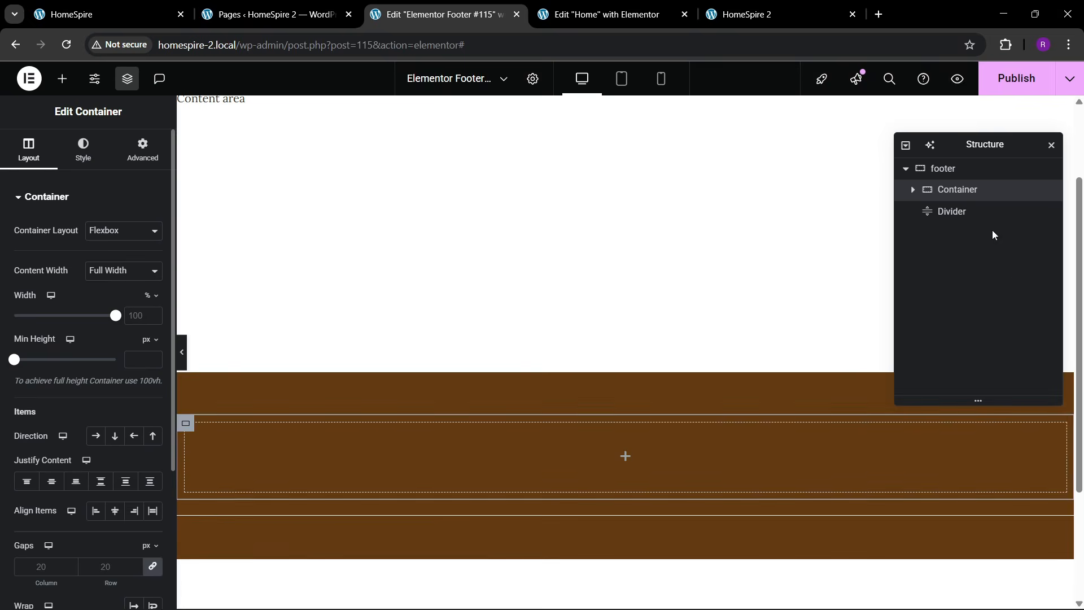
{"action": "type", "text": "1"}
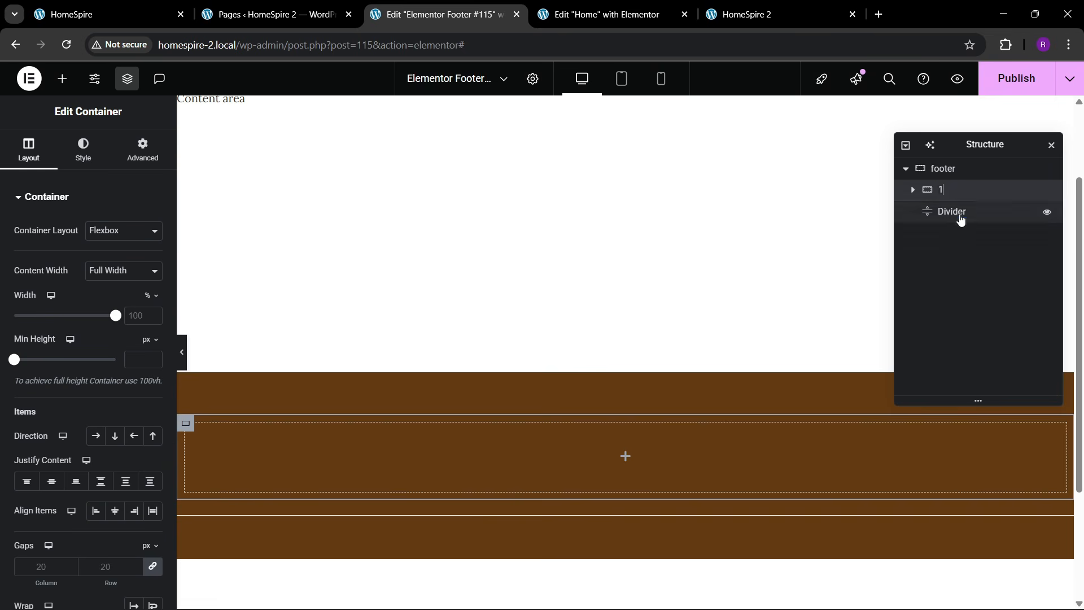
{"action": "left_click", "coordinate": [139, 152]}
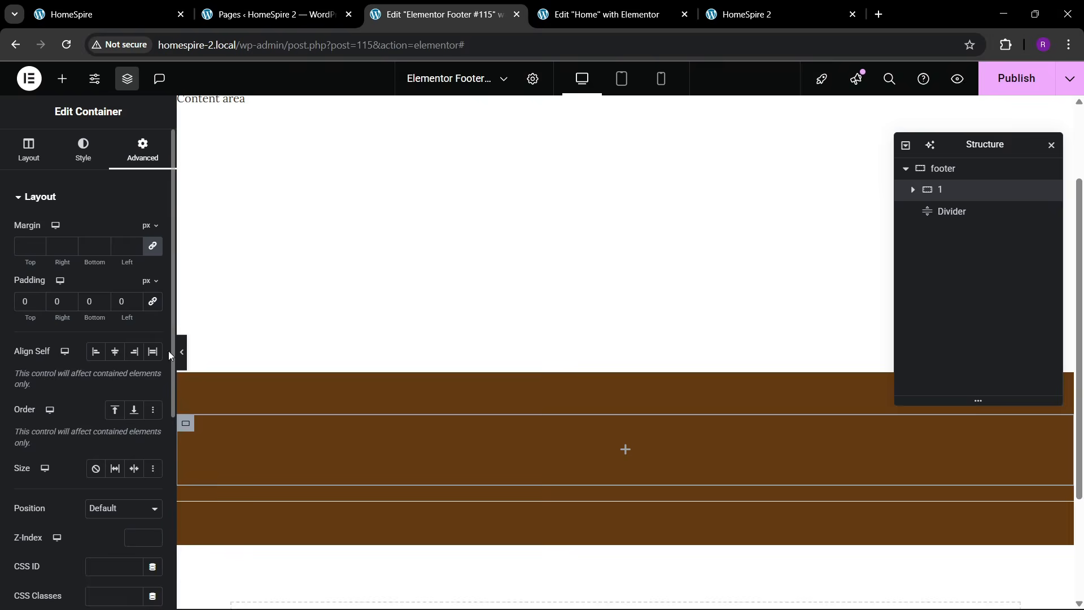
- Drop a heading widget into the footer and go to the live site to copy its heading
{"action": "left_click", "coordinate": [98, 6]}
{"action": "left_click", "coordinate": [419, 8]}
{"action": "left_click", "coordinate": [62, 78]}
{"action": "scroll", "coordinate": [55, 531], "scroll_direction": "down", "scroll_amount": 3}
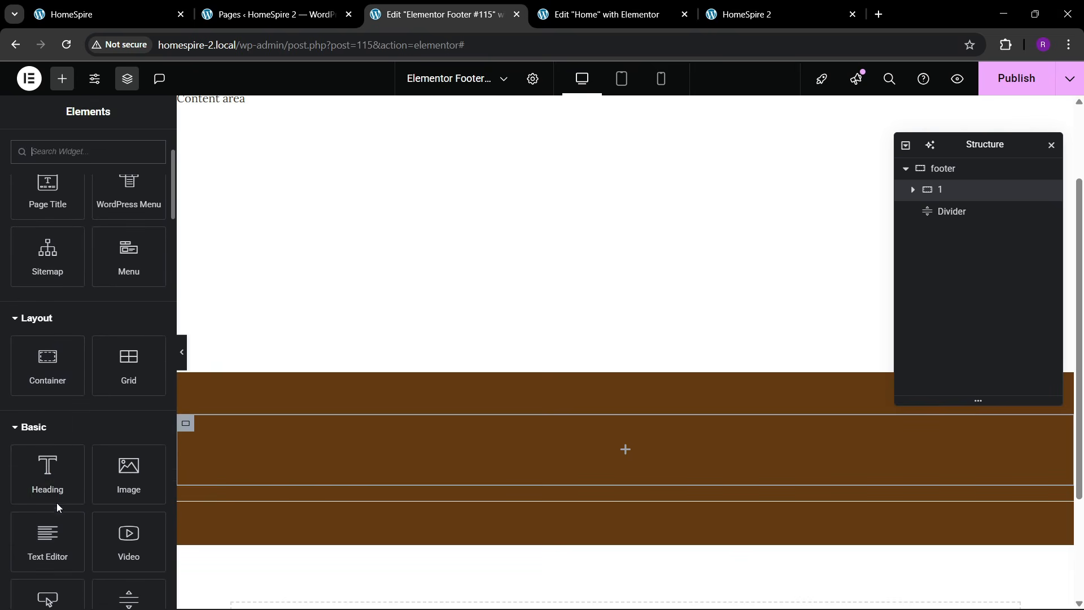
{"action": "left_click_drag", "start_coordinate": [24, 500], "coordinate": [286, 466]}
{"action": "left_click", "coordinate": [94, 6]}
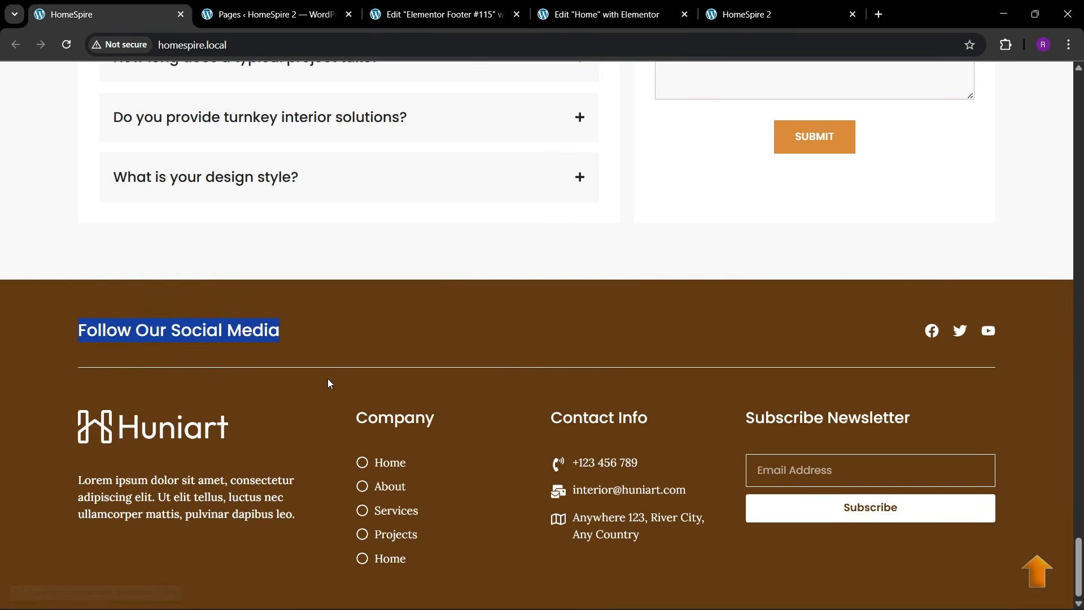
- Paste 'Follow Our Social Media' as the heading's title
{"action": "left_click", "coordinate": [440, 14]}
{"action": "left_click", "coordinate": [91, 248]}
{"action": "key", "text": "ctrl+a"}
{"action": "type", "text": "Follow Our Social Media"}
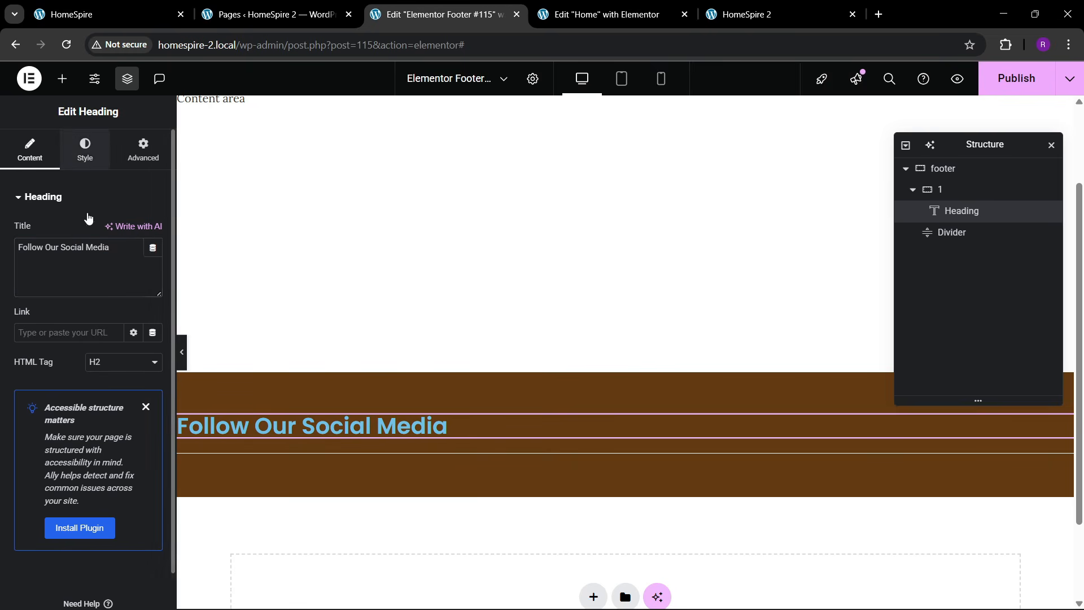
- Style the heading white with font weight 500 and 23 px size
{"action": "left_click", "coordinate": [84, 148]}
{"action": "left_click", "coordinate": [153, 270]}
{"action": "left_click", "coordinate": [116, 409]}
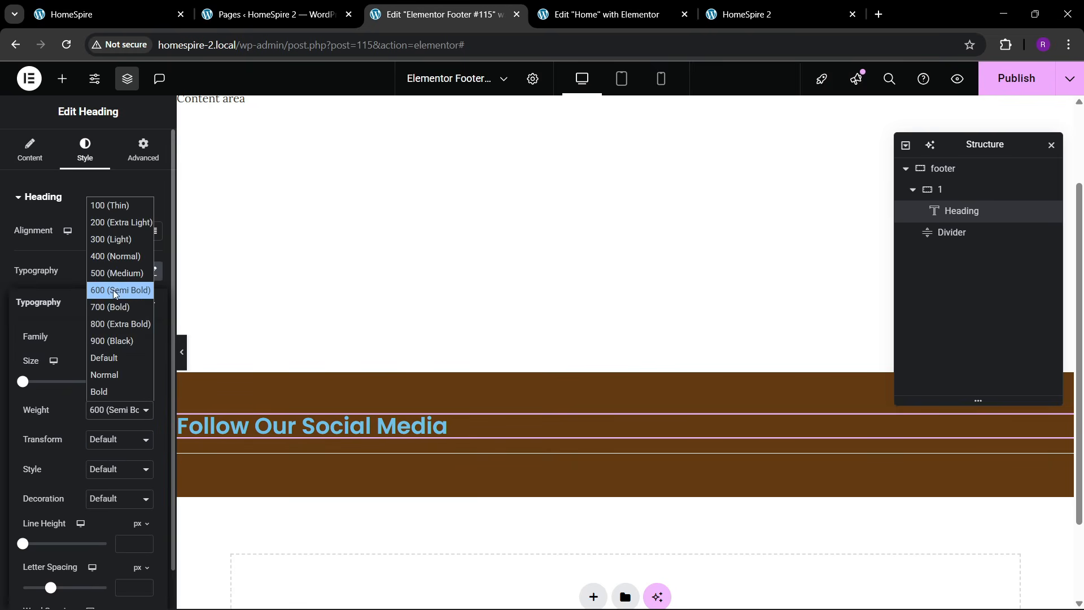
{"action": "left_click", "coordinate": [116, 273]}
{"action": "left_click", "coordinate": [95, 284]}
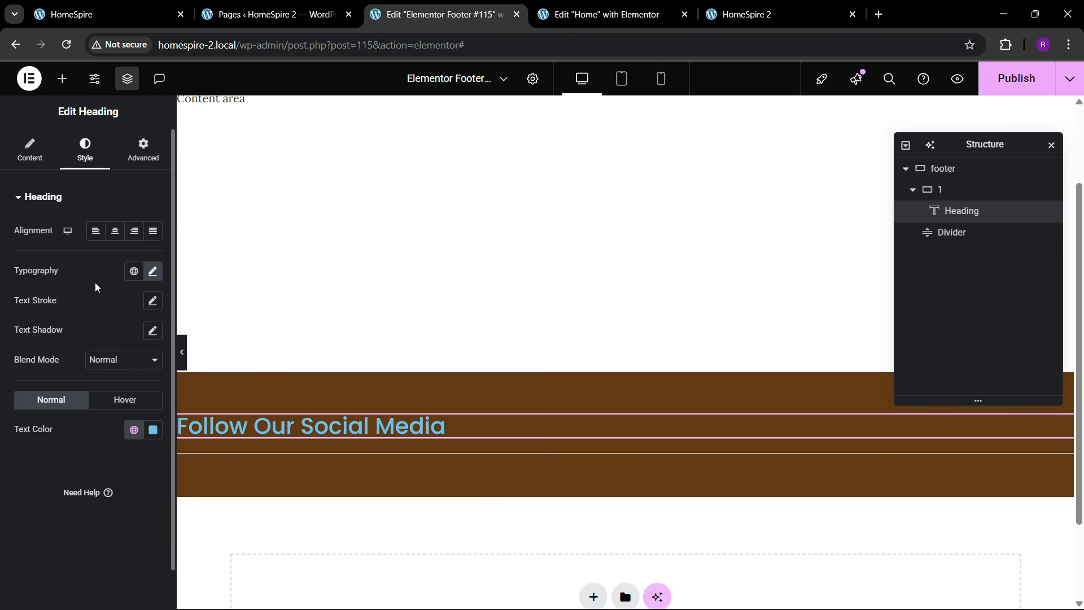
{"action": "left_click", "coordinate": [152, 431]}
{"action": "left_click", "coordinate": [70, 248]}
{"action": "left_click", "coordinate": [22, 466]}
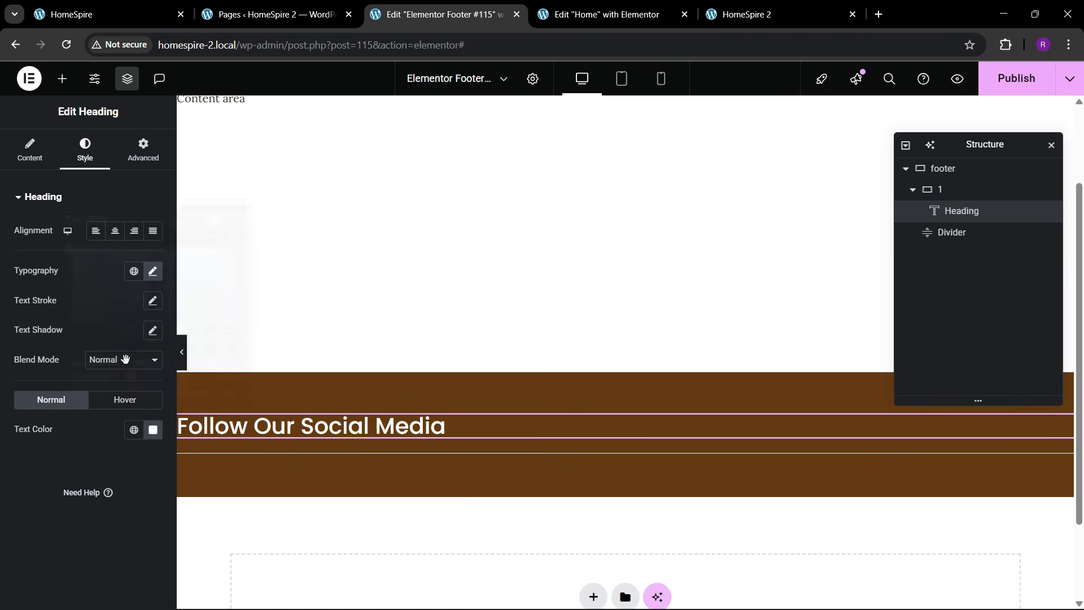
{"action": "left_click", "coordinate": [153, 272]}
{"action": "left_click", "coordinate": [147, 381]}
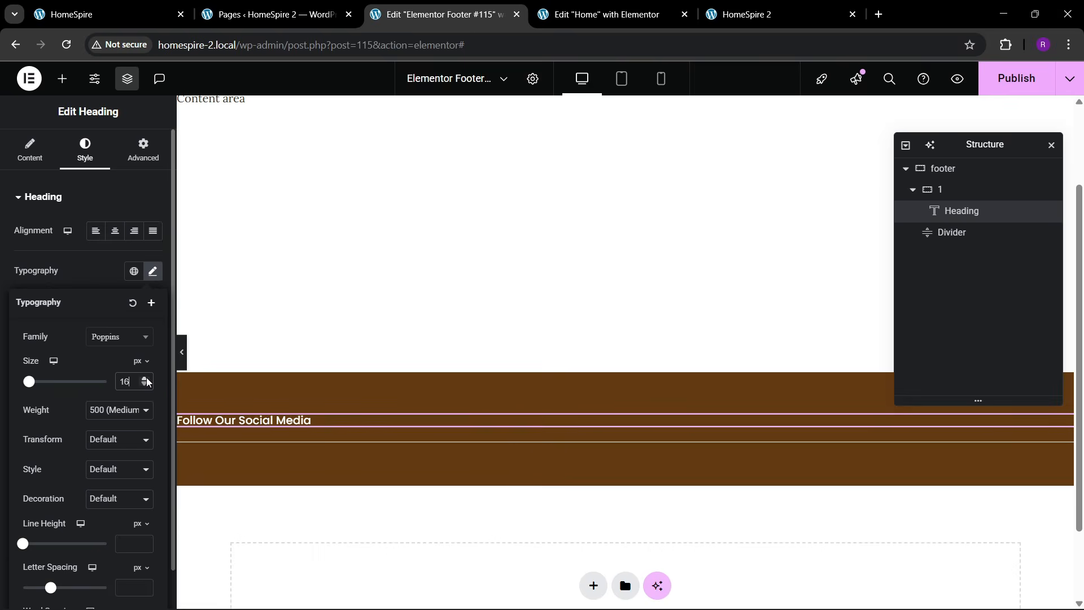
{"action": "left_click", "coordinate": [146, 381]}
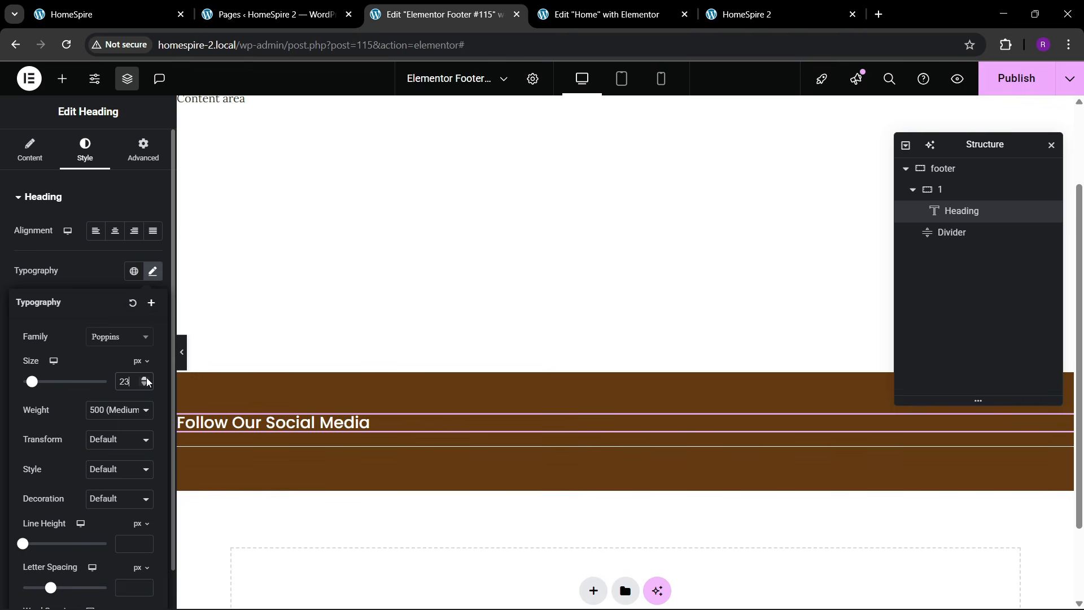
{"action": "left_click", "coordinate": [131, 12]}
{"action": "left_click", "coordinate": [441, 14]}
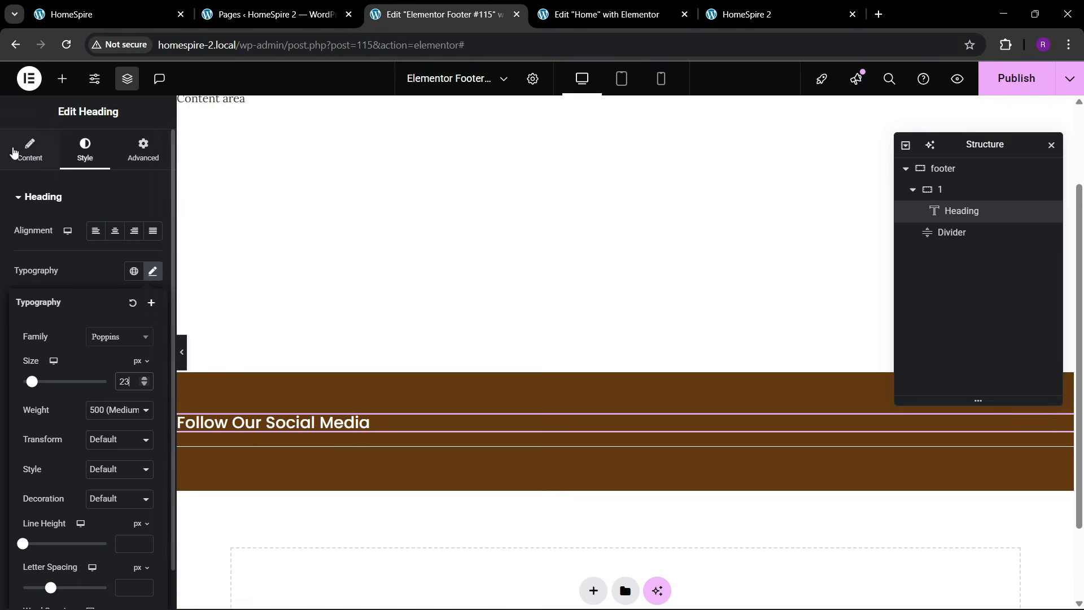
- Add a Social Icons widget above the footer heading
{"action": "left_click", "coordinate": [62, 79]}
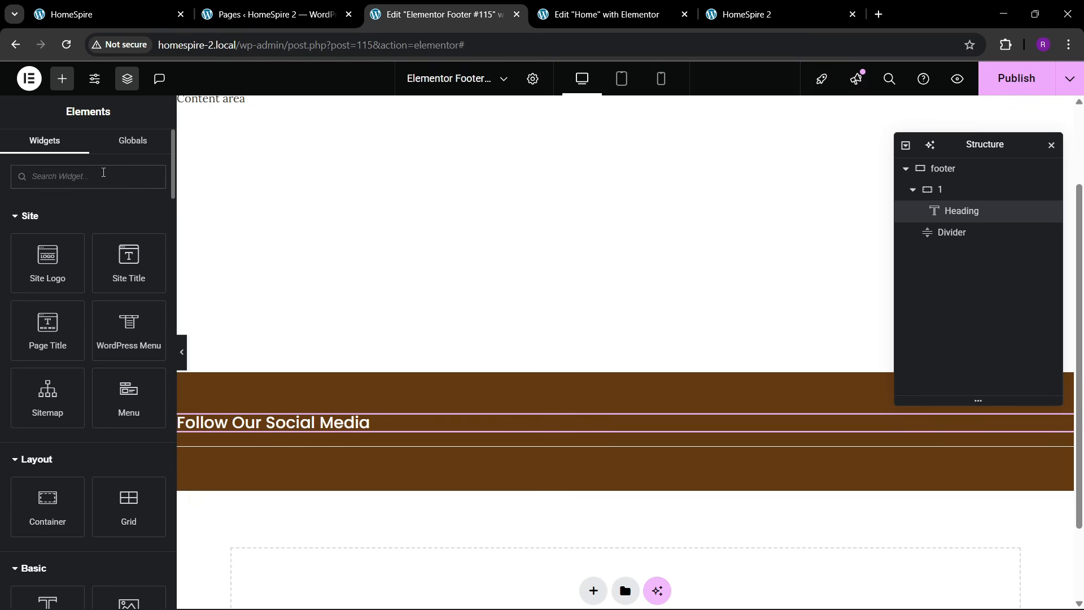
{"action": "type", "text": "social"}
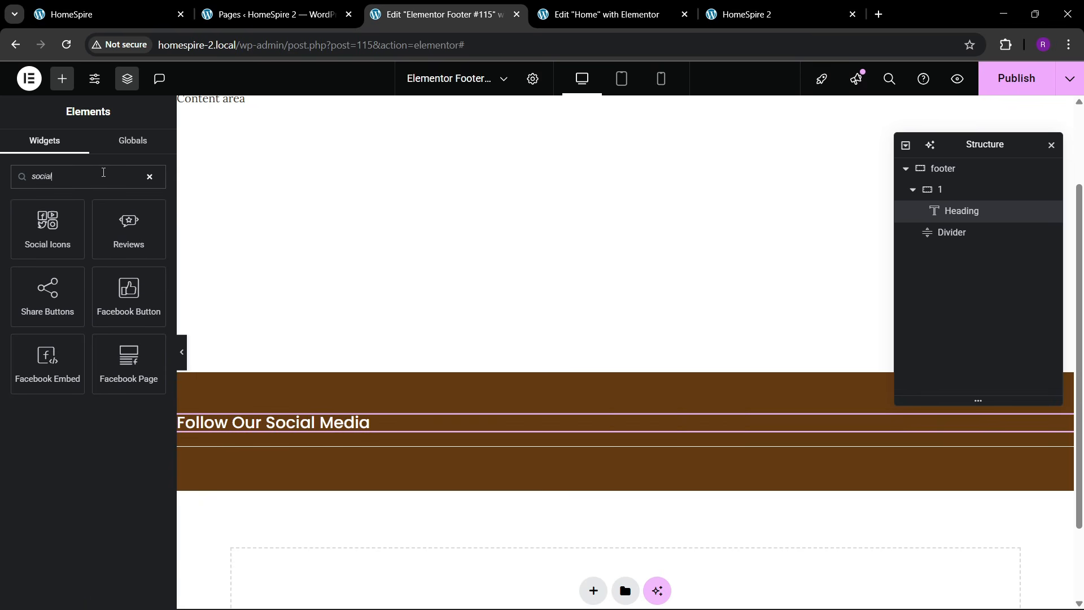
{"action": "left_click_drag", "start_coordinate": [45, 238], "coordinate": [364, 420]}
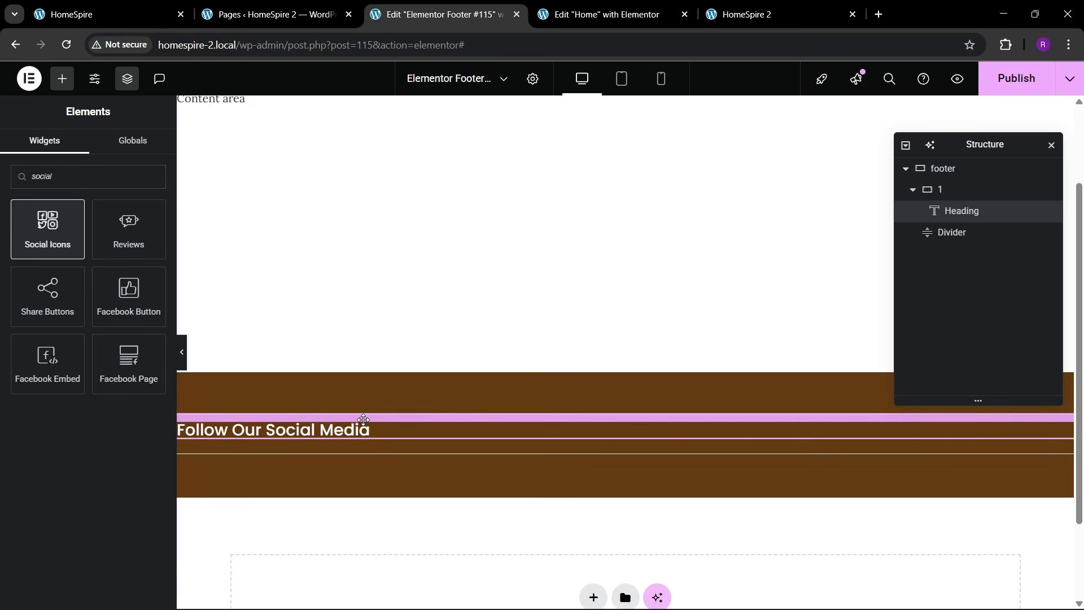
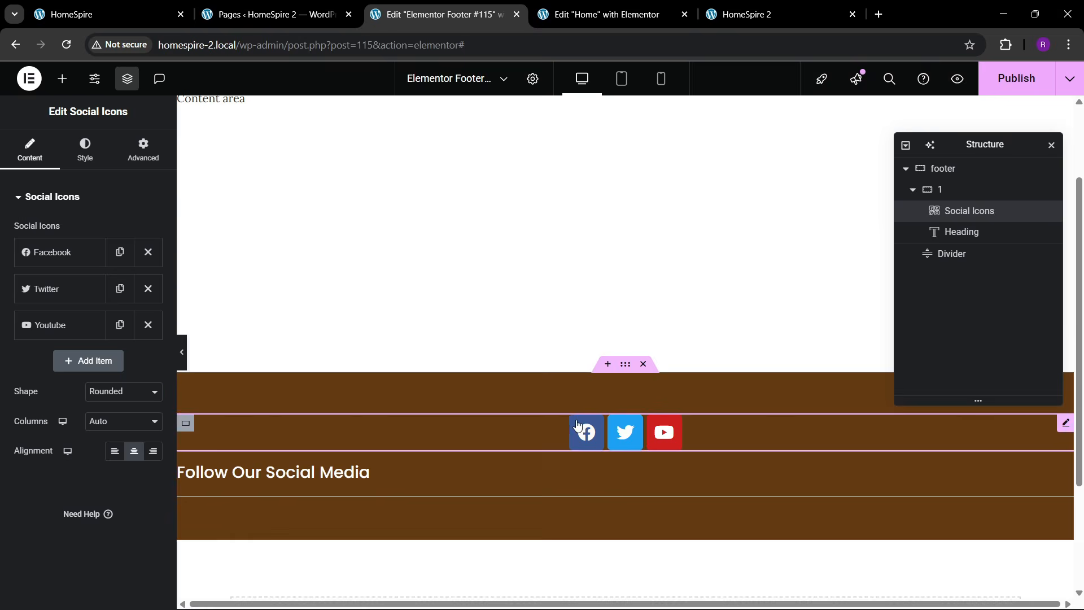
- Move Social Icons below the heading and set the container to a space-between row
{"action": "left_click", "coordinate": [972, 190]}
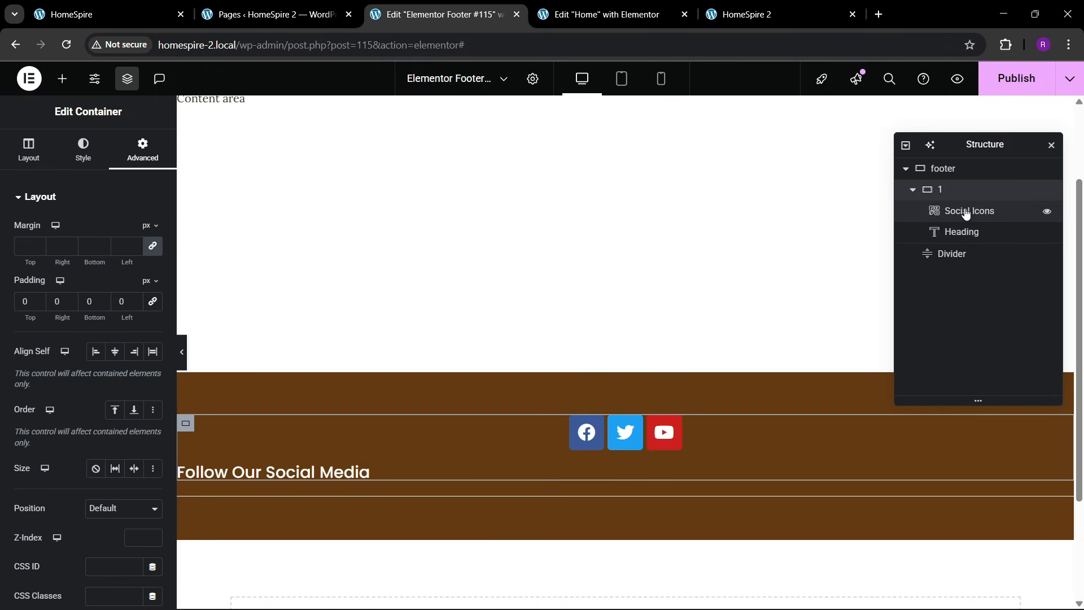
{"action": "left_click_drag", "start_coordinate": [966, 213], "coordinate": [978, 240]}
{"action": "left_click", "coordinate": [958, 192]}
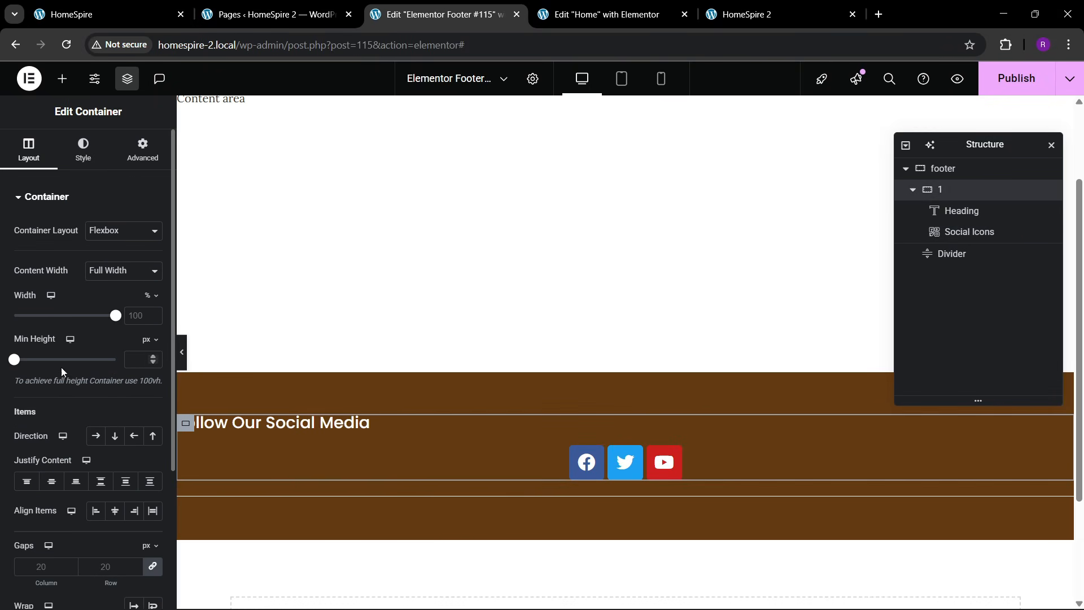
{"action": "left_click", "coordinate": [95, 435]}
{"action": "left_click", "coordinate": [101, 481]}
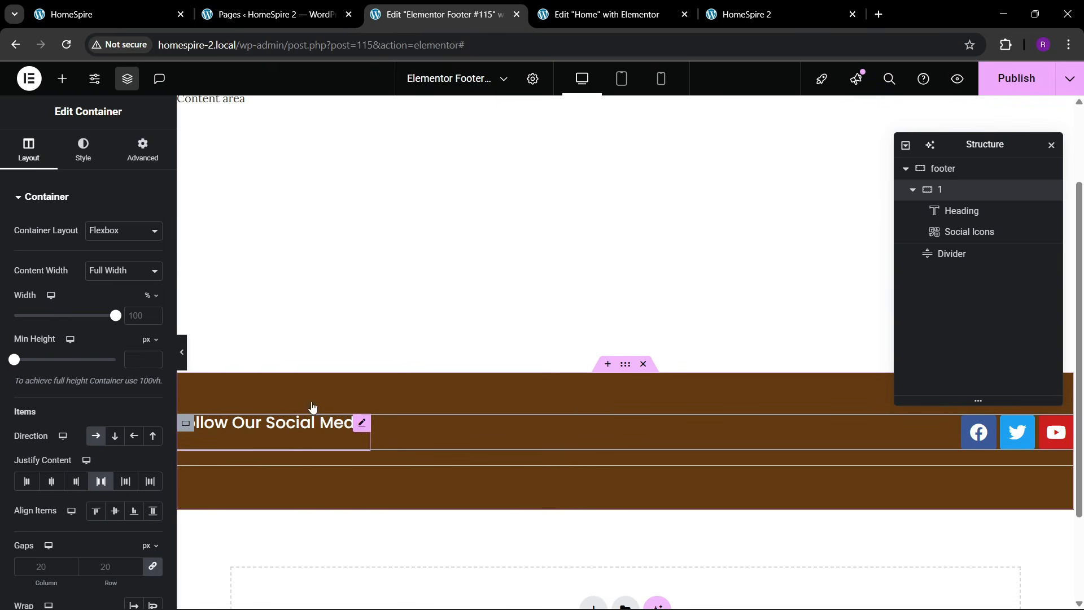
- Centre the heading and social icons vertically with Align Items Center
{"action": "left_click", "coordinate": [311, 420]}
{"action": "left_click", "coordinate": [143, 150]}
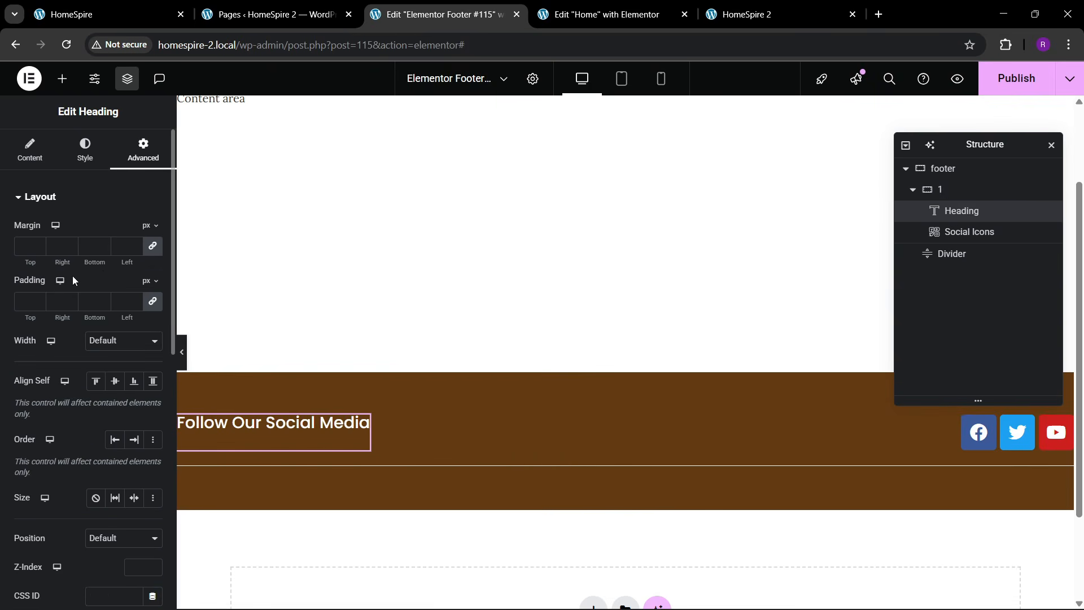
{"action": "left_click", "coordinate": [49, 163]}
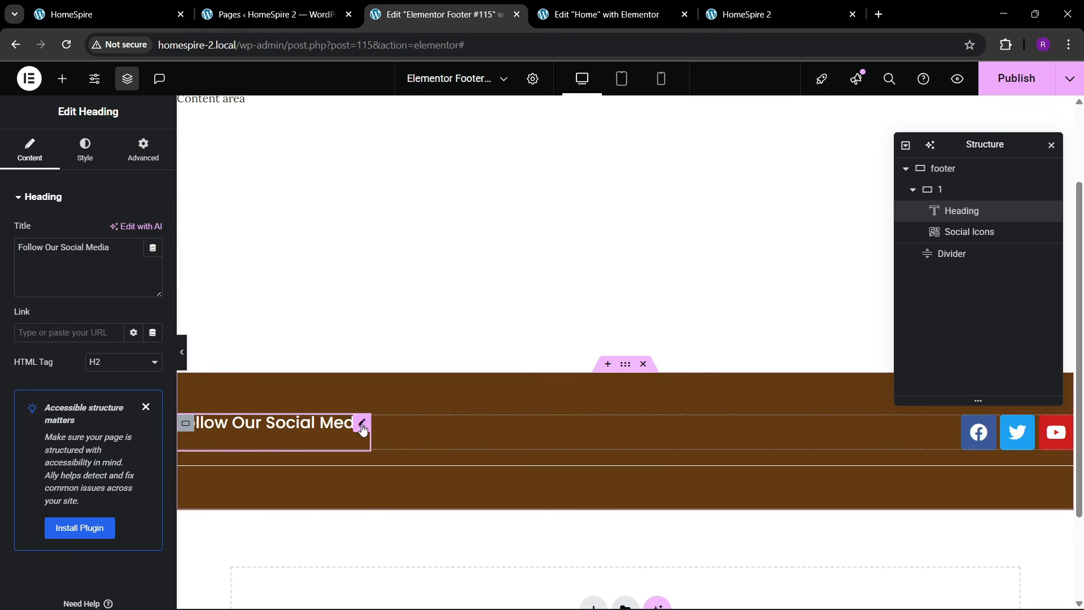
{"action": "left_click", "coordinate": [962, 200]}
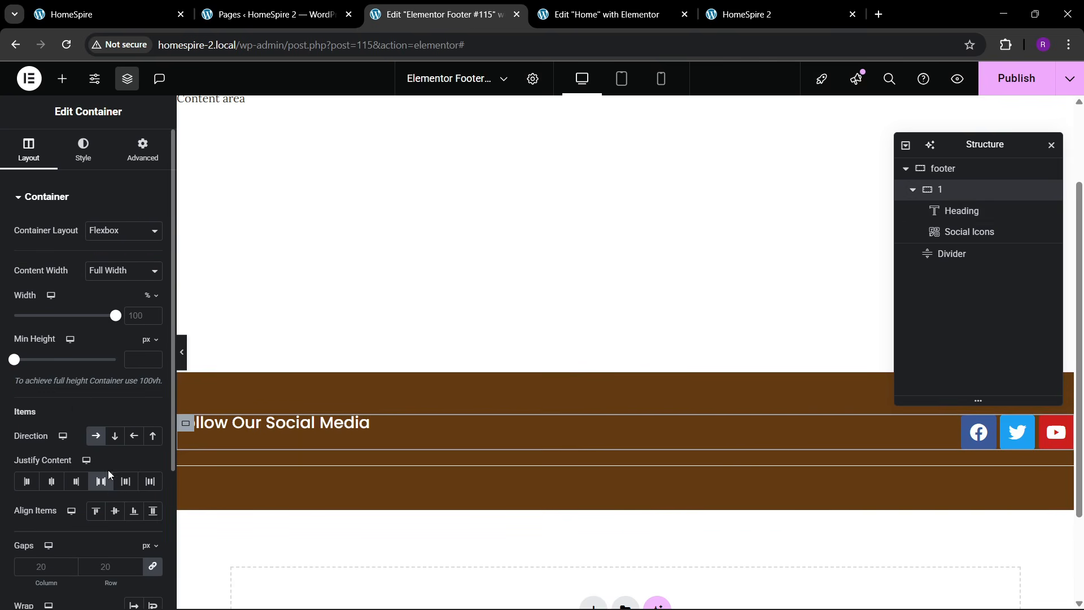
{"action": "left_click", "coordinate": [115, 511]}
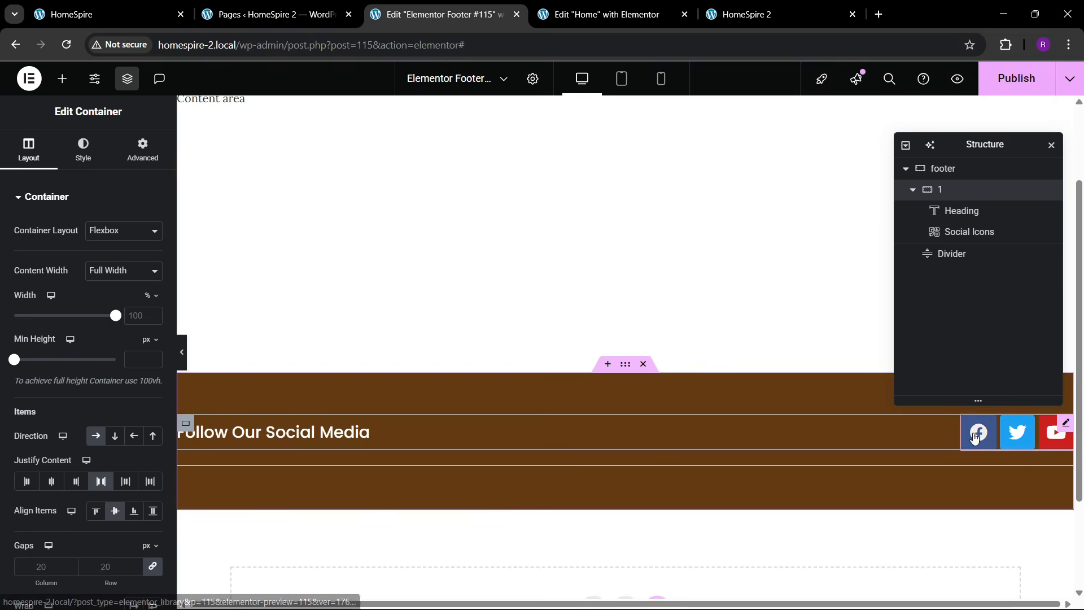
{"action": "left_click", "coordinate": [975, 437]}
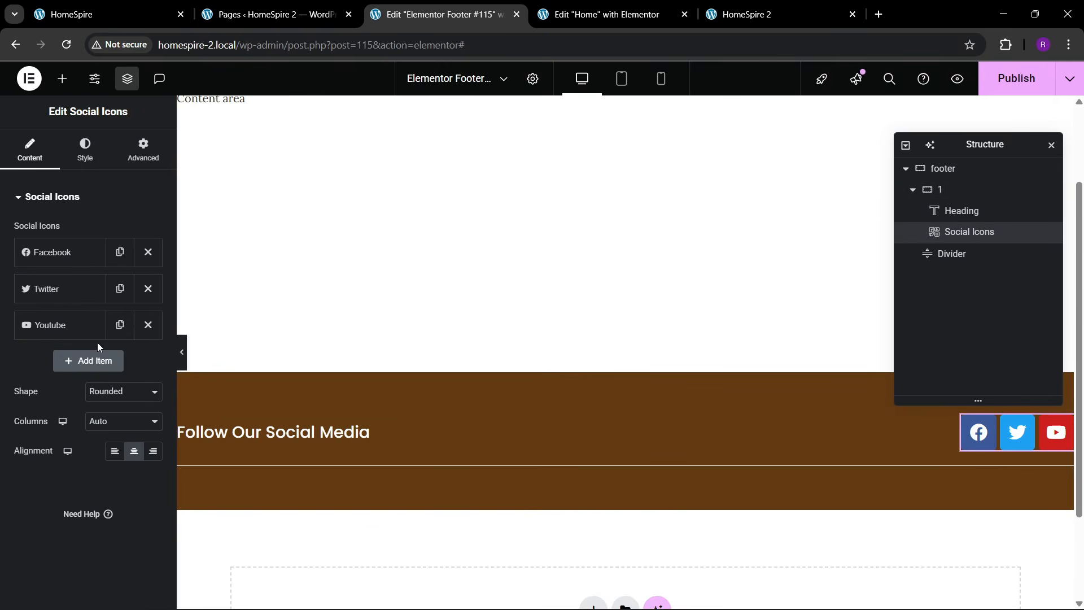
- Keep the Rounded shape and give the icons custom colours: transparent primary, white secondary
{"action": "left_click", "coordinate": [93, 391]}
{"action": "left_click", "coordinate": [92, 391]}
{"action": "left_click", "coordinate": [80, 162]}
{"action": "left_click", "coordinate": [123, 230]}
{"action": "left_click", "coordinate": [113, 263]}
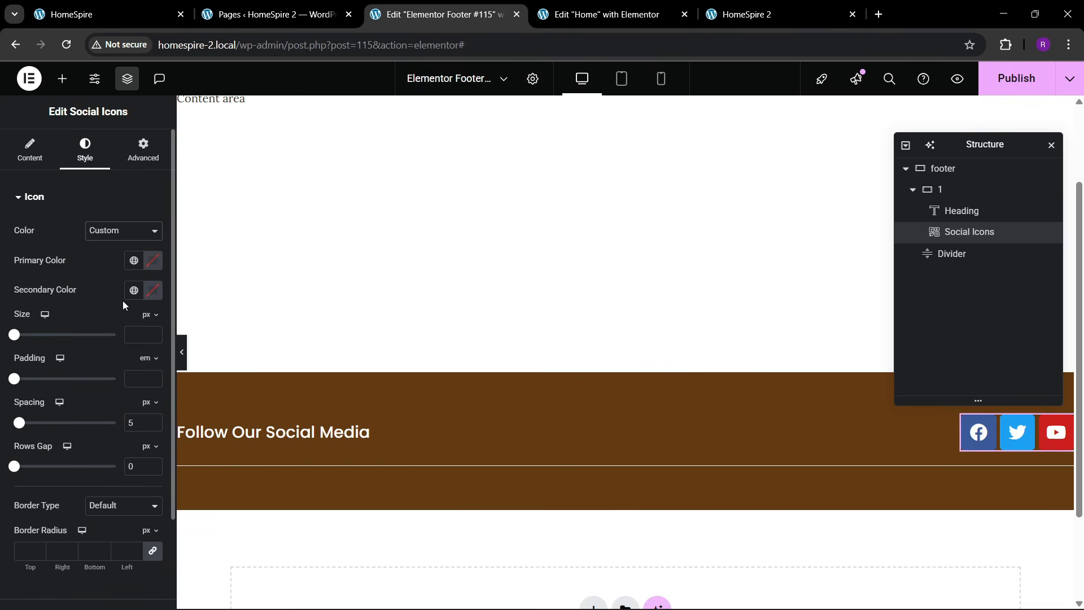
{"action": "left_click", "coordinate": [153, 264]}
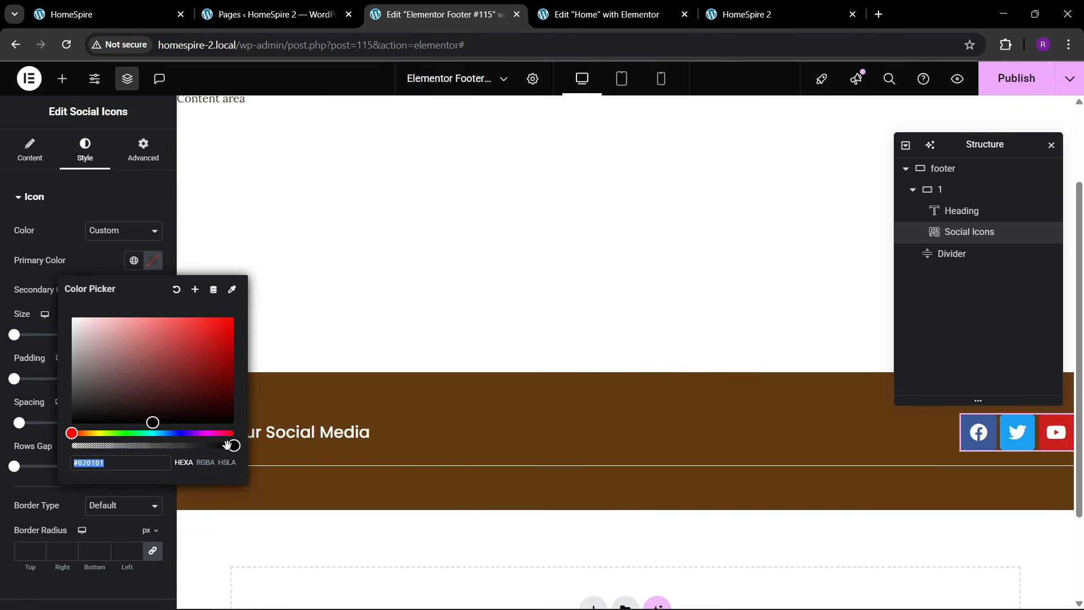
{"action": "left_click_drag", "start_coordinate": [226, 445], "coordinate": [72, 446]}
{"action": "left_click", "coordinate": [55, 277]}
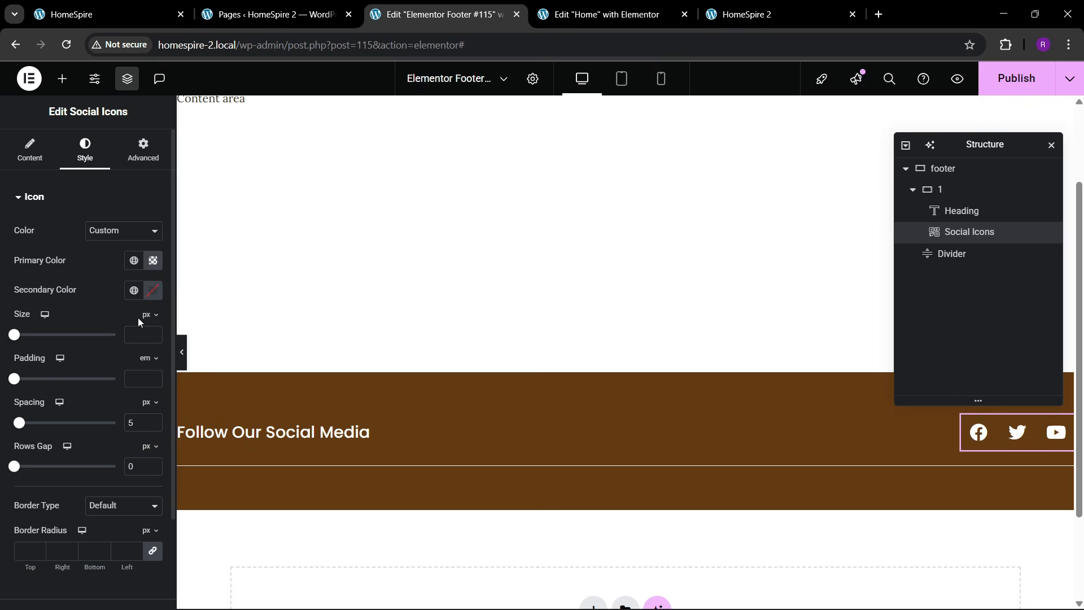
{"action": "left_click", "coordinate": [153, 290]}
{"action": "left_click", "coordinate": [50, 440]}
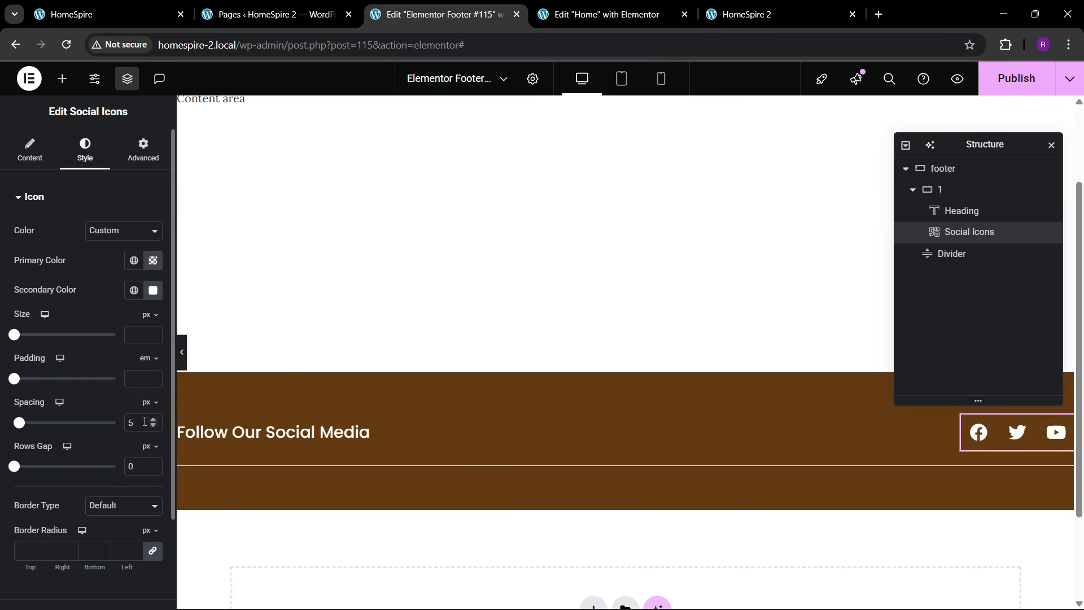
- Set icon padding to 0.1 em, size to 21 px and spacing to 13 px
{"action": "left_click", "coordinate": [153, 381]}
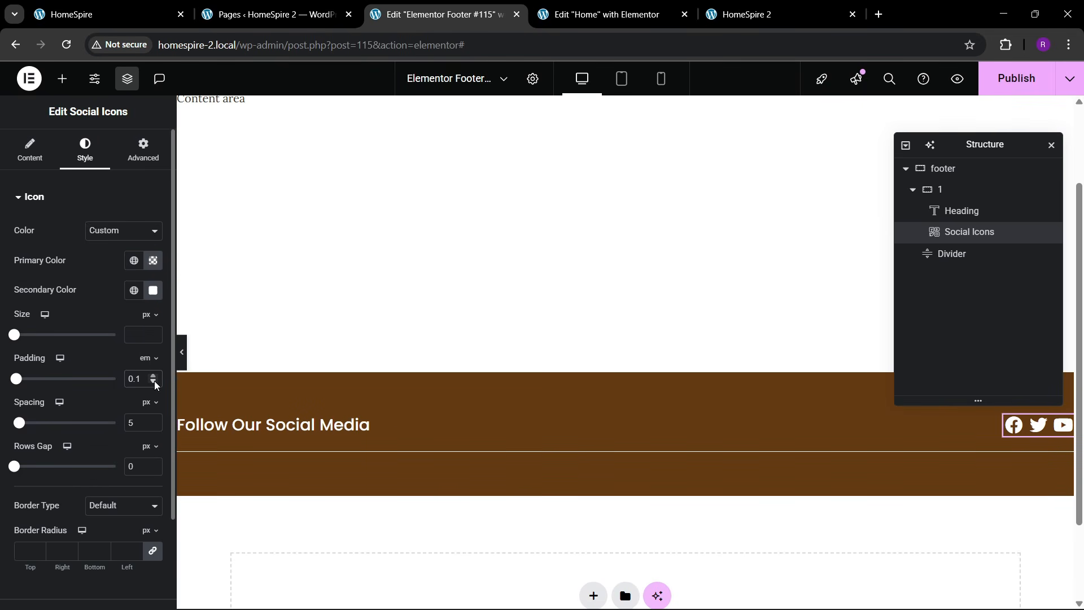
{"action": "left_click", "coordinate": [152, 333]}
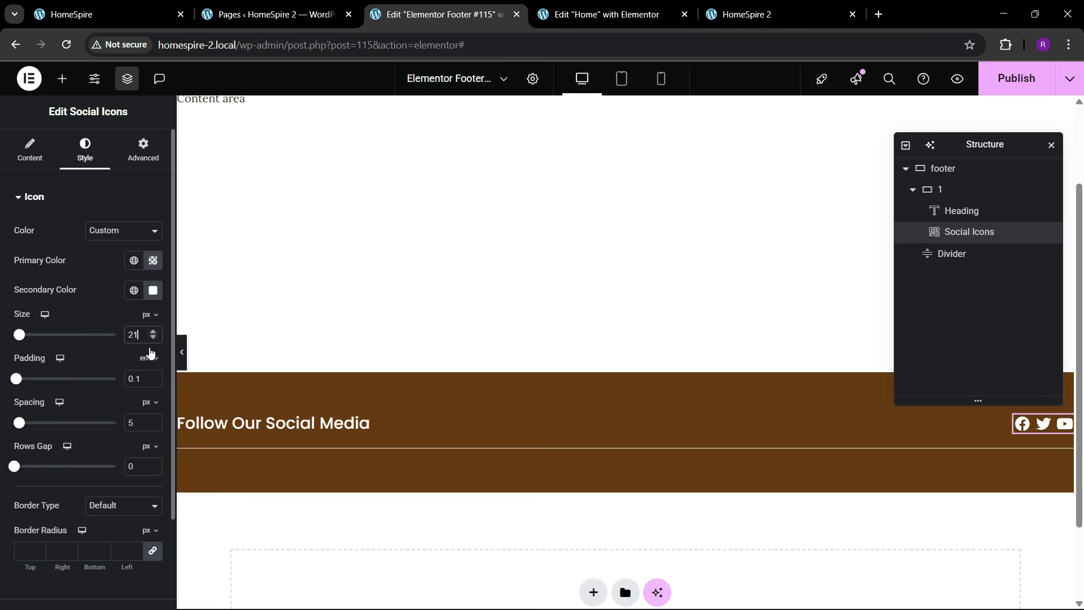
{"action": "left_click", "coordinate": [153, 337]}
{"action": "left_click", "coordinate": [153, 337]}
{"action": "left_click", "coordinate": [152, 337]}
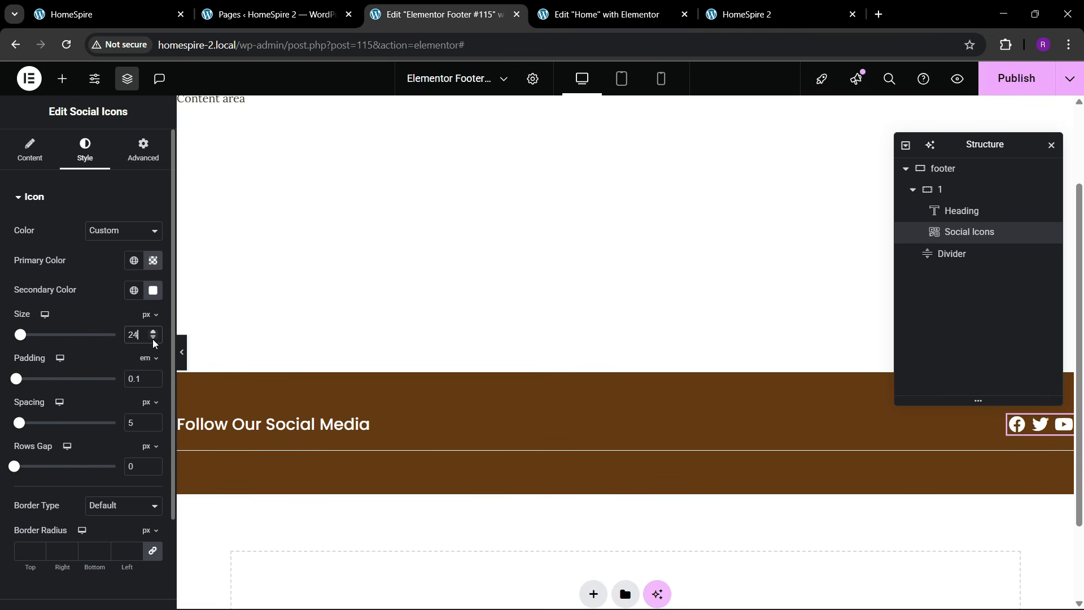
{"action": "left_click", "coordinate": [153, 339]}
{"action": "left_click", "coordinate": [153, 339]}
{"action": "left_click", "coordinate": [153, 339]}
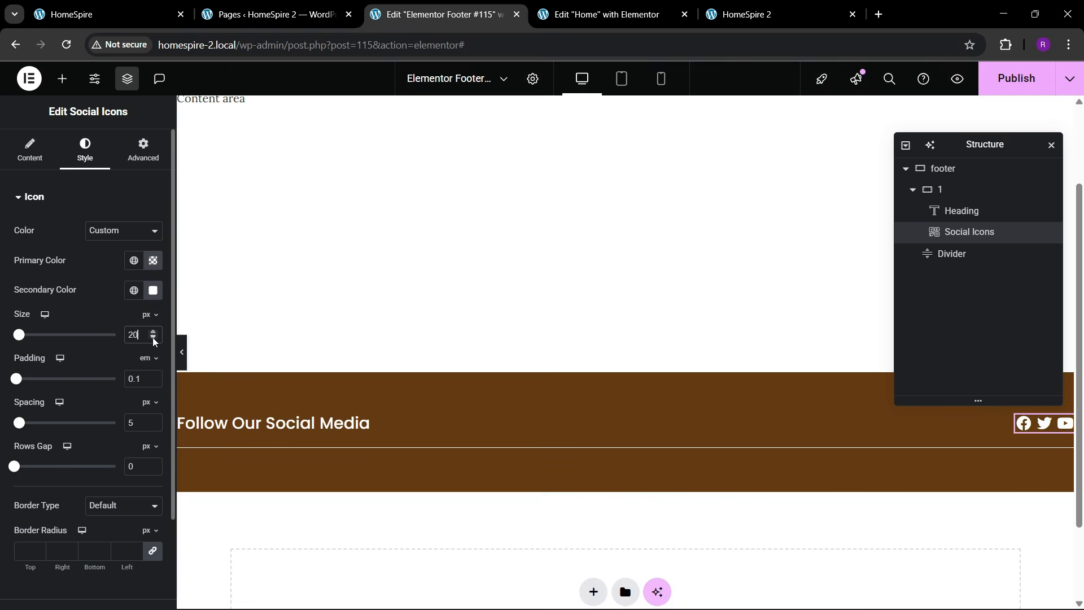
{"action": "left_click", "coordinate": [153, 339]}
{"action": "left_click", "coordinate": [153, 332]}
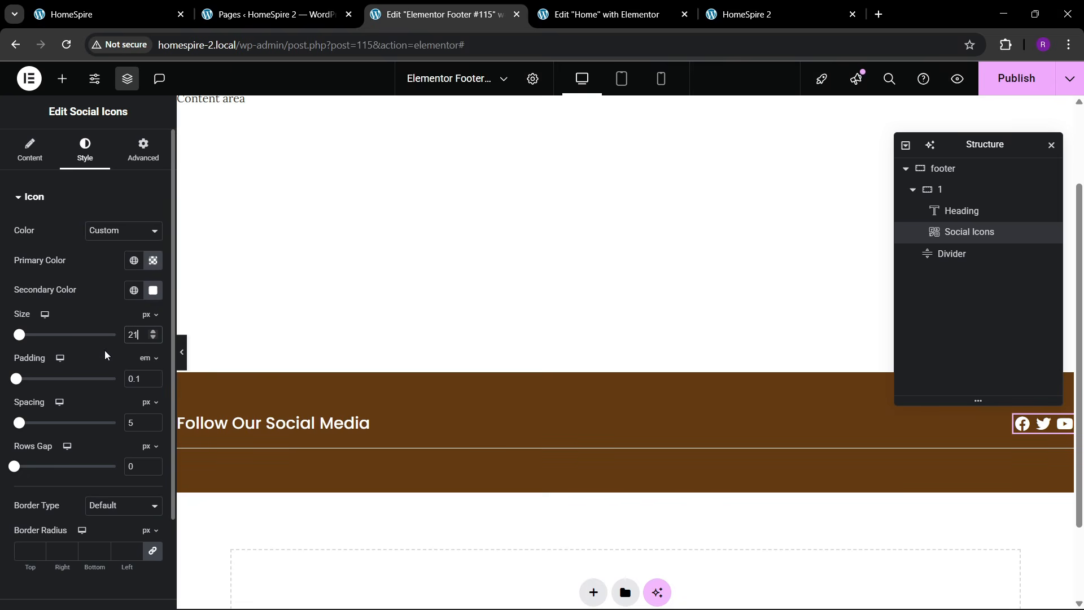
{"action": "left_click", "coordinate": [153, 420]}
{"action": "left_click", "coordinate": [153, 420]}
{"action": "left_click", "coordinate": [153, 420]}
{"action": "left_click", "coordinate": [152, 420]}
{"action": "left_click", "coordinate": [153, 420]}
{"action": "left_click", "coordinate": [153, 420]}
{"action": "left_click", "coordinate": [153, 420]}
{"action": "left_click", "coordinate": [153, 420]}
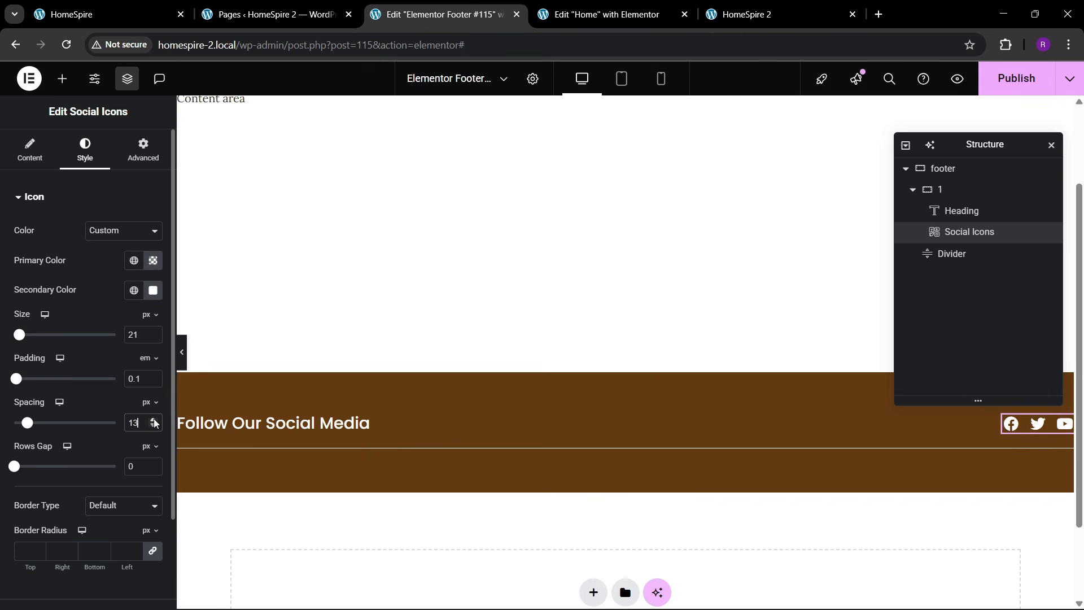
- Compare the icon row with the live site's footer, then collapse container 1
{"action": "left_click", "coordinate": [110, 8]}
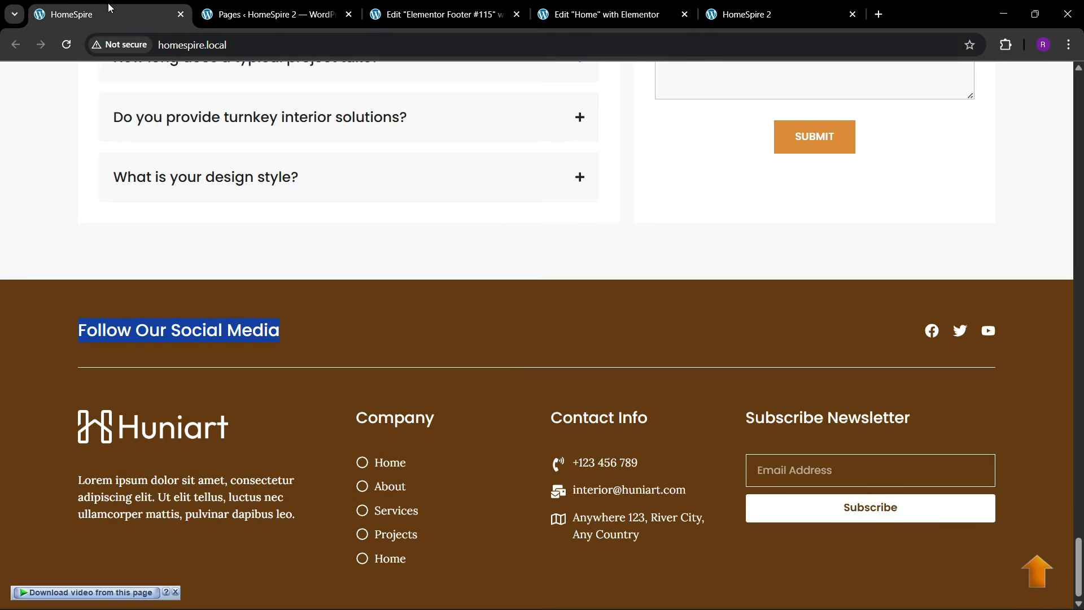
{"action": "left_click", "coordinate": [449, 7]}
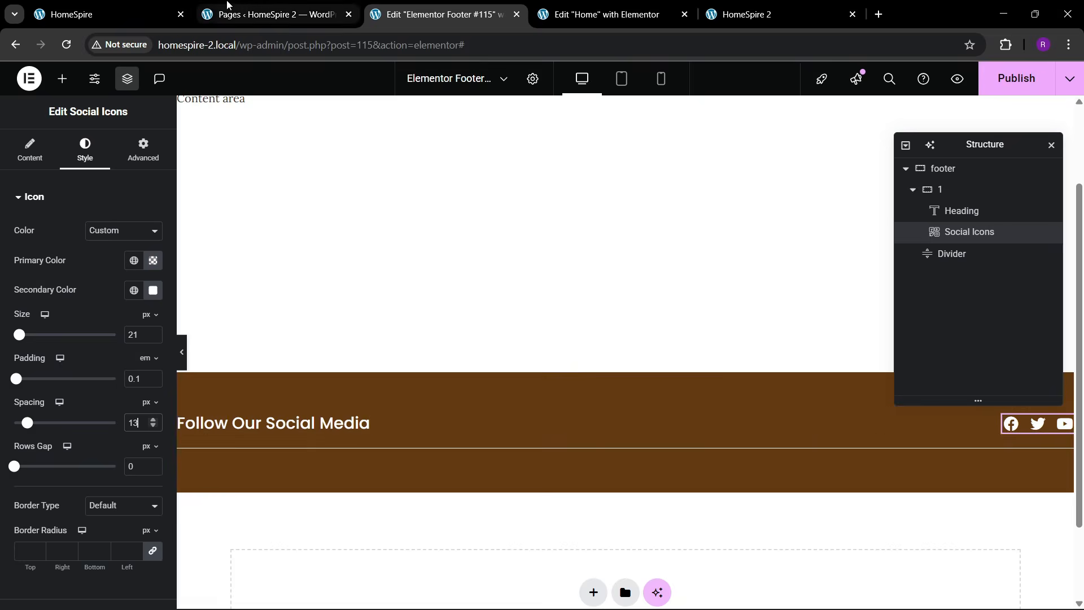
{"action": "left_click", "coordinate": [271, 14]}
{"action": "left_click", "coordinate": [88, 7]}
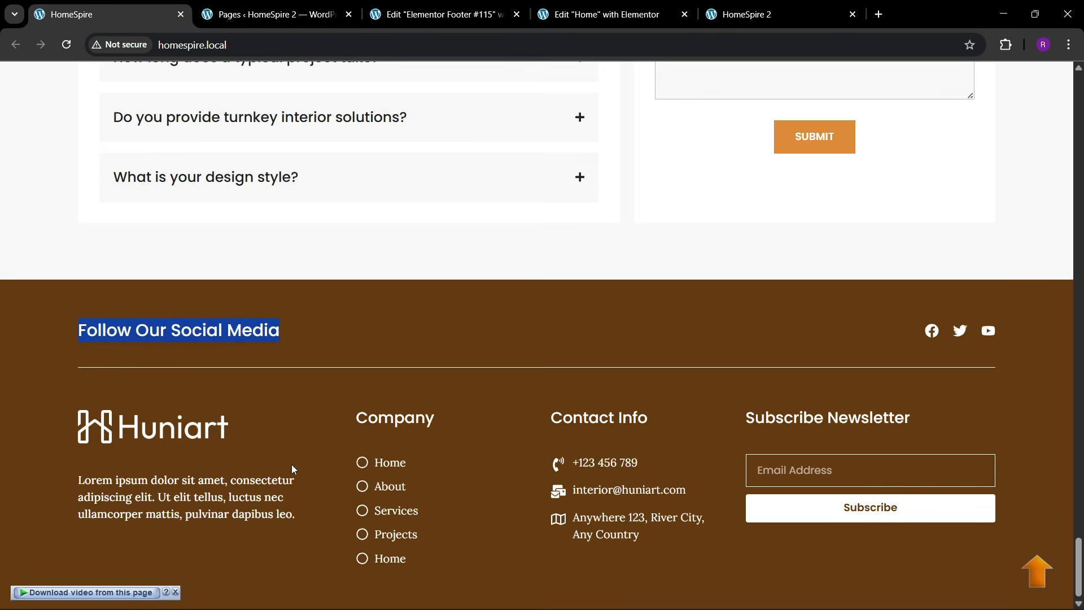
{"action": "left_click", "coordinate": [394, 22]}
{"action": "scroll", "coordinate": [387, 382], "scroll_direction": "down", "scroll_amount": 2}
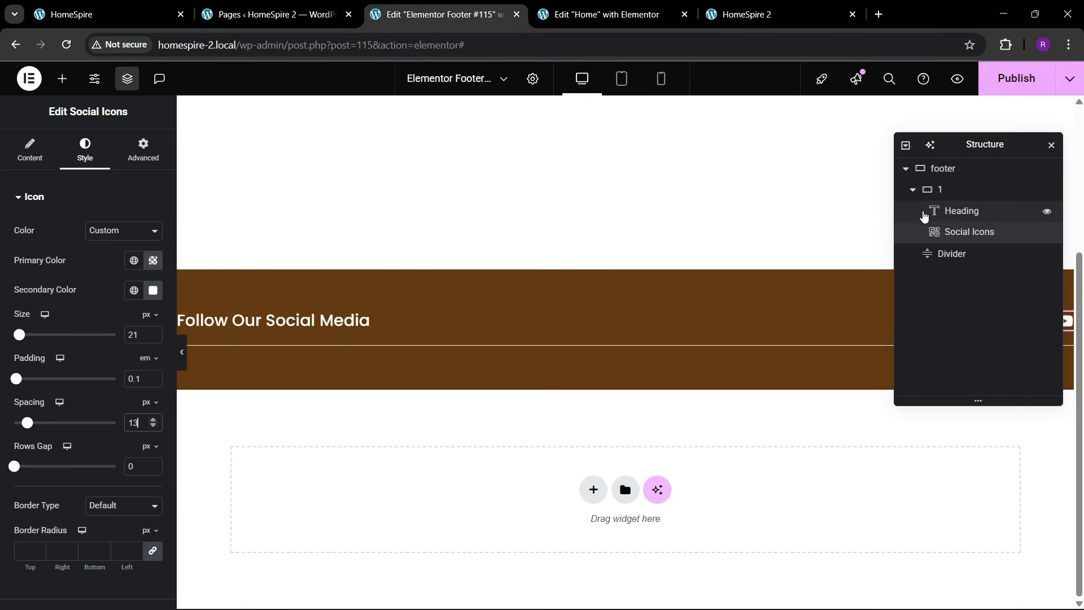
{"action": "left_click", "coordinate": [912, 191]}
- Add a second footer container below container 1
{"action": "right_click", "coordinate": [948, 195]}
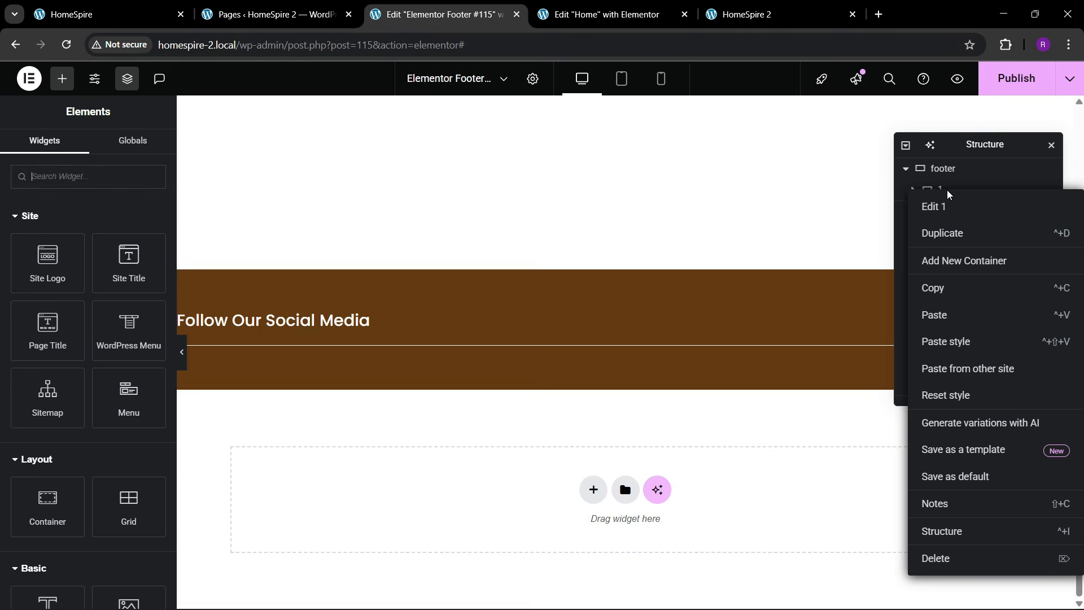
{"action": "left_click", "coordinate": [960, 263]}
{"action": "double_click", "coordinate": [952, 240]}
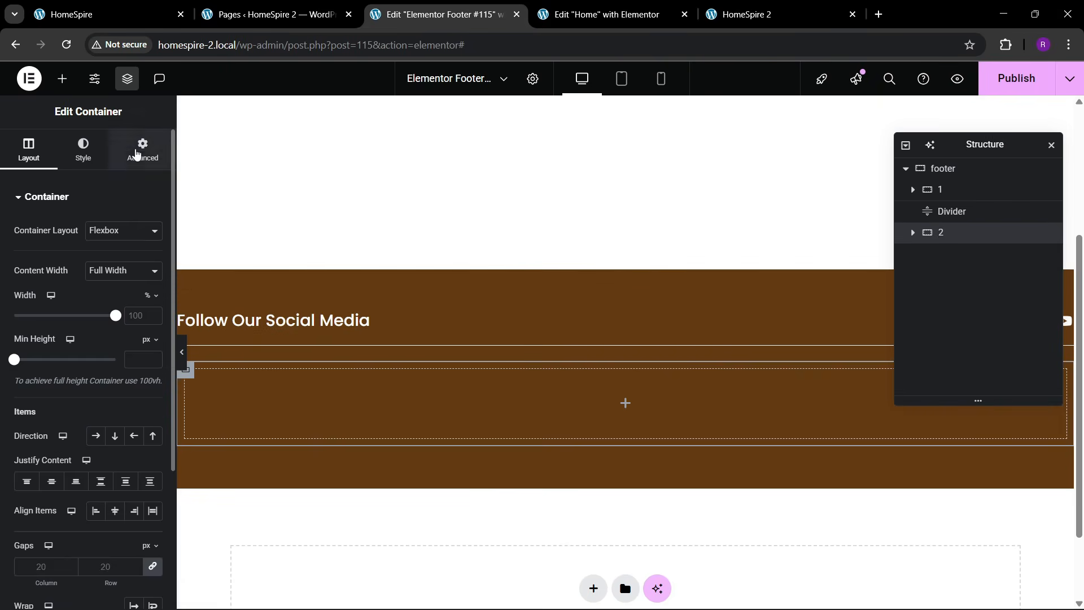
{"action": "left_click", "coordinate": [143, 150]}
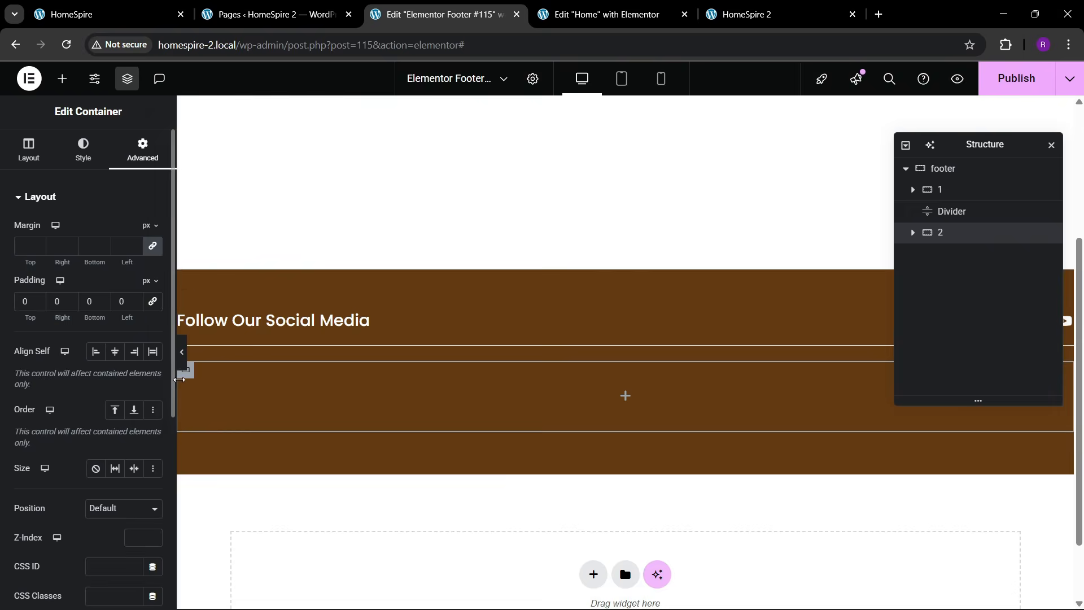
{"action": "left_click", "coordinate": [109, 5]}
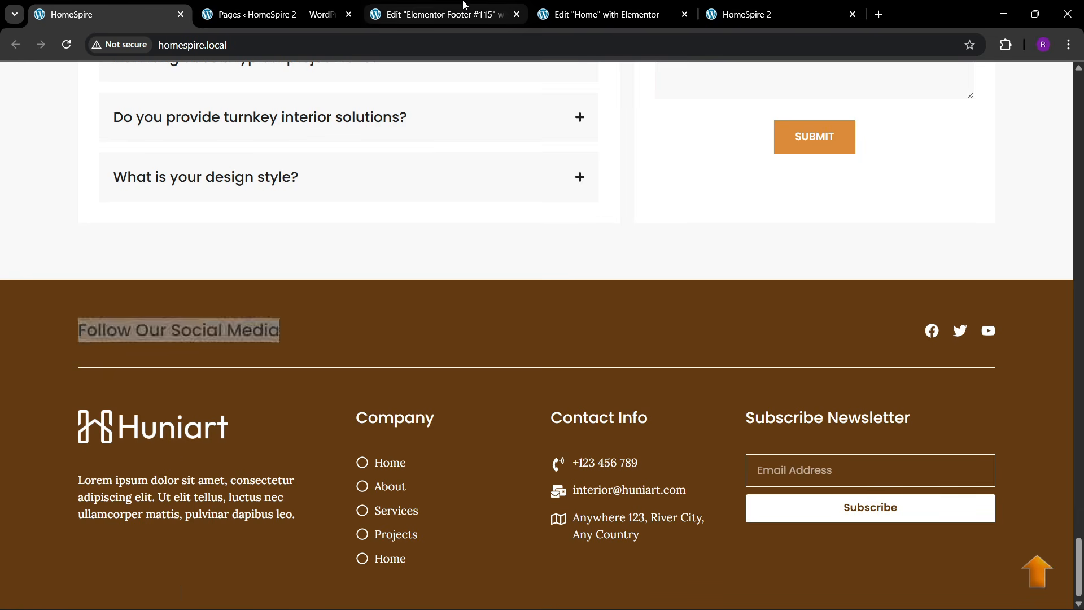
{"action": "left_click", "coordinate": [443, 14]}
- Place an inner container in container 2 and duplicate it into four
{"action": "left_click", "coordinate": [62, 79]}
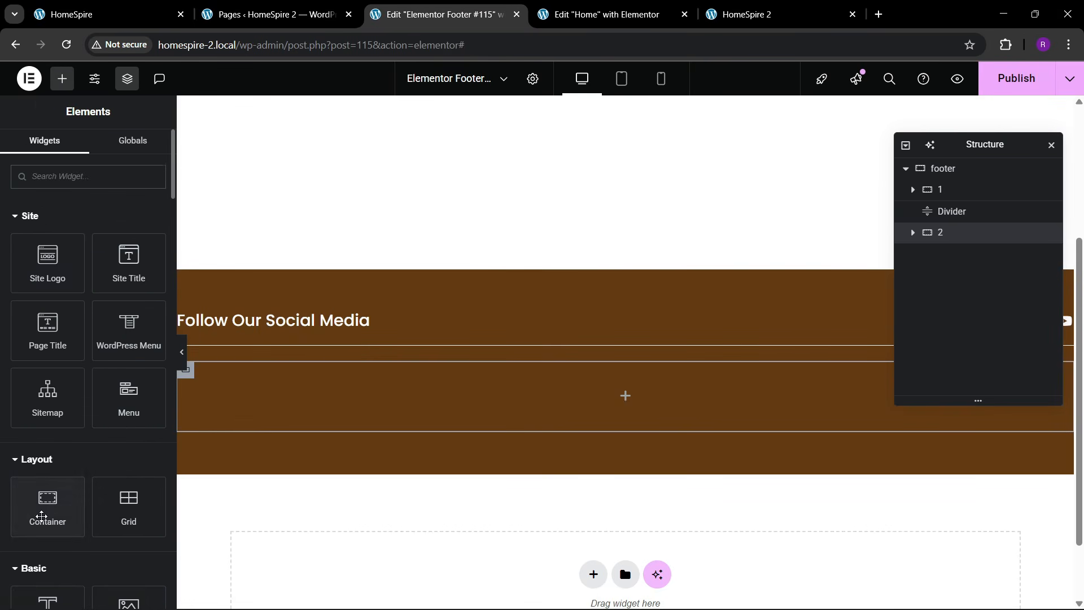
{"action": "left_click_drag", "start_coordinate": [48, 502], "coordinate": [328, 393]}
{"action": "left_click", "coordinate": [140, 152]}
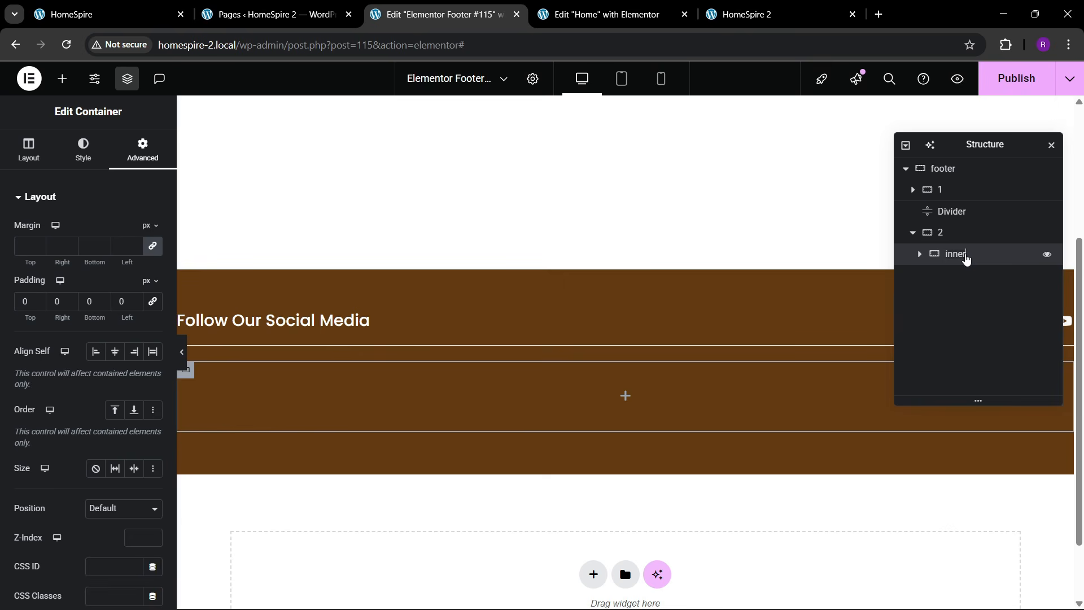
{"action": "right_click", "coordinate": [966, 259]}
{"action": "left_click", "coordinate": [963, 272]}
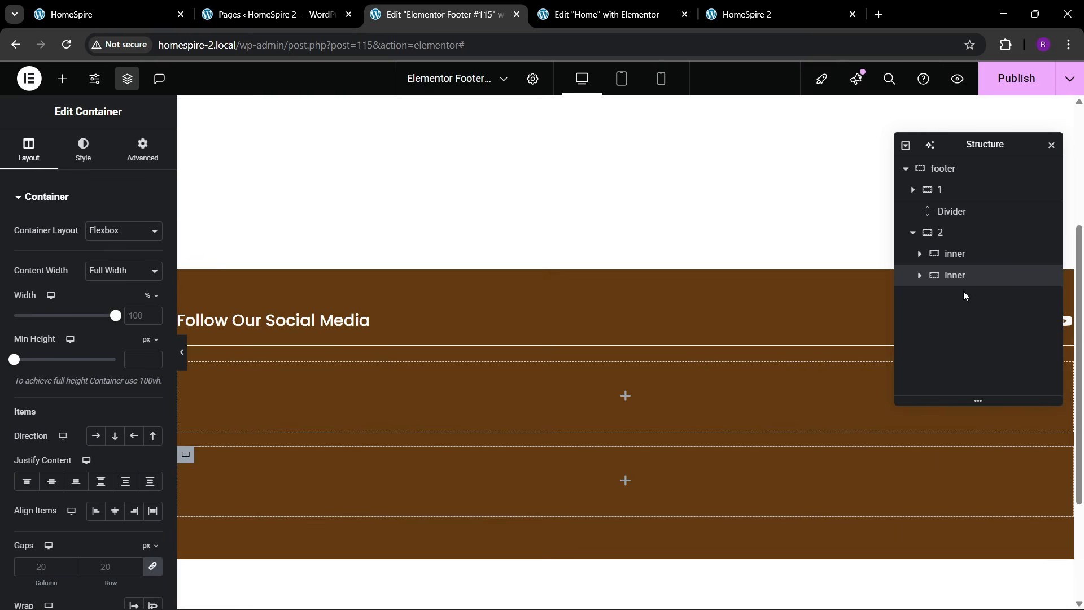
{"action": "right_click", "coordinate": [963, 290]}
{"action": "left_click", "coordinate": [958, 273]}
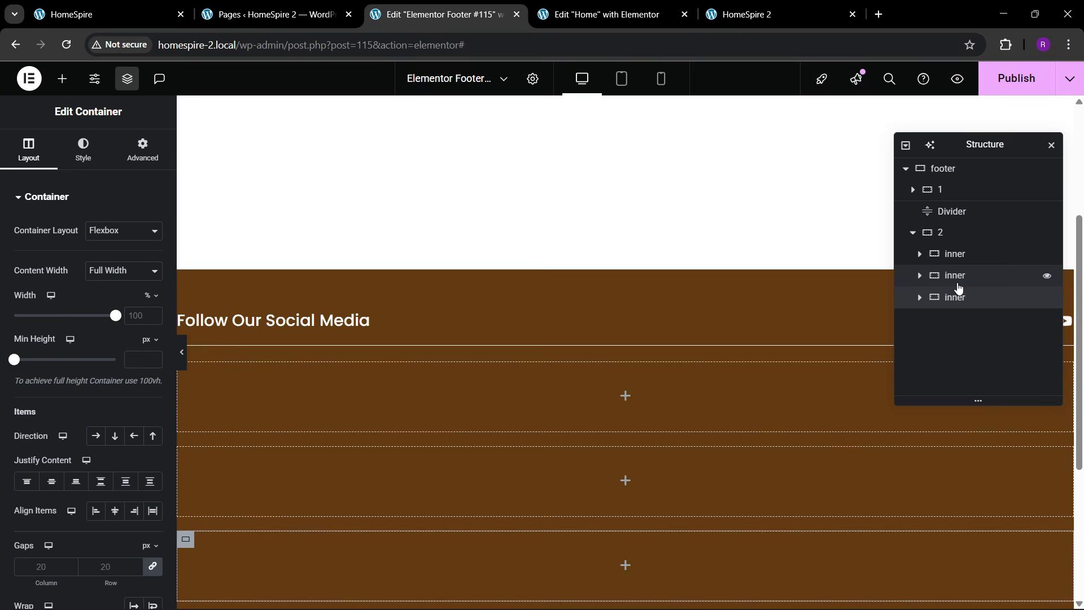
{"action": "right_click", "coordinate": [958, 297]}
{"action": "left_click", "coordinate": [960, 267]}
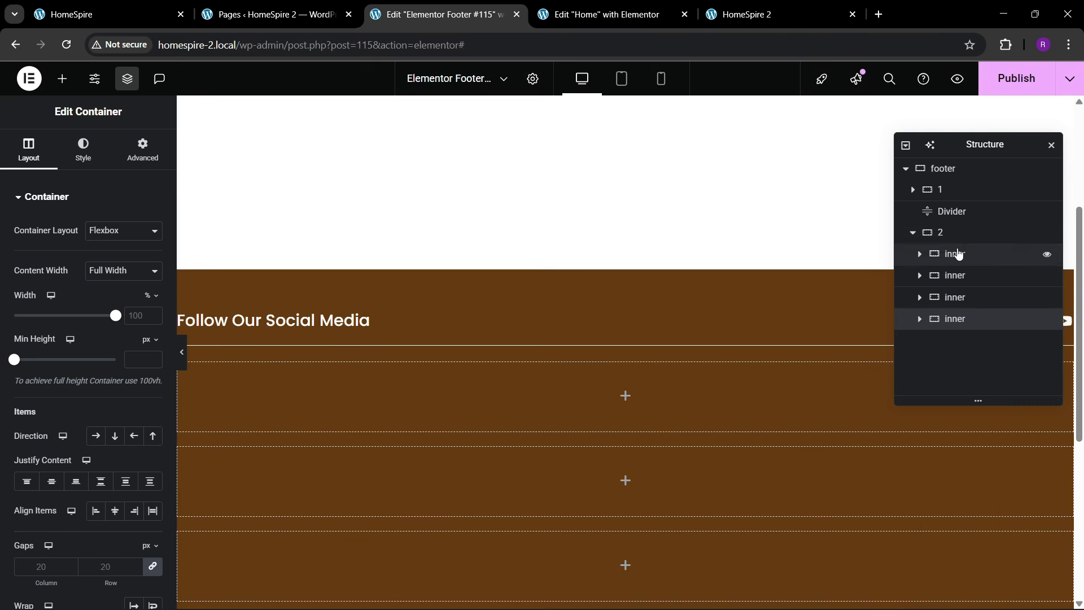
- Set container 2 to Row direction with Align Items Center
{"action": "left_click", "coordinate": [953, 232]}
{"action": "left_click", "coordinate": [39, 151]}
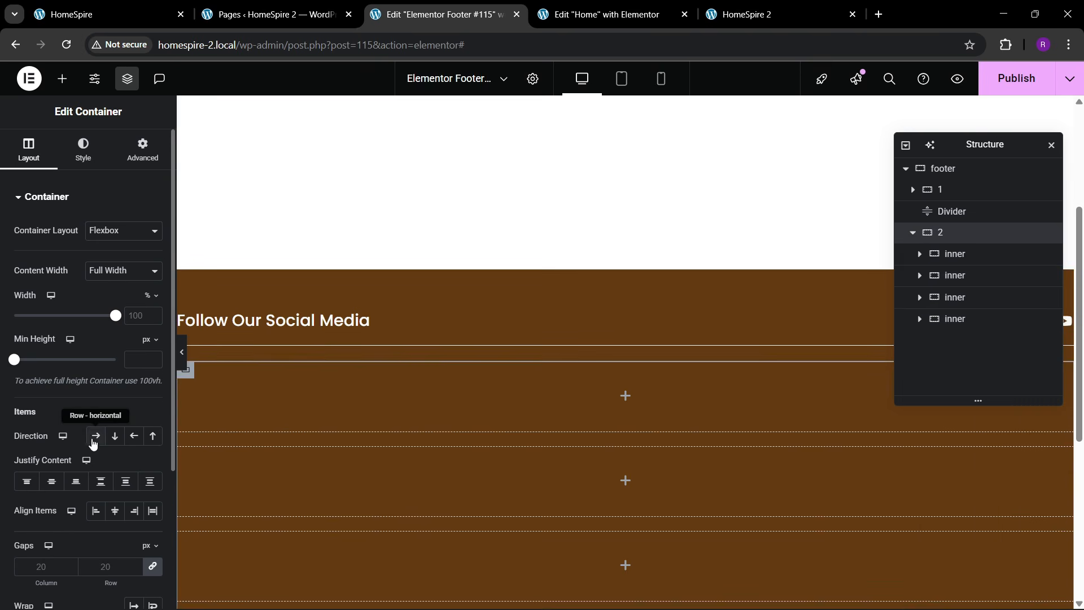
{"action": "left_click", "coordinate": [105, 436]}
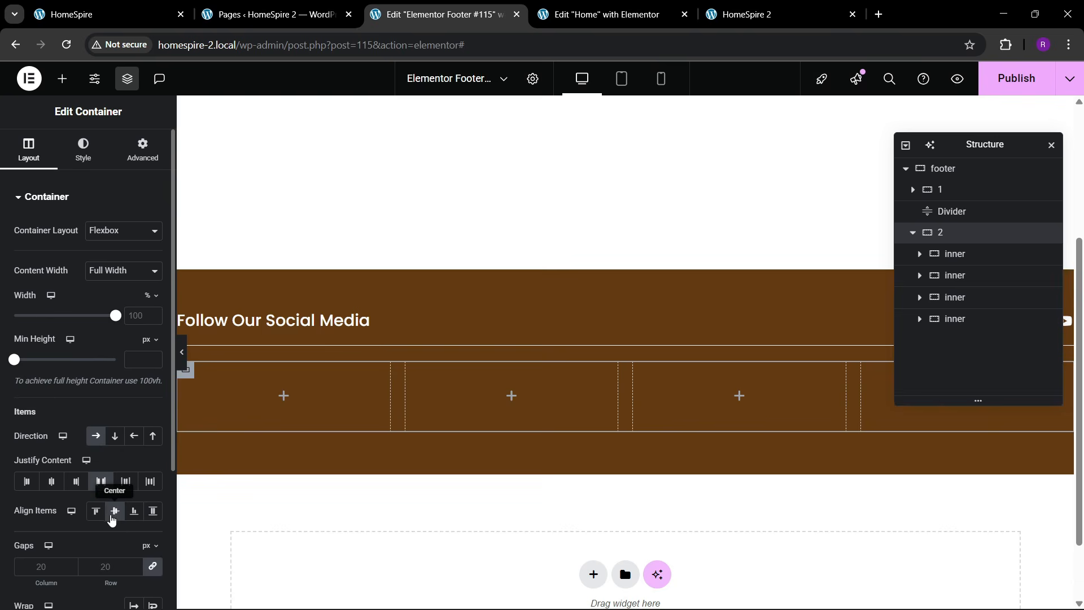
{"action": "left_click", "coordinate": [113, 513]}
{"action": "left_click", "coordinate": [74, 14]}
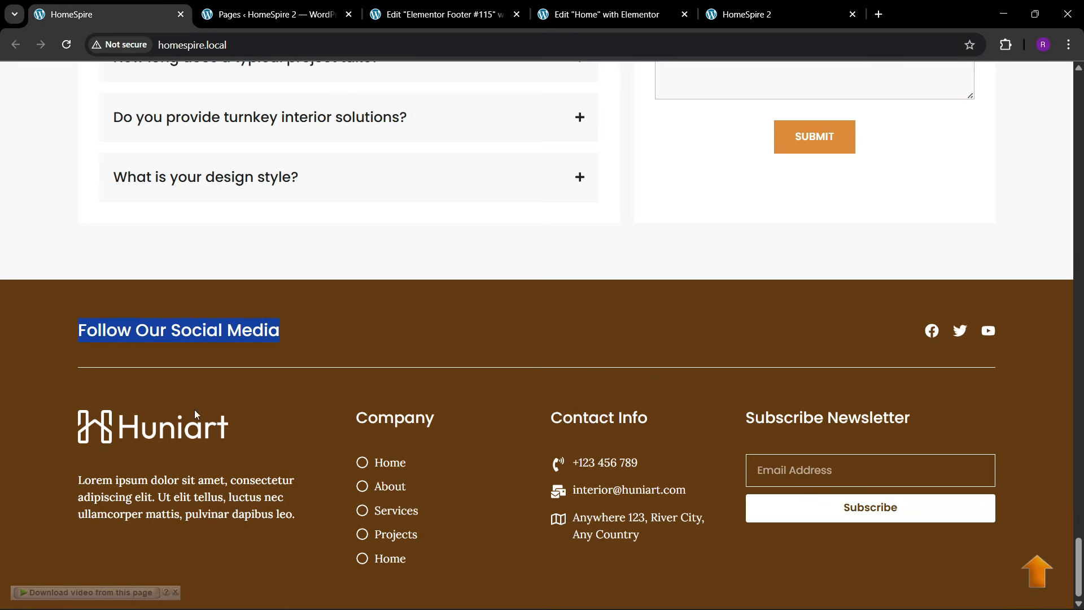
{"action": "left_click", "coordinate": [440, 14]}
{"action": "left_click", "coordinate": [64, 79]}
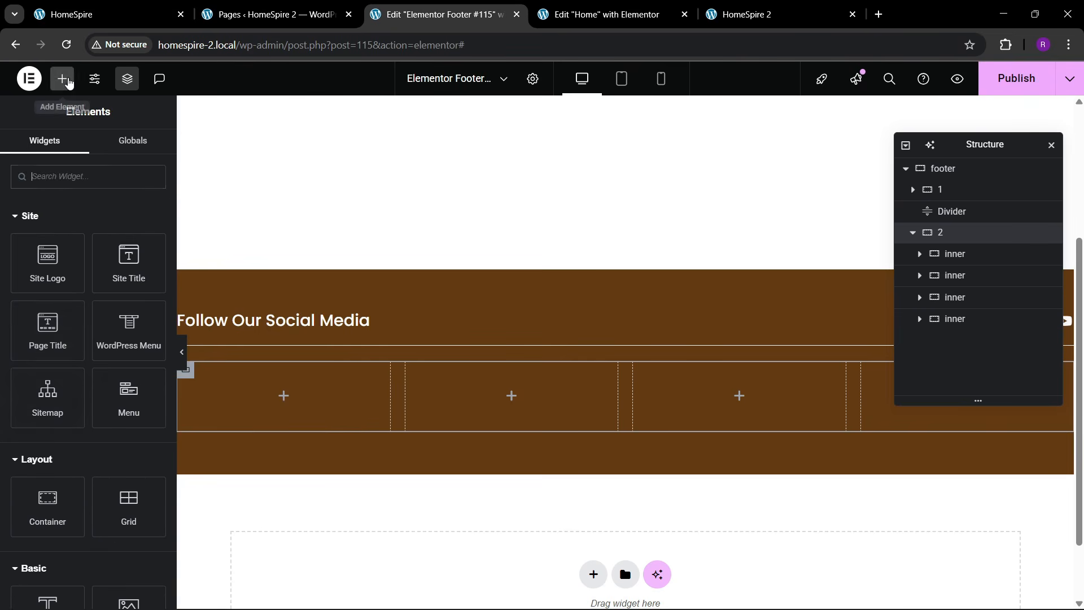
- Add an Image widget to the first column showing the white logo.png
{"action": "scroll", "coordinate": [51, 350], "scroll_direction": "down", "scroll_amount": 1}
{"action": "left_click_drag", "start_coordinate": [131, 522], "coordinate": [214, 431]}
{"action": "left_click", "coordinate": [84, 271]}
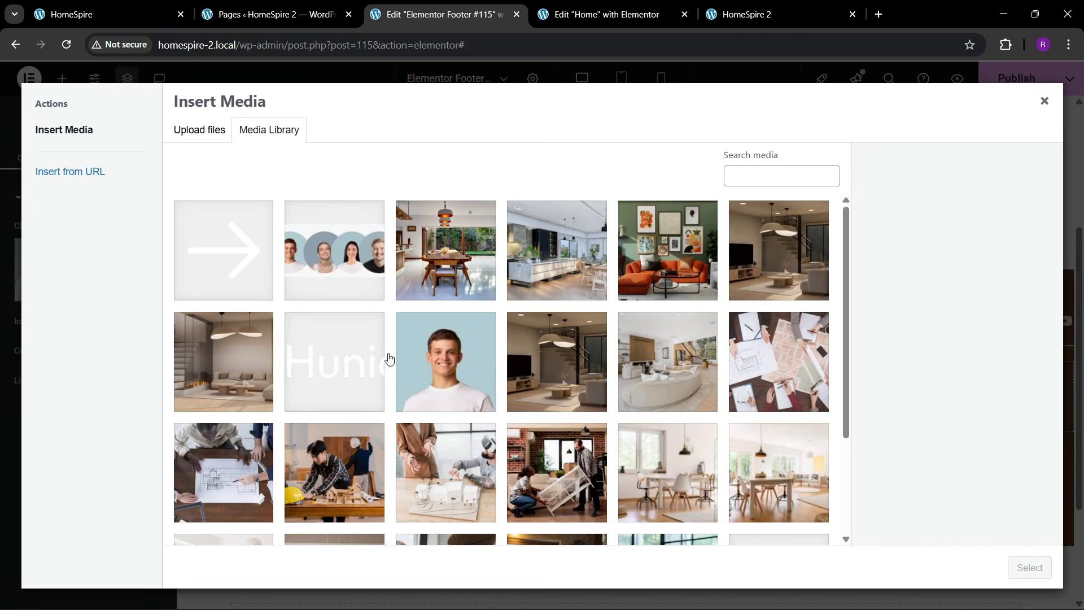
{"action": "left_click", "coordinate": [350, 389]}
{"action": "scroll", "coordinate": [631, 489], "scroll_direction": "down", "scroll_amount": 2}
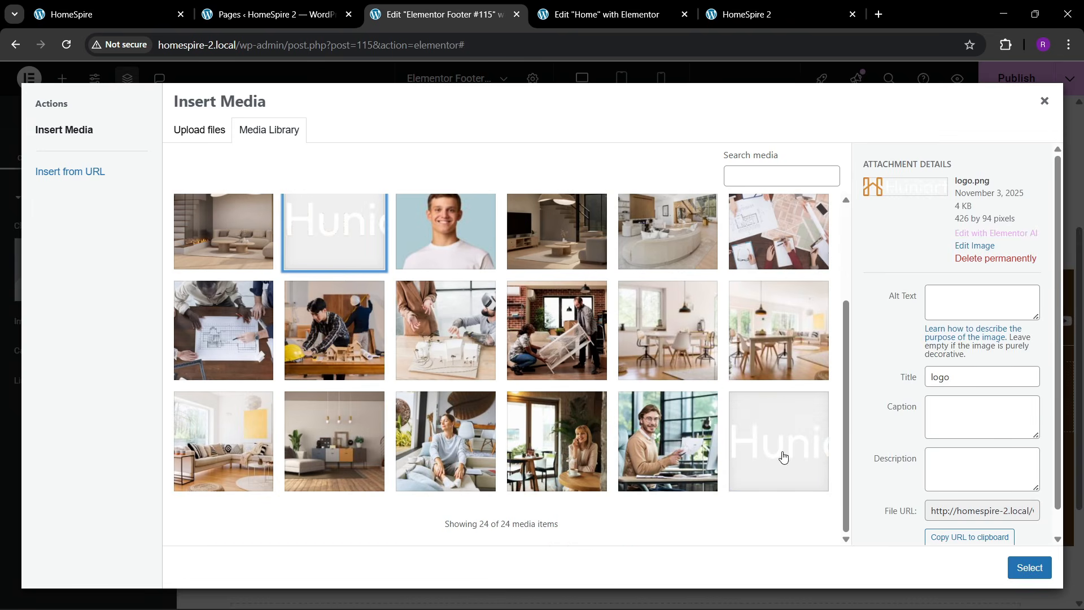
{"action": "left_click", "coordinate": [782, 457]}
{"action": "left_click", "coordinate": [1028, 567]}
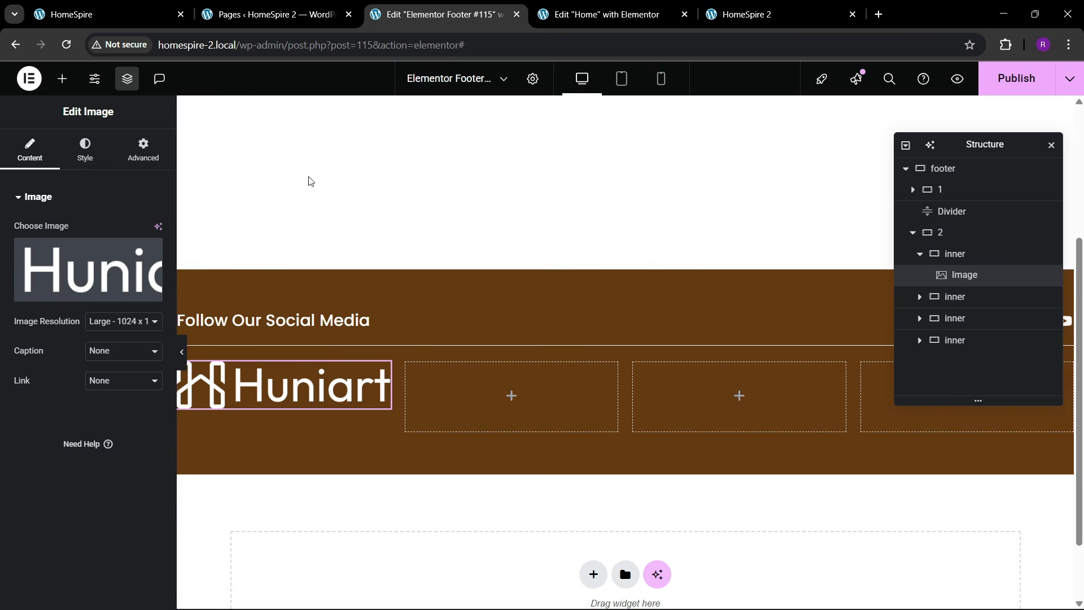
- Give the logo a custom width of 65%
{"action": "left_click", "coordinate": [133, 167]}
{"action": "left_click", "coordinate": [125, 340]}
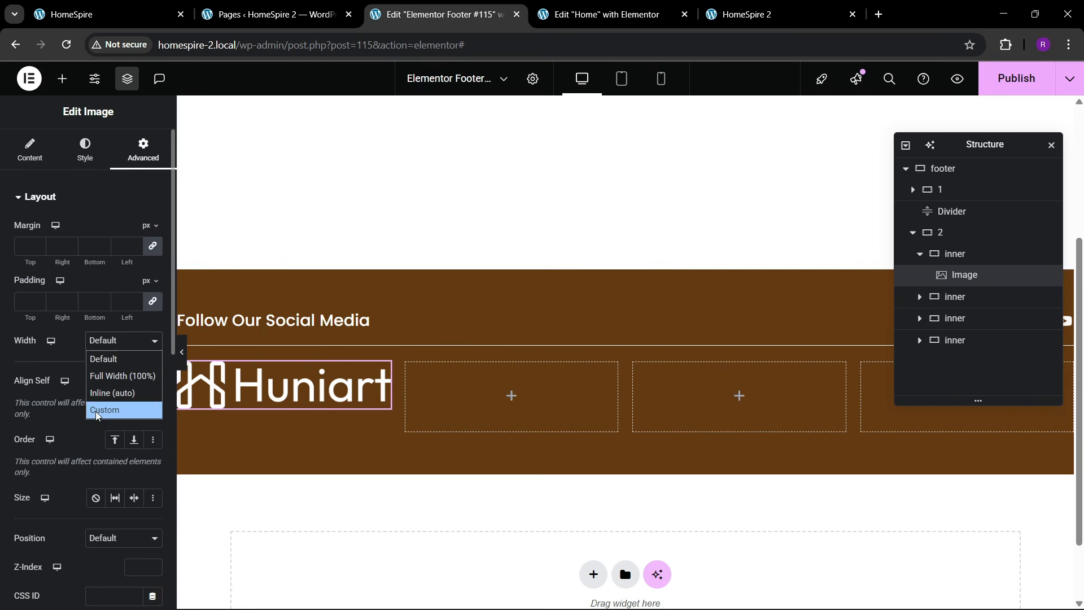
{"action": "left_click", "coordinate": [107, 409]}
{"action": "left_click_drag", "start_coordinate": [22, 390], "coordinate": [87, 391]}
{"action": "left_click", "coordinate": [149, 9]}
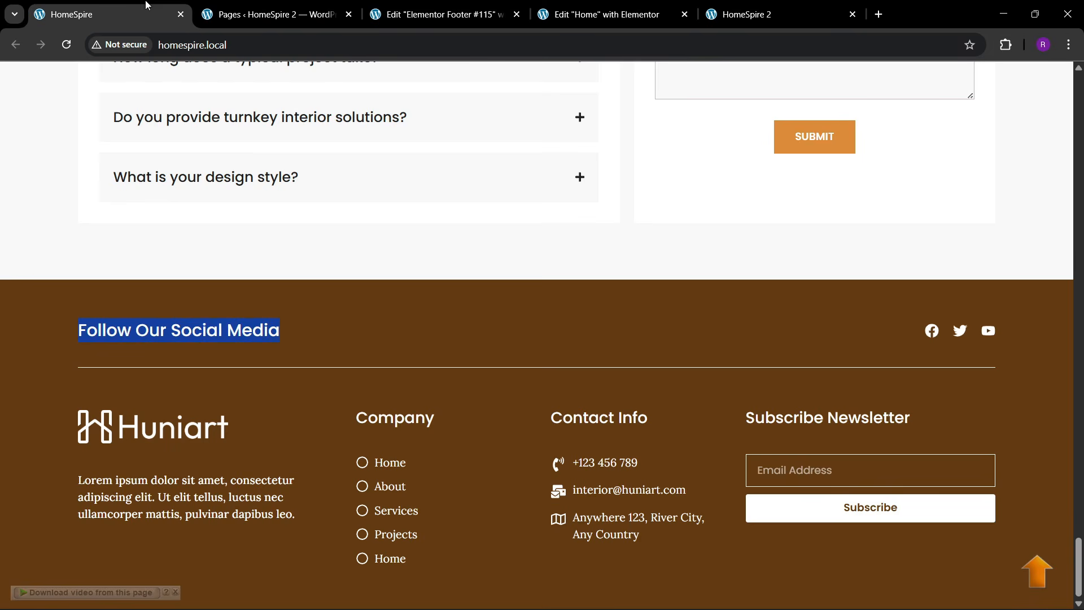
{"action": "left_click", "coordinate": [415, 4]}
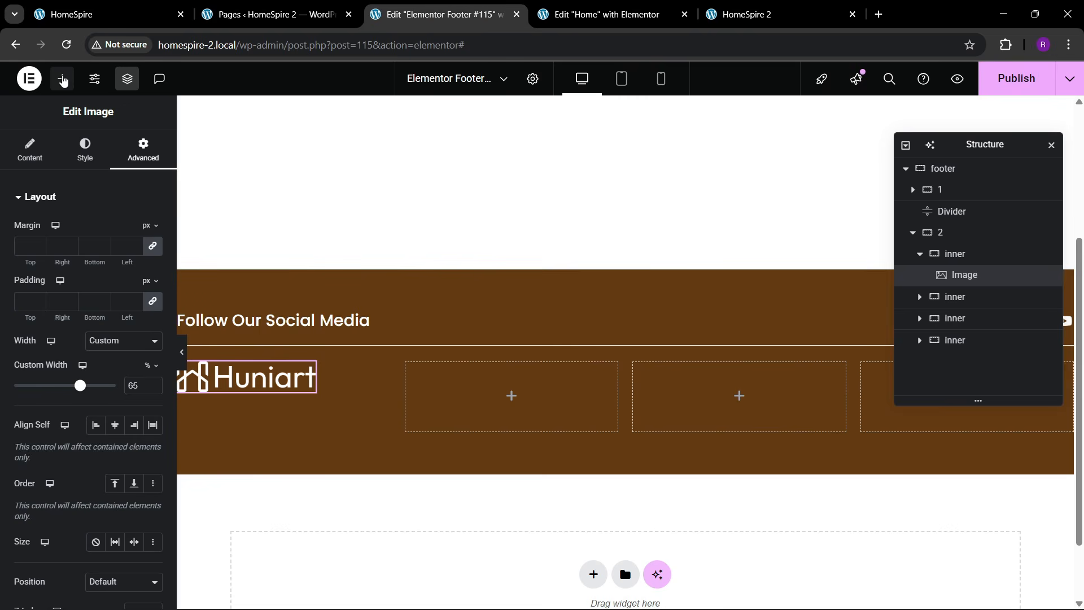
- Add a Text Editor description under the logo with white text colour
{"action": "left_click", "coordinate": [62, 79]}
{"action": "scroll", "coordinate": [74, 360], "scroll_direction": "down", "scroll_amount": 3}
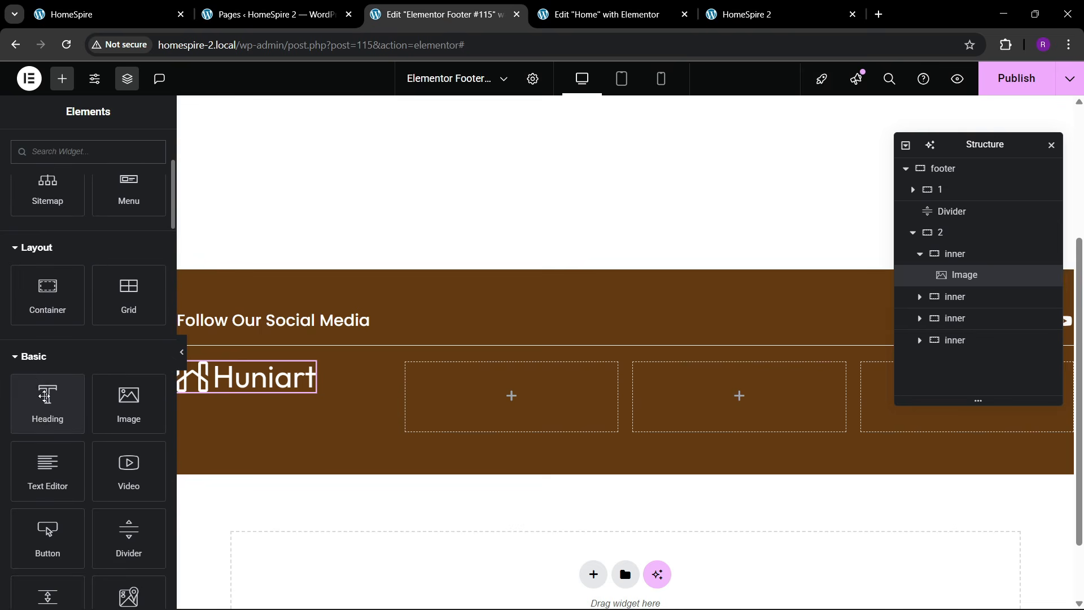
{"action": "left_click_drag", "start_coordinate": [47, 472], "coordinate": [281, 399]}
{"action": "left_click", "coordinate": [87, 153]}
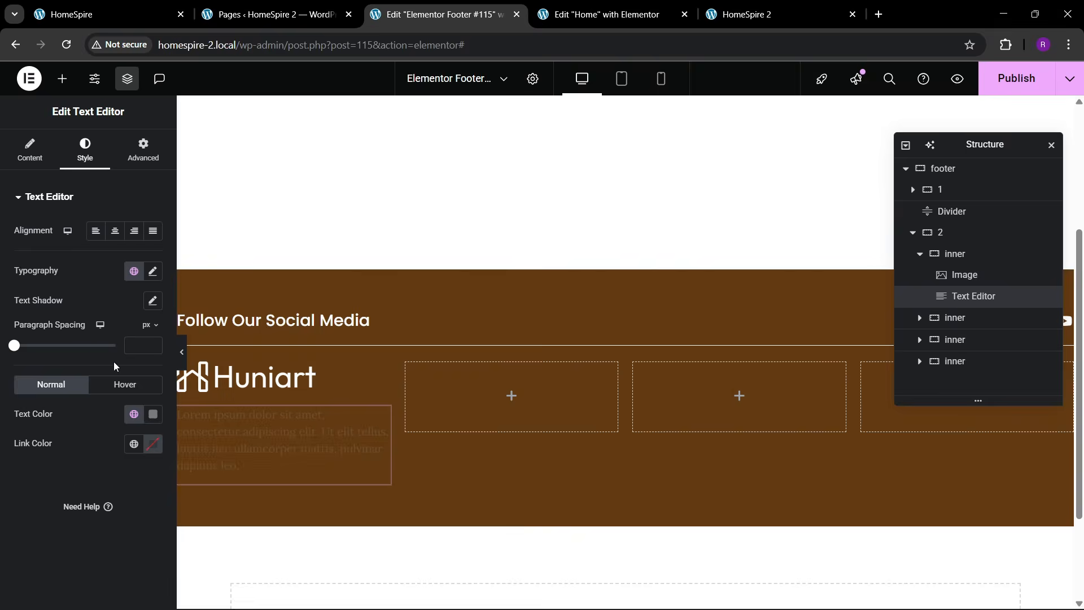
{"action": "left_click", "coordinate": [154, 416]}
{"action": "left_click_drag", "start_coordinate": [135, 310], "coordinate": [52, 220]}
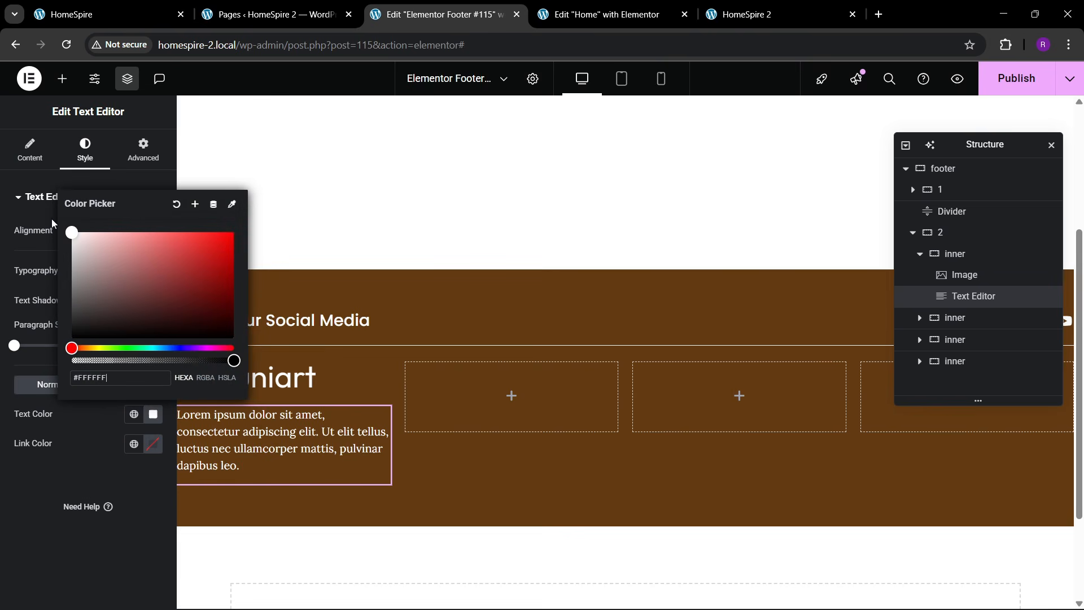
{"action": "left_click", "coordinate": [31, 492]}
{"action": "left_click", "coordinate": [30, 150]}
{"action": "left_click", "coordinate": [127, 266]}
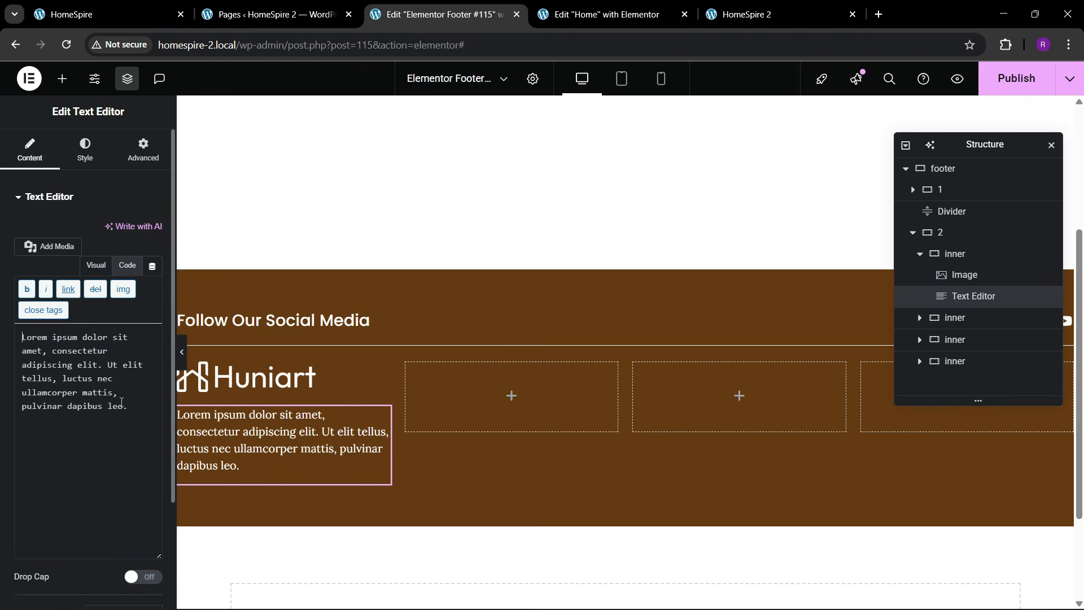
{"action": "key", "text": "Return"}
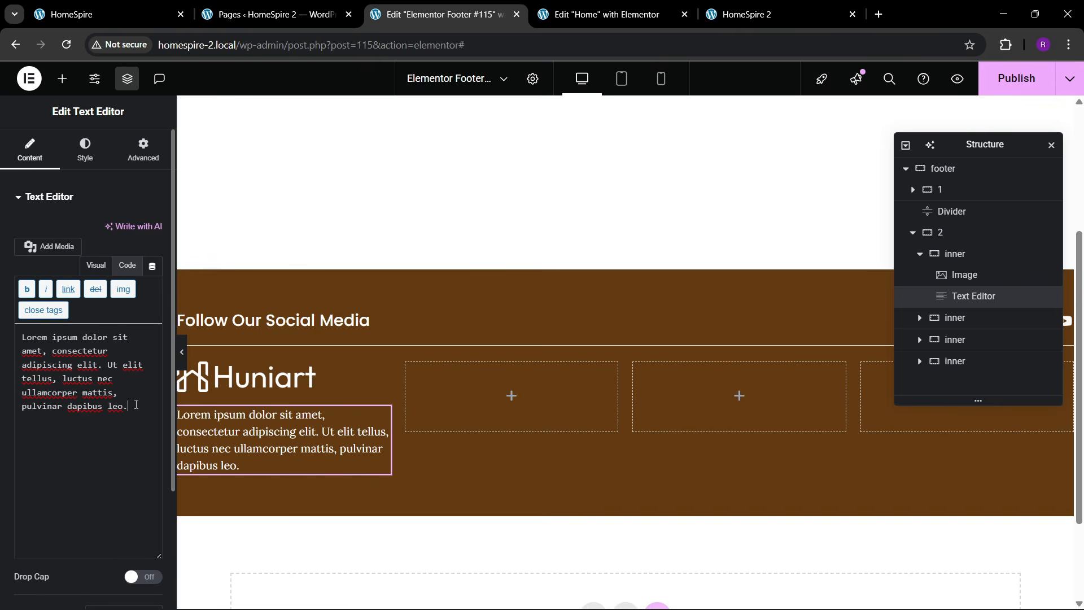
- Set the description typography to Lora 15 px
{"action": "left_click", "coordinate": [85, 150]}
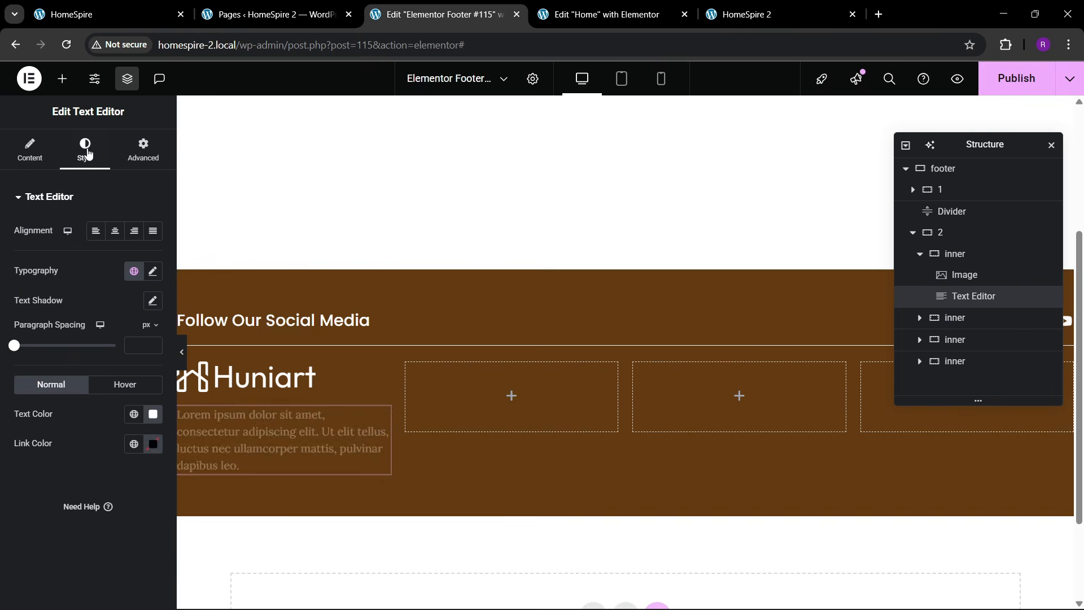
{"action": "left_click", "coordinate": [152, 271]}
{"action": "left_click", "coordinate": [144, 380]}
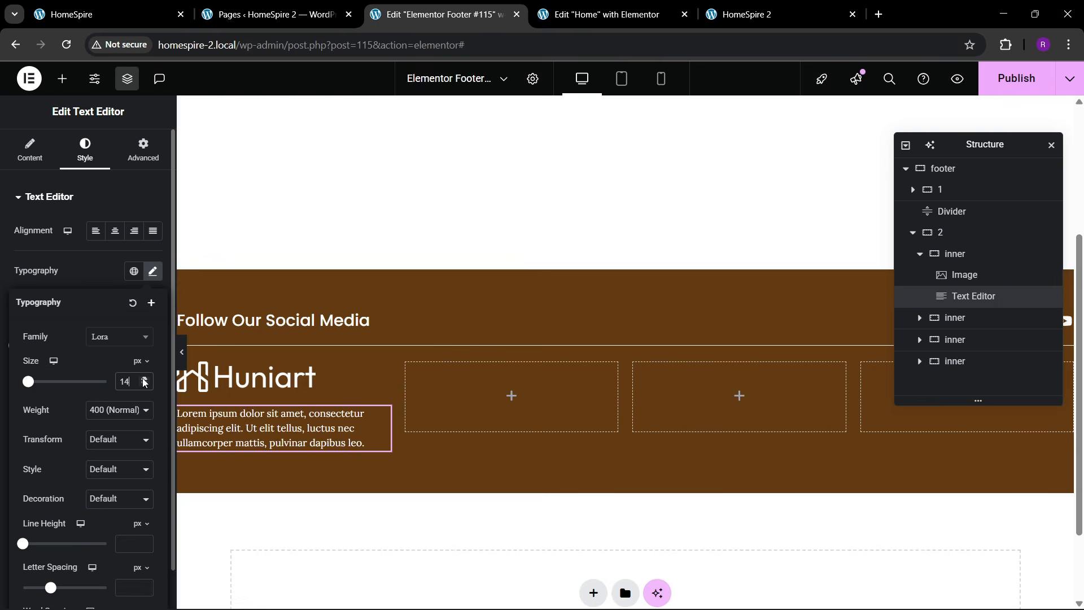
{"action": "left_click", "coordinate": [145, 379]}
{"action": "left_click", "coordinate": [159, 7]}
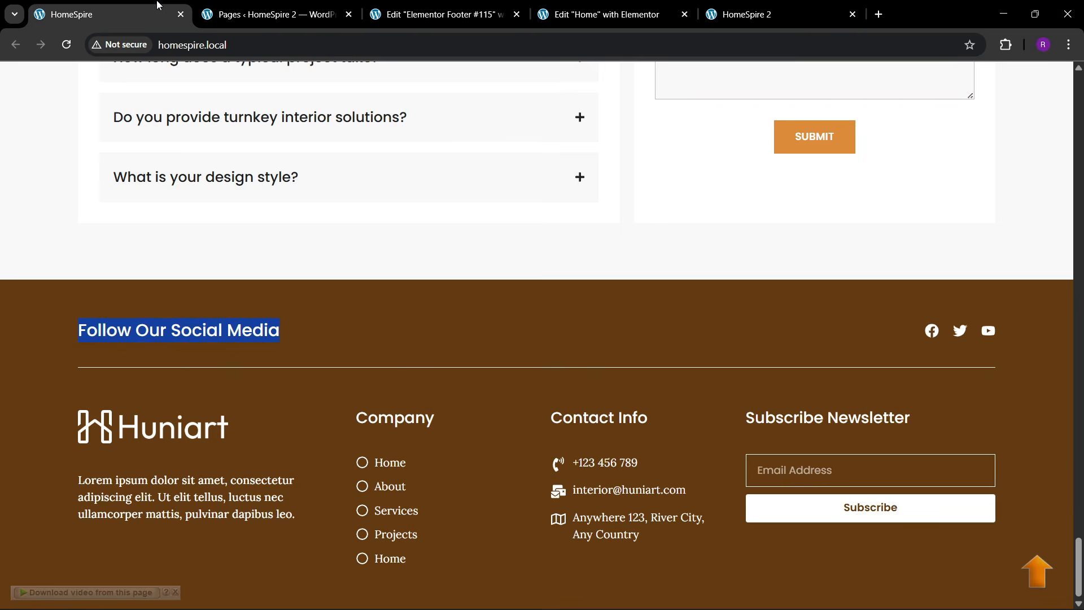
{"action": "left_click", "coordinate": [440, 14]}
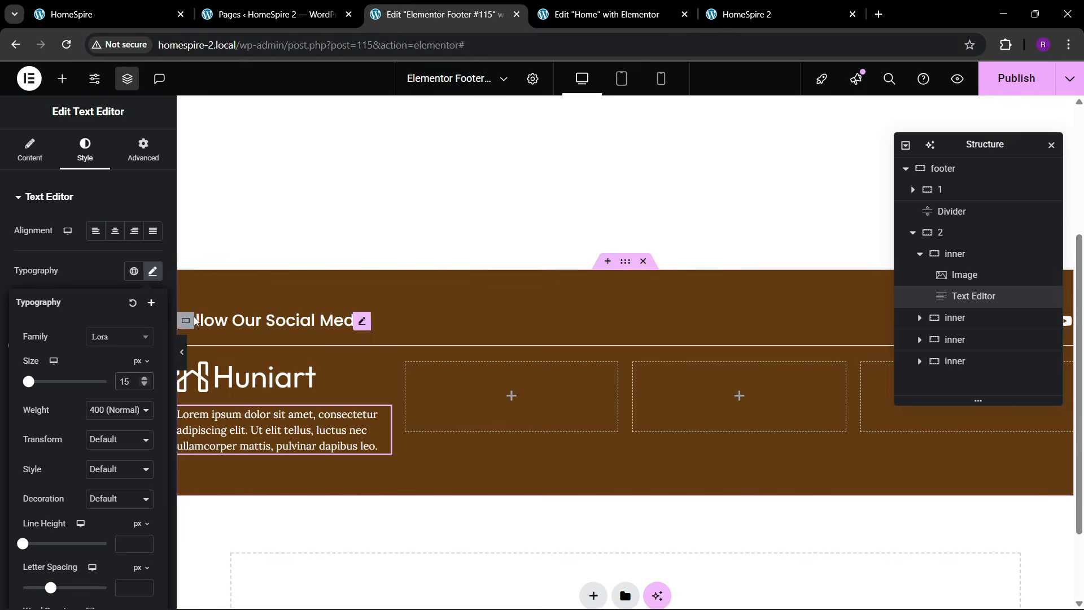
- Copy the Follow Our Social Media heading into the empty second column
{"action": "right_click", "coordinate": [262, 320]}
{"action": "left_click", "coordinate": [303, 355]}
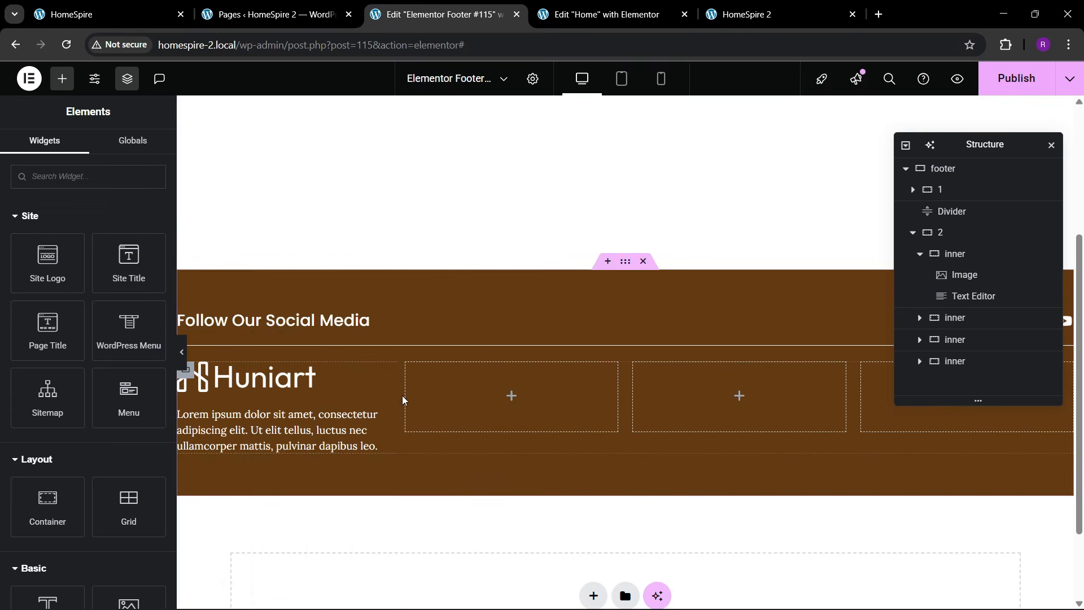
{"action": "right_click", "coordinate": [452, 401]}
{"action": "left_click", "coordinate": [479, 351]}
{"action": "left_click", "coordinate": [161, 22]}
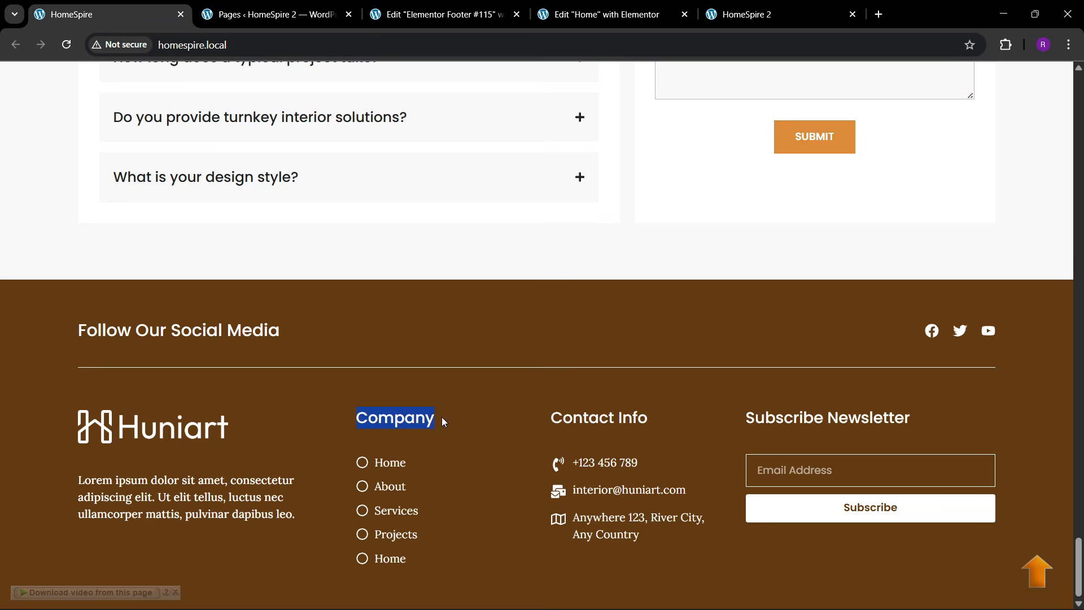
- Retitle the pasted heading 'Company' and add an Icon List beneath it
{"action": "left_click", "coordinate": [440, 15]}
{"action": "triple_click", "coordinate": [70, 249]}
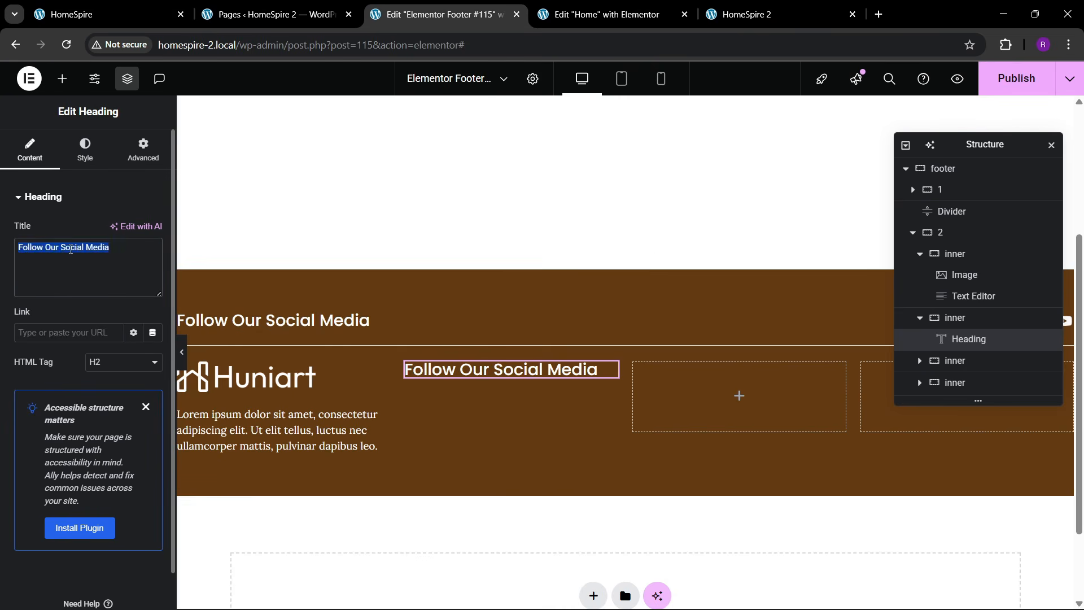
{"action": "type", "text": "Company"}
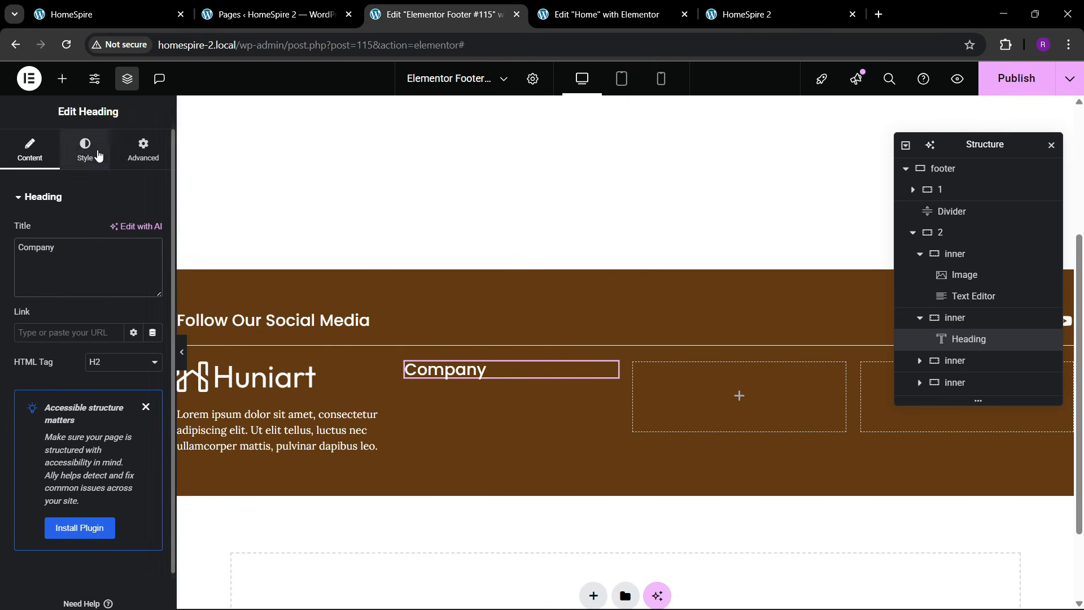
{"action": "left_click", "coordinate": [62, 78]}
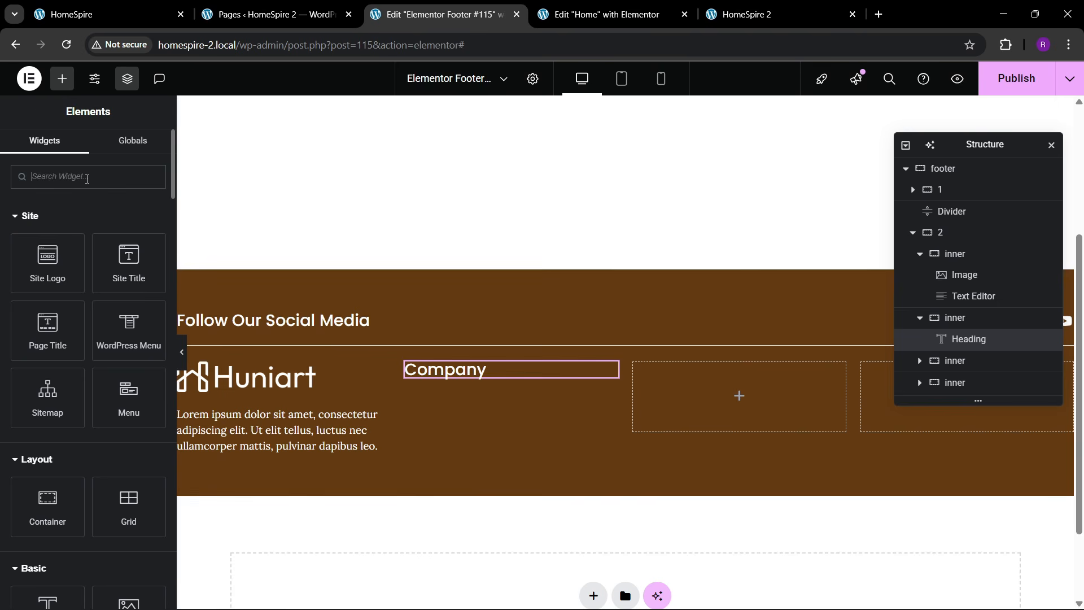
{"action": "type", "text": "list"}
{"action": "left_click_drag", "start_coordinate": [49, 228], "coordinate": [542, 375]}
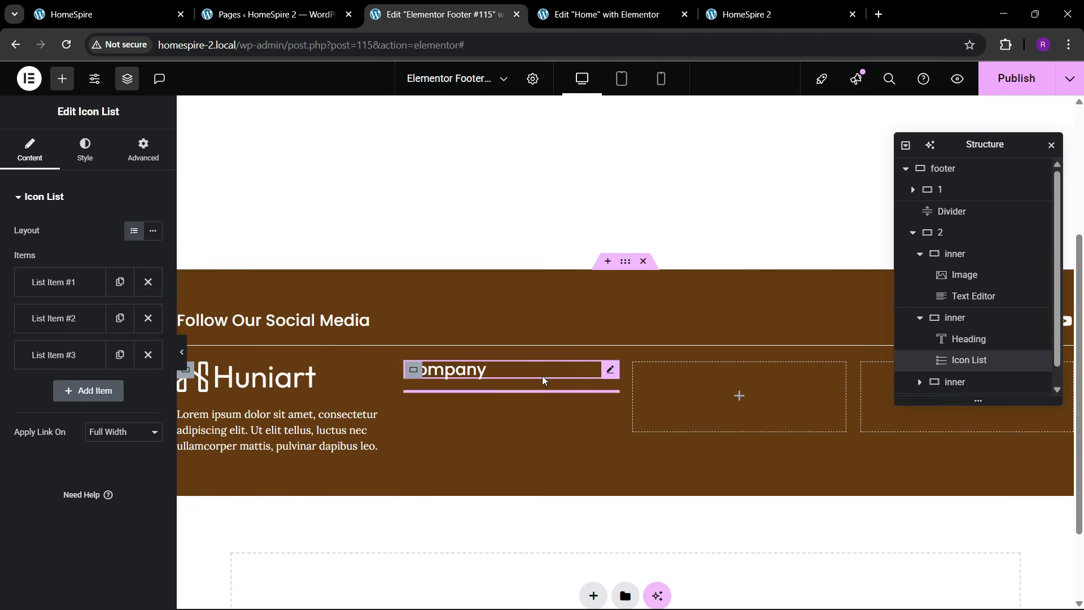
- Delete the extra list items and give the first item the Circle icon
{"action": "left_click", "coordinate": [141, 324]}
{"action": "left_click", "coordinate": [139, 323]}
{"action": "left_click", "coordinate": [83, 285]}
{"action": "left_click", "coordinate": [103, 379]}
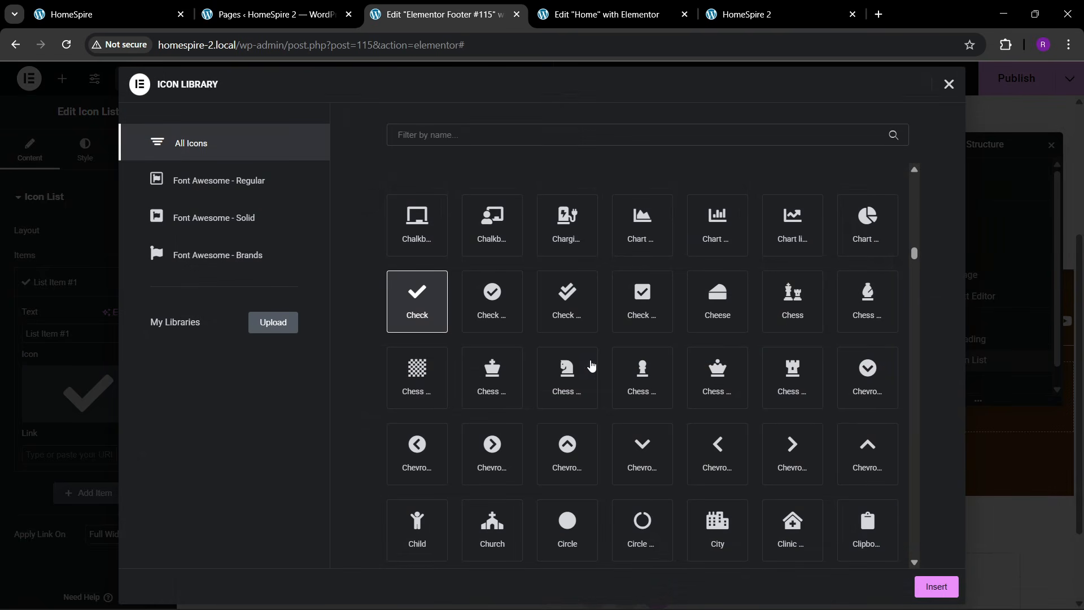
{"action": "scroll", "coordinate": [590, 390], "scroll_direction": "up", "scroll_amount": 20}
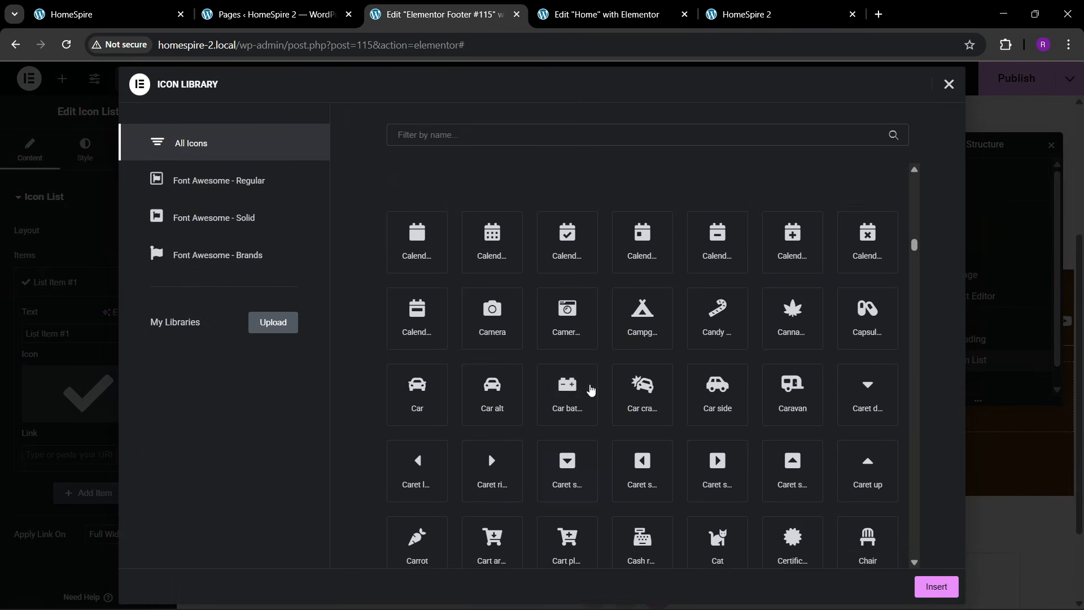
{"action": "scroll", "coordinate": [591, 388], "scroll_direction": "up", "scroll_amount": 20}
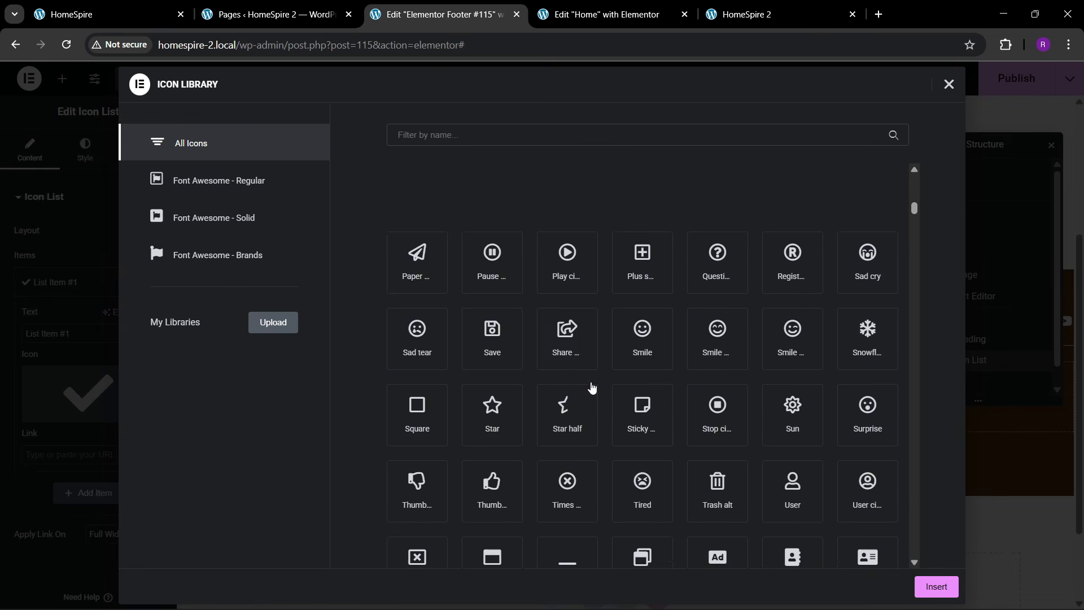
{"action": "scroll", "coordinate": [592, 384], "scroll_direction": "up", "scroll_amount": 3}
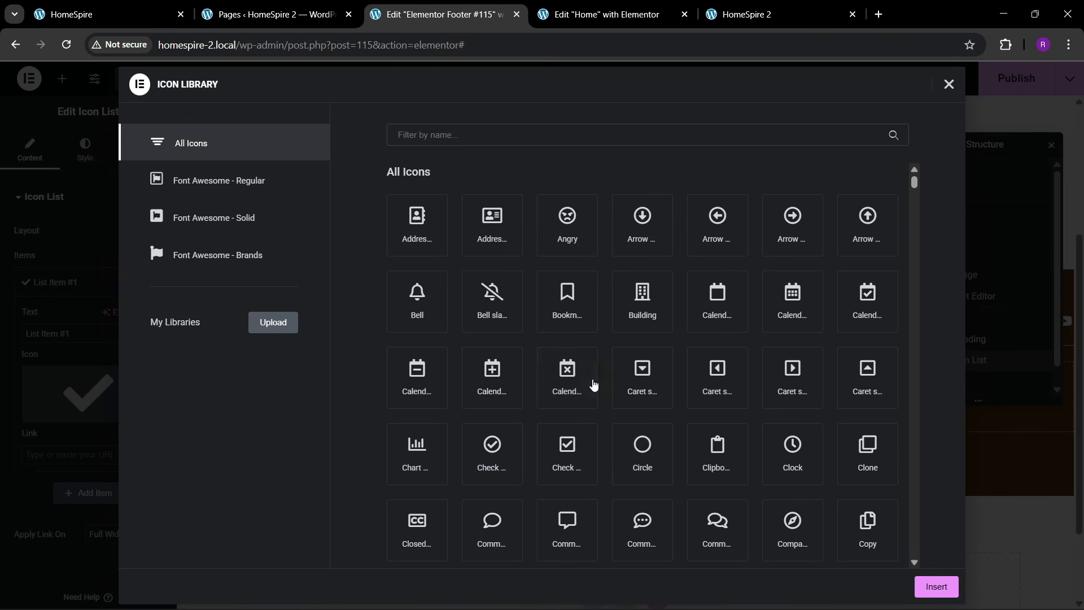
{"action": "left_click", "coordinate": [645, 457]}
{"action": "left_click", "coordinate": [935, 586]}
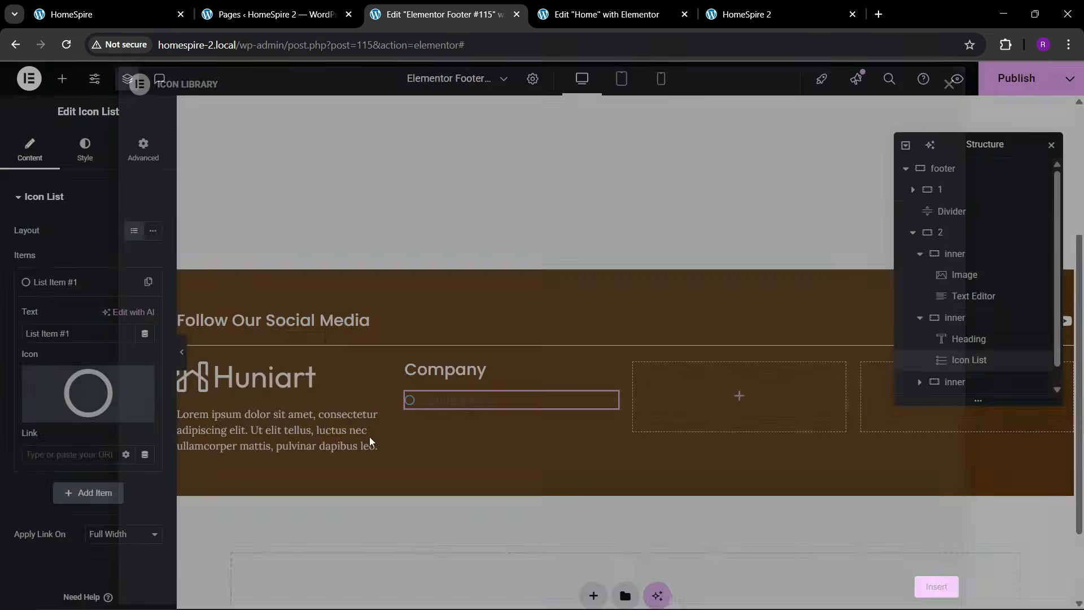
- Name the first item Home, duplicate it, and rename a copy About
{"action": "left_click_drag", "start_coordinate": [74, 333], "coordinate": [3, 330]}
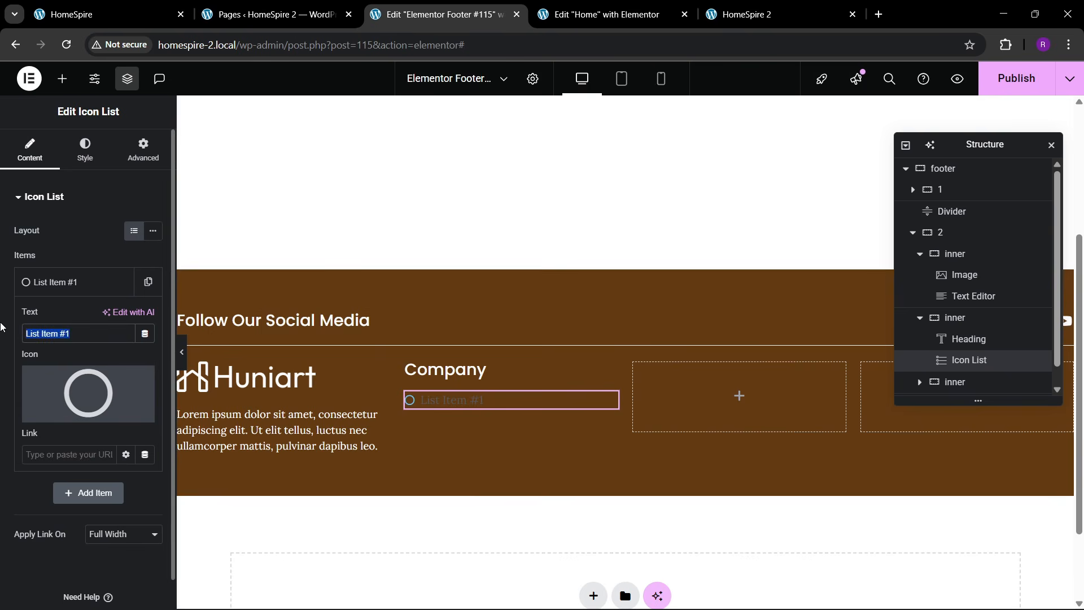
{"action": "type", "text": "Home"}
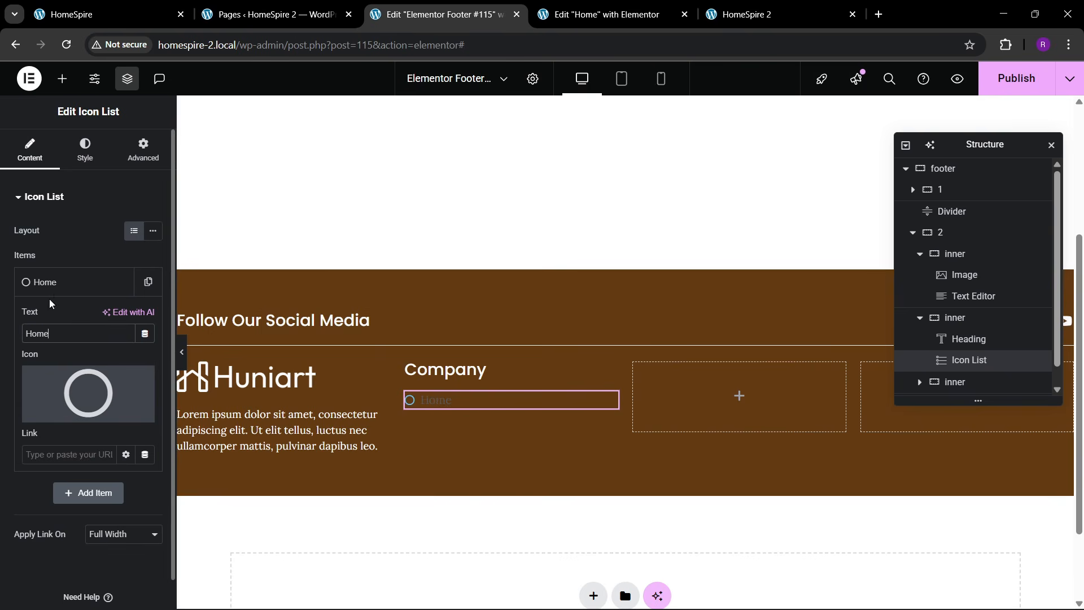
{"action": "left_click", "coordinate": [65, 291]}
{"action": "left_click", "coordinate": [151, 289]}
{"action": "left_click", "coordinate": [120, 319]}
{"action": "left_click", "coordinate": [120, 319]}
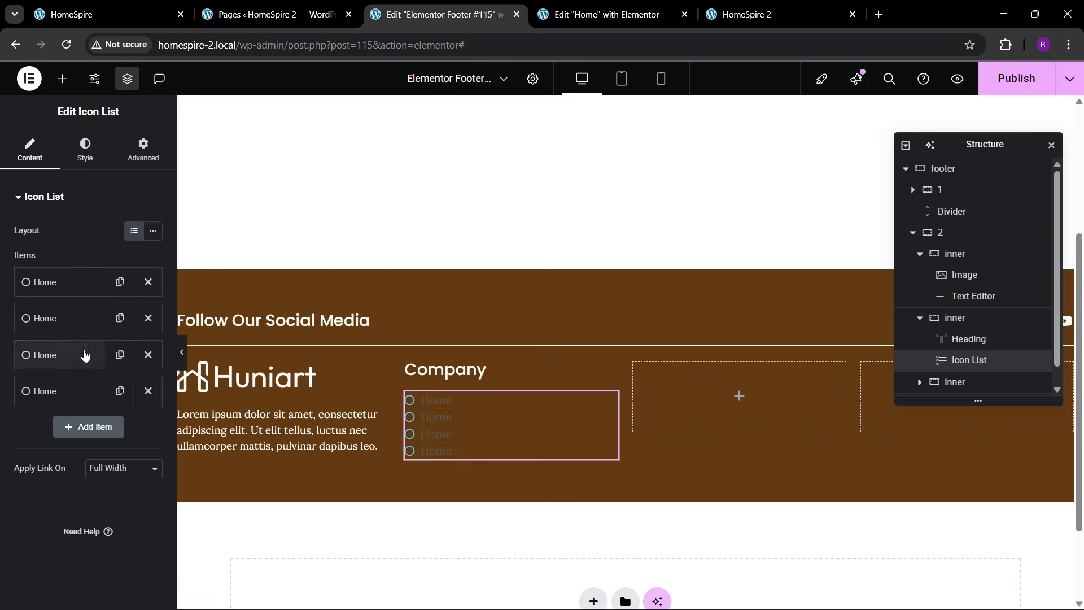
{"action": "left_click", "coordinate": [65, 318]}
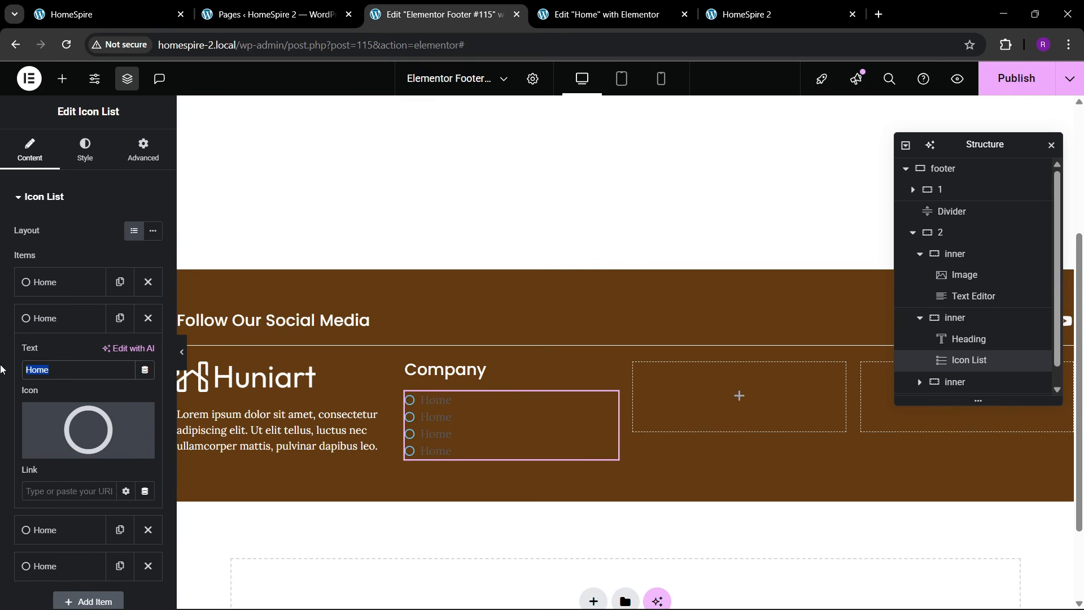
{"action": "type", "text": "About"}
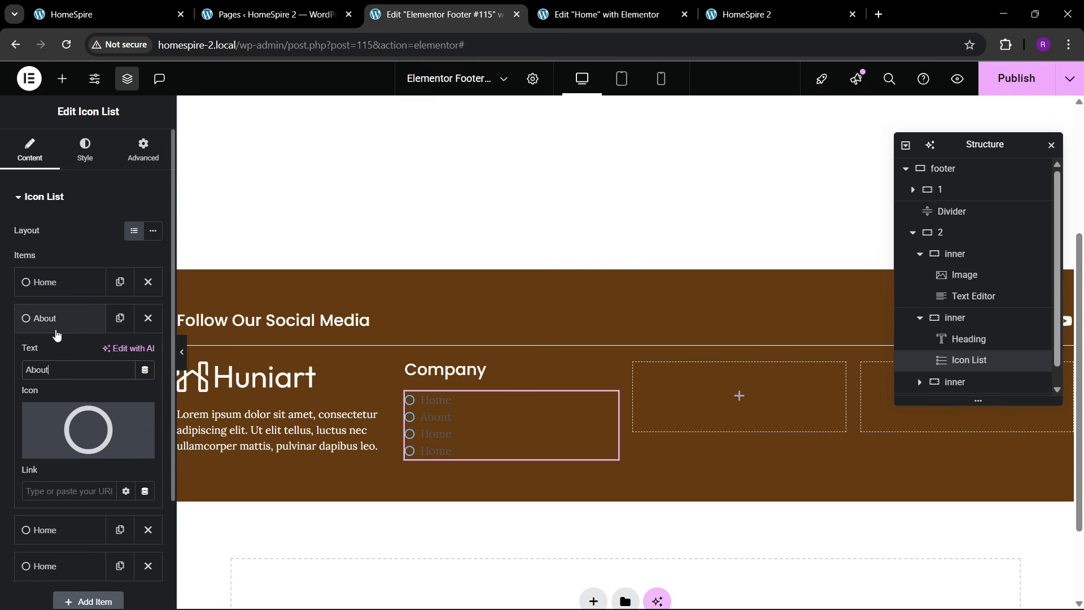
{"action": "left_click", "coordinate": [54, 322]}
- Rename the remaining items Services, Teams and Contact
{"action": "left_click", "coordinate": [65, 356]}
{"action": "left_click_drag", "start_coordinate": [62, 407], "coordinate": [2, 410]}
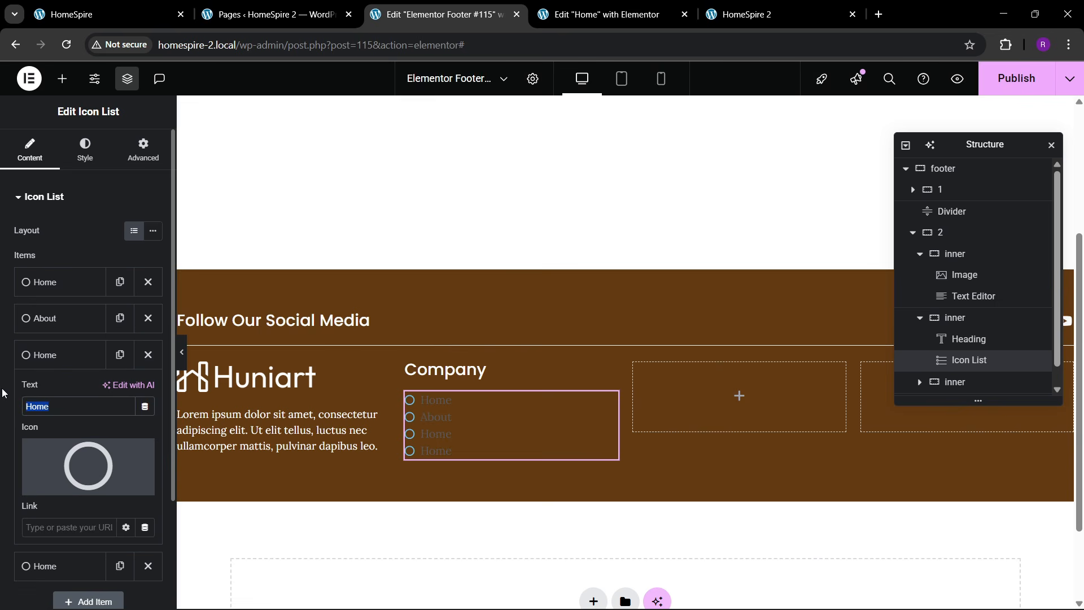
{"action": "type", "text": "Services"}
{"action": "left_click", "coordinate": [70, 355]}
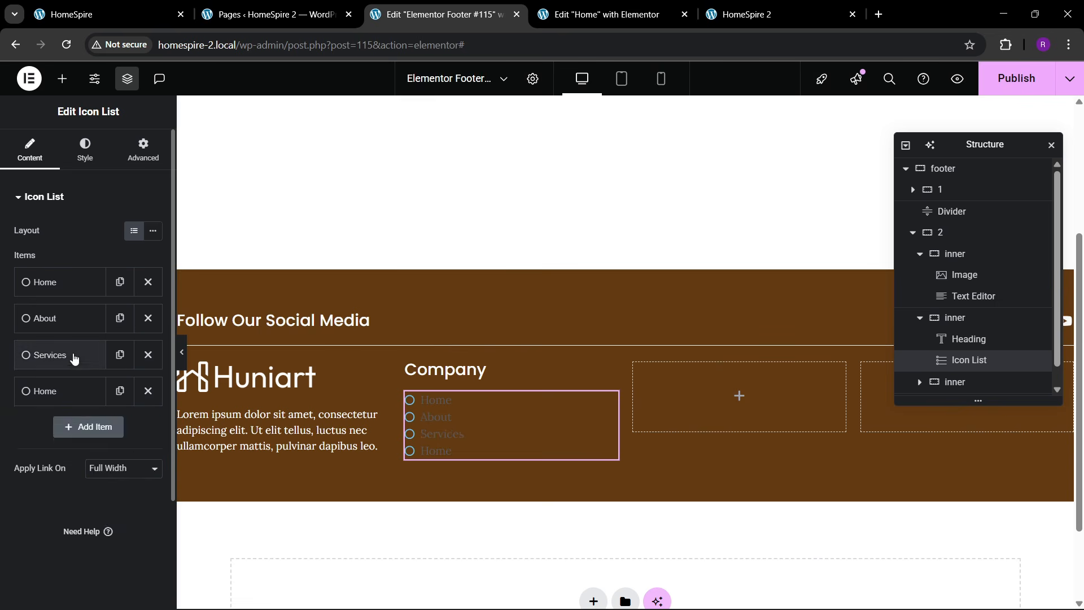
{"action": "left_click", "coordinate": [66, 388]}
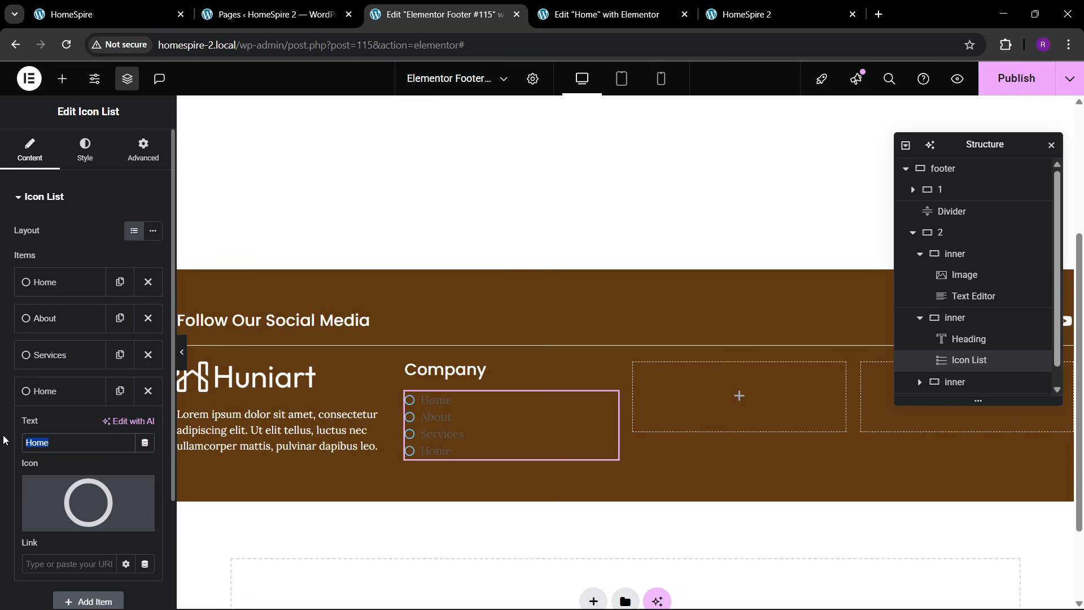
{"action": "left_click", "coordinate": [56, 391]}
{"action": "left_click", "coordinate": [120, 391]}
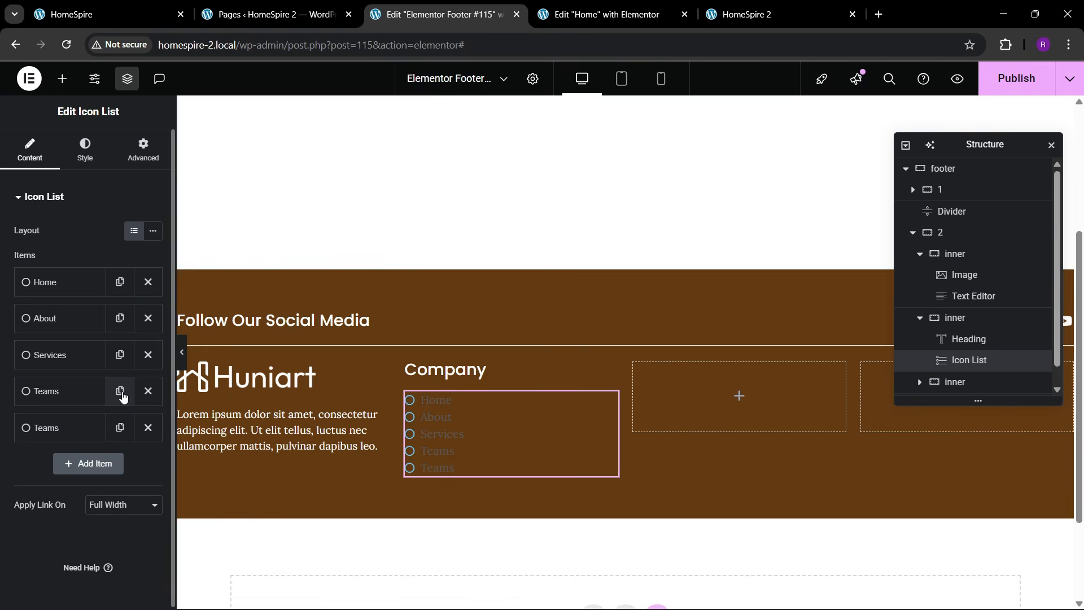
{"action": "left_click", "coordinate": [66, 434]}
{"action": "type", "text": "Contact"}
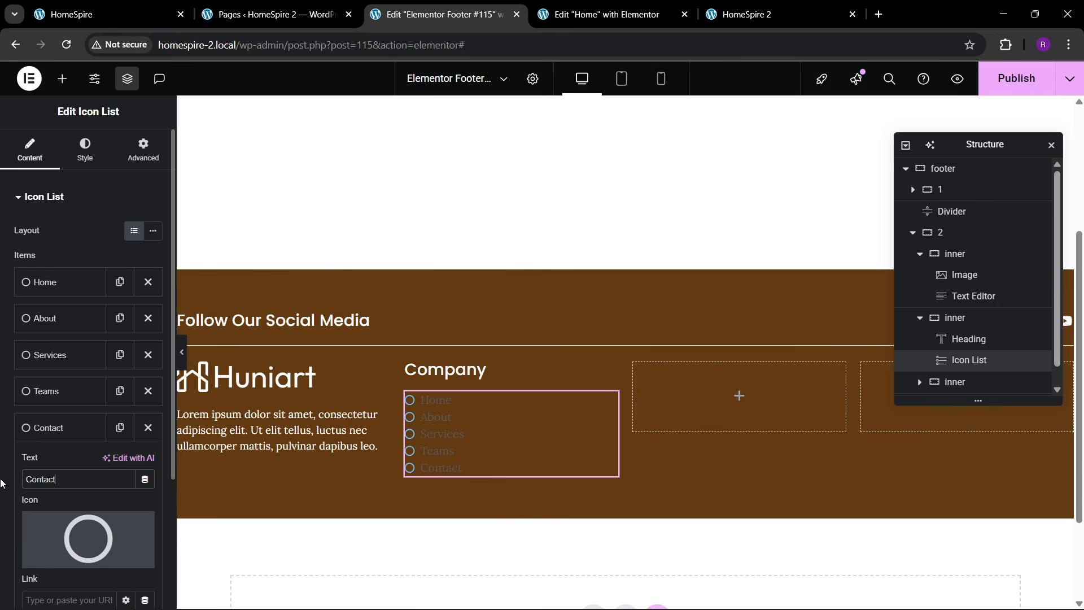
{"action": "left_click", "coordinate": [53, 432]}
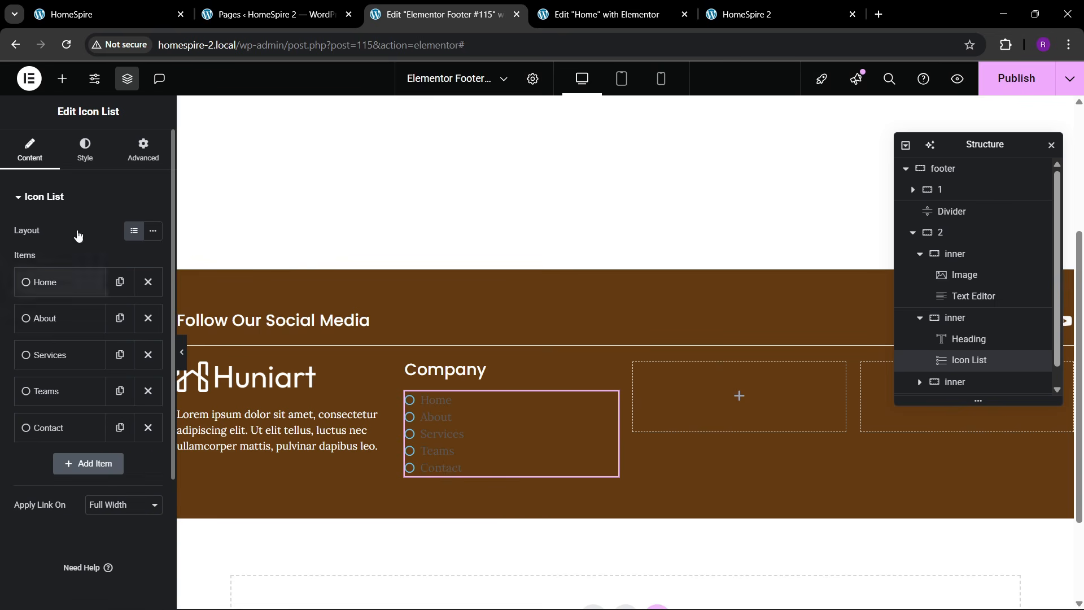
{"action": "left_click", "coordinate": [85, 149]}
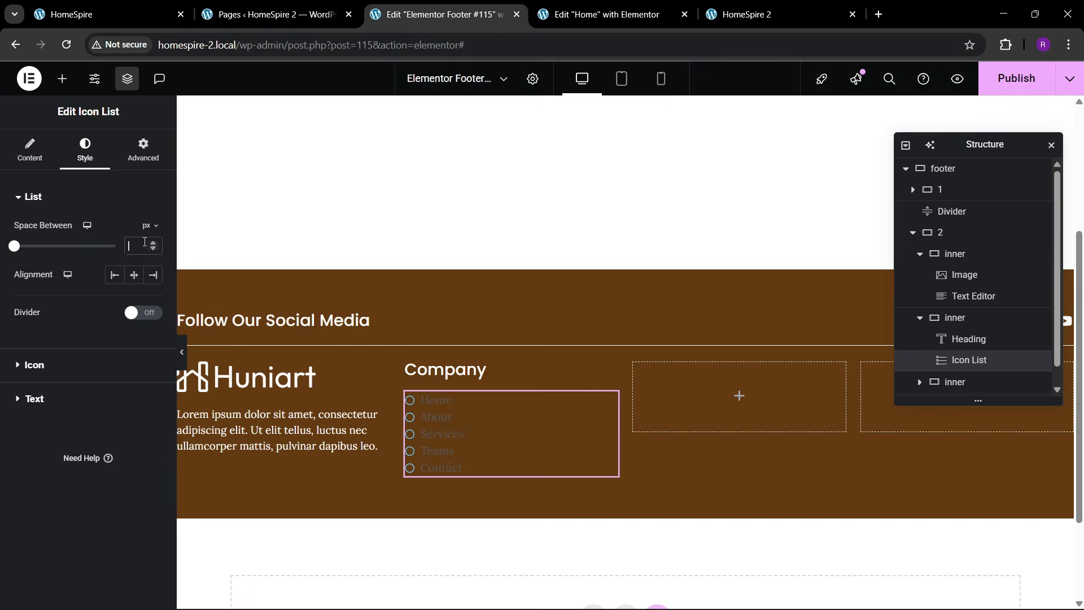
- Set the Company list item spacing to 10 and remove the Contact item
{"action": "type", "text": "10"}
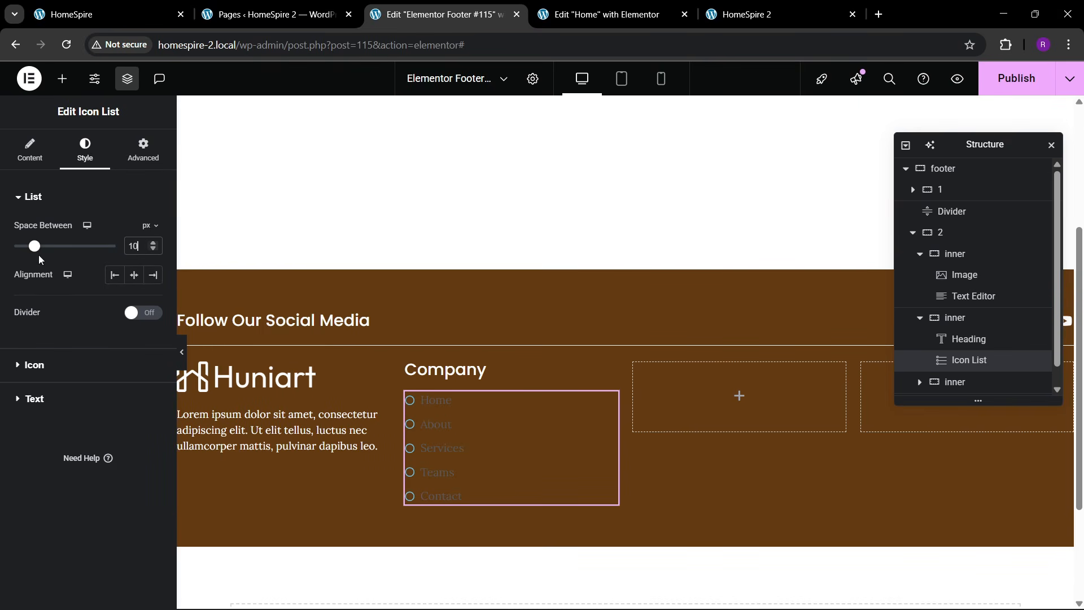
{"action": "left_click", "coordinate": [30, 149]}
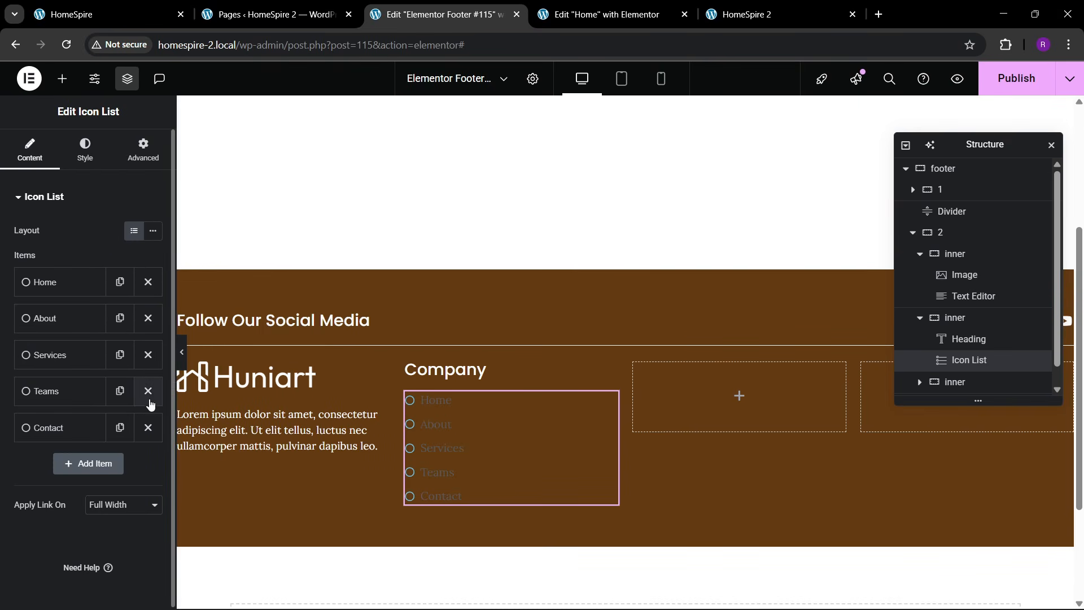
{"action": "left_click", "coordinate": [149, 427]}
- Make the Company list icons white and slightly larger
{"action": "left_click", "coordinate": [84, 151]}
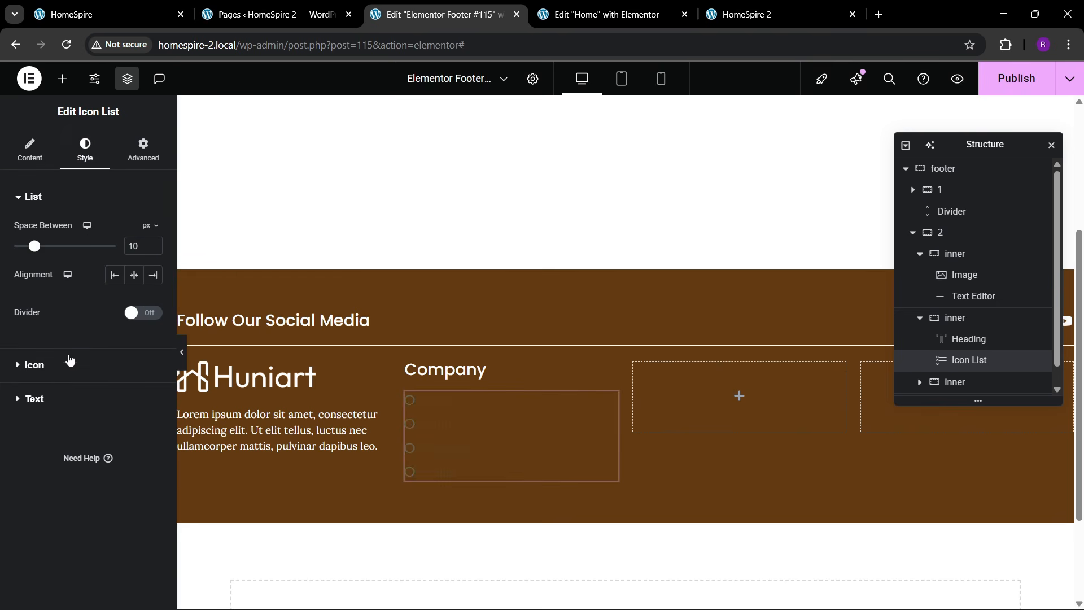
{"action": "left_click", "coordinate": [34, 369]}
{"action": "left_click", "coordinate": [151, 299]}
{"action": "left_click_drag", "start_coordinate": [115, 364], "coordinate": [44, 321]}
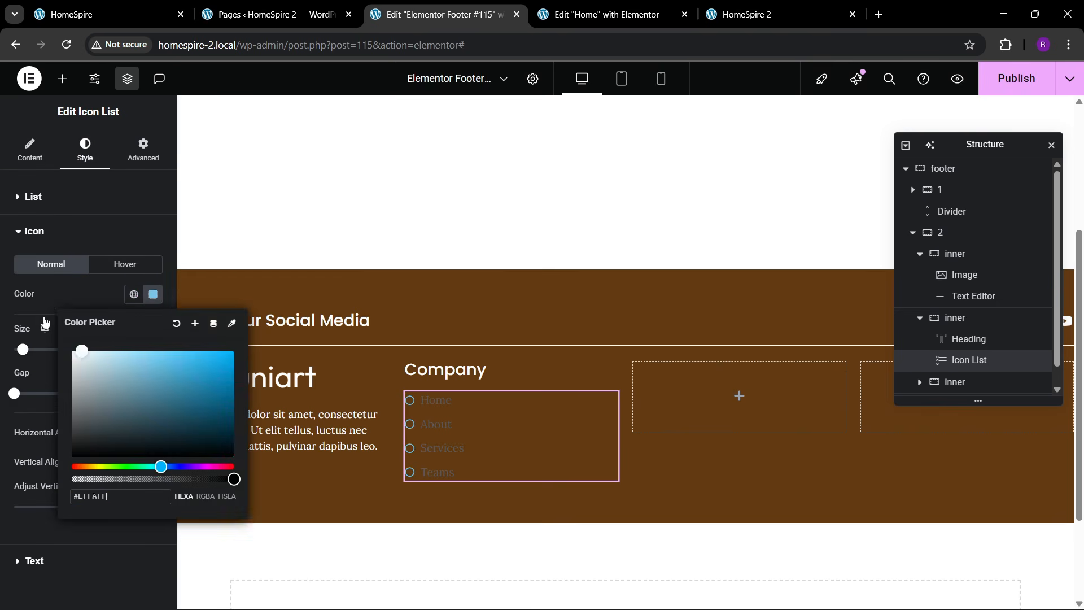
{"action": "left_click", "coordinate": [50, 317]}
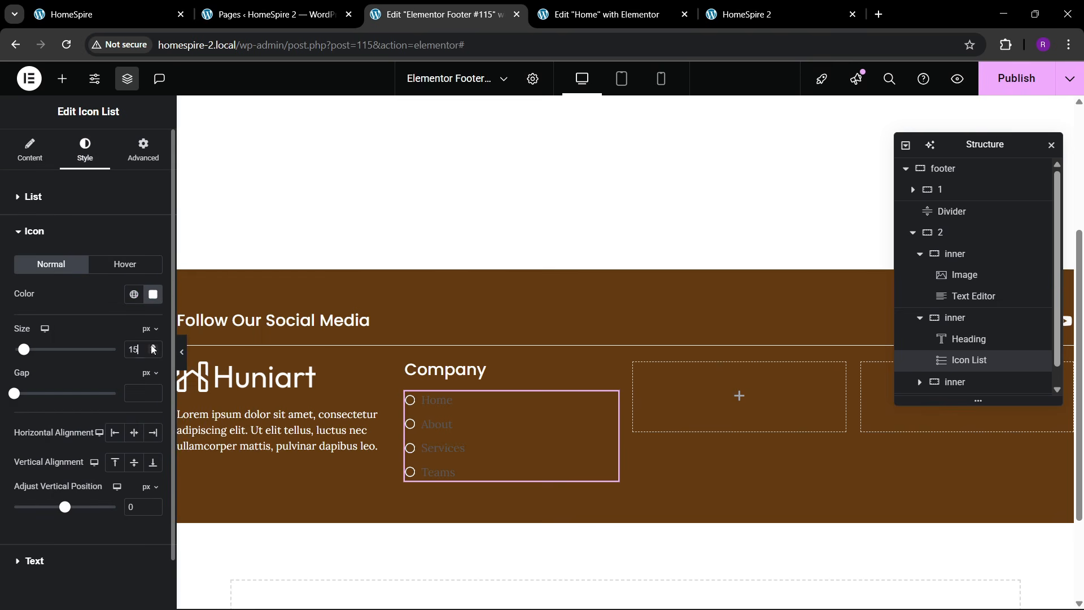
{"action": "left_click", "coordinate": [153, 347]}
- Set the link text colour to white and compare with the live site footer
{"action": "scroll", "coordinate": [73, 451], "scroll_direction": "down", "scroll_amount": 1}
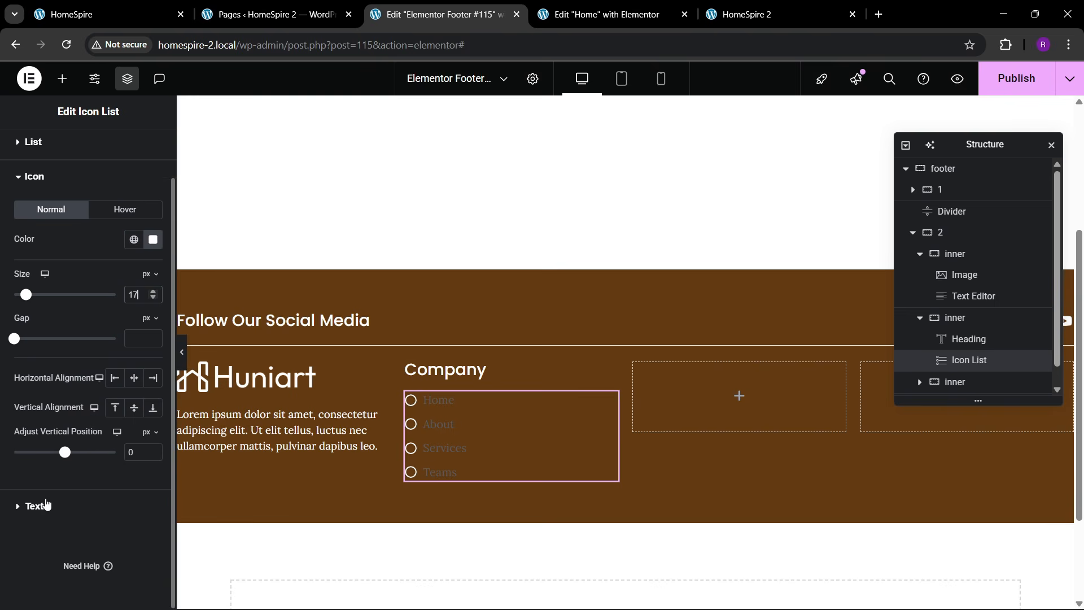
{"action": "left_click", "coordinate": [40, 506]}
{"action": "left_click", "coordinate": [154, 305]}
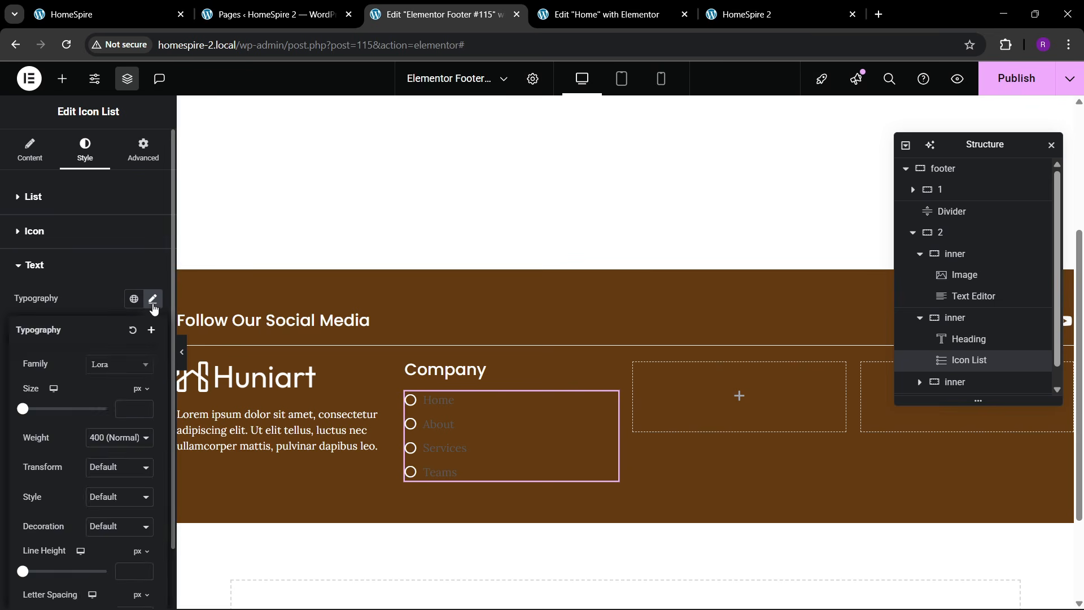
{"action": "left_click", "coordinate": [153, 306]}
{"action": "left_click", "coordinate": [152, 386]}
{"action": "left_click", "coordinate": [72, 206]}
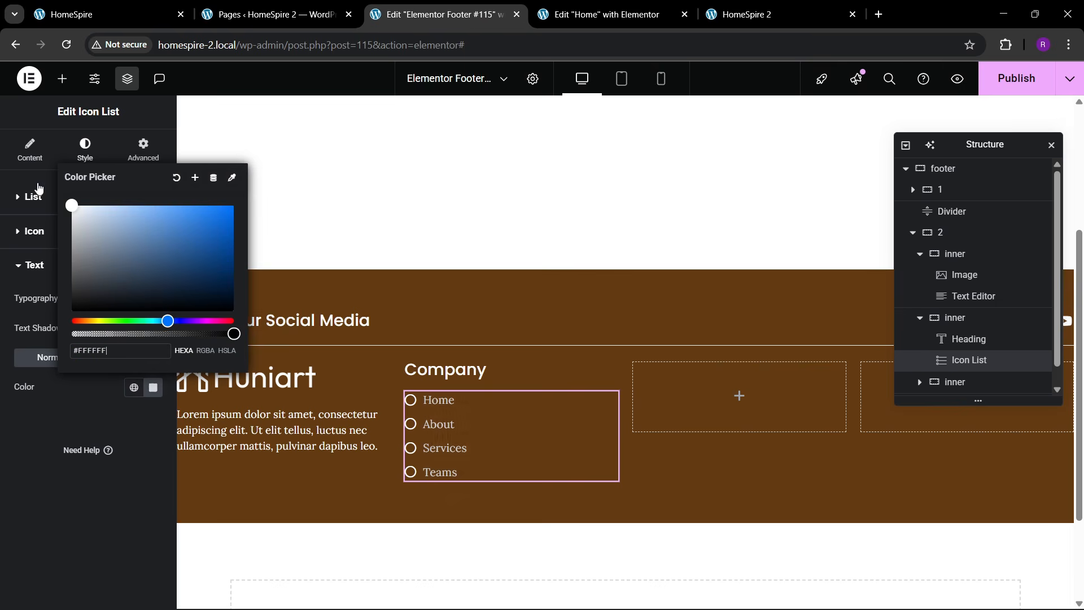
{"action": "left_click", "coordinate": [32, 459]}
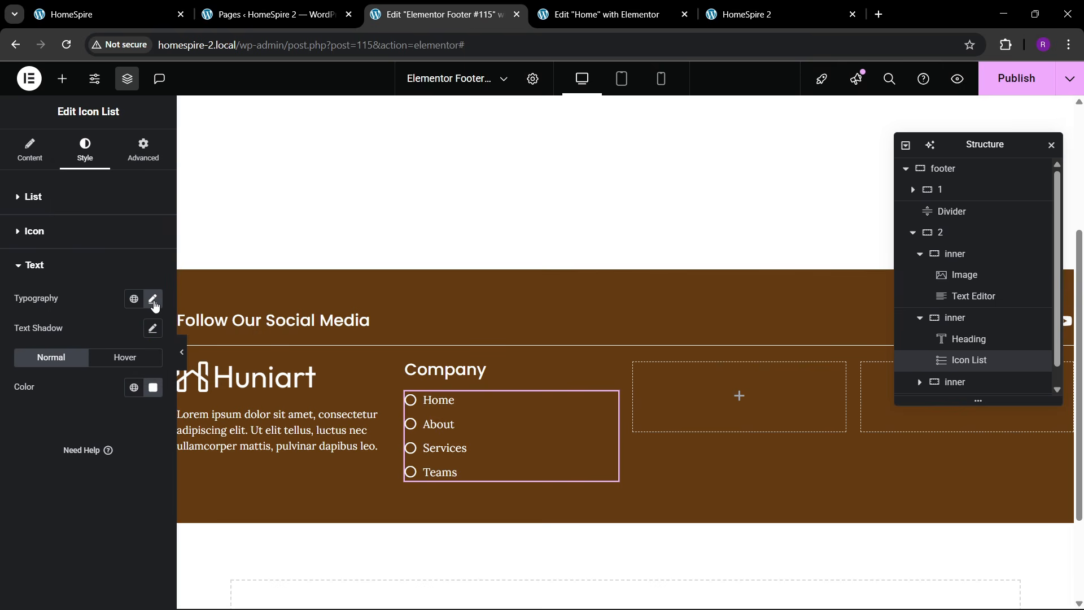
{"action": "left_click", "coordinate": [127, 5]}
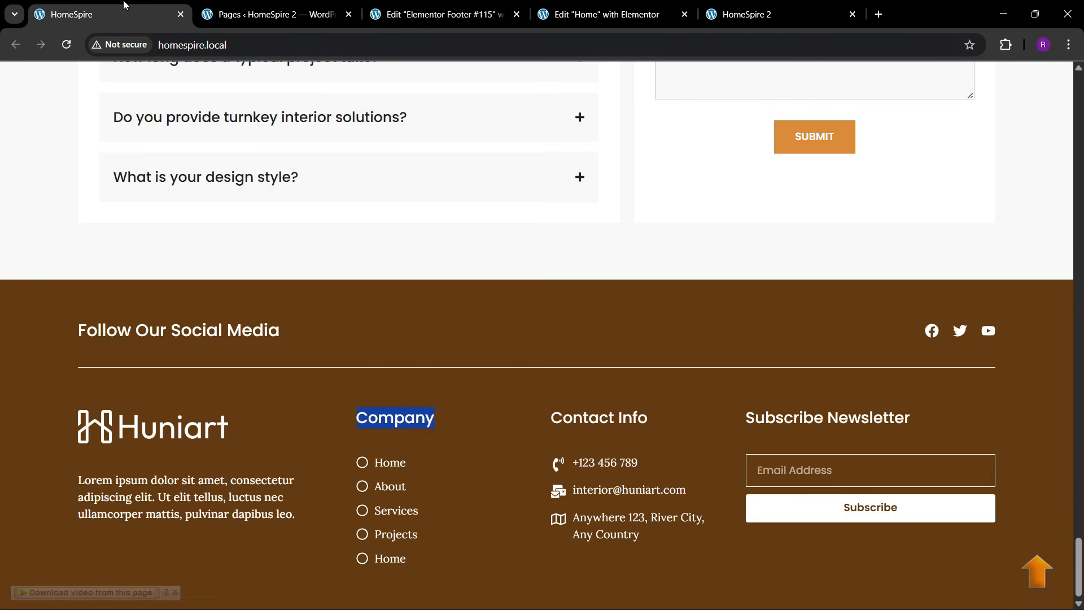
{"action": "left_click", "coordinate": [460, 4]}
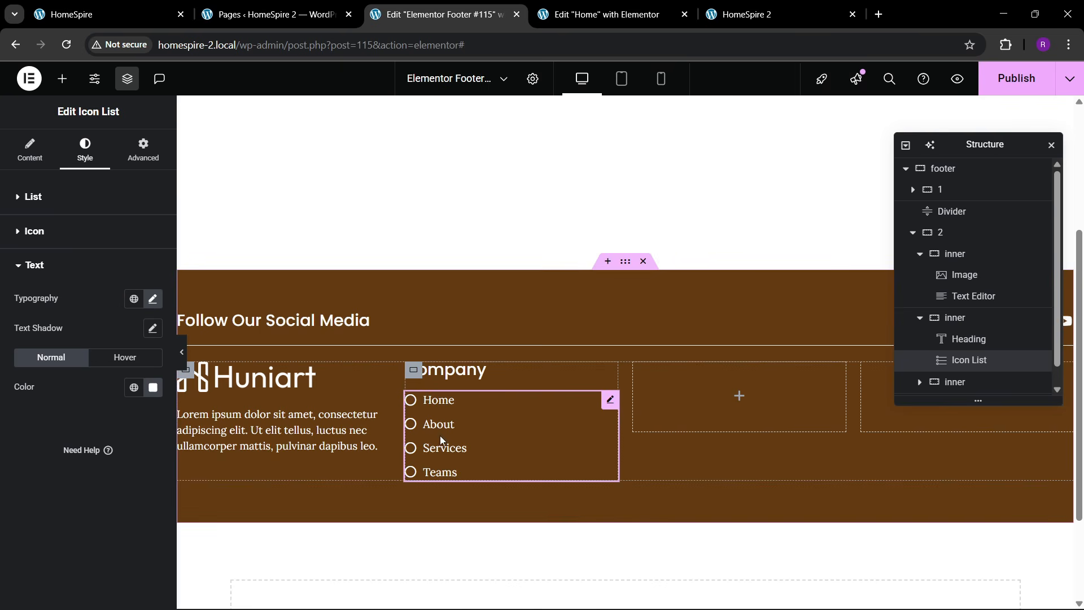
- Stack the Company column vertically, centred along its length, items left-aligned, gap 40
{"action": "left_click", "coordinate": [413, 370]}
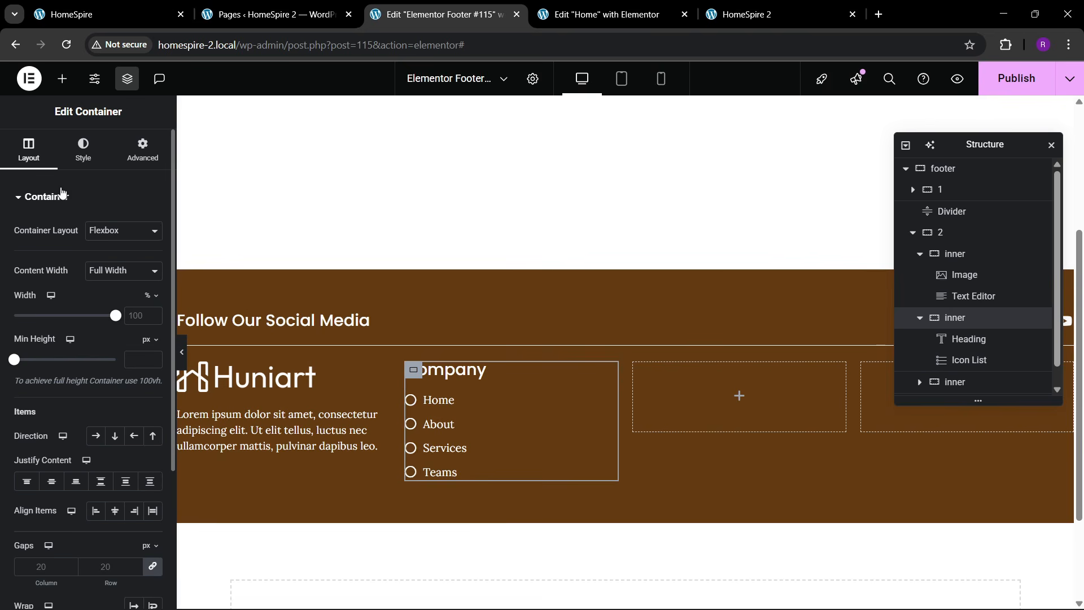
{"action": "left_click", "coordinate": [115, 435]}
{"action": "left_click", "coordinate": [51, 480]}
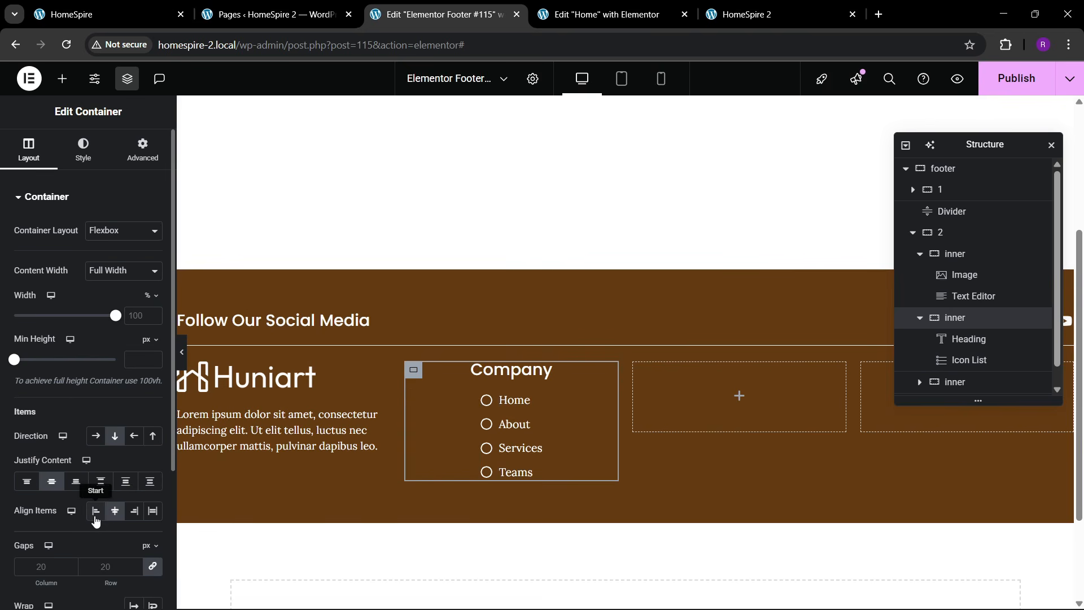
{"action": "left_click", "coordinate": [95, 513]}
{"action": "type", "text": "40"}
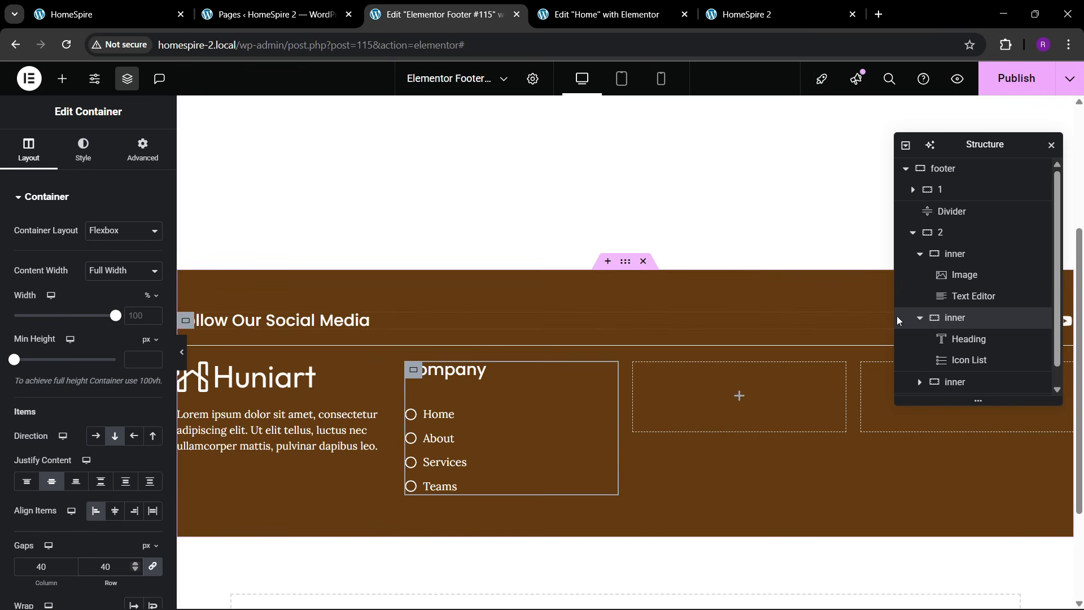
- Delete the two empty containers from the footer structure
{"action": "left_click", "coordinate": [920, 322]}
{"action": "right_click", "coordinate": [959, 345]}
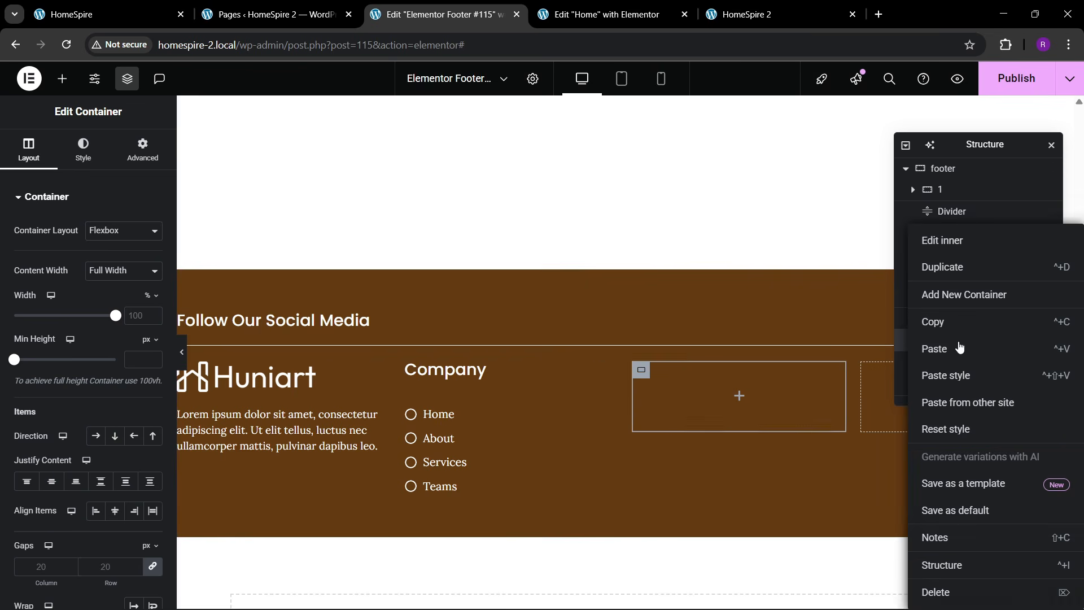
{"action": "left_click", "coordinate": [937, 591]}
{"action": "left_click", "coordinate": [935, 340]}
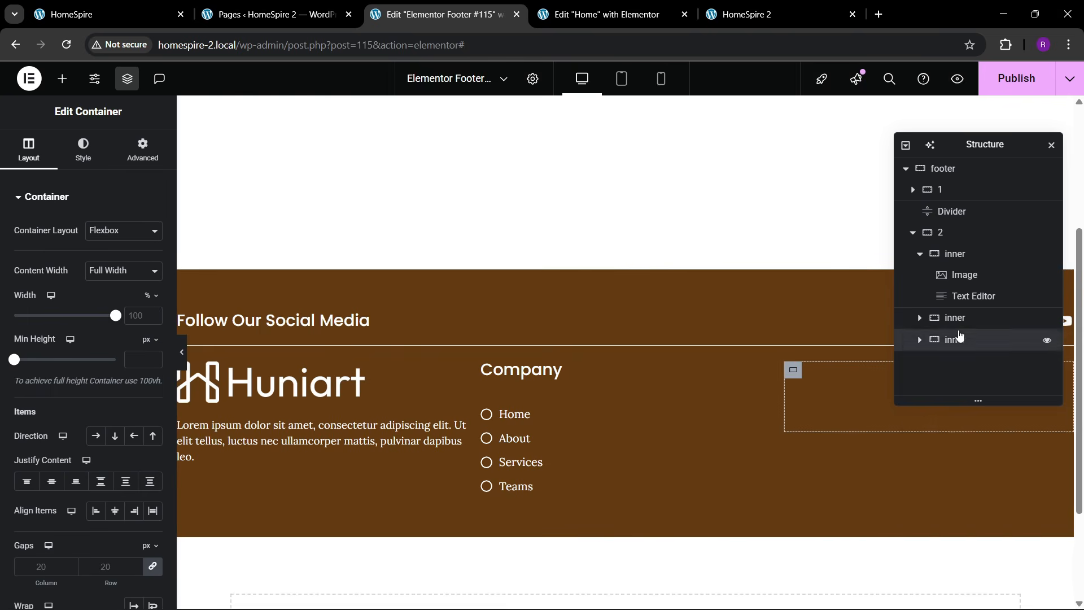
{"action": "right_click", "coordinate": [937, 340]}
{"action": "left_click", "coordinate": [940, 593]}
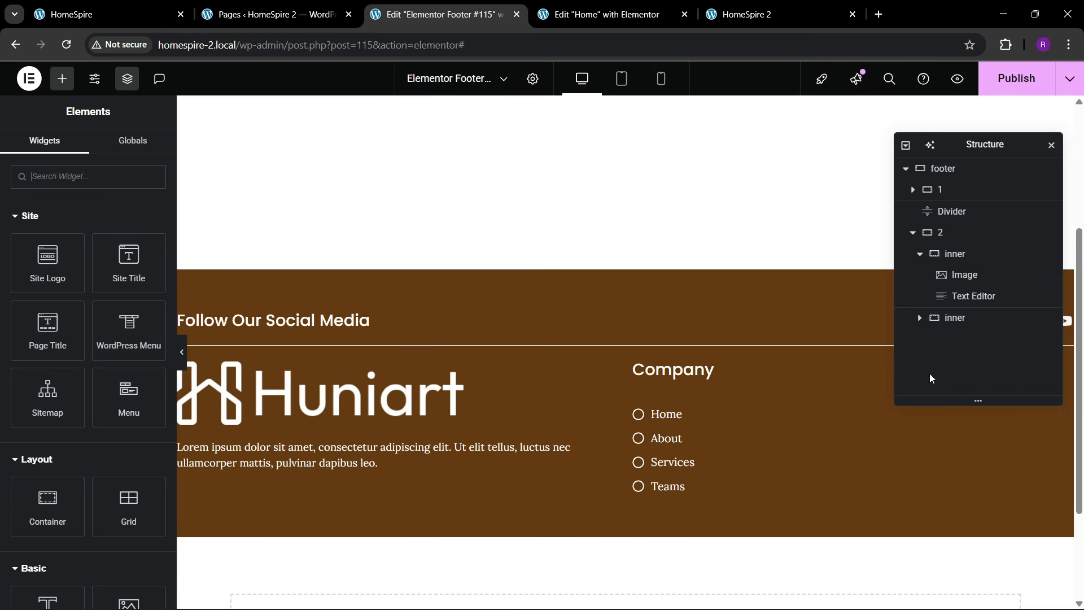
- Duplicate the Company column so a copy sits beside it
{"action": "right_click", "coordinate": [969, 326]}
{"action": "left_click", "coordinate": [953, 269]}
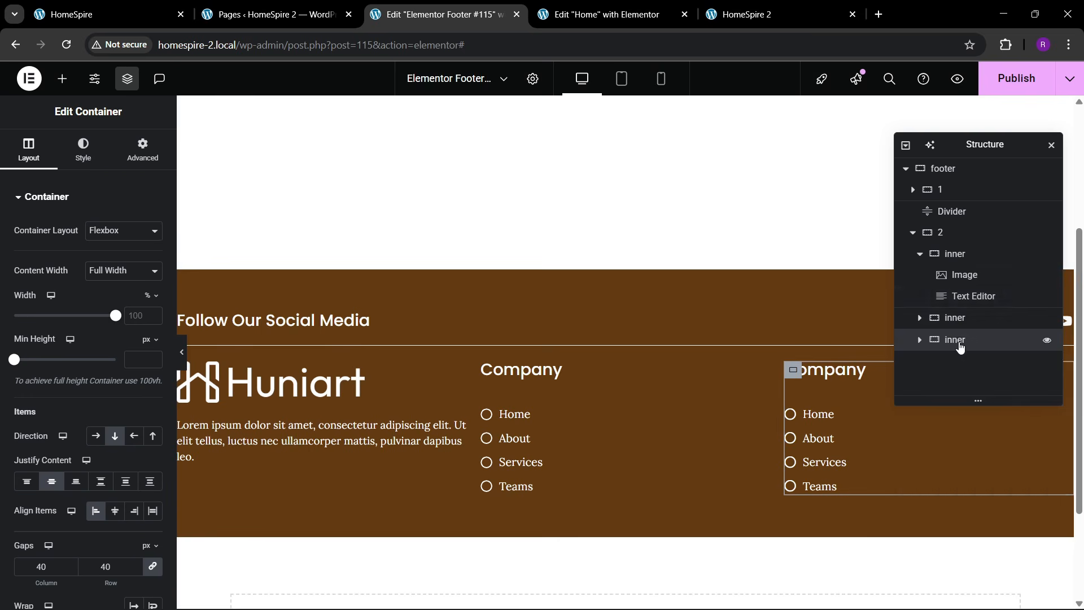
{"action": "right_click", "coordinate": [959, 343]}
{"action": "left_click", "coordinate": [973, 266]}
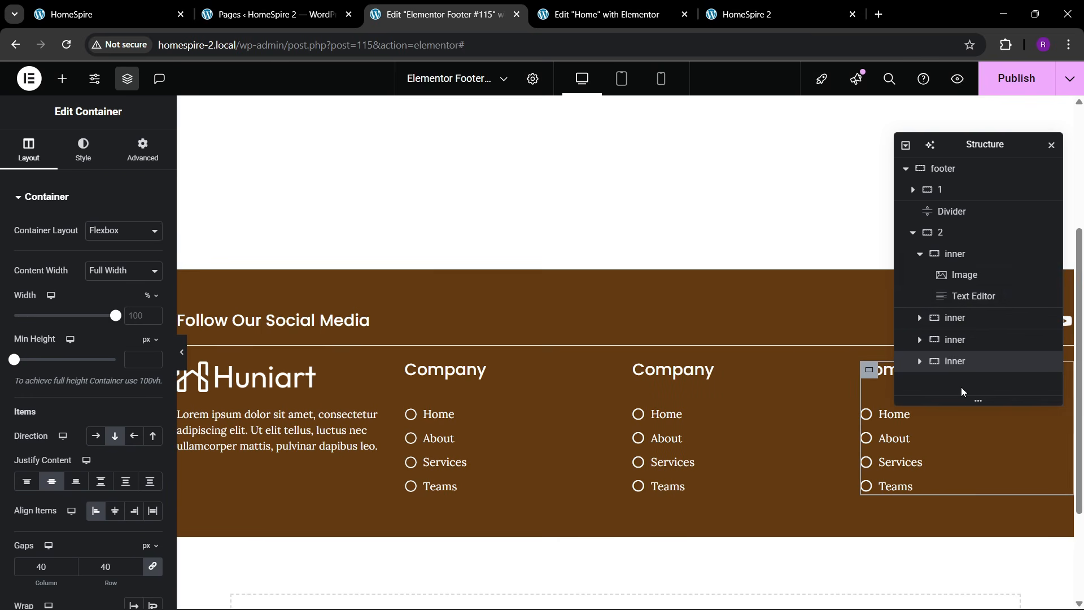
{"action": "left_click", "coordinate": [913, 233]}
- Center the footer container's content and items in its layout settings
{"action": "left_click", "coordinate": [939, 169]}
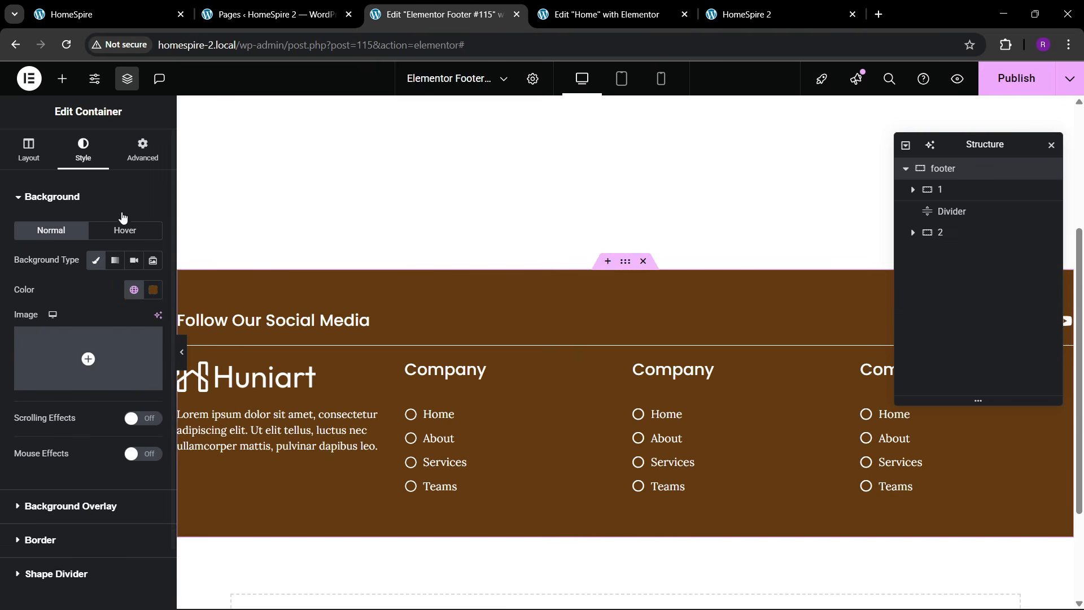
{"action": "left_click", "coordinate": [29, 149]}
{"action": "left_click", "coordinate": [49, 488]}
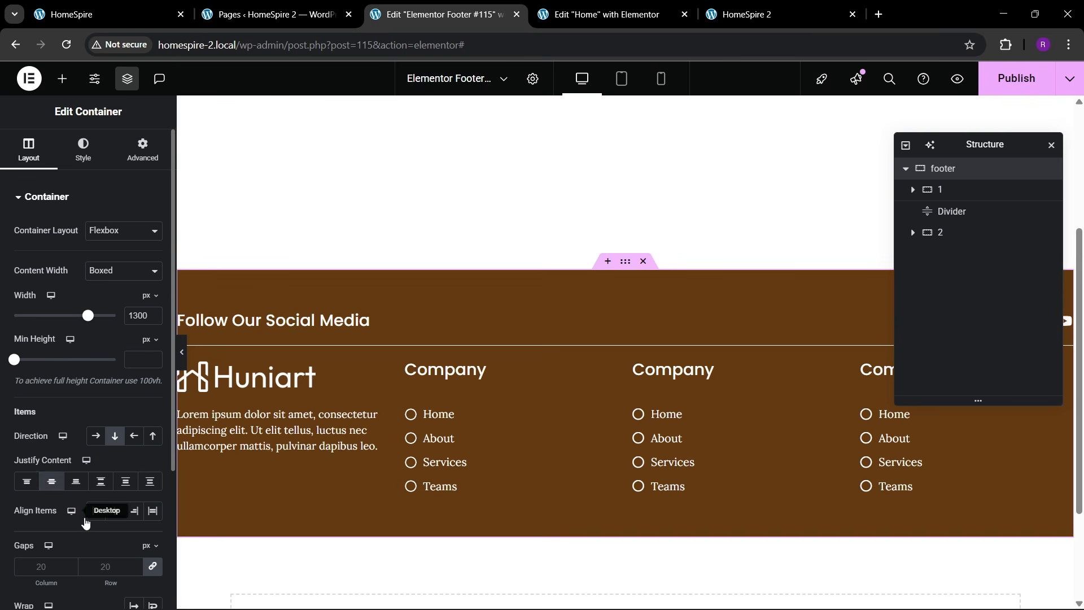
{"action": "left_click", "coordinate": [114, 510]}
- Set the footer gap to 40 and bring up the logo column's layout settings
{"action": "type", "text": "40"}
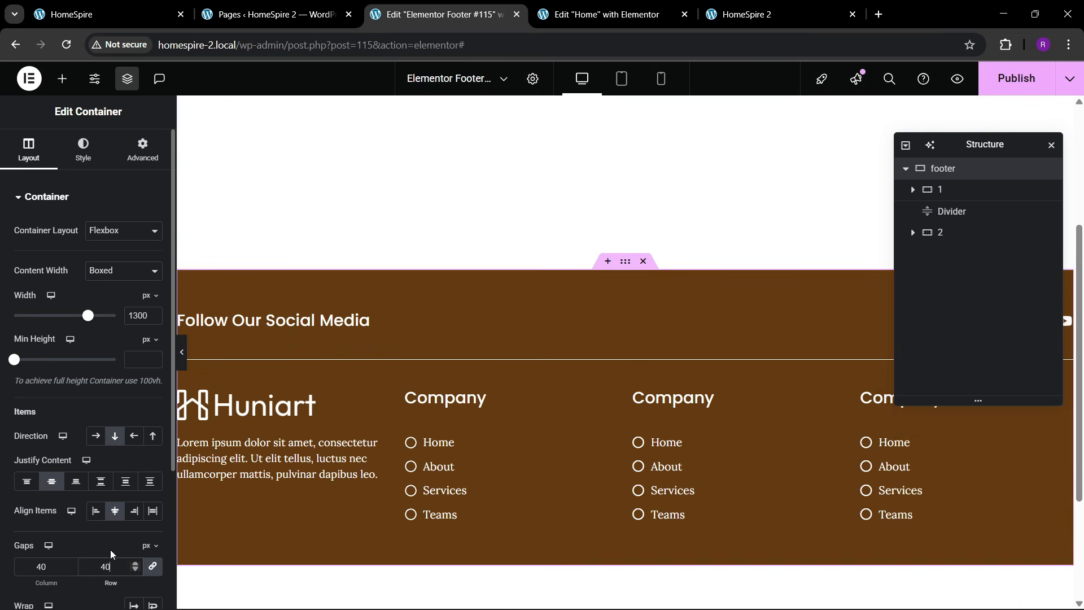
{"action": "scroll", "coordinate": [451, 440], "scroll_direction": "down", "scroll_amount": 3}
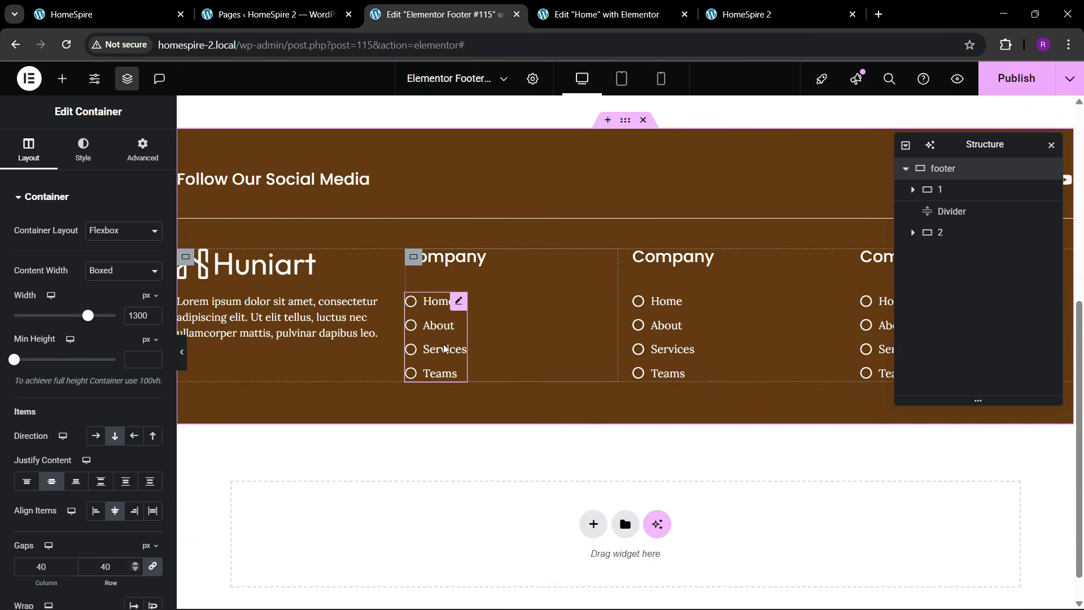
{"action": "left_click", "coordinate": [938, 237]}
{"action": "left_click", "coordinate": [913, 232]}
{"action": "left_click", "coordinate": [964, 255]}
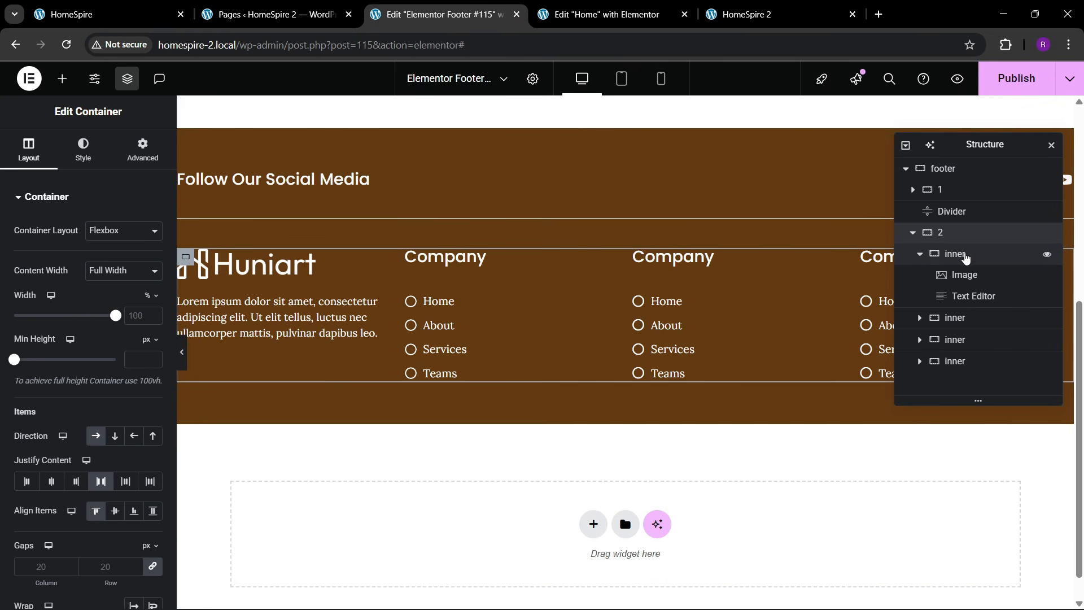
{"action": "left_click", "coordinate": [919, 254]}
{"action": "left_click", "coordinate": [955, 255]}
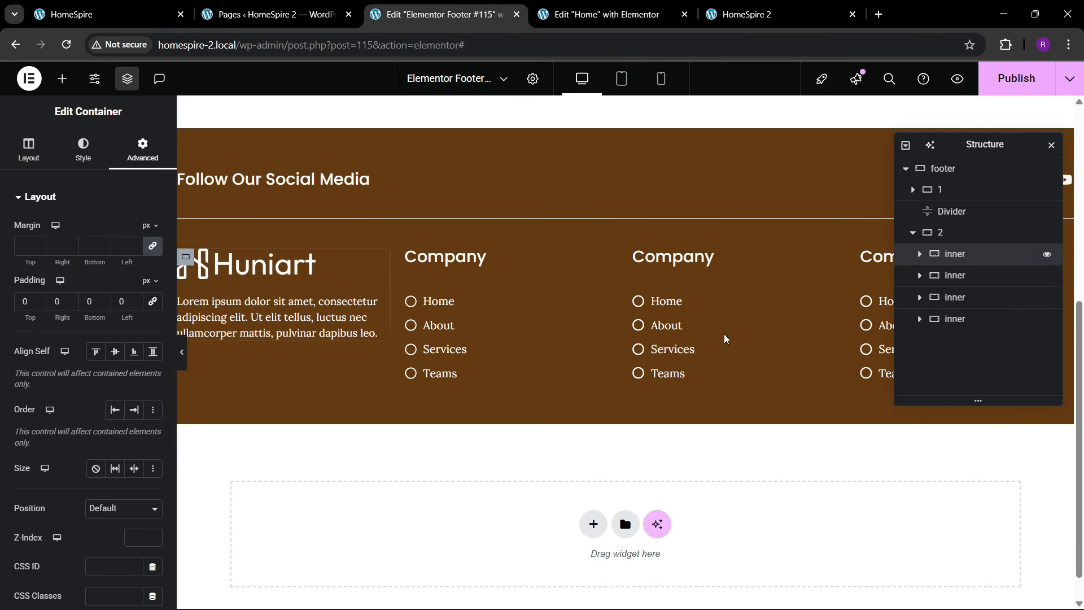
{"action": "left_click", "coordinate": [28, 150]}
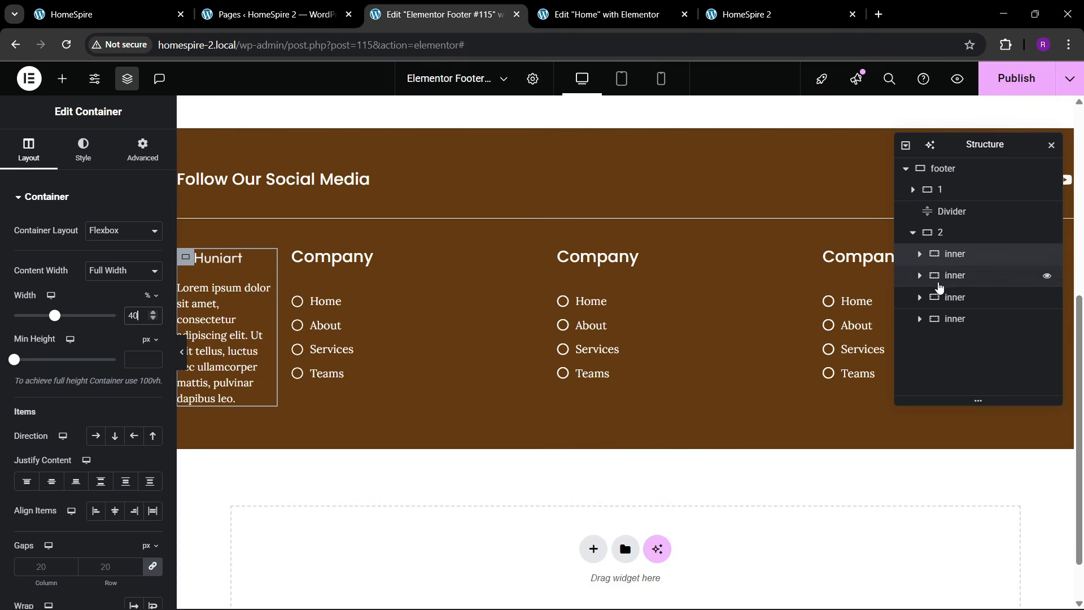
- Set the second, third and fourth footer column widths to 20%
{"action": "left_click", "coordinate": [948, 277]}
{"action": "type", "text": "20"}
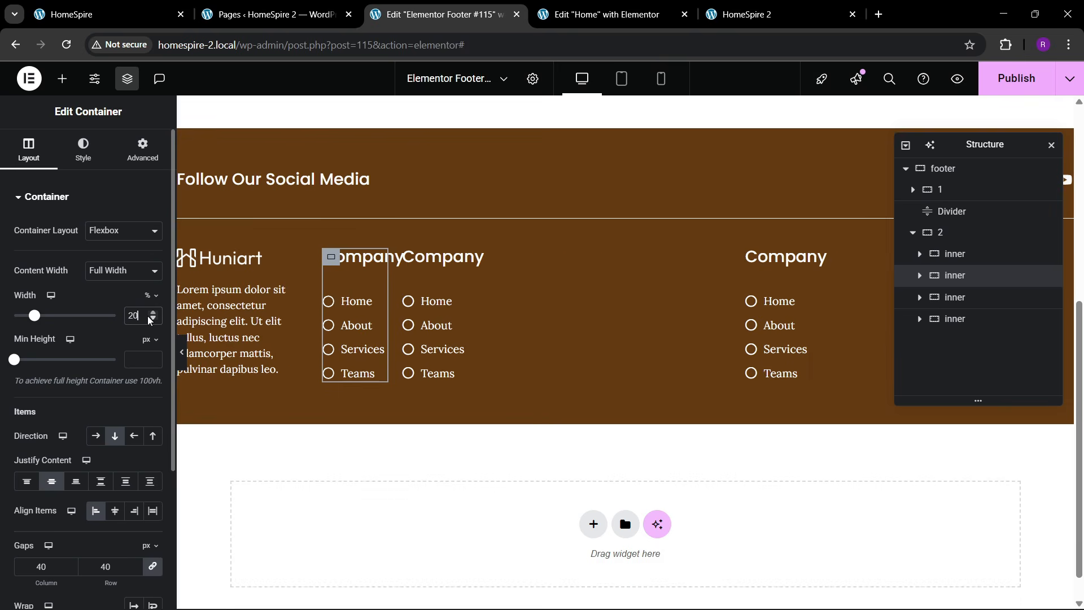
{"action": "left_click", "coordinate": [925, 299]}
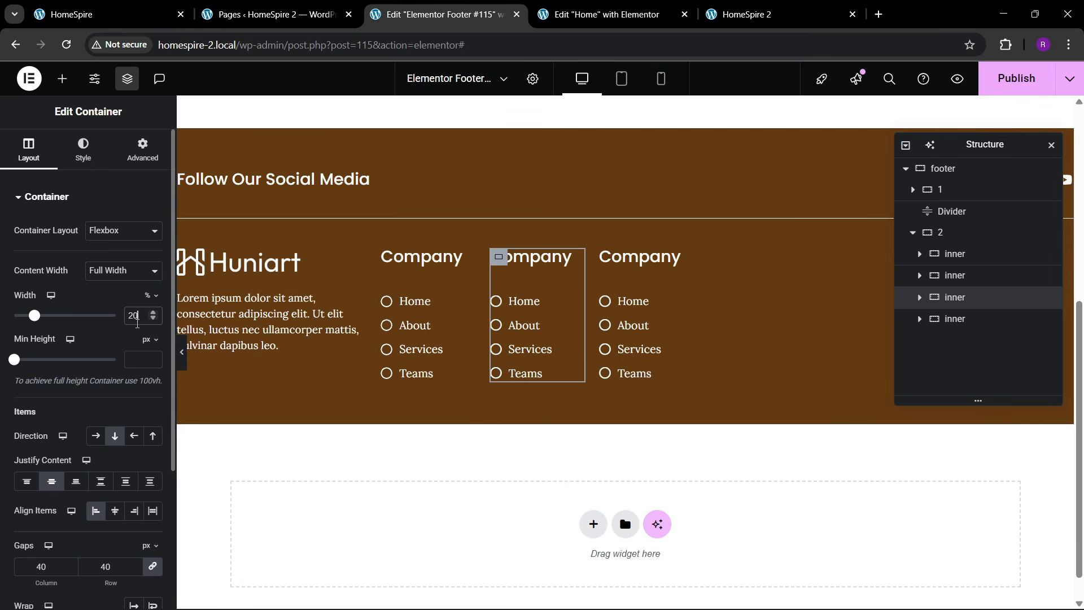
{"action": "left_click", "coordinate": [982, 321]}
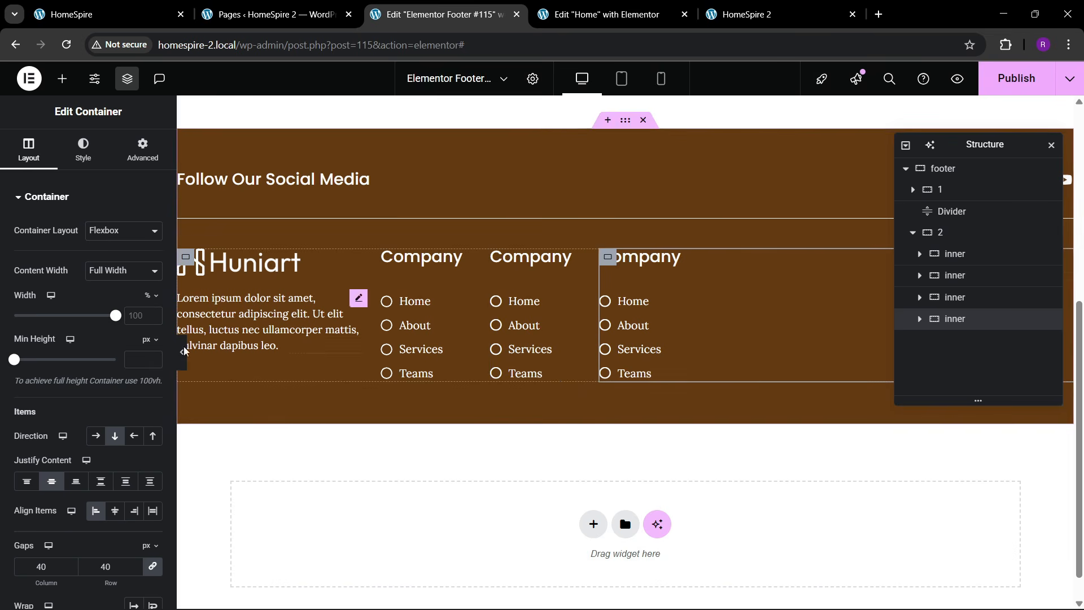
{"action": "left_click", "coordinate": [143, 318]}
{"action": "type", "text": "20"}
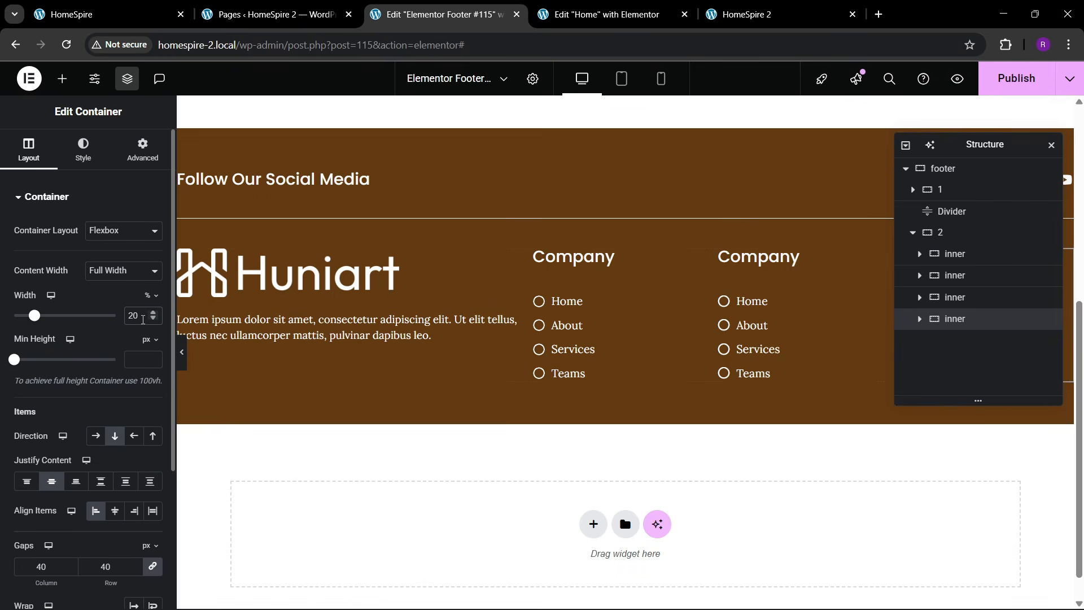
- Give the description paragraph a custom width of 81%
{"action": "left_click", "coordinate": [350, 327]}
{"action": "left_click", "coordinate": [143, 150]}
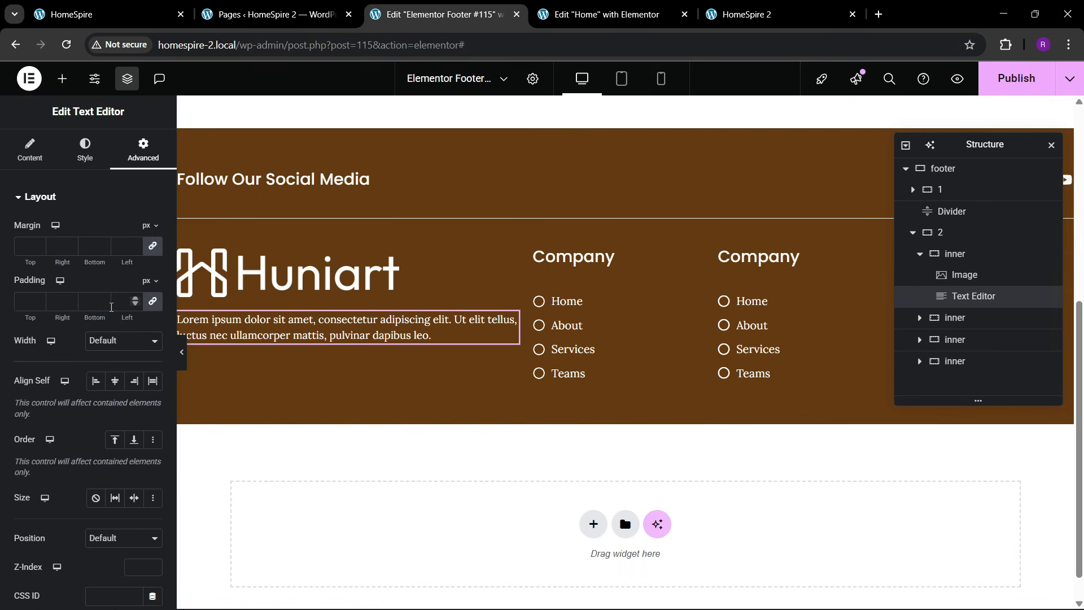
{"action": "left_click", "coordinate": [119, 341]}
{"action": "left_click", "coordinate": [104, 410]}
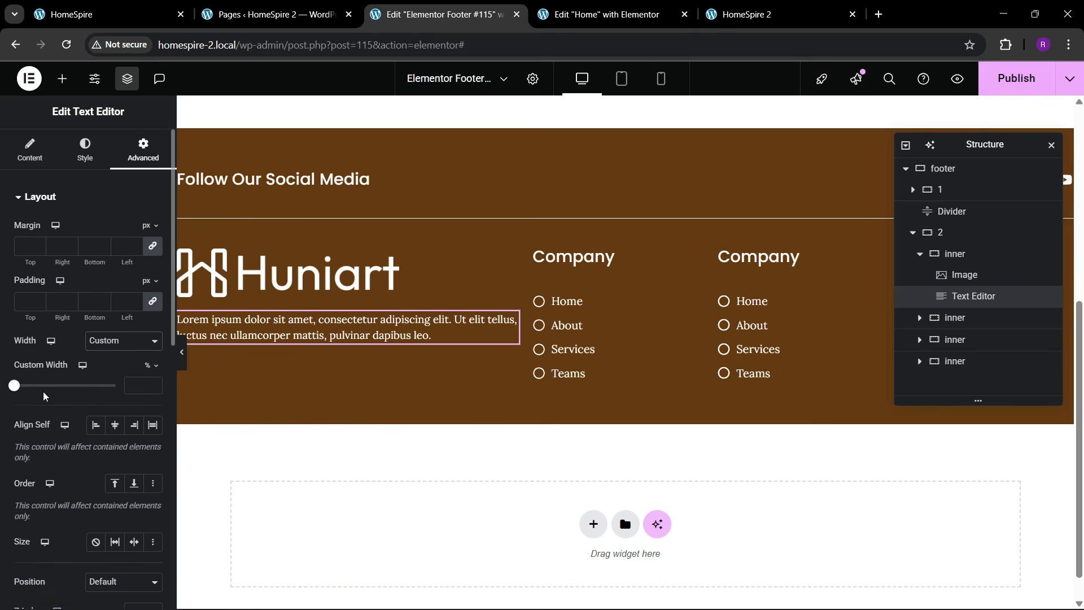
{"action": "left_click_drag", "start_coordinate": [13, 389], "coordinate": [95, 395]}
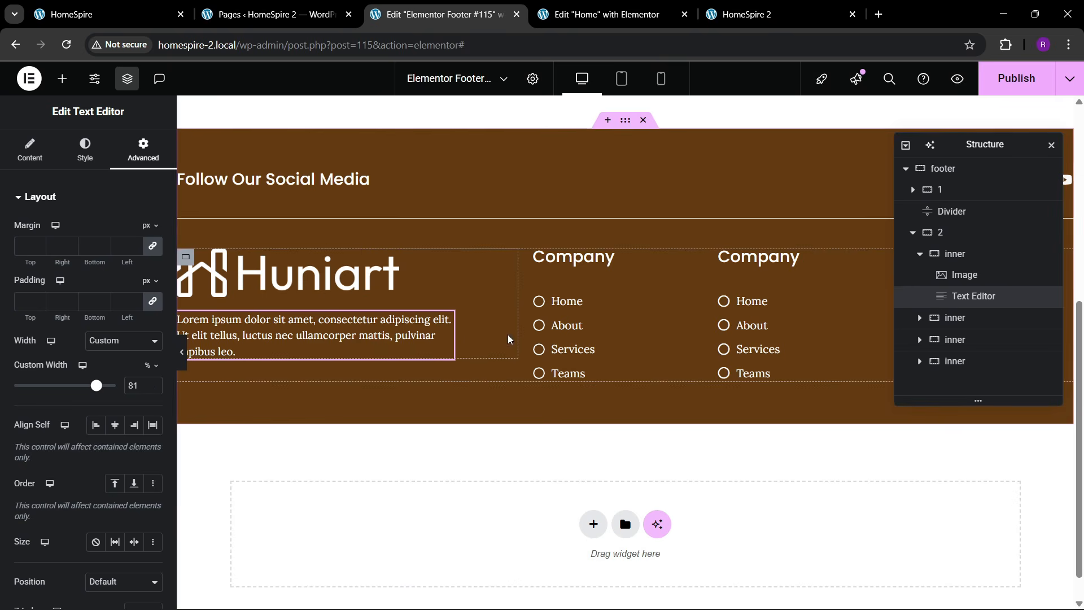
- Shrink the Huniart logo to about 45% width, publish, and view the live site
{"action": "left_click", "coordinate": [373, 268]}
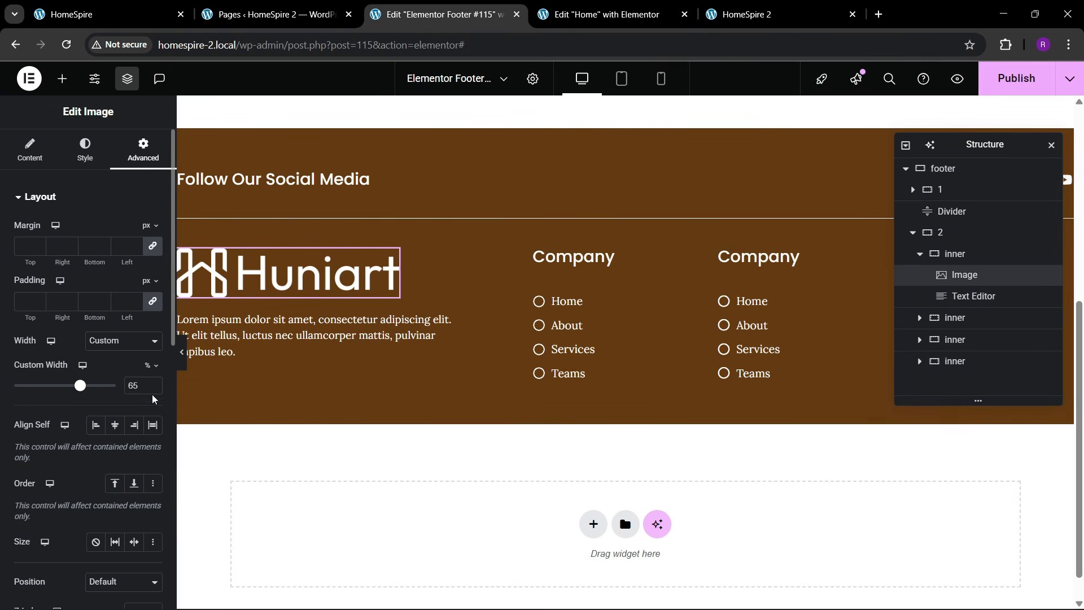
{"action": "left_click_drag", "start_coordinate": [152, 394], "coordinate": [152, 383]}
{"action": "left_click", "coordinate": [1013, 77]}
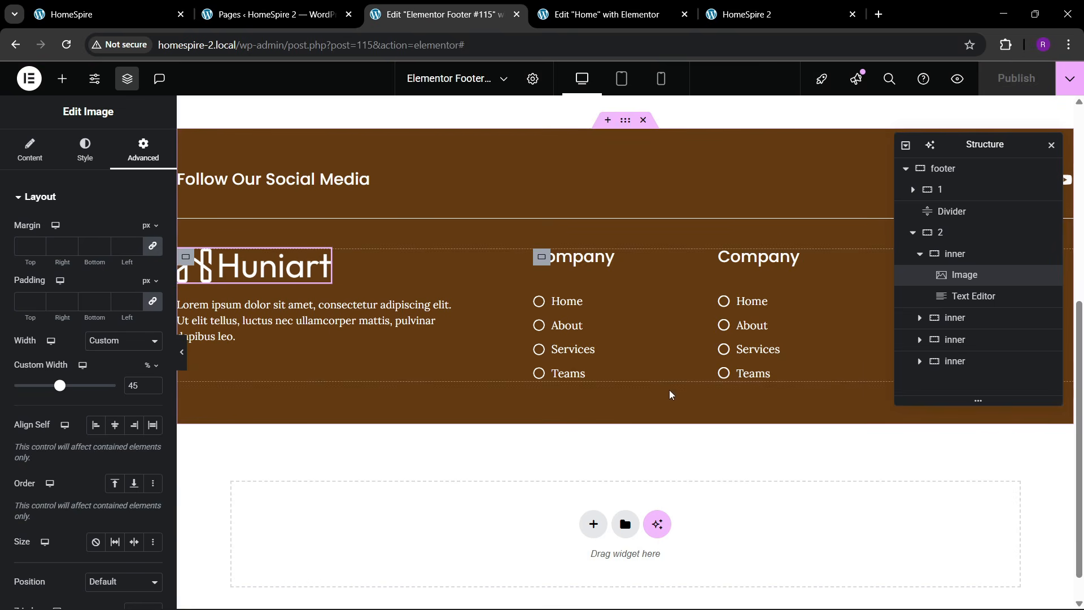
{"action": "left_click", "coordinate": [110, 11]}
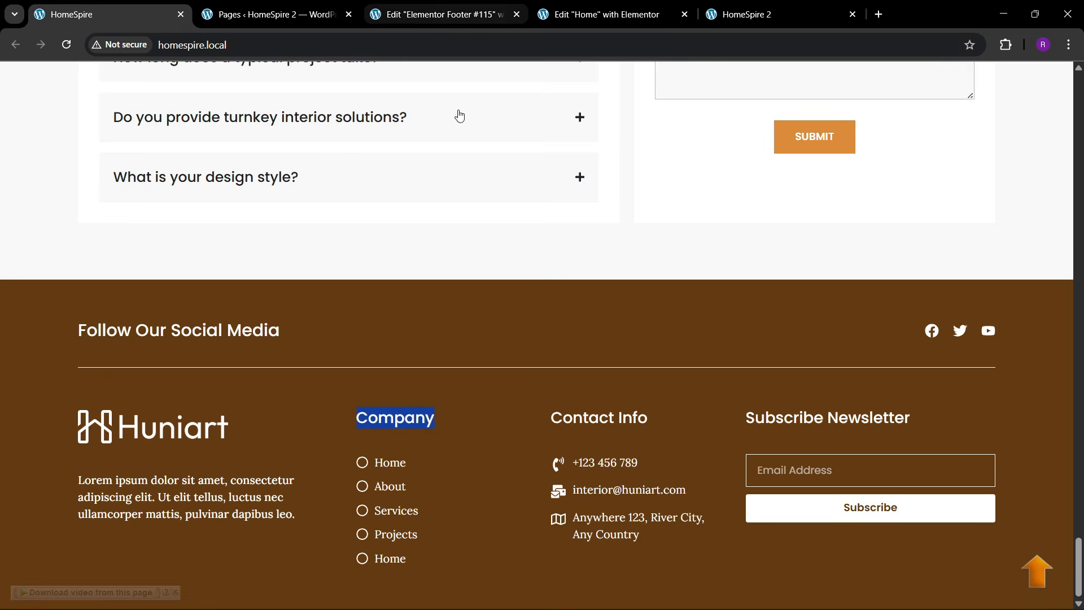
- Give the first item of the second link list a phone-with-signal-waves icon
{"action": "left_click", "coordinate": [443, 14]}
{"action": "left_click", "coordinate": [751, 312]}
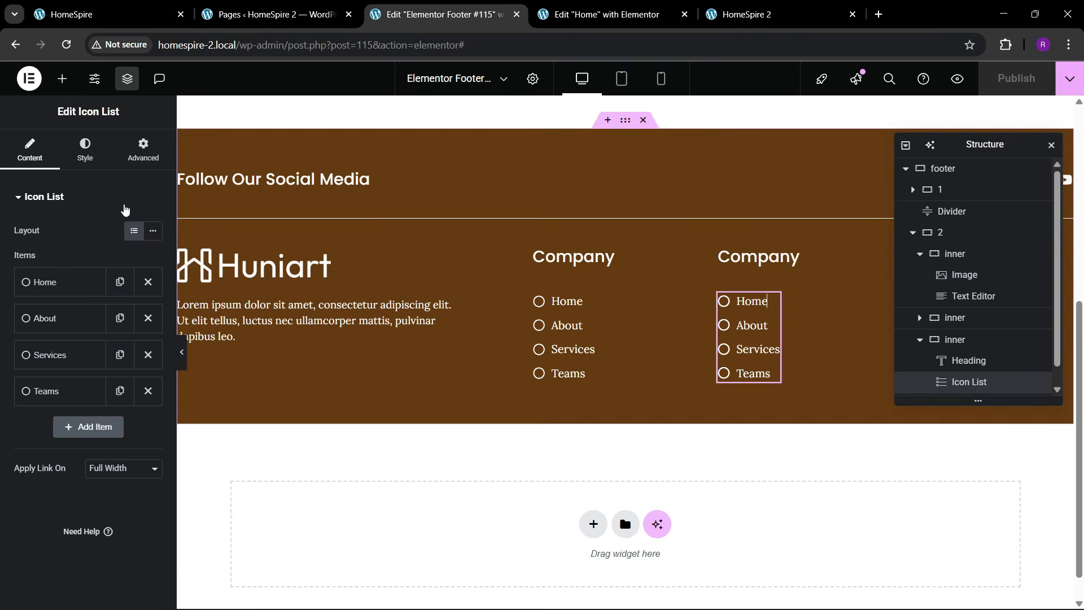
{"action": "left_click", "coordinate": [73, 291]}
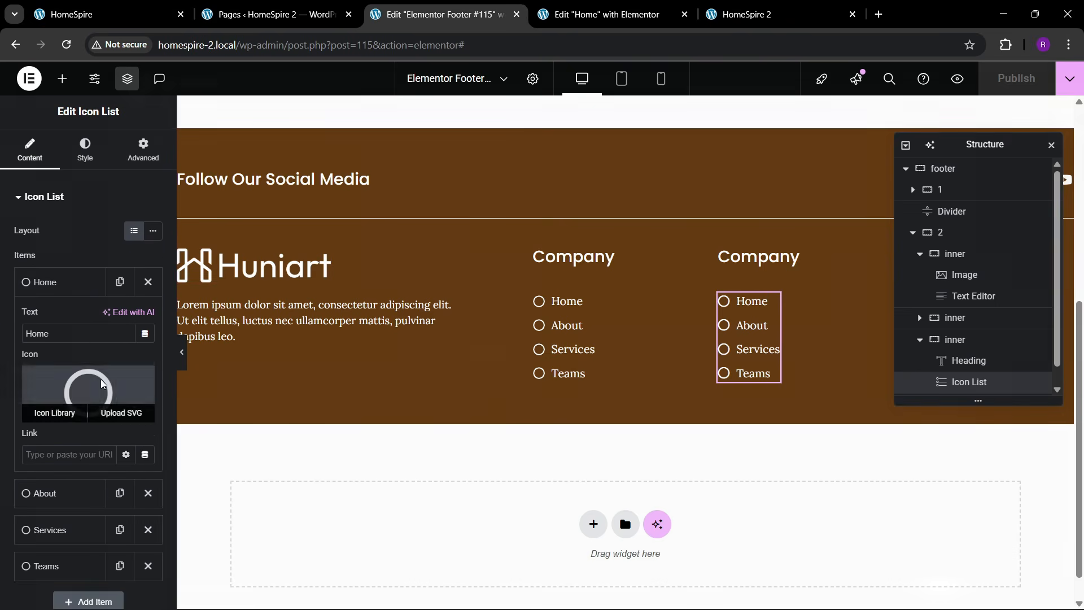
{"action": "left_click", "coordinate": [60, 412]}
{"action": "left_click", "coordinate": [475, 142]}
{"action": "type", "text": "phone"}
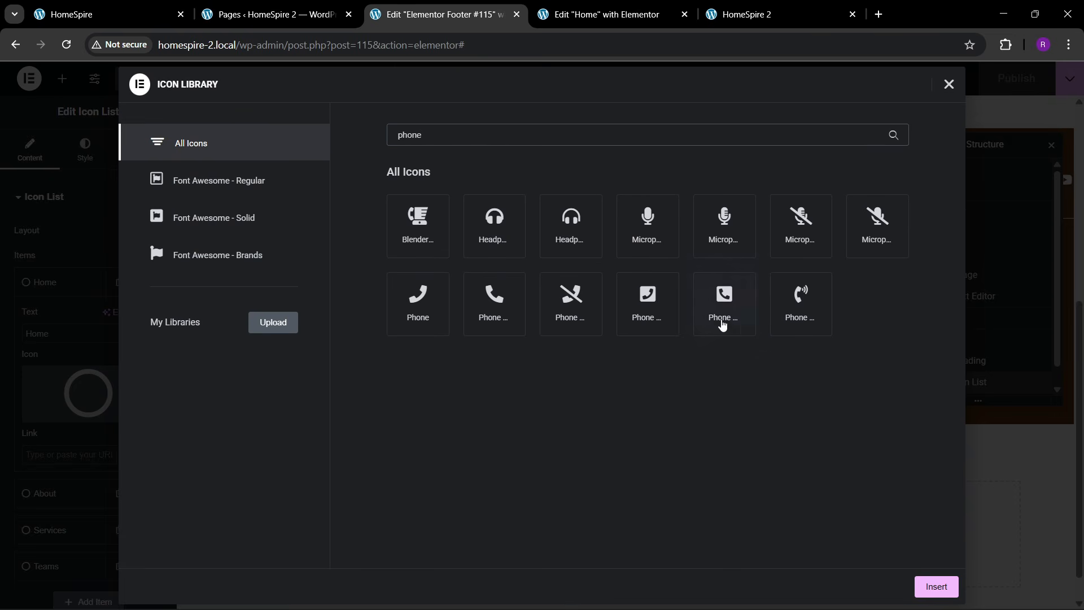
{"action": "left_click", "coordinate": [820, 300]}
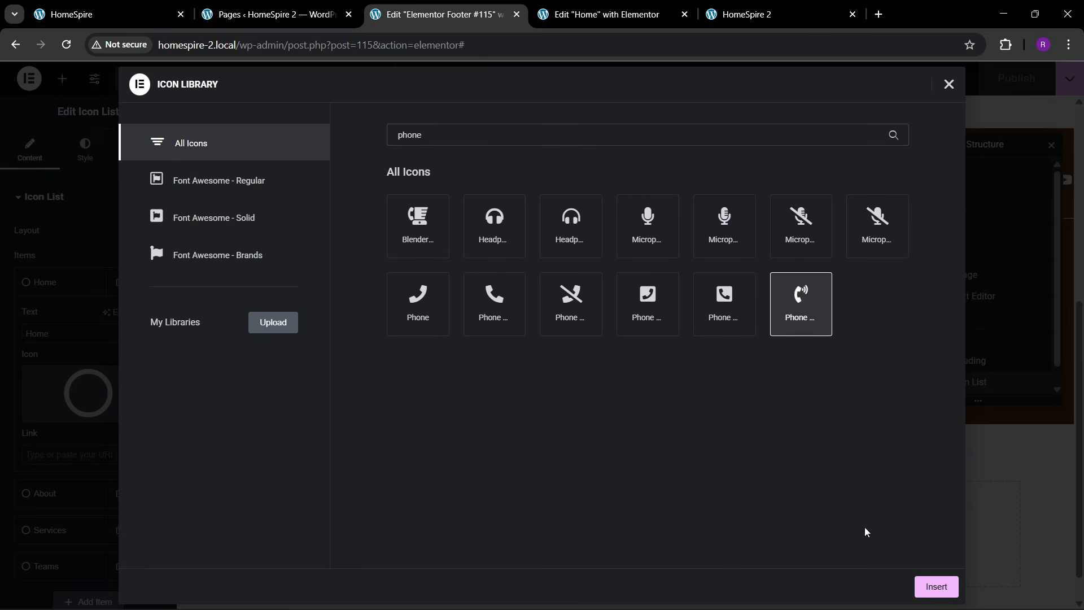
{"action": "left_click", "coordinate": [955, 592]}
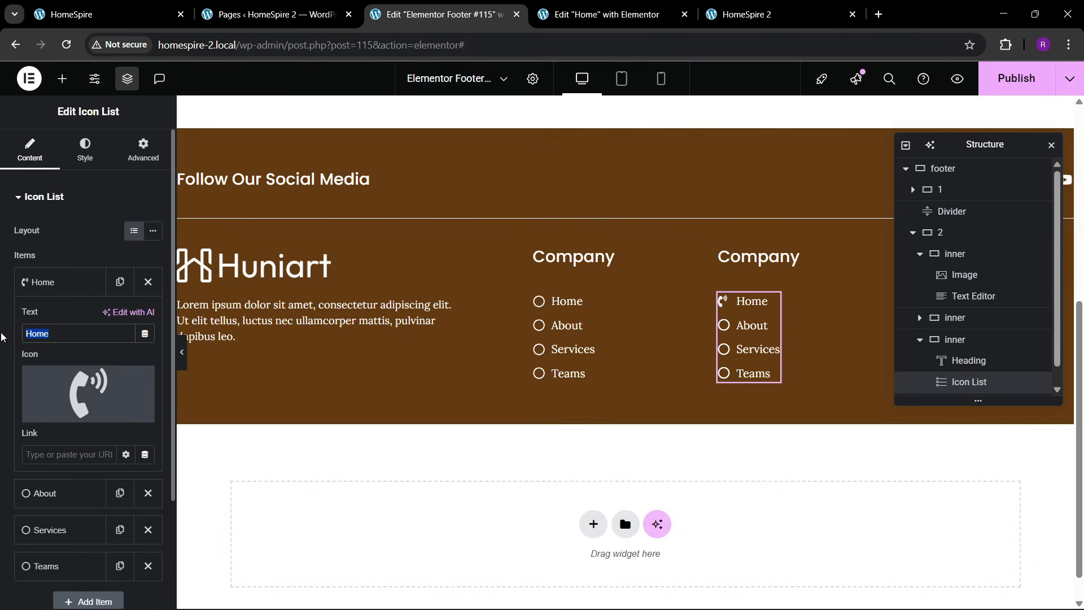
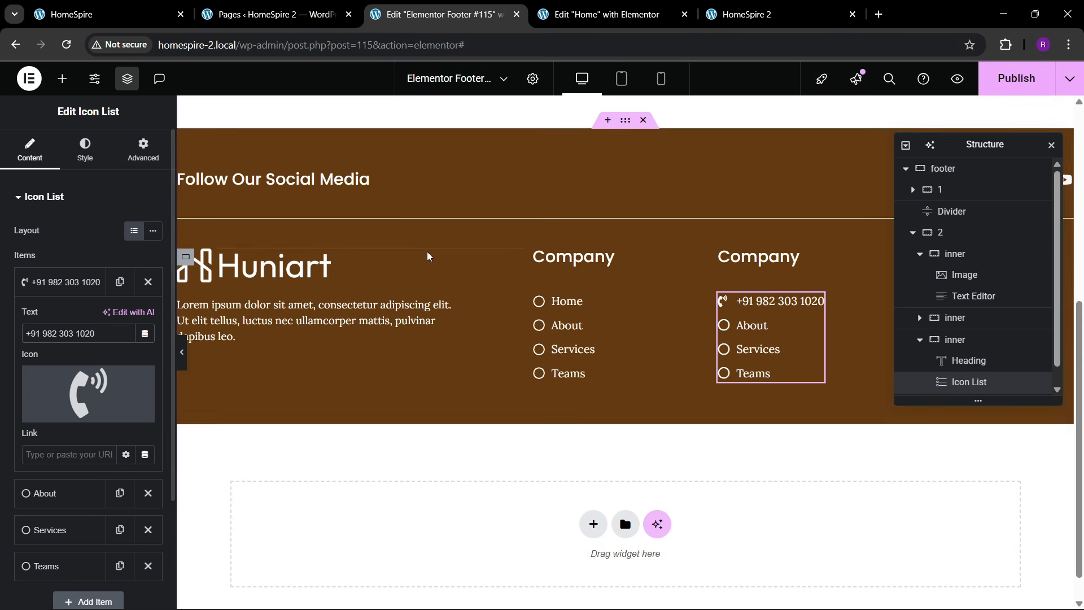
- Enter the phone number as the item's text and delete the placeholder link items
{"action": "left_click", "coordinate": [96, 284]}
{"action": "left_click", "coordinate": [148, 318]}
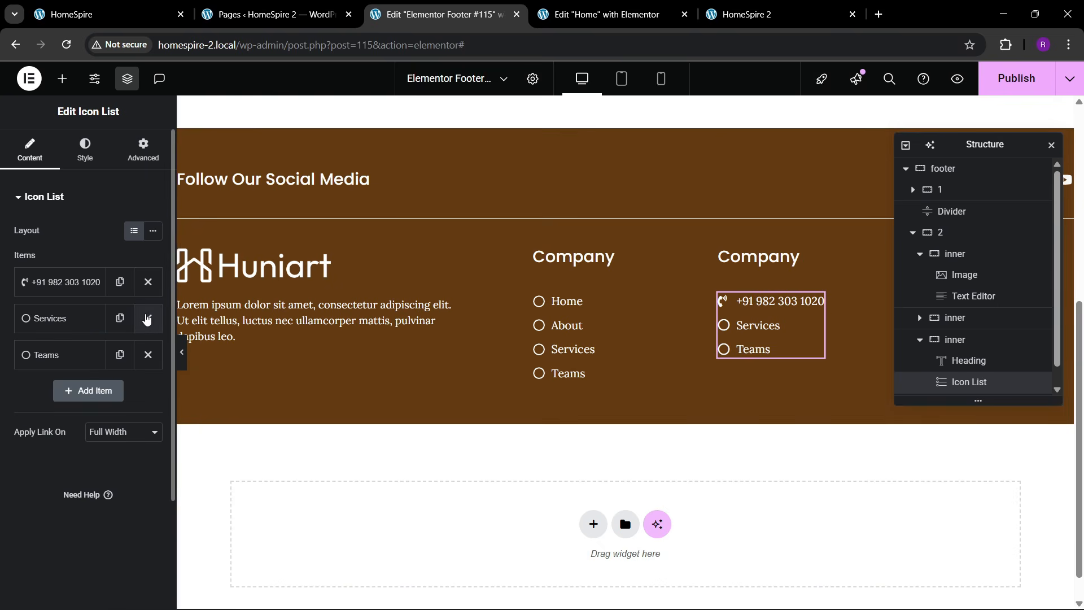
{"action": "left_click", "coordinate": [148, 318]}
{"action": "left_click", "coordinate": [148, 318]}
- Duplicate the phone item twice to create three contact lines
{"action": "left_click", "coordinate": [119, 282]}
{"action": "left_click", "coordinate": [119, 318]}
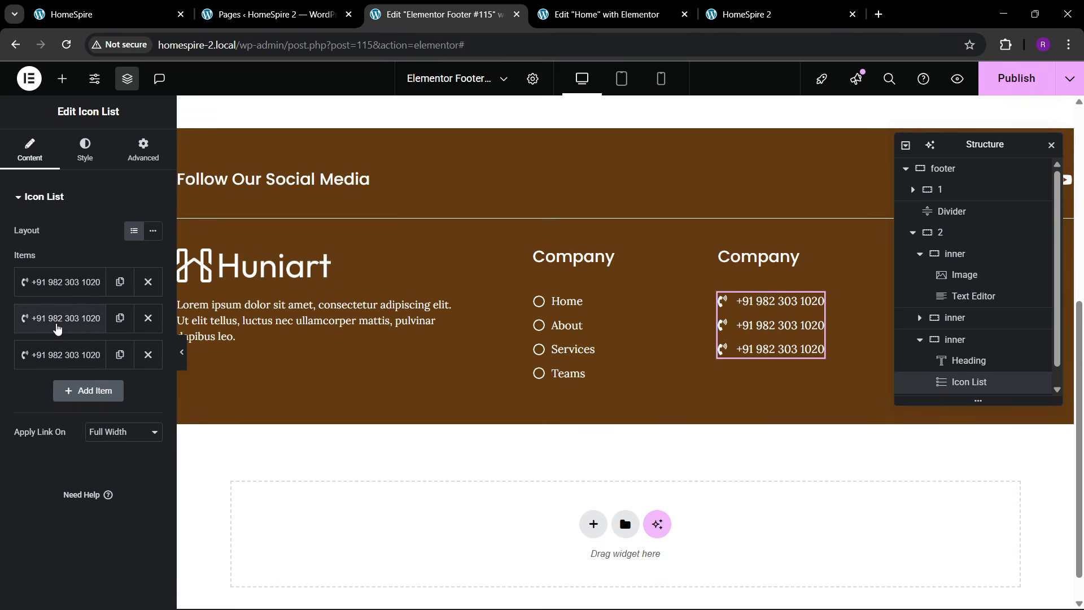
{"action": "left_click", "coordinate": [62, 318]}
{"action": "left_click", "coordinate": [70, 429]}
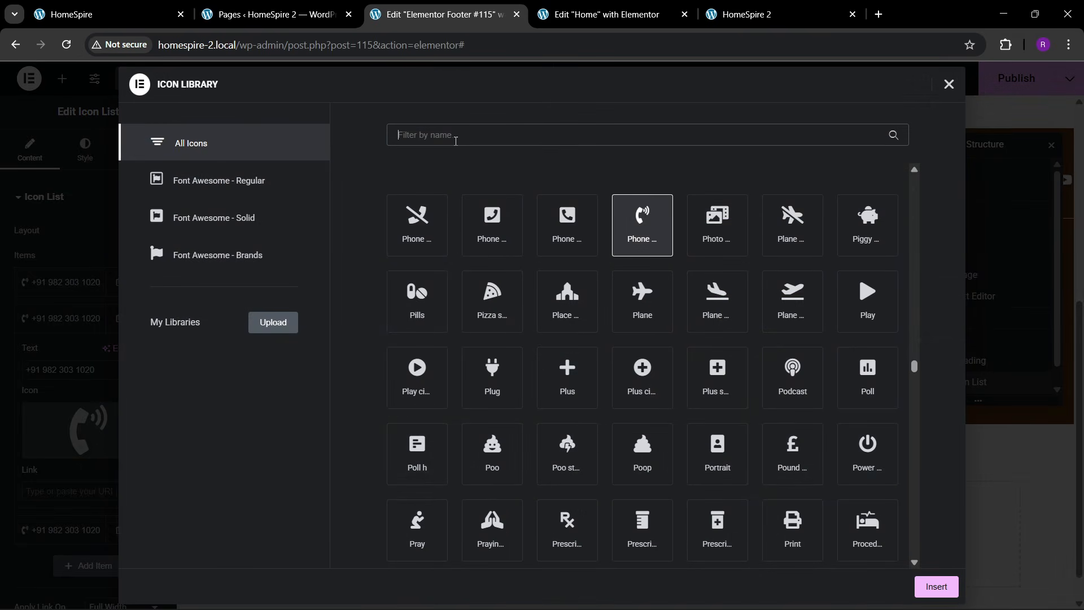
{"action": "left_click", "coordinate": [125, 7]}
{"action": "left_click", "coordinate": [416, 15]}
- Give the second contact item an envelope icon and the email address
{"action": "type", "text": "mess"}
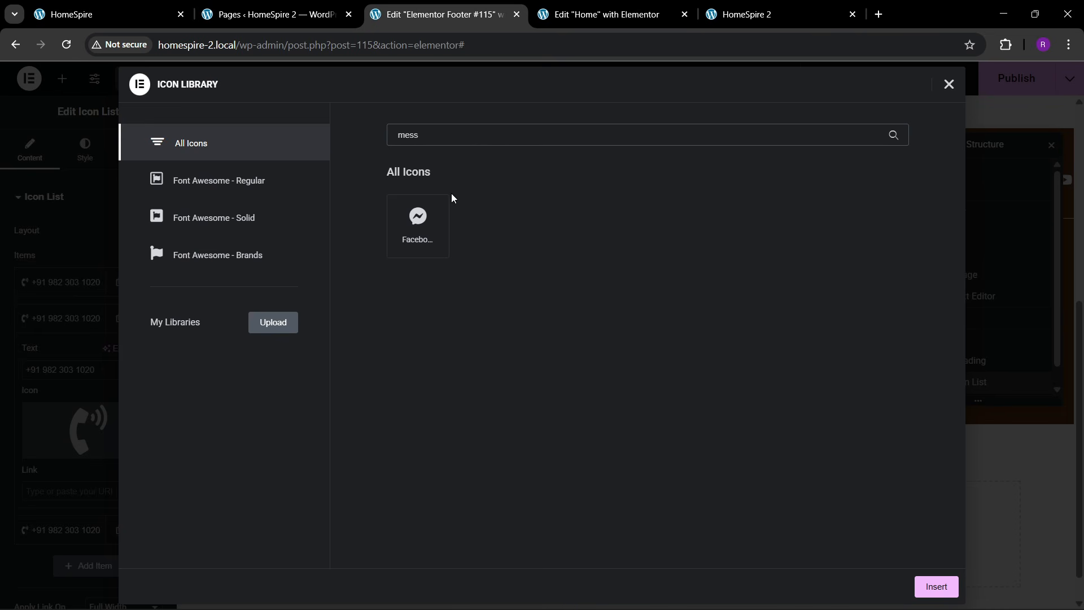
{"action": "key", "text": "BackSpace"}
{"action": "key", "text": "BackSpace"}
{"action": "key", "text": "BackSpace"}
{"action": "key", "text": "BackSpace"}
{"action": "type", "text": "env"}
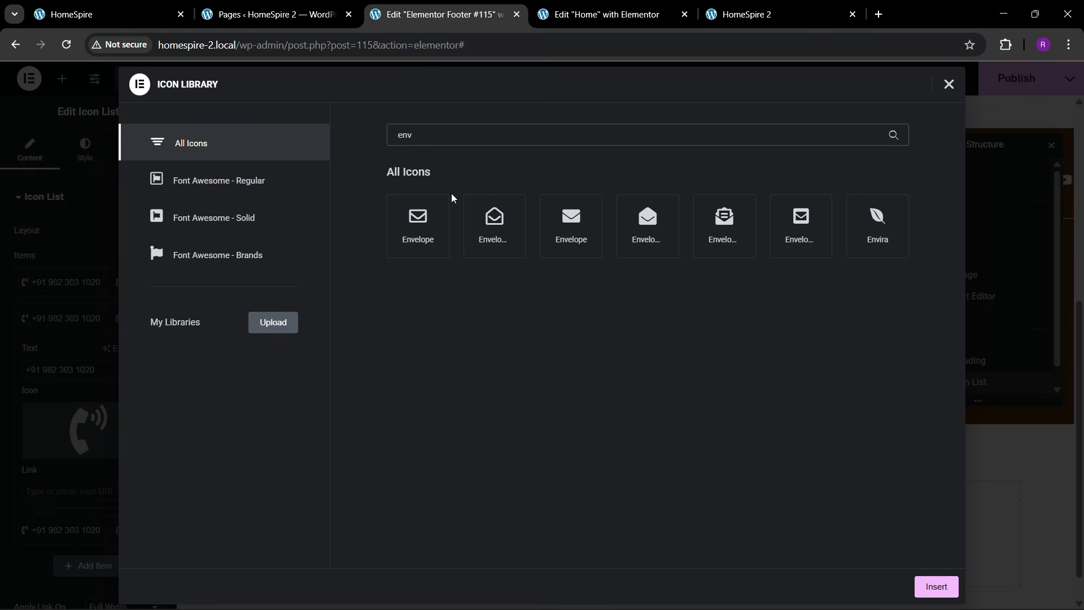
{"action": "left_click", "coordinate": [750, 231]}
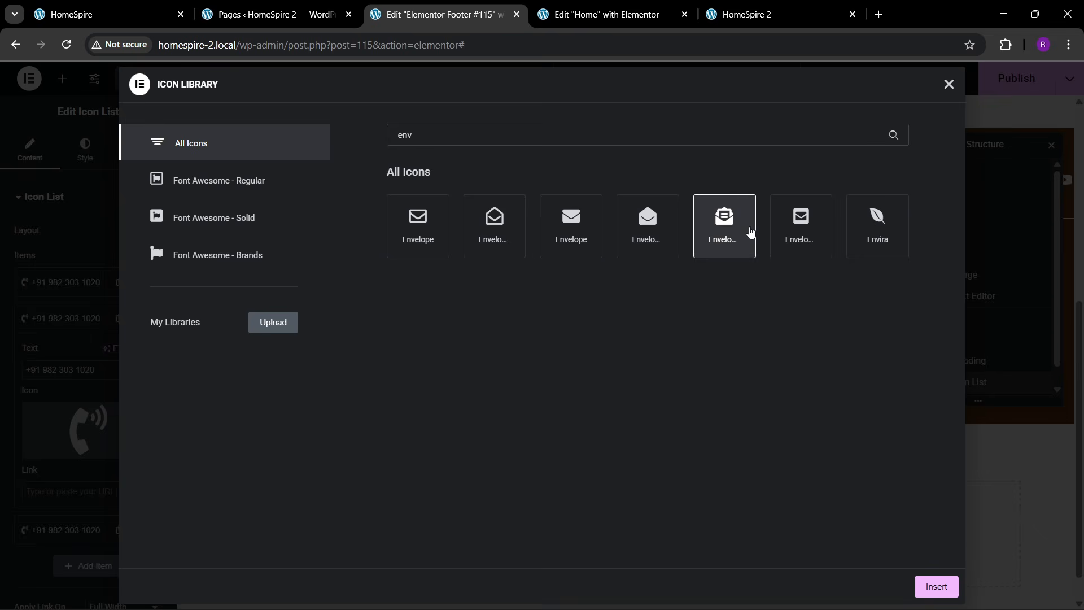
{"action": "left_click", "coordinate": [936, 586]}
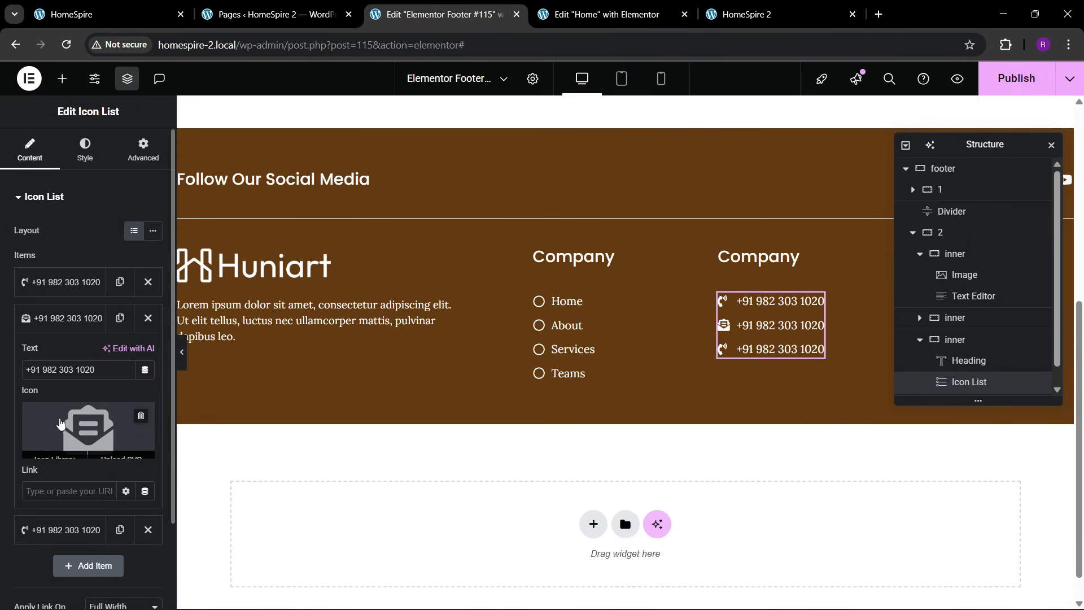
{"action": "left_click_drag", "start_coordinate": [102, 370], "coordinate": [2, 368]}
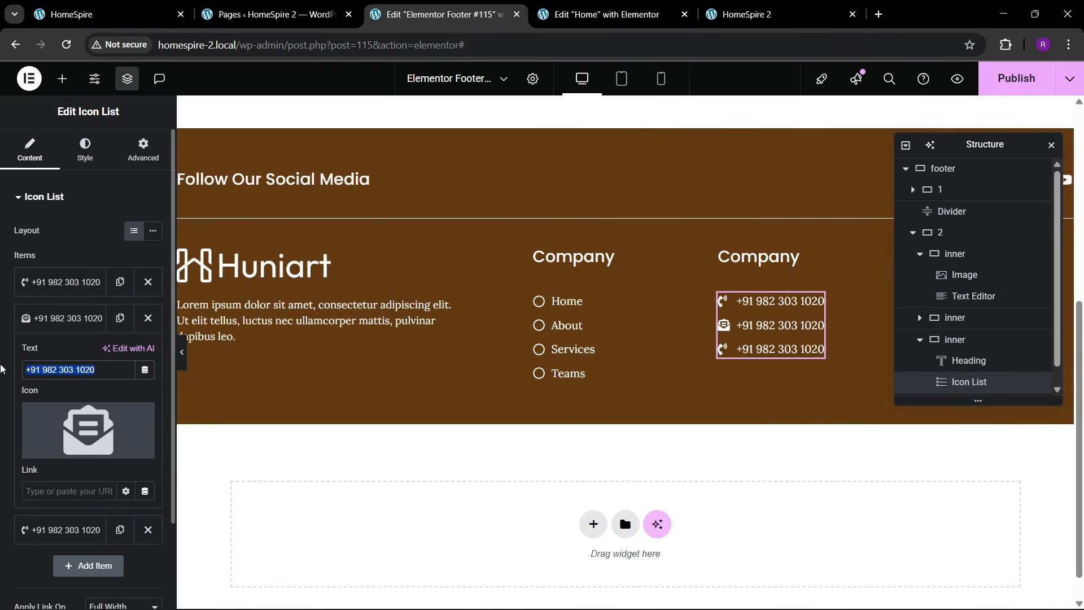
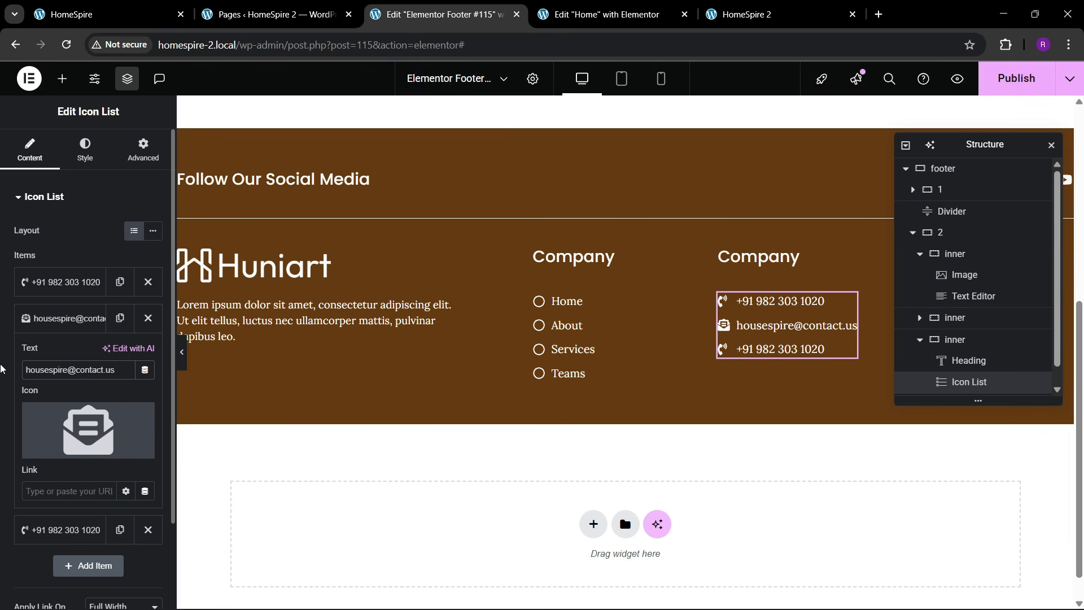
{"action": "left_click", "coordinate": [62, 318]}
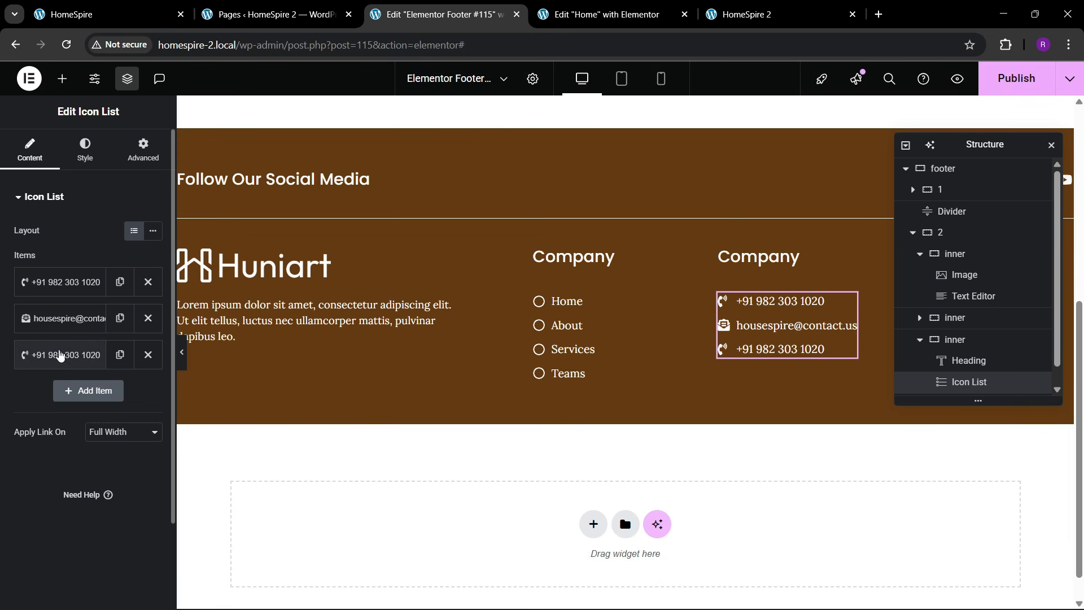
- Set the third contact item's icon to the map marker
{"action": "left_click", "coordinate": [62, 354]}
{"action": "left_click", "coordinate": [88, 463]}
{"action": "left_click", "coordinate": [471, 137]}
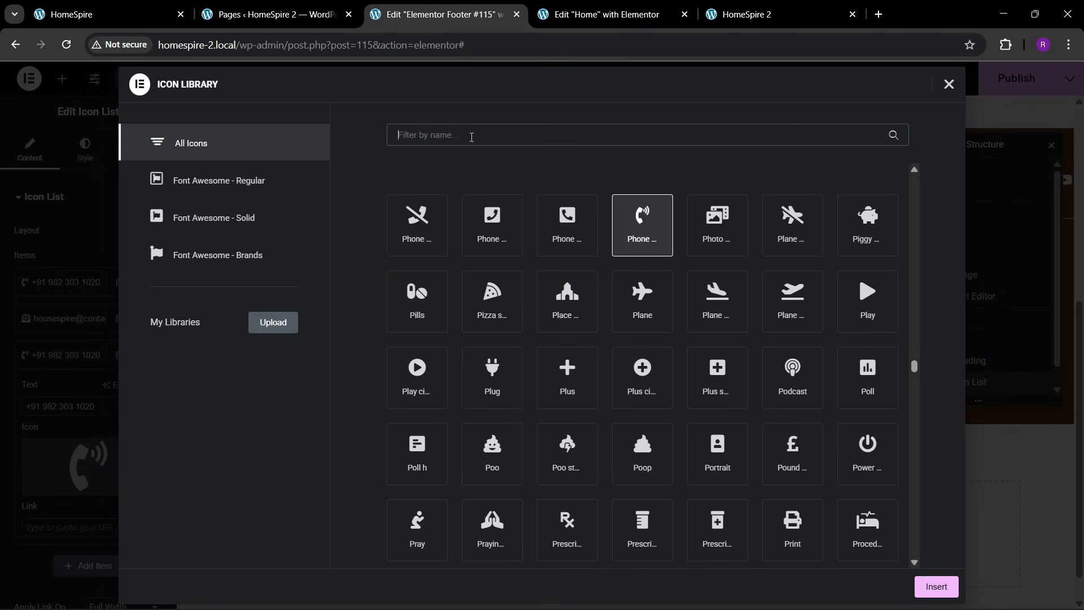
{"action": "type", "text": "map"}
{"action": "left_click", "coordinate": [820, 234]}
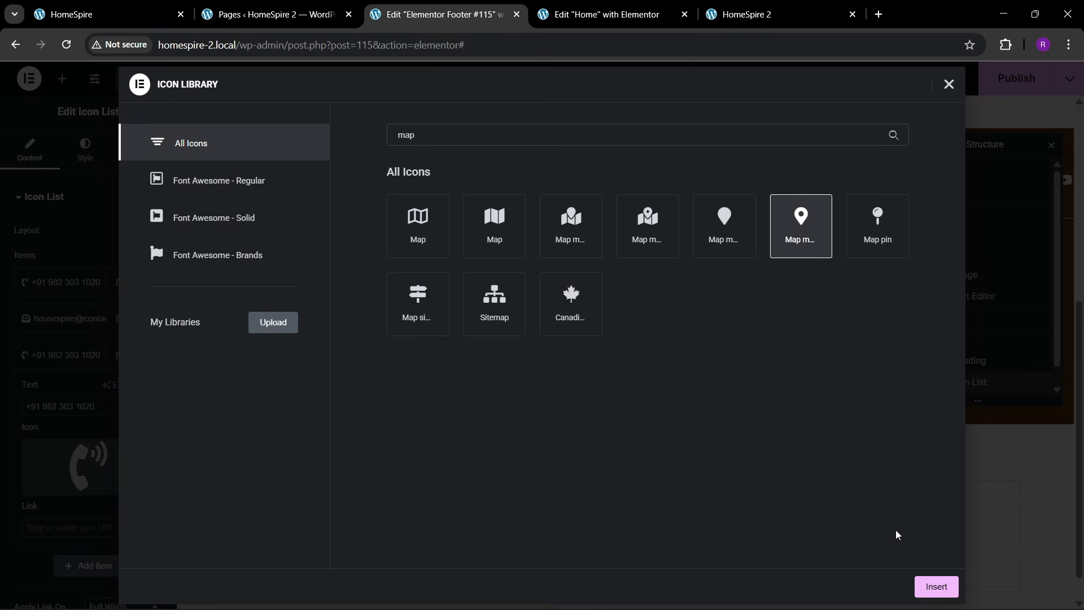
{"action": "left_click", "coordinate": [930, 584]}
- Paste the street address into the third item and compare with the live footer
{"action": "left_click", "coordinate": [130, 5]}
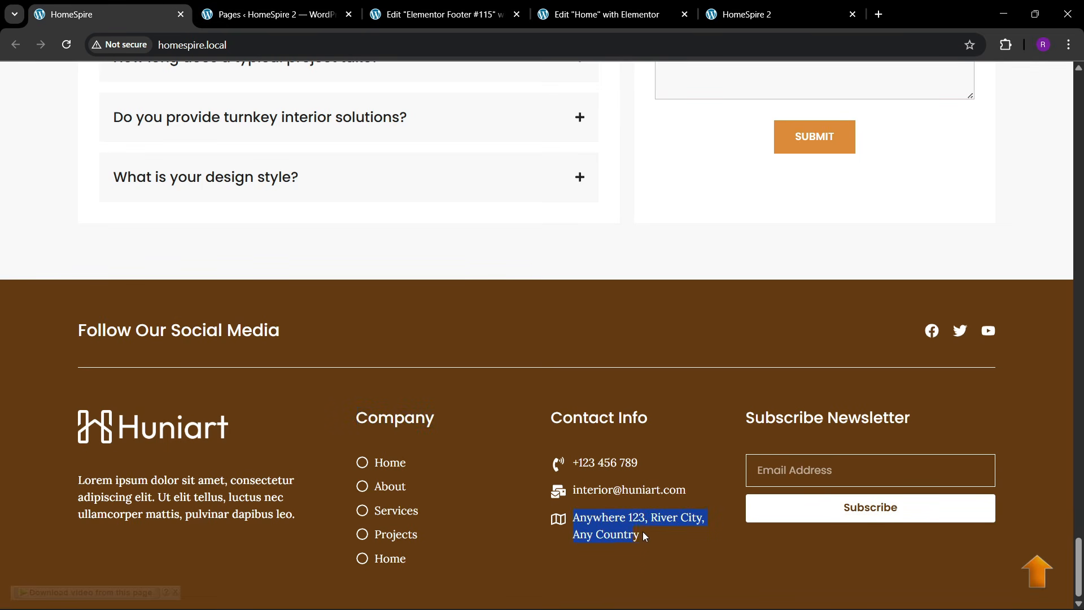
{"action": "left_click", "coordinate": [437, 14]}
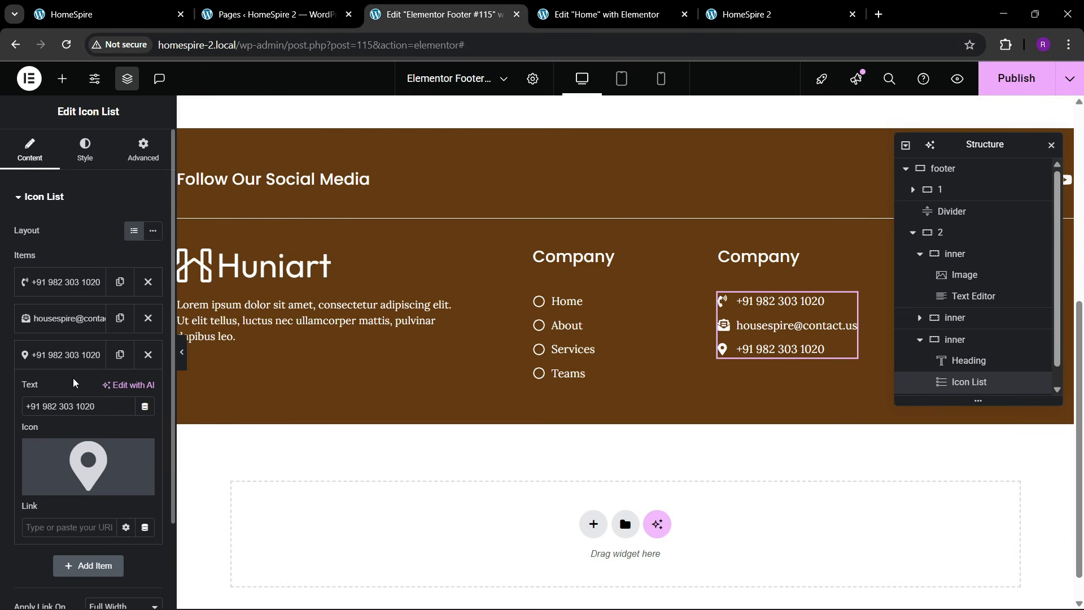
{"action": "key", "text": "ctrl+a"}
{"action": "type", "text": "Anywhere 123, River City, Any Country"}
{"action": "left_click", "coordinate": [68, 355]}
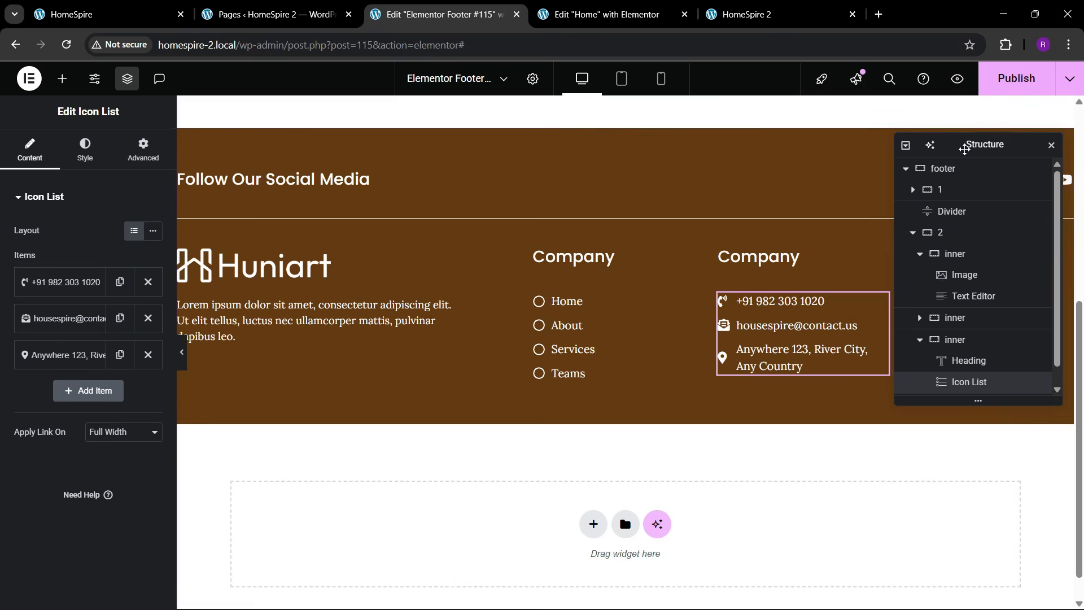
{"action": "left_click_drag", "start_coordinate": [961, 147], "coordinate": [509, 233]}
{"action": "left_click", "coordinate": [118, 7]}
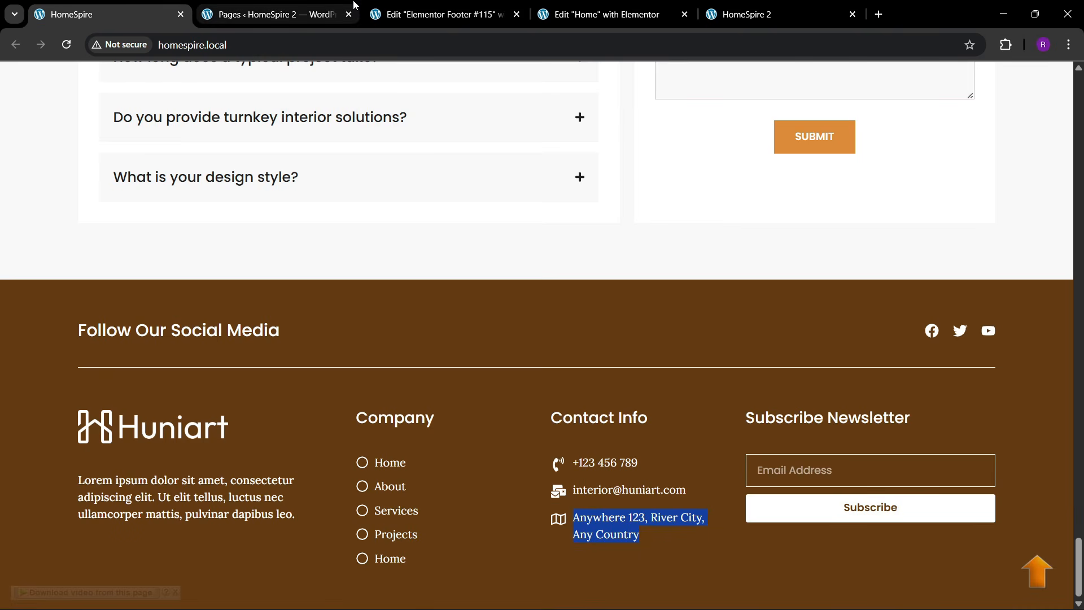
{"action": "left_click", "coordinate": [429, 14]}
{"action": "left_click", "coordinate": [753, 254]}
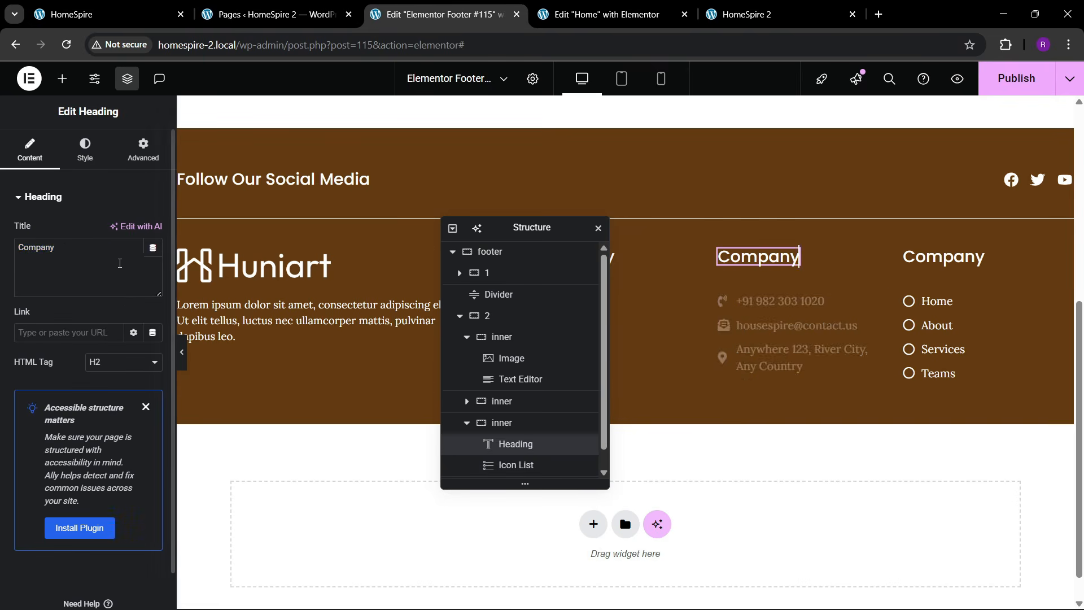
- Rename the third column's heading to 'Contact Info'
{"action": "type", "text": "con"}
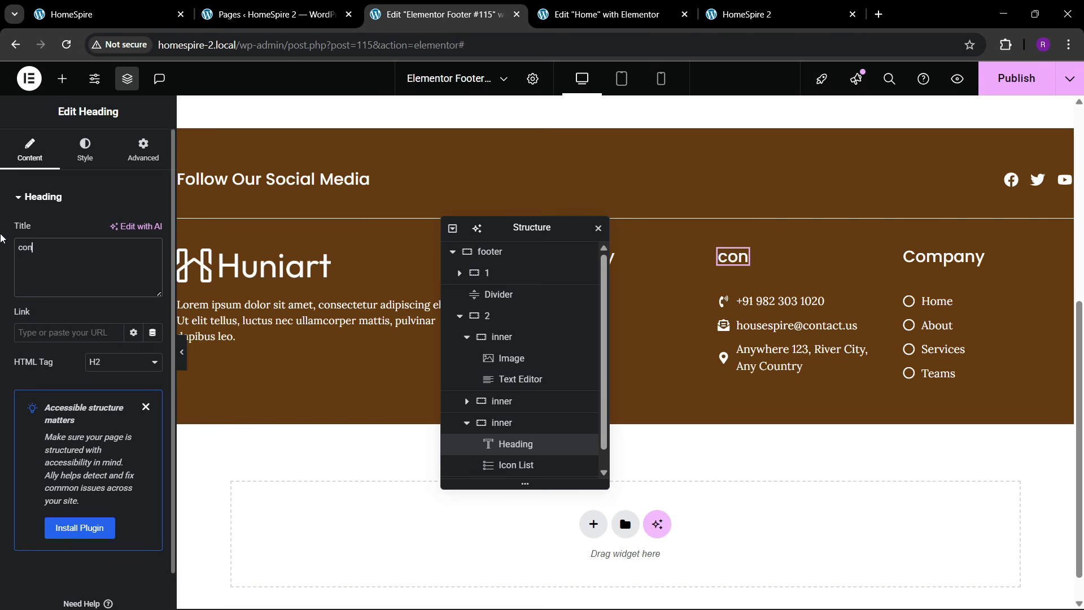
{"action": "type", "text": "Contact Info"}
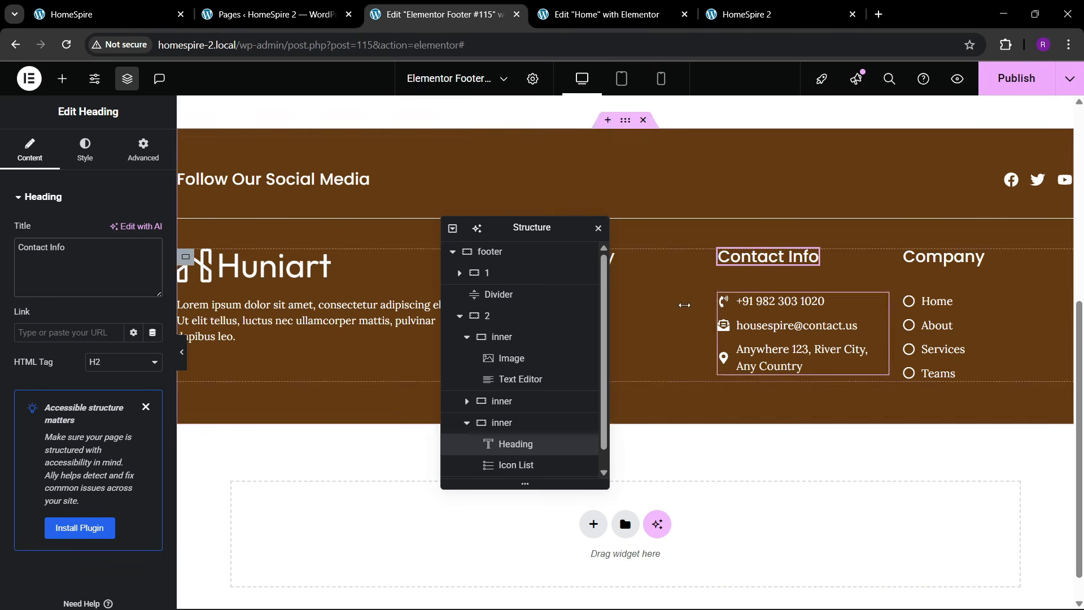
{"action": "left_click_drag", "start_coordinate": [534, 231], "coordinate": [440, 238]}
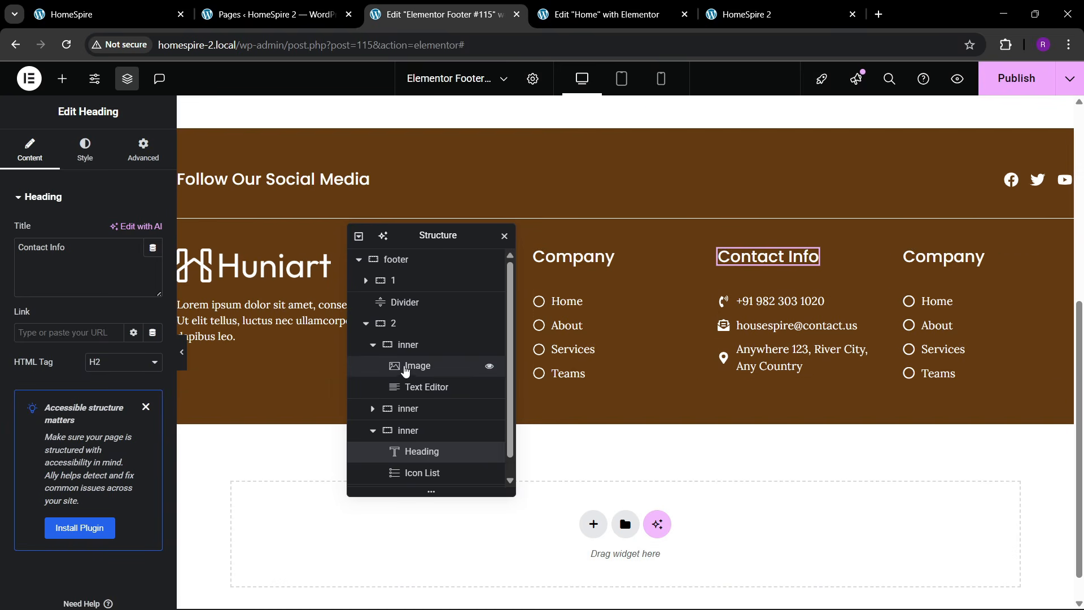
{"action": "left_click", "coordinate": [390, 323]}
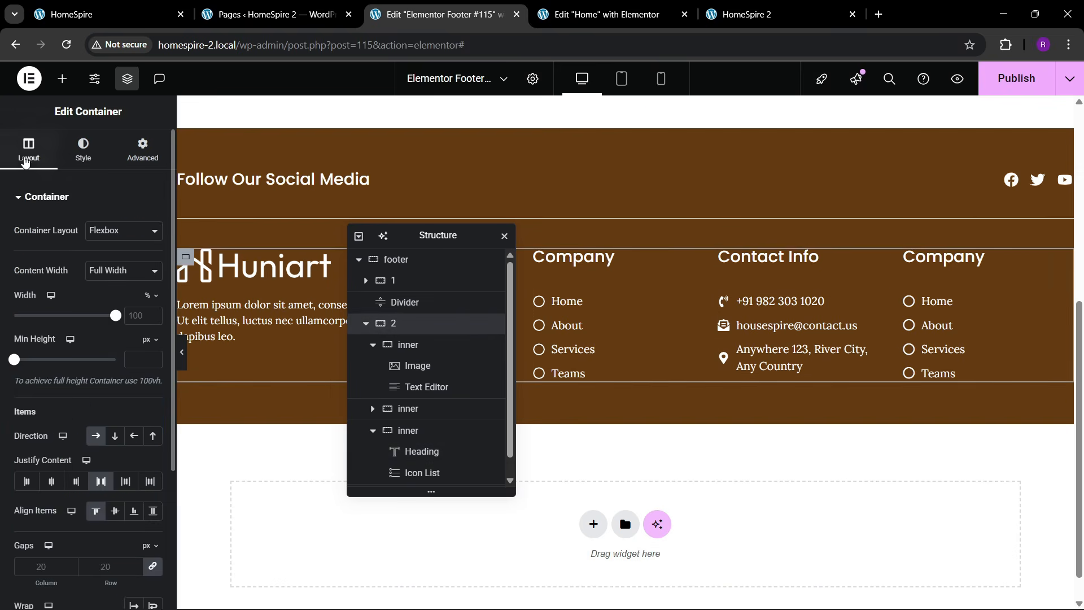
- Set the gap between the four footer columns to 50 px
{"action": "scroll", "coordinate": [46, 311], "scroll_direction": "down", "scroll_amount": 2}
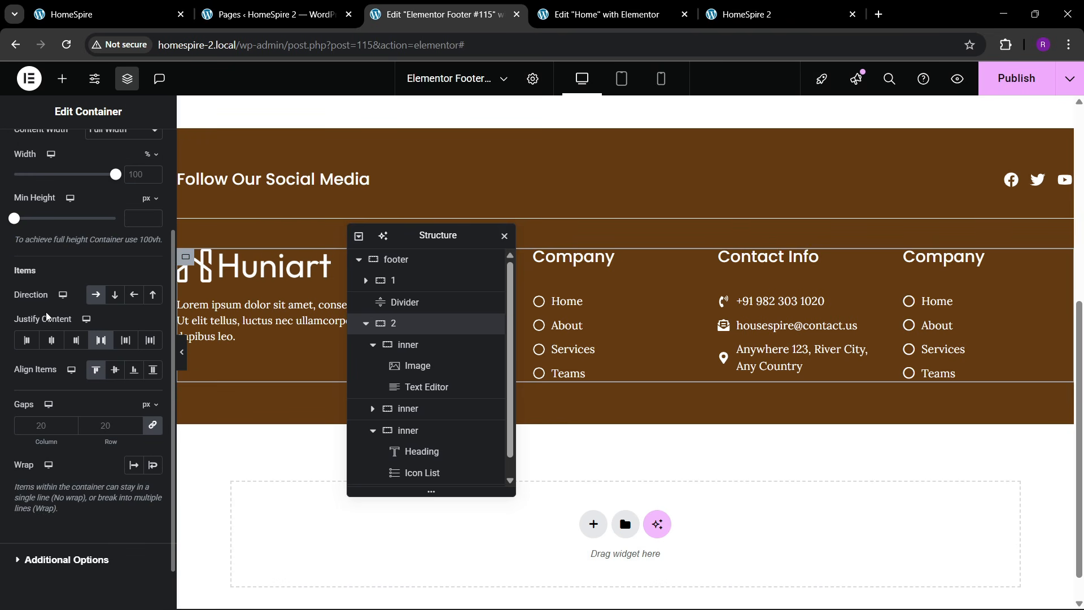
{"action": "left_click", "coordinate": [102, 417]}
{"action": "type", "text": "50"}
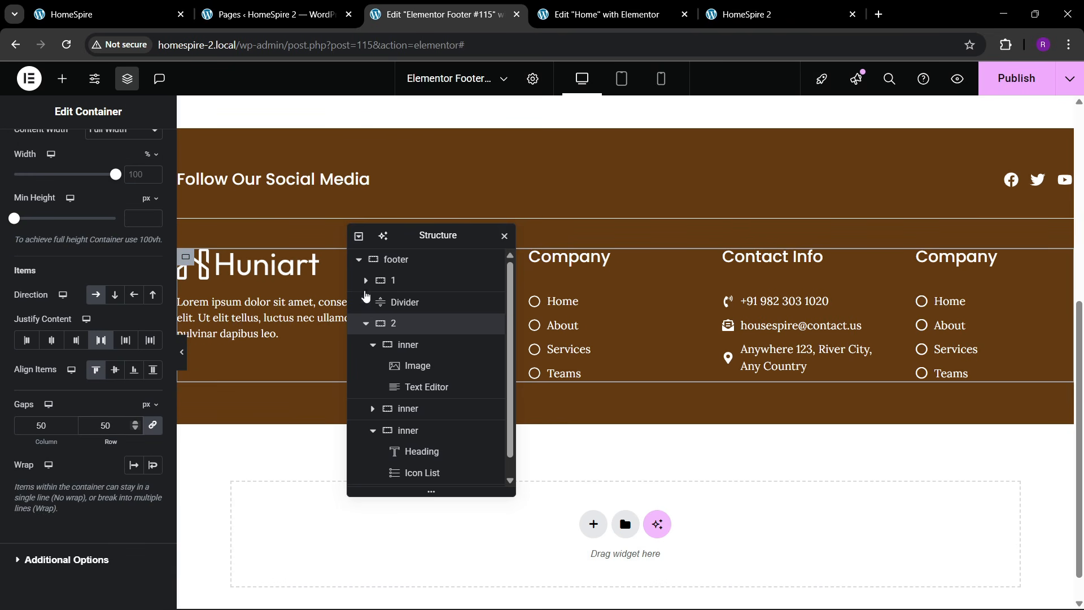
{"action": "left_click_drag", "start_coordinate": [422, 238], "coordinate": [741, 212]}
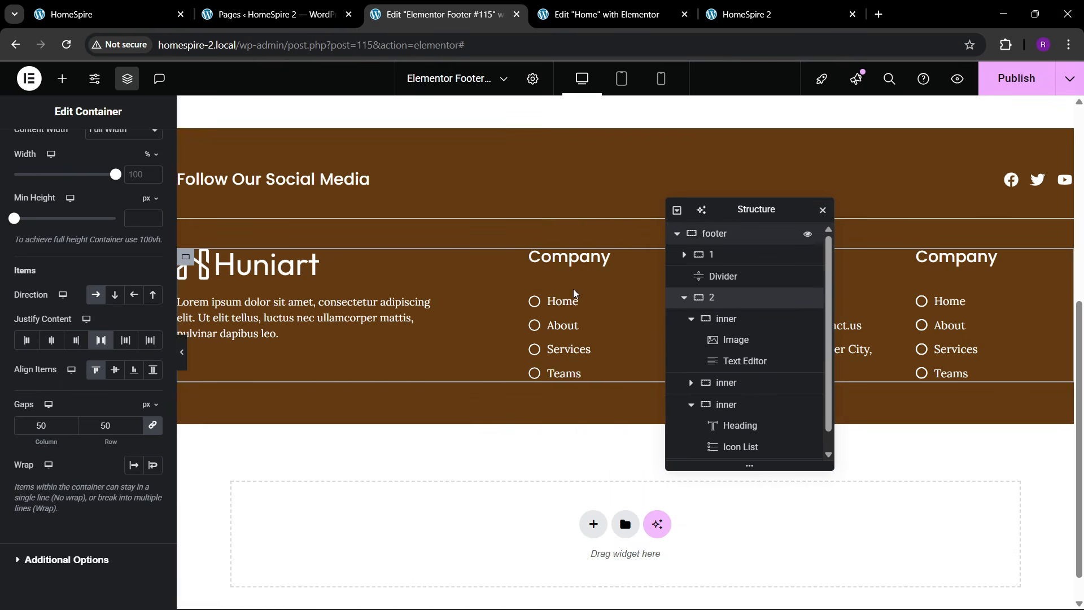
{"action": "left_click", "coordinate": [426, 303]}
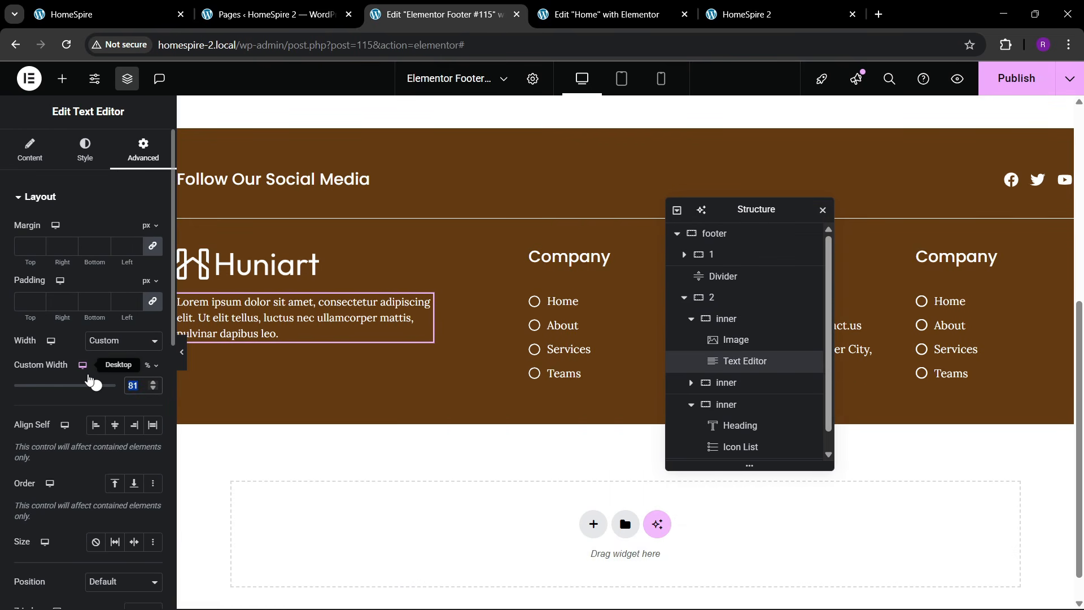
- Widen the paragraph under the logo to a 90% custom width
{"action": "left_click_drag", "start_coordinate": [89, 379], "coordinate": [106, 385]}
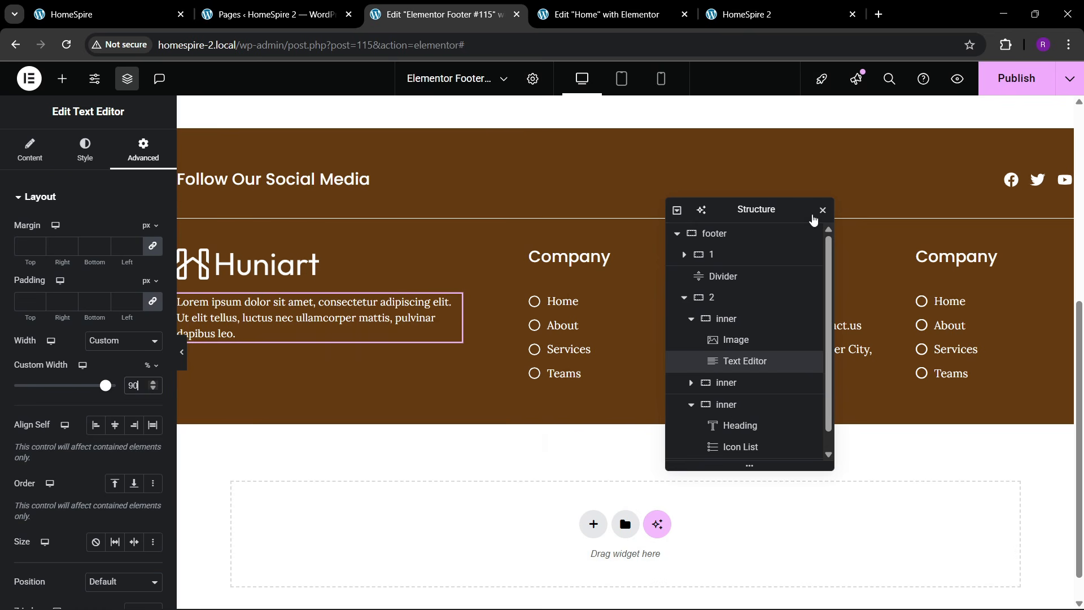
{"action": "left_click_drag", "start_coordinate": [692, 215], "coordinate": [389, 204]}
{"action": "left_click", "coordinate": [959, 256]}
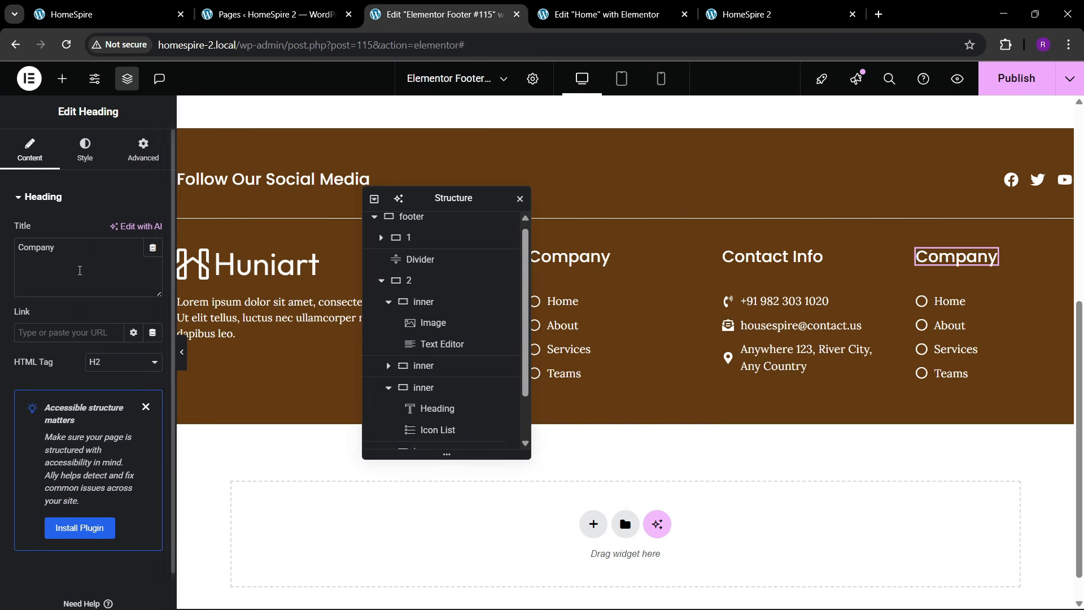
{"action": "left_click_drag", "start_coordinate": [57, 247], "coordinate": [2, 246]}
- Rename the last column's heading to 'Subscribe Newsletter' and preview the footer
{"action": "type", "text": "Siu"}
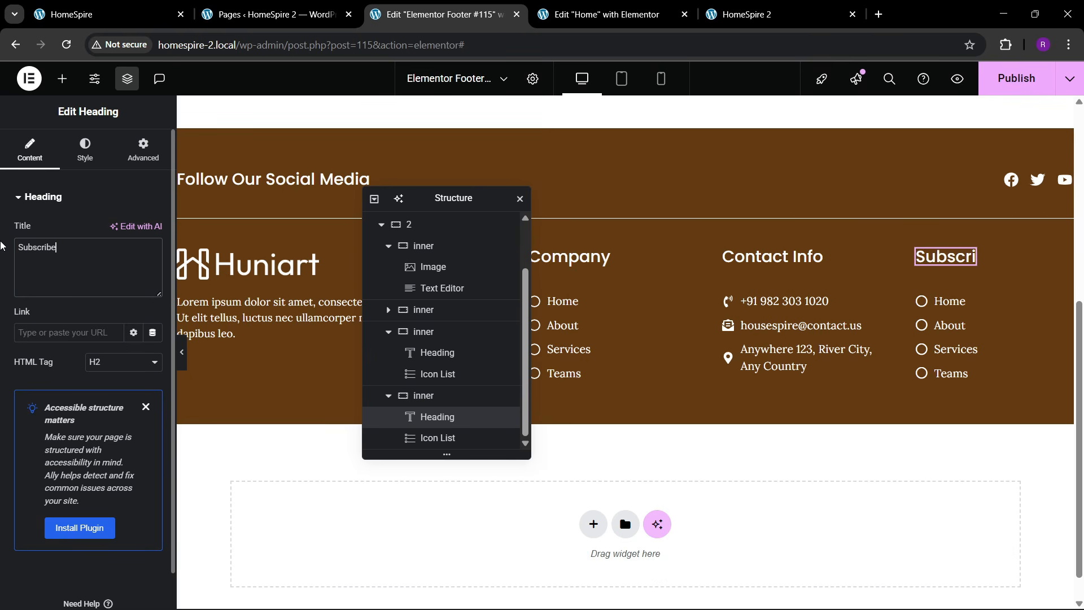
{"action": "left_click", "coordinate": [107, 14]}
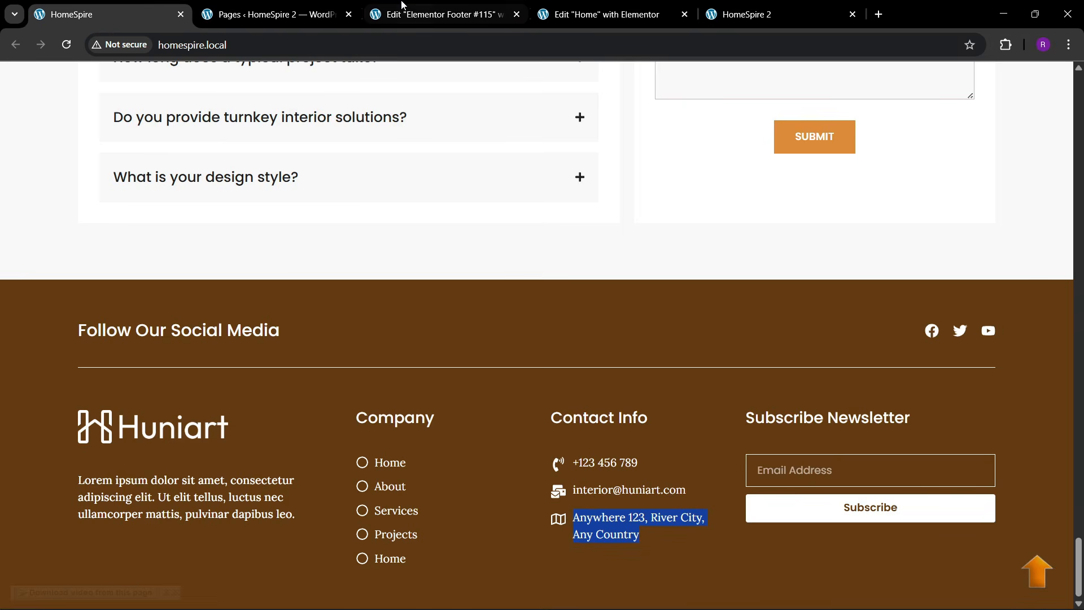
{"action": "left_click", "coordinate": [434, 14]}
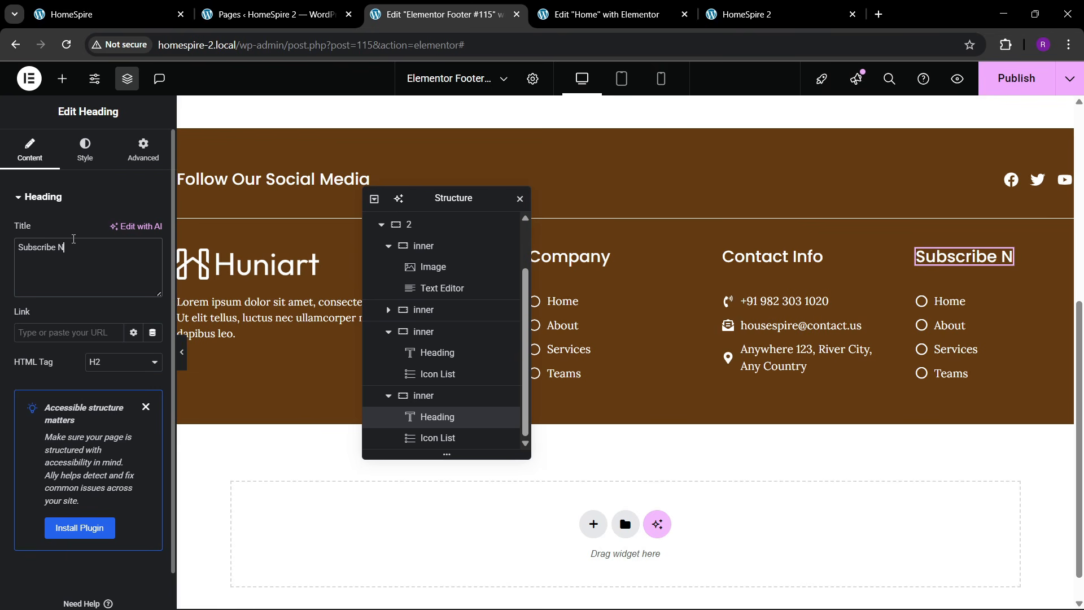
{"action": "type", "text": "ter"}
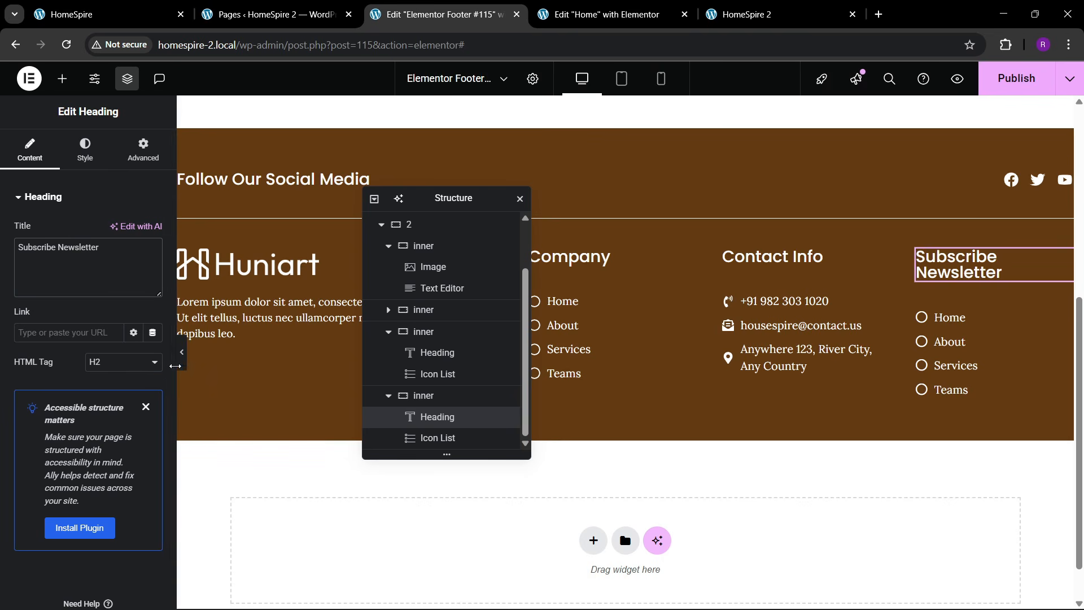
{"action": "left_click", "coordinate": [182, 366]}
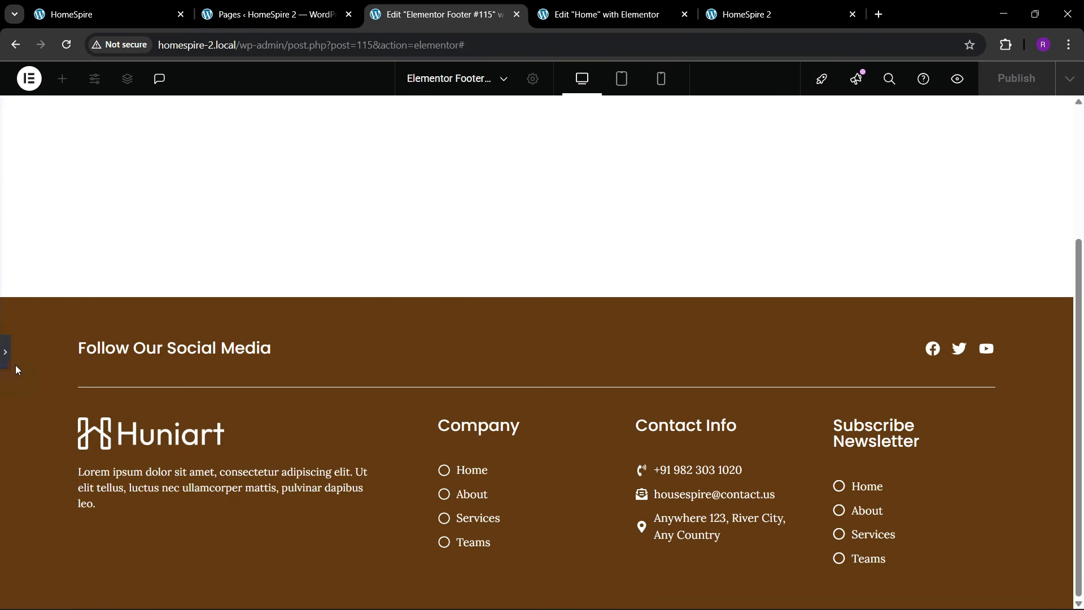
{"action": "left_click", "coordinate": [5, 355]}
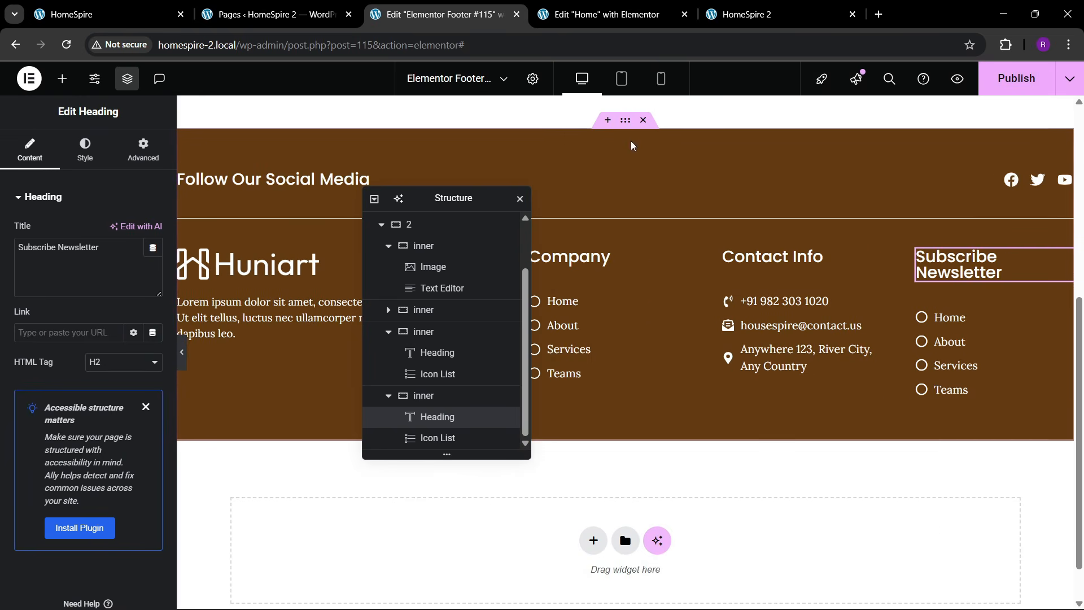
{"action": "left_click", "coordinate": [536, 151]}
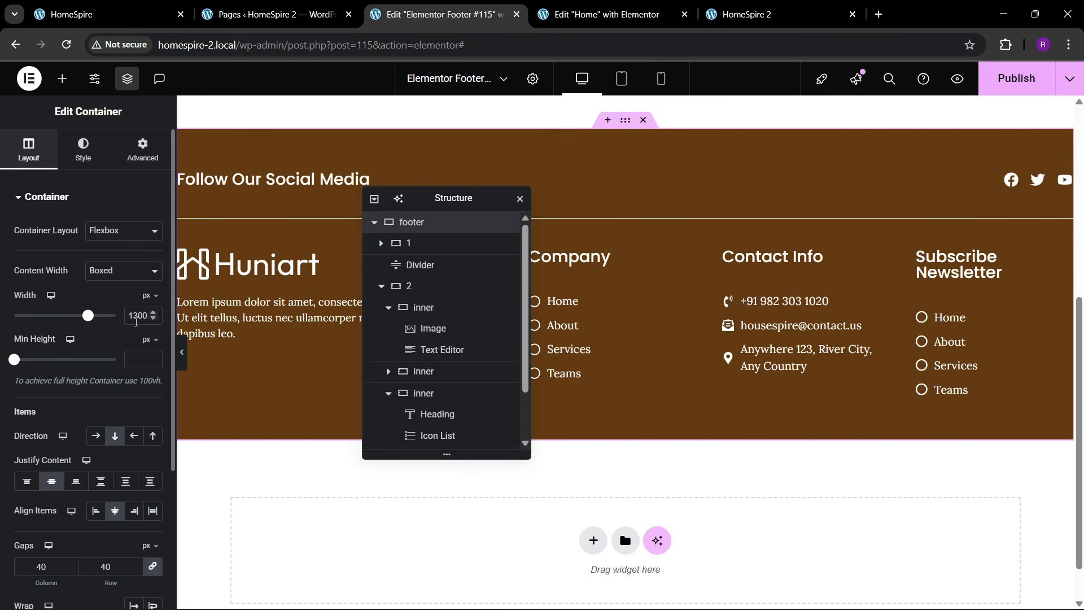
- Set the logo-and-description column and the Subscribe Newsletter column each to 30% width
{"action": "left_click", "coordinate": [182, 361]}
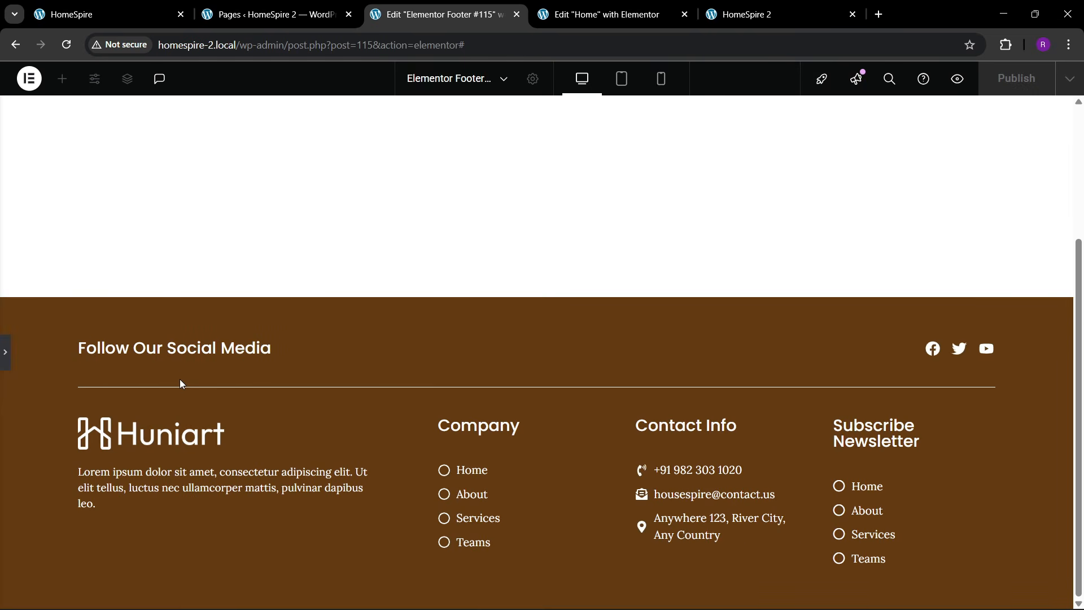
{"action": "left_click", "coordinate": [89, 7]}
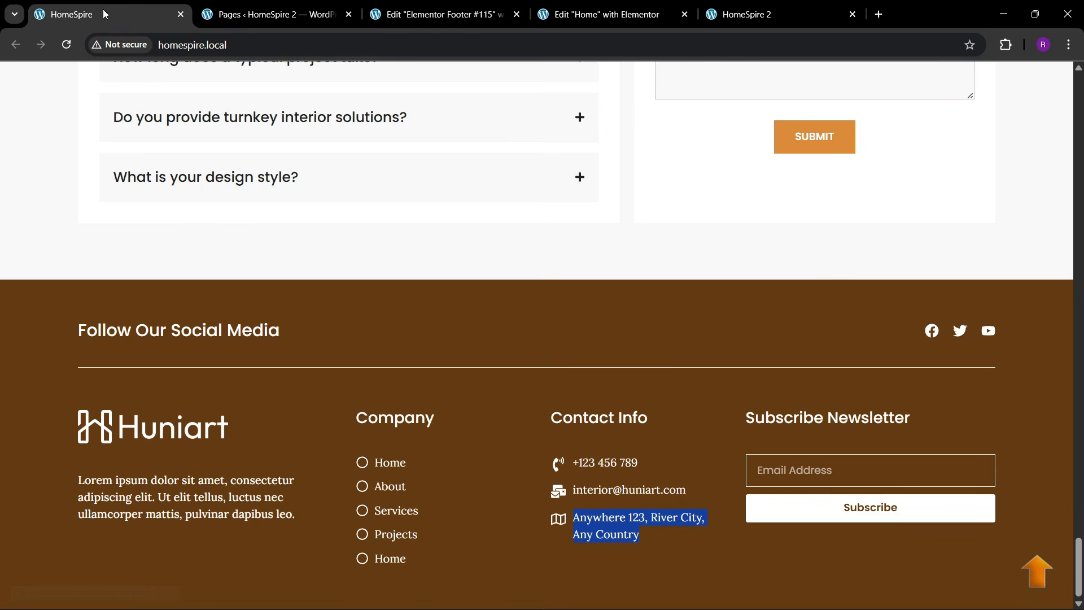
{"action": "left_click", "coordinate": [434, 14]}
{"action": "left_click", "coordinate": [5, 355]}
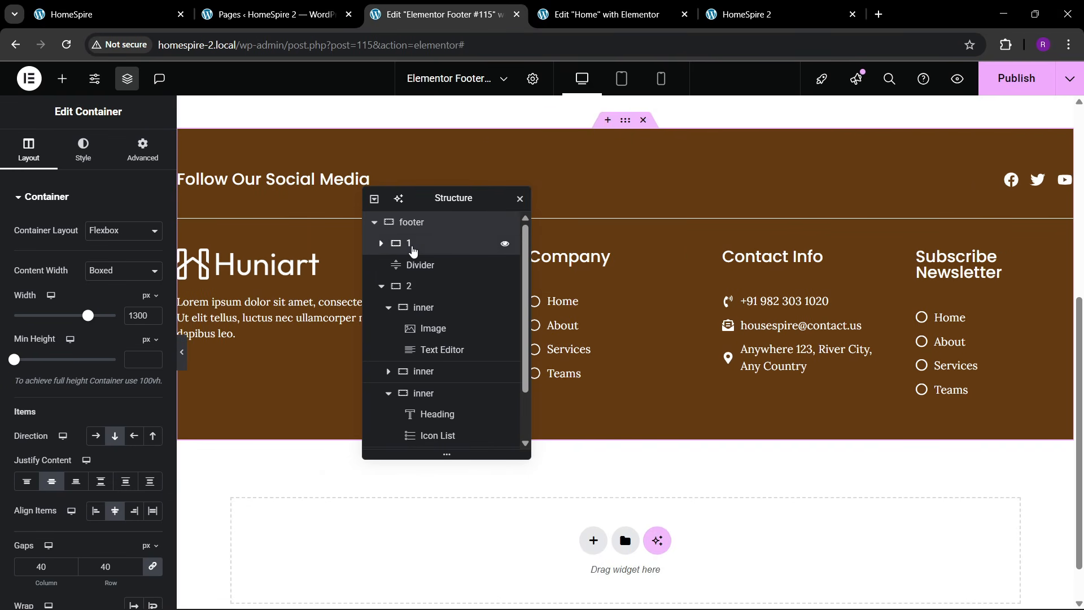
{"action": "left_click", "coordinate": [412, 243]}
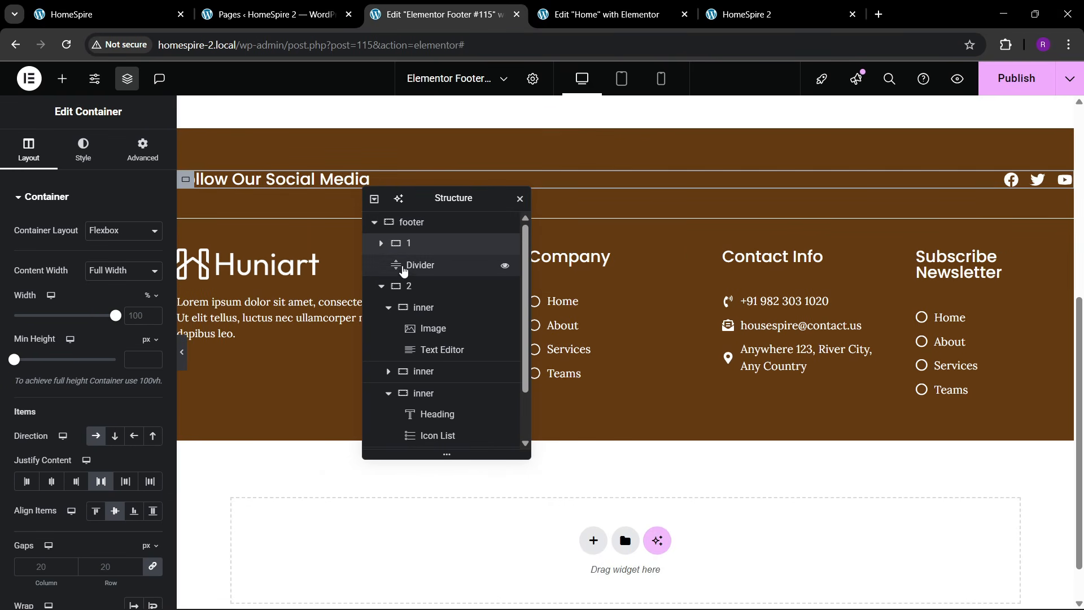
{"action": "left_click", "coordinate": [420, 307]}
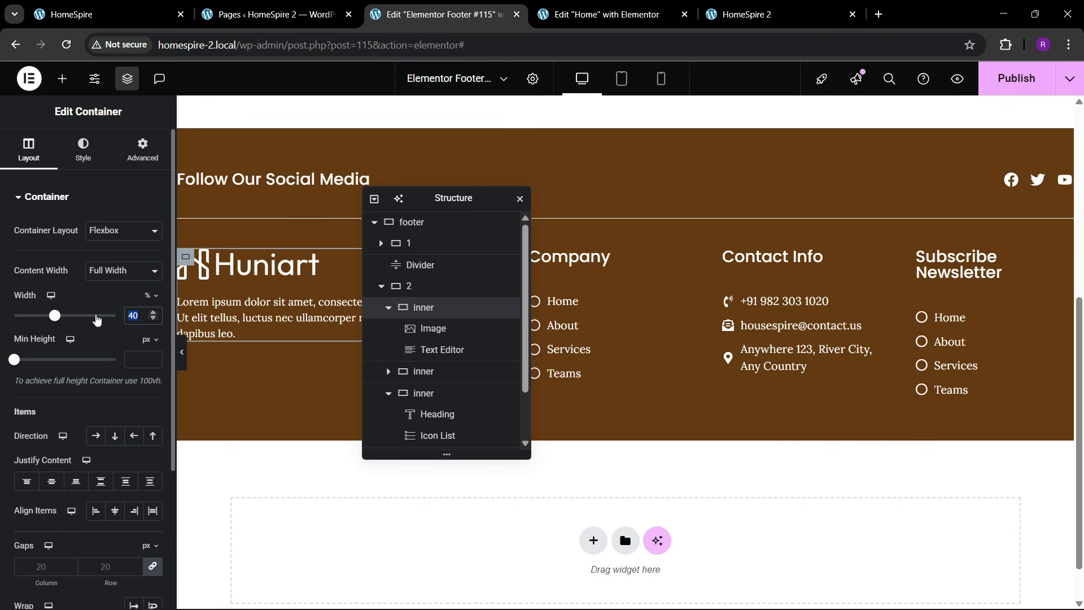
{"action": "type", "text": "30"}
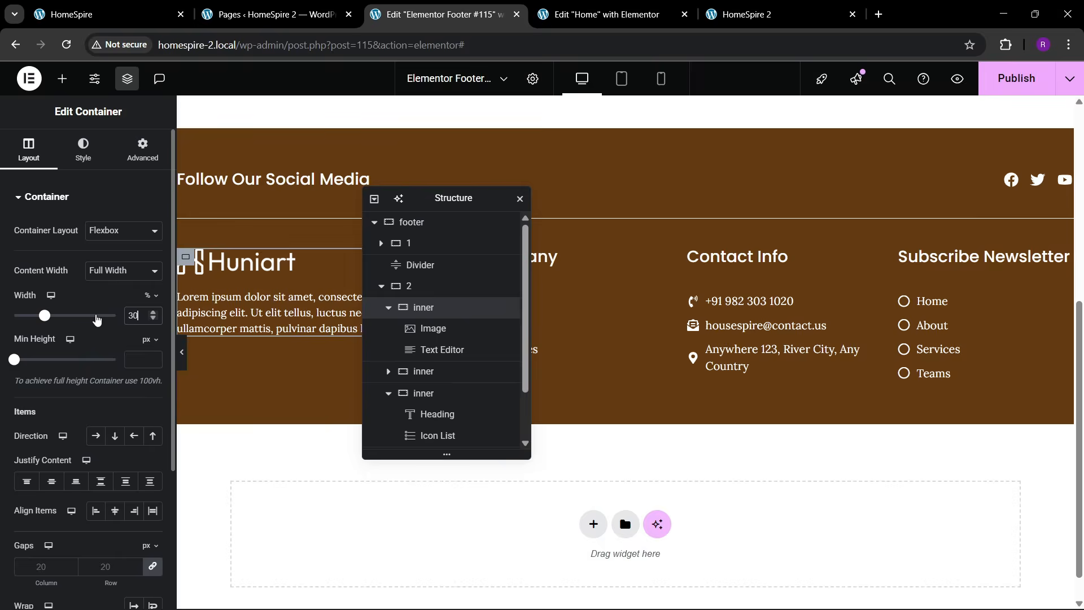
{"action": "scroll", "coordinate": [424, 372], "scroll_direction": "down", "scroll_amount": 2}
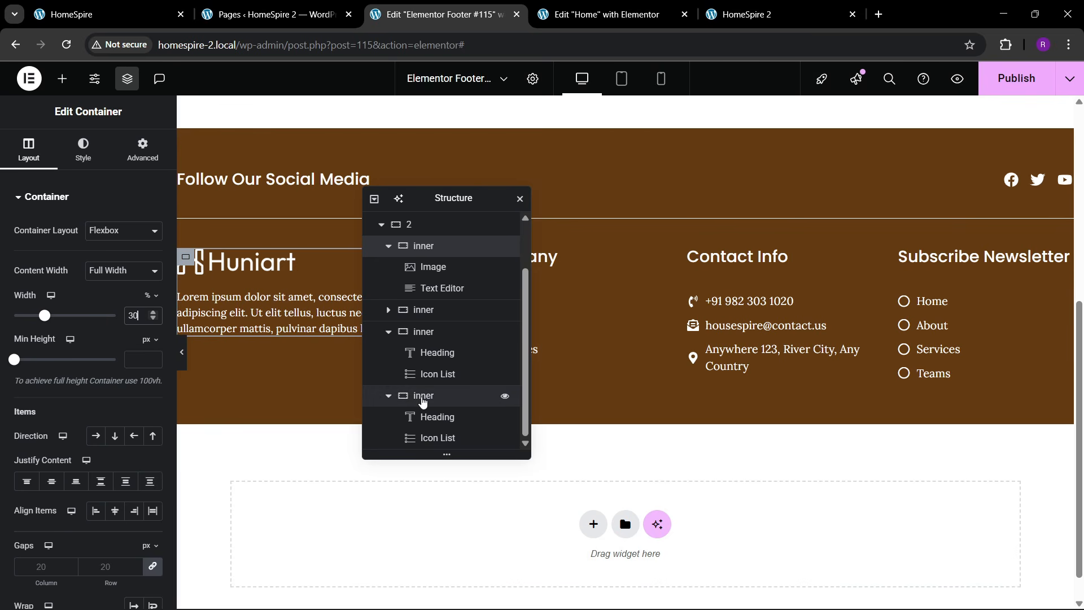
{"action": "left_click", "coordinate": [423, 395]}
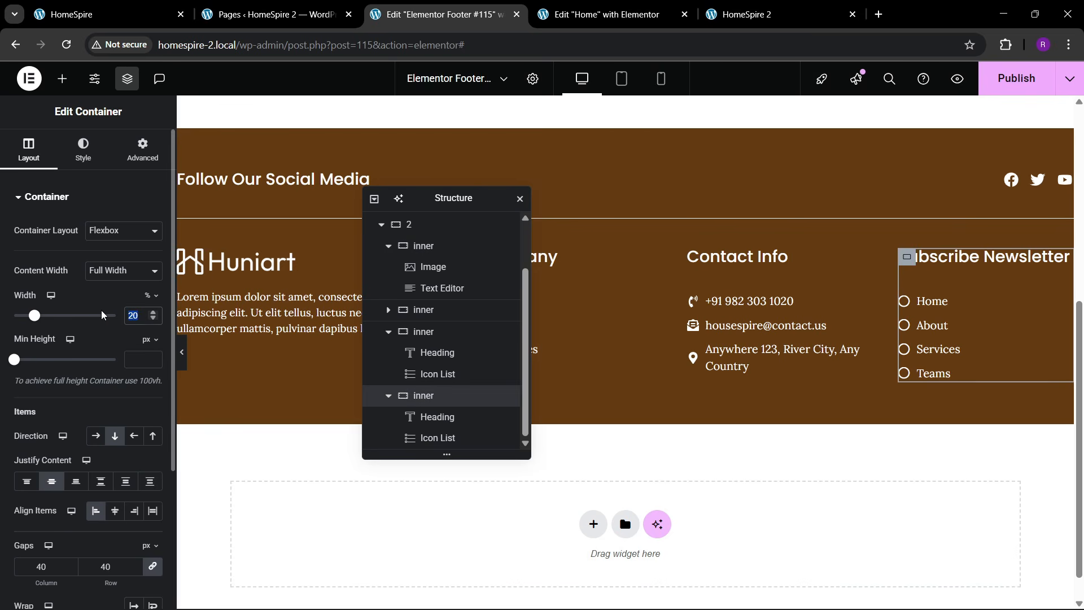
{"action": "type", "text": "30"}
{"action": "left_click", "coordinate": [182, 347]}
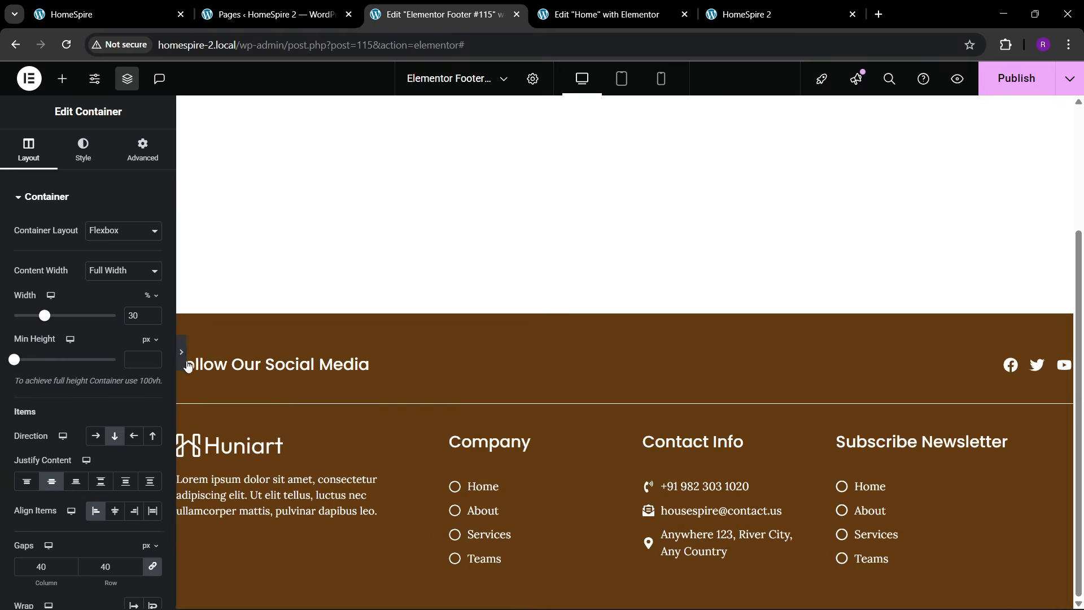
{"action": "left_click", "coordinate": [5, 361]}
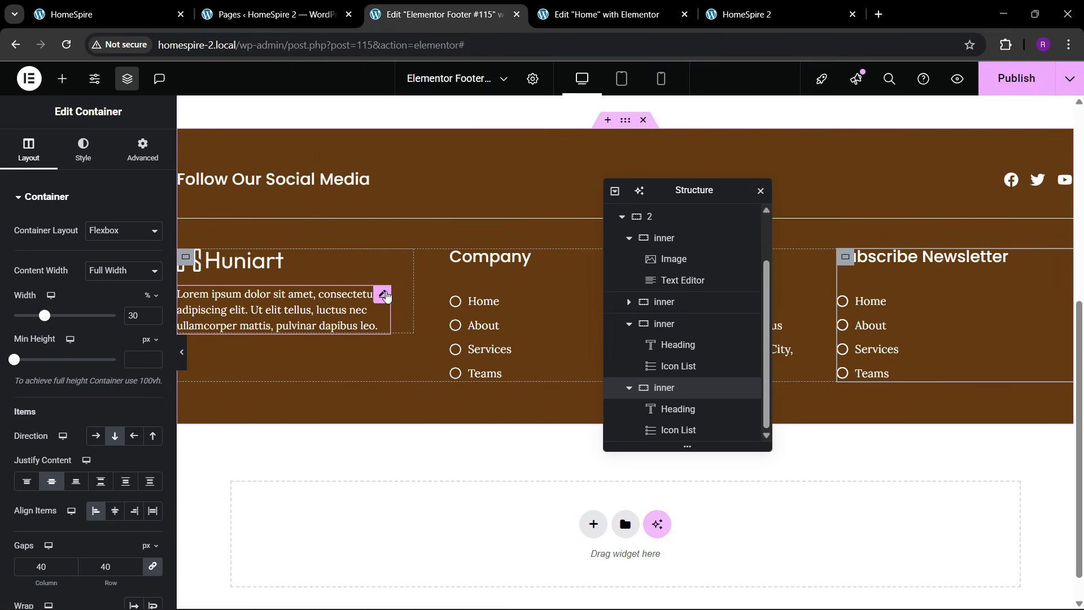
- Make the footer description text Full Width (100%)
{"action": "left_click", "coordinate": [373, 305]}
{"action": "left_click", "coordinate": [113, 340]}
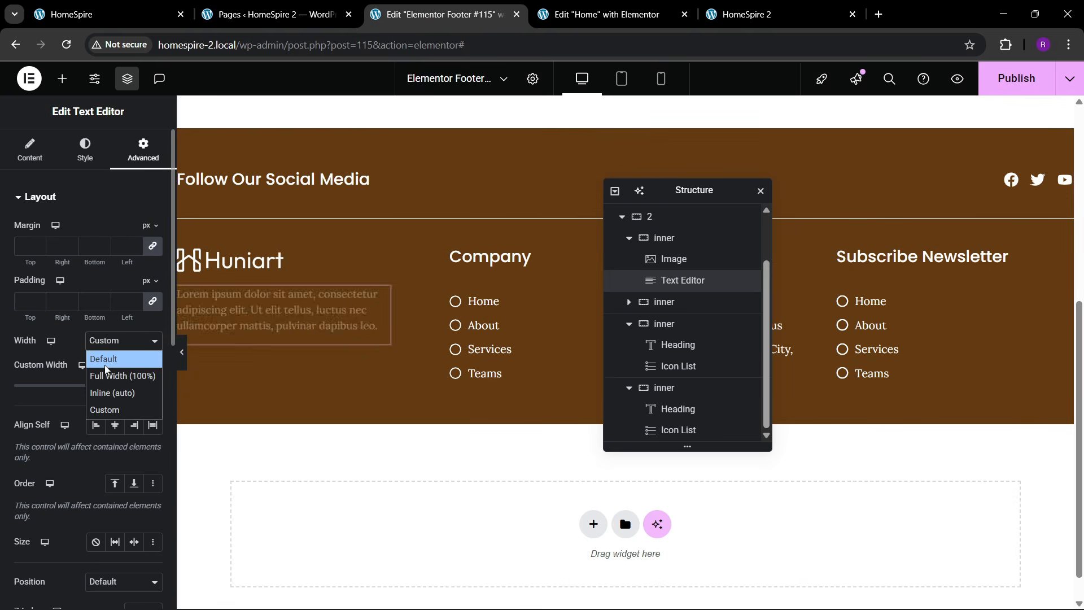
{"action": "left_click", "coordinate": [105, 368]}
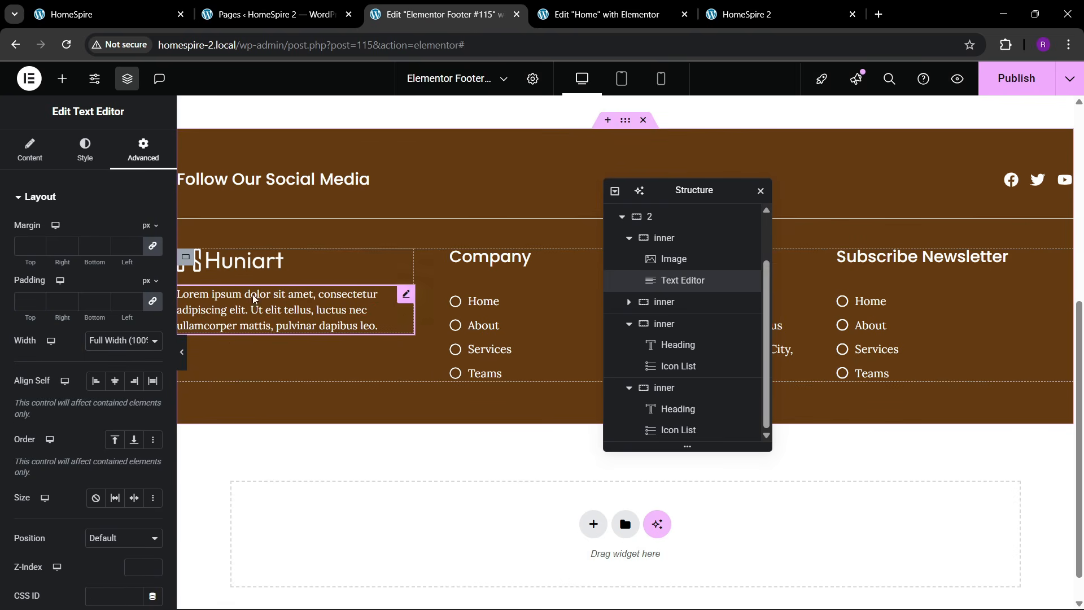
- Enlarge the Huniart logo's width to about 60%
{"action": "left_click", "coordinate": [243, 261]}
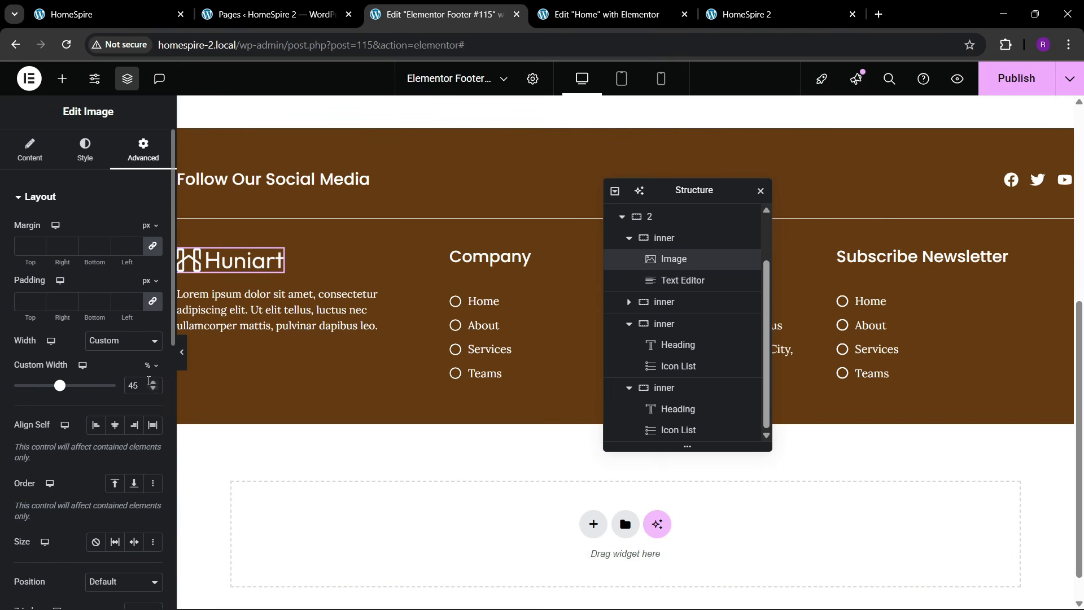
{"action": "left_click", "coordinate": [153, 383]}
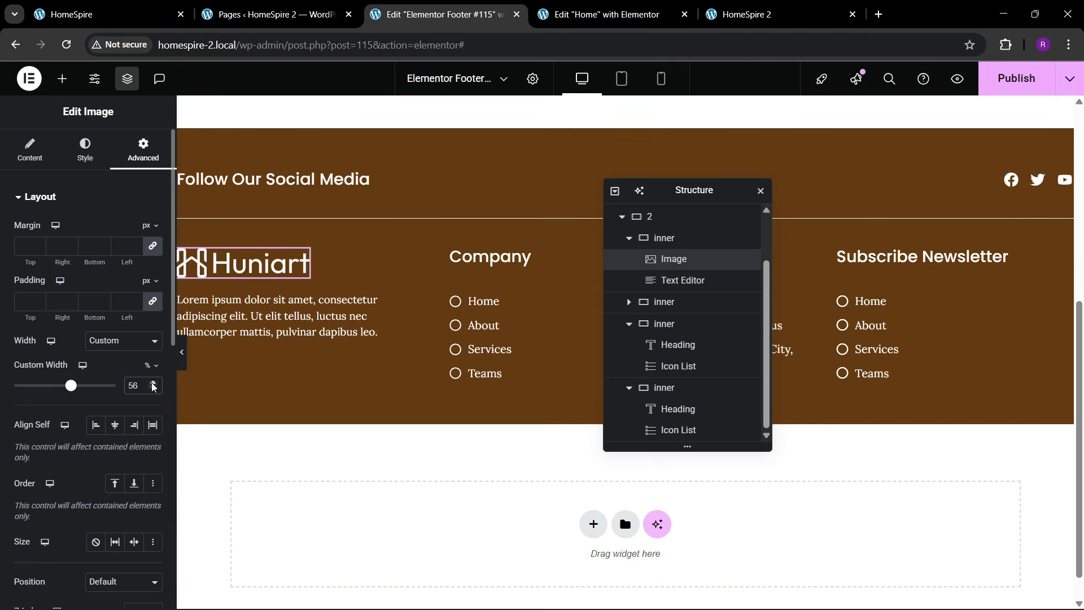
{"action": "left_click_drag", "start_coordinate": [153, 386], "coordinate": [152, 386]}
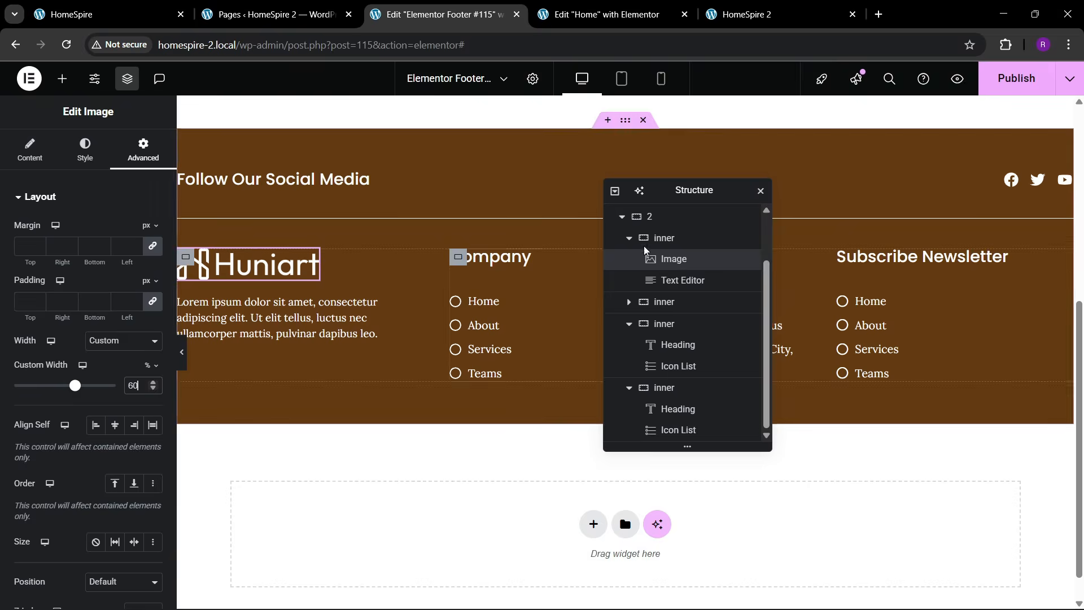
- Widen the first footer column, moving the structure navigator out of the way
{"action": "left_click_drag", "start_coordinate": [706, 193], "coordinate": [729, 196]}
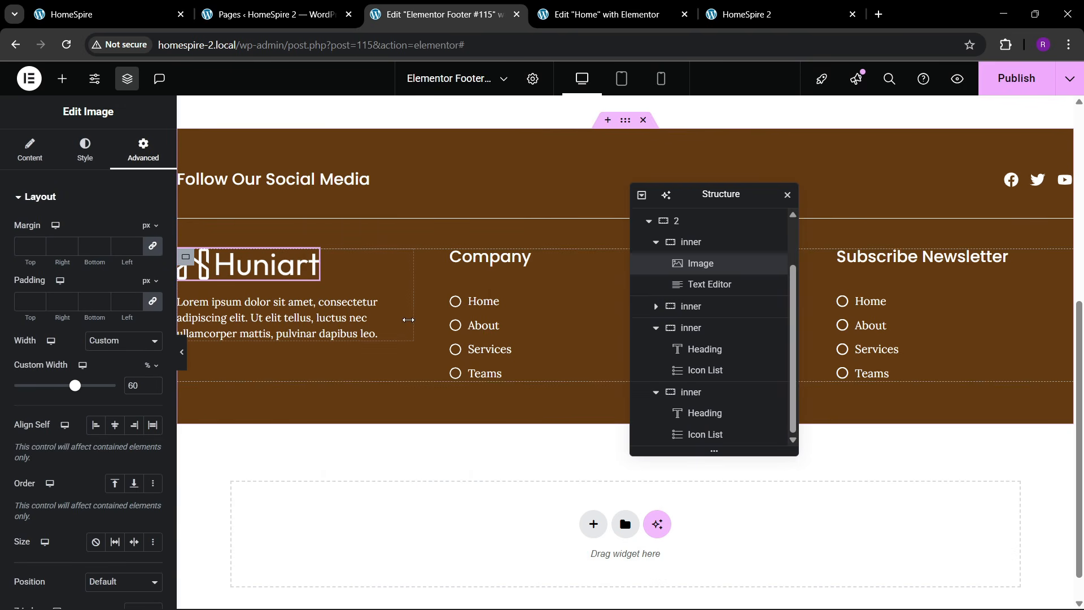
{"action": "left_click_drag", "start_coordinate": [407, 320], "coordinate": [456, 323]}
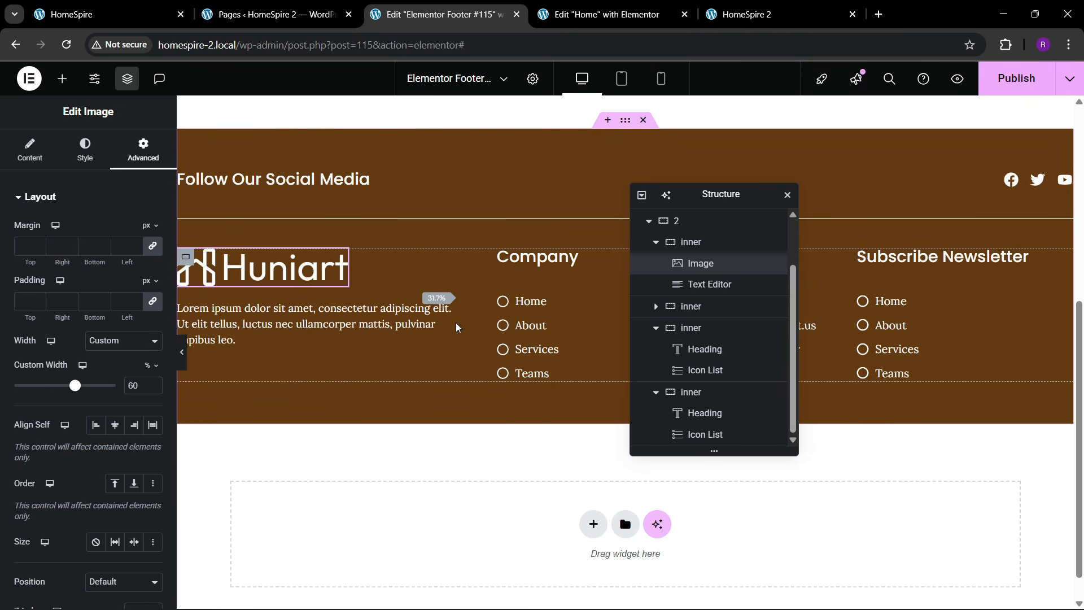
{"action": "left_click_drag", "start_coordinate": [672, 197], "coordinate": [668, 199]}
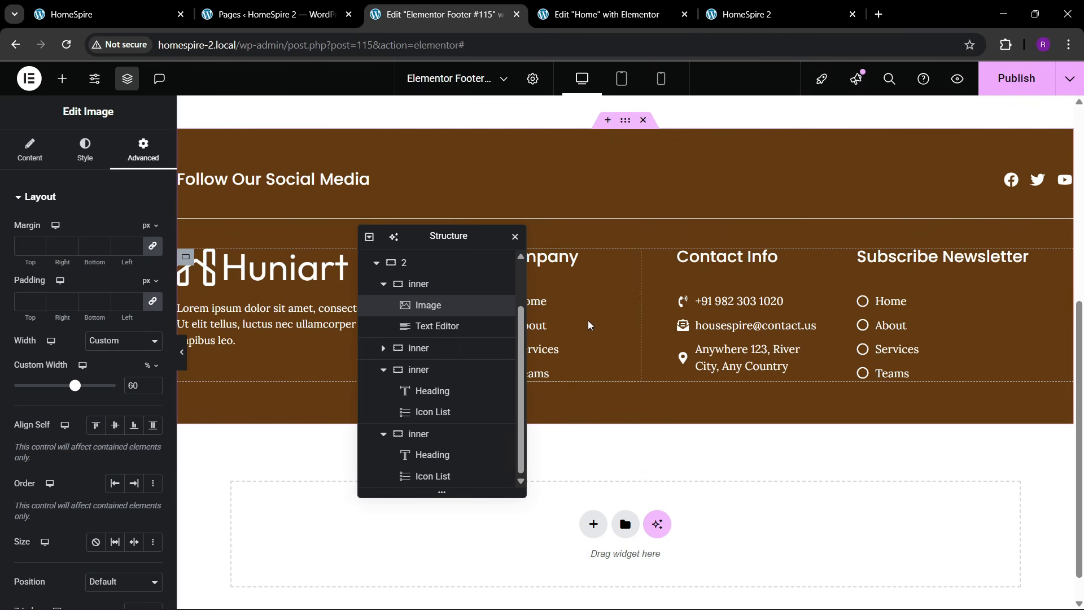
{"action": "left_click_drag", "start_coordinate": [432, 237], "coordinate": [623, 214]}
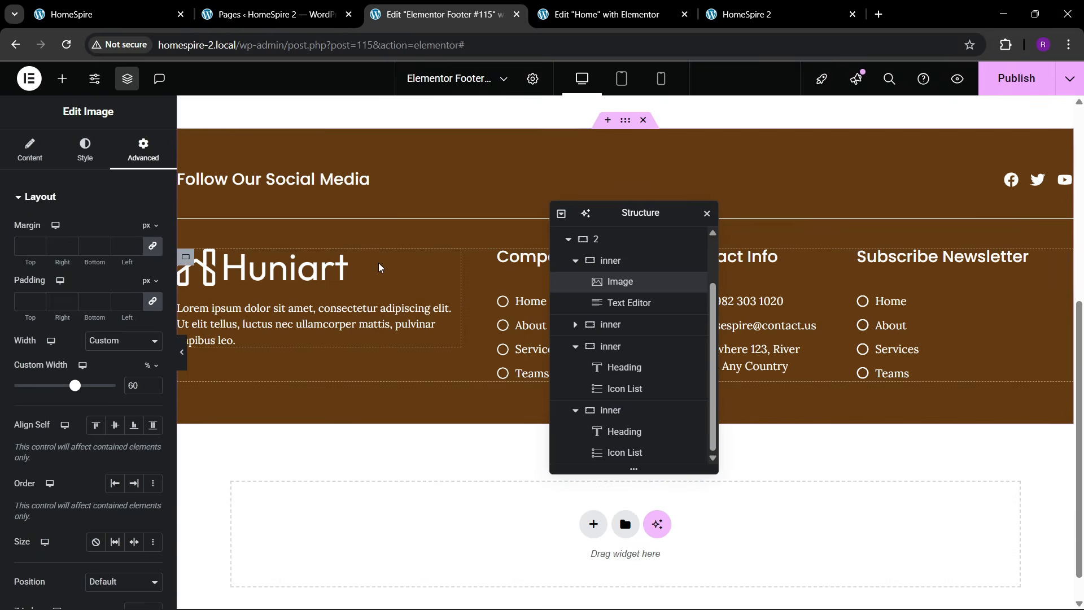
- Bring the Huniart logo width down to 50%, then right-click the Subscribe Newsletter link list
{"action": "left_click", "coordinate": [153, 389]}
{"action": "left_click", "coordinate": [153, 389]}
{"action": "left_click", "coordinate": [154, 389]}
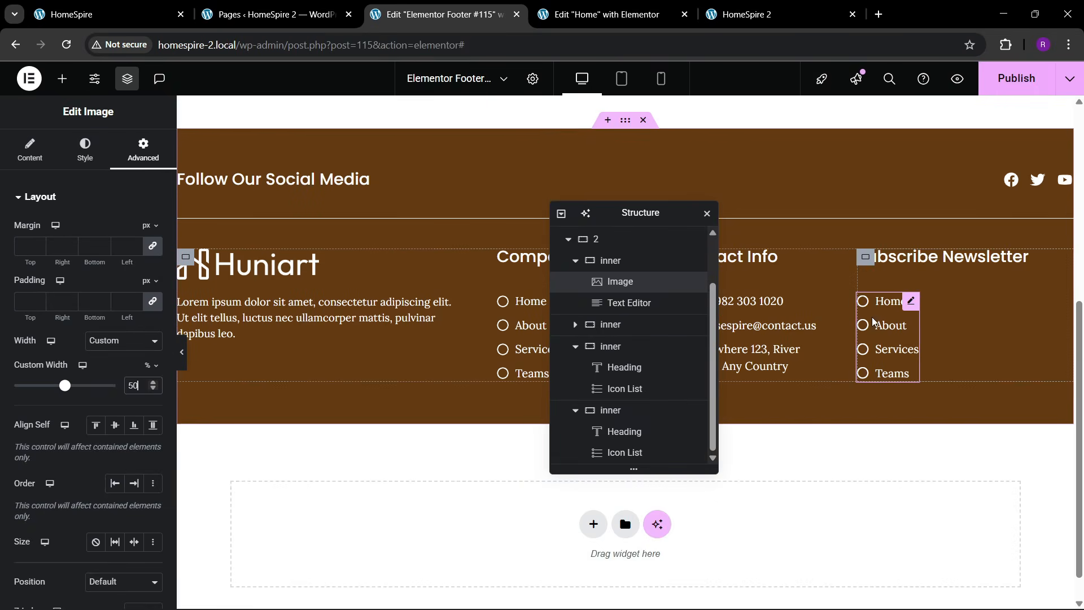
{"action": "right_click", "coordinate": [892, 299]}
- Replace the Subscribe Newsletter link list with a Form widget
{"action": "left_click", "coordinate": [948, 588]}
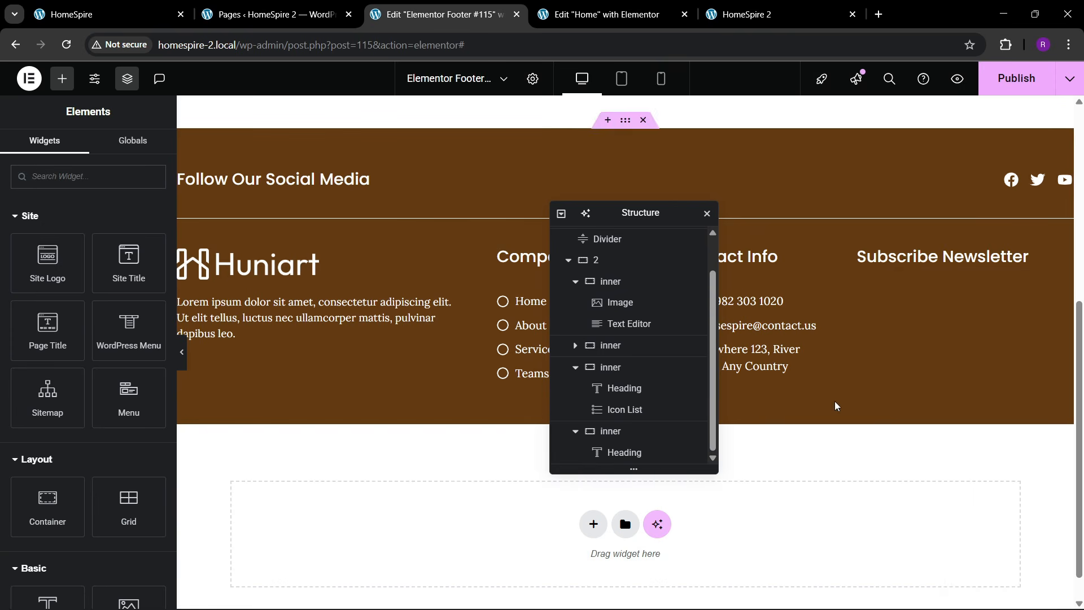
{"action": "left_click", "coordinate": [61, 182]}
{"action": "type", "text": "form"}
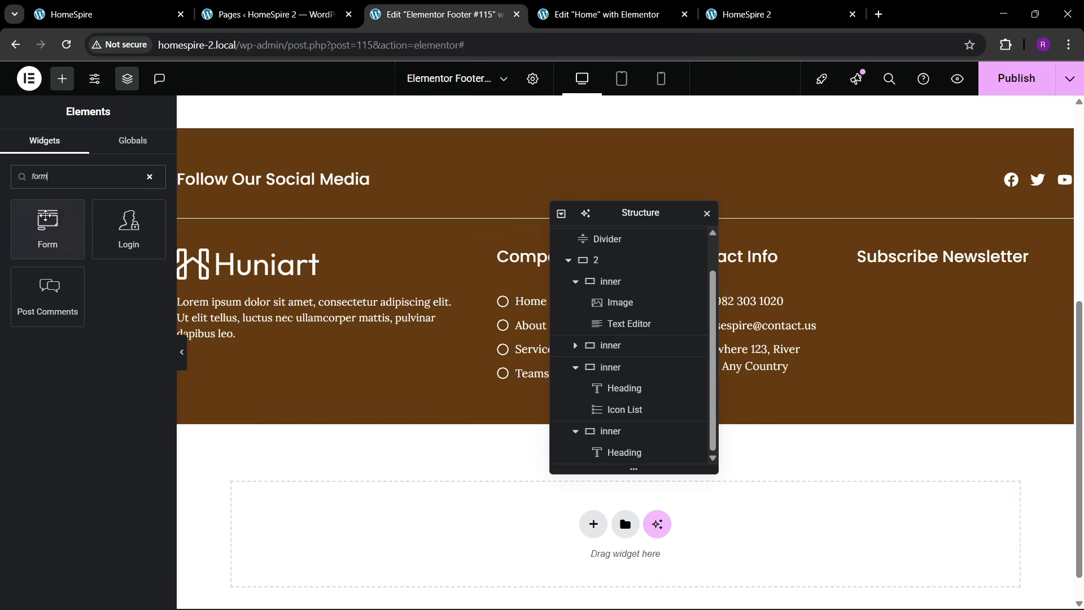
{"action": "left_click_drag", "start_coordinate": [47, 229], "coordinate": [991, 265]}
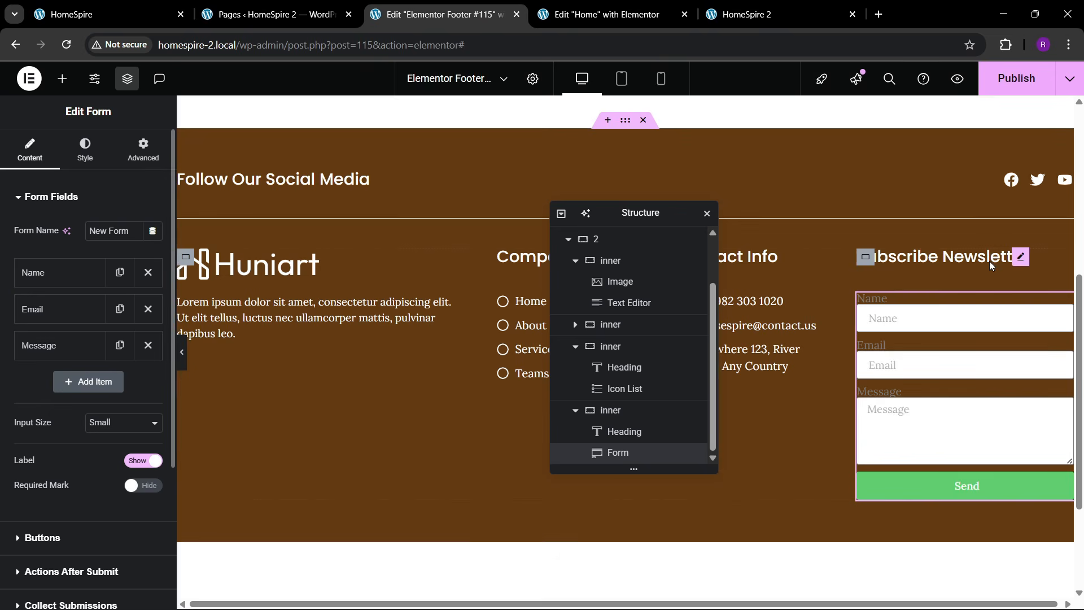
- Remove the Name and Message fields and make the form inputs Medium size
{"action": "left_click", "coordinate": [147, 272]}
{"action": "left_click", "coordinate": [147, 308]}
{"action": "left_click", "coordinate": [109, 350]}
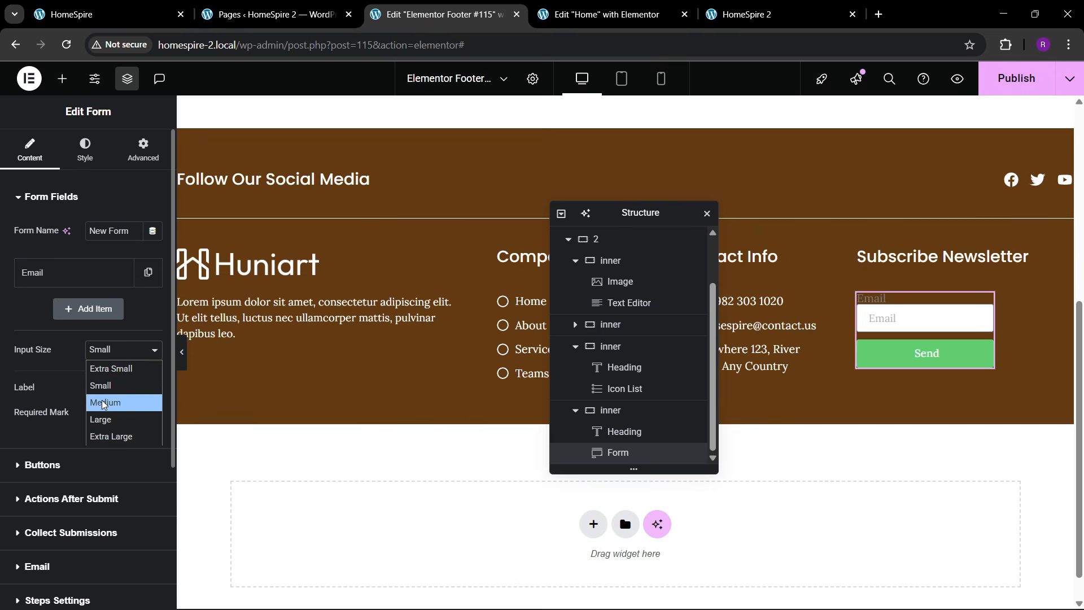
{"action": "left_click", "coordinate": [102, 400]}
- Rename the submit button label from Send to 'SUBSCIBE'
{"action": "left_click", "coordinate": [106, 5]}
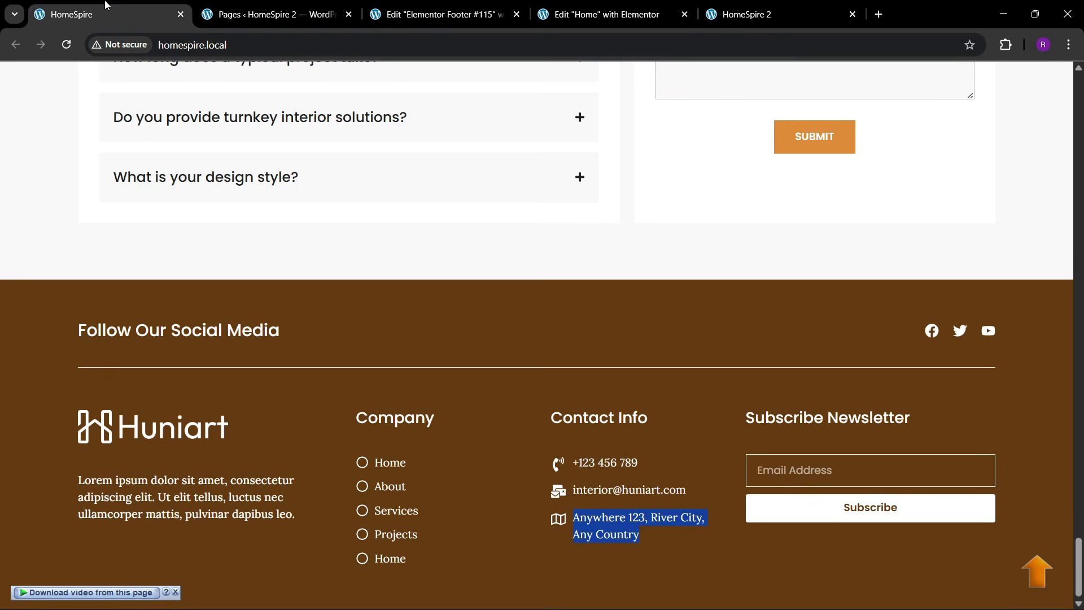
{"action": "left_click", "coordinate": [441, 15]}
{"action": "scroll", "coordinate": [61, 392], "scroll_direction": "down", "scroll_amount": 1}
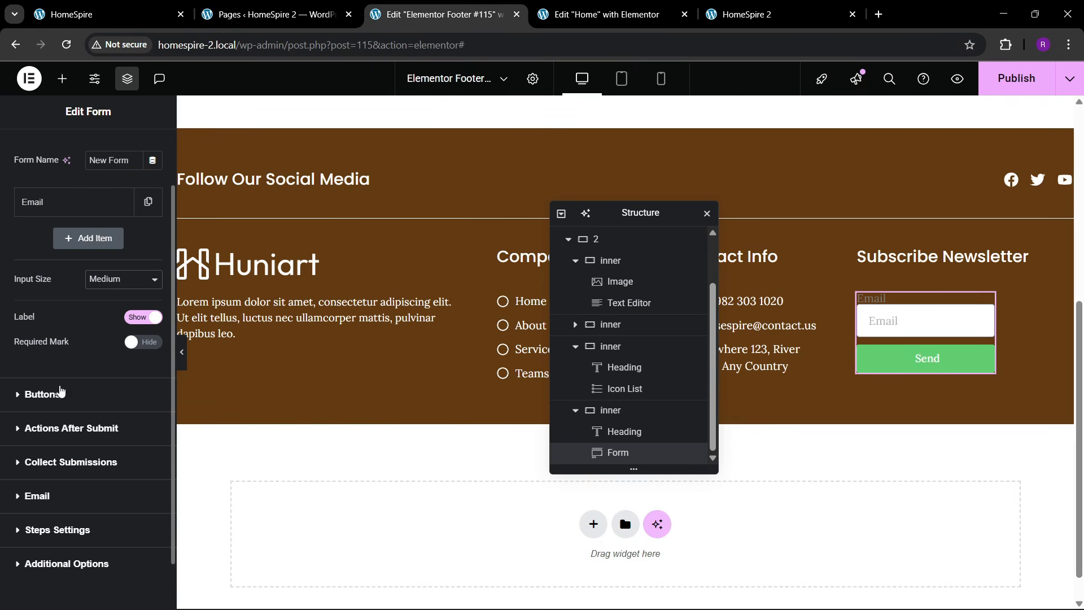
{"action": "left_click", "coordinate": [60, 394]}
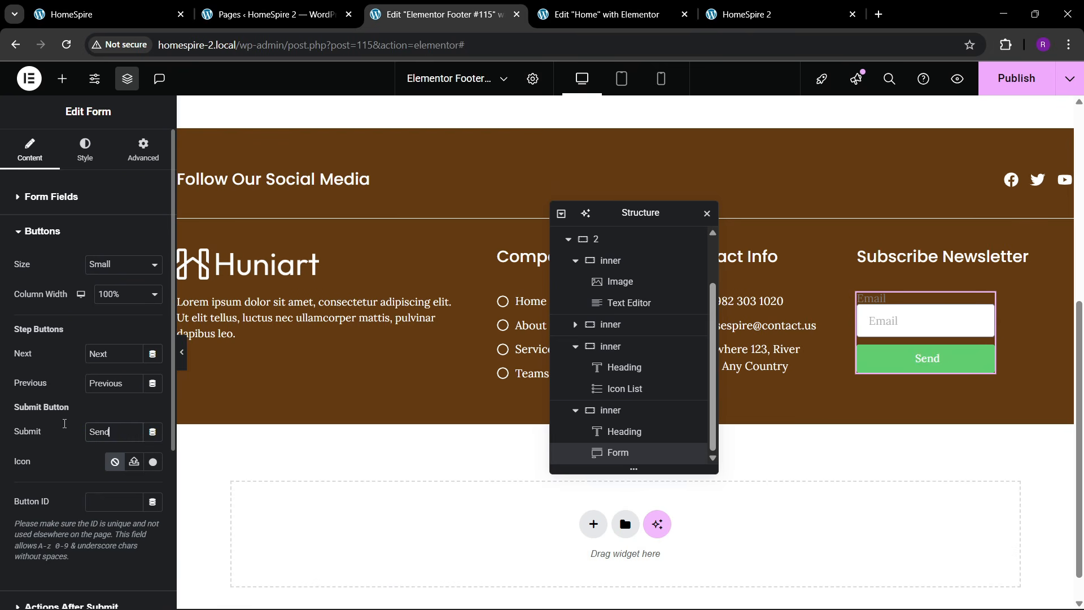
{"action": "key", "text": "ctrl+a"}
{"action": "type", "text": "SUBSCIBR"}
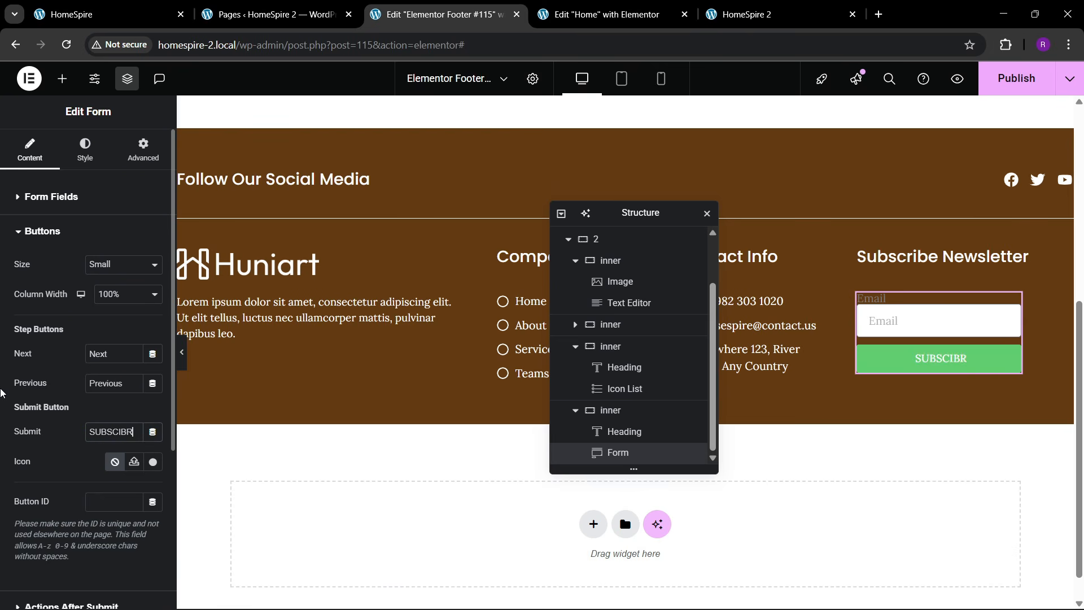
{"action": "key", "text": "BackSpace"}
{"action": "type", "text": "E"}
- Set the subscribe button size to Medium after briefly trying Small
{"action": "left_click", "coordinate": [104, 273]}
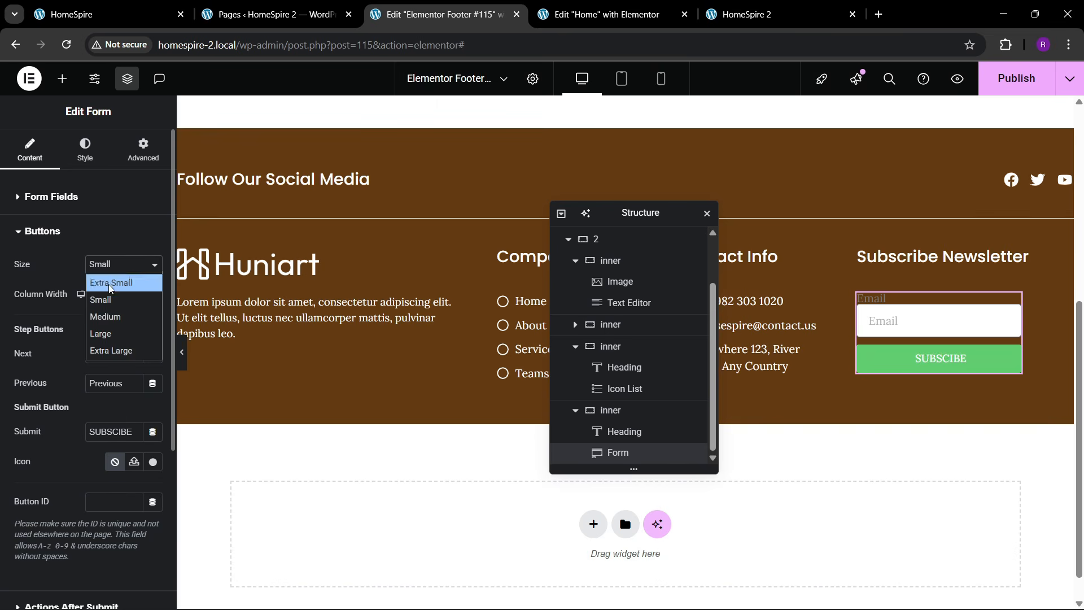
{"action": "left_click", "coordinate": [109, 314]}
{"action": "left_click", "coordinate": [109, 265]}
{"action": "left_click", "coordinate": [109, 298]}
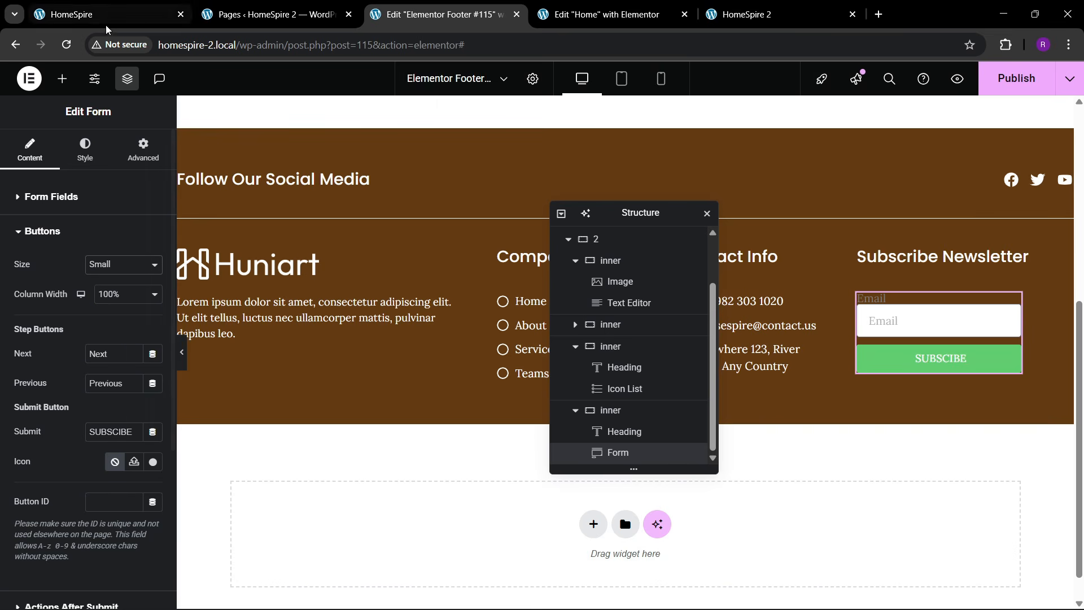
{"action": "left_click", "coordinate": [108, 27]}
{"action": "left_click", "coordinate": [339, 4]}
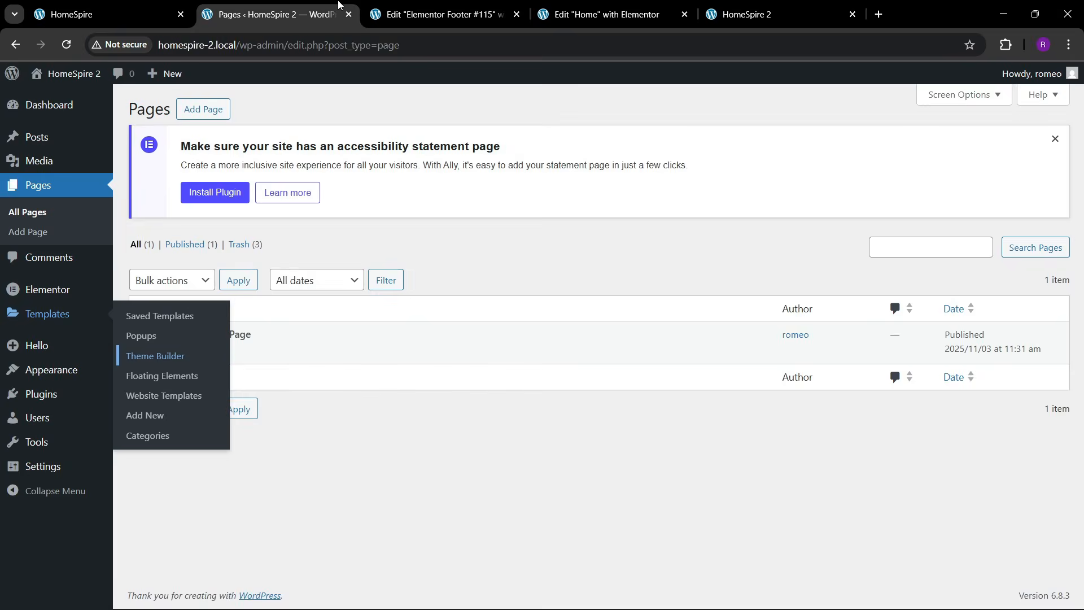
{"action": "left_click", "coordinate": [422, 6]}
{"action": "left_click", "coordinate": [117, 275]}
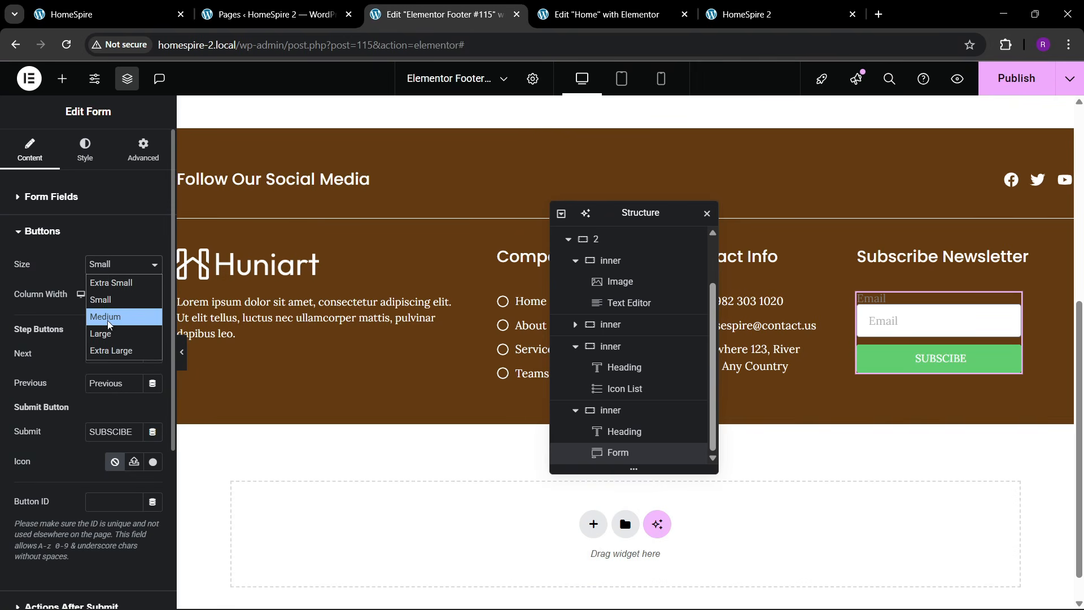
{"action": "left_click", "coordinate": [110, 323]}
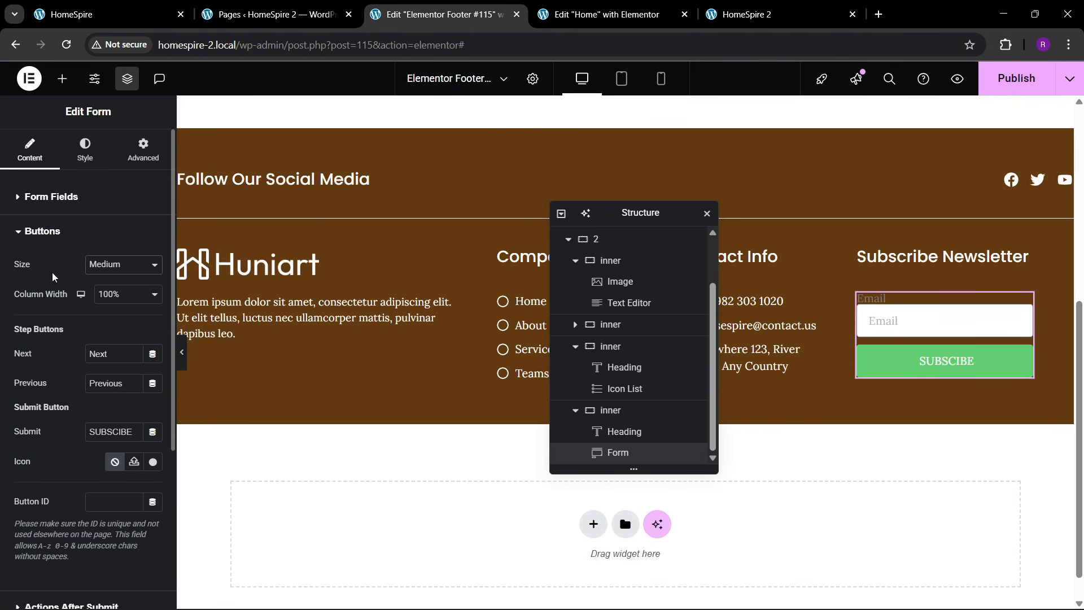
- Hide the field label and change the Email field placeholder to 'Email Address'
{"action": "left_click", "coordinate": [48, 199]}
{"action": "left_click", "coordinate": [144, 387]}
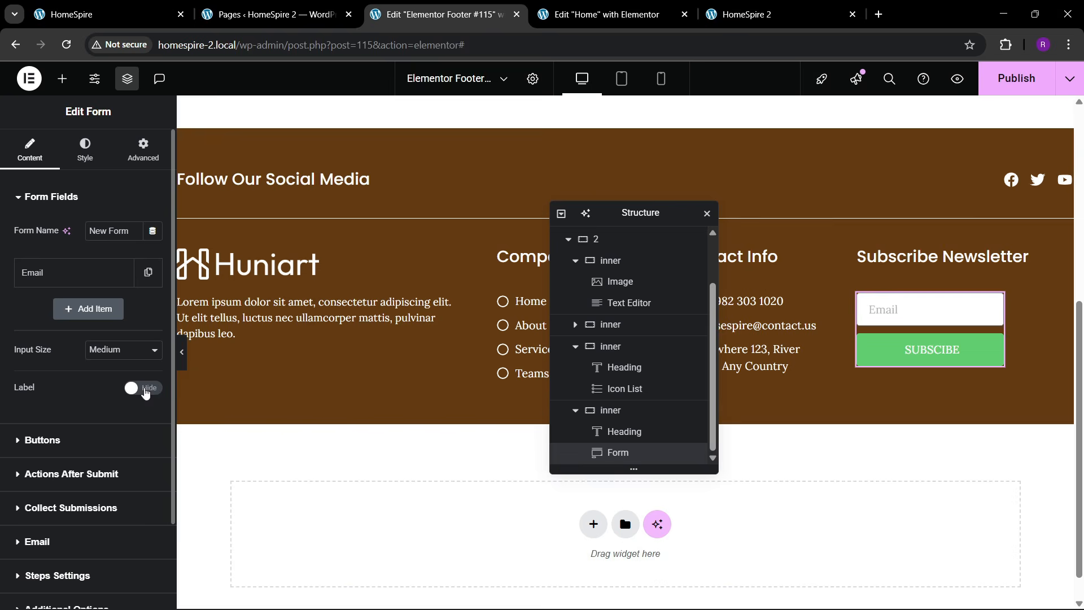
{"action": "left_click", "coordinate": [118, 15]}
{"action": "left_click", "coordinate": [440, 14]}
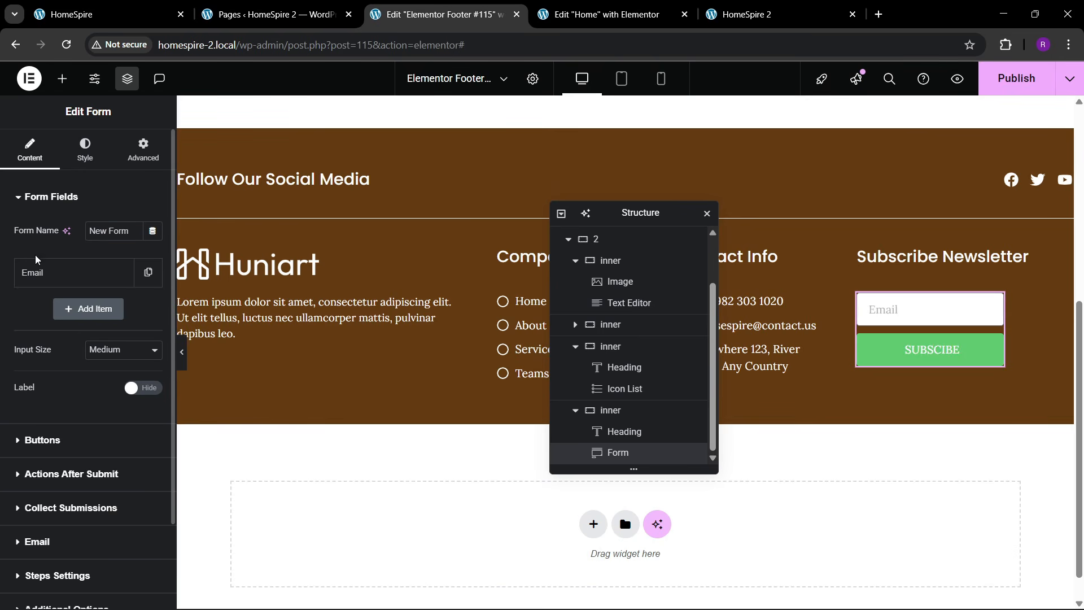
{"action": "left_click", "coordinate": [79, 272]}
{"action": "double_click", "coordinate": [116, 359]}
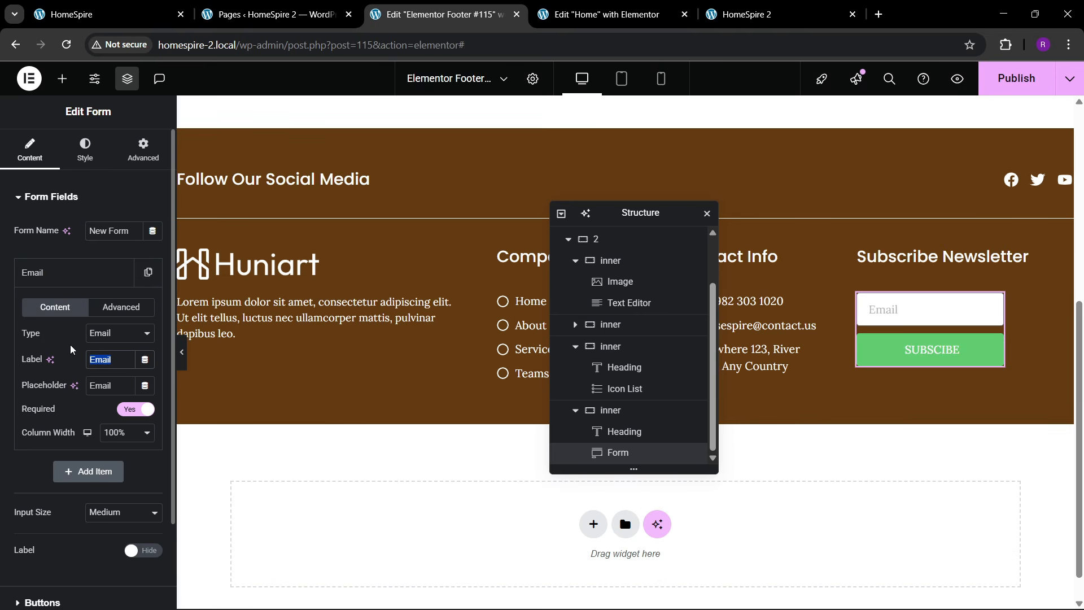
{"action": "left_click", "coordinate": [71, 349]}
{"action": "left_click", "coordinate": [117, 384]}
{"action": "type", "text": "Address"}
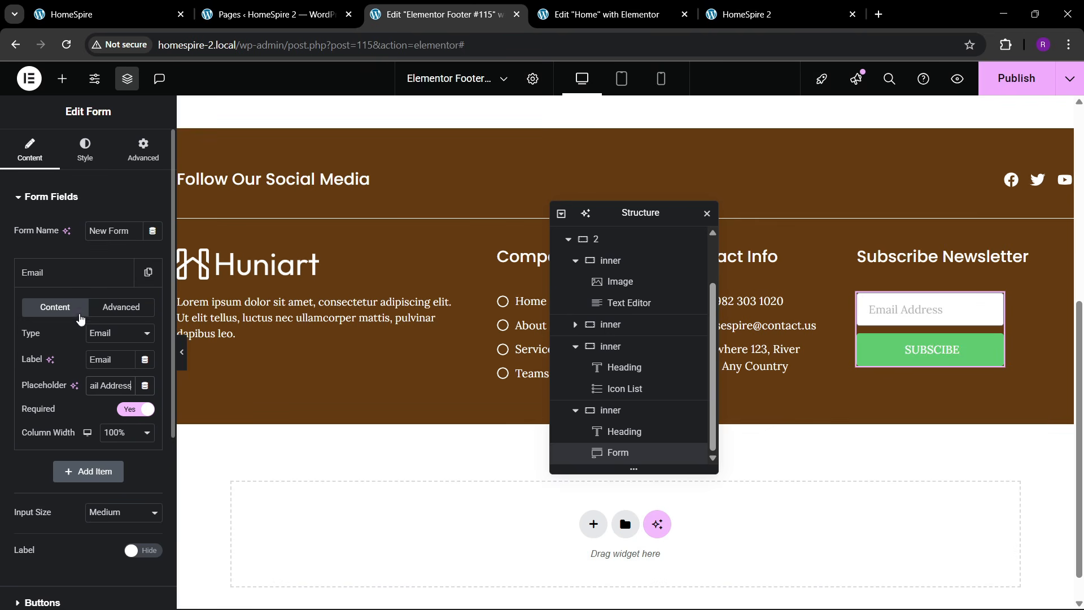
{"action": "left_click", "coordinate": [73, 275]}
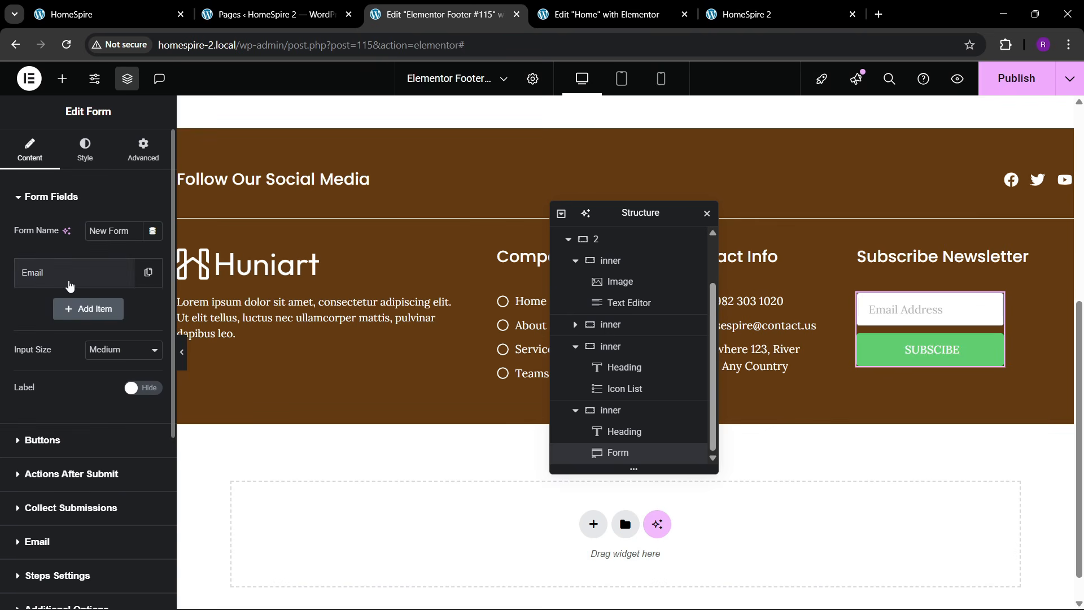
- Stretch the subscribe form to Full Width under Advanced settings
{"action": "left_click", "coordinate": [107, 15]}
{"action": "left_click", "coordinate": [398, 7]}
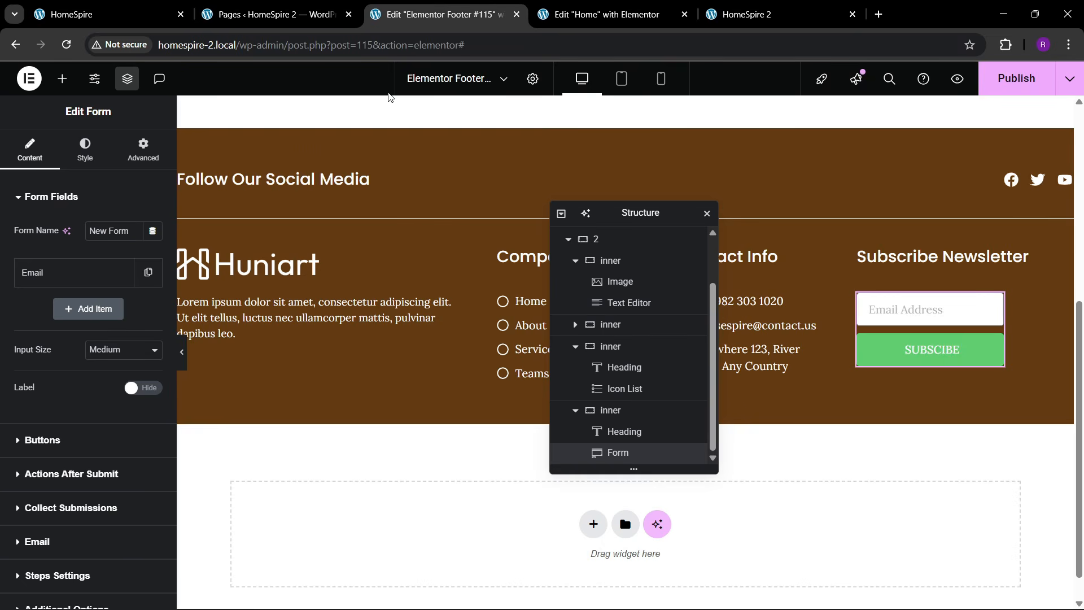
{"action": "left_click", "coordinate": [143, 150]}
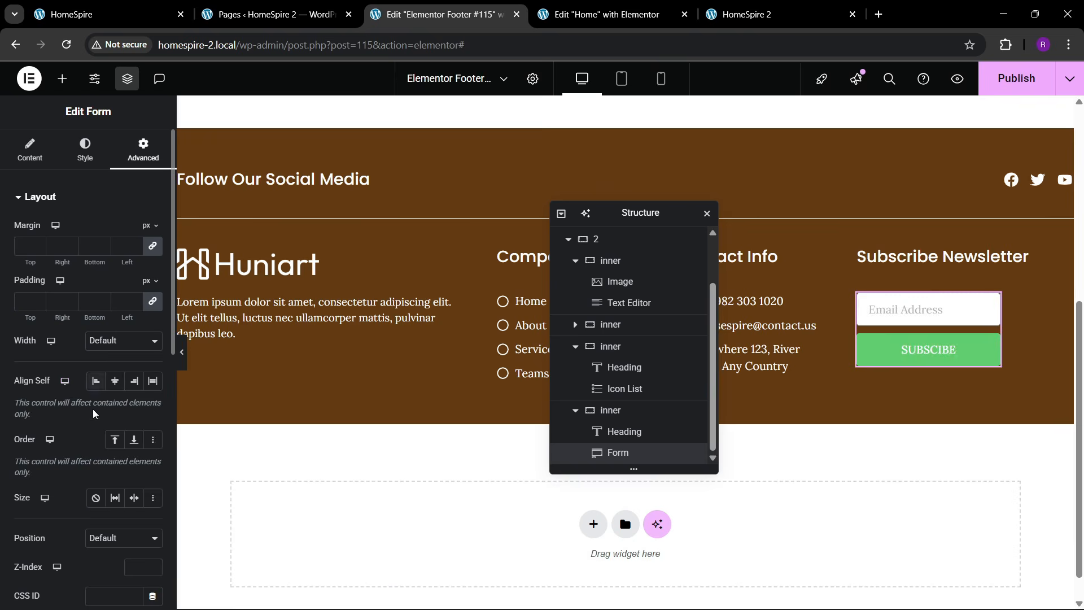
{"action": "left_click", "coordinate": [114, 339]}
{"action": "left_click", "coordinate": [110, 375]}
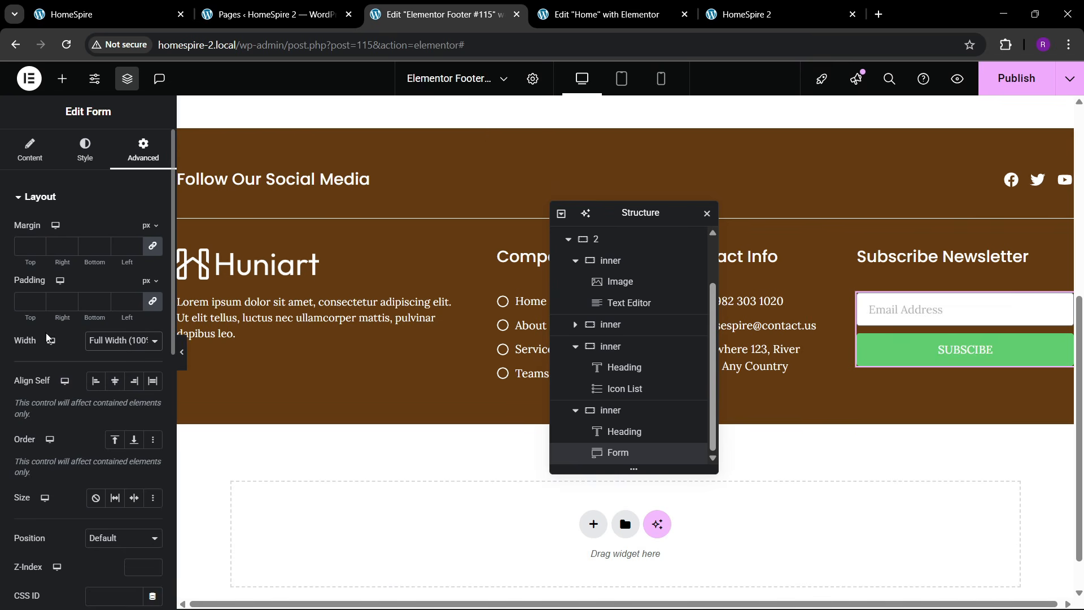
{"action": "left_click", "coordinate": [77, 166]}
{"action": "scroll", "coordinate": [85, 311], "scroll_direction": "down", "scroll_amount": 4}
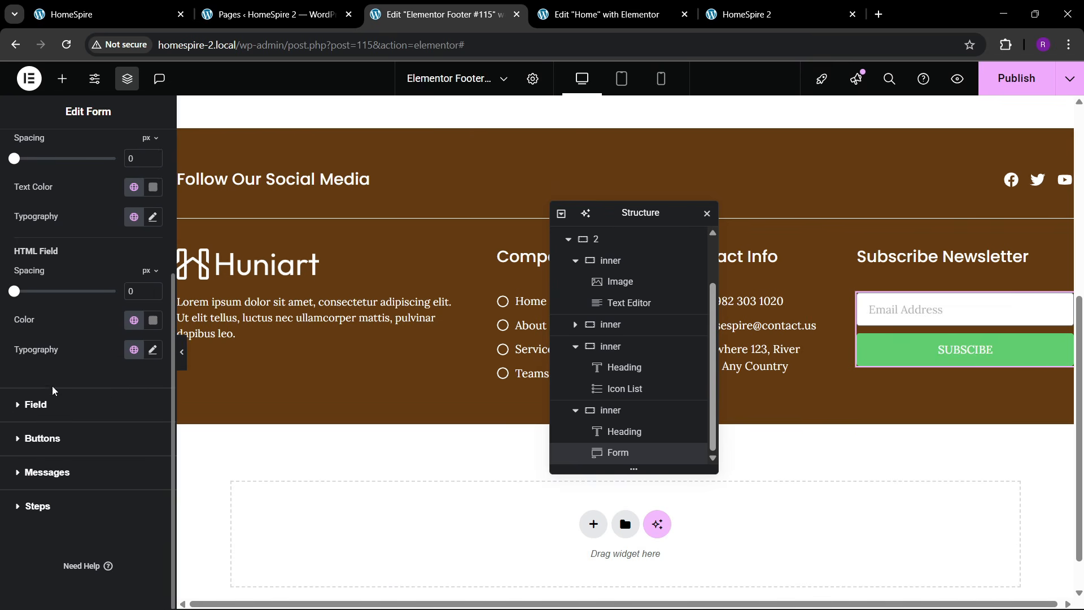
- Make the email field's background colour fully transparent
{"action": "left_click", "coordinate": [54, 403]}
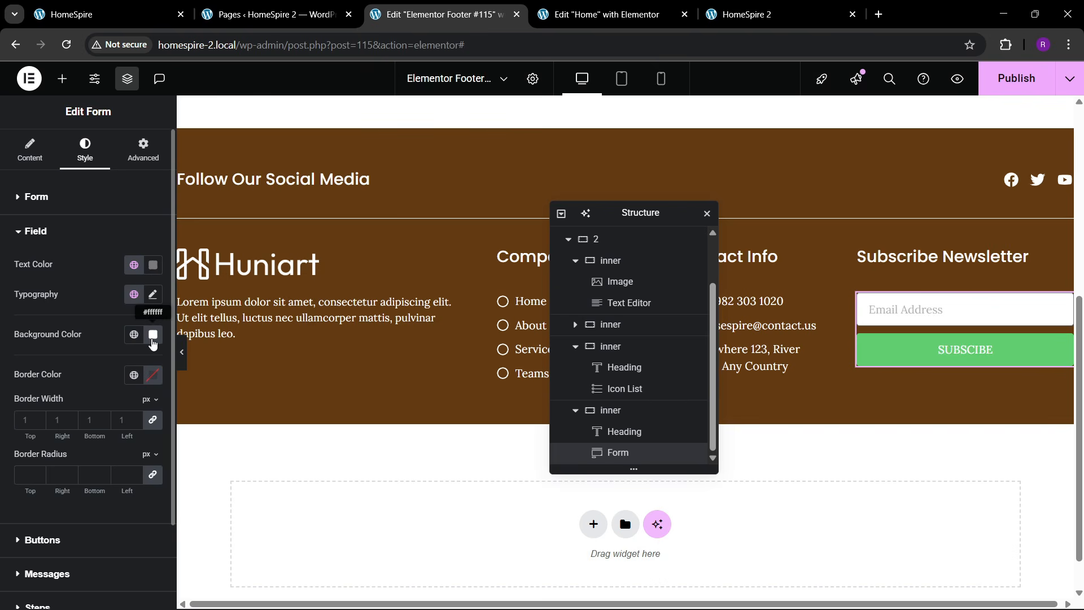
{"action": "left_click", "coordinate": [152, 336]}
{"action": "left_click_drag", "start_coordinate": [233, 519], "coordinate": [71, 519]}
{"action": "left_click", "coordinate": [90, 324]}
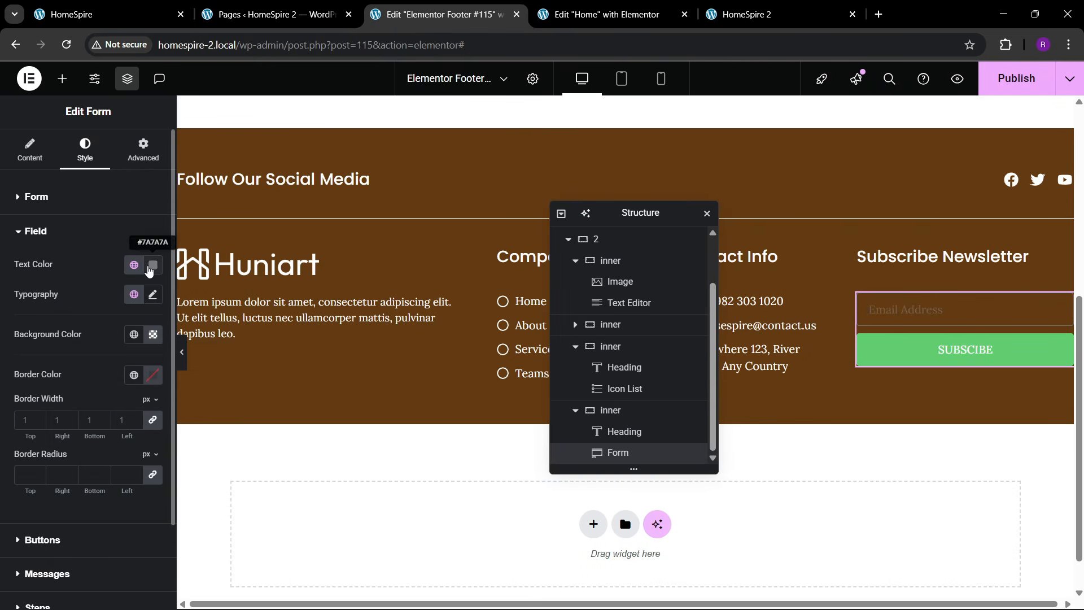
{"action": "left_click", "coordinate": [126, 8]}
{"action": "left_click", "coordinate": [386, 8]}
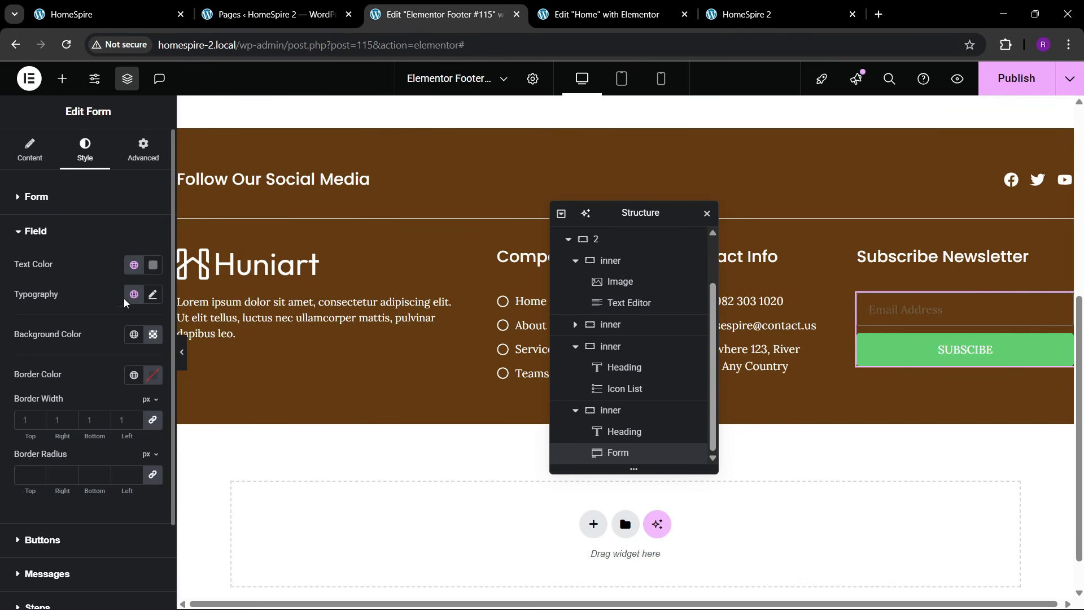
- Give the email field white text in the Poppins font
{"action": "left_click", "coordinate": [153, 265]}
{"action": "left_click", "coordinate": [25, 283]}
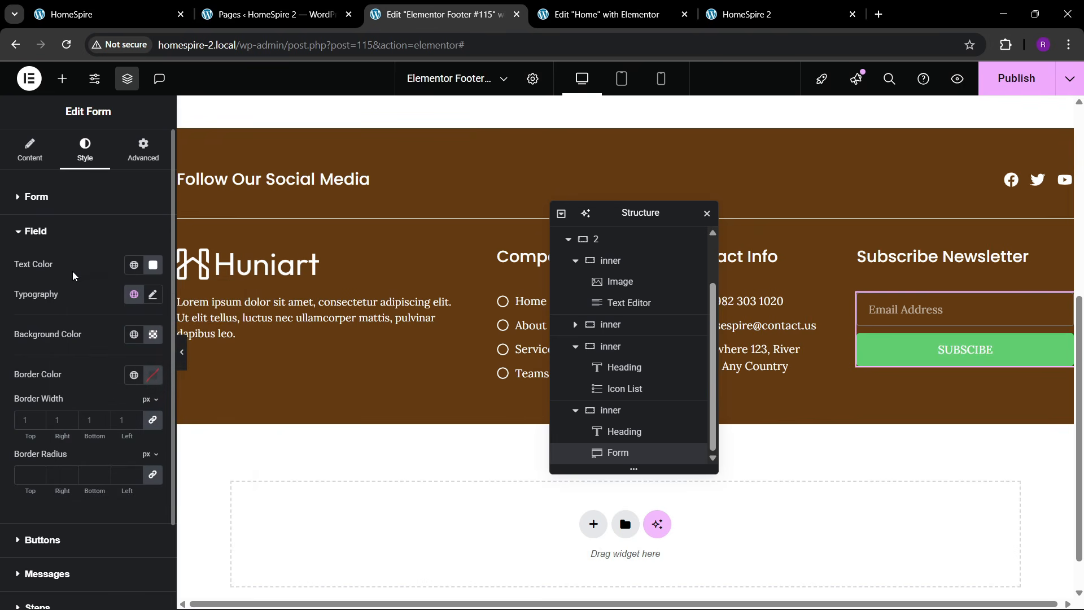
{"action": "left_click", "coordinate": [153, 294]}
{"action": "left_click", "coordinate": [104, 364]}
{"action": "type", "text": "po"}
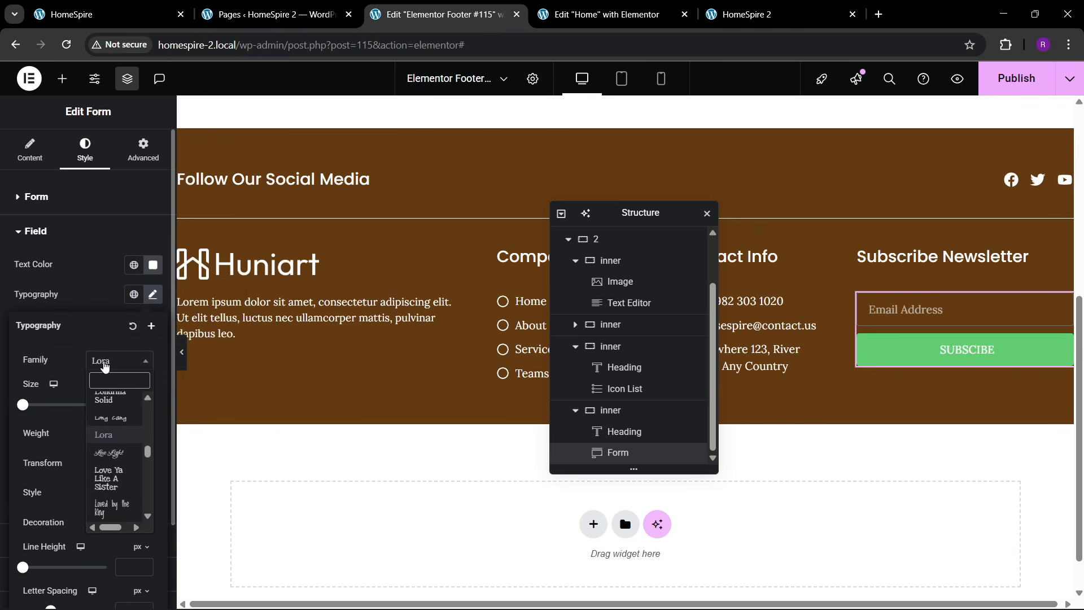
{"action": "type", "text": "ppi"}
{"action": "key", "text": "Return"}
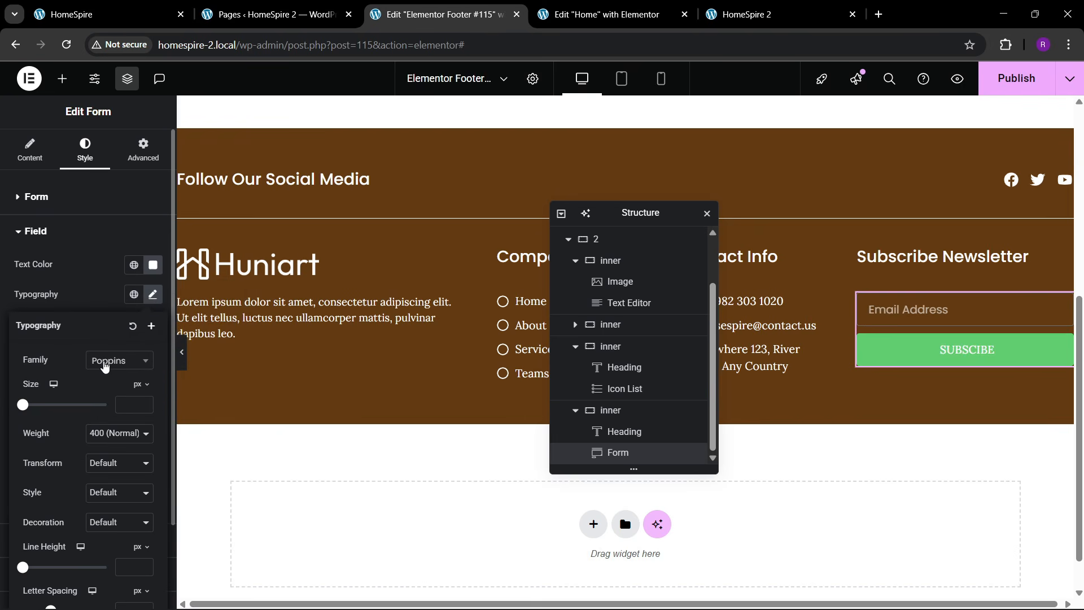
{"action": "left_click", "coordinate": [96, 284]}
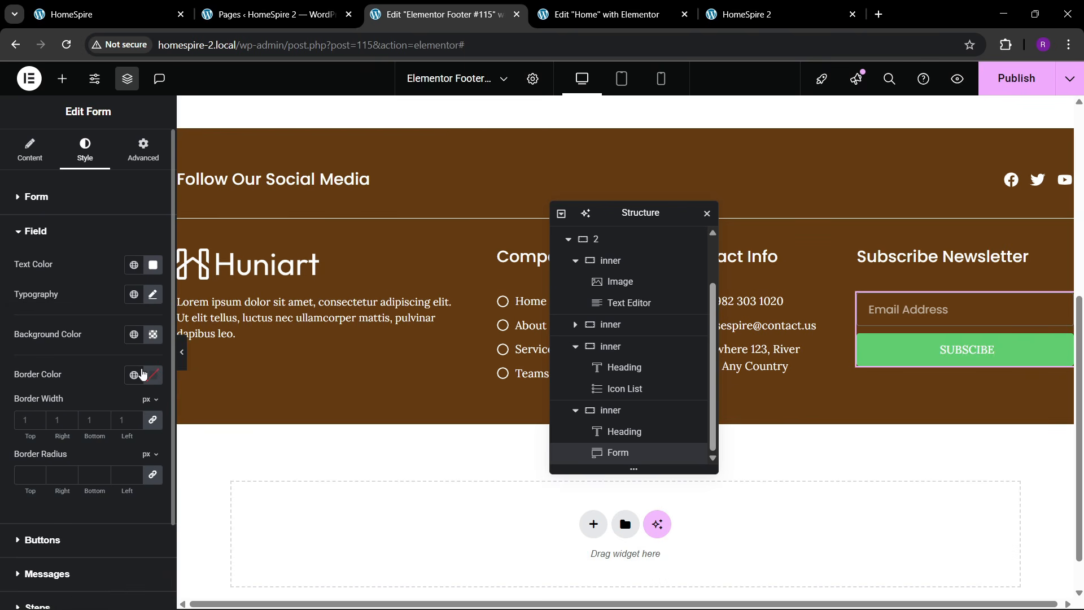
- Give the email field a white border with width 1
{"action": "left_click", "coordinate": [143, 374]}
{"action": "left_click", "coordinate": [73, 435]}
{"action": "left_click", "coordinate": [84, 364]}
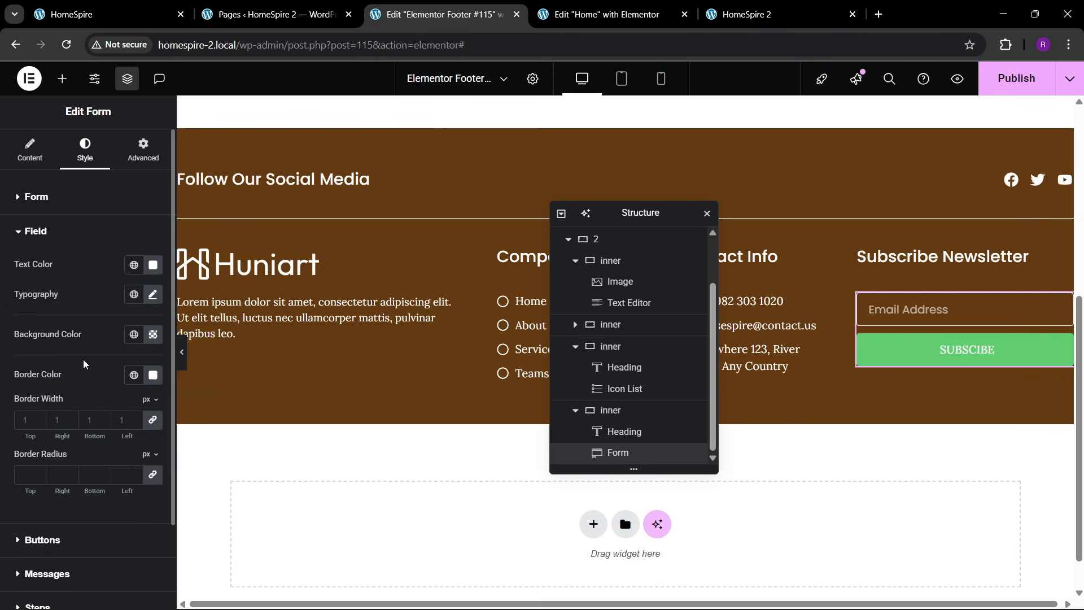
{"action": "scroll", "coordinate": [83, 364], "scroll_direction": "down", "scroll_amount": 2}
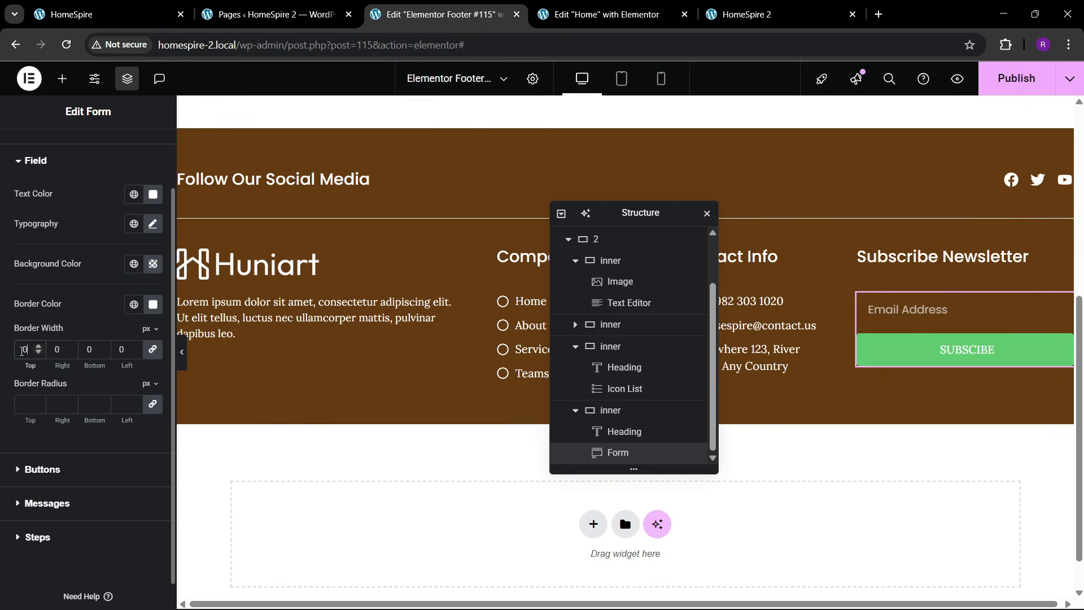
{"action": "type", "text": "1"}
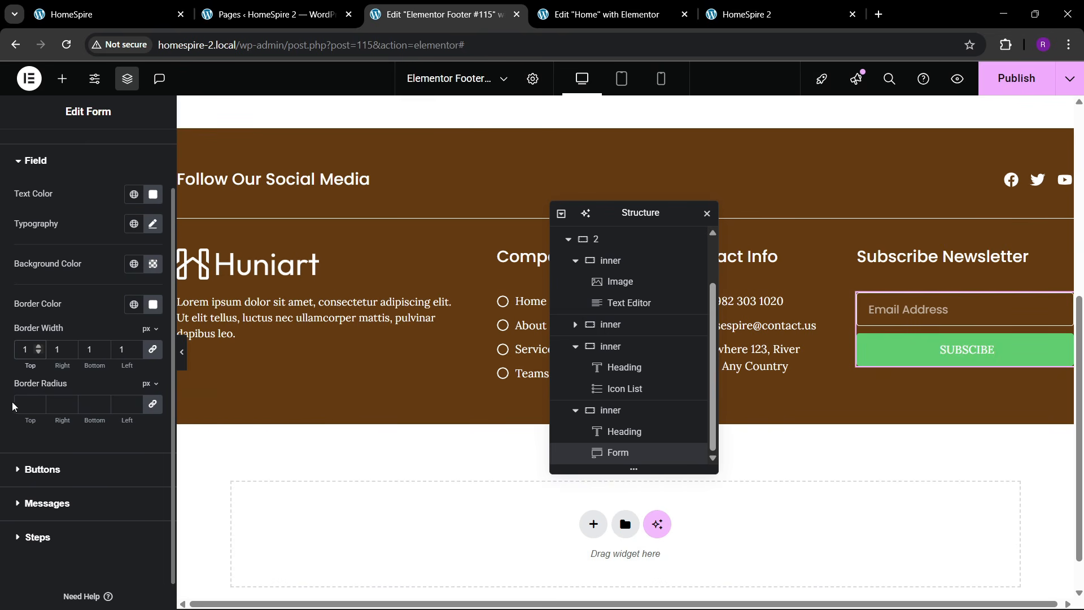
{"action": "left_click", "coordinate": [22, 409]}
- Make the subscribe button background white with dark preset text colour
{"action": "left_click", "coordinate": [47, 469]}
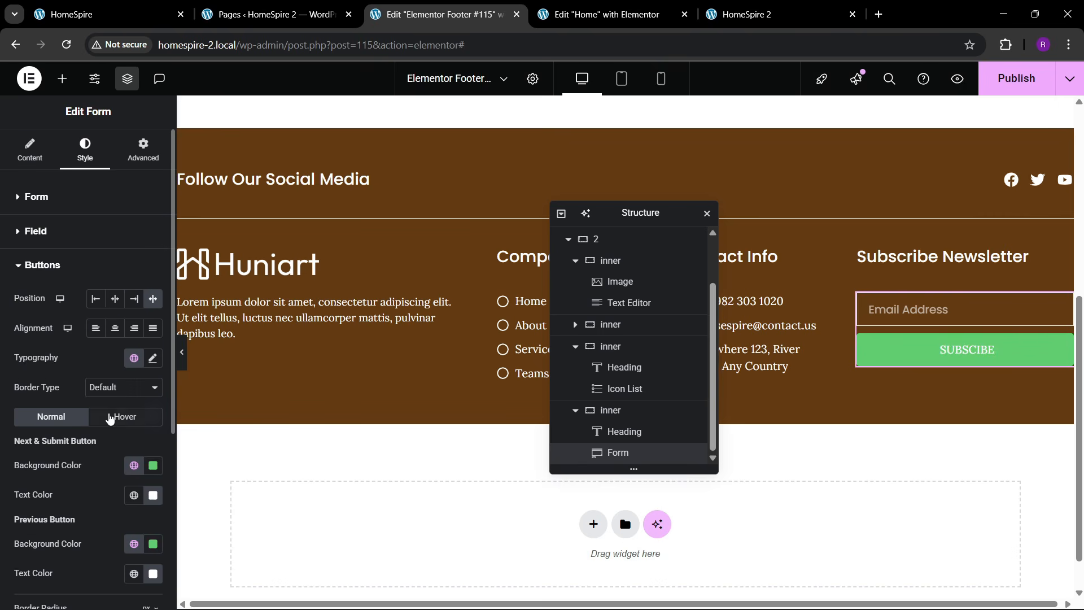
{"action": "left_click", "coordinate": [138, 10]}
{"action": "left_click", "coordinate": [440, 14]}
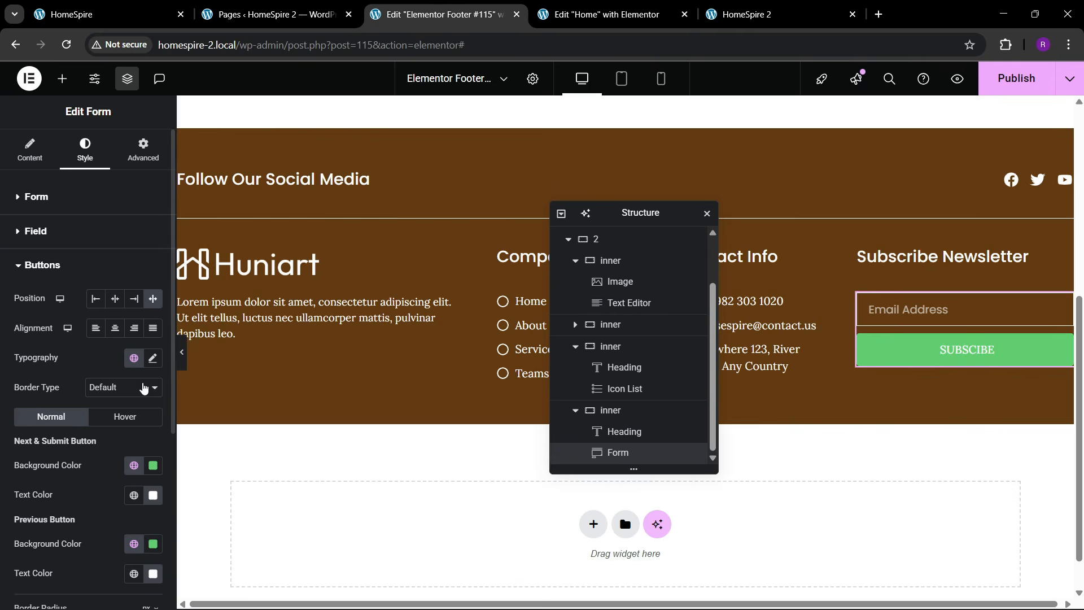
{"action": "scroll", "coordinate": [87, 398], "scroll_direction": "down", "scroll_amount": 3}
{"action": "left_click", "coordinate": [152, 327]}
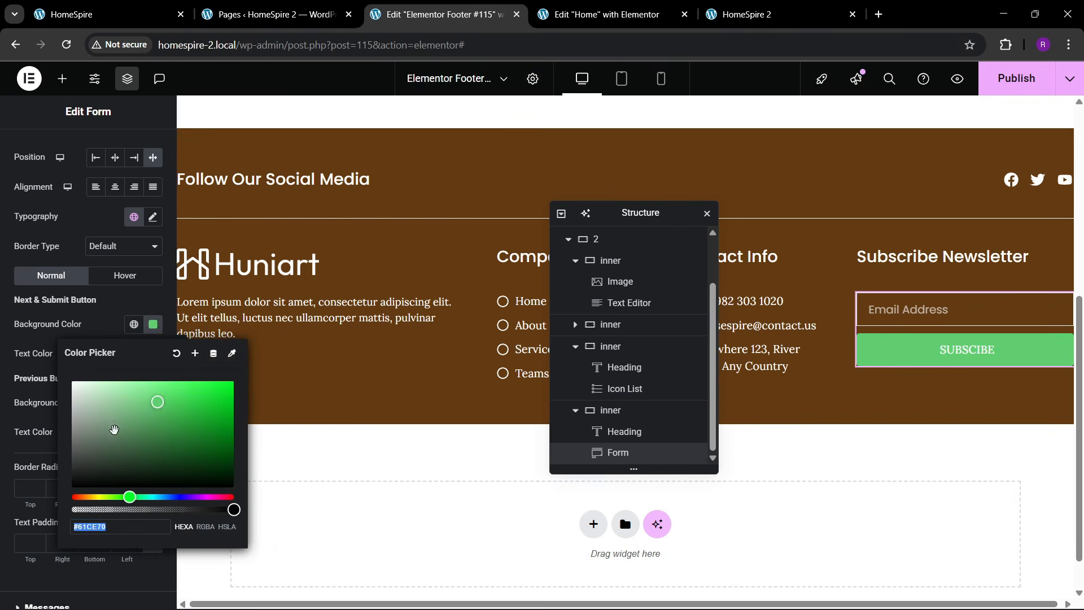
{"action": "left_click_drag", "start_coordinate": [114, 431], "coordinate": [34, 356]}
{"action": "left_click", "coordinate": [88, 341]}
{"action": "left_click", "coordinate": [133, 354]}
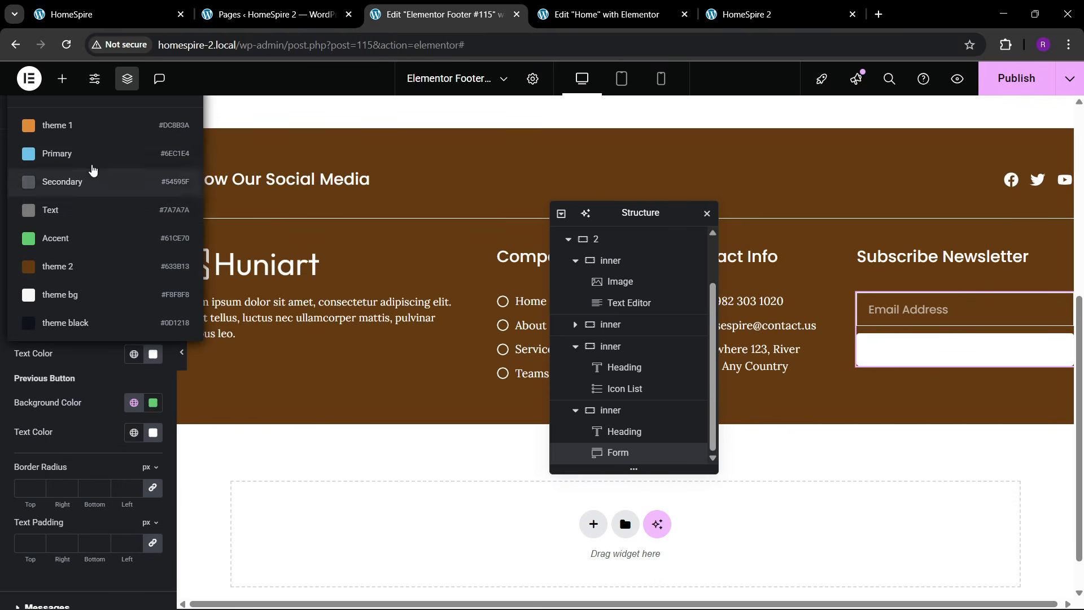
{"action": "left_click", "coordinate": [77, 321]}
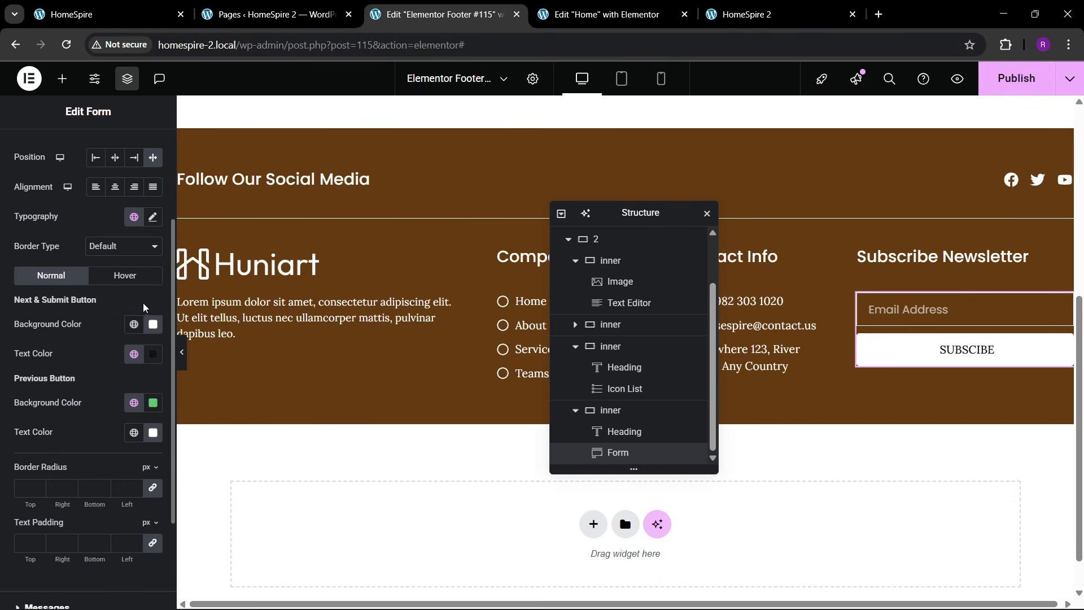
- Set the button typography to Poppins at 15 px
{"action": "left_click", "coordinate": [152, 217]}
{"action": "left_click", "coordinate": [115, 283]}
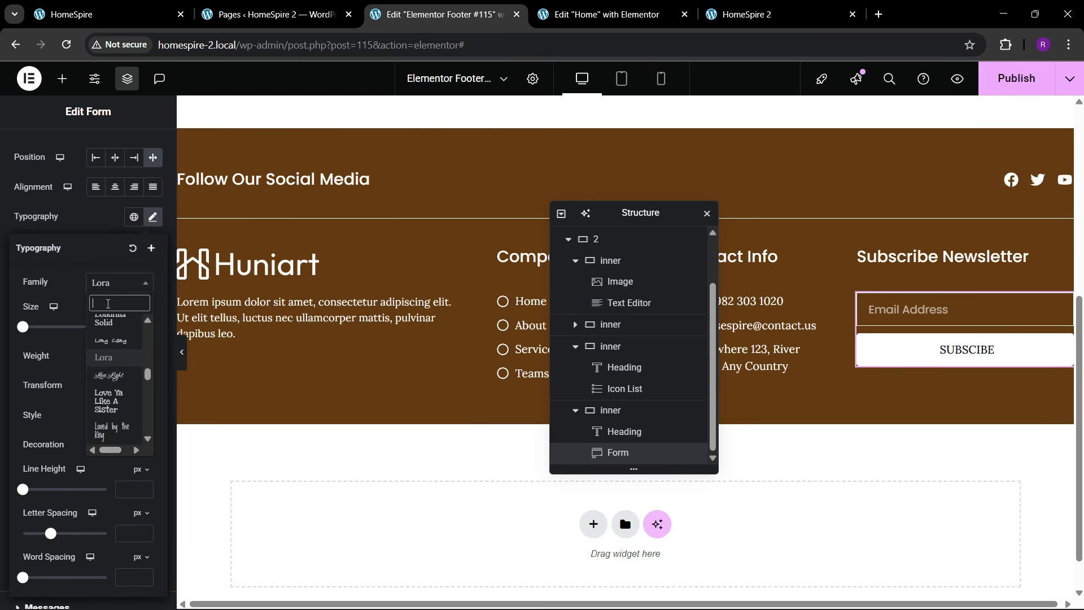
{"action": "type", "text": "poppins"}
{"action": "key", "text": "Return"}
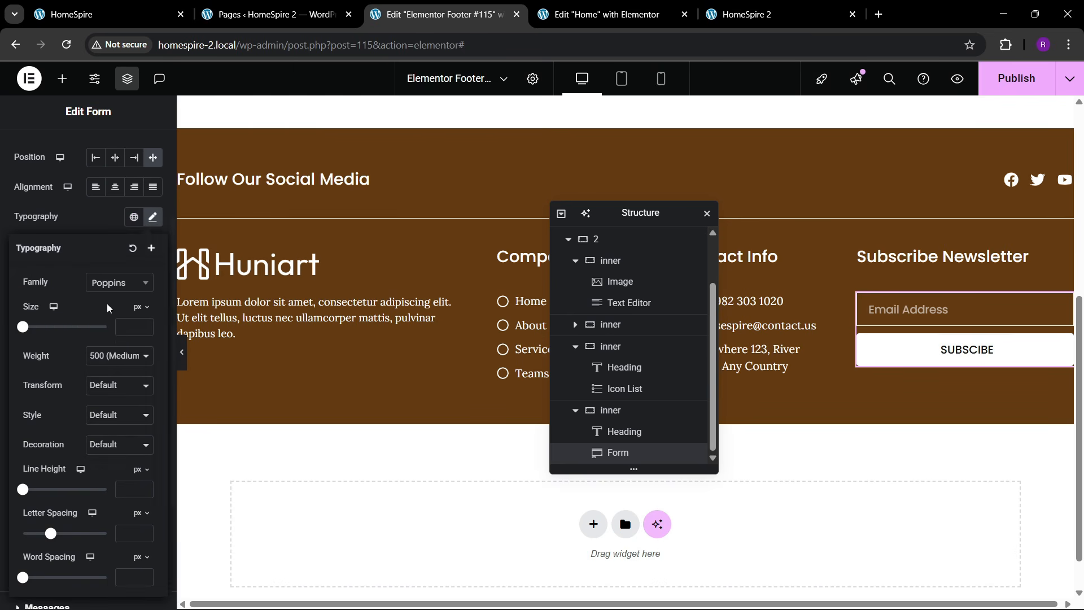
{"action": "left_click", "coordinate": [143, 325]}
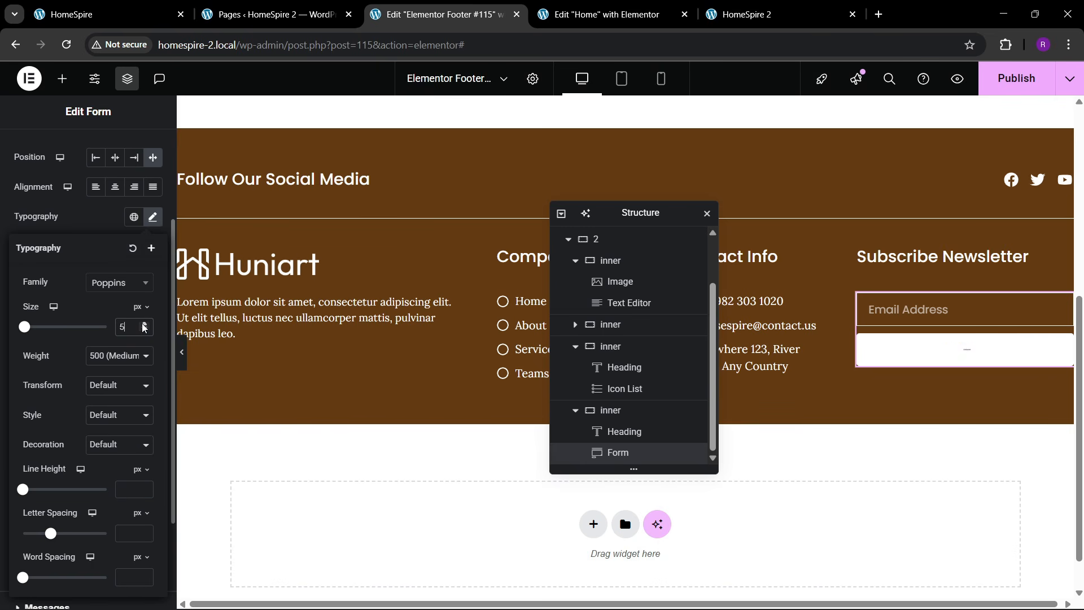
{"action": "left_click", "coordinate": [145, 330]}
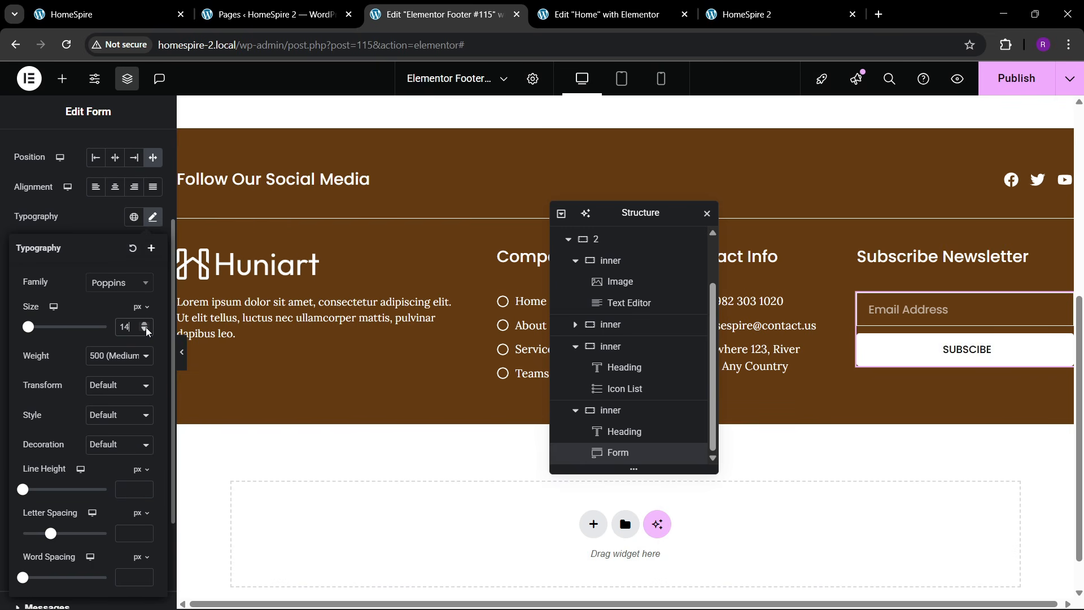
{"action": "left_click", "coordinate": [145, 330]}
{"action": "left_click", "coordinate": [144, 325]}
{"action": "left_click", "coordinate": [83, 215]}
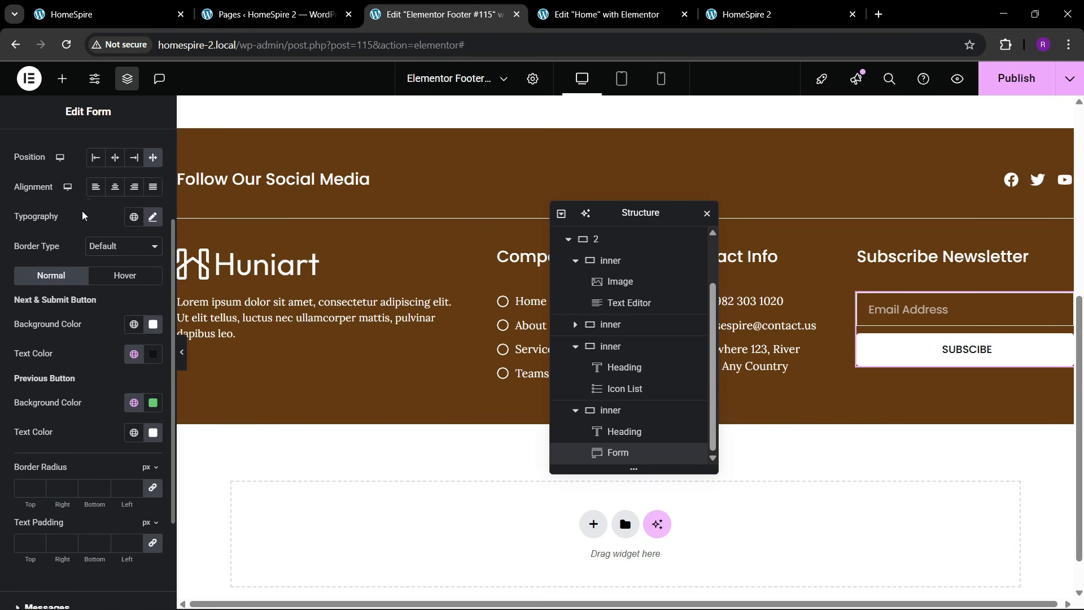
- Set the form's button size to Medium in the Content settings
{"action": "scroll", "coordinate": [90, 348], "scroll_direction": "up", "scroll_amount": 3}
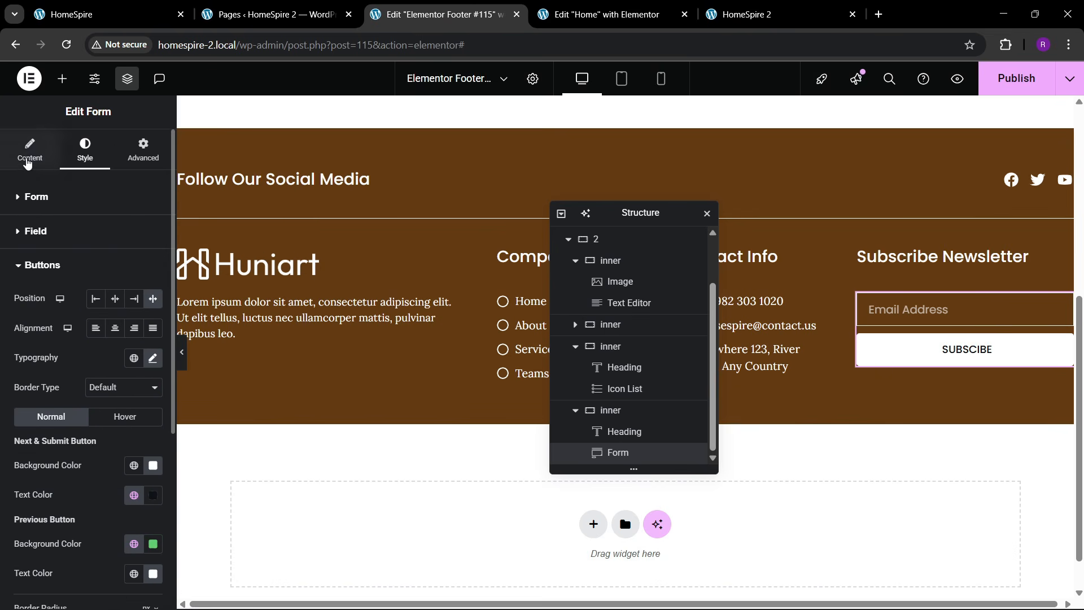
{"action": "left_click", "coordinate": [29, 158]}
{"action": "scroll", "coordinate": [57, 384], "scroll_direction": "down", "scroll_amount": 1}
{"action": "left_click", "coordinate": [49, 372]}
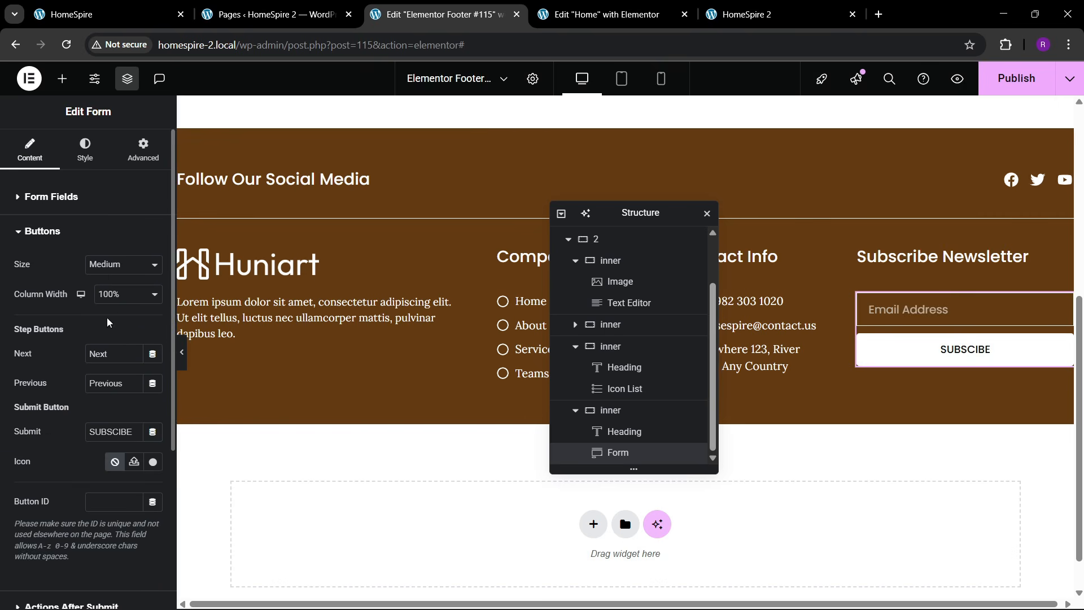
{"action": "left_click", "coordinate": [117, 276]}
{"action": "left_click", "coordinate": [109, 297]}
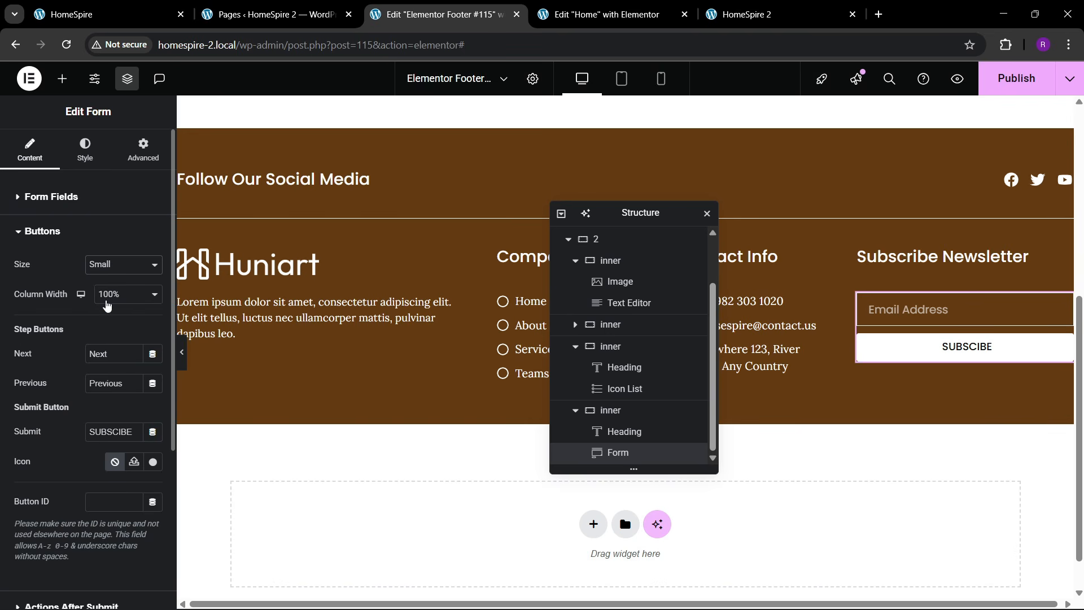
{"action": "left_click", "coordinate": [113, 264]}
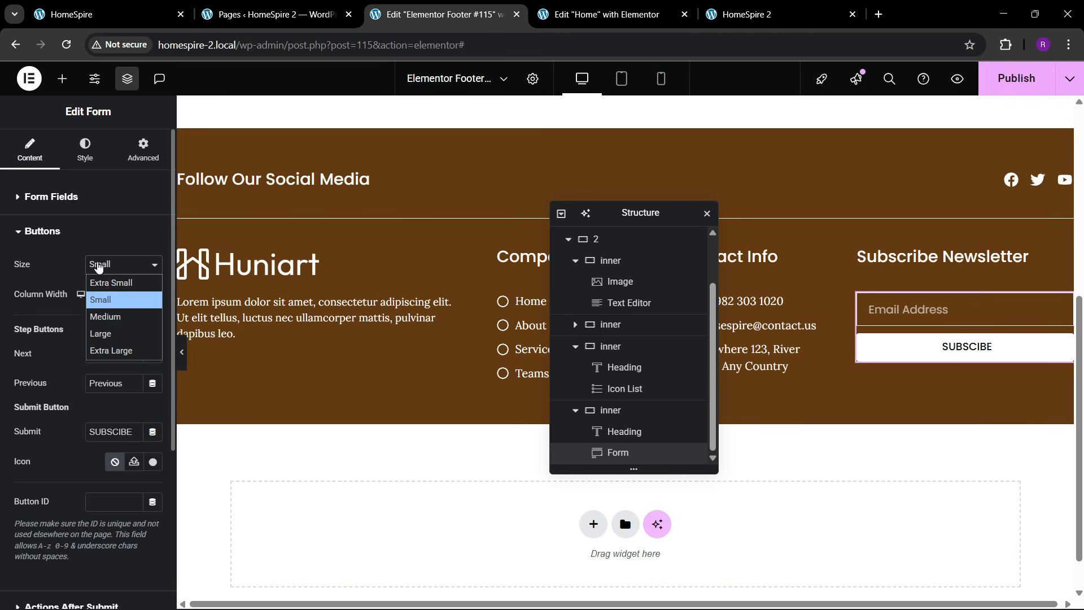
{"action": "left_click", "coordinate": [104, 316]}
- Set the button's hover background to the theme 1 orange global colour
{"action": "left_click", "coordinate": [84, 149]}
{"action": "scroll", "coordinate": [59, 389], "scroll_direction": "down", "scroll_amount": 5}
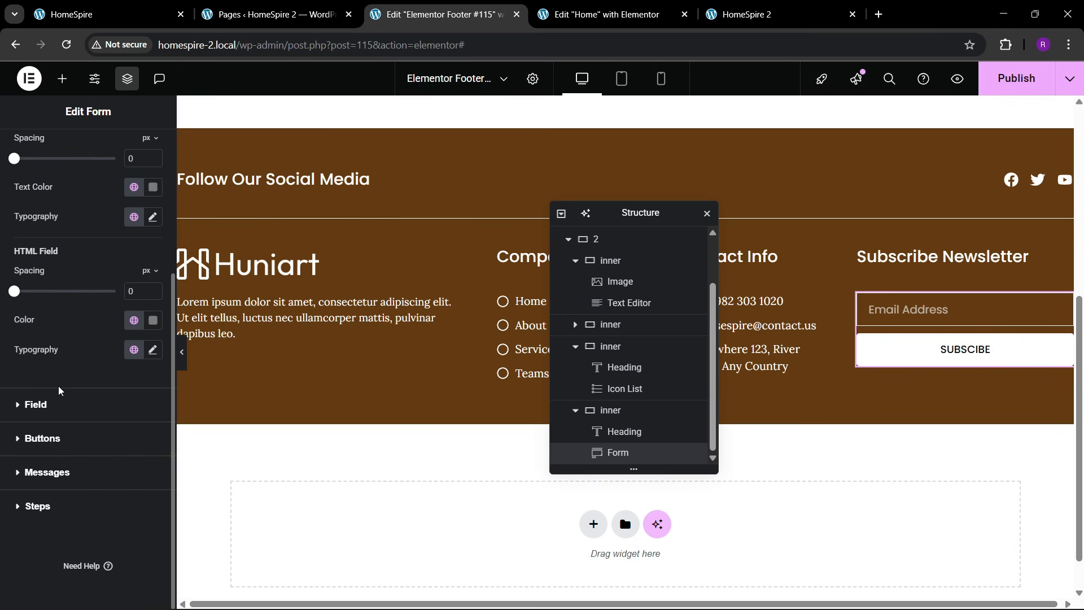
{"action": "left_click", "coordinate": [52, 438]}
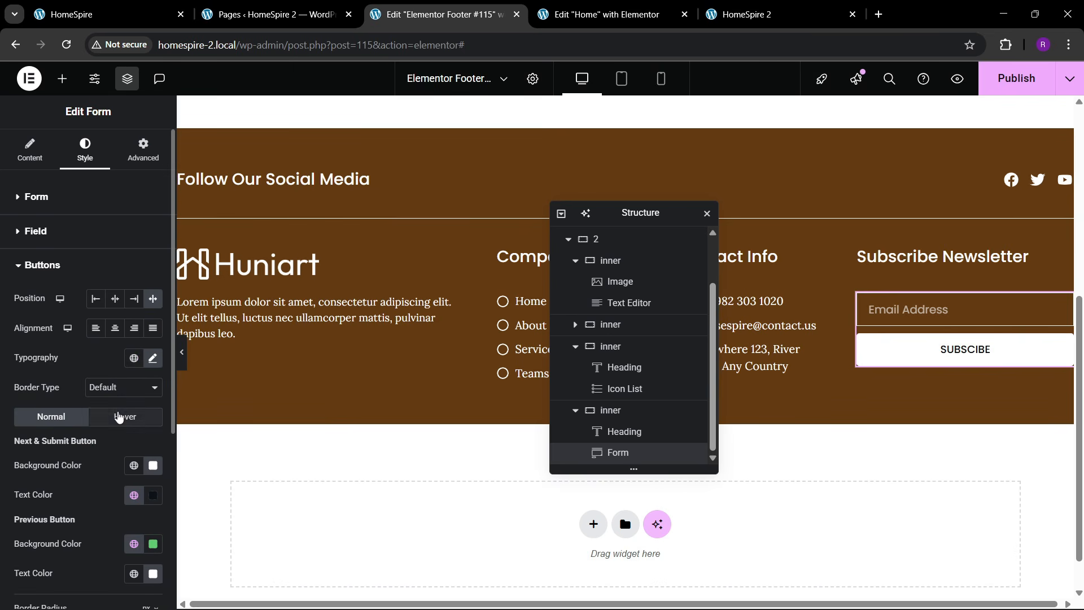
{"action": "left_click", "coordinate": [118, 417]}
{"action": "scroll", "coordinate": [106, 465], "scroll_direction": "down", "scroll_amount": 1}
{"action": "left_click", "coordinate": [134, 395]}
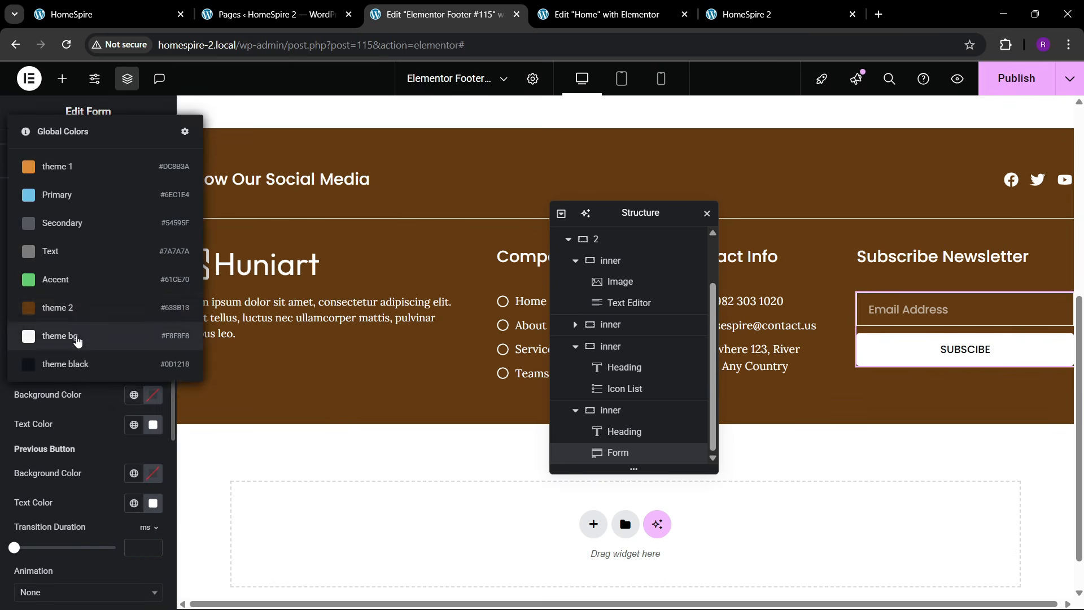
{"action": "left_click", "coordinate": [74, 169]}
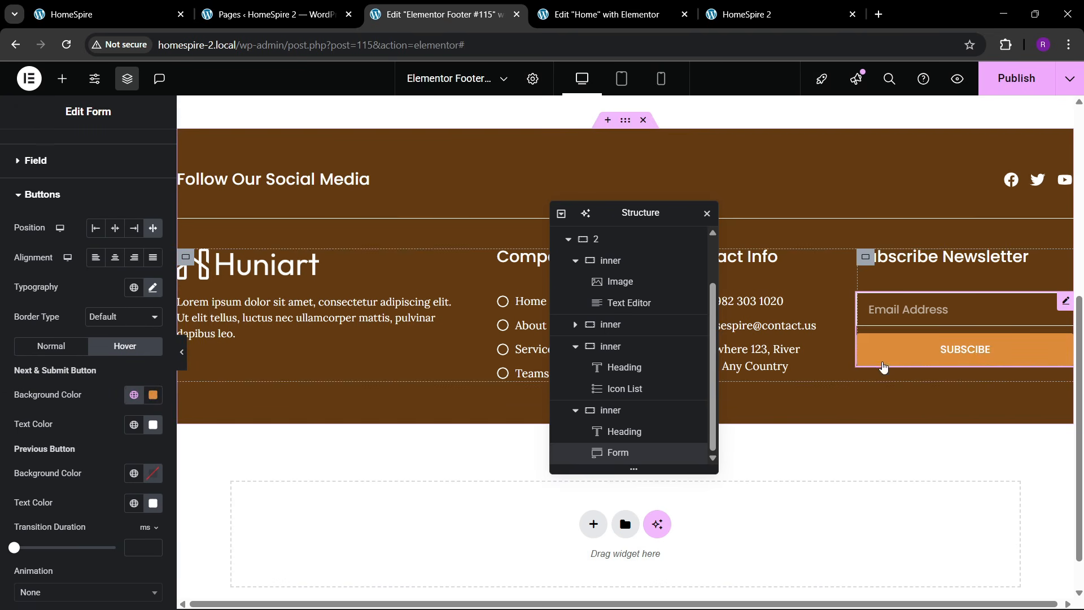
- Apply the Sink hover animation to the button and publish the footer
{"action": "scroll", "coordinate": [48, 429], "scroll_direction": "down", "scroll_amount": 2}
{"action": "left_click", "coordinate": [47, 448]}
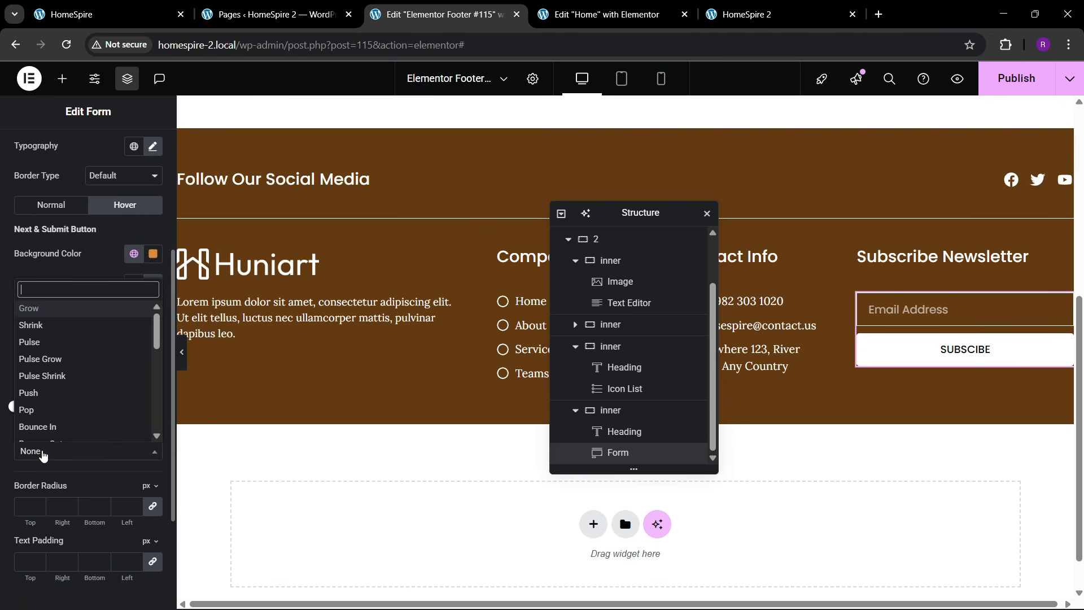
{"action": "scroll", "coordinate": [54, 421], "scroll_direction": "down", "scroll_amount": 3}
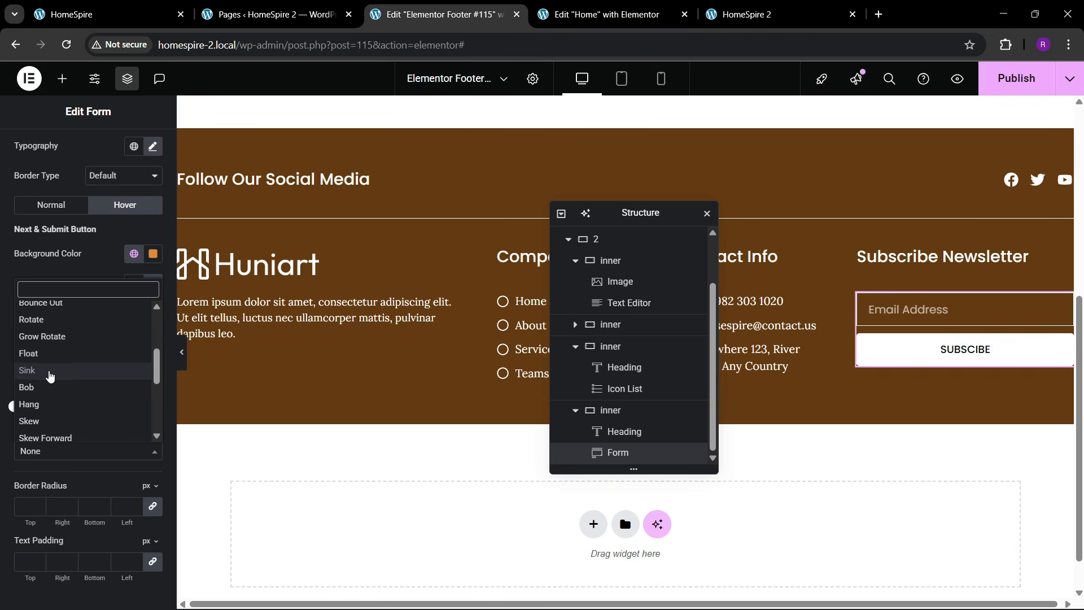
{"action": "left_click", "coordinate": [48, 371]}
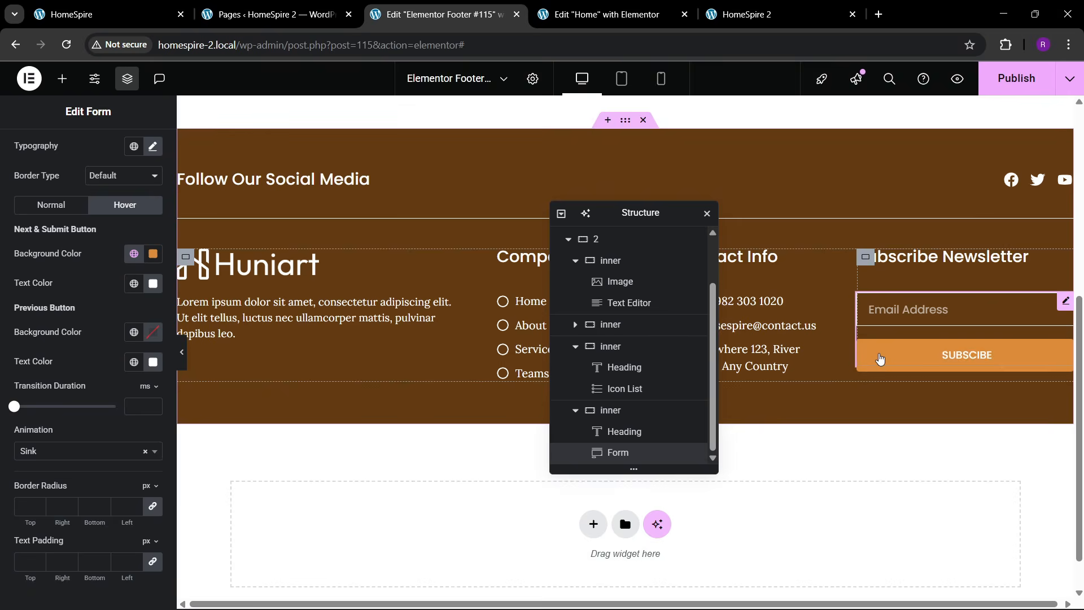
{"action": "left_click", "coordinate": [1004, 91]}
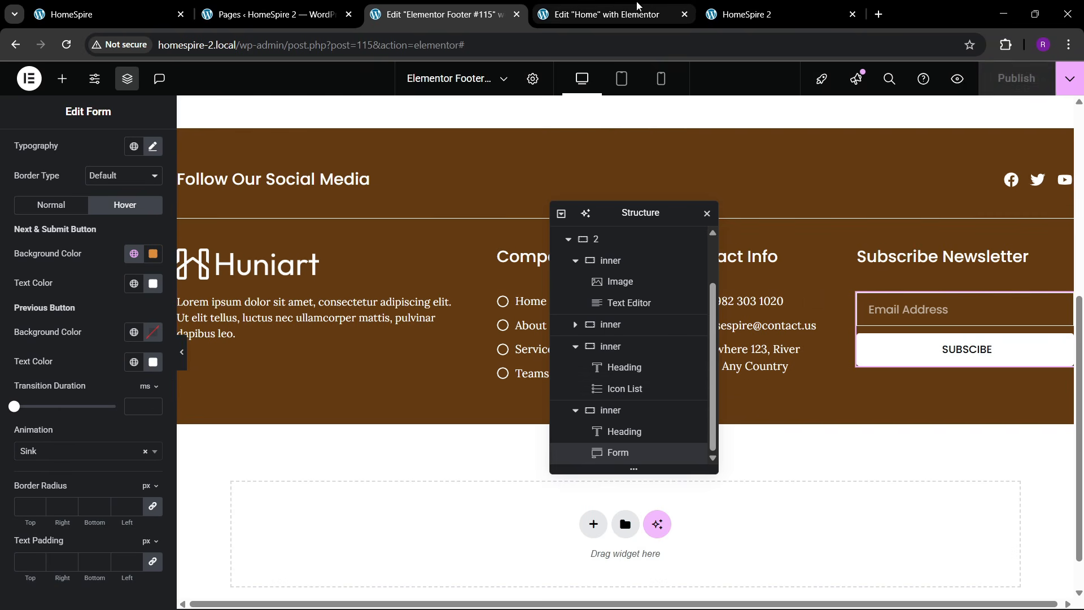
- Reload the live HomeSpire 2 site and scroll down to view the new footer
{"action": "left_click", "coordinate": [740, 14]}
{"action": "left_click", "coordinate": [251, 47]}
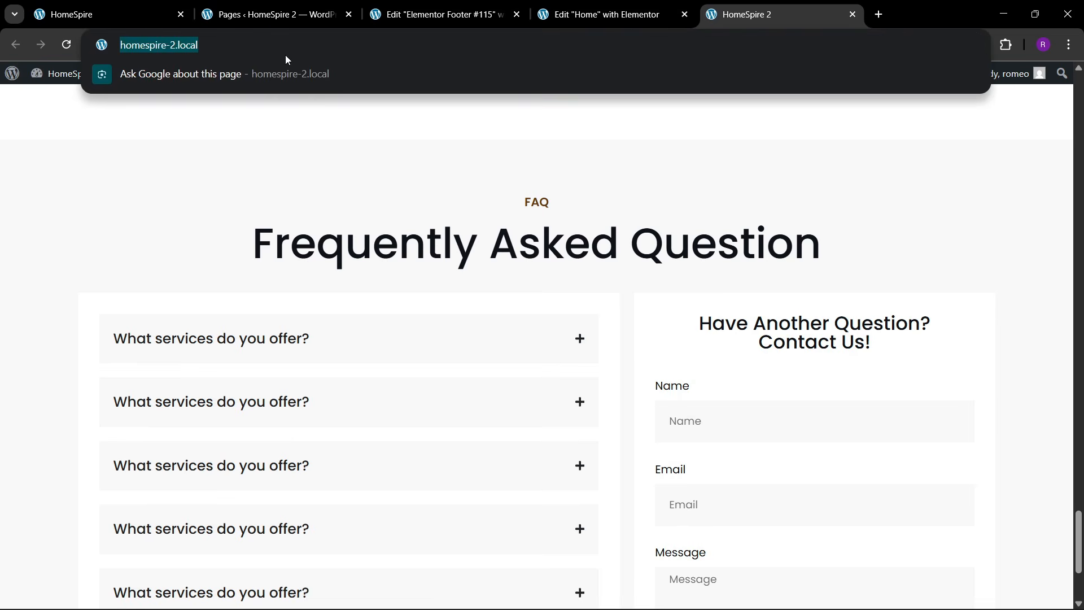
{"action": "key", "text": "Return"}
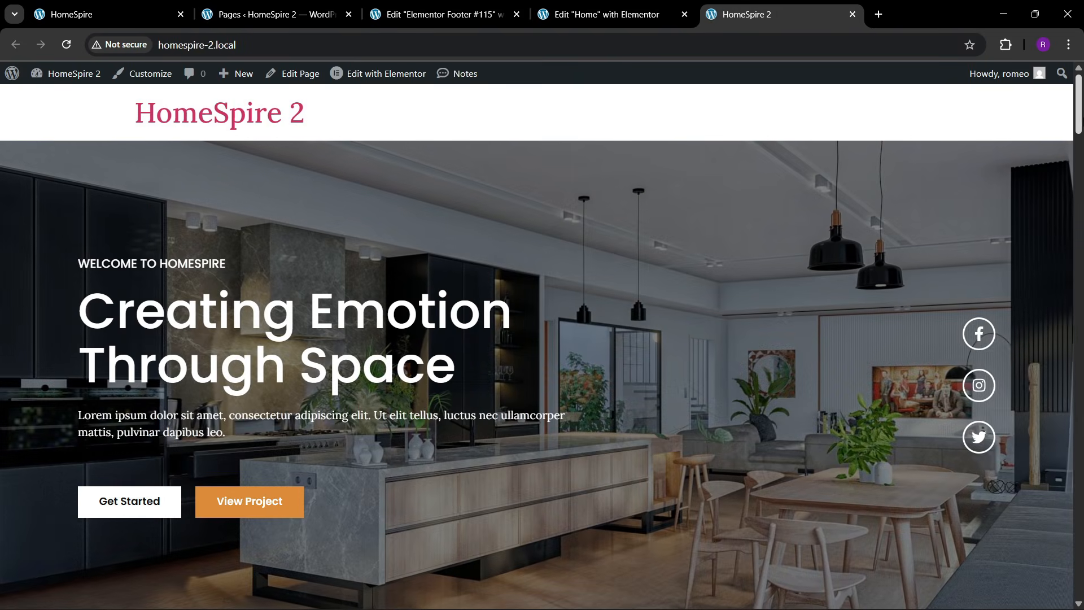
{"action": "left_click_drag", "start_coordinate": [1077, 113], "coordinate": [1077, 584]}
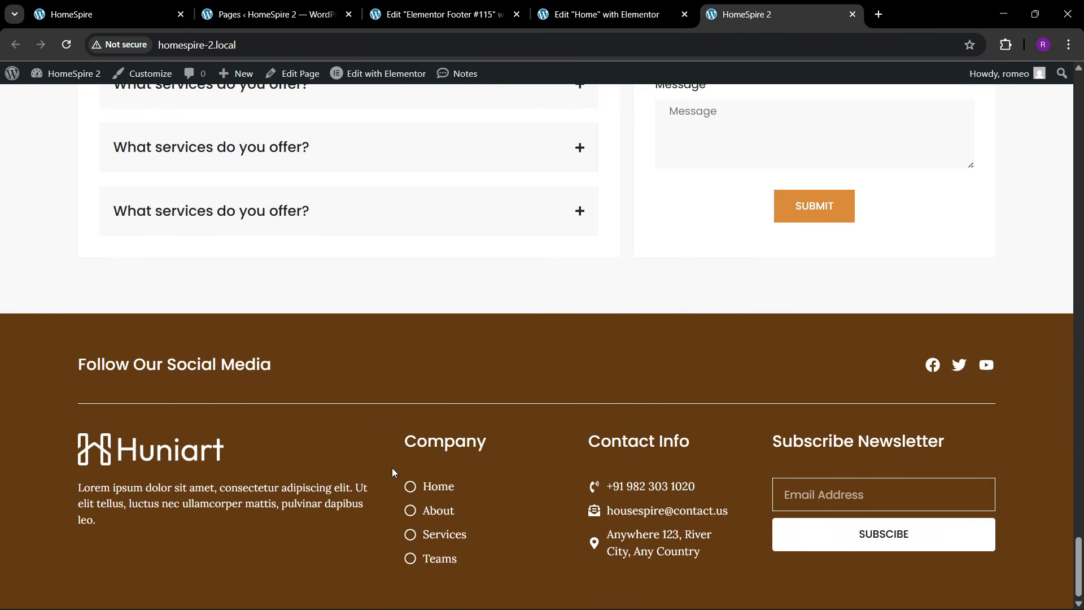
{"action": "left_click", "coordinate": [395, 14]}
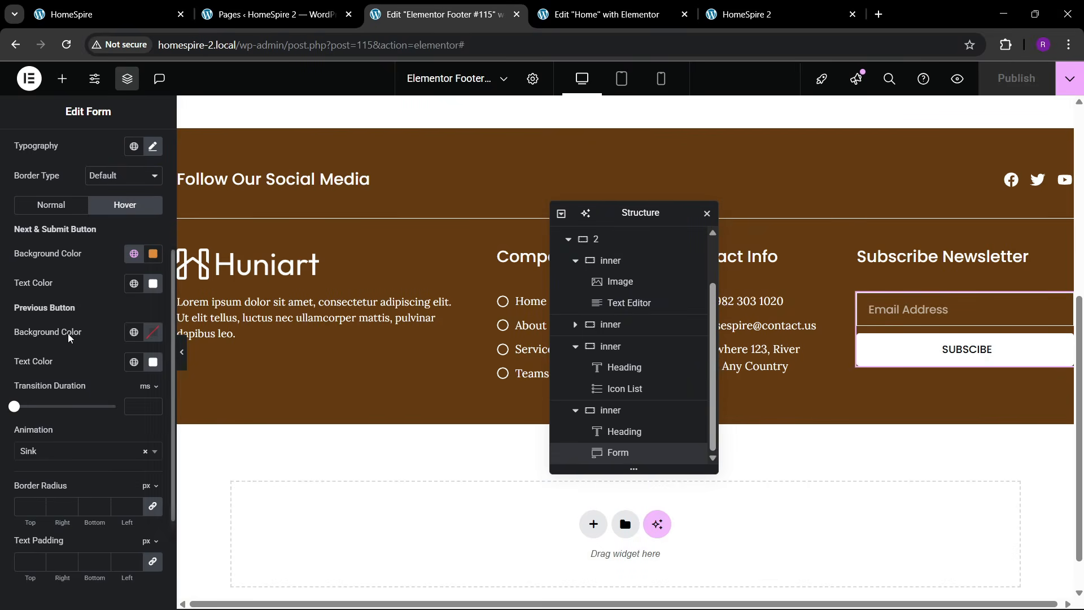
- Compare with the original HomeSpire site, then go to Appearance > Menus in the admin
{"action": "left_click", "coordinate": [108, 14]}
{"action": "scroll", "coordinate": [482, 445], "scroll_direction": "up", "scroll_amount": 10}
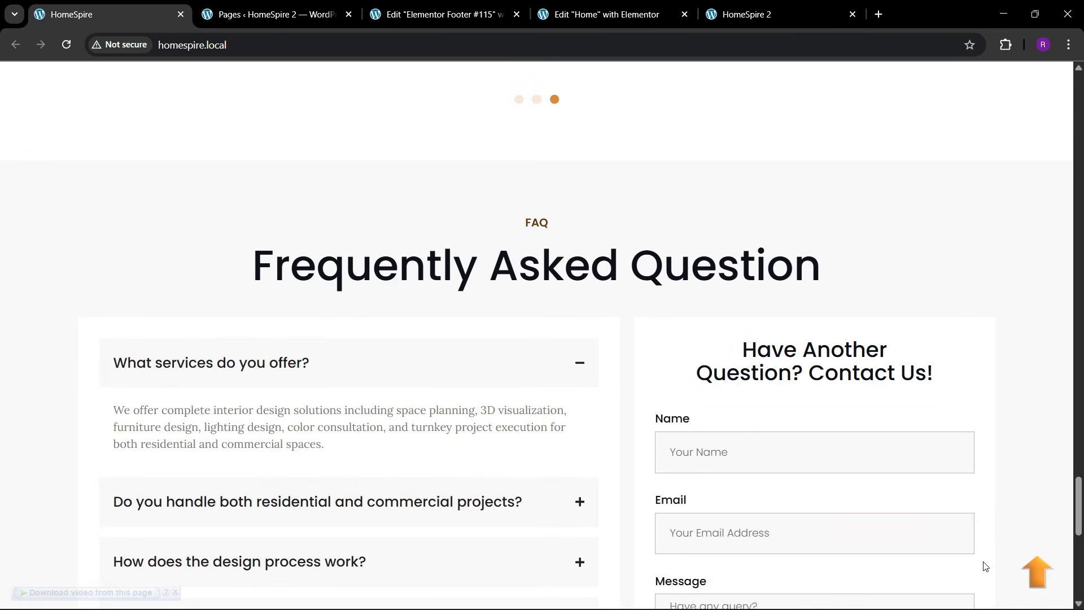
{"action": "left_click", "coordinate": [1033, 569]}
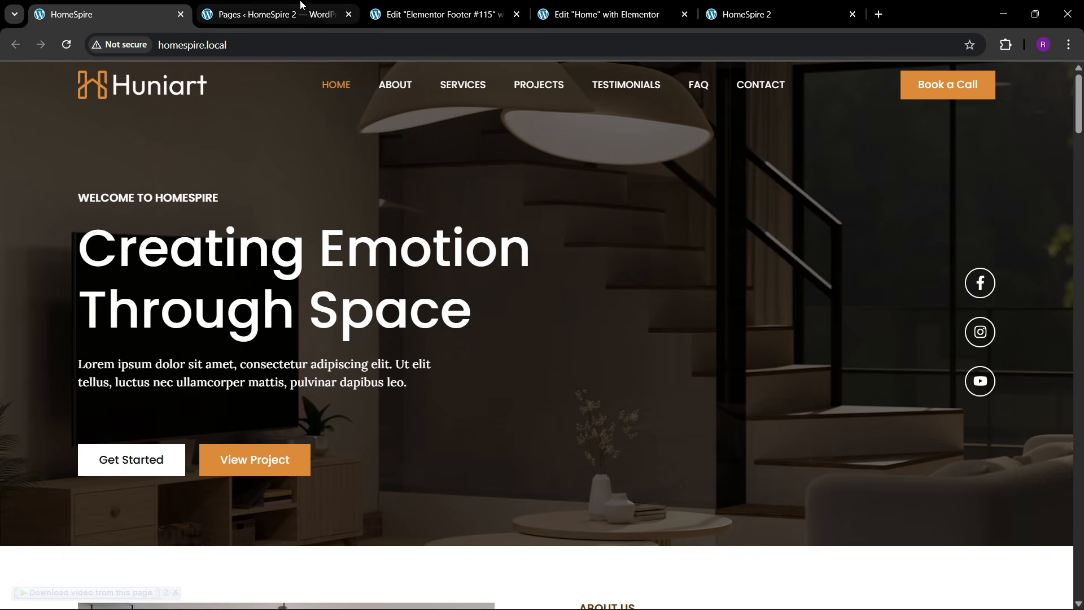
{"action": "left_click", "coordinate": [269, 14]}
{"action": "mouse_move", "coordinate": [91, 331]}
{"action": "mouse_move", "coordinate": [63, 372]}
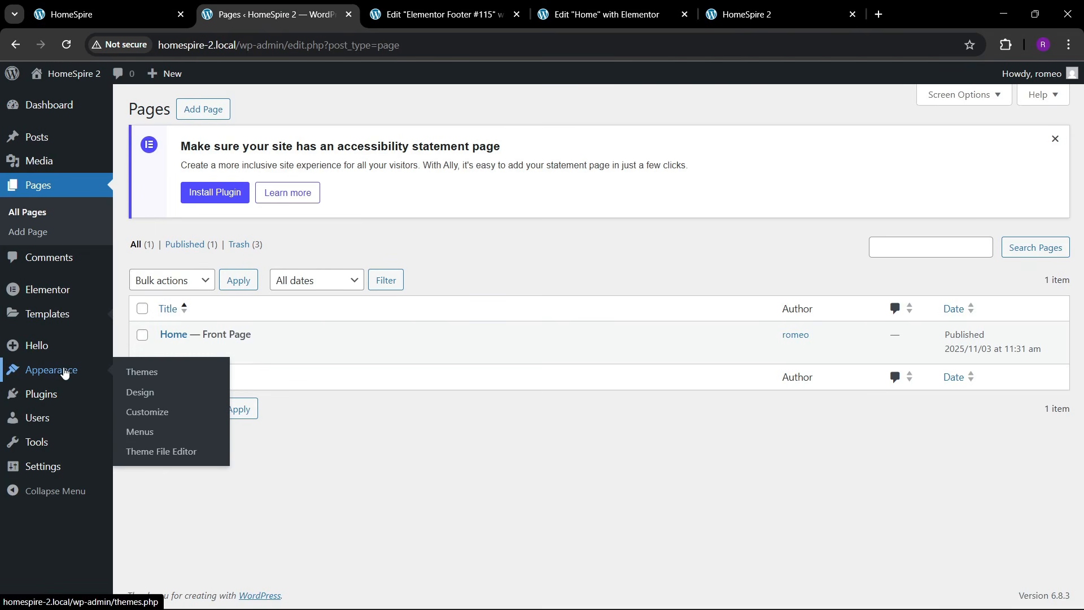
{"action": "left_click", "coordinate": [144, 431]}
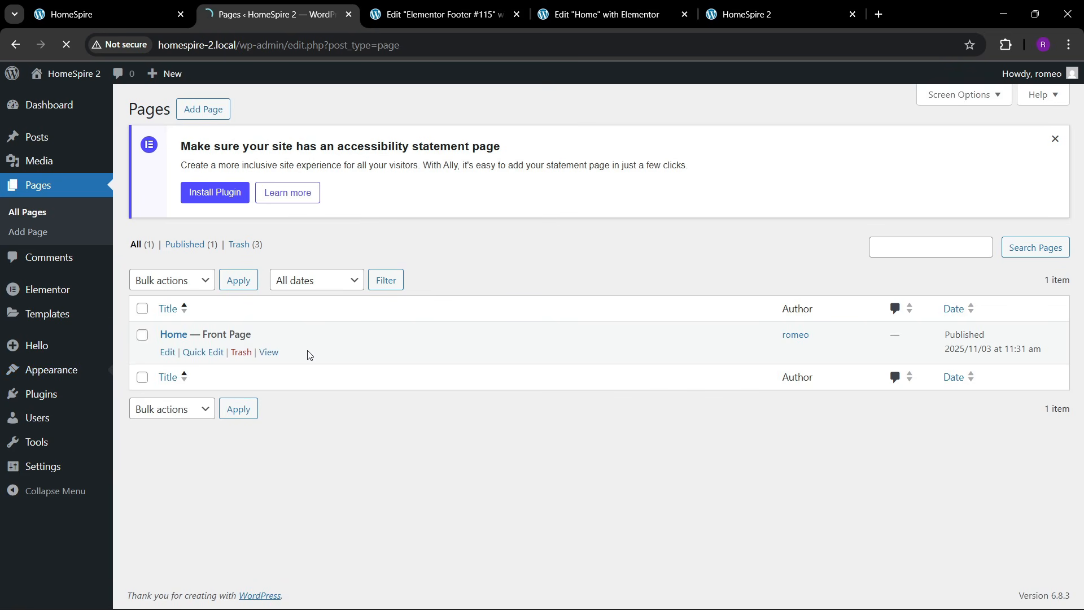
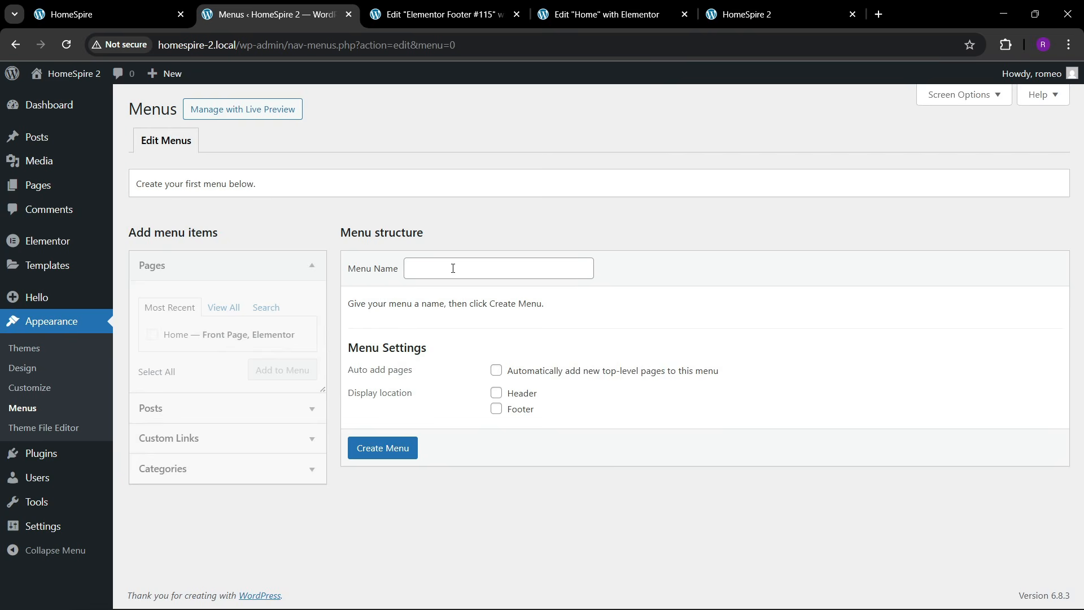
- Create a menu named 'final menu' assigned to the Header location
{"action": "left_click", "coordinate": [453, 269]}
{"action": "left_click", "coordinate": [478, 296]}
{"action": "left_click", "coordinate": [495, 392]}
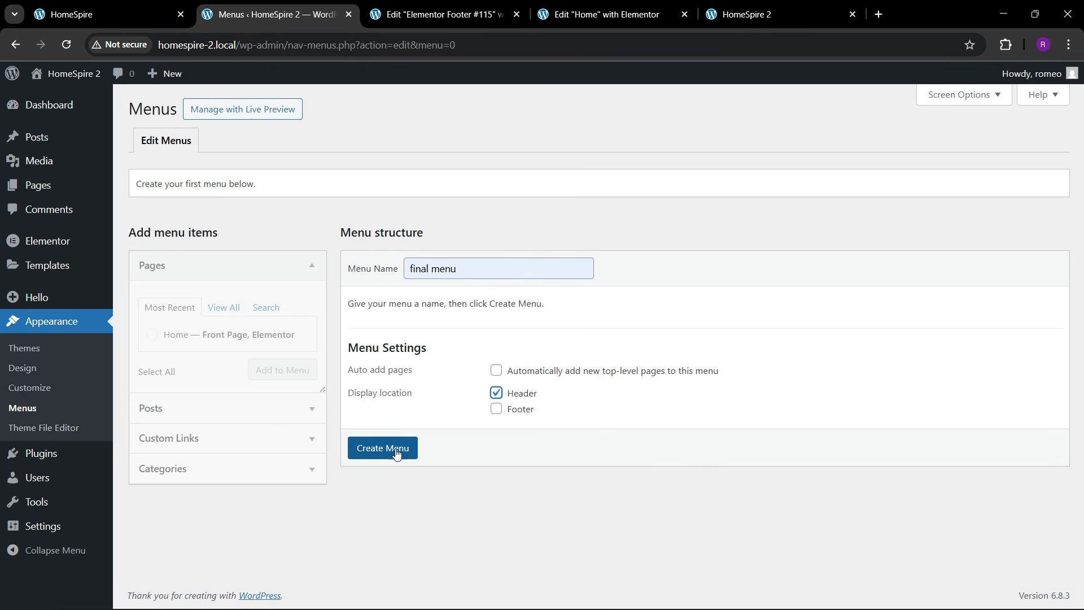
{"action": "left_click", "coordinate": [395, 451]}
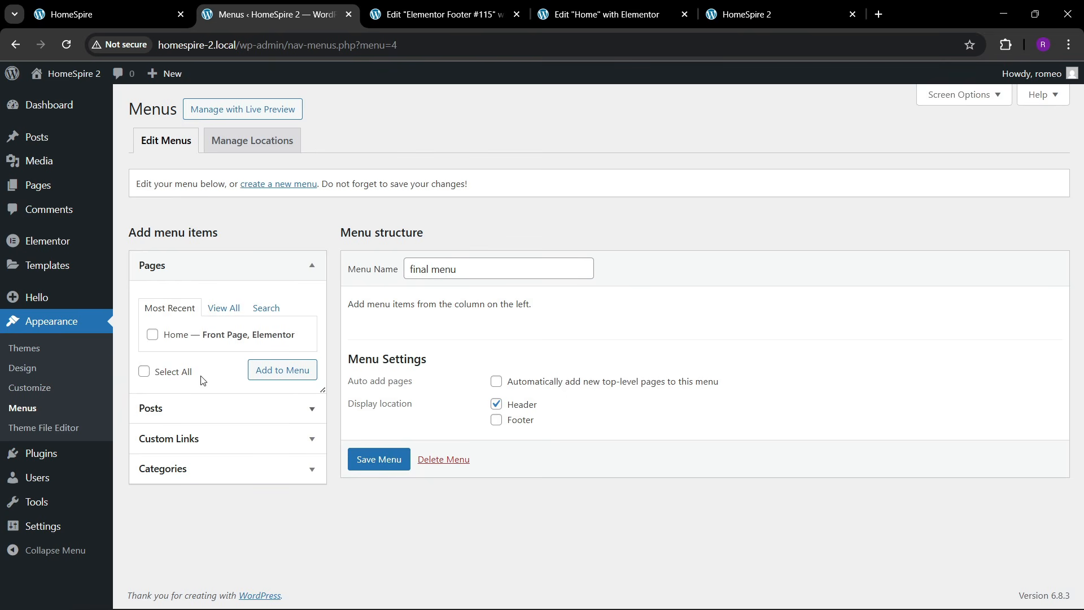
- Add the Home page and an About custom link pointing to #about
{"action": "left_click", "coordinate": [152, 336]}
{"action": "left_click", "coordinate": [251, 374]}
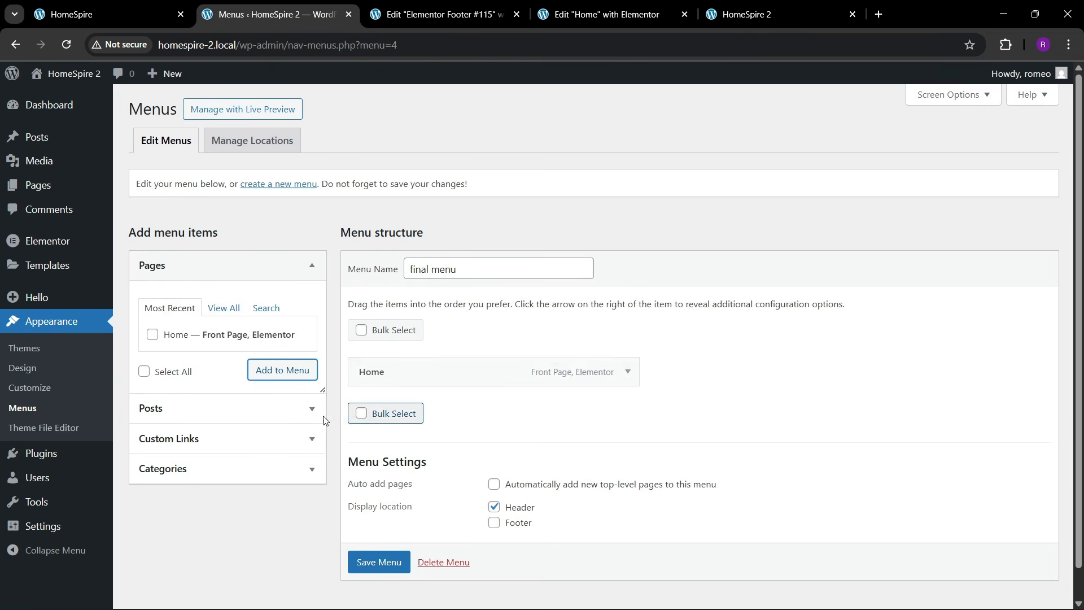
{"action": "left_click", "coordinate": [205, 444]}
{"action": "scroll", "coordinate": [209, 417], "scroll_direction": "down", "scroll_amount": 1}
{"action": "left_click", "coordinate": [216, 344]}
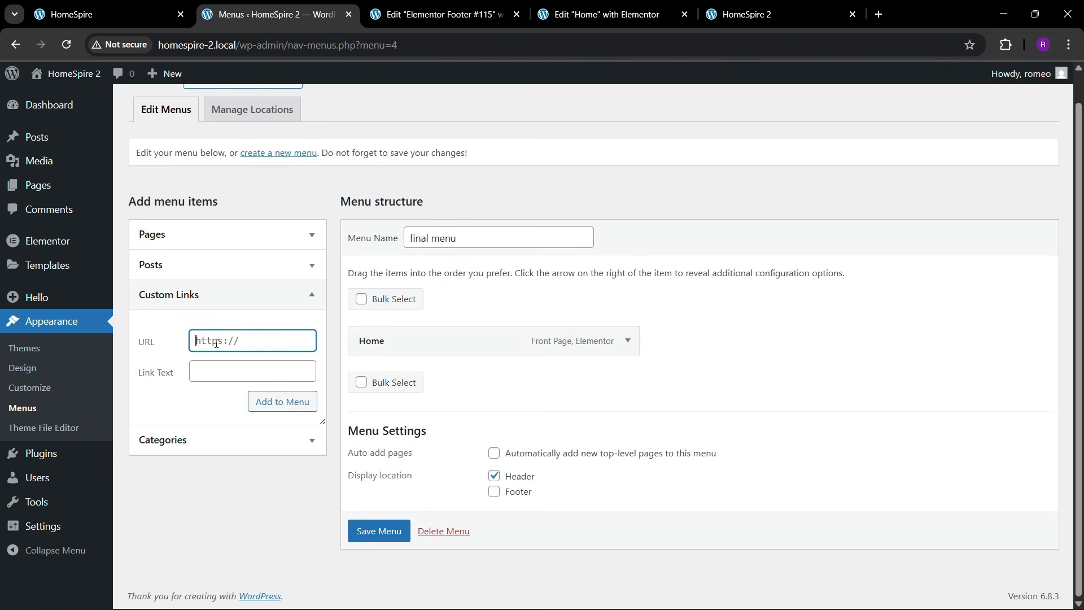
{"action": "type", "text": "#about"}
{"action": "key", "text": "Tab"}
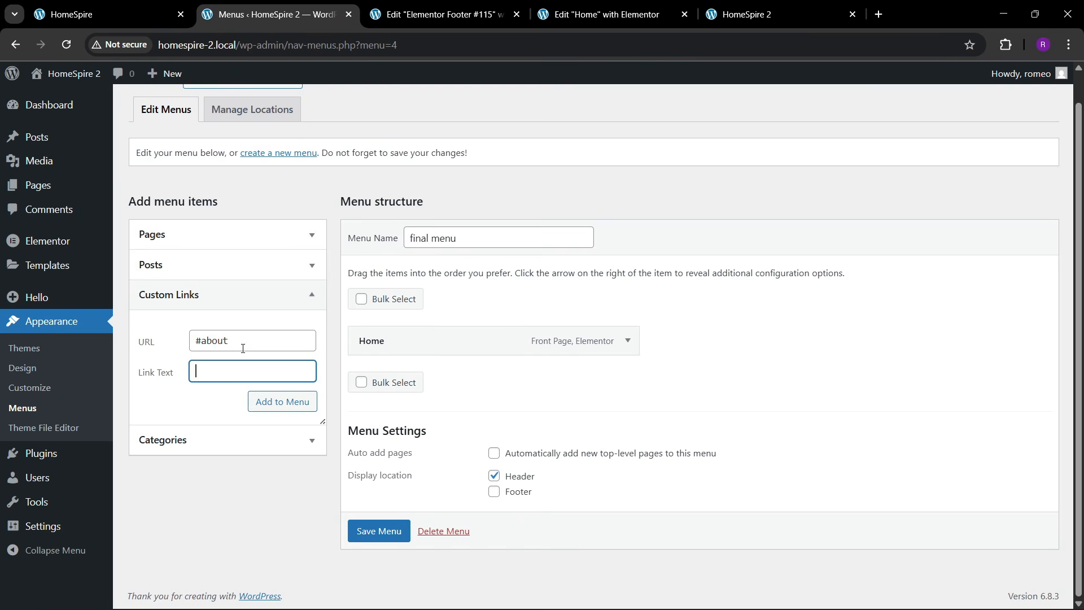
{"action": "type", "text": "About"}
{"action": "left_click", "coordinate": [262, 405]}
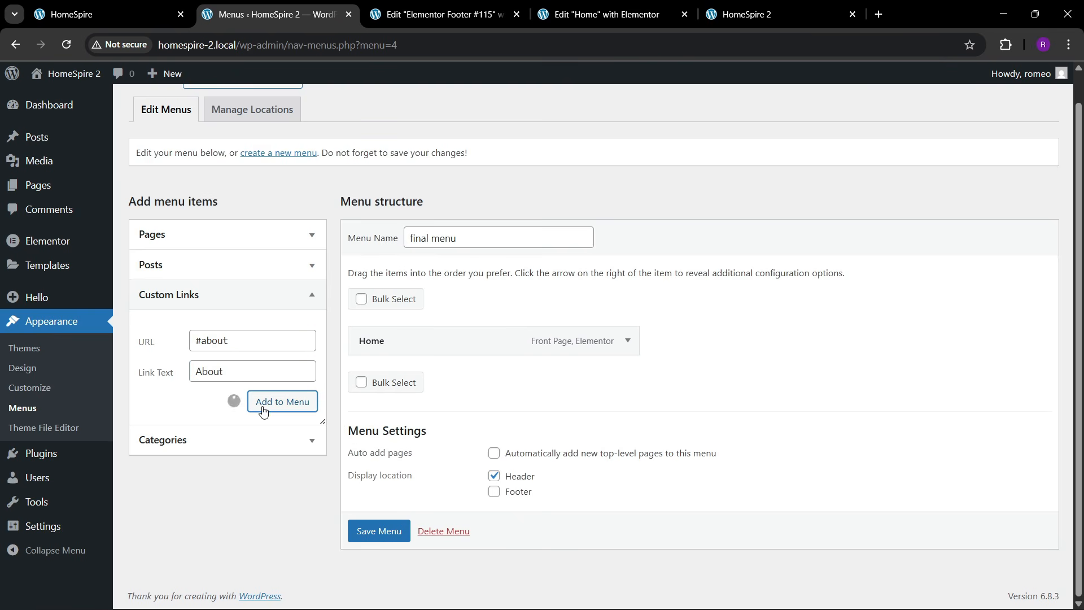
- Add Services (#services) and Projects (#projects) custom links, matching the live site's sections
{"action": "left_click", "coordinate": [170, 11]}
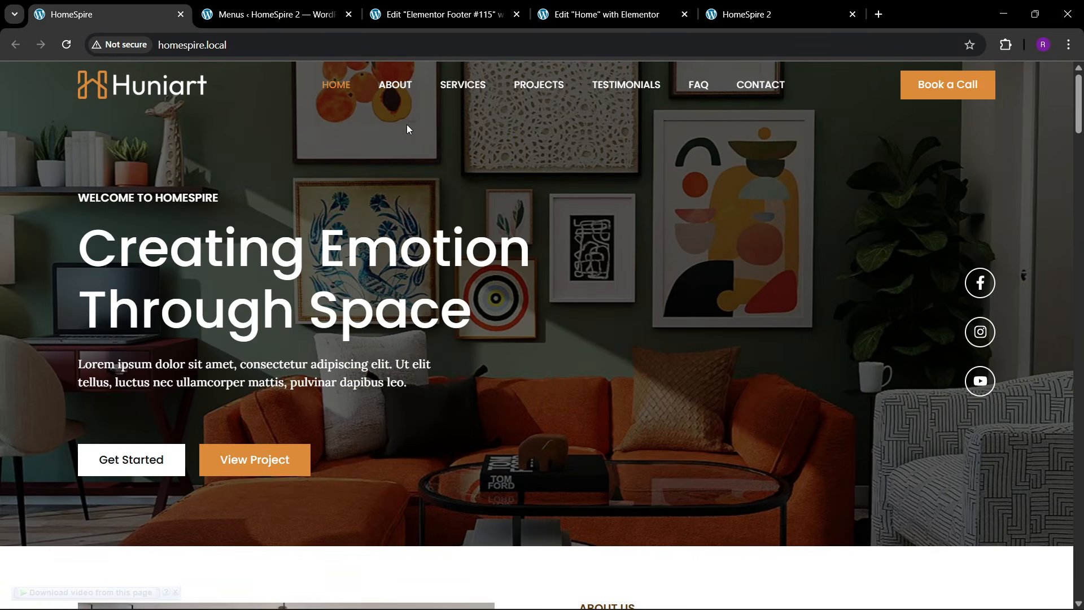
{"action": "left_click", "coordinate": [271, 15]}
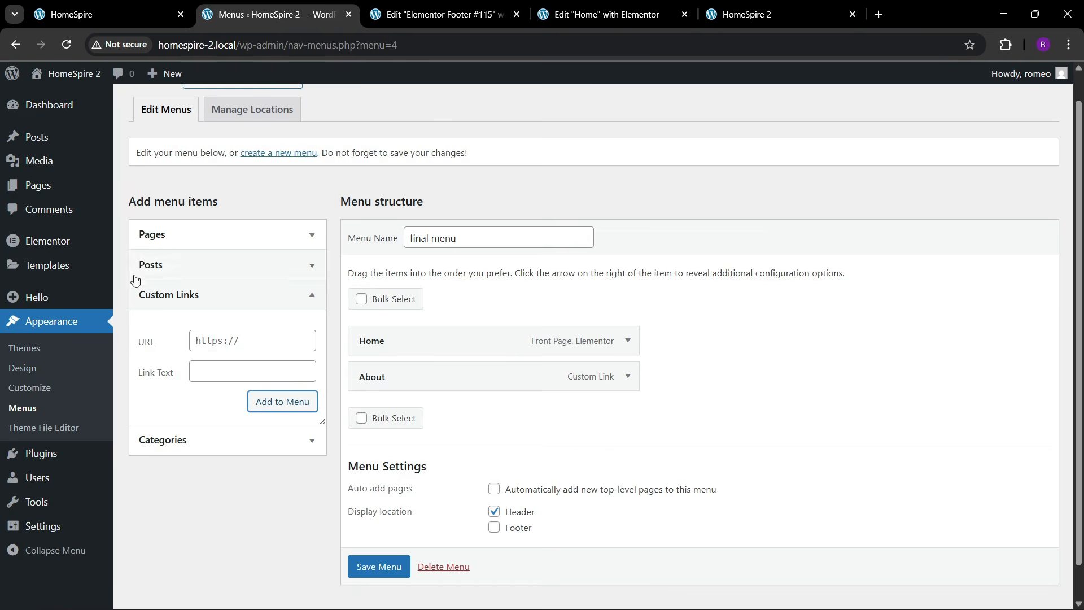
{"action": "left_click", "coordinate": [221, 337]}
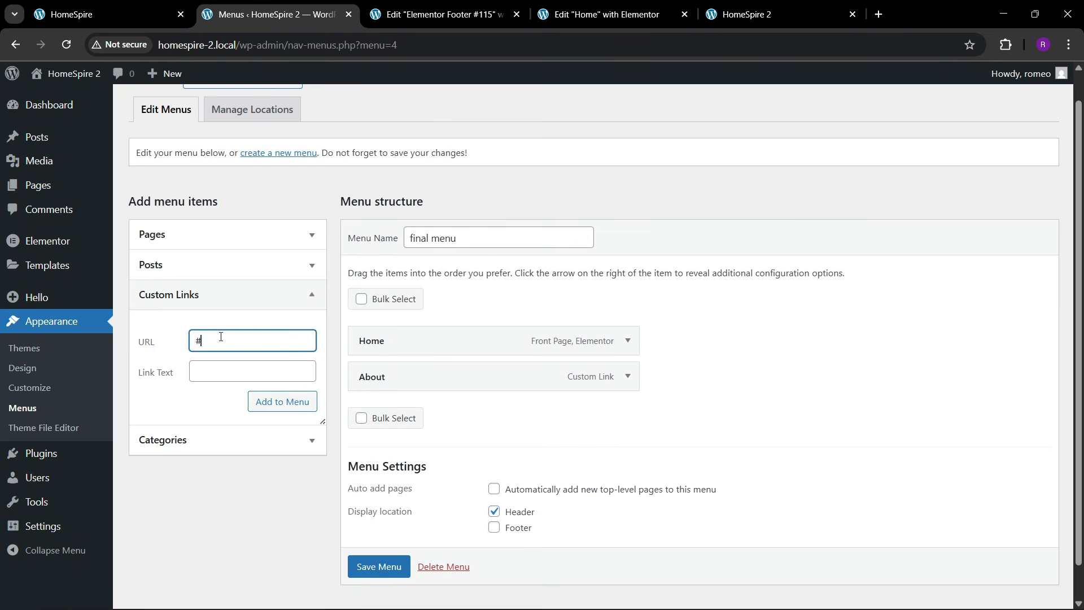
{"action": "type", "text": "#services"}
{"action": "key", "text": "Tab"}
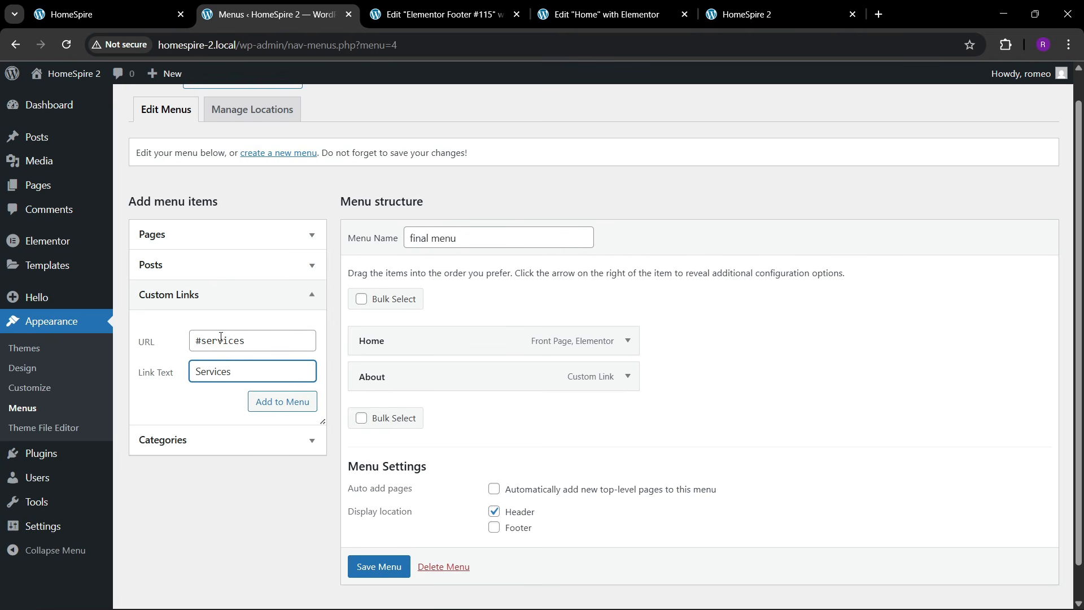
{"action": "left_click", "coordinate": [260, 401]}
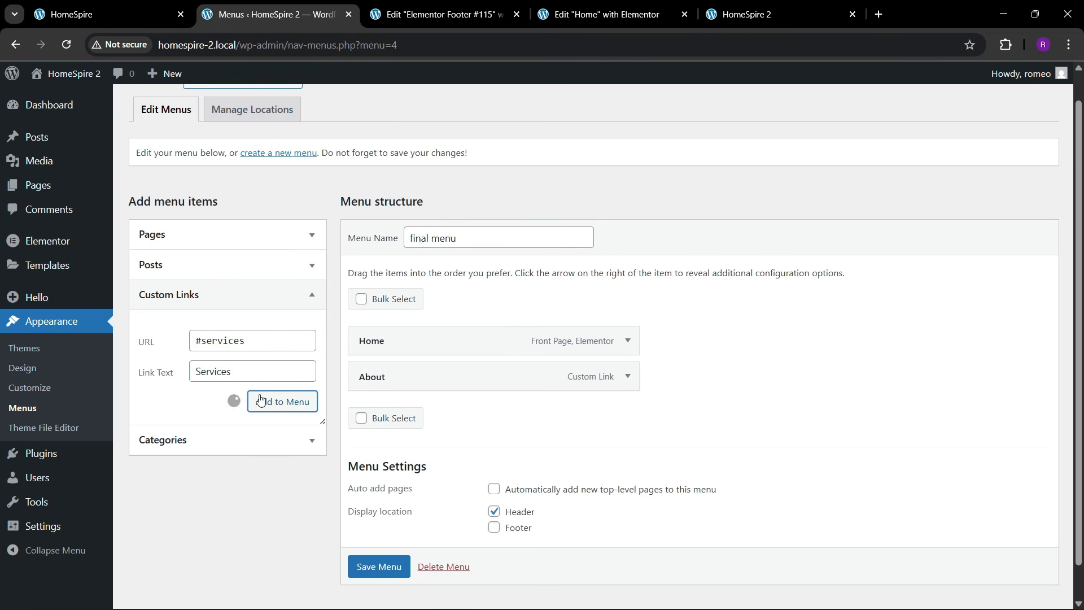
{"action": "left_click", "coordinate": [240, 341]}
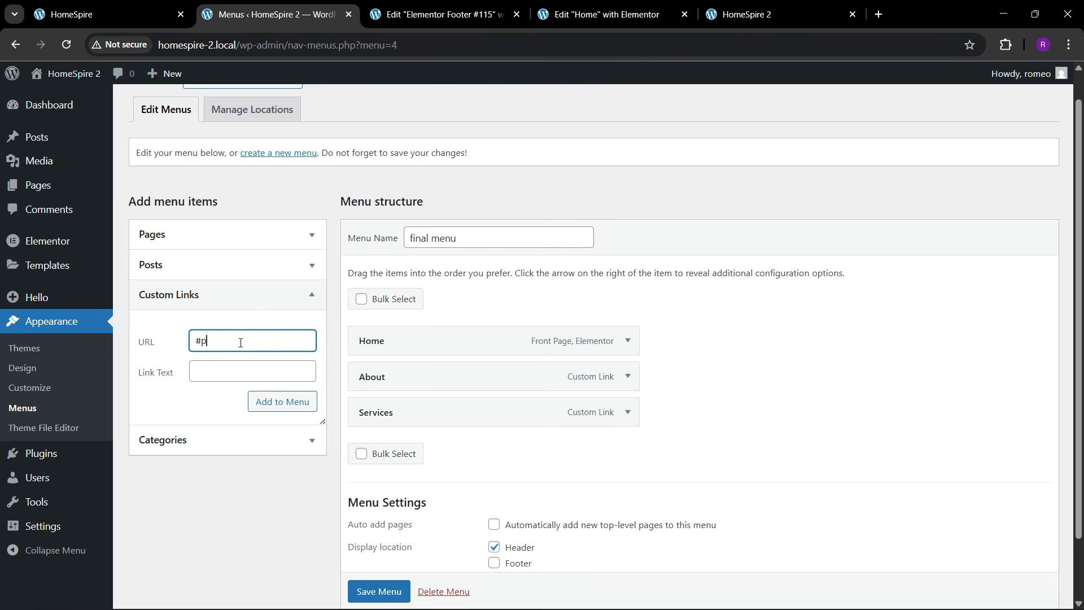
{"action": "type", "text": "#projects"}
{"action": "key", "text": "Tab"}
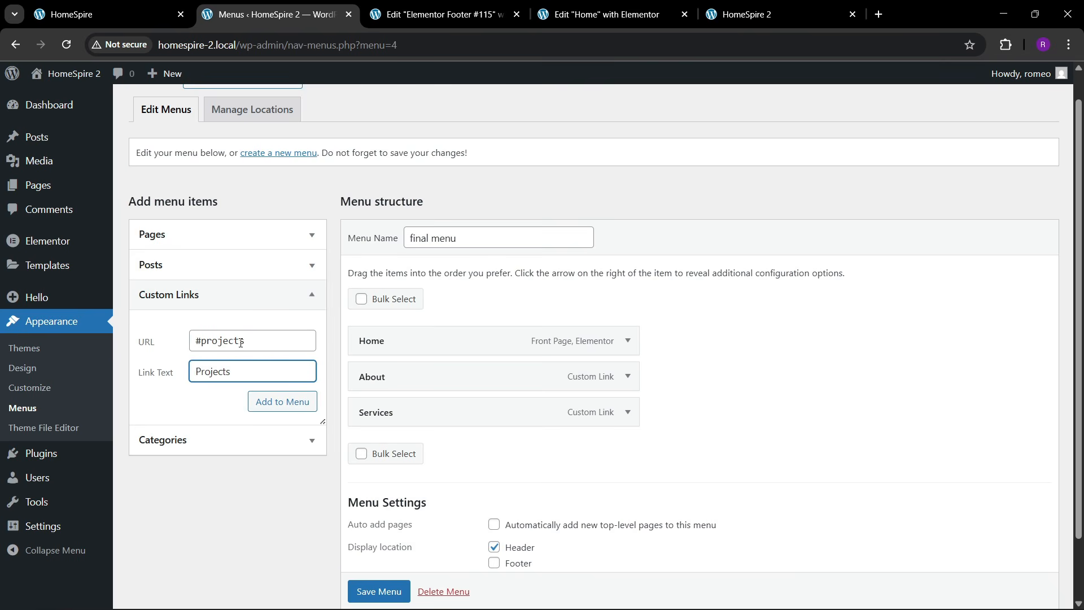
{"action": "type", "text": "Projects"}
{"action": "left_click", "coordinate": [255, 401]}
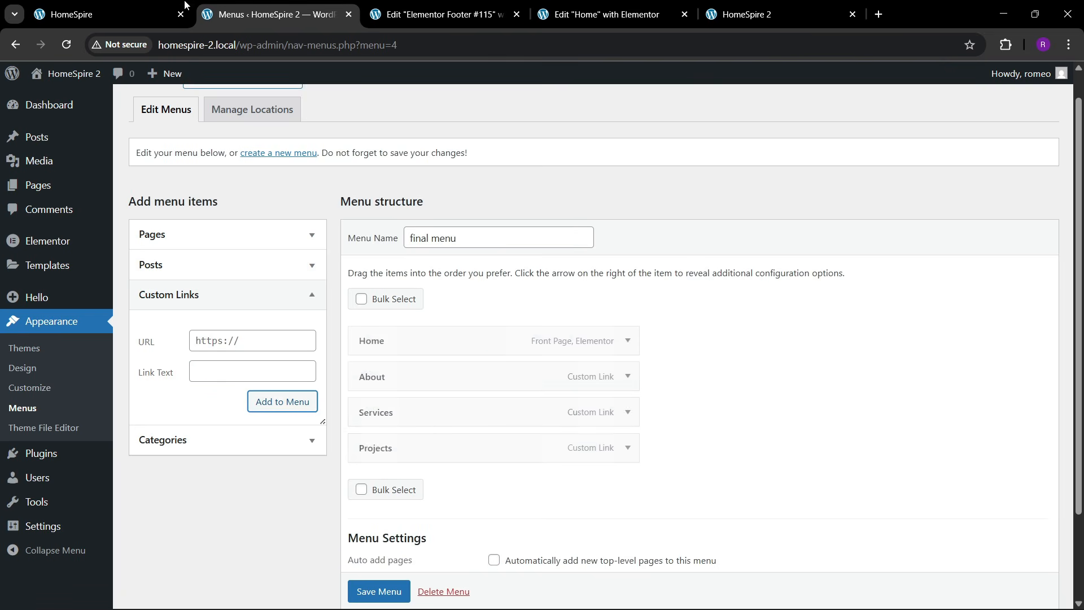
- Add the Testimonials and Faq custom links to the menu
{"action": "left_click", "coordinate": [157, 8]}
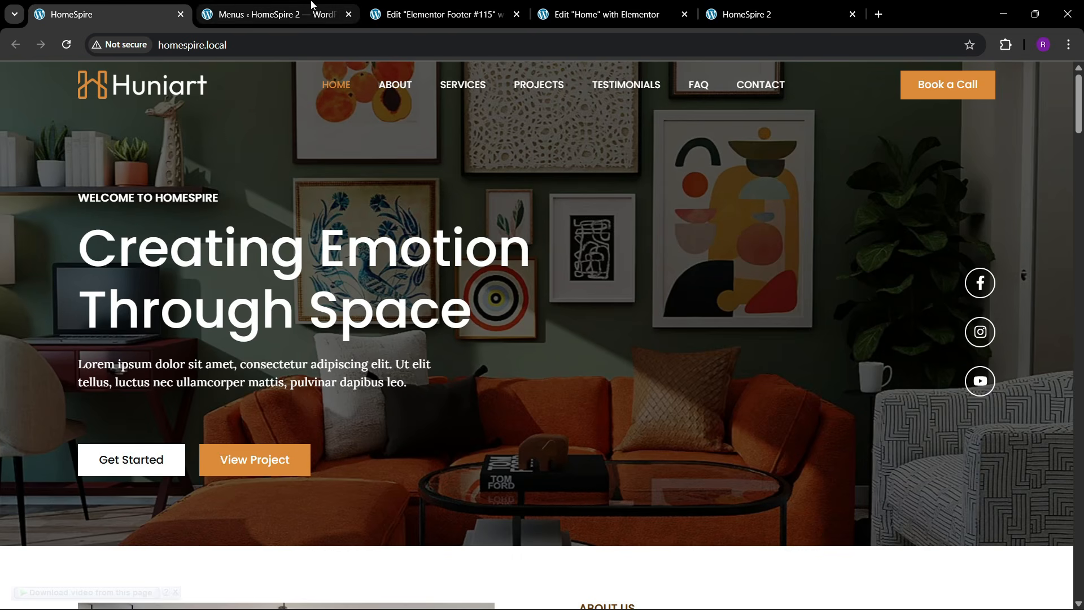
{"action": "left_click", "coordinate": [282, 11]}
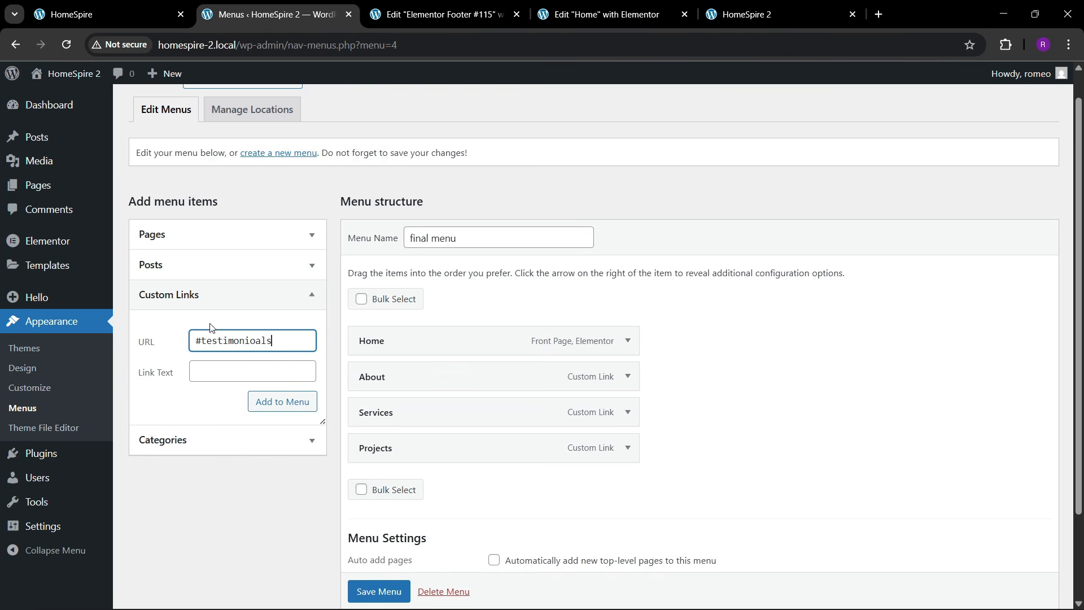
{"action": "key", "text": "Tab"}
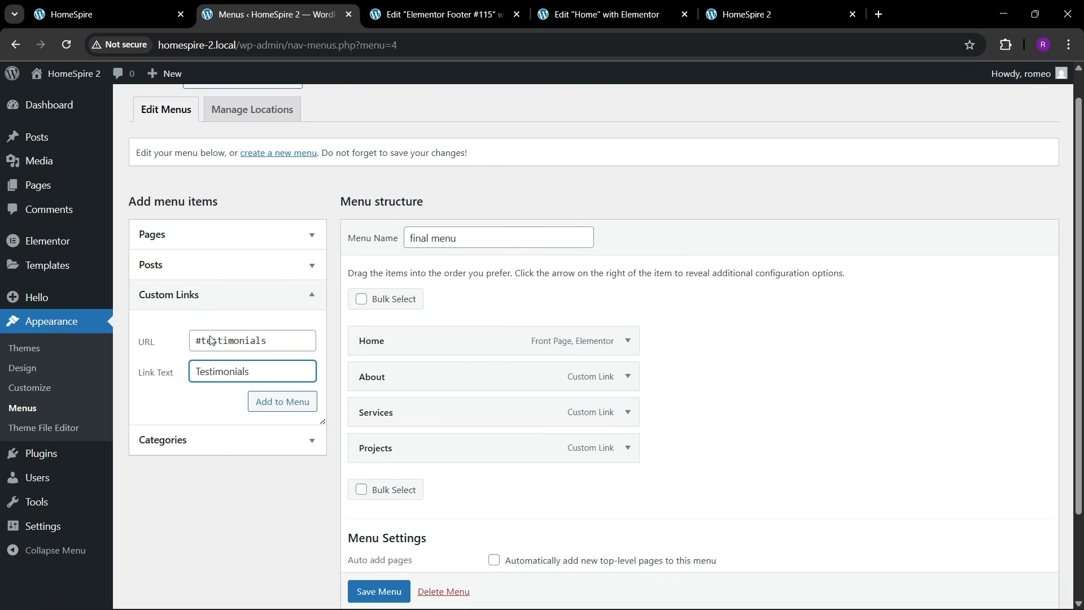
{"action": "left_click", "coordinate": [250, 398]}
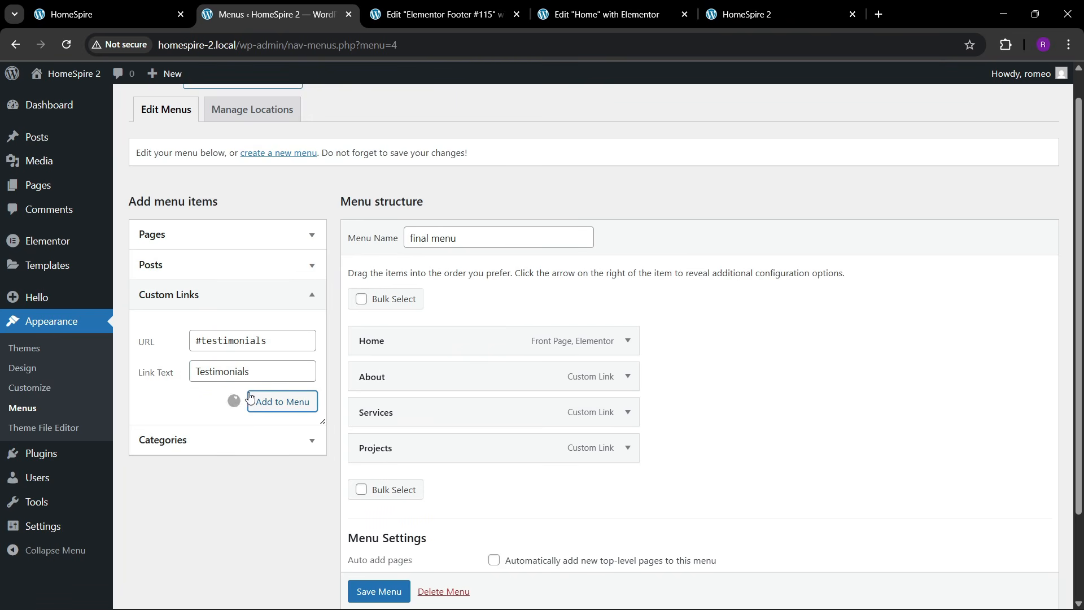
{"action": "left_click", "coordinate": [221, 332]}
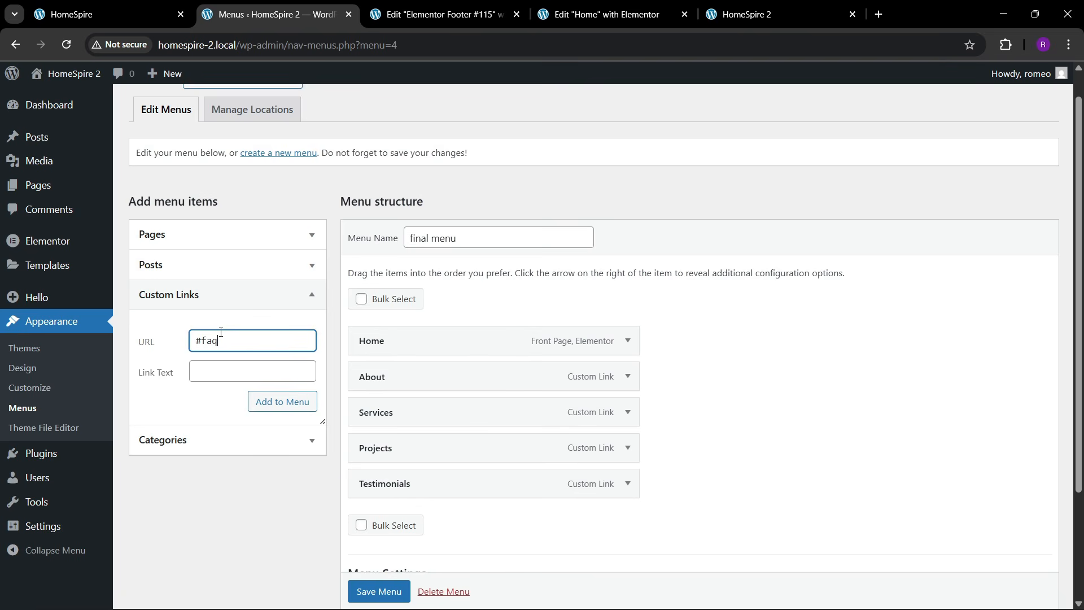
{"action": "key", "text": "Tab"}
{"action": "type", "text": "A"}
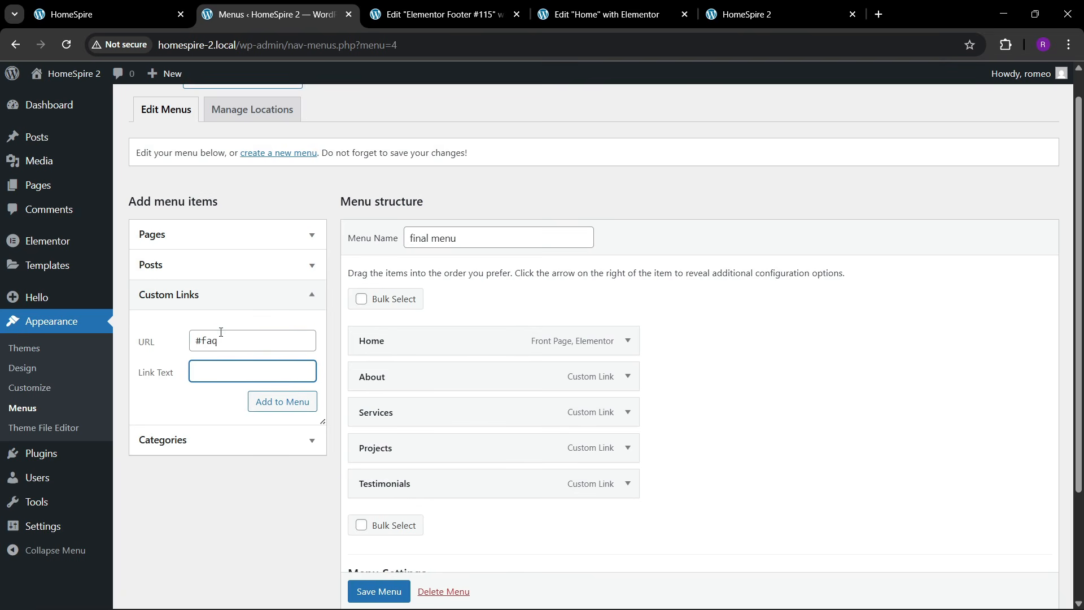
{"action": "left_click", "coordinate": [282, 402]}
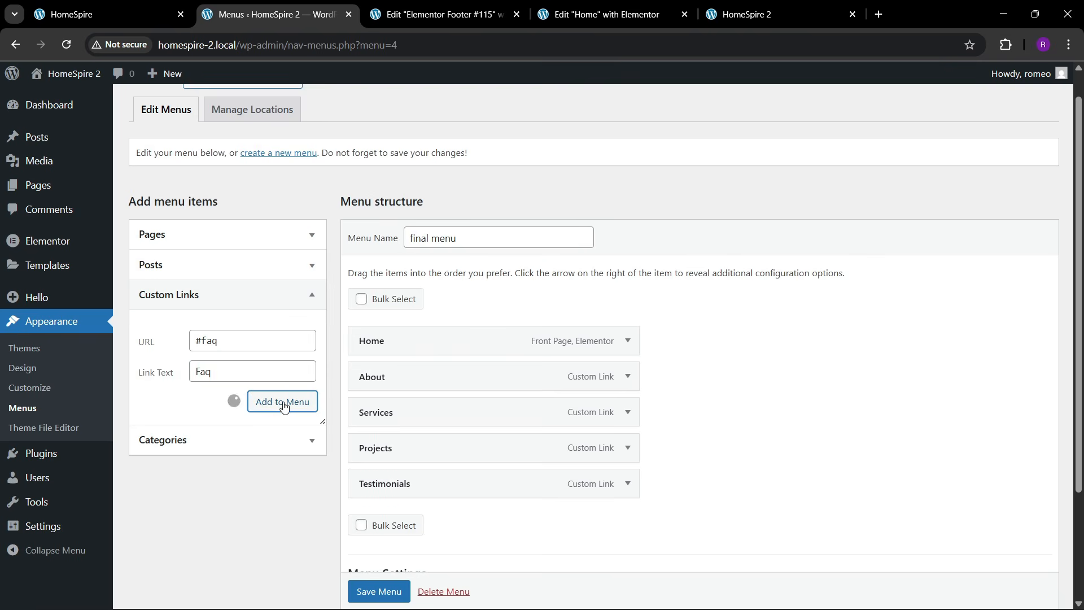
- Add a Contact link pointing to #contact and save the menu
{"action": "left_click", "coordinate": [210, 341]}
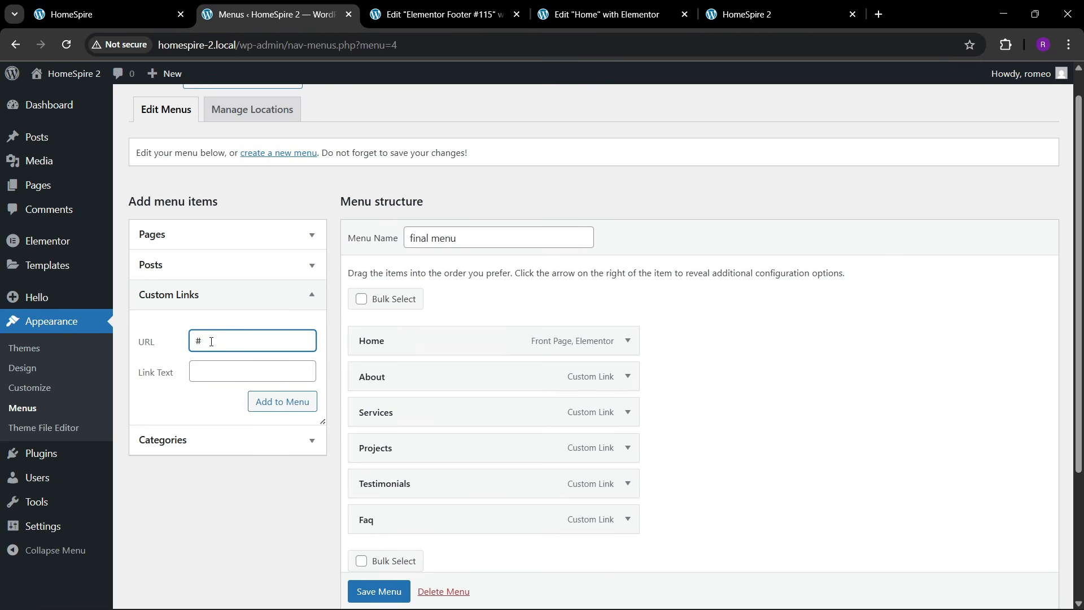
{"action": "type", "text": "#contact"}
{"action": "key", "text": "Tab"}
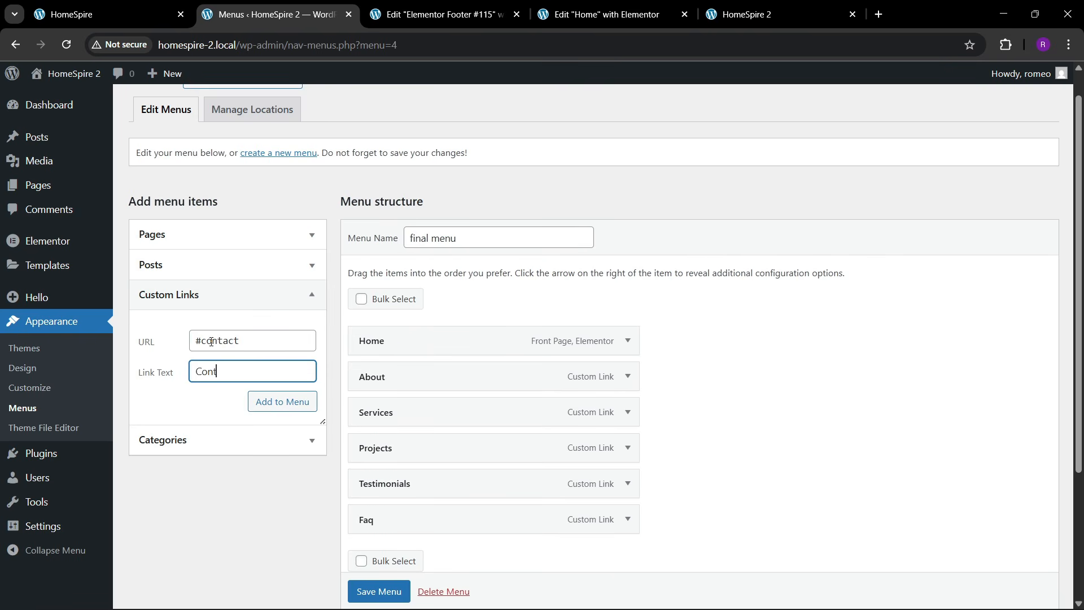
{"action": "left_click", "coordinate": [254, 401]}
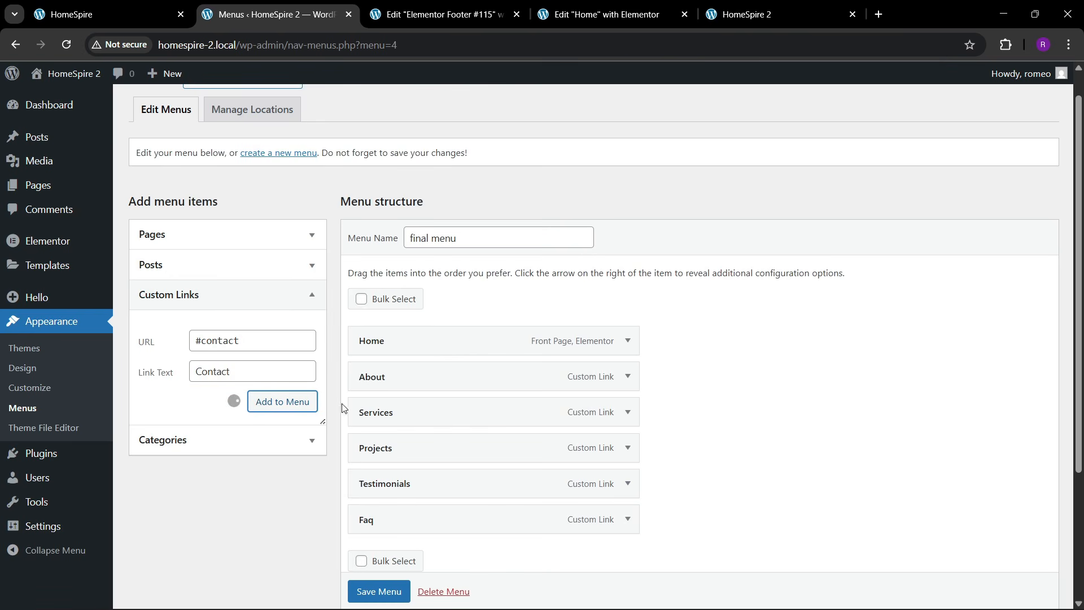
{"action": "scroll", "coordinate": [526, 419], "scroll_direction": "down", "scroll_amount": 2}
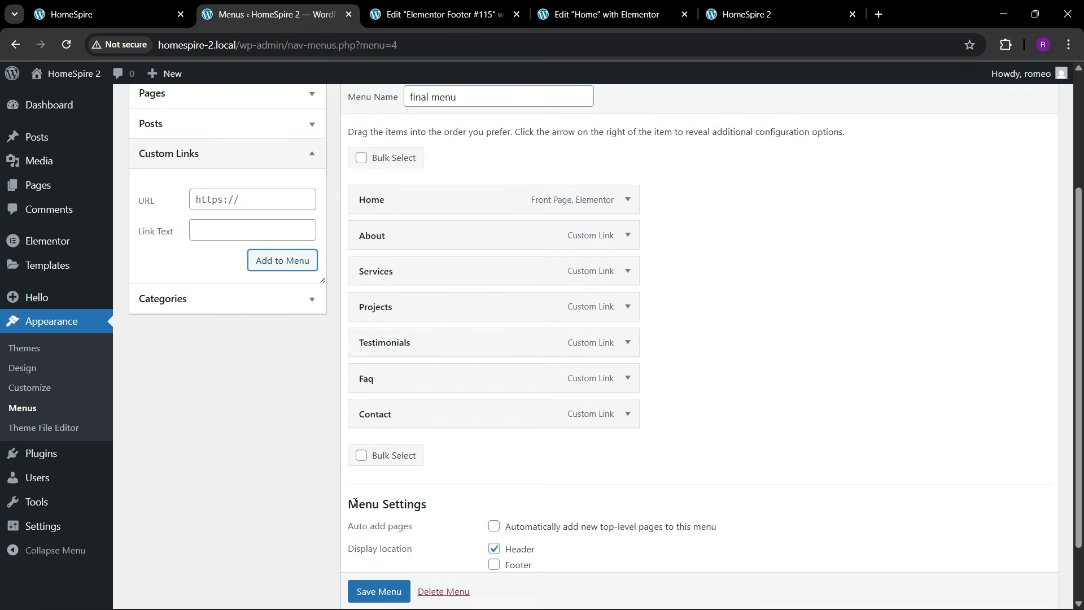
{"action": "left_click", "coordinate": [350, 589]}
{"action": "scroll", "coordinate": [357, 589], "scroll_direction": "down", "scroll_amount": 1}
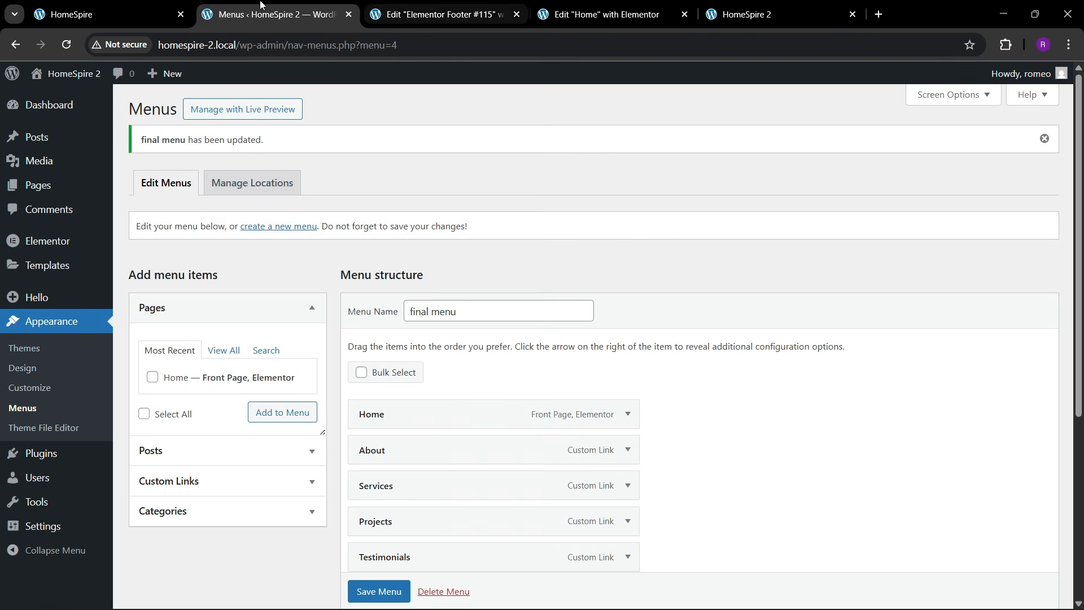
- Open Theme Builder in a new tab and add a new Header template in Elementor
{"action": "mouse_move", "coordinate": [62, 265]}
{"action": "right_click", "coordinate": [148, 305]}
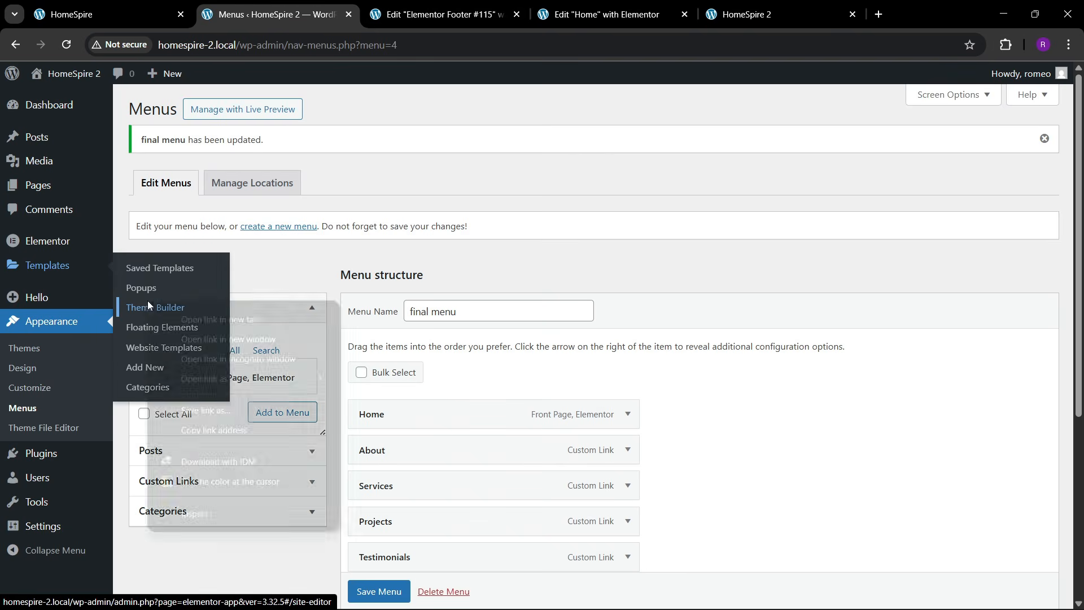
{"action": "left_click", "coordinate": [176, 313]}
{"action": "left_click", "coordinate": [389, 14]}
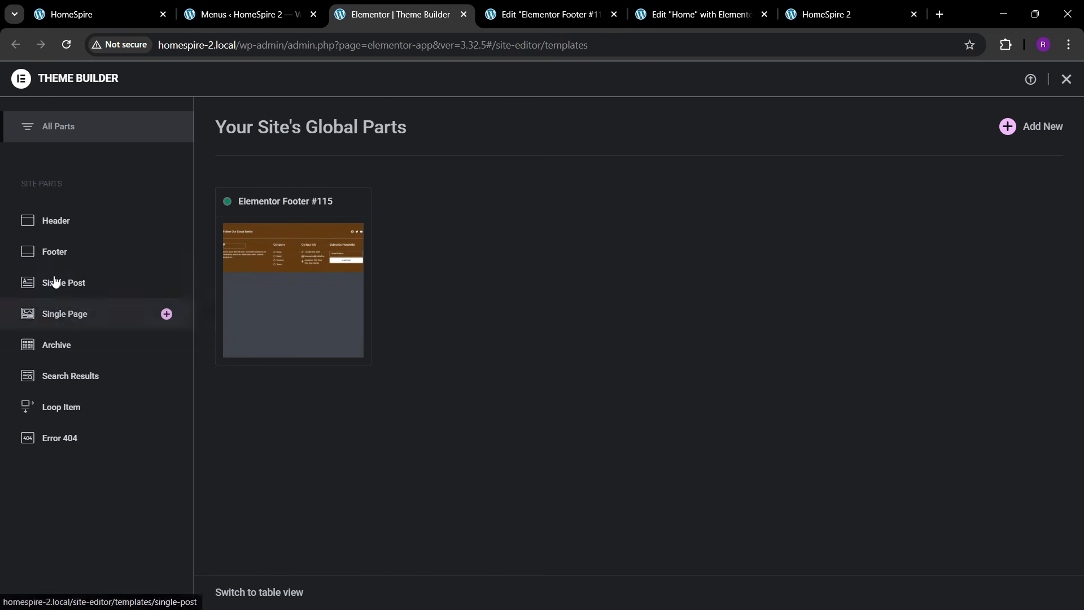
{"action": "left_click", "coordinate": [67, 222]}
{"action": "left_click", "coordinate": [1007, 127]}
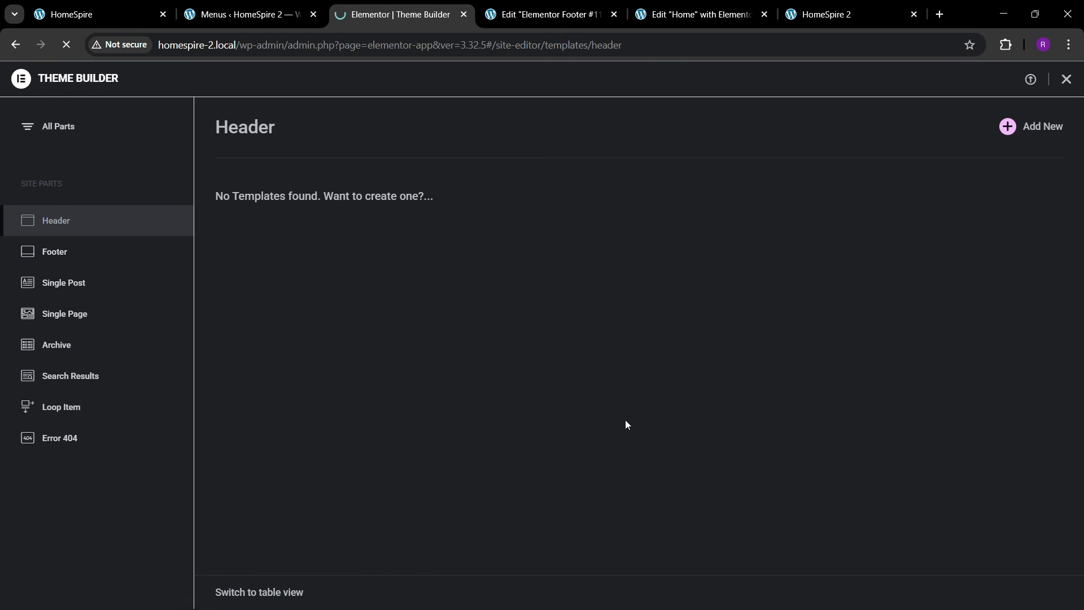
{"action": "key", "text": "ctrl+1"}
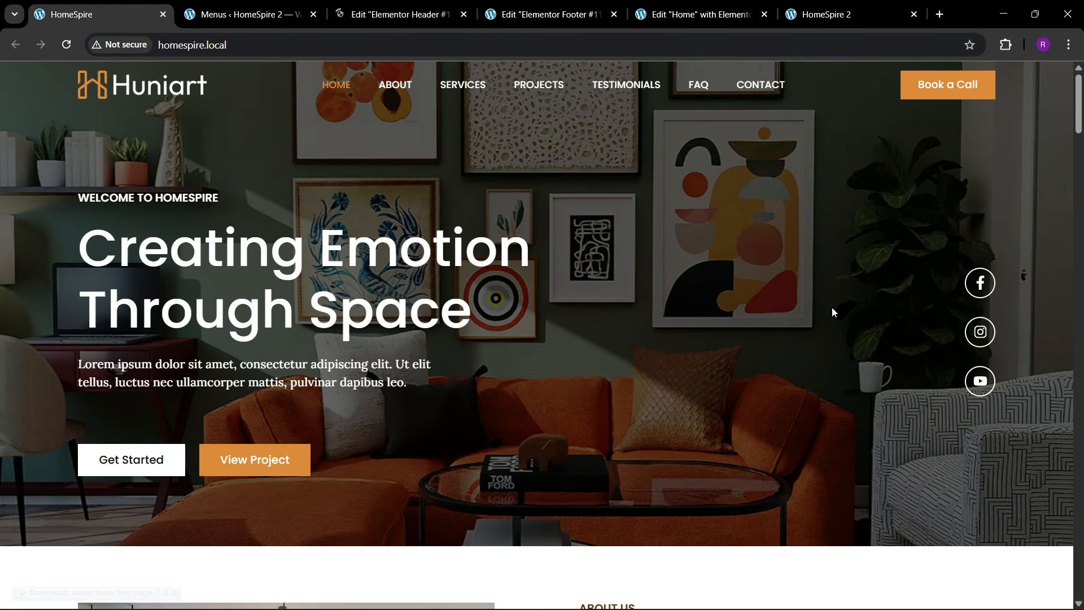
{"action": "left_click", "coordinate": [451, 13]}
{"action": "left_click", "coordinate": [666, 23]}
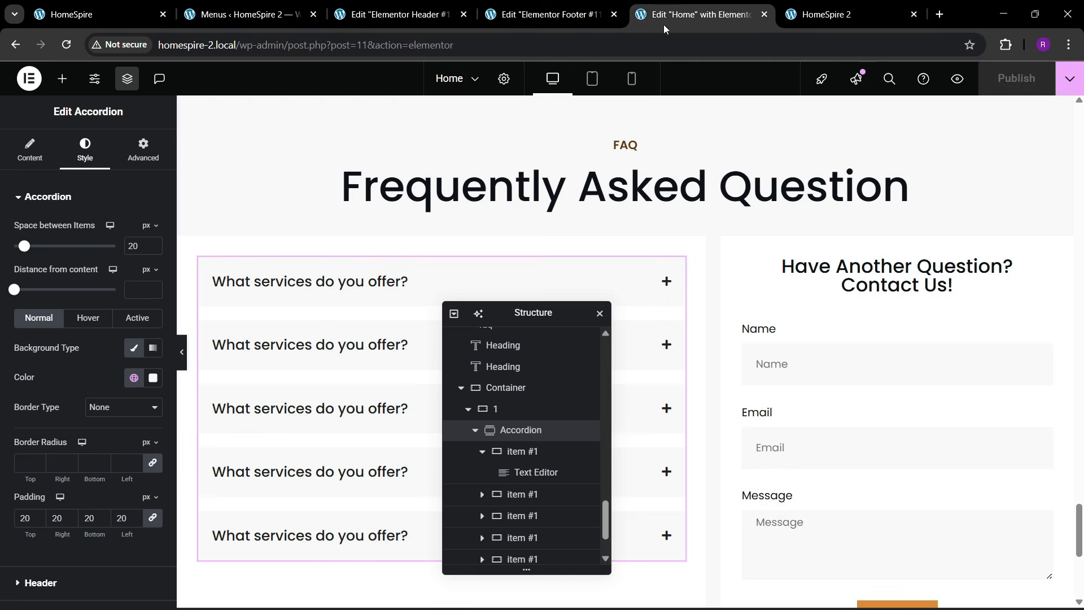
{"action": "left_click", "coordinate": [380, 13]}
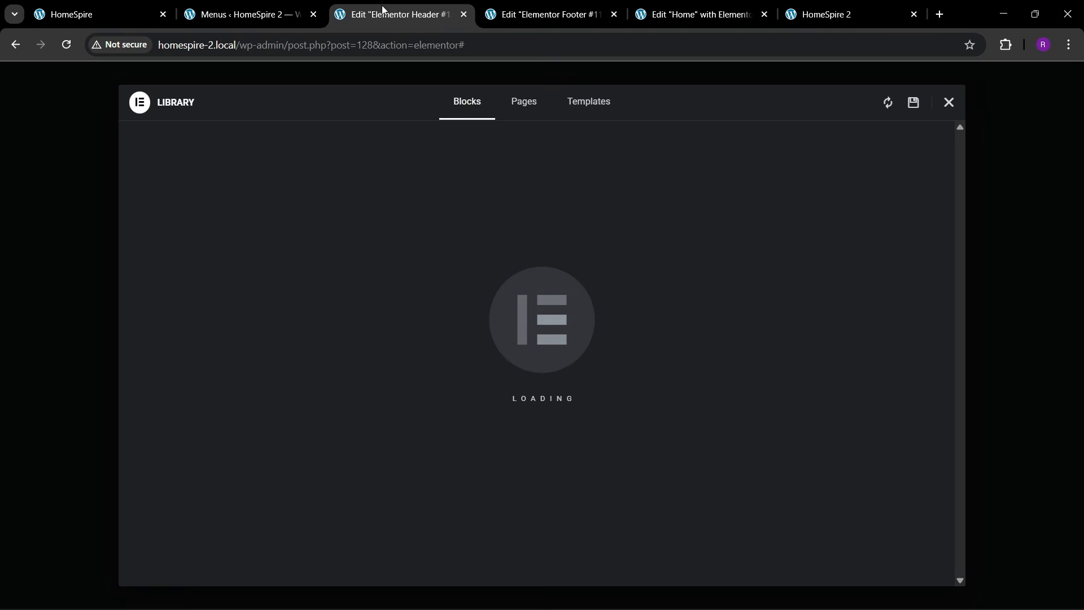
- Add a single-column flexbox container with the brown global colour as its background
{"action": "left_click", "coordinate": [946, 103]}
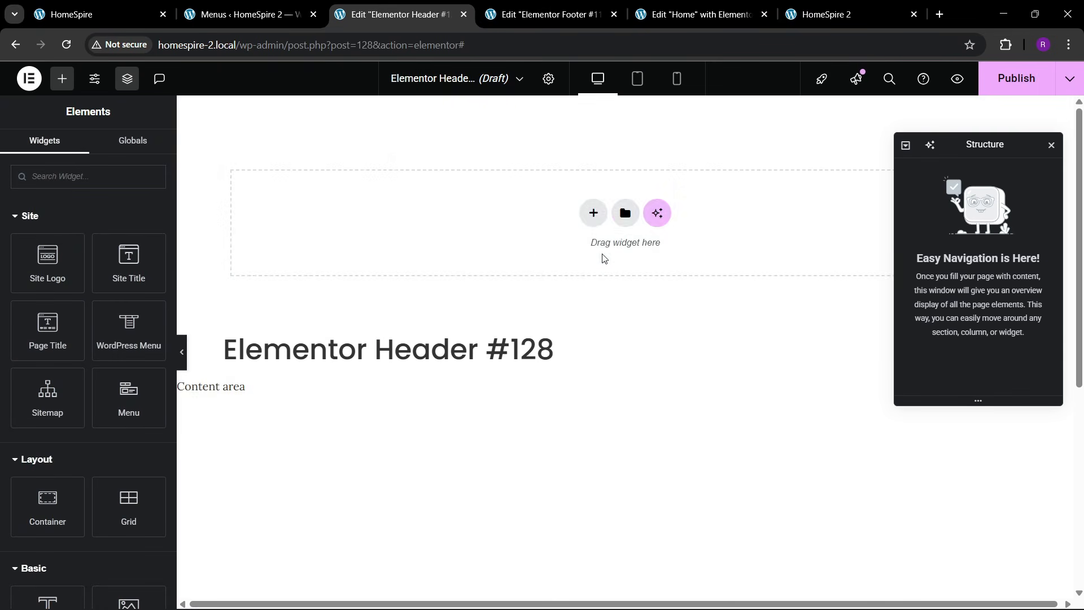
{"action": "left_click", "coordinate": [592, 213]}
{"action": "left_click", "coordinate": [592, 251]}
{"action": "left_click", "coordinate": [522, 247]}
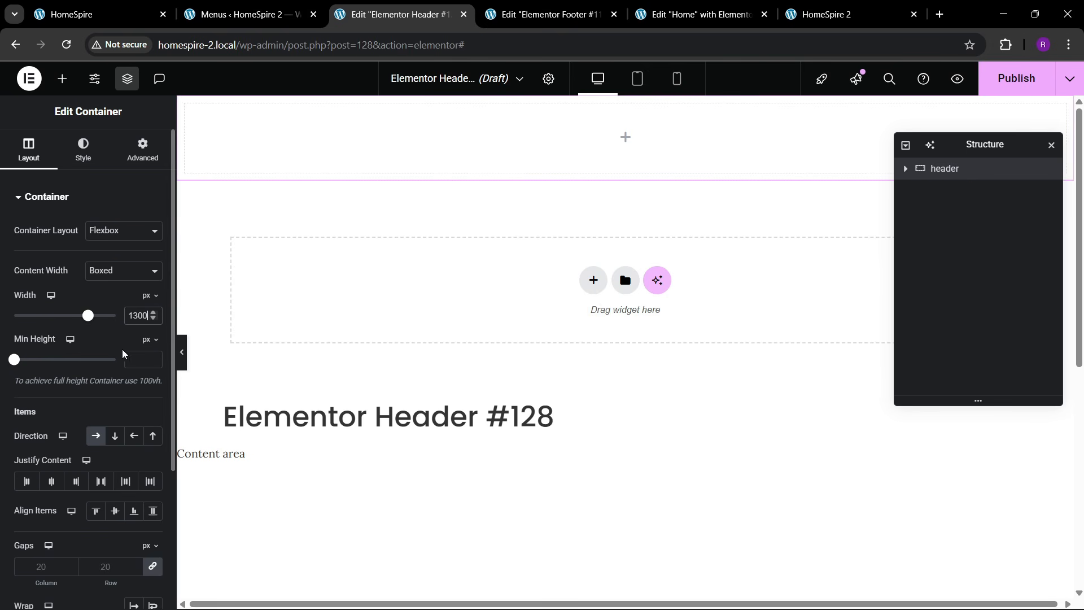
{"action": "left_click", "coordinate": [87, 153]}
{"action": "left_click", "coordinate": [97, 260]}
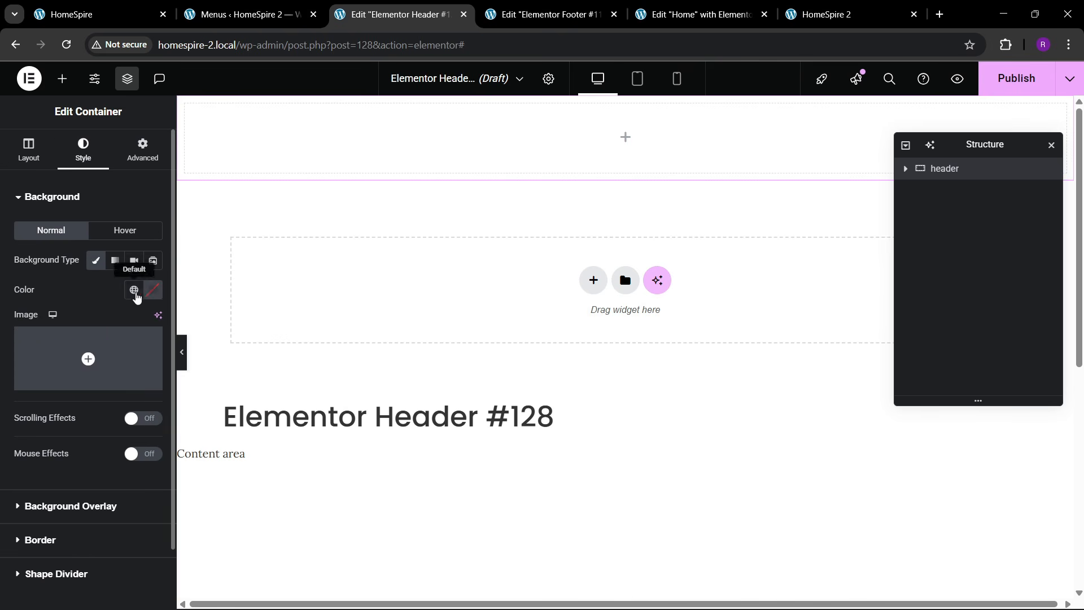
{"action": "left_click", "coordinate": [133, 291]}
{"action": "left_click", "coordinate": [73, 492]}
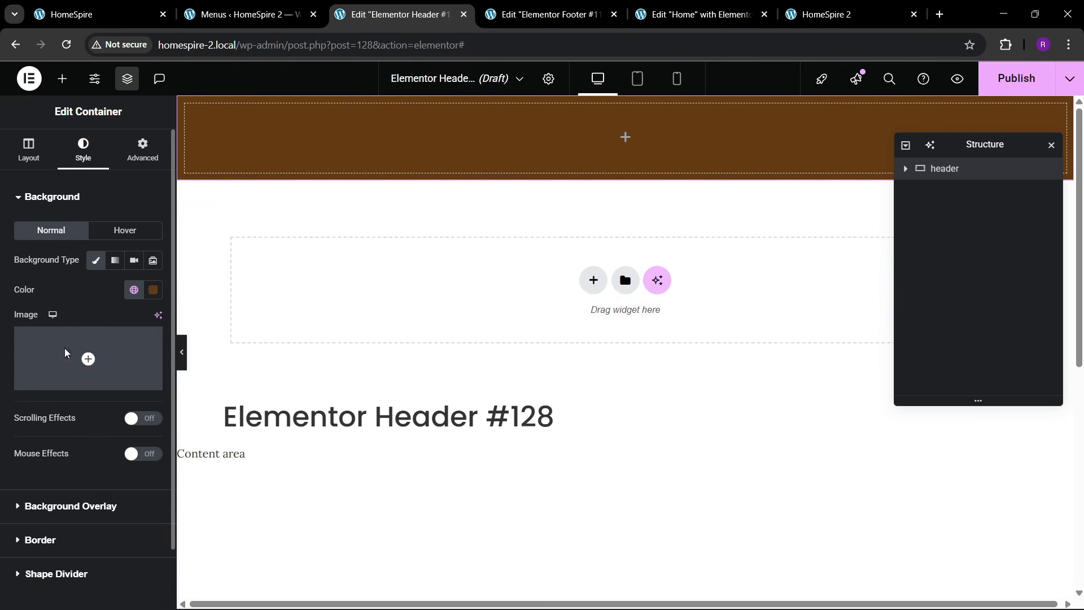
- Place an Image widget in the header container showing the logo.png Huniart logo
{"action": "left_click", "coordinate": [62, 79]}
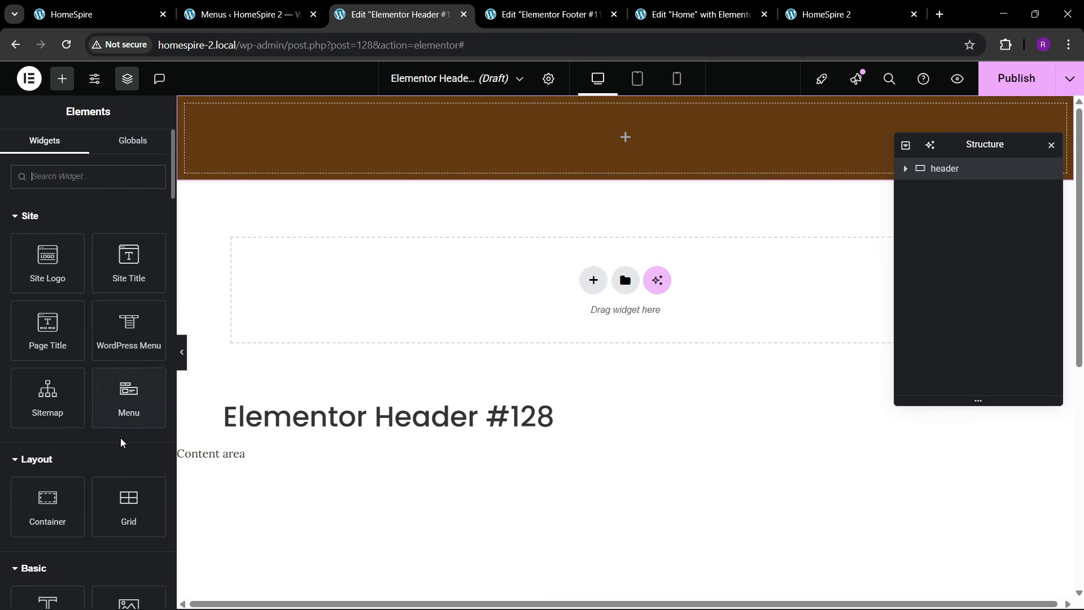
{"action": "scroll", "coordinate": [121, 440], "scroll_direction": "down", "scroll_amount": 3}
{"action": "left_click_drag", "start_coordinate": [129, 460], "coordinate": [399, 153]}
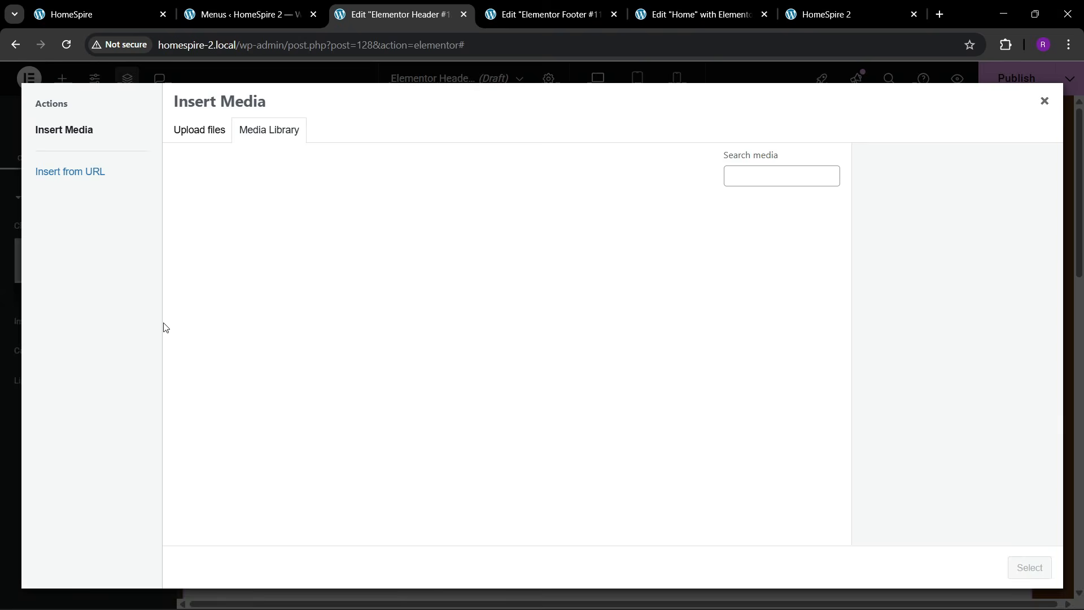
{"action": "left_click", "coordinate": [300, 368]}
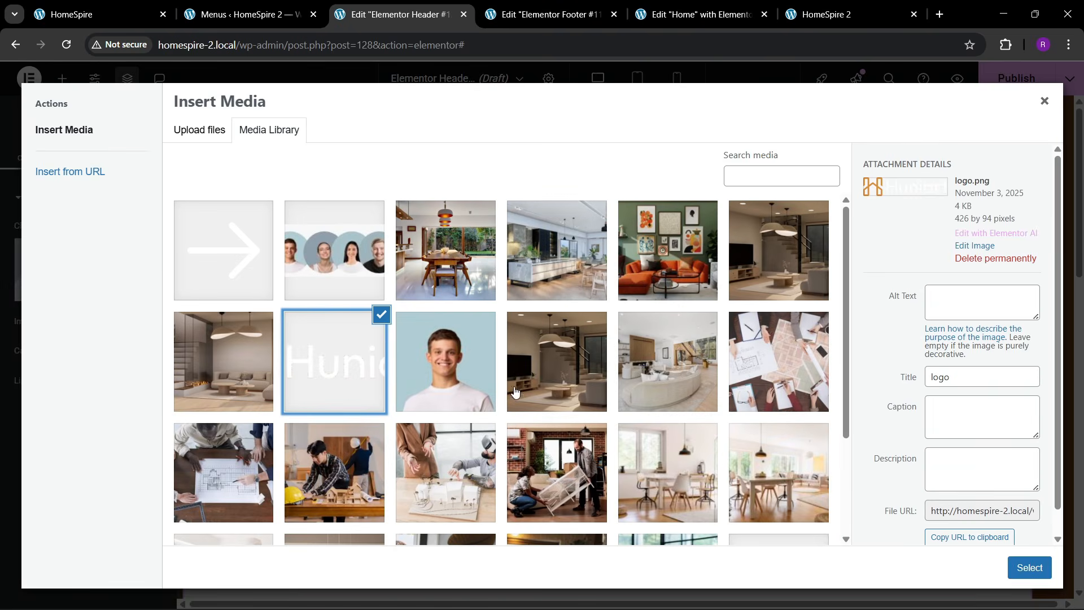
{"action": "scroll", "coordinate": [694, 436], "scroll_direction": "down", "scroll_amount": 3}
{"action": "left_click", "coordinate": [1025, 567]}
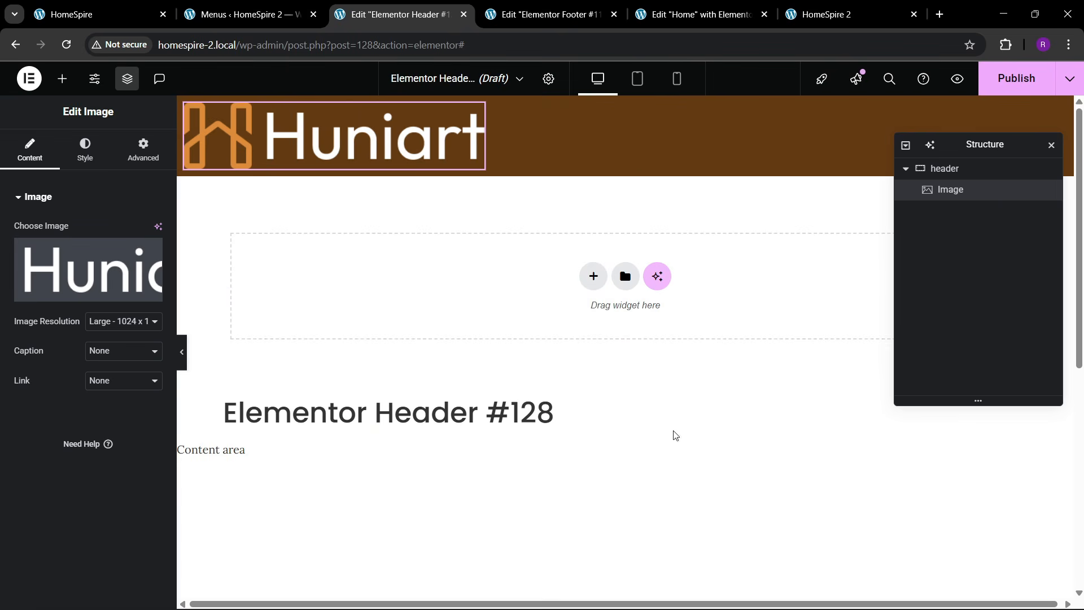
{"action": "left_click", "coordinate": [90, 14]}
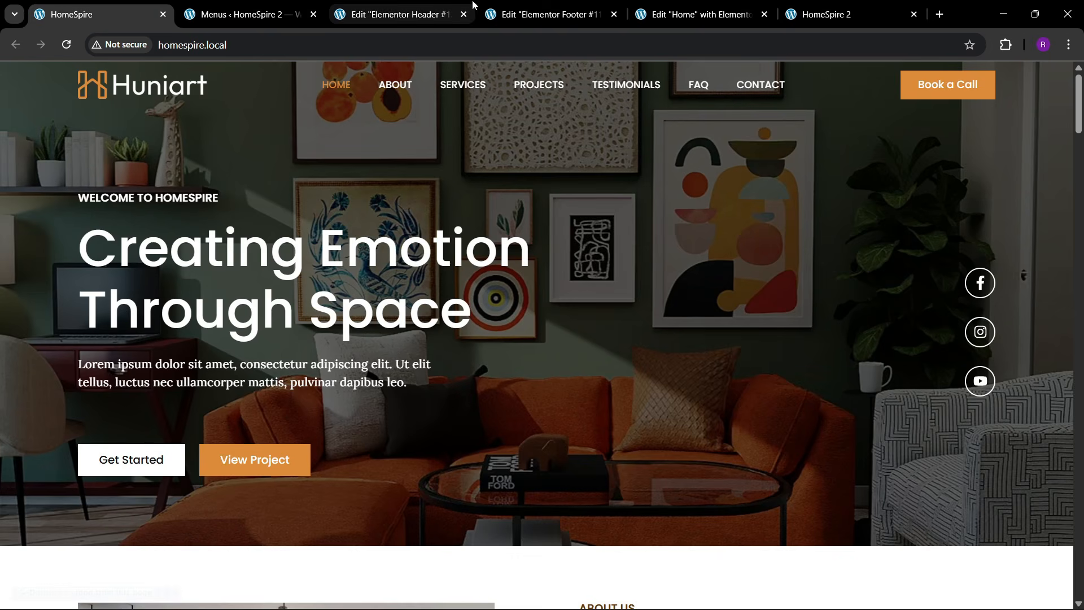
{"action": "left_click", "coordinate": [396, 14]}
- Give the logo a custom width of 13% and close the unused footer editor
{"action": "left_click", "coordinate": [85, 150]}
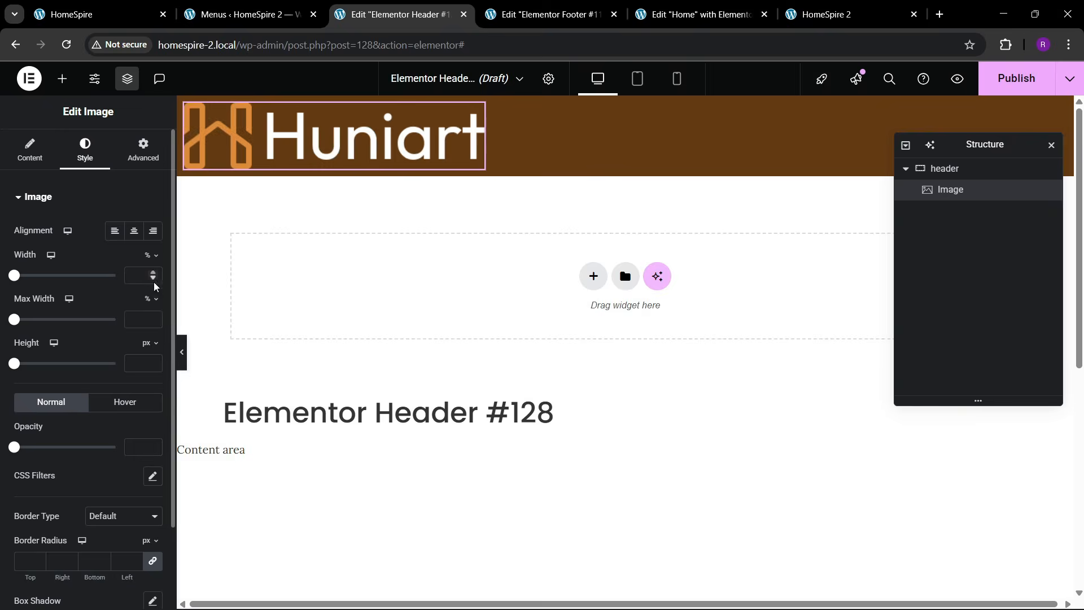
{"action": "left_click", "coordinate": [142, 150]}
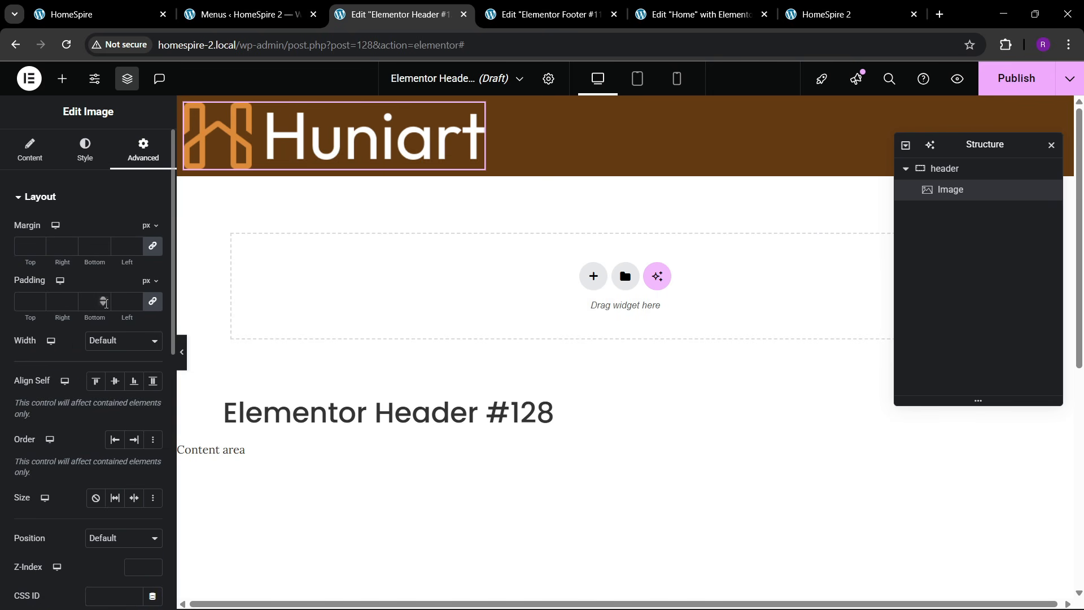
{"action": "left_click", "coordinate": [101, 352]}
{"action": "left_click", "coordinate": [108, 409]}
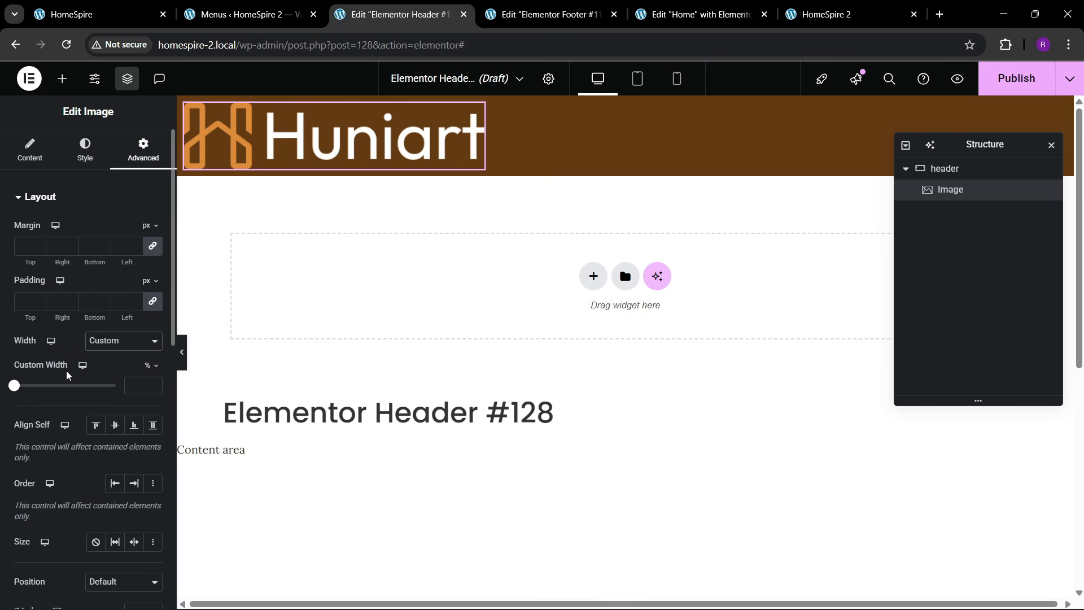
{"action": "left_click", "coordinate": [156, 385]}
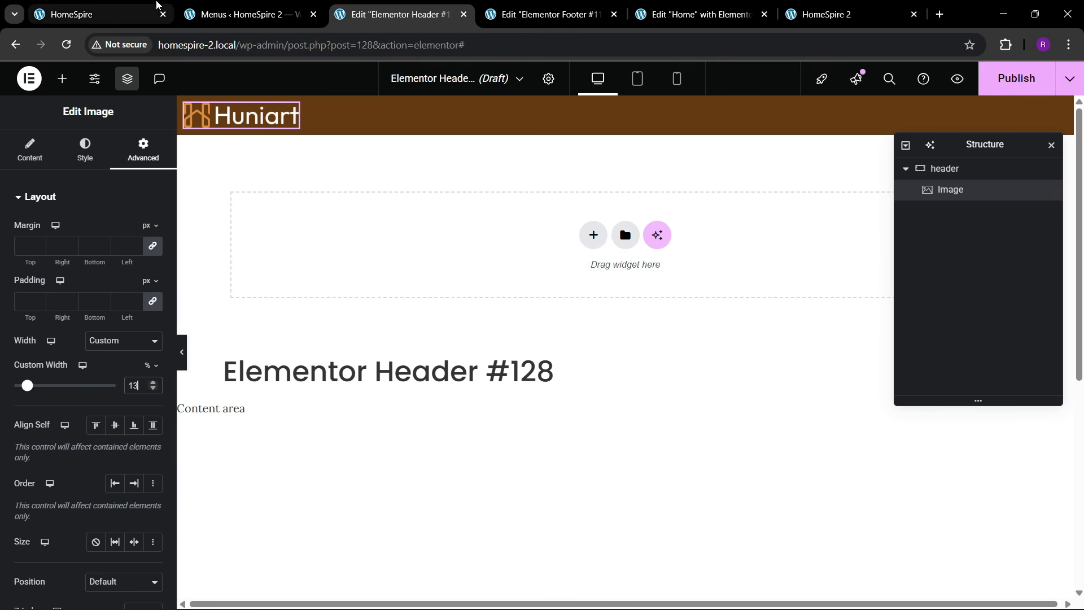
{"action": "left_click", "coordinate": [141, 5]}
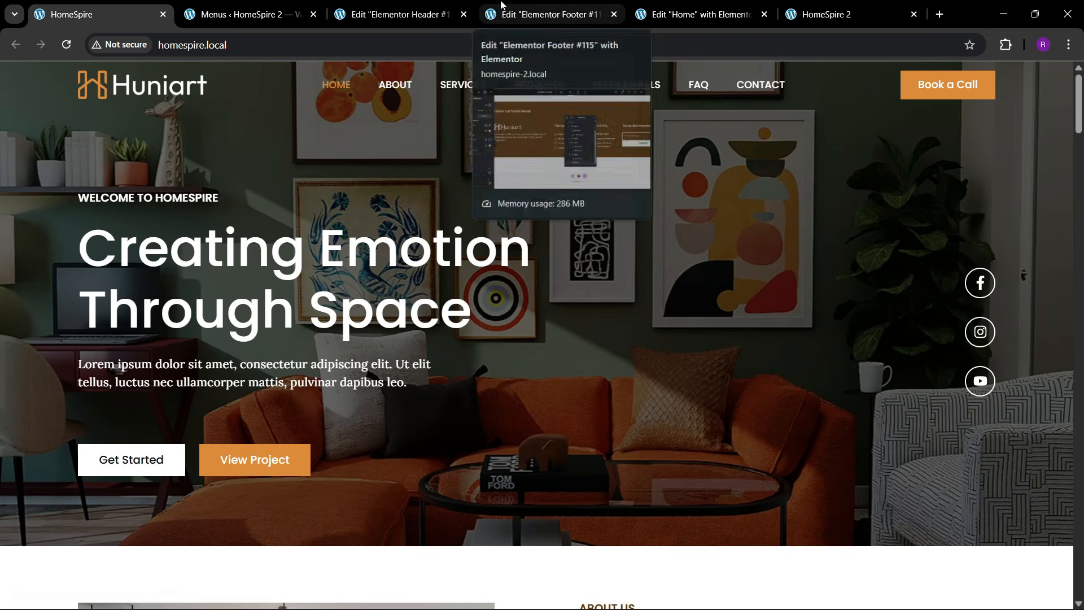
{"action": "left_click", "coordinate": [531, 8]}
{"action": "left_click", "coordinate": [615, 14]}
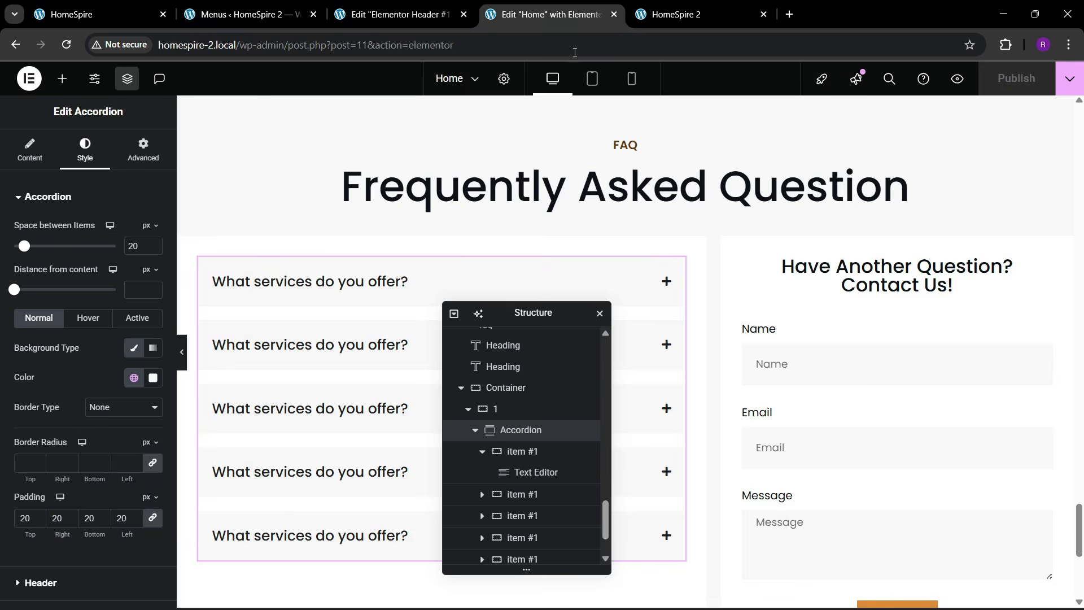
{"action": "left_click", "coordinate": [395, 14]}
{"action": "left_click", "coordinate": [62, 79]}
{"action": "scroll", "coordinate": [113, 316], "scroll_direction": "down", "scroll_amount": 1}
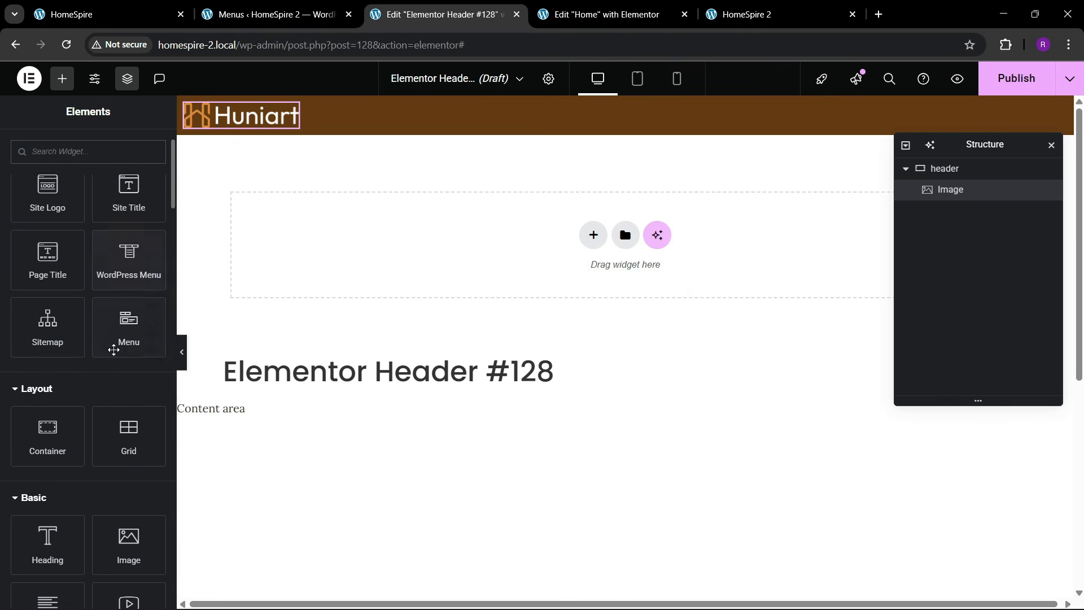
- Add a WordPress Menu widget after the logo, justified right and vertically centred
{"action": "scroll", "coordinate": [113, 346], "scroll_direction": "up", "scroll_amount": 1}
{"action": "left_click_drag", "start_coordinate": [121, 334], "coordinate": [237, 125]}
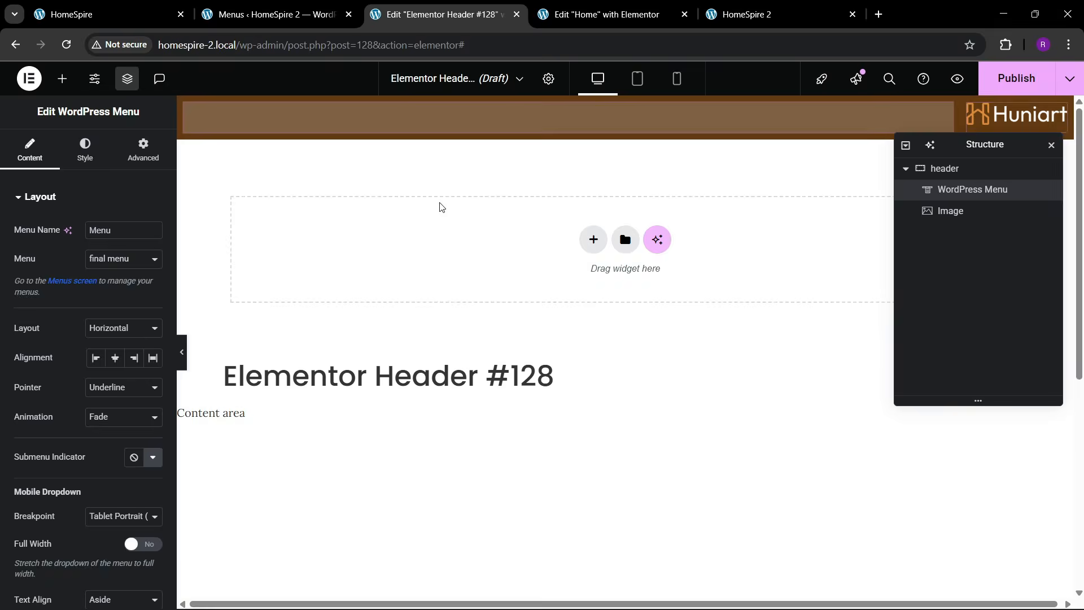
{"action": "left_click_drag", "start_coordinate": [960, 192], "coordinate": [962, 226]}
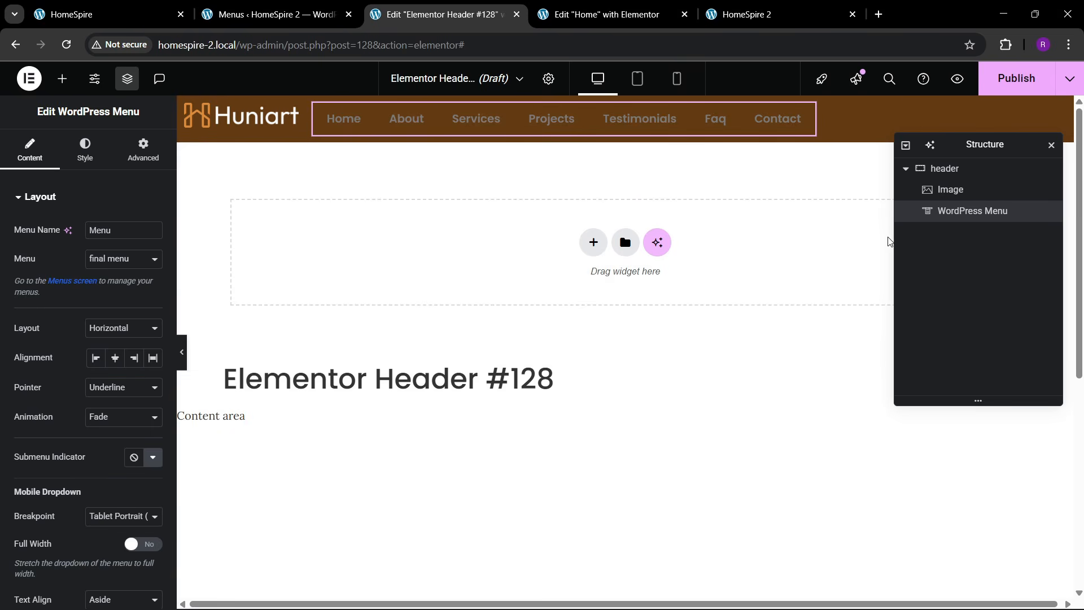
{"action": "left_click", "coordinate": [944, 168]}
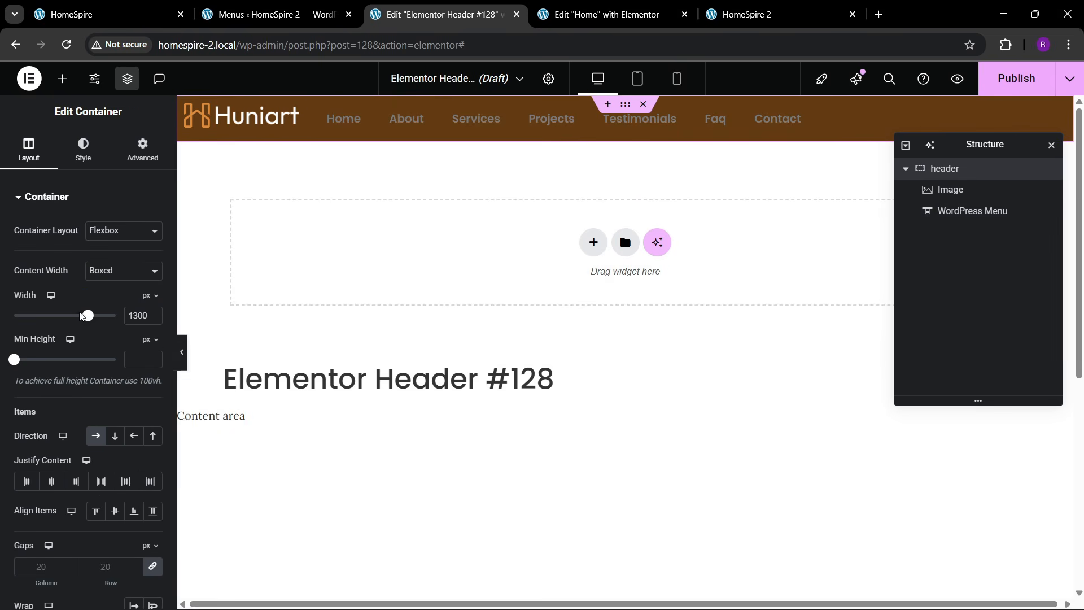
{"action": "left_click", "coordinate": [101, 481]}
{"action": "left_click", "coordinate": [115, 510]}
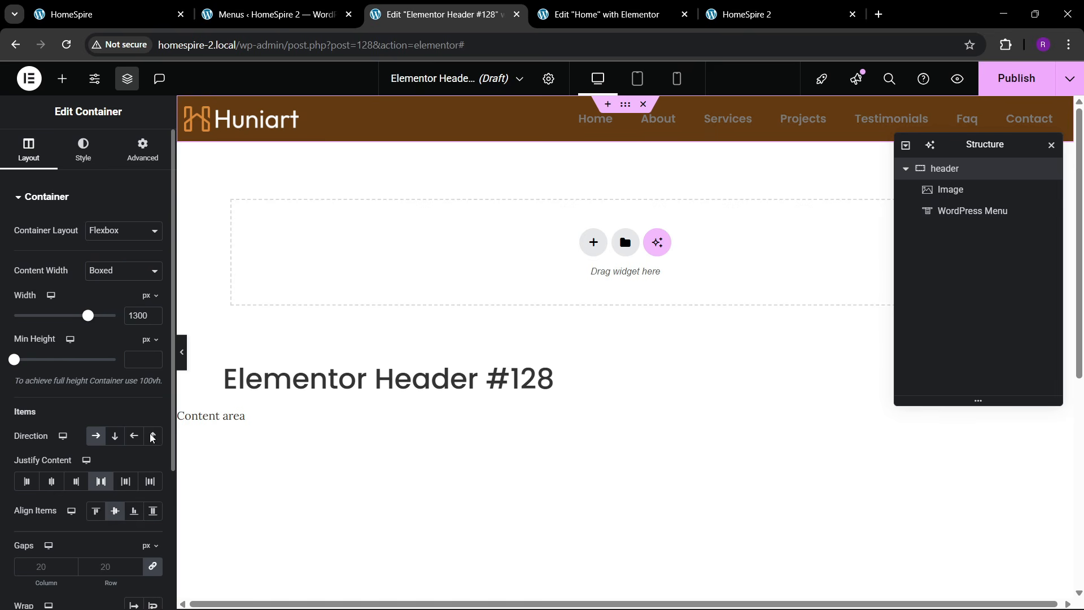
- Set the menu's hover pointer to Text with no animation and centre mobile dropdown text
{"action": "left_click", "coordinate": [657, 121]}
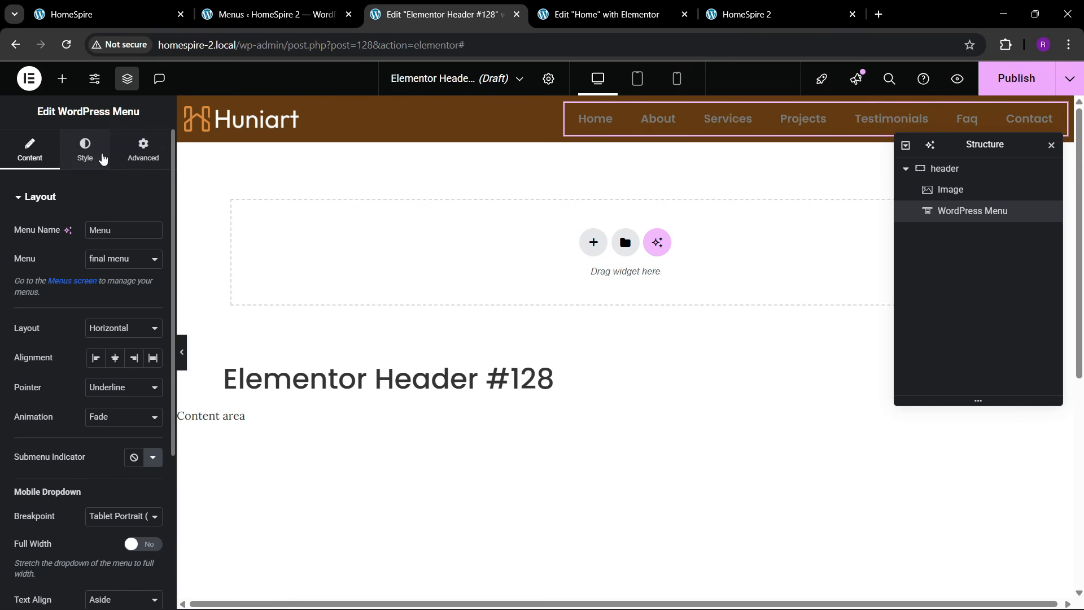
{"action": "scroll", "coordinate": [83, 359], "scroll_direction": "down", "scroll_amount": 2}
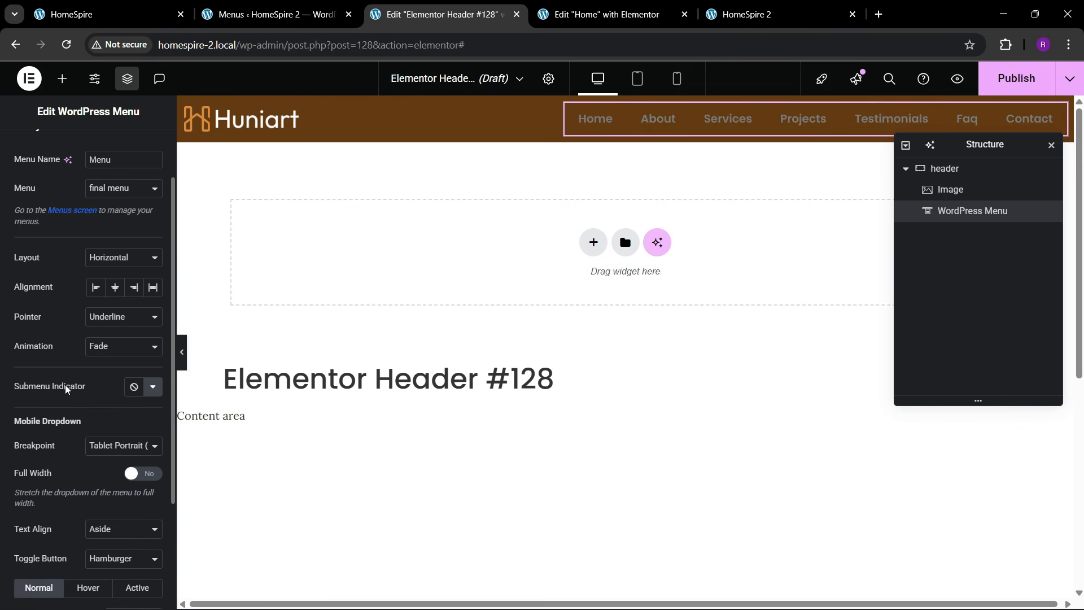
{"action": "left_click", "coordinate": [109, 357]}
{"action": "left_click", "coordinate": [108, 450]}
{"action": "left_click", "coordinate": [107, 323]}
{"action": "left_click", "coordinate": [98, 437]}
{"action": "scroll", "coordinate": [117, 427], "scroll_direction": "down", "scroll_amount": 3}
{"action": "left_click", "coordinate": [123, 387]}
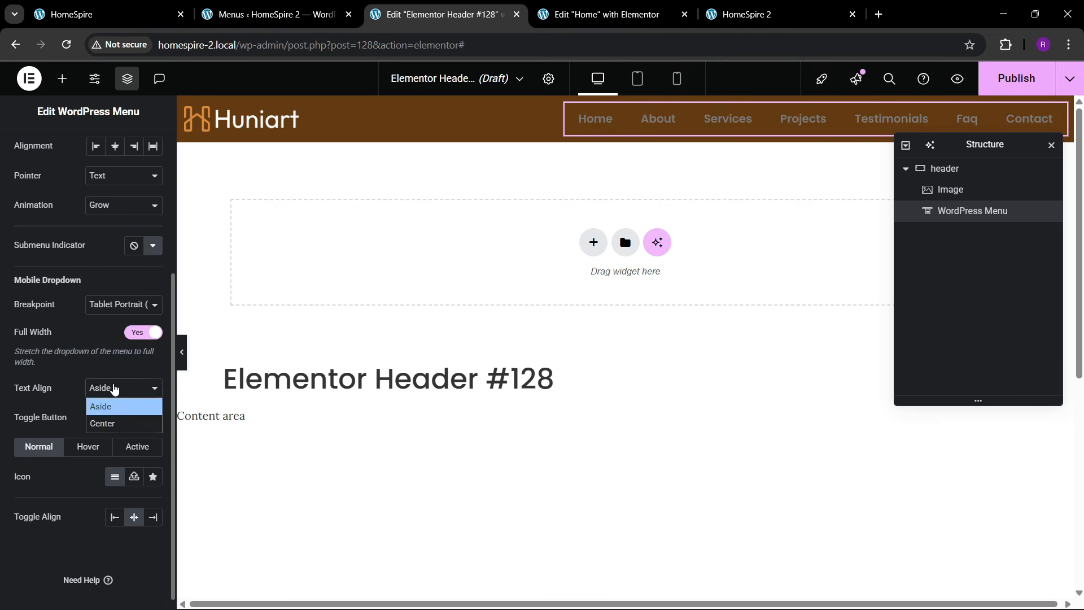
{"action": "left_click", "coordinate": [102, 422]}
{"action": "scroll", "coordinate": [70, 280], "scroll_direction": "up", "scroll_amount": 4}
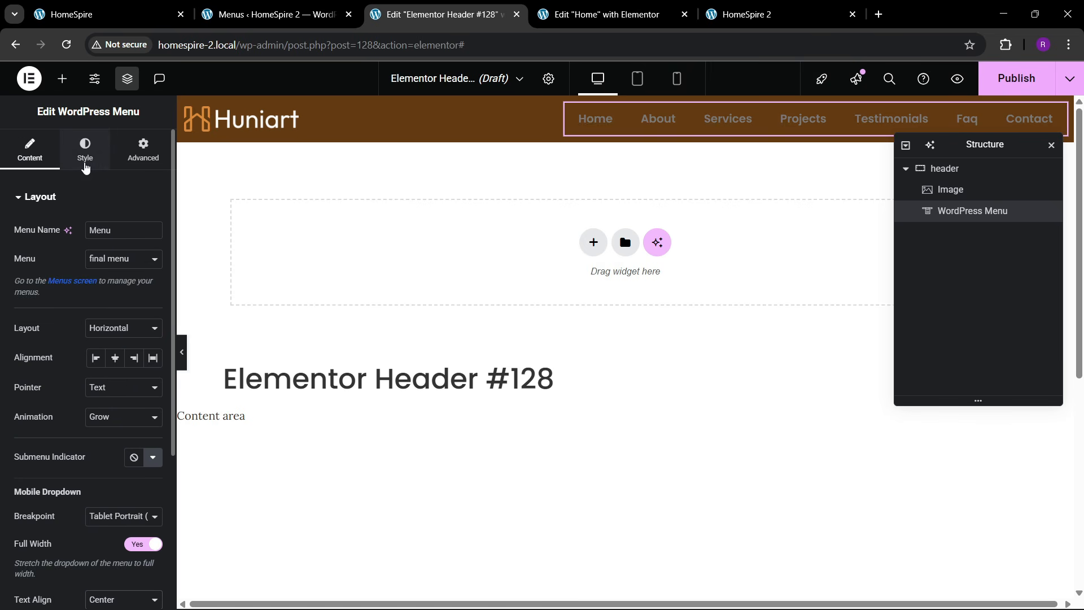
- Make the menu text white with font weight 500 Medium
{"action": "left_click", "coordinate": [82, 168]}
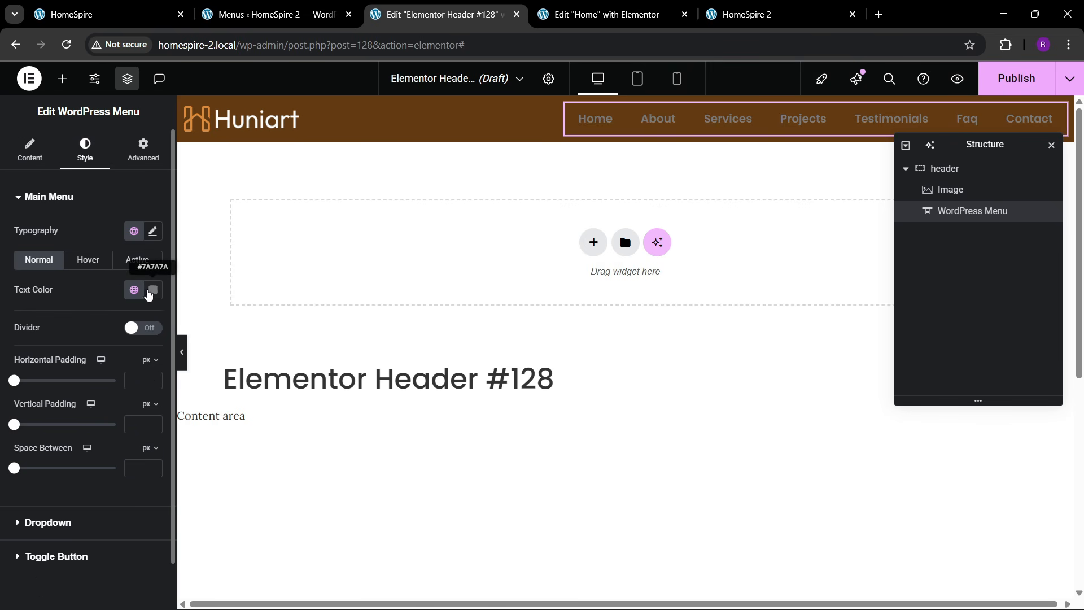
{"action": "left_click", "coordinate": [152, 292]}
{"action": "left_click_drag", "start_coordinate": [111, 421], "coordinate": [40, 265]}
{"action": "left_click", "coordinate": [54, 289]}
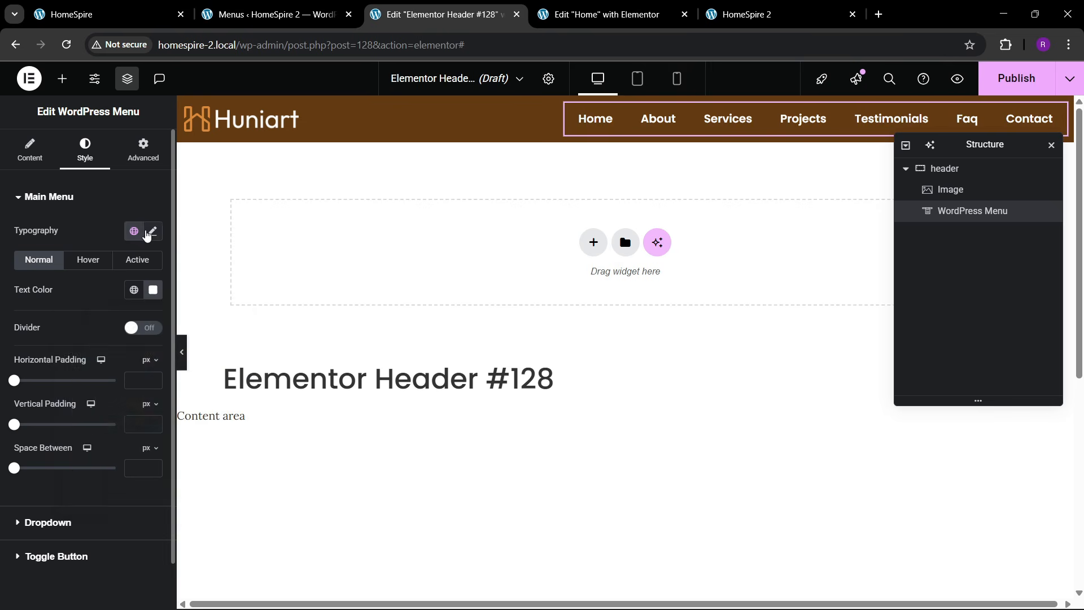
{"action": "left_click", "coordinate": [153, 231]}
{"action": "left_click", "coordinate": [116, 297]}
{"action": "left_click", "coordinate": [109, 270]}
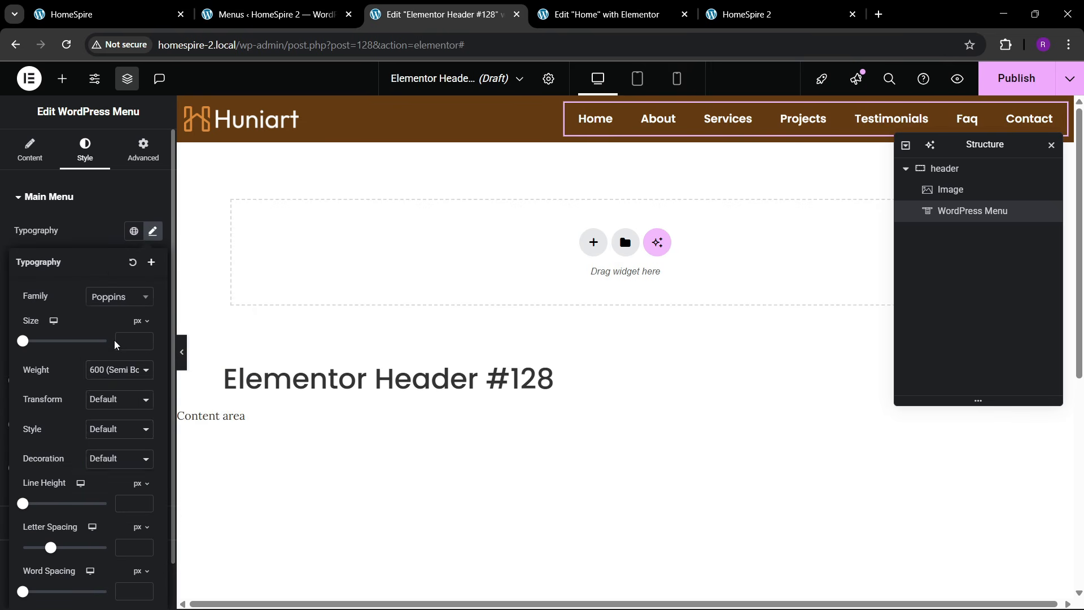
{"action": "left_click", "coordinate": [115, 370]}
{"action": "left_click", "coordinate": [97, 450]}
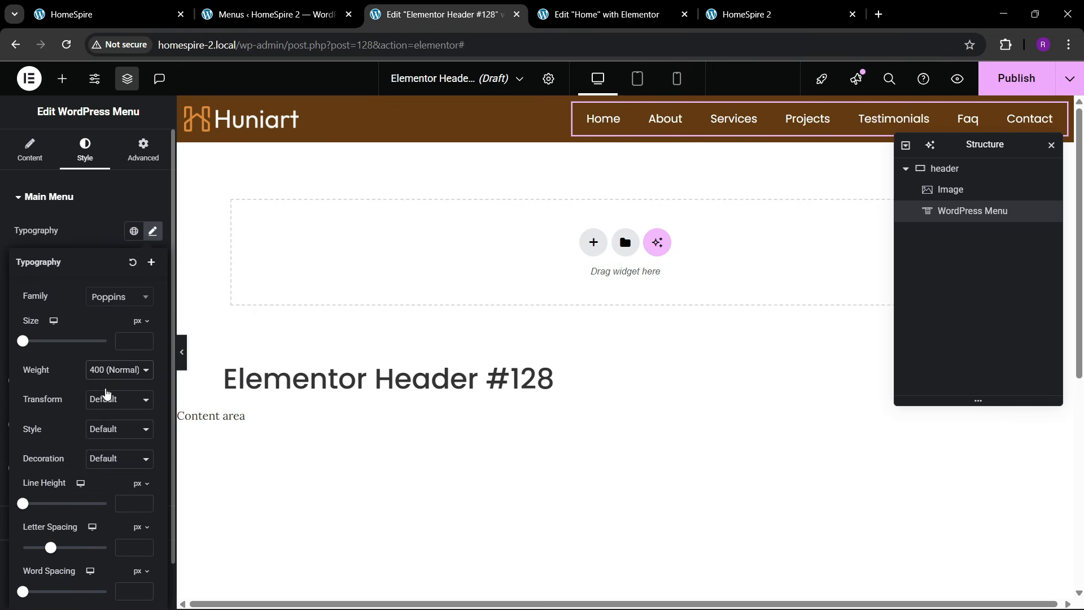
{"action": "left_click", "coordinate": [116, 370]}
{"action": "left_click", "coordinate": [105, 457]}
- Make the menu items uppercase at 15 px font size
{"action": "left_click", "coordinate": [114, 405]}
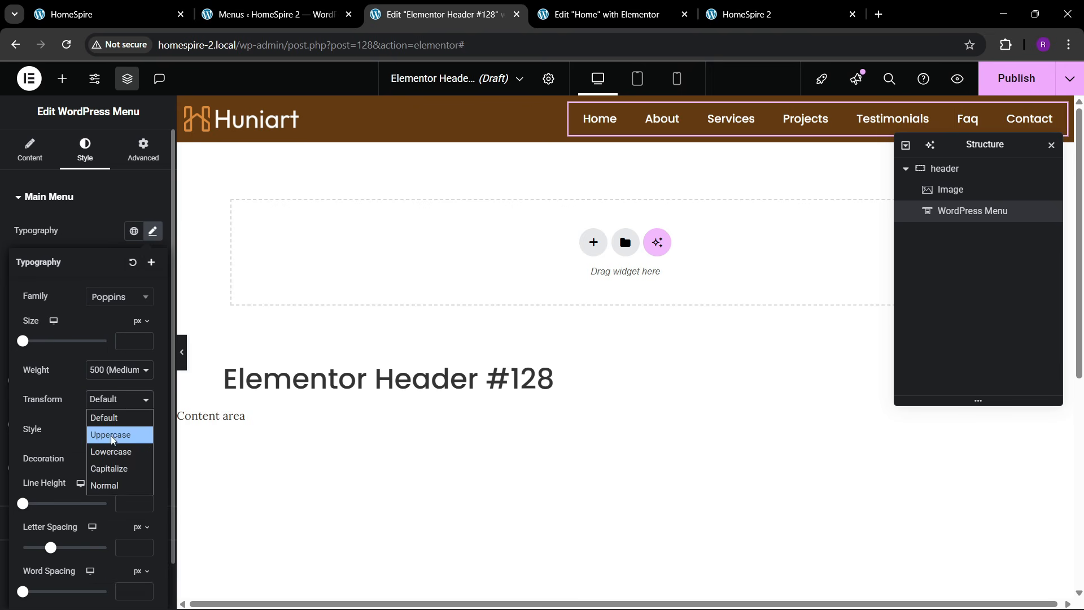
{"action": "left_click", "coordinate": [104, 436]}
{"action": "left_click", "coordinate": [142, 342]}
{"action": "type", "text": "2"}
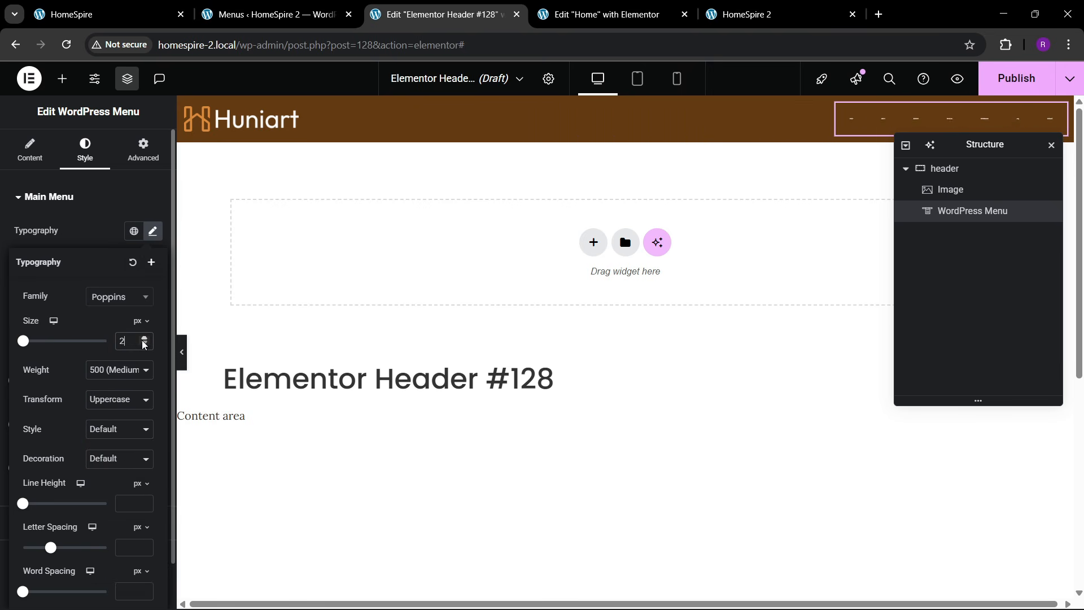
{"action": "triple_click", "coordinate": [142, 340]}
{"action": "triple_click", "coordinate": [143, 340]}
{"action": "triple_click", "coordinate": [142, 340]}
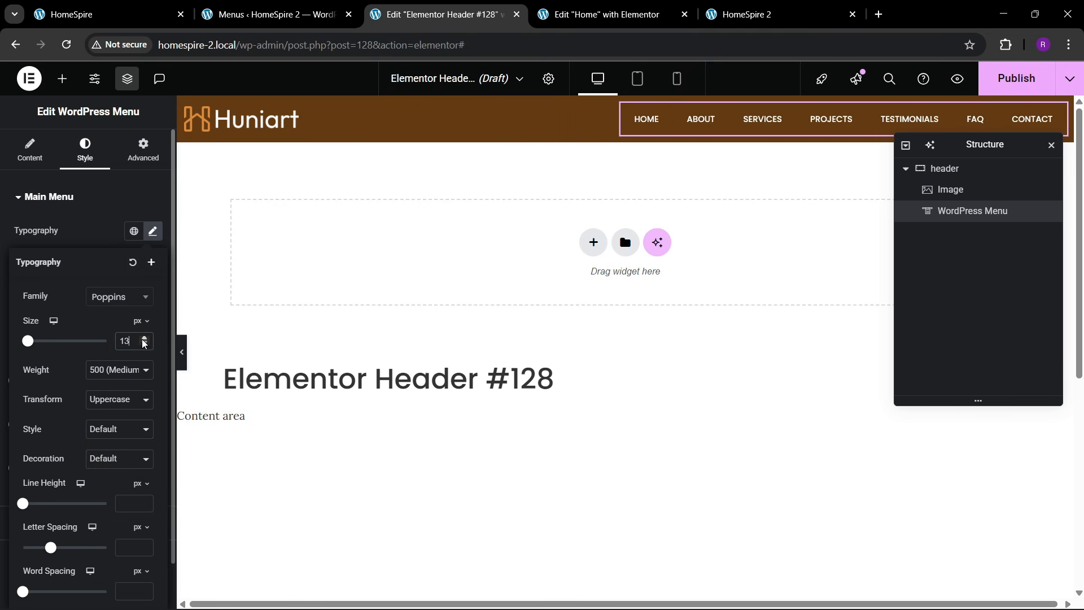
{"action": "left_click", "coordinate": [142, 340]}
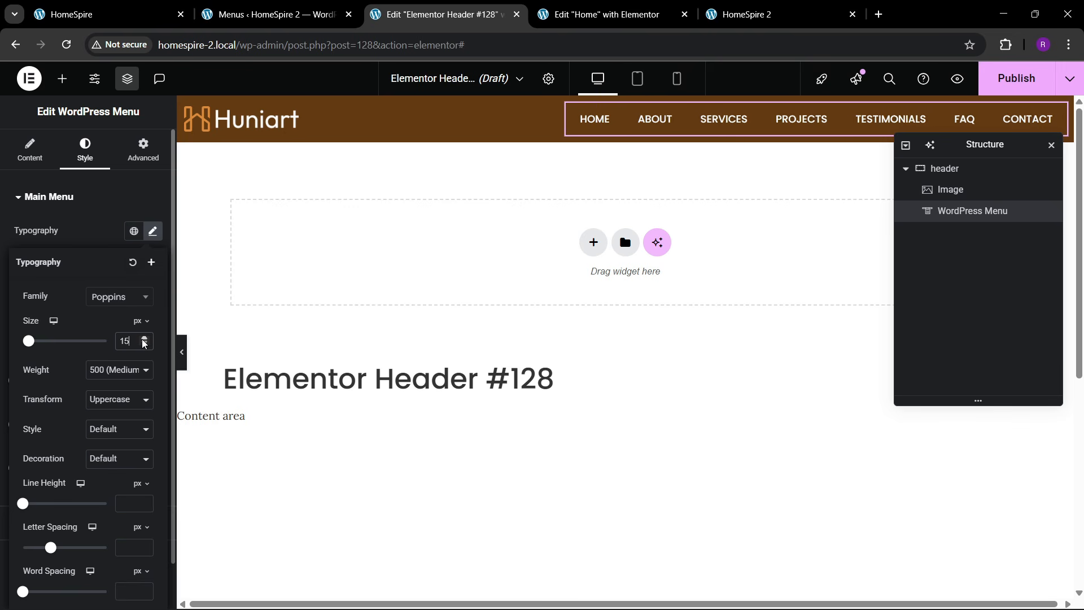
{"action": "left_click", "coordinate": [75, 7]}
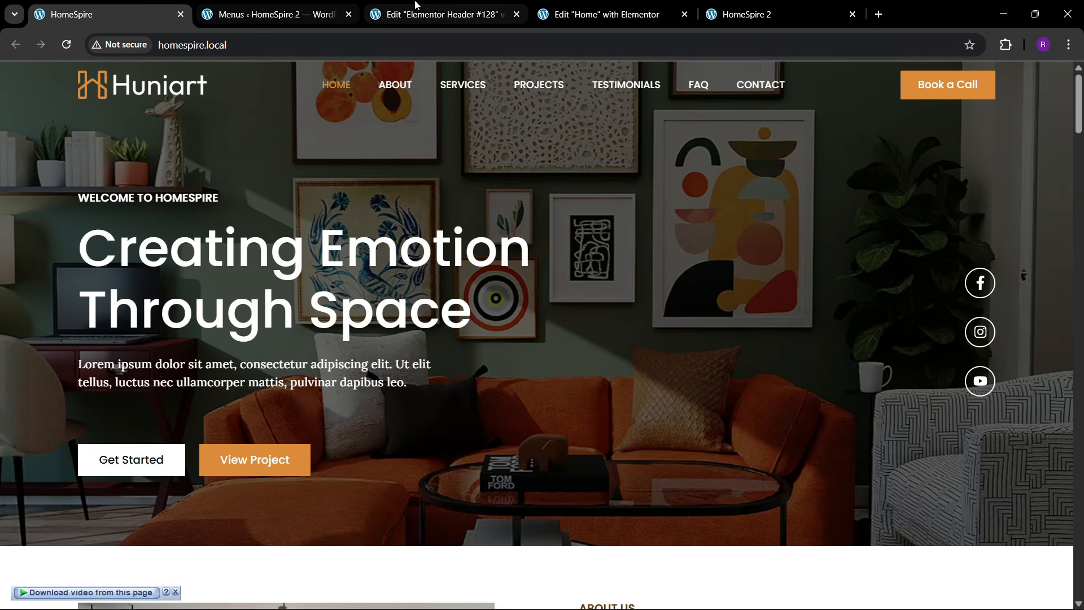
{"action": "left_click", "coordinate": [440, 14]}
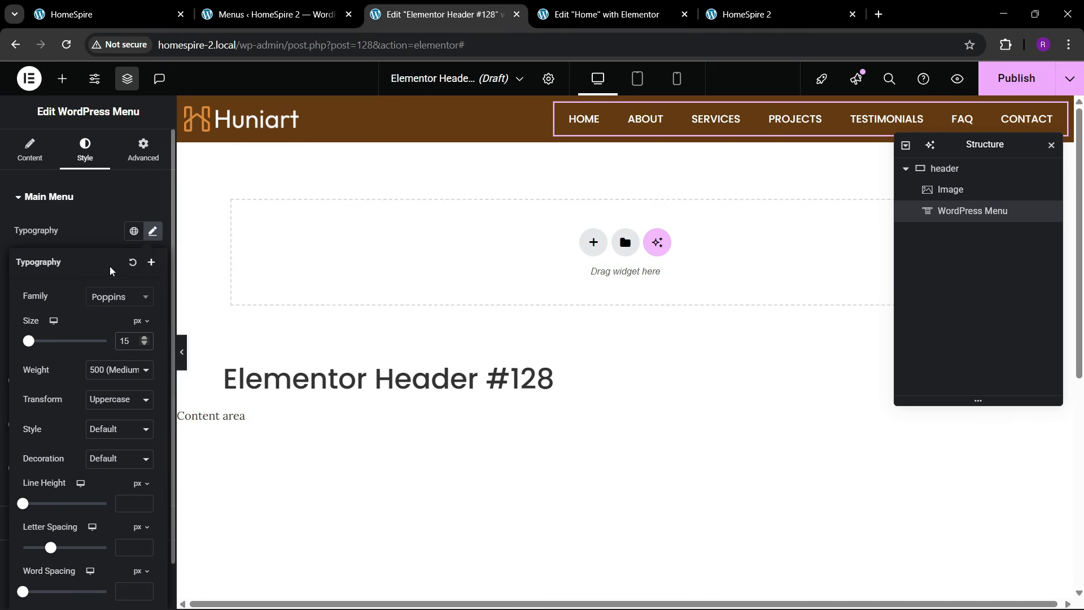
{"action": "left_click", "coordinate": [100, 237]}
- Use Secondary for hover text and orange for the active item, with hover animation None
{"action": "left_click", "coordinate": [97, 264]}
{"action": "left_click", "coordinate": [136, 293]}
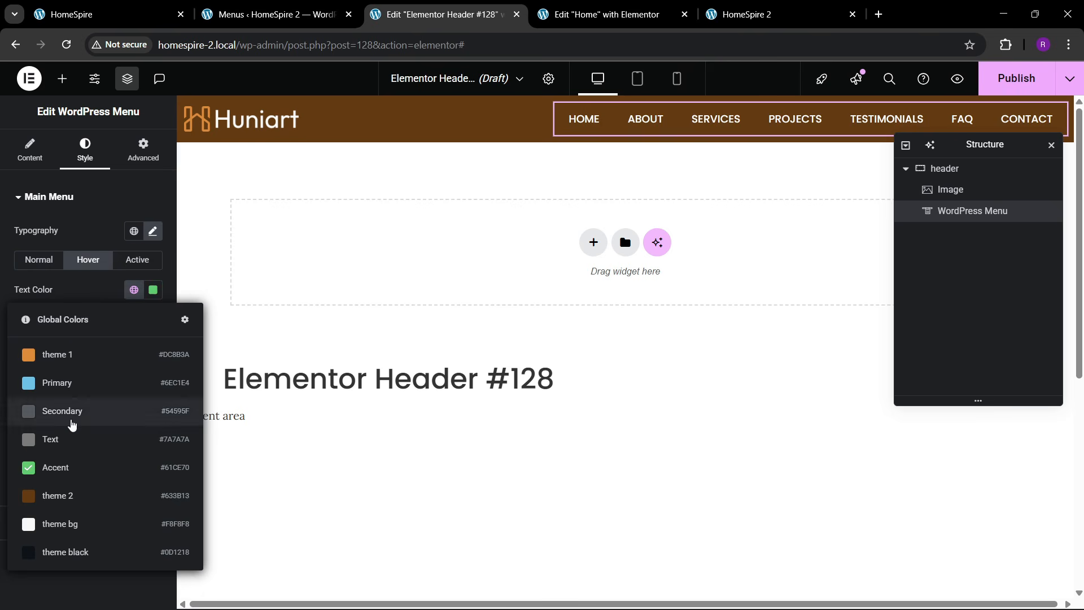
{"action": "left_click", "coordinate": [71, 415]}
{"action": "left_click", "coordinate": [131, 264]}
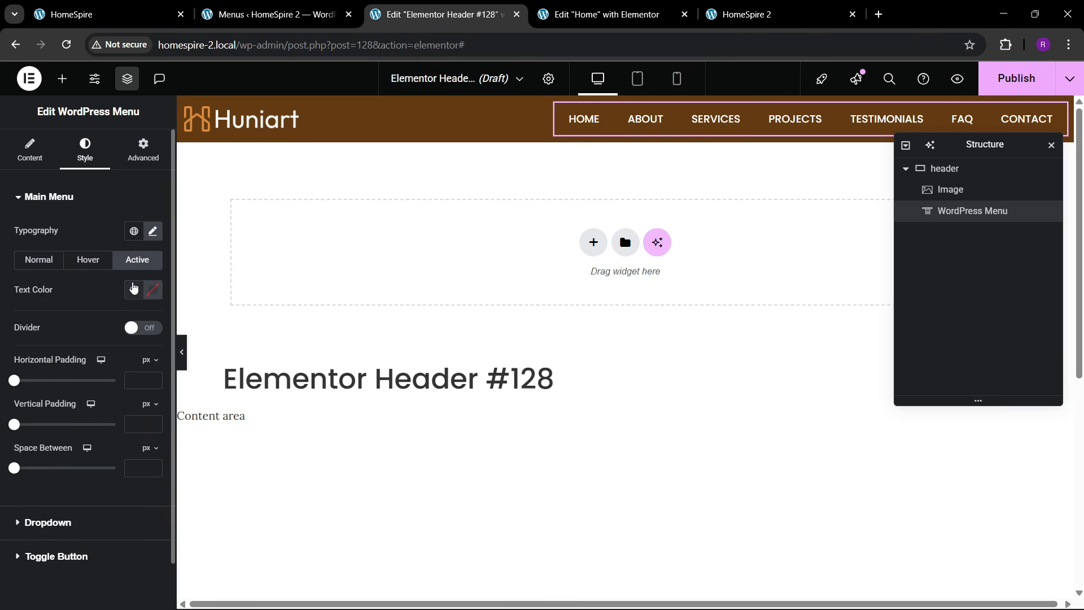
{"action": "left_click", "coordinate": [133, 288]}
{"action": "left_click", "coordinate": [85, 390]}
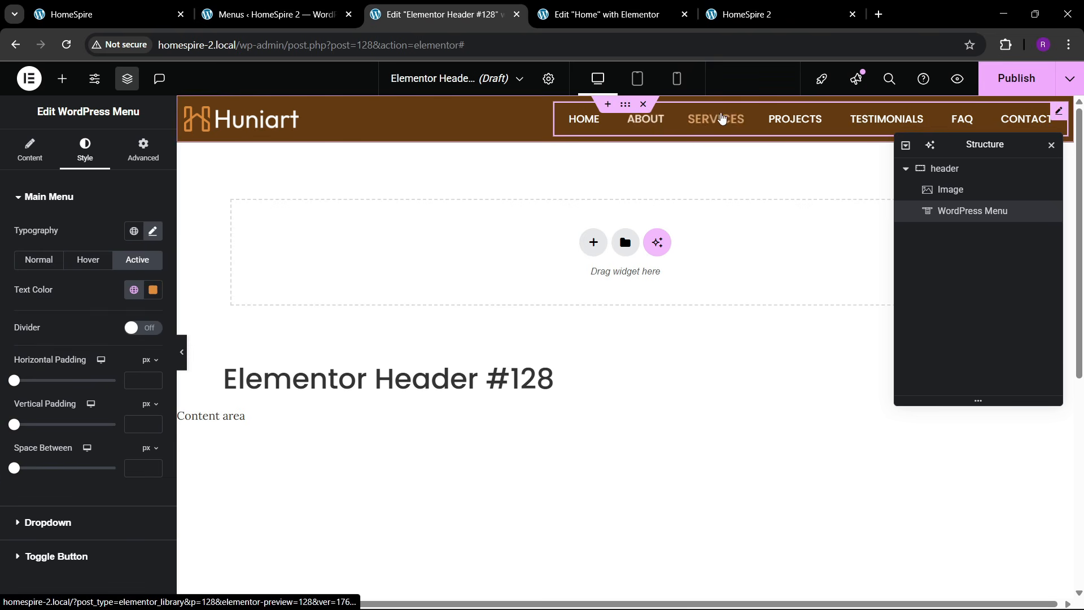
{"action": "left_click", "coordinate": [30, 150]}
{"action": "left_click", "coordinate": [110, 418]}
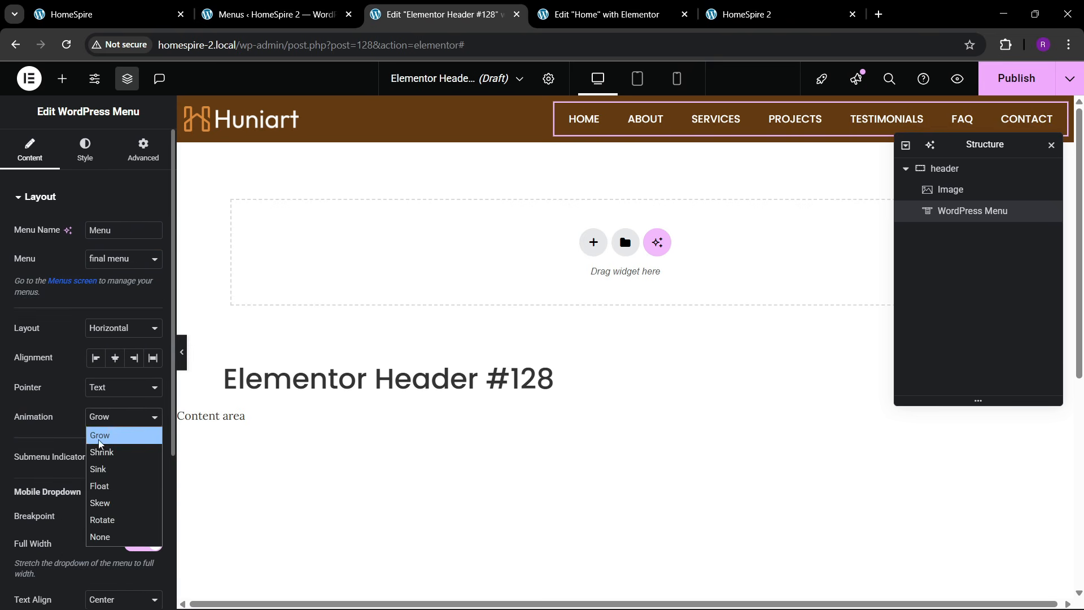
{"action": "left_click", "coordinate": [104, 536]}
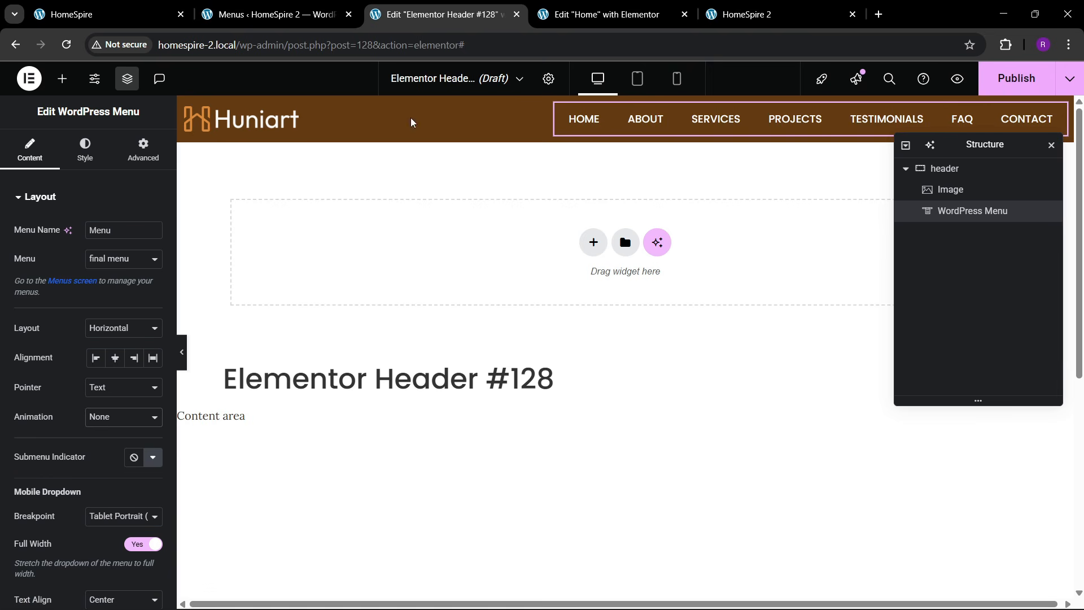
{"action": "left_click", "coordinate": [164, 15]}
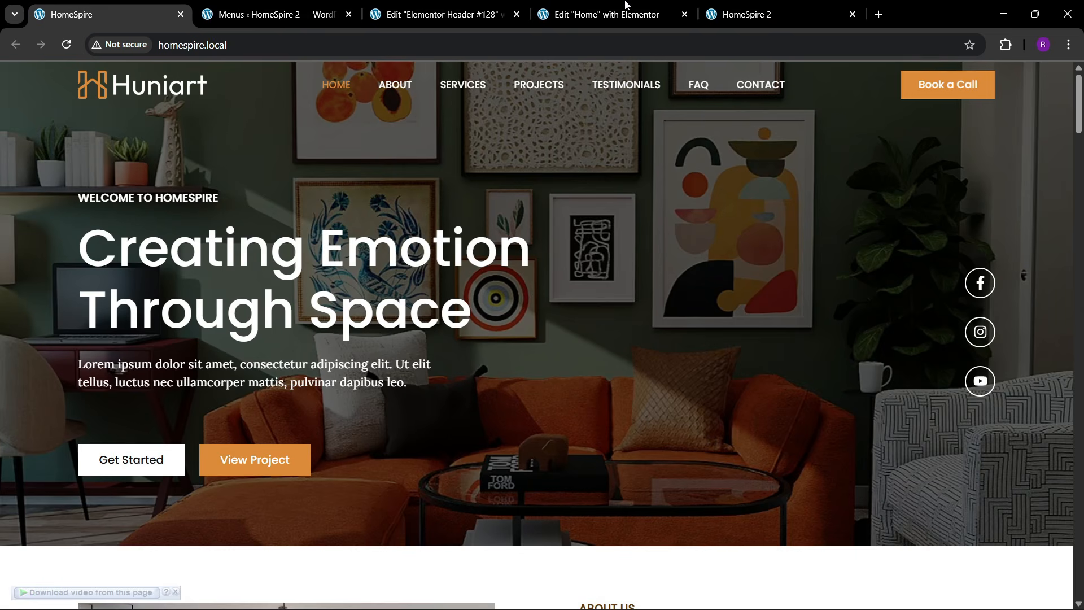
- Copy the Discover More button from the Home page and paste it into the header
{"action": "left_click", "coordinate": [604, 14]}
{"action": "scroll", "coordinate": [839, 384], "scroll_direction": "up", "scroll_amount": 15}
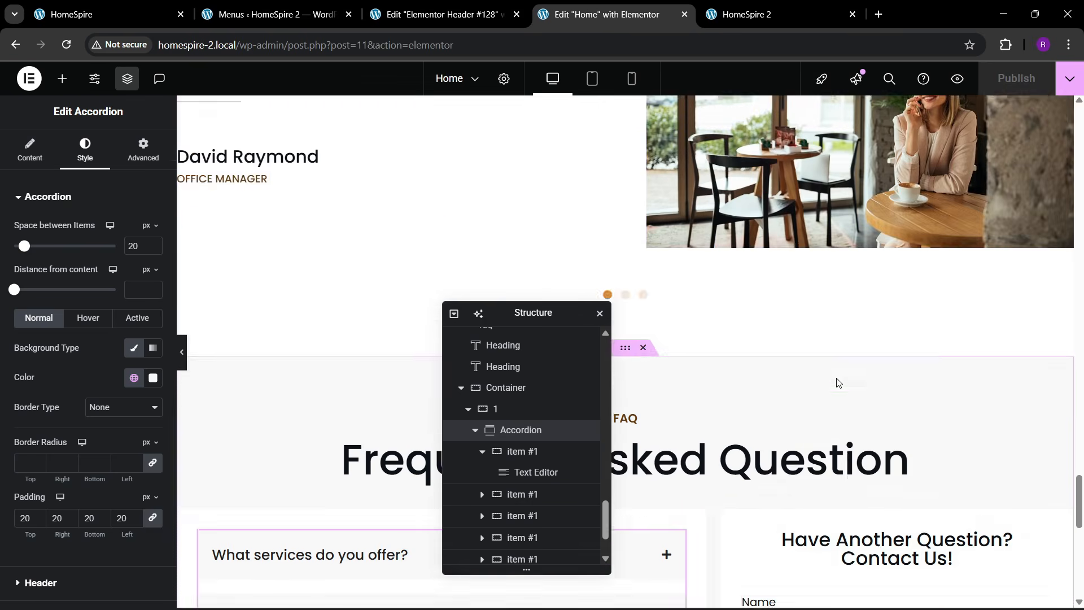
{"action": "scroll", "coordinate": [846, 377], "scroll_direction": "down", "scroll_amount": 3}
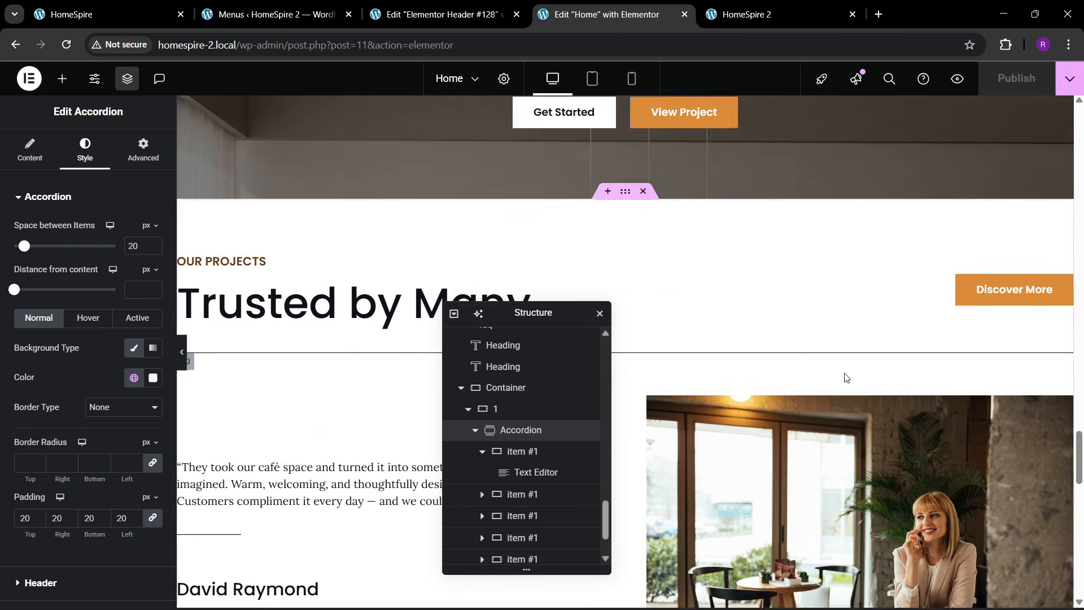
{"action": "right_click", "coordinate": [1008, 291]}
{"action": "left_click", "coordinate": [943, 348]}
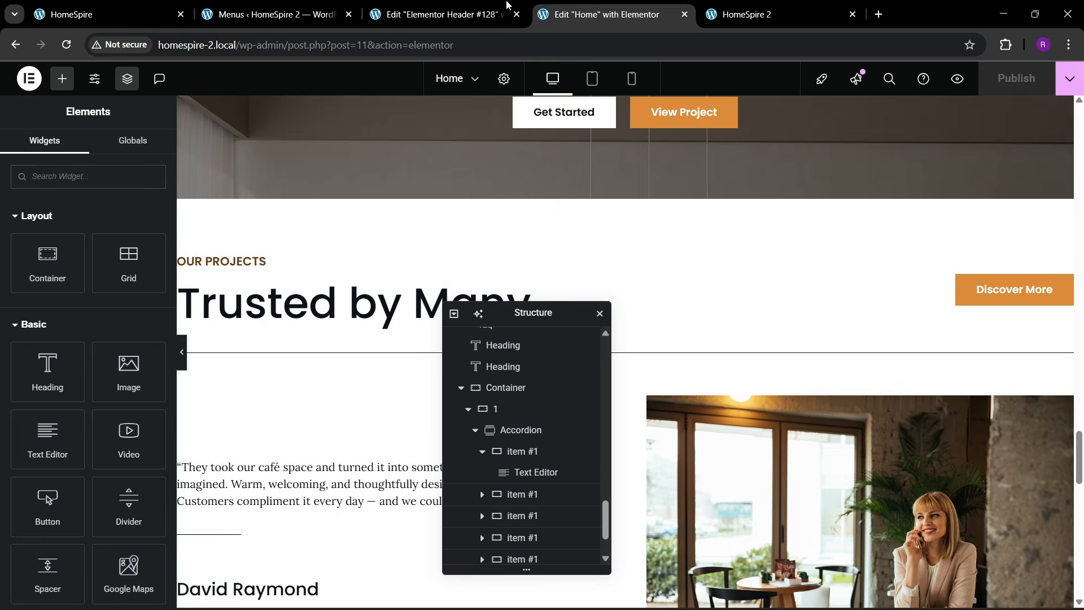
{"action": "left_click", "coordinate": [497, 14]}
{"action": "right_click", "coordinate": [779, 125]}
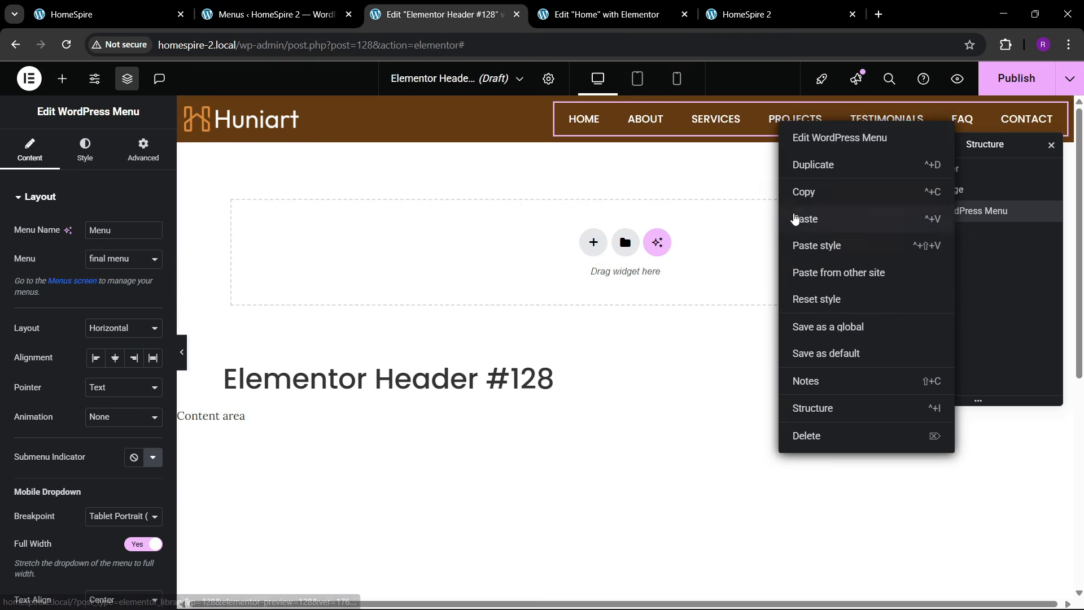
{"action": "left_click", "coordinate": [798, 215]}
{"action": "left_click_drag", "start_coordinate": [987, 145], "coordinate": [818, 185]}
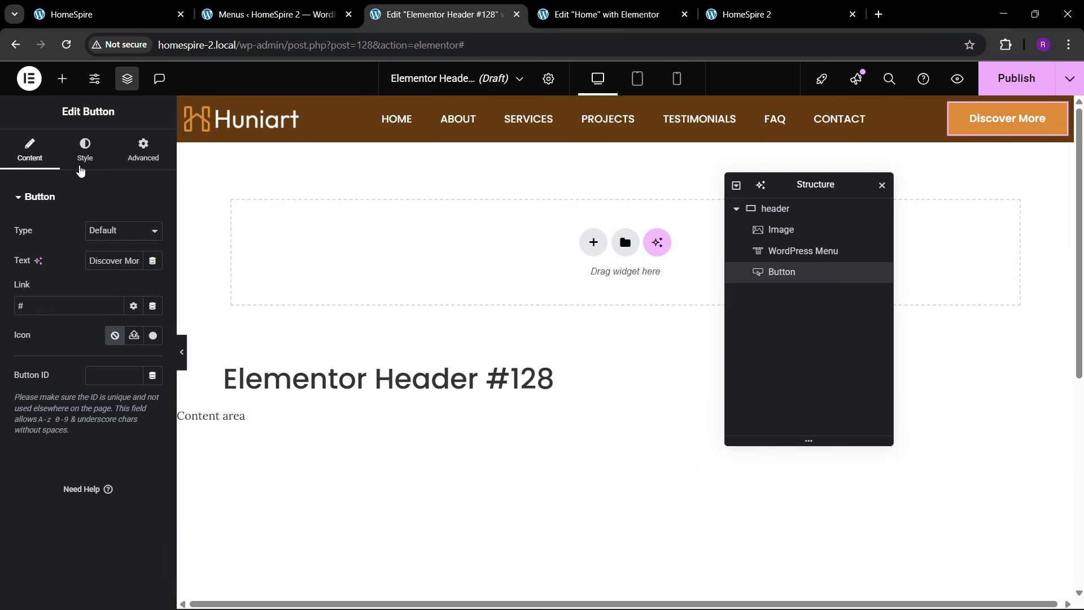
- Set the pasted button's padding to 13 vertical and 25 on the left and right
{"action": "left_click", "coordinate": [81, 167]}
{"action": "scroll", "coordinate": [102, 334], "scroll_direction": "down", "scroll_amount": 2}
{"action": "scroll", "coordinate": [102, 333], "scroll_direction": "up", "scroll_amount": 2}
{"action": "left_click", "coordinate": [30, 152]}
{"action": "left_click", "coordinate": [85, 154]}
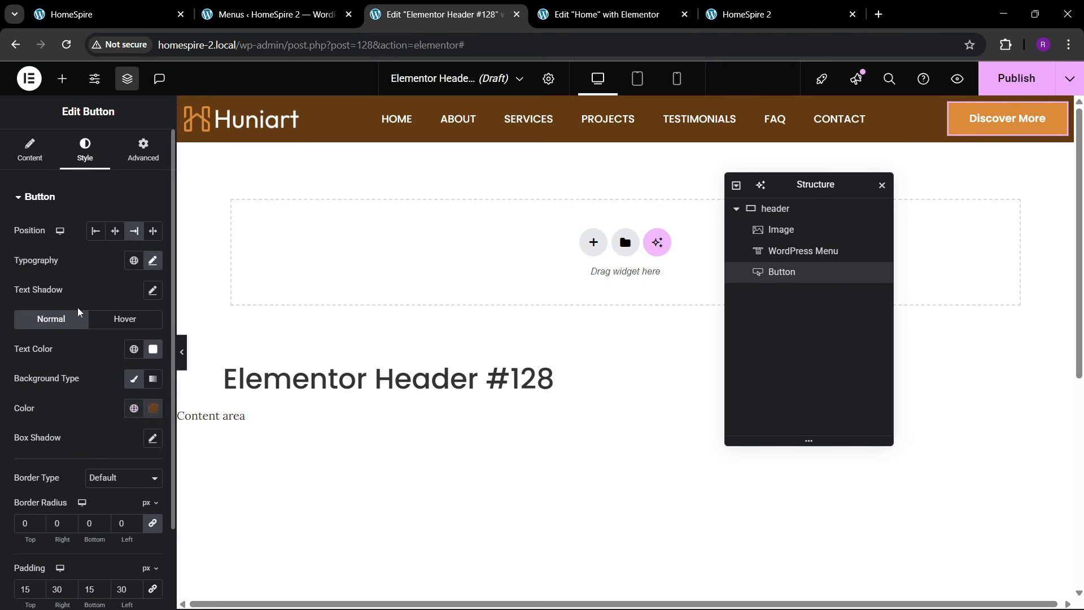
{"action": "scroll", "coordinate": [78, 321], "scroll_direction": "down", "scroll_amount": 2}
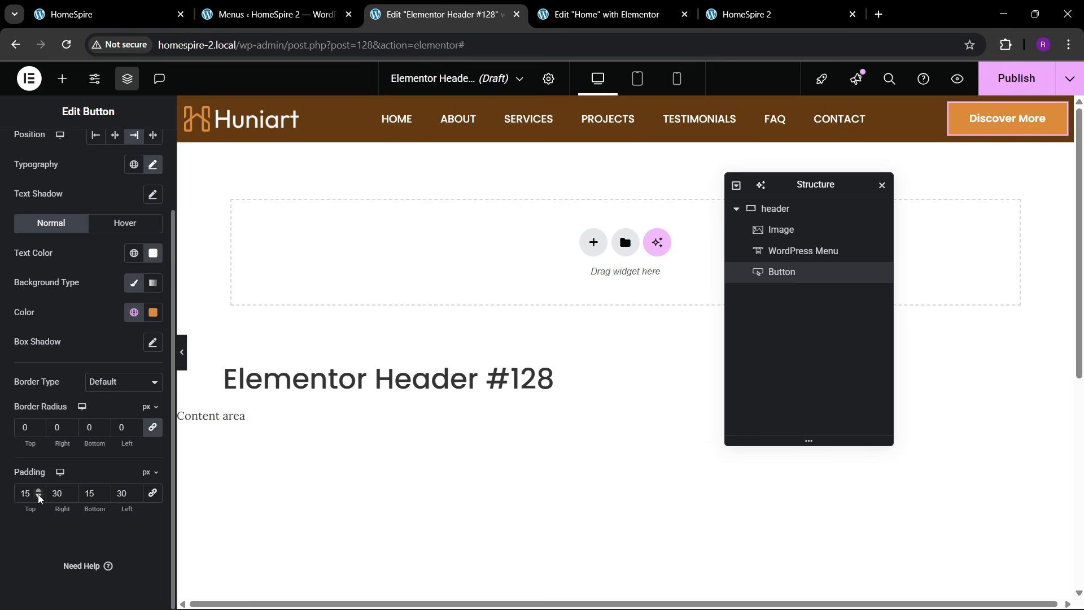
{"action": "left_click", "coordinate": [104, 496]}
{"action": "left_click", "coordinate": [103, 496]}
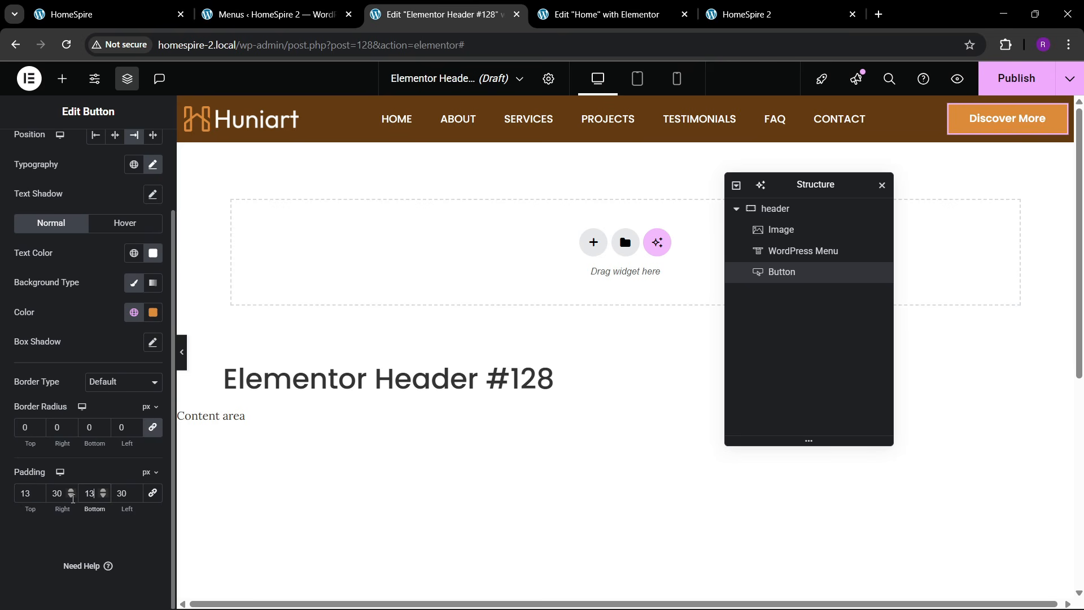
{"action": "left_click", "coordinate": [71, 496]}
{"action": "left_click", "coordinate": [70, 497]}
{"action": "left_click", "coordinate": [70, 497]}
{"action": "left_click", "coordinate": [71, 496]}
{"action": "left_click", "coordinate": [71, 496]}
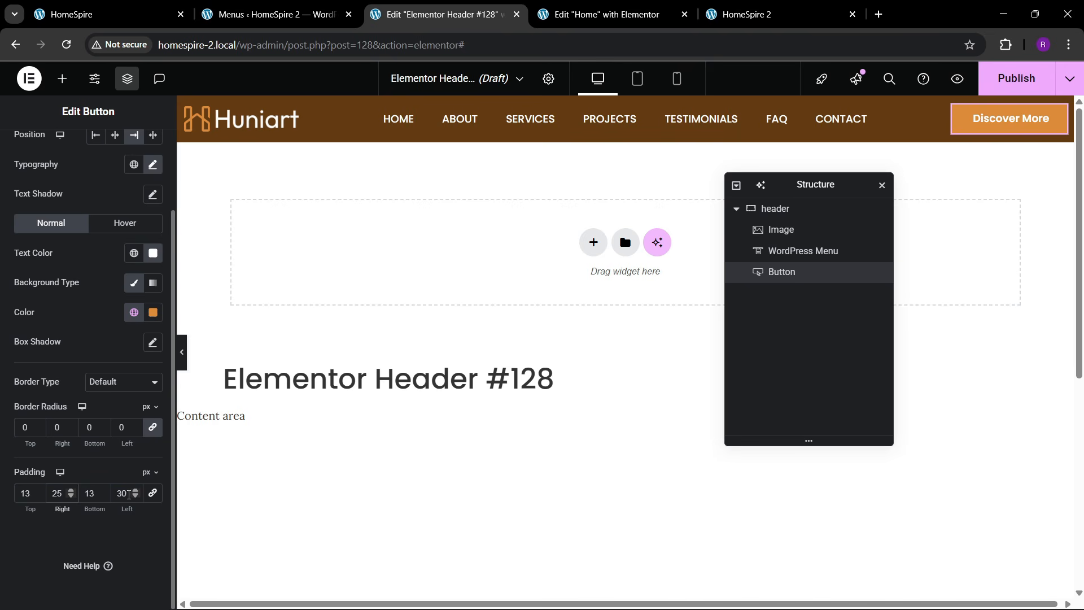
{"action": "left_click", "coordinate": [136, 496]}
{"action": "left_click", "coordinate": [135, 496]}
{"action": "left_click", "coordinate": [135, 496]}
{"action": "left_click", "coordinate": [136, 496]}
{"action": "left_click", "coordinate": [135, 497]}
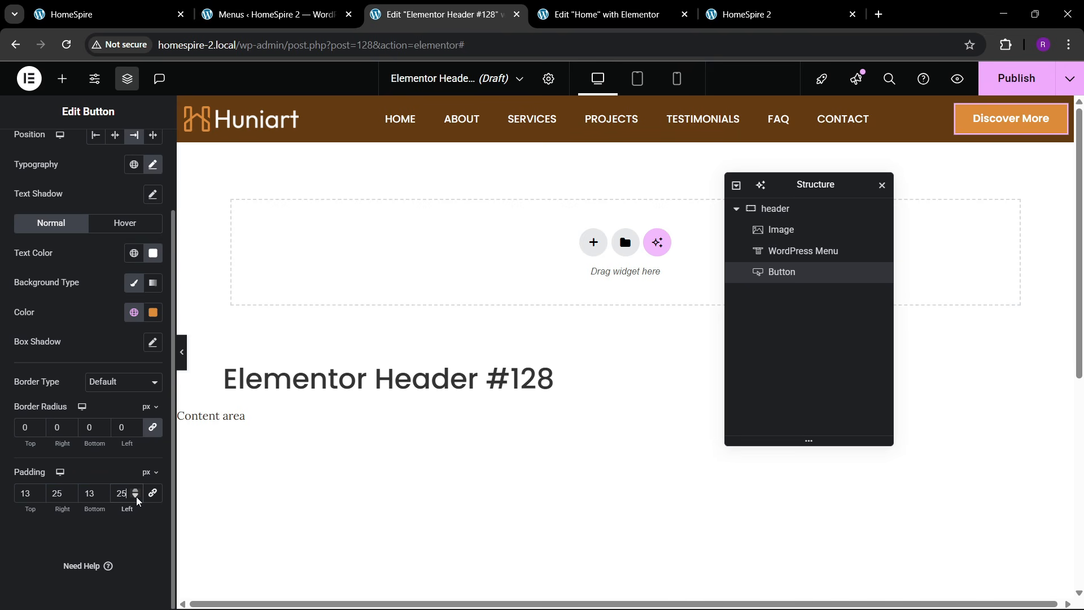
- Relabel the header button 'Book a Call'
{"action": "left_click", "coordinate": [152, 6]}
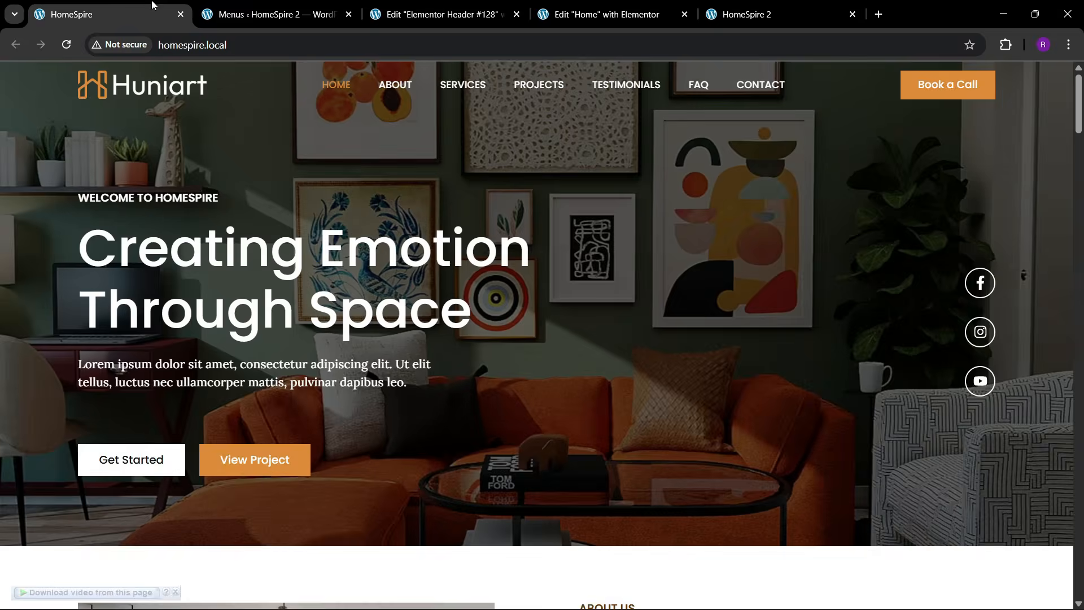
{"action": "left_click", "coordinate": [457, 17]}
{"action": "scroll", "coordinate": [57, 148], "scroll_direction": "up", "scroll_amount": 3}
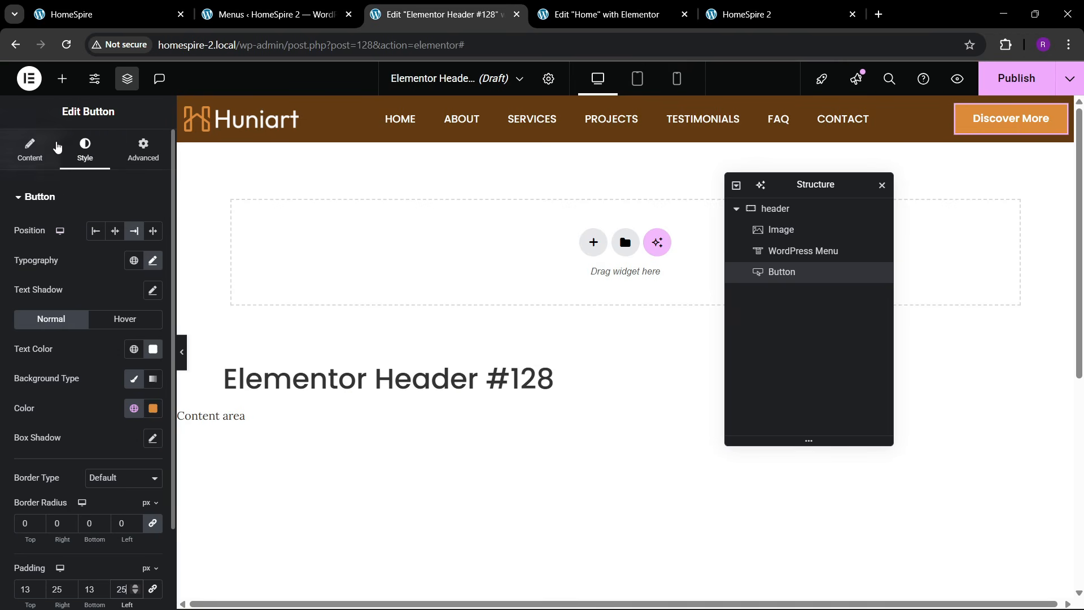
{"action": "left_click", "coordinate": [53, 148]}
{"action": "key", "text": "BackSpace"}
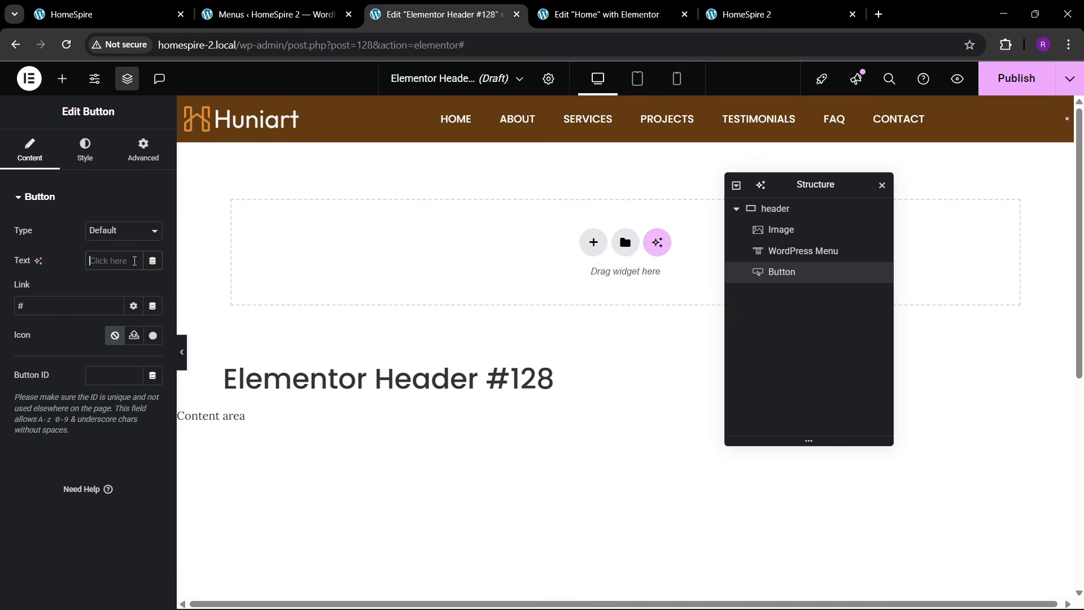
{"action": "type", "text": "Book a Call"}
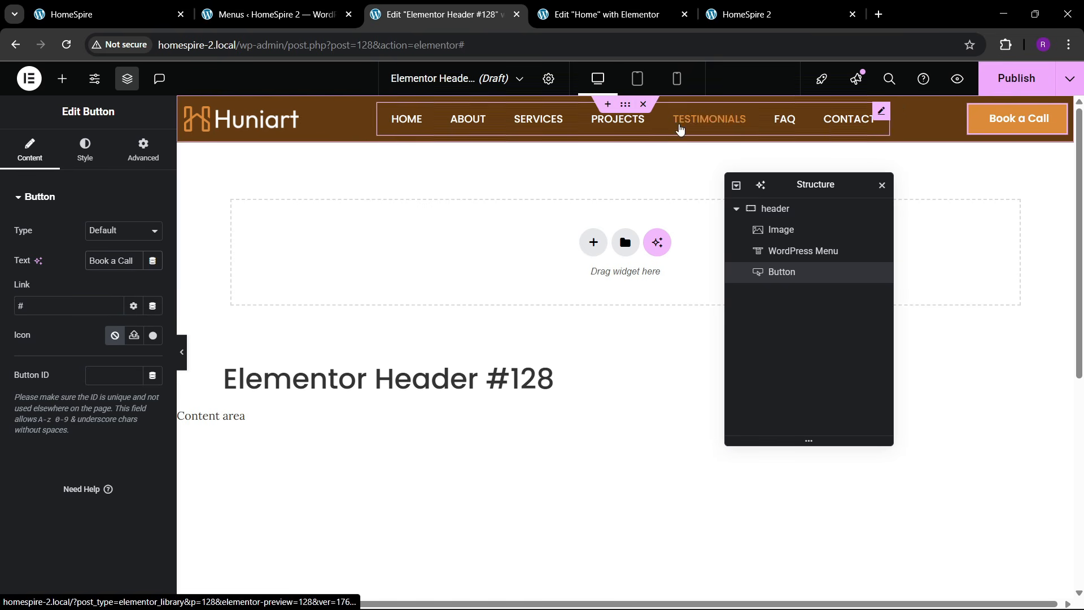
- Publish the header with an Entire site display condition and reload the live site
{"action": "left_click", "coordinate": [980, 84]}
{"action": "left_click", "coordinate": [536, 399]}
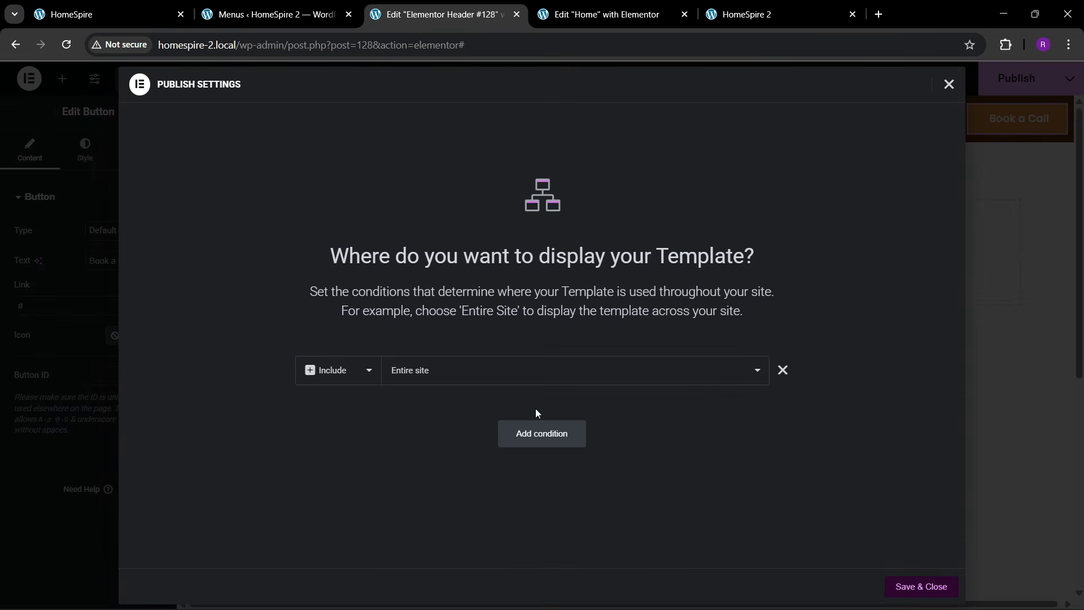
{"action": "left_click", "coordinate": [934, 582]}
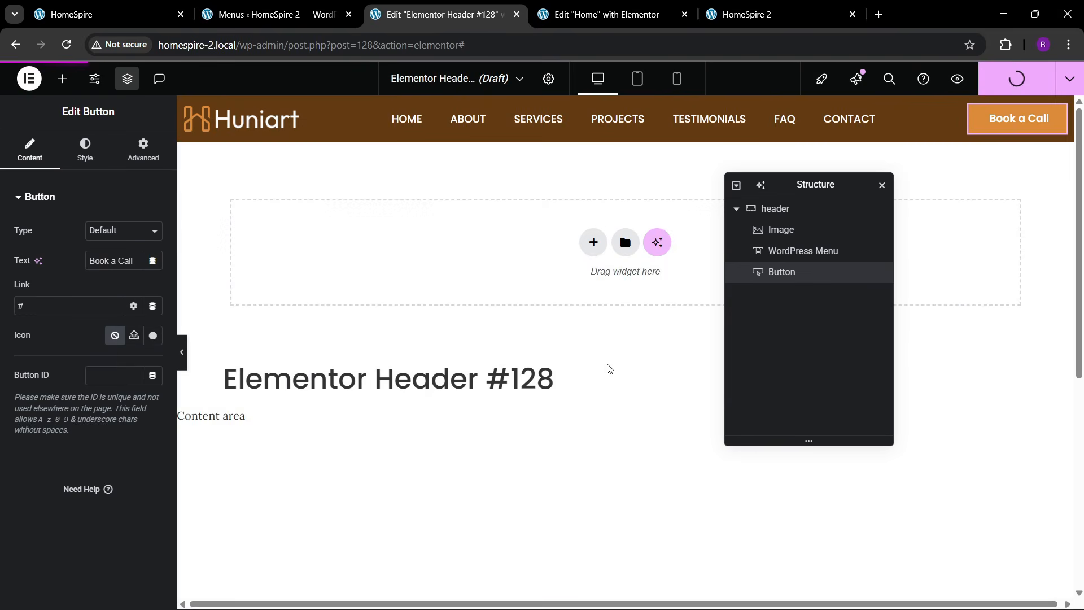
{"action": "left_click", "coordinate": [749, 18]}
{"action": "left_click", "coordinate": [186, 45]}
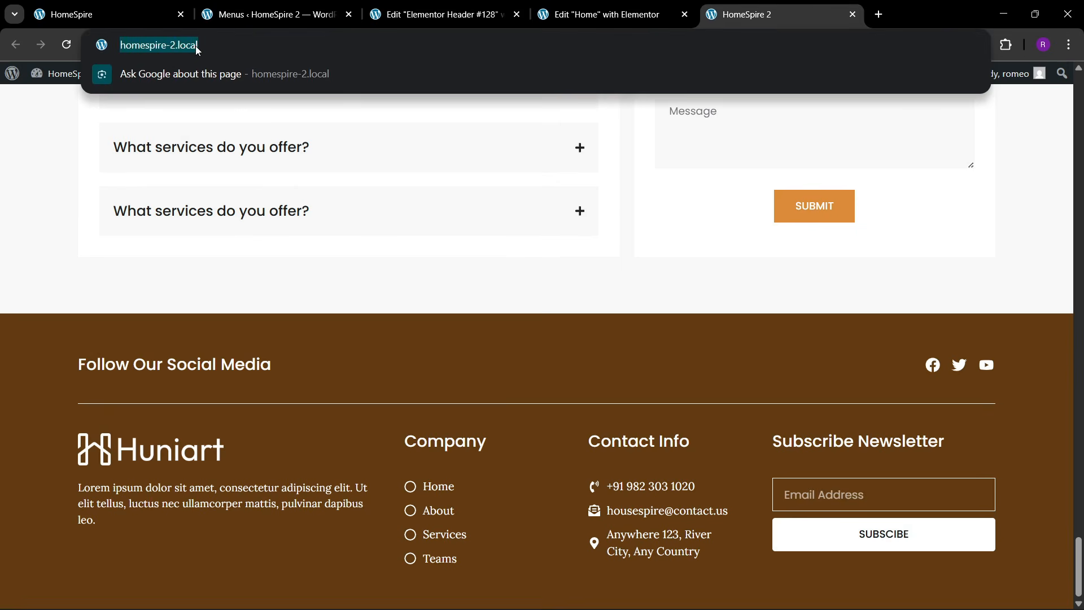
{"action": "key", "text": "Return"}
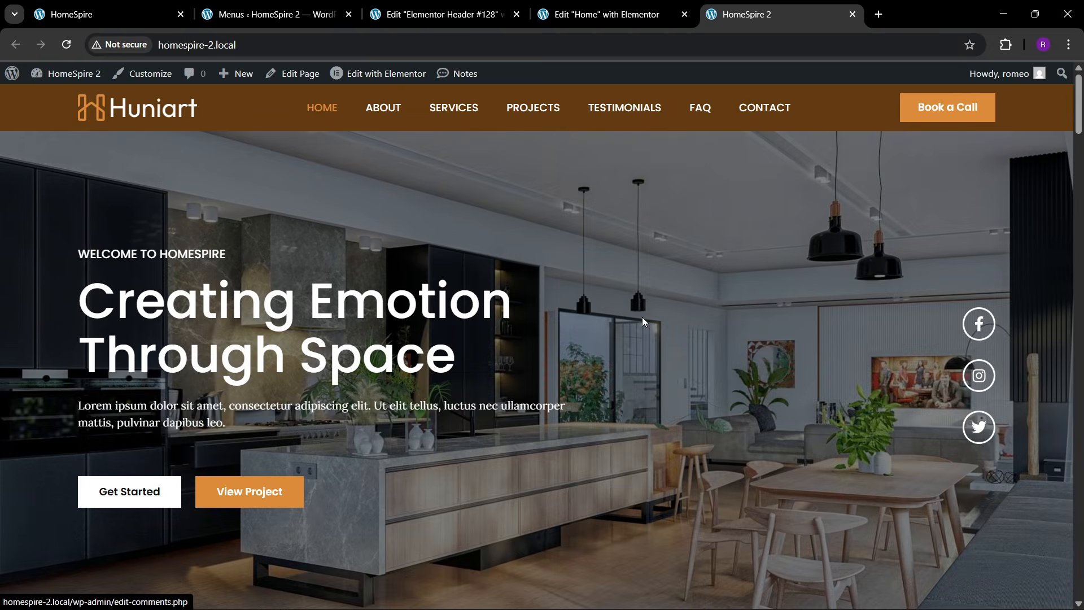
- Make the header container's background colour fully transparent (#633B1300)
{"action": "scroll", "coordinate": [524, 316], "scroll_direction": "down", "scroll_amount": 3}
{"action": "scroll", "coordinate": [520, 312], "scroll_direction": "up", "scroll_amount": 3}
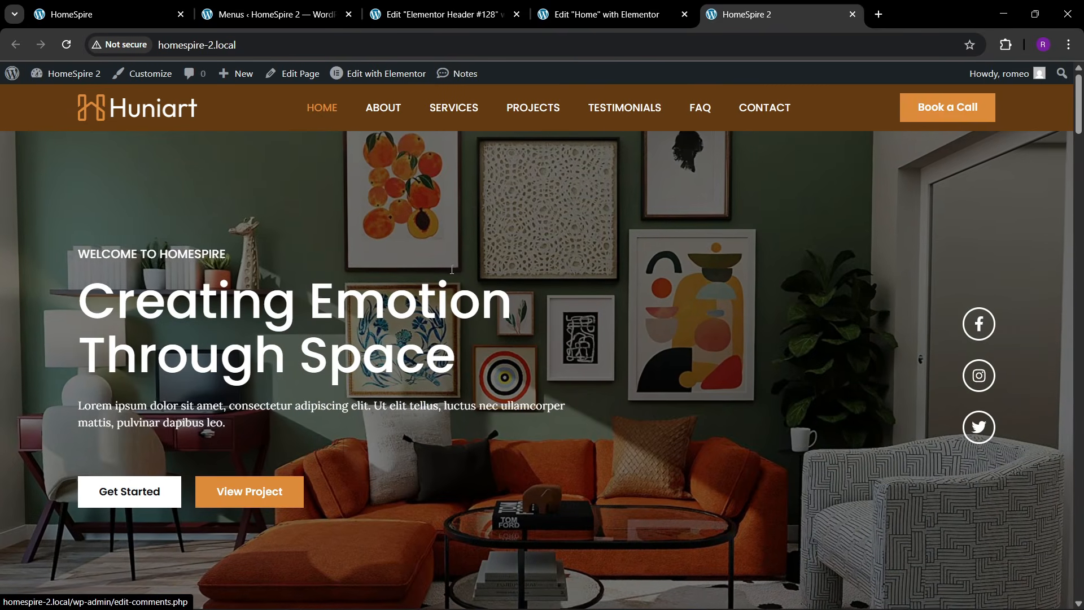
{"action": "left_click", "coordinate": [152, 9]}
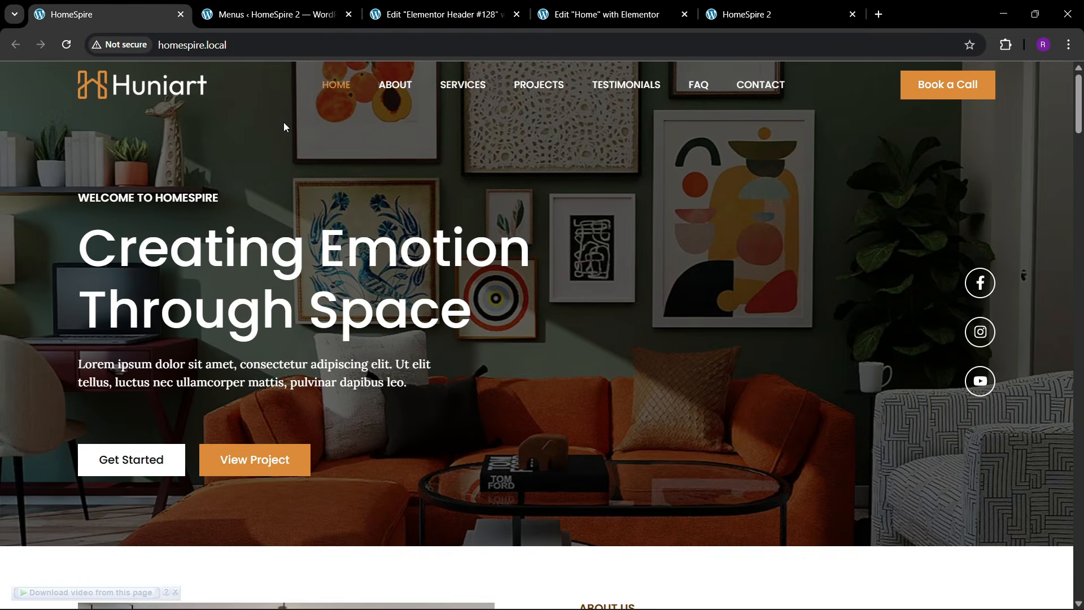
{"action": "left_click", "coordinate": [484, 11]}
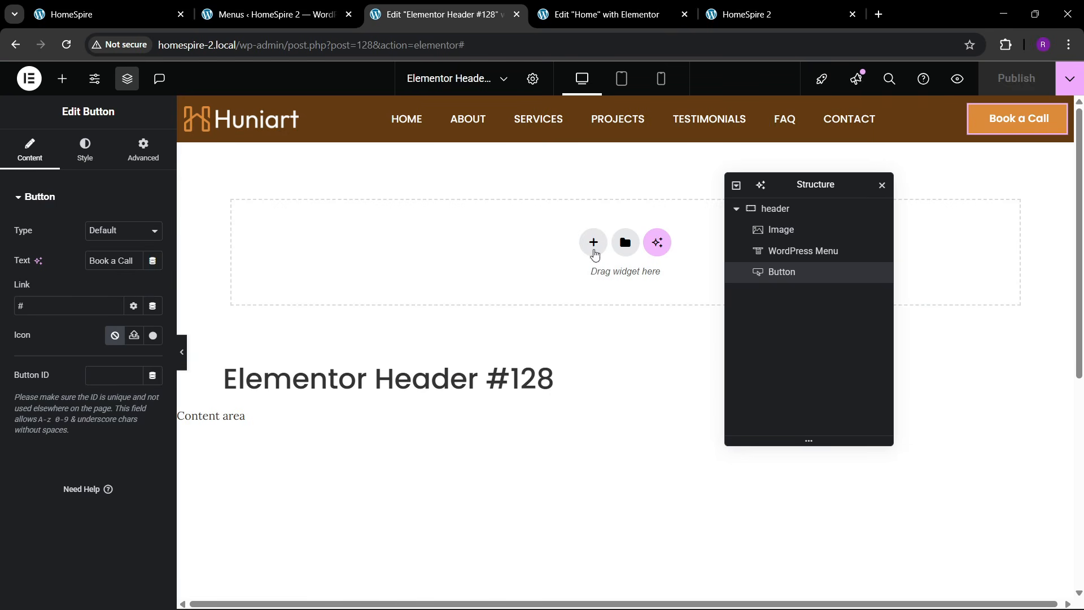
{"action": "left_click", "coordinate": [783, 210]}
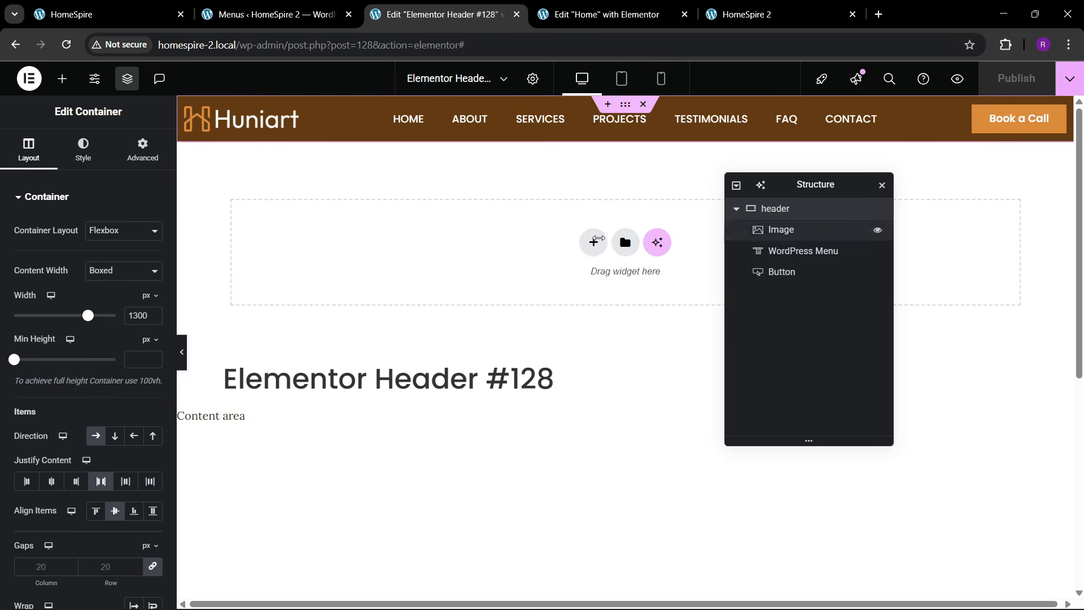
{"action": "left_click", "coordinate": [94, 153]}
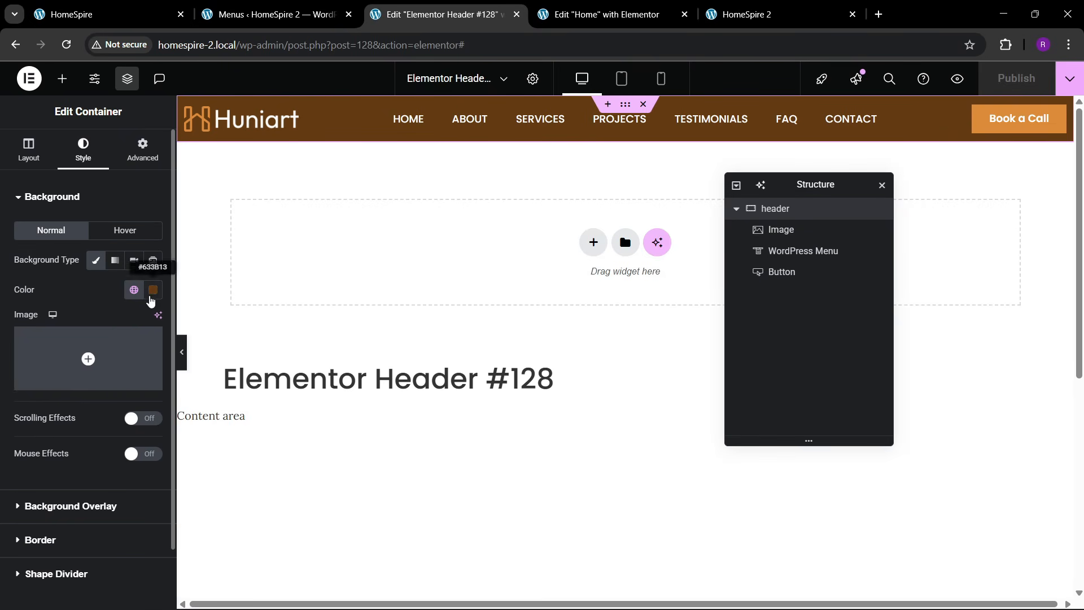
{"action": "left_click", "coordinate": [152, 290]}
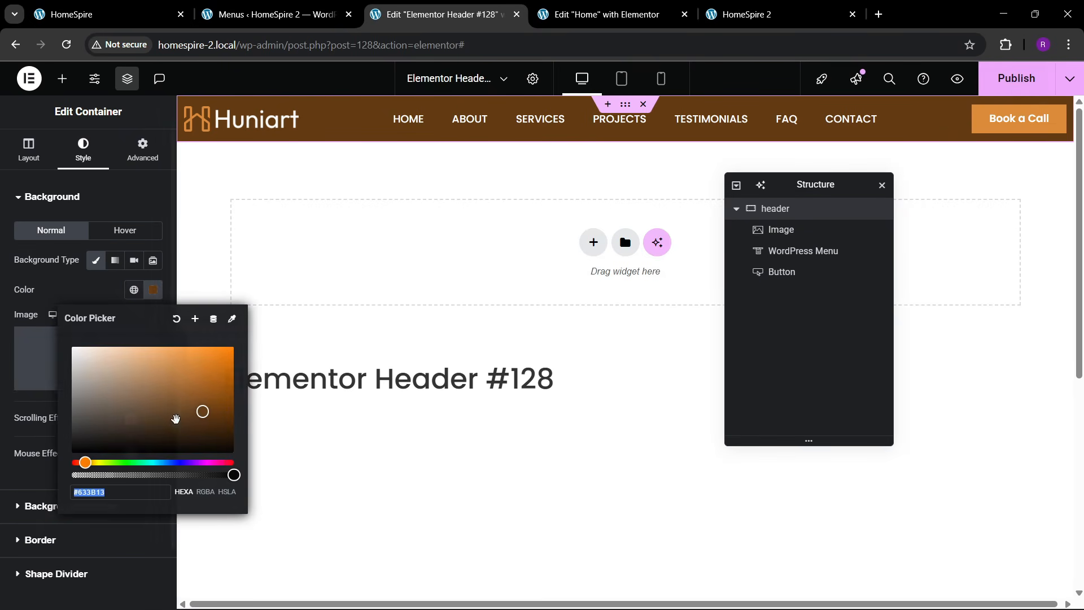
{"action": "left_click", "coordinate": [60, 290]}
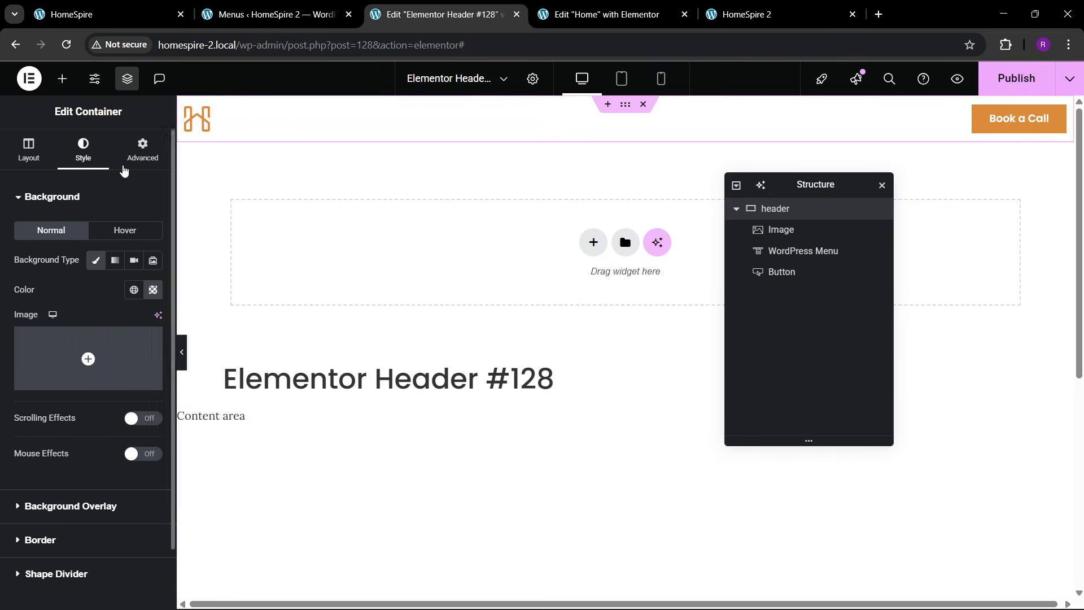
- Review the header's advanced settings and publish the updated header template
{"action": "left_click", "coordinate": [143, 148]}
{"action": "scroll", "coordinate": [15, 367], "scroll_direction": "down", "scroll_amount": 4}
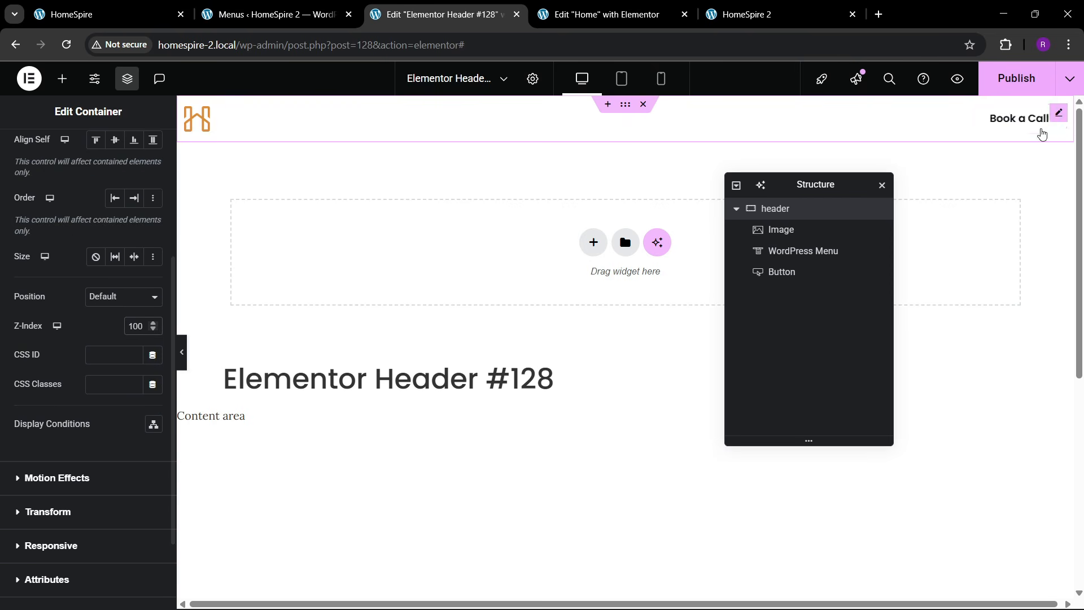
{"action": "left_click", "coordinate": [1016, 78]}
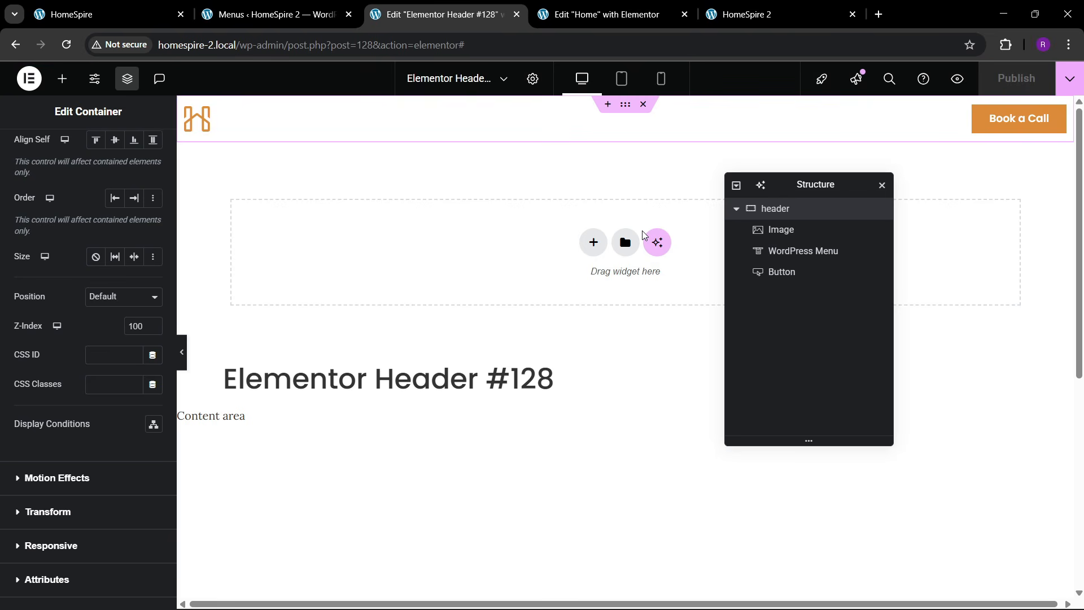
{"action": "left_click", "coordinate": [745, 12]}
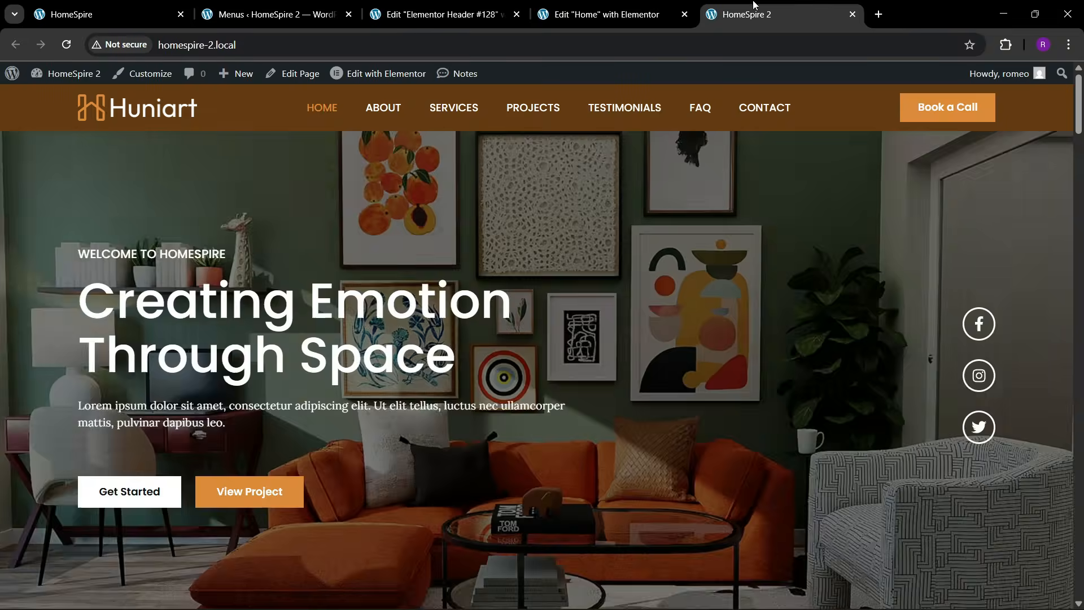
- Reload the live site and open the Home page in Elementor in a new tab
{"action": "left_click", "coordinate": [617, 5]}
{"action": "left_click", "coordinate": [685, 16]}
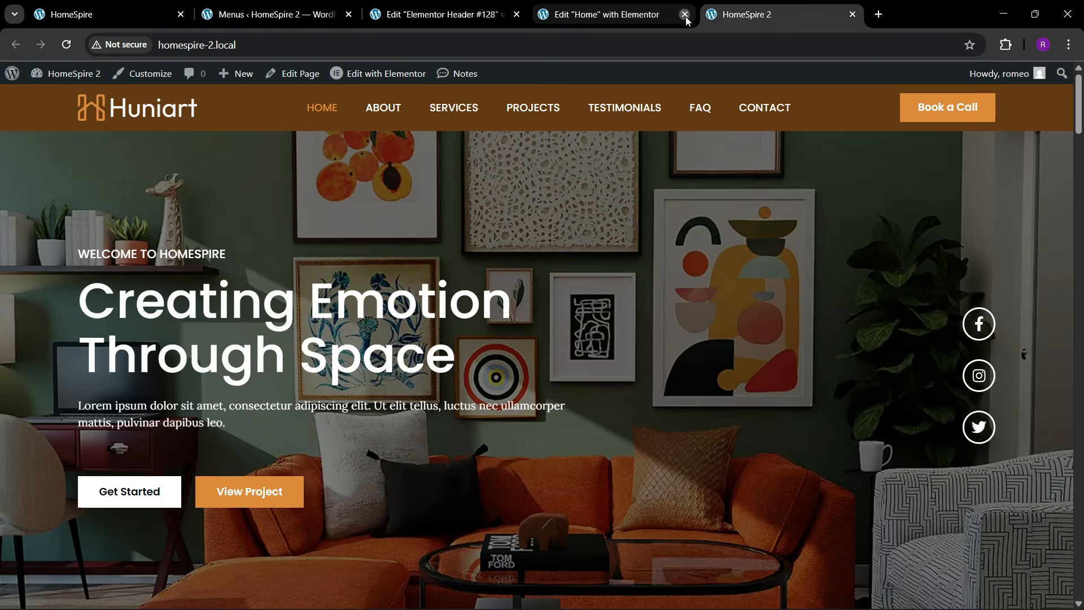
{"action": "left_click", "coordinate": [284, 49]}
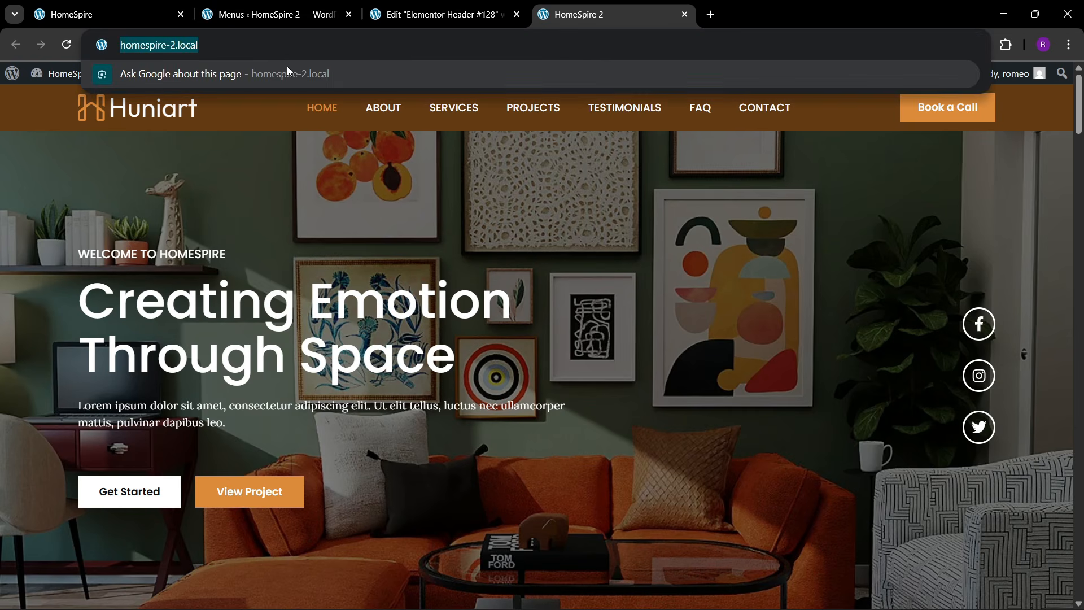
{"action": "key", "text": "Return"}
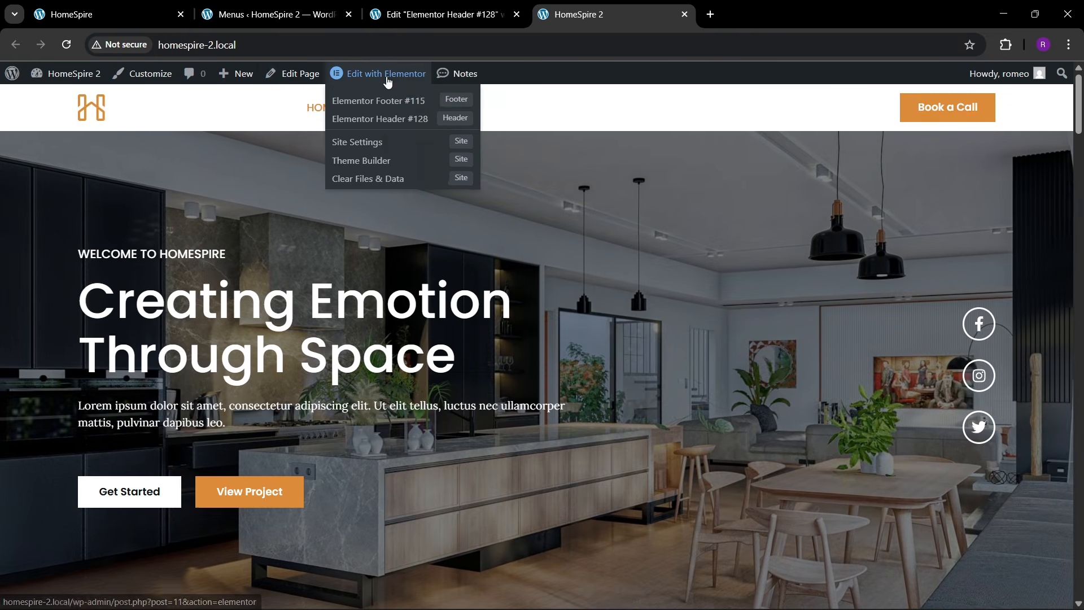
{"action": "right_click", "coordinate": [387, 76]}
{"action": "left_click", "coordinate": [454, 92]}
{"action": "left_click", "coordinate": [731, 5]}
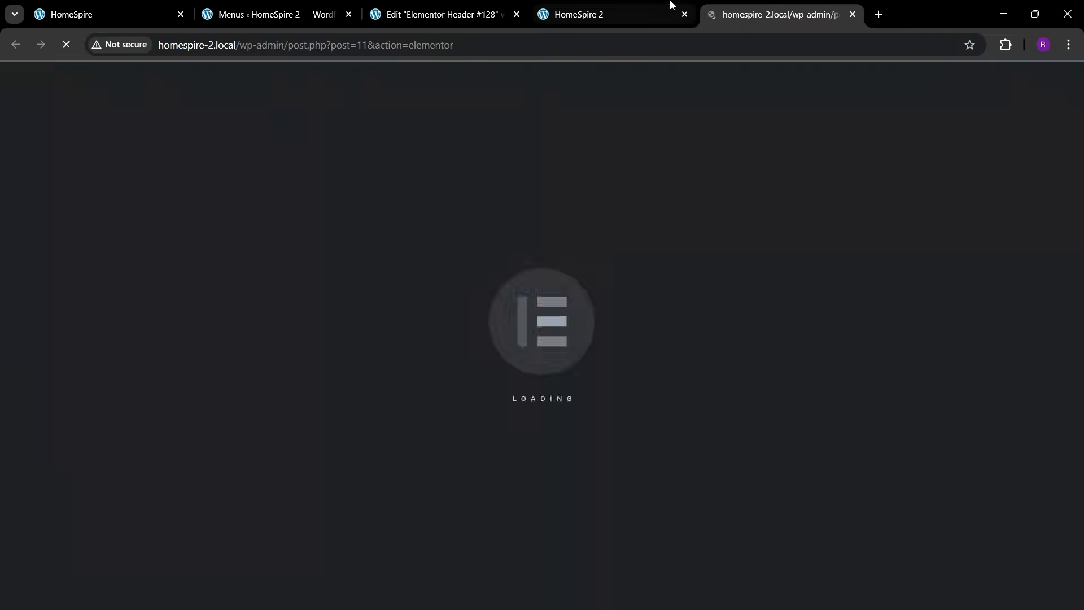
{"action": "left_click", "coordinate": [658, 6]}
{"action": "left_click", "coordinate": [744, 6]}
{"action": "left_click", "coordinate": [657, 6]}
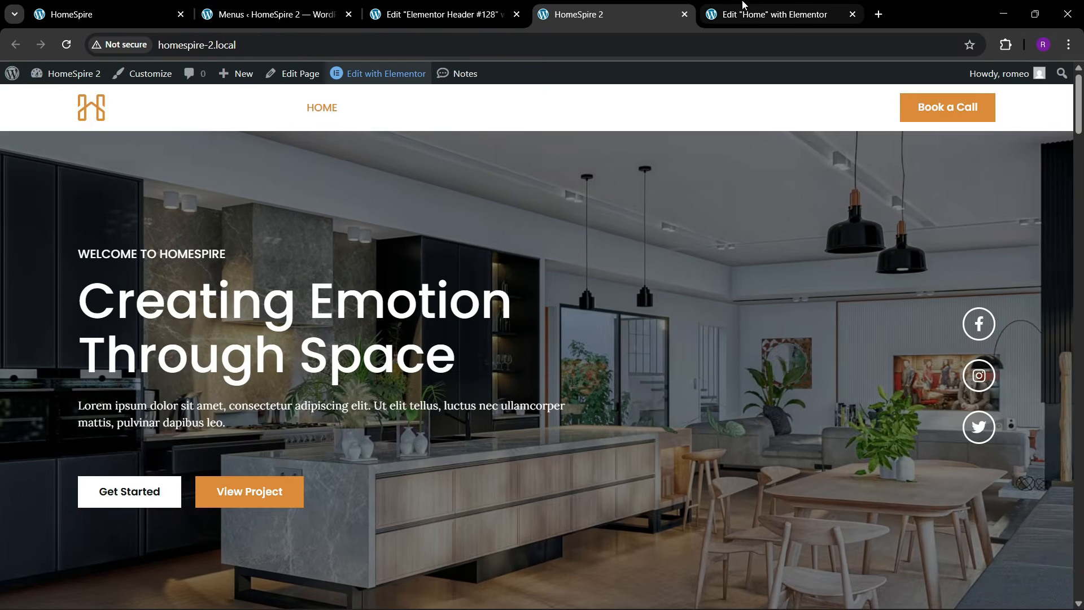
{"action": "left_click", "coordinate": [742, 5]}
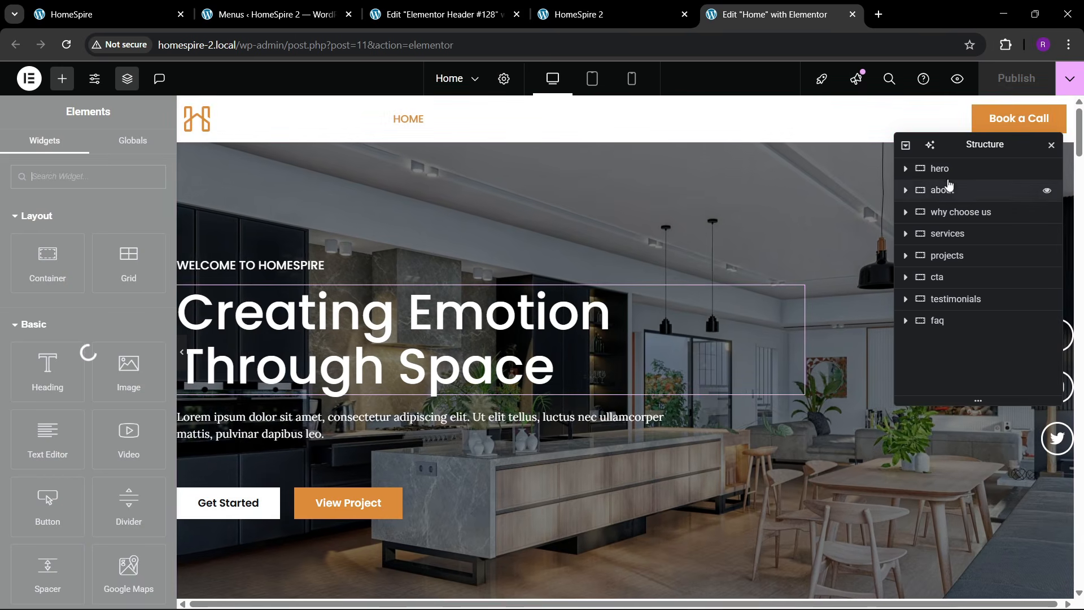
- Give the header container an unlinked bottom margin of -5 em
{"action": "left_click", "coordinate": [622, 262]}
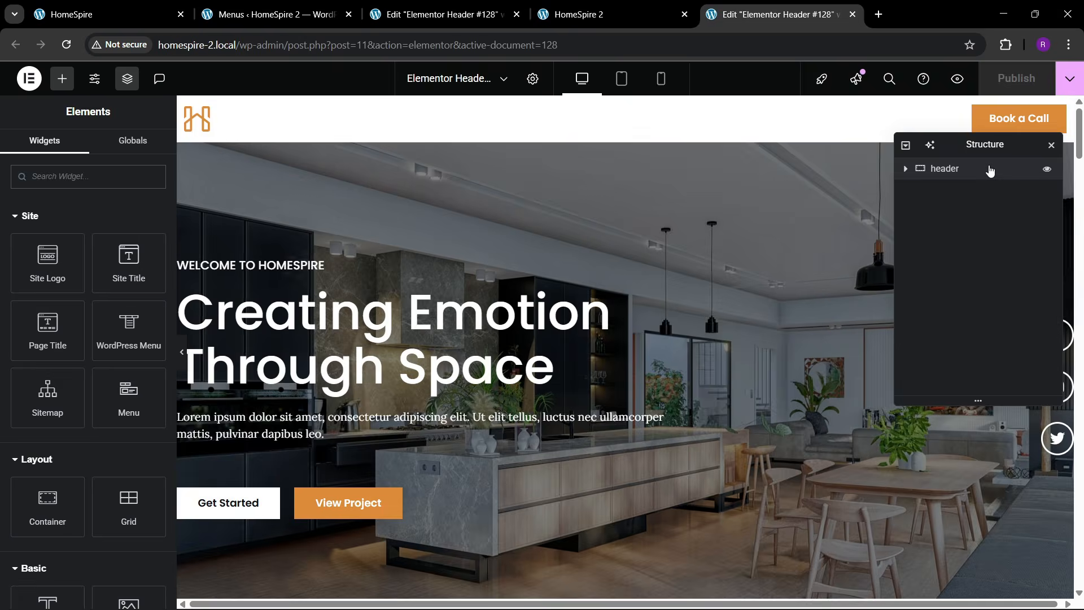
{"action": "left_click", "coordinate": [987, 170]}
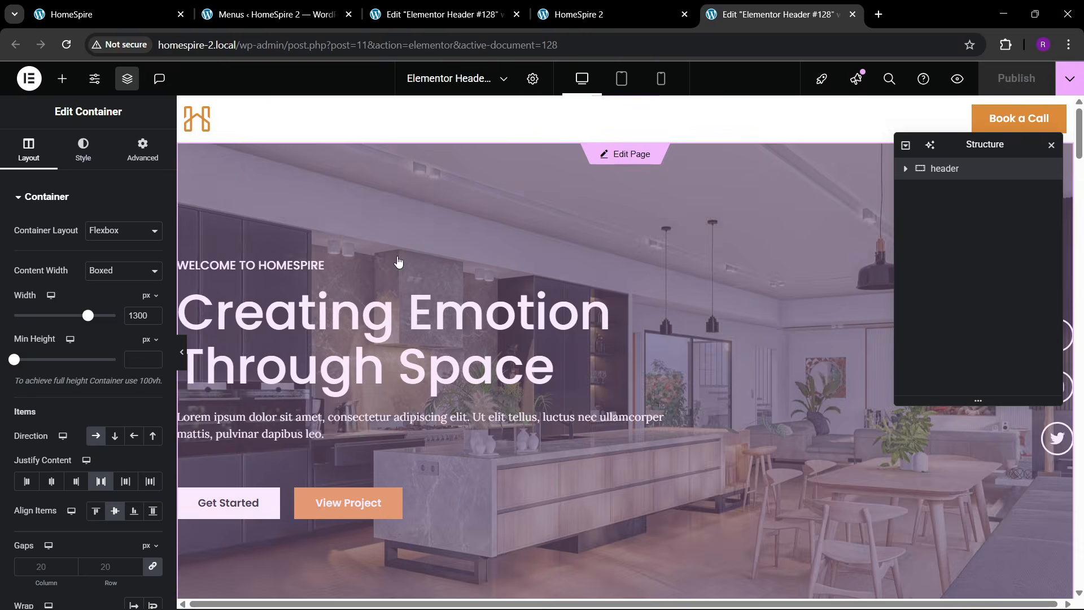
{"action": "left_click", "coordinate": [143, 149]}
{"action": "left_click", "coordinate": [150, 226]}
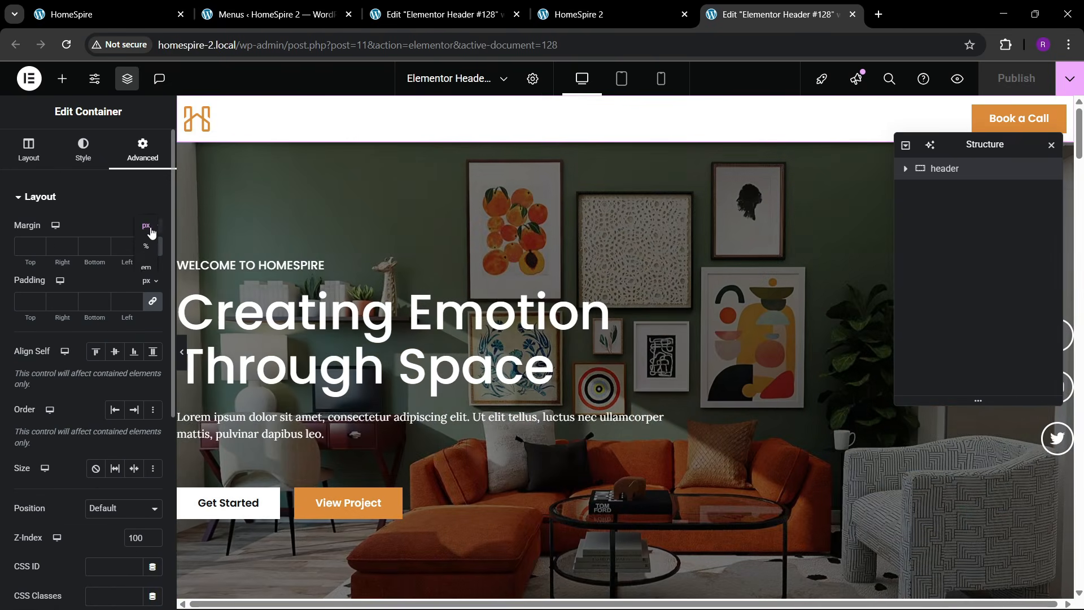
{"action": "left_click", "coordinate": [147, 270]}
{"action": "left_click", "coordinate": [151, 248]}
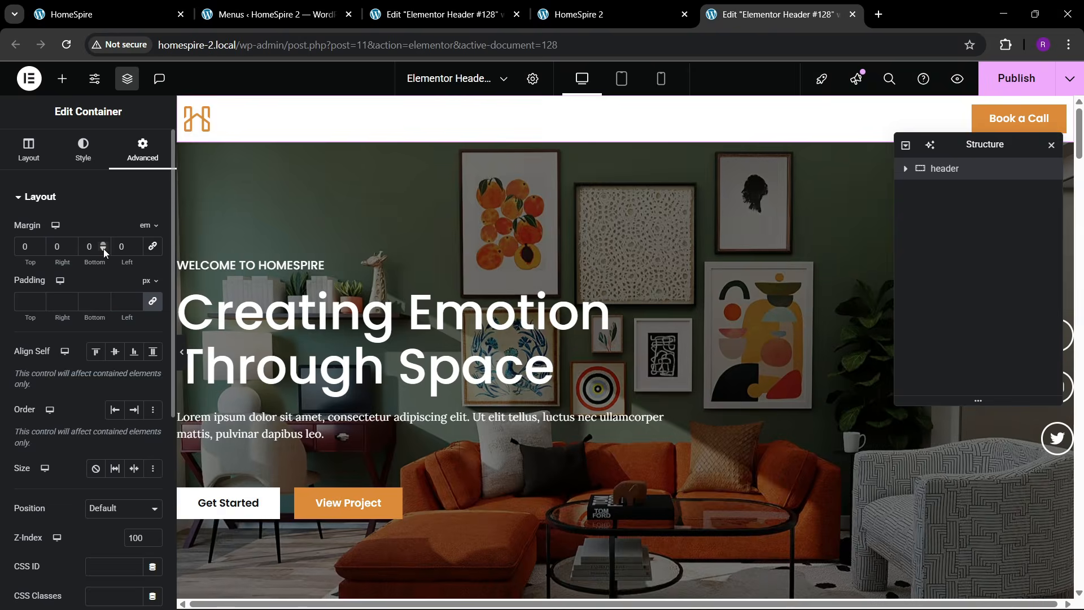
{"action": "left_click", "coordinate": [103, 248]}
{"action": "left_click", "coordinate": [104, 248]}
{"action": "left_click", "coordinate": [104, 249]}
{"action": "left_click", "coordinate": [103, 249]}
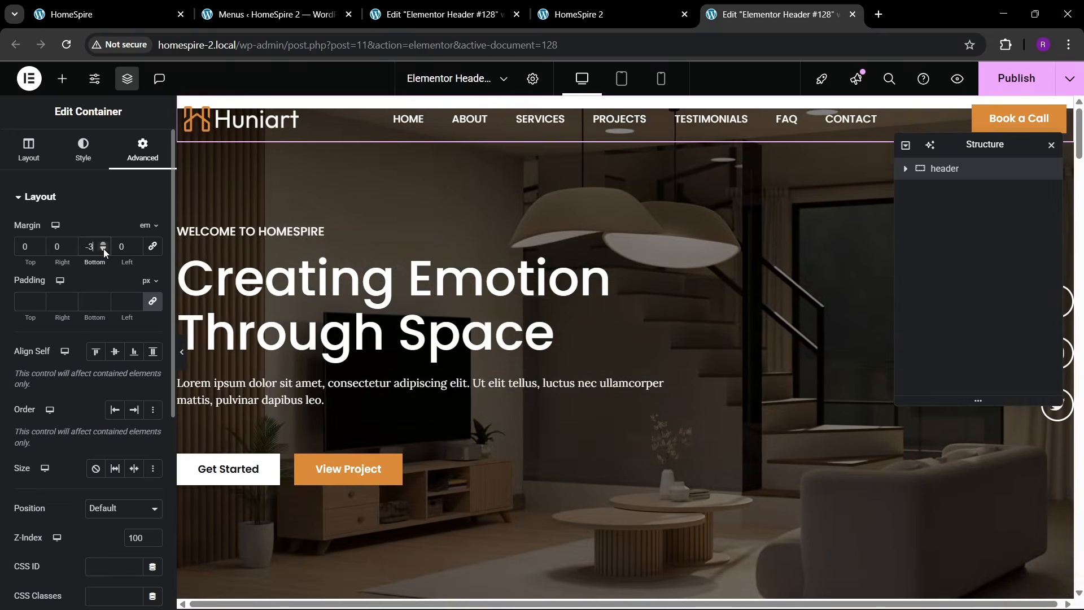
{"action": "left_click", "coordinate": [103, 248]}
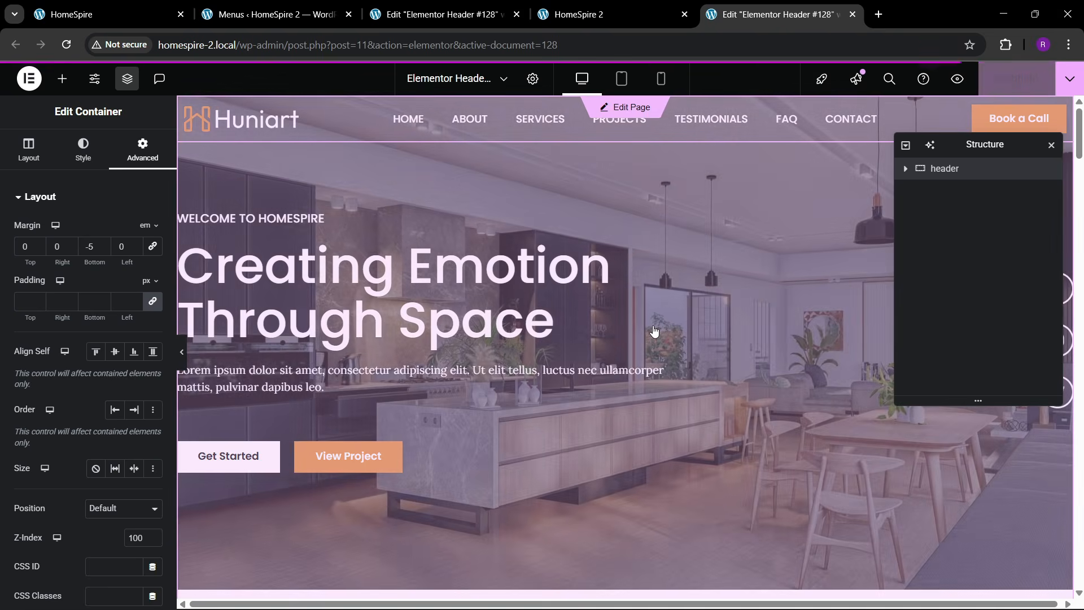
{"action": "left_click", "coordinate": [582, 296]}
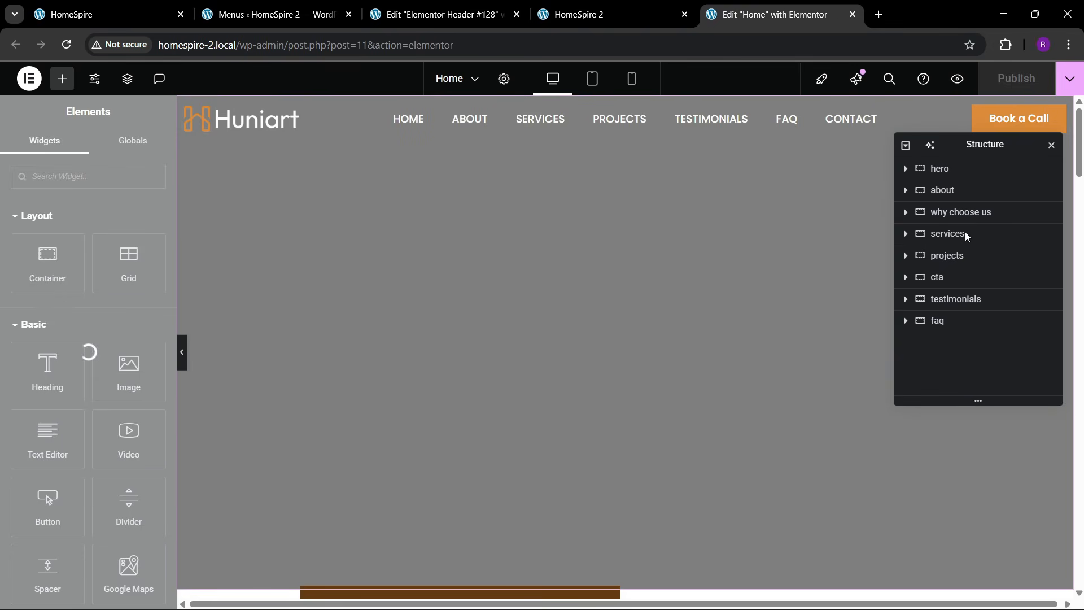
- Set the hero container's top padding to 150 px
{"action": "left_click", "coordinate": [950, 172]}
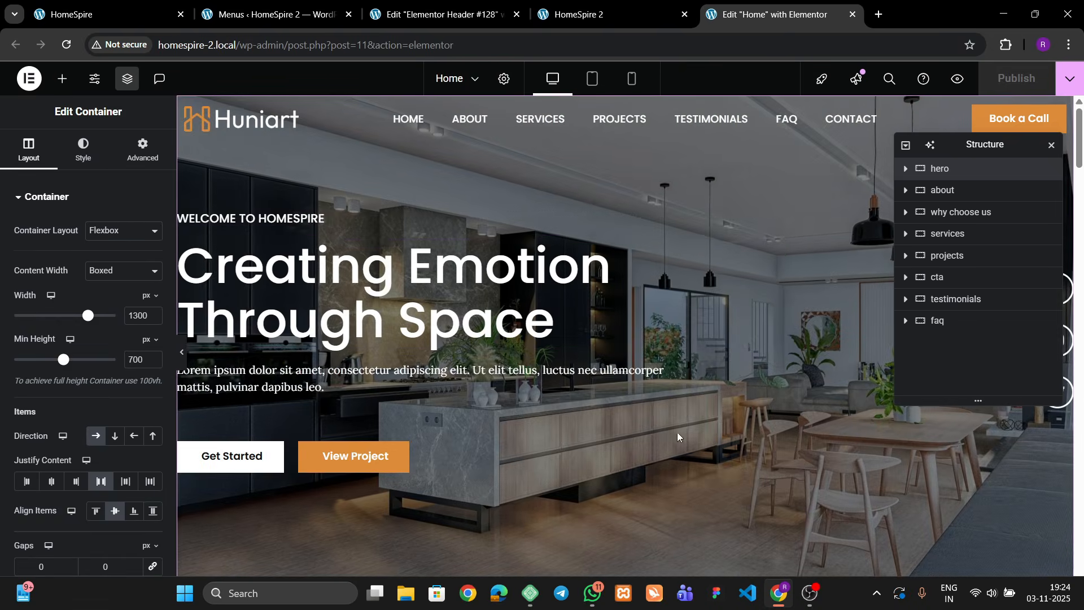
{"action": "left_click", "coordinate": [142, 150]}
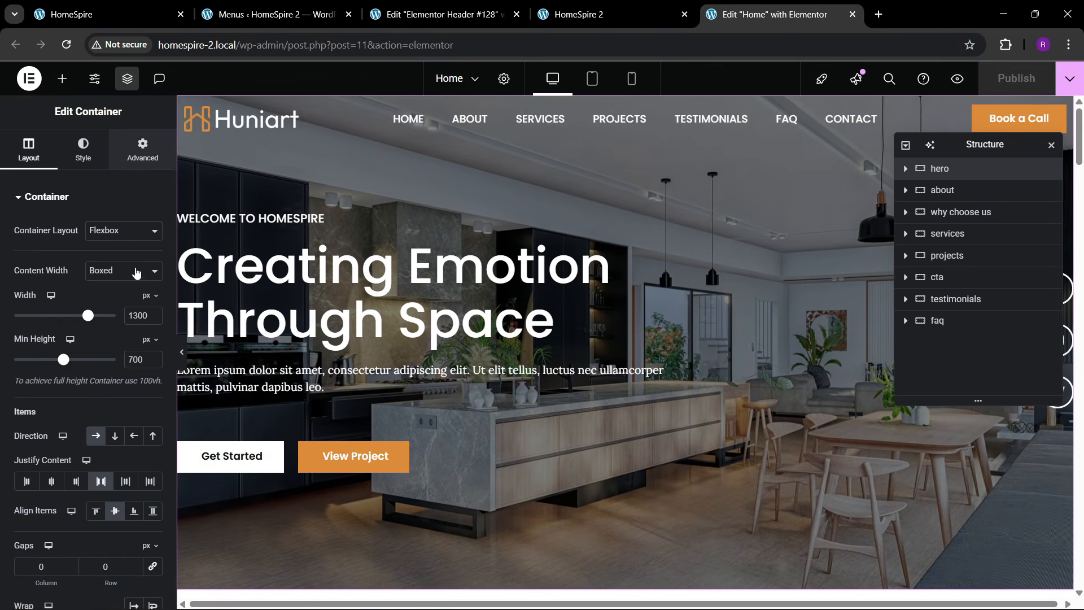
{"action": "left_click", "coordinate": [25, 302]}
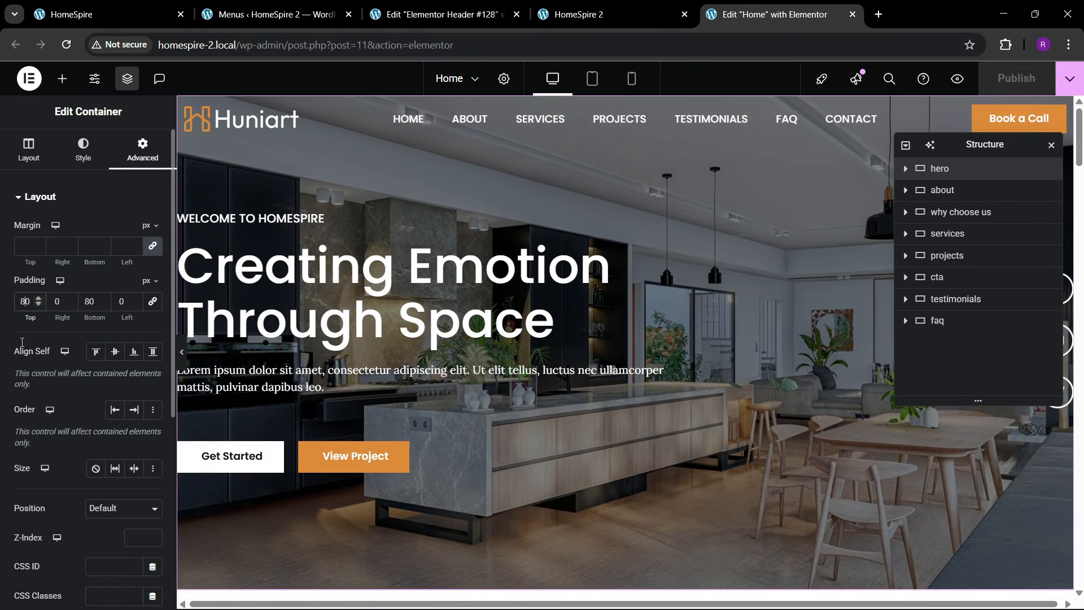
{"action": "key", "text": "BackSpace"}
{"action": "type", "text": "13"}
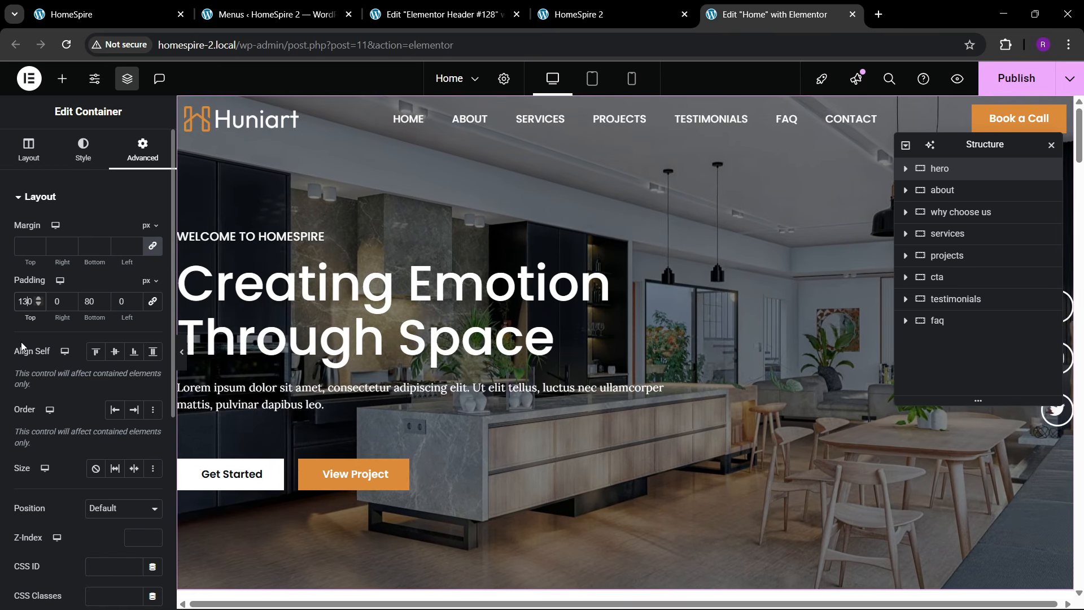
{"action": "key", "text": "BackSpace"}
{"action": "type", "text": "5"}
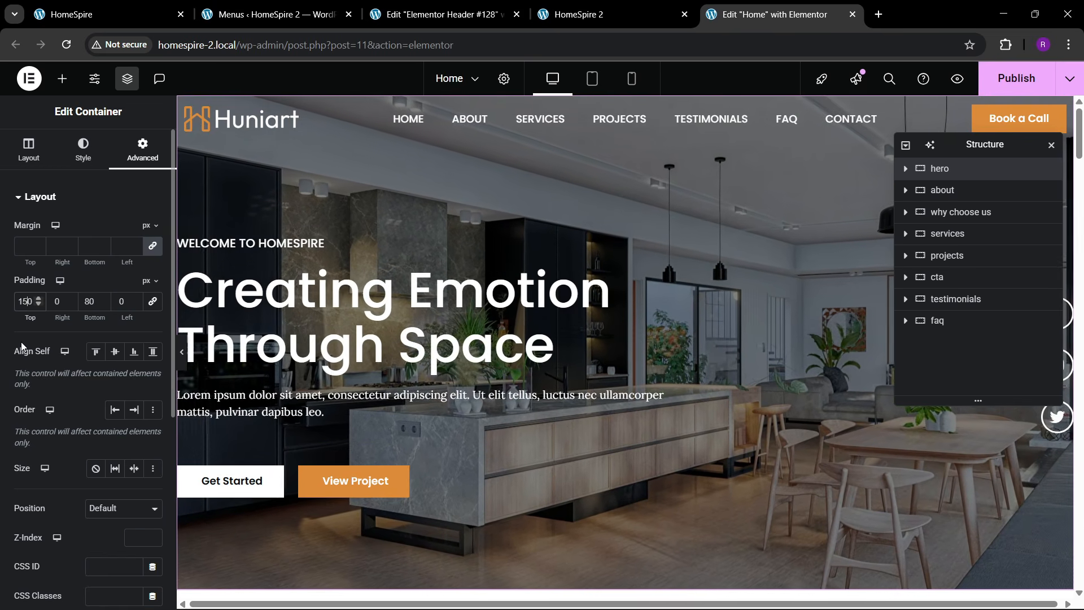
{"action": "scroll", "coordinate": [564, 319], "scroll_direction": "down", "scroll_amount": 3}
{"action": "scroll", "coordinate": [562, 319], "scroll_direction": "up", "scroll_amount": 3}
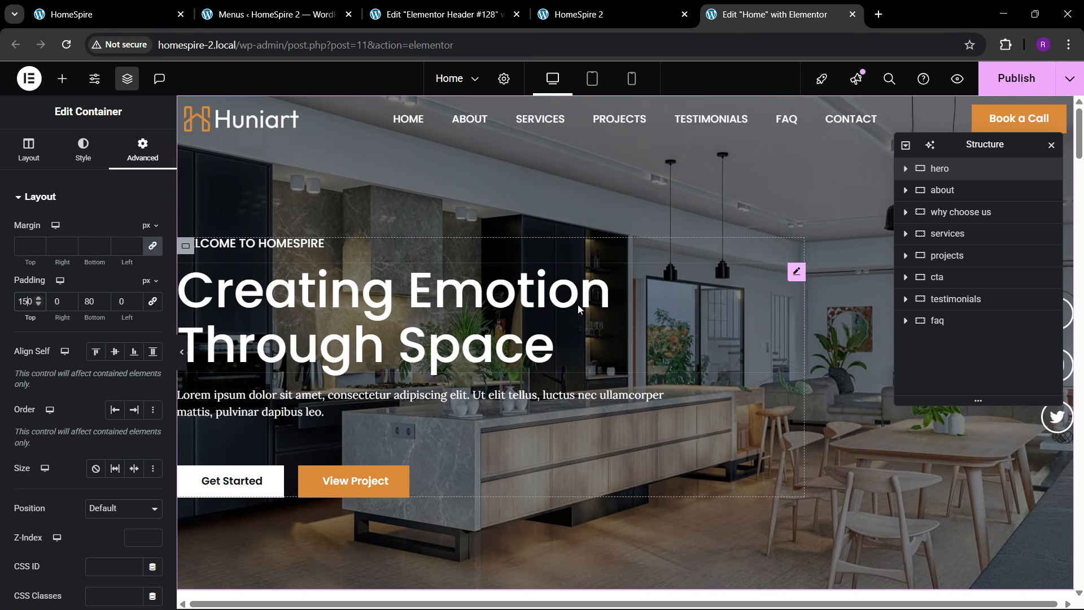
- Move the Structure panel aside and save the Home page with Ctrl+S
{"action": "left_click_drag", "start_coordinate": [995, 148], "coordinate": [747, 259]}
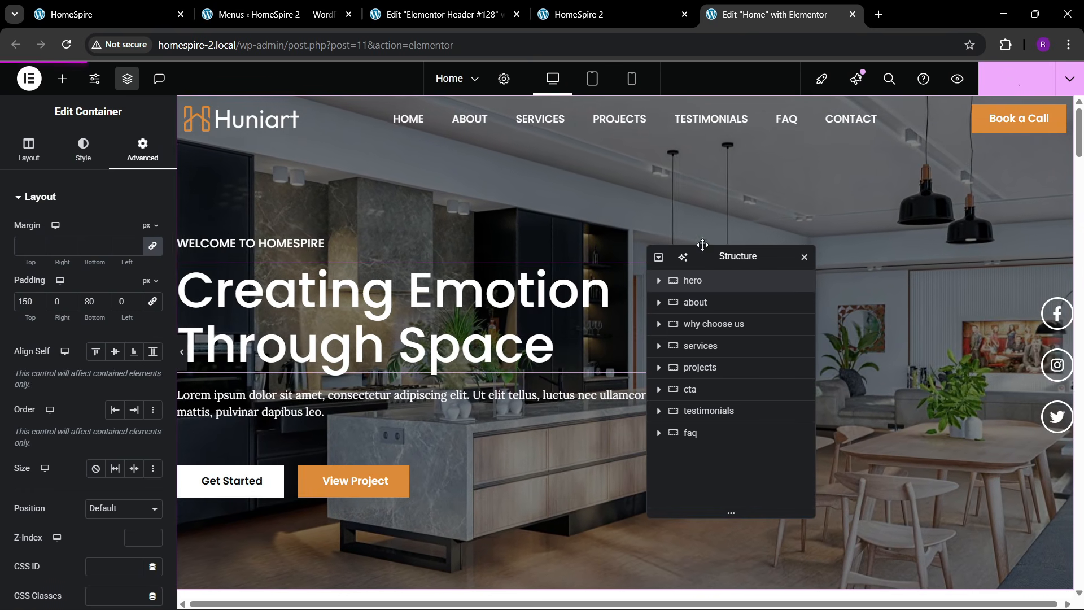
{"action": "key", "text": "ctrl+s"}
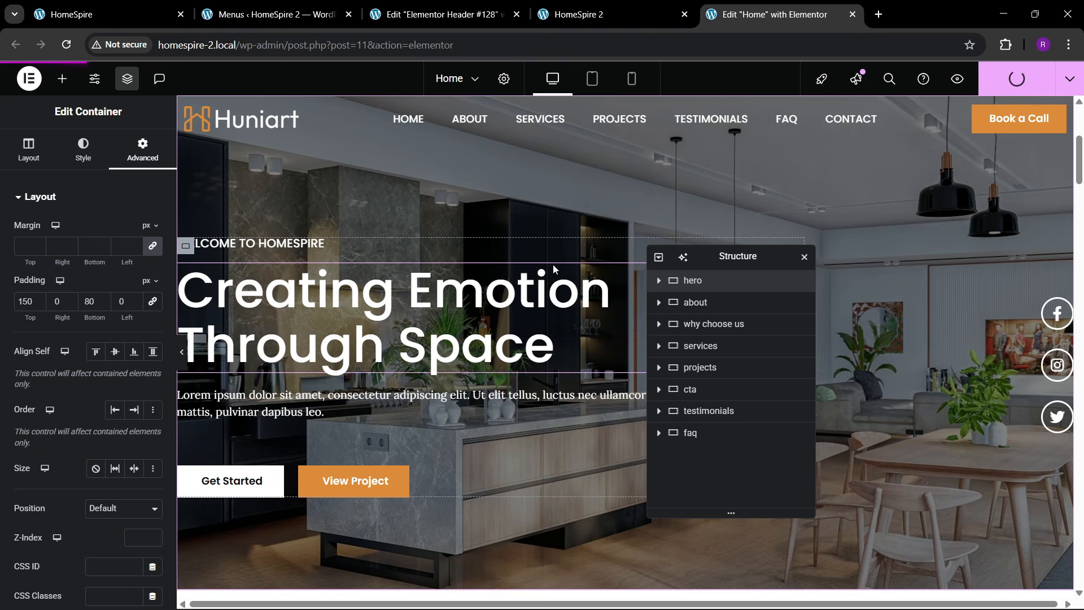
{"action": "scroll", "coordinate": [521, 282], "scroll_direction": "down", "scroll_amount": 6}
{"action": "scroll", "coordinate": [516, 280], "scroll_direction": "up", "scroll_amount": 3}
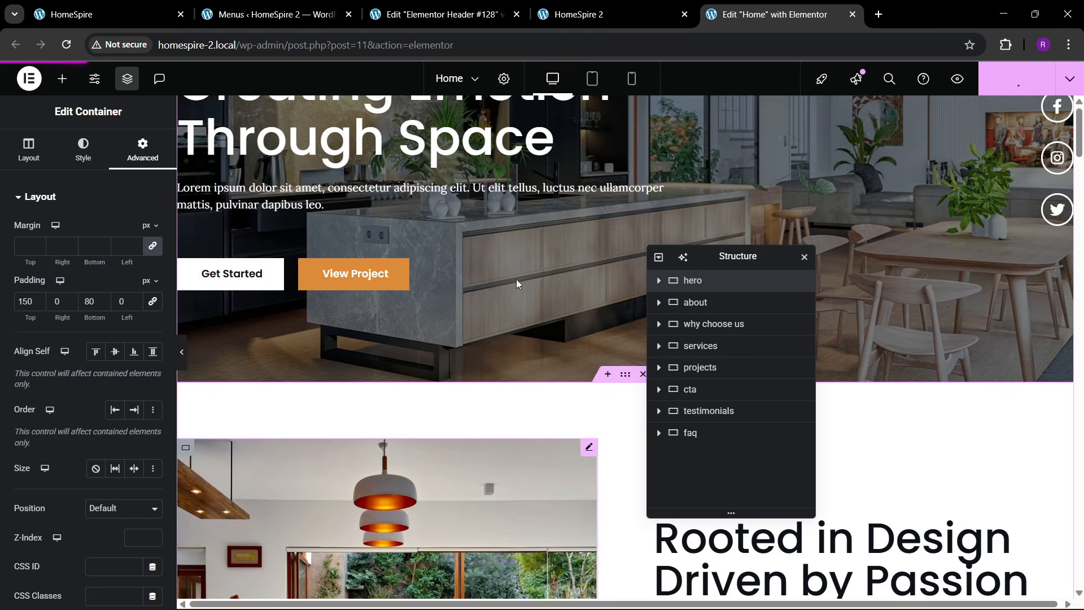
{"action": "scroll", "coordinate": [517, 277], "scroll_direction": "up", "scroll_amount": 3}
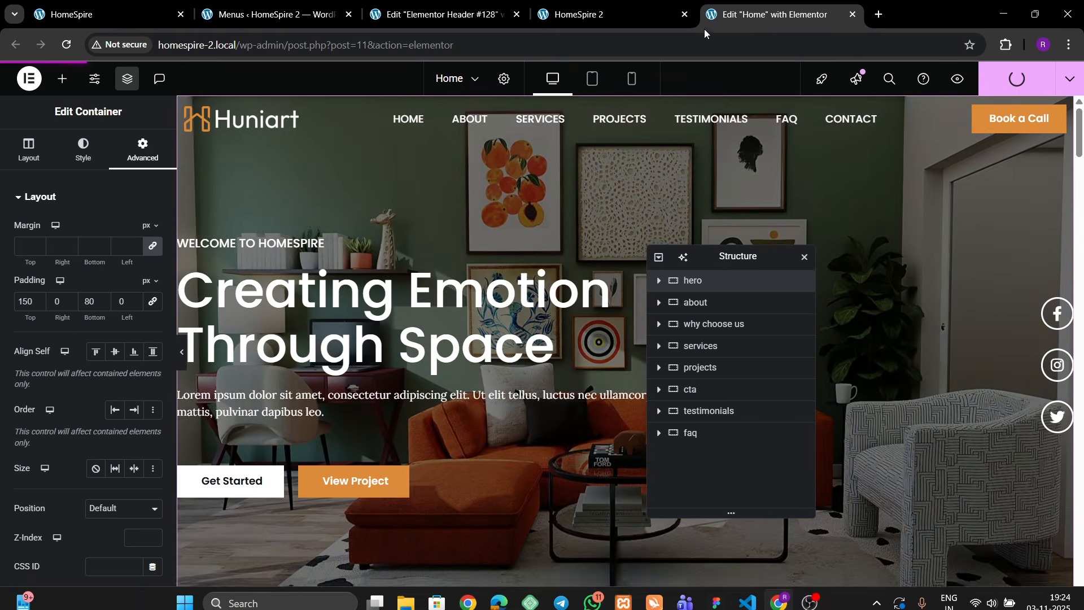
- Reload the live homepage to check the new header over the hero
{"action": "left_click", "coordinate": [652, 6]}
{"action": "left_click", "coordinate": [504, 5]}
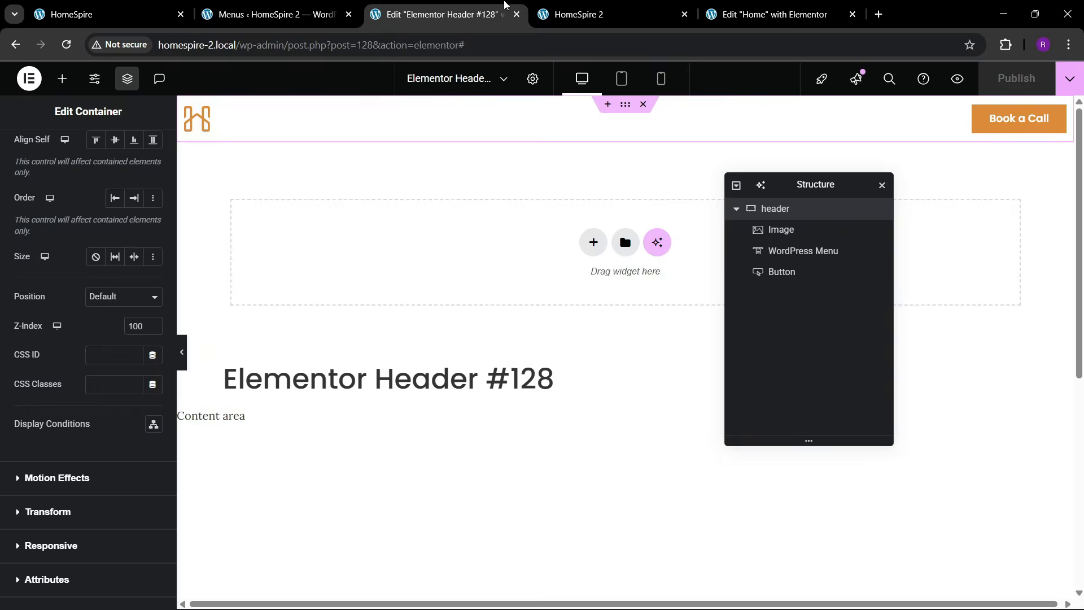
{"action": "left_click", "coordinate": [609, 14]}
{"action": "left_click", "coordinate": [429, 14]}
{"action": "left_click", "coordinate": [621, 11]}
{"action": "left_click", "coordinate": [377, 53]}
{"action": "key", "text": "Return"}
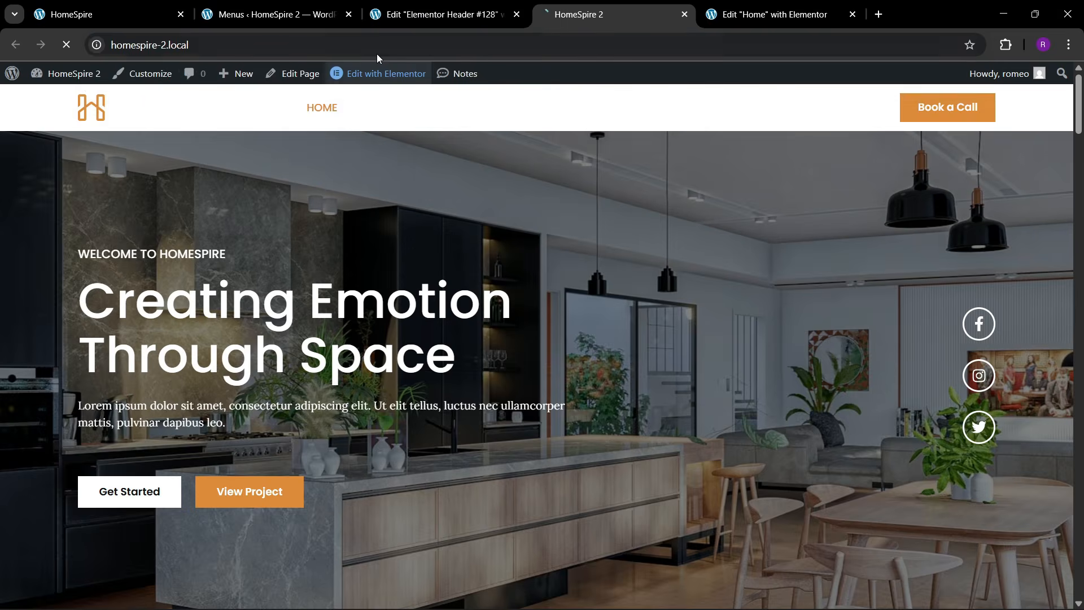
{"action": "scroll", "coordinate": [567, 350], "scroll_direction": "down", "scroll_amount": 5}
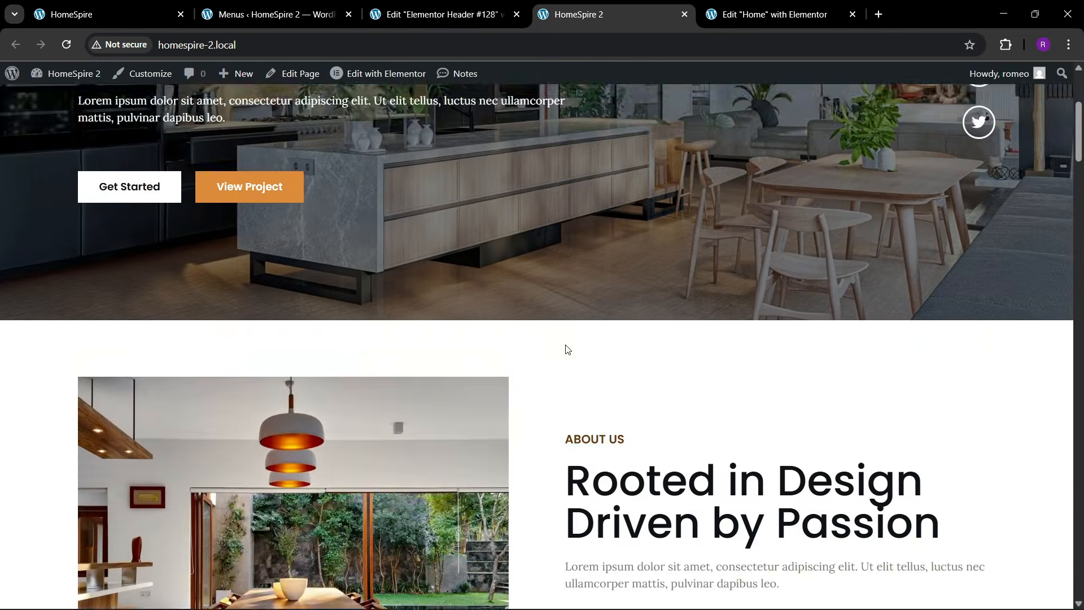
{"action": "scroll", "coordinate": [567, 349], "scroll_direction": "up", "scroll_amount": 5}
- Scroll through the live homepage from the hero down to the footer
{"action": "left_click", "coordinate": [417, 5]}
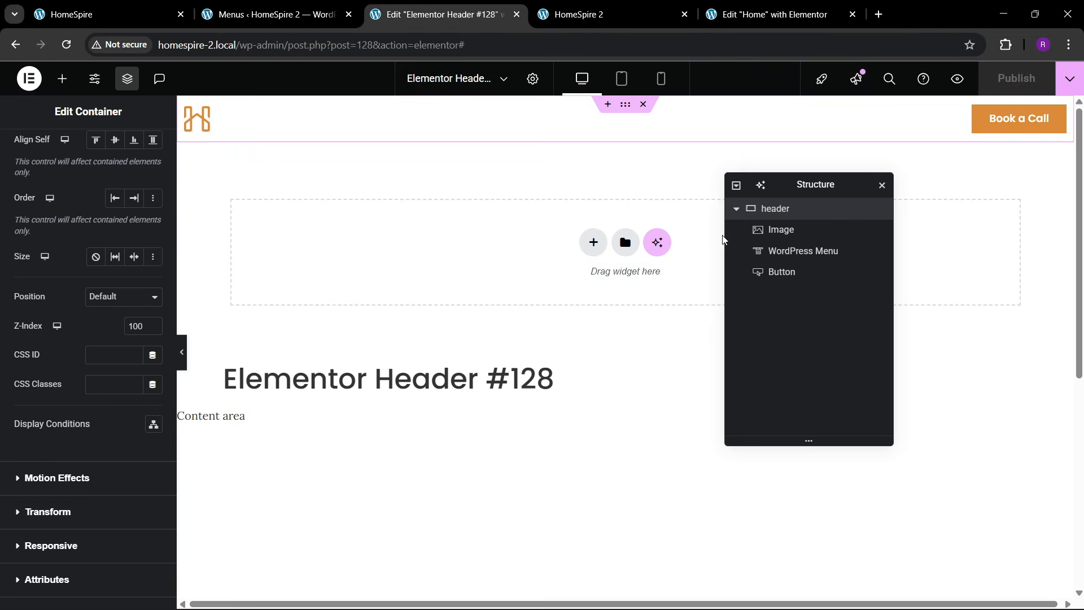
{"action": "scroll", "coordinate": [532, 300], "scroll_direction": "down", "scroll_amount": 5}
{"action": "scroll", "coordinate": [533, 300], "scroll_direction": "up", "scroll_amount": 5}
{"action": "left_click", "coordinate": [327, 6]}
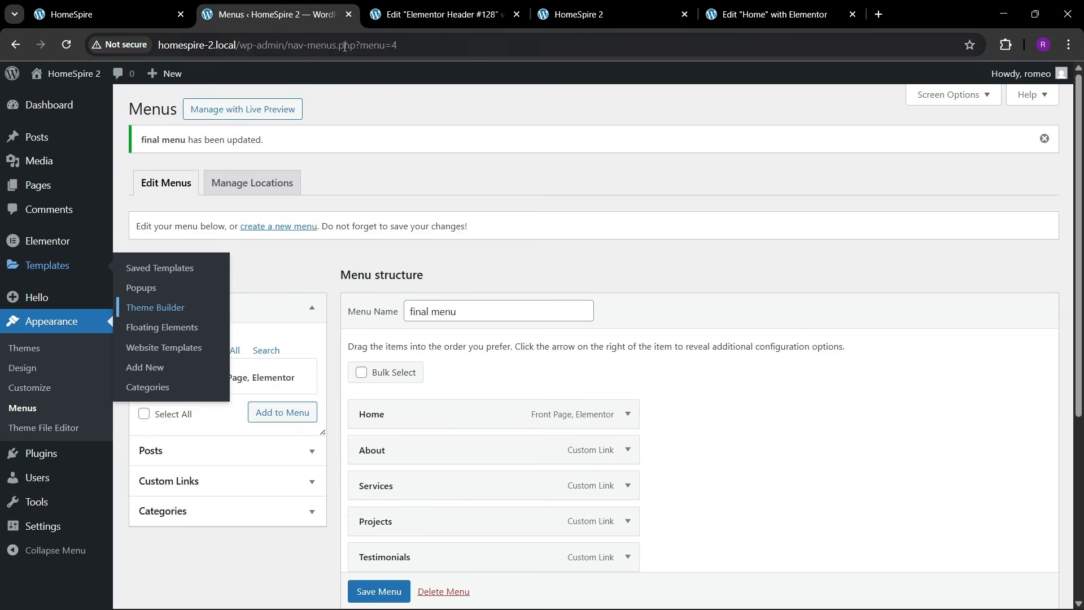
{"action": "left_click", "coordinate": [748, 8]}
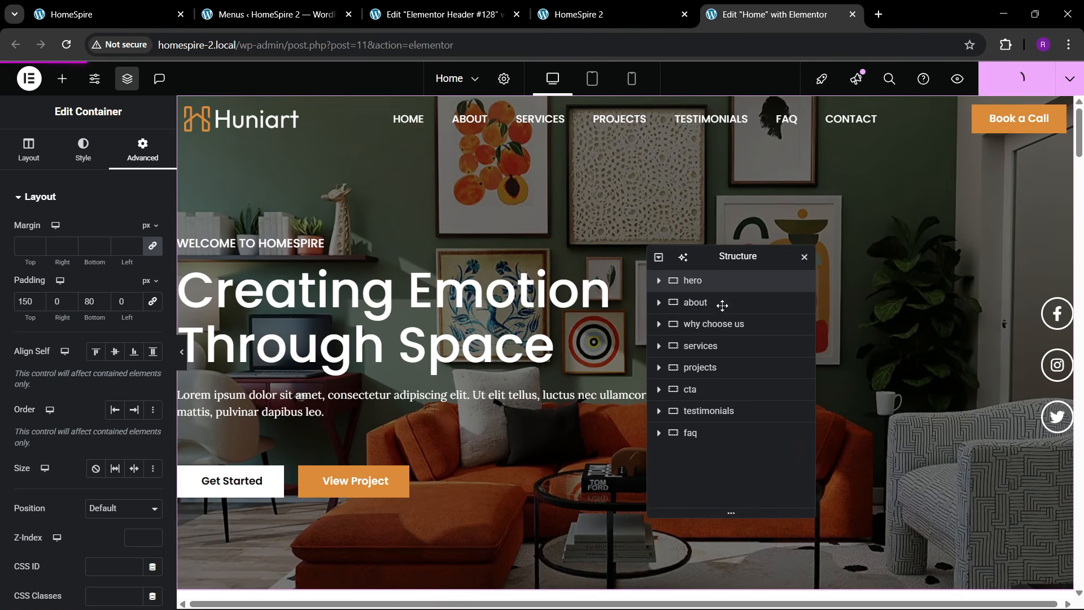
{"action": "left_click", "coordinate": [570, 14]}
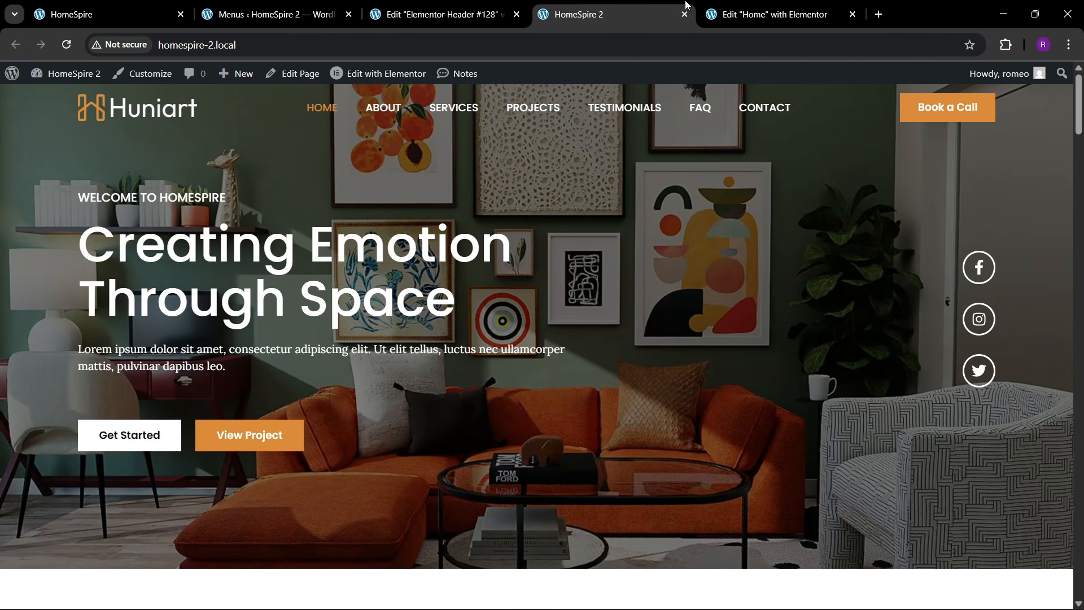
{"action": "left_click", "coordinate": [756, 14]}
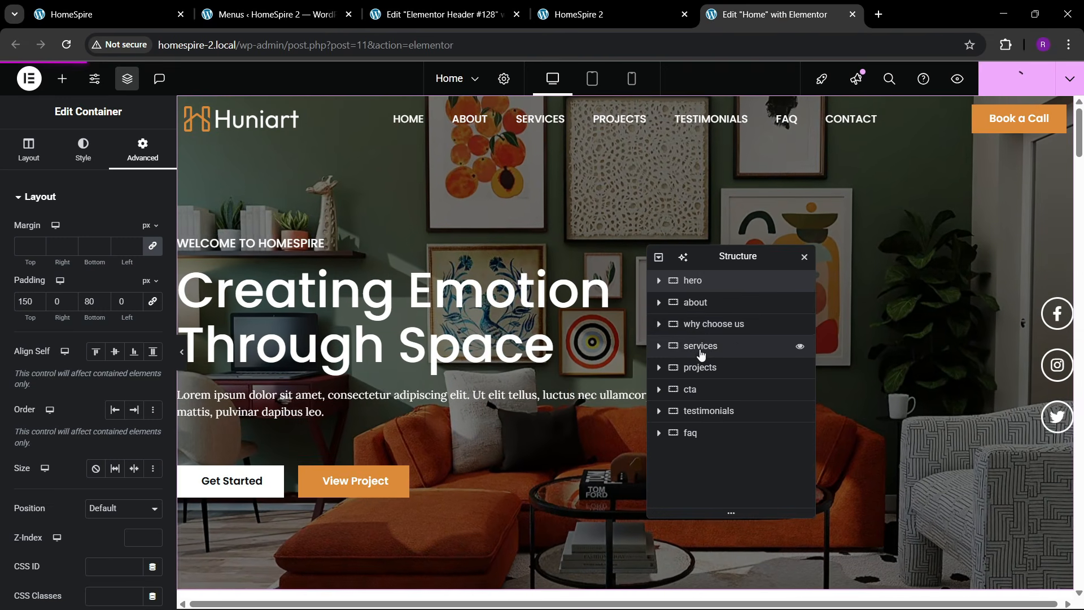
{"action": "scroll", "coordinate": [295, 451], "scroll_direction": "down", "scroll_amount": 5}
{"action": "left_click", "coordinate": [595, 5]}
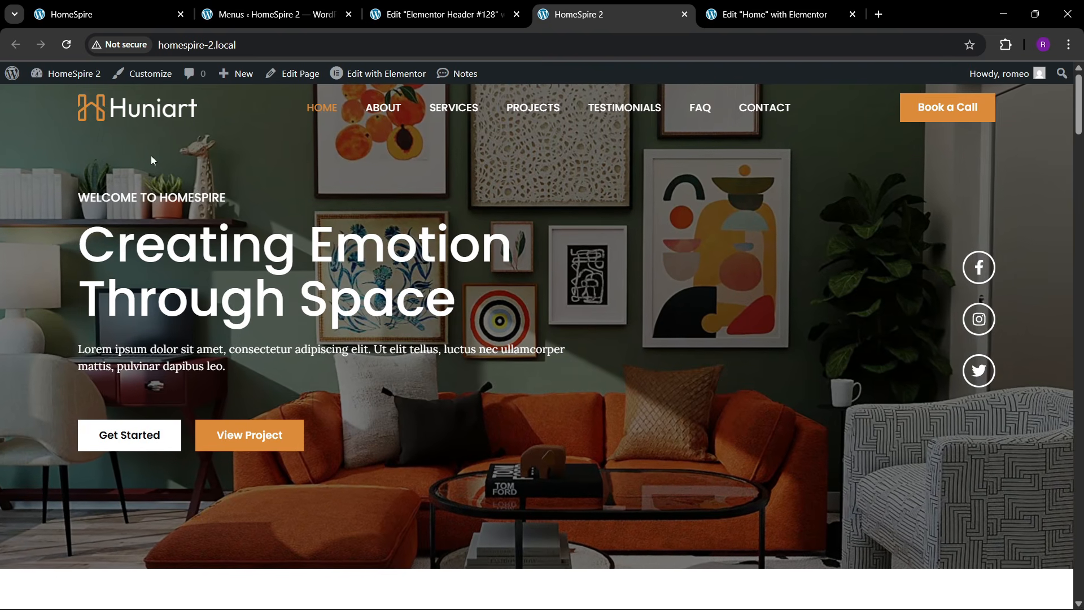
{"action": "scroll", "coordinate": [452, 378], "scroll_direction": "down", "scroll_amount": 10}
{"action": "scroll", "coordinate": [472, 391], "scroll_direction": "down", "scroll_amount": 15}
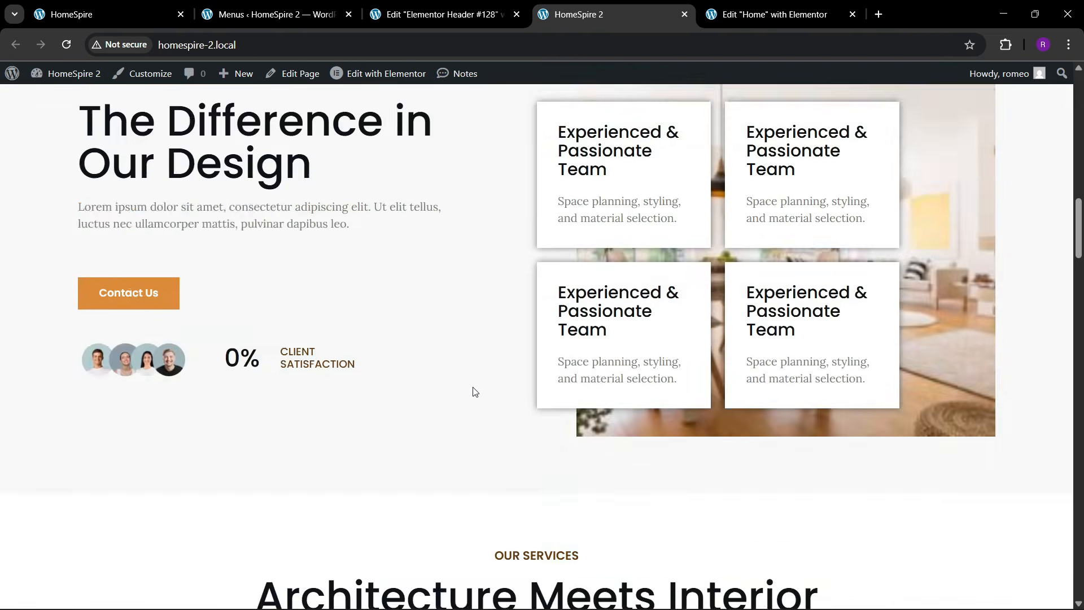
{"action": "scroll", "coordinate": [466, 398], "scroll_direction": "down", "scroll_amount": 20}
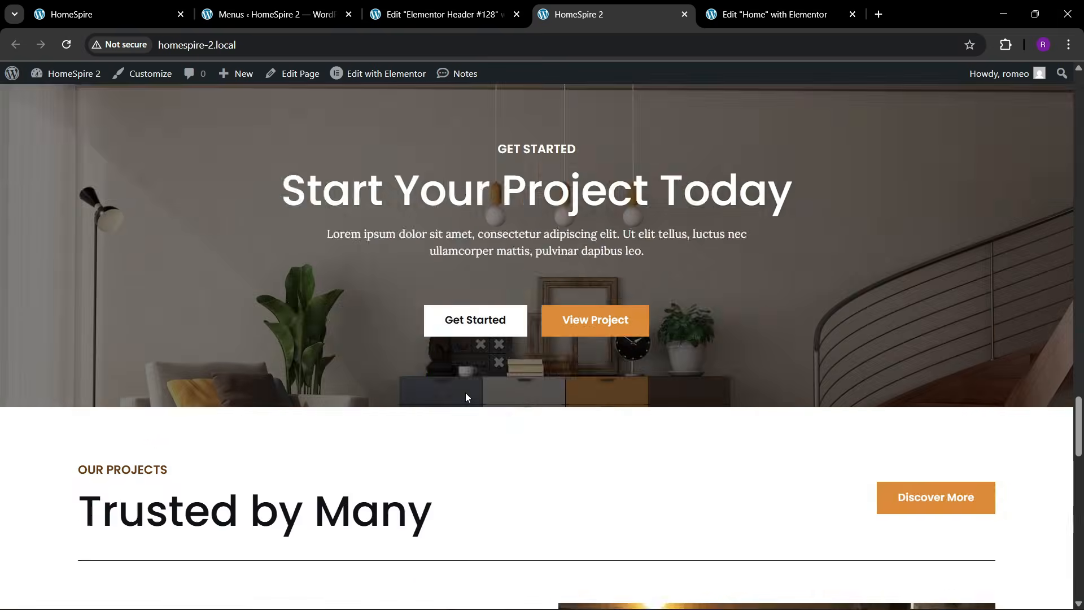
{"action": "scroll", "coordinate": [465, 396], "scroll_direction": "down", "scroll_amount": 1}
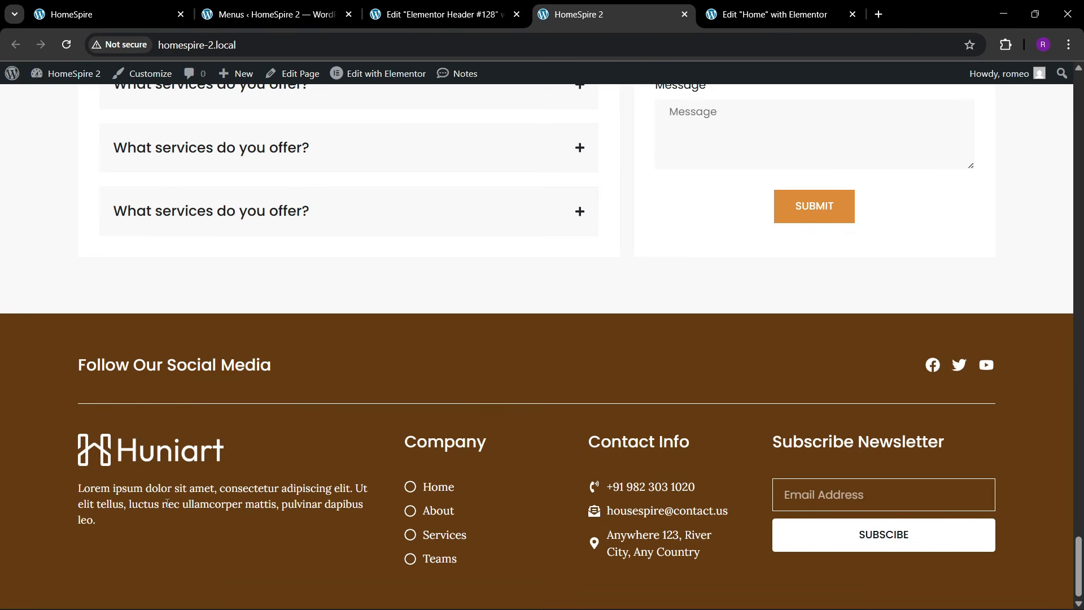
{"action": "left_click_drag", "start_coordinate": [1077, 559], "coordinate": [1076, 99]}
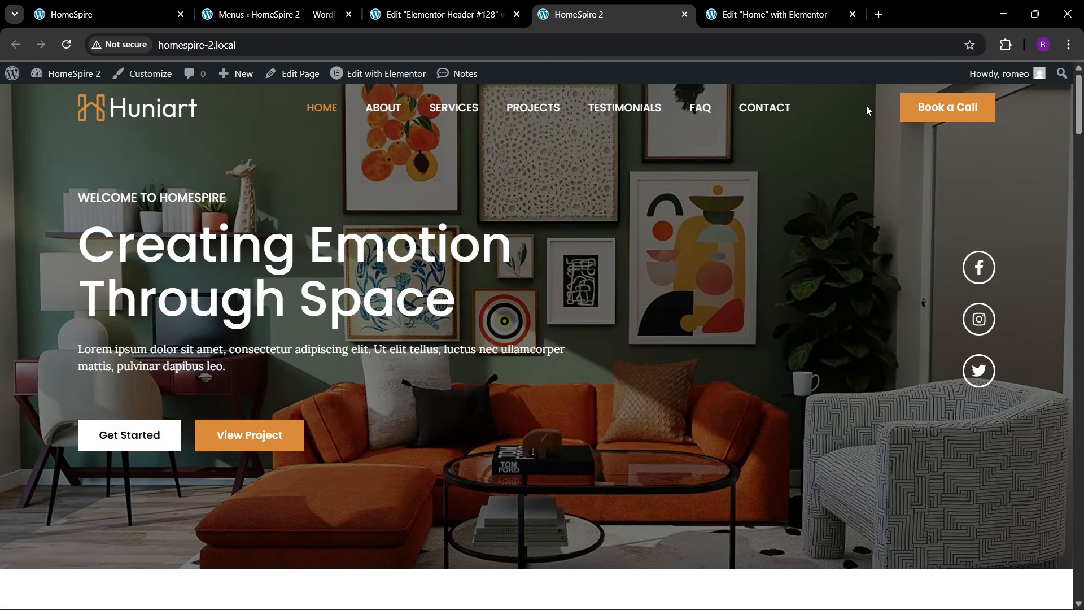
- Compare with the original HomeSpire site, then go to the Menus admin page
{"action": "left_click", "coordinate": [781, 16]}
{"action": "left_click", "coordinate": [598, 14]}
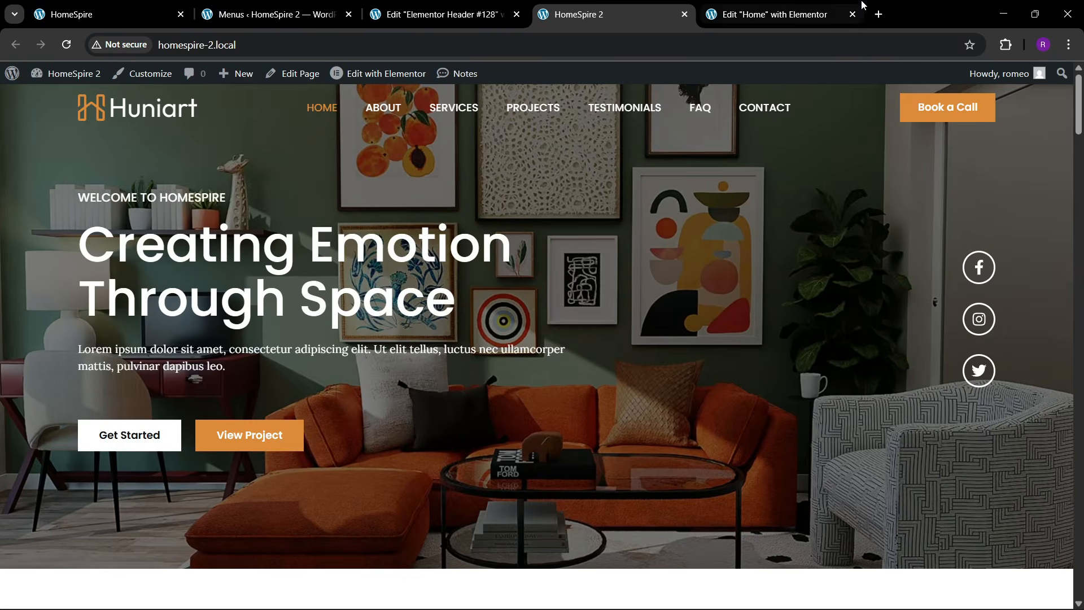
{"action": "left_click", "coordinate": [801, 6]}
{"action": "left_click", "coordinate": [598, 15]}
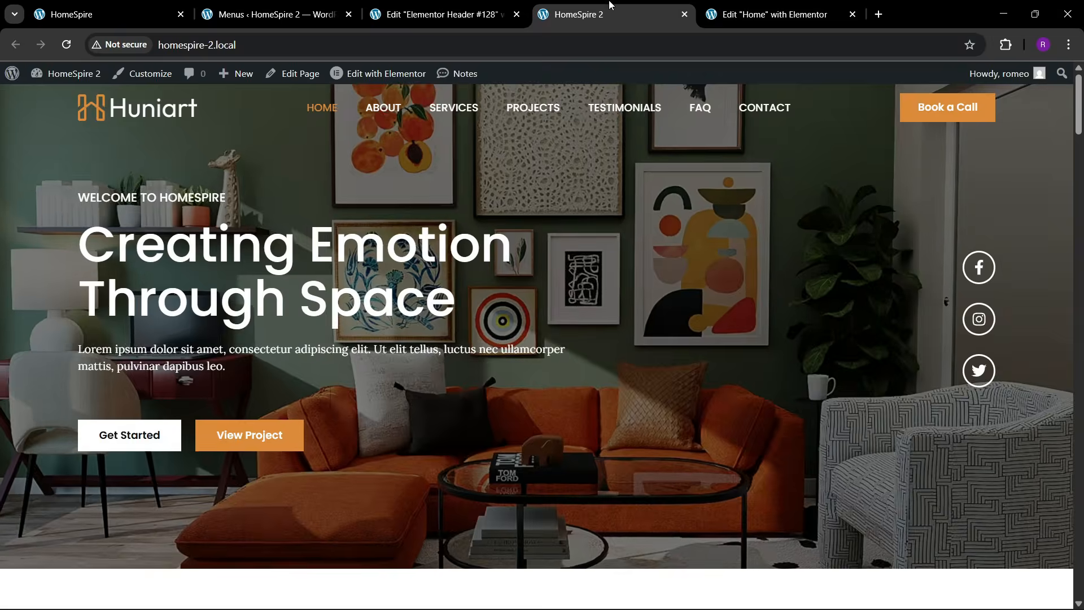
{"action": "left_click", "coordinate": [79, 16]}
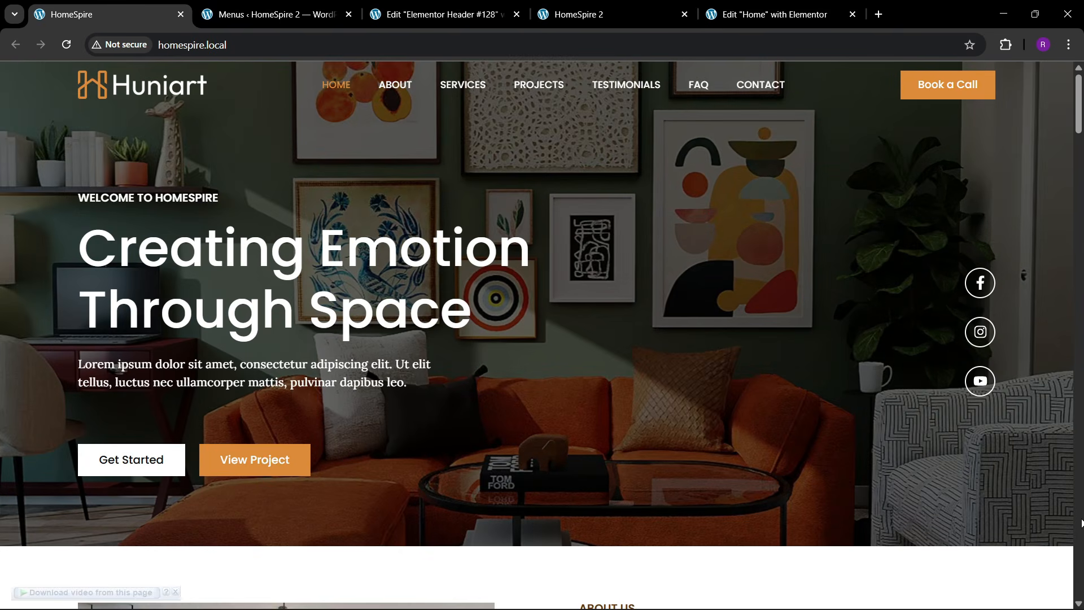
{"action": "scroll", "coordinate": [1079, 522], "scroll_direction": "down", "scroll_amount": 7}
{"action": "left_click", "coordinate": [270, 14]}
{"action": "scroll", "coordinate": [30, 490], "scroll_direction": "down", "scroll_amount": 3}
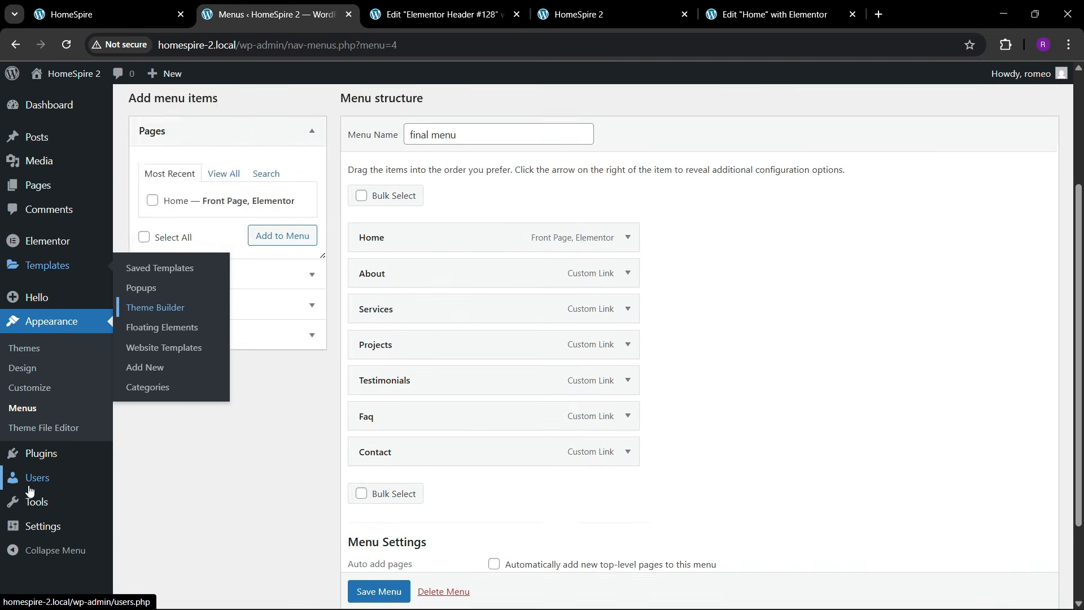
- Switch the computer to a different Wi-Fi network and close the quick settings panel
{"action": "scroll", "coordinate": [30, 491], "scroll_direction": "down", "scroll_amount": 2}
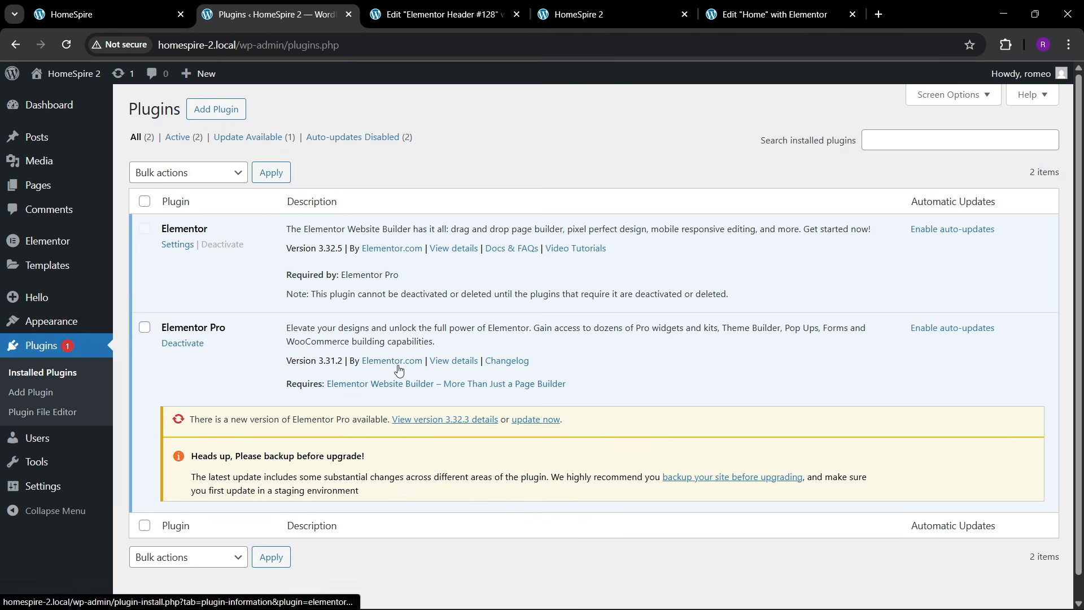
{"action": "left_click", "coordinate": [747, 4]}
{"action": "left_click", "coordinate": [443, 14]}
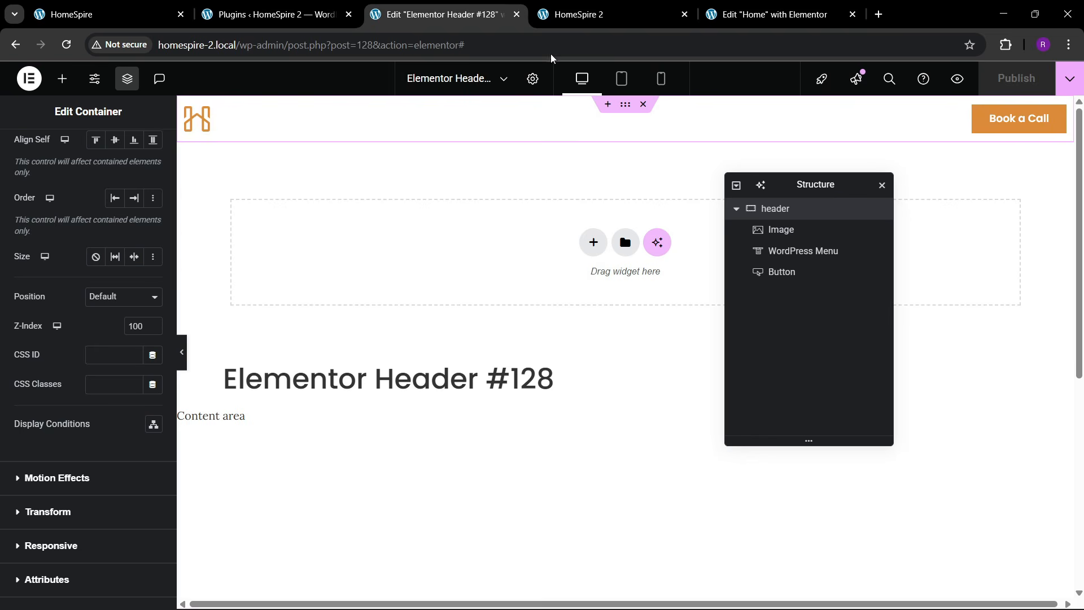
{"action": "left_click", "coordinate": [980, 599]}
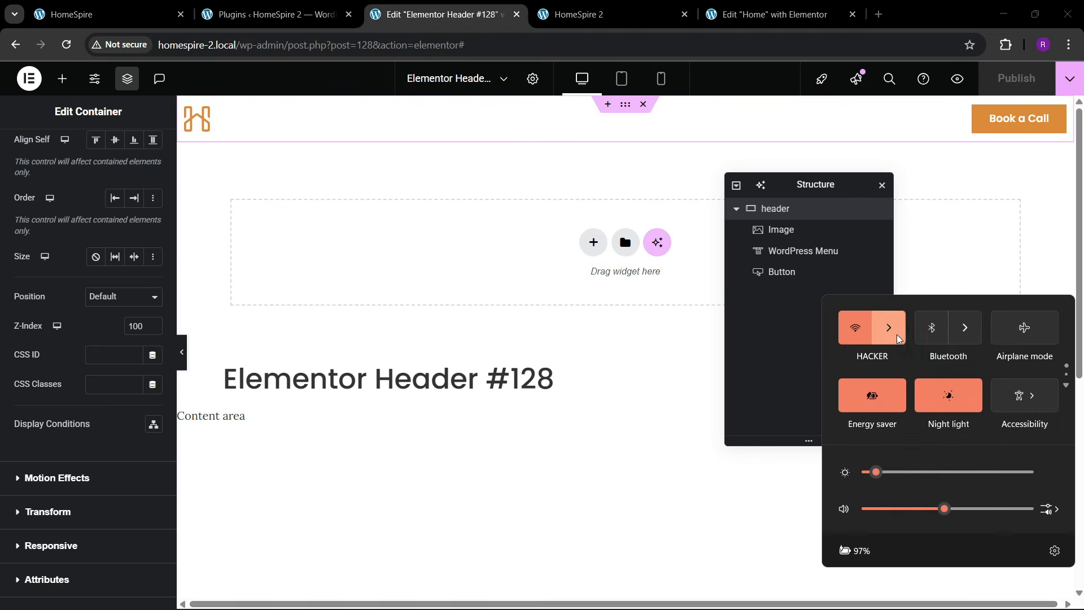
{"action": "left_click", "coordinate": [888, 321]}
{"action": "left_click", "coordinate": [884, 415]}
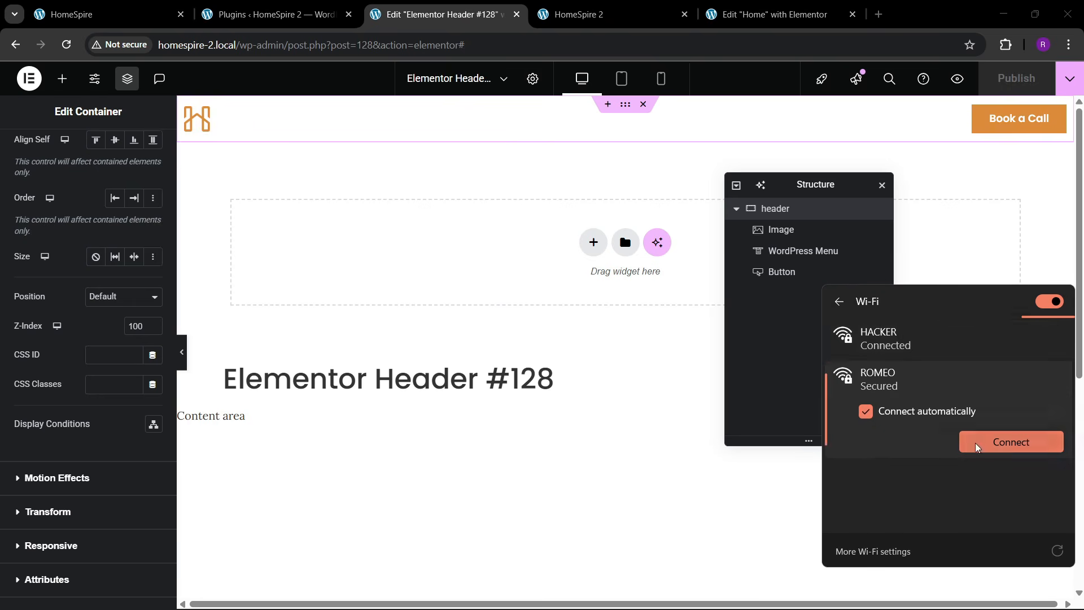
{"action": "left_click", "coordinate": [1011, 439]}
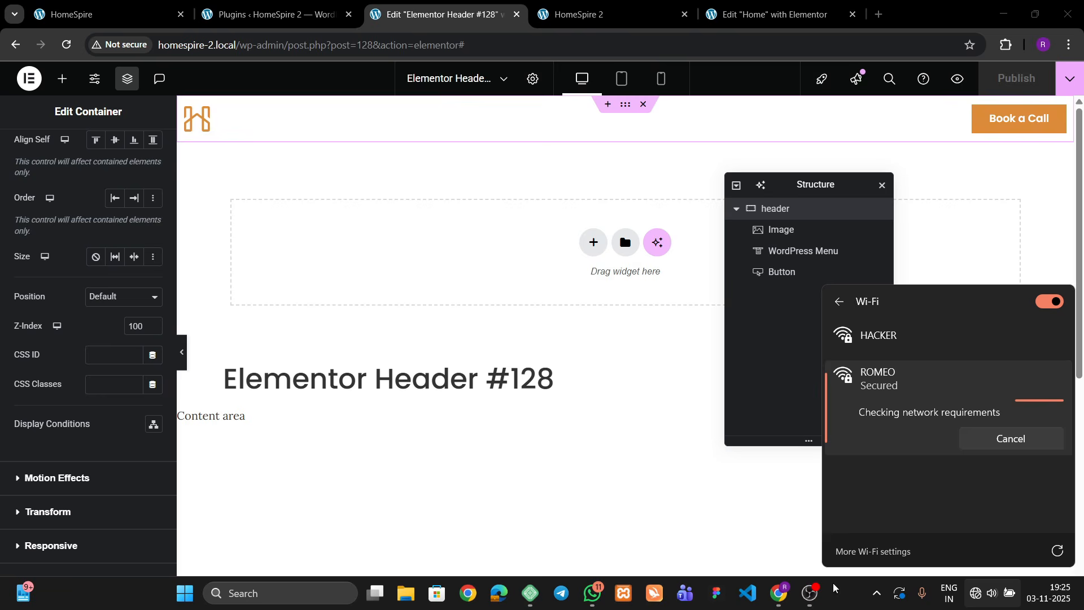
{"action": "left_click", "coordinate": [835, 589]}
{"action": "left_click", "coordinate": [996, 596]}
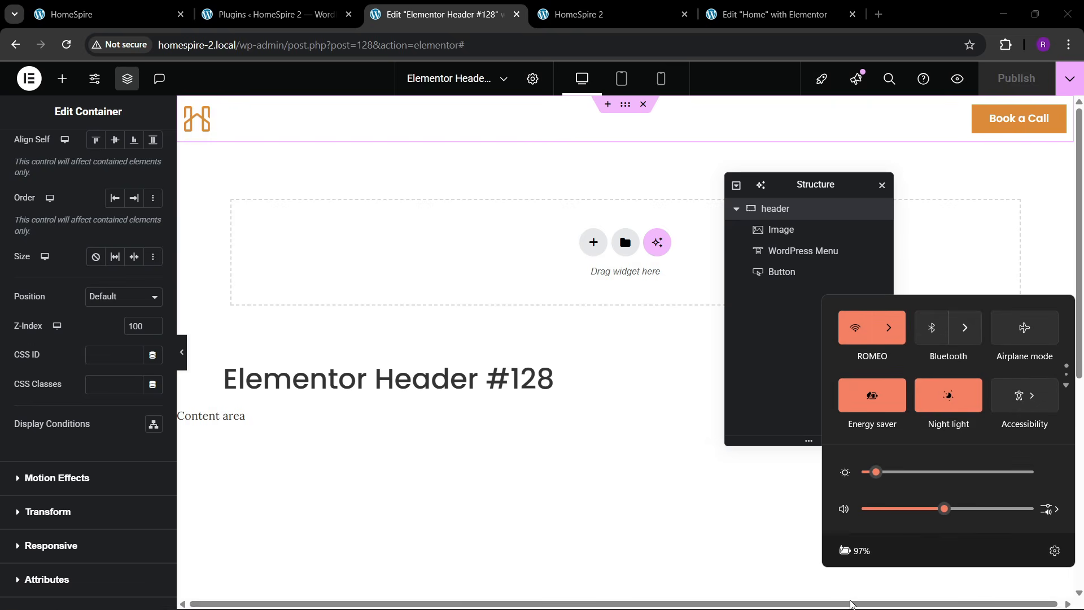
{"action": "left_click", "coordinate": [784, 293]}
- Go to the Plugins admin page and bring up Add Plugins
{"action": "left_click", "coordinate": [835, 15]}
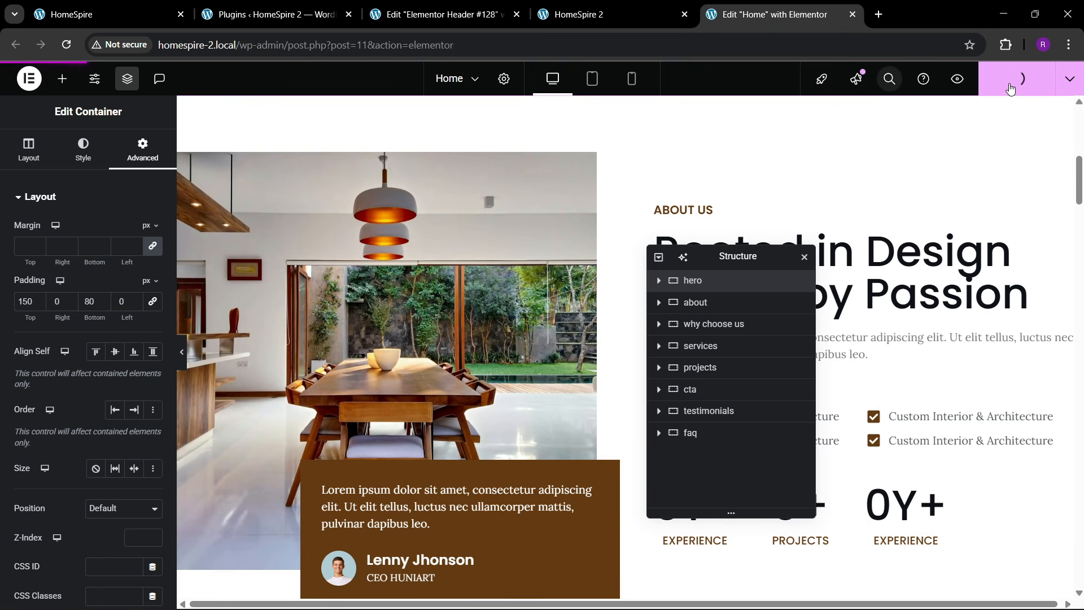
{"action": "left_click", "coordinate": [462, 6]}
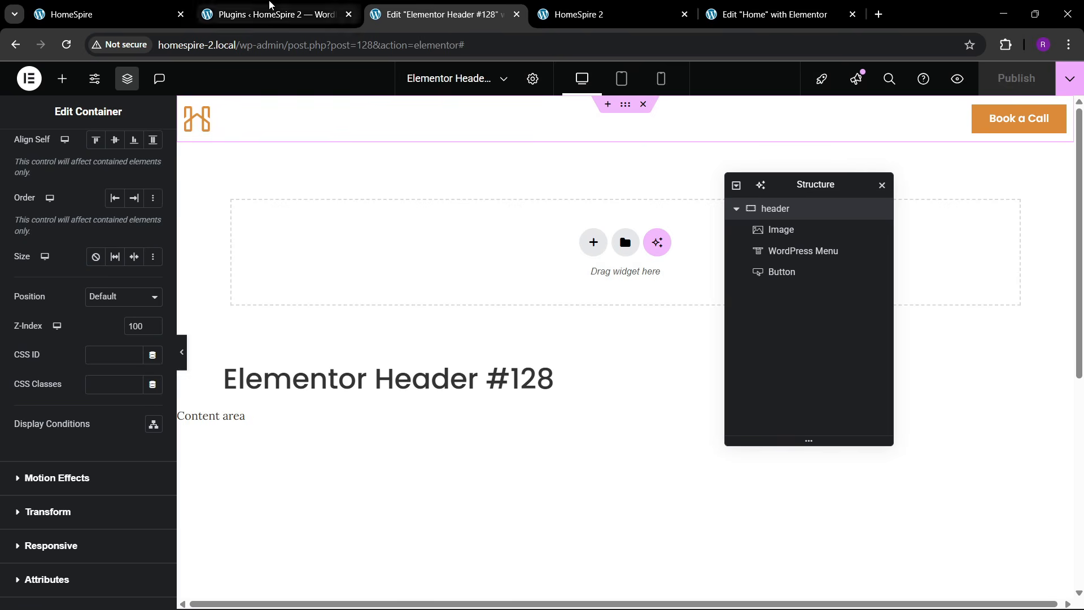
{"action": "left_click", "coordinate": [277, 14]}
{"action": "left_click", "coordinate": [218, 110]}
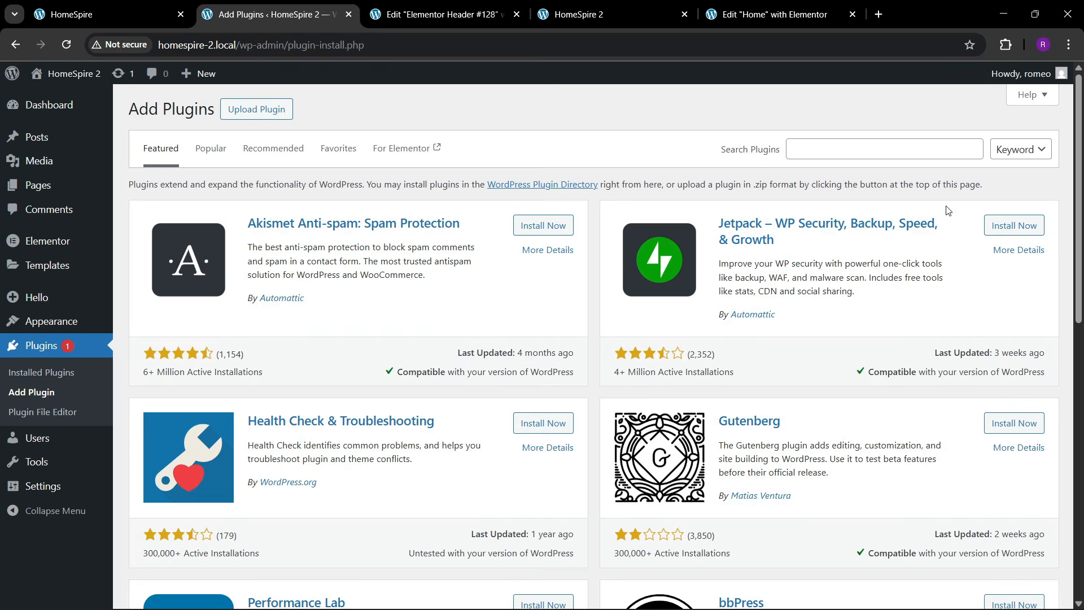
- Search plugins for 'wpfront scroll', then install and activate WPFront Scroll Top
{"action": "left_click", "coordinate": [847, 150]}
{"action": "left_click", "coordinate": [892, 207]}
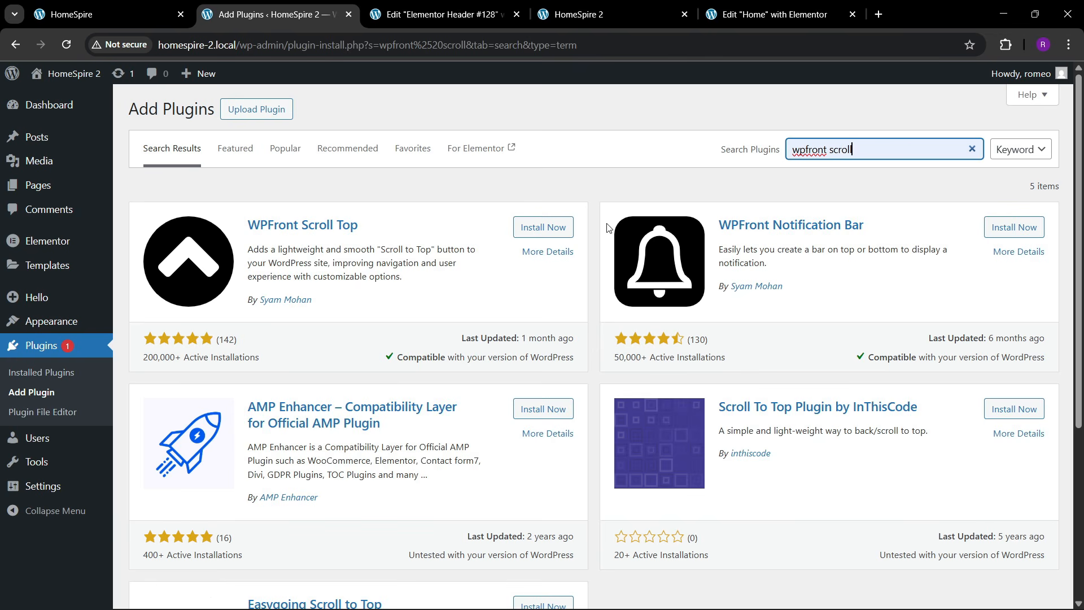
{"action": "left_click", "coordinate": [542, 227]}
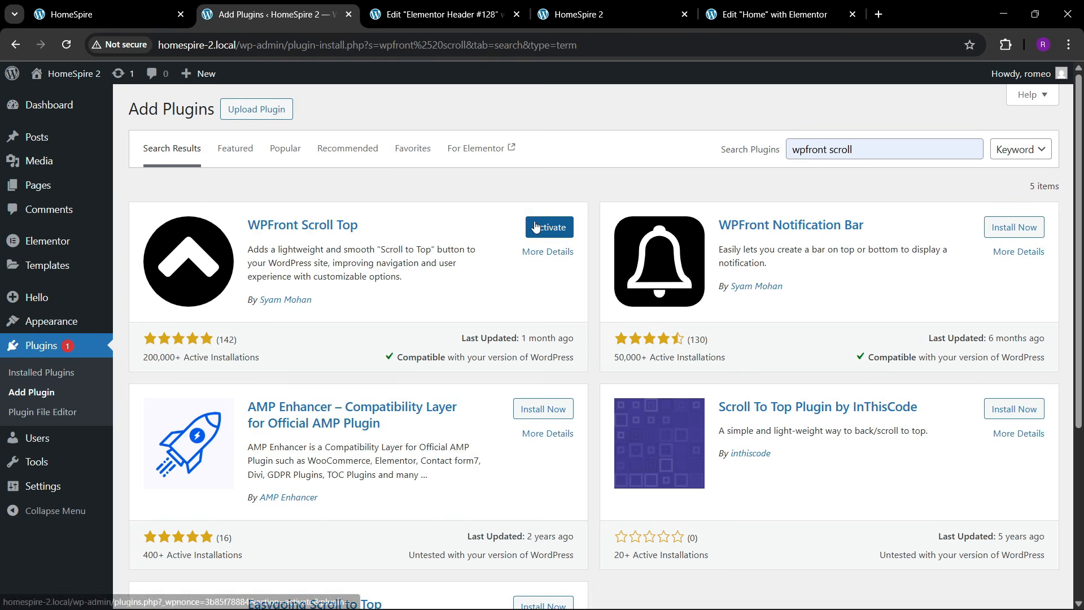
{"action": "left_click", "coordinate": [534, 227]}
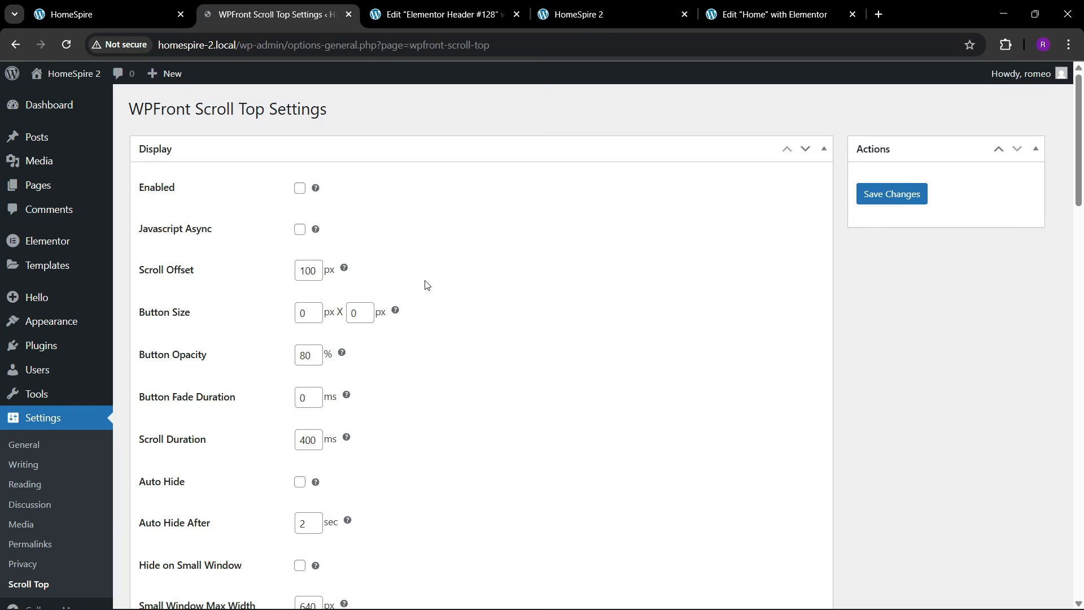
- Keep the Scroll Top button at Bottom Right, displayed on all pages
{"action": "scroll", "coordinate": [206, 354], "scroll_direction": "down", "scroll_amount": 3}
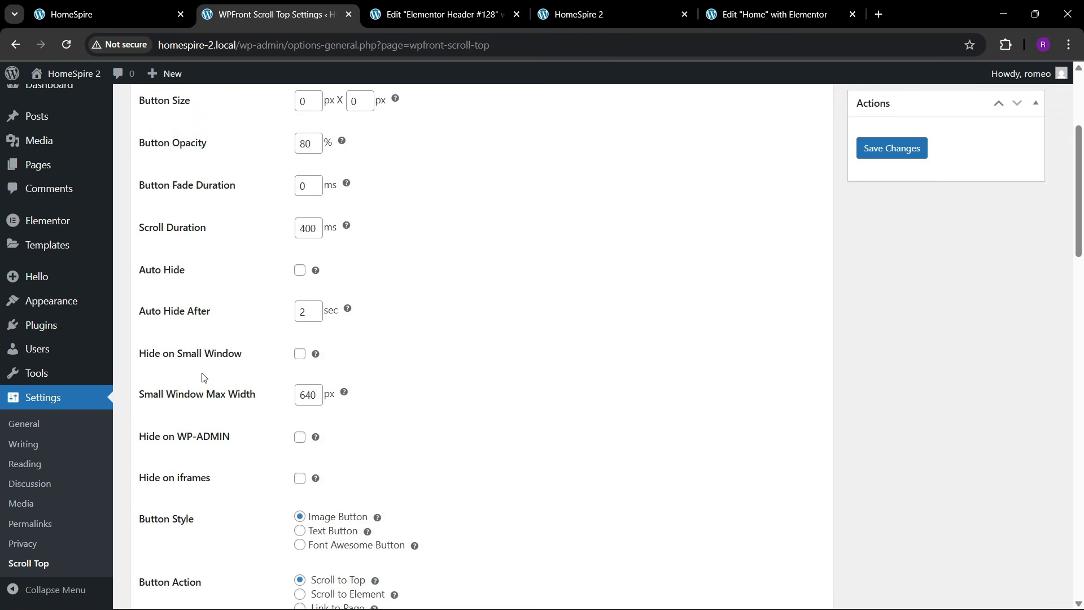
{"action": "scroll", "coordinate": [231, 351], "scroll_direction": "down", "scroll_amount": 3}
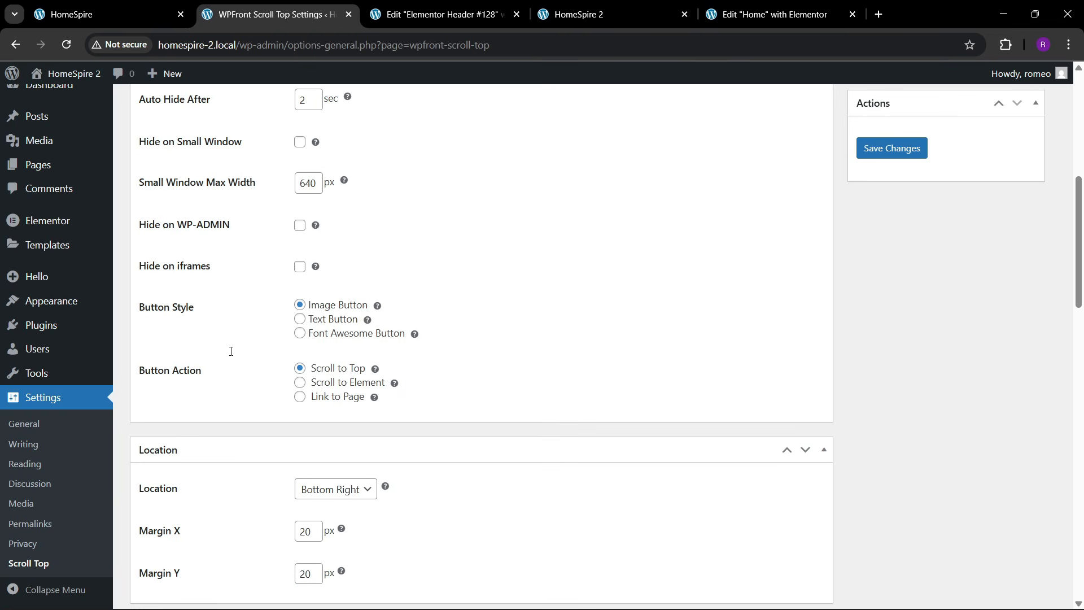
{"action": "scroll", "coordinate": [255, 320], "scroll_direction": "down", "scroll_amount": 3}
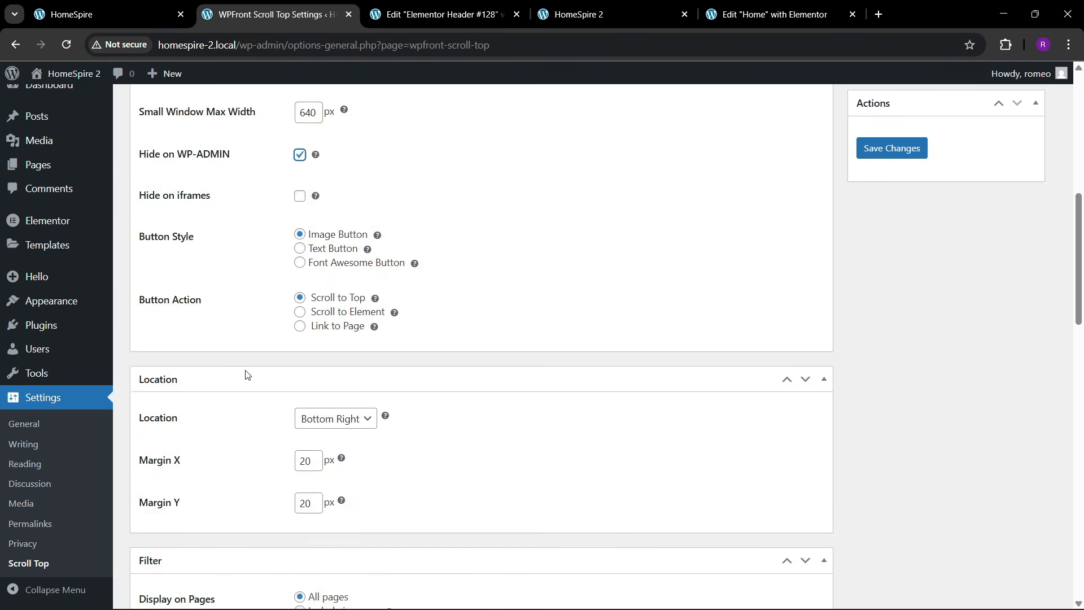
{"action": "left_click", "coordinate": [337, 279]}
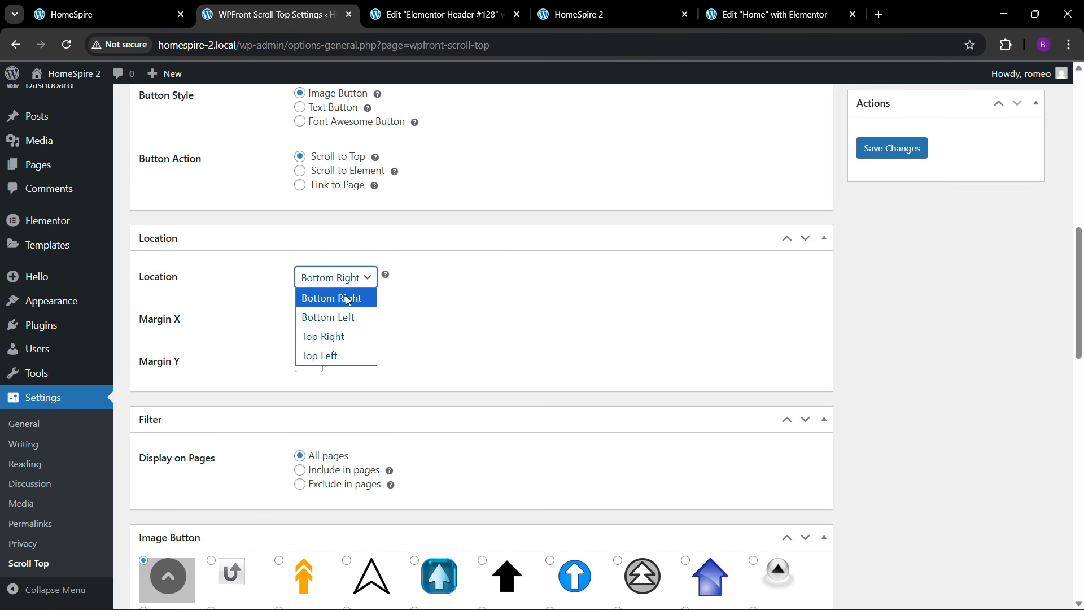
{"action": "scroll", "coordinate": [440, 328], "scroll_direction": "down", "scroll_amount": 3}
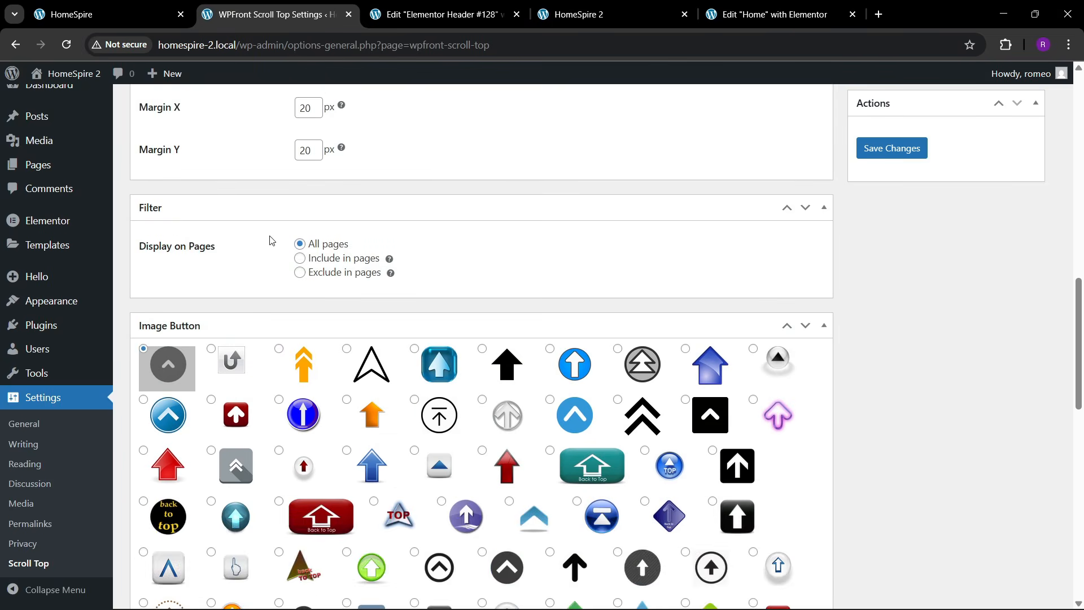
{"action": "scroll", "coordinate": [323, 247], "scroll_direction": "up", "scroll_amount": 2}
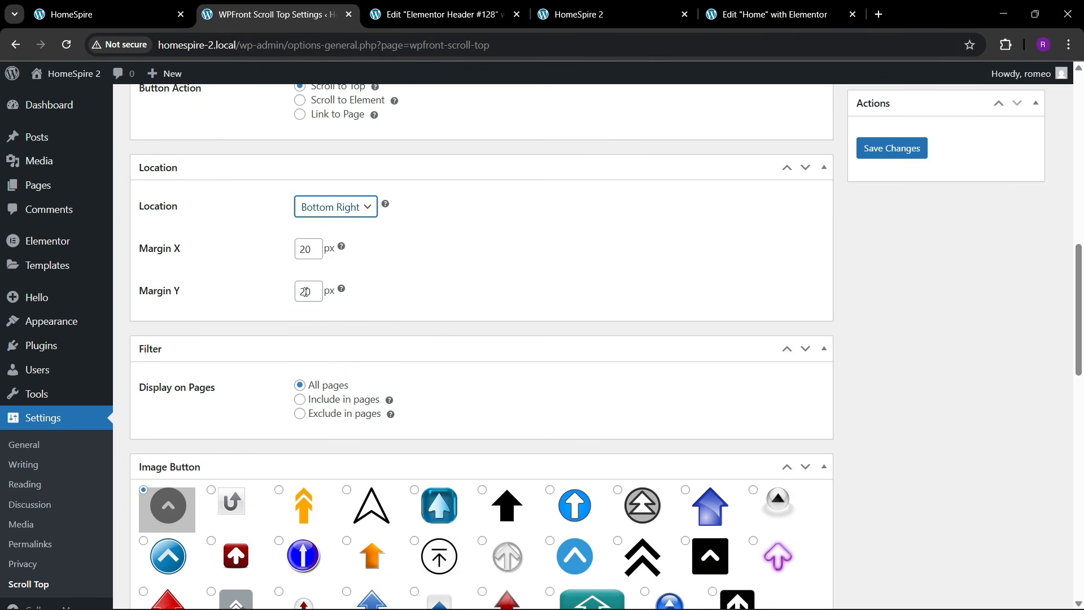
{"action": "scroll", "coordinate": [324, 376], "scroll_direction": "down", "scroll_amount": 1}
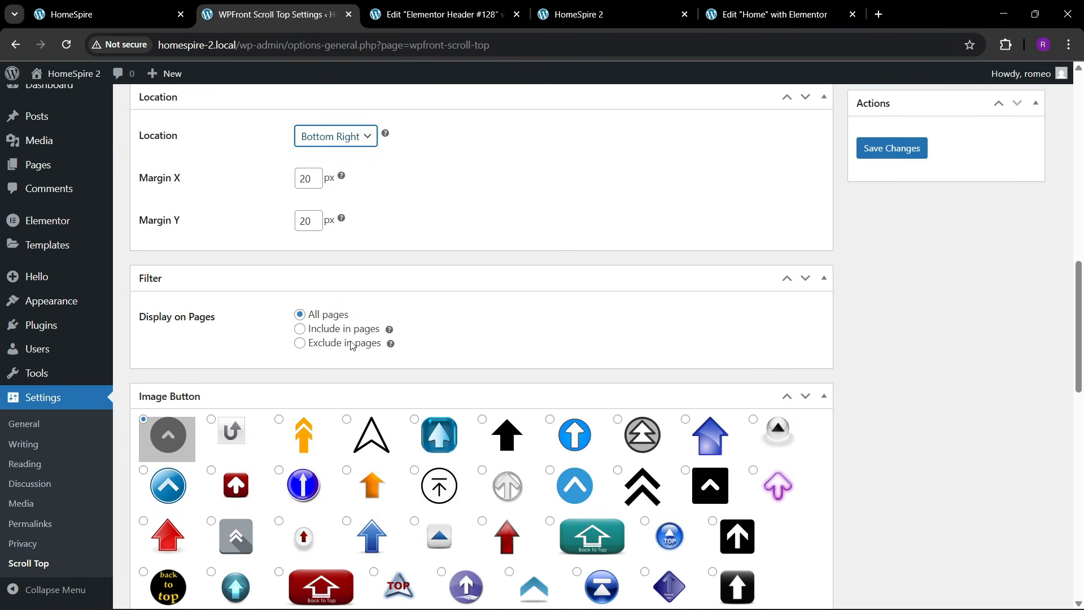
{"action": "left_click", "coordinate": [300, 329]}
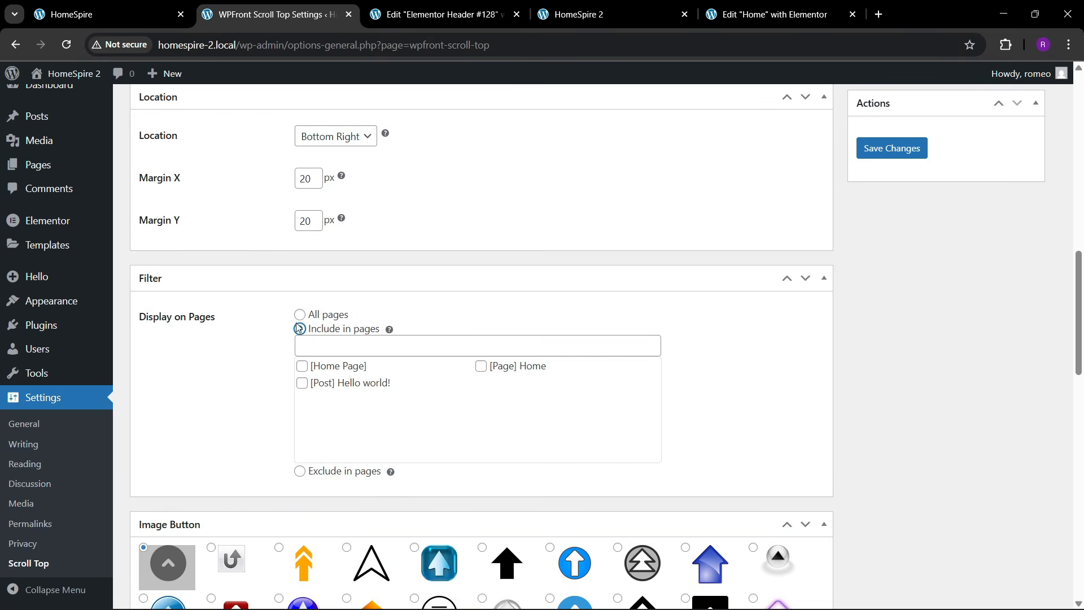
{"action": "left_click", "coordinate": [300, 315]}
{"action": "scroll", "coordinate": [374, 294], "scroll_direction": "down", "scroll_amount": 3}
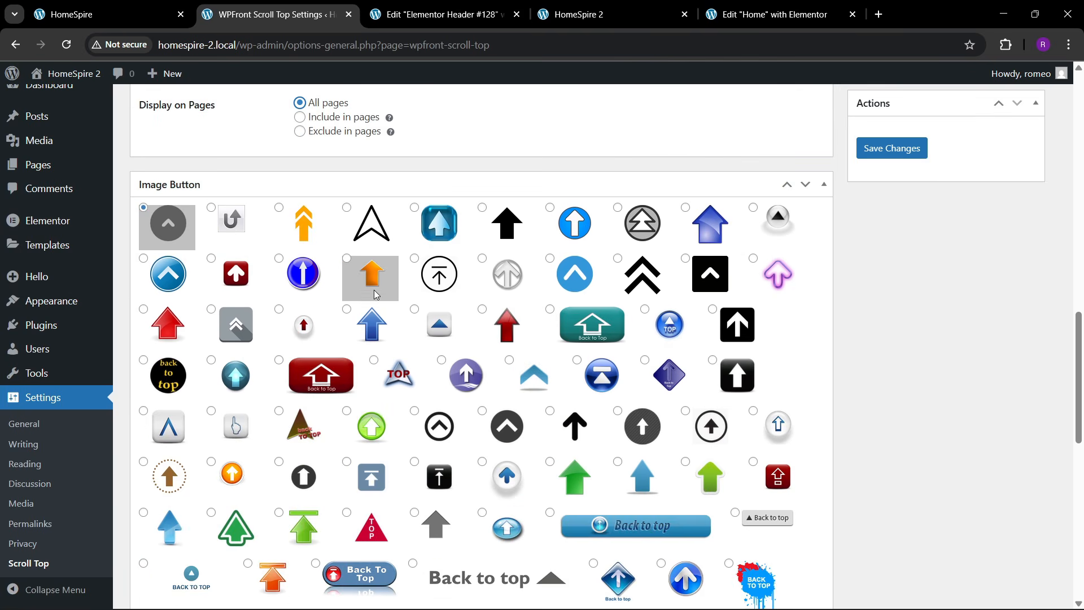
{"action": "scroll", "coordinate": [537, 362], "scroll_direction": "down", "scroll_amount": 1}
{"action": "scroll", "coordinate": [502, 416], "scroll_direction": "up", "scroll_amount": 2}
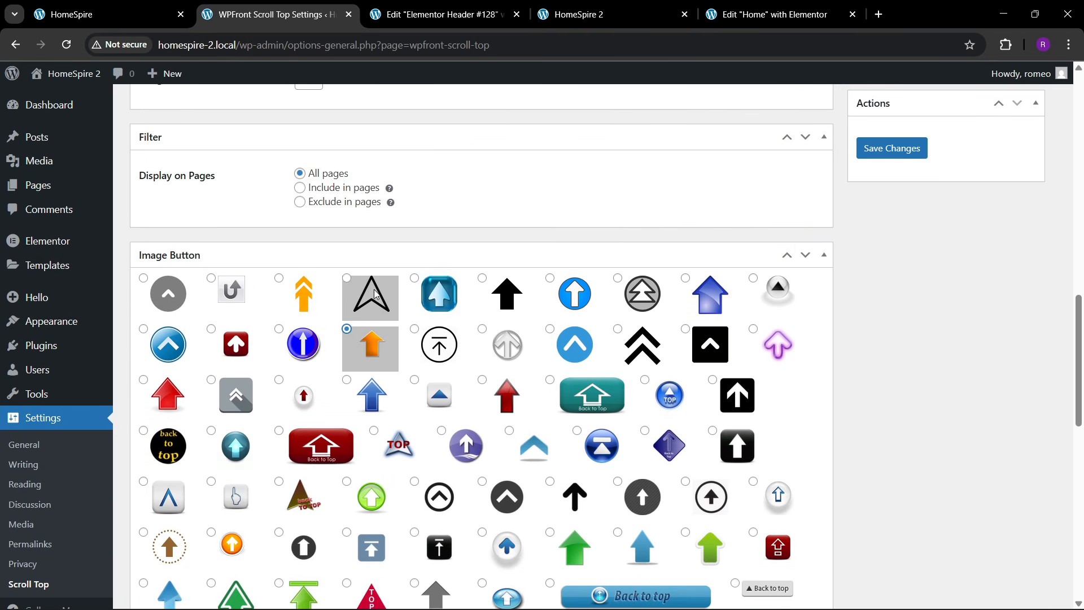
{"action": "scroll", "coordinate": [769, 339], "scroll_direction": "down", "scroll_amount": 7}
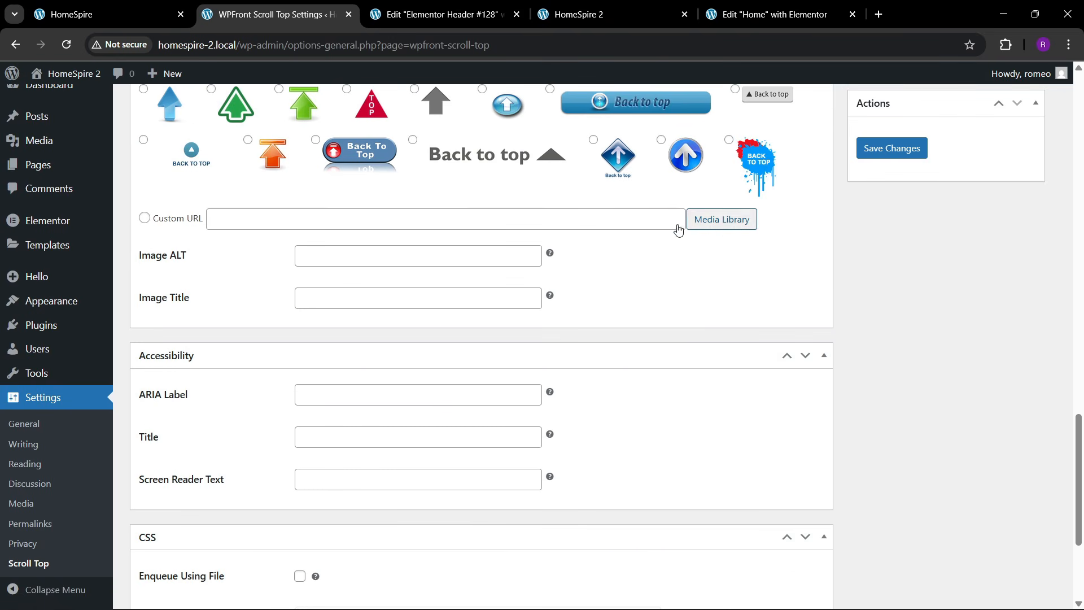
{"action": "scroll", "coordinate": [678, 228], "scroll_direction": "up", "scroll_amount": 3}
{"action": "scroll", "coordinate": [684, 430], "scroll_direction": "up", "scroll_amount": 2}
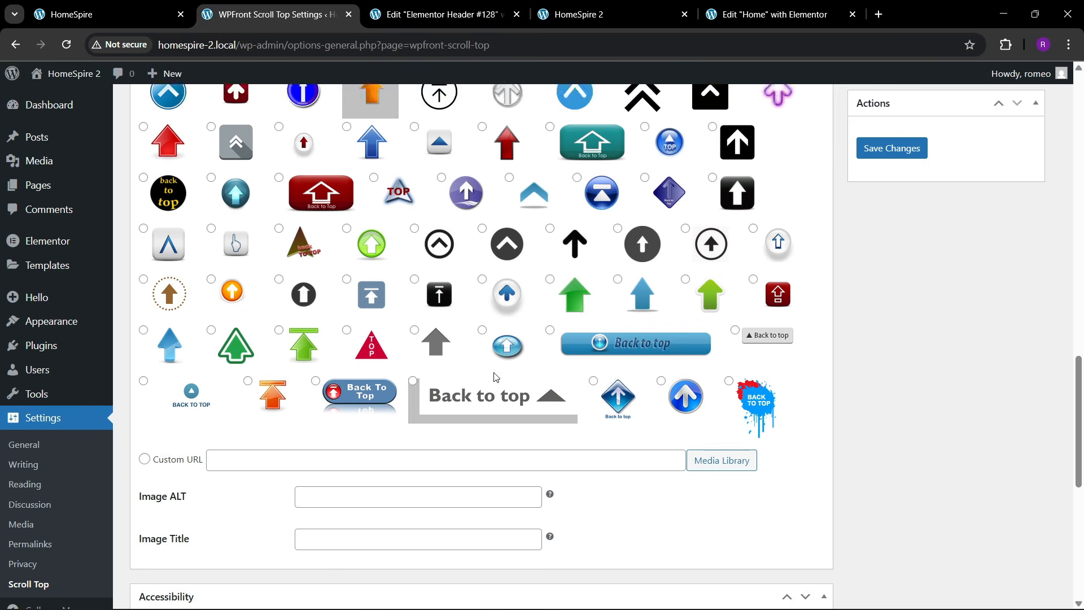
- Return to the Elementor Home page editor
{"action": "left_click", "coordinate": [748, 15]}
{"action": "left_click", "coordinate": [629, 5]}
{"action": "left_click", "coordinate": [761, 17]}
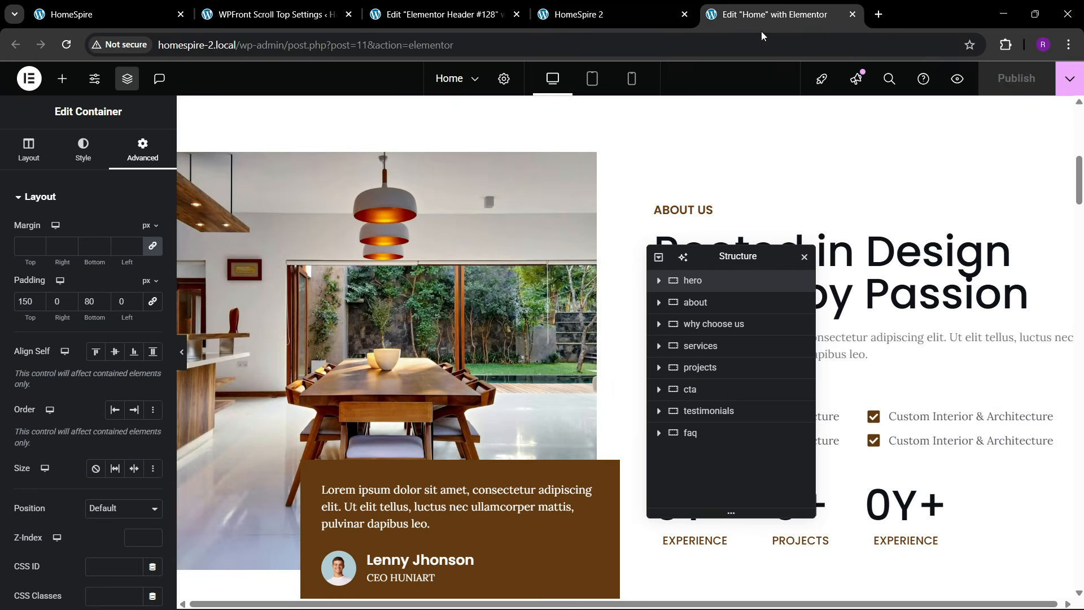
- Reload the live site and test the orange scroll-to-top arrow
{"action": "left_click", "coordinate": [628, 9]}
{"action": "left_click", "coordinate": [380, 12]}
{"action": "left_click", "coordinate": [319, 6]}
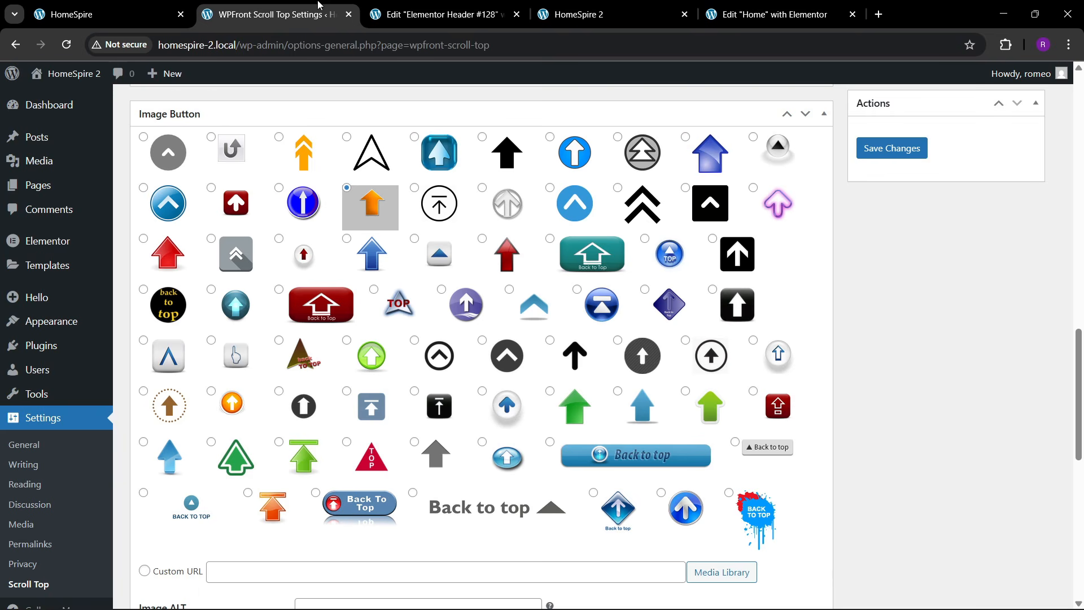
{"action": "left_click", "coordinate": [535, 6]}
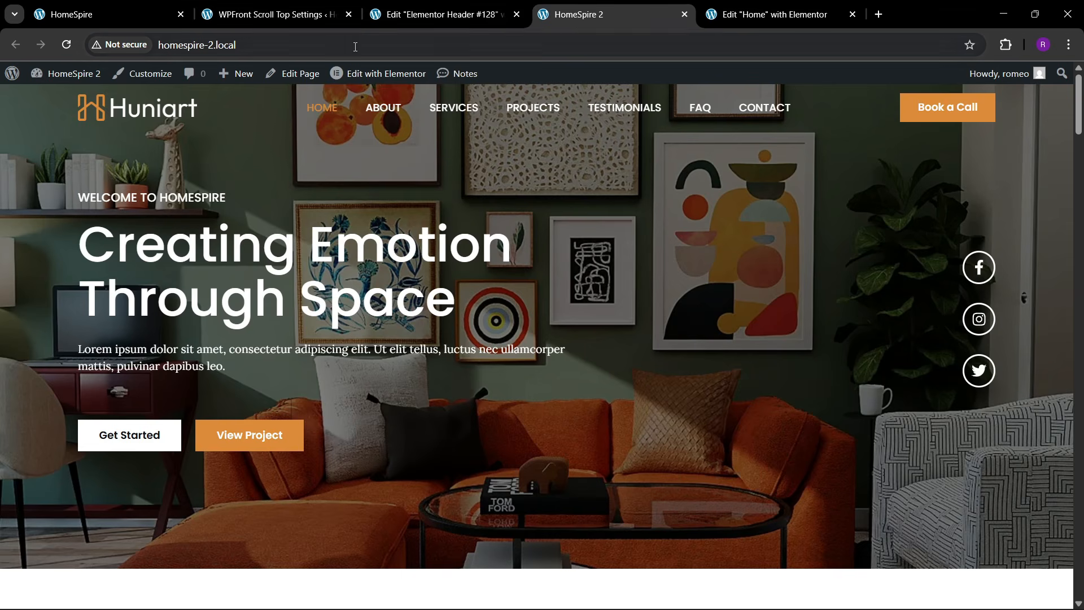
{"action": "left_click", "coordinate": [363, 51]}
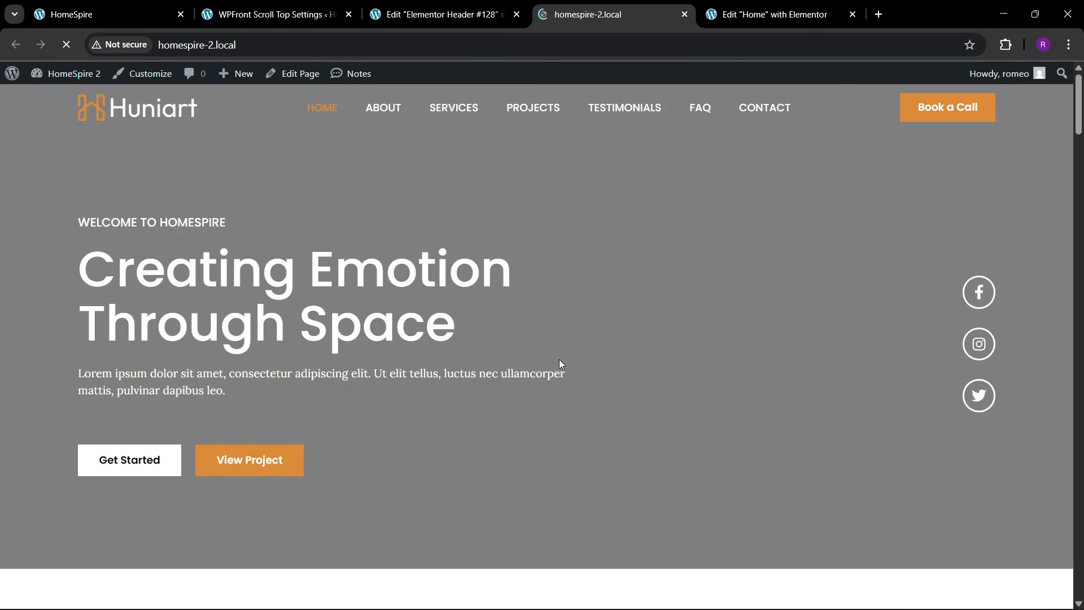
{"action": "scroll", "coordinate": [427, 289], "scroll_direction": "down", "scroll_amount": 10}
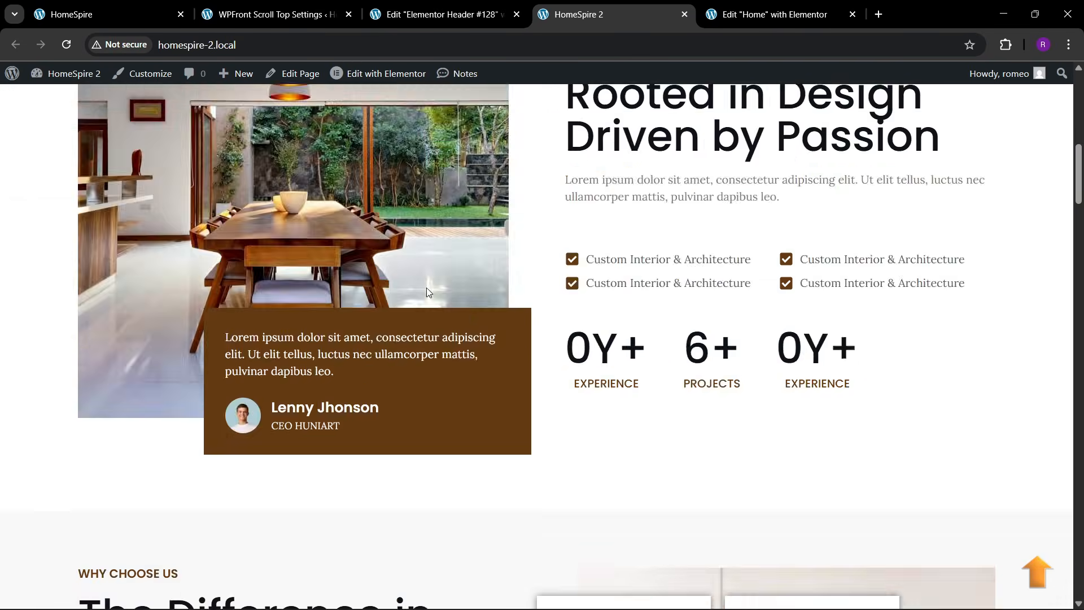
{"action": "scroll", "coordinate": [427, 290], "scroll_direction": "down", "scroll_amount": 5}
{"action": "left_click_drag", "start_coordinate": [1078, 213], "coordinate": [1078, 569]}
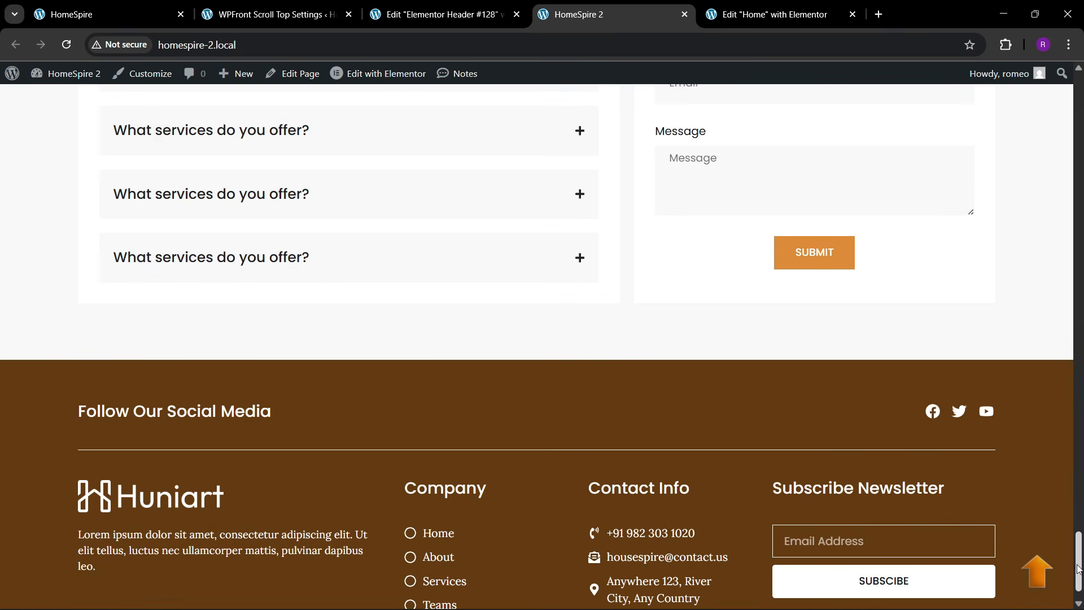
{"action": "left_click", "coordinate": [1035, 572]}
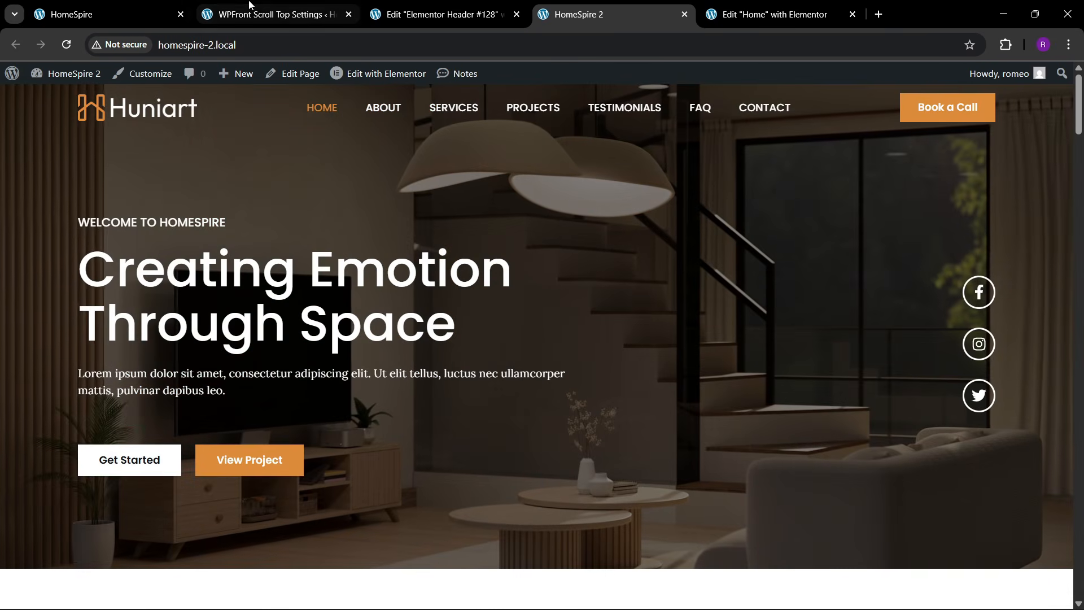
- Reload homespire.local again, then go back to the Home page Elementor editor
{"action": "left_click", "coordinate": [271, 14]}
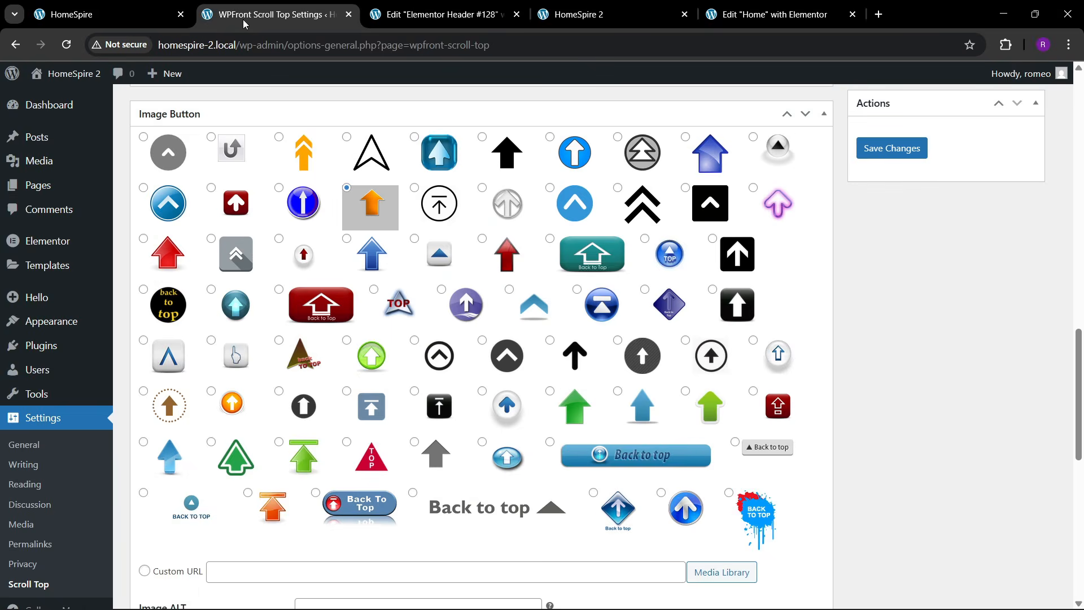
{"action": "left_click", "coordinate": [141, 15]}
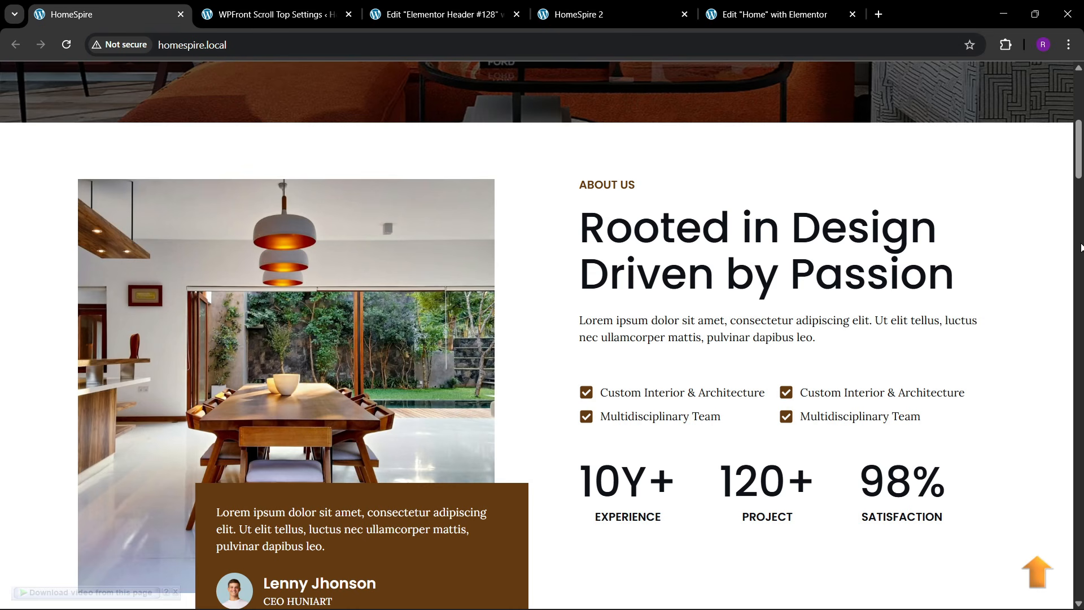
{"action": "left_click_drag", "start_coordinate": [1080, 168], "coordinate": [1078, 79]}
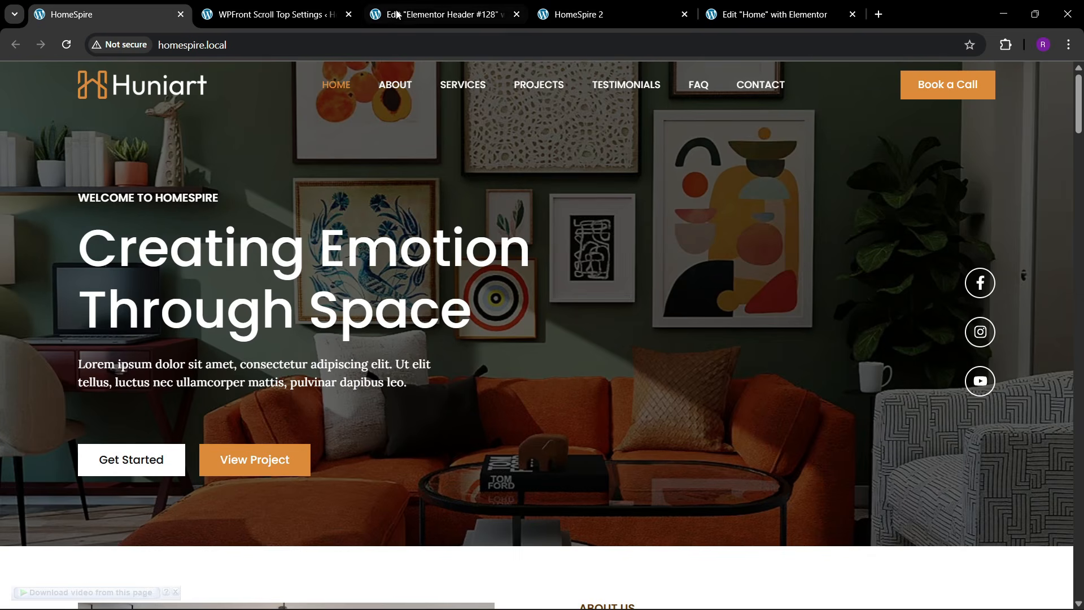
{"action": "left_click", "coordinate": [323, 41]}
{"action": "key", "text": "Return"}
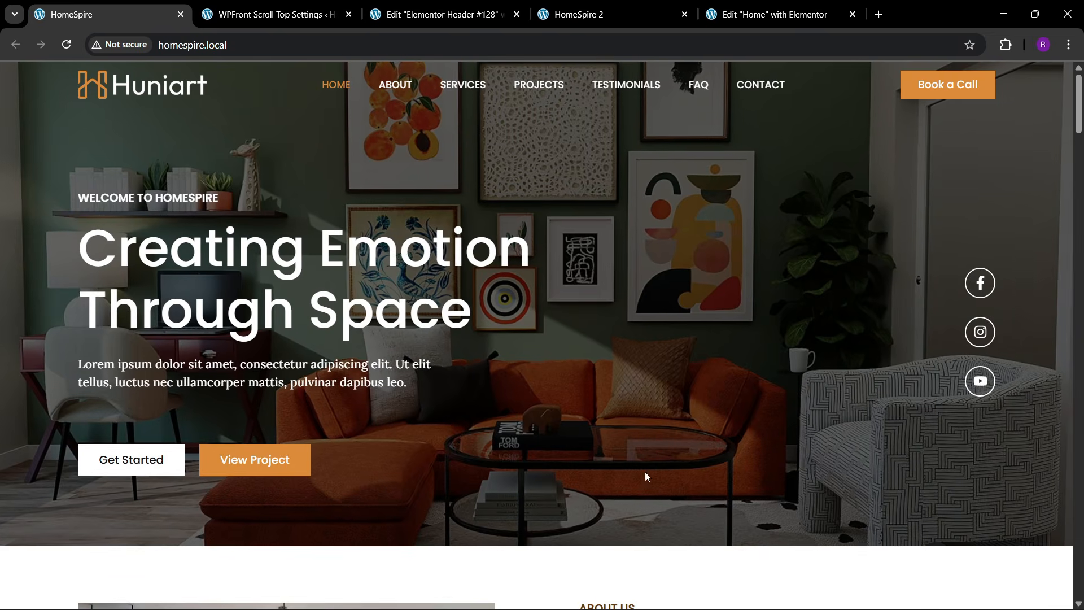
{"action": "left_click", "coordinate": [756, 14]}
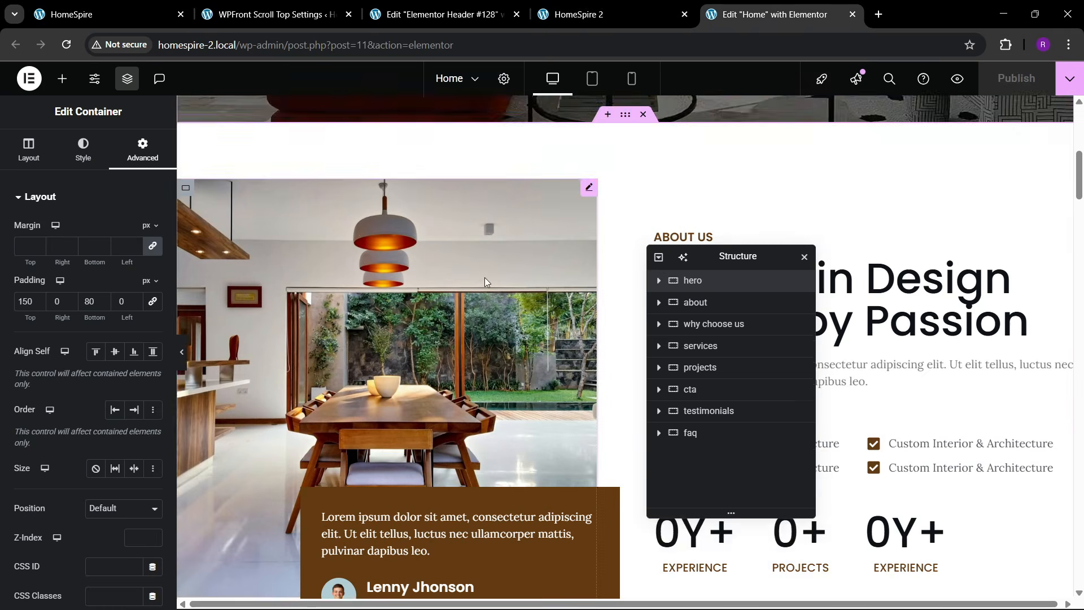
- Select the WELCOME TO HOMESPIRE heading, show its Advanced settings and collapse Layout
{"action": "scroll", "coordinate": [491, 281], "scroll_direction": "up", "scroll_amount": 8}
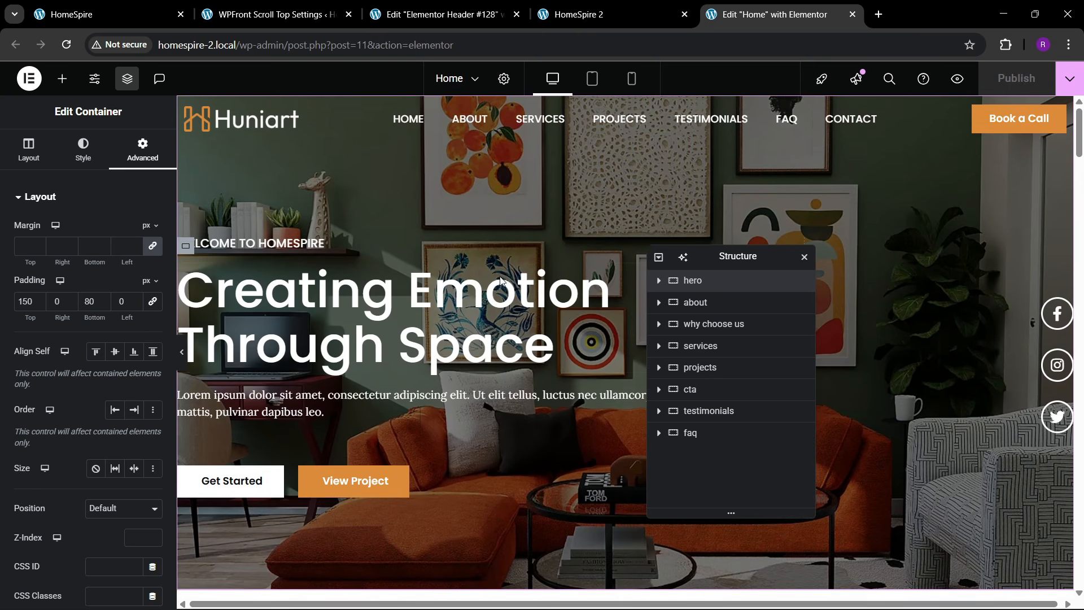
{"action": "left_click", "coordinate": [317, 249]}
{"action": "left_click", "coordinate": [142, 151]}
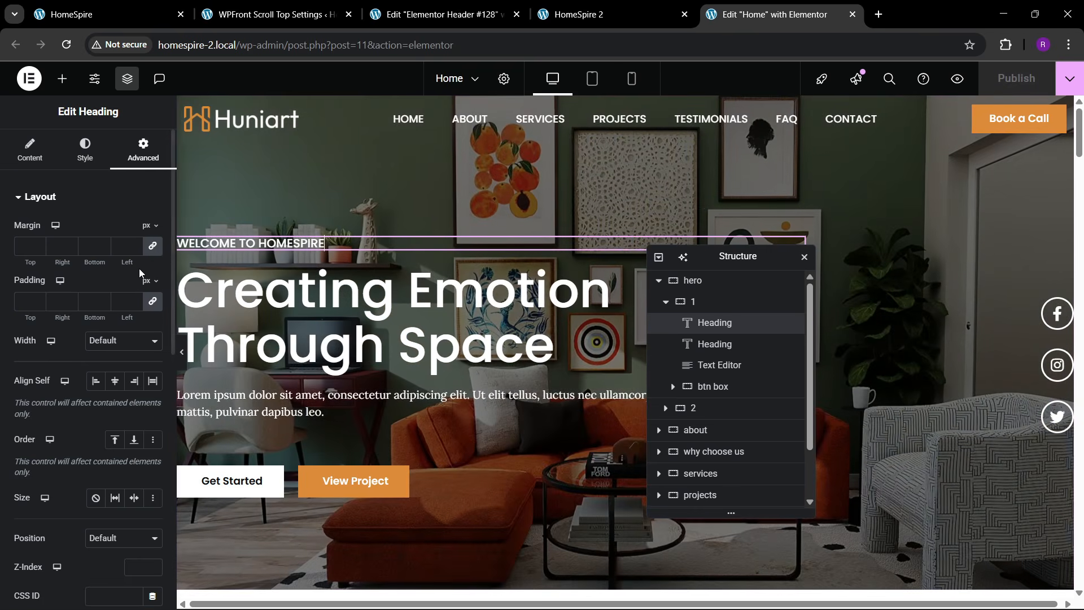
{"action": "scroll", "coordinate": [93, 301], "scroll_direction": "down", "scroll_amount": 5}
{"action": "scroll", "coordinate": [122, 220], "scroll_direction": "up", "scroll_amount": 5}
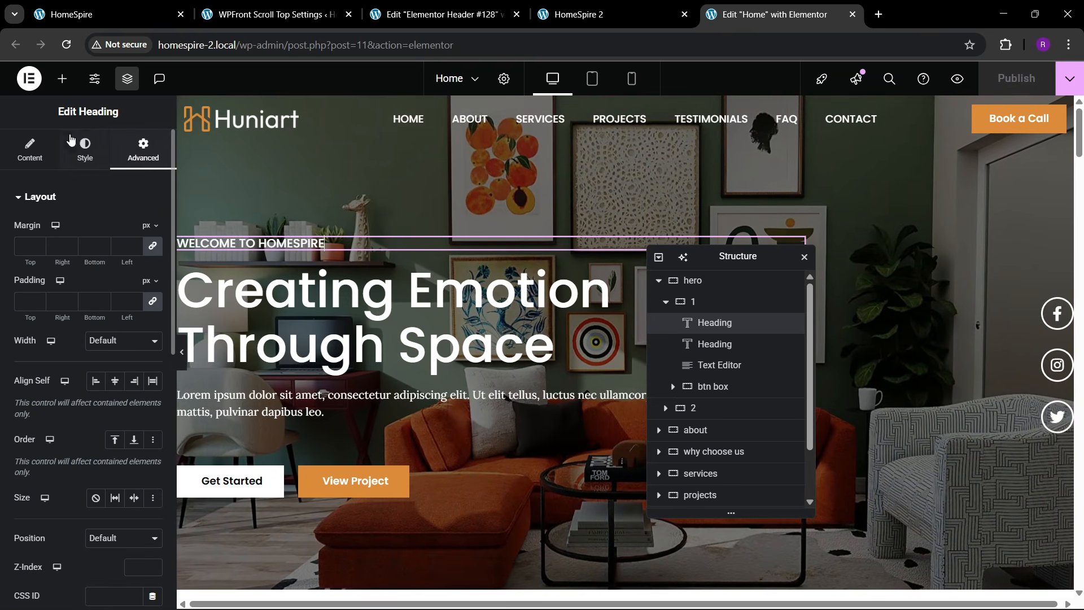
{"action": "left_click", "coordinate": [62, 198]}
- Give WELCOME TO HOMESPIRE a Zoom In entrance animation with Fast duration
{"action": "left_click", "coordinate": [56, 270]}
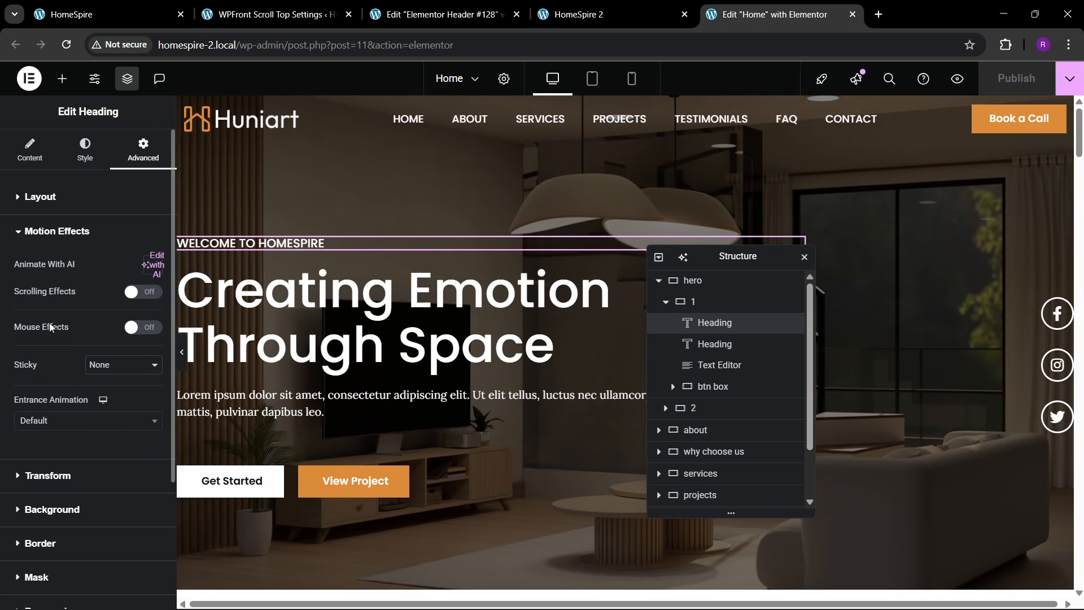
{"action": "left_click", "coordinate": [46, 421]}
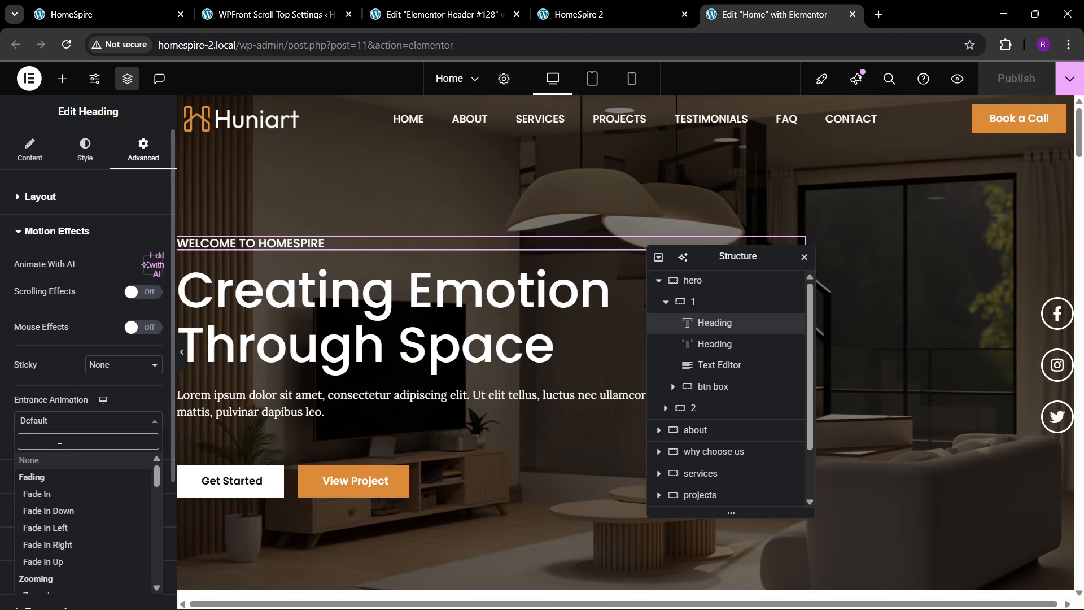
{"action": "type", "text": "zoom"}
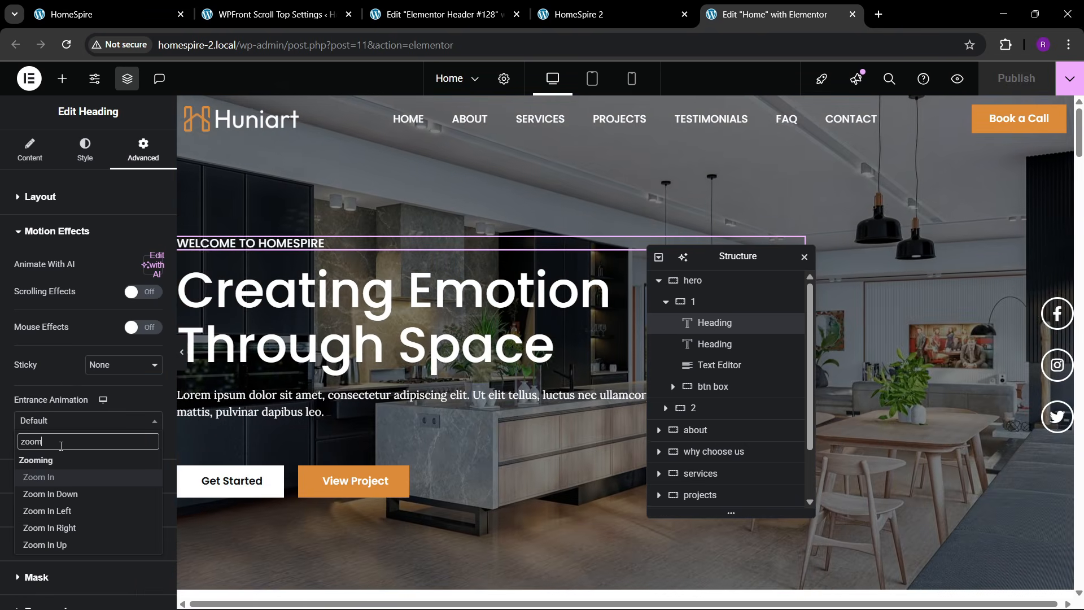
{"action": "key", "text": "Return"}
{"action": "left_click", "coordinate": [48, 424]}
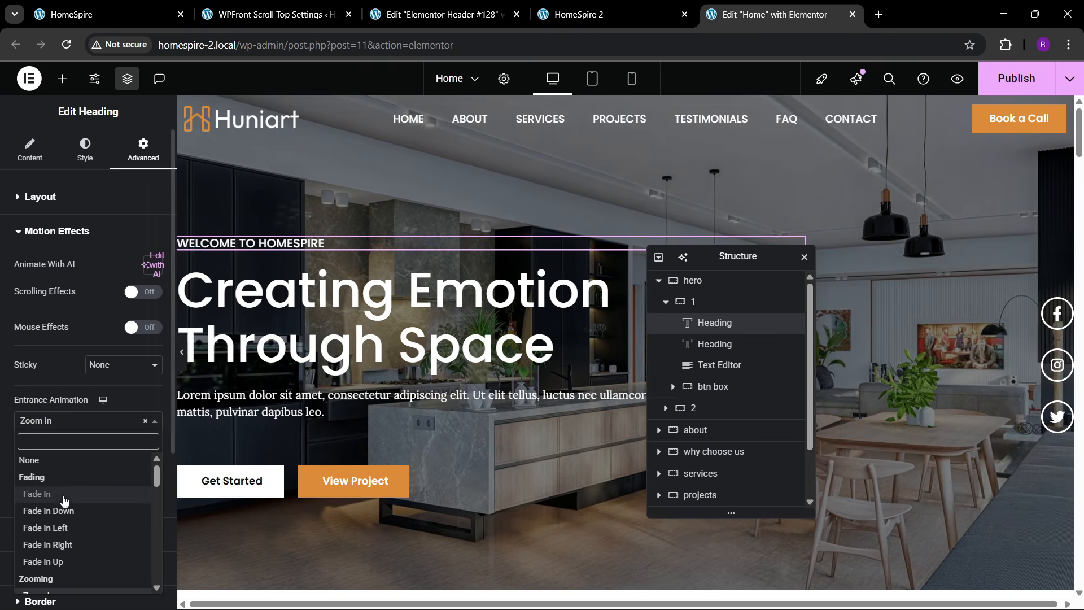
{"action": "scroll", "coordinate": [65, 510], "scroll_direction": "down", "scroll_amount": 2}
{"action": "scroll", "coordinate": [64, 510], "scroll_direction": "up", "scroll_amount": 2}
{"action": "left_click", "coordinate": [67, 425]}
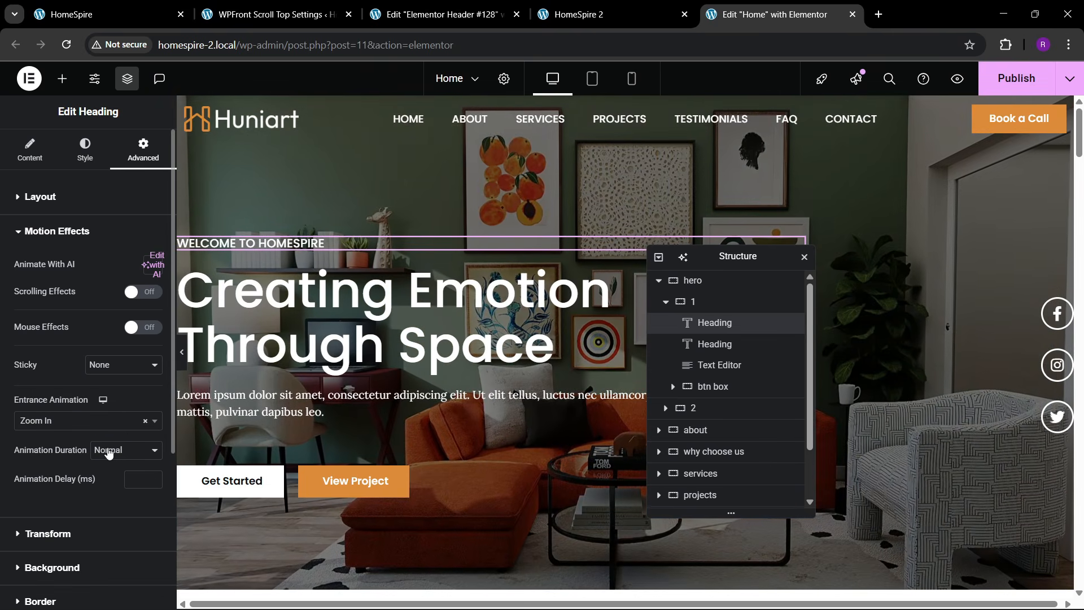
{"action": "left_click", "coordinate": [109, 503]}
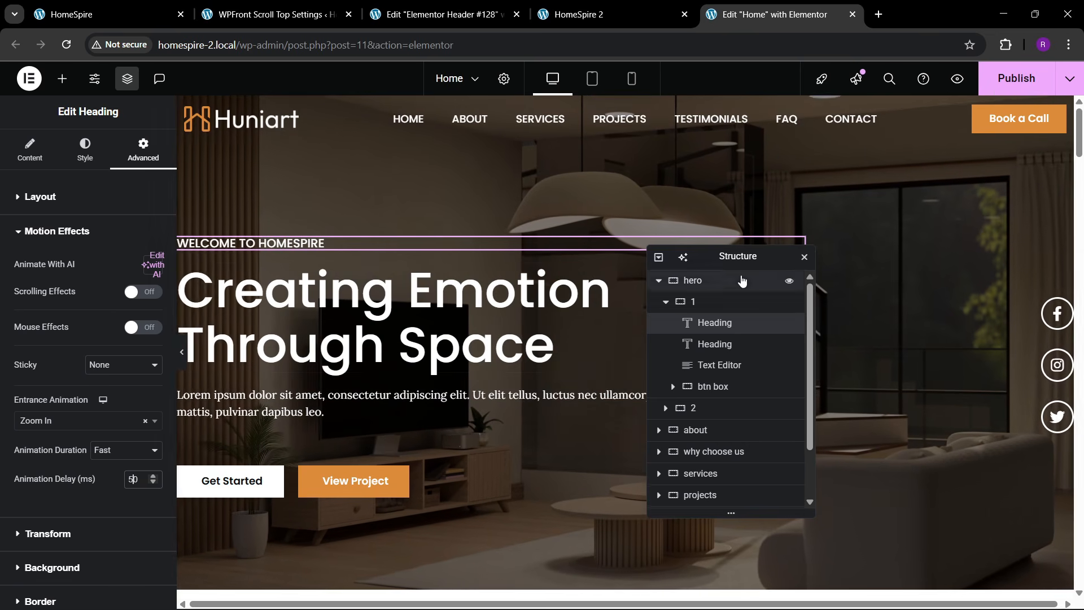
- Give Creating Emotion Through Space a Slide In Up entrance, Fast, 100 ms delay
{"action": "left_click", "coordinate": [620, 291]}
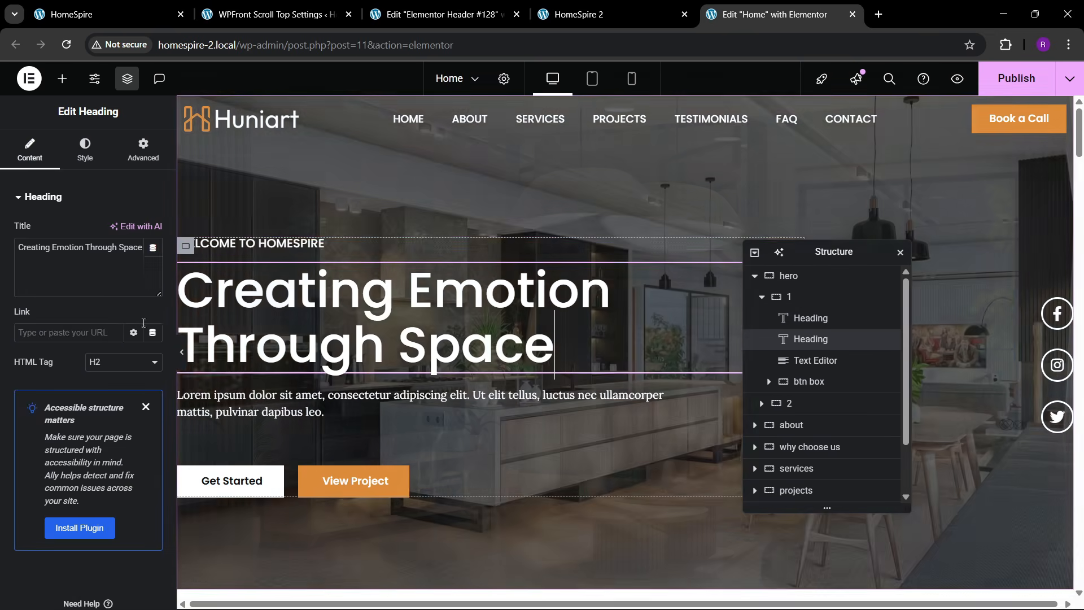
{"action": "left_click", "coordinate": [143, 149]}
{"action": "scroll", "coordinate": [51, 349], "scroll_direction": "down", "scroll_amount": 6}
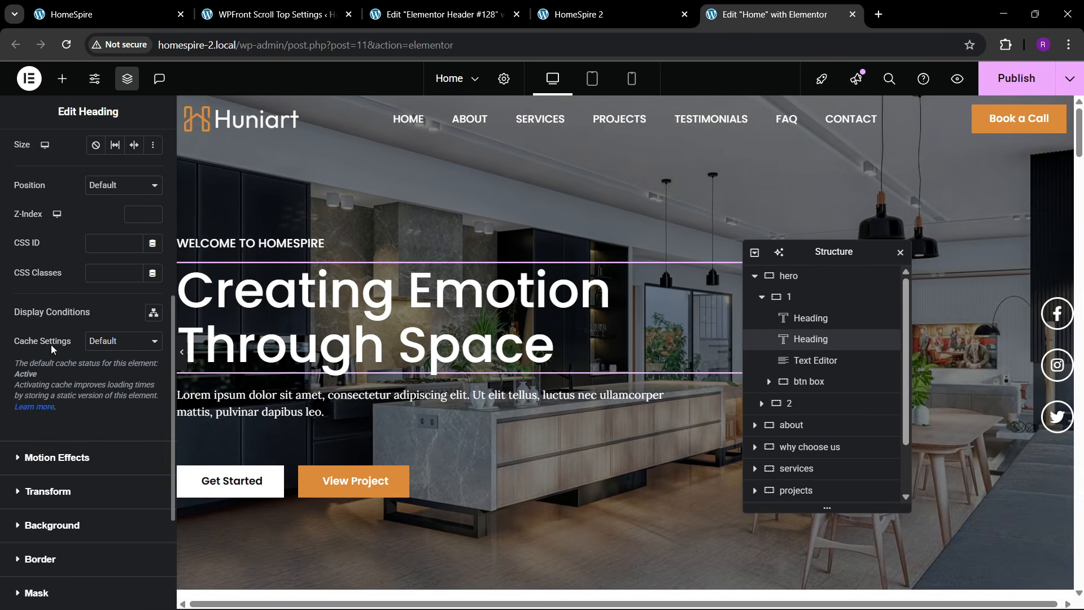
{"action": "left_click", "coordinate": [45, 462]}
{"action": "left_click", "coordinate": [47, 421]}
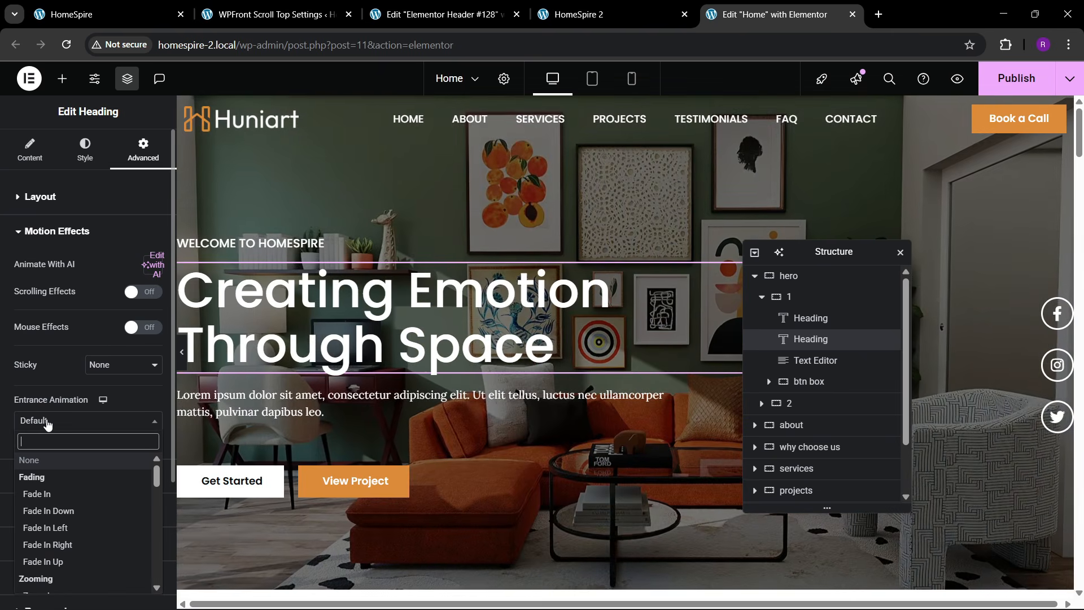
{"action": "type", "text": "slide"}
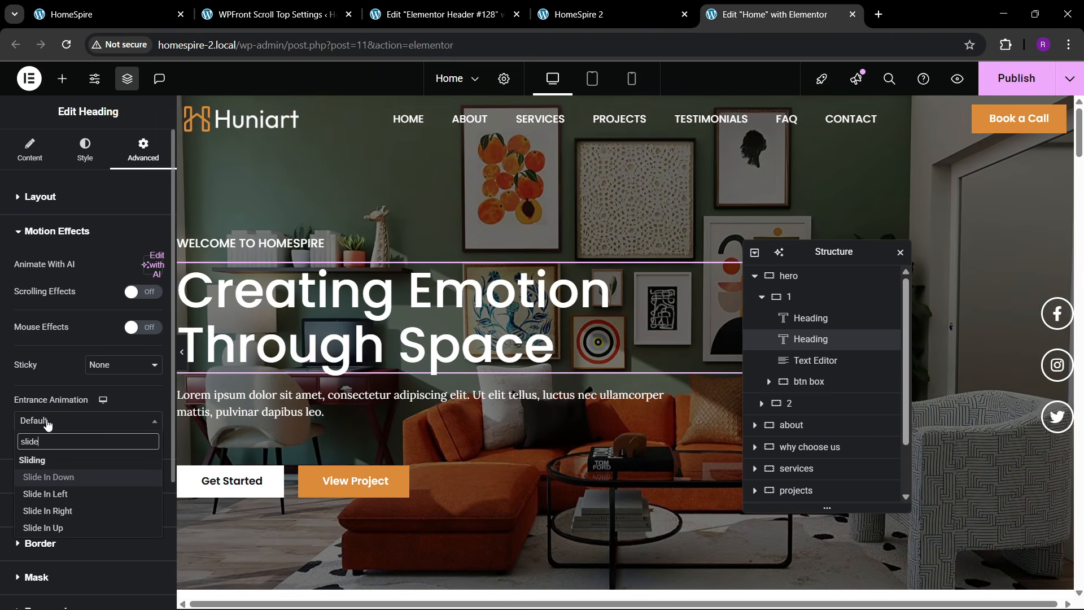
{"action": "key", "text": "Down"}
{"action": "key", "text": "Down"}
{"action": "key", "text": "Down"}
{"action": "key", "text": "Return"}
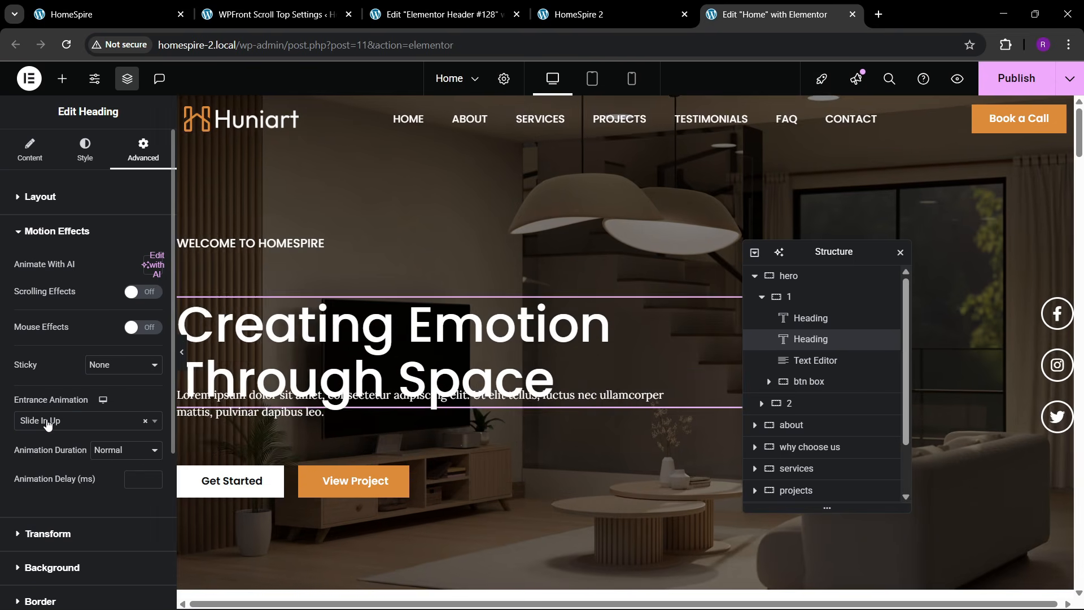
{"action": "left_click", "coordinate": [117, 458]}
{"action": "left_click", "coordinate": [113, 496]}
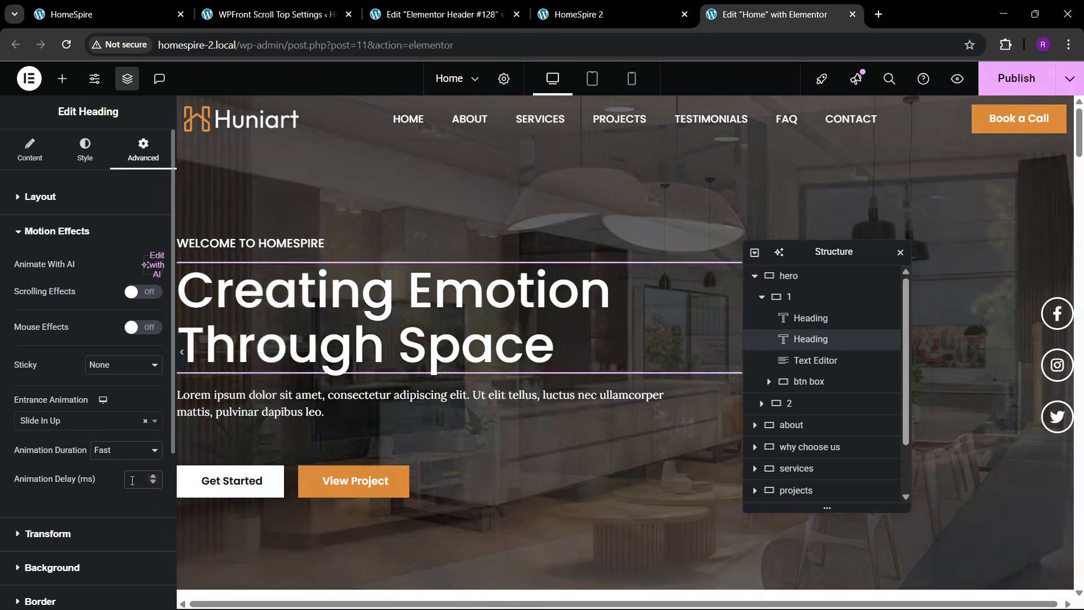
{"action": "left_click", "coordinate": [132, 481]}
{"action": "type", "text": "100"}
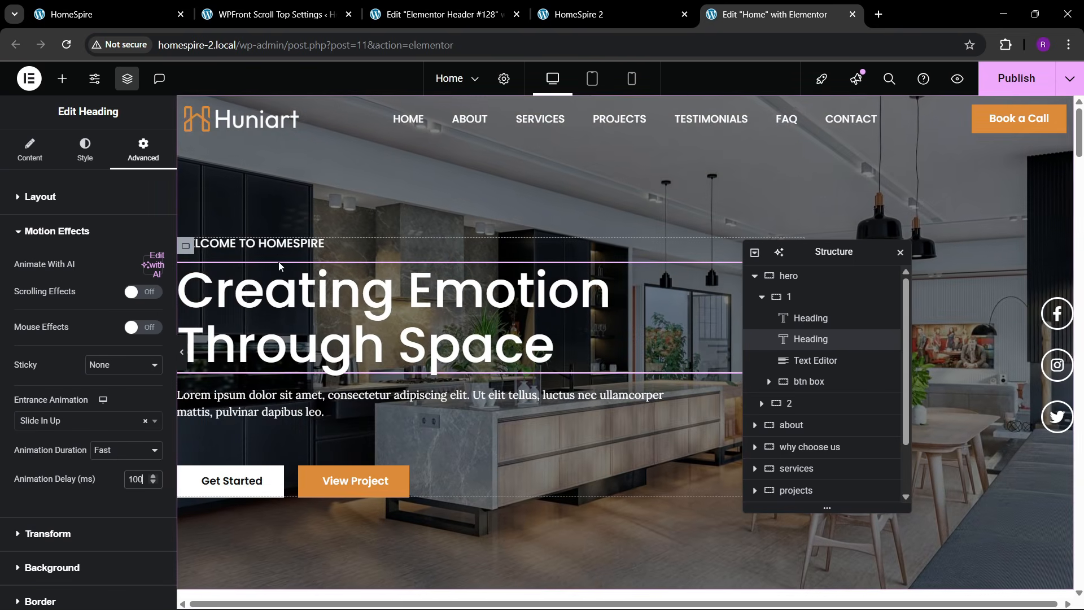
- Give the lorem ipsum paragraph a Slide In Up entrance, Fast, 150 ms delay
{"action": "left_click", "coordinate": [664, 394]}
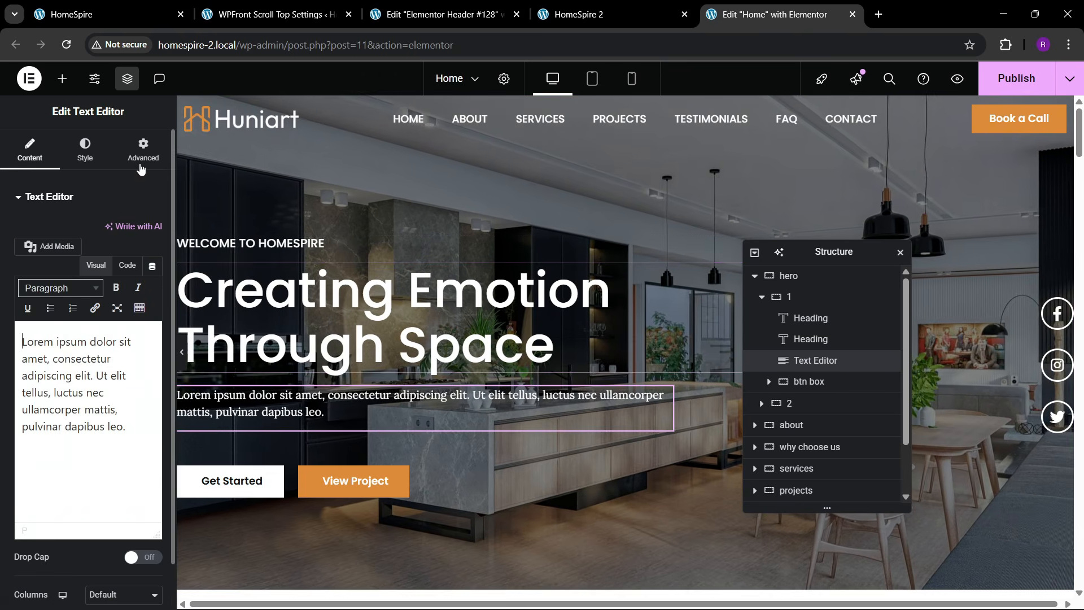
{"action": "scroll", "coordinate": [57, 384], "scroll_direction": "down", "scroll_amount": 5}
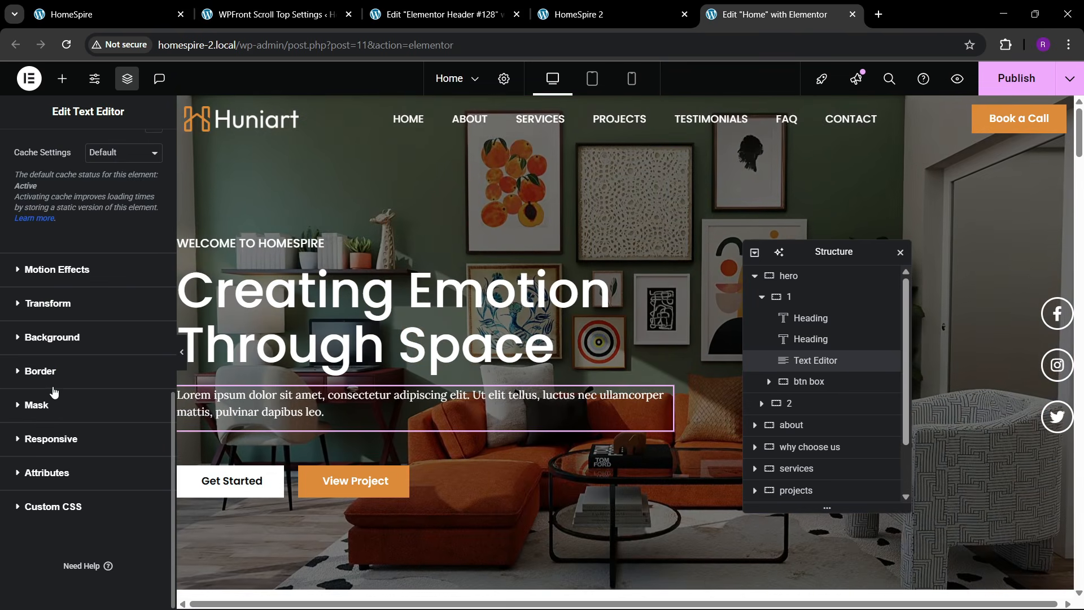
{"action": "left_click", "coordinate": [51, 270]}
{"action": "left_click", "coordinate": [49, 420]}
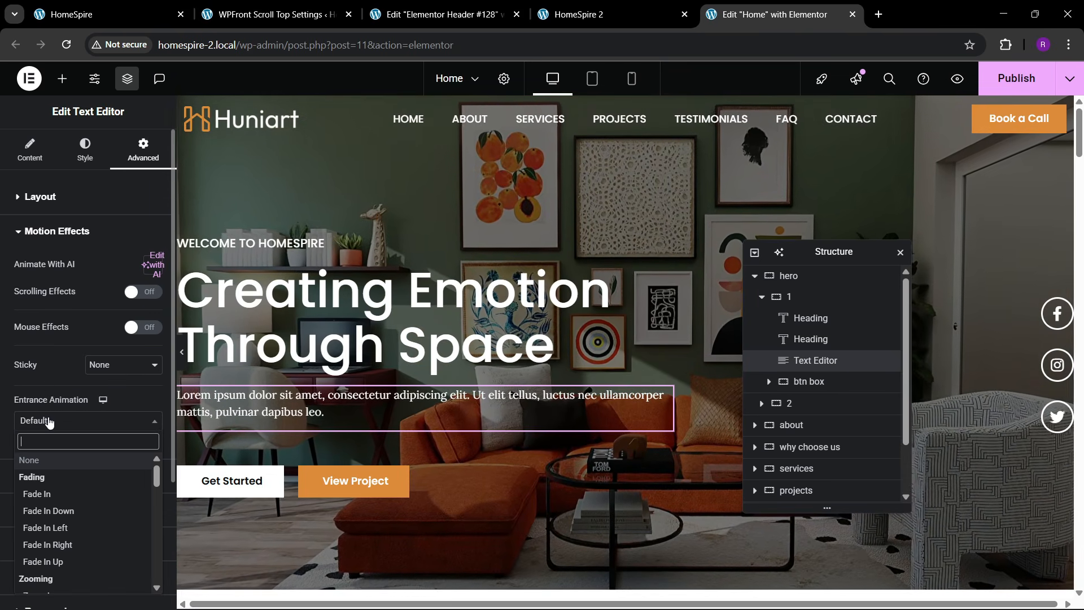
{"action": "type", "text": "slide"}
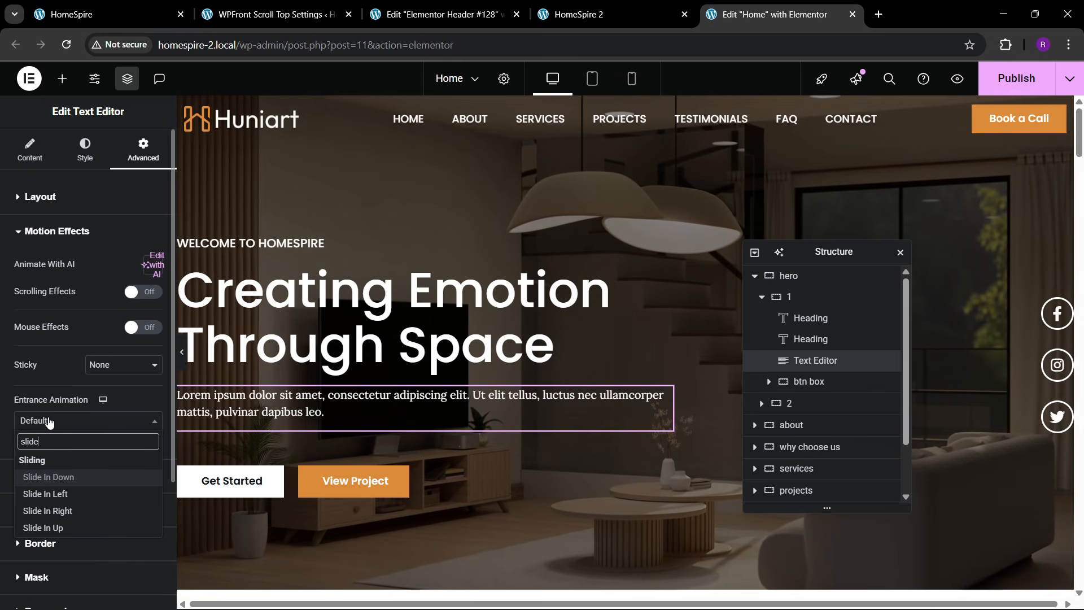
{"action": "key", "text": "Down"}
{"action": "key", "text": "Down"}
{"action": "key", "text": "Down"}
{"action": "key", "text": "Return"}
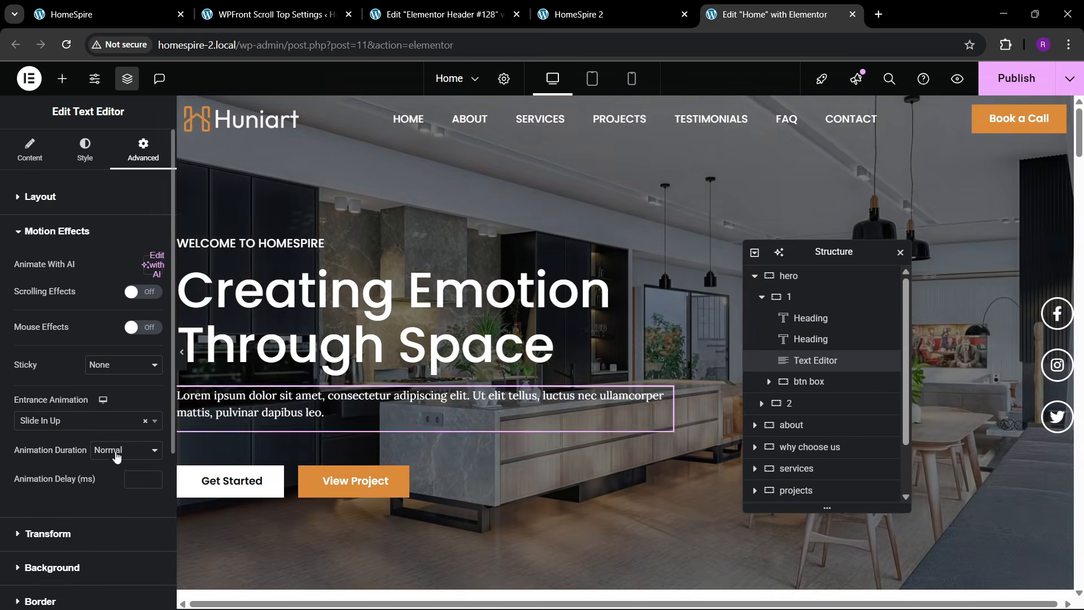
{"action": "left_click", "coordinate": [124, 449]}
{"action": "left_click", "coordinate": [115, 497]}
{"action": "left_click", "coordinate": [142, 478]}
{"action": "type", "text": "150"}
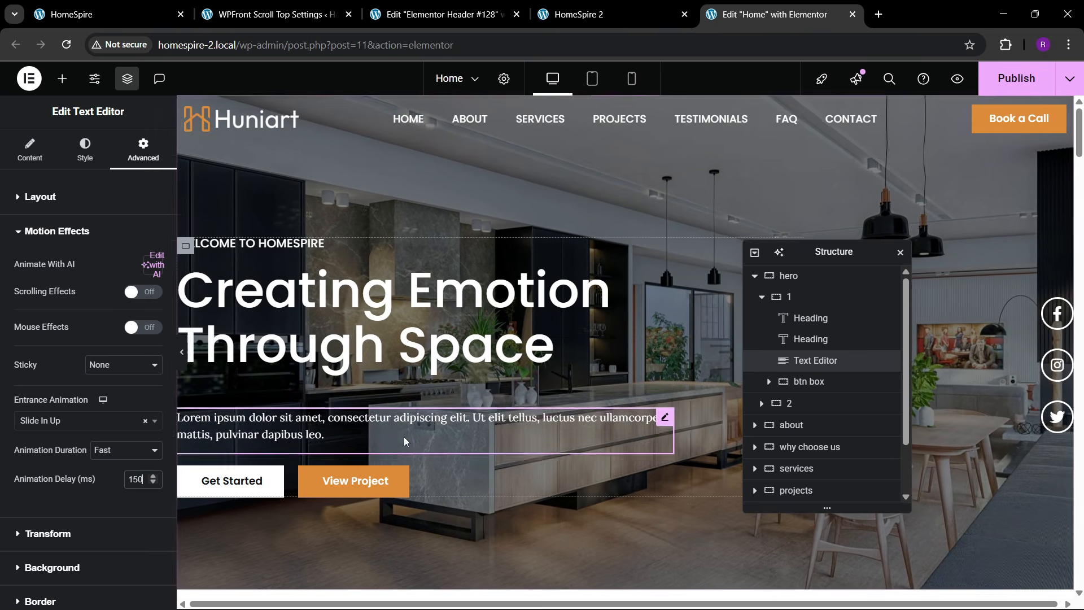
{"action": "scroll", "coordinate": [361, 423], "scroll_direction": "down", "scroll_amount": 1}
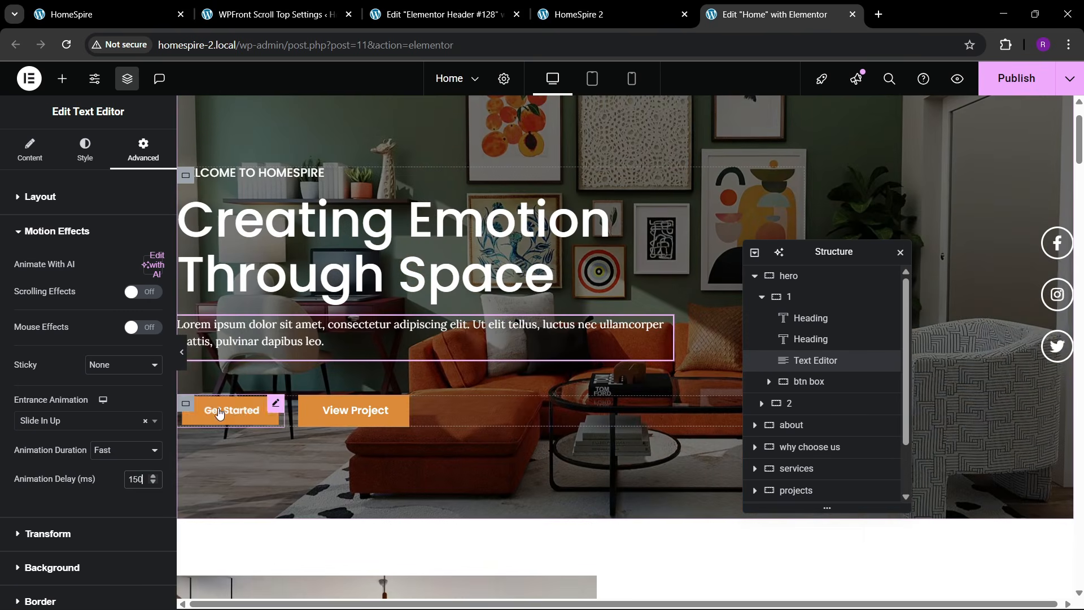
- Make the hero button box Zoom In, Fast, with a 200 ms delay
{"action": "left_click", "coordinate": [186, 404]}
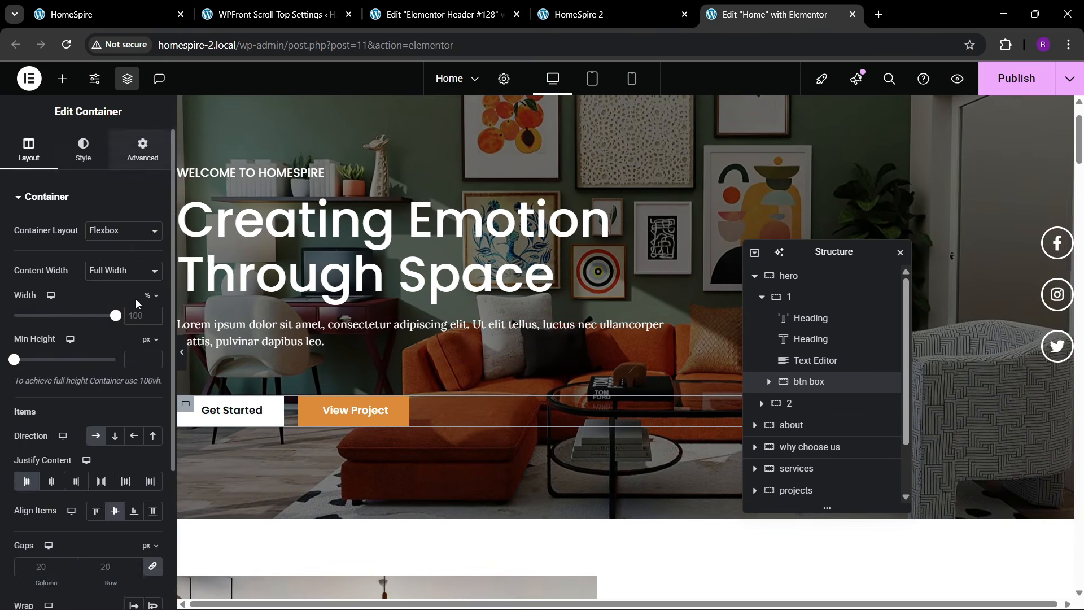
{"action": "left_click", "coordinate": [142, 150]}
{"action": "left_click", "coordinate": [57, 367]}
{"action": "left_click", "coordinate": [48, 420]}
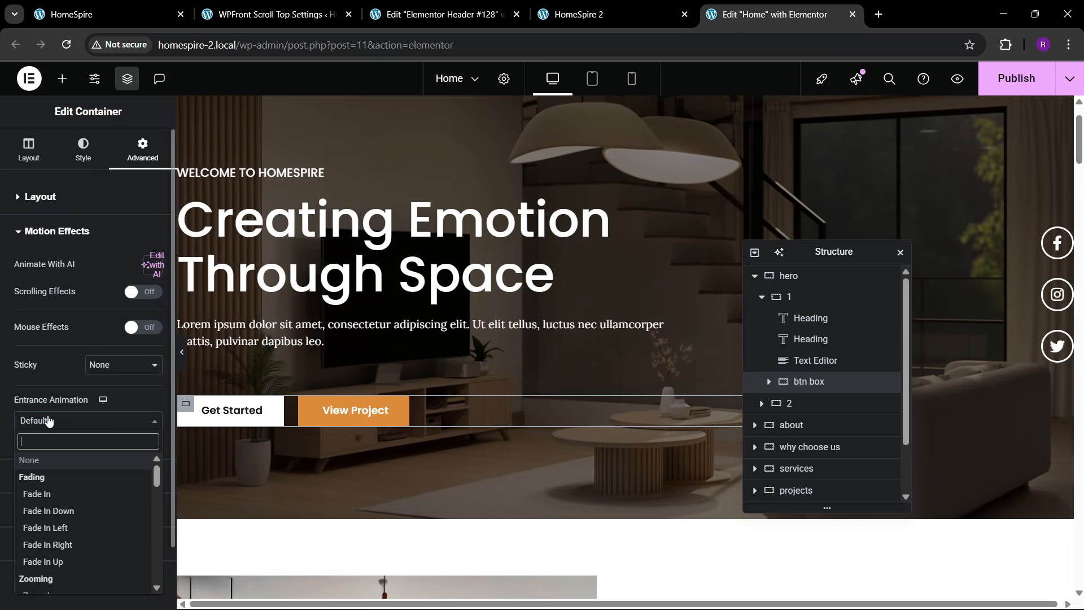
{"action": "type", "text": "zoom"}
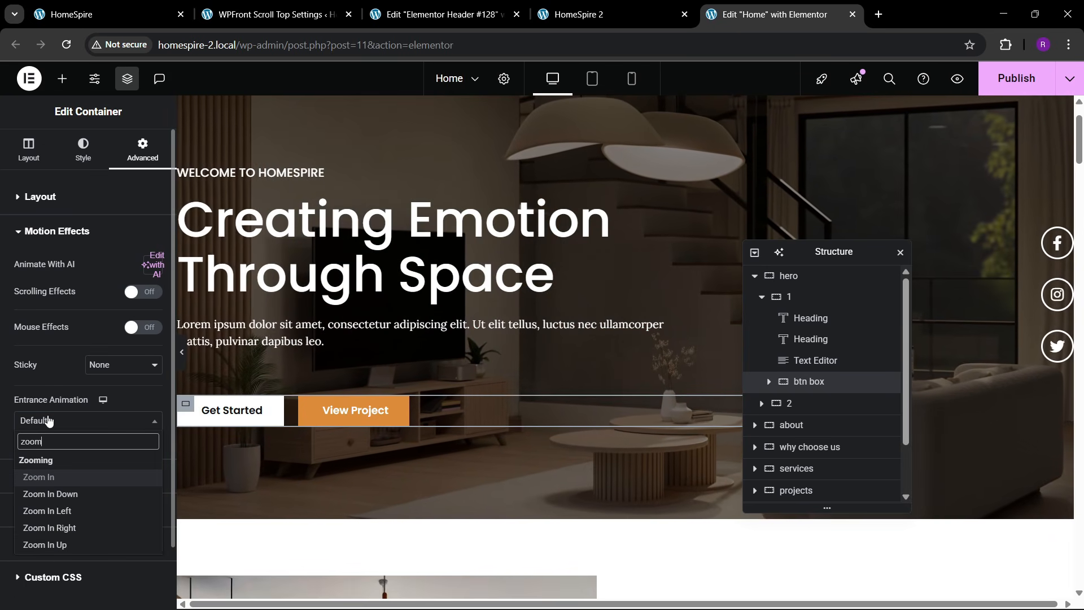
{"action": "key", "text": "Return"}
{"action": "left_click", "coordinate": [111, 451]}
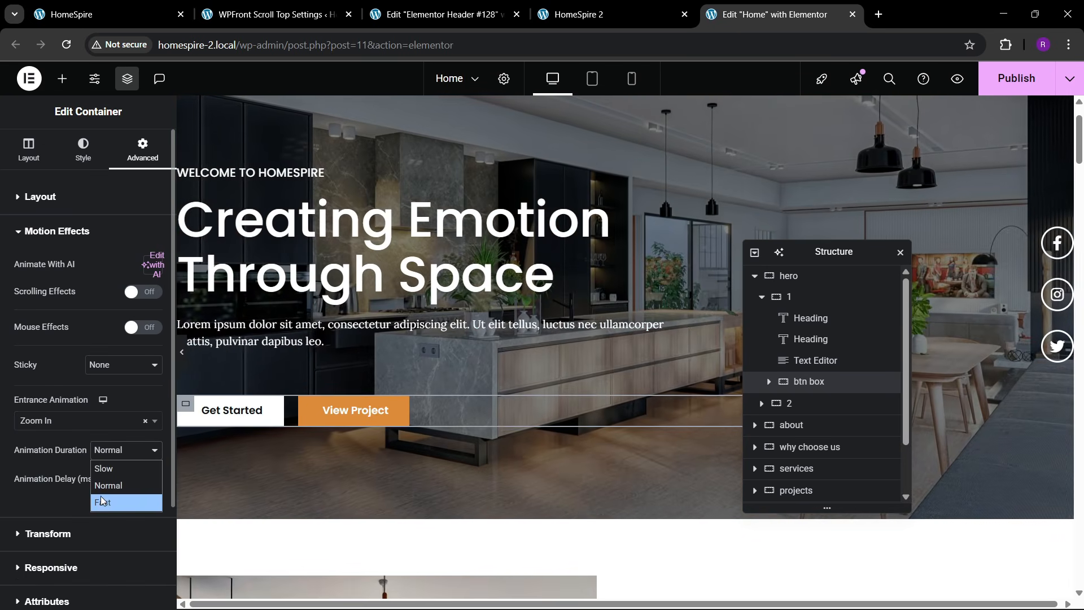
{"action": "left_click", "coordinate": [113, 485]}
{"action": "left_click", "coordinate": [120, 454]}
{"action": "left_click", "coordinate": [116, 501]}
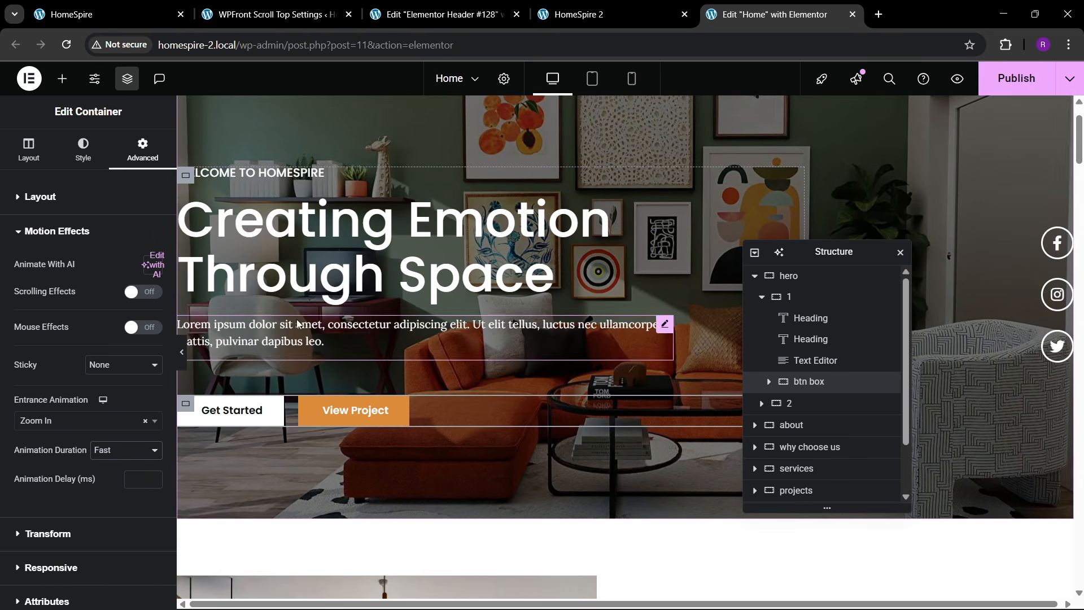
{"action": "left_click", "coordinate": [128, 478]}
{"action": "type", "text": "200"}
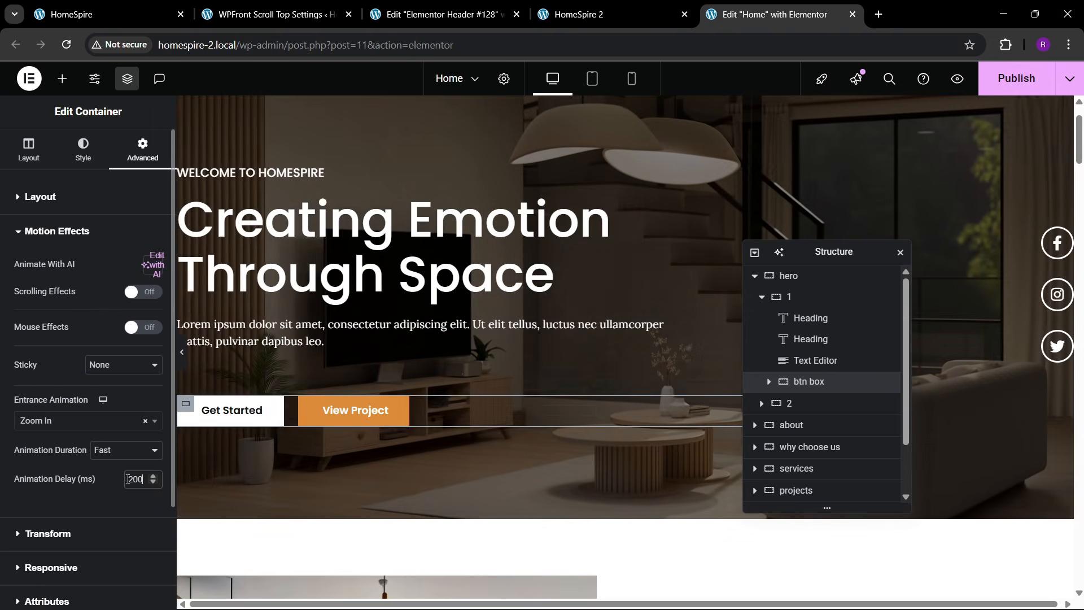
- Make the social icons container Slide In Right, Fast, with a 250 ms delay
{"action": "left_click_drag", "start_coordinate": [869, 252], "coordinate": [653, 251]}
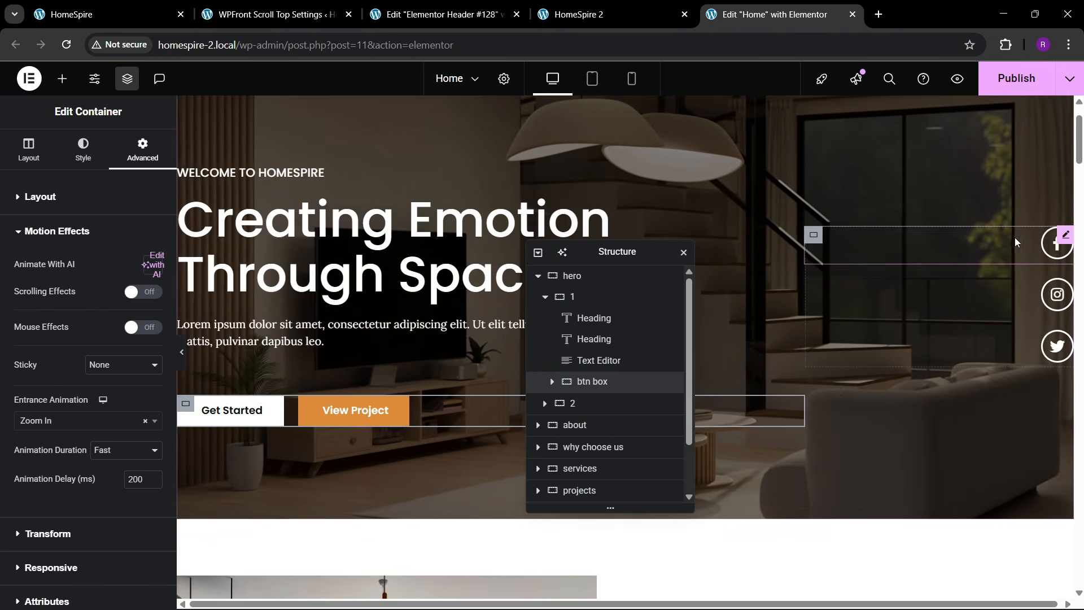
{"action": "left_click", "coordinate": [820, 257]}
{"action": "left_click", "coordinate": [142, 149]}
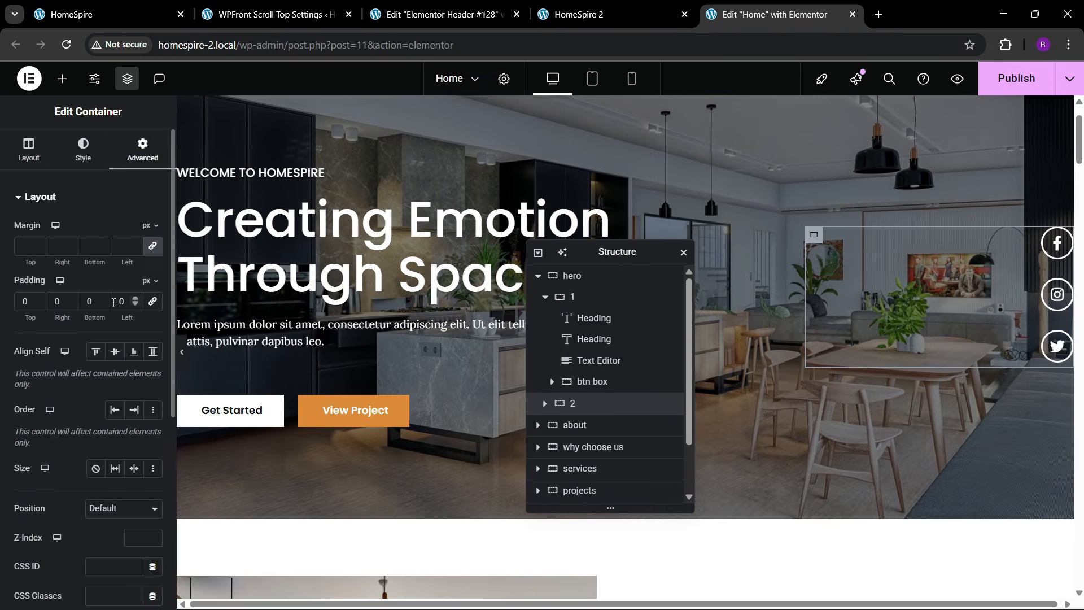
{"action": "scroll", "coordinate": [106, 338], "scroll_direction": "down", "scroll_amount": 10}
{"action": "left_click", "coordinate": [49, 408]}
{"action": "left_click", "coordinate": [50, 420]}
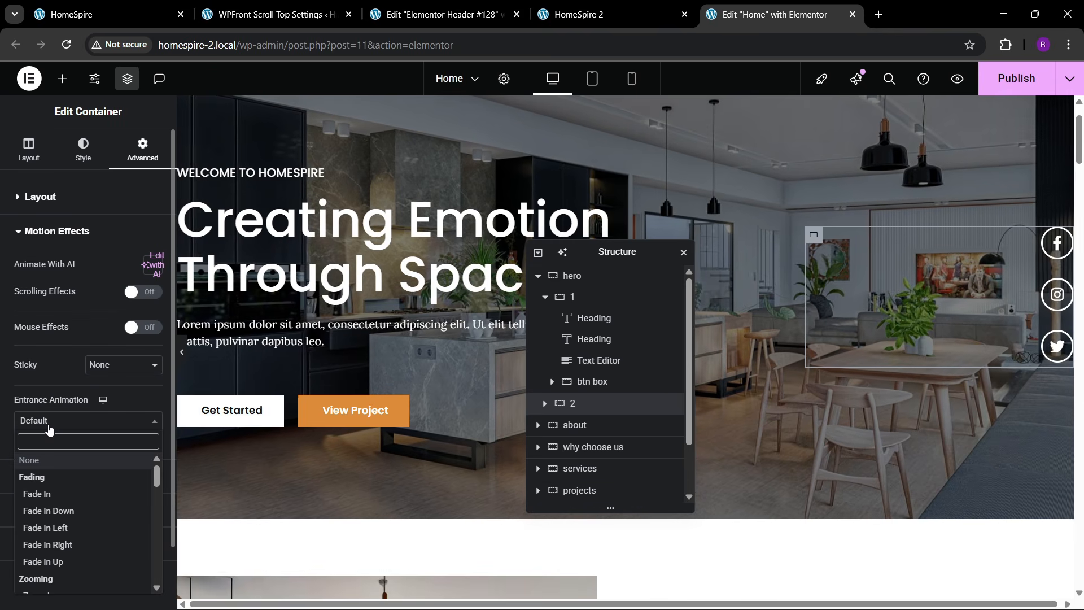
{"action": "type", "text": "slide"}
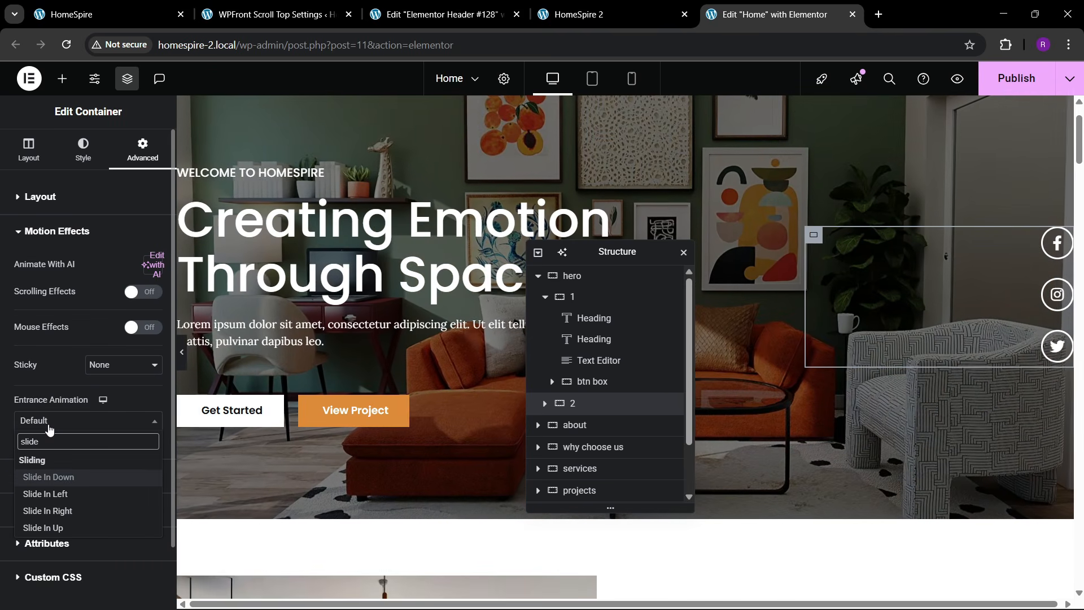
{"action": "key", "text": "Down"}
{"action": "key", "text": "Down"}
{"action": "key", "text": "Down"}
{"action": "key", "text": "Up"}
{"action": "key", "text": "Return"}
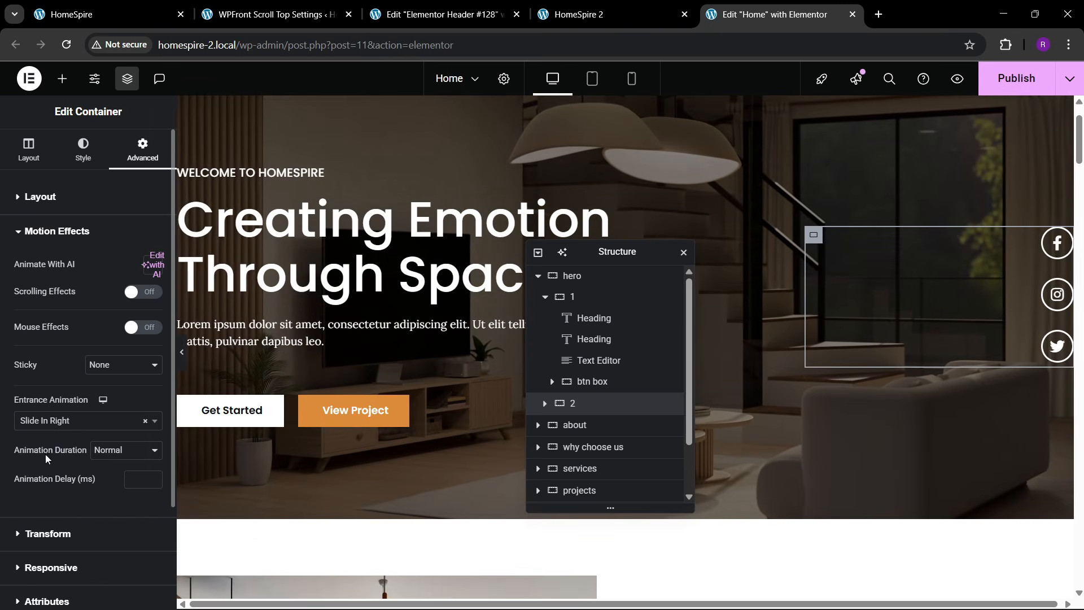
{"action": "left_click", "coordinate": [125, 450]}
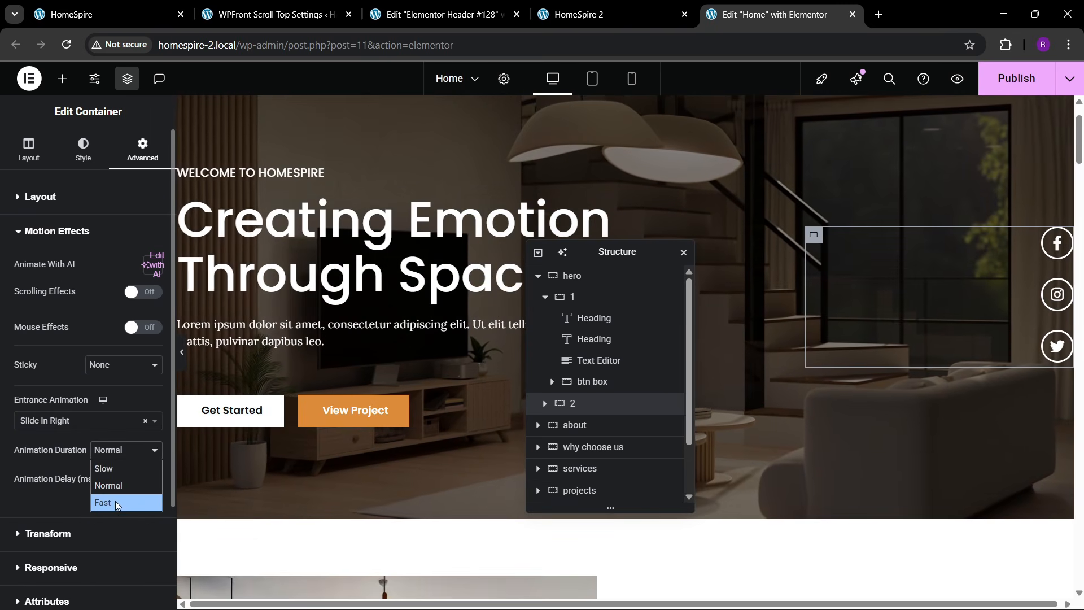
{"action": "left_click", "coordinate": [114, 502]}
{"action": "left_click", "coordinate": [132, 483]}
{"action": "type", "text": "250"}
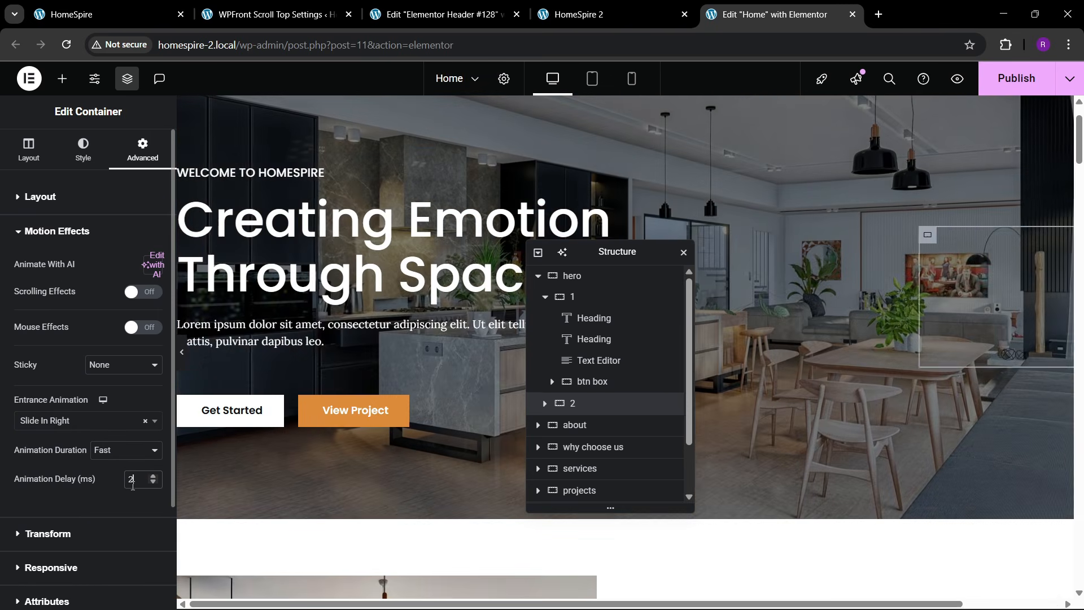
- Publish the Home page, reload the live HomeSpire 2 site to watch the animations, then return
{"action": "left_click", "coordinate": [996, 86]}
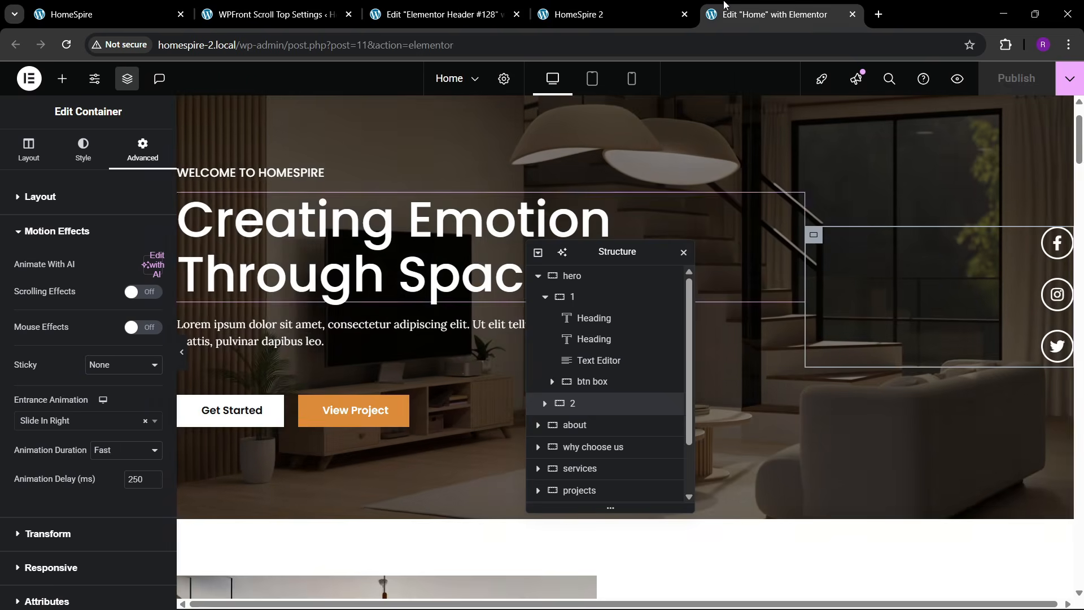
{"action": "left_click", "coordinate": [564, 15]}
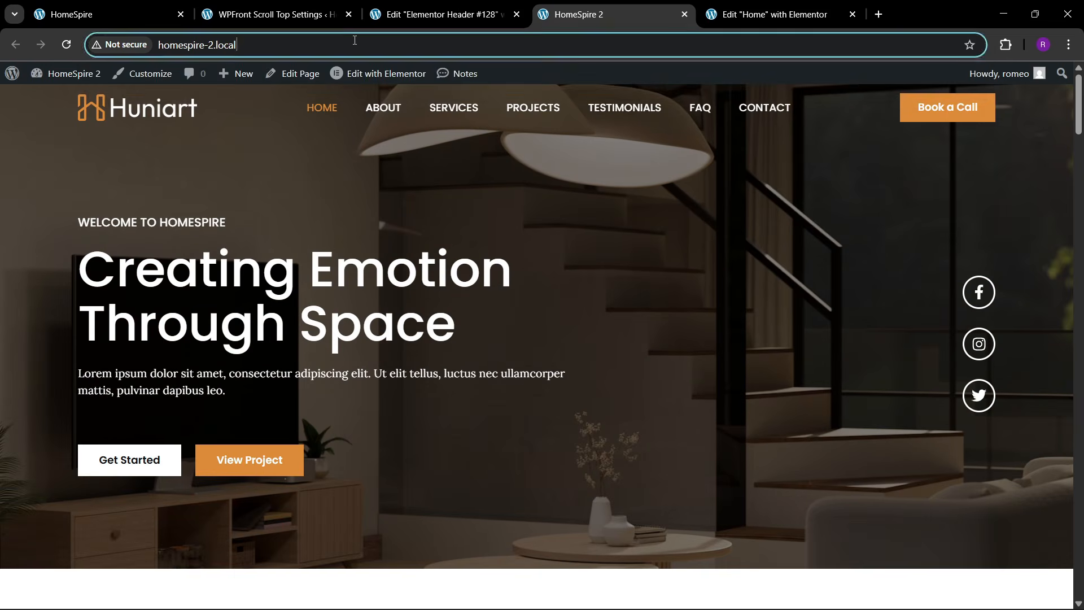
{"action": "key", "text": "Return"}
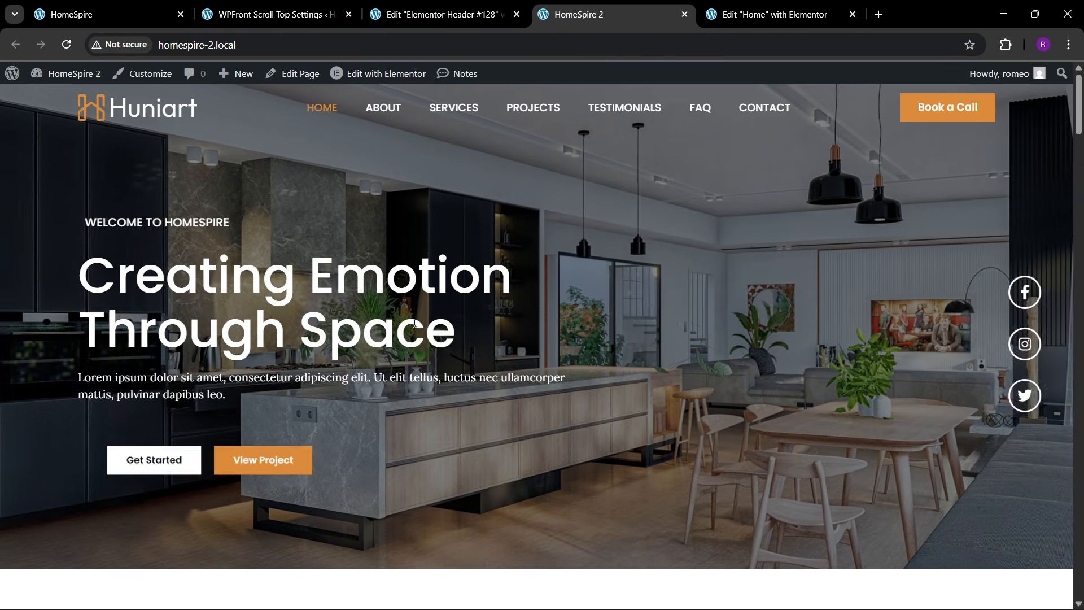
{"action": "left_click", "coordinate": [324, 47]}
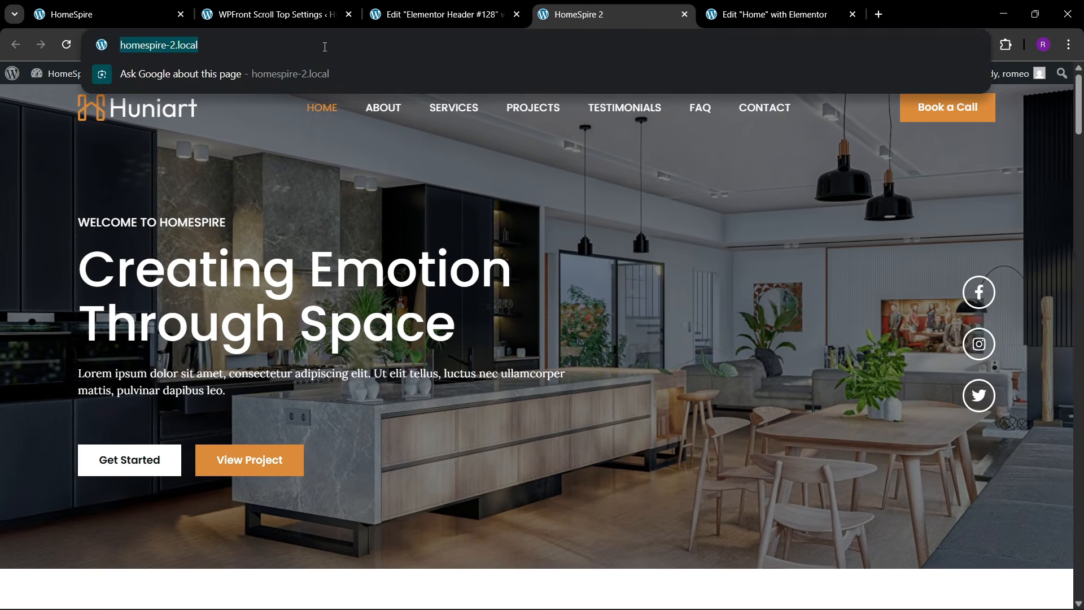
{"action": "key", "text": "Return"}
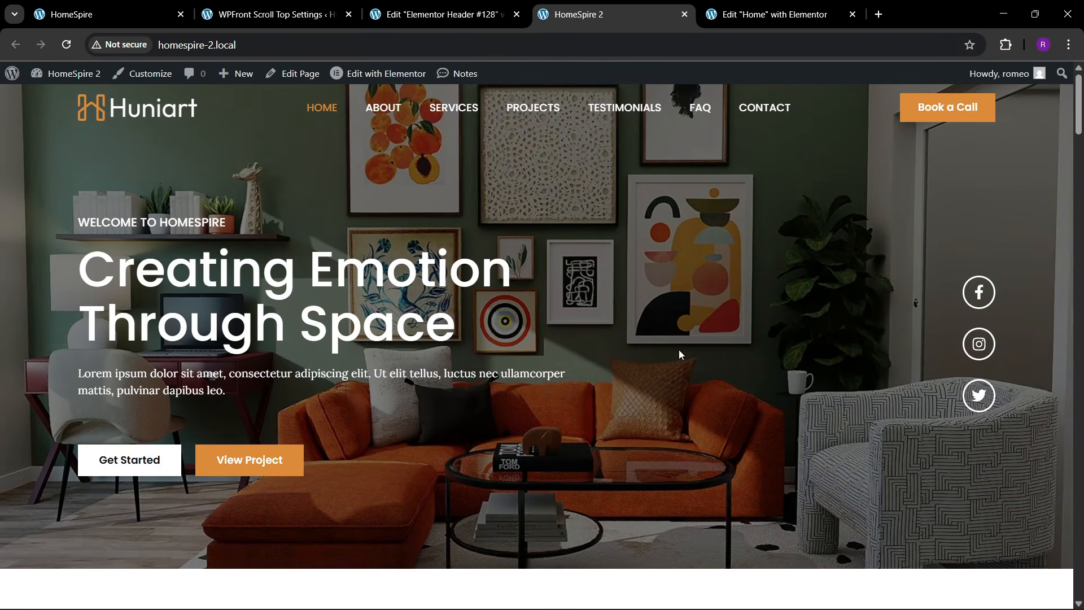
{"action": "scroll", "coordinate": [571, 378], "scroll_direction": "down", "scroll_amount": 7}
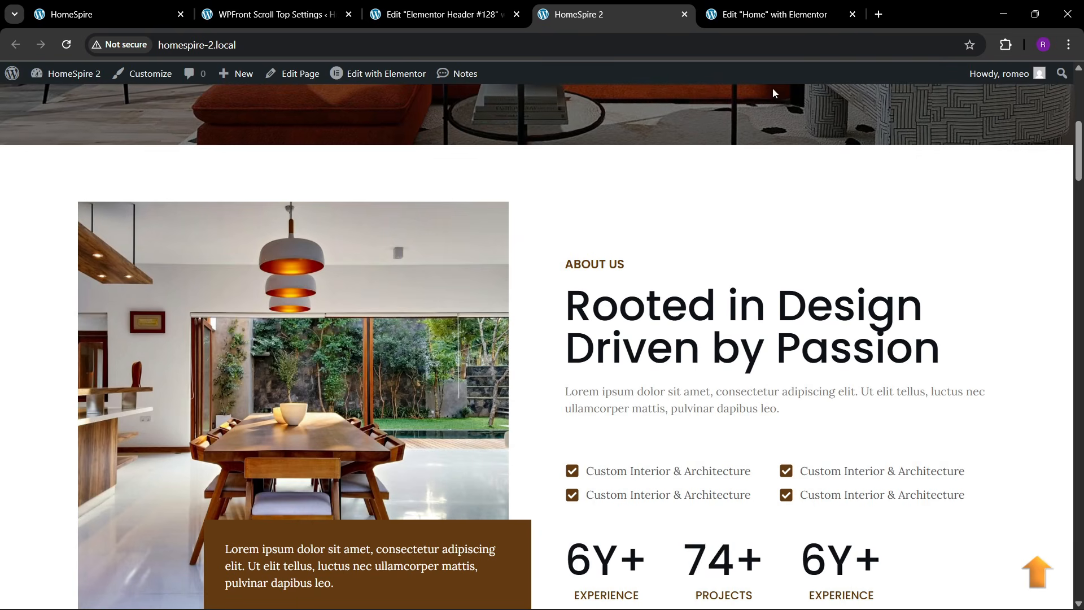
{"action": "key", "text": "ctrl+Tab"}
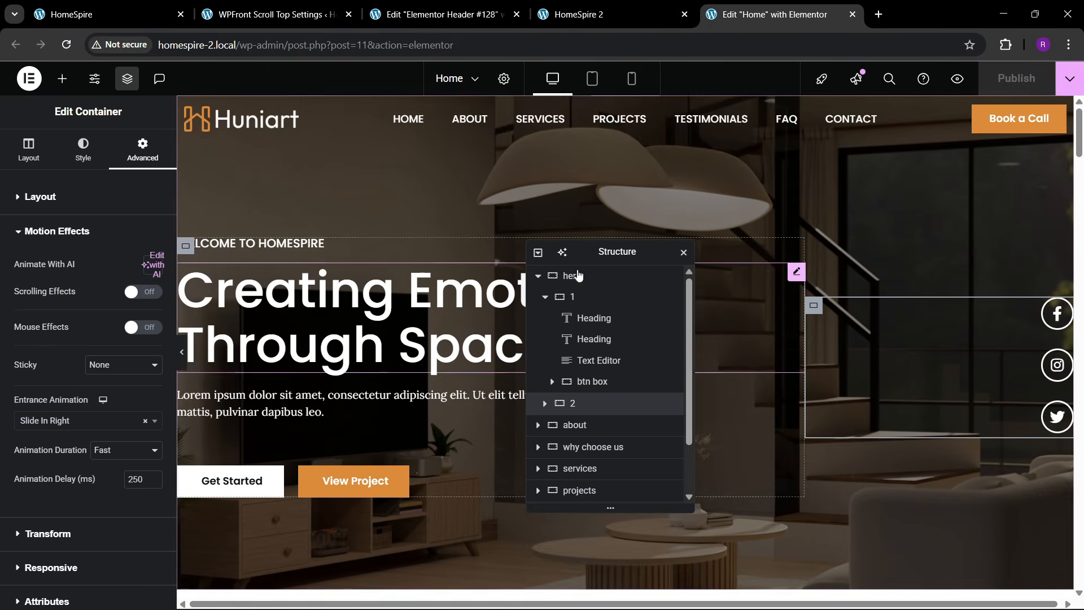
- Preview the Home page in Mobile Portrait and select the hero container
{"action": "left_click_drag", "start_coordinate": [601, 258], "coordinate": [337, 279]}
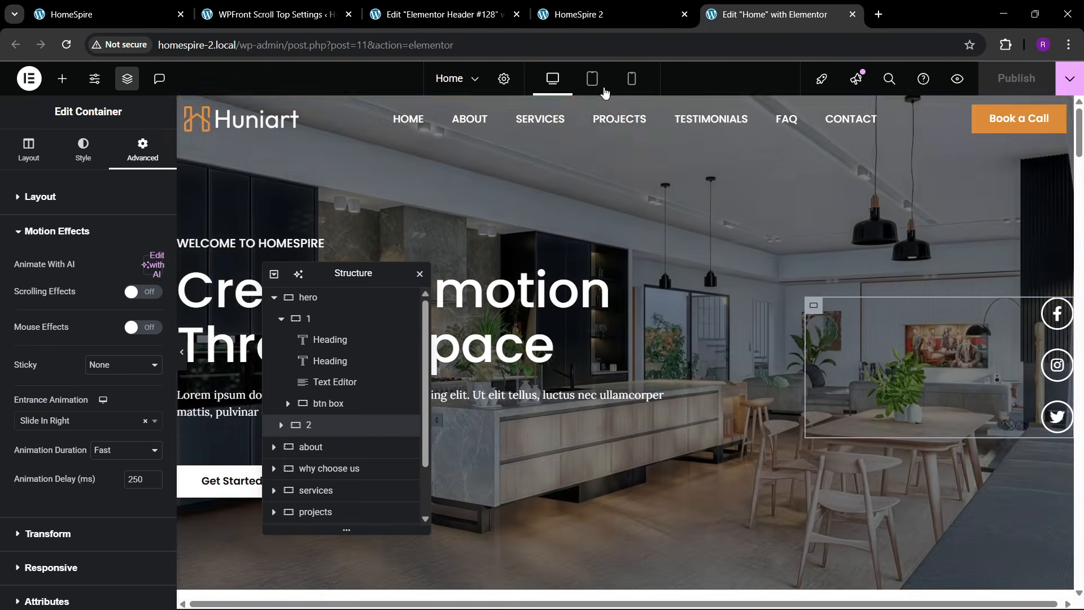
{"action": "left_click", "coordinate": [632, 79]}
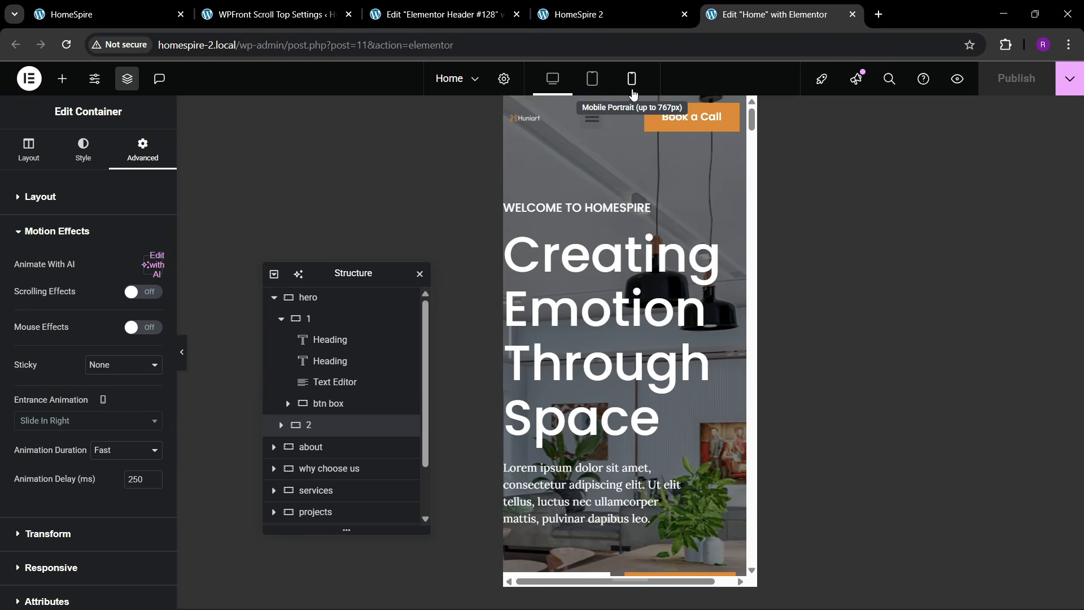
{"action": "scroll", "coordinate": [615, 275], "scroll_direction": "down", "scroll_amount": 4}
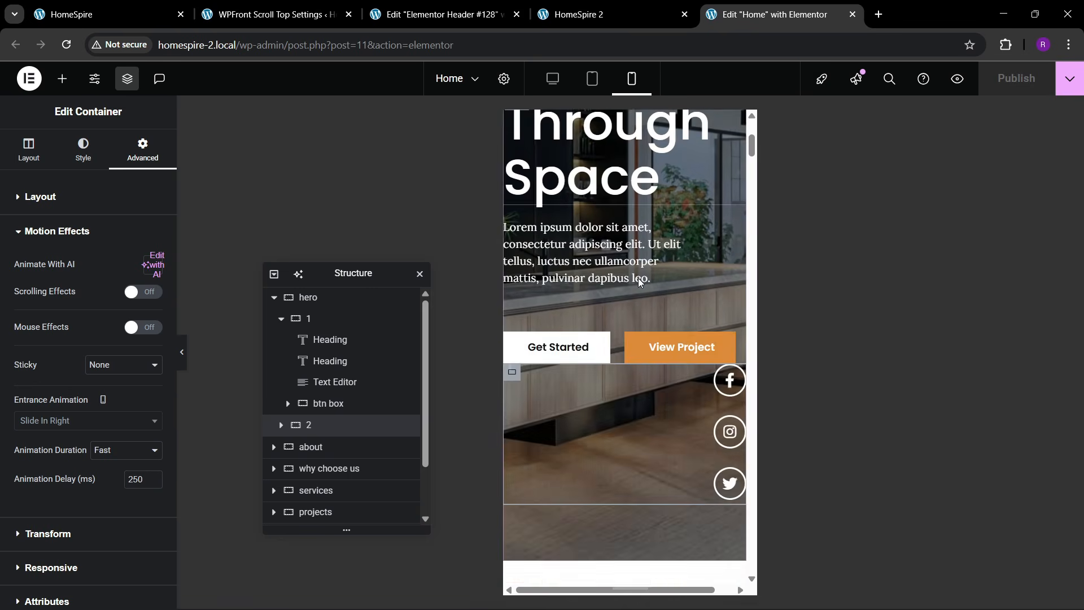
{"action": "scroll", "coordinate": [637, 277], "scroll_direction": "up", "scroll_amount": 4}
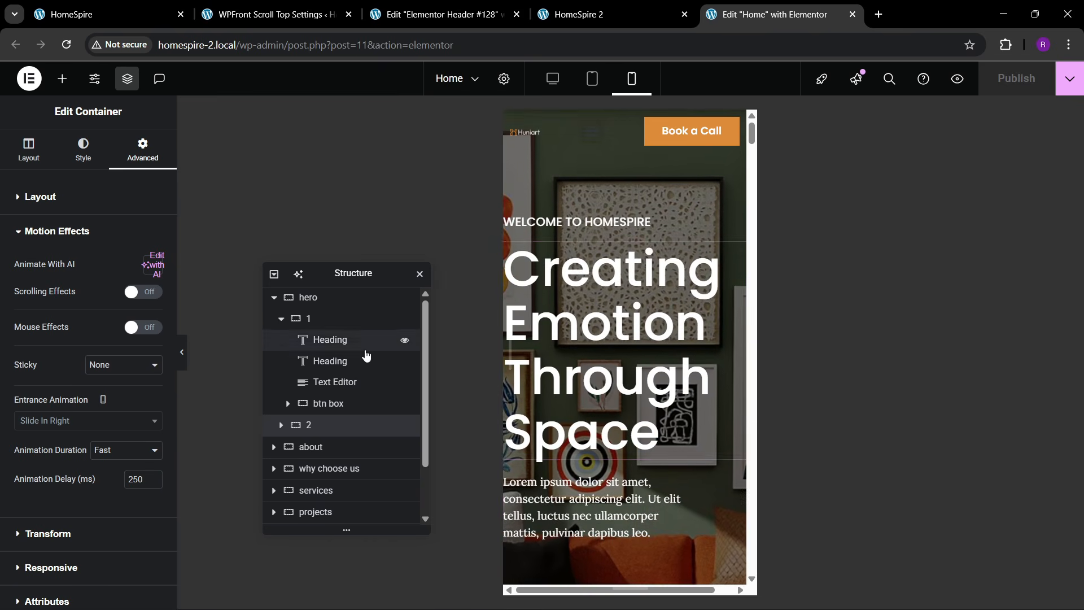
{"action": "left_click", "coordinate": [317, 299]}
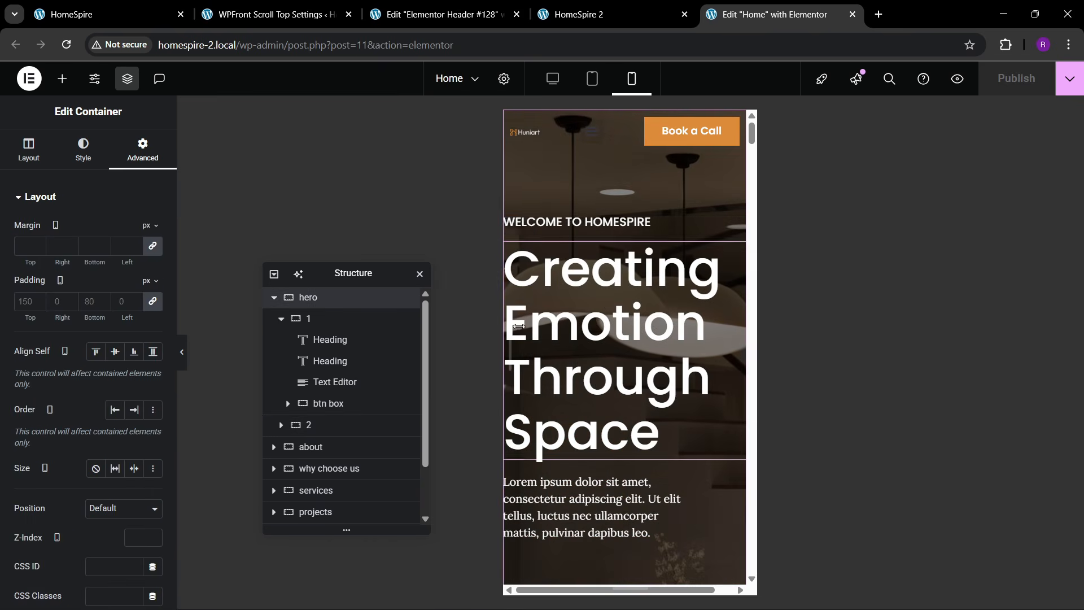
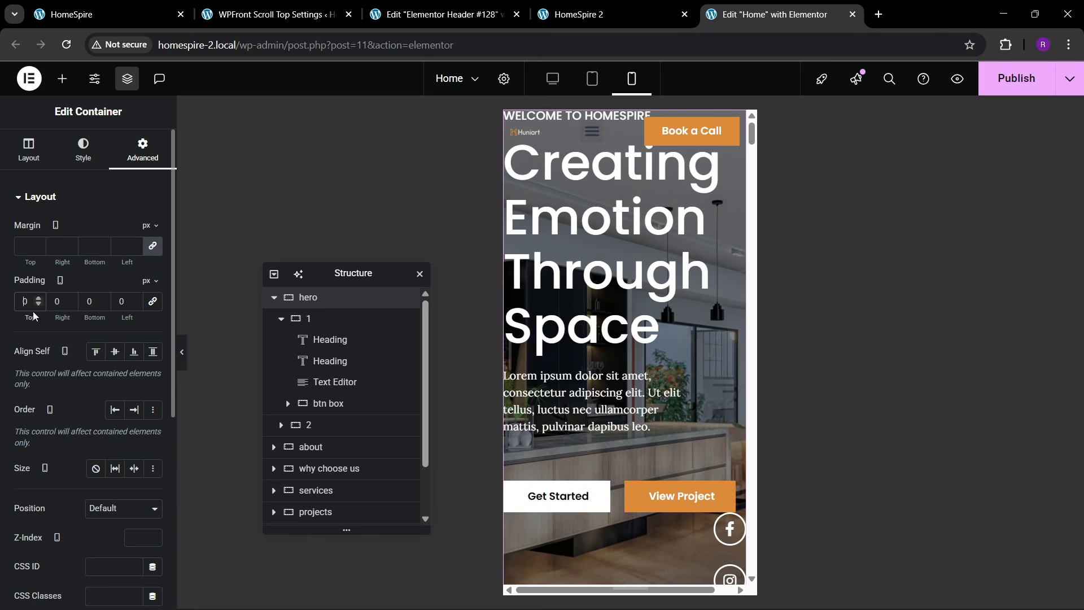
- Set the mobile hero container padding to 80 / 20 / 80 / 20
{"action": "type", "text": "80"}
{"action": "key", "text": "Tab"}
{"action": "type", "text": "20"}
{"action": "key", "text": "Tab"}
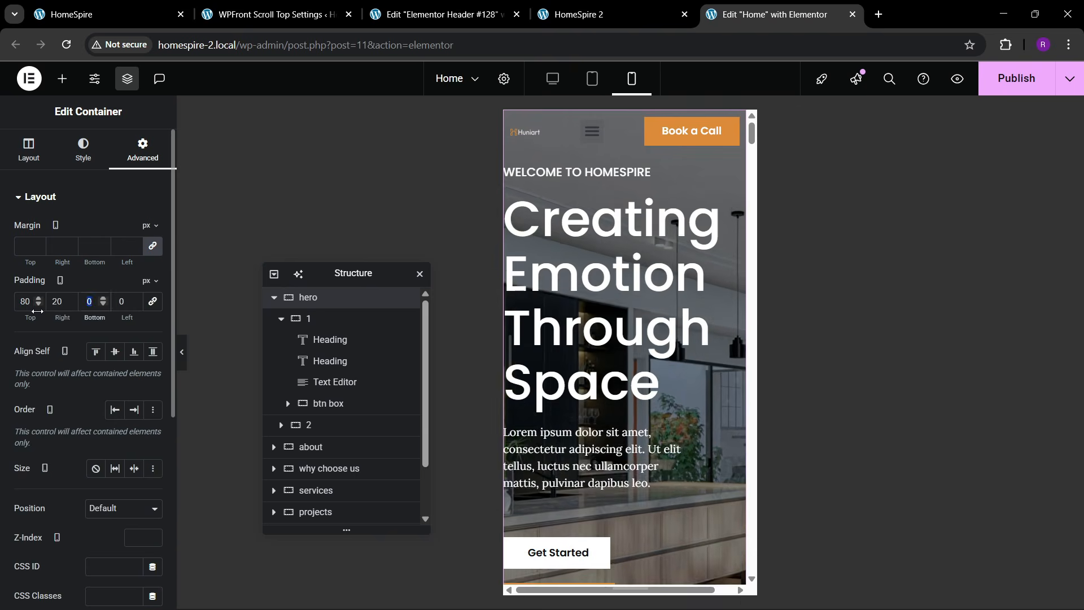
{"action": "type", "text": "80"}
{"action": "key", "text": "Tab"}
{"action": "type", "text": "20"}
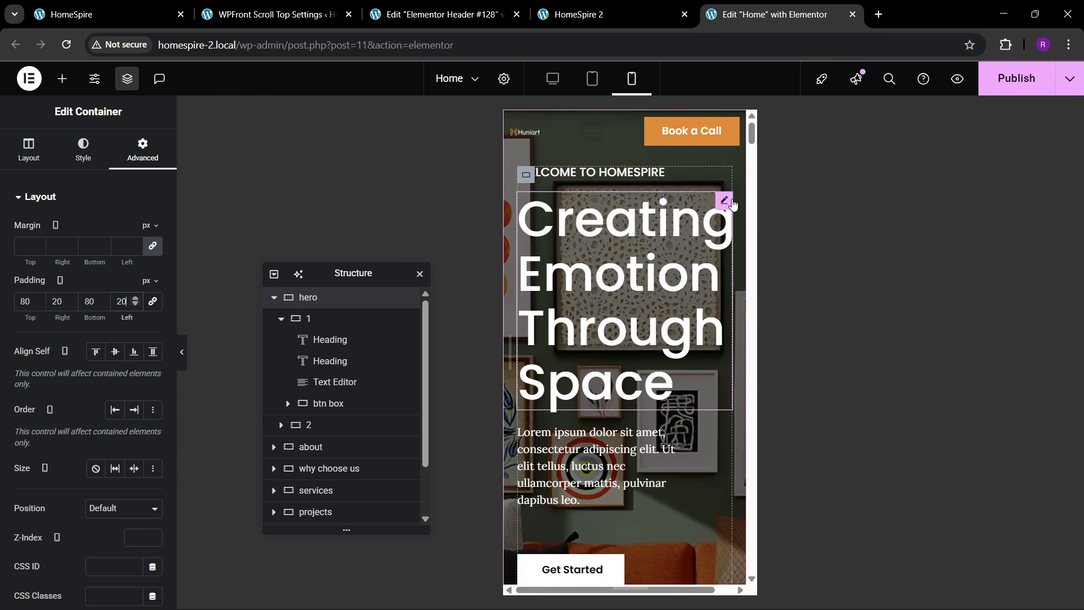
- Set the 'Creating Emotion Through Space' heading font size to 48 px
{"action": "left_click", "coordinate": [646, 220]}
{"action": "left_click", "coordinate": [85, 149]}
{"action": "left_click", "coordinate": [152, 272]}
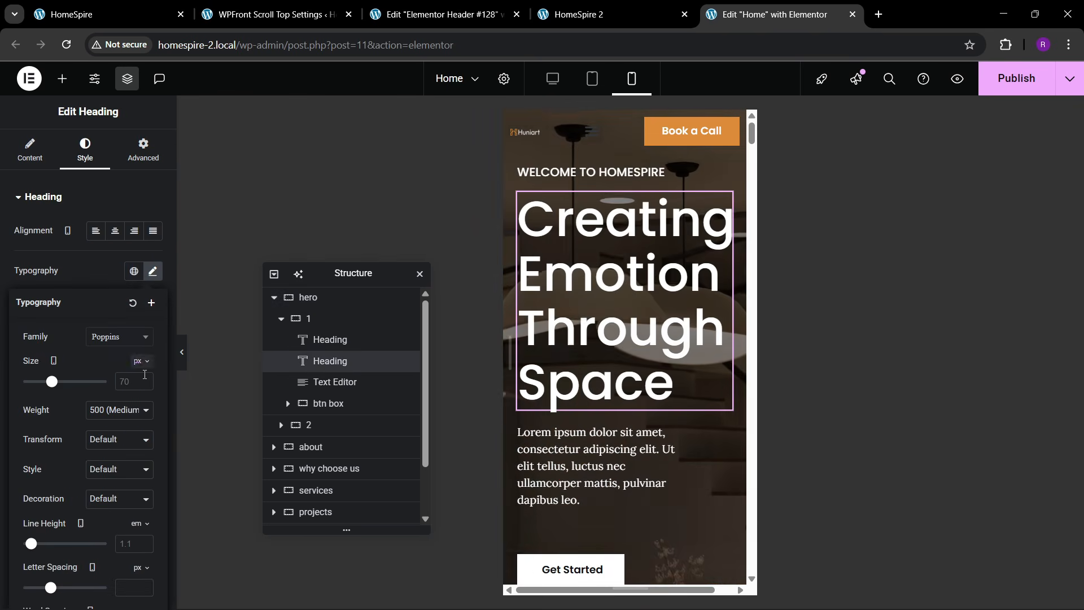
{"action": "type", "text": "30"}
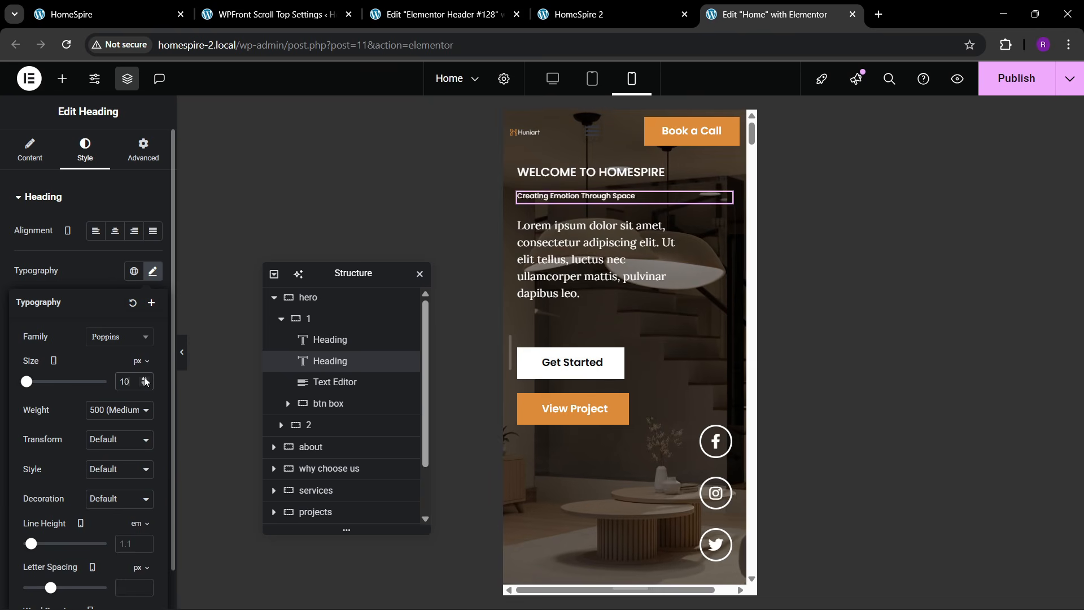
{"action": "left_click", "coordinate": [144, 378]}
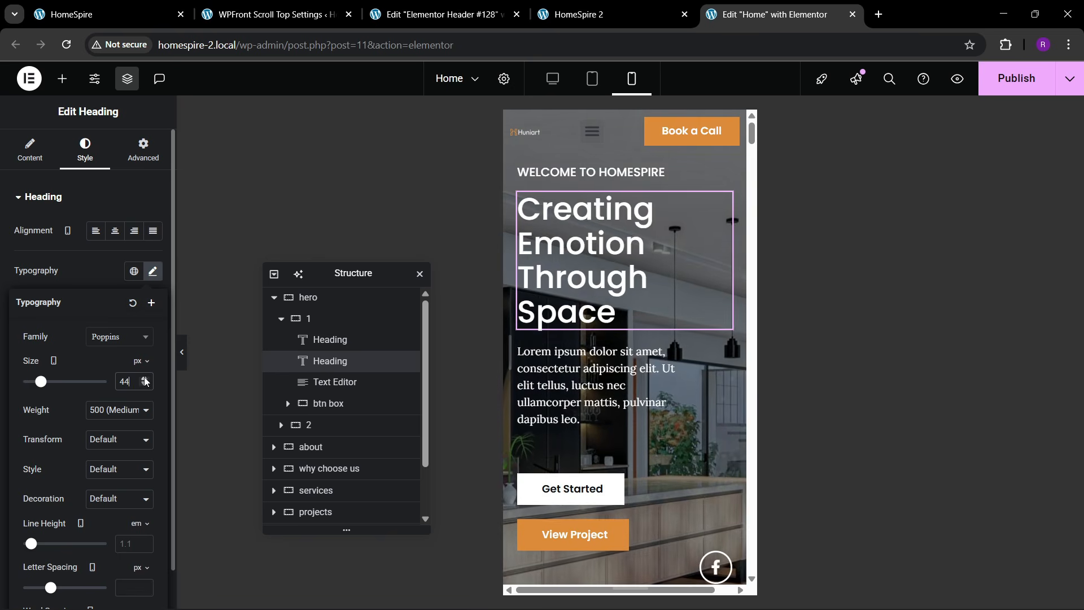
{"action": "left_click", "coordinate": [145, 382]}
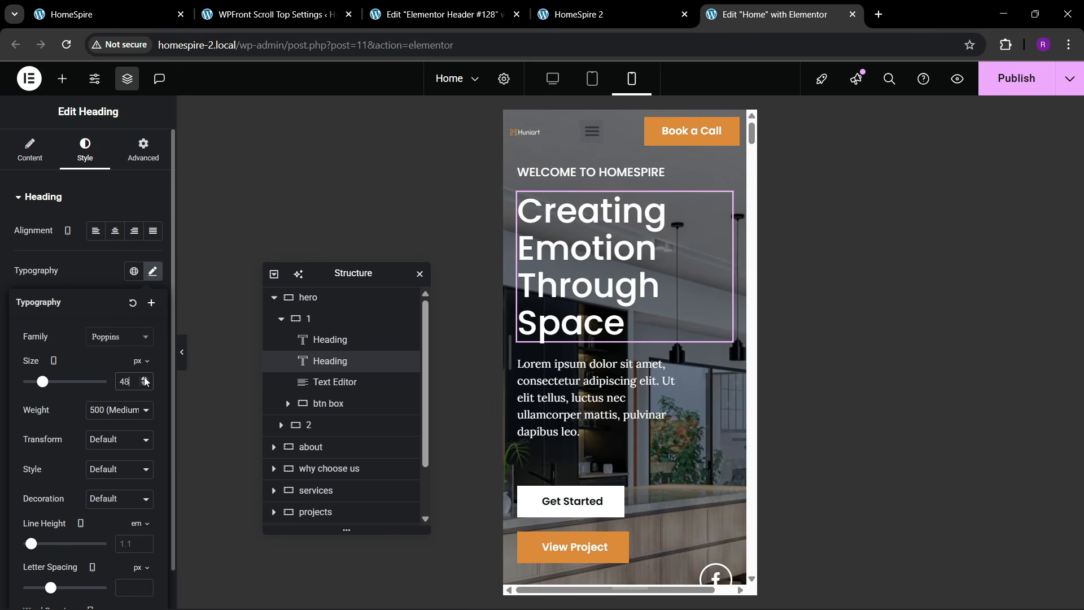
- Make the hero intro paragraph Full Width
{"action": "left_click", "coordinate": [672, 370]}
{"action": "left_click", "coordinate": [143, 149]}
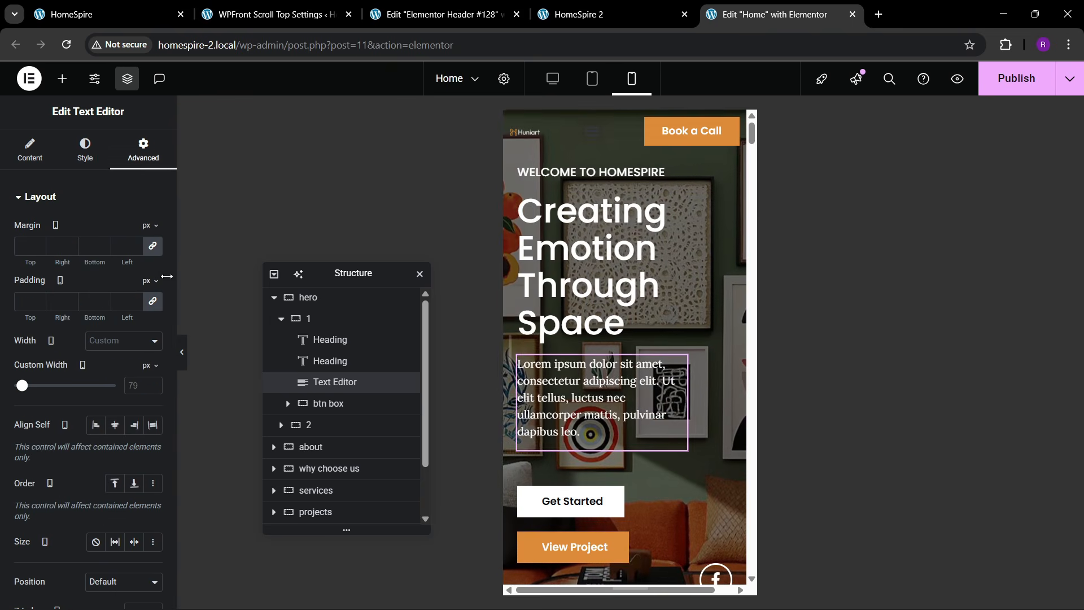
{"action": "left_click", "coordinate": [123, 340]}
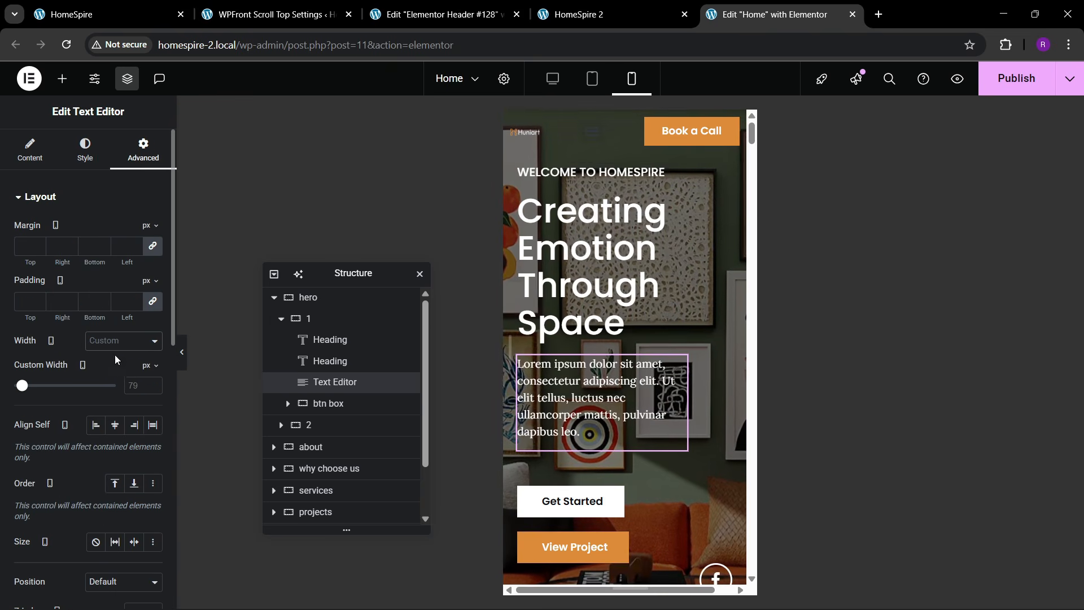
{"action": "left_click", "coordinate": [114, 375]}
- Left-align the social icons container (Align Items Start) and give it a 50 px top margin
{"action": "scroll", "coordinate": [736, 387], "scroll_direction": "down", "scroll_amount": 2}
{"action": "scroll", "coordinate": [736, 387], "scroll_direction": "down", "scroll_amount": 2}
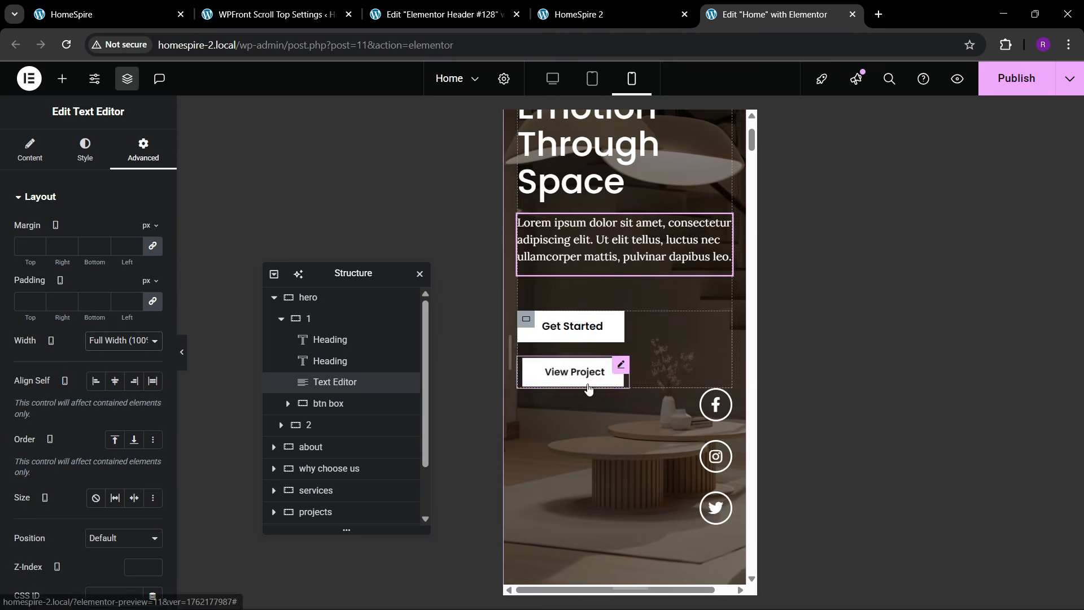
{"action": "left_click", "coordinate": [524, 332]}
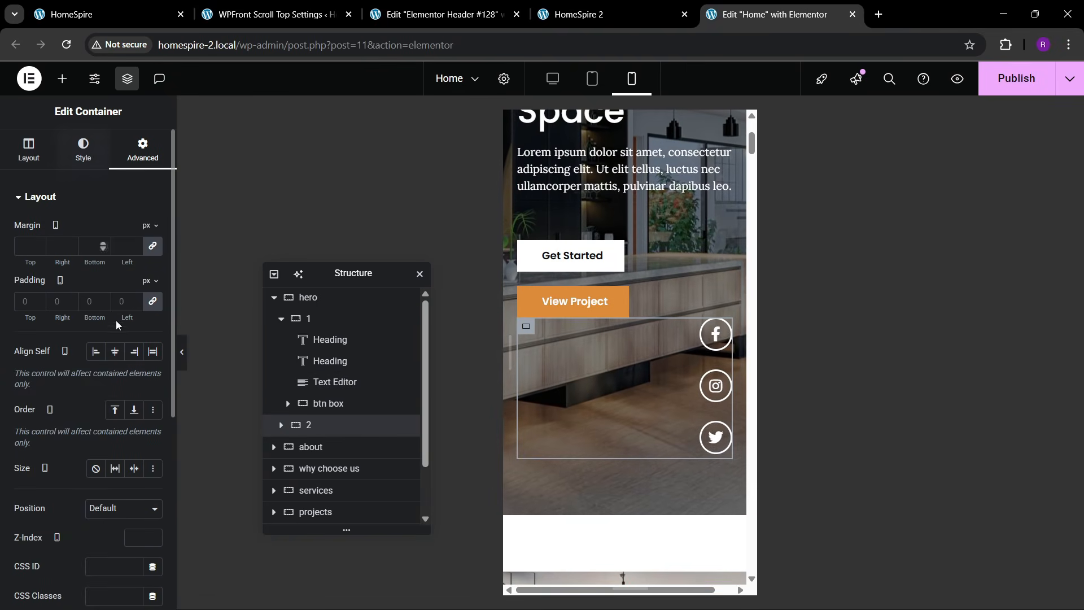
{"action": "left_click", "coordinate": [35, 159]}
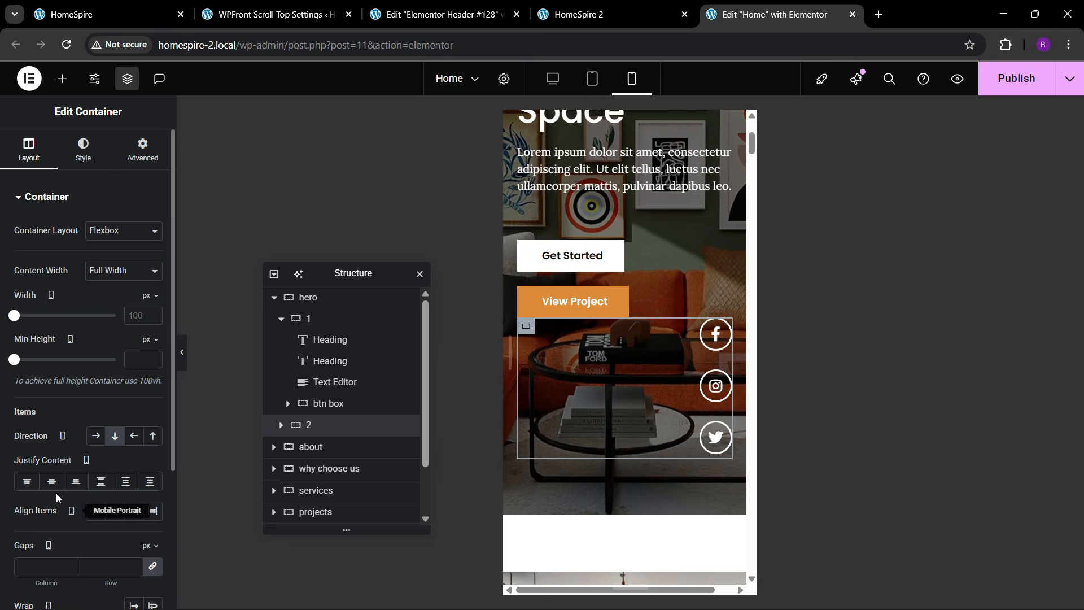
{"action": "left_click", "coordinate": [97, 511]}
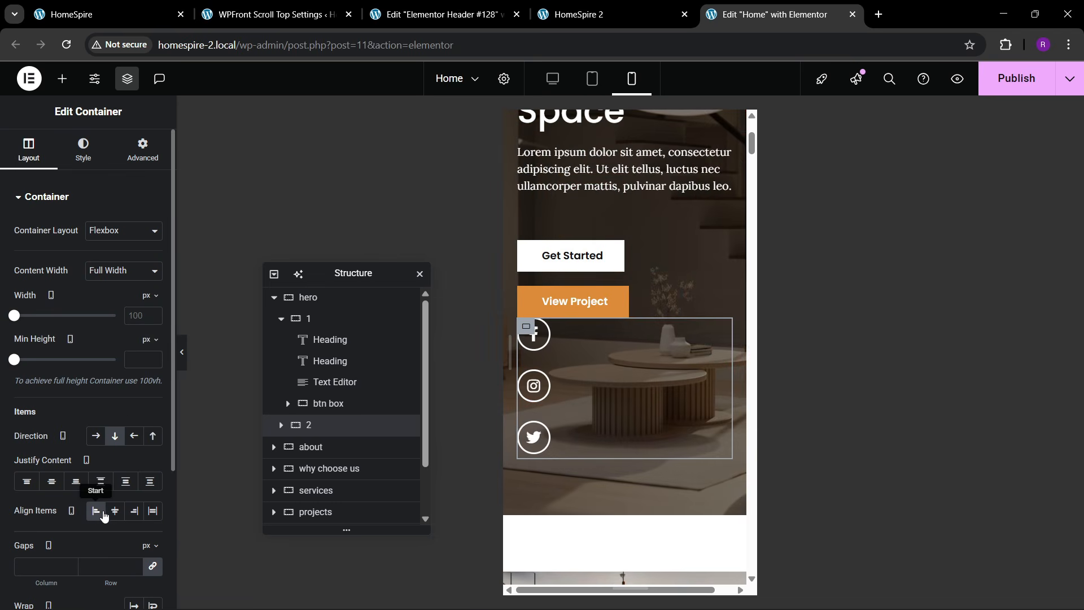
{"action": "left_click", "coordinate": [142, 149]}
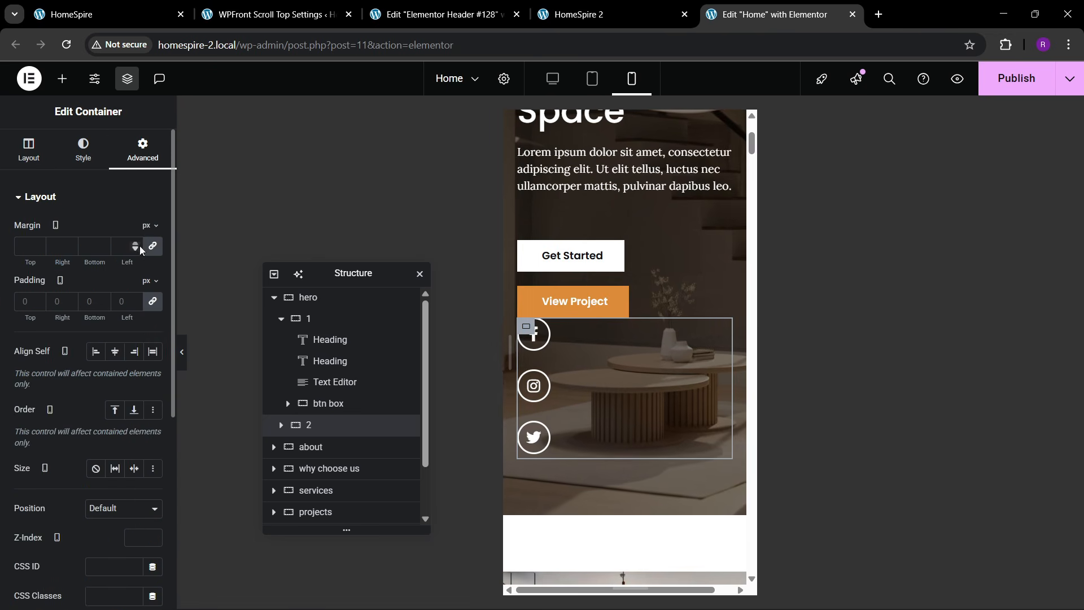
{"action": "left_click", "coordinate": [150, 248]}
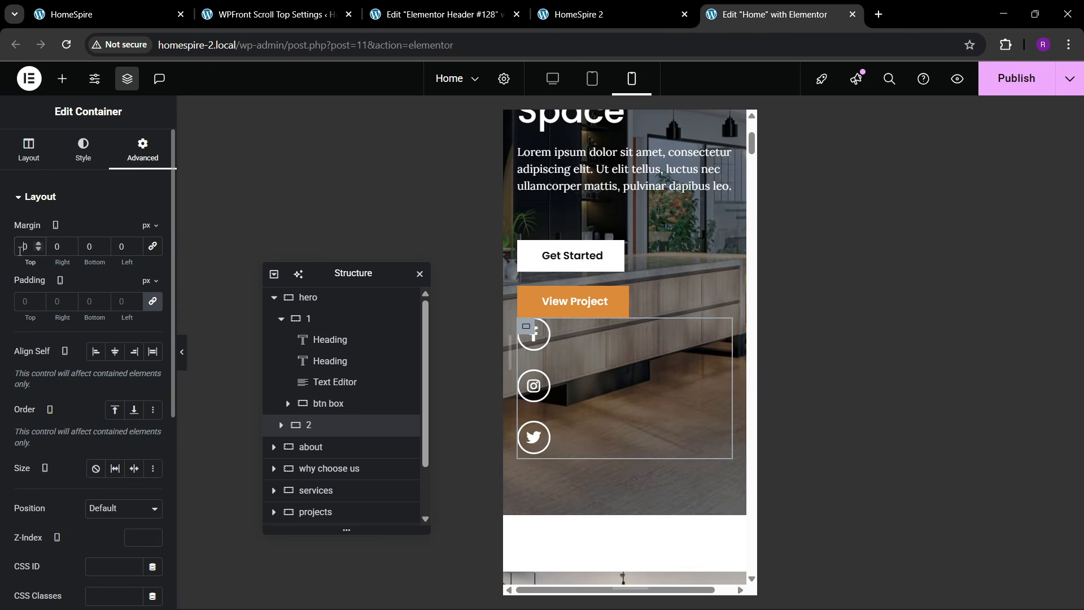
{"action": "left_click", "coordinate": [21, 246]}
{"action": "type", "text": "5"}
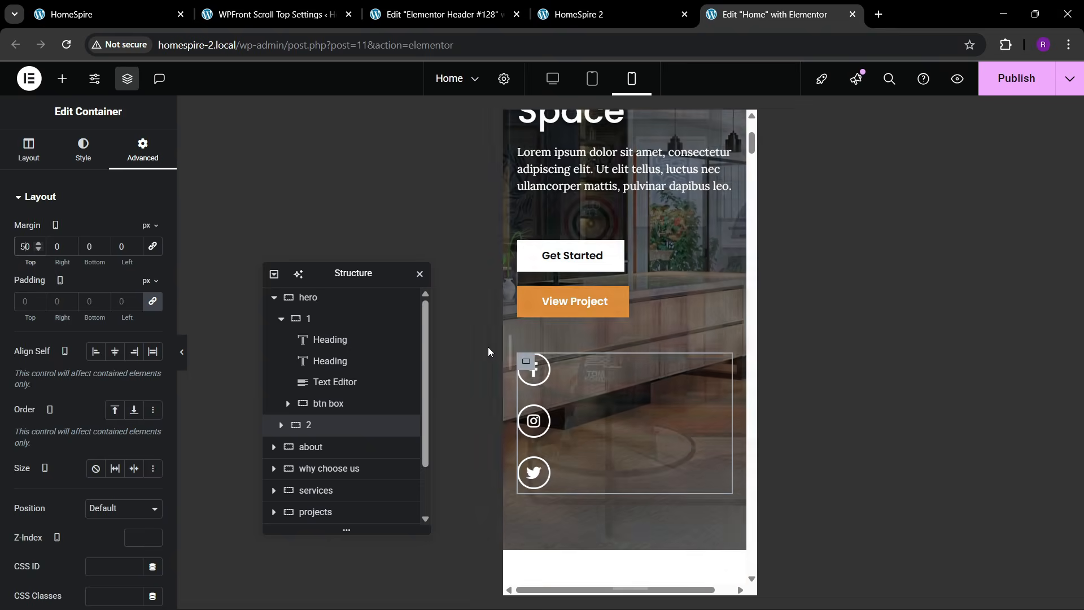
{"action": "scroll", "coordinate": [577, 295], "scroll_direction": "up", "scroll_amount": 4}
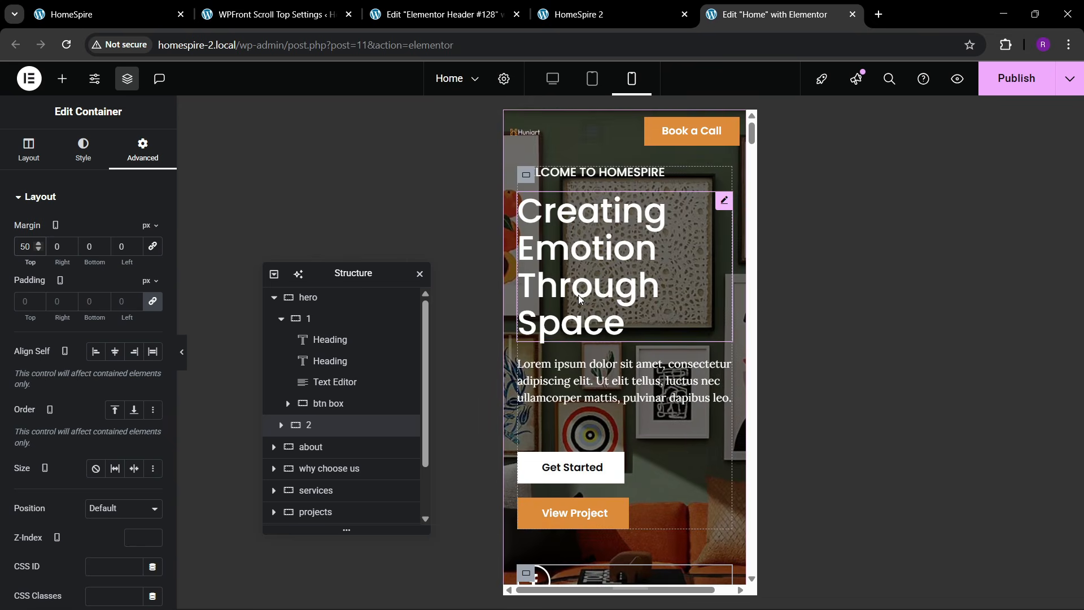
{"action": "scroll", "coordinate": [696, 219], "scroll_direction": "down", "scroll_amount": 5}
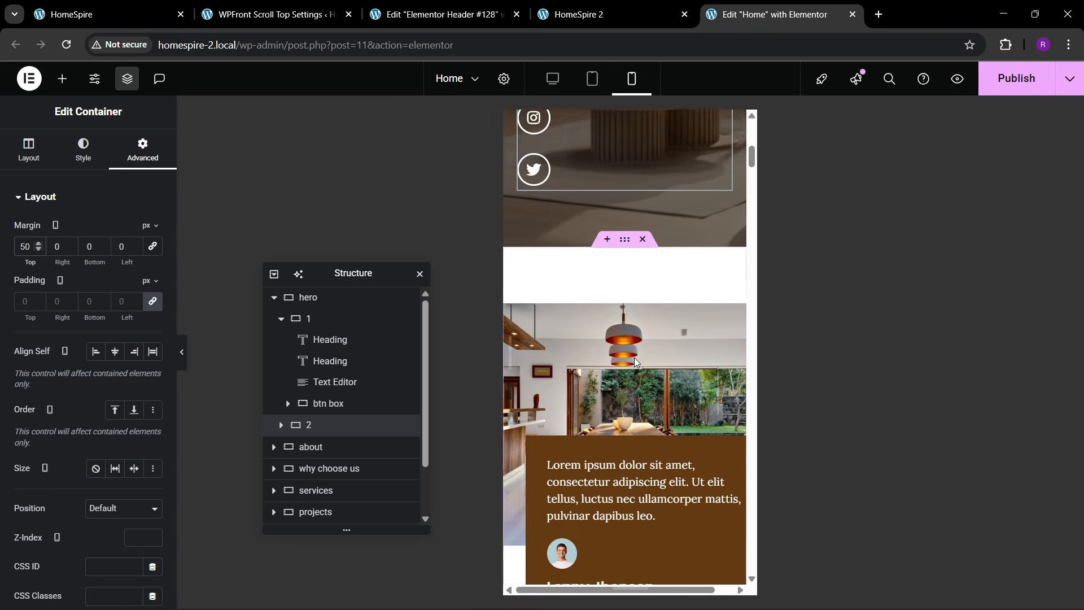
- Pad the about section 80 px top, 20 px right and 20 px bottom on mobile
{"action": "scroll", "coordinate": [634, 362], "scroll_direction": "down", "scroll_amount": 1}
{"action": "left_click", "coordinate": [310, 446]}
{"action": "left_click", "coordinate": [142, 149]}
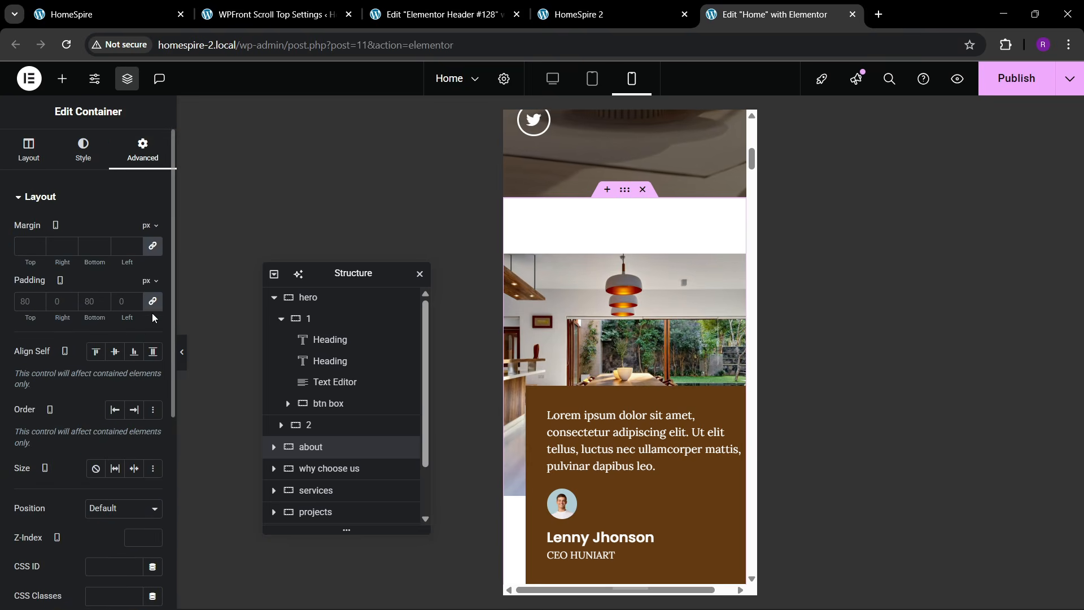
{"action": "left_click", "coordinate": [24, 301]}
{"action": "type", "text": "80"}
{"action": "key", "text": "Tab"}
{"action": "type", "text": "20"}
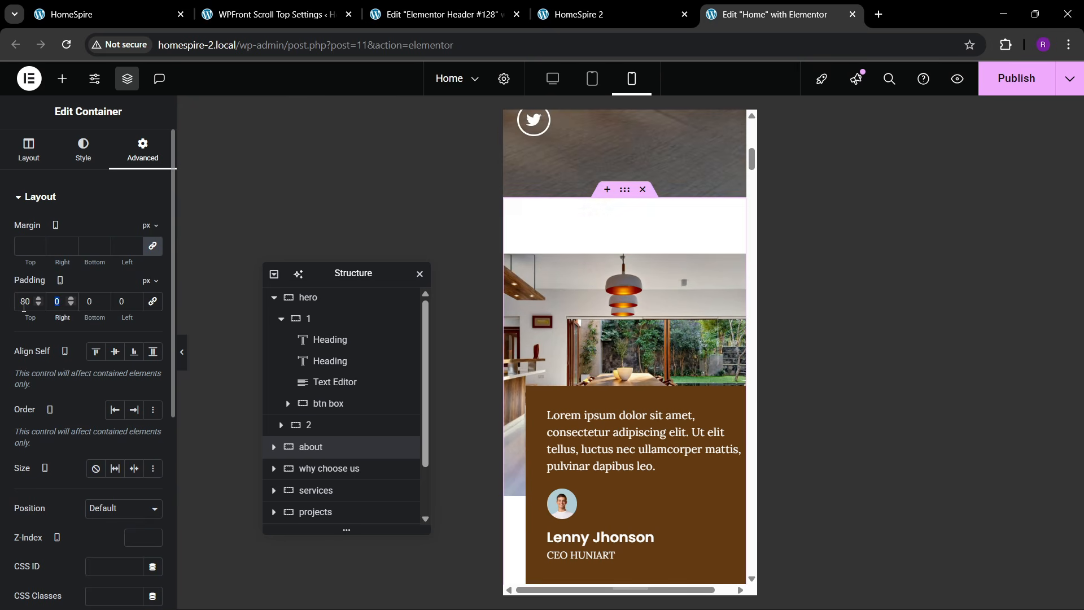
{"action": "key", "text": "Tab"}
{"action": "type", "text": "20"}
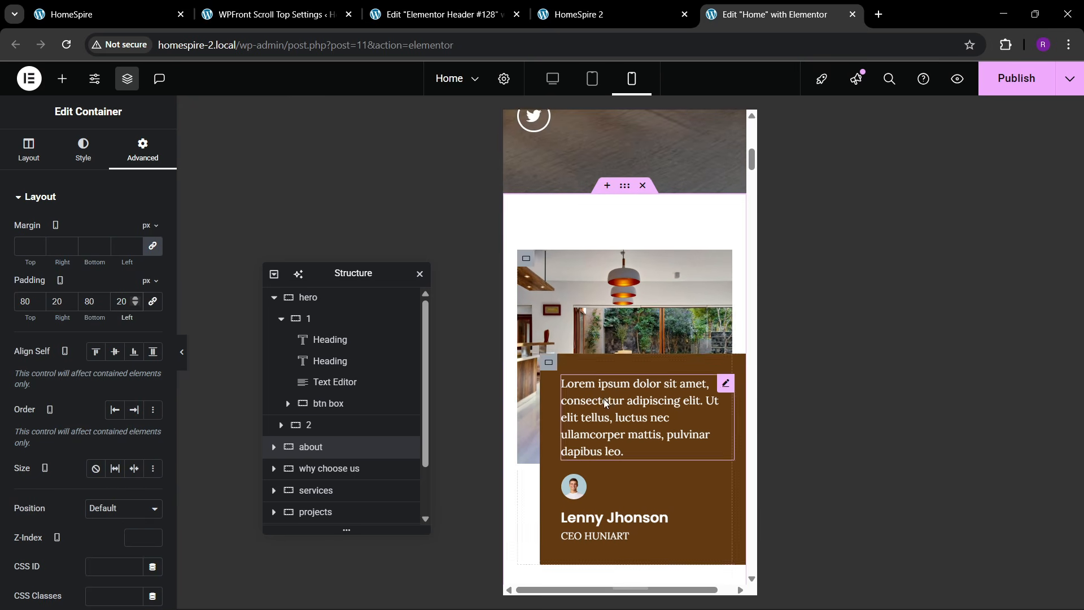
- Set the 'Rooted in Design Driven by Passion' heading font size to 45 px
{"action": "scroll", "coordinate": [581, 377], "scroll_direction": "down", "scroll_amount": 5}
{"action": "scroll", "coordinate": [581, 377], "scroll_direction": "up", "scroll_amount": 4}
{"action": "scroll", "coordinate": [583, 378], "scroll_direction": "down", "scroll_amount": 5}
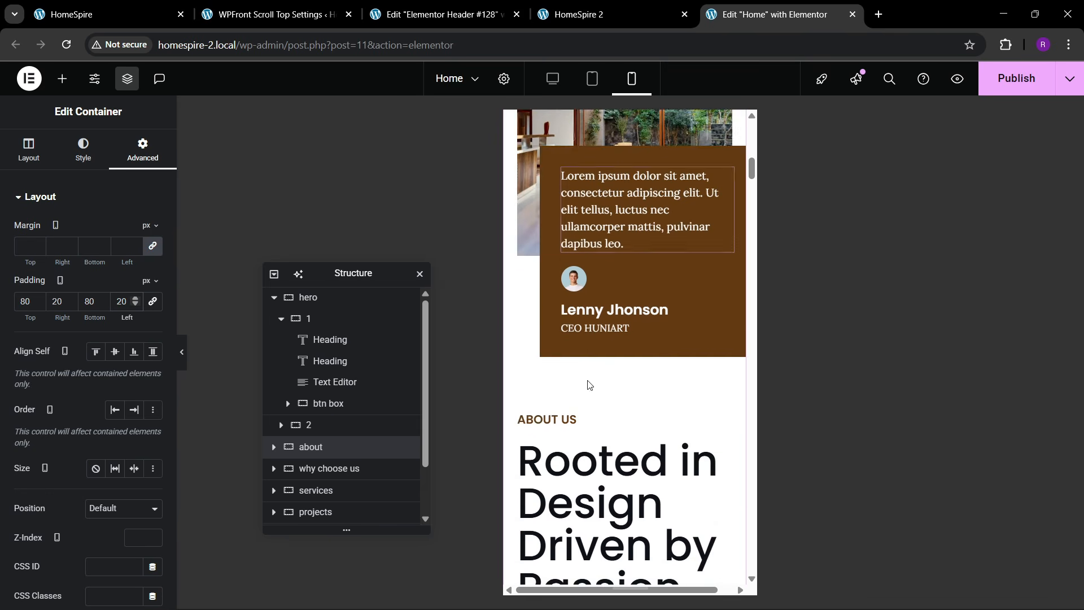
{"action": "scroll", "coordinate": [587, 316], "scroll_direction": "down", "scroll_amount": 11}
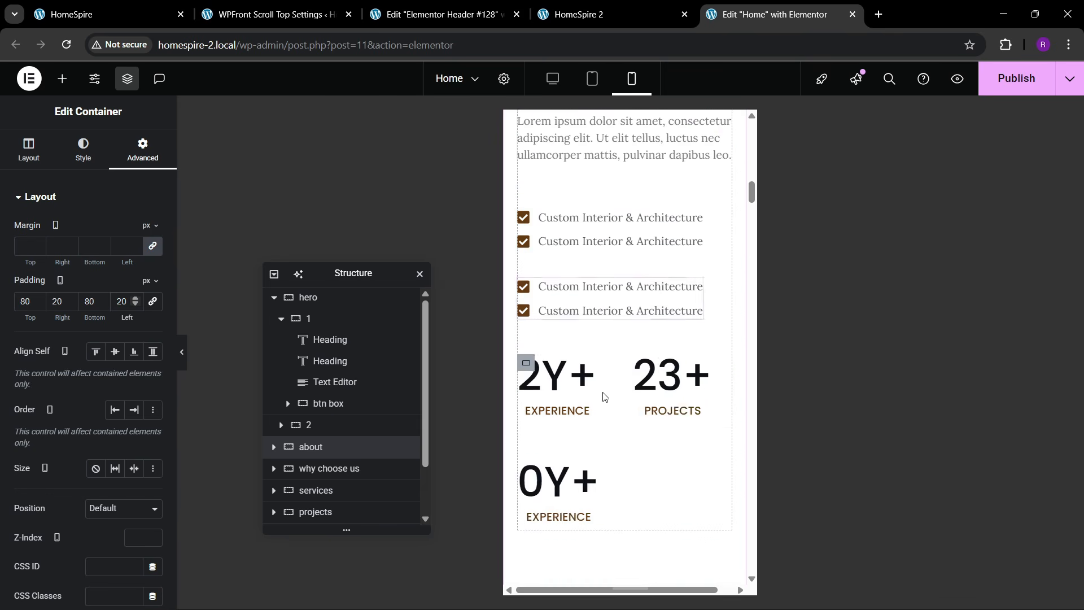
{"action": "scroll", "coordinate": [606, 395], "scroll_direction": "up", "scroll_amount": 9}
{"action": "scroll", "coordinate": [605, 395], "scroll_direction": "up", "scroll_amount": 4}
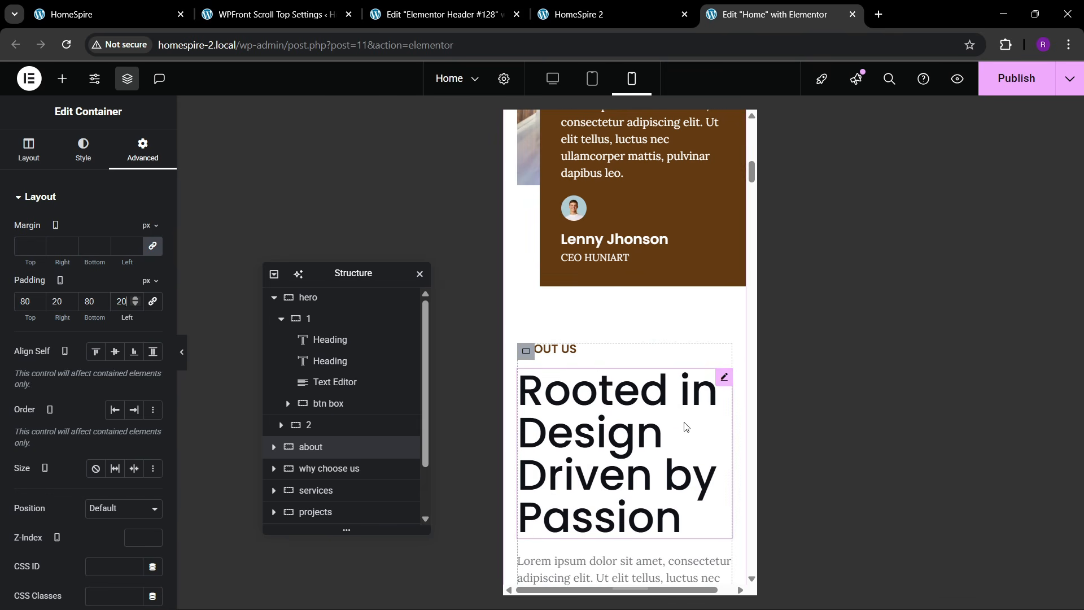
{"action": "left_click", "coordinate": [724, 378]}
{"action": "left_click", "coordinate": [85, 149]}
{"action": "left_click", "coordinate": [152, 272]}
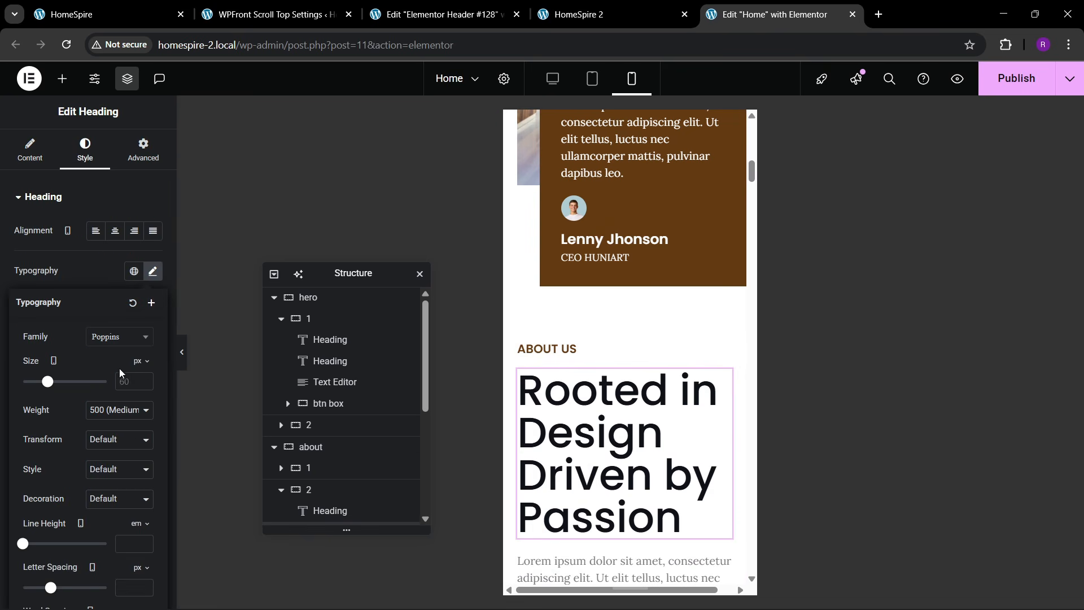
{"action": "left_click", "coordinate": [130, 381]}
{"action": "type", "text": "45"}
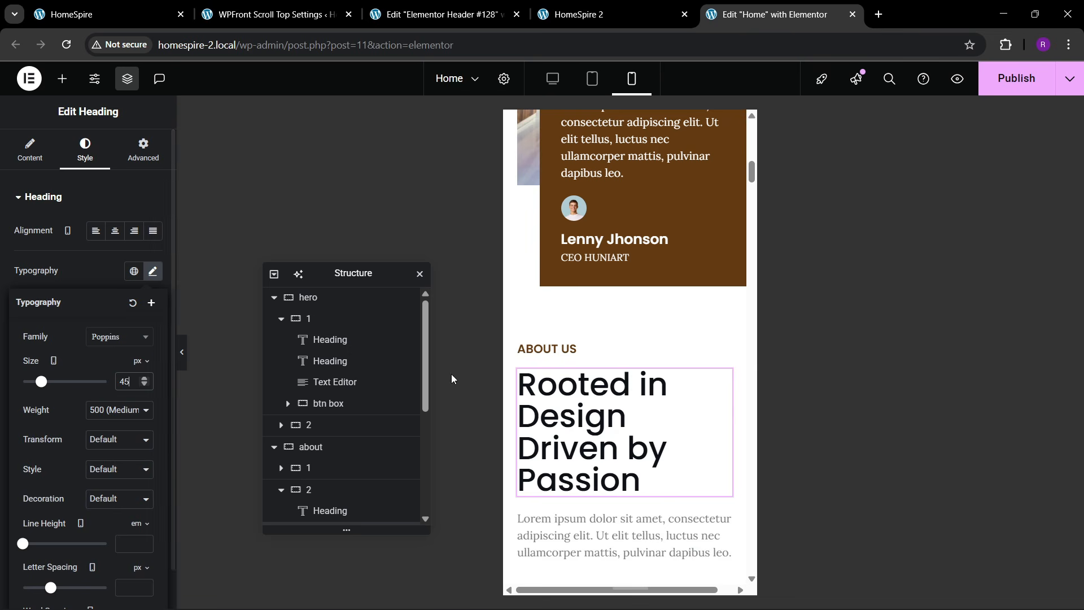
- Unlink and set the Why Choose Us section padding to 80 / 20 / 80 / 20
{"action": "scroll", "coordinate": [604, 342], "scroll_direction": "down", "scroll_amount": 2}
{"action": "scroll", "coordinate": [648, 339], "scroll_direction": "down", "scroll_amount": 3}
{"action": "scroll", "coordinate": [622, 355], "scroll_direction": "down", "scroll_amount": 10}
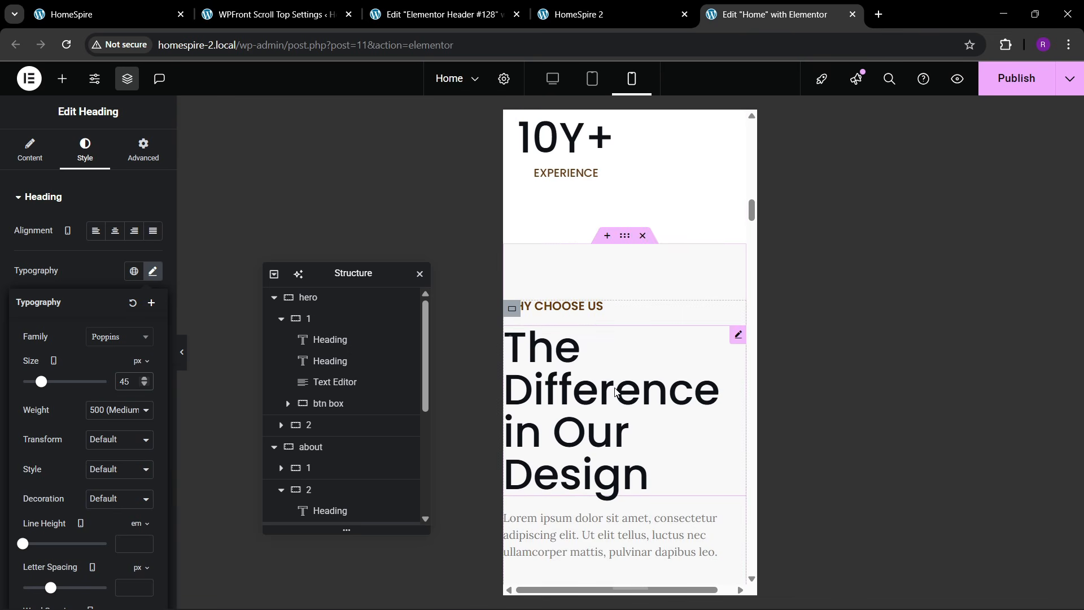
{"action": "left_click", "coordinate": [624, 236]}
{"action": "left_click", "coordinate": [143, 150]}
{"action": "left_click", "coordinate": [152, 301]}
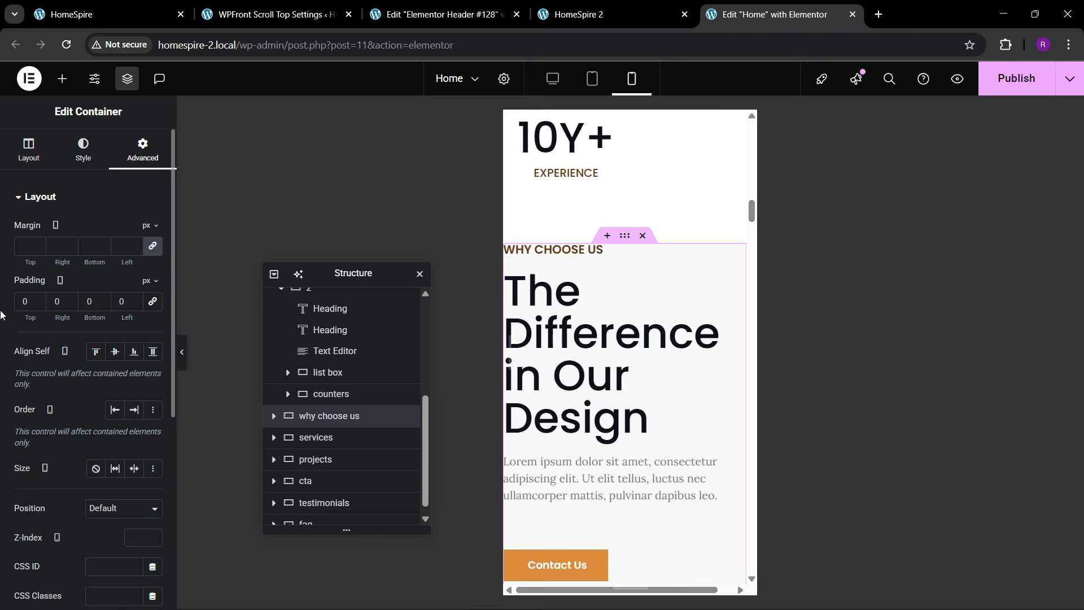
{"action": "type", "text": "8"}
{"action": "key", "text": "Tab"}
{"action": "type", "text": "20"}
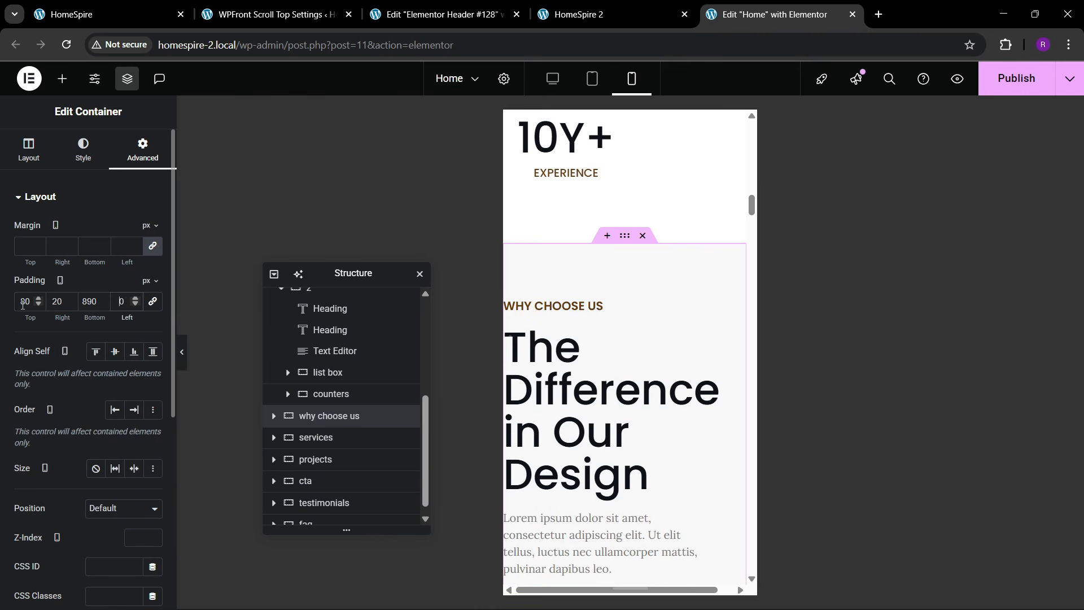
{"action": "type", "text": "20"}
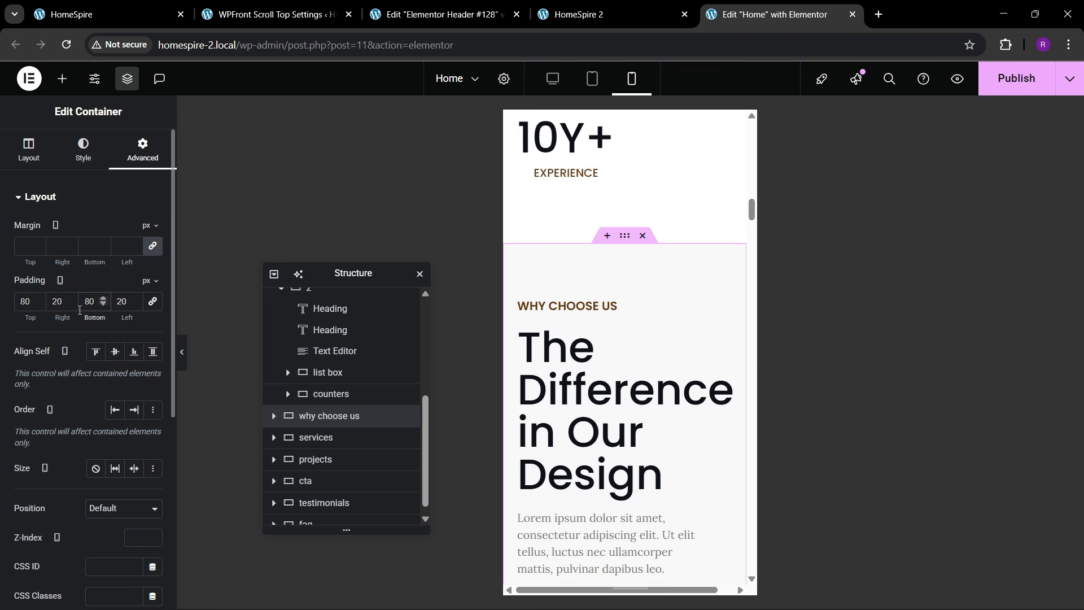
{"action": "scroll", "coordinate": [660, 216], "scroll_direction": "down", "scroll_amount": 6}
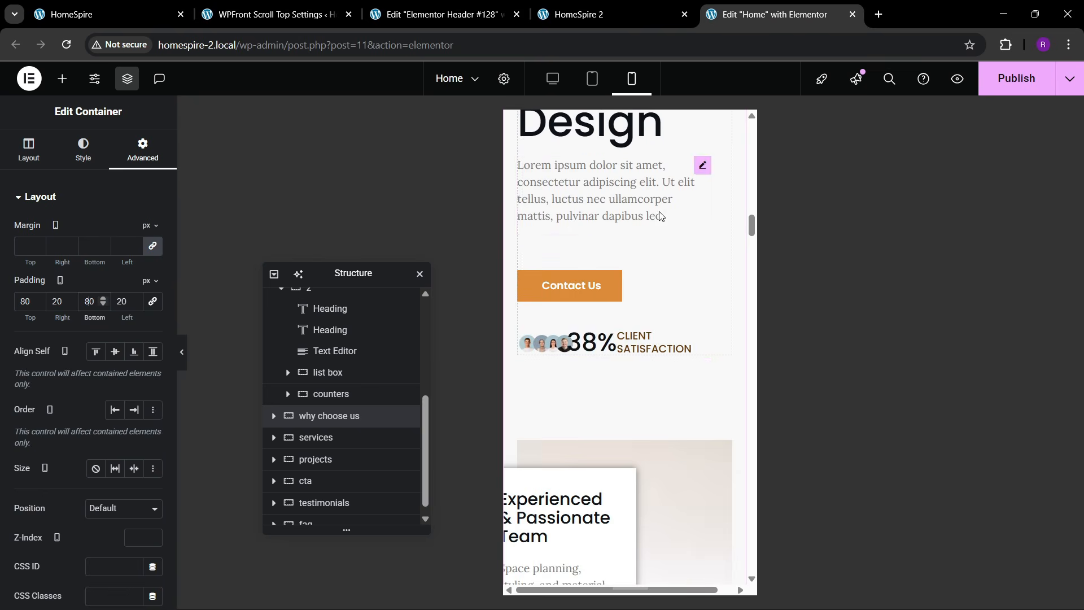
- Make the lorem paragraph Full Width
{"action": "left_click", "coordinate": [702, 165]}
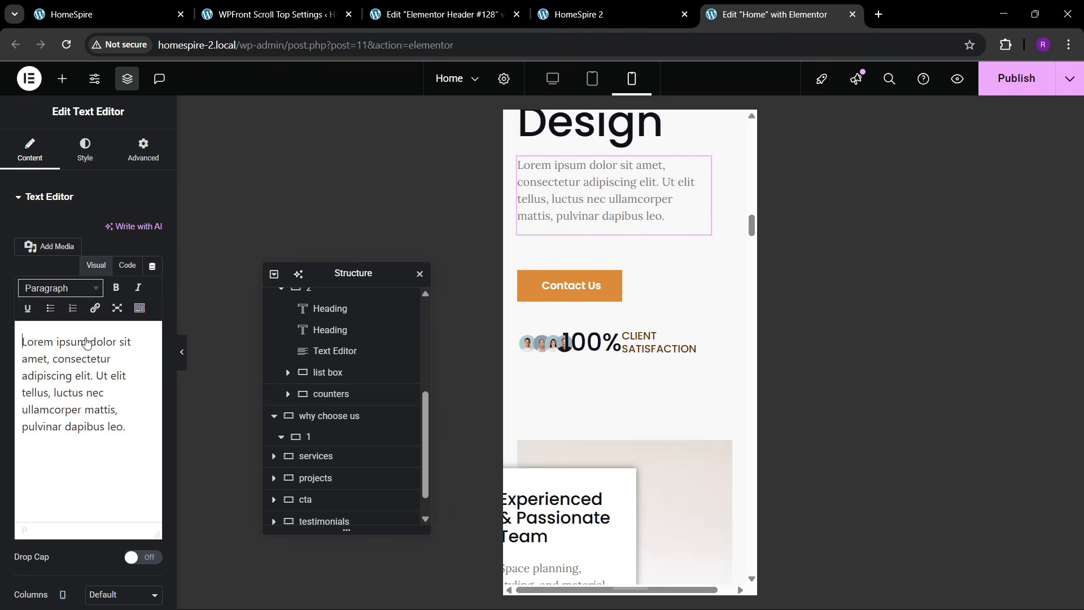
{"action": "left_click", "coordinate": [143, 150]}
{"action": "left_click", "coordinate": [116, 341]}
{"action": "left_click", "coordinate": [109, 370]}
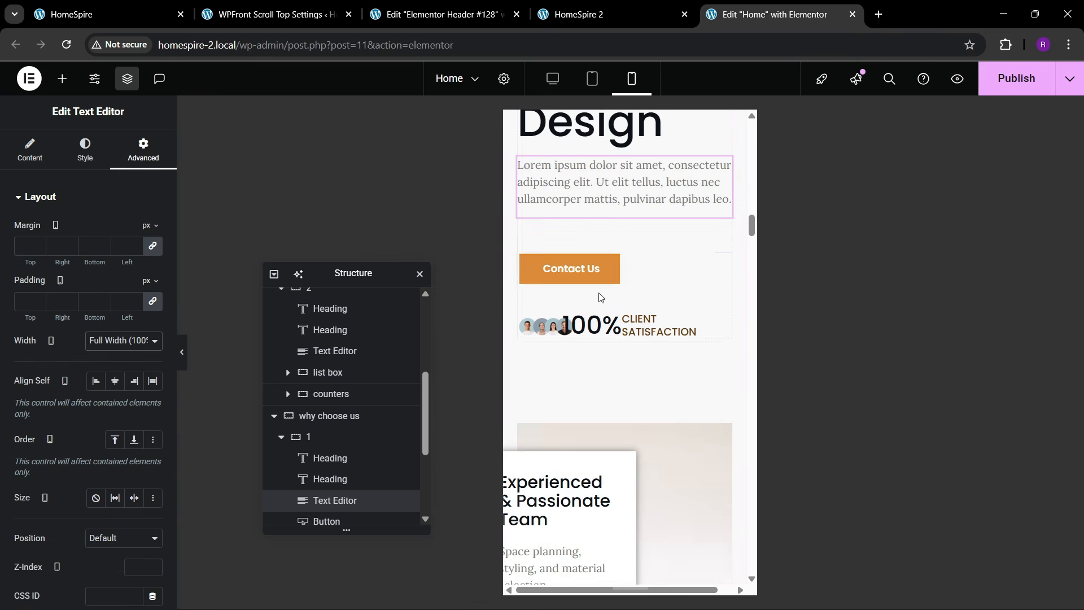
- Stack the avatars and counter vertically, left-aligned, and left-align the counter title
{"action": "scroll", "coordinate": [600, 298], "scroll_direction": "down", "scroll_amount": 2}
{"action": "left_click", "coordinate": [526, 252]}
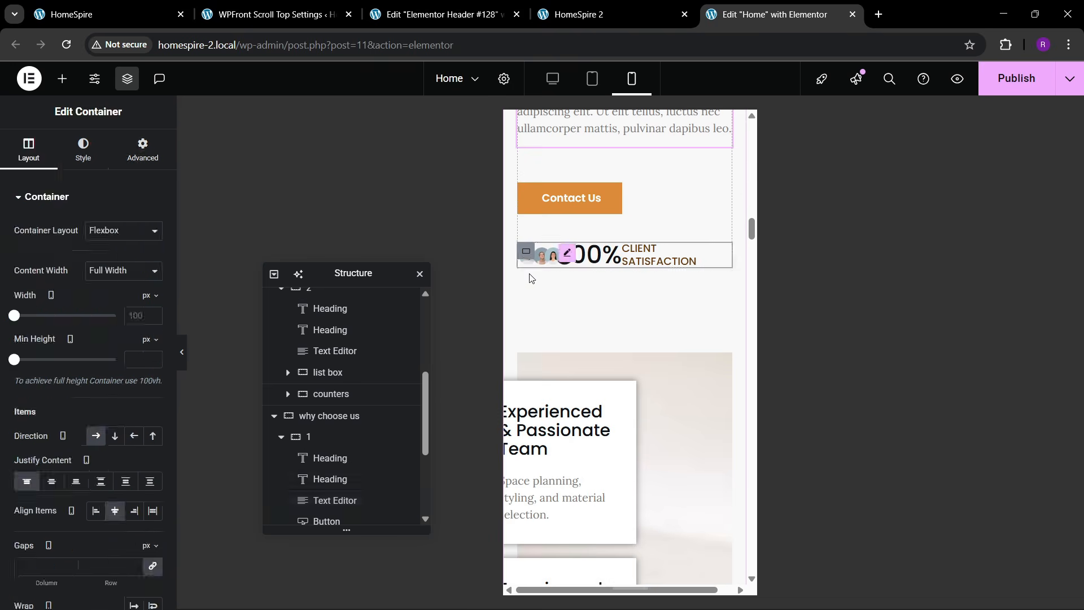
{"action": "left_click", "coordinate": [113, 441]}
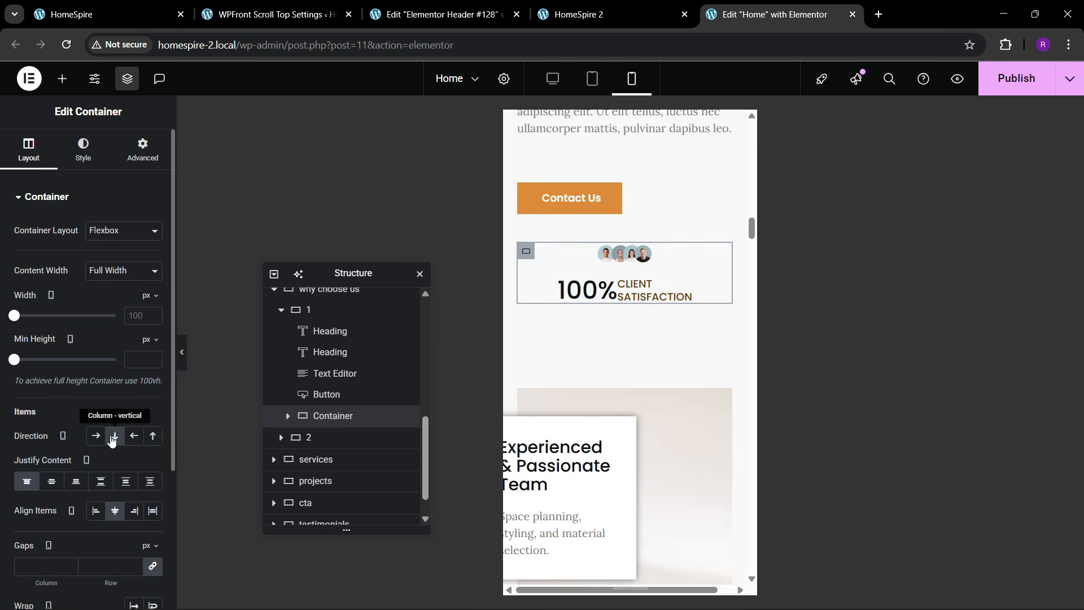
{"action": "left_click", "coordinate": [96, 510]}
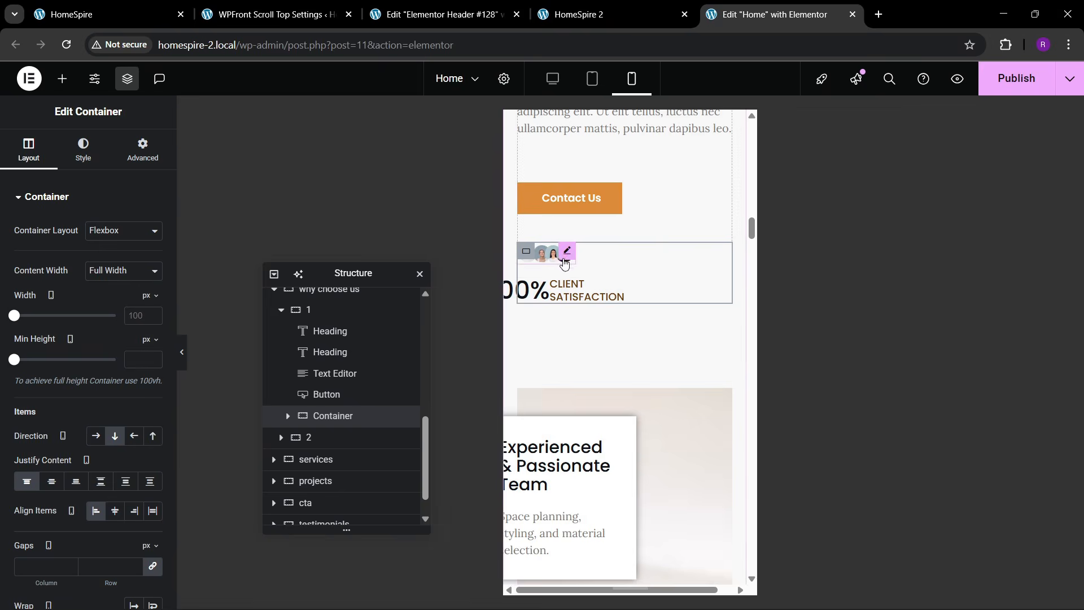
{"action": "left_click", "coordinate": [597, 290]}
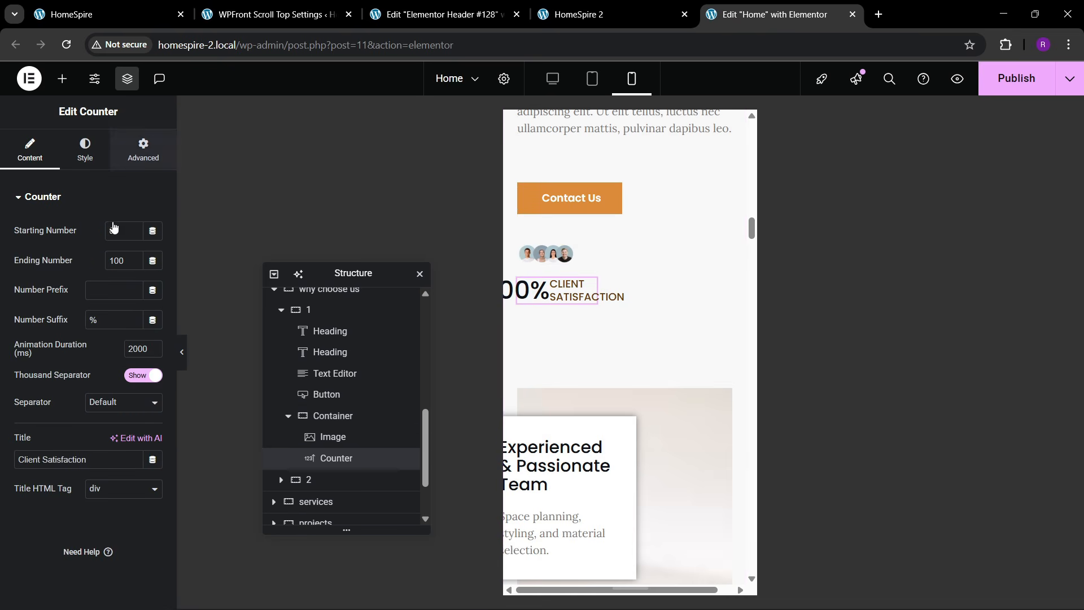
{"action": "left_click", "coordinate": [143, 151]}
{"action": "left_click", "coordinate": [74, 152]}
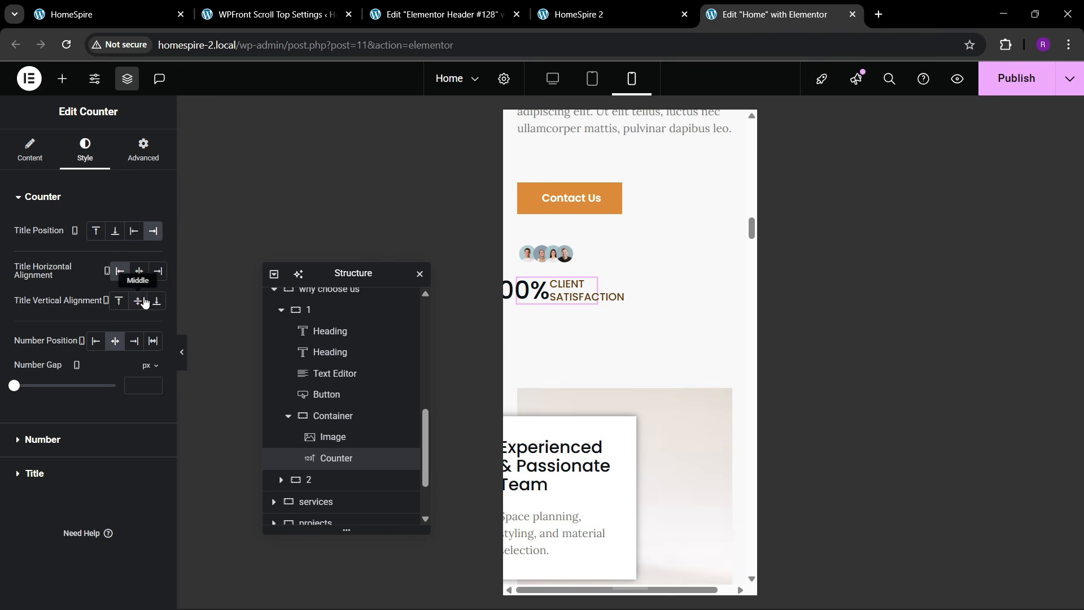
{"action": "left_click", "coordinate": [120, 271]}
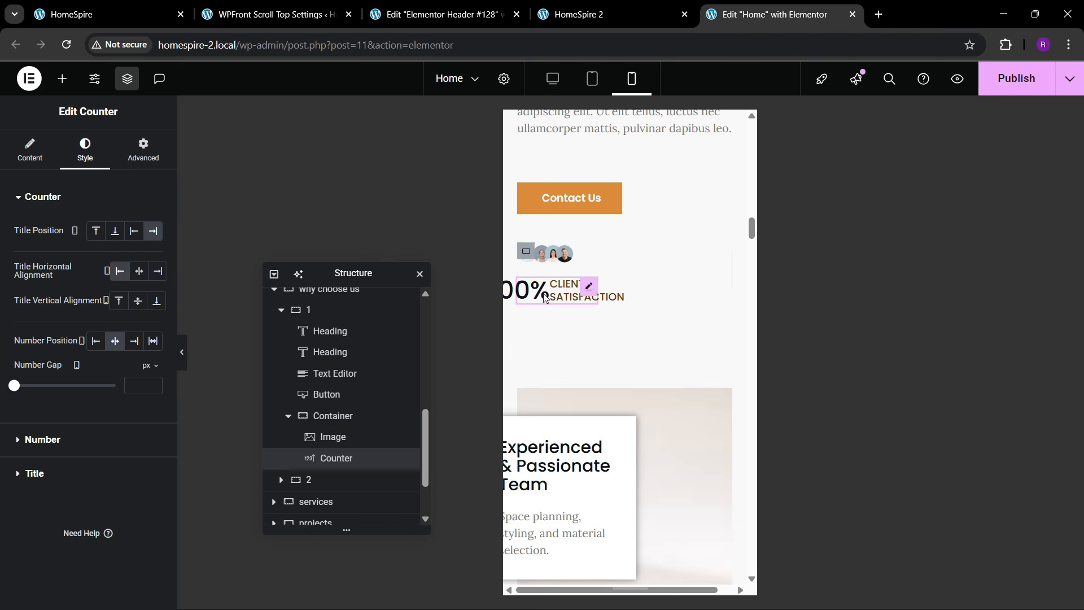
- Switch the avatars and counter group to Row direction with a 60 px gap
{"action": "left_click", "coordinate": [525, 254]}
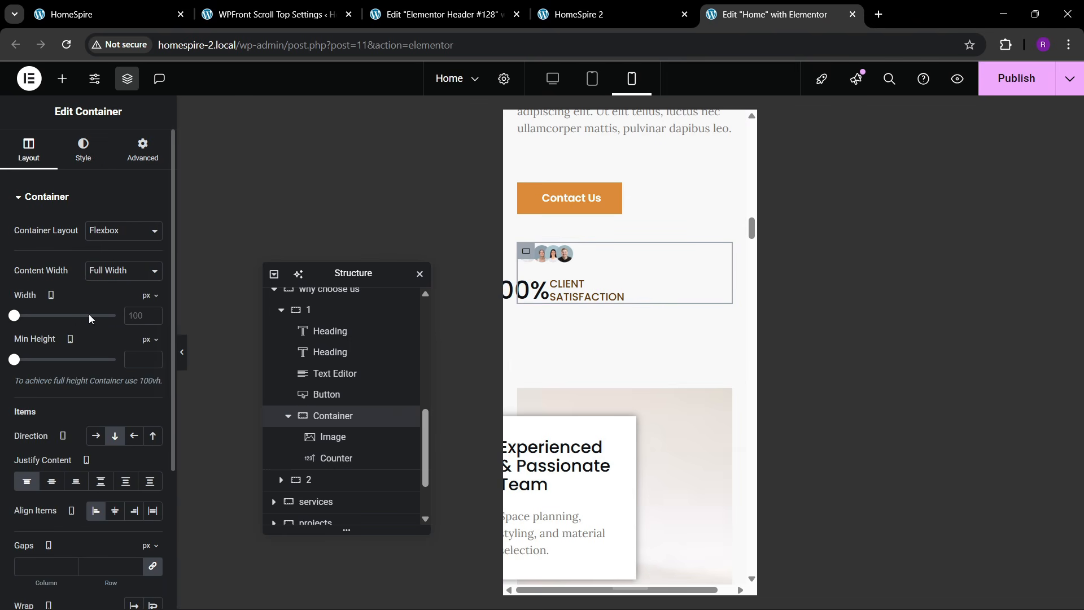
{"action": "left_click", "coordinate": [99, 441]}
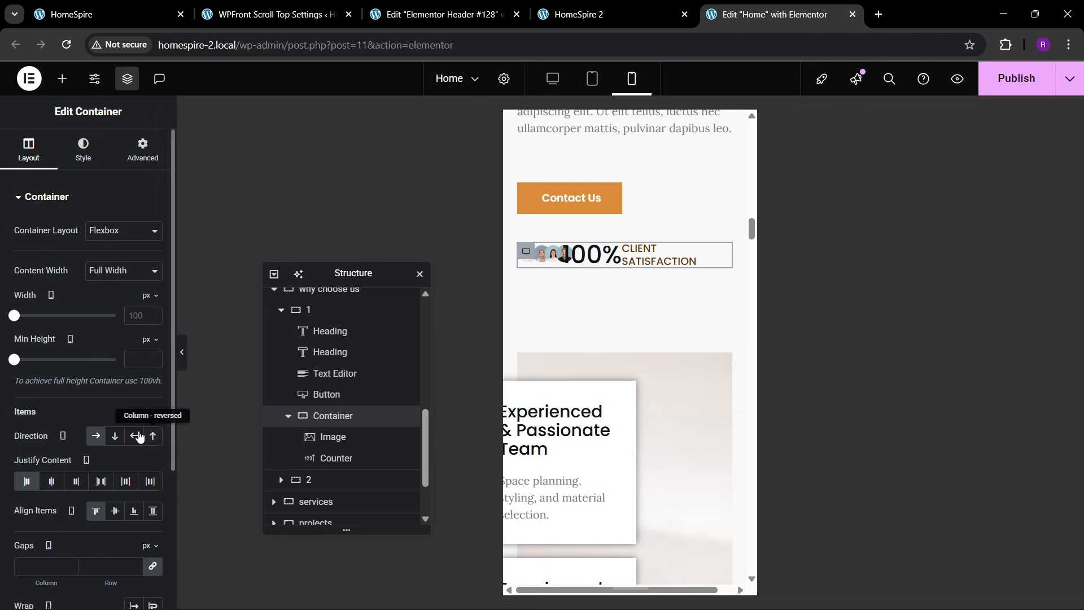
{"action": "scroll", "coordinate": [121, 454], "scroll_direction": "down", "scroll_amount": 2}
{"action": "type", "text": "100"}
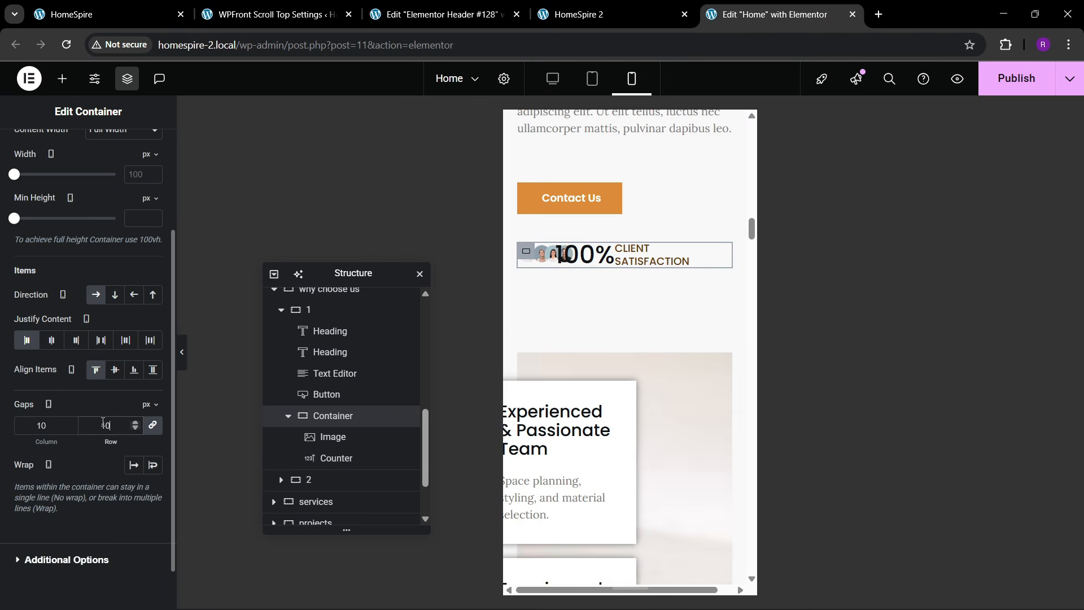
{"action": "key", "text": "BackSpace"}
{"action": "key", "text": "BackSpace"}
{"action": "key", "text": "BackSpace"}
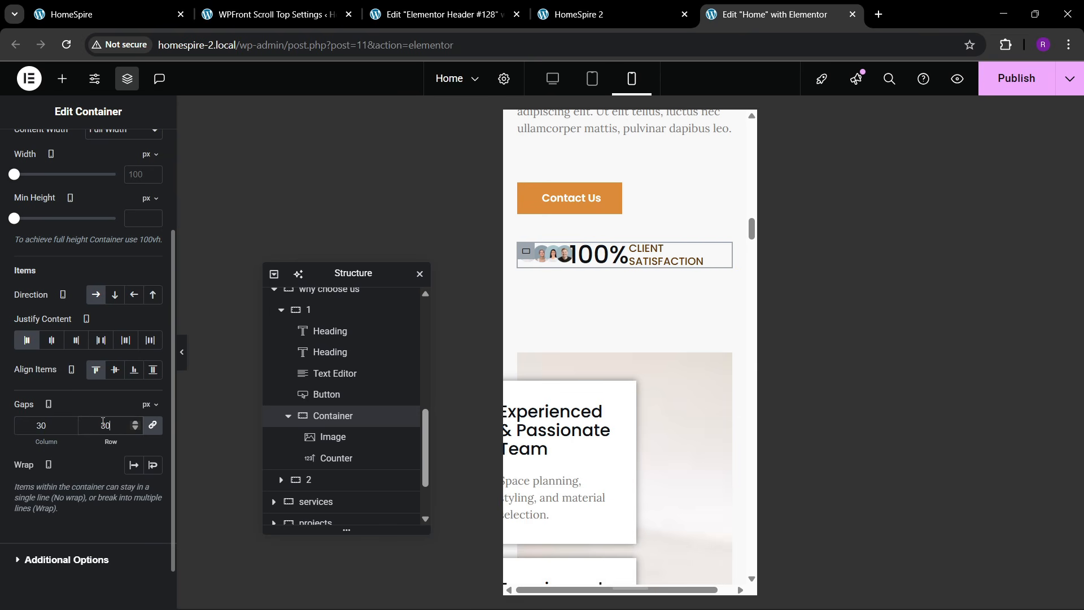
{"action": "type", "text": "50"}
{"action": "key", "text": "BackSpace"}
{"action": "key", "text": "BackSpace"}
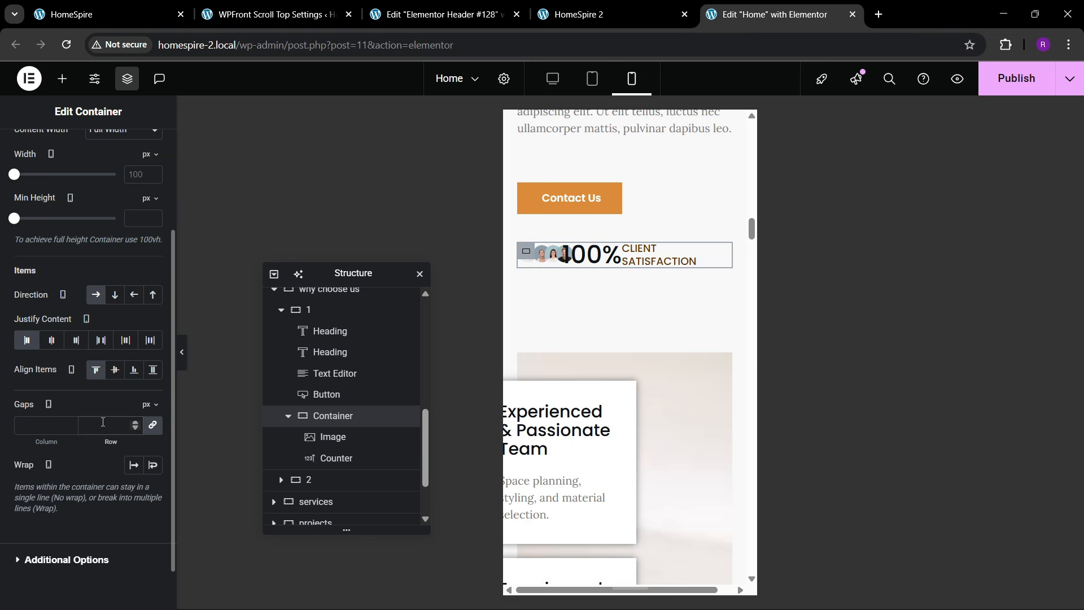
{"action": "type", "text": "60"}
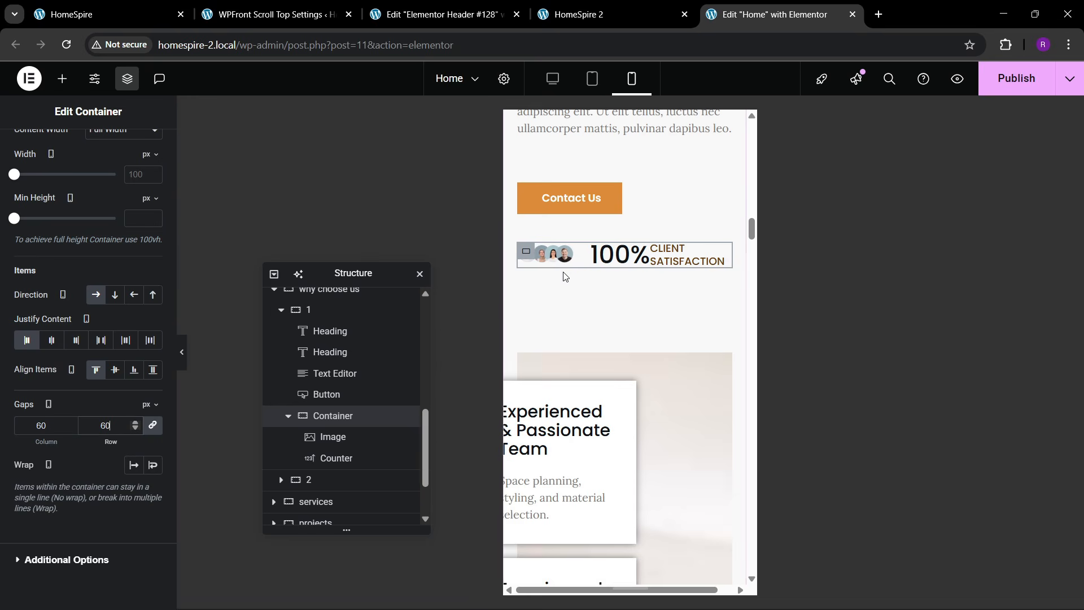
- Start increasing the avatar image width, currently at 17%
{"action": "left_click", "coordinate": [566, 254]}
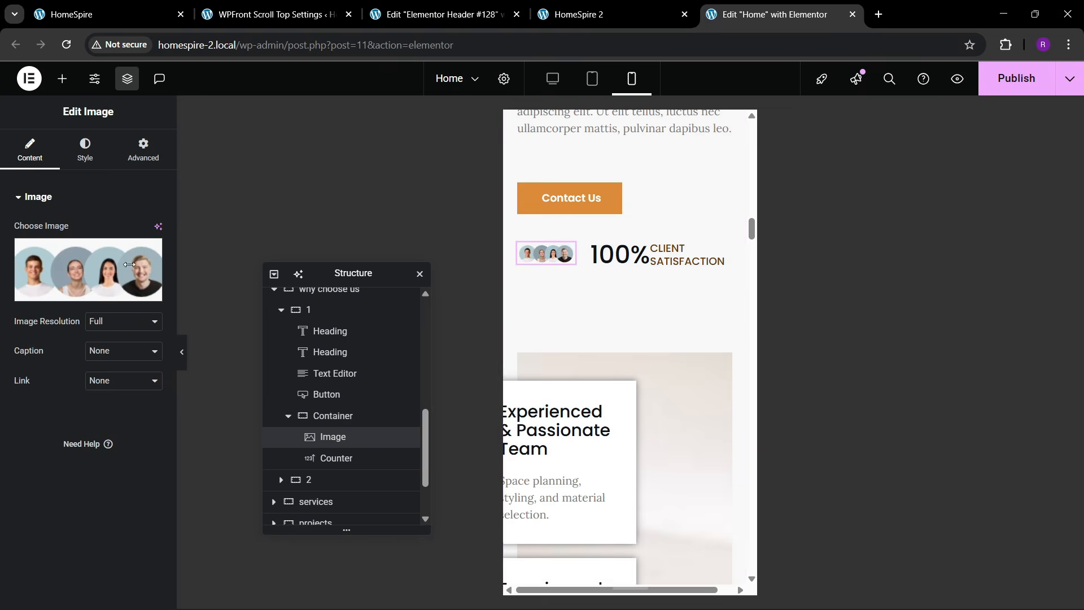
{"action": "left_click", "coordinate": [85, 150]}
{"action": "left_click", "coordinate": [154, 273]}
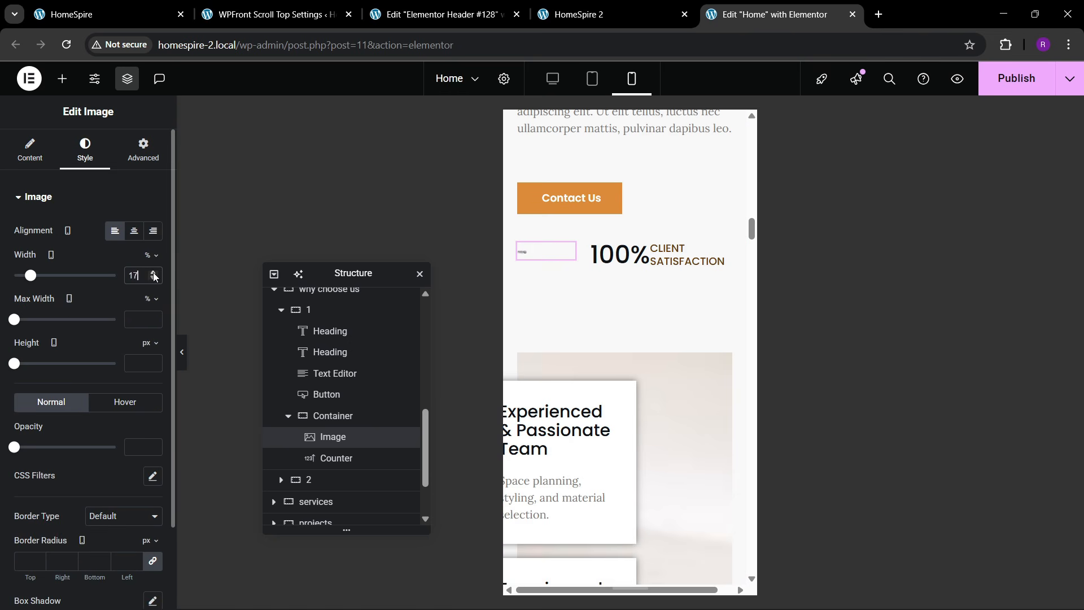
- Set the avatar image's custom width to 117 px
{"action": "key", "text": "BackSpace"}
{"action": "key", "text": "BackSpace"}
{"action": "left_click", "coordinate": [143, 151]}
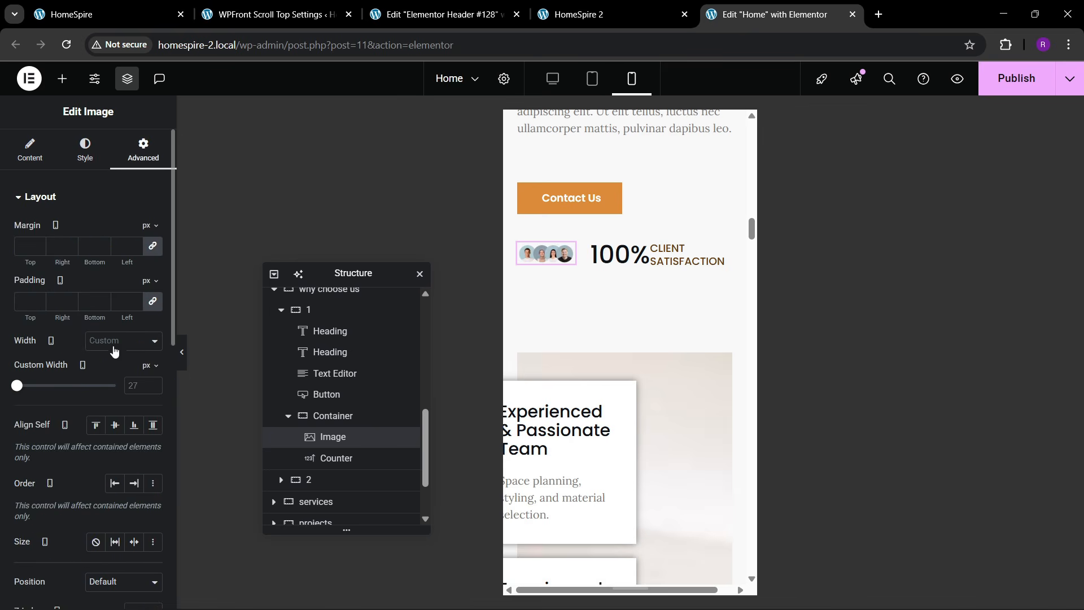
{"action": "left_click_drag", "start_coordinate": [23, 386], "coordinate": [32, 386]}
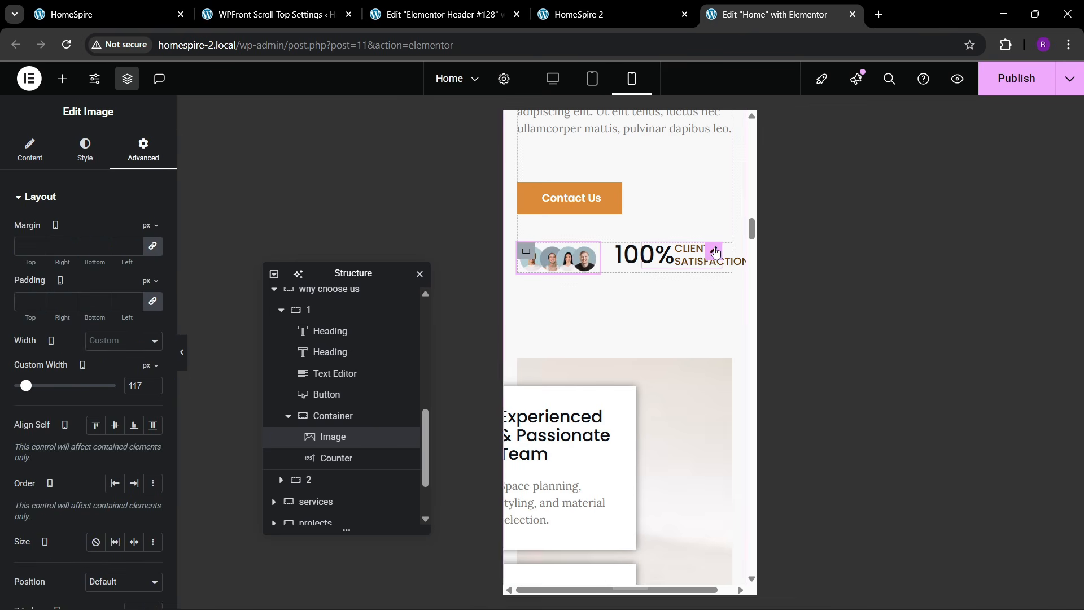
- Set the 100% counter number's font size to 28 px
{"action": "left_click", "coordinate": [715, 253]}
{"action": "left_click", "coordinate": [85, 150]}
{"action": "left_click", "coordinate": [73, 448]}
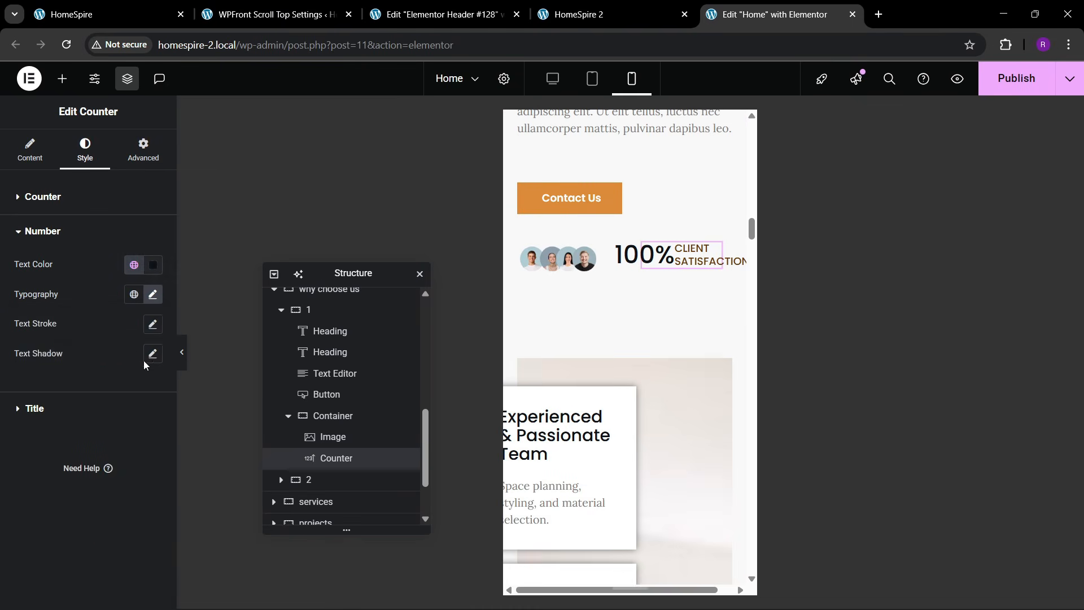
{"action": "left_click", "coordinate": [152, 298]}
{"action": "left_click", "coordinate": [144, 401]}
{"action": "left_click_drag", "start_coordinate": [145, 404], "coordinate": [145, 404]}
{"action": "left_click", "coordinate": [144, 402]}
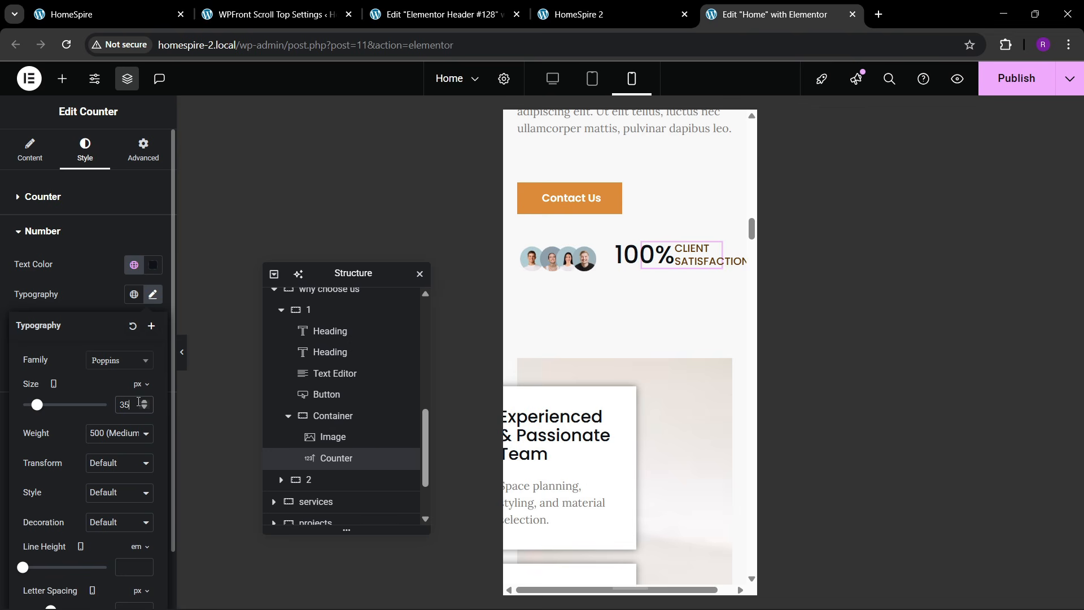
{"action": "left_click", "coordinate": [145, 408]}
{"action": "left_click", "coordinate": [144, 409]}
{"action": "left_click", "coordinate": [145, 408]}
{"action": "left_click", "coordinate": [145, 408]}
{"action": "left_click", "coordinate": [144, 408]}
{"action": "left_click", "coordinate": [144, 408]}
{"action": "left_click", "coordinate": [144, 408]}
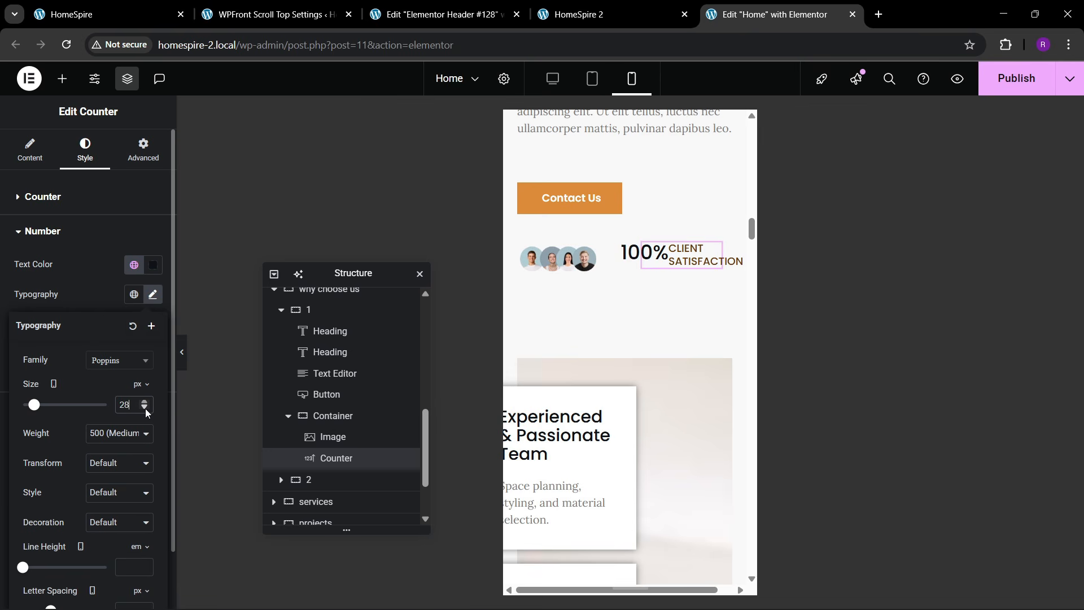
- Adjust the counter's number gap to 0 px before the title
{"action": "left_click", "coordinate": [83, 200]}
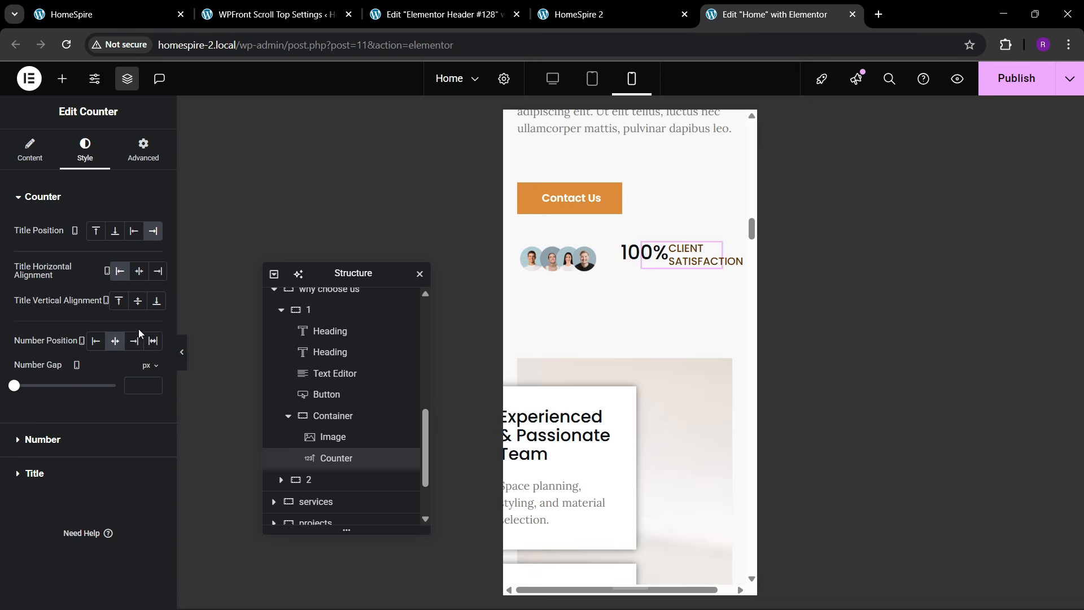
{"action": "left_click", "coordinate": [152, 383]}
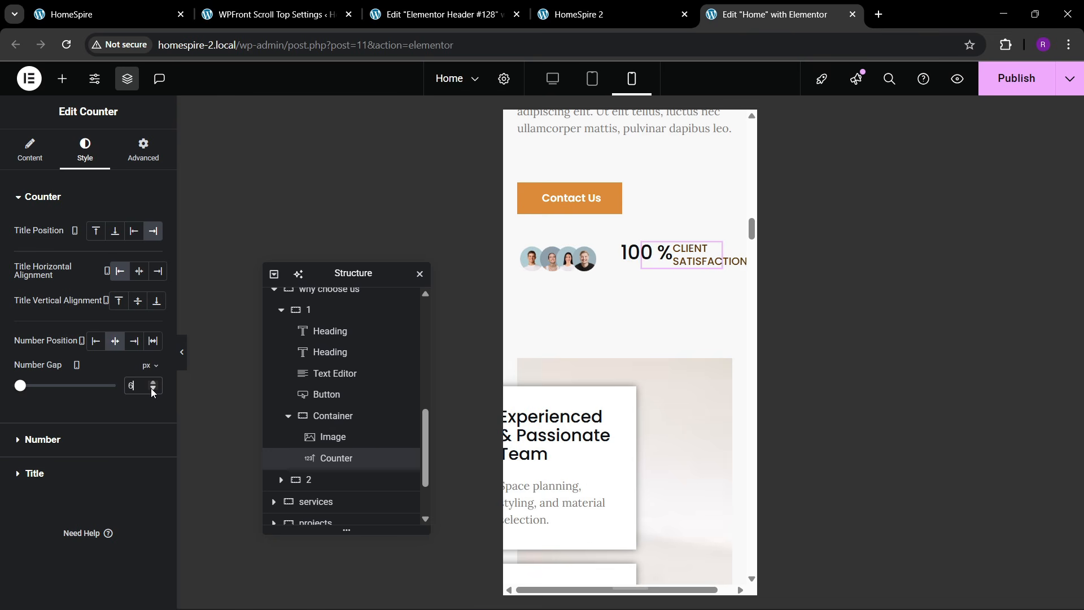
{"action": "left_click", "coordinate": [63, 442]}
{"action": "left_click", "coordinate": [62, 232]}
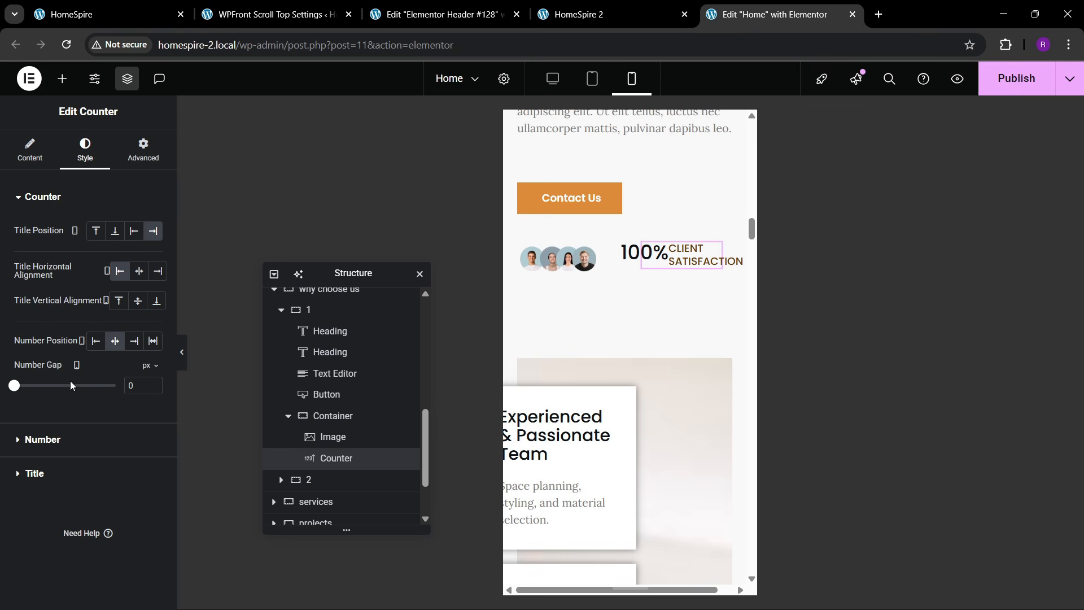
{"action": "scroll", "coordinate": [644, 324], "scroll_direction": "down", "scroll_amount": 3}
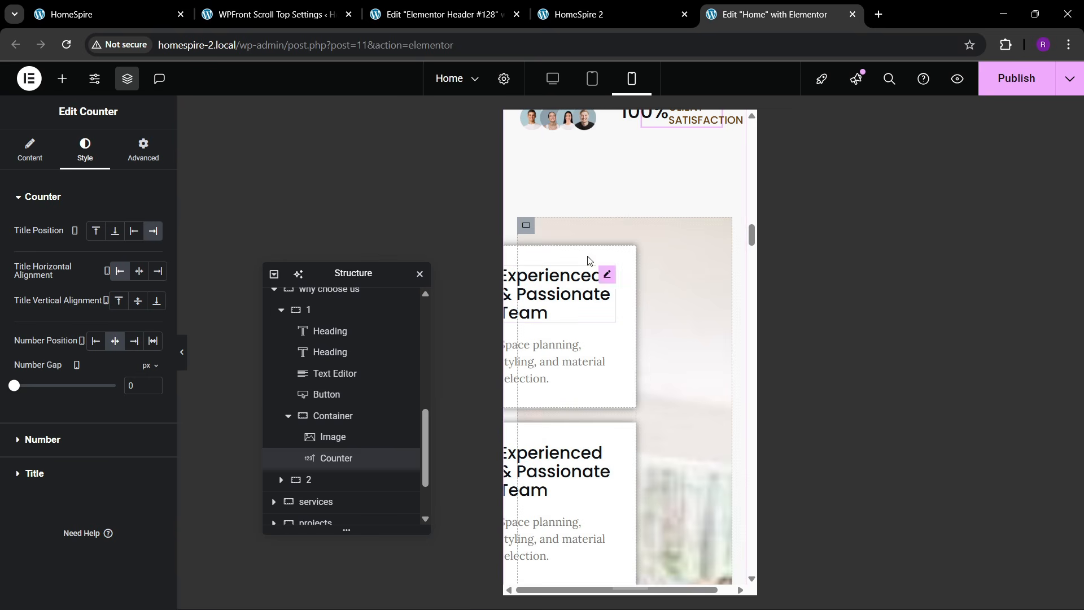
- Set the team cards grid margin to 0
{"action": "left_click", "coordinate": [526, 227]}
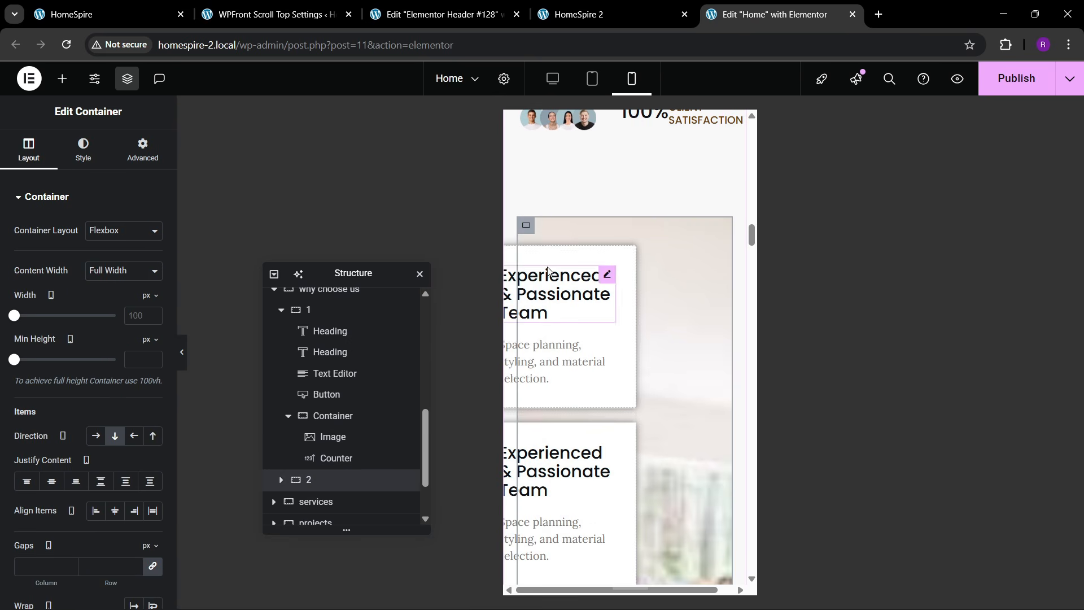
{"action": "left_click", "coordinate": [608, 276]}
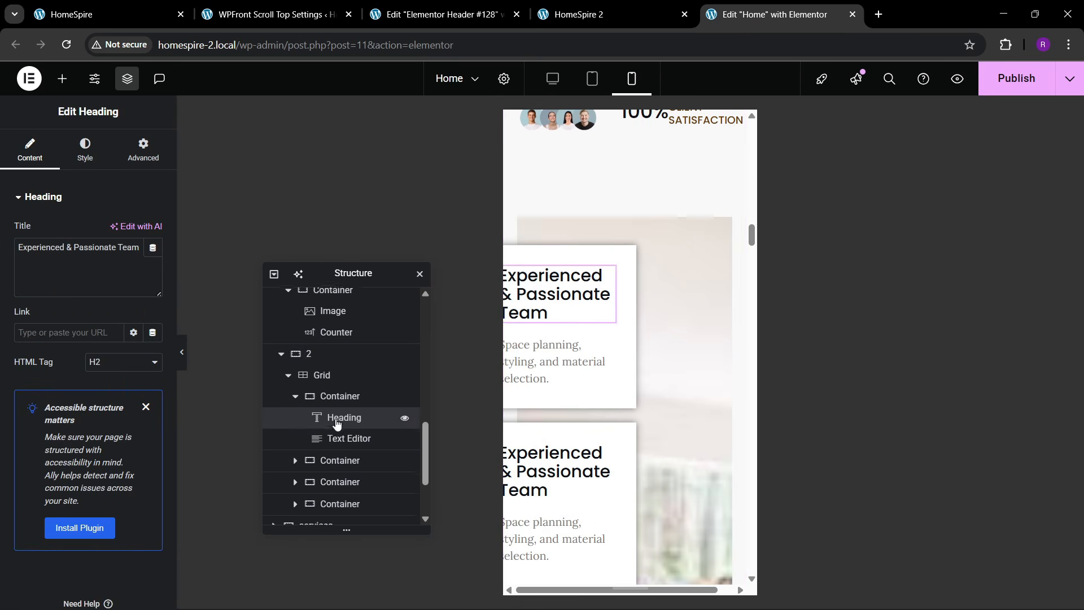
{"action": "left_click", "coordinate": [337, 375]}
{"action": "left_click", "coordinate": [142, 150]}
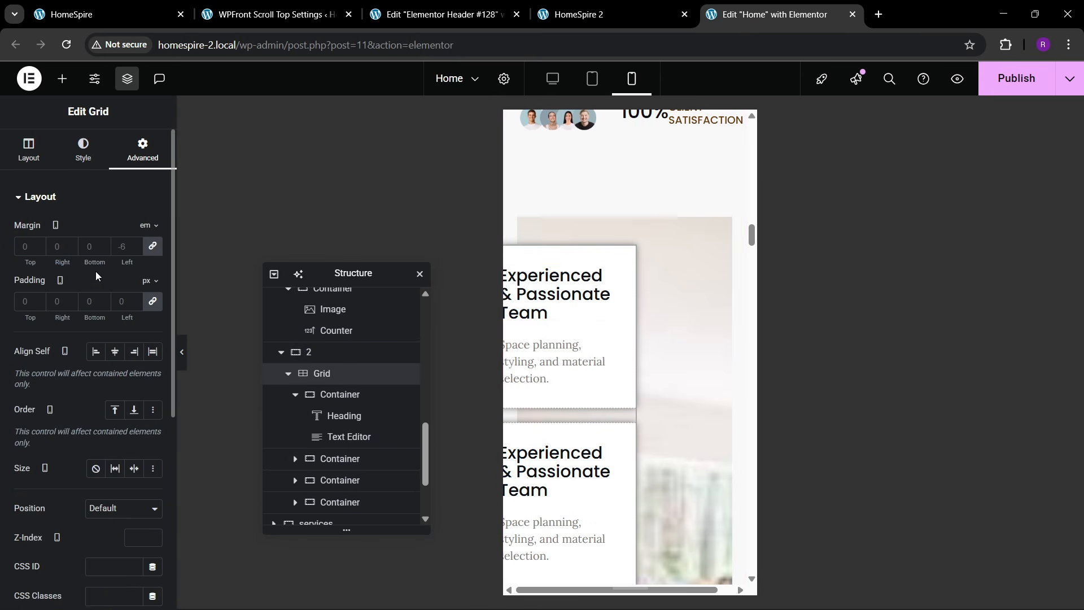
{"action": "type", "text": "0"}
{"action": "scroll", "coordinate": [626, 346], "scroll_direction": "down", "scroll_amount": 2}
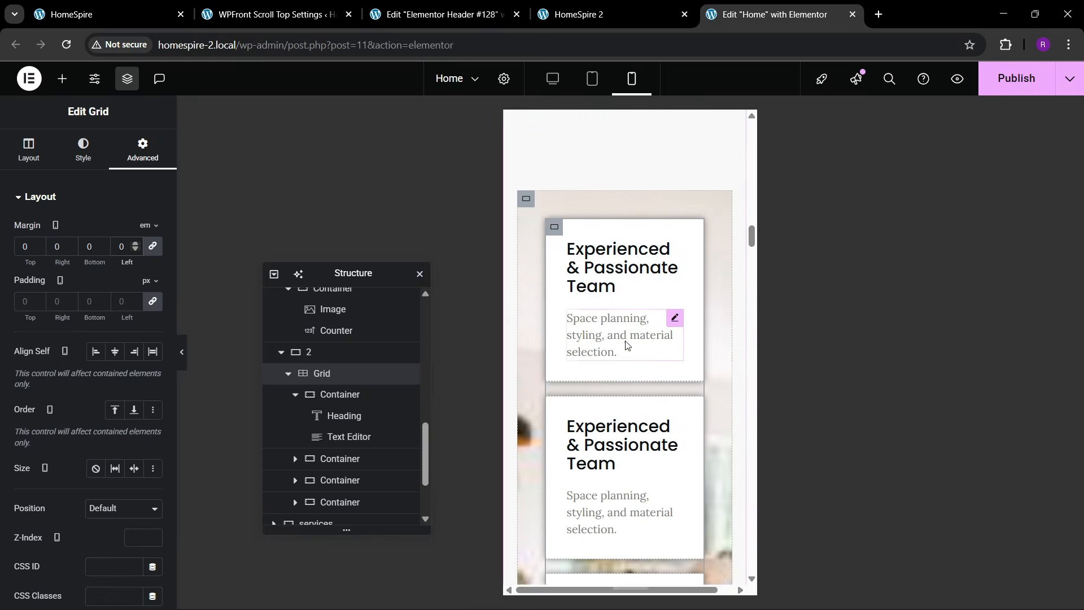
{"action": "scroll", "coordinate": [626, 361], "scroll_direction": "up", "scroll_amount": 2}
- Set the team cards container padding to 30
{"action": "left_click", "coordinate": [525, 236]}
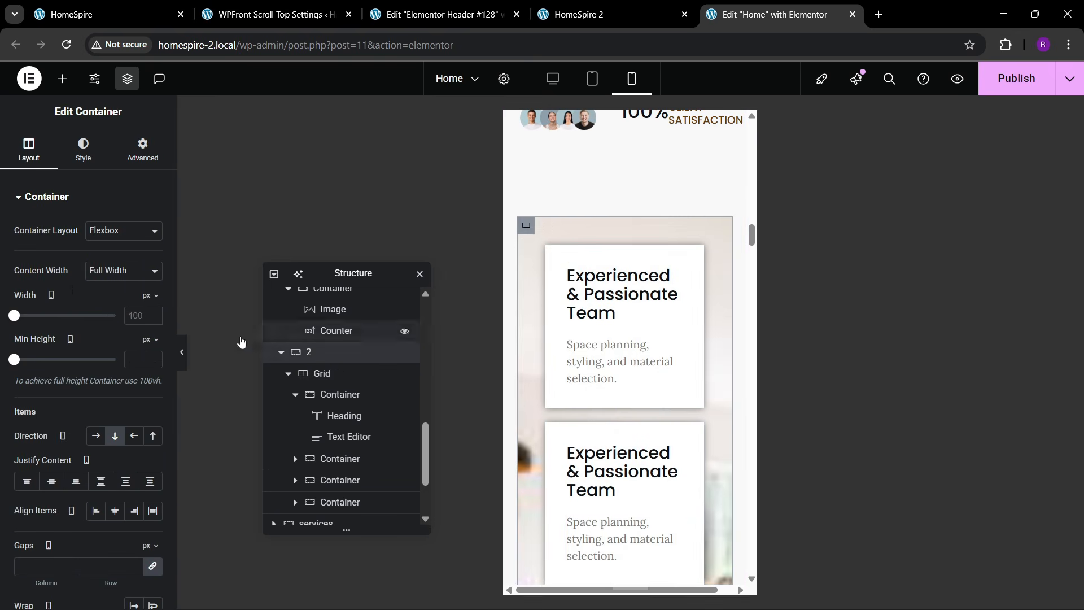
{"action": "left_click", "coordinate": [142, 150]}
{"action": "type", "text": "30"}
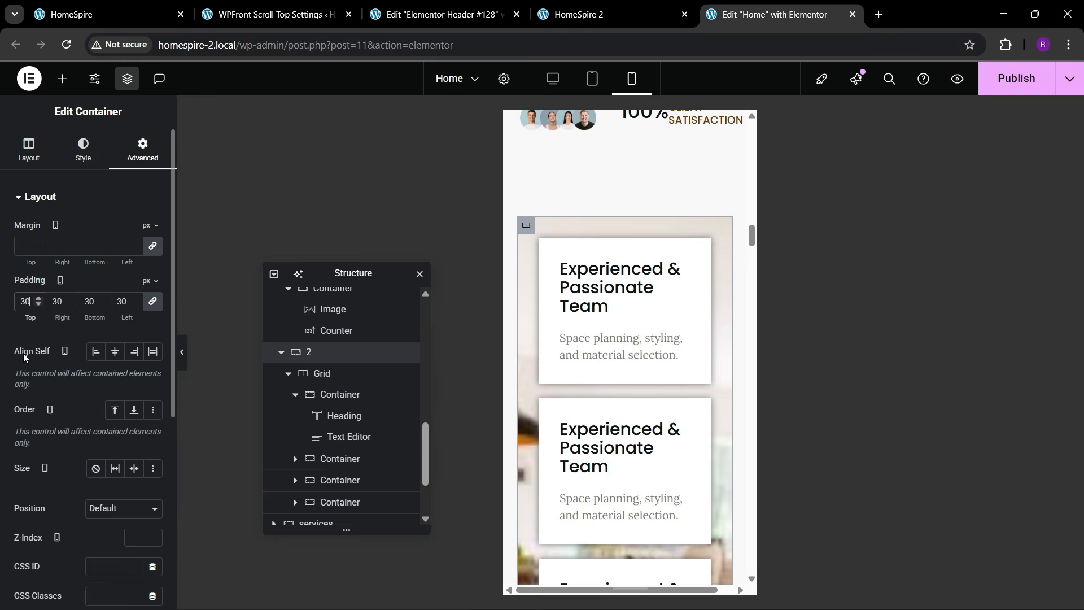
{"action": "scroll", "coordinate": [638, 391], "scroll_direction": "down", "scroll_amount": 6}
{"action": "scroll", "coordinate": [638, 391], "scroll_direction": "down", "scroll_amount": 3}
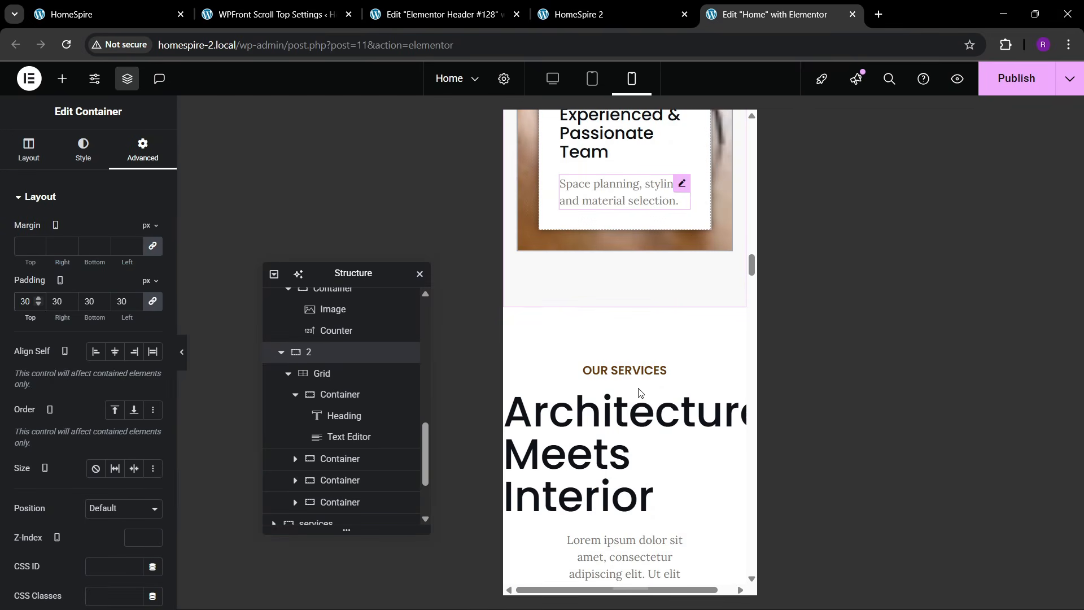
{"action": "scroll", "coordinate": [621, 389], "scroll_direction": "down", "scroll_amount": 3}
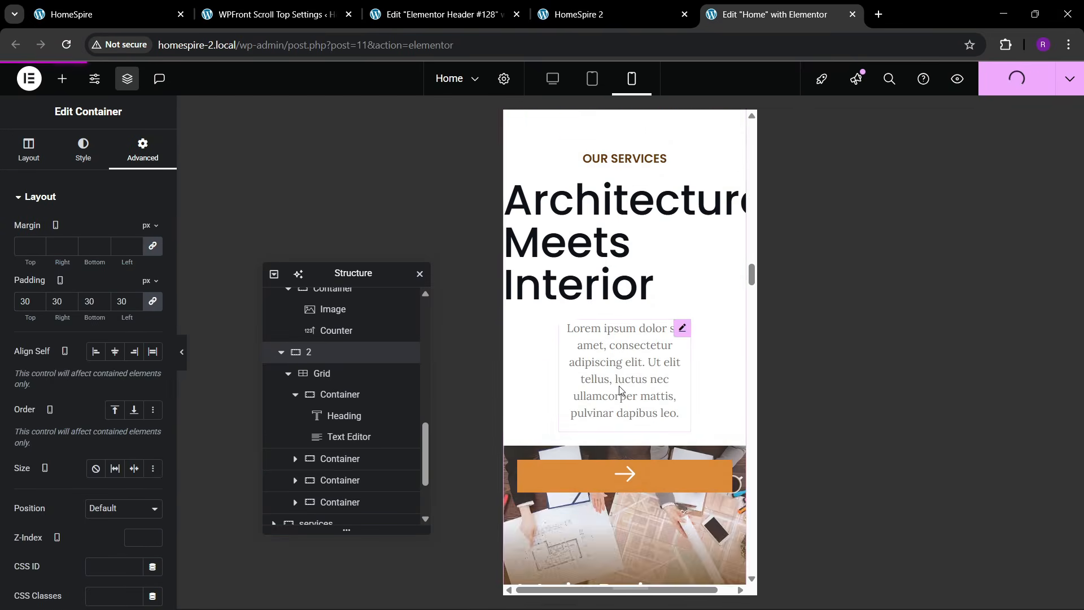
{"action": "scroll", "coordinate": [620, 355], "scroll_direction": "up", "scroll_amount": 2}
- Set the Our Services section padding to 80 / 20 / 80 / 20
{"action": "left_click", "coordinate": [625, 229]}
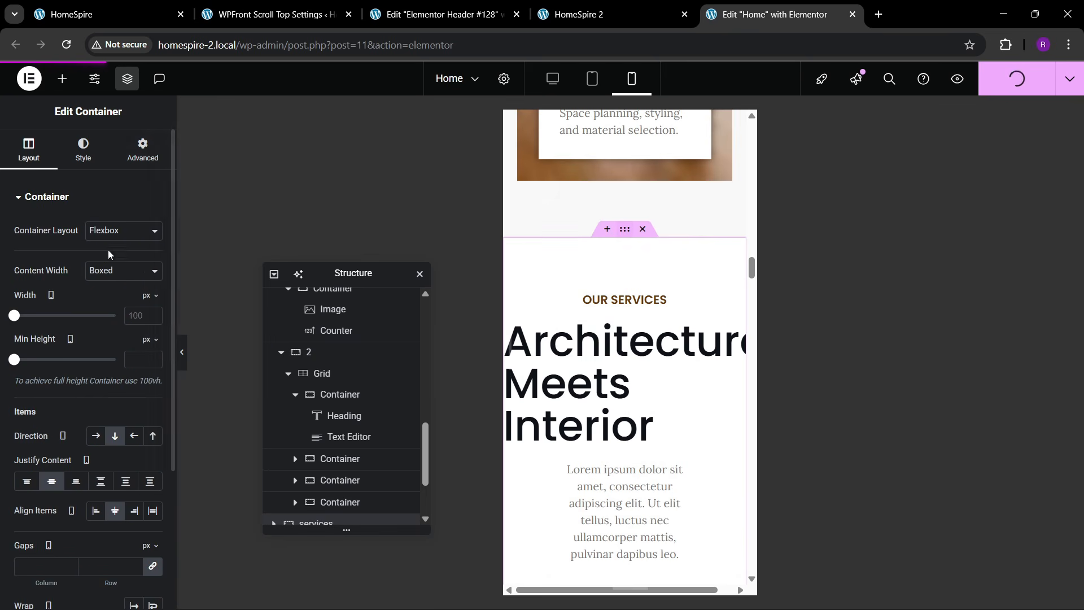
{"action": "left_click", "coordinate": [142, 149]}
{"action": "left_click", "coordinate": [152, 302]}
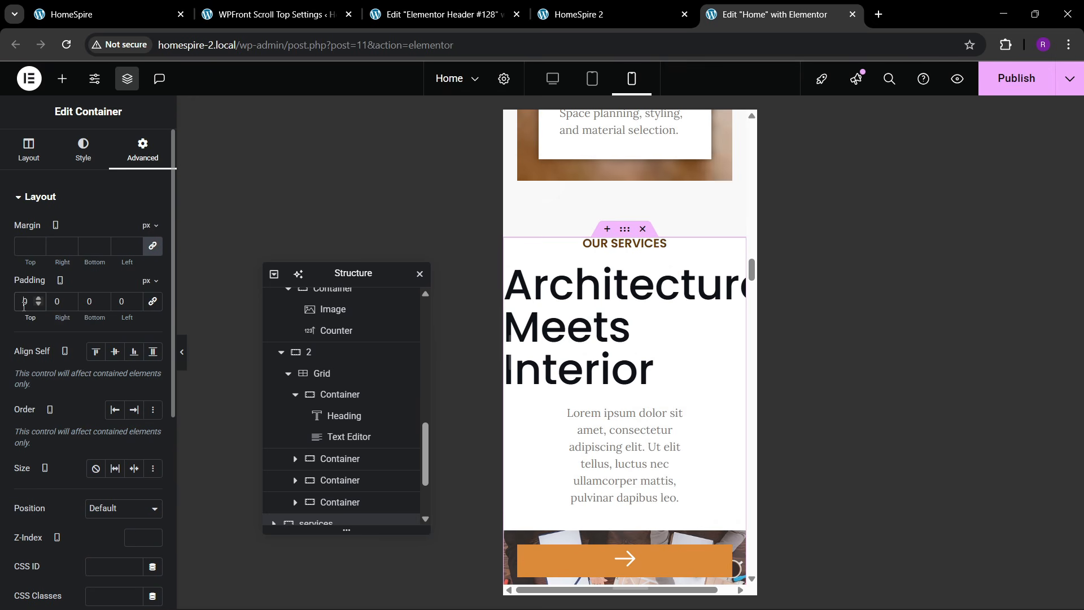
{"action": "type", "text": "80"}
{"action": "key", "text": "Tab"}
{"action": "type", "text": "20"}
{"action": "key", "text": "Tab"}
{"action": "type", "text": "80"}
{"action": "key", "text": "Tab"}
{"action": "type", "text": "20"}
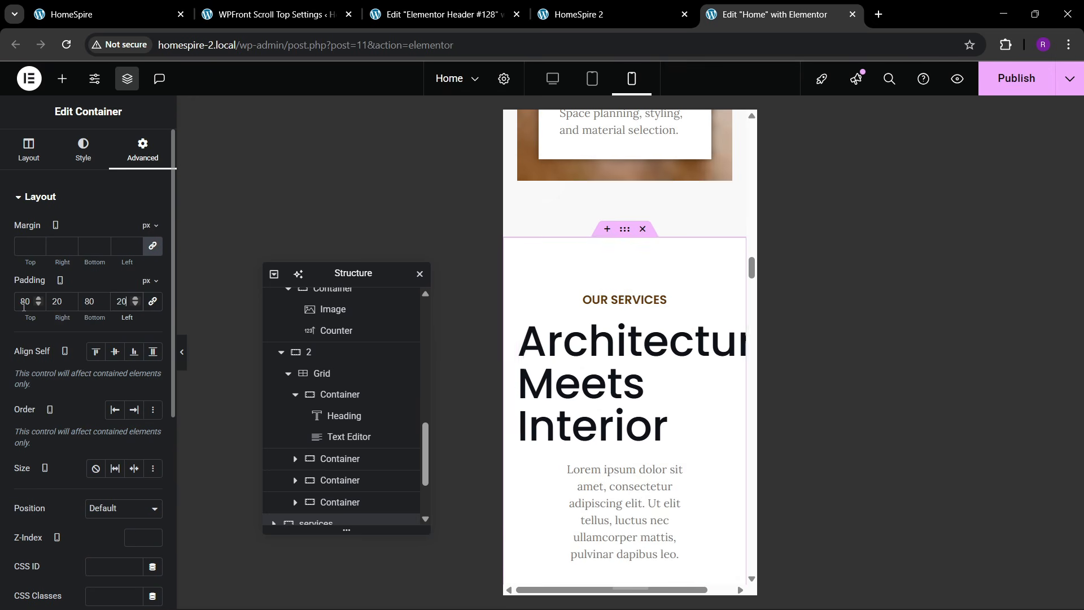
- Centre the 'Architecture Meets Interior' heading and set its size to 40 px
{"action": "left_click", "coordinate": [570, 389]}
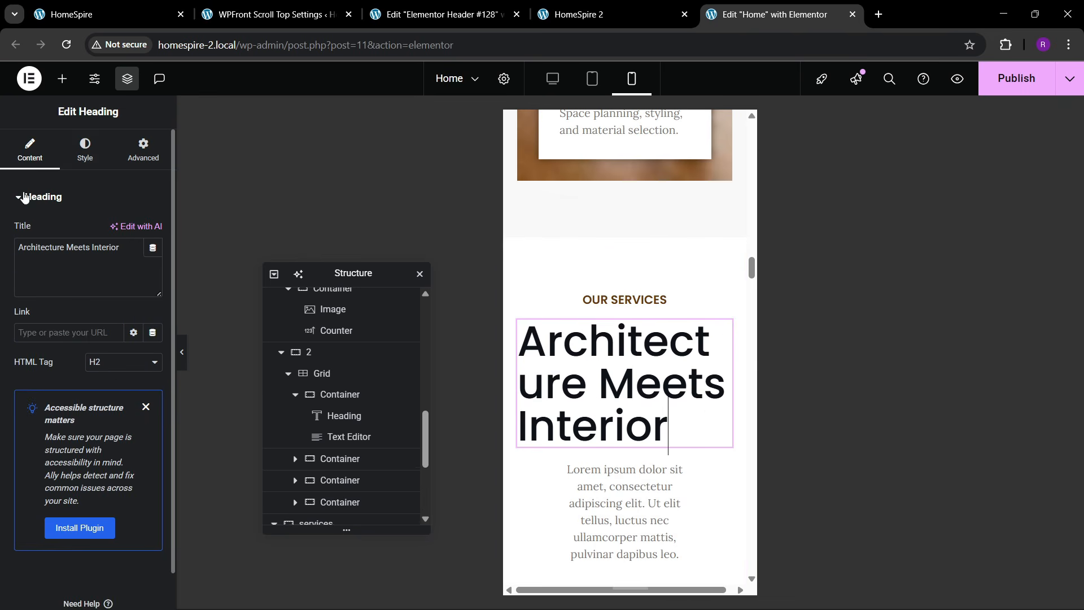
{"action": "left_click", "coordinate": [85, 149]}
{"action": "left_click", "coordinate": [114, 230]}
{"action": "left_click", "coordinate": [153, 270]}
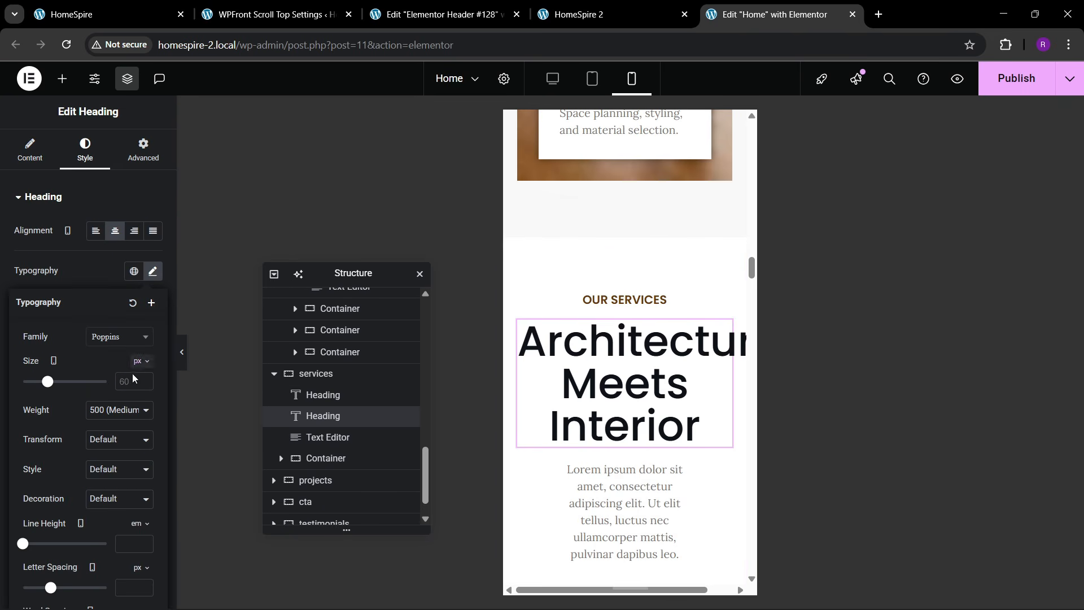
{"action": "left_click", "coordinate": [135, 381]}
{"action": "type", "text": "50"}
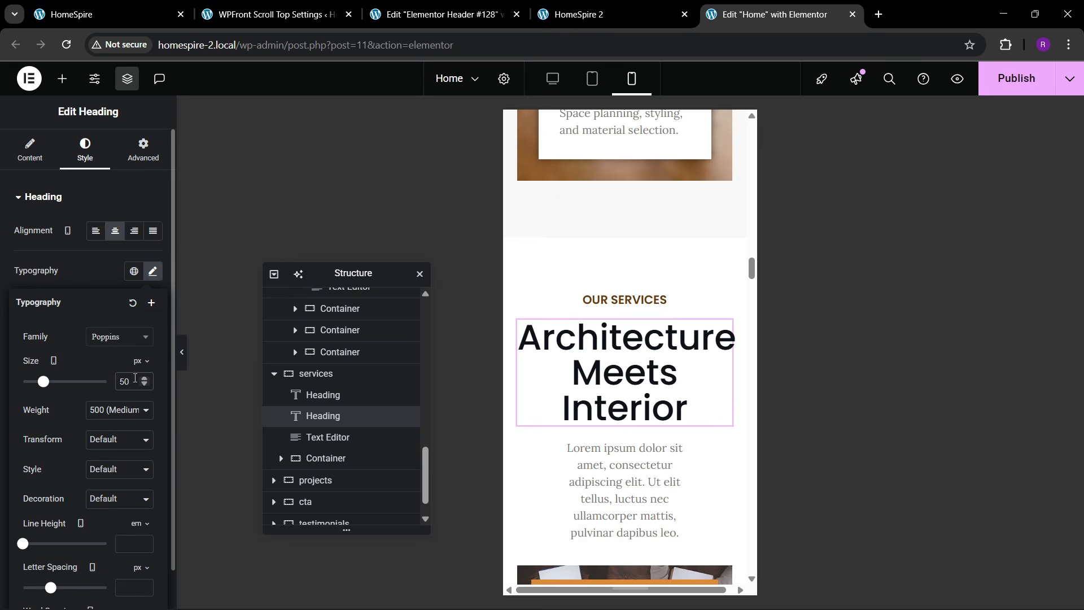
{"action": "key", "text": "BackSpace"}
{"action": "key", "text": "BackSpace"}
{"action": "type", "text": "40"}
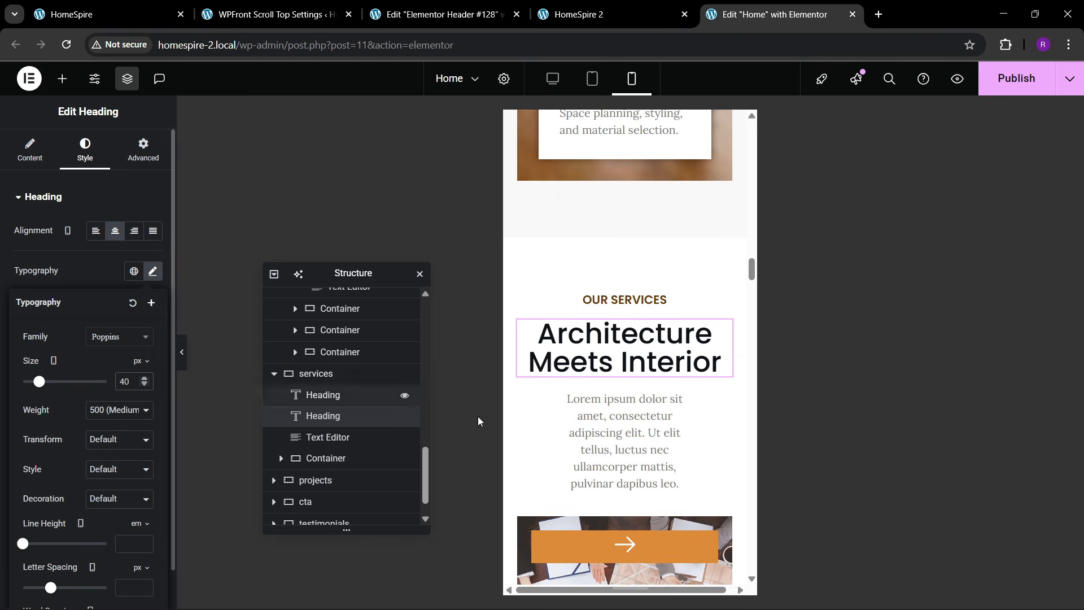
- Make the services intro paragraph Full Width
{"action": "left_click", "coordinate": [674, 399]}
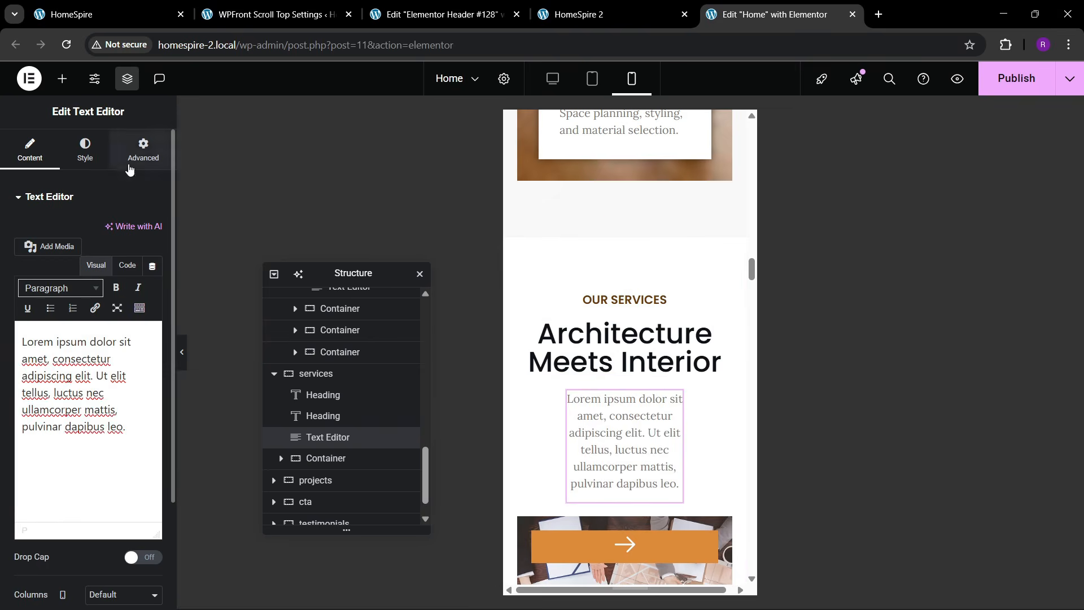
{"action": "left_click", "coordinate": [143, 151]}
{"action": "left_click", "coordinate": [101, 341]}
{"action": "left_click", "coordinate": [100, 376]}
{"action": "scroll", "coordinate": [607, 347], "scroll_direction": "down", "scroll_amount": 3}
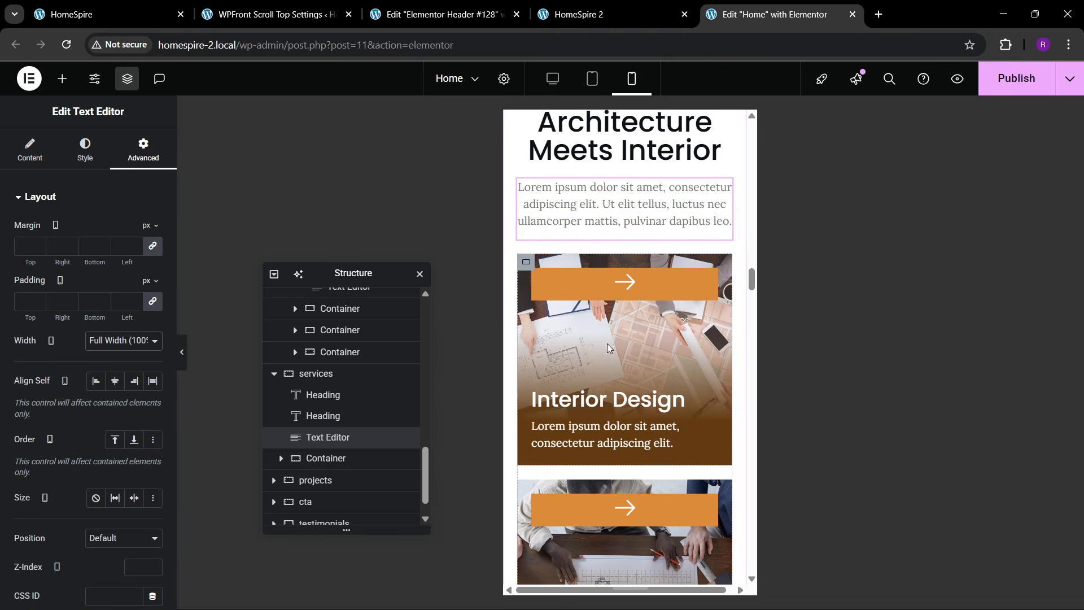
- Set the first cards' orange button containers to 100 px width and copy that style
{"action": "left_click", "coordinate": [542, 281]}
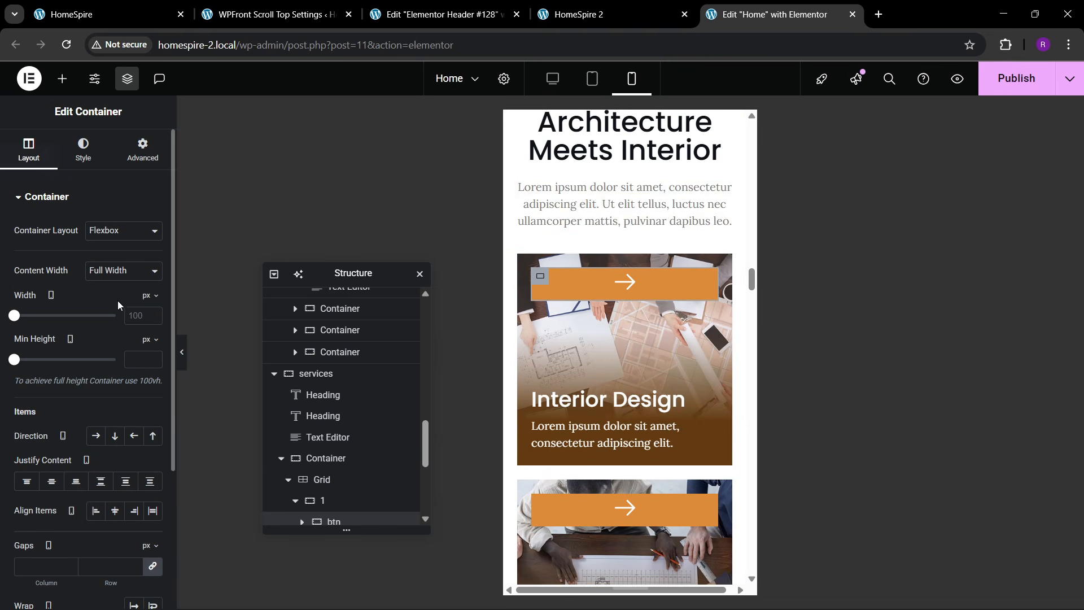
{"action": "left_click", "coordinate": [141, 315]}
{"action": "type", "text": "100"}
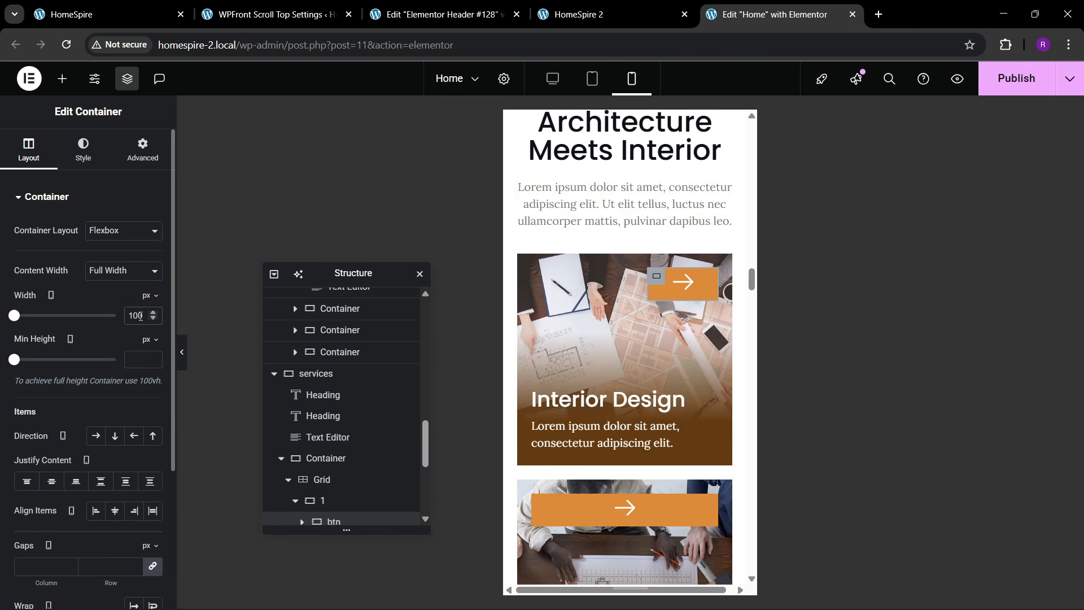
{"action": "key", "text": "BackSpace"}
{"action": "key", "text": "BackSpace"}
{"action": "key", "text": "BackSpace"}
{"action": "type", "text": "100"}
{"action": "scroll", "coordinate": [564, 347], "scroll_direction": "down", "scroll_amount": 3}
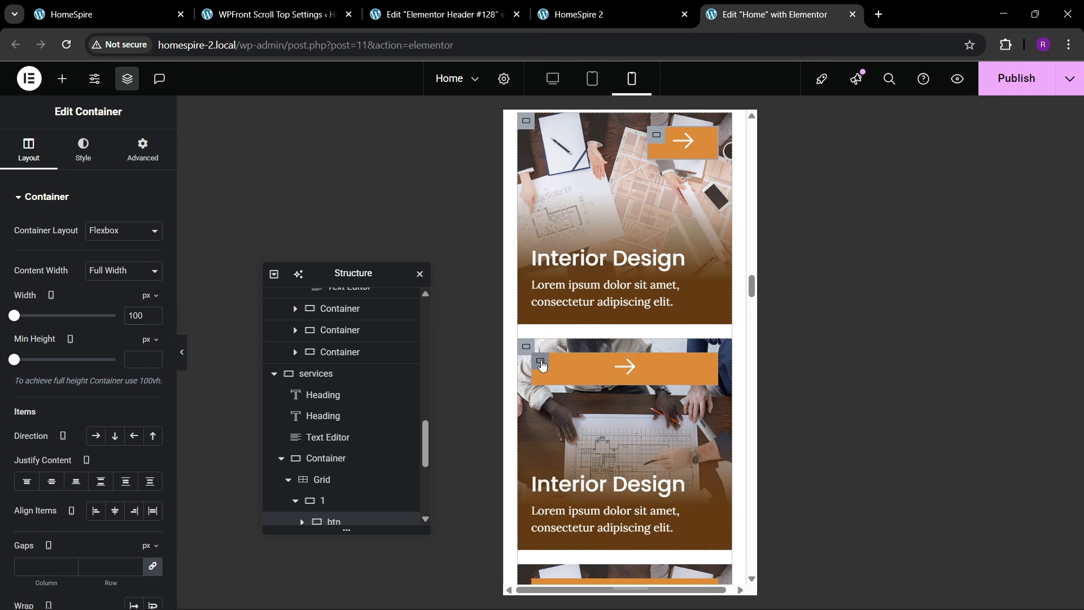
{"action": "left_click", "coordinate": [541, 365]}
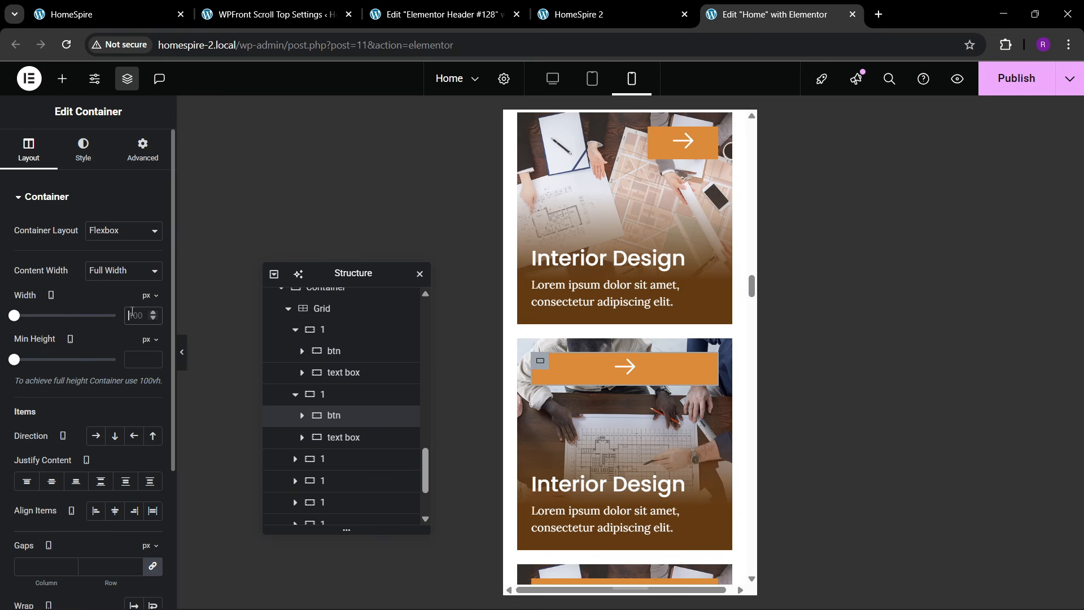
{"action": "type", "text": "100"}
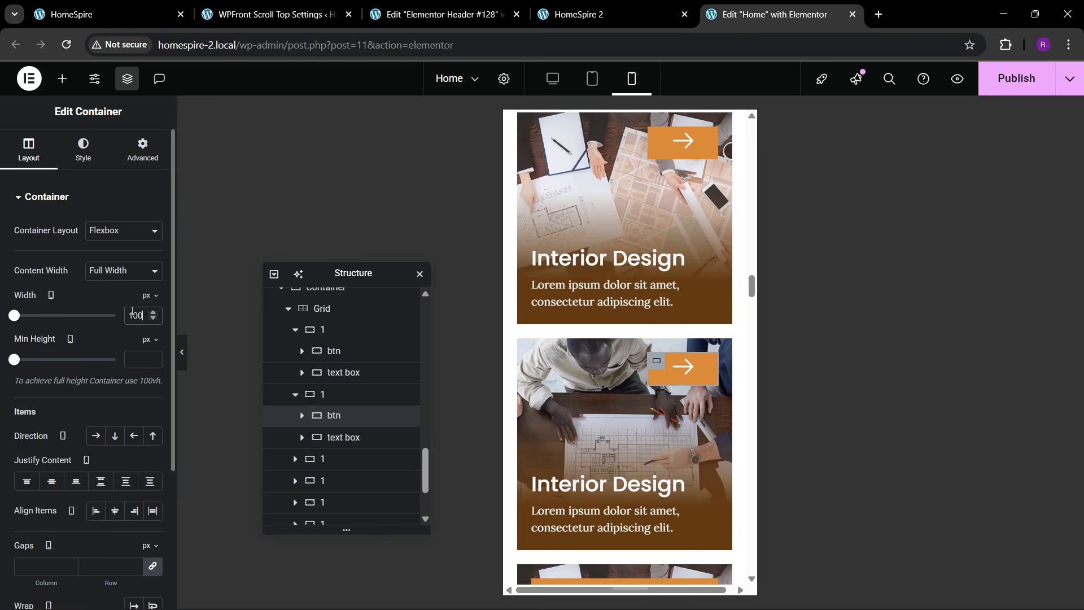
{"action": "right_click", "coordinate": [655, 366]}
{"action": "left_click", "coordinate": [674, 323]}
- Paste the copied 100 px button style onto the remaining Interior Design cards' buttons
{"action": "scroll", "coordinate": [561, 407], "scroll_direction": "down", "scroll_amount": 3}
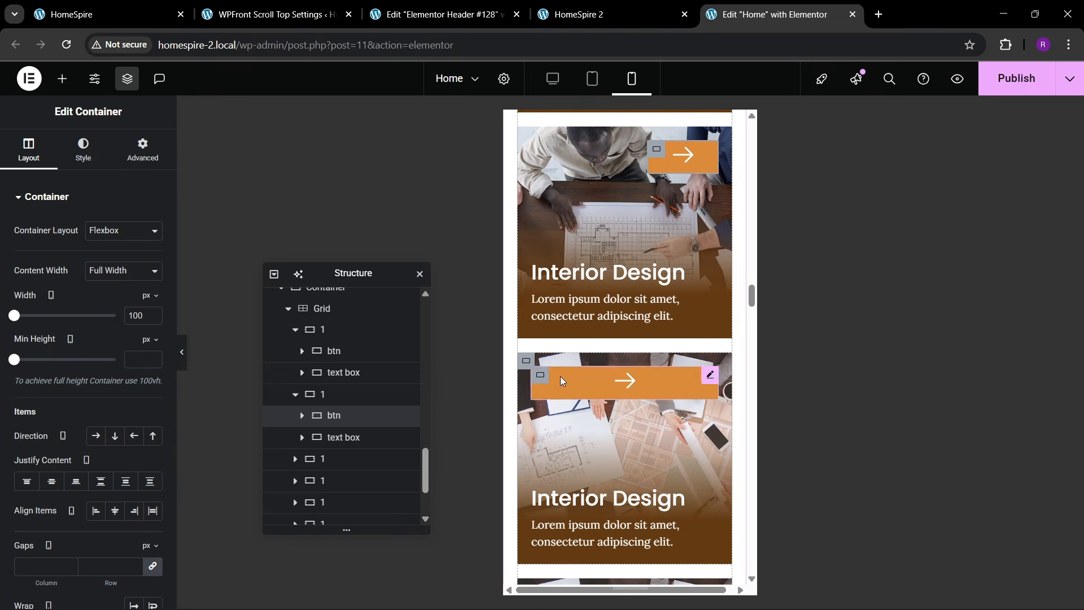
{"action": "left_click", "coordinate": [542, 381]}
{"action": "right_click", "coordinate": [542, 381]}
{"action": "left_click", "coordinate": [561, 378]}
{"action": "scroll", "coordinate": [585, 436], "scroll_direction": "down", "scroll_amount": 2}
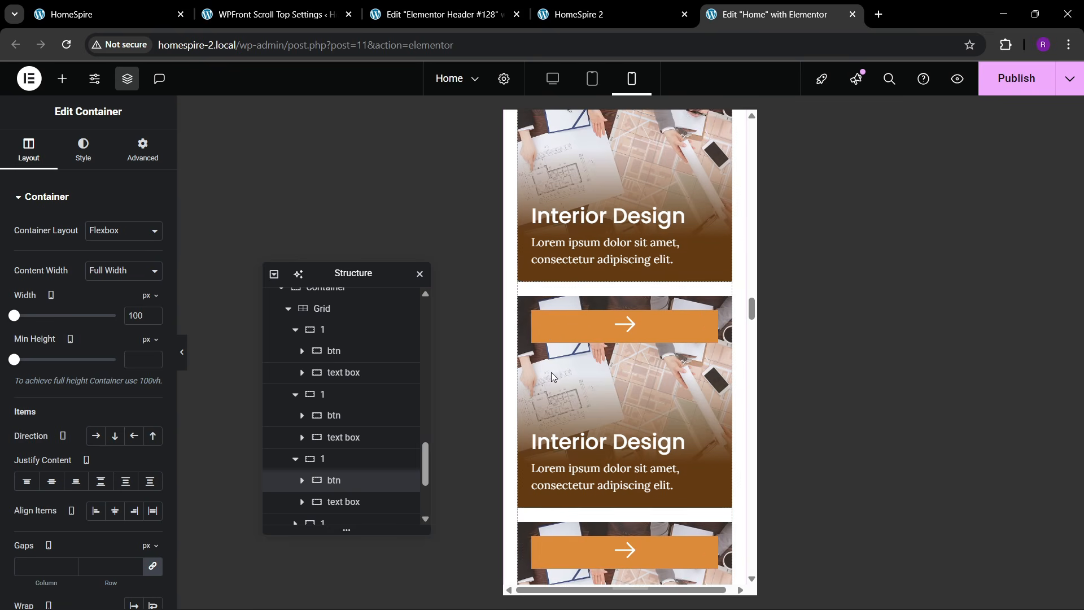
{"action": "left_click", "coordinate": [547, 329]}
{"action": "right_click", "coordinate": [544, 325]}
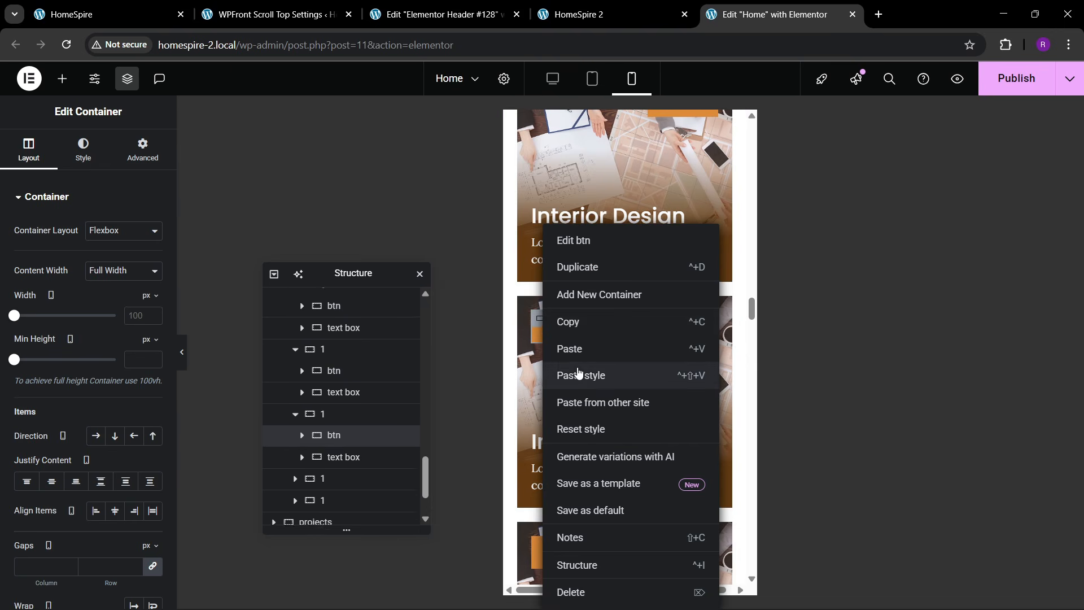
{"action": "left_click", "coordinate": [578, 374]}
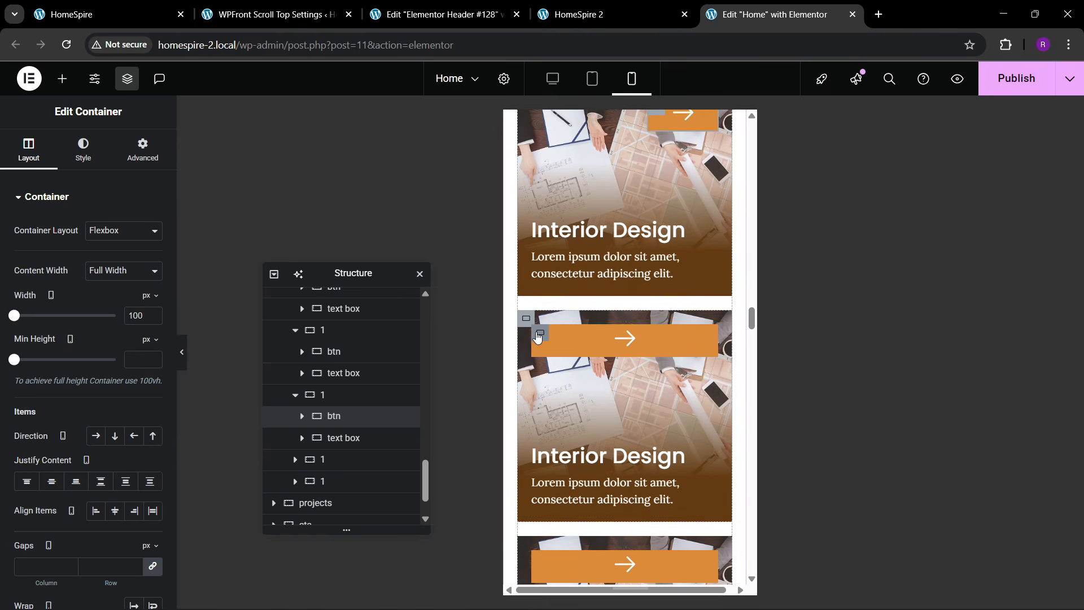
{"action": "right_click", "coordinate": [537, 339]}
{"action": "left_click", "coordinate": [571, 375]}
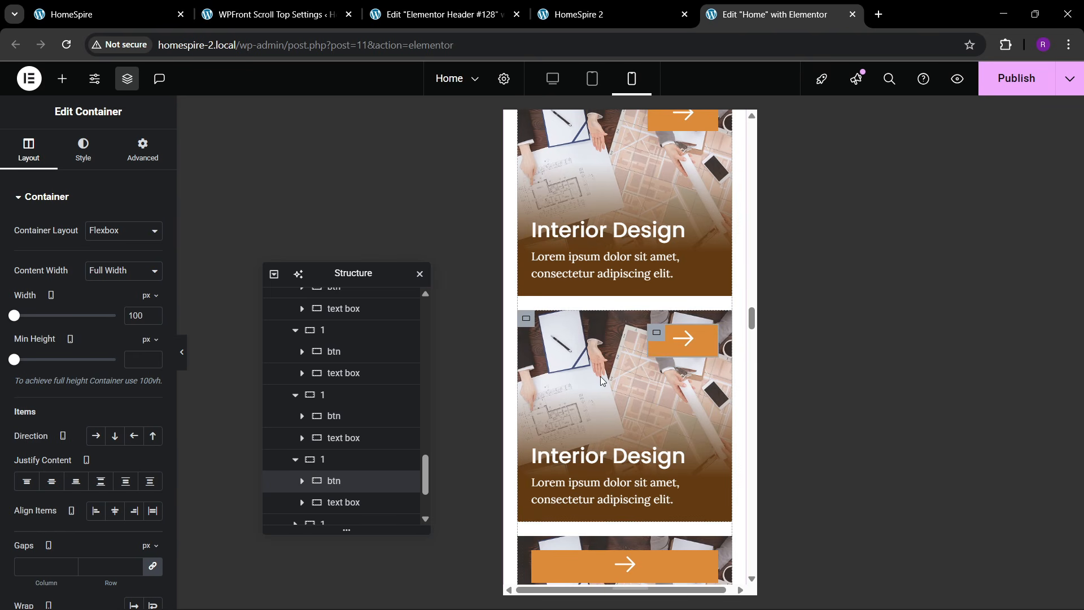
{"action": "scroll", "coordinate": [601, 376], "scroll_direction": "down", "scroll_amount": 1}
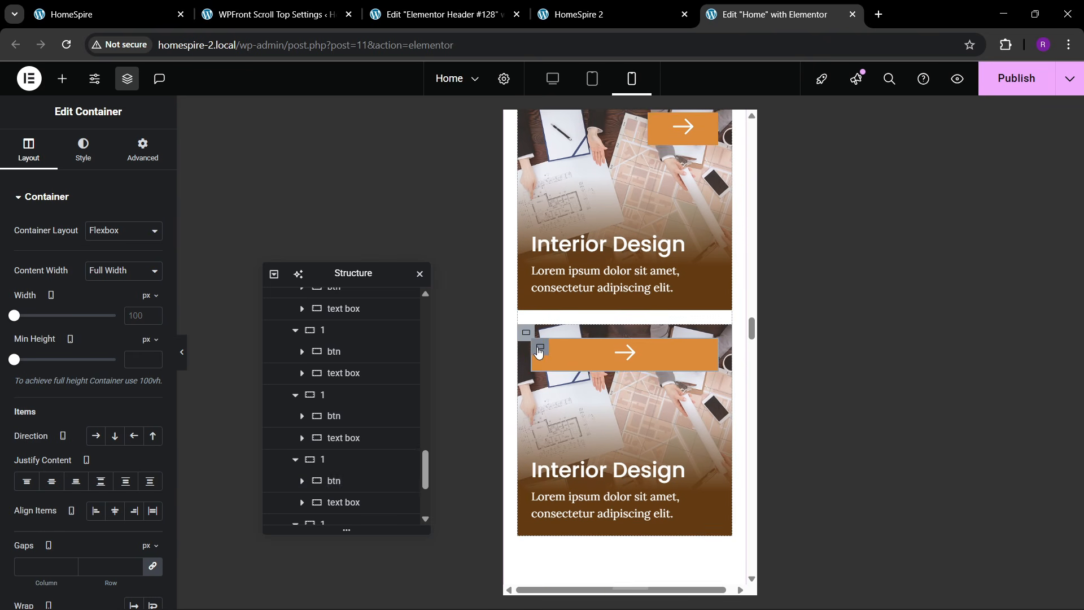
{"action": "right_click", "coordinate": [537, 353]}
{"action": "left_click", "coordinate": [587, 375]}
{"action": "scroll", "coordinate": [630, 366], "scroll_direction": "up", "scroll_amount": 16}
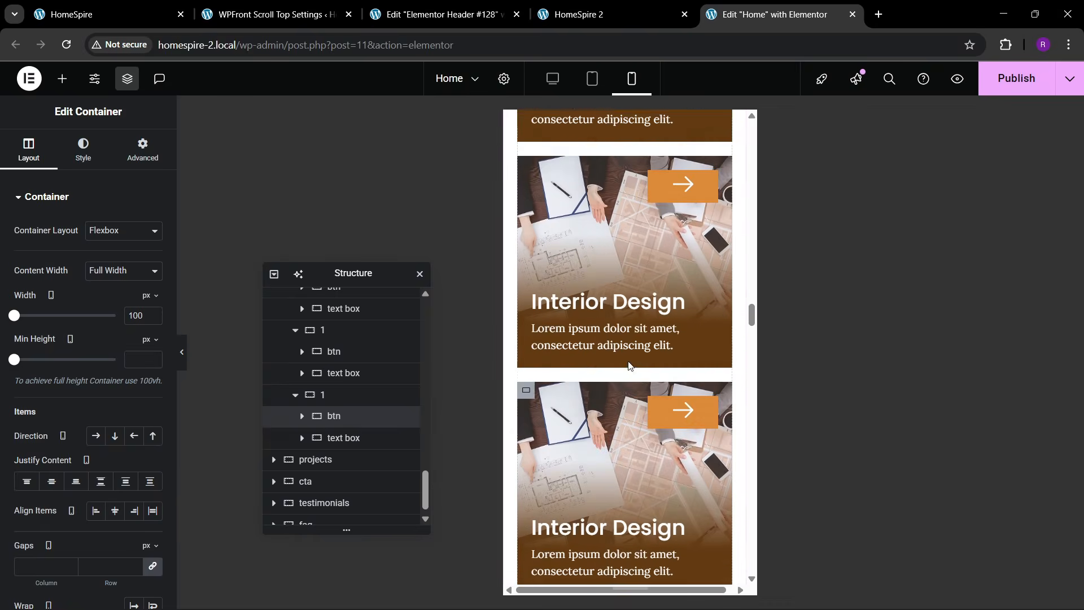
{"action": "scroll", "coordinate": [631, 370], "scroll_direction": "down", "scroll_amount": 16}
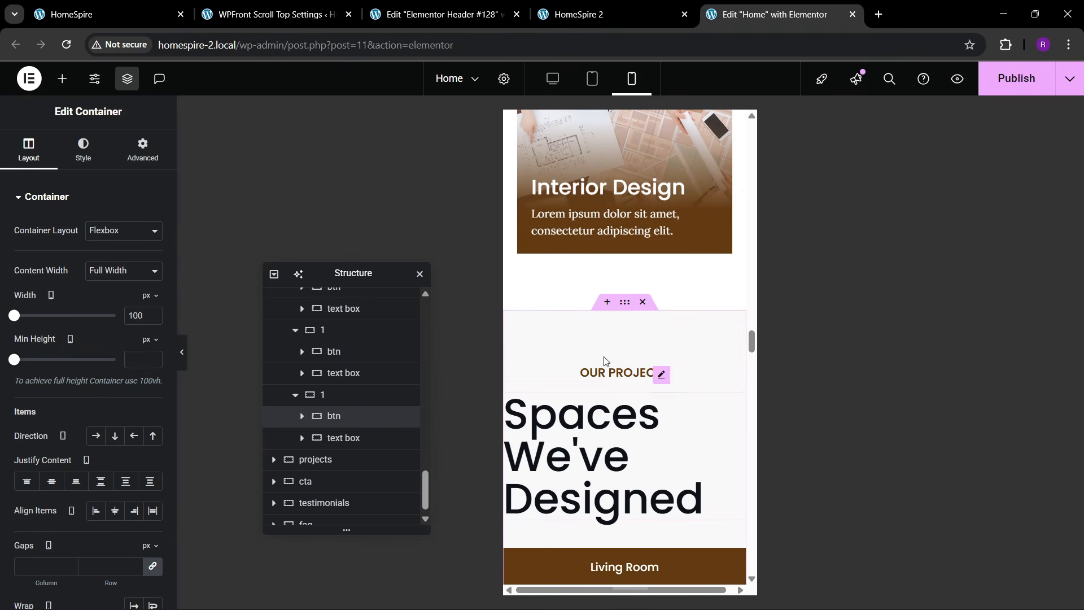
- Give the Our Projects section 80/20/80/20 px padding on mobile
{"action": "left_click", "coordinate": [624, 302]}
{"action": "left_click", "coordinate": [142, 150]}
{"action": "left_click", "coordinate": [153, 304]}
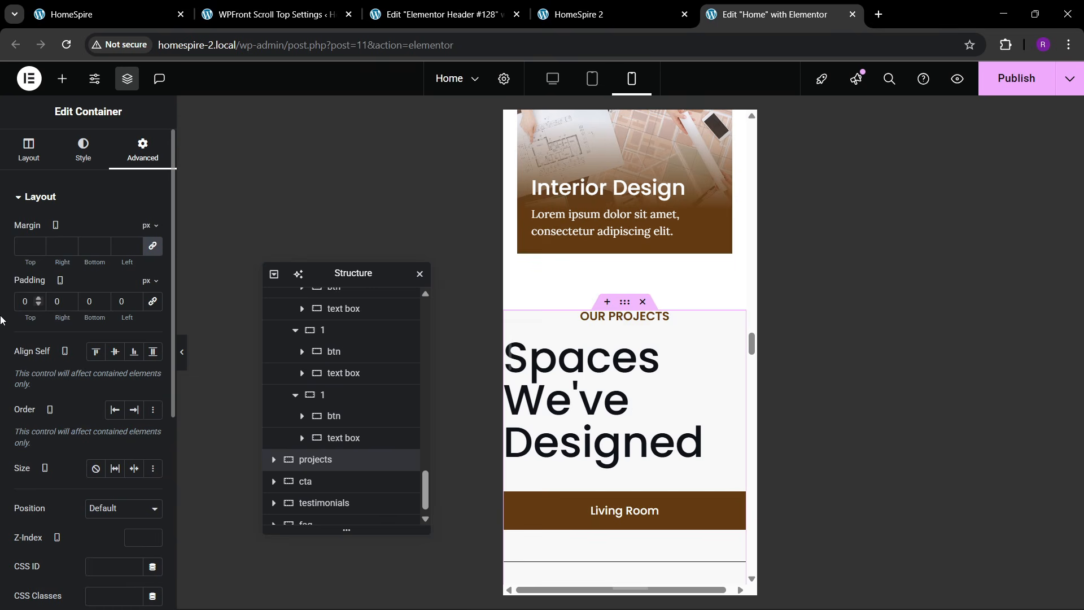
{"action": "type", "text": "80"}
{"action": "key", "text": "Tab"}
{"action": "type", "text": "20"}
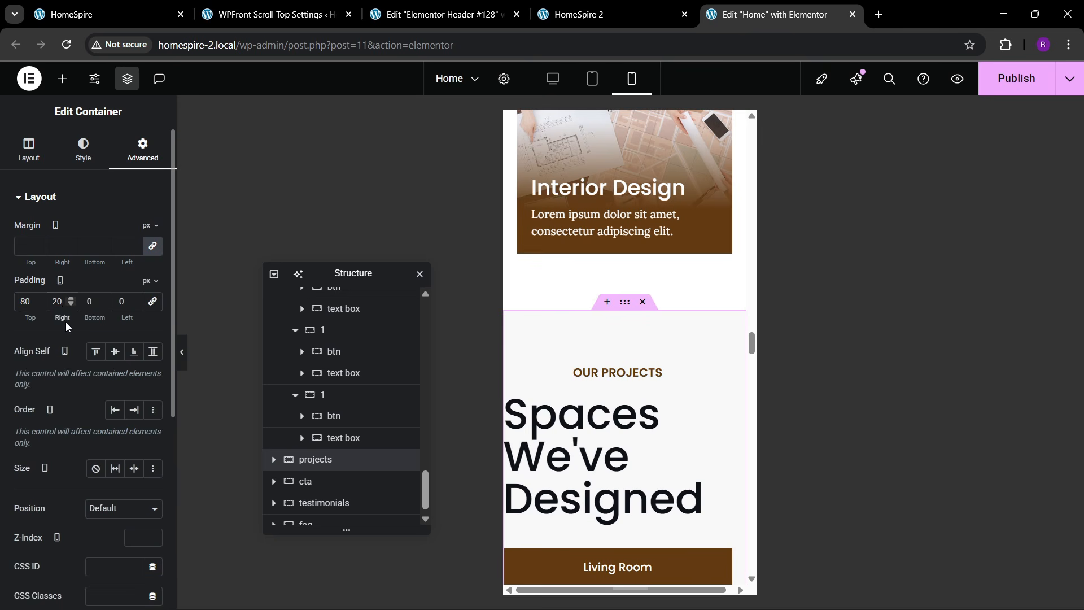
{"action": "key", "text": "Tab"}
{"action": "type", "text": "80"}
{"action": "key", "text": "Tab"}
{"action": "type", "text": "20"}
{"action": "scroll", "coordinate": [621, 440], "scroll_direction": "down", "scroll_amount": 3}
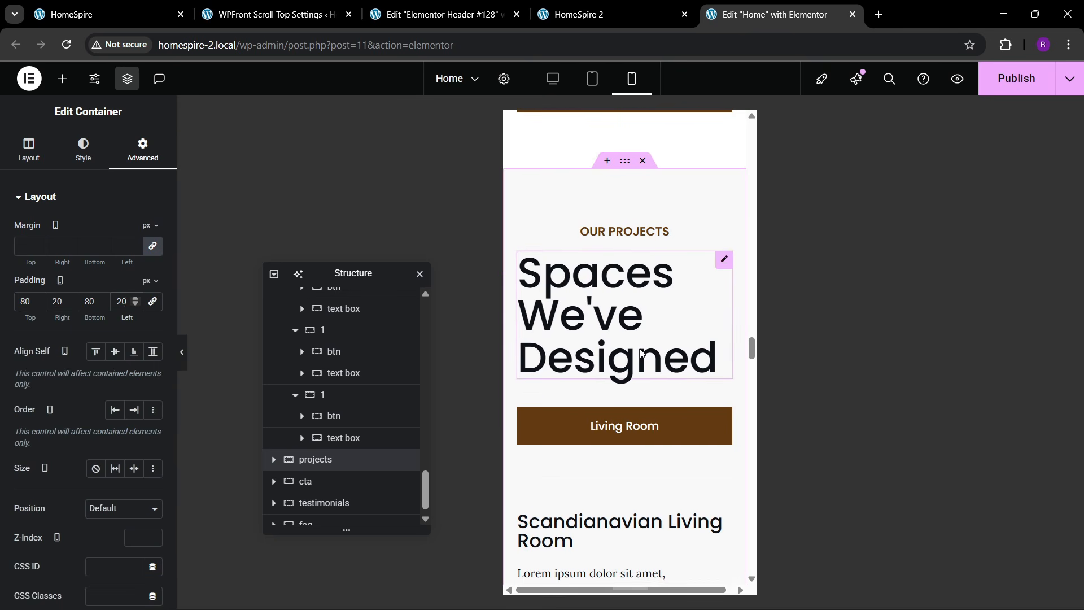
- Center the Spaces We've Designed heading and set its font size to 40 px
{"action": "left_click", "coordinate": [616, 316]}
{"action": "left_click", "coordinate": [85, 149]}
{"action": "left_click", "coordinate": [115, 230]}
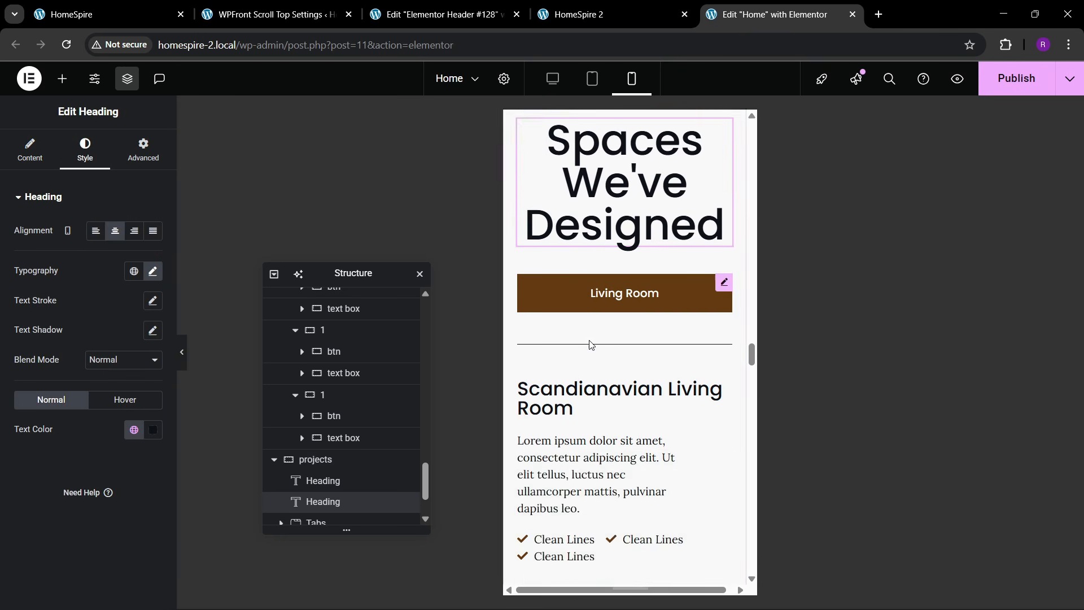
{"action": "left_click", "coordinate": [153, 271]}
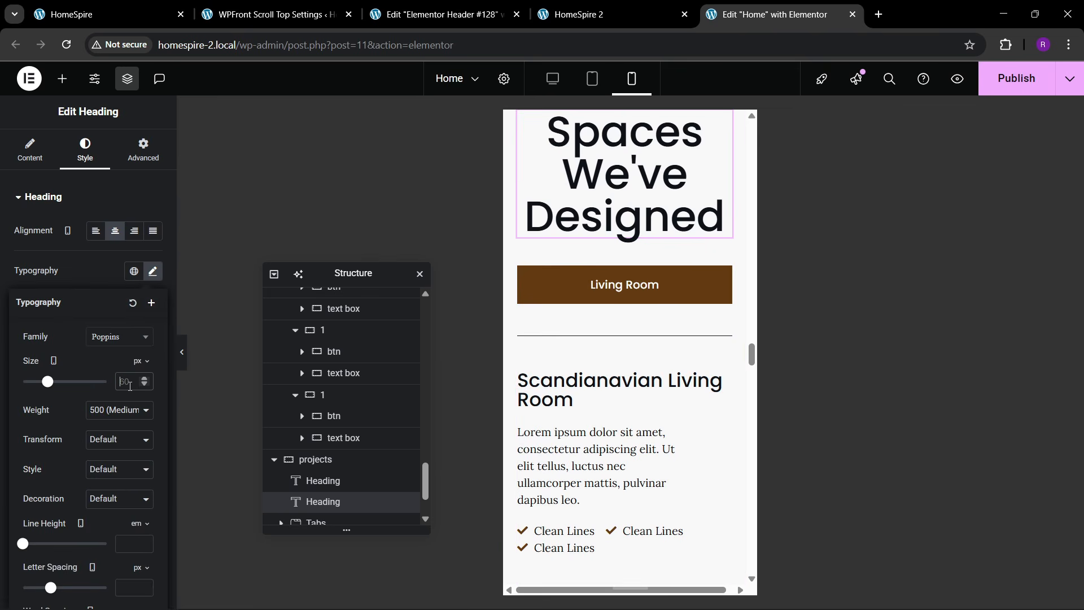
{"action": "type", "text": "40"}
{"action": "scroll", "coordinate": [628, 312], "scroll_direction": "up", "scroll_amount": 2}
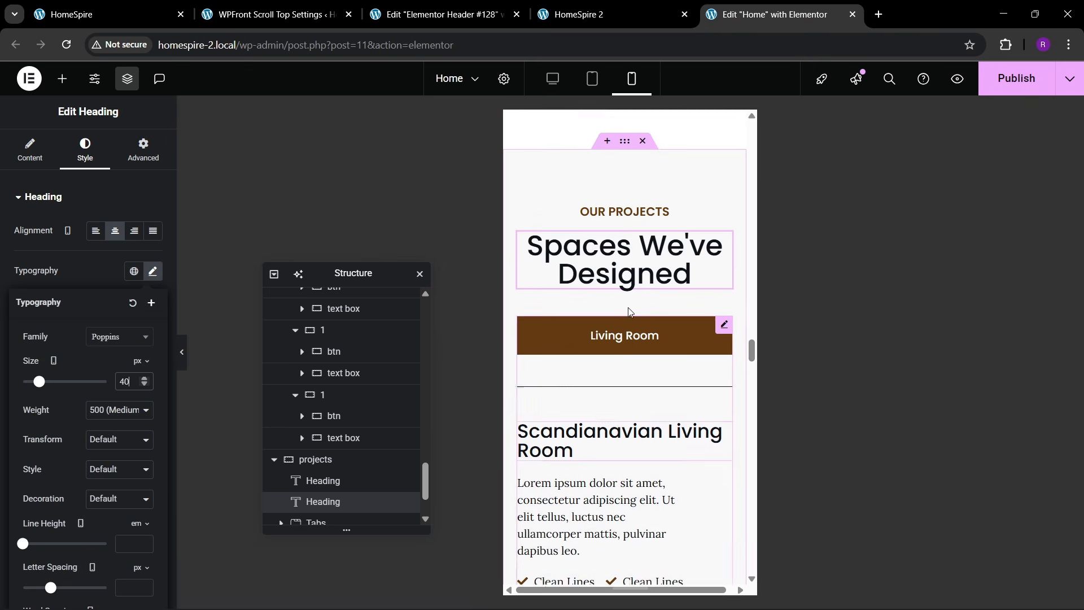
{"action": "left_click", "coordinate": [719, 341]}
- Enable horizontal scroll for the project tabs and set their breakpoint to None
{"action": "scroll", "coordinate": [649, 395], "scroll_direction": "down", "scroll_amount": 2}
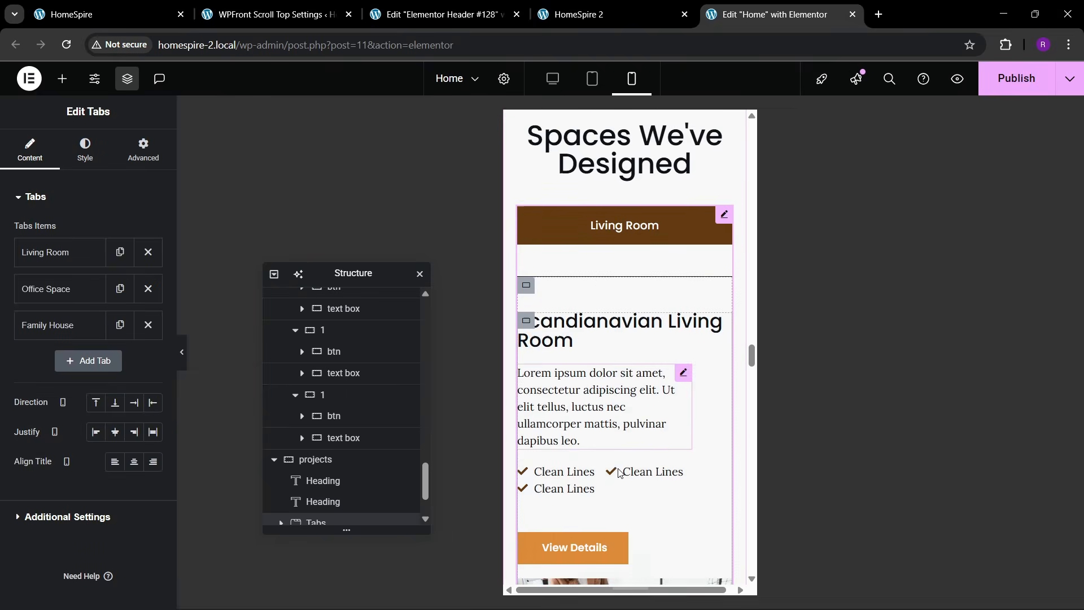
{"action": "scroll", "coordinate": [649, 441], "scroll_direction": "up", "scroll_amount": 4}
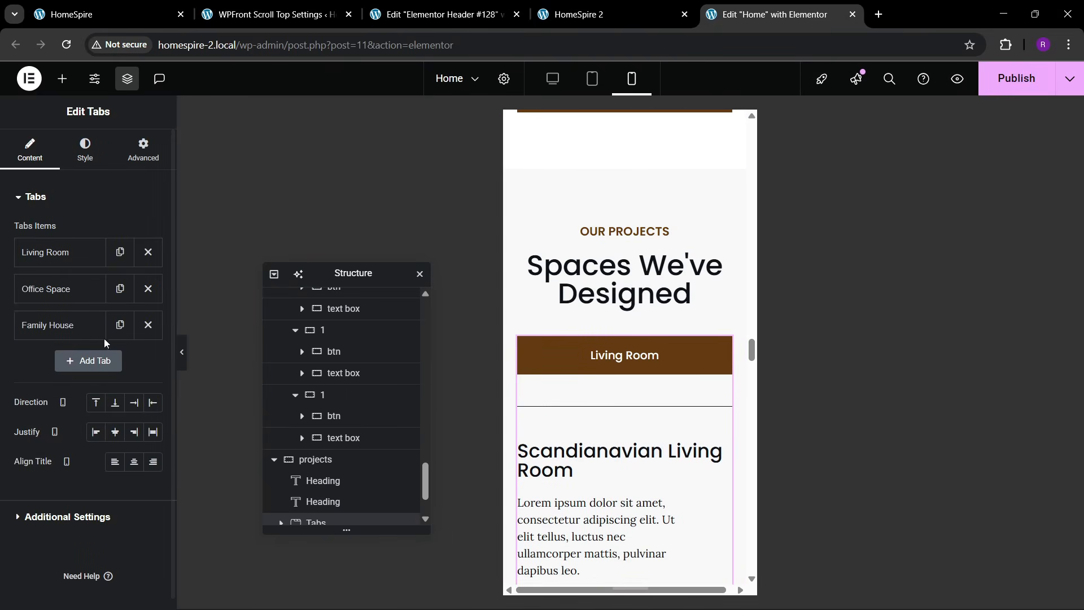
{"action": "scroll", "coordinate": [87, 439], "scroll_direction": "down", "scroll_amount": 1}
{"action": "left_click", "coordinate": [75, 506]}
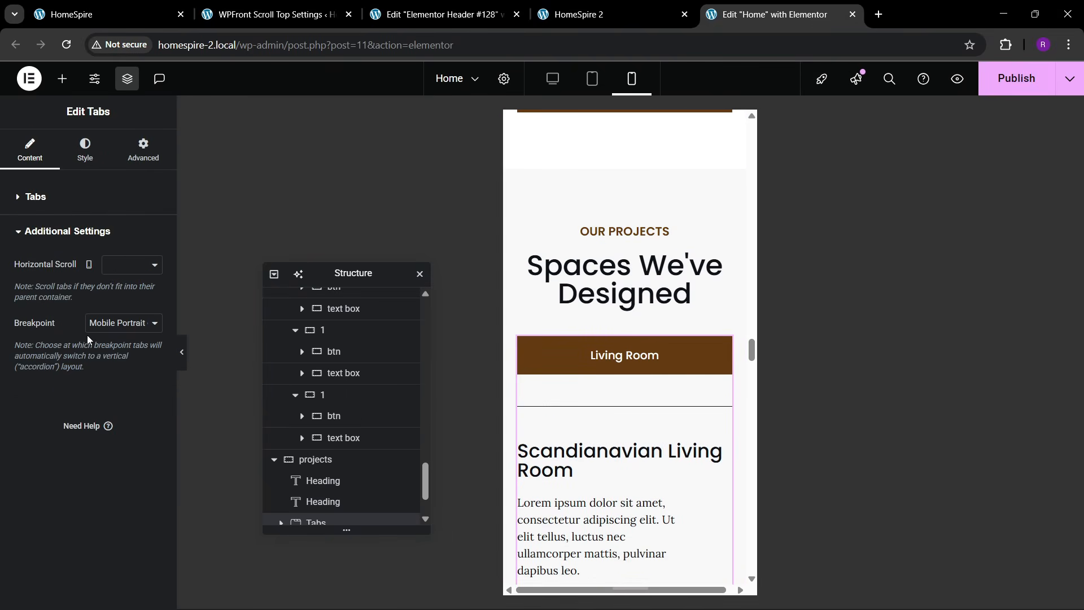
{"action": "left_click", "coordinate": [115, 276]}
{"action": "left_click", "coordinate": [115, 300]}
{"action": "left_click", "coordinate": [114, 323]}
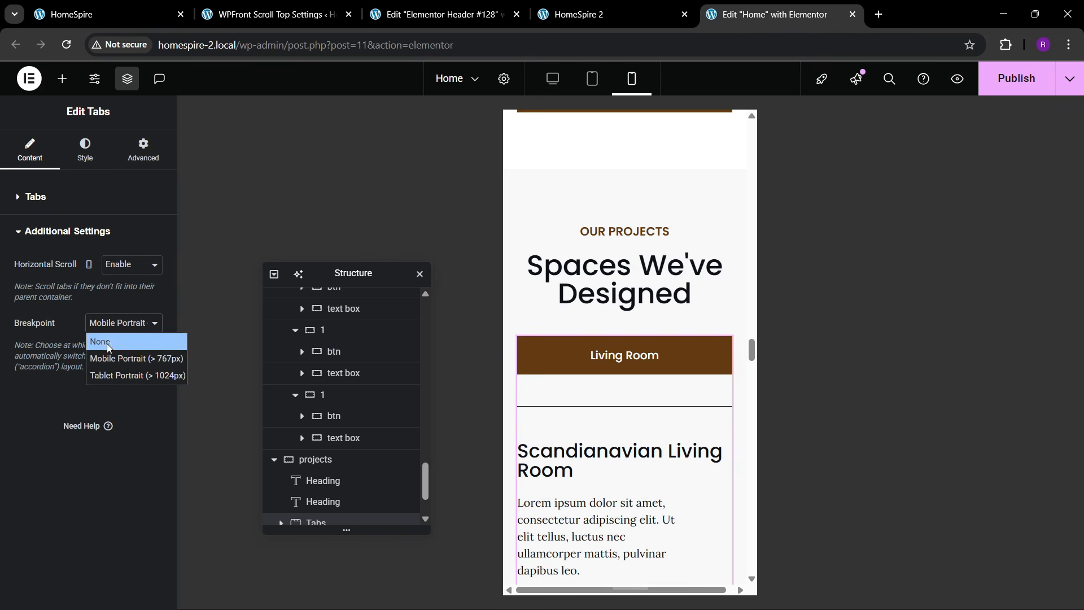
{"action": "left_click", "coordinate": [108, 344]}
- Set the living-room image height to 300 px
{"action": "scroll", "coordinate": [609, 364], "scroll_direction": "down", "scroll_amount": 5}
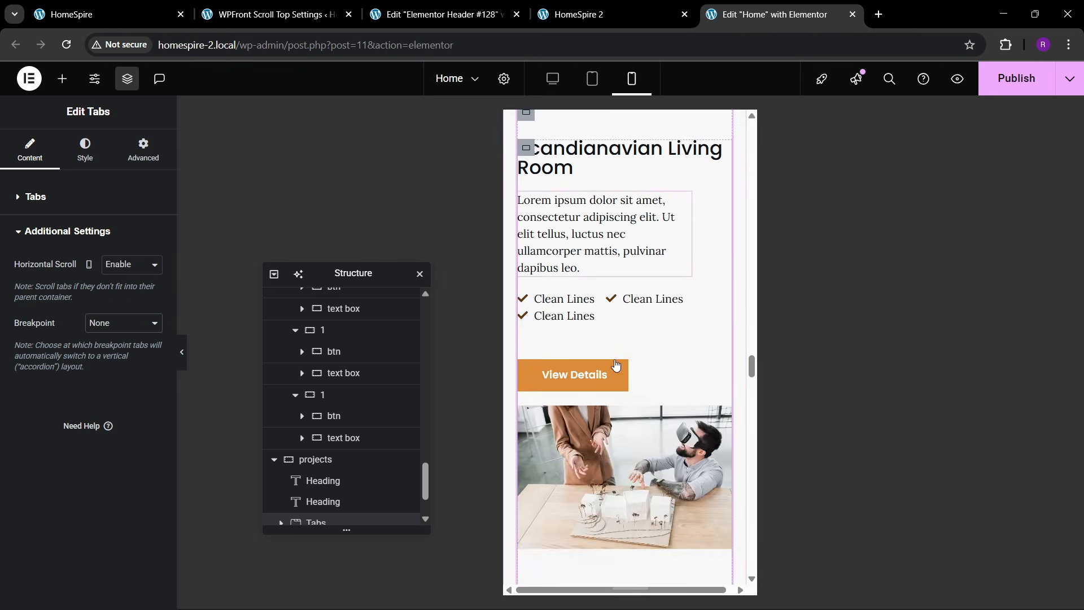
{"action": "scroll", "coordinate": [616, 366], "scroll_direction": "down", "scroll_amount": 15}
{"action": "scroll", "coordinate": [615, 360], "scroll_direction": "up", "scroll_amount": 7}
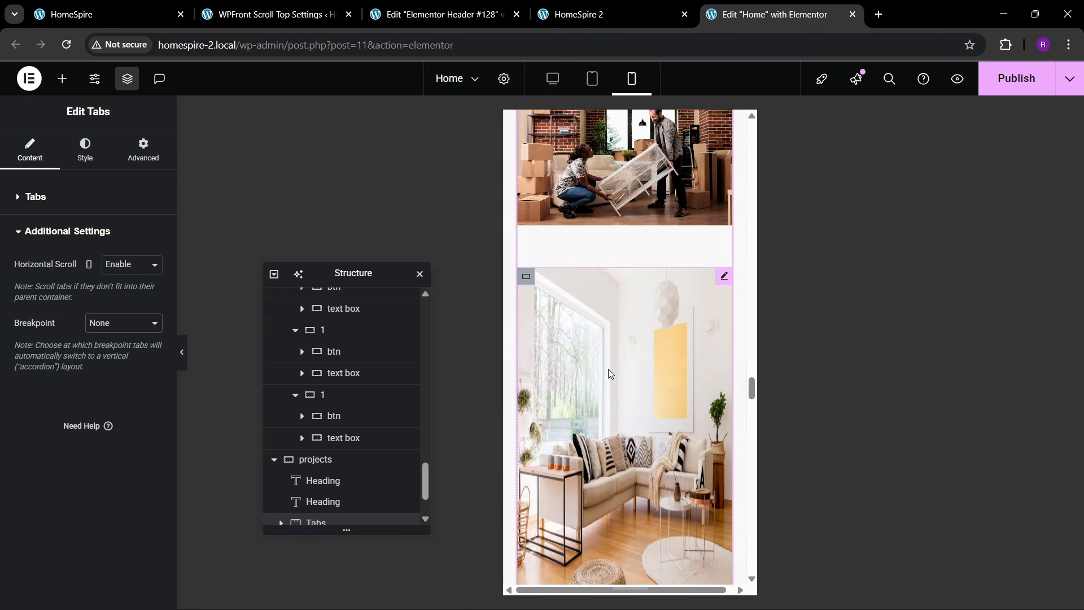
{"action": "scroll", "coordinate": [615, 364], "scroll_direction": "down", "scroll_amount": 5}
{"action": "scroll", "coordinate": [615, 365], "scroll_direction": "up", "scroll_amount": 5}
{"action": "left_click", "coordinate": [619, 348]}
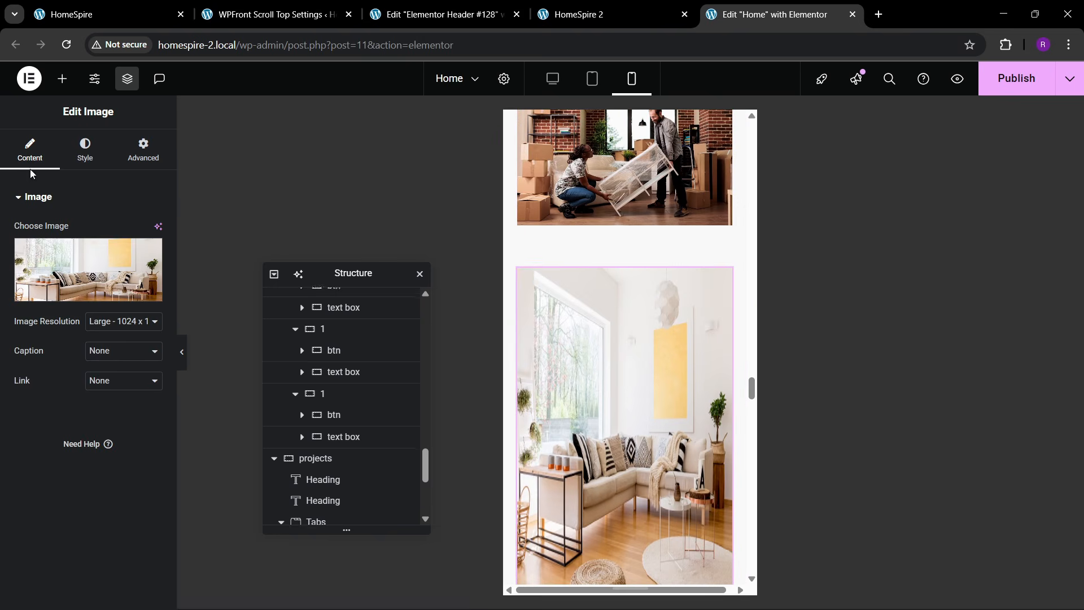
{"action": "left_click", "coordinate": [85, 150]}
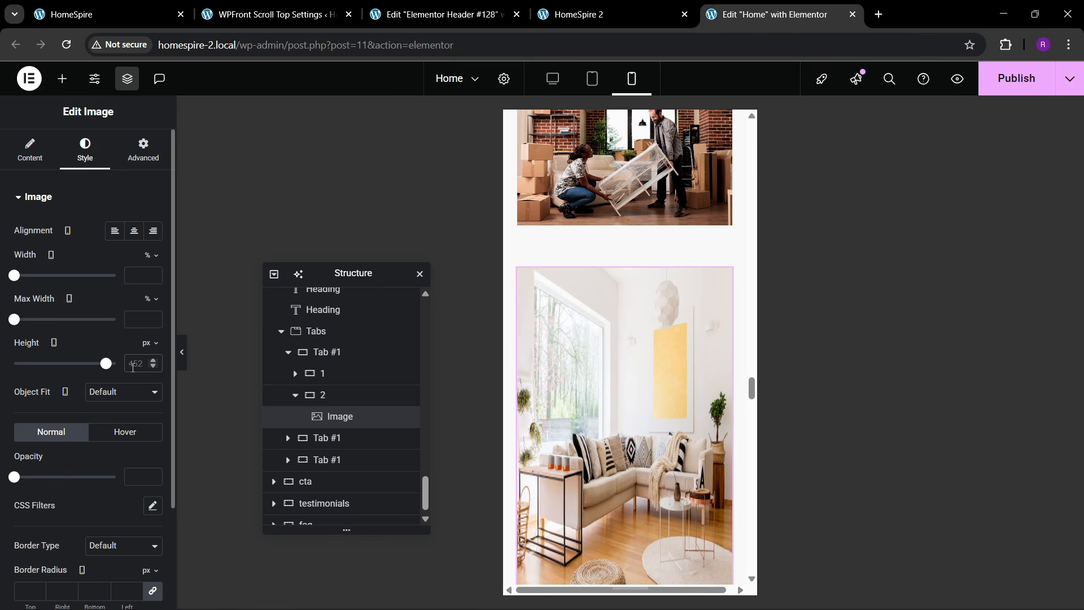
{"action": "type", "text": "300"}
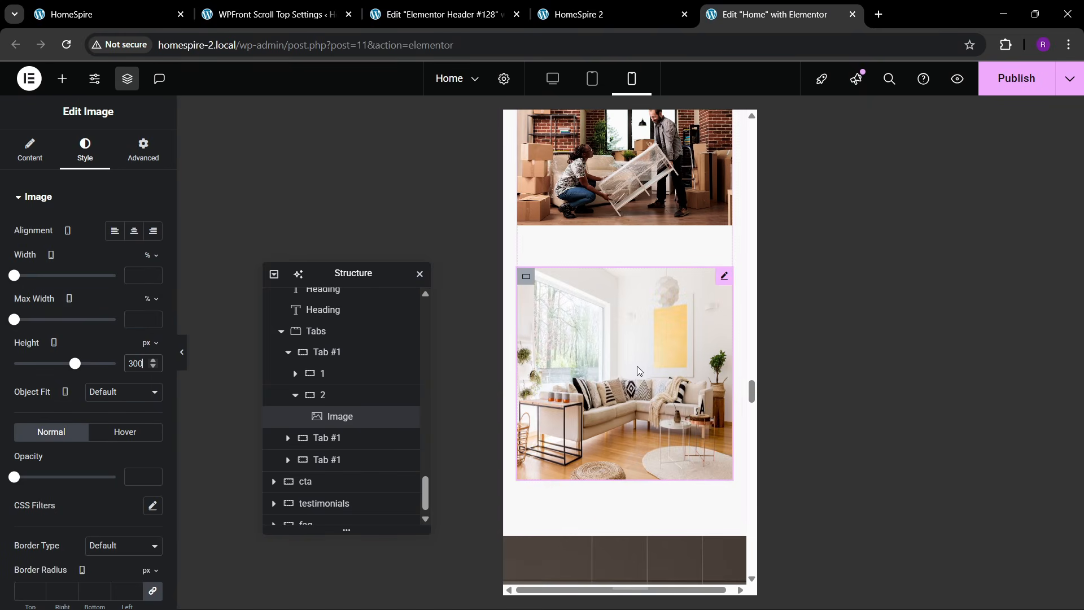
{"action": "scroll", "coordinate": [621, 395], "scroll_direction": "down", "scroll_amount": 3}
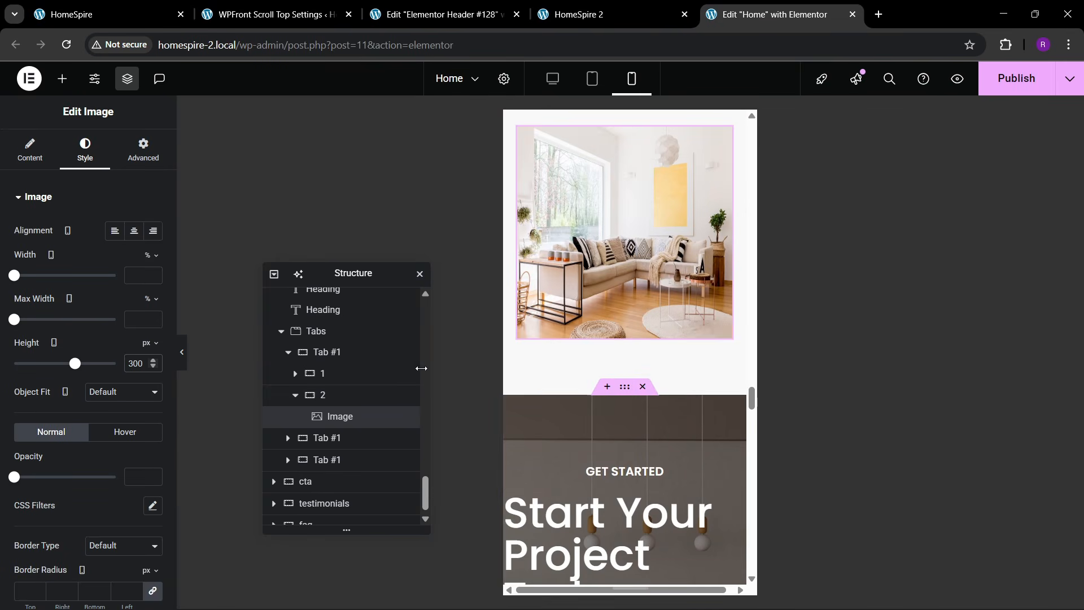
{"action": "left_click", "coordinate": [624, 386]}
- Unlink and set the Start Your Project Today section padding to 80/20/80/20 px
{"action": "left_click", "coordinate": [142, 150]}
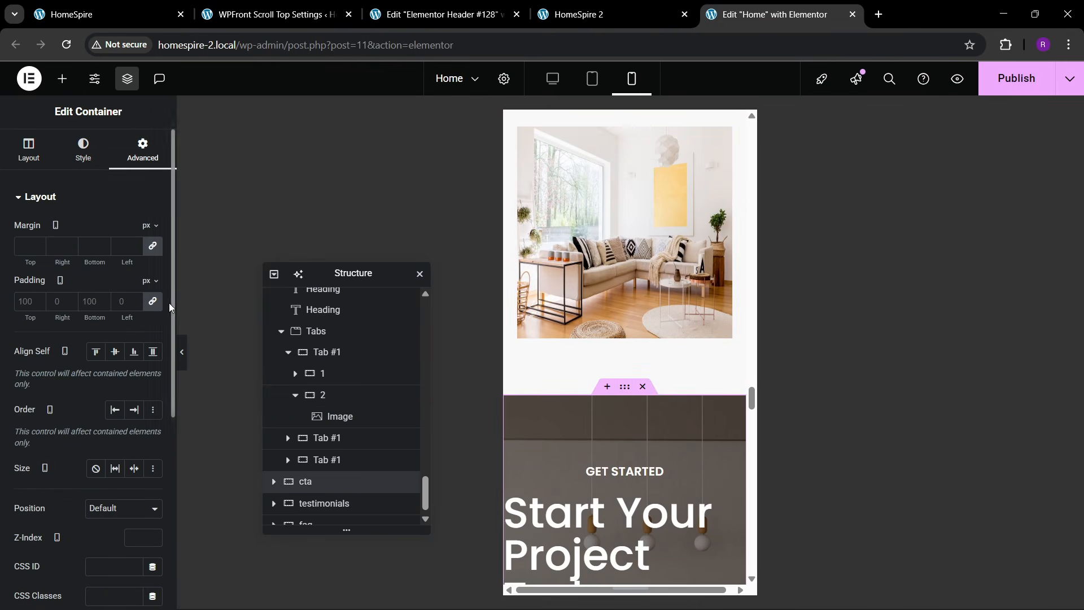
{"action": "left_click", "coordinate": [153, 301]}
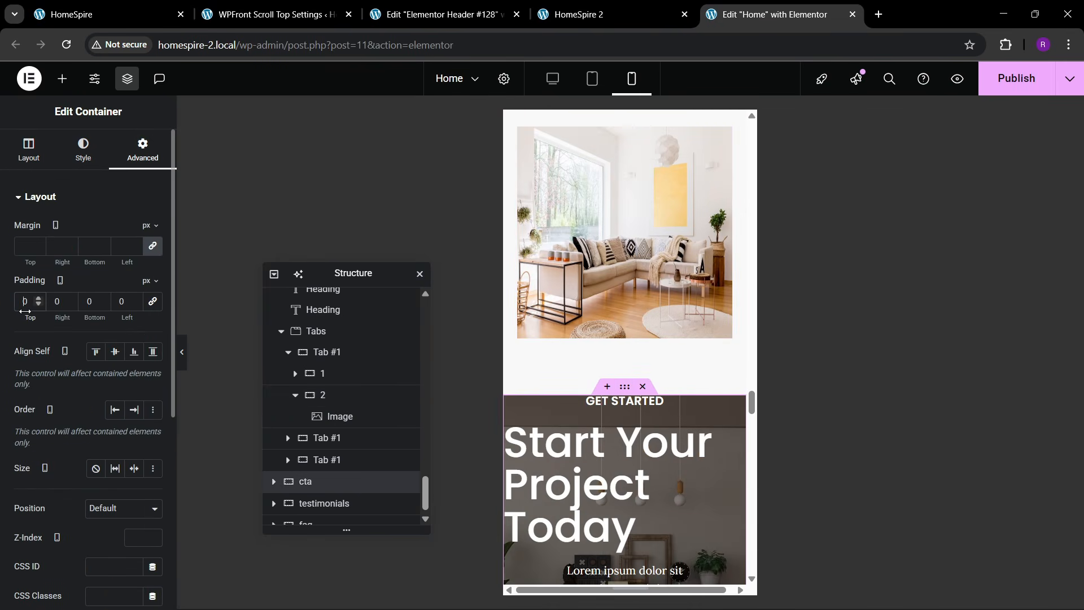
{"action": "type", "text": "80"}
{"action": "key", "text": "Tab"}
{"action": "type", "text": "20"}
{"action": "key", "text": "Tab"}
{"action": "type", "text": "80"}
{"action": "key", "text": "Tab"}
{"action": "type", "text": "20"}
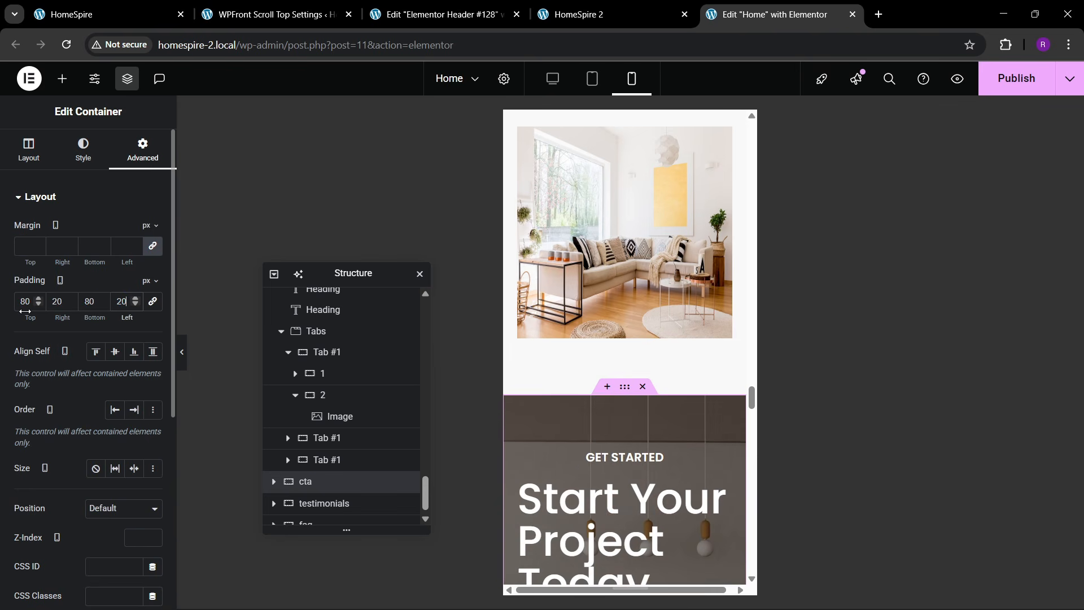
{"action": "scroll", "coordinate": [595, 395], "scroll_direction": "down", "scroll_amount": 4}
- Center the Start Your Project Today heading
{"action": "left_click", "coordinate": [598, 333]}
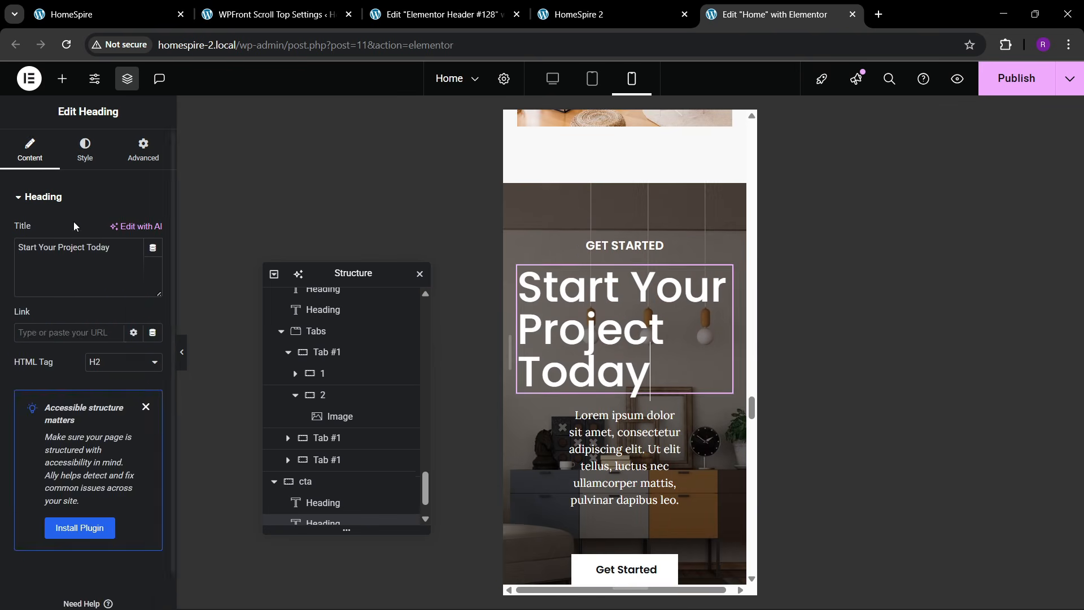
{"action": "left_click", "coordinate": [85, 150]}
{"action": "left_click", "coordinate": [113, 238]}
{"action": "scroll", "coordinate": [540, 340], "scroll_direction": "down", "scroll_amount": 1}
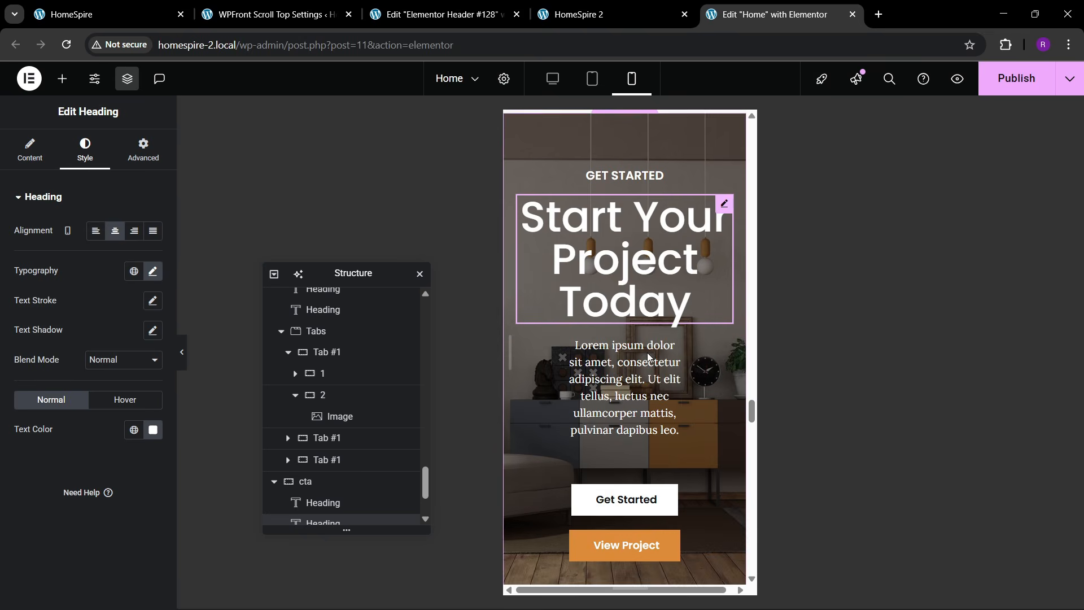
- Make the Lorem paragraph under the heading Full Width
{"action": "left_click", "coordinate": [617, 351]}
{"action": "left_click", "coordinate": [84, 151]}
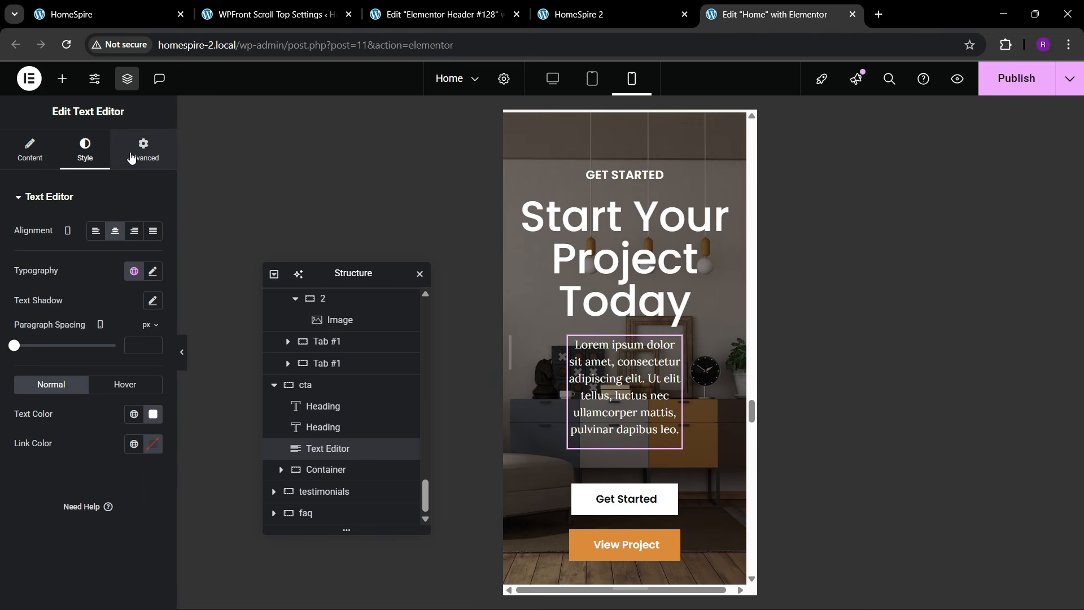
{"action": "left_click", "coordinate": [131, 157]}
{"action": "left_click", "coordinate": [118, 340]}
{"action": "left_click", "coordinate": [110, 368]}
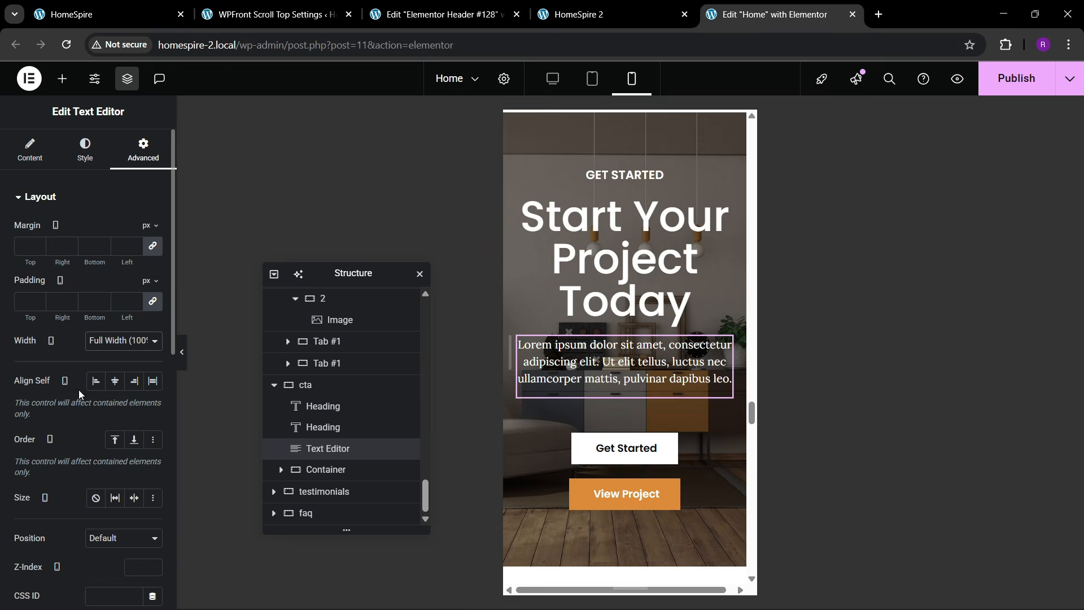
{"action": "scroll", "coordinate": [649, 367], "scroll_direction": "down", "scroll_amount": 5}
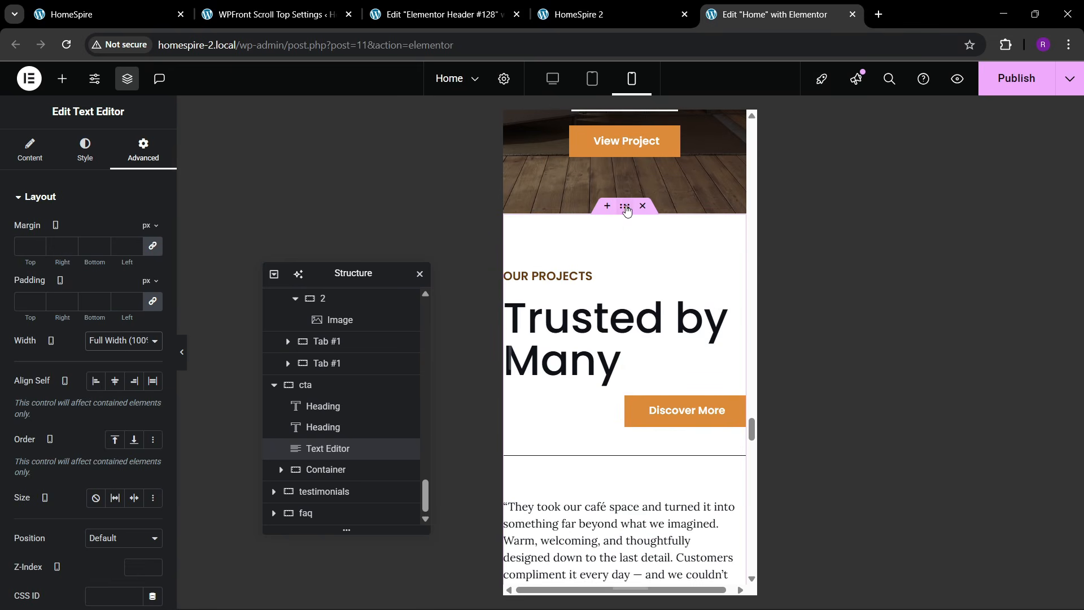
- Give the testimonials section unlinked 80/20/80/20 px padding
{"action": "left_click", "coordinate": [622, 233]}
{"action": "left_click", "coordinate": [149, 160]}
{"action": "left_click", "coordinate": [153, 305]}
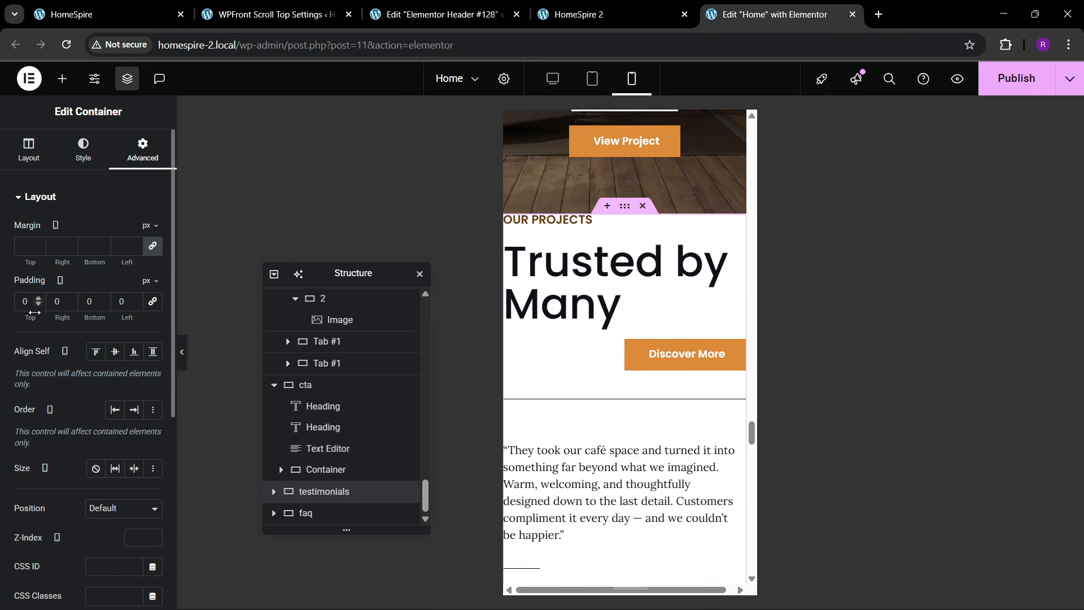
{"action": "type", "text": "80"}
{"action": "key", "text": "Tab"}
{"action": "type", "text": "20"}
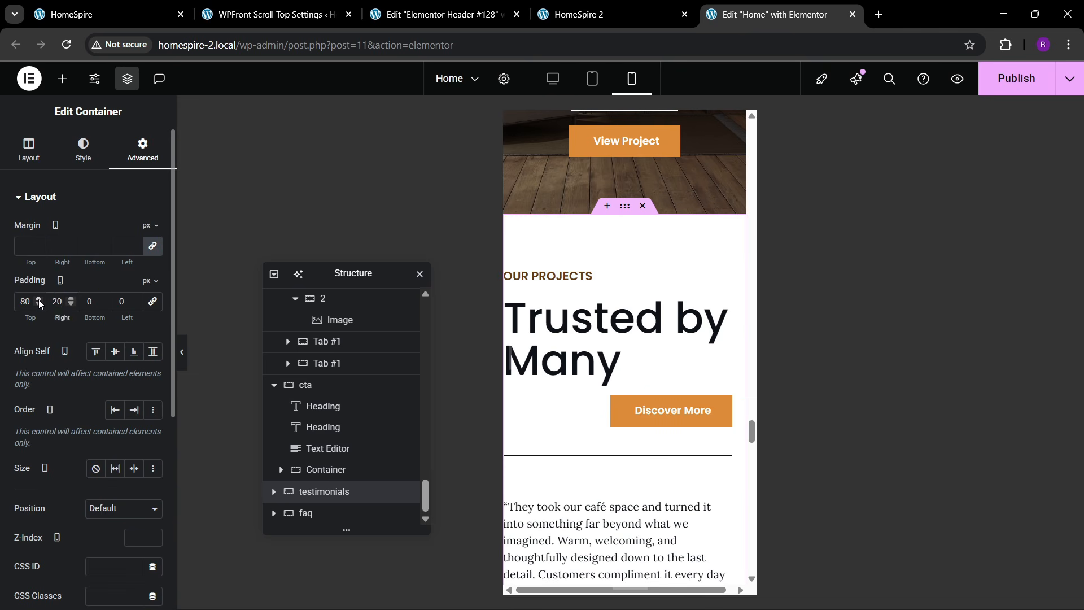
{"action": "key", "text": "Tab"}
{"action": "type", "text": "80"}
{"action": "key", "text": "Tab"}
{"action": "type", "text": "20"}
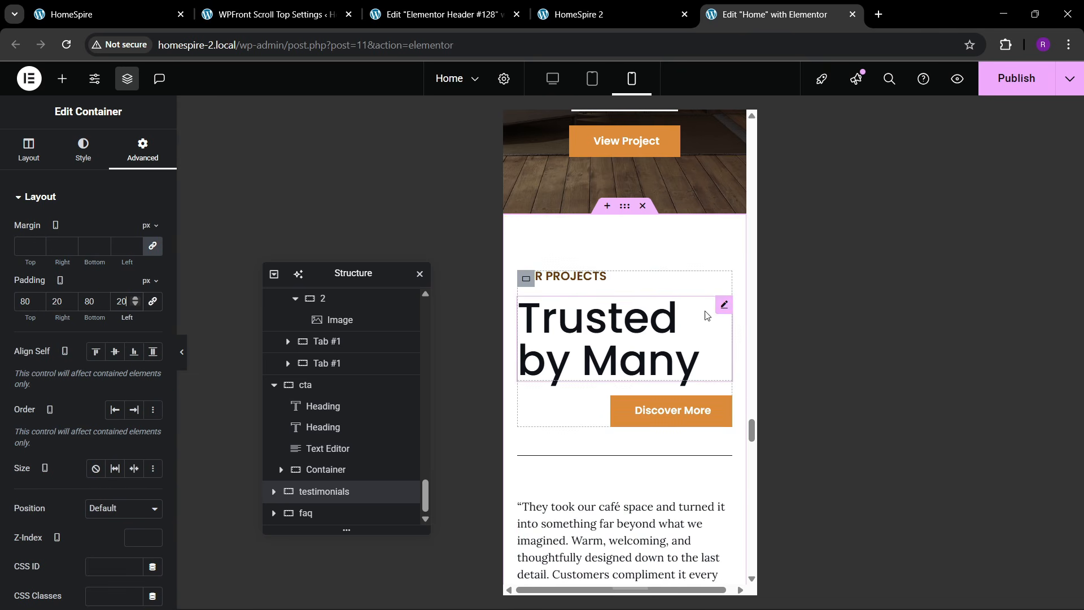
- Align the Discover More button to the left
{"action": "left_click", "coordinate": [567, 322]}
{"action": "left_click", "coordinate": [85, 149]}
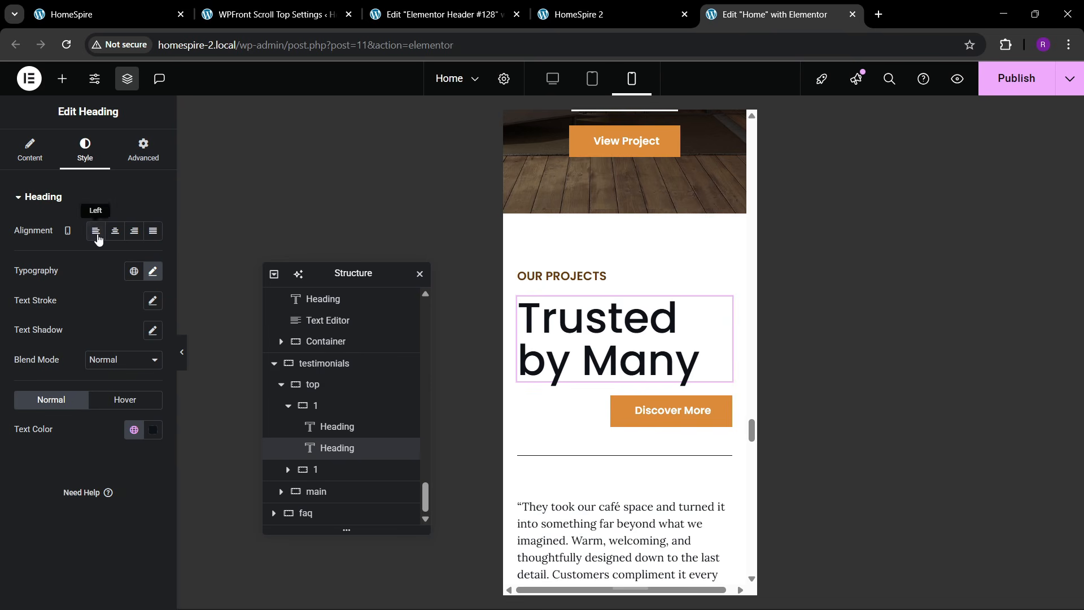
{"action": "left_click", "coordinate": [672, 411]}
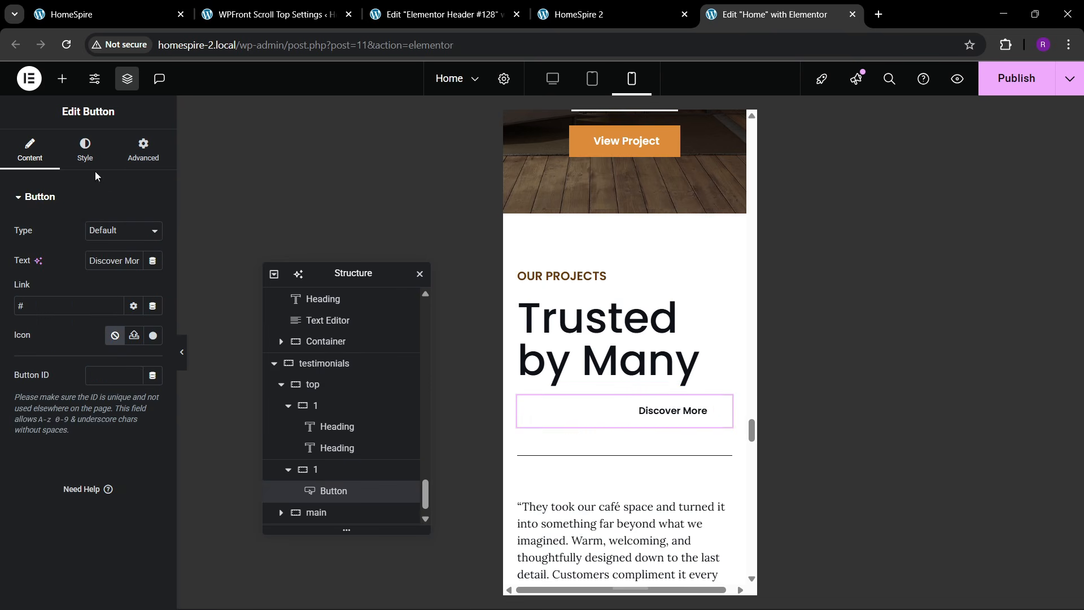
{"action": "left_click", "coordinate": [85, 149]}
{"action": "left_click", "coordinate": [93, 228]}
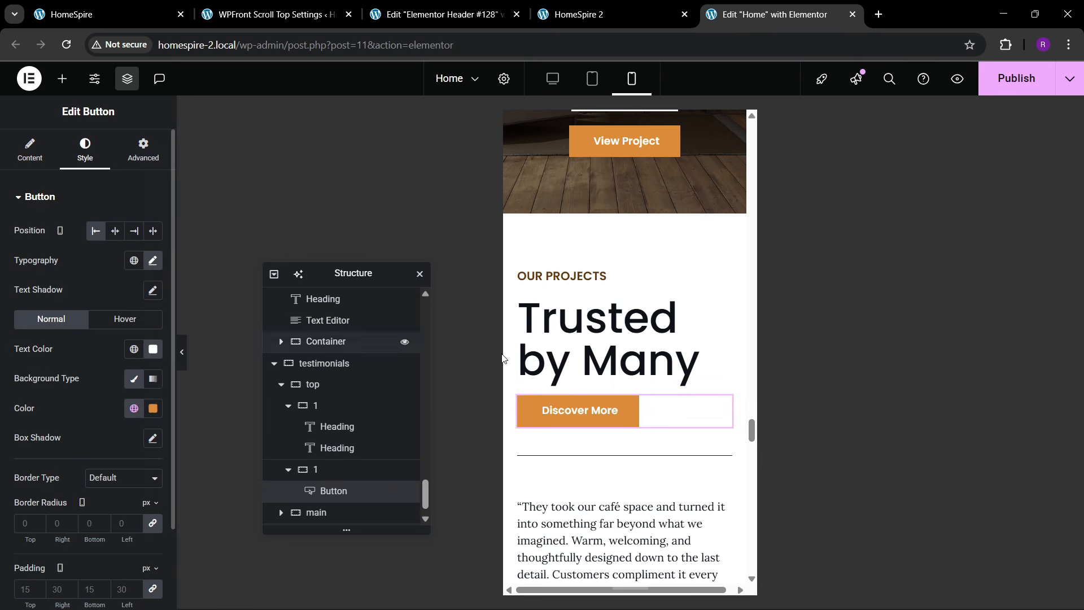
- Set the FAQ container padding to 80/20/80/20 px with sides unlinked
{"action": "scroll", "coordinate": [629, 387], "scroll_direction": "down", "scroll_amount": 6}
{"action": "scroll", "coordinate": [628, 387], "scroll_direction": "down", "scroll_amount": 5}
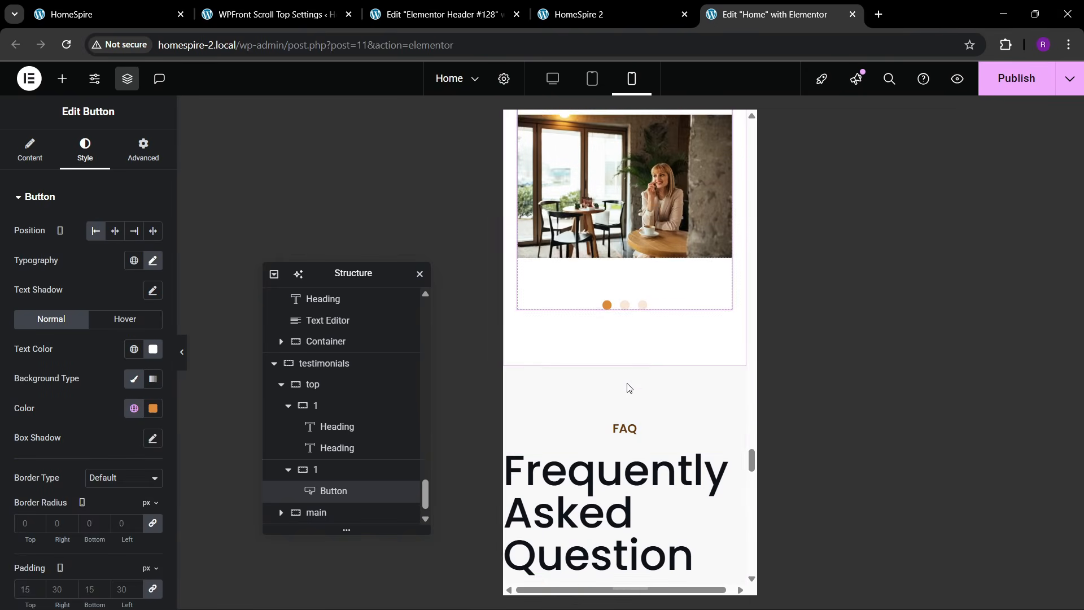
{"action": "left_click", "coordinate": [622, 218]}
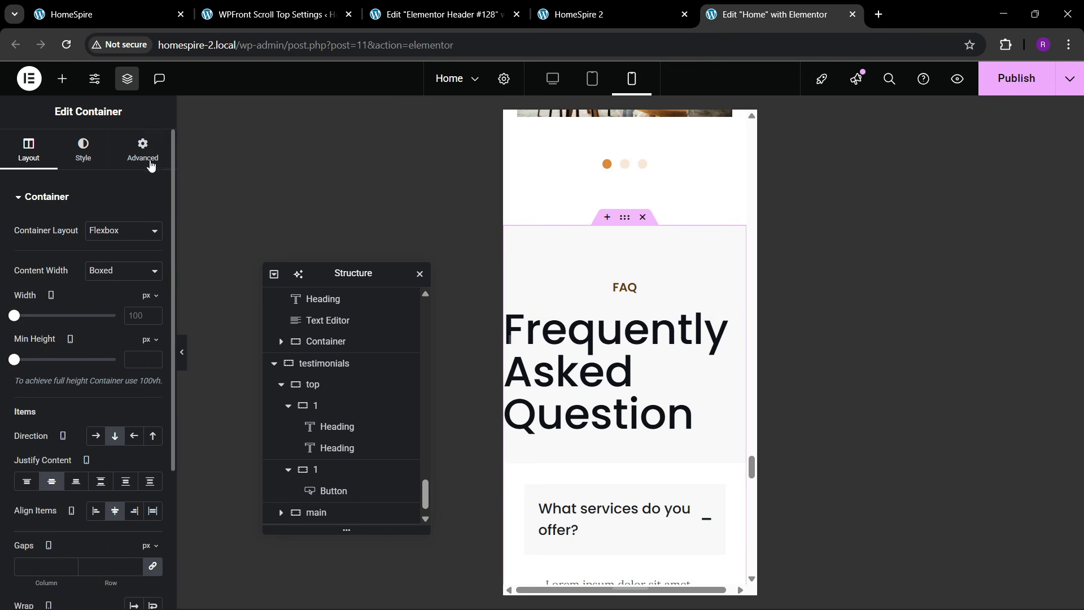
{"action": "left_click", "coordinate": [145, 152]}
{"action": "left_click", "coordinate": [150, 303]}
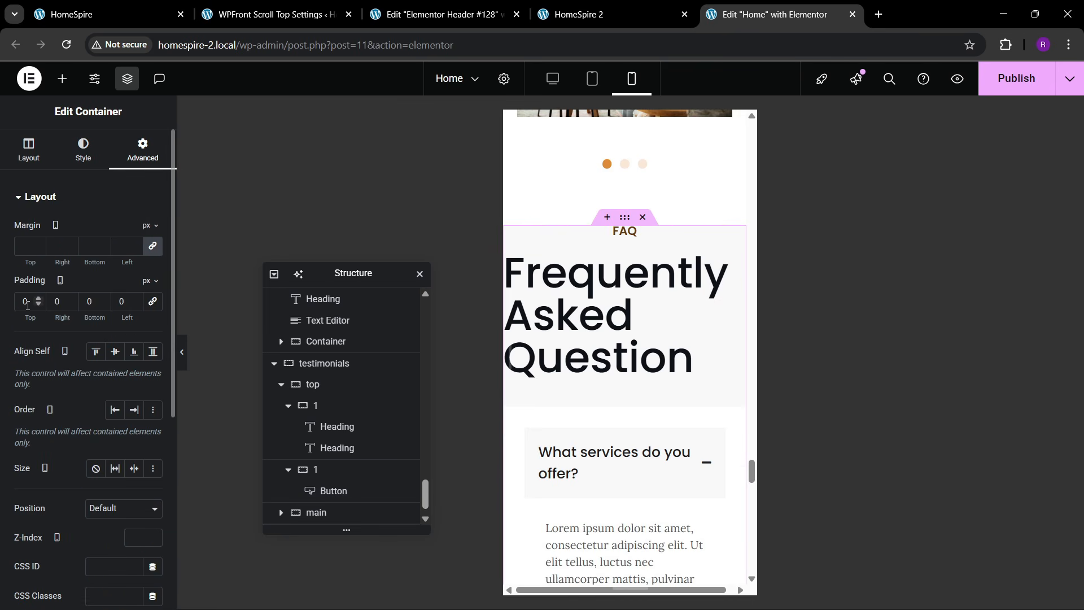
{"action": "type", "text": "8"}
{"action": "key", "text": "Tab"}
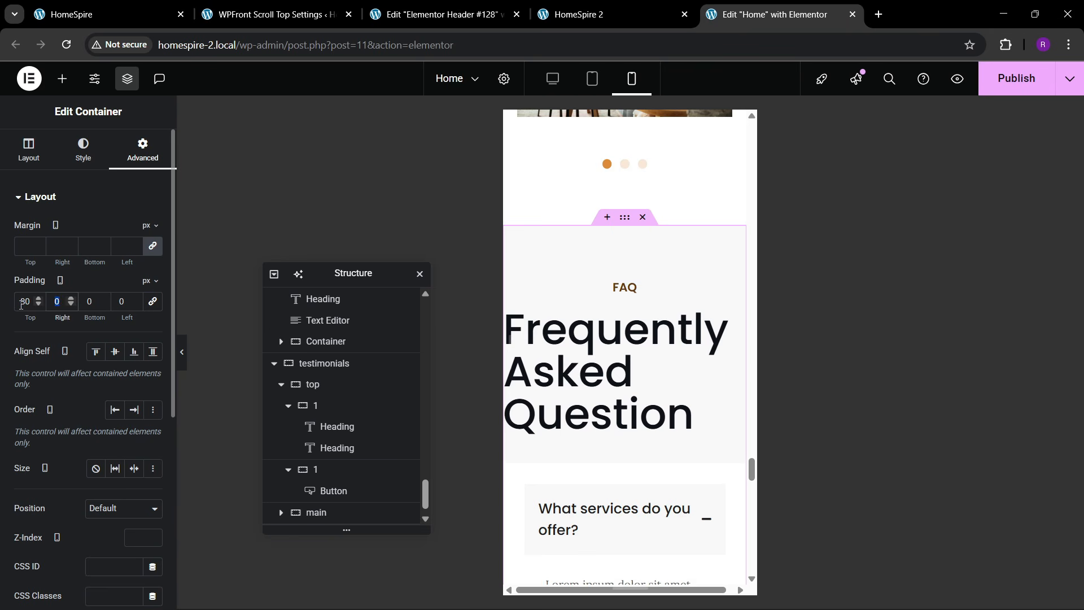
{"action": "type", "text": "20"}
{"action": "key", "text": "Tab"}
{"action": "type", "text": "80"}
{"action": "key", "text": "Tab"}
{"action": "type", "text": "20"}
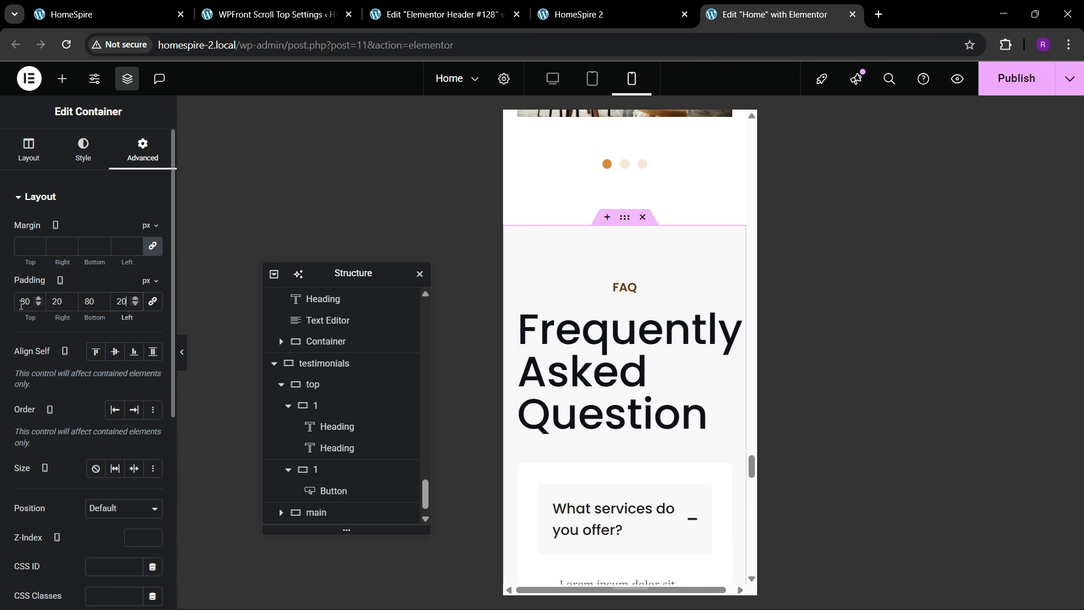
- Center the Frequently Asked Question heading
{"action": "left_click", "coordinate": [717, 316]}
{"action": "left_click", "coordinate": [85, 150]}
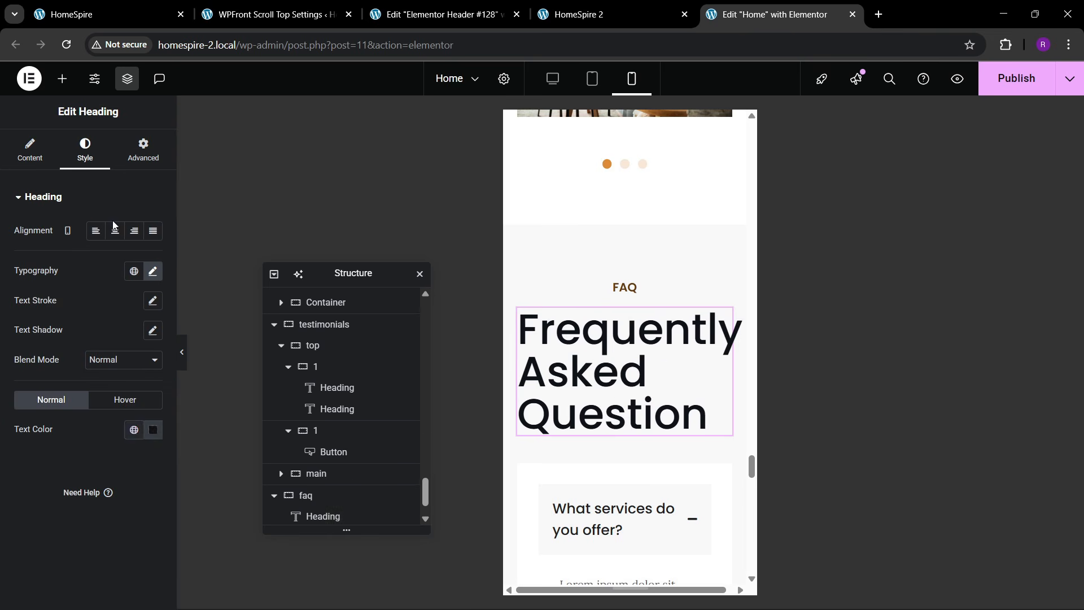
{"action": "left_click", "coordinate": [115, 231]}
{"action": "scroll", "coordinate": [524, 314], "scroll_direction": "down", "scroll_amount": 4}
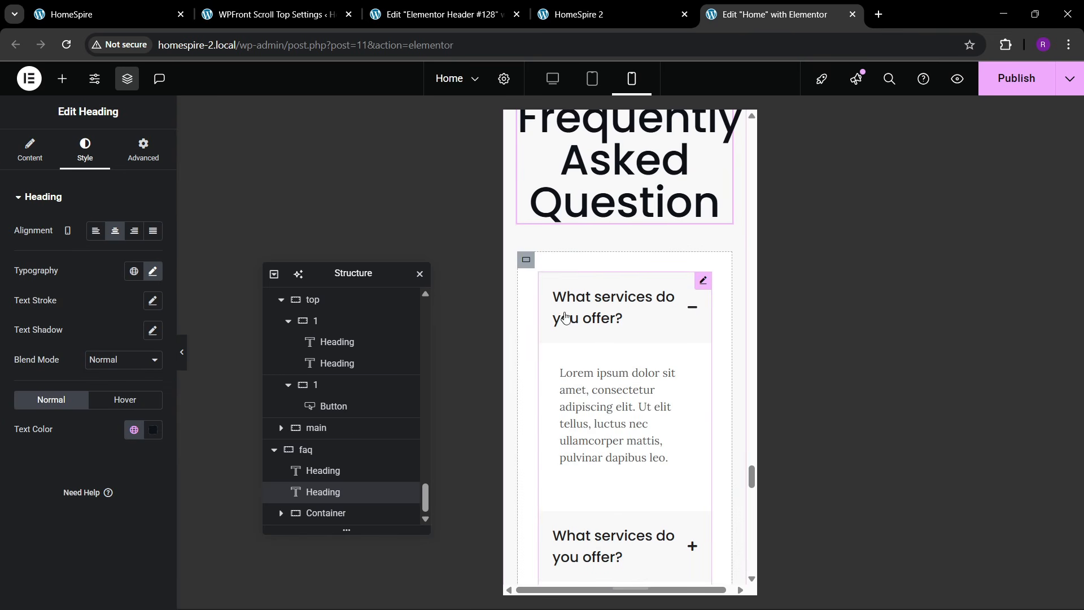
{"action": "scroll", "coordinate": [574, 362], "scroll_direction": "down", "scroll_amount": 10}
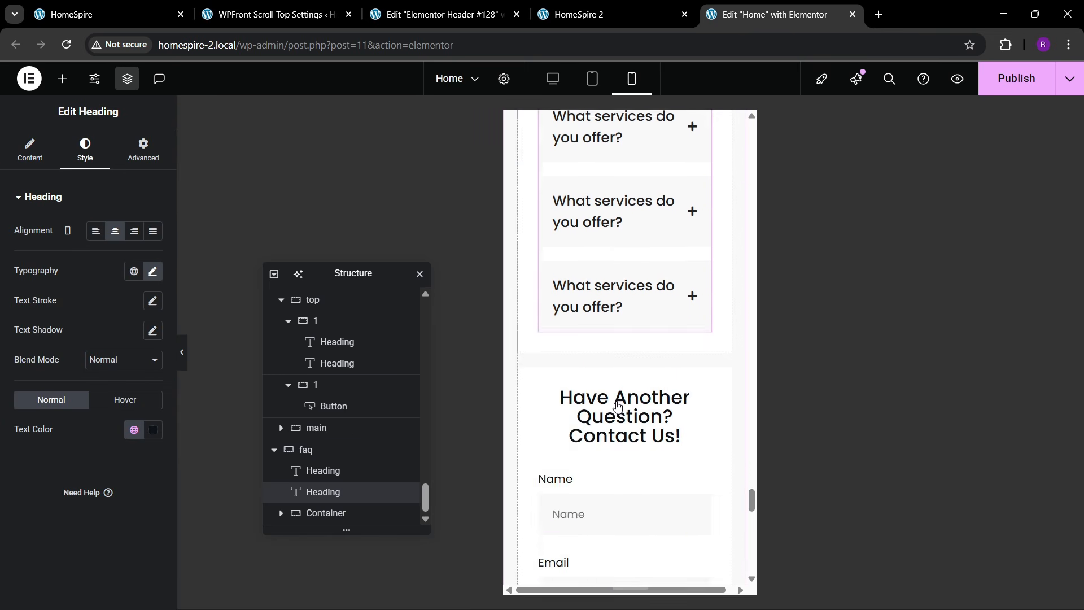
{"action": "scroll", "coordinate": [617, 401], "scroll_direction": "up", "scroll_amount": 5}
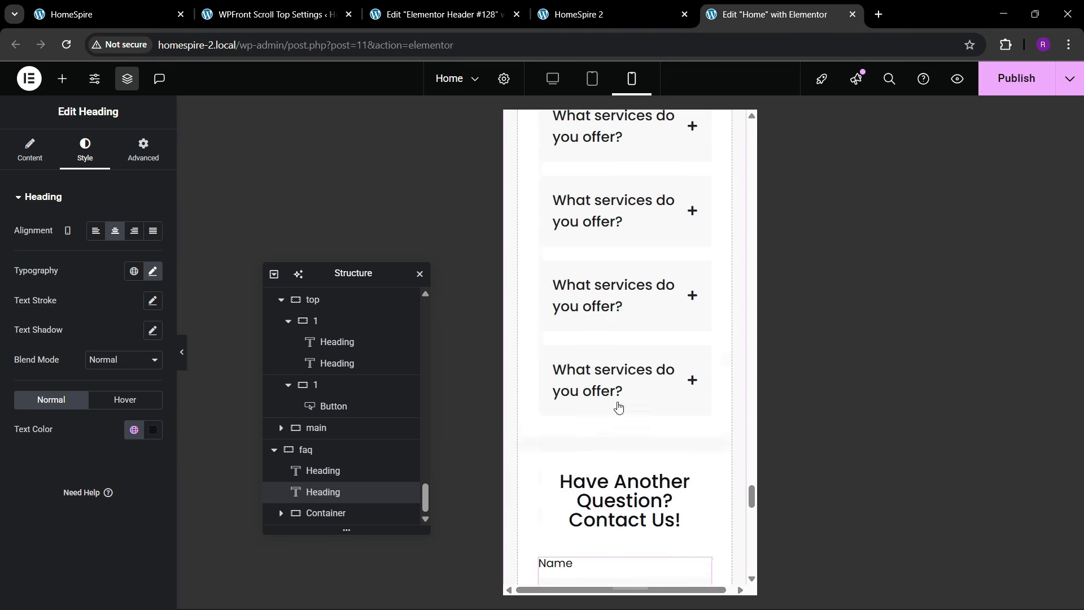
{"action": "scroll", "coordinate": [618, 405], "scroll_direction": "down", "scroll_amount": 3}
{"action": "scroll", "coordinate": [618, 406], "scroll_direction": "down", "scroll_amount": 10}
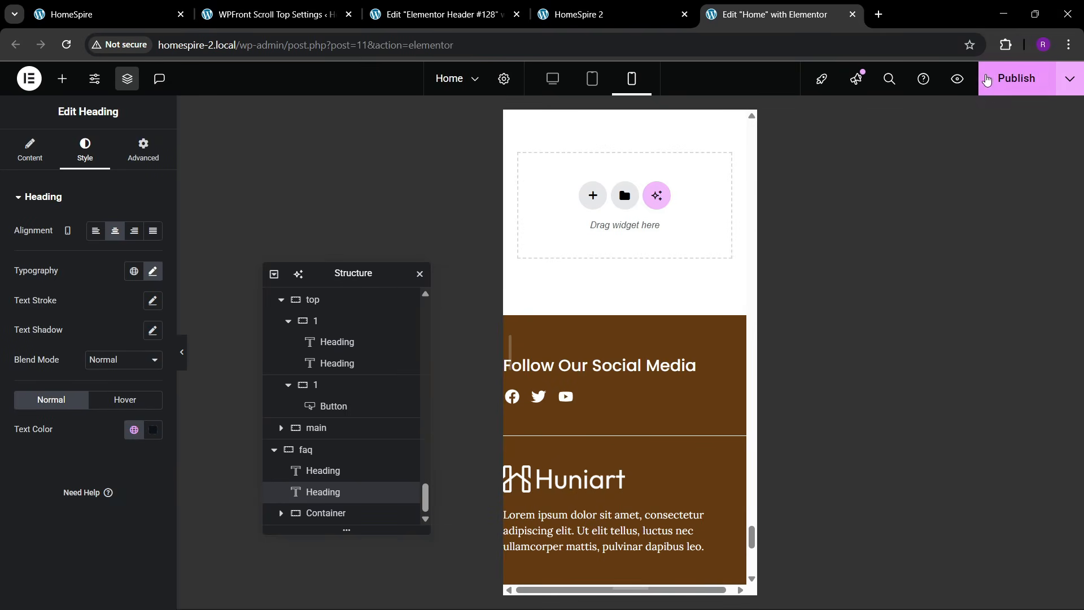
- Save the page and open the footer template for editing
{"action": "left_click", "coordinate": [1005, 79]}
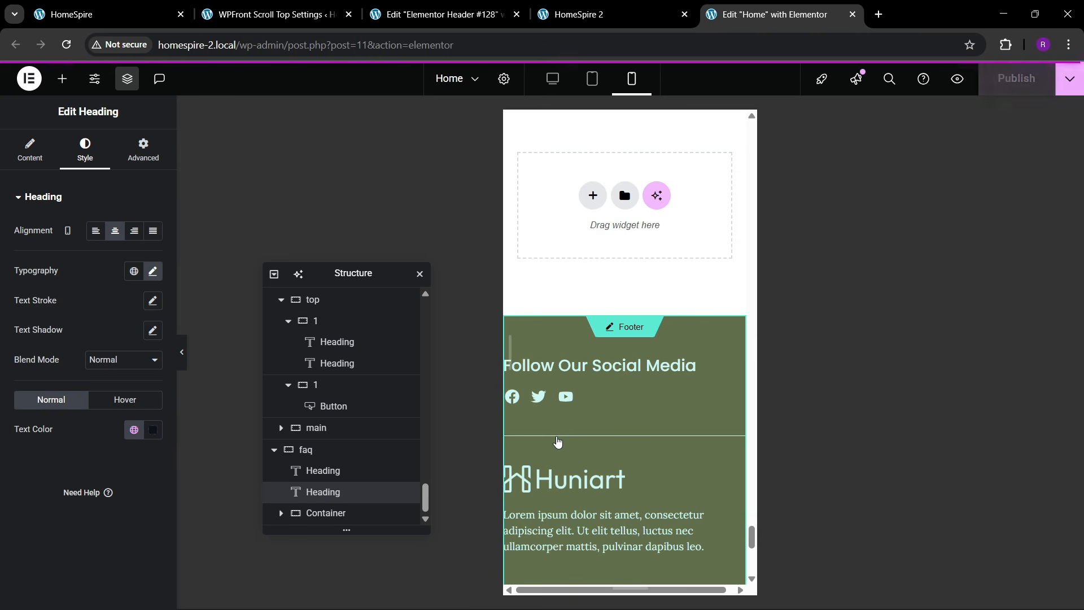
{"action": "double_click", "coordinate": [630, 430]}
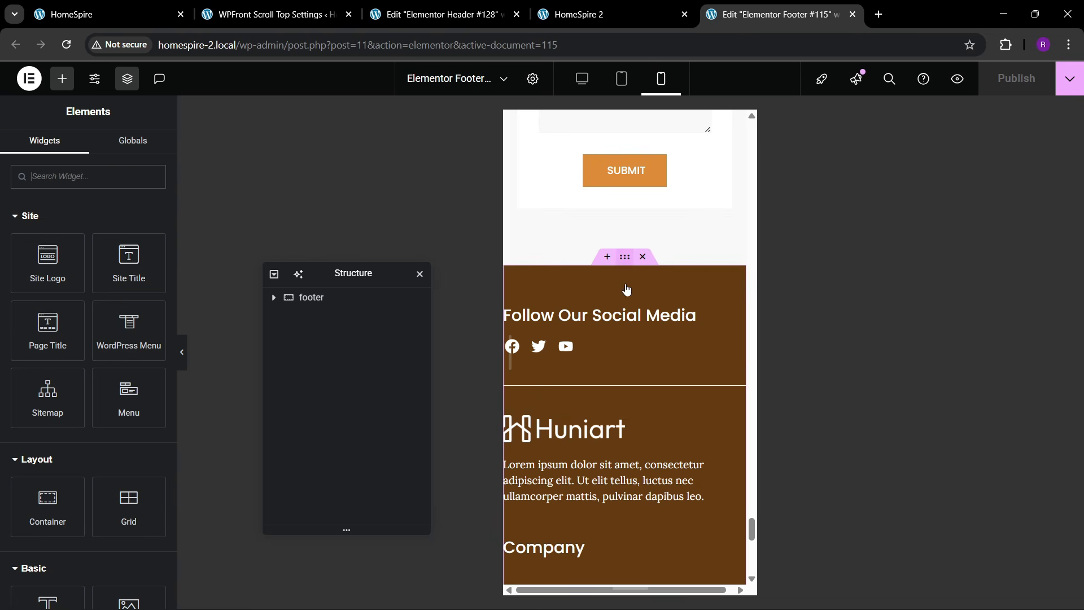
{"action": "left_click", "coordinate": [625, 266]}
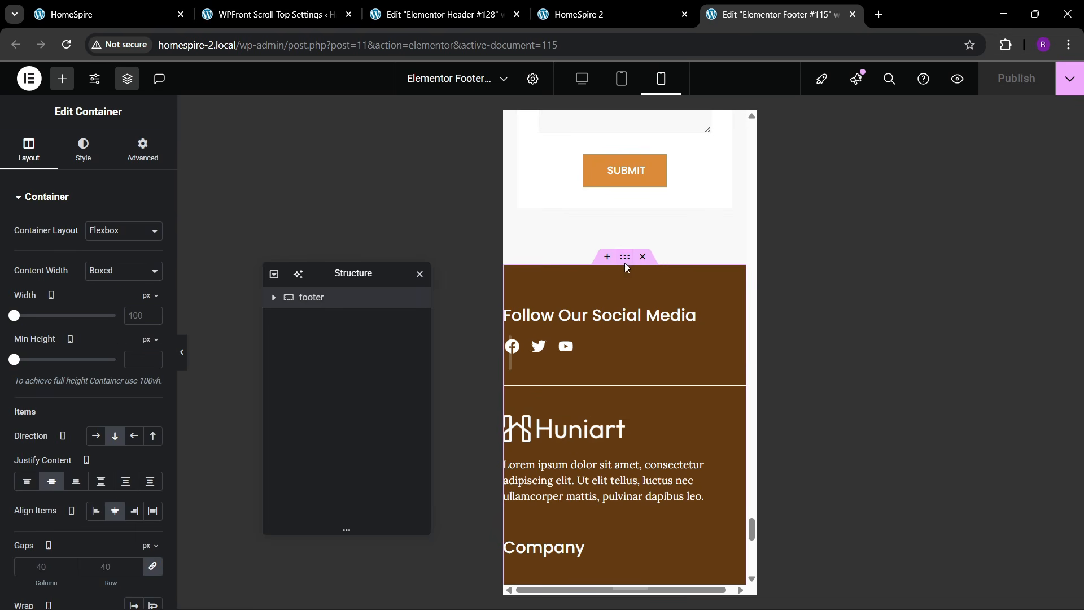
- Give the footer's outer container unlinked 60/20/60/20 px padding
{"action": "left_click", "coordinate": [142, 152]}
{"action": "left_click", "coordinate": [152, 301]}
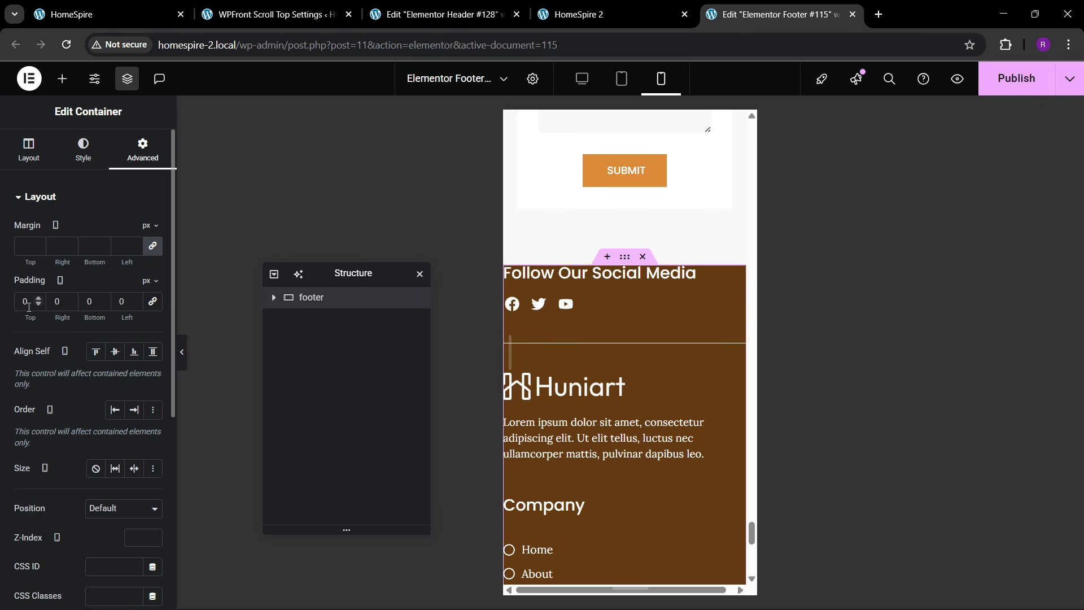
{"action": "type", "text": "60"}
{"action": "key", "text": "Tab"}
{"action": "type", "text": "20"}
{"action": "key", "text": "Tab"}
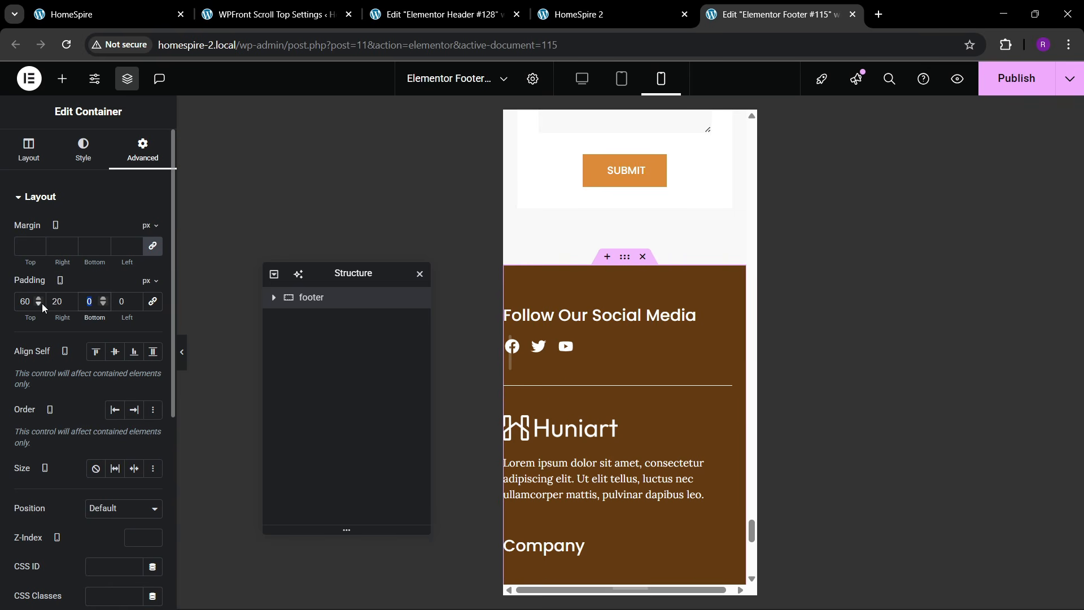
{"action": "type", "text": "690"}
{"action": "key", "text": "Tab"}
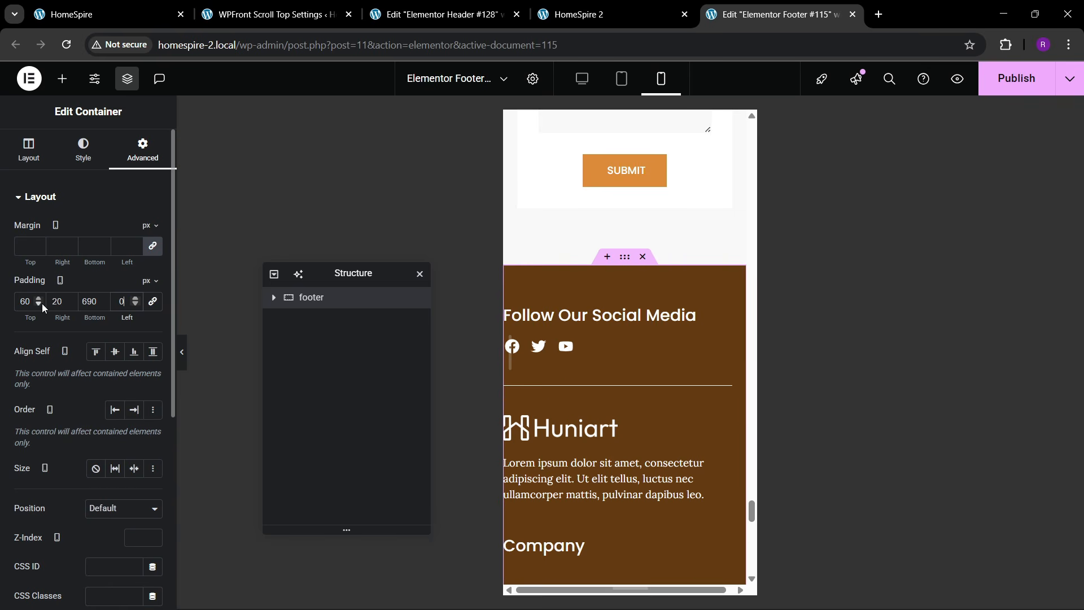
{"action": "type", "text": "20"}
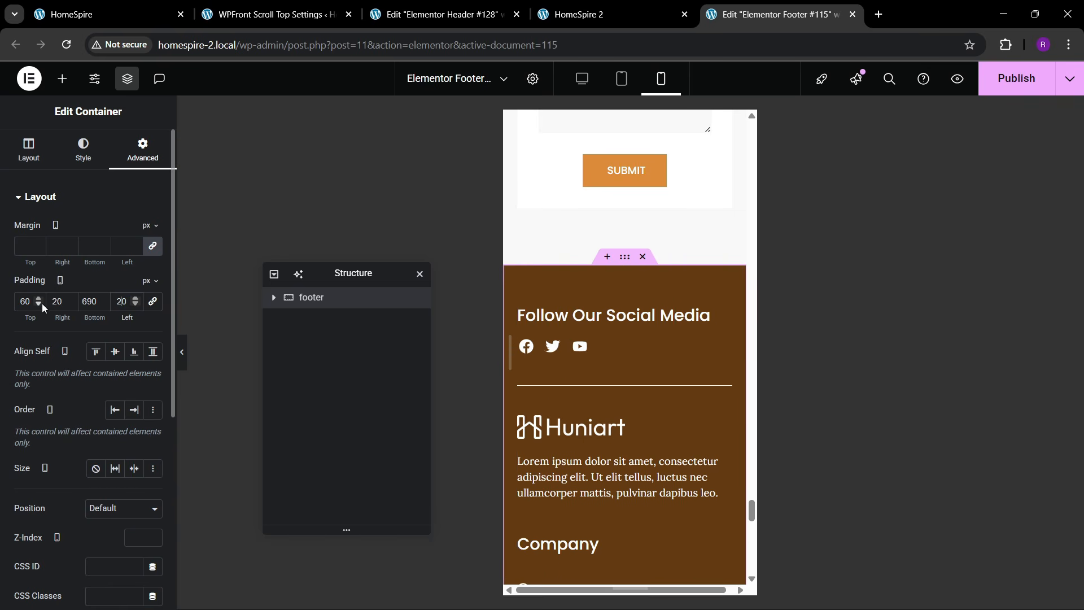
{"action": "left_click", "coordinate": [89, 301]}
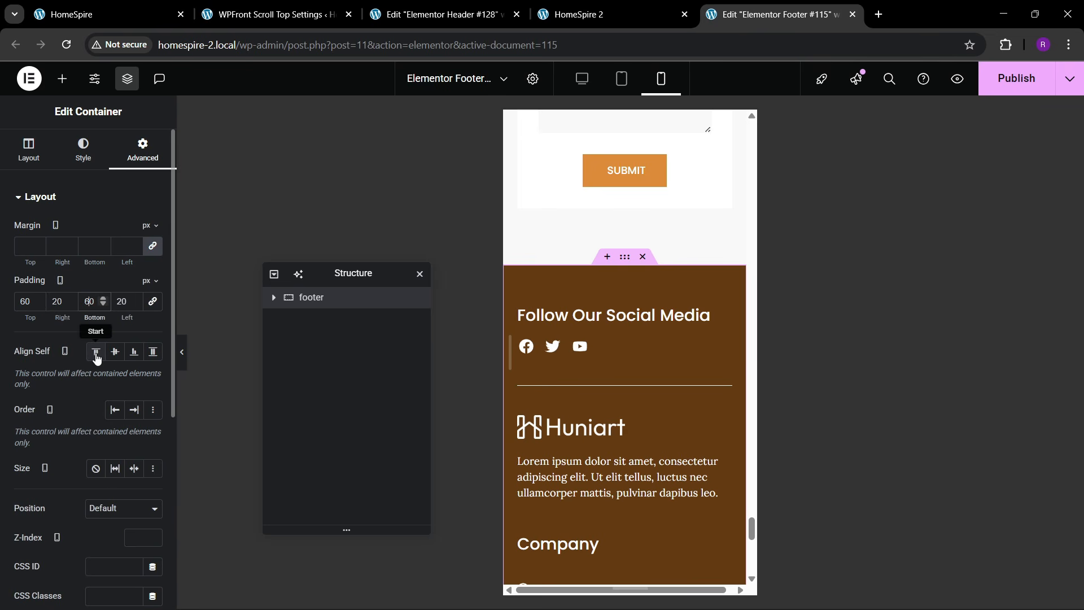
{"action": "scroll", "coordinate": [576, 396], "scroll_direction": "down", "scroll_amount": 6}
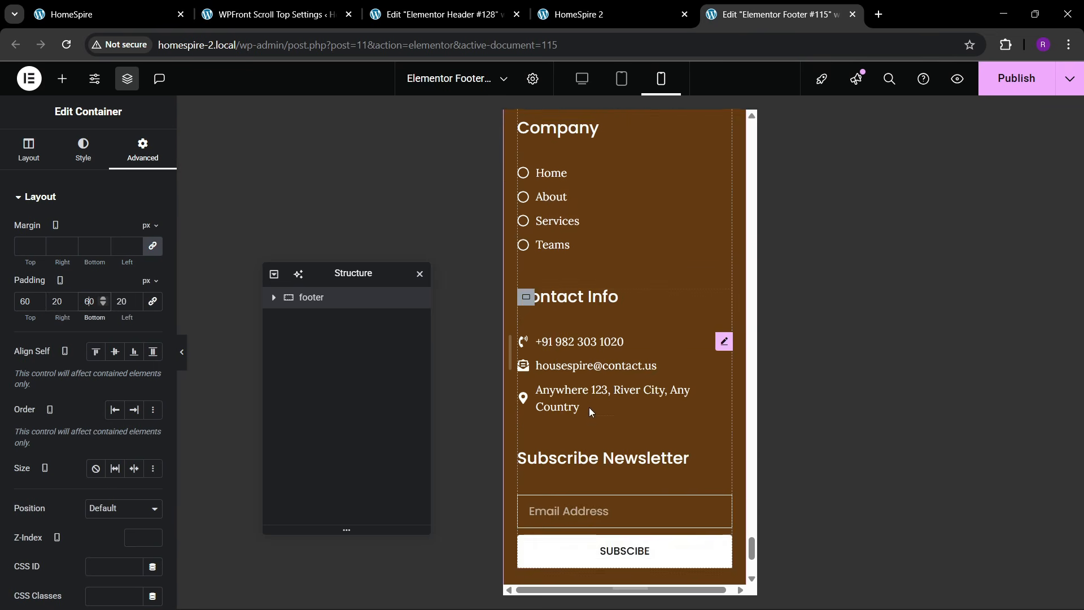
{"action": "scroll", "coordinate": [588, 407], "scroll_direction": "down", "scroll_amount": 2}
- Save the footer and switch to editing the site header
{"action": "key", "text": "ctrl+s"}
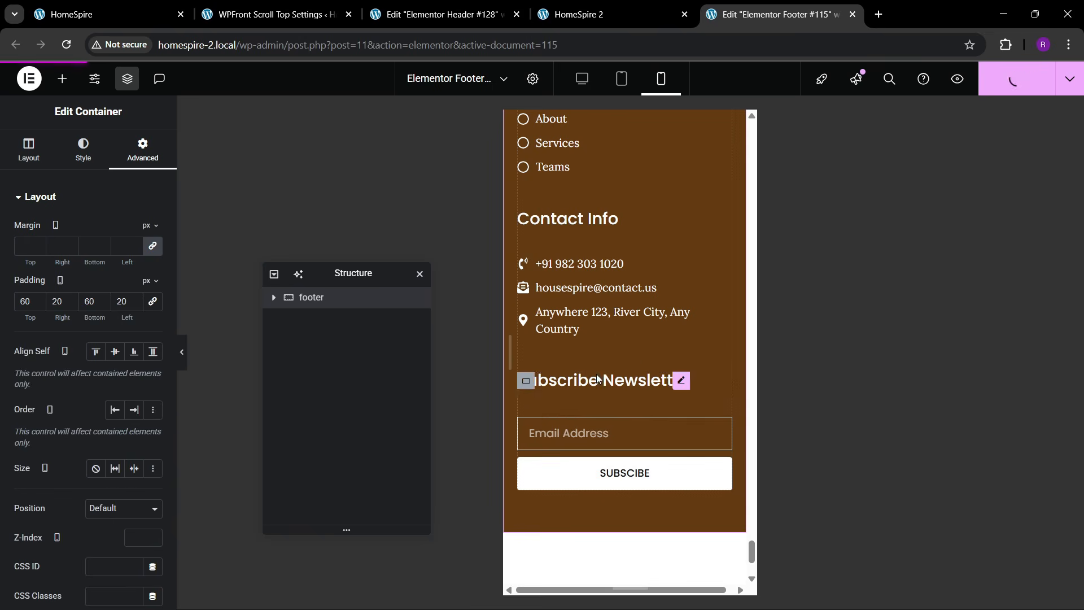
{"action": "scroll", "coordinate": [597, 379], "scroll_direction": "up", "scroll_amount": 20}
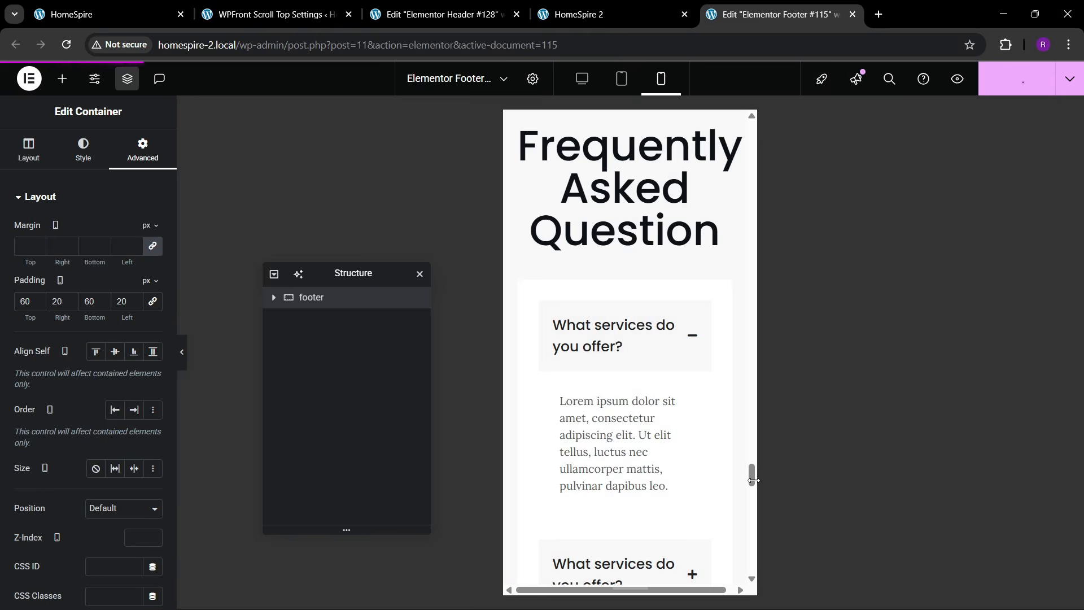
{"action": "left_click_drag", "start_coordinate": [752, 480], "coordinate": [752, 133]}
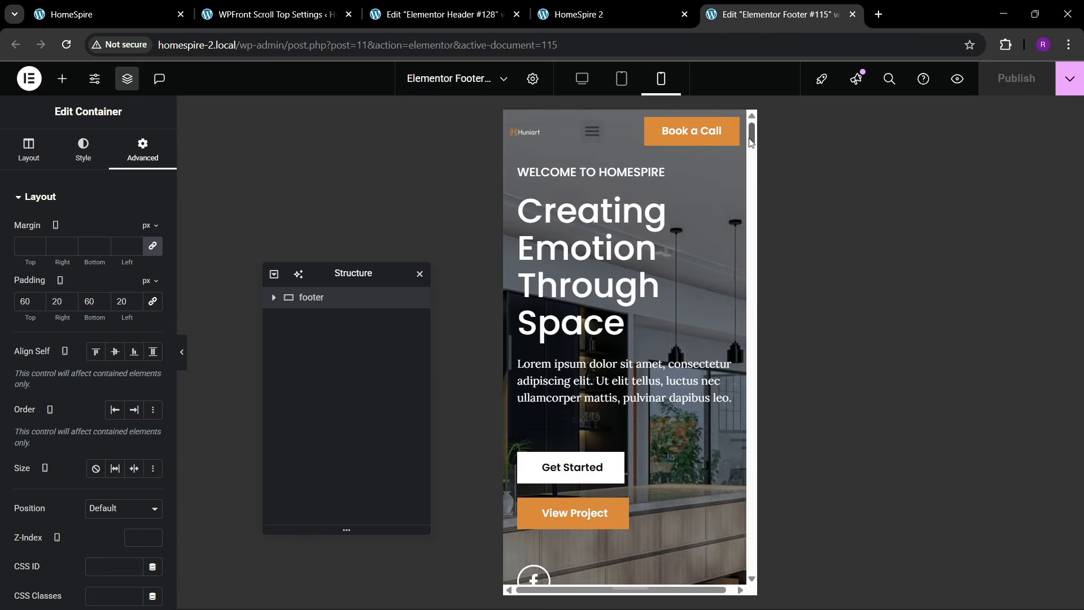
{"action": "left_click", "coordinate": [623, 219]}
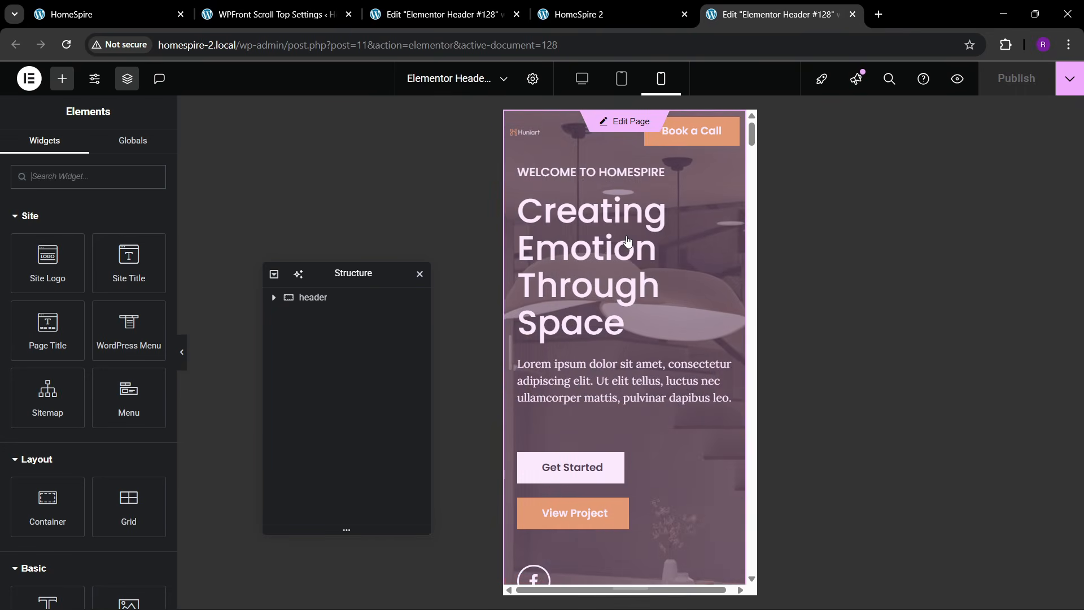
- Select the header's Huniart logo image and bring up its Advanced settings
{"action": "scroll", "coordinate": [642, 255], "scroll_direction": "down", "scroll_amount": 1}
{"action": "scroll", "coordinate": [641, 255], "scroll_direction": "up", "scroll_amount": 1}
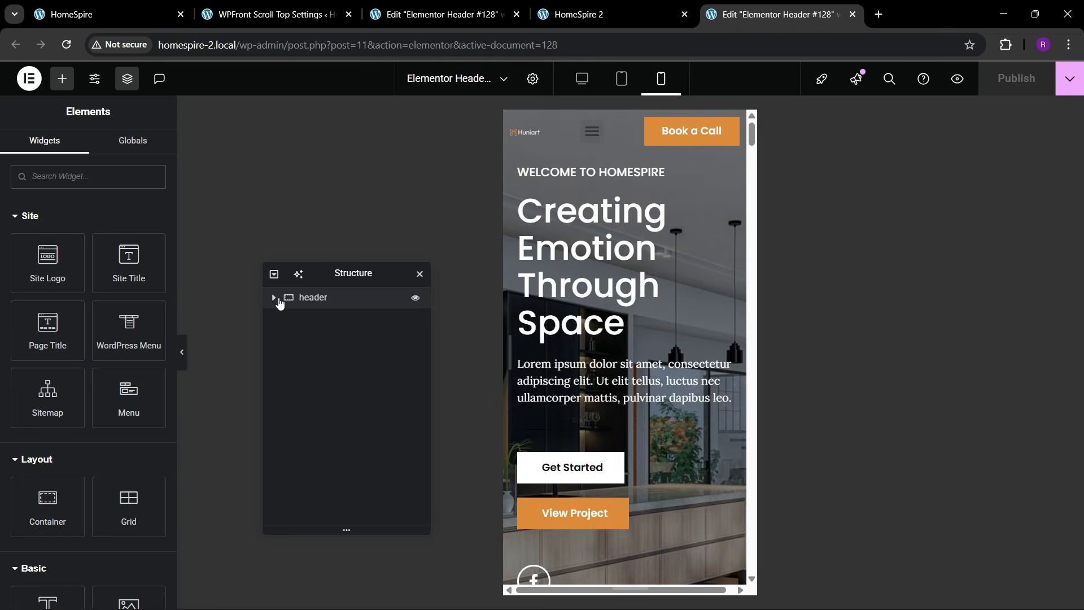
{"action": "left_click", "coordinate": [276, 299]}
{"action": "left_click", "coordinate": [316, 319]}
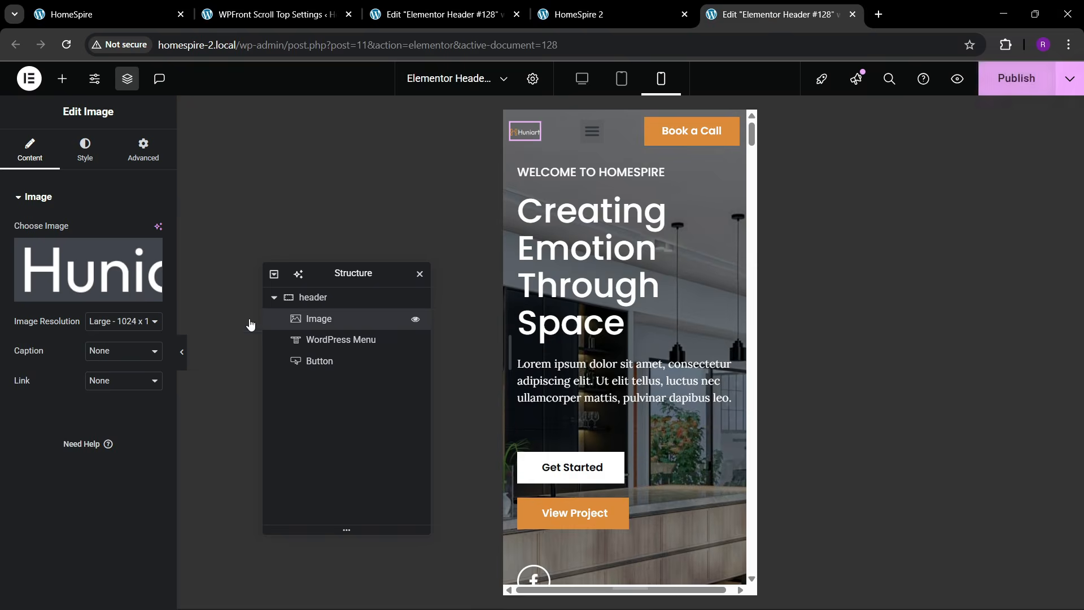
{"action": "left_click", "coordinate": [143, 150]}
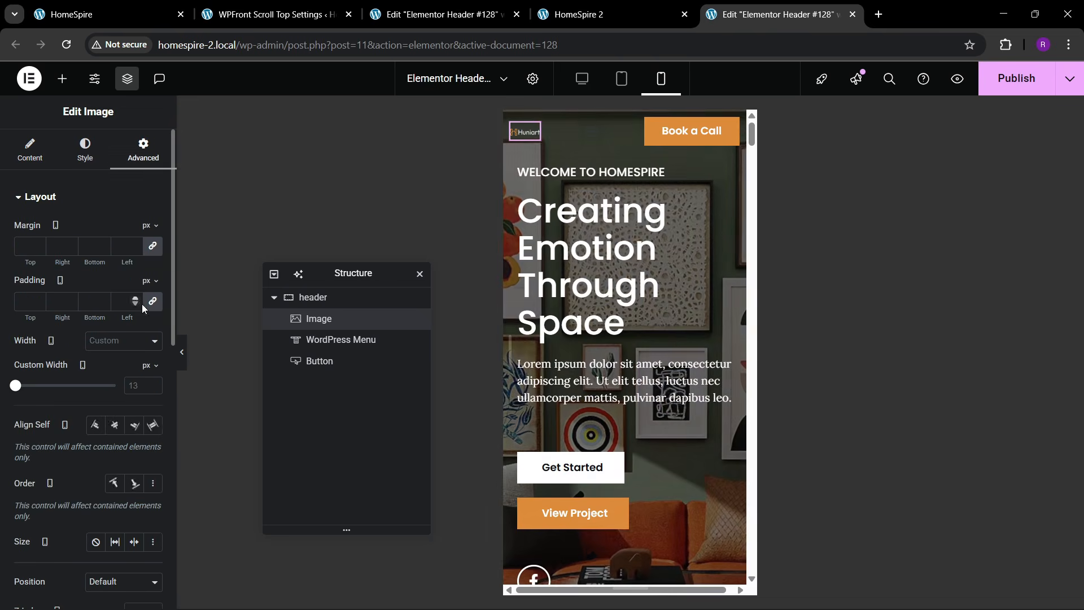
- Give the logo a Custom Width, fine-tuning it down to 115 px
{"action": "left_click", "coordinate": [151, 385]}
{"action": "type", "text": "5"}
{"action": "key", "text": "BackSpace"}
{"action": "type", "text": "15"}
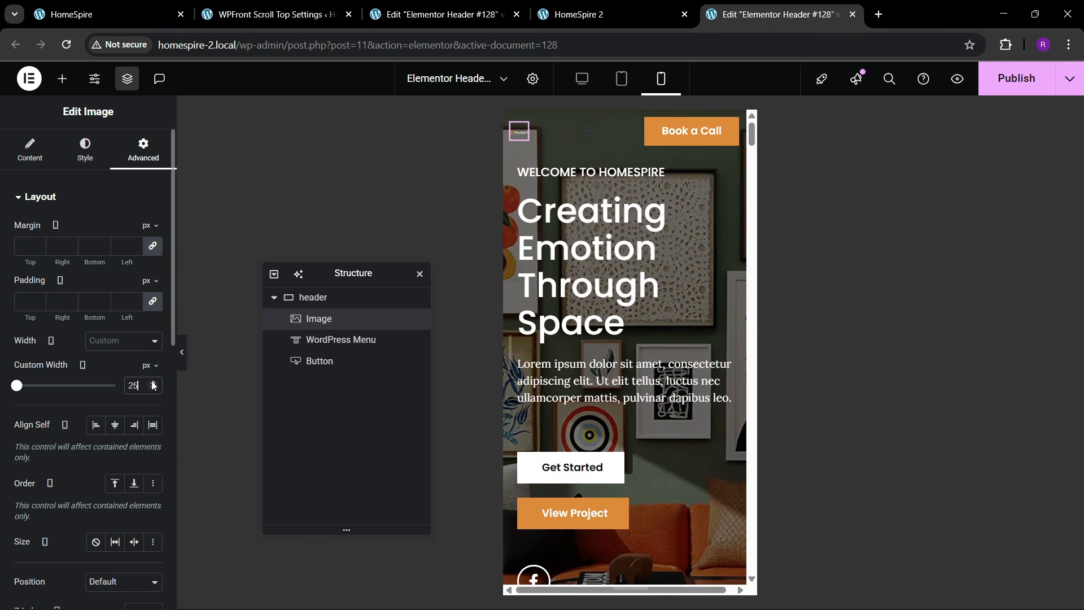
{"action": "key", "text": "BackSpace"}
{"action": "type", "text": "9"}
{"action": "mouse_move", "coordinate": [15, 394]}
{"action": "left_mouse_down"}
{"action": "mouse_move", "coordinate": [32, 394]}
{"action": "mouse_move", "coordinate": [23, 405]}
{"action": "left_mouse_up"}
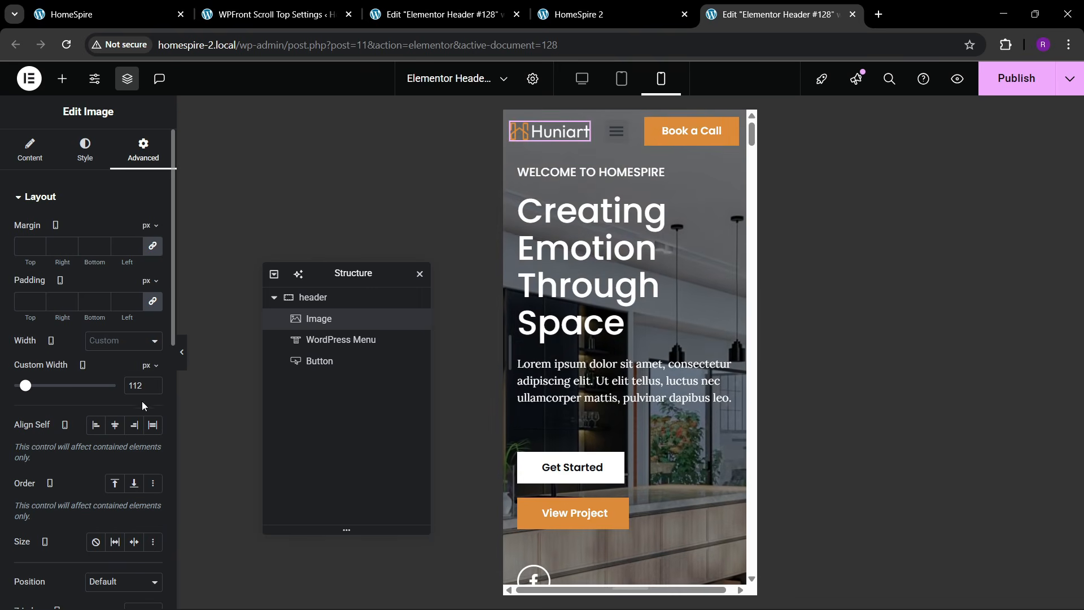
{"action": "left_click", "coordinate": [153, 383]}
{"action": "left_click", "coordinate": [152, 382]}
{"action": "left_click", "coordinate": [153, 383]}
{"action": "left_click", "coordinate": [152, 383]}
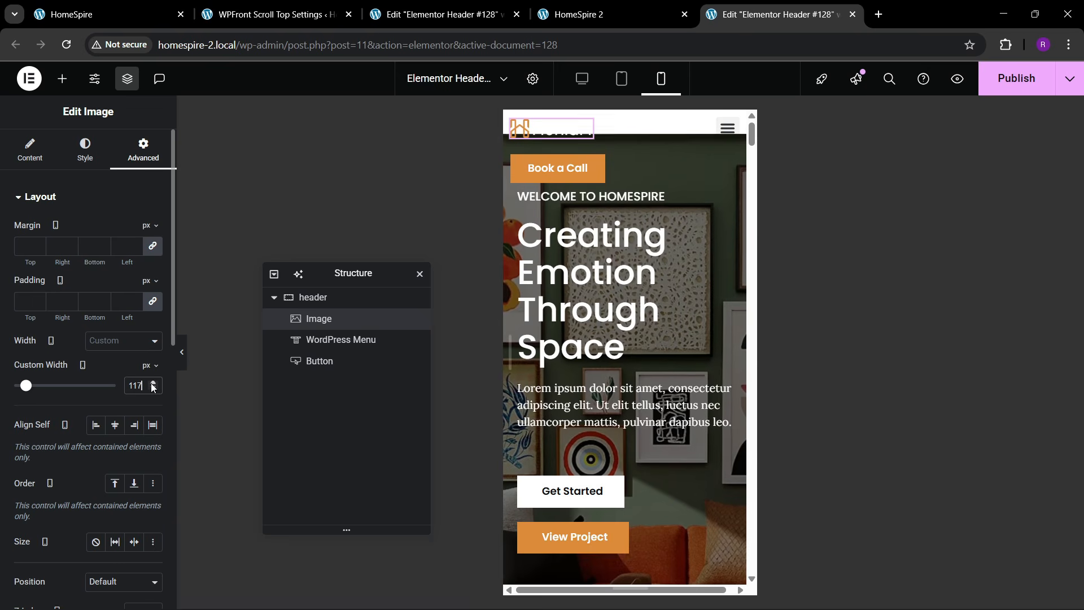
{"action": "left_click", "coordinate": [152, 383]}
{"action": "left_click", "coordinate": [153, 382]}
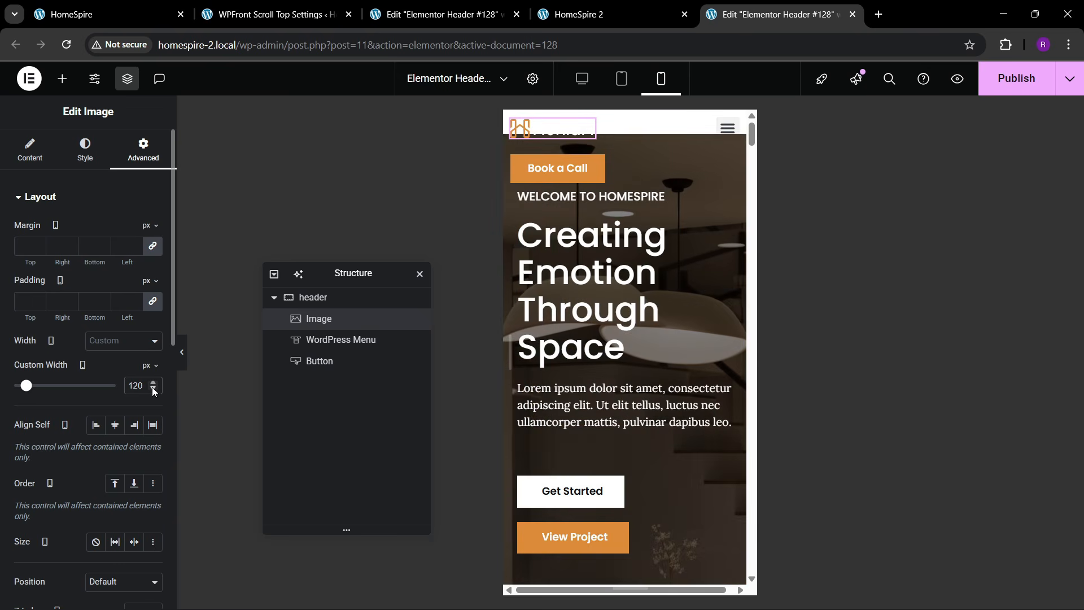
{"action": "left_click", "coordinate": [152, 389]}
{"action": "left_click", "coordinate": [152, 389]}
{"action": "left_click", "coordinate": [152, 388]}
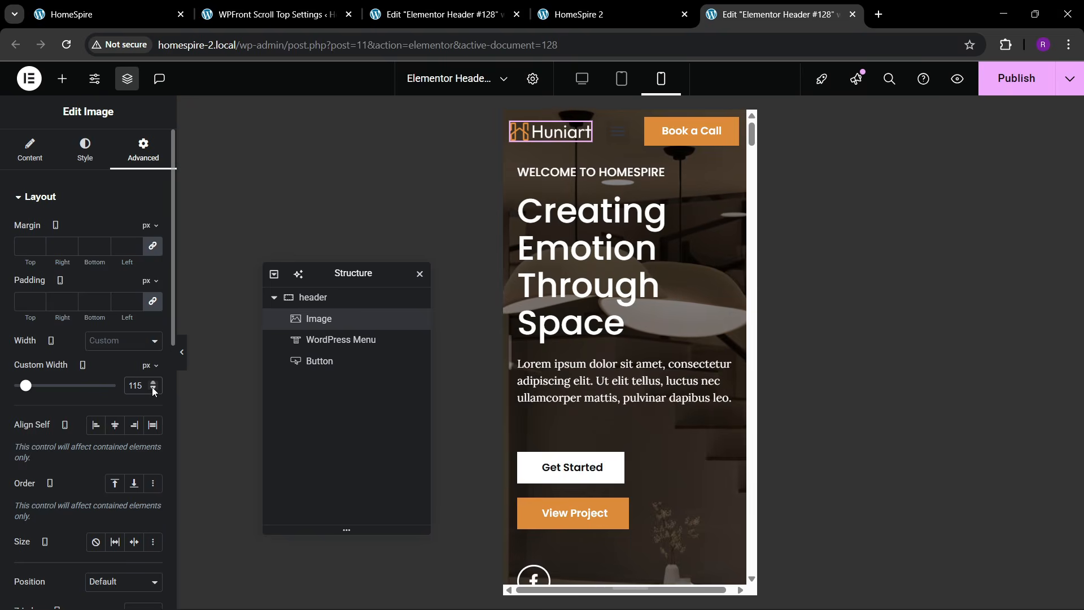
- Style the menu toggle button with a white background and an orange icon
{"action": "left_click", "coordinate": [313, 349]}
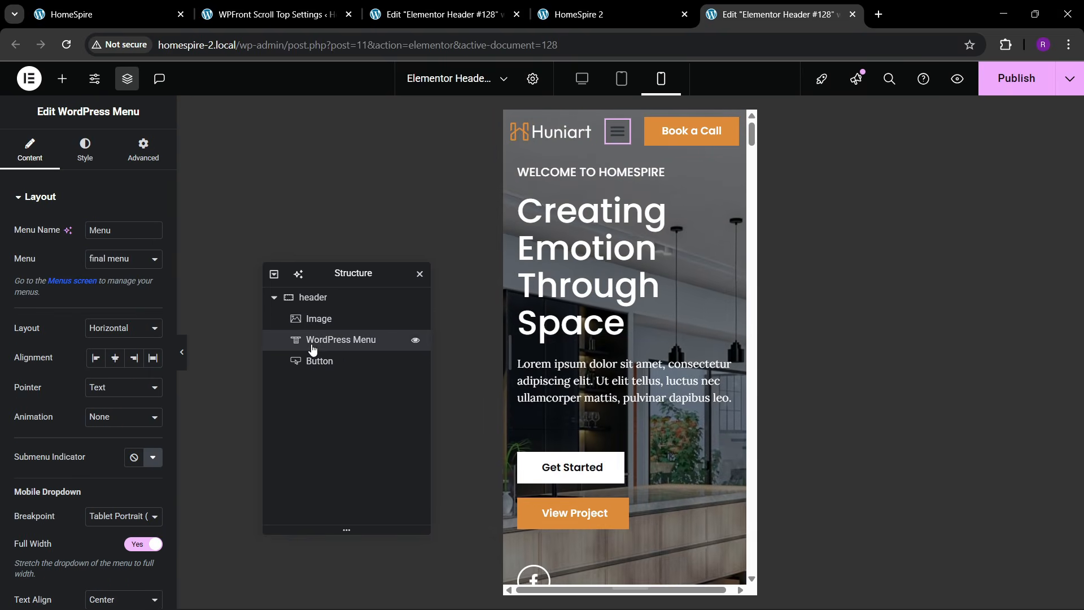
{"action": "left_click", "coordinate": [85, 150]}
{"action": "scroll", "coordinate": [120, 346], "scroll_direction": "down", "scroll_amount": 1}
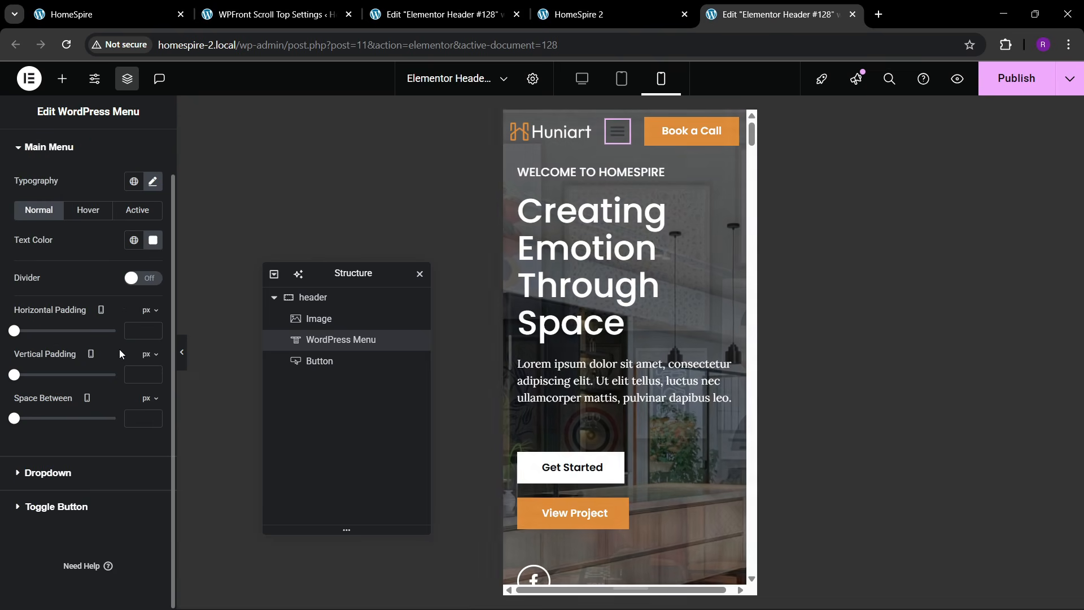
{"action": "left_click", "coordinate": [72, 504]}
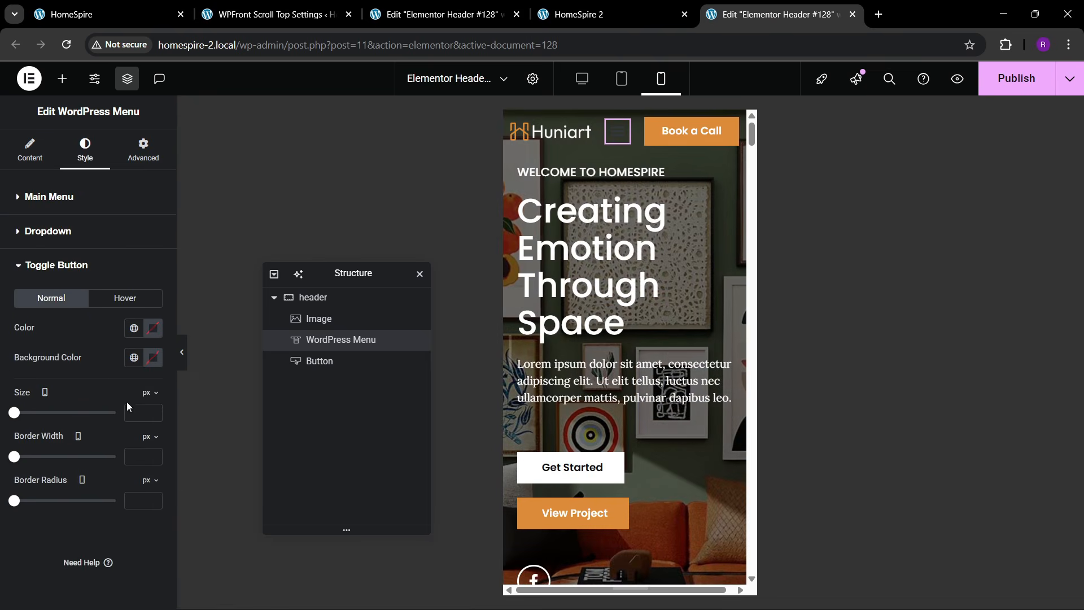
{"action": "left_click", "coordinate": [135, 359]}
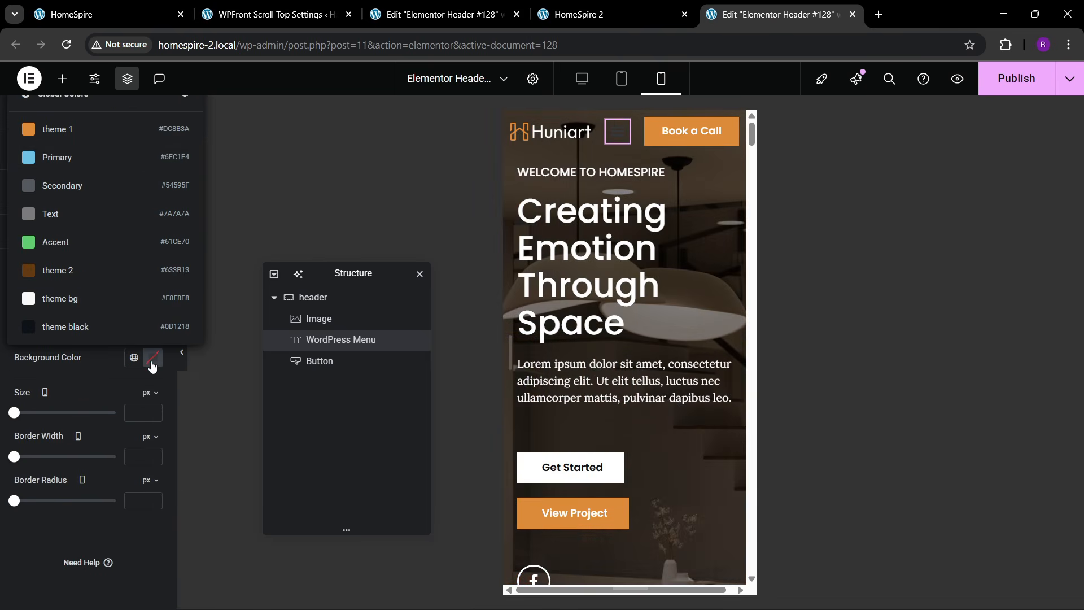
{"action": "left_click", "coordinate": [152, 359]}
{"action": "left_click_drag", "start_coordinate": [131, 463], "coordinate": [69, 407]}
{"action": "left_click", "coordinate": [80, 350]}
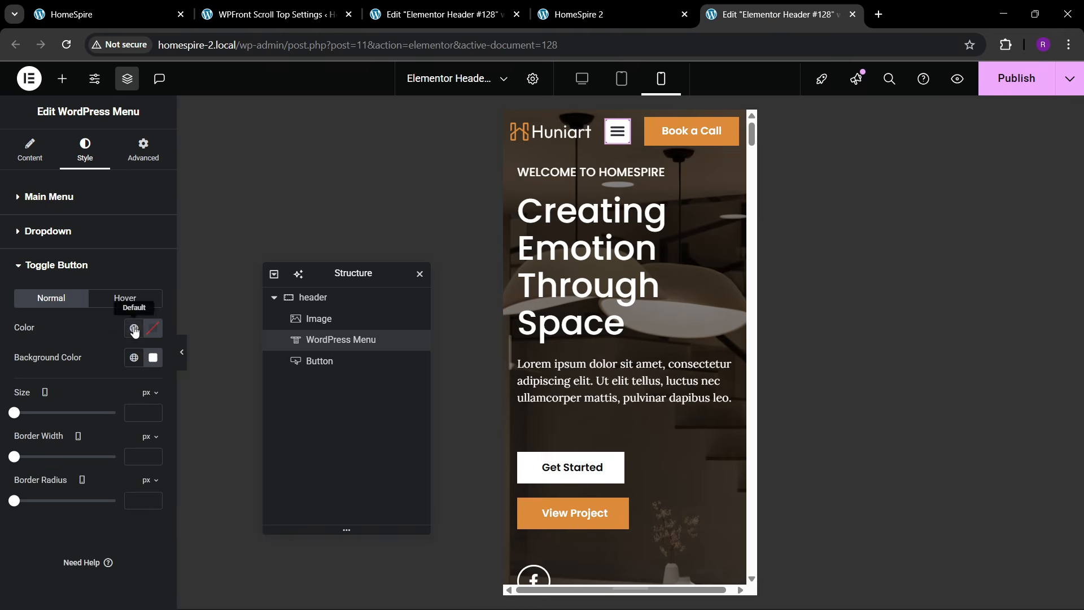
{"action": "left_click", "coordinate": [135, 328]}
{"action": "left_click", "coordinate": [103, 386]}
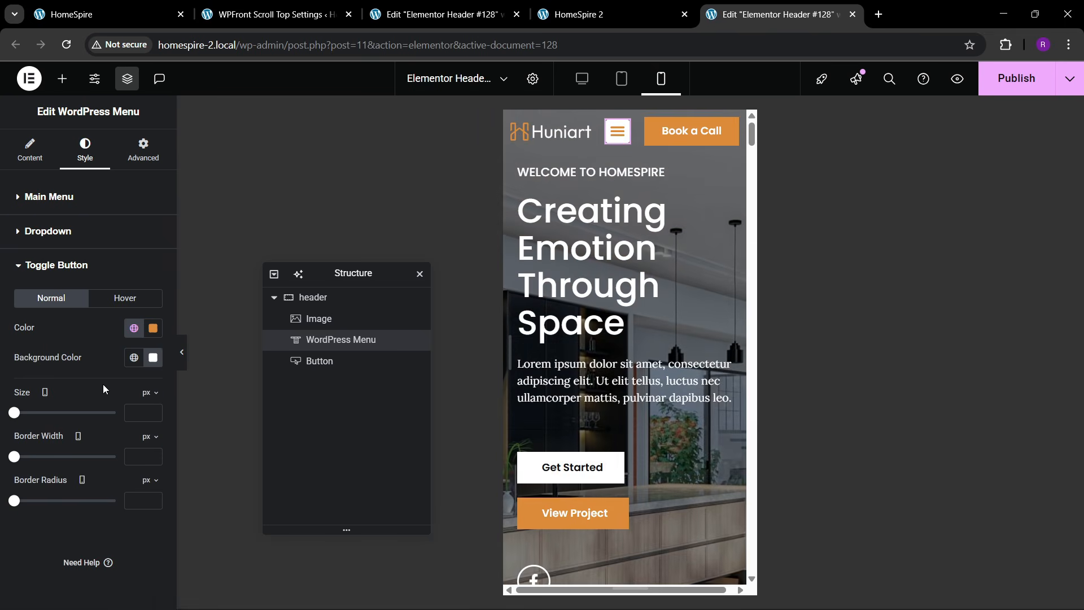
- Give dropdown menu items an orange background on hover
{"action": "left_click", "coordinate": [48, 230]}
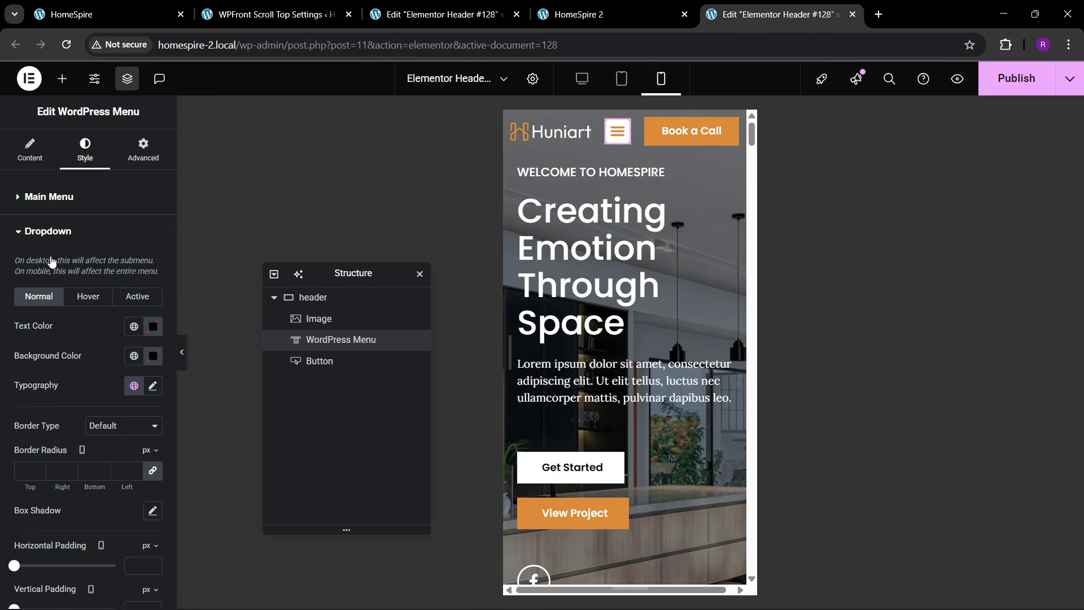
{"action": "left_click", "coordinate": [88, 296]}
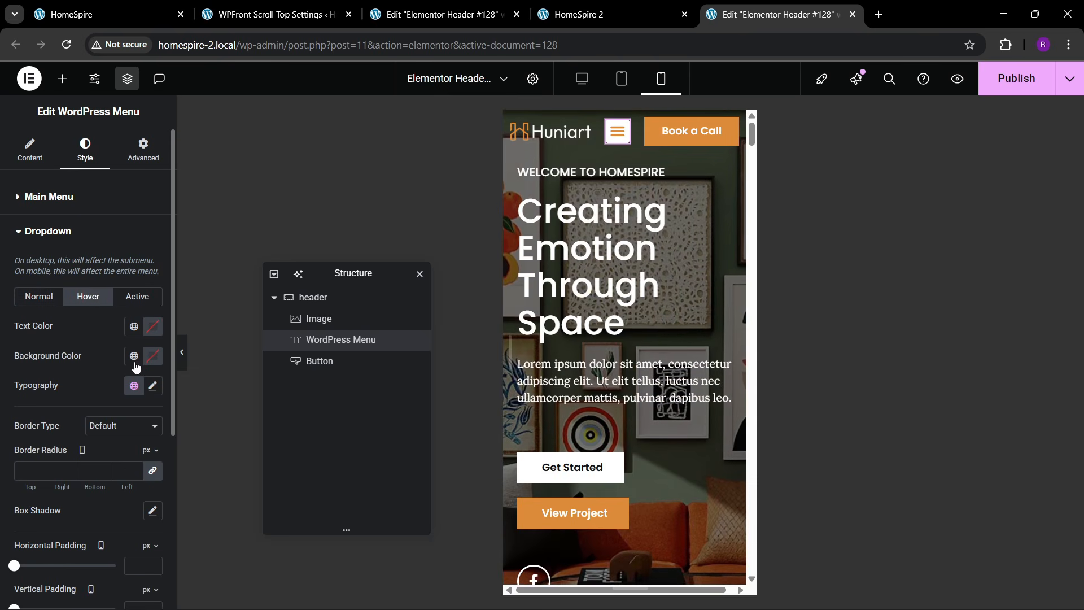
{"action": "left_click", "coordinate": [134, 356]}
{"action": "left_click", "coordinate": [82, 172]}
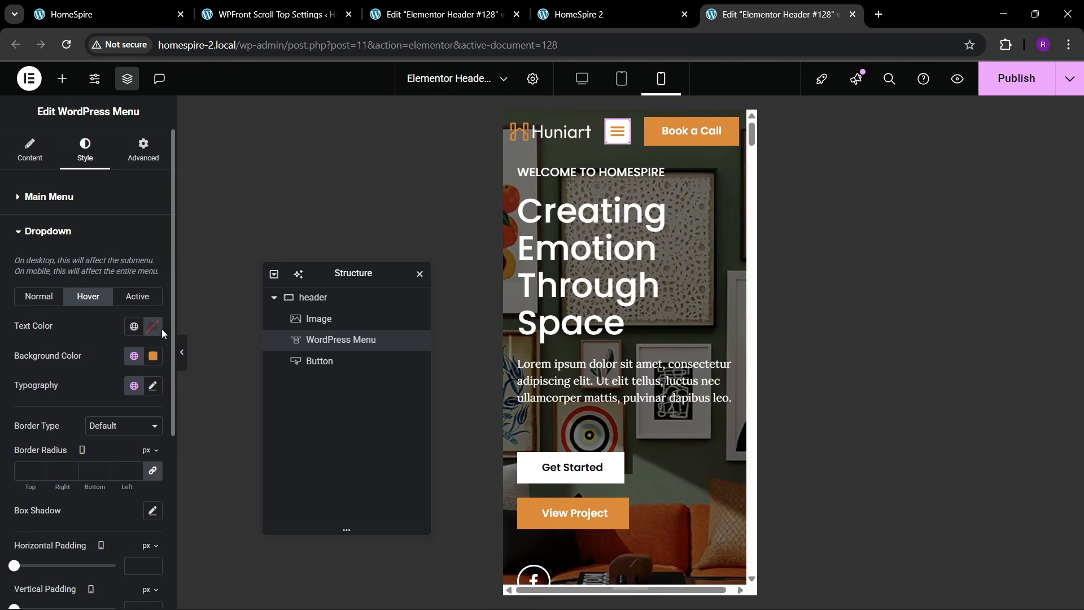
{"action": "left_click", "coordinate": [153, 326]}
{"action": "left_click", "coordinate": [96, 312]}
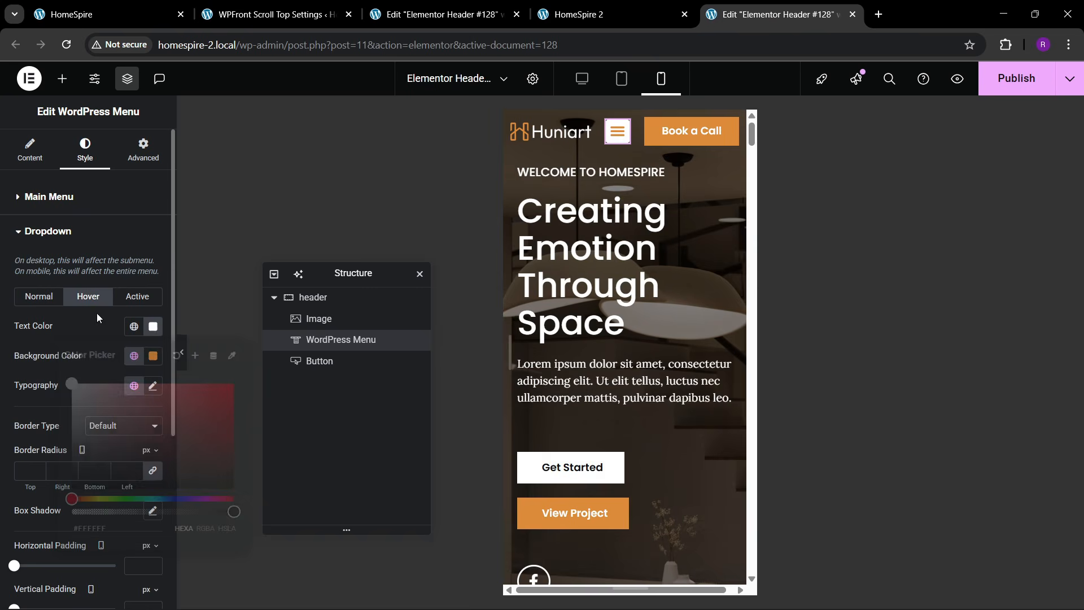
- Make the active dropdown item orange with white text, then publish the header
{"action": "left_click", "coordinate": [137, 297]}
{"action": "left_click", "coordinate": [133, 356]}
{"action": "left_click", "coordinate": [76, 158]}
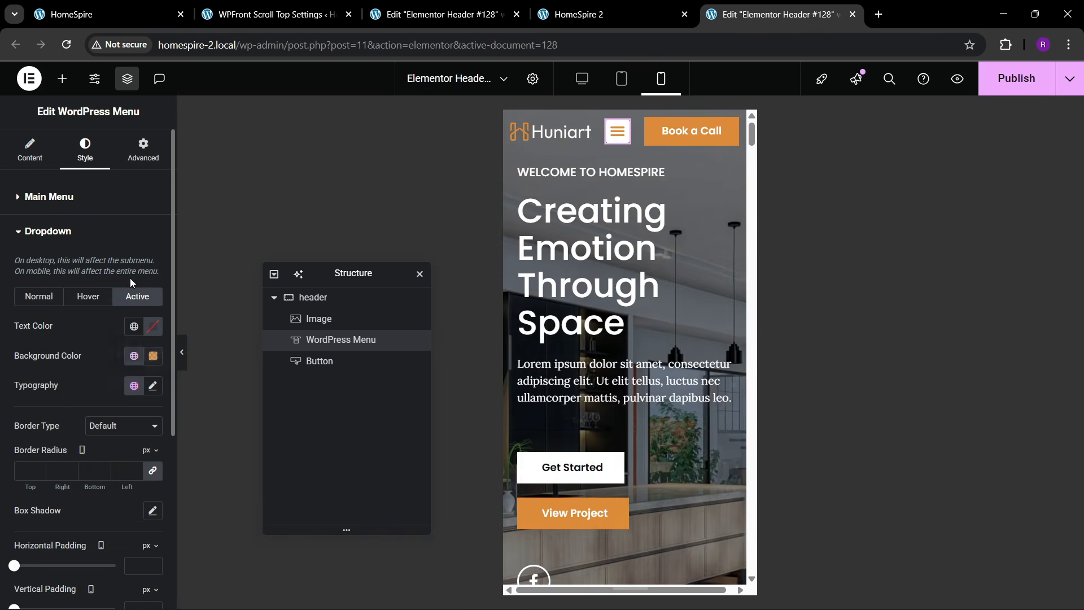
{"action": "left_click", "coordinate": [153, 326]}
{"action": "left_click_drag", "start_coordinate": [142, 425], "coordinate": [42, 307]}
{"action": "left_click", "coordinate": [42, 307]}
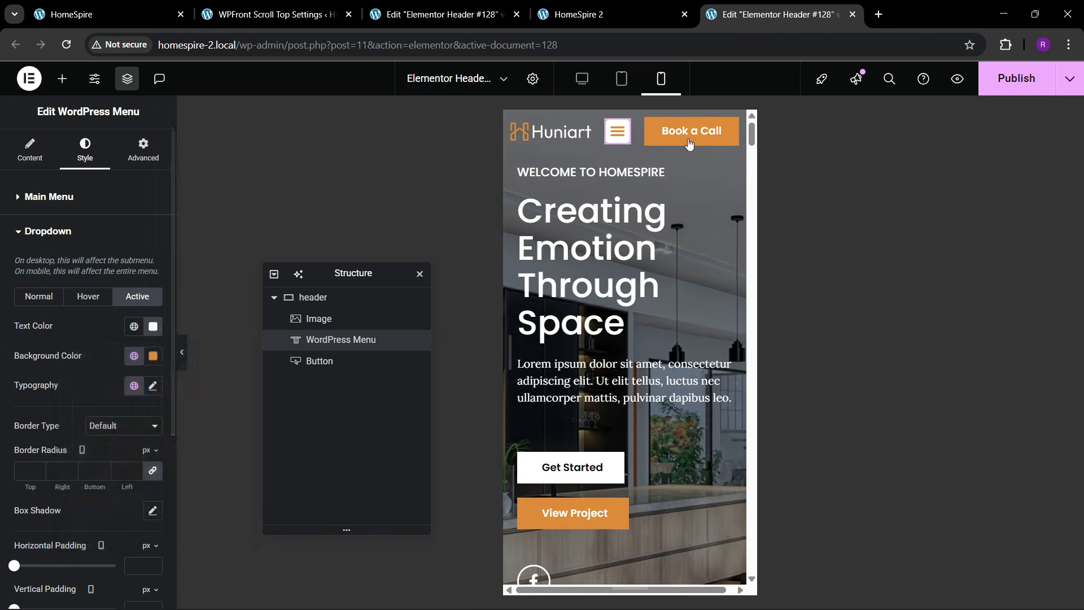
{"action": "scroll", "coordinate": [108, 372], "scroll_direction": "down", "scroll_amount": 3}
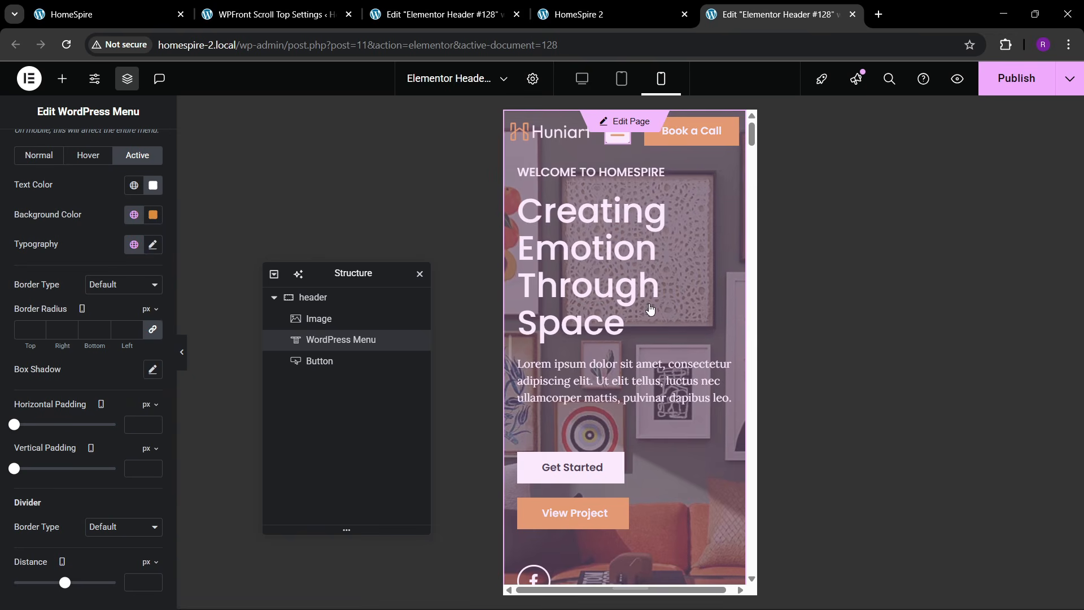
{"action": "left_click", "coordinate": [1032, 85]}
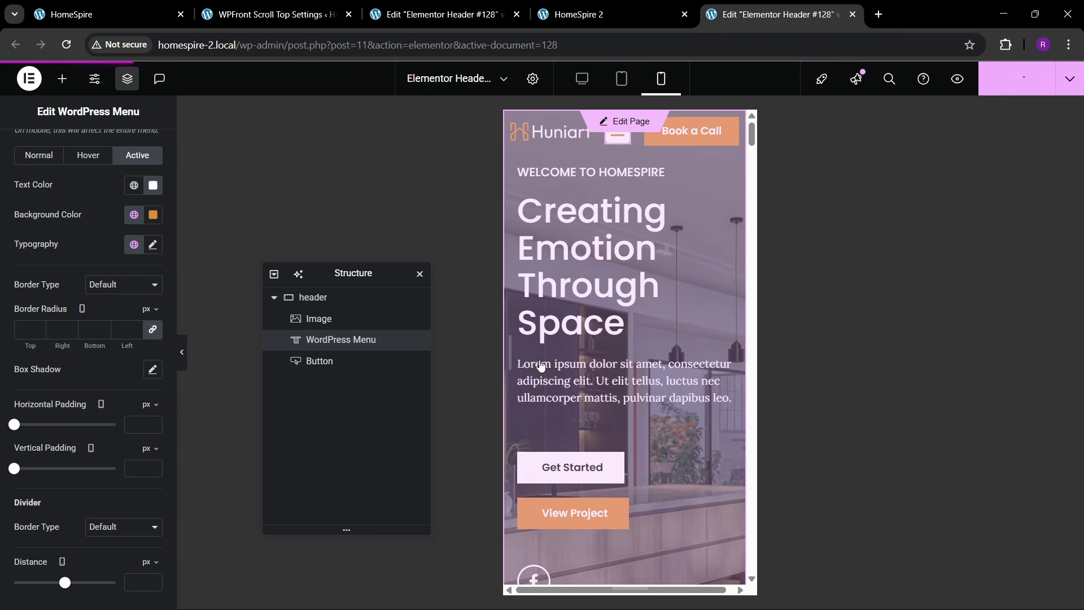
- On the Home page, select the hero section and change its mobile top padding to 150 px
{"action": "left_click", "coordinate": [621, 151]}
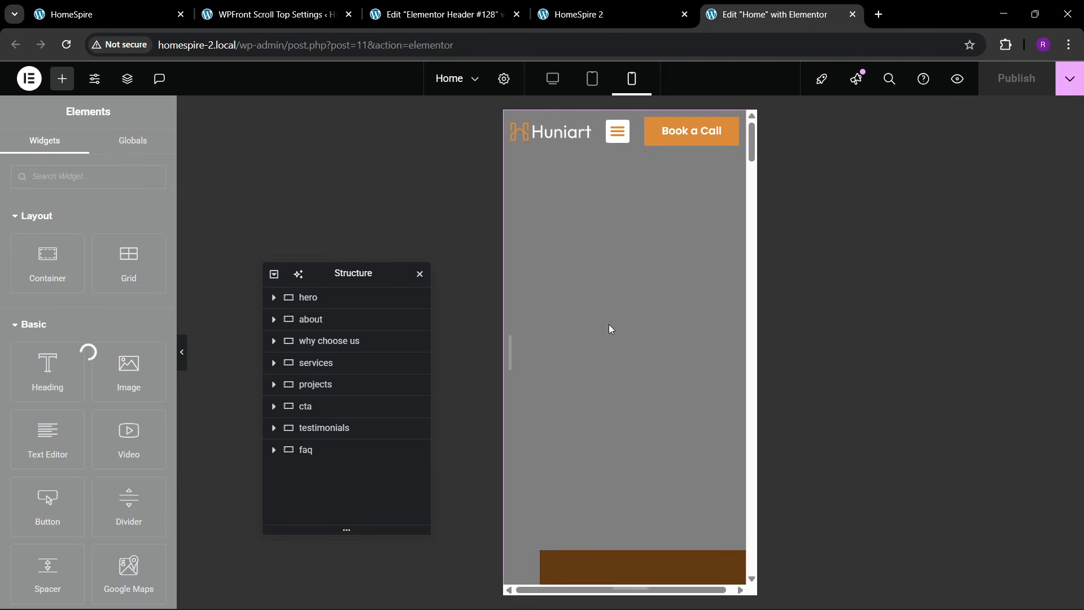
{"action": "left_click", "coordinate": [319, 306]}
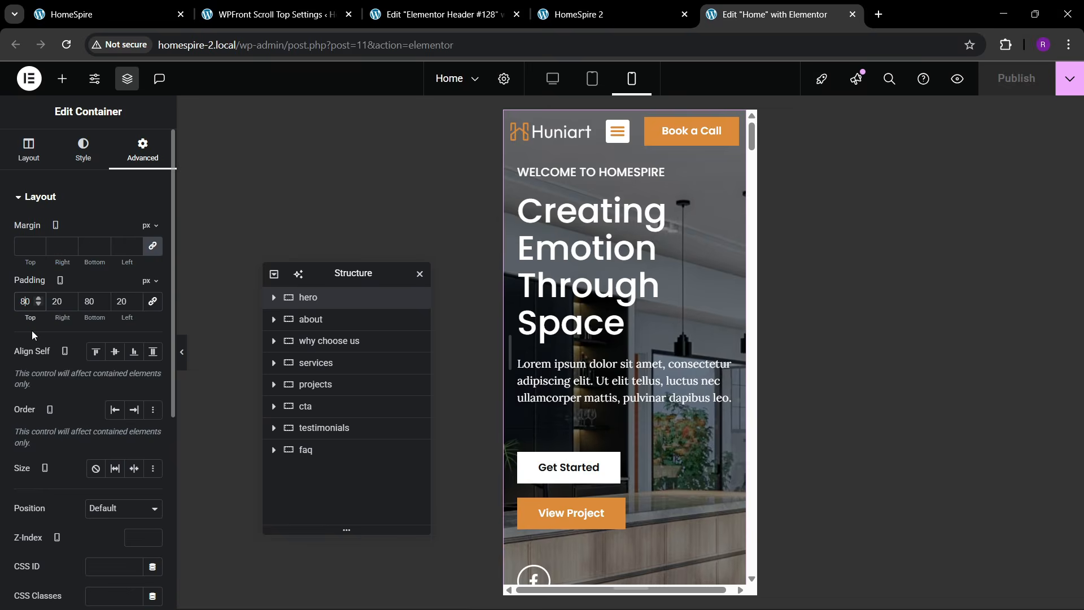
{"action": "key", "text": "BackSpace"}
{"action": "type", "text": "15"}
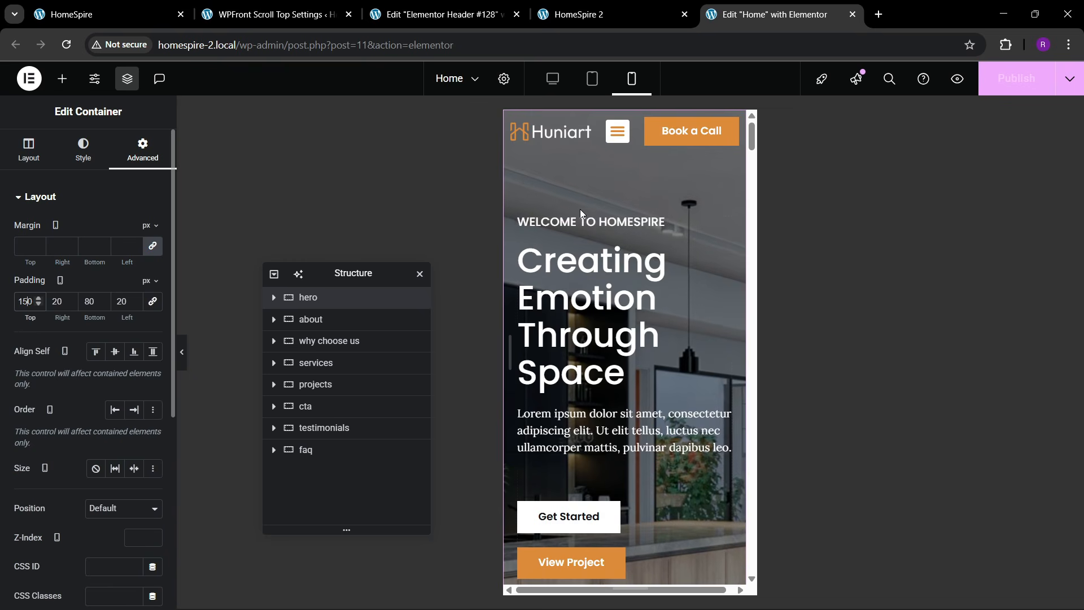
{"action": "scroll", "coordinate": [636, 284], "scroll_direction": "down", "scroll_amount": 3}
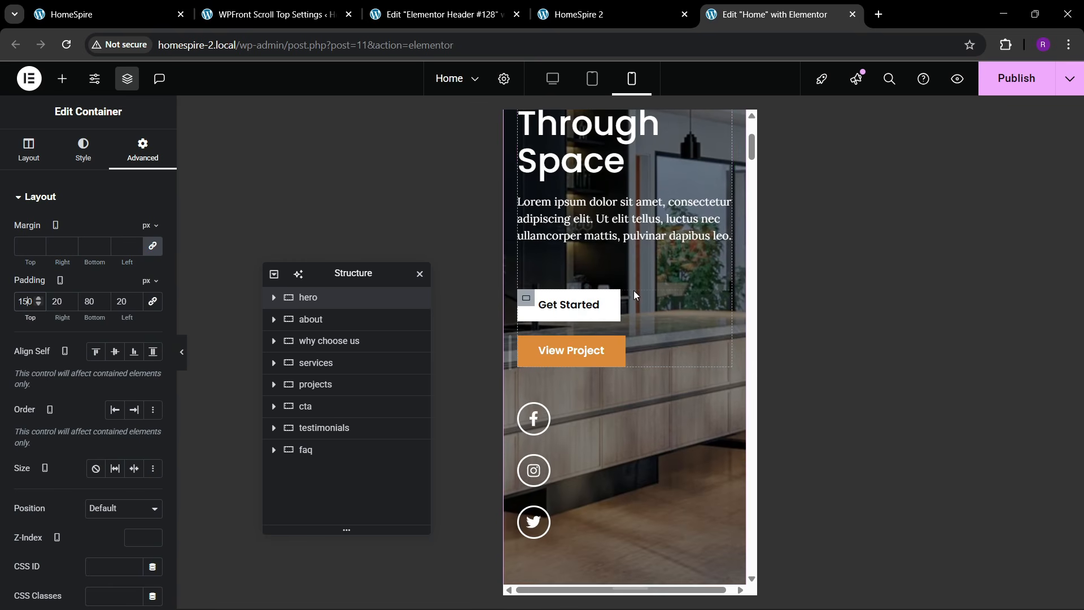
{"action": "scroll", "coordinate": [633, 290], "scroll_direction": "up", "scroll_amount": 3}
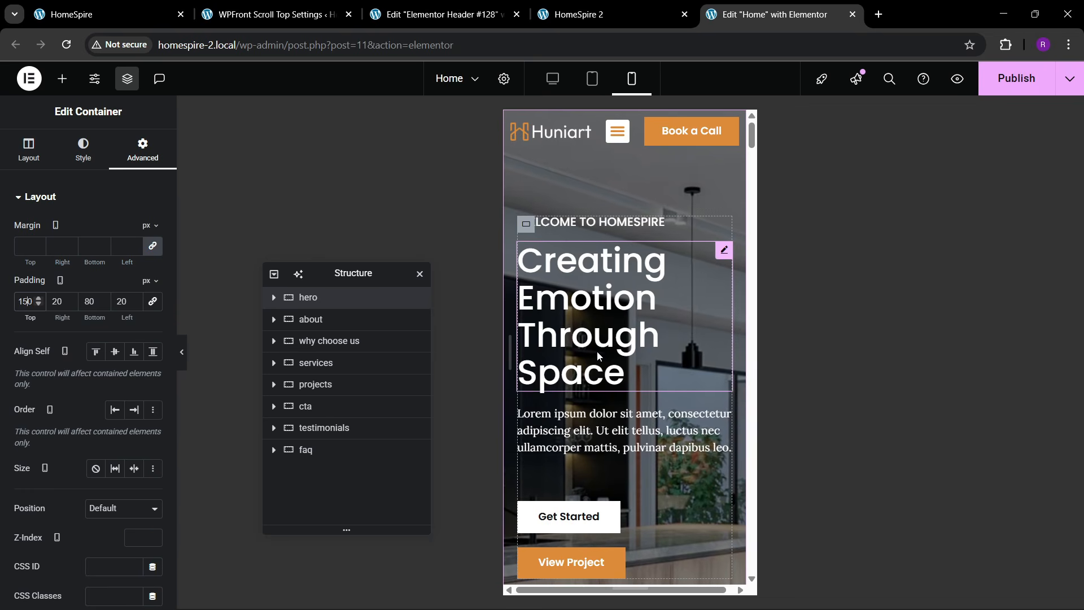
{"action": "scroll", "coordinate": [595, 356], "scroll_direction": "down", "scroll_amount": 10}
{"action": "scroll", "coordinate": [544, 277], "scroll_direction": "up", "scroll_amount": 2}
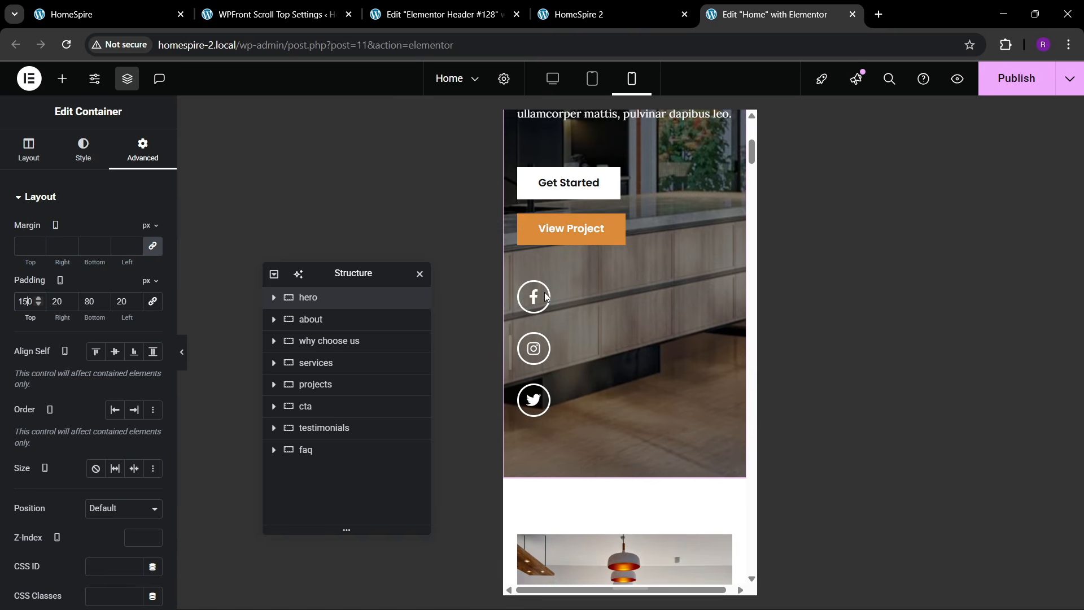
- Set the social icons container's Direction to Row on mobile and publish the Home page
{"action": "left_click", "coordinate": [526, 291]}
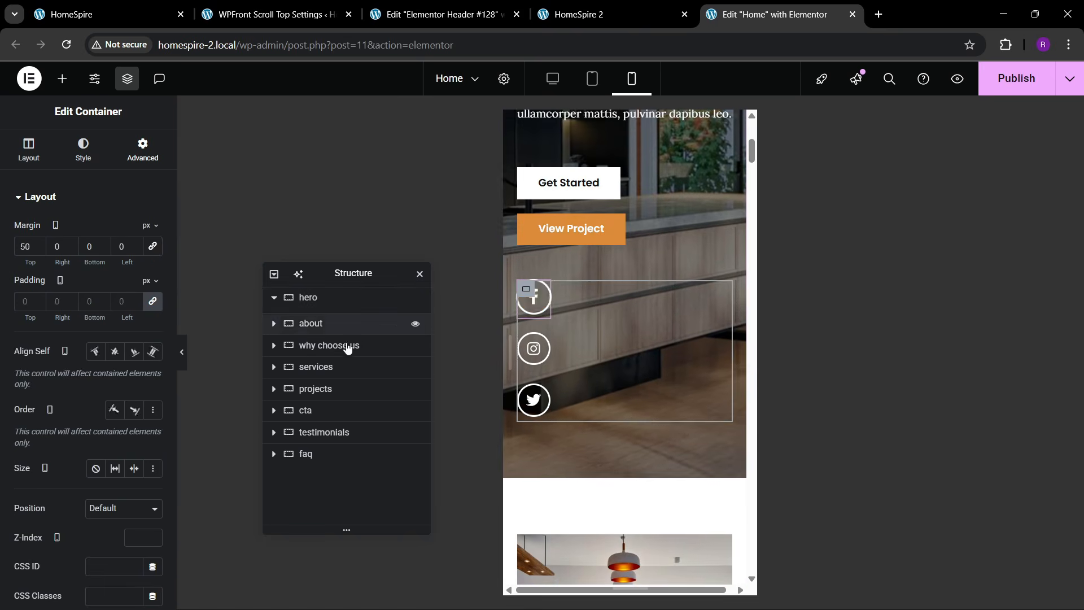
{"action": "left_click", "coordinate": [28, 150]}
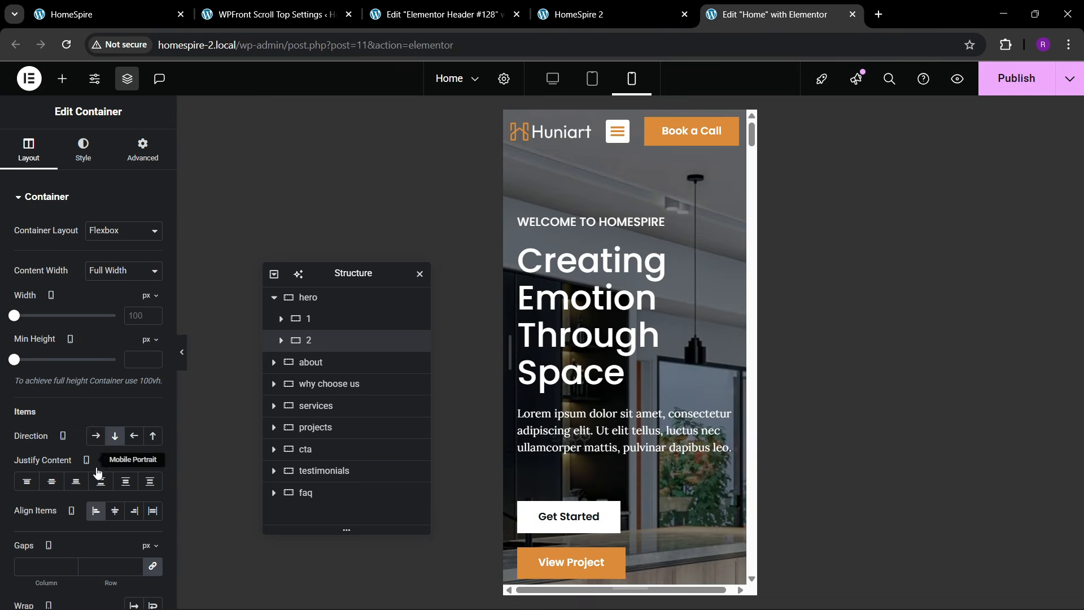
{"action": "scroll", "coordinate": [614, 421], "scroll_direction": "down", "scroll_amount": 3}
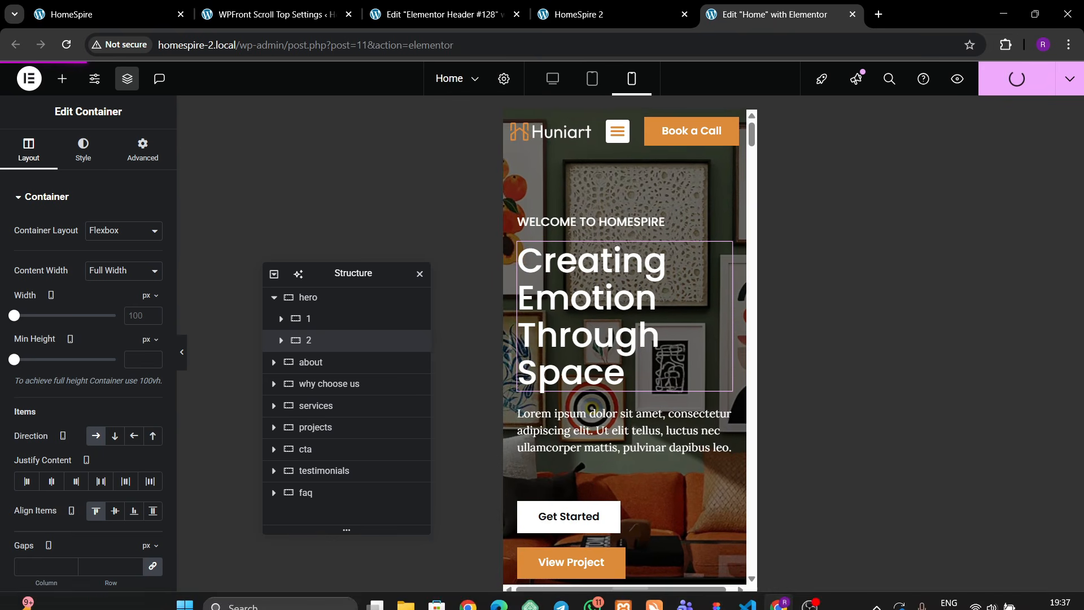
{"action": "left_click", "coordinate": [980, 598]}
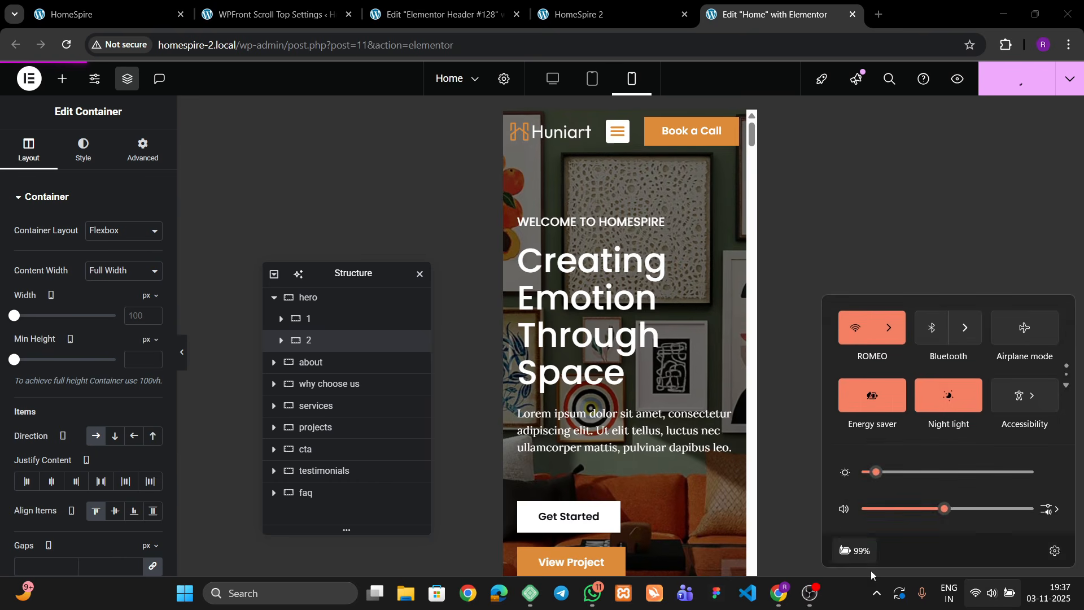
{"action": "left_click", "coordinate": [853, 588]}
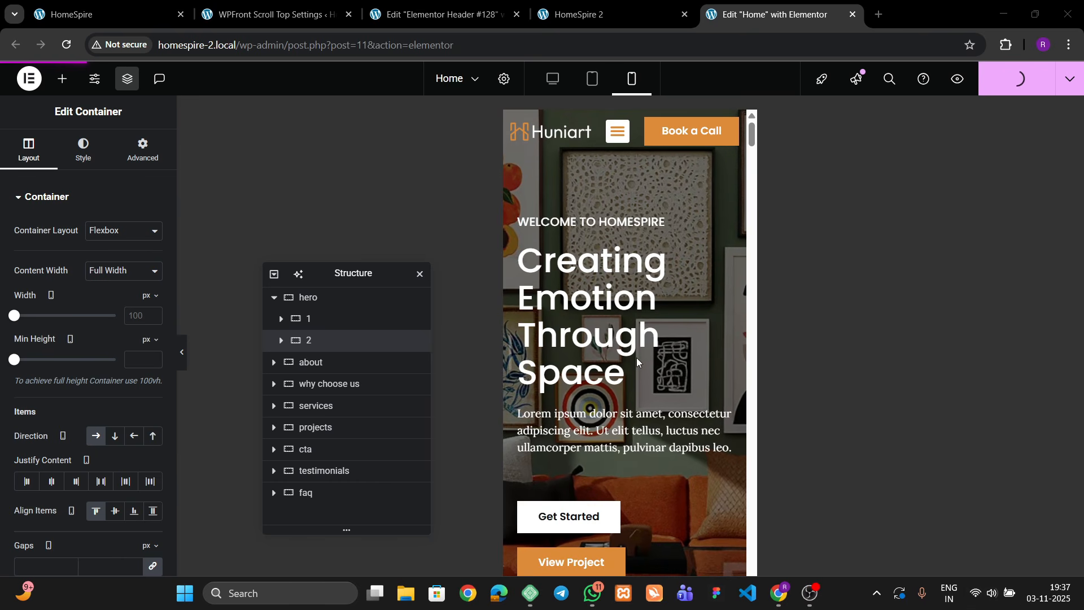
- Reload the live HomeSpire 2 site and scroll through it to check the changes
{"action": "left_click", "coordinate": [581, 14]}
{"action": "left_click", "coordinate": [311, 46]}
{"action": "key", "text": "Return"}
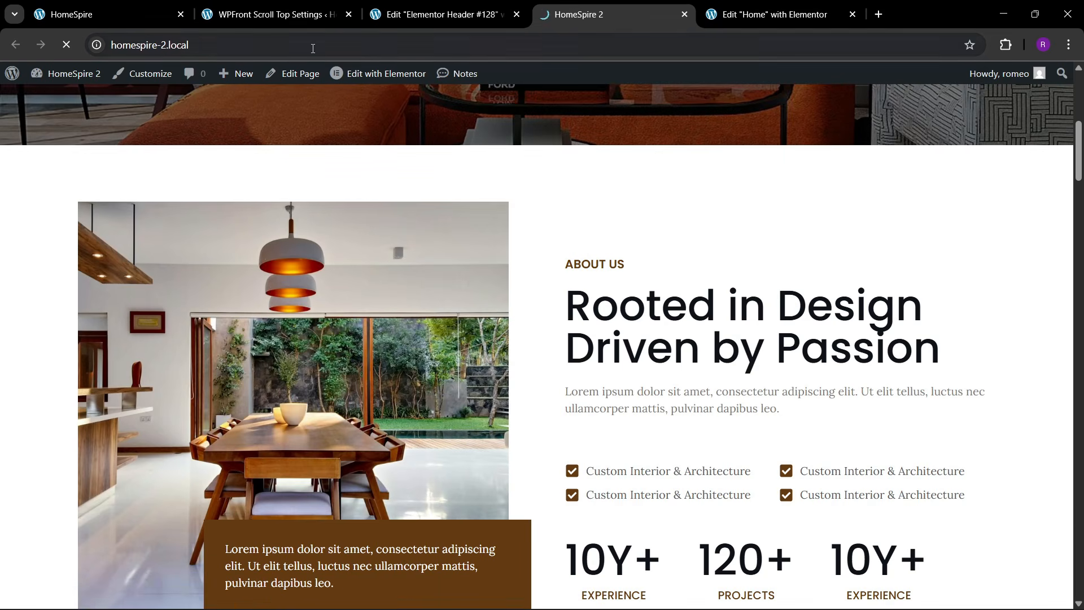
{"action": "scroll", "coordinate": [480, 313], "scroll_direction": "down", "scroll_amount": 5}
{"action": "scroll", "coordinate": [499, 313], "scroll_direction": "up", "scroll_amount": 11}
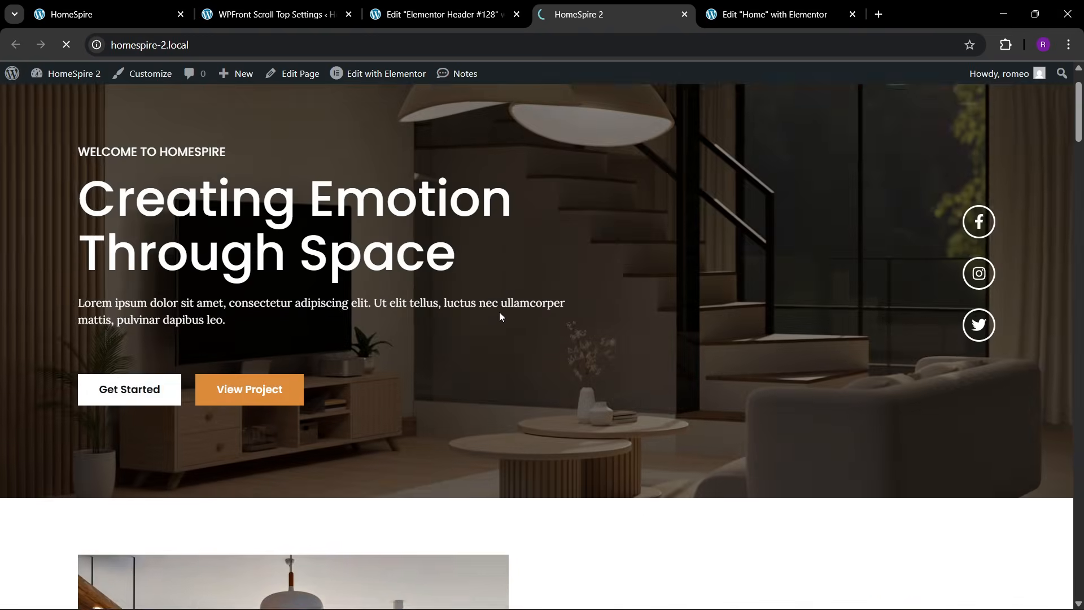
{"action": "scroll", "coordinate": [471, 310], "scroll_direction": "down", "scroll_amount": 8}
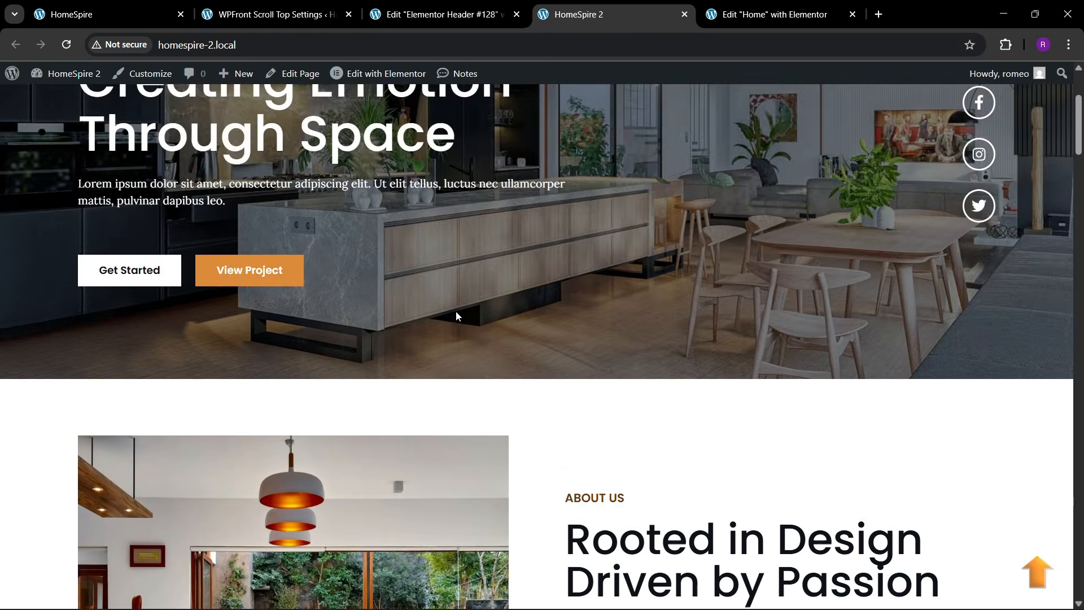
{"action": "scroll", "coordinate": [457, 314], "scroll_direction": "down", "scroll_amount": 5}
{"action": "left_click", "coordinate": [734, 12]}
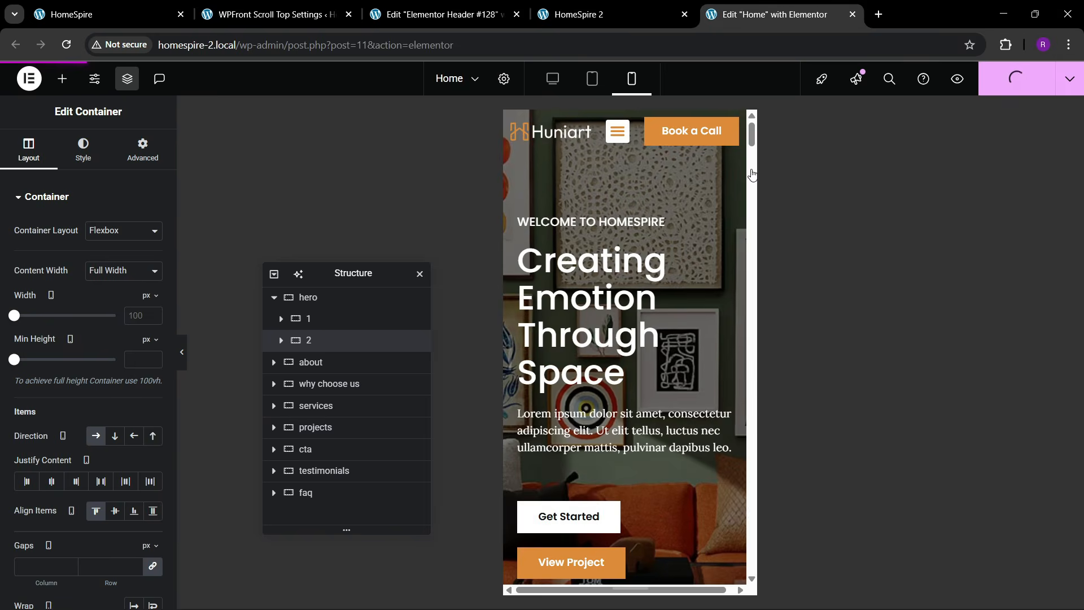
{"action": "left_click", "coordinate": [592, 6]}
- Preview the live home page at phone width in developer tools, scrolling through it
{"action": "right_click", "coordinate": [373, 365]}
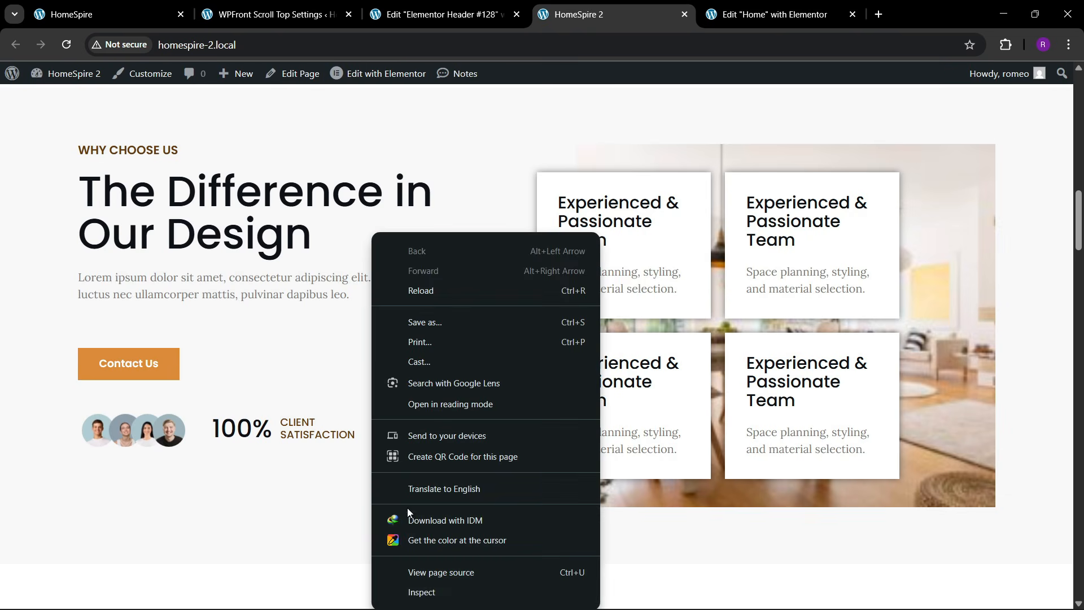
{"action": "left_click", "coordinate": [414, 587]}
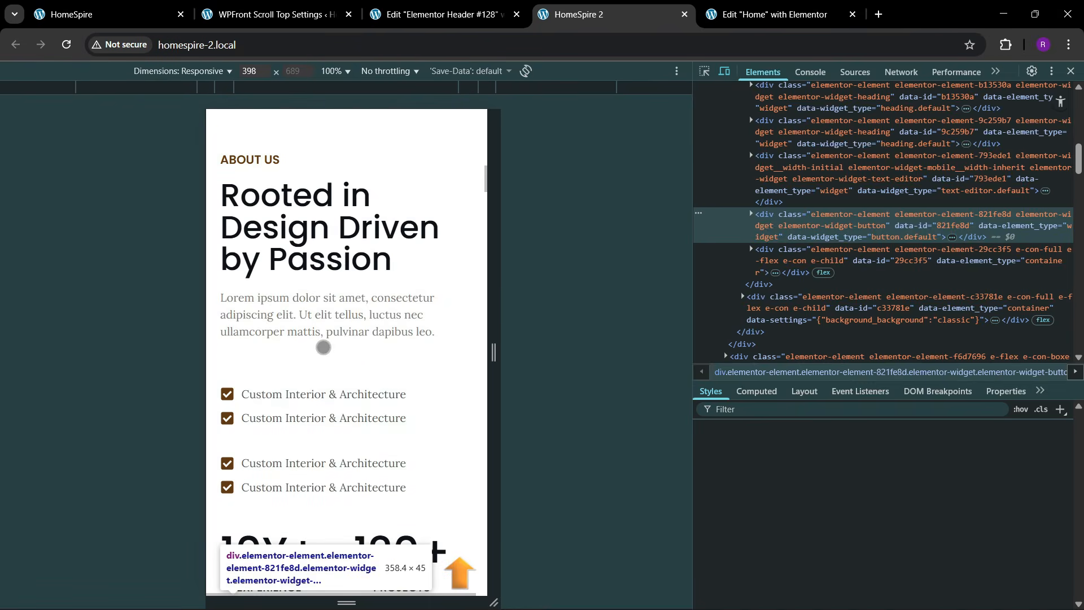
{"action": "scroll", "coordinate": [393, 414], "scroll_direction": "up", "scroll_amount": 10}
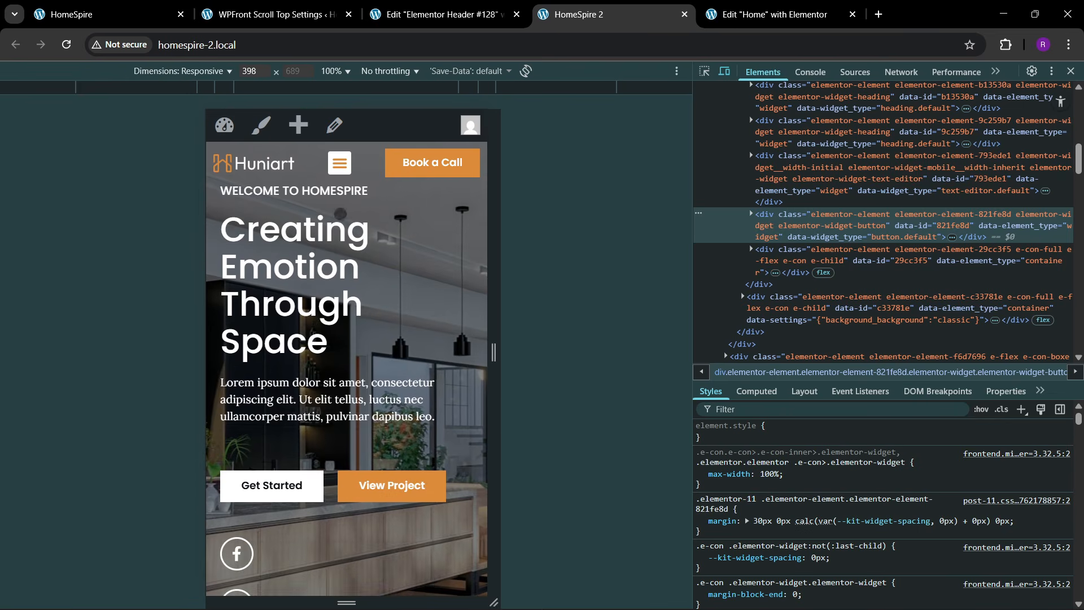
{"action": "scroll", "coordinate": [321, 326], "scroll_direction": "down", "scroll_amount": 7}
{"action": "scroll", "coordinate": [318, 444], "scroll_direction": "down", "scroll_amount": 15}
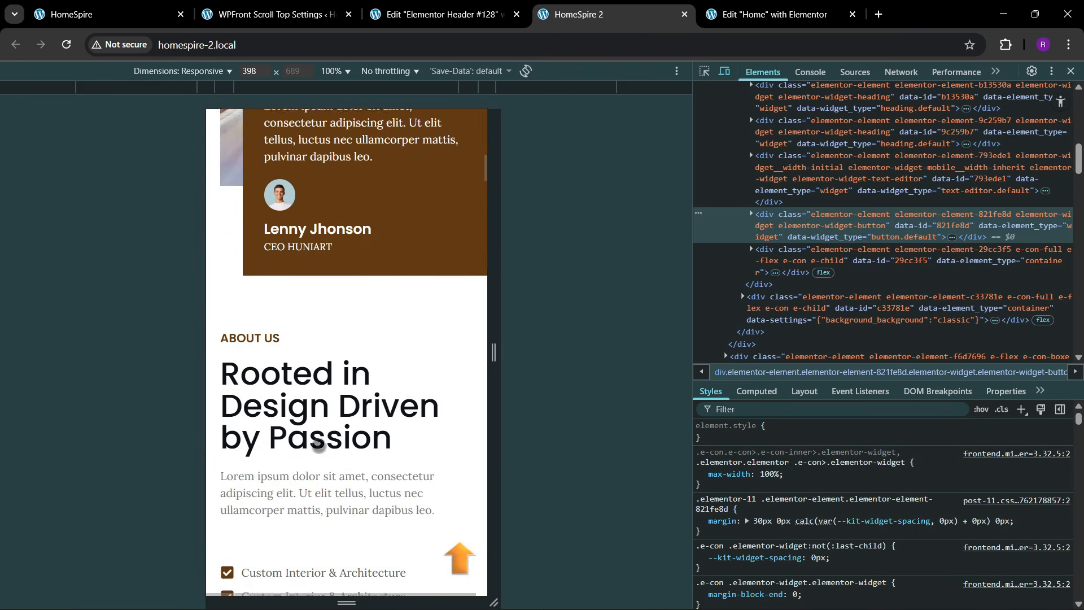
{"action": "scroll", "coordinate": [322, 451], "scroll_direction": "down", "scroll_amount": 15}
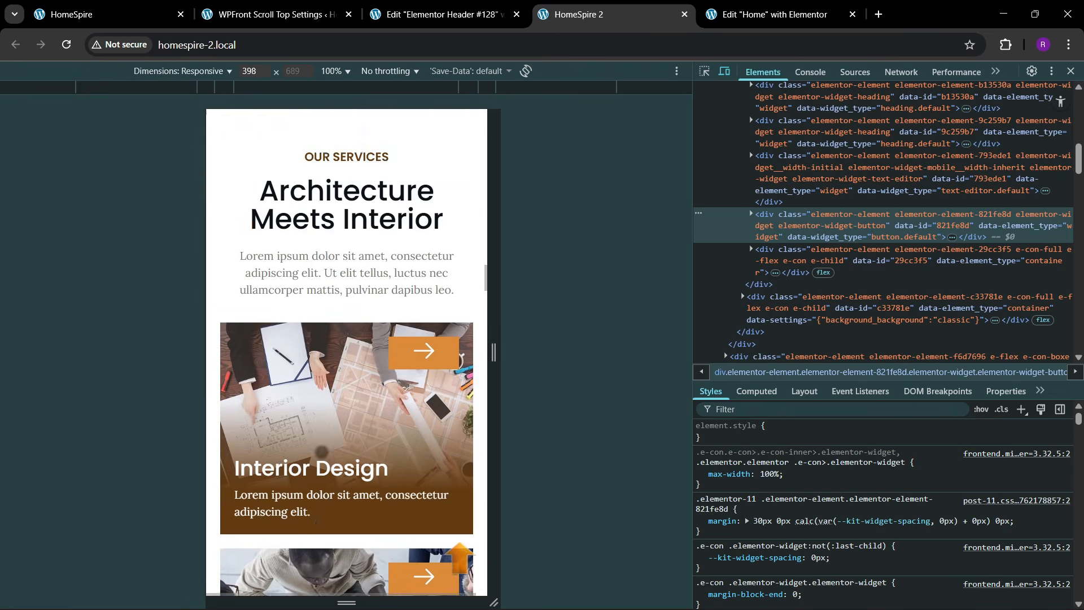
{"action": "scroll", "coordinate": [319, 450], "scroll_direction": "down", "scroll_amount": 15}
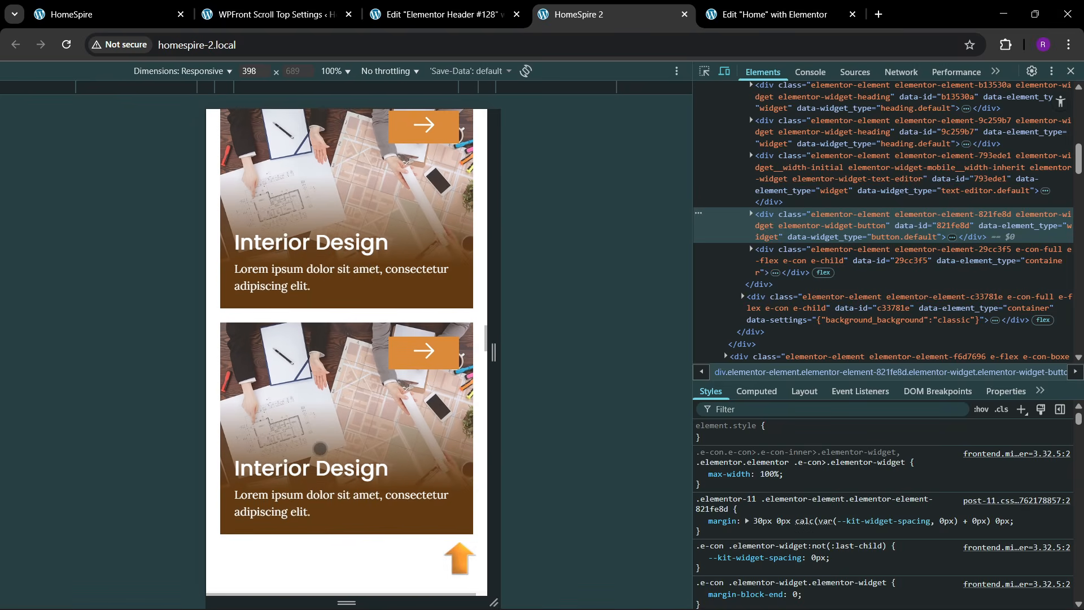
{"action": "scroll", "coordinate": [320, 287], "scroll_direction": "up", "scroll_amount": 12}
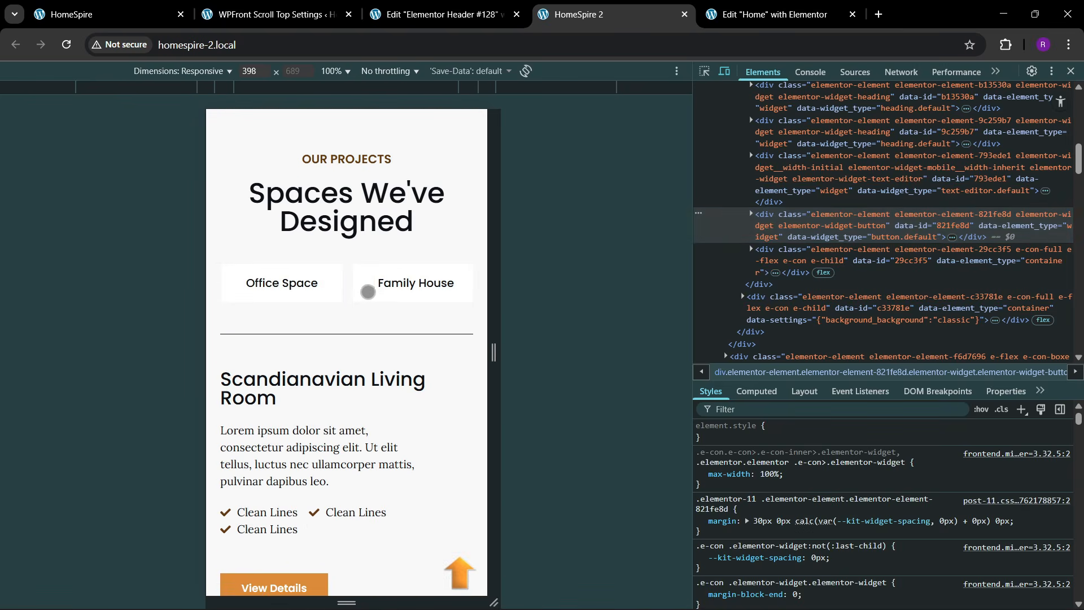
{"action": "scroll", "coordinate": [326, 438], "scroll_direction": "down", "scroll_amount": 15}
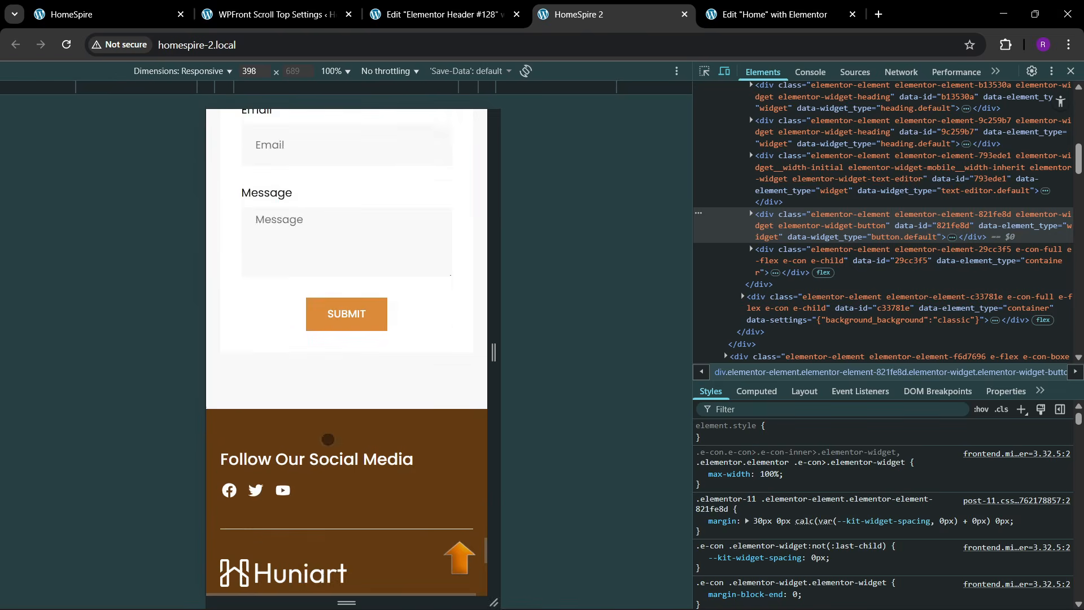
{"action": "scroll", "coordinate": [329, 439], "scroll_direction": "down", "scroll_amount": 5}
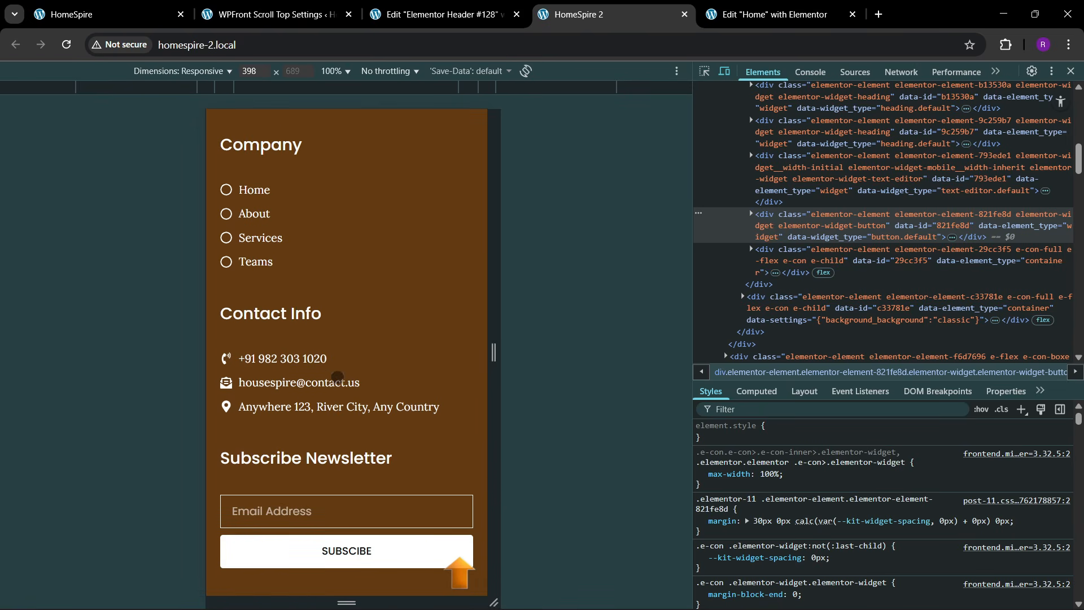
{"action": "scroll", "coordinate": [337, 377], "scroll_direction": "up", "scroll_amount": 10}
{"action": "scroll", "coordinate": [321, 353], "scroll_direction": "up", "scroll_amount": 15}
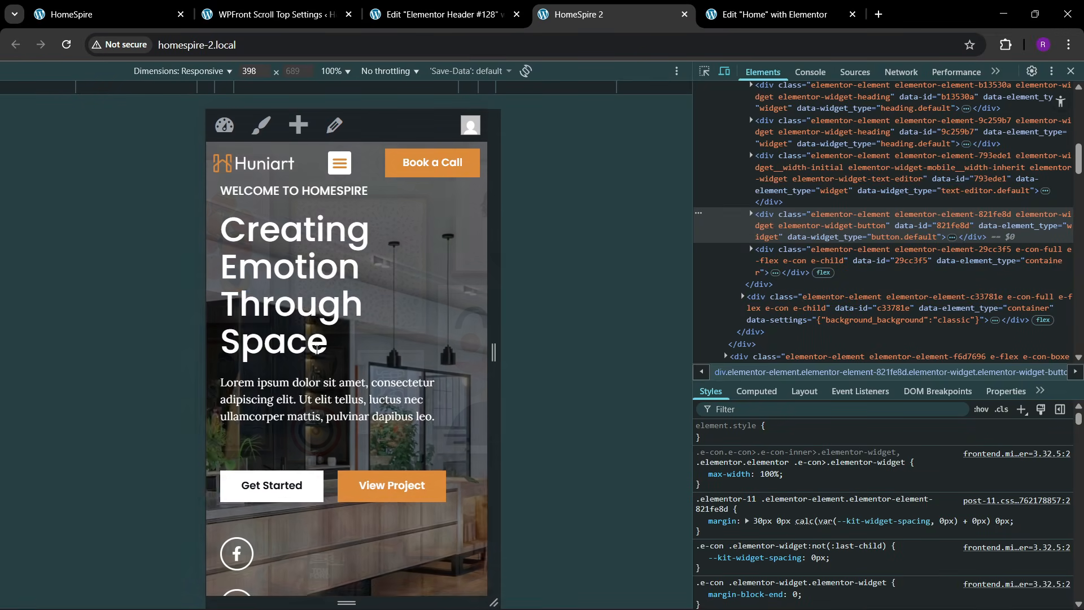
{"action": "left_click", "coordinate": [1071, 70]}
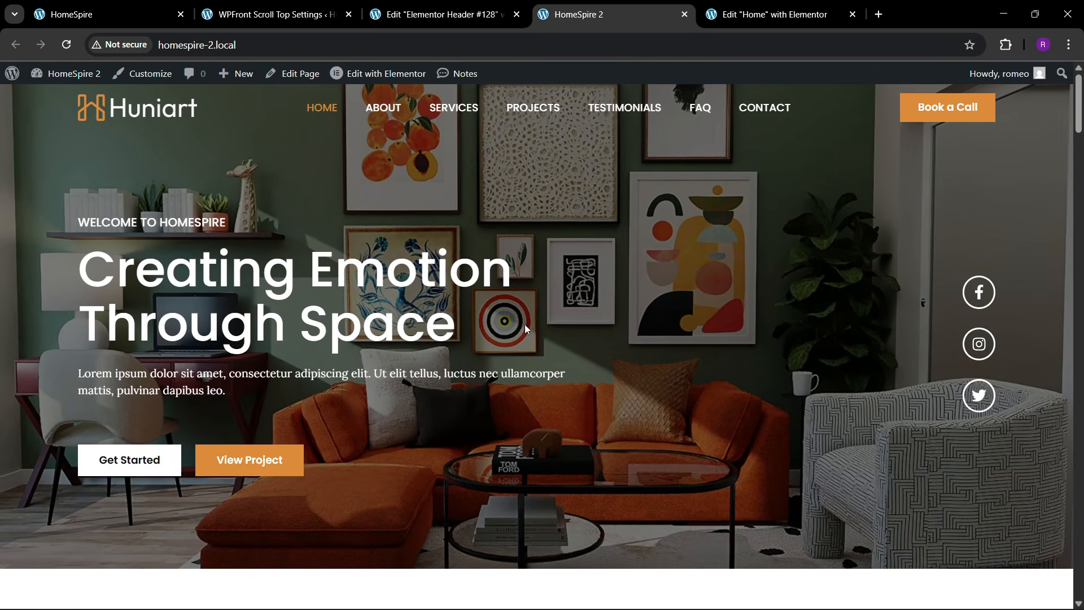
- Compare the Elementor editor and the live site by switching between them repeatedly
{"action": "left_click", "coordinate": [774, 15]}
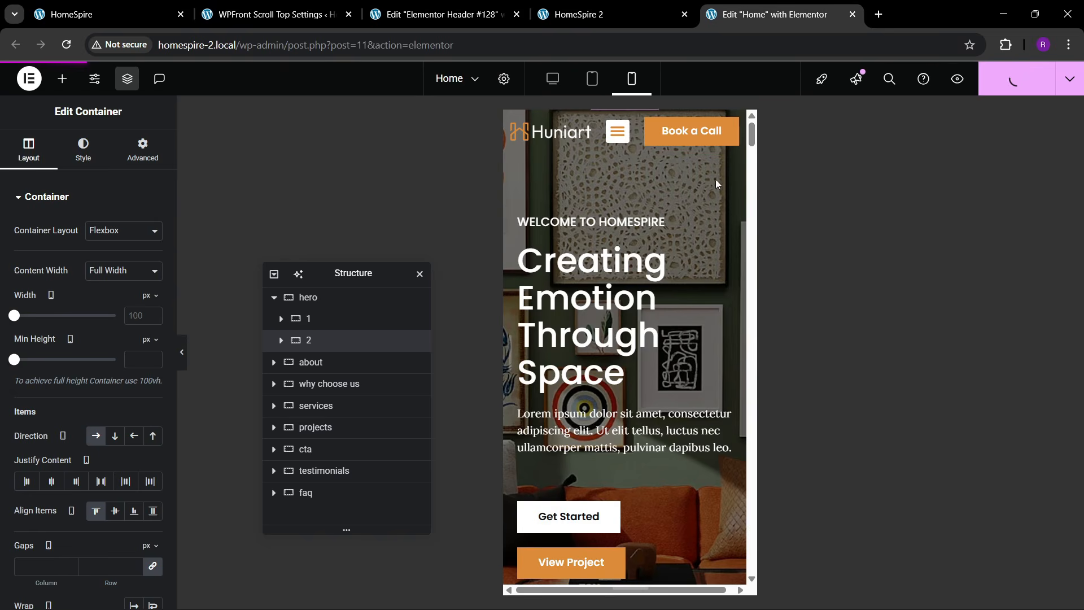
{"action": "left_click", "coordinate": [616, 6]}
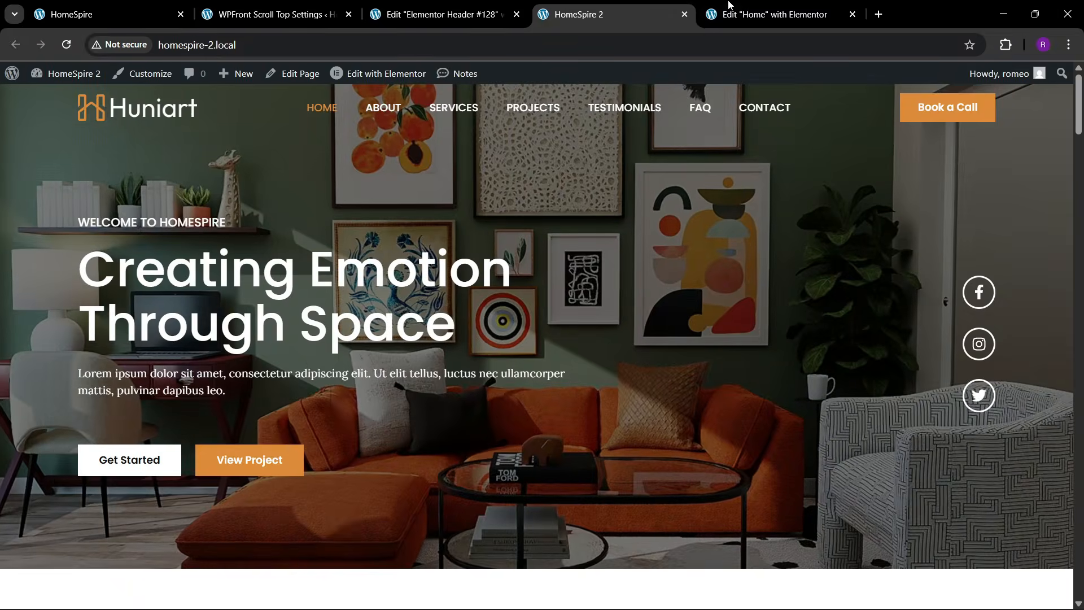
{"action": "left_click", "coordinate": [738, 6]}
{"action": "left_click", "coordinate": [654, 6]}
{"action": "left_click", "coordinate": [761, 6]}
{"action": "left_click", "coordinate": [668, 5]}
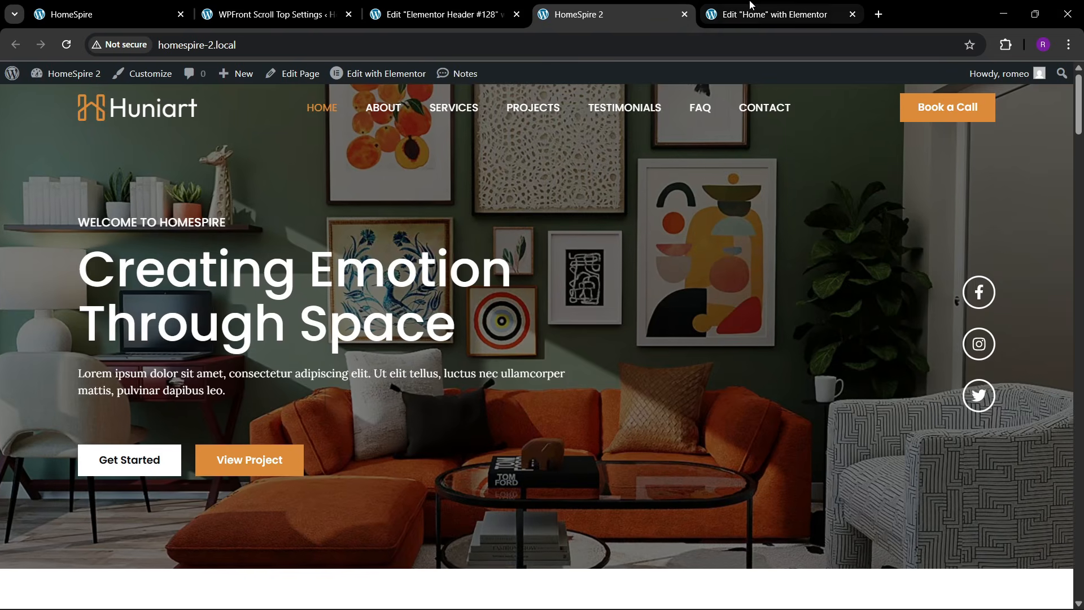
{"action": "left_click", "coordinate": [750, 4]}
{"action": "left_click", "coordinate": [680, 5]}
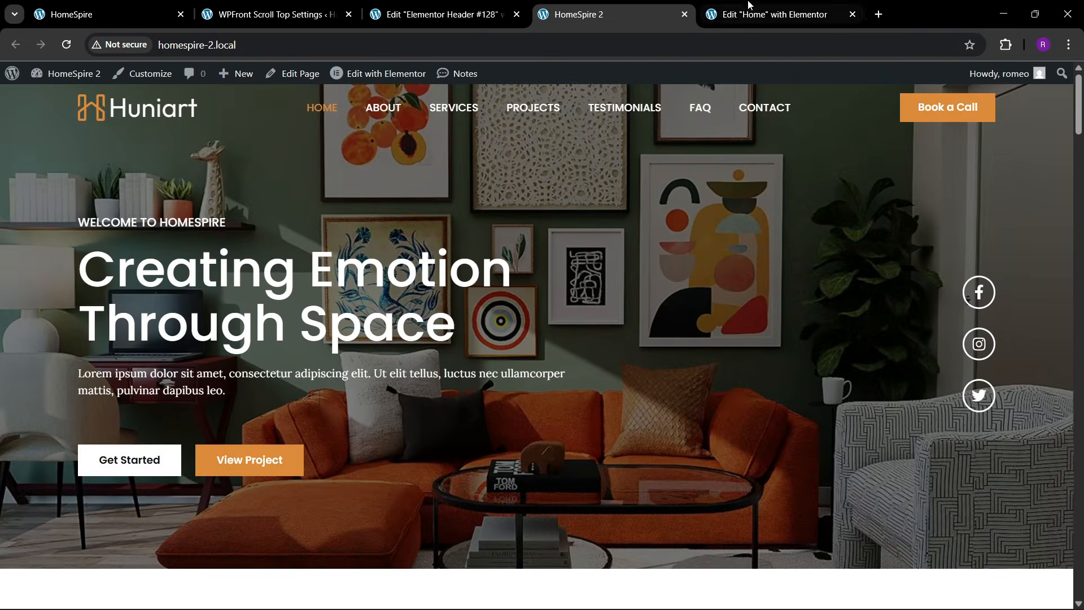
{"action": "left_click", "coordinate": [734, 5]}
{"action": "left_click", "coordinate": [653, 8]}
{"action": "left_click", "coordinate": [727, 5]}
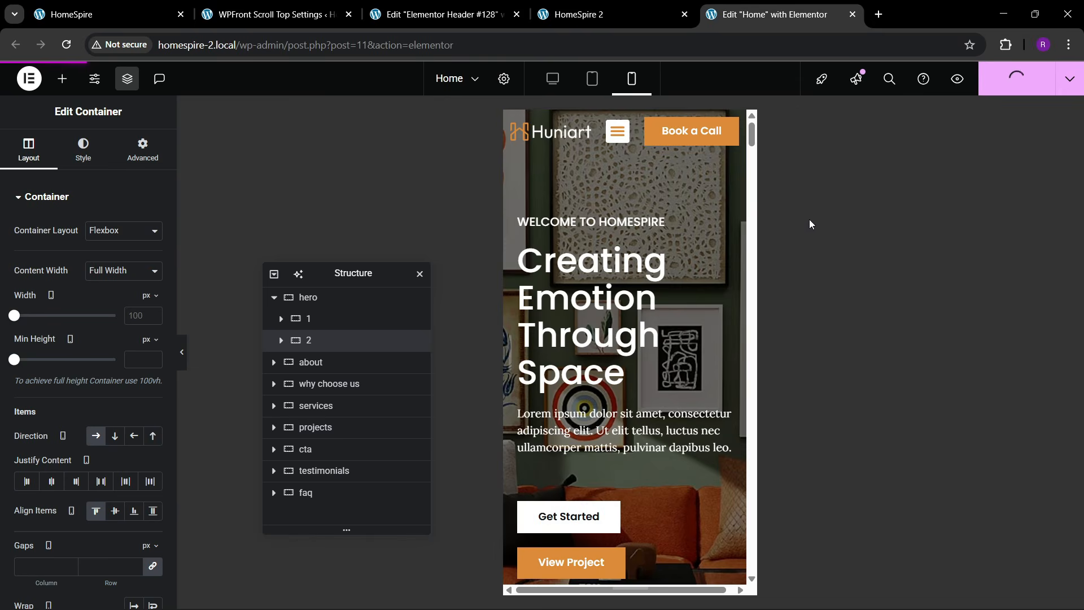
{"action": "left_click", "coordinate": [616, 5]}
{"action": "left_click", "coordinate": [740, 10]}
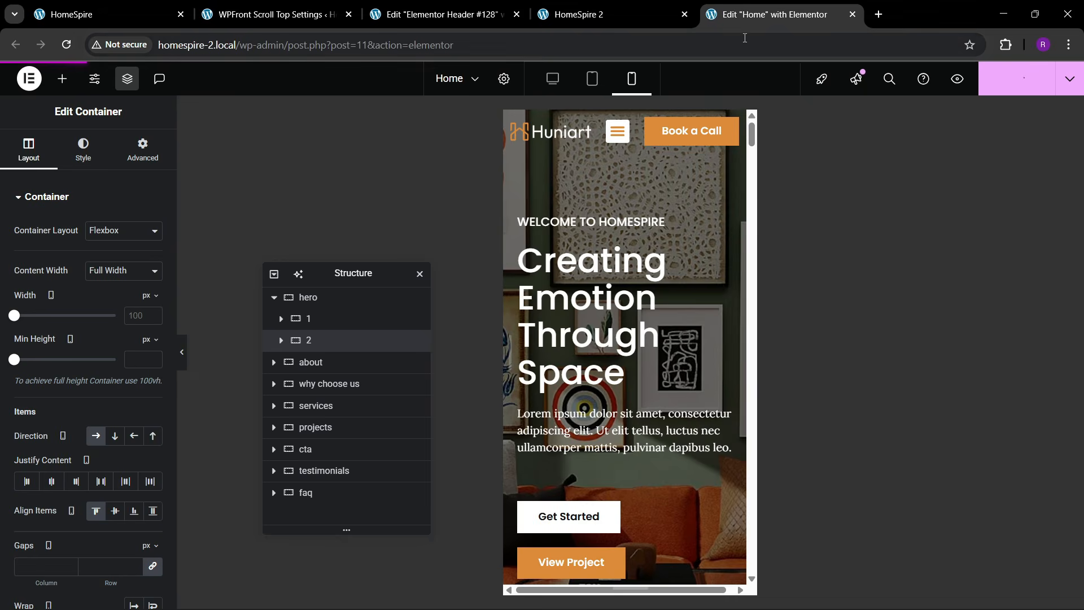
{"action": "left_click", "coordinate": [656, 4]}
{"action": "left_click", "coordinate": [779, 12]}
{"action": "left_click", "coordinate": [638, 5]}
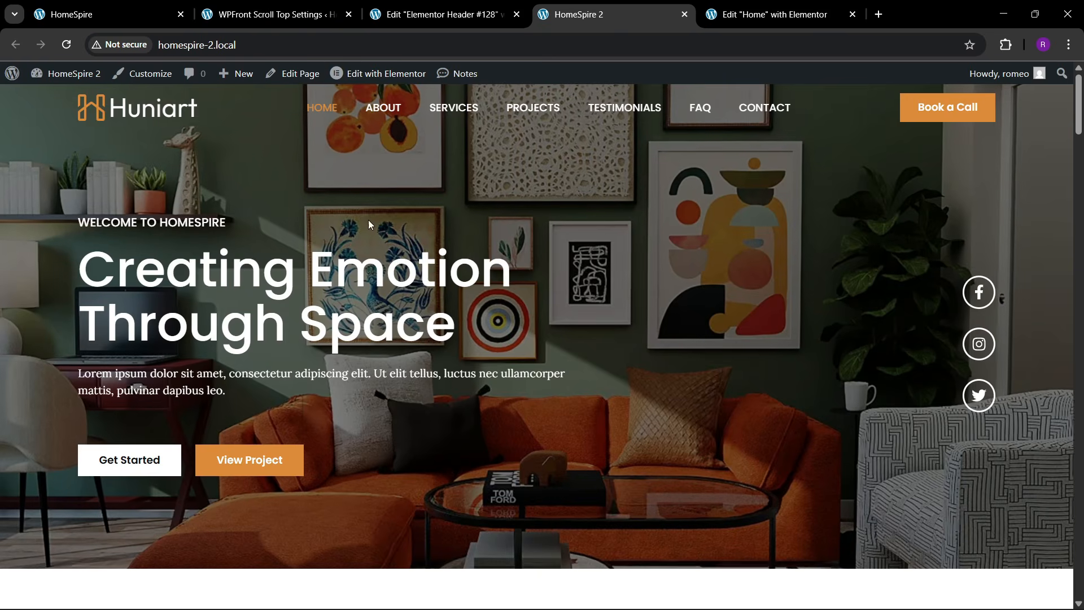
- At phone width, use the hamburger menu to jump to About and Projects
{"action": "right_click", "coordinate": [394, 264]}
{"action": "left_click", "coordinate": [476, 589]}
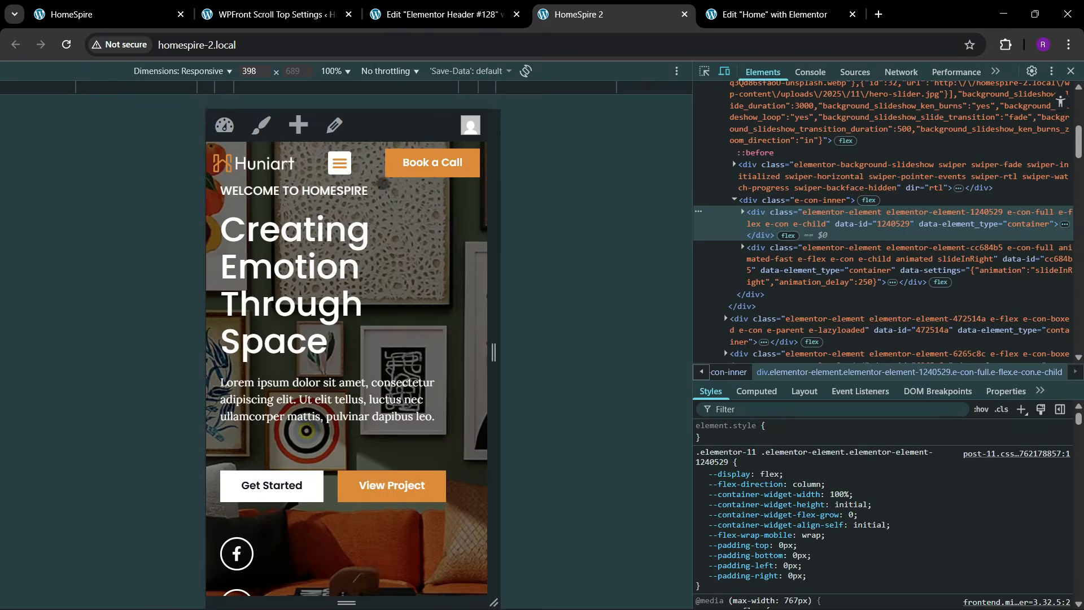
{"action": "left_click", "coordinate": [339, 165]}
{"action": "left_click", "coordinate": [335, 231]}
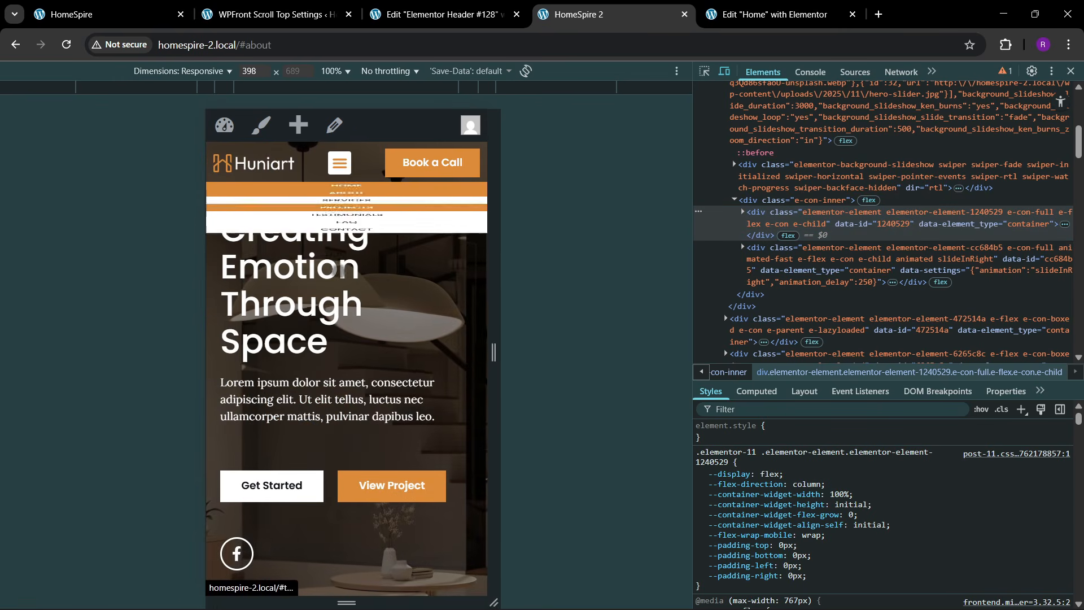
{"action": "left_click", "coordinate": [339, 163]}
{"action": "left_click", "coordinate": [349, 280]}
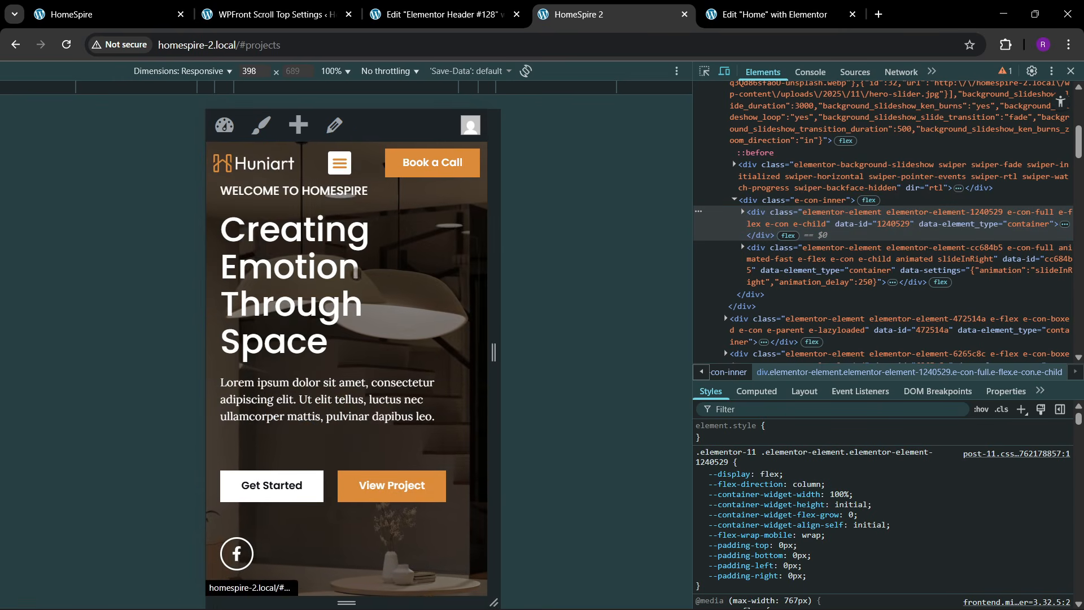
{"action": "left_click", "coordinate": [337, 164]}
{"action": "left_click", "coordinate": [346, 281]}
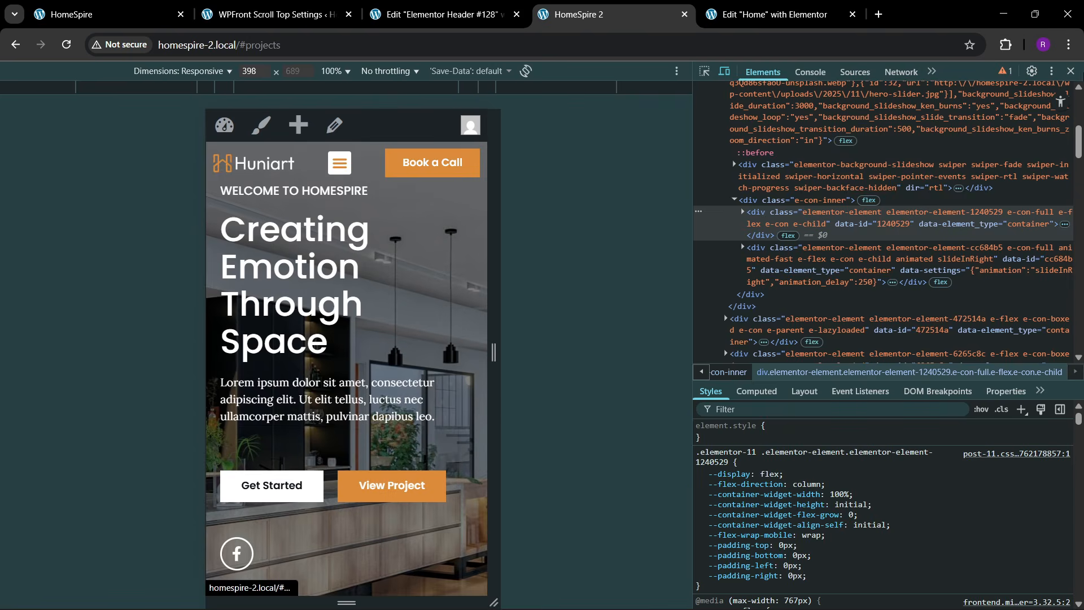
{"action": "left_click", "coordinate": [1070, 70]}
{"action": "left_click", "coordinate": [773, 14]}
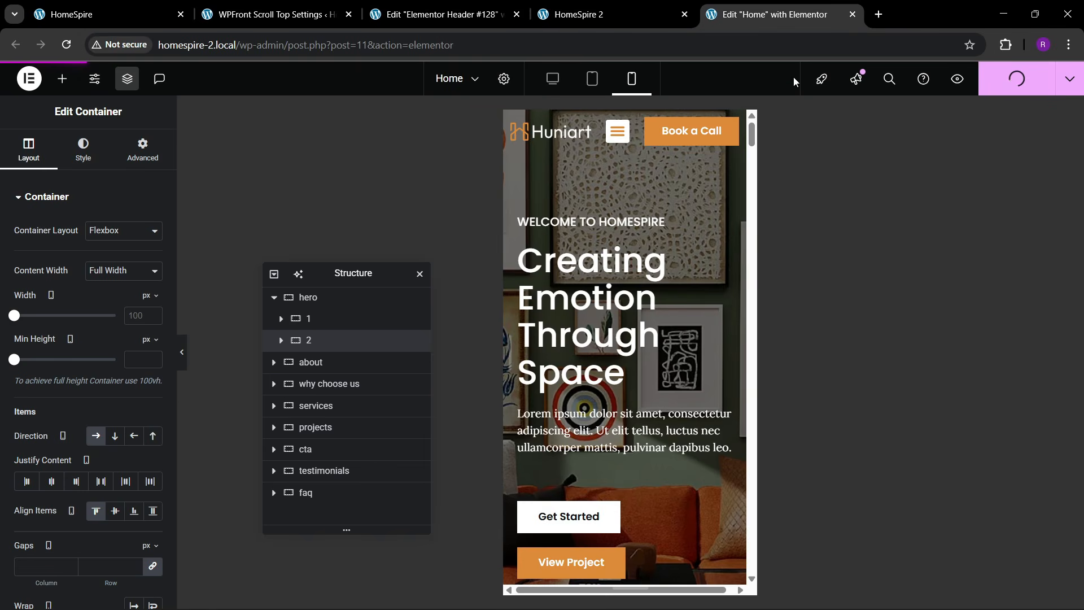
- Leave the current Elementor editor and open the Home page's Elementor editor in a new tab
{"action": "left_click", "coordinate": [852, 14]}
{"action": "left_click", "coordinate": [606, 135]}
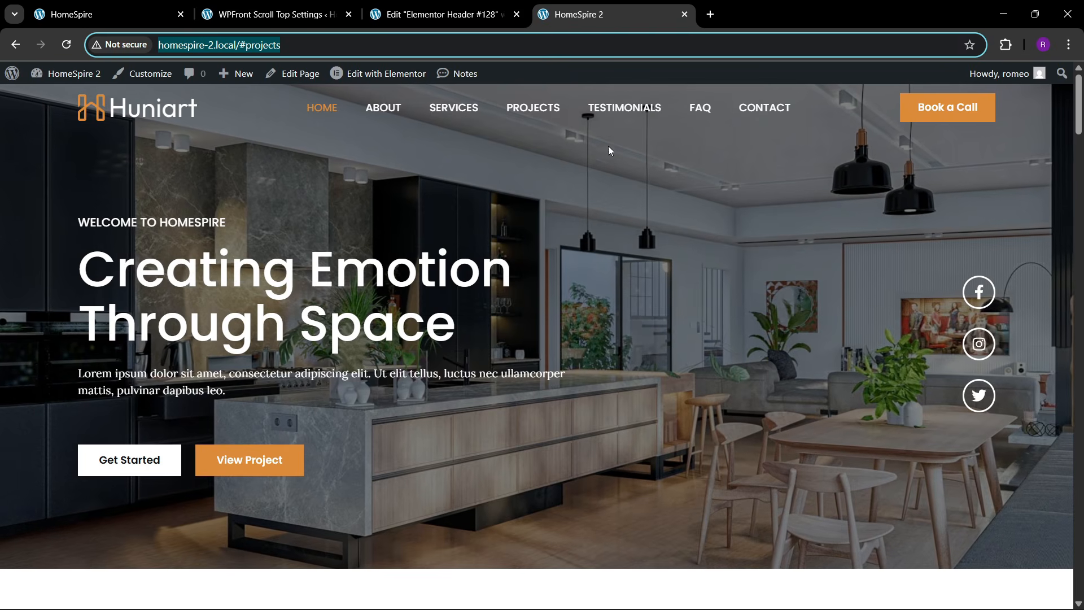
{"action": "right_click", "coordinate": [389, 82]}
{"action": "left_click", "coordinate": [418, 96]}
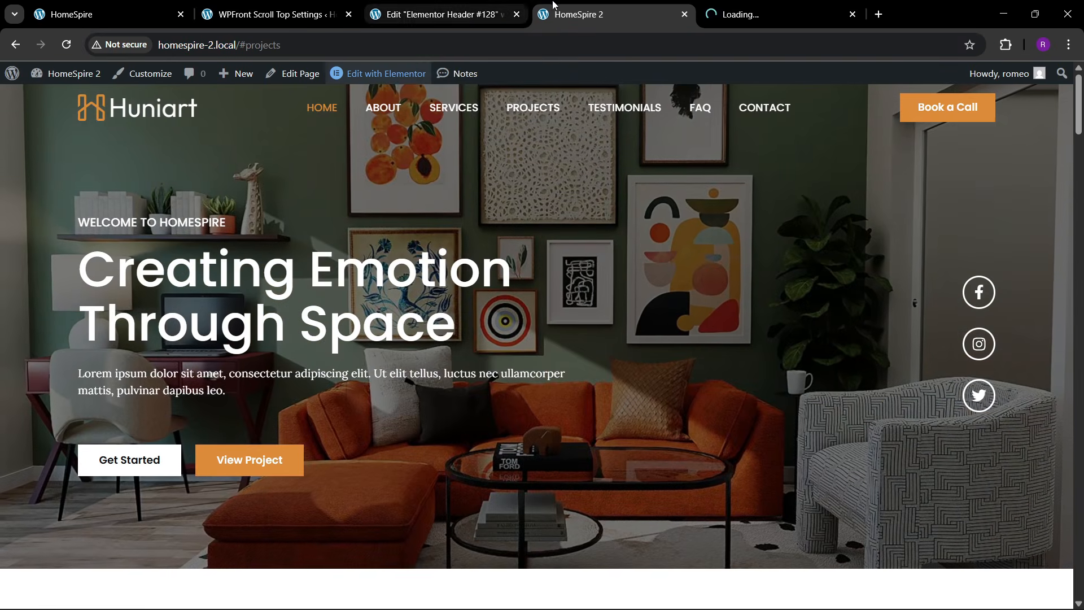
- Test the ABOUT and FAQ menu links on the live site
{"action": "left_click", "coordinate": [379, 112]}
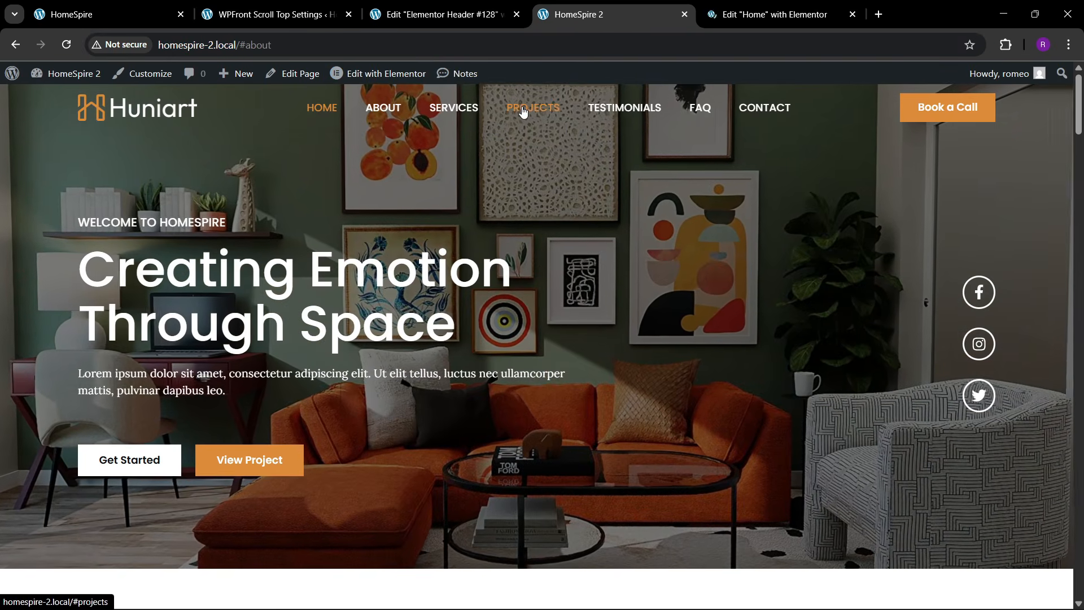
{"action": "left_click", "coordinate": [700, 110]}
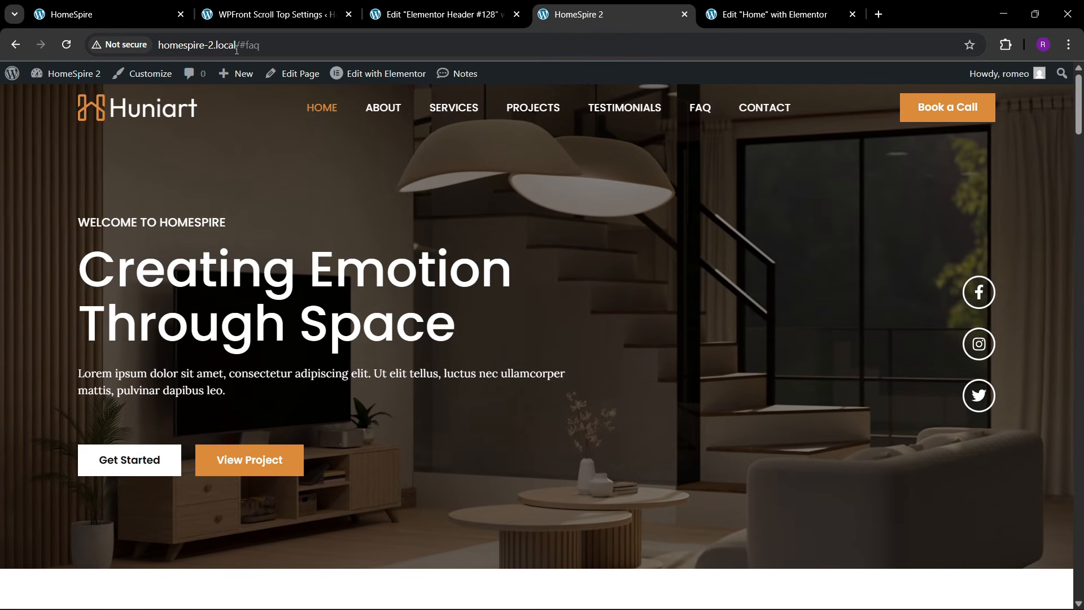
{"action": "double_click", "coordinate": [253, 45]}
{"action": "key", "text": "ctrl+Tab"}
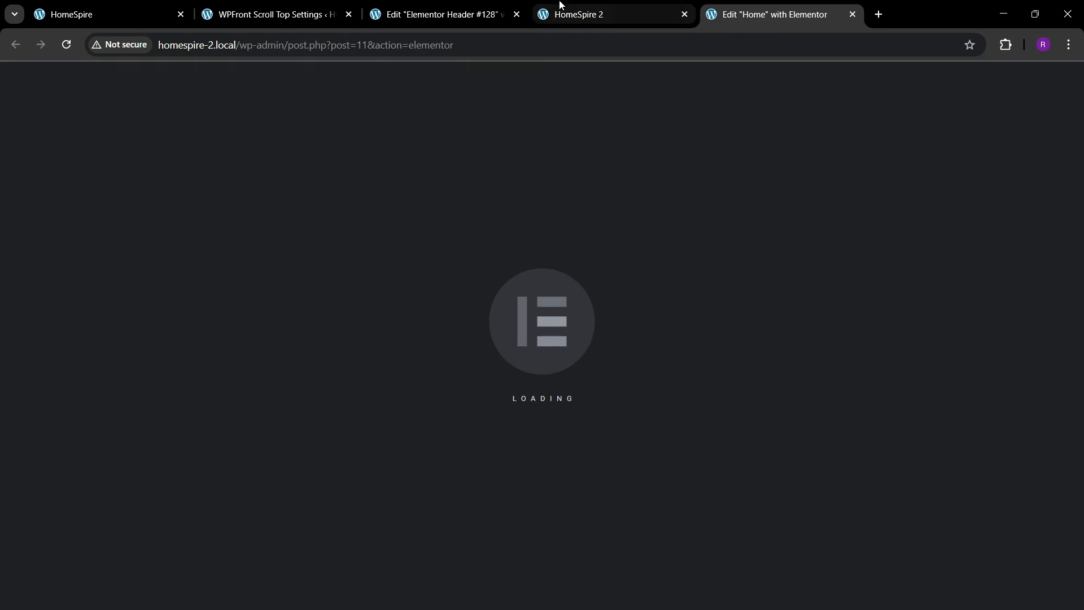
- Close the header editor tab and retest the PROJECTS and ABOUT menu links
{"action": "left_click", "coordinate": [467, 6]}
{"action": "left_click", "coordinate": [516, 15]}
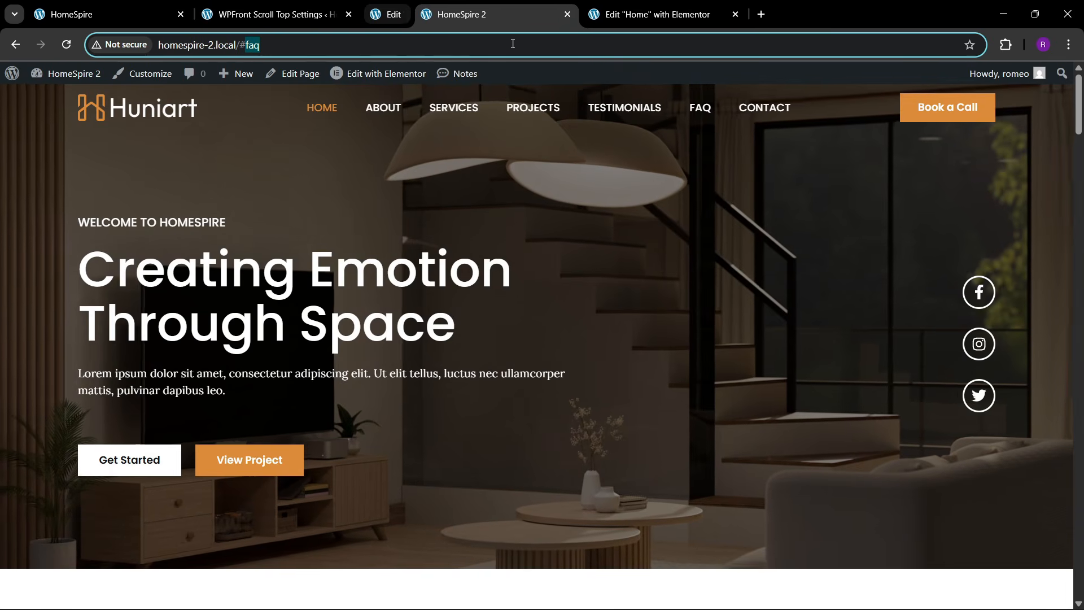
{"action": "left_click", "coordinate": [395, 110]}
{"action": "left_click", "coordinate": [532, 107]}
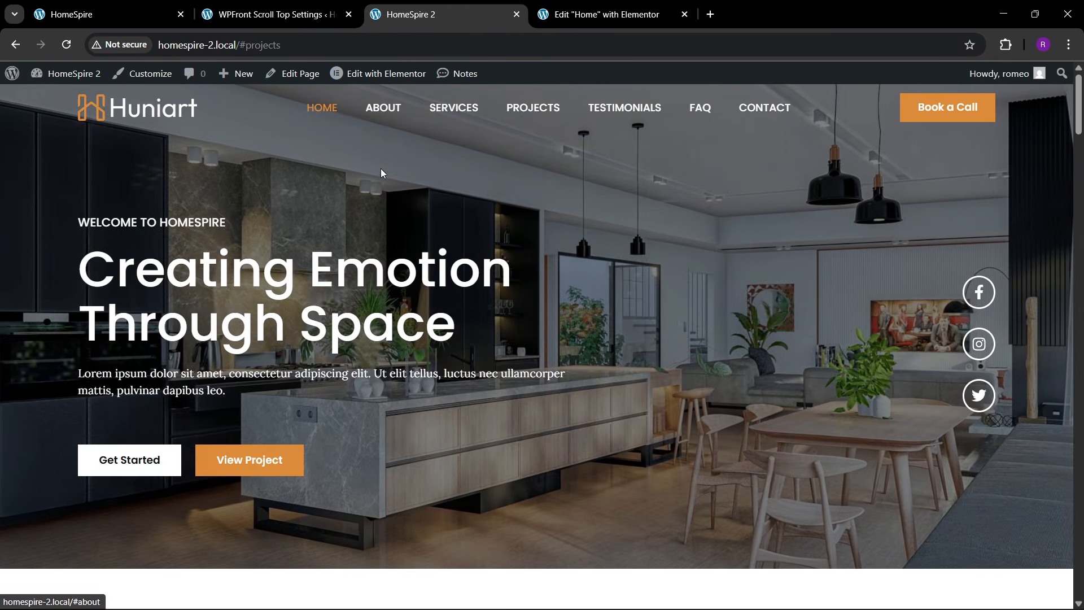
{"action": "left_click", "coordinate": [383, 110]}
{"action": "scroll", "coordinate": [373, 305], "scroll_direction": "down", "scroll_amount": 10}
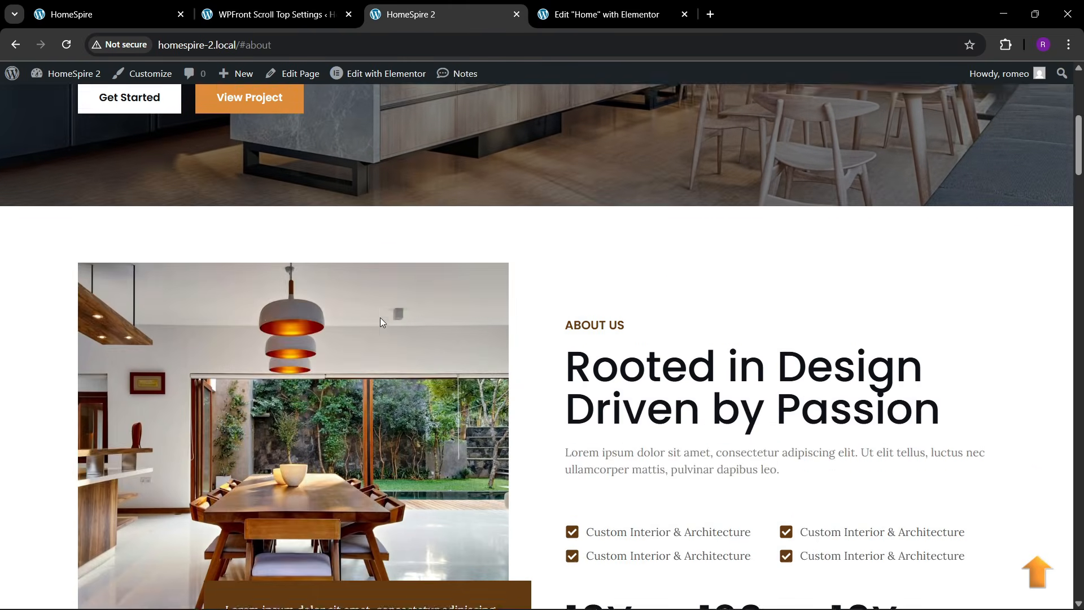
{"action": "left_click", "coordinate": [603, 6]}
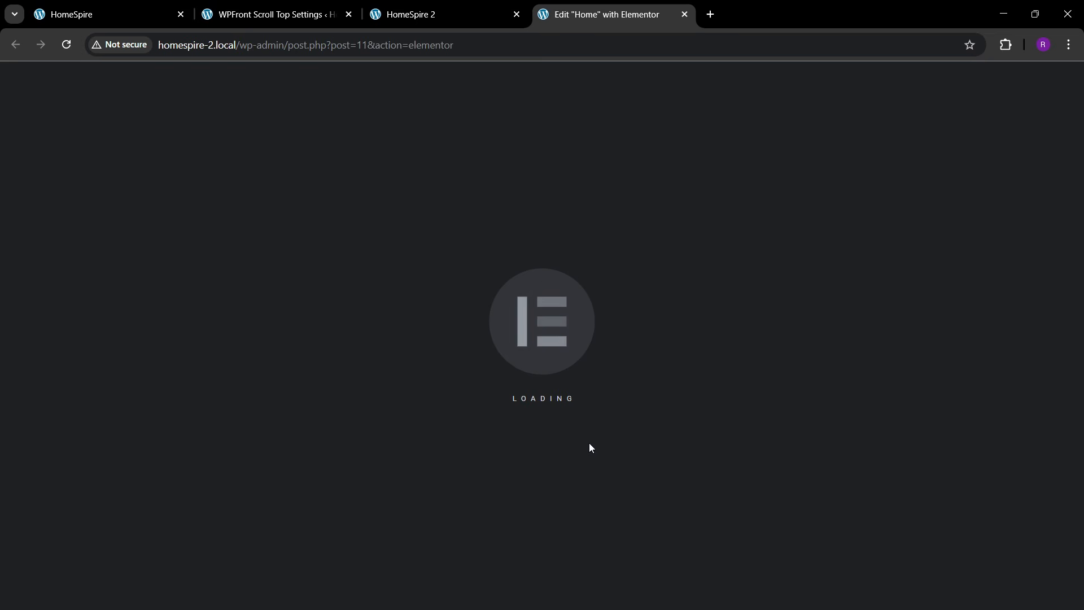
- Give the about section the CSS ID 'about'
{"action": "scroll", "coordinate": [500, 404], "scroll_direction": "down", "scroll_amount": 2}
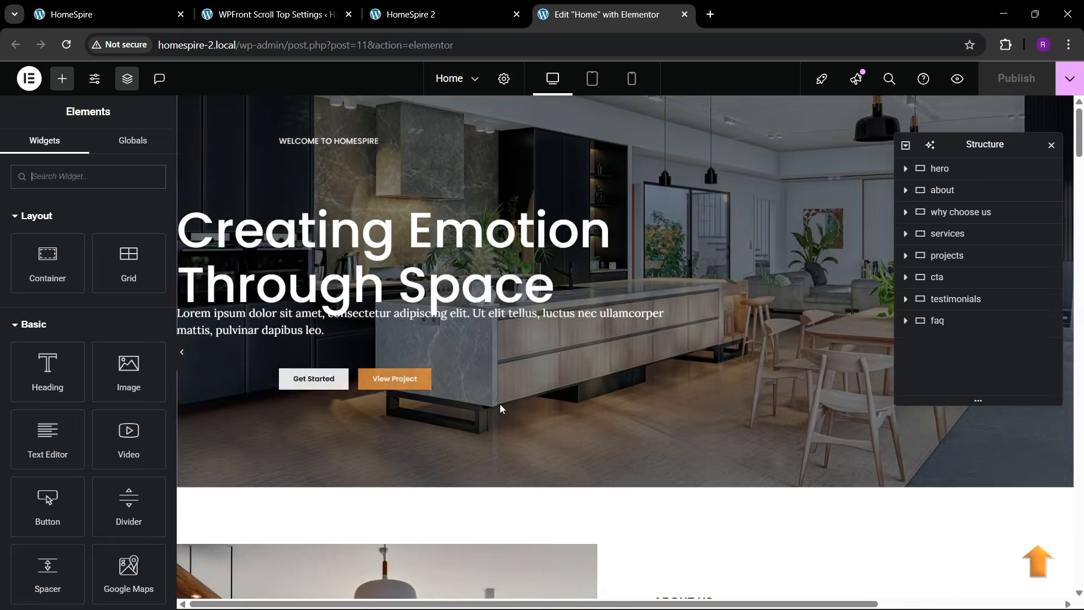
{"action": "scroll", "coordinate": [500, 405], "scroll_direction": "up", "scroll_amount": 2}
{"action": "scroll", "coordinate": [574, 380], "scroll_direction": "down", "scroll_amount": 2}
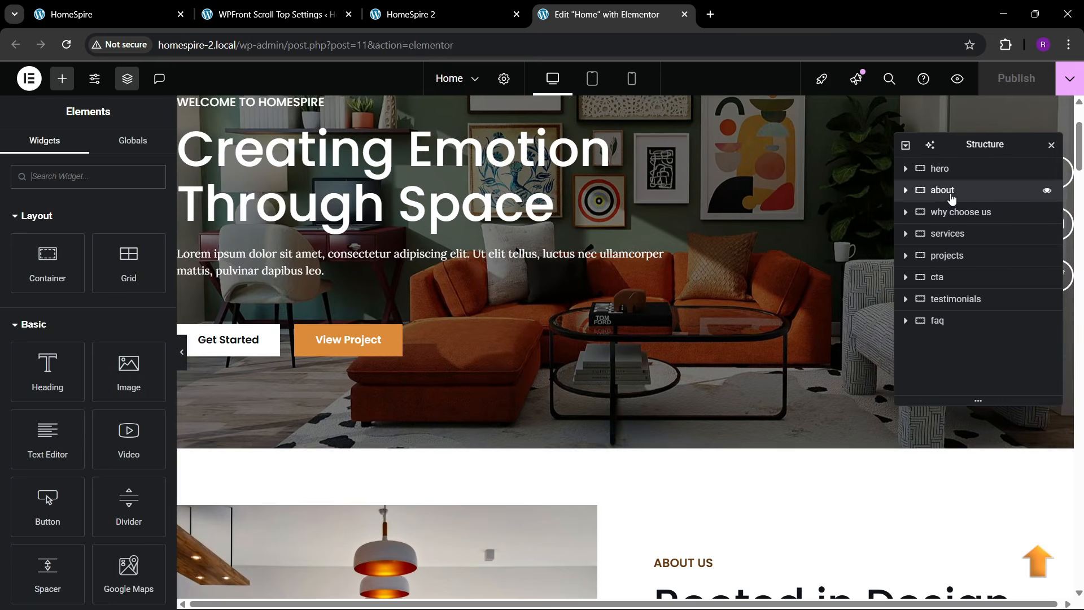
{"action": "left_click", "coordinate": [953, 194]}
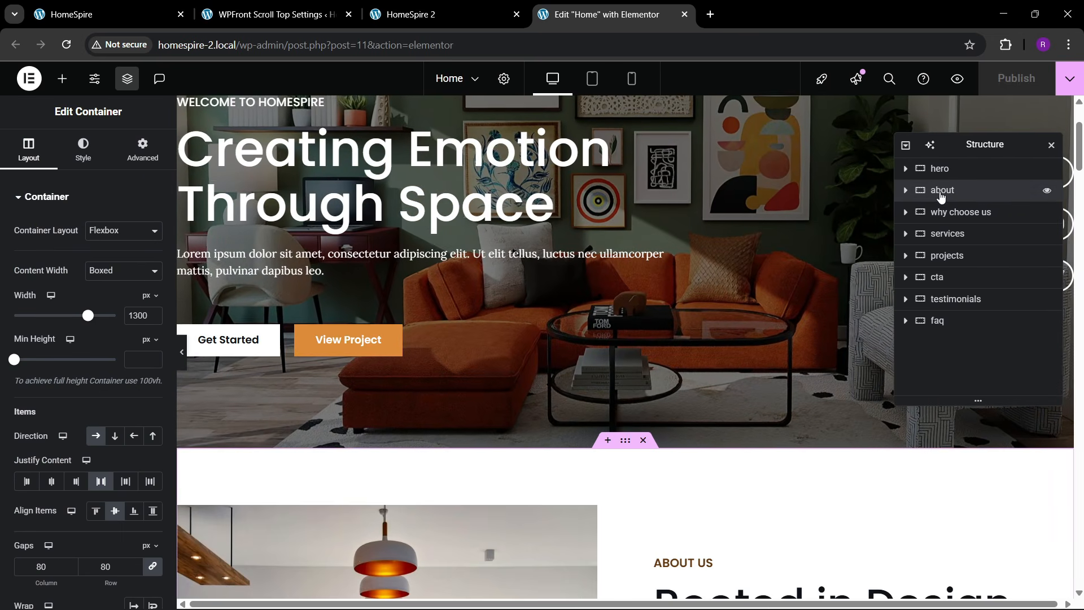
{"action": "left_click", "coordinate": [142, 150]}
{"action": "scroll", "coordinate": [117, 341], "scroll_direction": "down", "scroll_amount": 4}
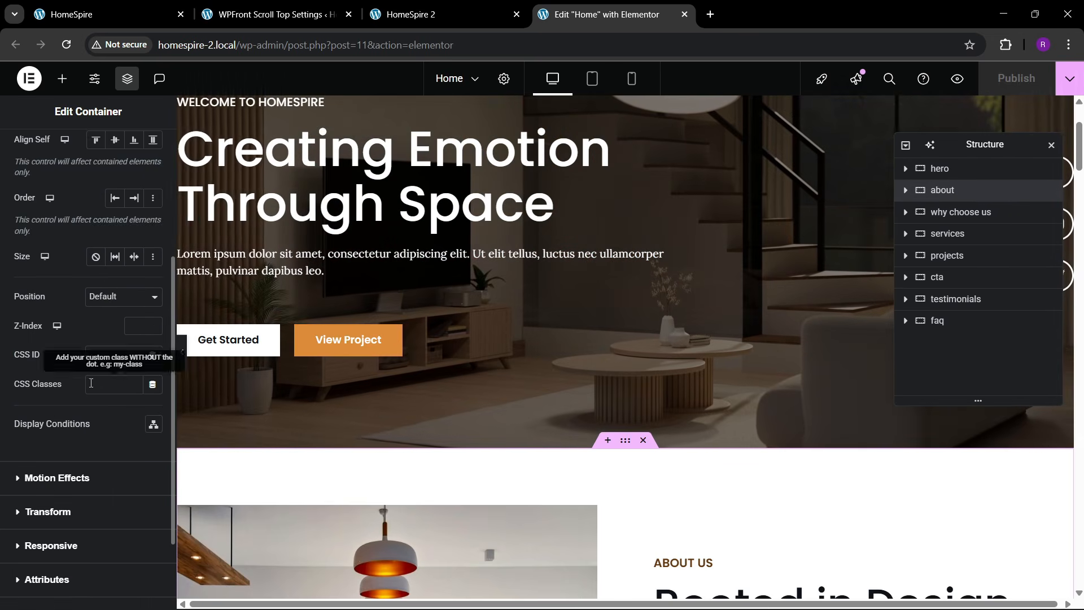
{"action": "left_click", "coordinate": [106, 354]}
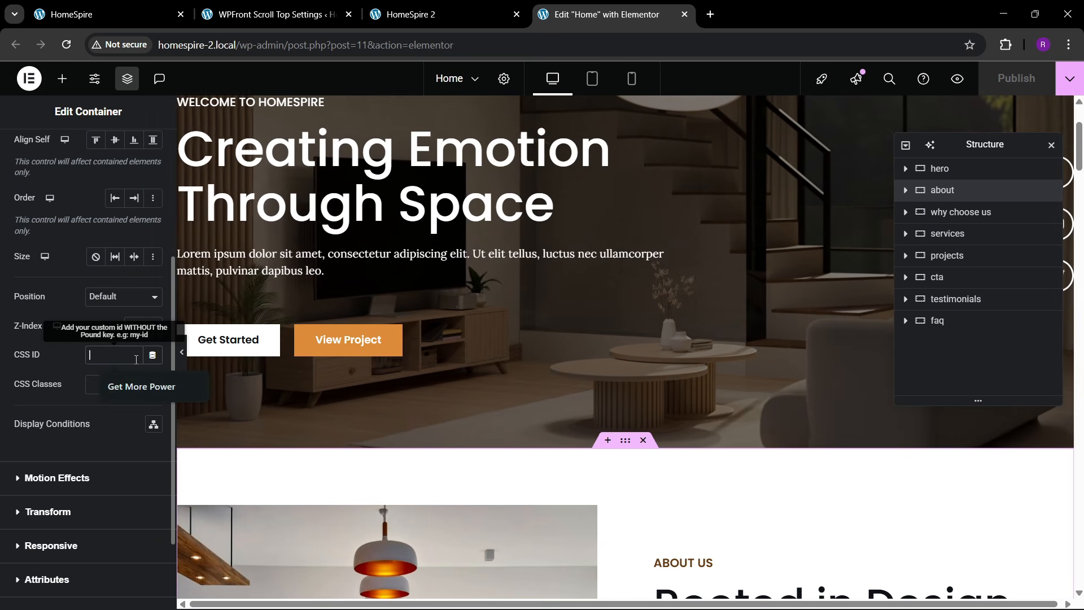
{"action": "type", "text": "about"}
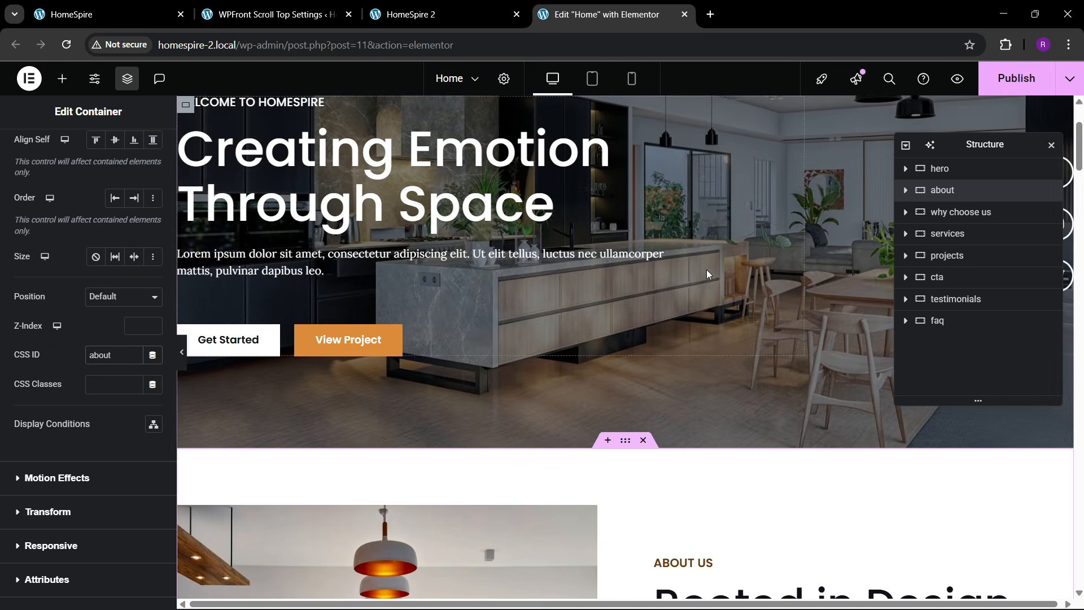
- Glance at the live HomeSpire 2 site and return to the Home page editor
{"action": "scroll", "coordinate": [706, 269], "scroll_direction": "down", "scroll_amount": 5}
{"action": "scroll", "coordinate": [676, 313], "scroll_direction": "down", "scroll_amount": 3}
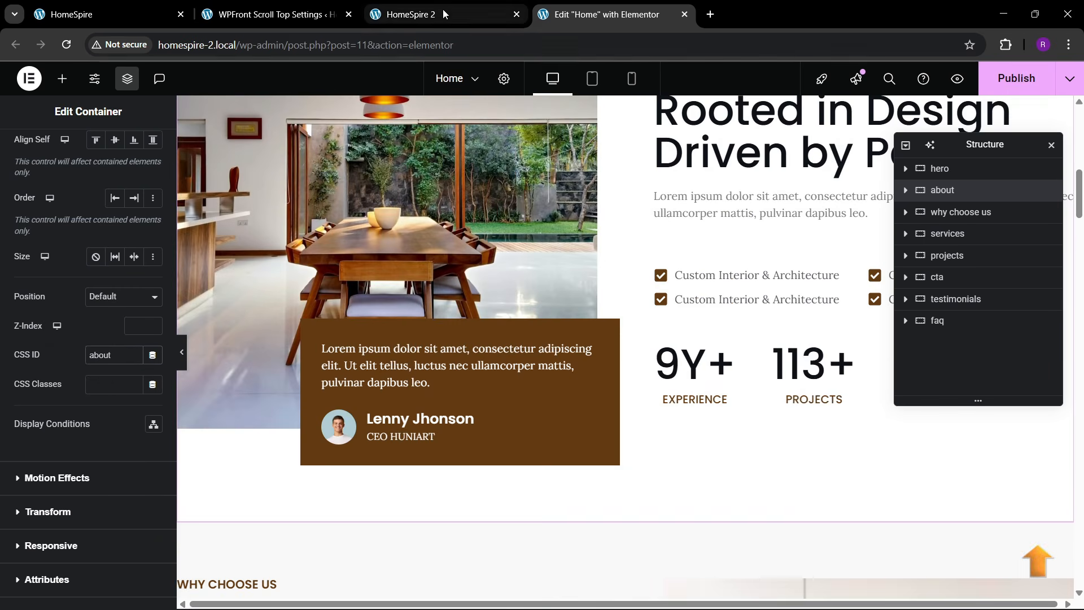
{"action": "left_click", "coordinate": [442, 8]}
{"action": "scroll", "coordinate": [551, 96], "scroll_direction": "up", "scroll_amount": 8}
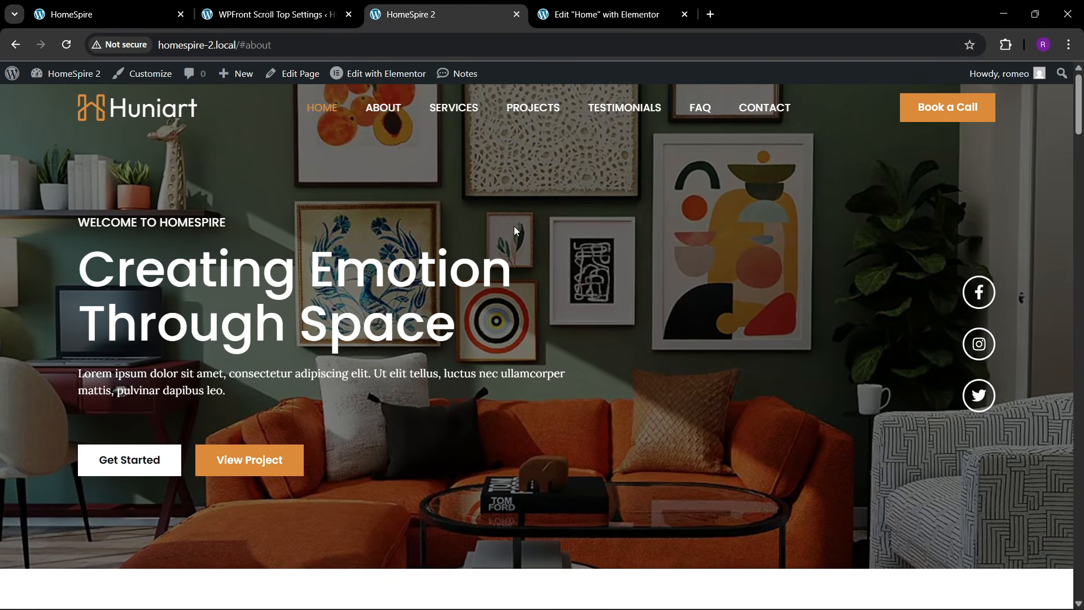
{"action": "key", "text": "ctrl+Tab"}
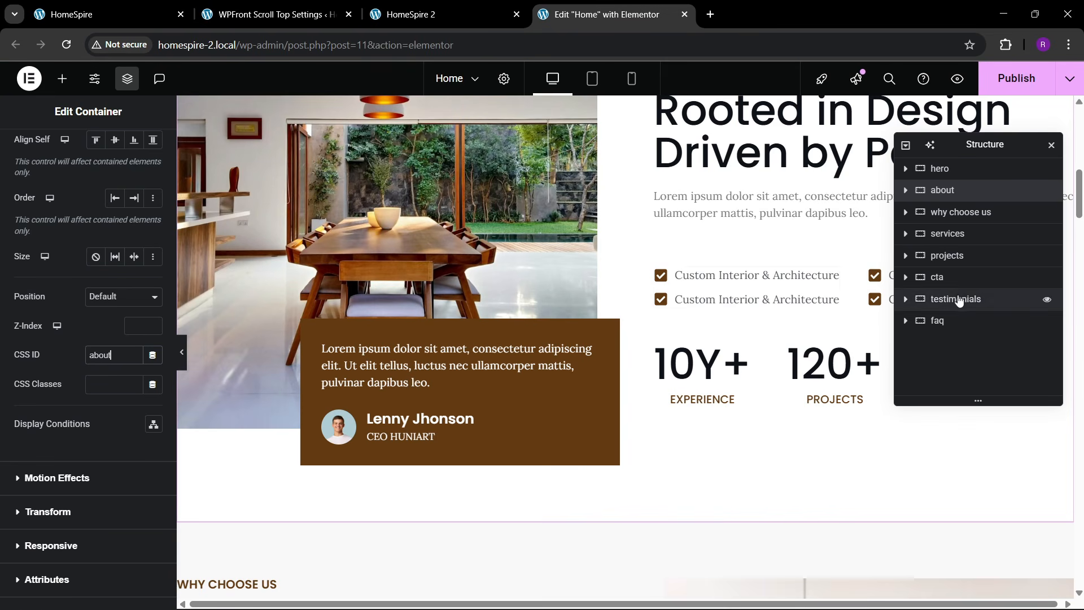
- Give the services section the CSS ID 'services' and publish the Home page
{"action": "left_click", "coordinate": [949, 234]}
{"action": "left_click", "coordinate": [142, 158]}
{"action": "scroll", "coordinate": [81, 360], "scroll_direction": "down", "scroll_amount": 3}
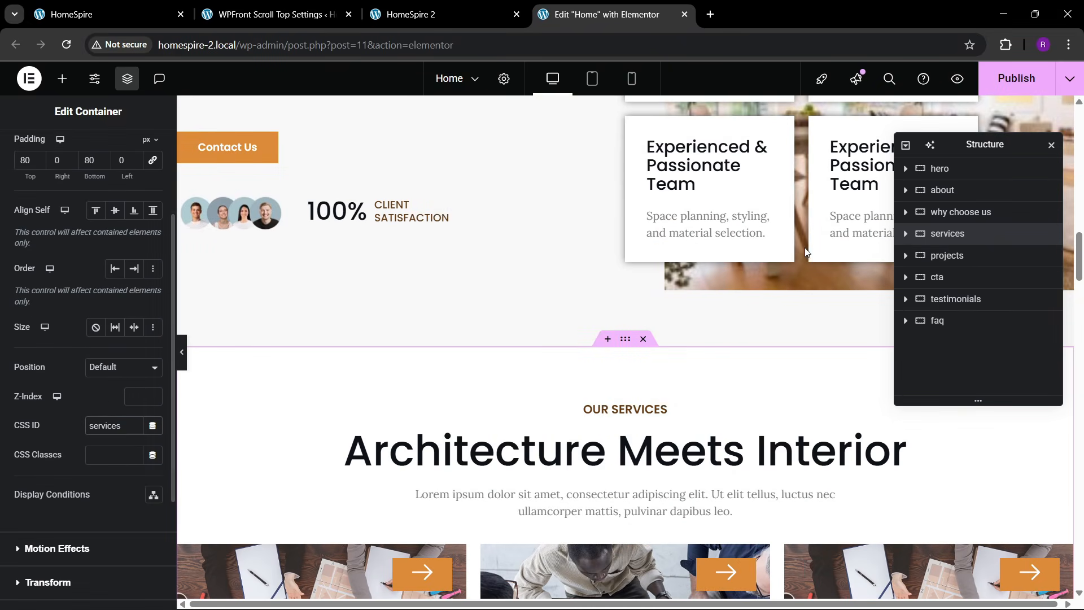
{"action": "left_click", "coordinate": [1007, 79]}
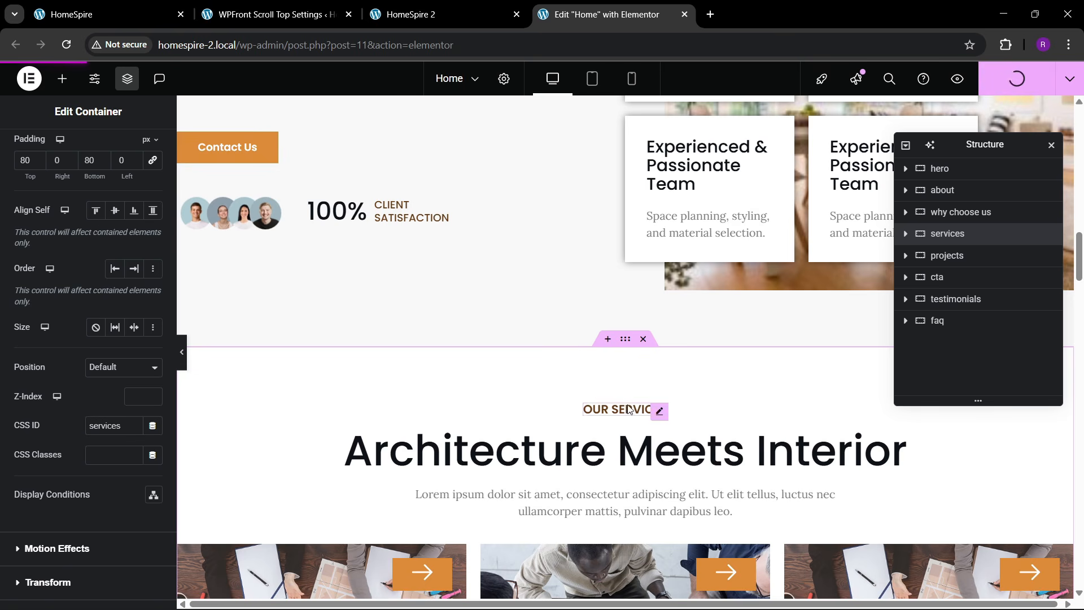
- Reload the live HomeSpire 2 home page with the #about anchor removed from the URL
{"action": "left_click", "coordinate": [418, 7]}
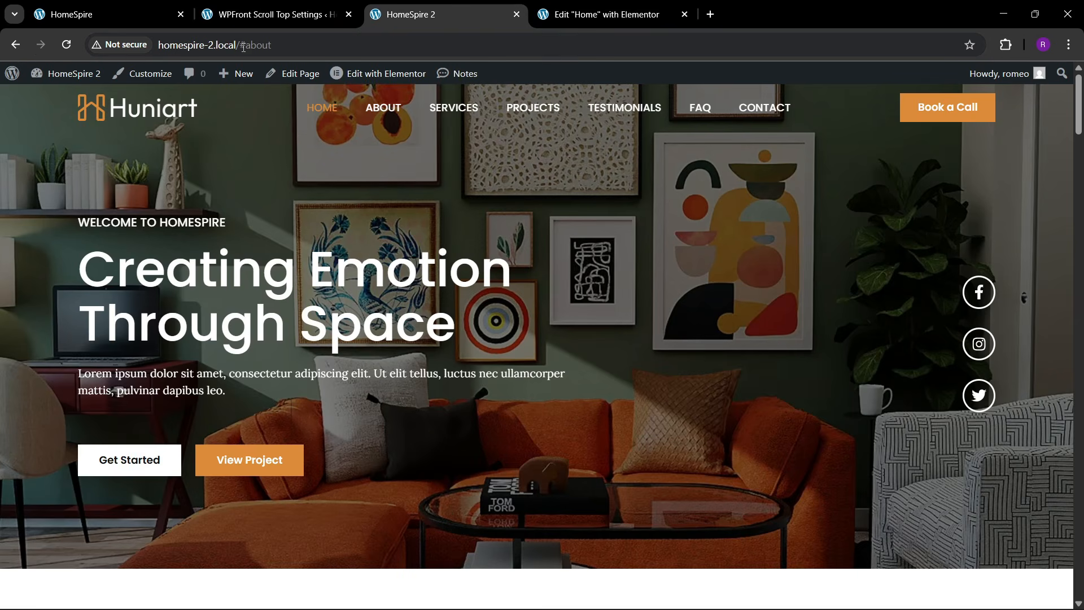
{"action": "double_click", "coordinate": [244, 46]}
{"action": "key", "text": "BackSpace"}
{"action": "key", "text": "Return"}
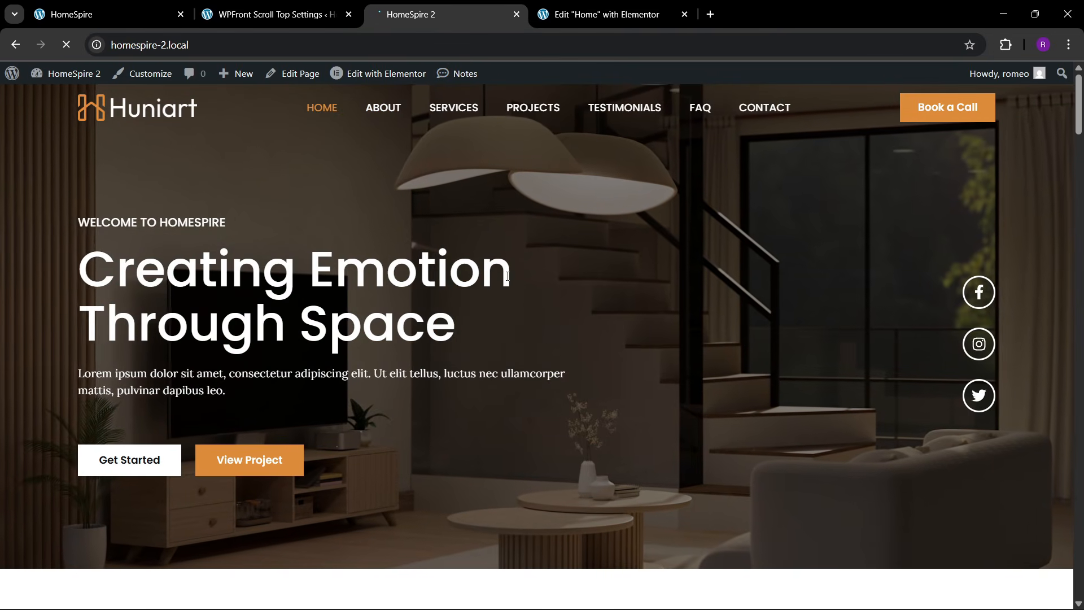
- Check that the ABOUT and SERVICES menu links jump to About Us and Our Services
{"action": "scroll", "coordinate": [520, 316], "scroll_direction": "down", "scroll_amount": 5}
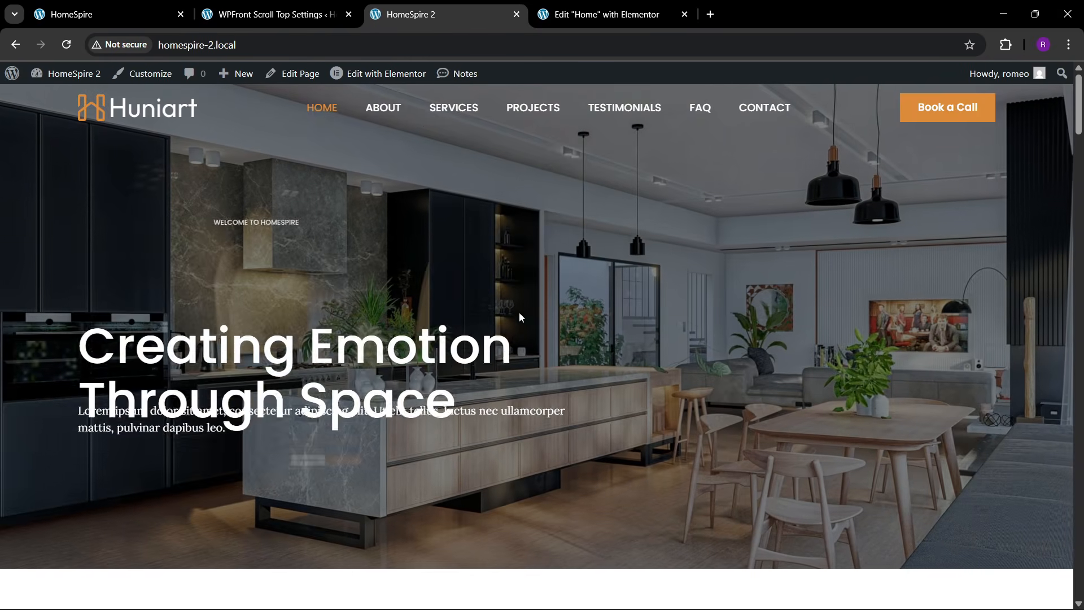
{"action": "left_click", "coordinate": [386, 114]}
{"action": "scroll", "coordinate": [518, 304], "scroll_direction": "up", "scroll_amount": 5}
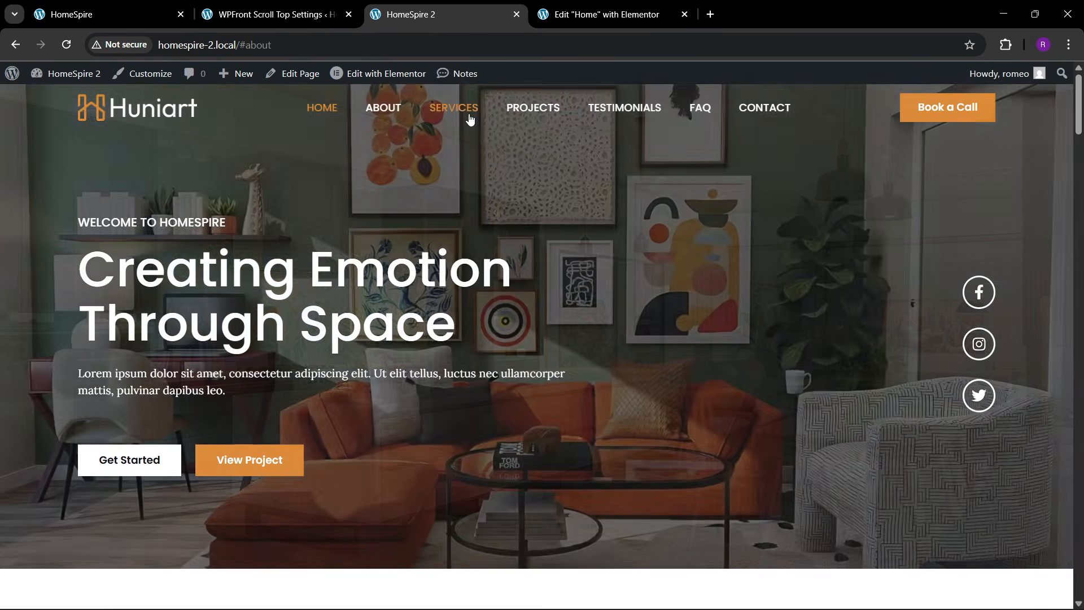
{"action": "left_click", "coordinate": [469, 113]}
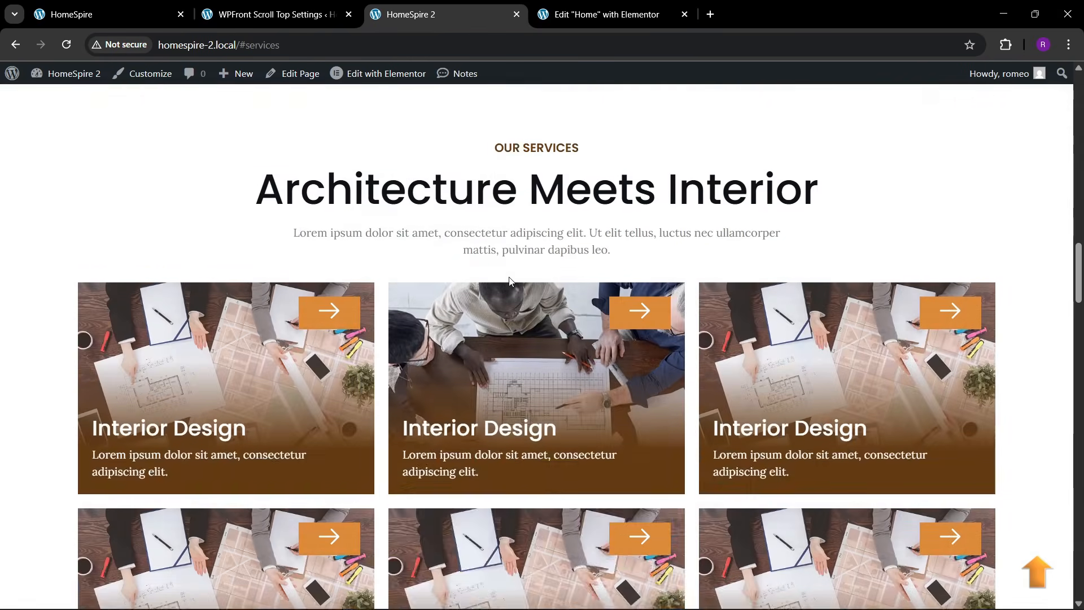
{"action": "scroll", "coordinate": [508, 274], "scroll_direction": "up", "scroll_amount": 5}
{"action": "scroll", "coordinate": [492, 219], "scroll_direction": "up", "scroll_amount": 5}
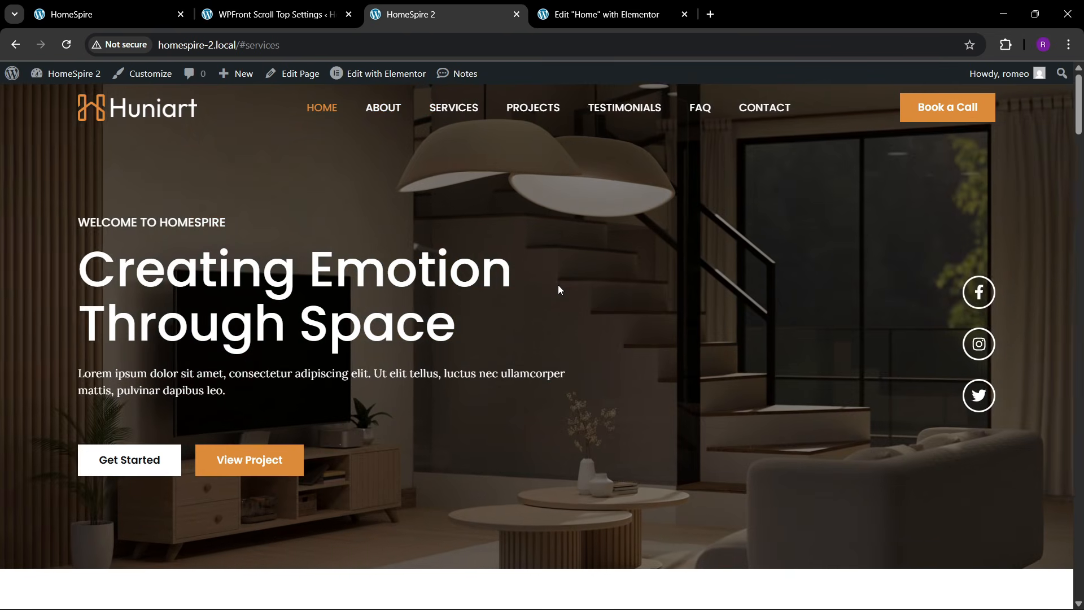
- Scroll down through the whole home page to the footer
{"action": "scroll", "coordinate": [608, 357], "scroll_direction": "down", "scroll_amount": 2}
{"action": "scroll", "coordinate": [608, 364], "scroll_direction": "down", "scroll_amount": 20}
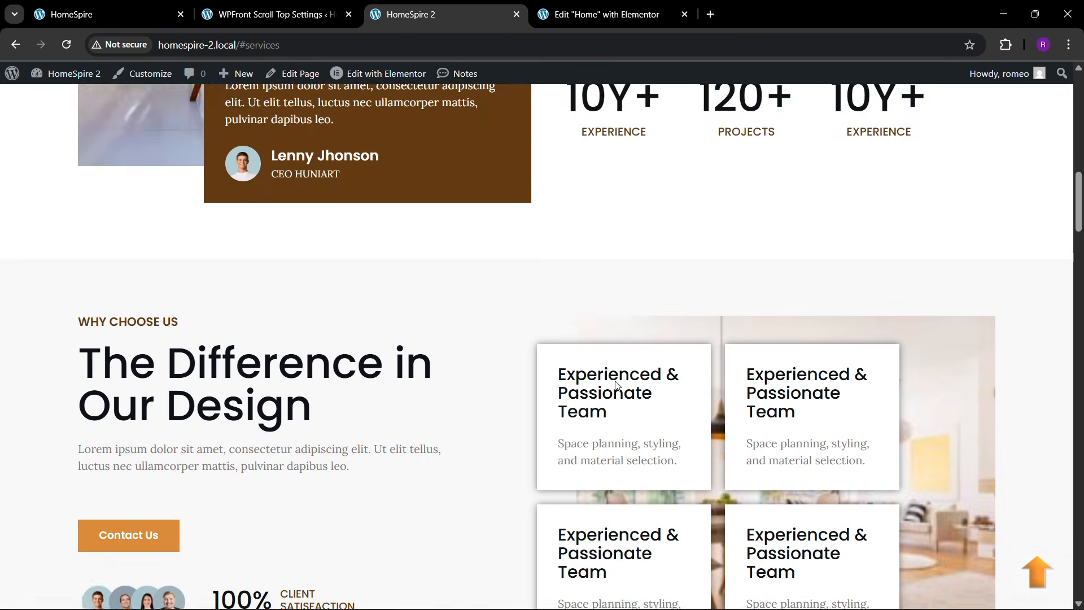
{"action": "scroll", "coordinate": [618, 388], "scroll_direction": "down", "scroll_amount": 15}
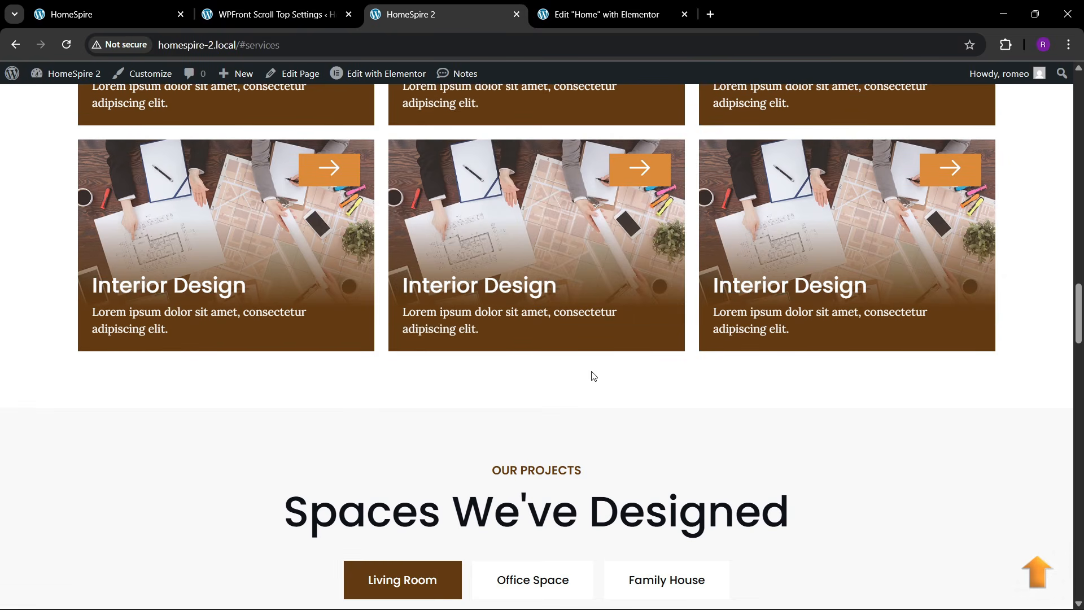
{"action": "scroll", "coordinate": [579, 399], "scroll_direction": "down", "scroll_amount": 20}
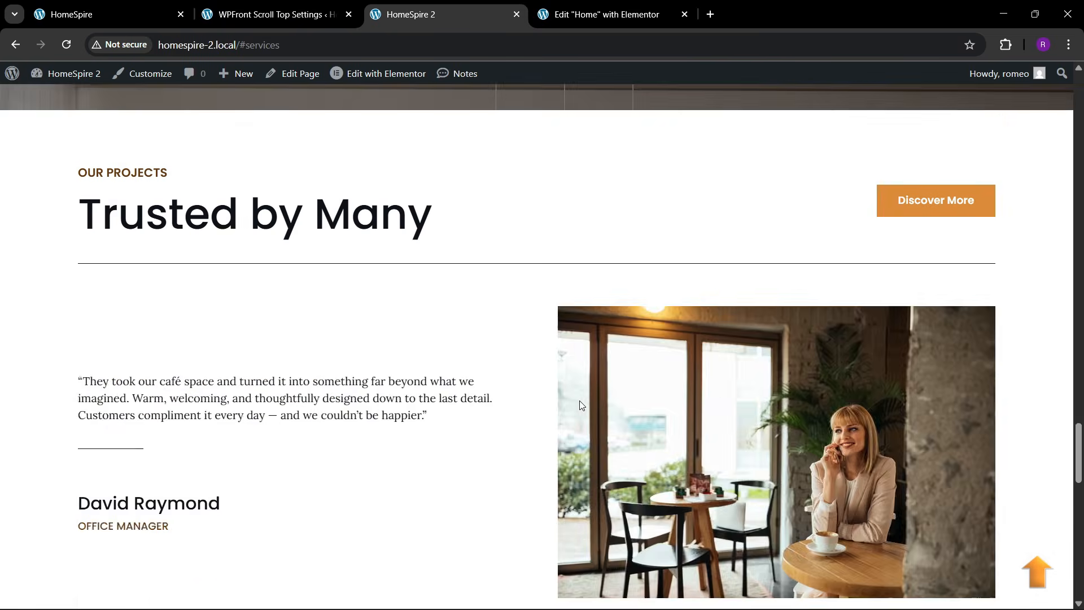
{"action": "scroll", "coordinate": [578, 416], "scroll_direction": "down", "scroll_amount": 5}
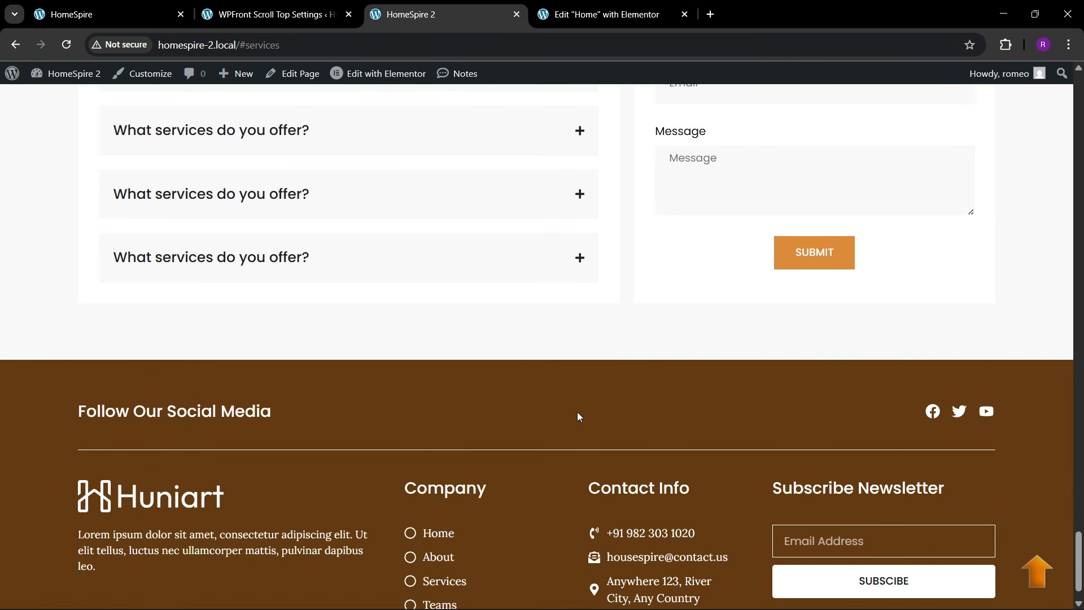
{"action": "scroll", "coordinate": [576, 416], "scroll_direction": "down", "scroll_amount": 1}
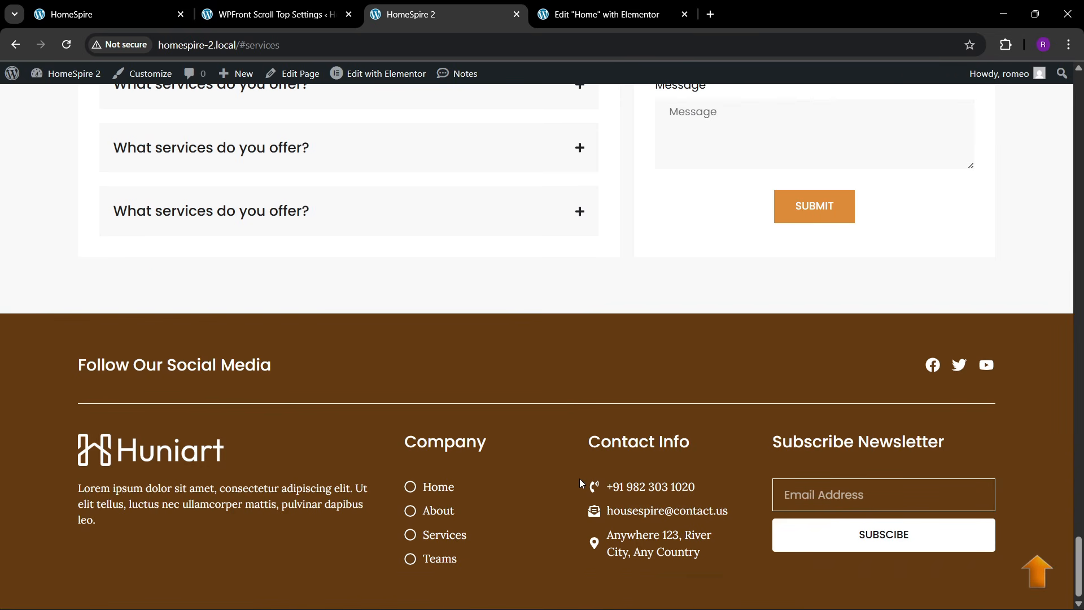